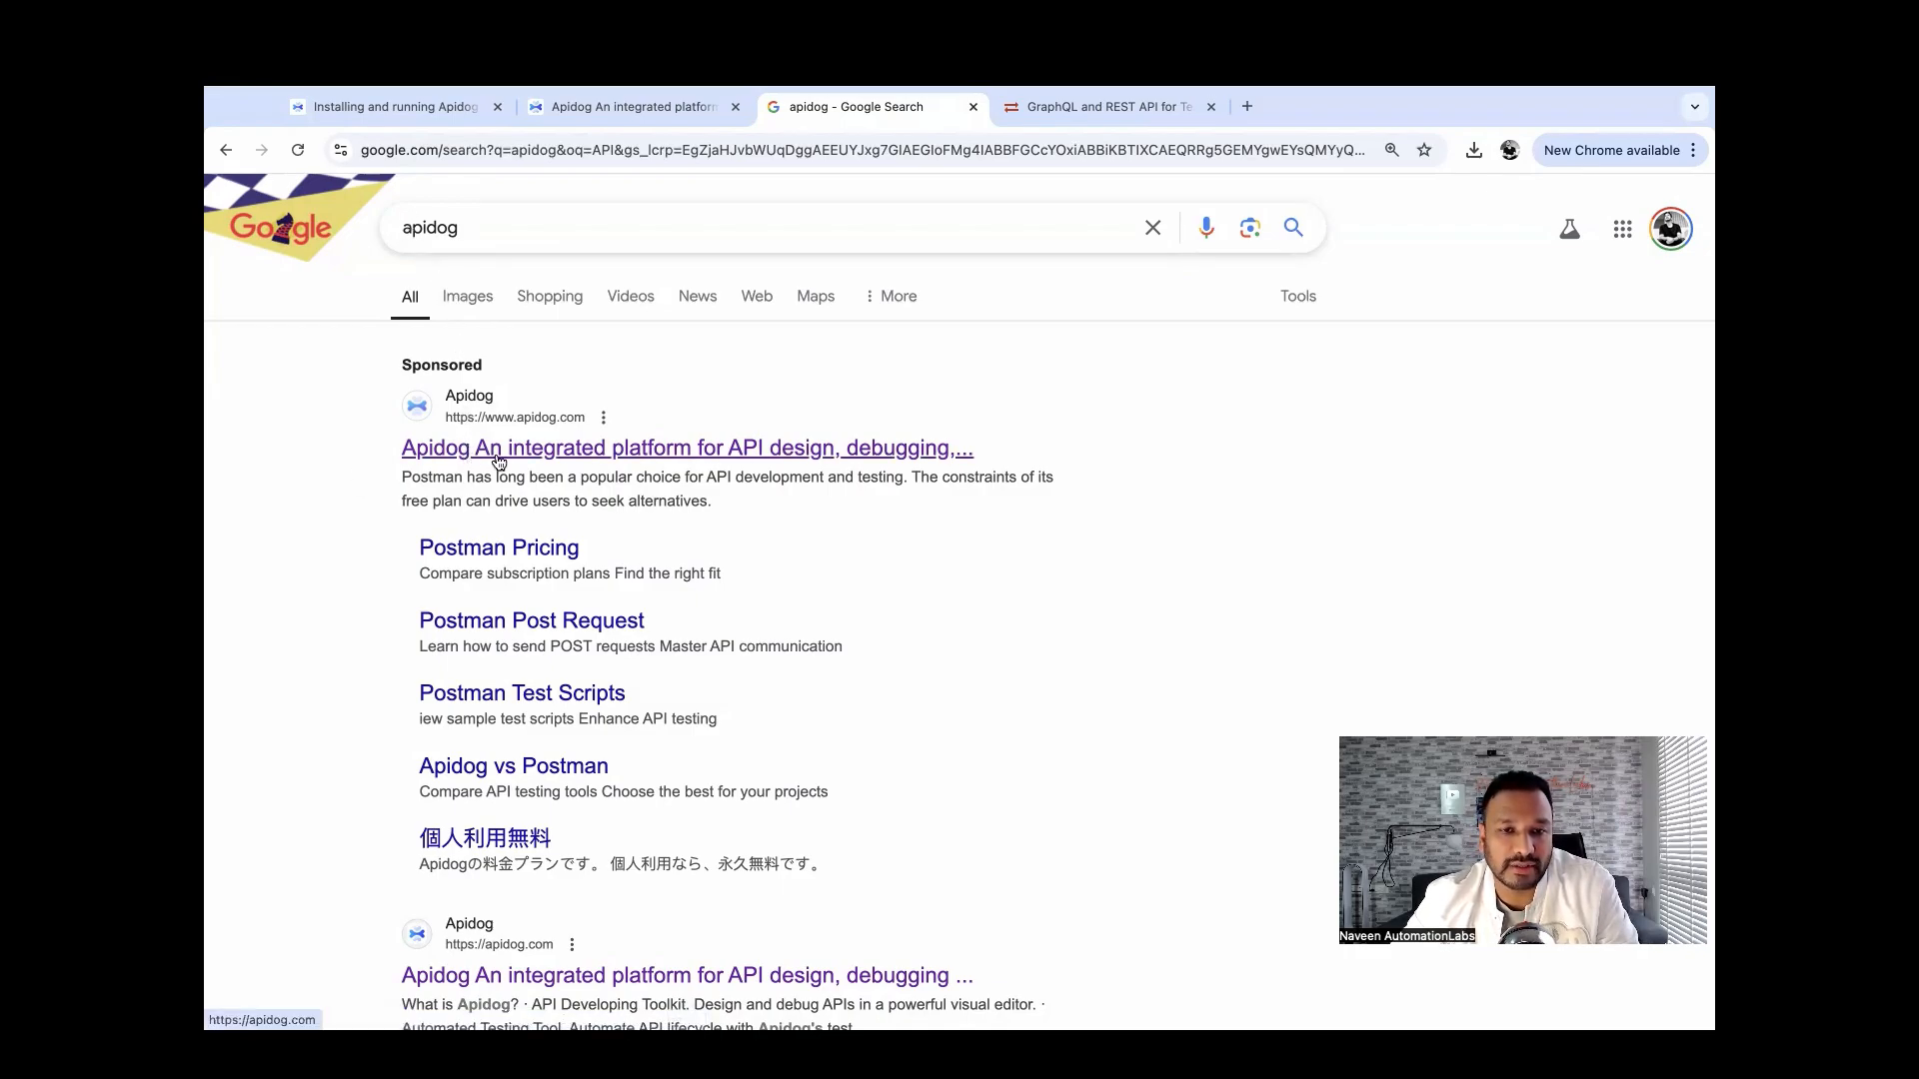
Open the sponsored Apidog vs Postman comparison page, zoom it to 110%, and scroll through it.
left_click(499, 457)
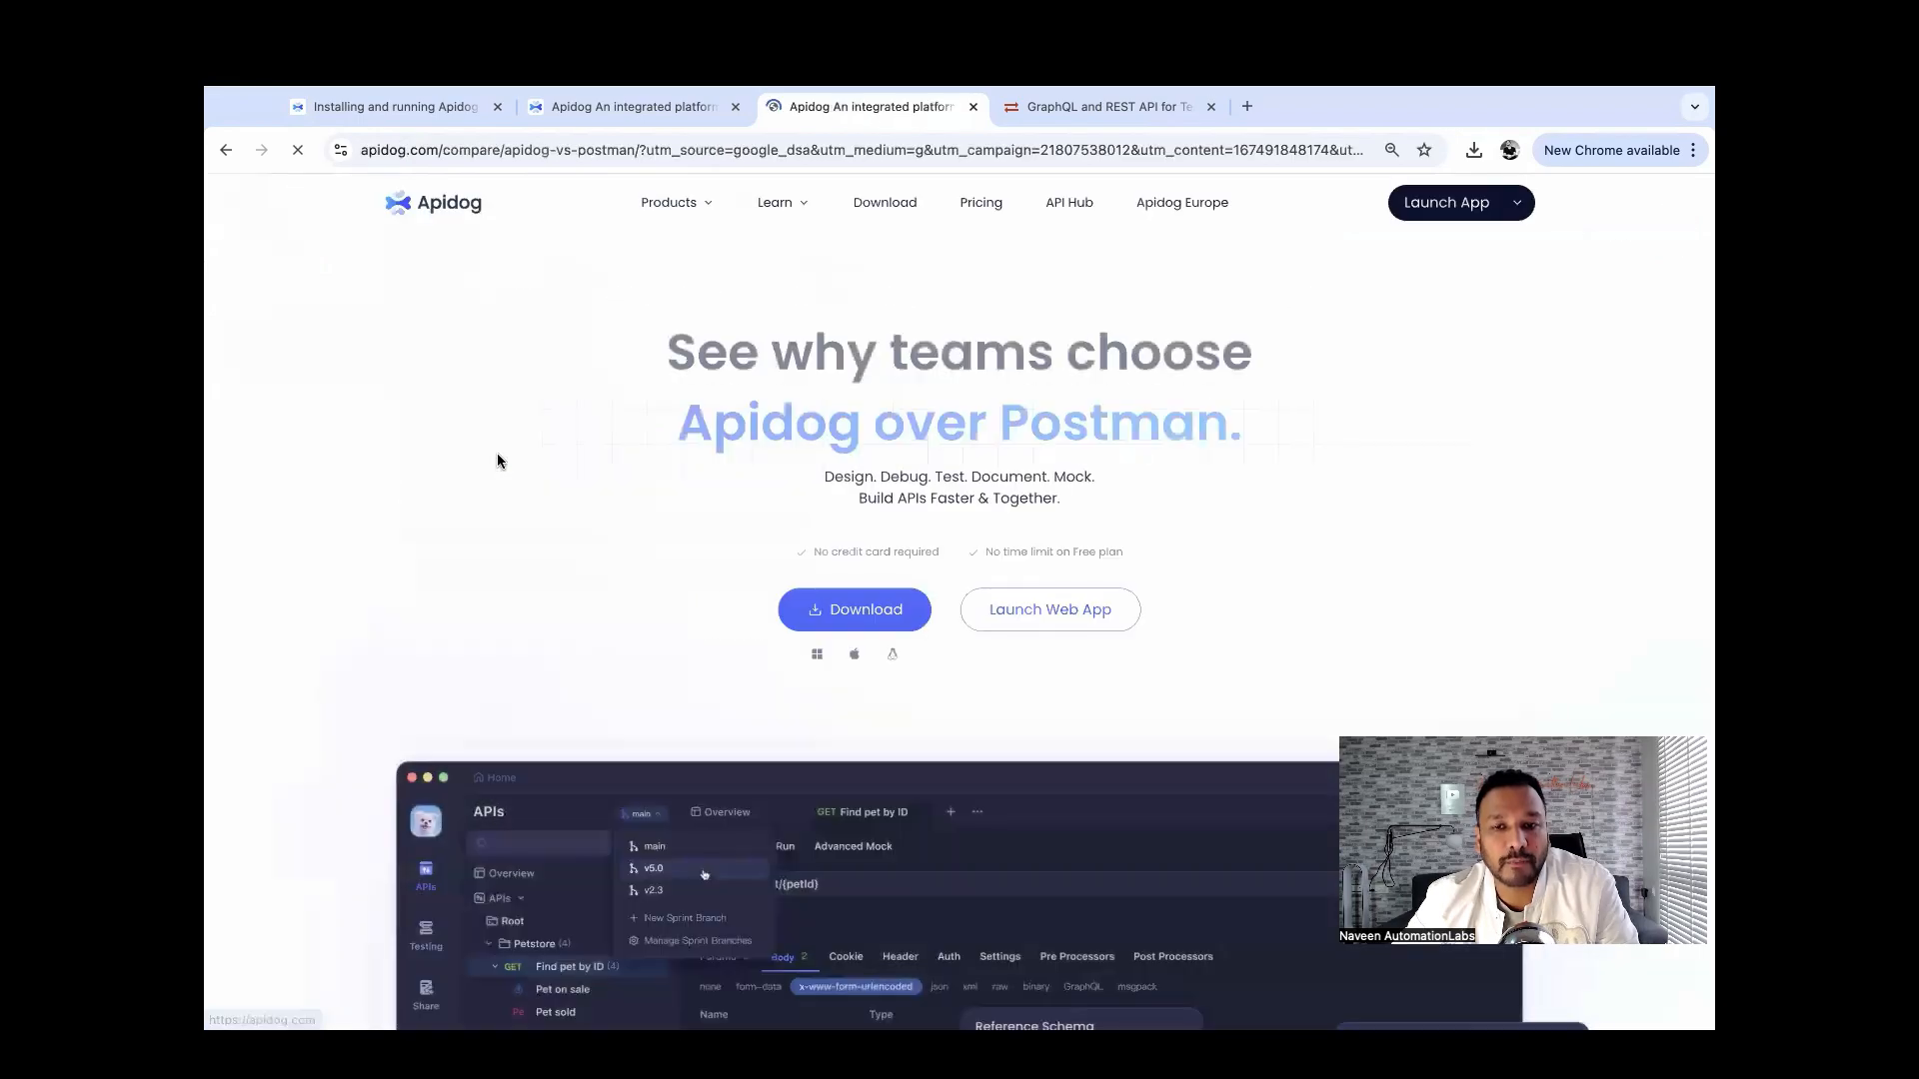
key("super+equal")
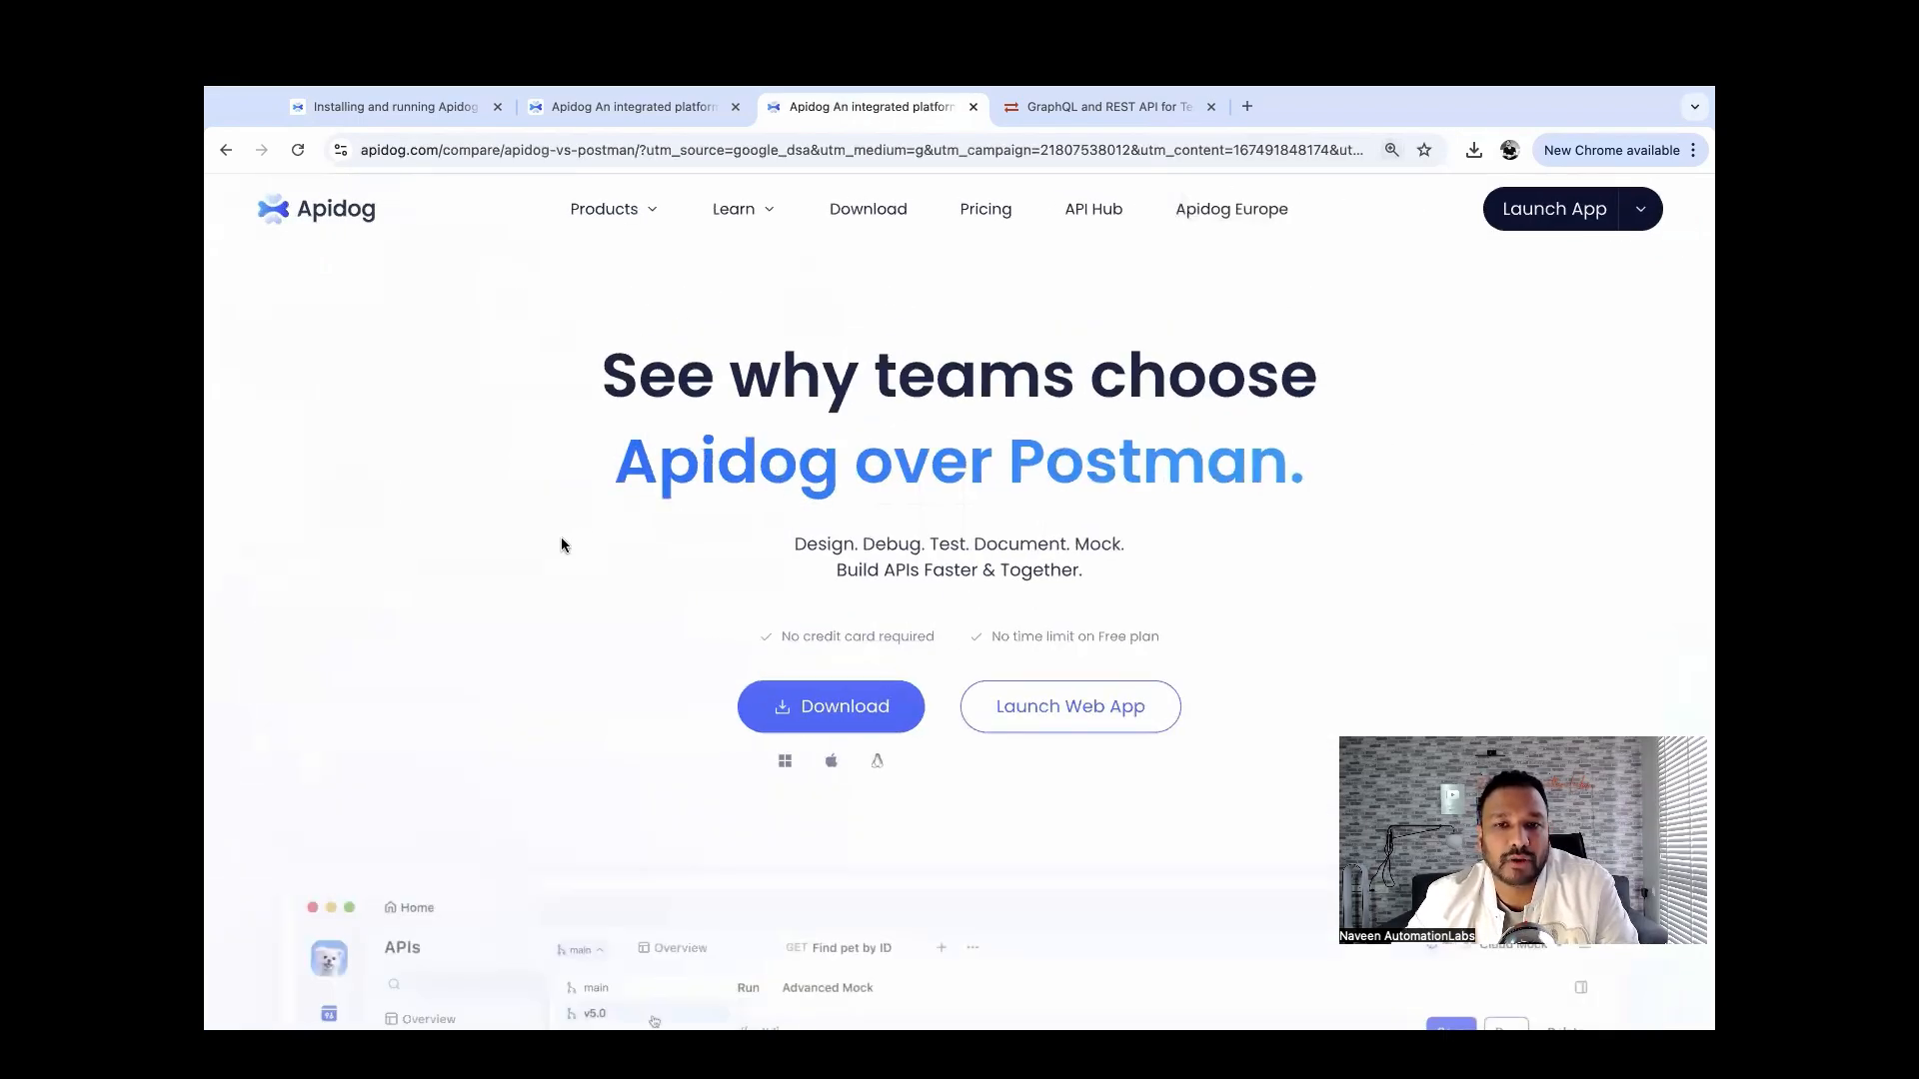
scroll(560, 537, "down", 1)
scroll(561, 539, "down", 20)
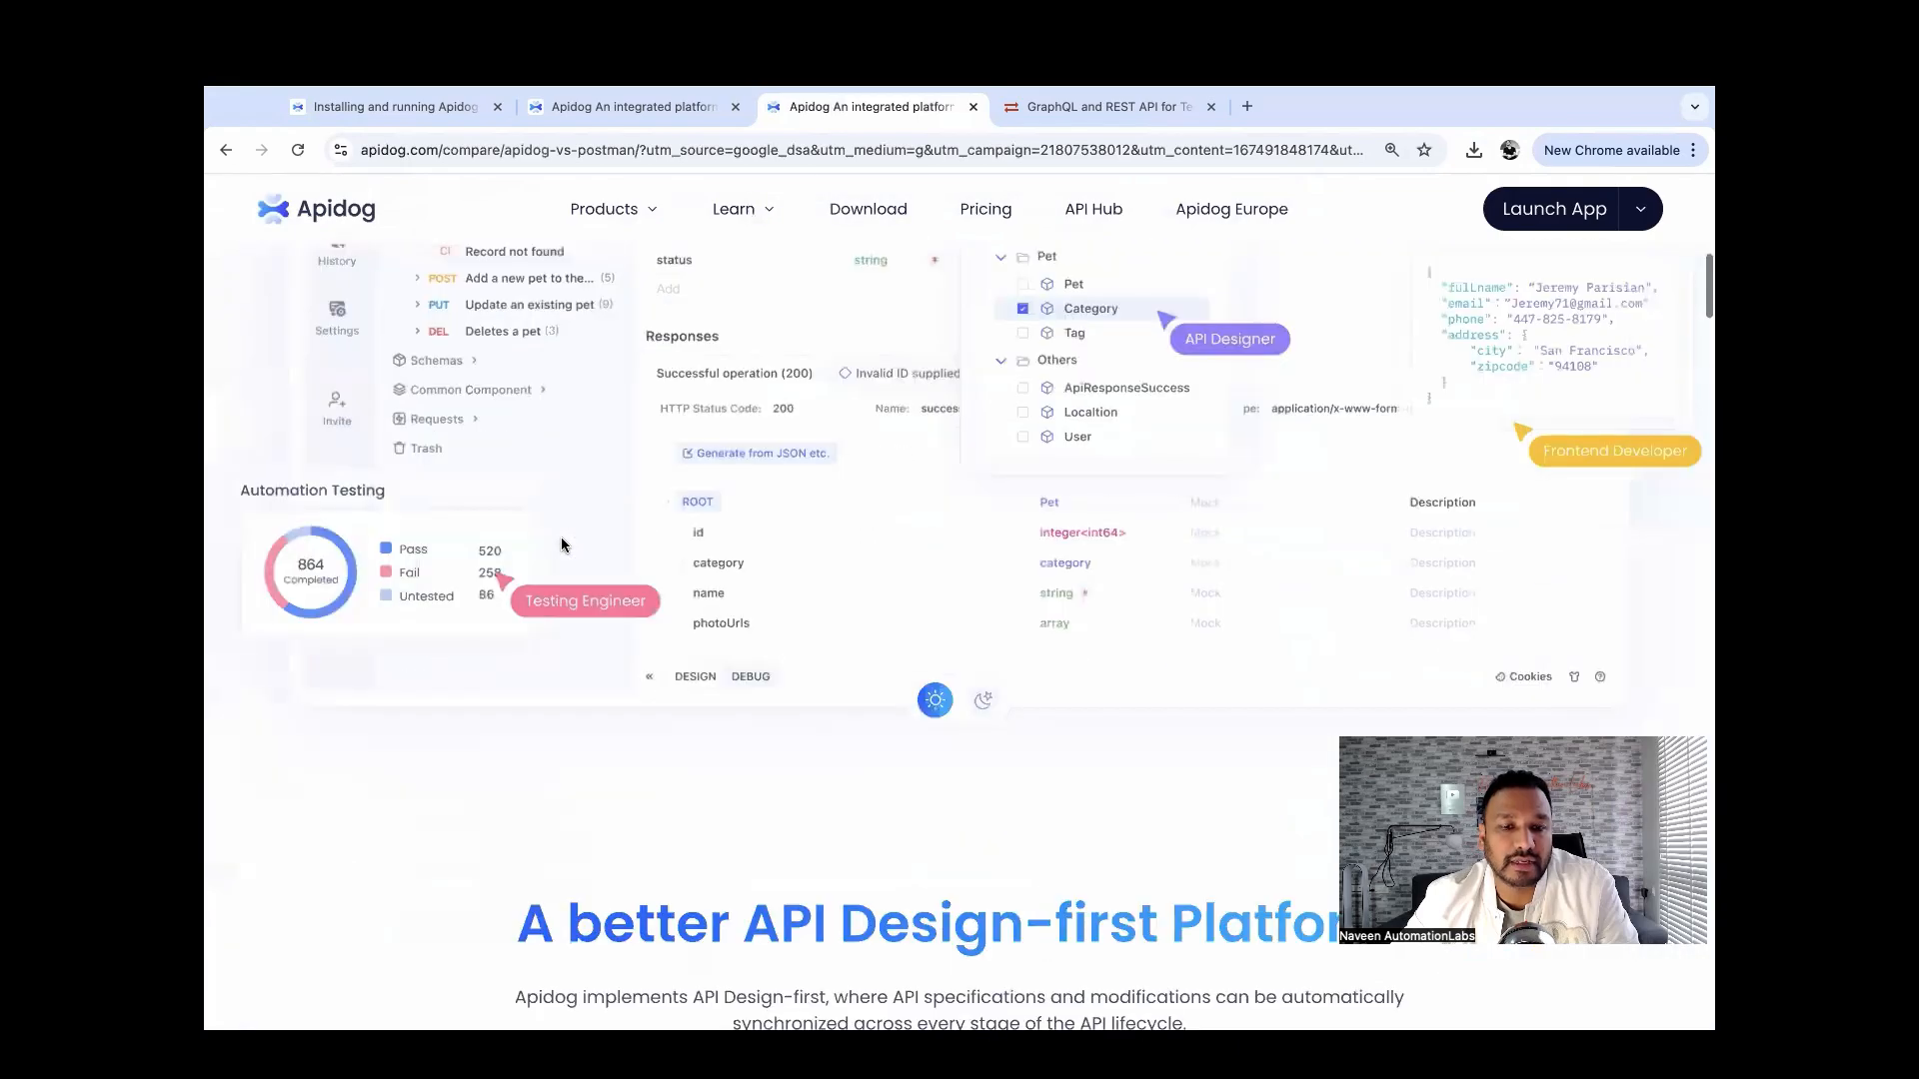
scroll(561, 541, "up", 20)
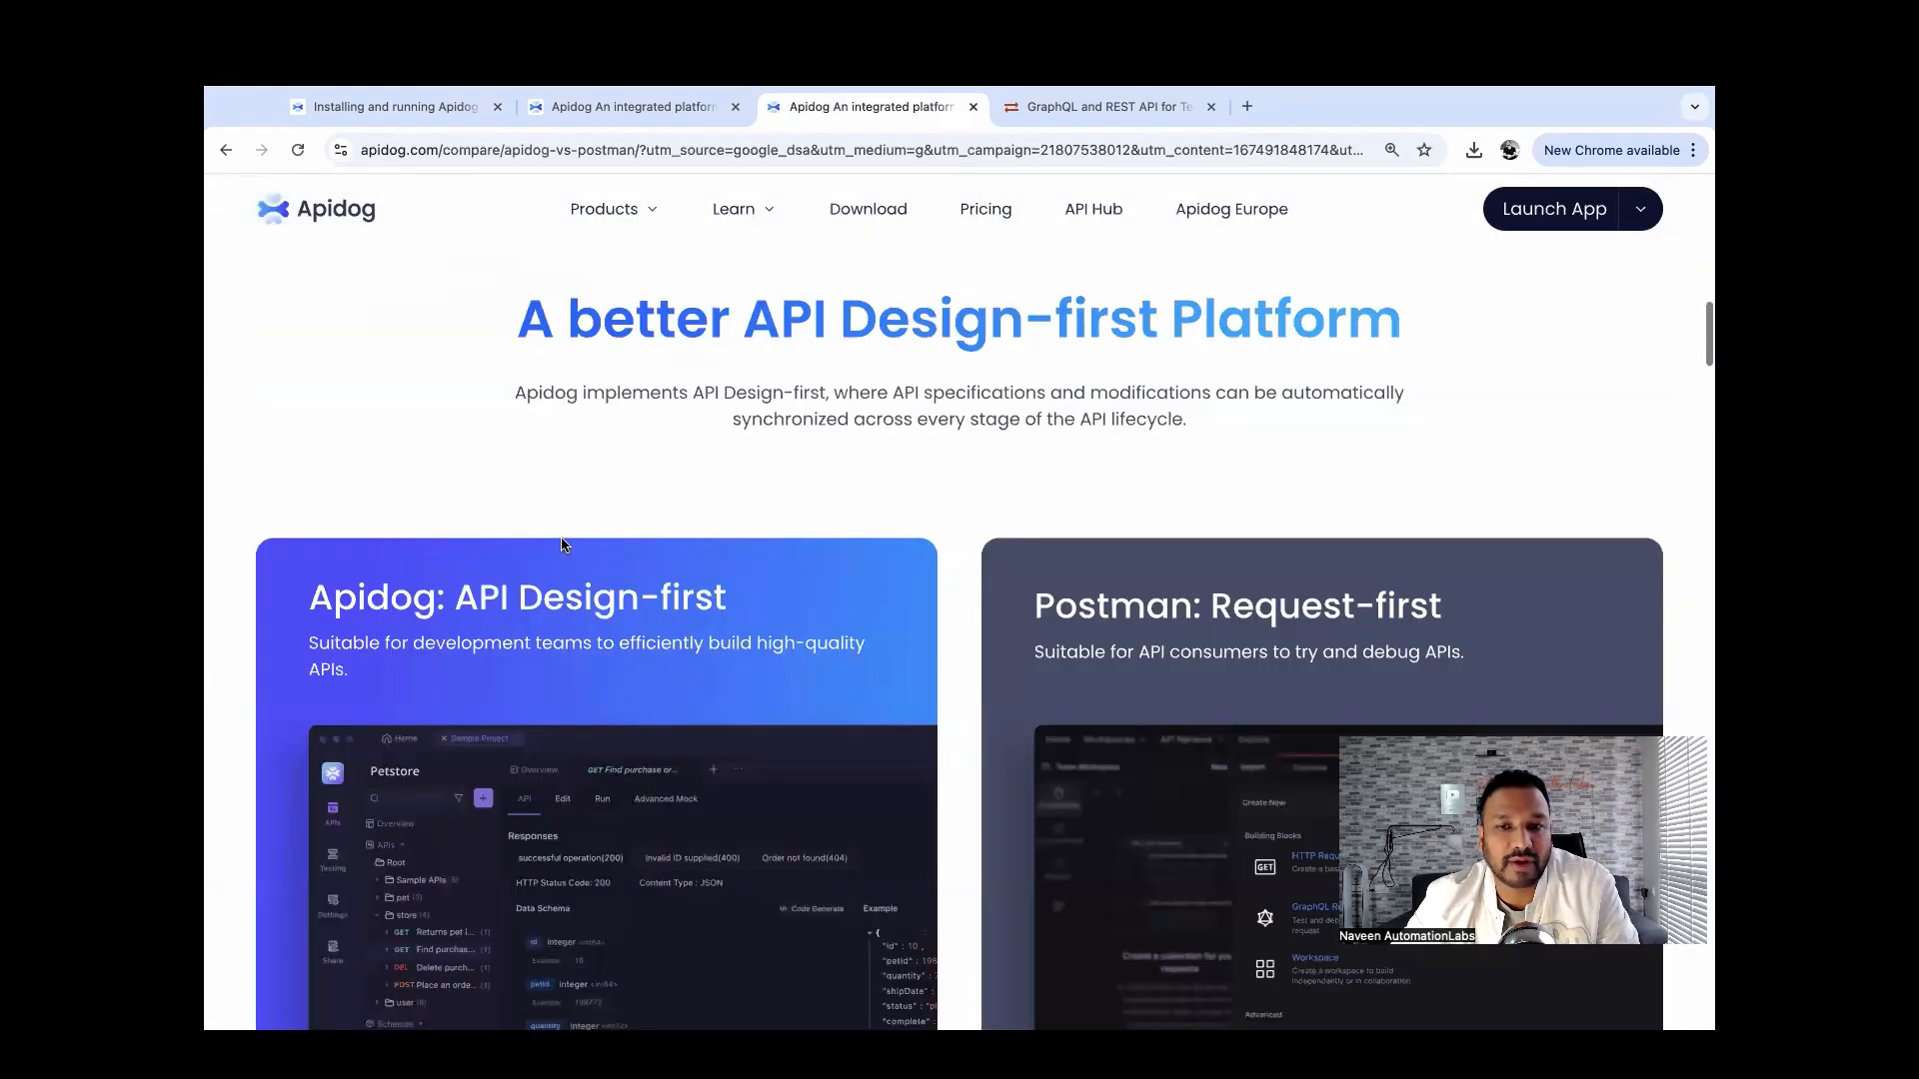
scroll(561, 544, "up", 8)
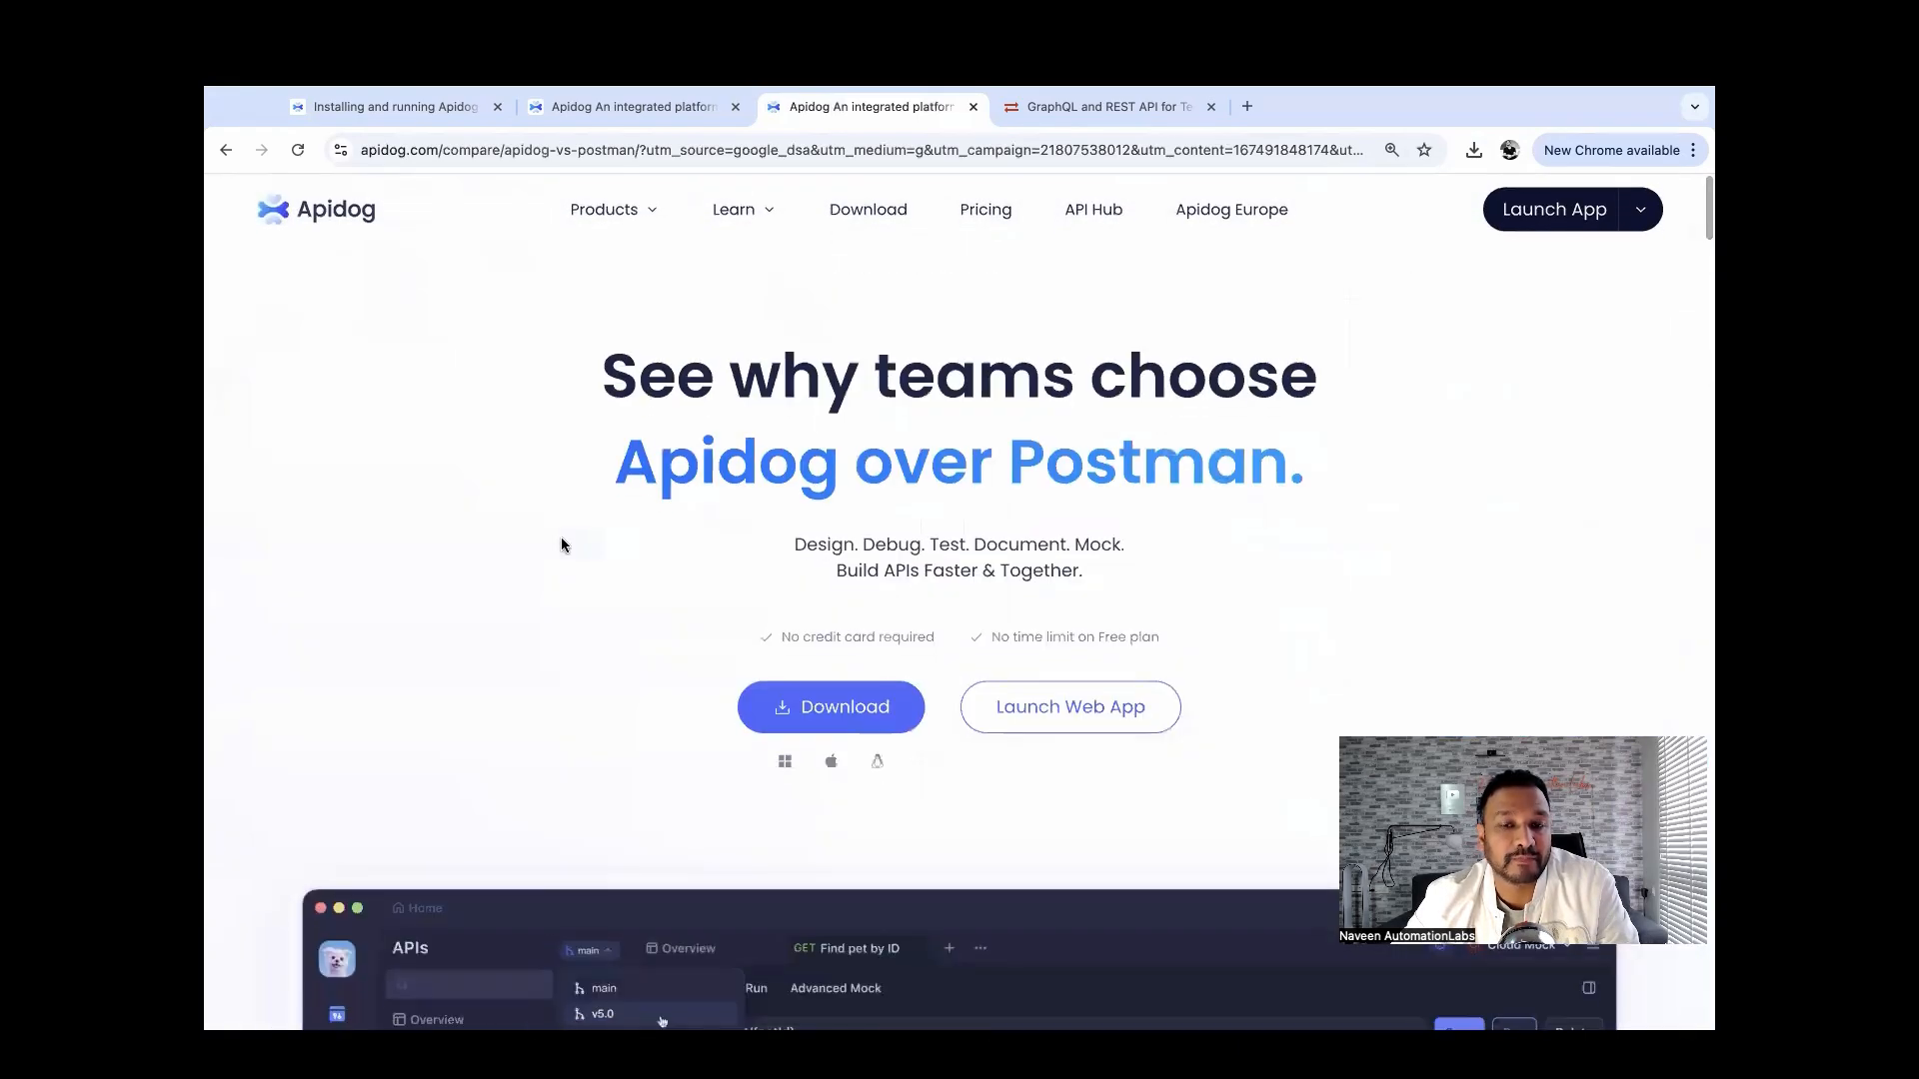
scroll(561, 544, "down", 12)
scroll(560, 543, "down", 3)
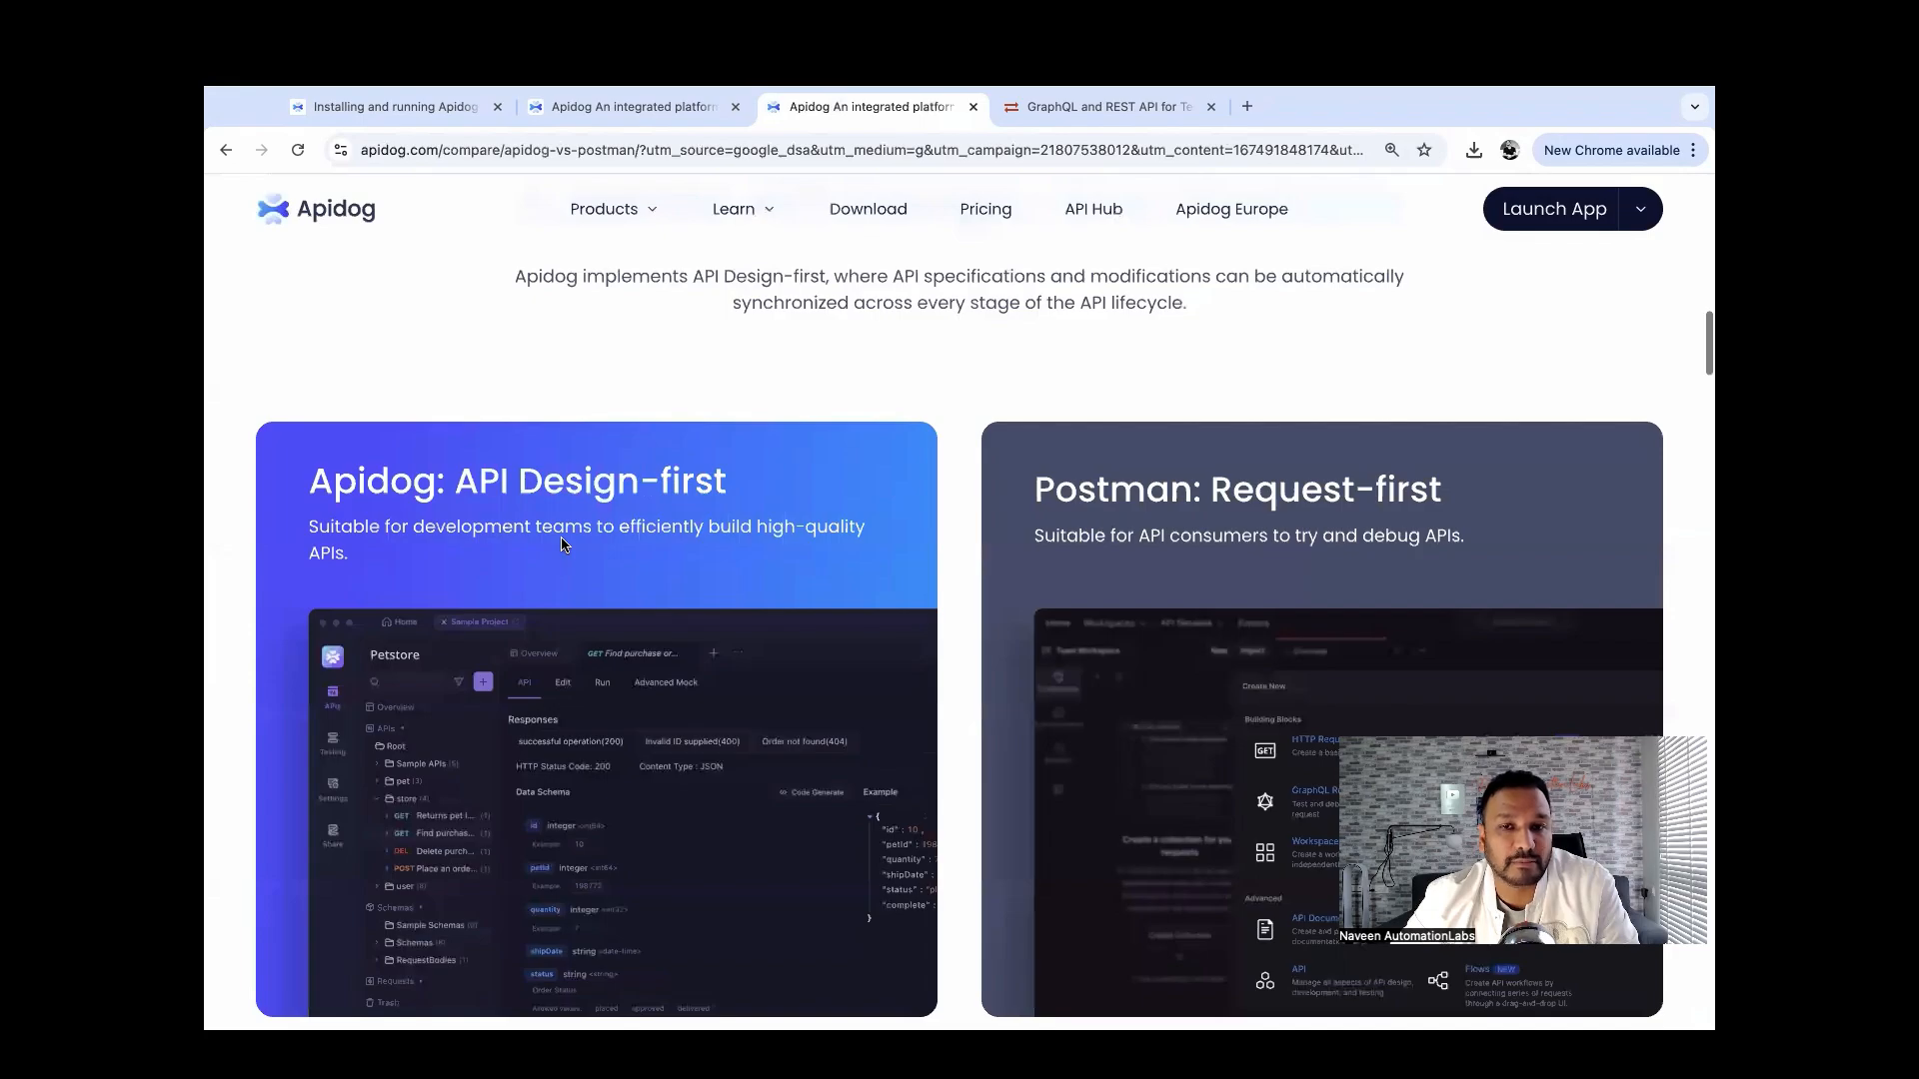
scroll(560, 544, "up", 10)
Return to the apidog.com homepage and browse down to the What is Apidog? feature cards.
left_click(335, 211)
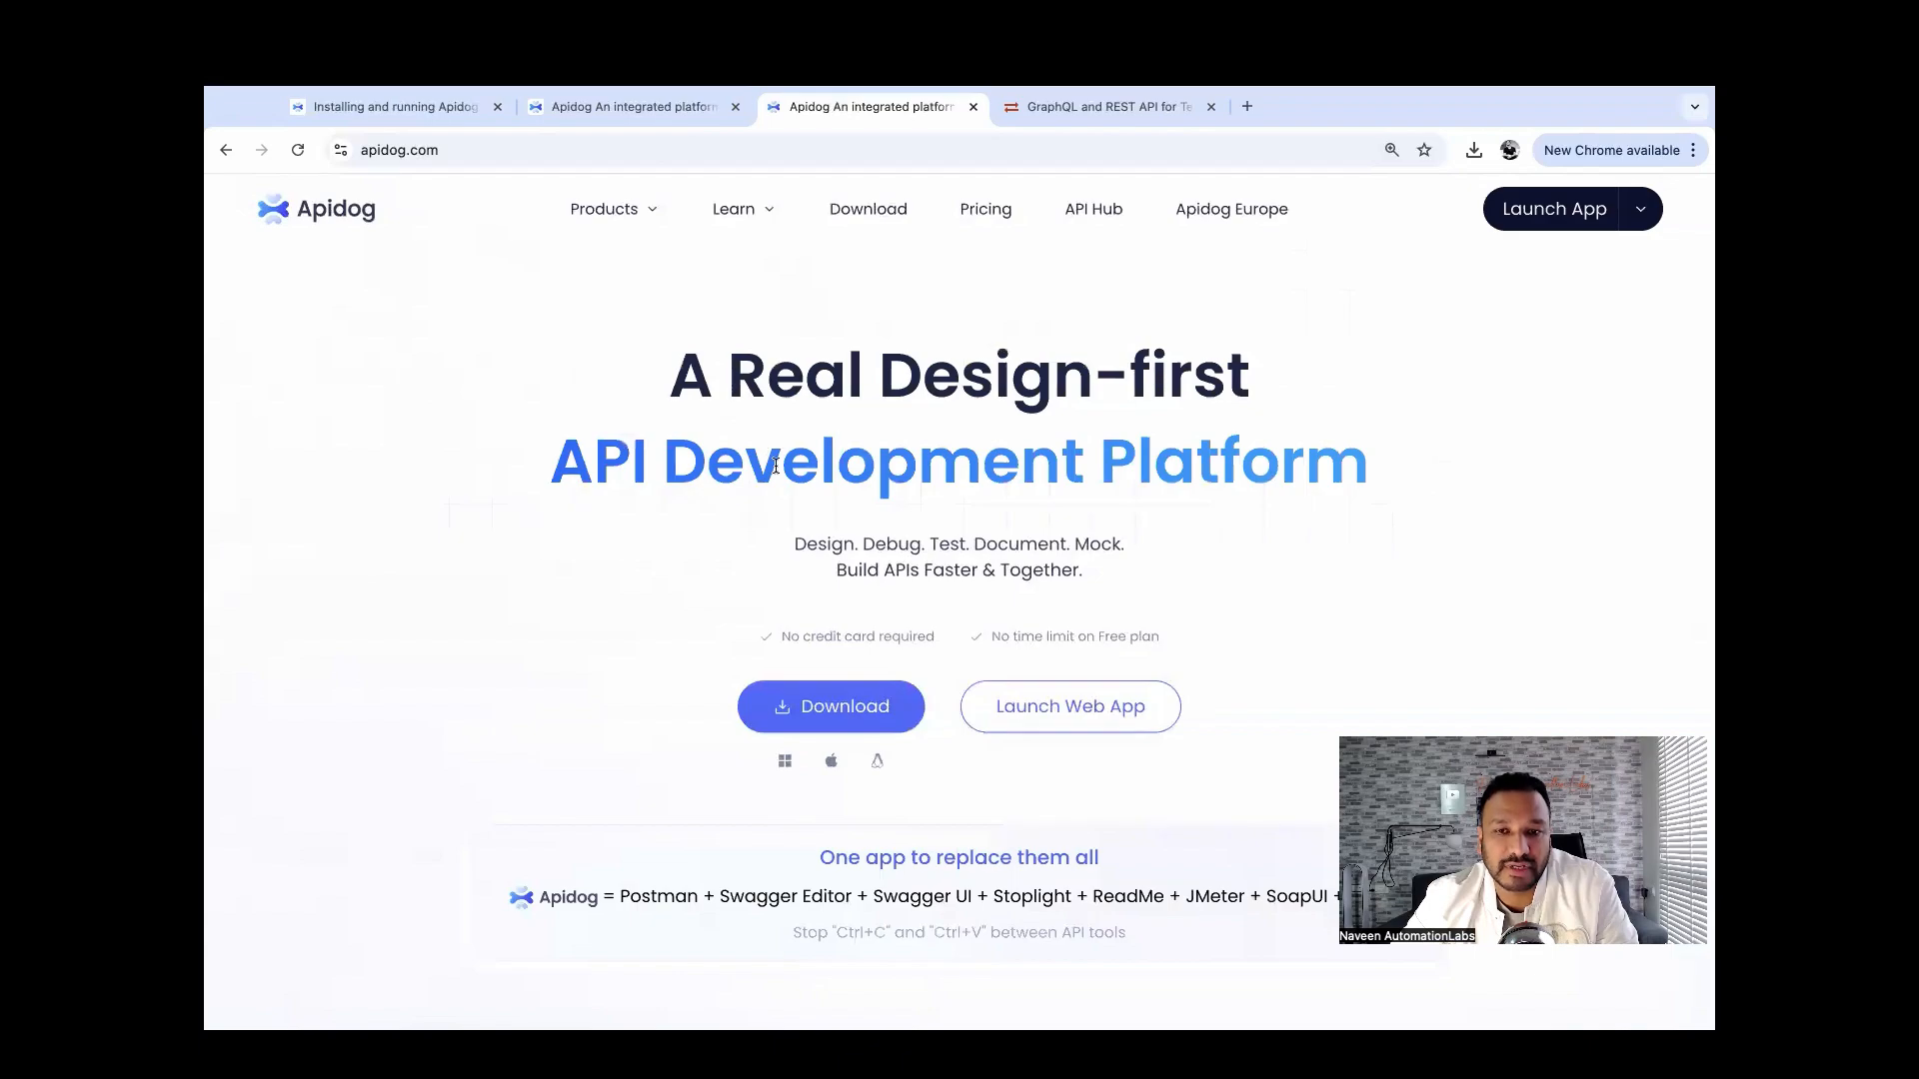
scroll(1063, 497, "down", 3)
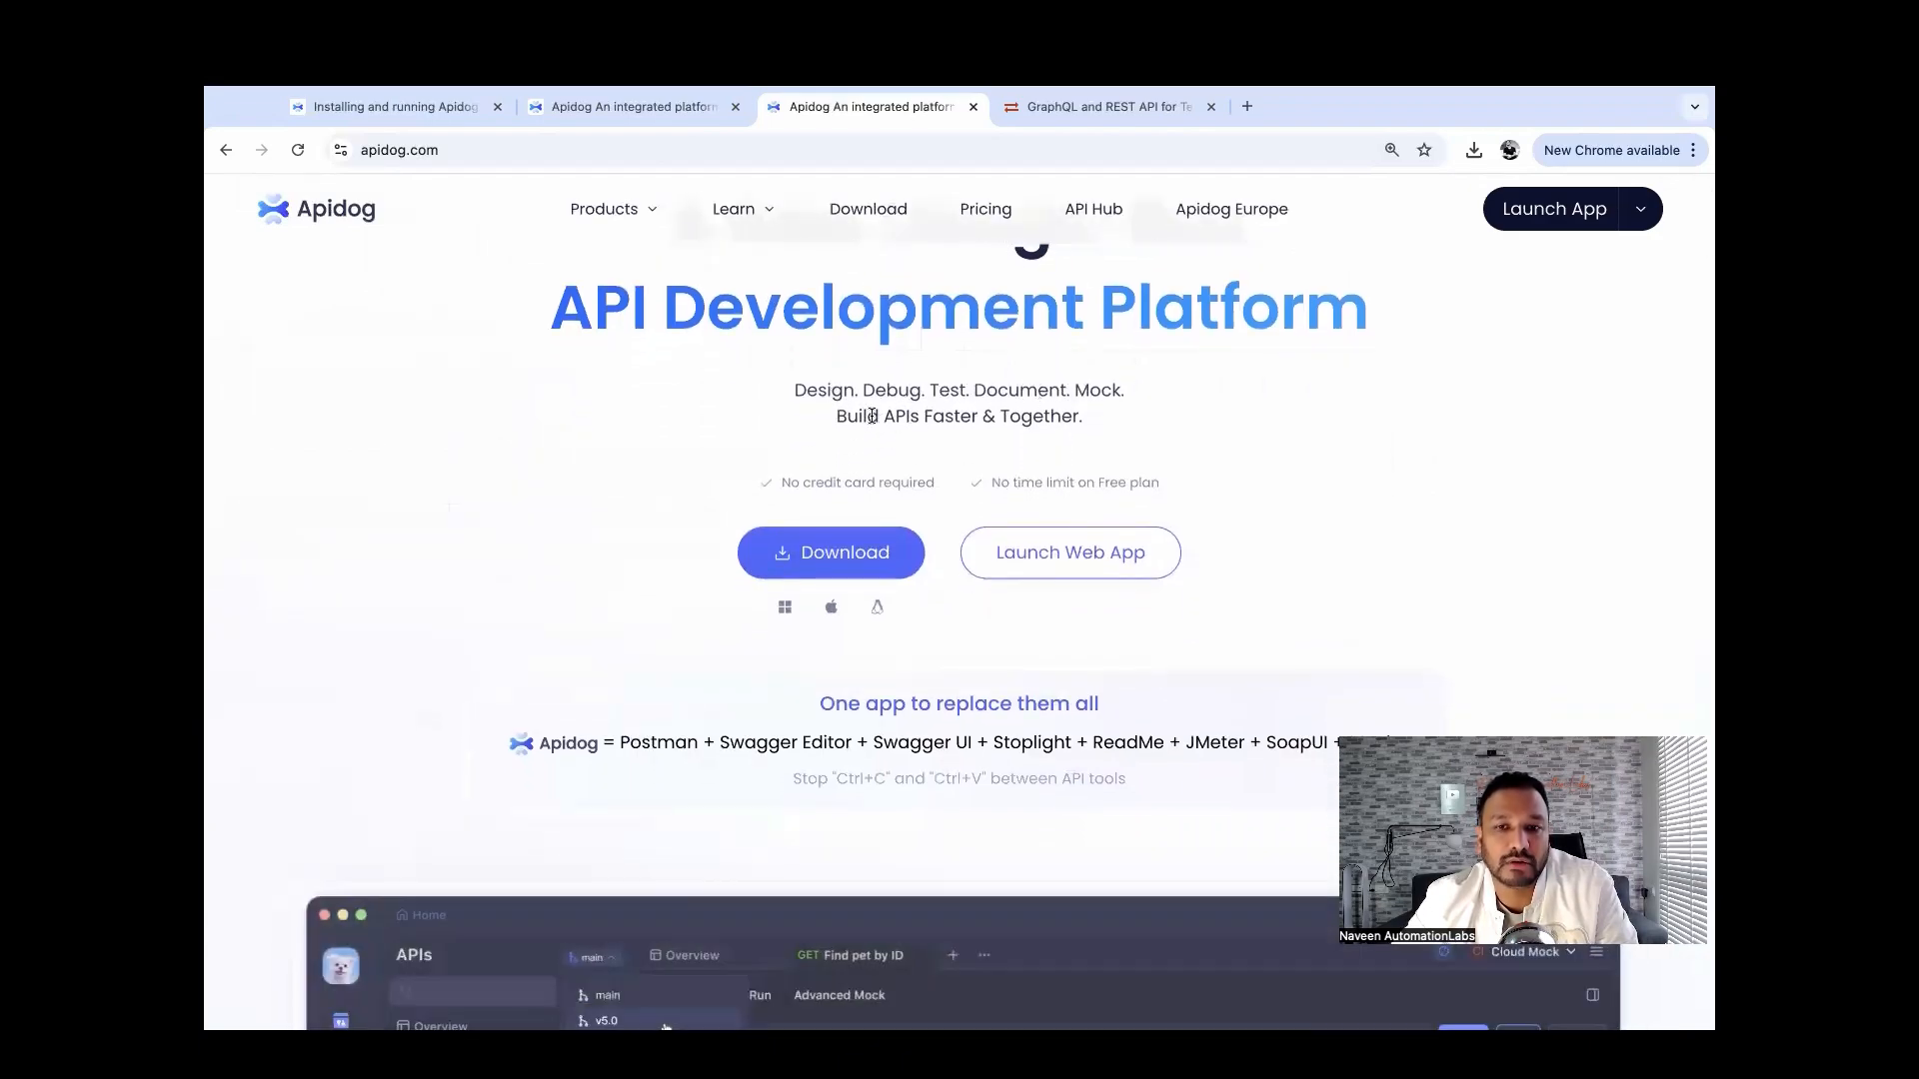
scroll(575, 536, "down", 5)
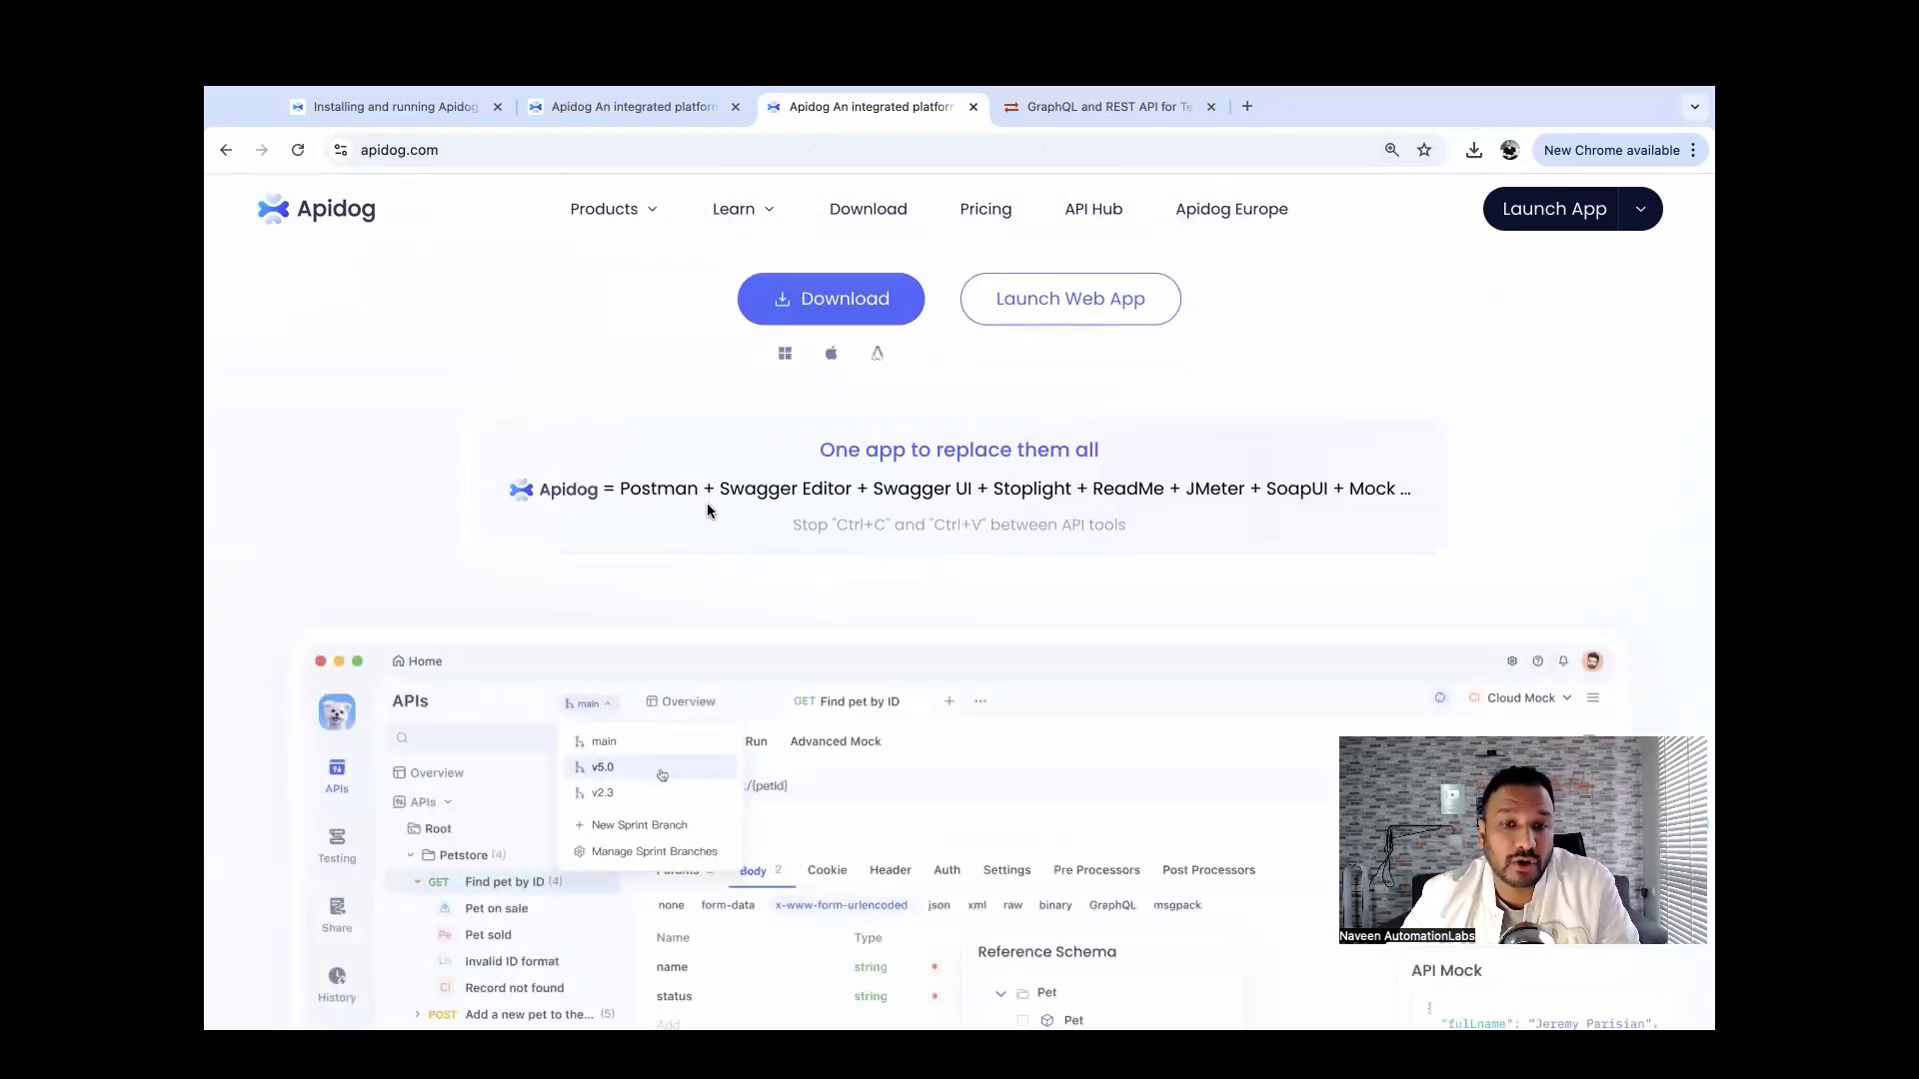
left_click_drag(620, 488, 1160, 482)
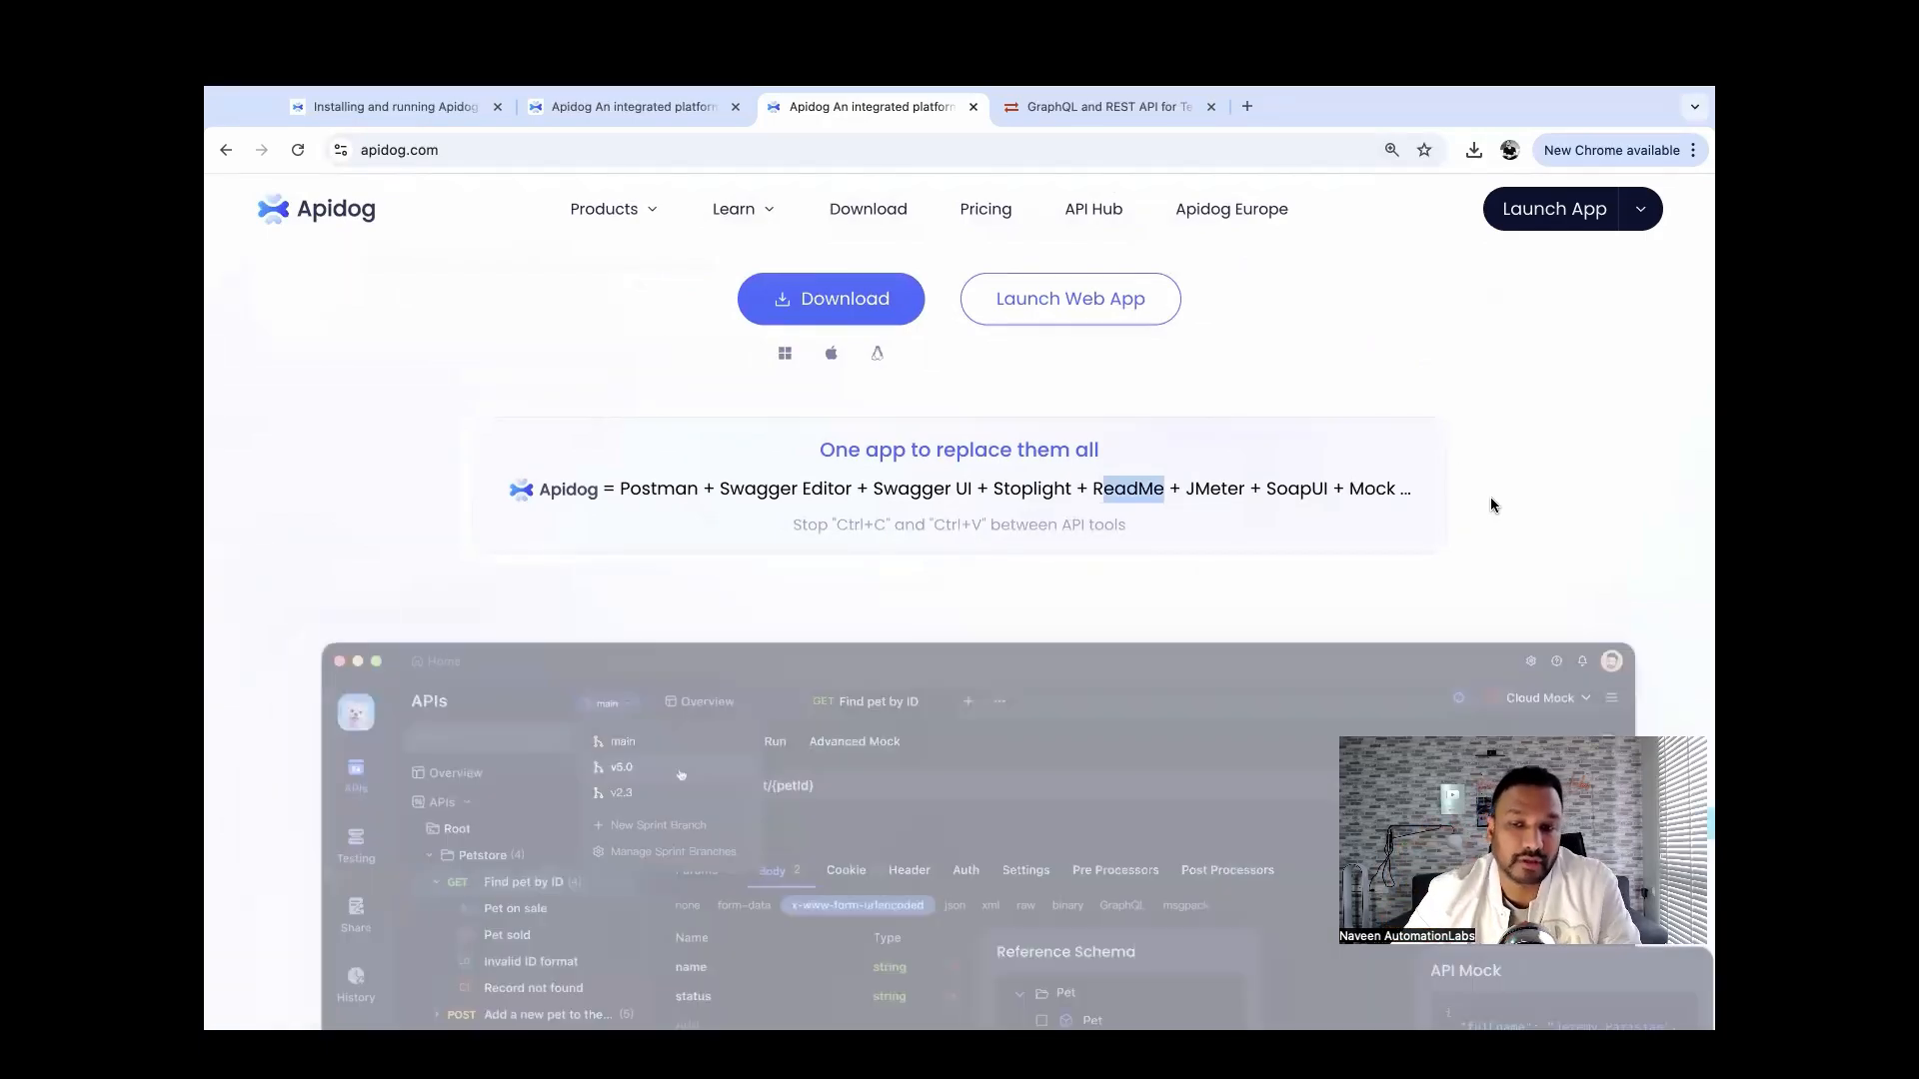
scroll(380, 527, "down", 4)
scroll(380, 530, "down", 1)
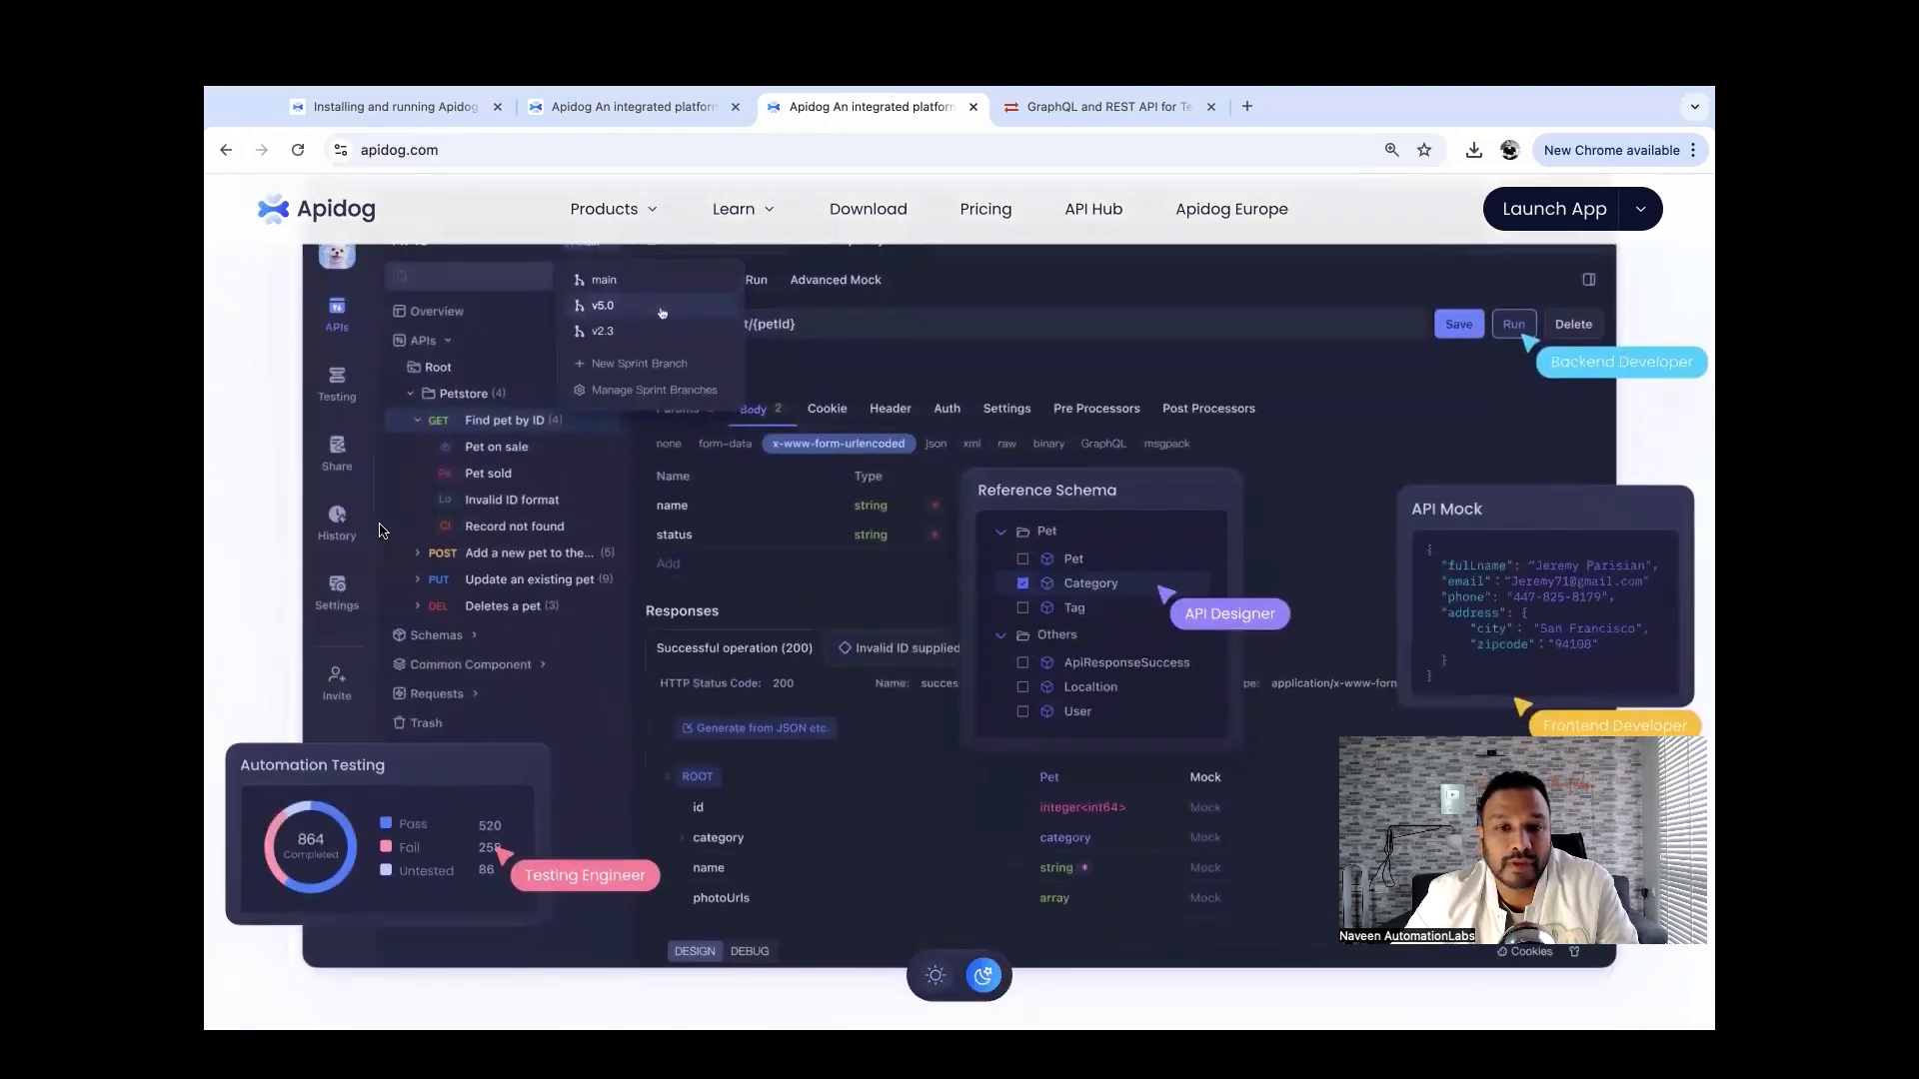
scroll(380, 531, "down", 10)
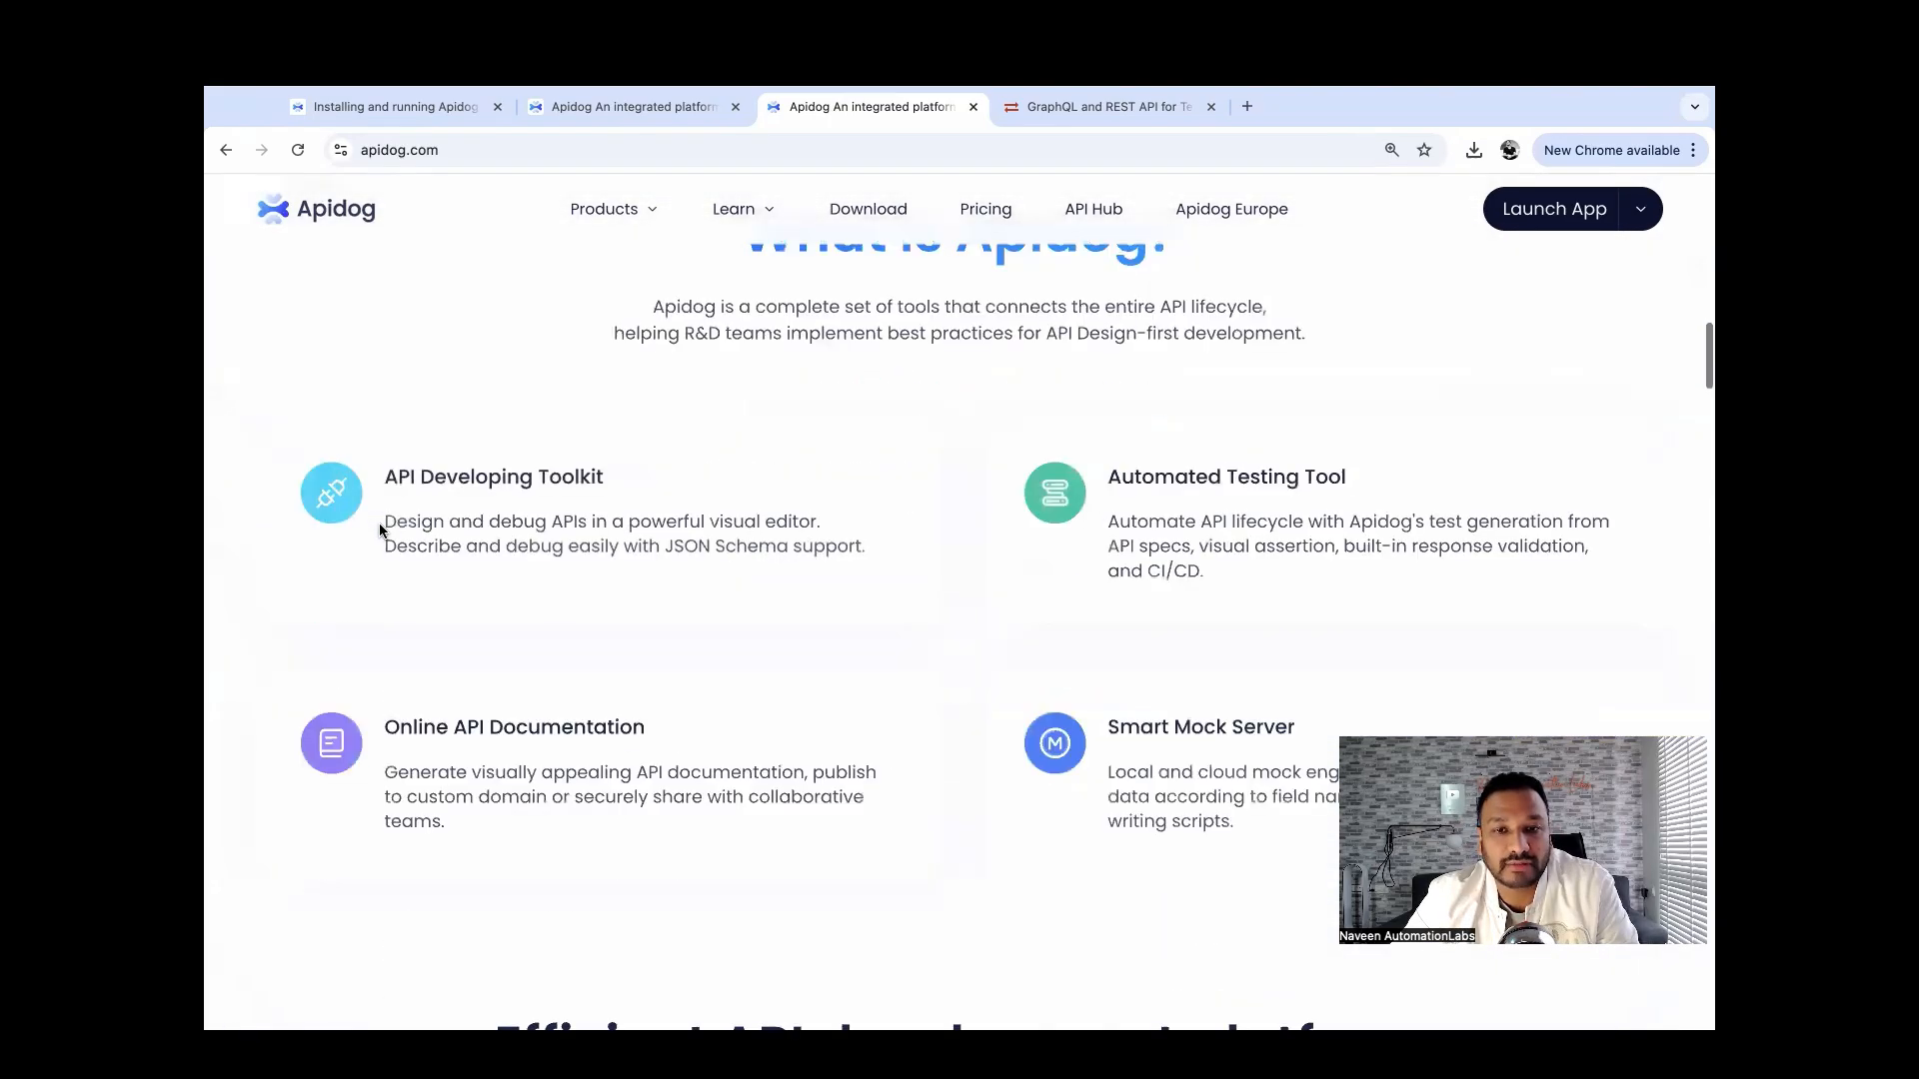
scroll(379, 531, "up", 1)
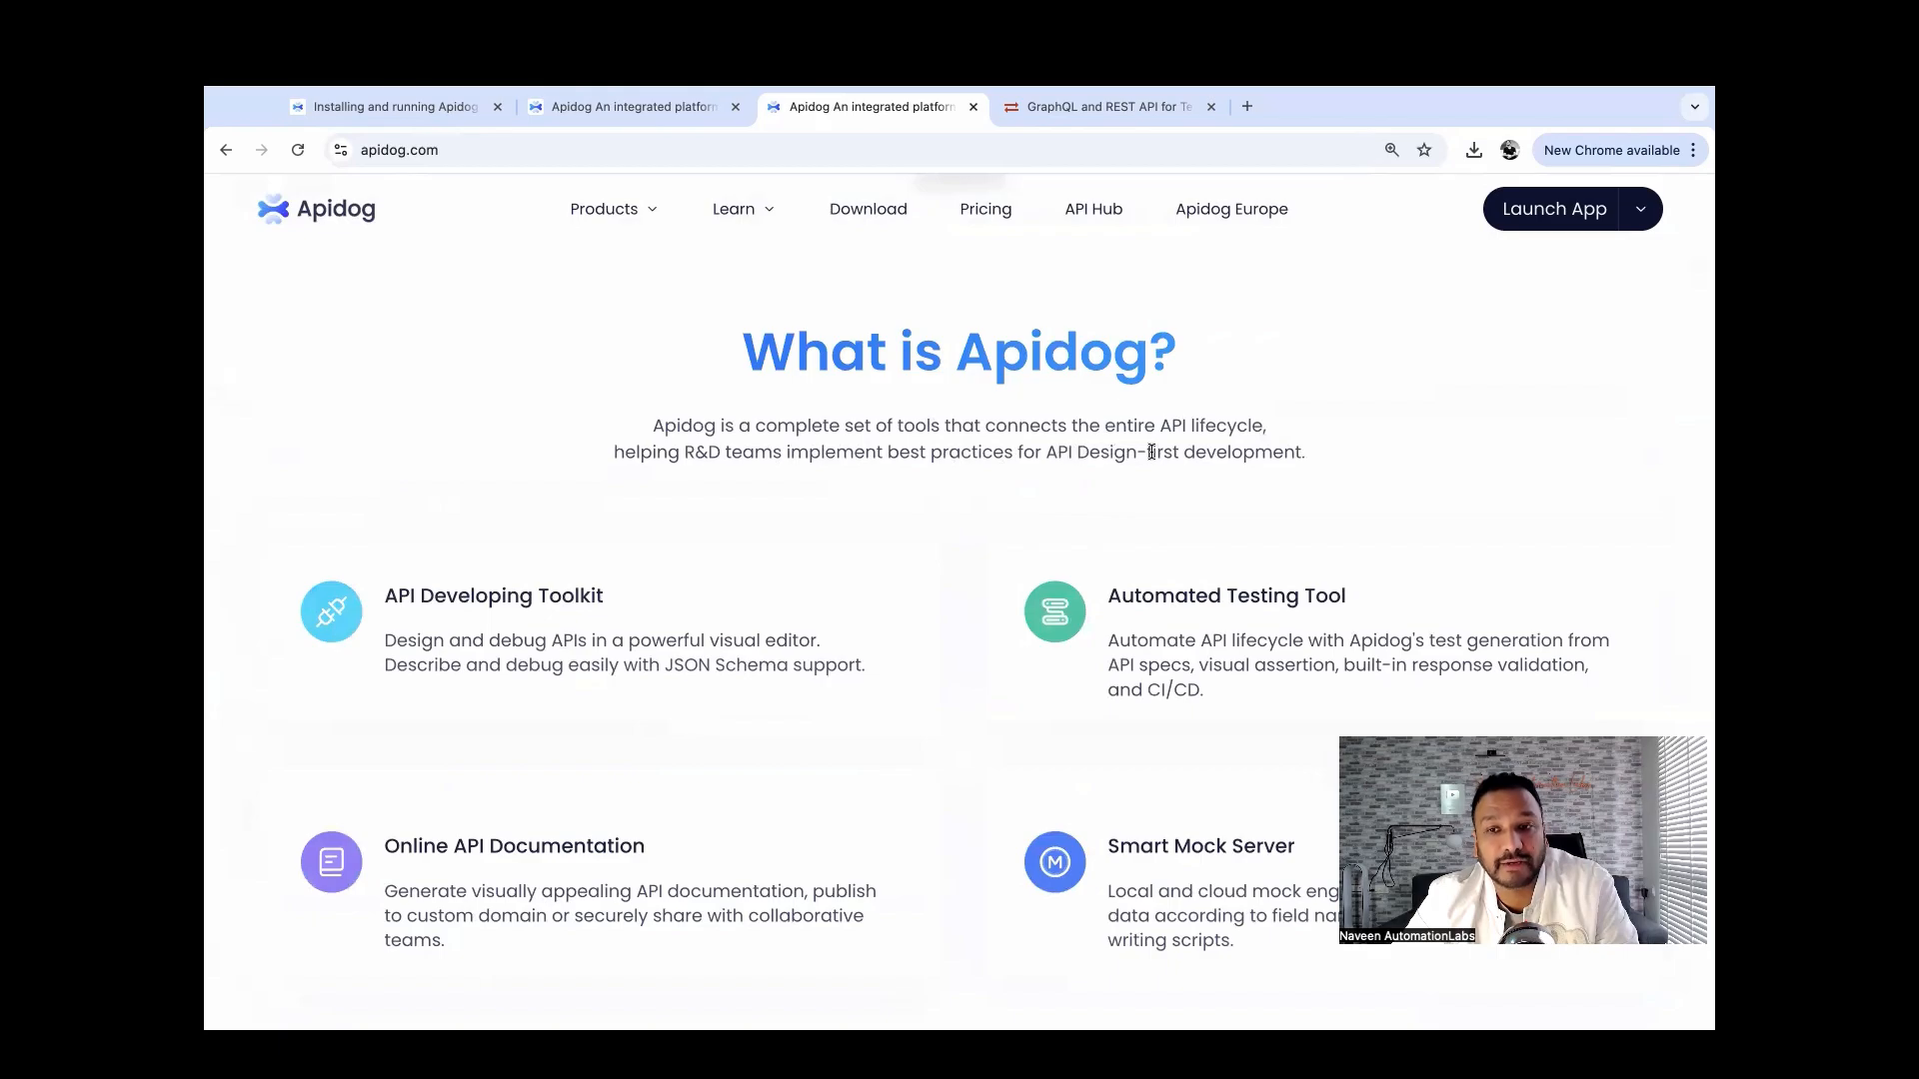
scroll(847, 480, "down", 2)
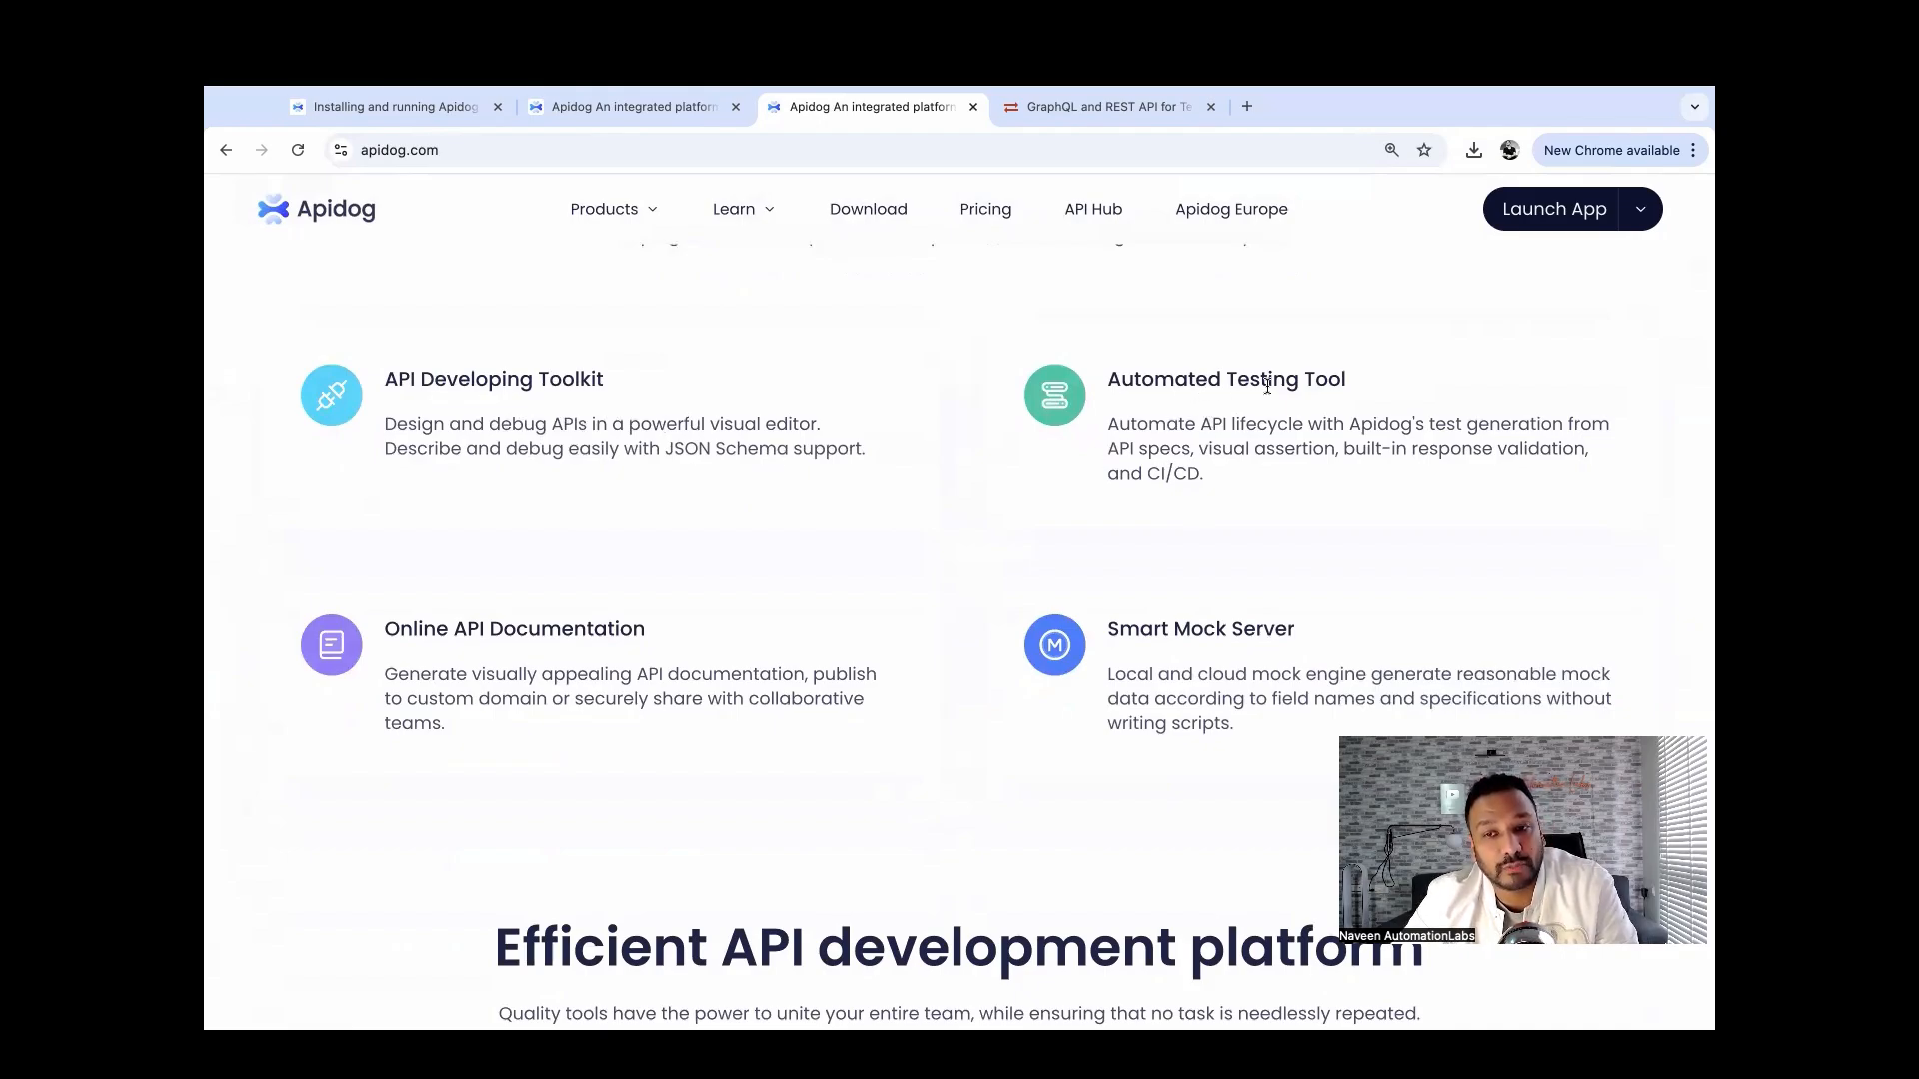
scroll(919, 518, "down", 1)
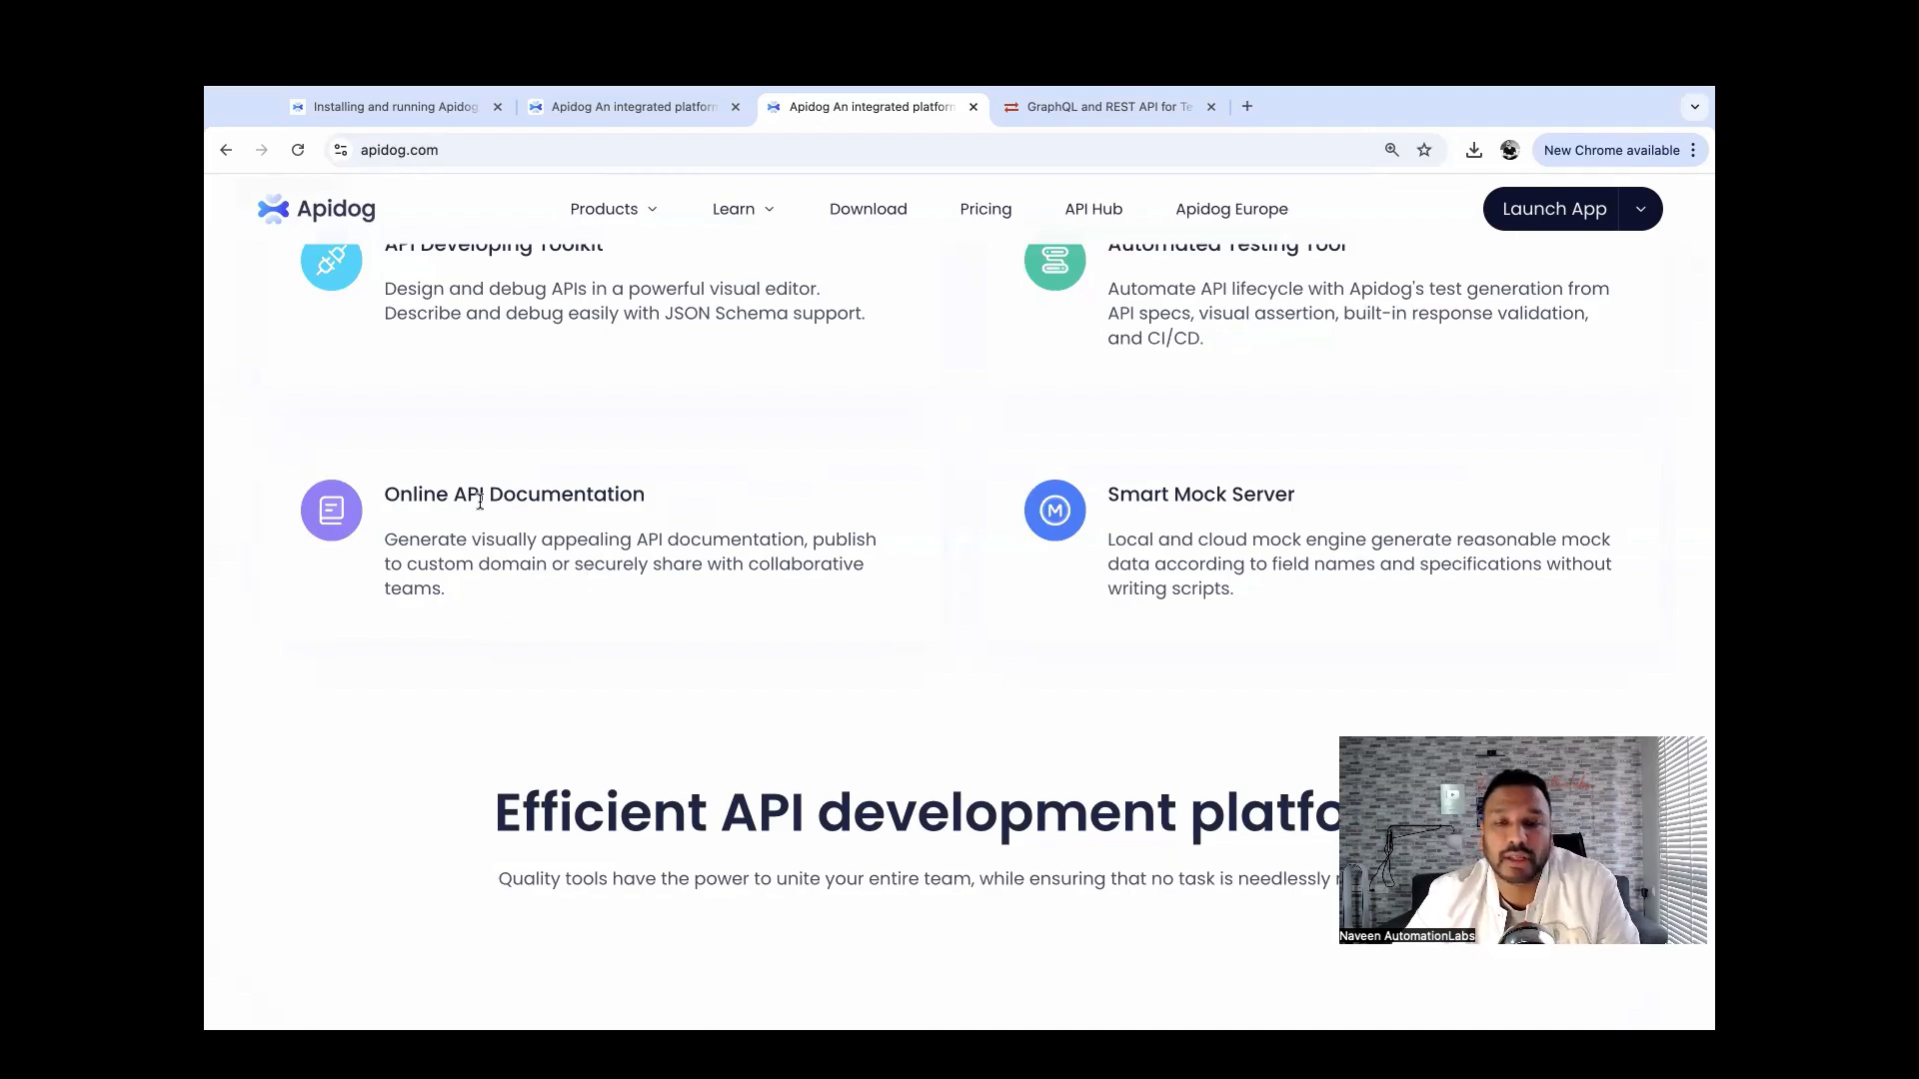
Scroll through the apidog.com homepage to the Windows, macOS, Linux download and web app options.
scroll(480, 501, "down", 10)
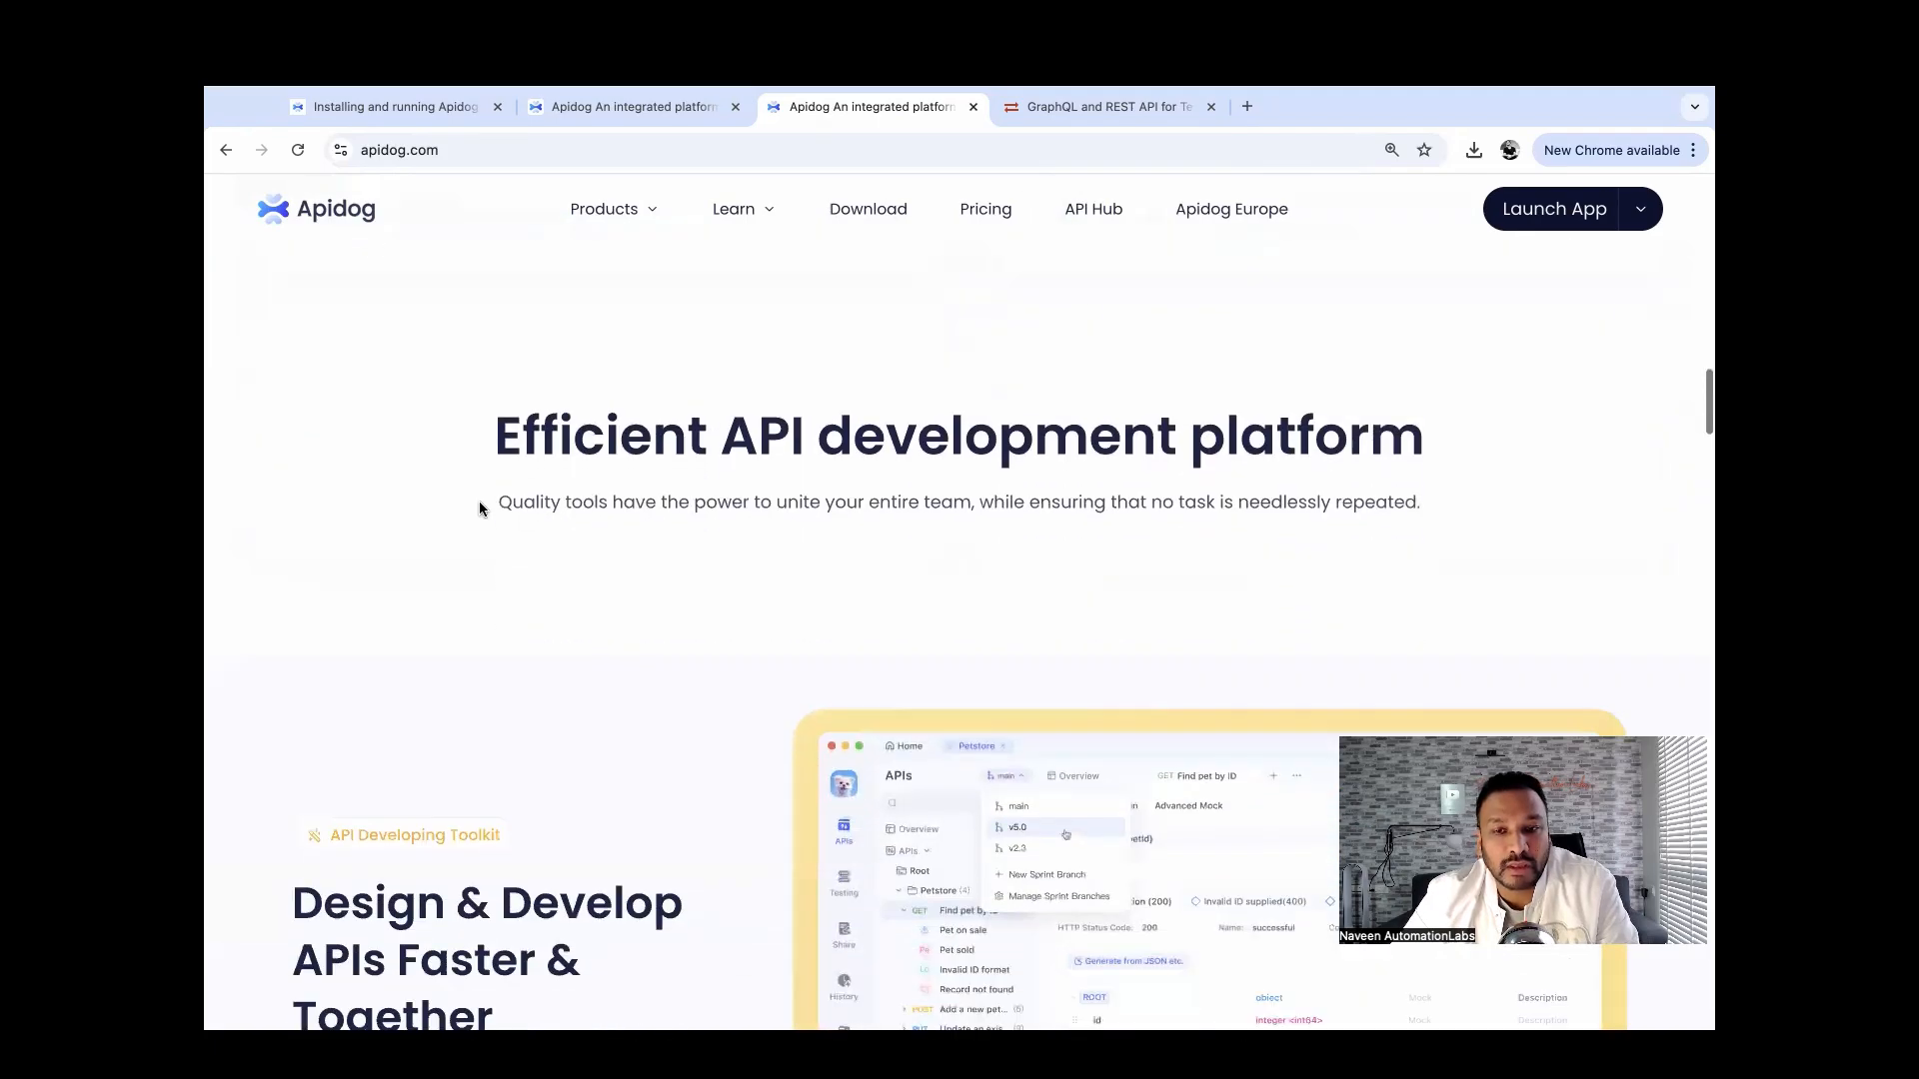
scroll(479, 502, "down", 5)
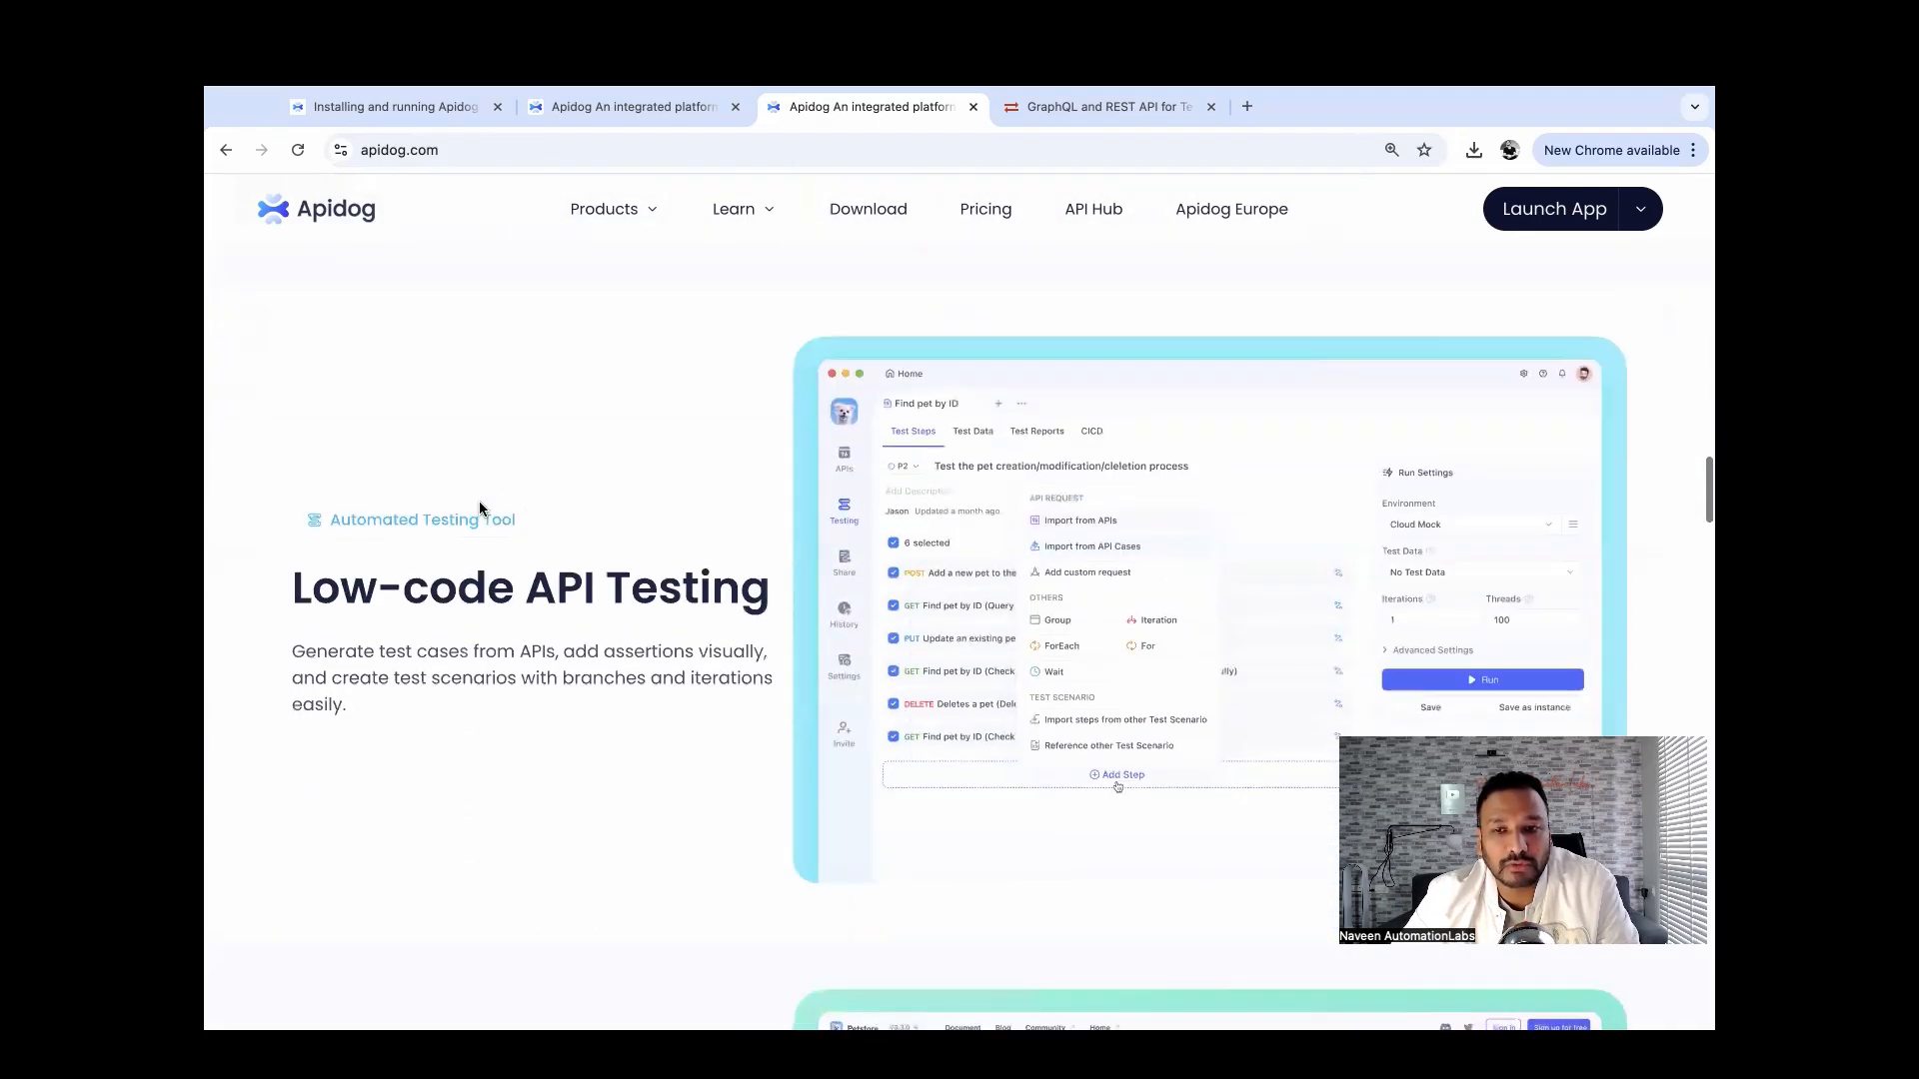
scroll(480, 502, "up", 5)
scroll(479, 502, "down", 2)
scroll(480, 502, "down", 15)
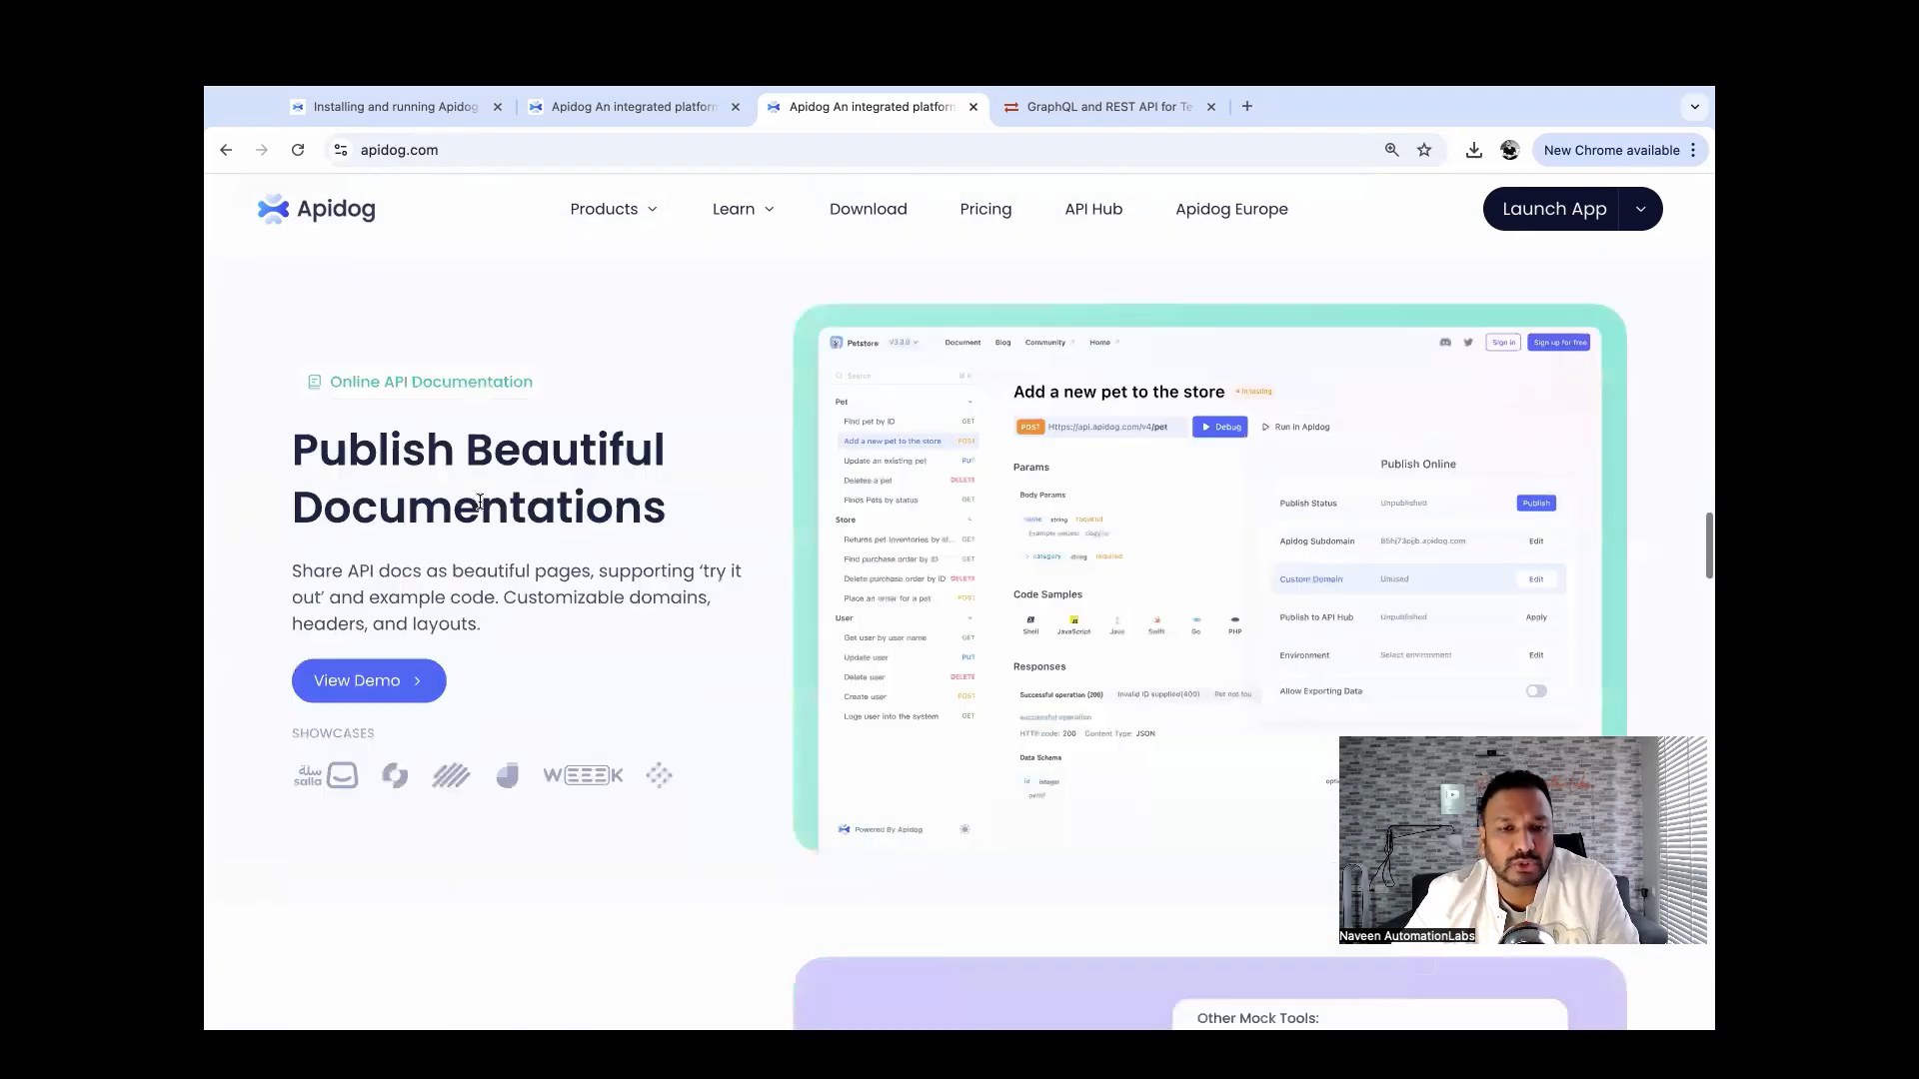
scroll(479, 509, "down", 13)
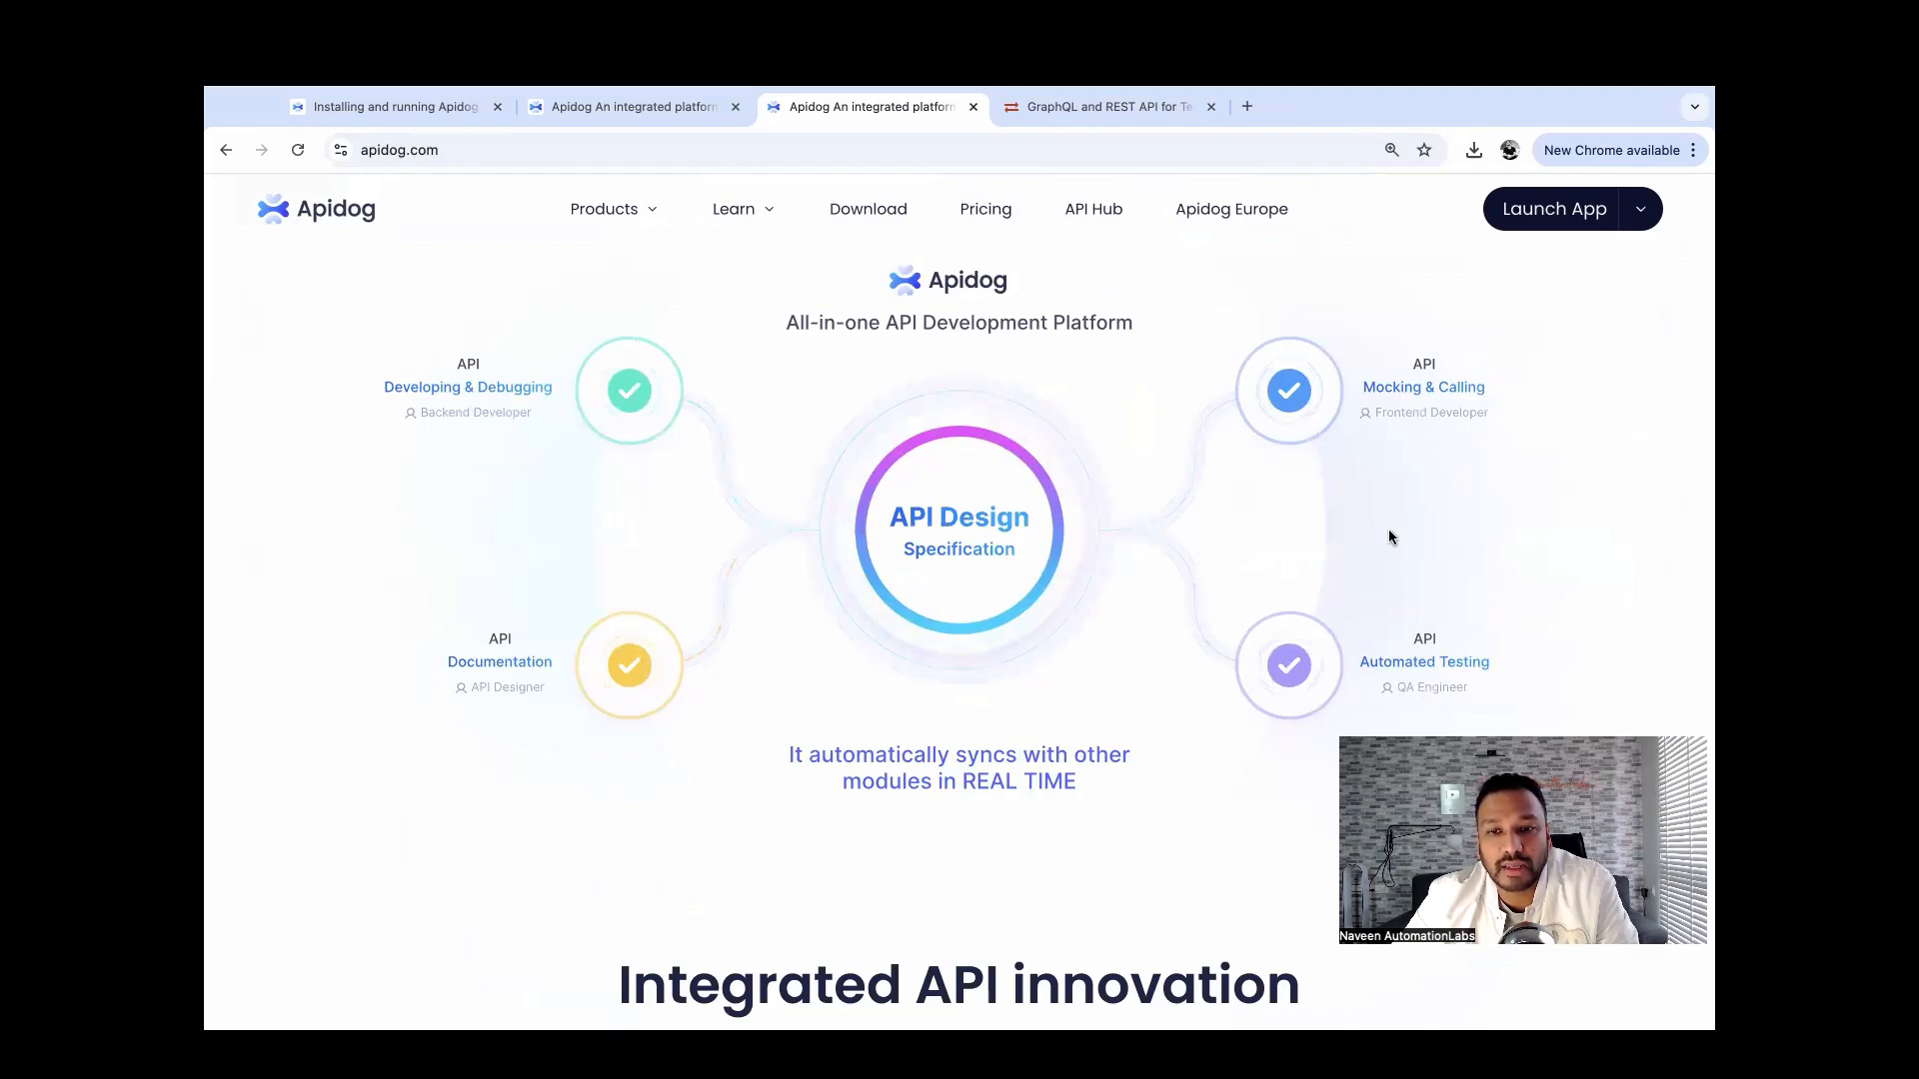
scroll(1388, 534, "down", 1)
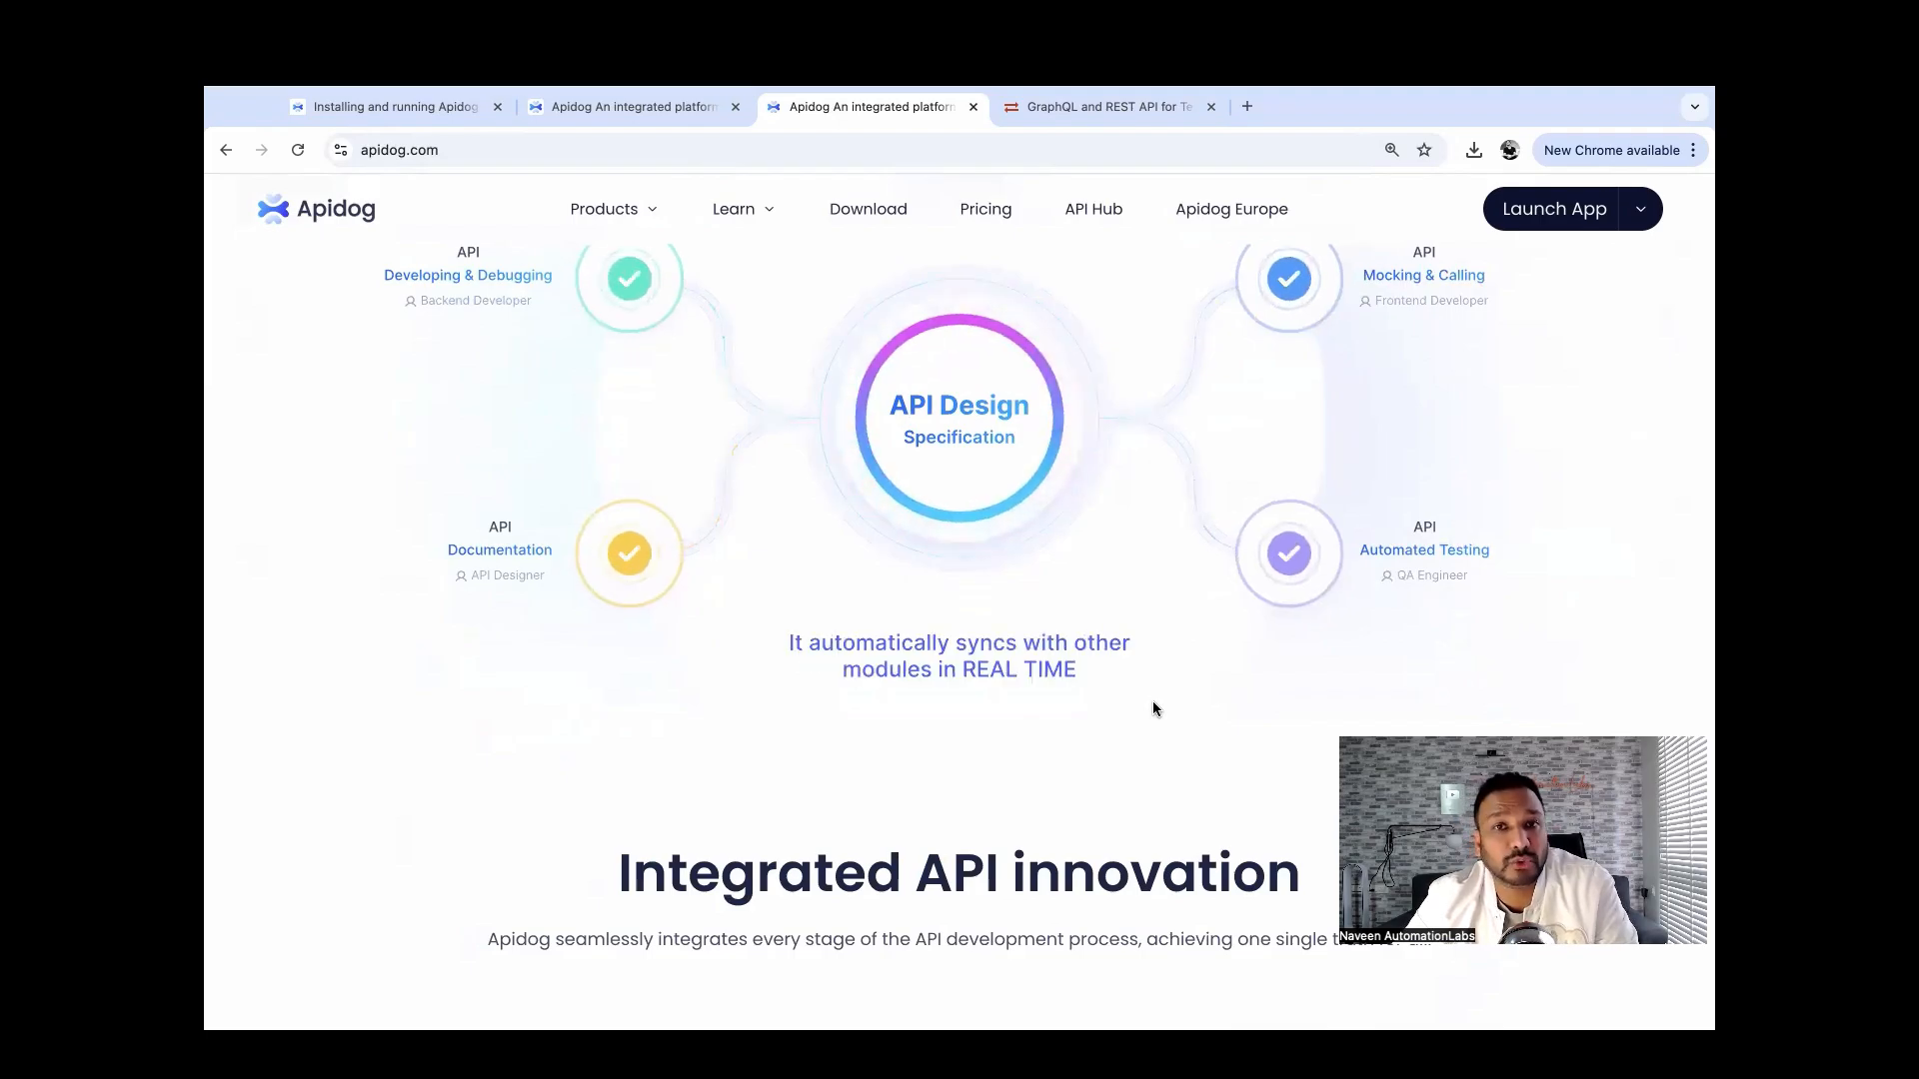
scroll(1153, 707, "down", 2)
scroll(1153, 703, "down", 6)
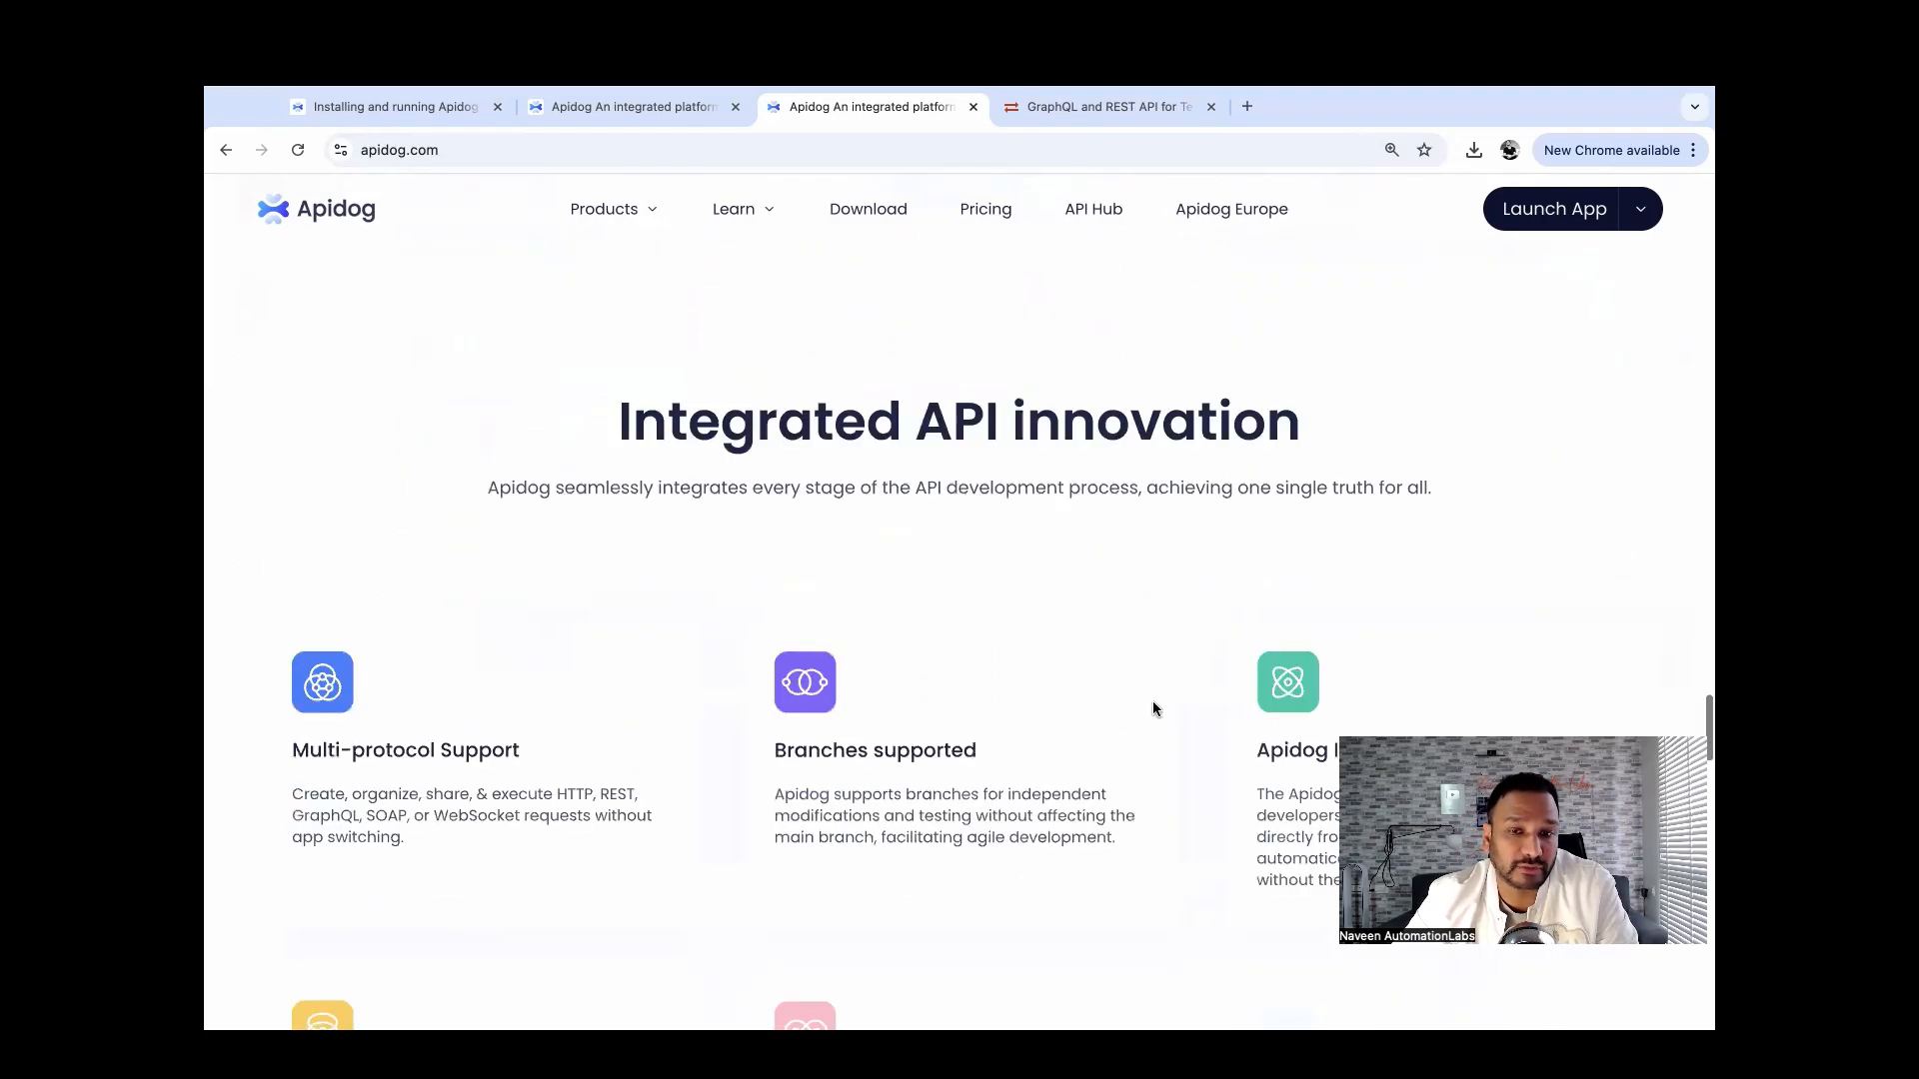
scroll(1153, 708, "down", 4)
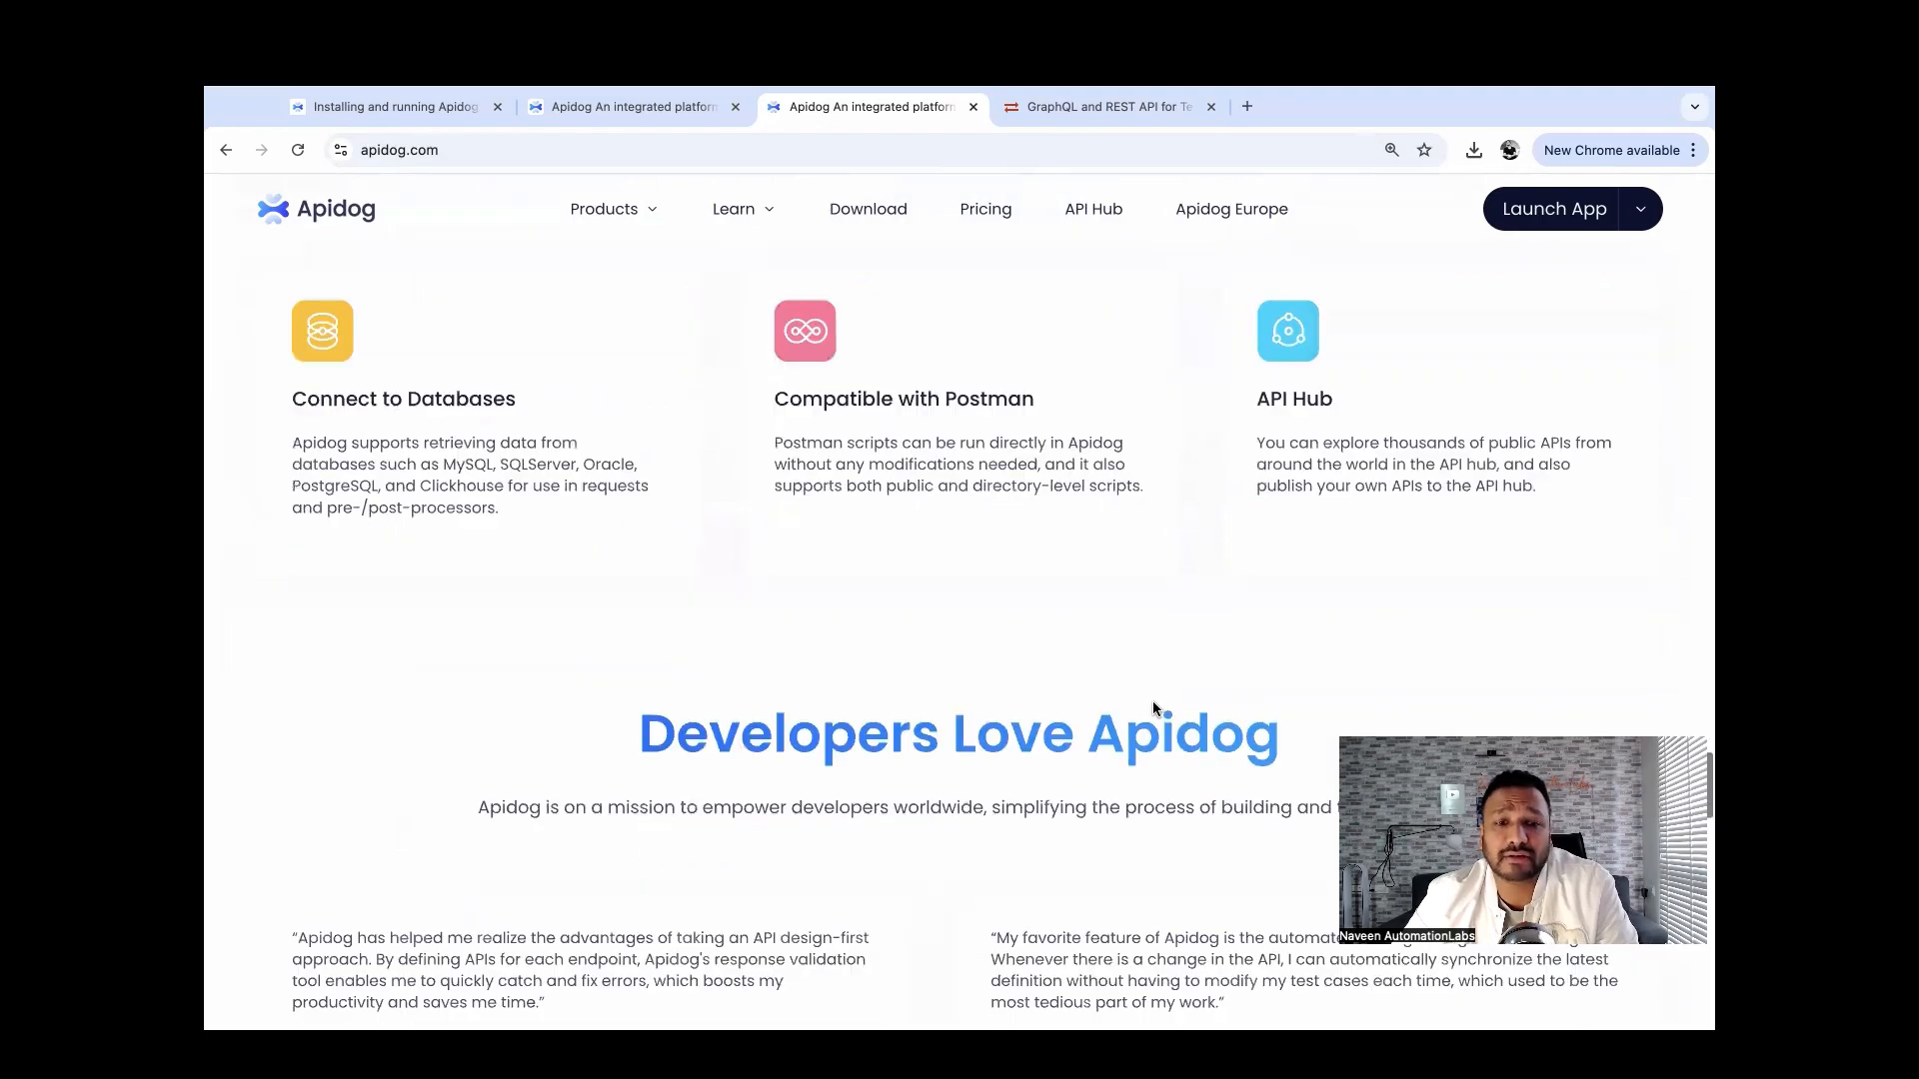
scroll(565, 680, "up", 3)
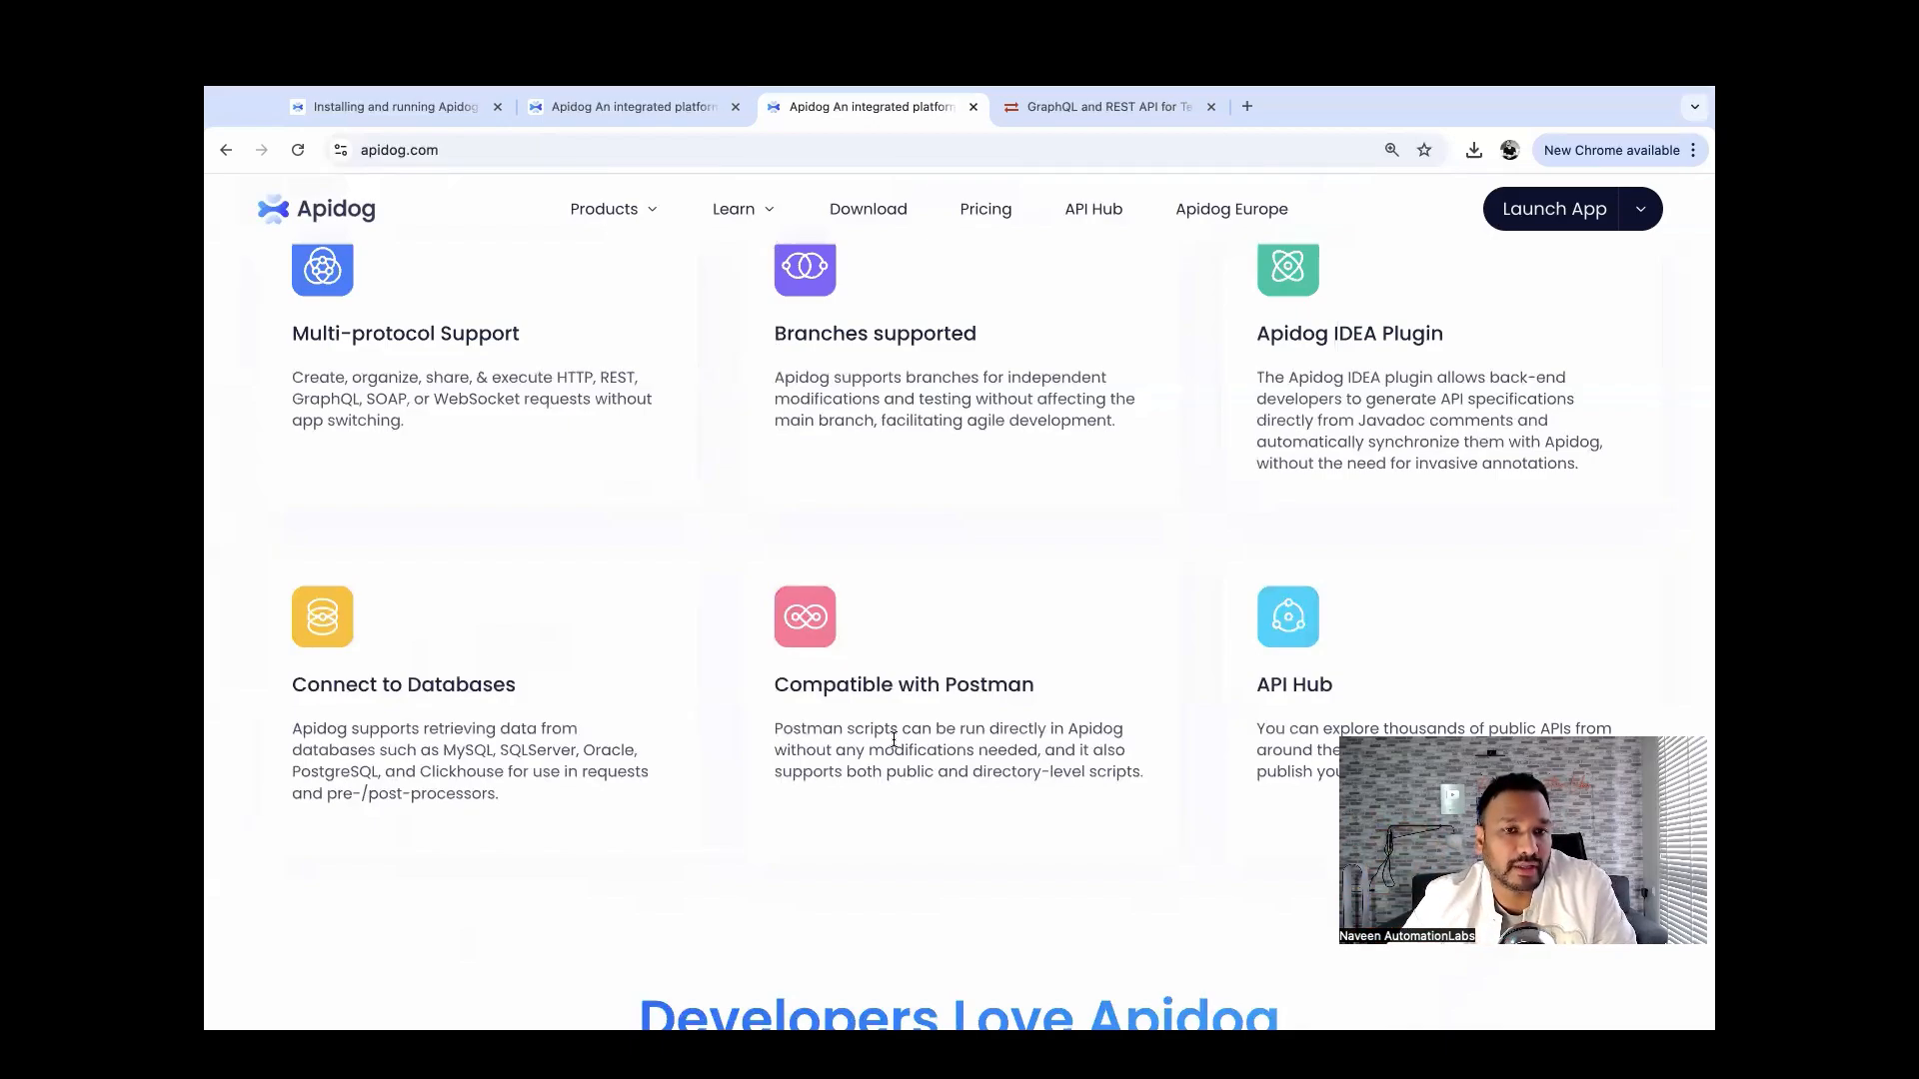
scroll(894, 739, "up", 1)
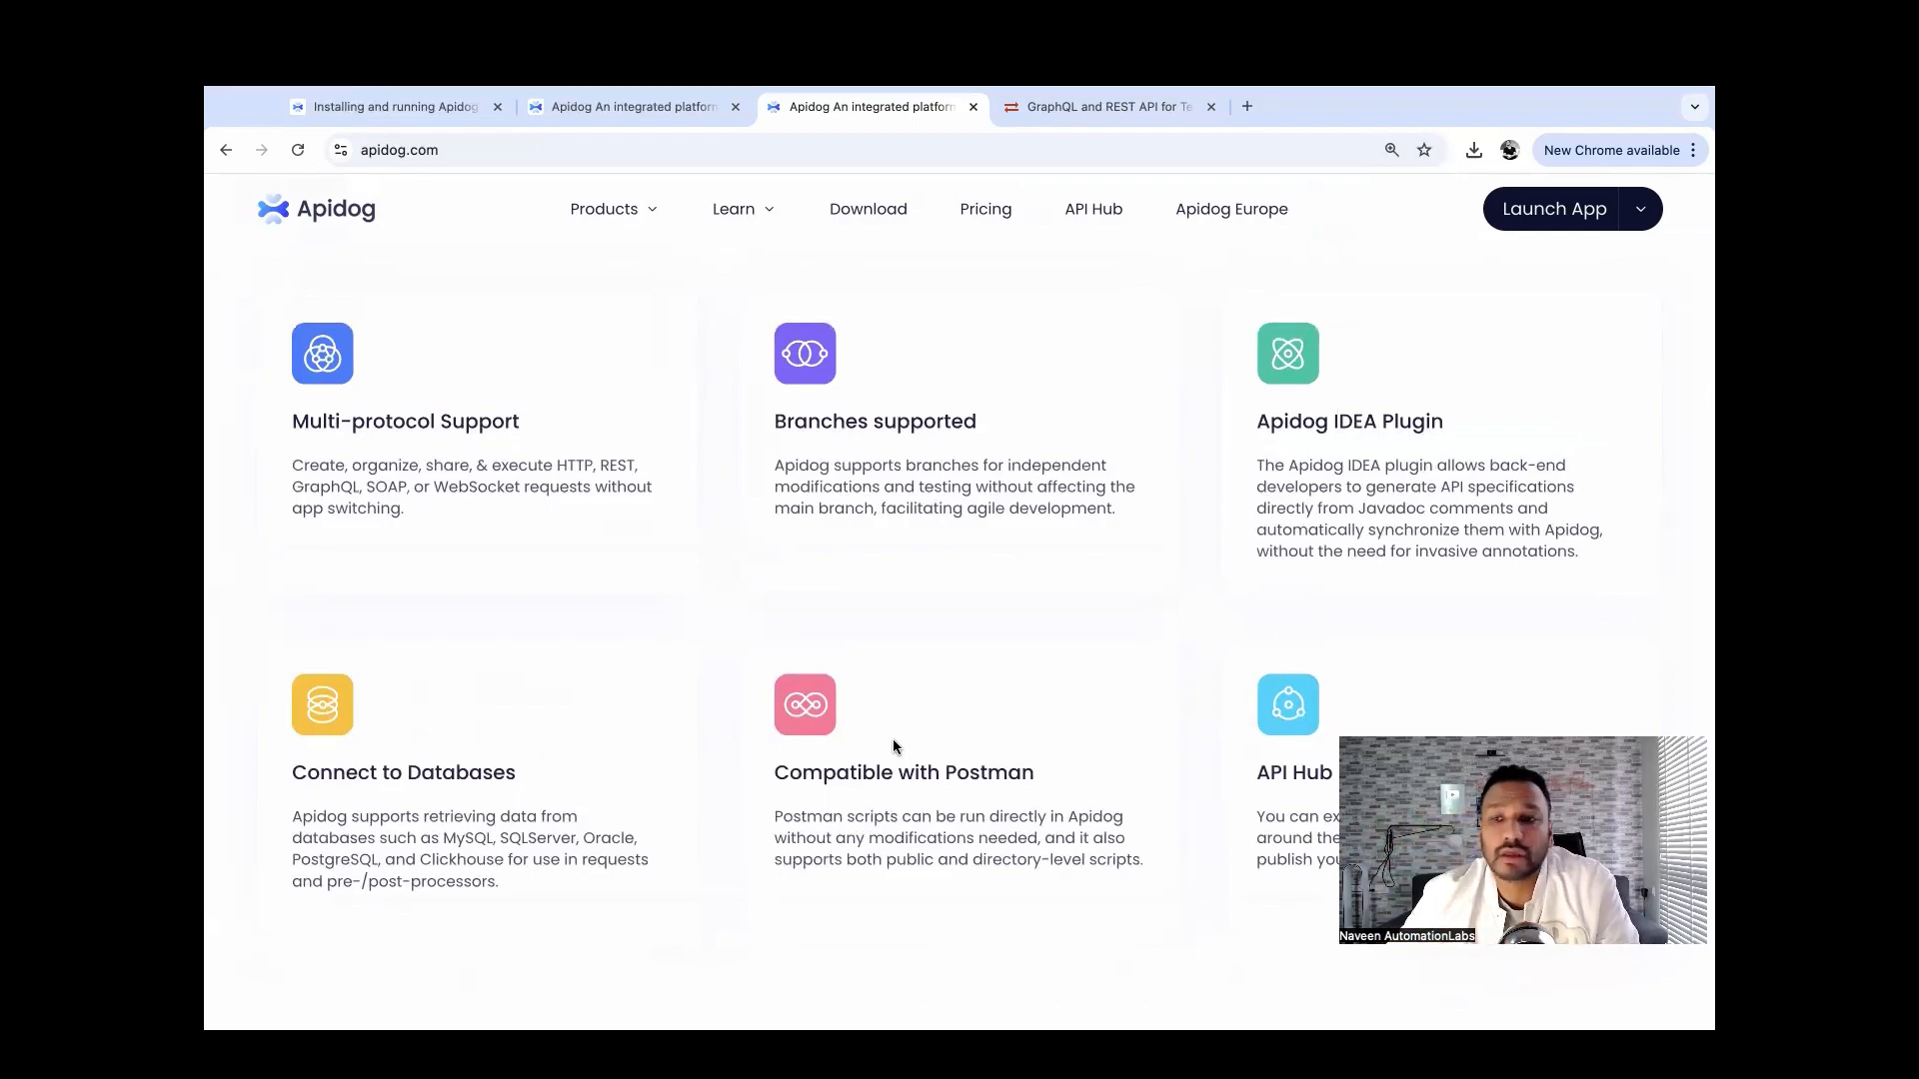
scroll(894, 746, "down", 14)
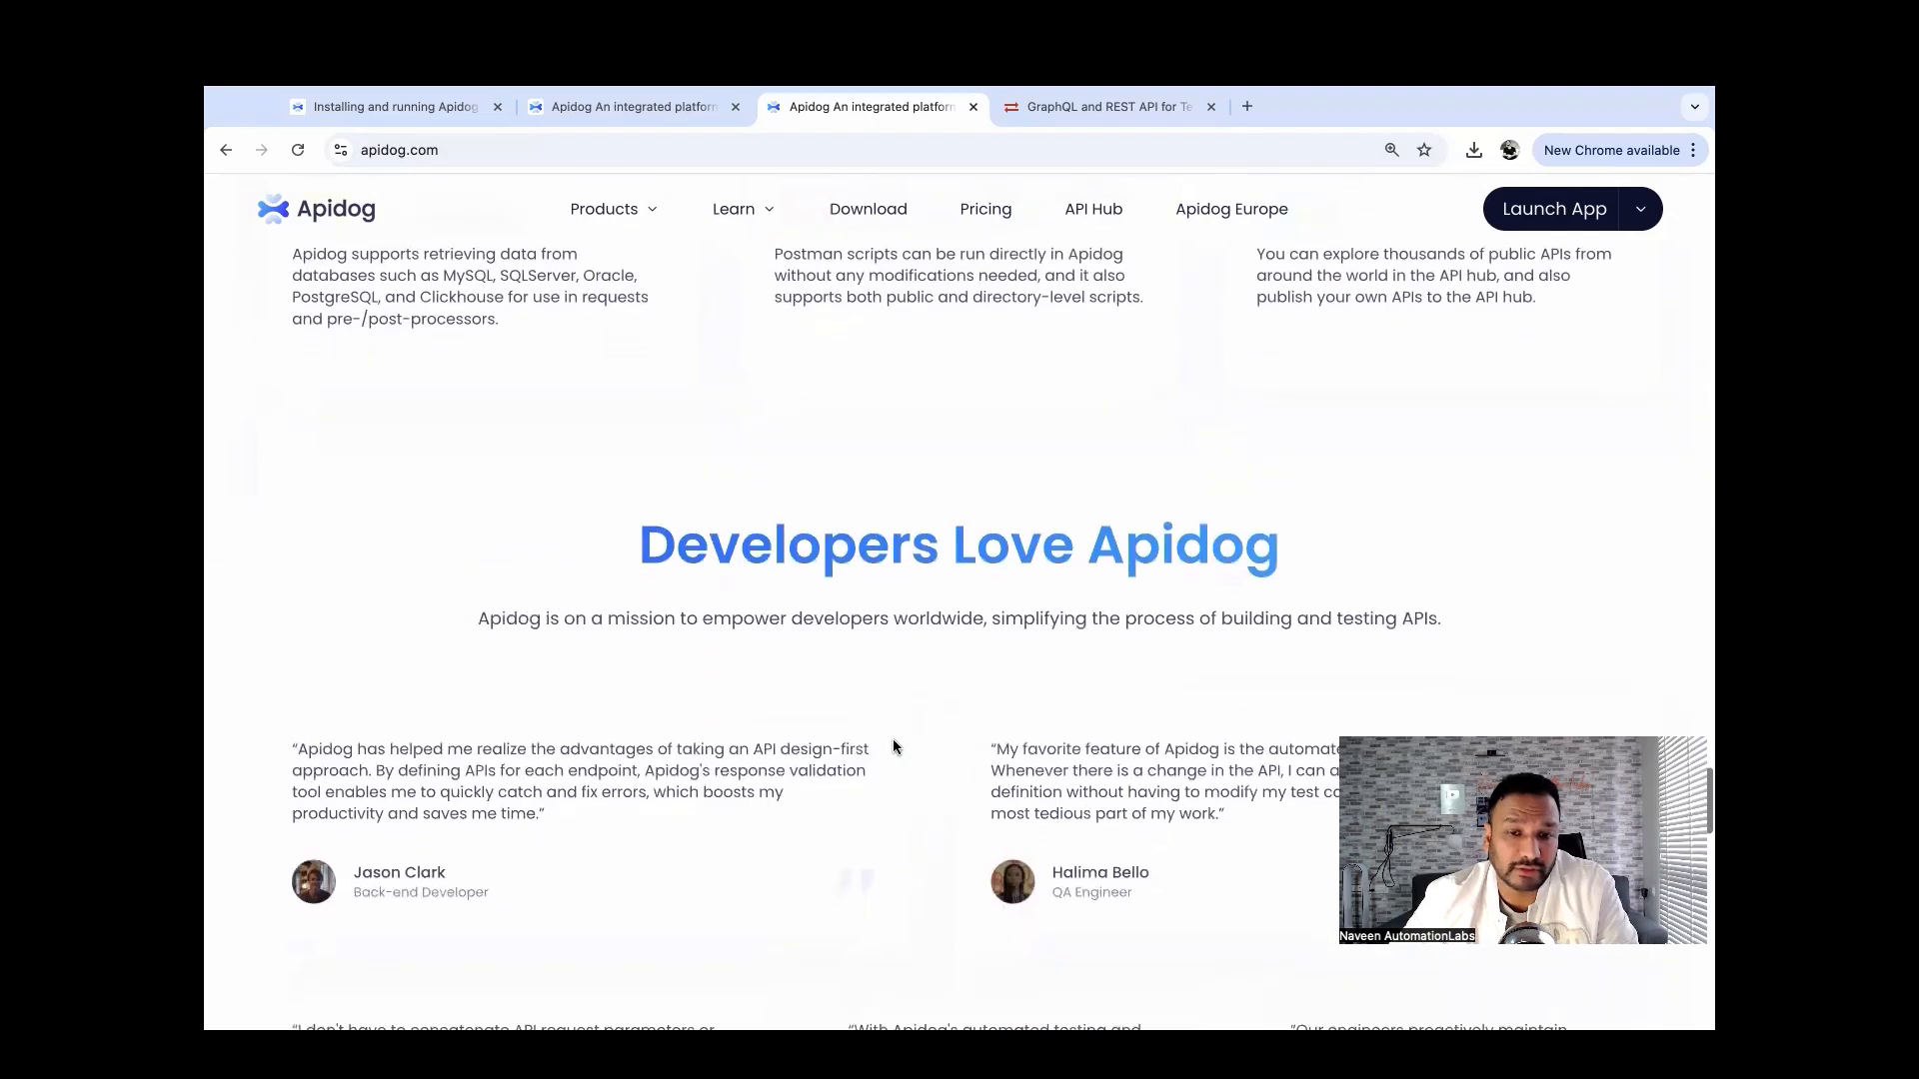
scroll(895, 745, "down", 5)
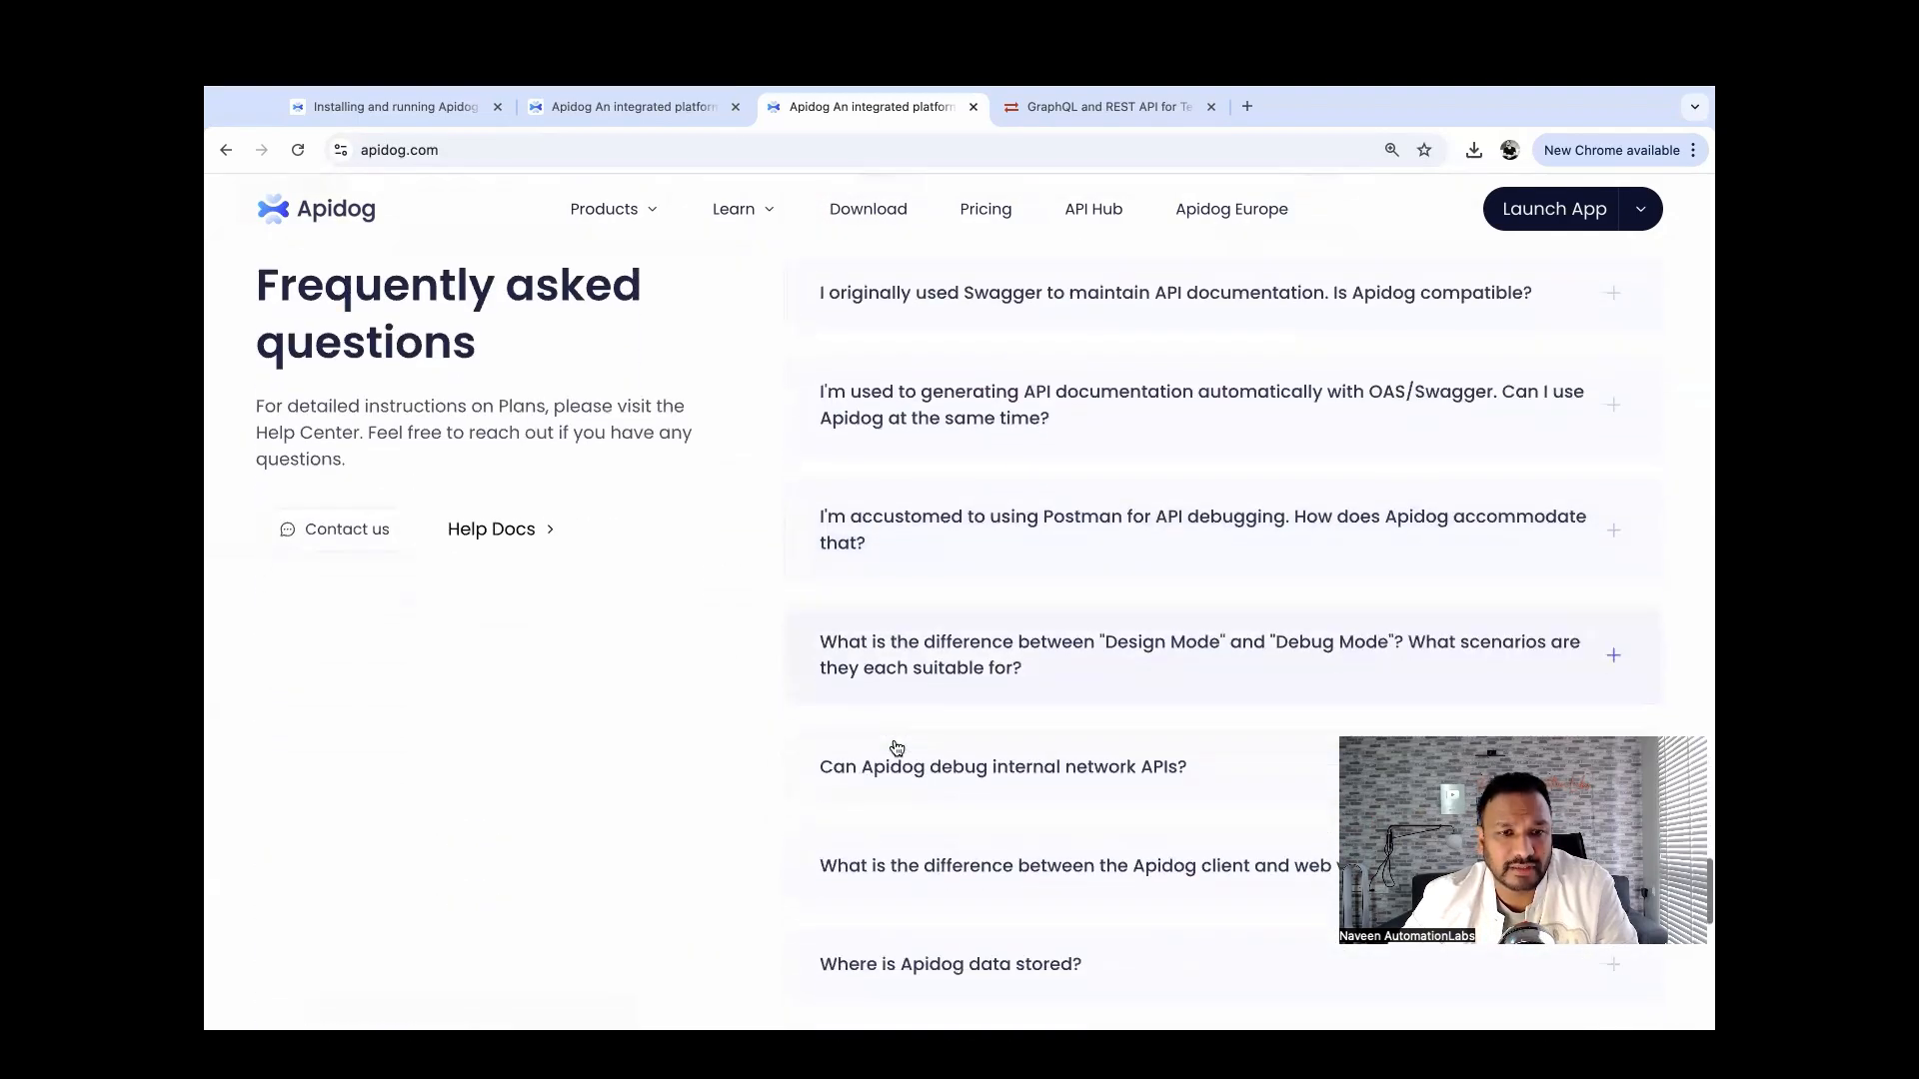
scroll(895, 746, "up", 7)
scroll(892, 746, "up", 15)
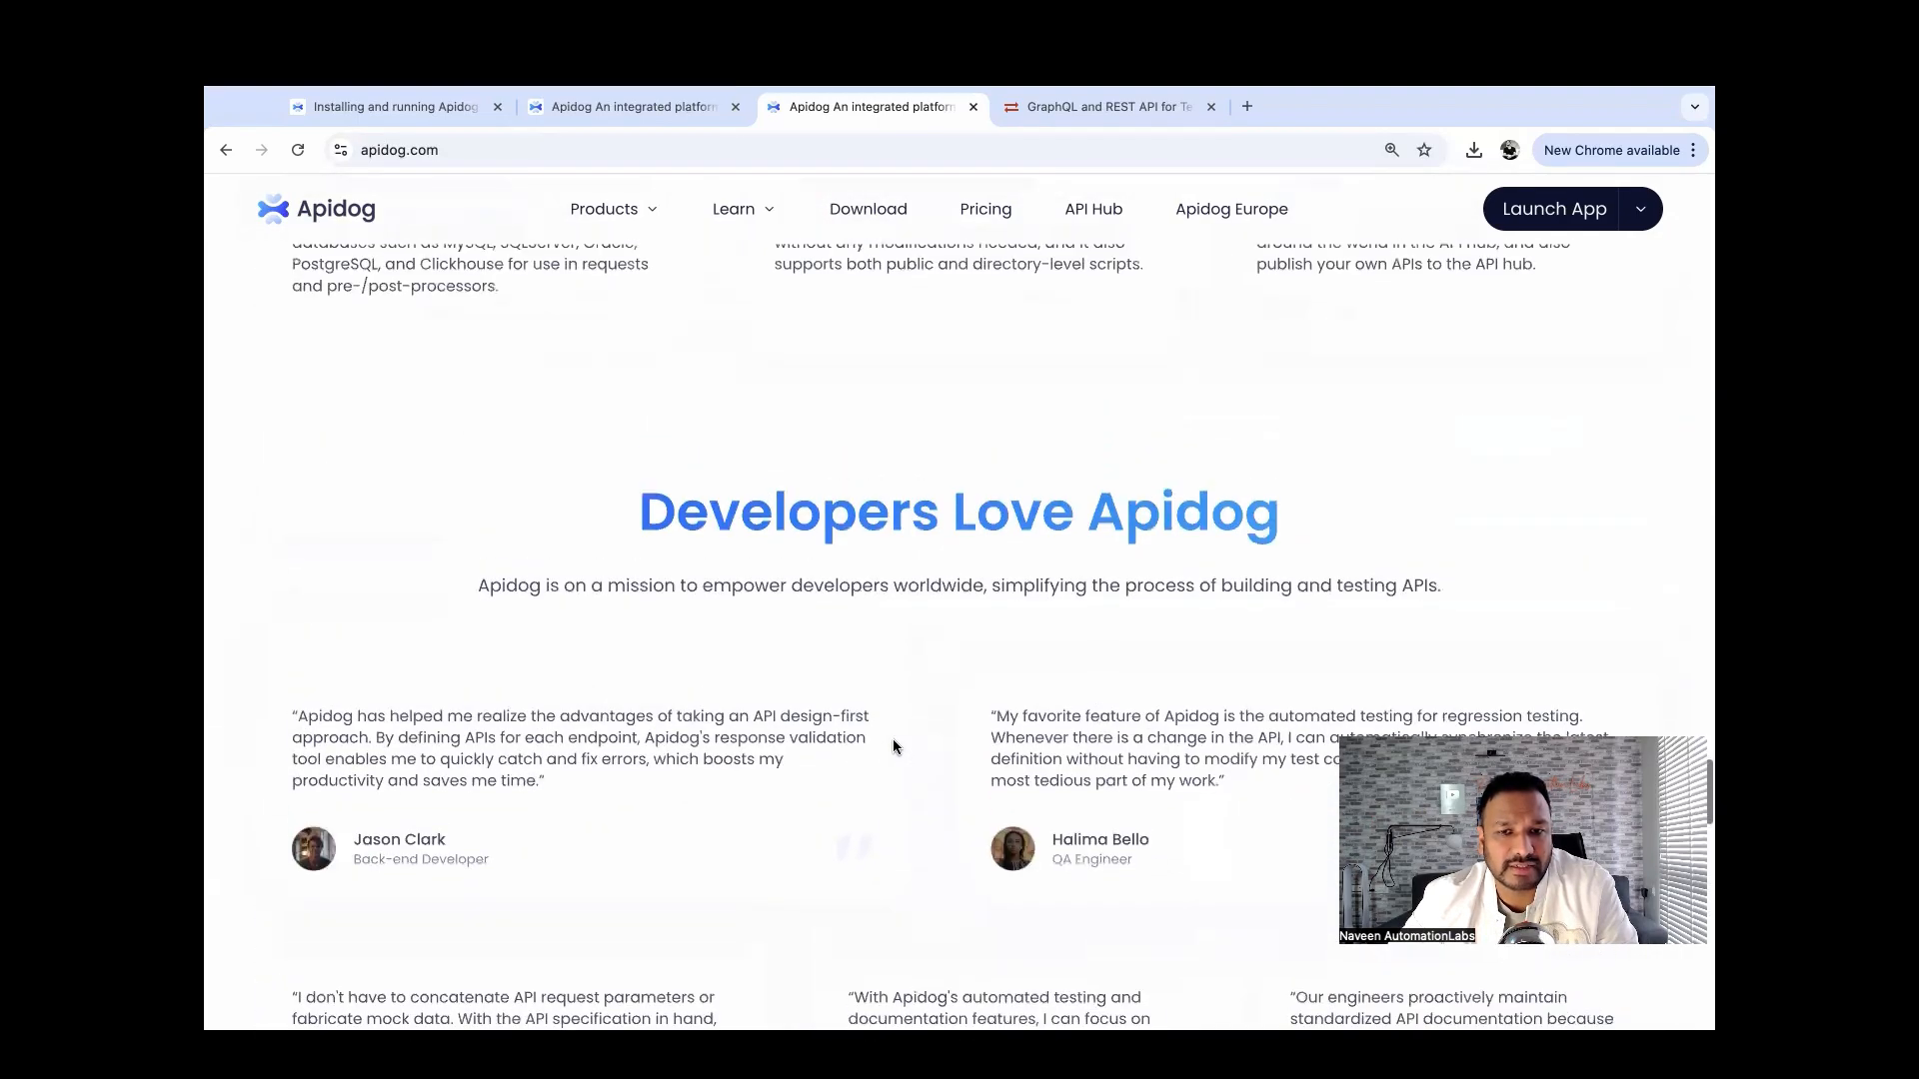
scroll(893, 746, "up", 20)
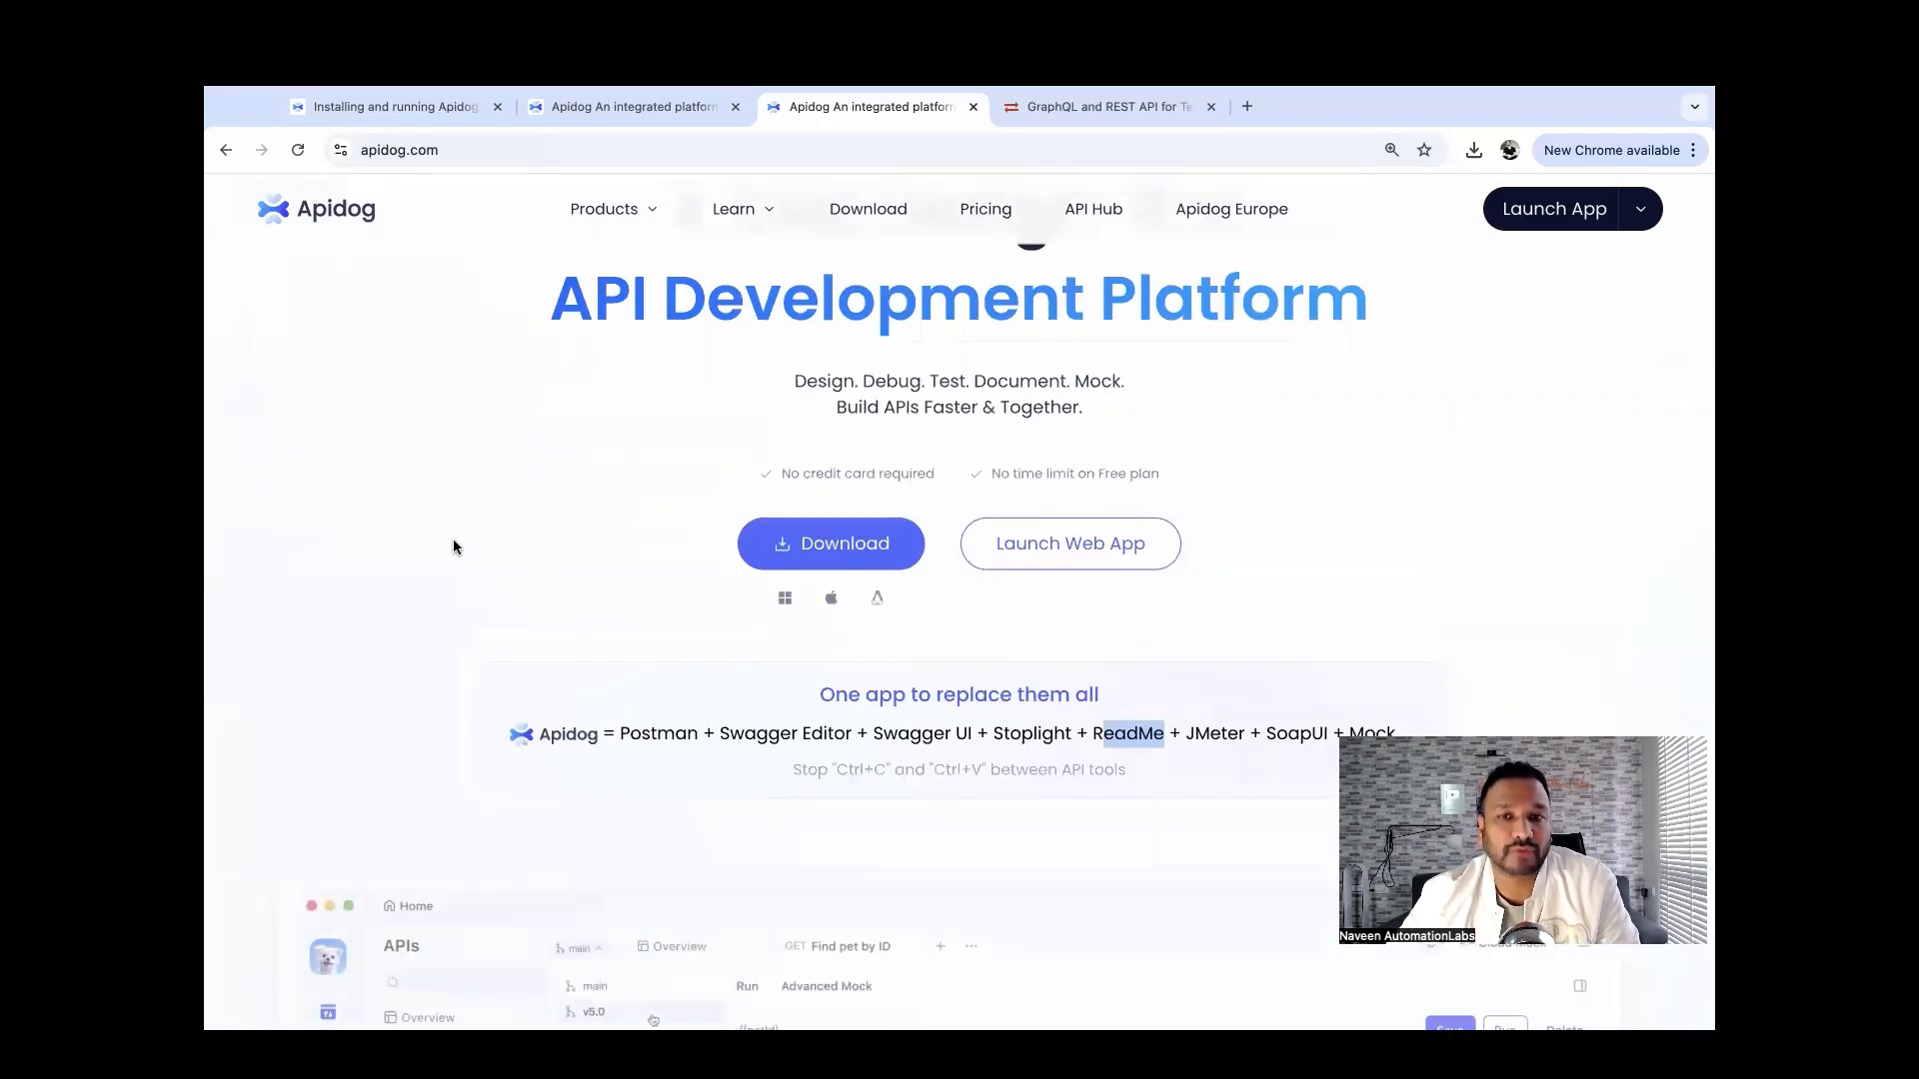
scroll(452, 547, "down", 2)
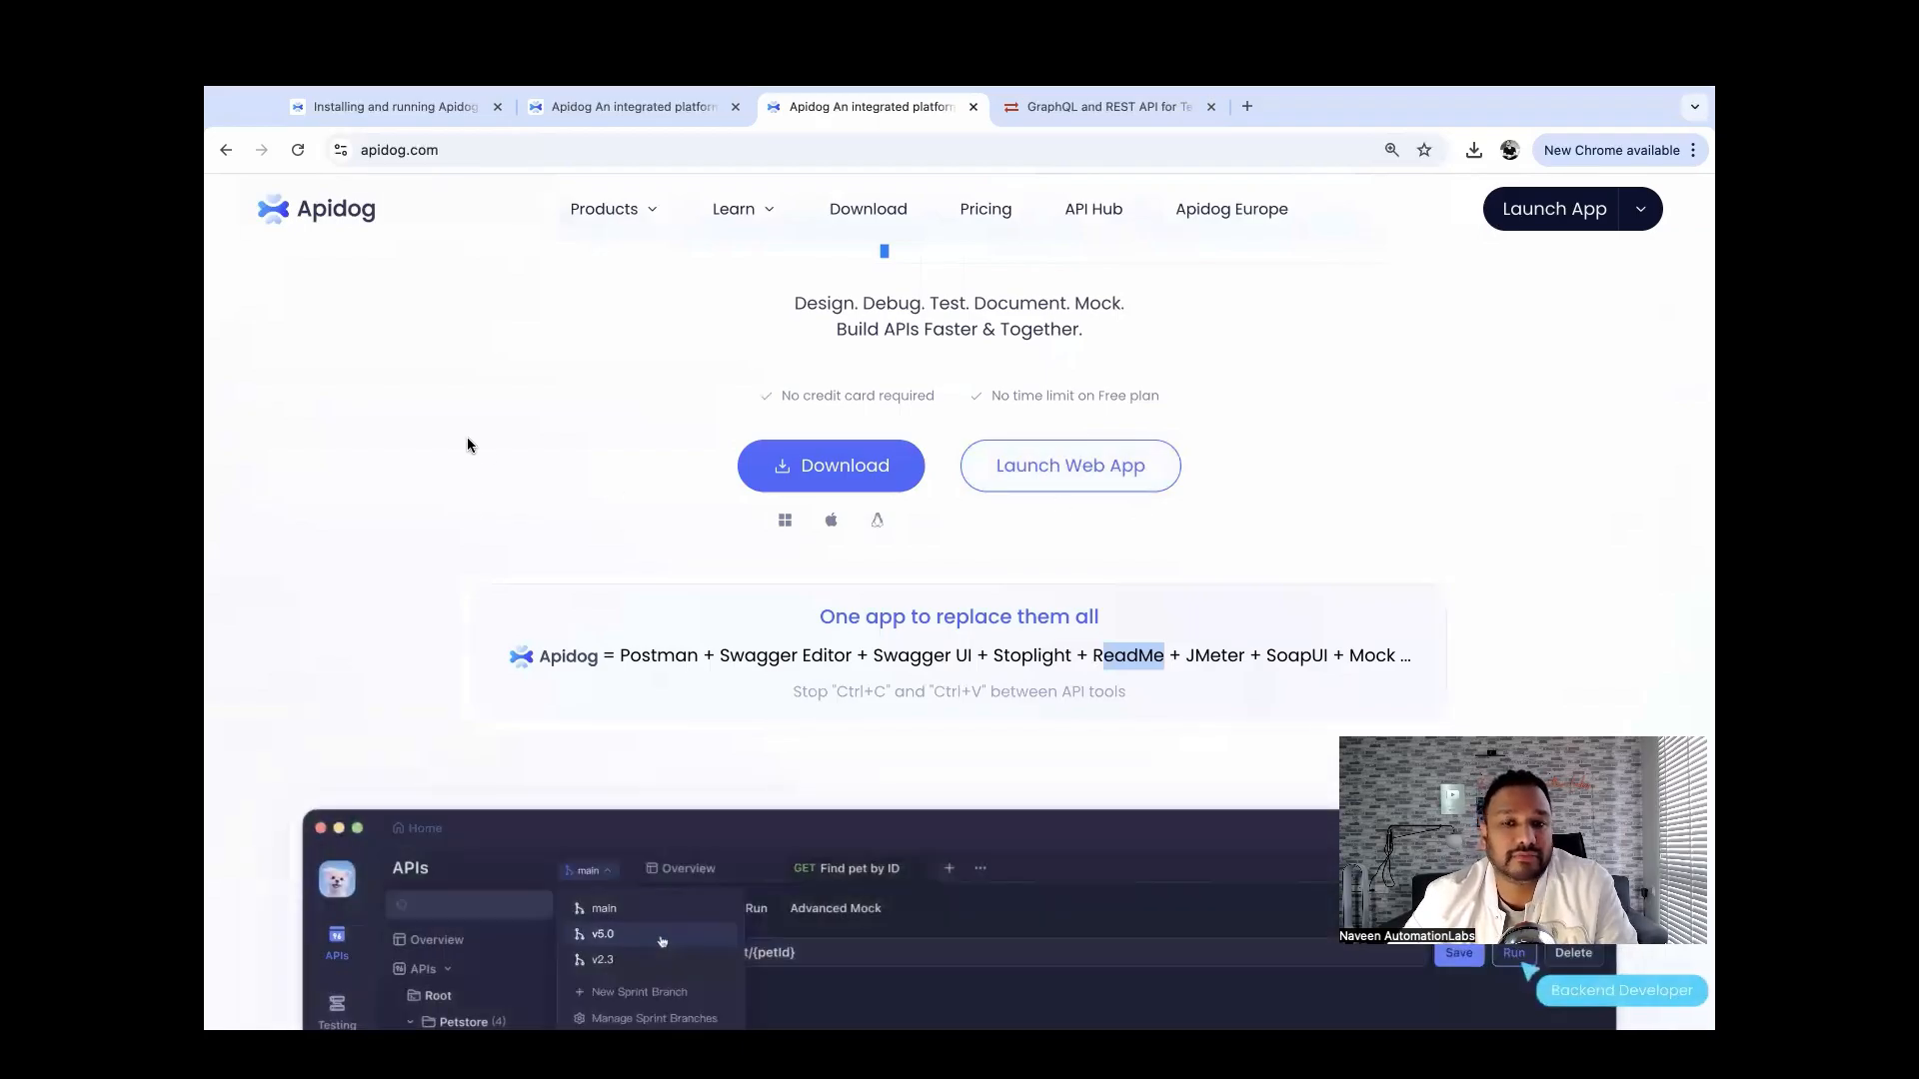
scroll(467, 445, "up", 3)
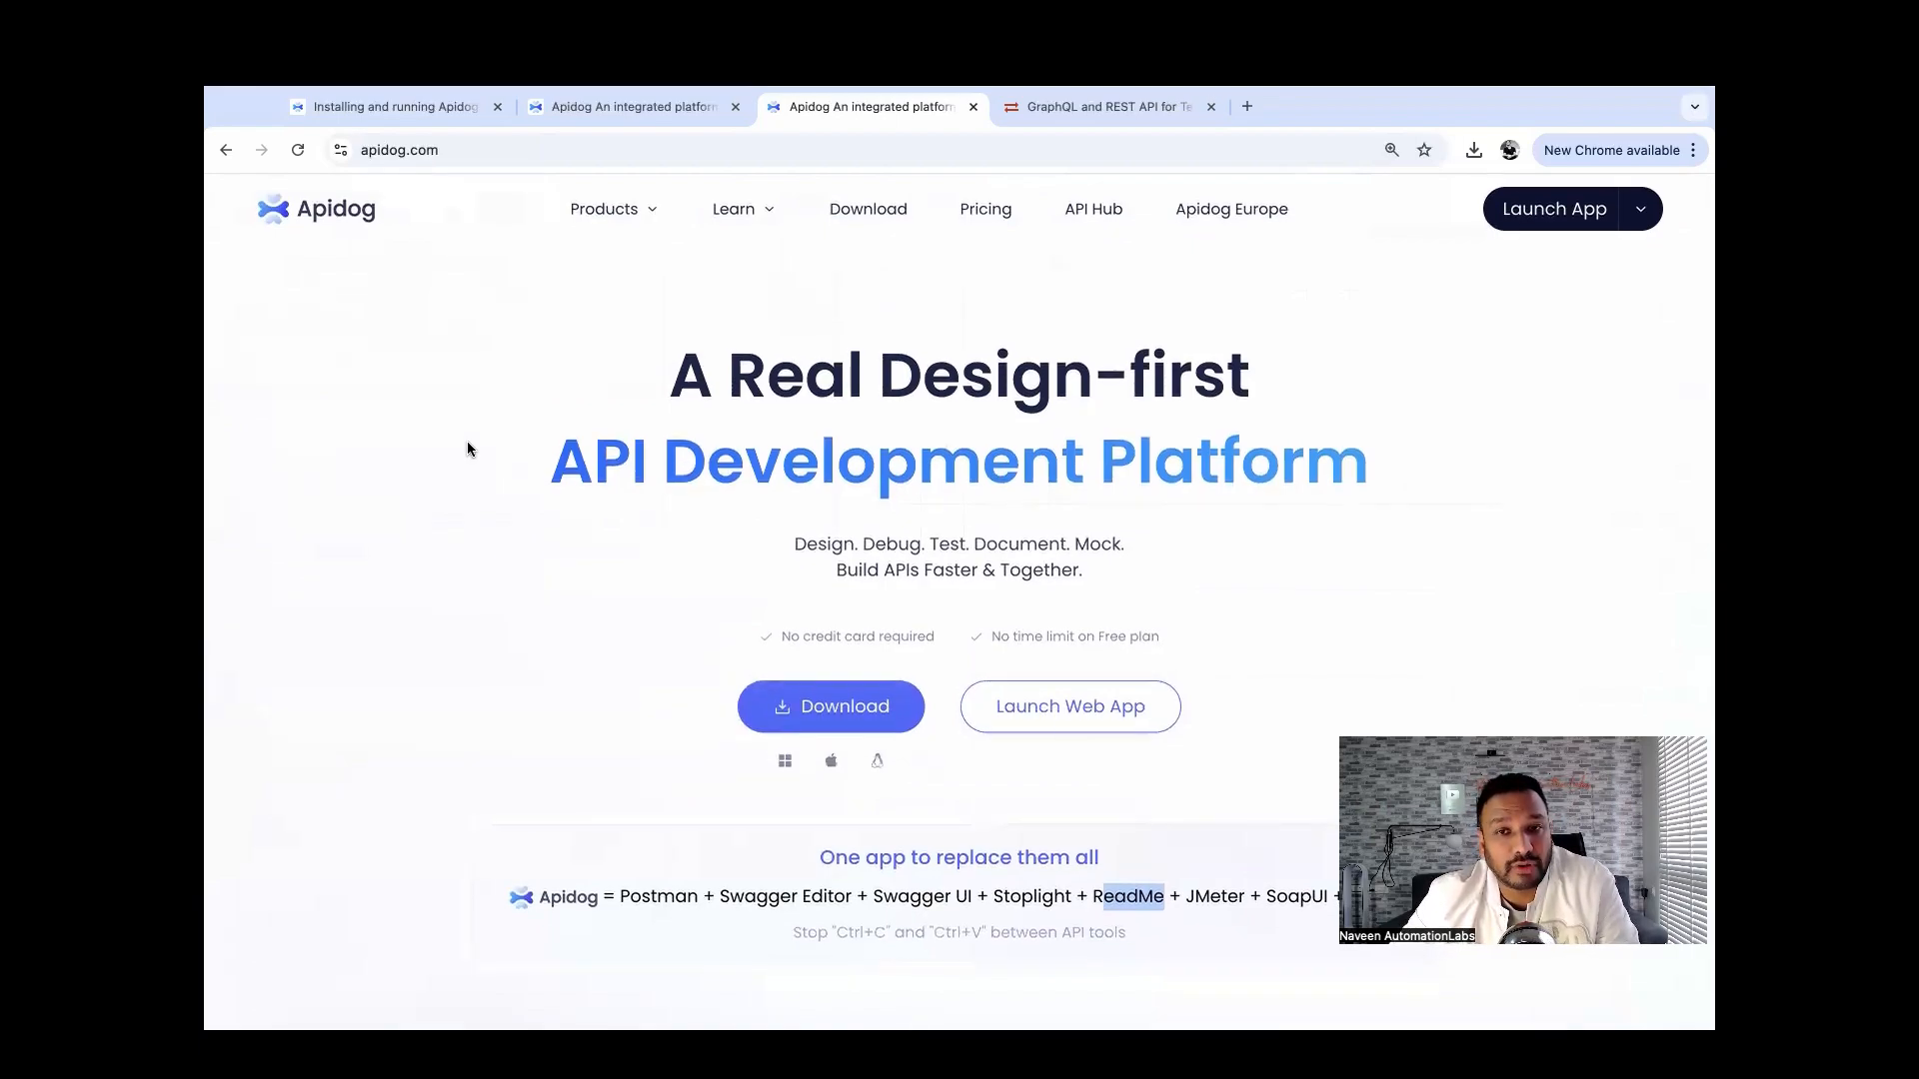
Open the Pricing page and review the Free, Basic, Professional and Enterprise plans, highlighting Free's collection-run limit.
left_click(977, 221)
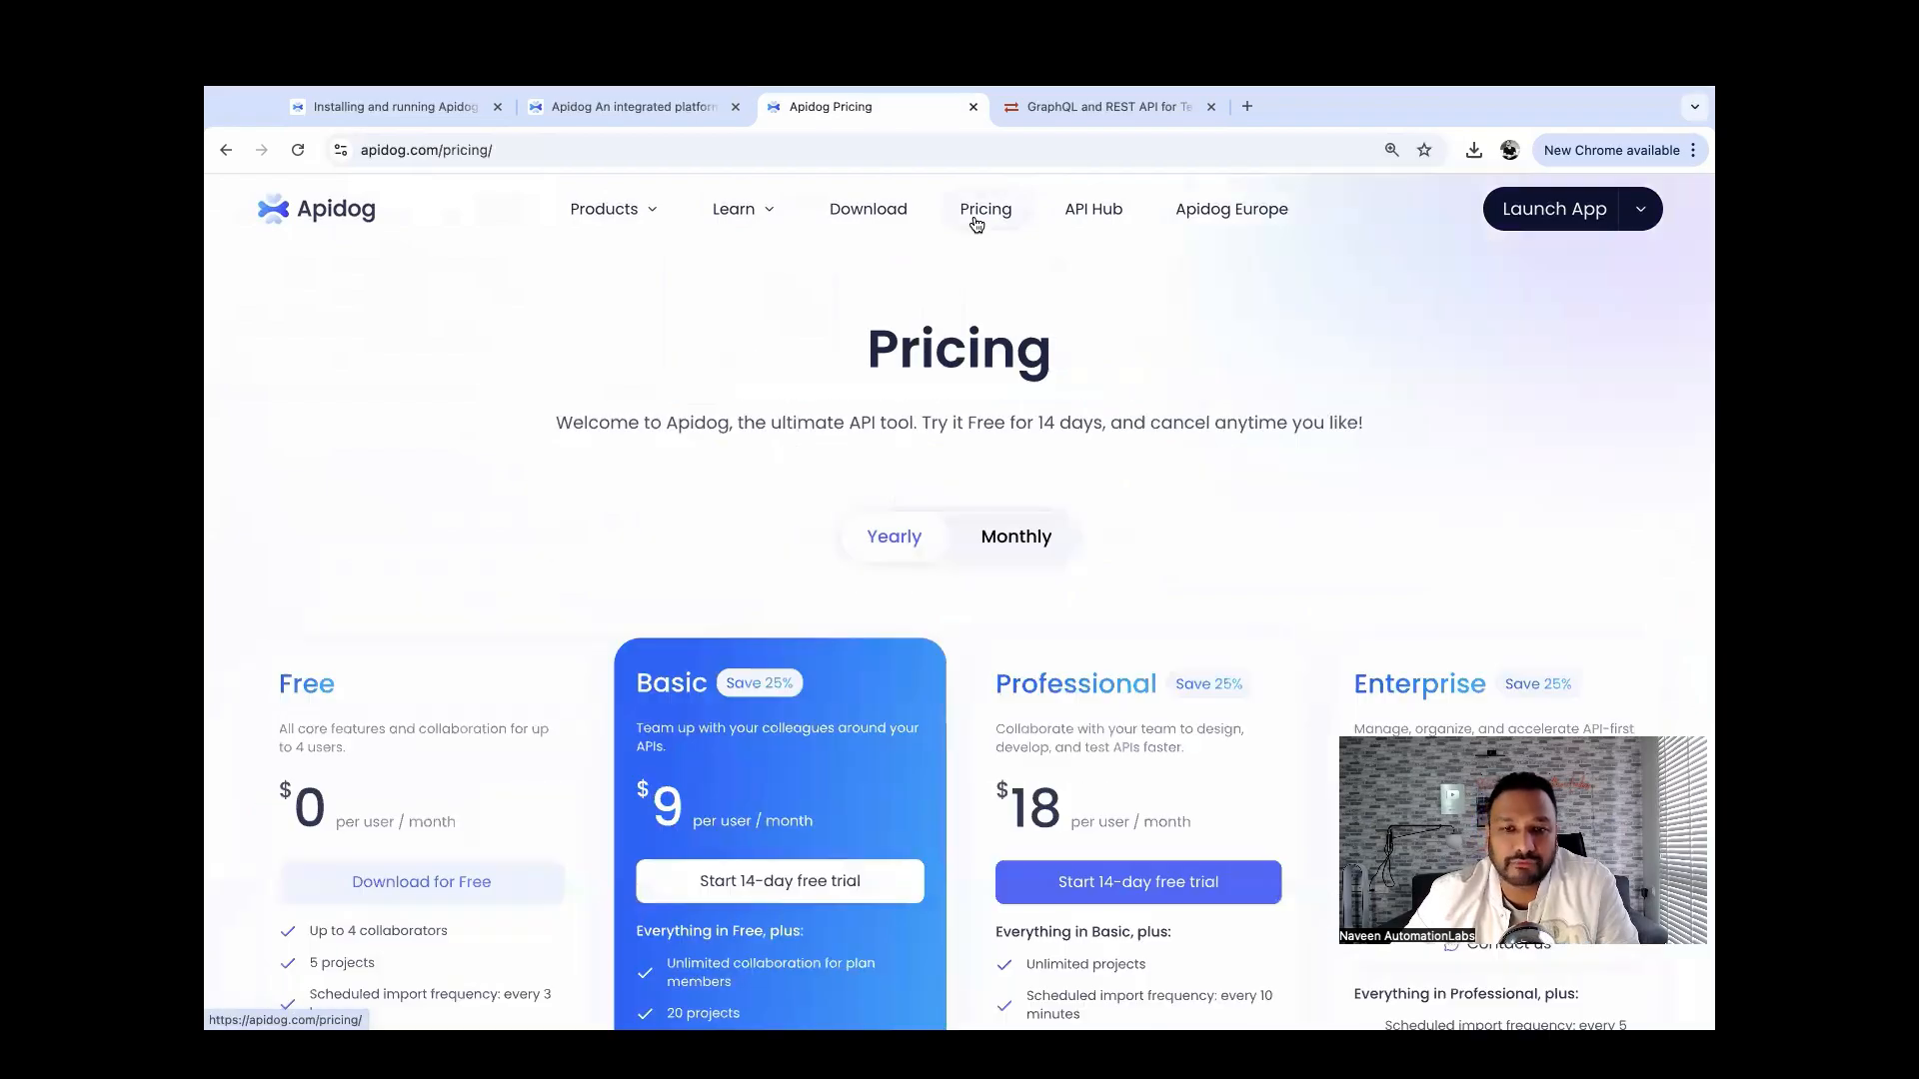
scroll(573, 390, "down", 4)
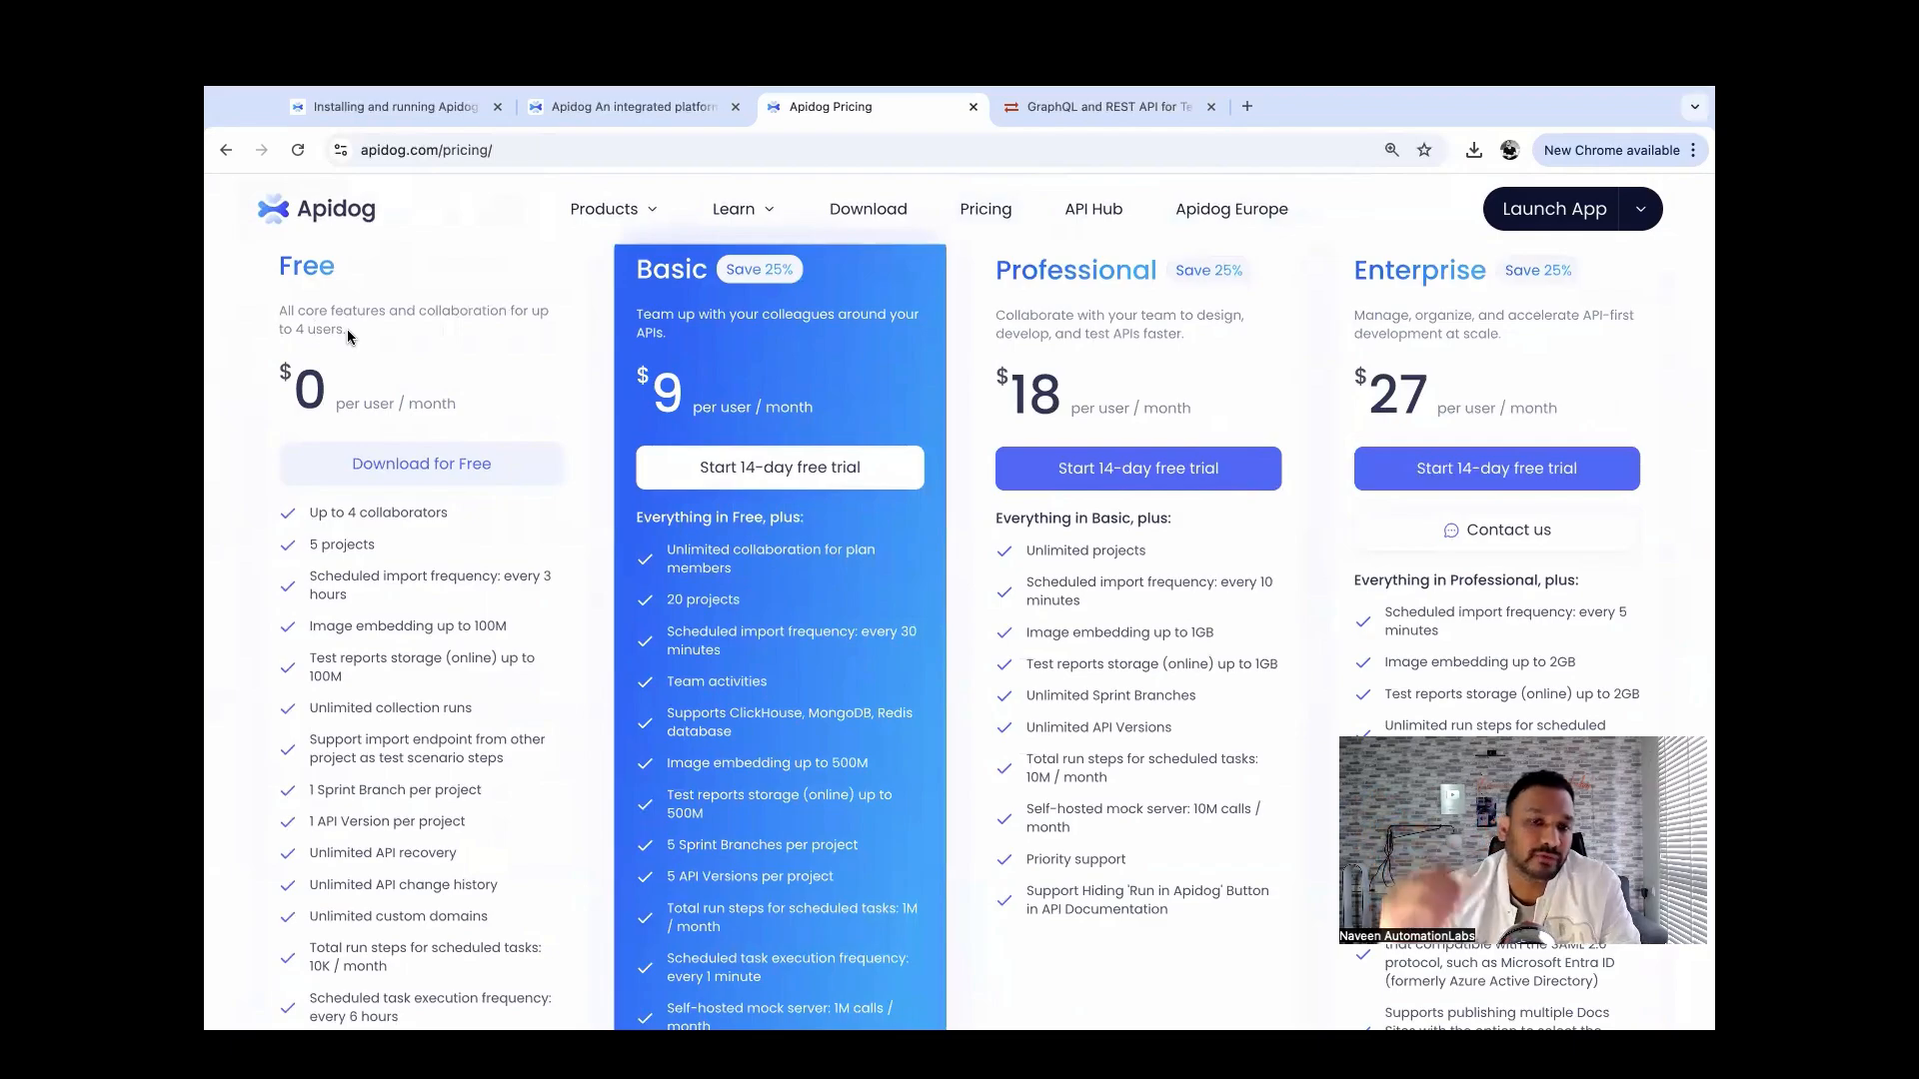
scroll(346, 328, "down", 2)
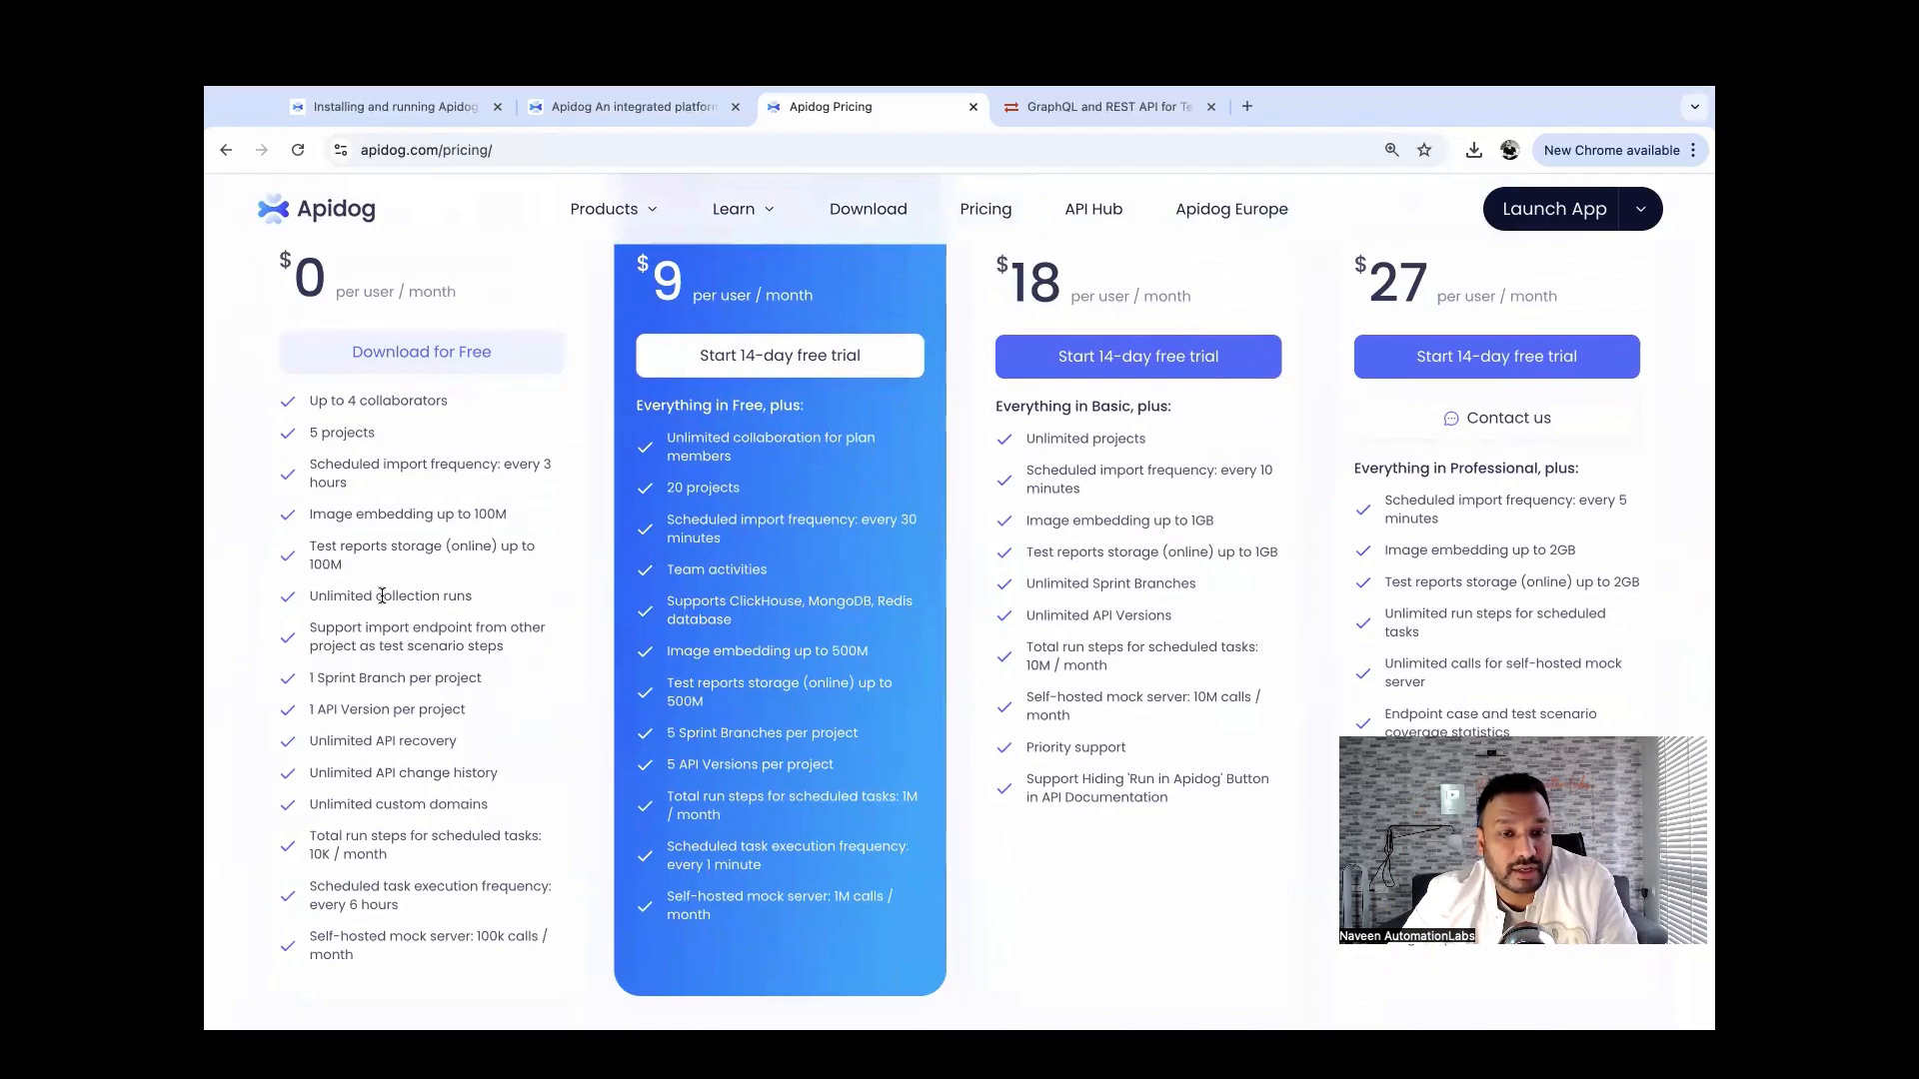
left_click_drag(383, 597, 482, 606)
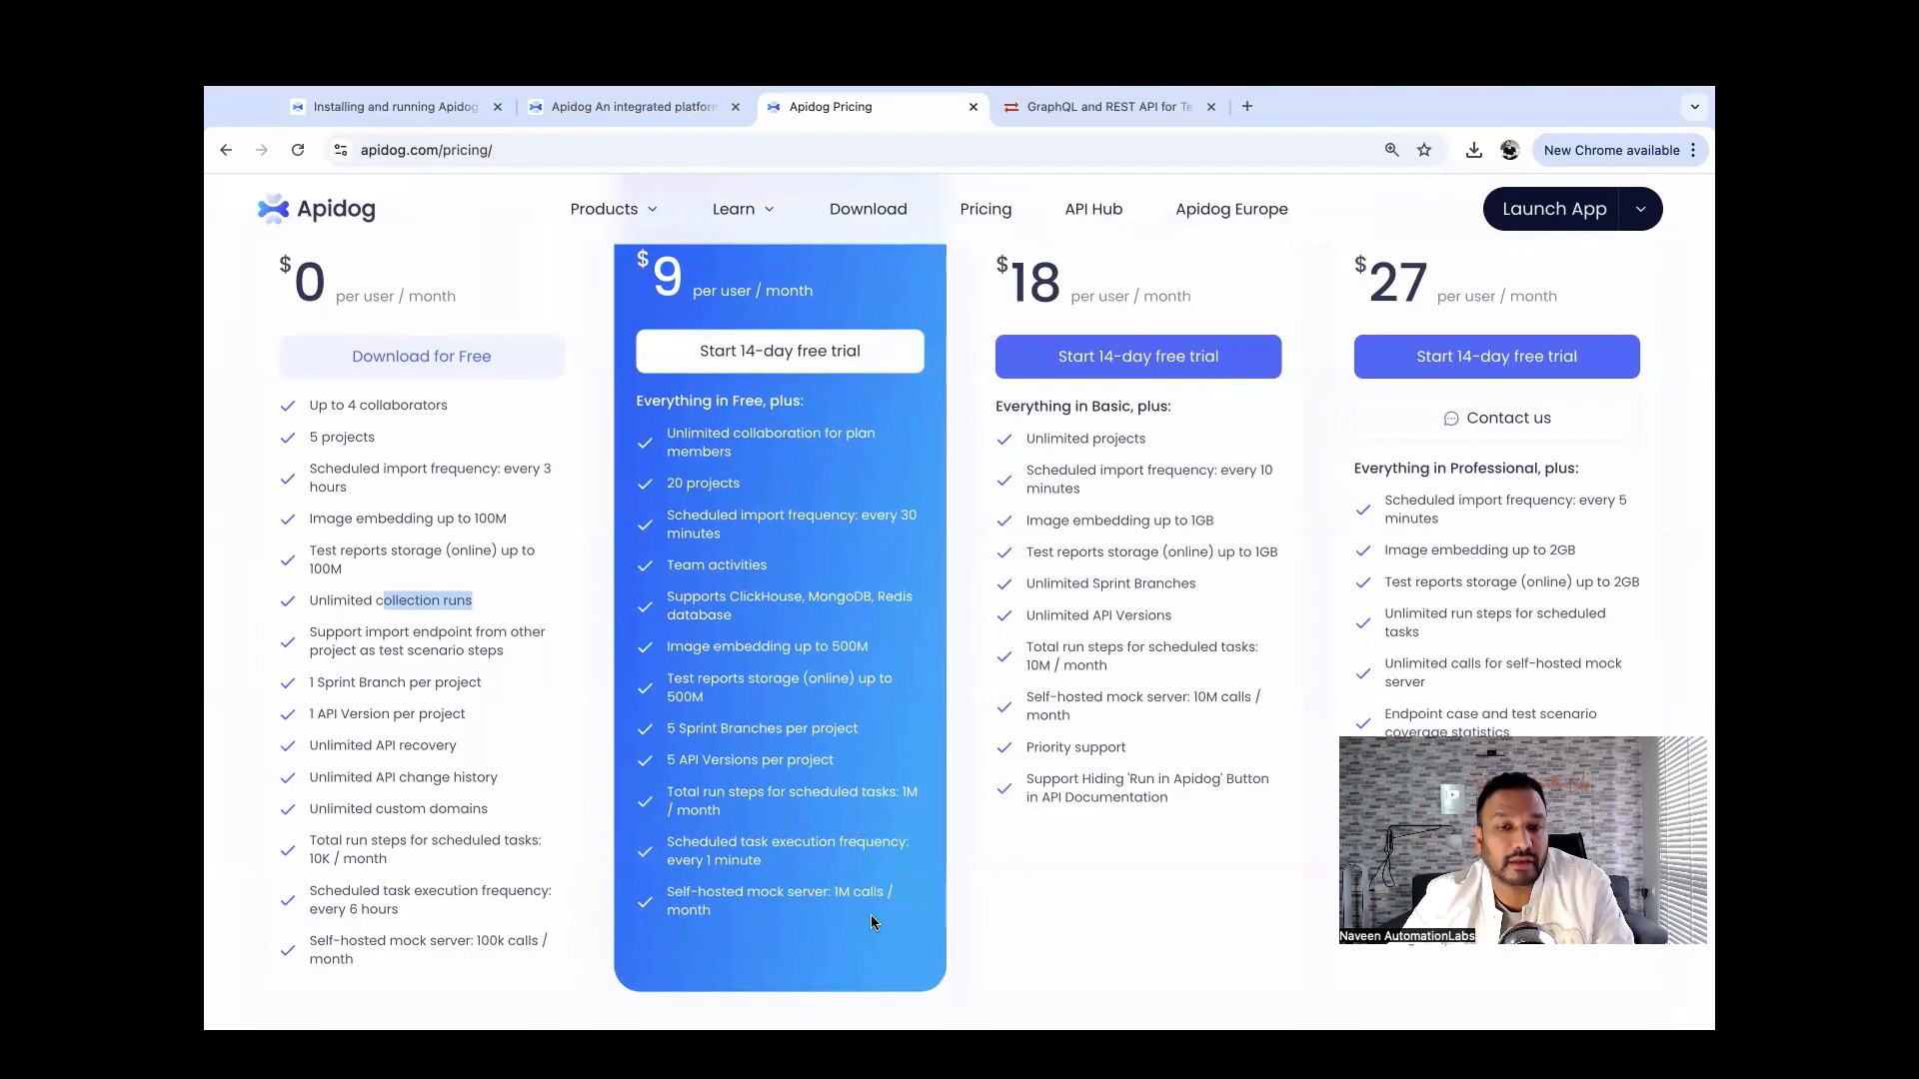
scroll(930, 592, "up", 2)
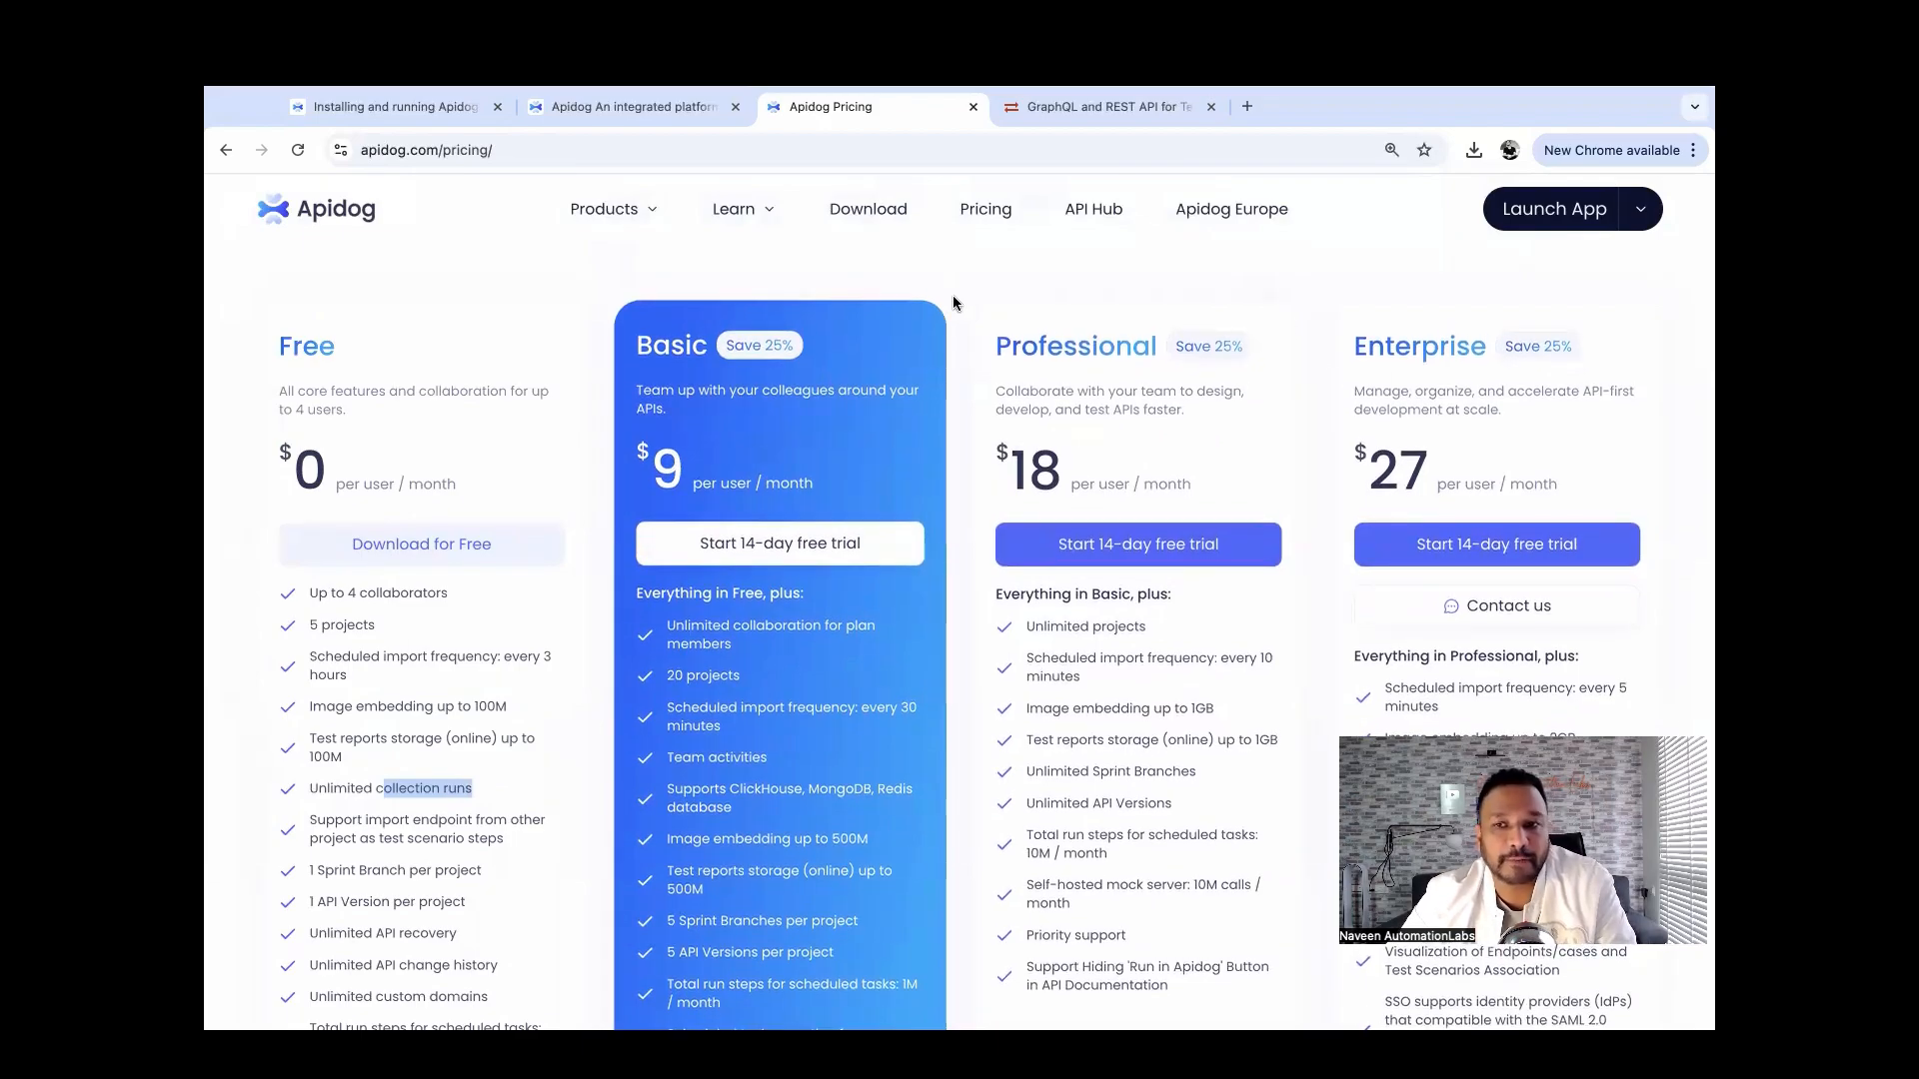
Switch back to the Postman vs Apidog page, reset zoom to 100%, and scroll into the table.
left_click(601, 112)
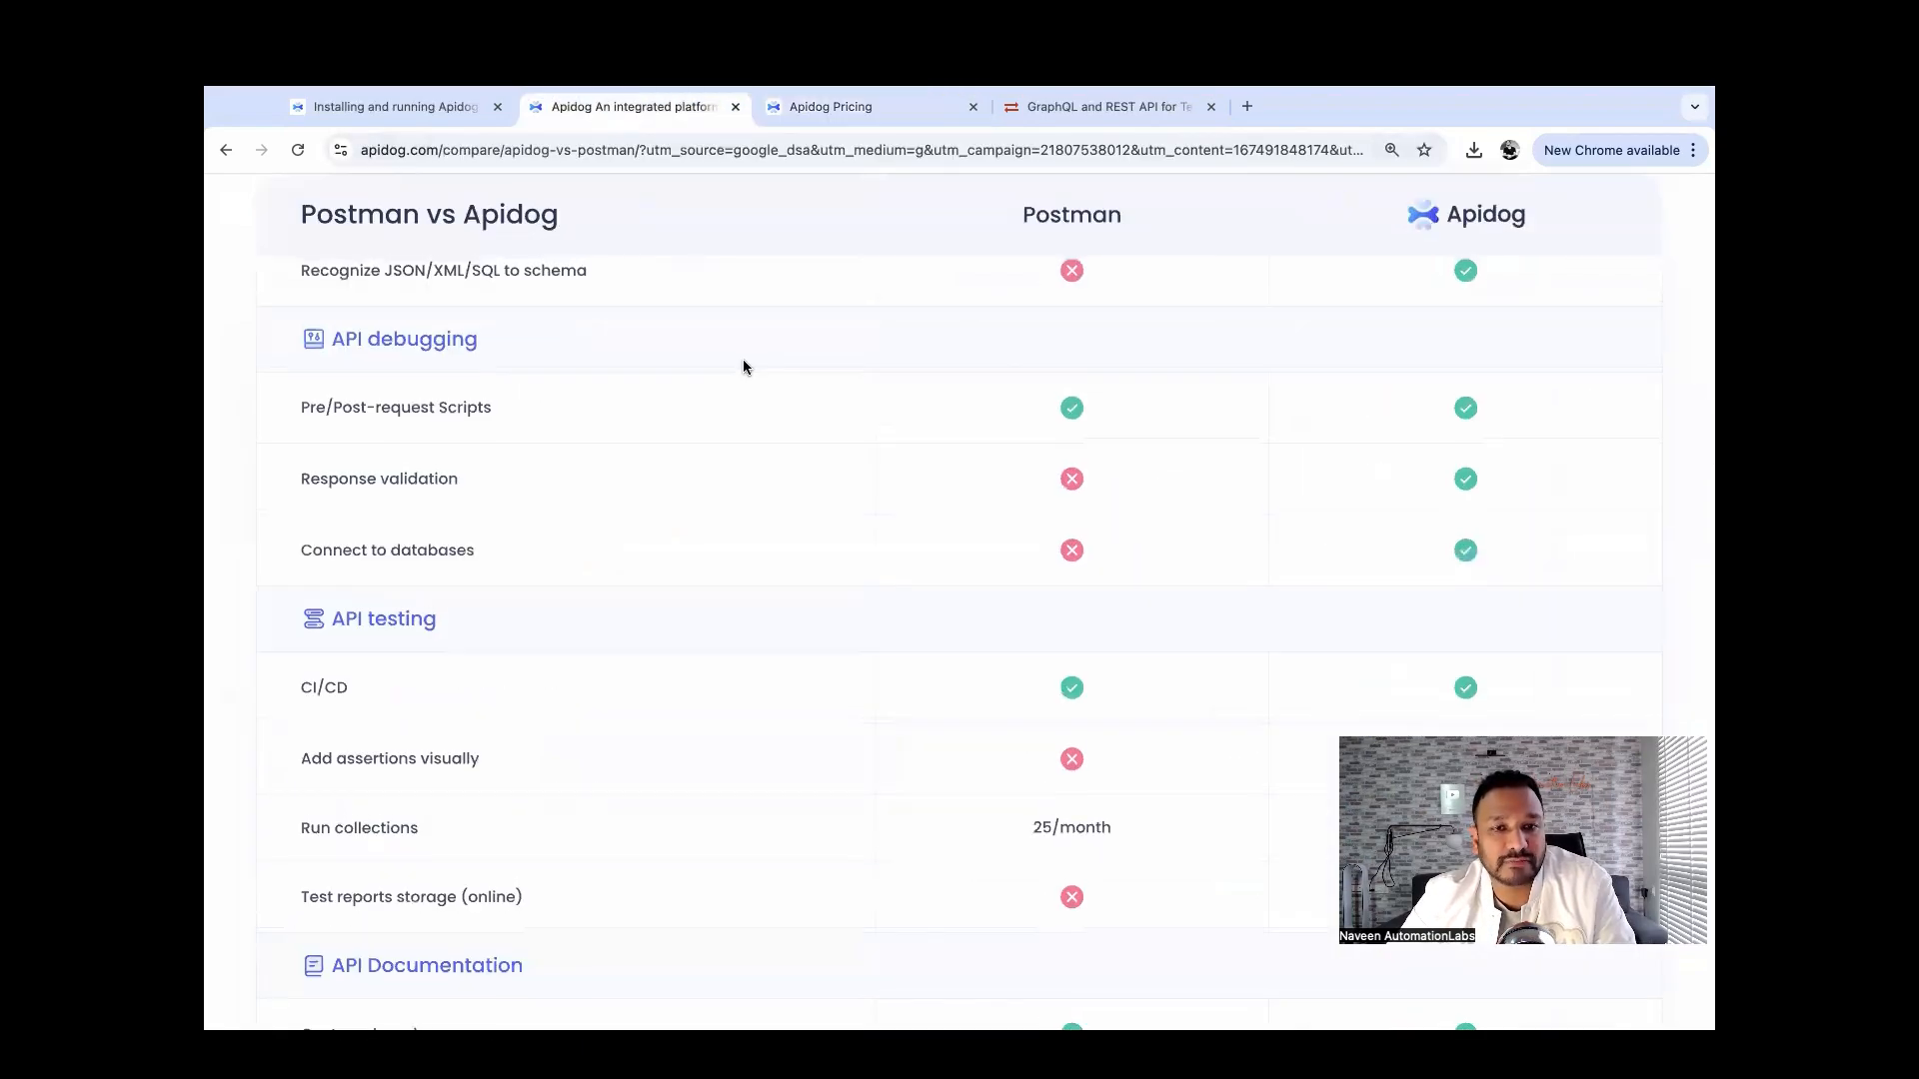
key("super+minus")
scroll(739, 370, "up", 3)
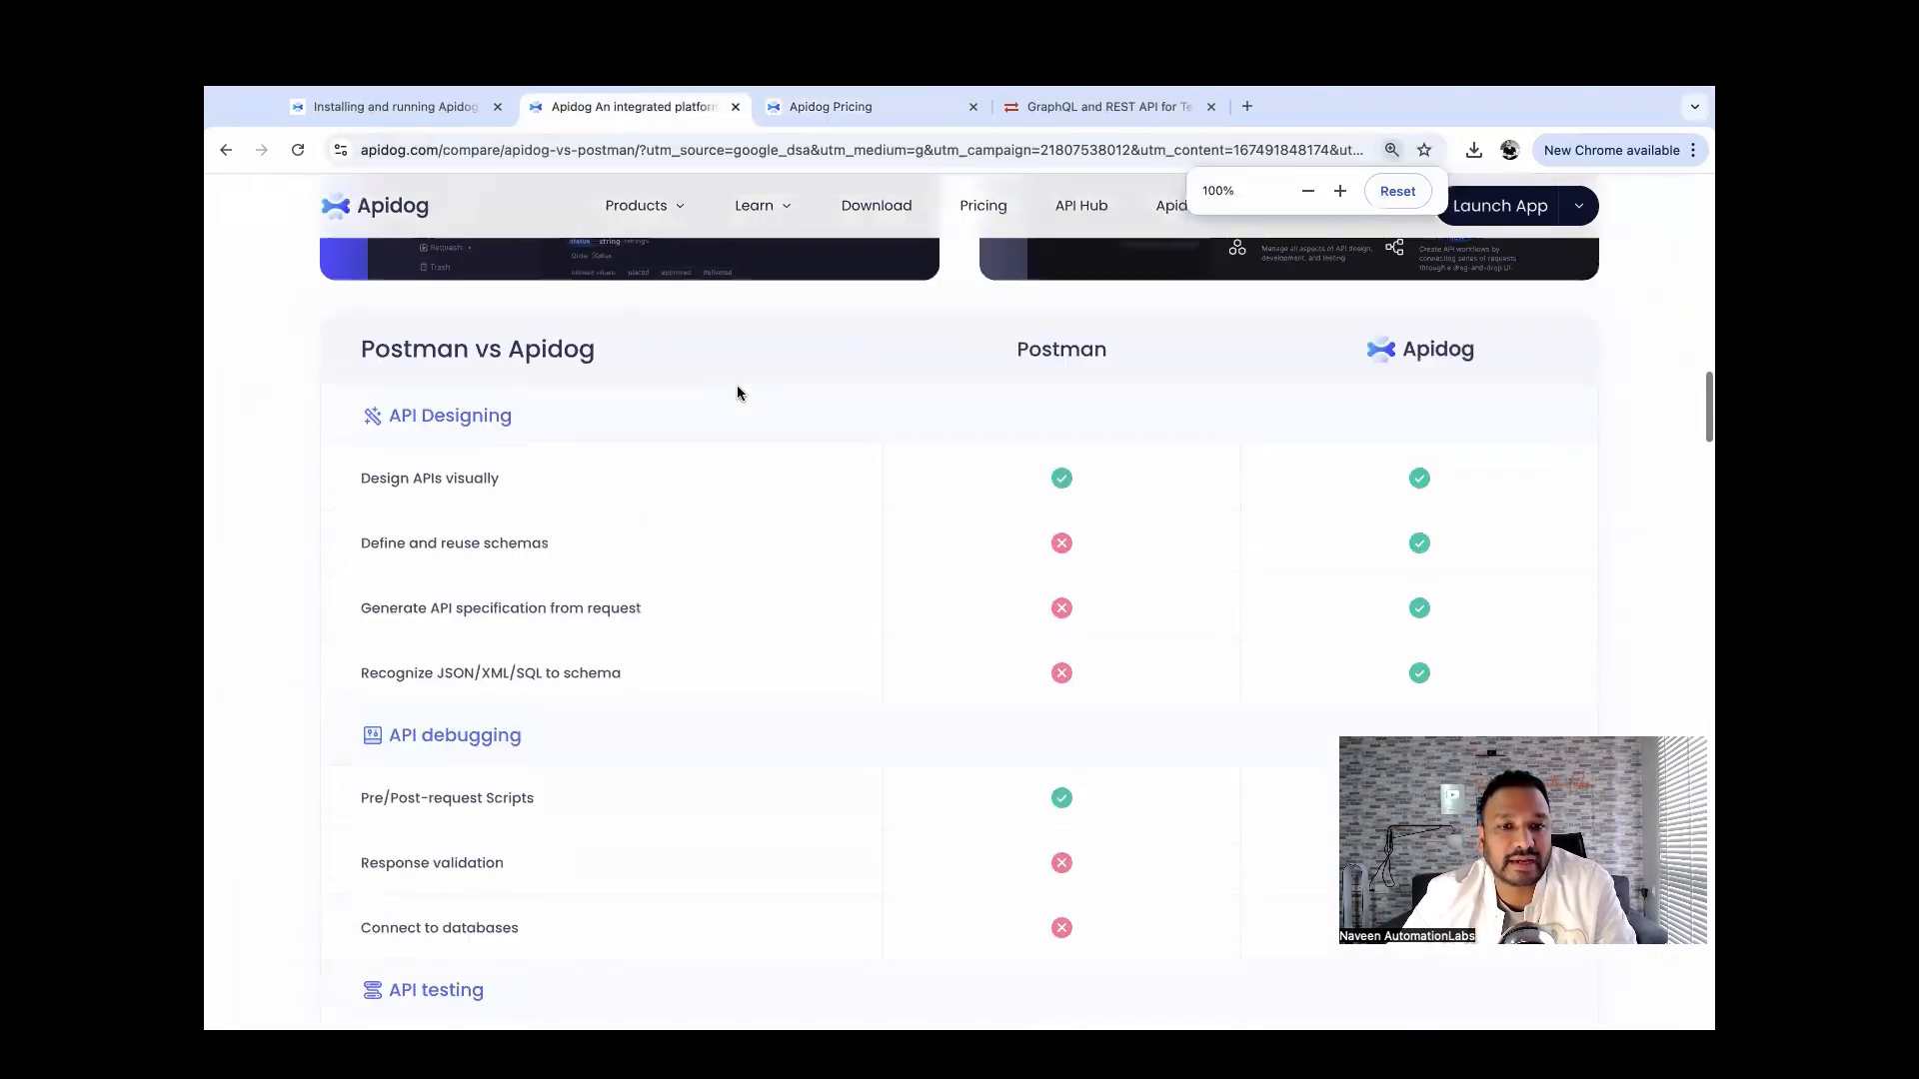
scroll(736, 393, "up", 2)
scroll(737, 392, "down", 3)
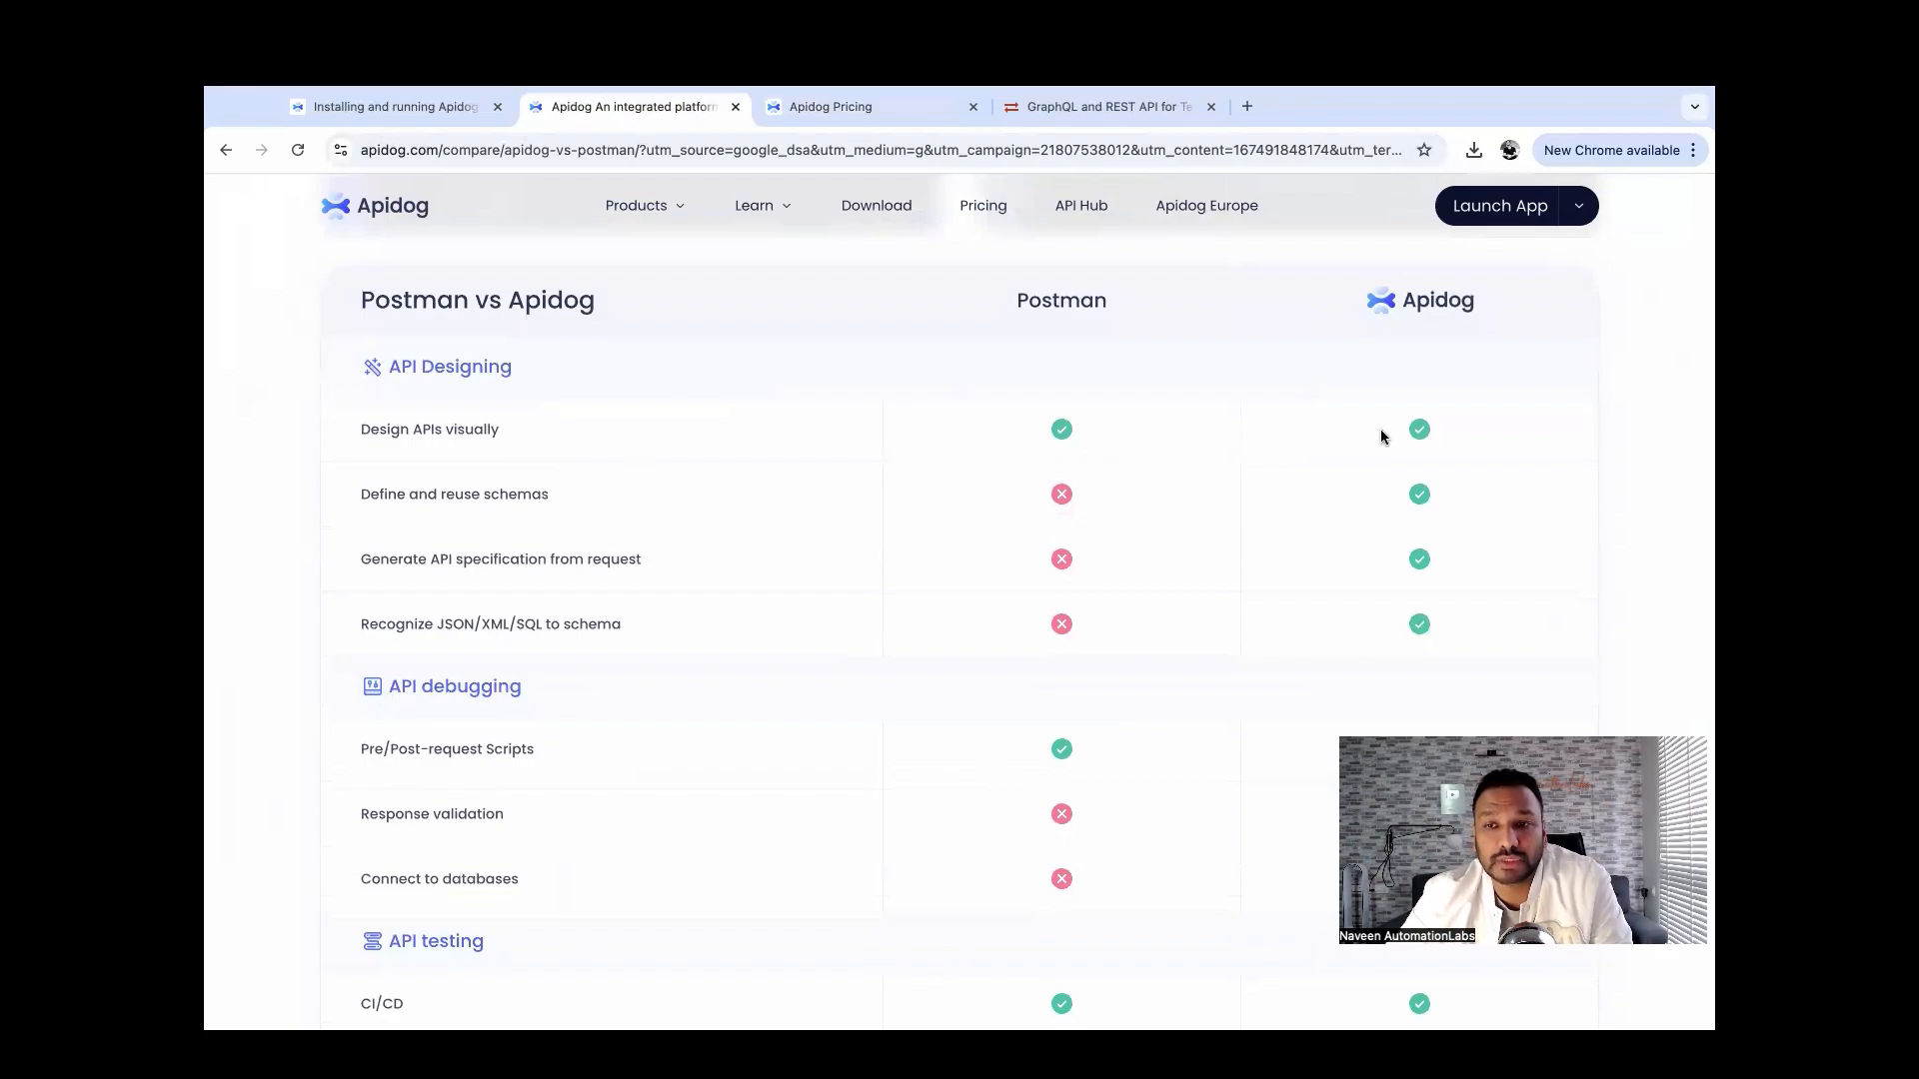
scroll(1198, 485, "down", 2)
scroll(1196, 478, "down", 1)
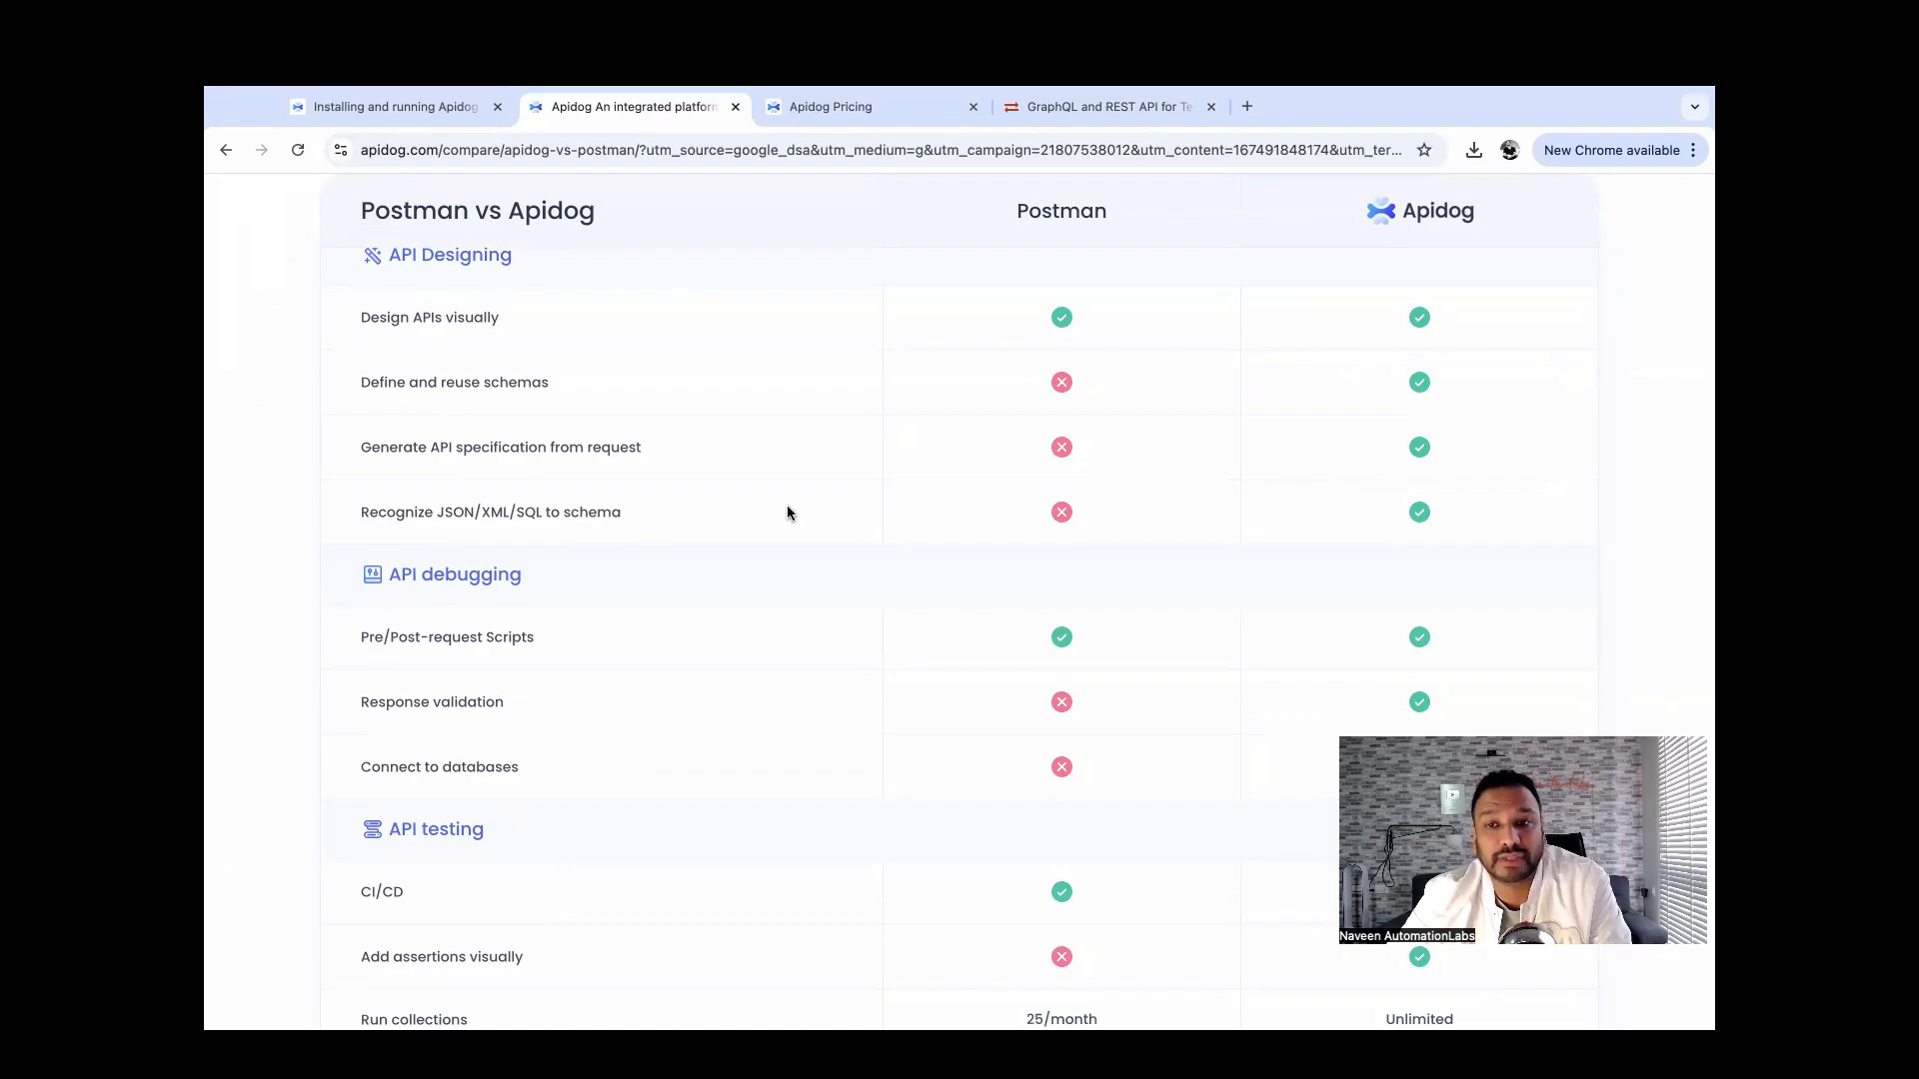
scroll(854, 567, "down", 5)
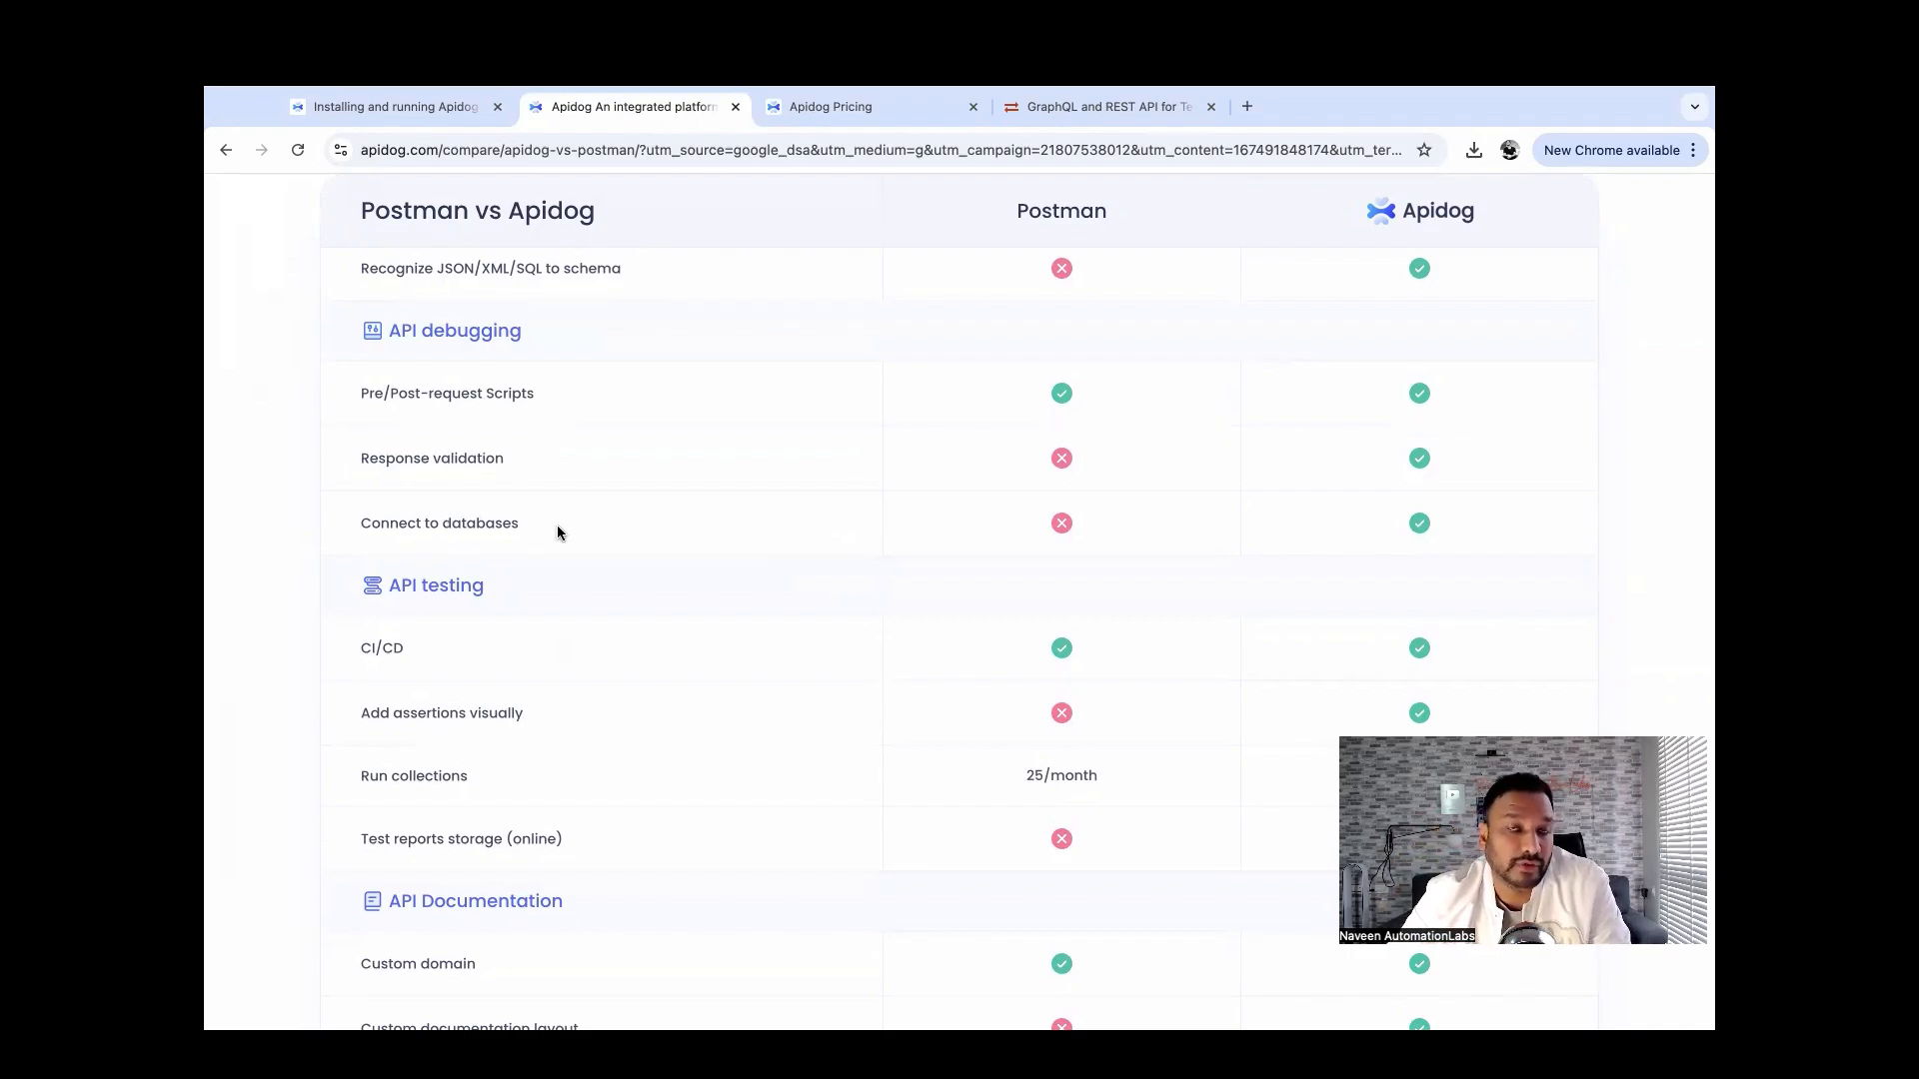
Highlight the Connect to databases row and collection runs: Postman 25/month versus Apidog Unlimited.
triple_click(488, 527)
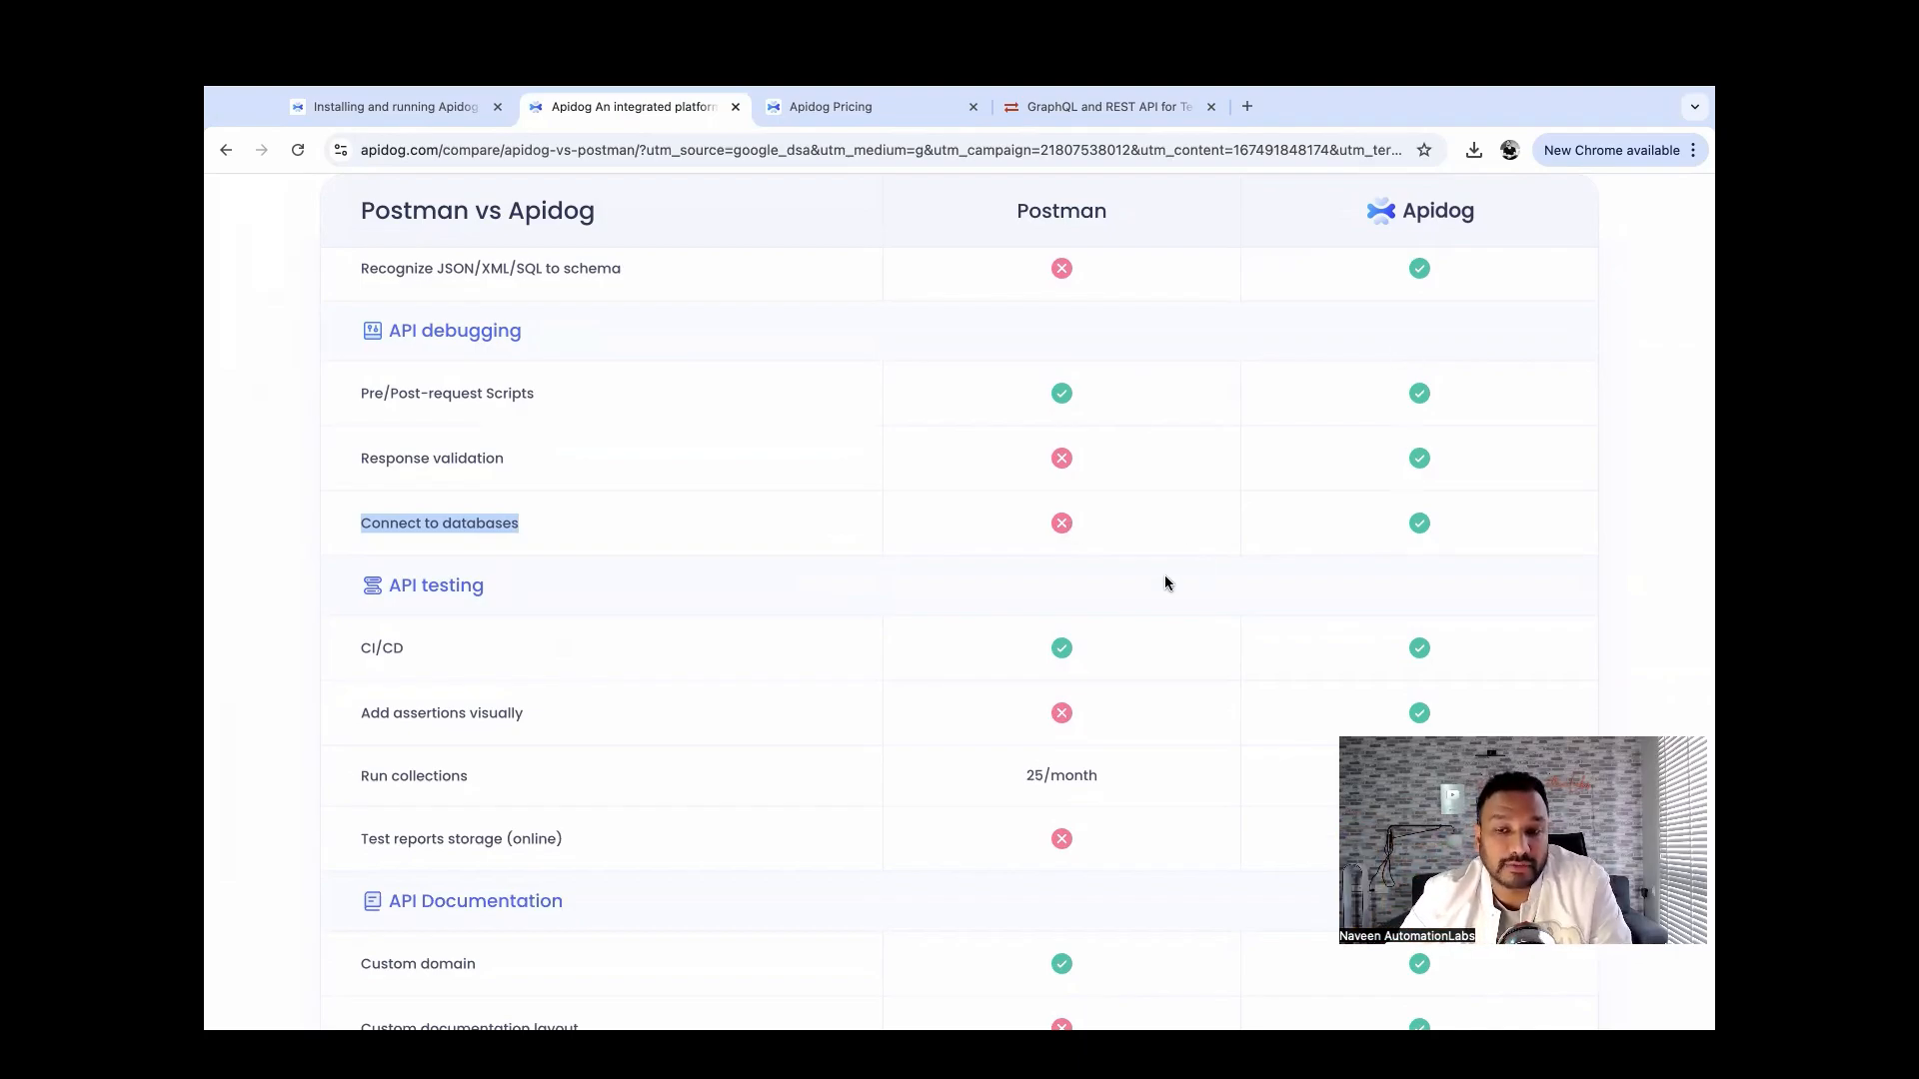
scroll(1165, 583, "down", 3)
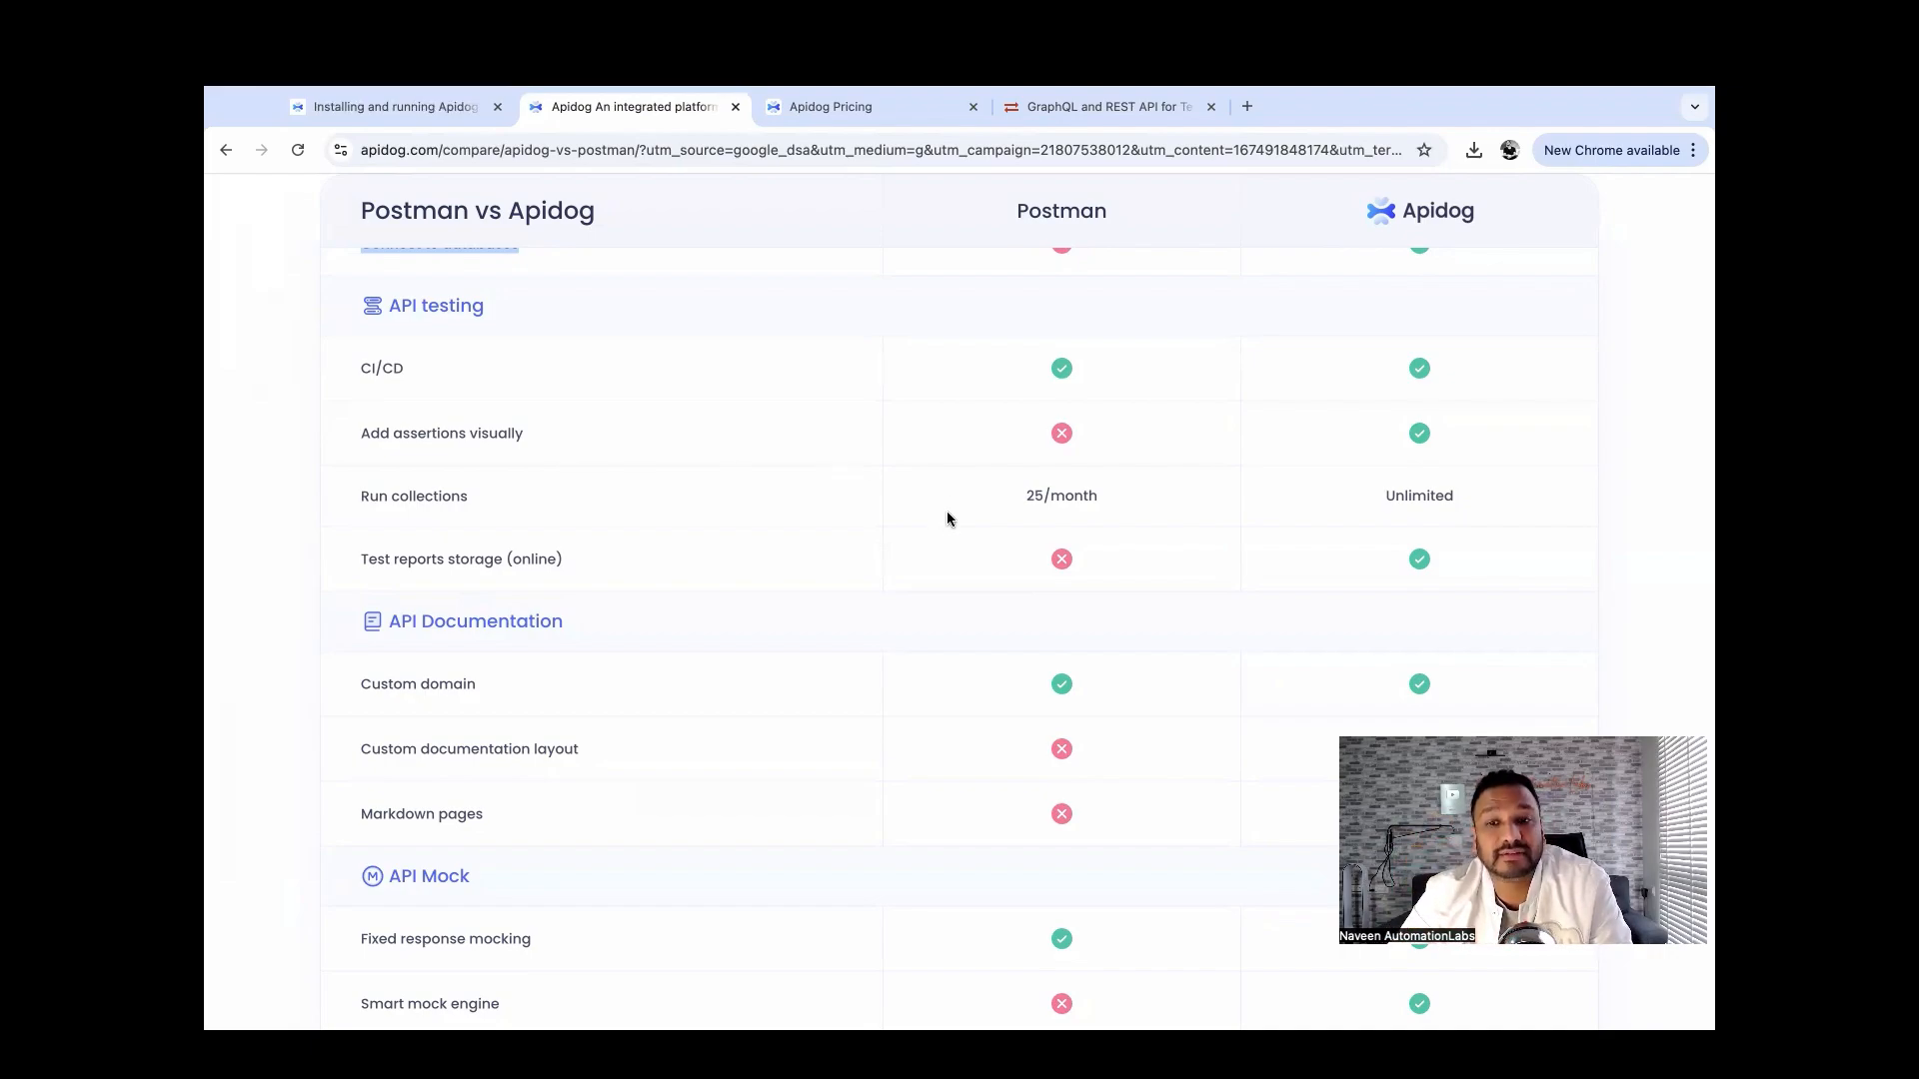
left_click_drag(1085, 490, 1099, 495)
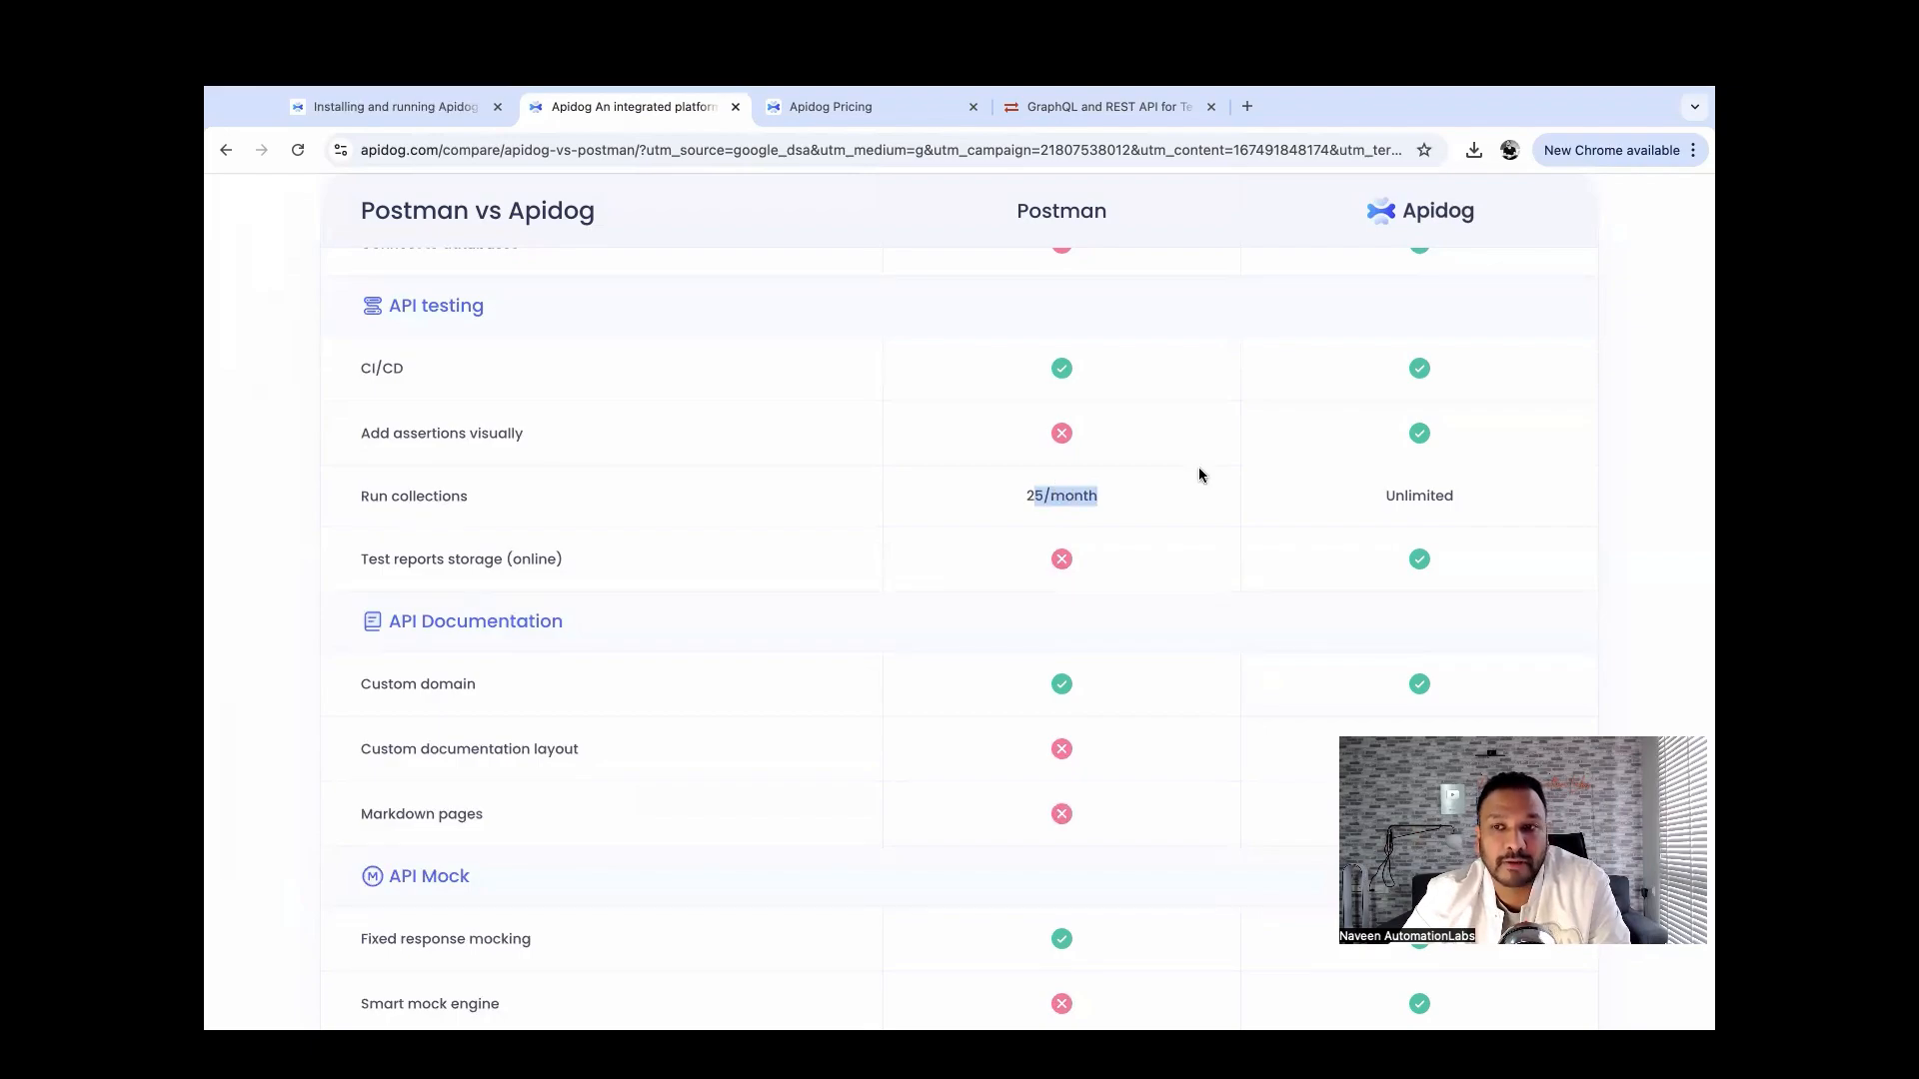
double_click(1394, 496)
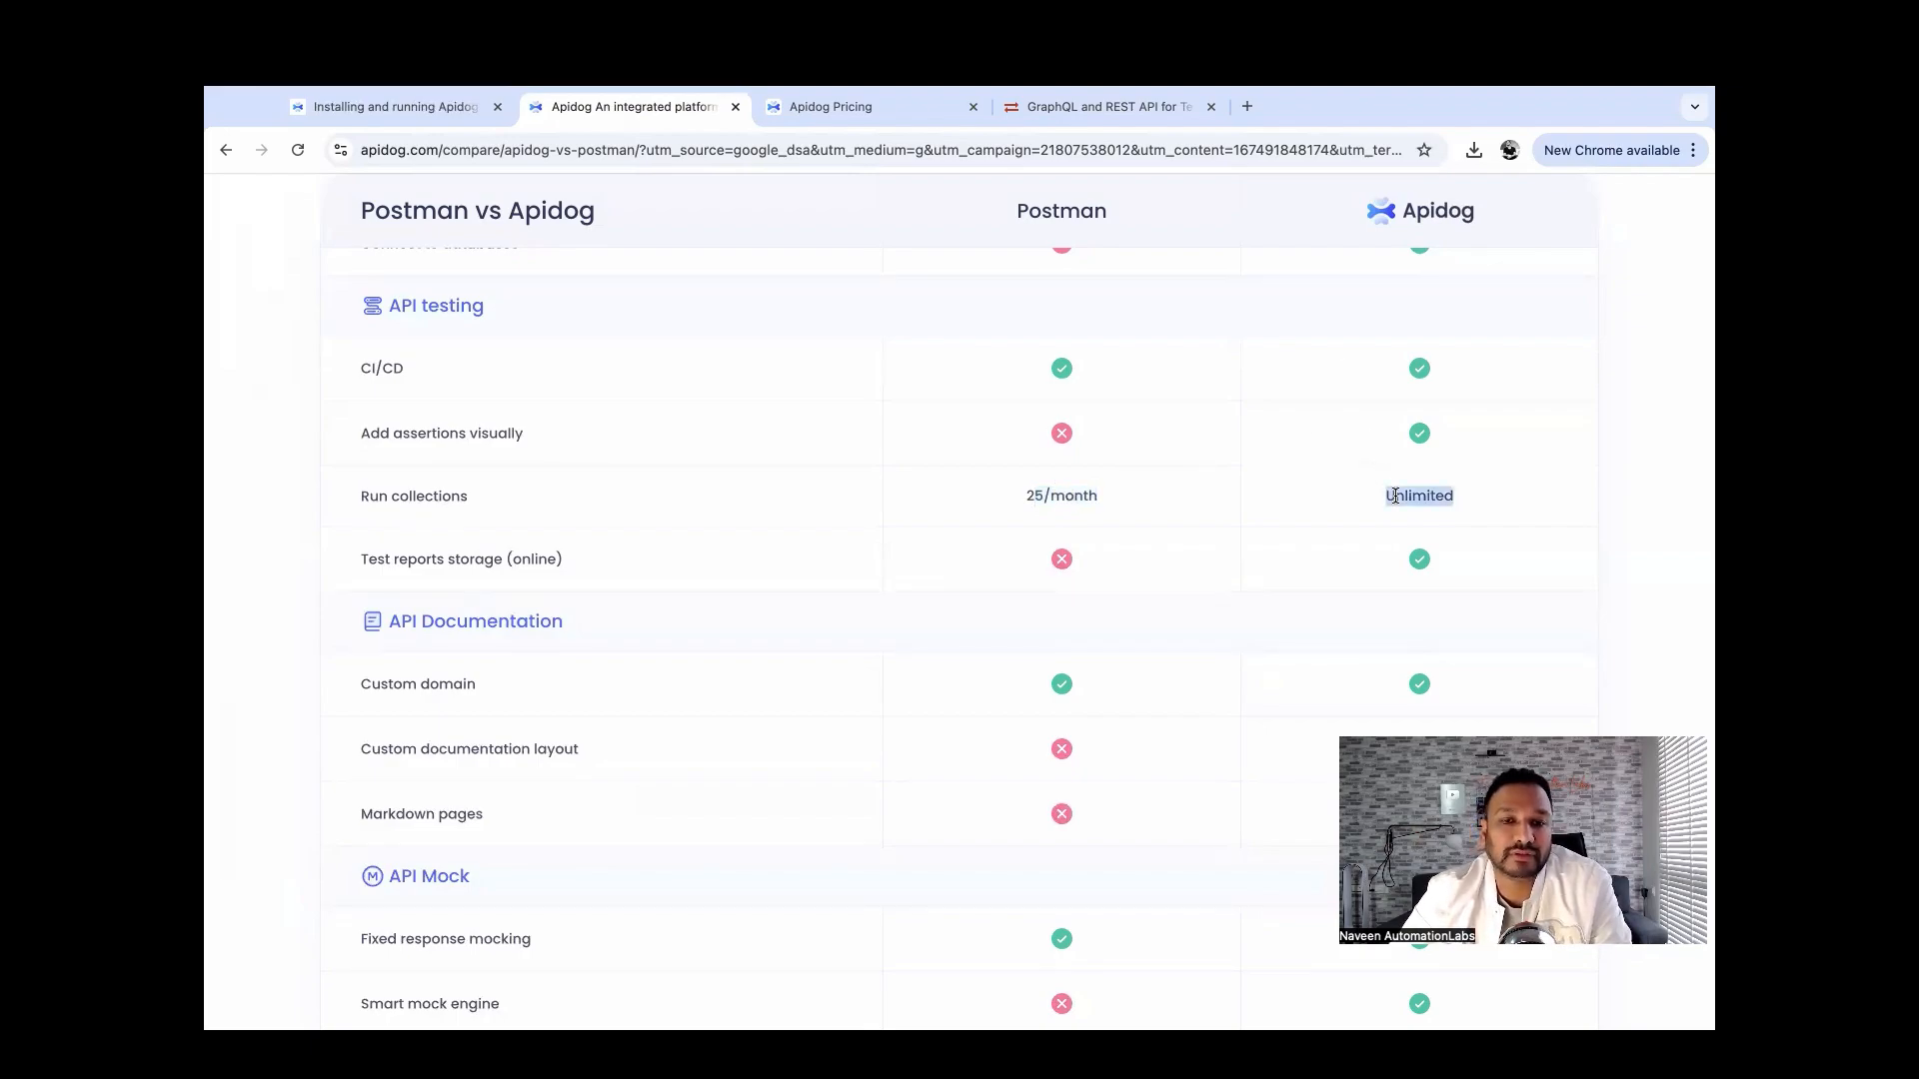
triple_click(1081, 498)
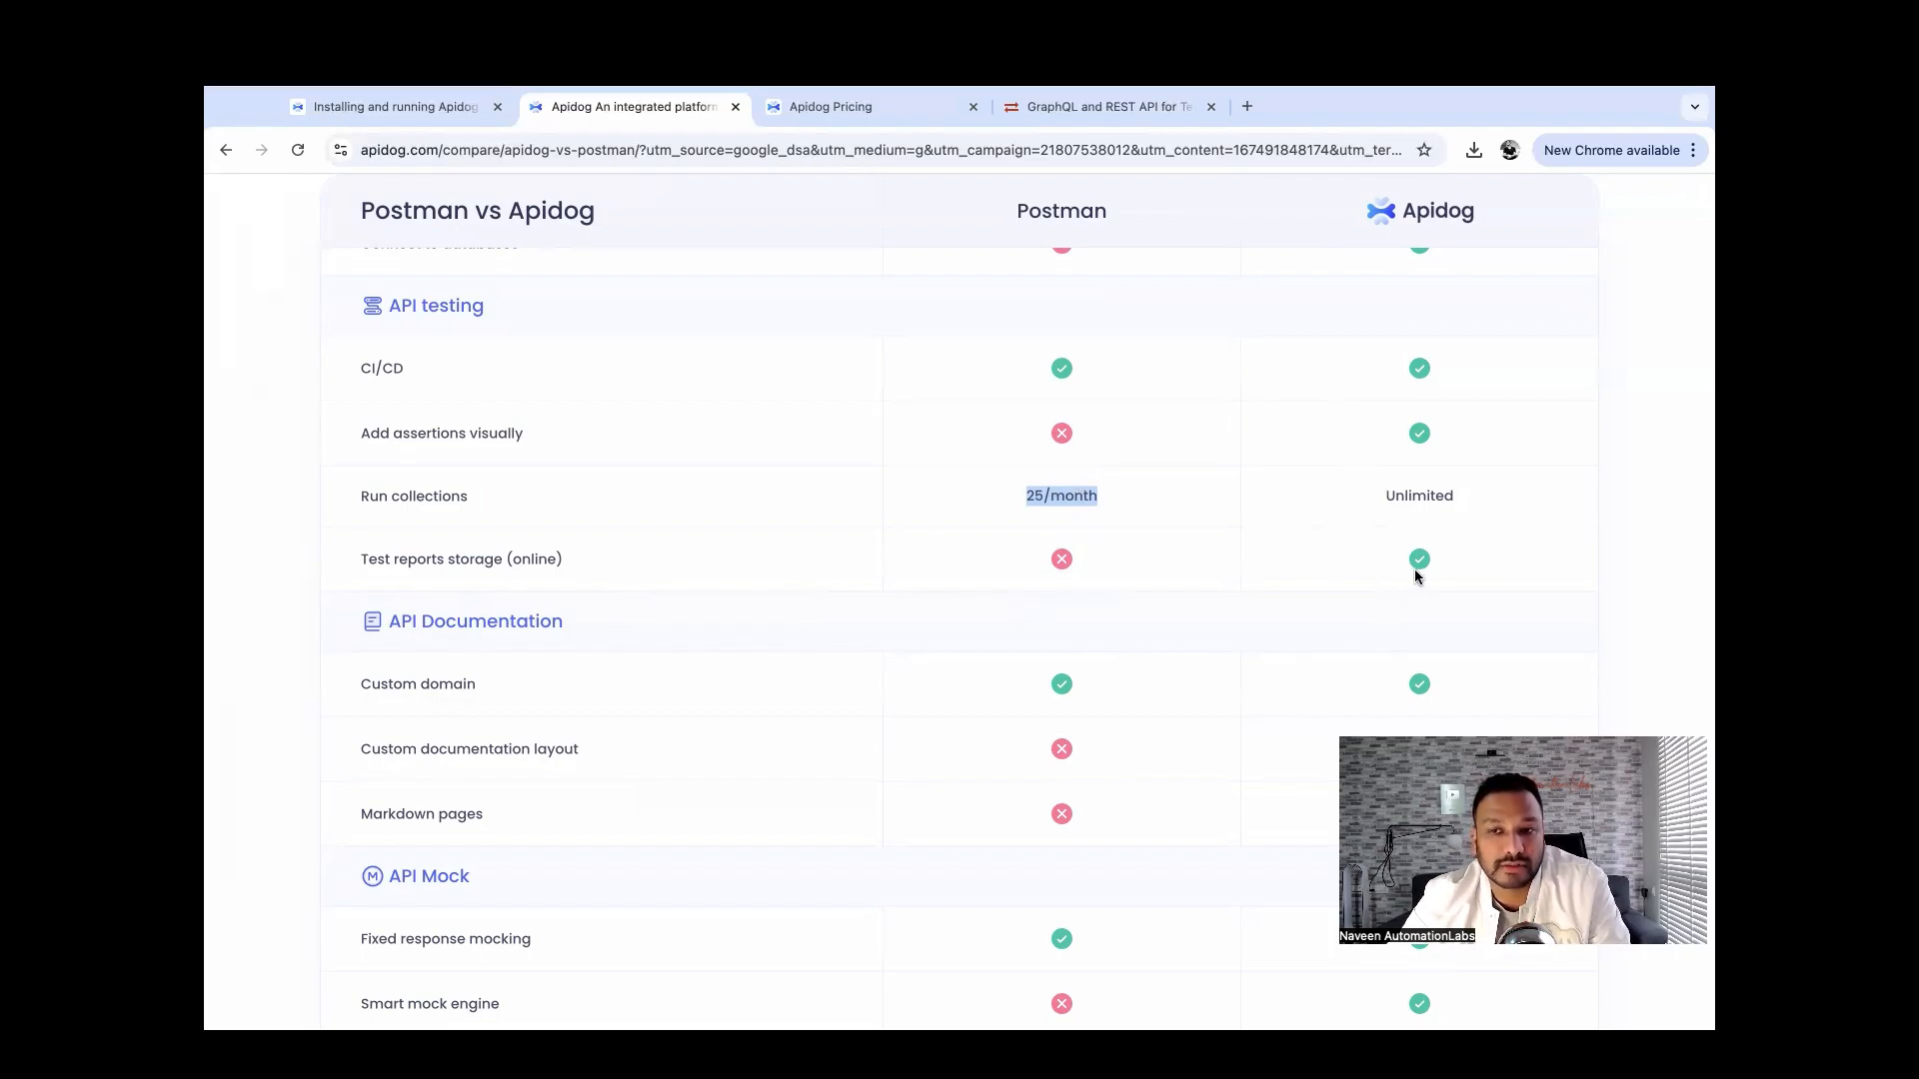
Highlight the Fixed response mocking row and collaboration: Postman free for 3 users, Apidog 4.
scroll(1201, 619, "down", 3)
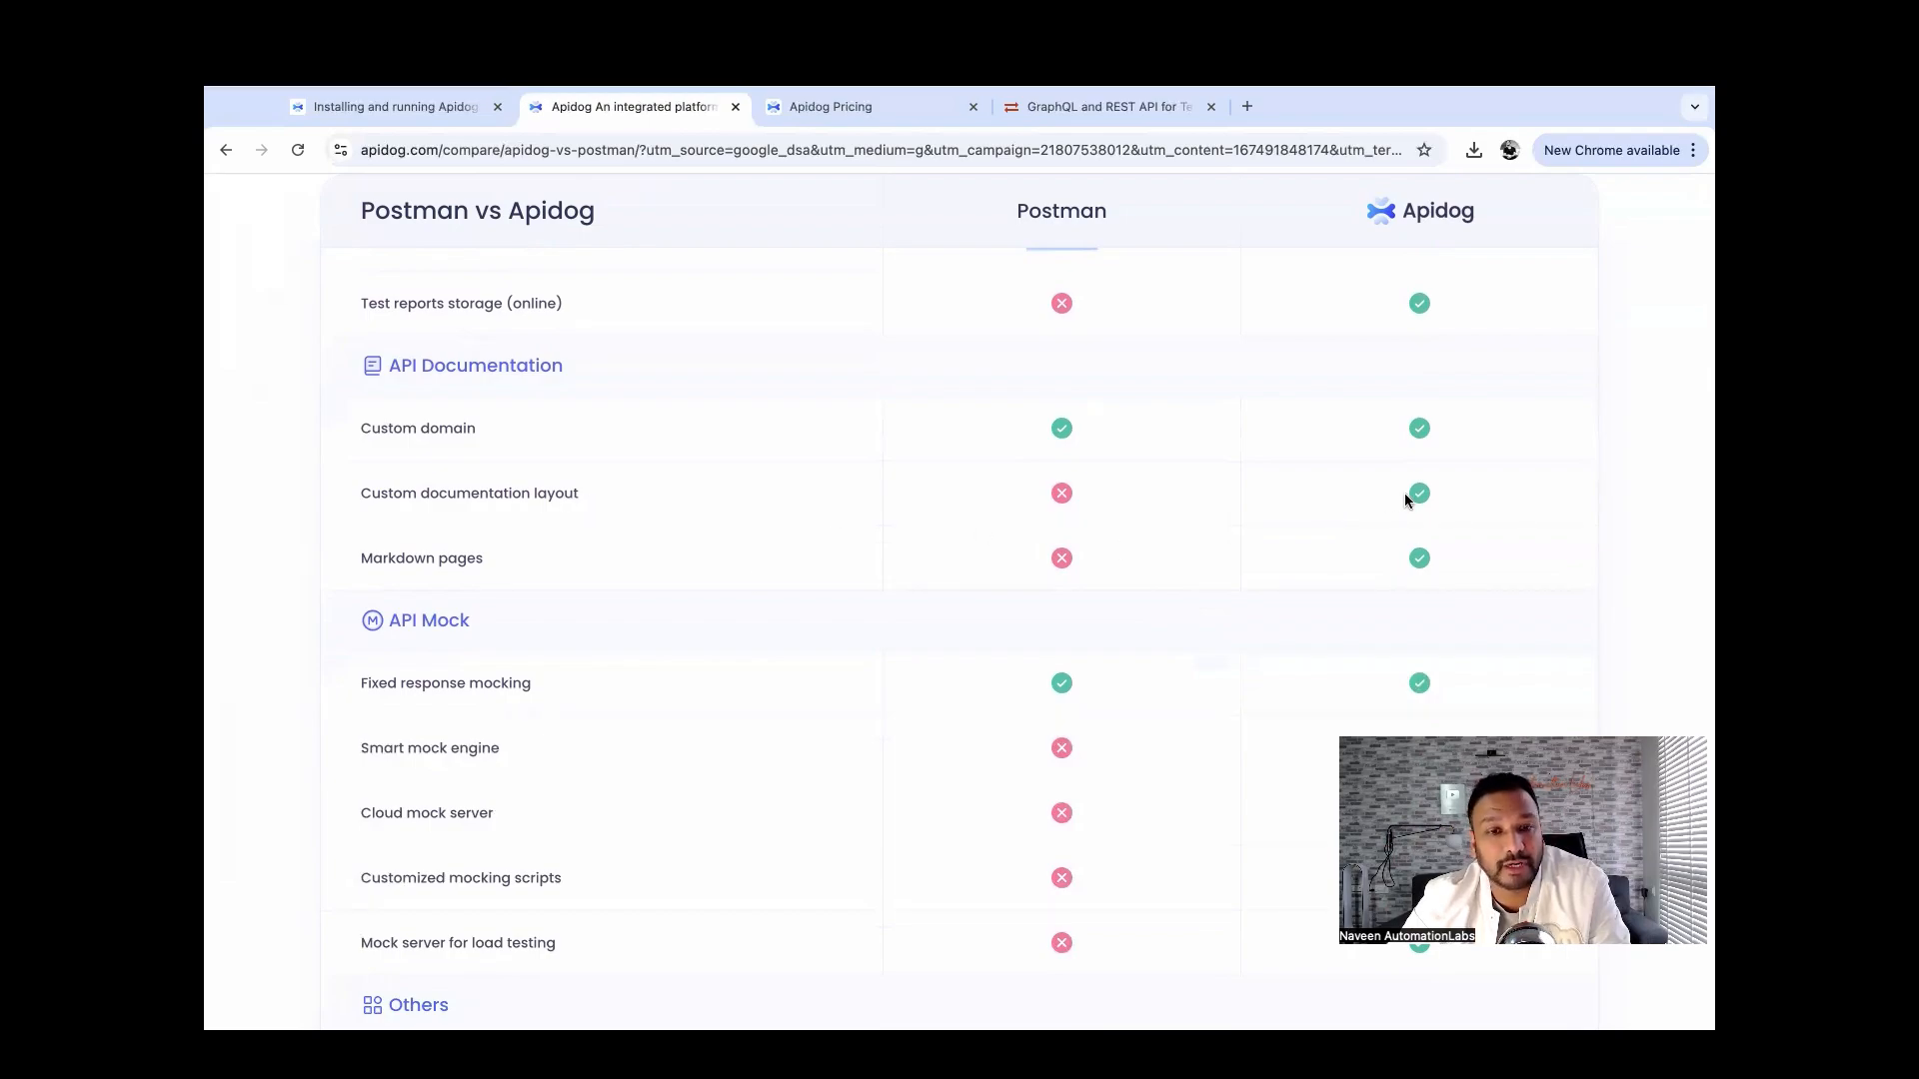
scroll(1256, 558, "down", 3)
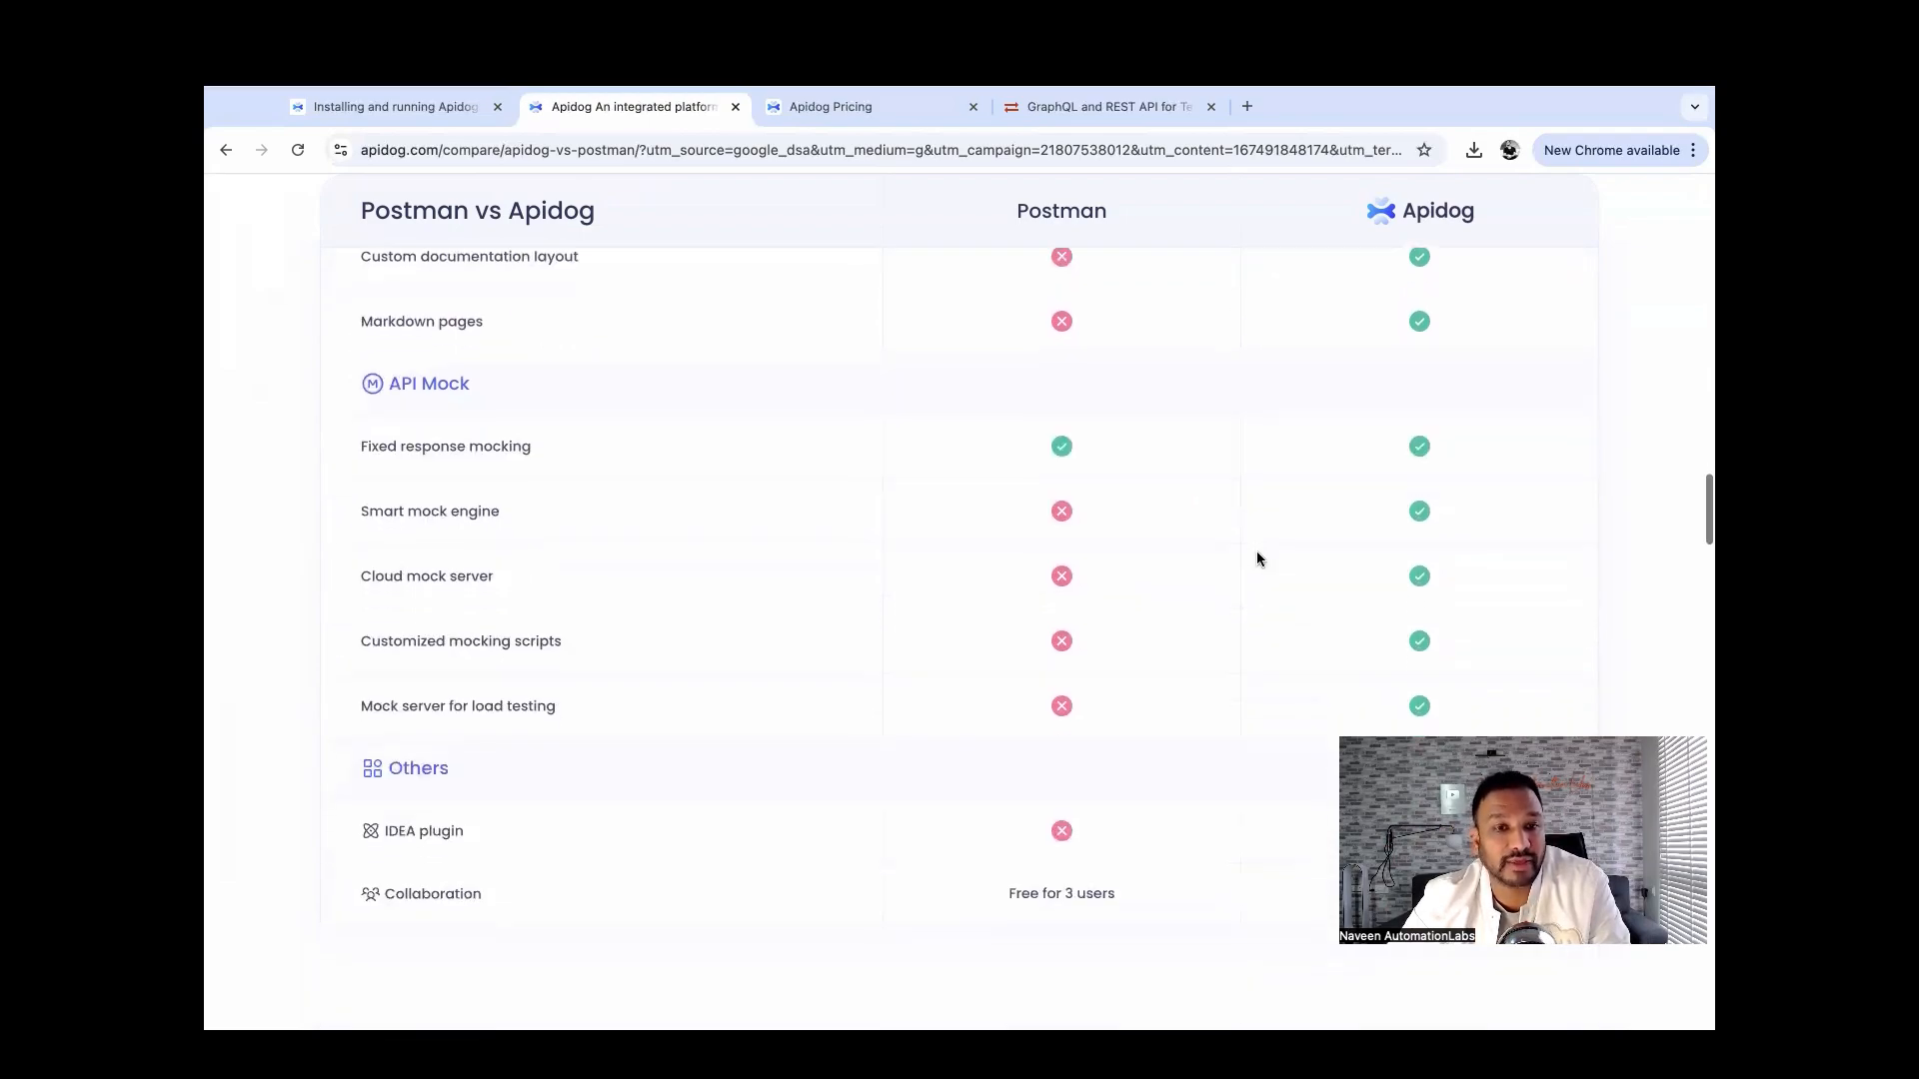
triple_click(504, 448)
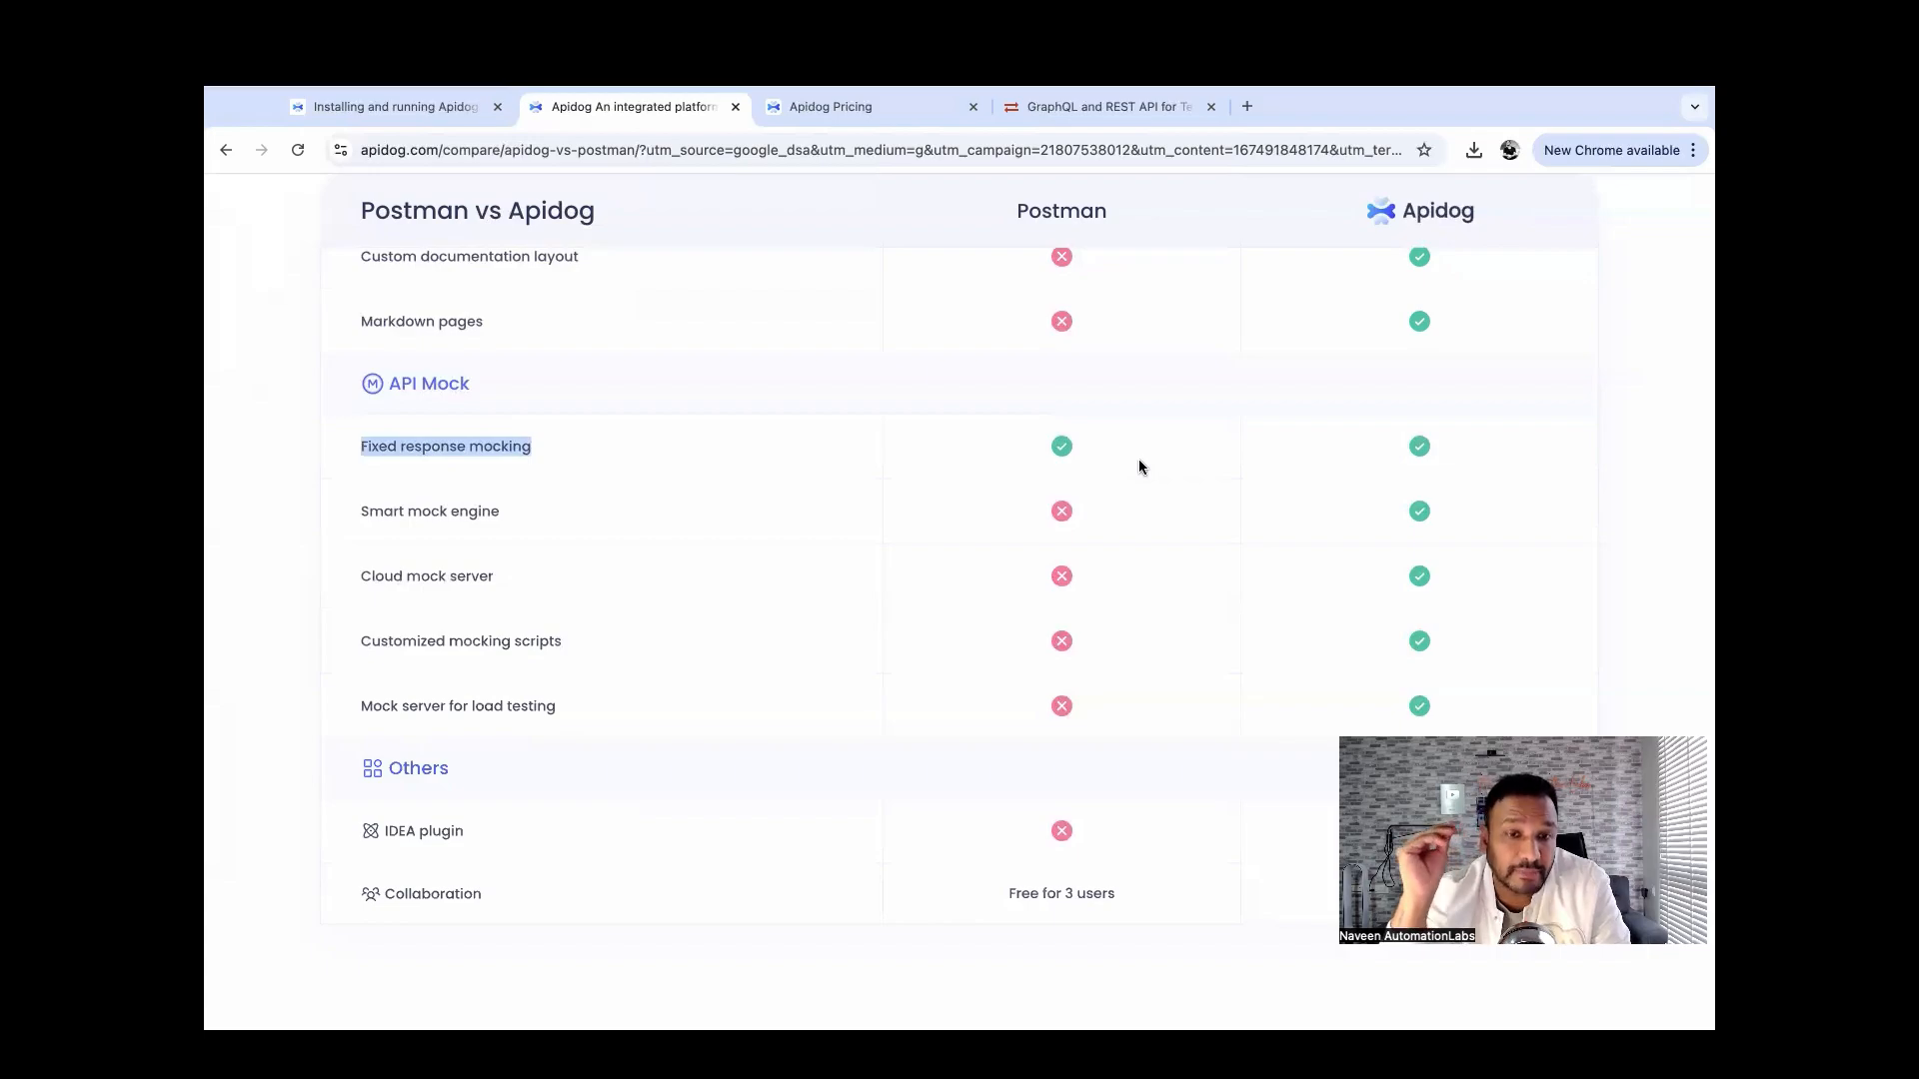
scroll(1140, 464, "down", 1)
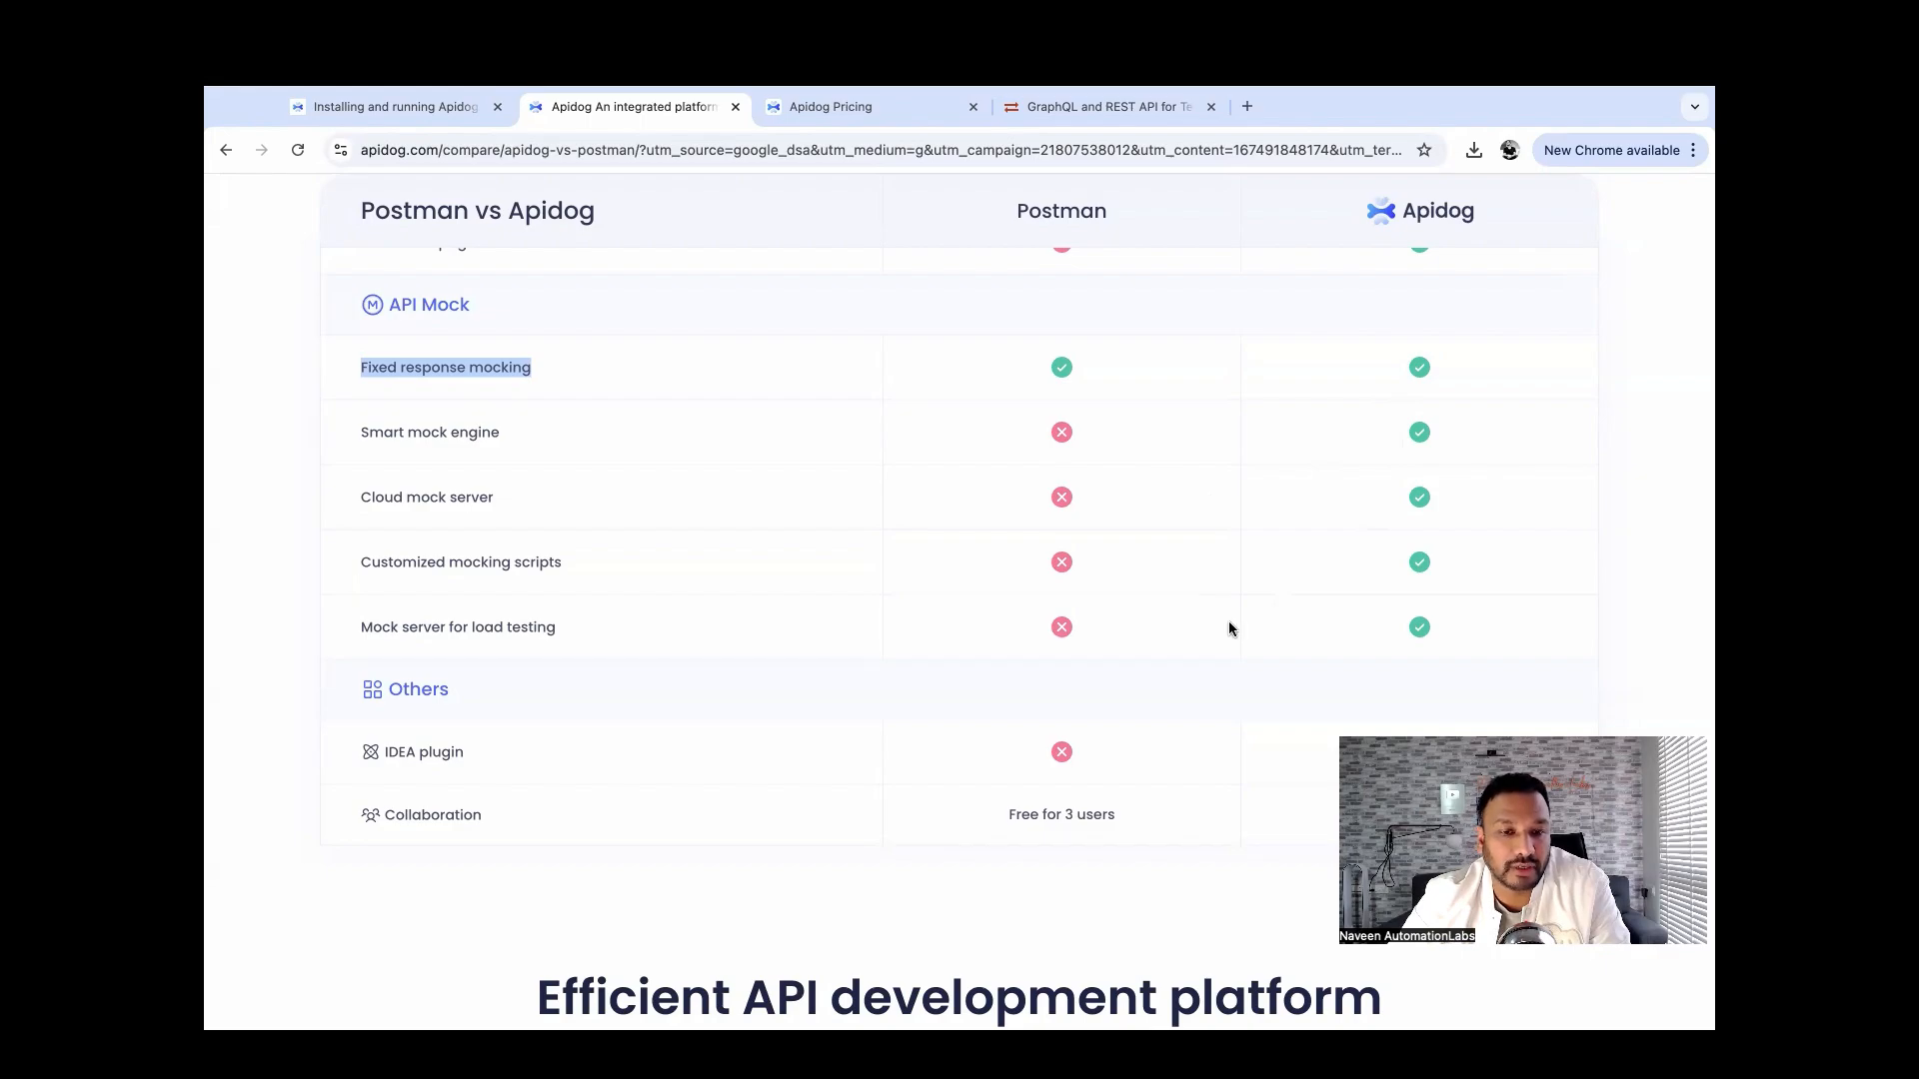
scroll(1230, 628, "down", 3)
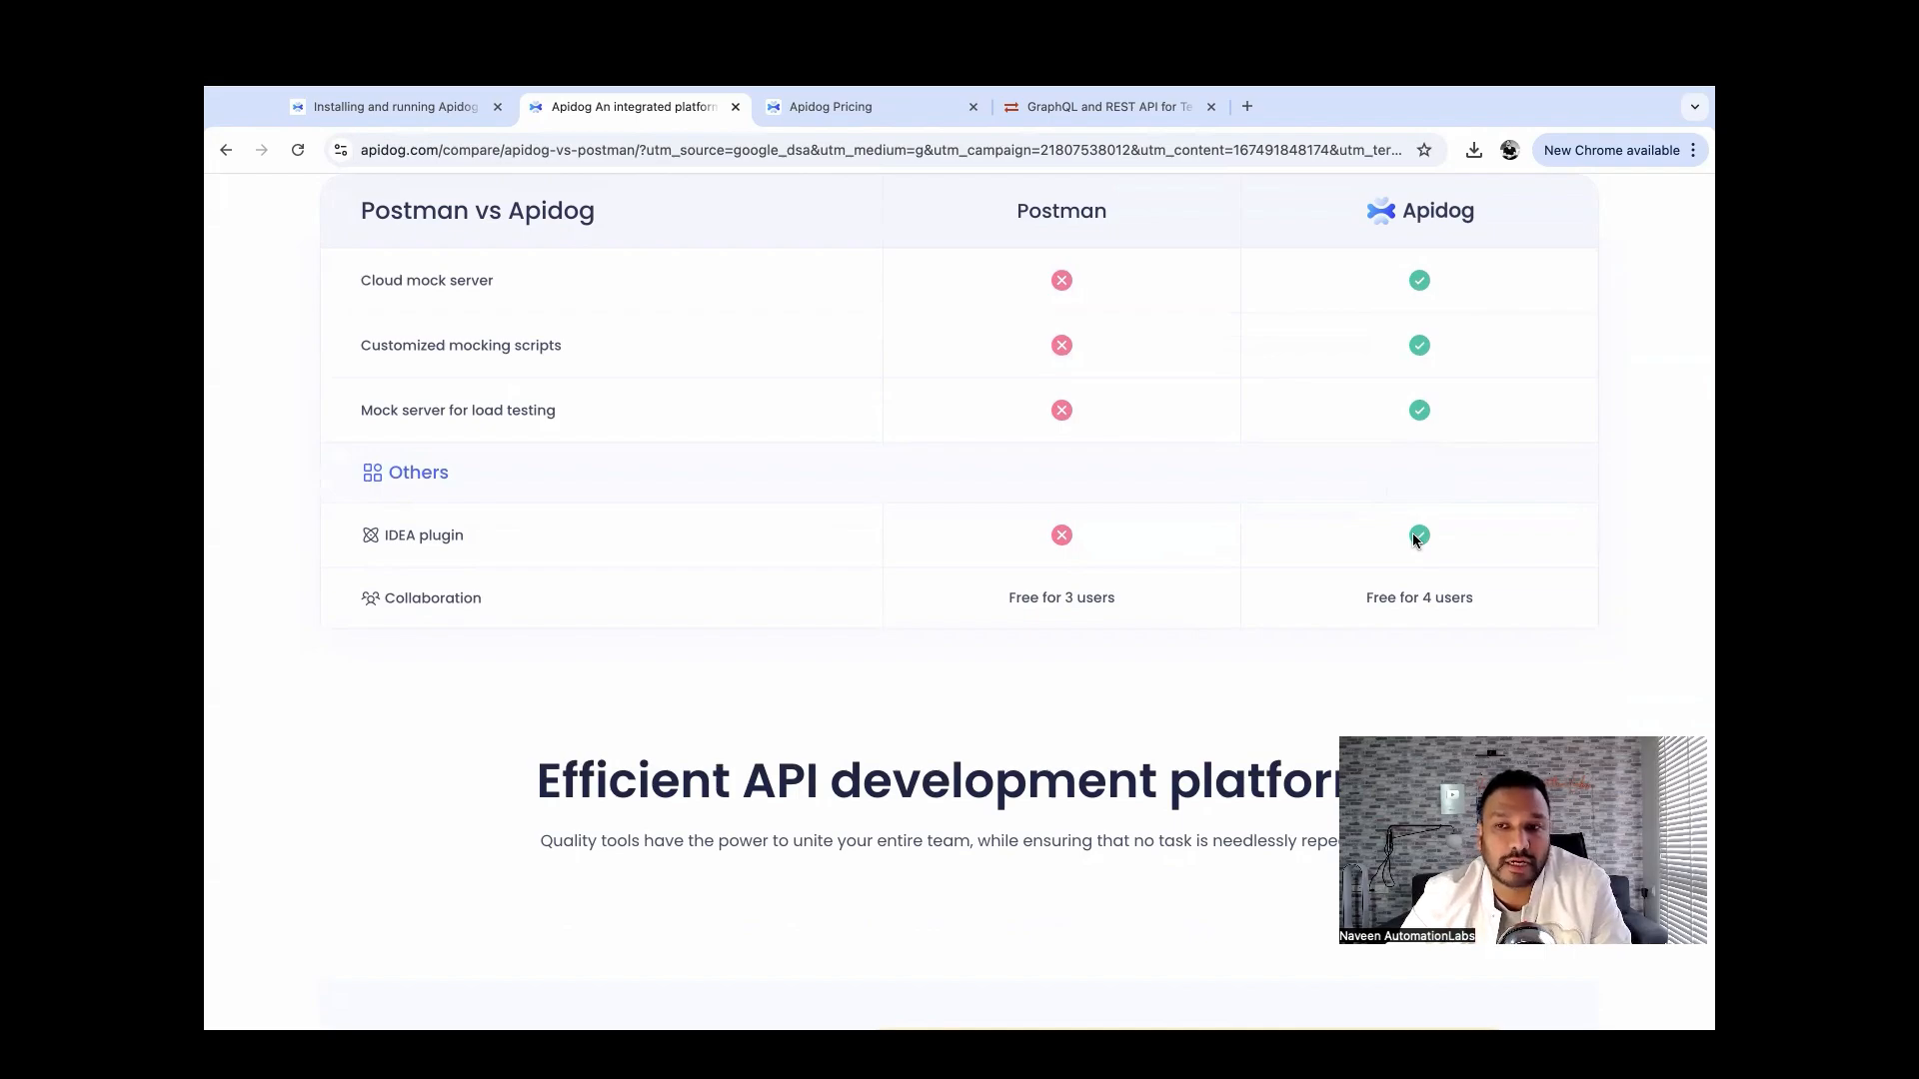
triple_click(1079, 597)
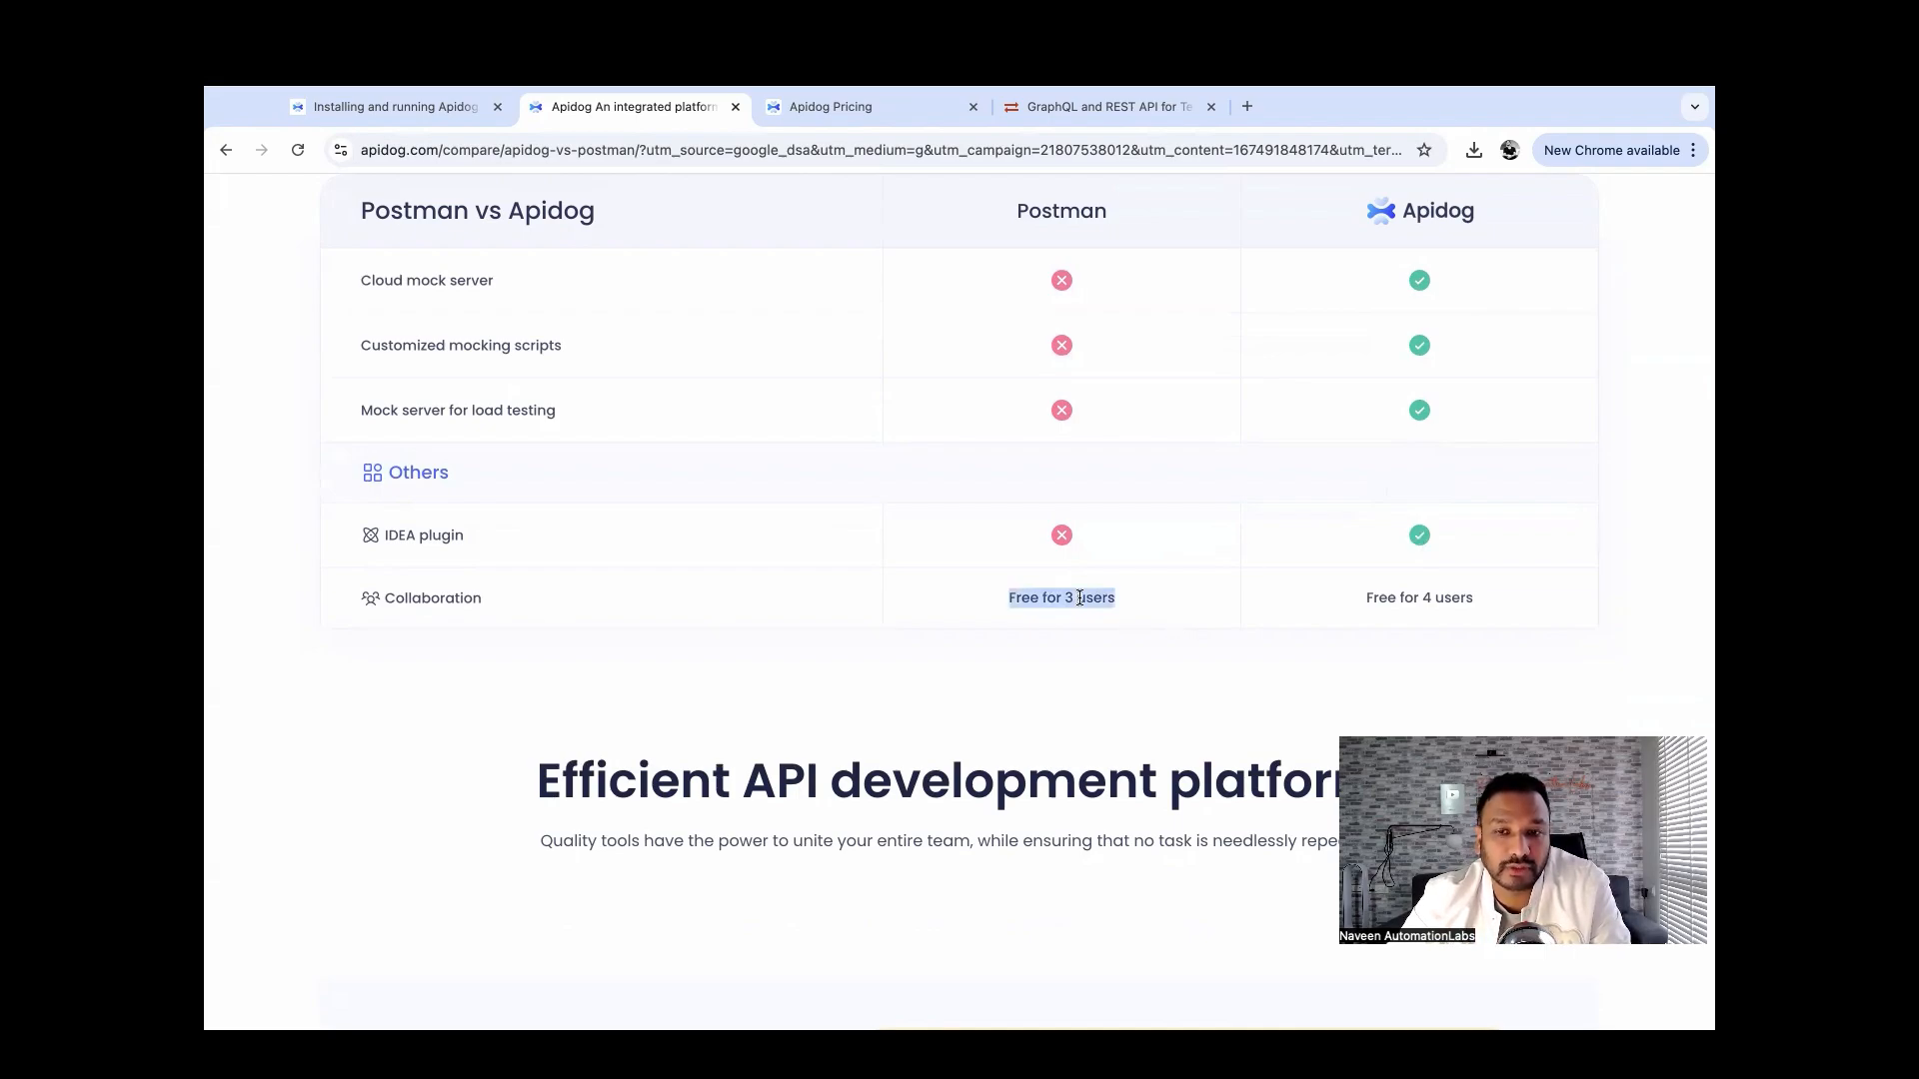
double_click(1385, 596)
scroll(884, 645, "down", 10)
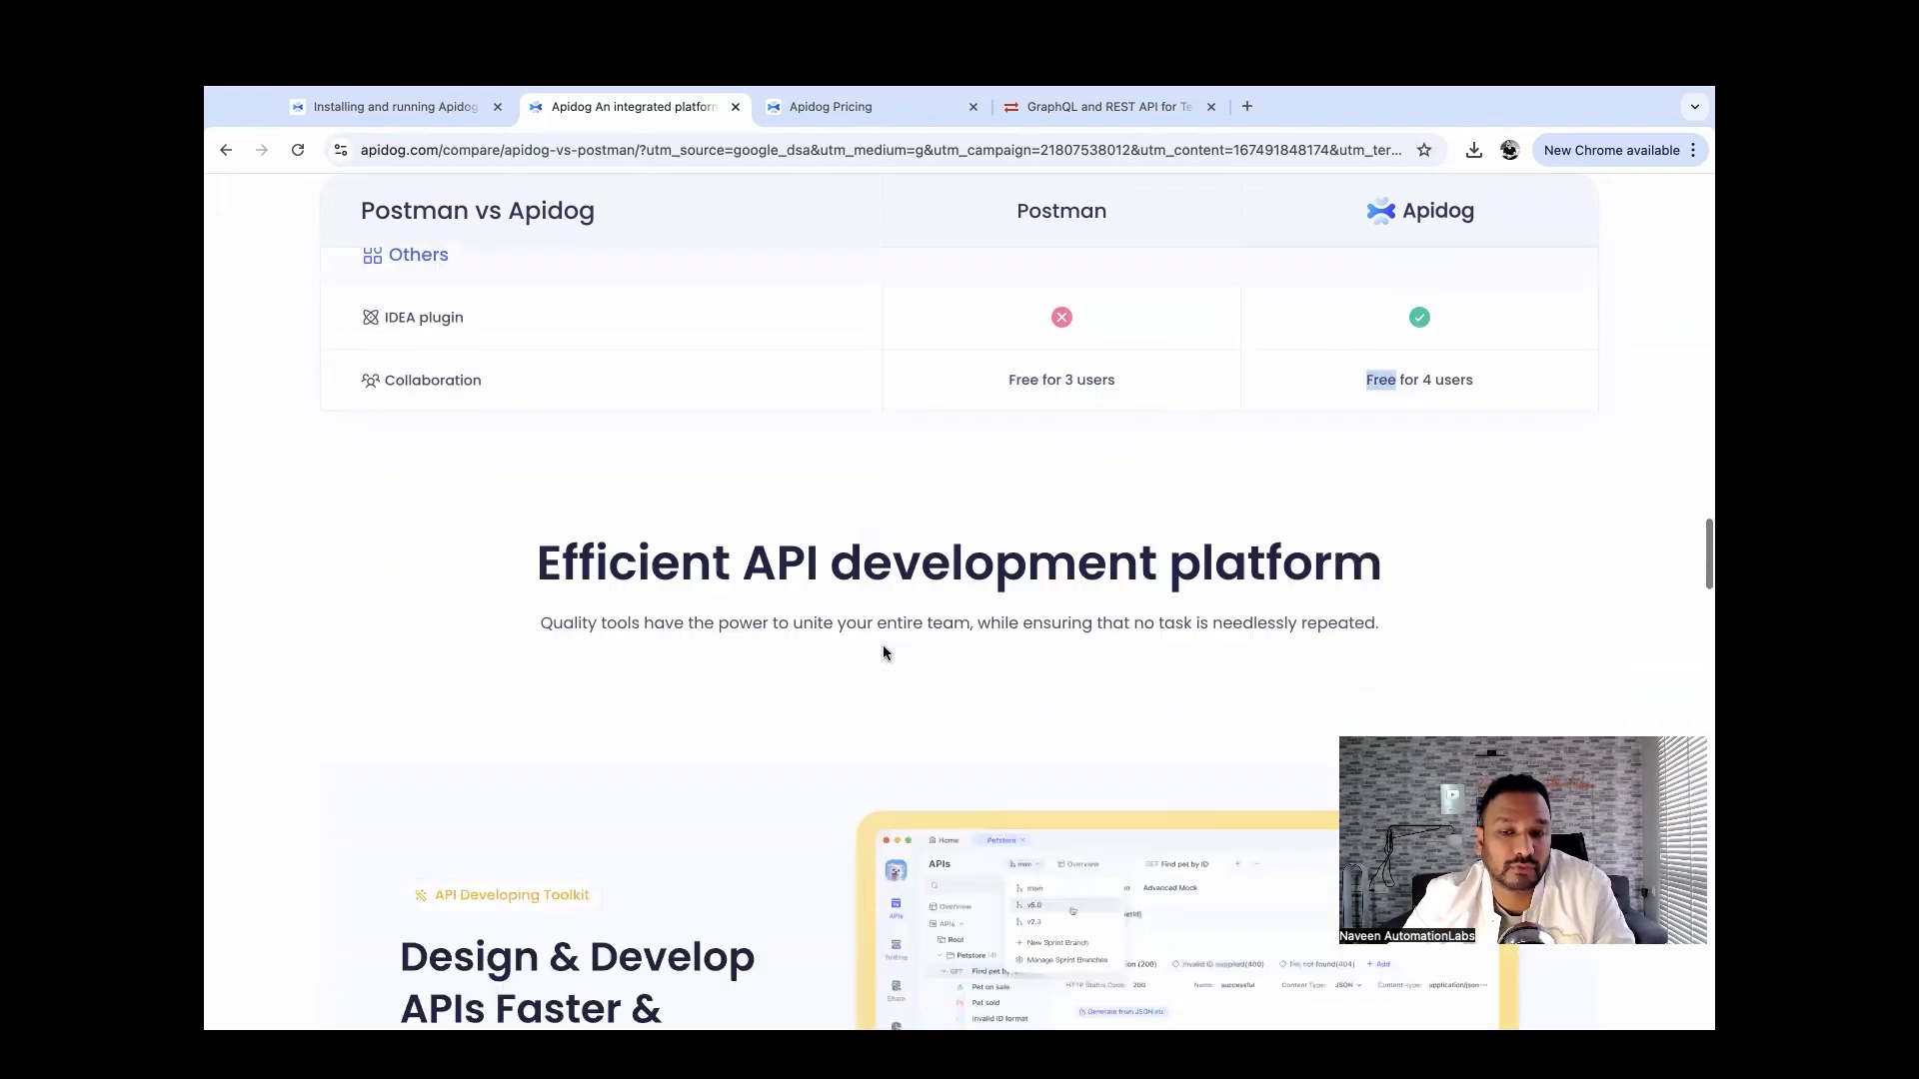
scroll(883, 650, "down", 9)
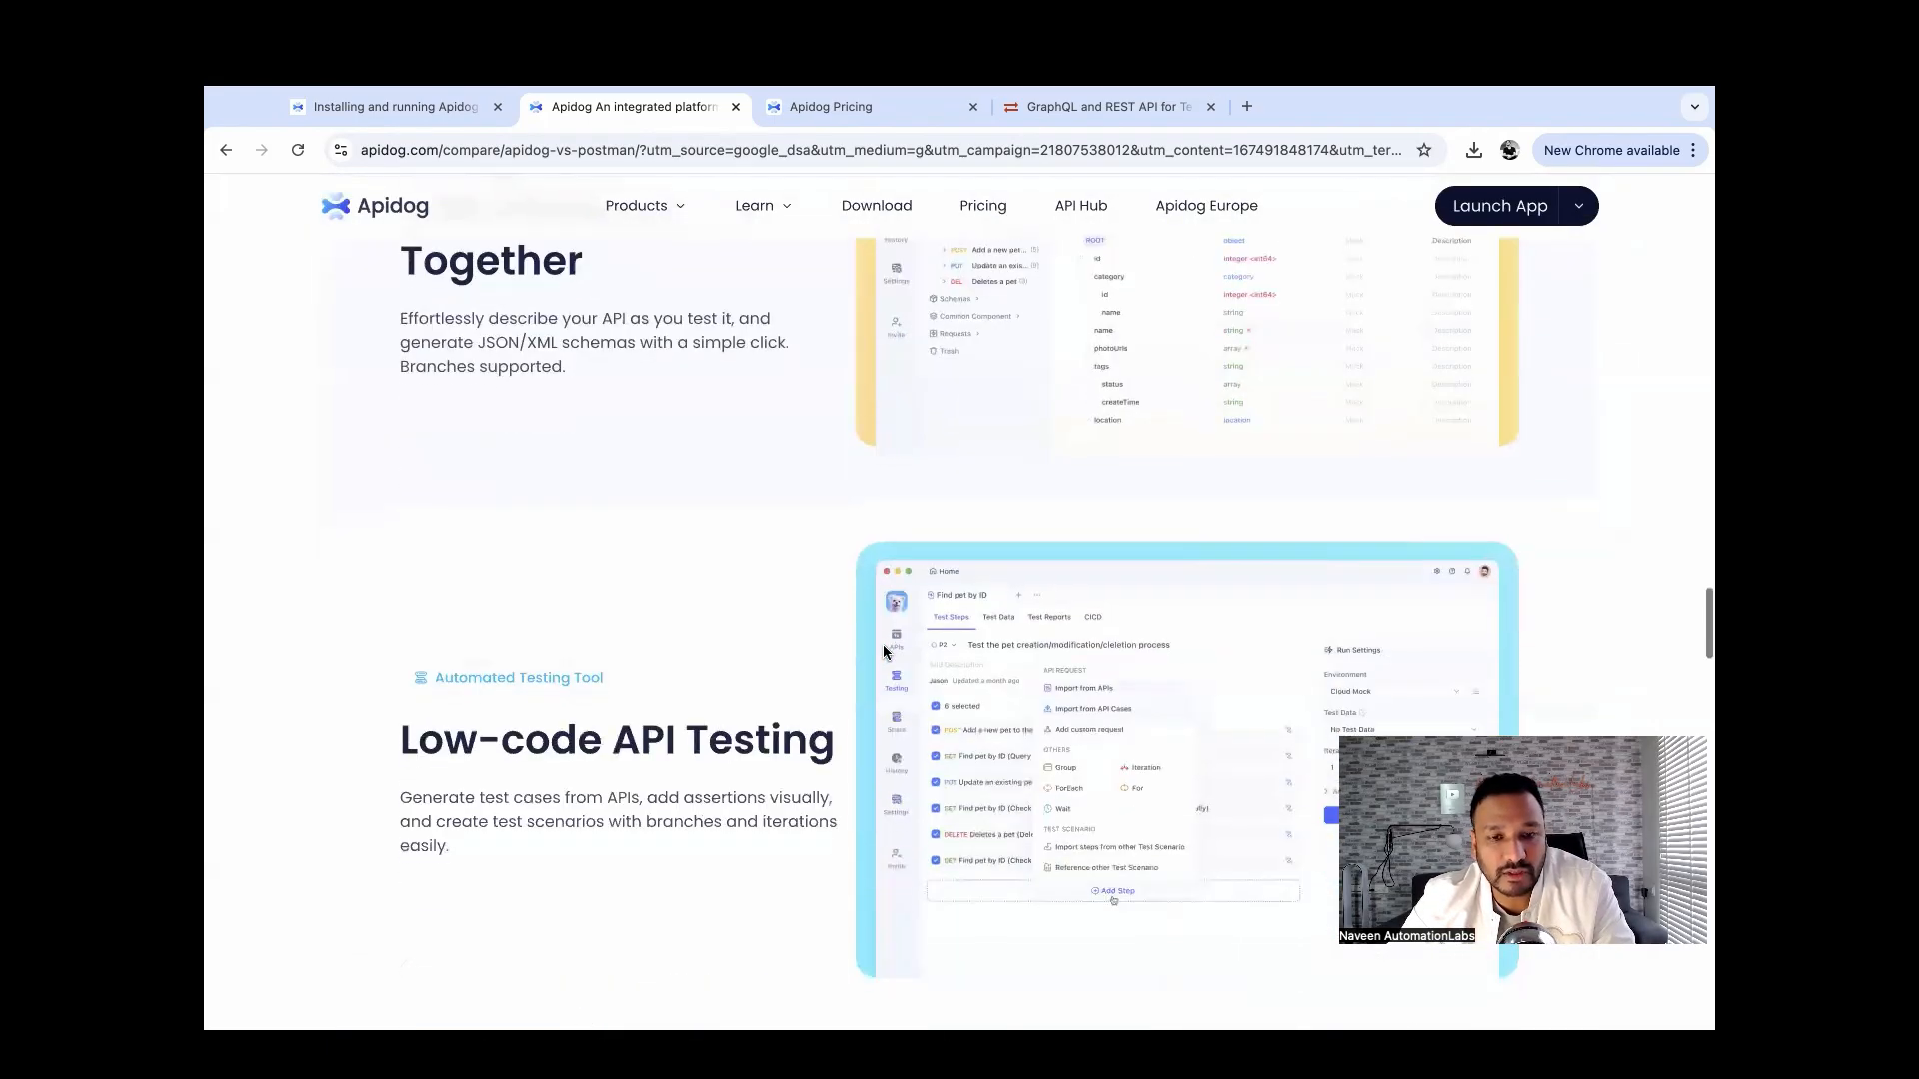
scroll(883, 644, "down", 3)
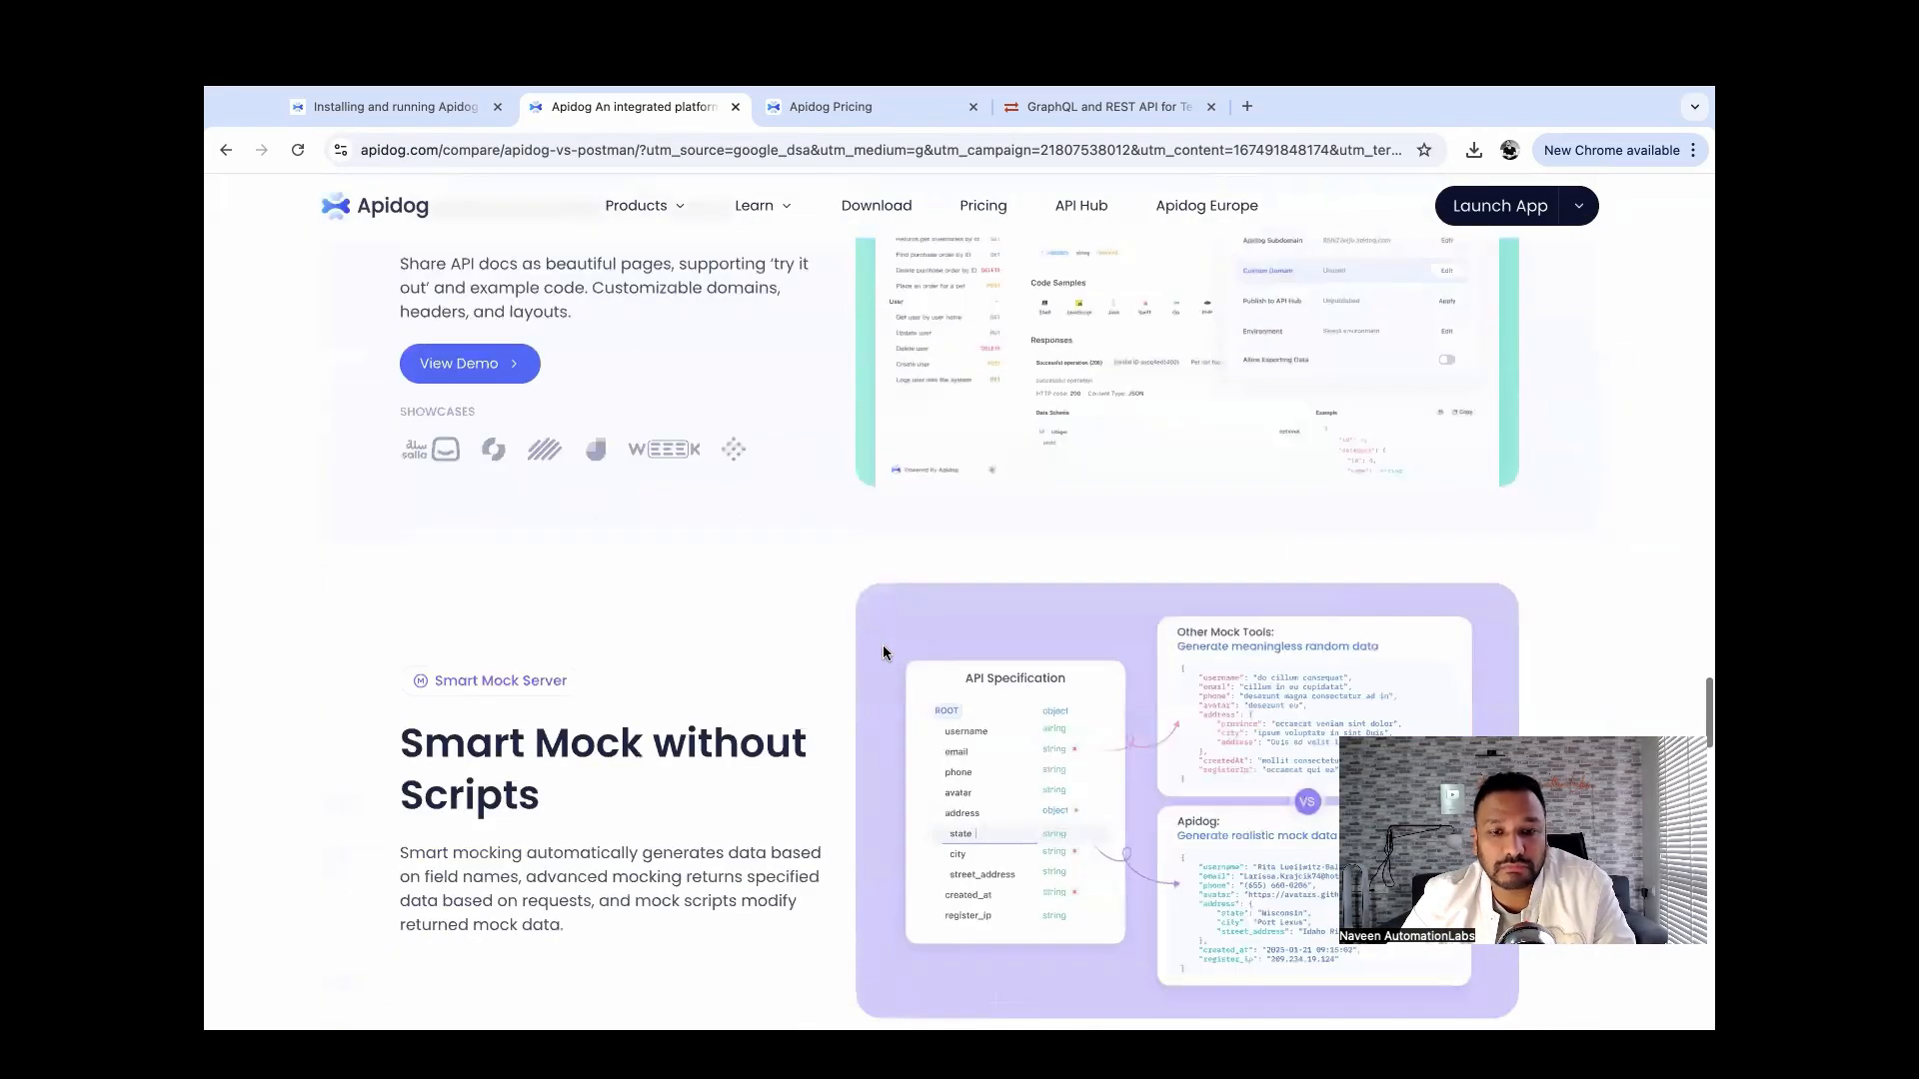
scroll(883, 650, "up", 20)
scroll(884, 662, "up", 15)
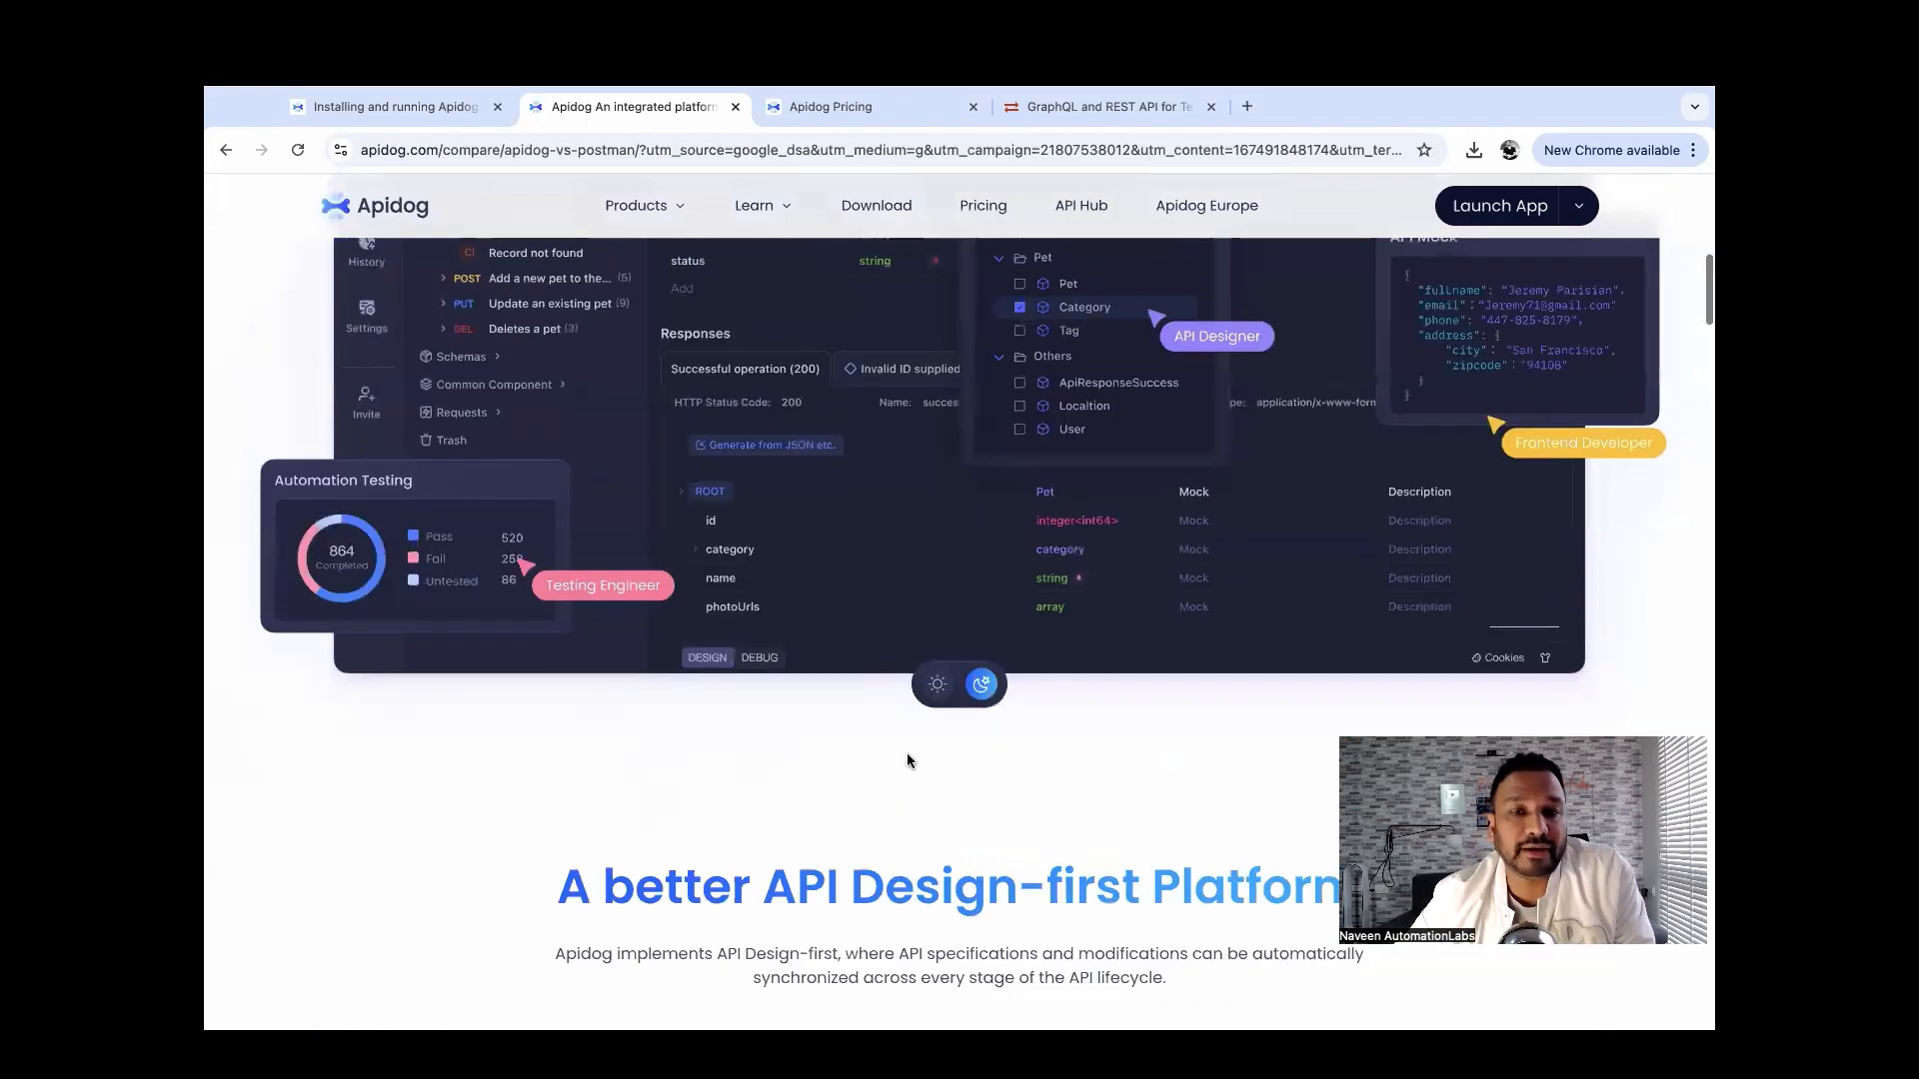
scroll(910, 762, "up", 3)
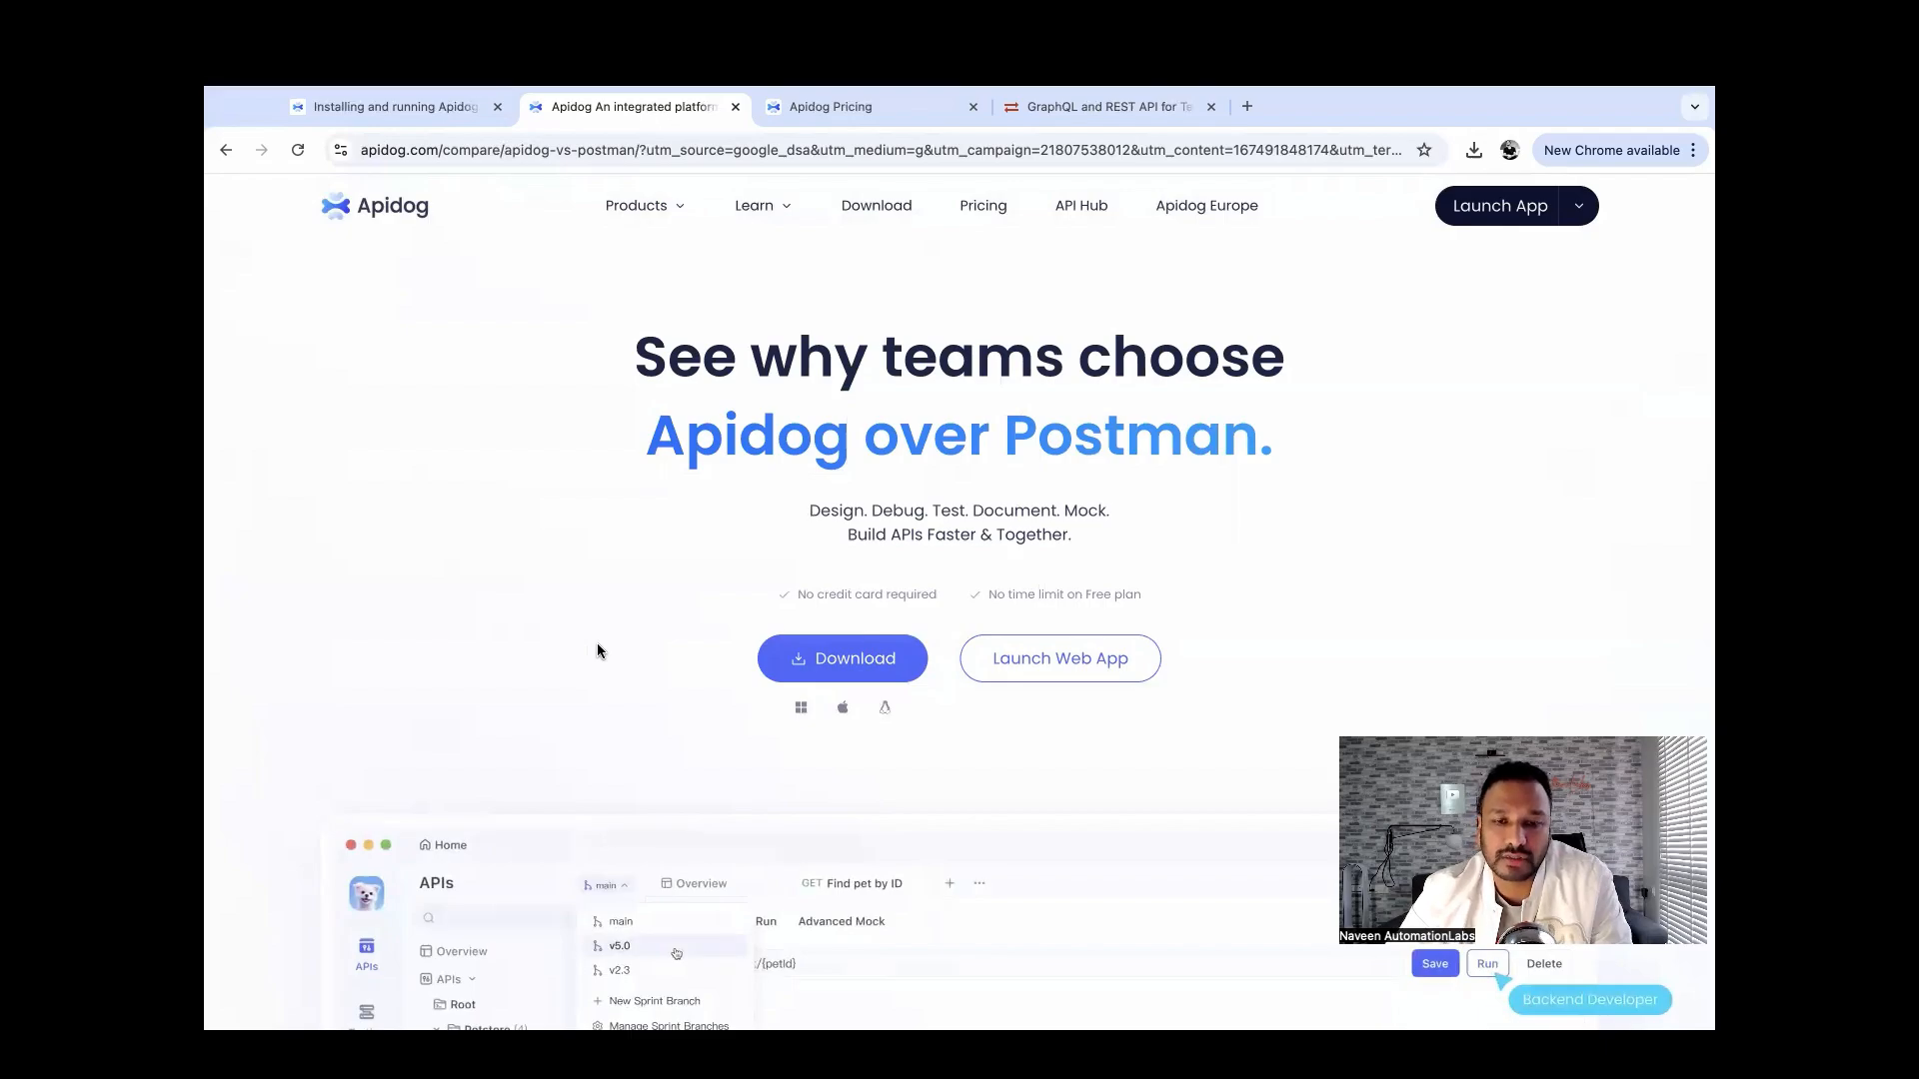
key("ctrl+Left")
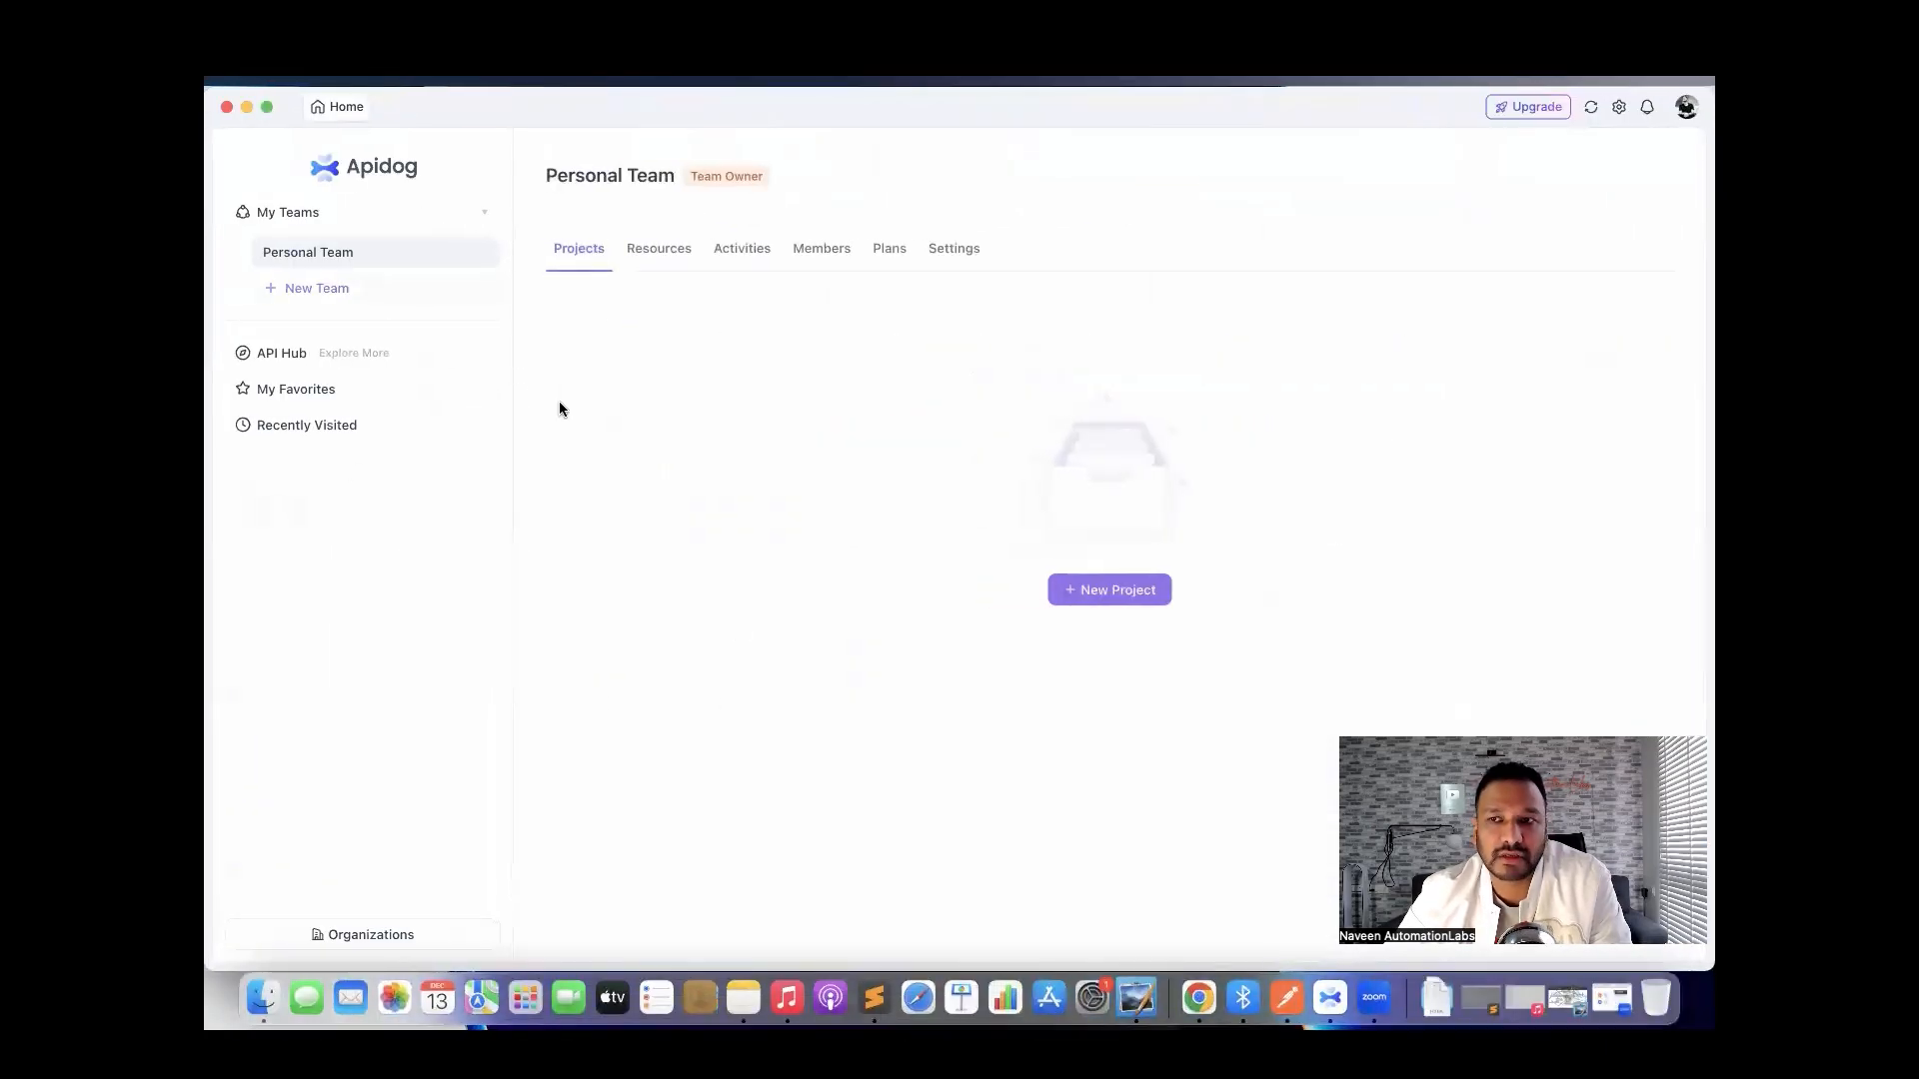
From the account options, create a new team, entering its name and correcting a typo.
left_click(1686, 108)
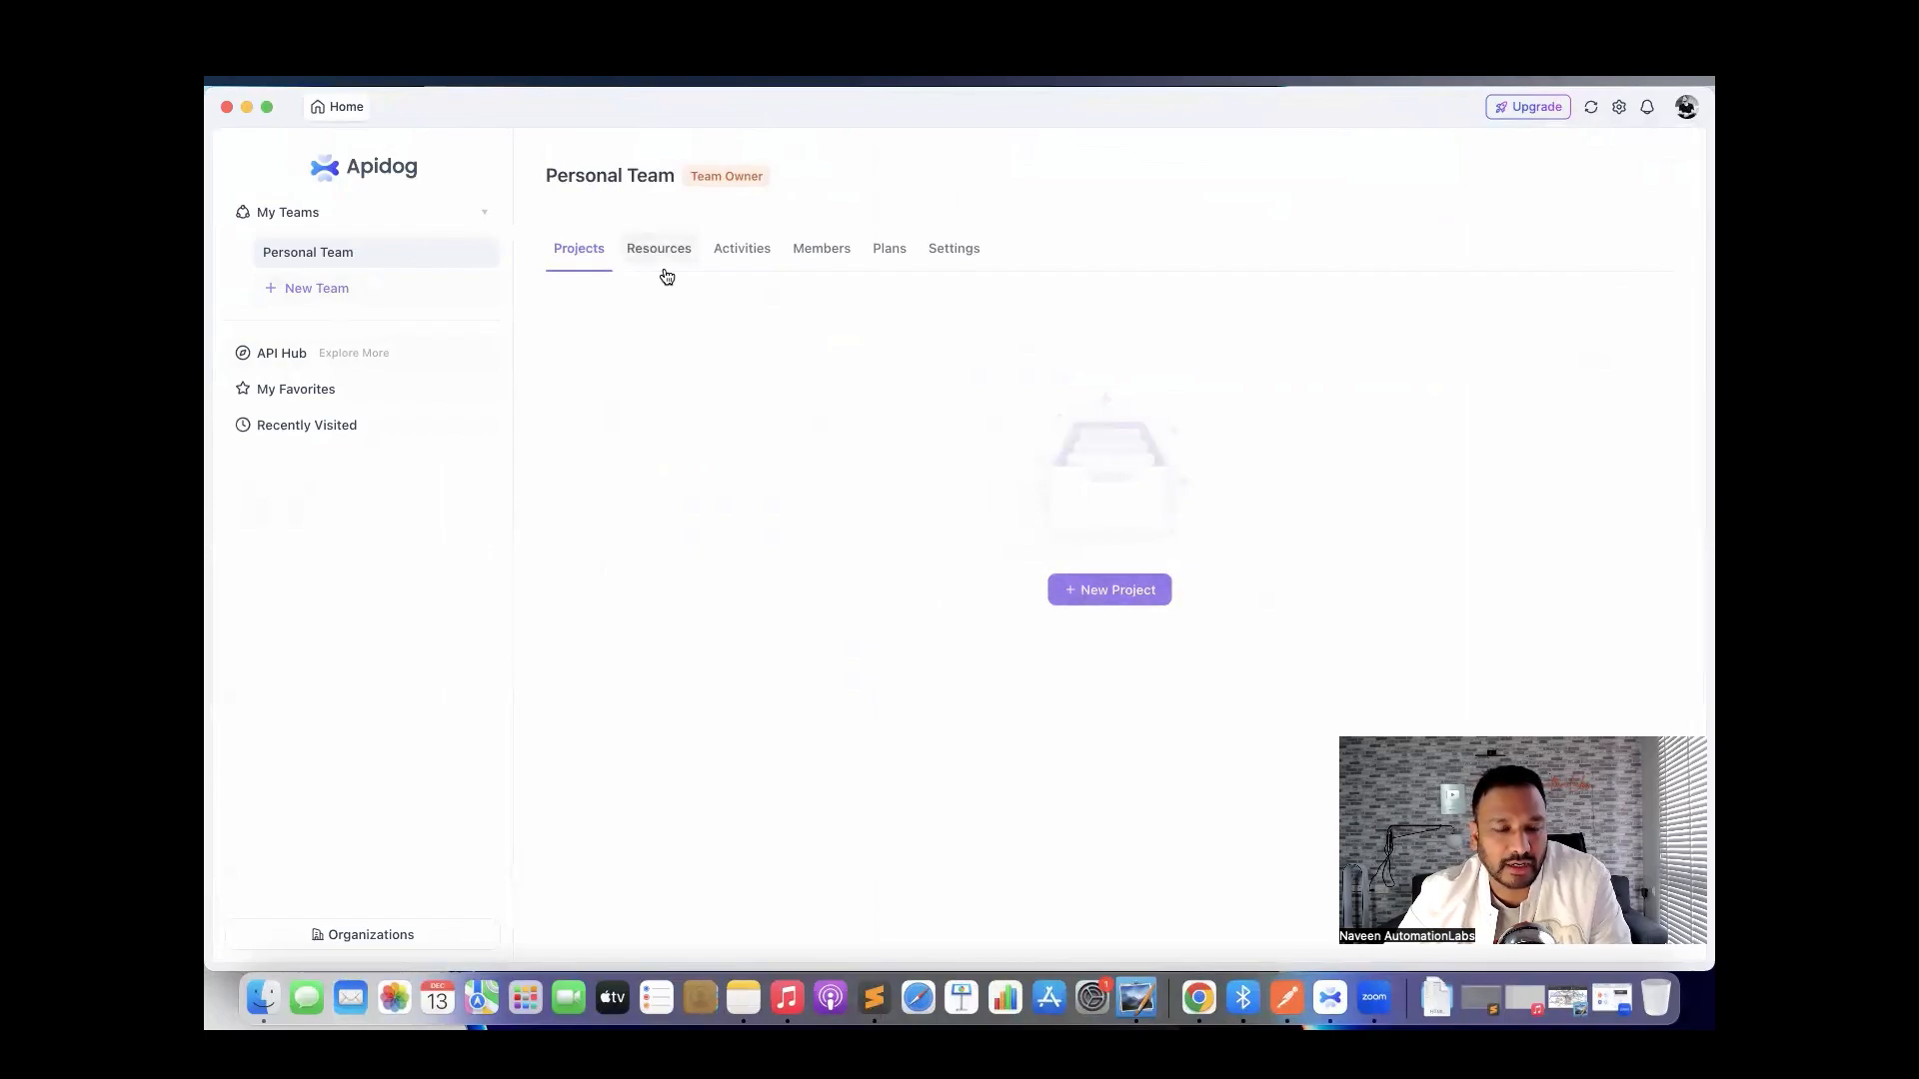
left_click(320, 289)
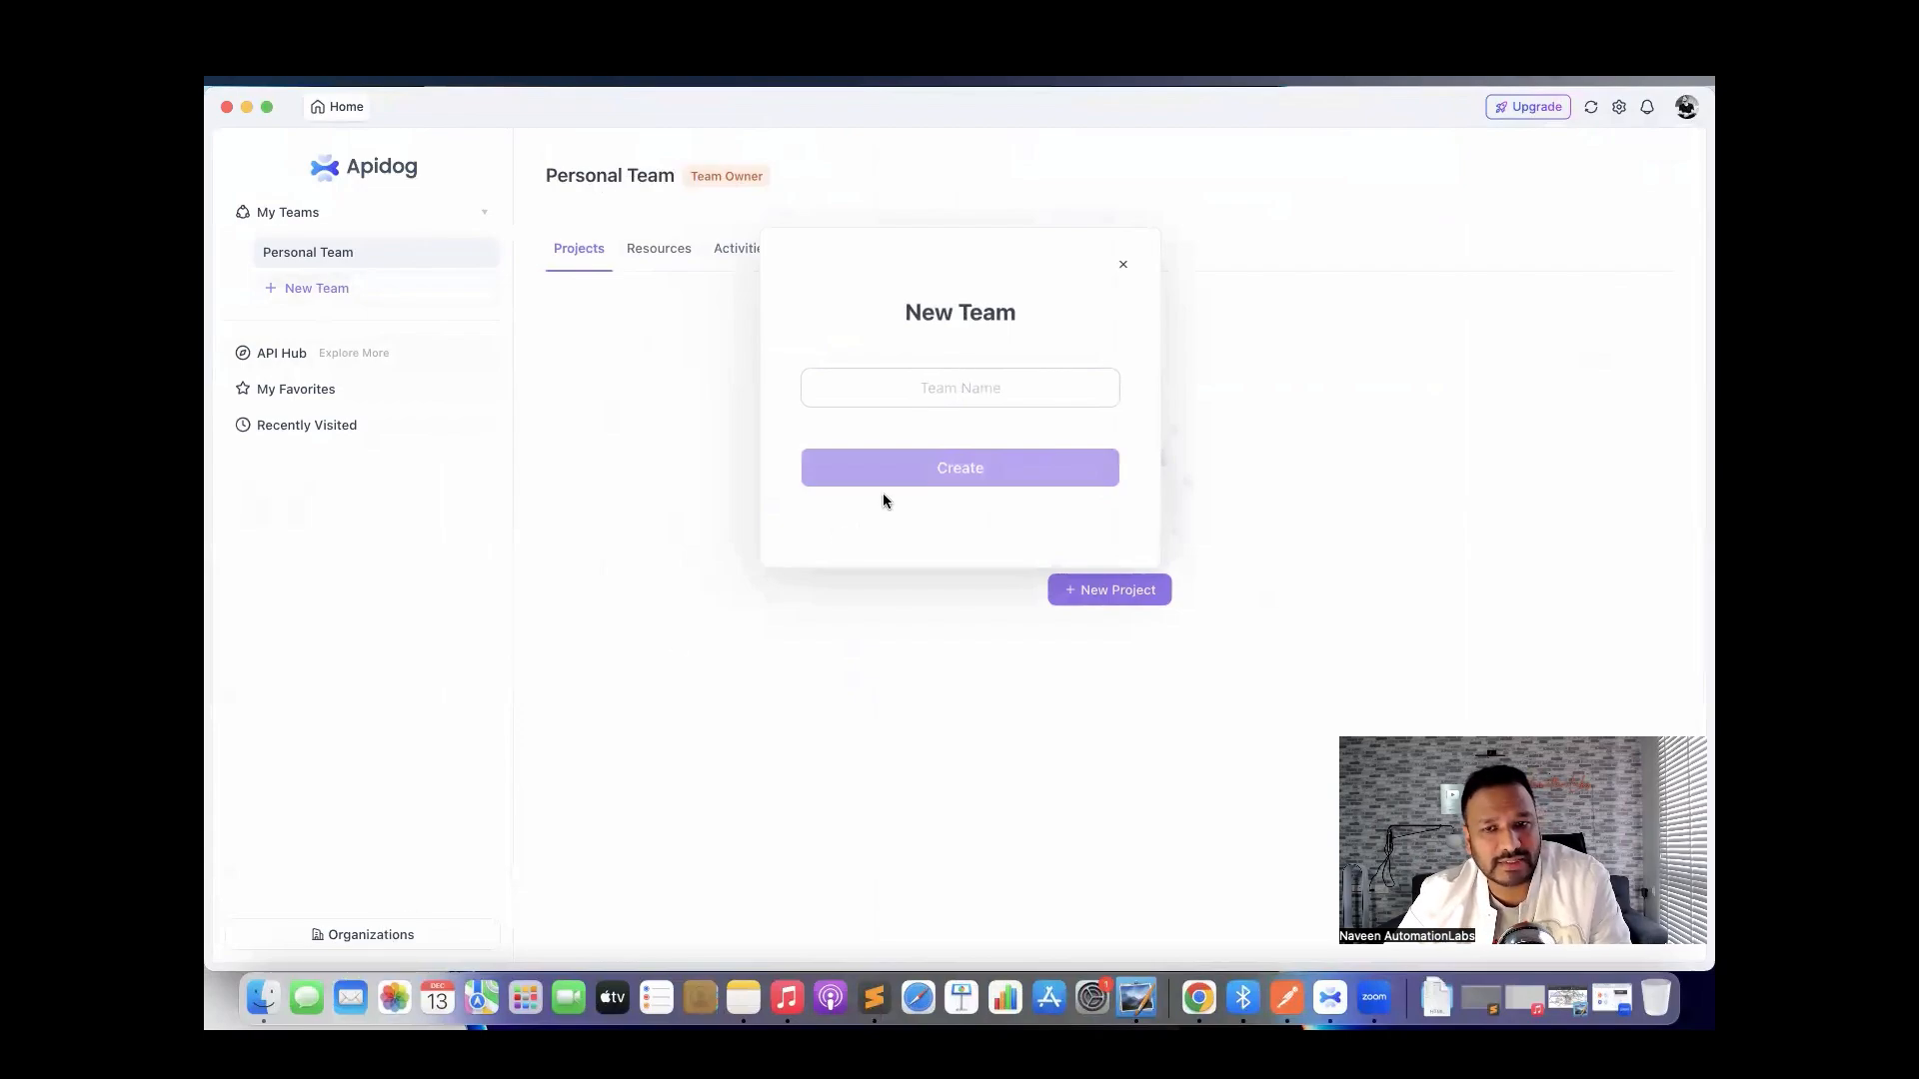
type("N")
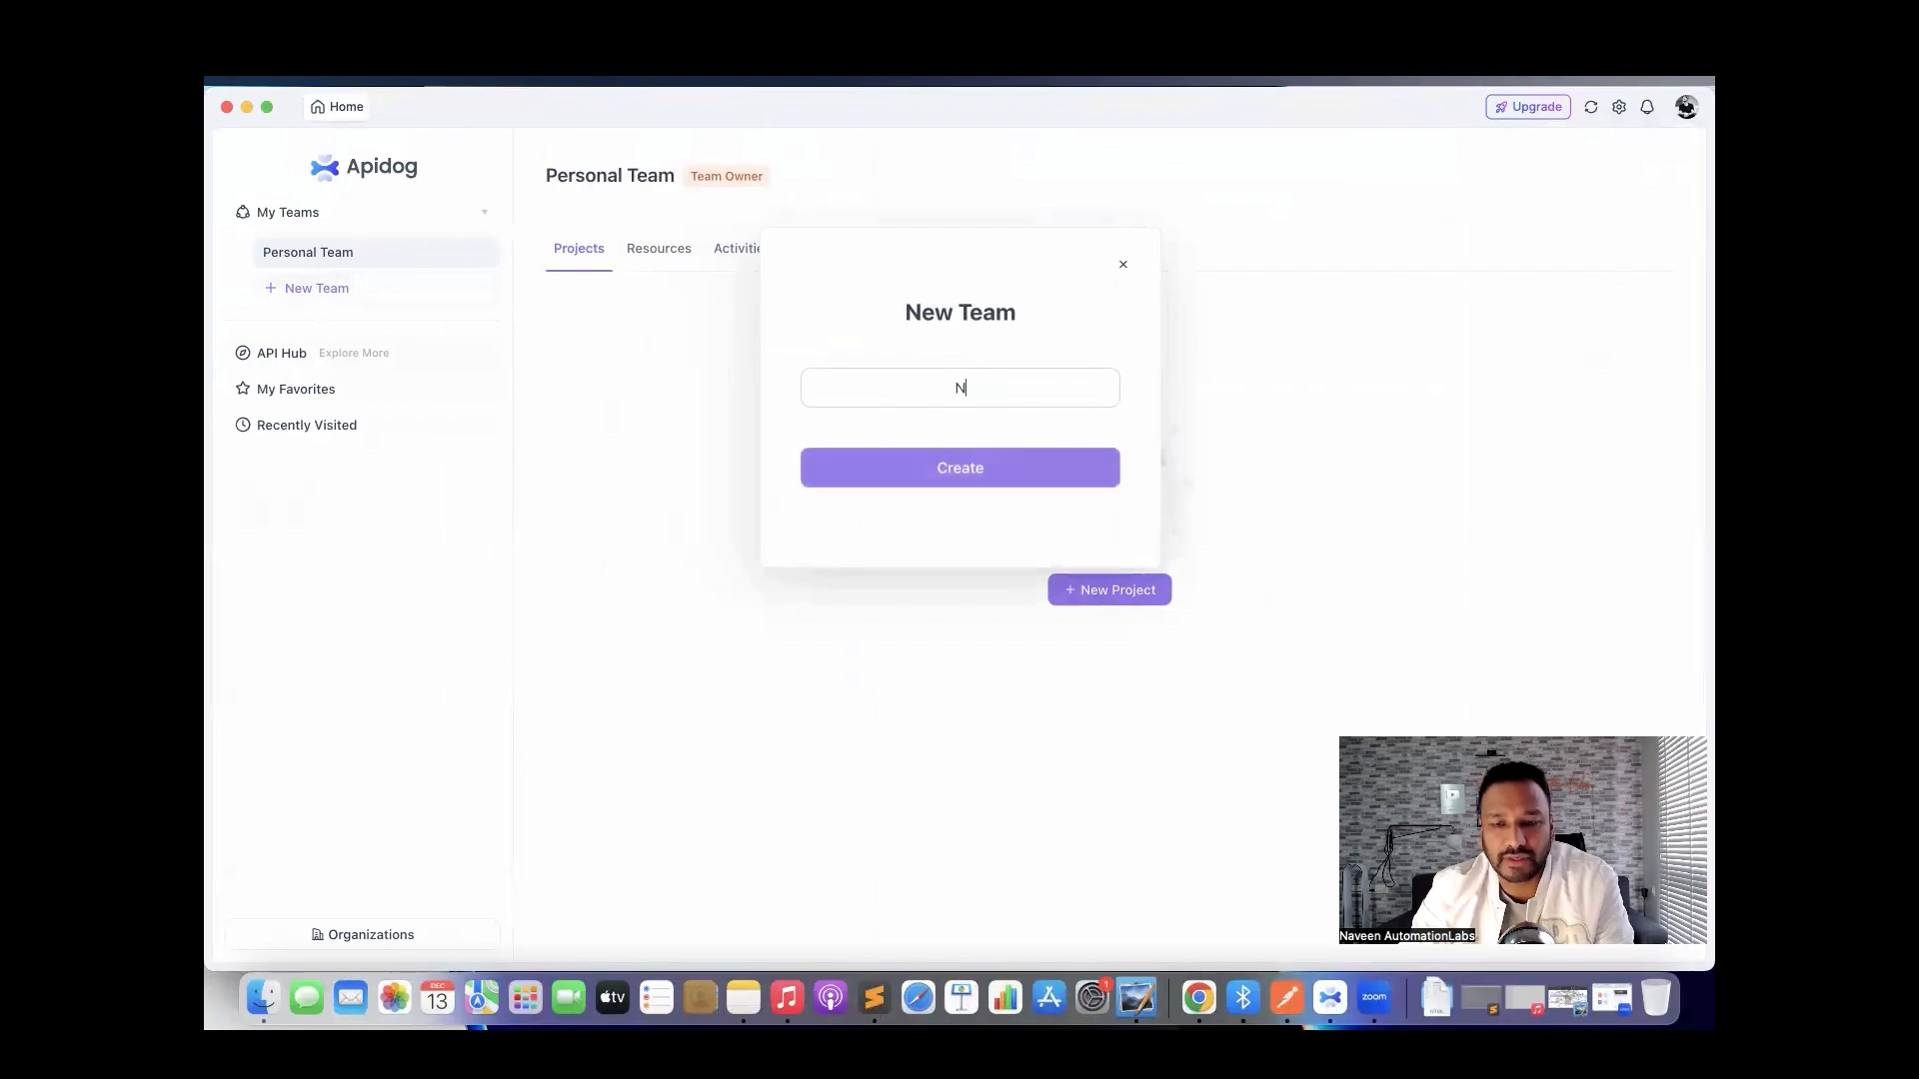
type("aveenAuto")
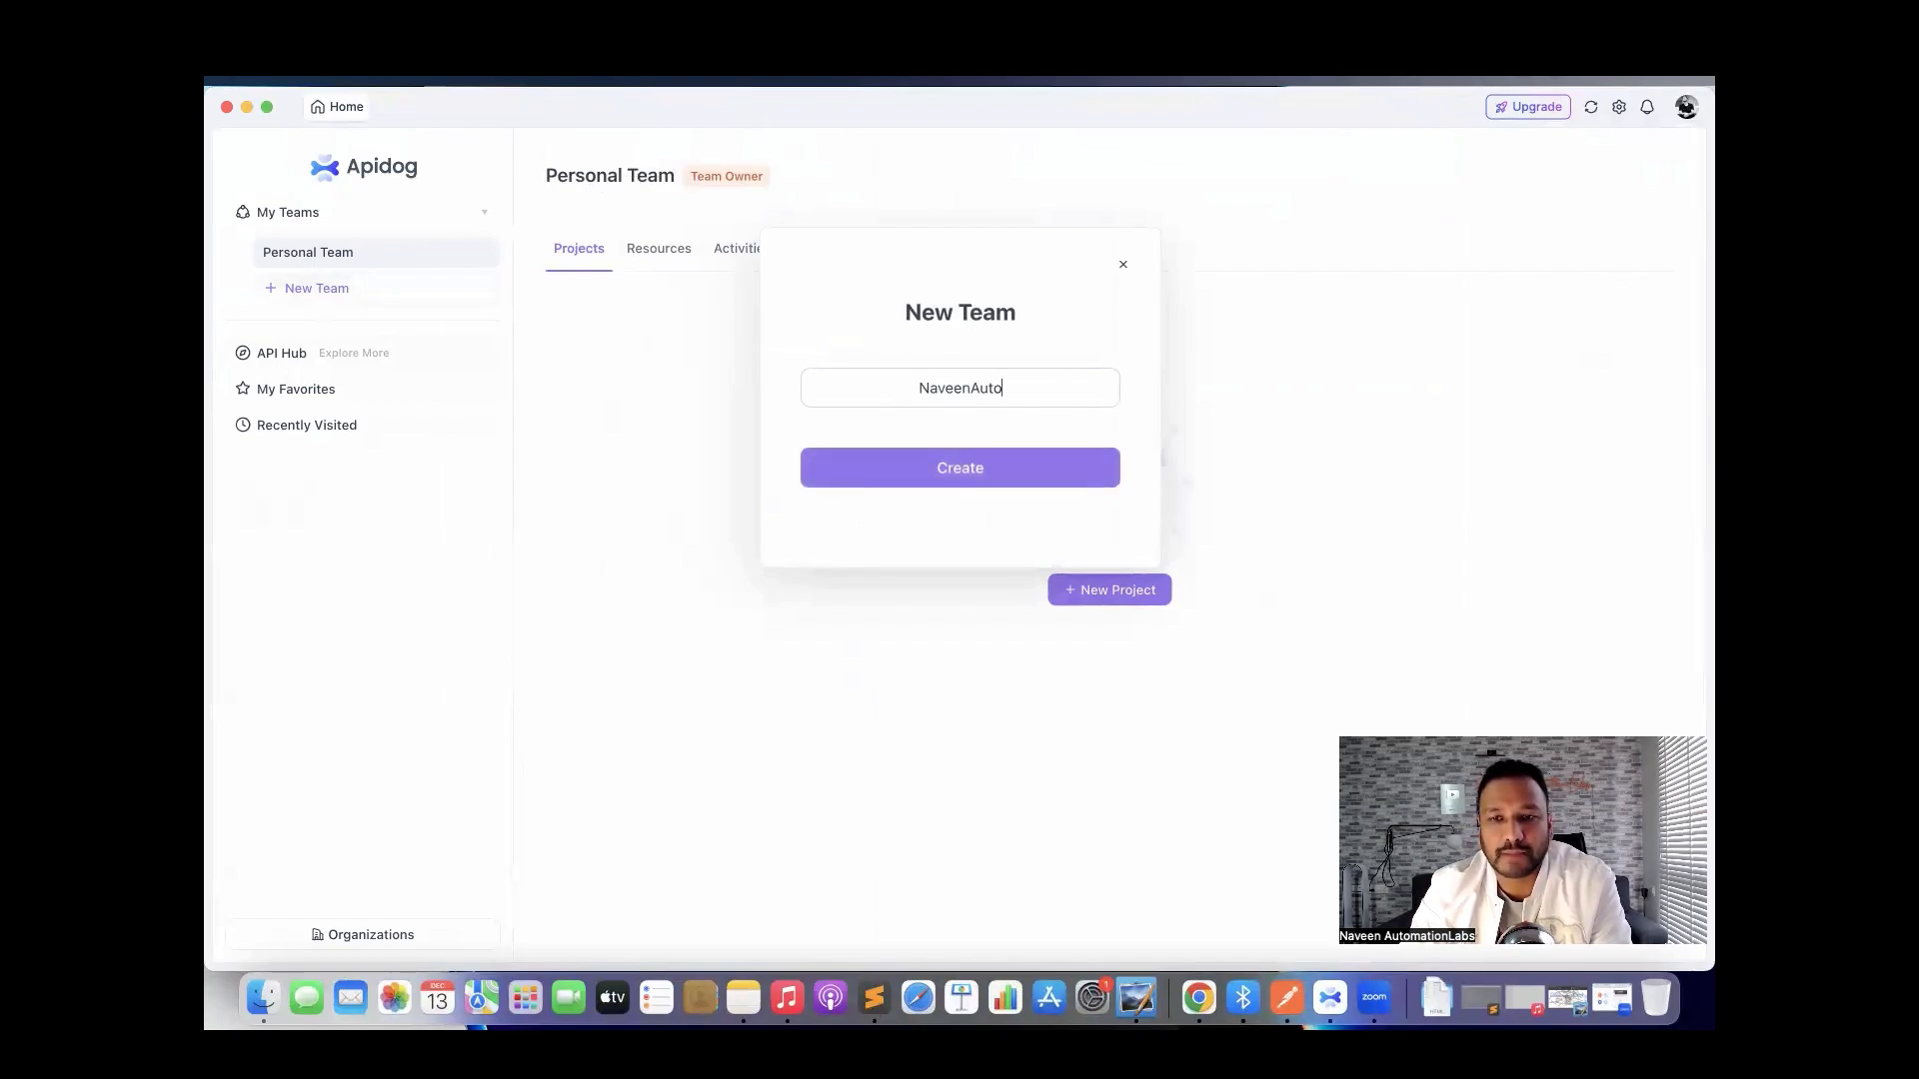
type("mationLabsTea")
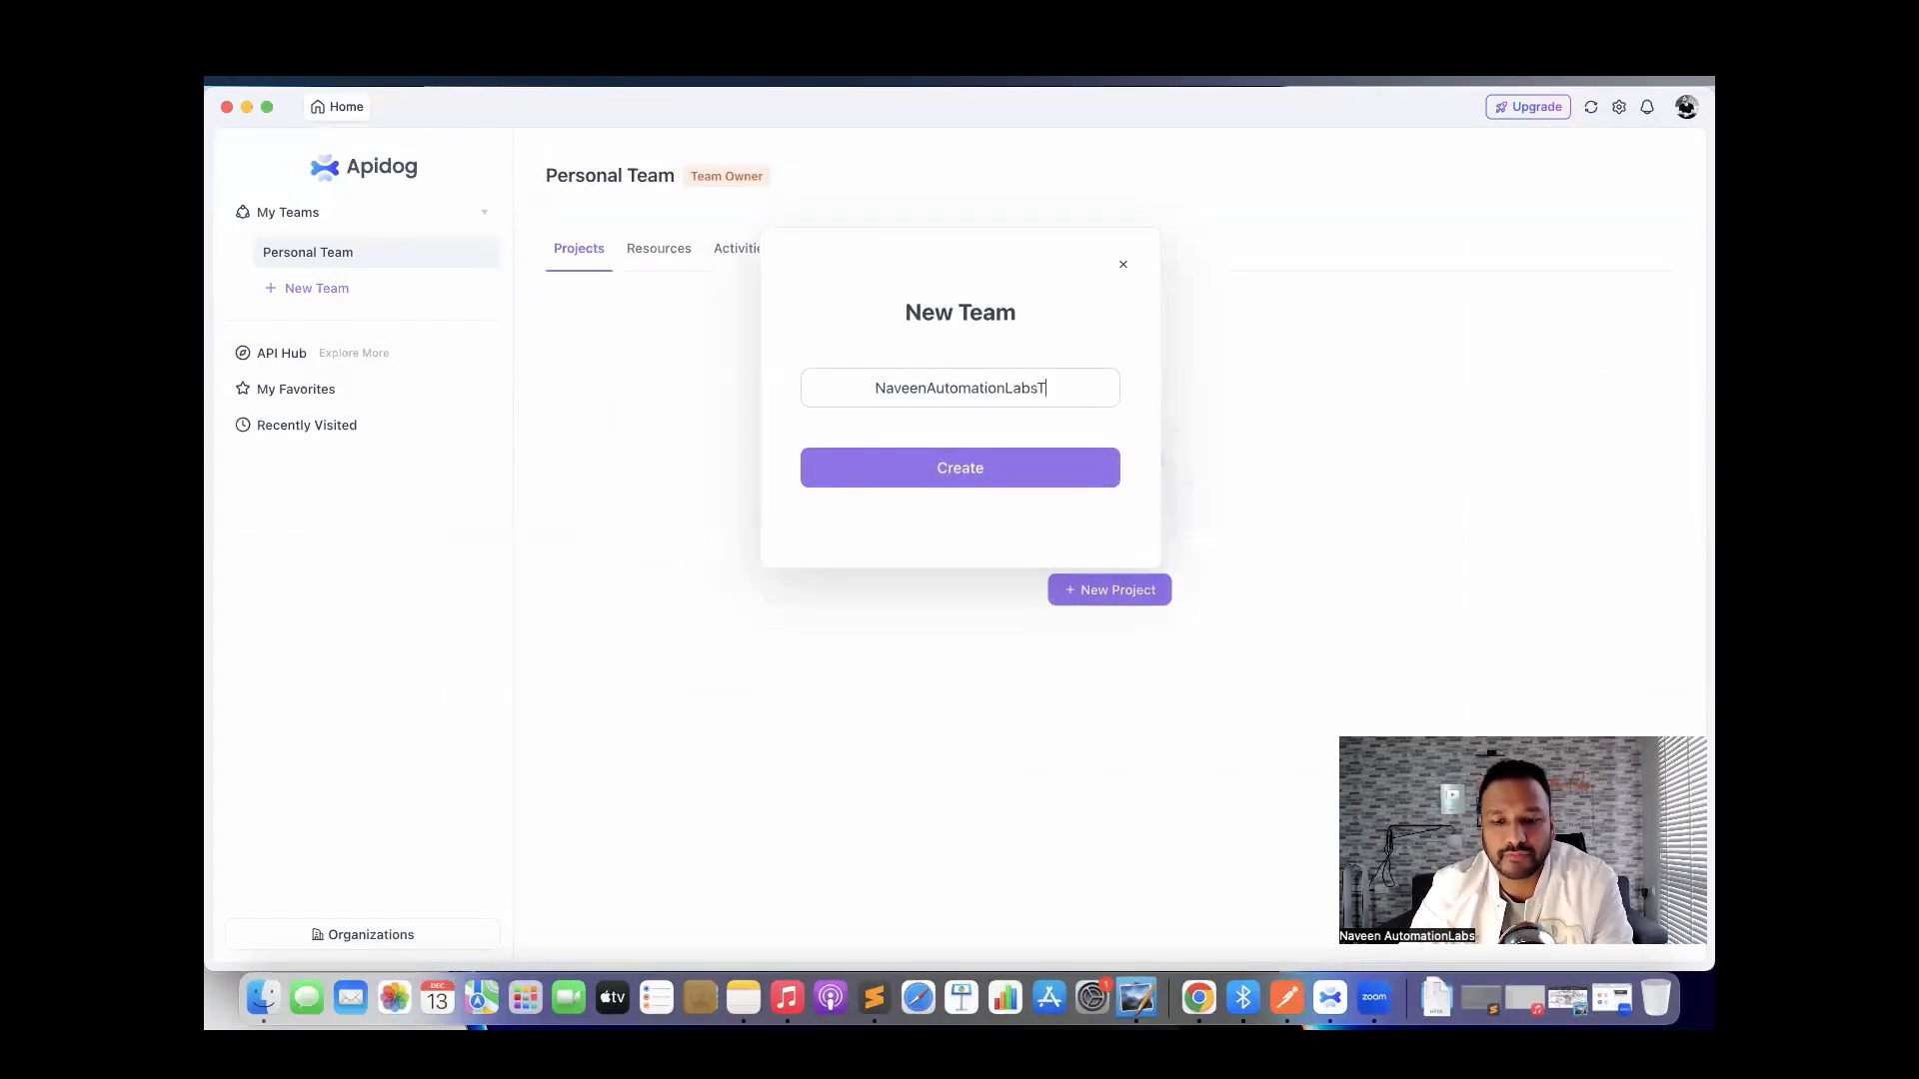
key("BackSpace")
key("BackSpace")
key("BackSpace")
key("BackSpace")
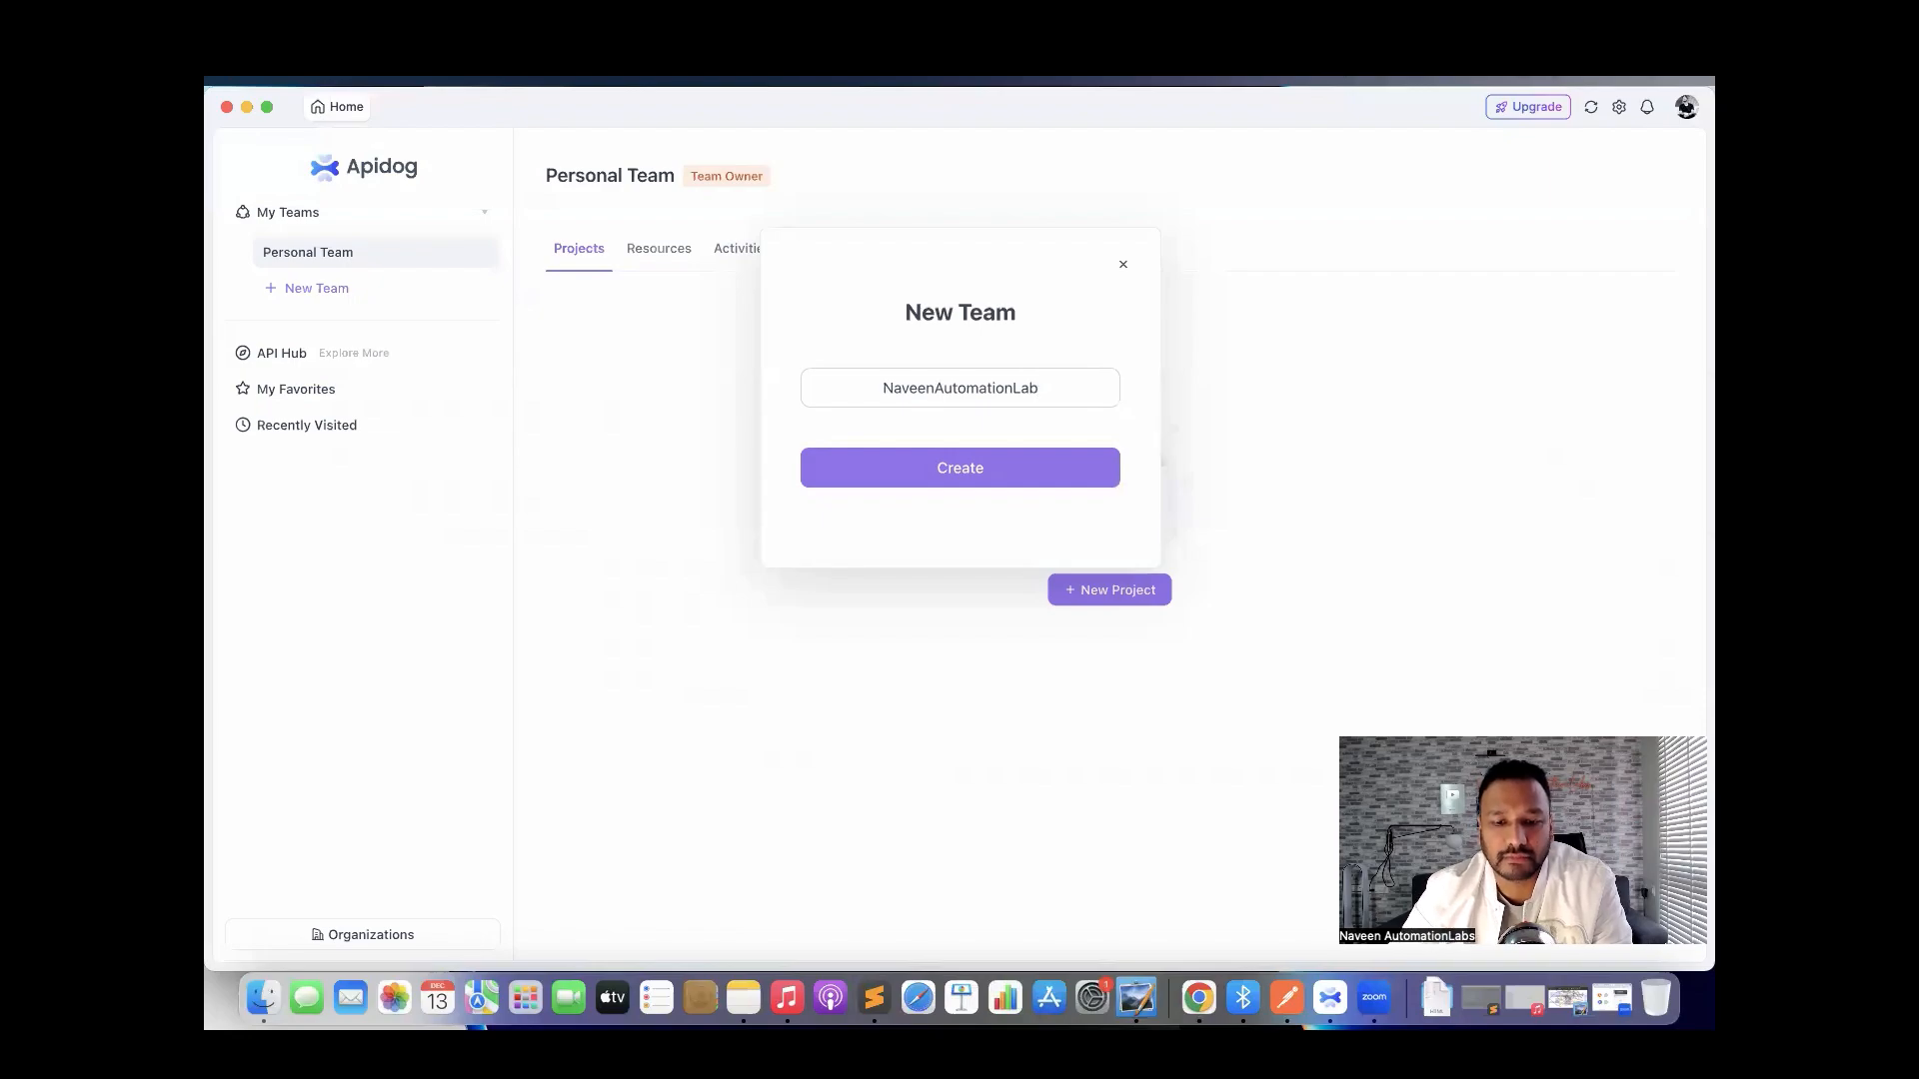
type("s")
left_click(951, 478)
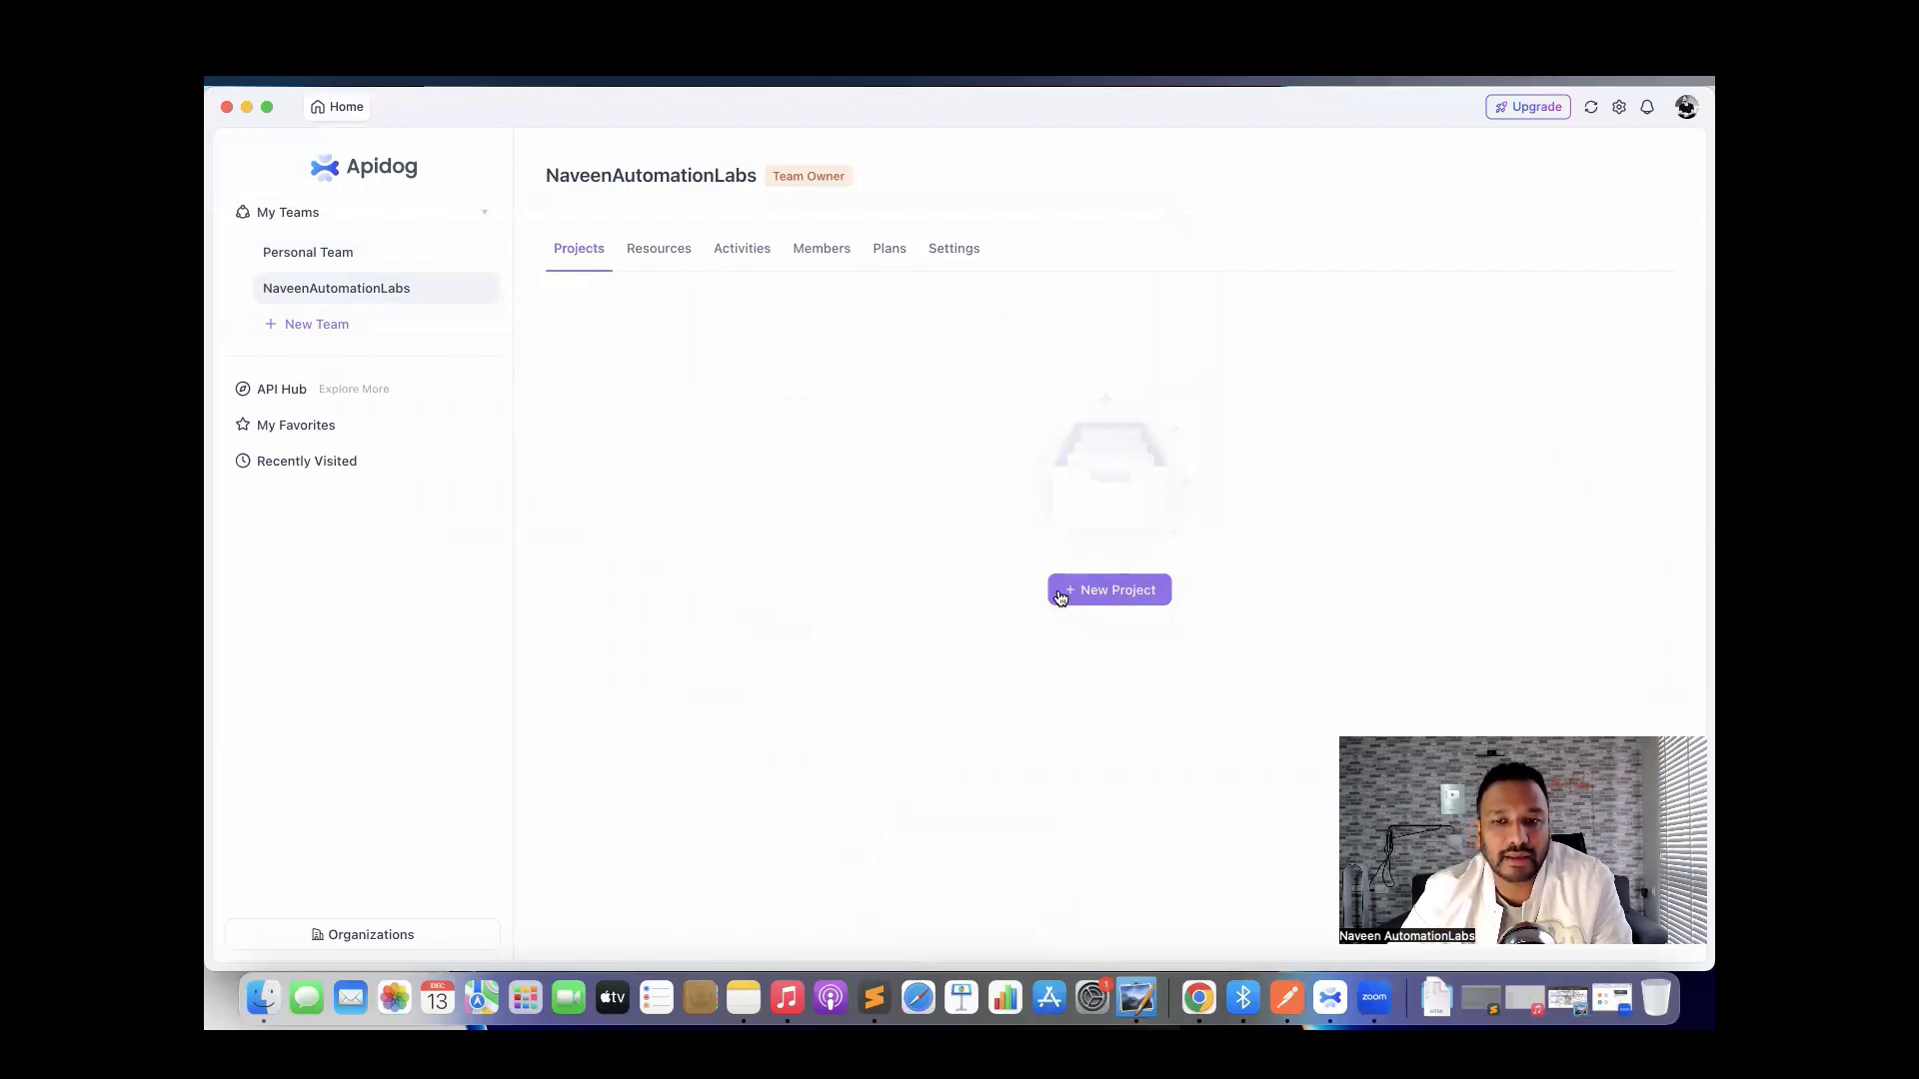
Create a new HTTP project named GORestAPIs, keeping English as the project language.
left_click(1100, 596)
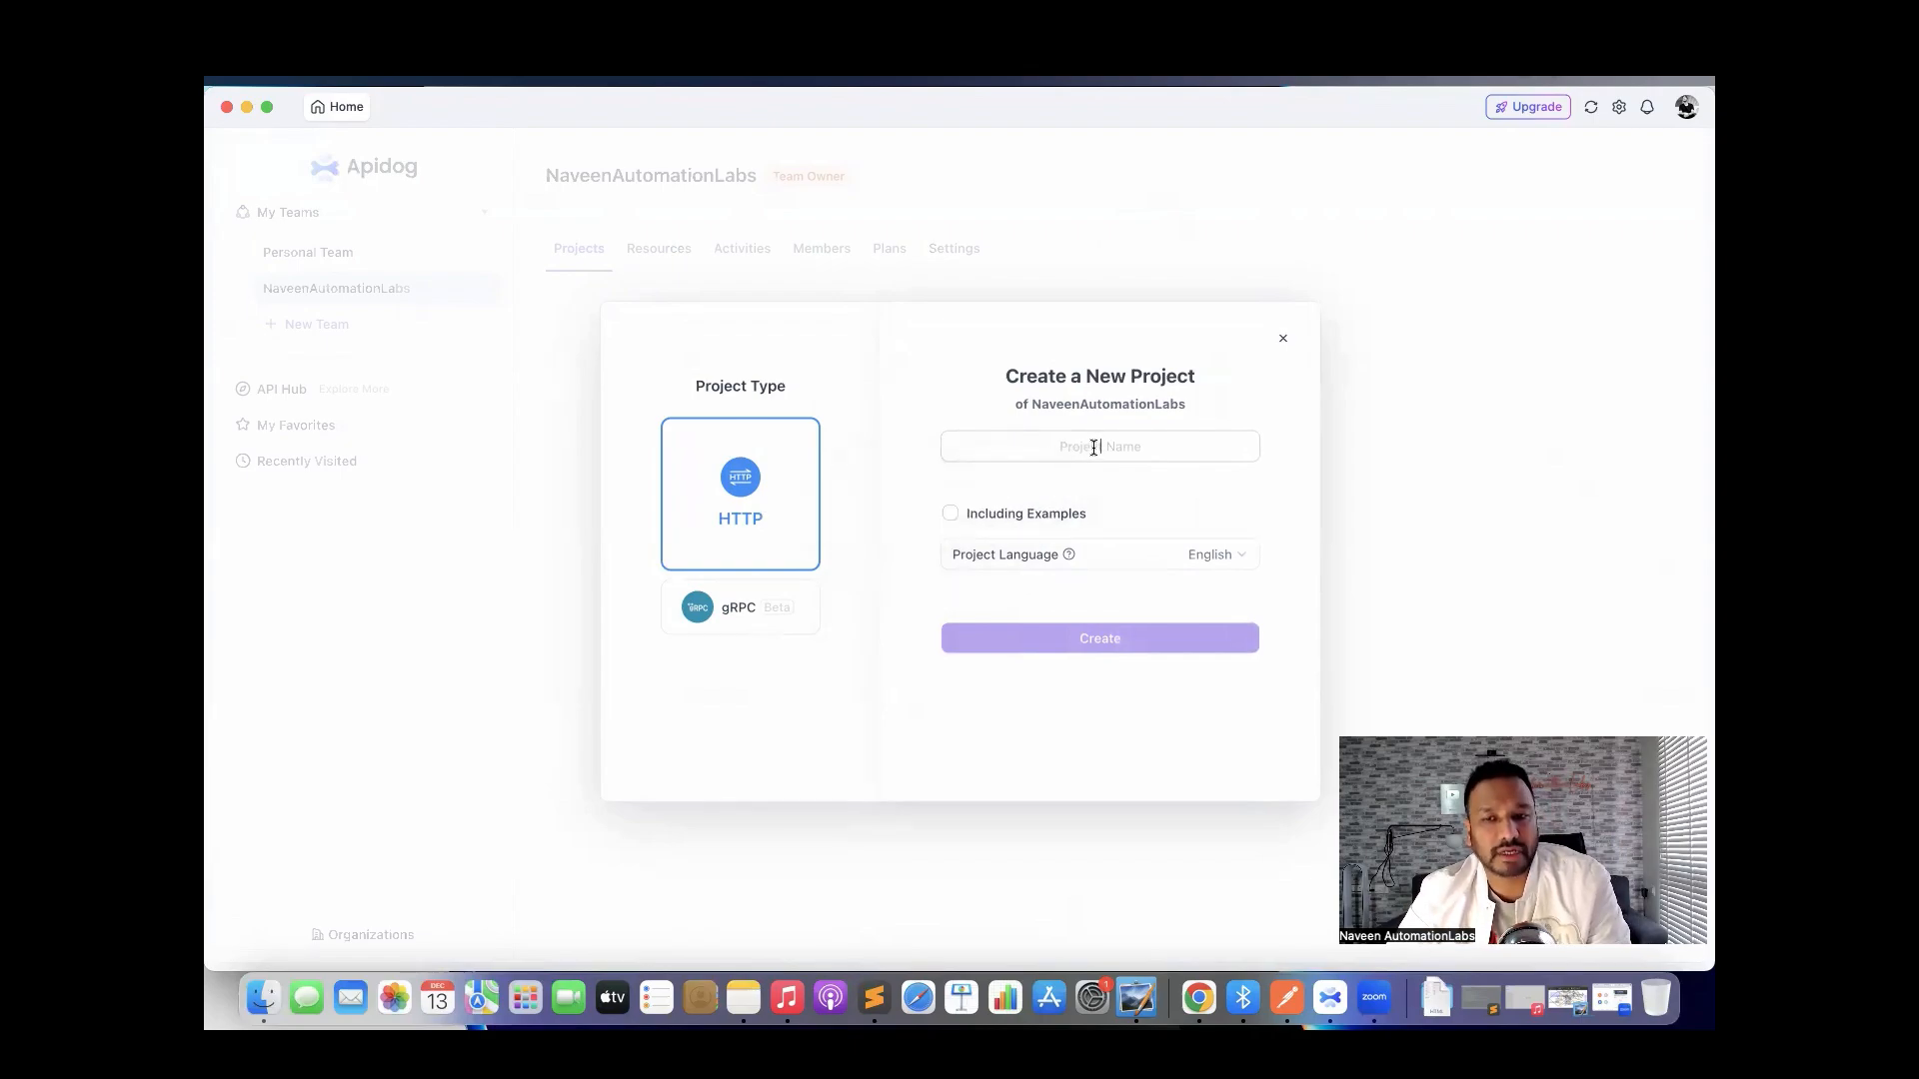
type("GO")
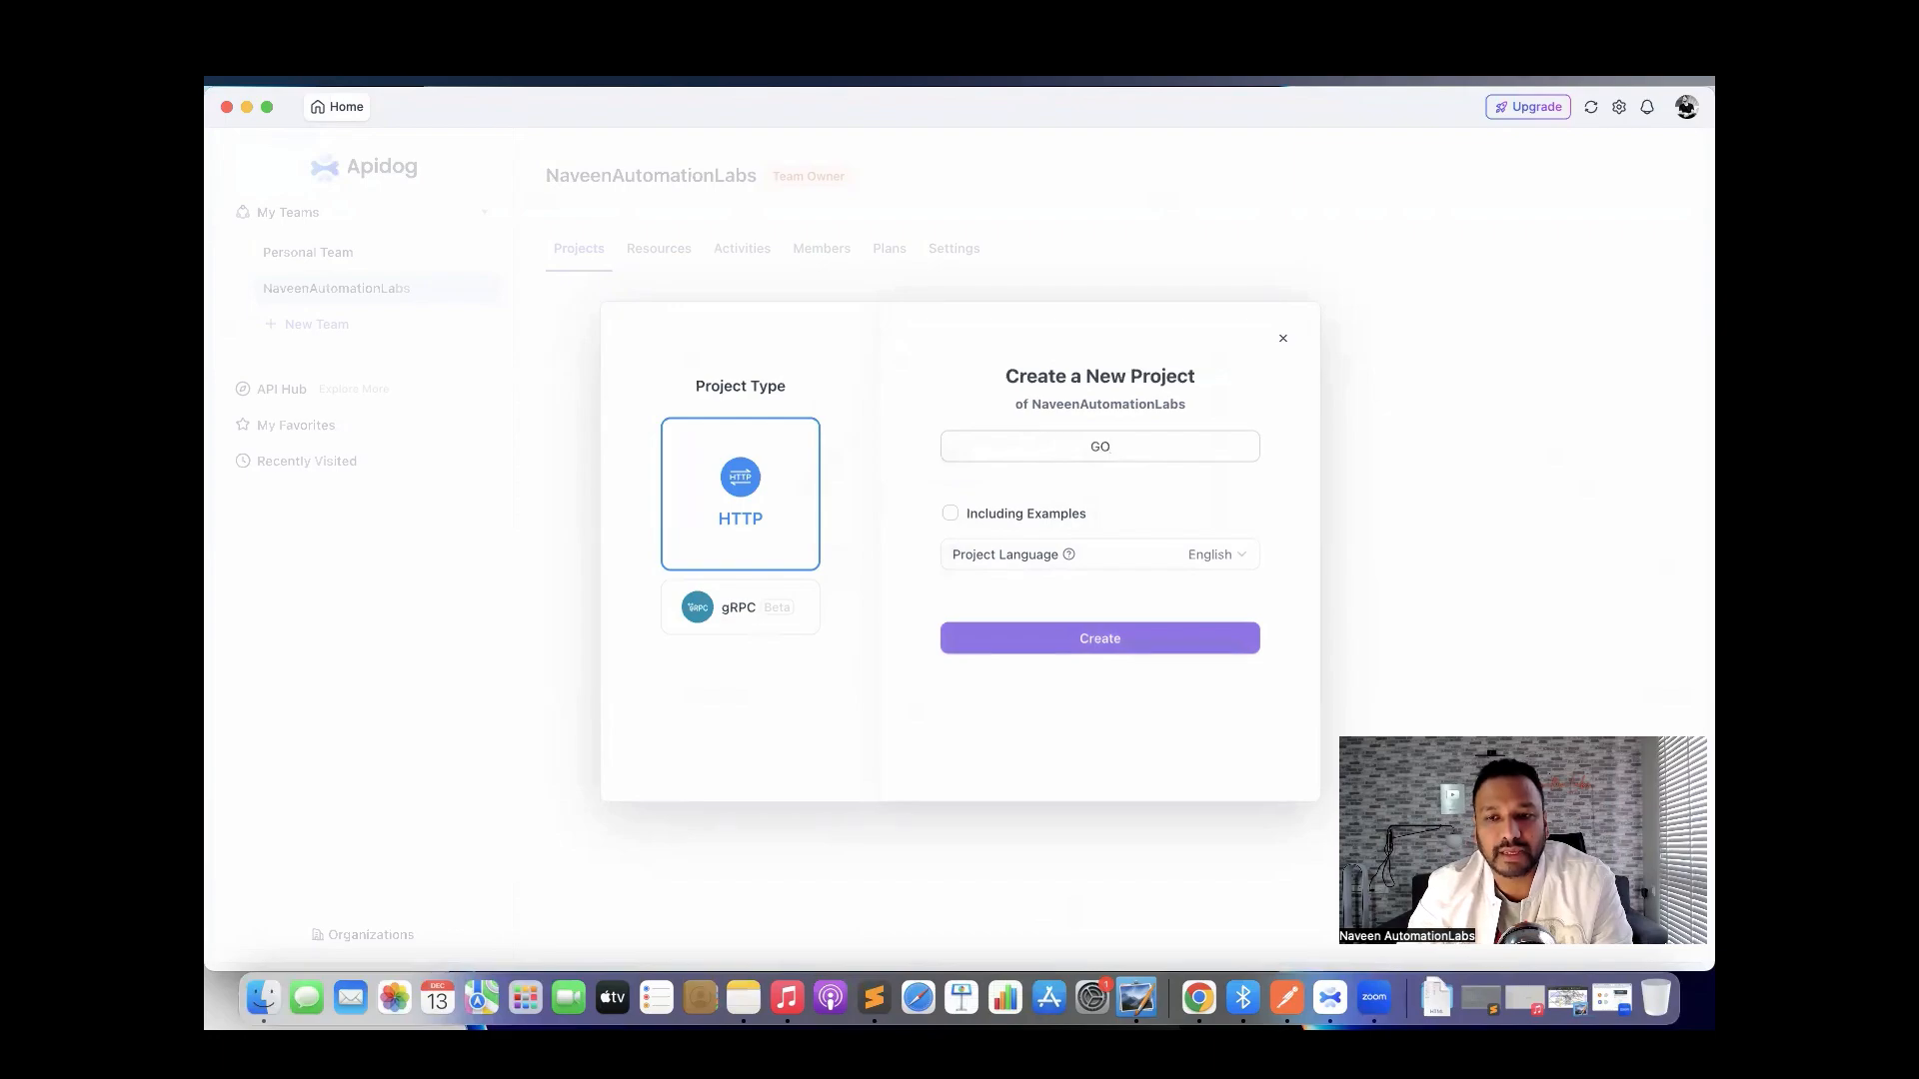
type("RestAP")
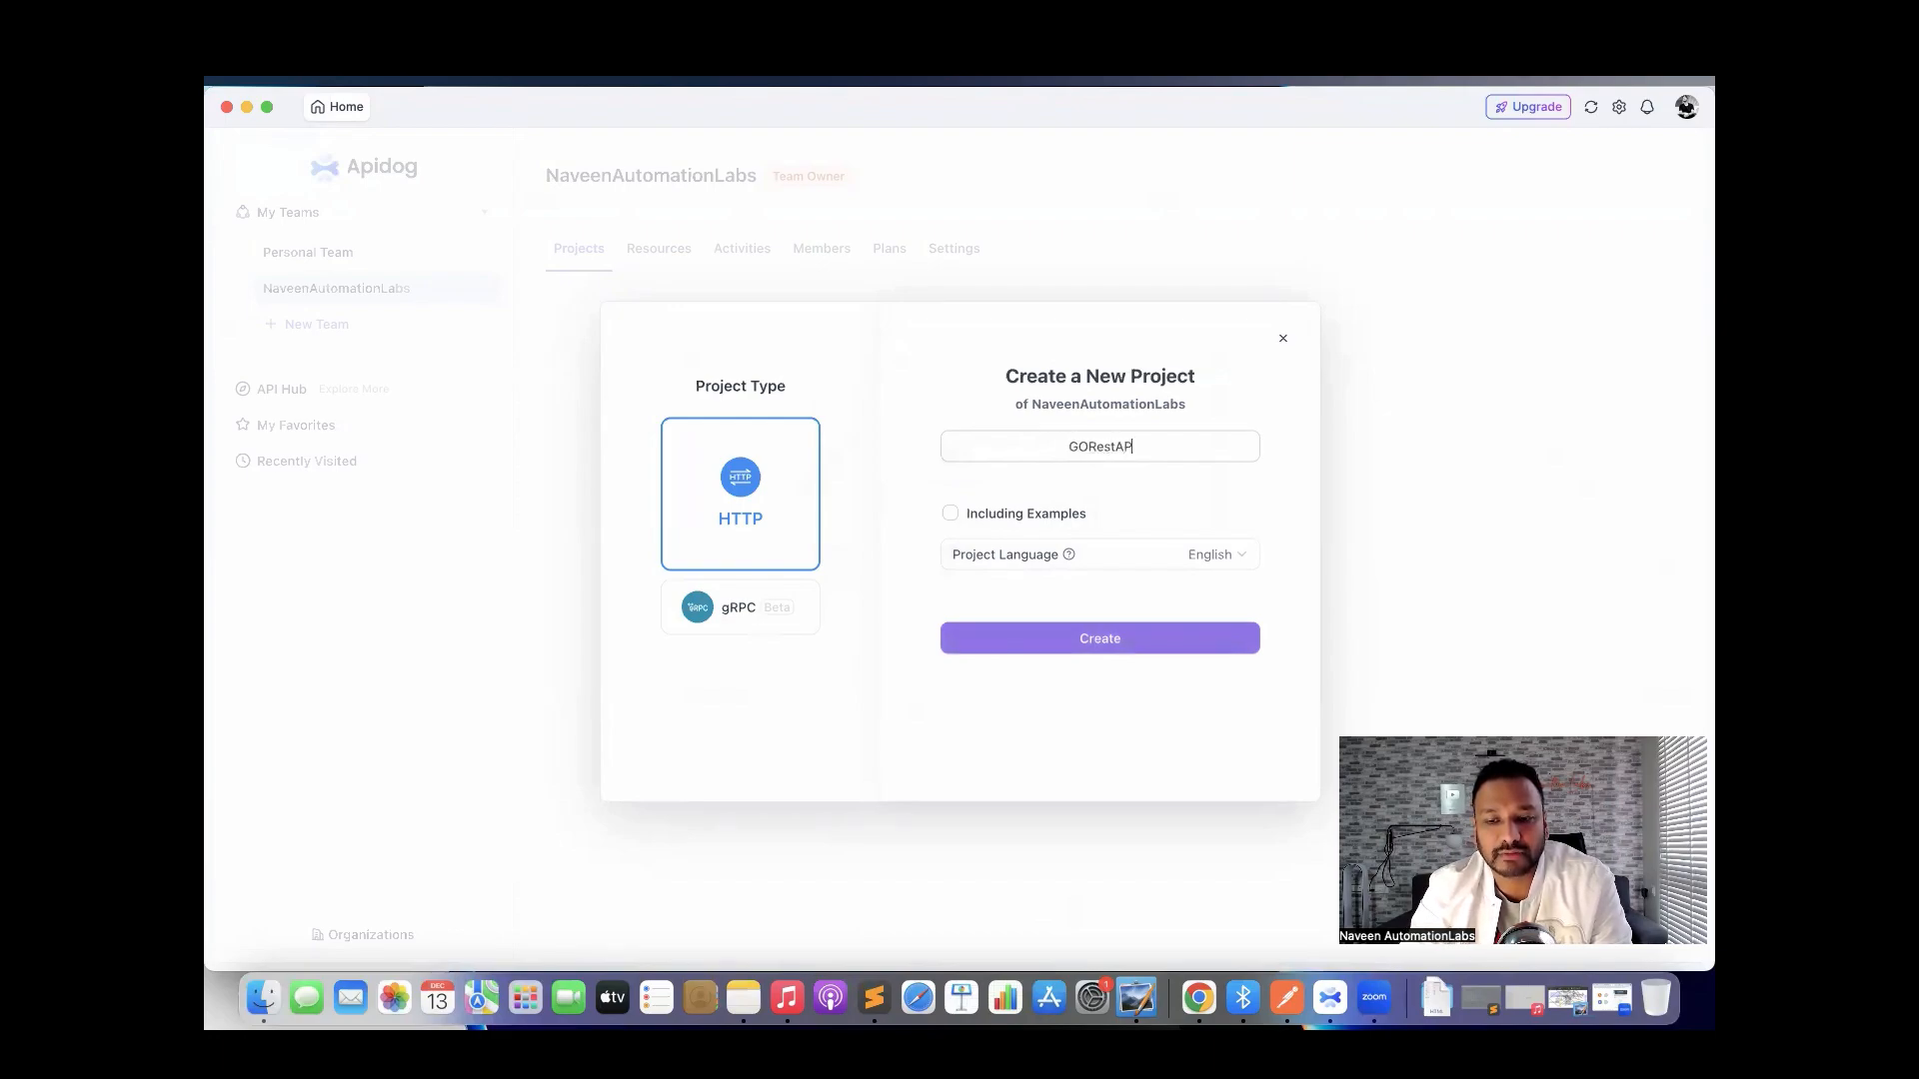
type("Is")
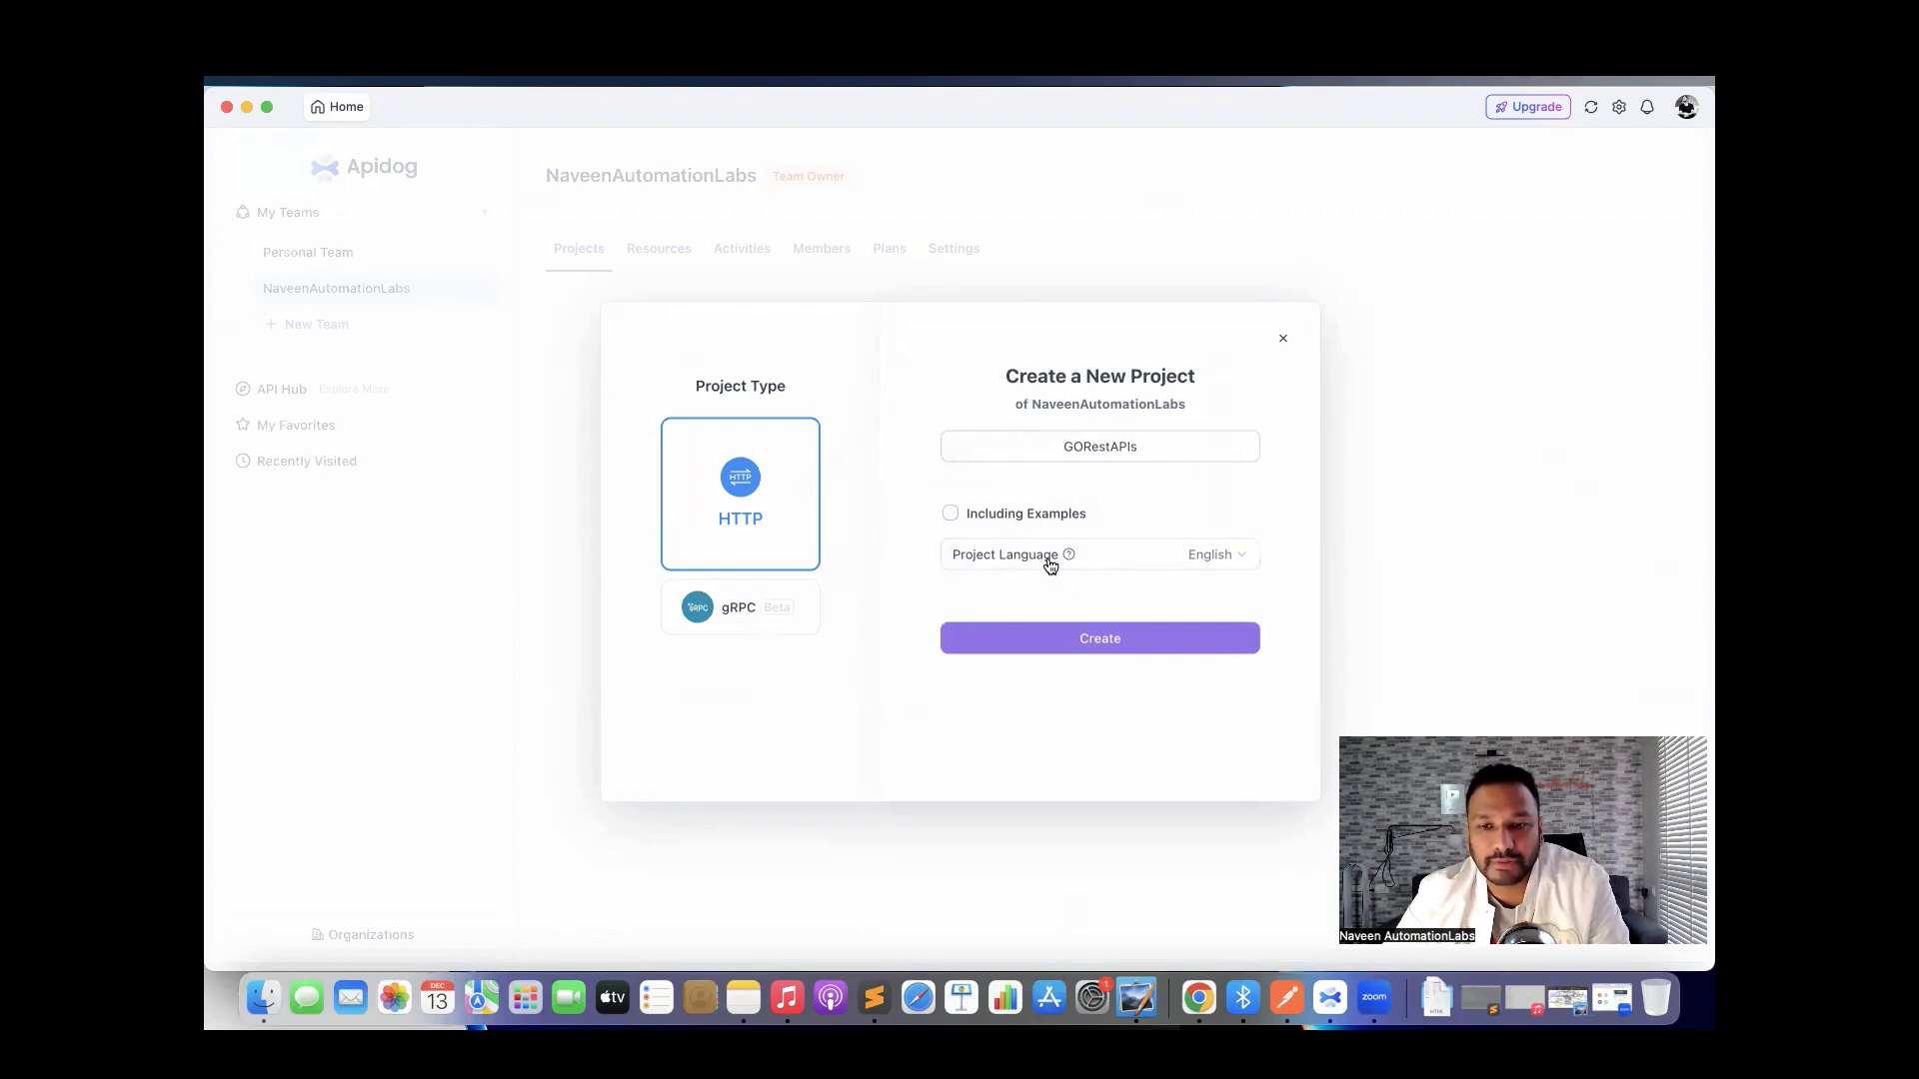
left_click(1212, 557)
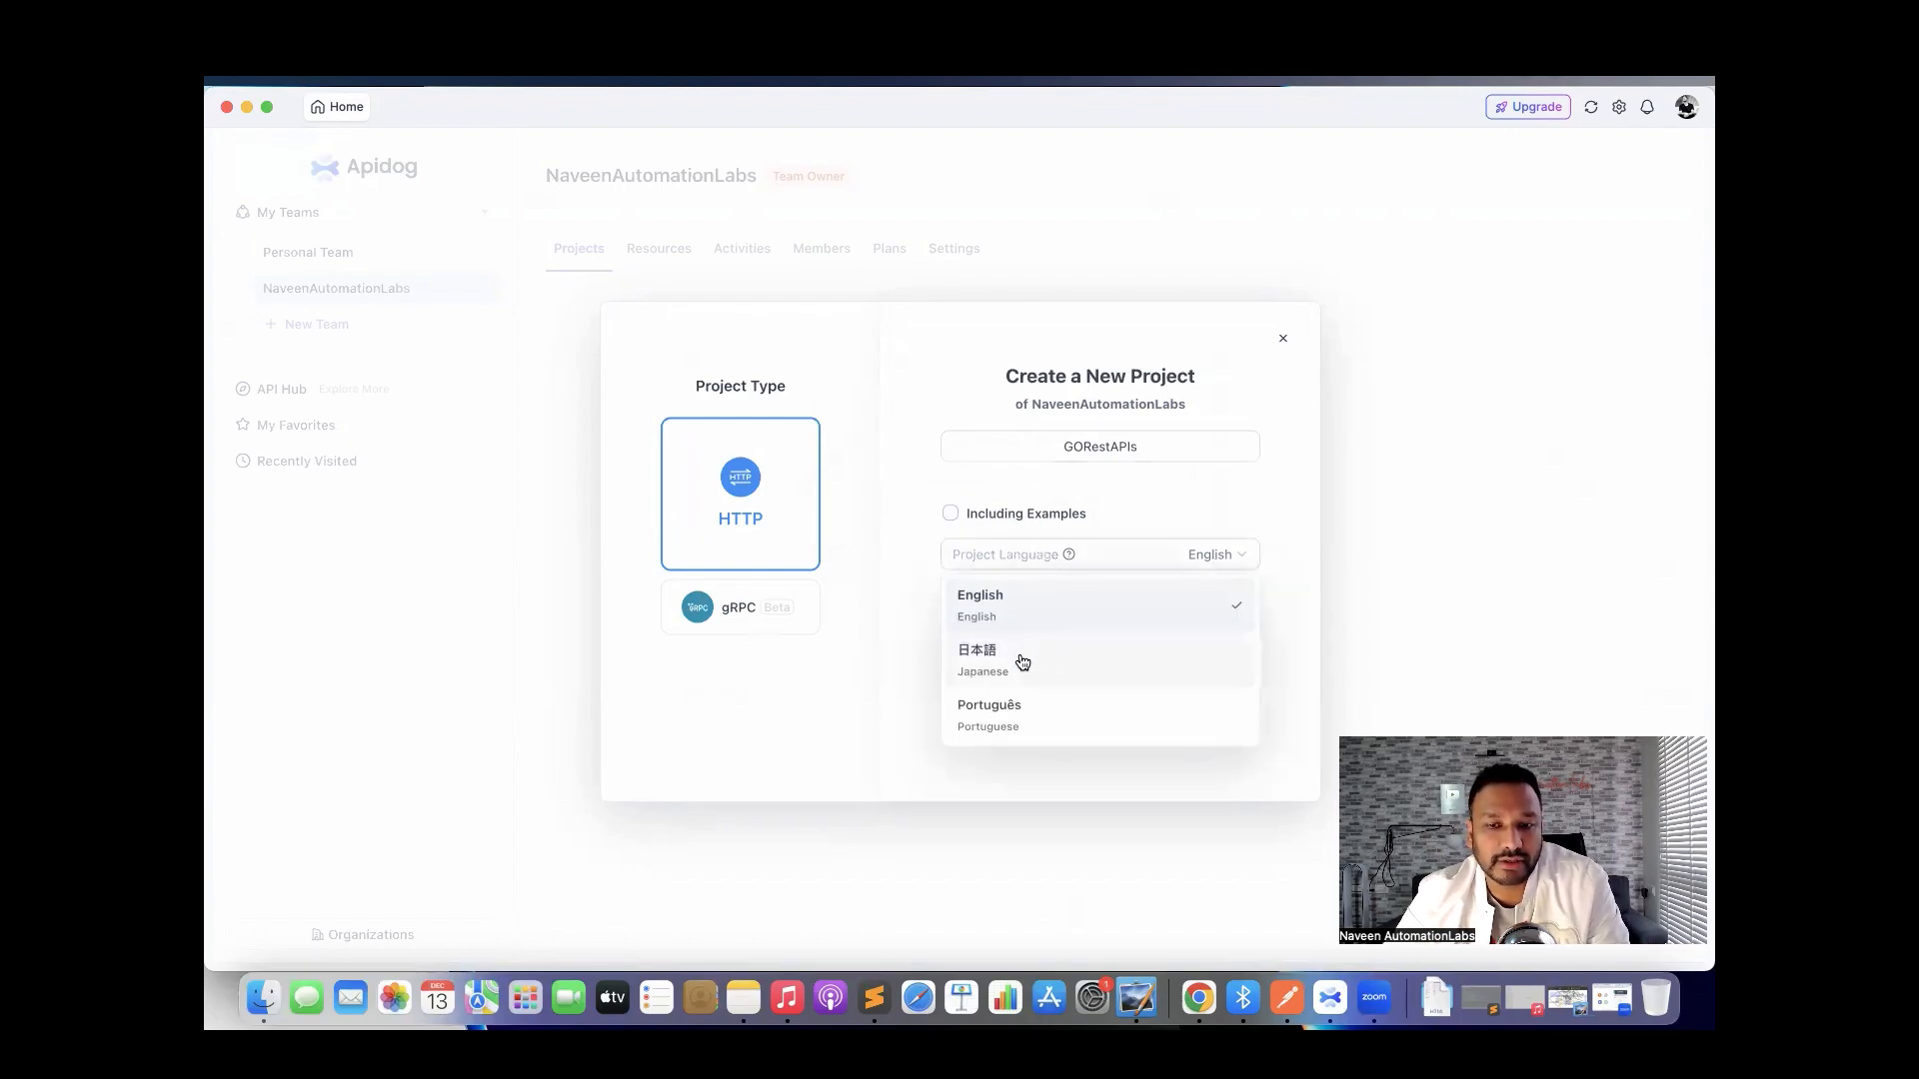
left_click(920, 764)
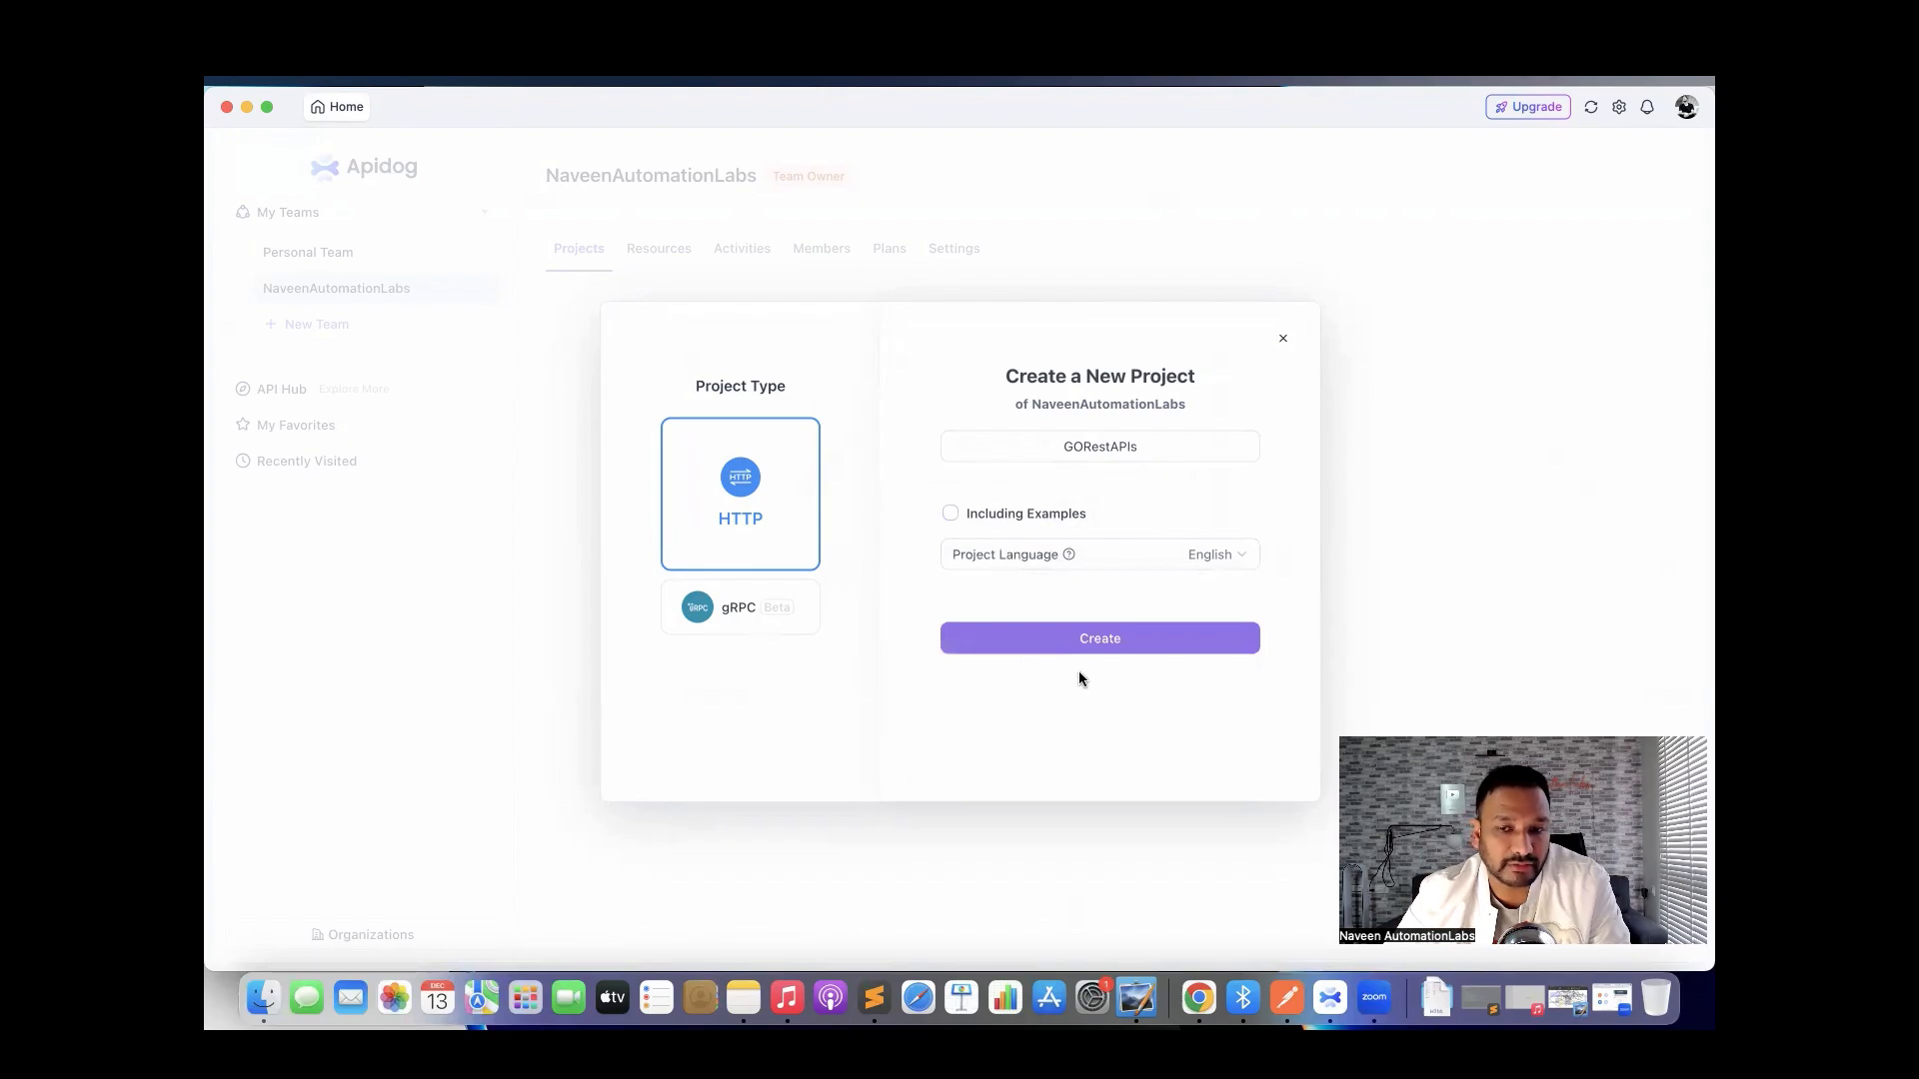
left_click(1096, 651)
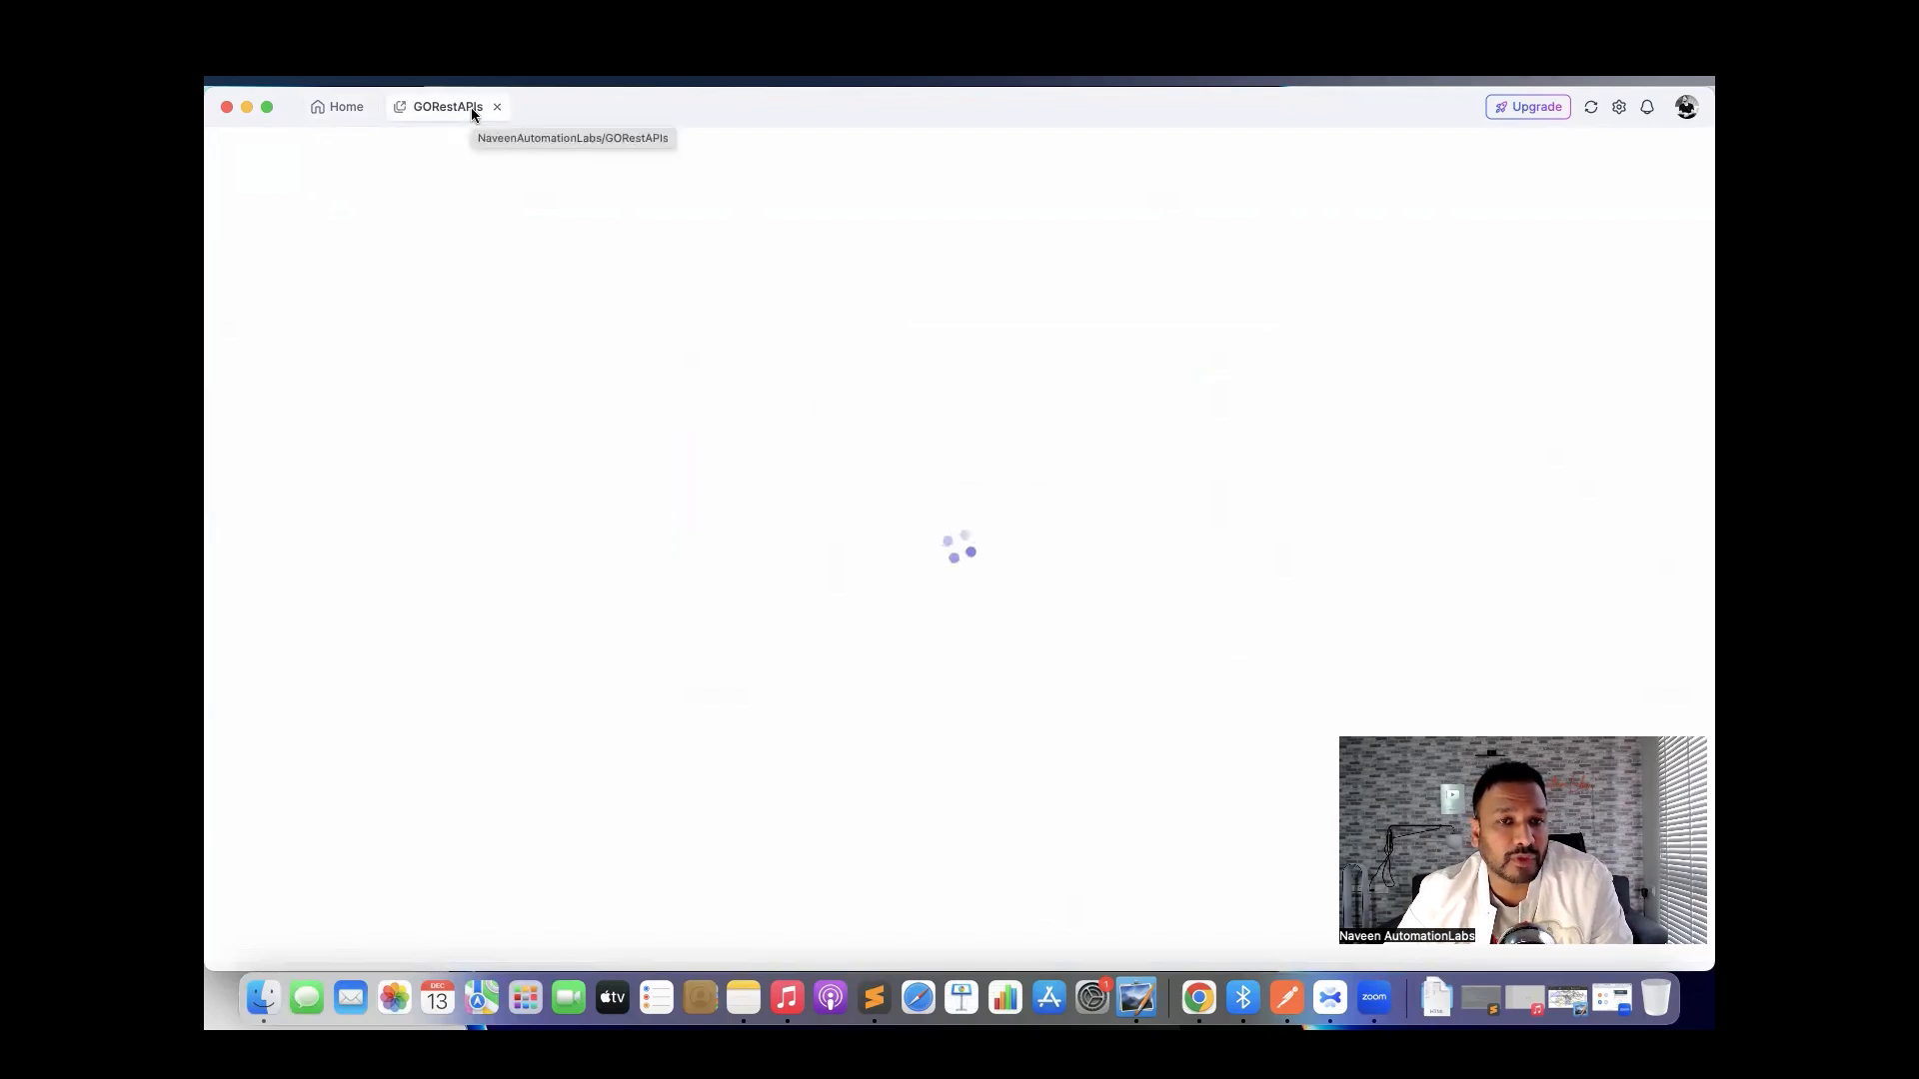
Open GORestAPIs from the project list, visit Tests, Share Docs and History, and end on Settings.
left_click(333, 112)
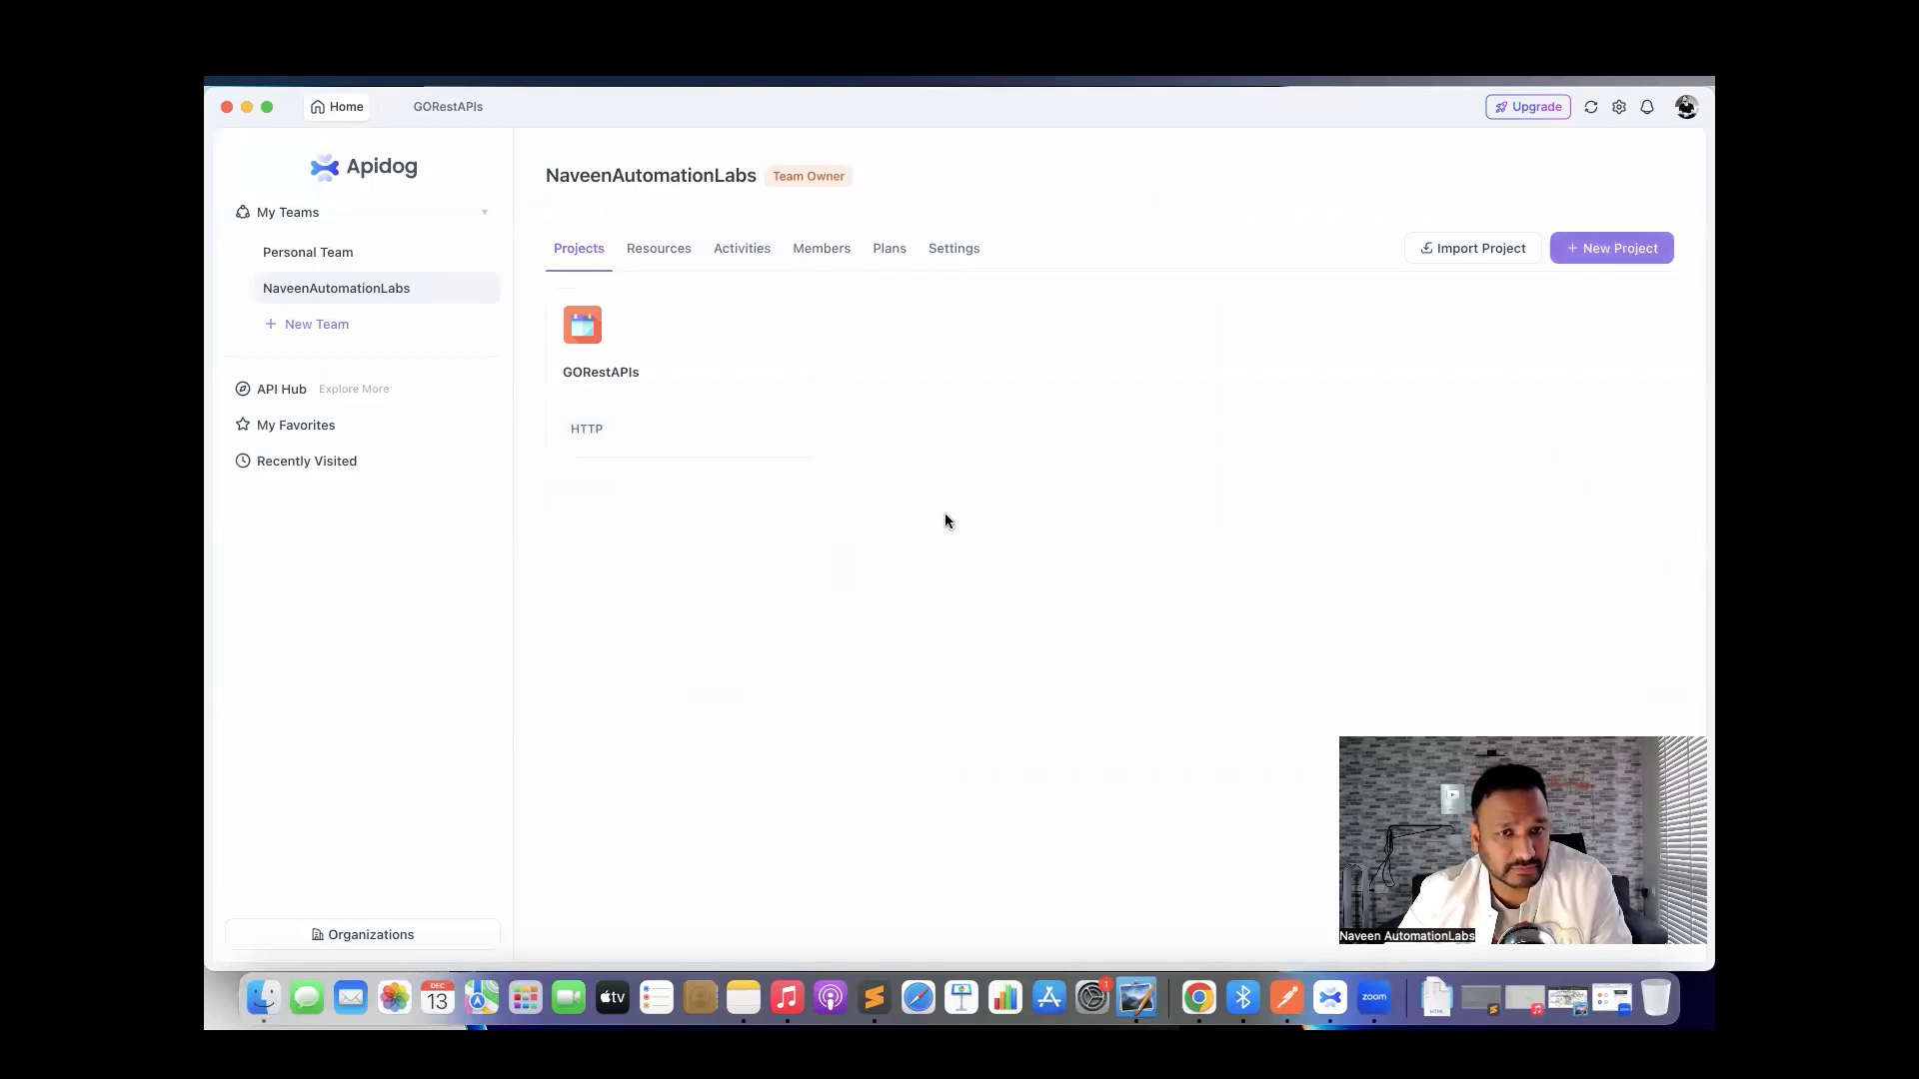
left_click(458, 105)
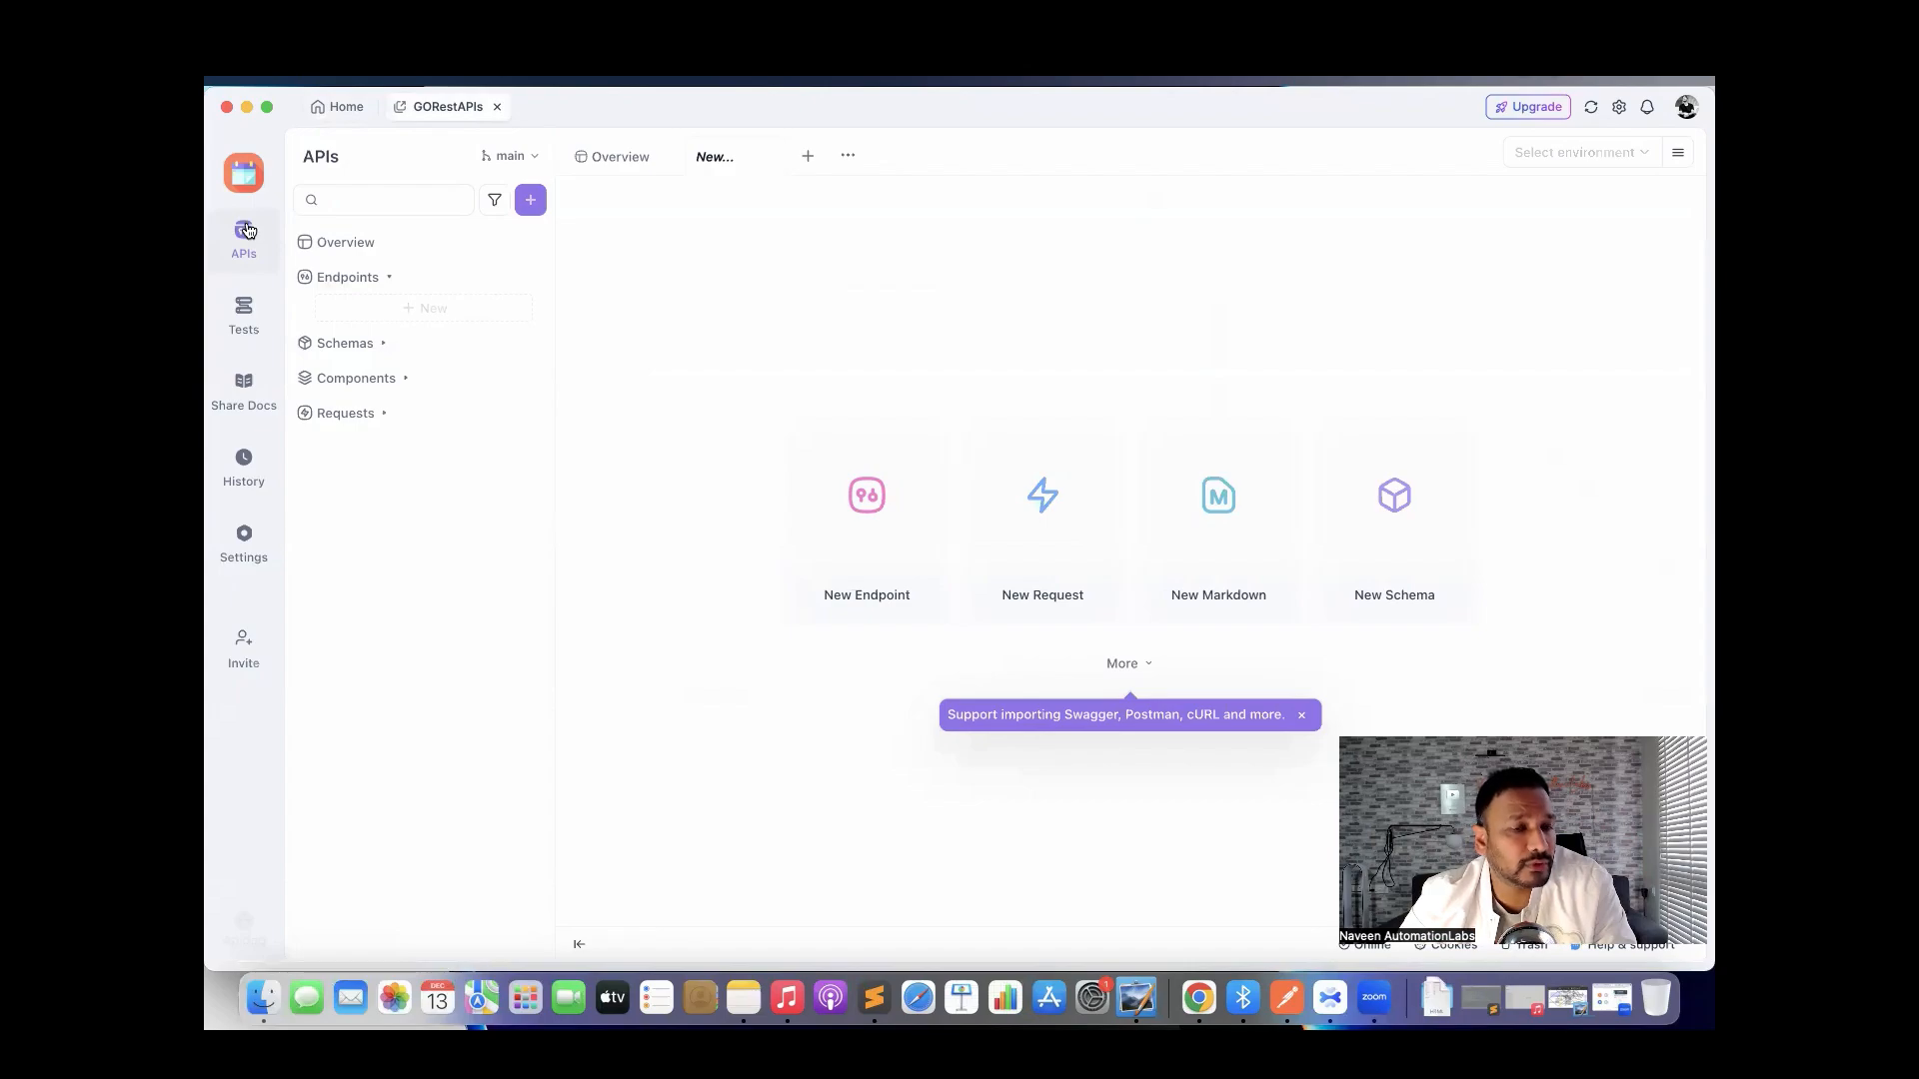
left_click(245, 310)
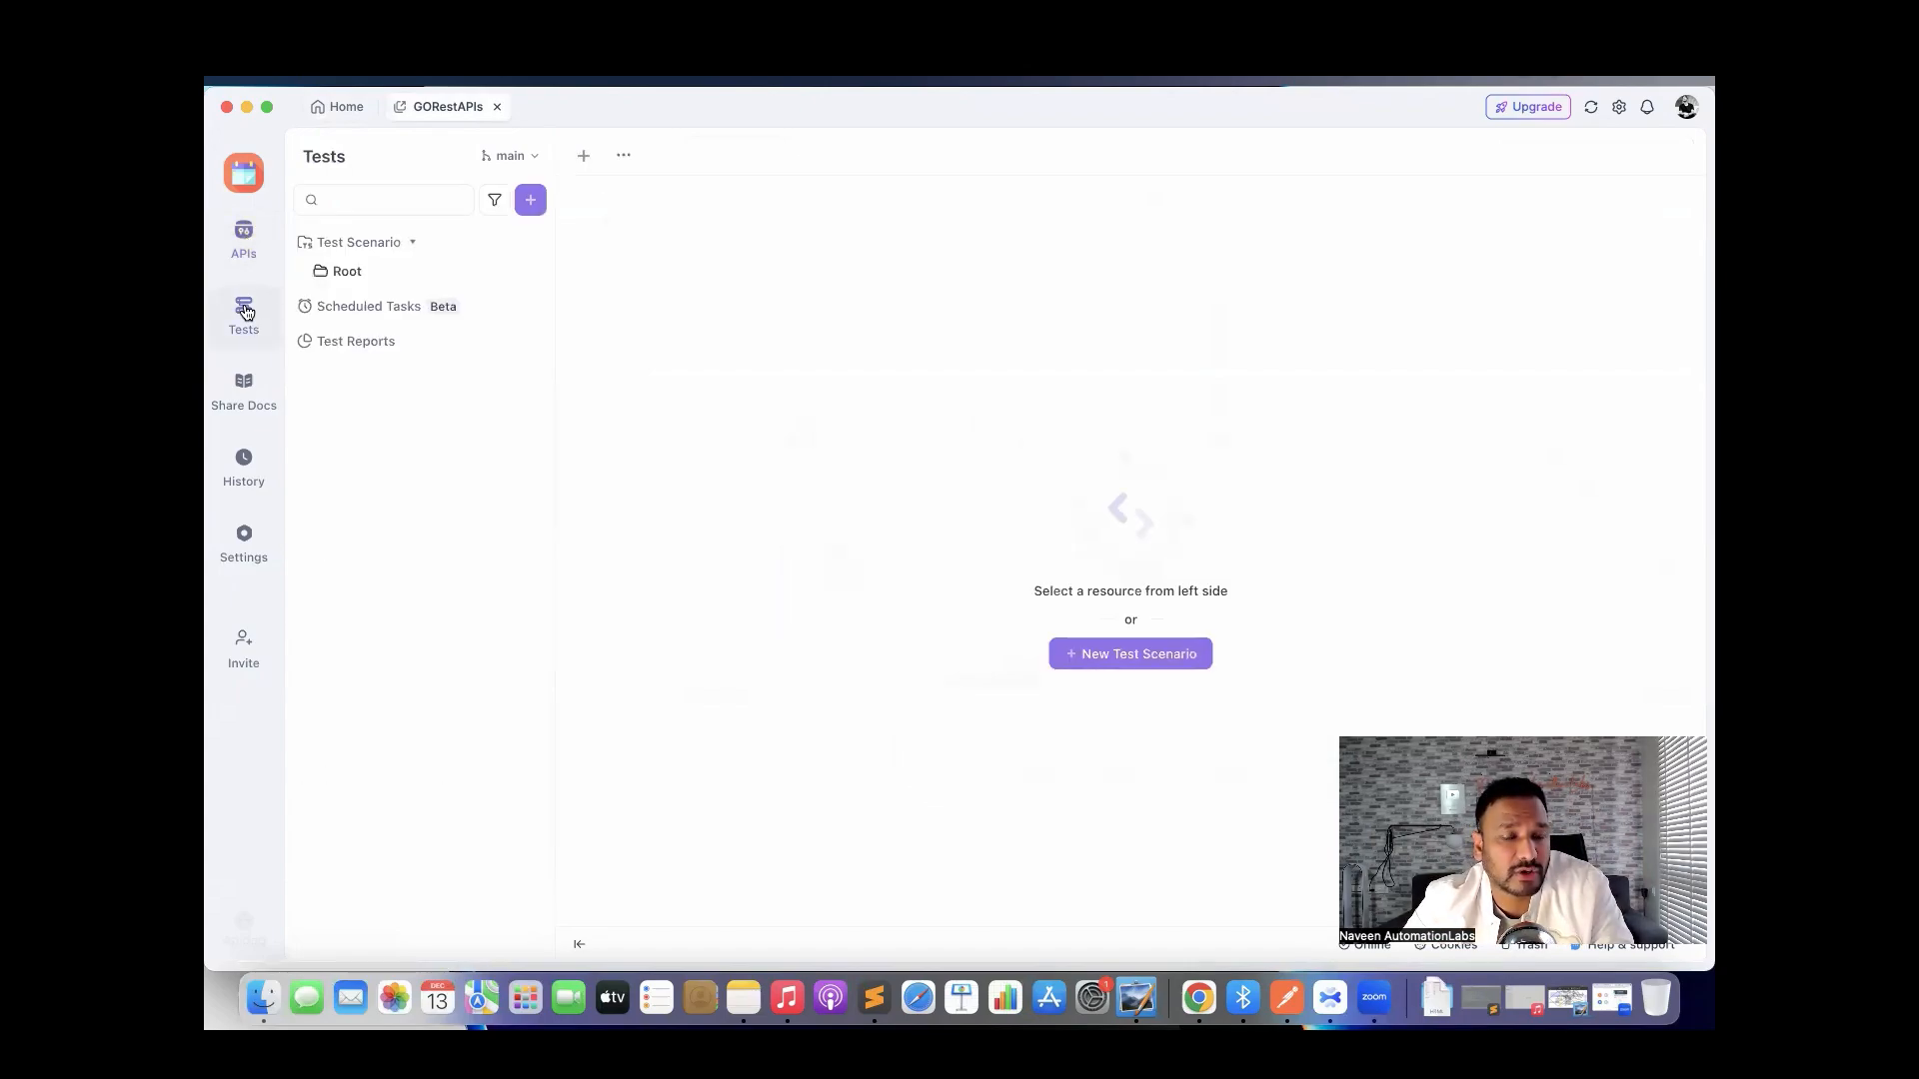
left_click(244, 388)
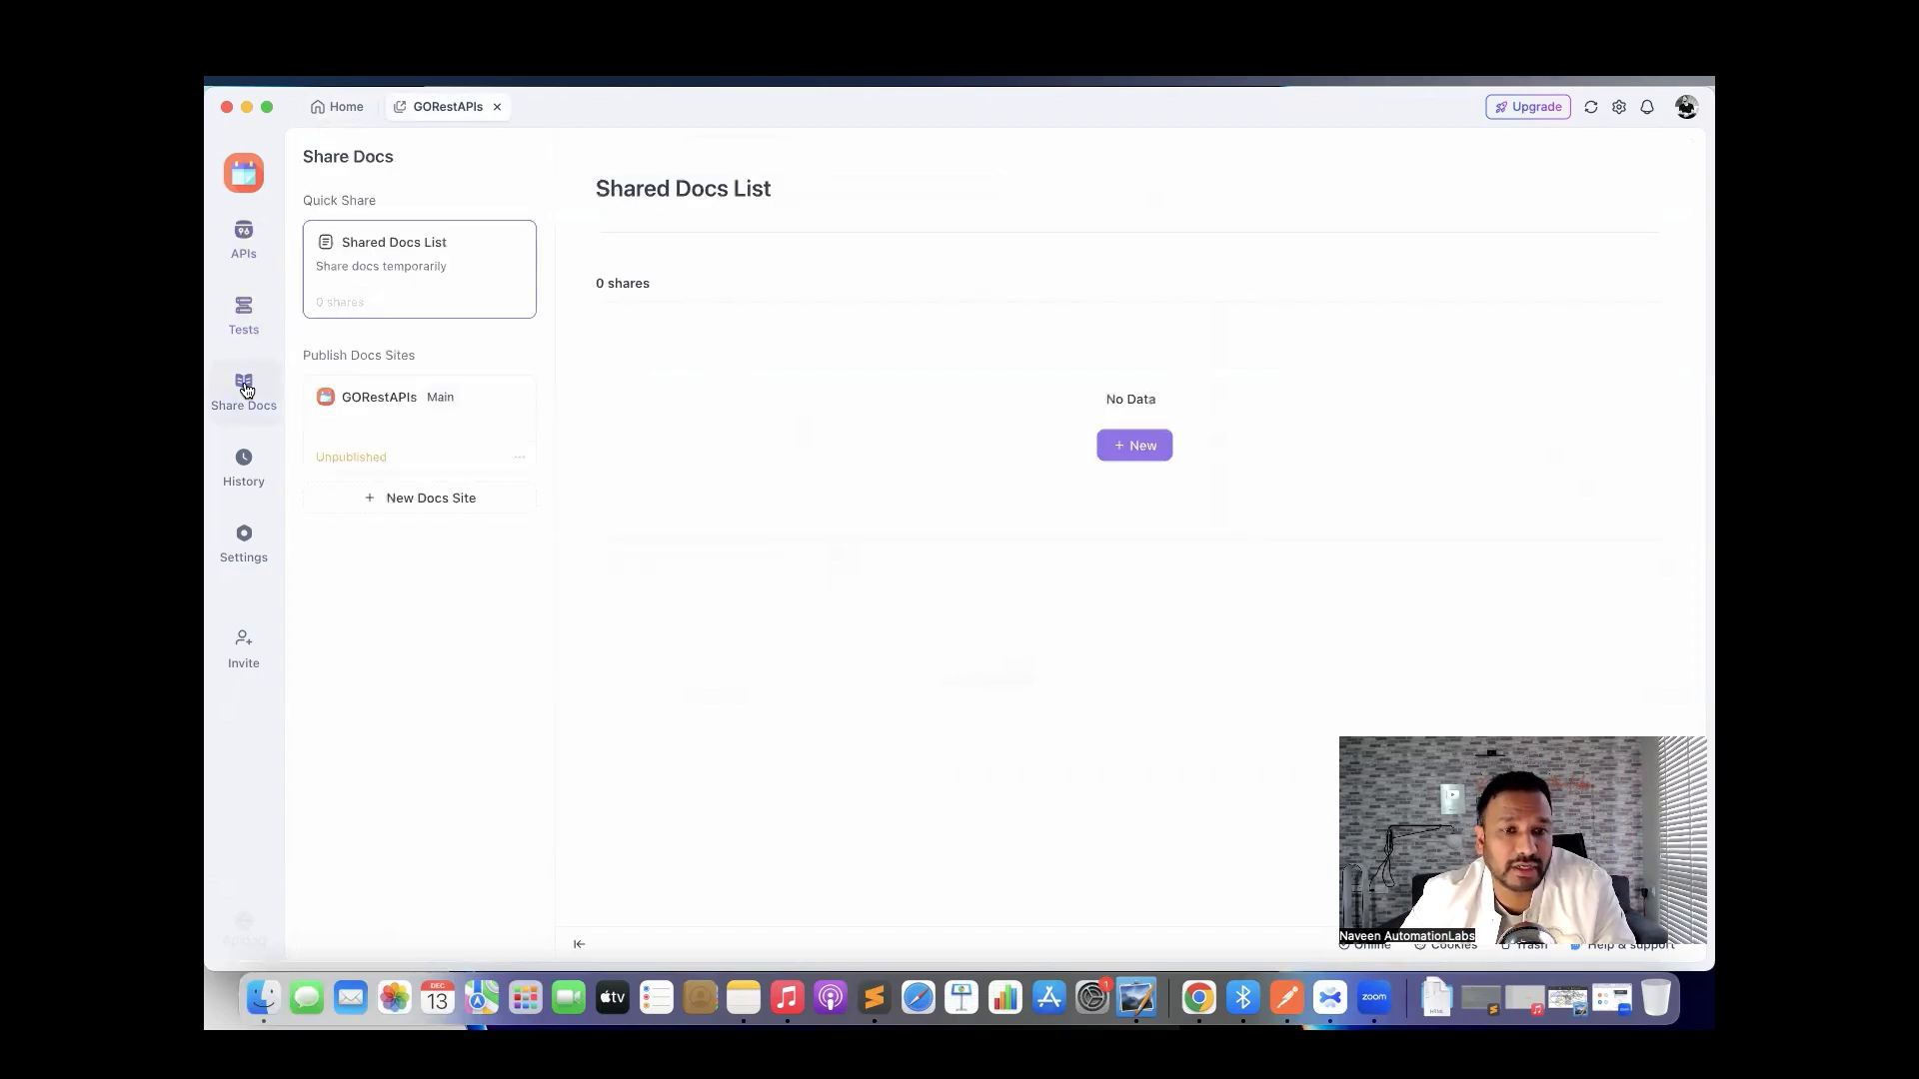
left_click(245, 459)
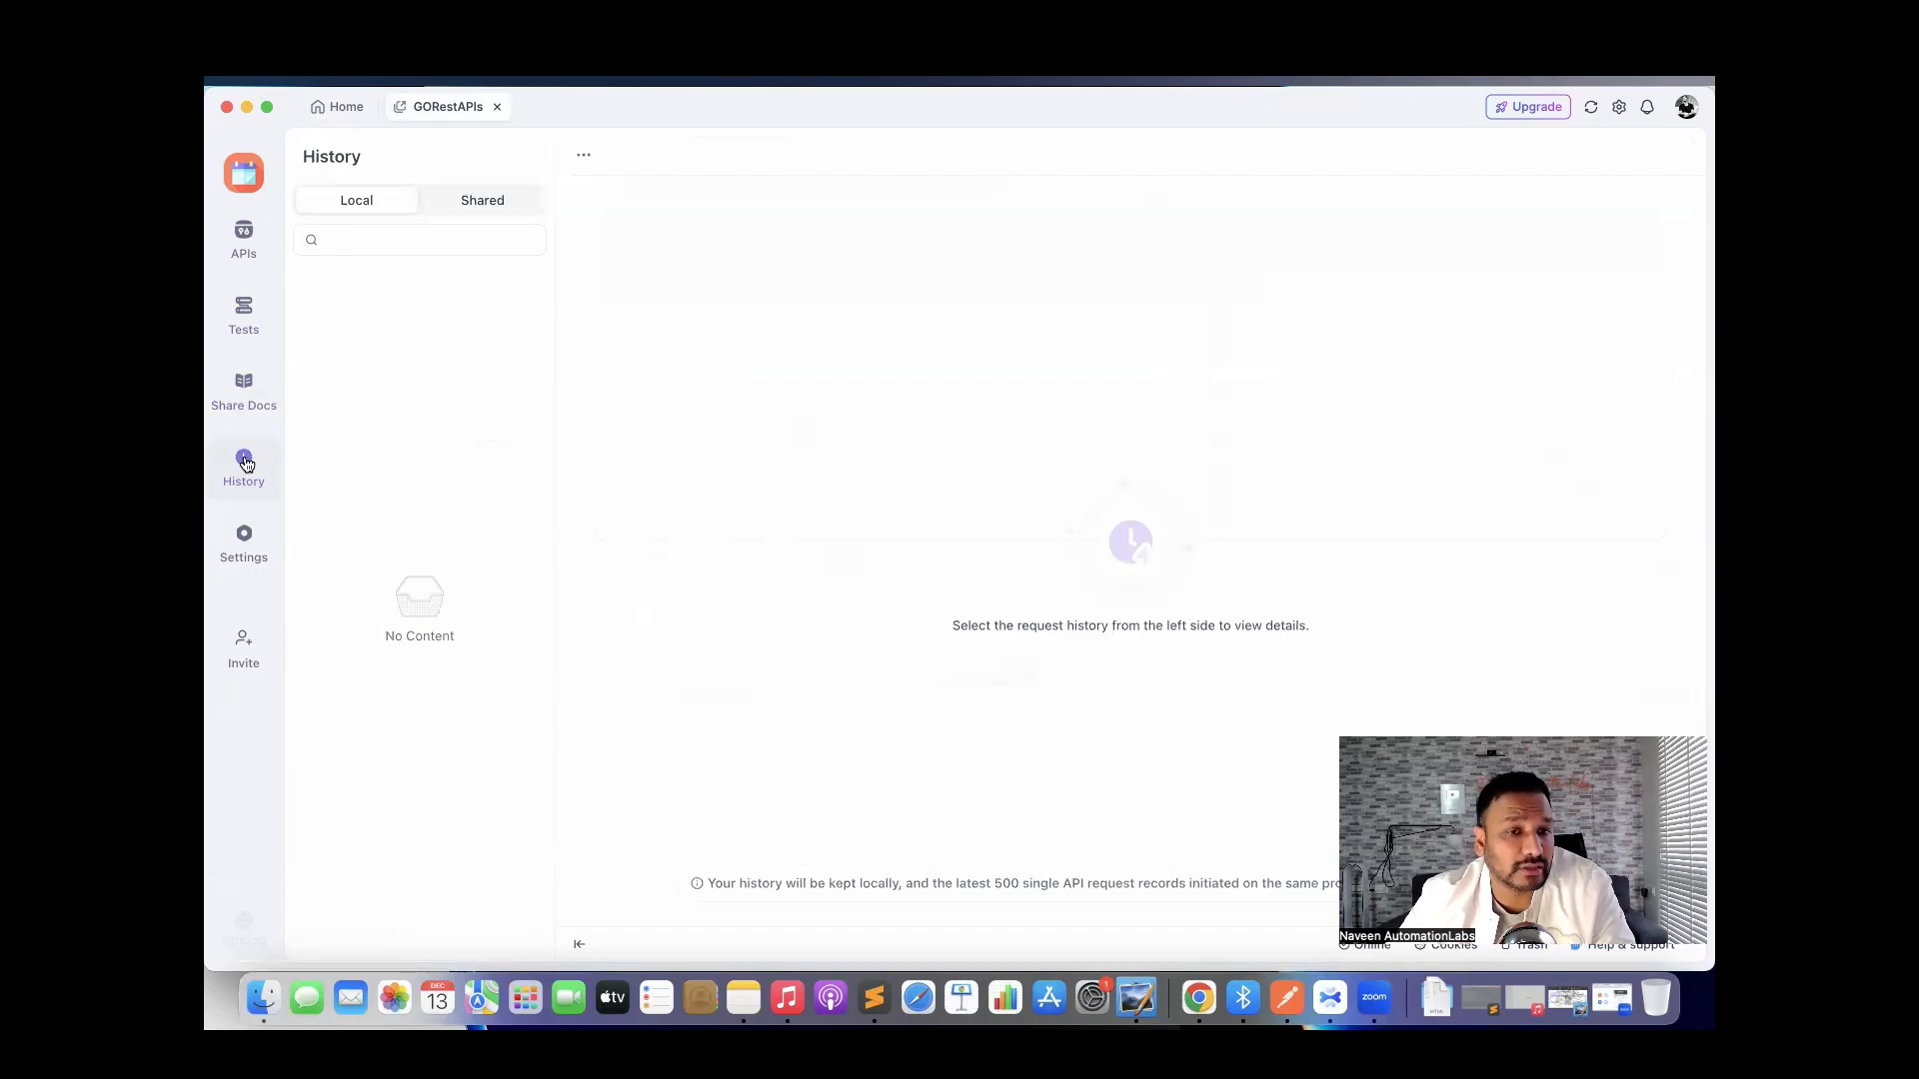
left_click(246, 535)
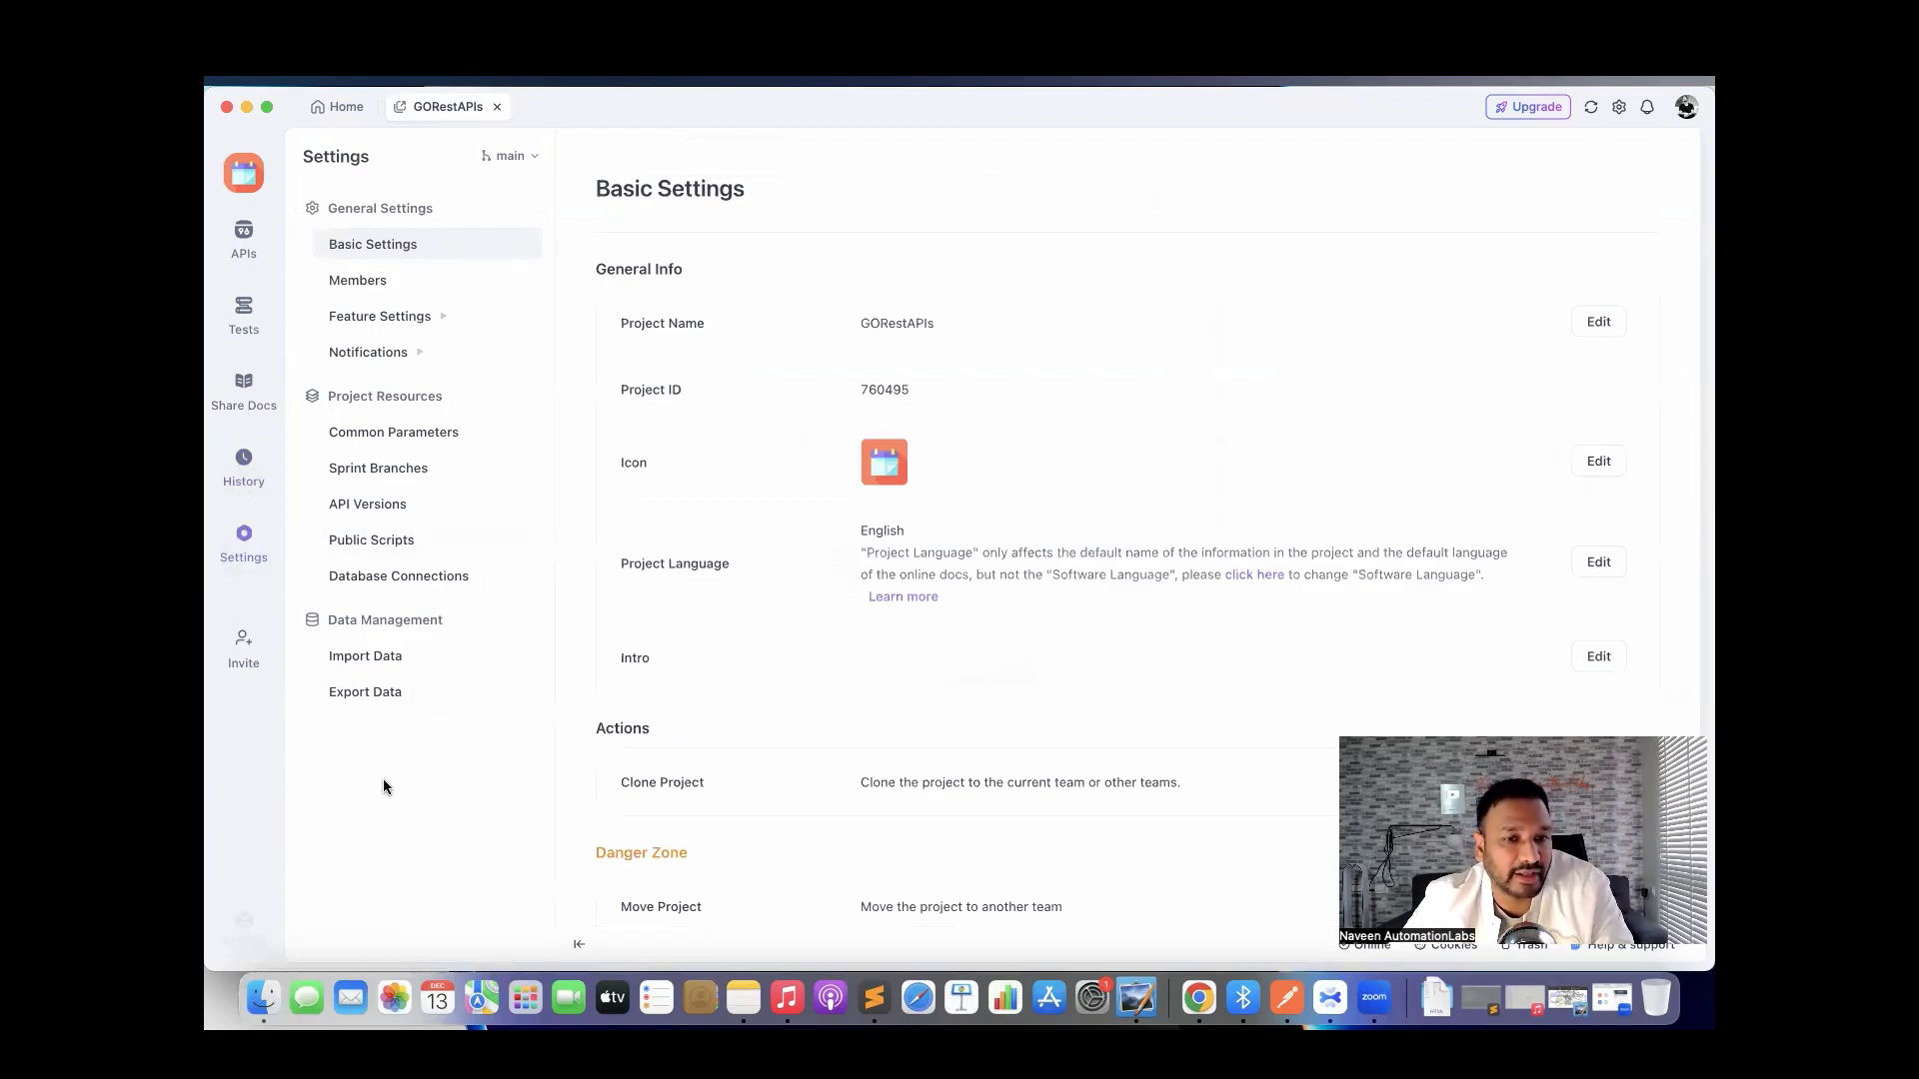
Check the Invite dialog's permission levels, leave Editor, close it without inviting, and go to APIs.
left_click(246, 655)
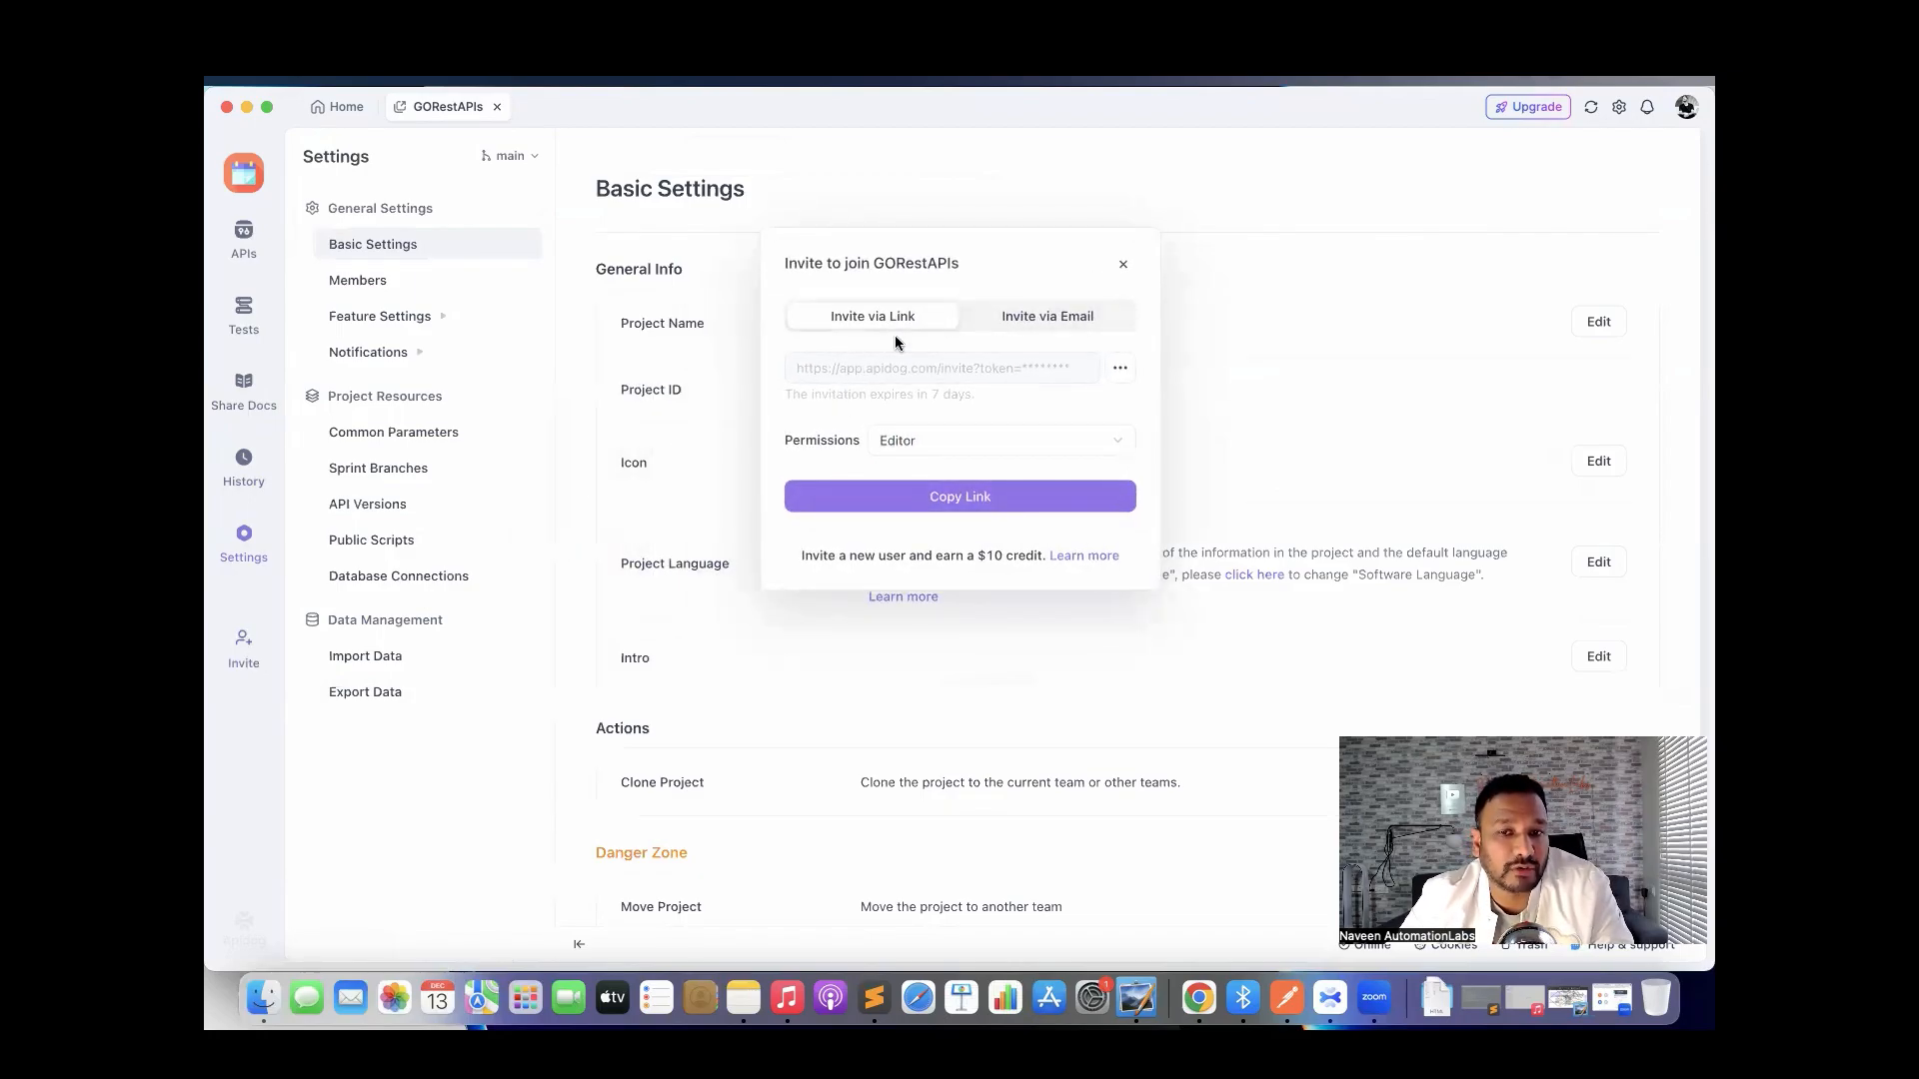
left_click(905, 440)
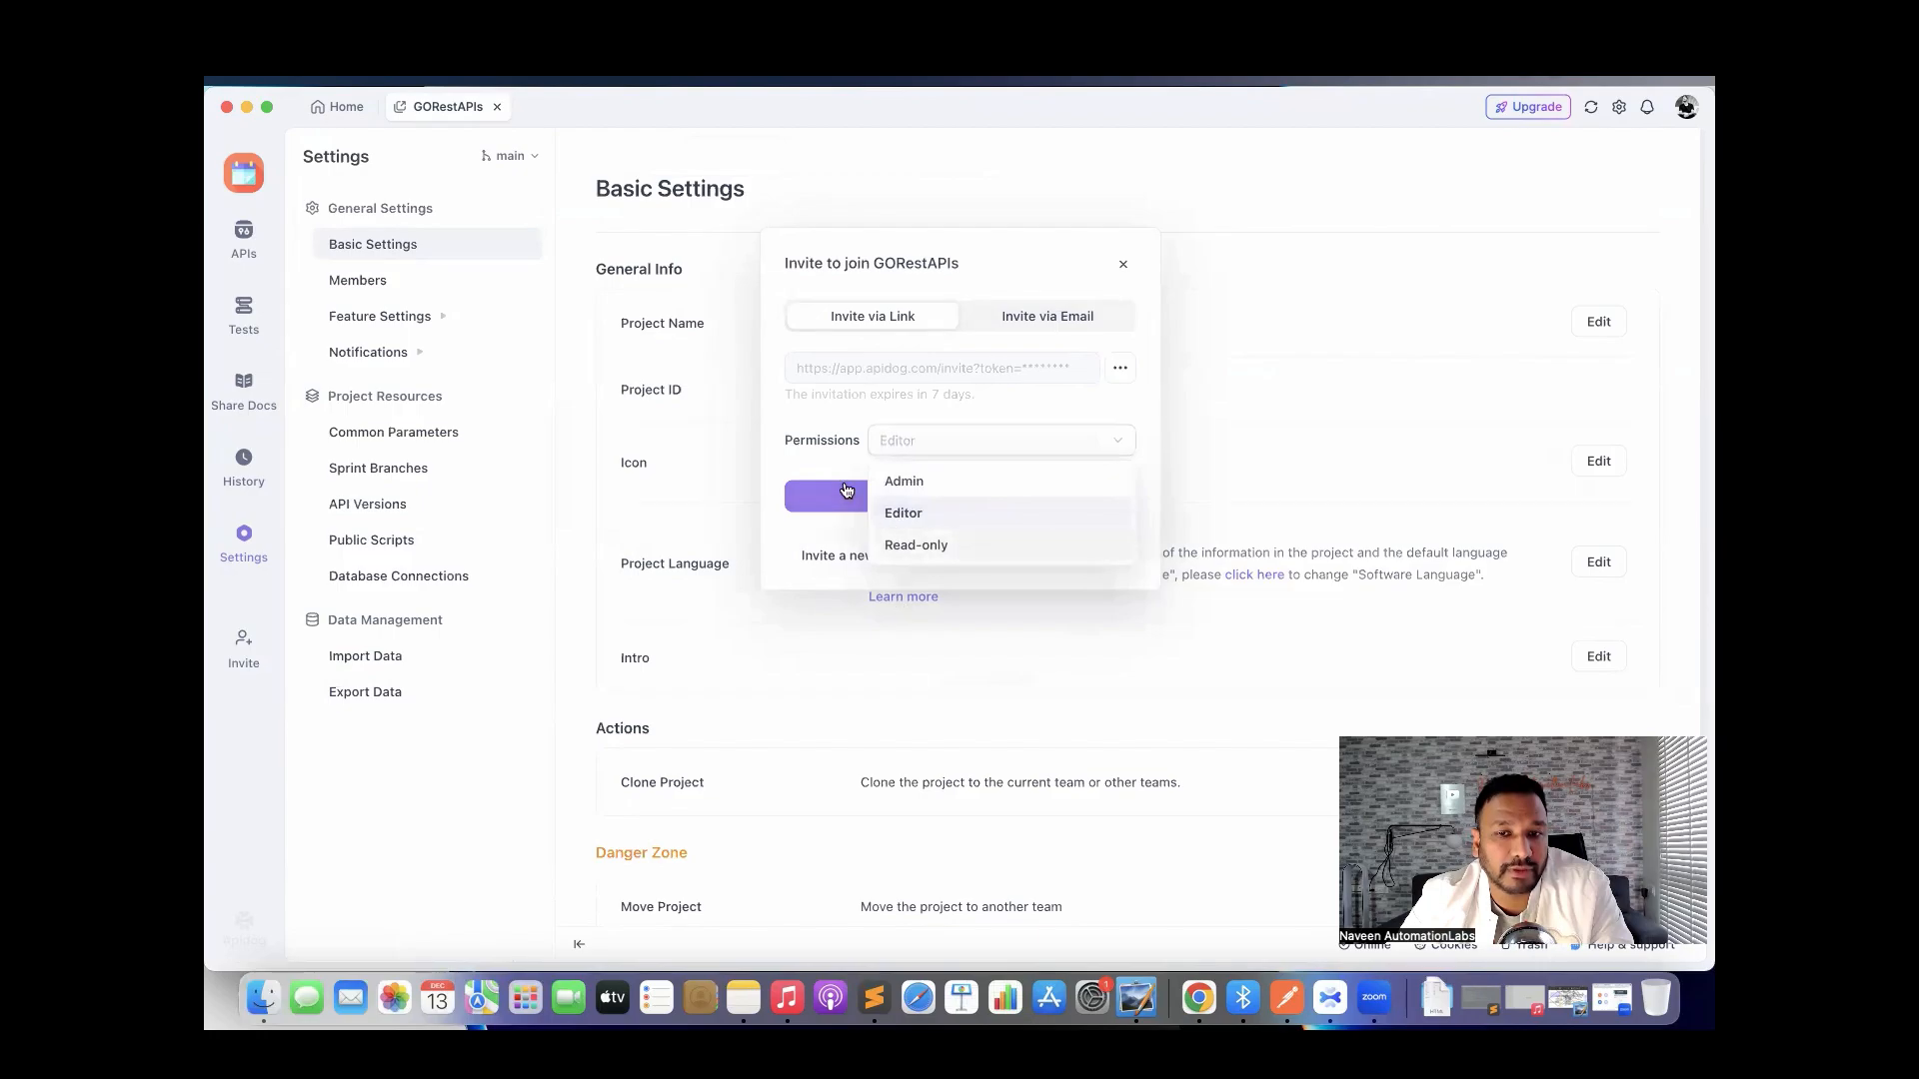
left_click(1142, 245)
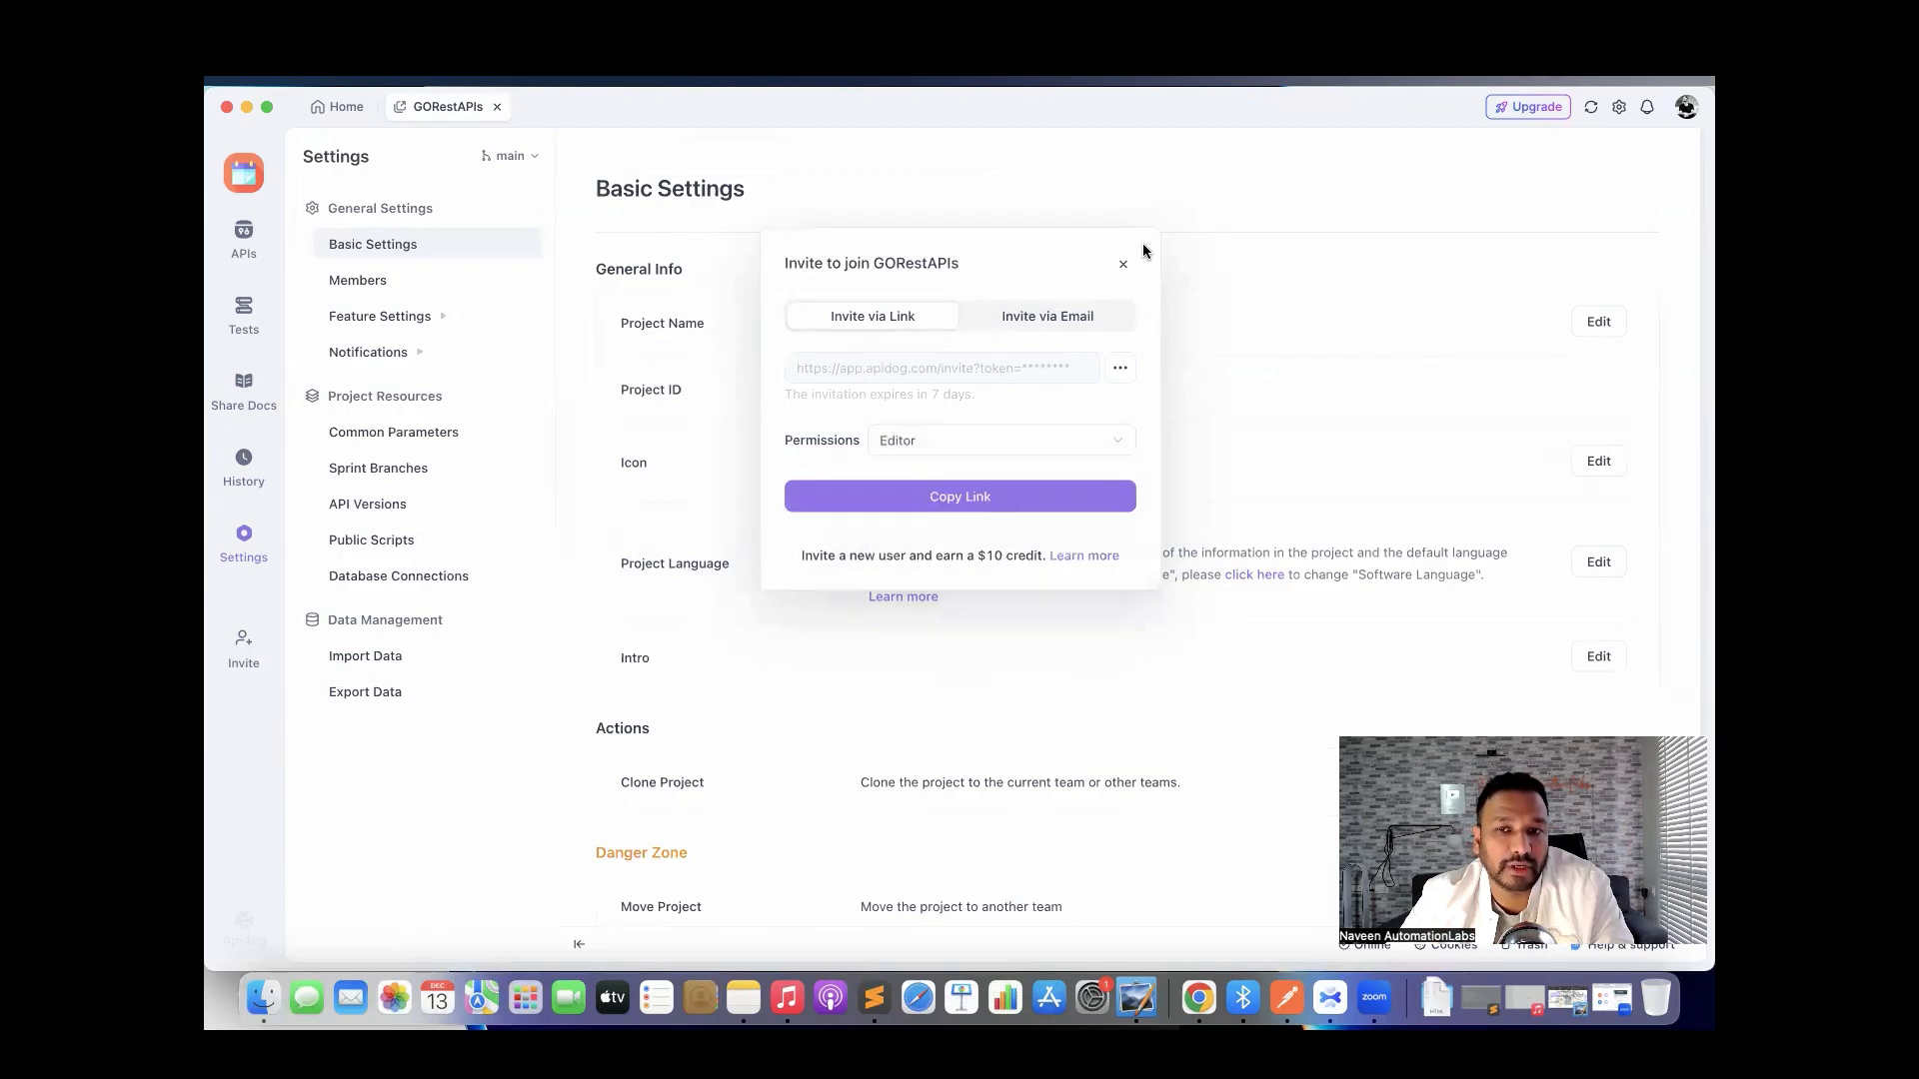
left_click(1126, 268)
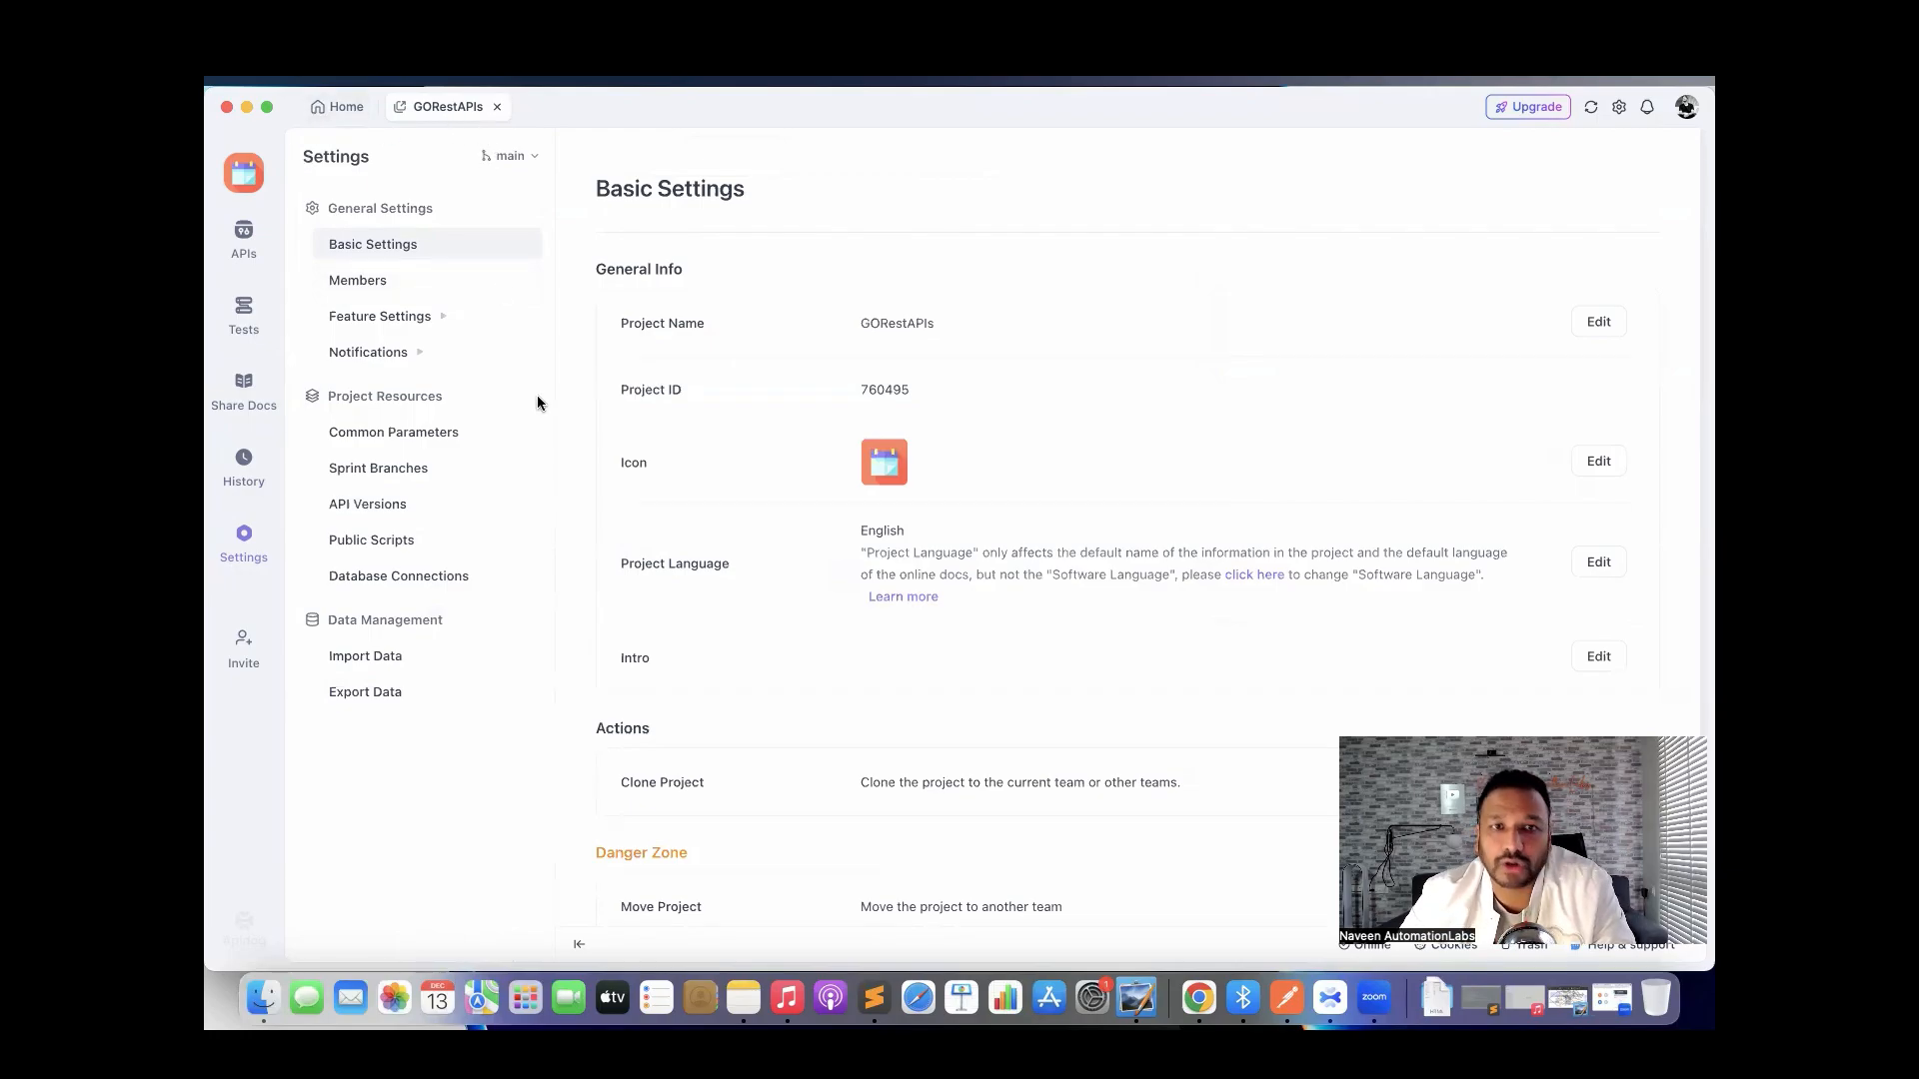
left_click(247, 241)
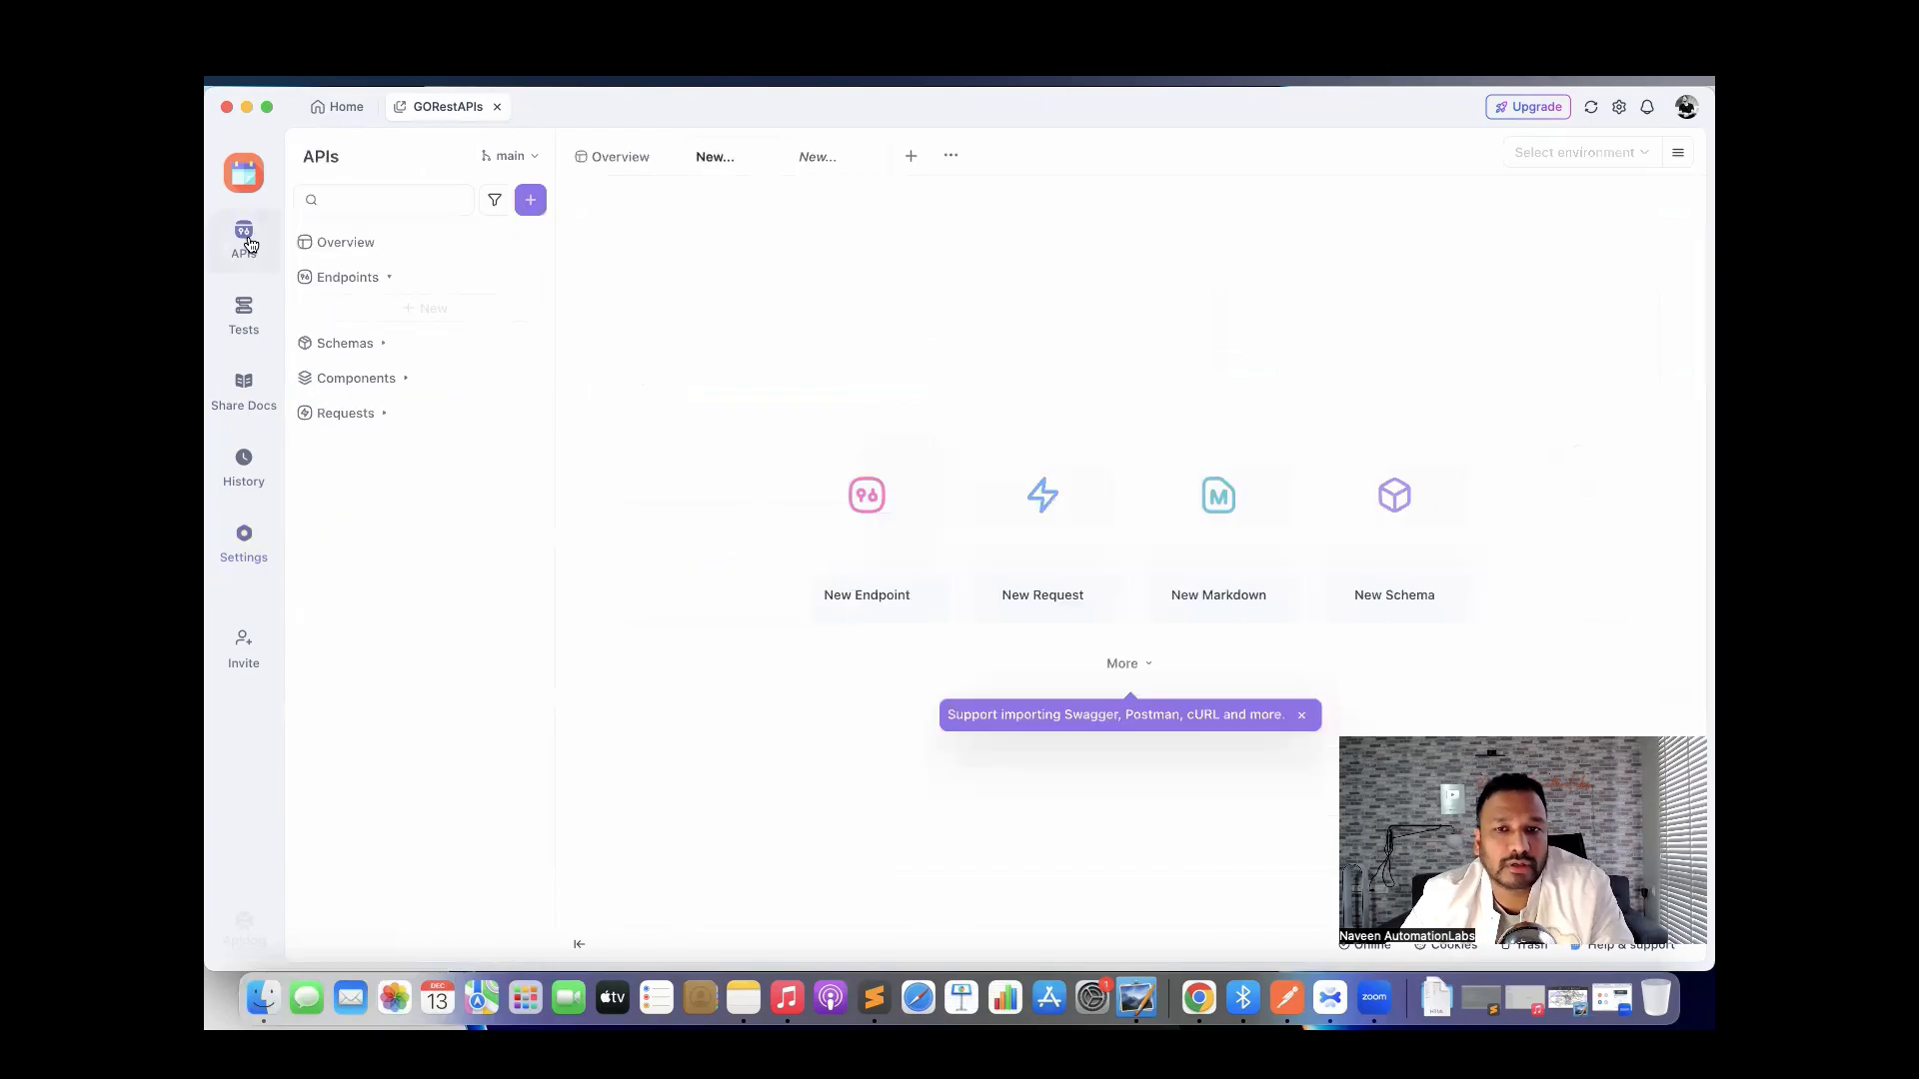
left_click(1202, 985)
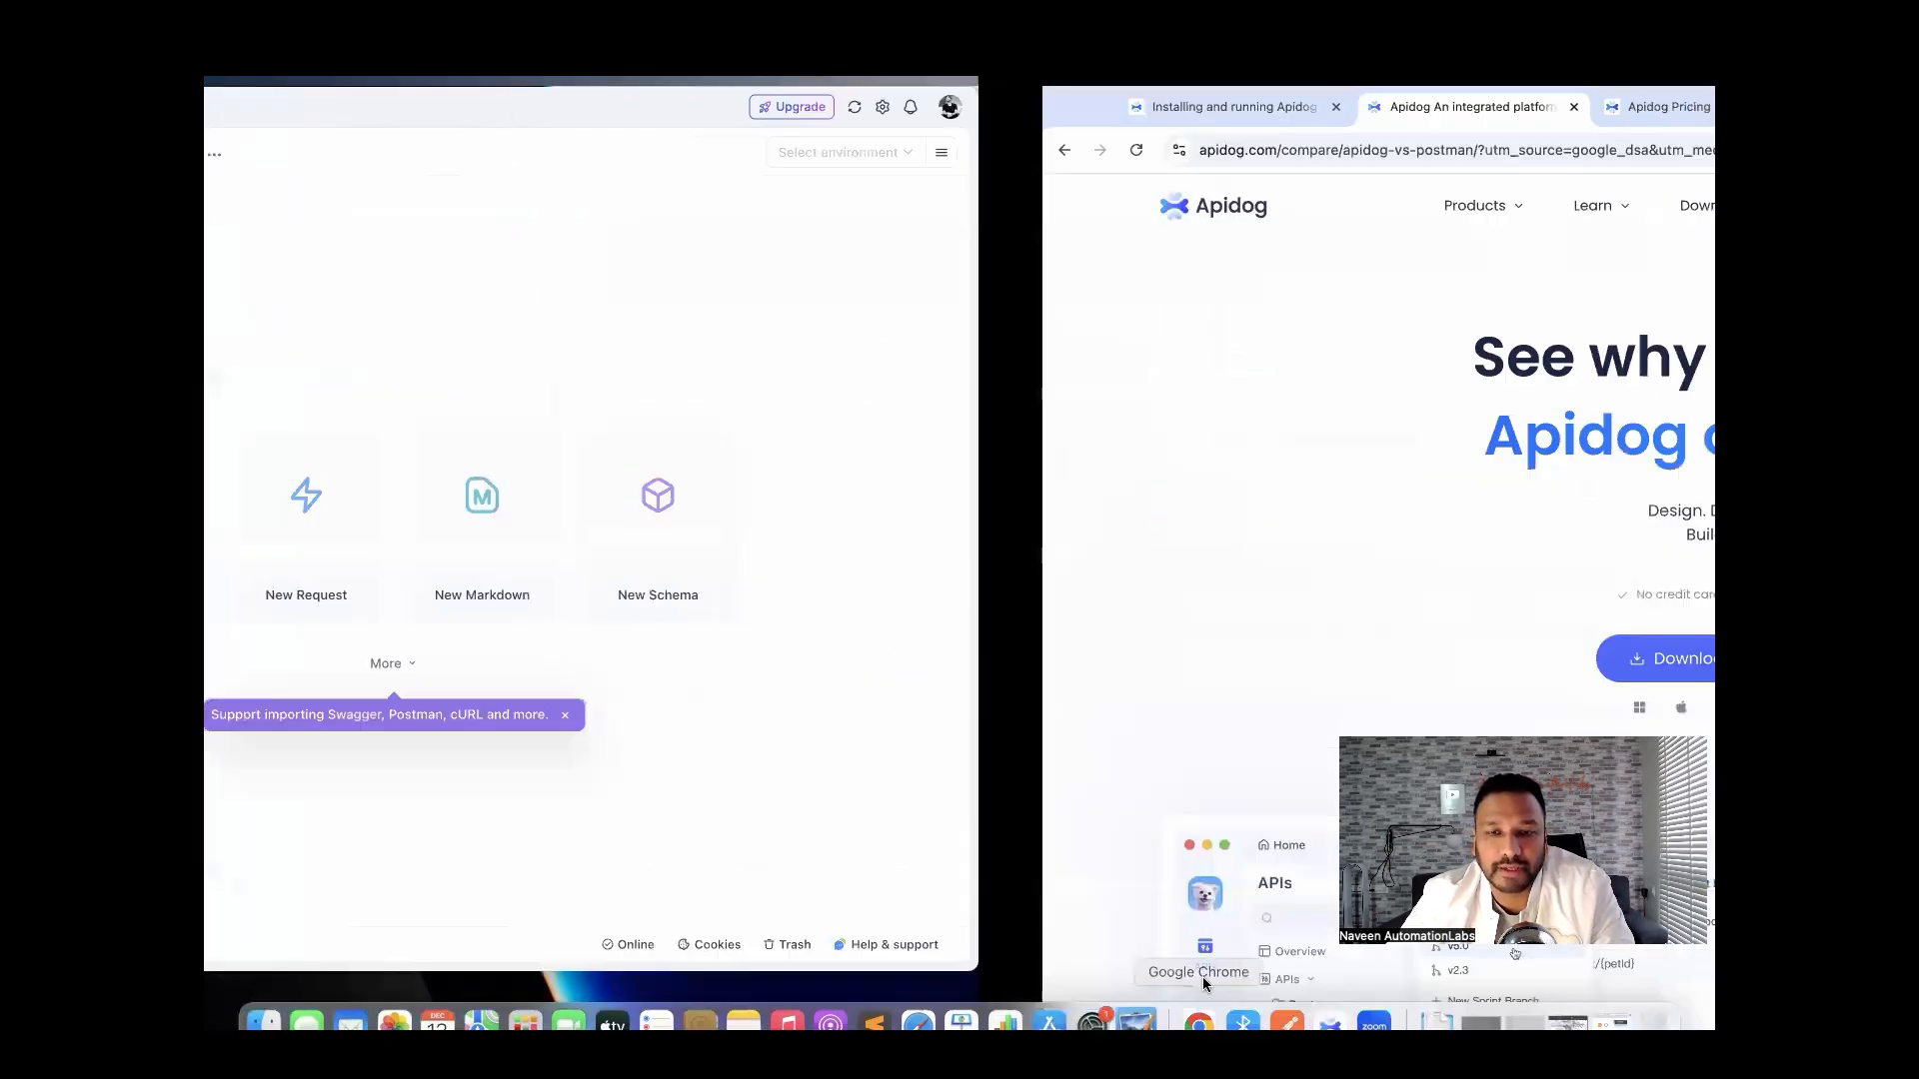
left_click(1099, 106)
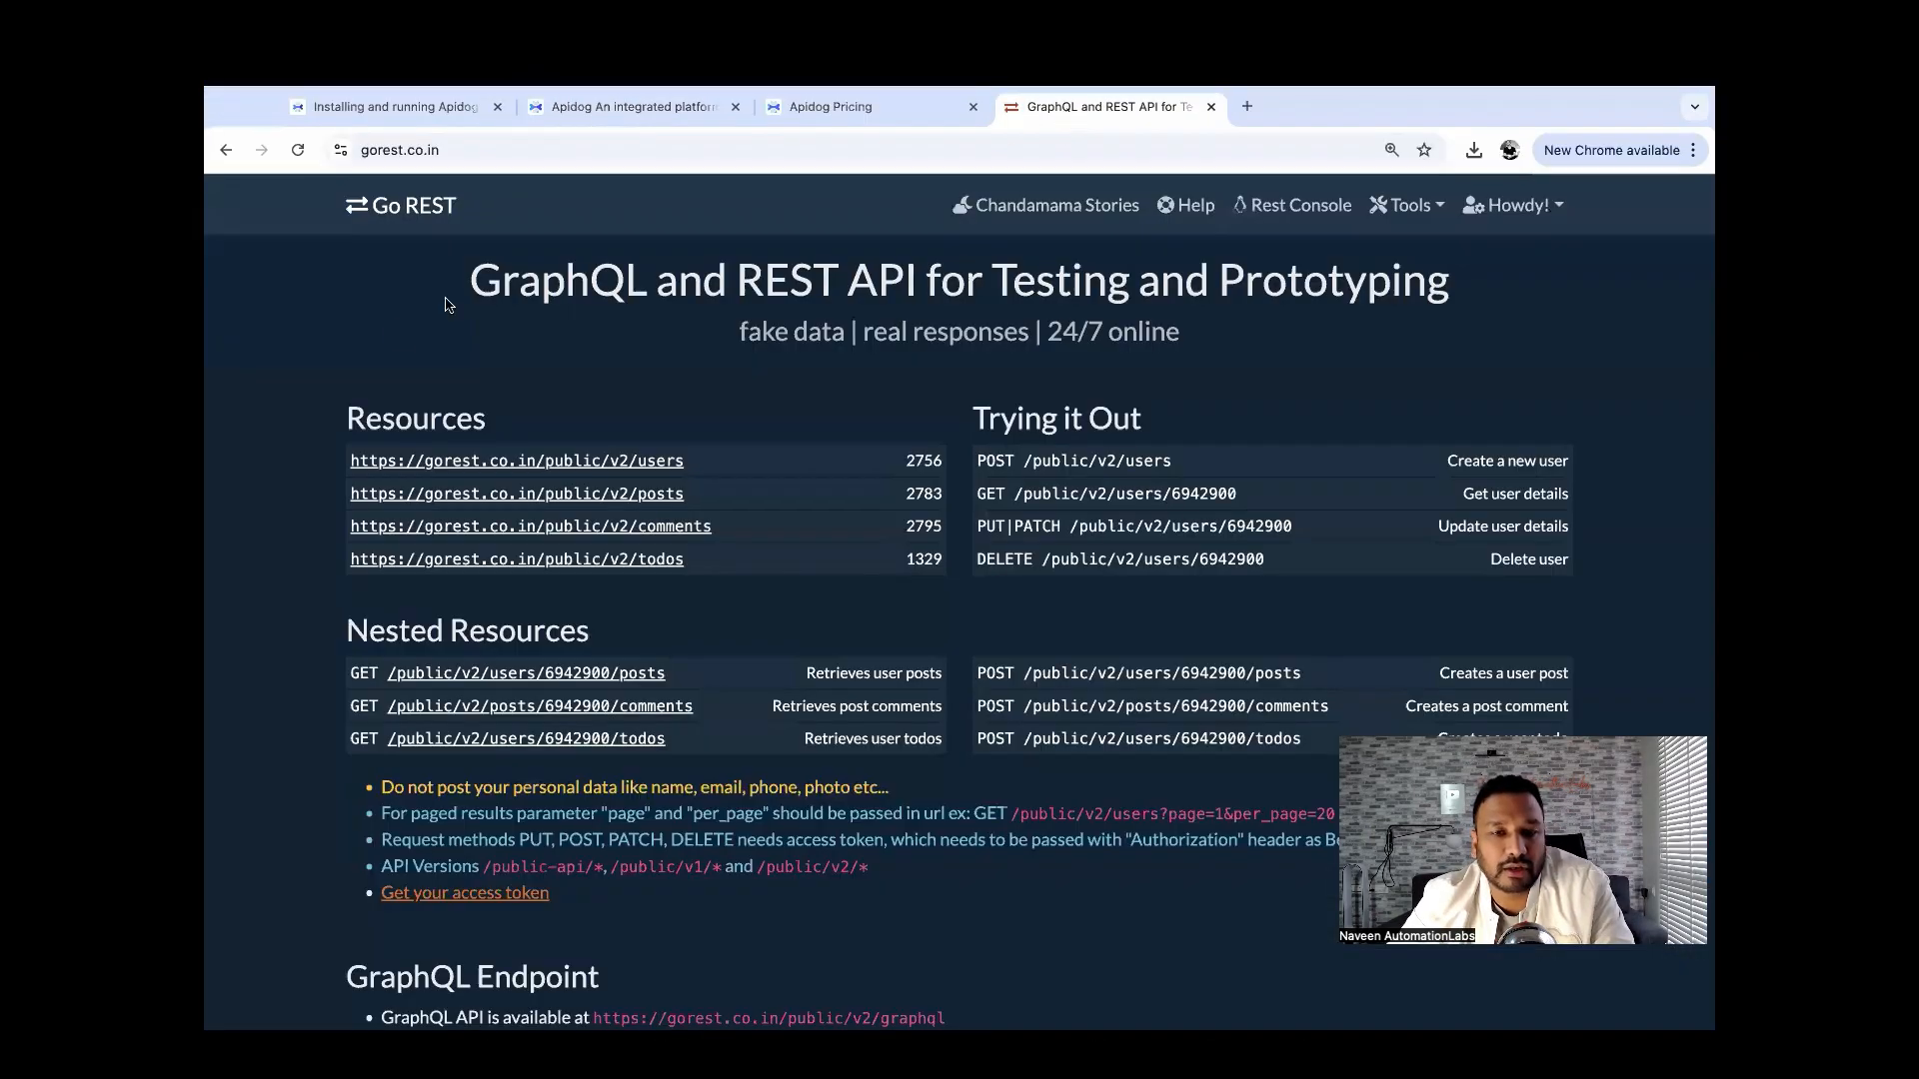
scroll(281, 421, "down", 2)
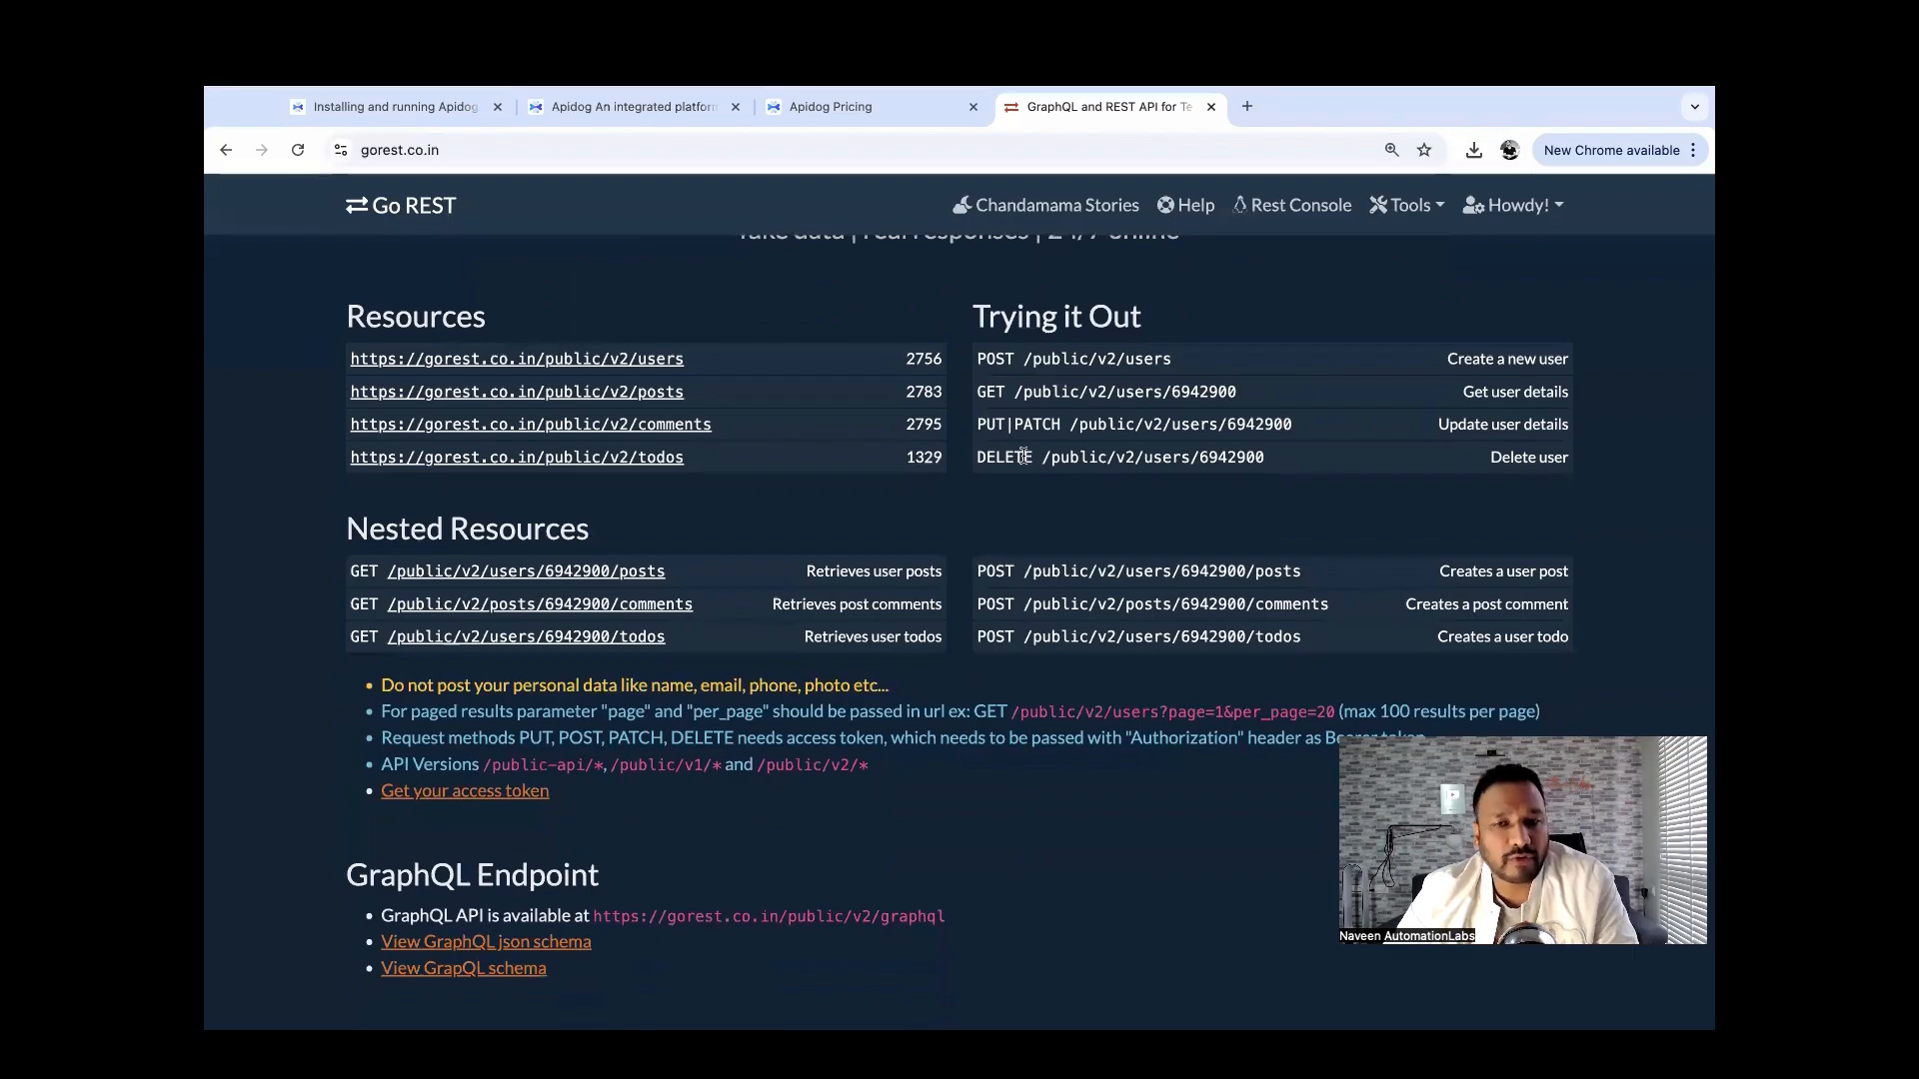
scroll(1024, 457, "up", 2)
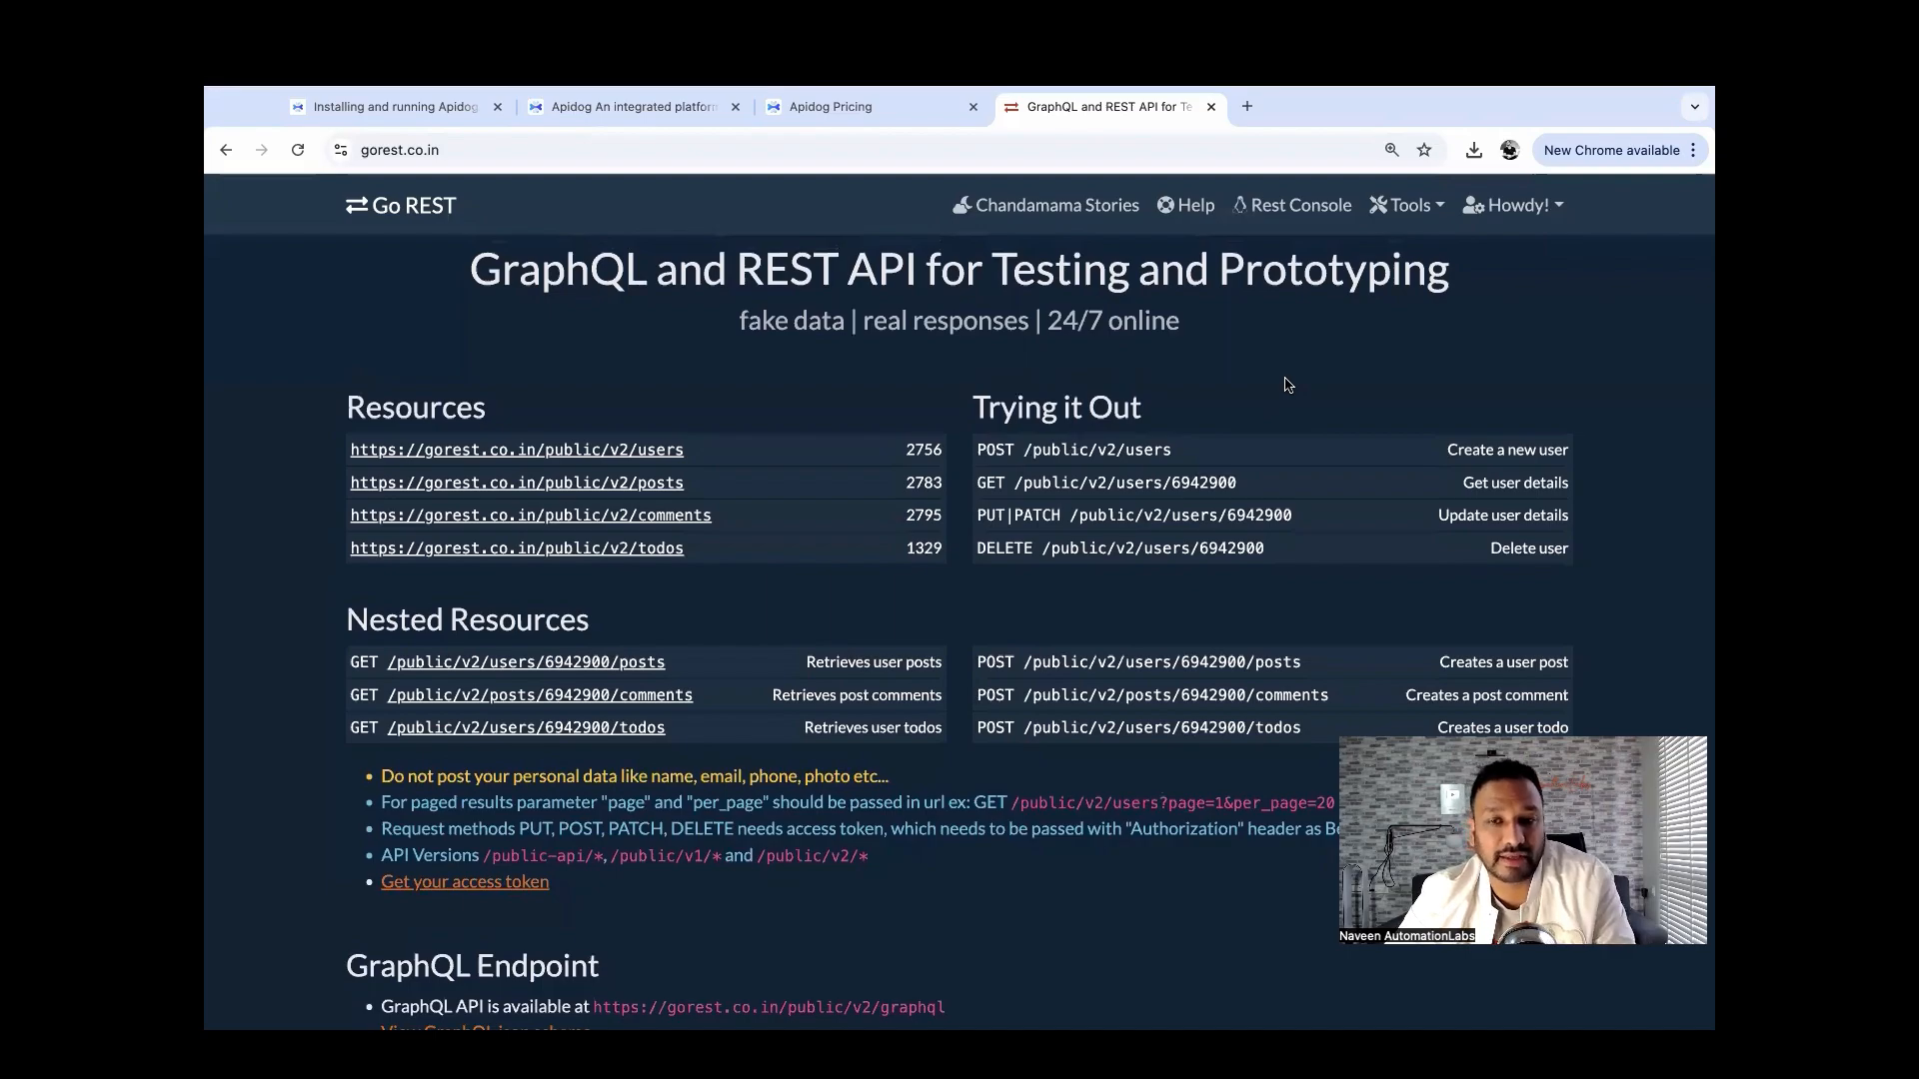
key("ctrl+Left")
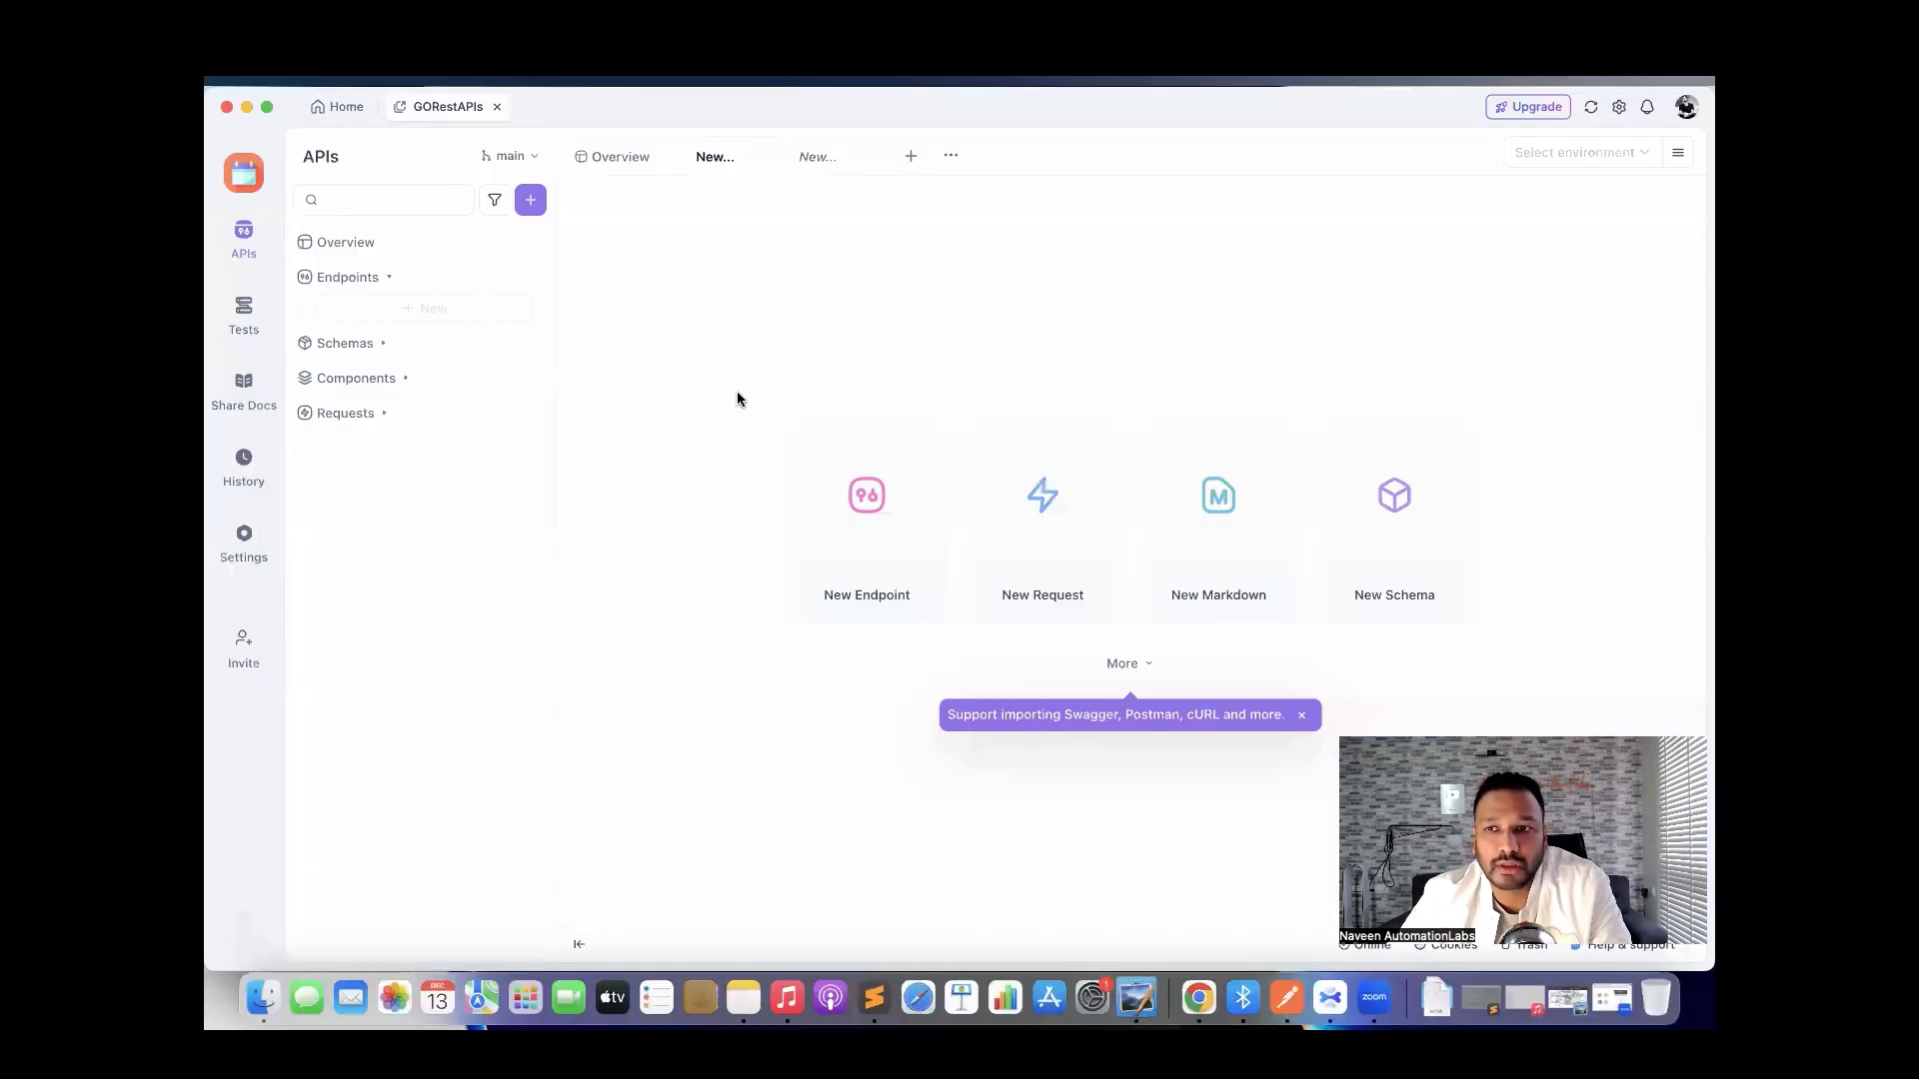
Open the environment manager and select Vault Secrets under Globals.
left_click(1684, 163)
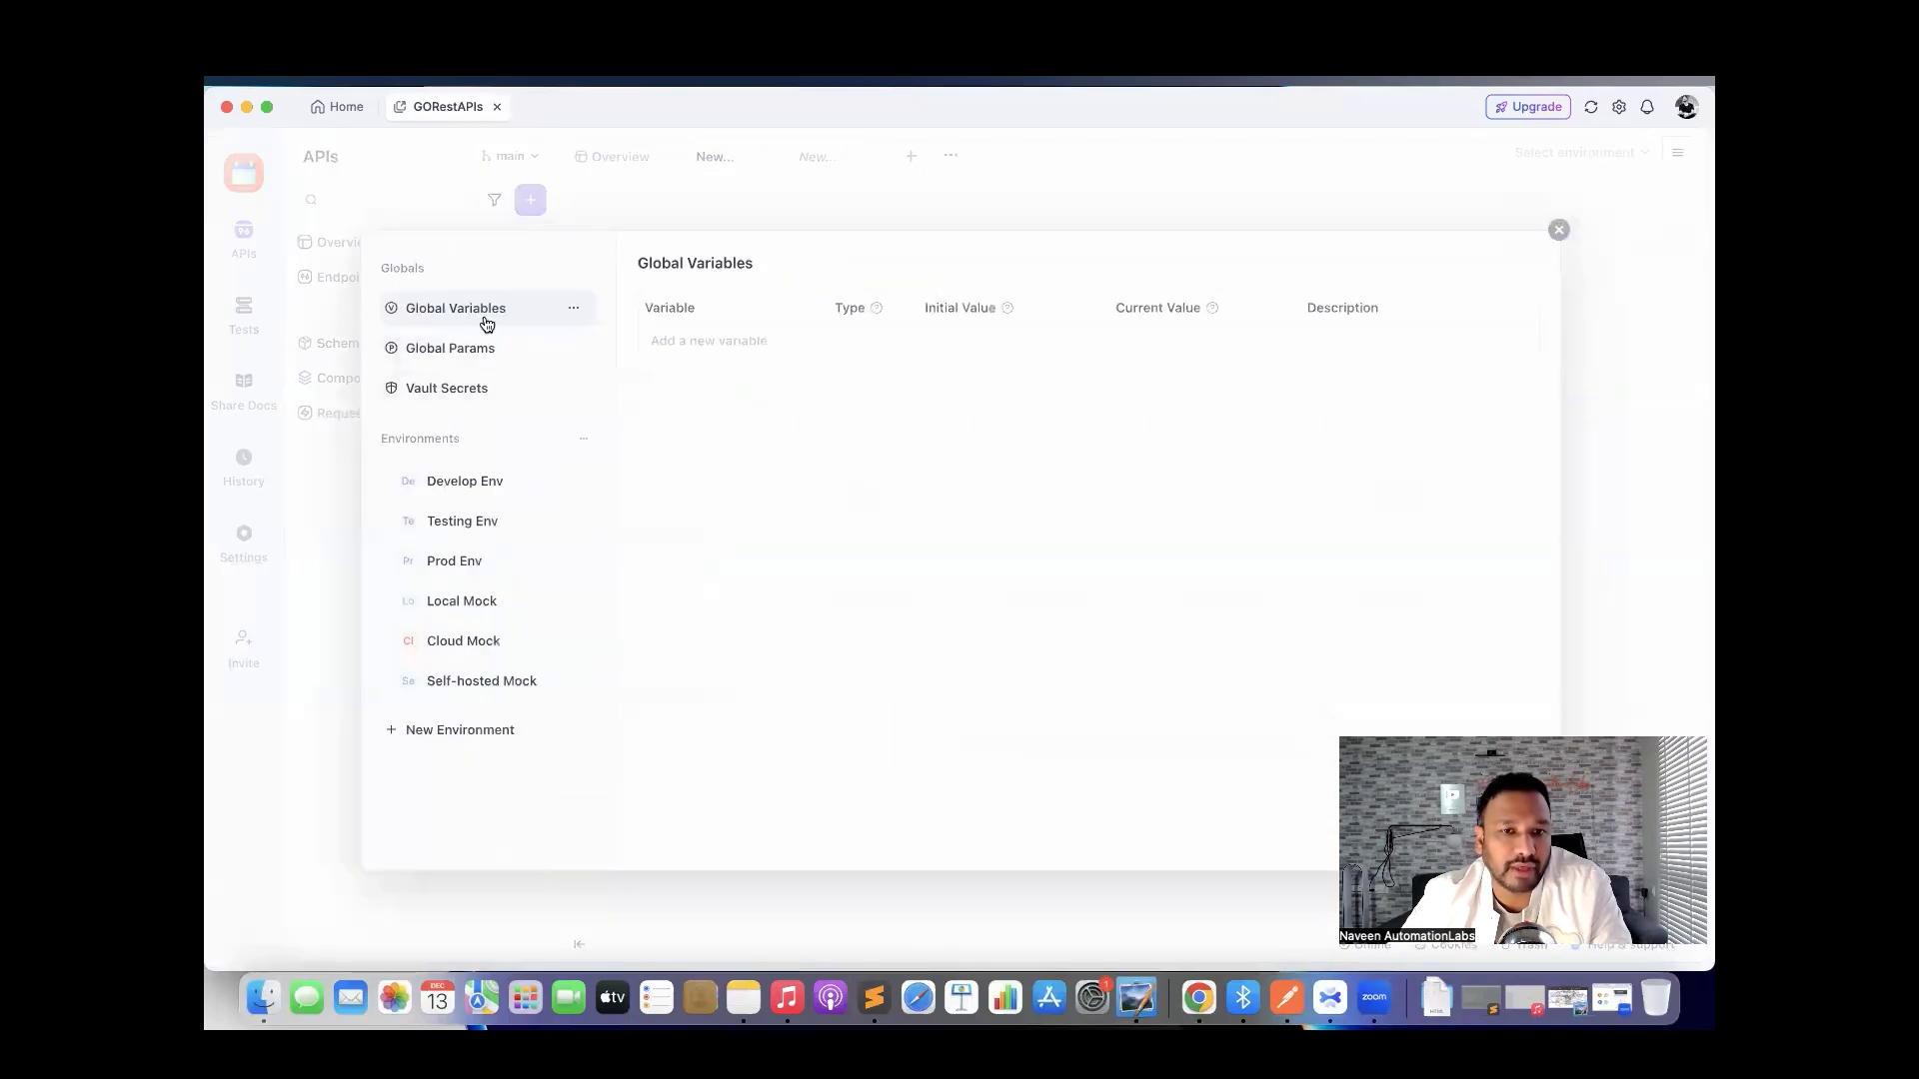
left_click(470, 394)
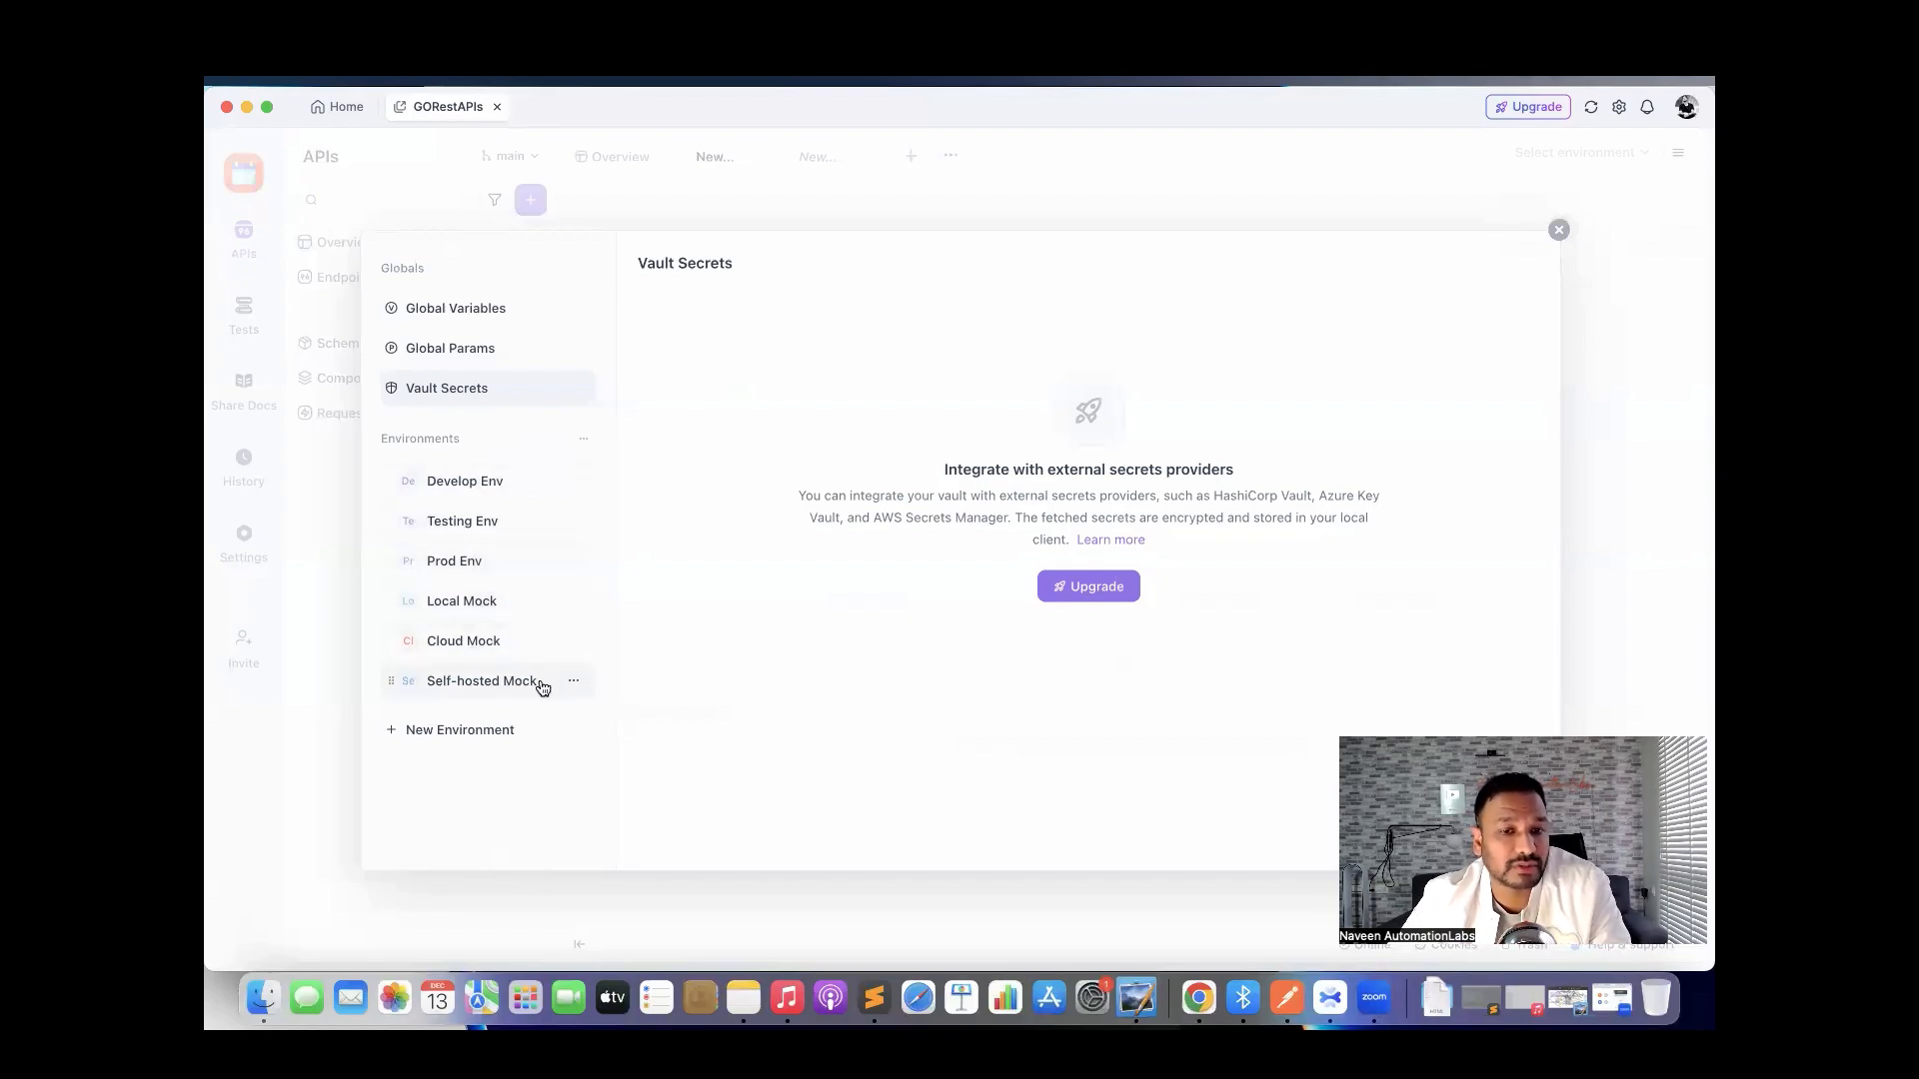
left_click(454, 738)
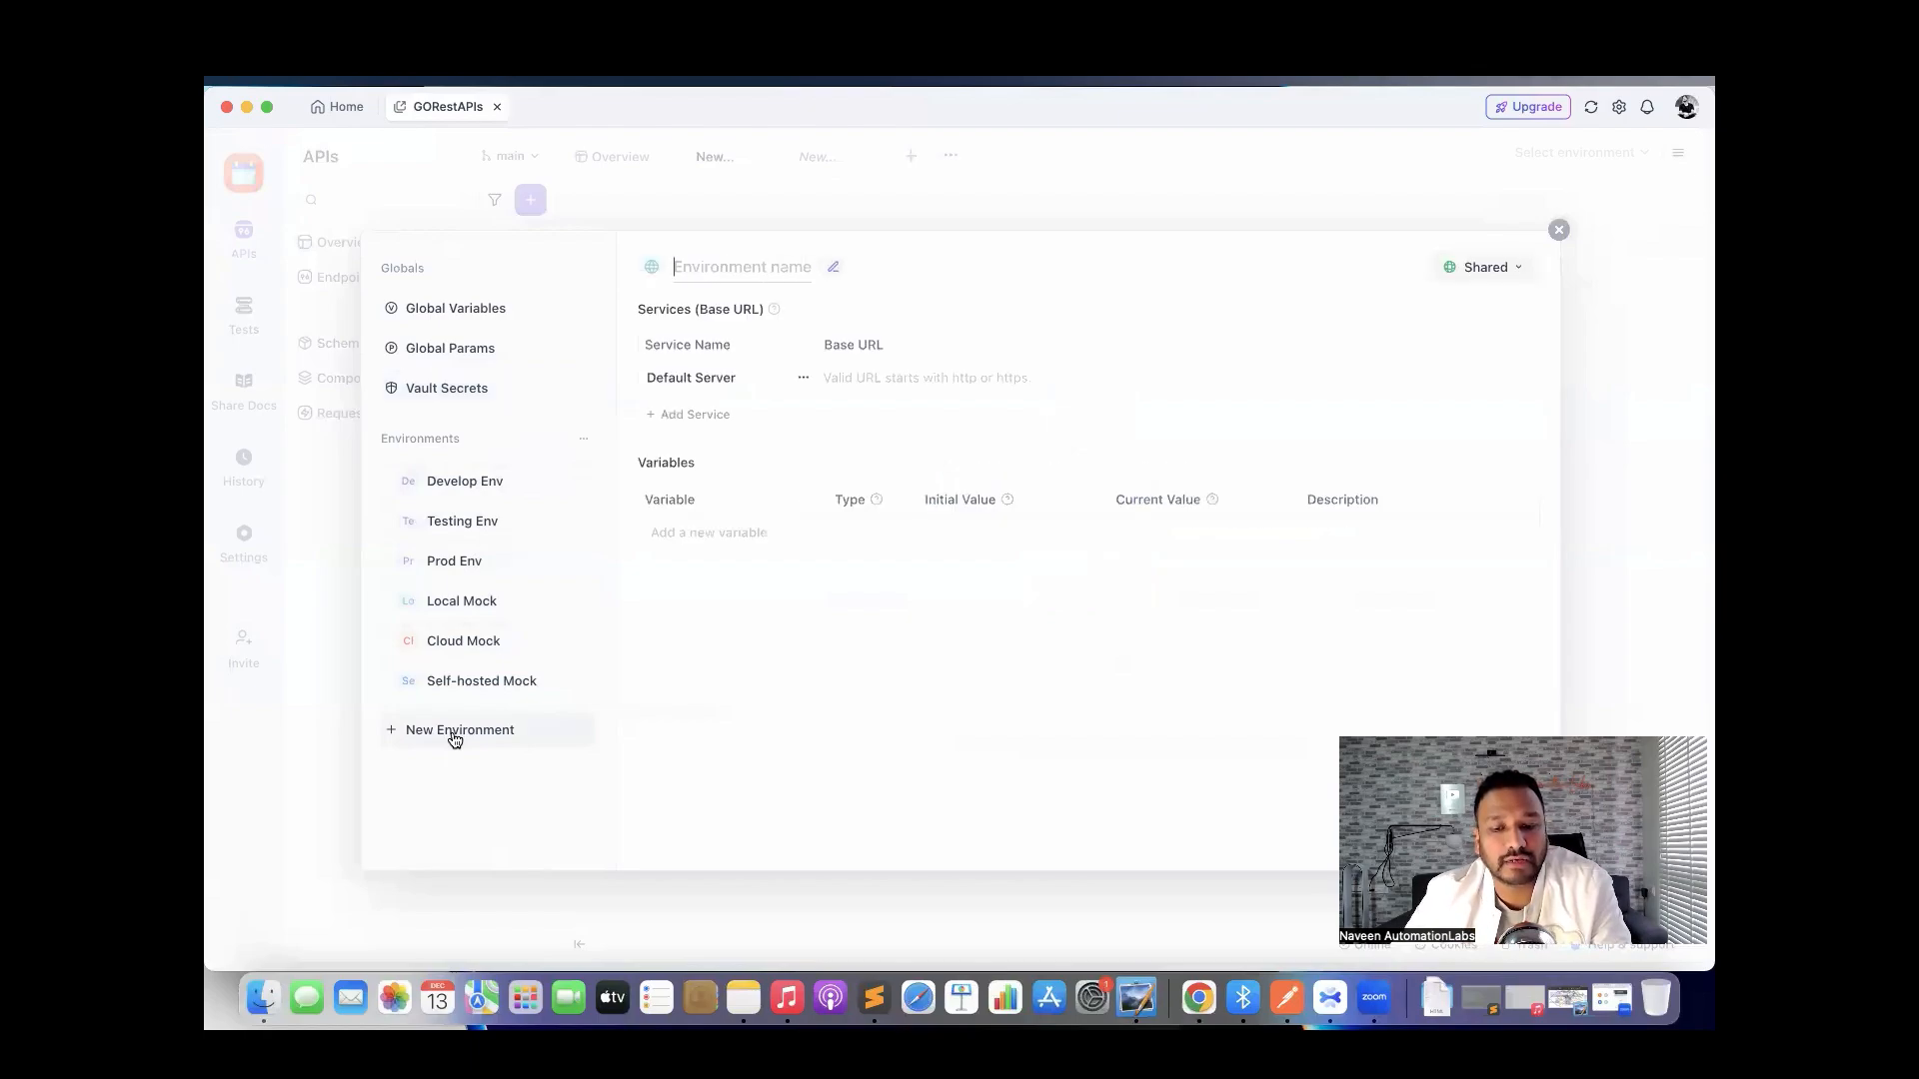
type("gorest")
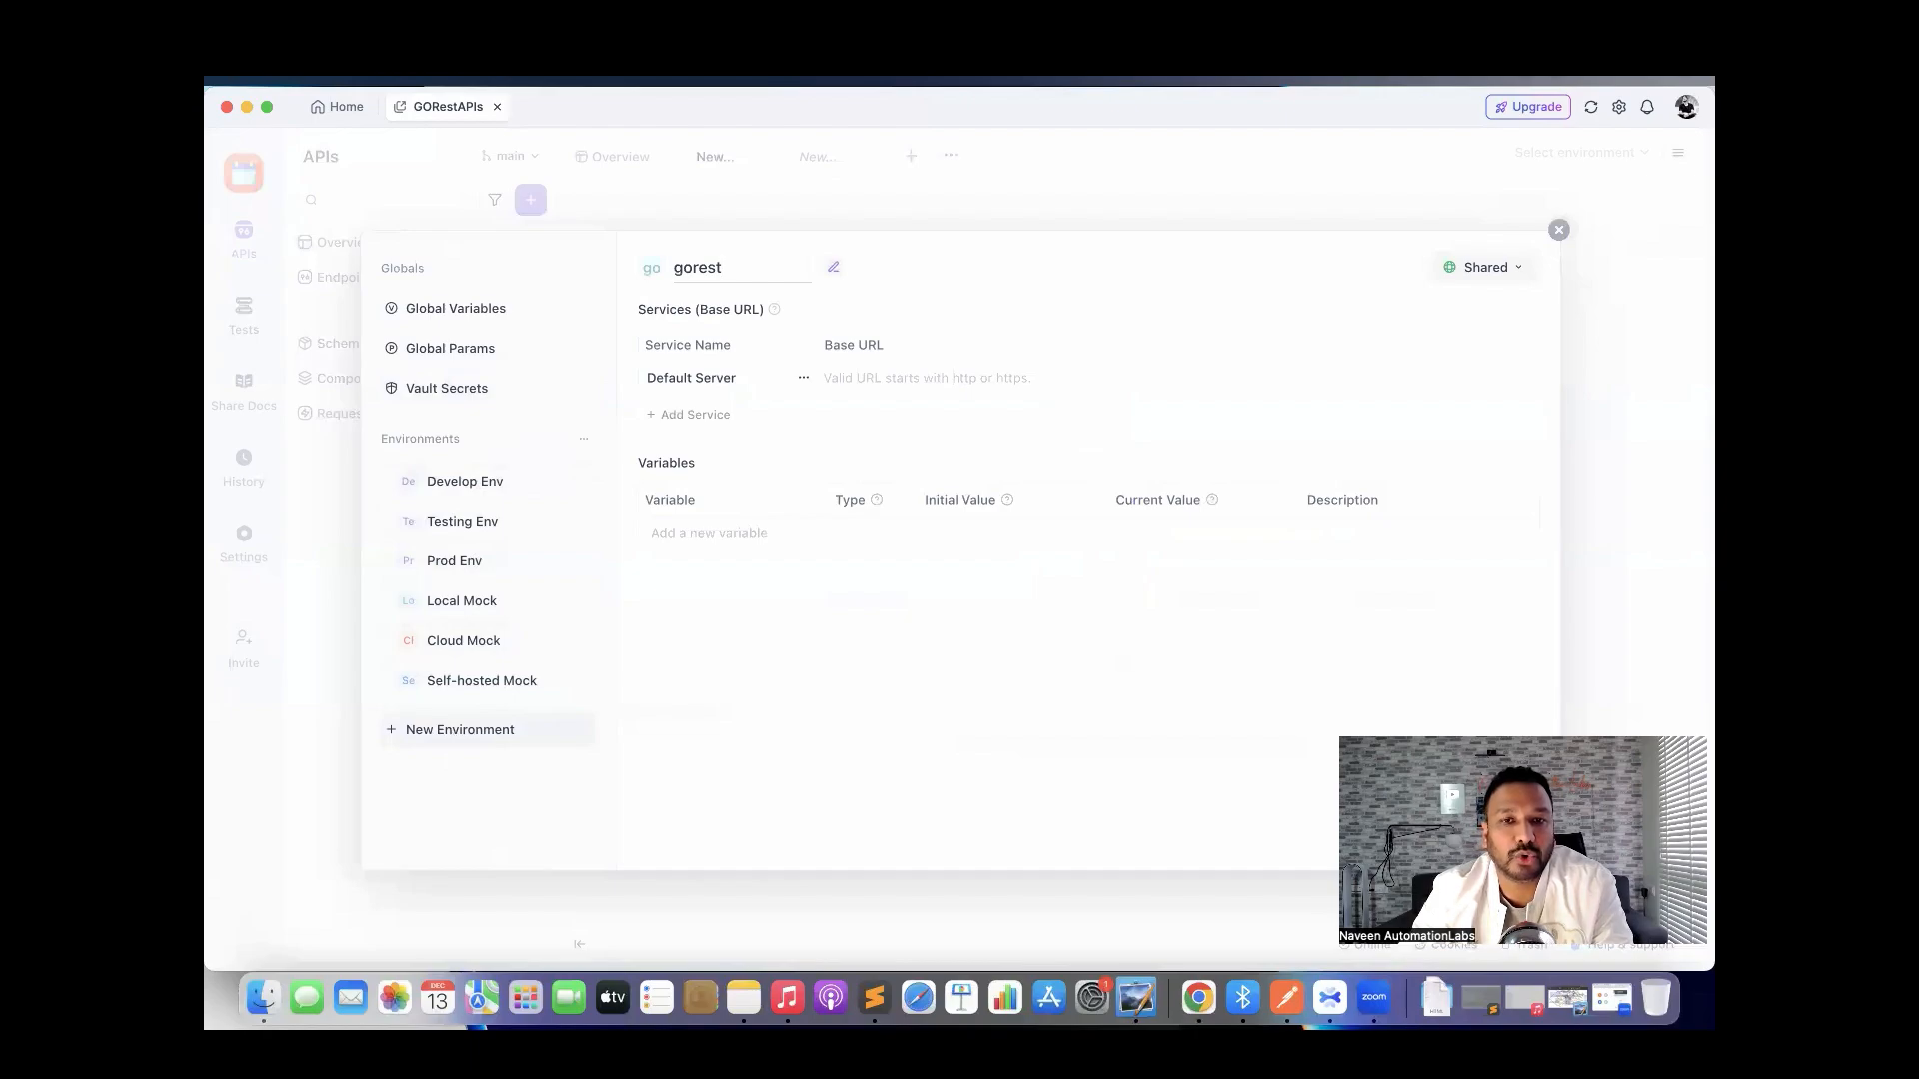
type("env")
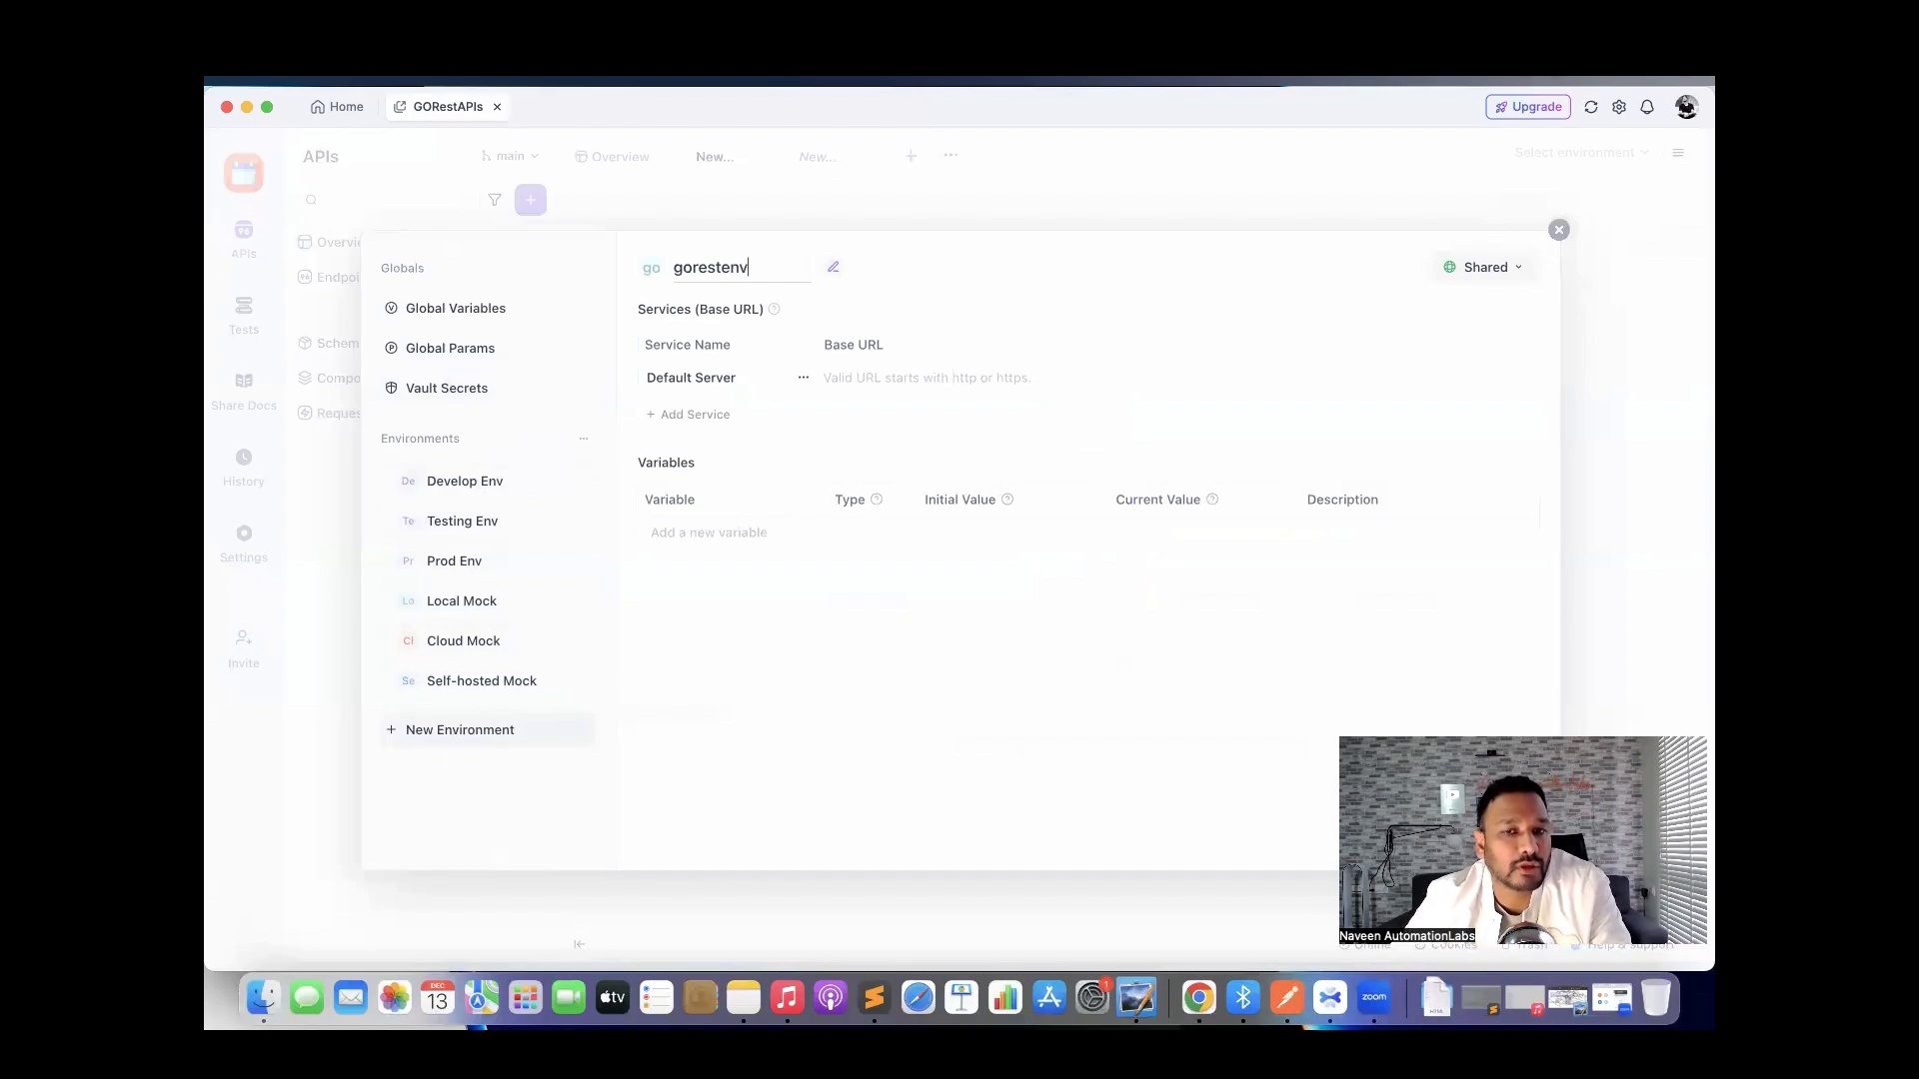
left_click(884, 374)
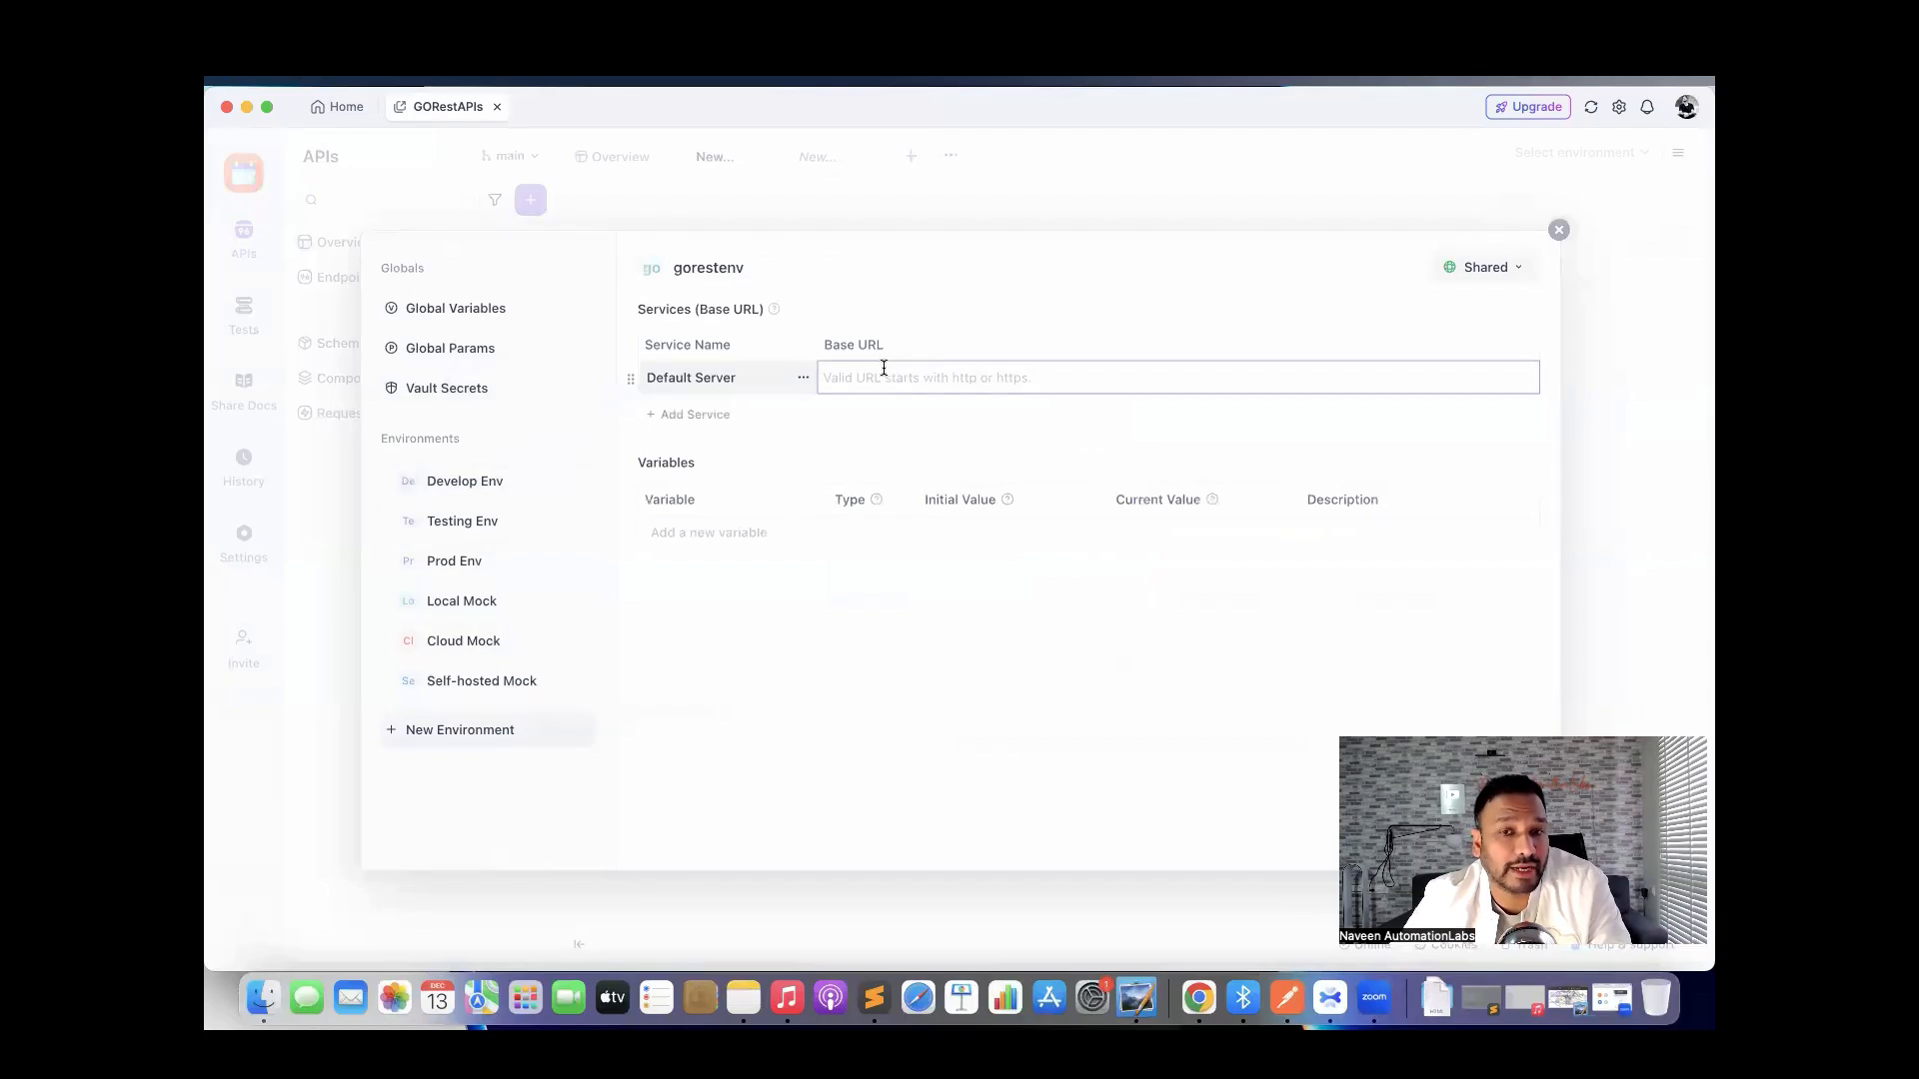
key("ctrl+Right")
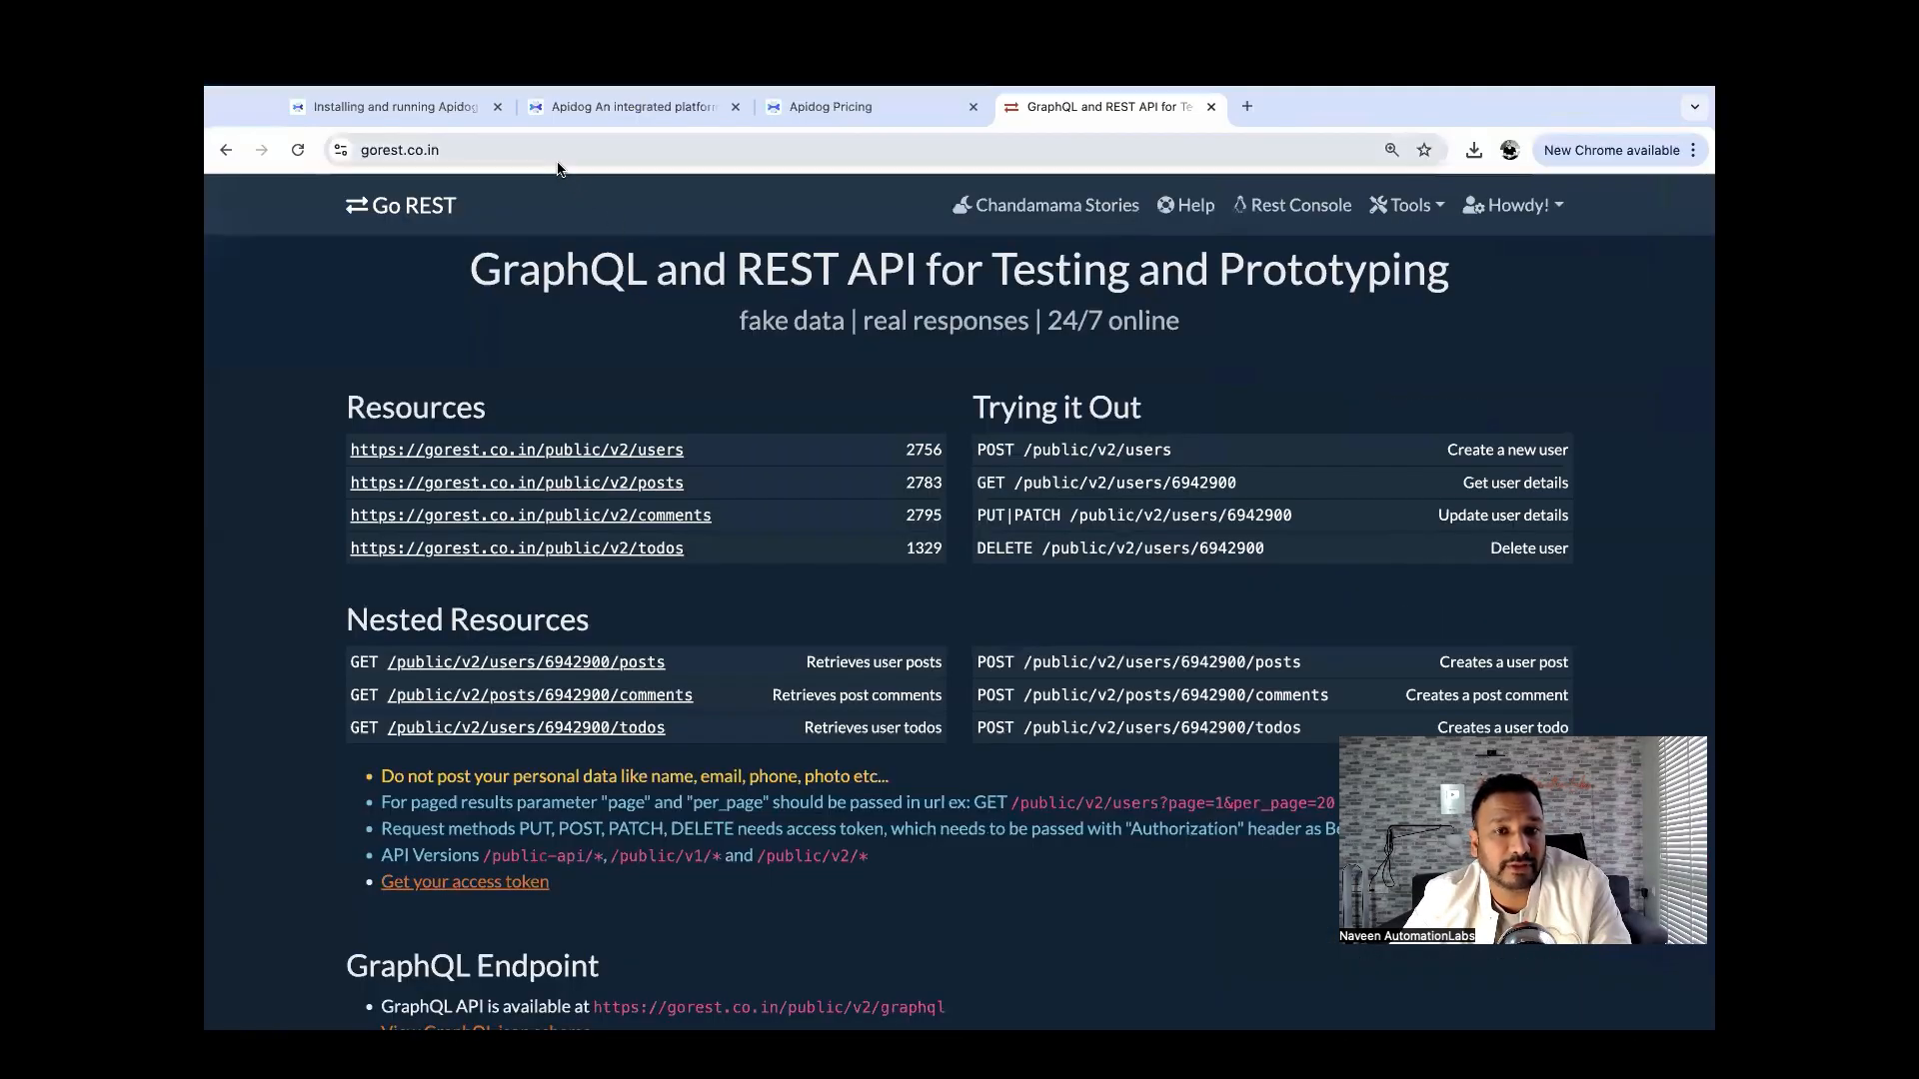
left_click(549, 155)
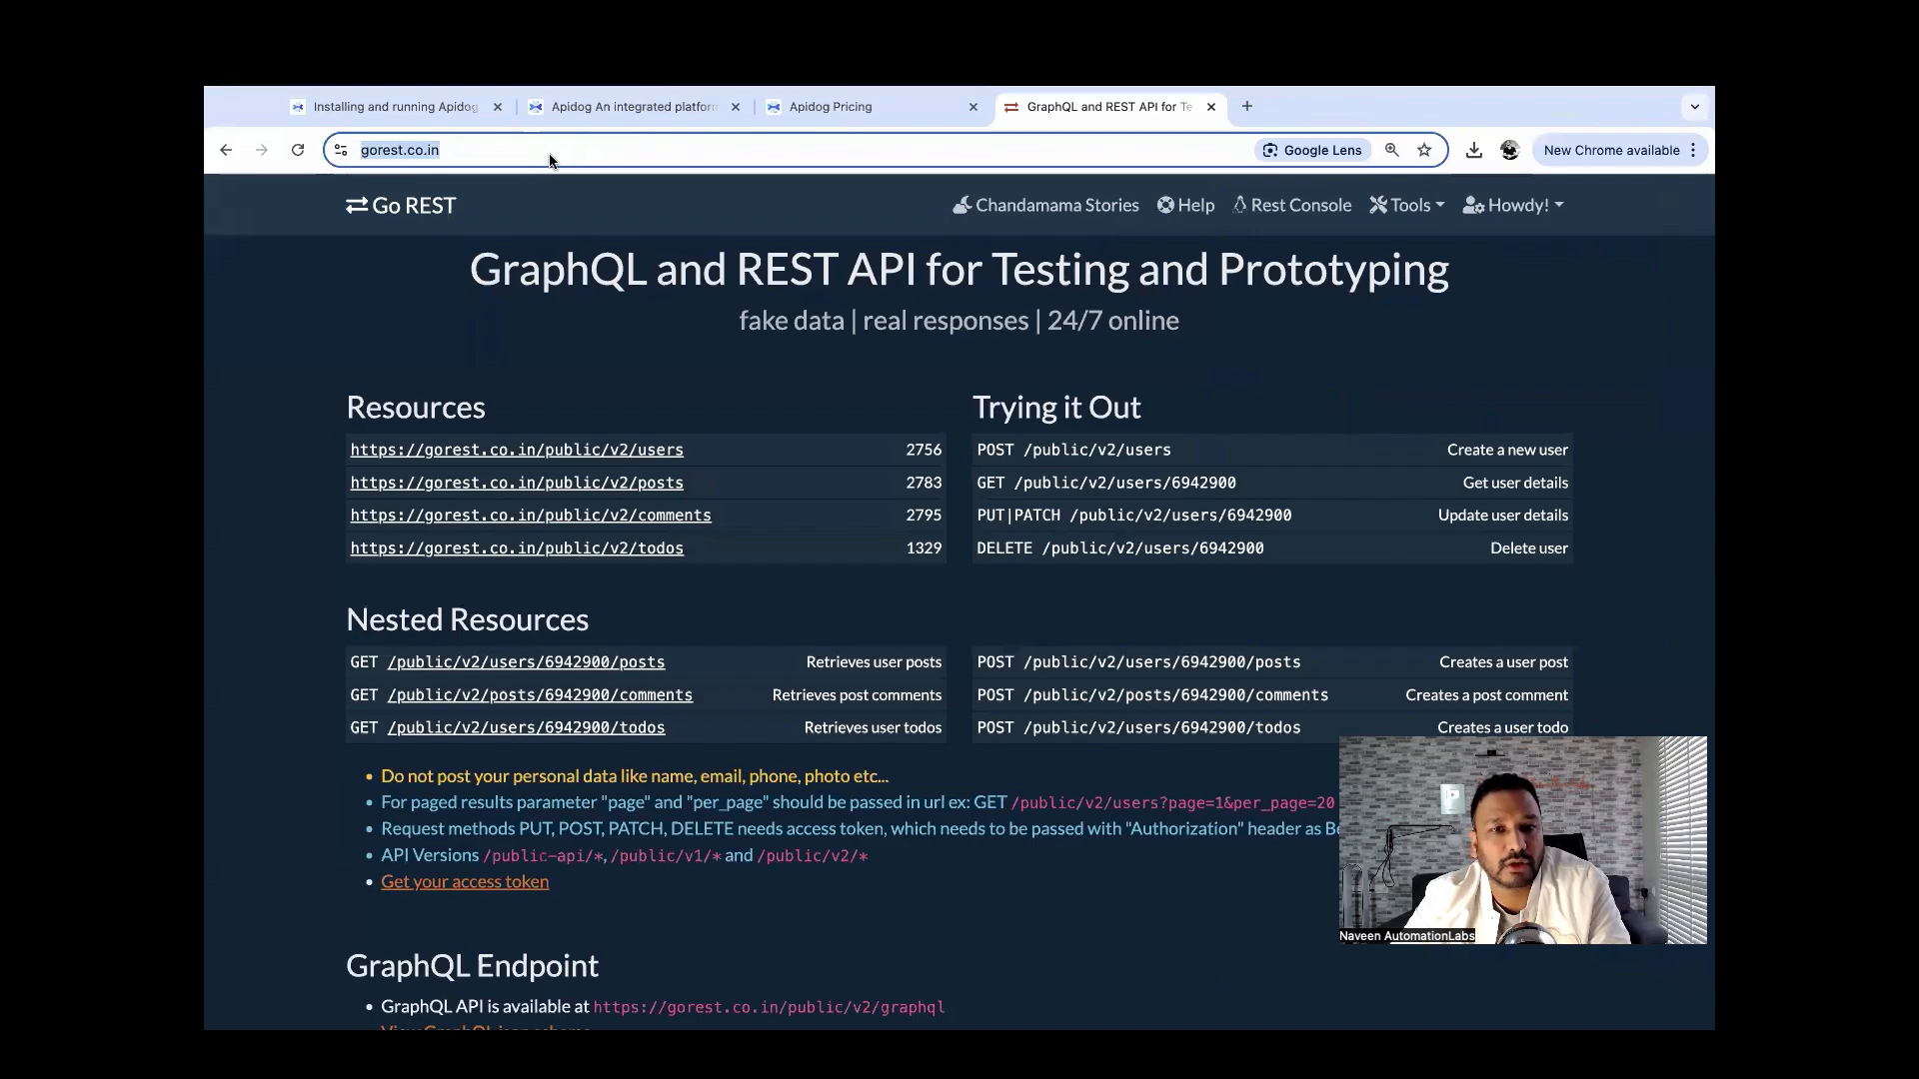
key("ctrl+c")
key("ctrl+Left")
key("ctrl+v")
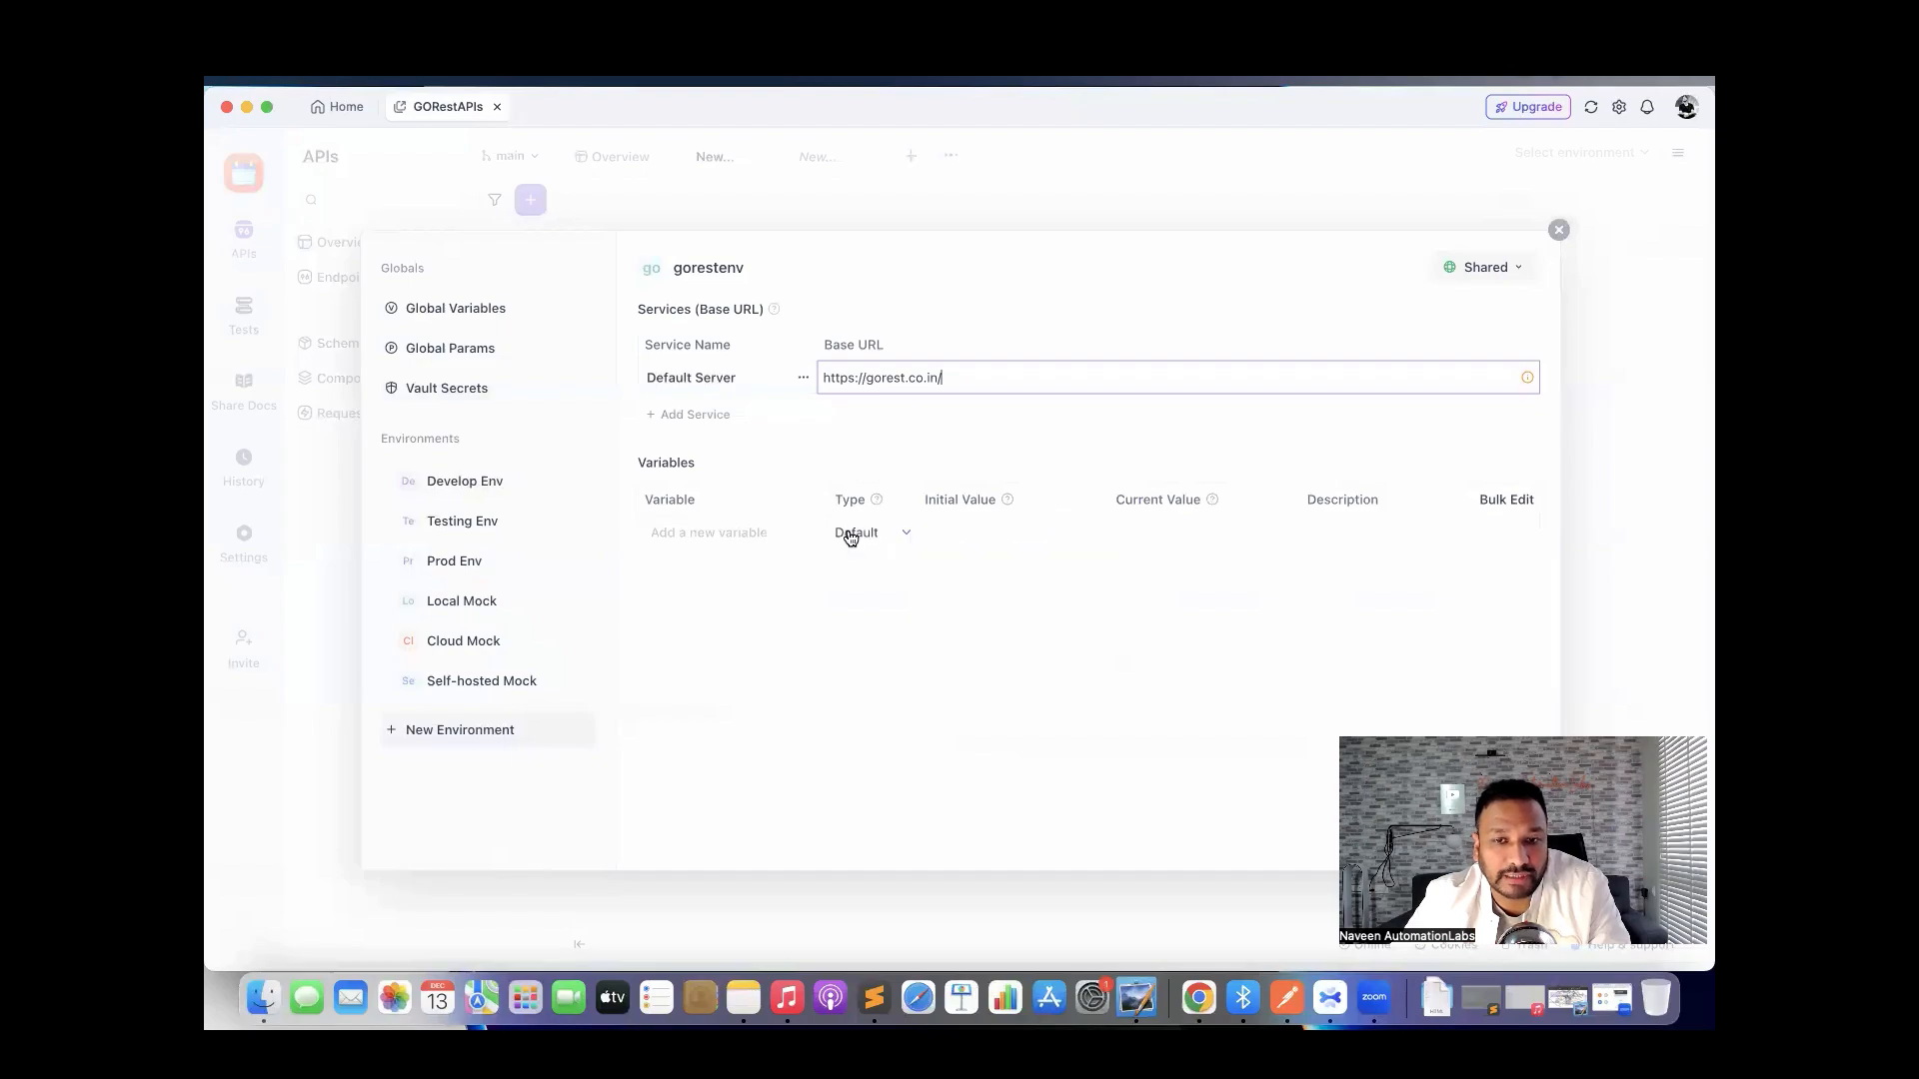
Add an environment variable named token, leaving its type as Default.
left_click(793, 649)
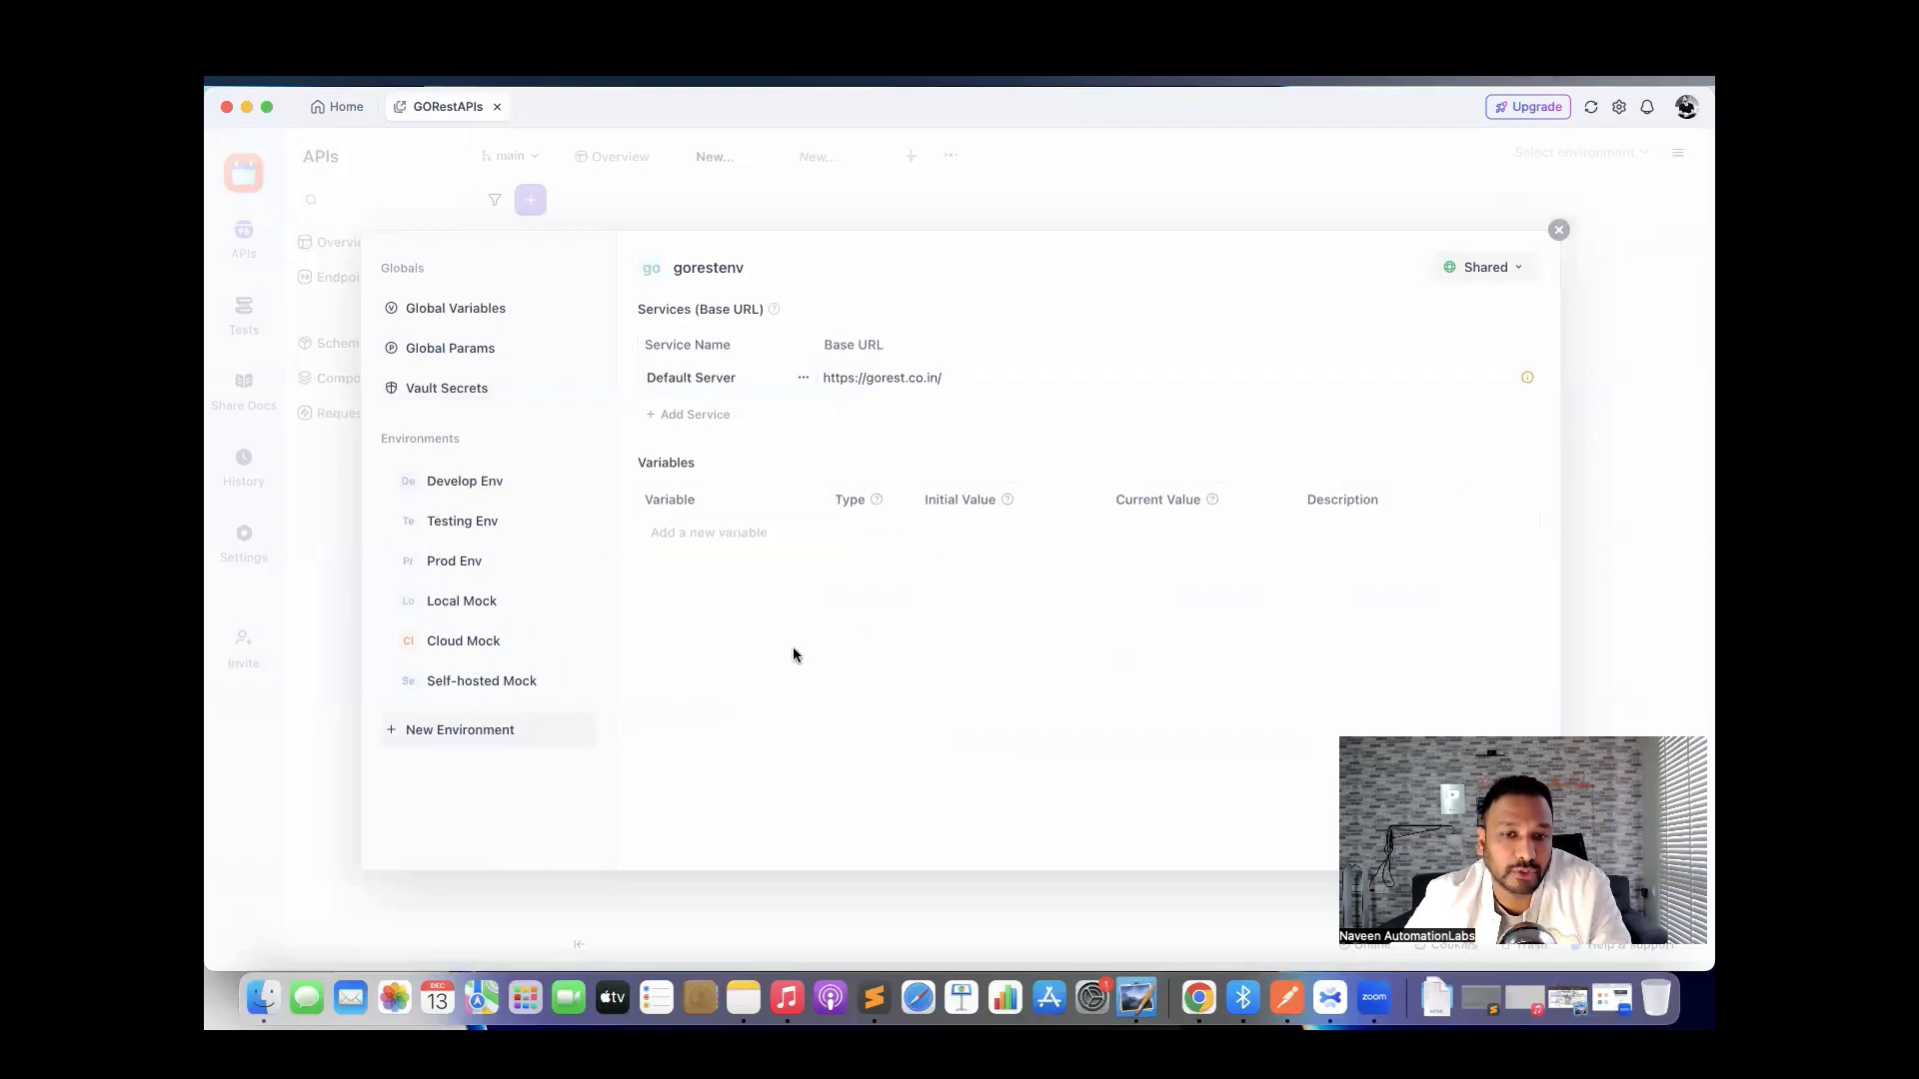
left_click(708, 534)
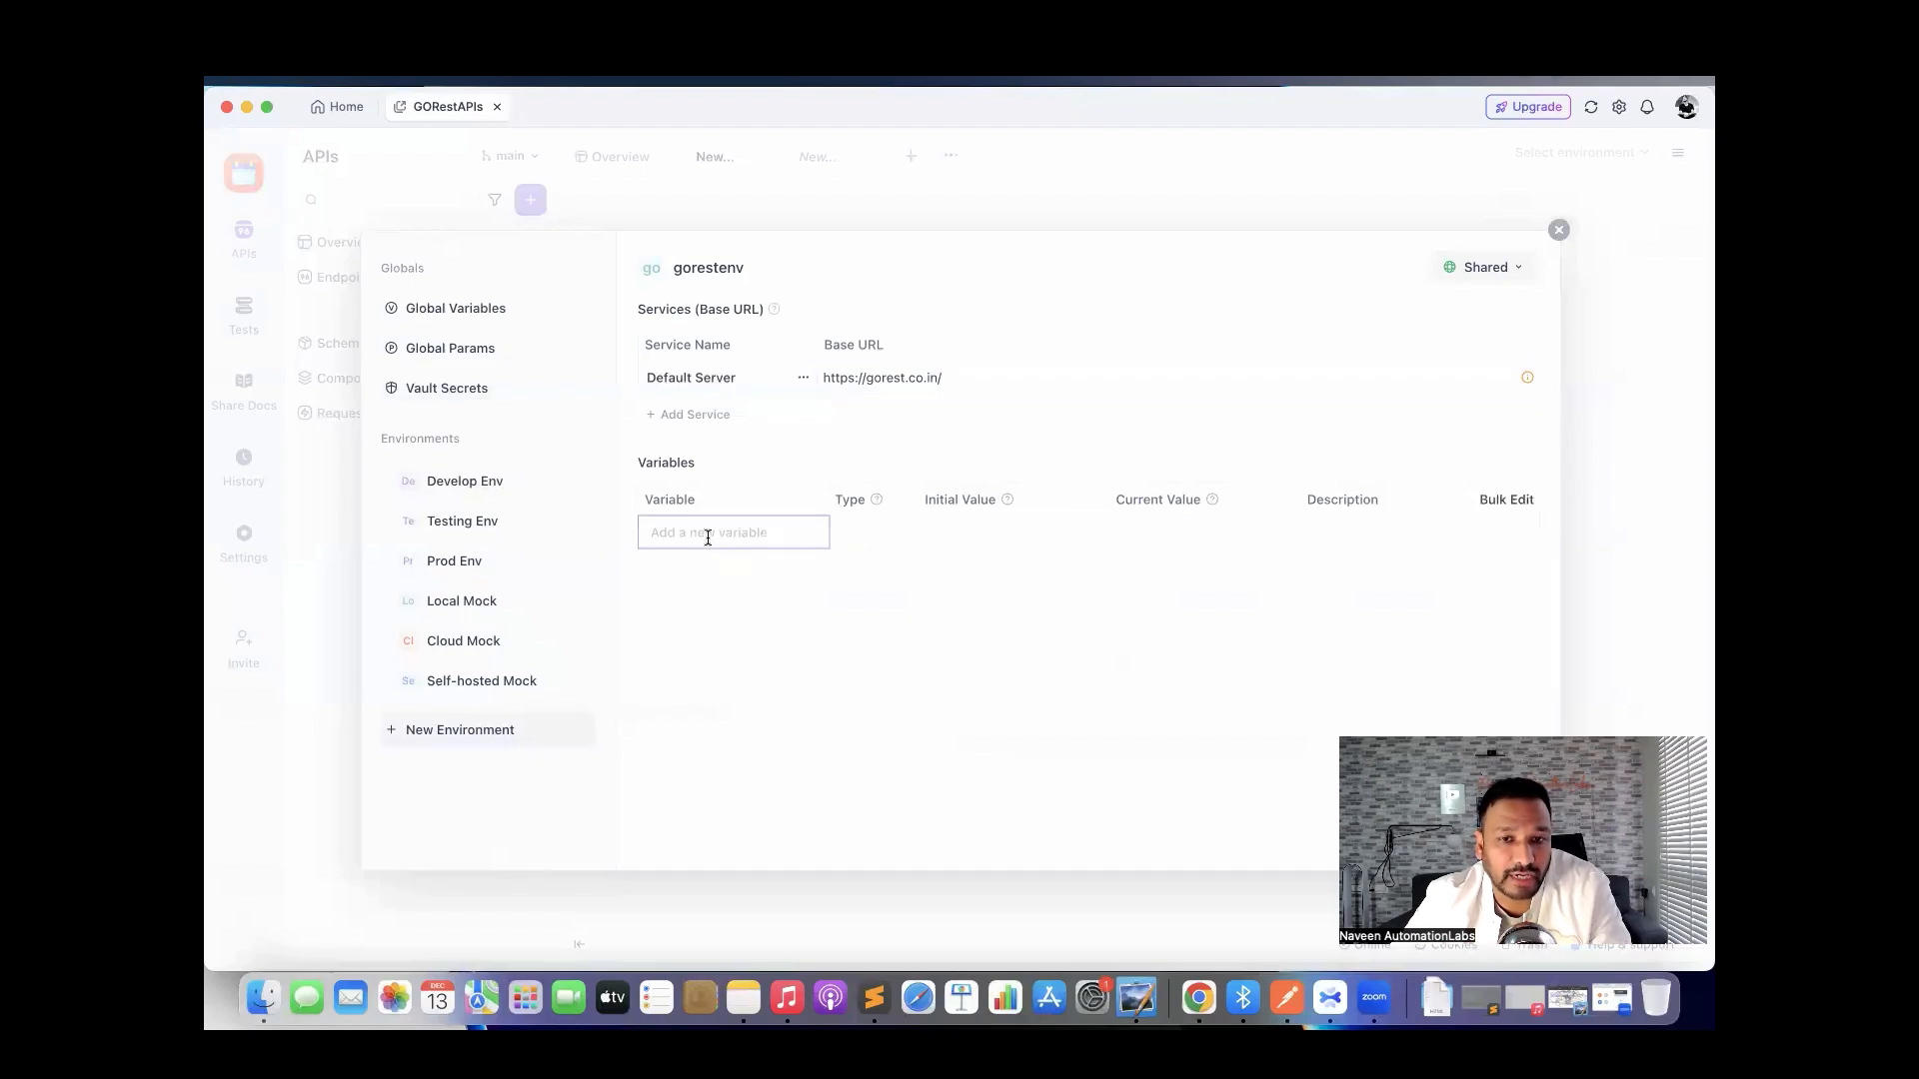
type("token")
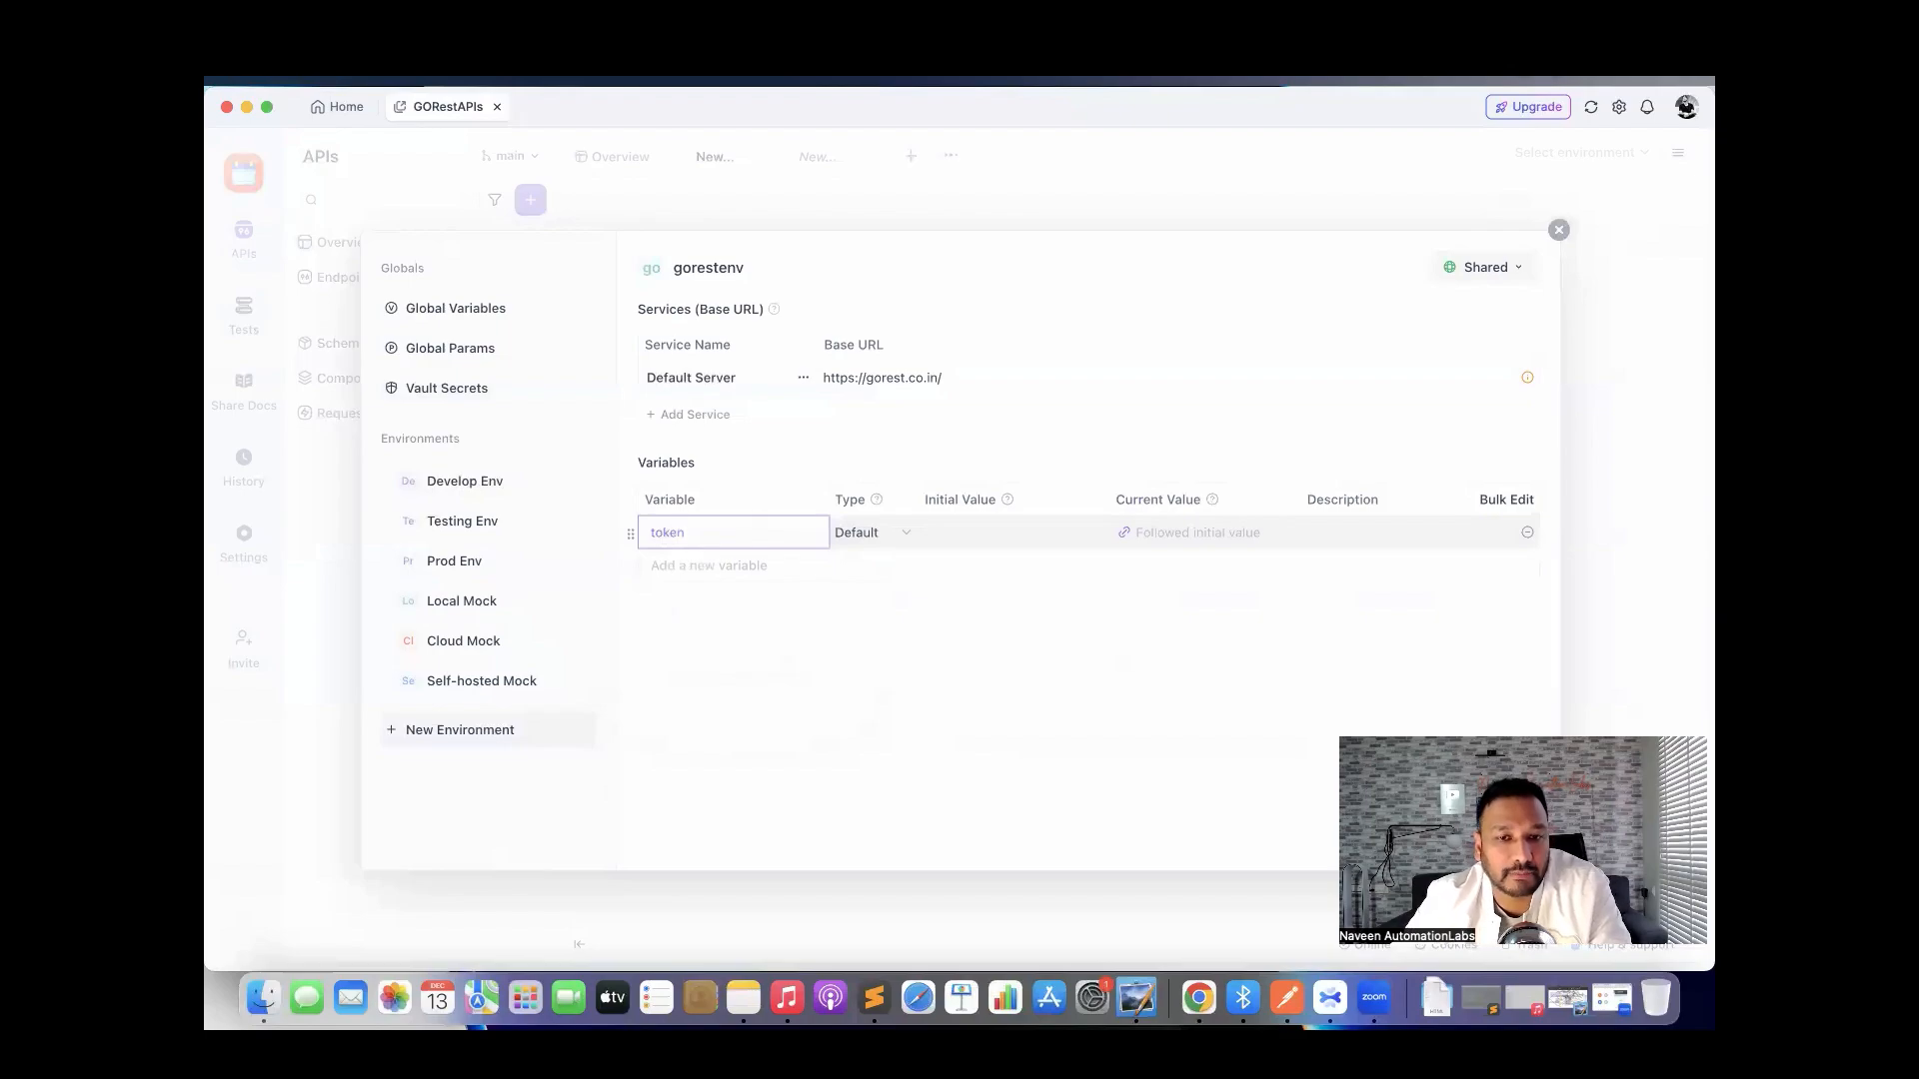
left_click(965, 540)
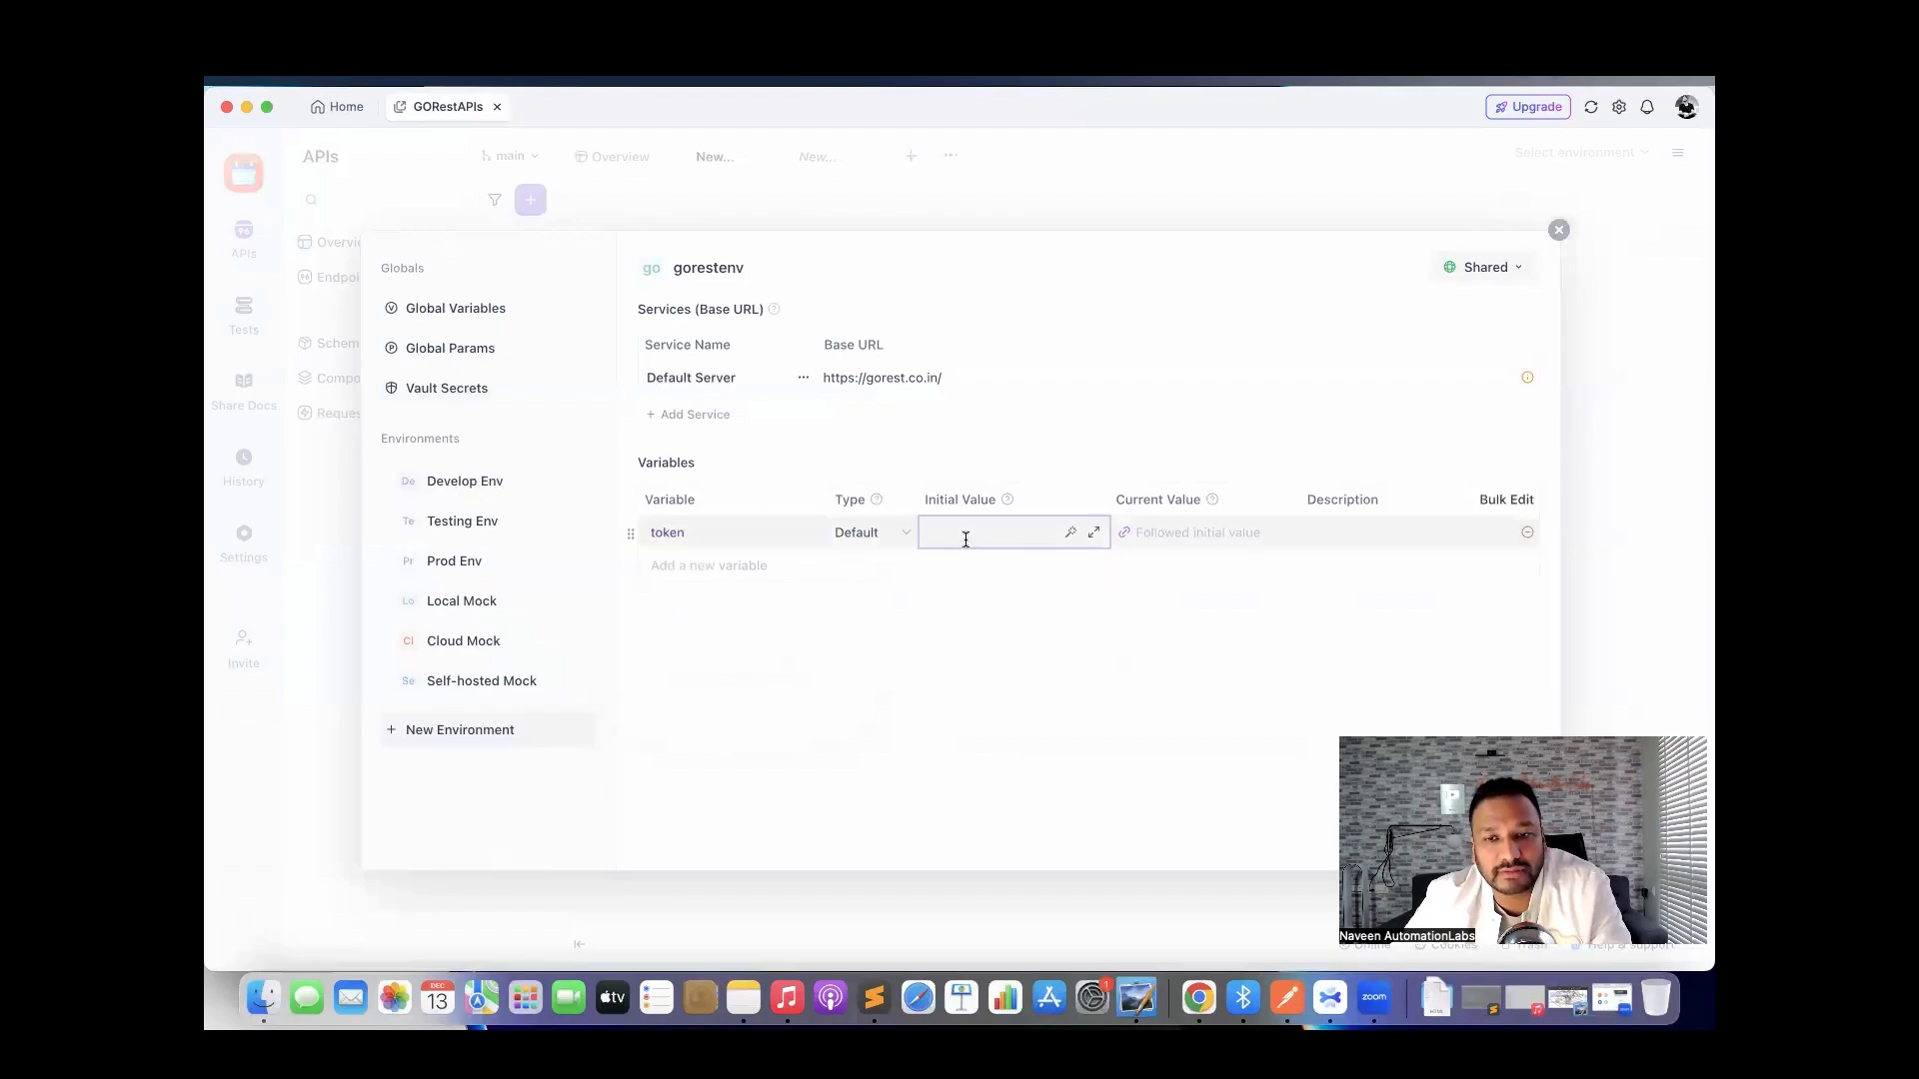
left_click(889, 535)
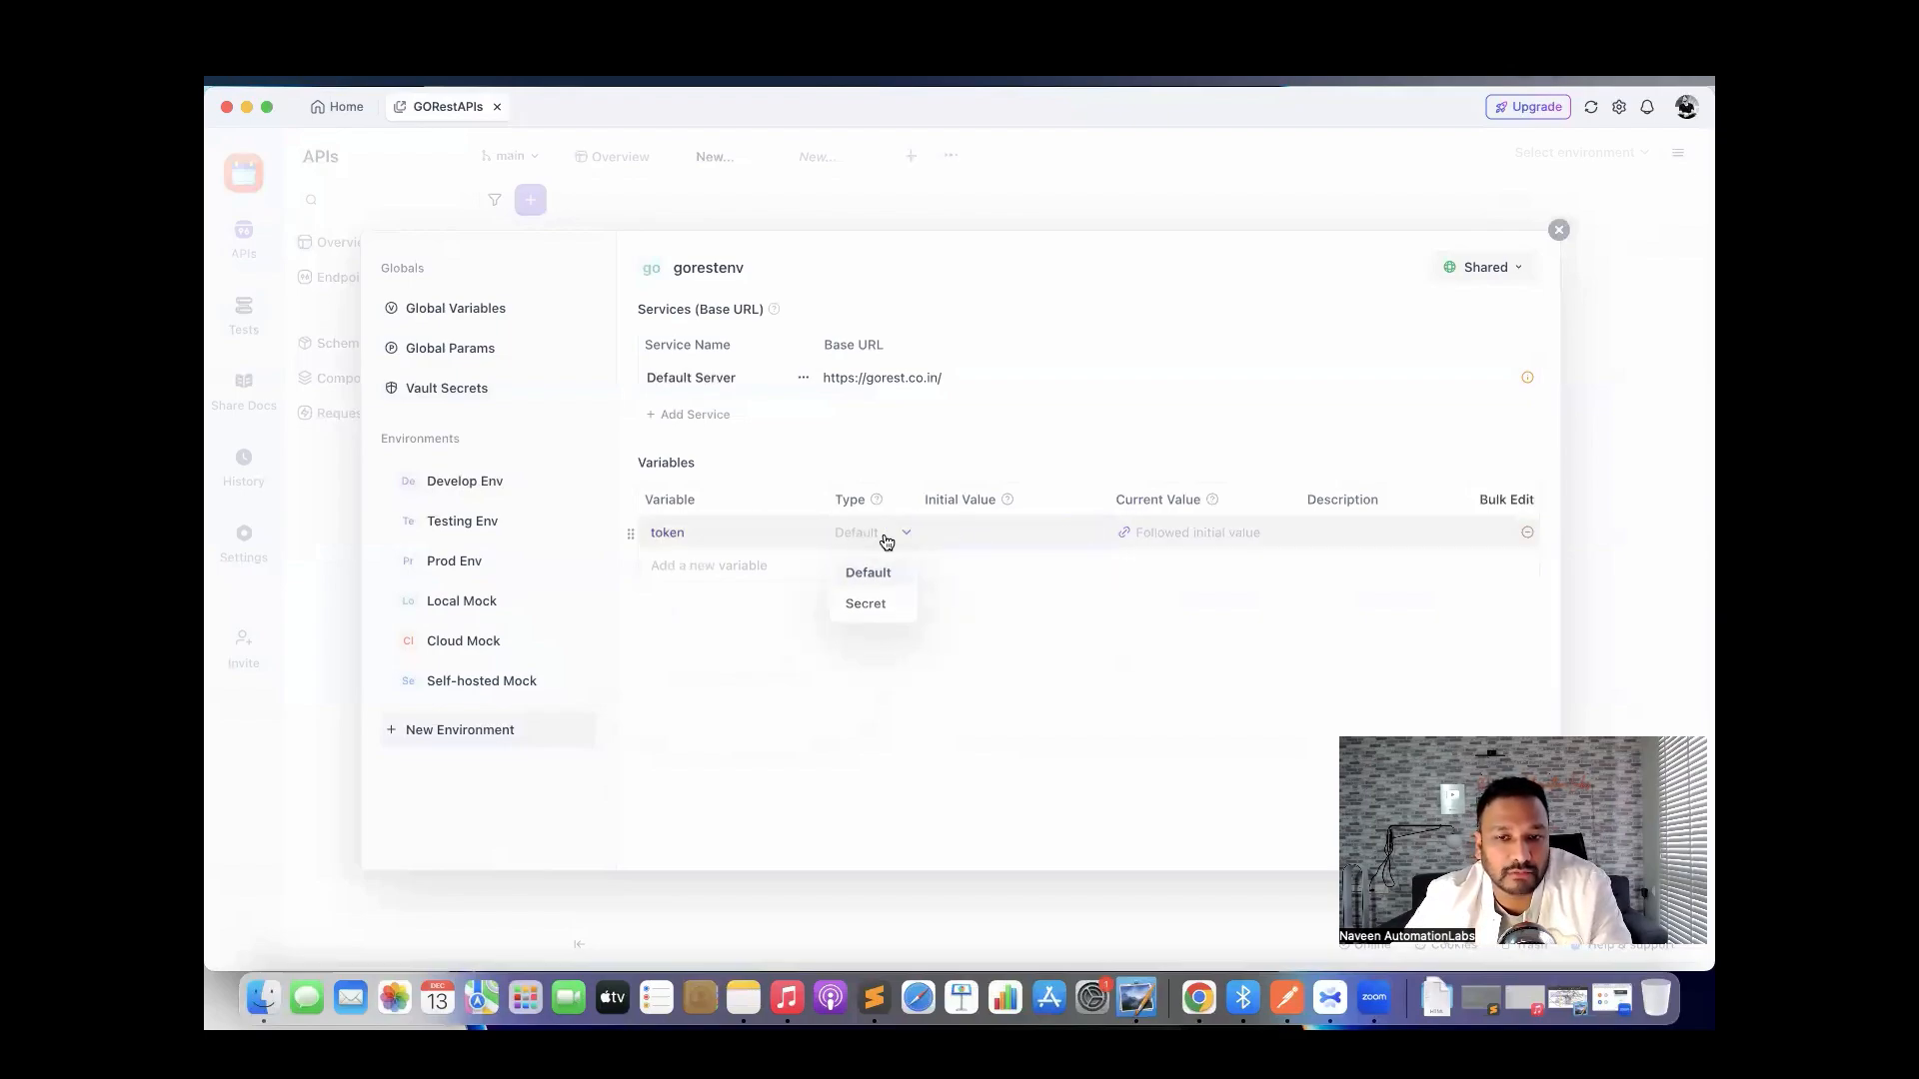
left_click(867, 604)
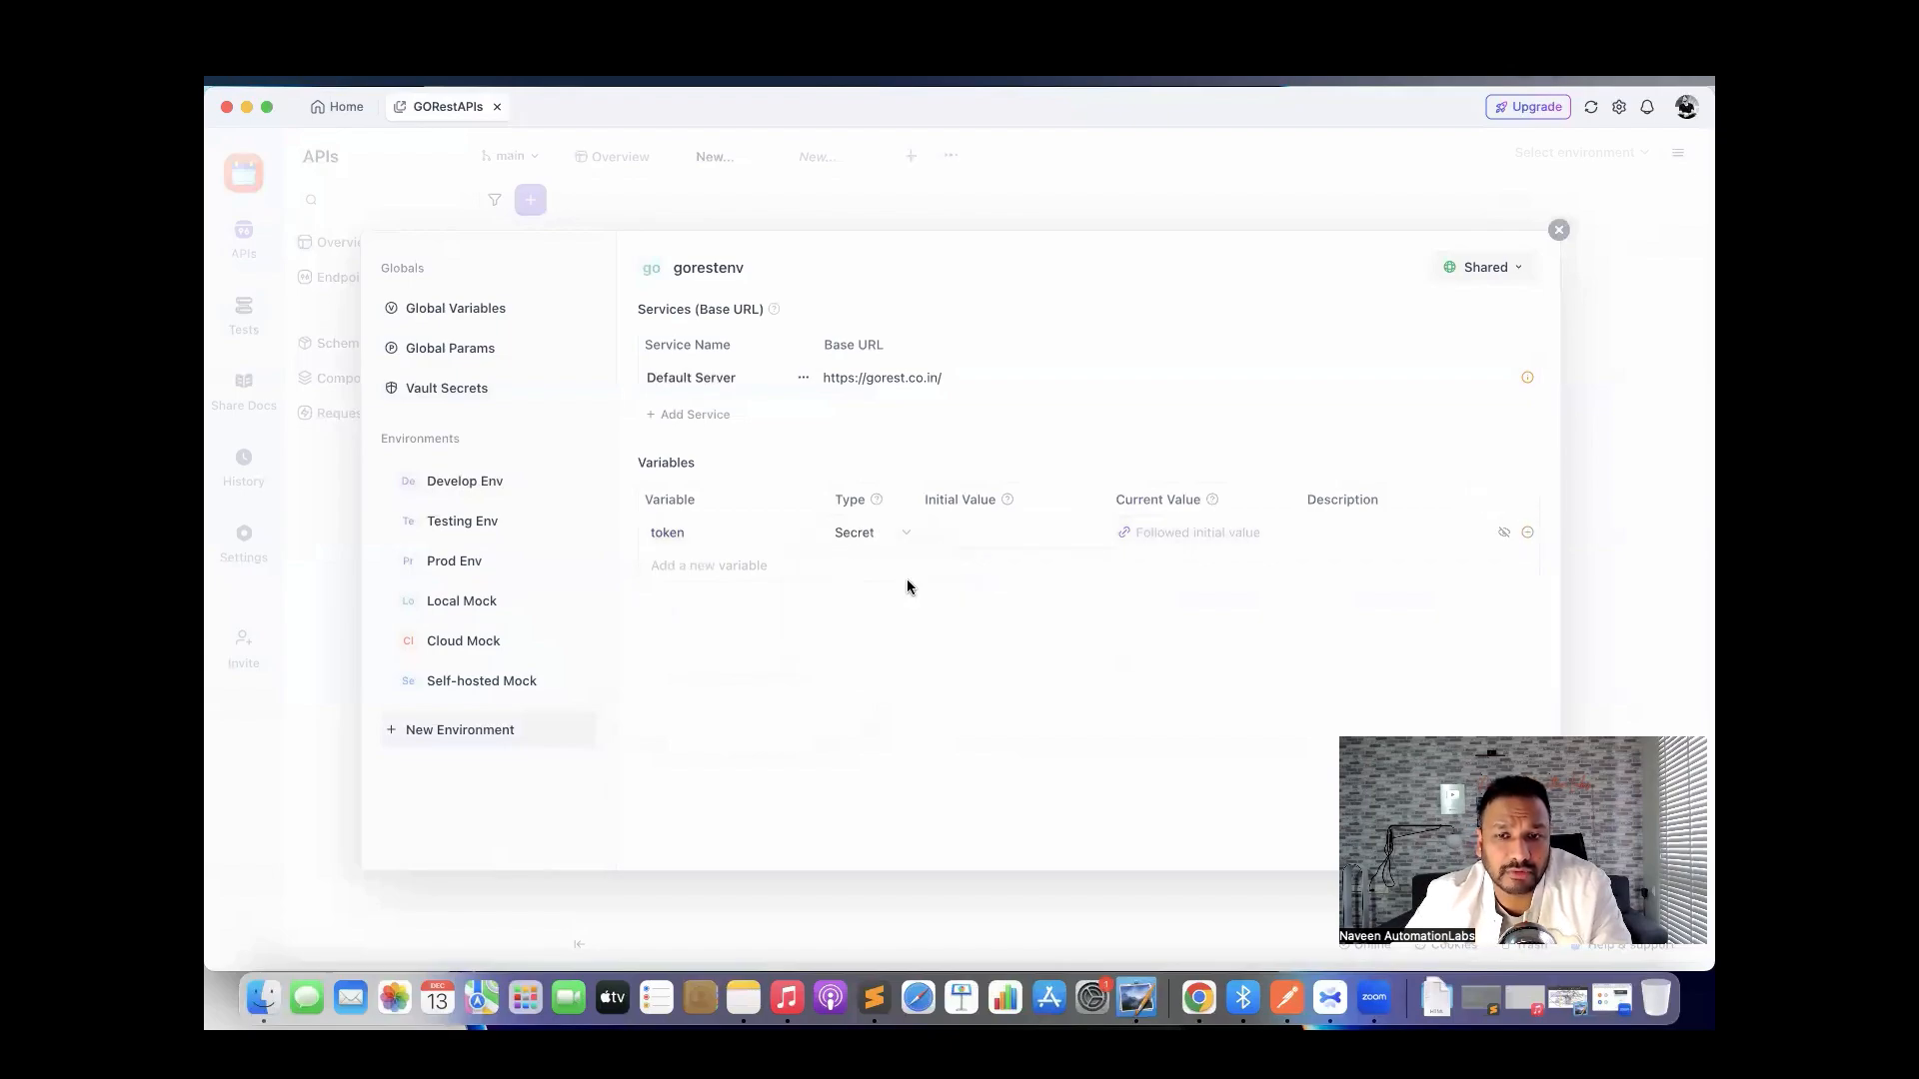
left_click(878, 536)
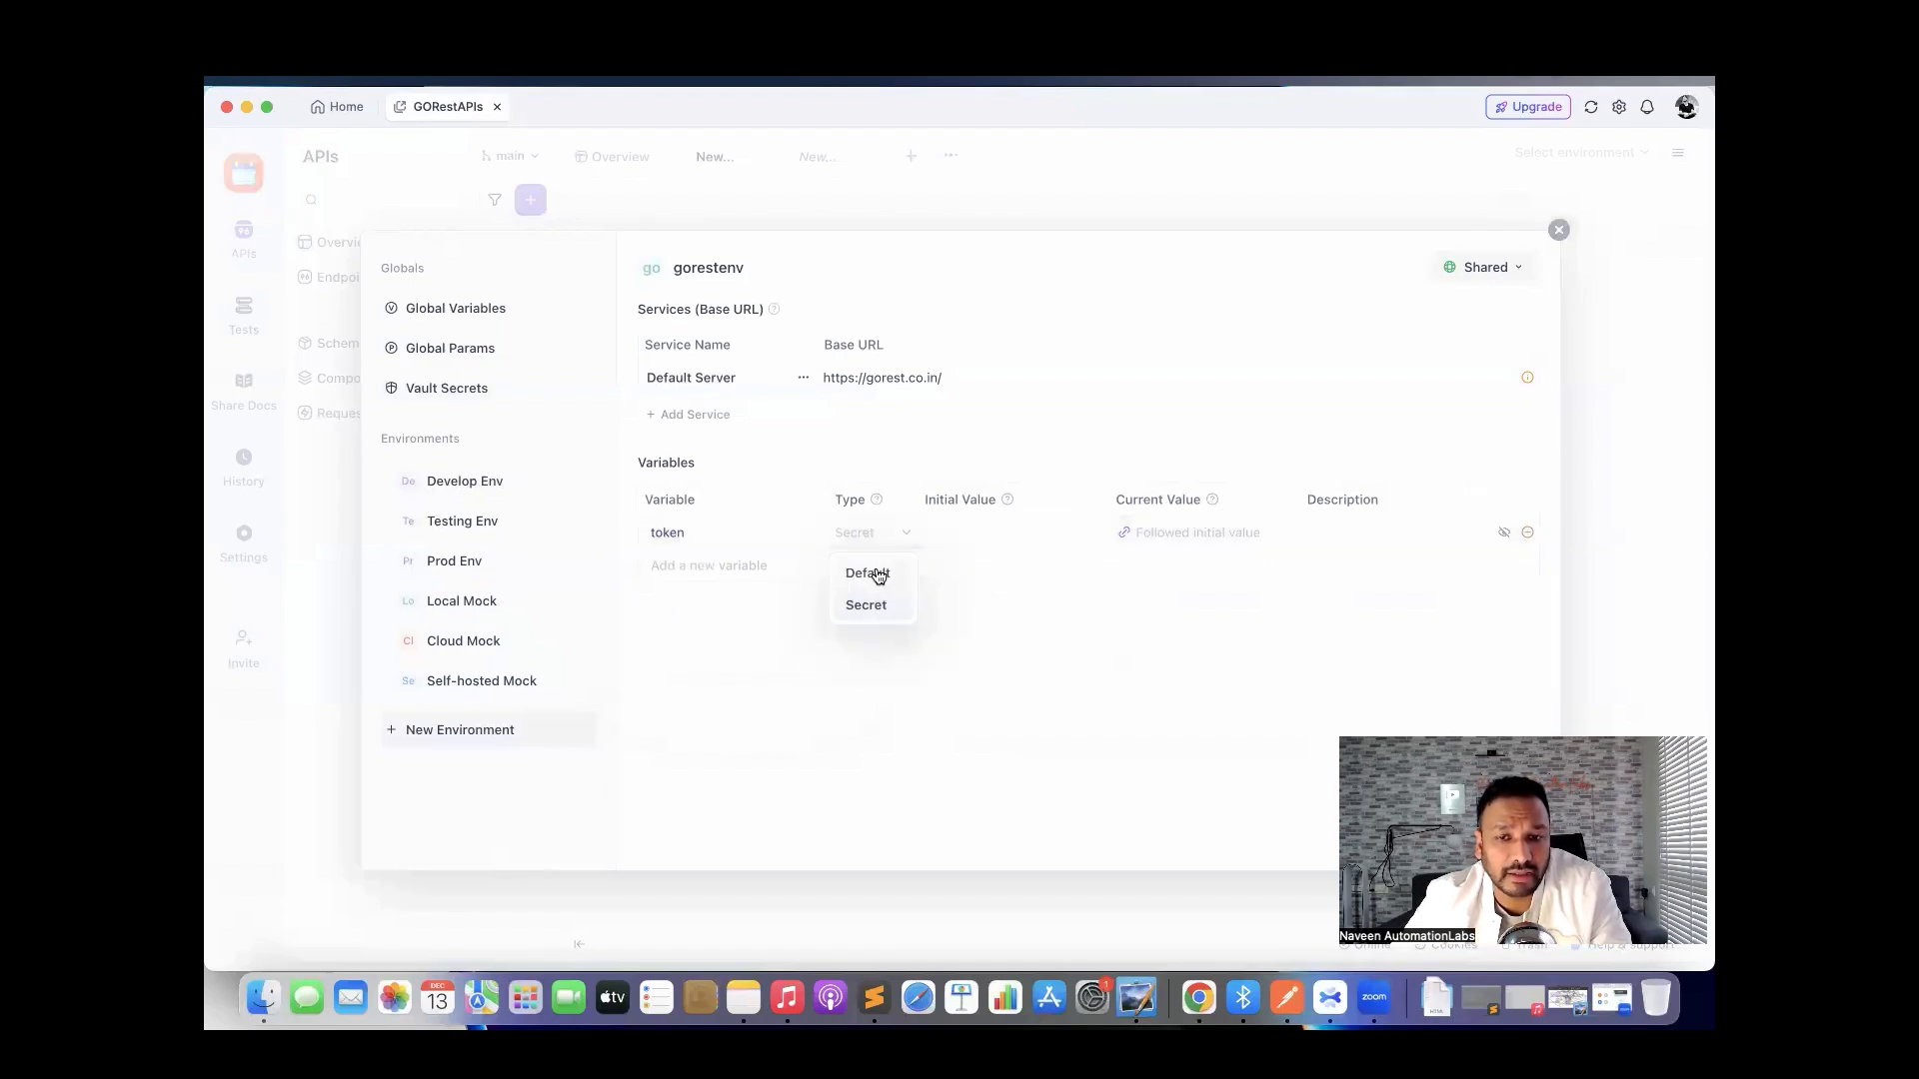
left_click(871, 573)
type("sasa")
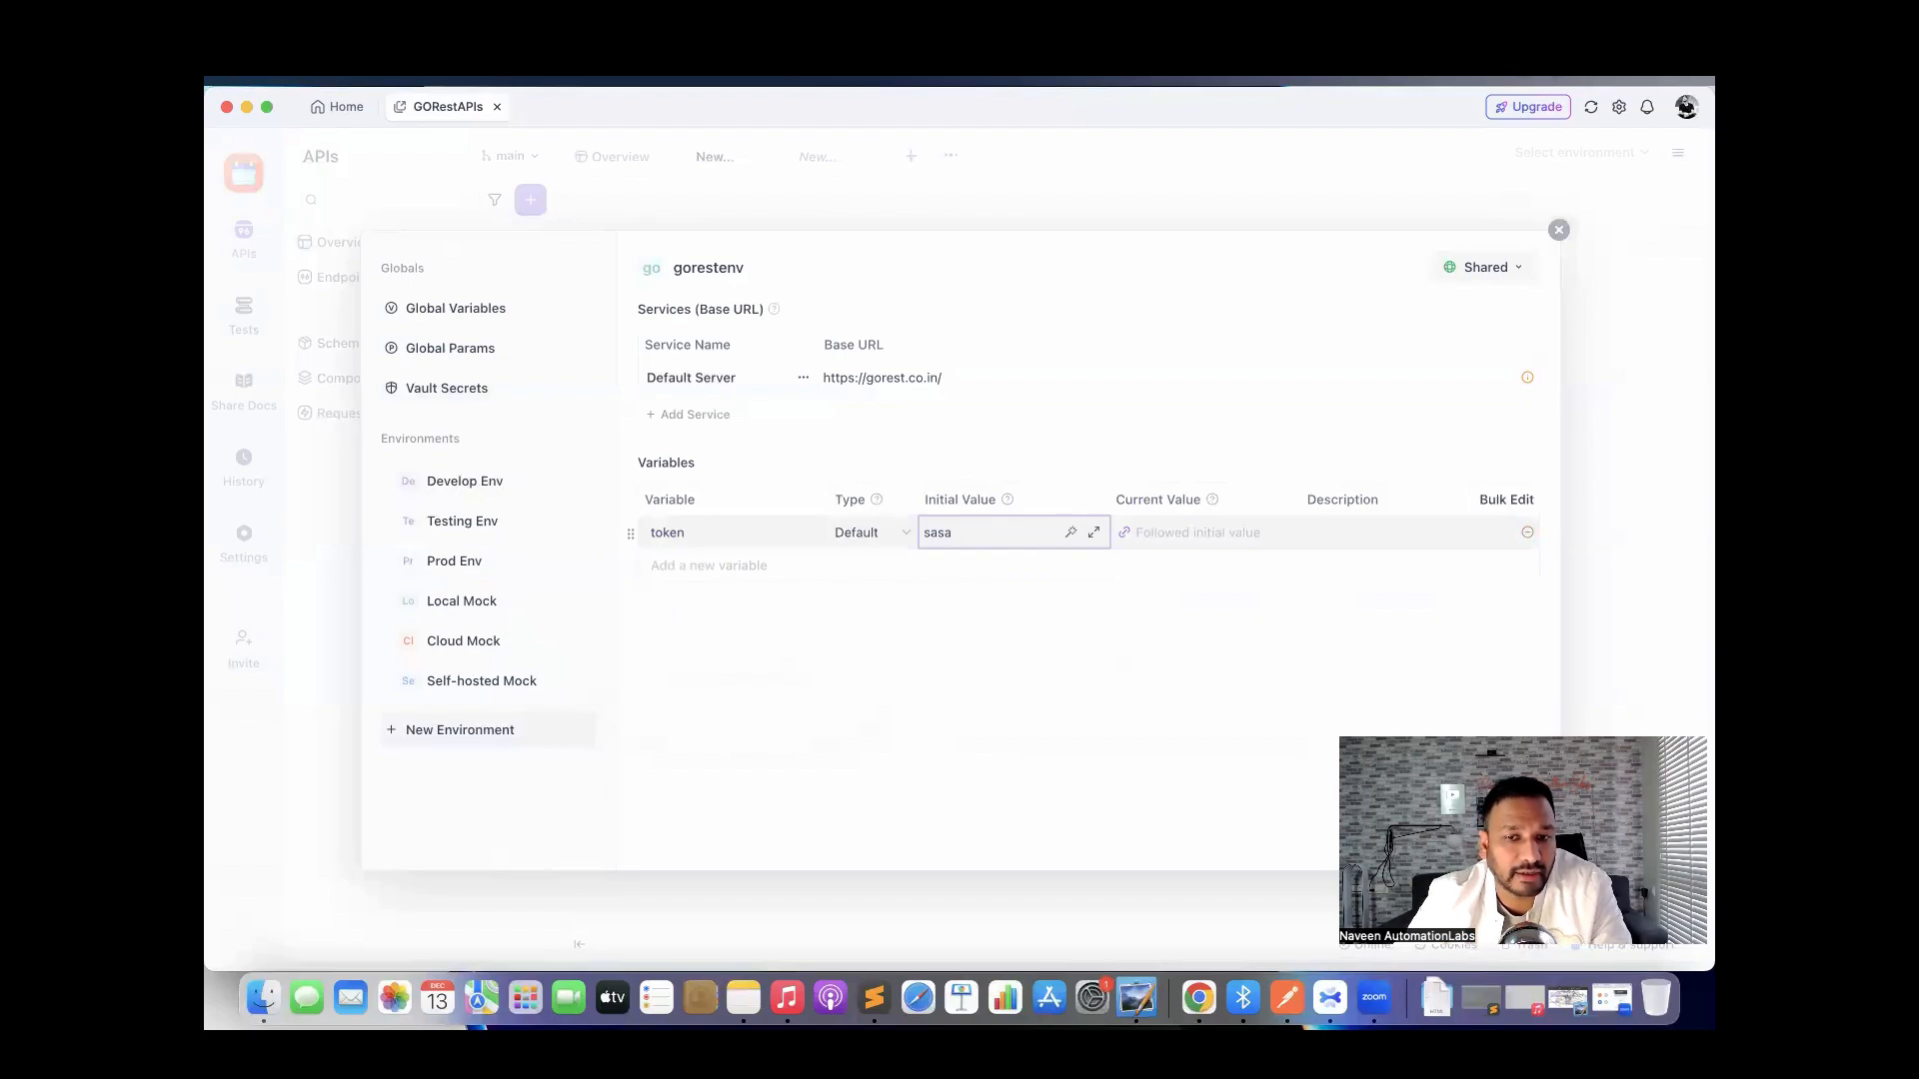
key("BackSpace")
key("BackSpace")
key("BackSpace")
left_click(960, 630)
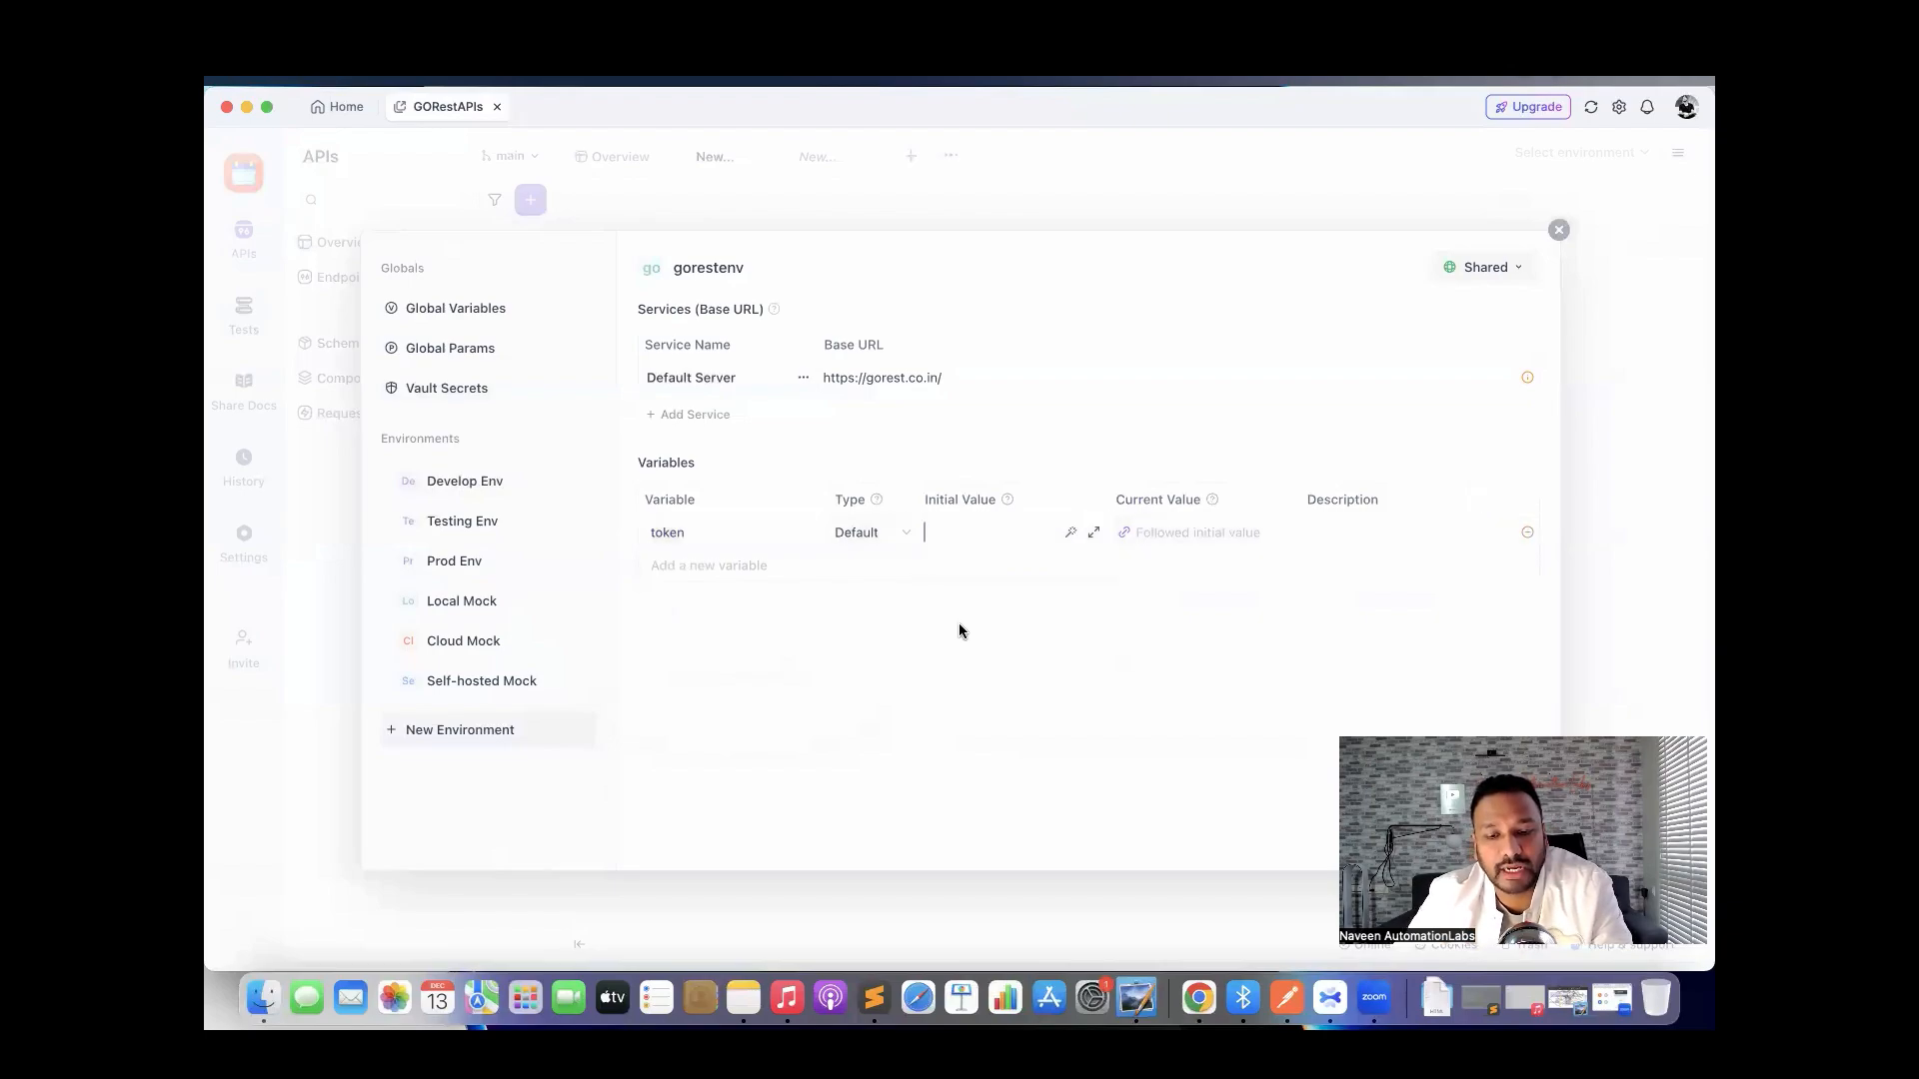
Set the token's initial value to Bearer plus the access token from GoREST's API Tokens page.
left_click(950, 545)
type("Bearer")
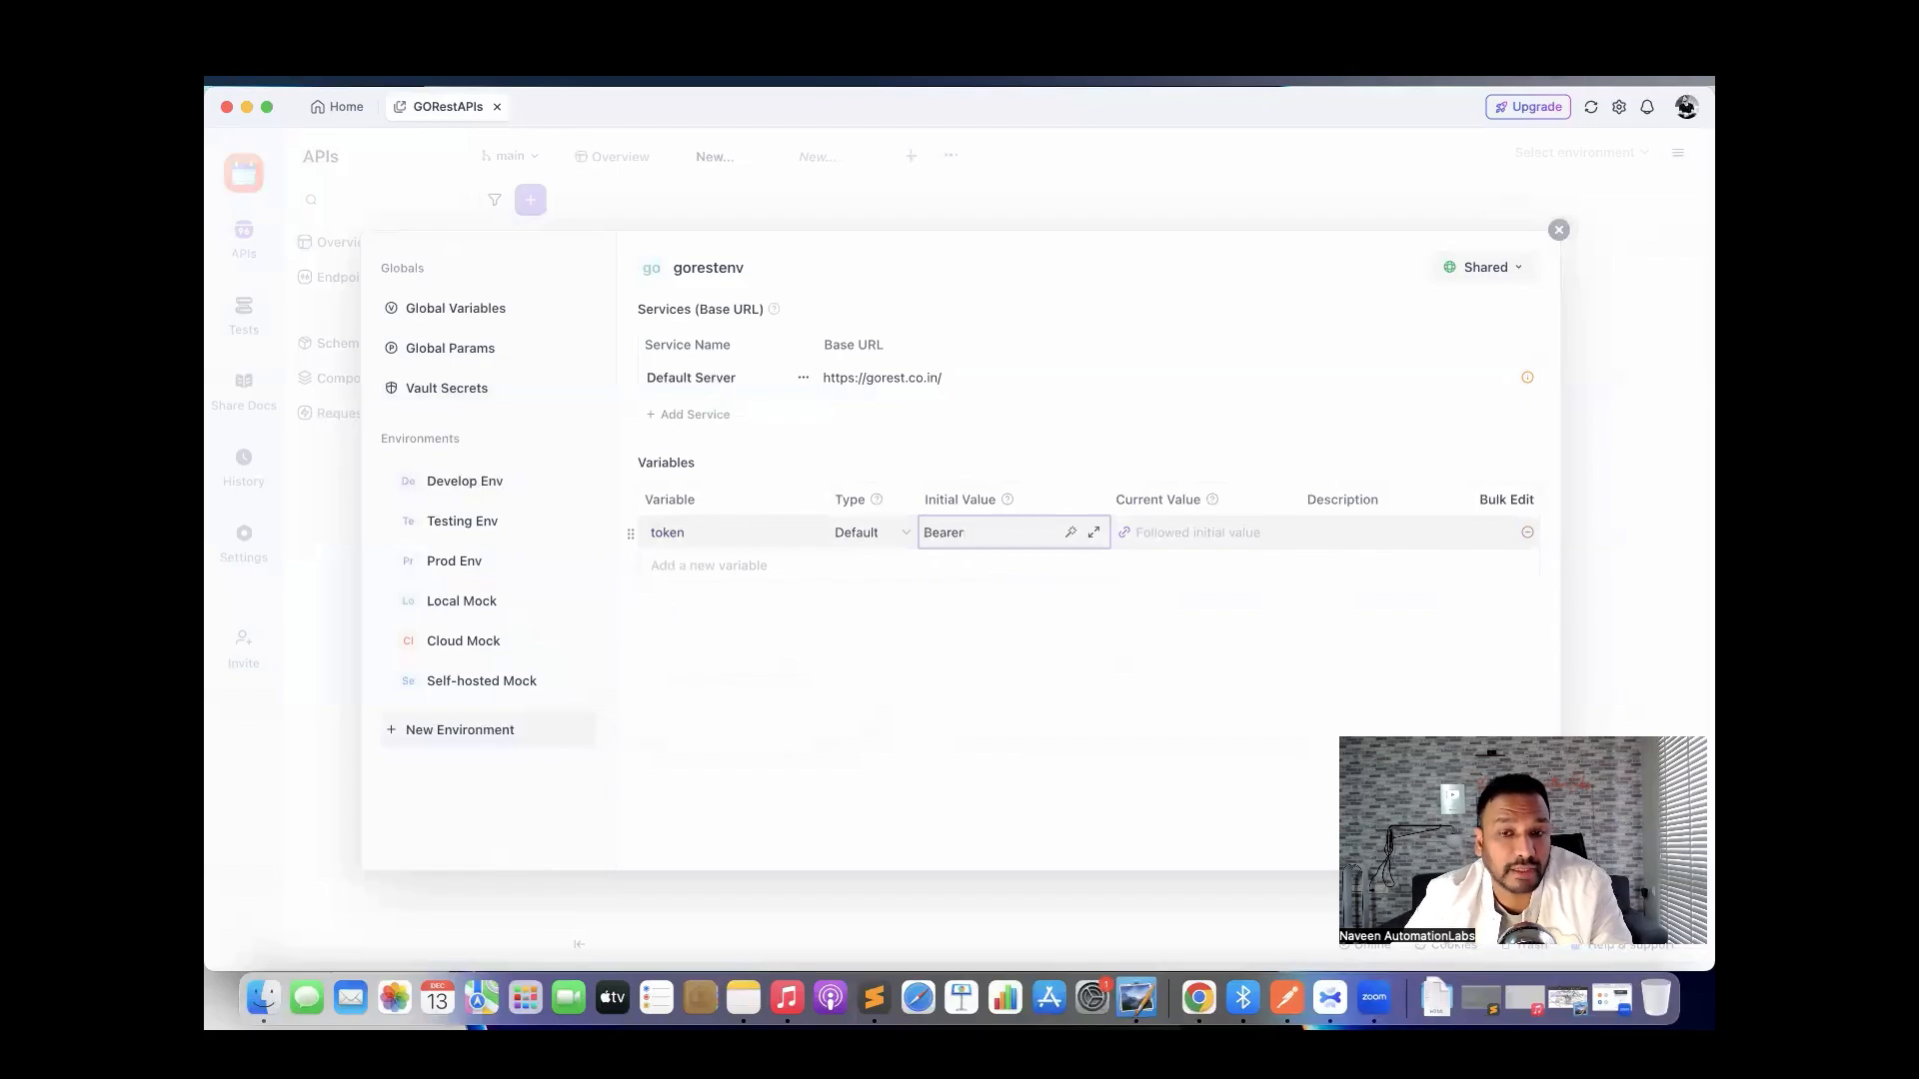
key("ctrl+Right")
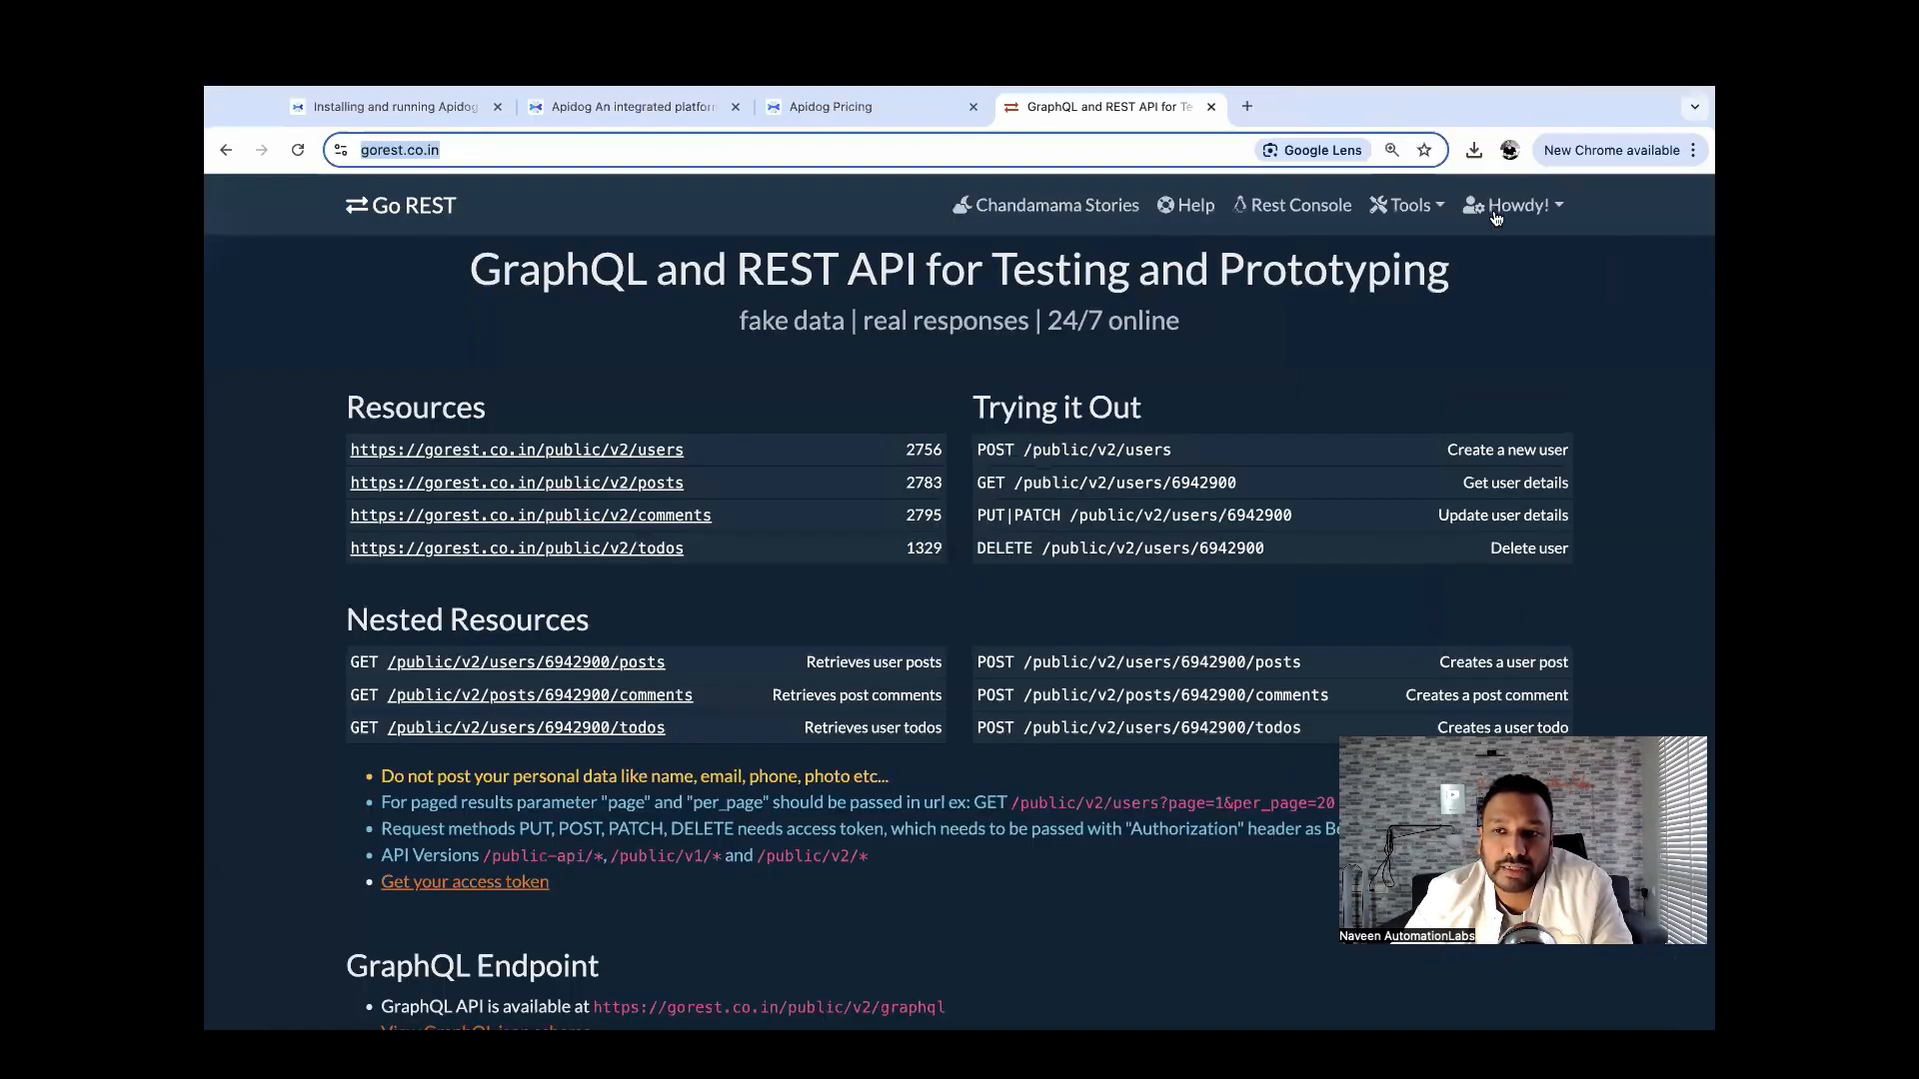
left_click(1494, 208)
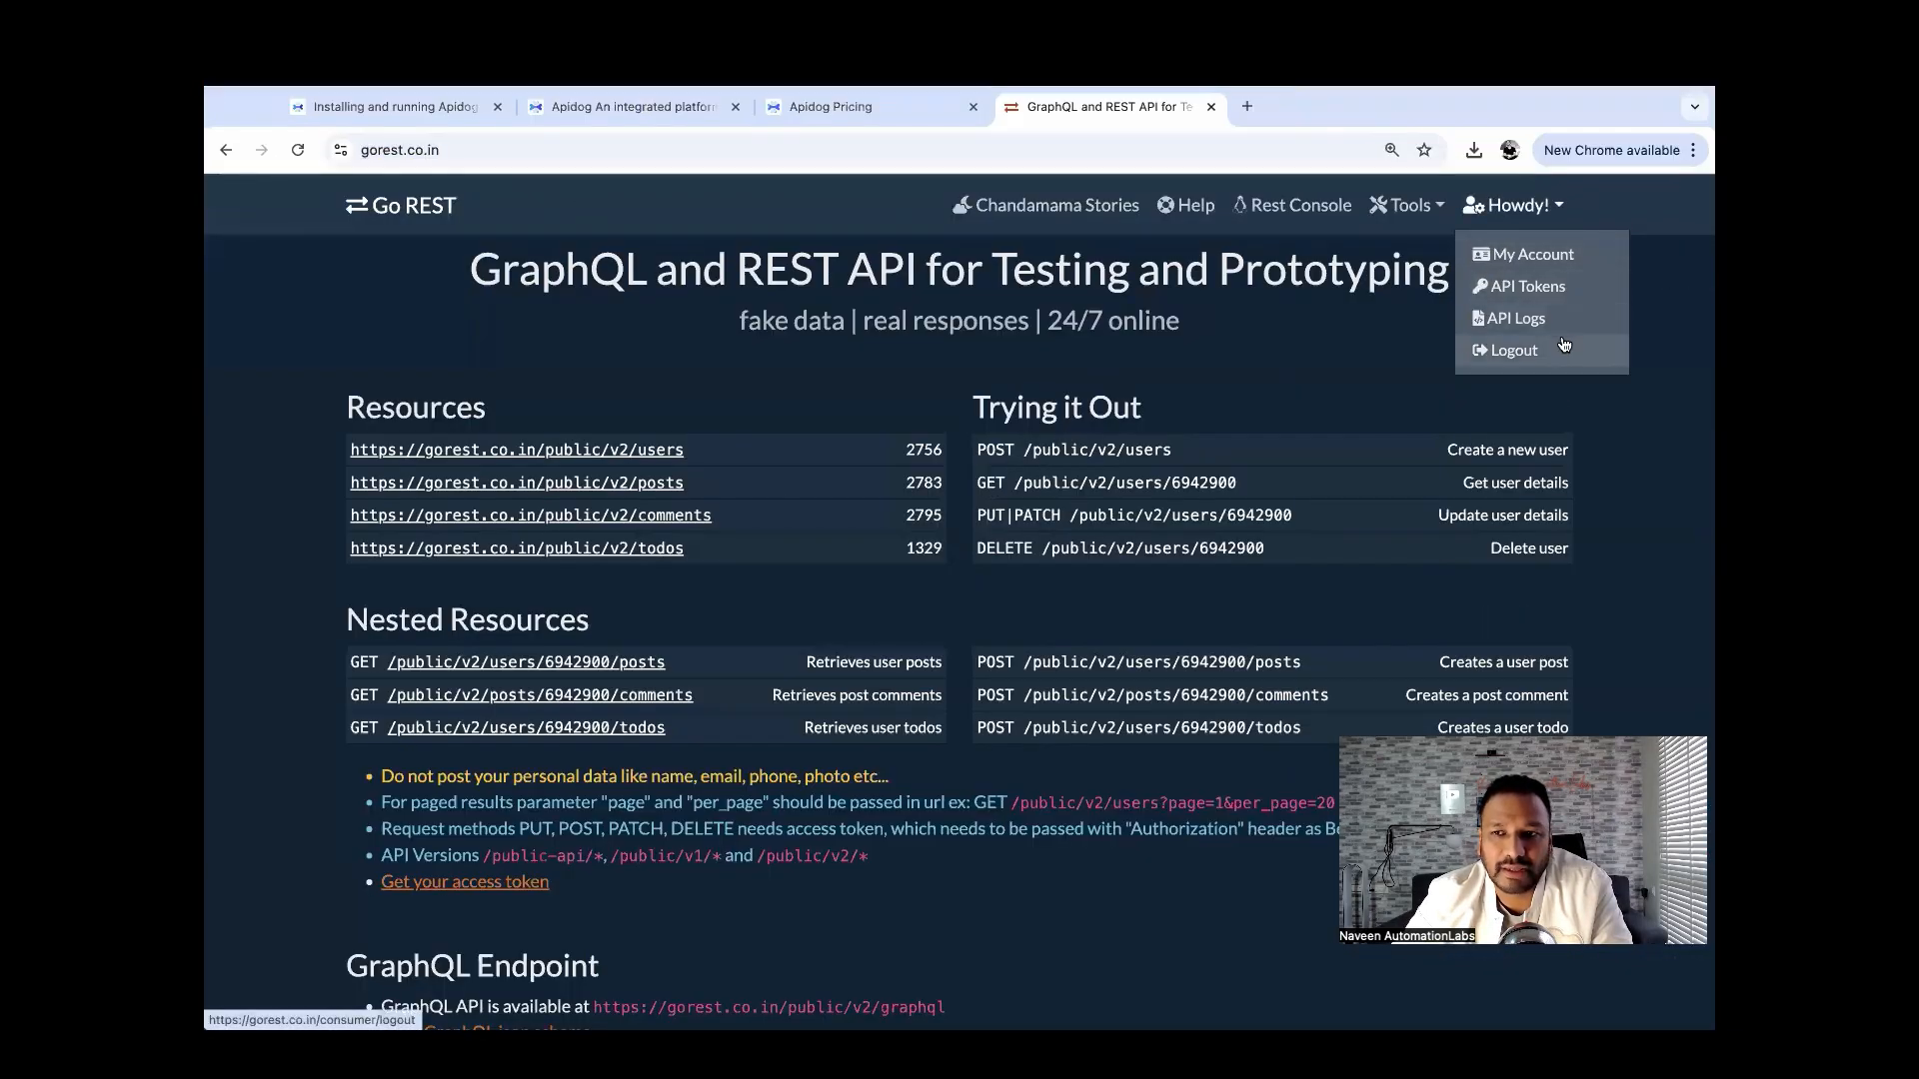
left_click(1510, 296)
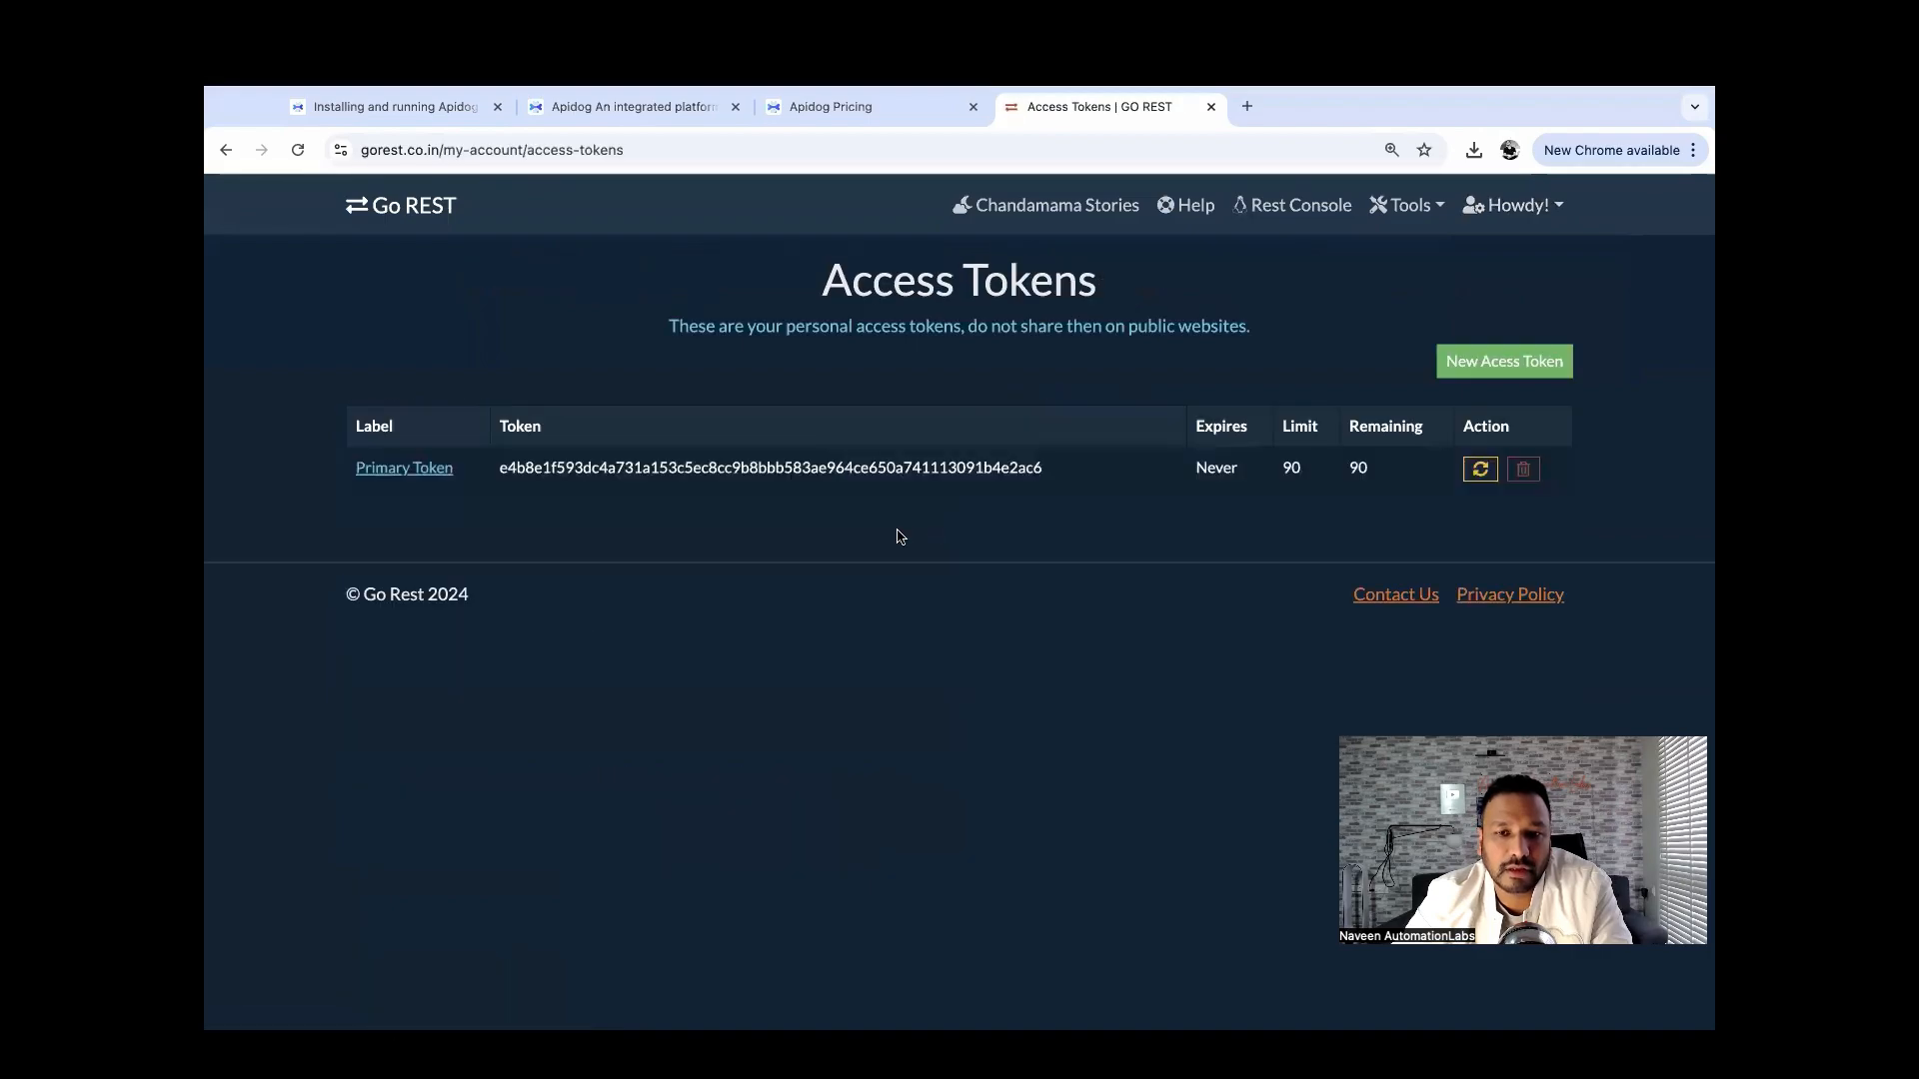
double_click(796, 472)
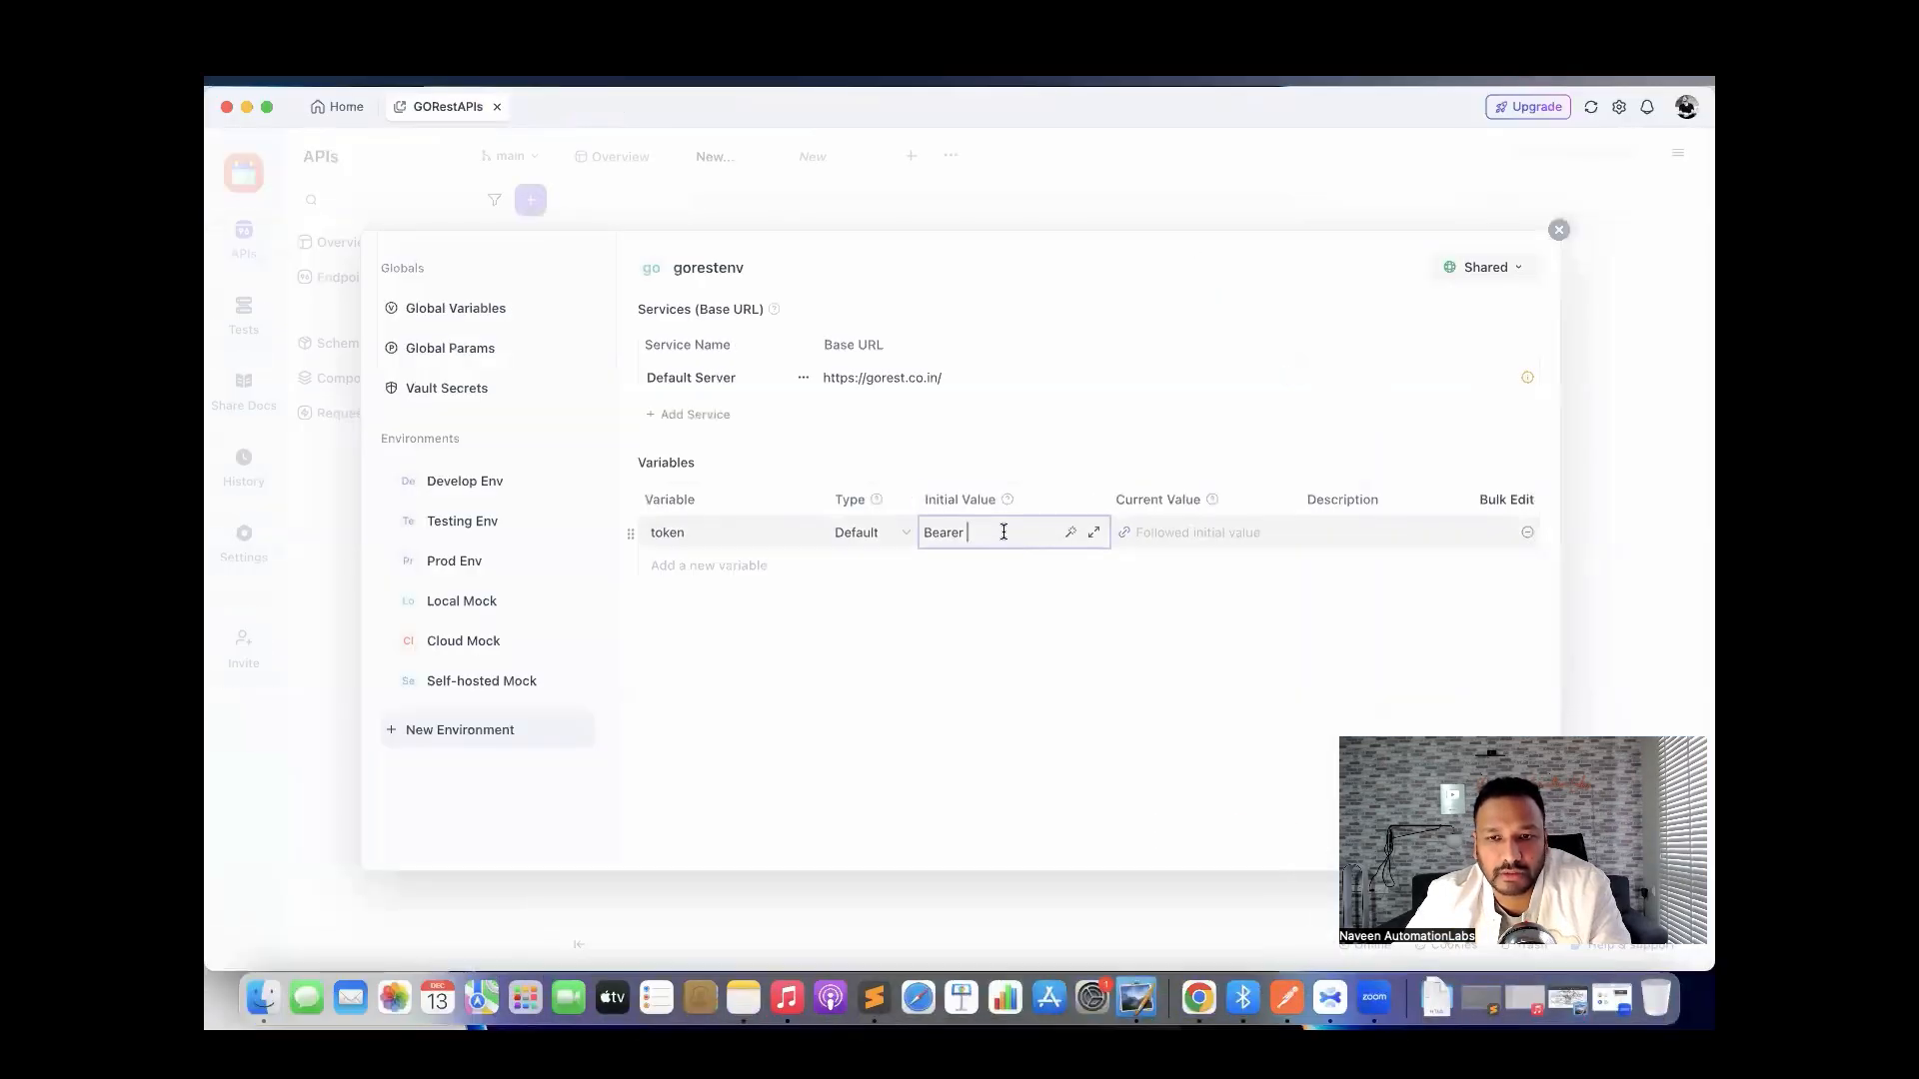
key("super+v")
left_click(1017, 611)
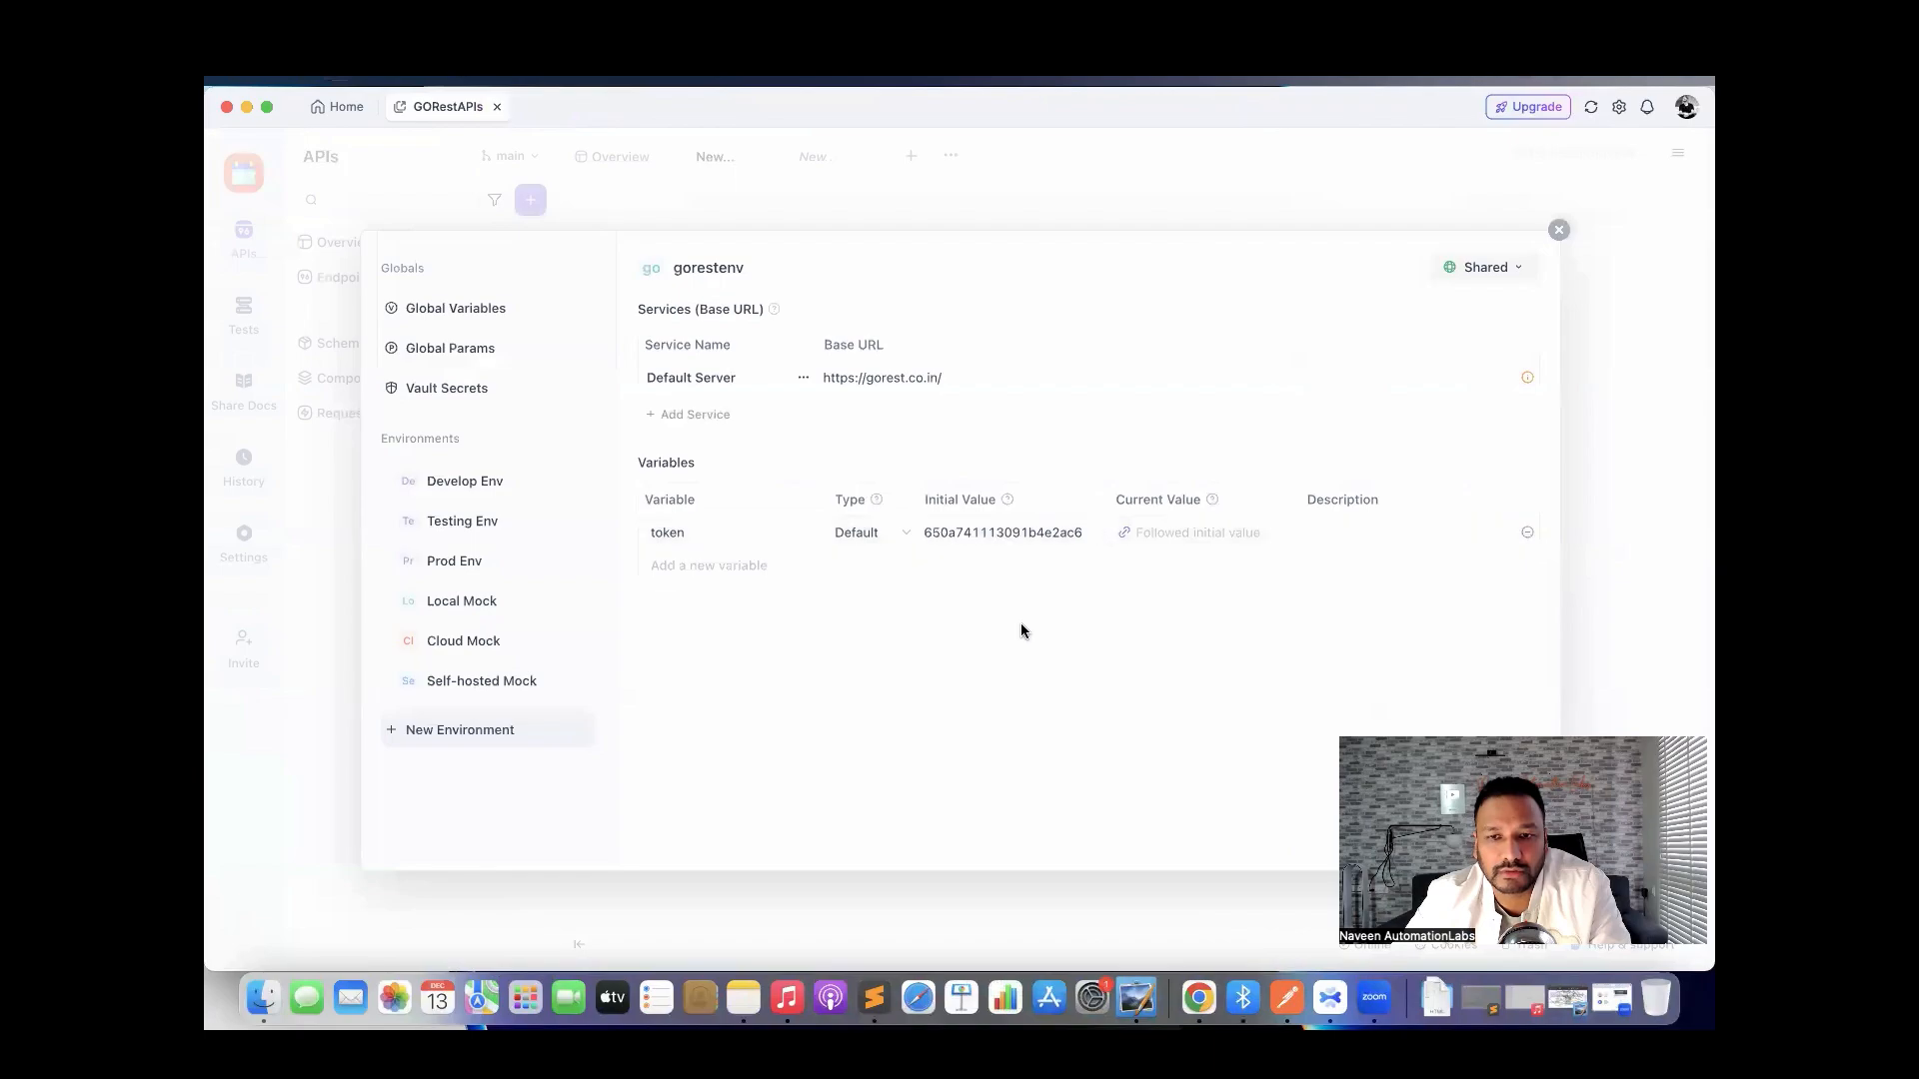
Set the token's current value to Bearer plus the same access token.
left_click(1141, 527)
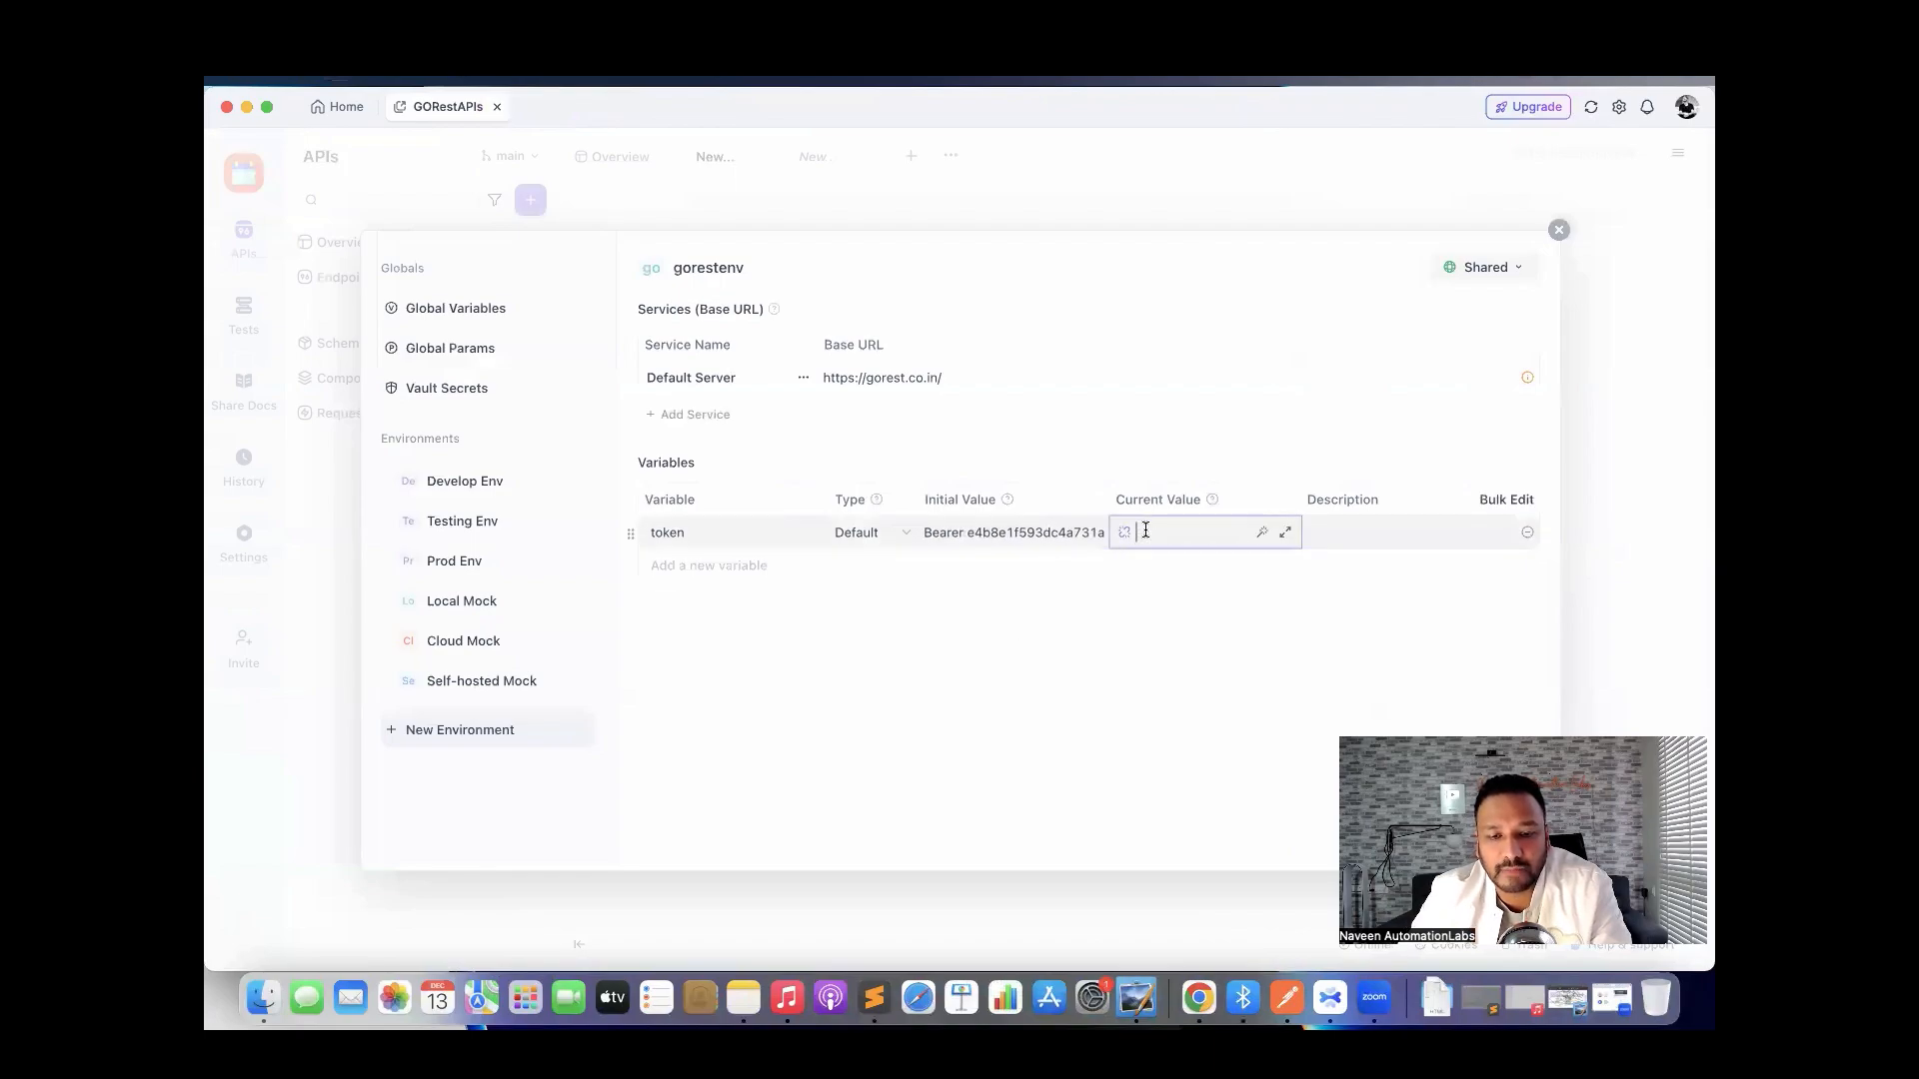
type("Bearer")
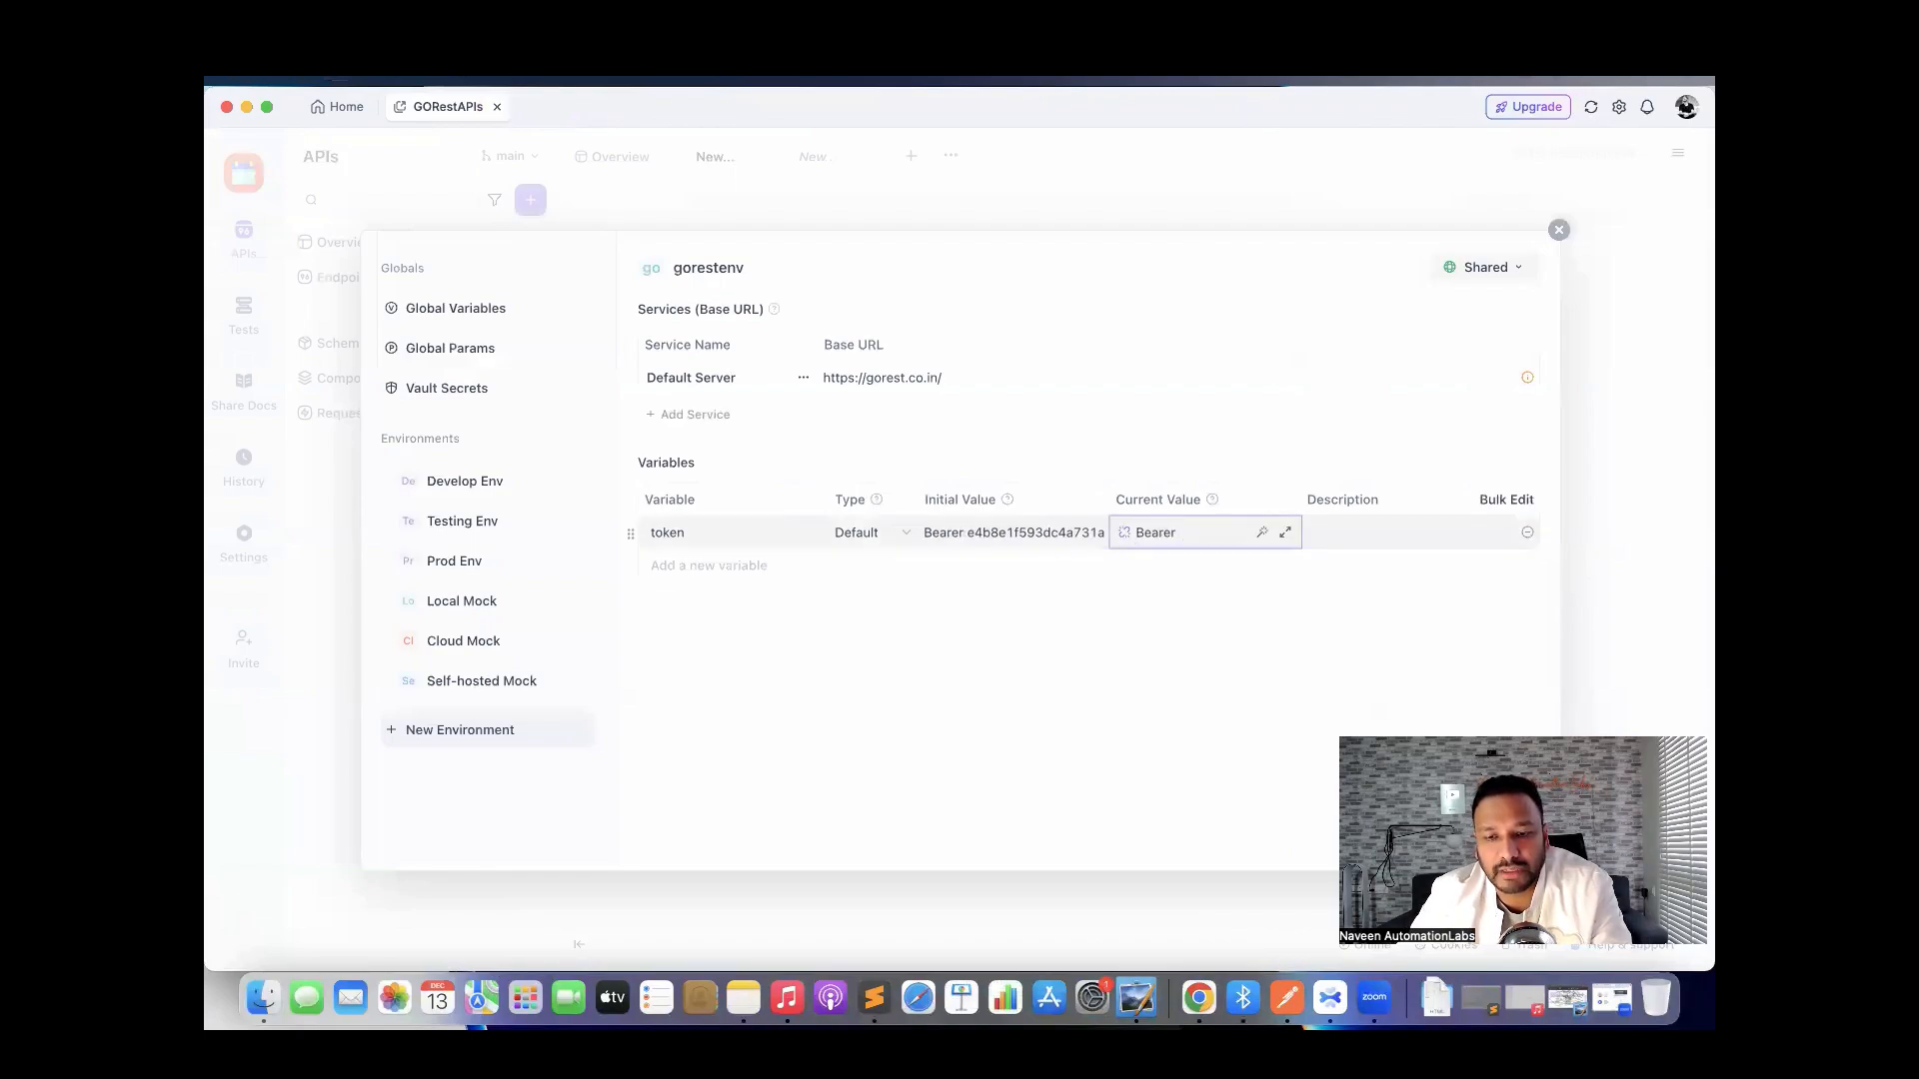
key("super+v")
left_click(1149, 690)
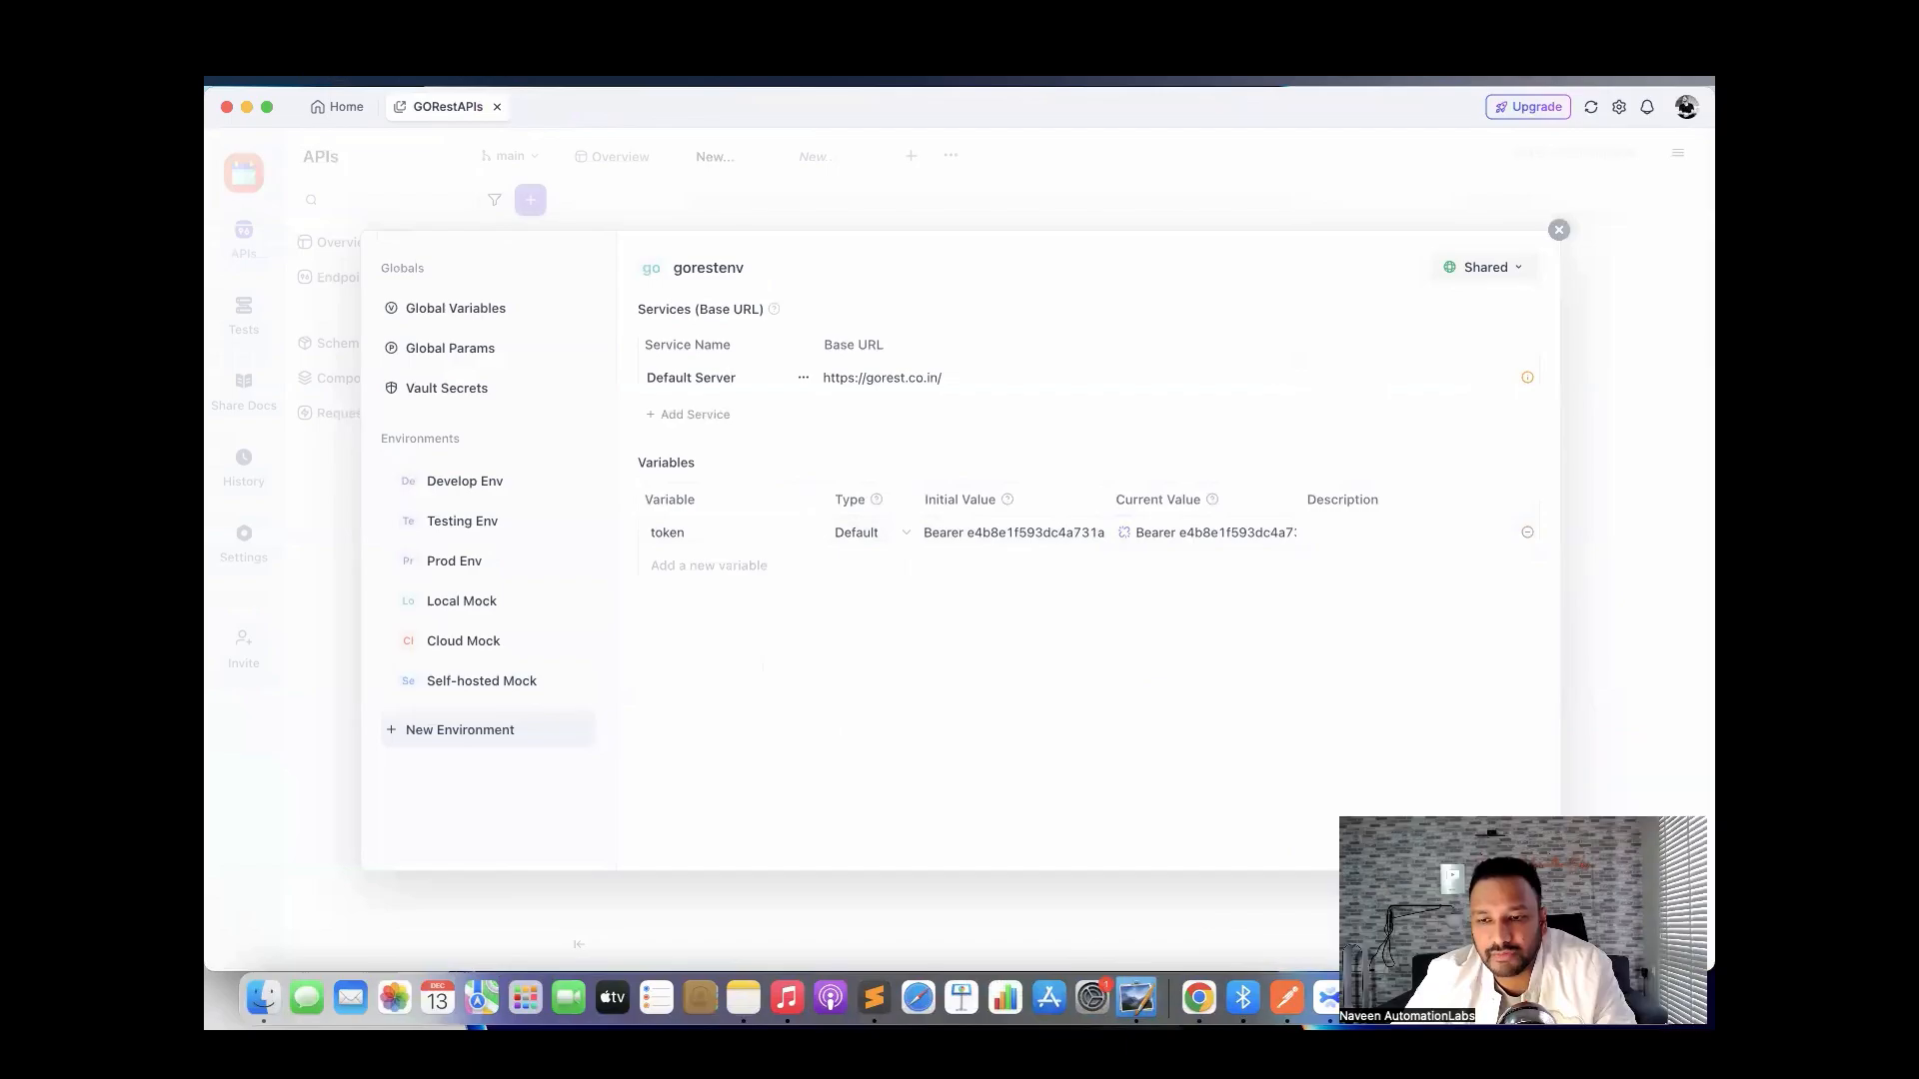
Save the gorestenv environment and start a new GET endpoint.
left_click(1516, 840)
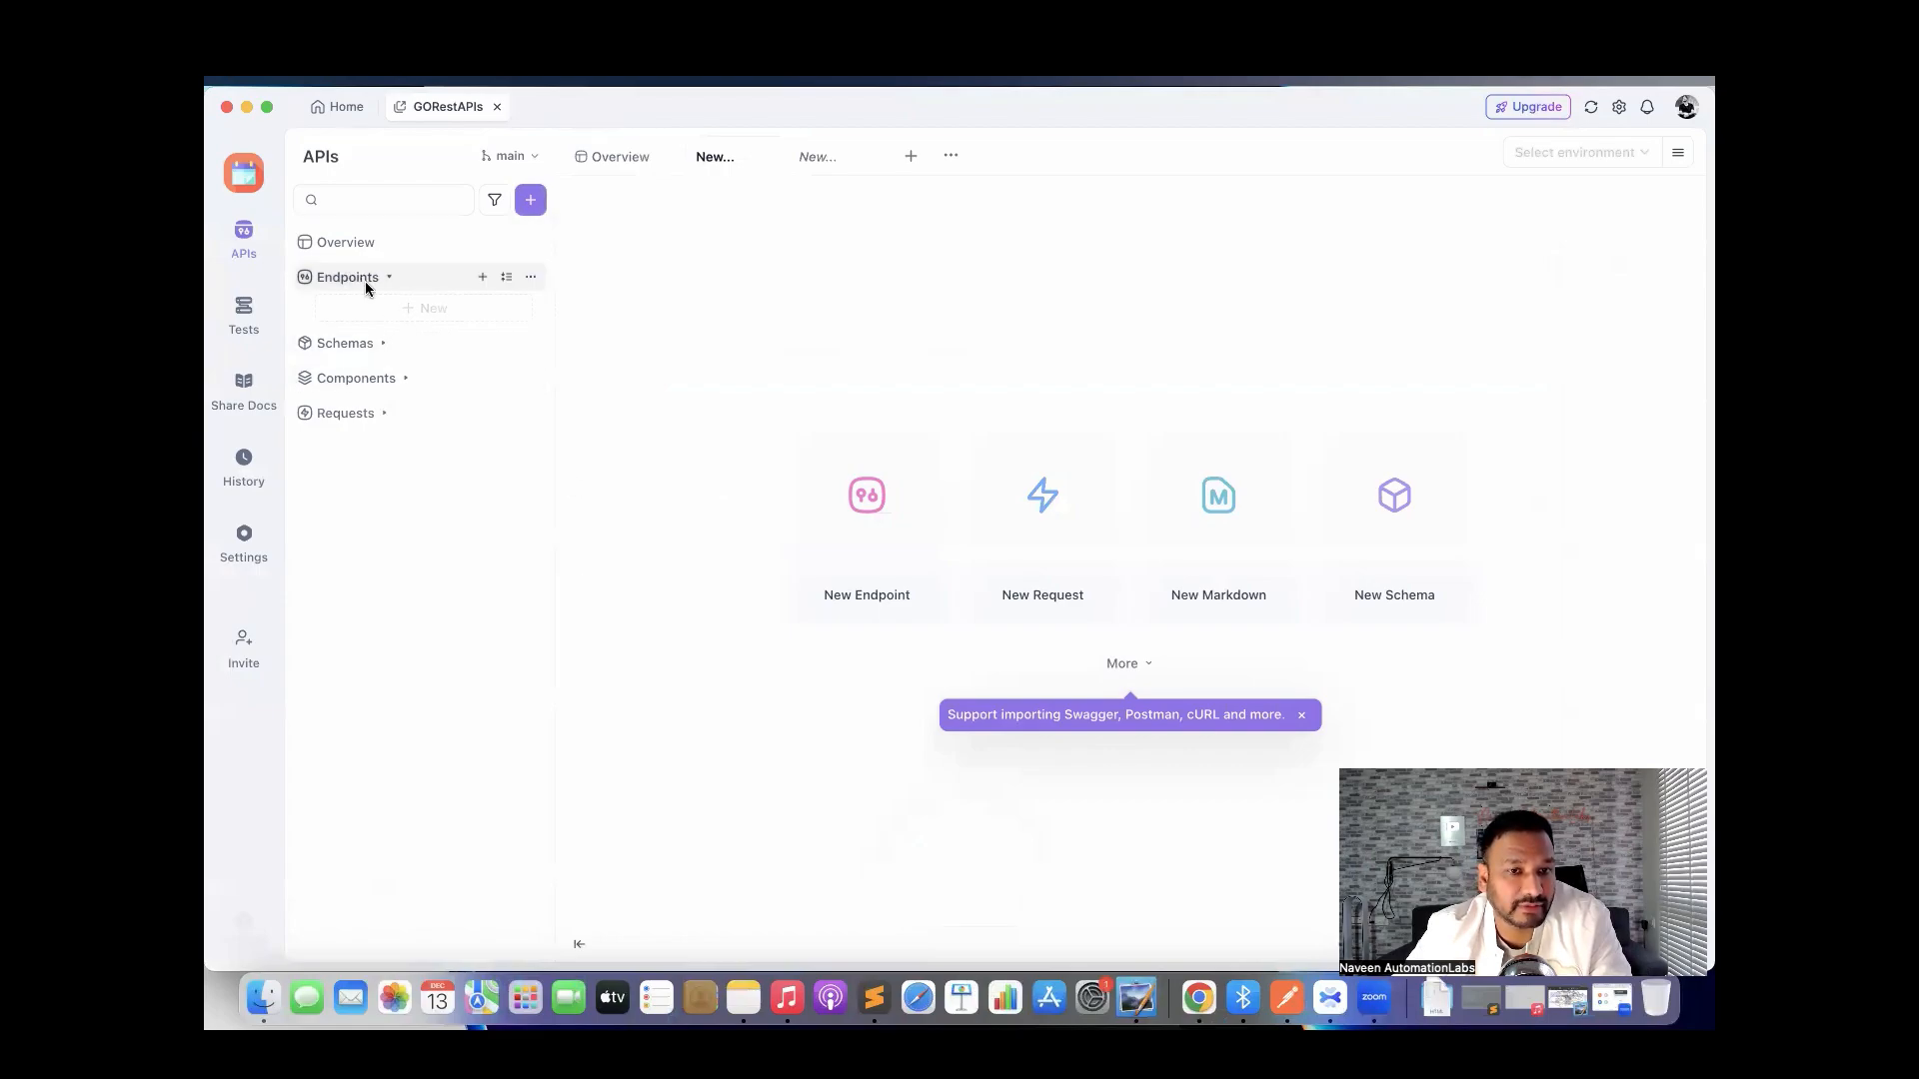
left_click(421, 309)
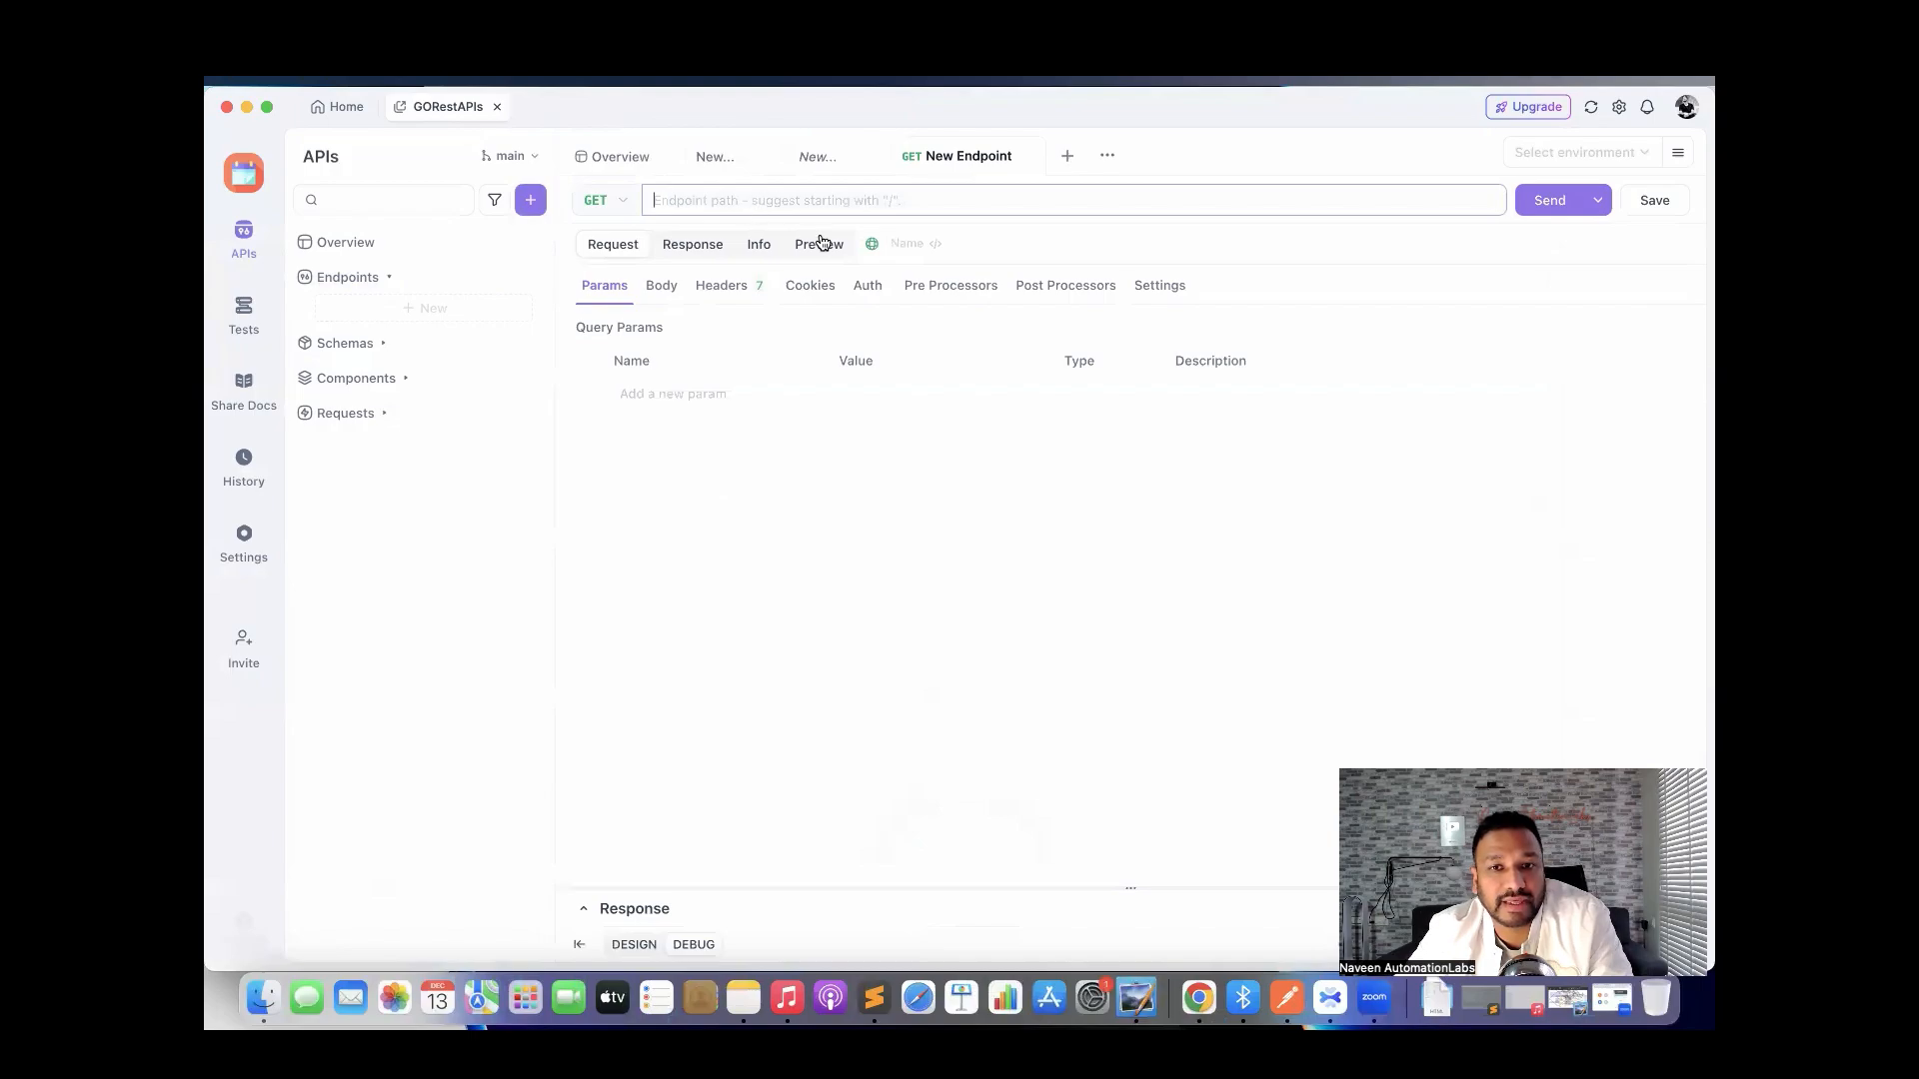
left_click(715, 197)
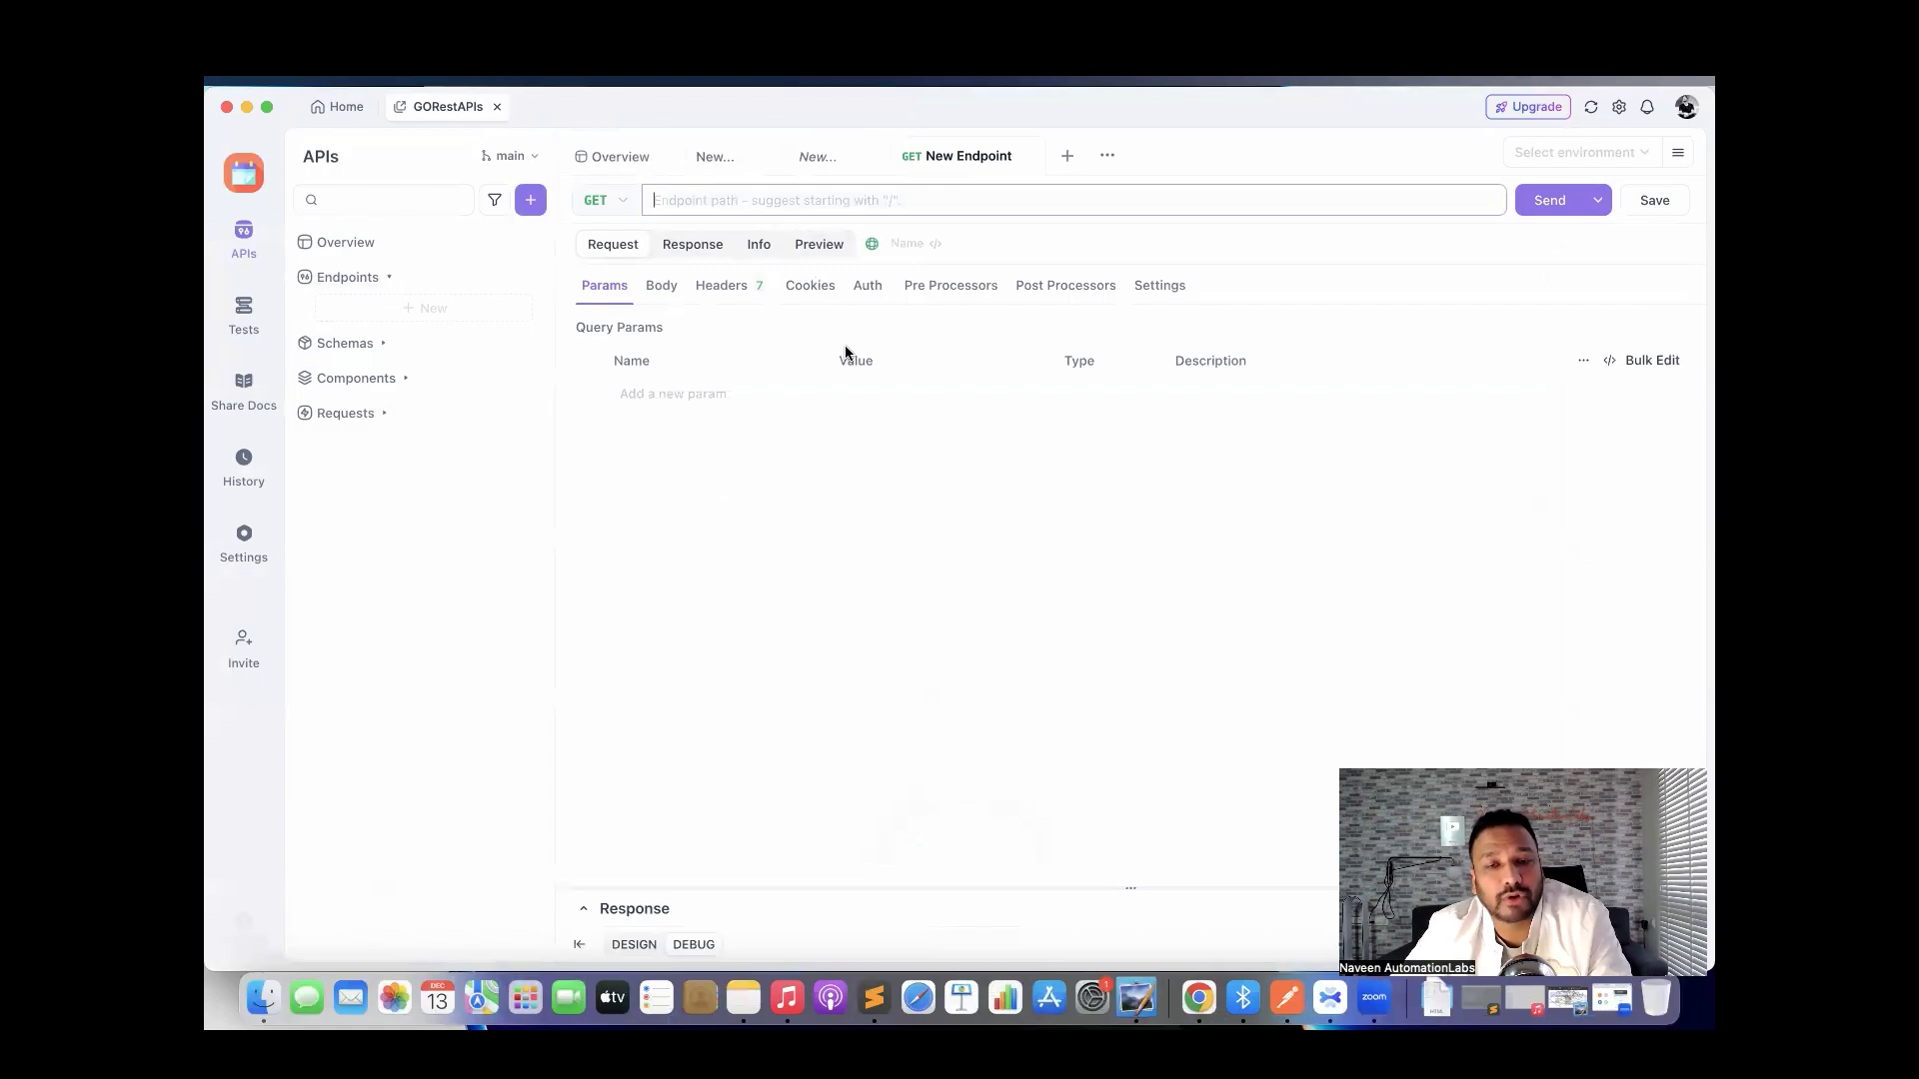
Select gorestenv as the active environment for the new endpoint.
left_click(1541, 153)
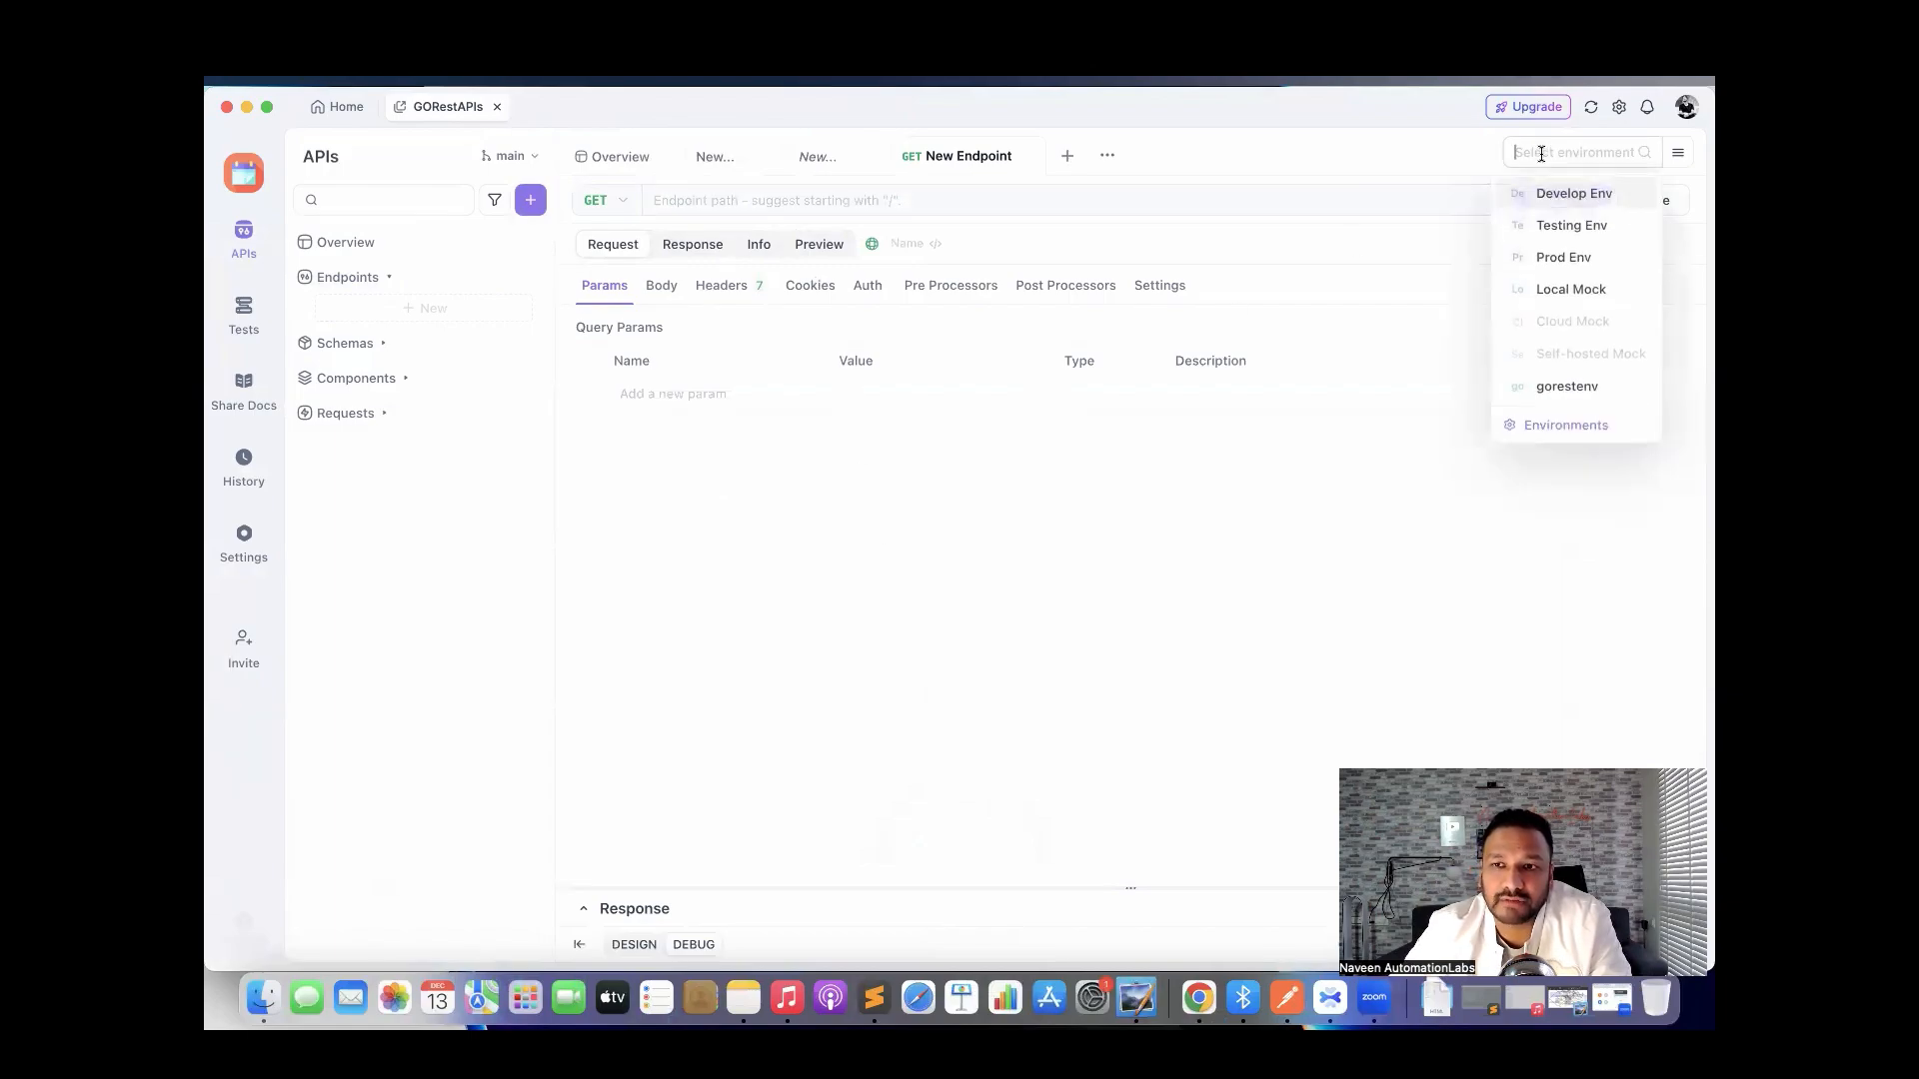
left_click(1550, 392)
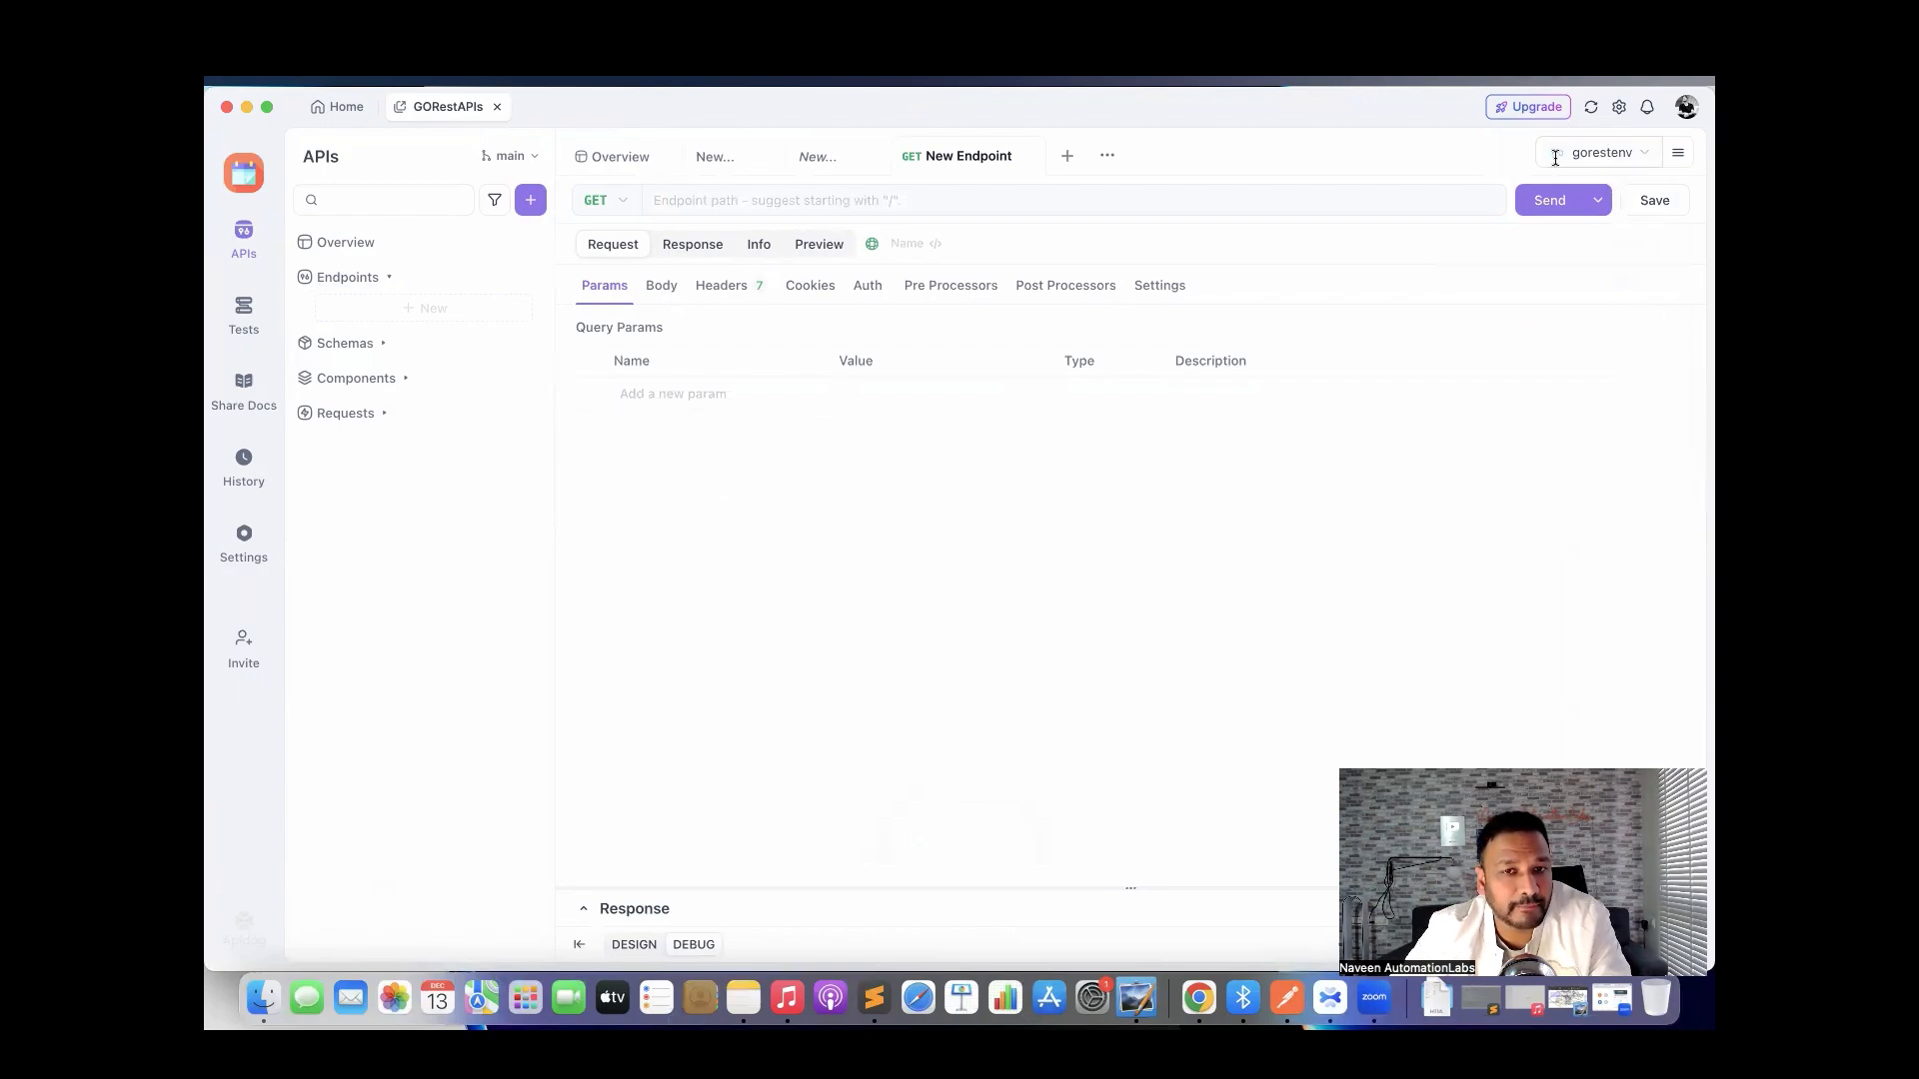
left_click(764, 202)
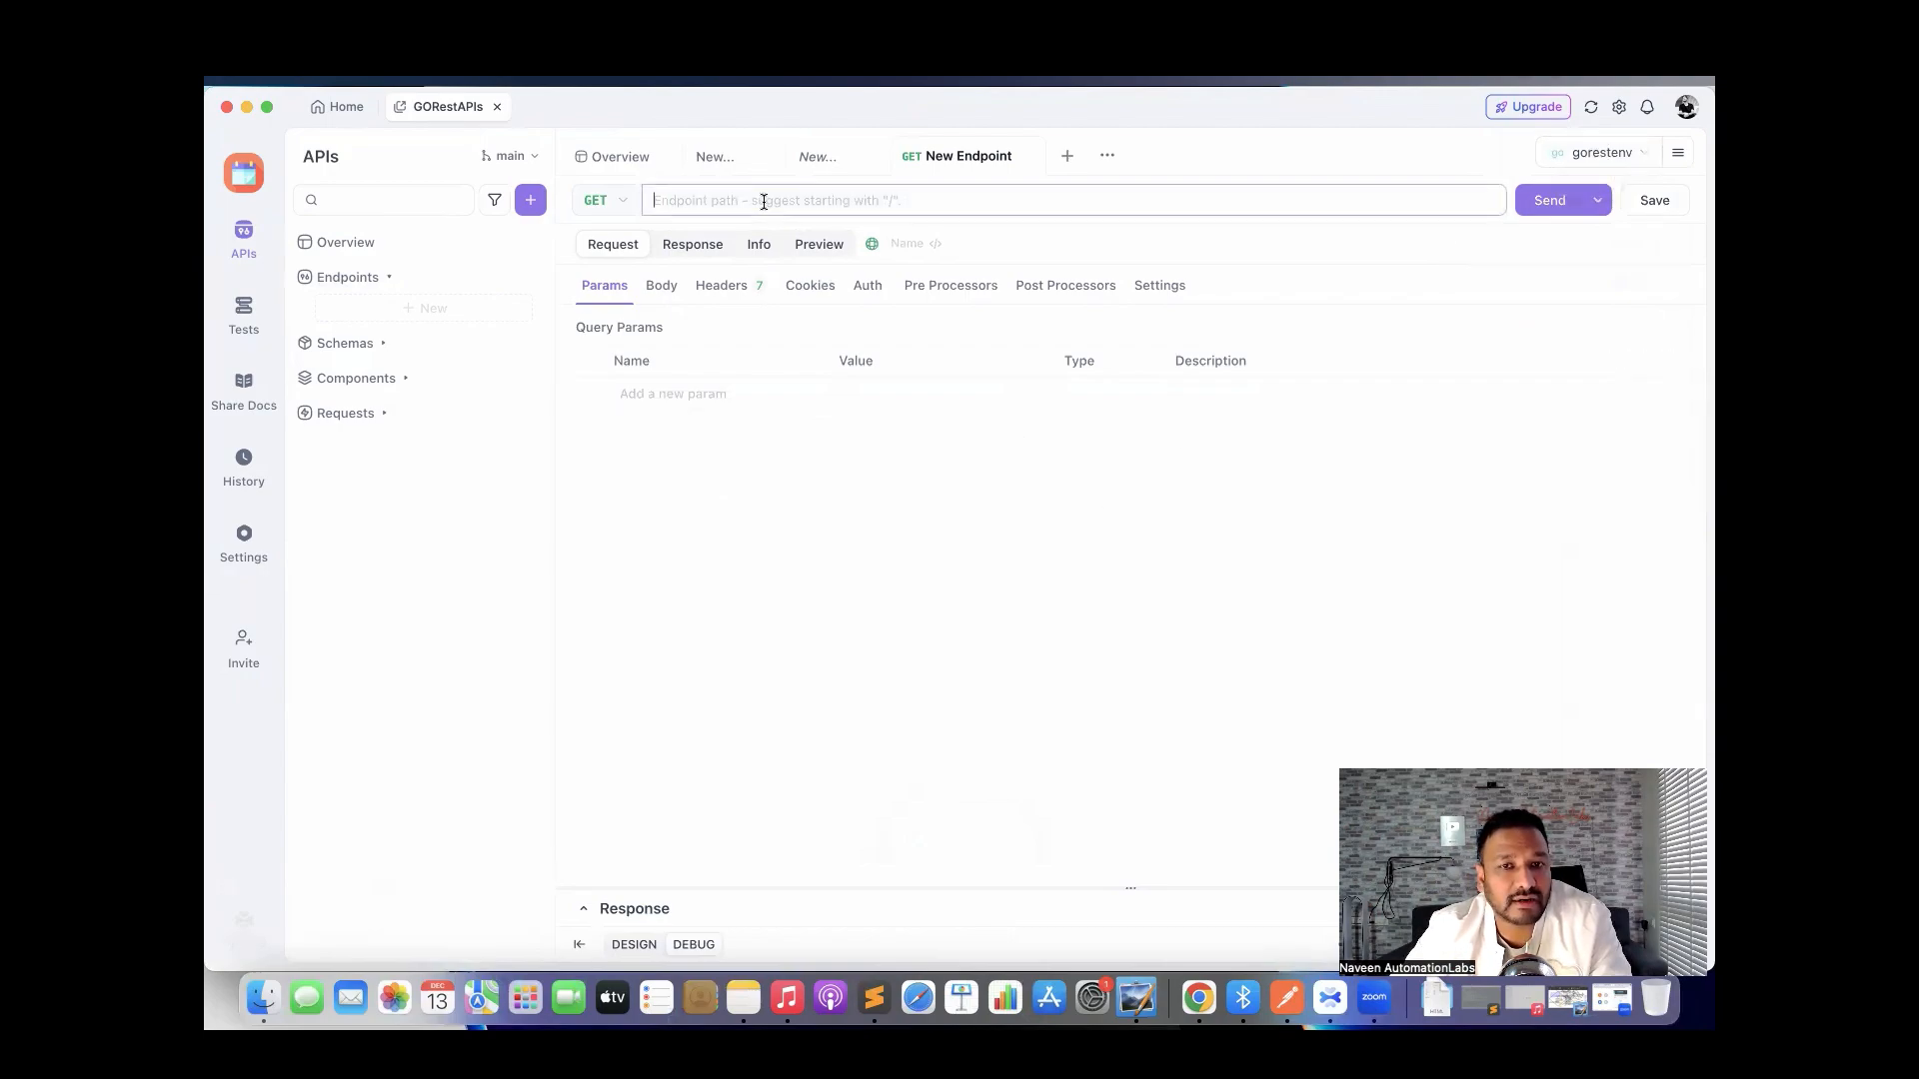
Copy /public/v2/users from the GoREST home page into the GET endpoint's path.
type("/")
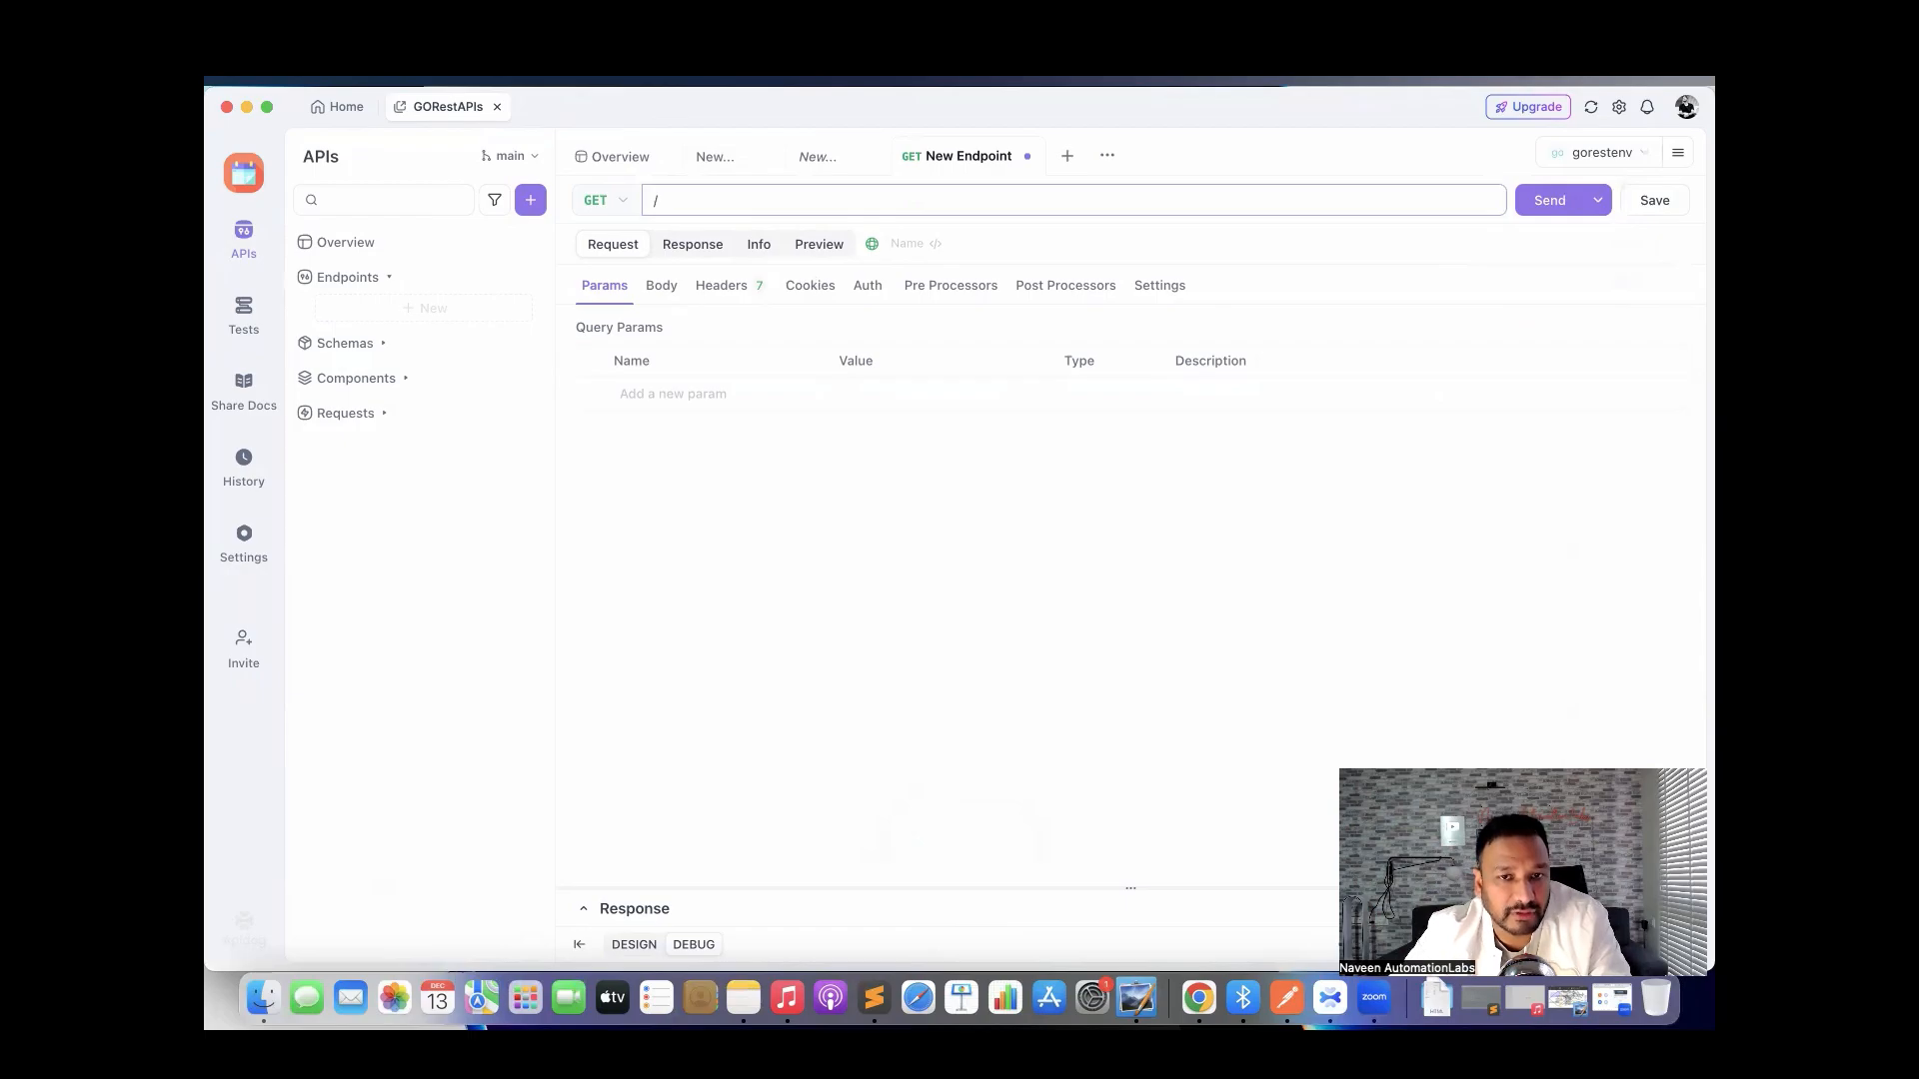
key("ctrl+Right")
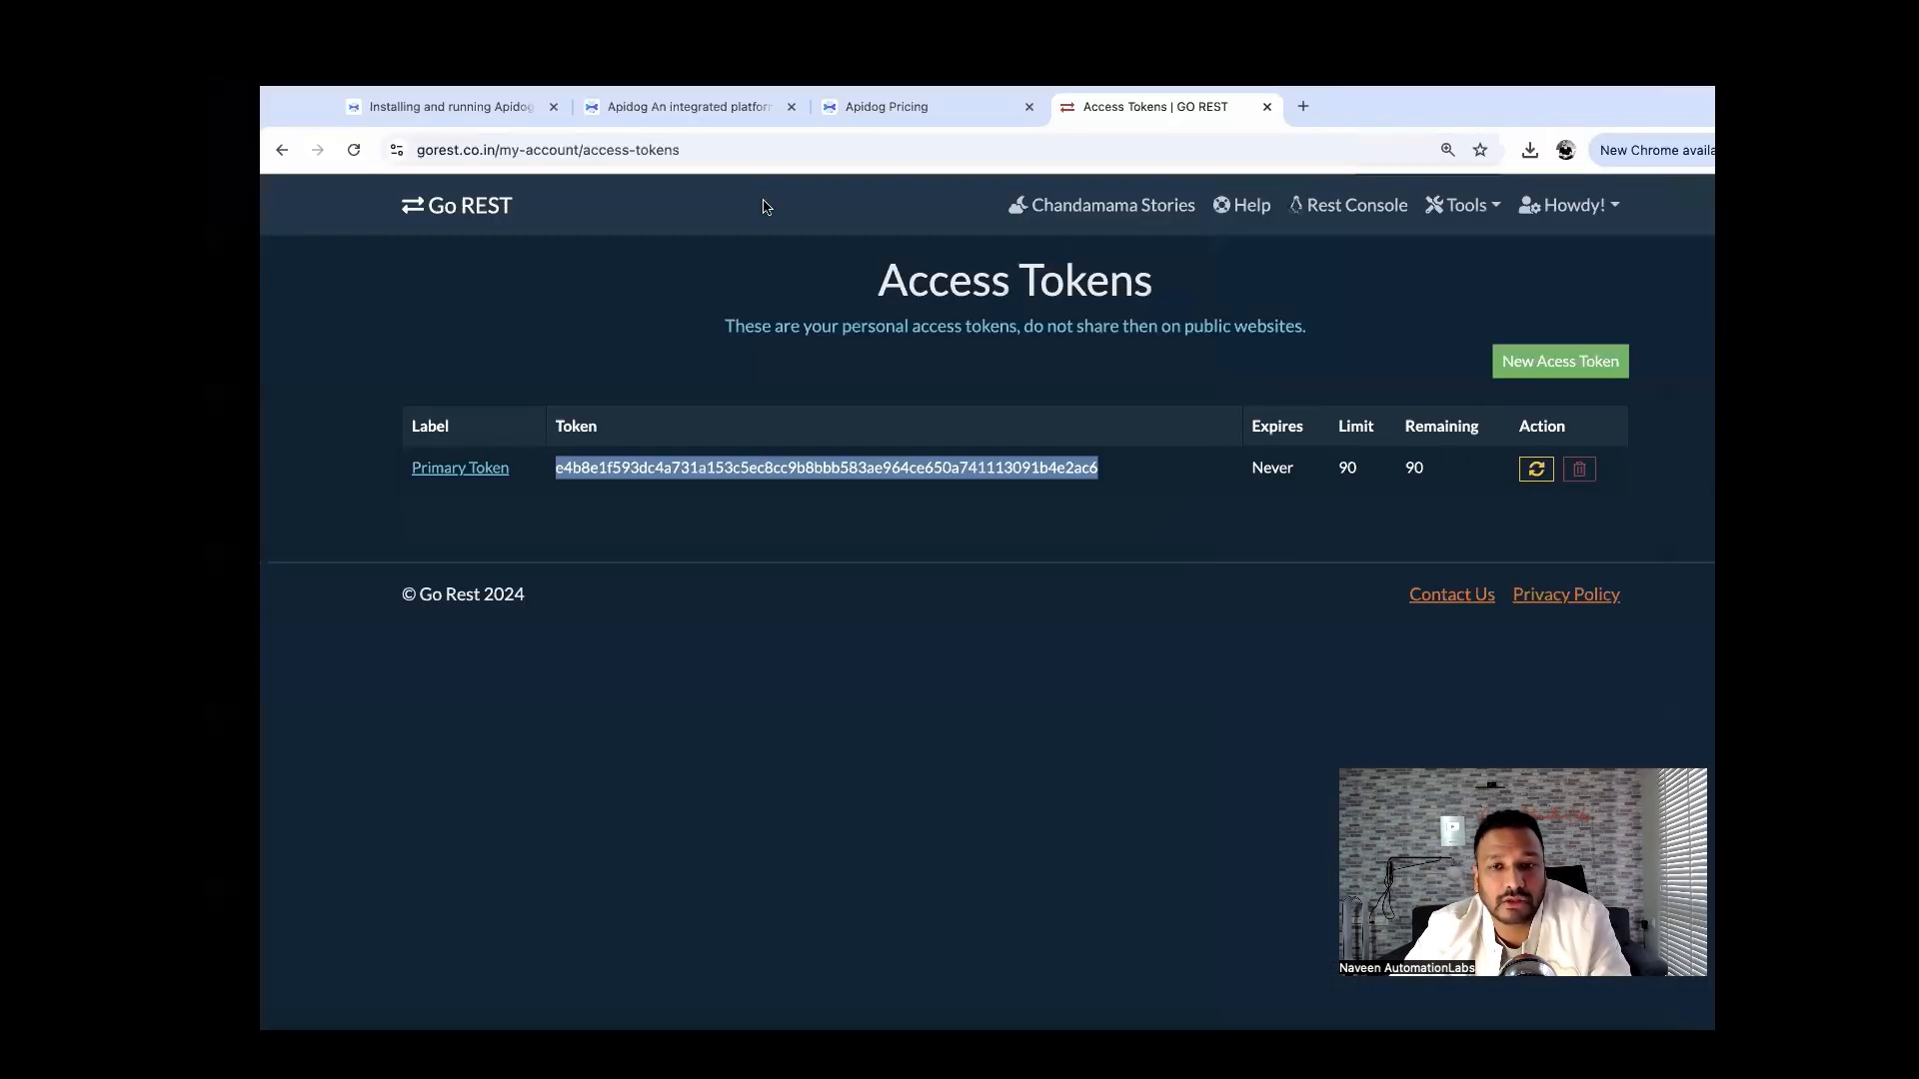
left_click(420, 215)
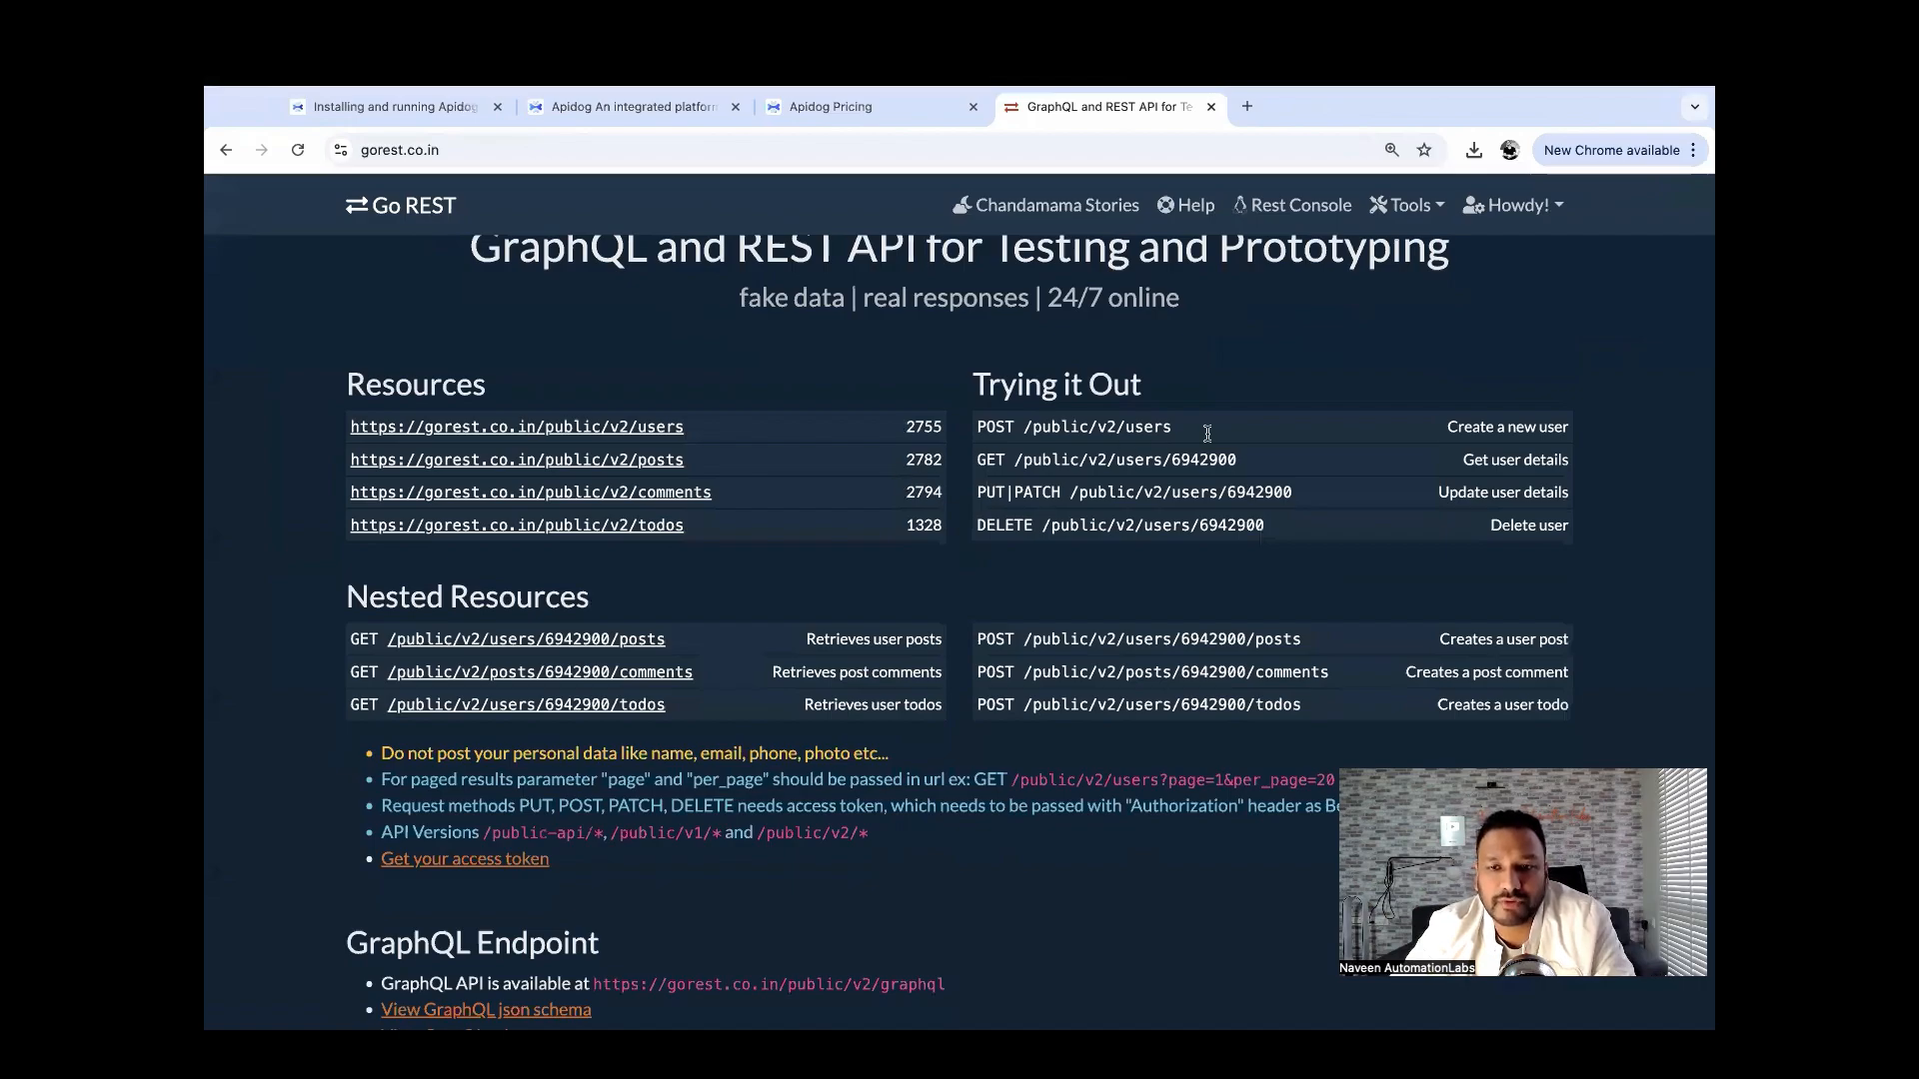
scroll(1229, 434, "down", 1)
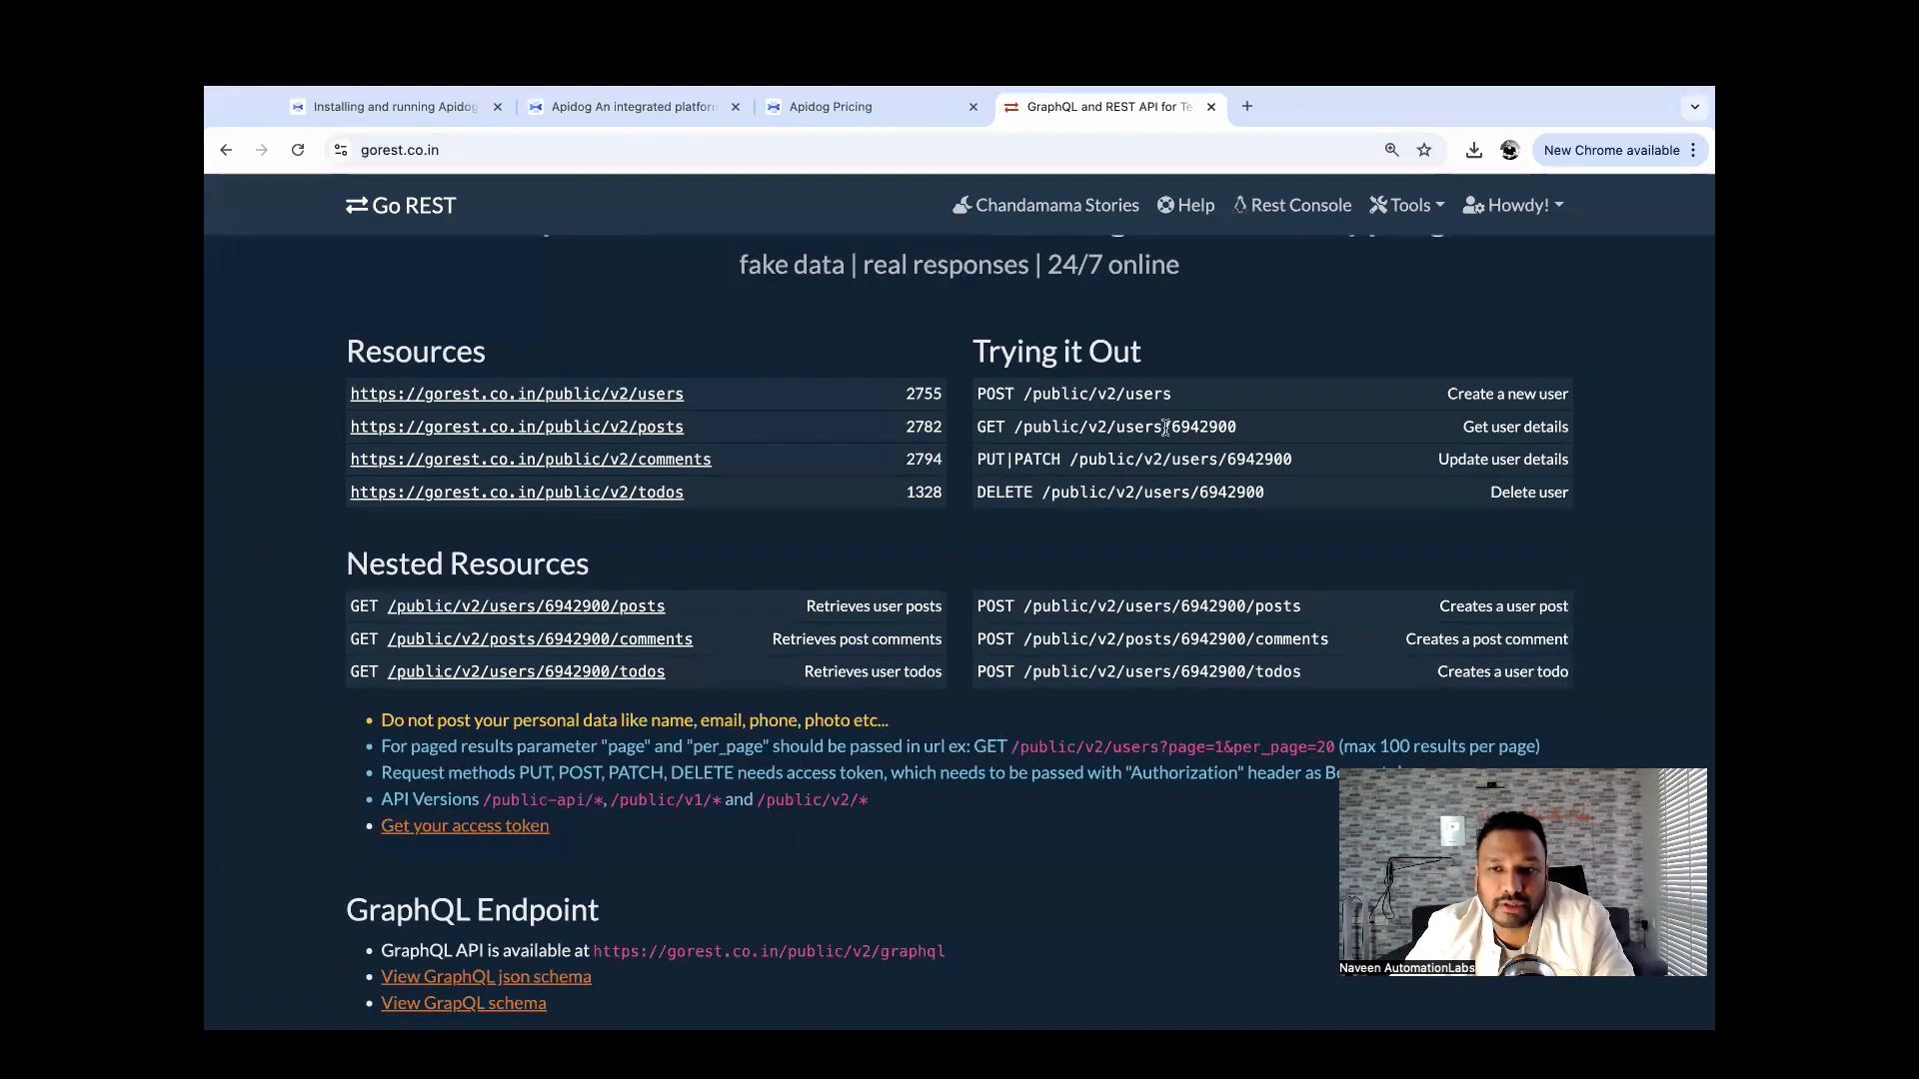
left_click_drag(1166, 427, 1014, 428)
key("super+c")
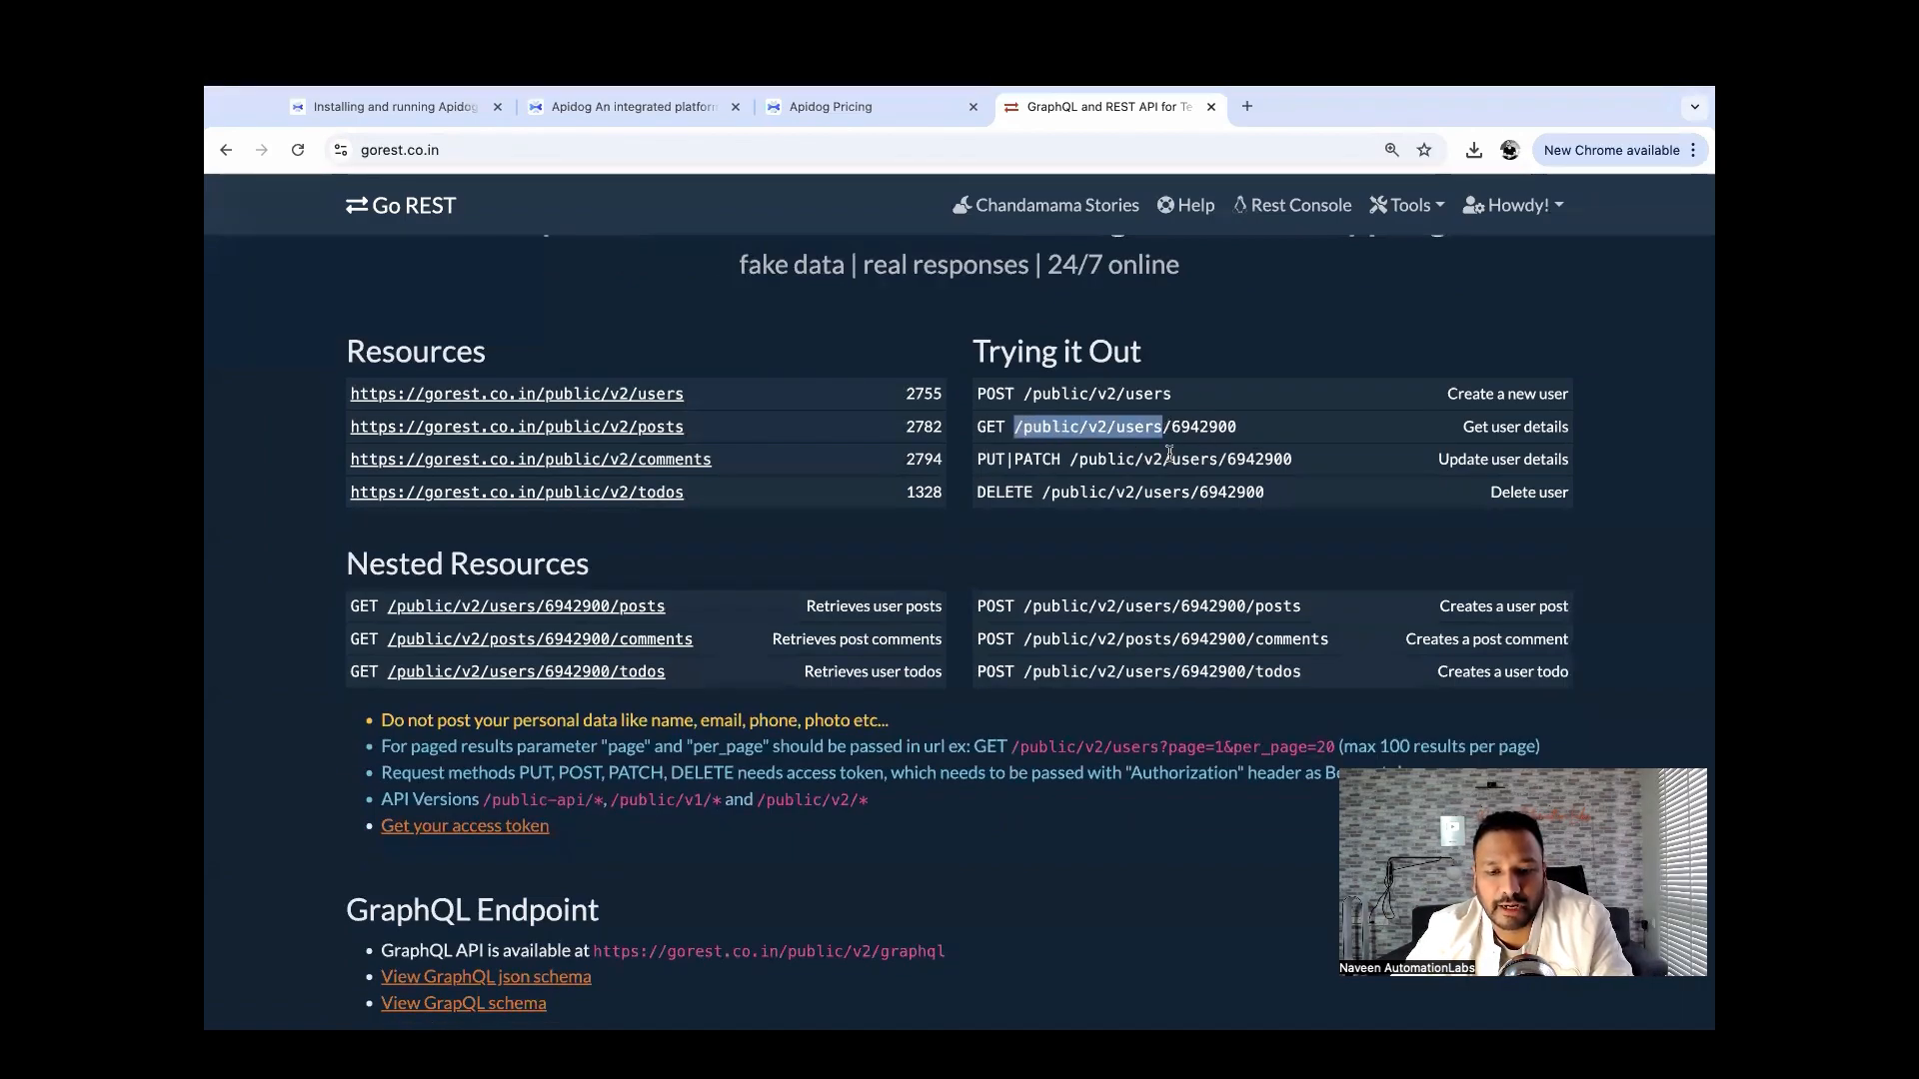
key("super+Tab")
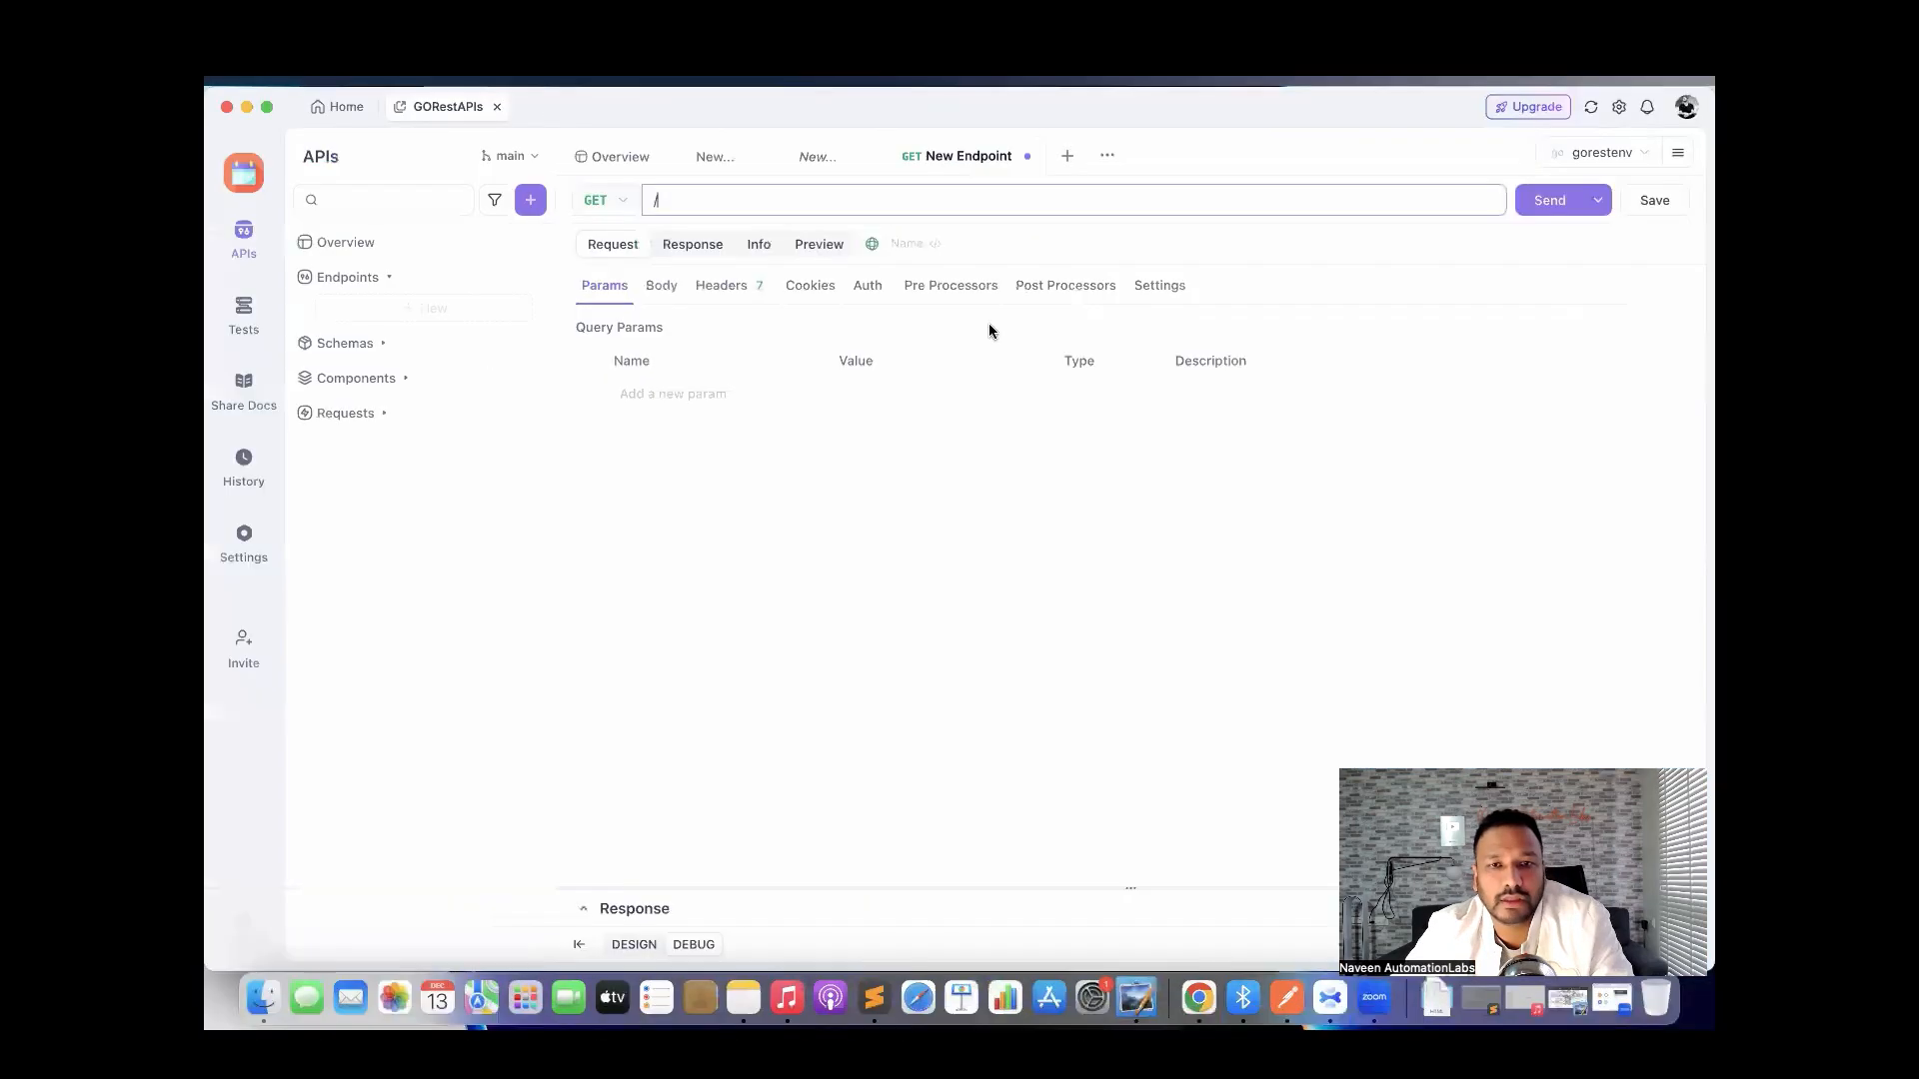
key("super+v")
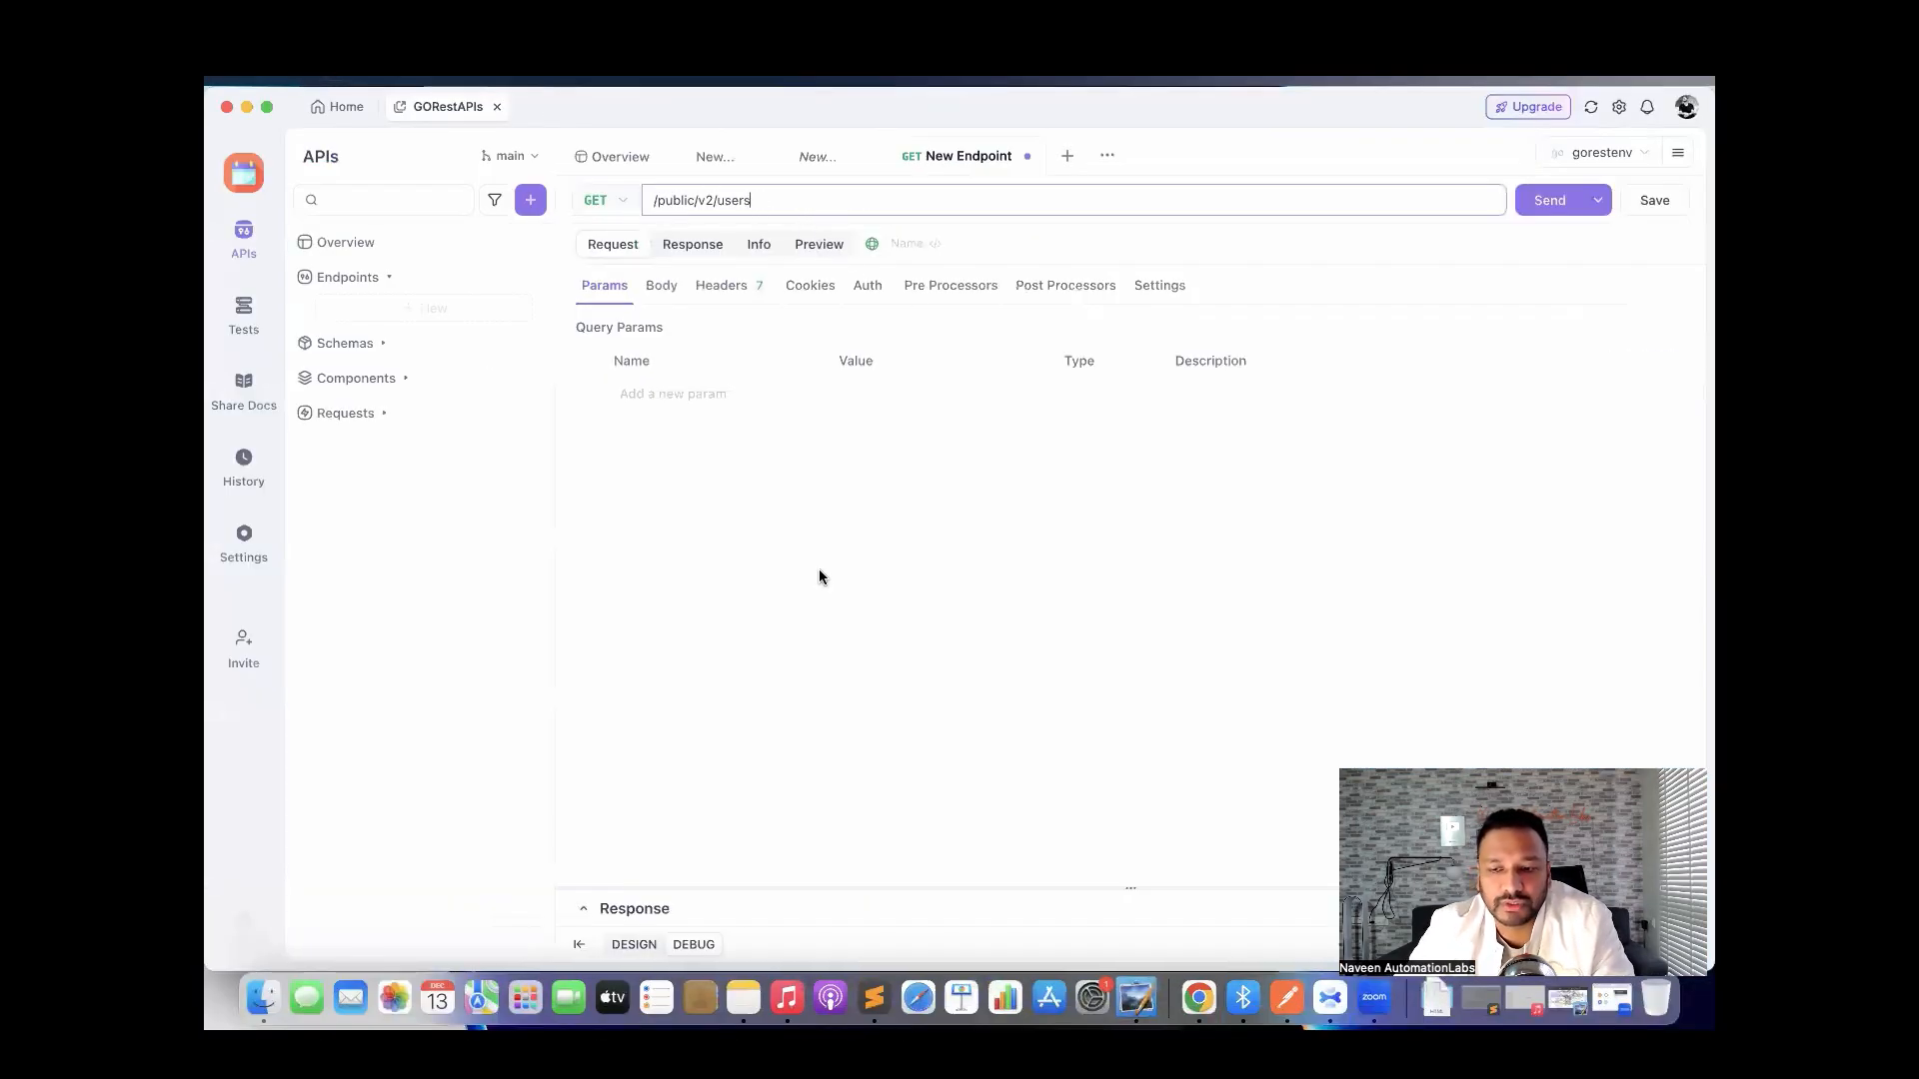
key("super+equal")
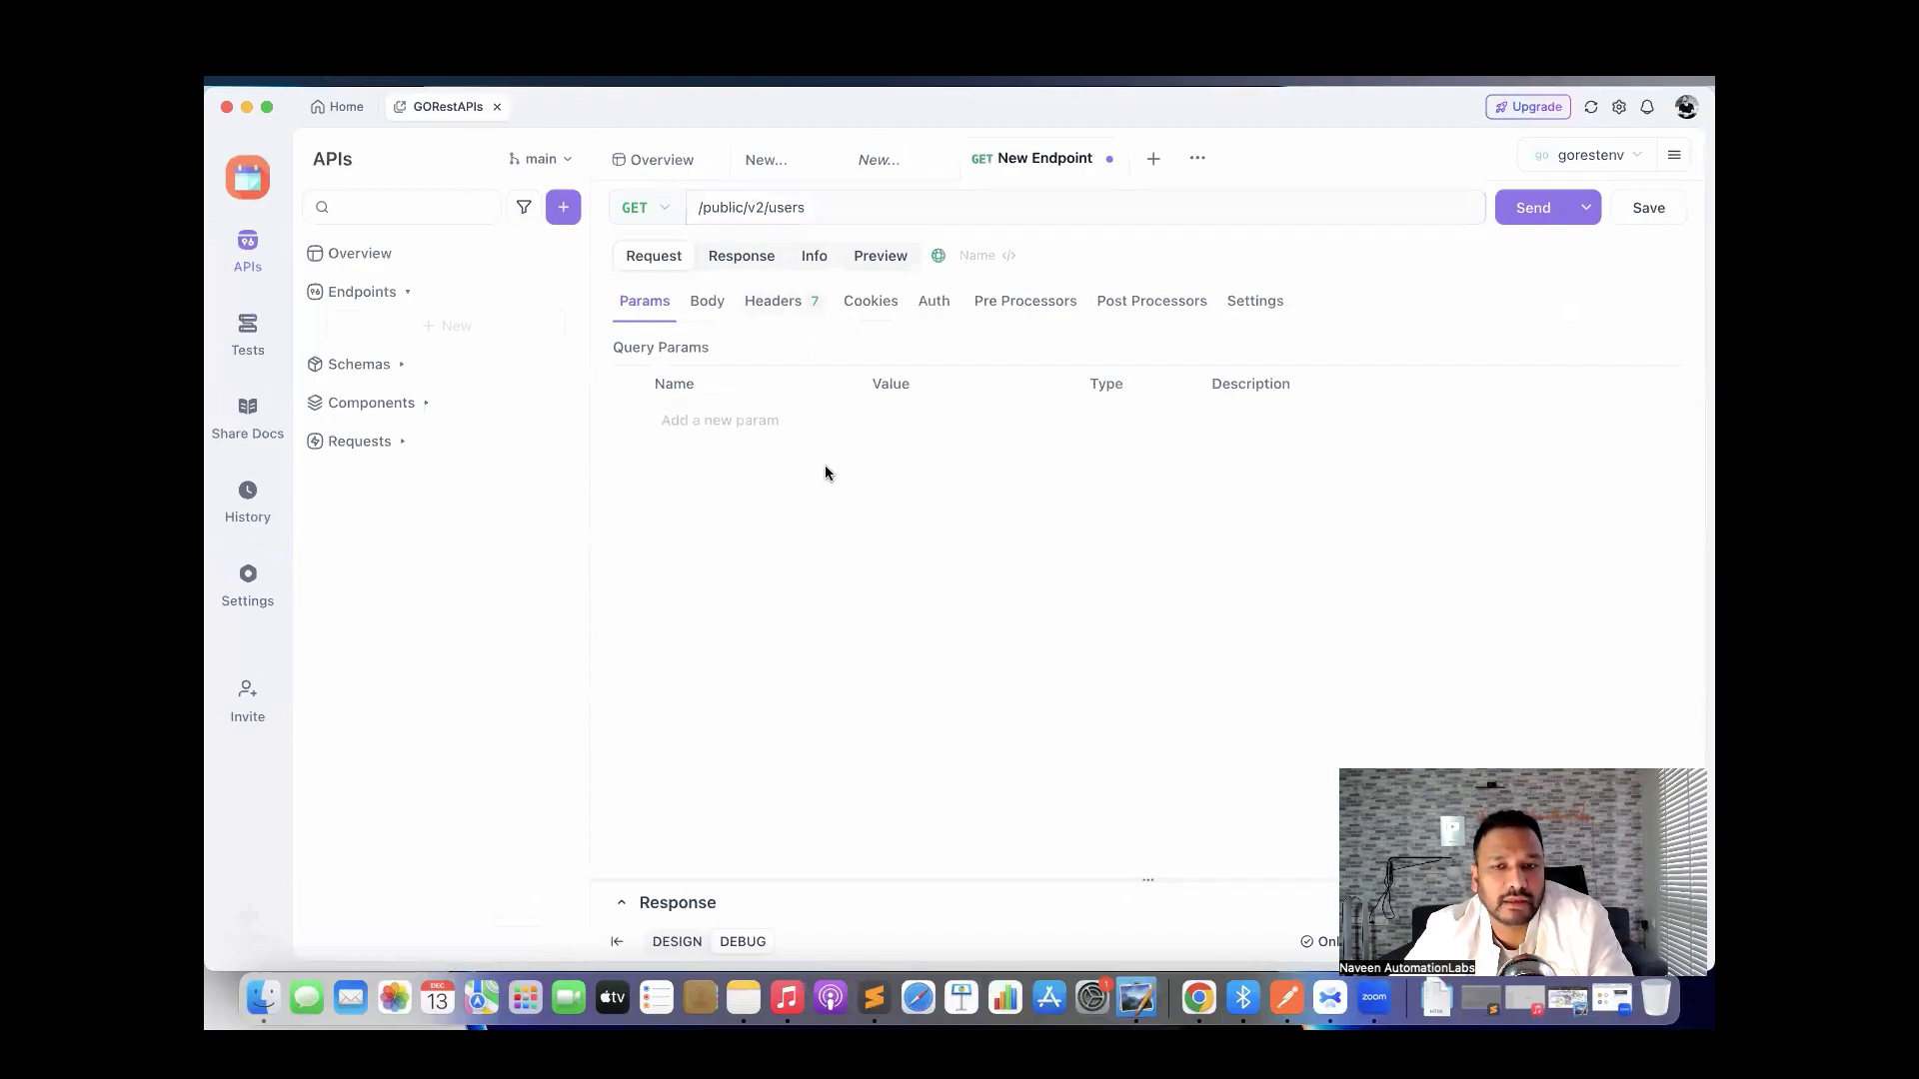
Send GET /public/v2/users and review the 200 response's JSON user list in an enlarged pane.
left_click(1529, 207)
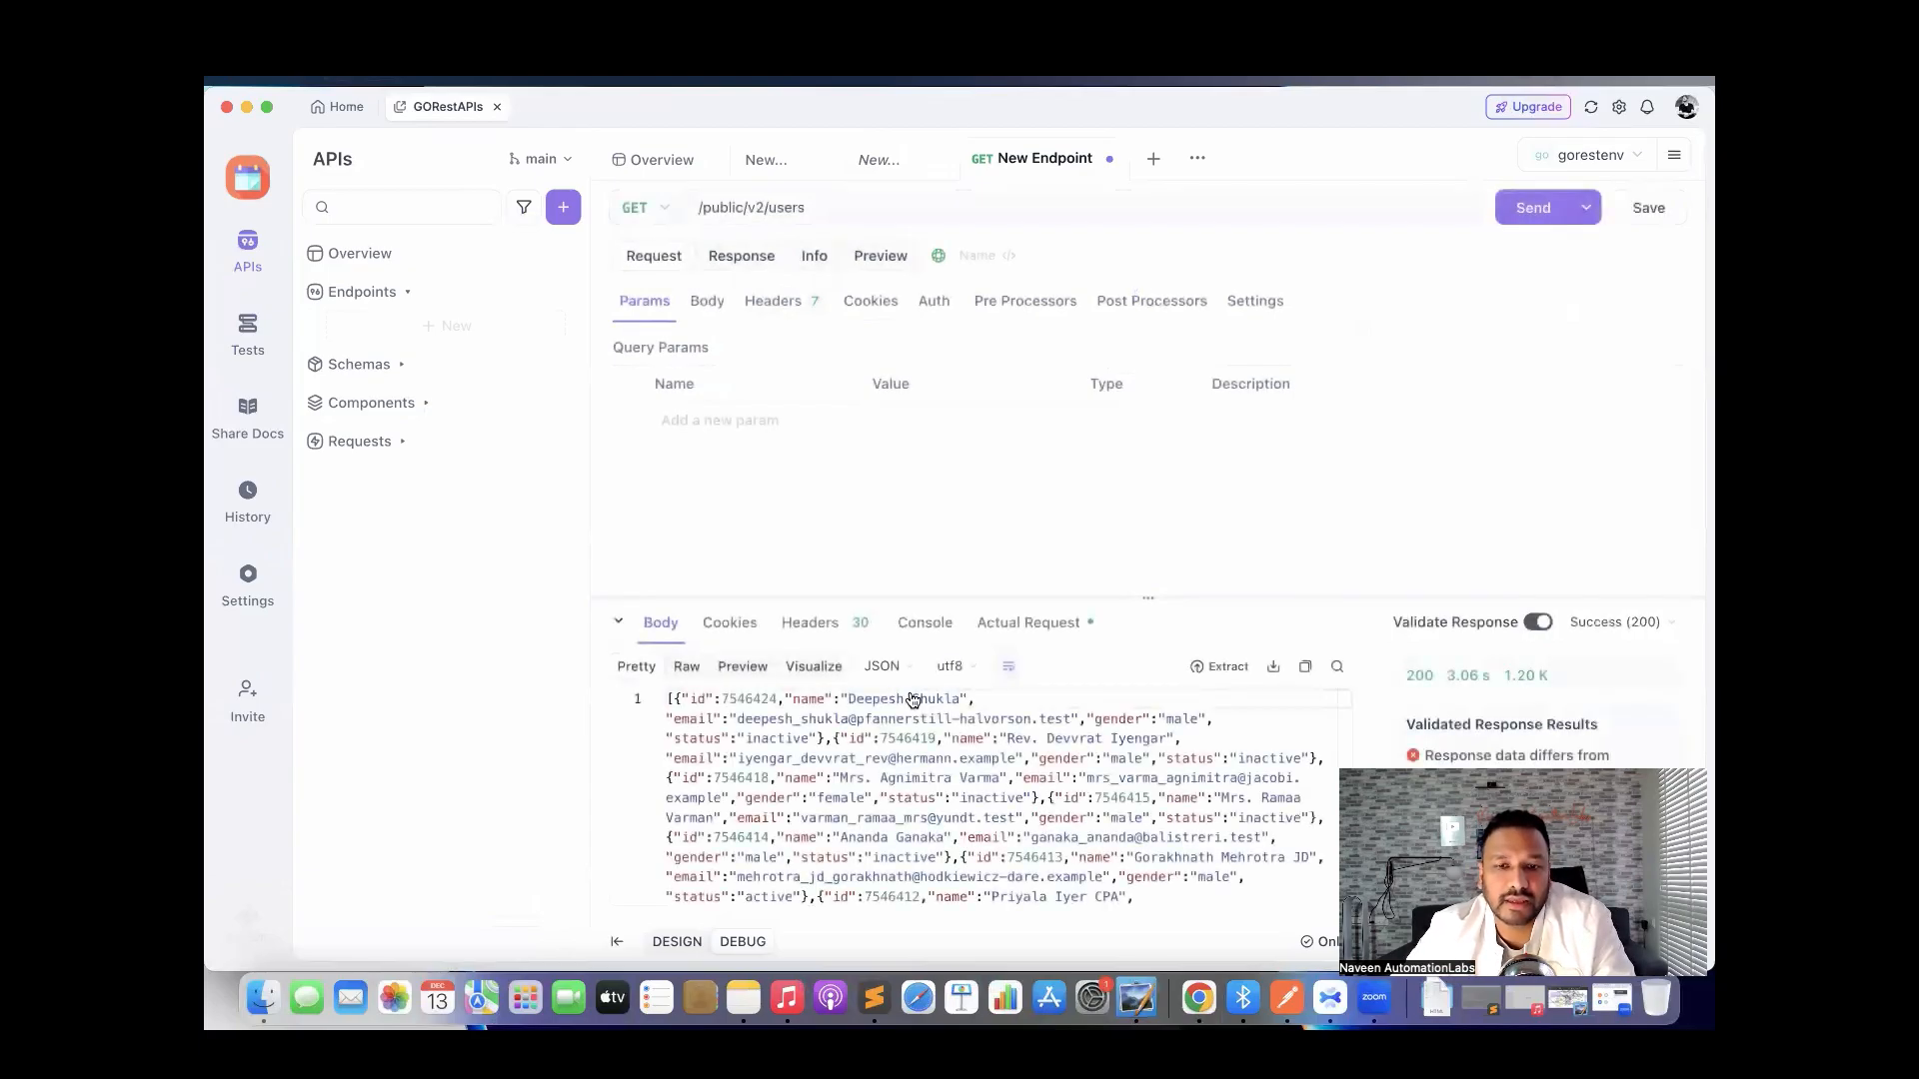
left_click_drag(958, 594, 957, 517)
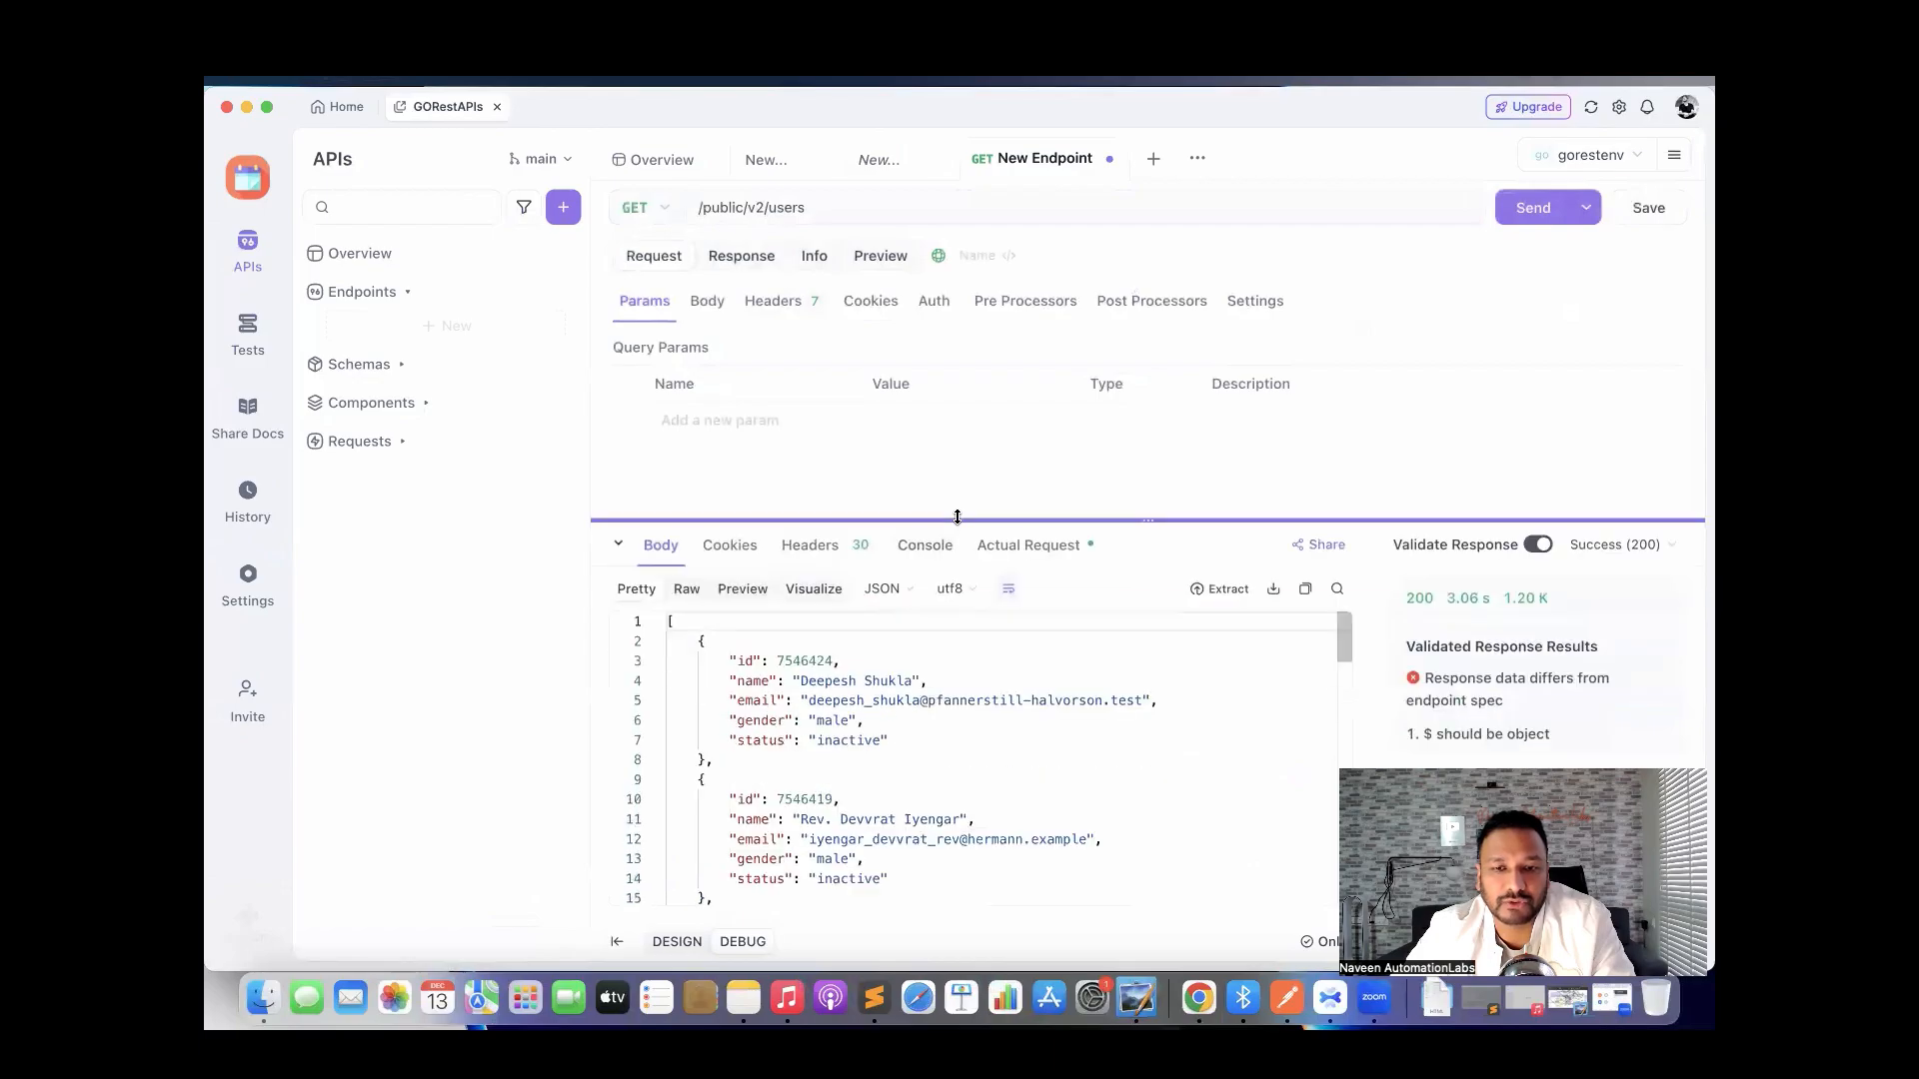
scroll(960, 705, "down", 3)
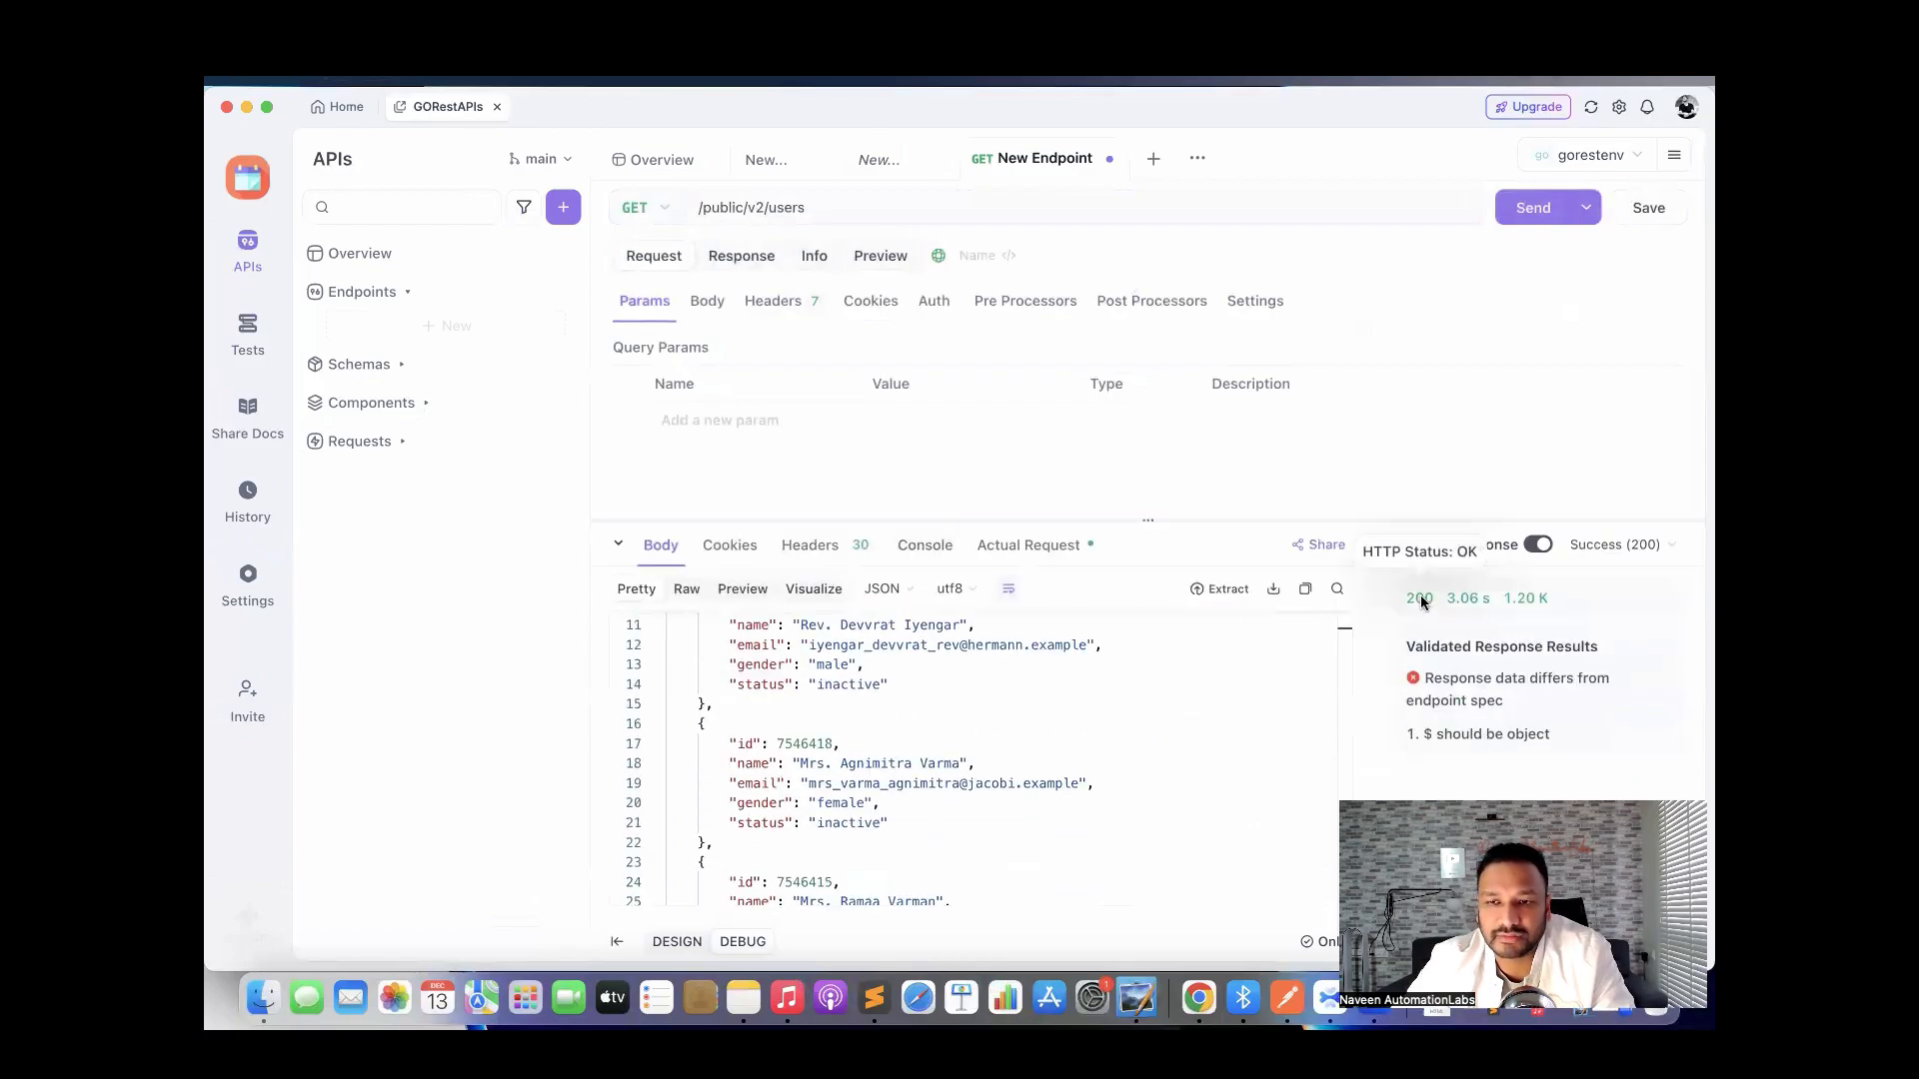
mouse_move(1479, 680)
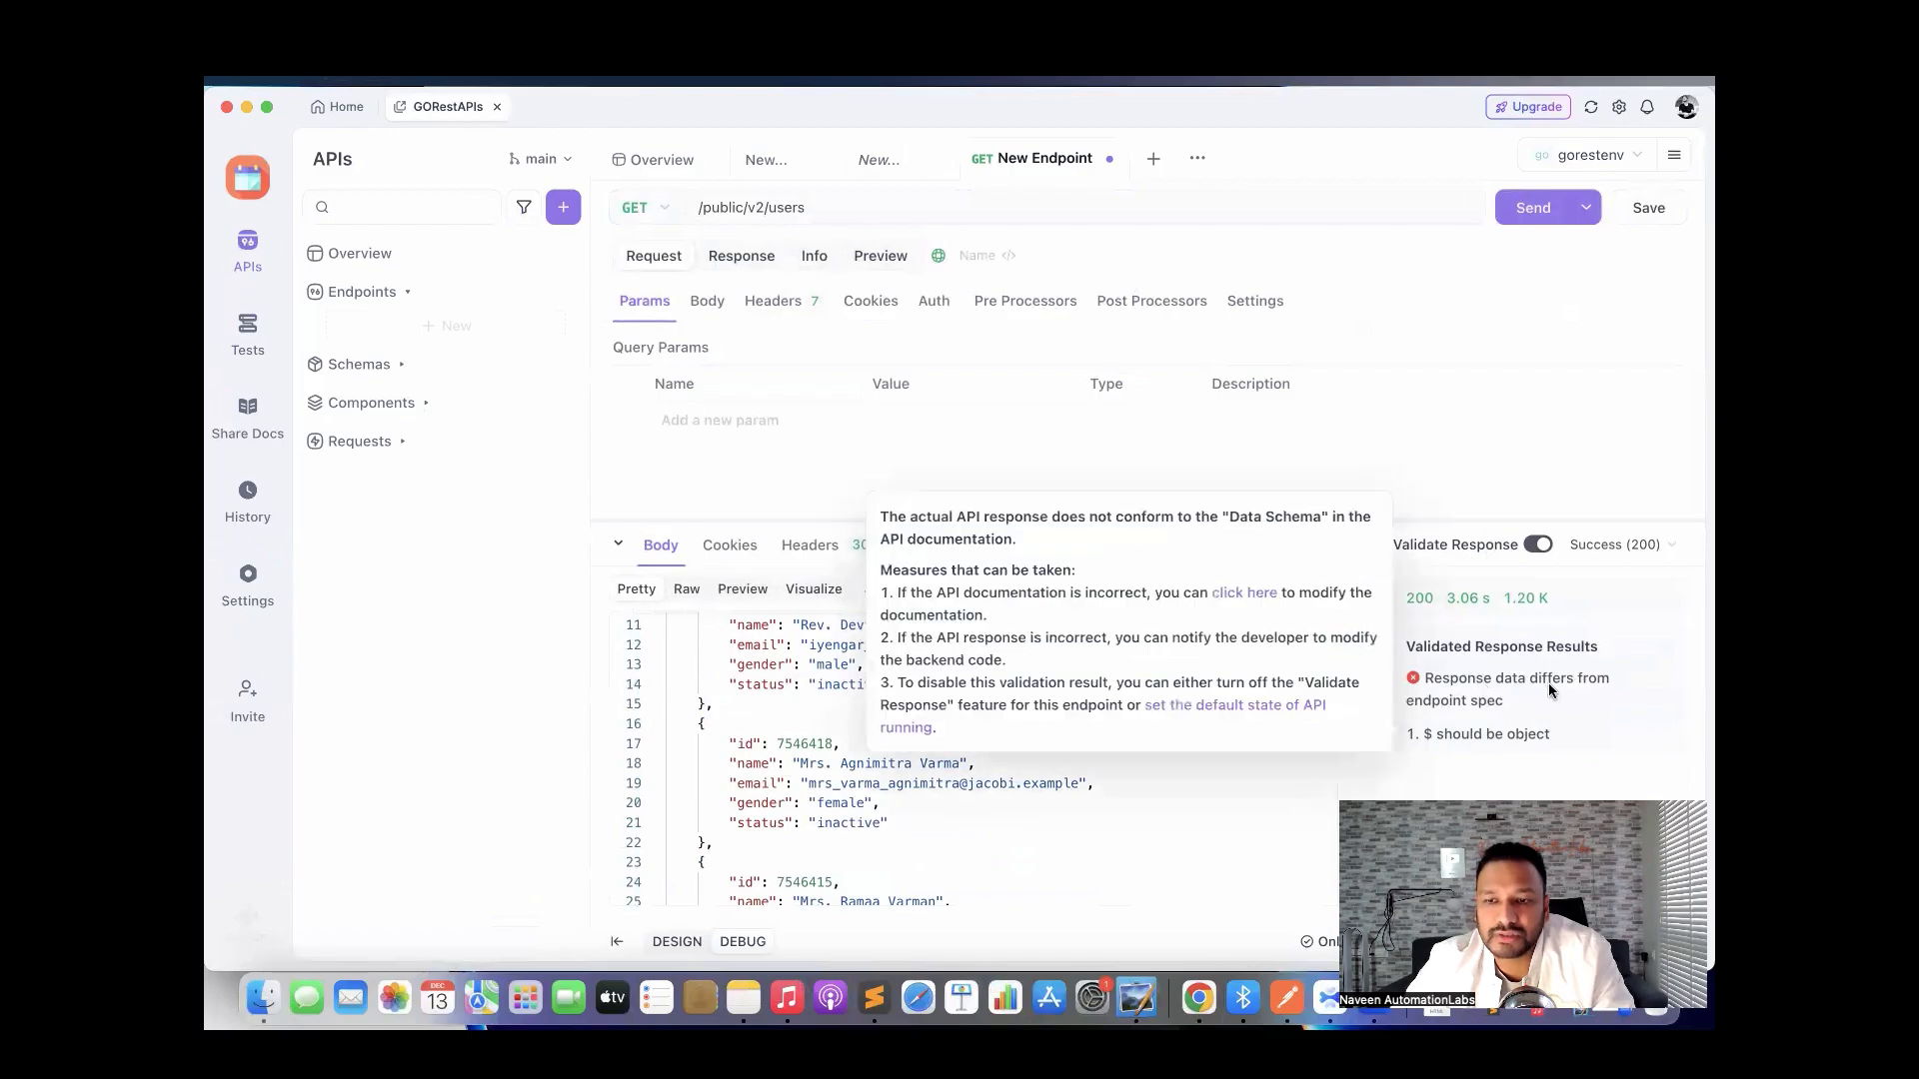
mouse_move(1419, 682)
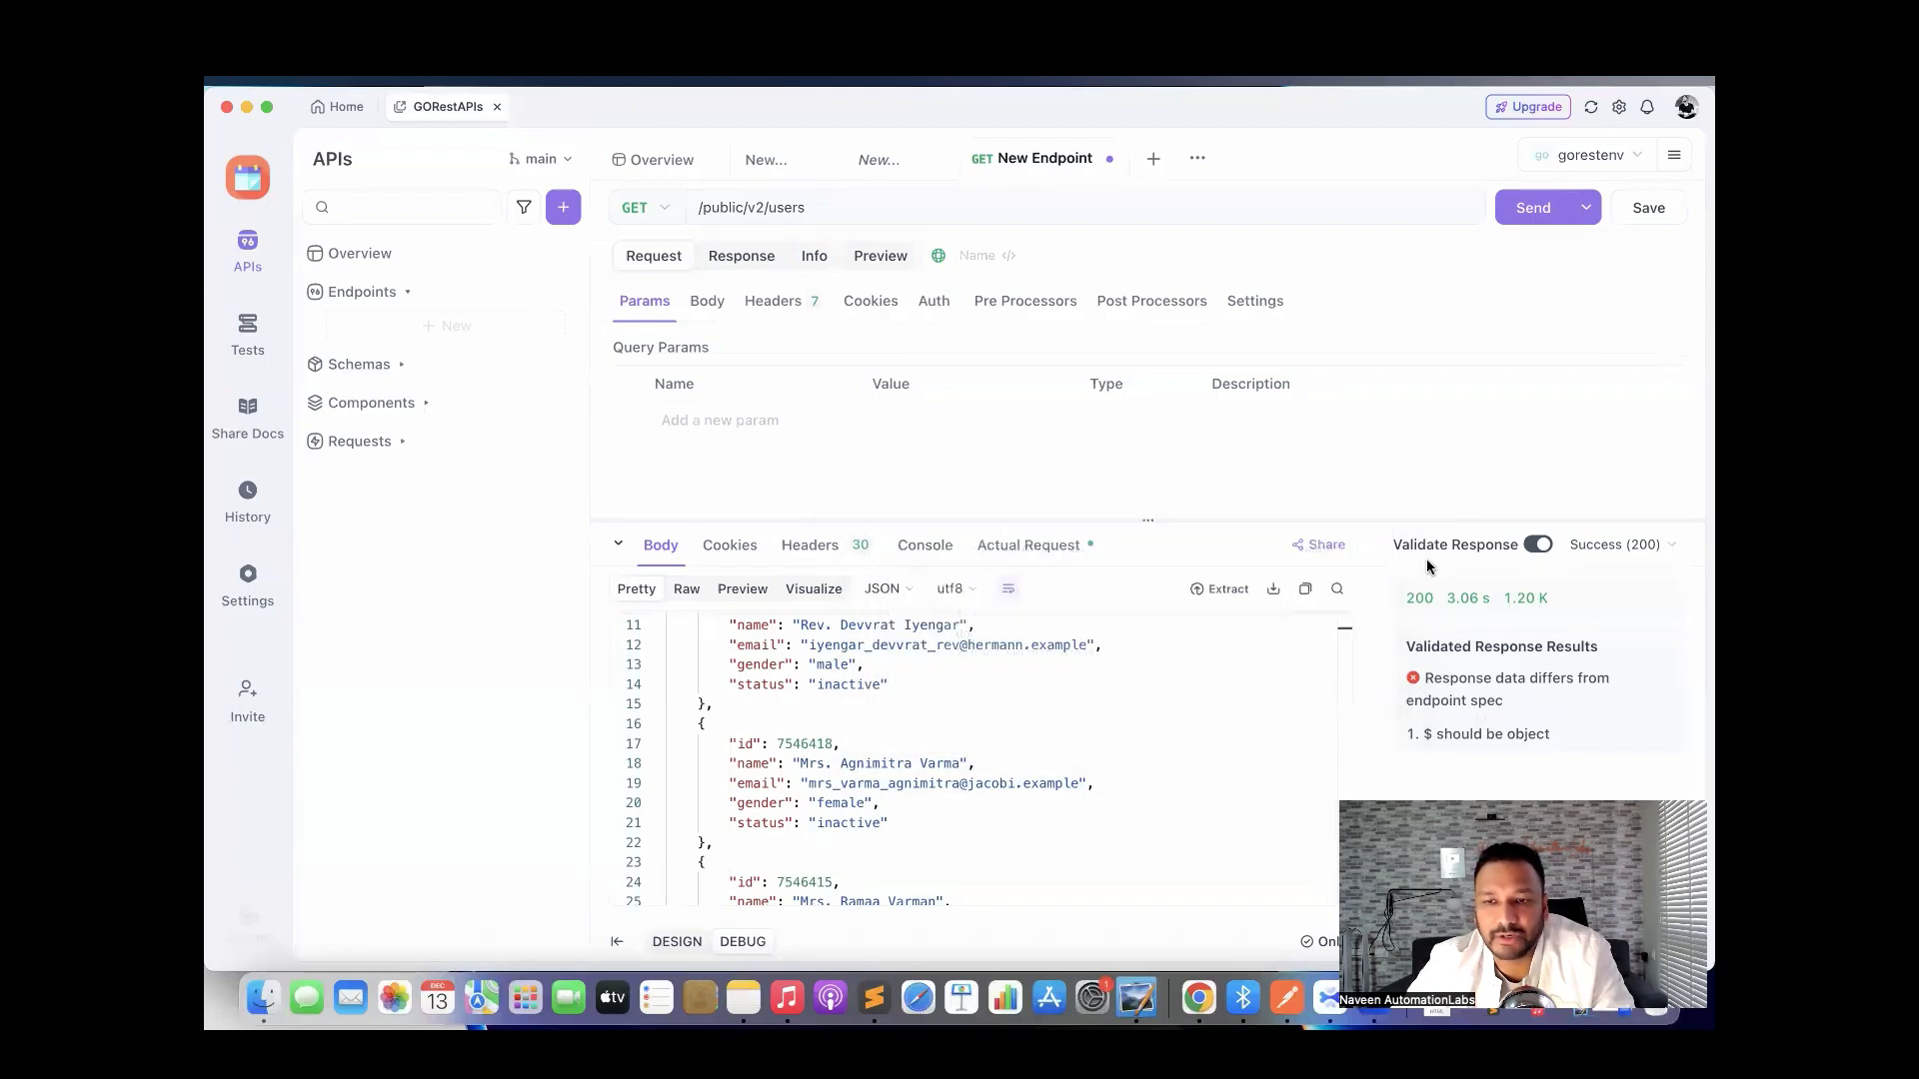
scroll(1034, 789, "up", 4)
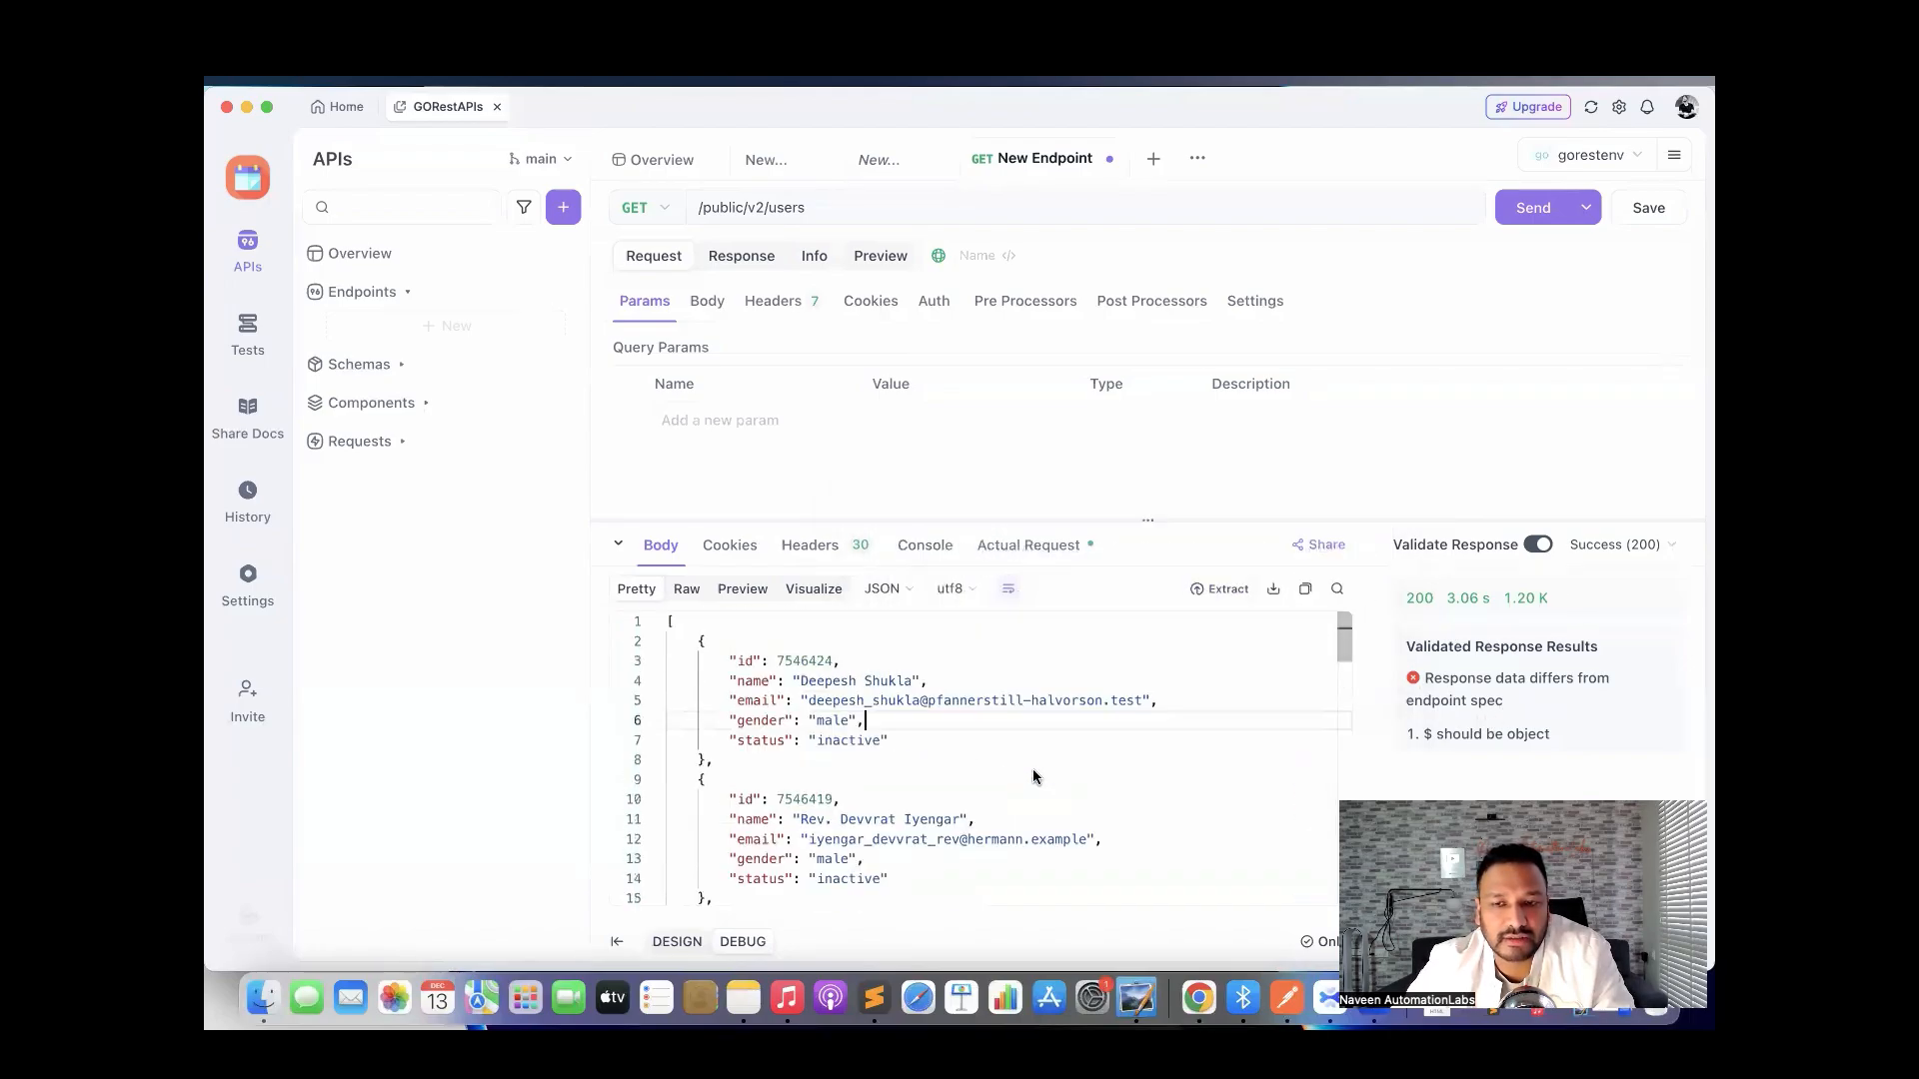
scroll(1033, 777, "down", 3)
scroll(1033, 777, "up", 3)
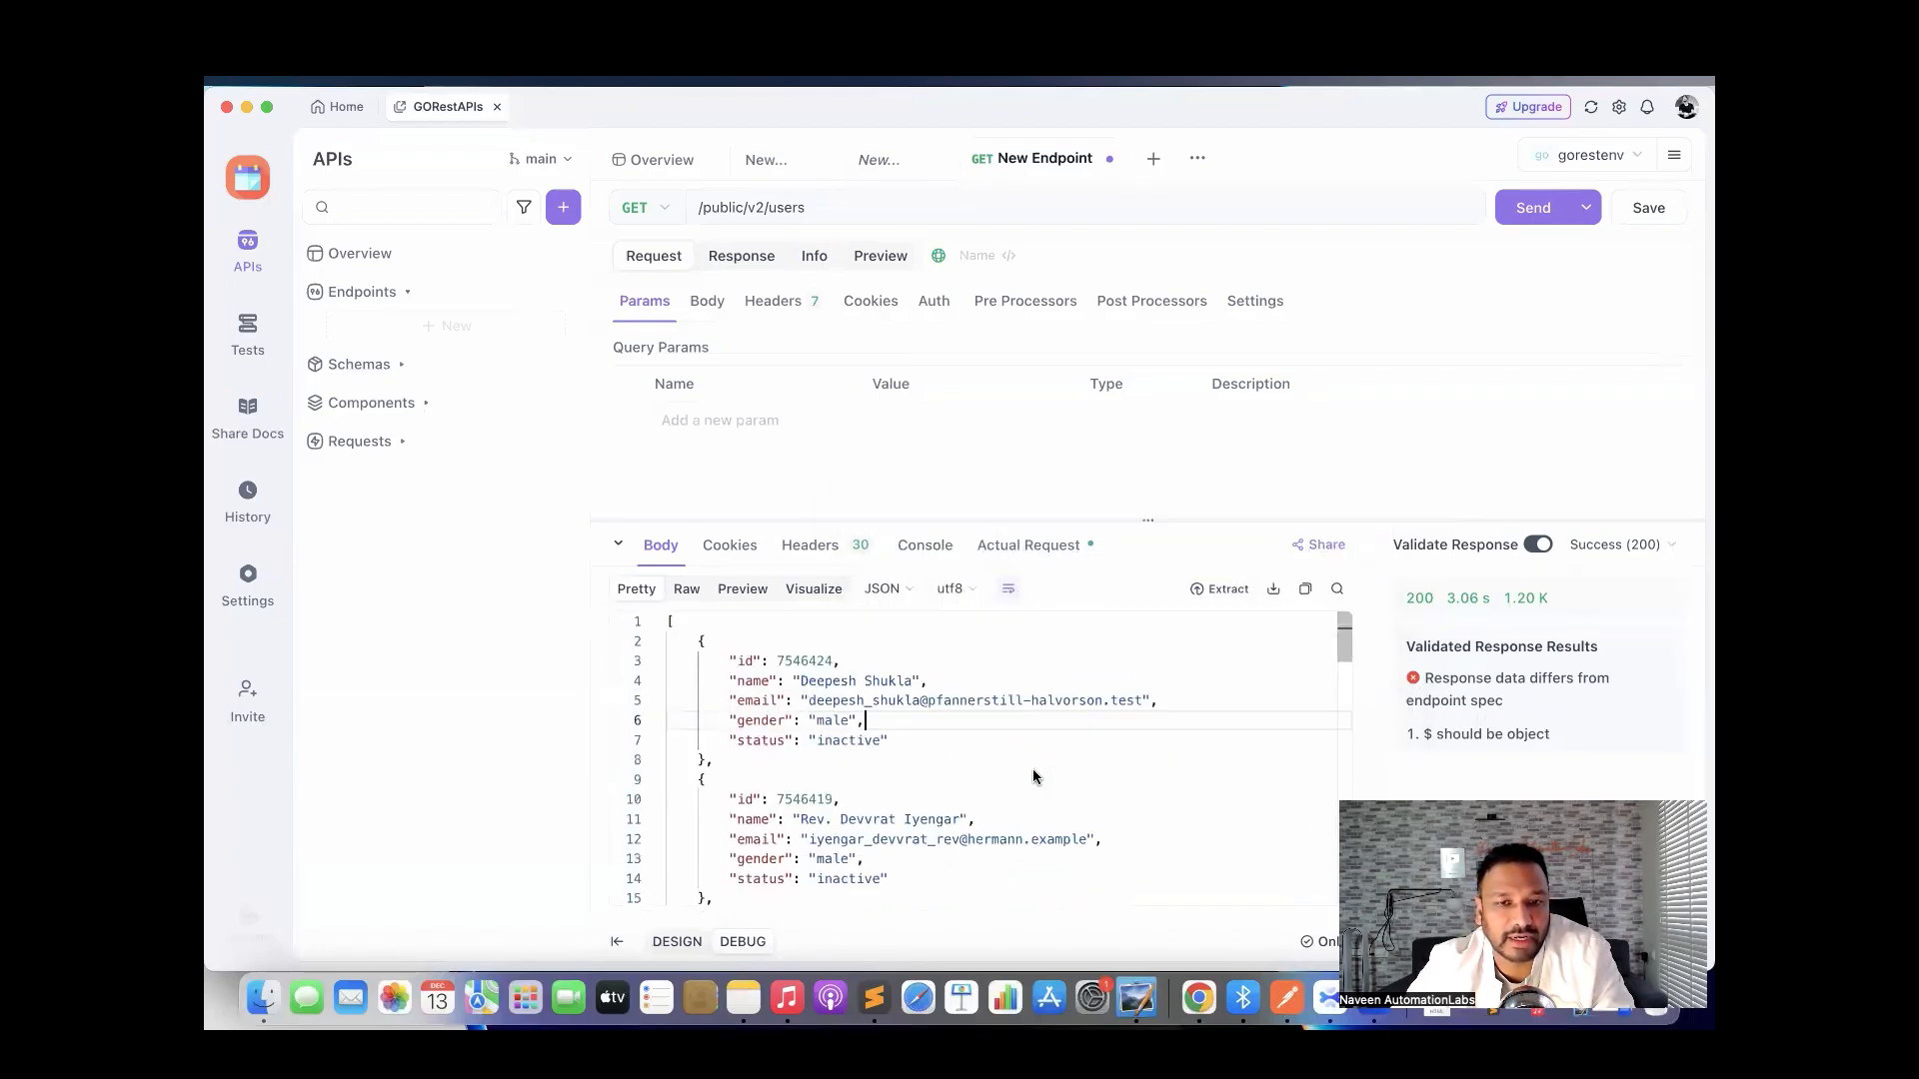
Cycle the response body through Raw, Preview and Visualize views, then back to Pretty.
left_click(686, 589)
left_click(745, 588)
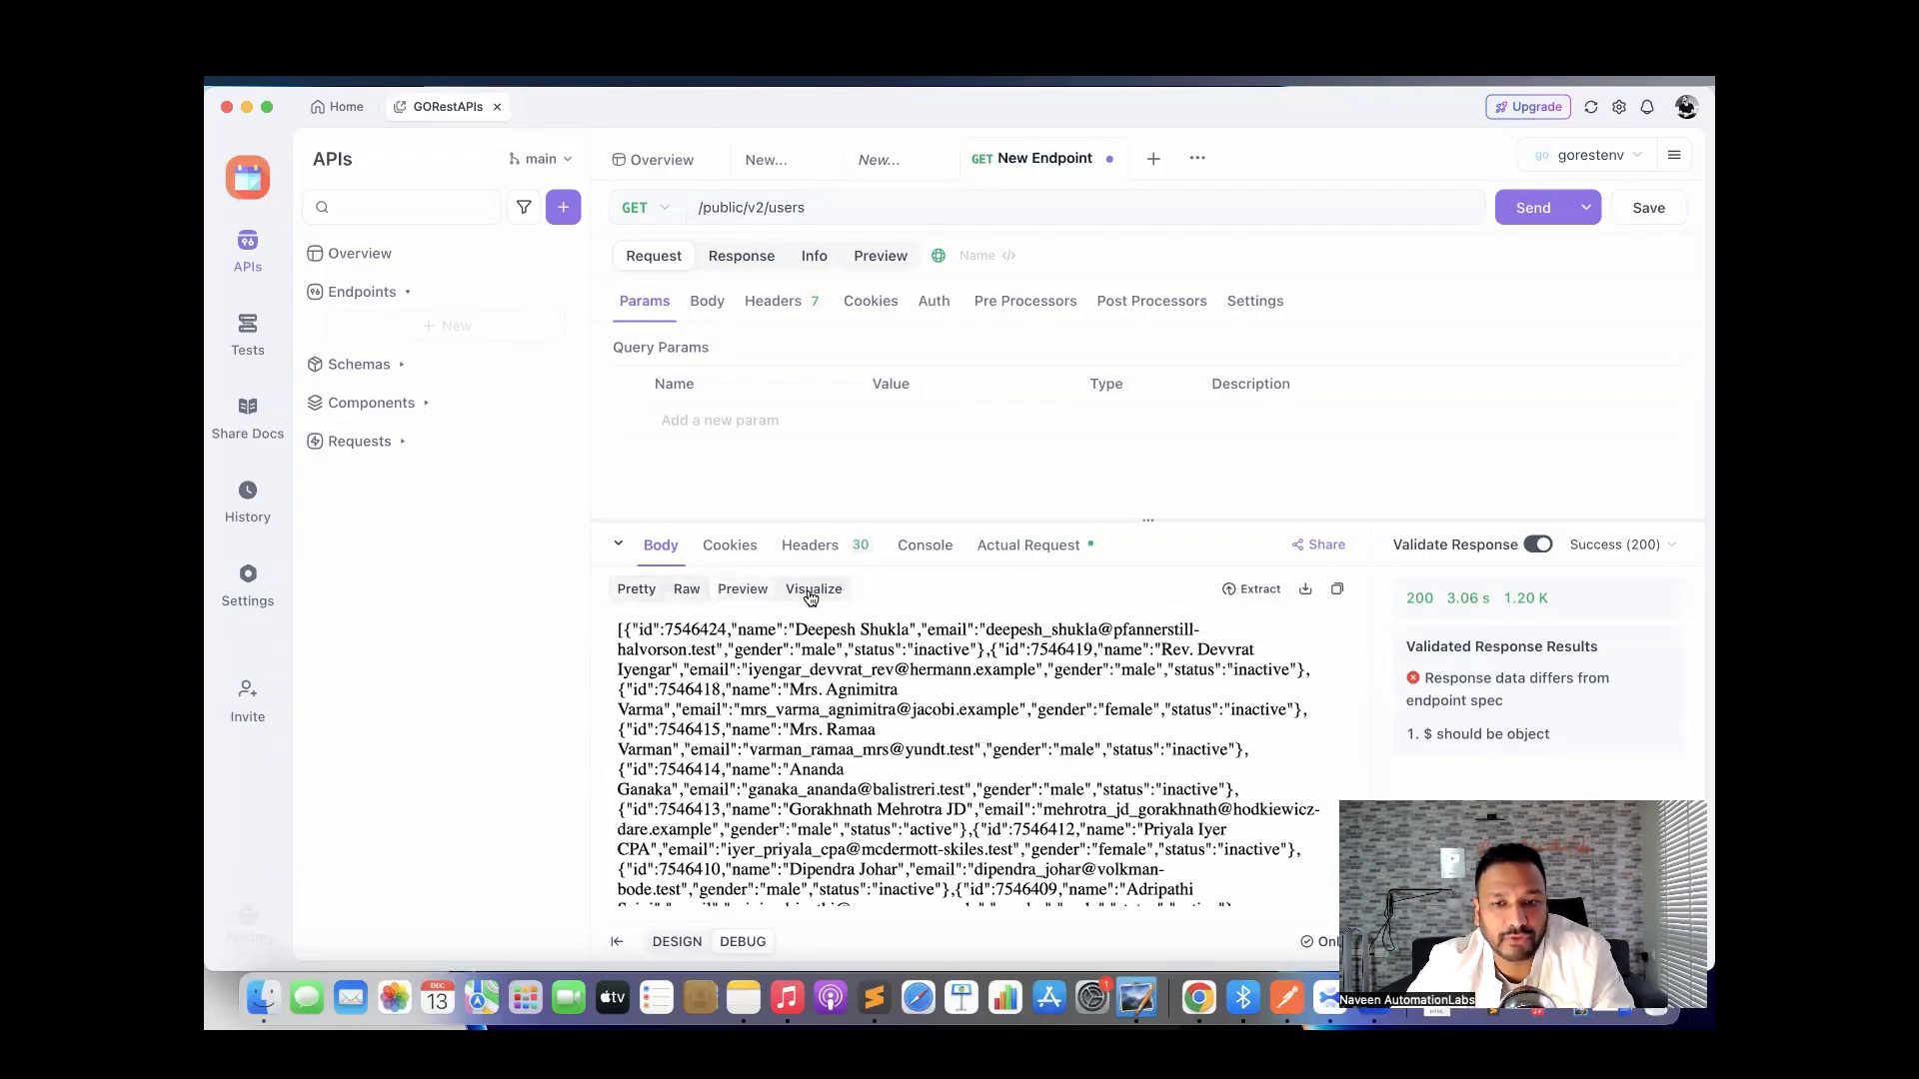
left_click(807, 589)
left_click(637, 588)
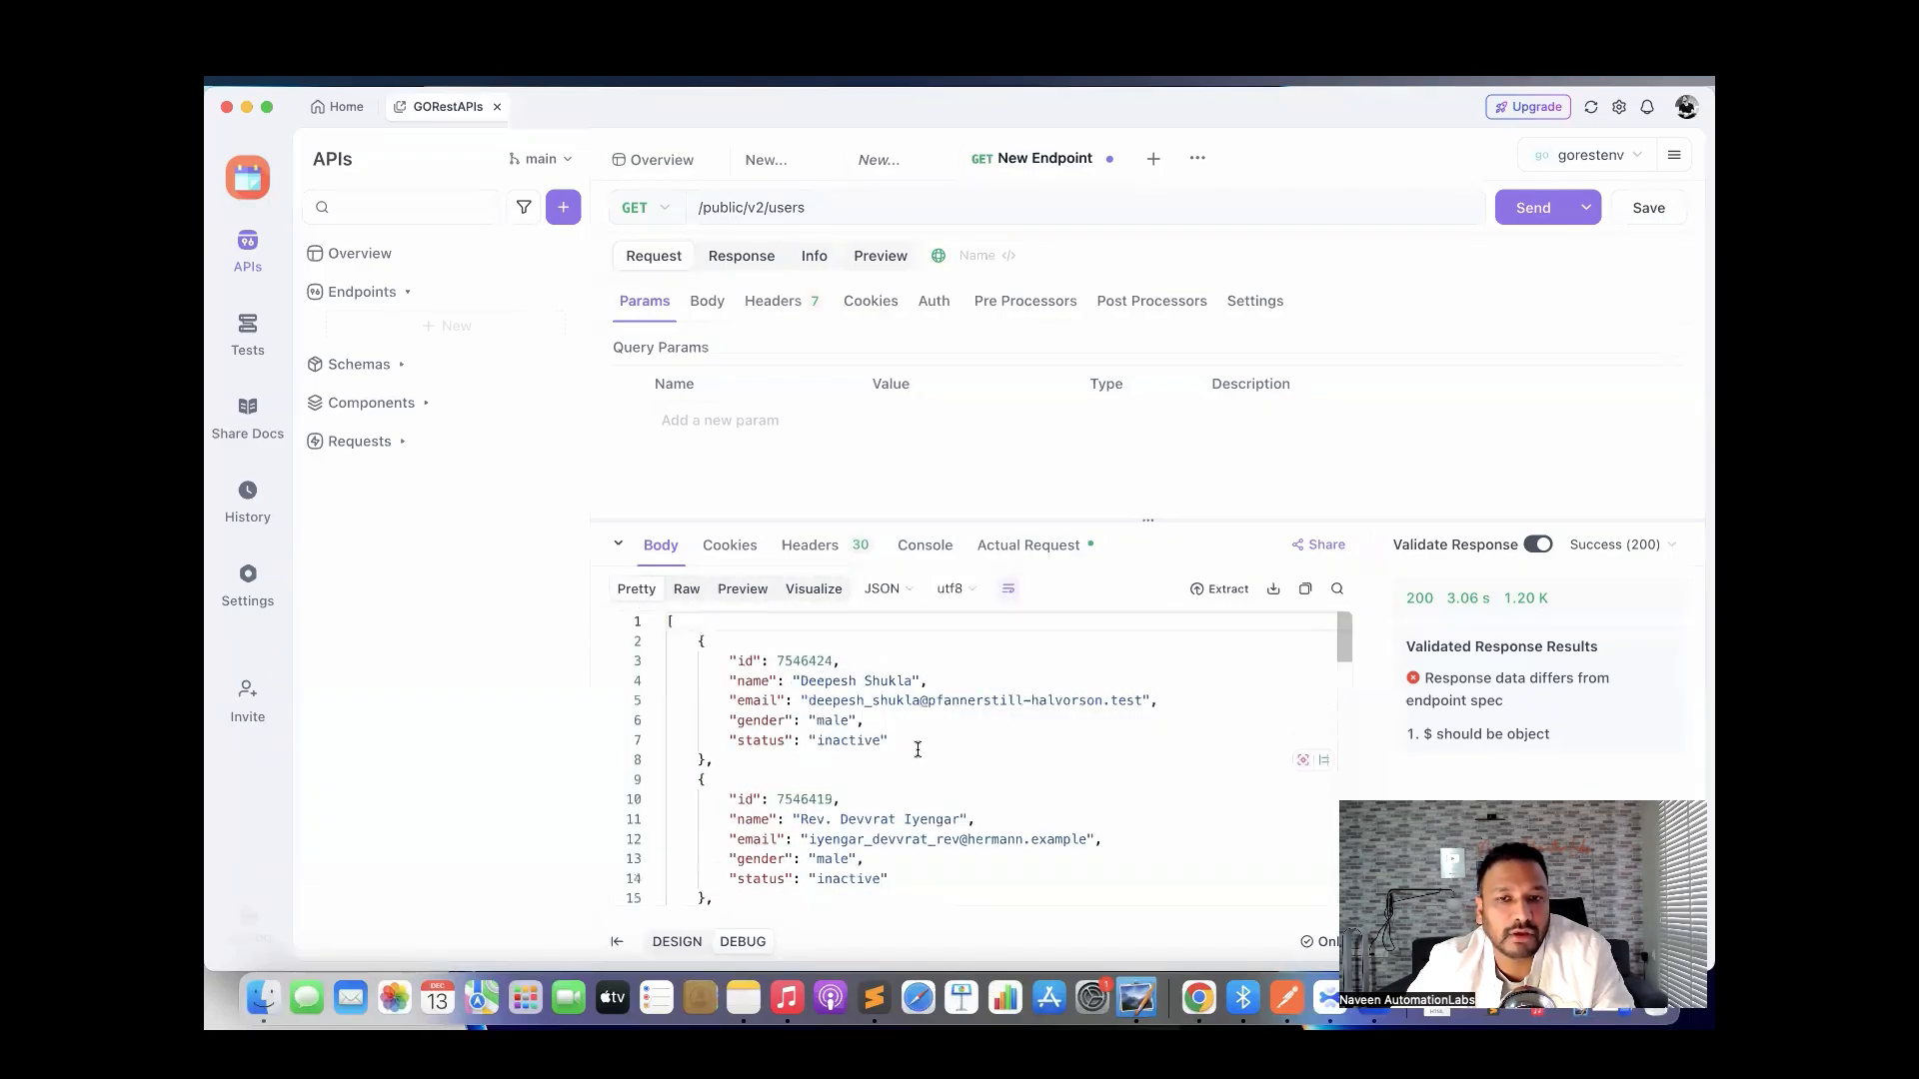
left_click_drag(977, 521, 985, 671)
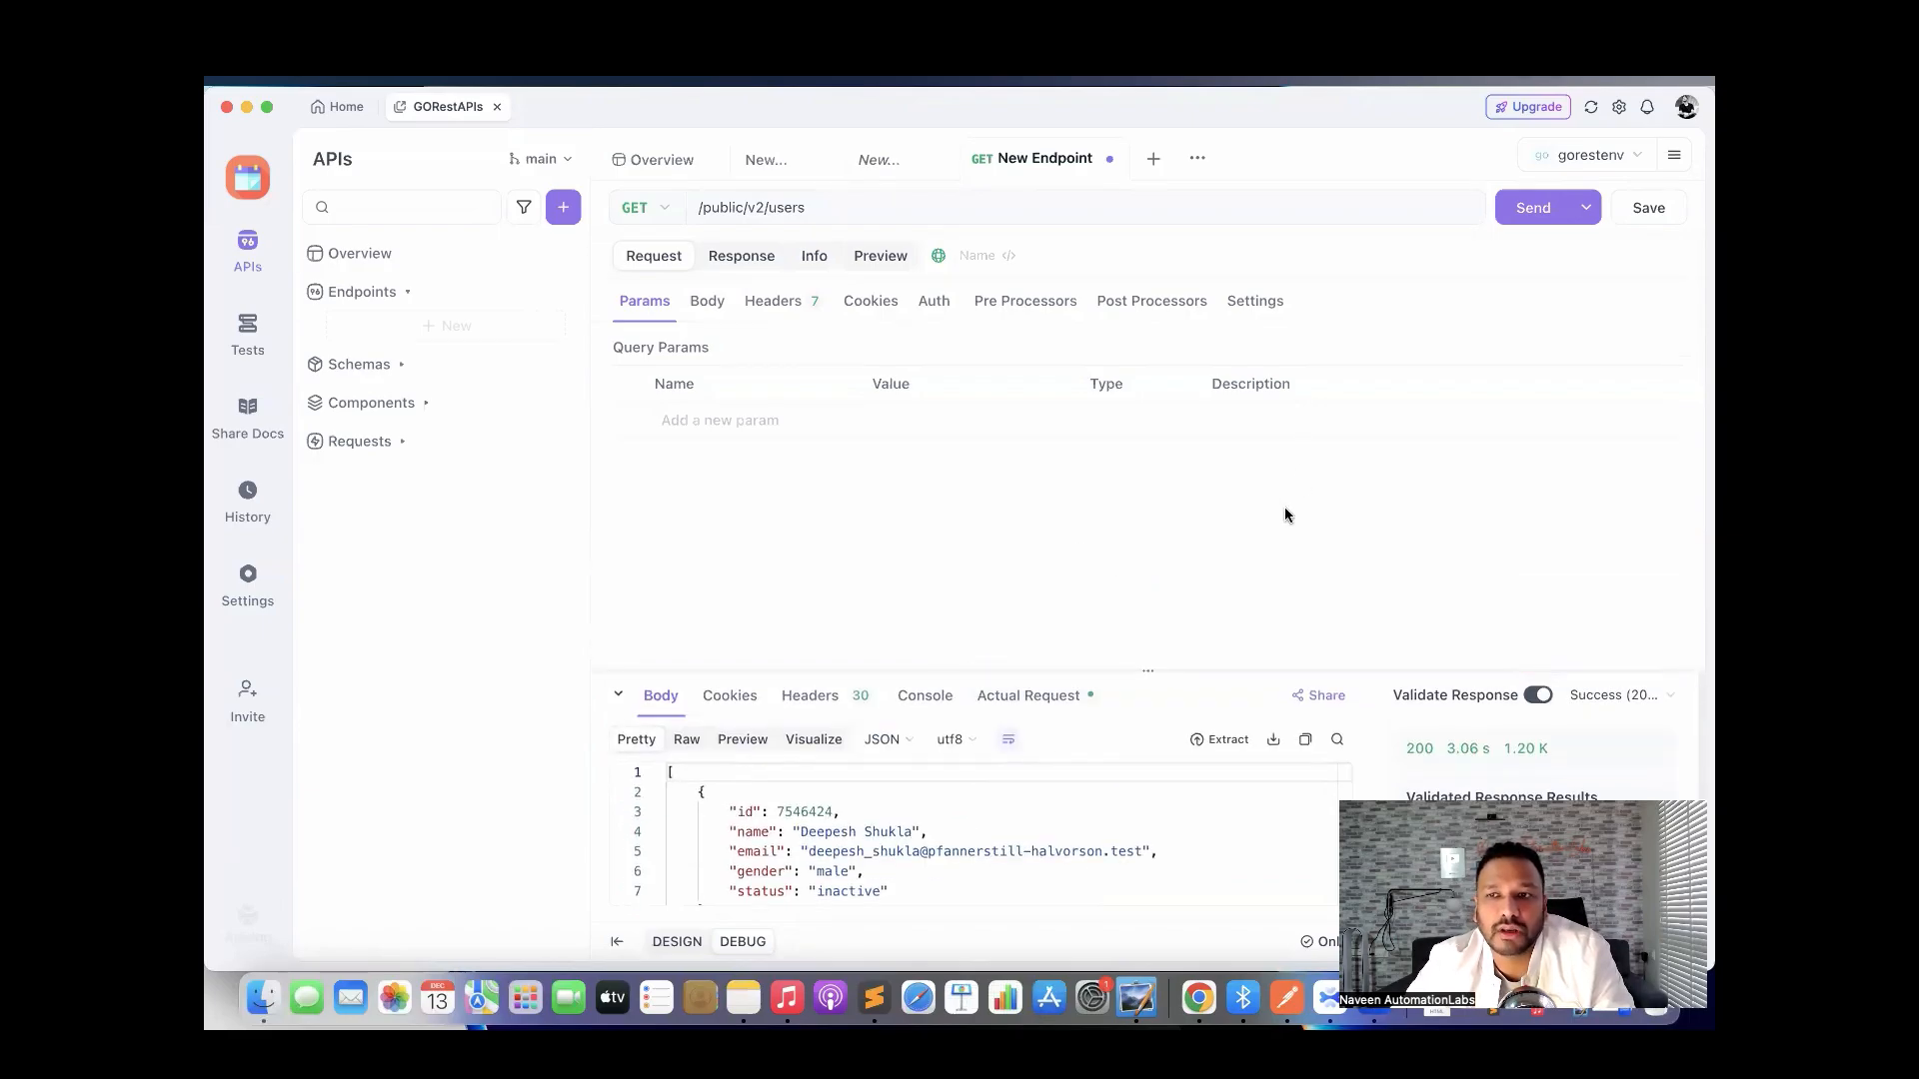
Save the request as GetUsers in a new MyAPIs folder created under Root.
left_click(1647, 207)
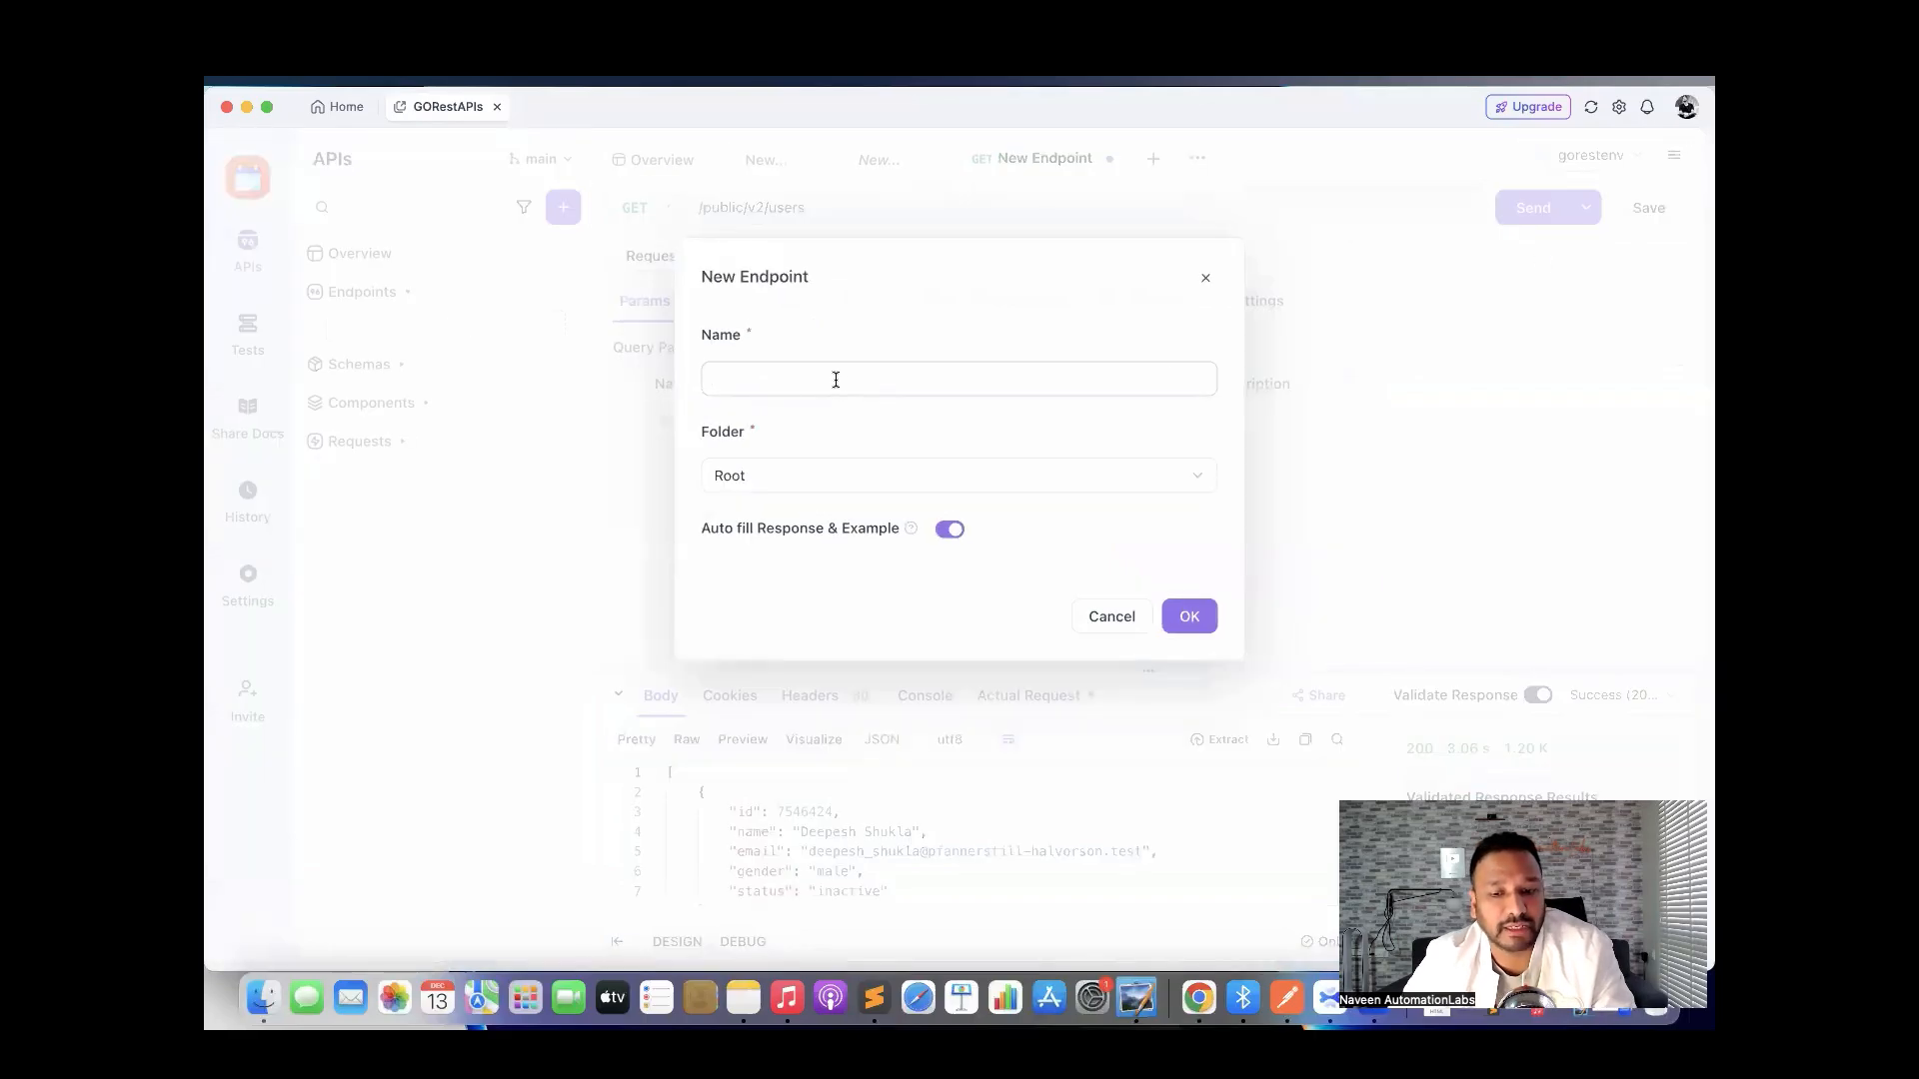
type("Get")
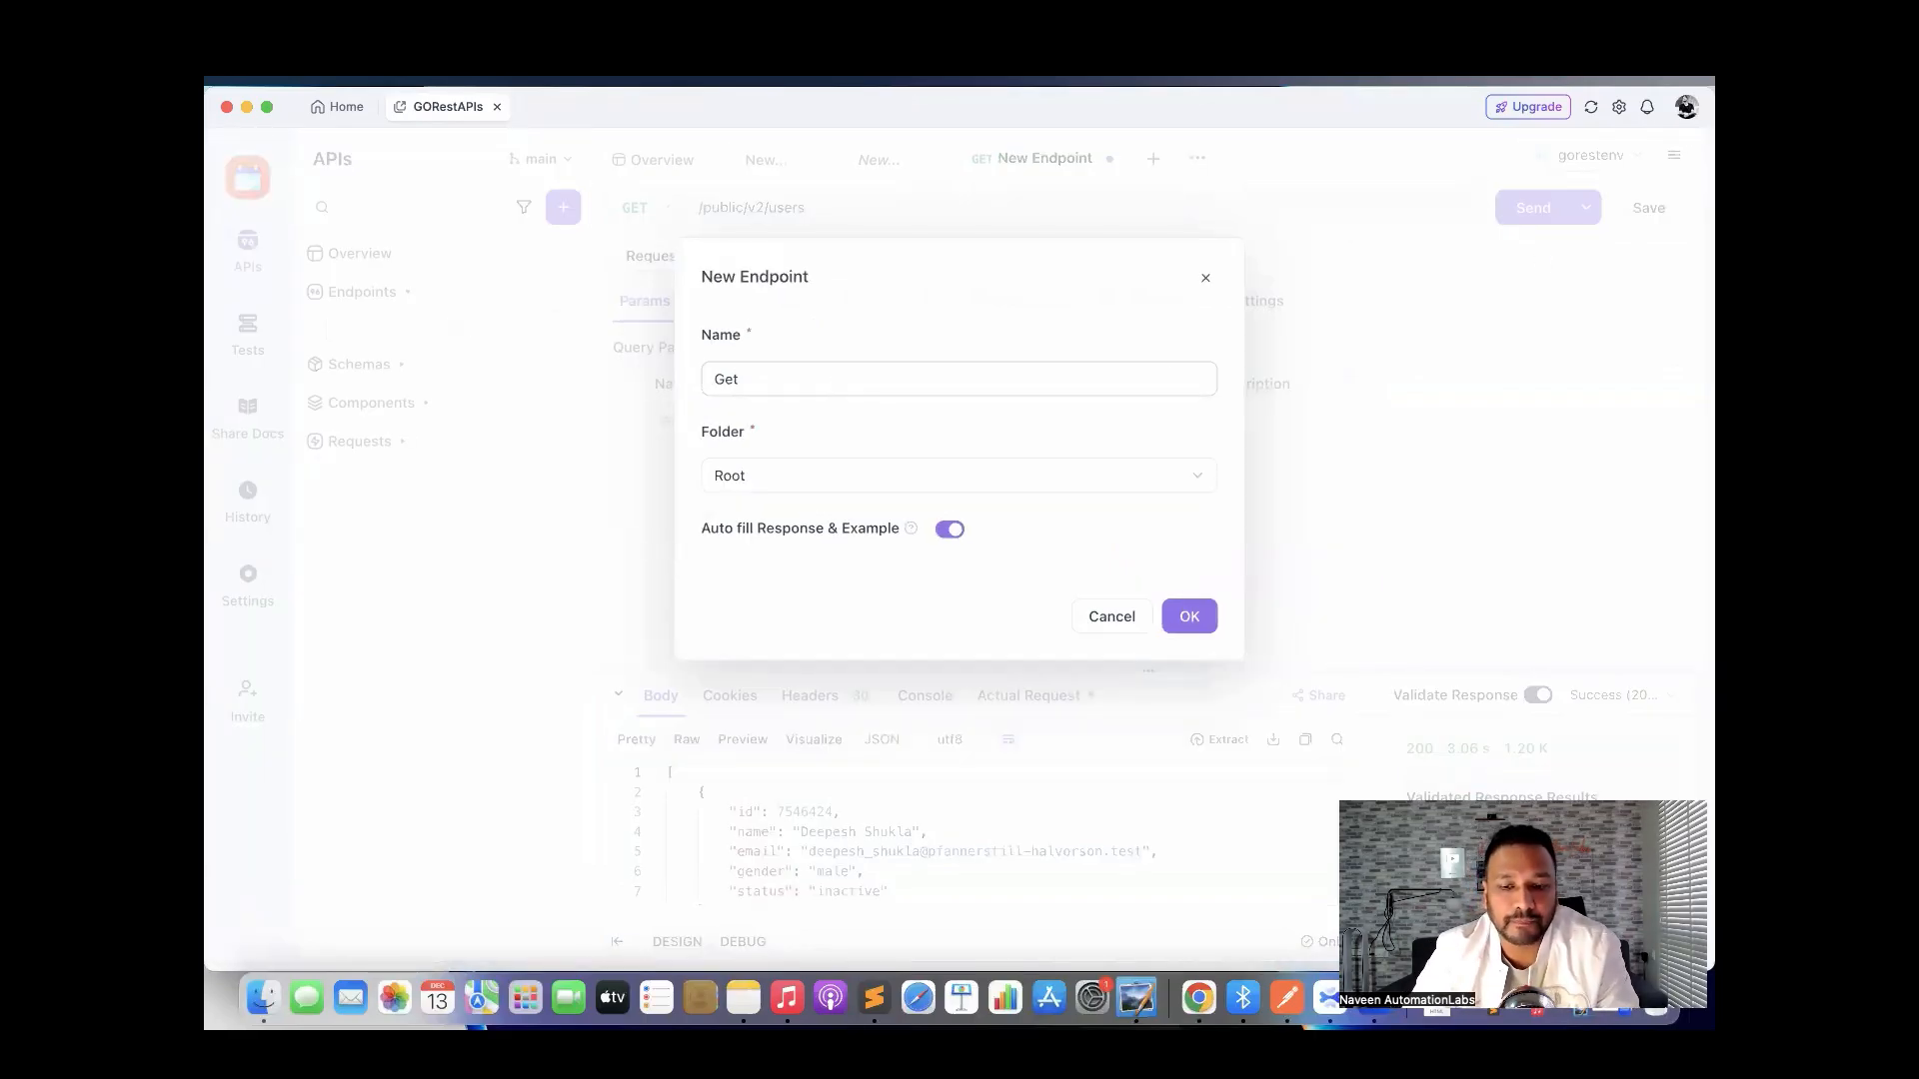
type("Users")
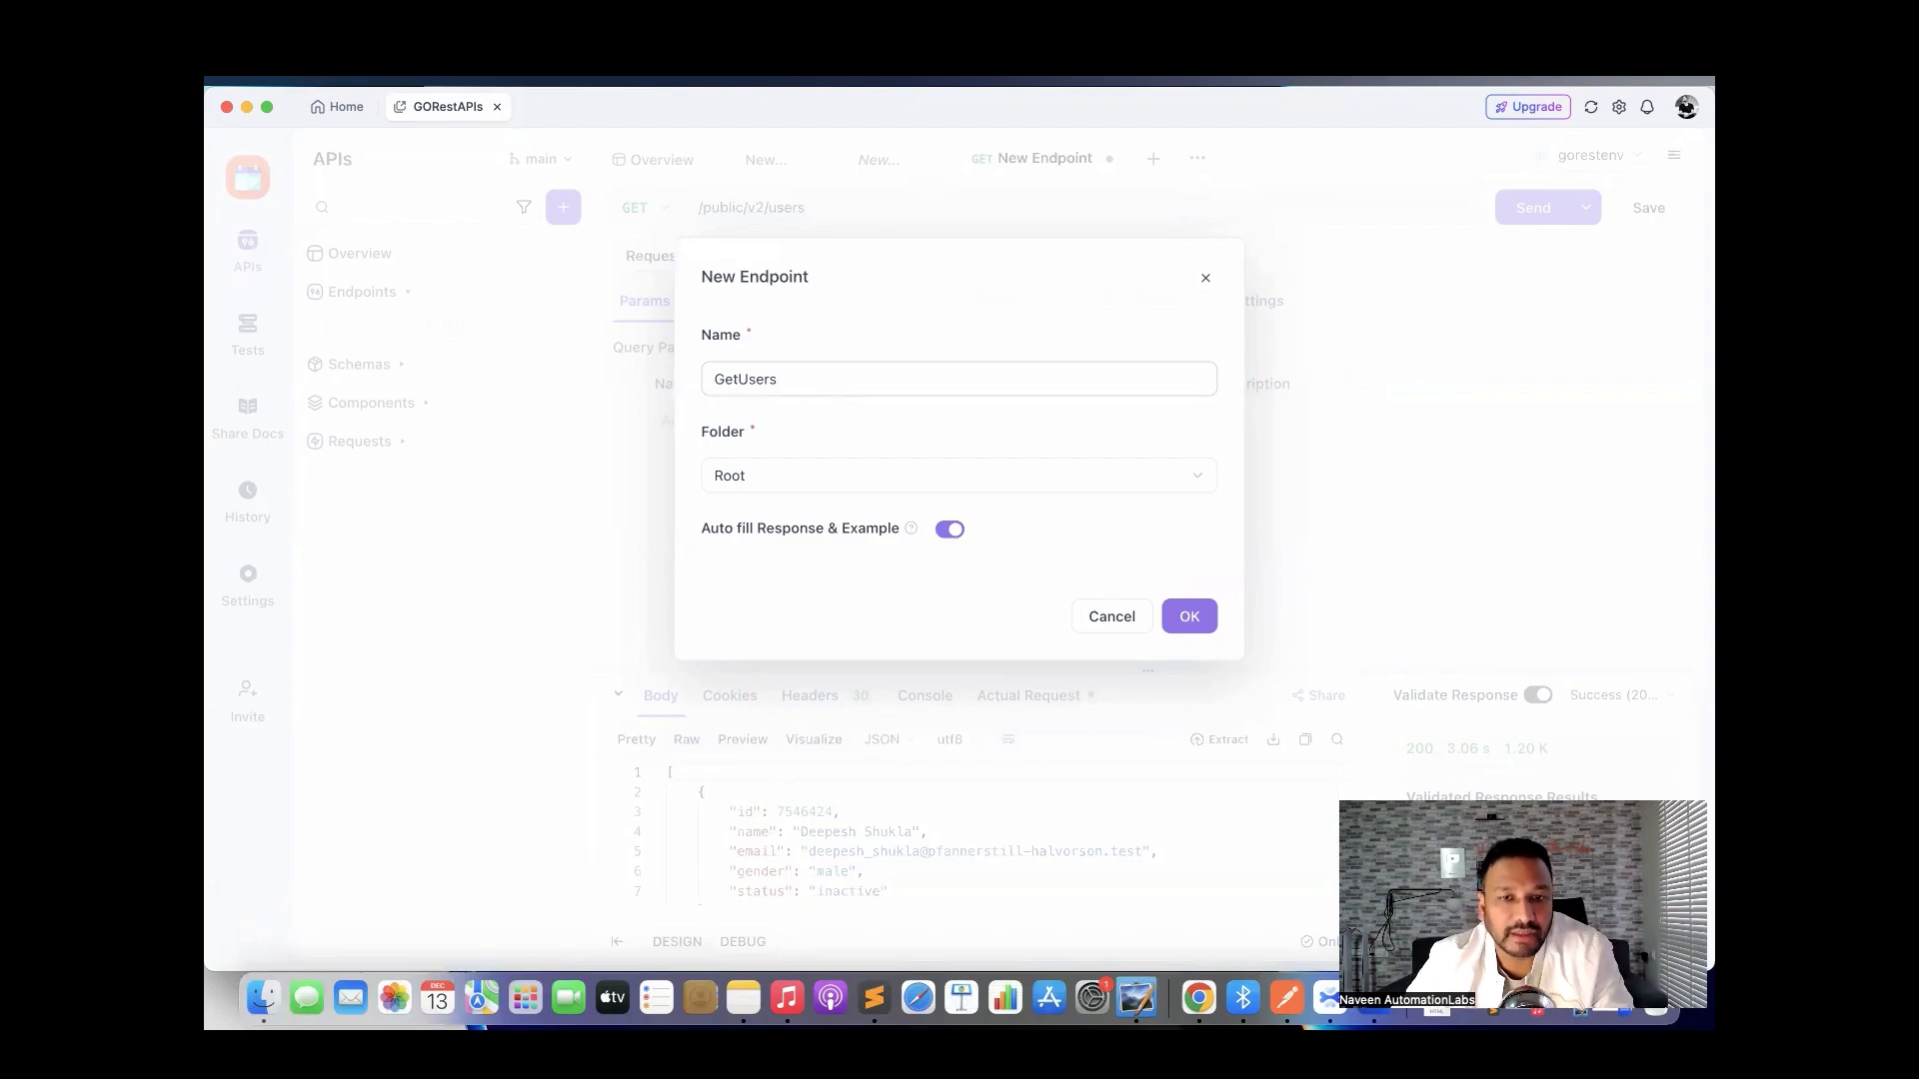
left_click(831, 478)
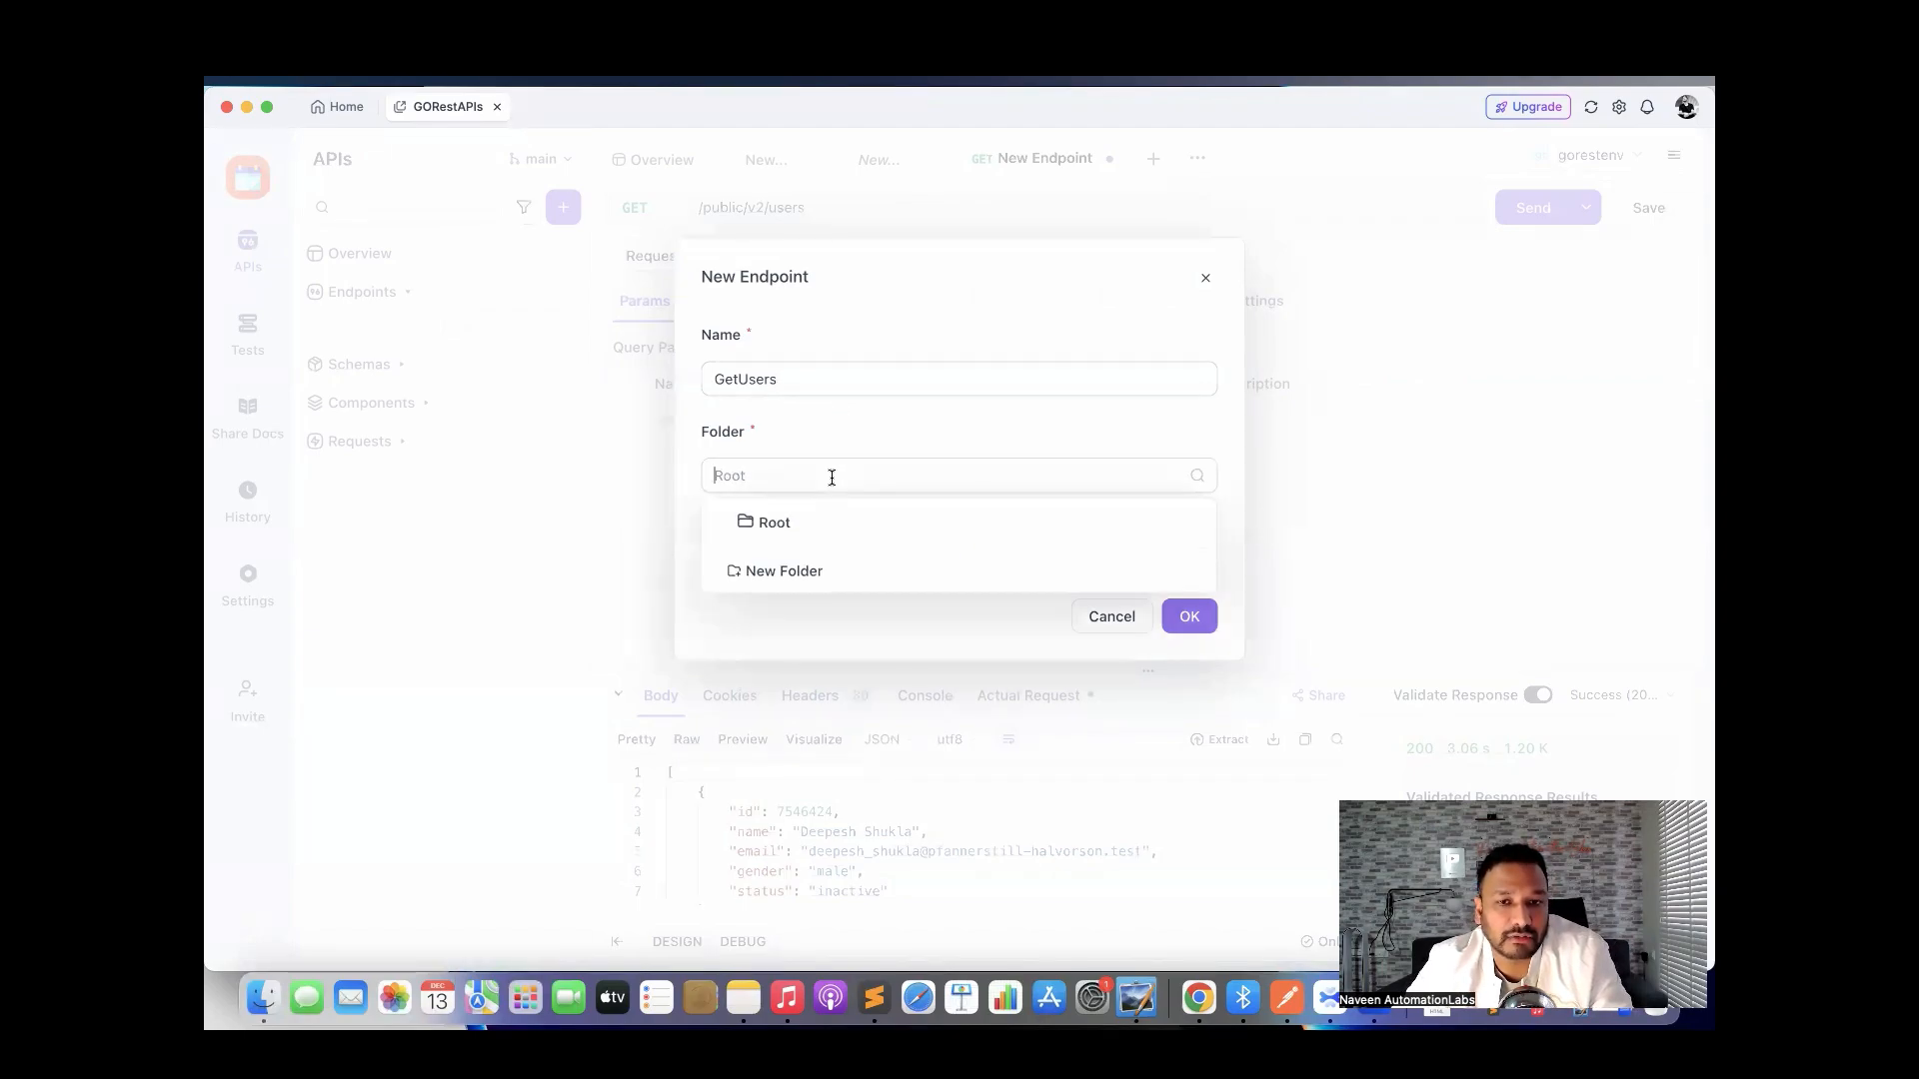
left_click(800, 573)
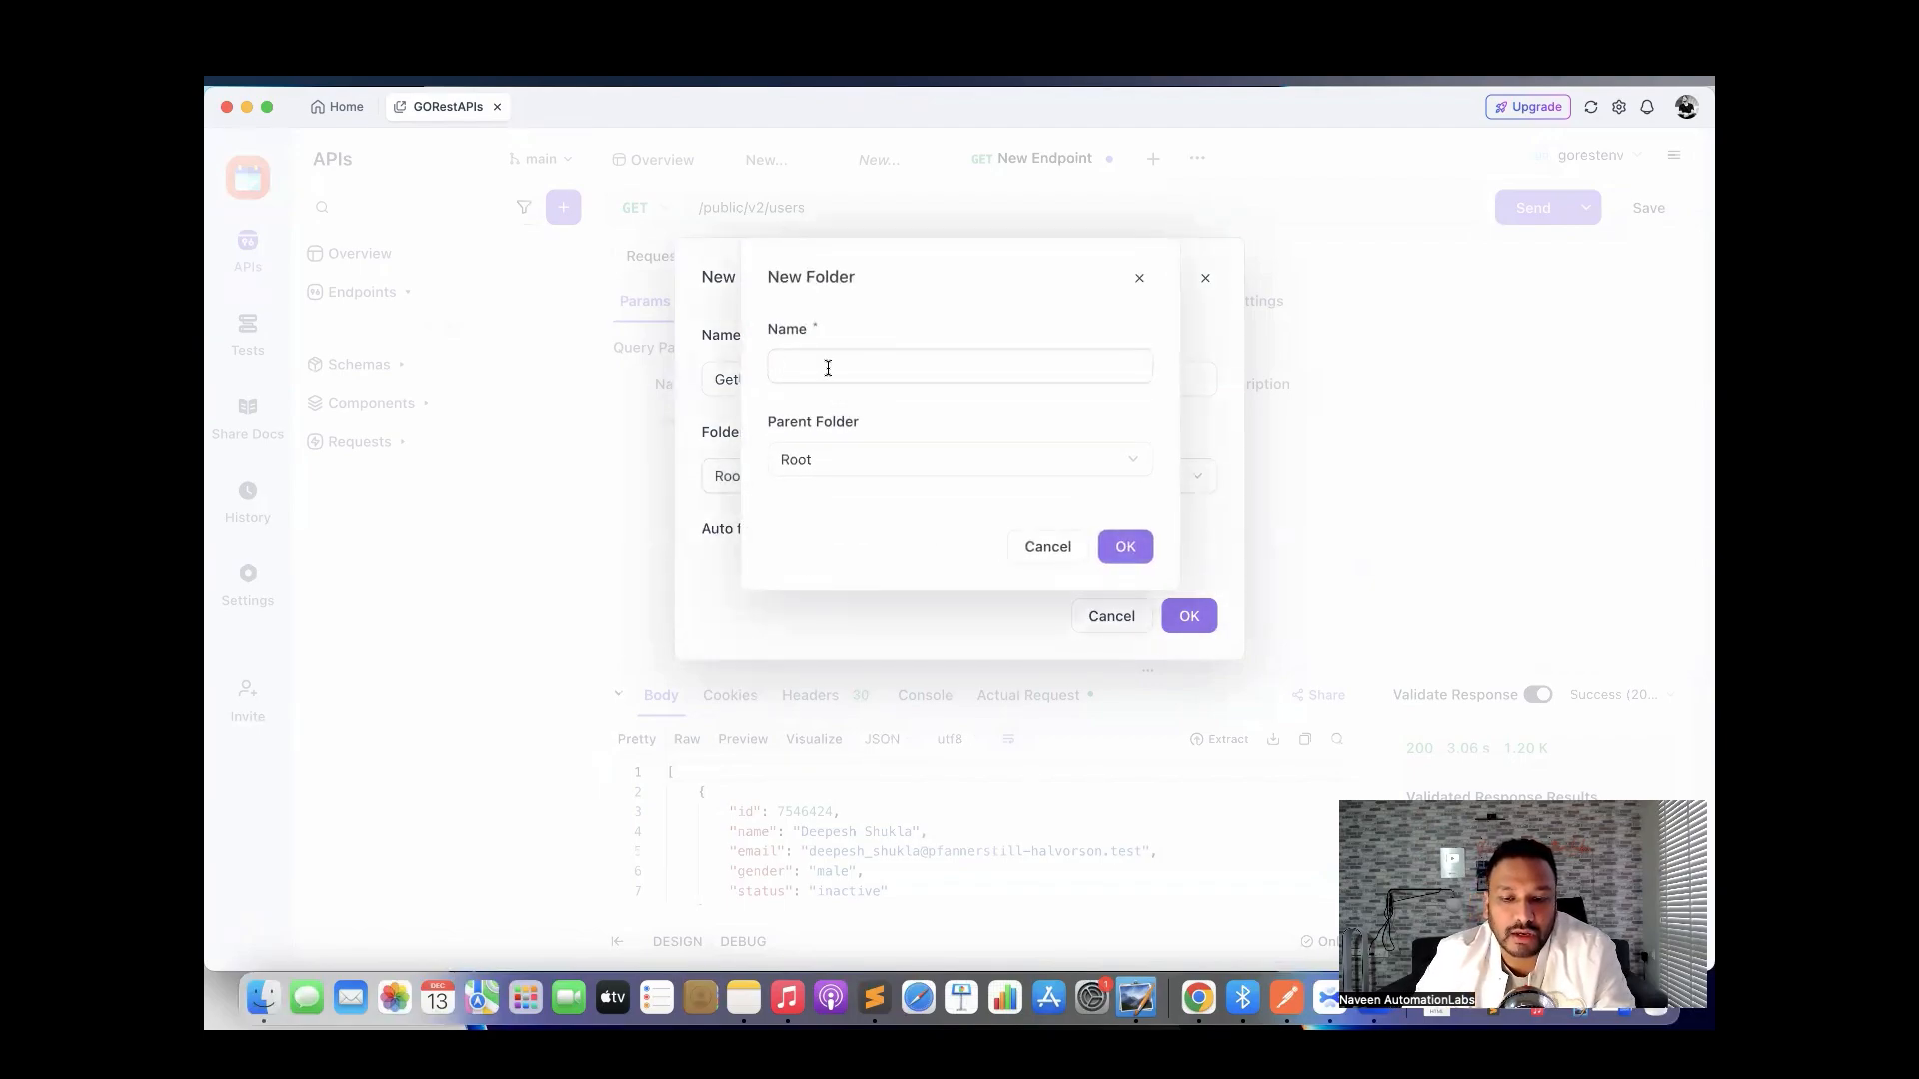
type("MyA")
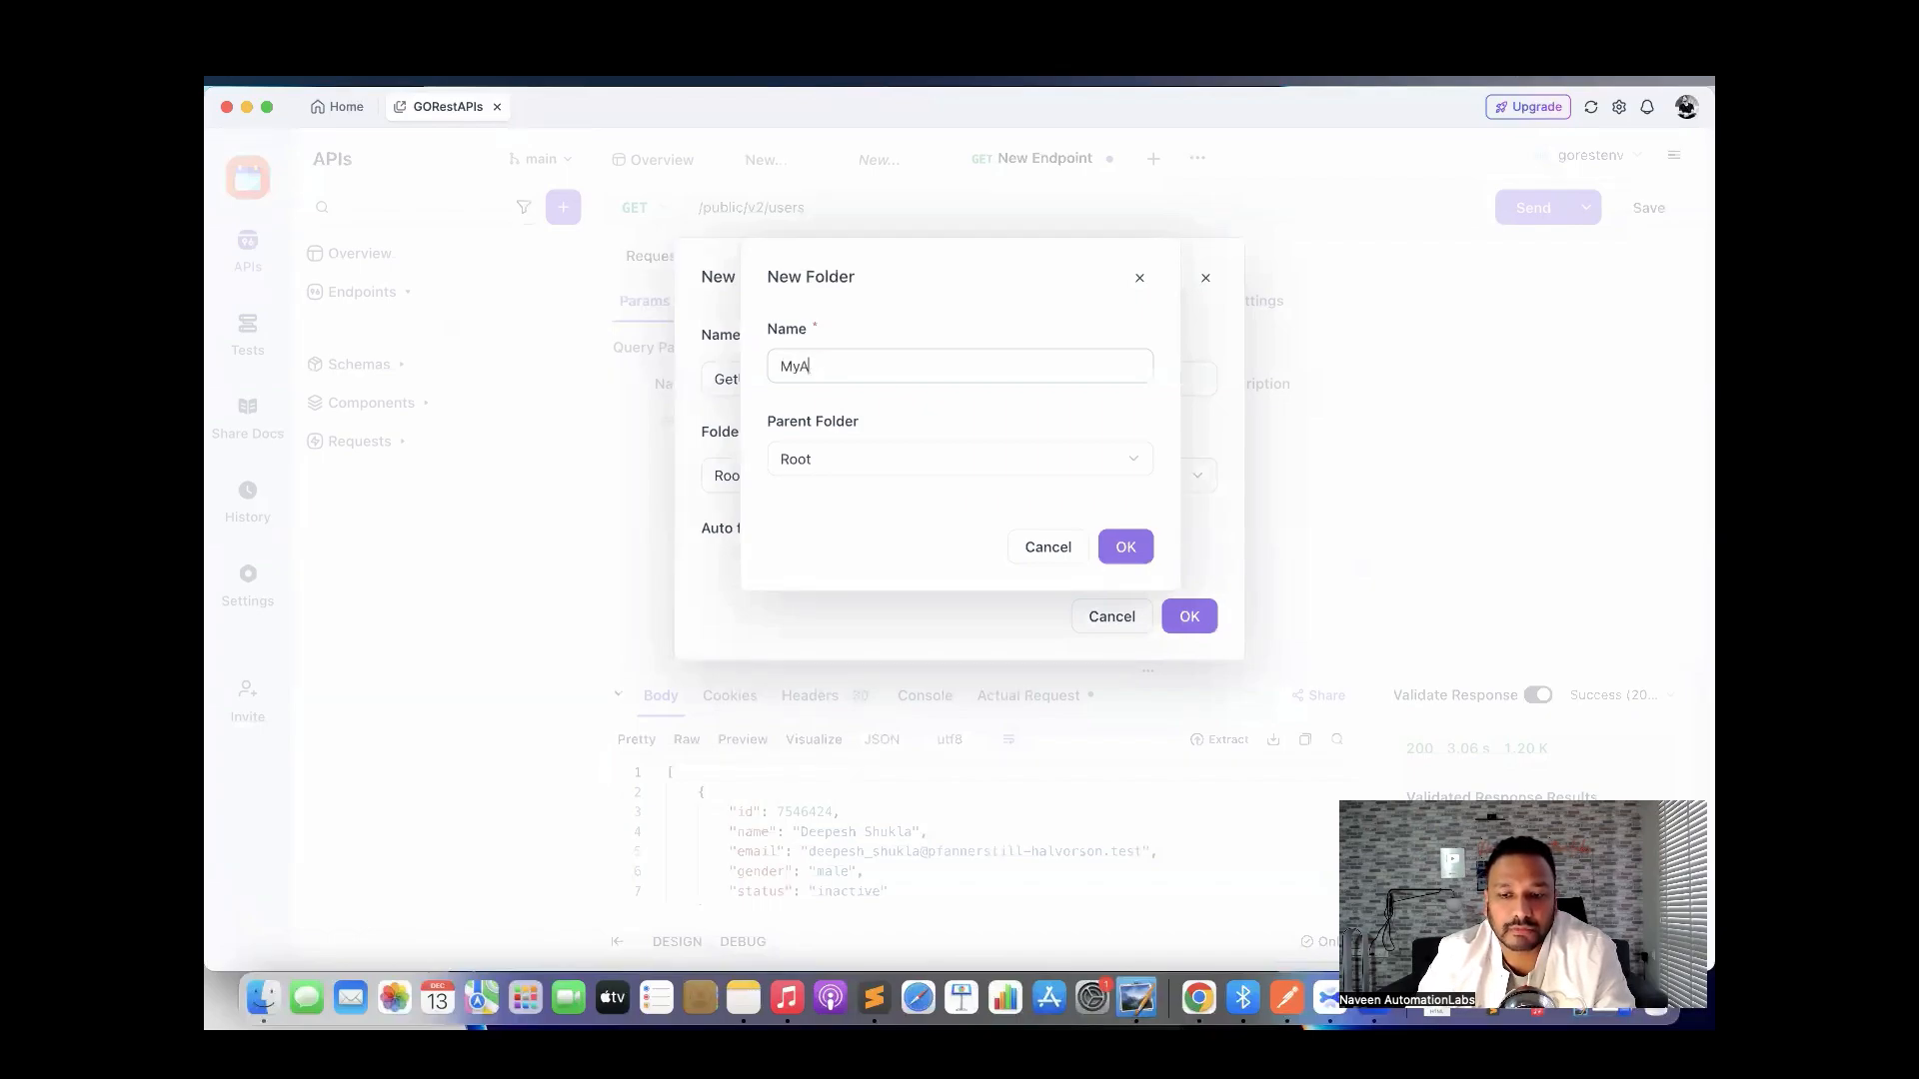
type("piPIs")
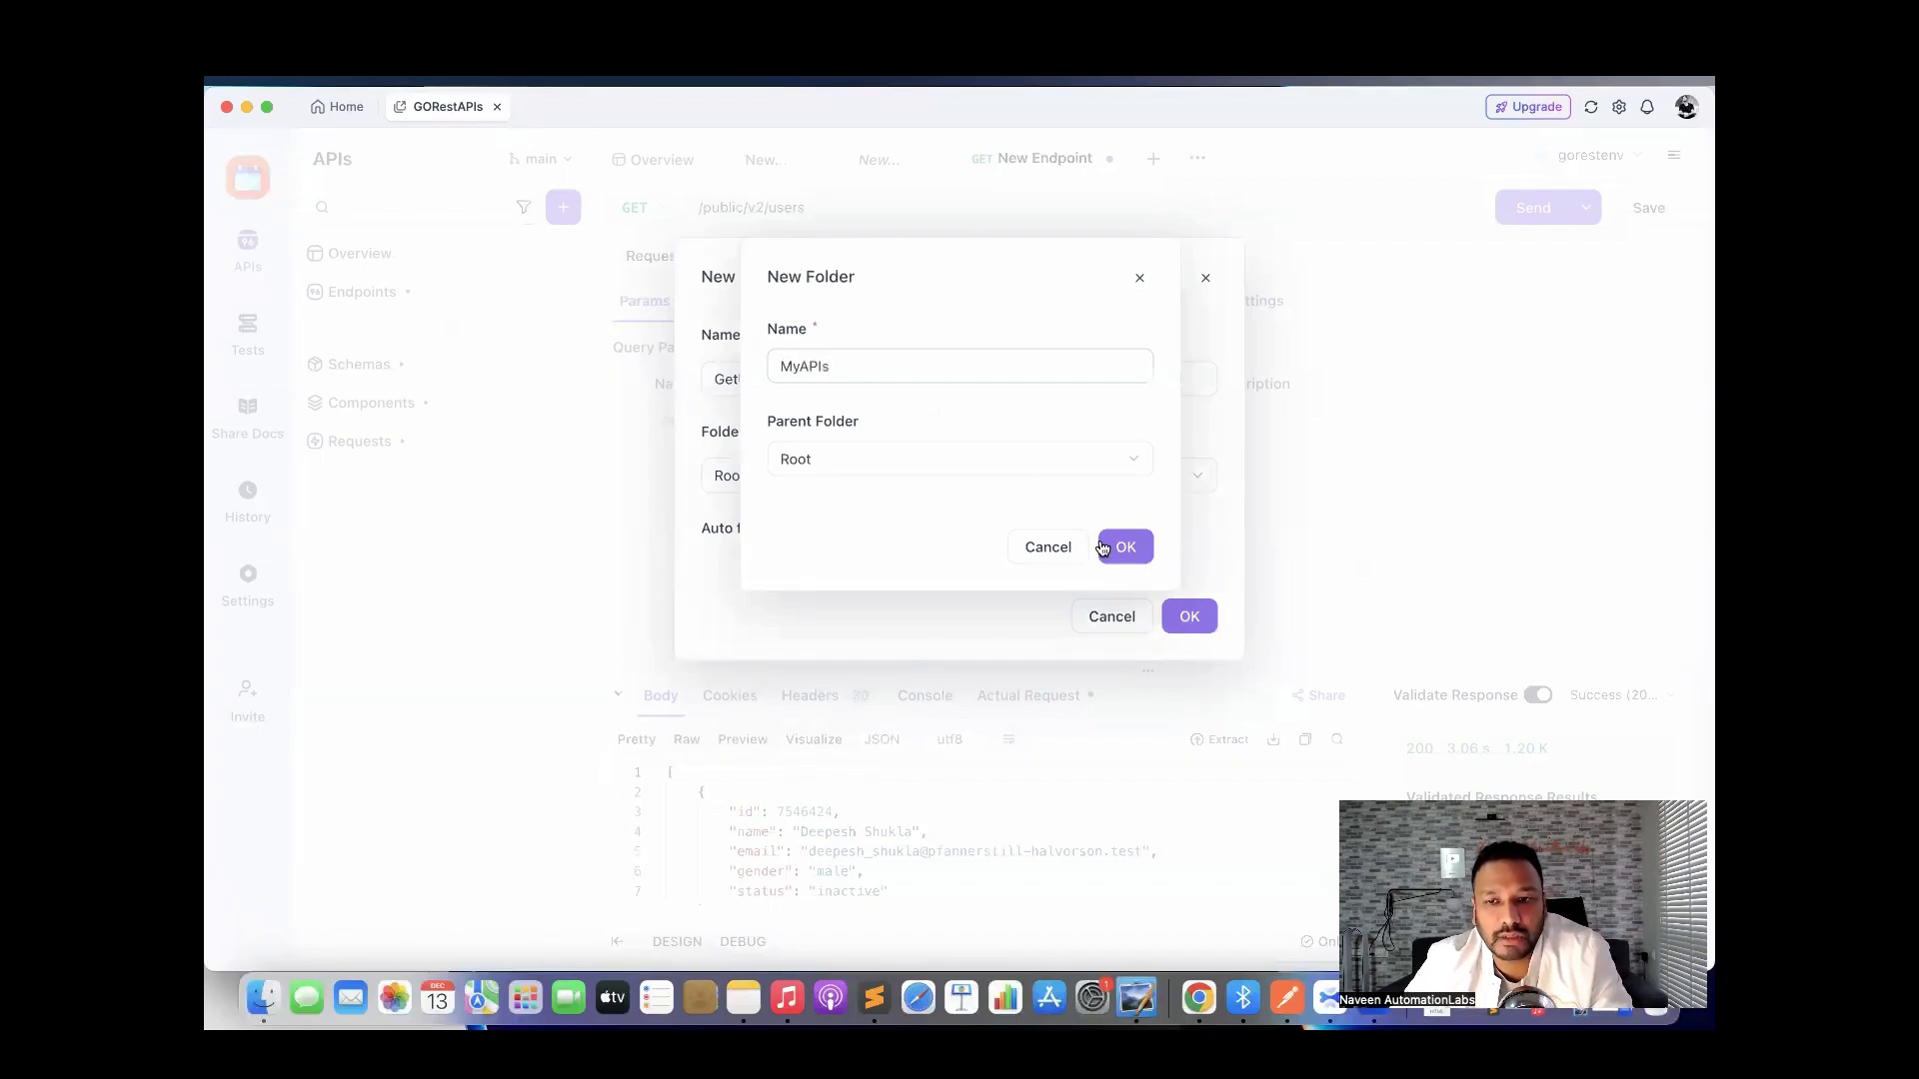
left_click(1122, 554)
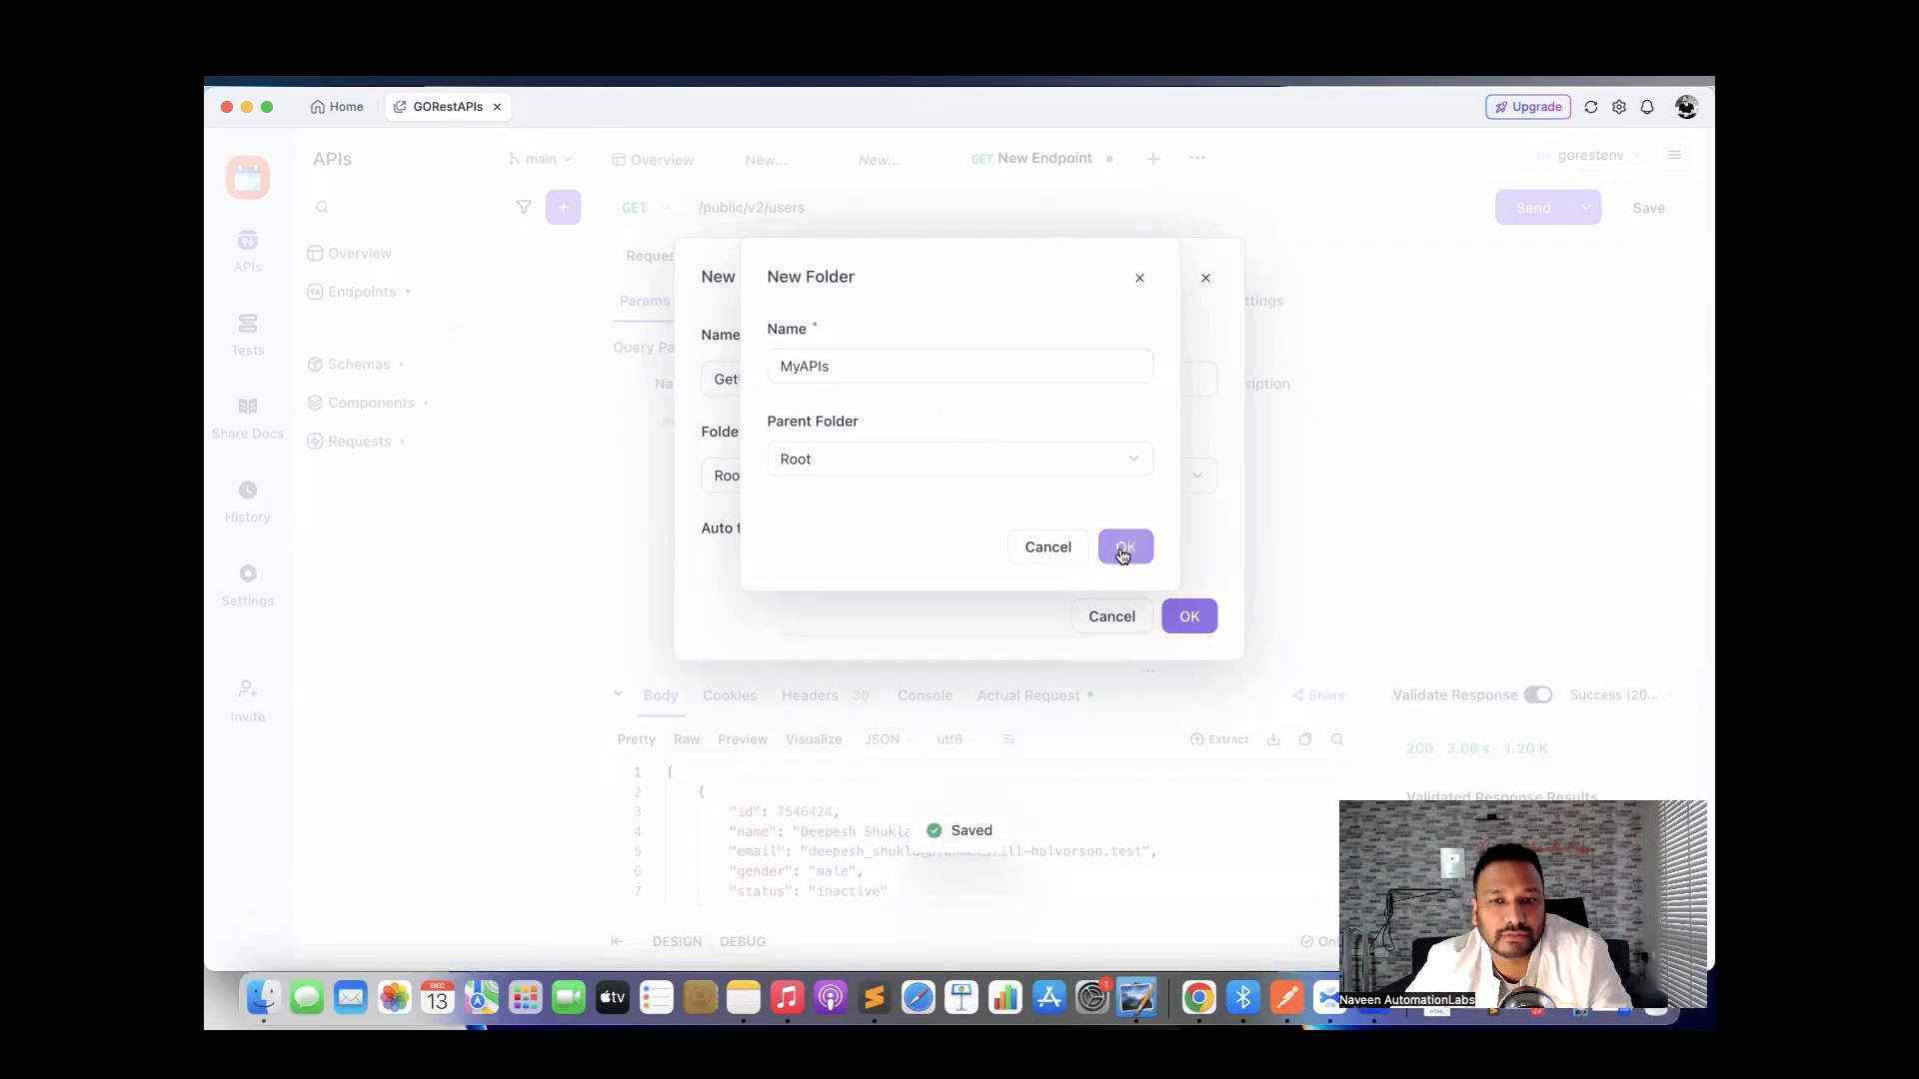
left_click(1192, 608)
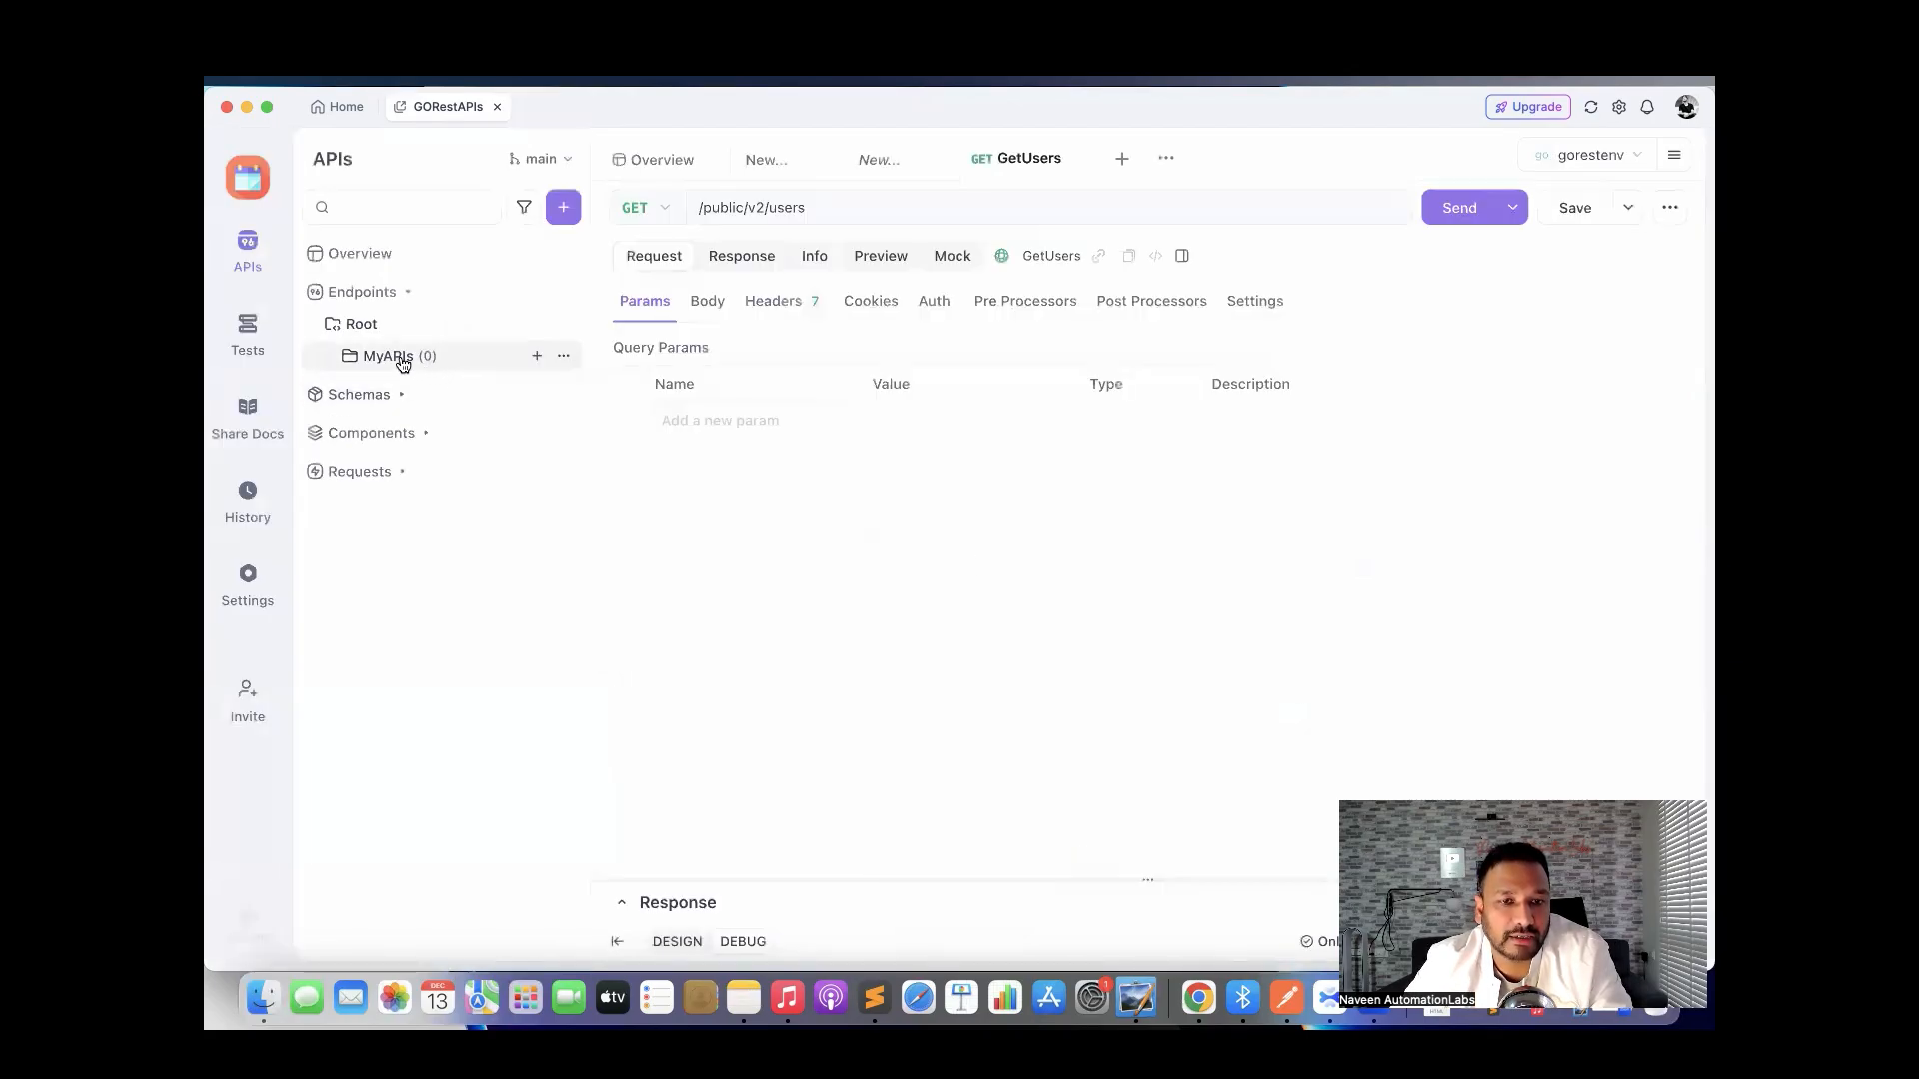
Close all open tabs, including Overview, the unsaved tab, MyAPIs and GetUsers.
left_click(400, 359)
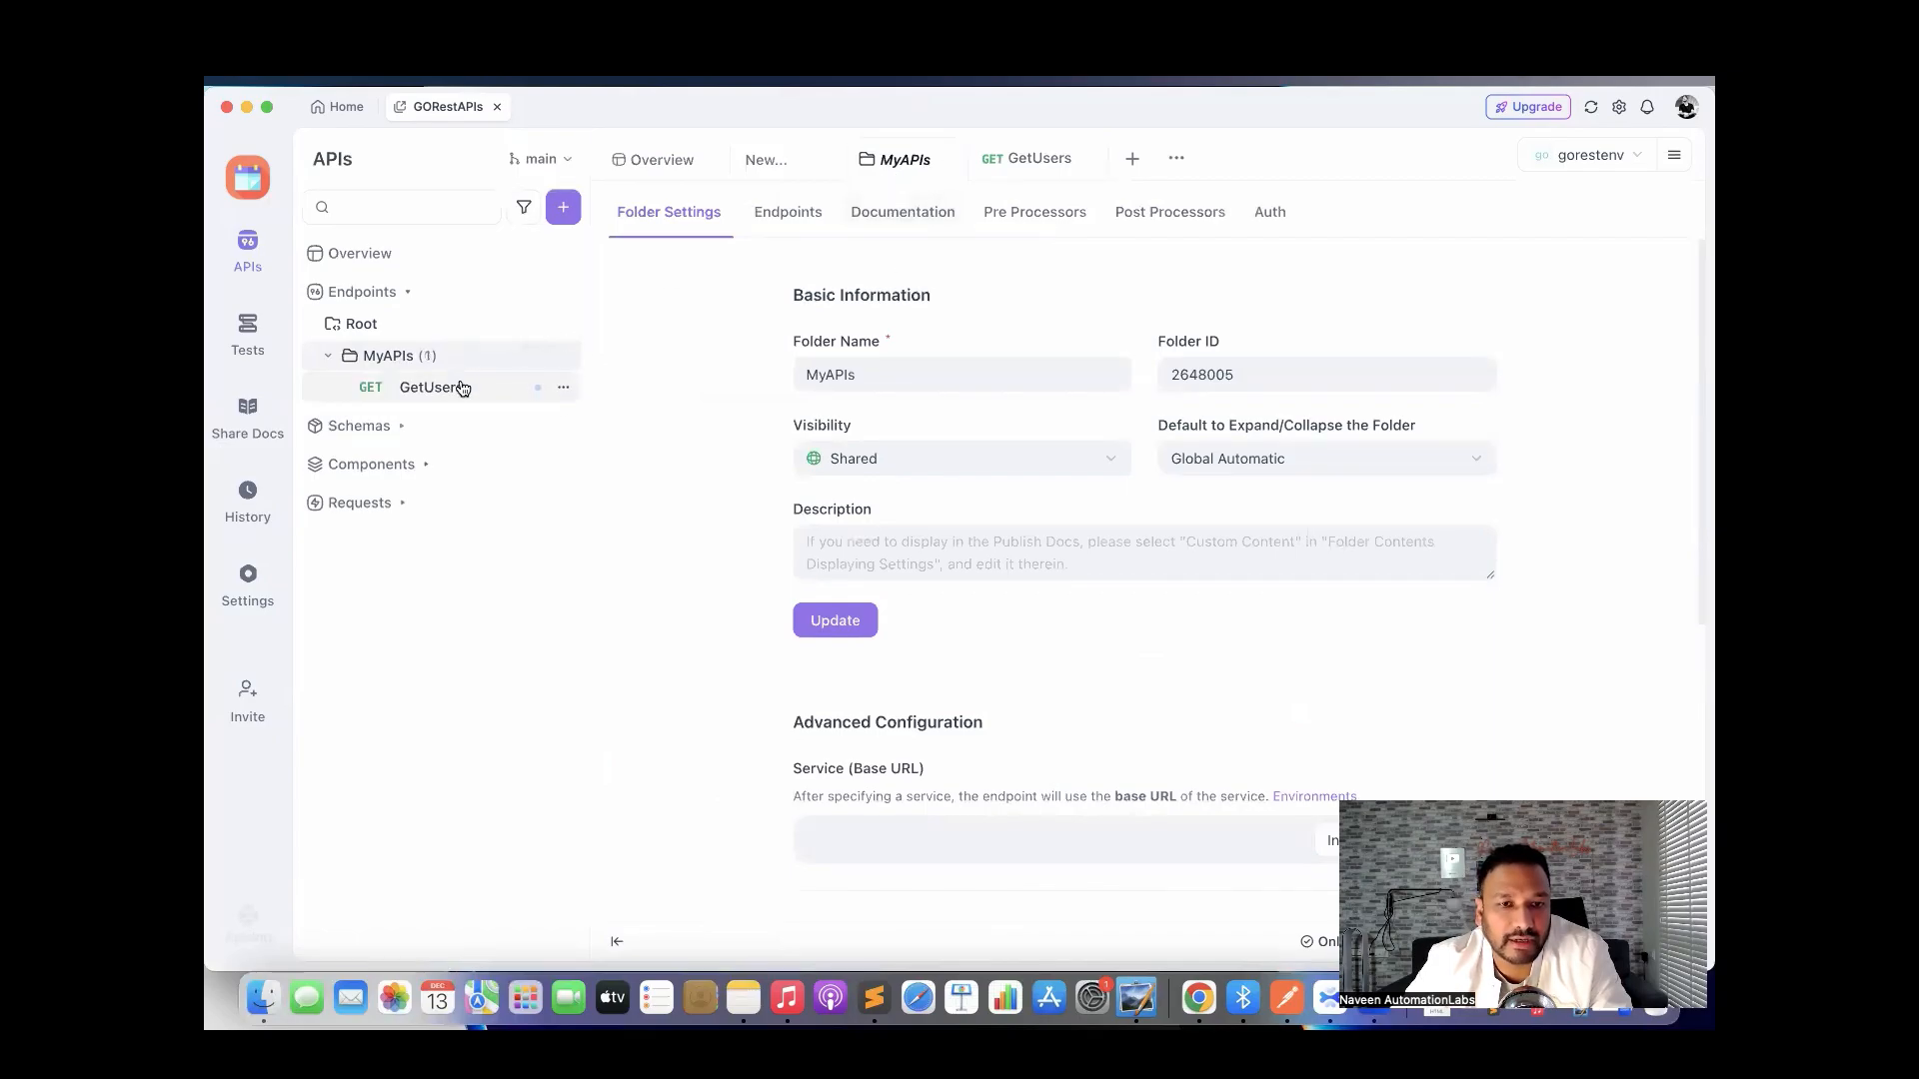
left_click(458, 388)
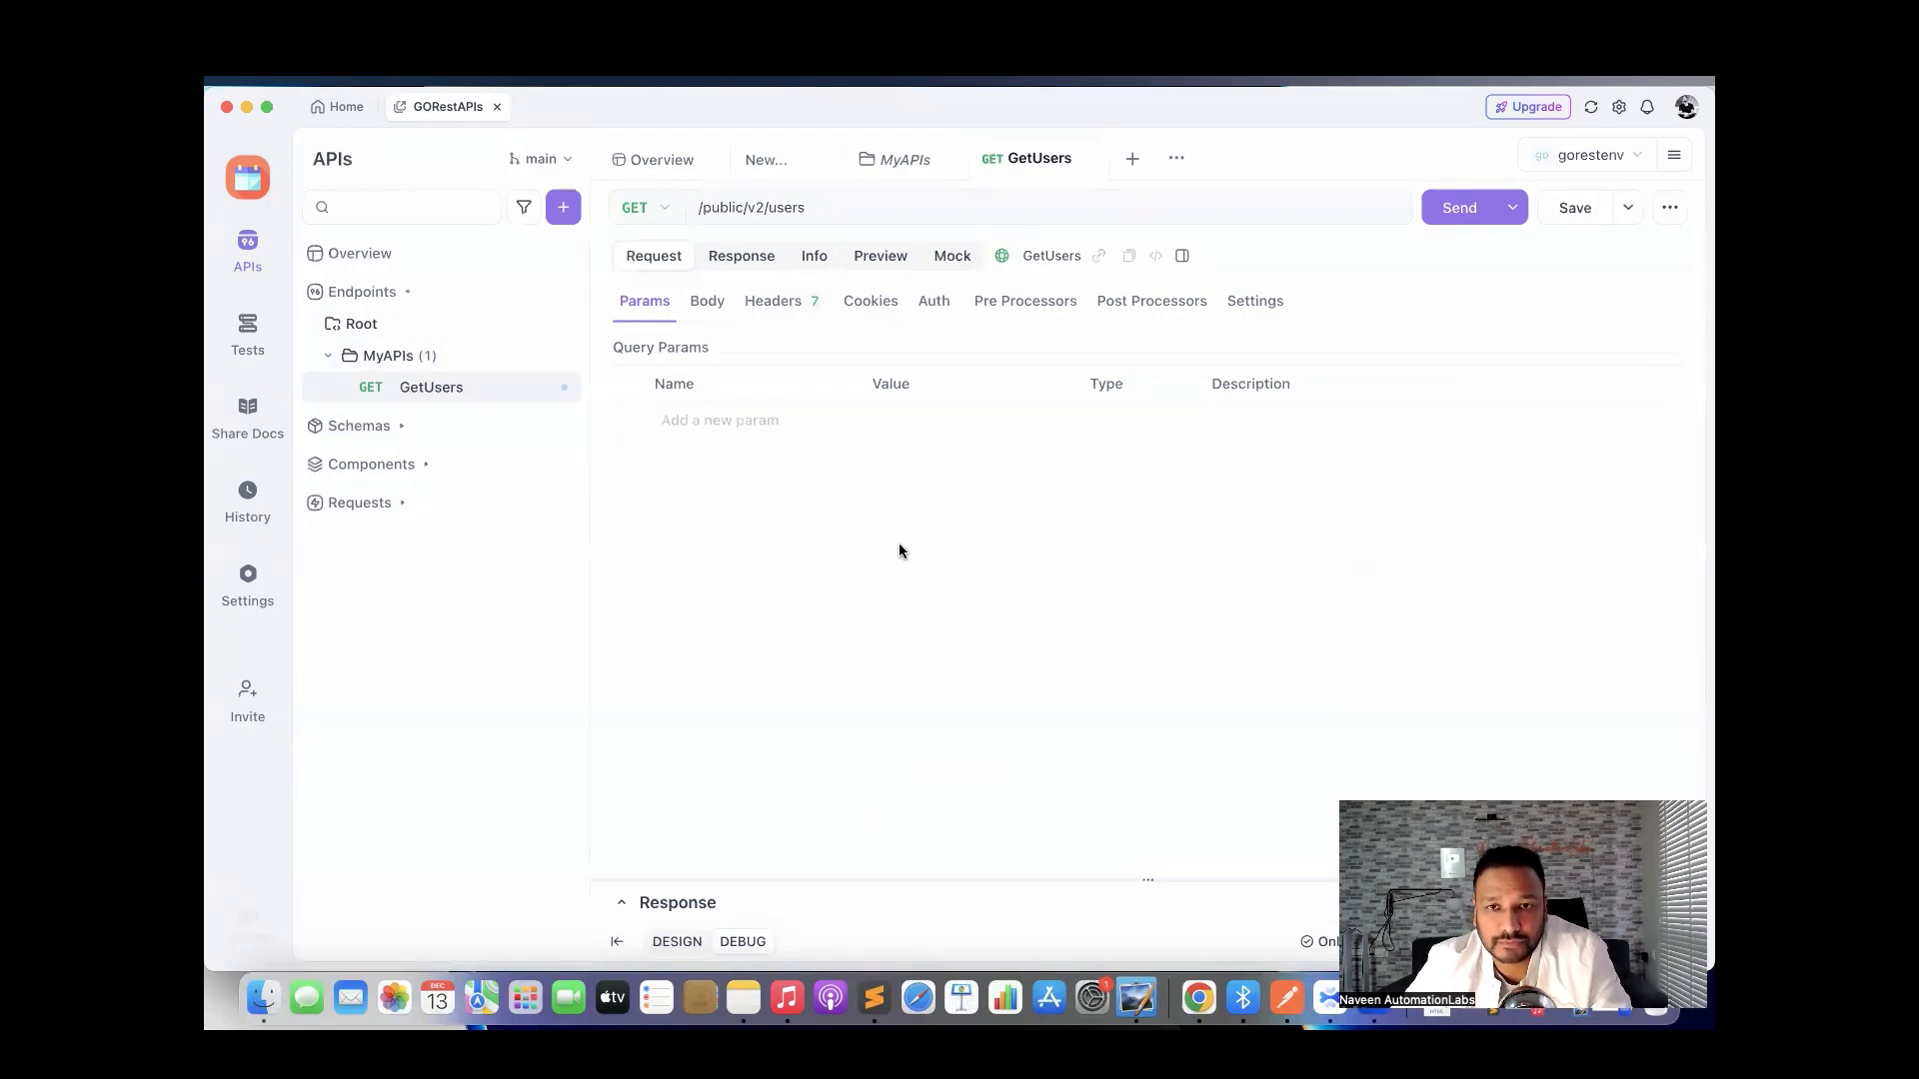
left_click(712, 162)
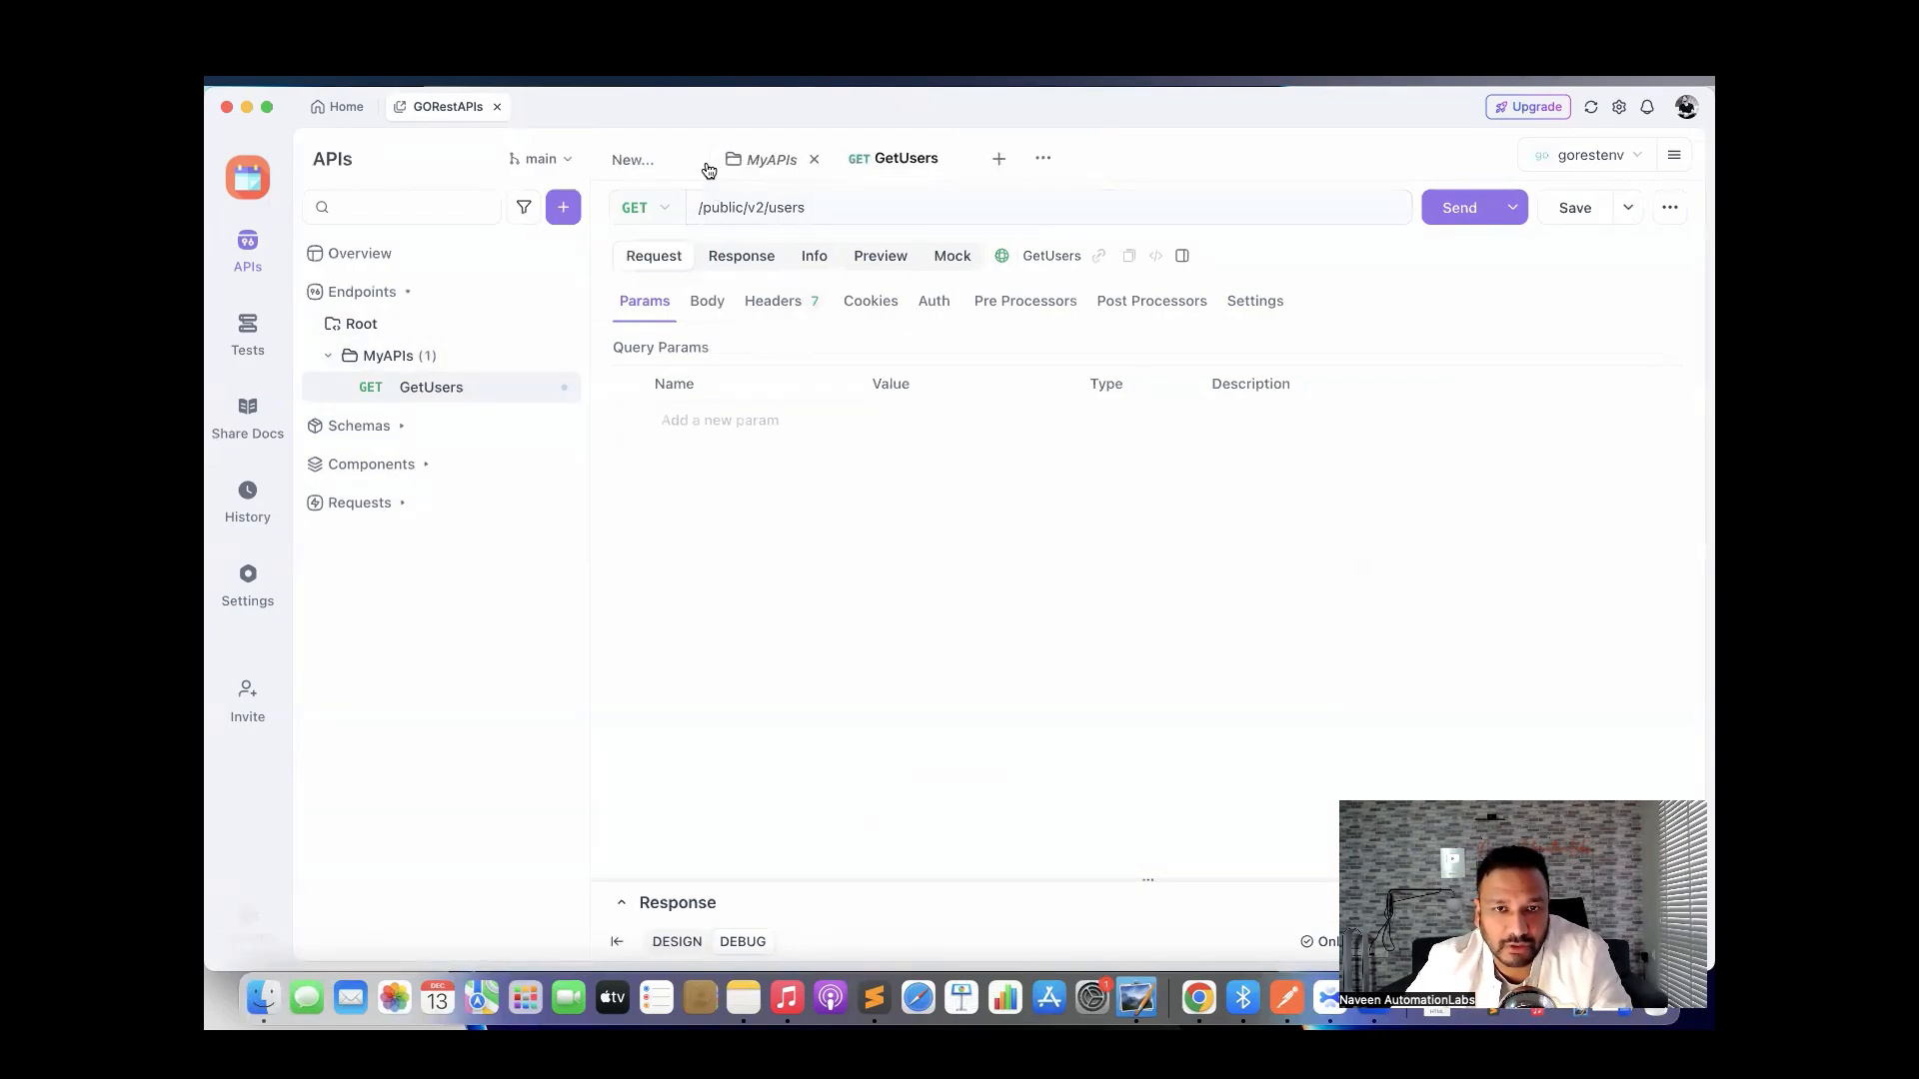
left_click(691, 161)
left_click(701, 161)
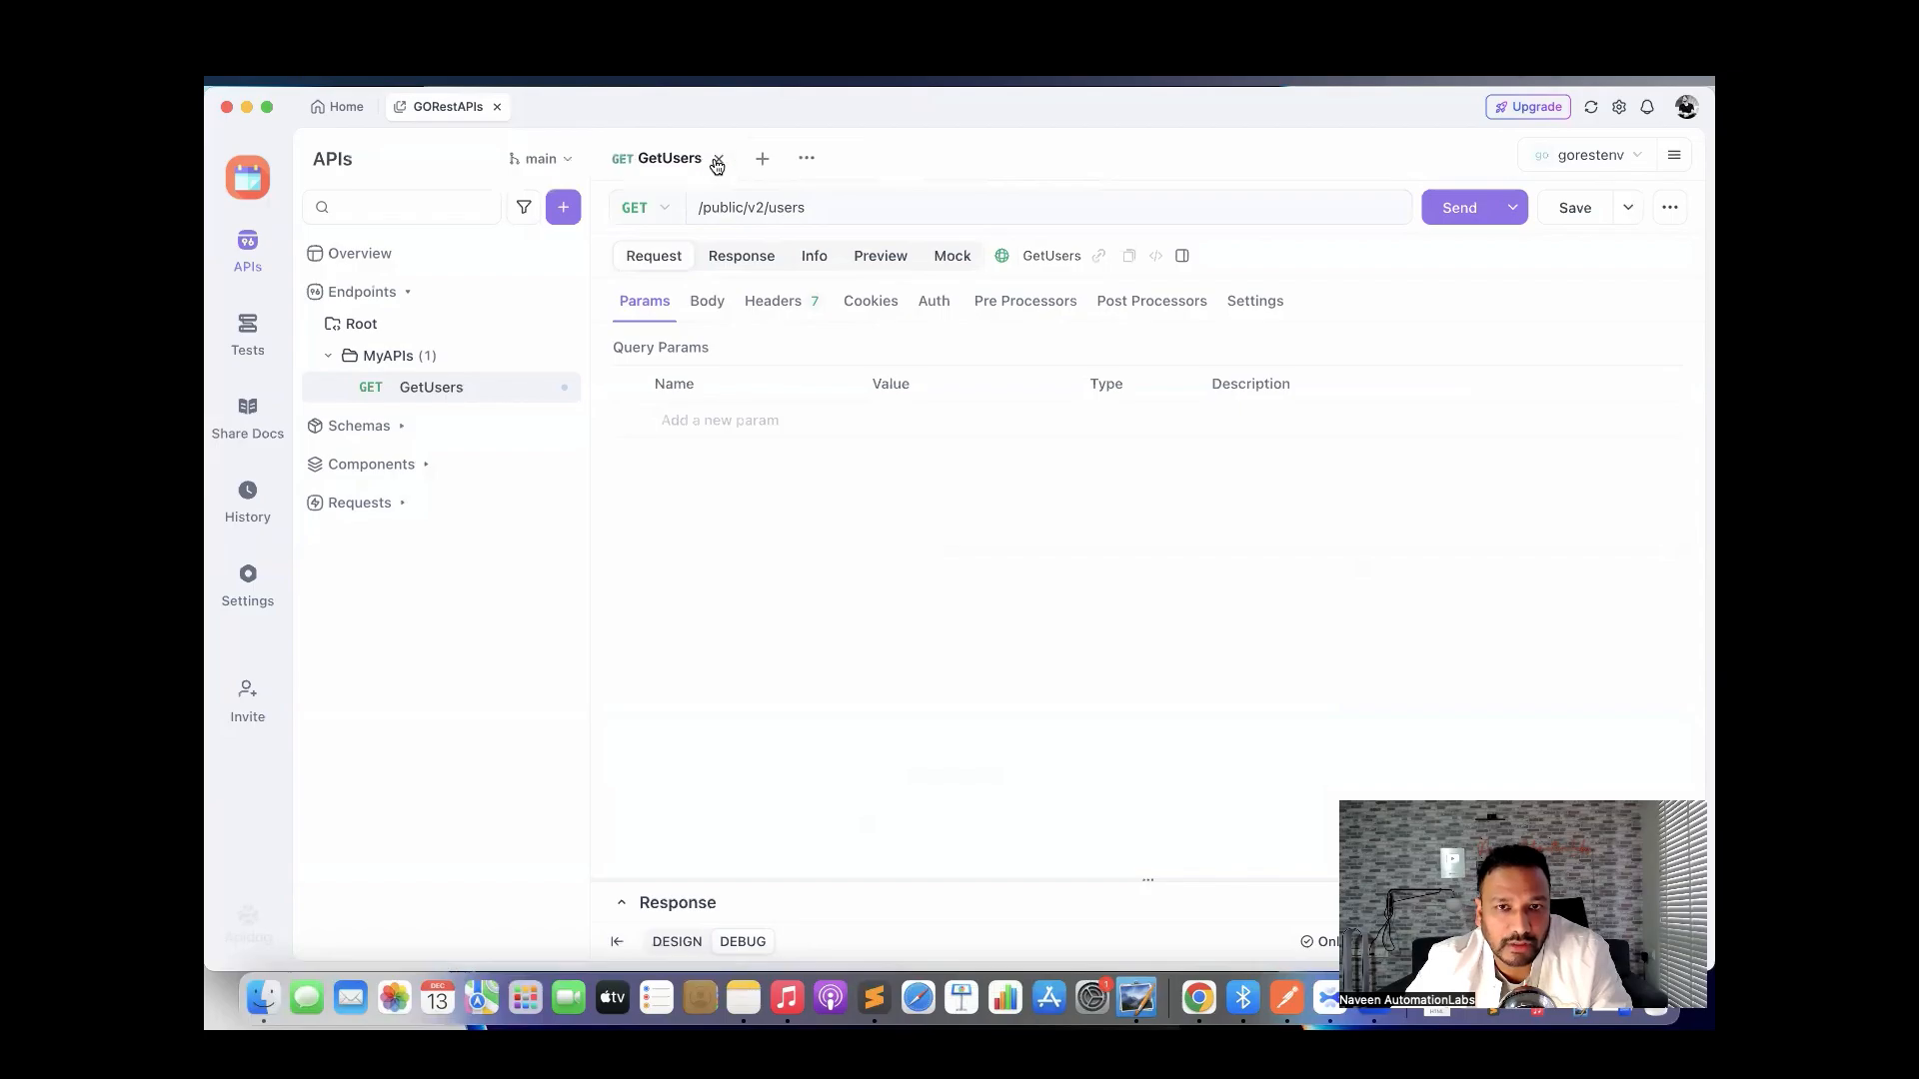
left_click(713, 161)
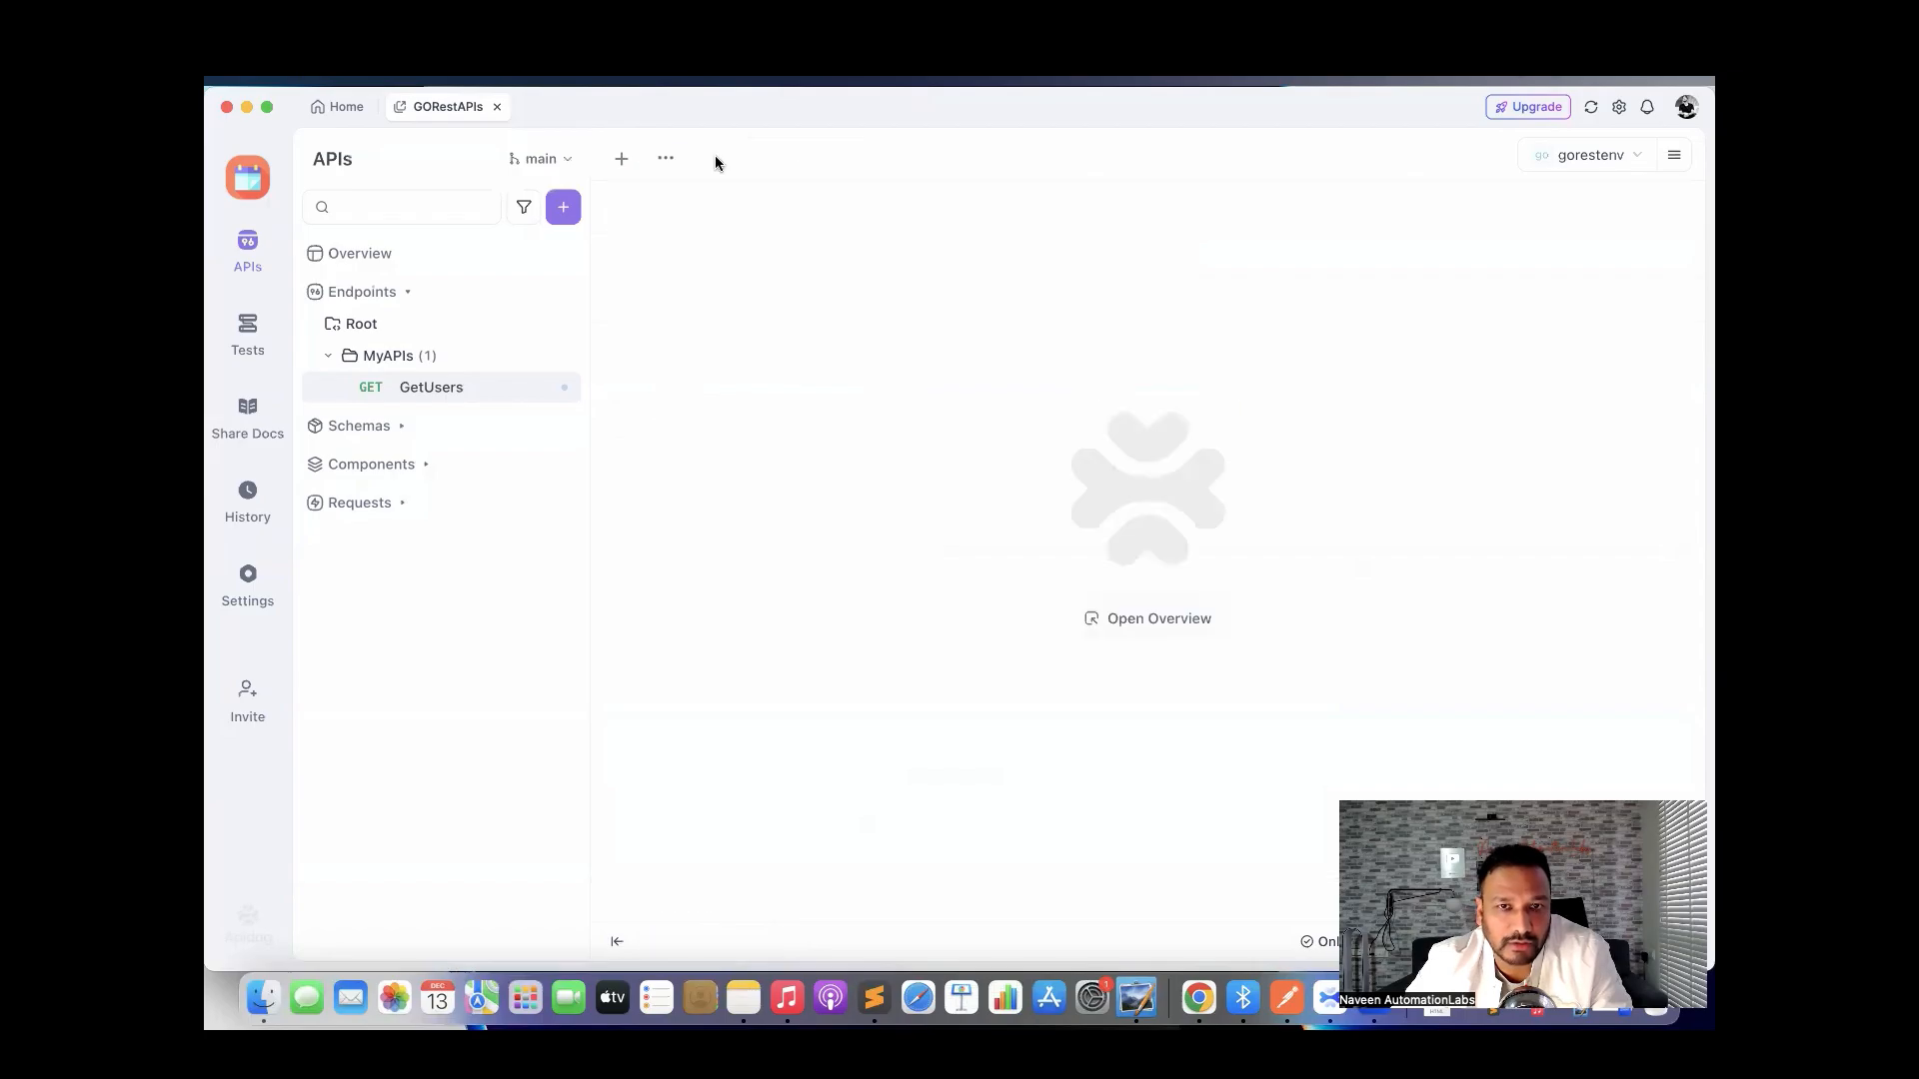
Reopen GetUsers, send it, check its pre- and post-processors, then close its tab.
left_click(428, 389)
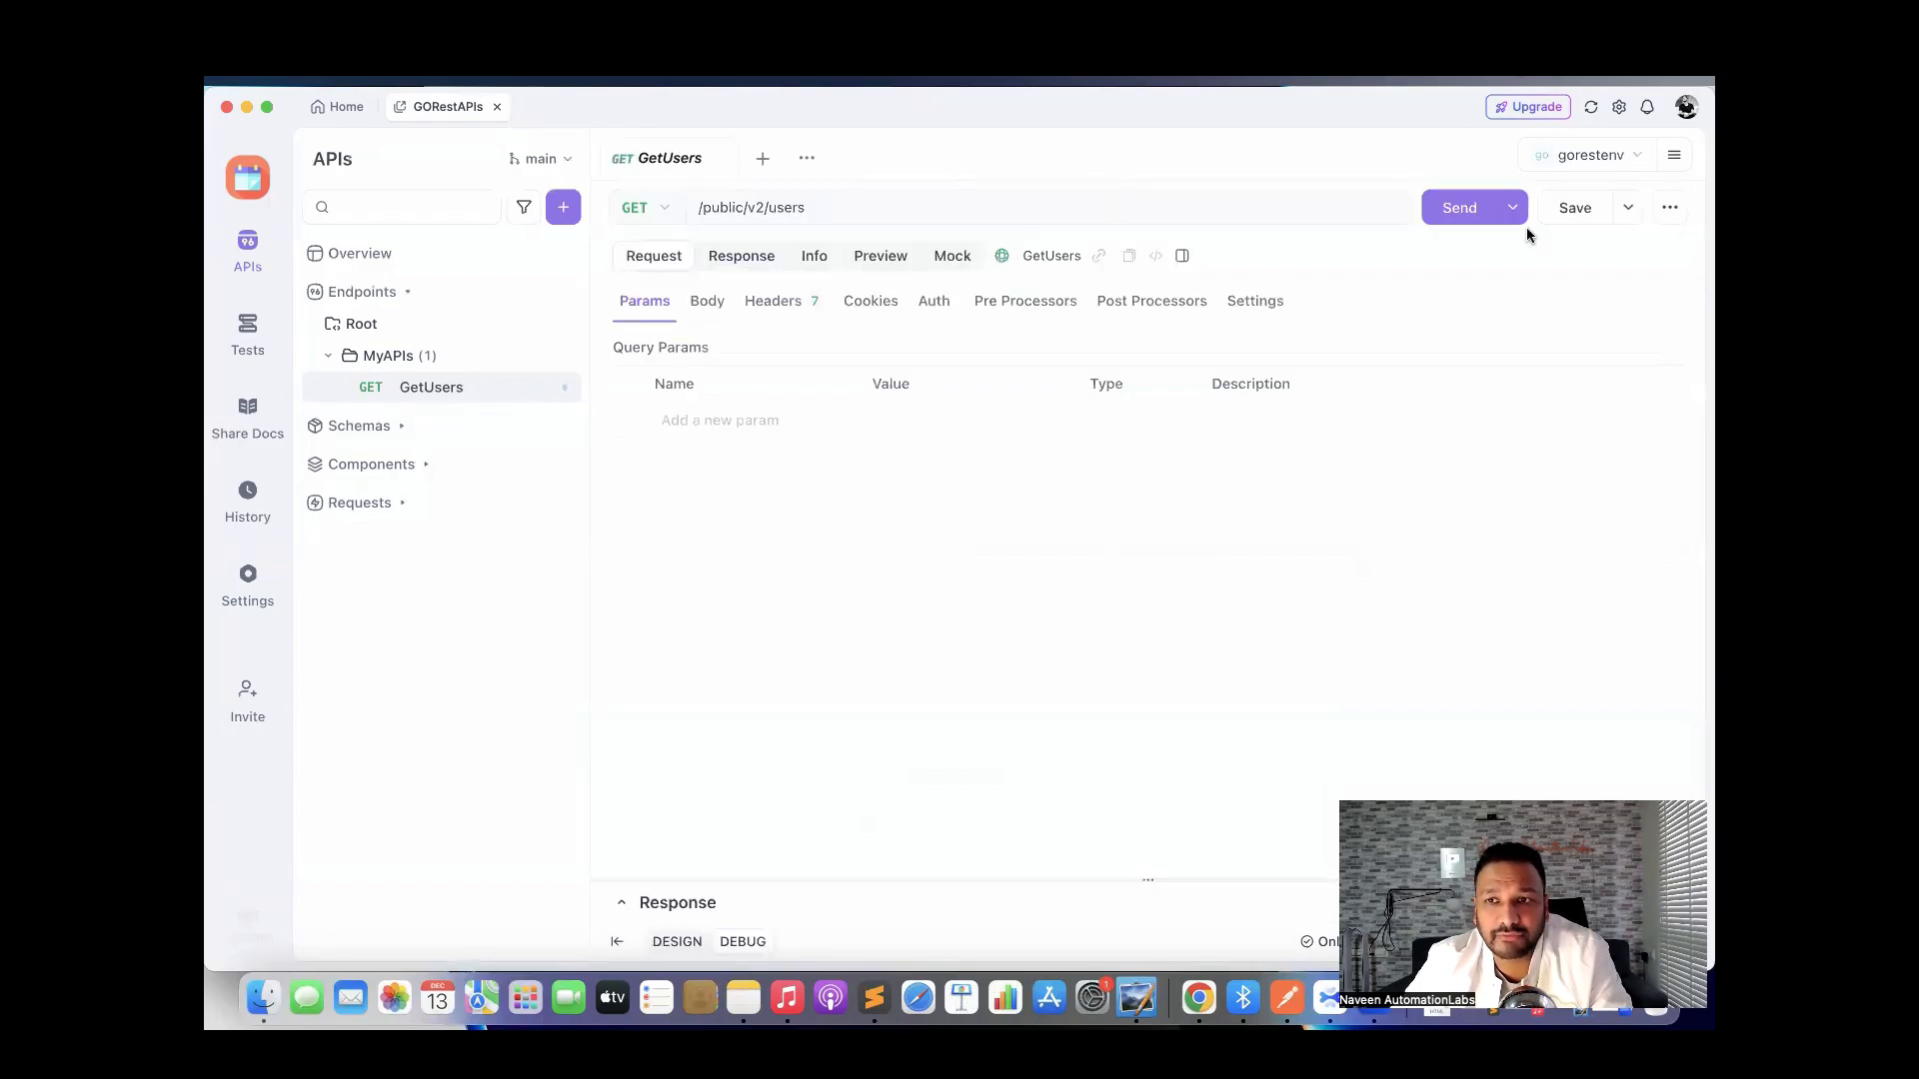
left_click(1456, 207)
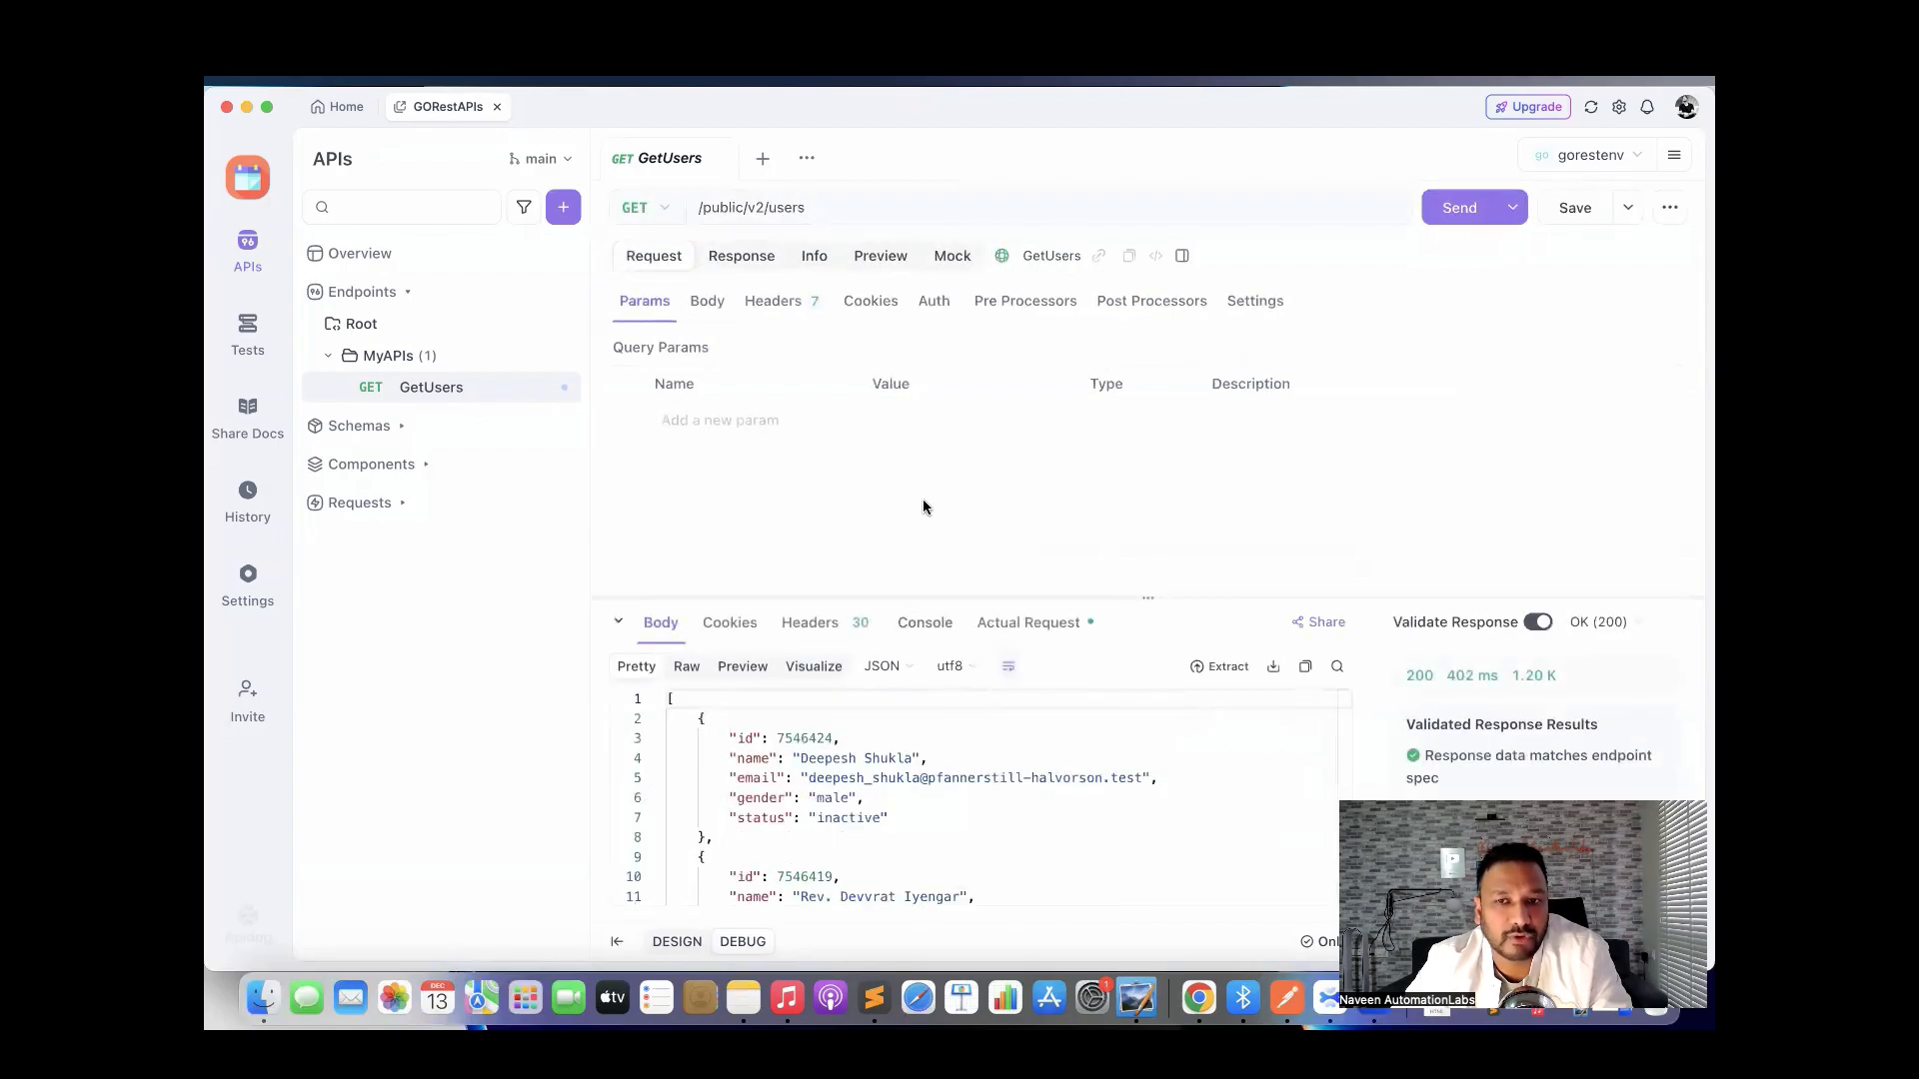
left_click(1010, 315)
left_click(1138, 305)
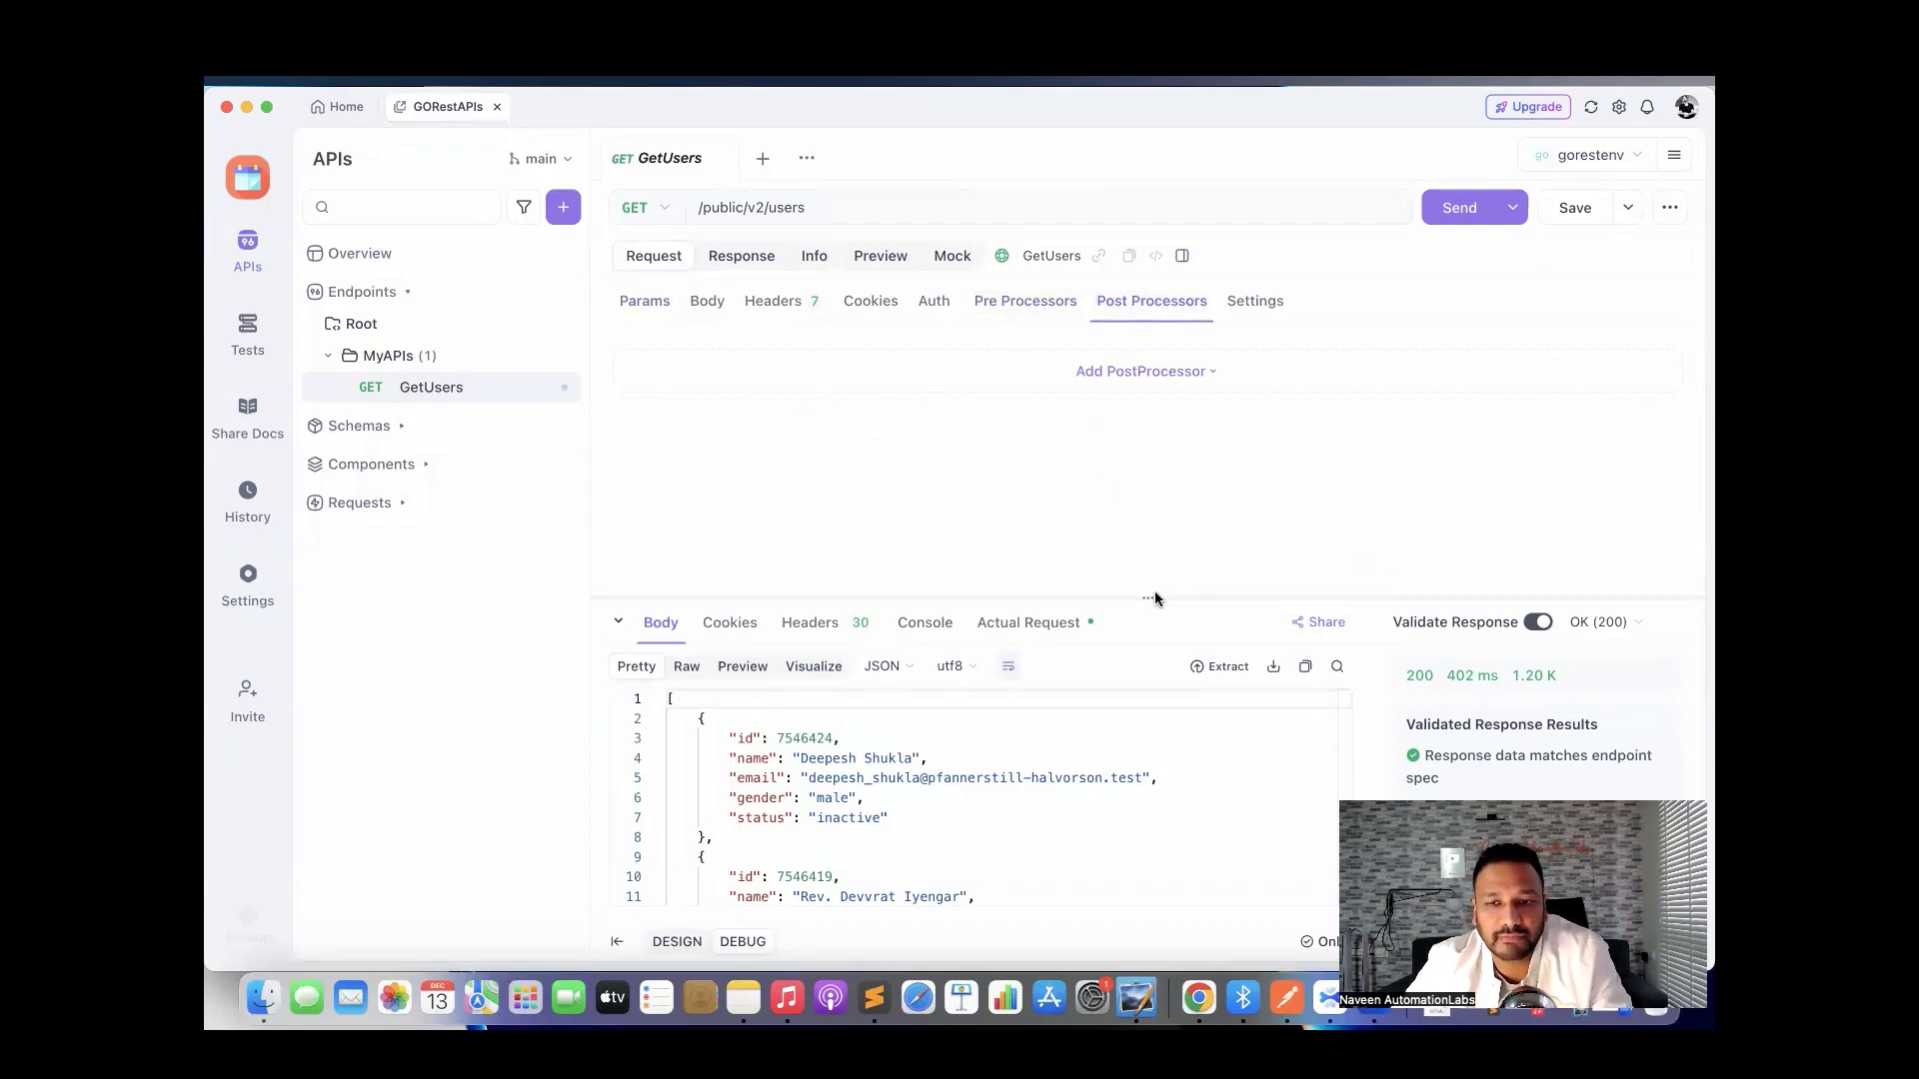
left_click_drag(1156, 598, 1150, 744)
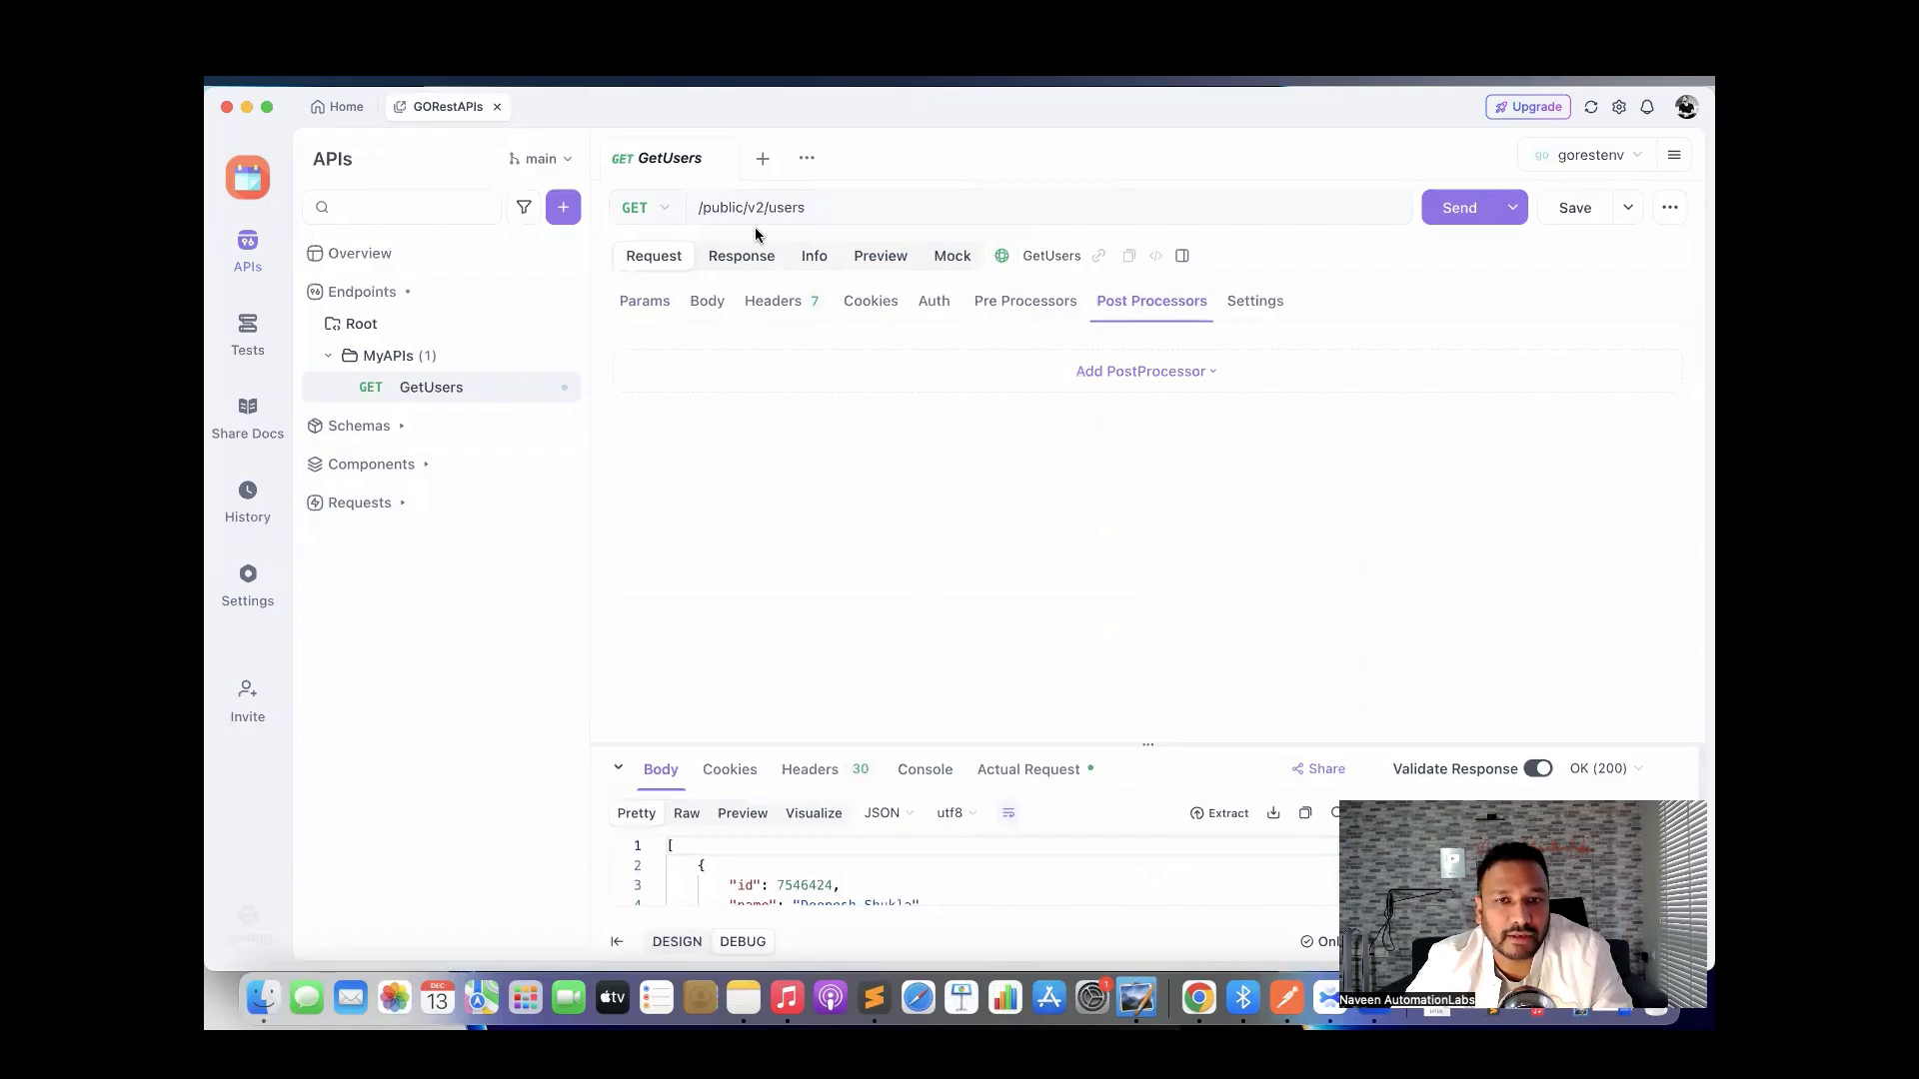
left_click(718, 160)
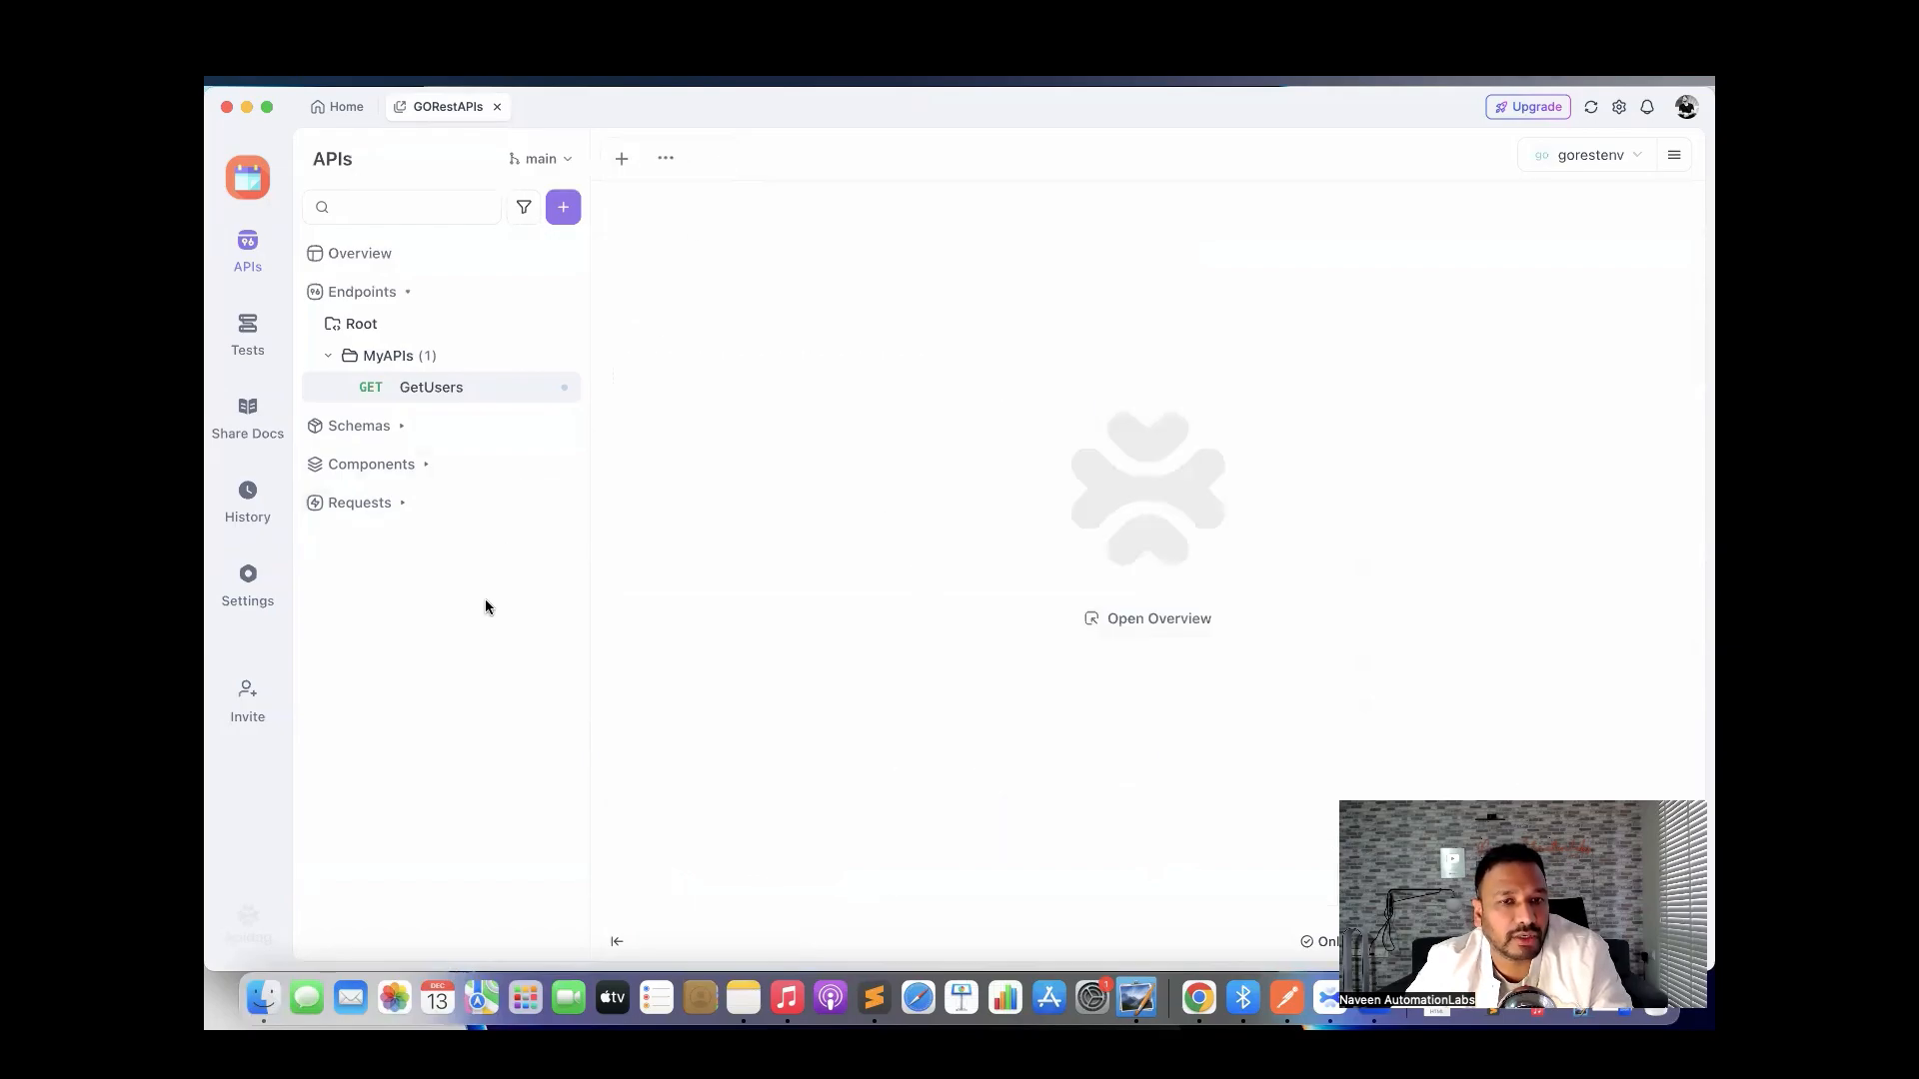
Create a new endpoint from the + menu and change its method from GET to POST.
left_click(563, 356)
left_click(537, 359)
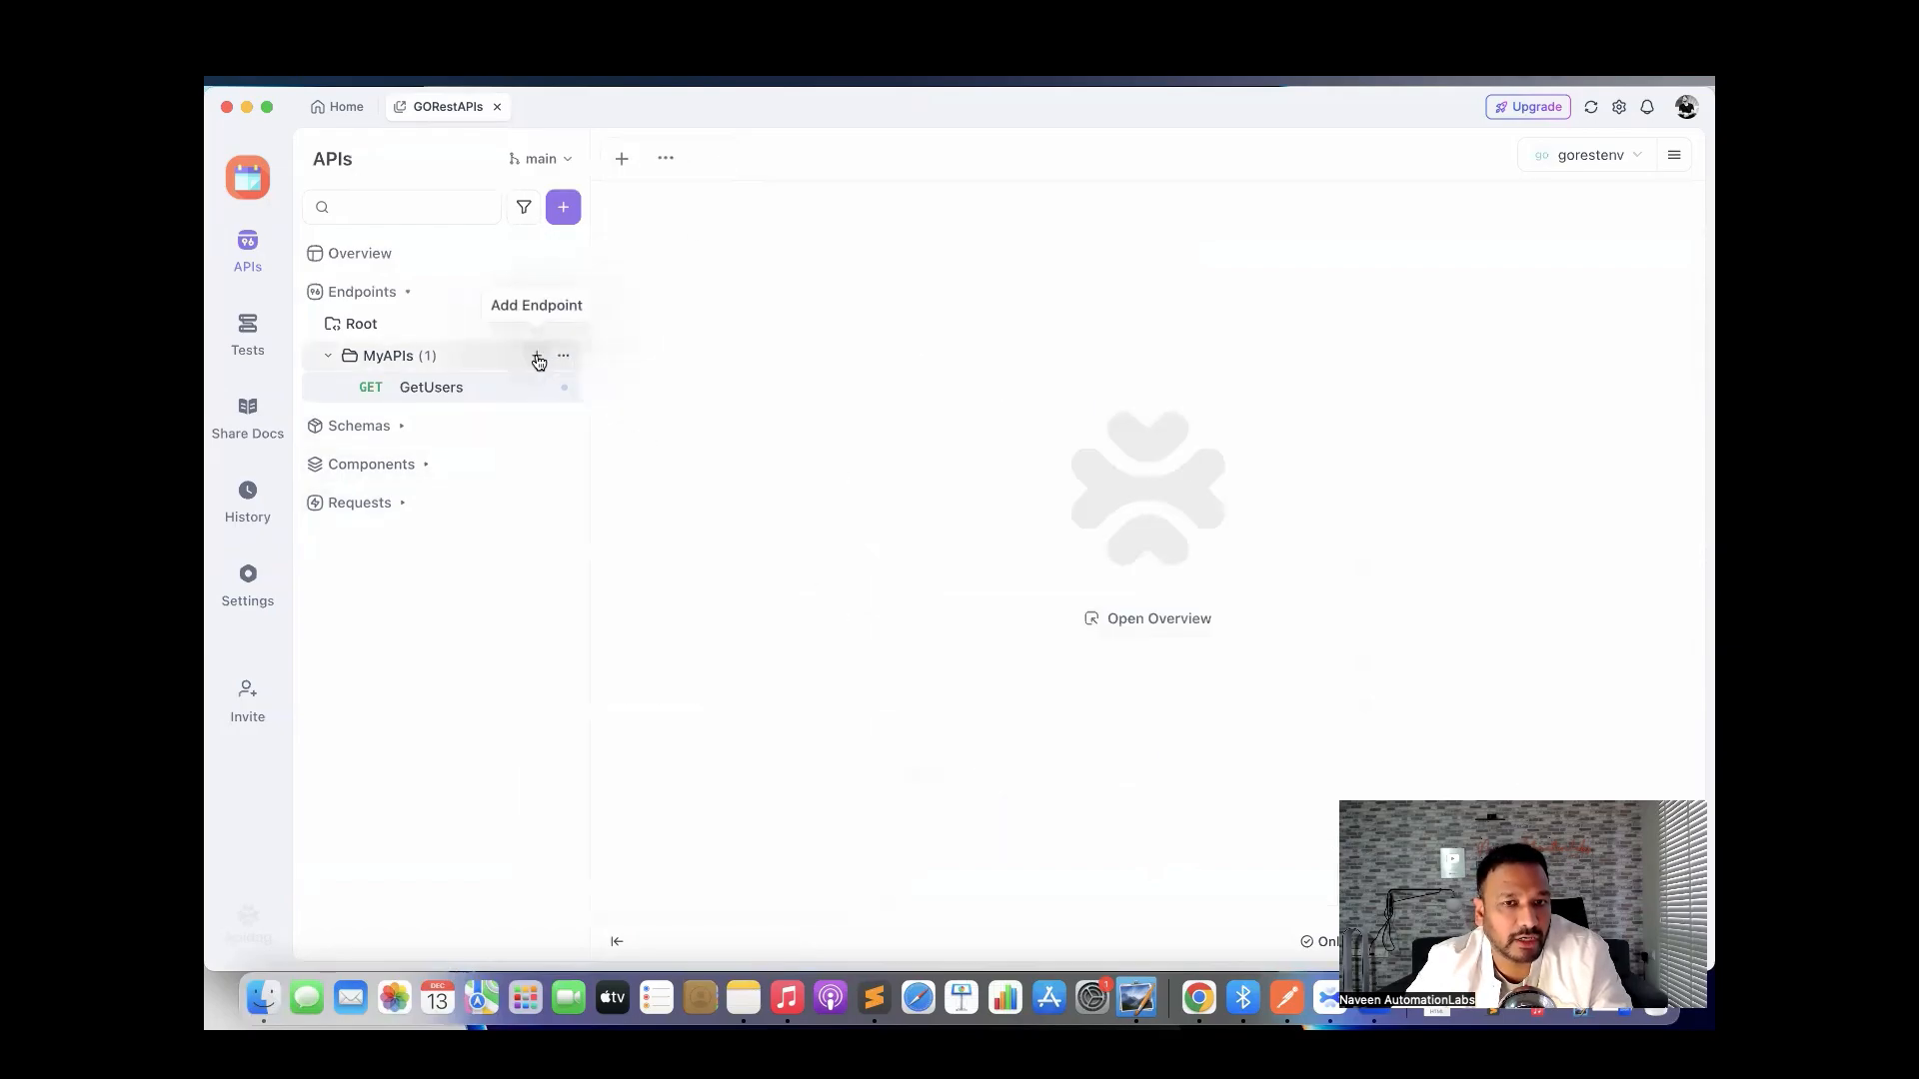
left_click(564, 210)
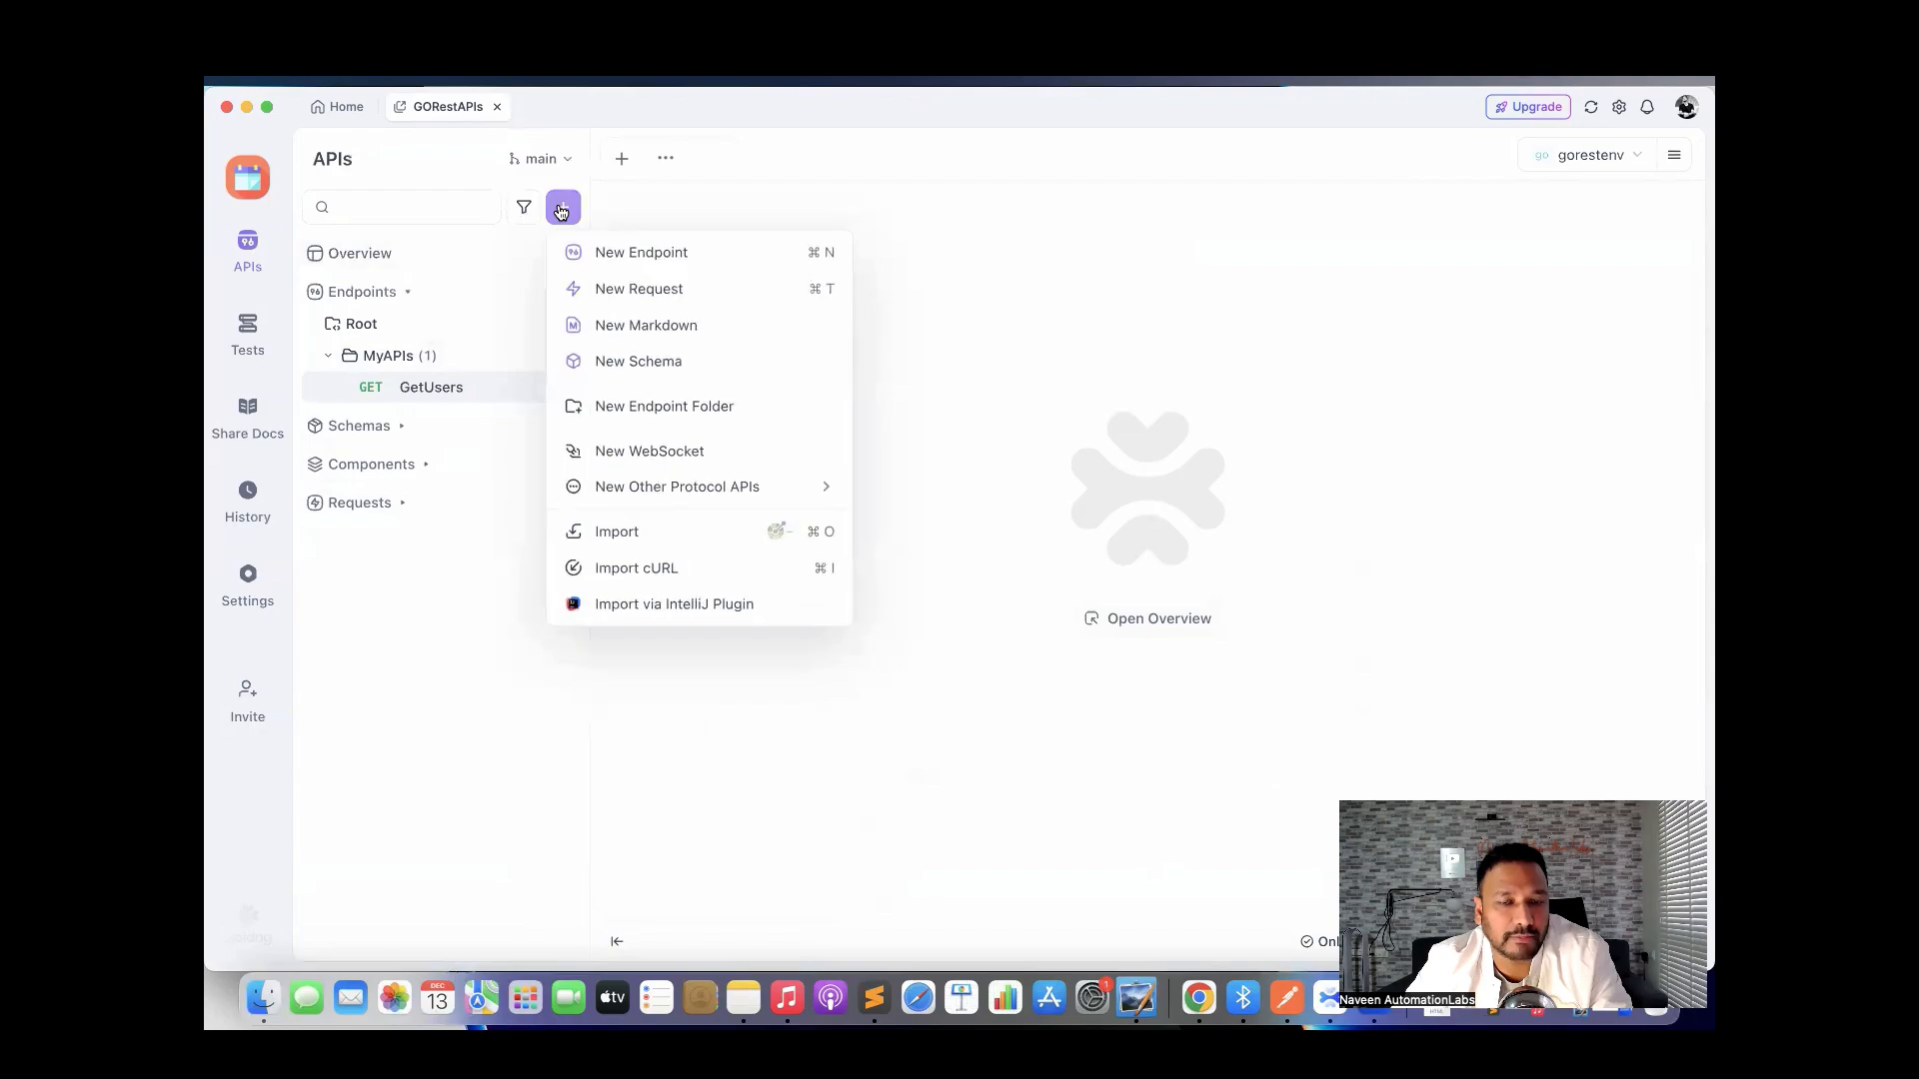
left_click(623, 256)
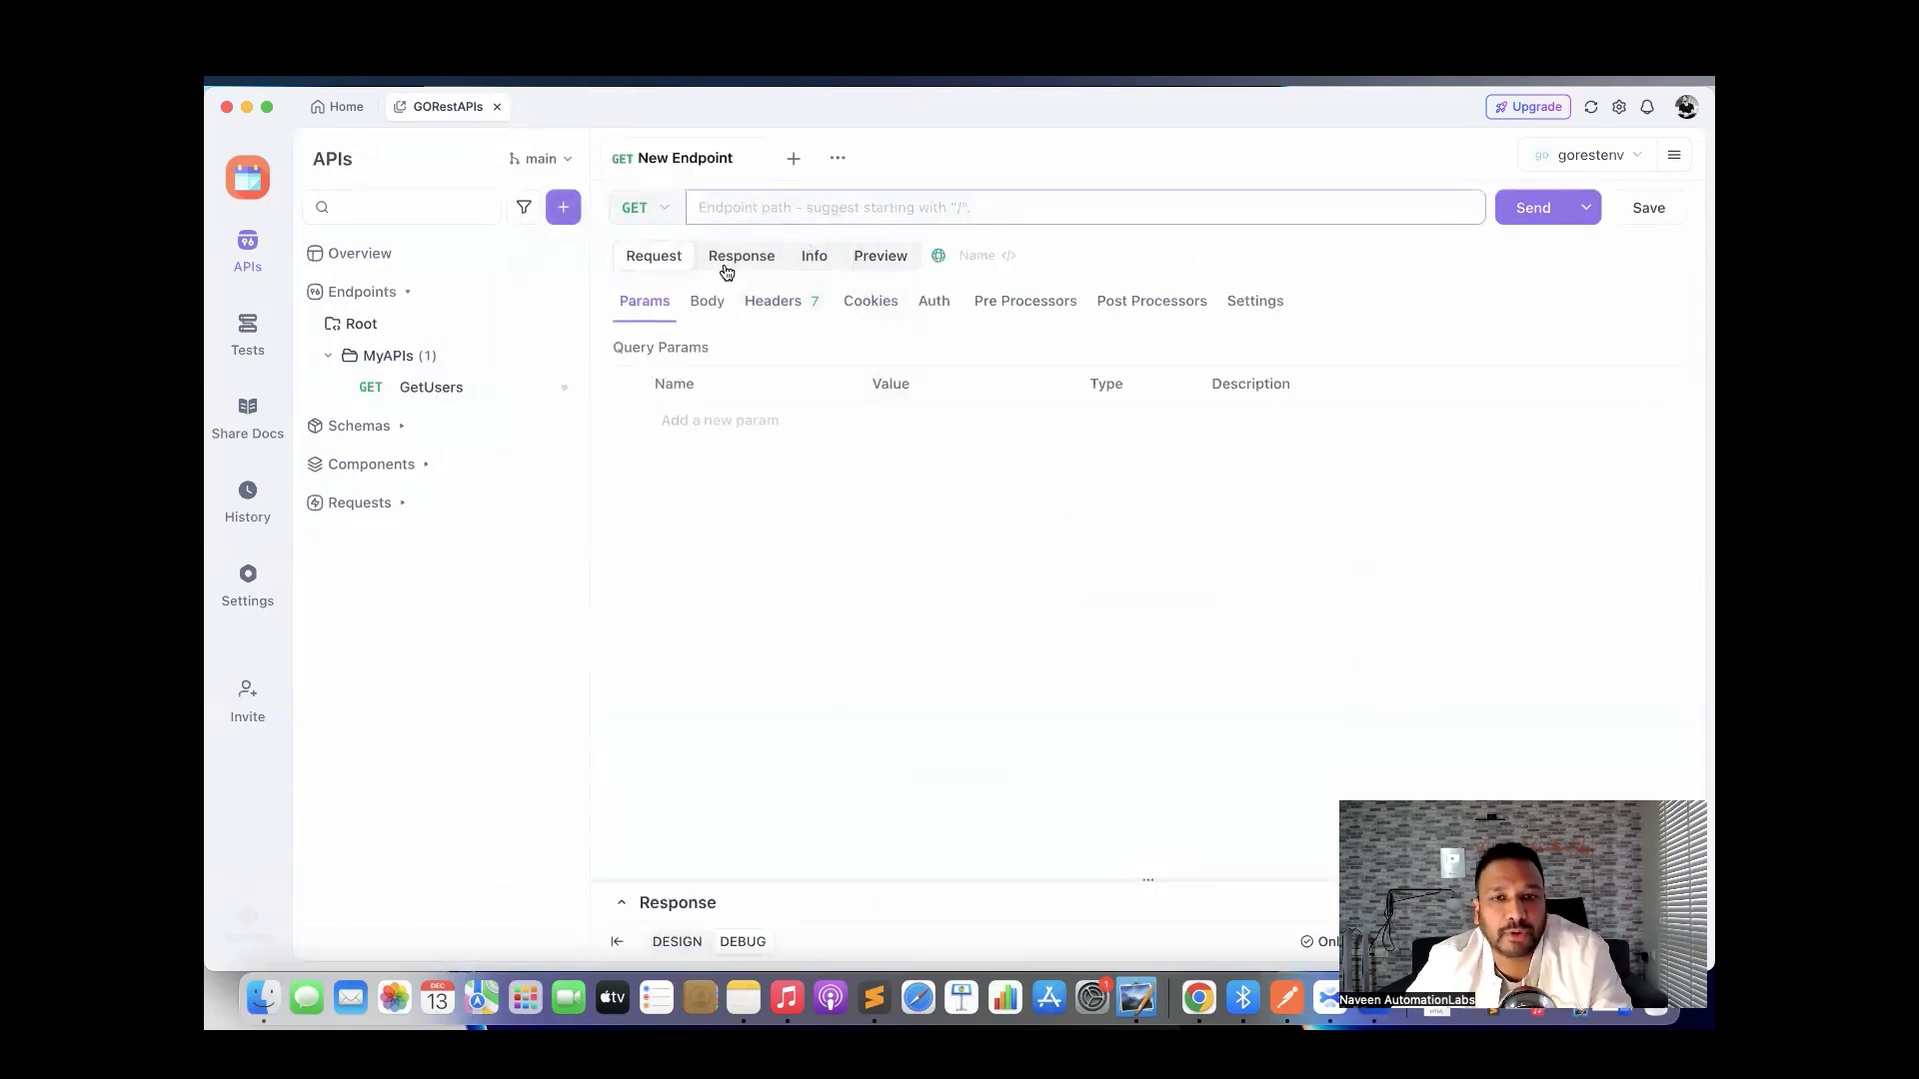
left_click(667, 210)
left_click(663, 290)
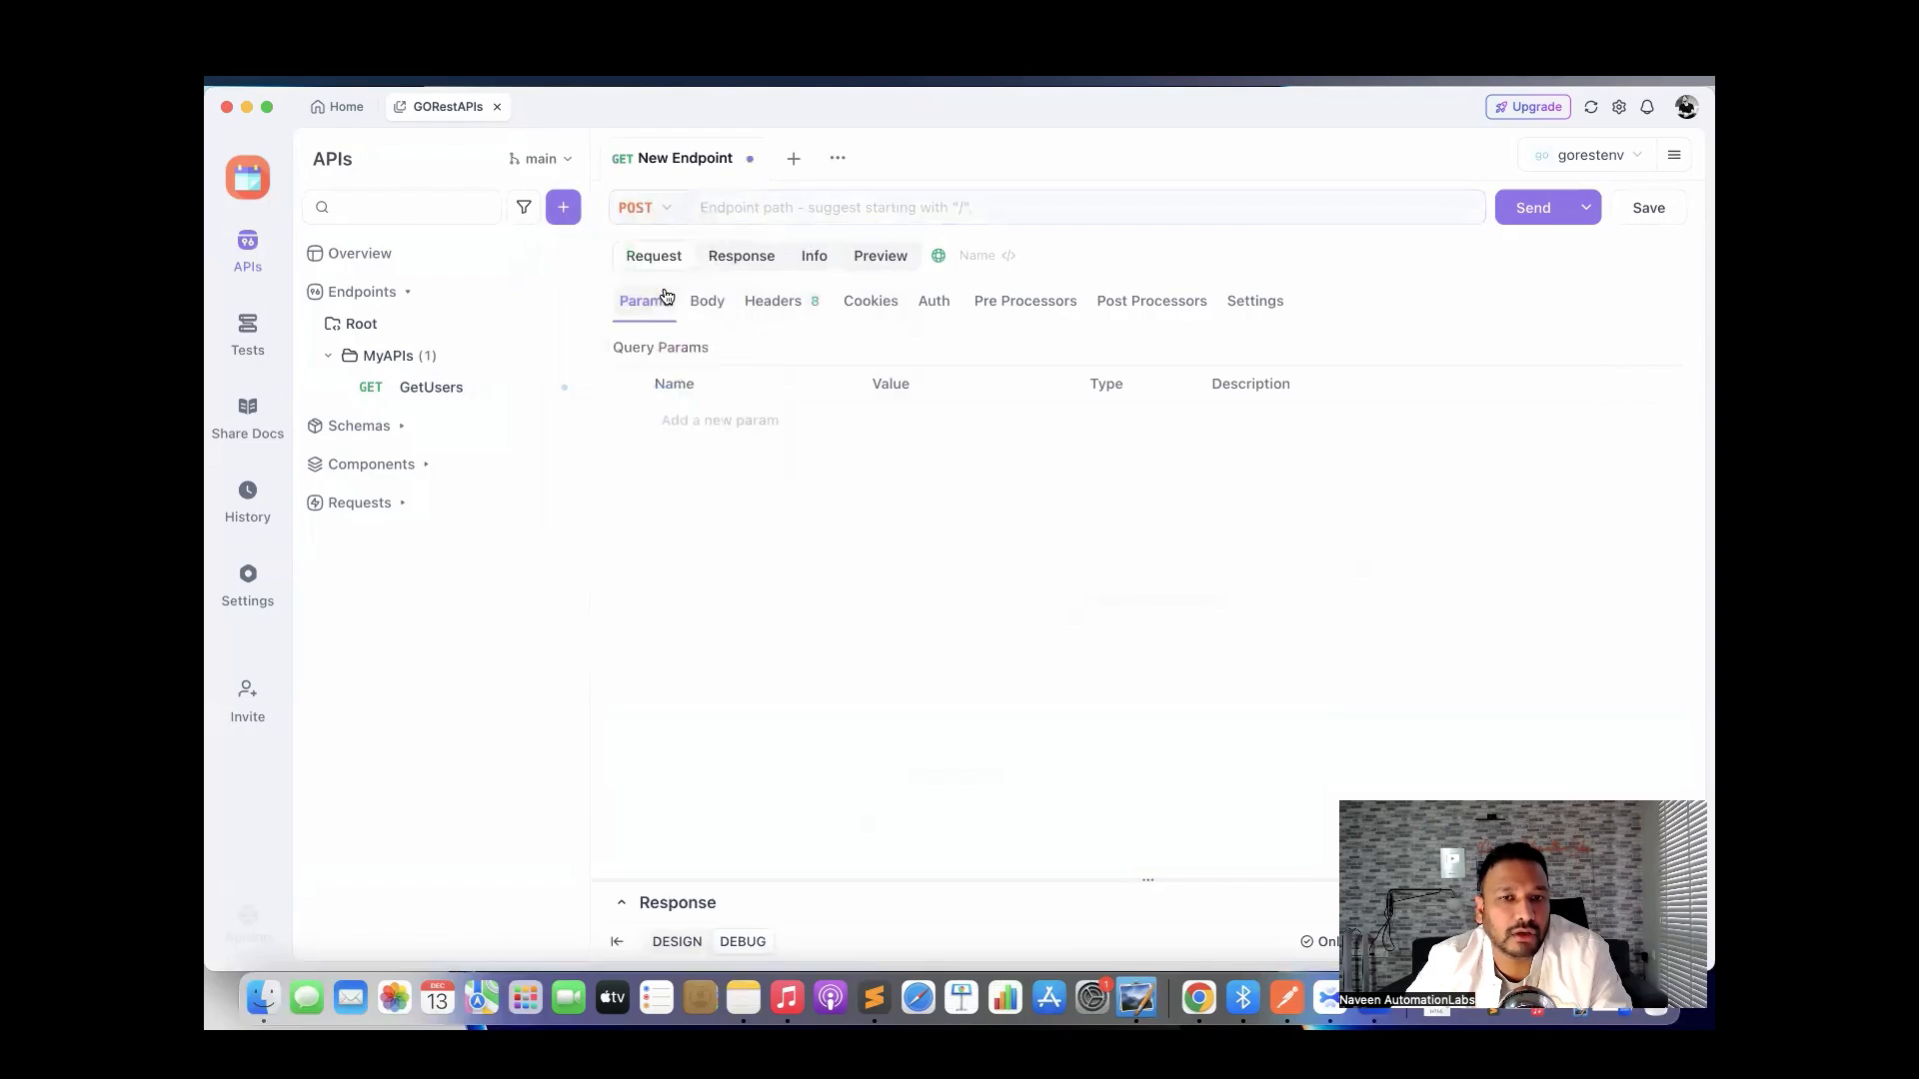
left_click(775, 210)
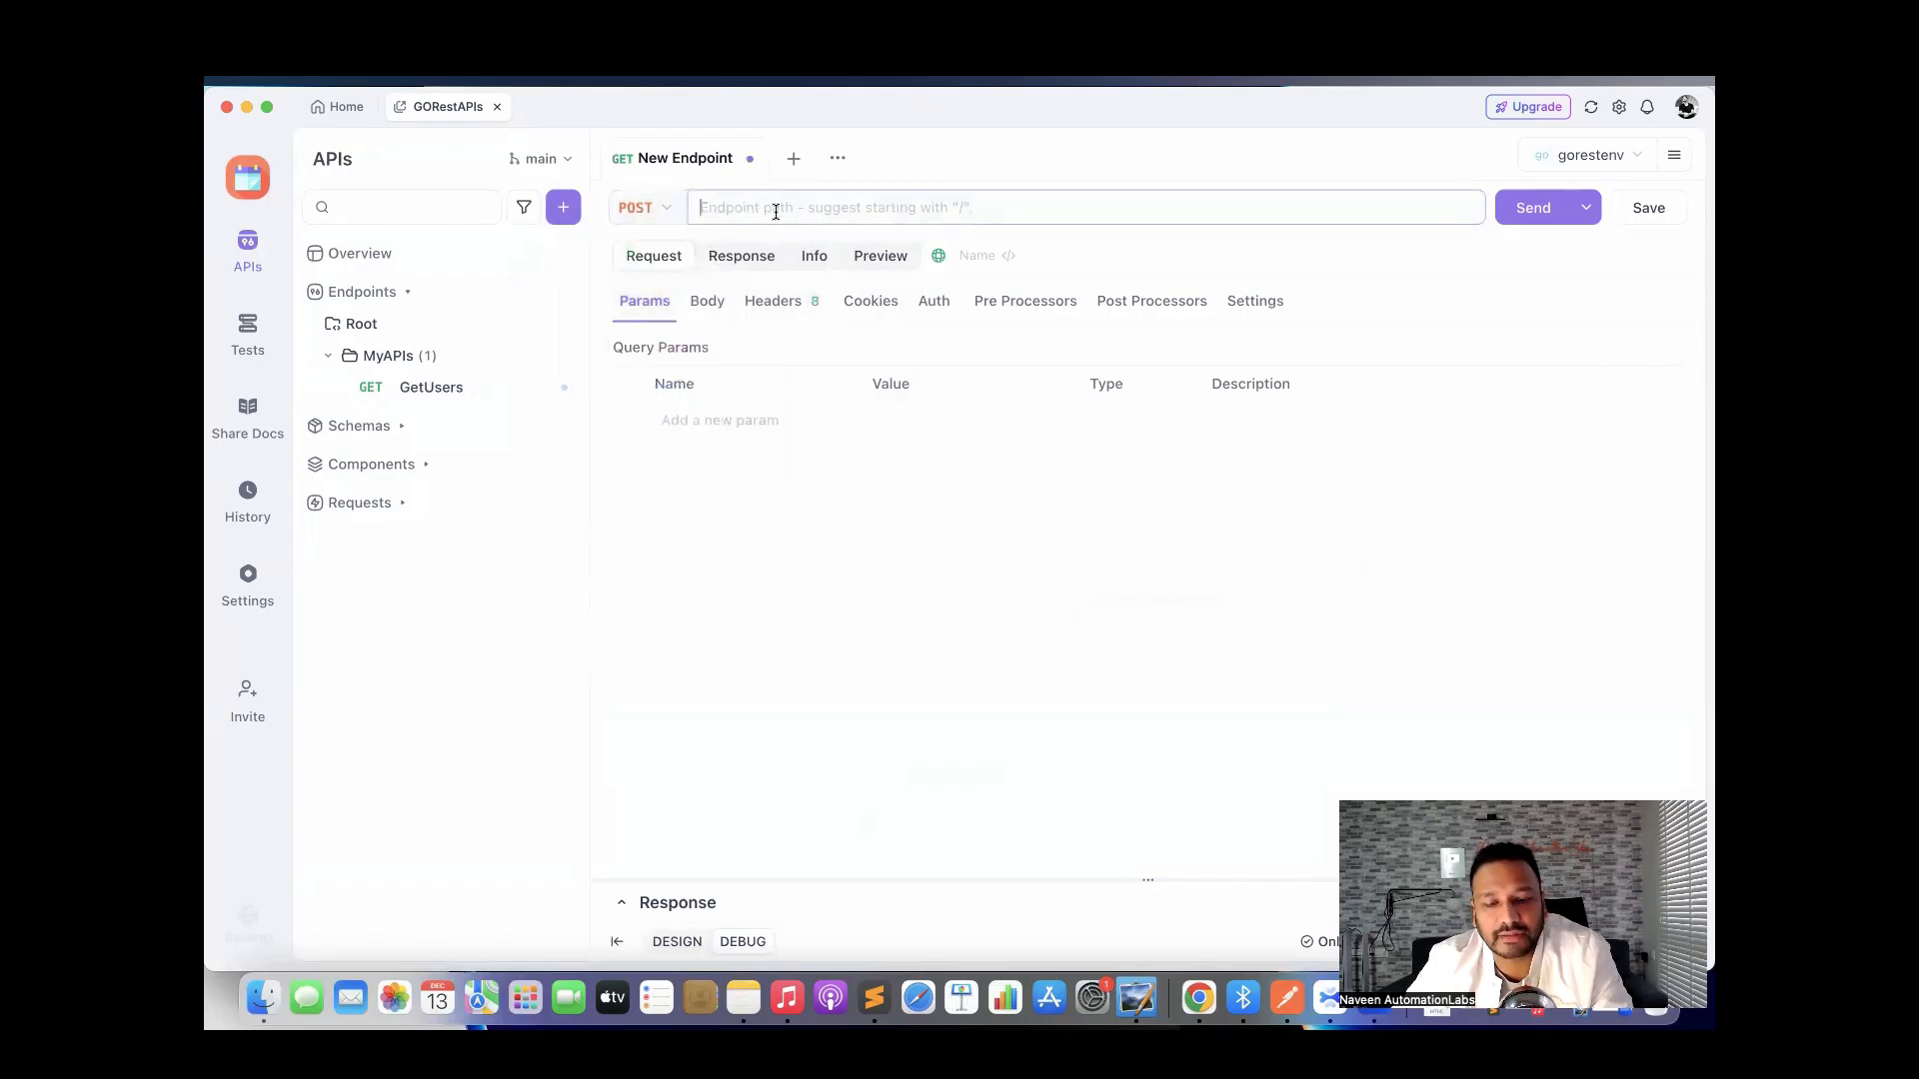
Copy /public/v2/users from GoREST's POST row into the new endpoint's path.
key("ctrl+Right")
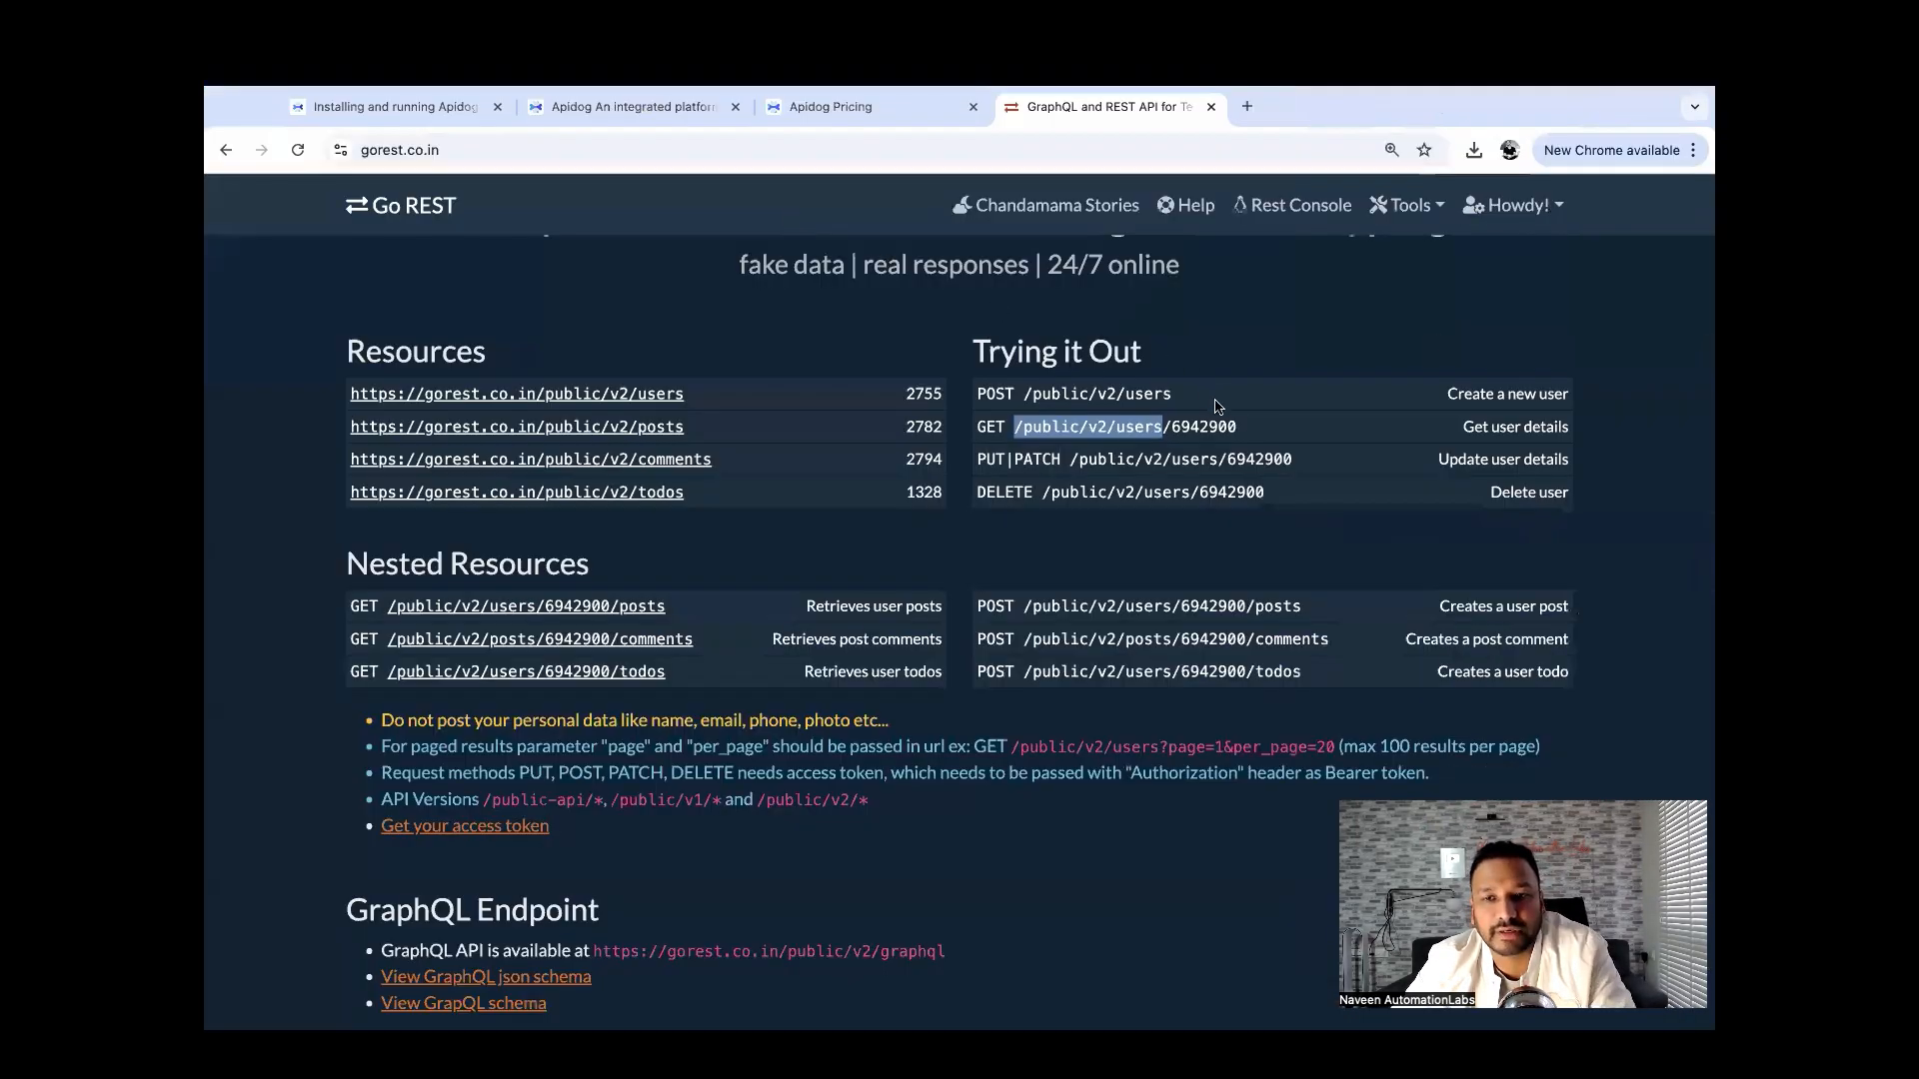
left_click_drag(1193, 396, 1027, 393)
key("super+c")
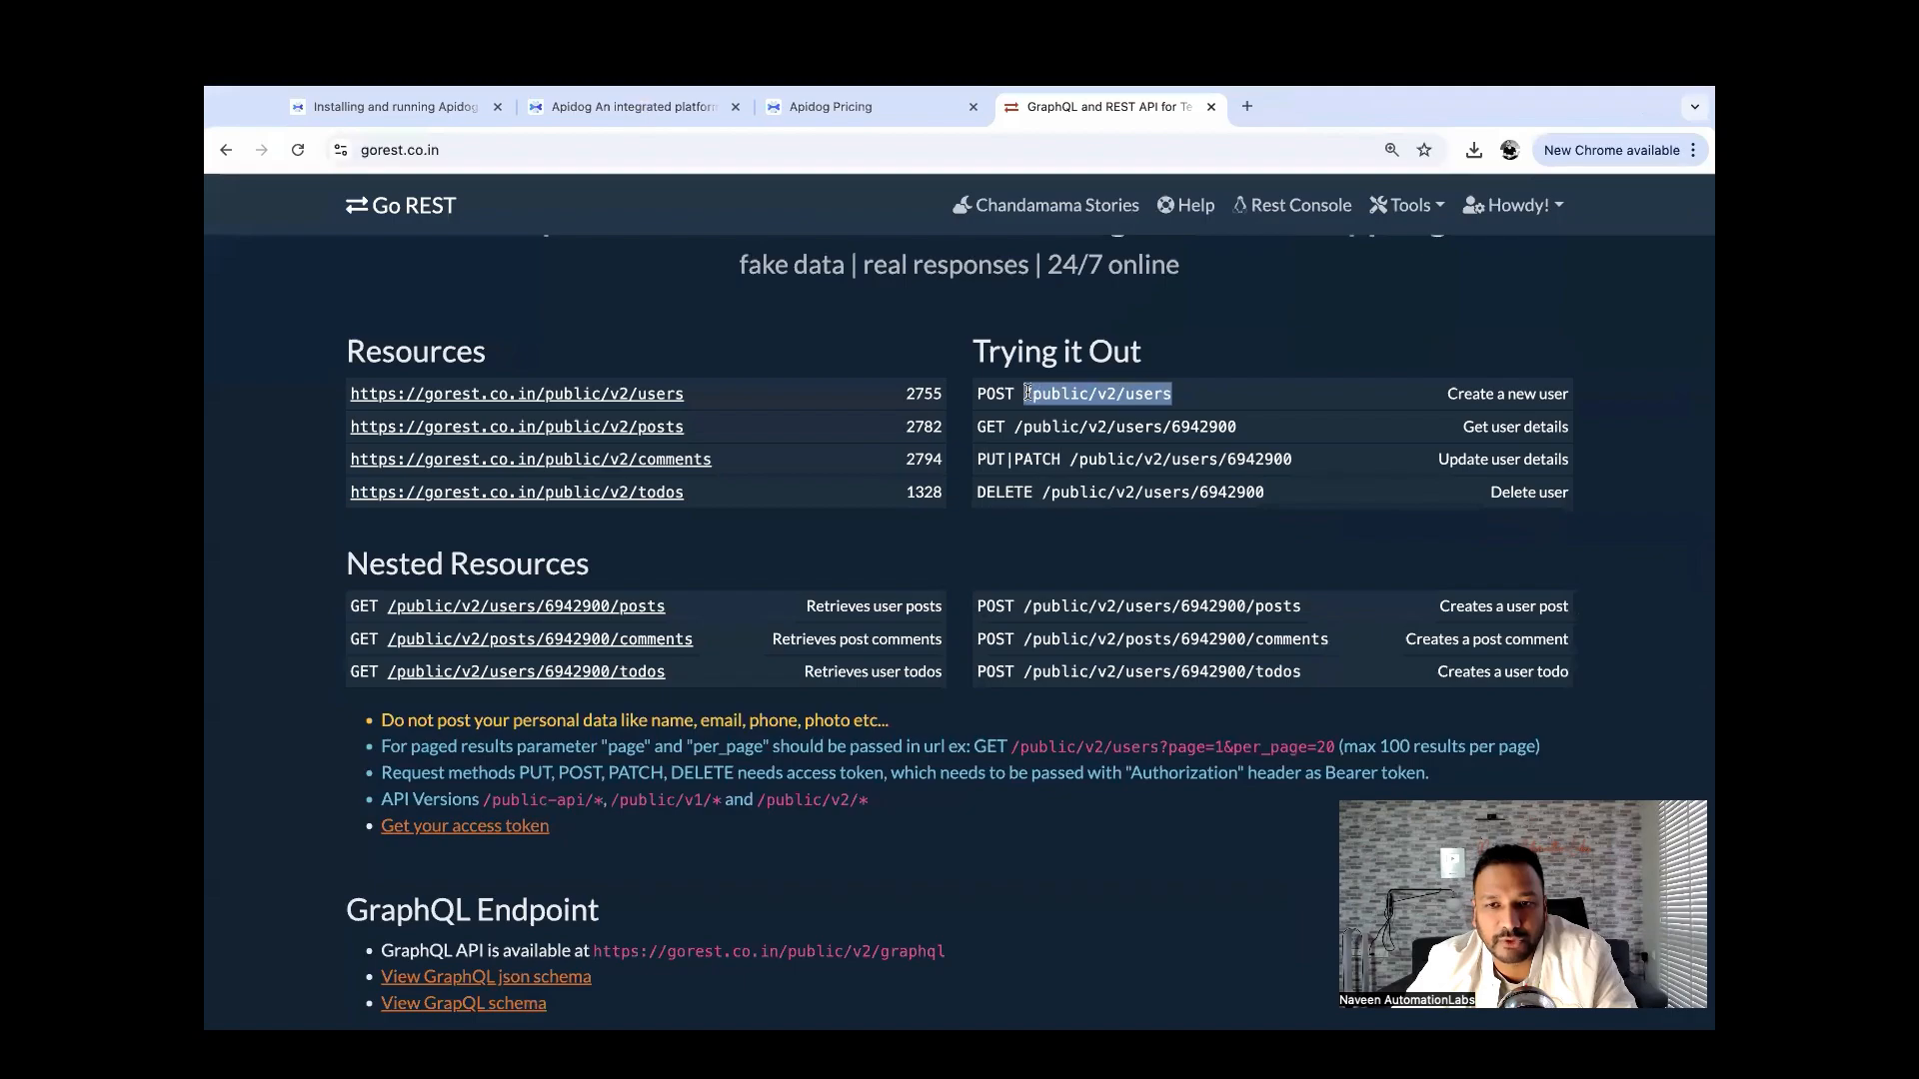
key("ctrl+Left")
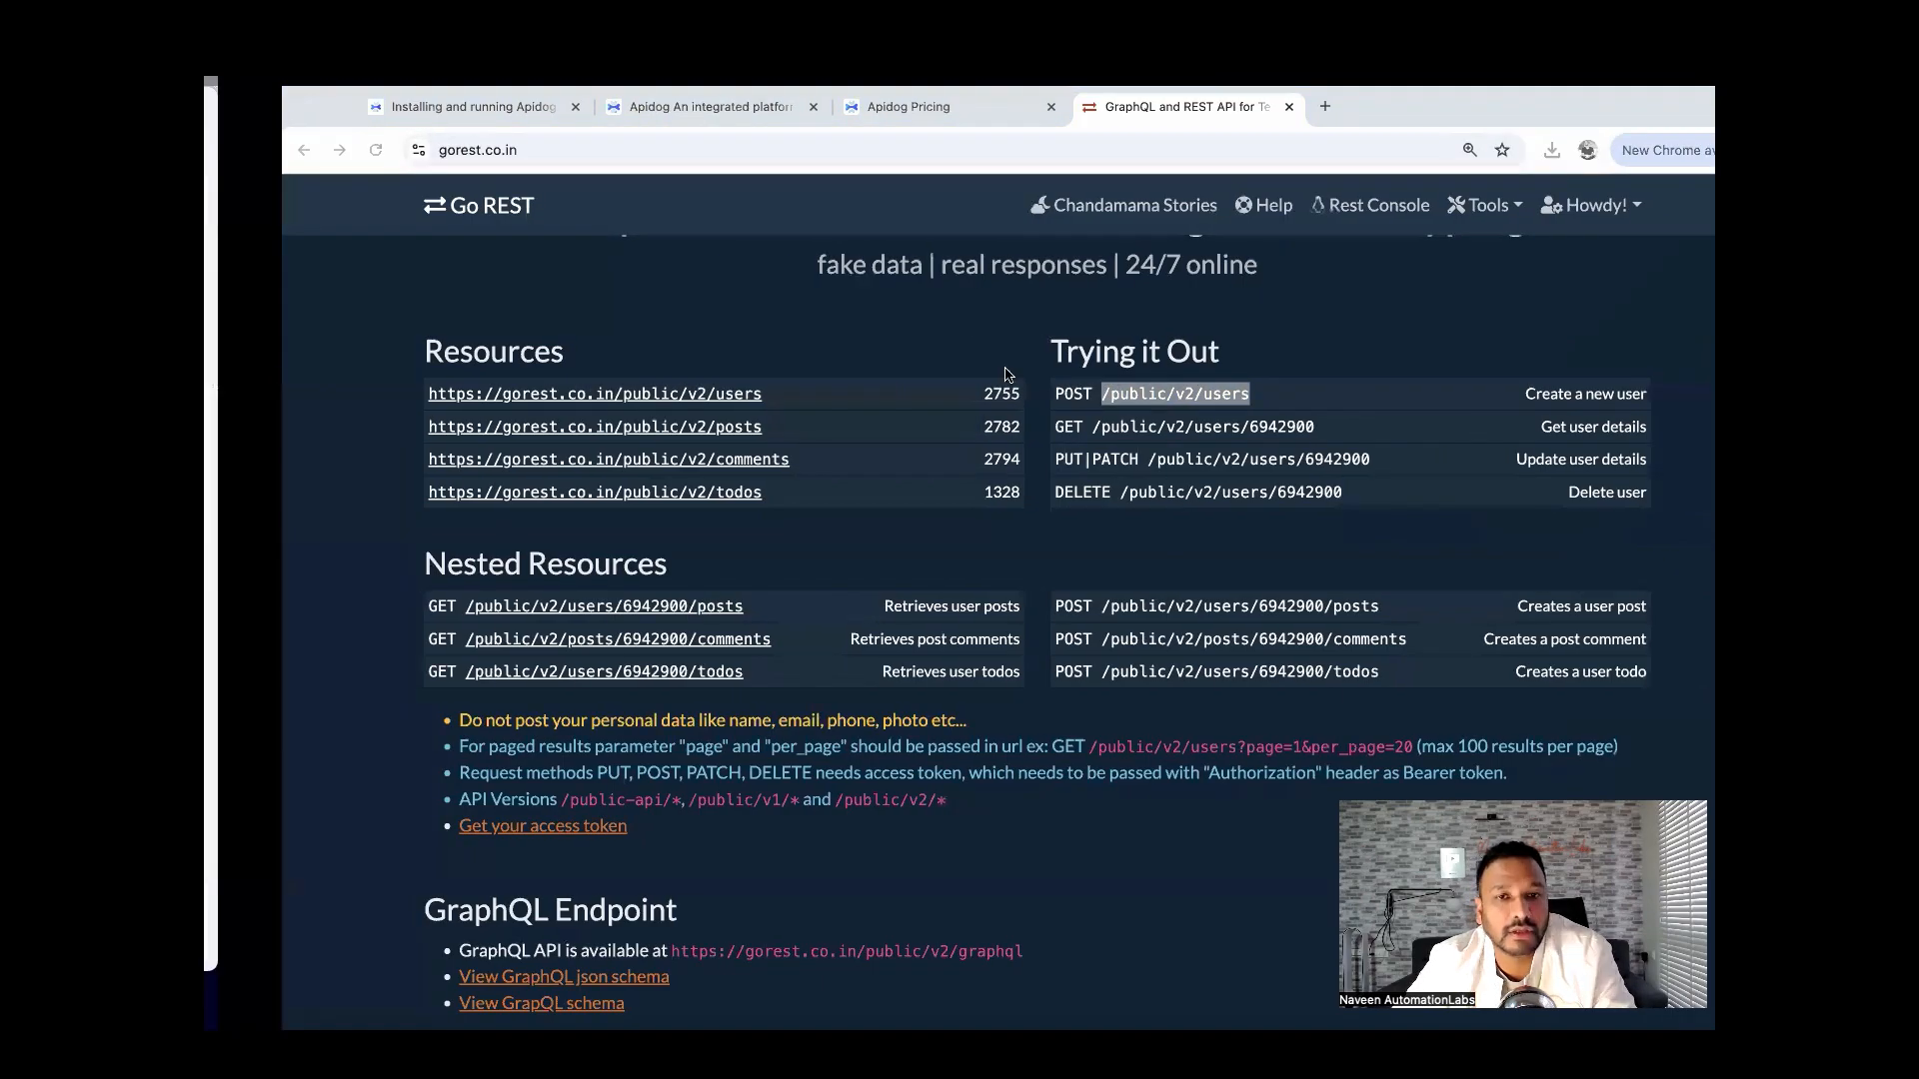
key("super+v")
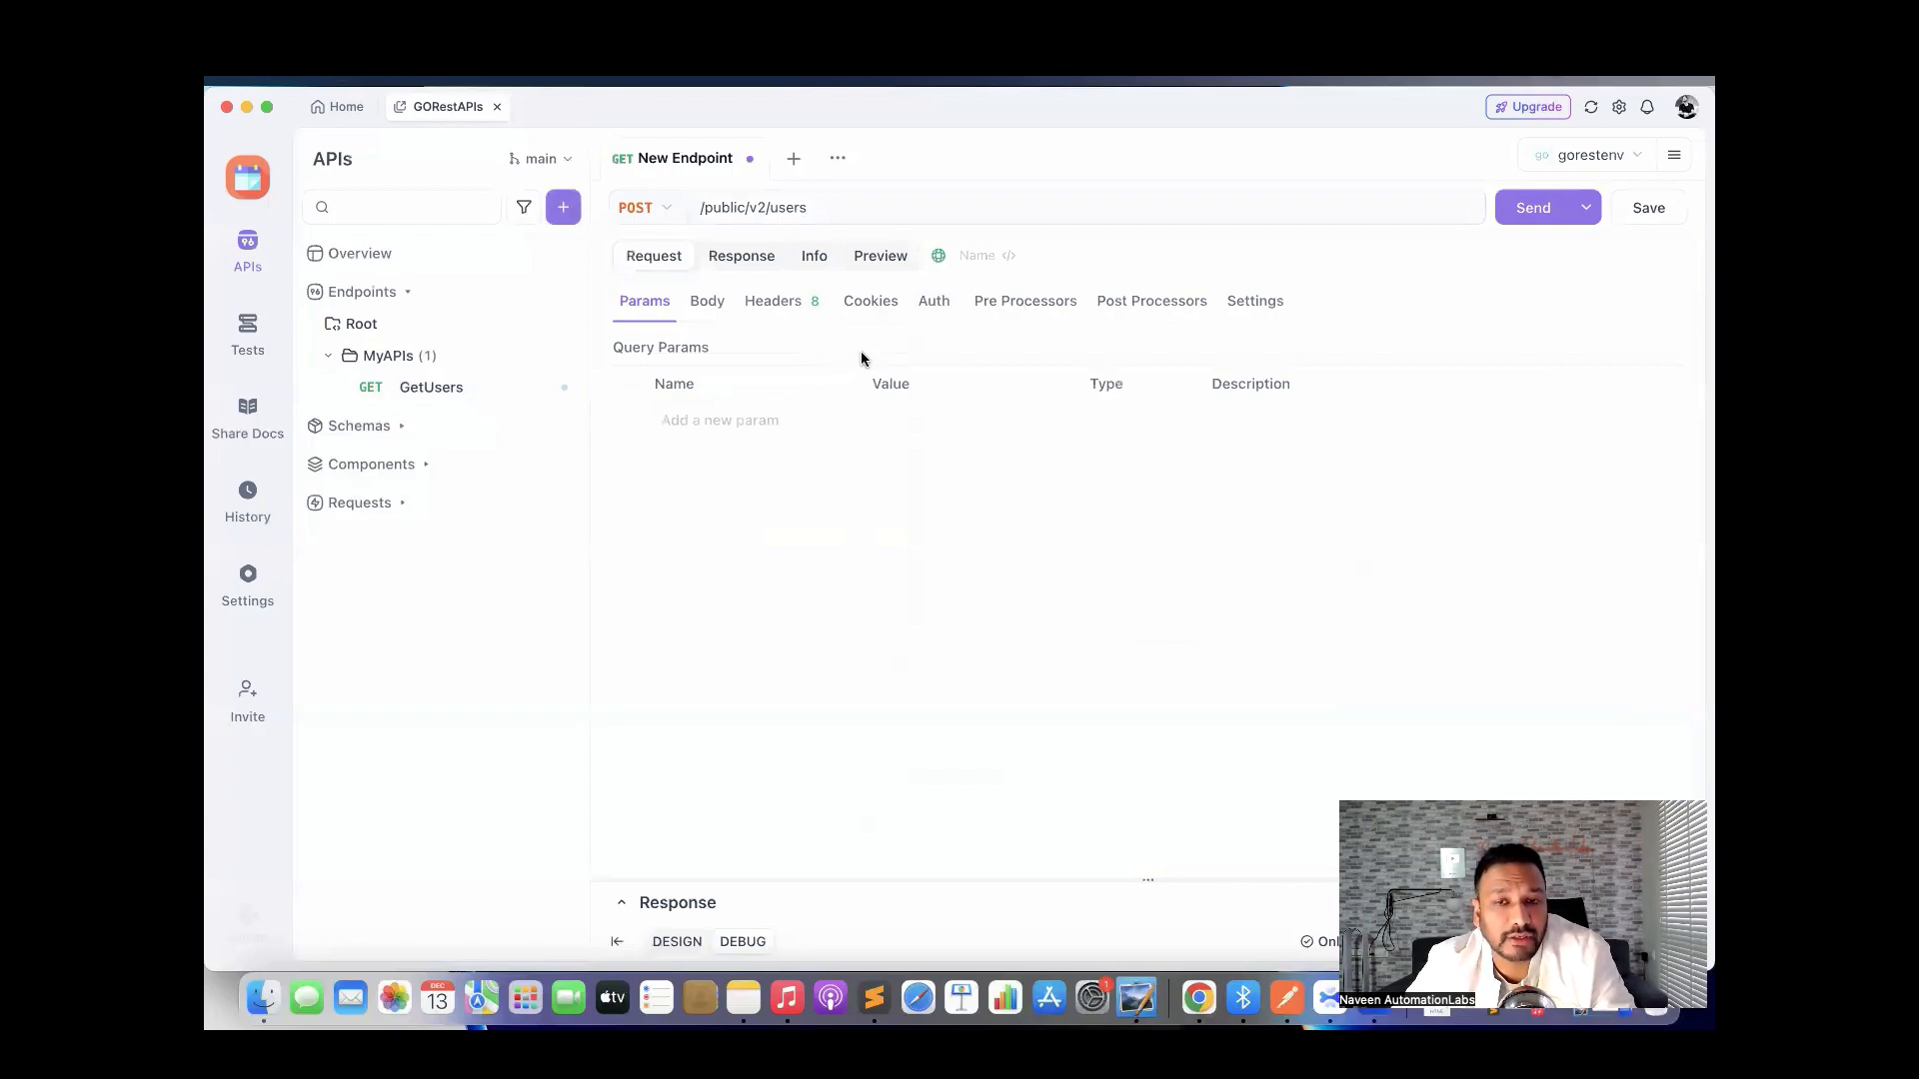
Add an Authorization header set to {{token}} and make the request body JSON.
left_click(789, 302)
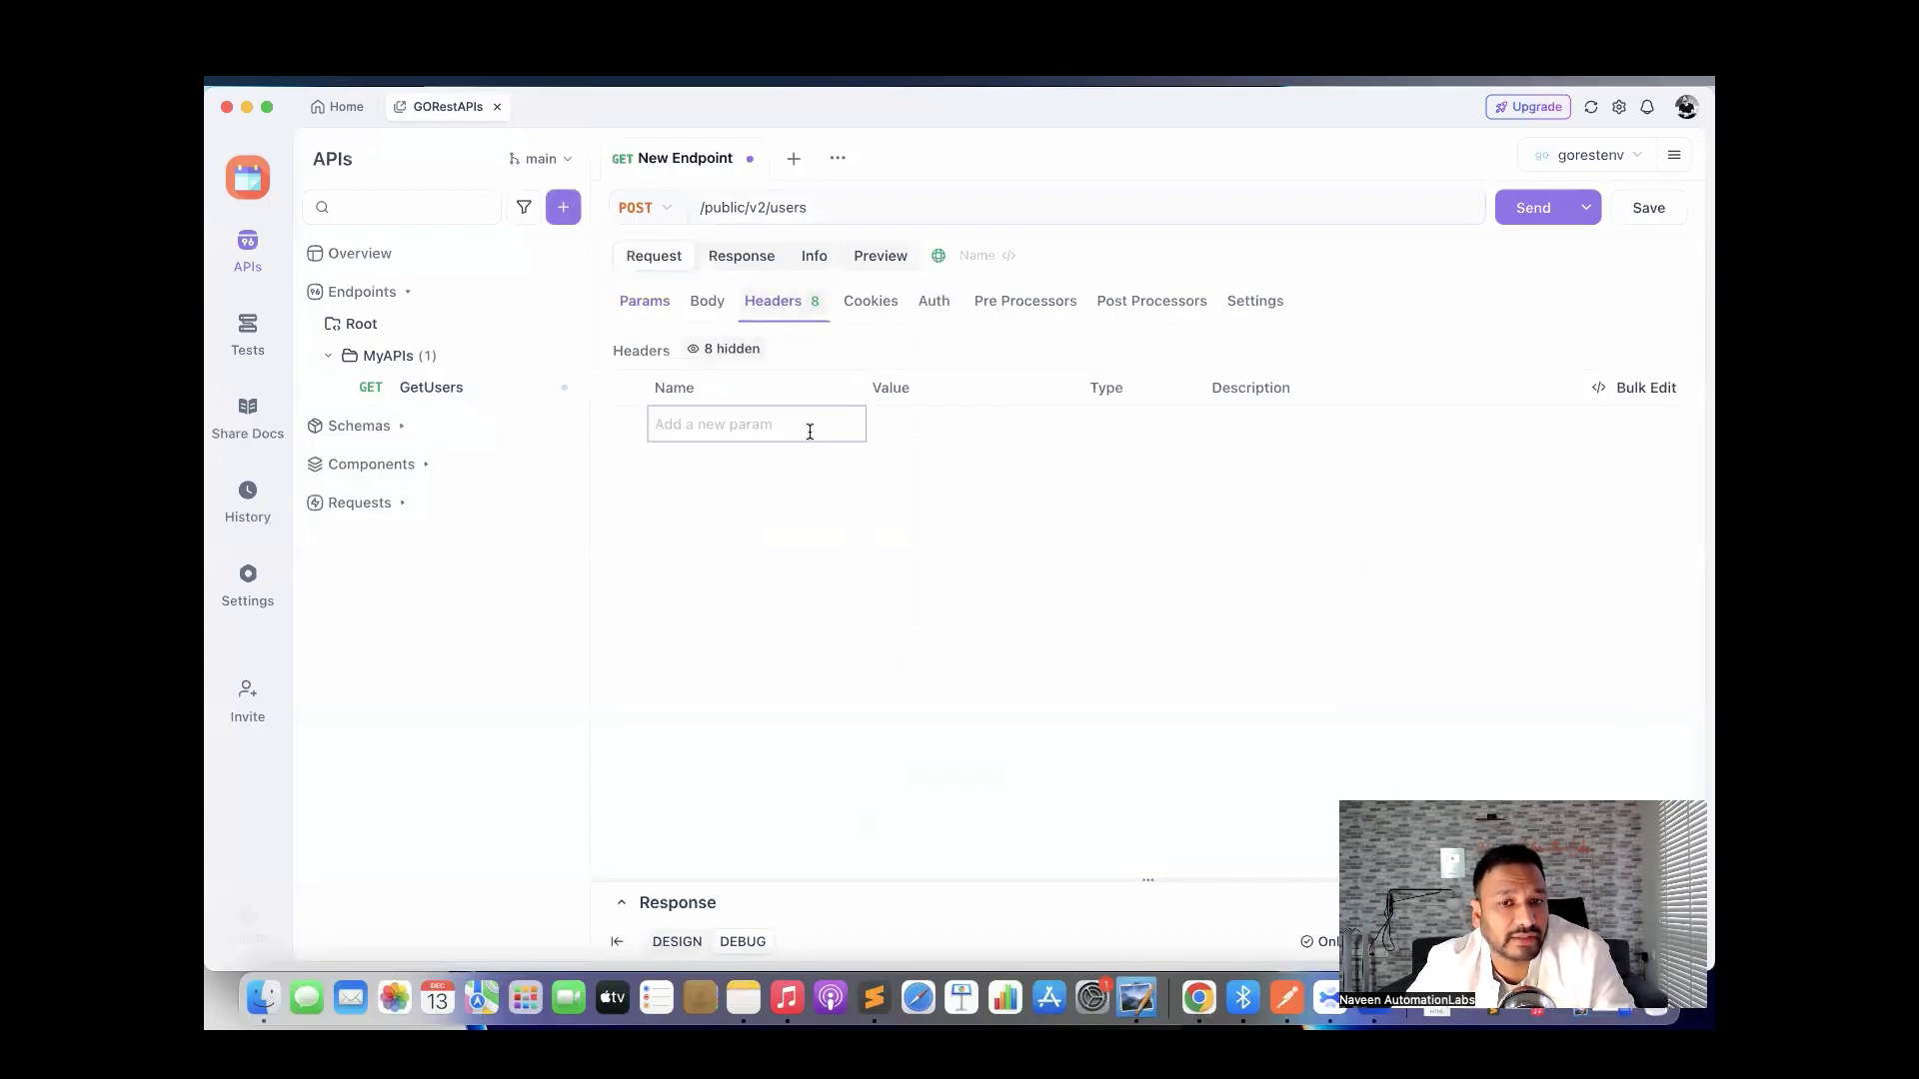
left_click(750, 422)
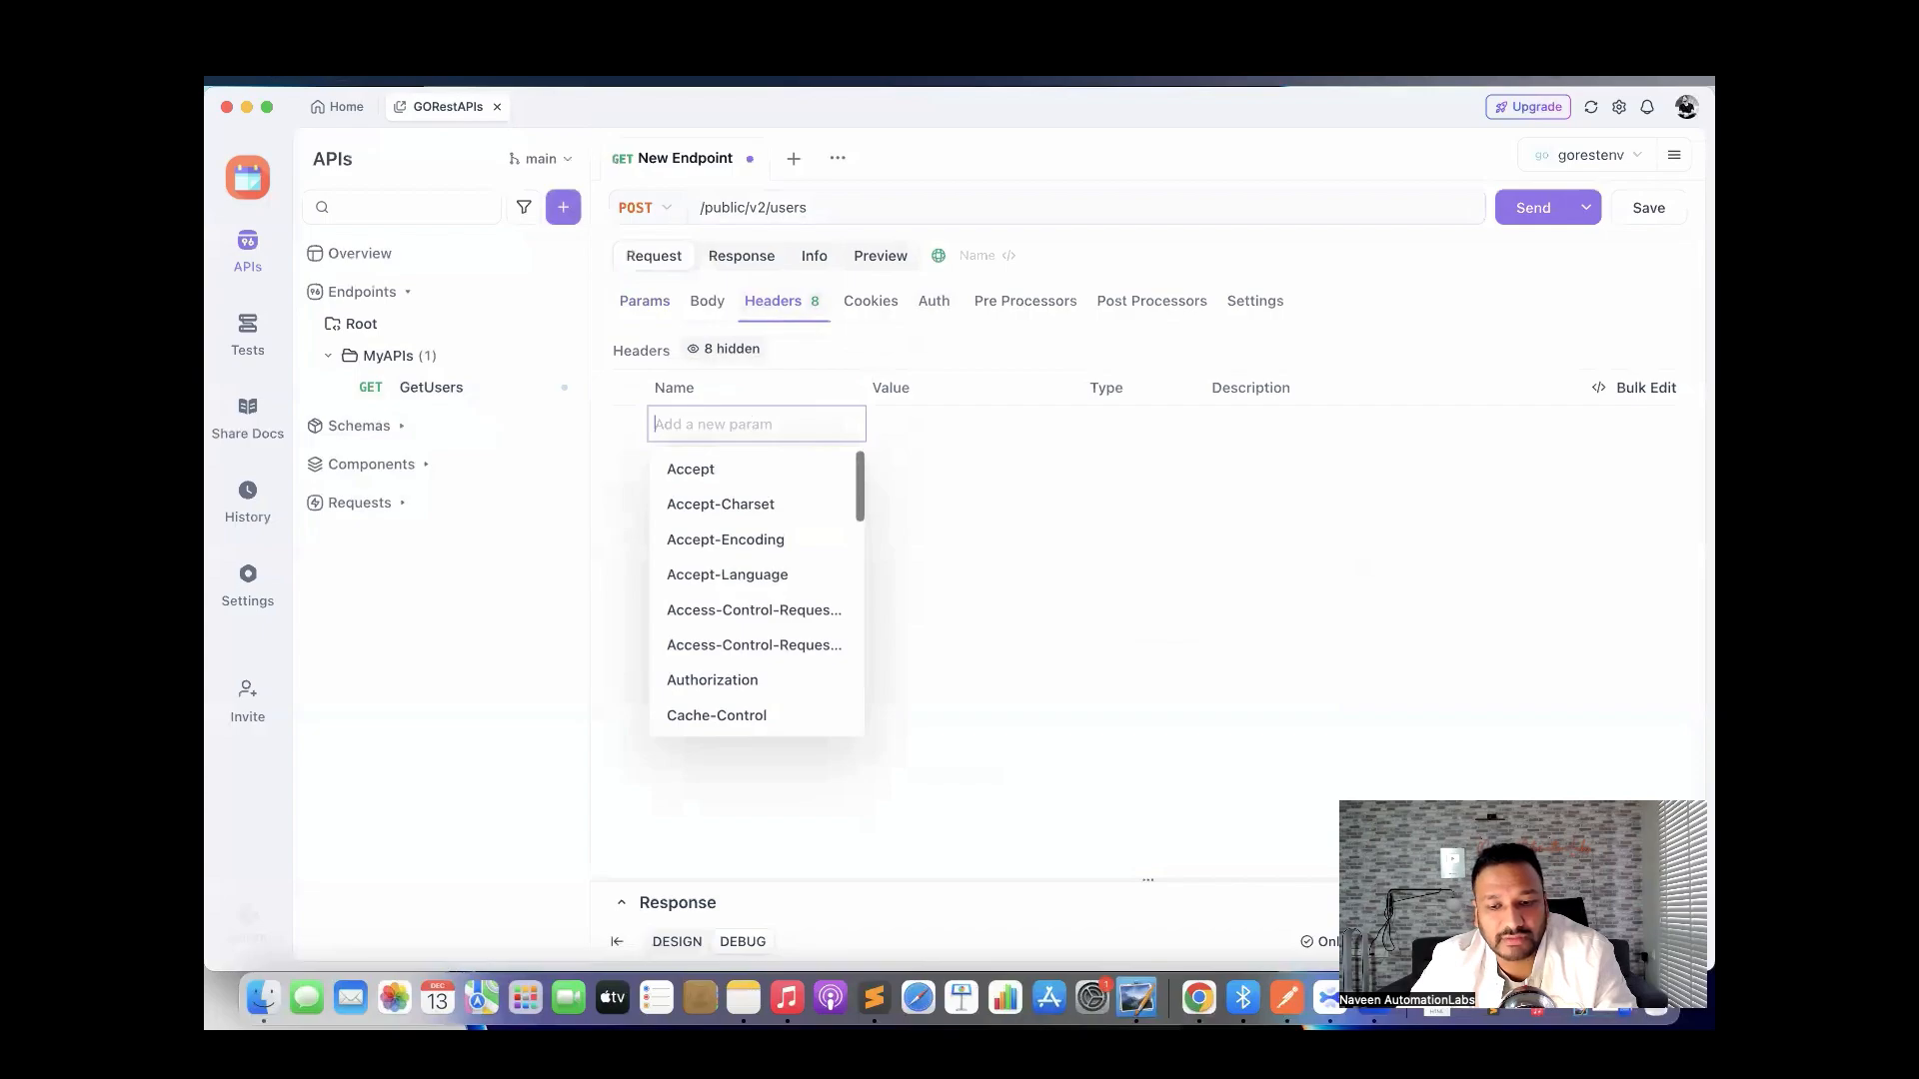
type("Auth")
left_click(756, 463)
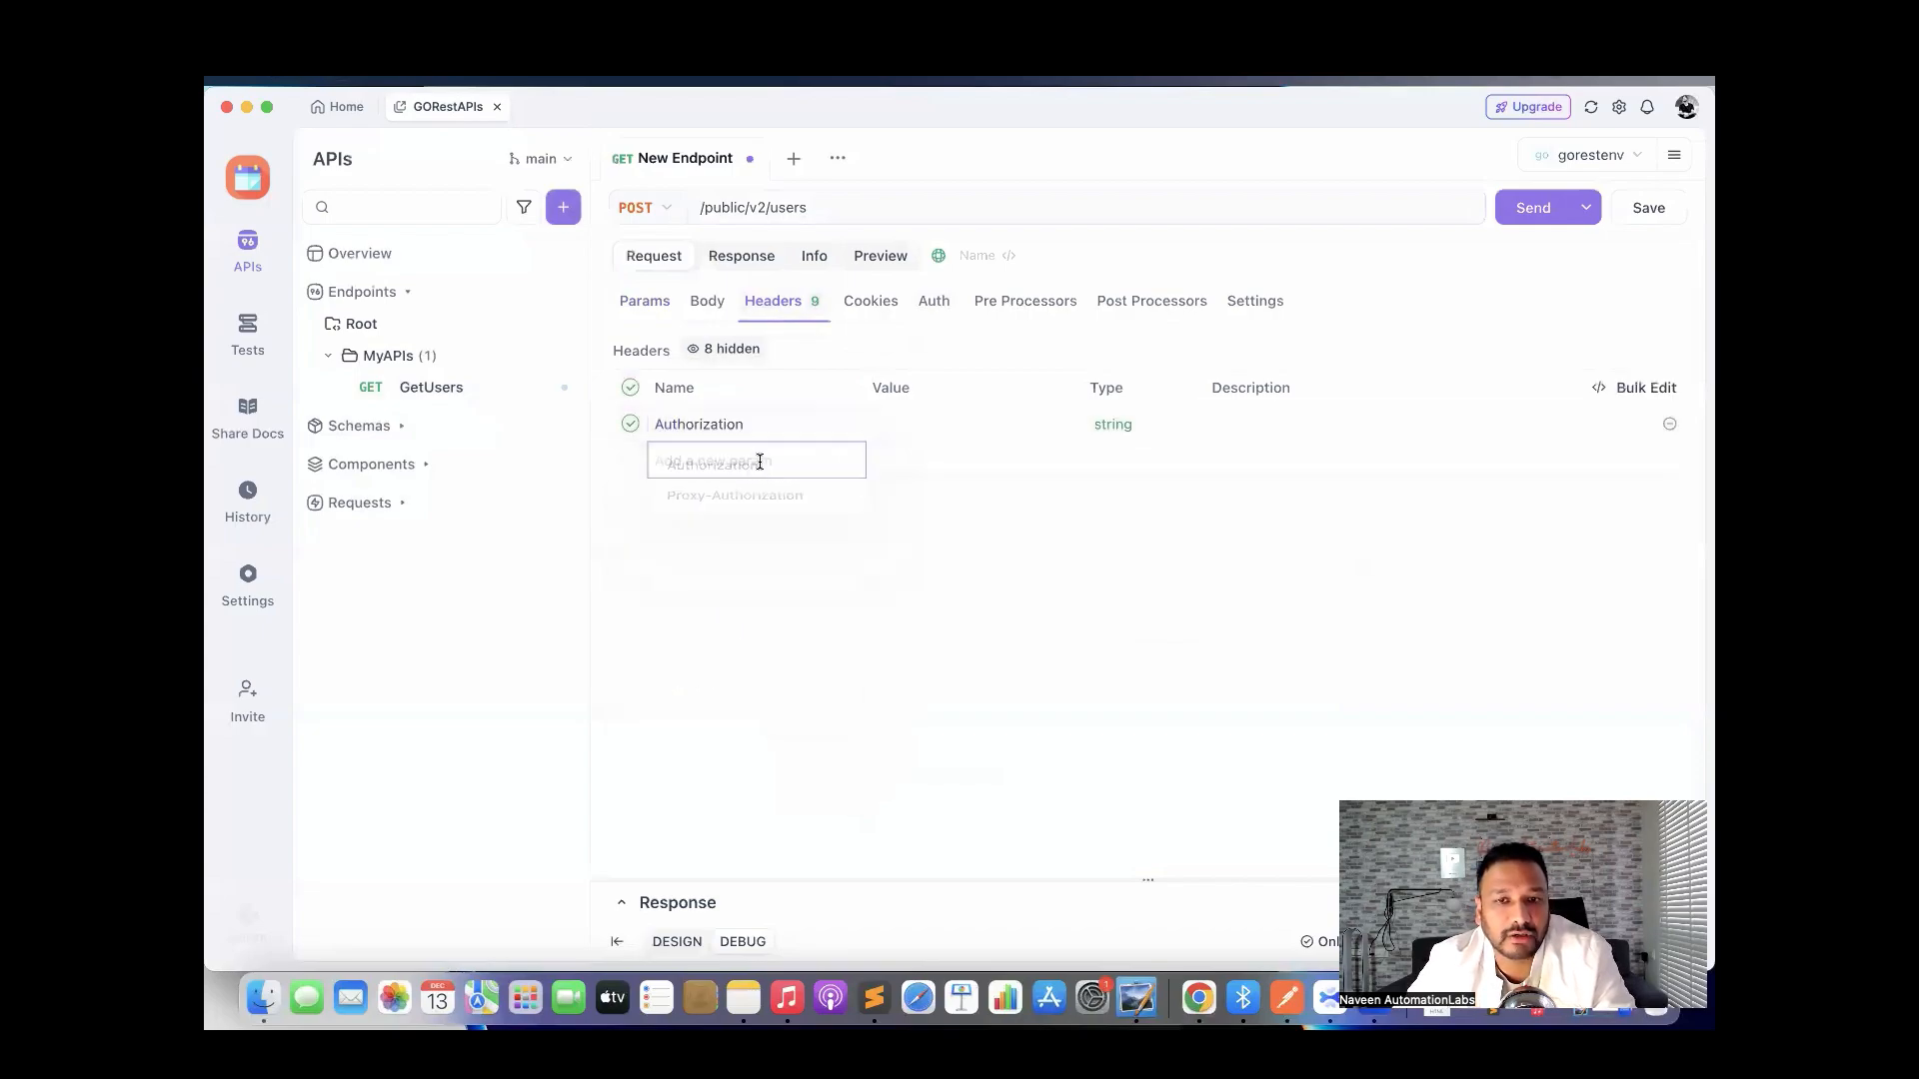
left_click(926, 429)
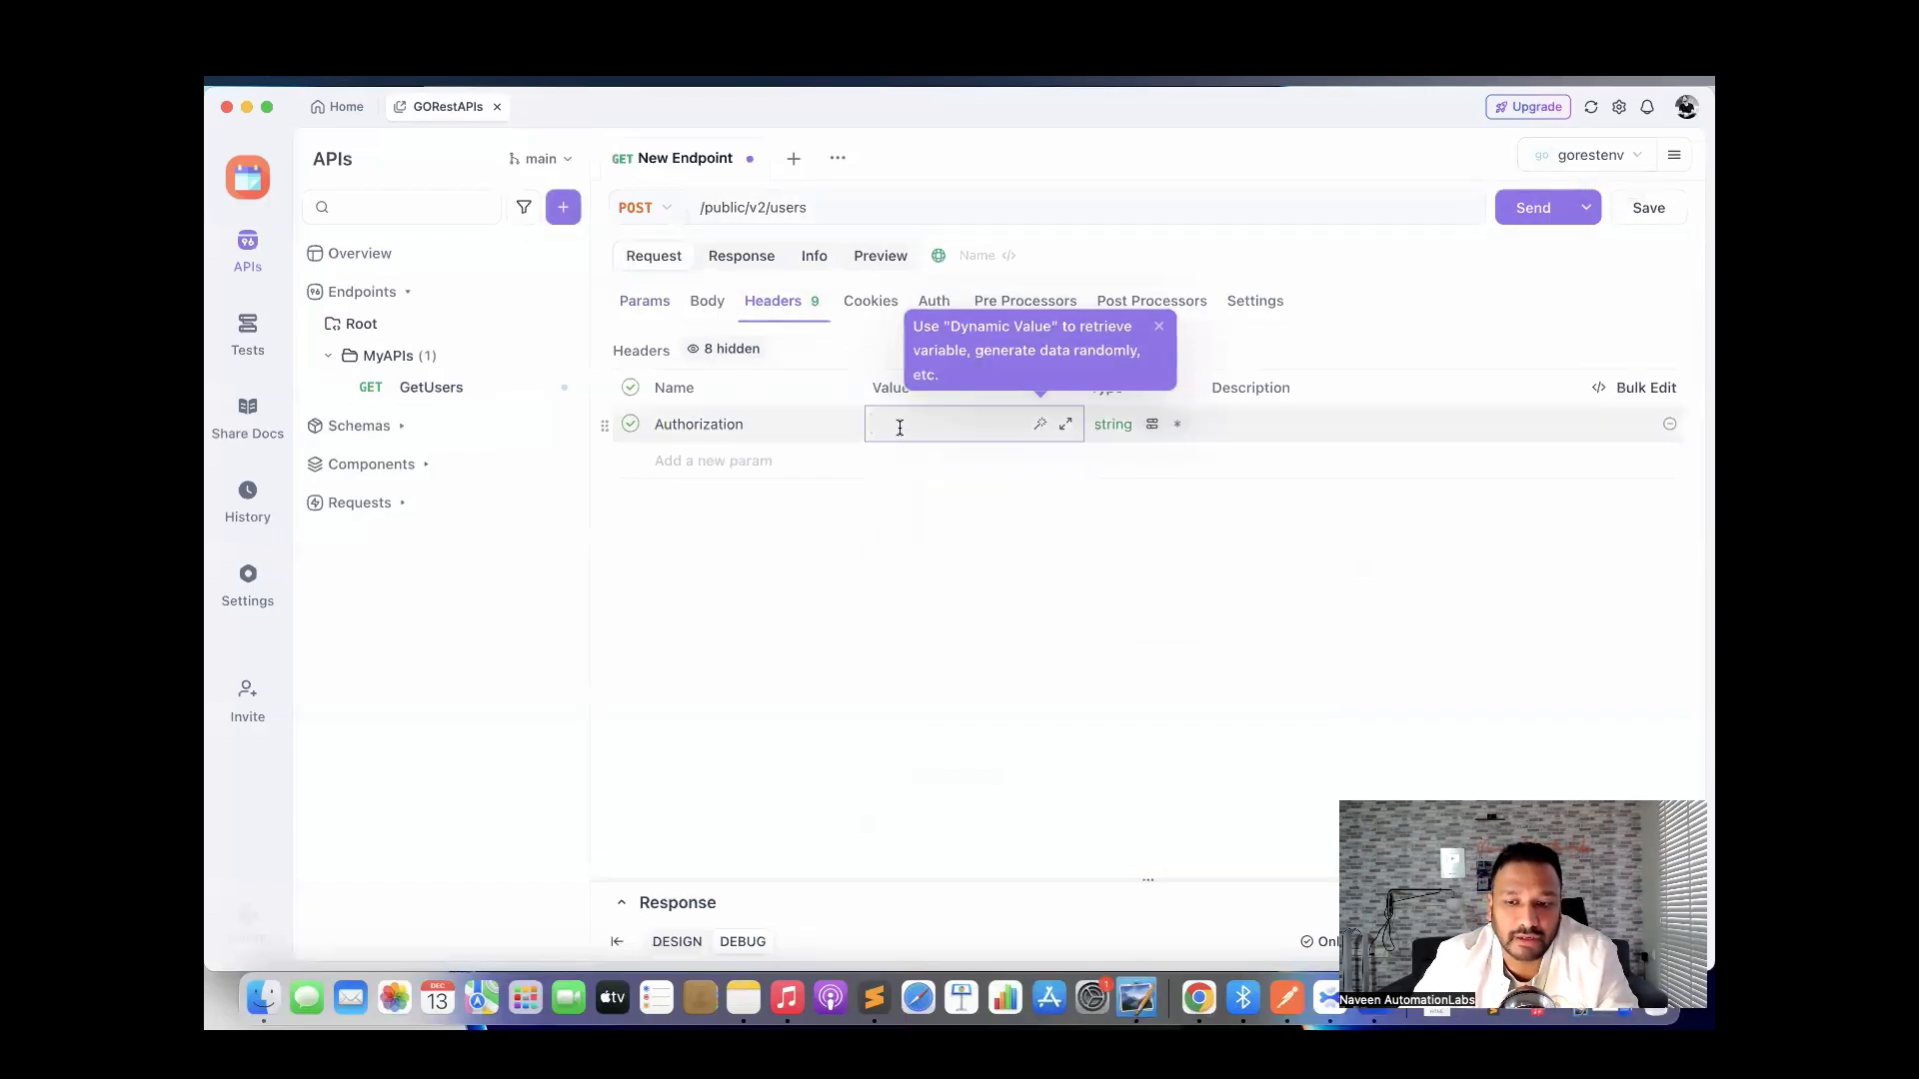
type("{{")
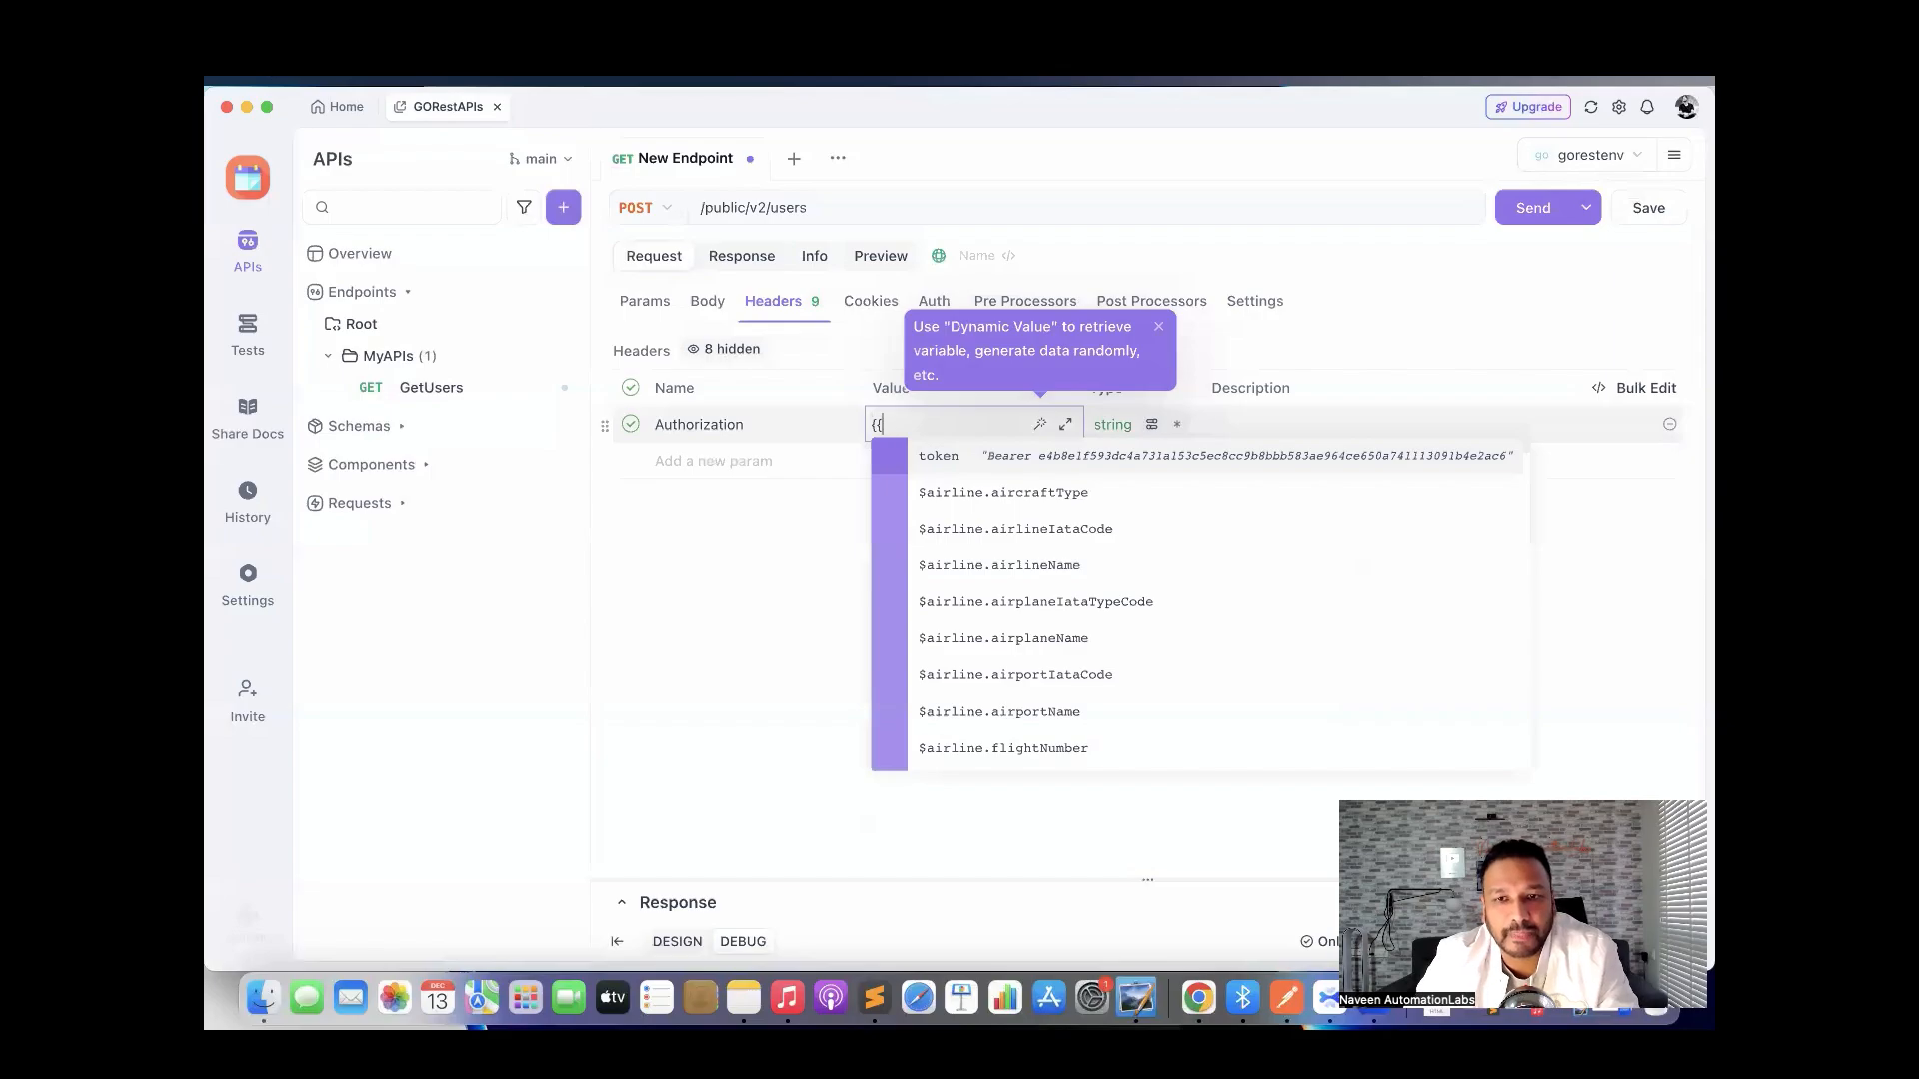
left_click(1001, 459)
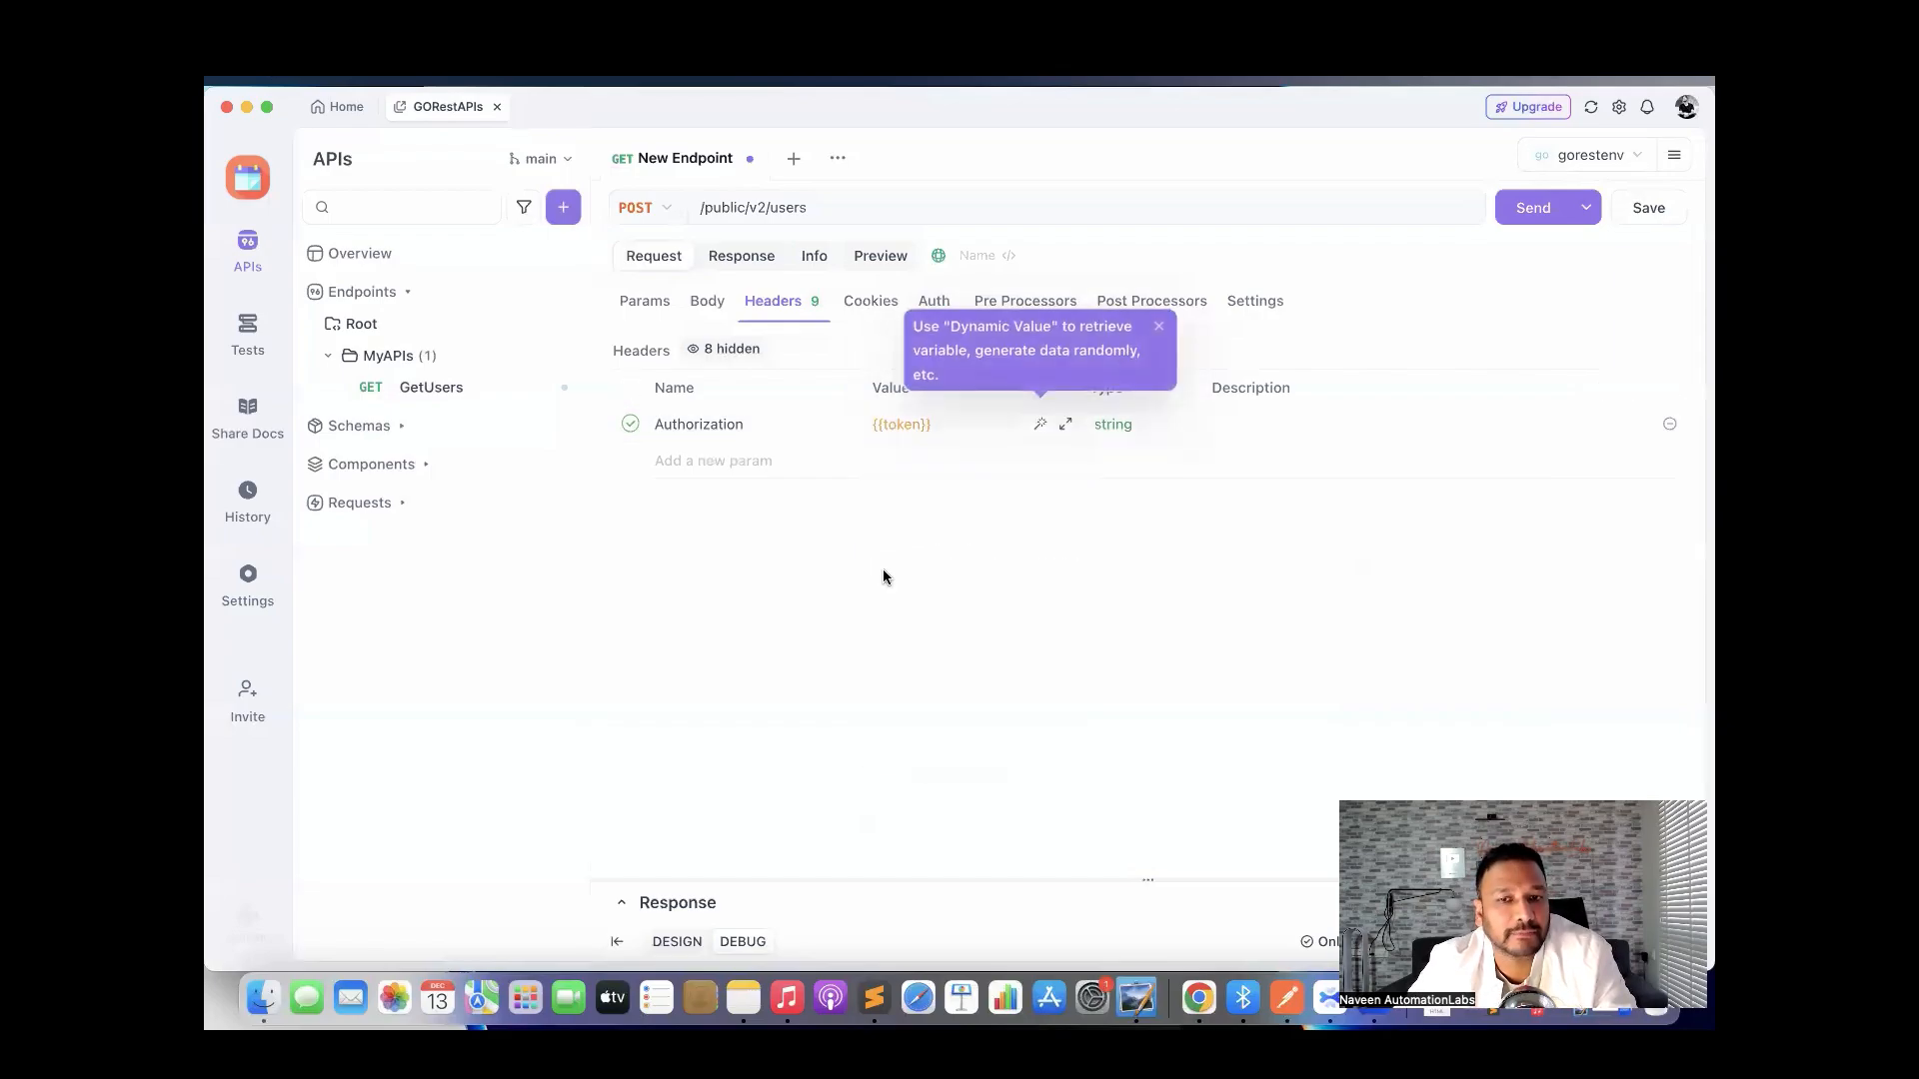
left_click(861, 586)
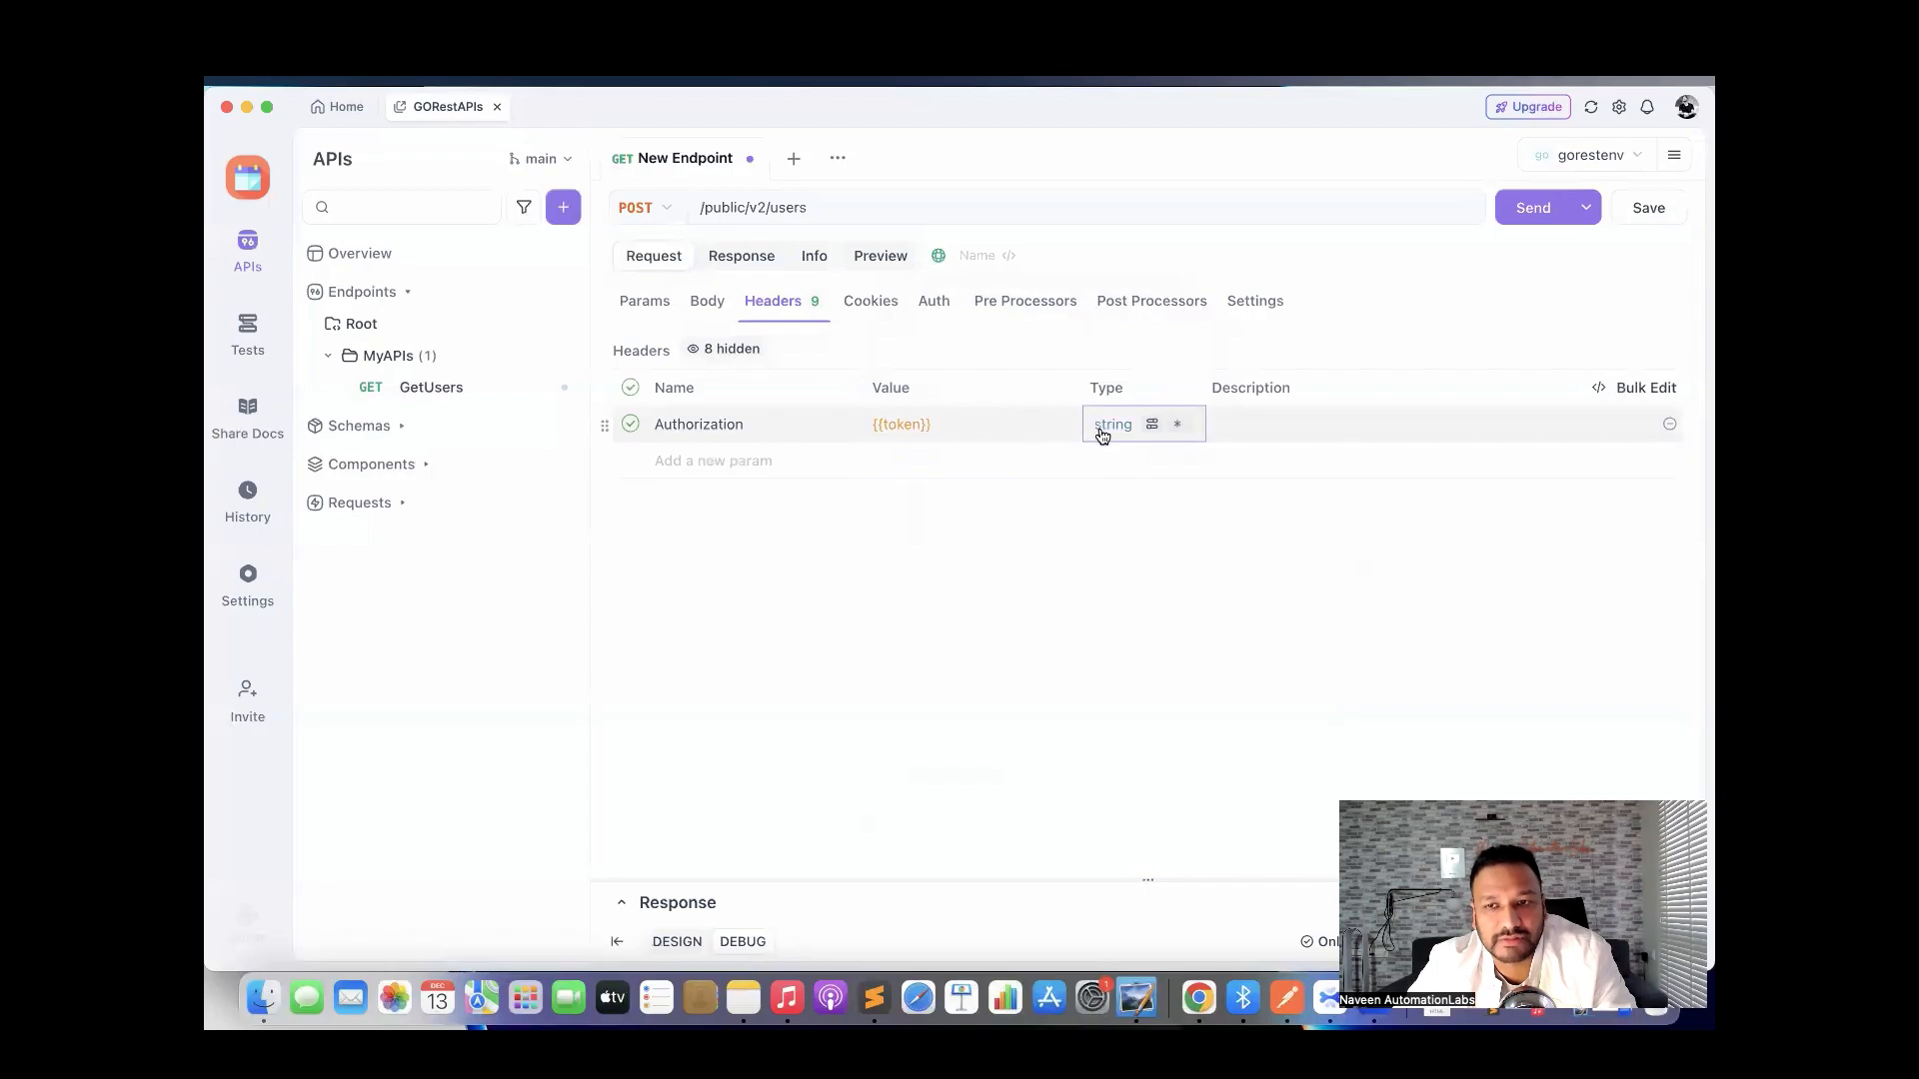
left_click(1245, 421)
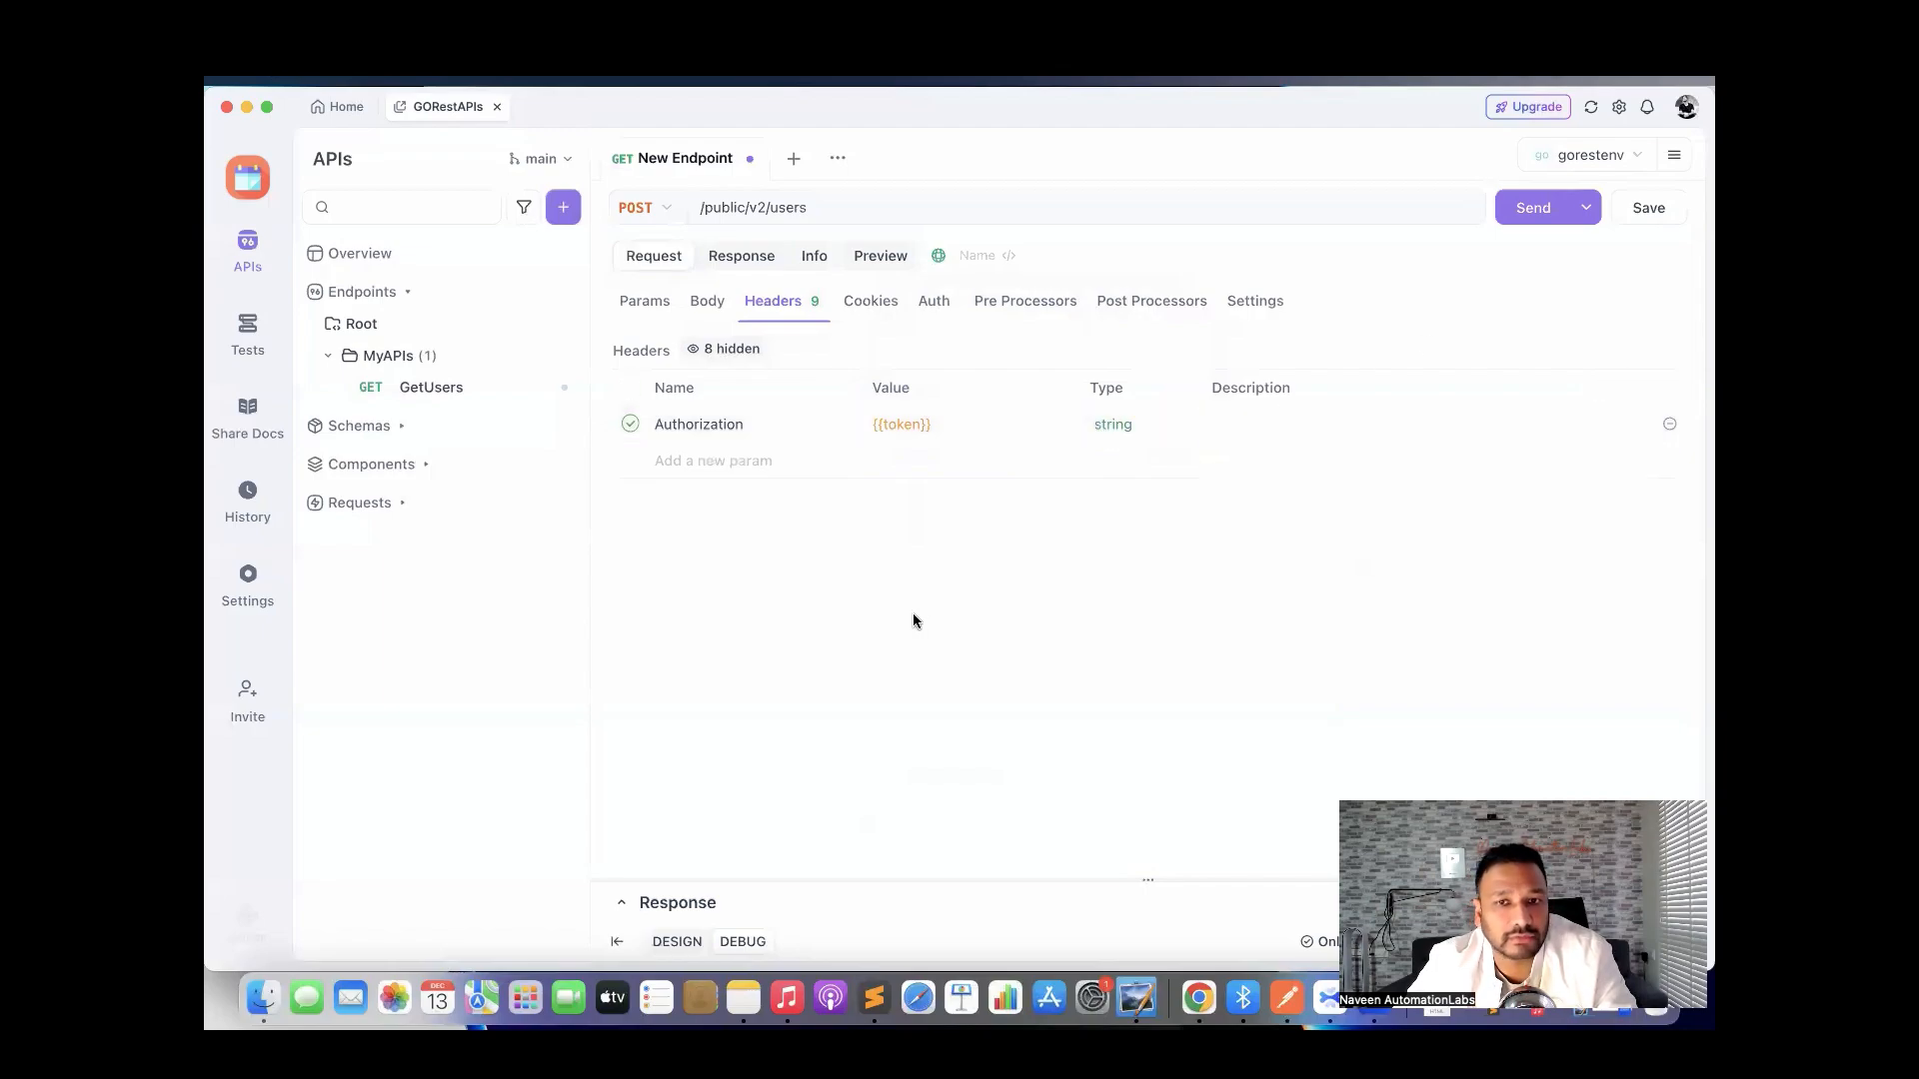
left_click(706, 302)
left_click(966, 349)
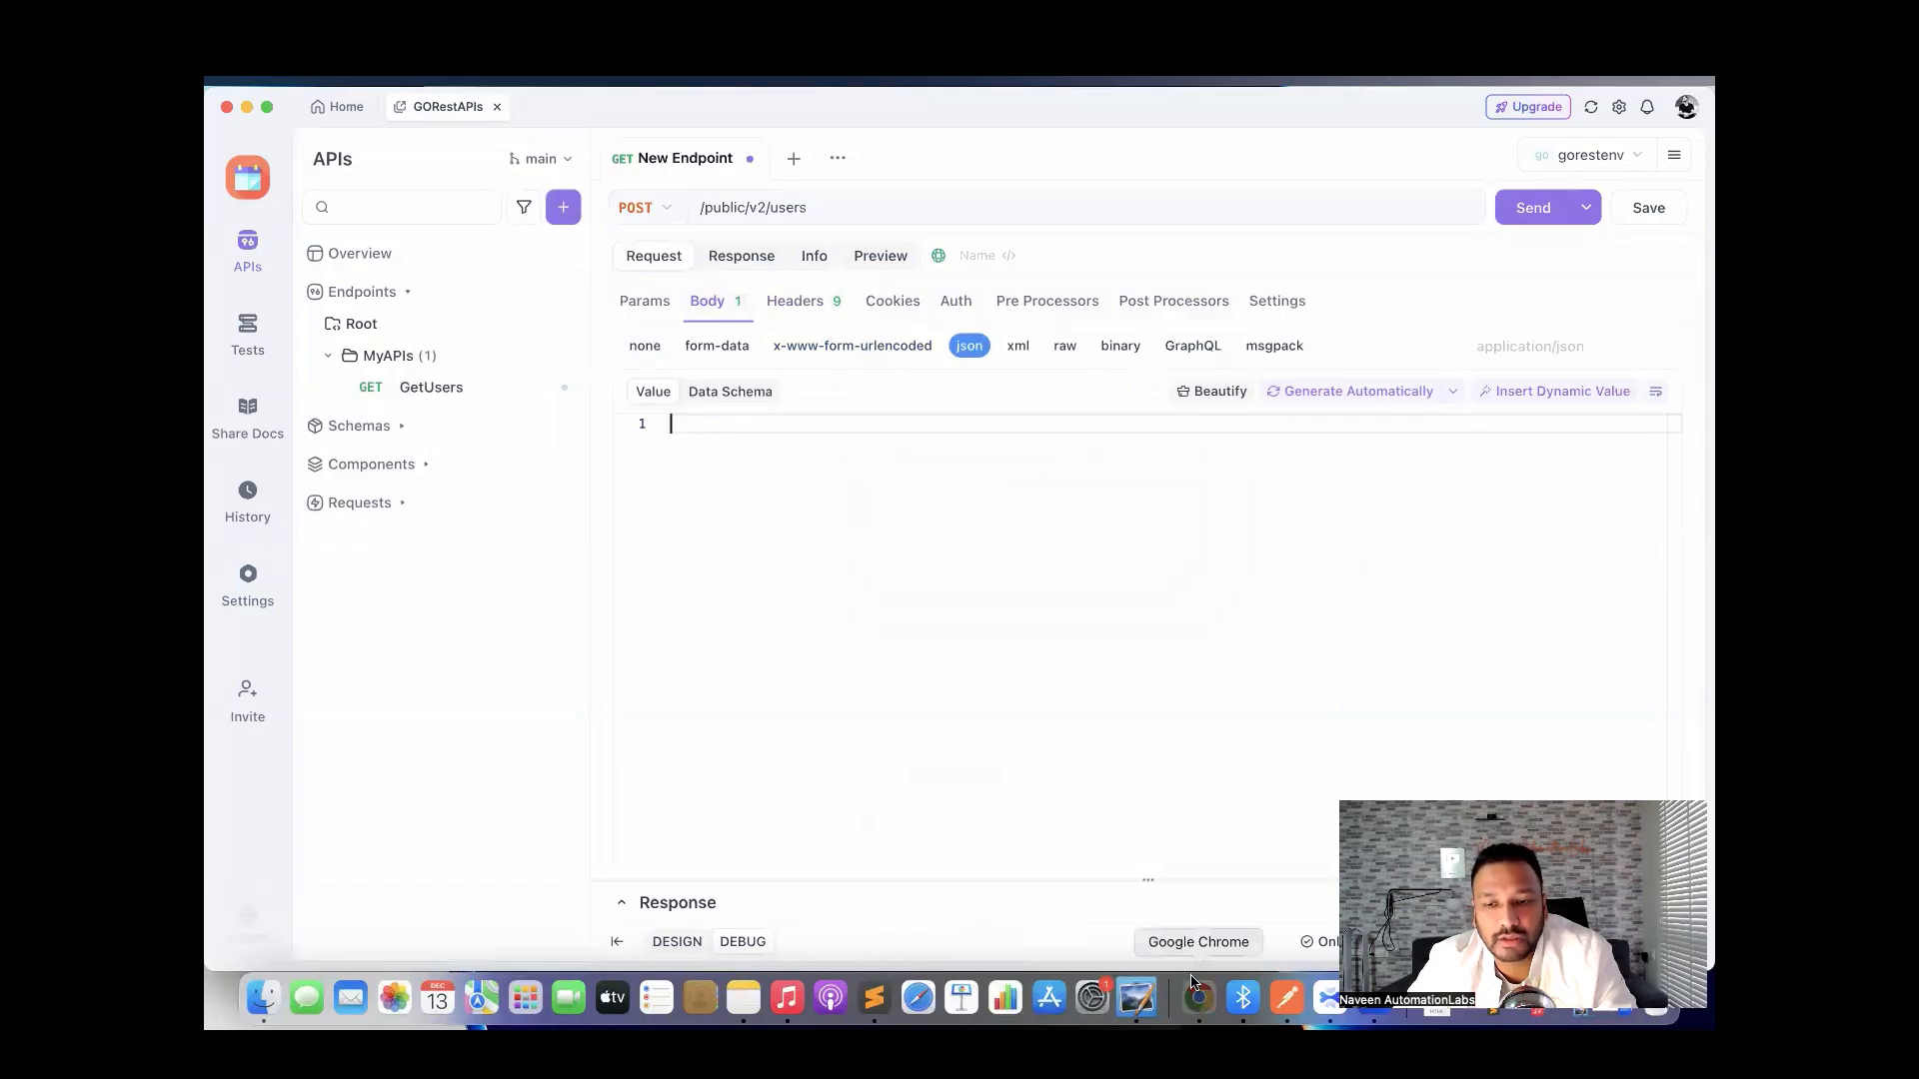
Select the Create user curl command from GoREST's cUrl Examples in Chrome, then return to Apidog.
left_click(1198, 998)
scroll(890, 708, "down", 20)
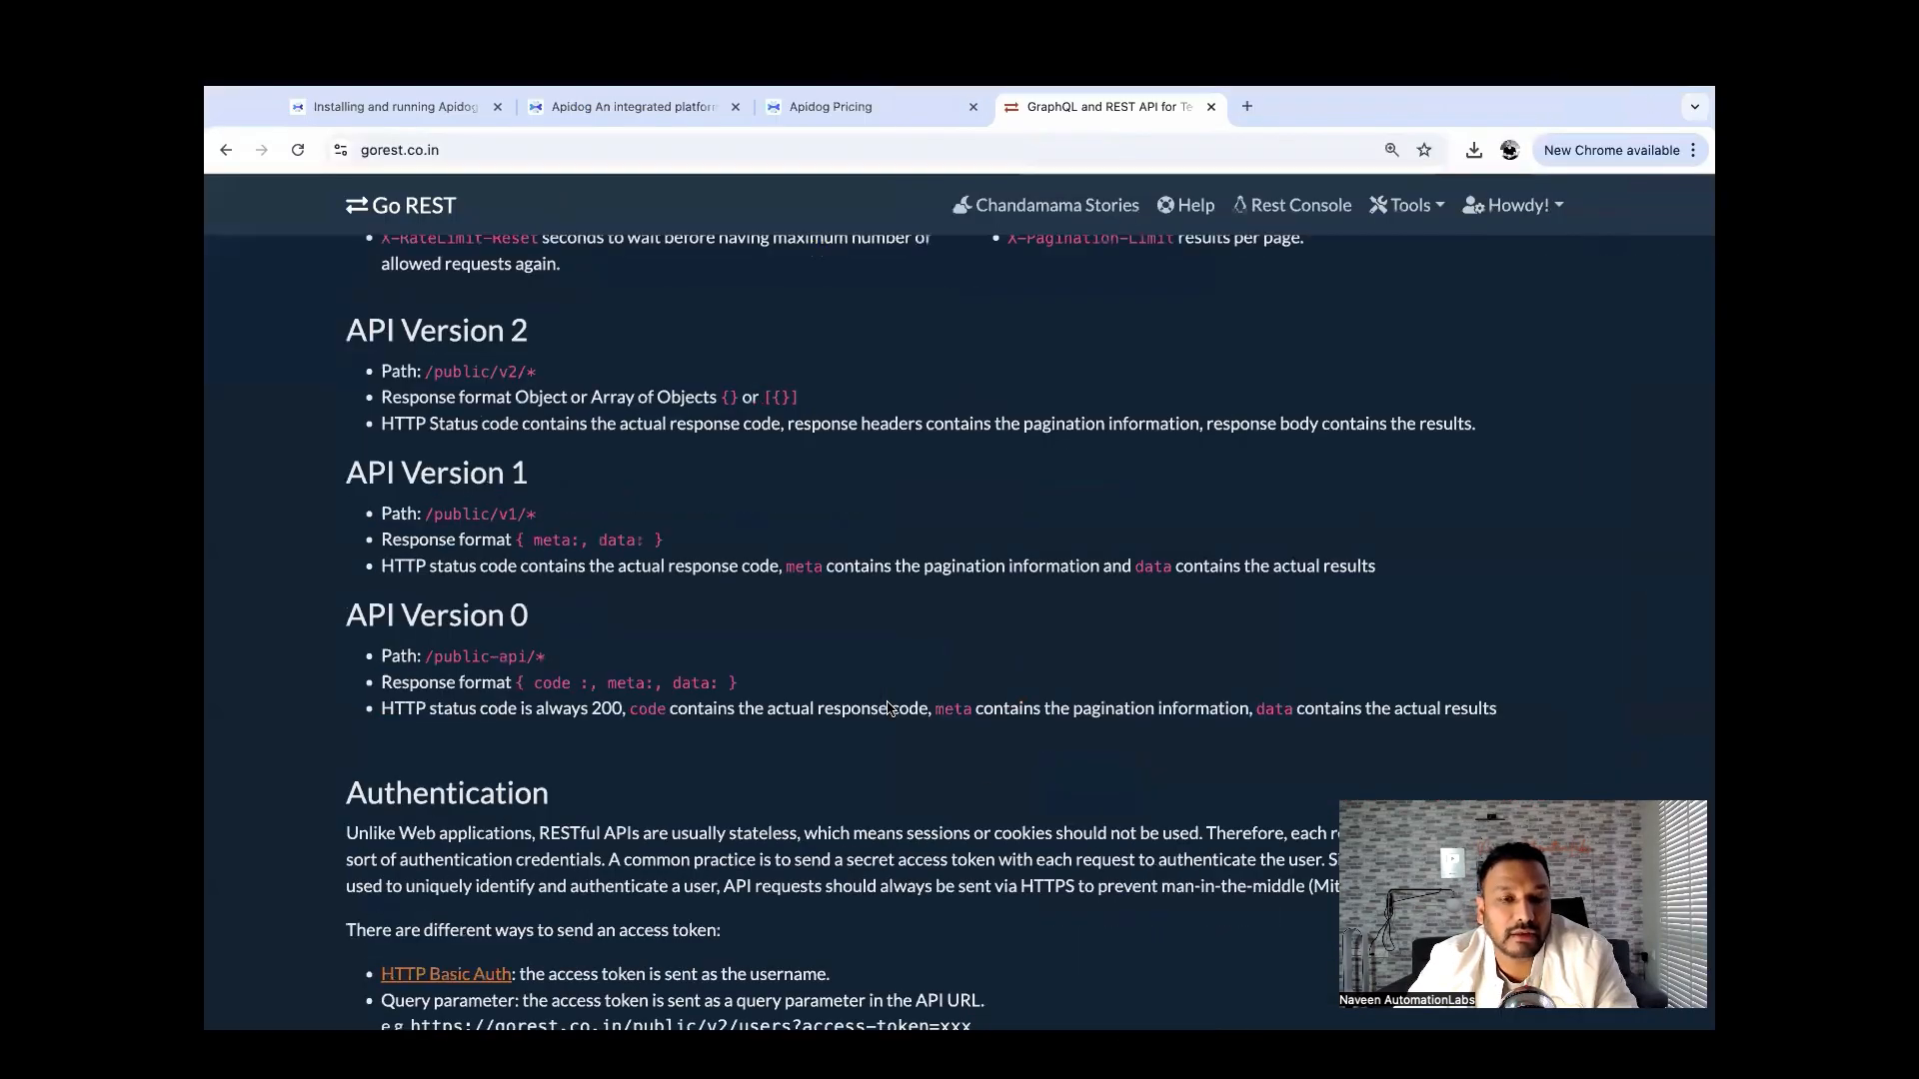
triple_click(659, 492)
key("super+c")
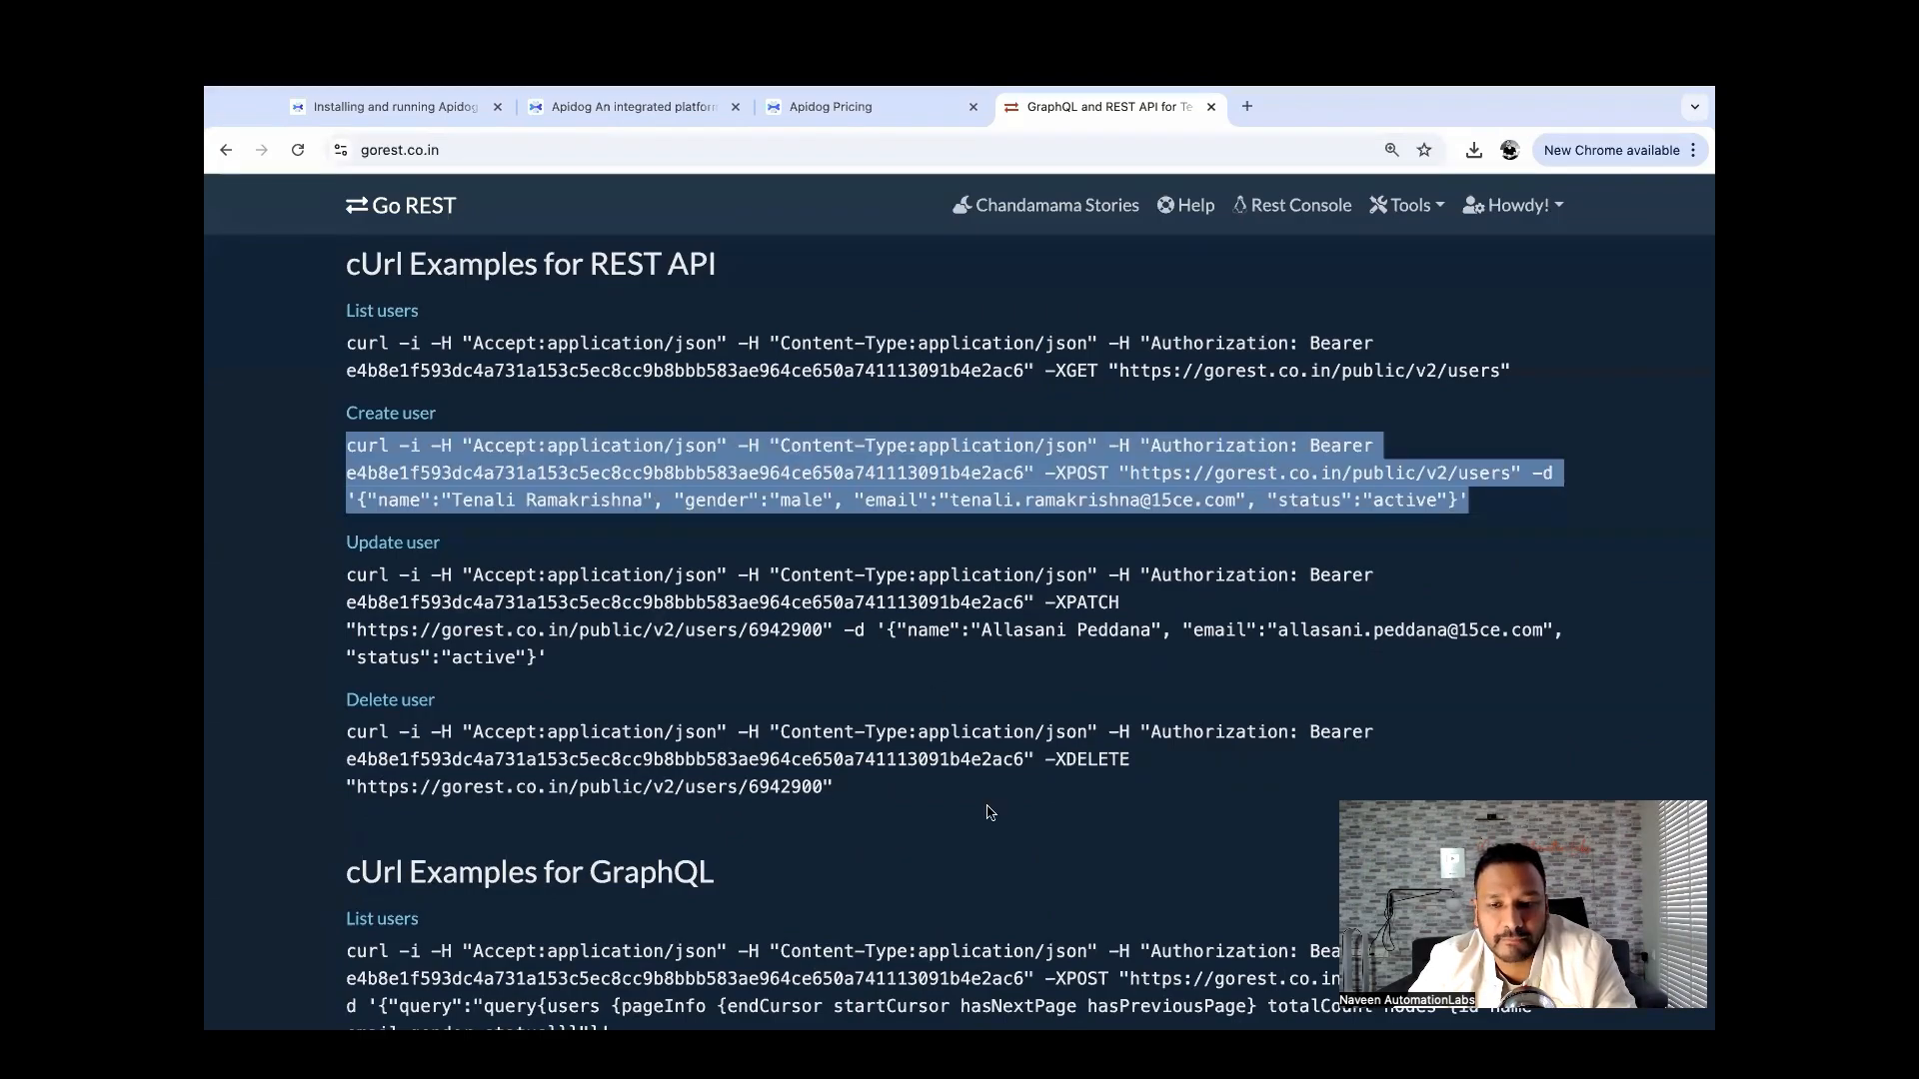
key("ctrl+Left")
Paste the create-user curl command into Sublime Text and copy its JSON user object.
left_click(876, 997)
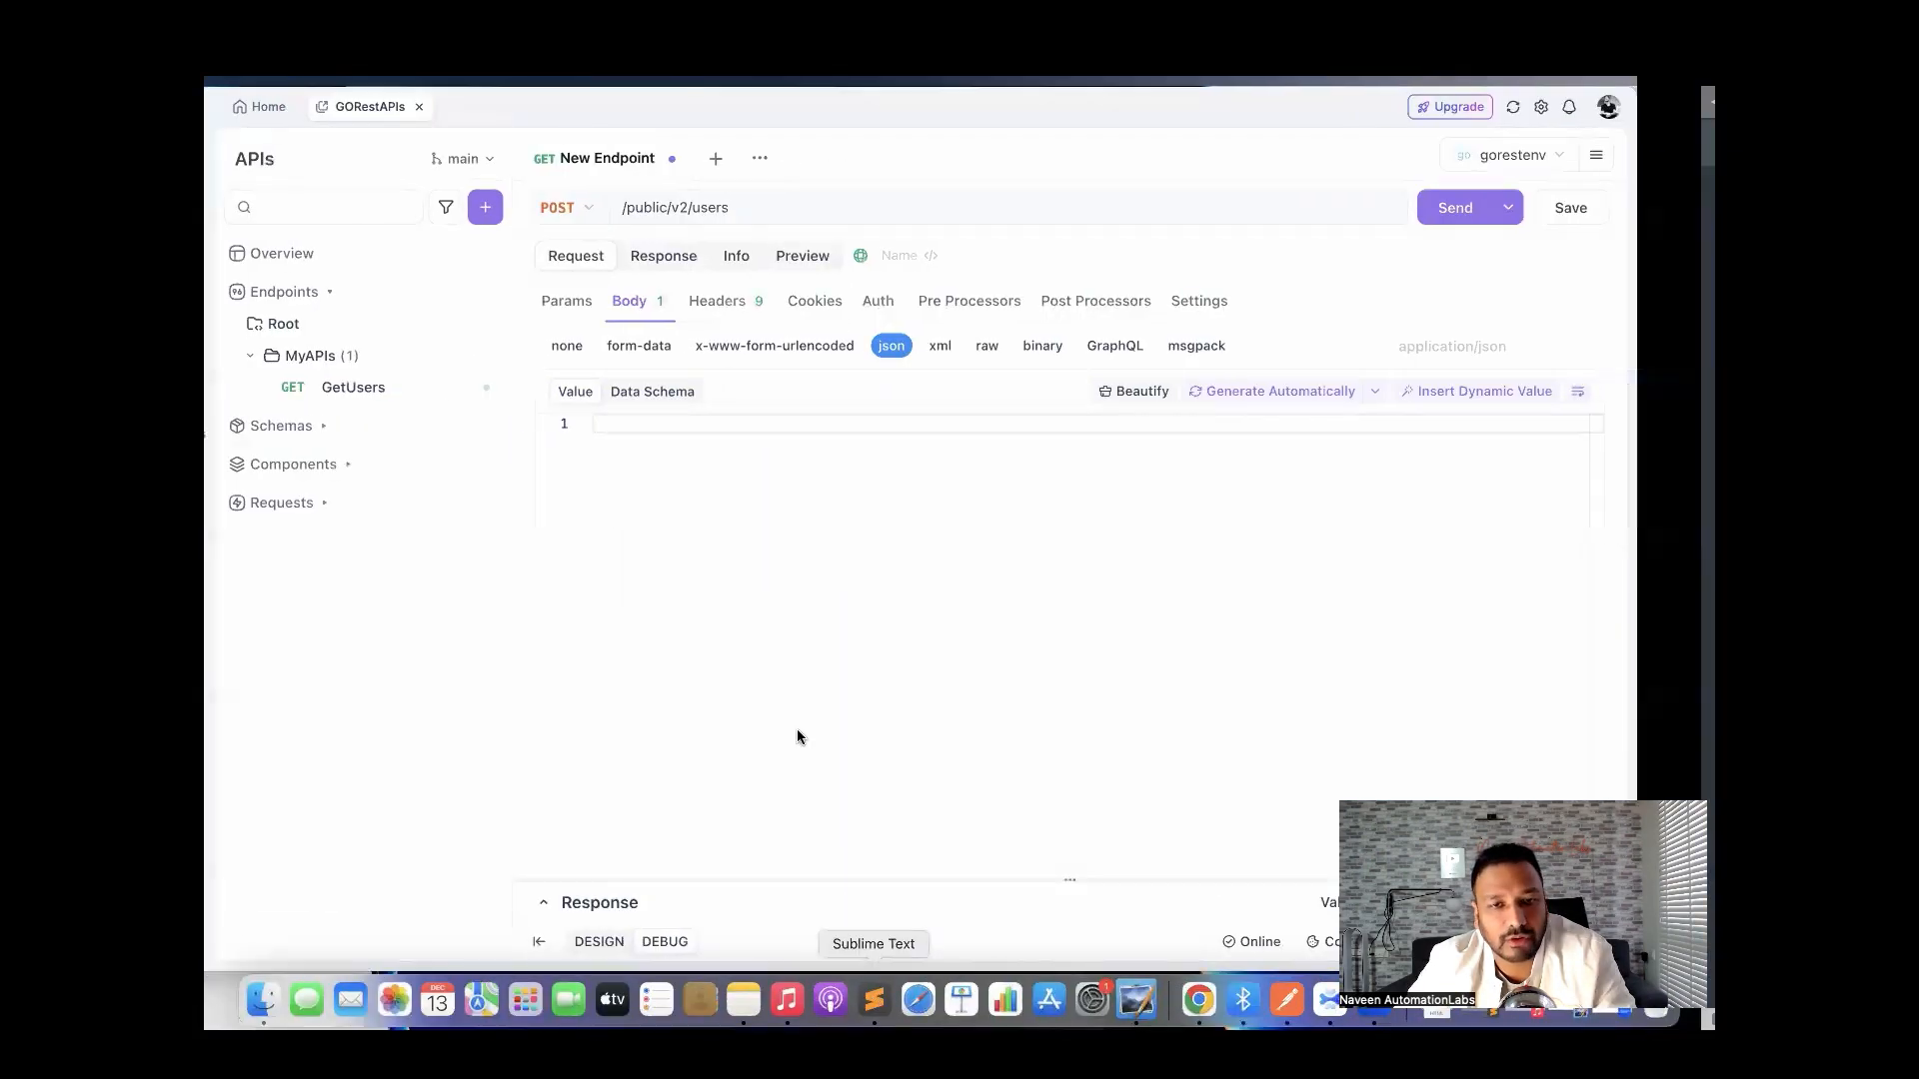
key("Return")
key("Return")
key("Return")
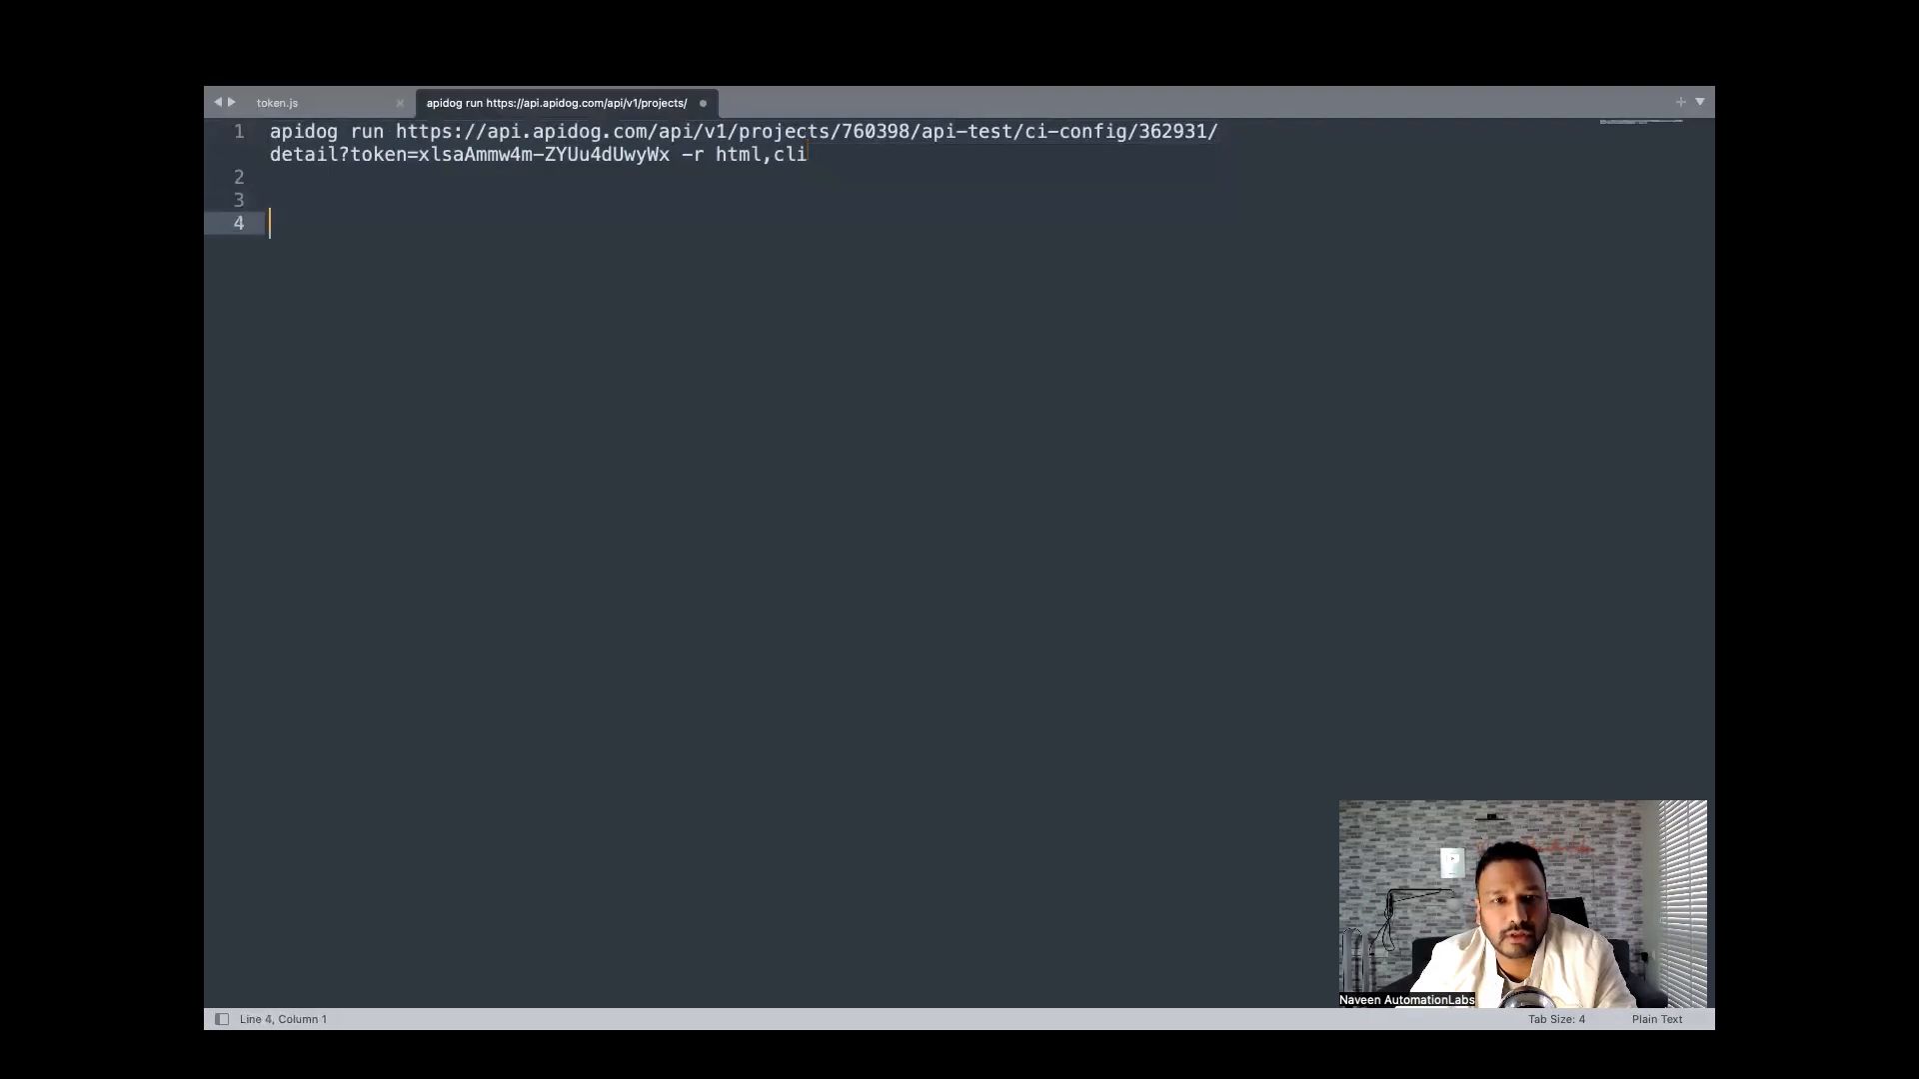
key("super+v")
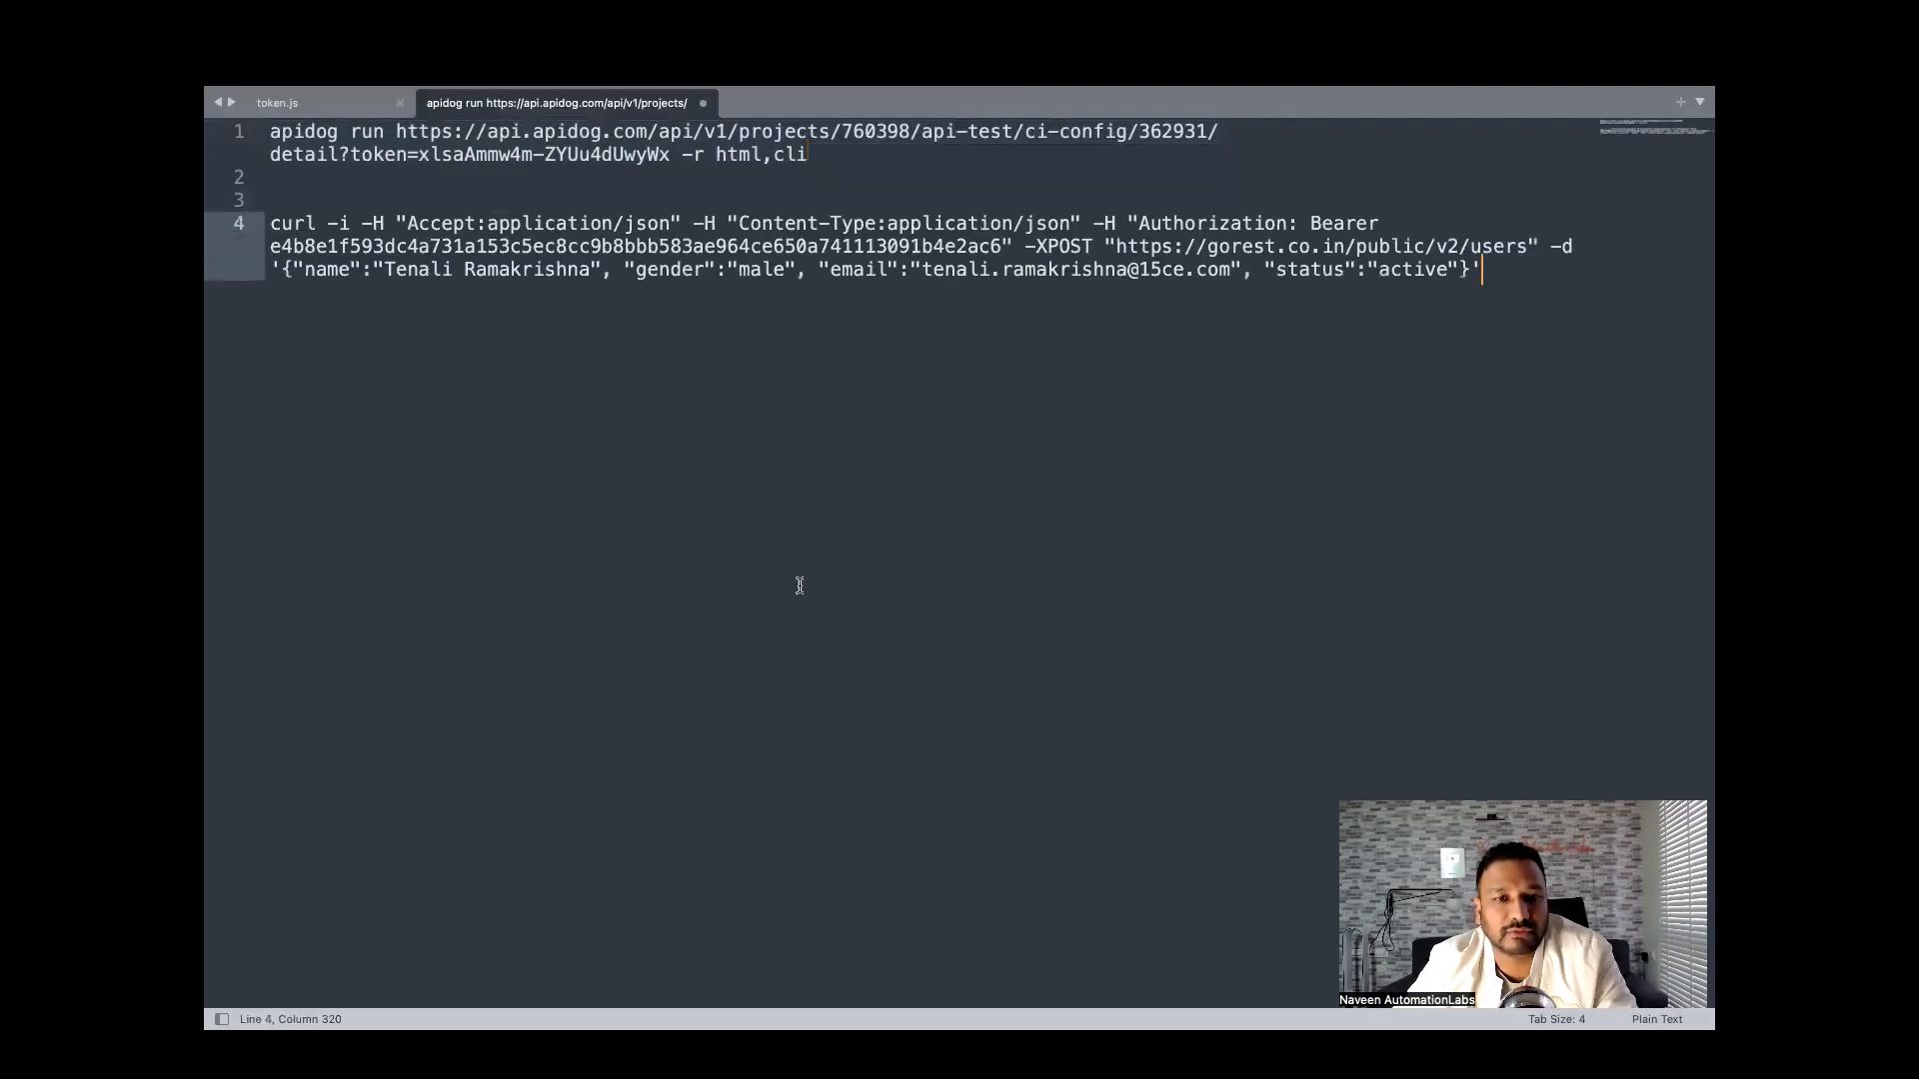
left_click(284, 269)
left_click_drag(283, 269, 1473, 272)
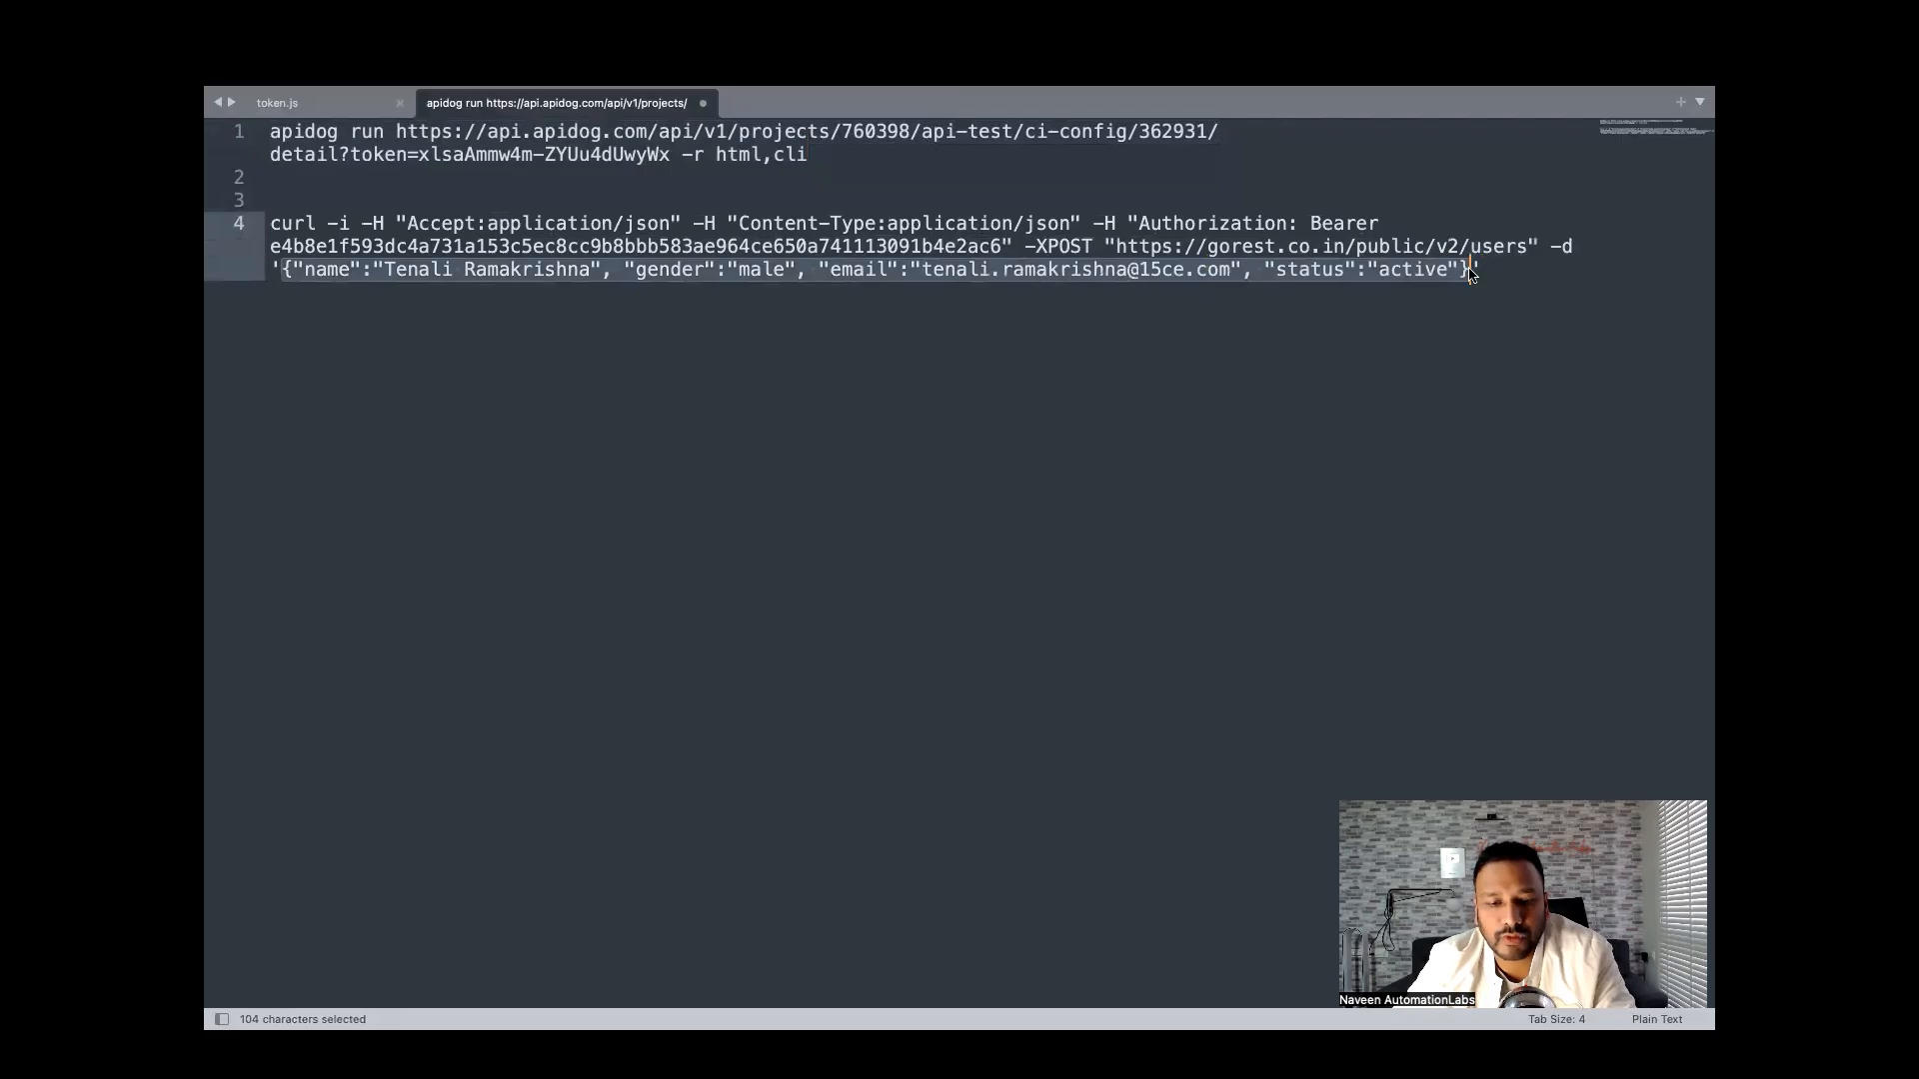
key("super+c")
Paste the copied JSON into Apidog's POST request body and beautify it.
key("super+Tab")
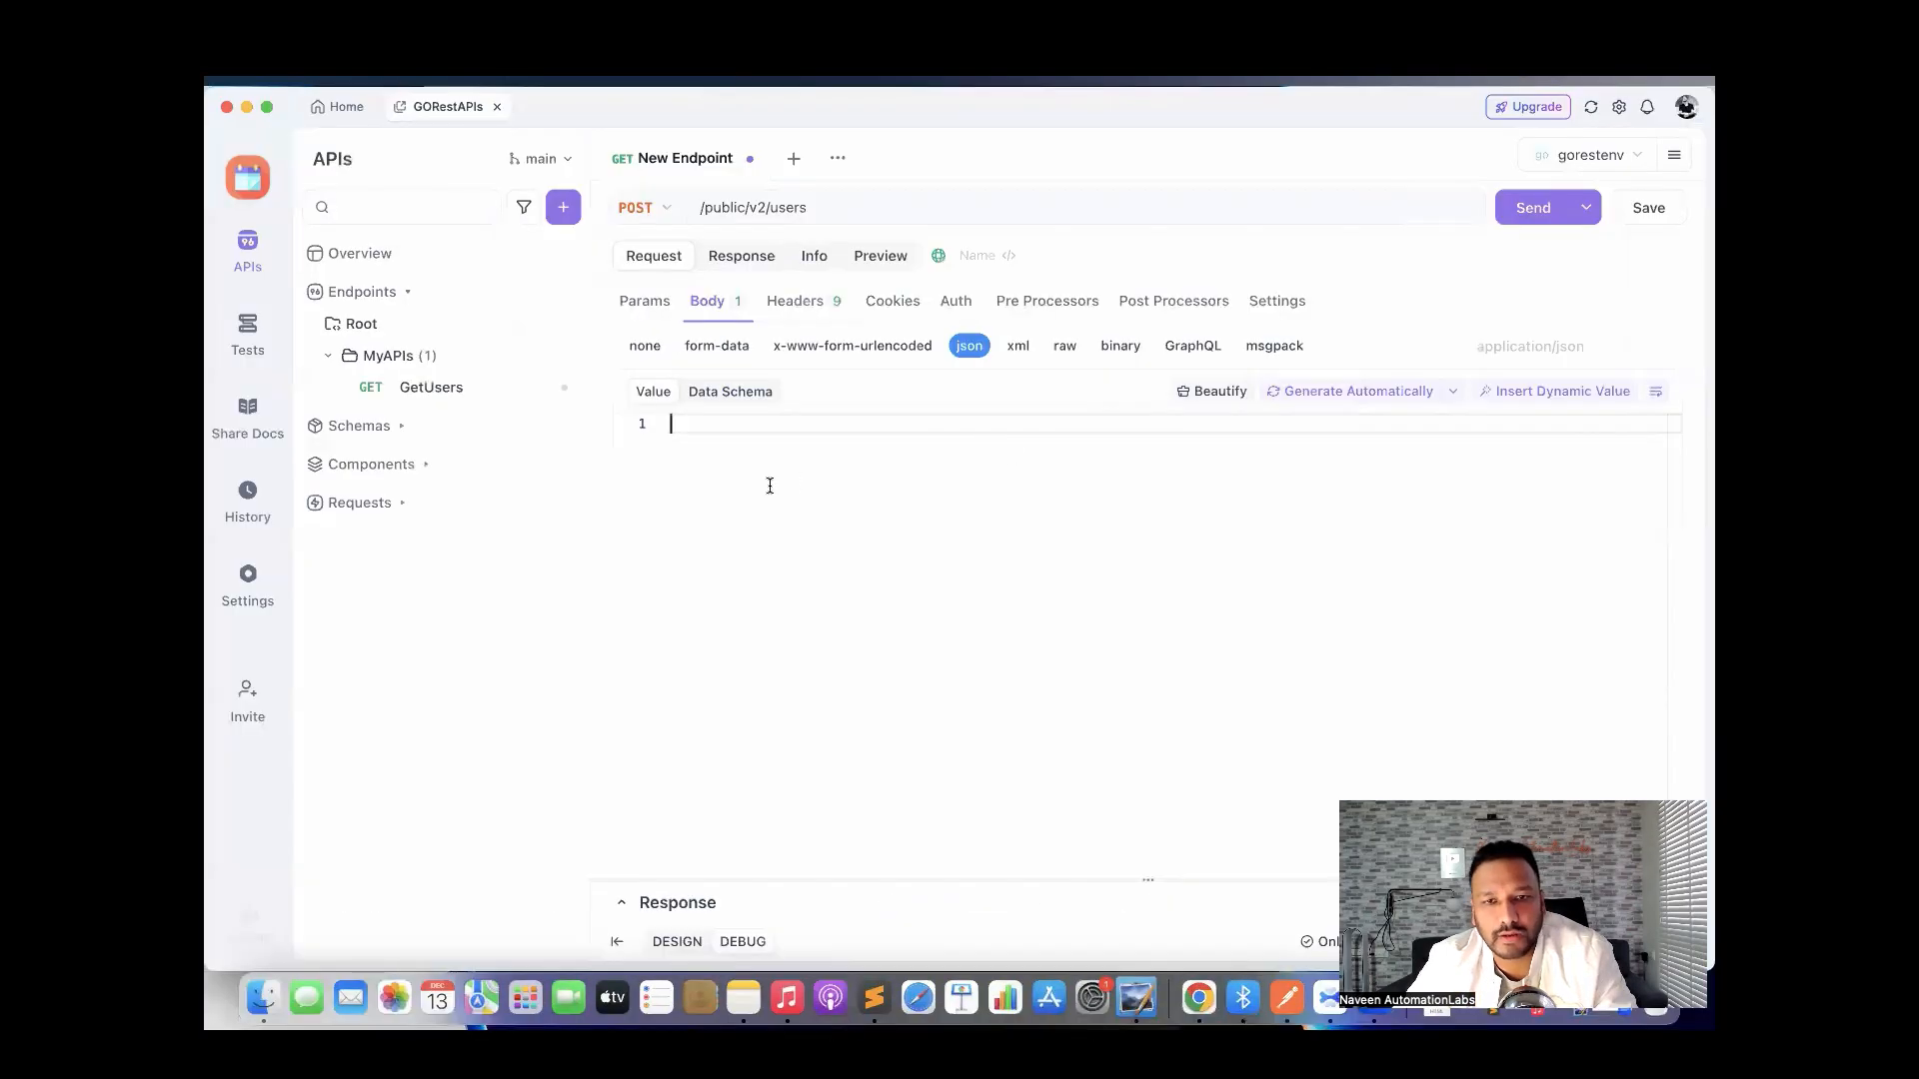
key("super+v")
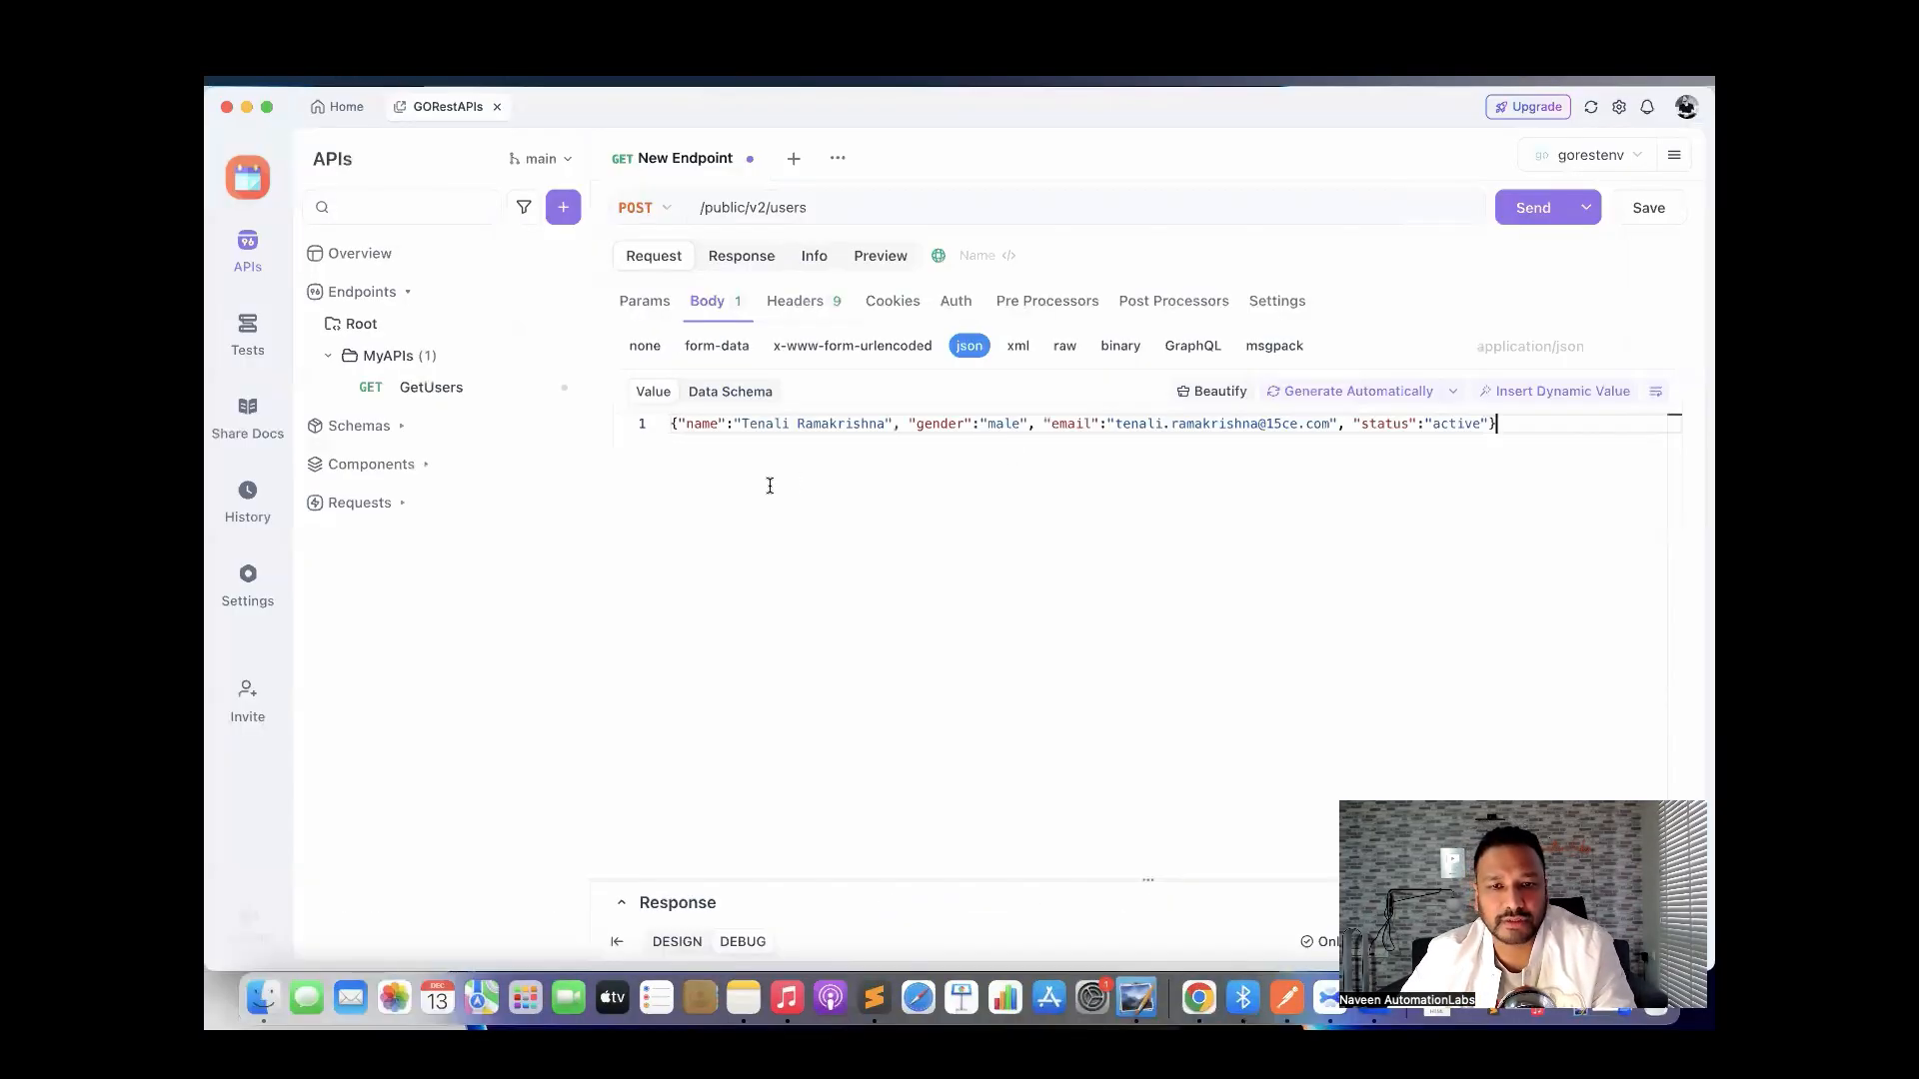
left_click(1196, 393)
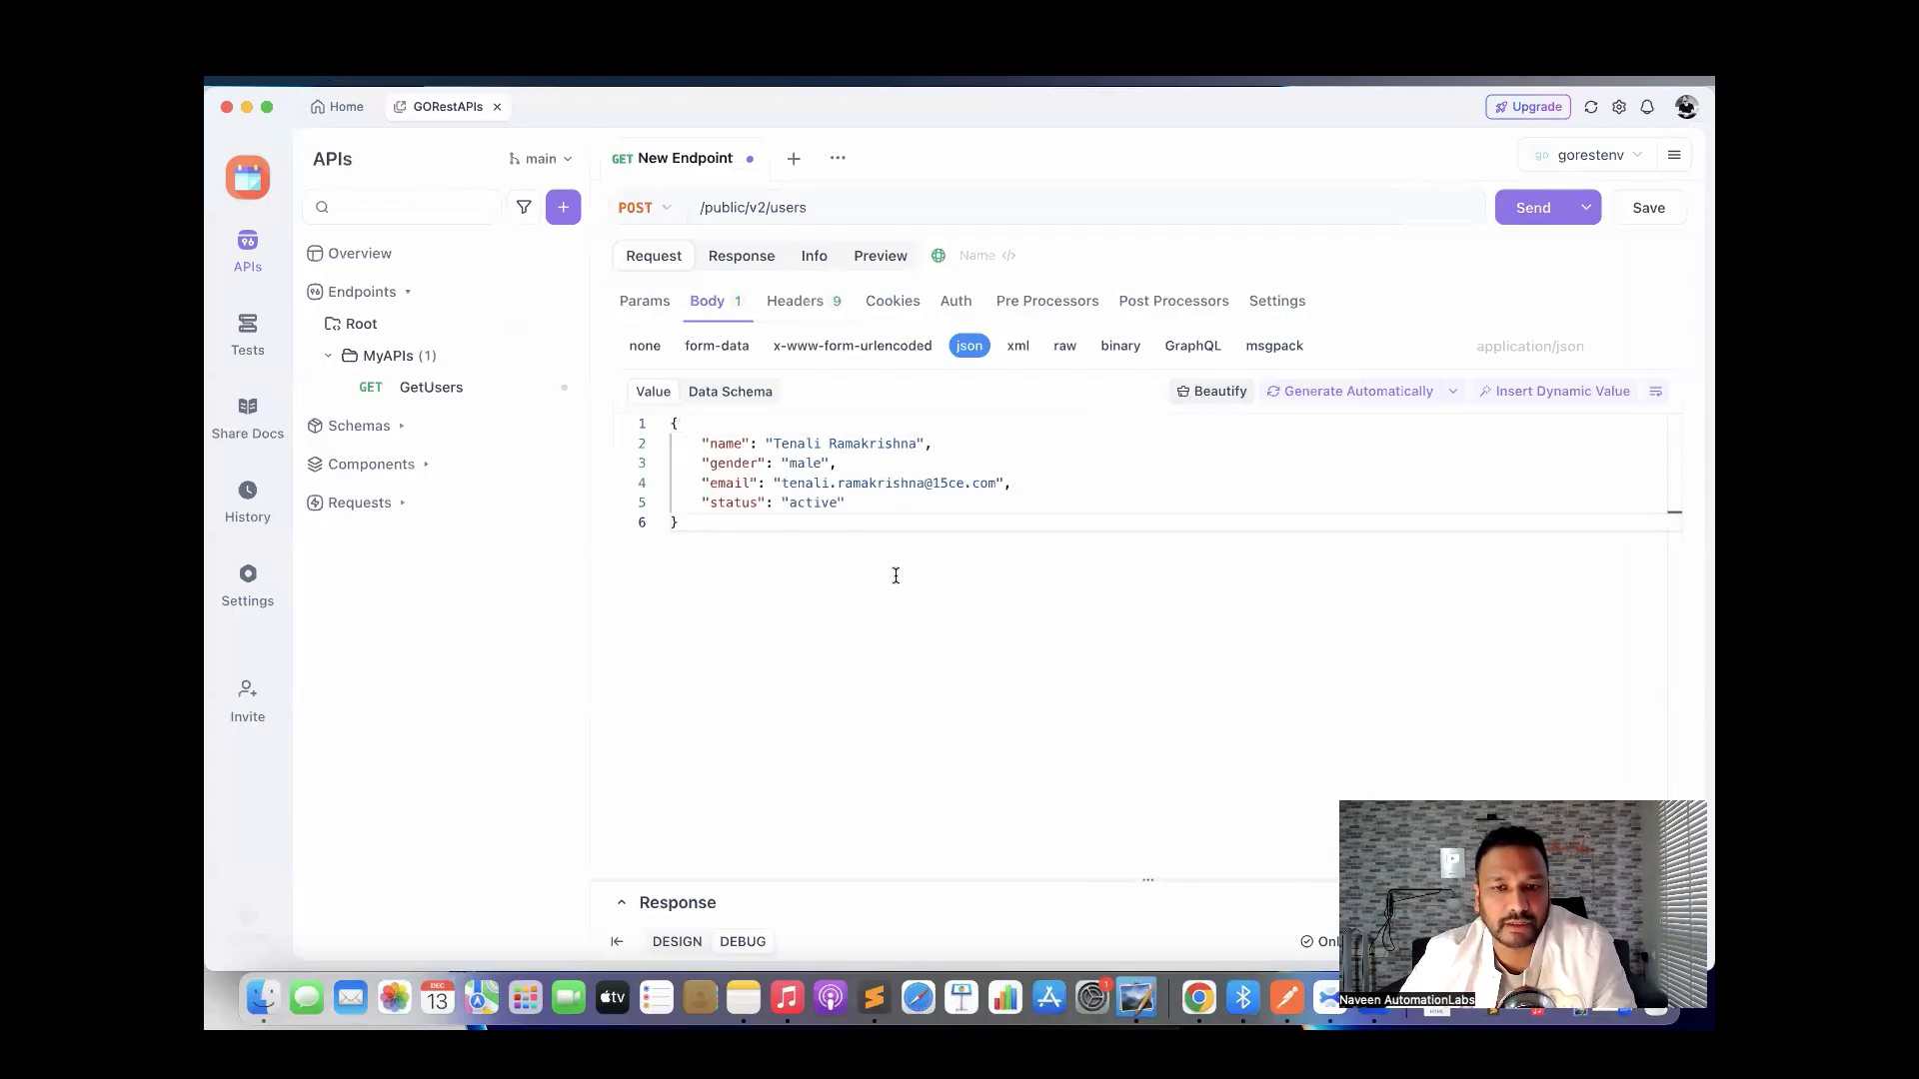
Replace the sample name and e-mail values in the JSON body with new ones.
left_click_drag(776, 443, 916, 441)
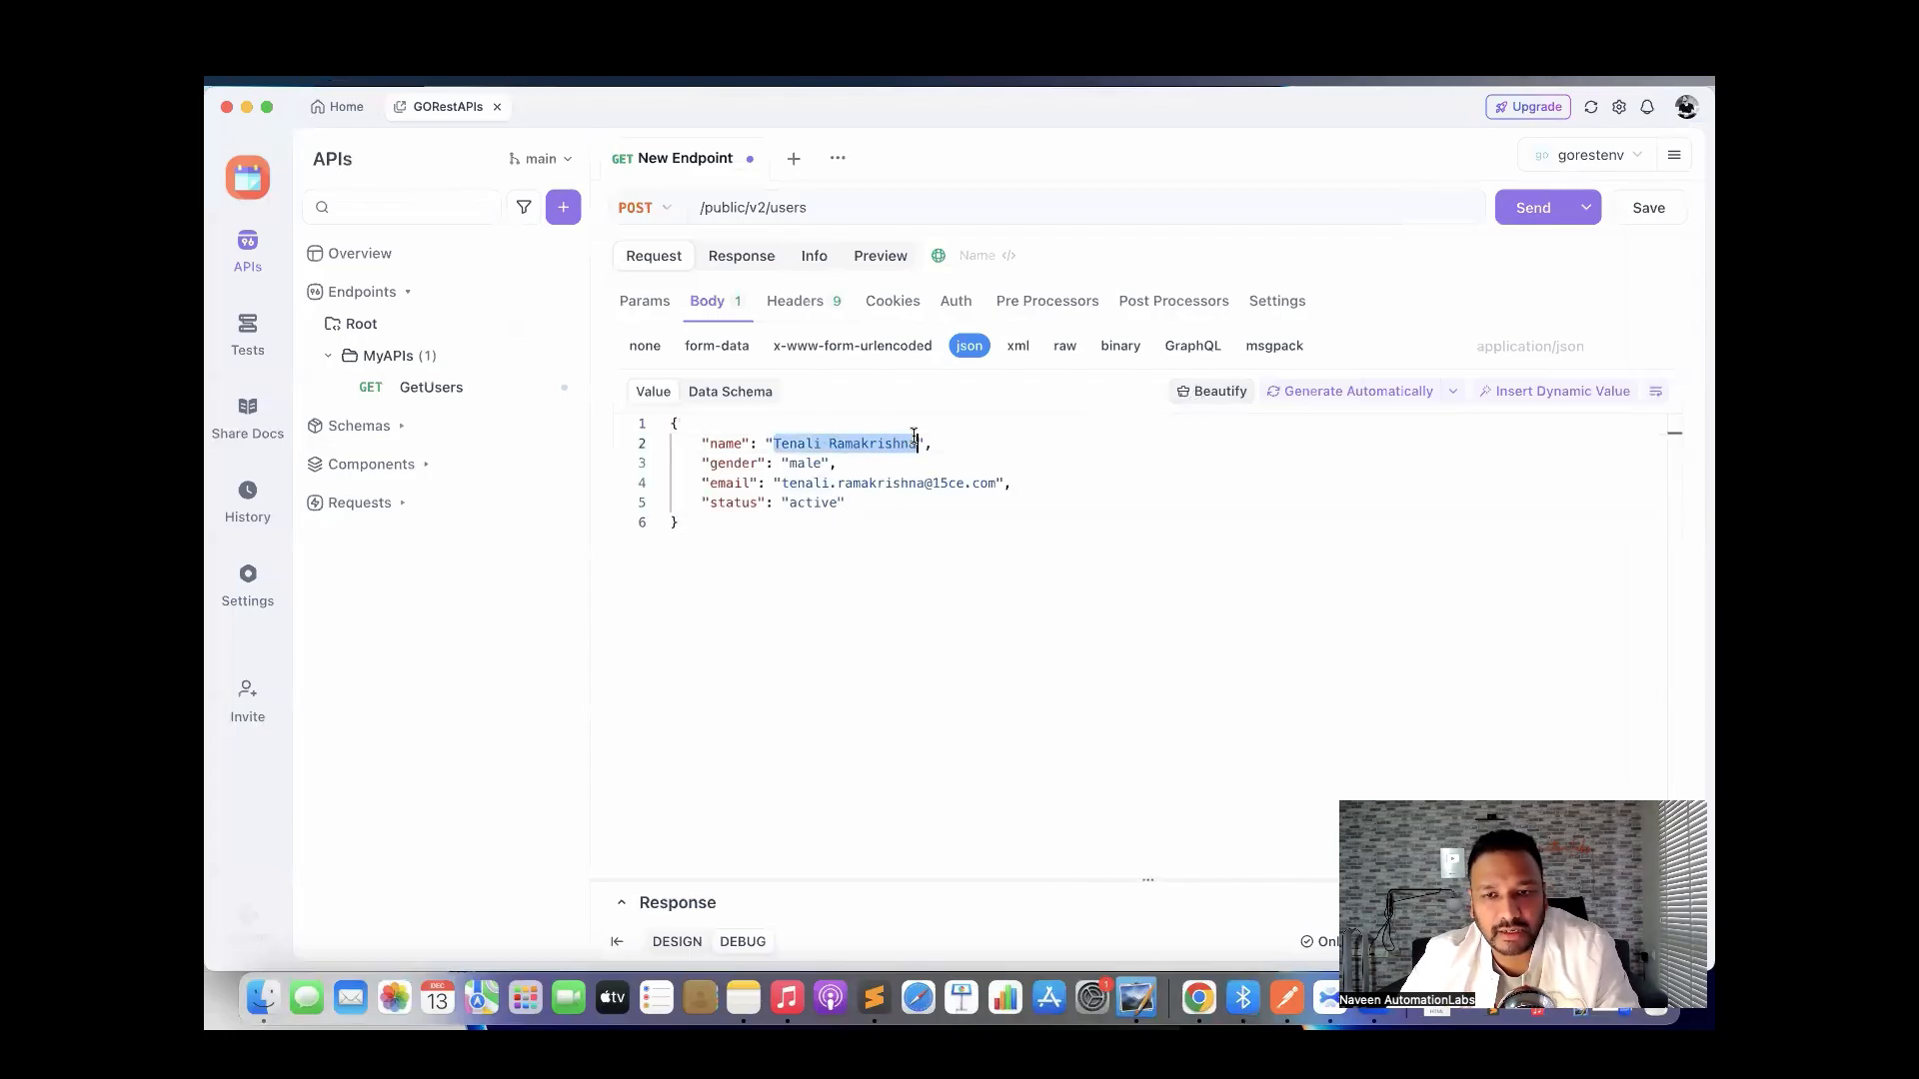
type("Naveen")
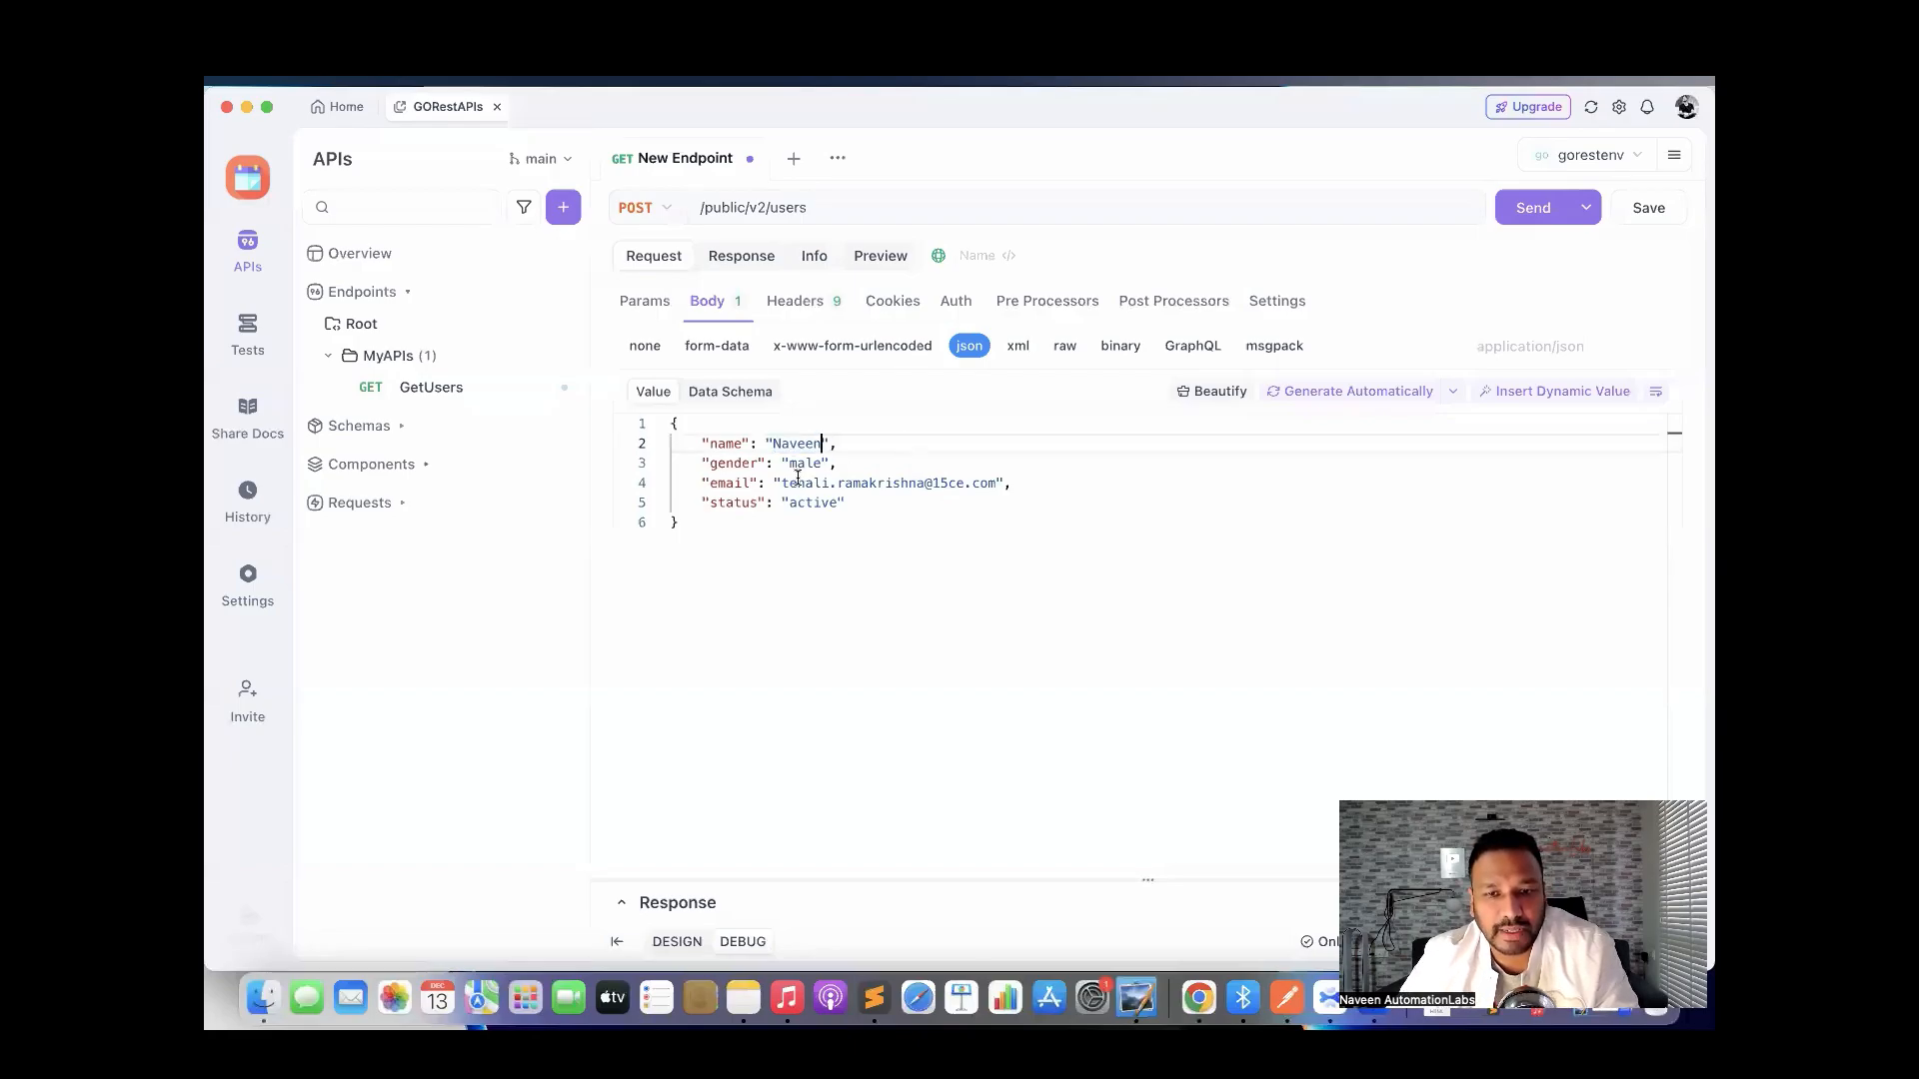
right_click(888, 477)
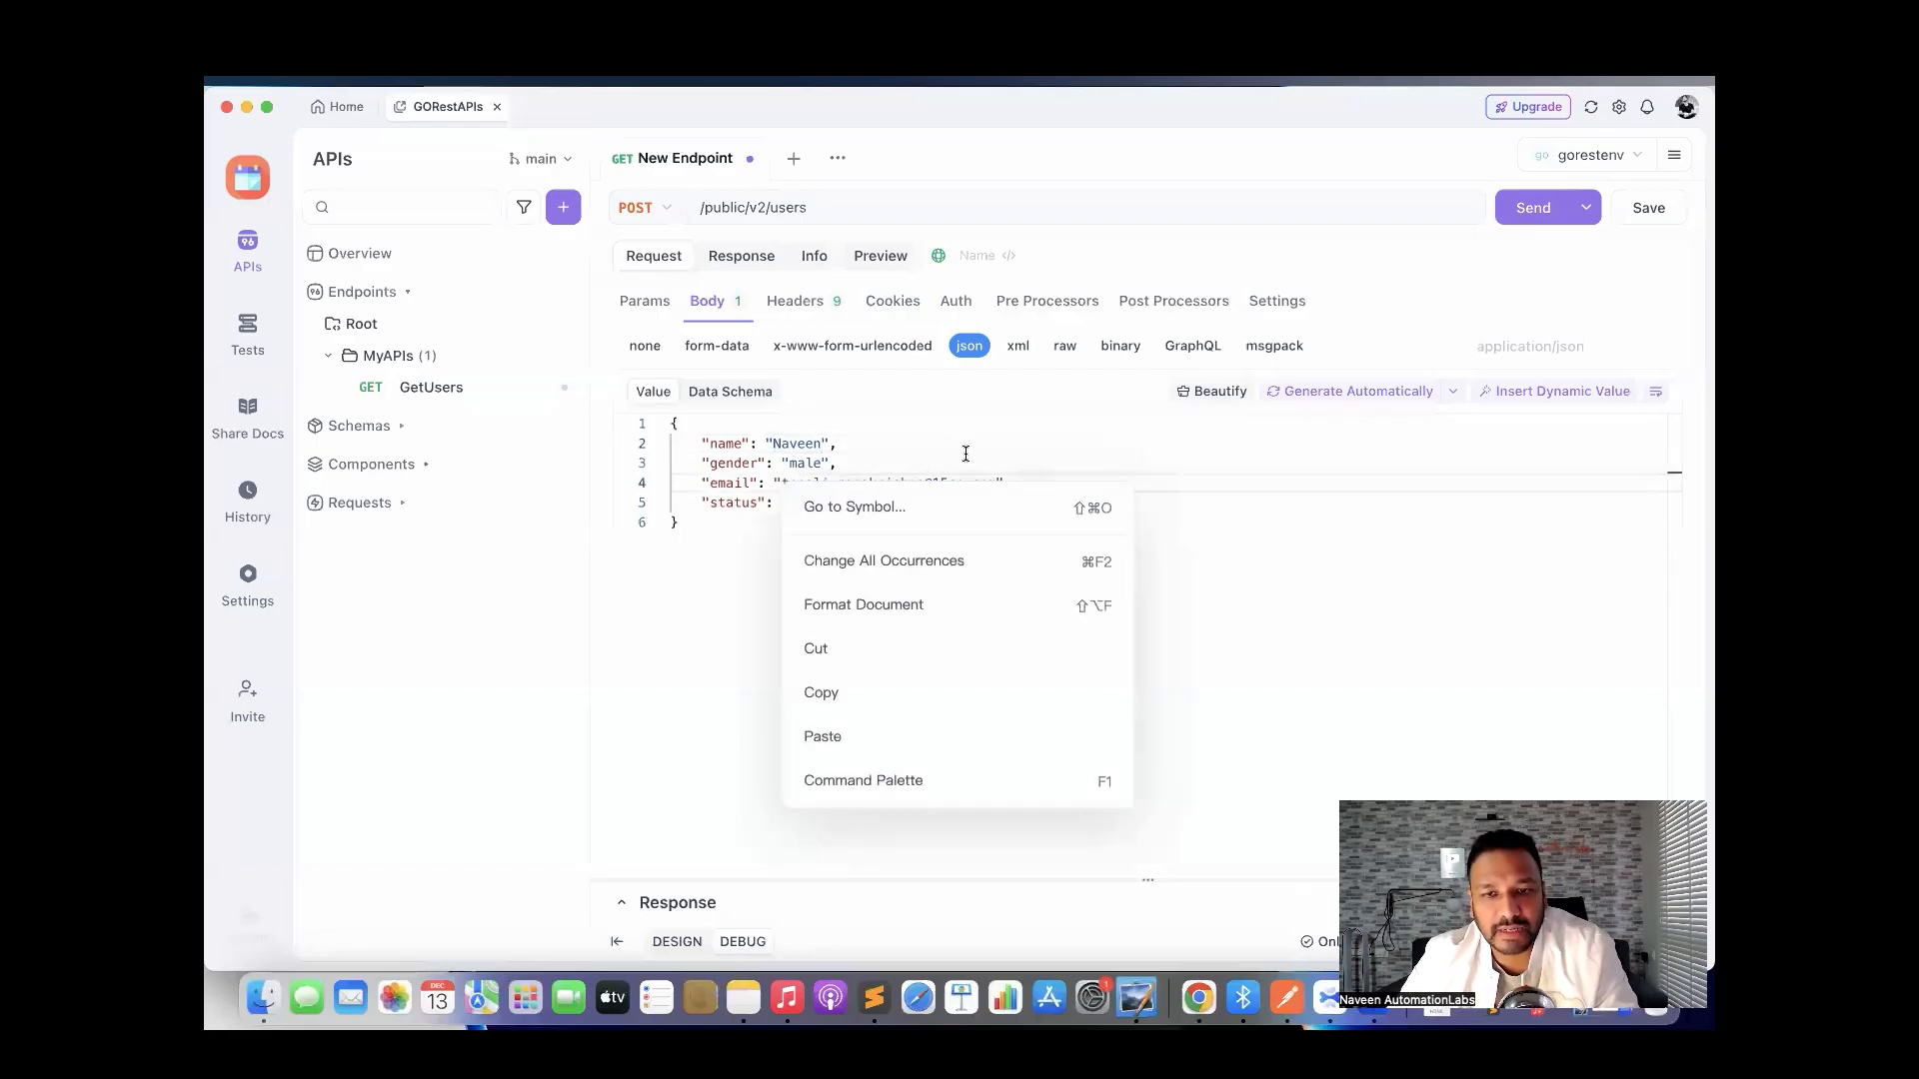
left_click(996, 442)
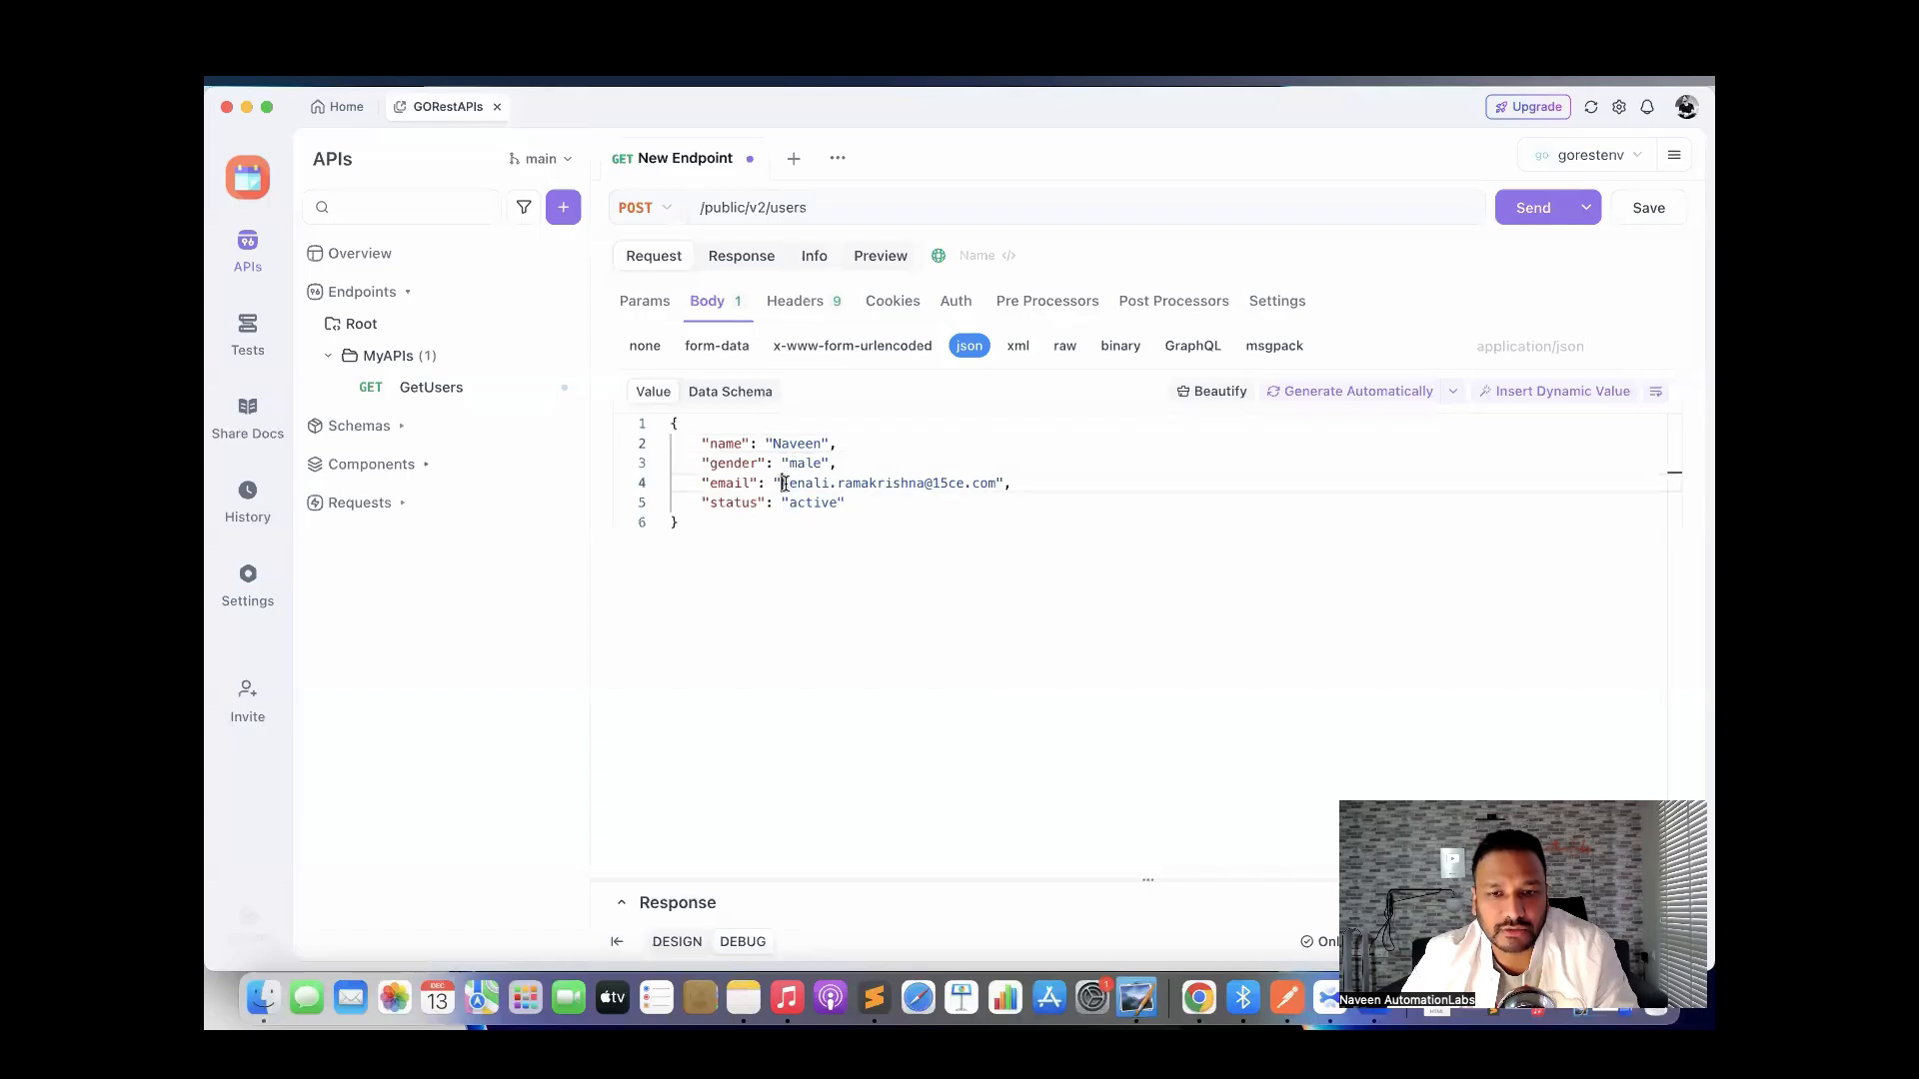
left_click_drag(782, 482, 994, 483)
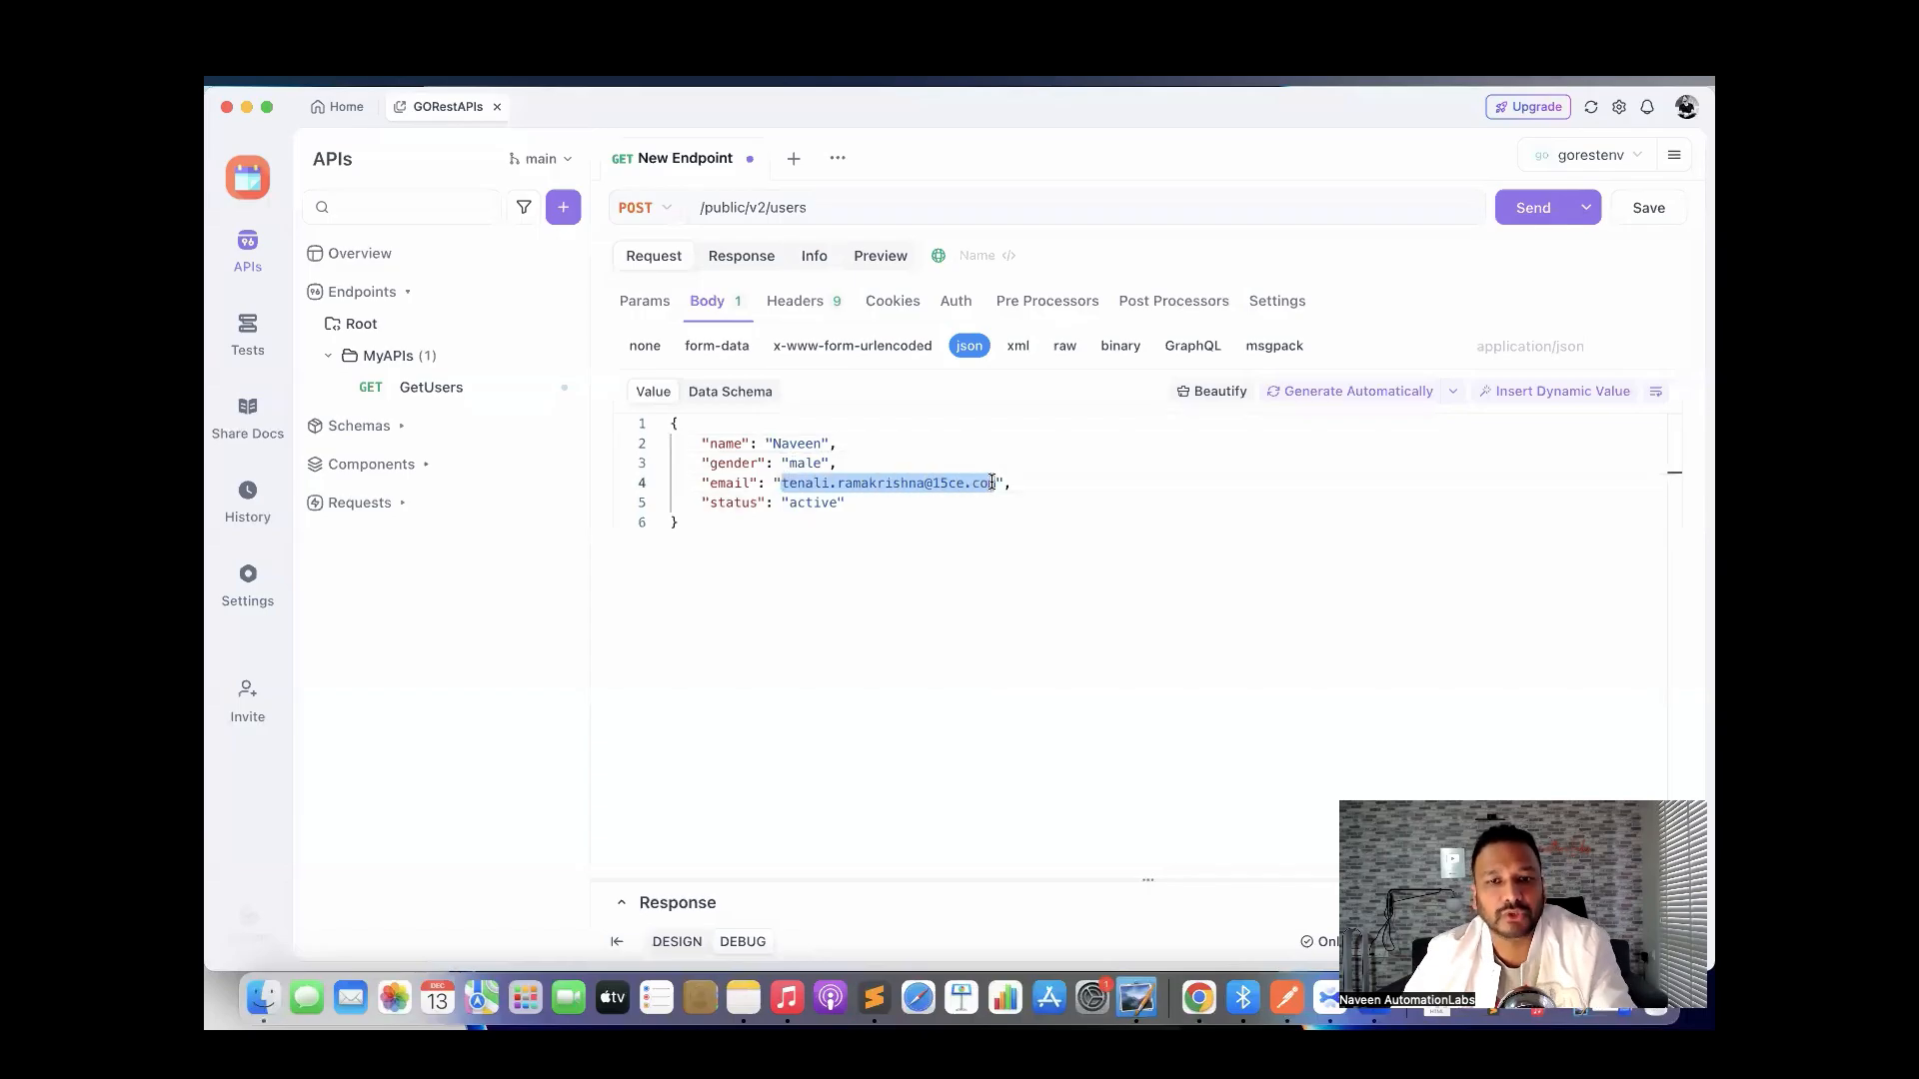
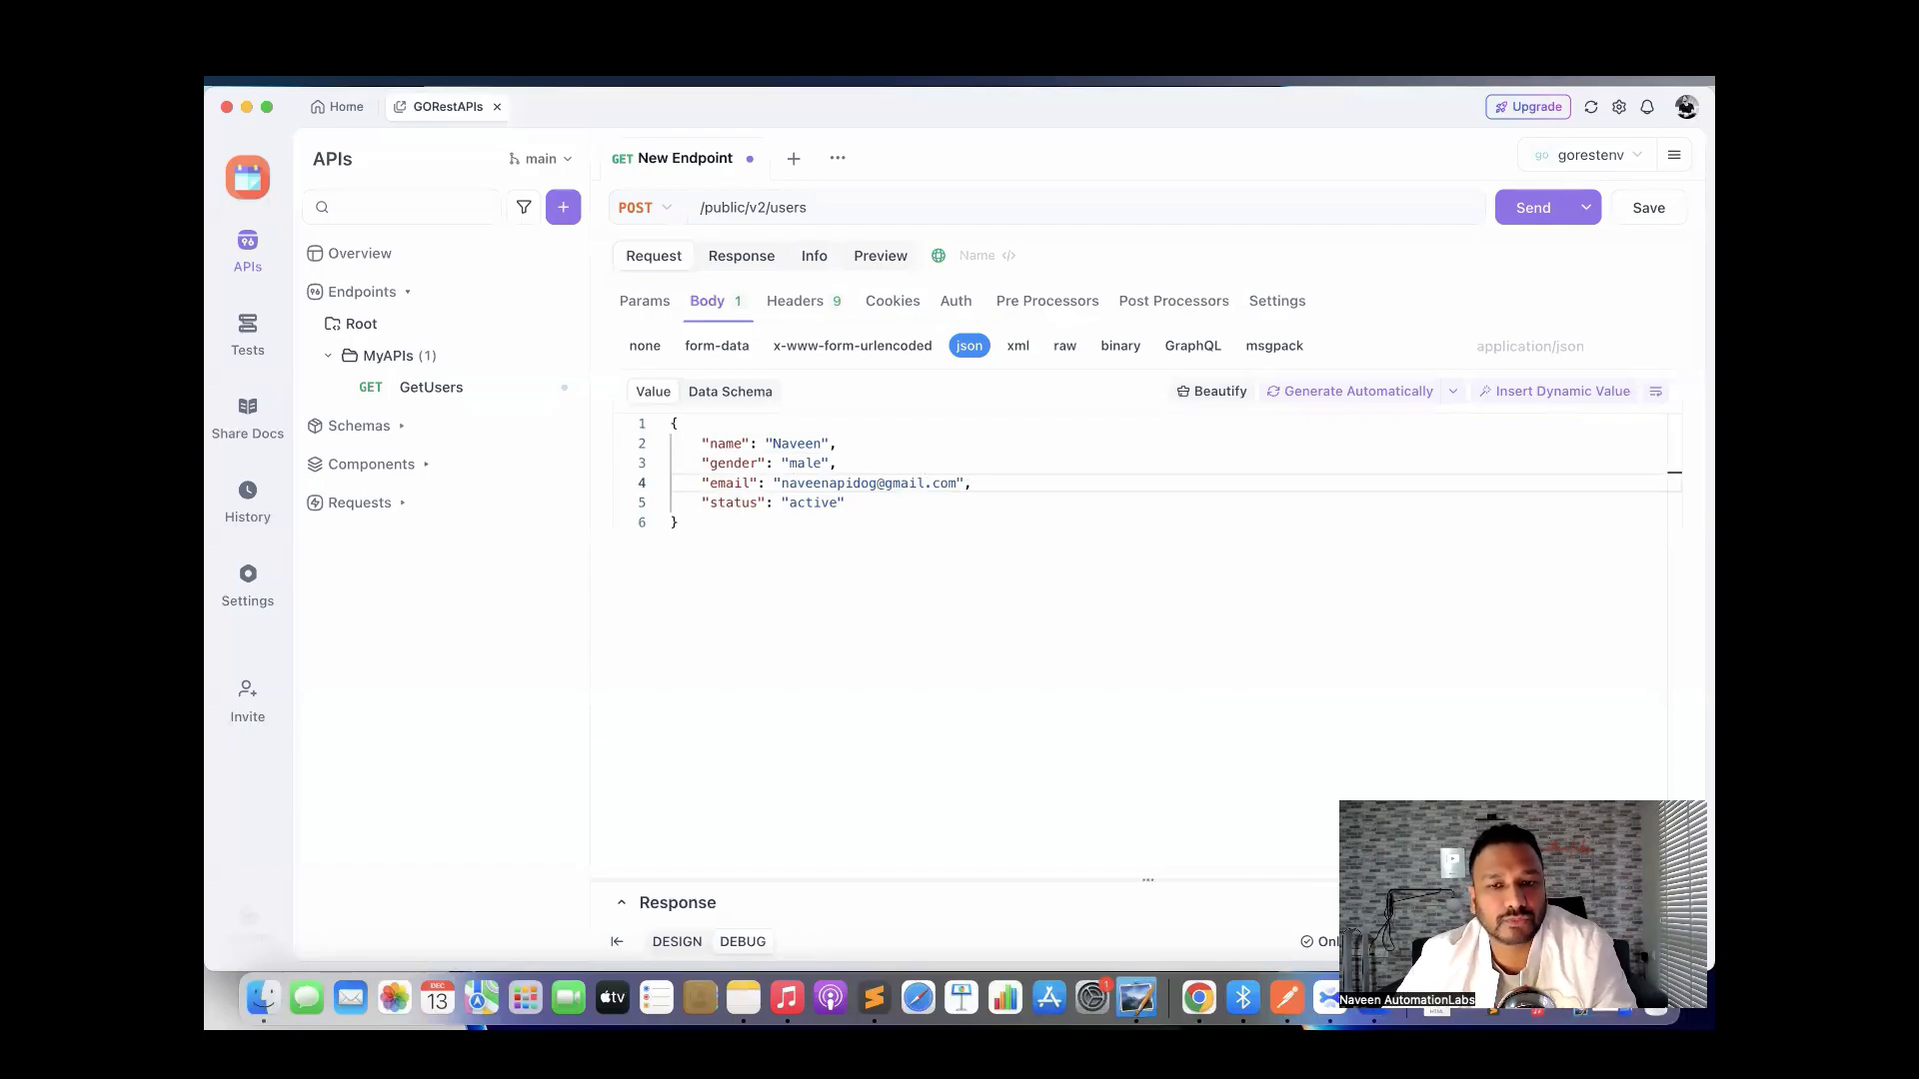
left_click(925, 564)
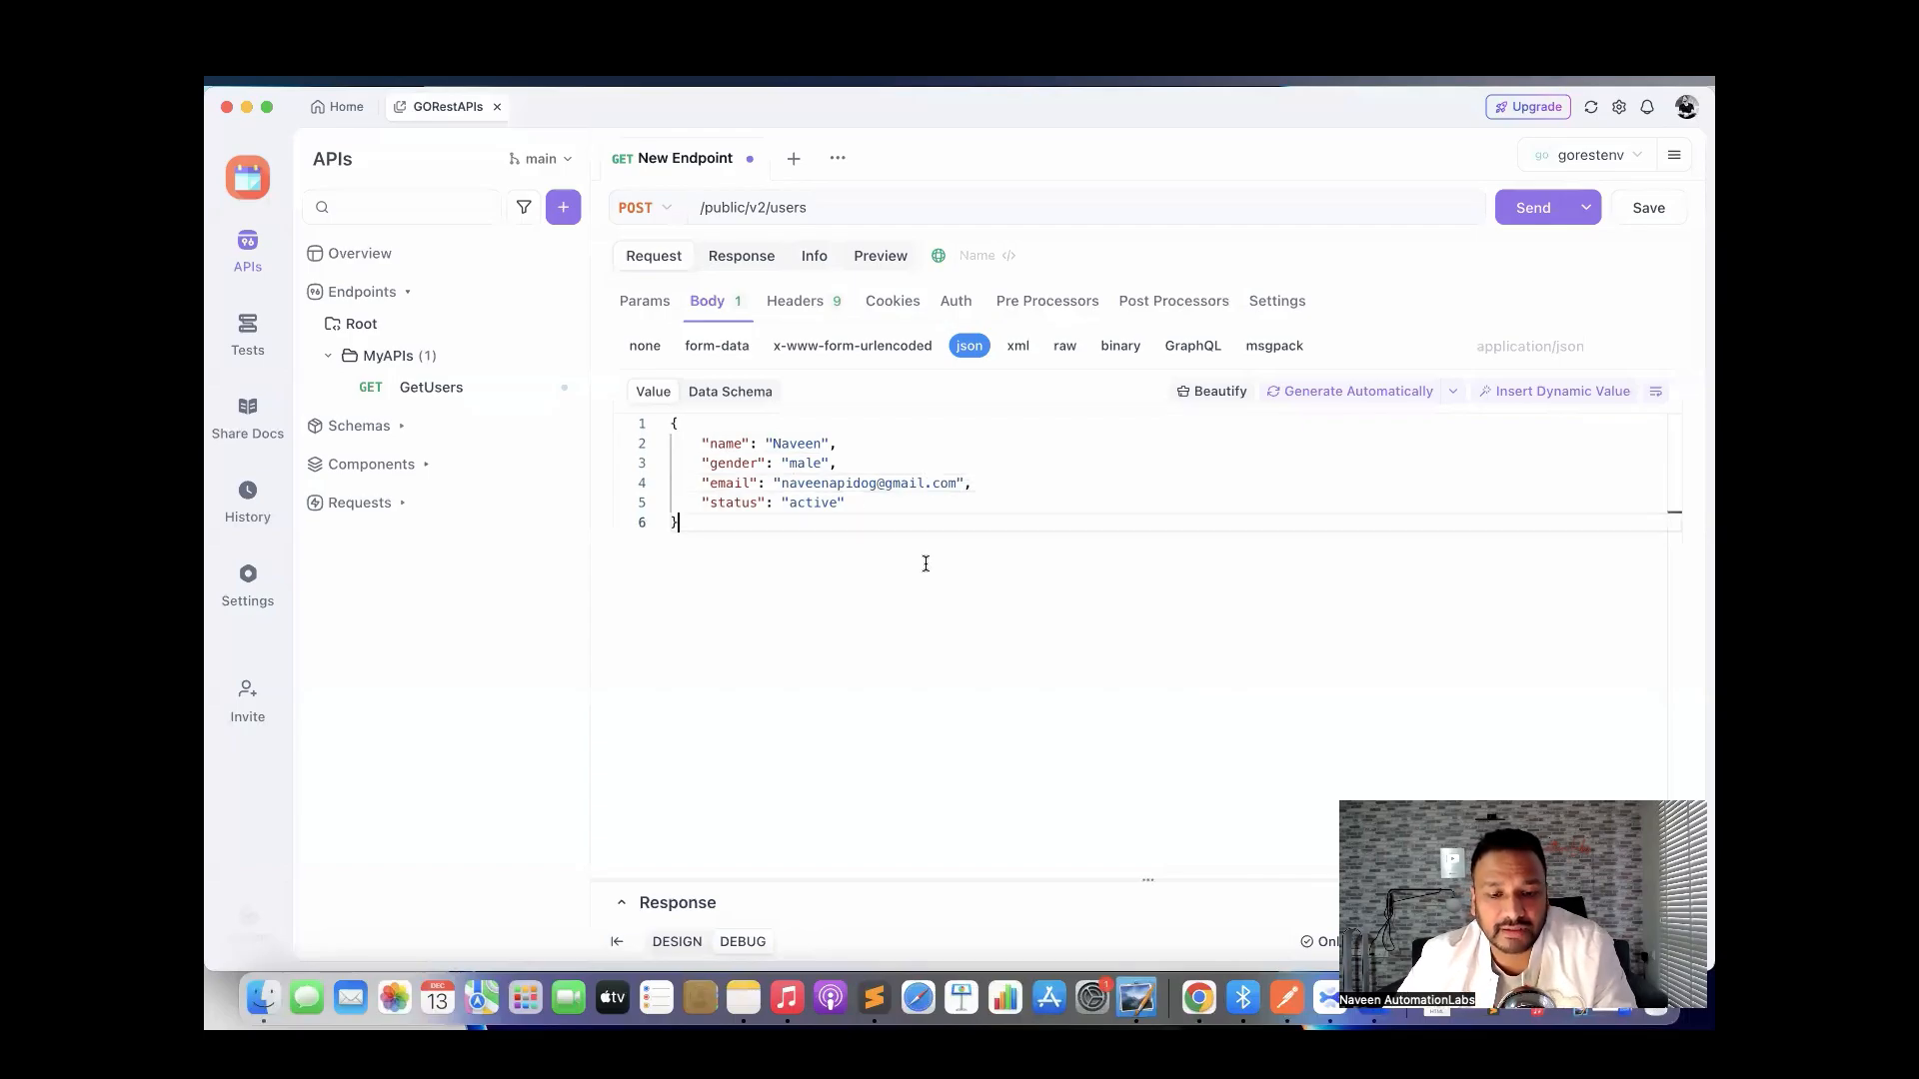
Save the POST request as a new endpoint named CreateAUser in the MyAPIs folder.
key("super+s")
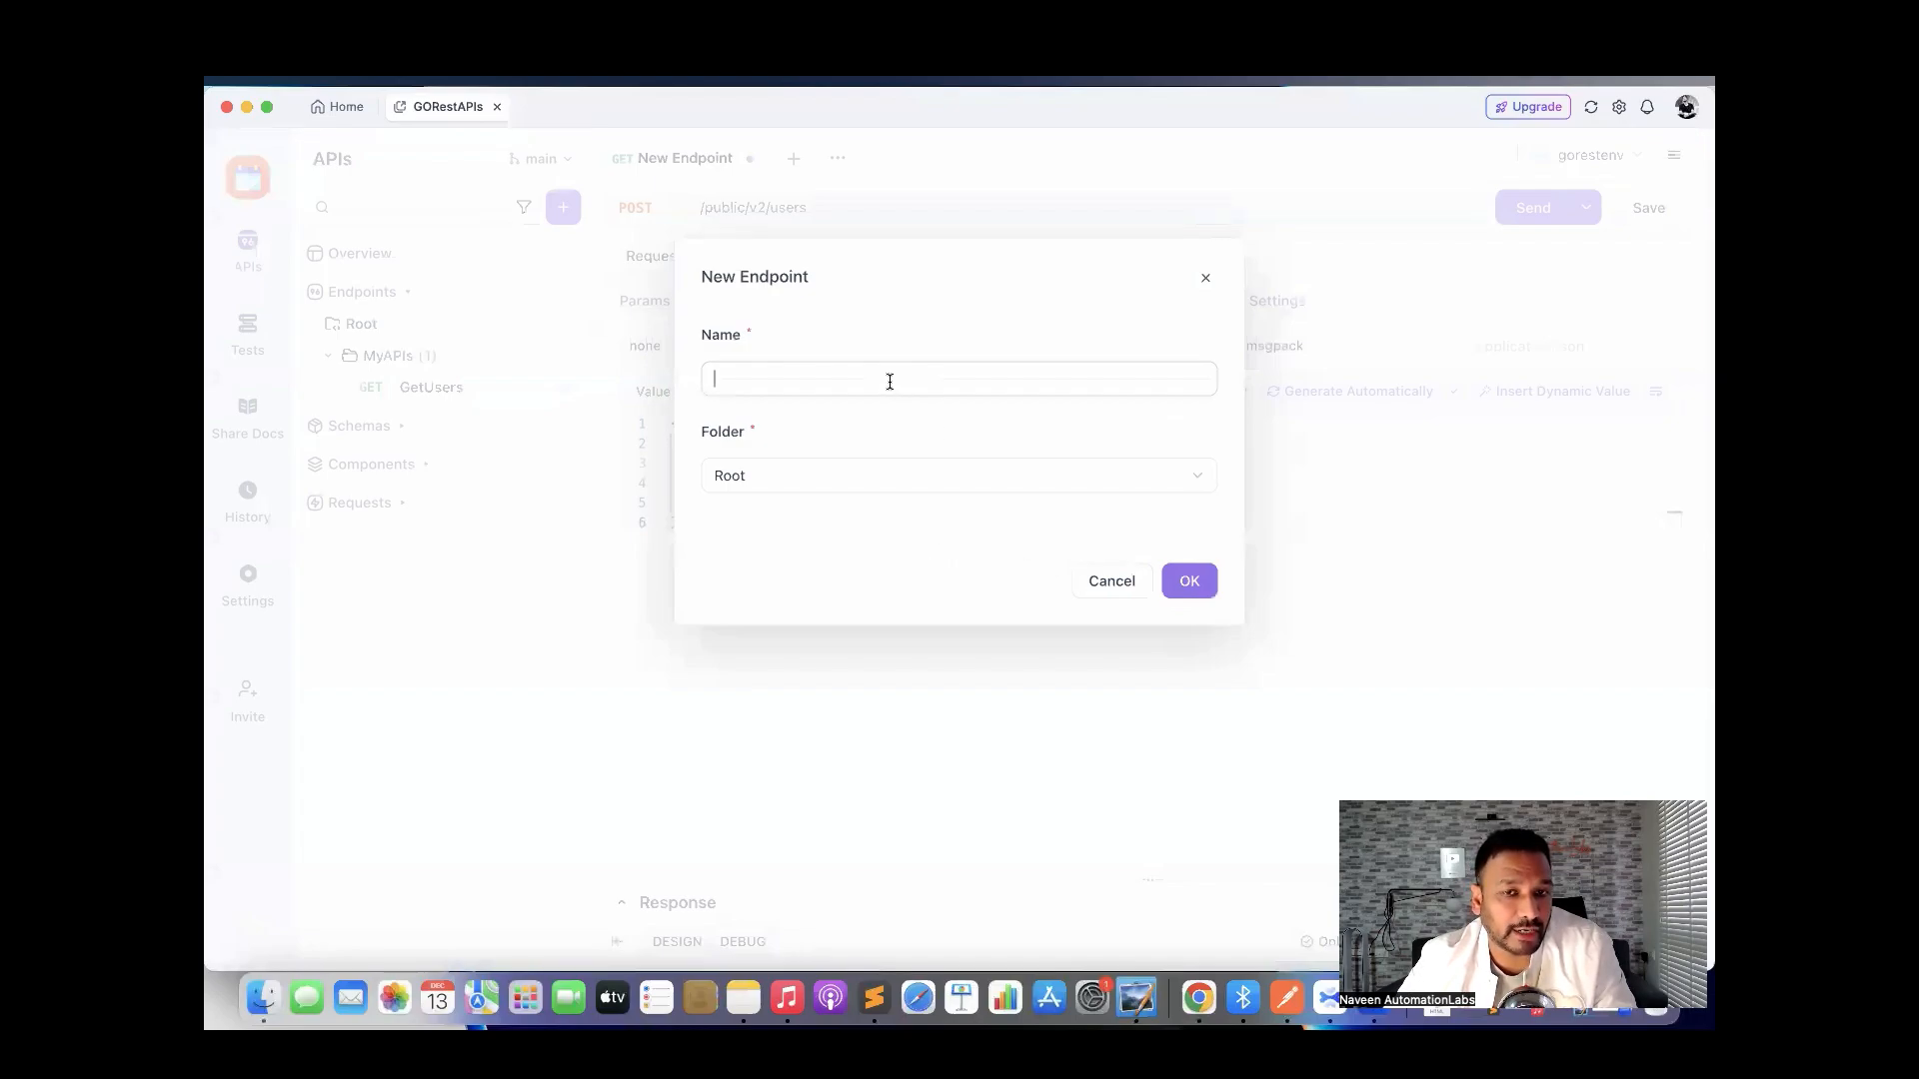
type("C")
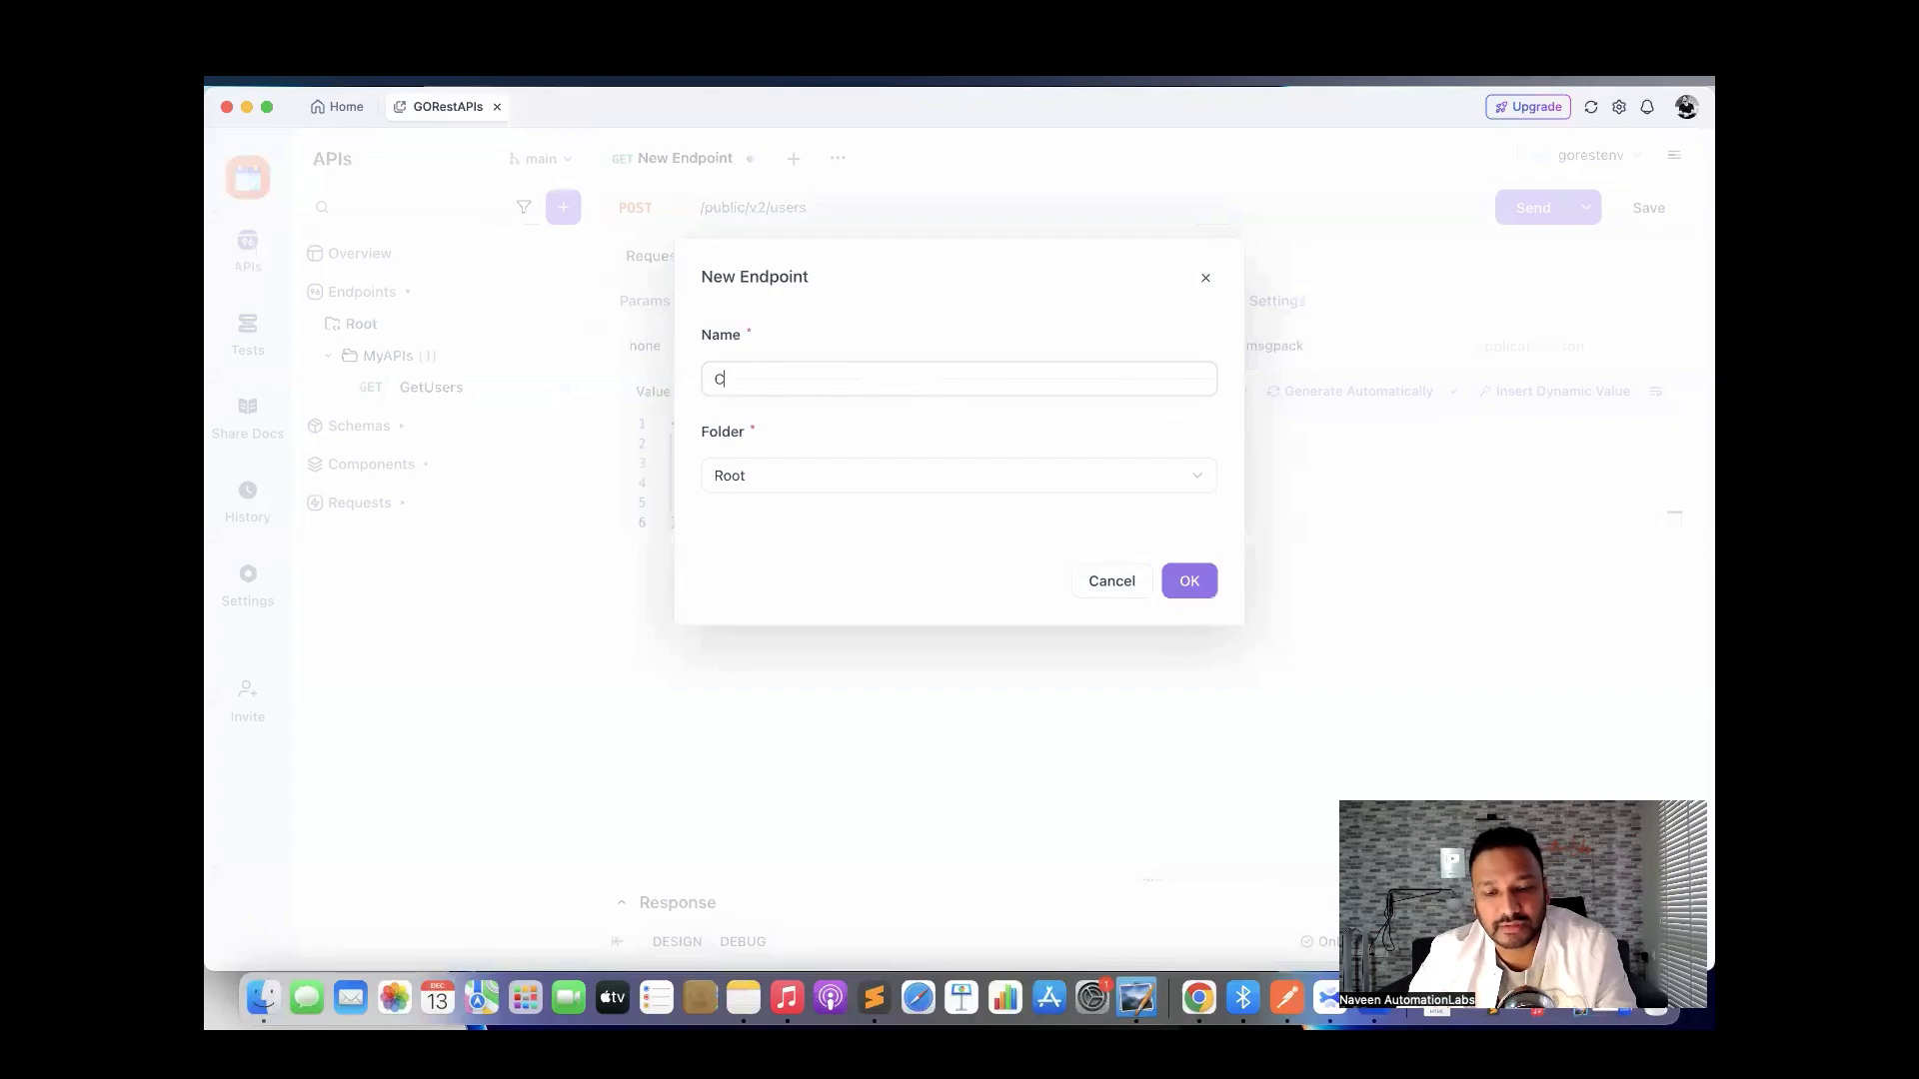
type("reateAUser")
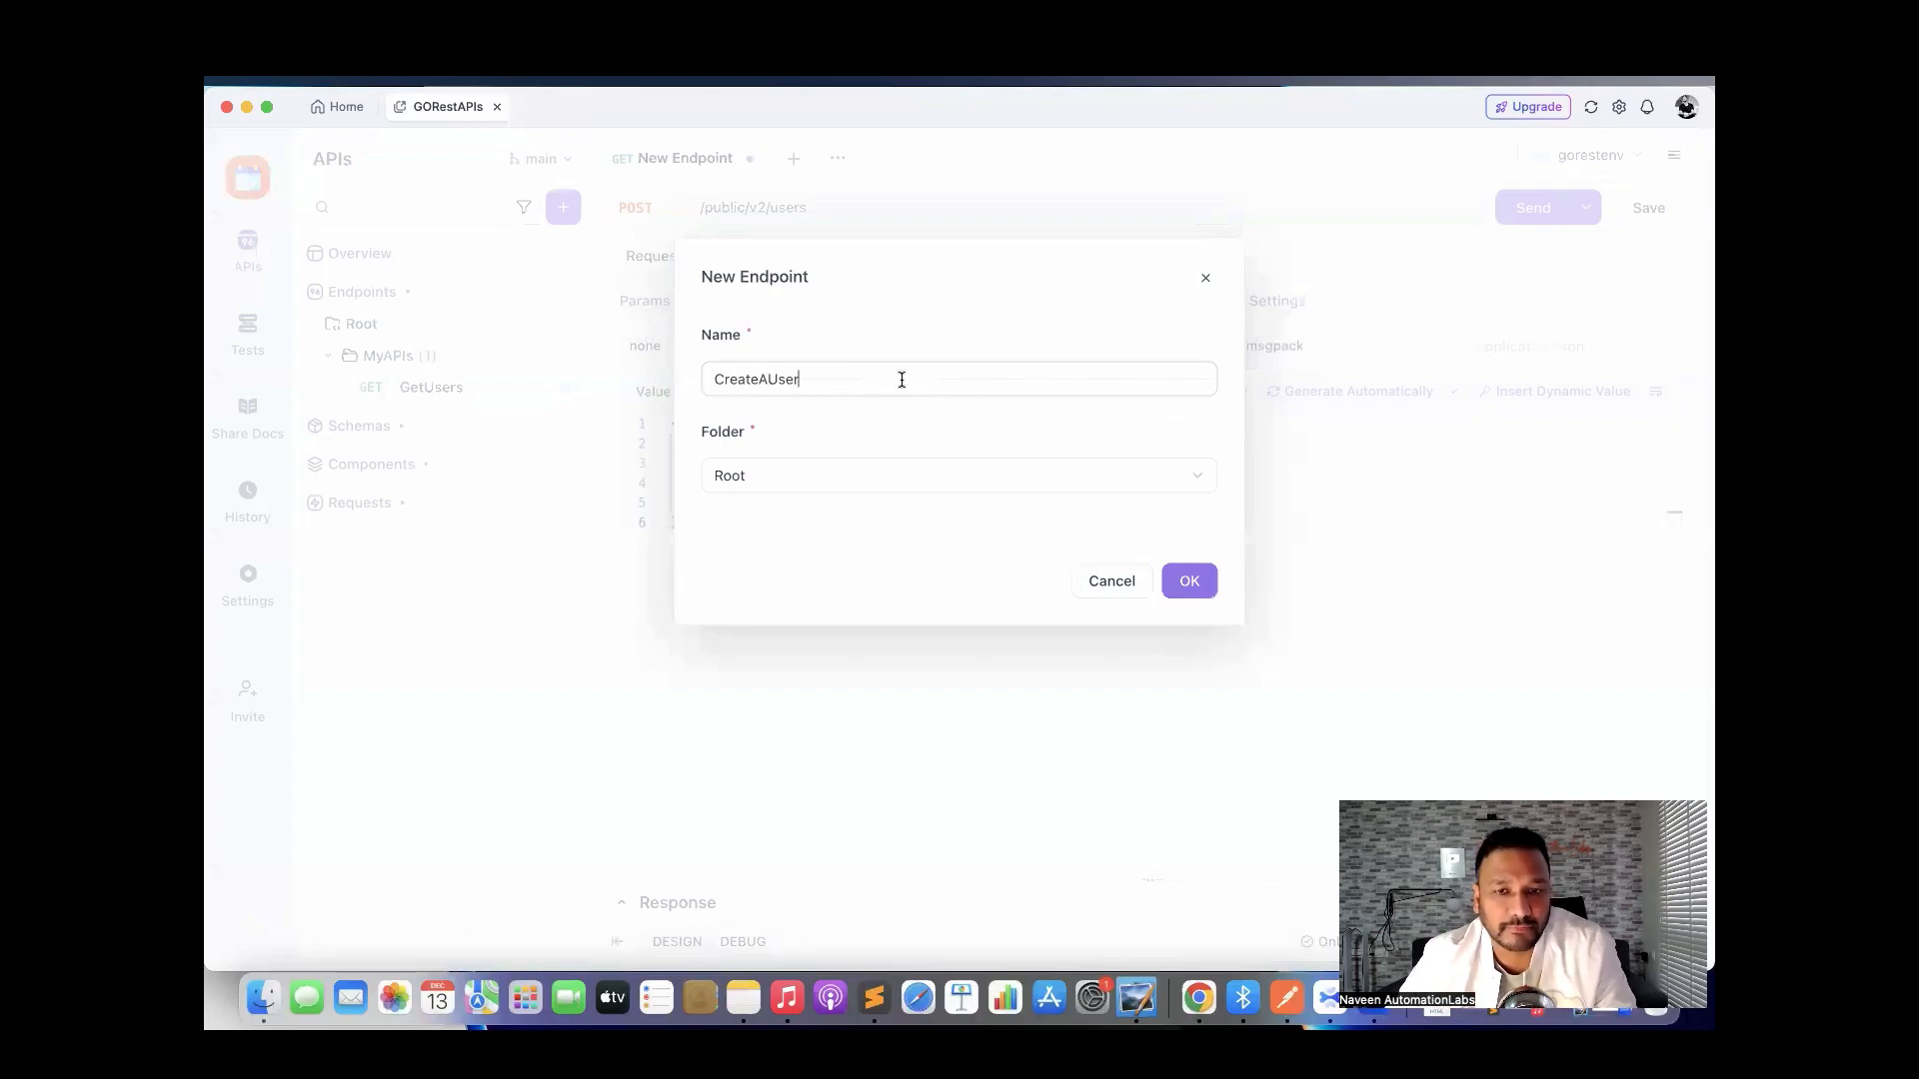
left_click(879, 478)
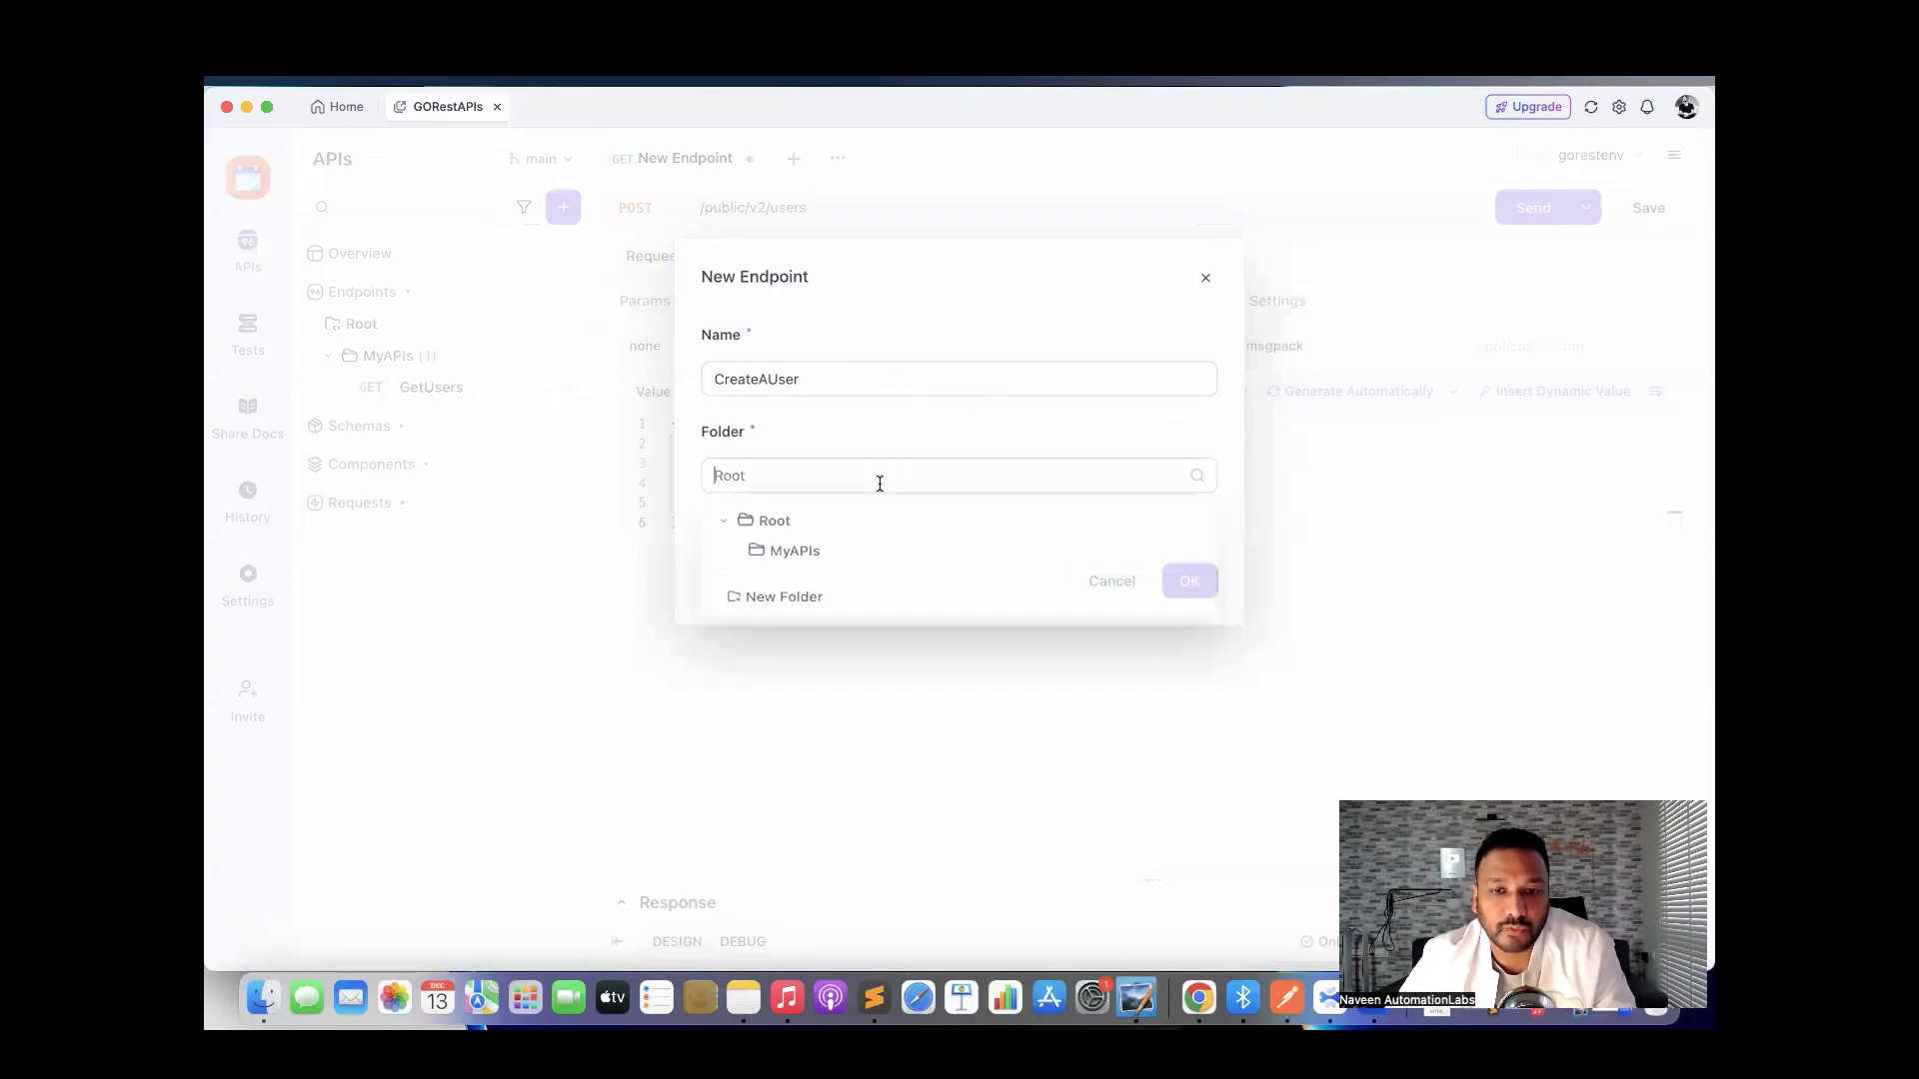
left_click(817, 562)
left_click(1173, 585)
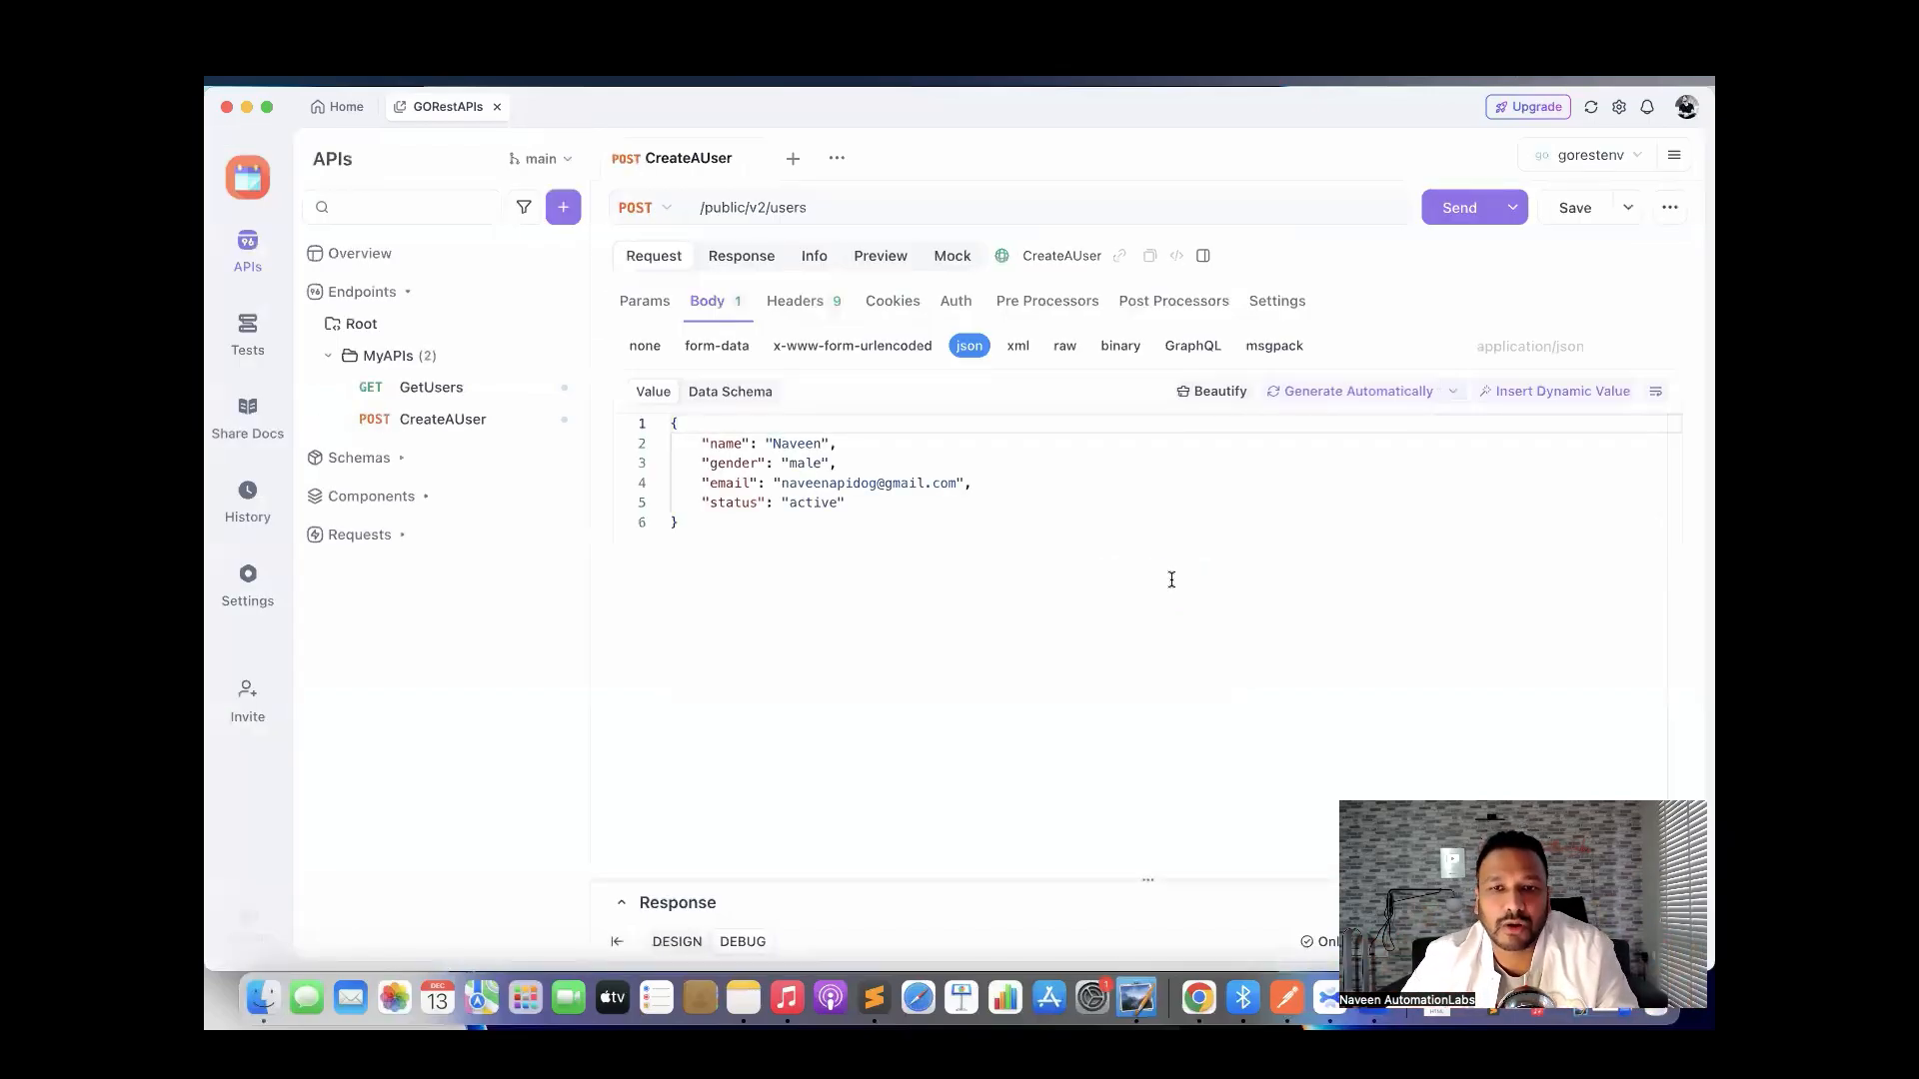
Send the CreateAUser request and receive the 201 response.
left_click(971, 599)
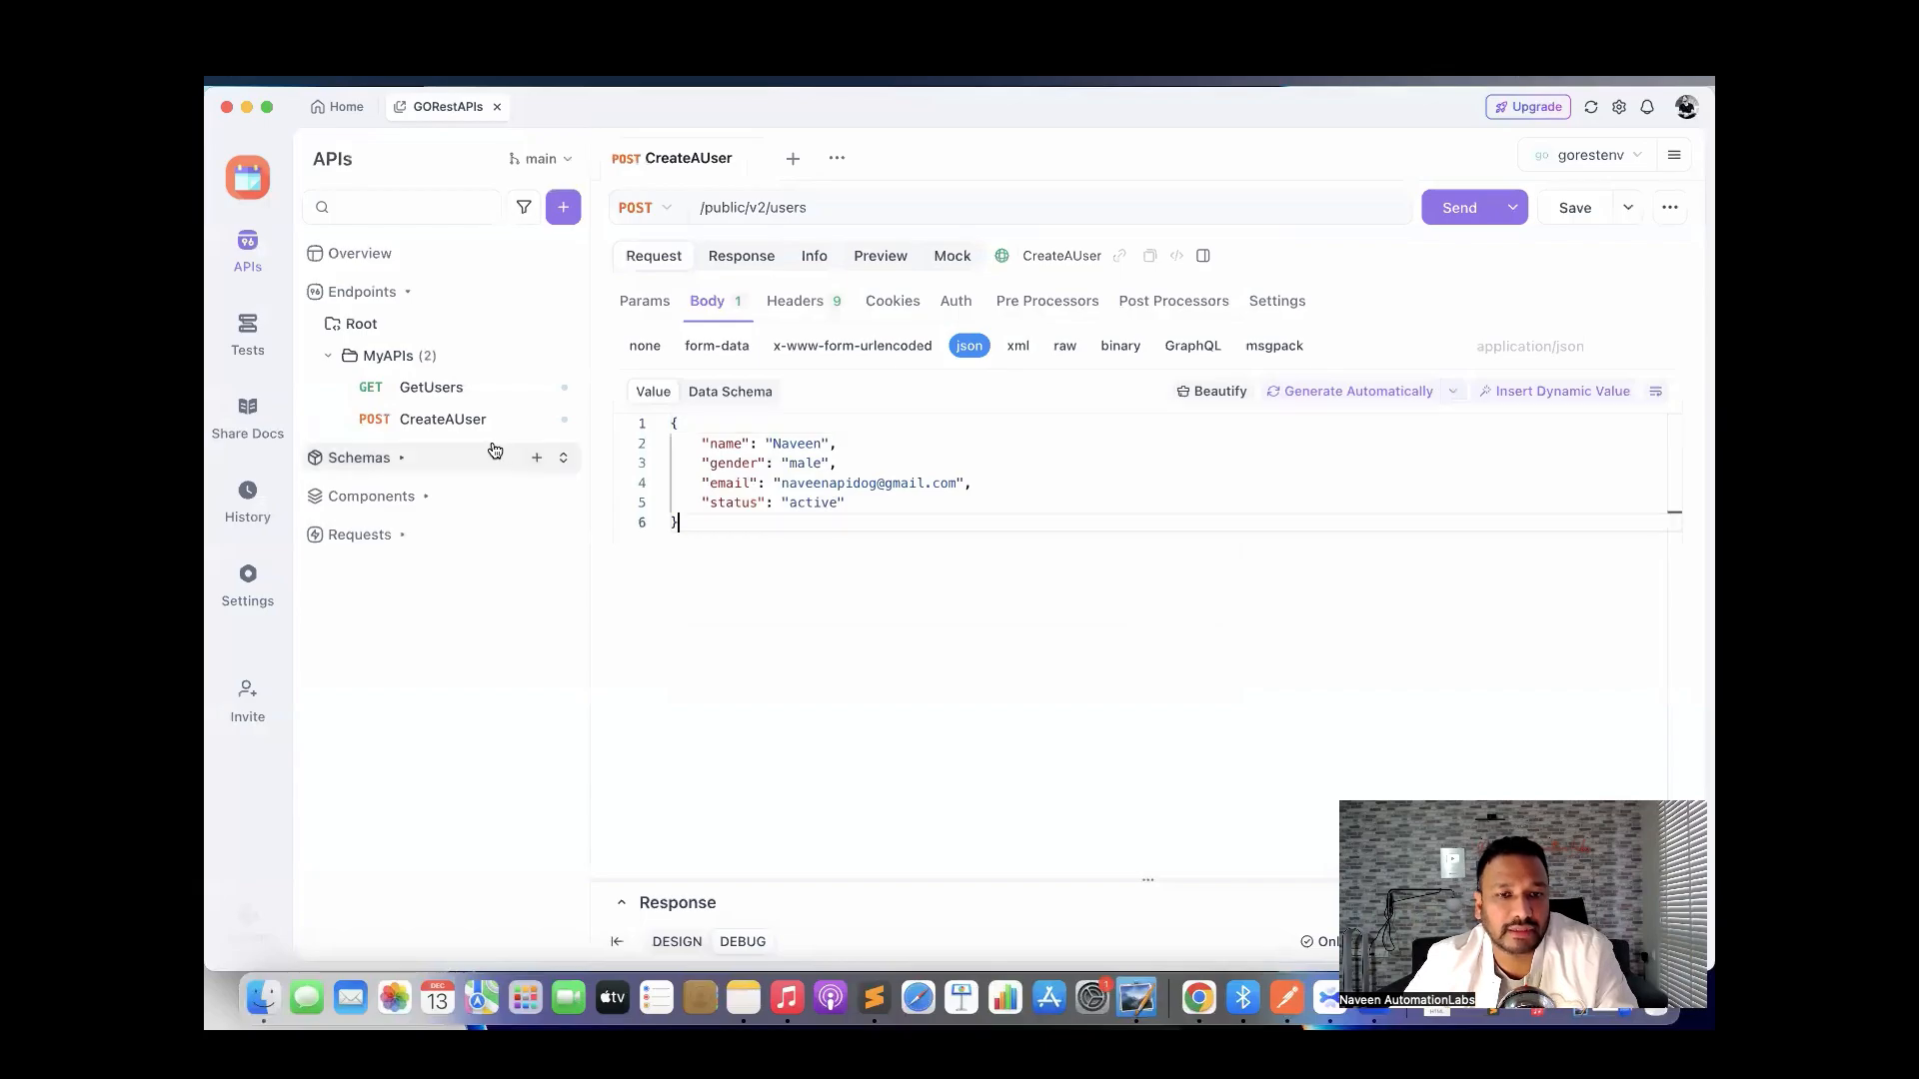
key("super+Return")
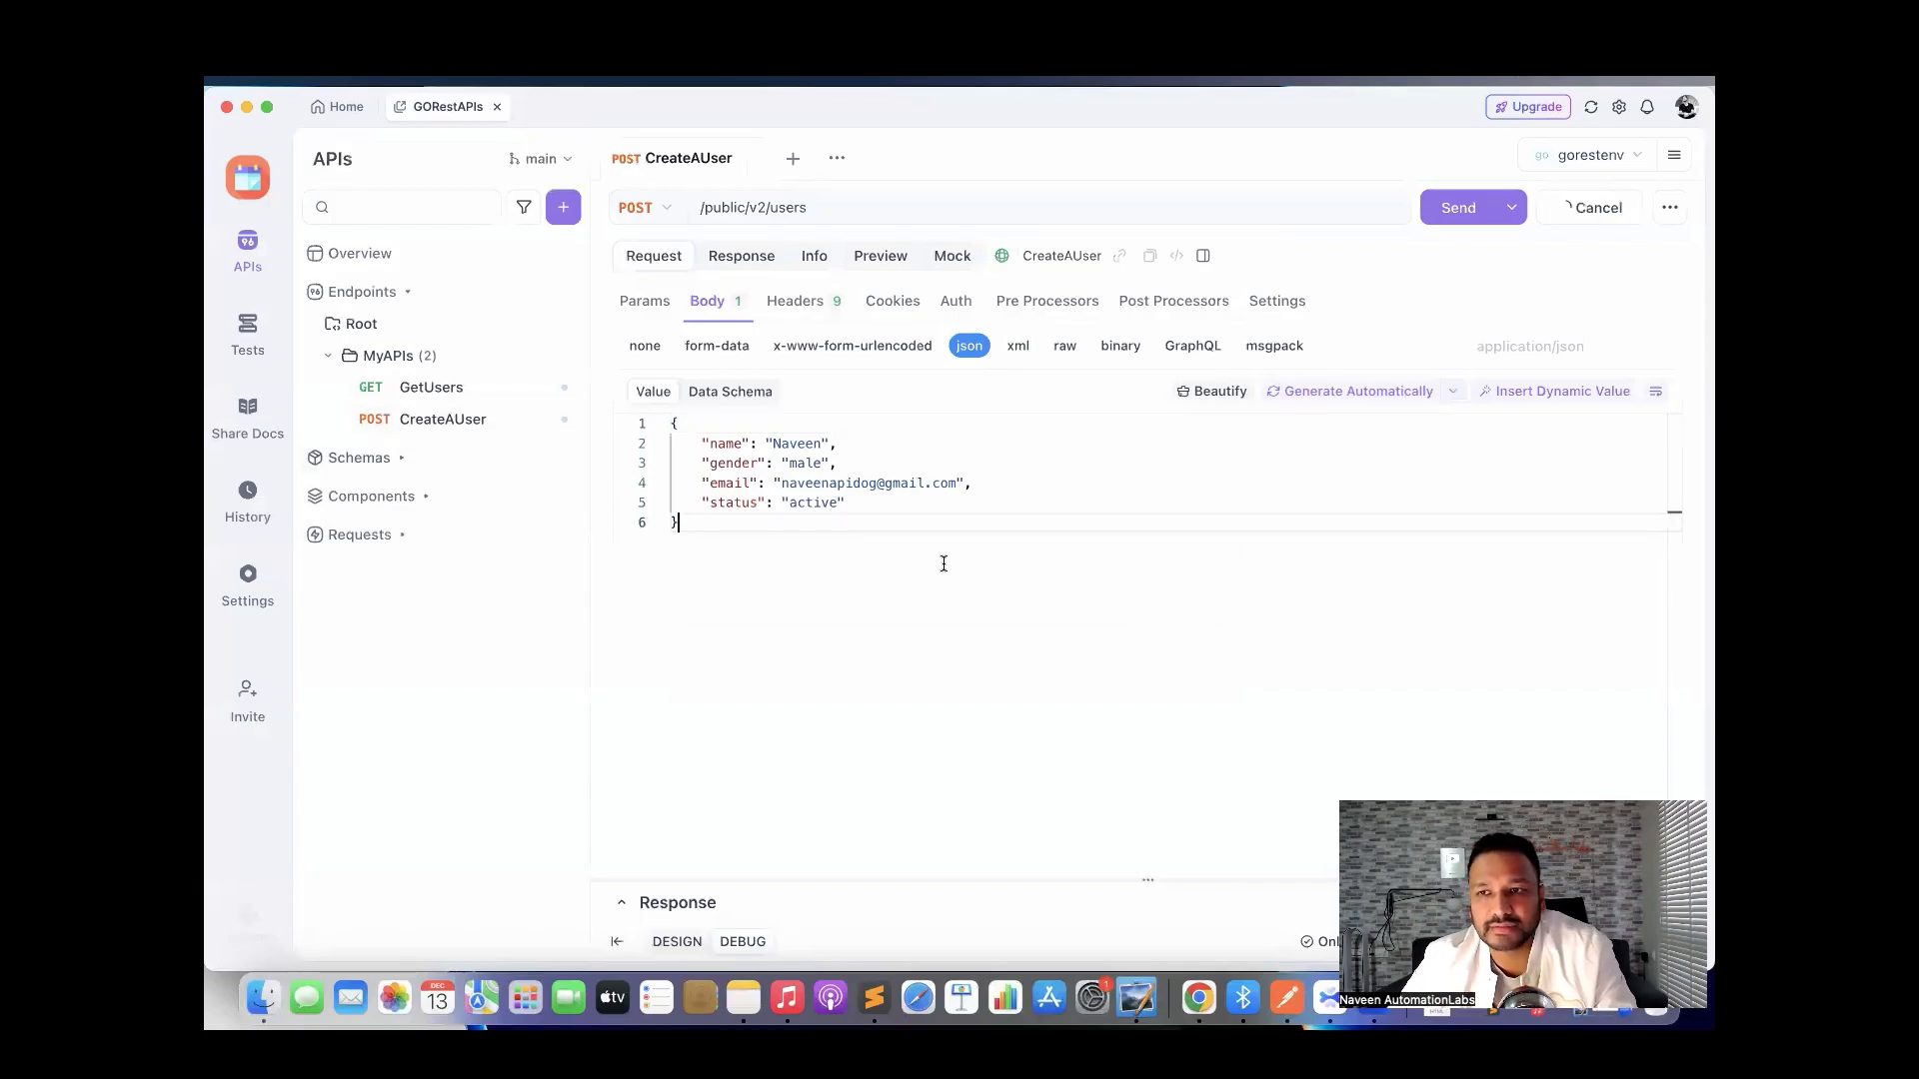
left_click(1452, 214)
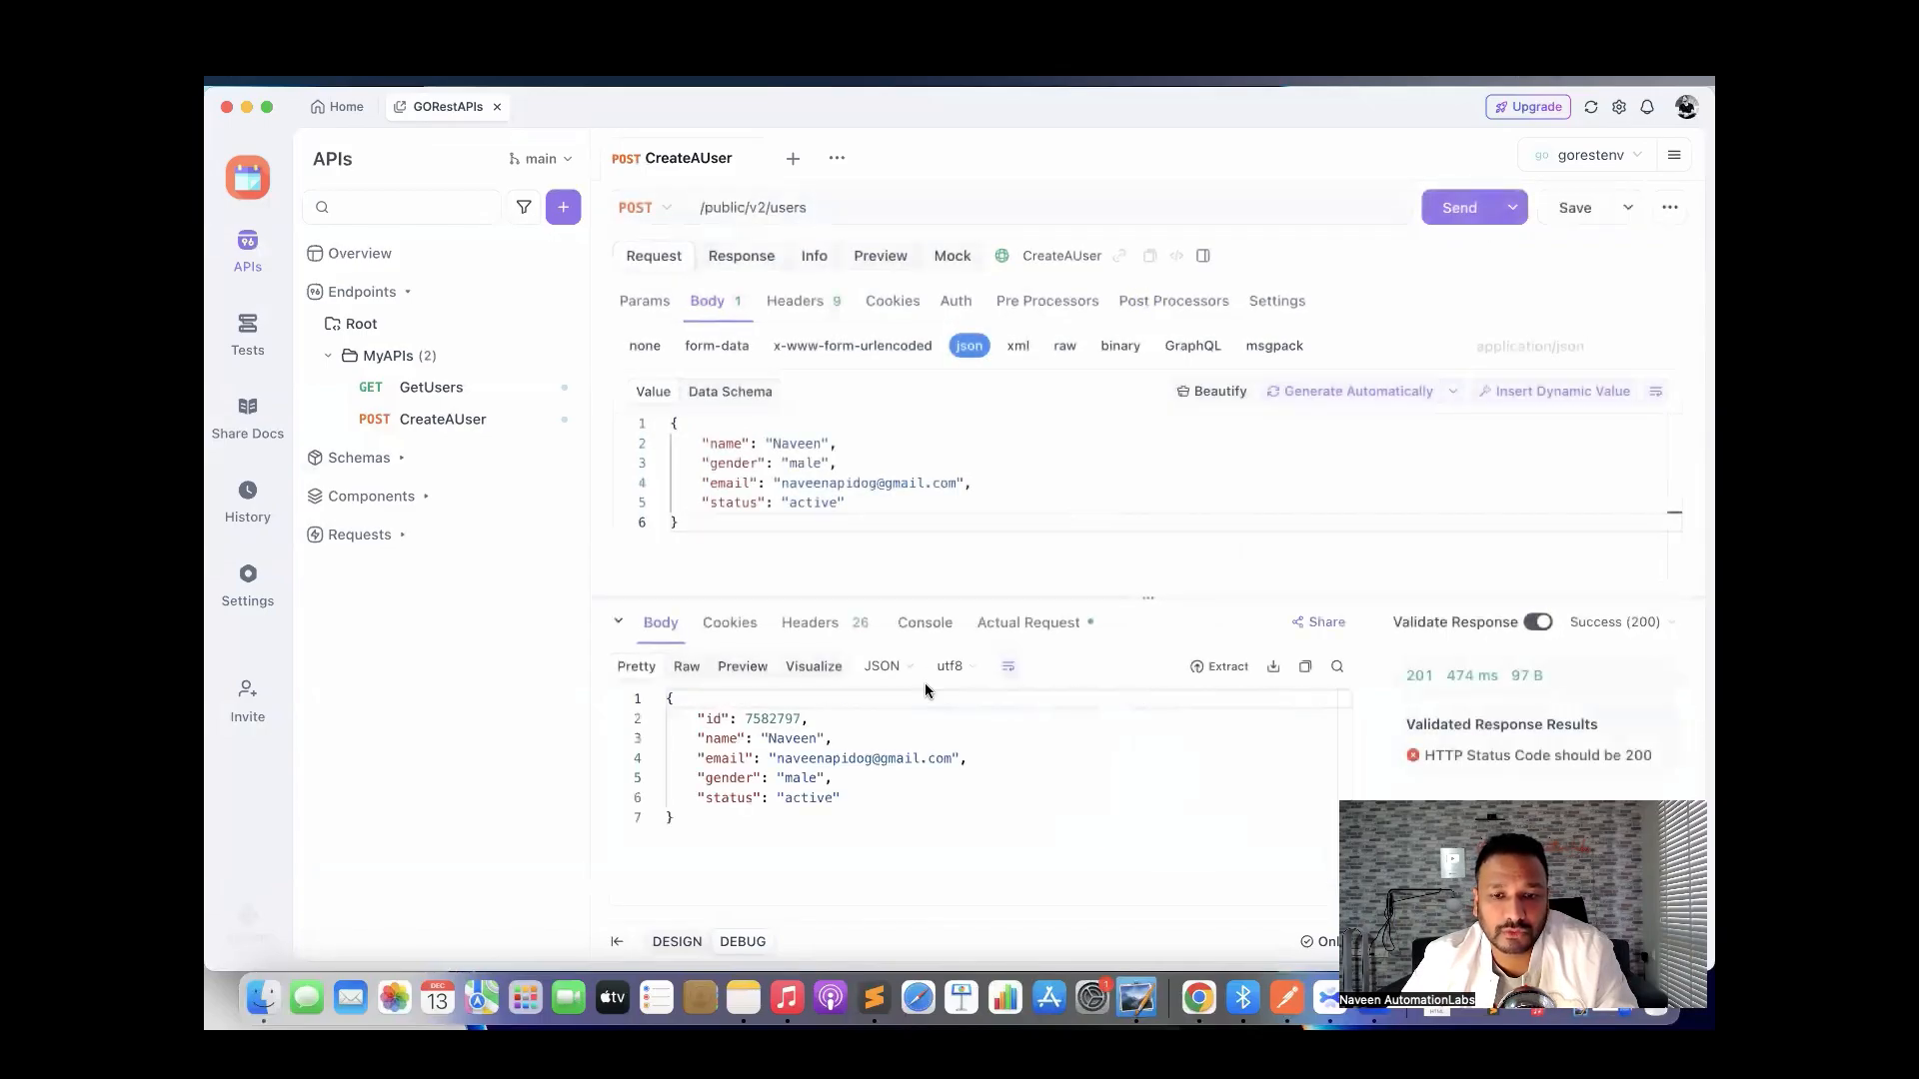
Review the returned user JSON, then view the request's Console output.
left_click(779, 829)
left_click_drag(676, 819, 667, 697)
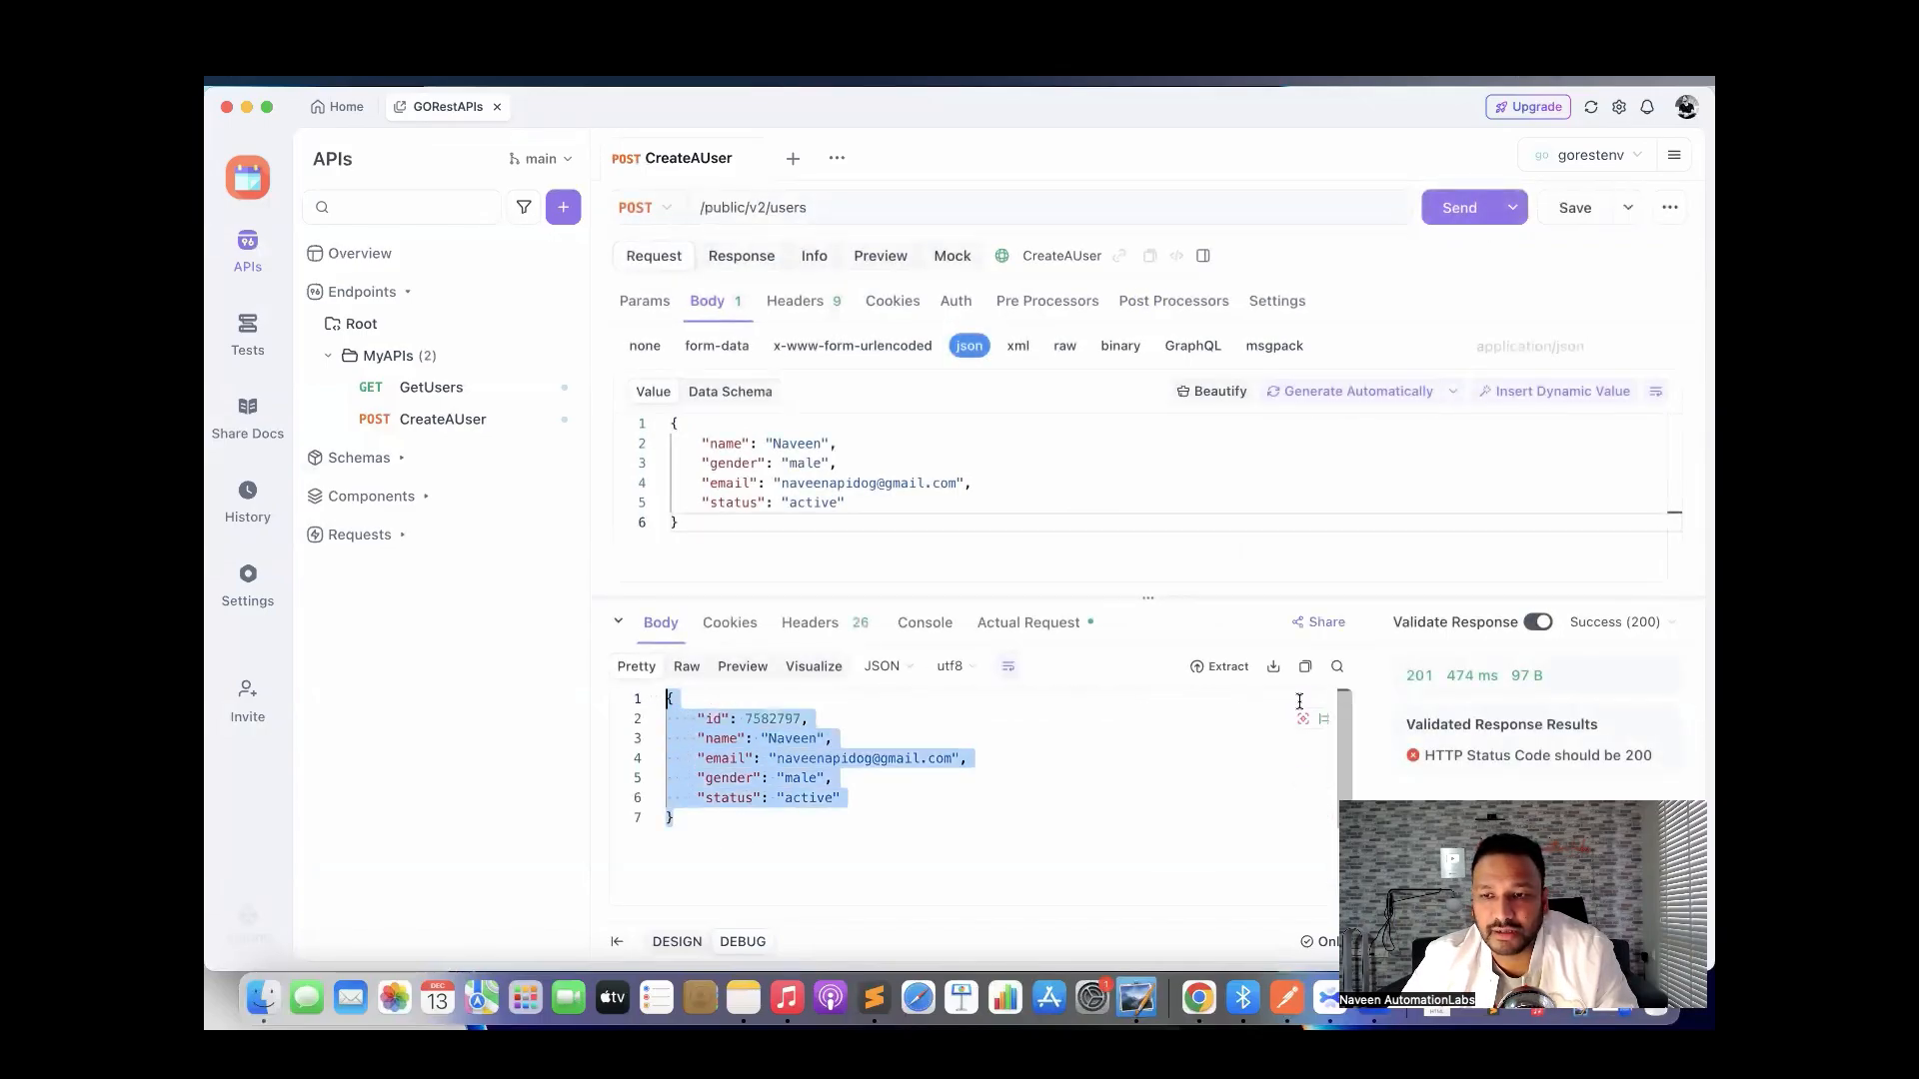
mouse_move(1416, 683)
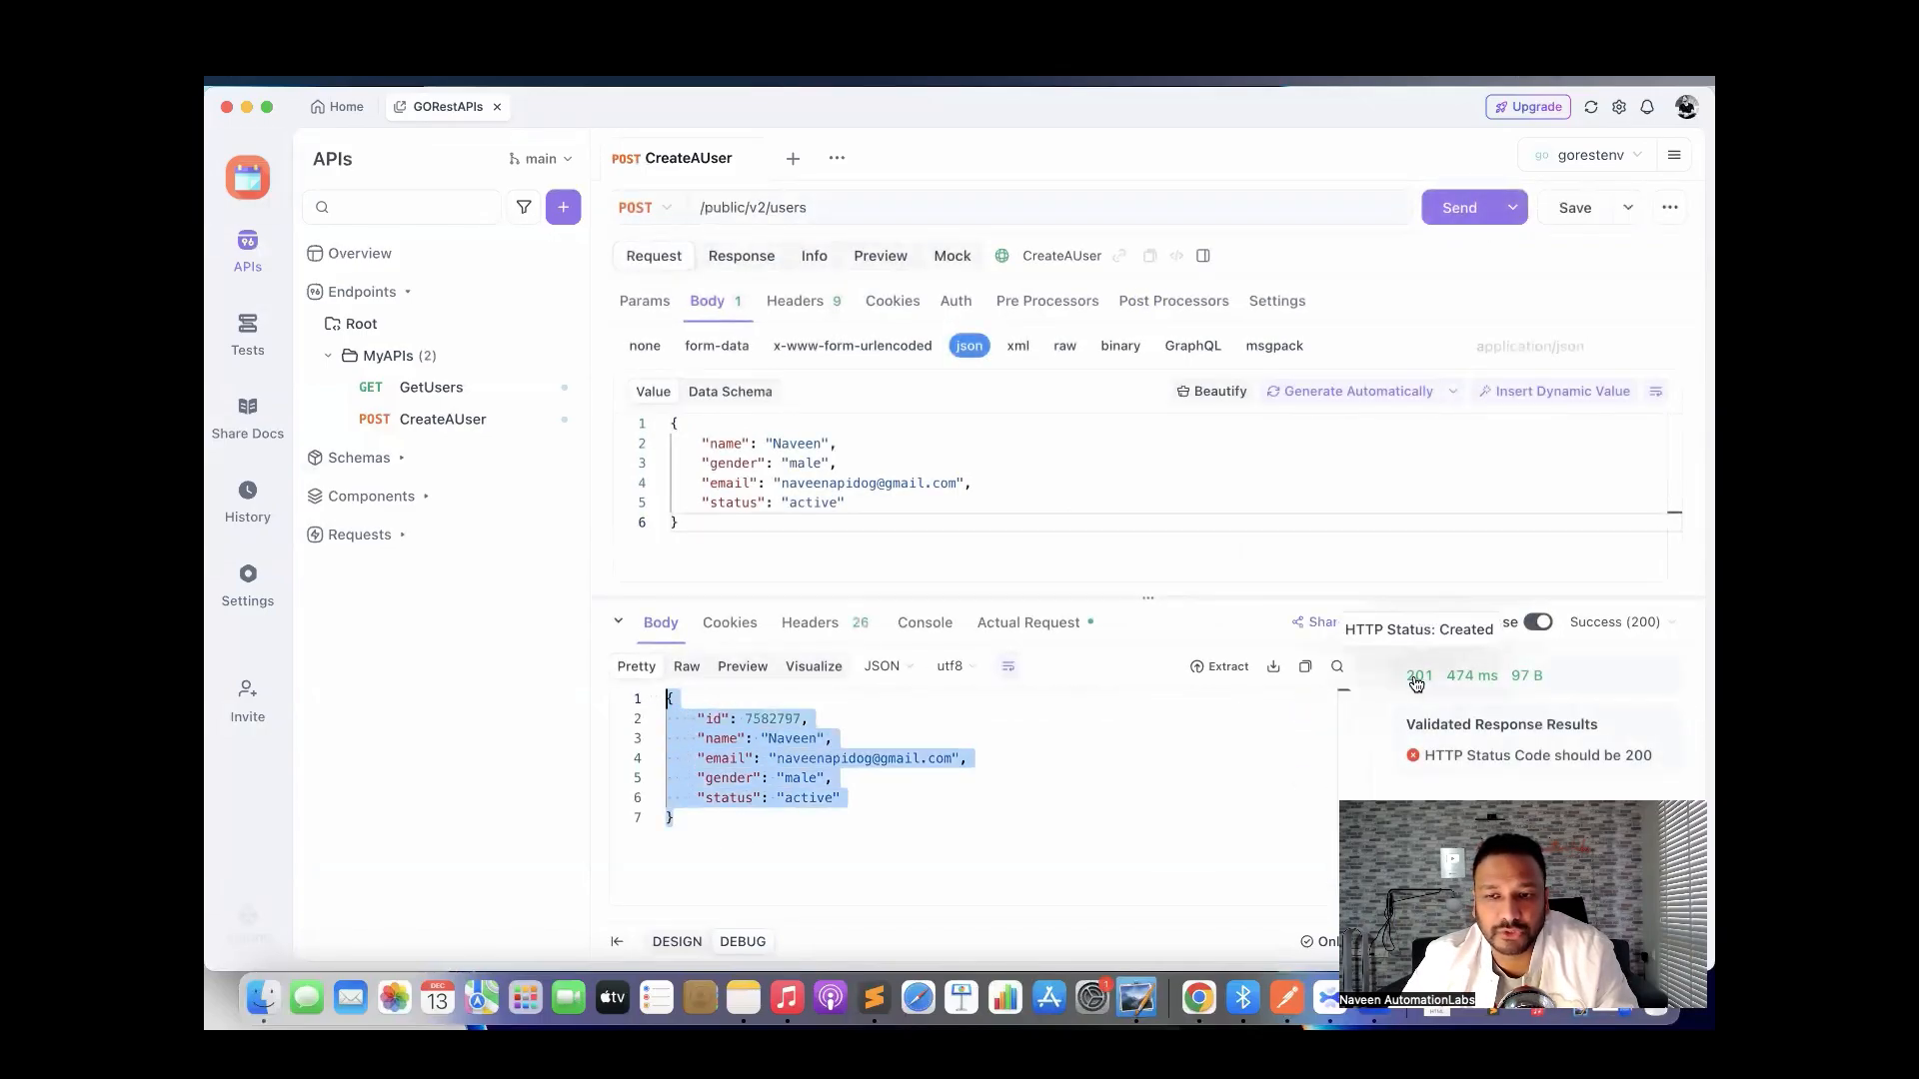
left_click(1059, 474)
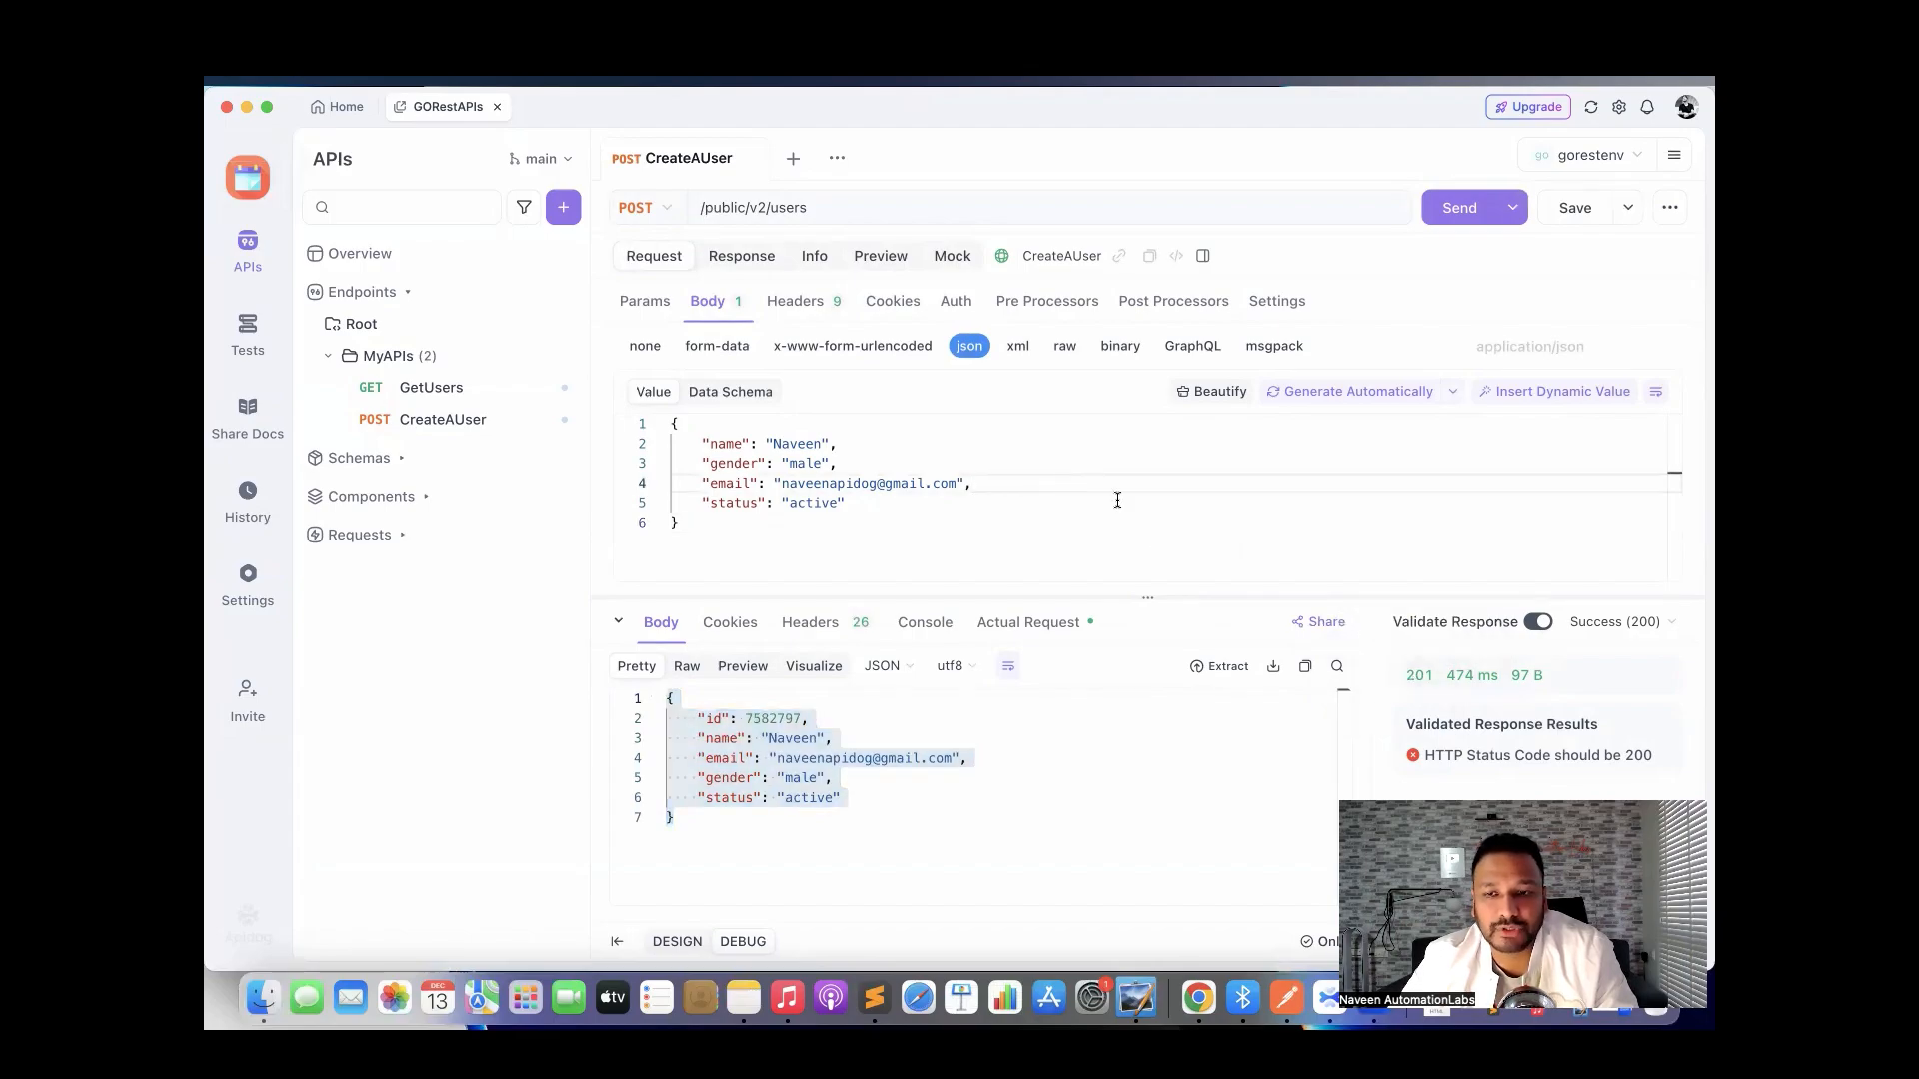
left_click(926, 628)
Show the Actual Request tab, zoomed out with a taller response panel.
left_click(997, 627)
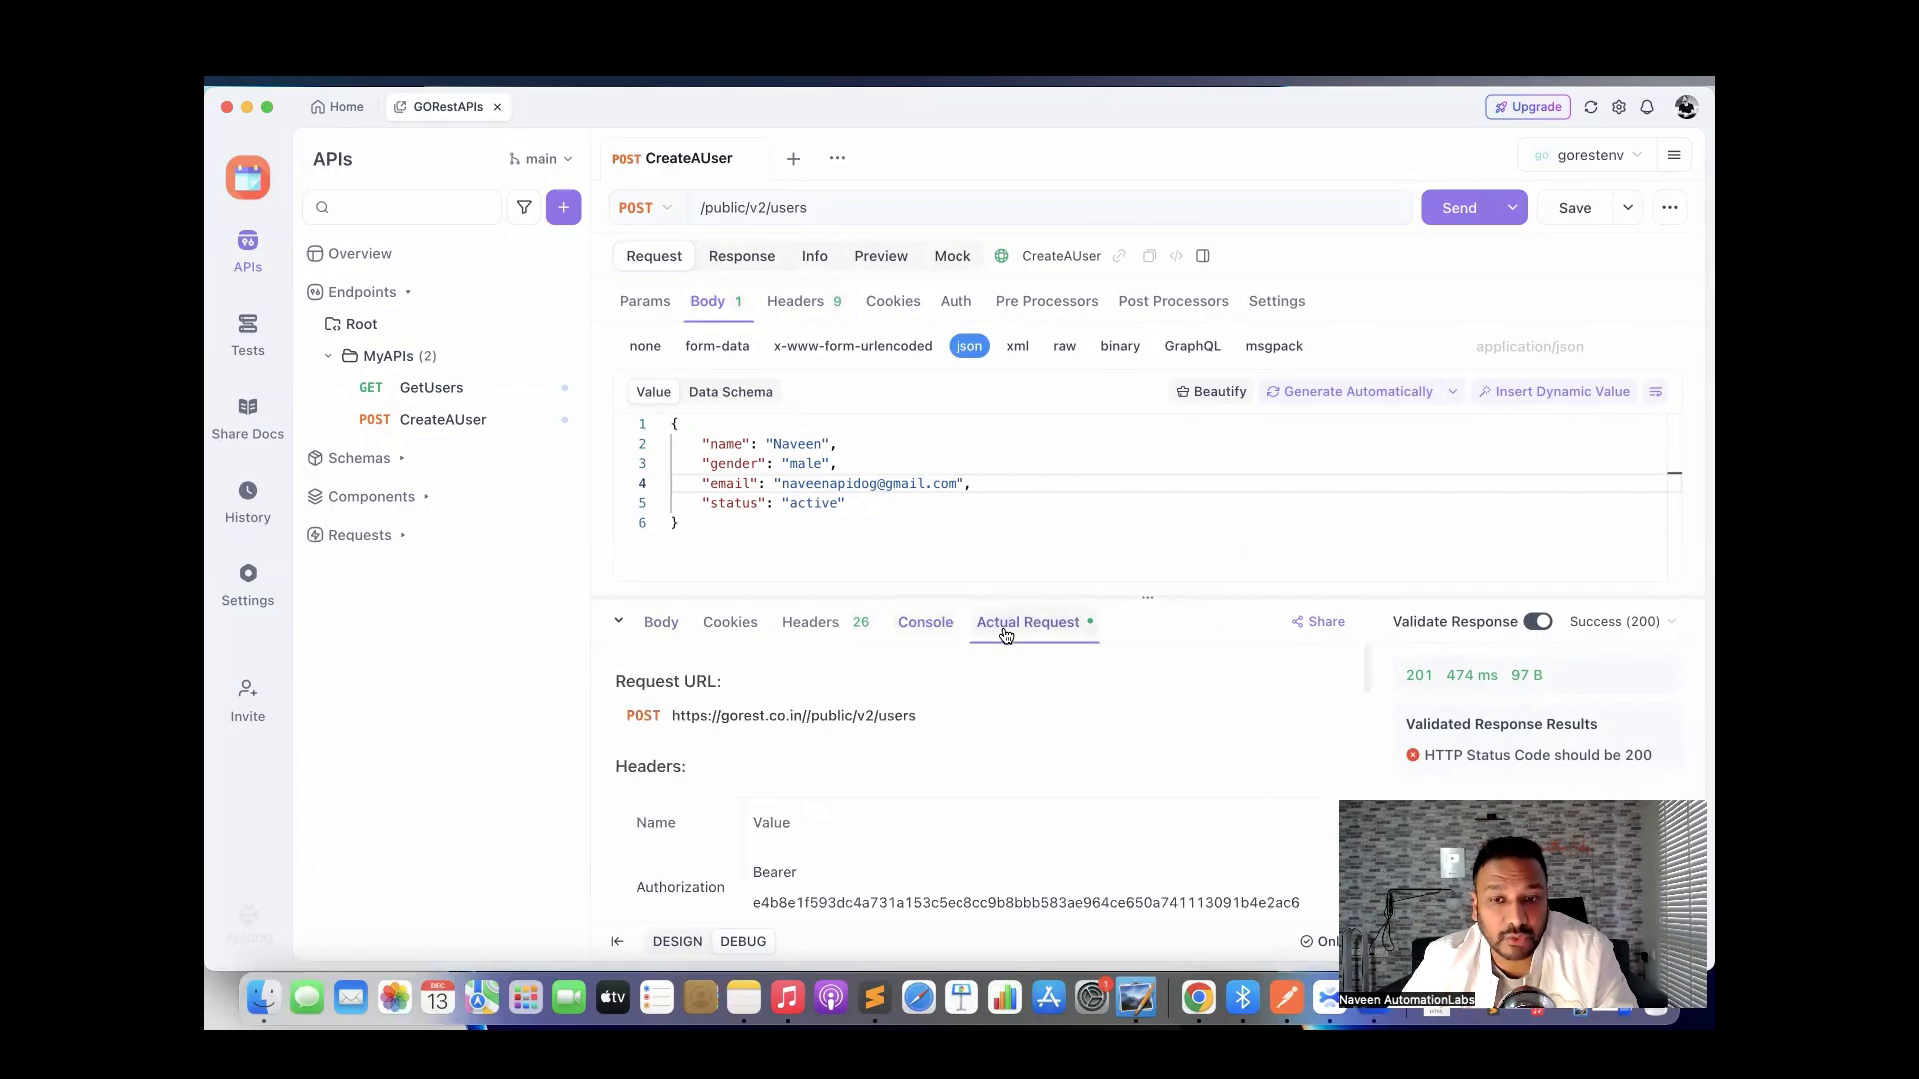
left_click(1013, 524)
key("super+minus")
key("super+minus")
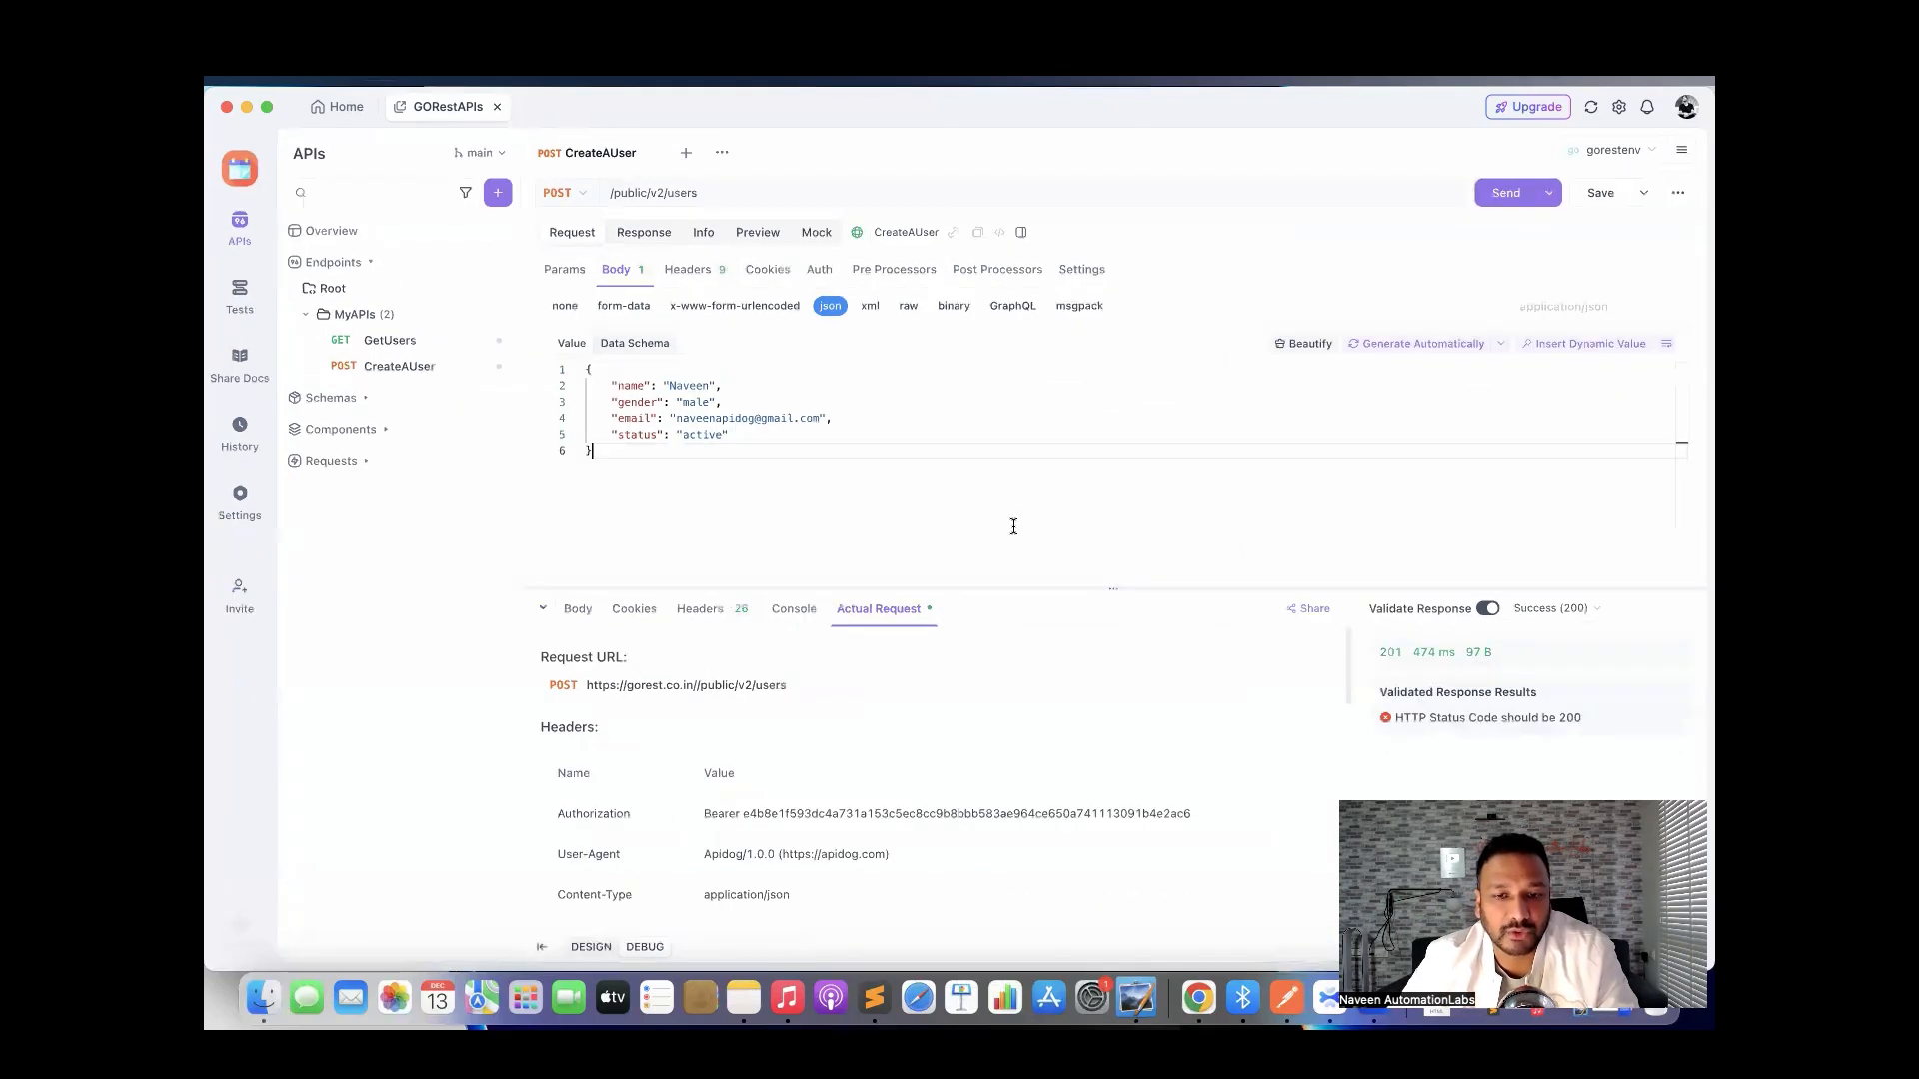
left_click_drag(1026, 588, 994, 540)
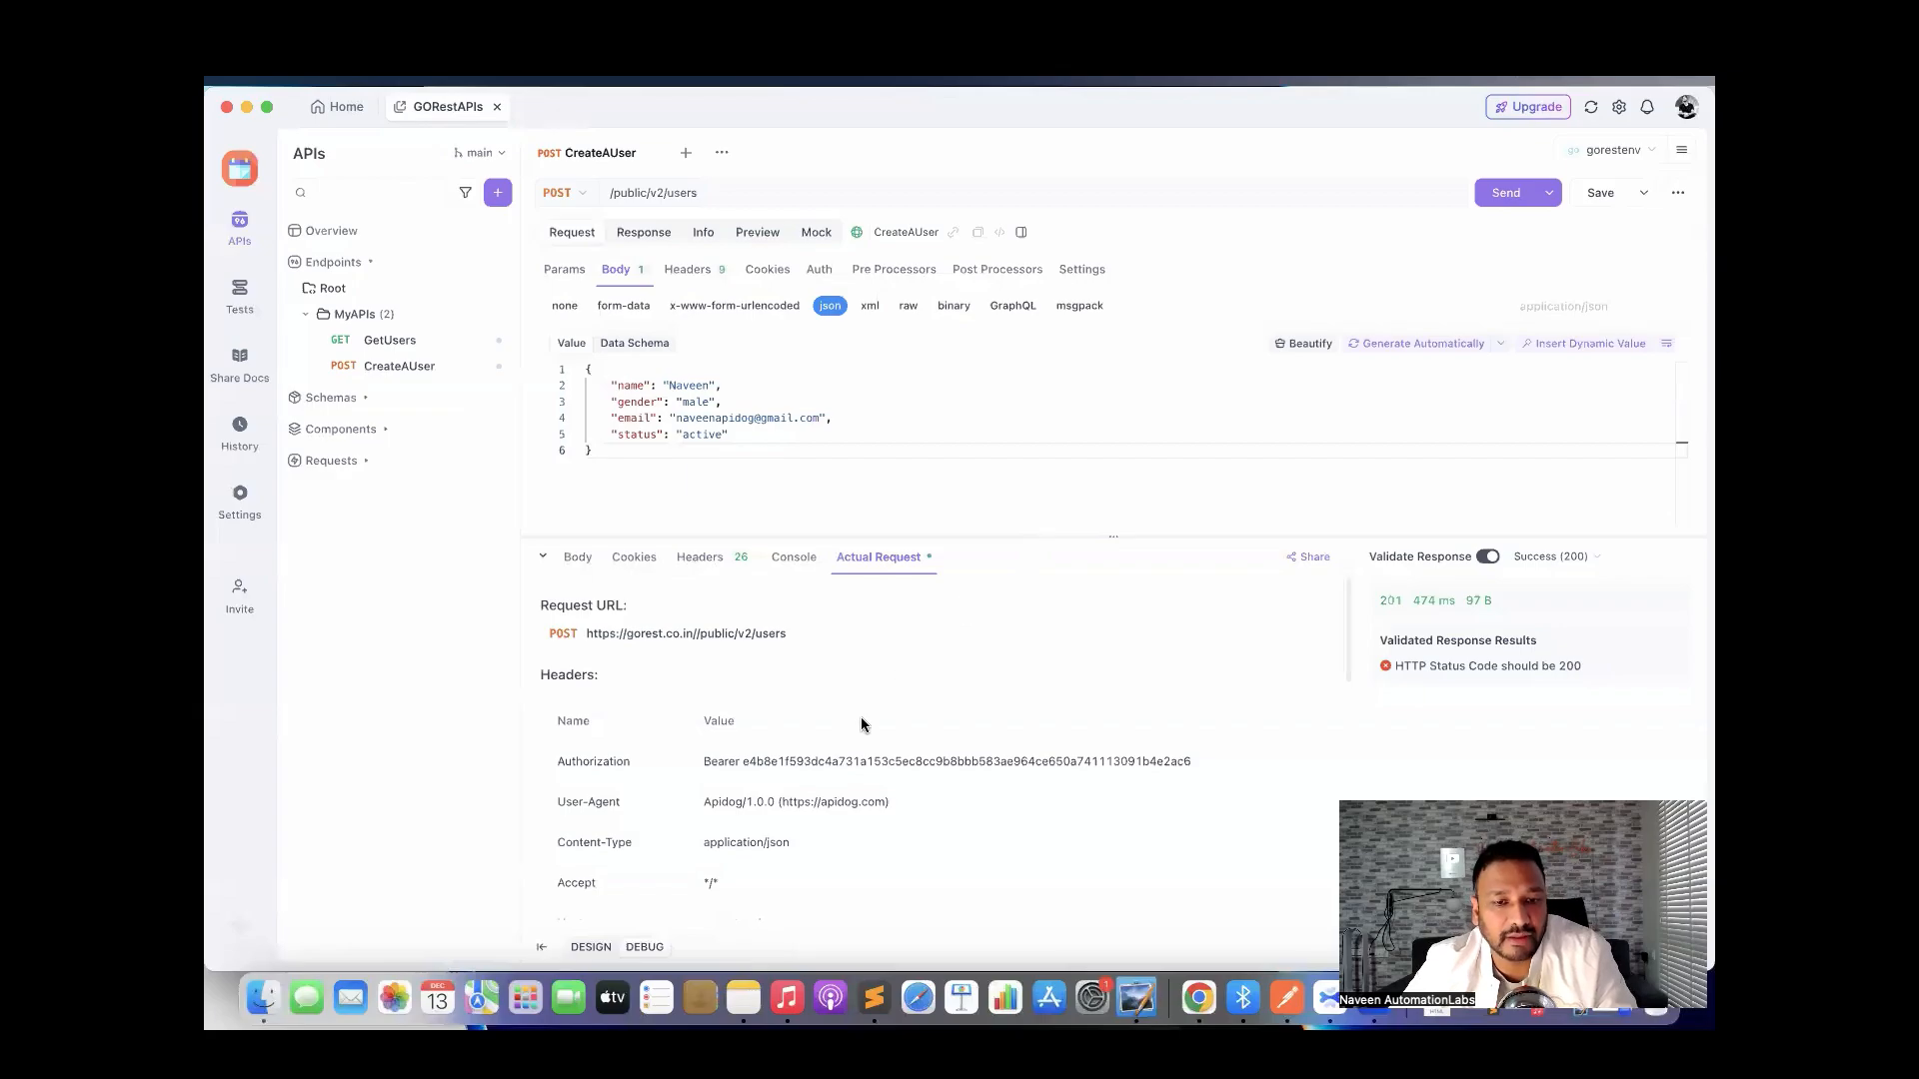
Scroll past the Authorization header and sent JSON body to the Shell cURL client code.
triple_click(837, 762)
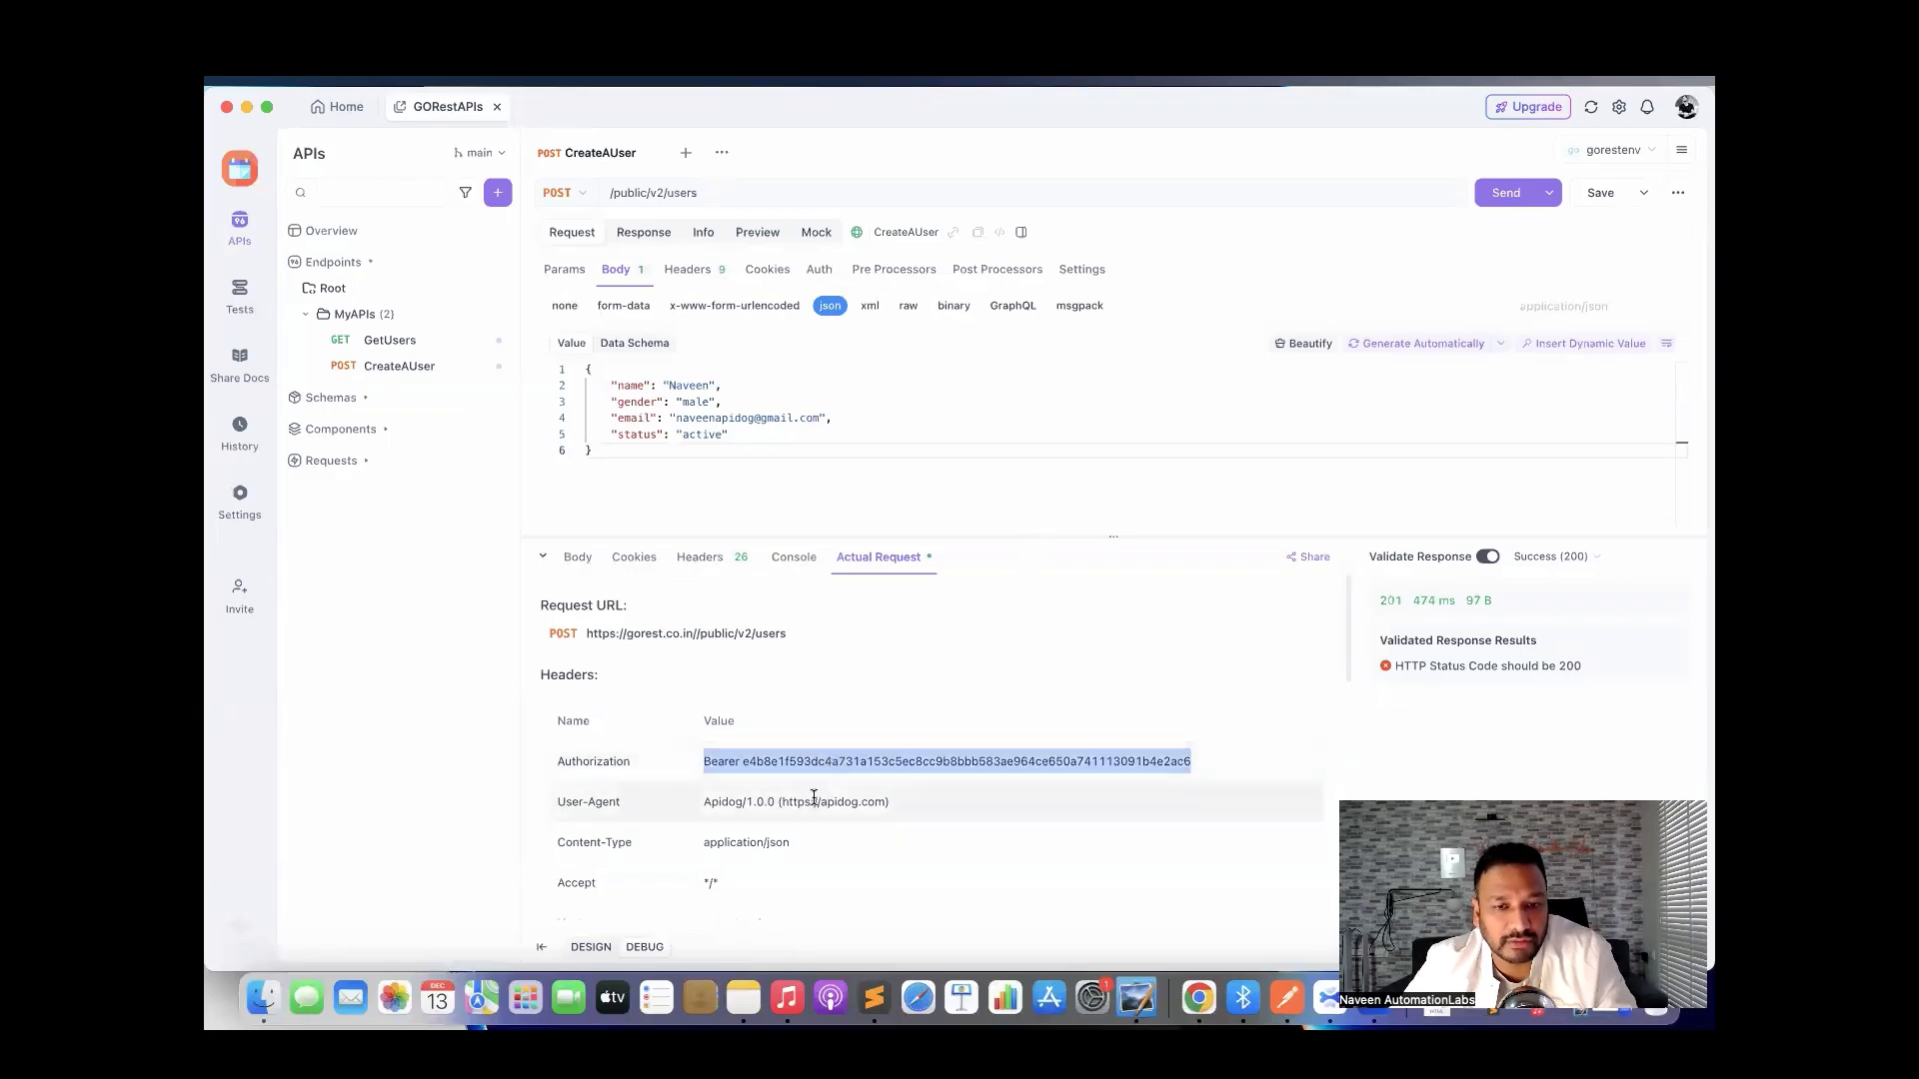
scroll(891, 775, "down", 10)
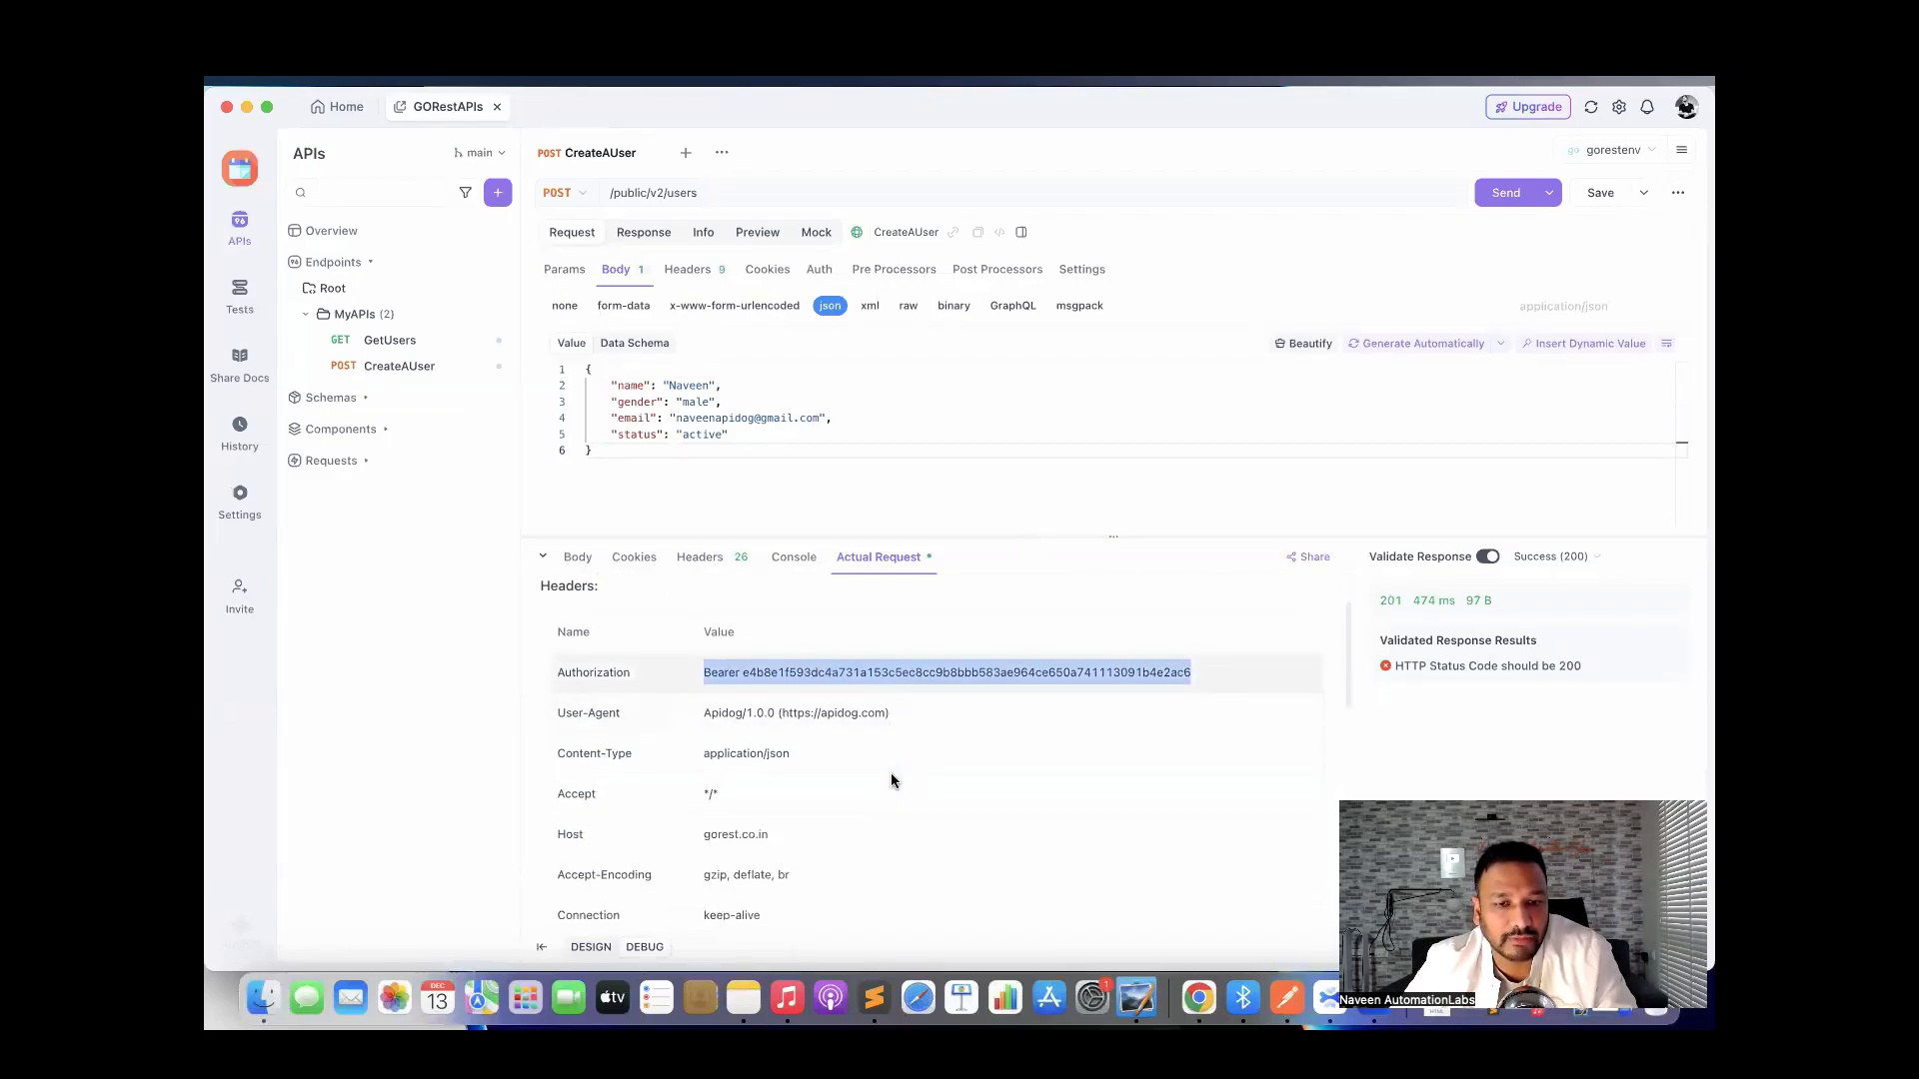
scroll(891, 773, "down", 2)
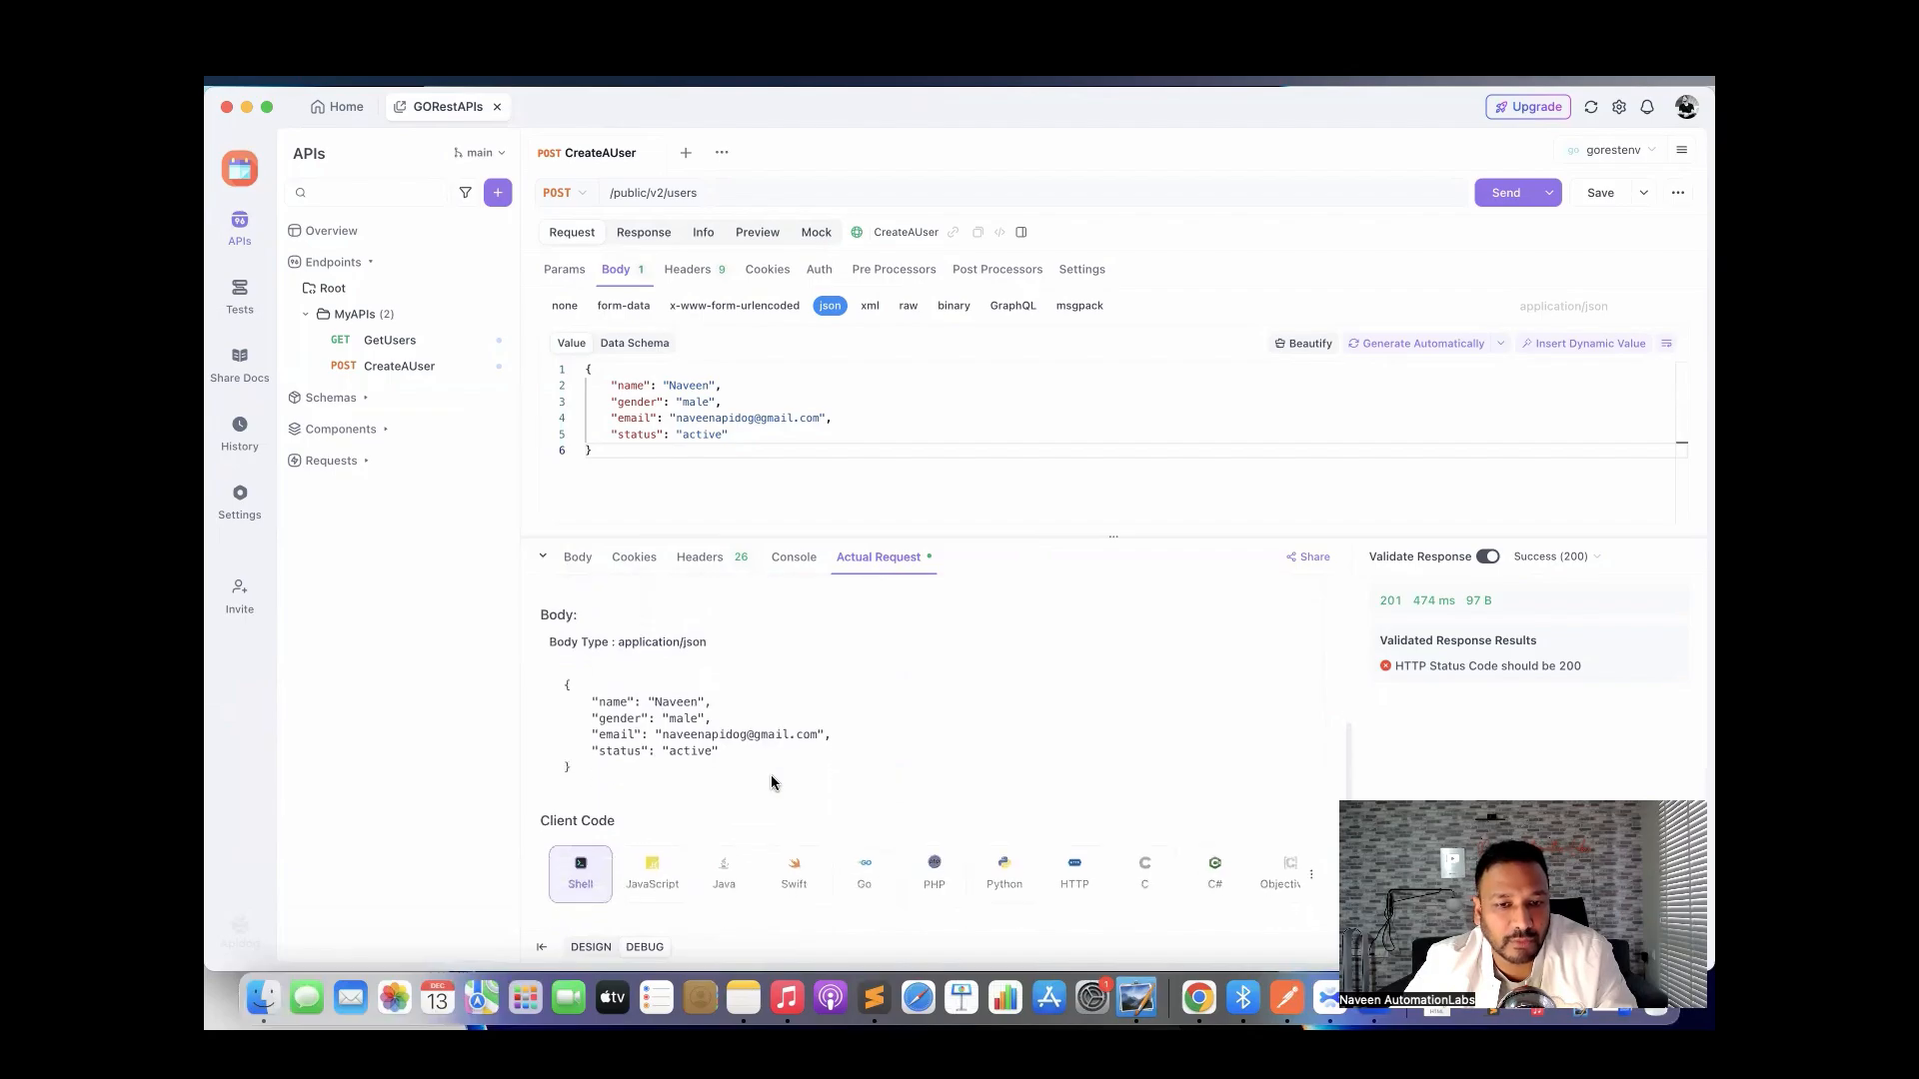
left_click_drag(642, 782, 565, 677)
scroll(816, 717, "down", 10)
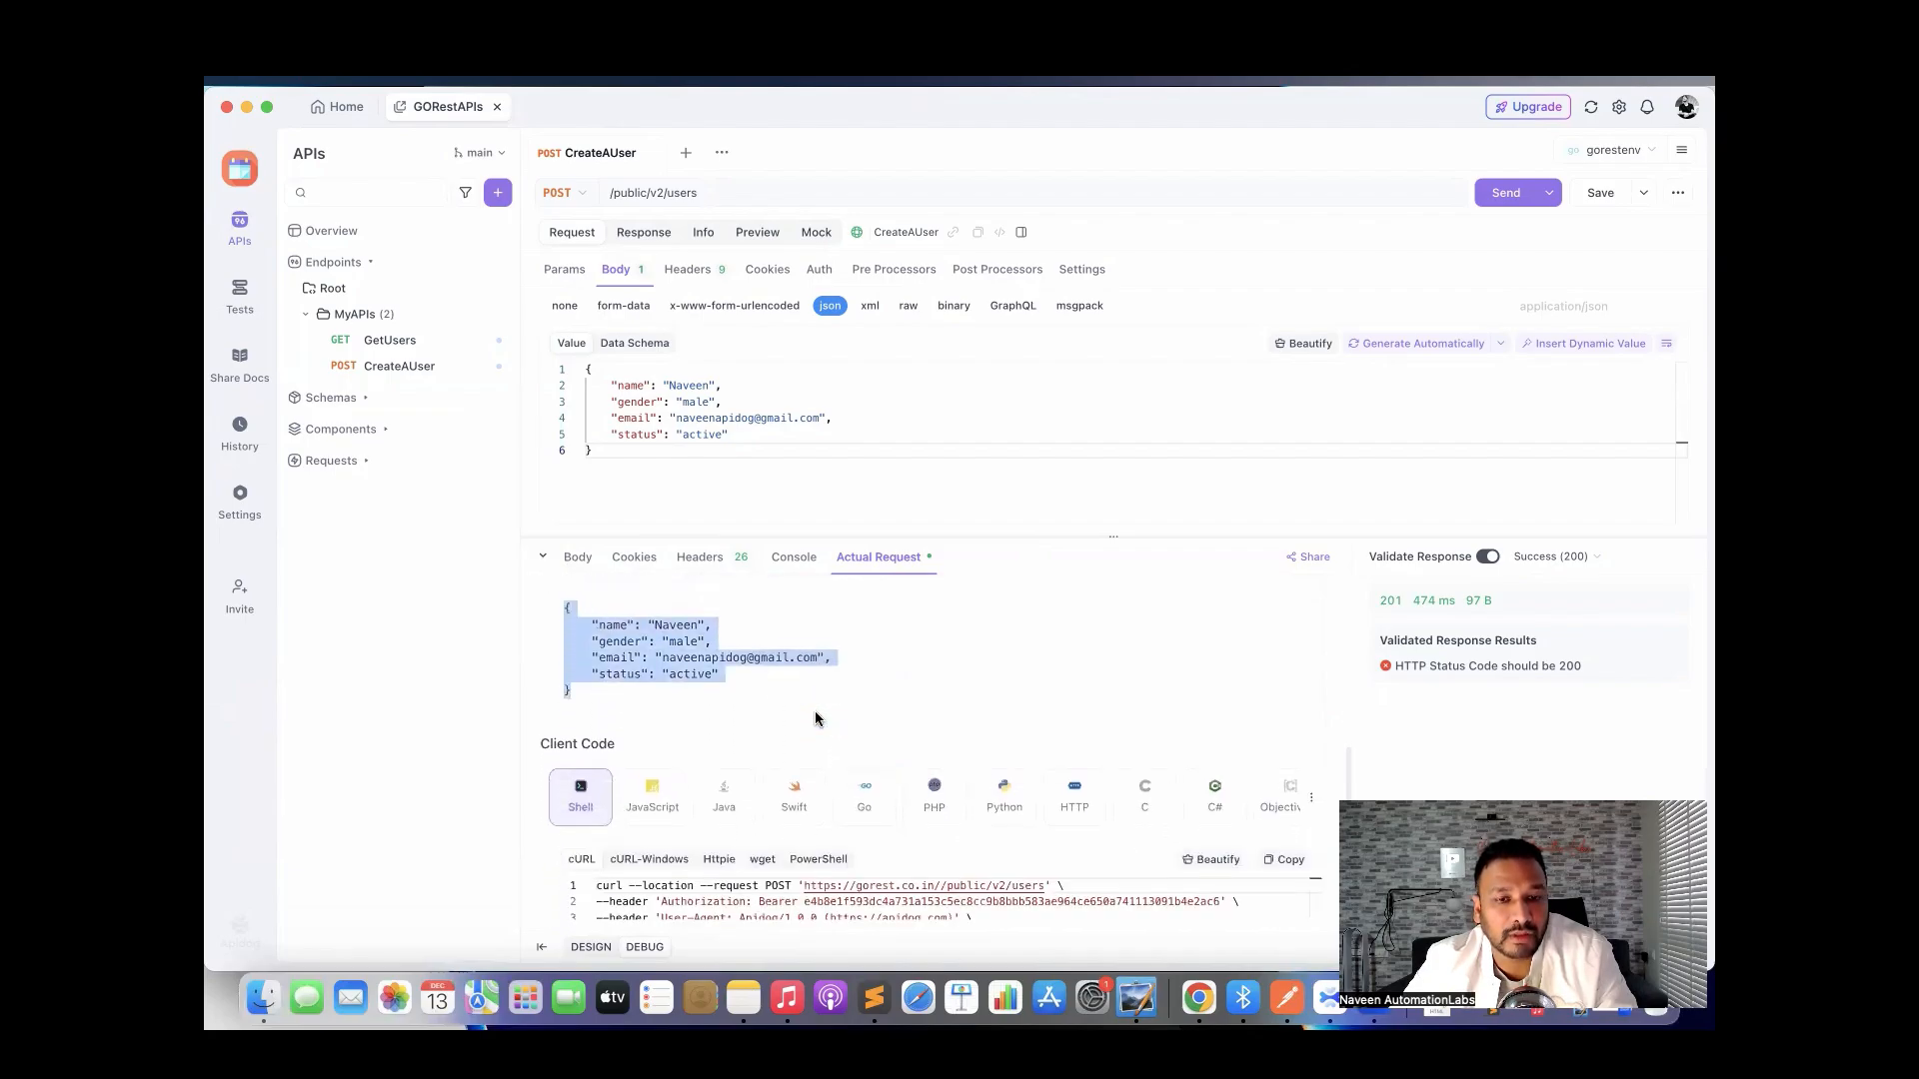
scroll(818, 719, "down", 1)
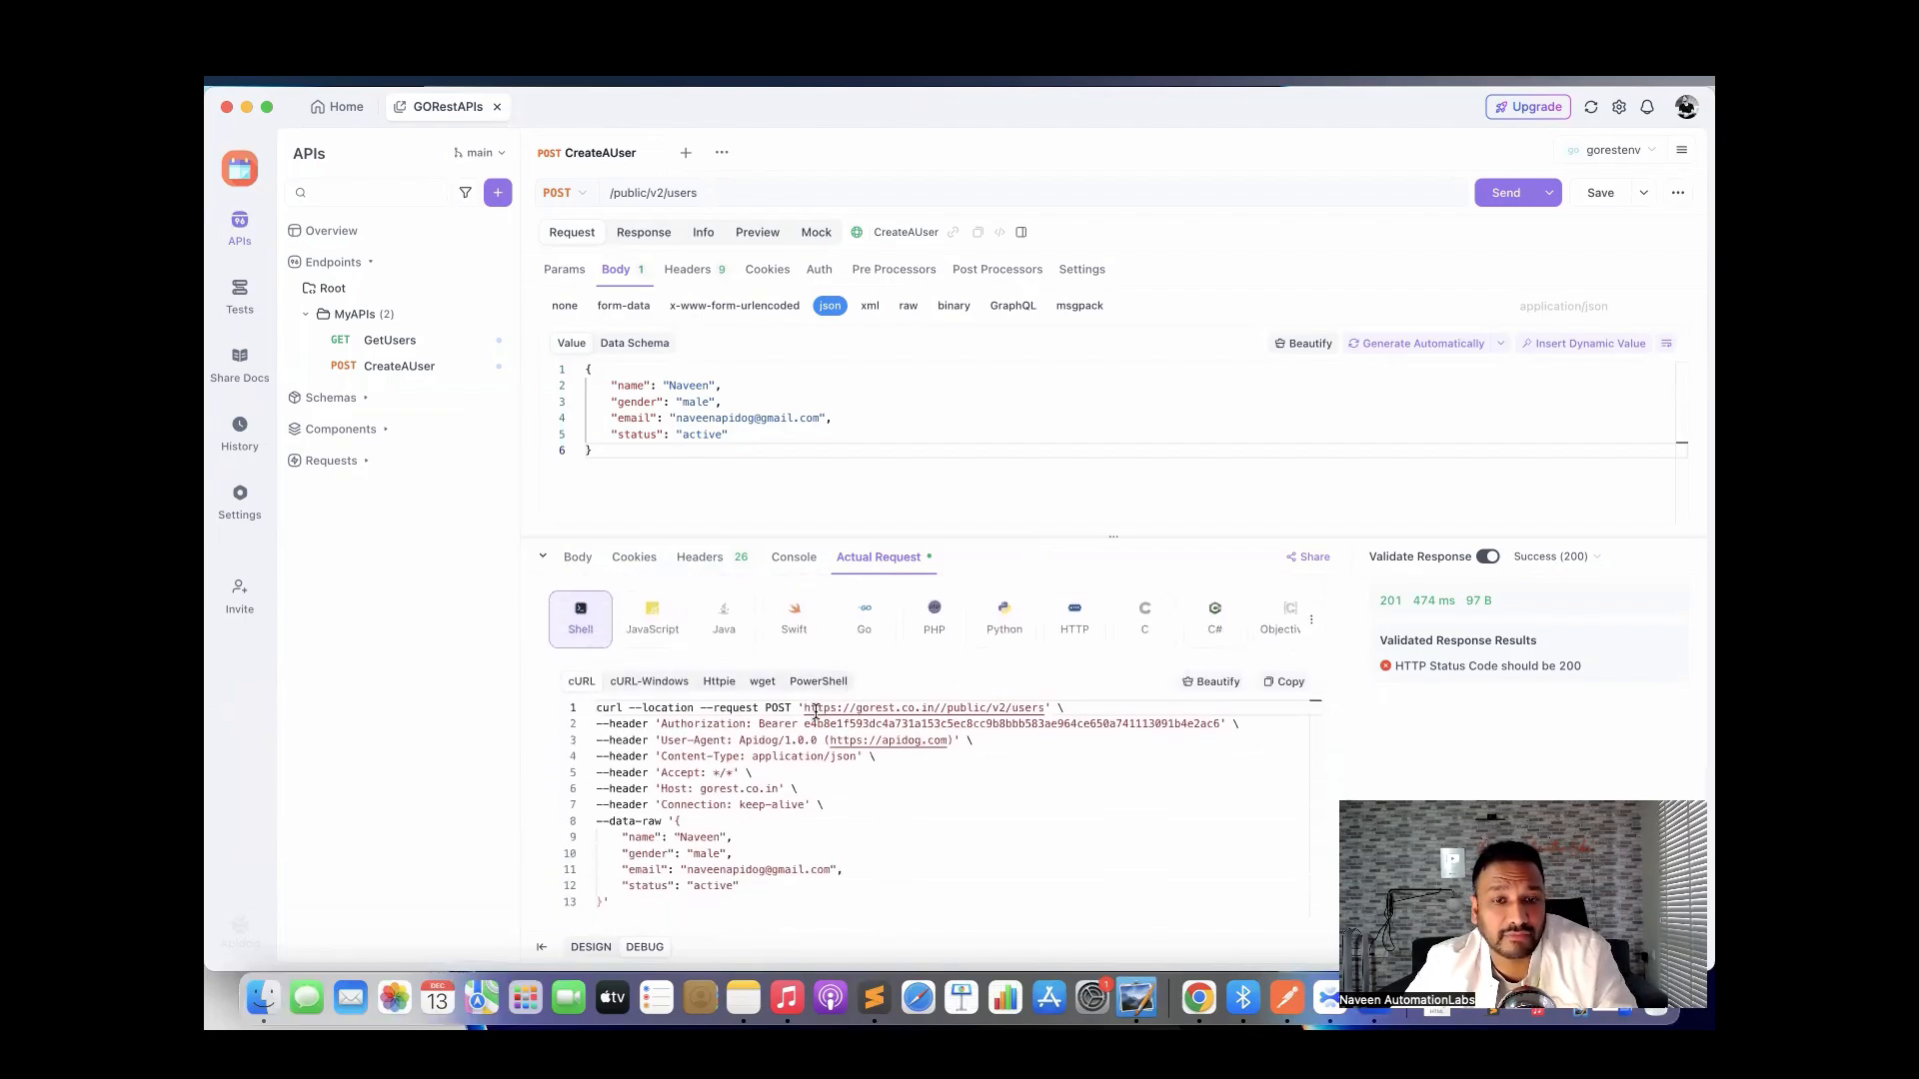
scroll(819, 719, "up", 2)
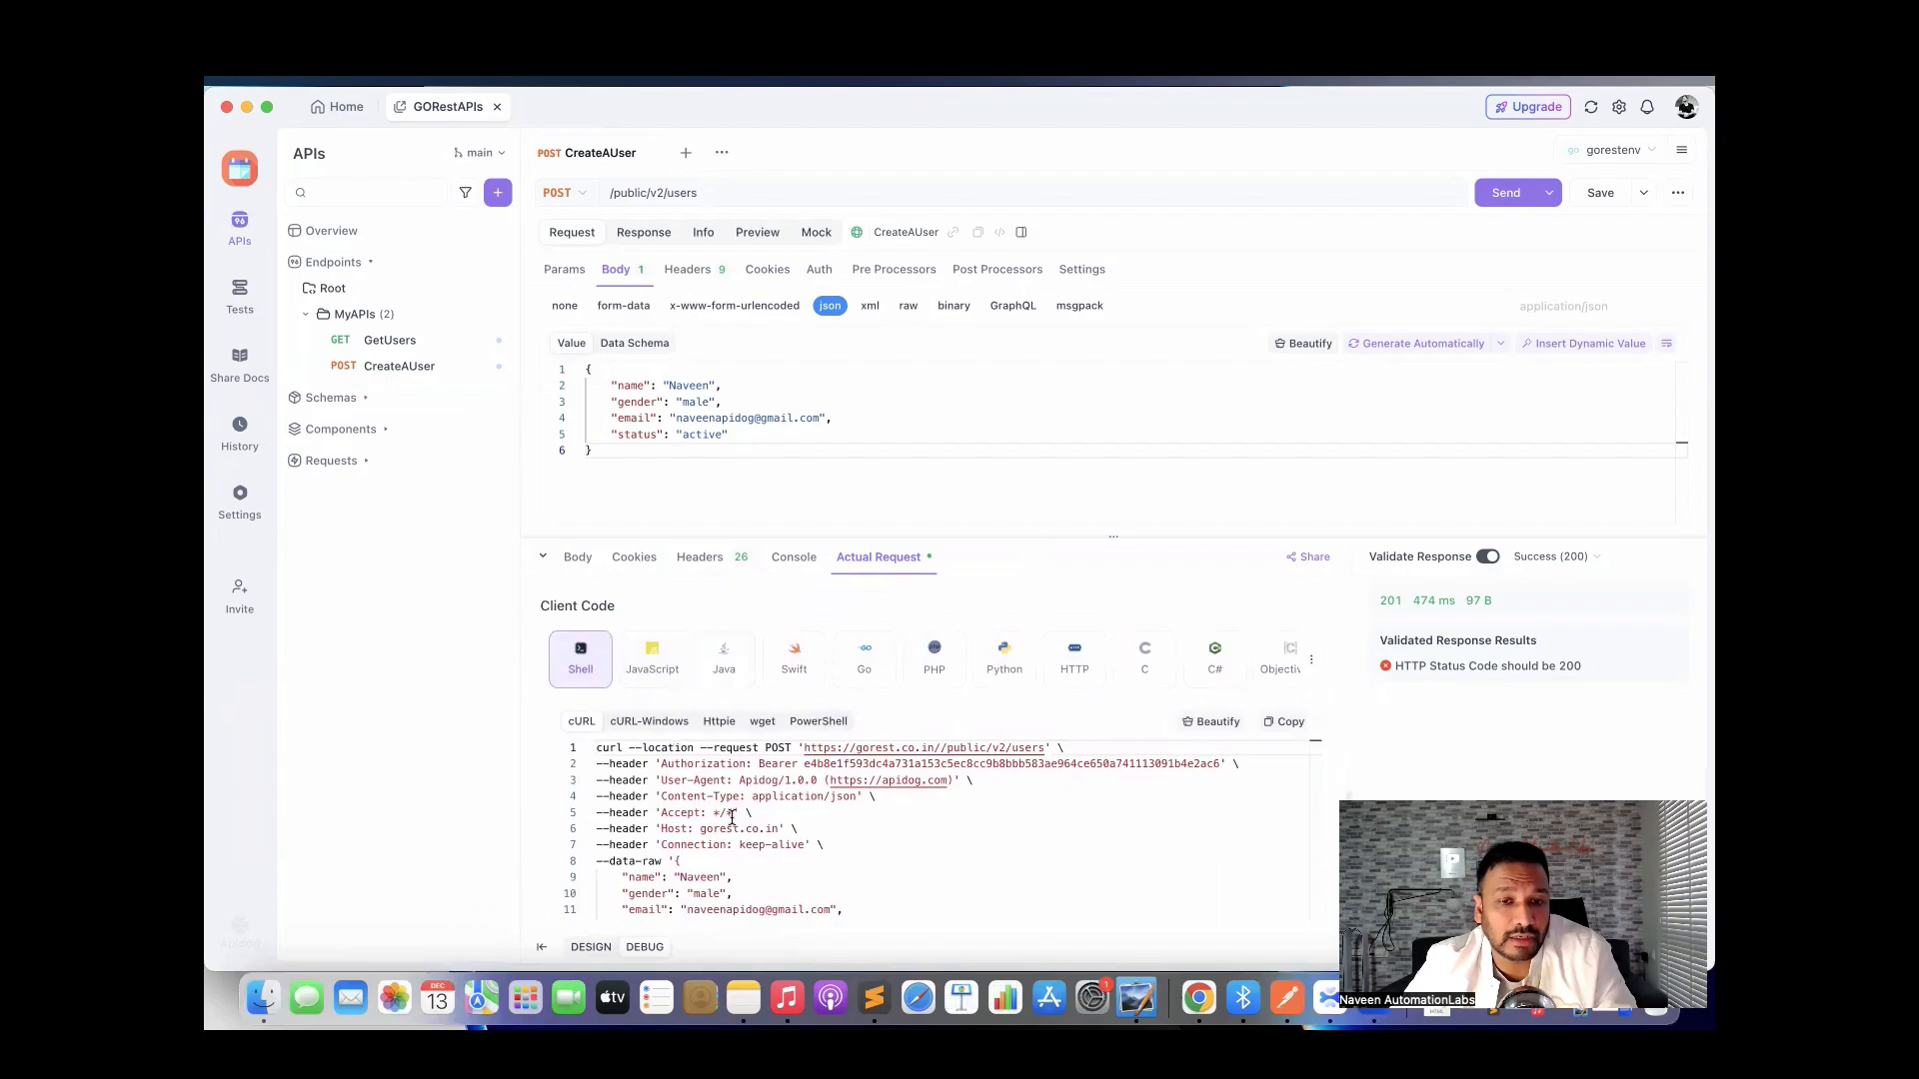
scroll(676, 737, "down", 2)
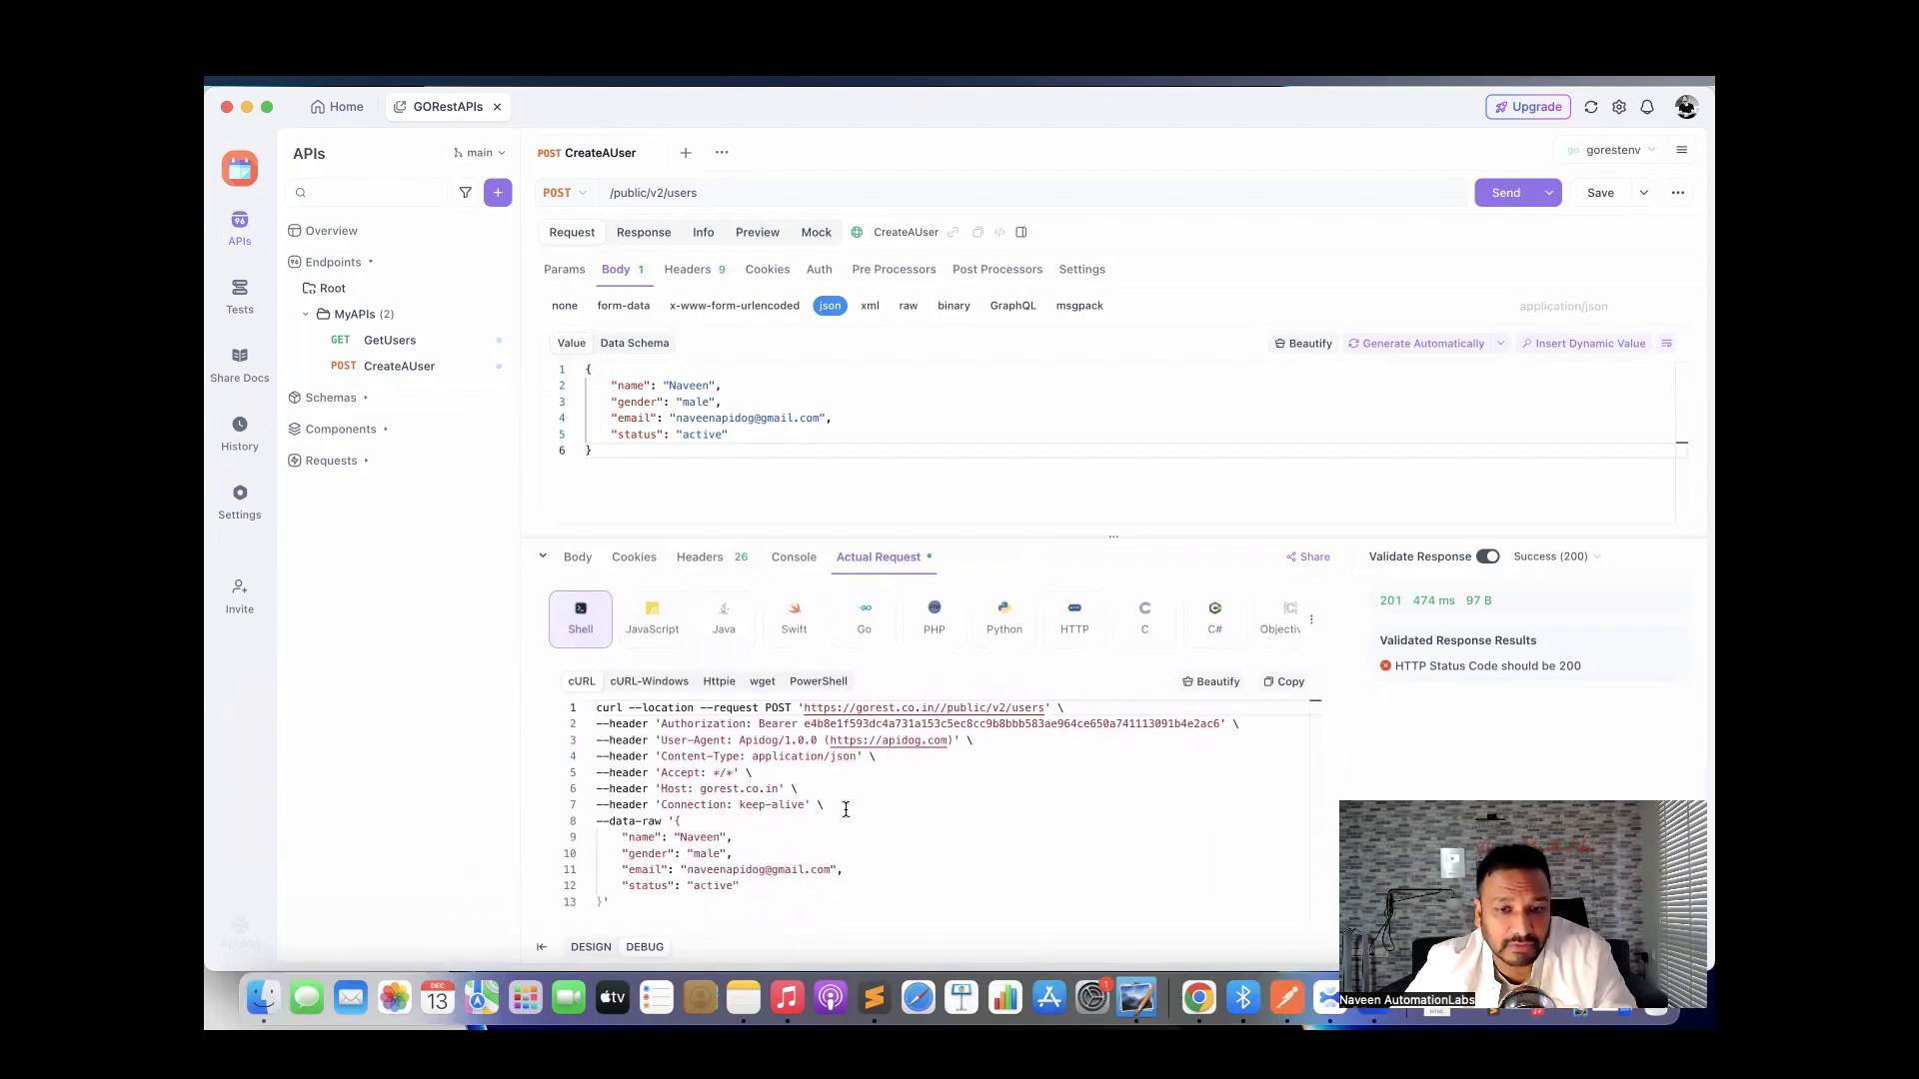
left_click_drag(645, 900, 592, 722)
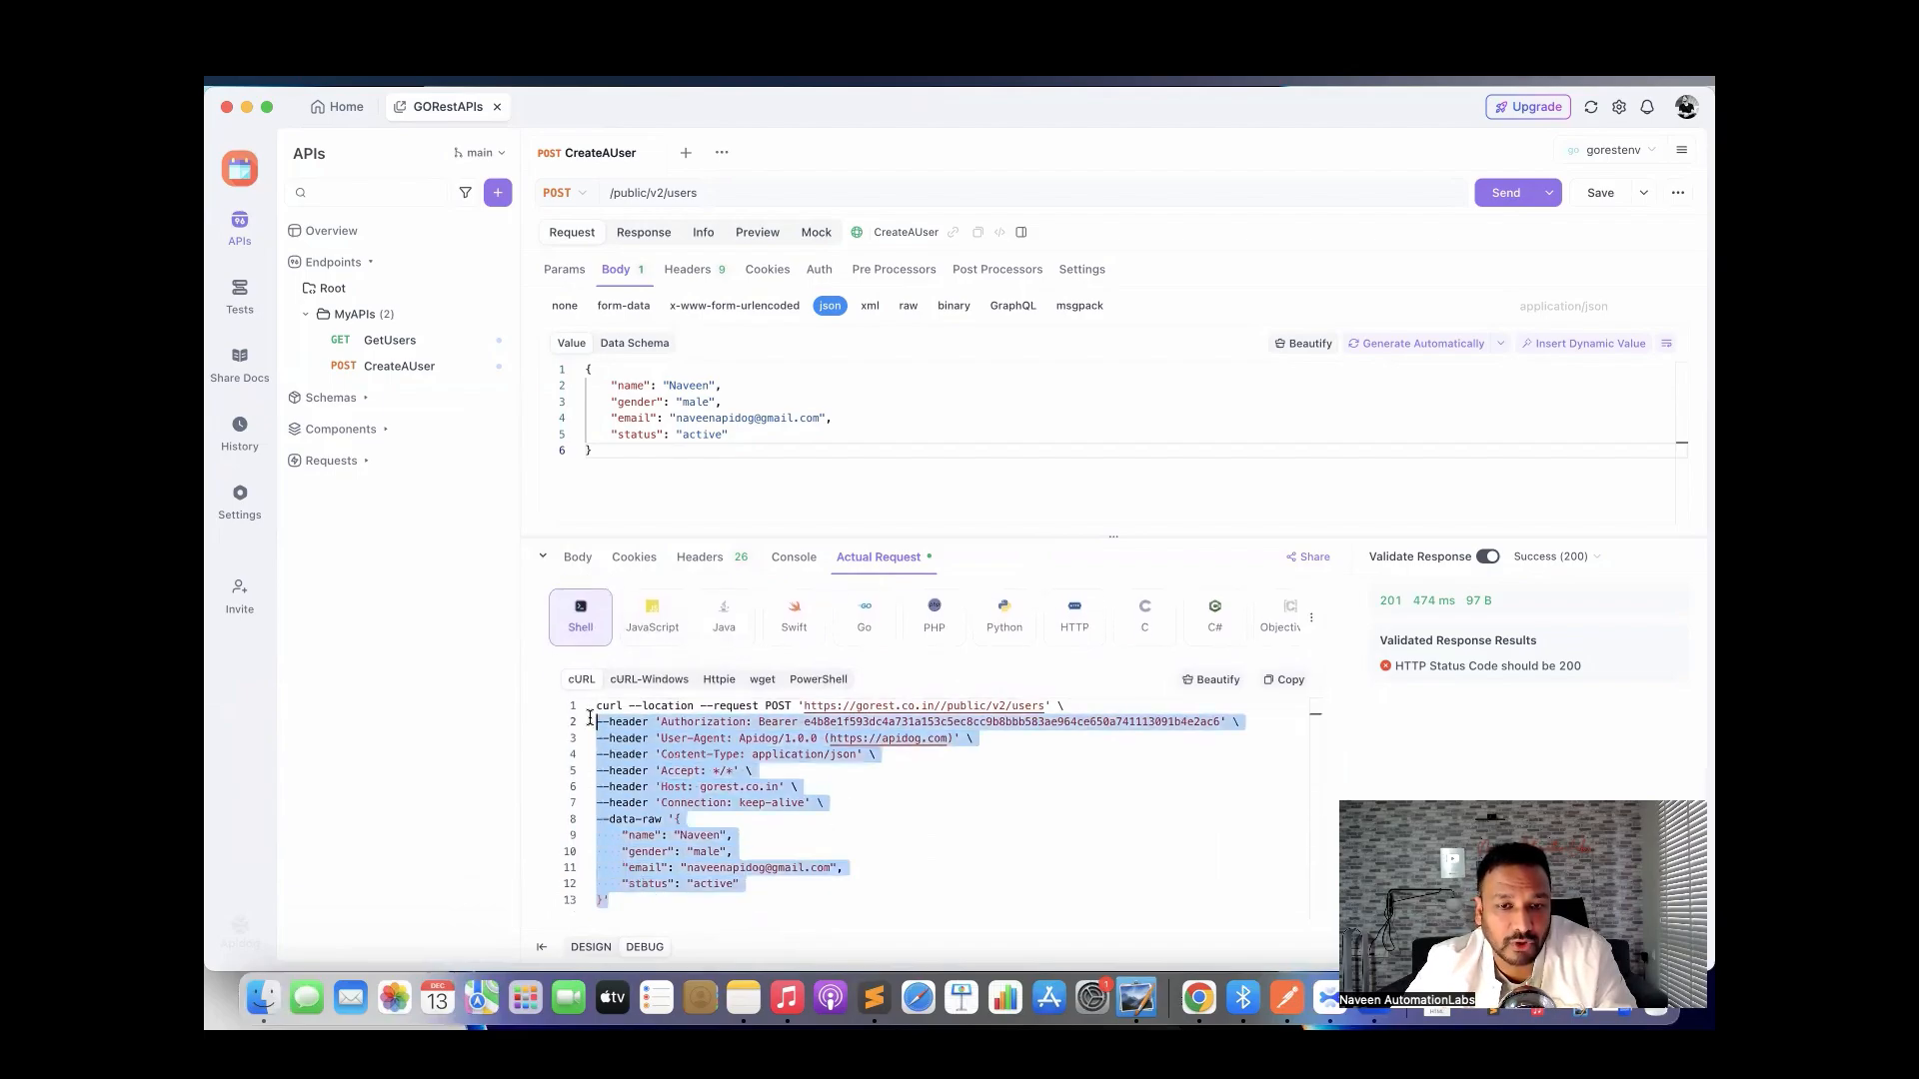
left_click(885, 780)
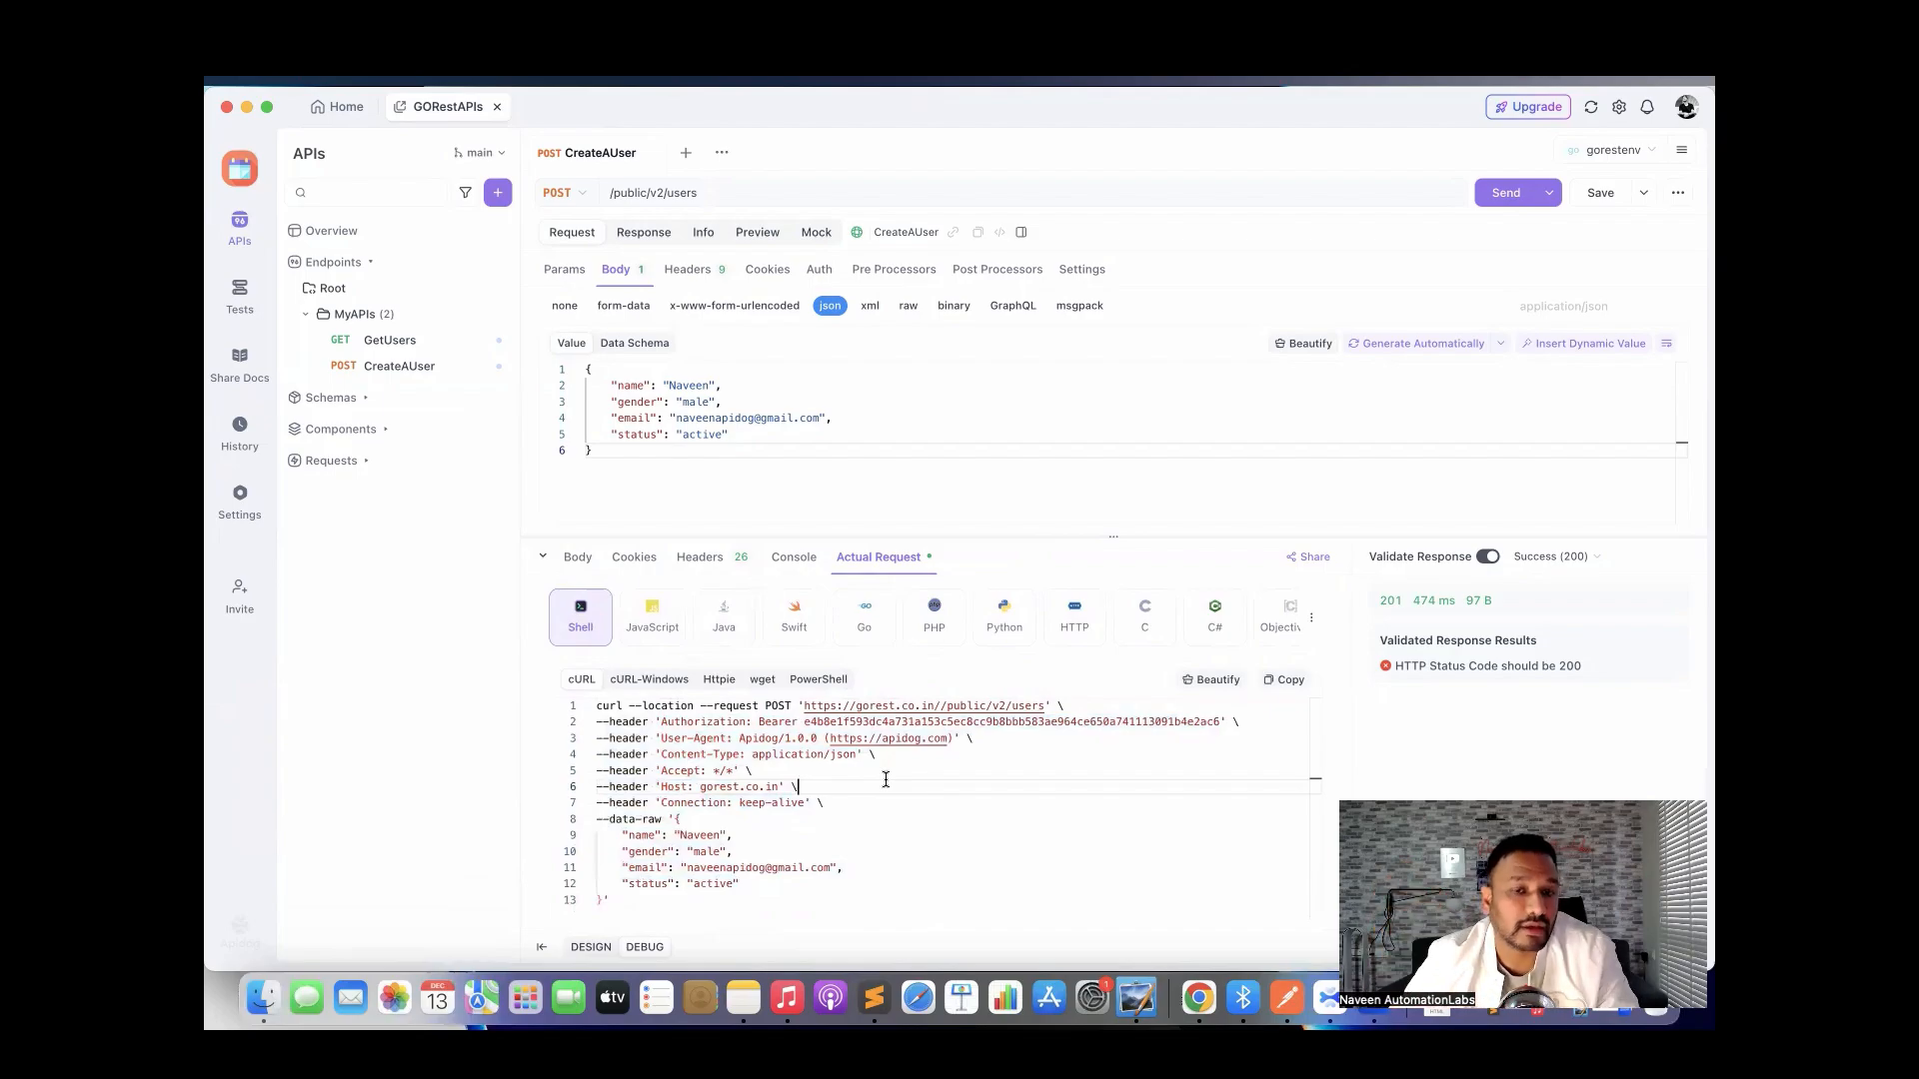
left_click(651, 683)
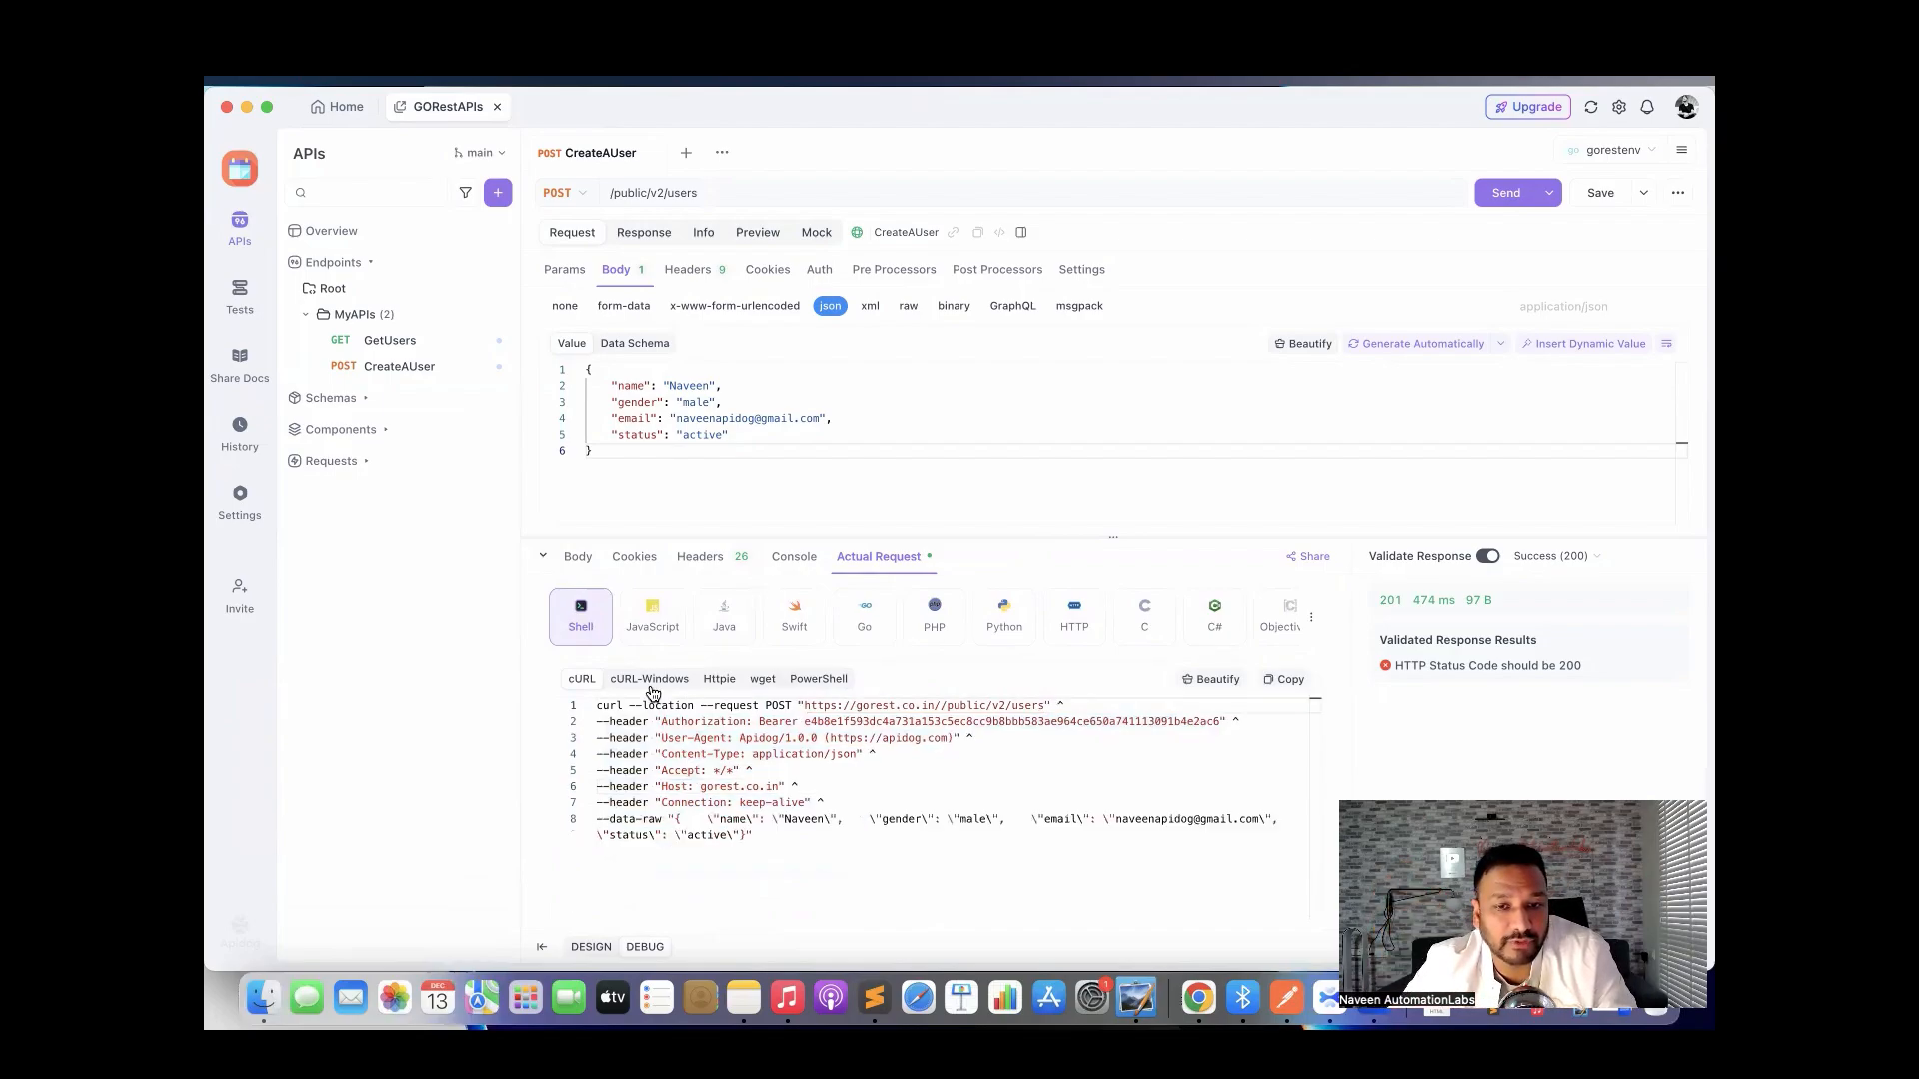
left_click(725, 690)
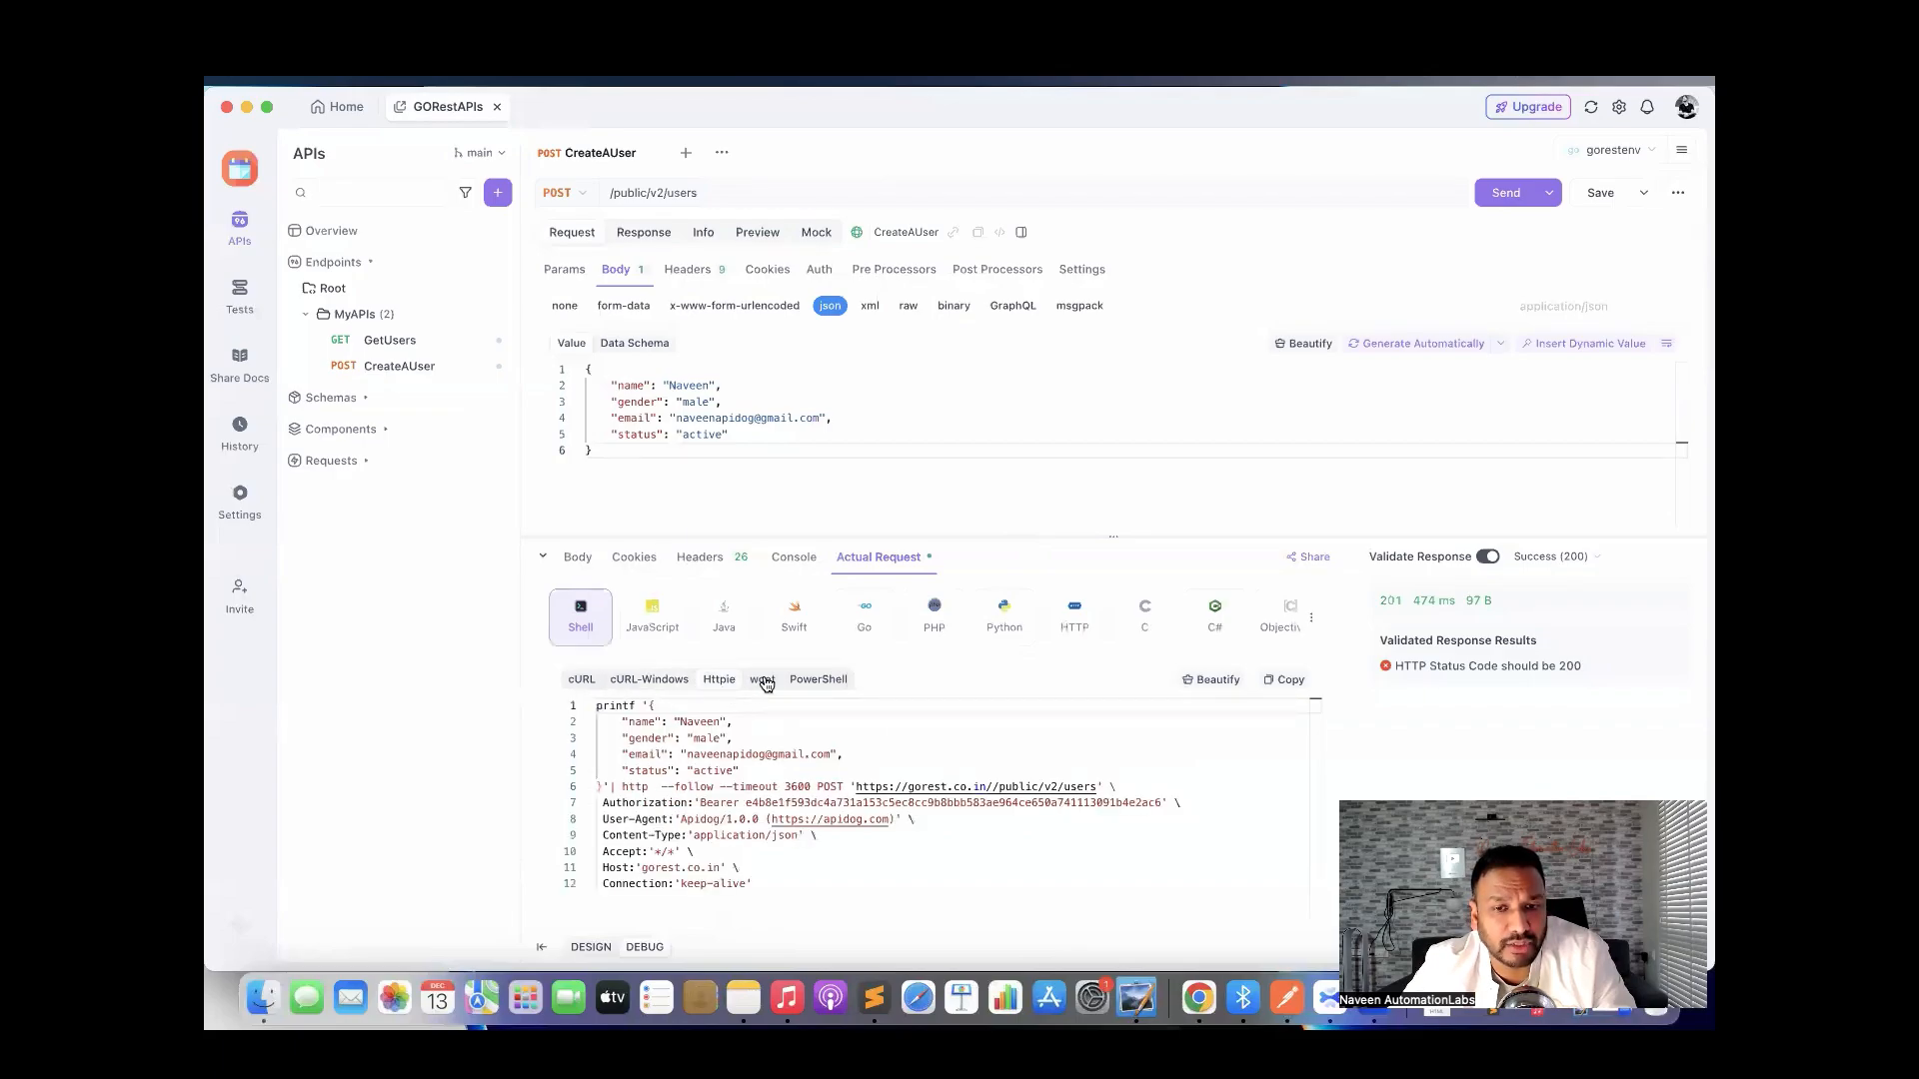
left_click(764, 681)
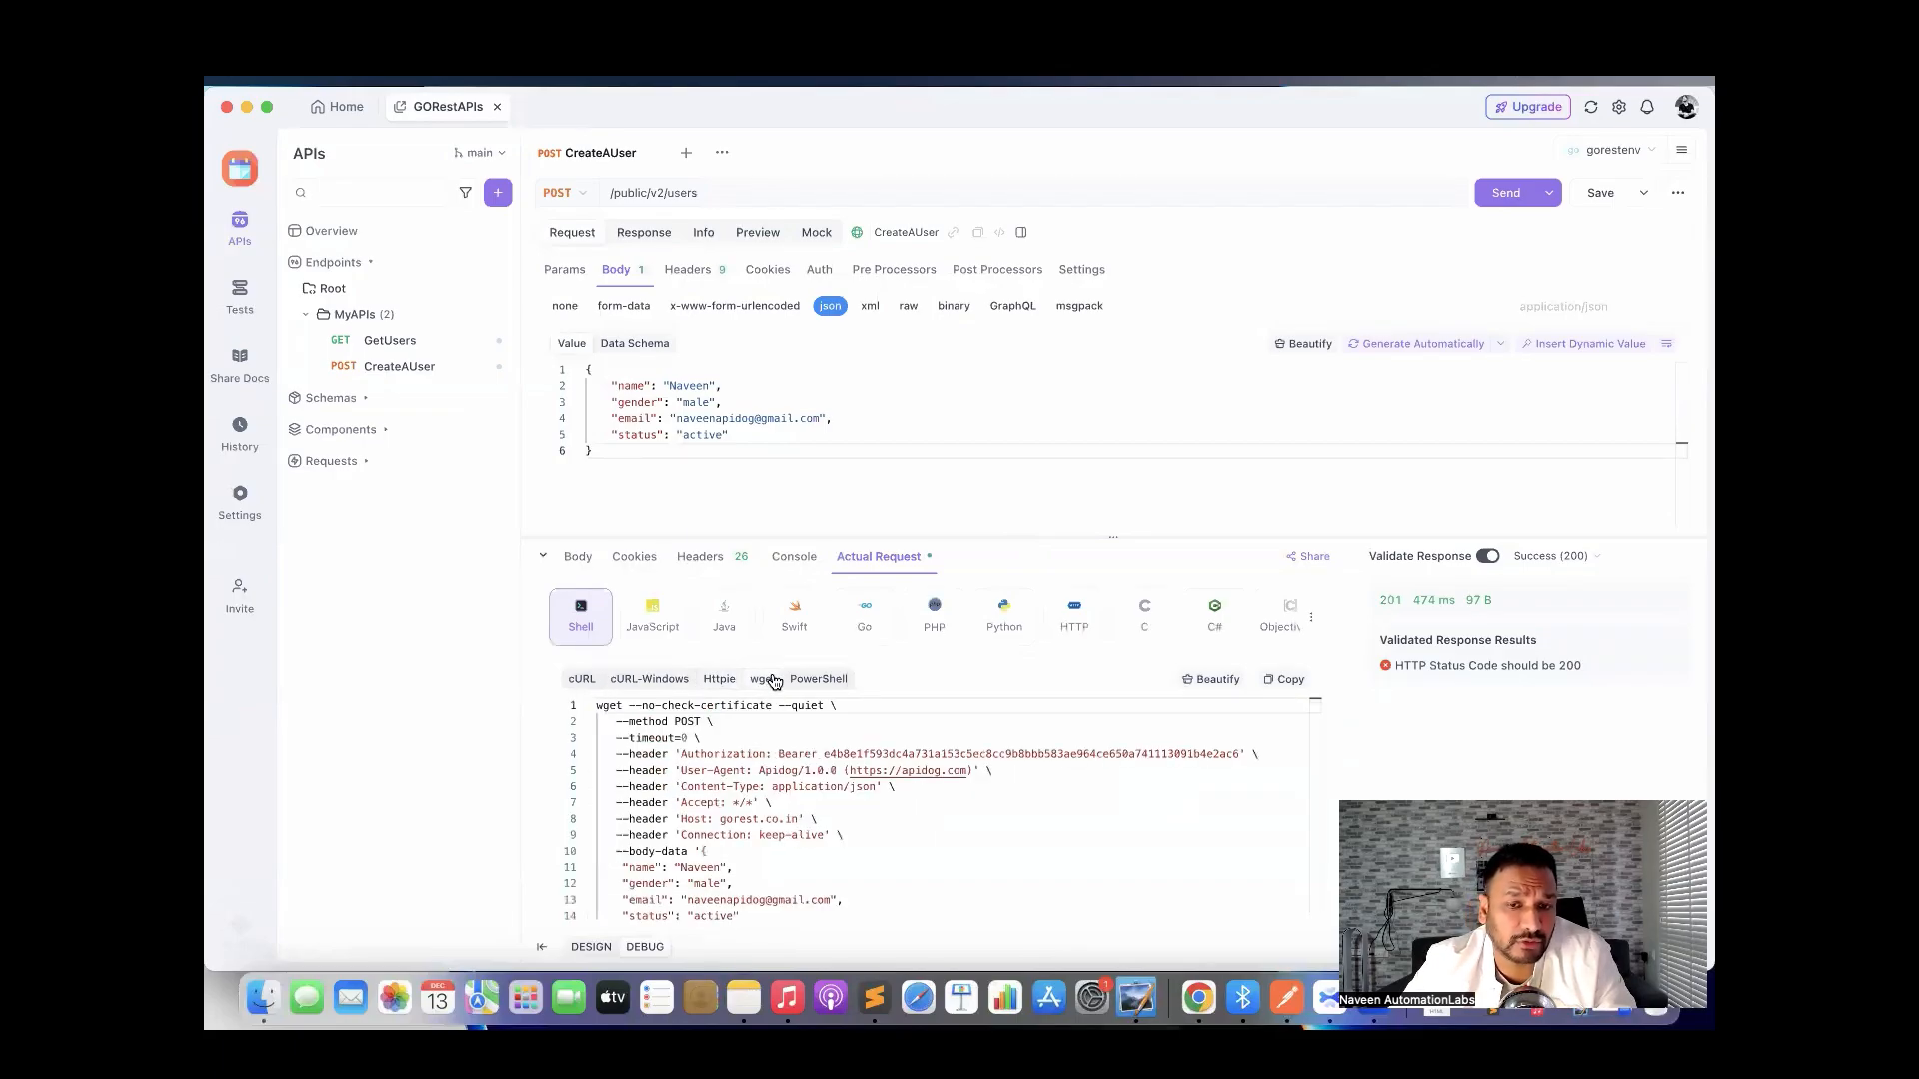
left_click(817, 681)
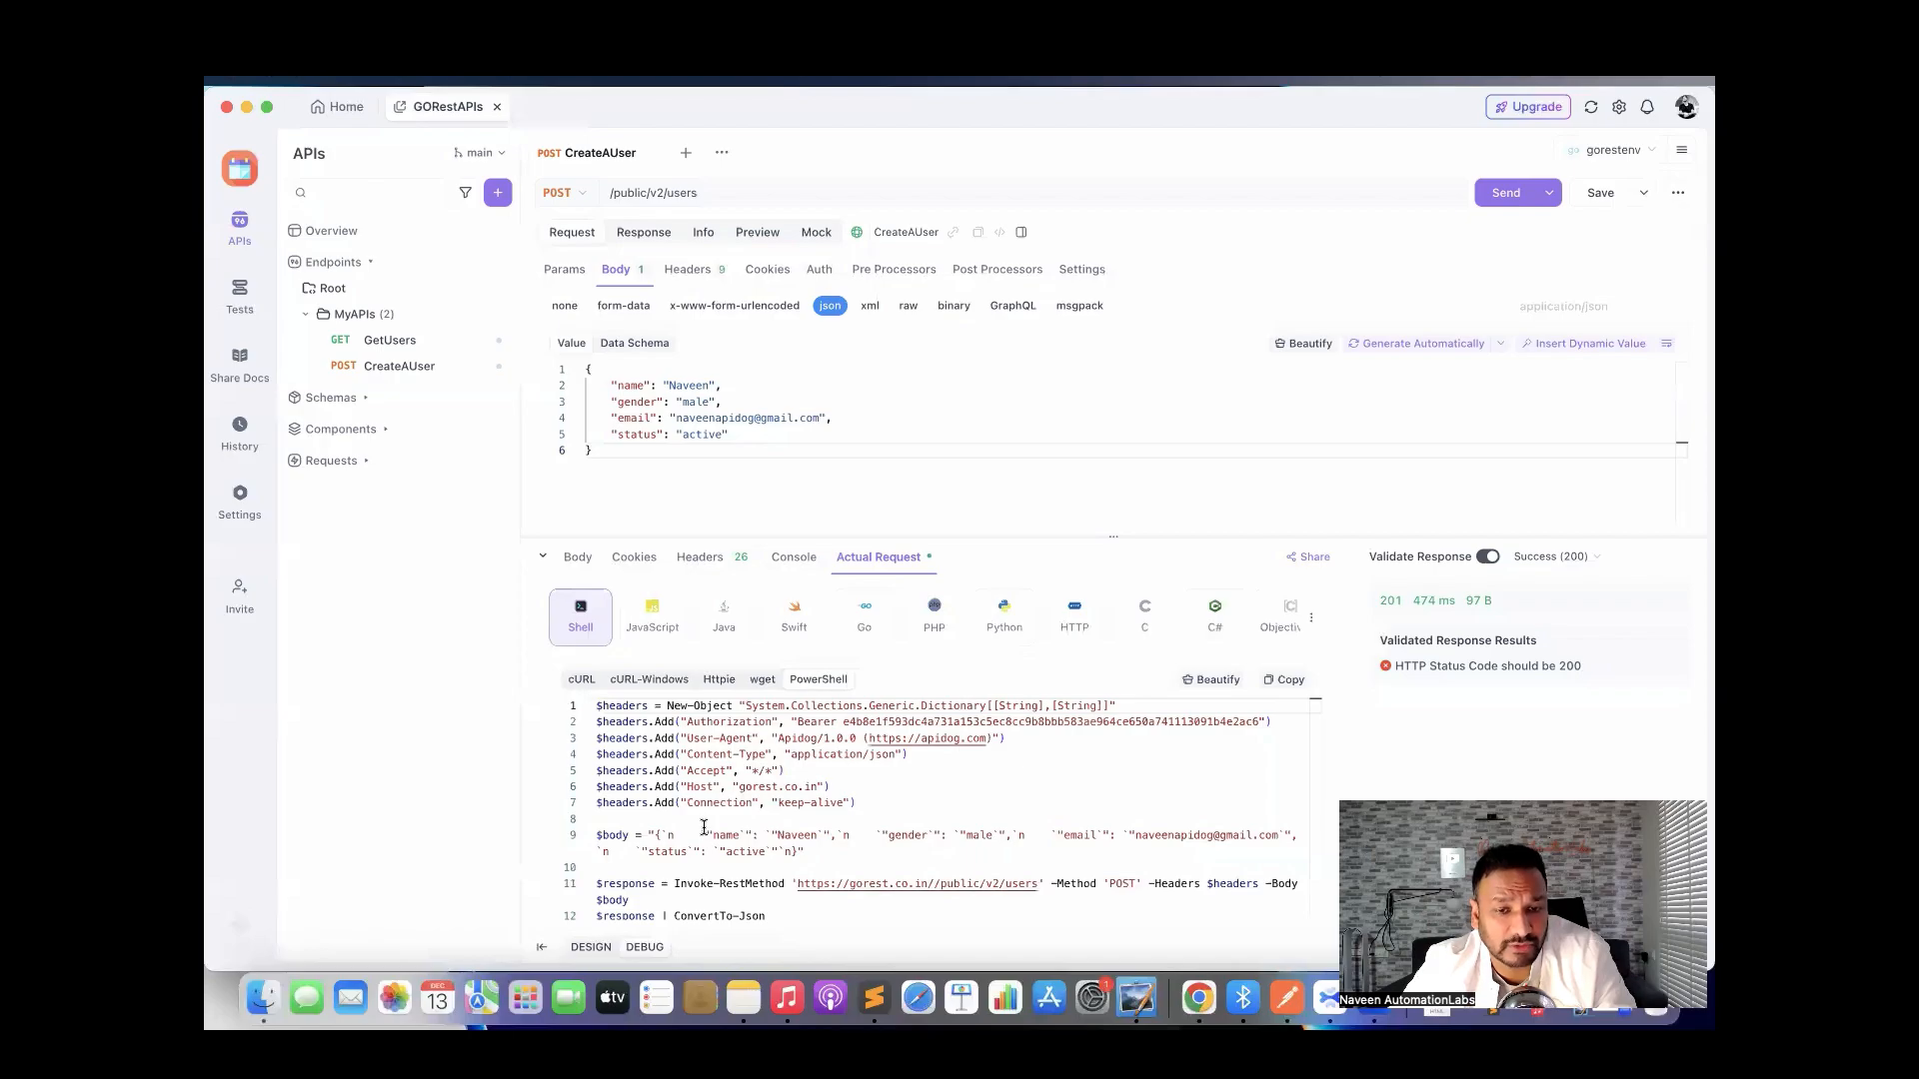
left_click(581, 684)
left_click(644, 628)
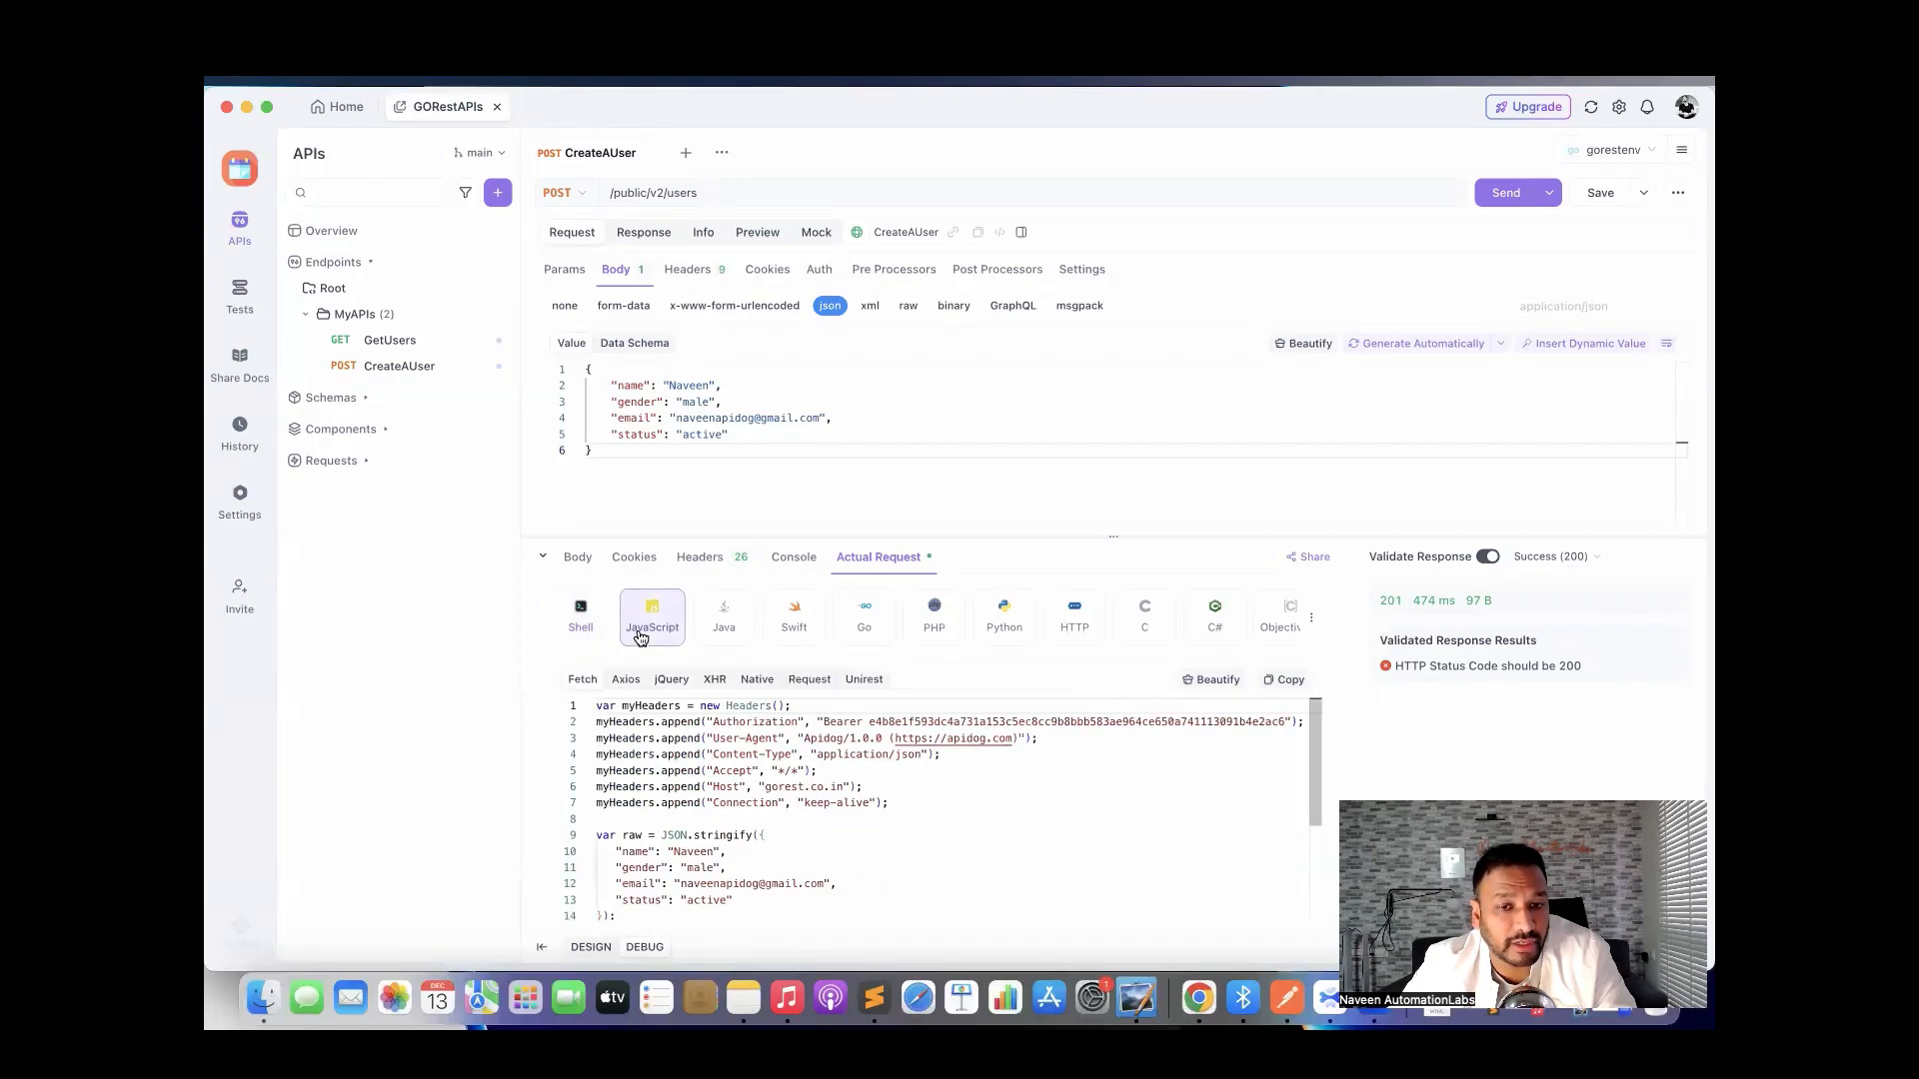
left_click(730, 619)
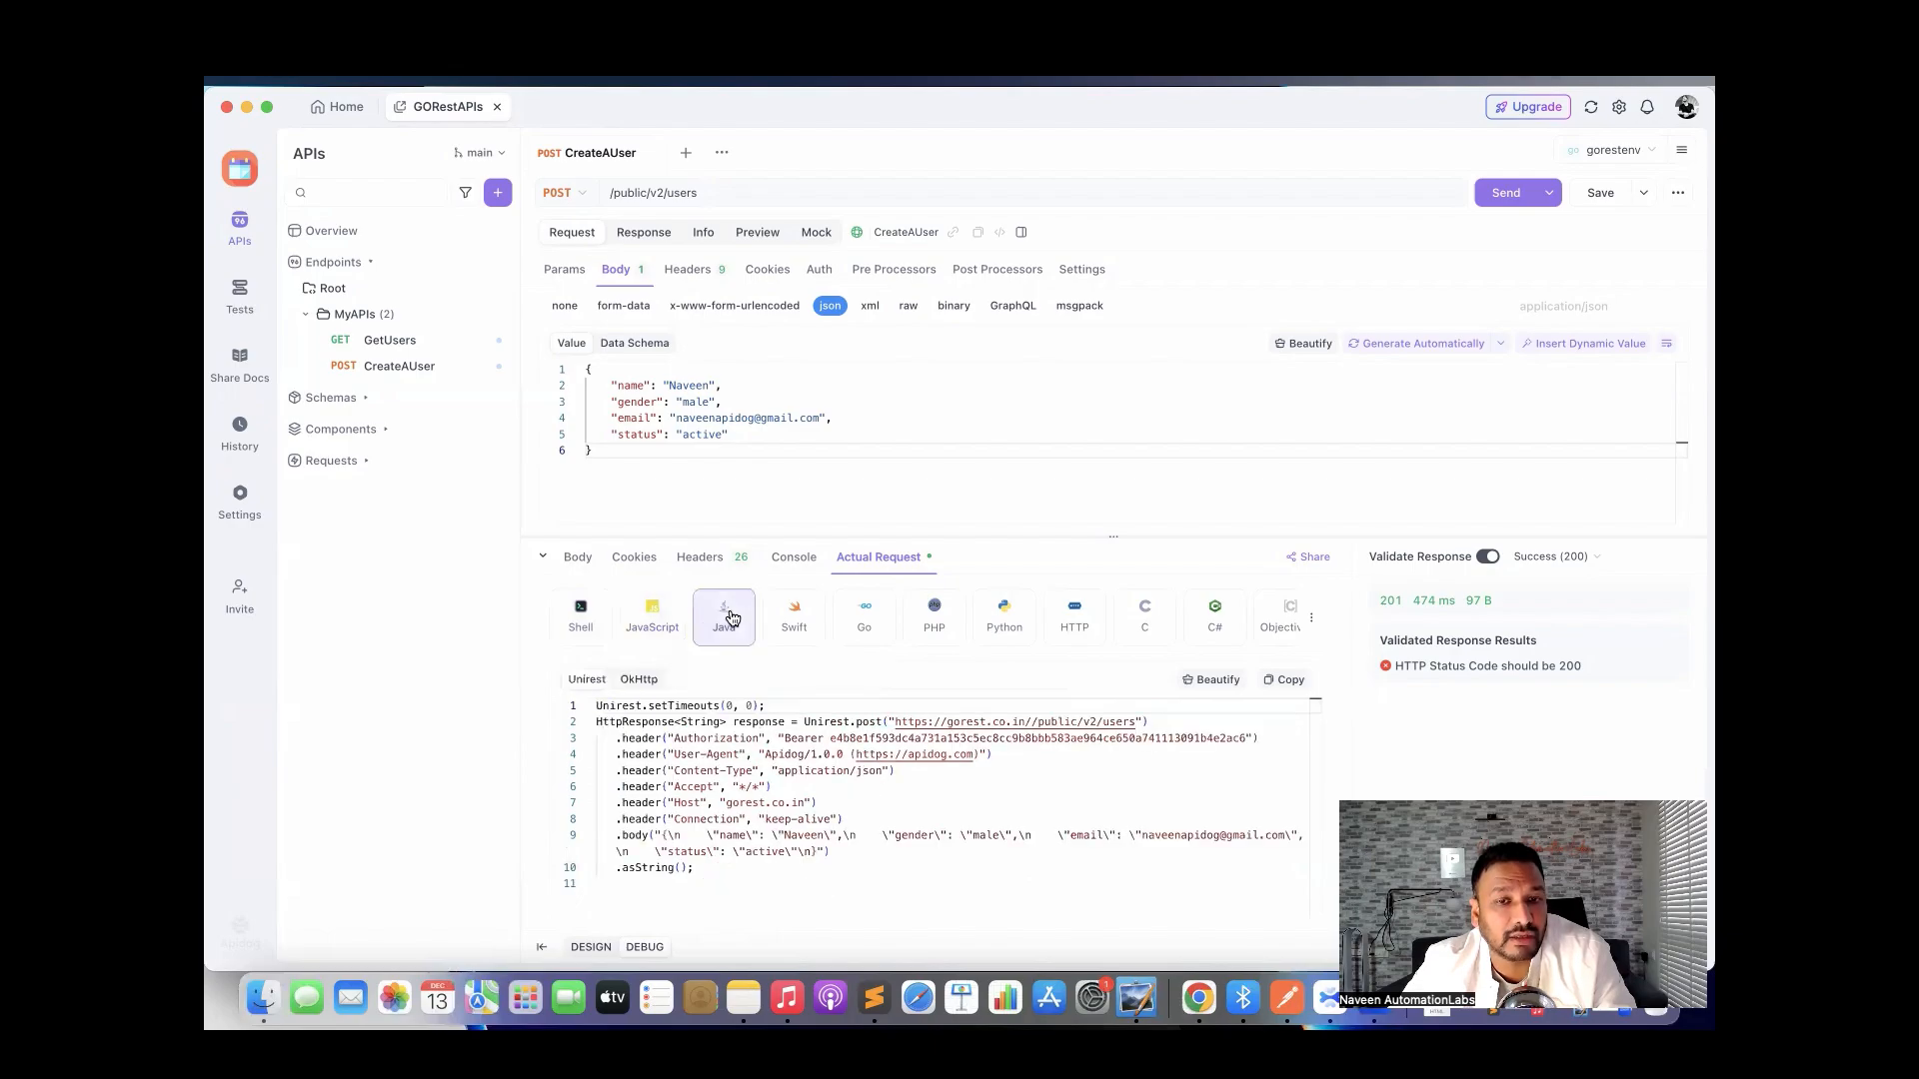
left_click(717, 869)
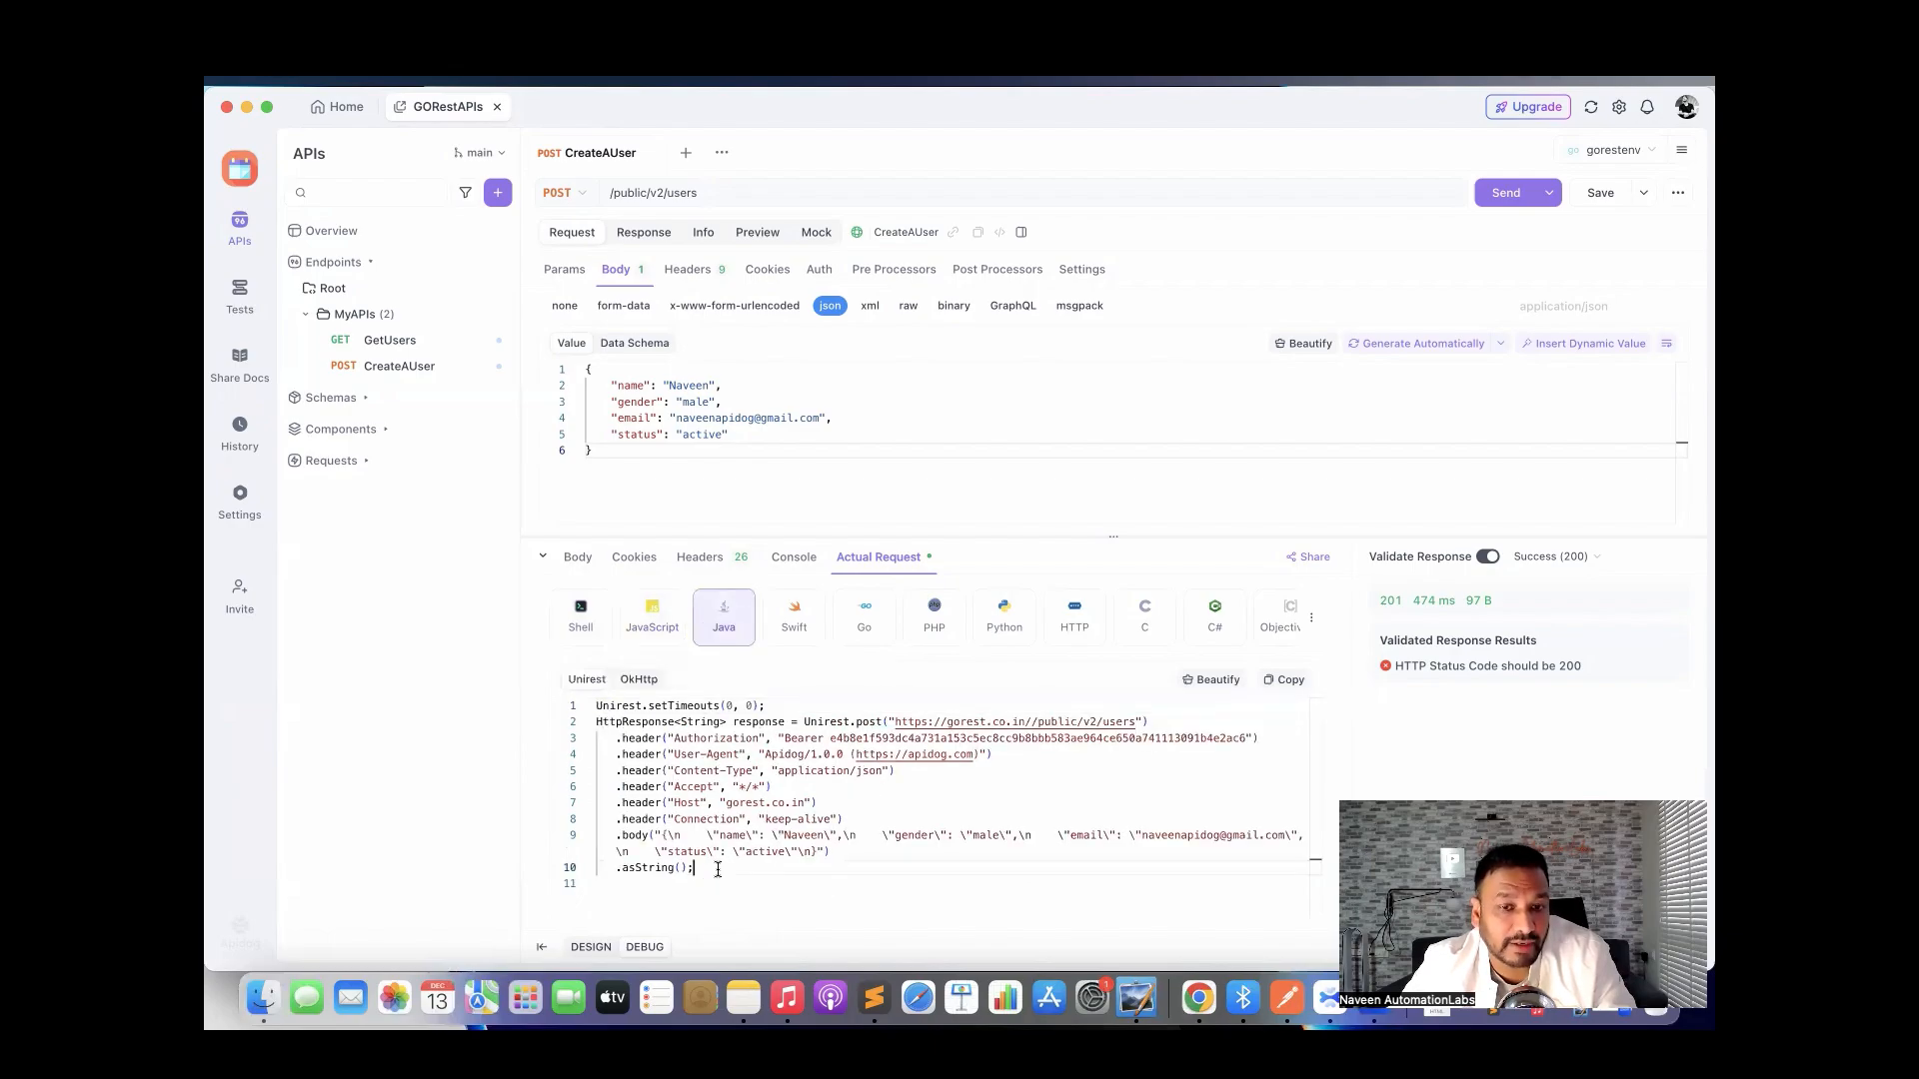
left_click_drag(718, 869, 592, 706)
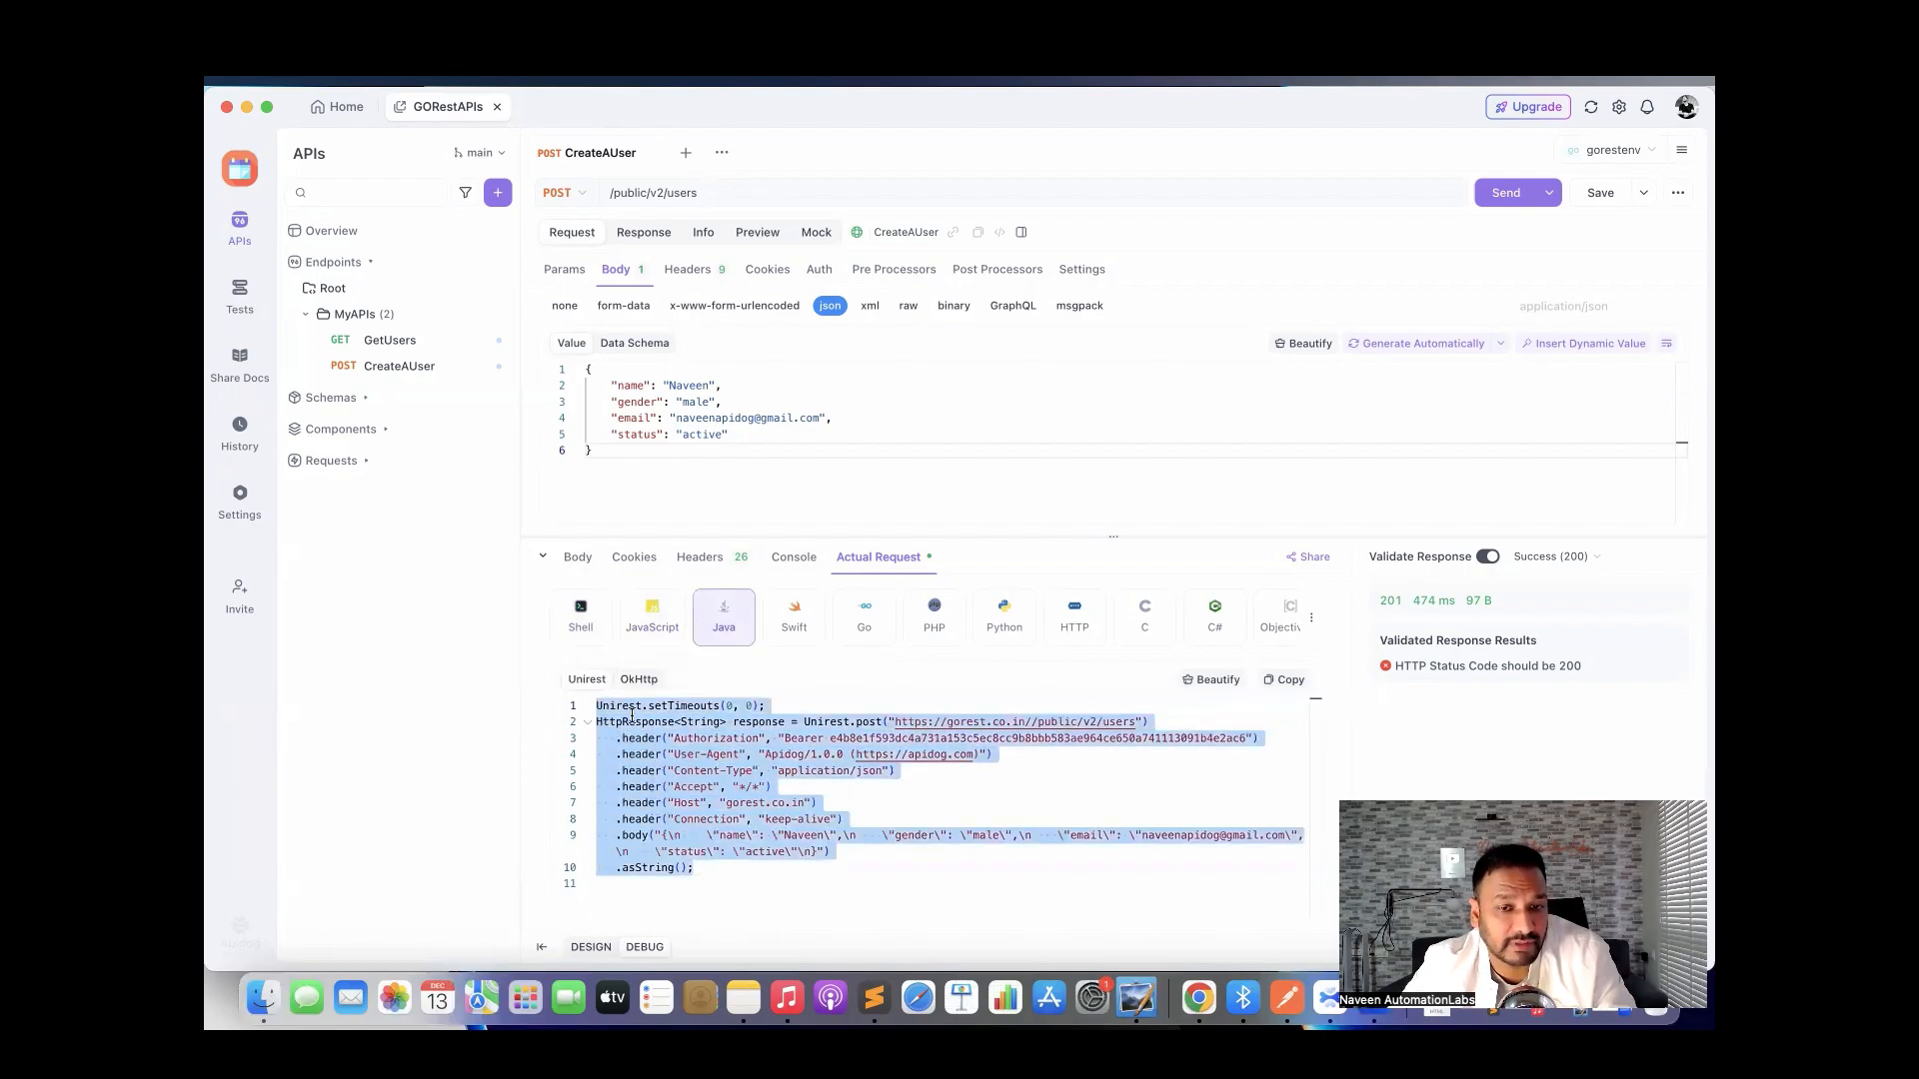
left_click(727, 888)
left_click(851, 643)
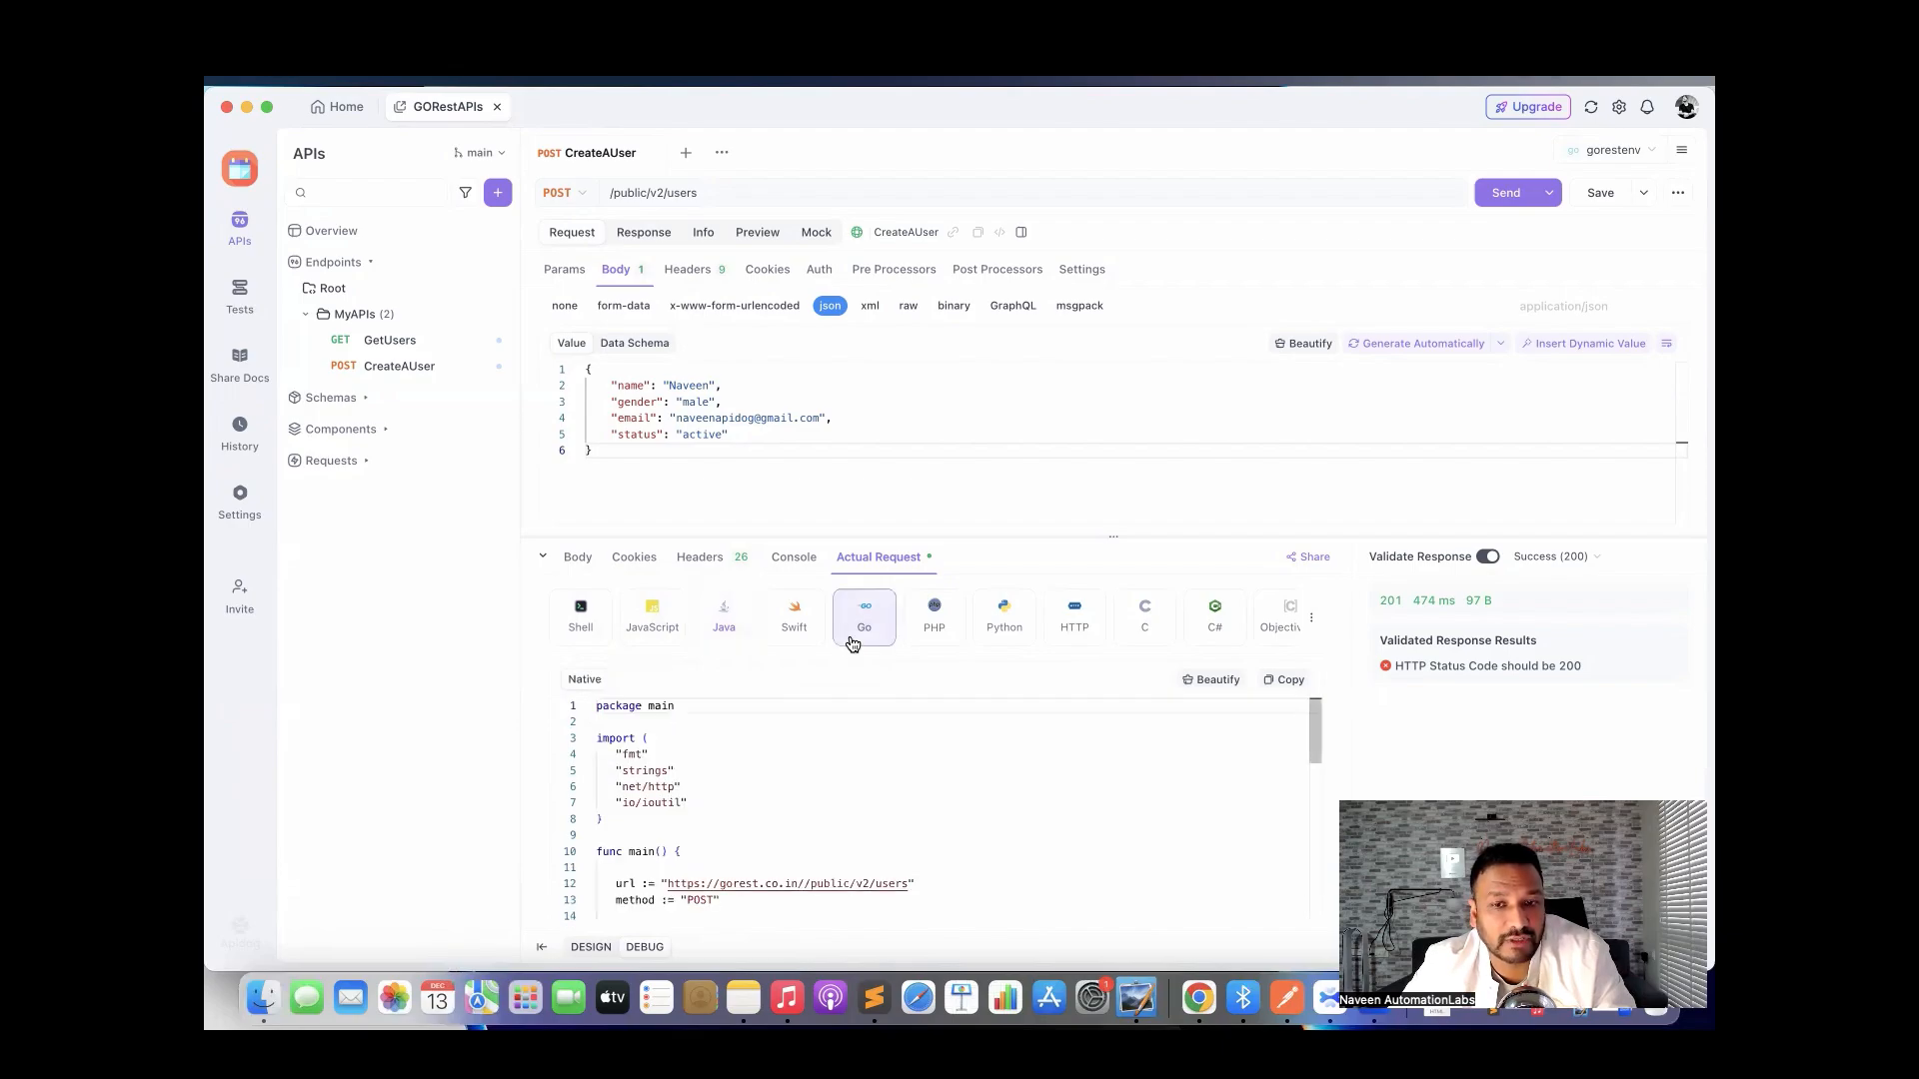
left_click(930, 642)
left_click(1005, 633)
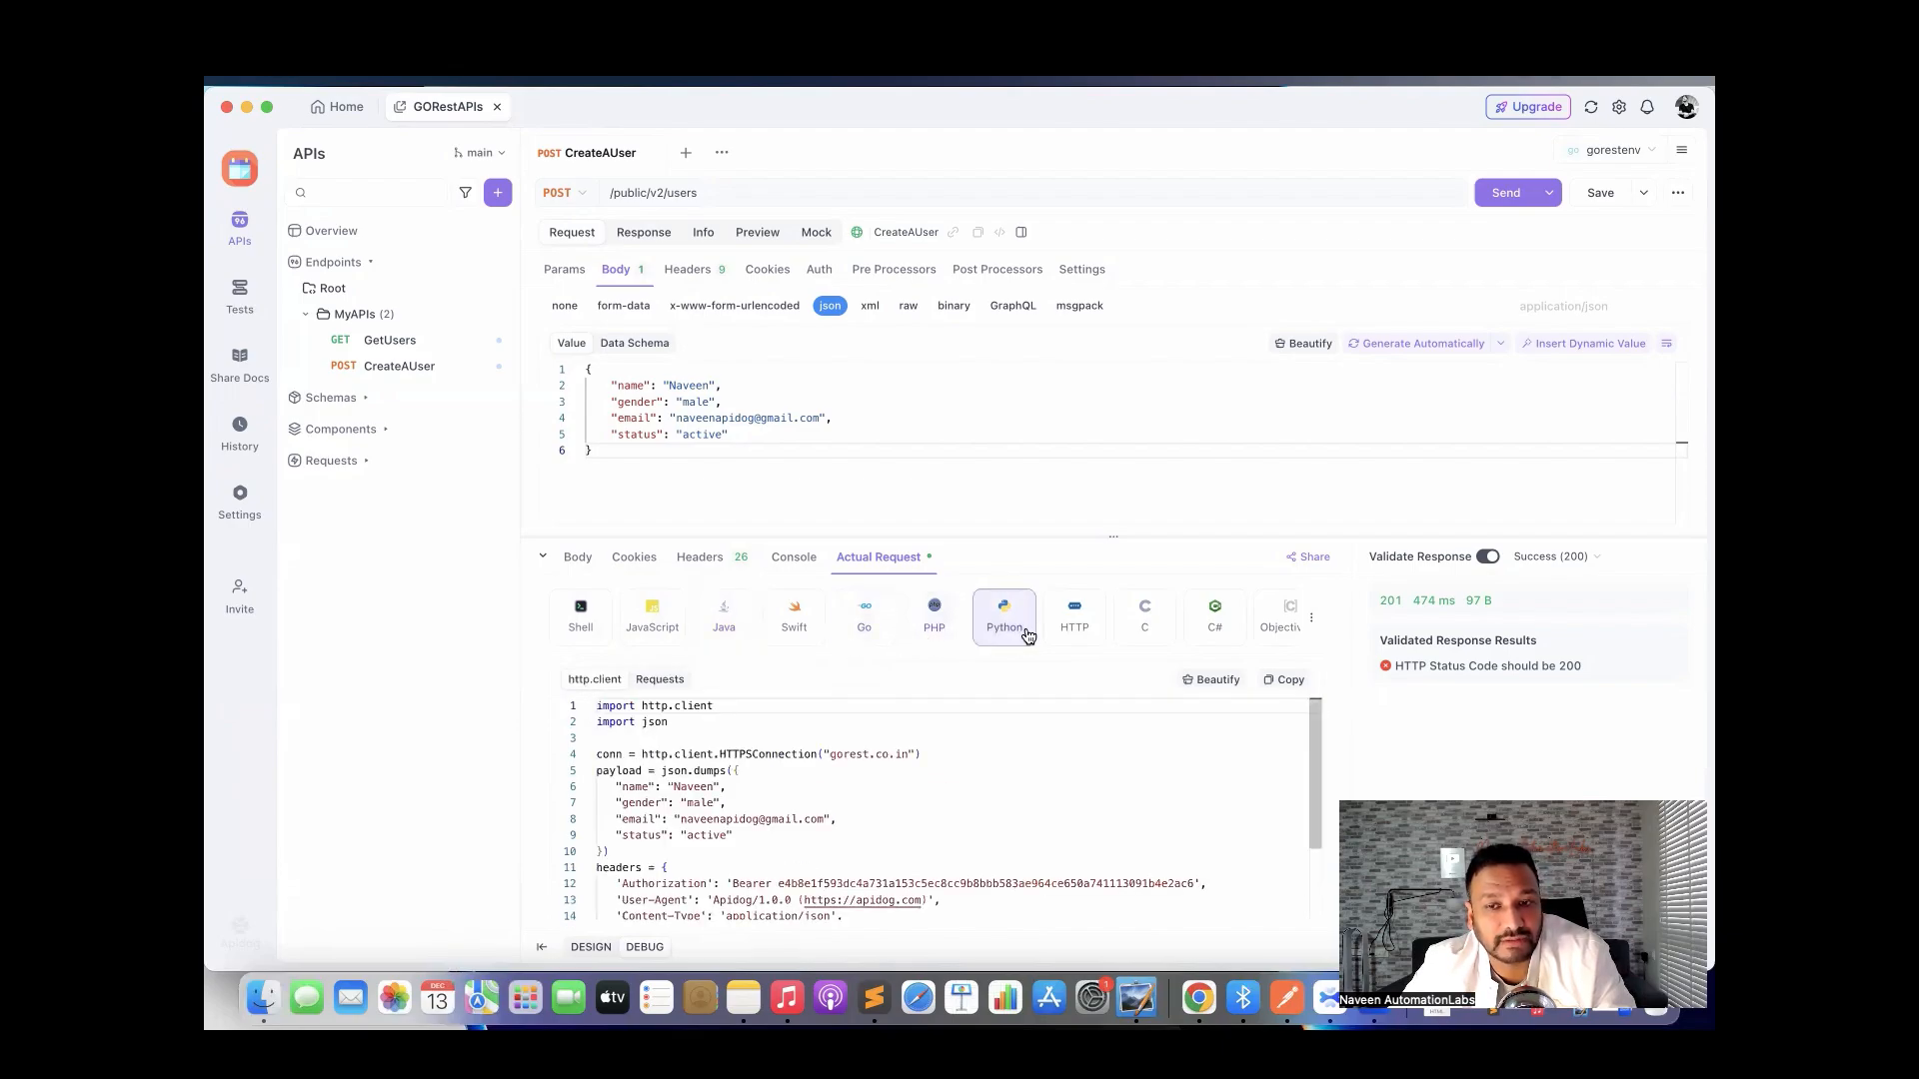
left_click(1080, 632)
scroll(1170, 624, "right", 3)
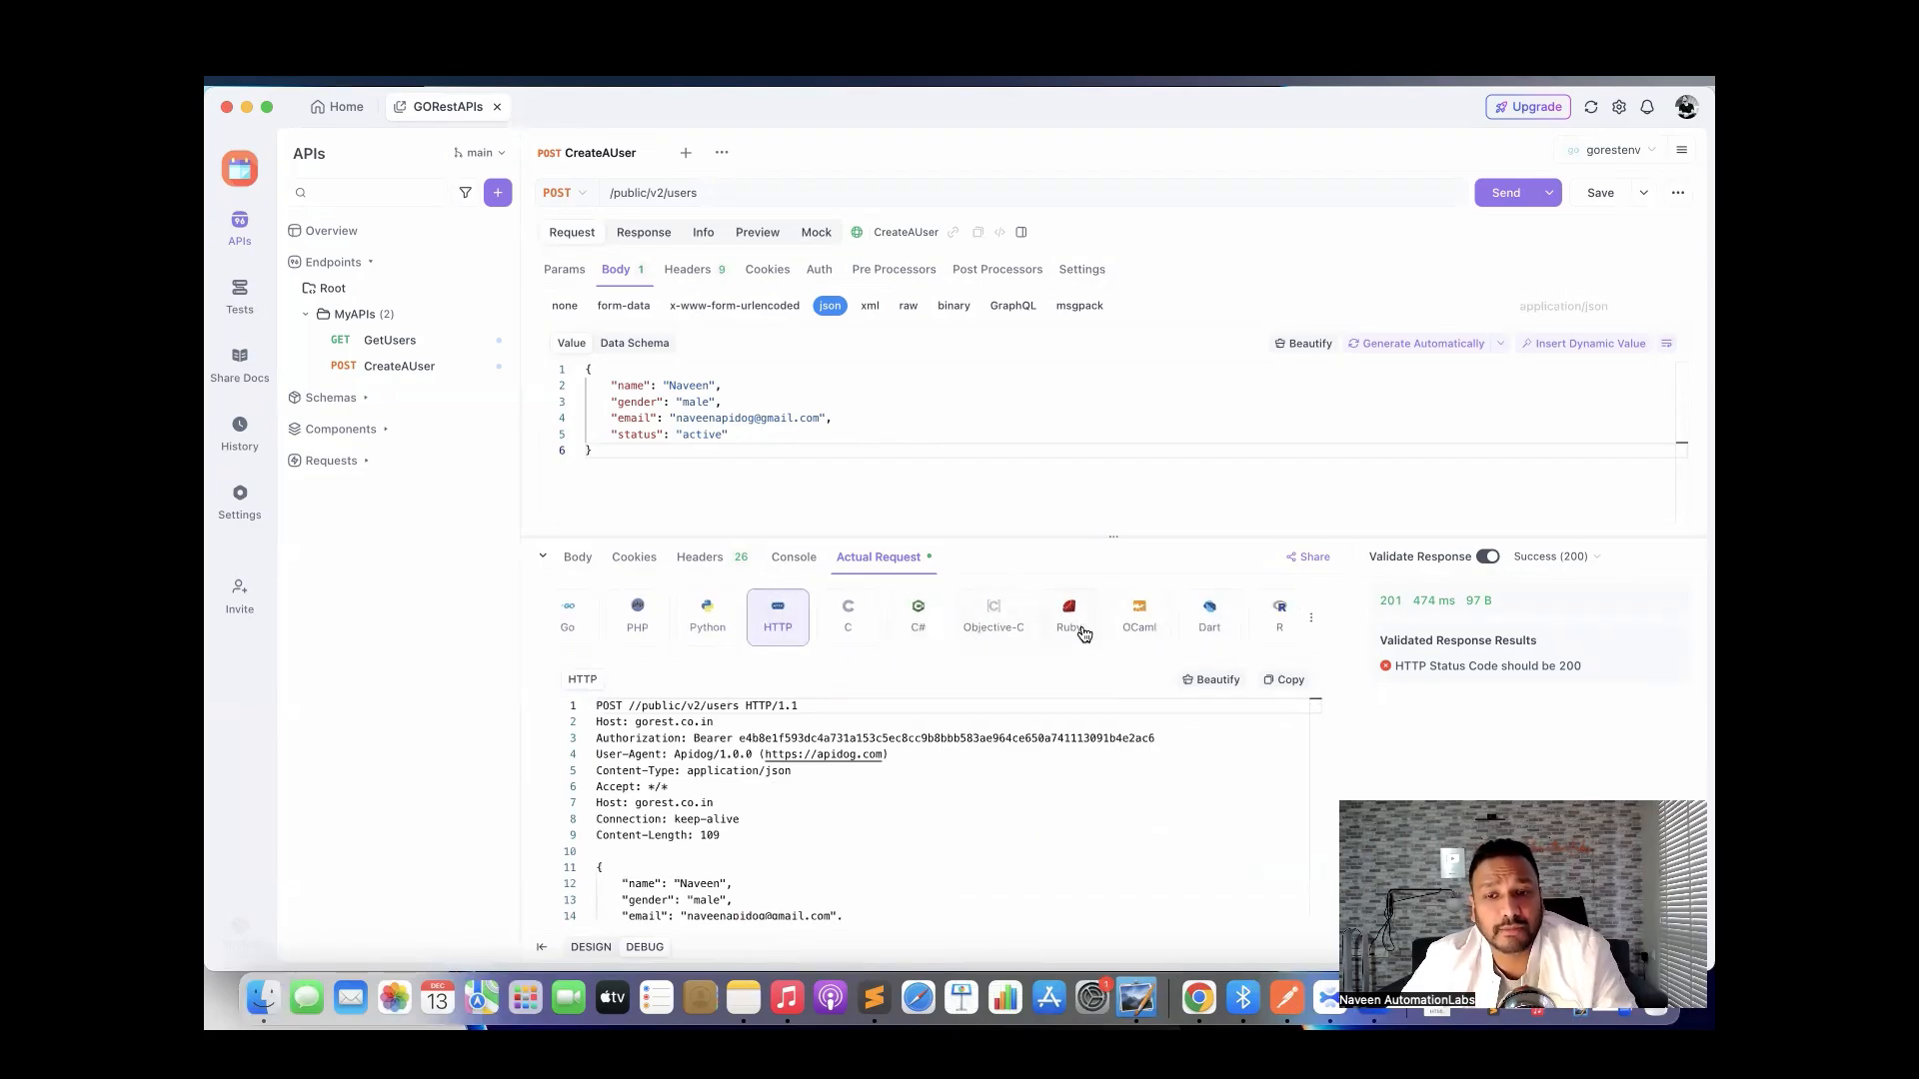
scroll(976, 633, "left", 3)
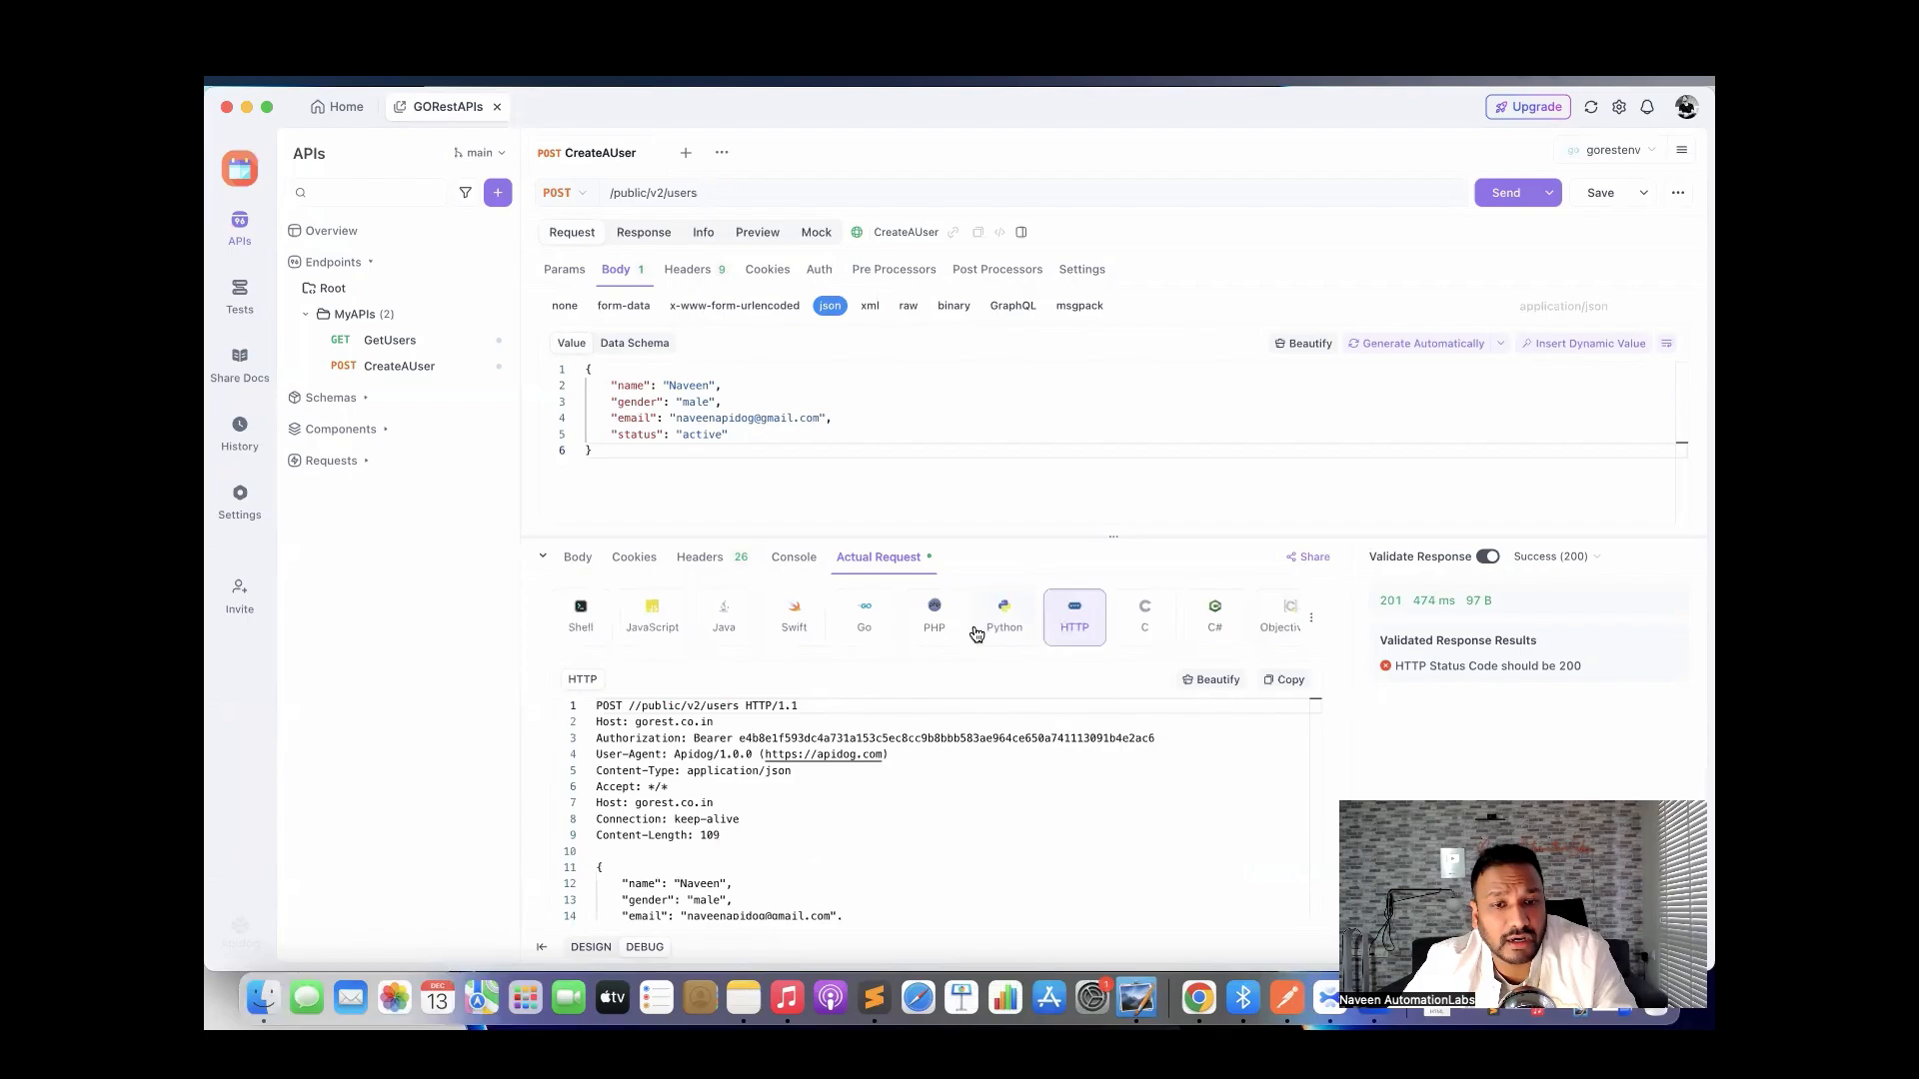
left_click(588, 627)
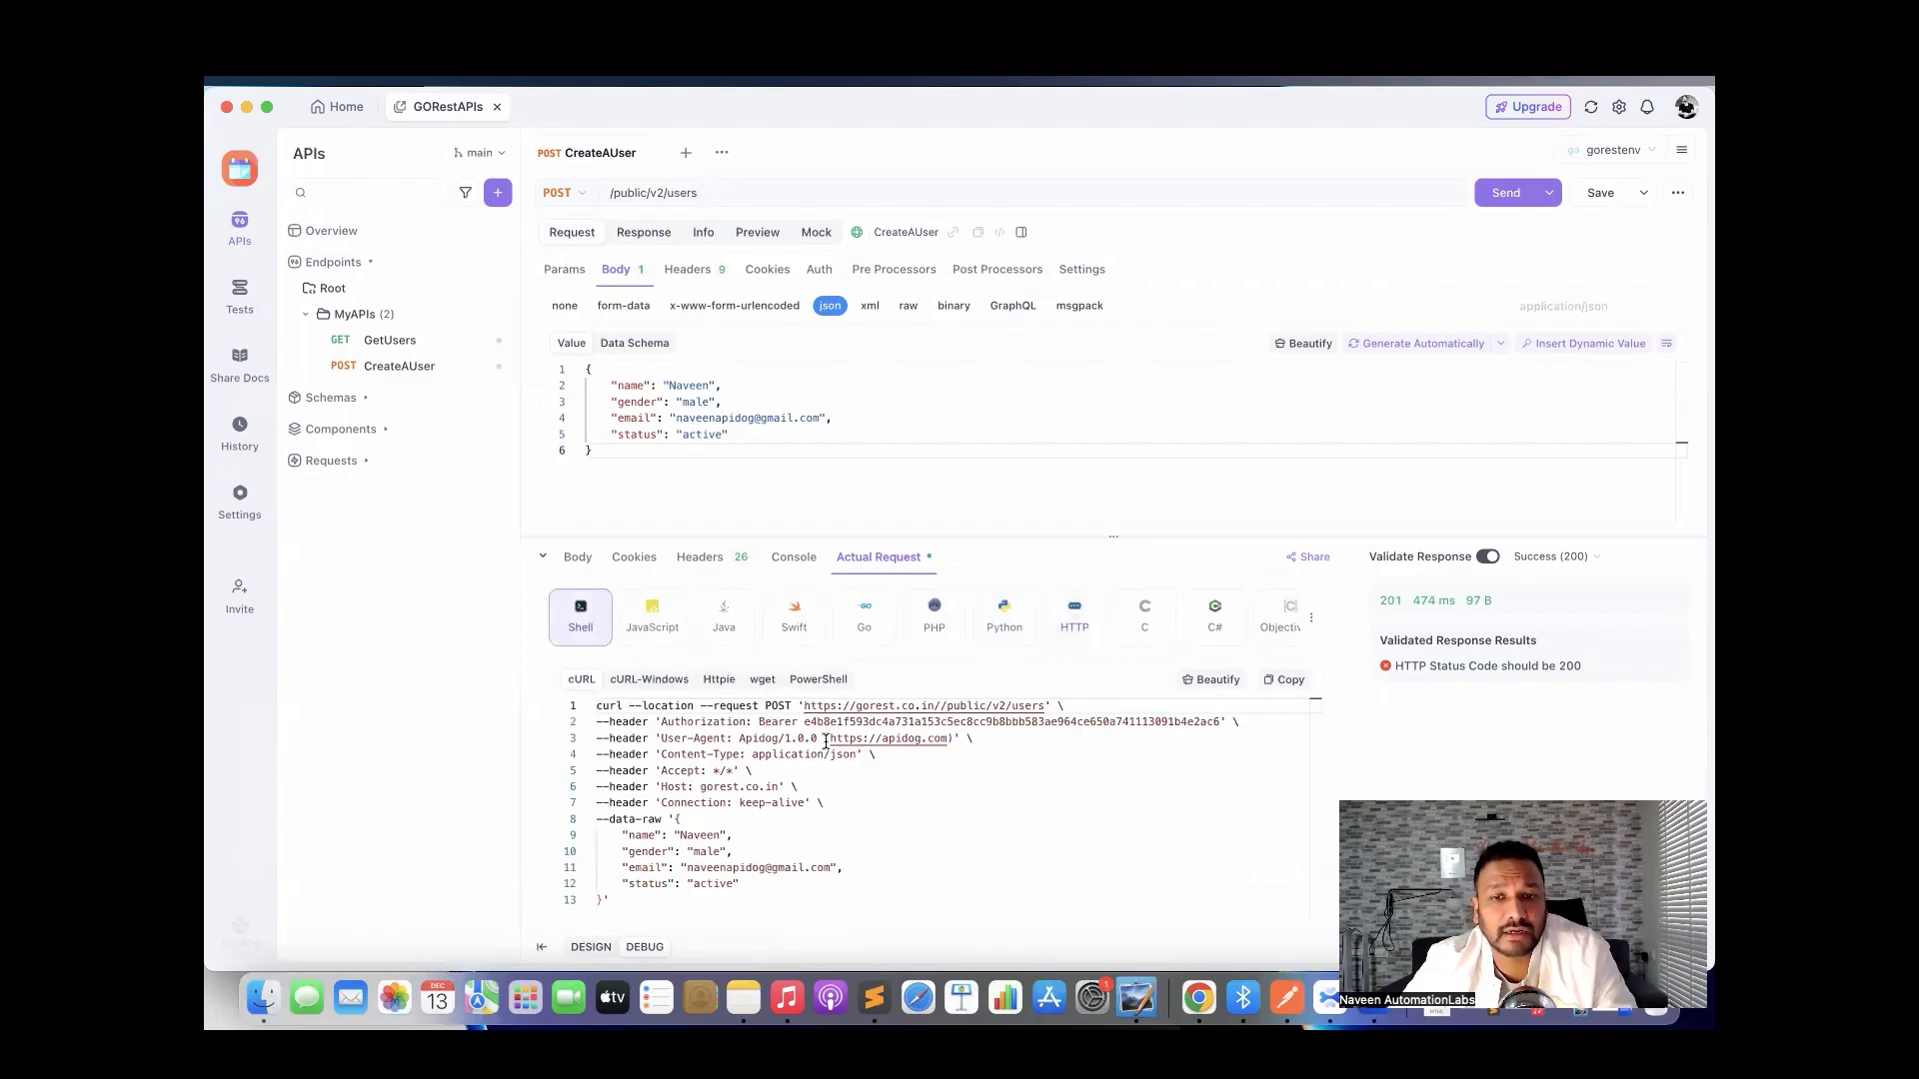
Check the response Headers and Console, return to the Body tab, and save CreateAUser.
left_click(702, 566)
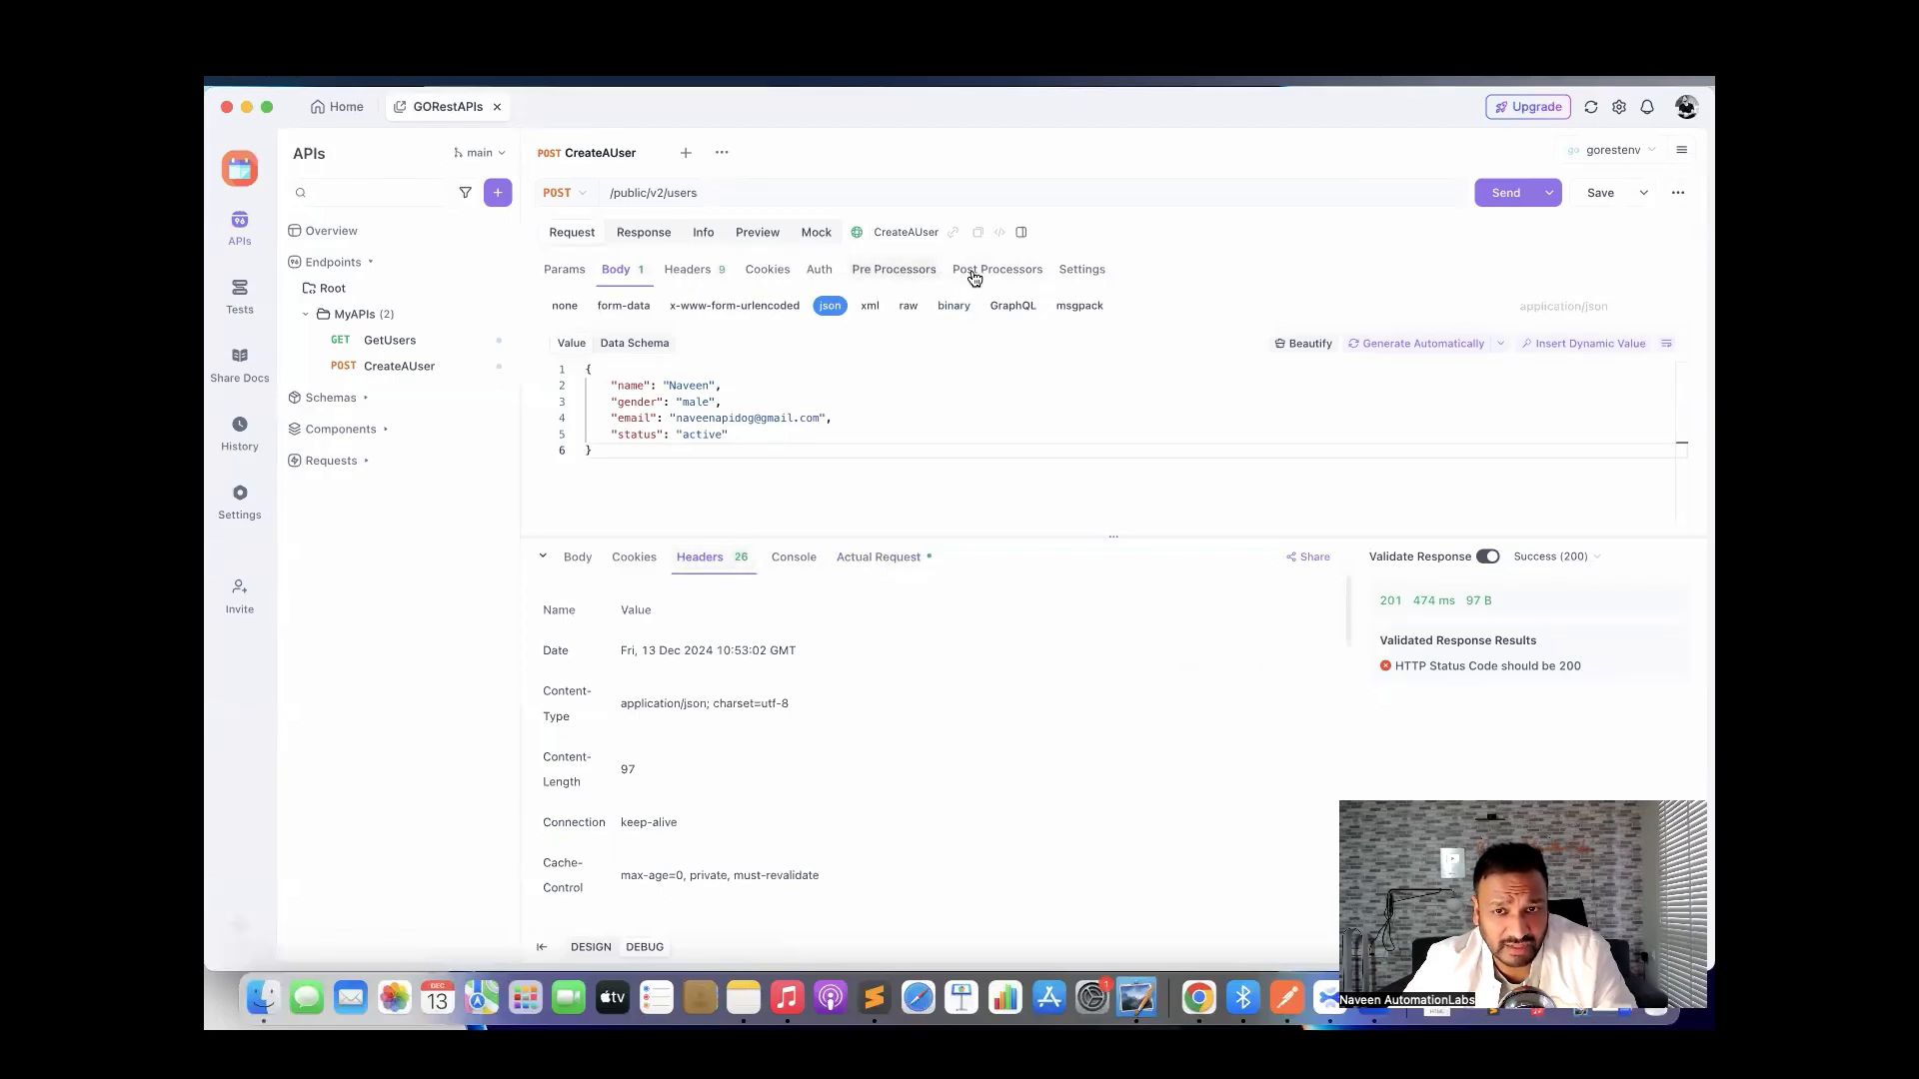
left_click(792, 562)
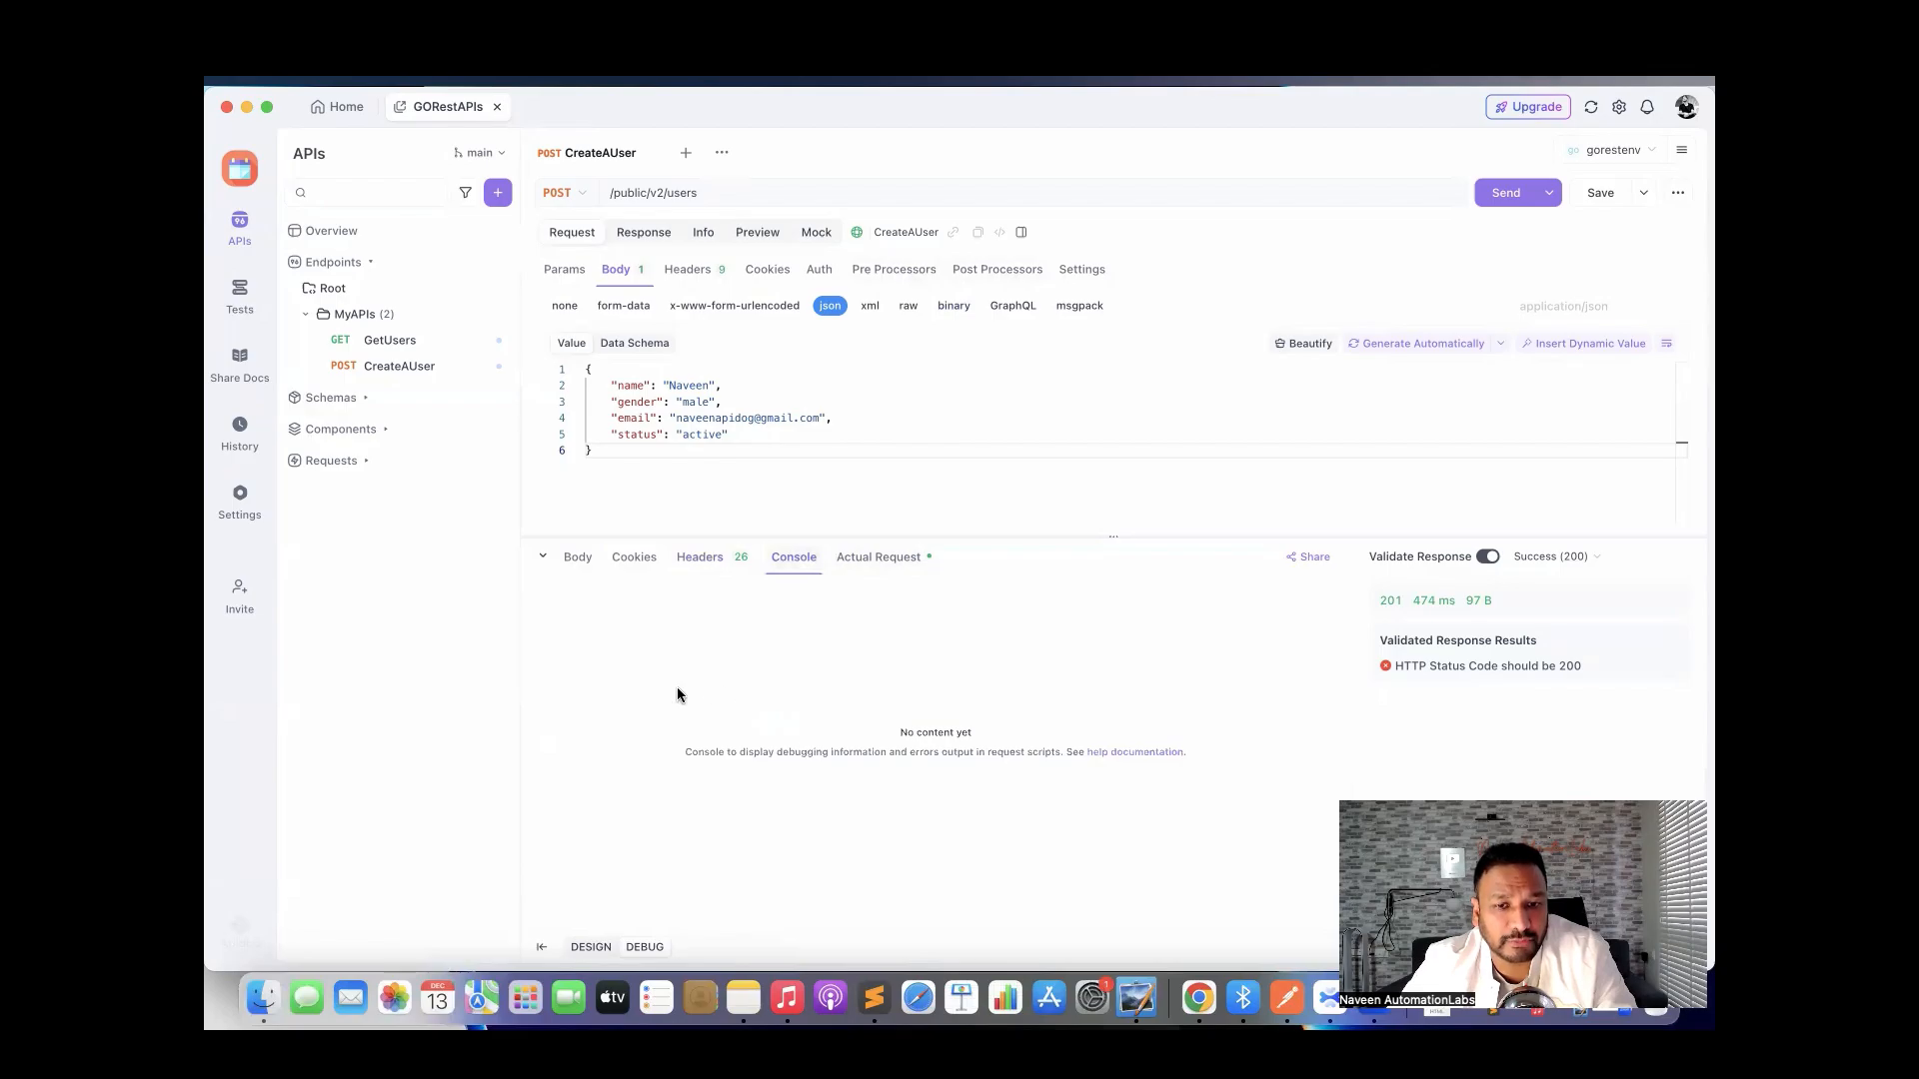
left_click(587, 570)
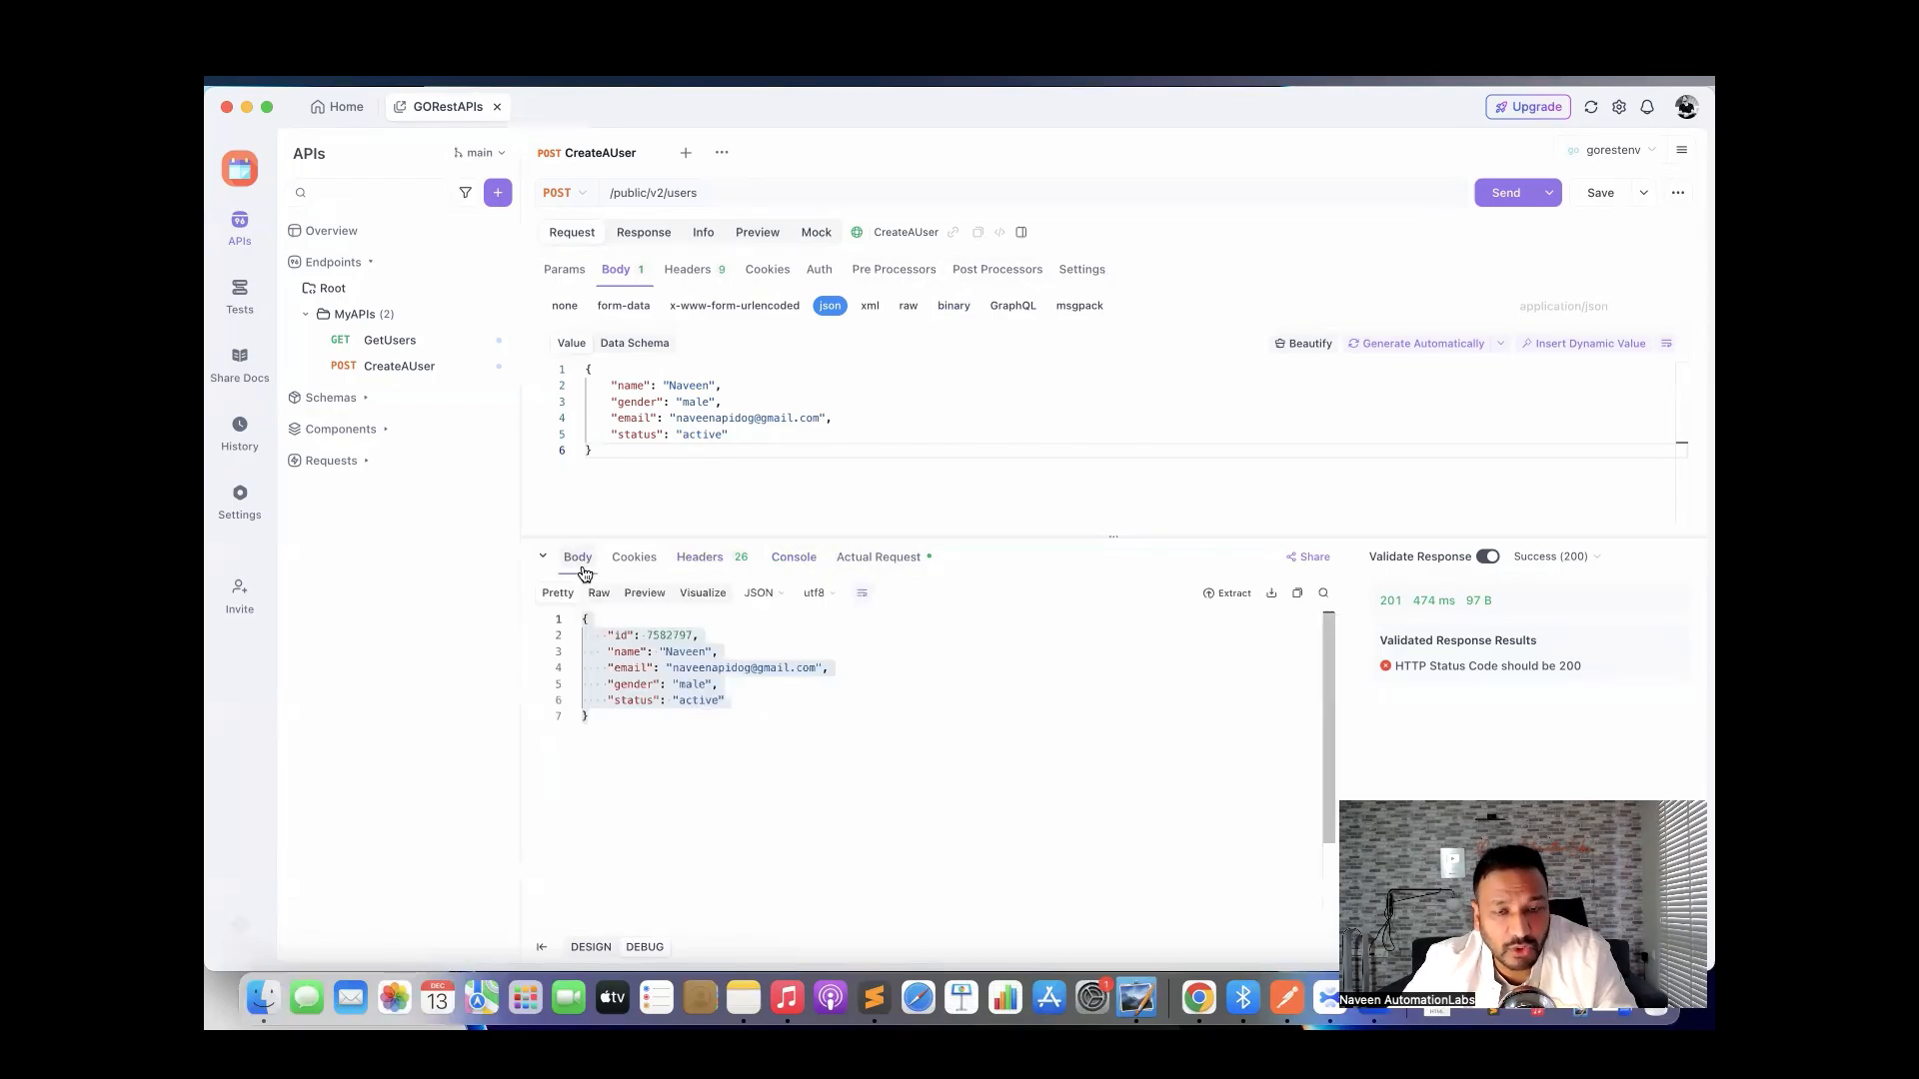
left_click_drag(993, 587, 994, 660)
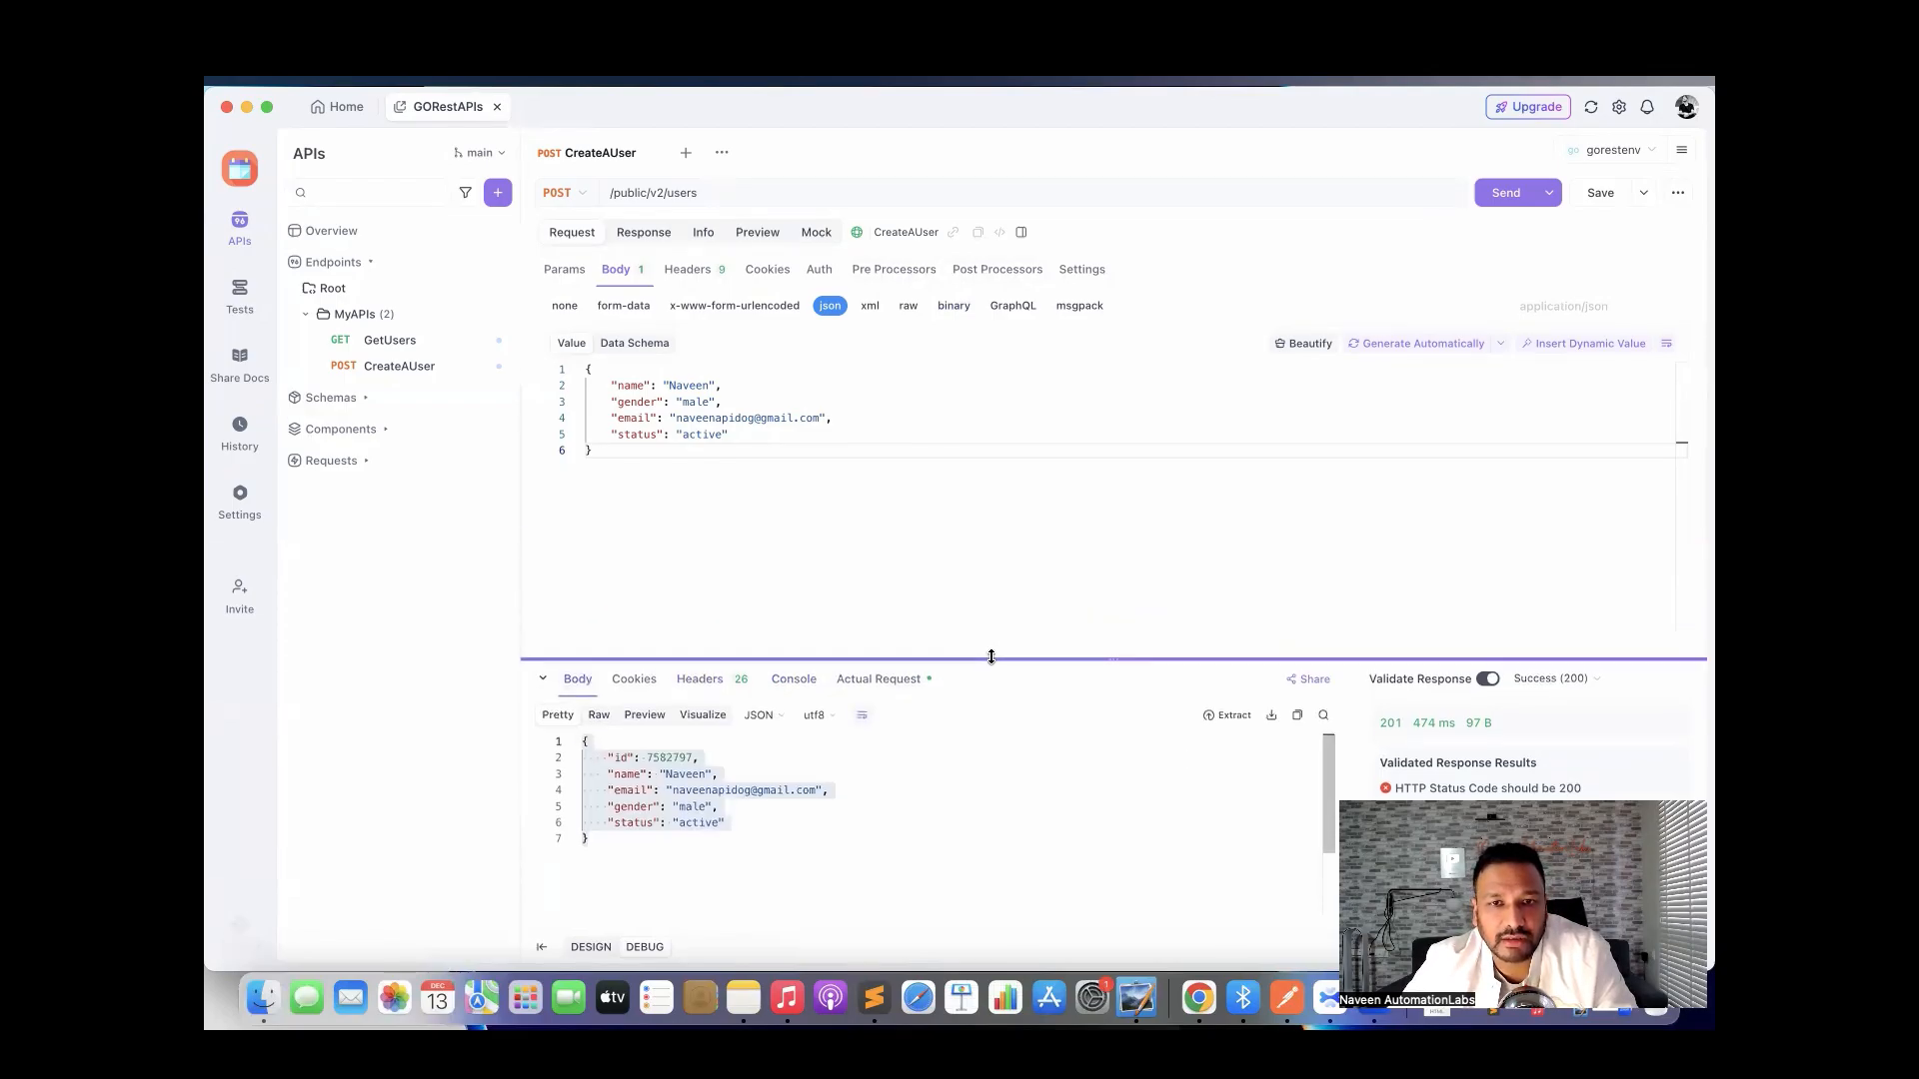
left_click(872, 538)
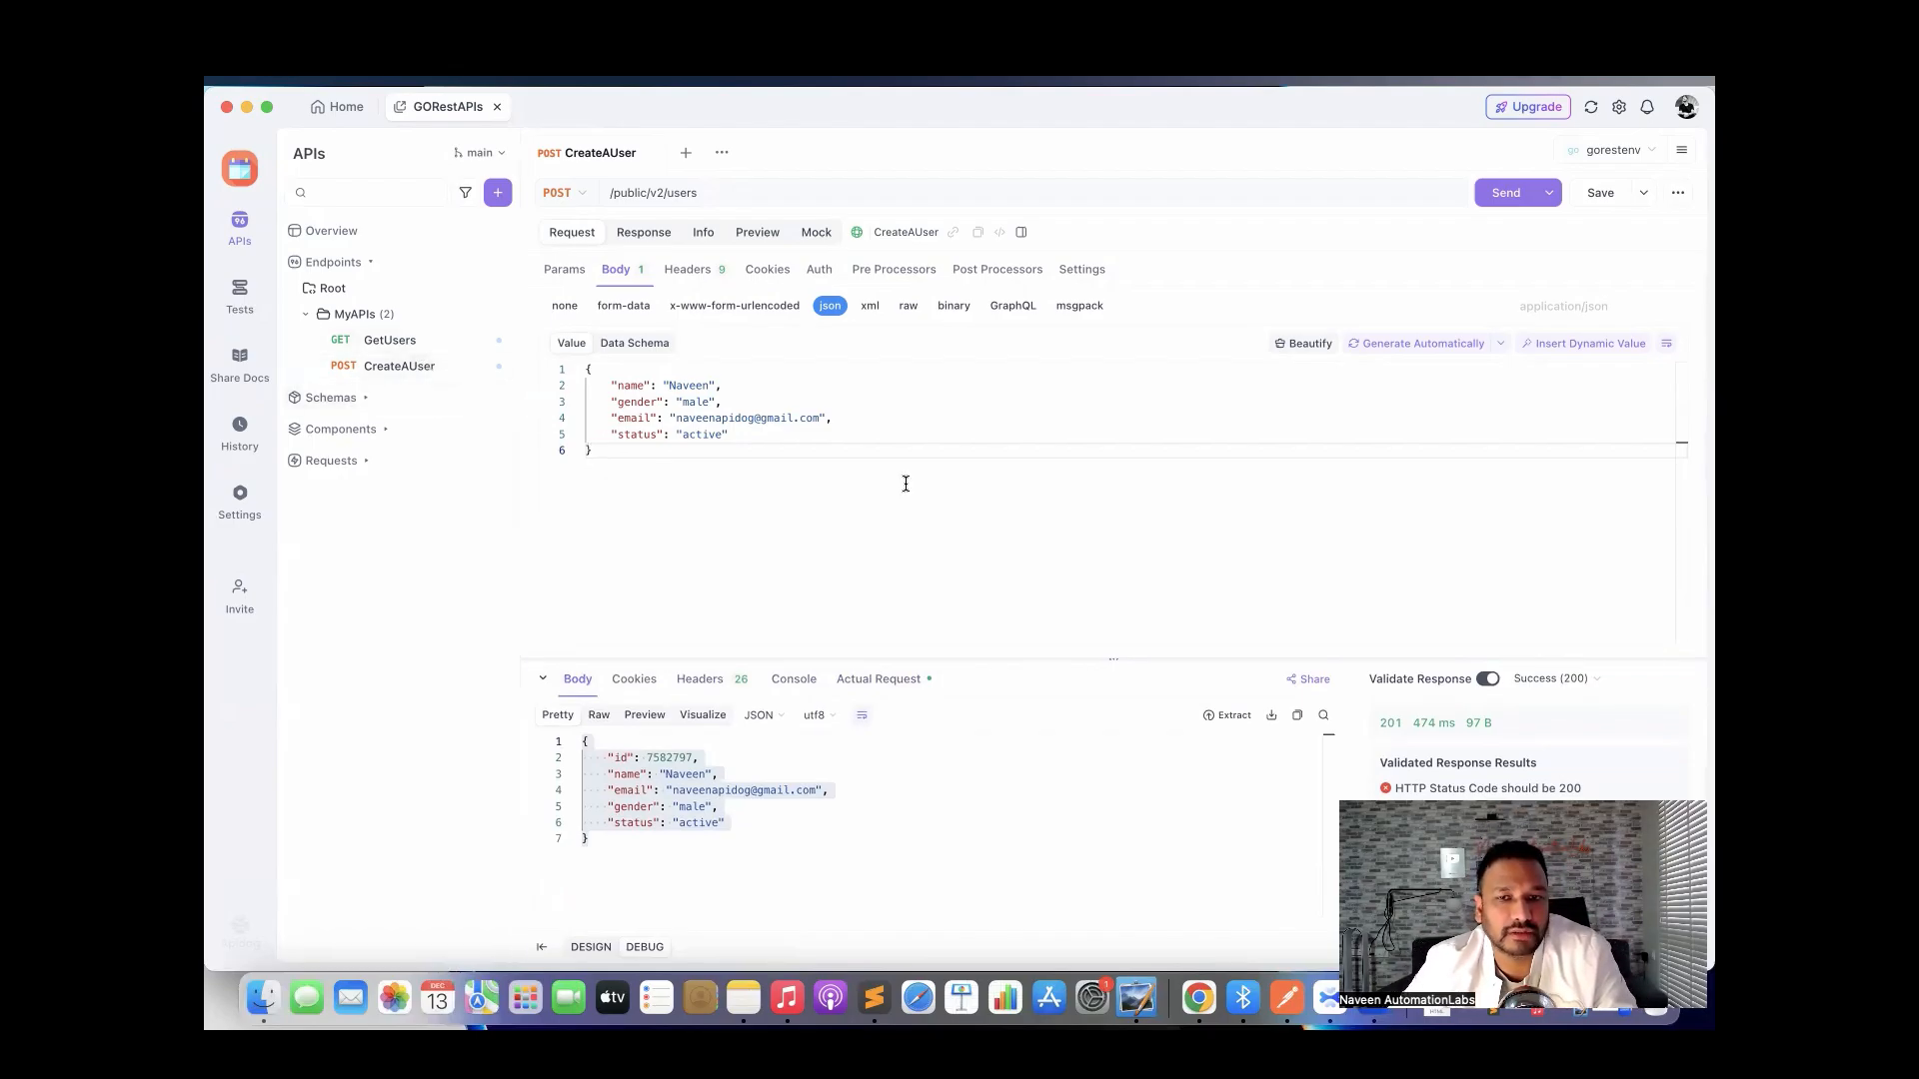
left_click(1597, 194)
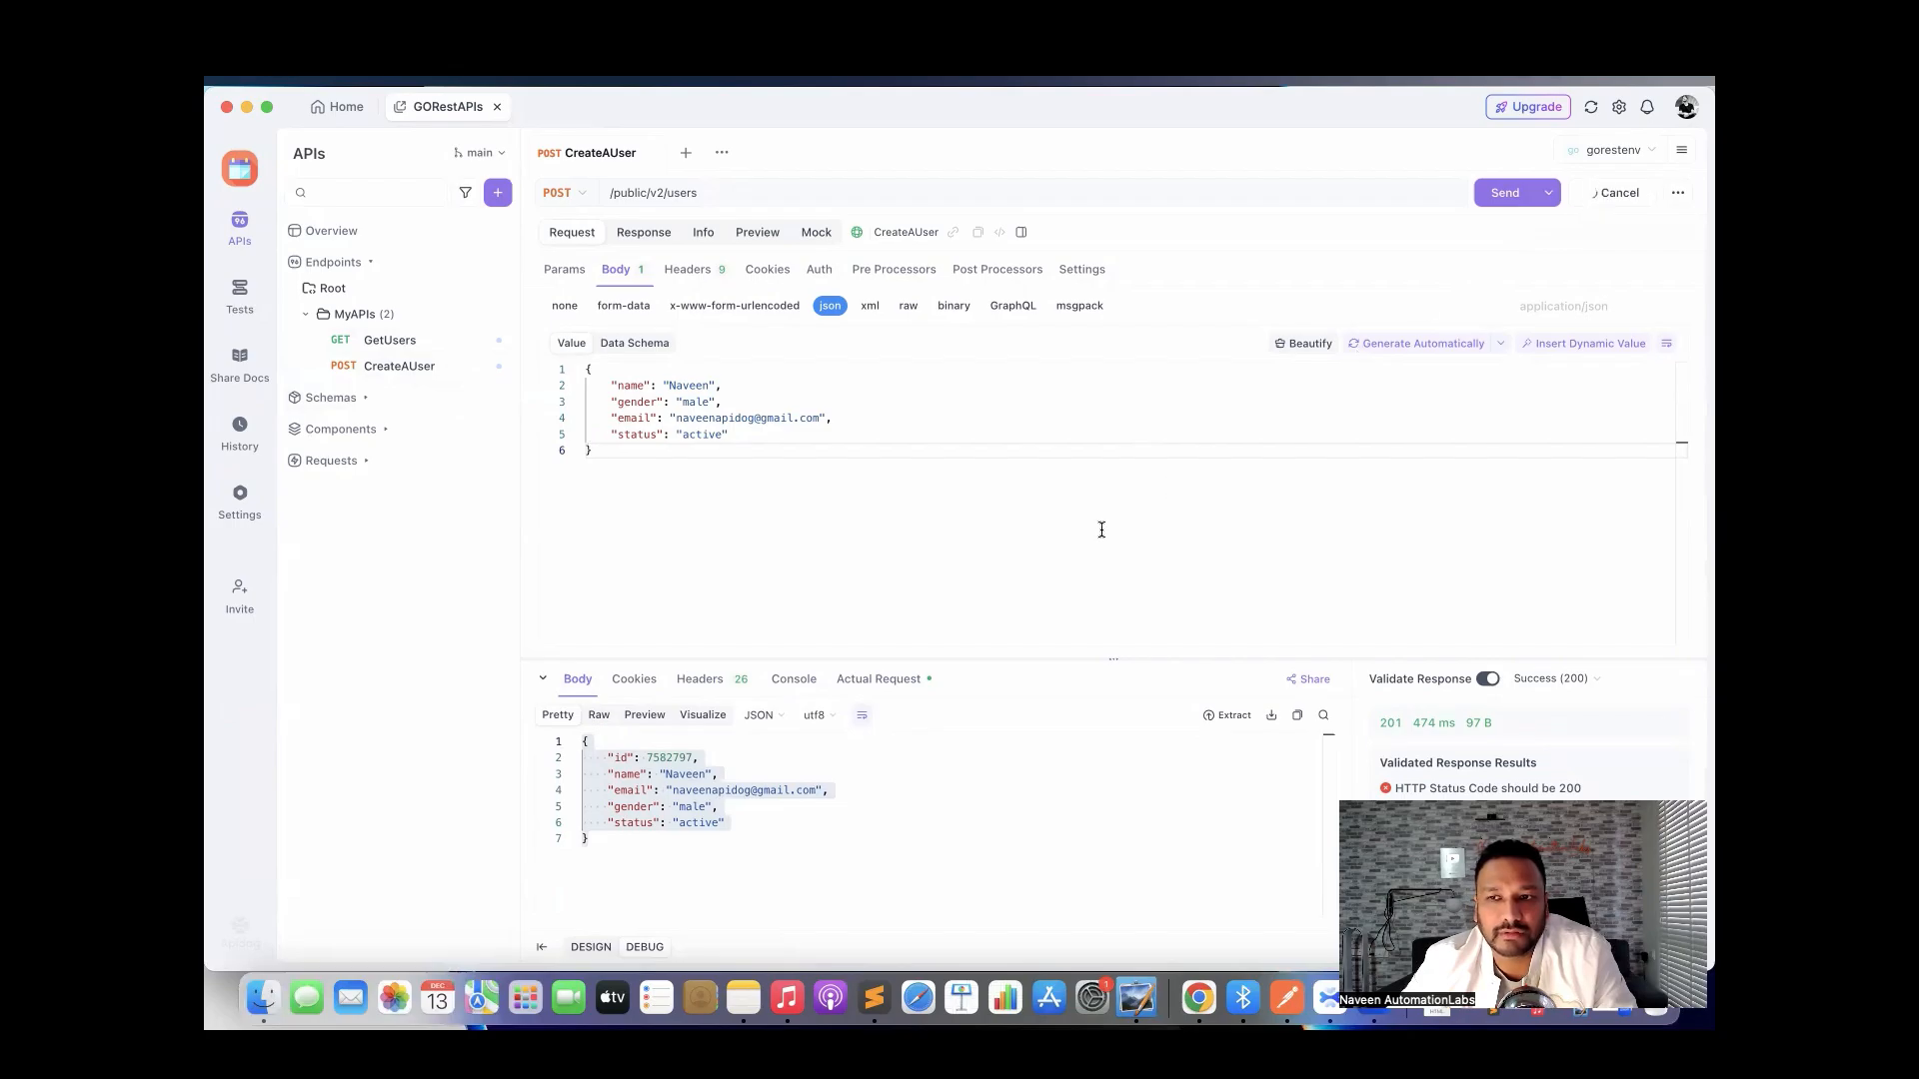
Close the CreateAUser tab and switch to the Tests area of GORestAPIs.
left_click(649, 153)
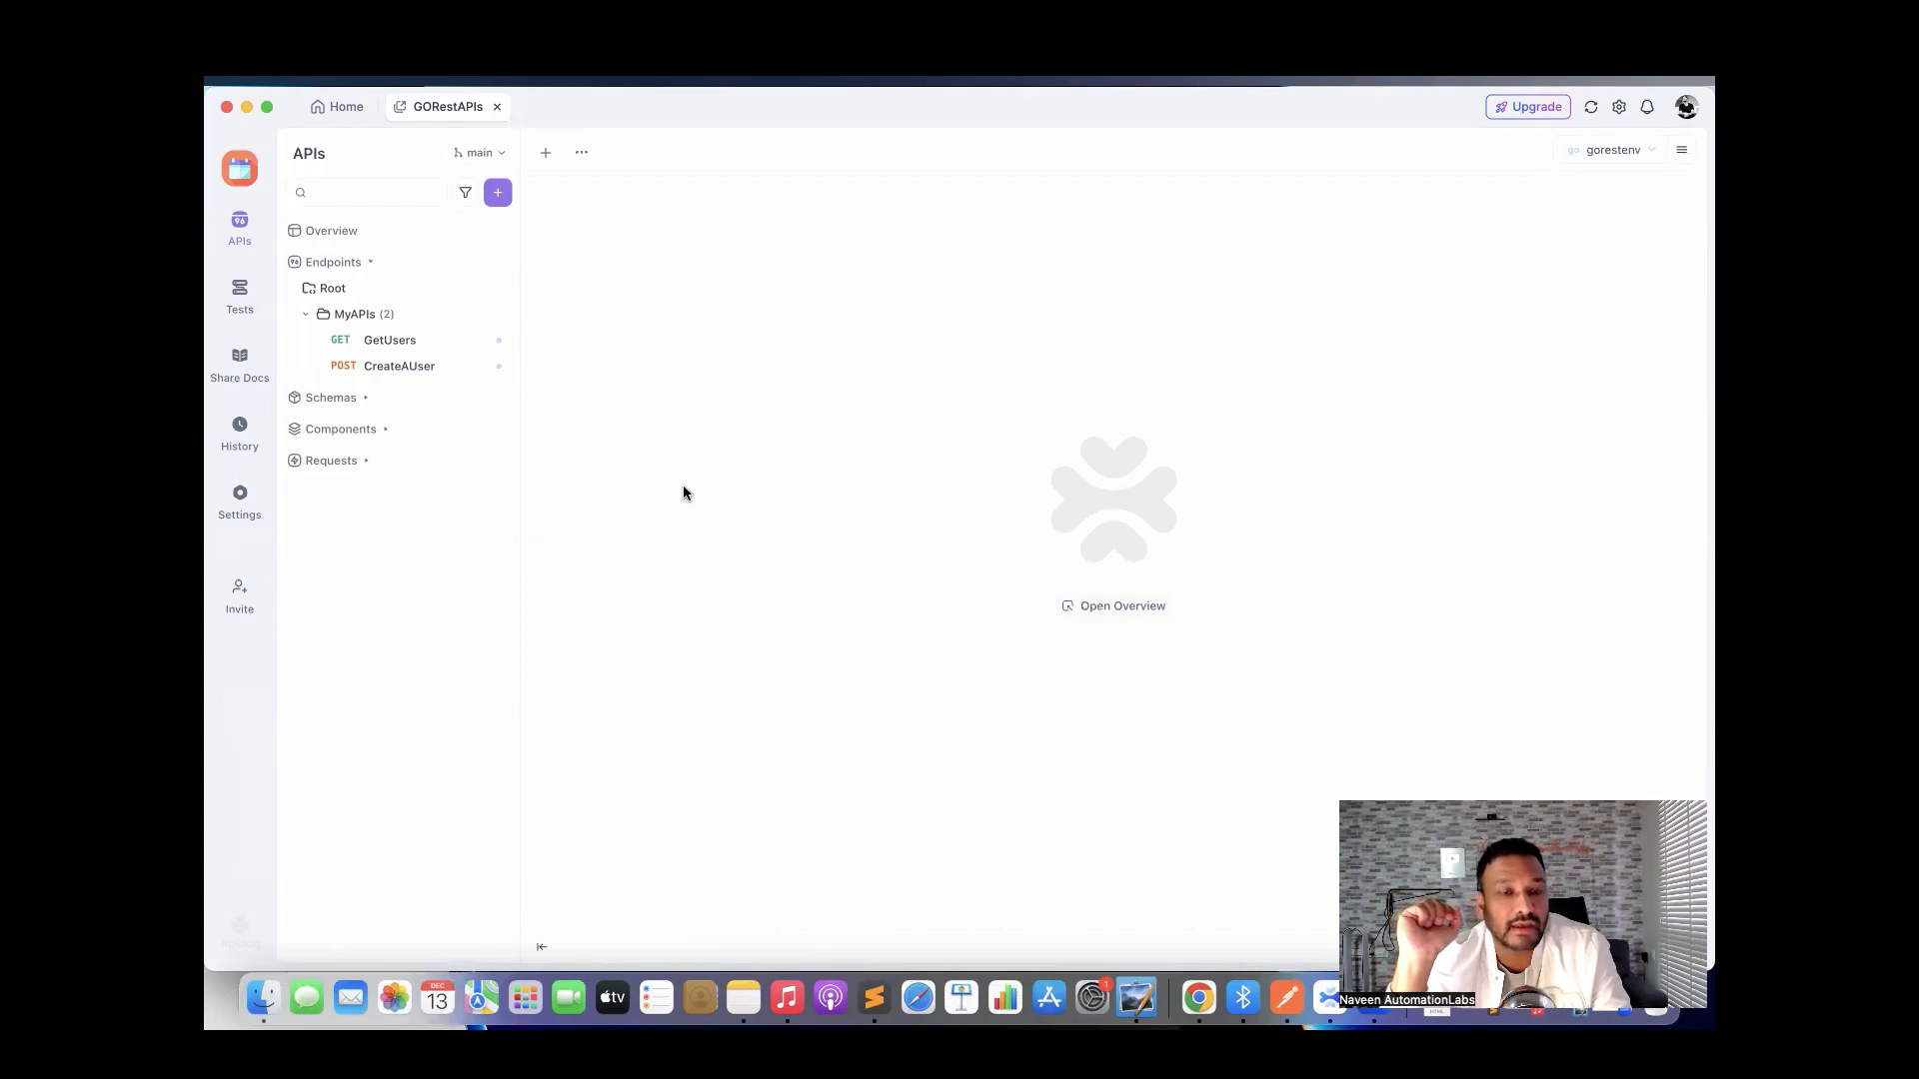
left_click(237, 305)
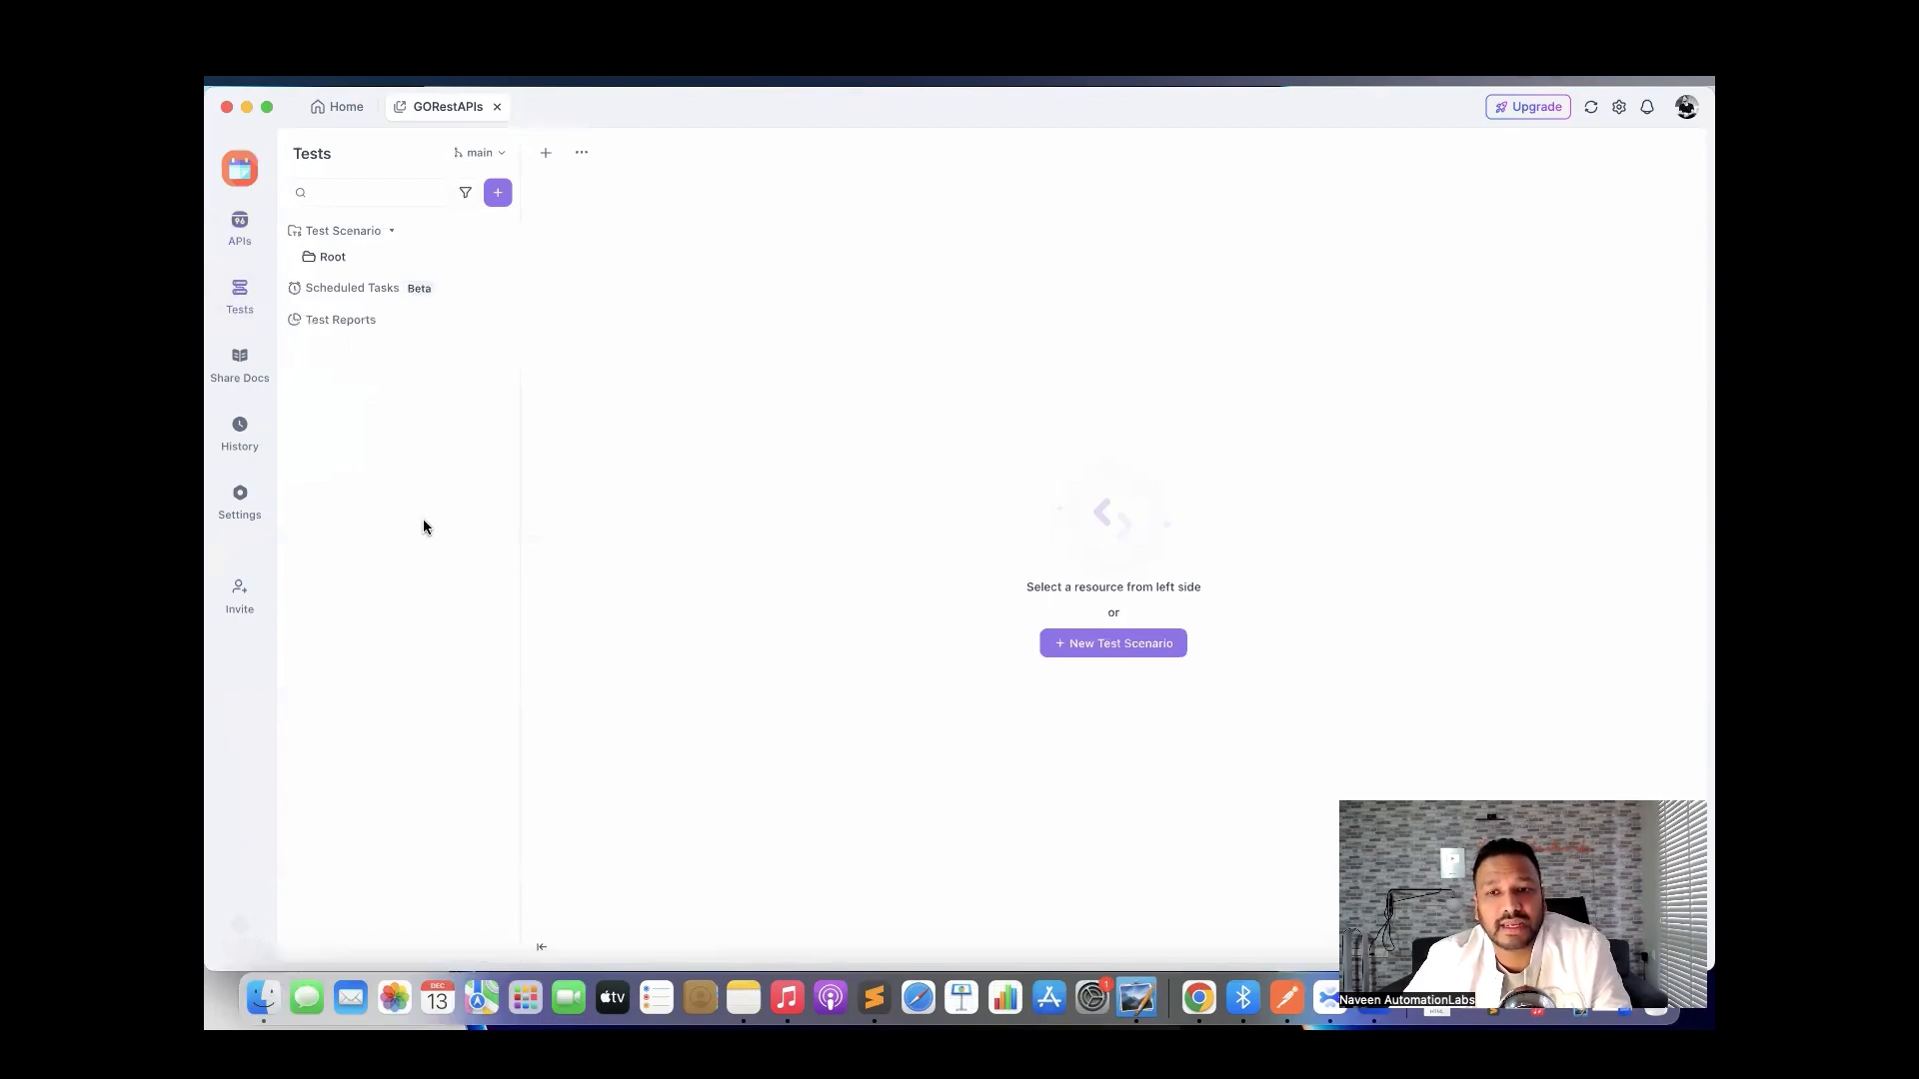
Add a new test folder named MyAPITests with Root as its parent.
left_click(498, 195)
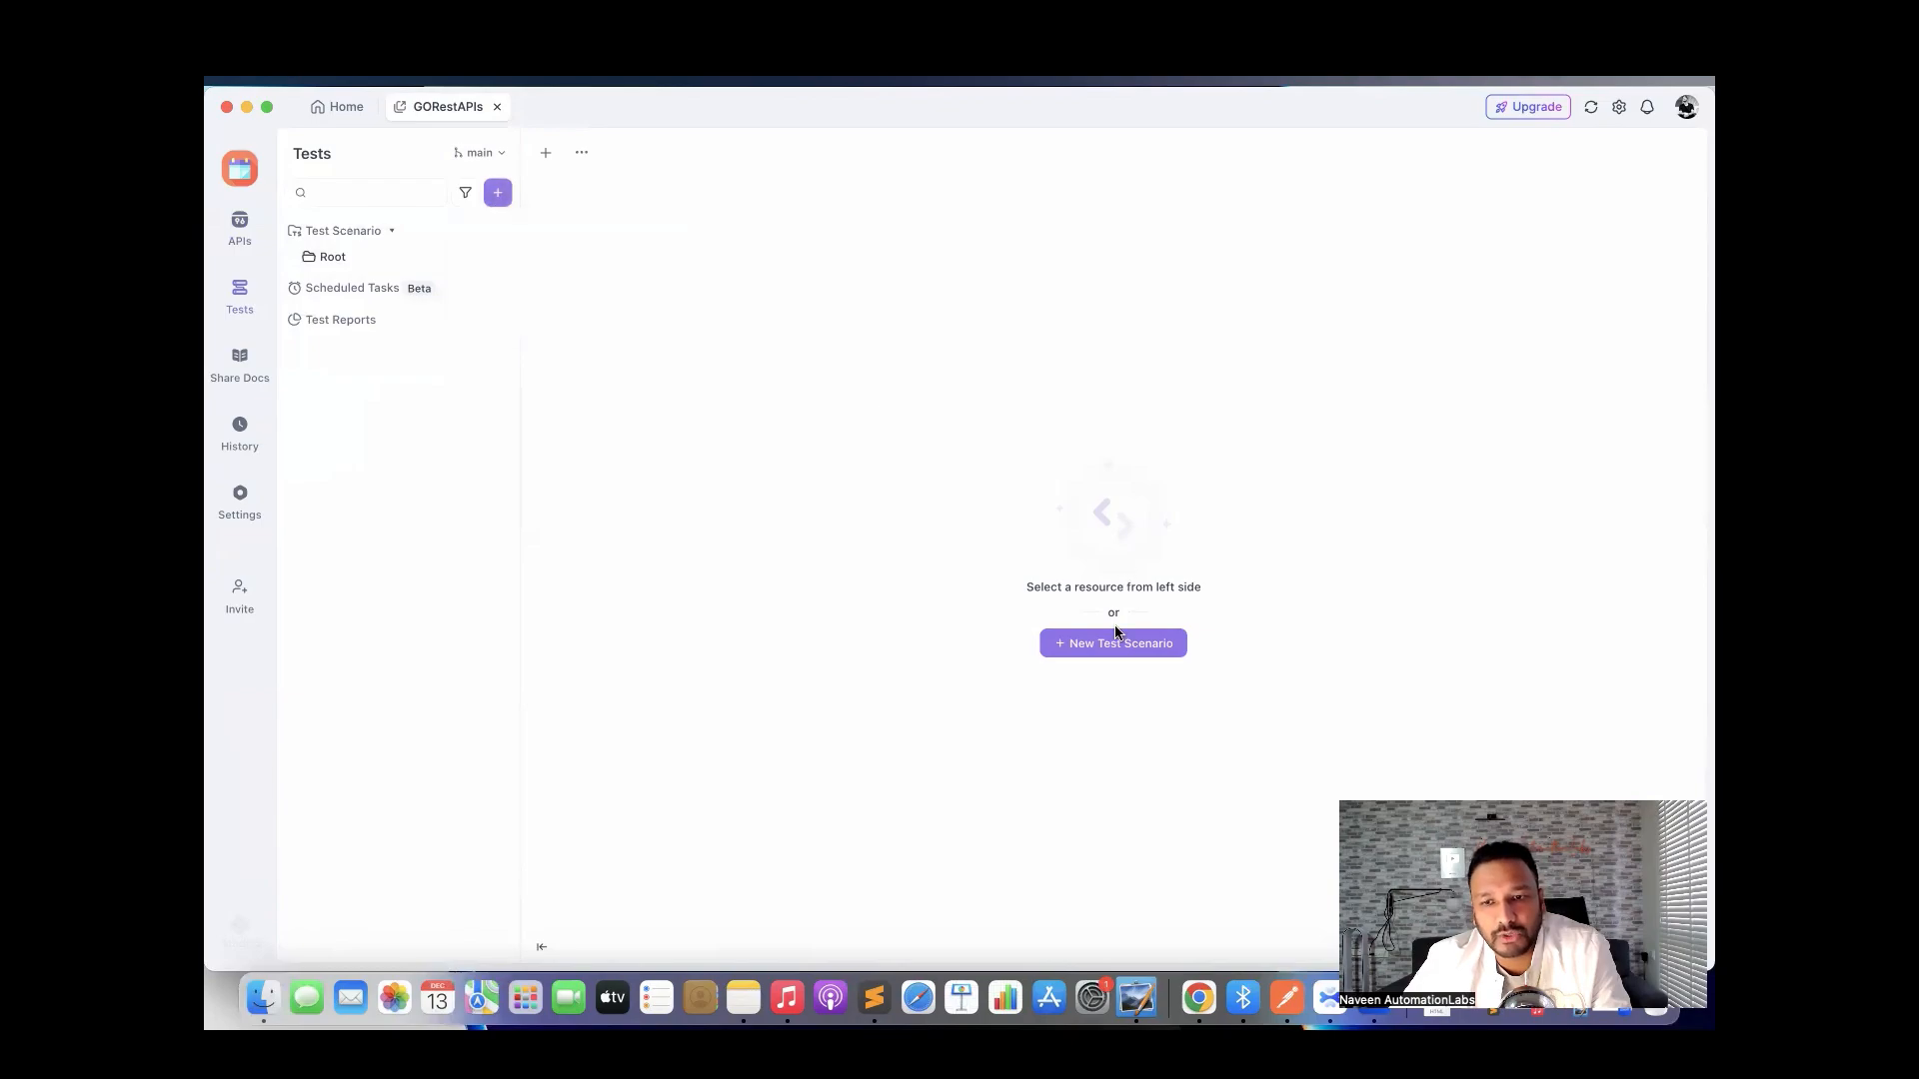
left_click(501, 198)
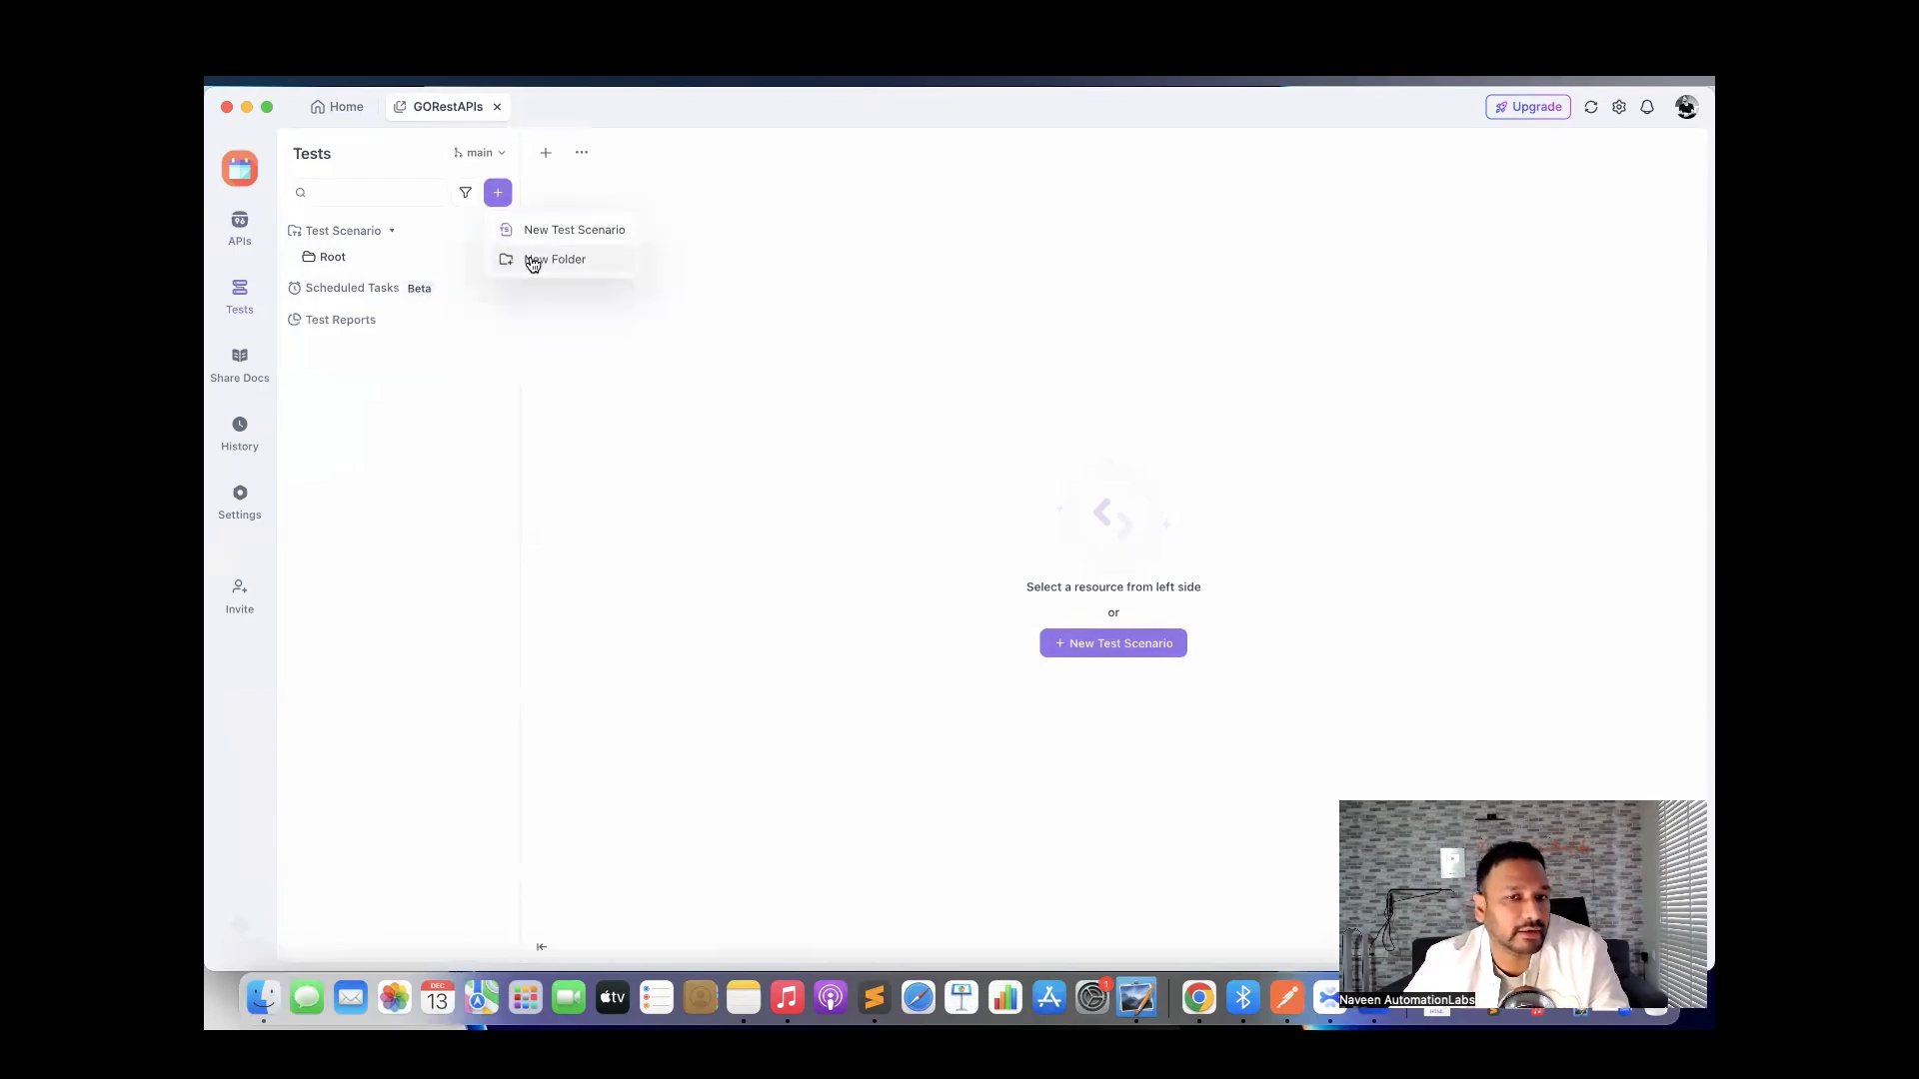
left_click(533, 262)
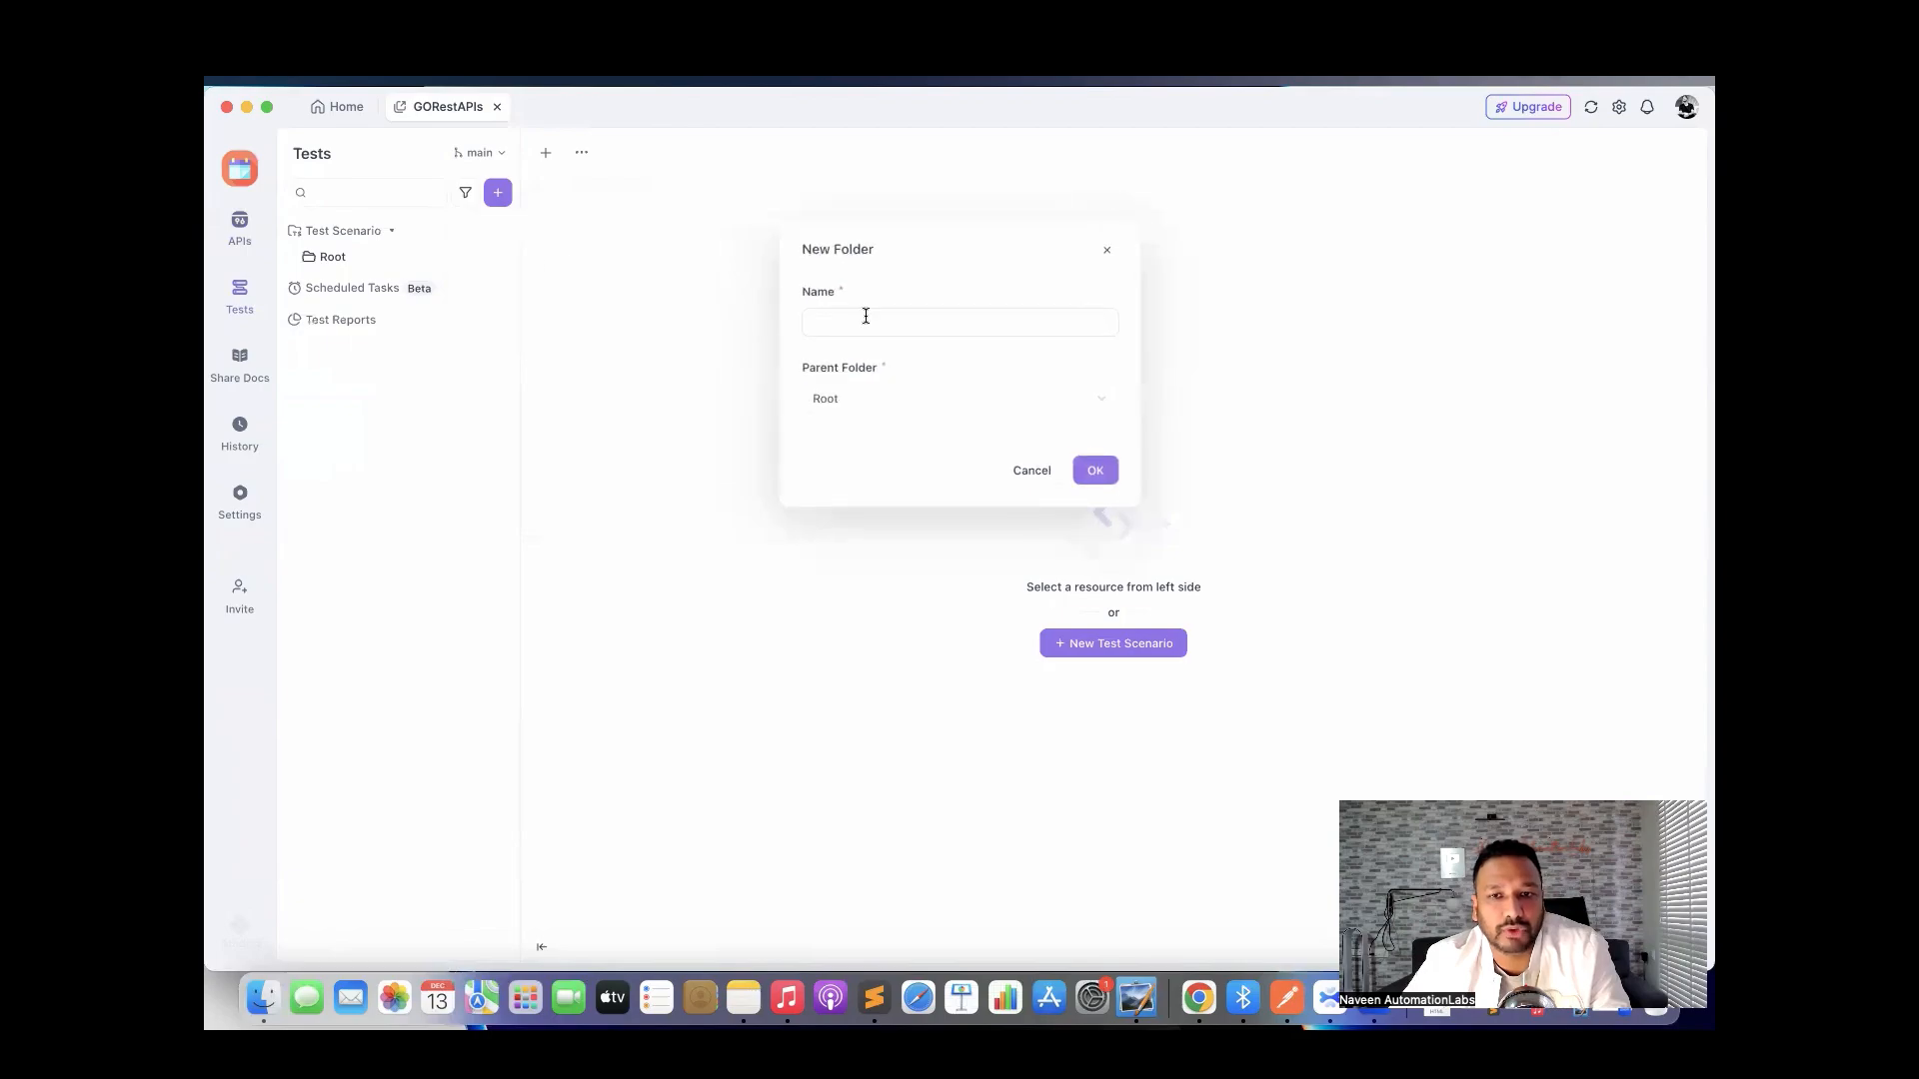
type("Go")
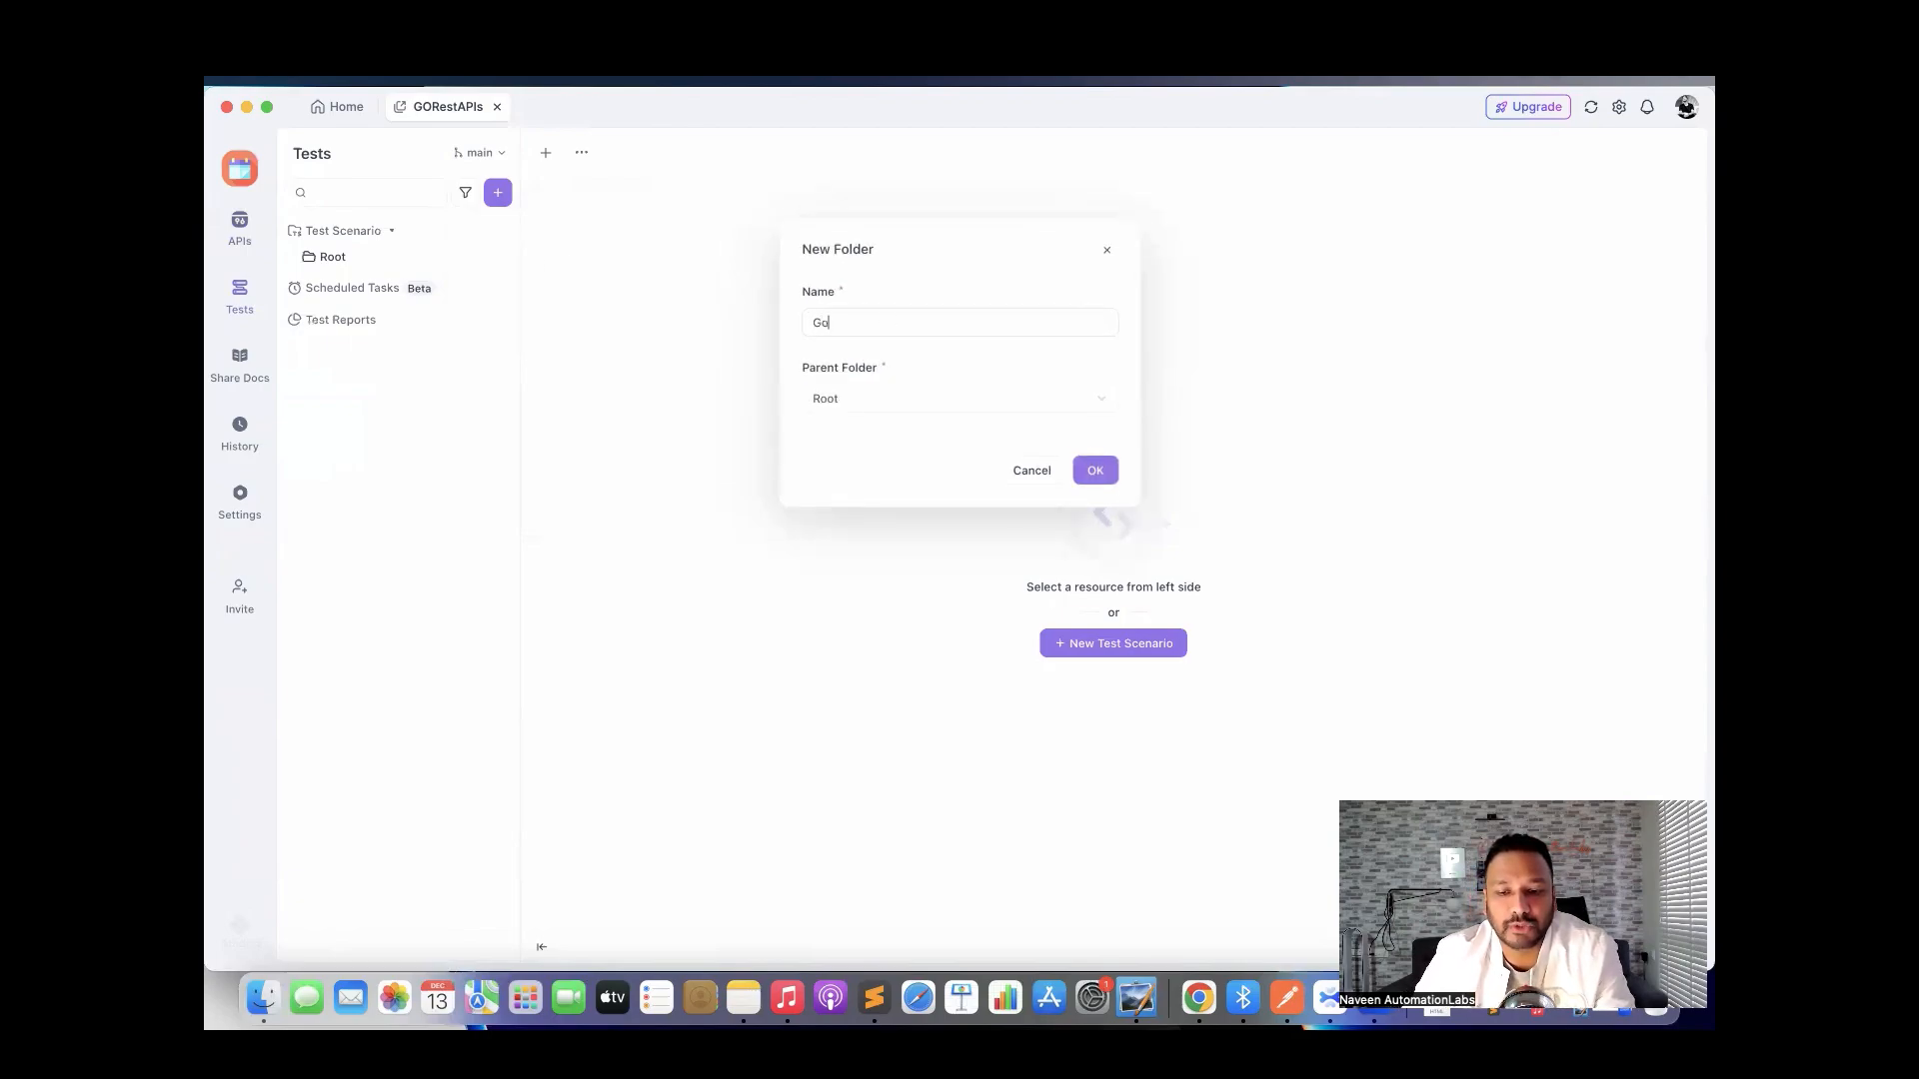
type("MyAp")
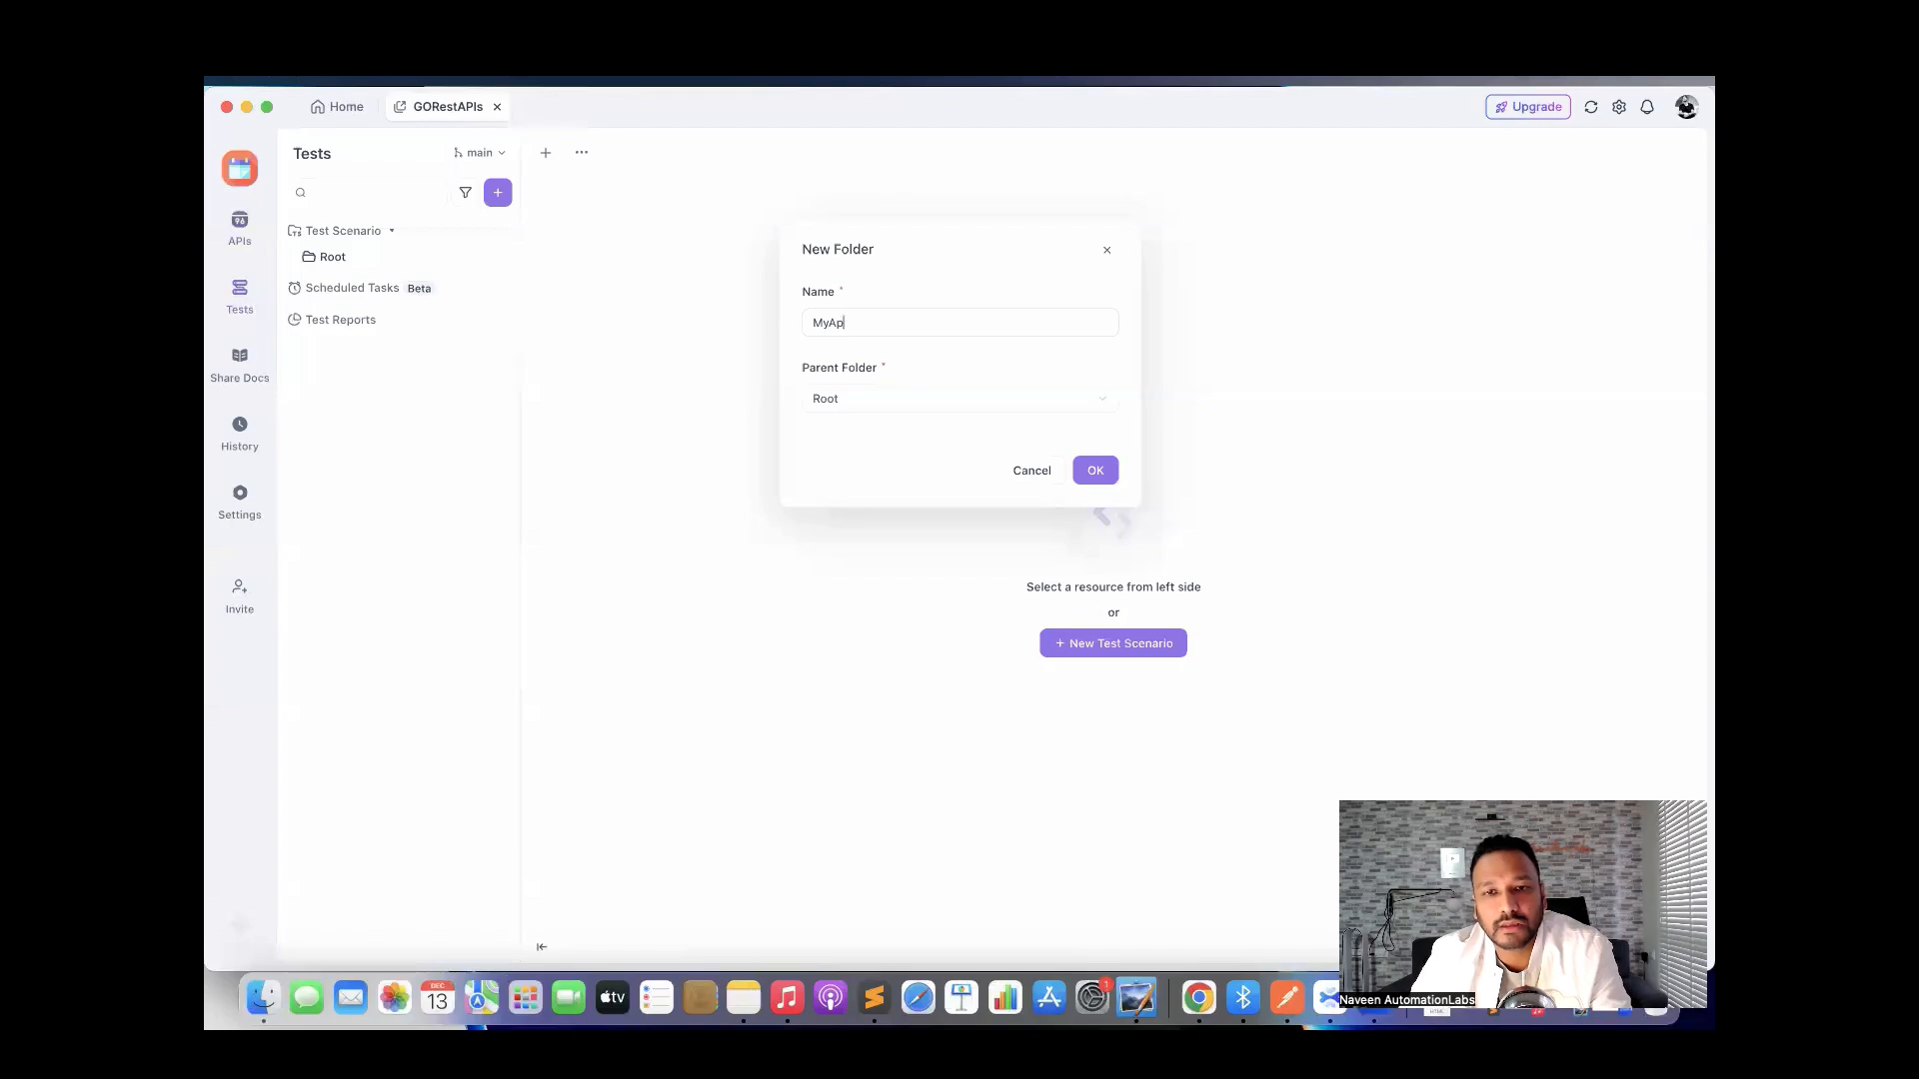
type("iTests")
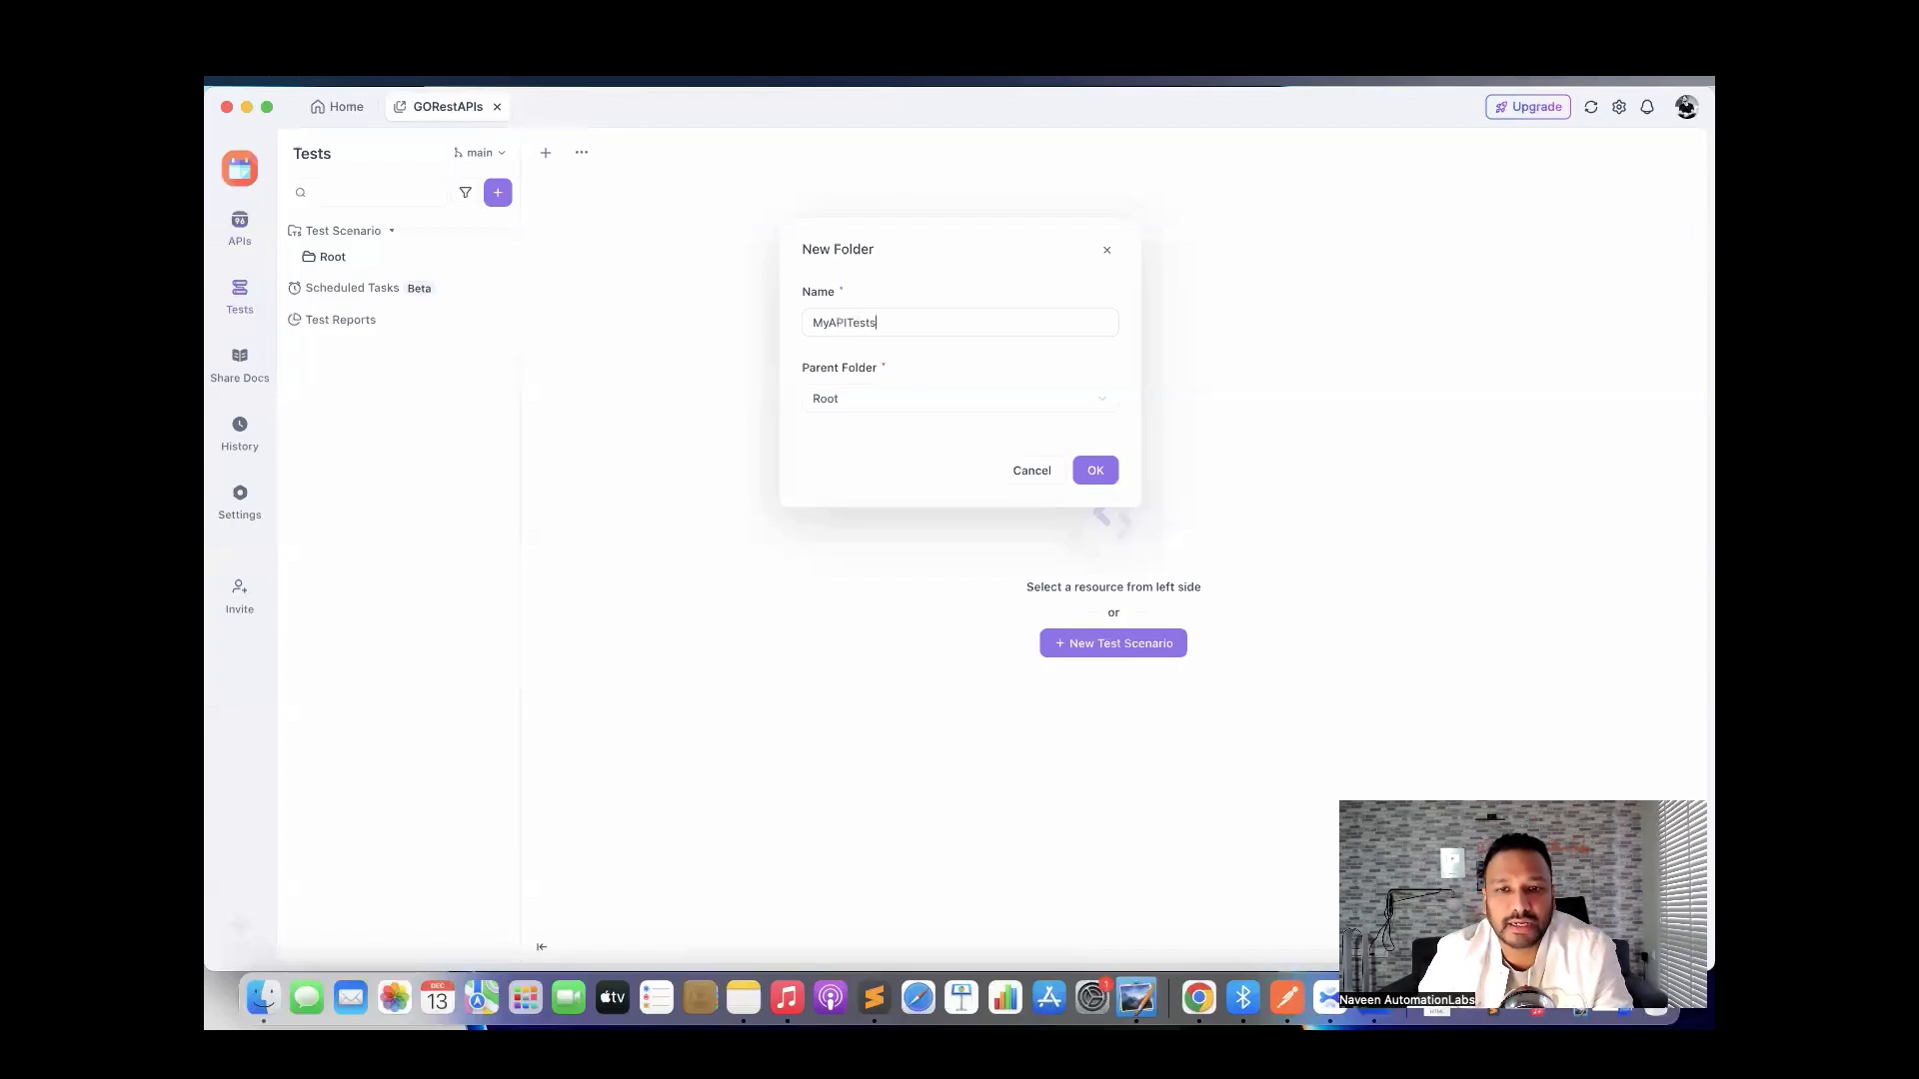
left_click(1096, 474)
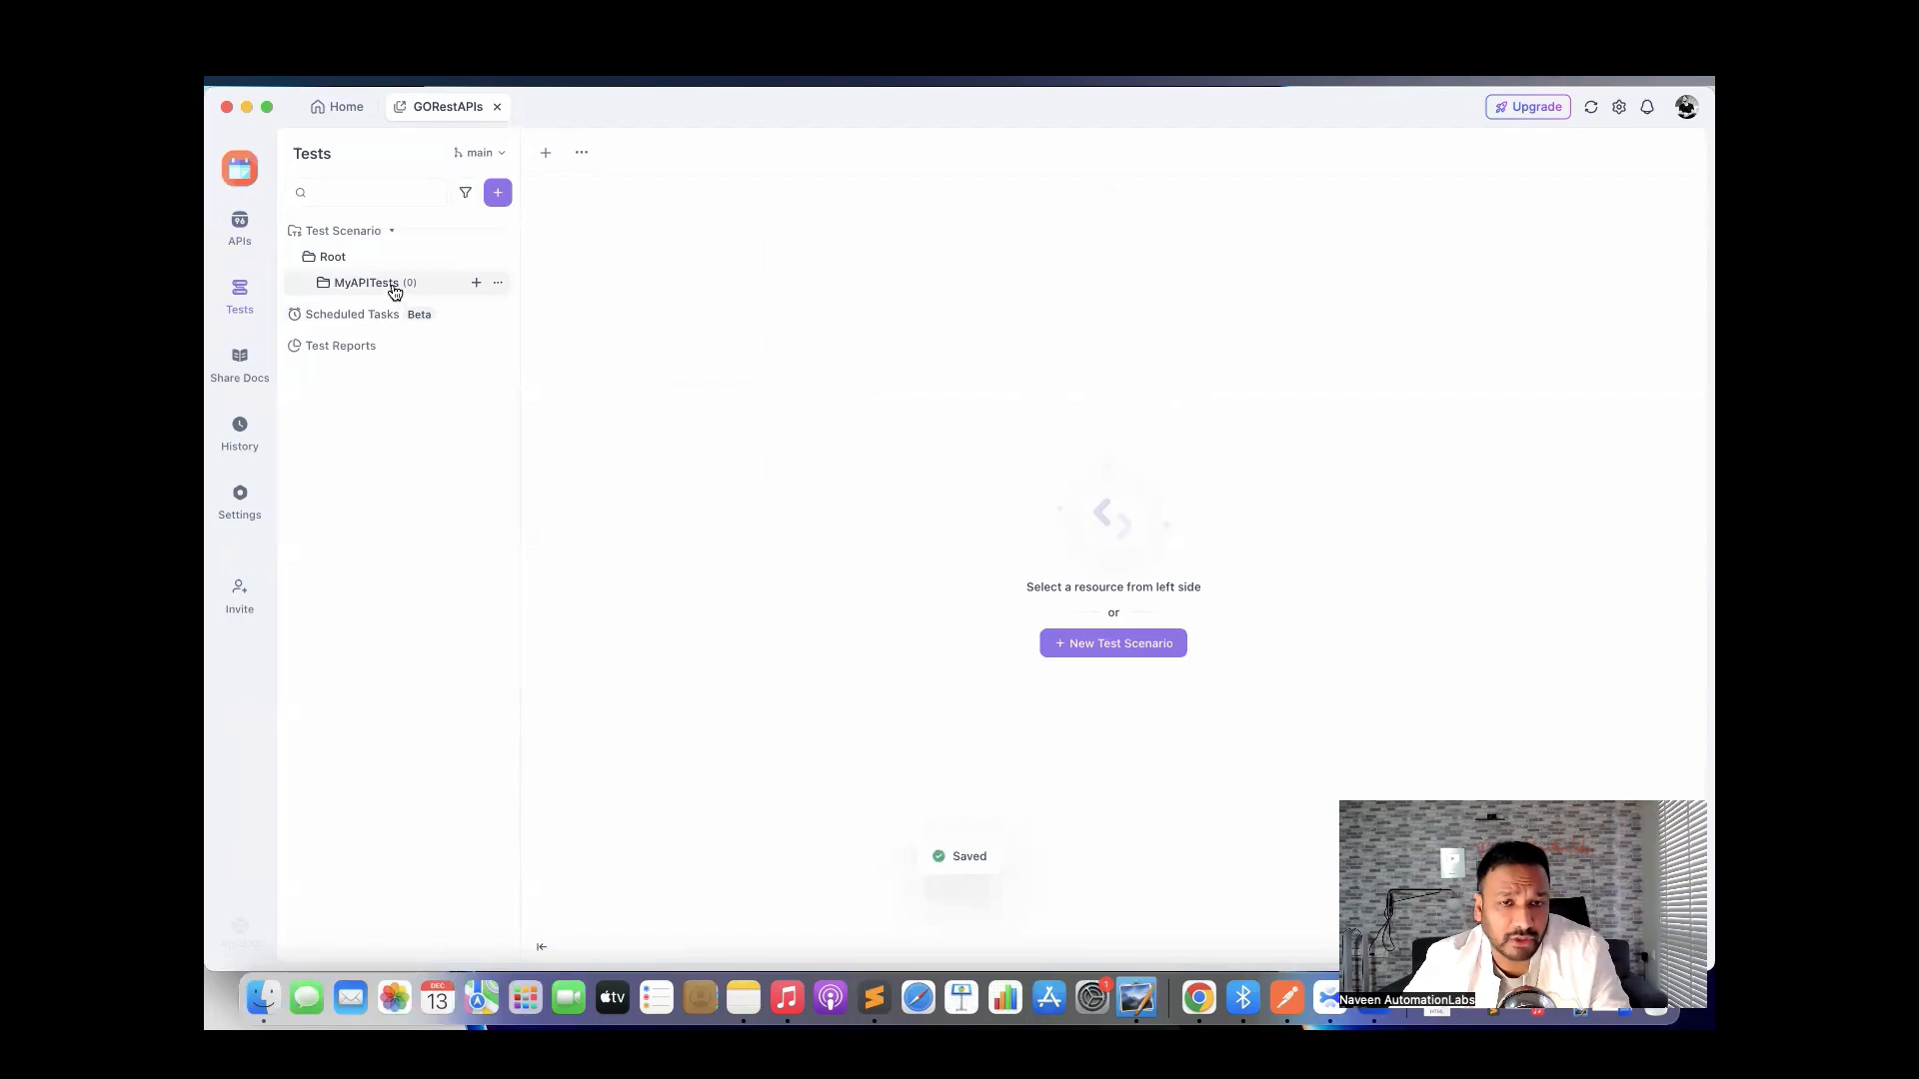
Cancel the new scenario, browse MyAPITests' Folder Settings and Test Reports, then reopen its 0-scenario list.
left_click(475, 284)
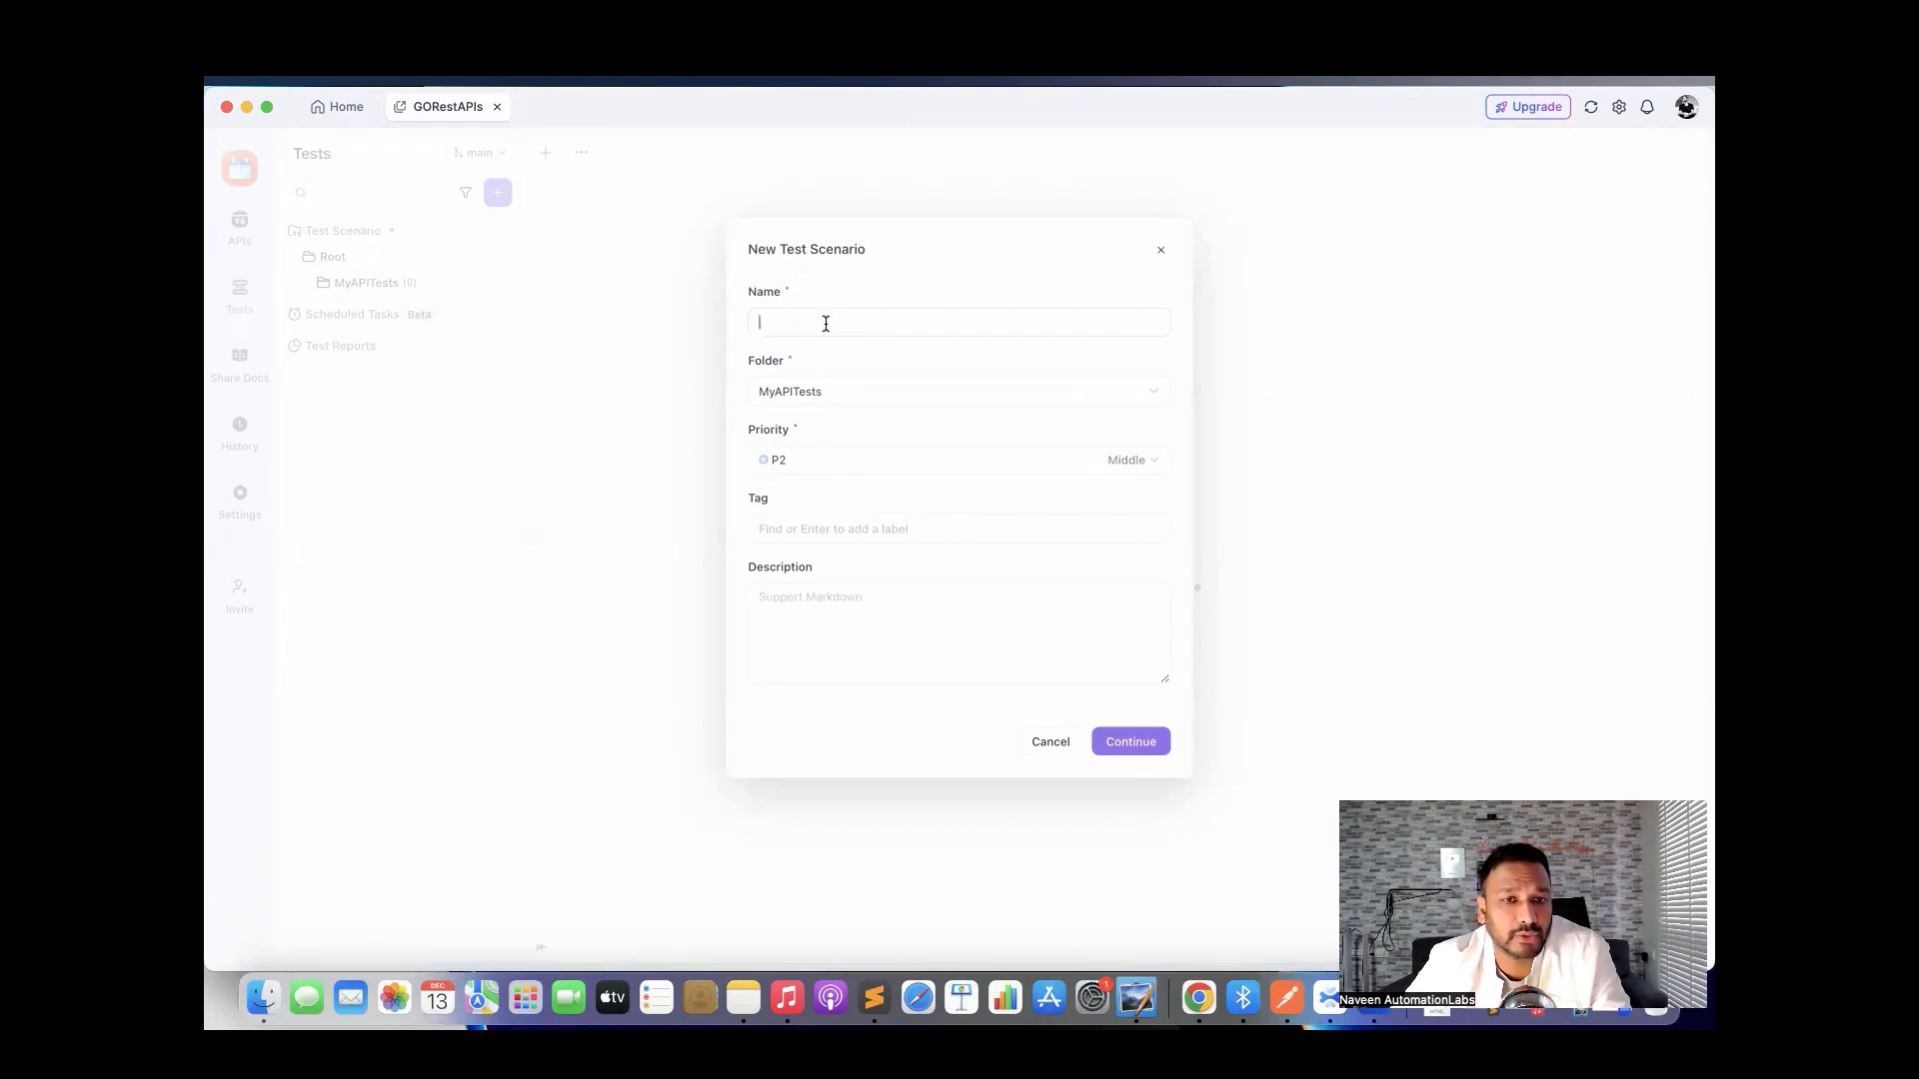
key("Escape")
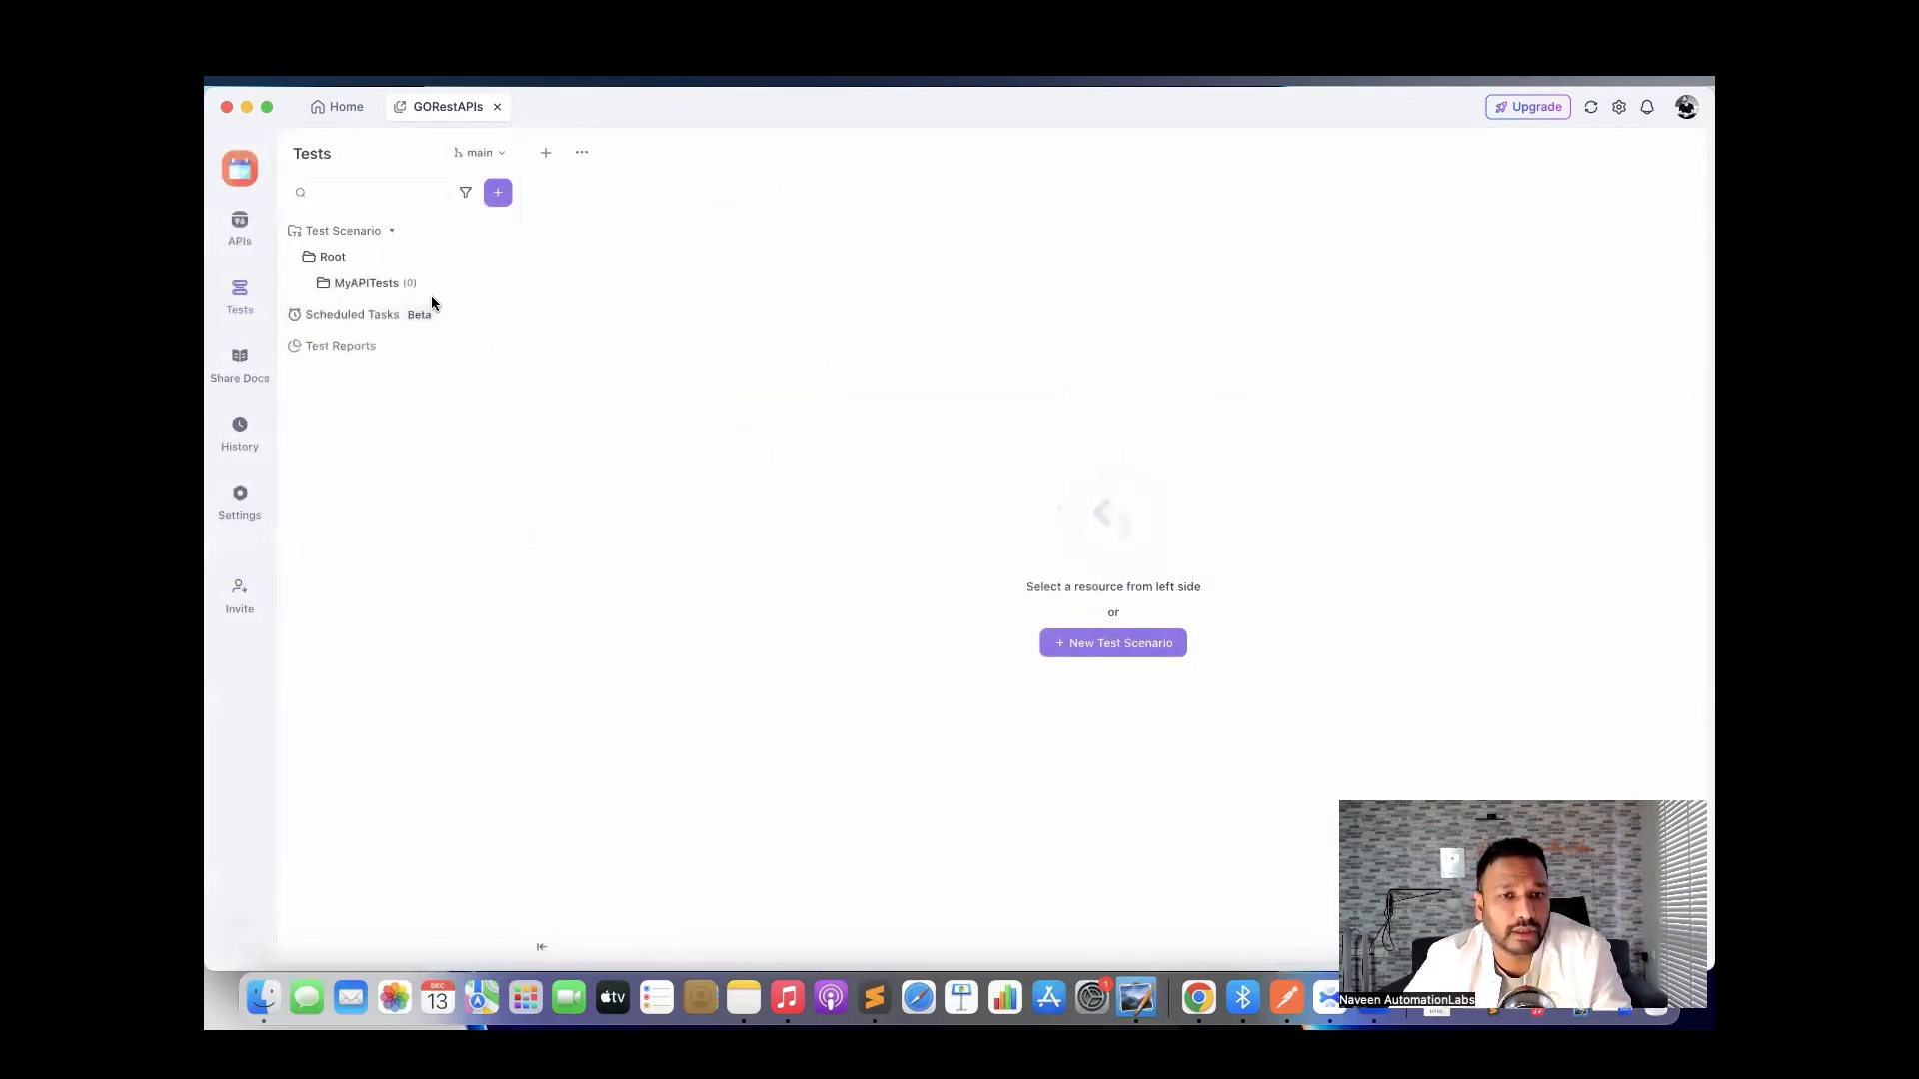
left_click(386, 289)
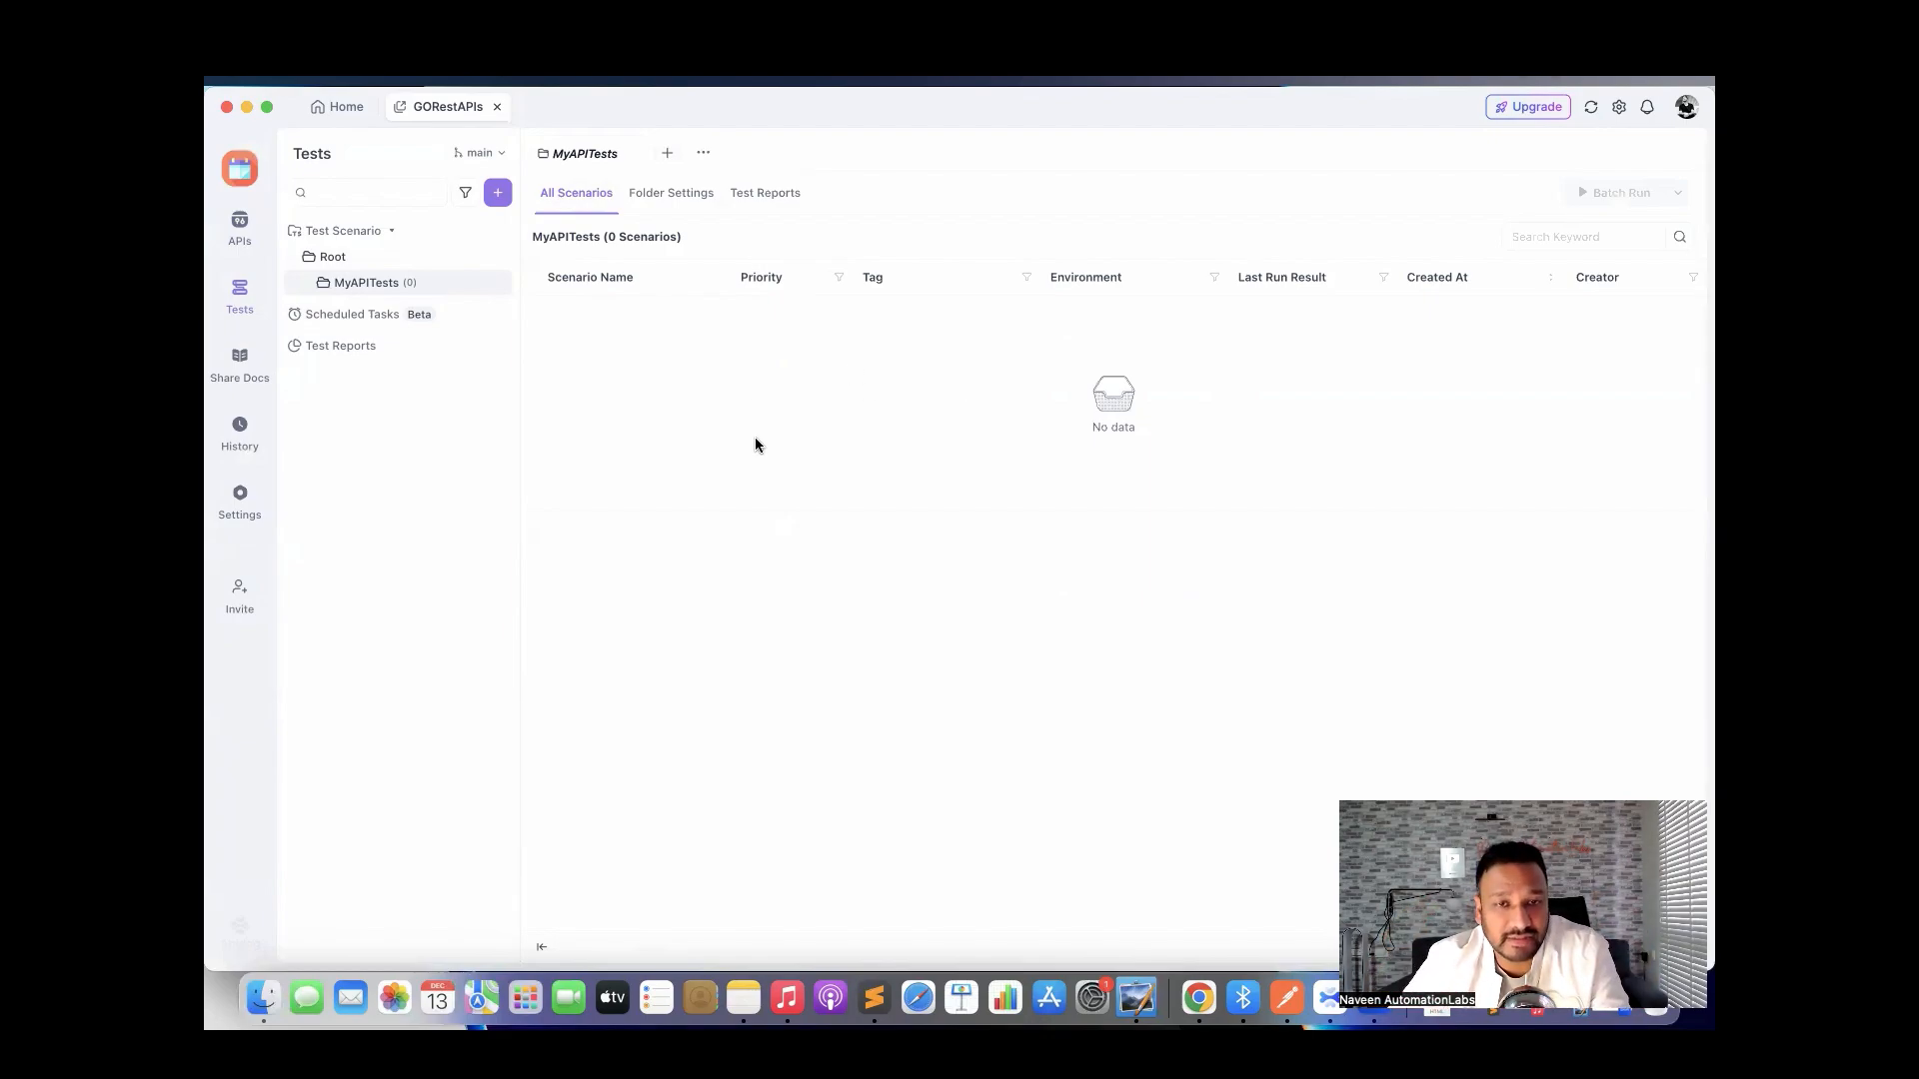
left_click(677, 194)
left_click(755, 200)
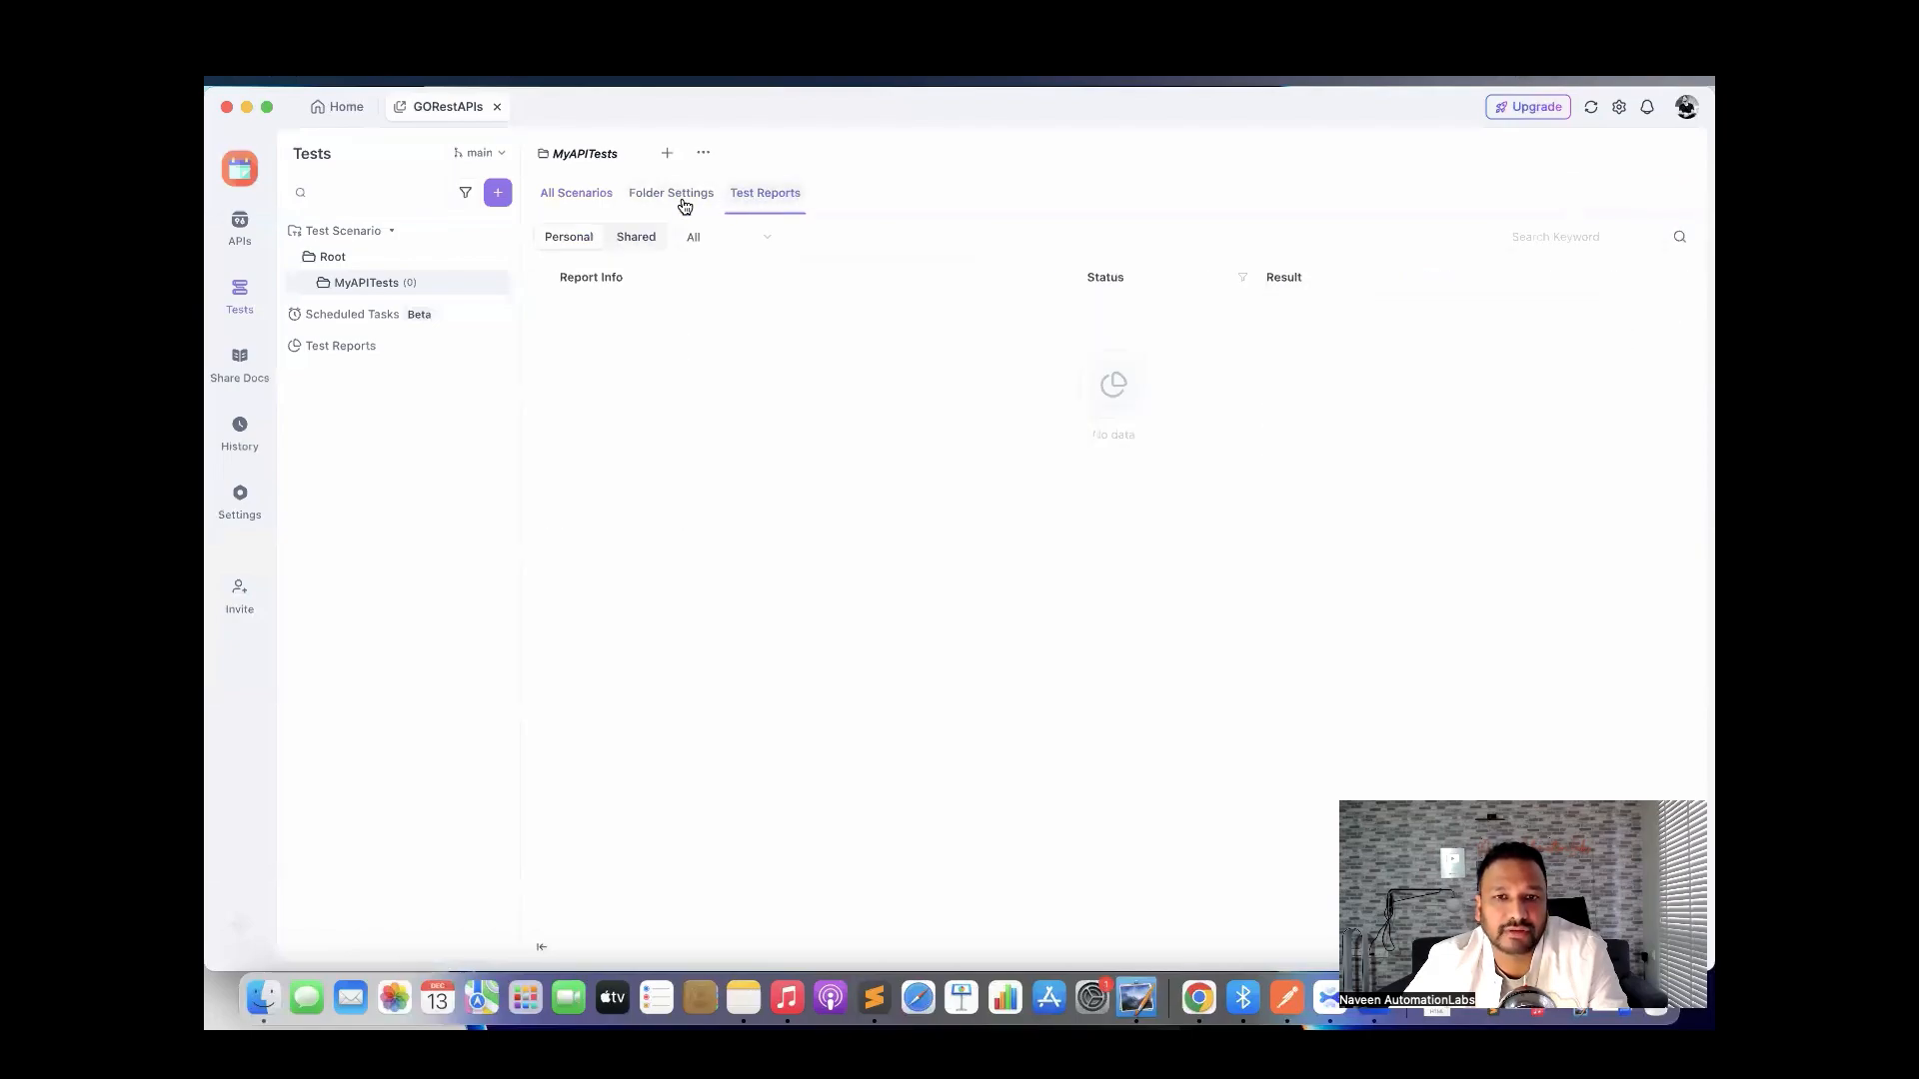
left_click(575, 195)
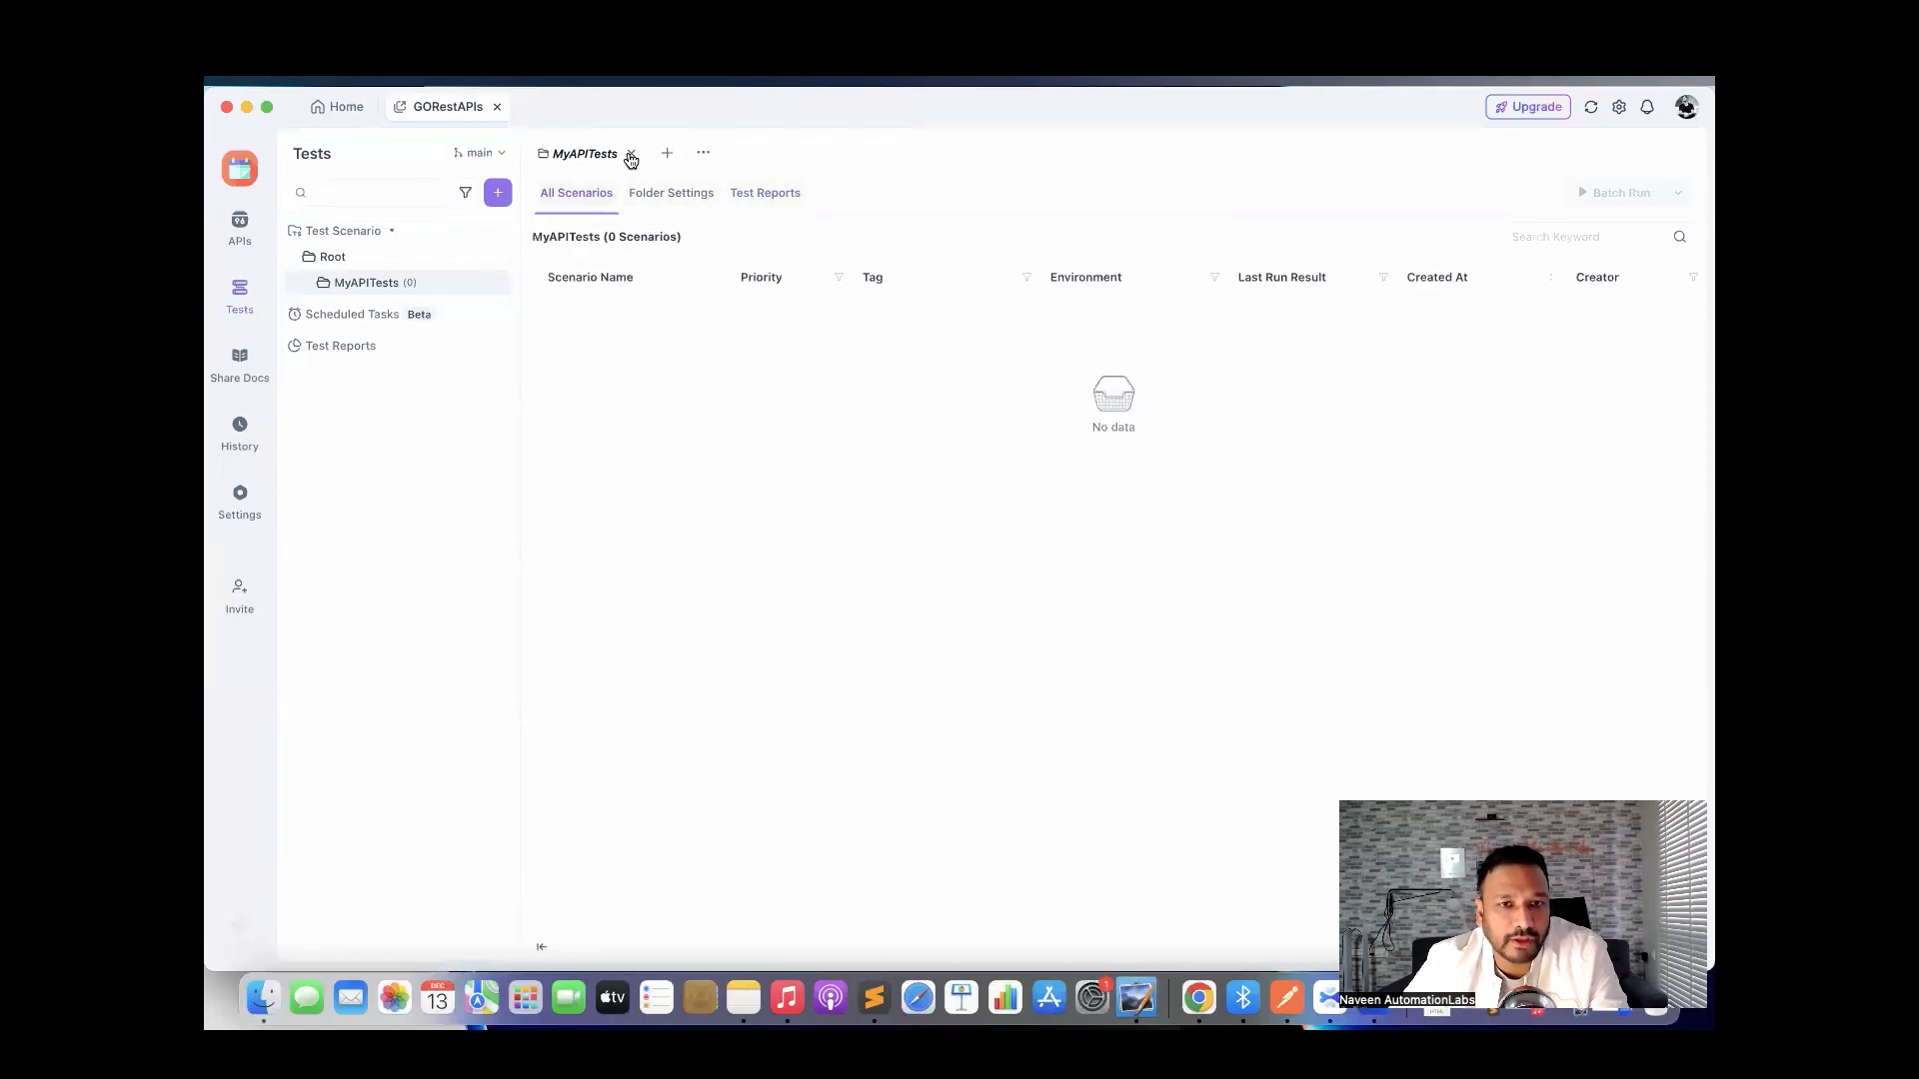
left_click(630, 155)
mouse_move(496, 285)
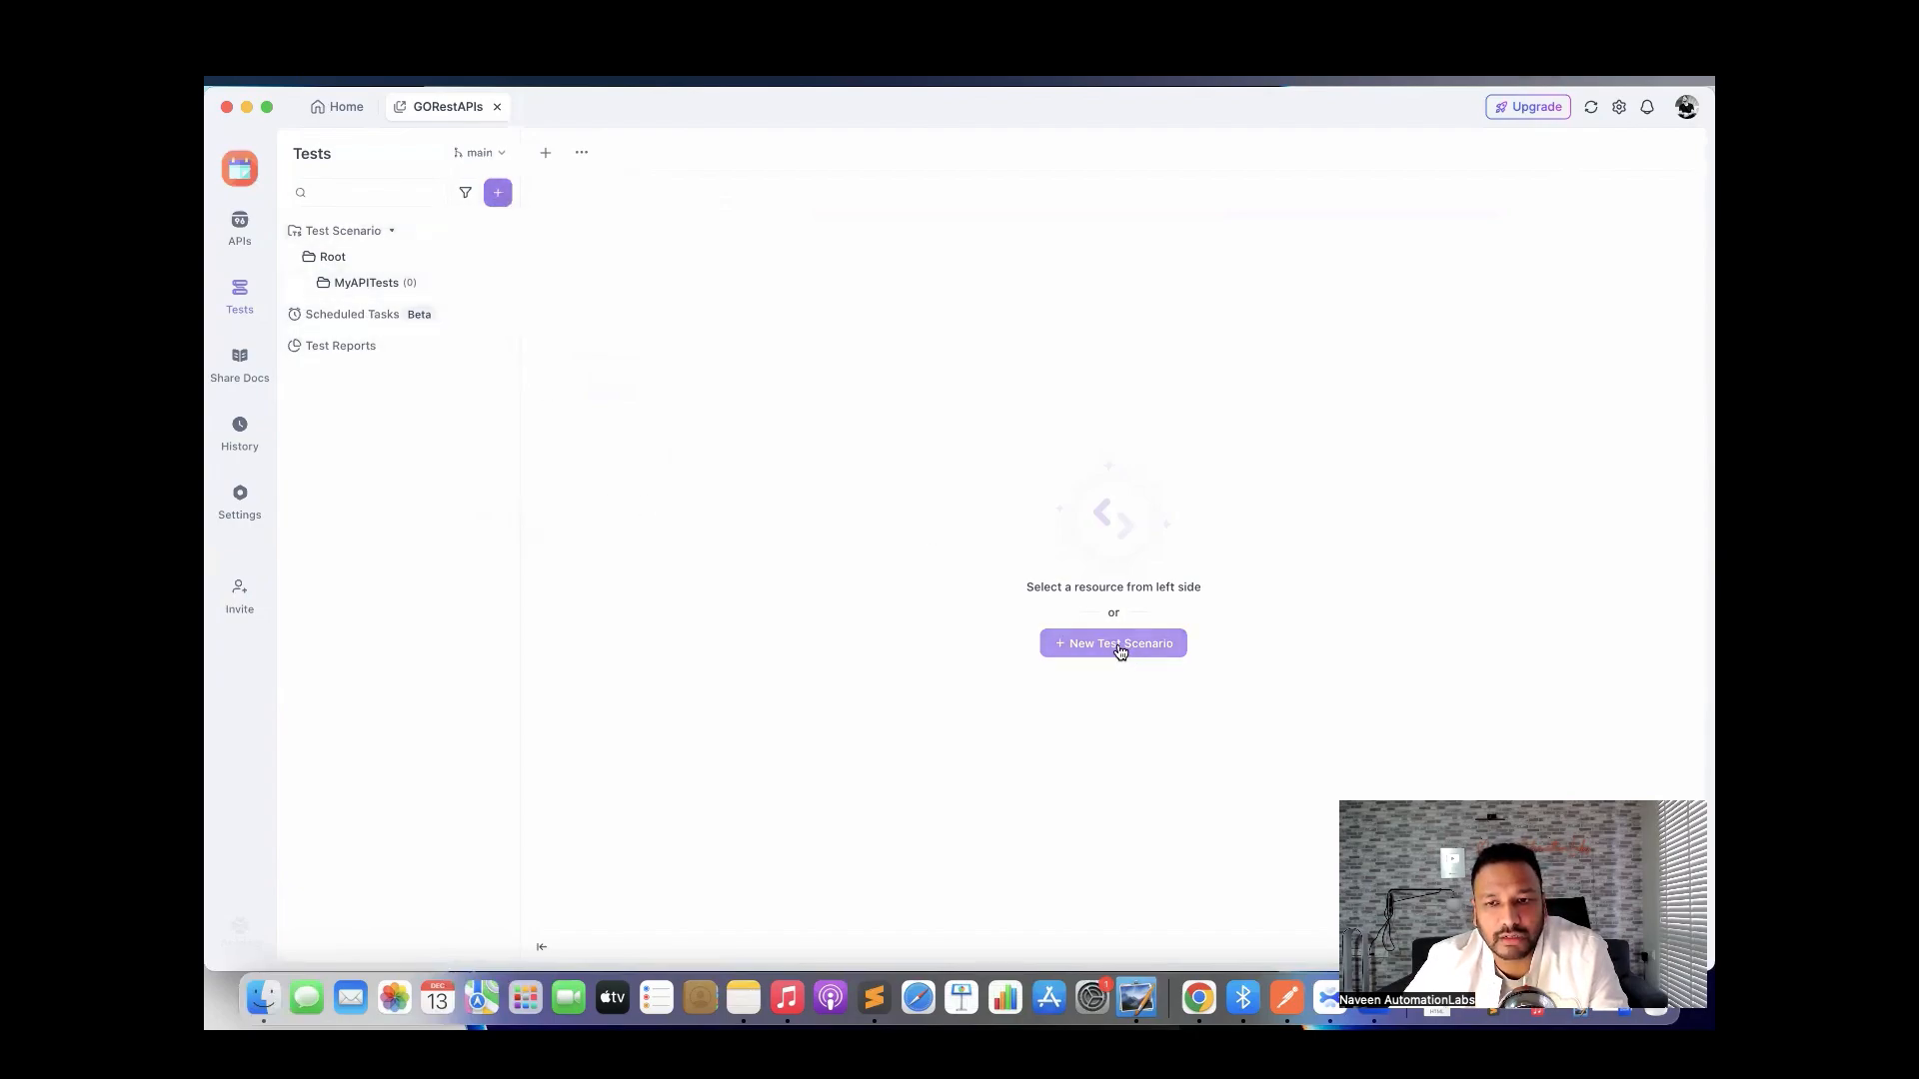
left_click(368, 284)
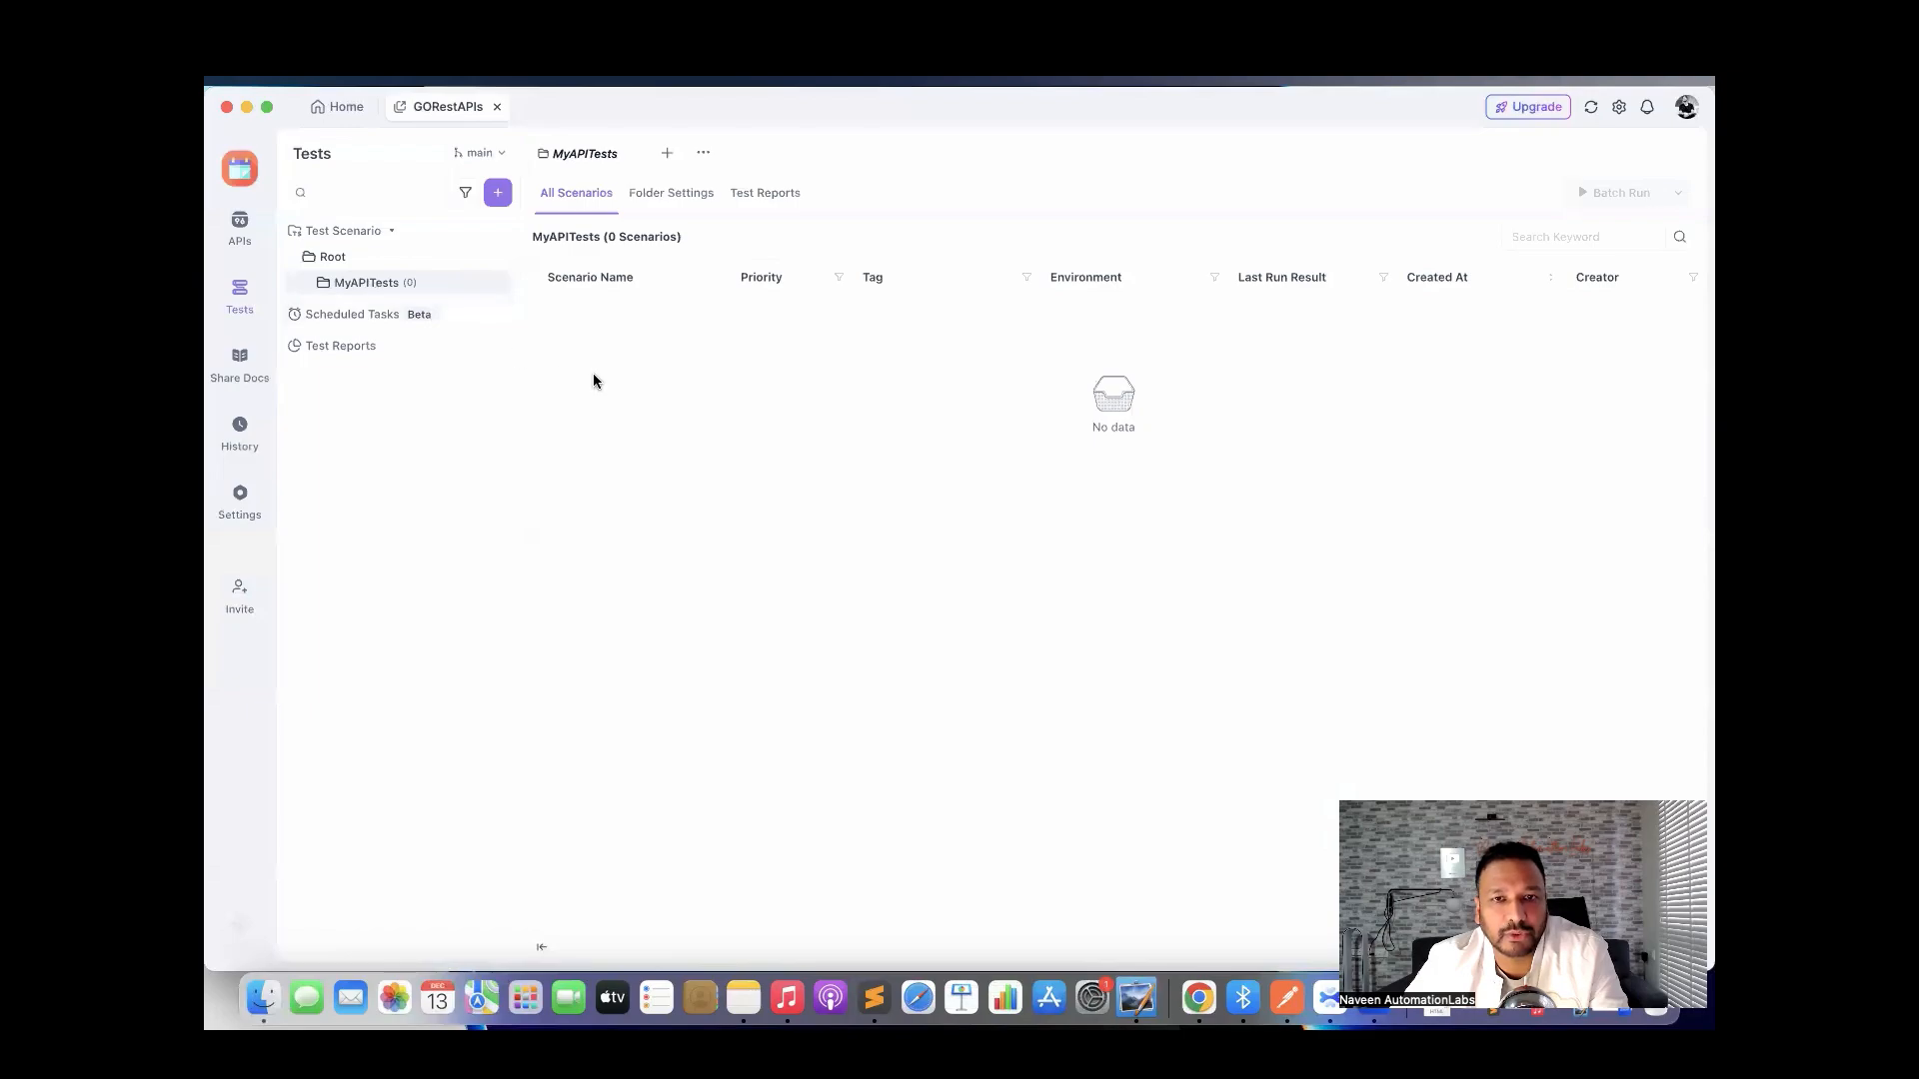
Start a new test scenario named GetUserTest.
mouse_move(505, 207)
left_click(574, 227)
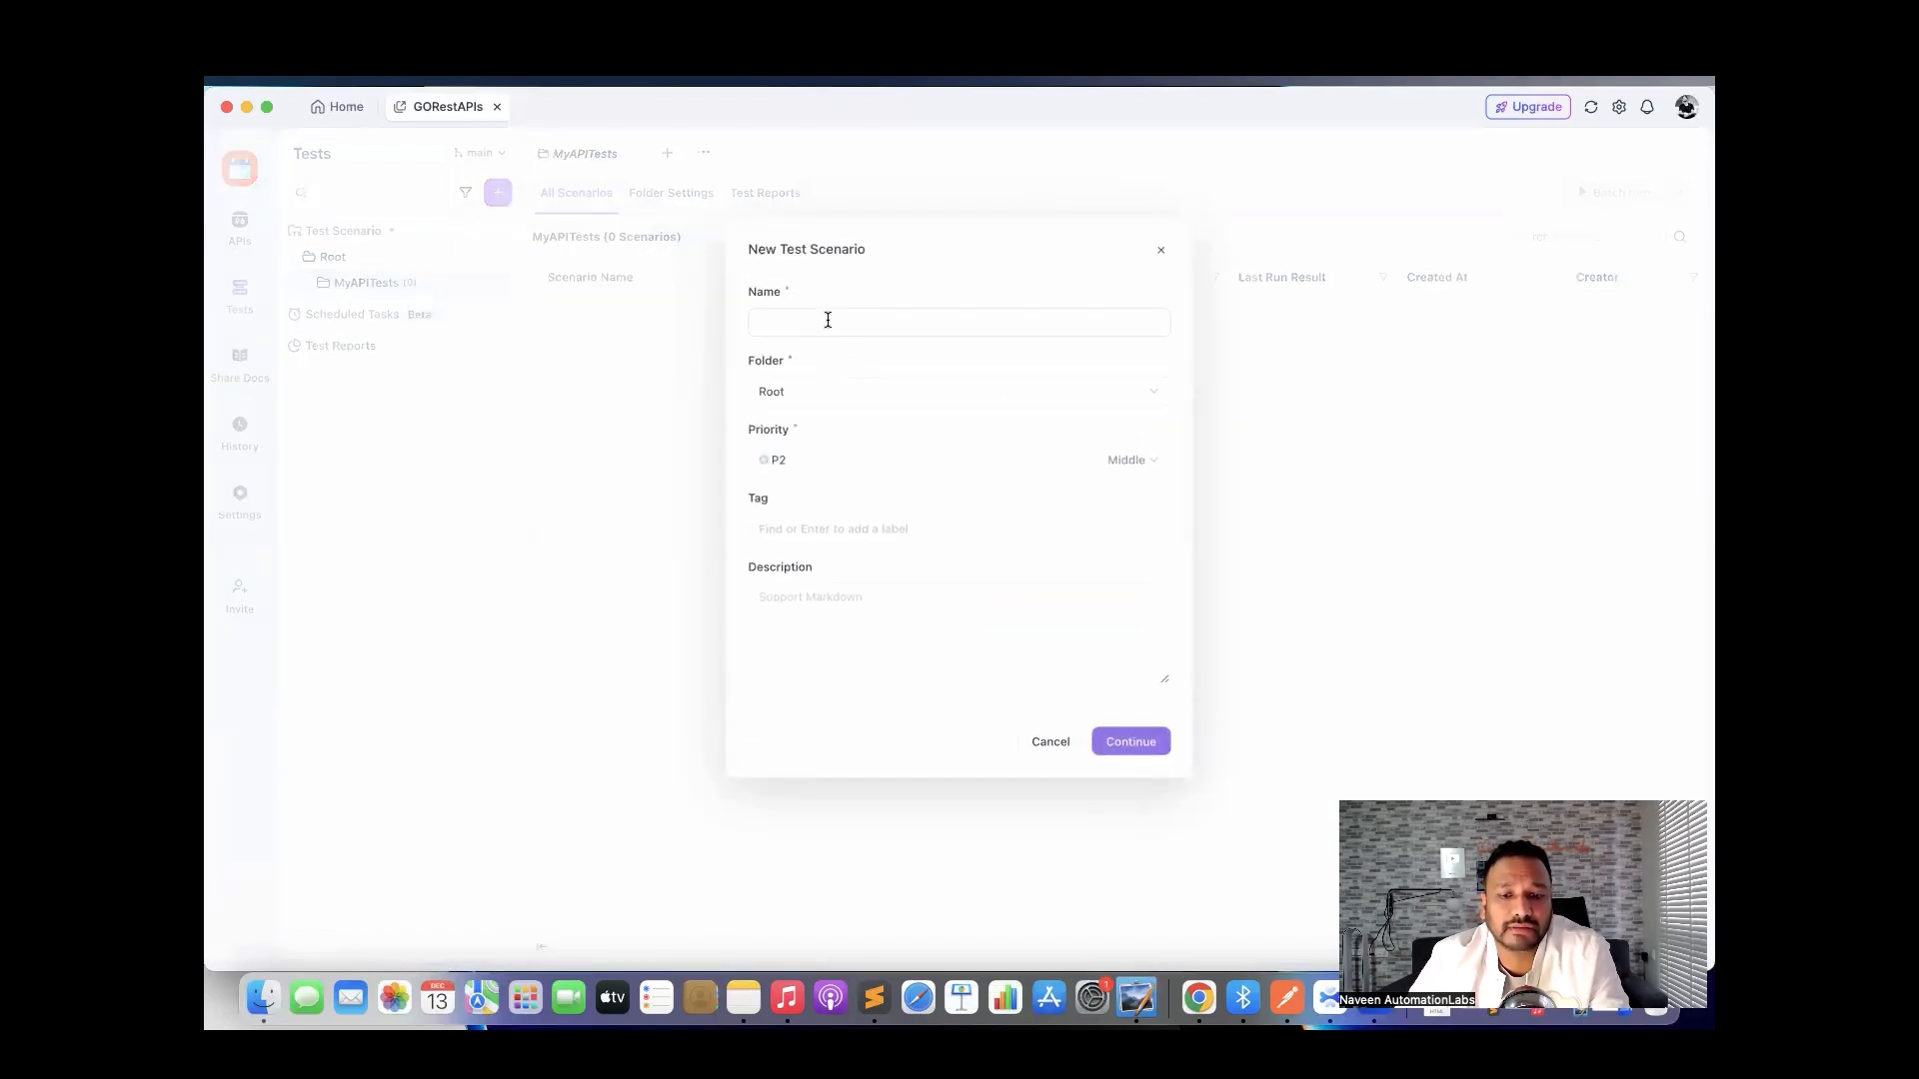
type("Get")
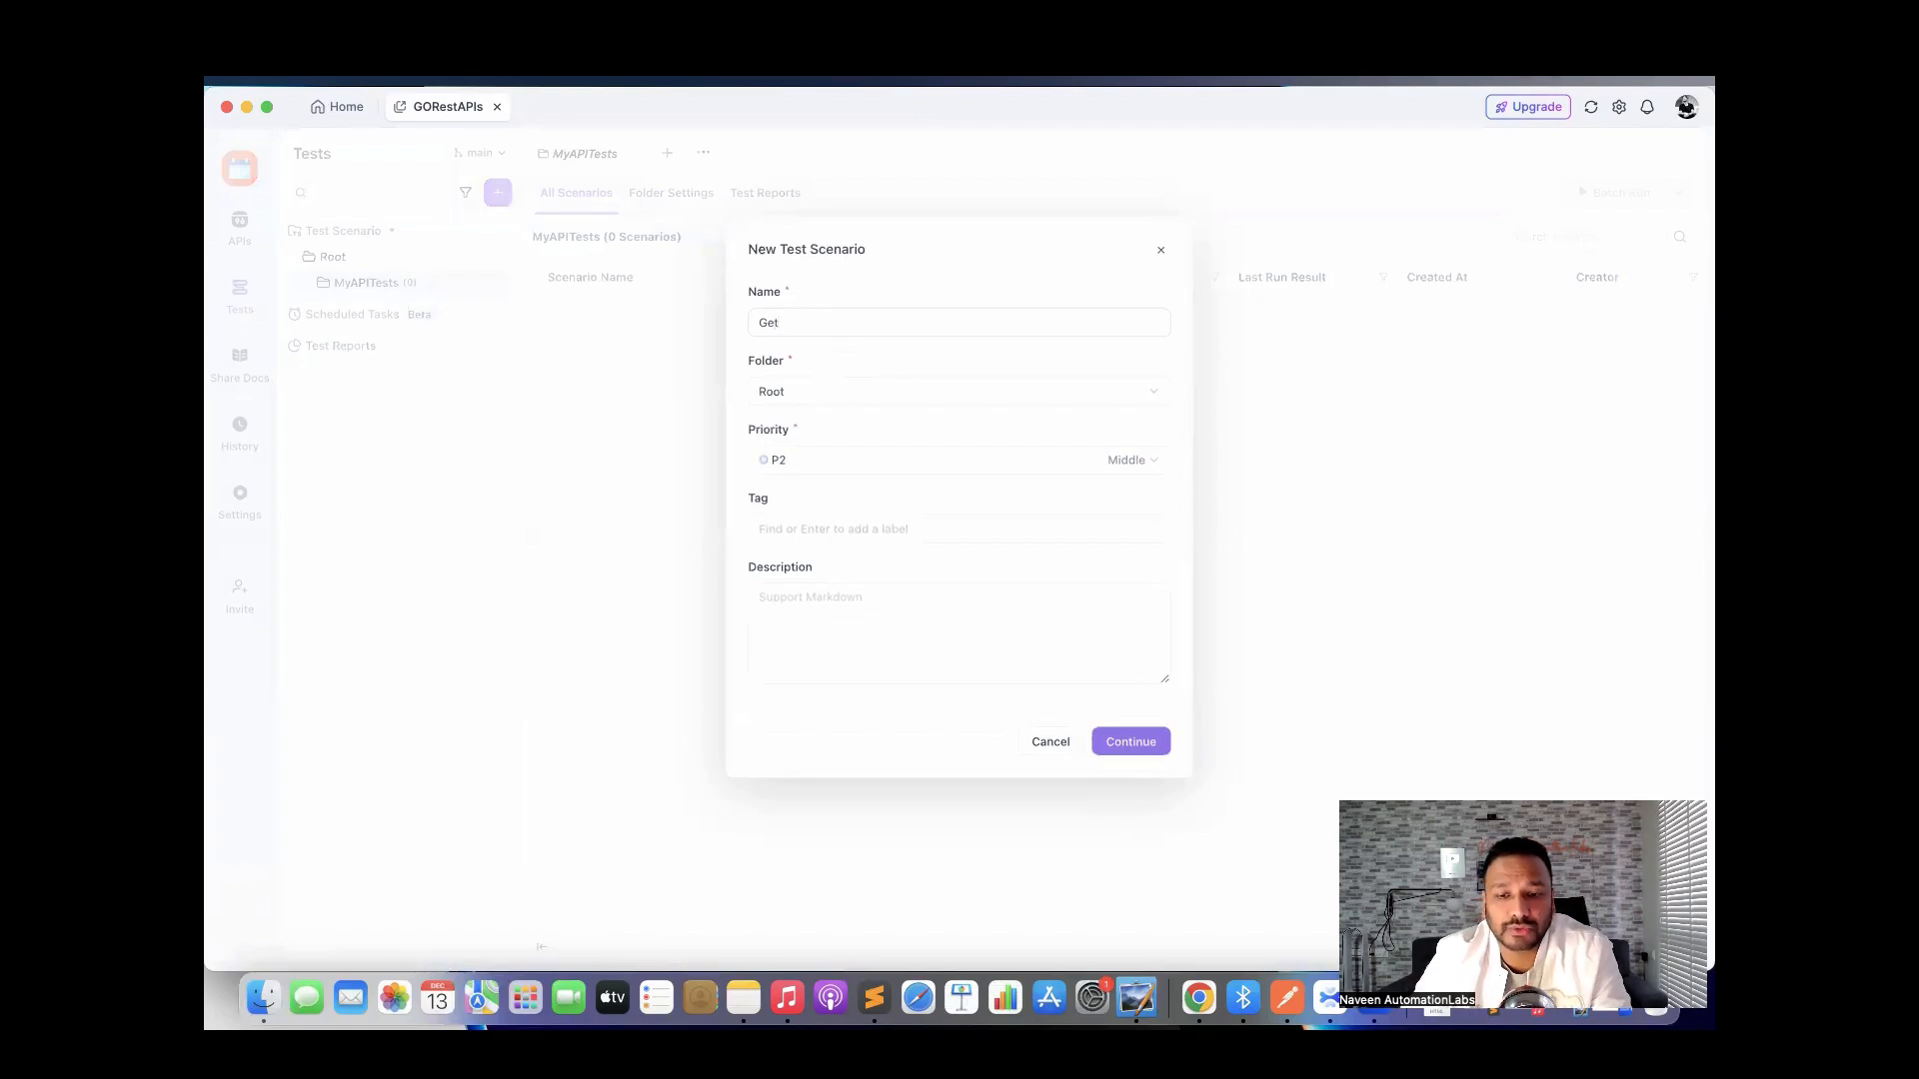
type("USer")
key("BackSpace")
key("BackSpace")
key("BackSpace")
key("BackSpace")
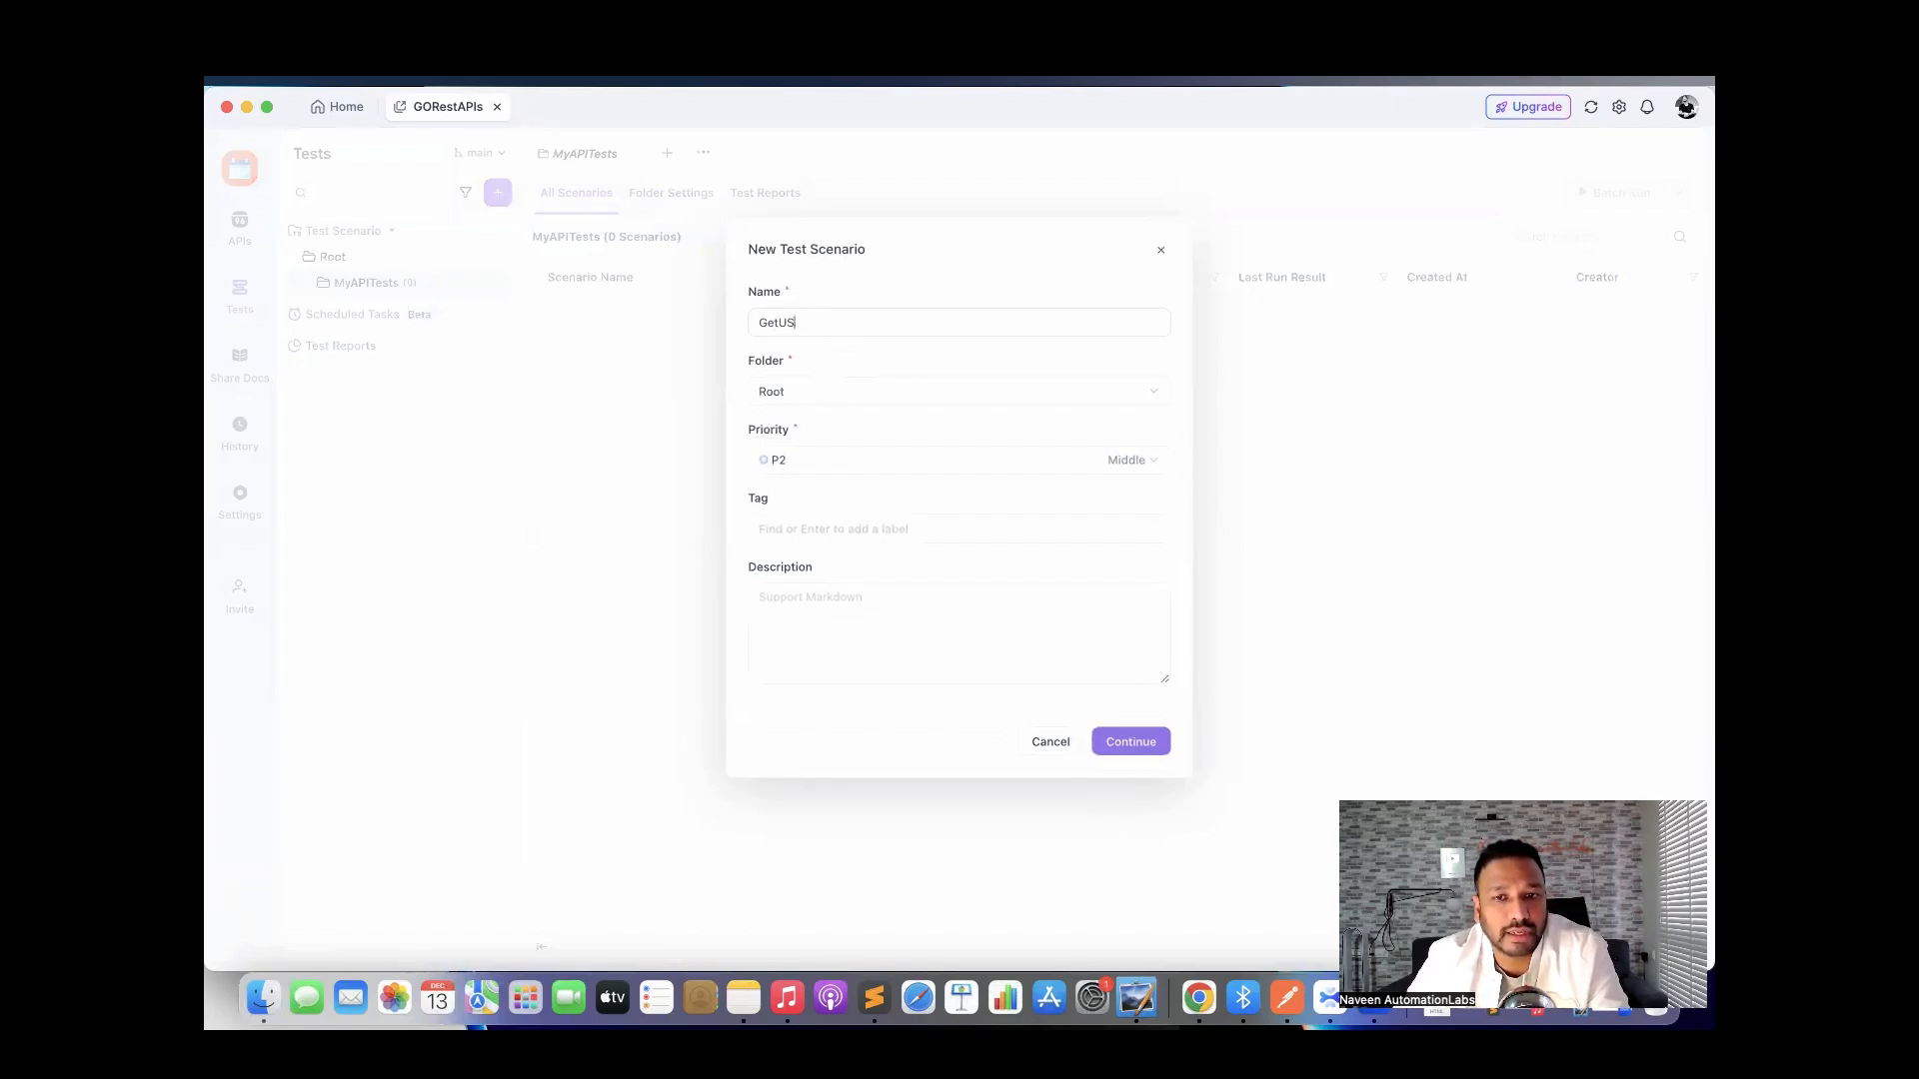
type("UserTest")
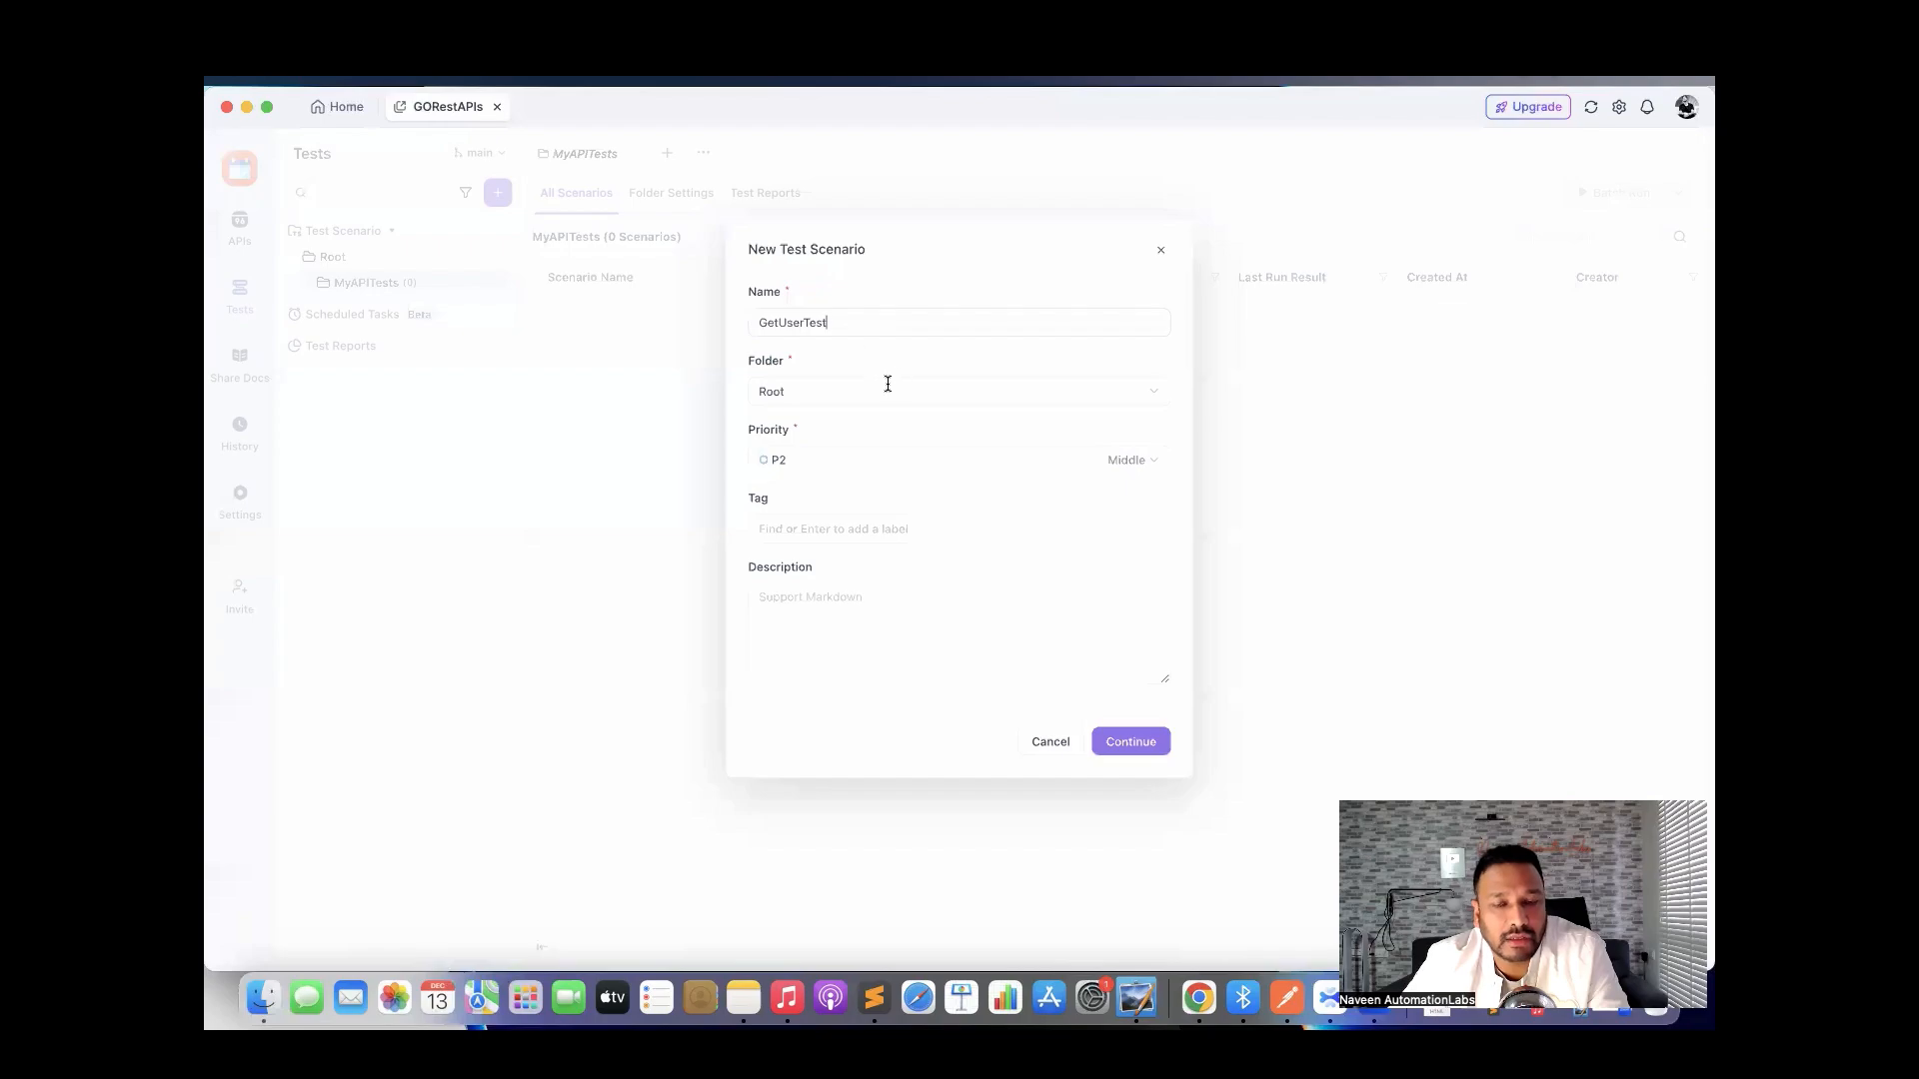
Put the scenario in MyAPITests with priority P1 High and tag sanity, and create it.
left_click(841, 395)
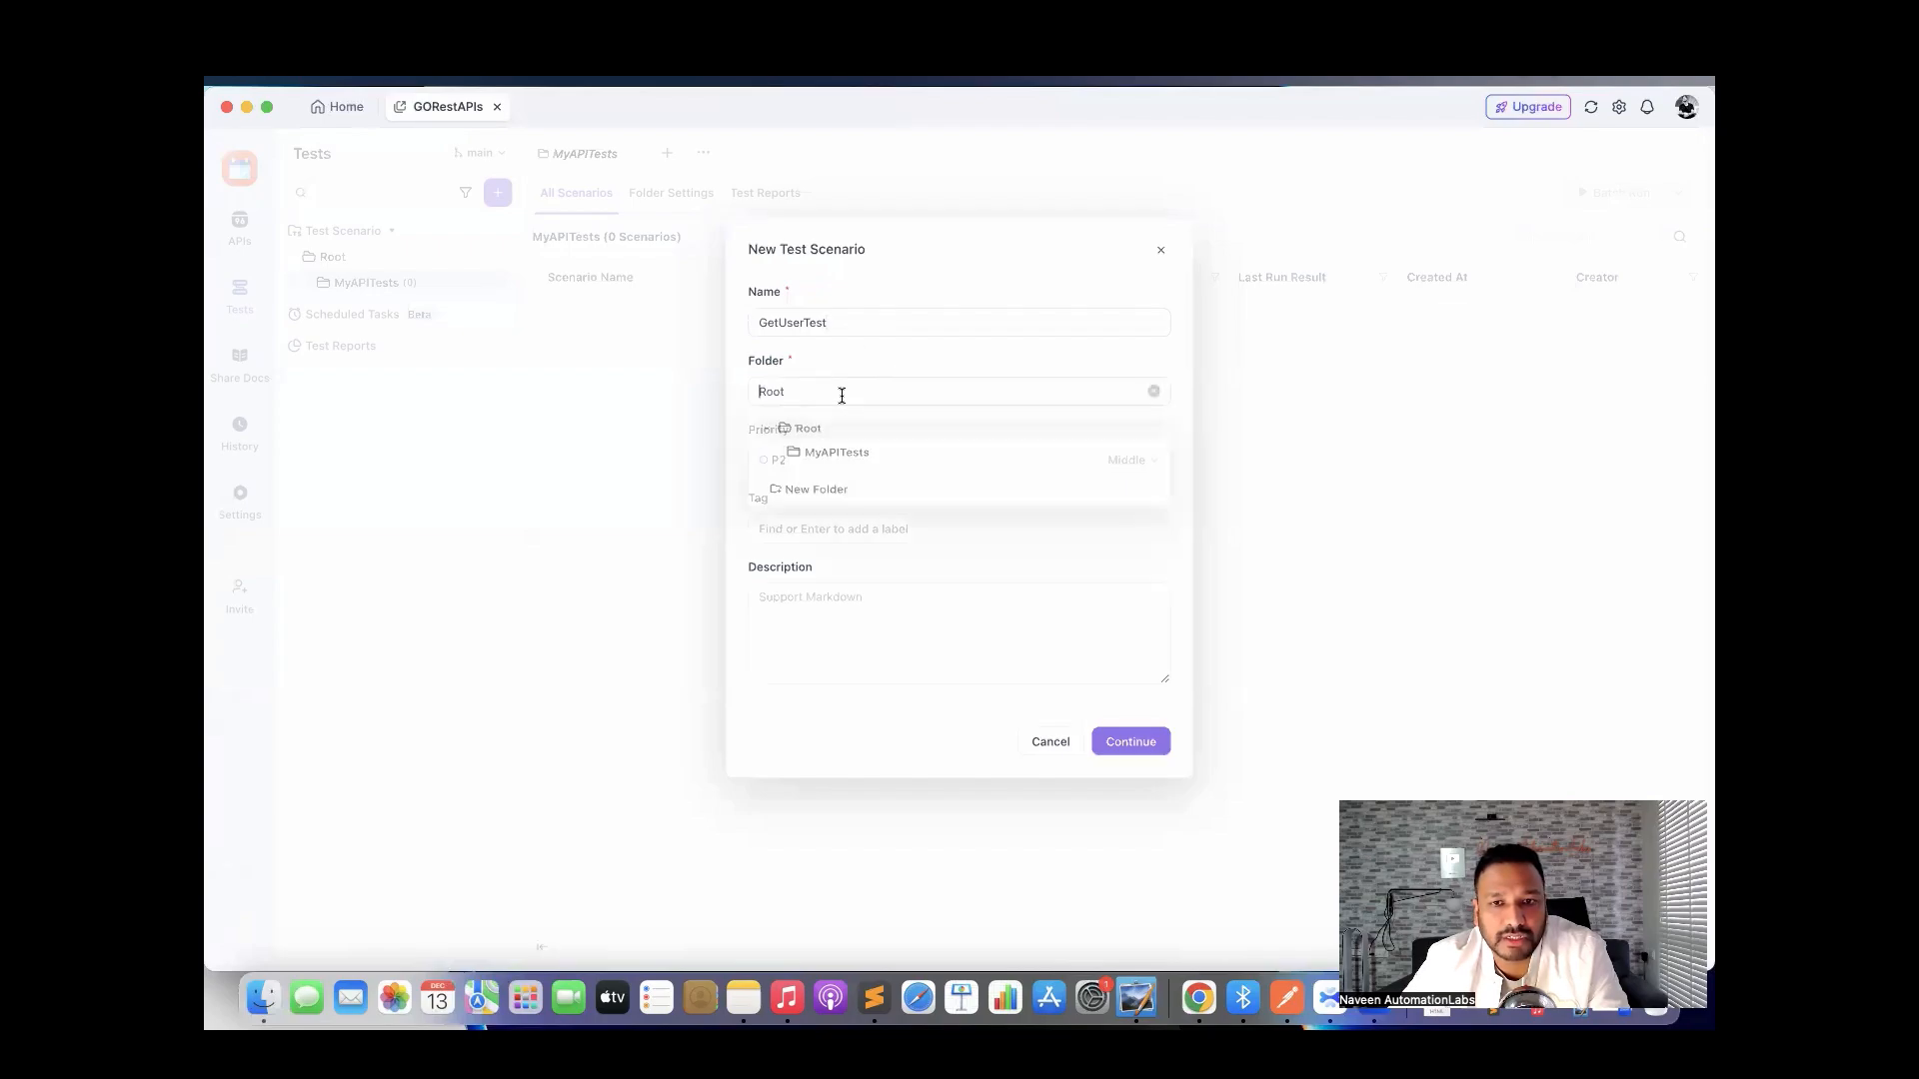
left_click(845, 457)
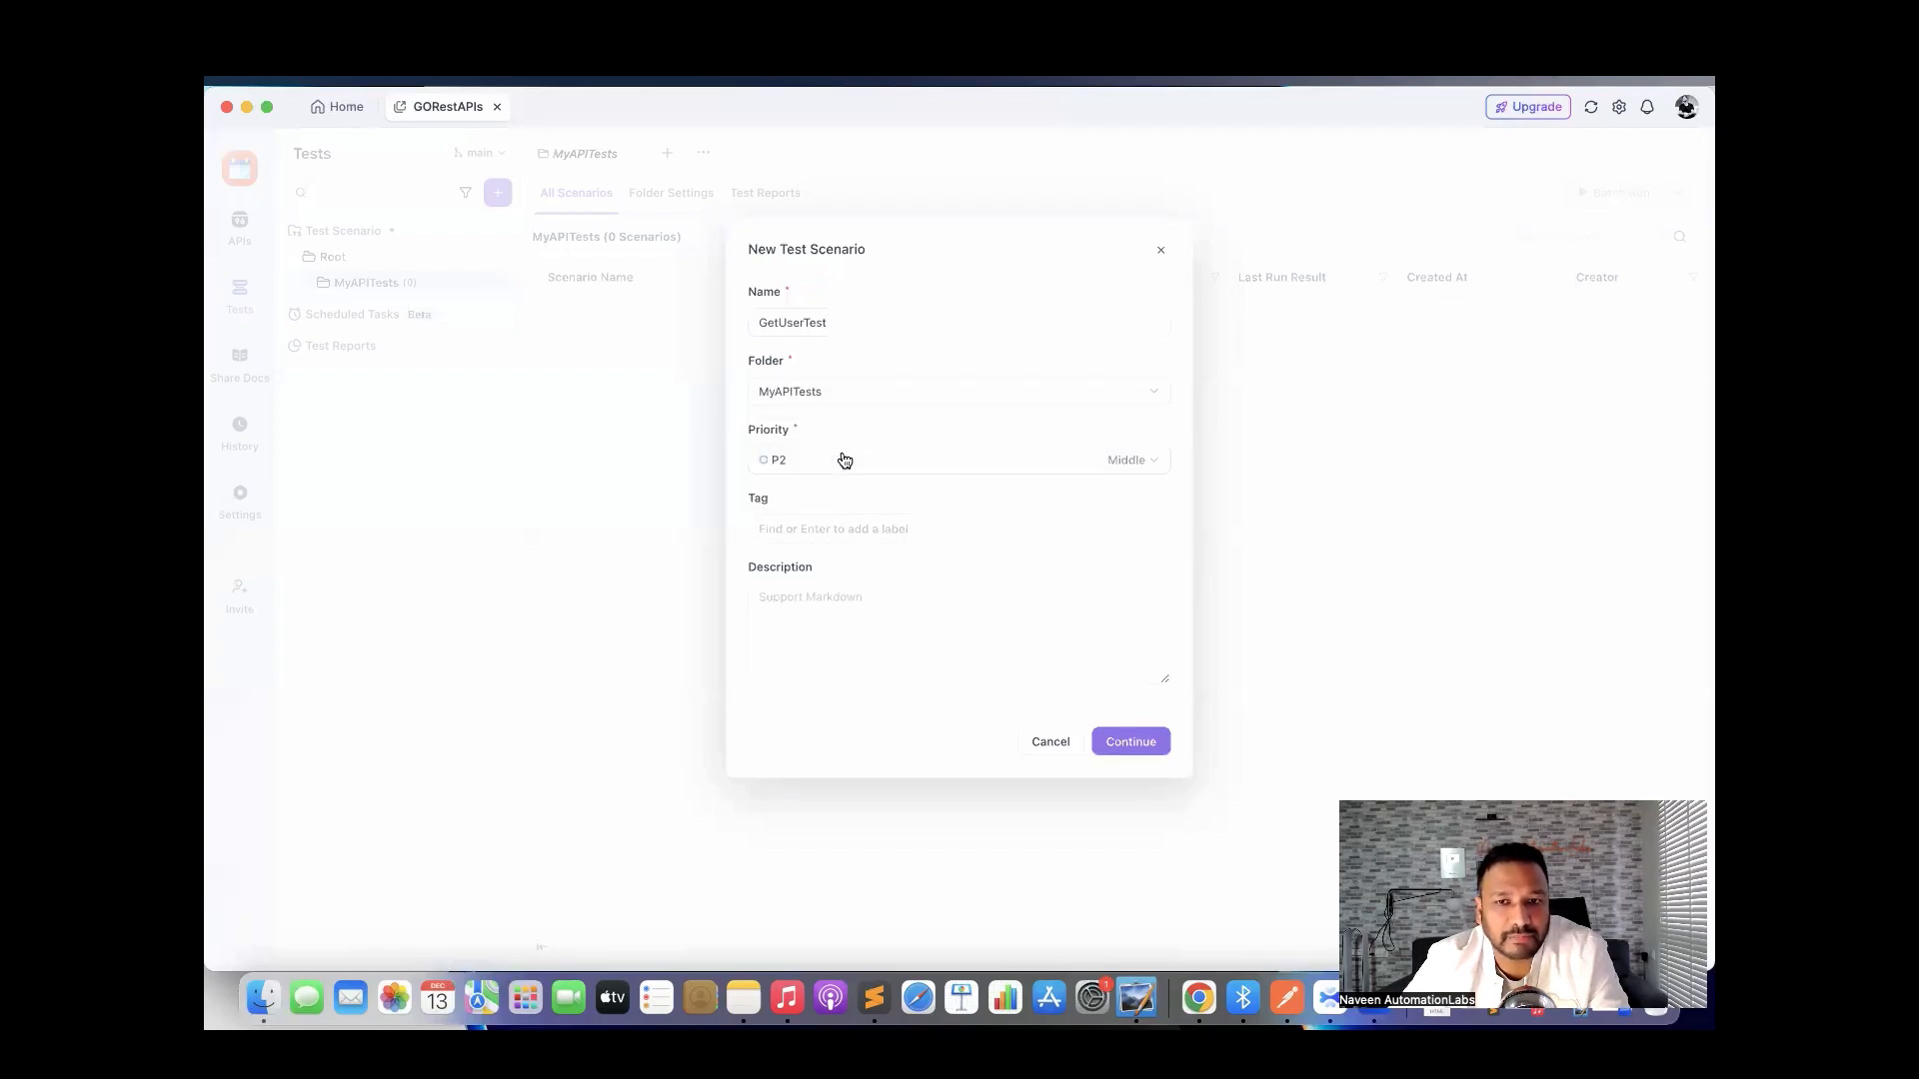
left_click(829, 464)
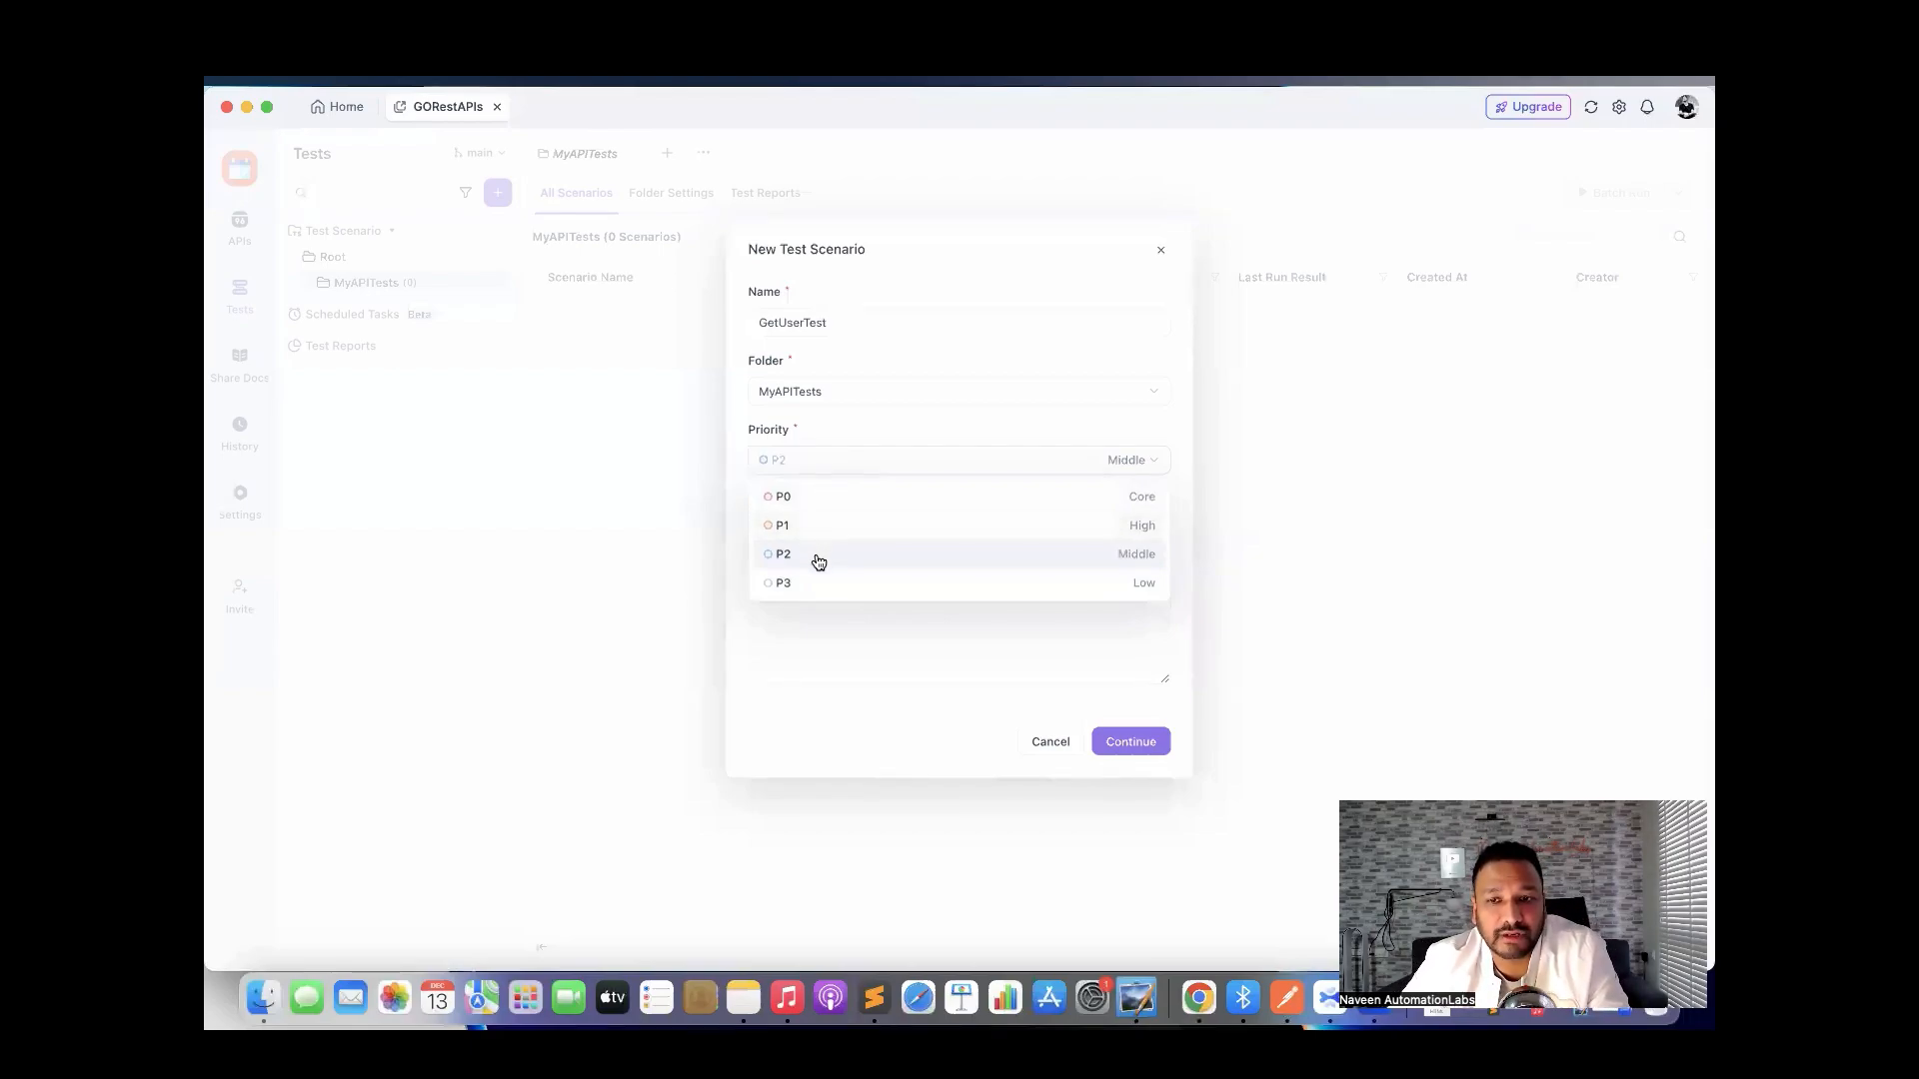
left_click(798, 528)
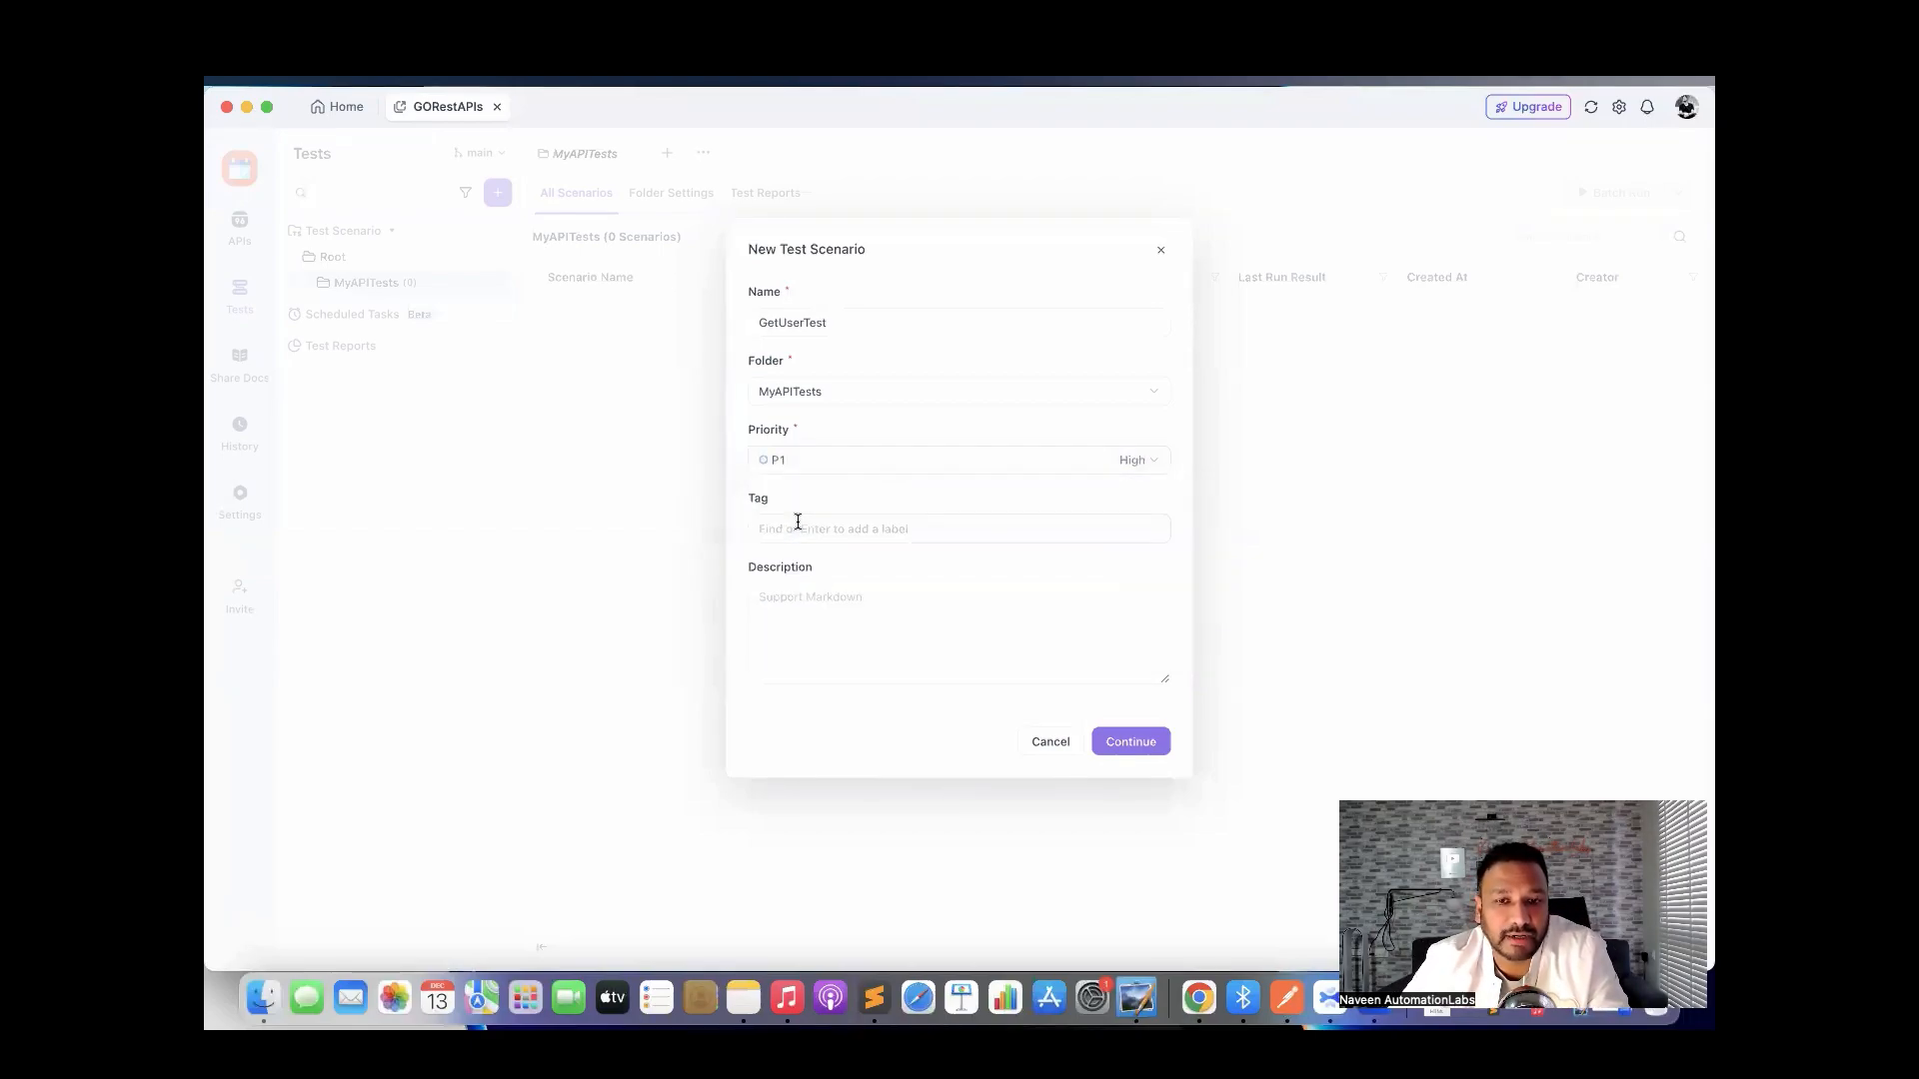
left_click(807, 530)
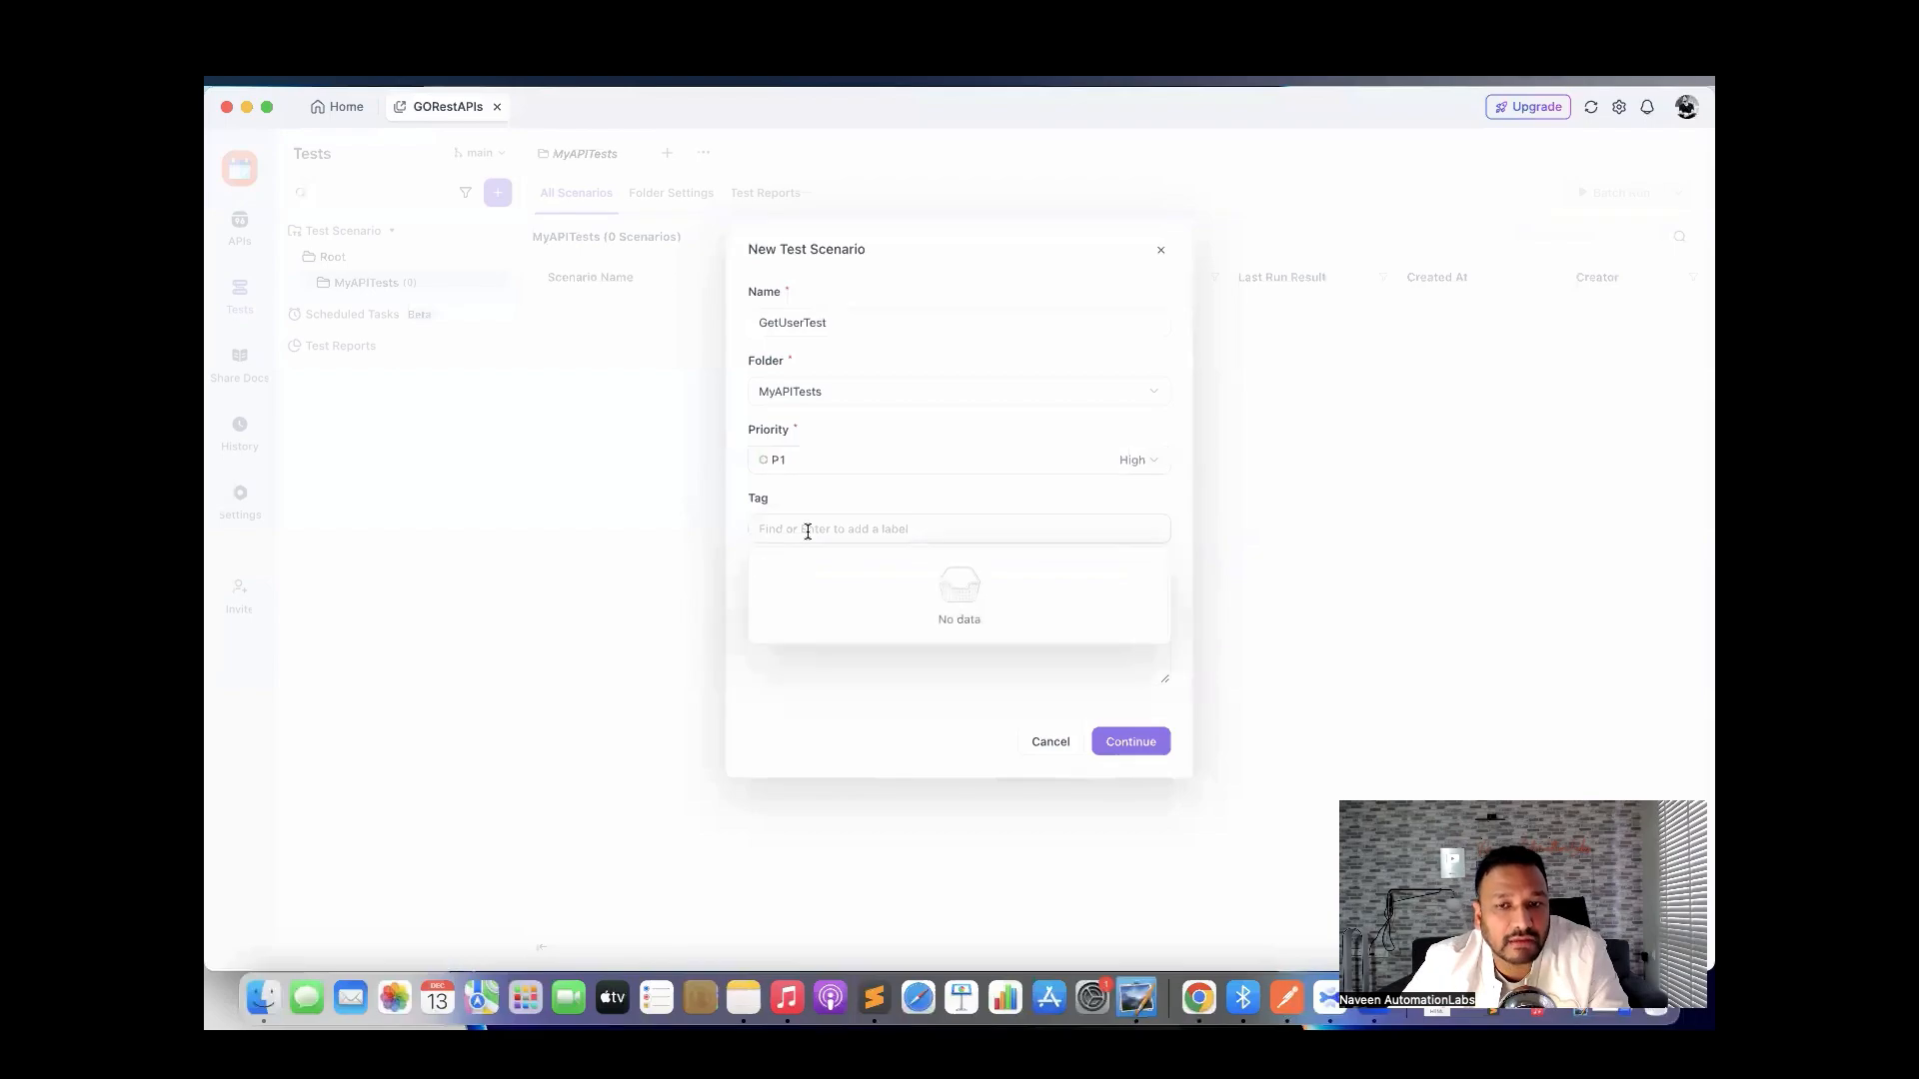
type("sanit")
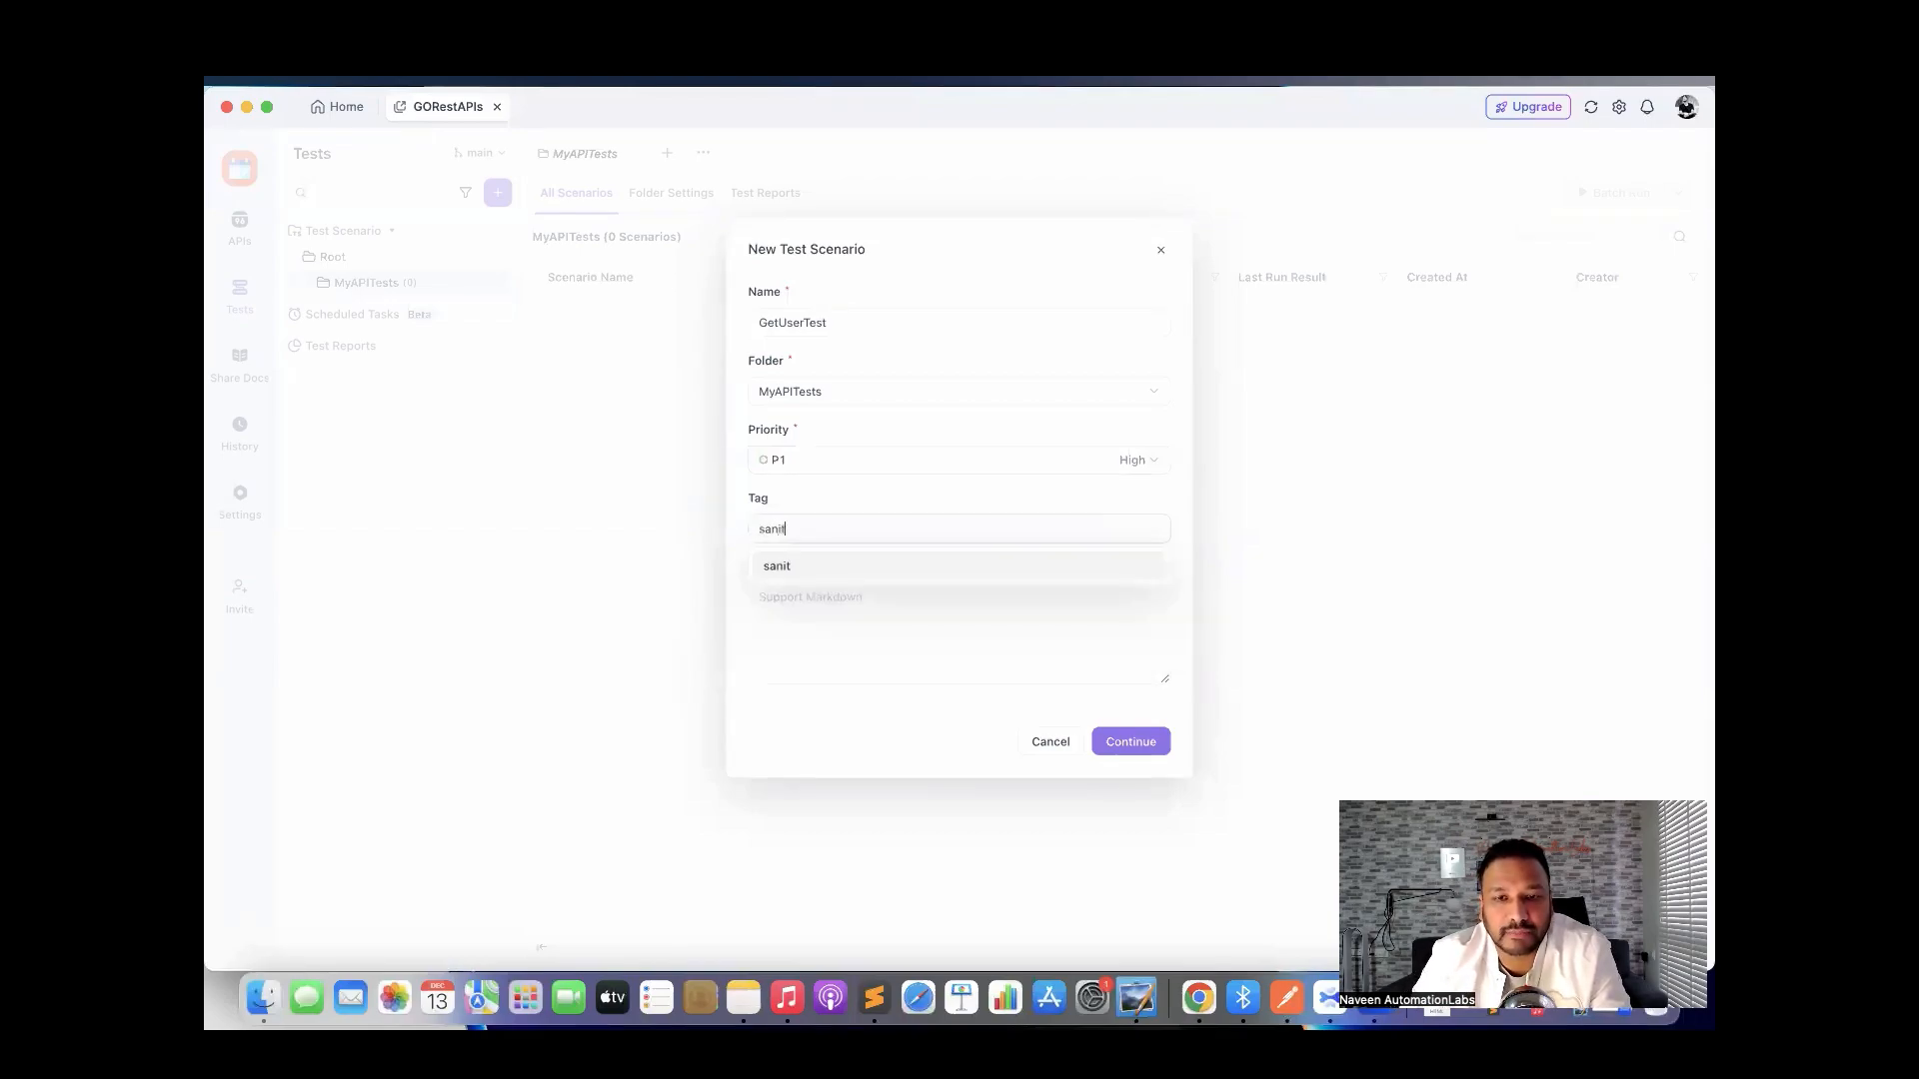
type("y")
left_click(834, 567)
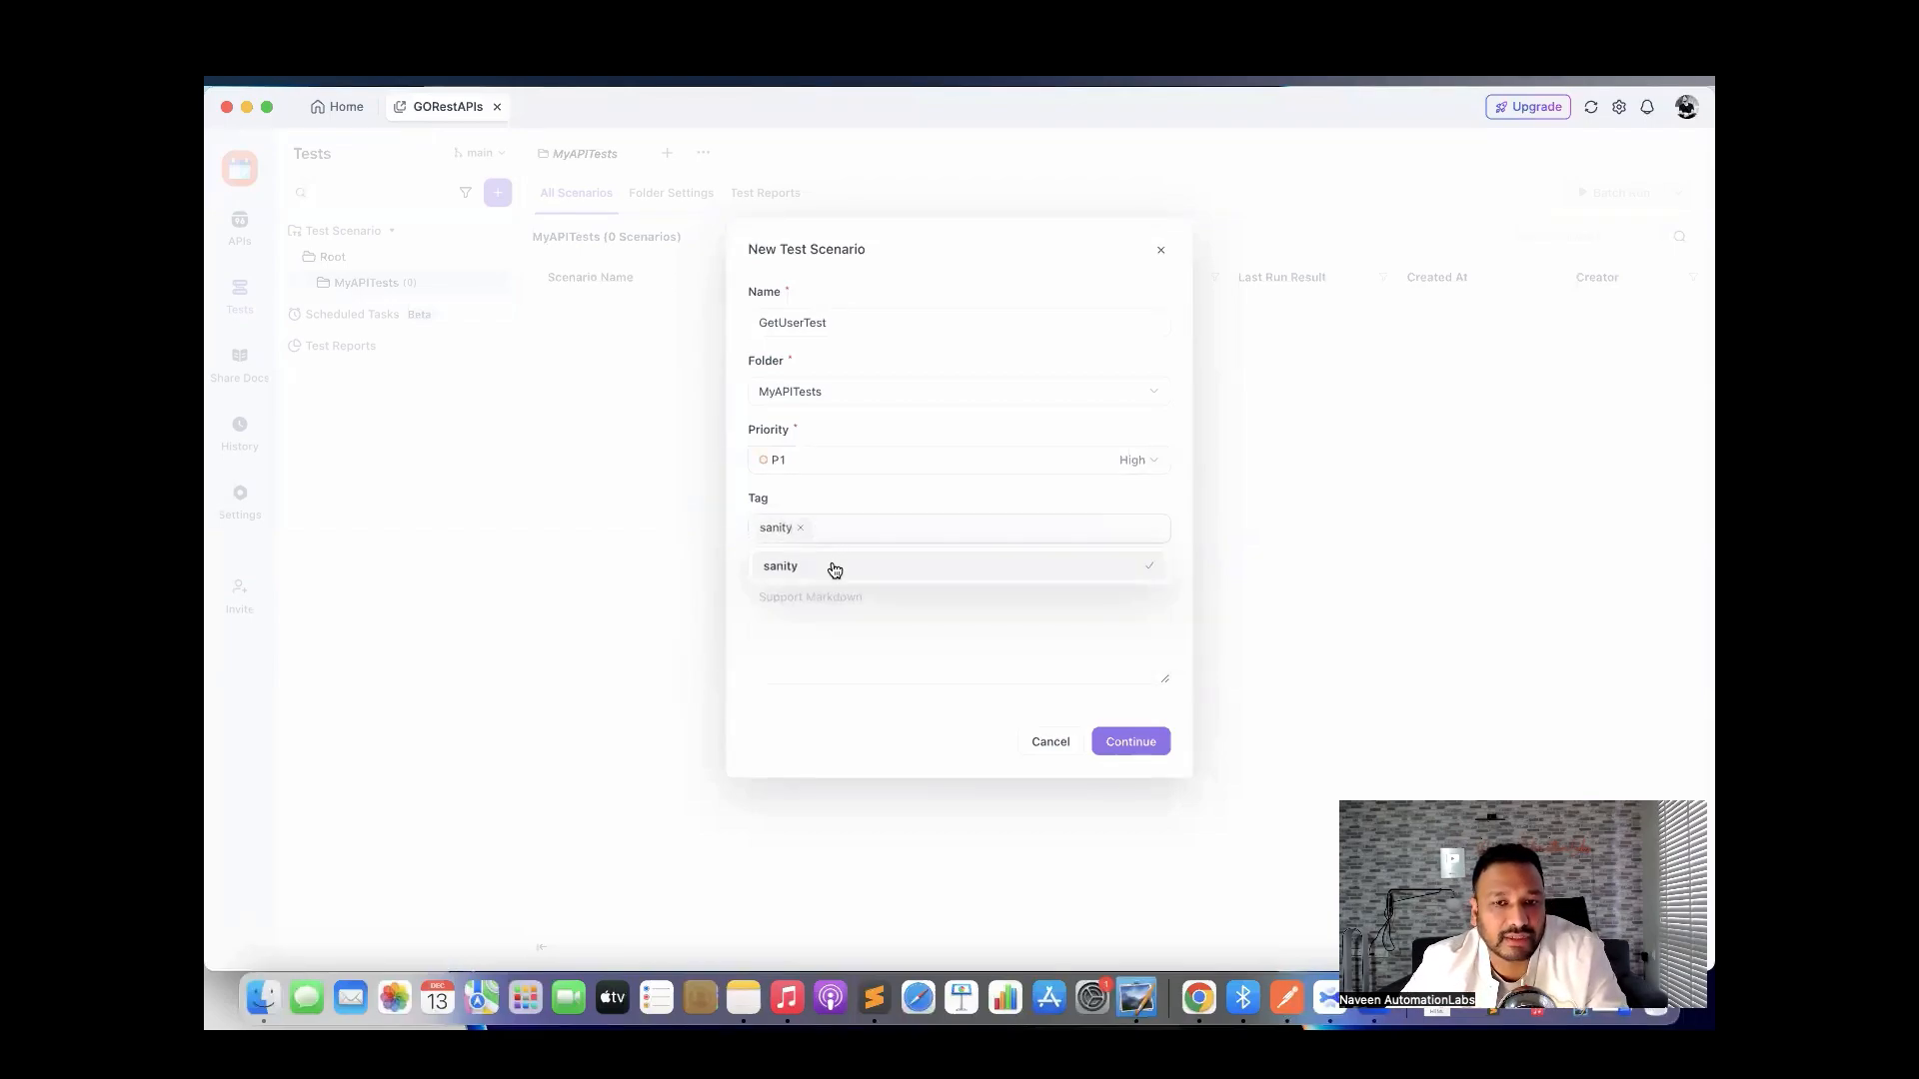
left_click(830, 645)
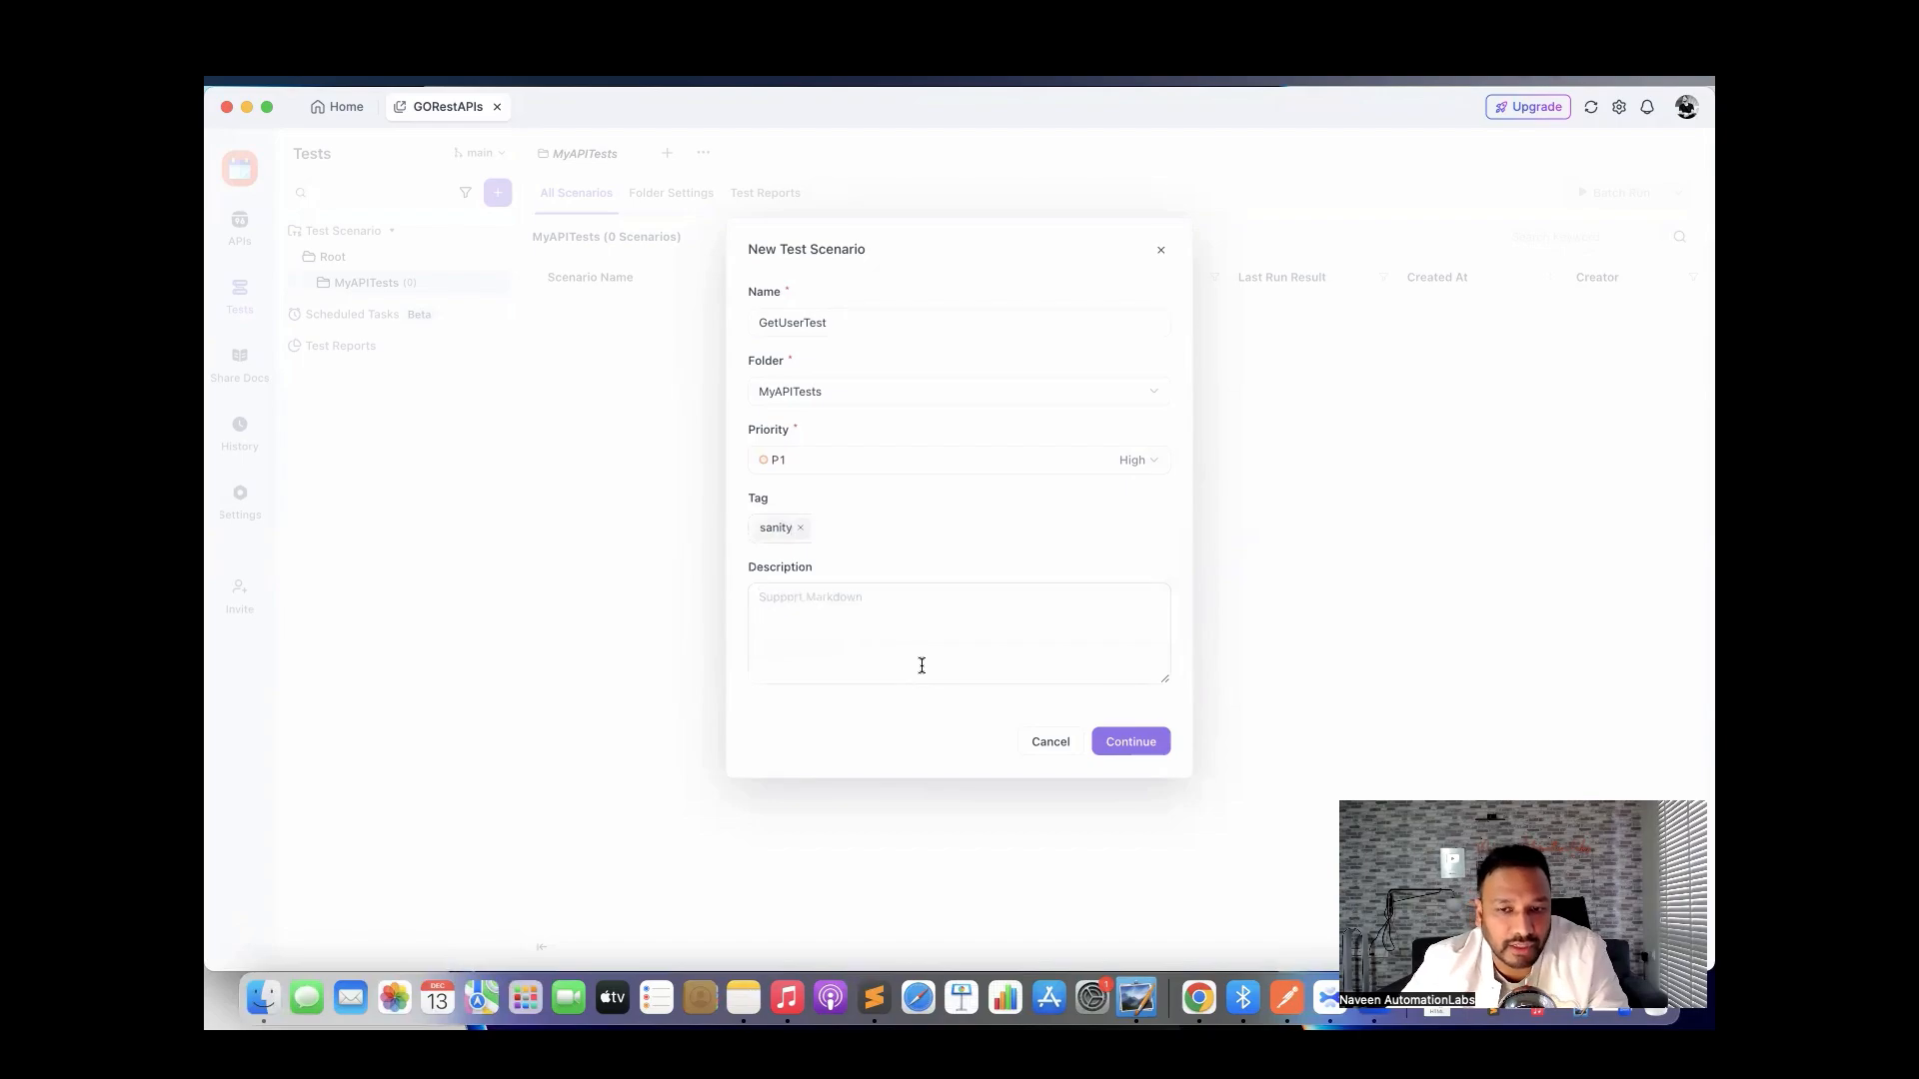
left_click(1128, 747)
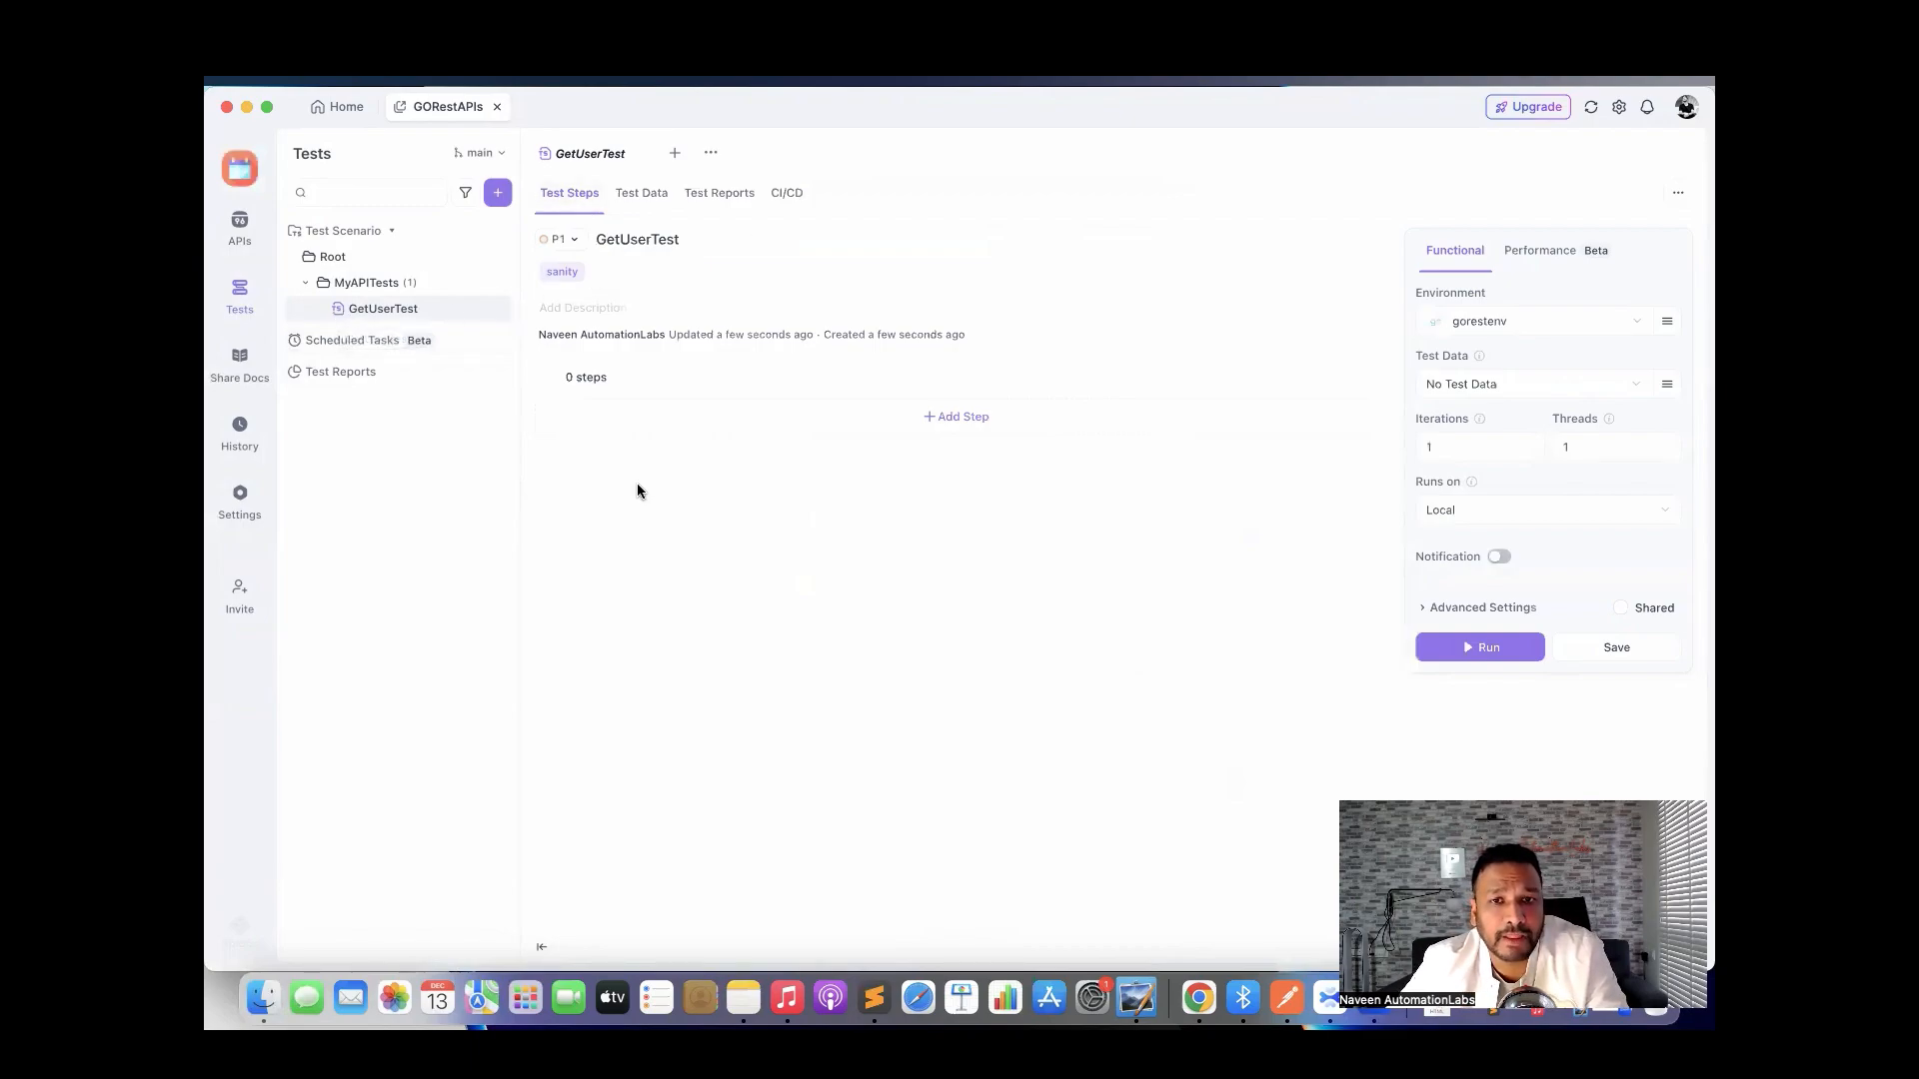
Look through the scenario's Test Data, Test Reports and CI/CD views.
left_click(641, 196)
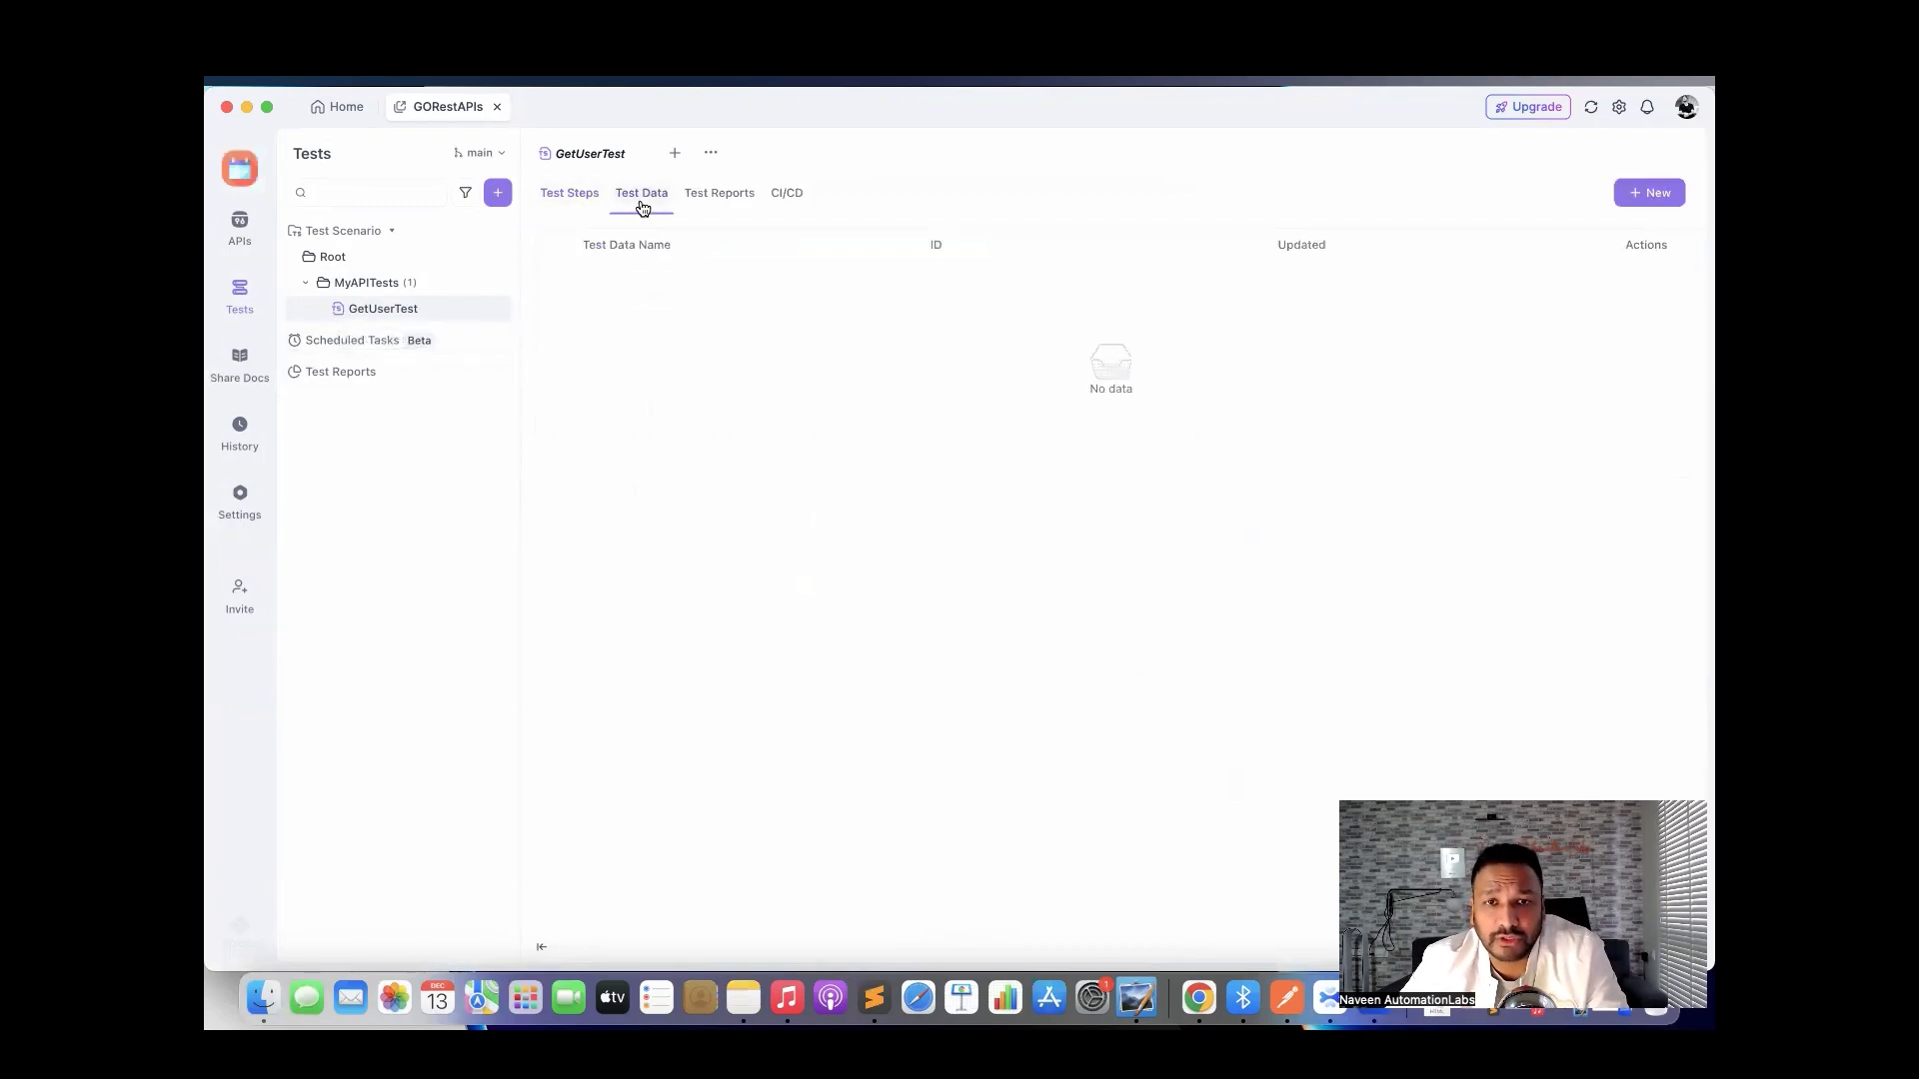
left_click(717, 194)
left_click(787, 195)
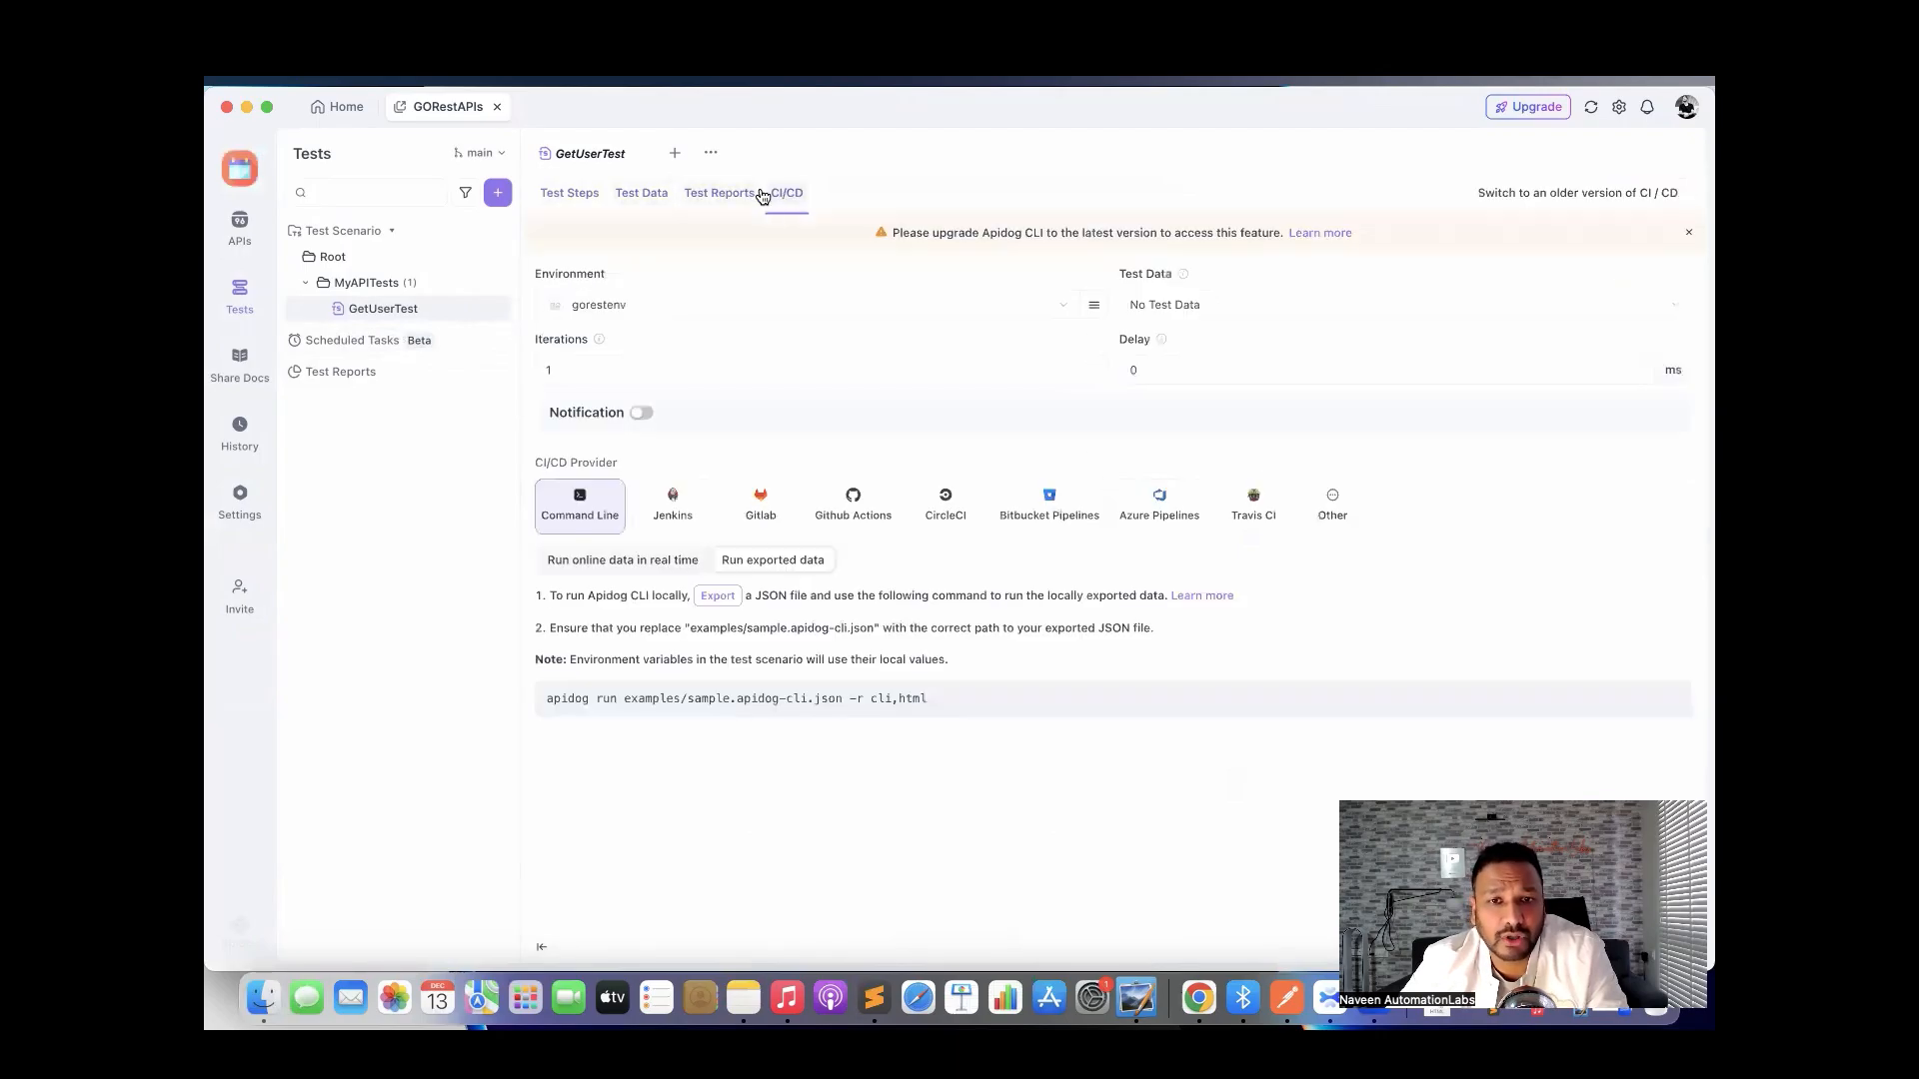
Return to Test Steps and bring up the Add Step choices.
left_click(576, 204)
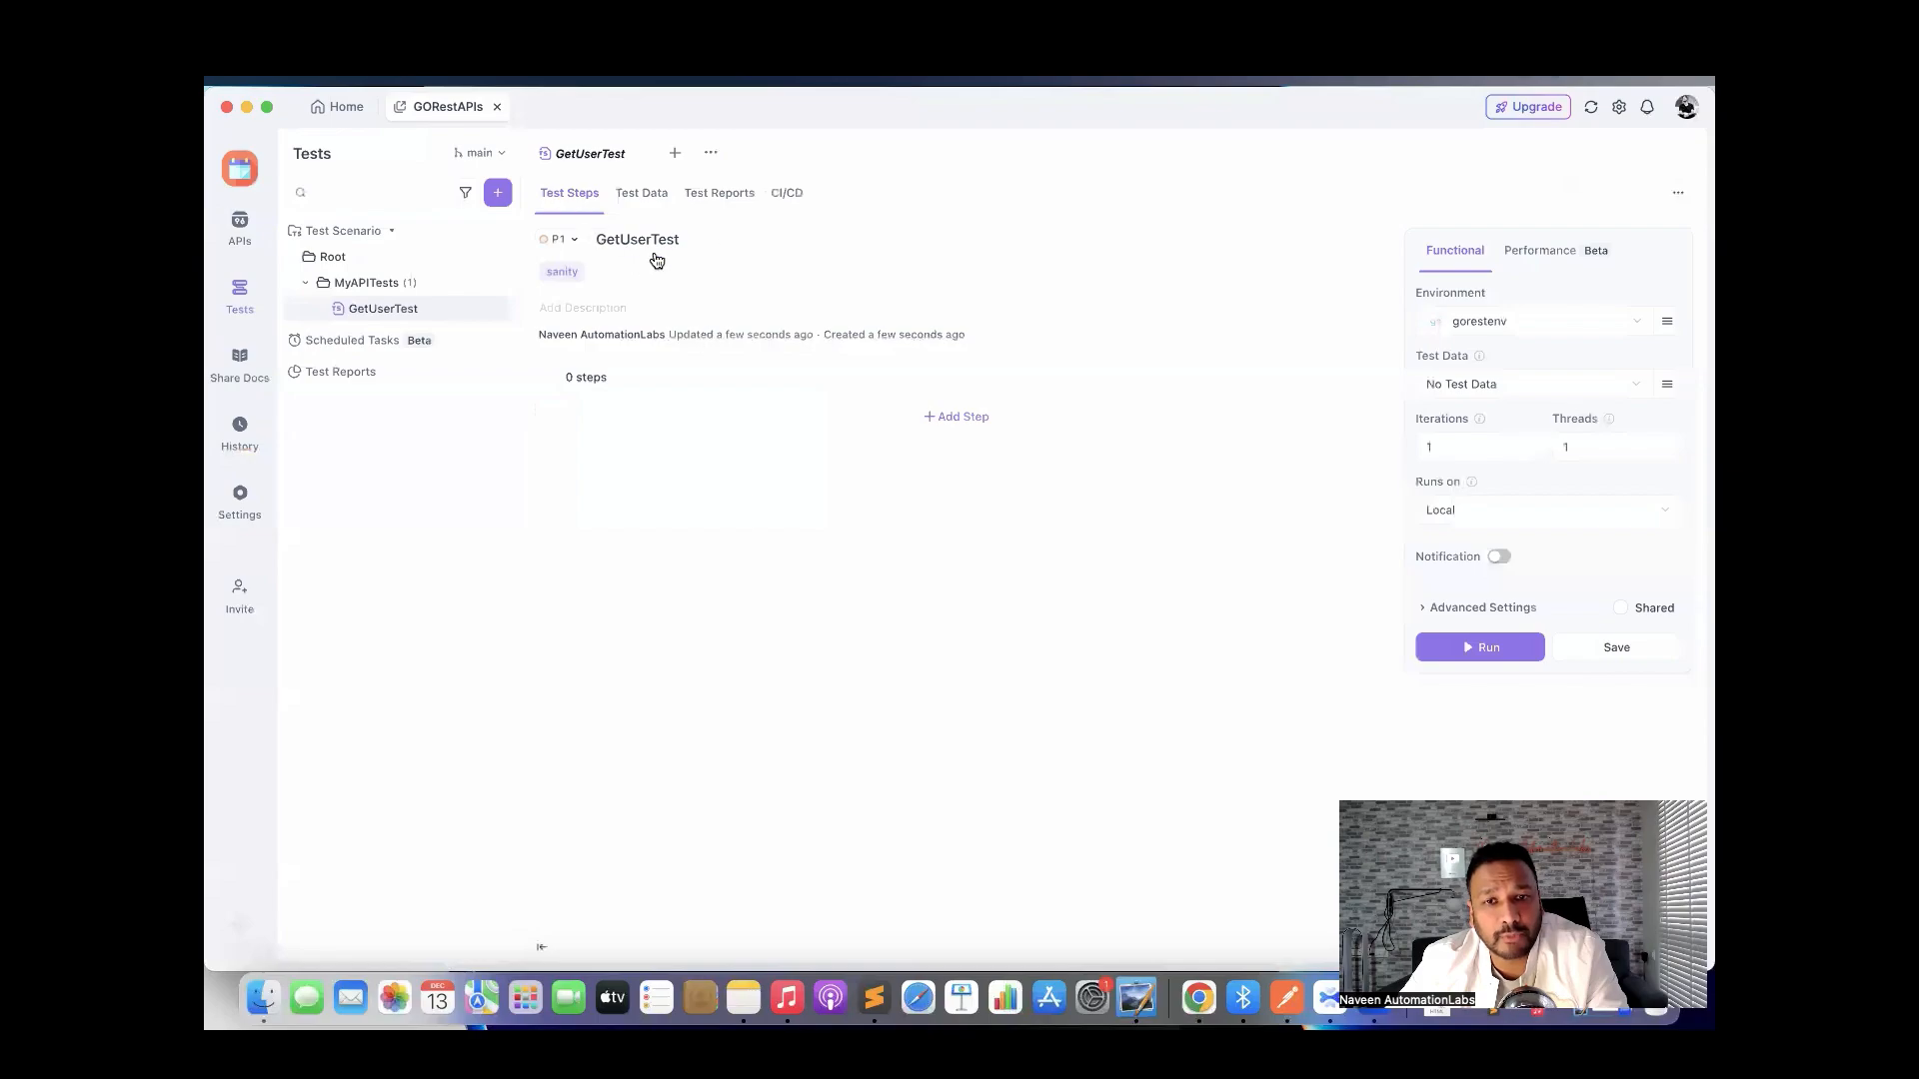
left_click(951, 419)
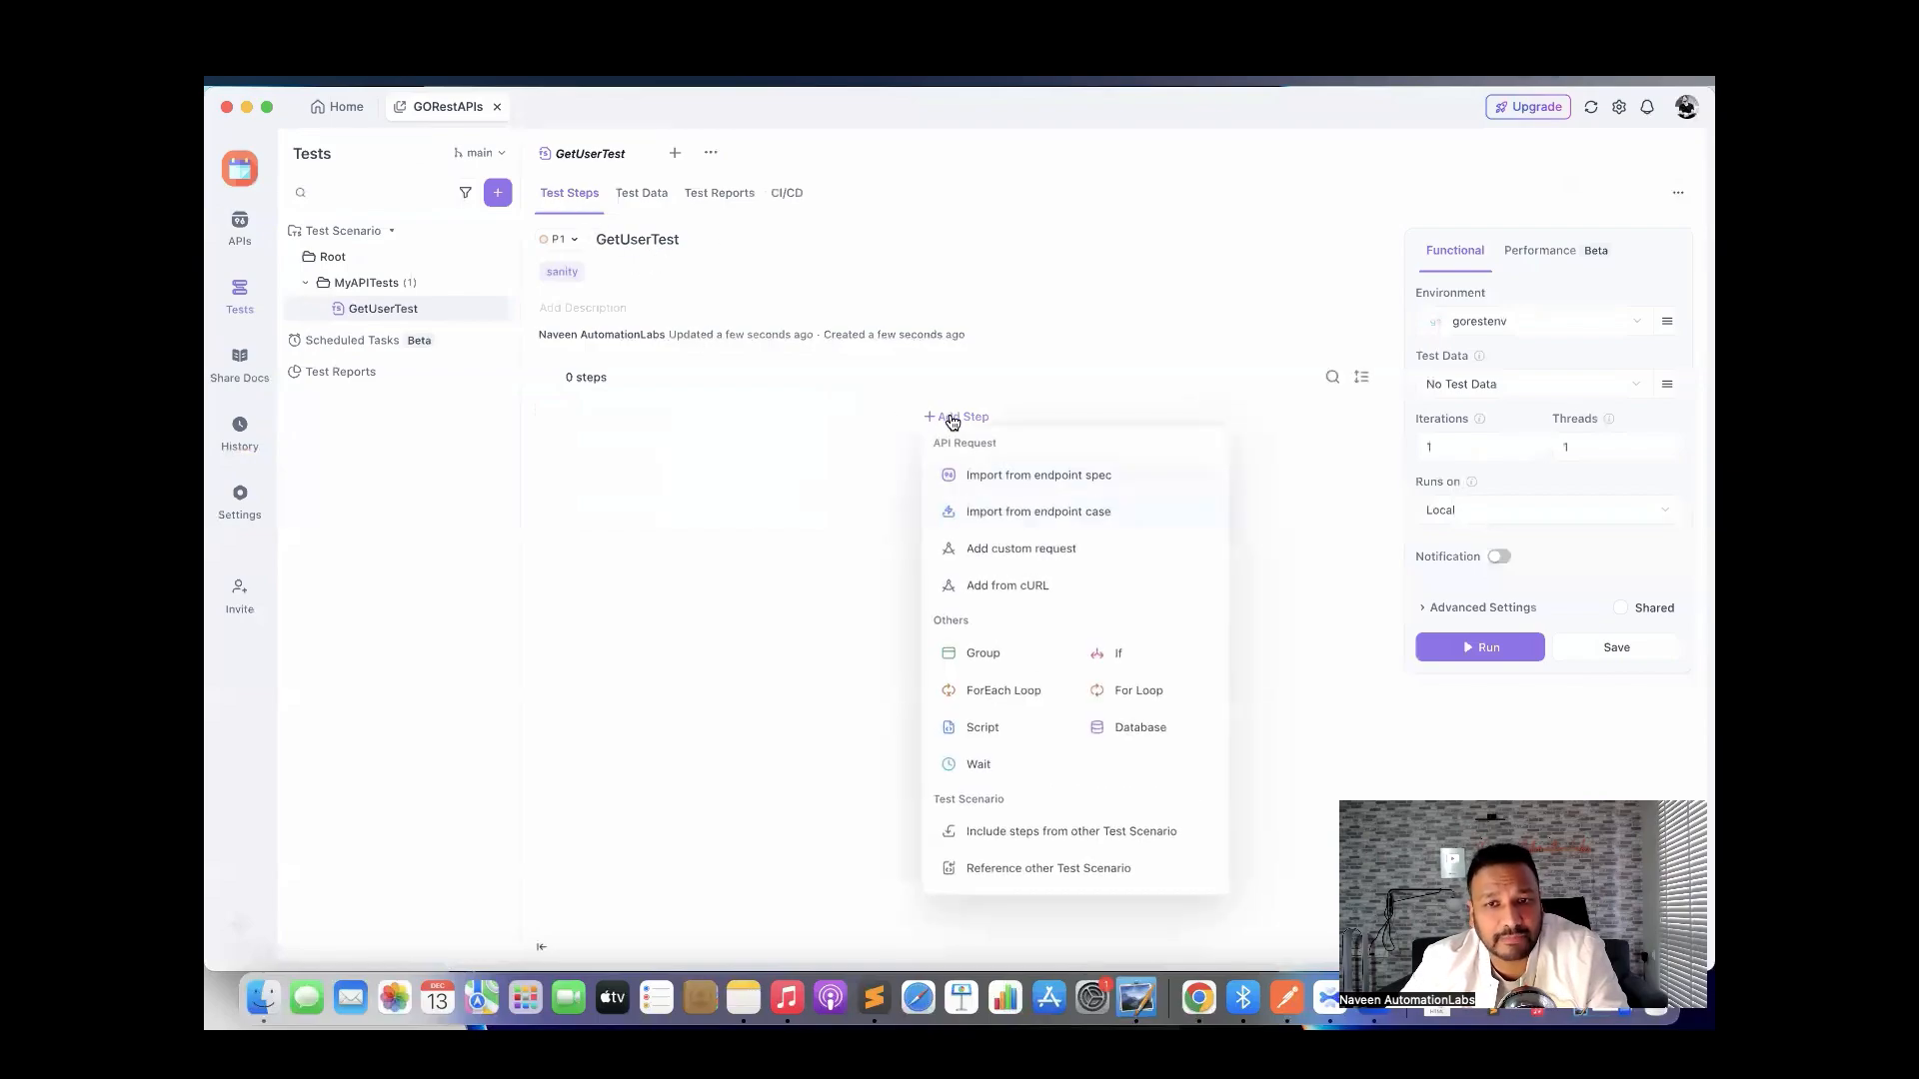
mouse_move(955, 425)
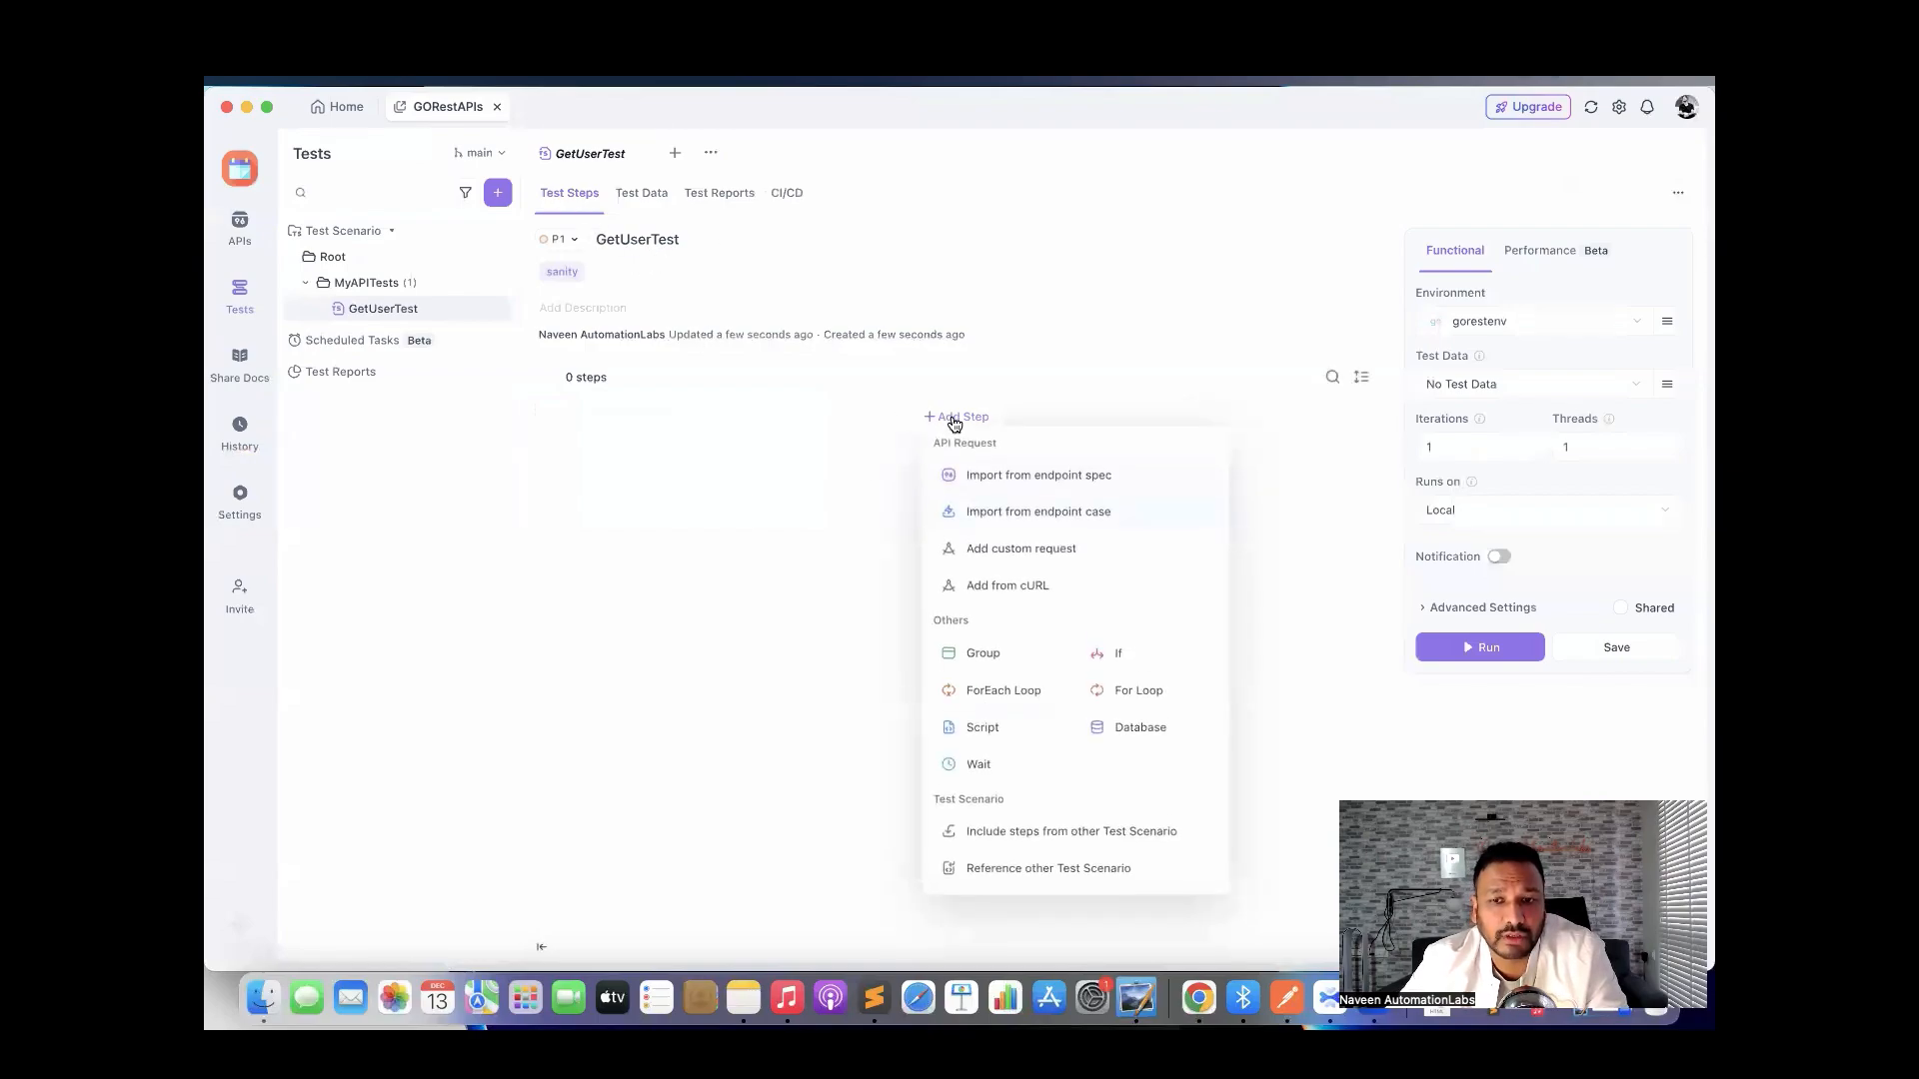
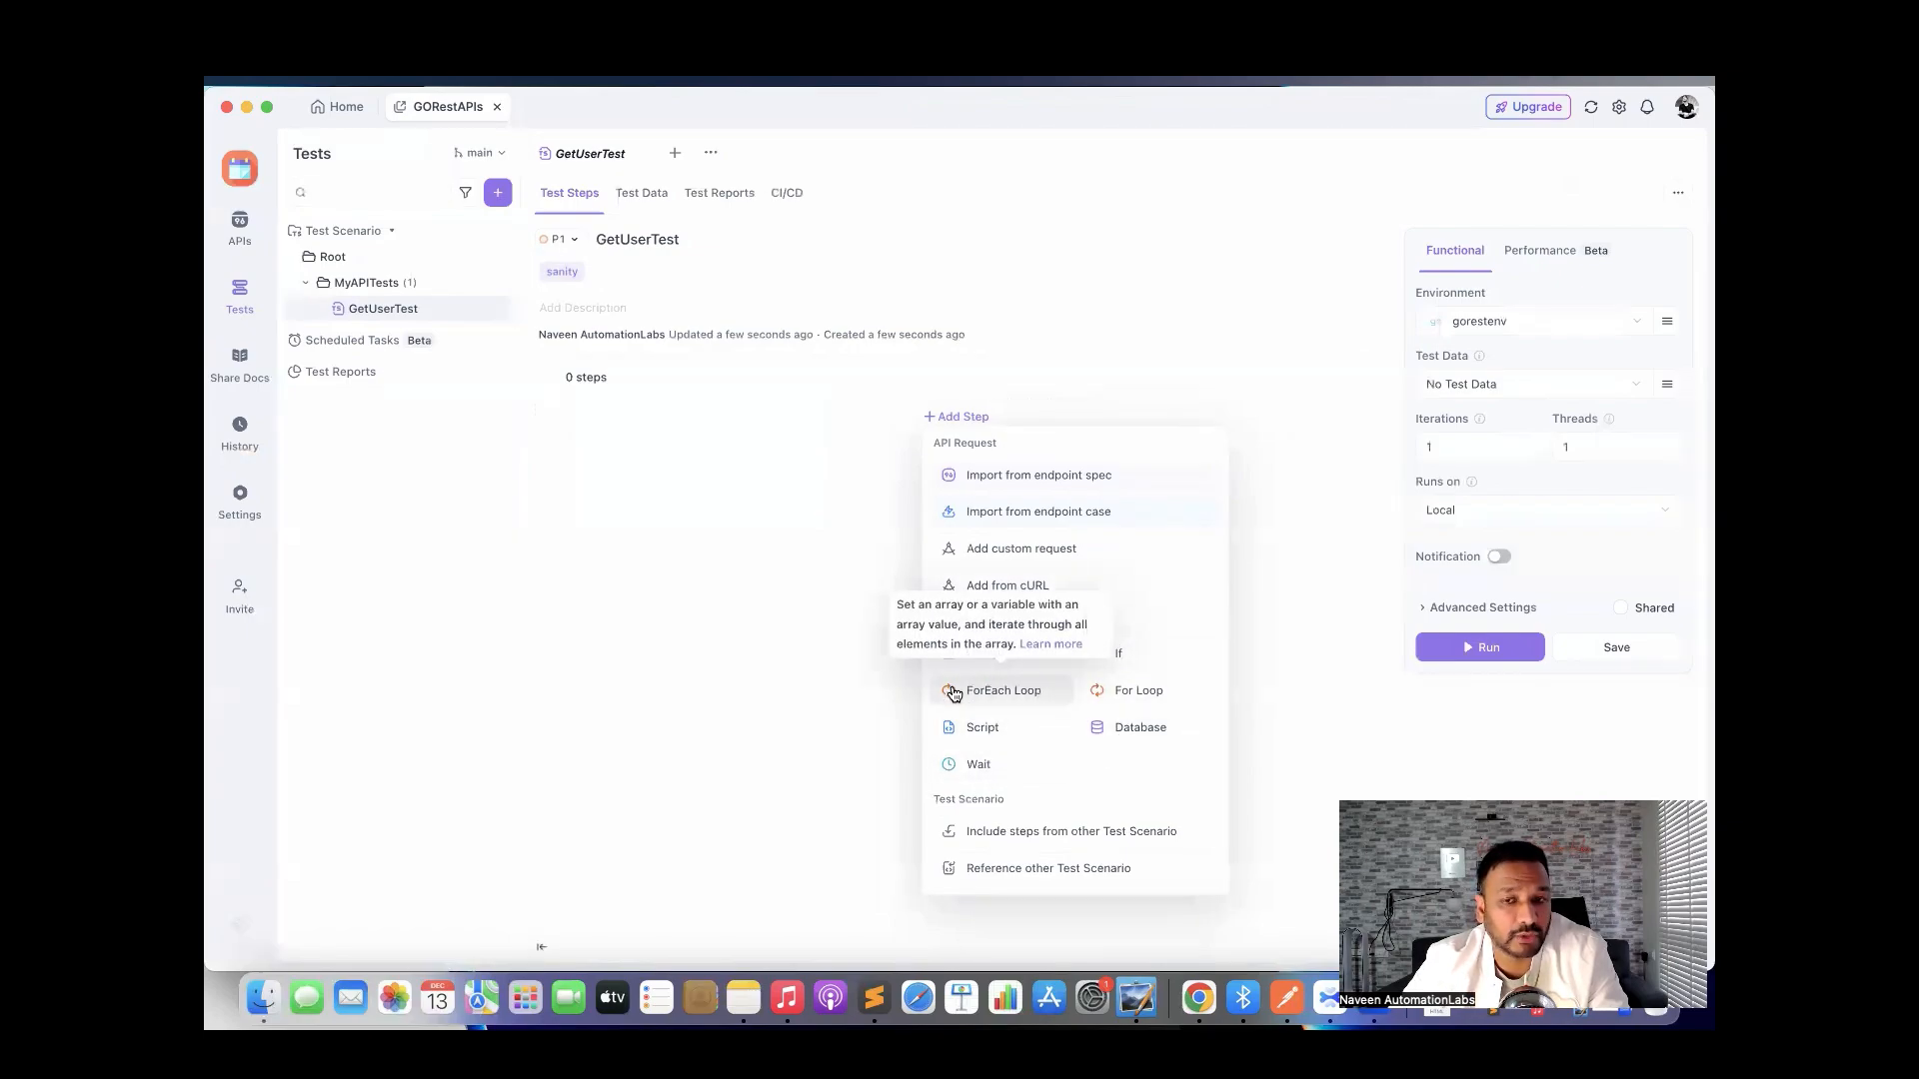
Import the GetUsers endpoint from MyAPIs as GetUserTest's first step.
left_click(657, 476)
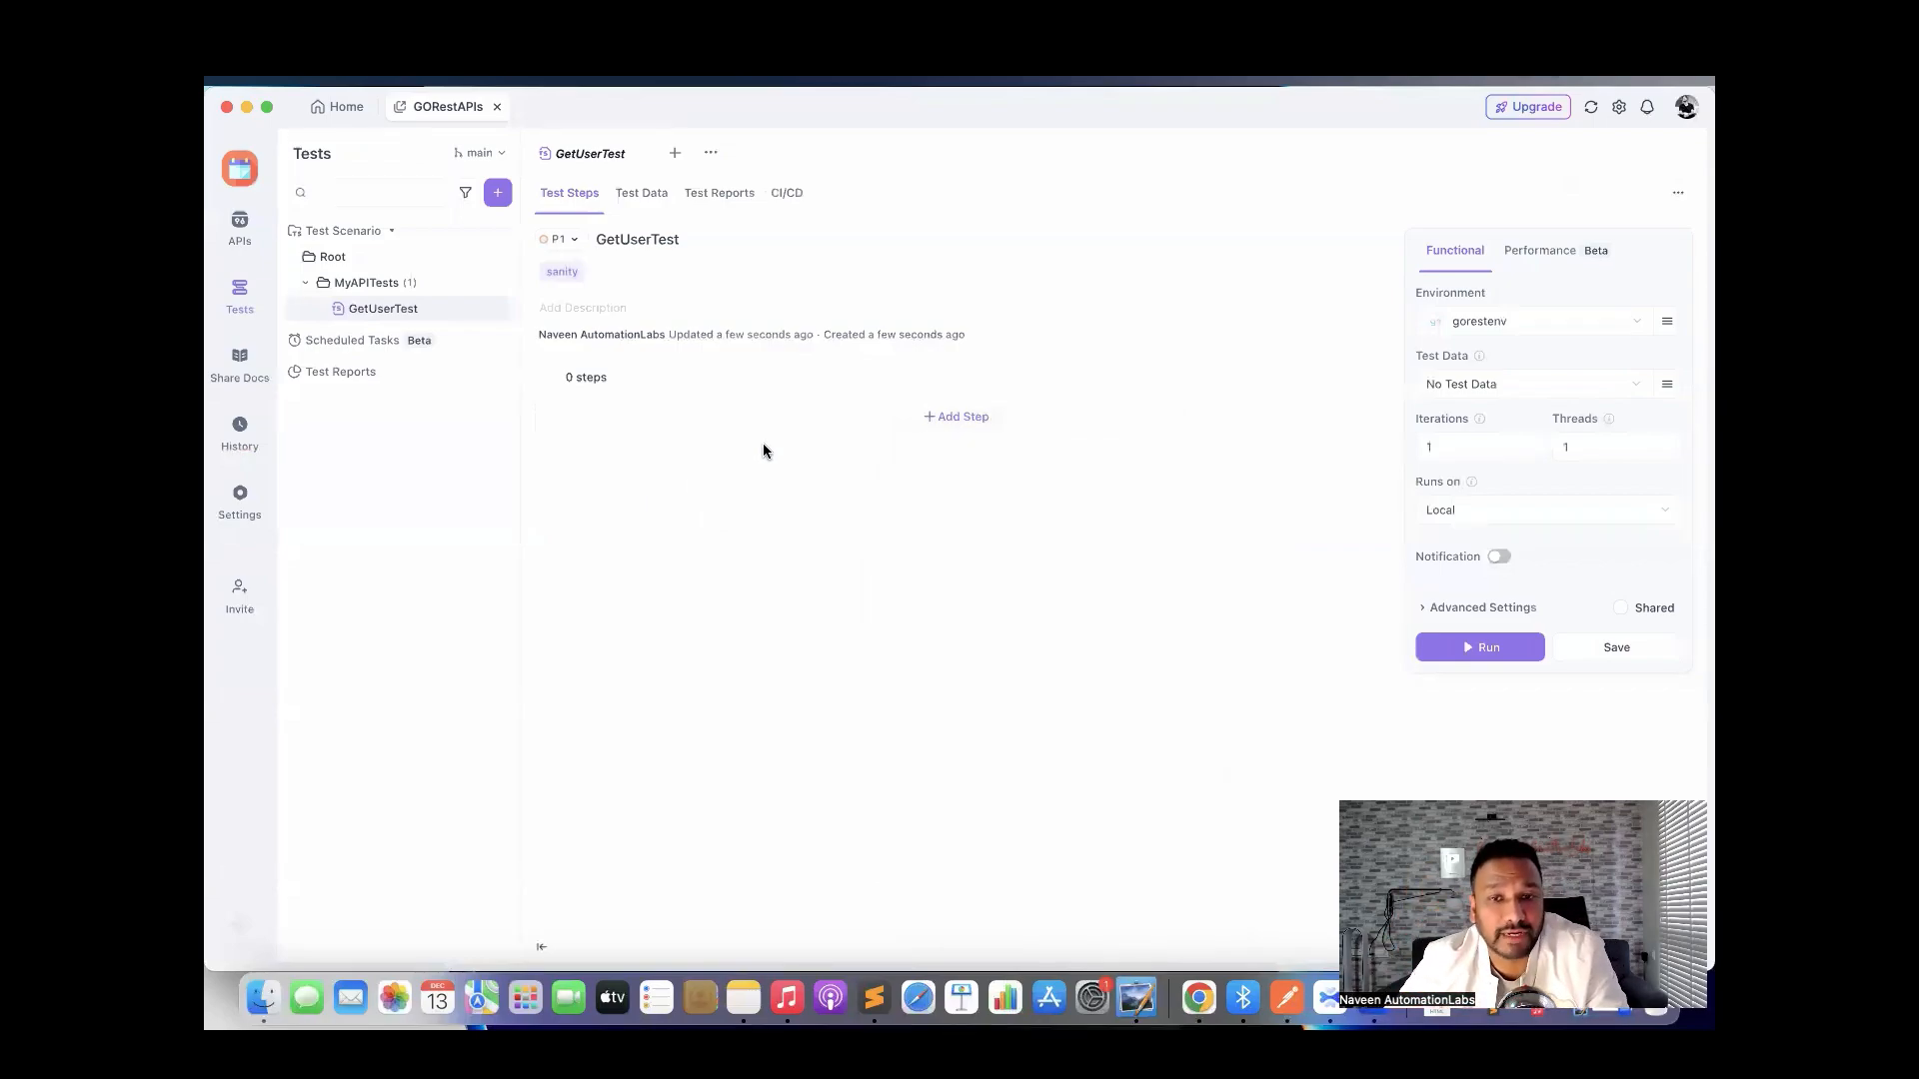
left_click(951, 416)
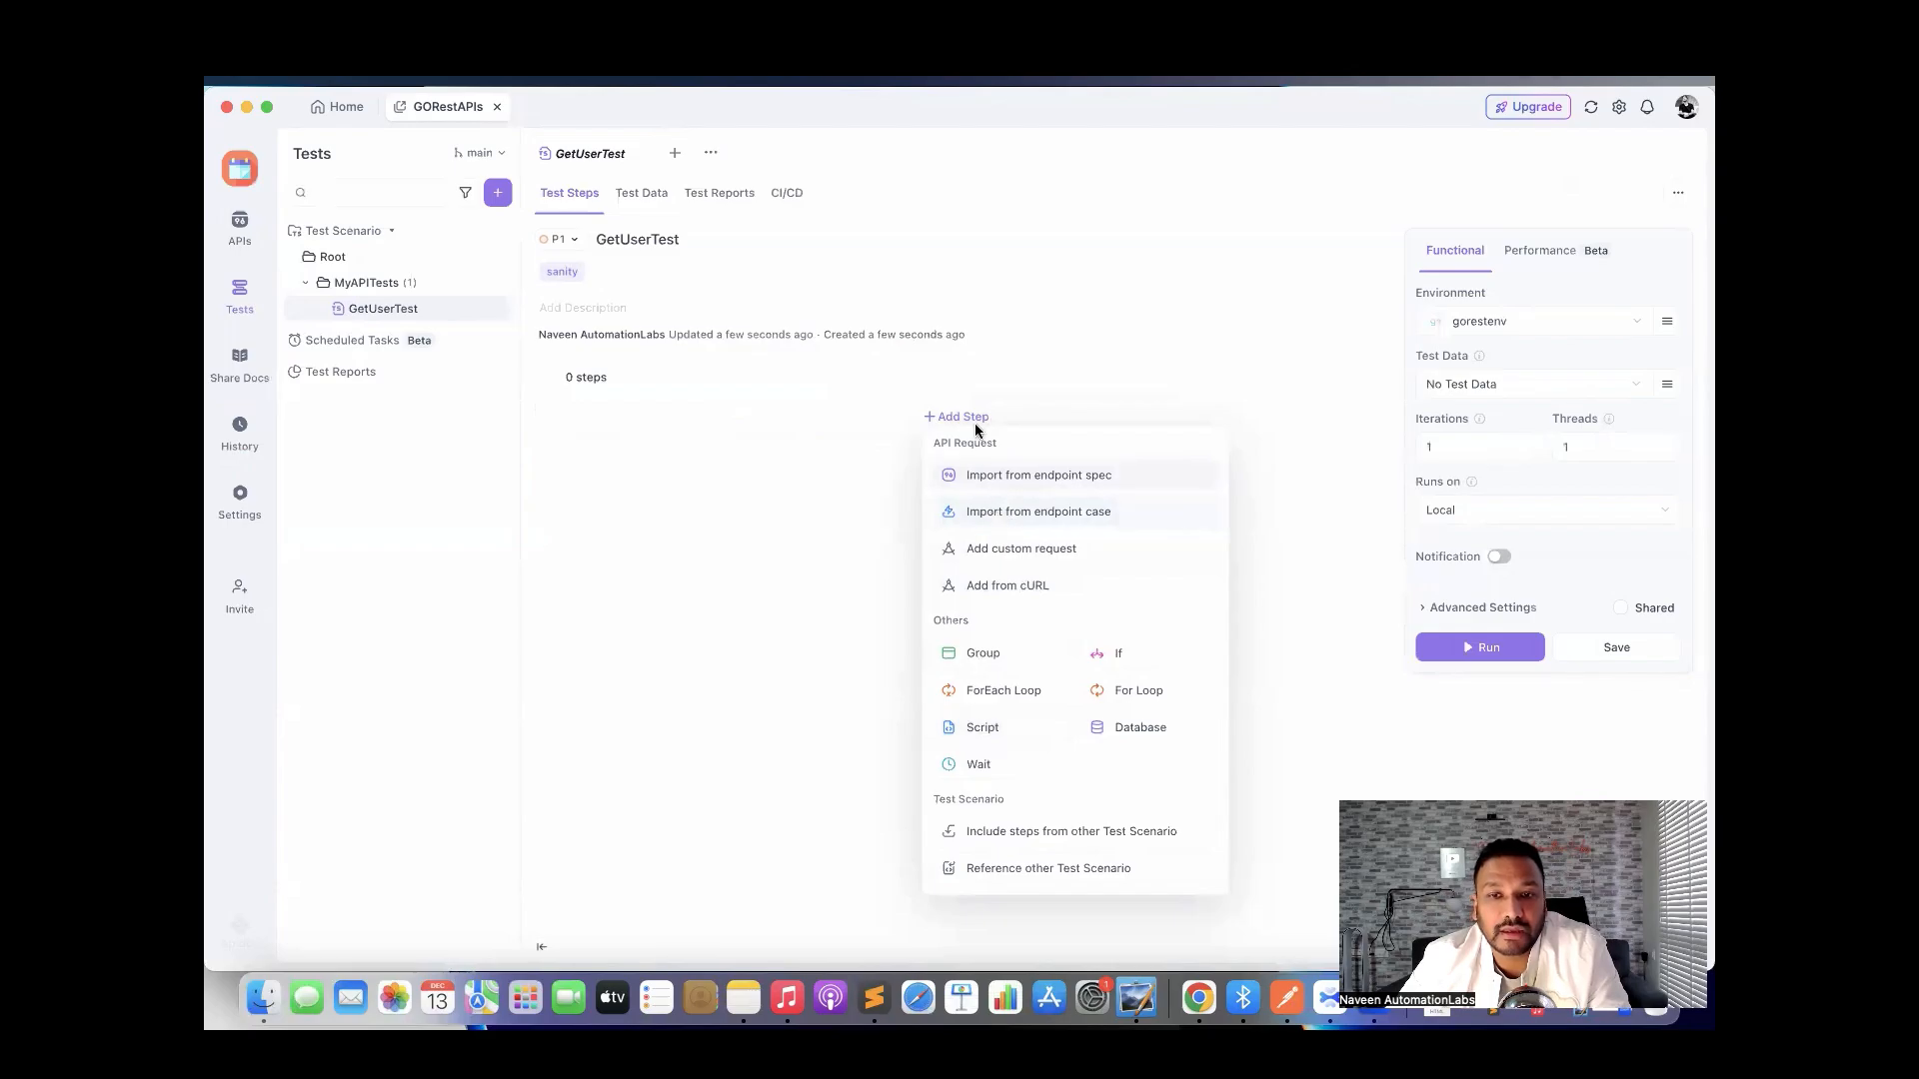
left_click(1066, 479)
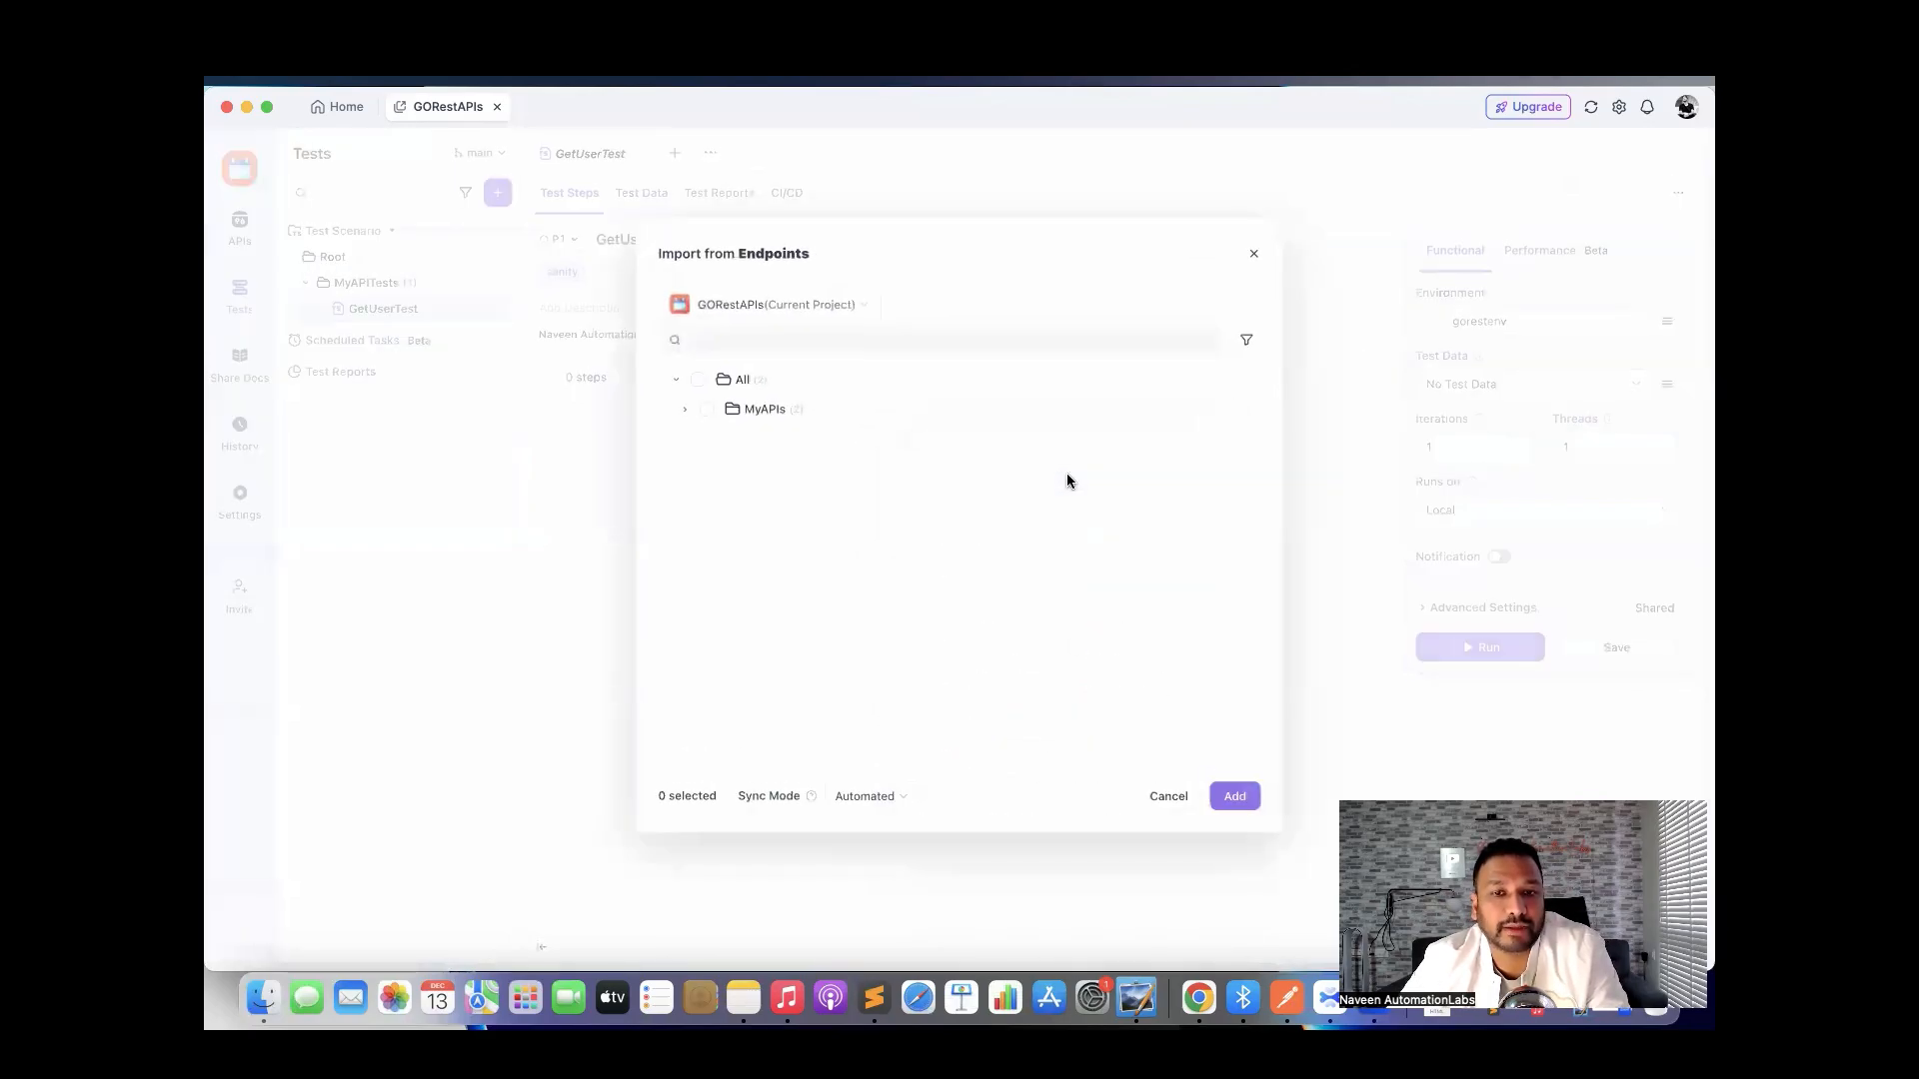
left_click(683, 411)
left_click(716, 439)
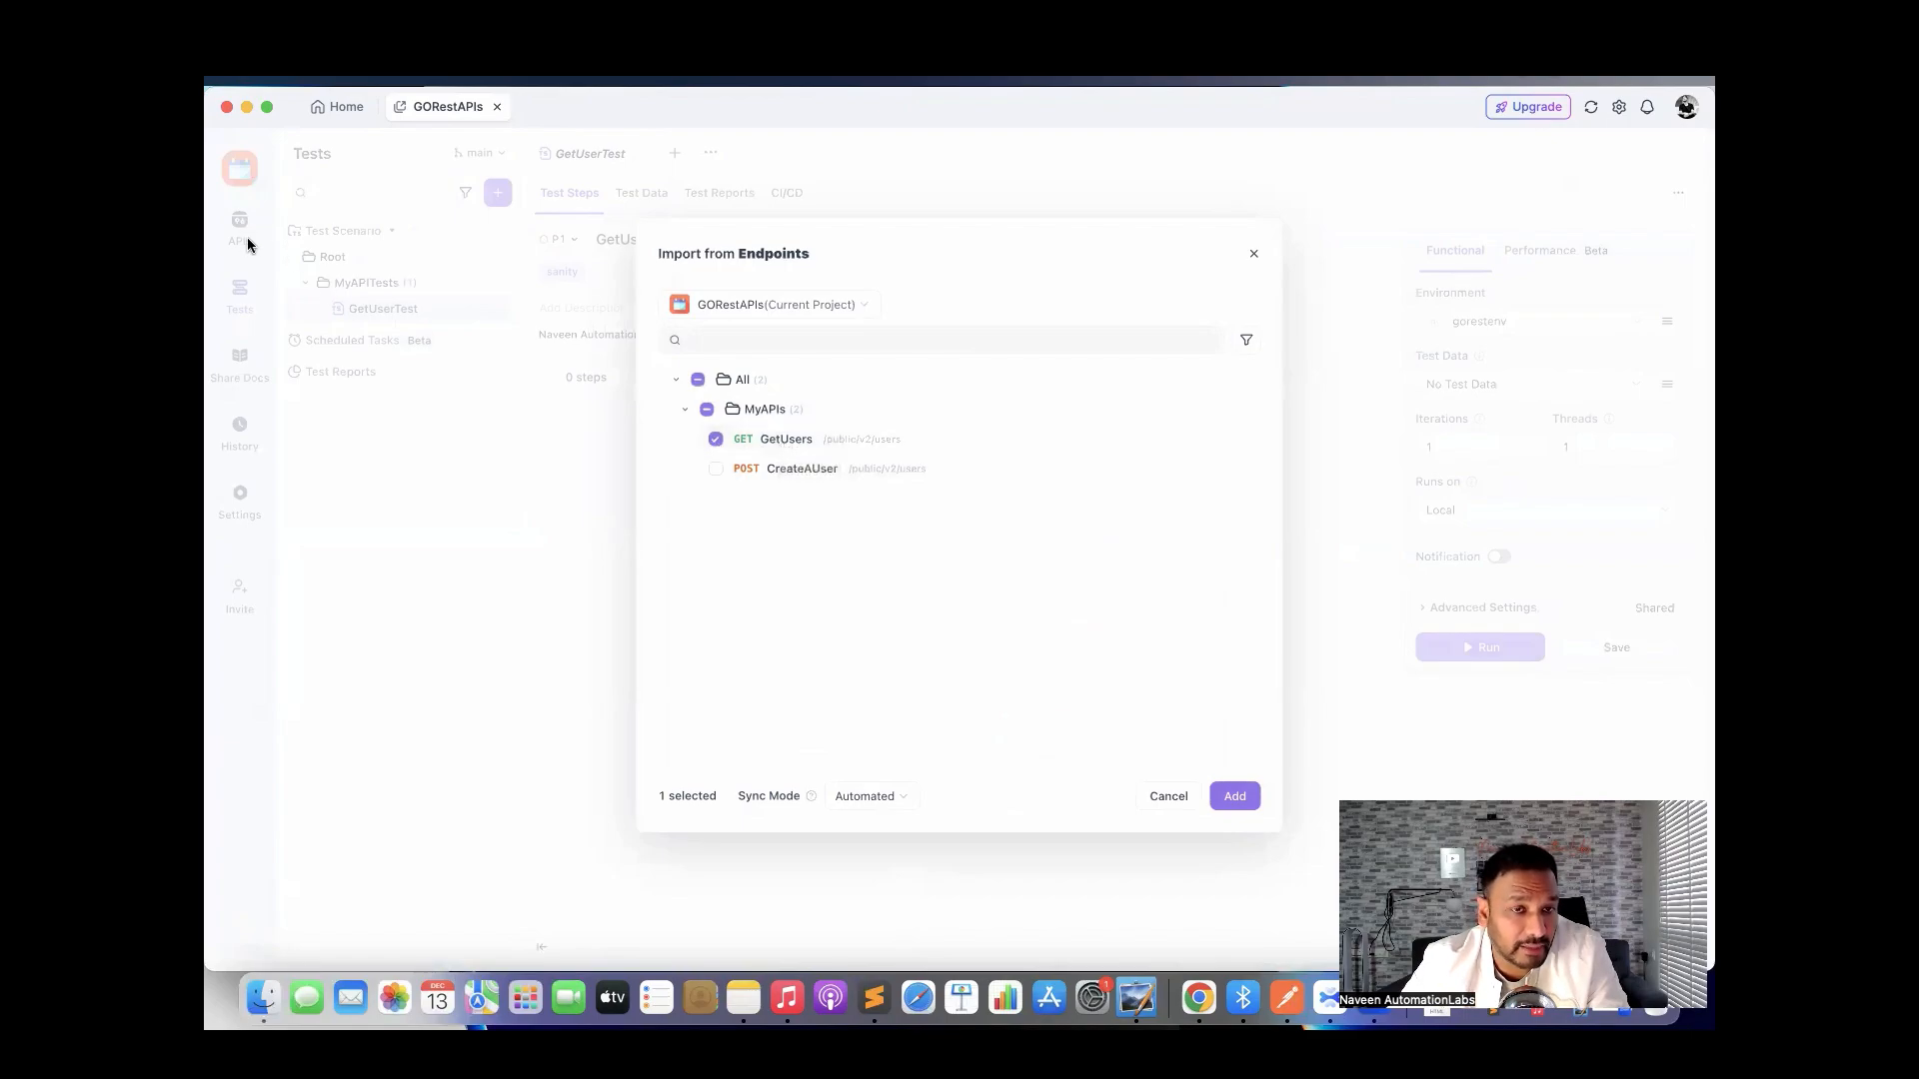
left_click(1236, 797)
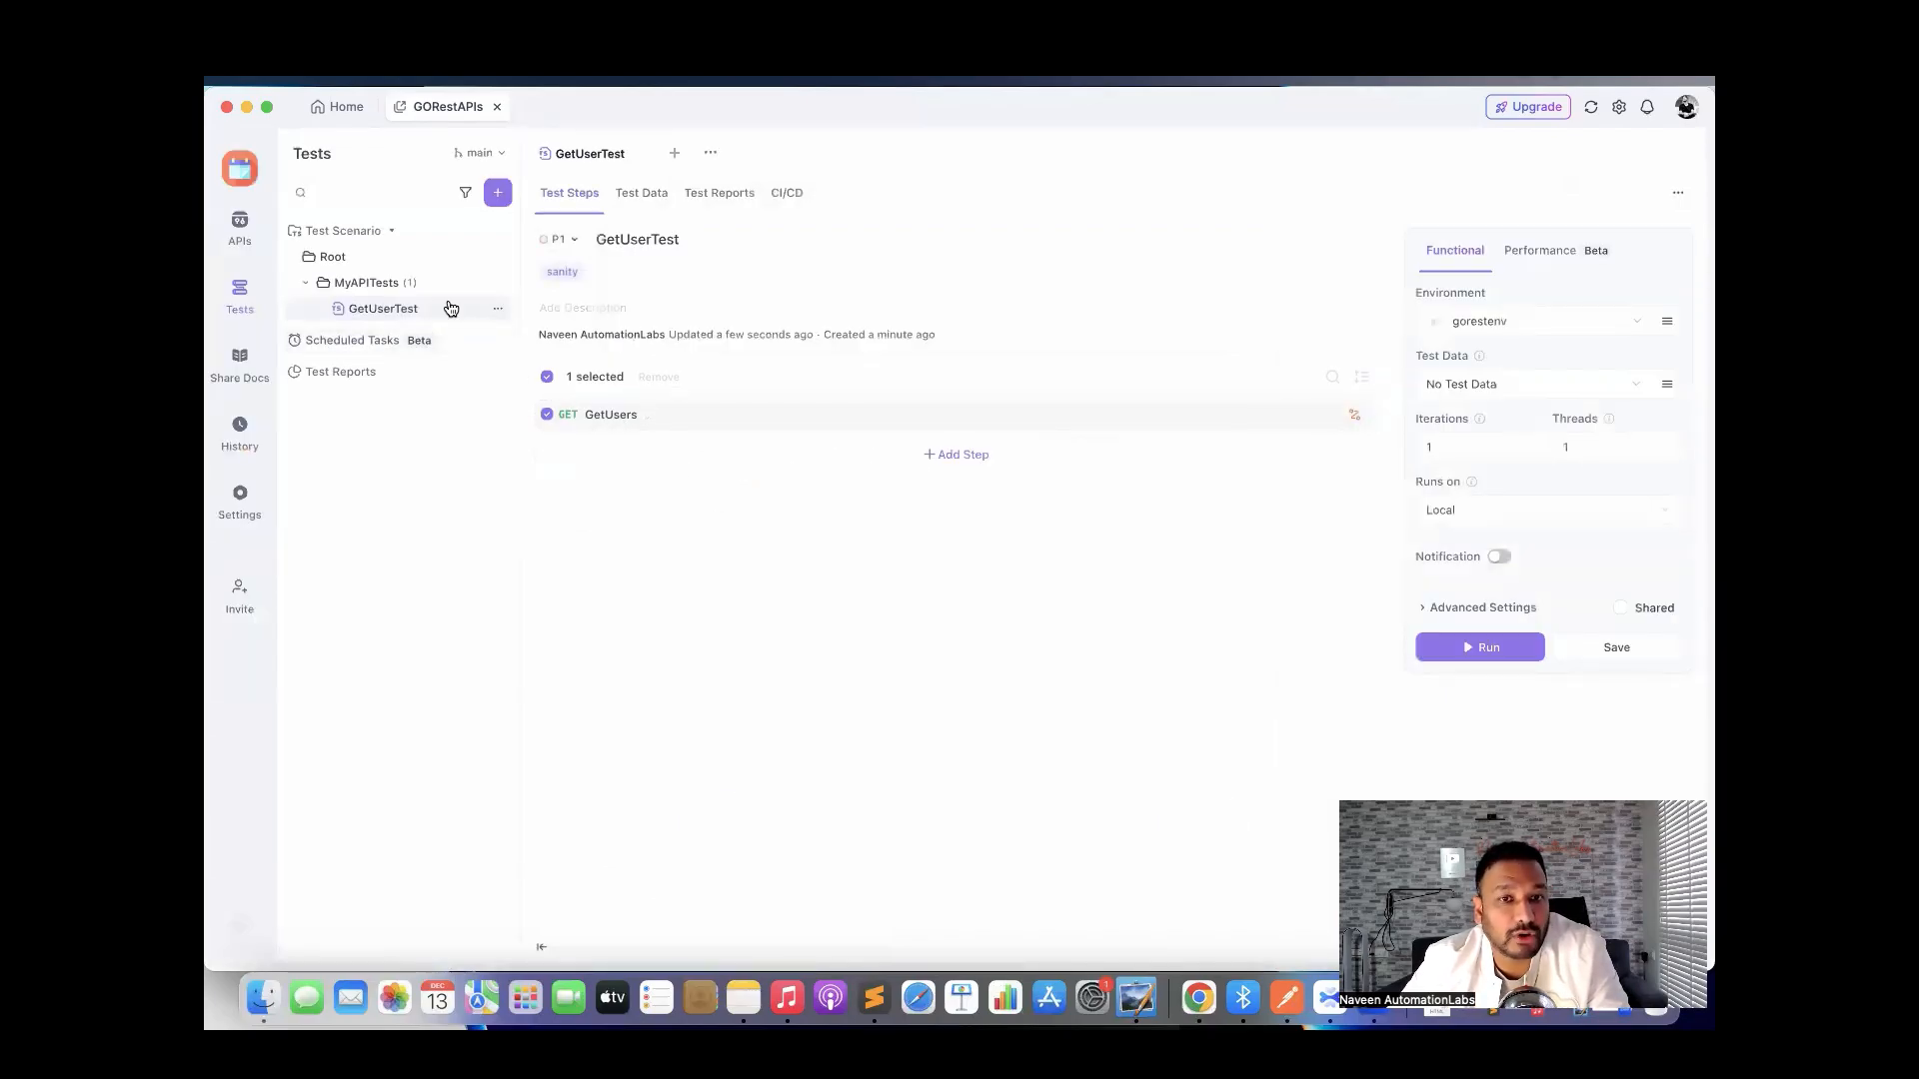
Send the GetUsers step request, get 200 OK, and show its post-processors.
left_click(611, 414)
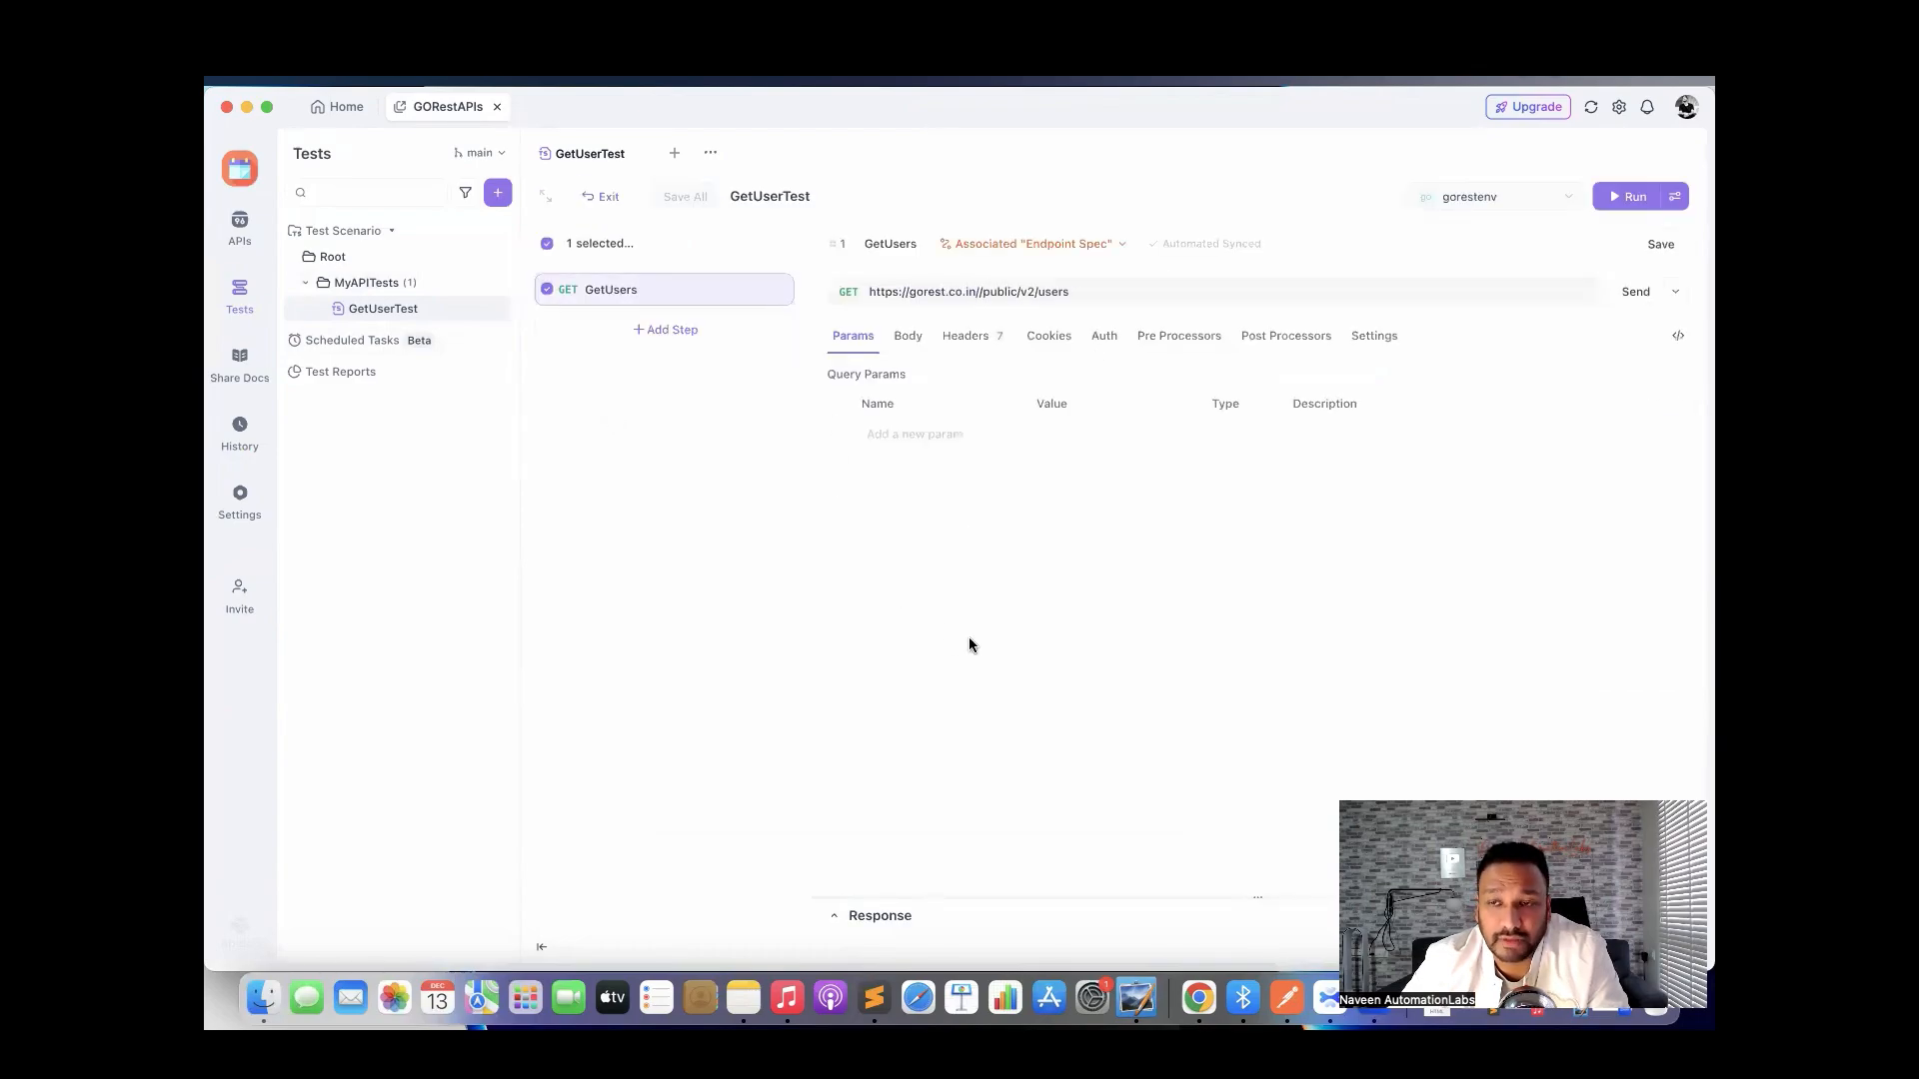
left_click(1633, 292)
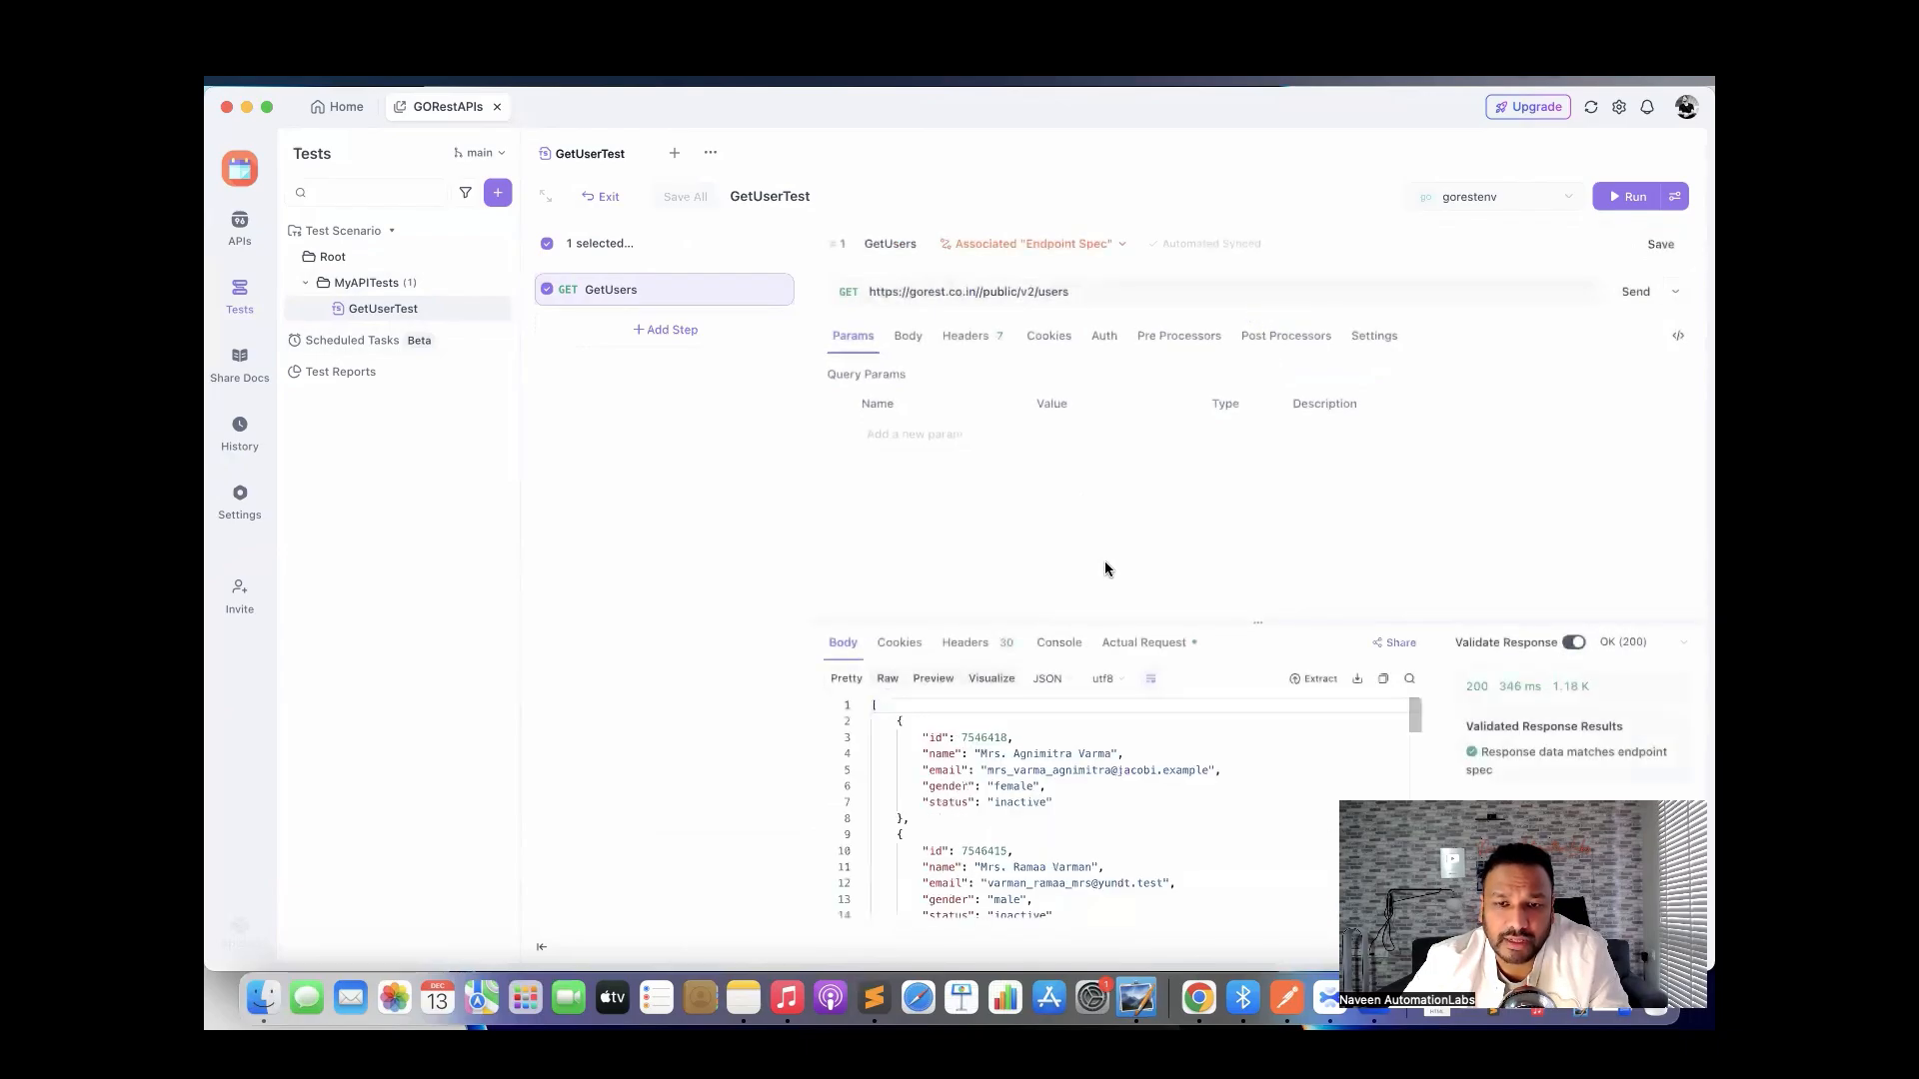
left_click(1089, 813)
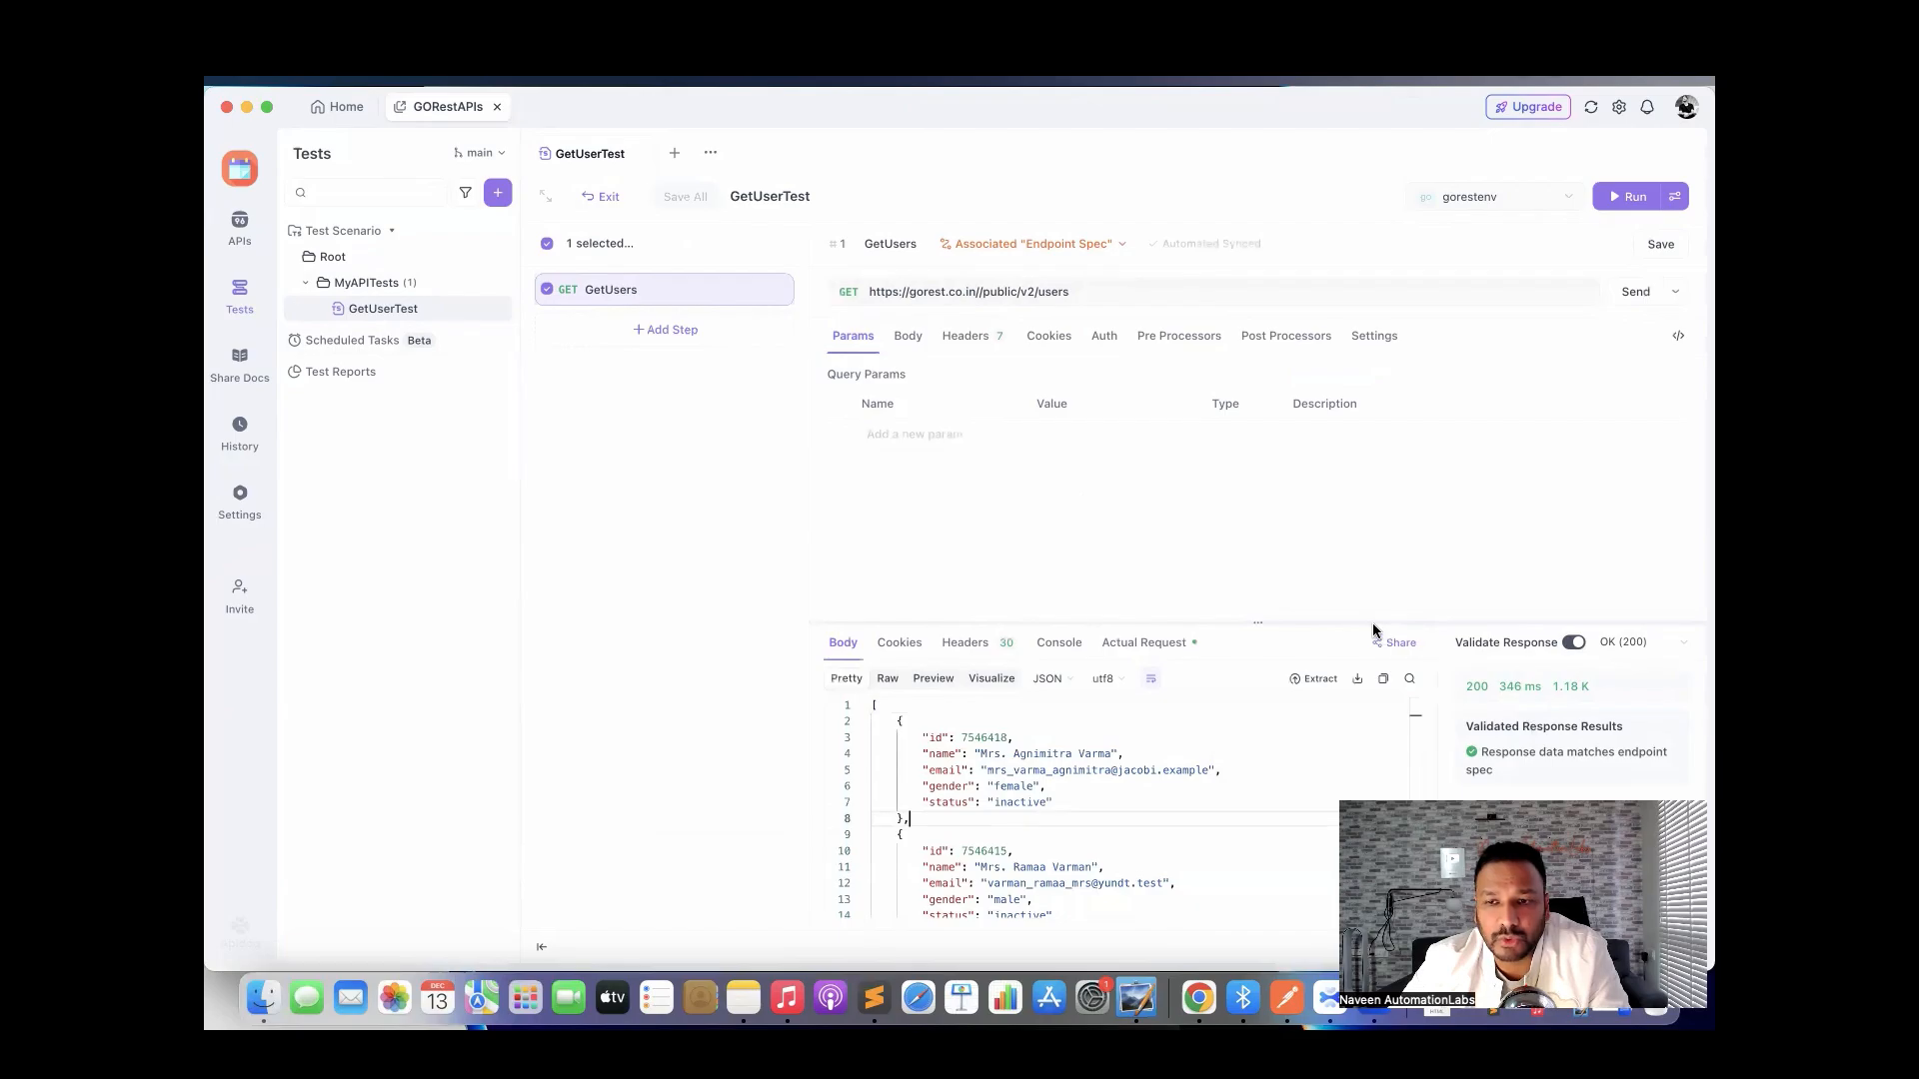
left_click_drag(1372, 625, 1322, 535)
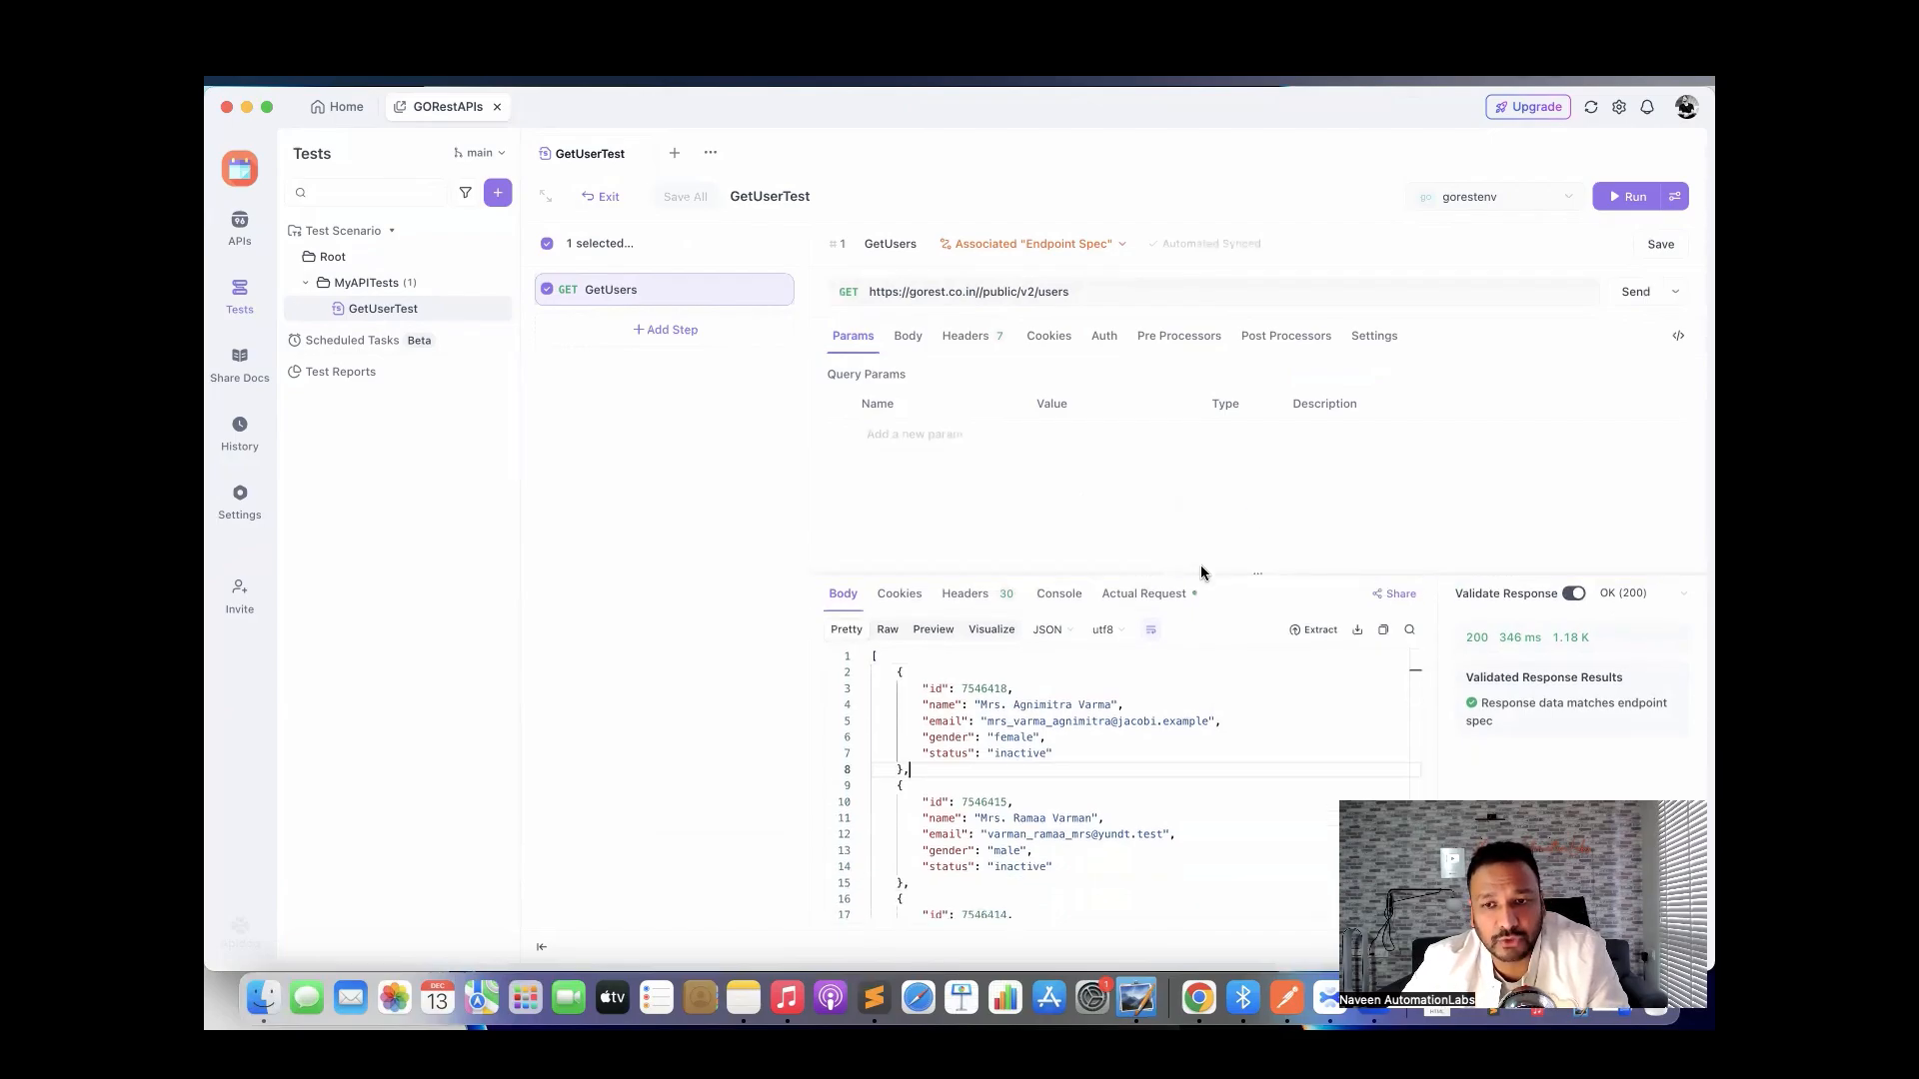
left_click_drag(1201, 568, 1204, 644)
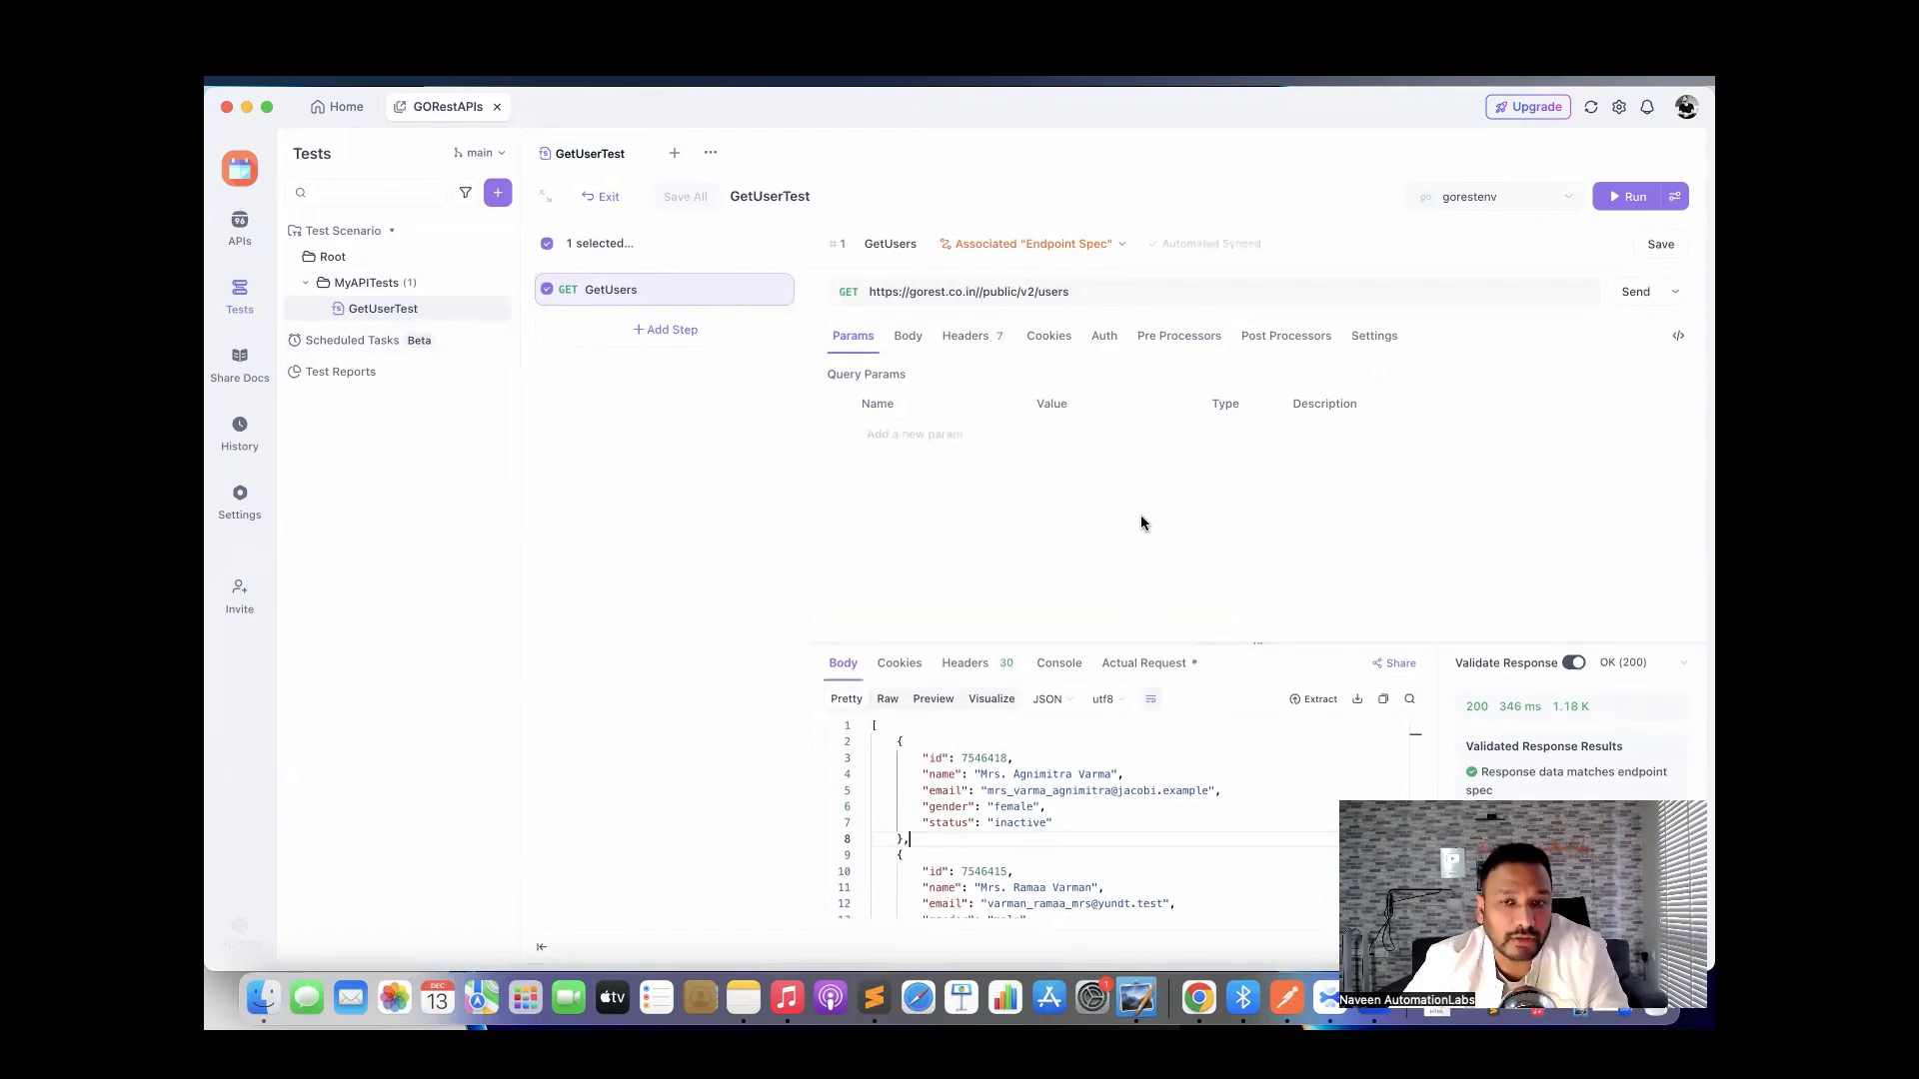
left_click(1271, 336)
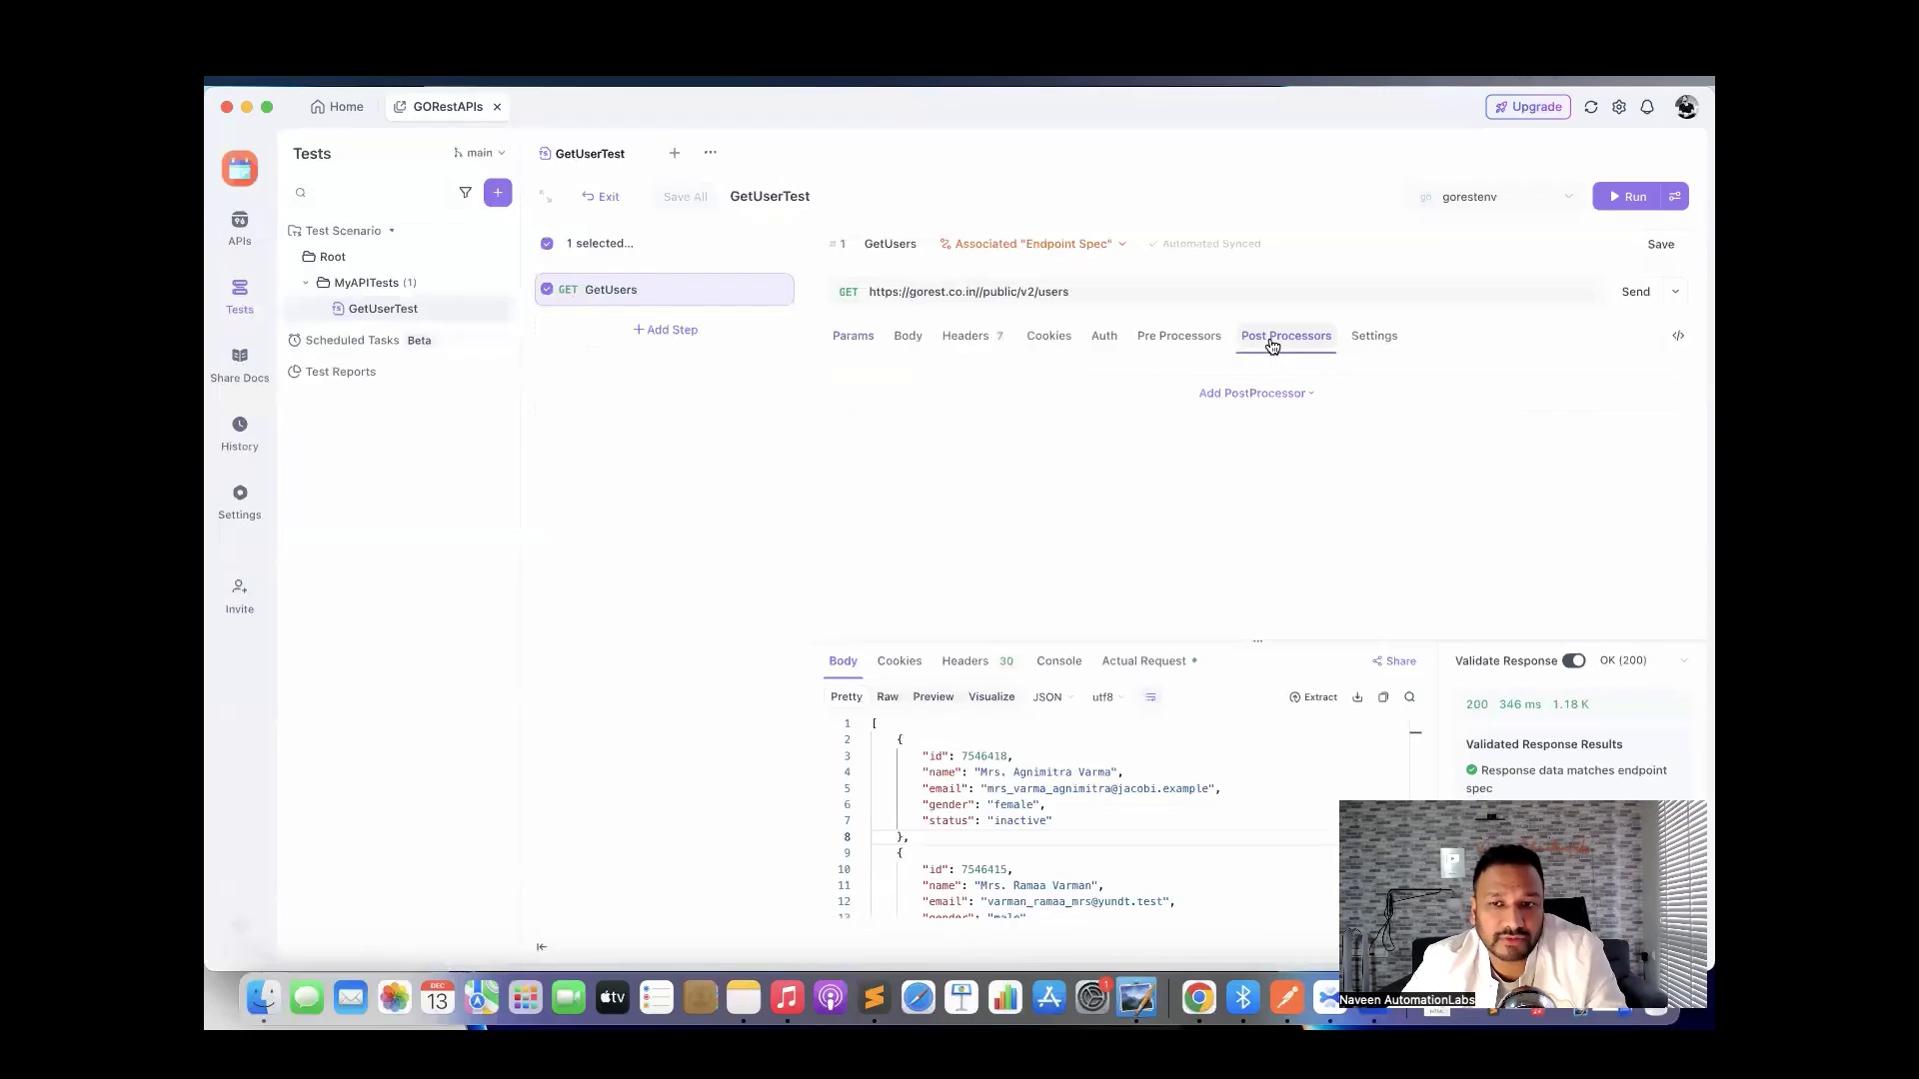
Add an Assertion post-processor named 'check the user id' to the GetUsers step.
left_click(1260, 394)
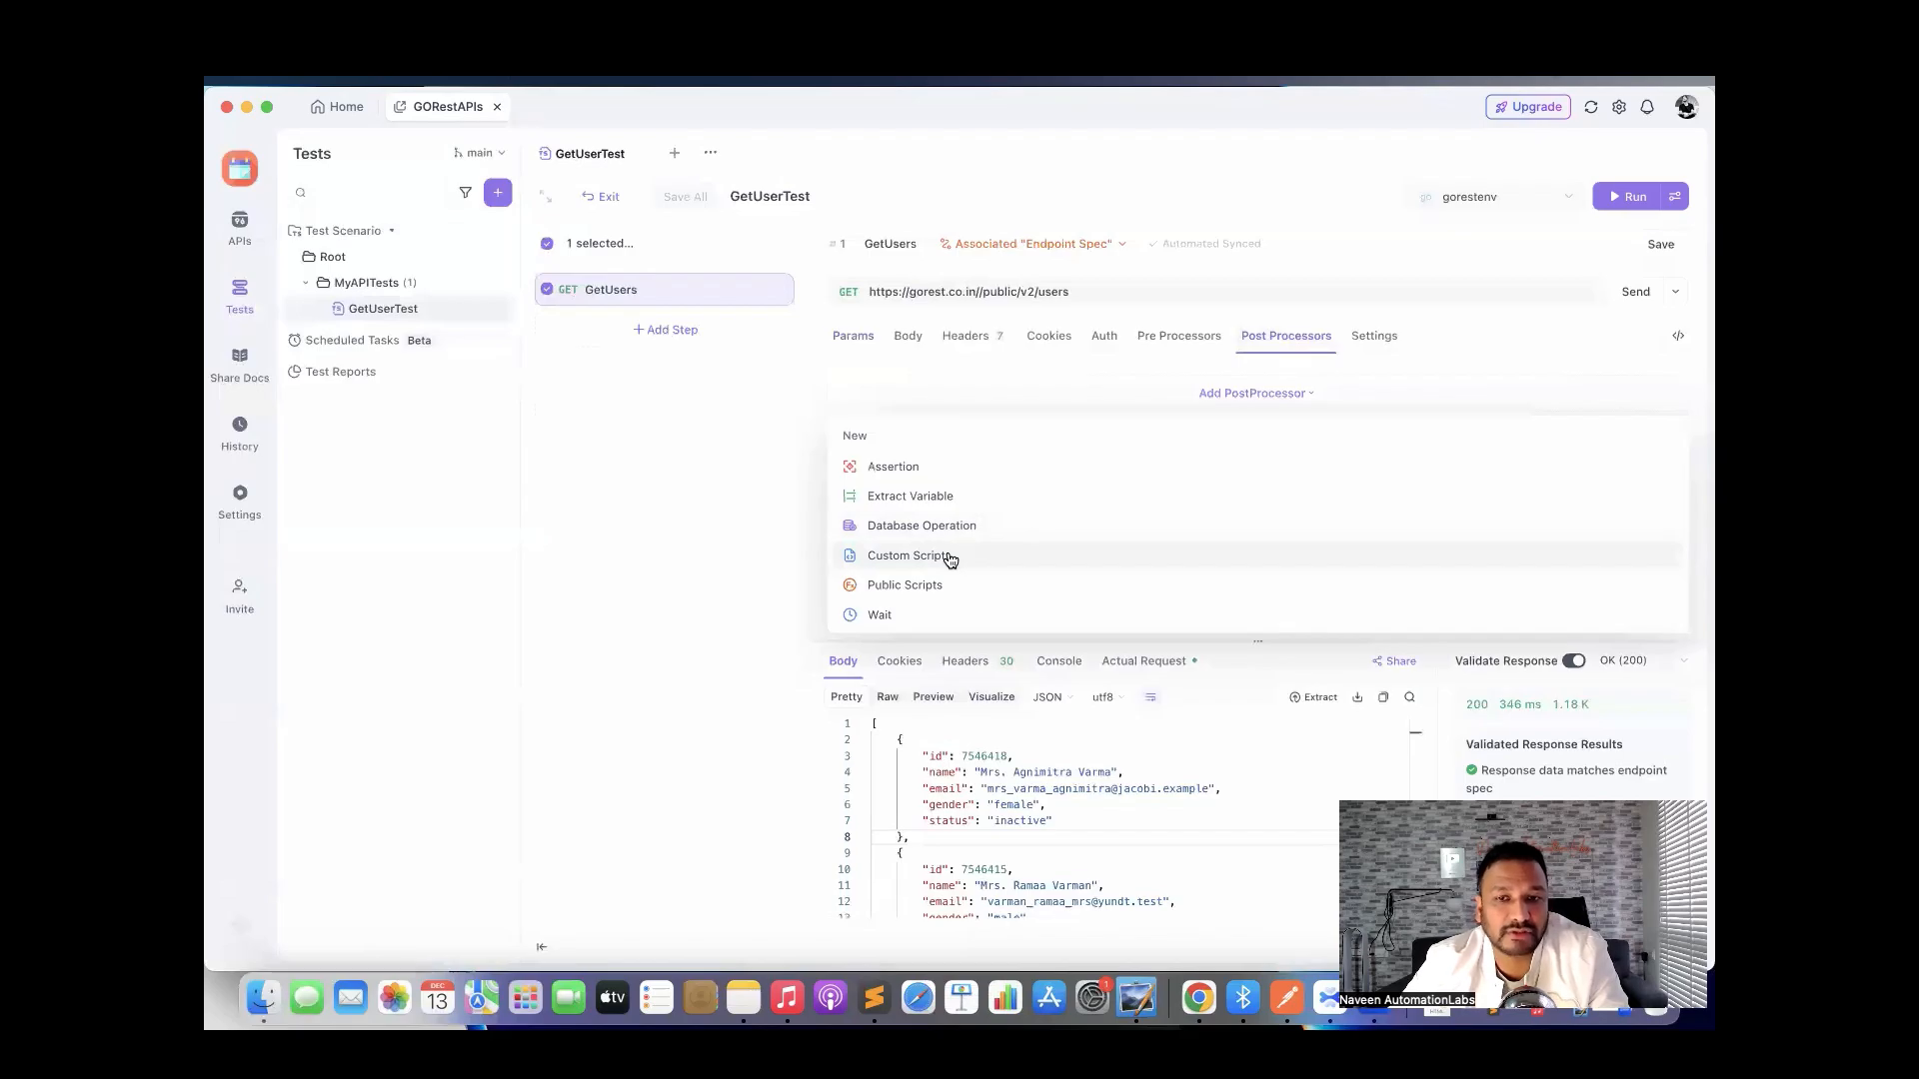
left_click(887, 469)
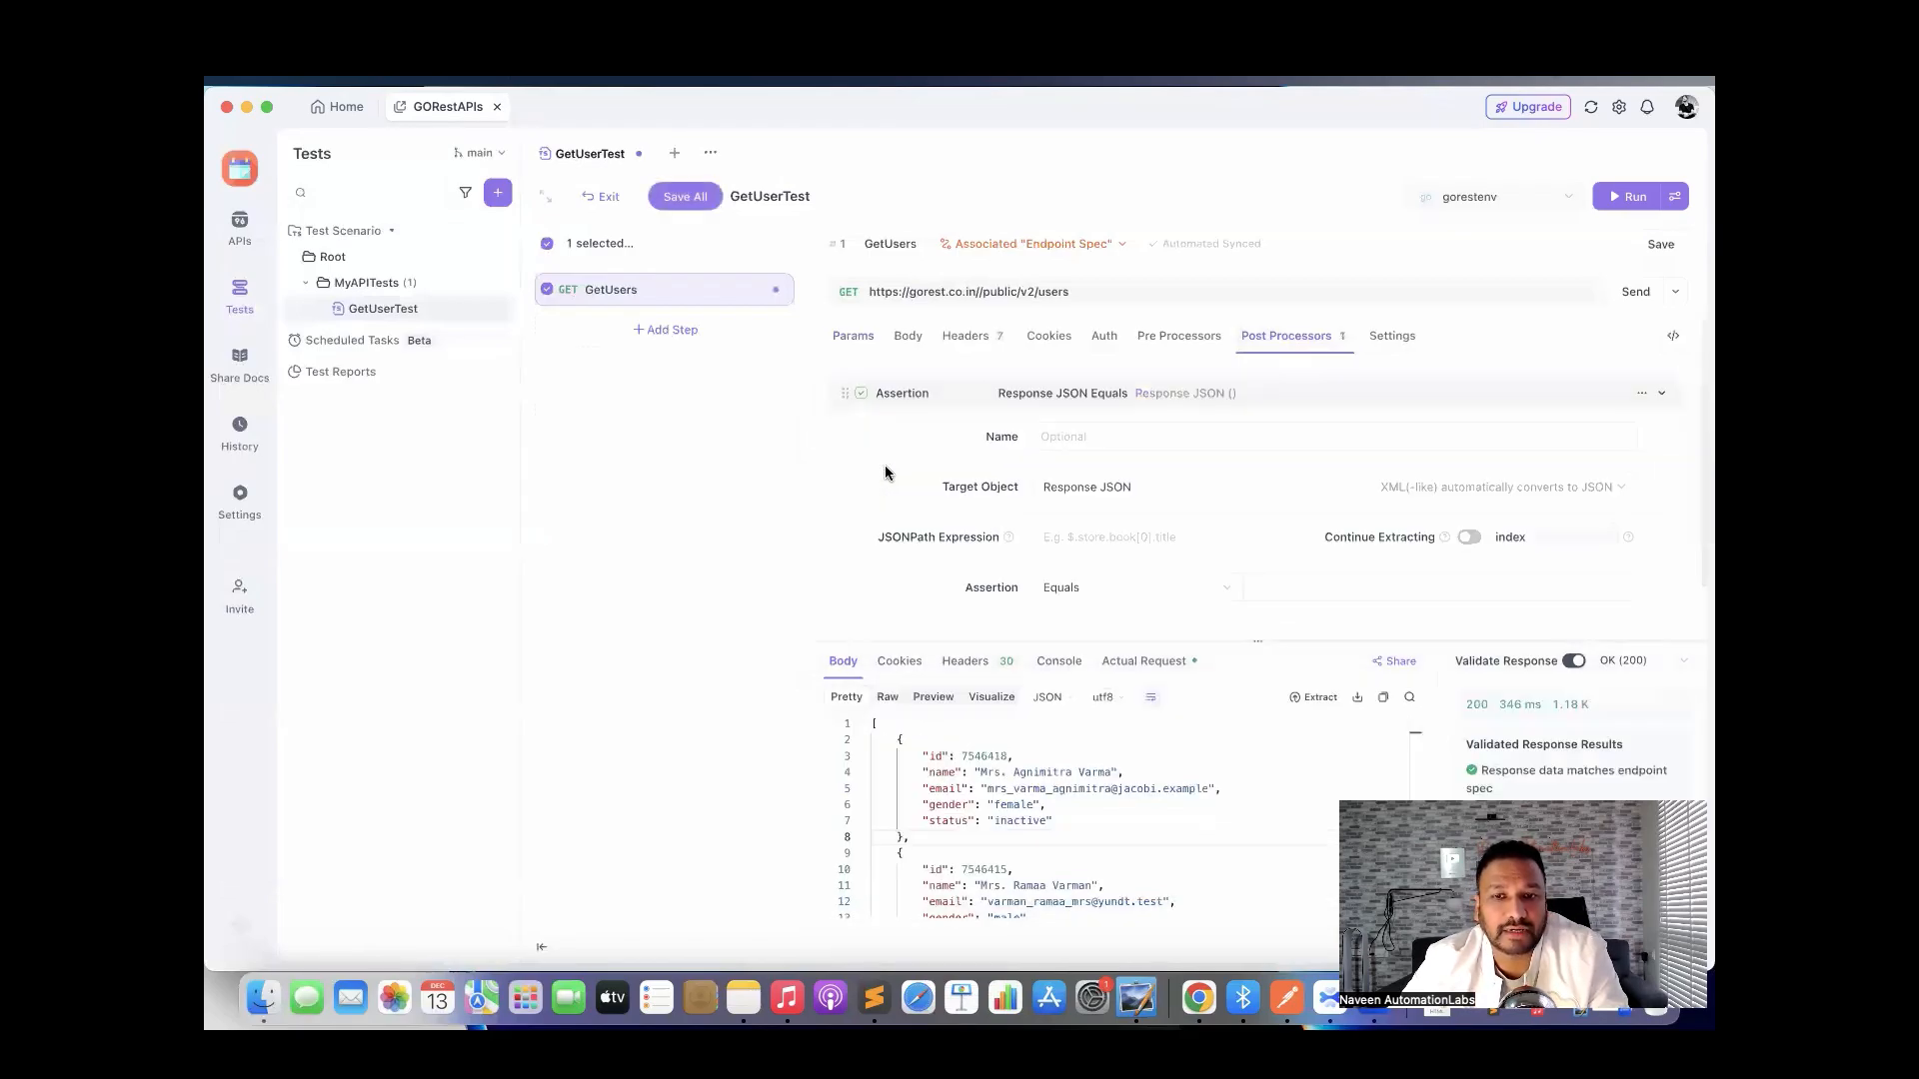
scroll(898, 467, "down", 2)
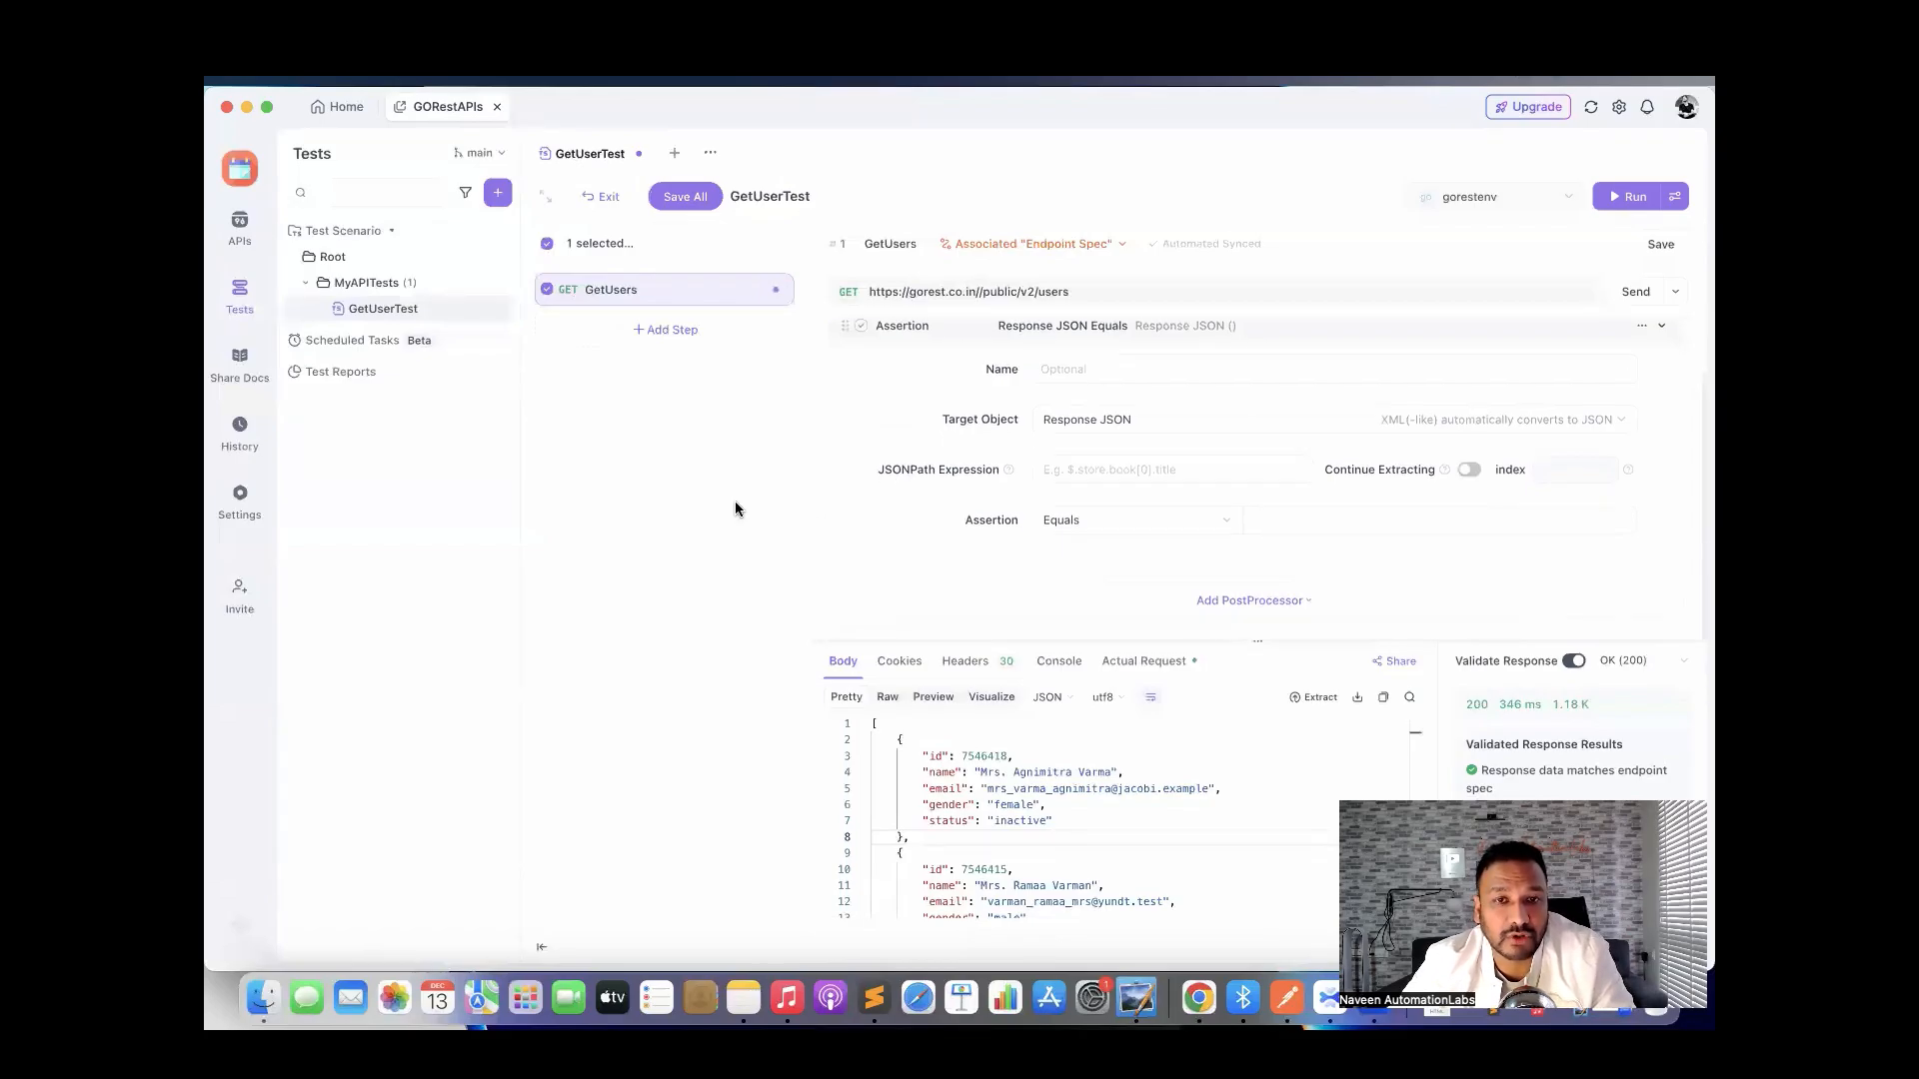
scroll(926, 552, "up", 2)
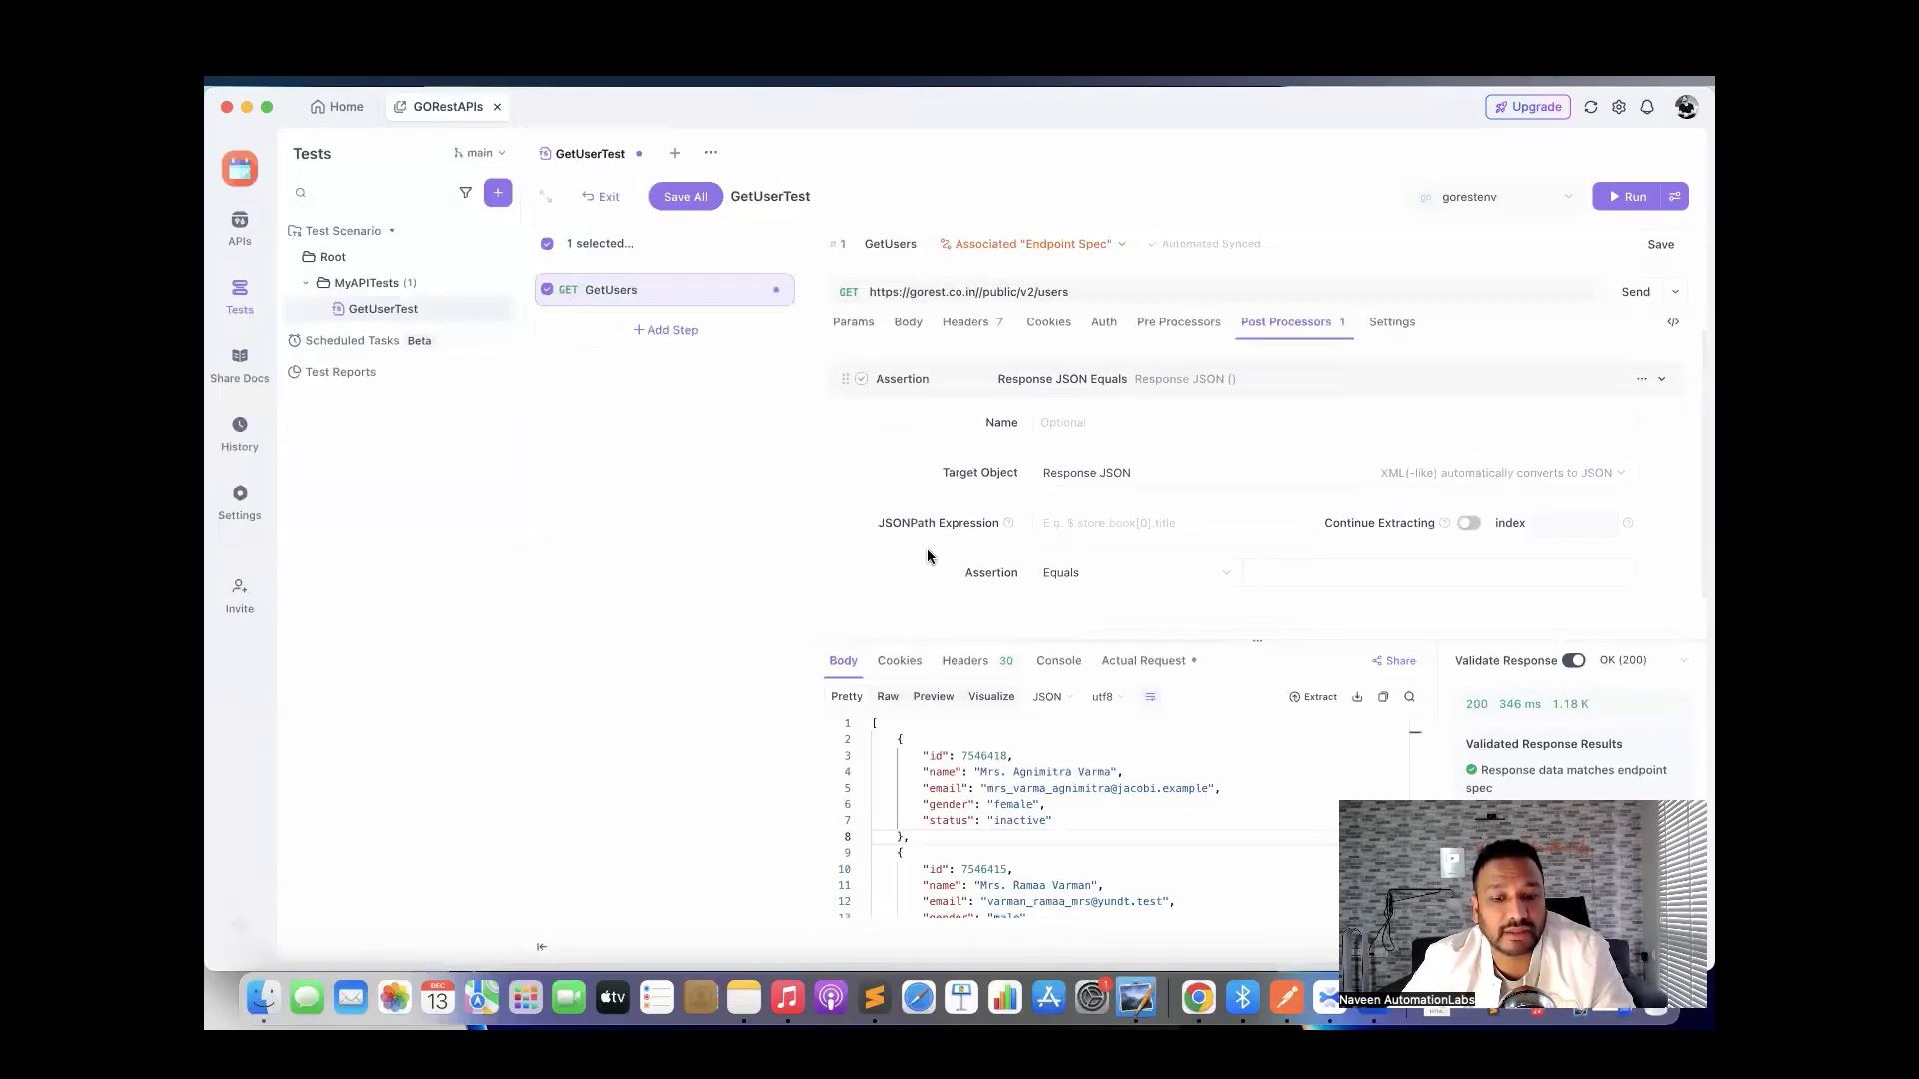
key("super+minus")
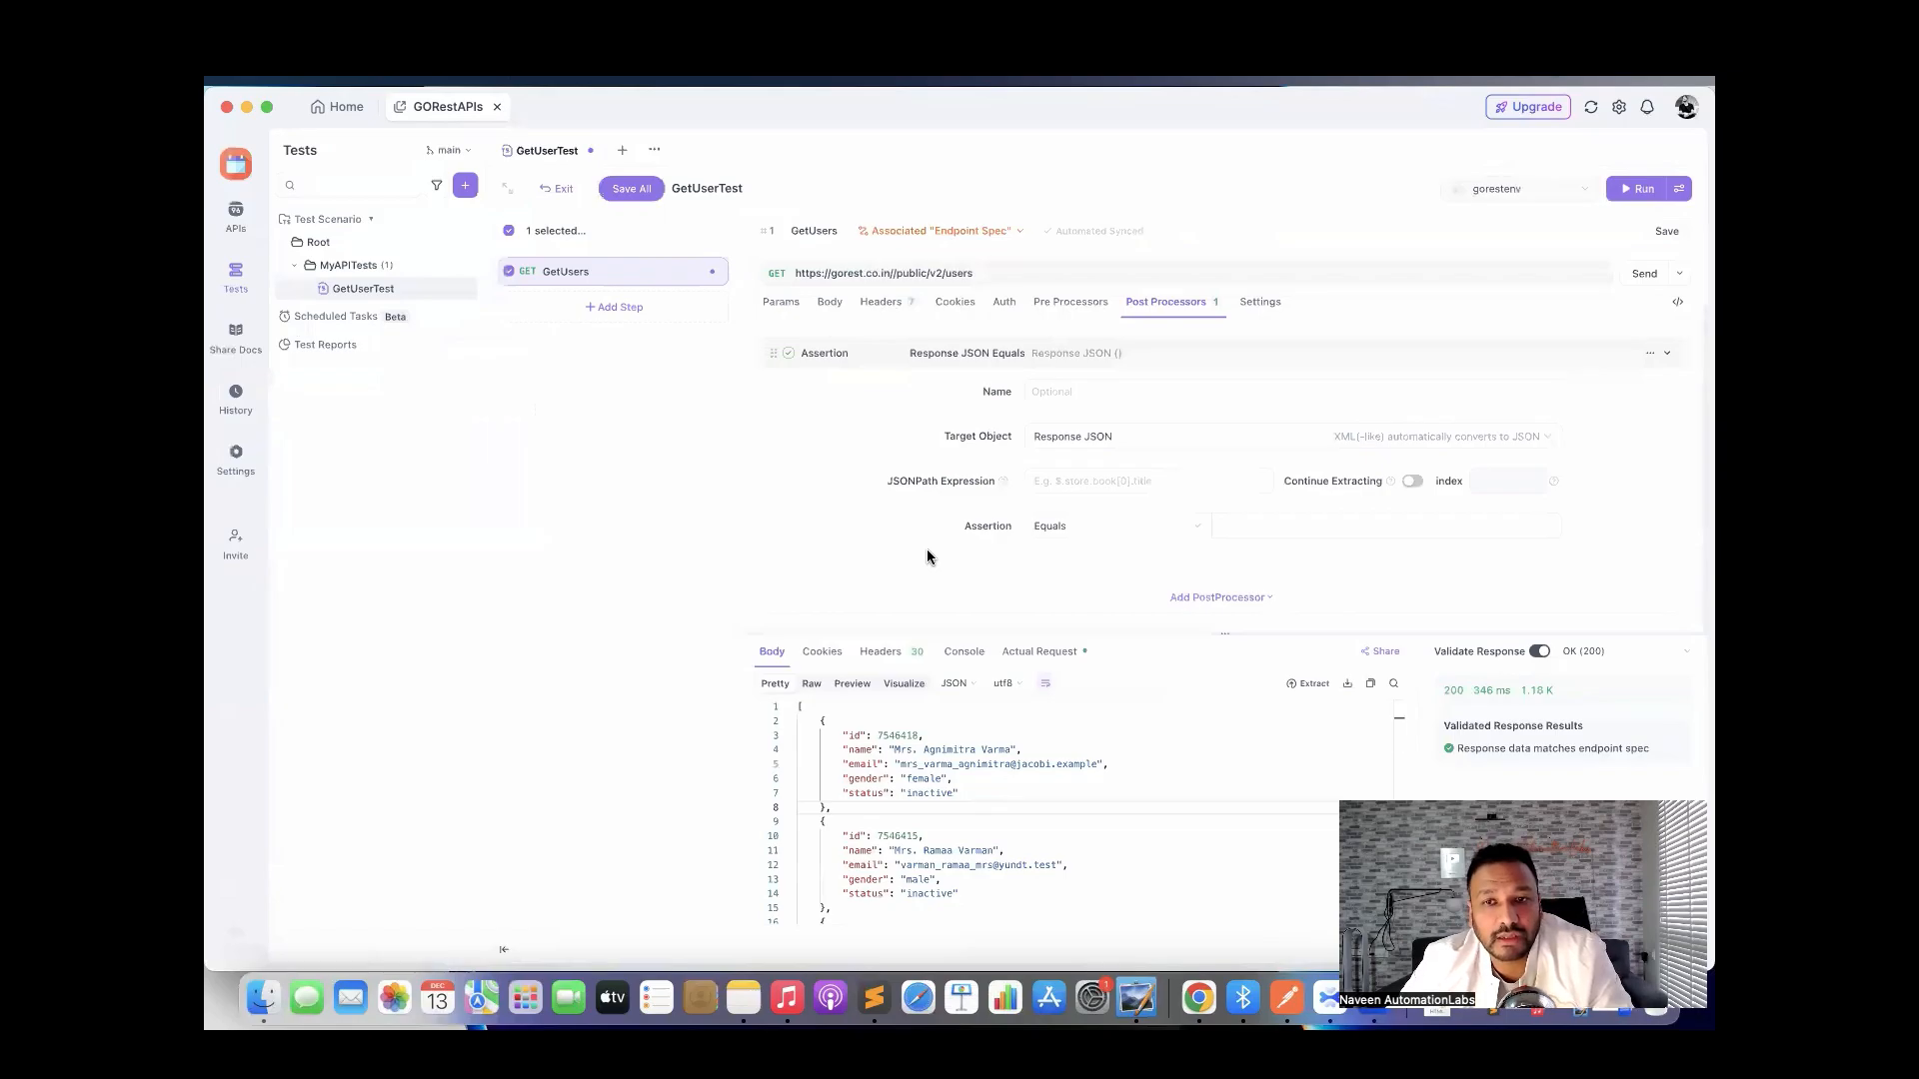
left_click(1075, 390)
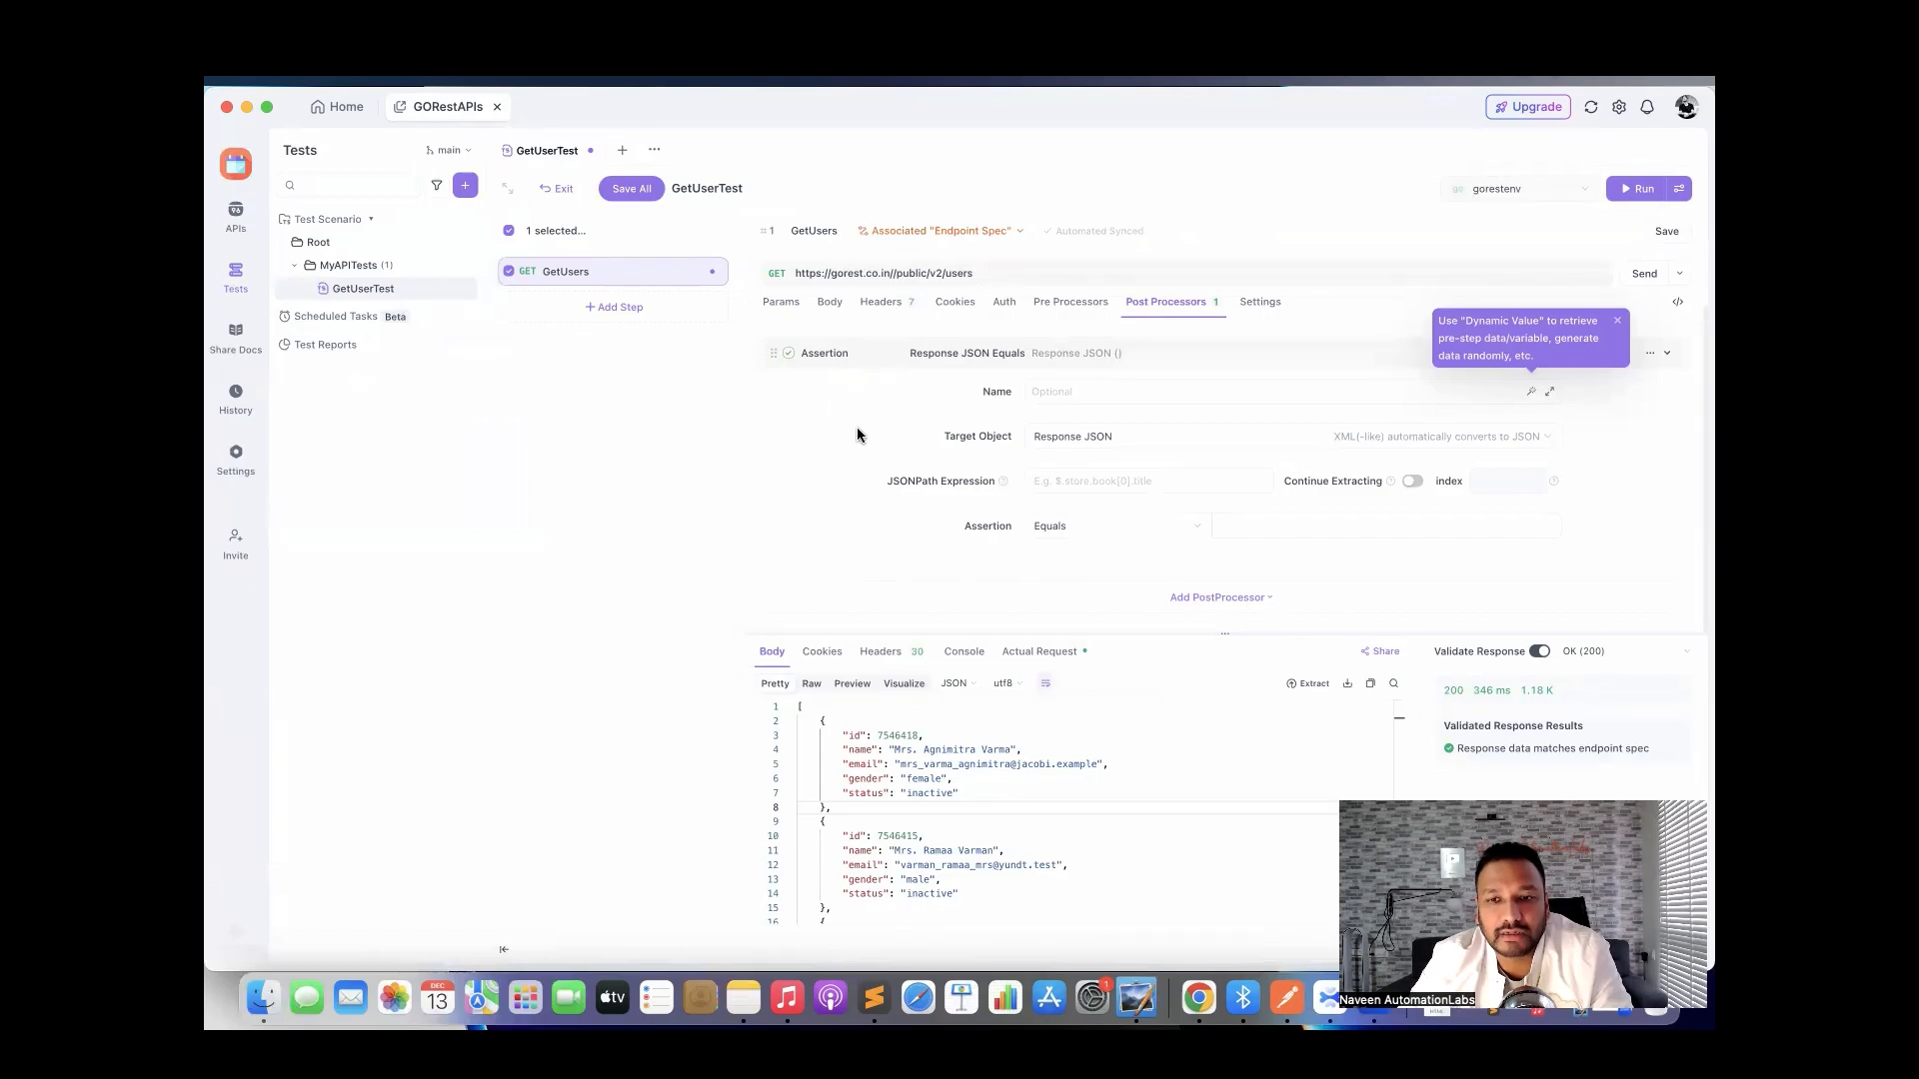
type("check")
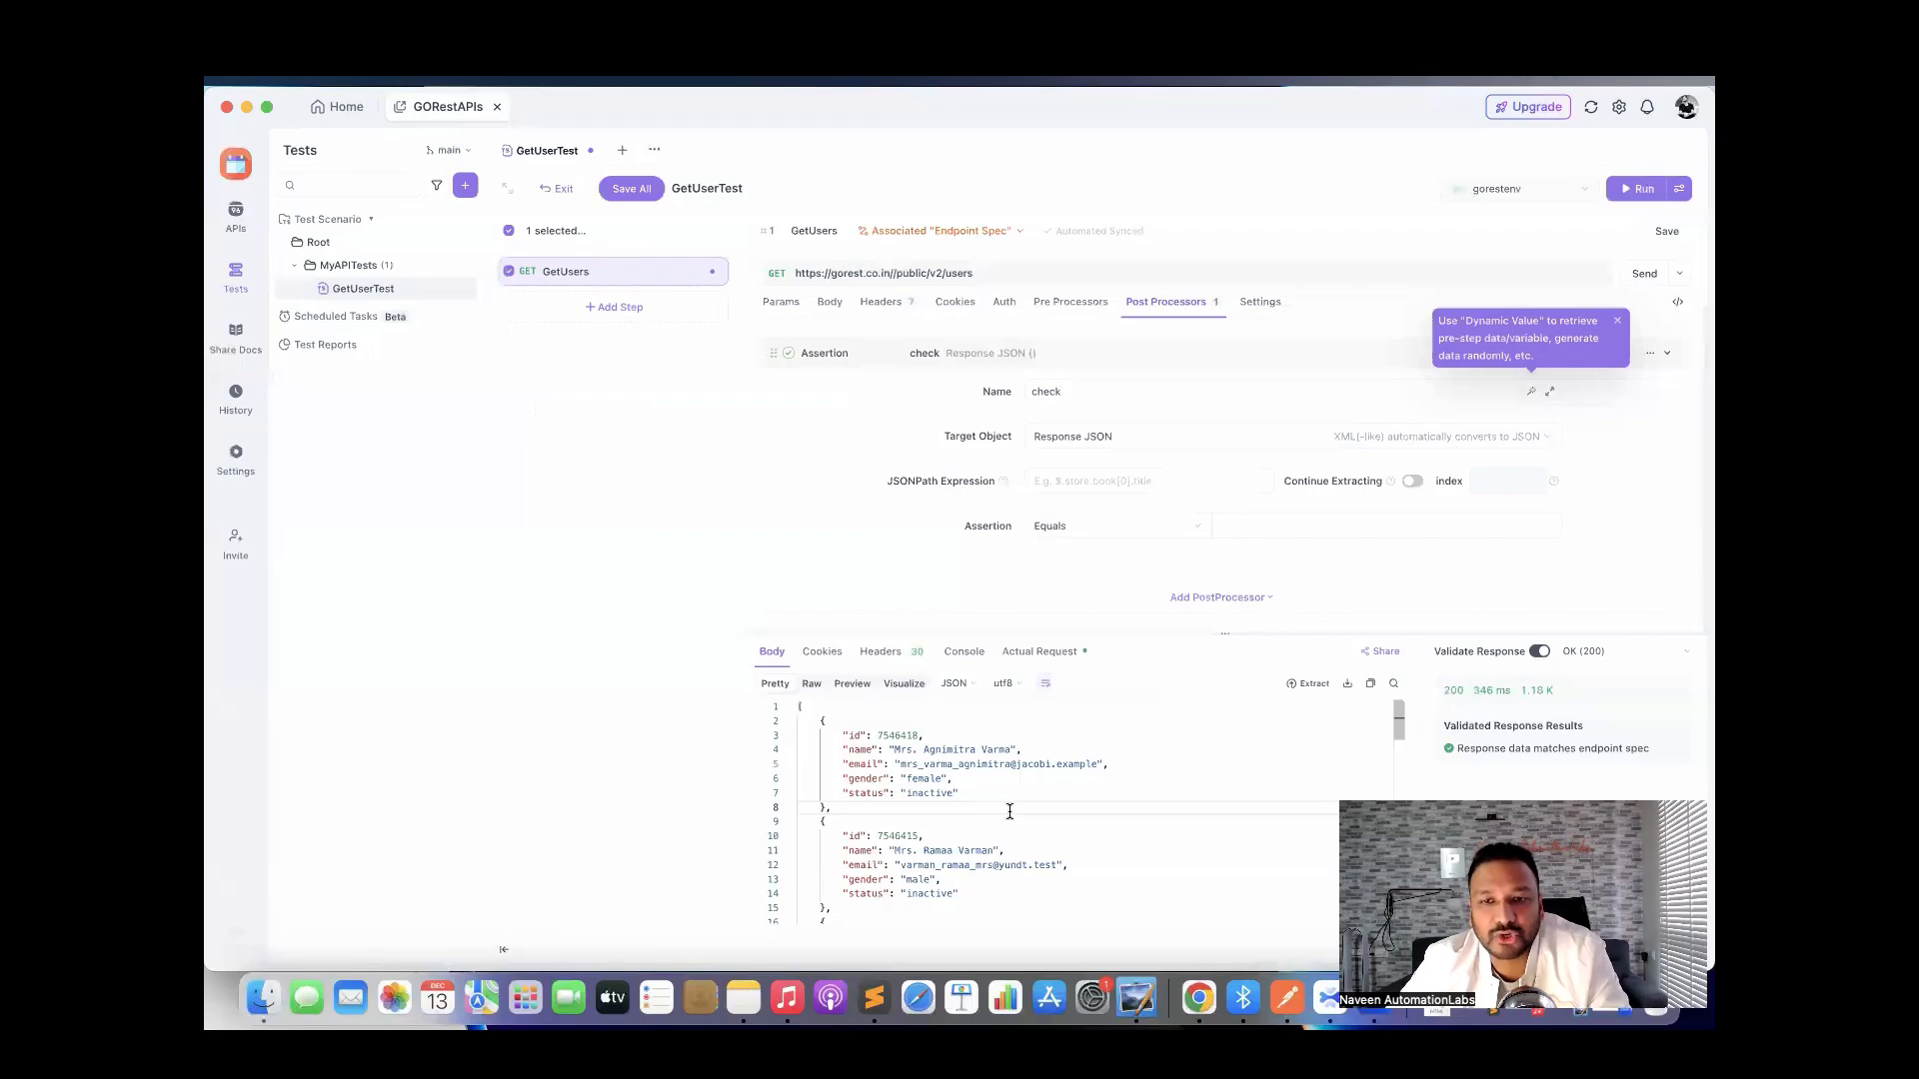
type("th")
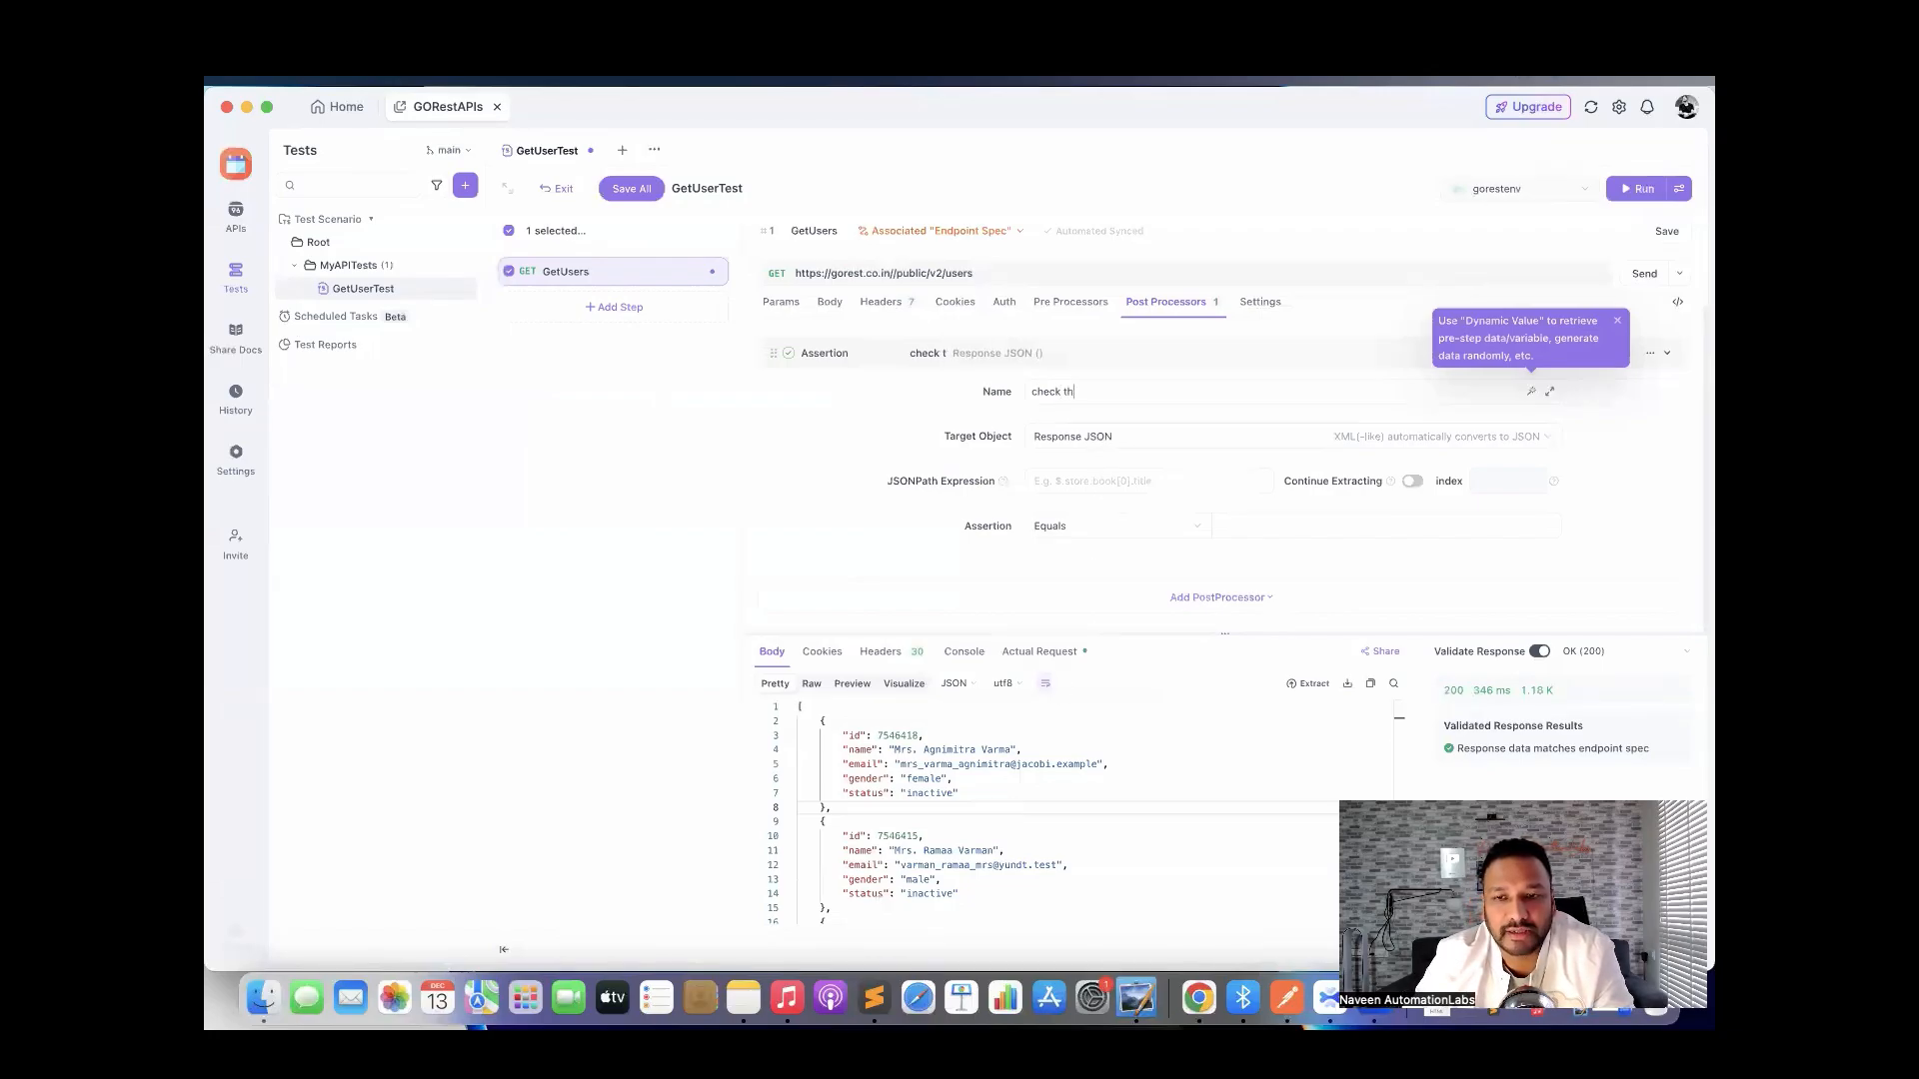
type("e user id")
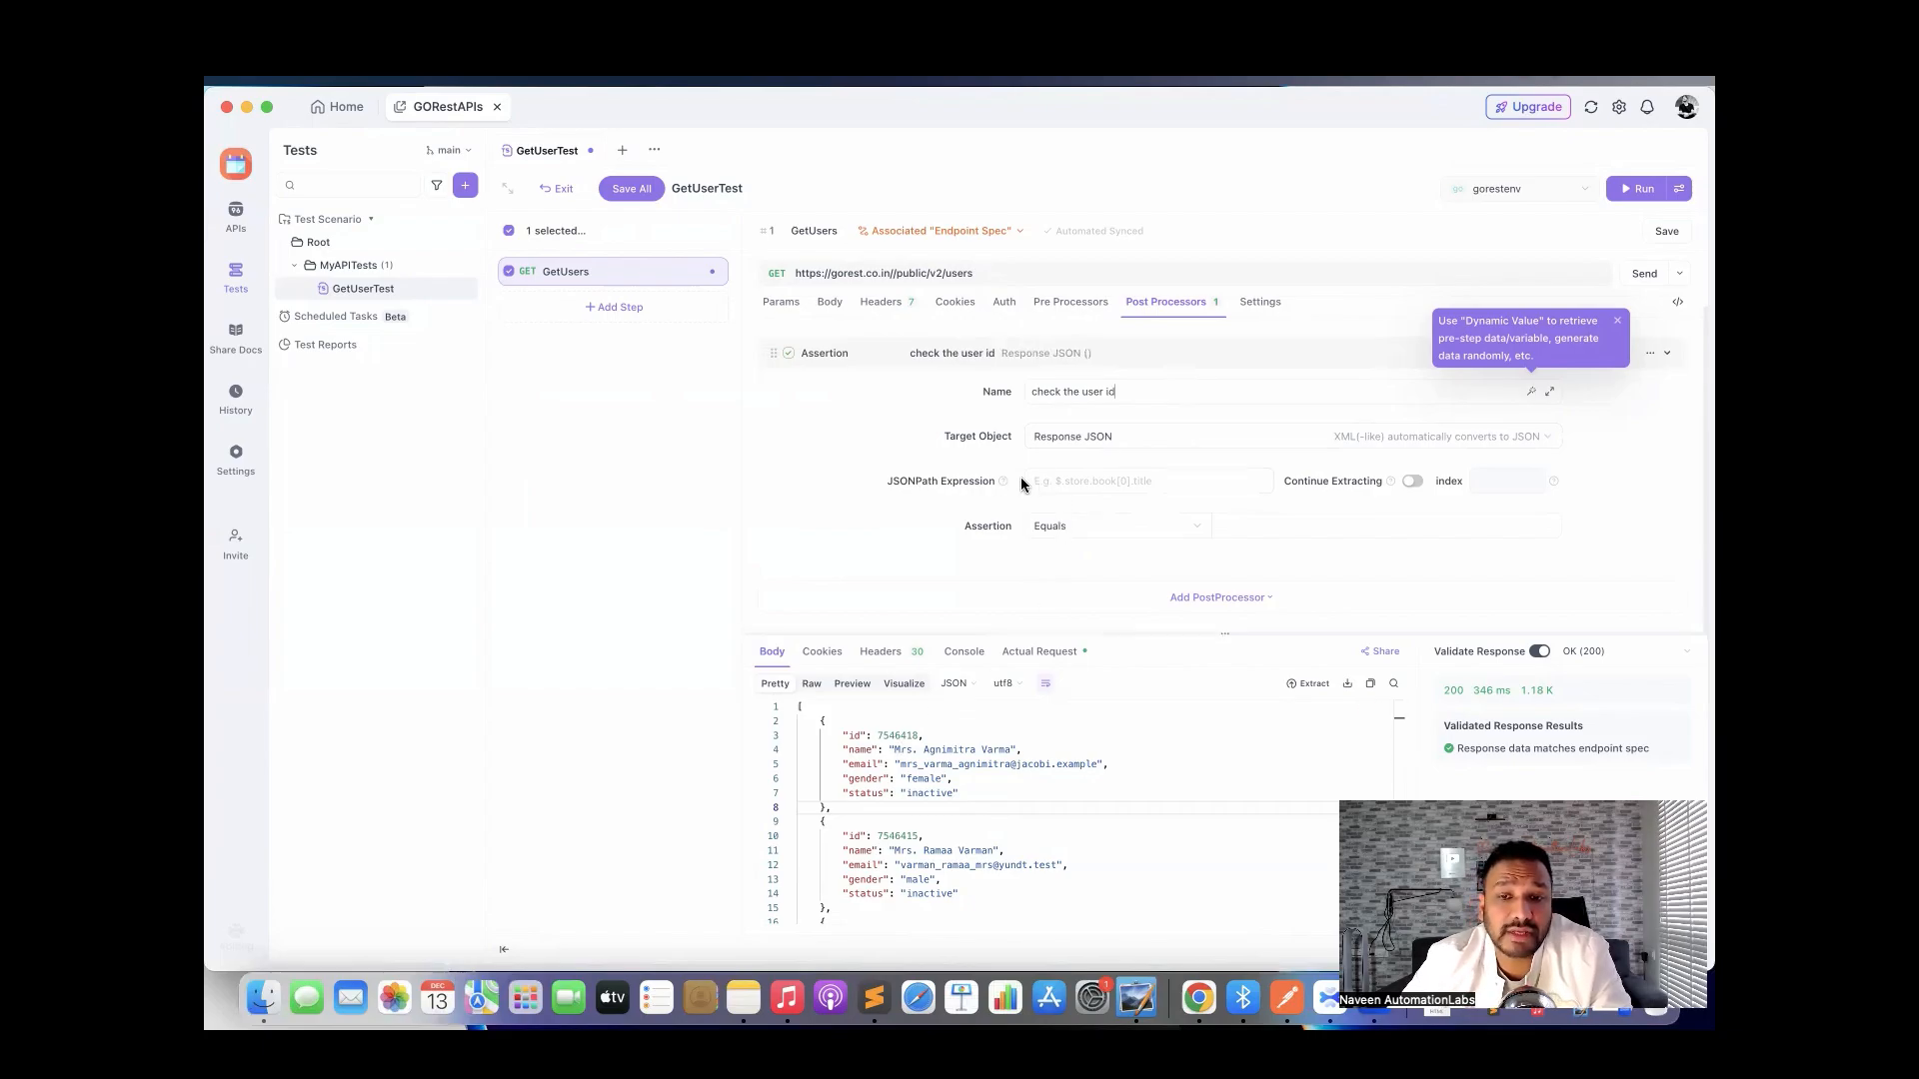
Set the assertion to check that JSONPath $[0].id Exists, then save the step.
left_click(1080, 481)
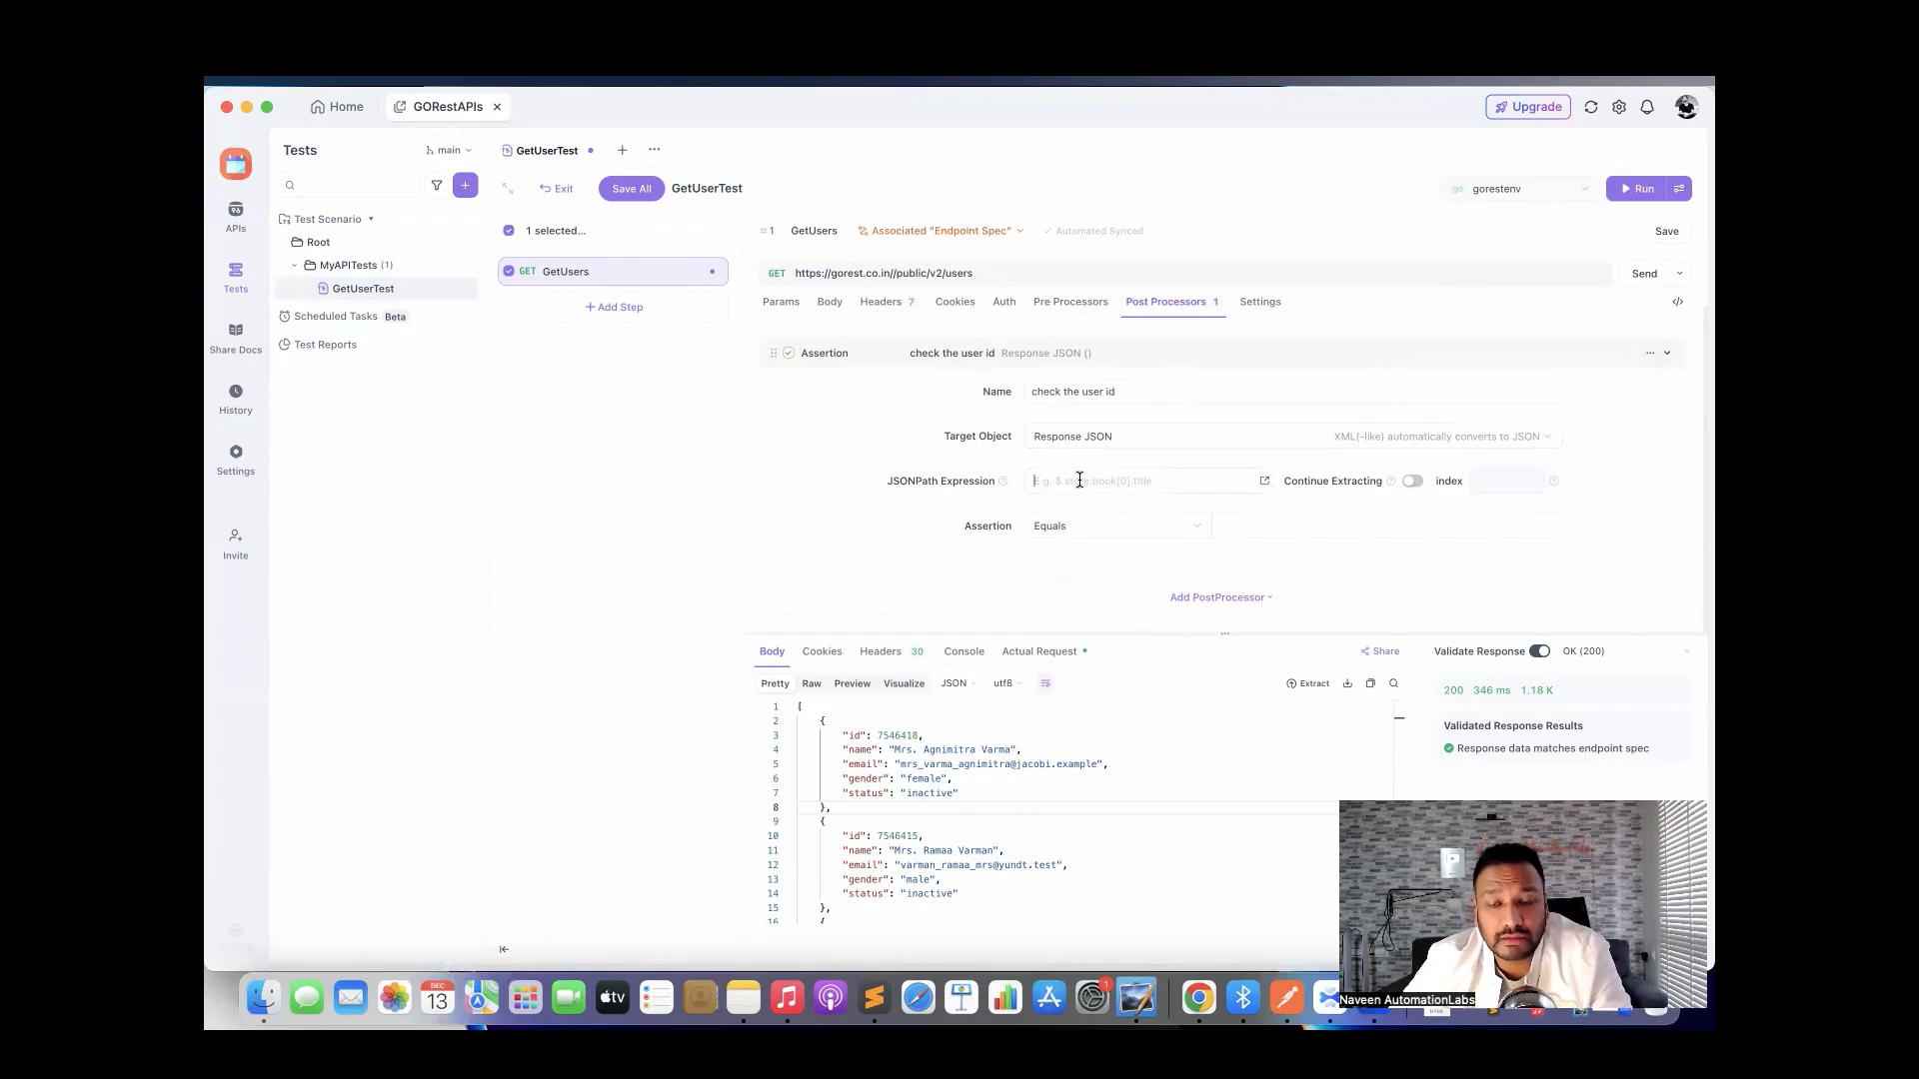
type("$")
key("BackSpace")
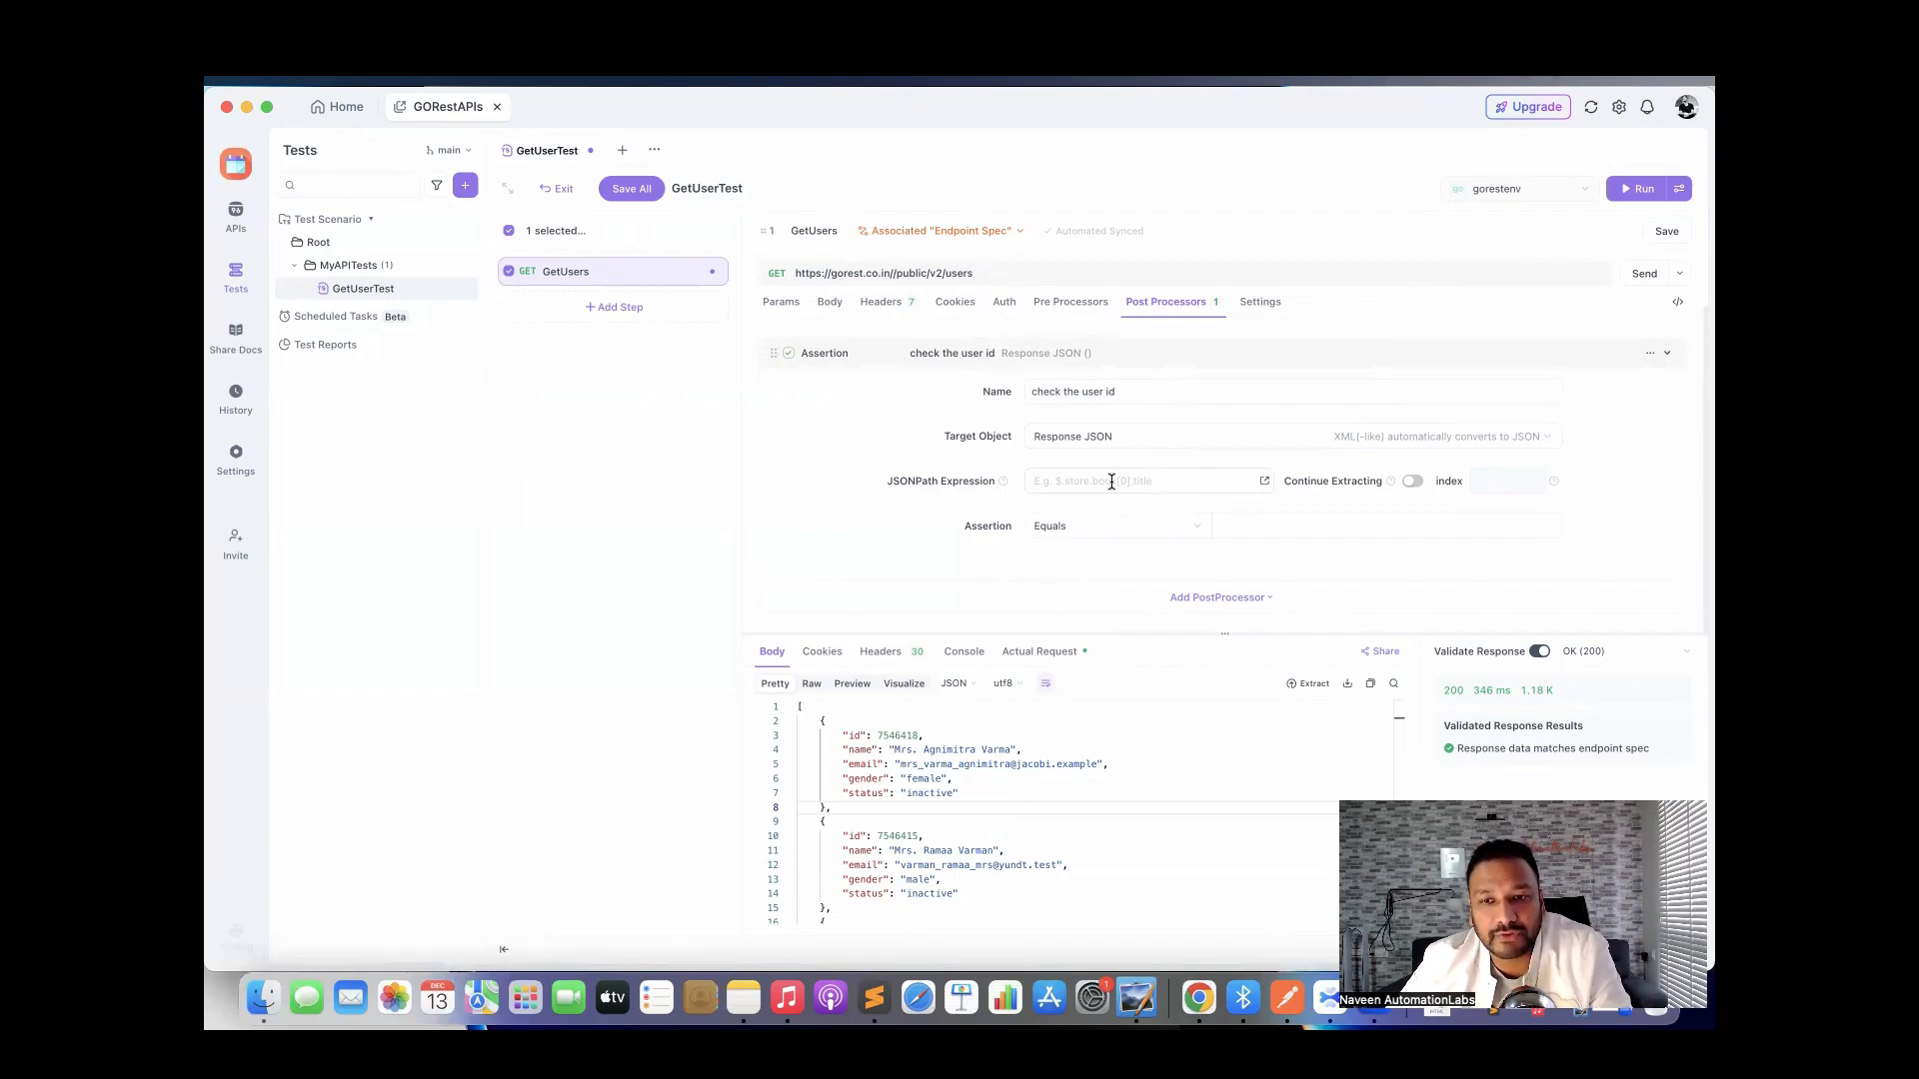
type("$")
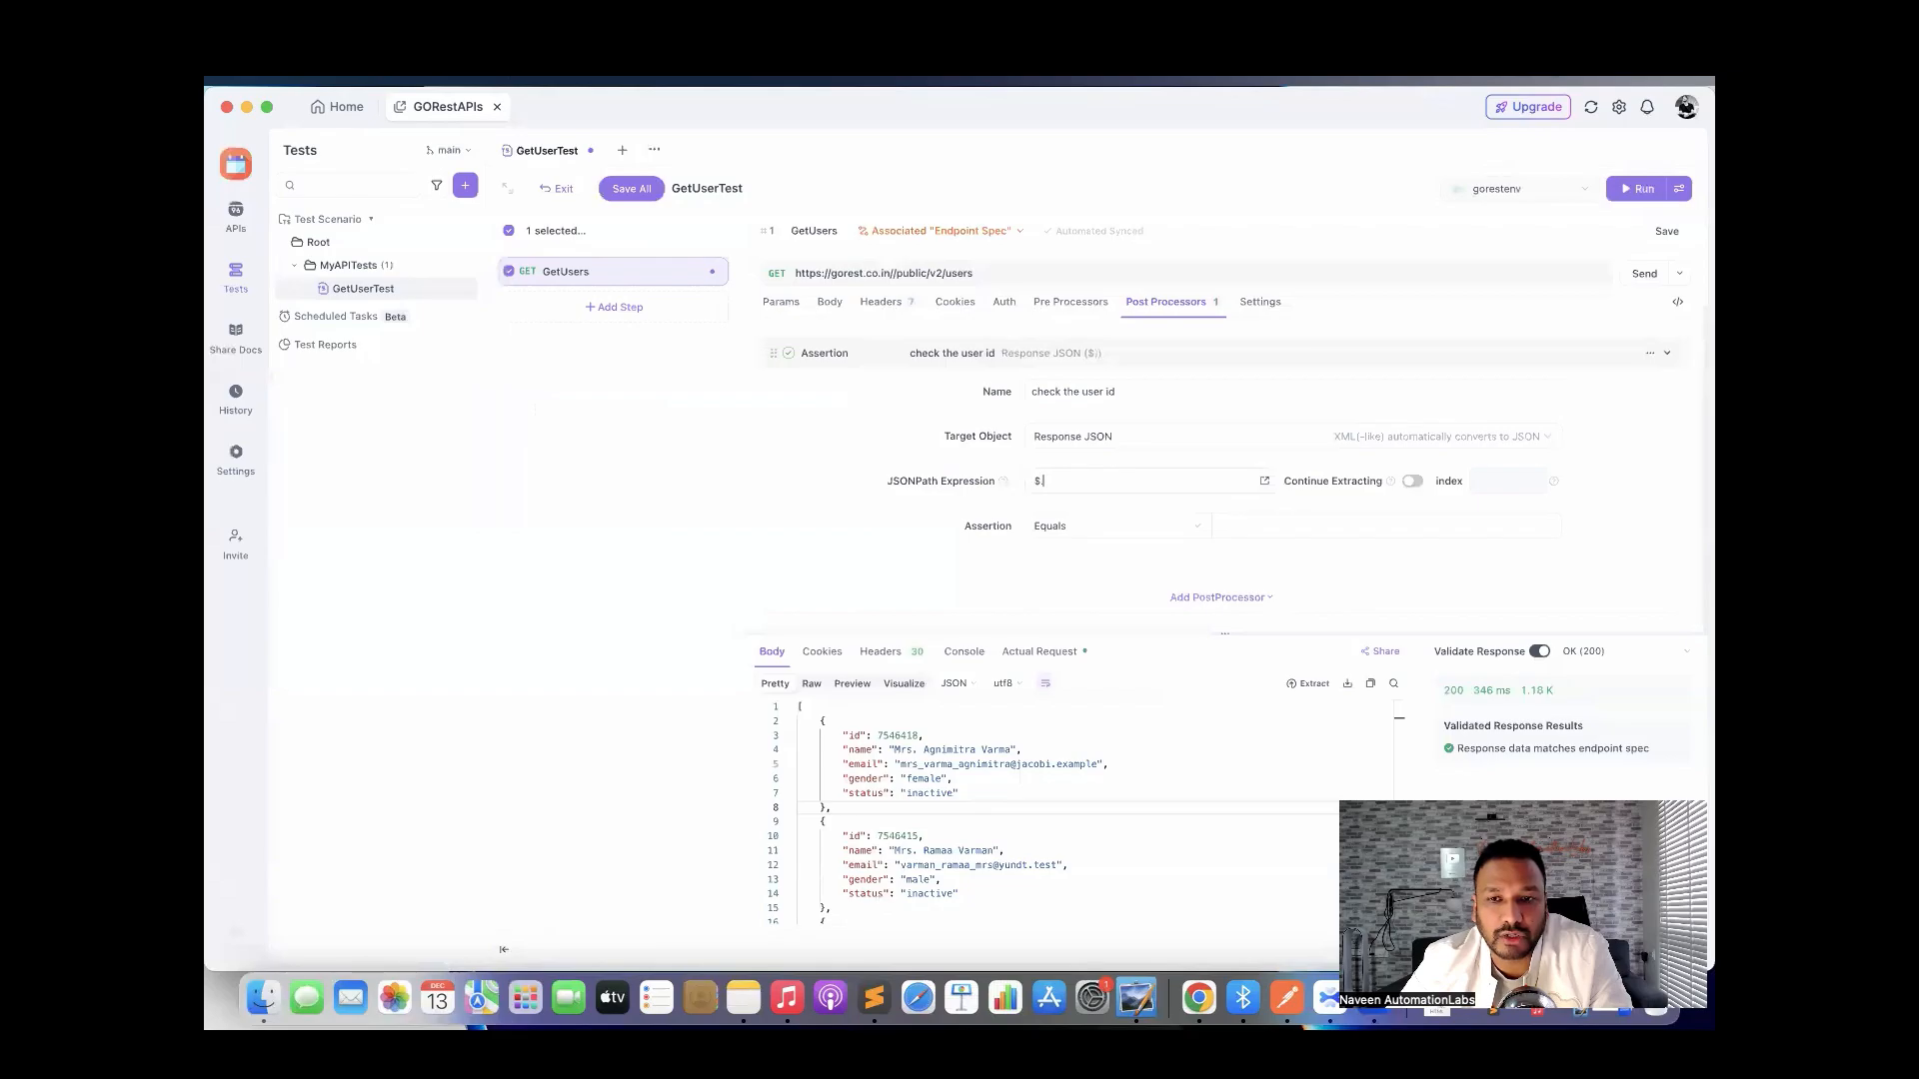
type("[")
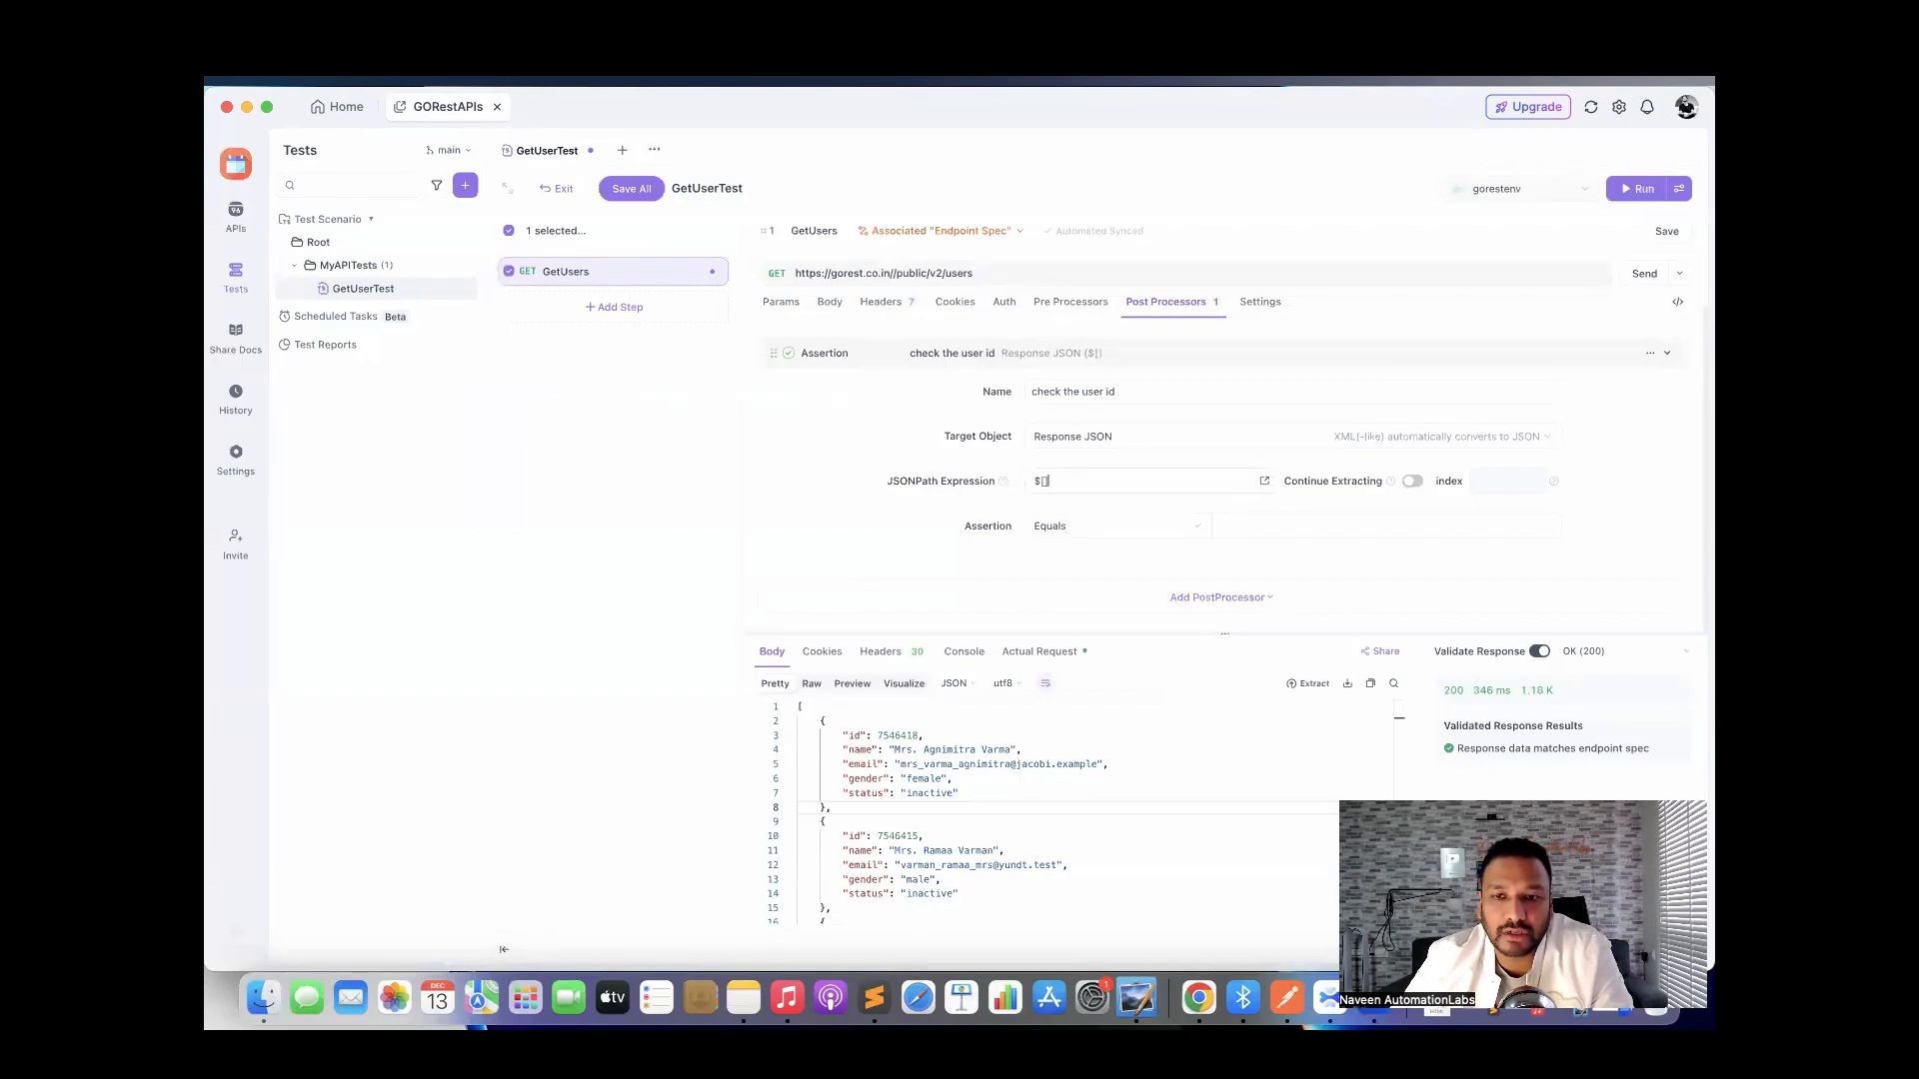
type("0]")
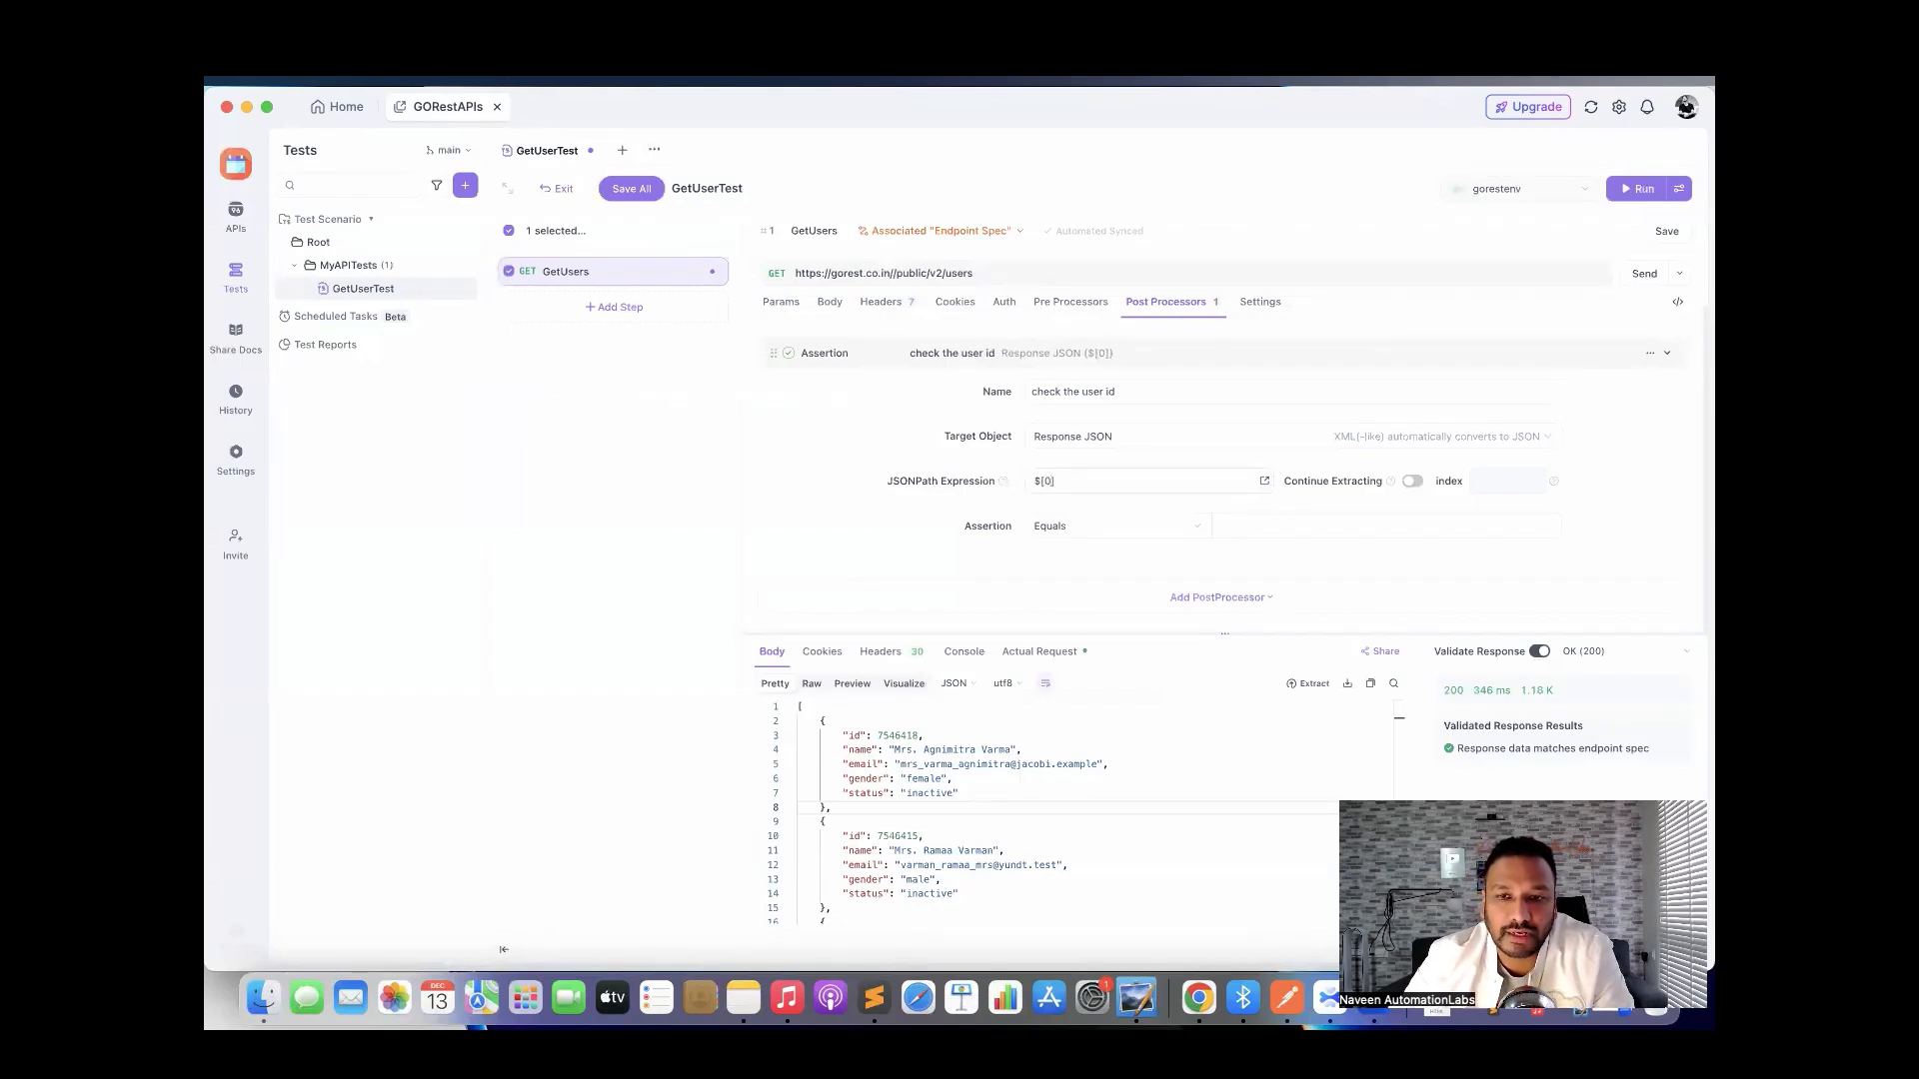
type(".i")
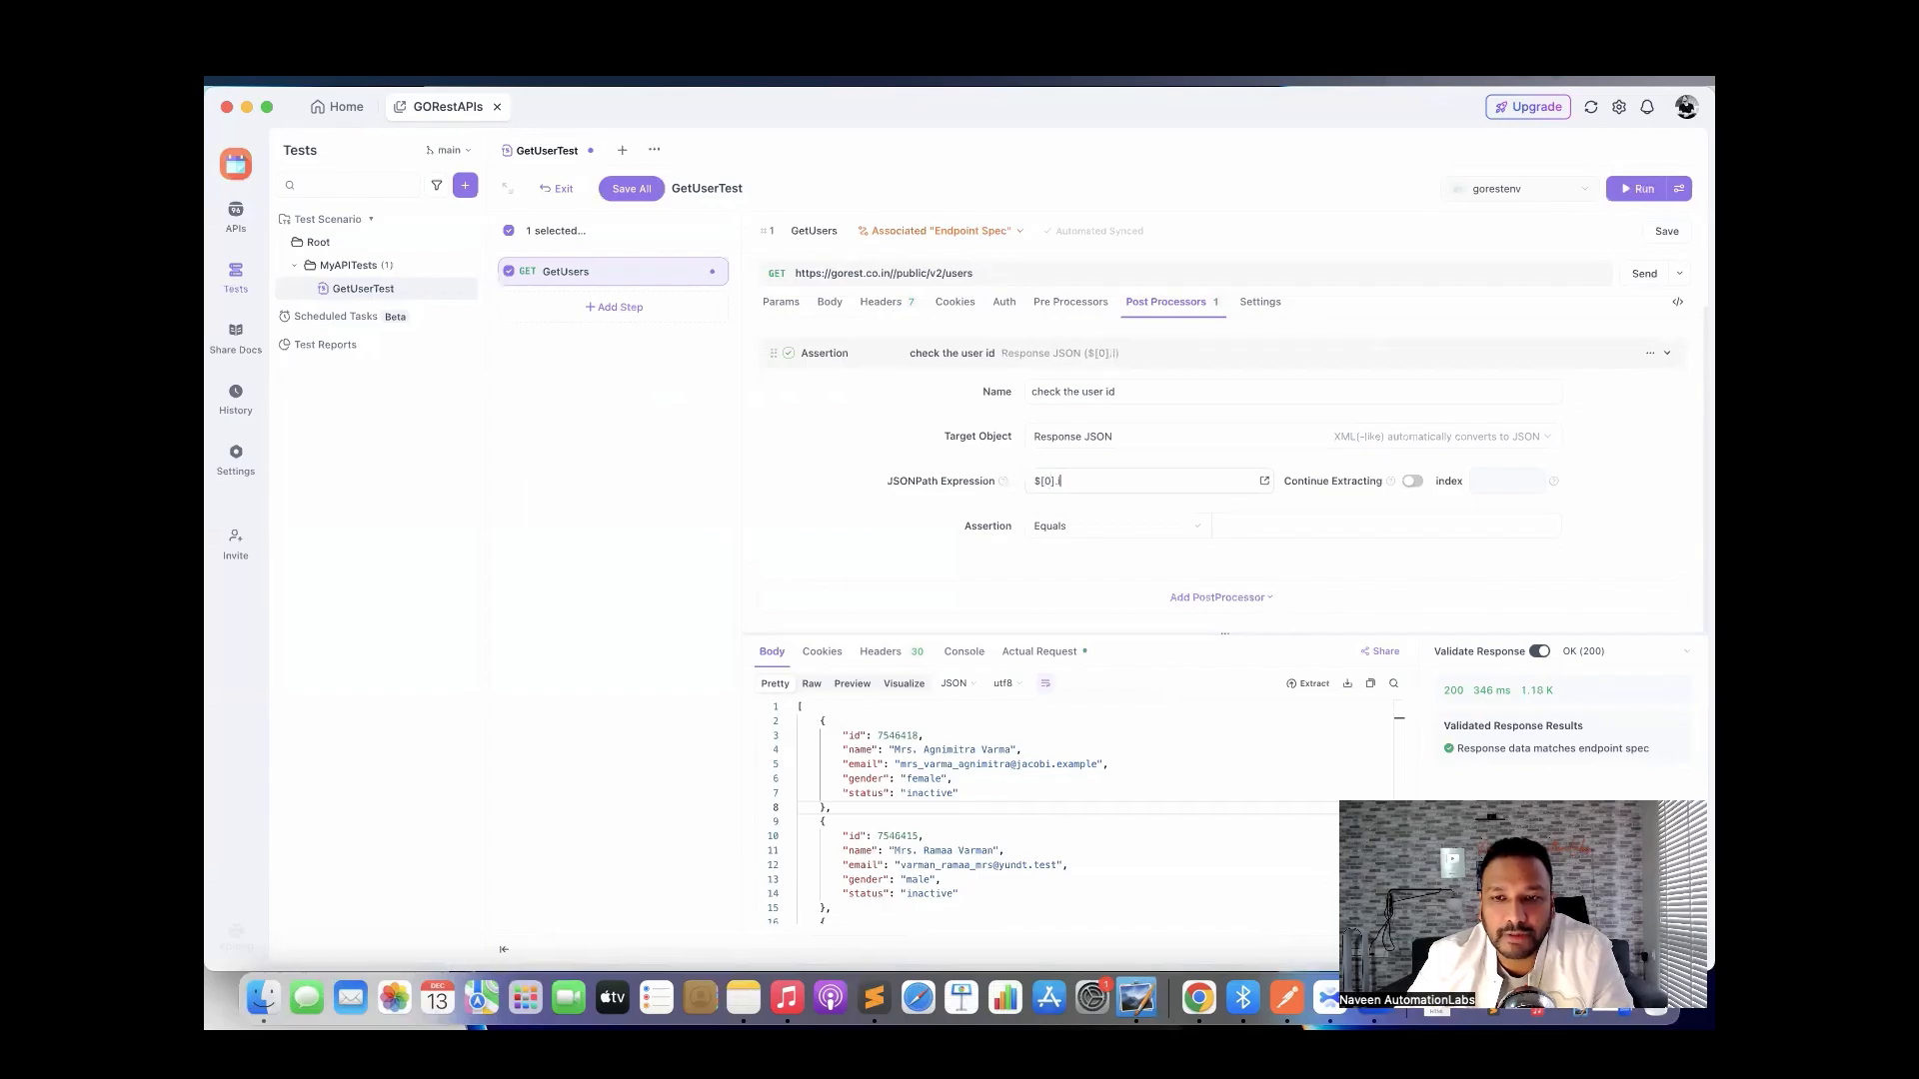
type("d")
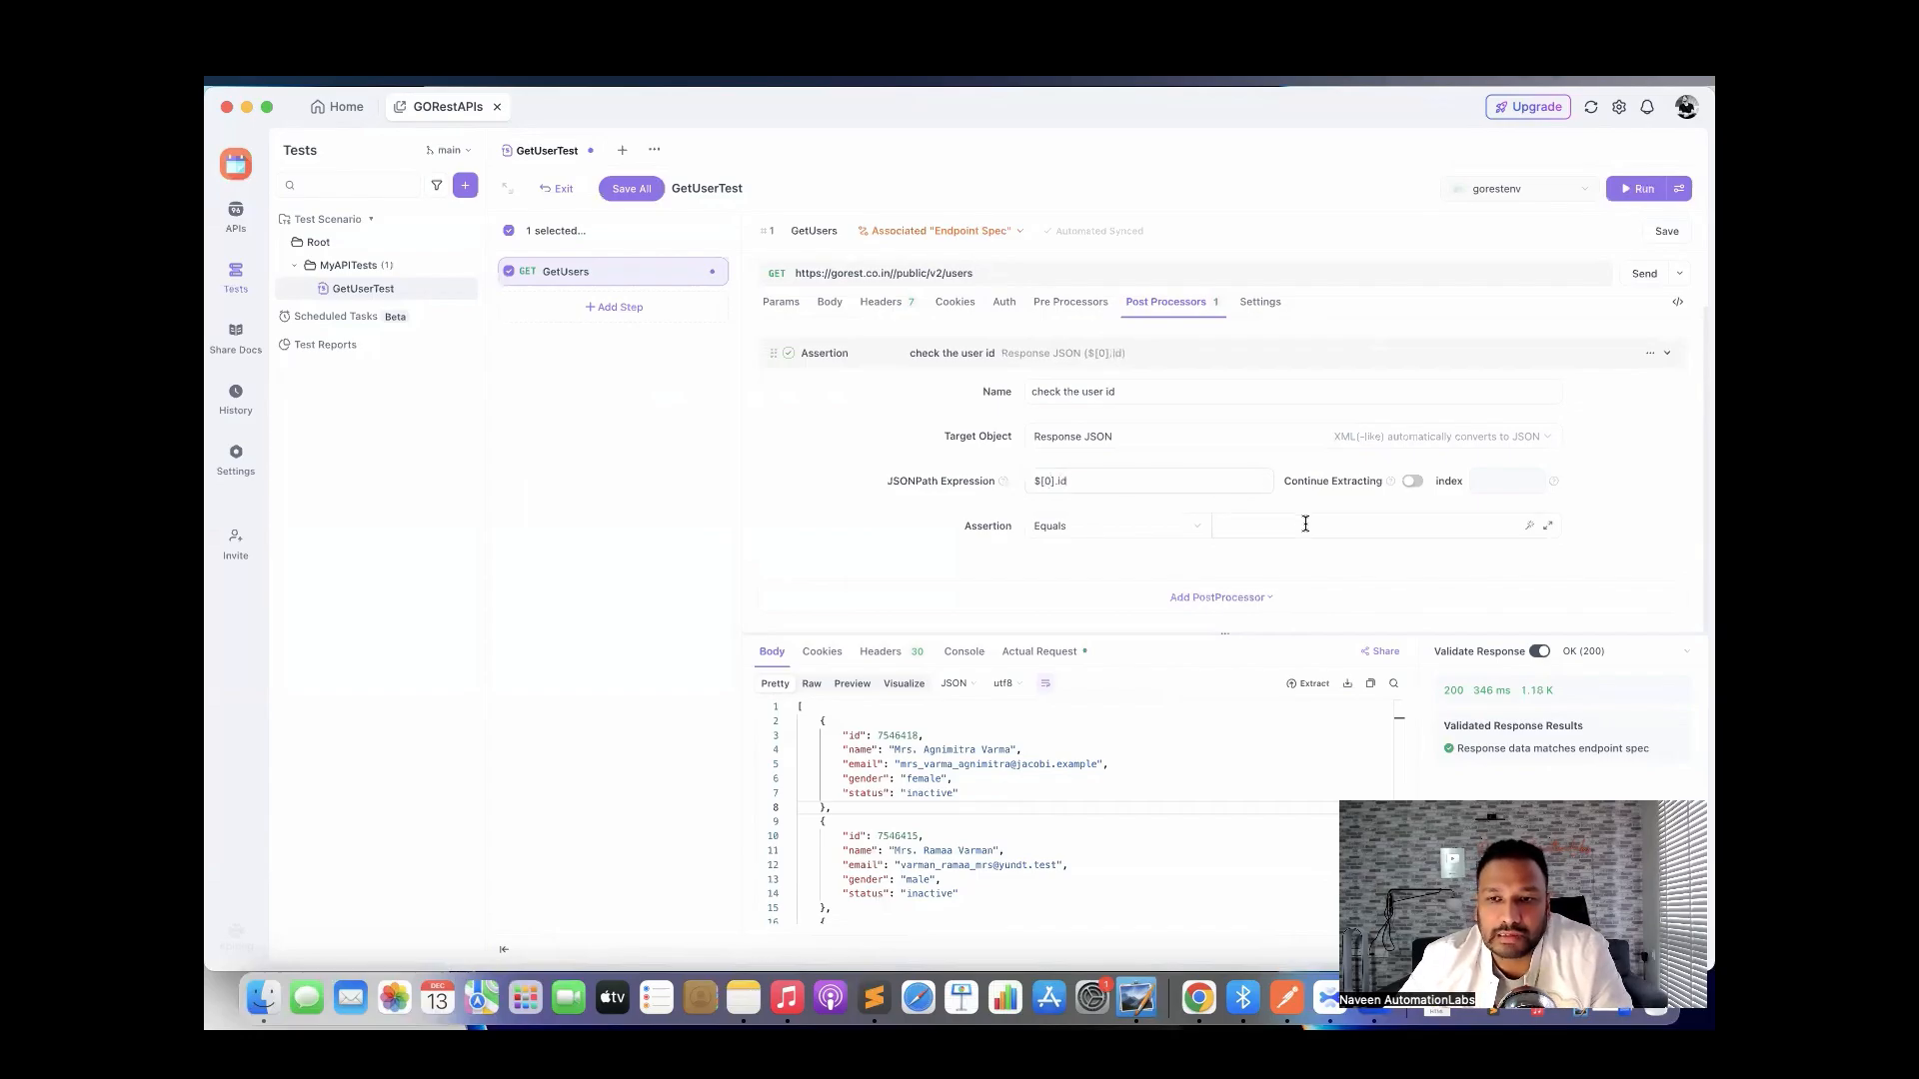
left_click(1149, 597)
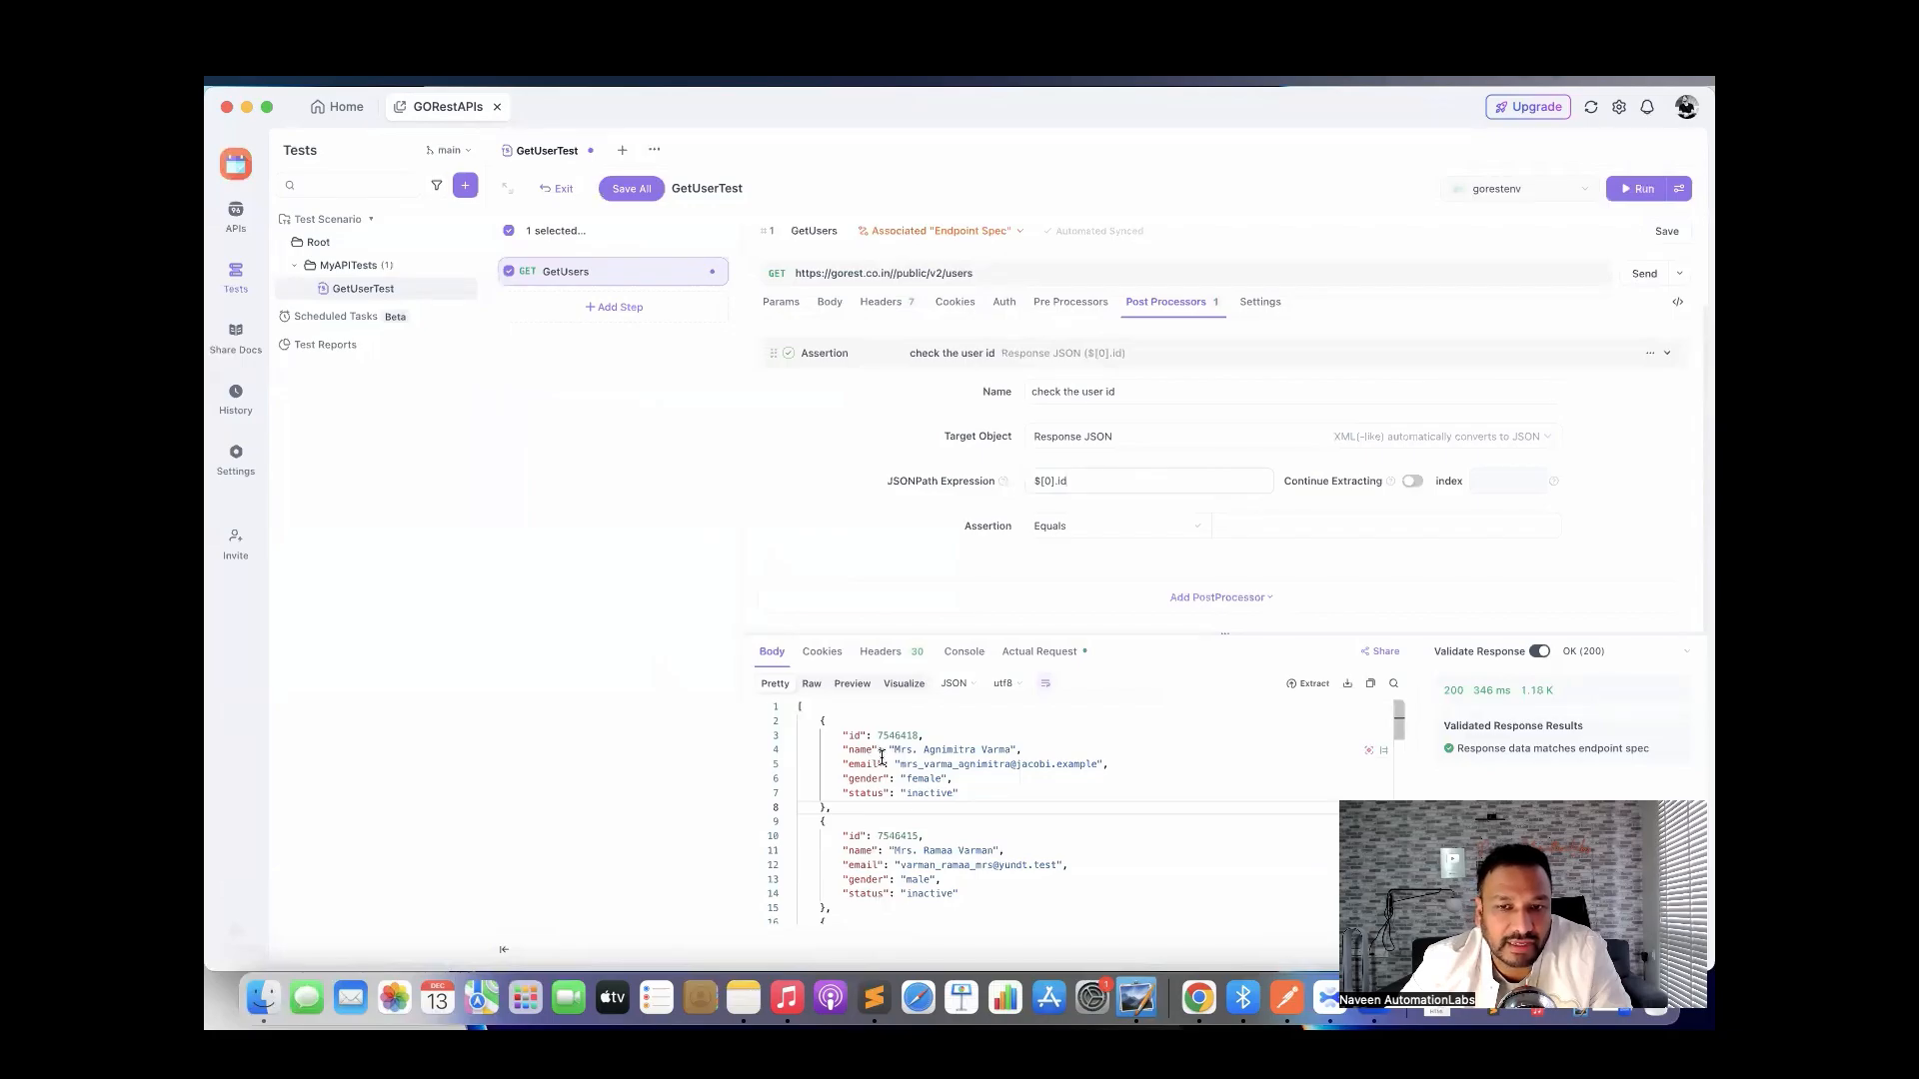
left_click(1053, 528)
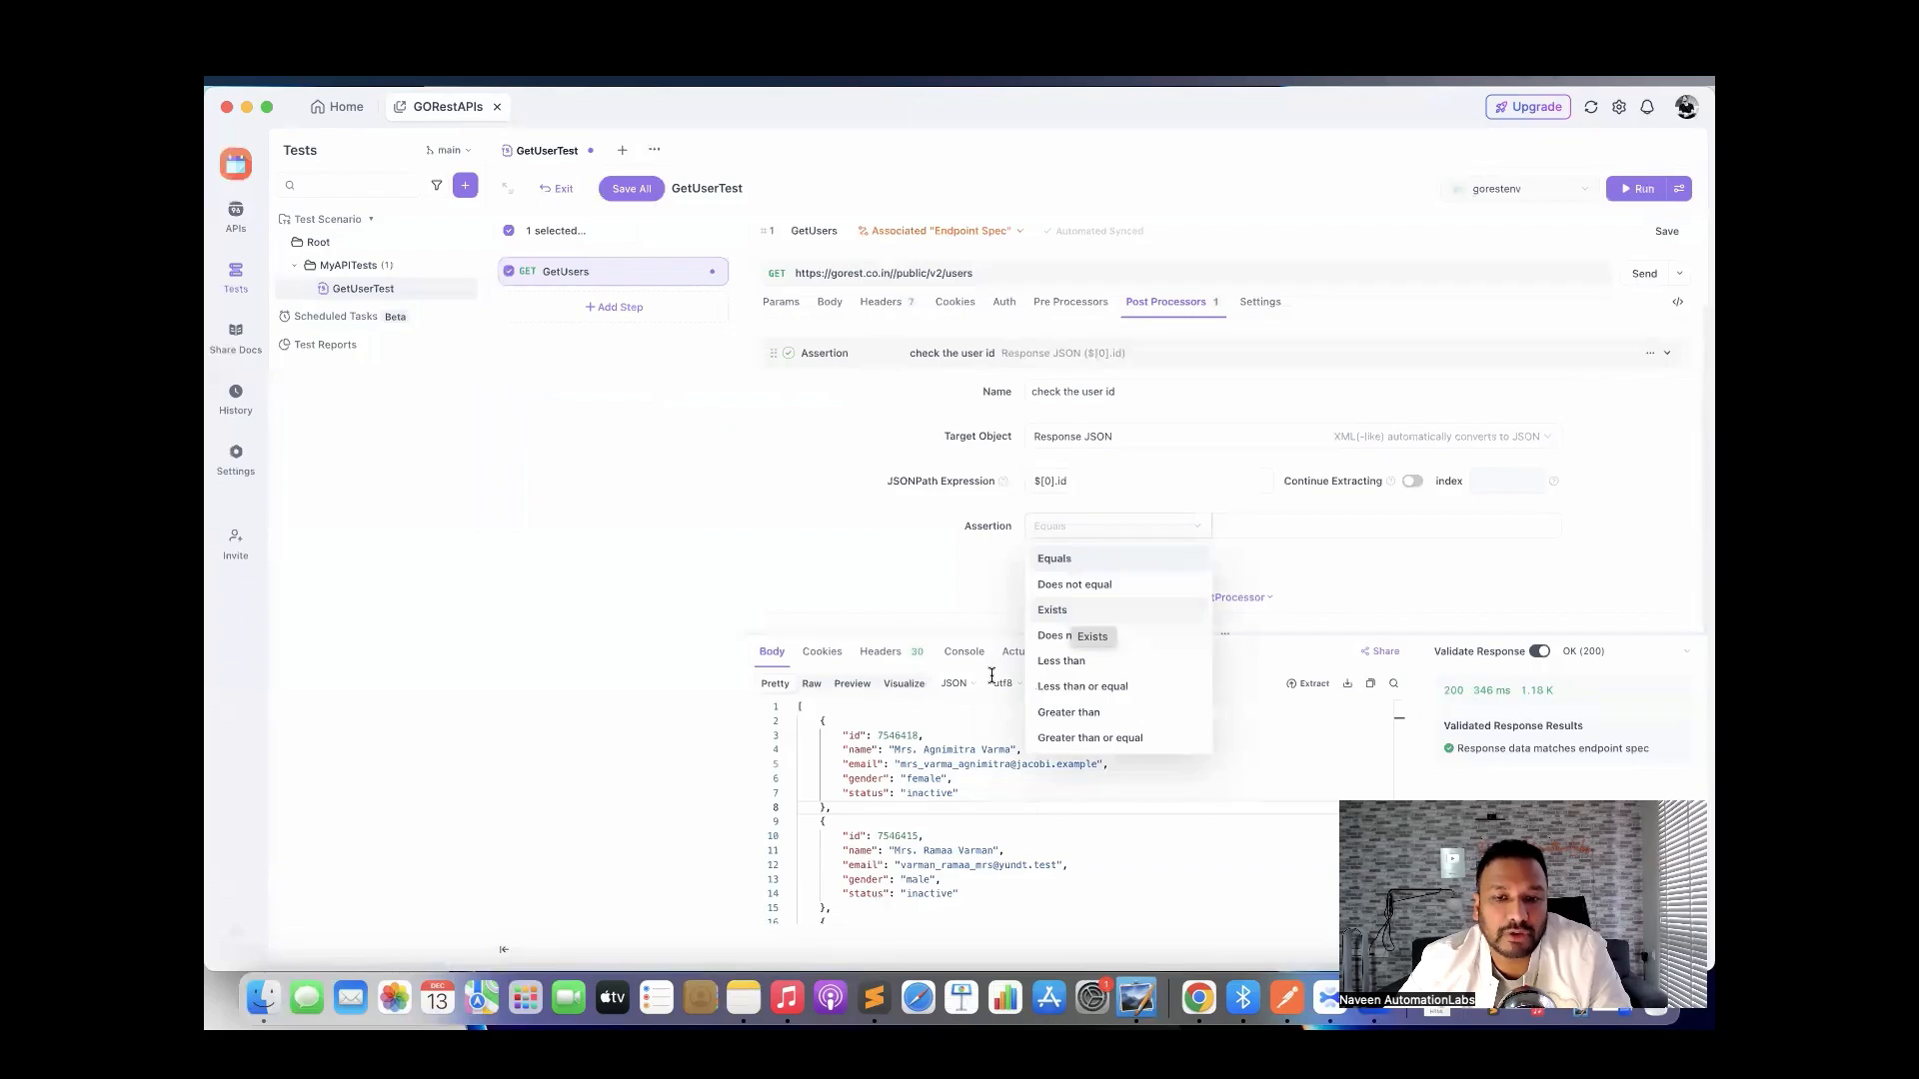
left_click(1054, 610)
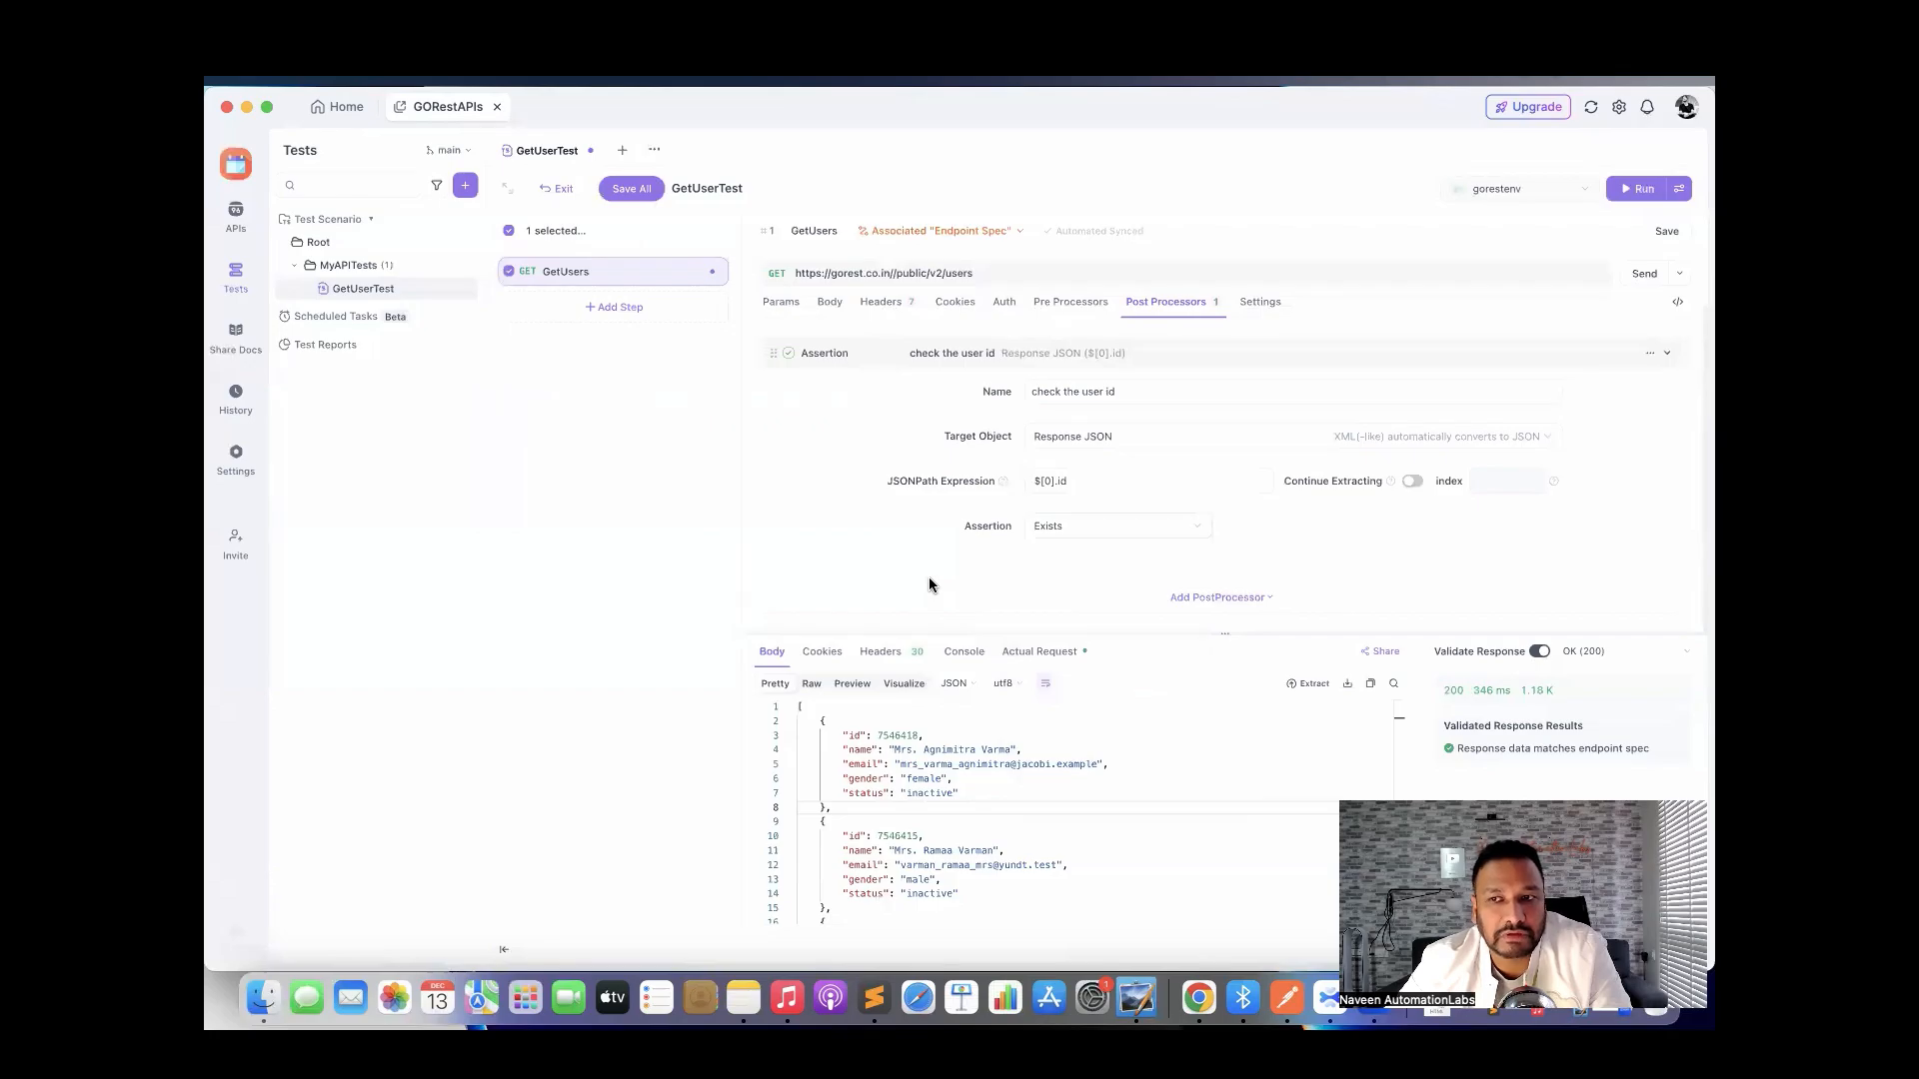
left_click(1654, 230)
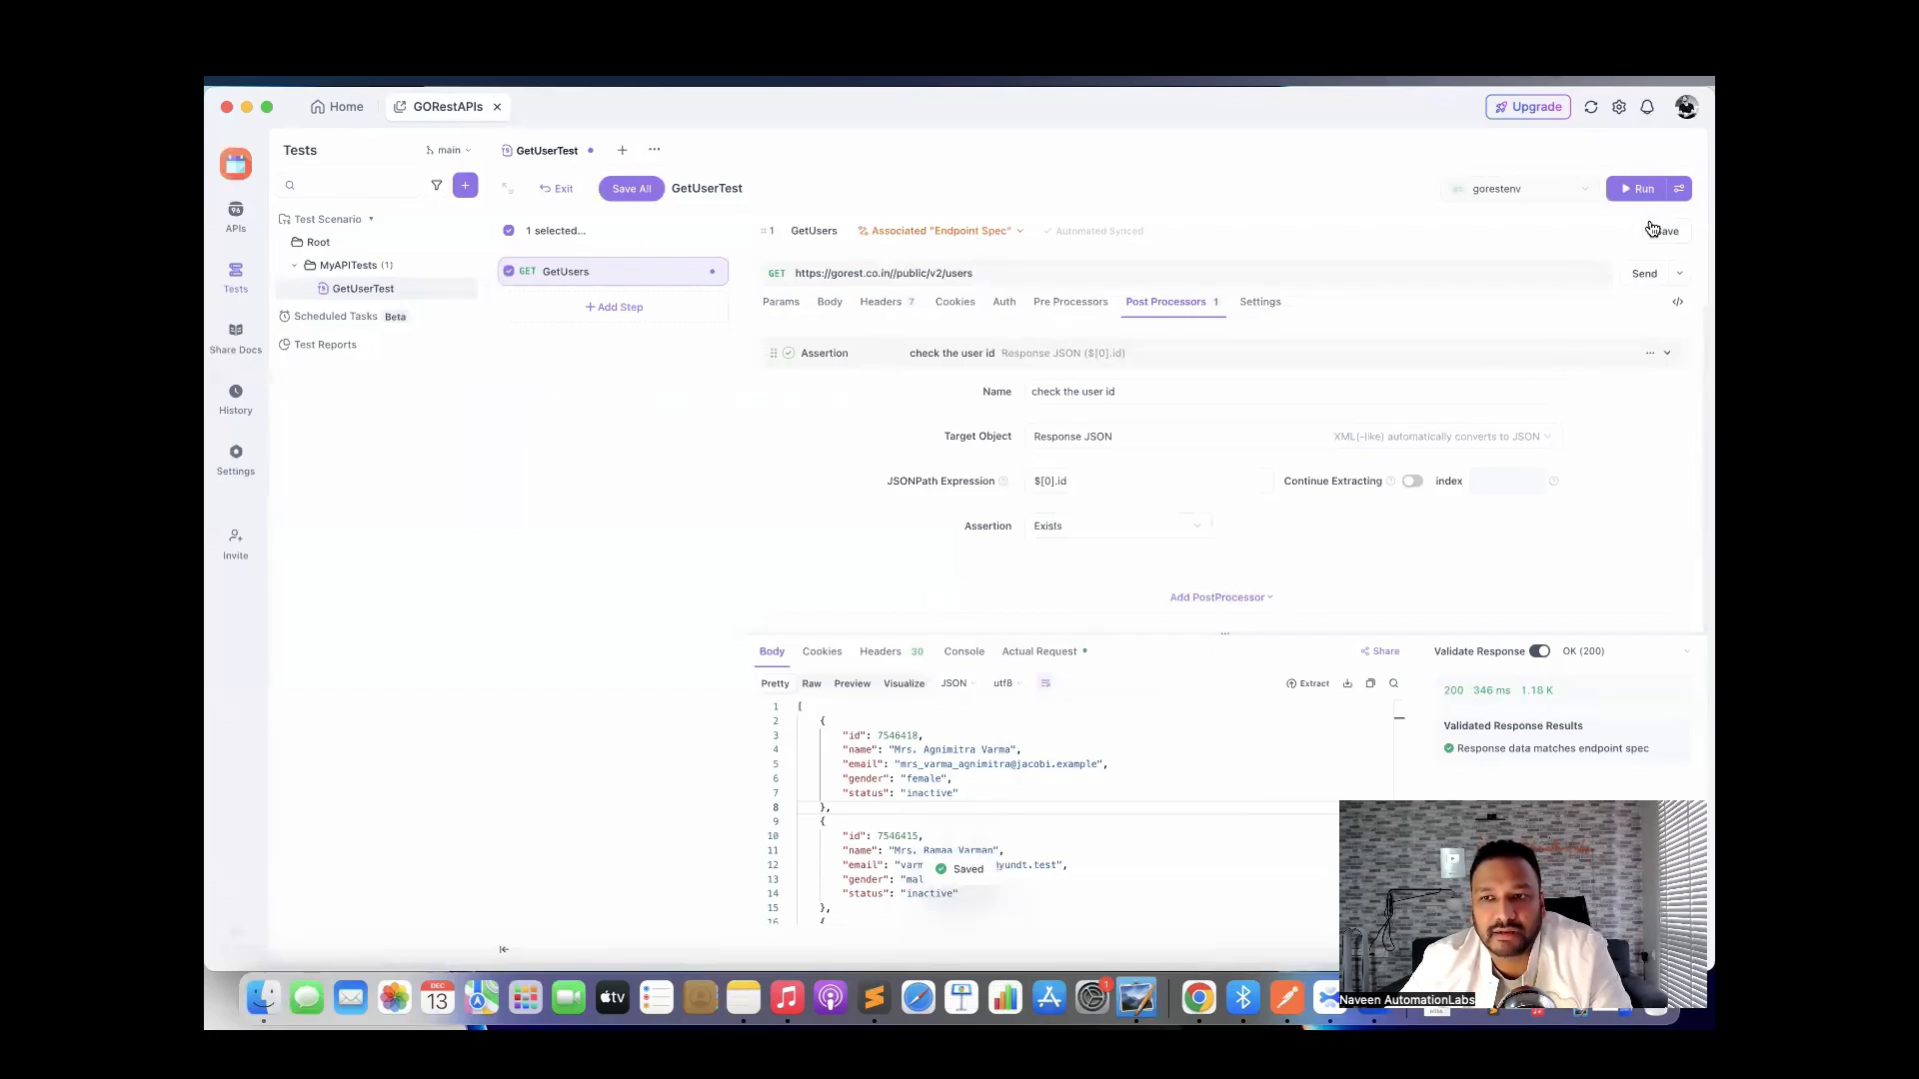
Run GetUserTest, confirm 'check the user id' passes, and close the report.
left_click(1623, 189)
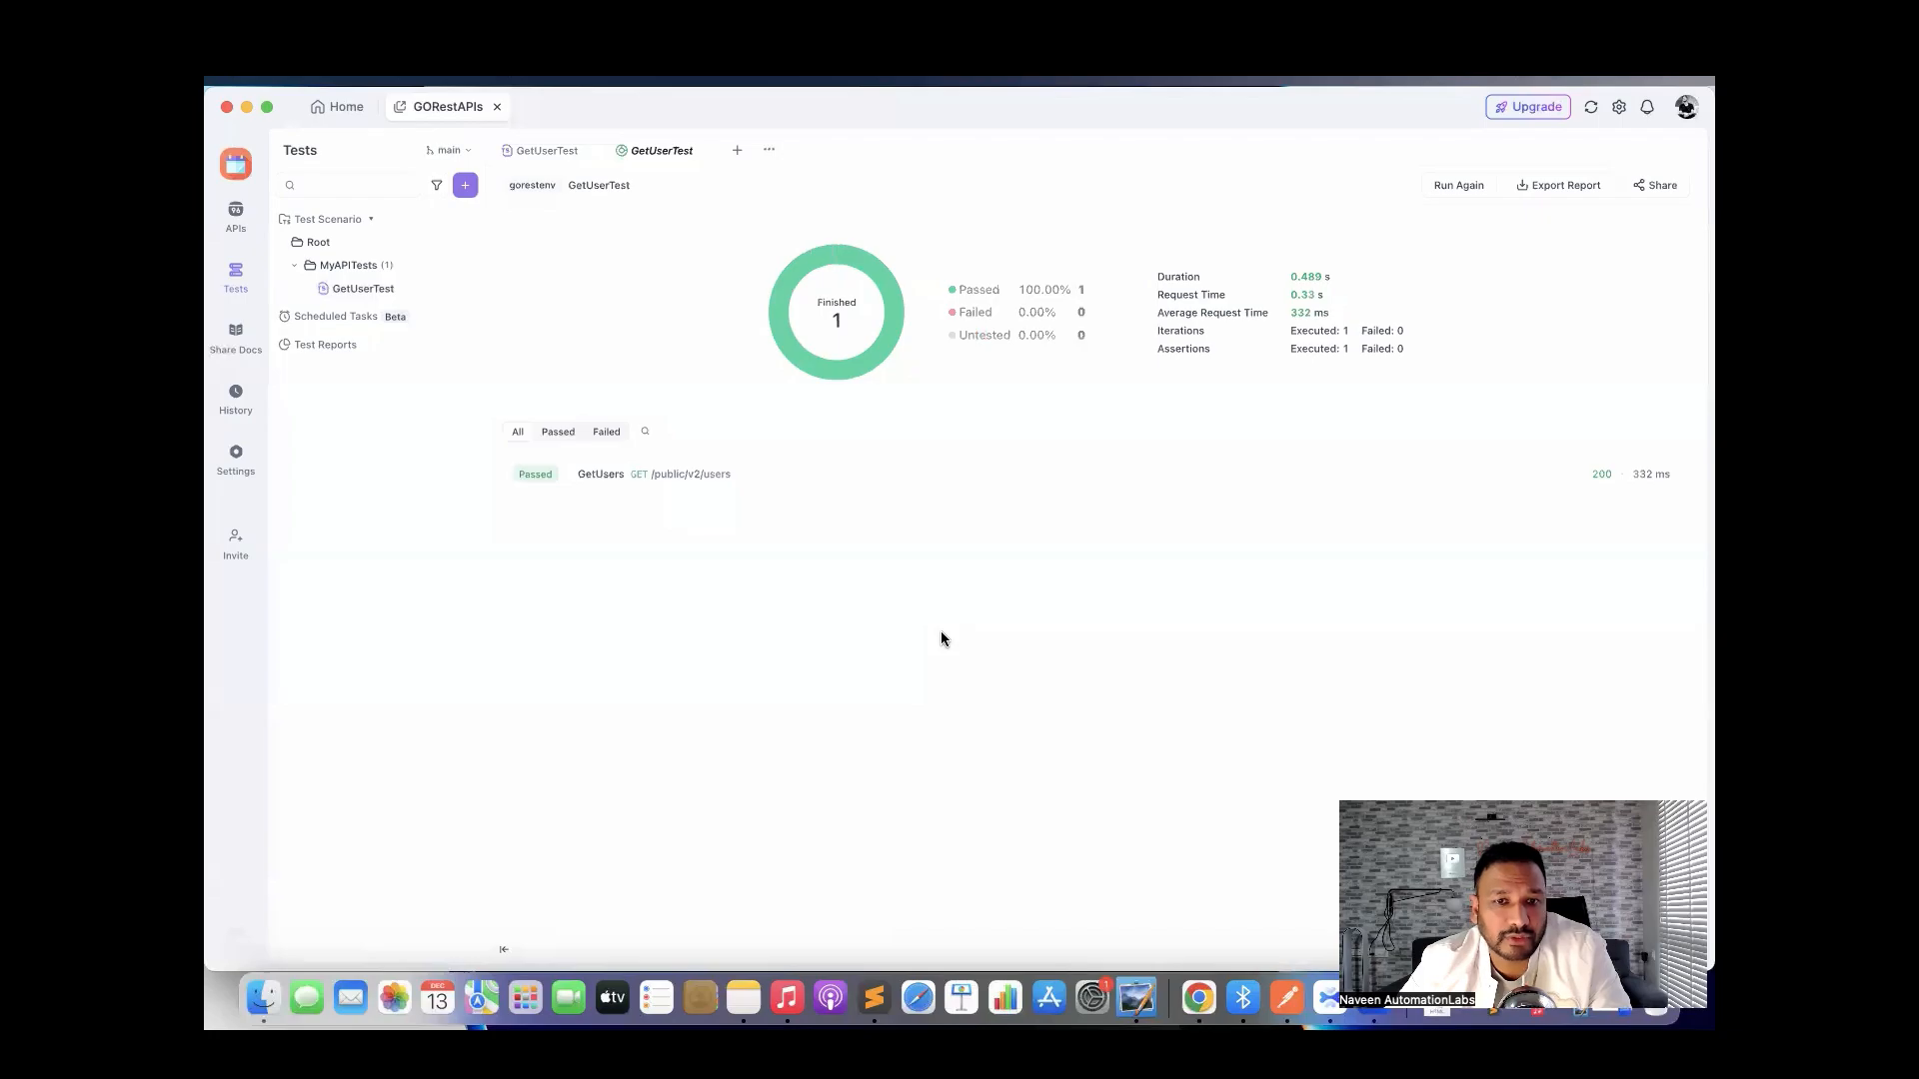
left_click(594, 476)
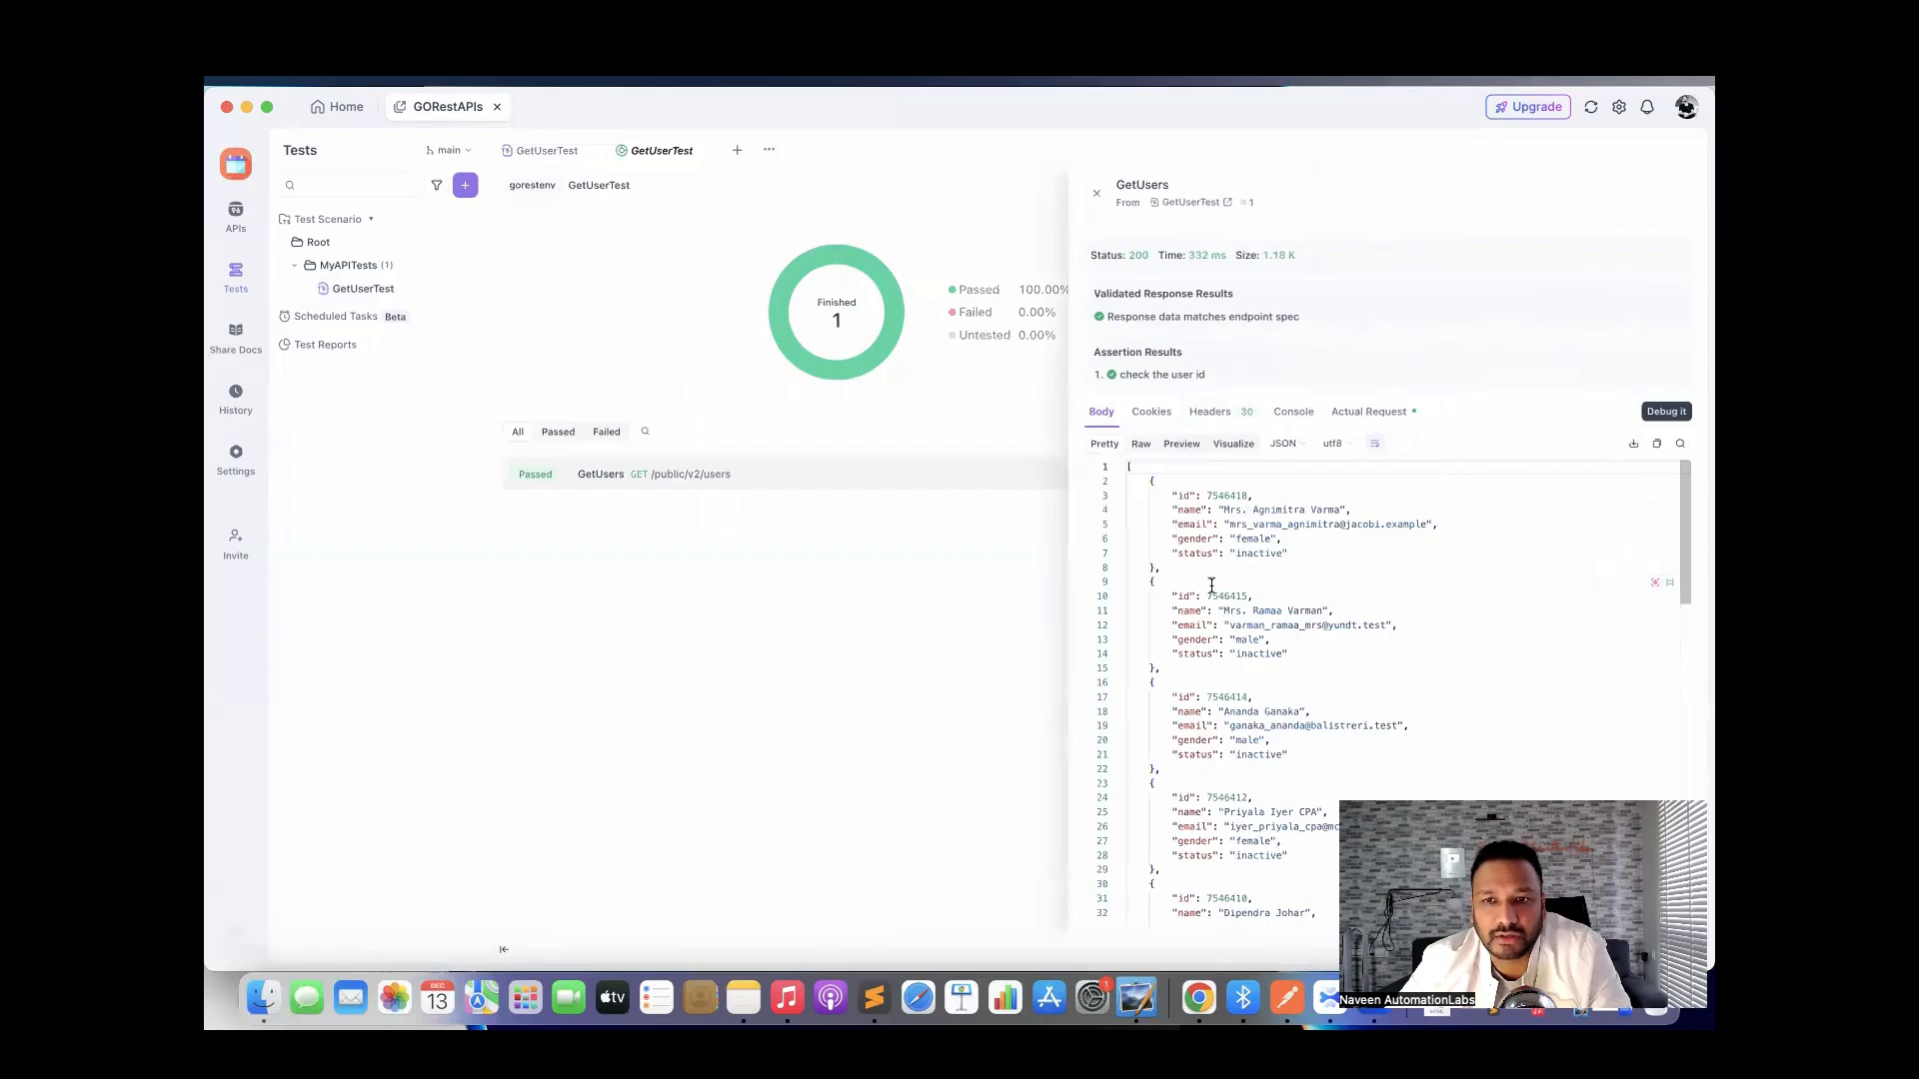
triple_click(1138, 372)
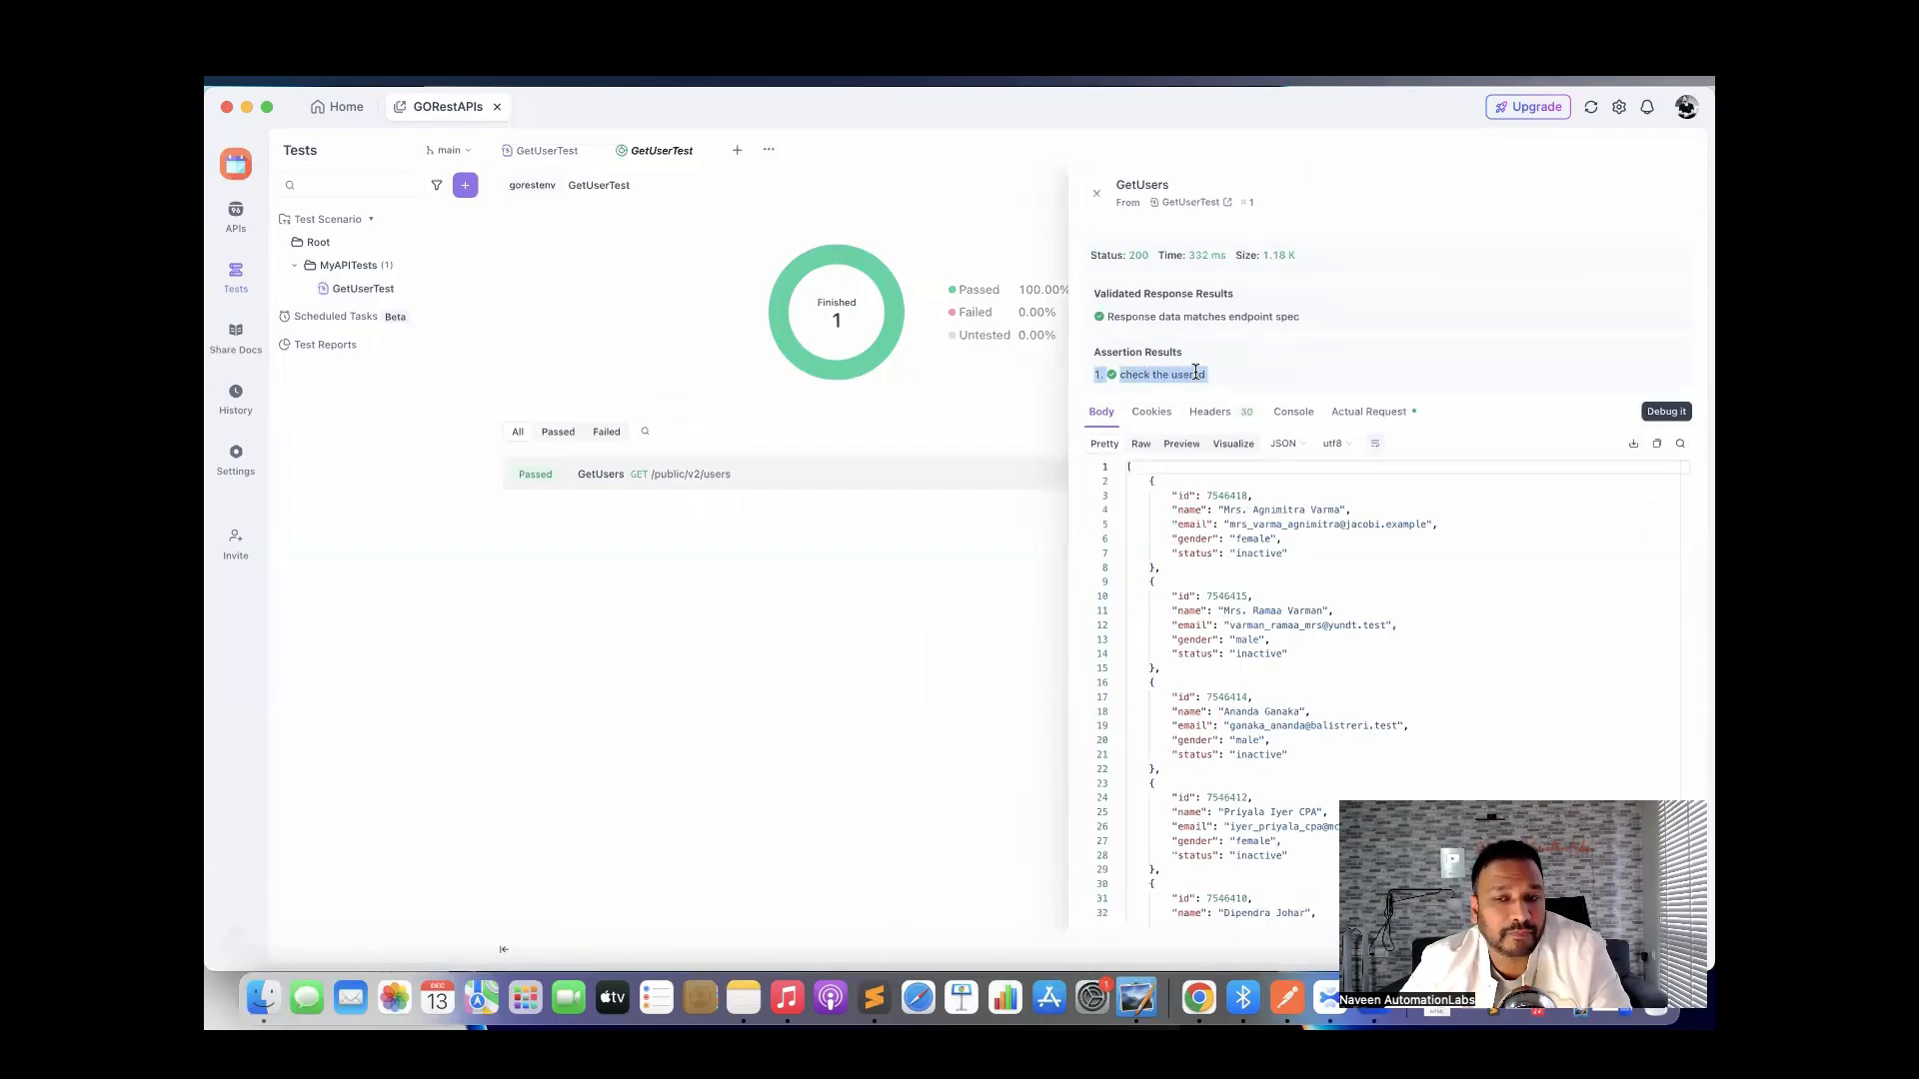
left_click(1185, 496)
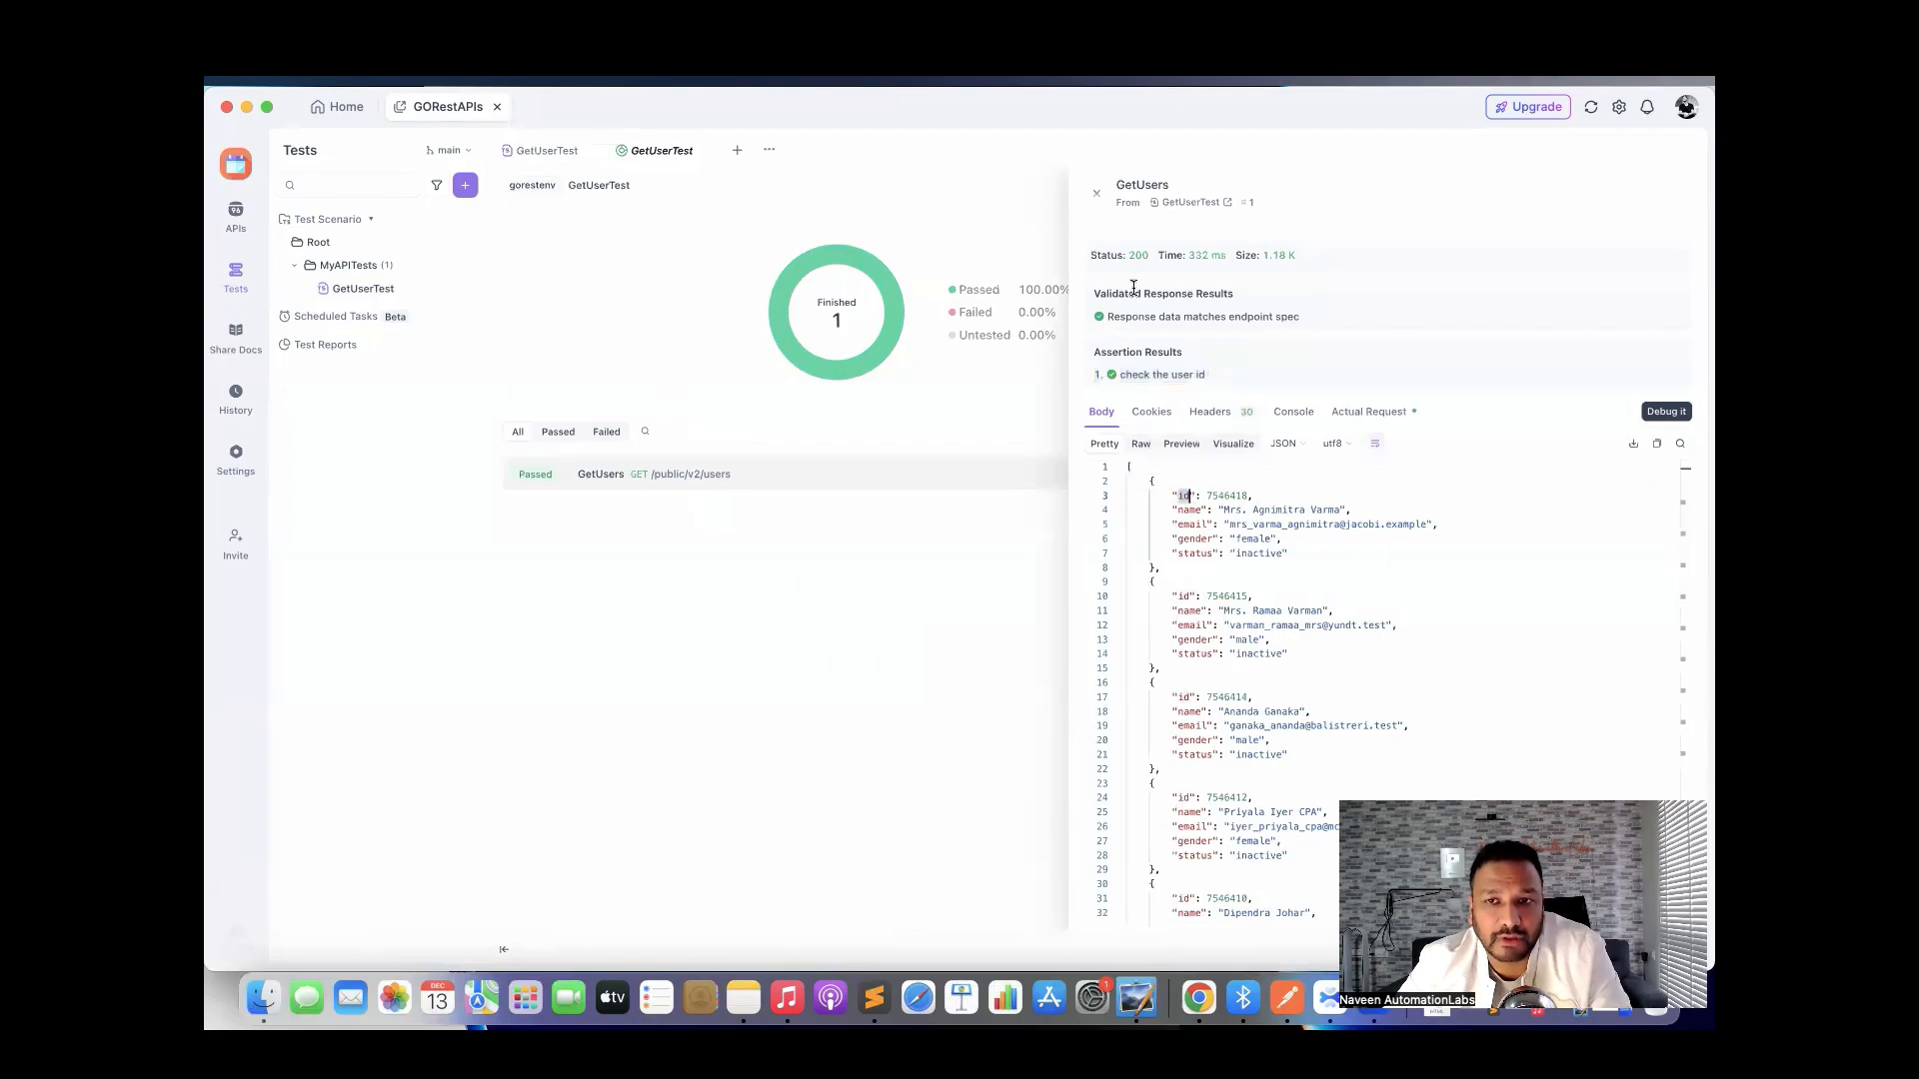
left_click(1096, 194)
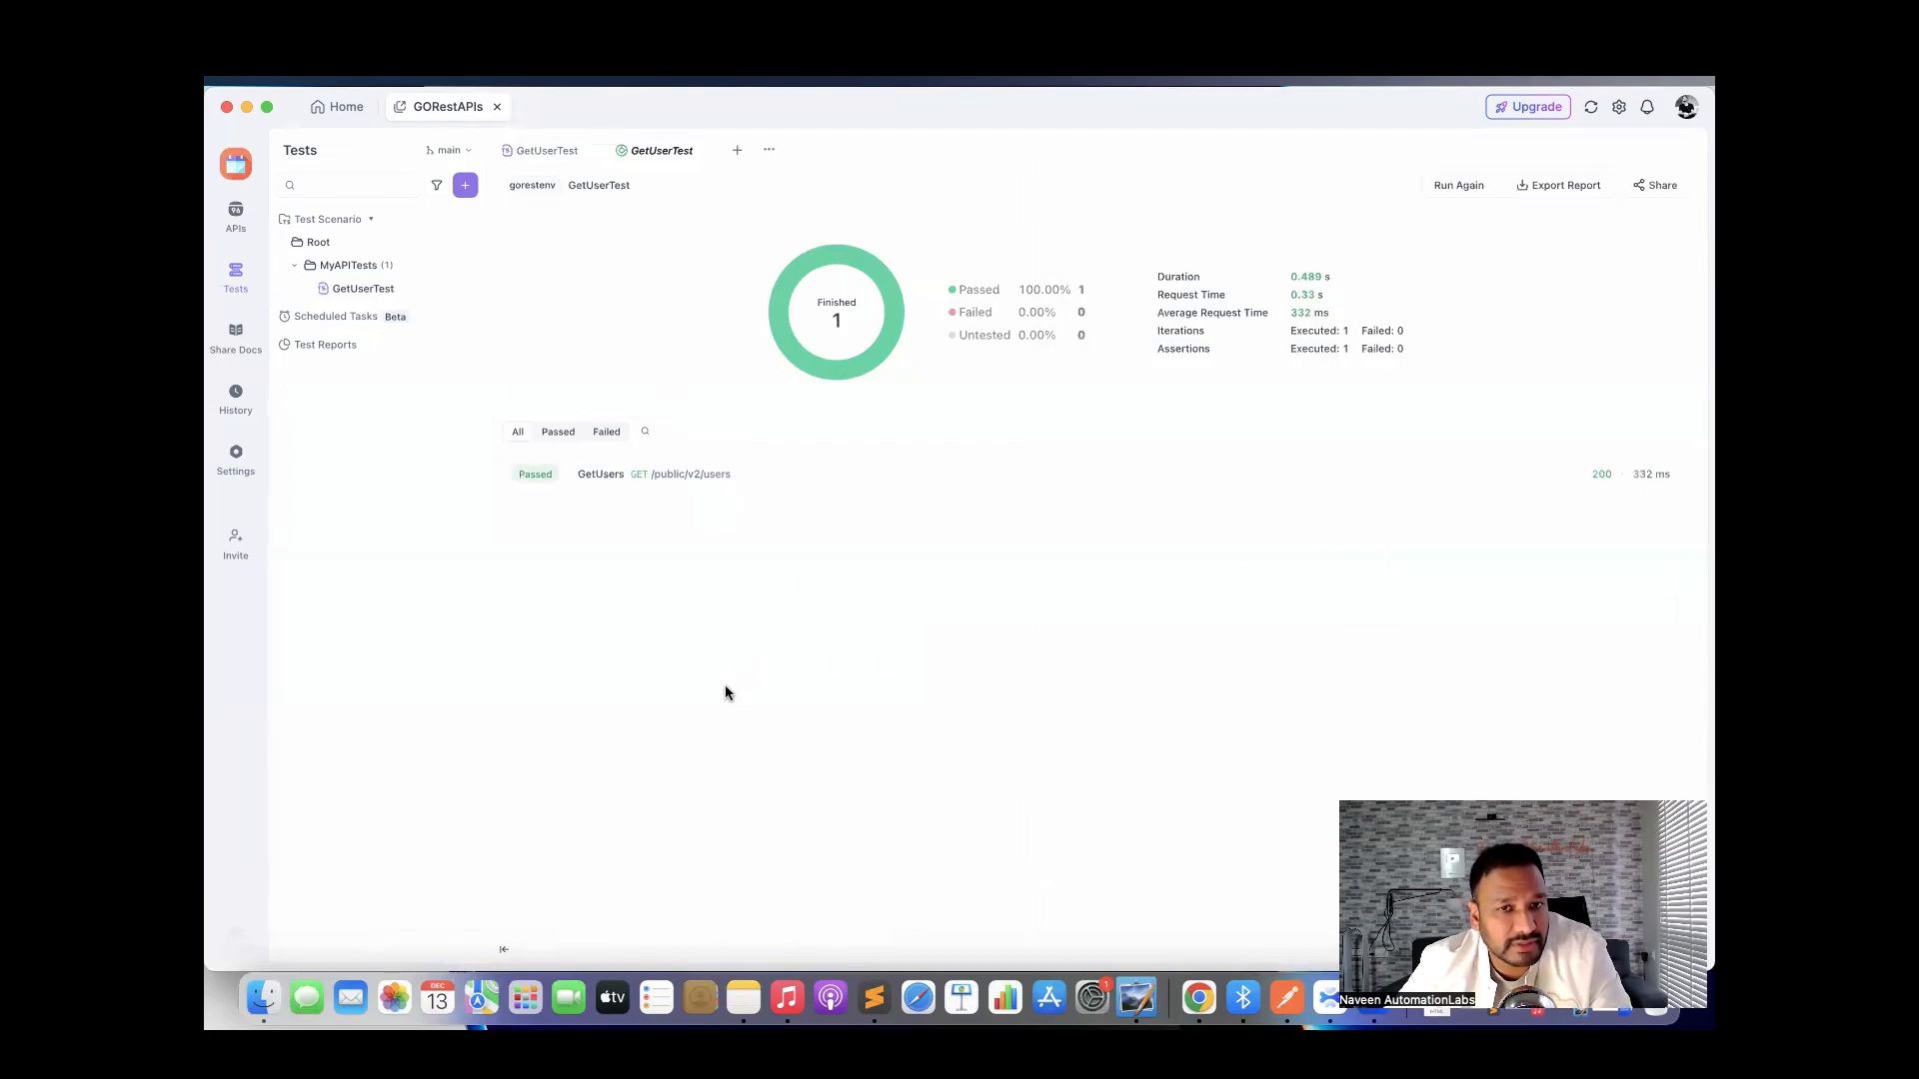
left_click(705, 151)
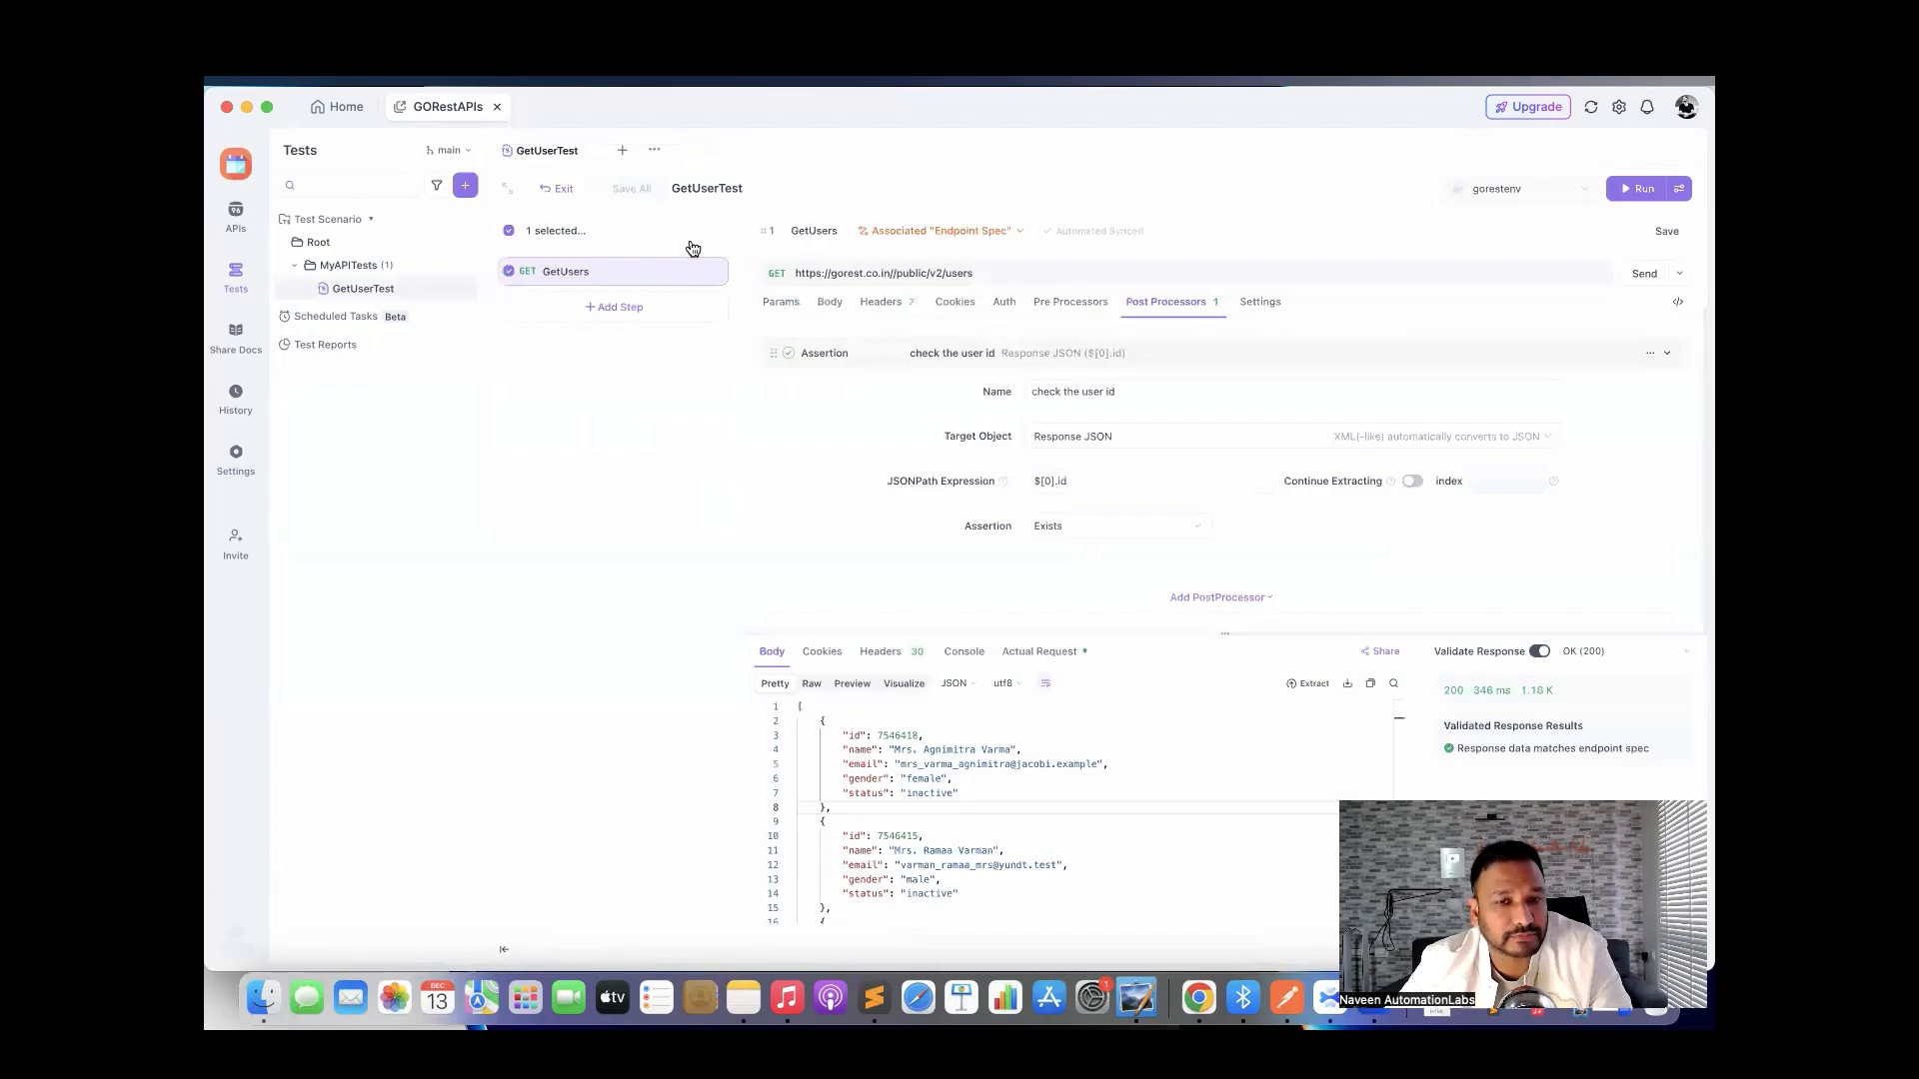
Add a Custom Script post-processor using the 'Status Code 200' snippet and save.
left_click(1210, 599)
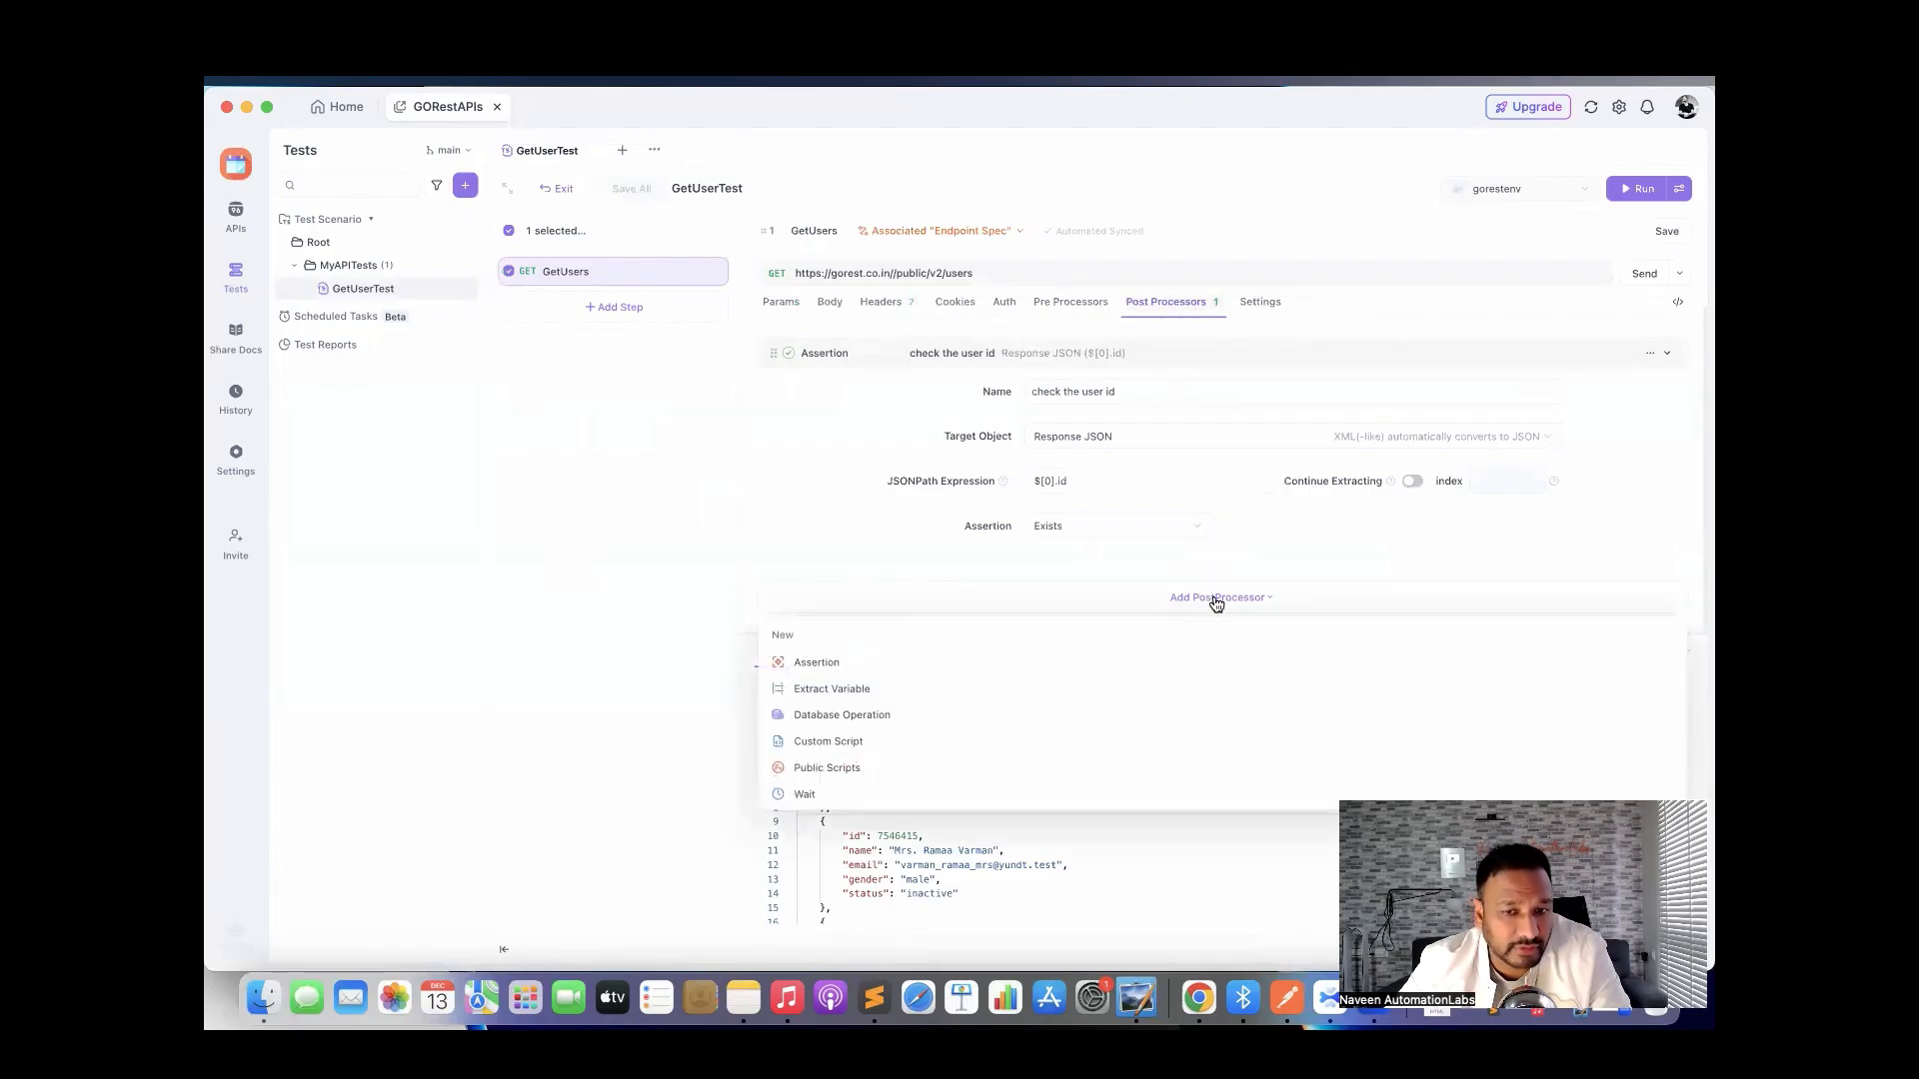
left_click(849, 745)
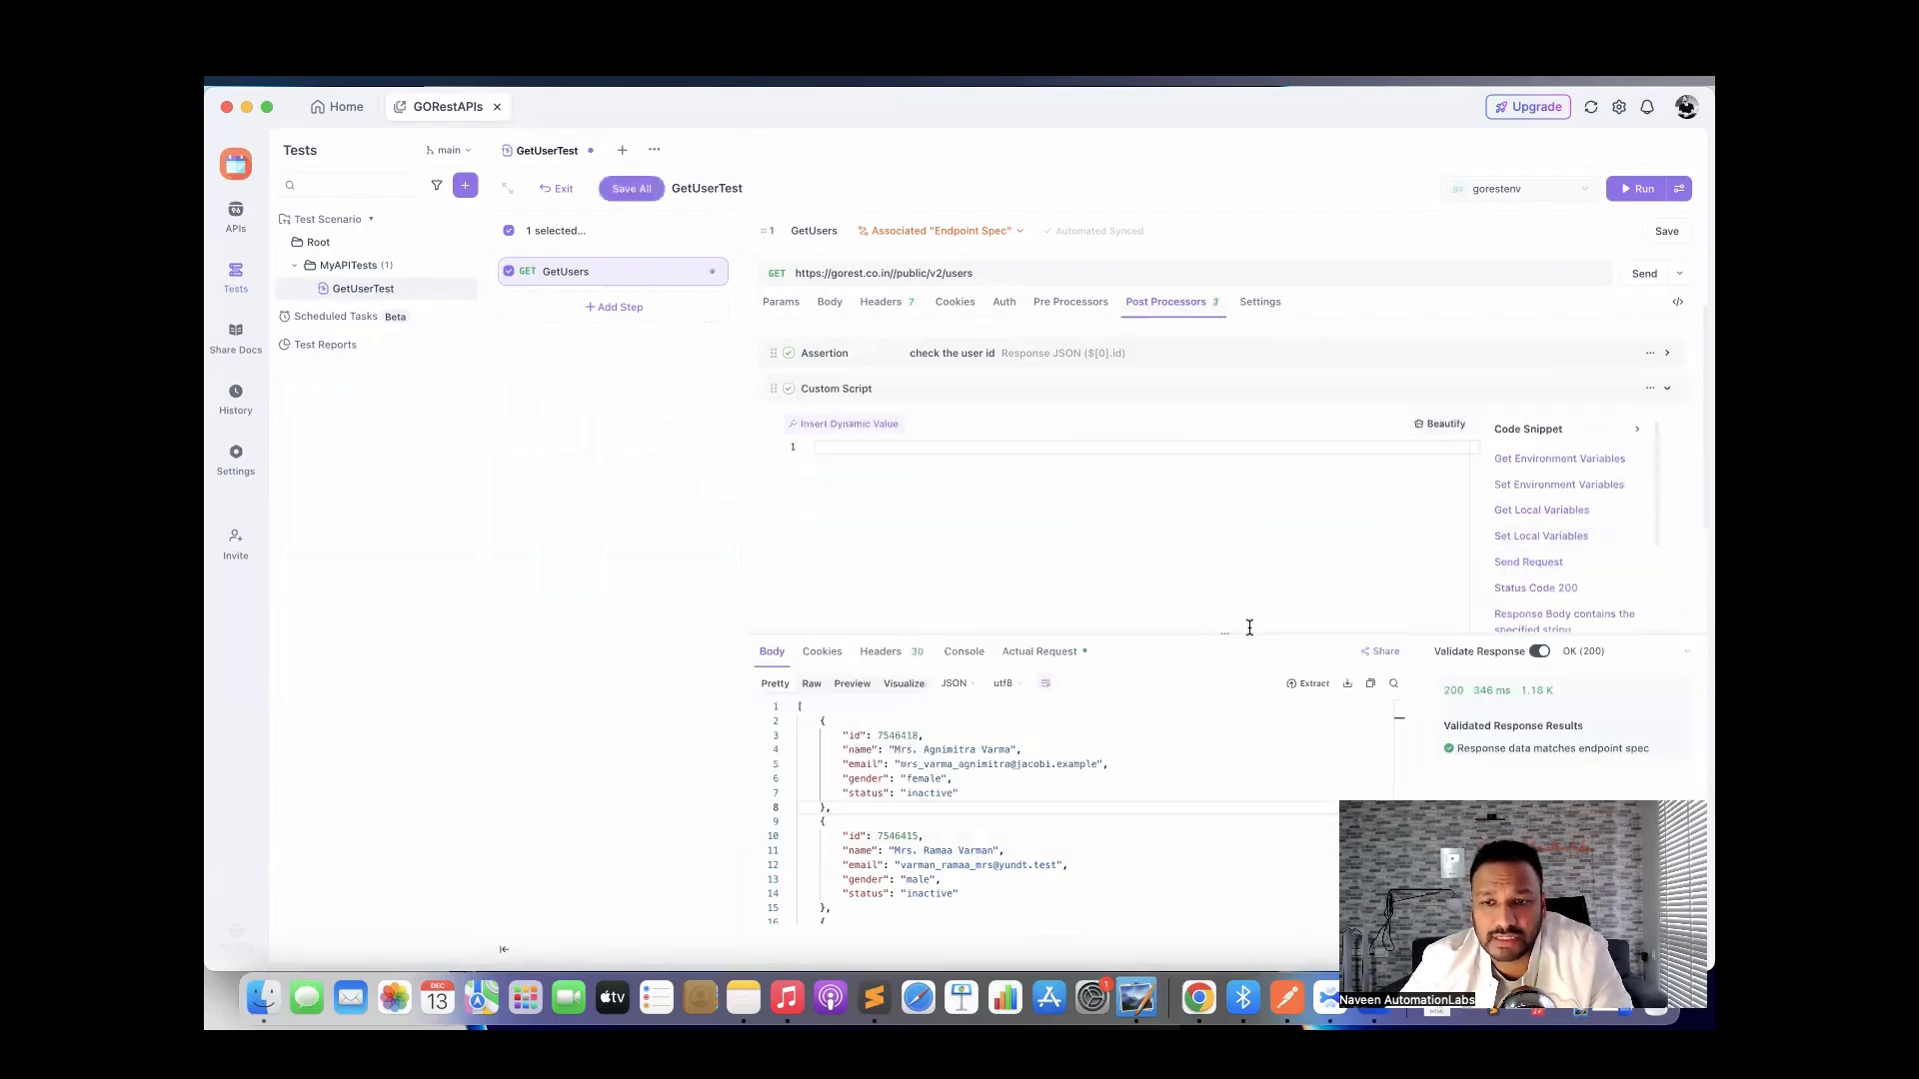
left_click_drag(1249, 626, 1246, 796)
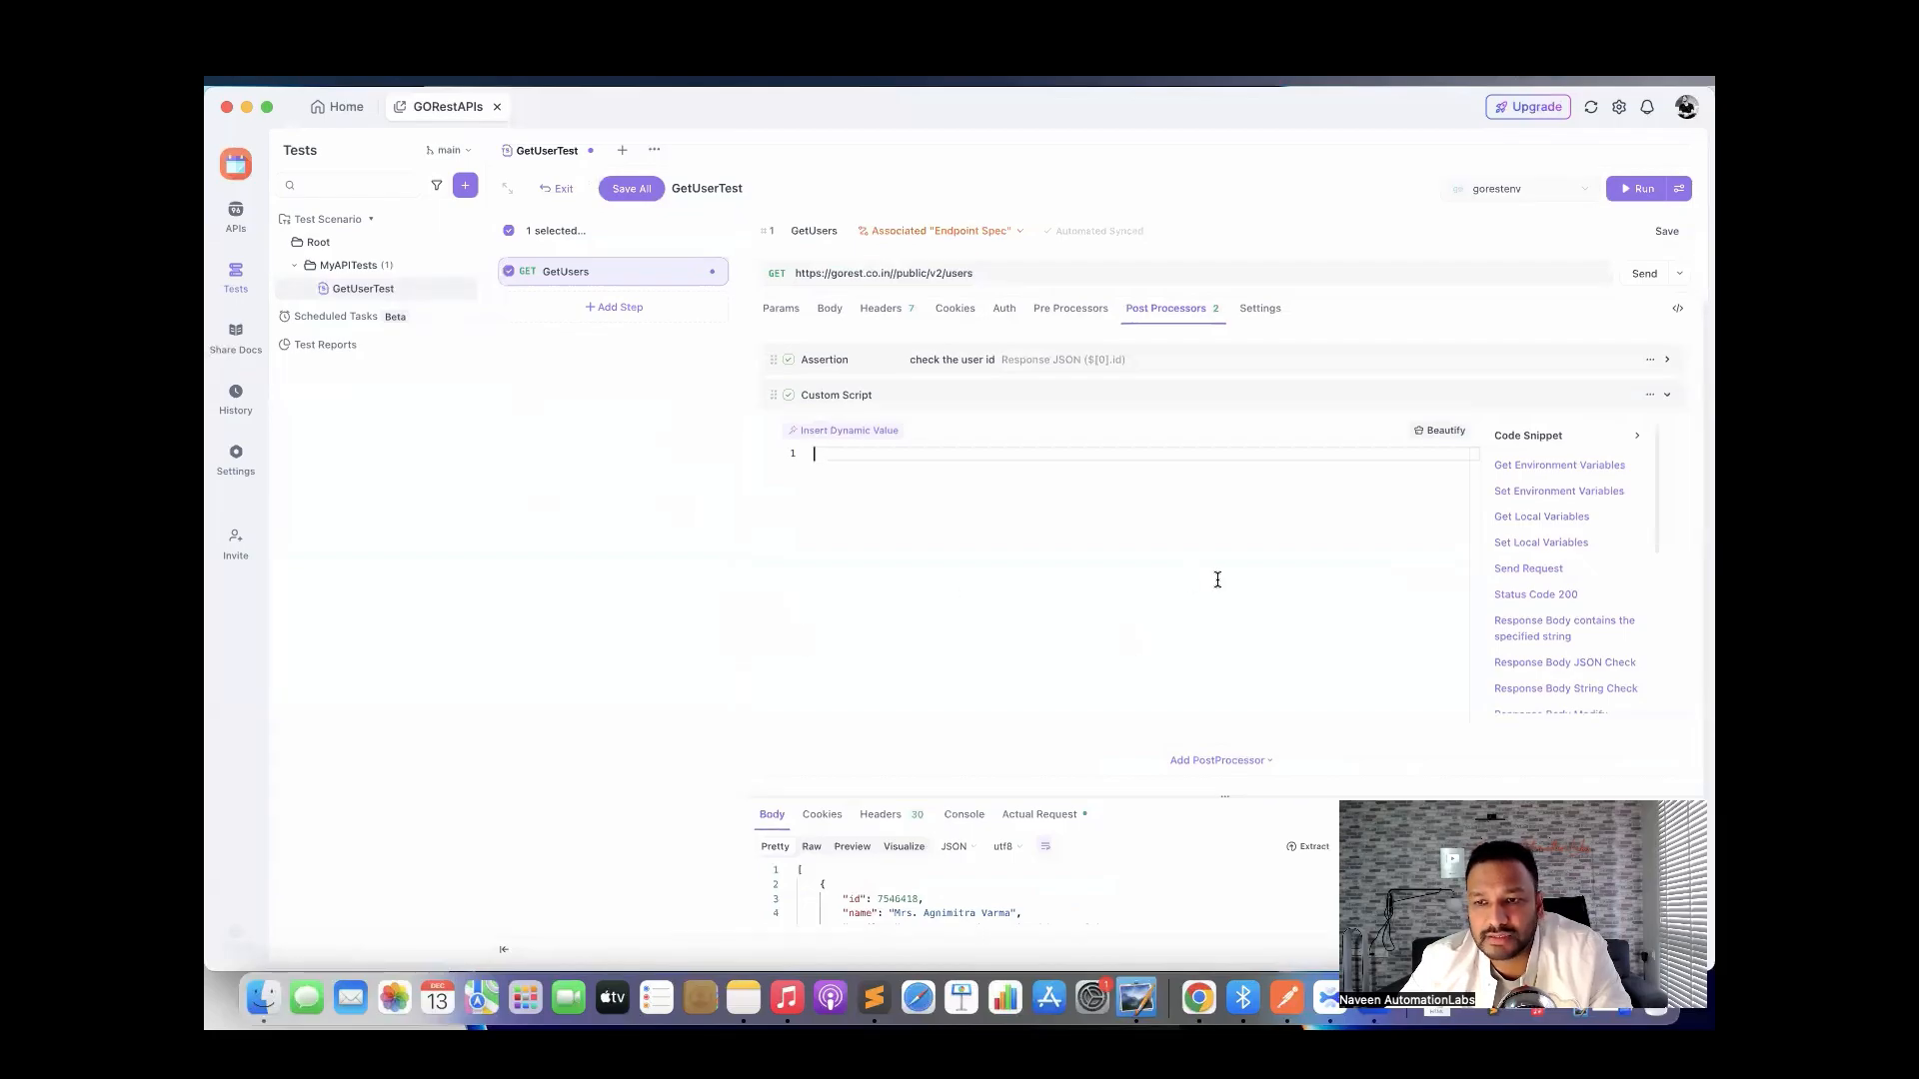
left_click(1519, 599)
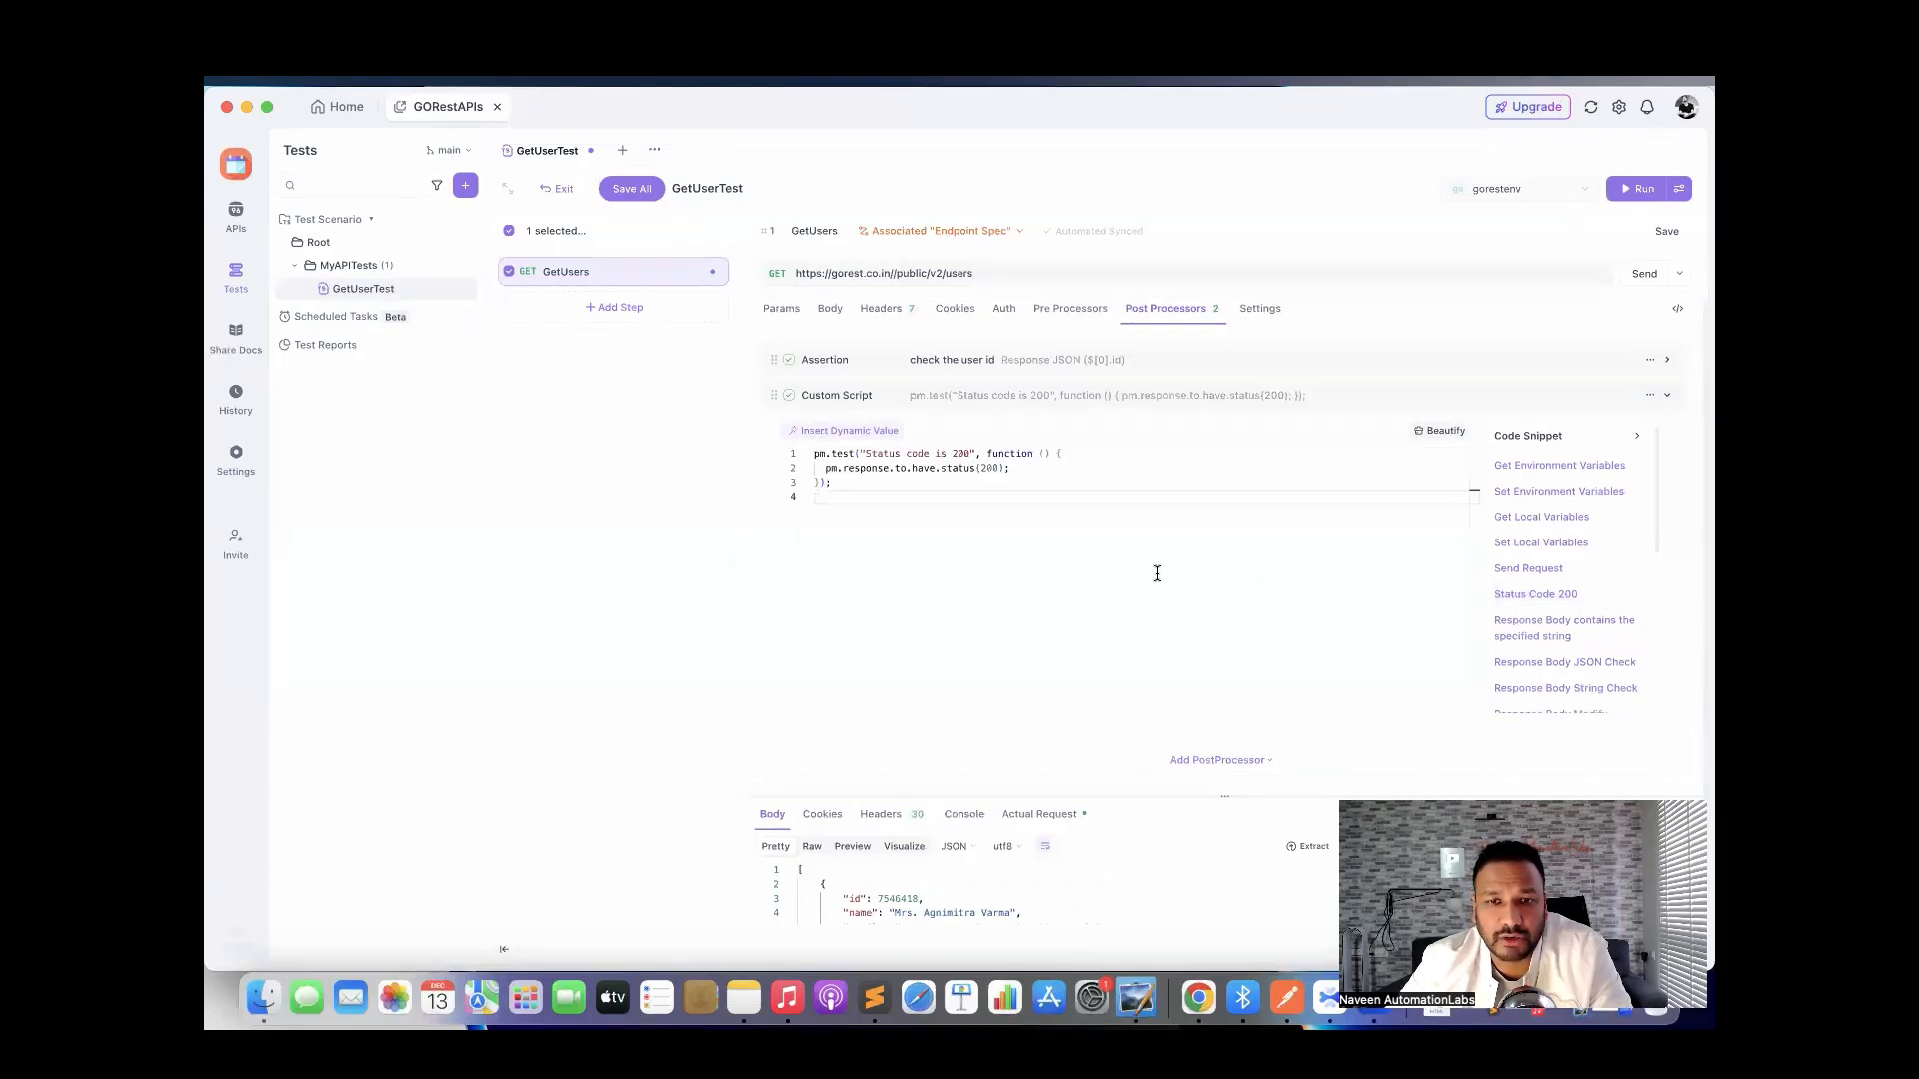
key("super+equal")
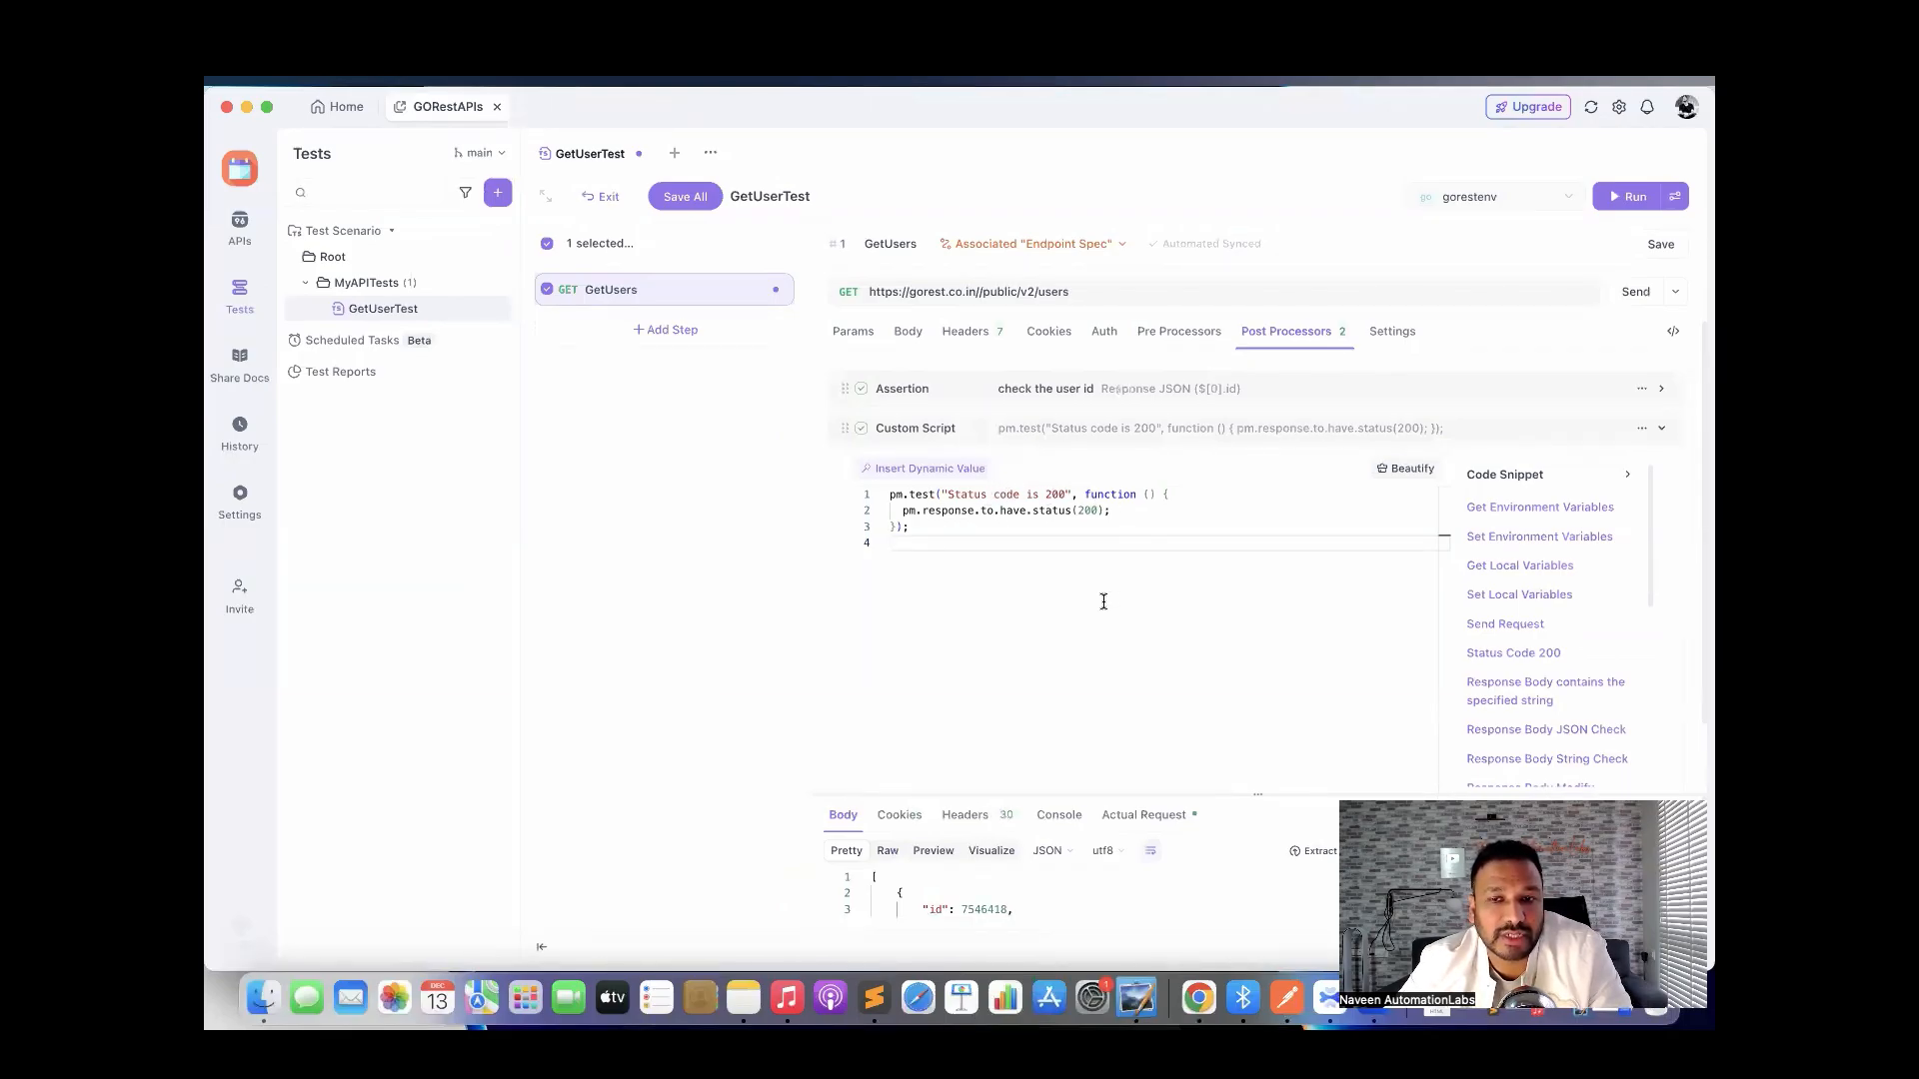
left_click(1635, 204)
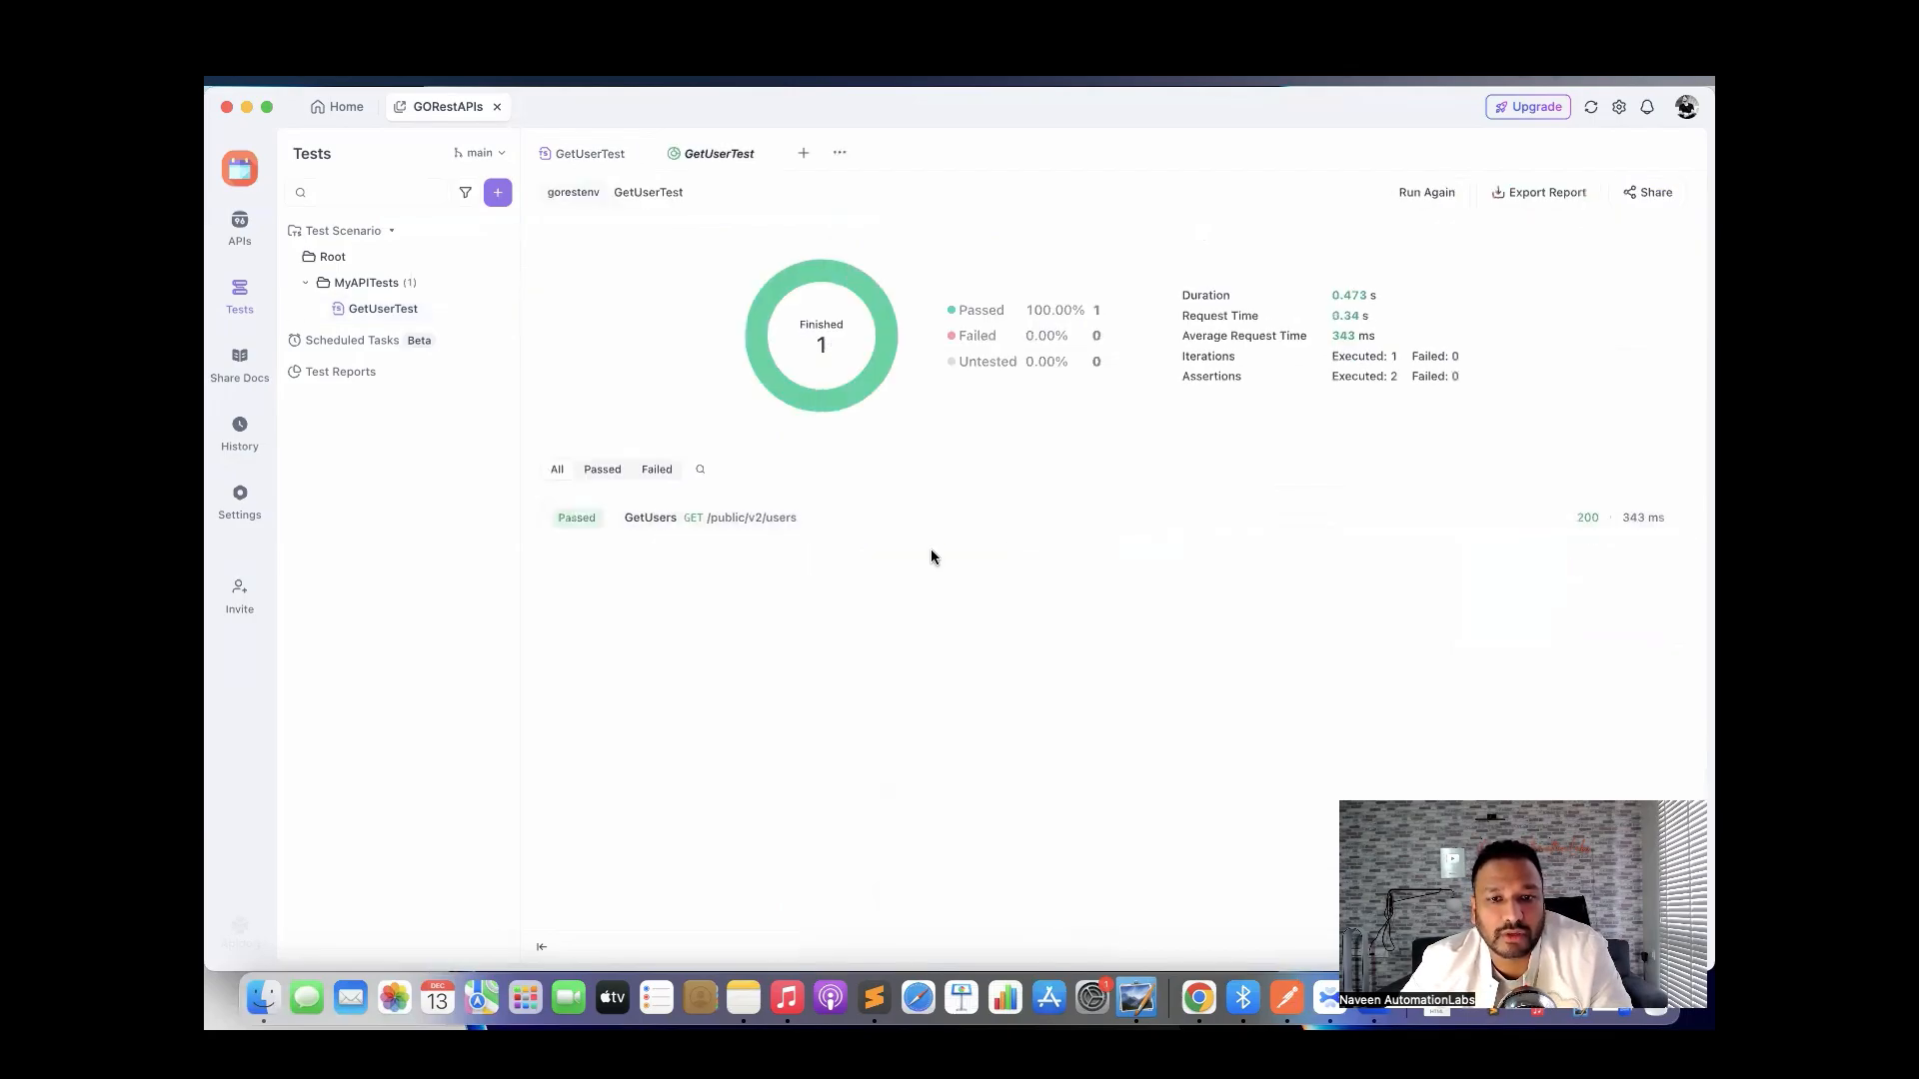
Review both passing GetUsers assertions, then show the MyAPITests folder overview.
left_click(733, 520)
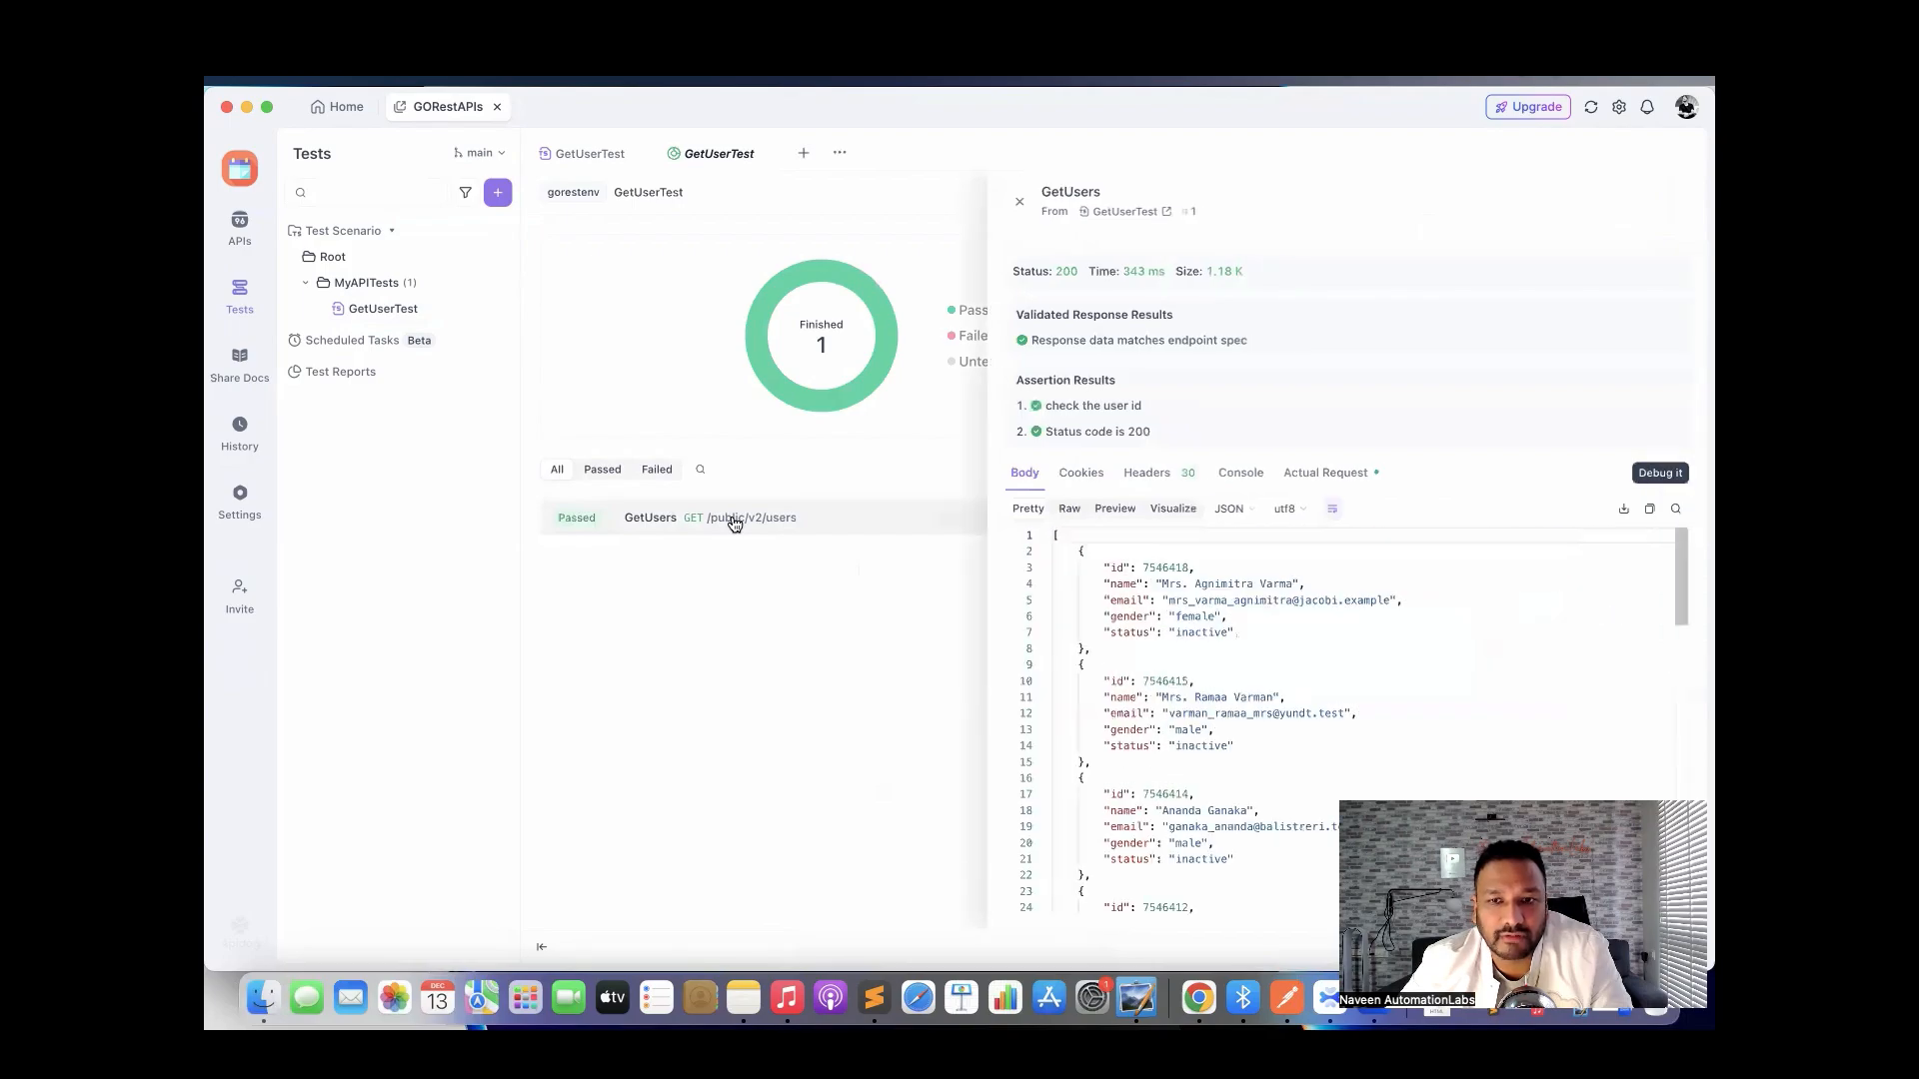
left_click_drag(1046, 405, 1150, 410)
left_click(1161, 428)
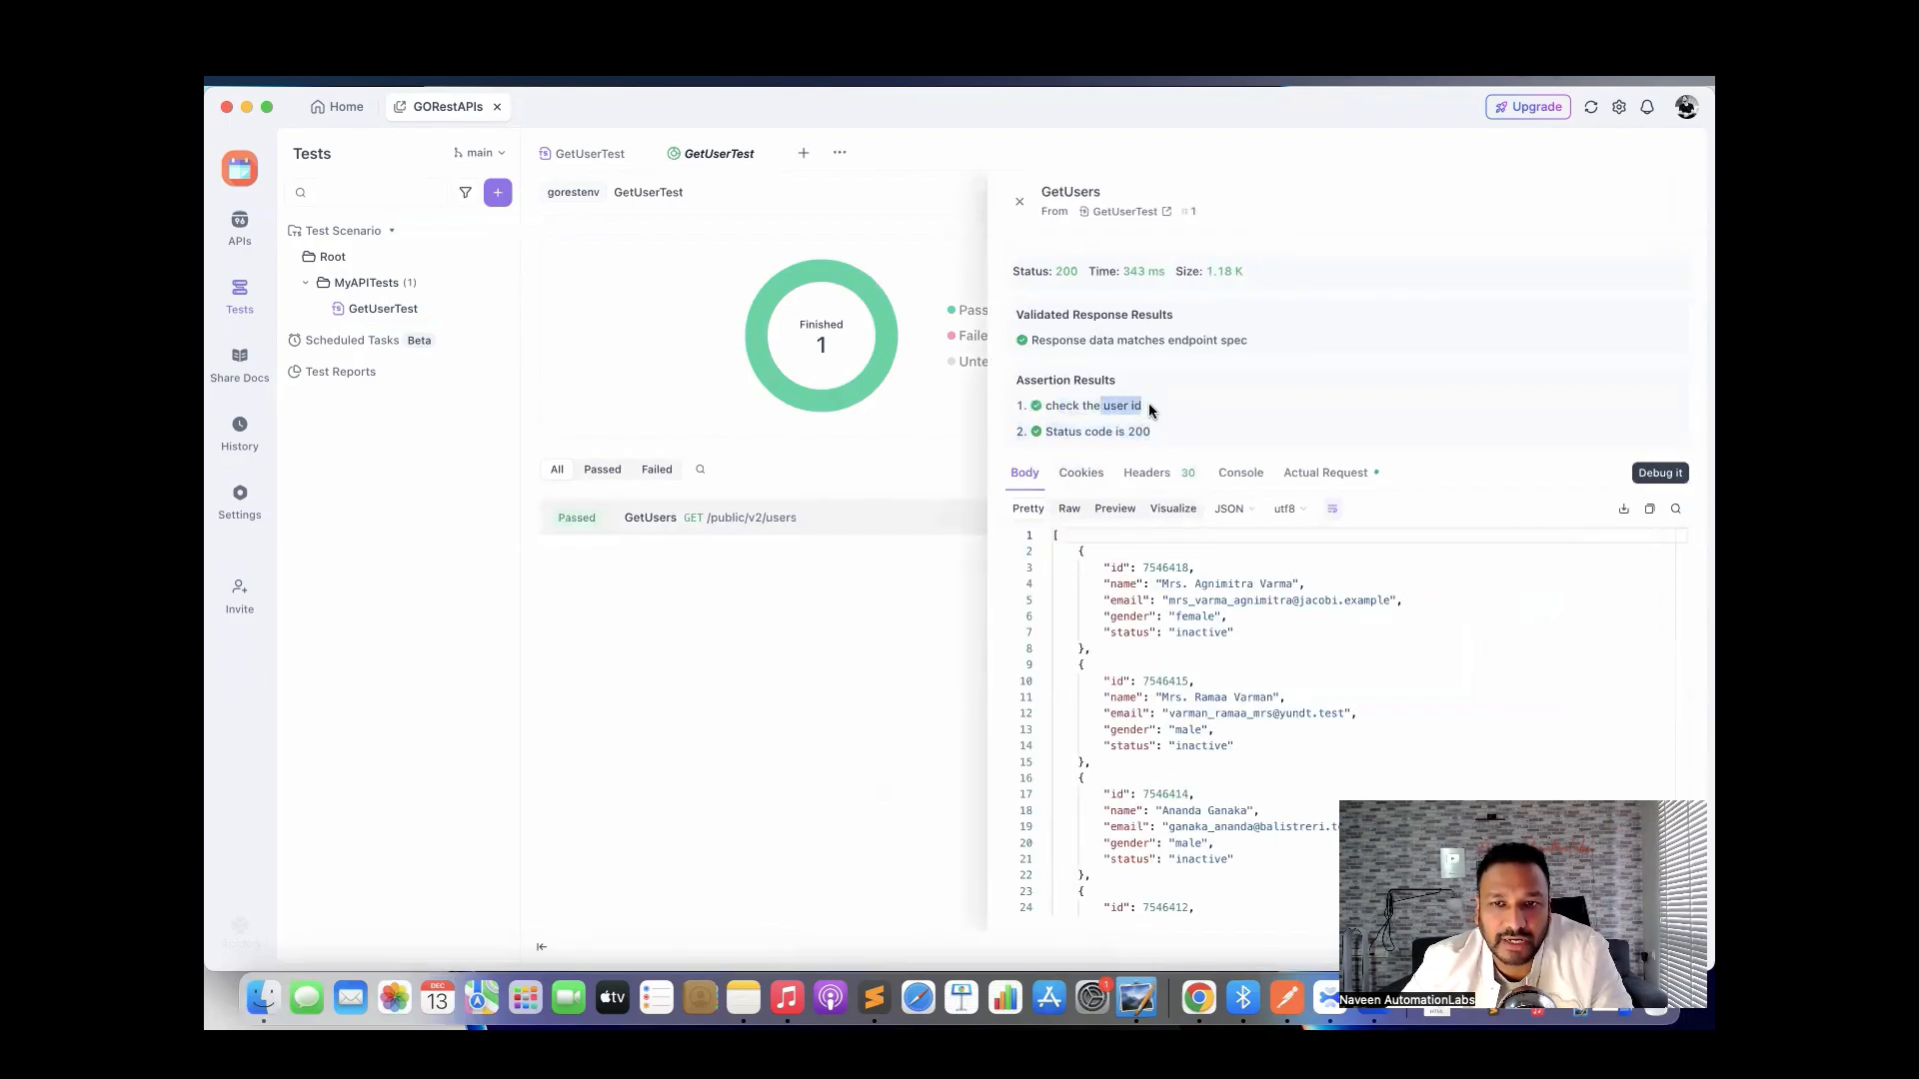
left_click(1082, 429)
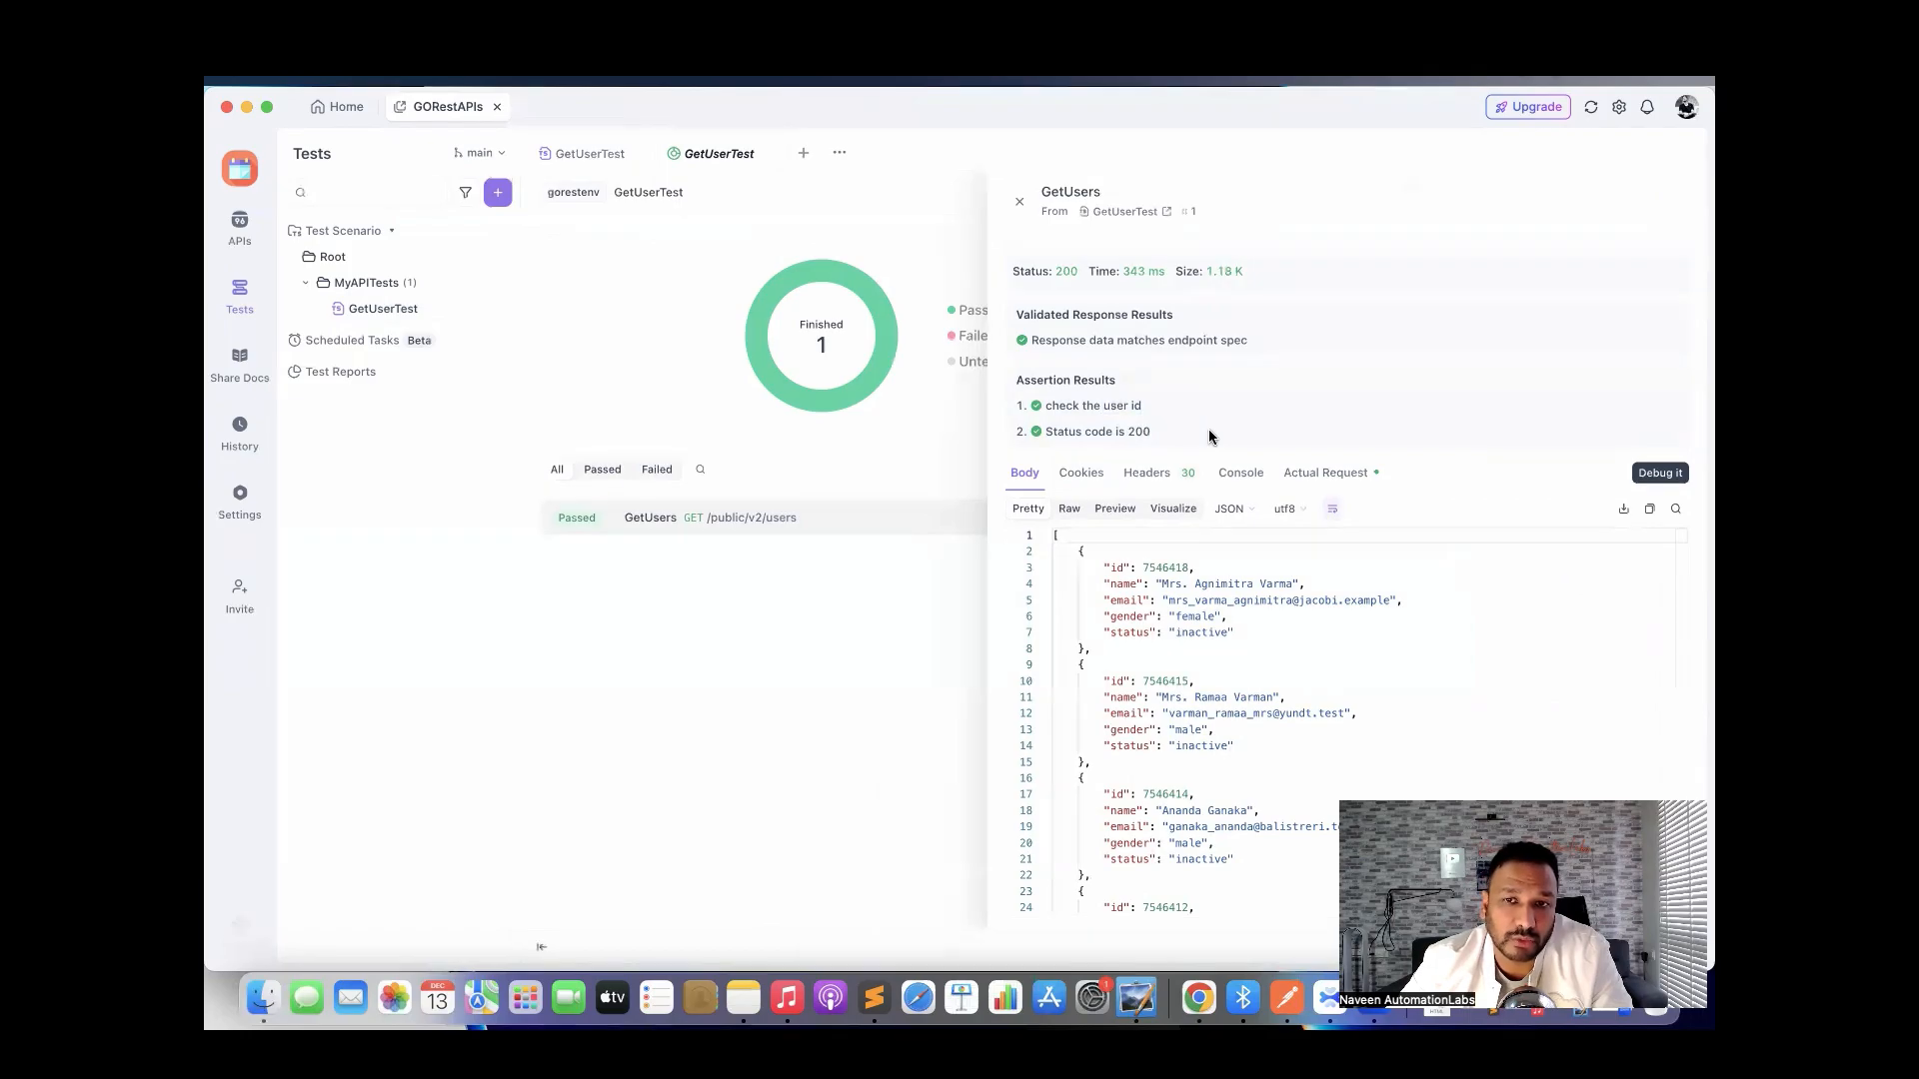
left_click(1019, 202)
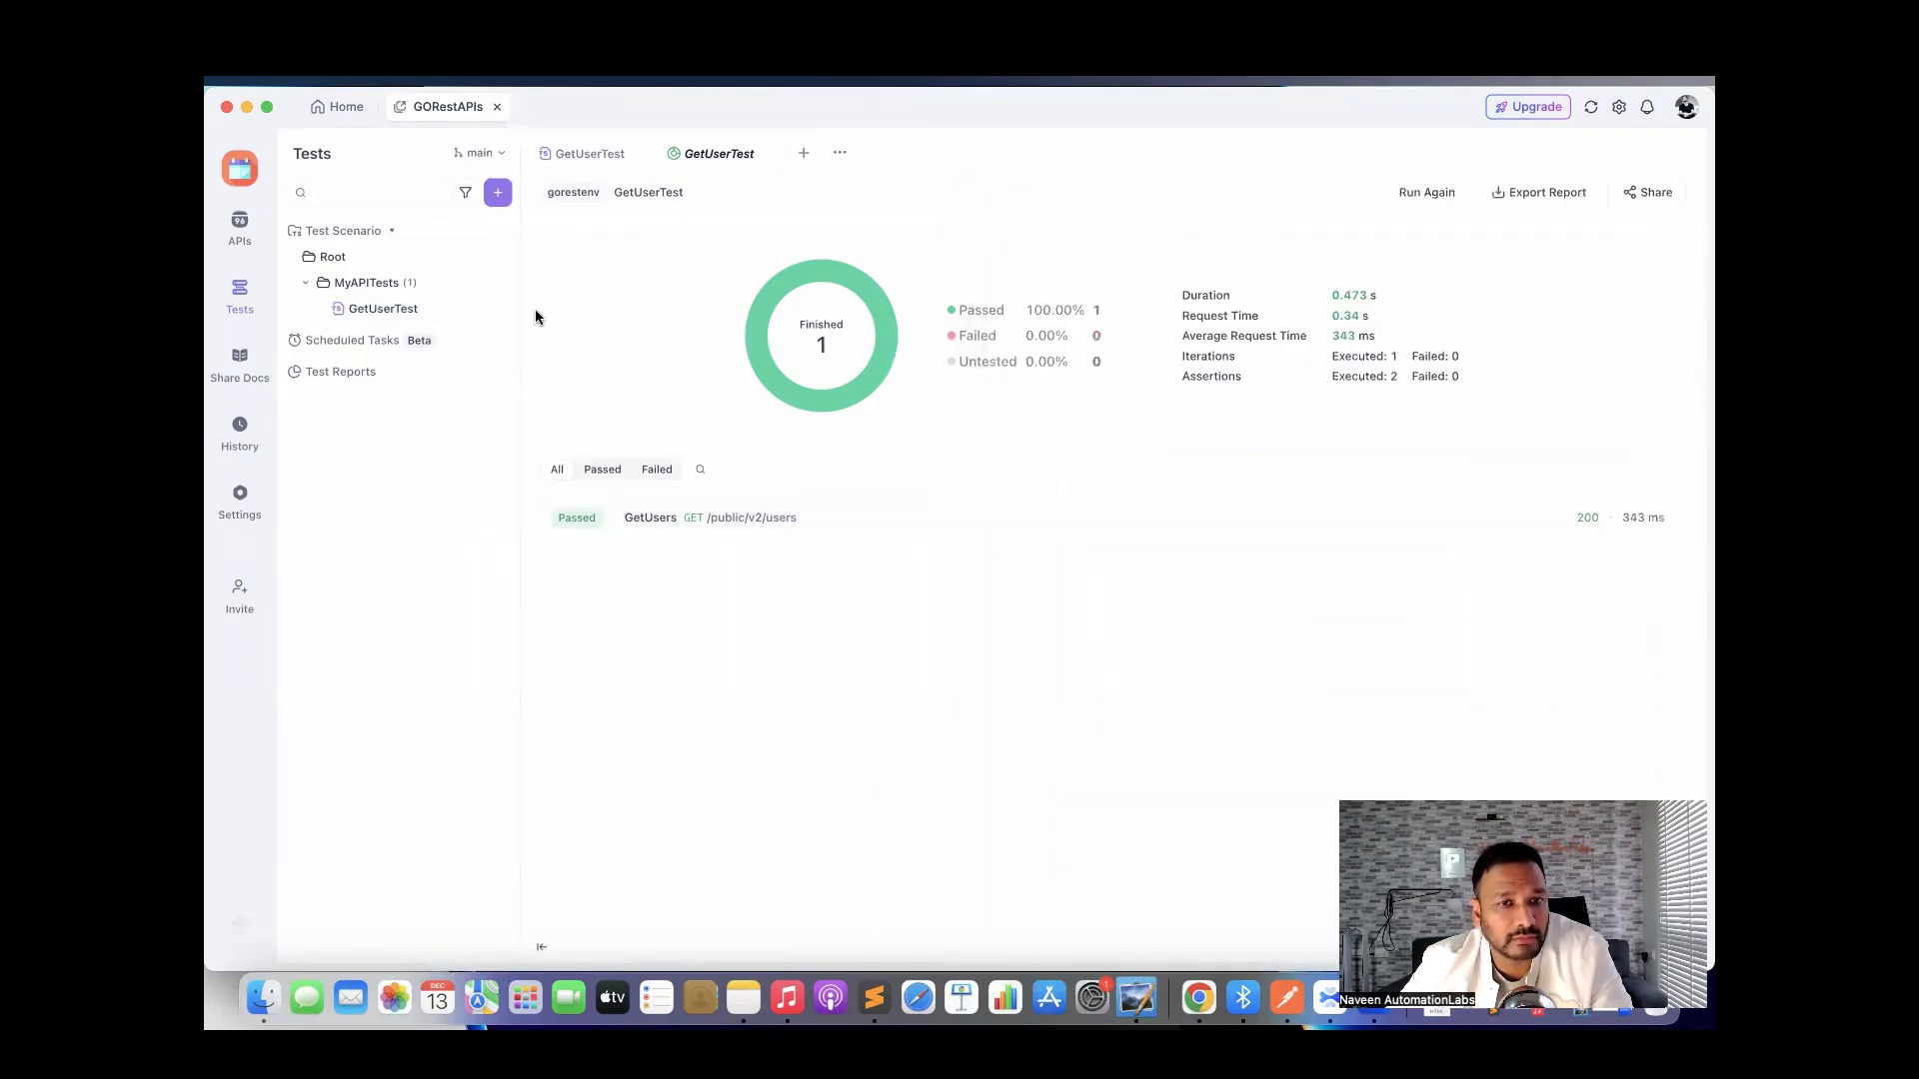
left_click(387, 287)
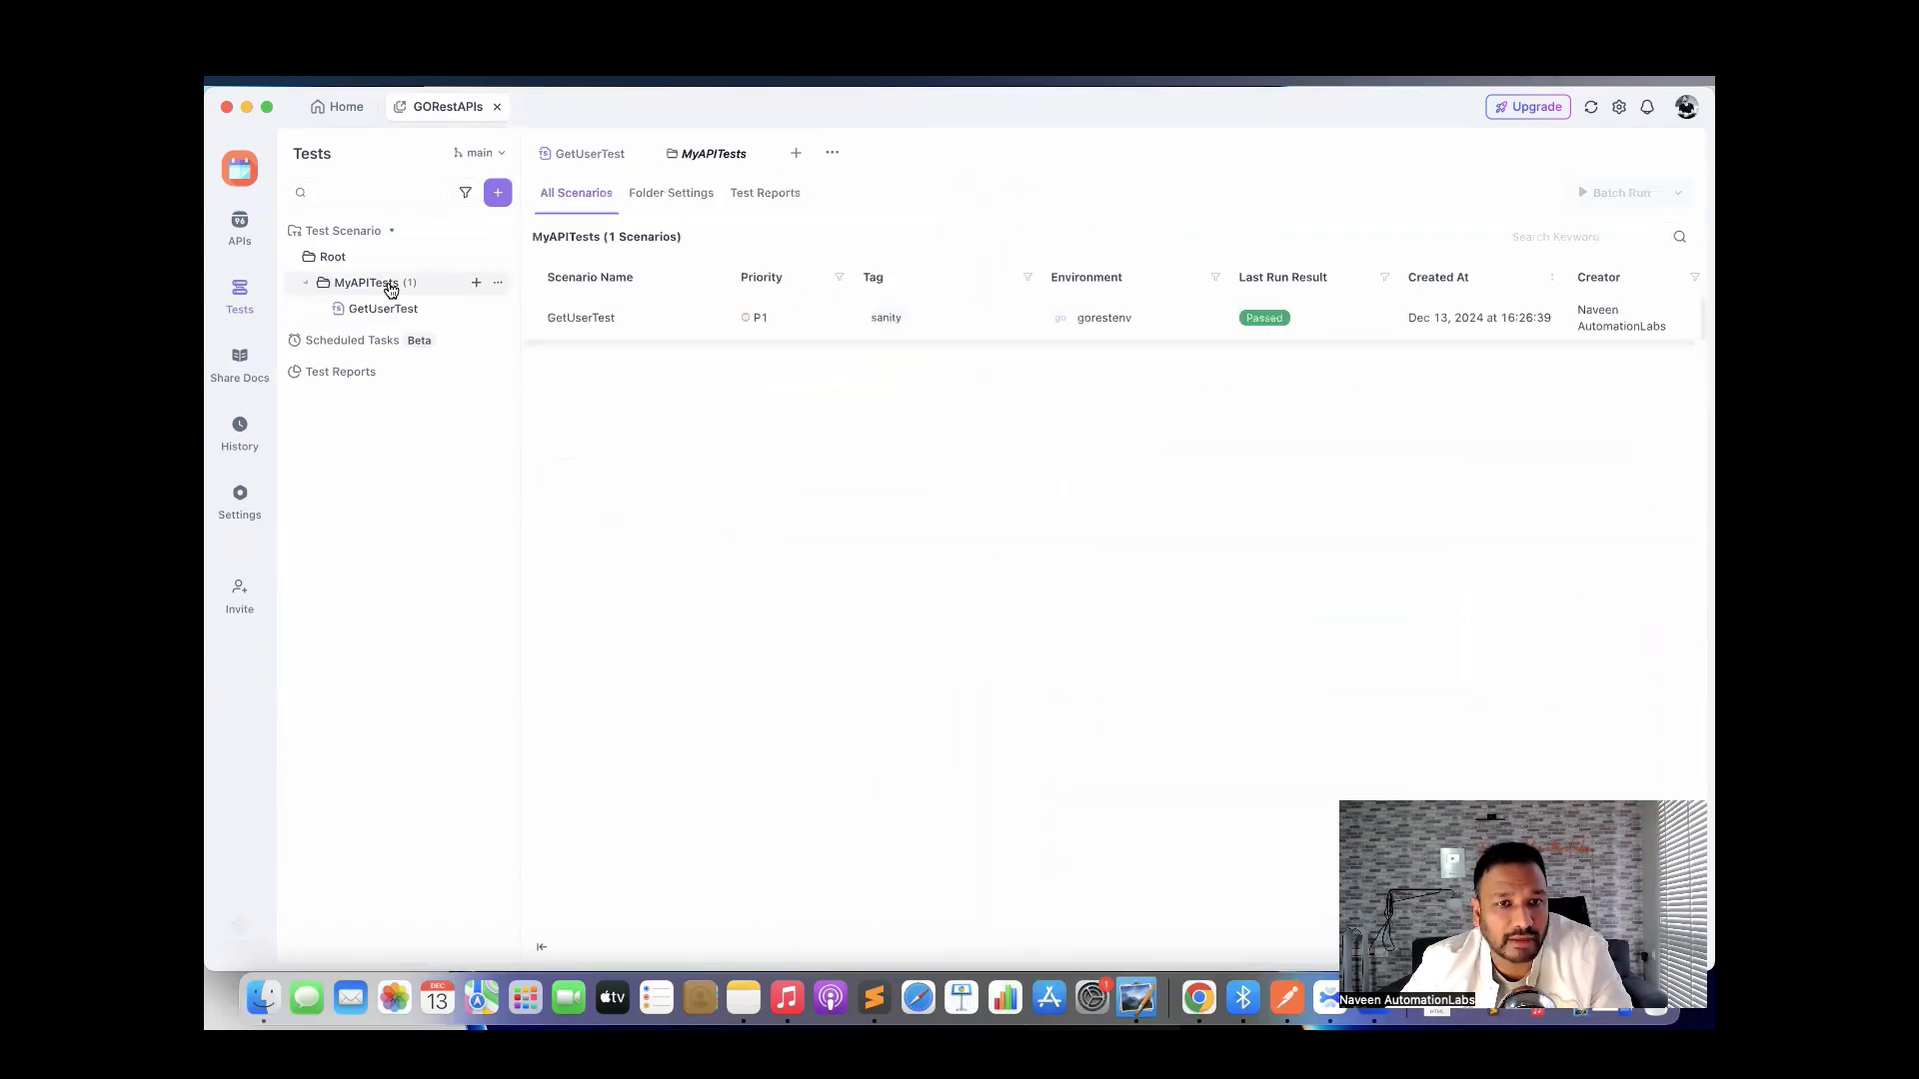
Create scenario 'CreateUsetTest' in MyAPITests with priority P1 and tag sanity.
left_click(498, 192)
left_click(564, 227)
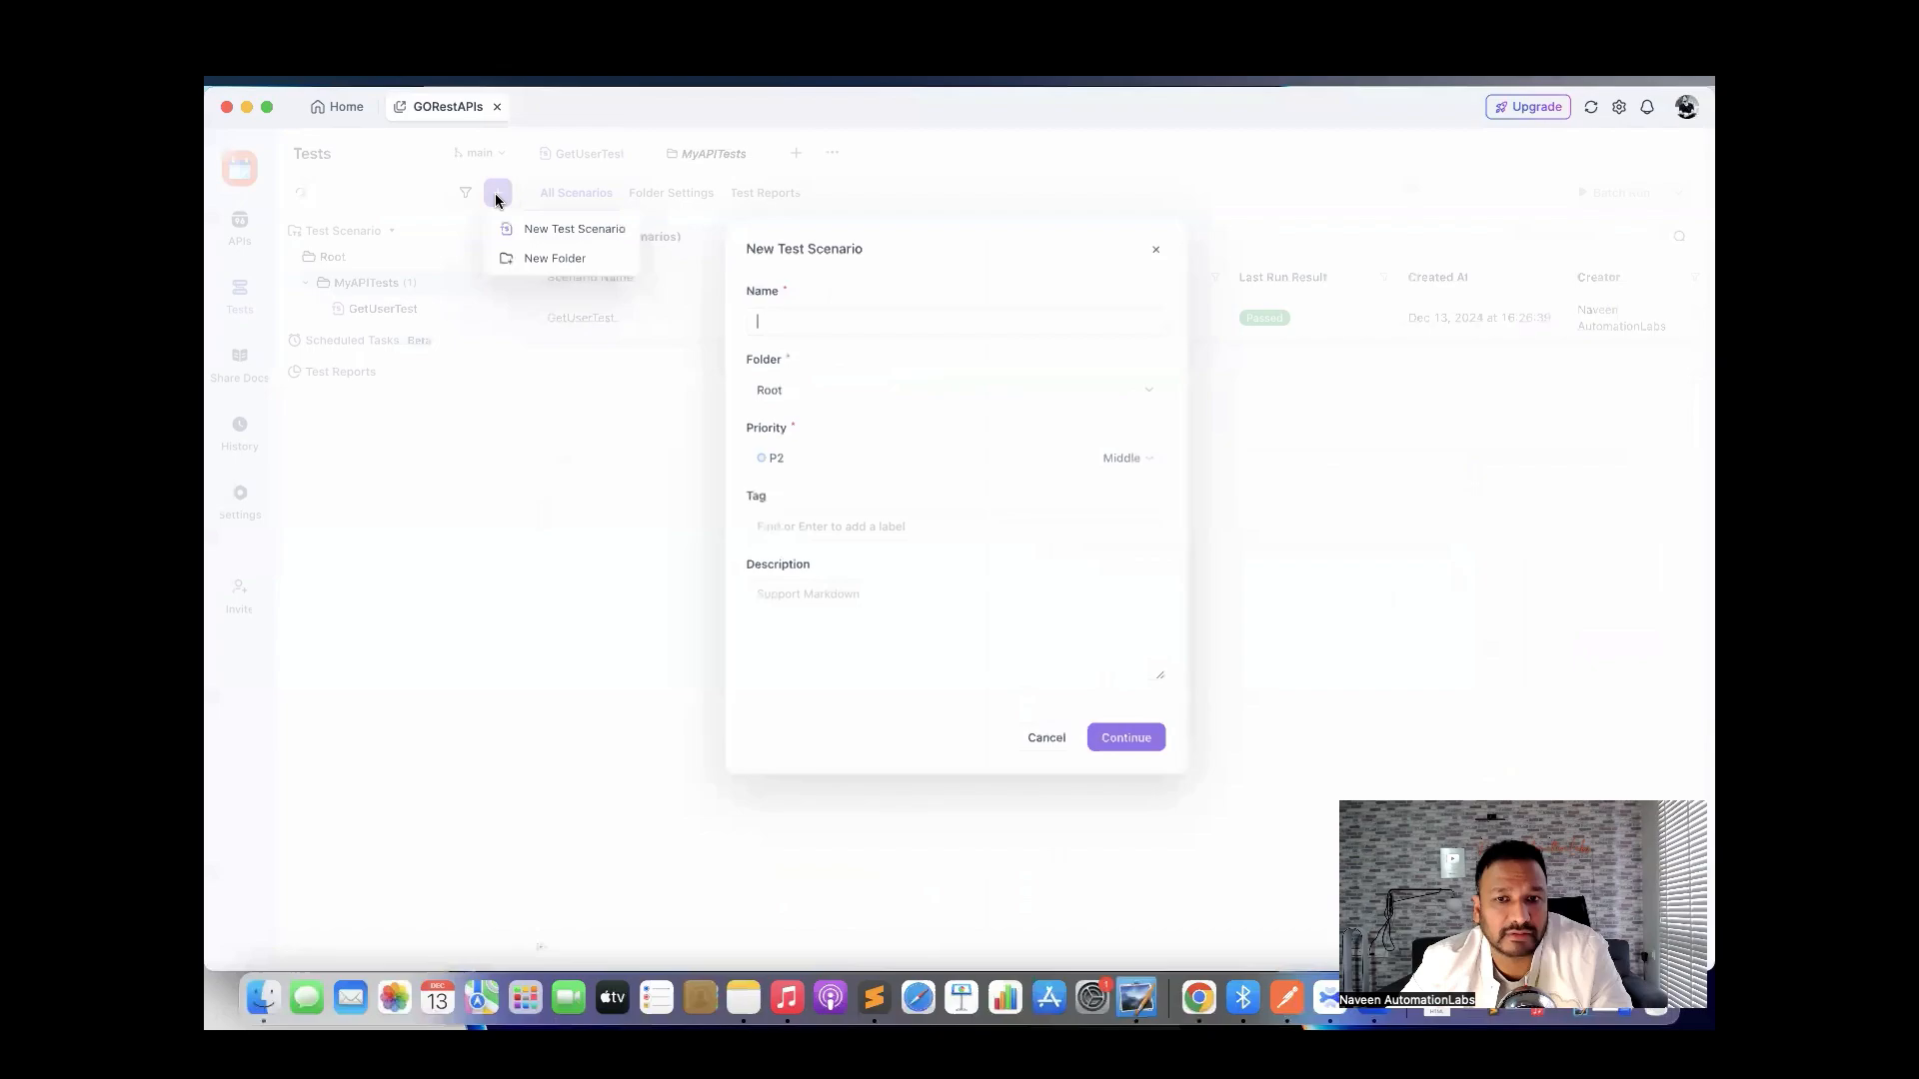
left_click(793, 315)
type("C")
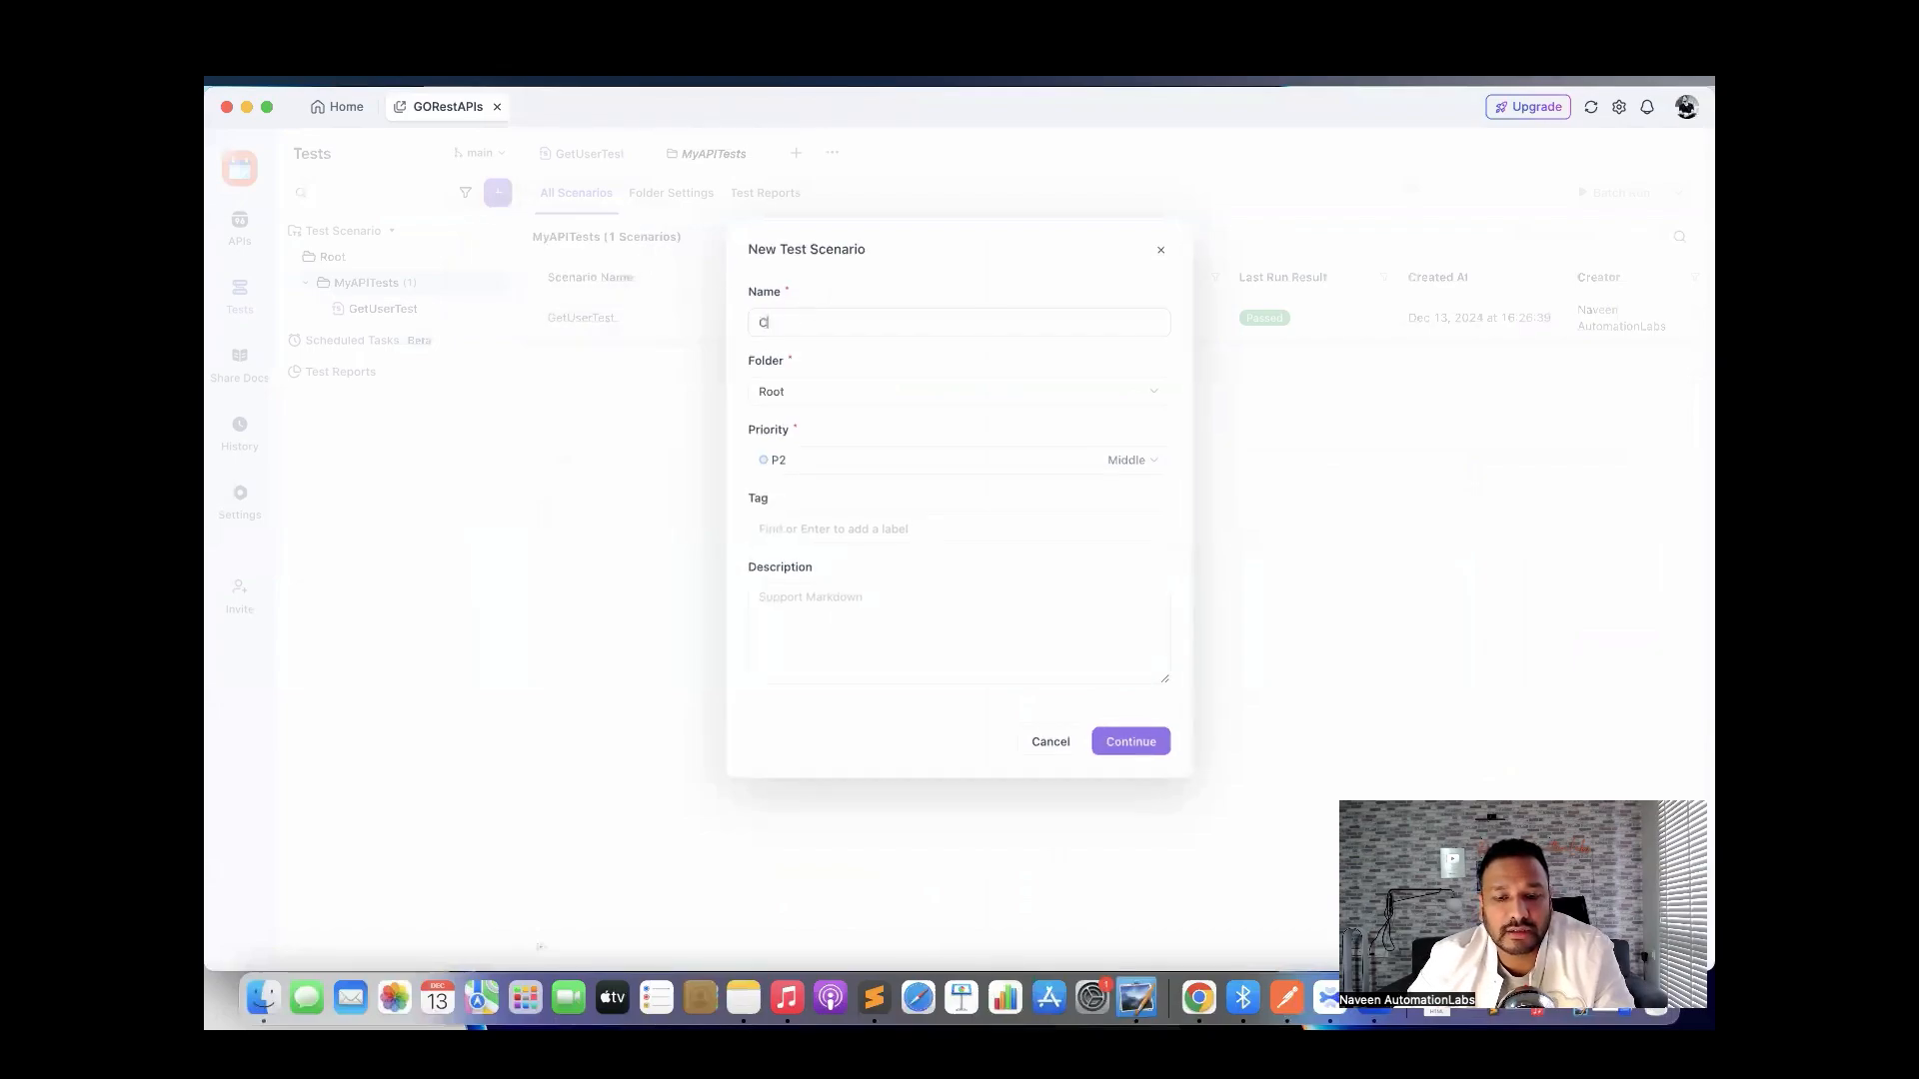
type("reateUSer")
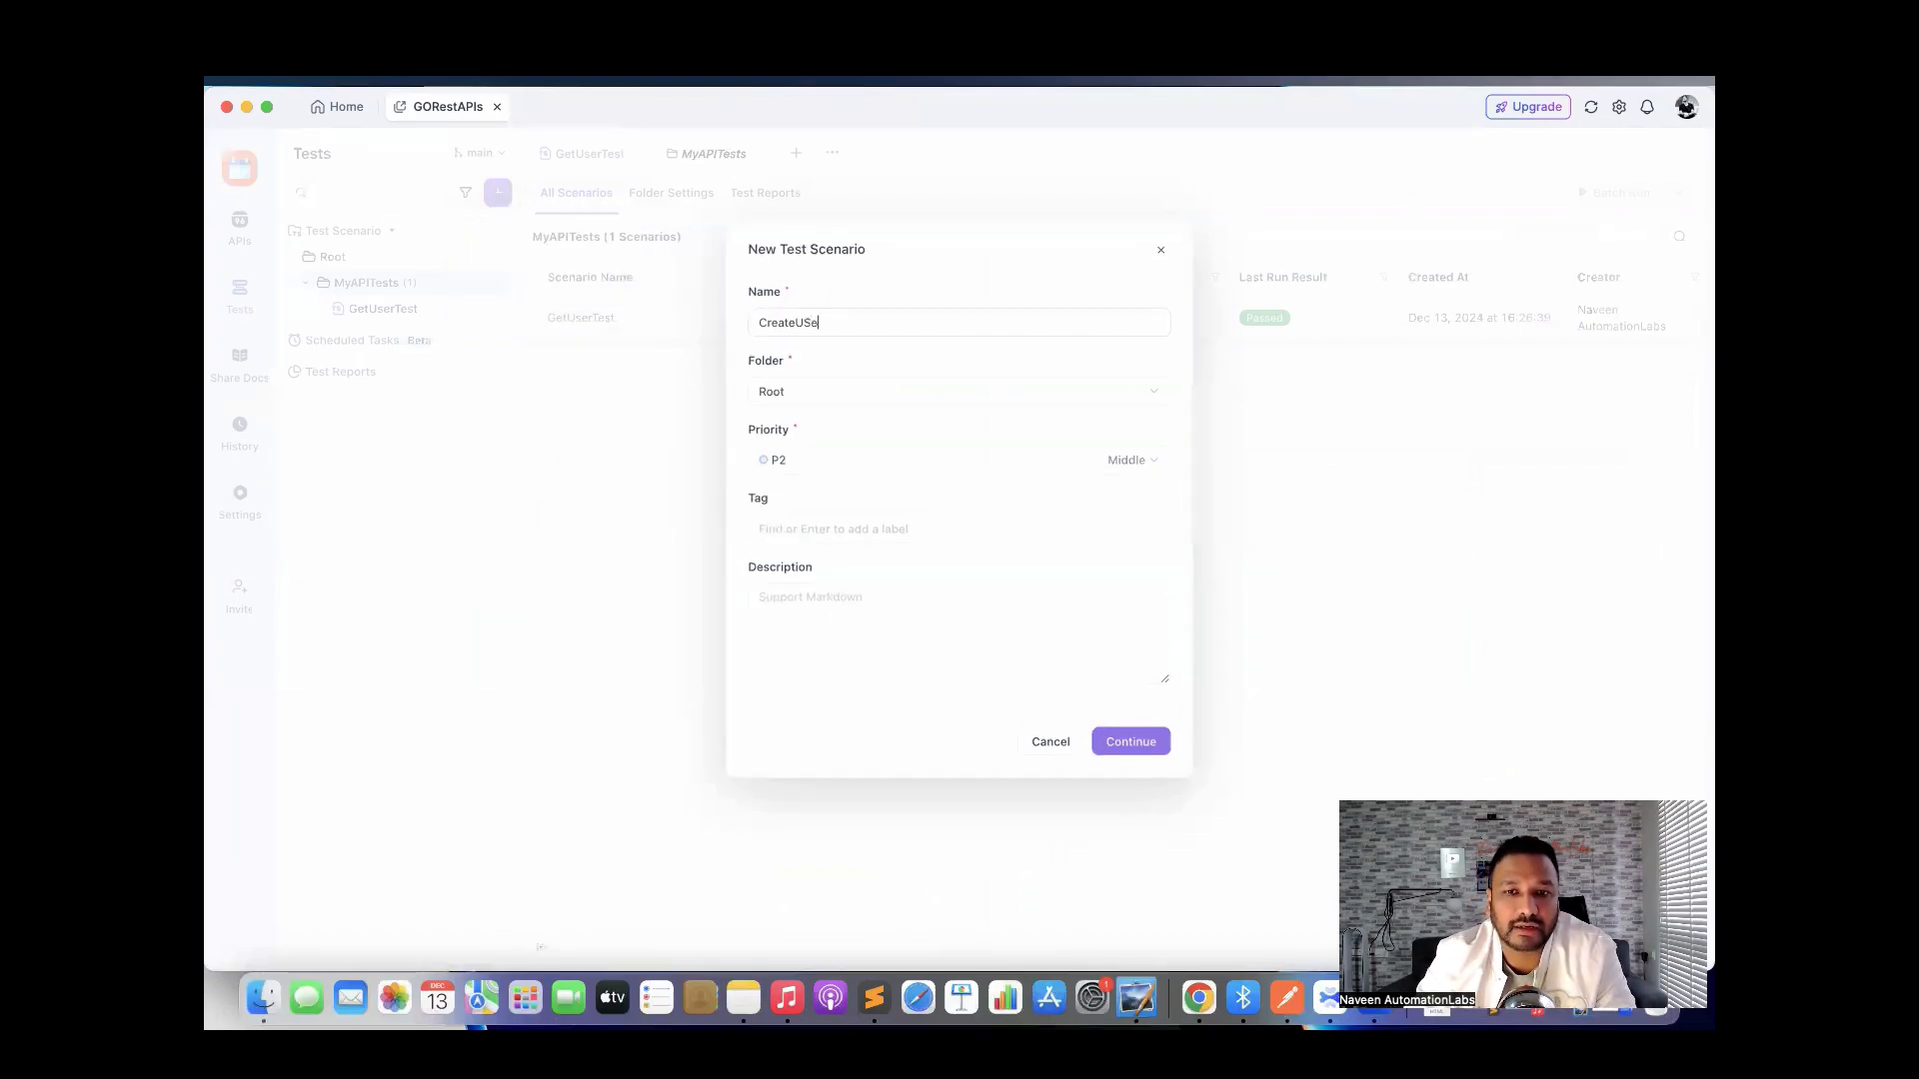
key("BackSpace")
key("BackSpace")
type("se")
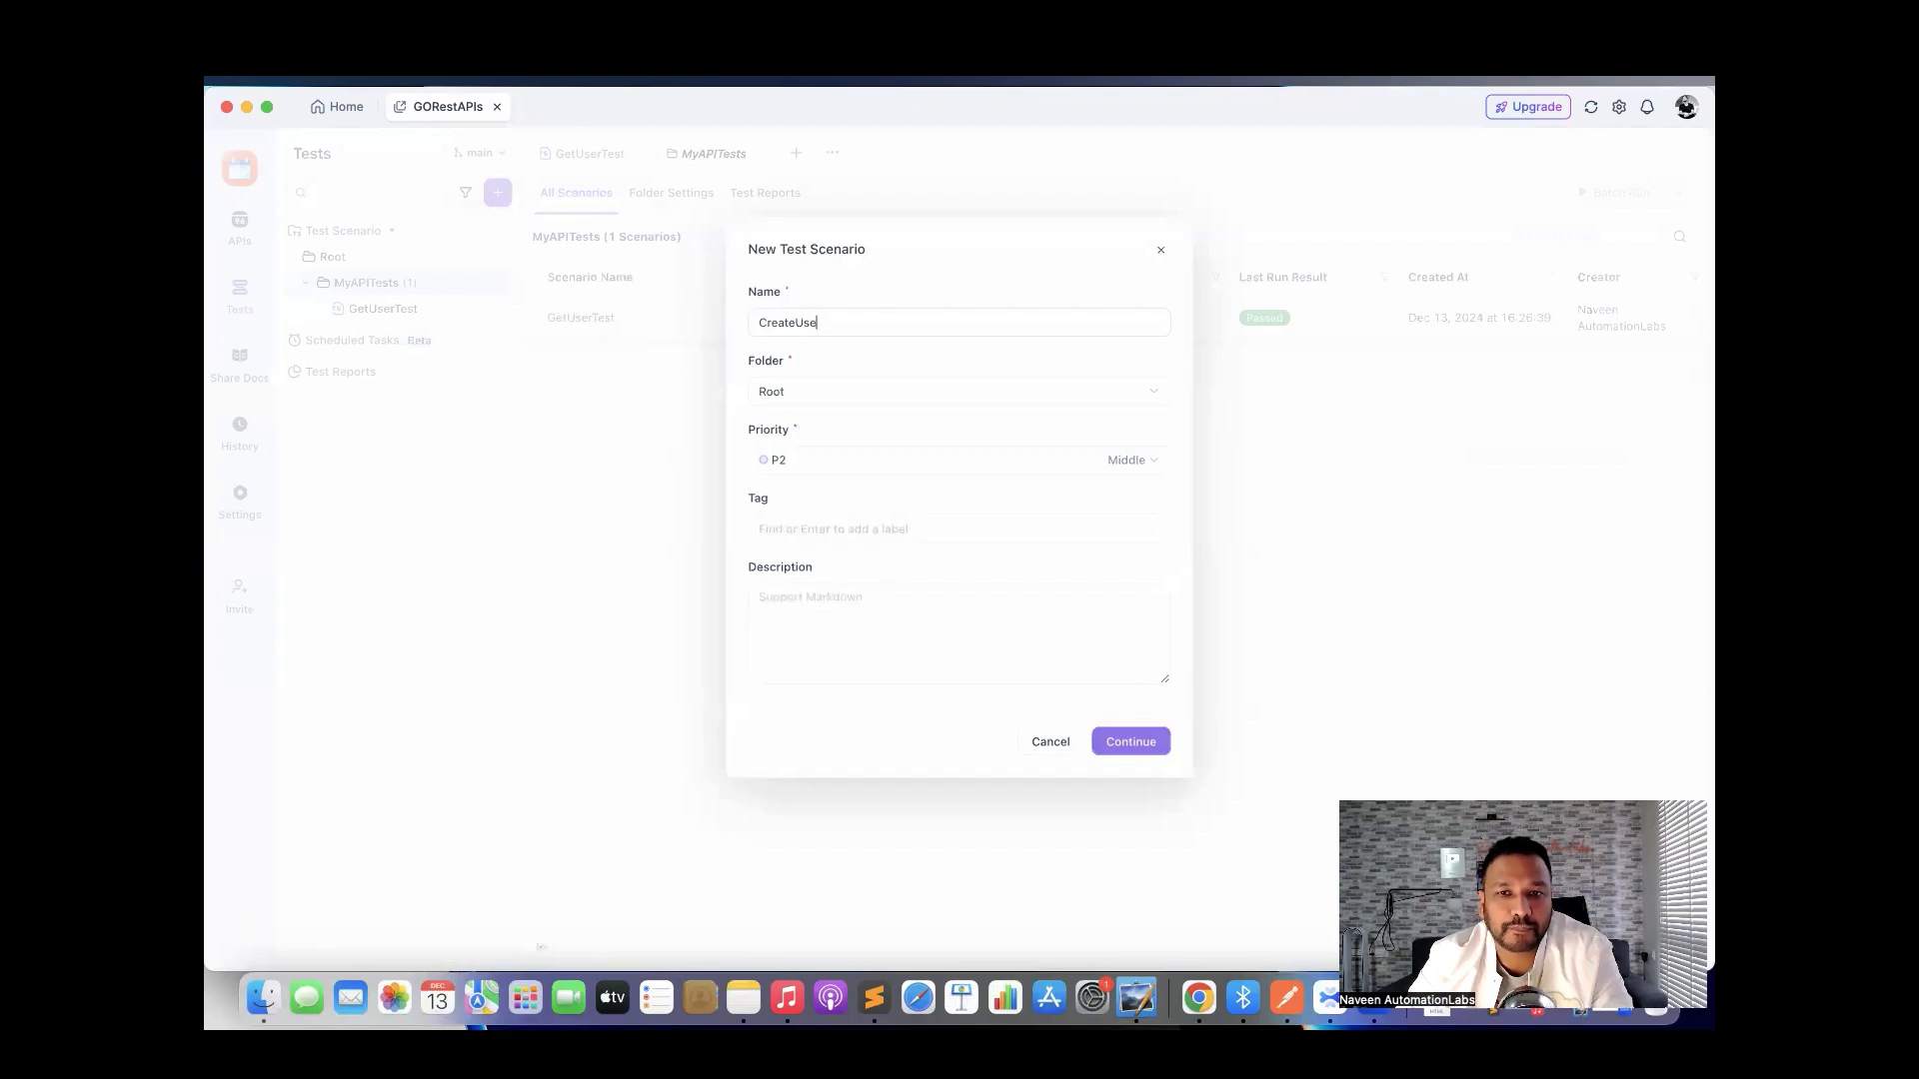
type("tTest")
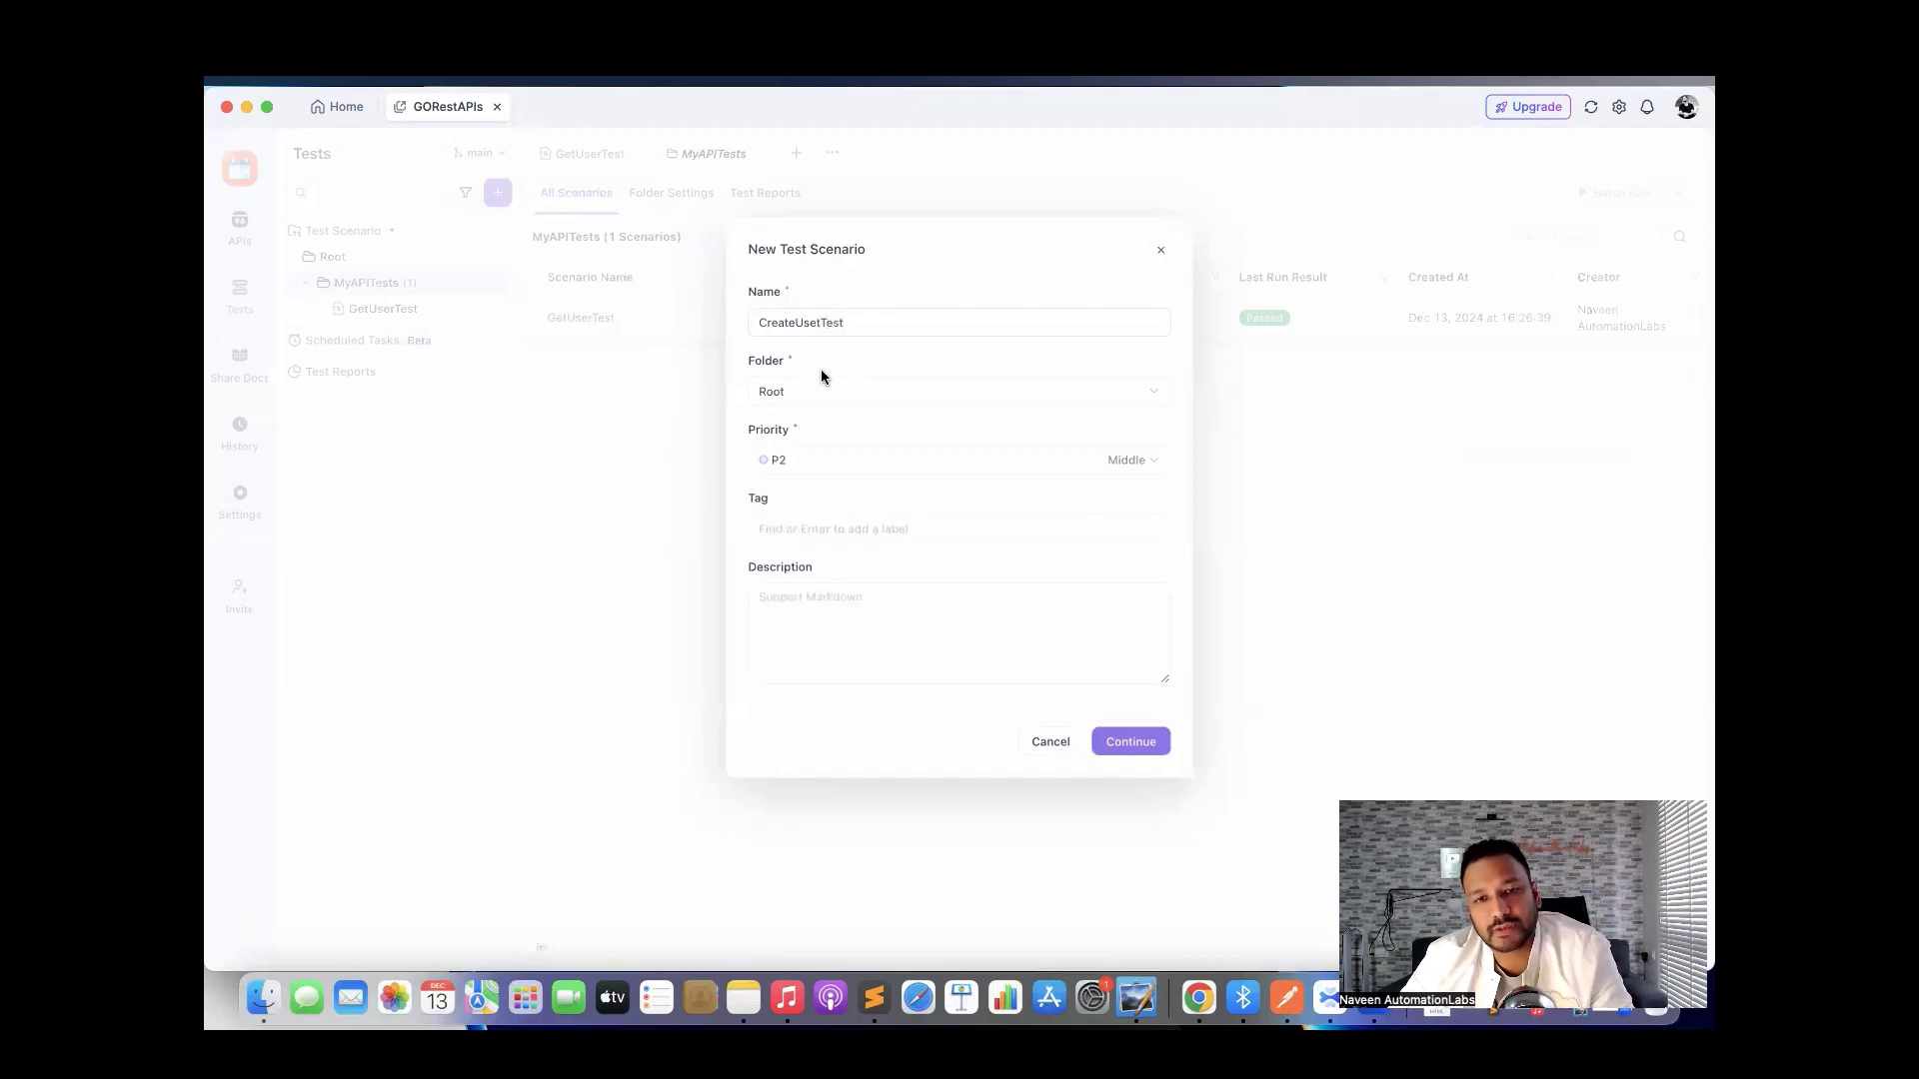
left_click(822, 390)
left_click(830, 456)
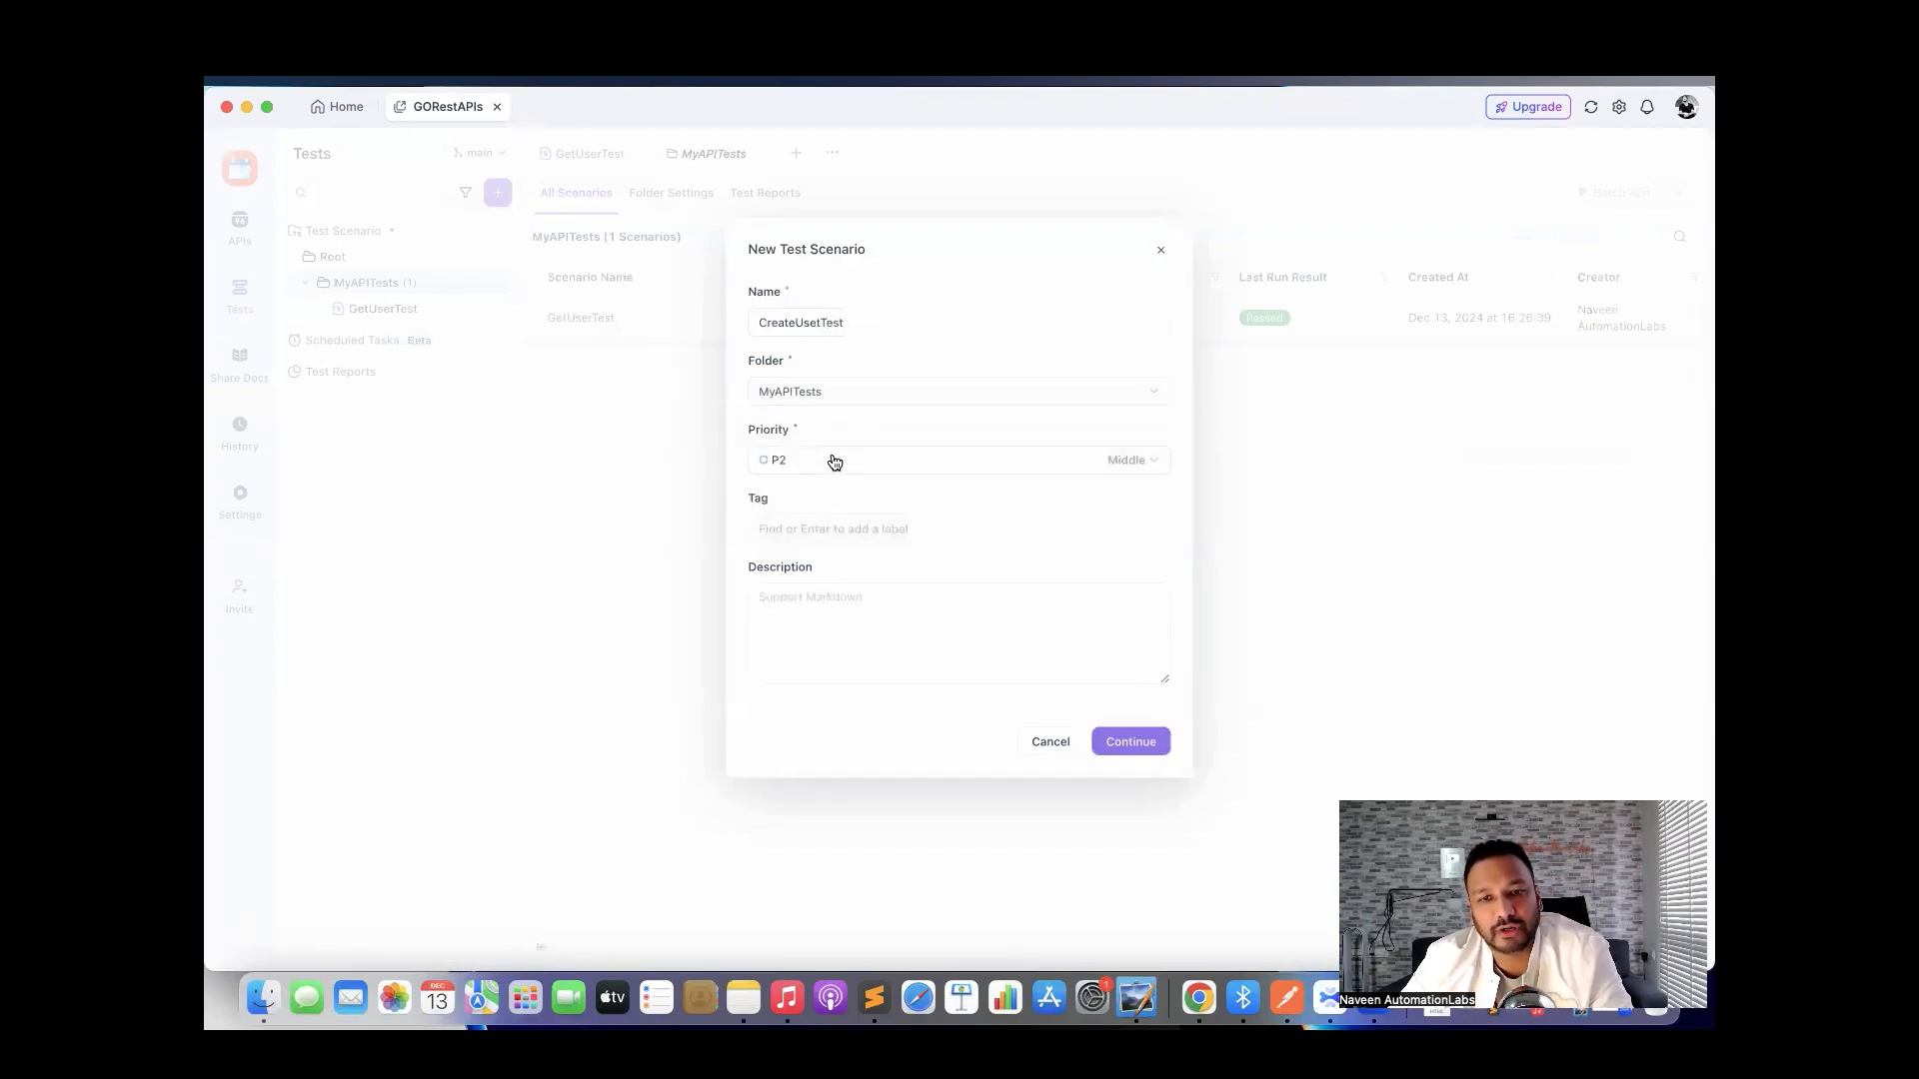
left_click(834, 460)
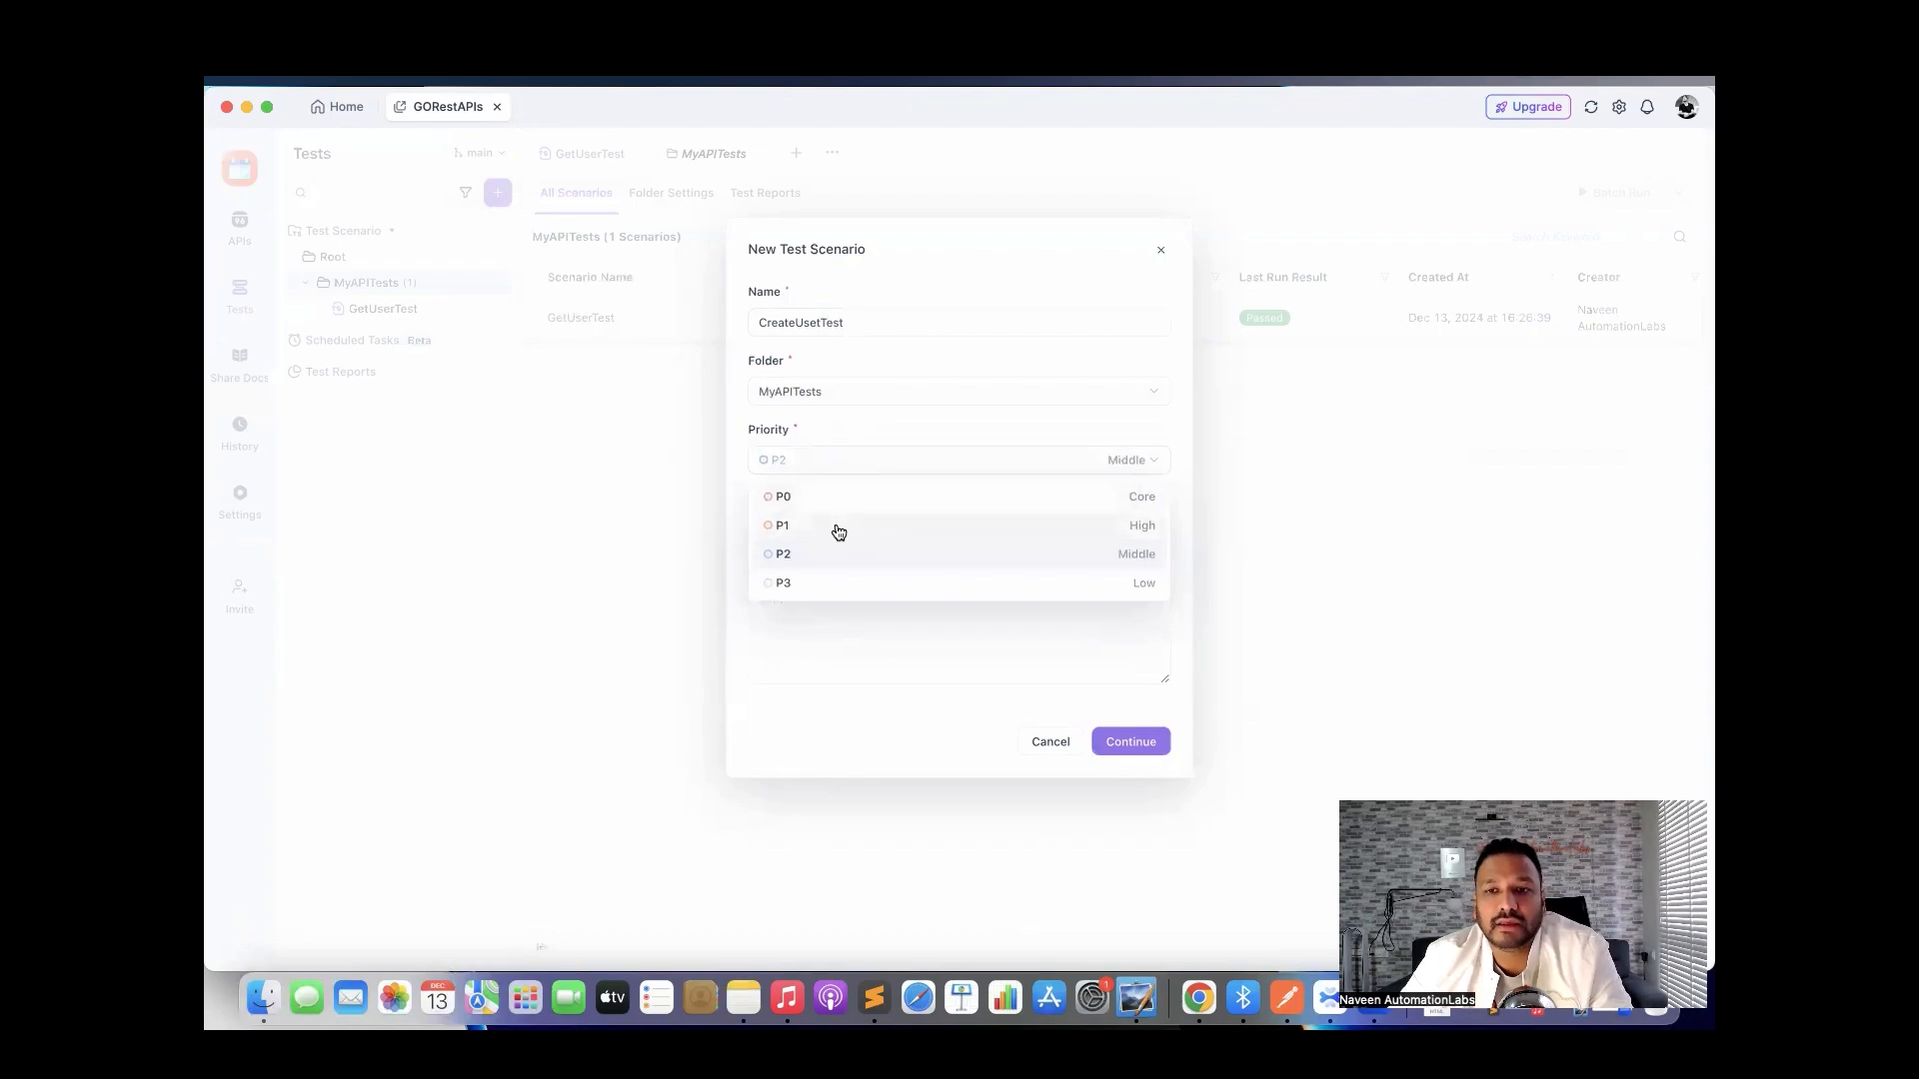
left_click(838, 528)
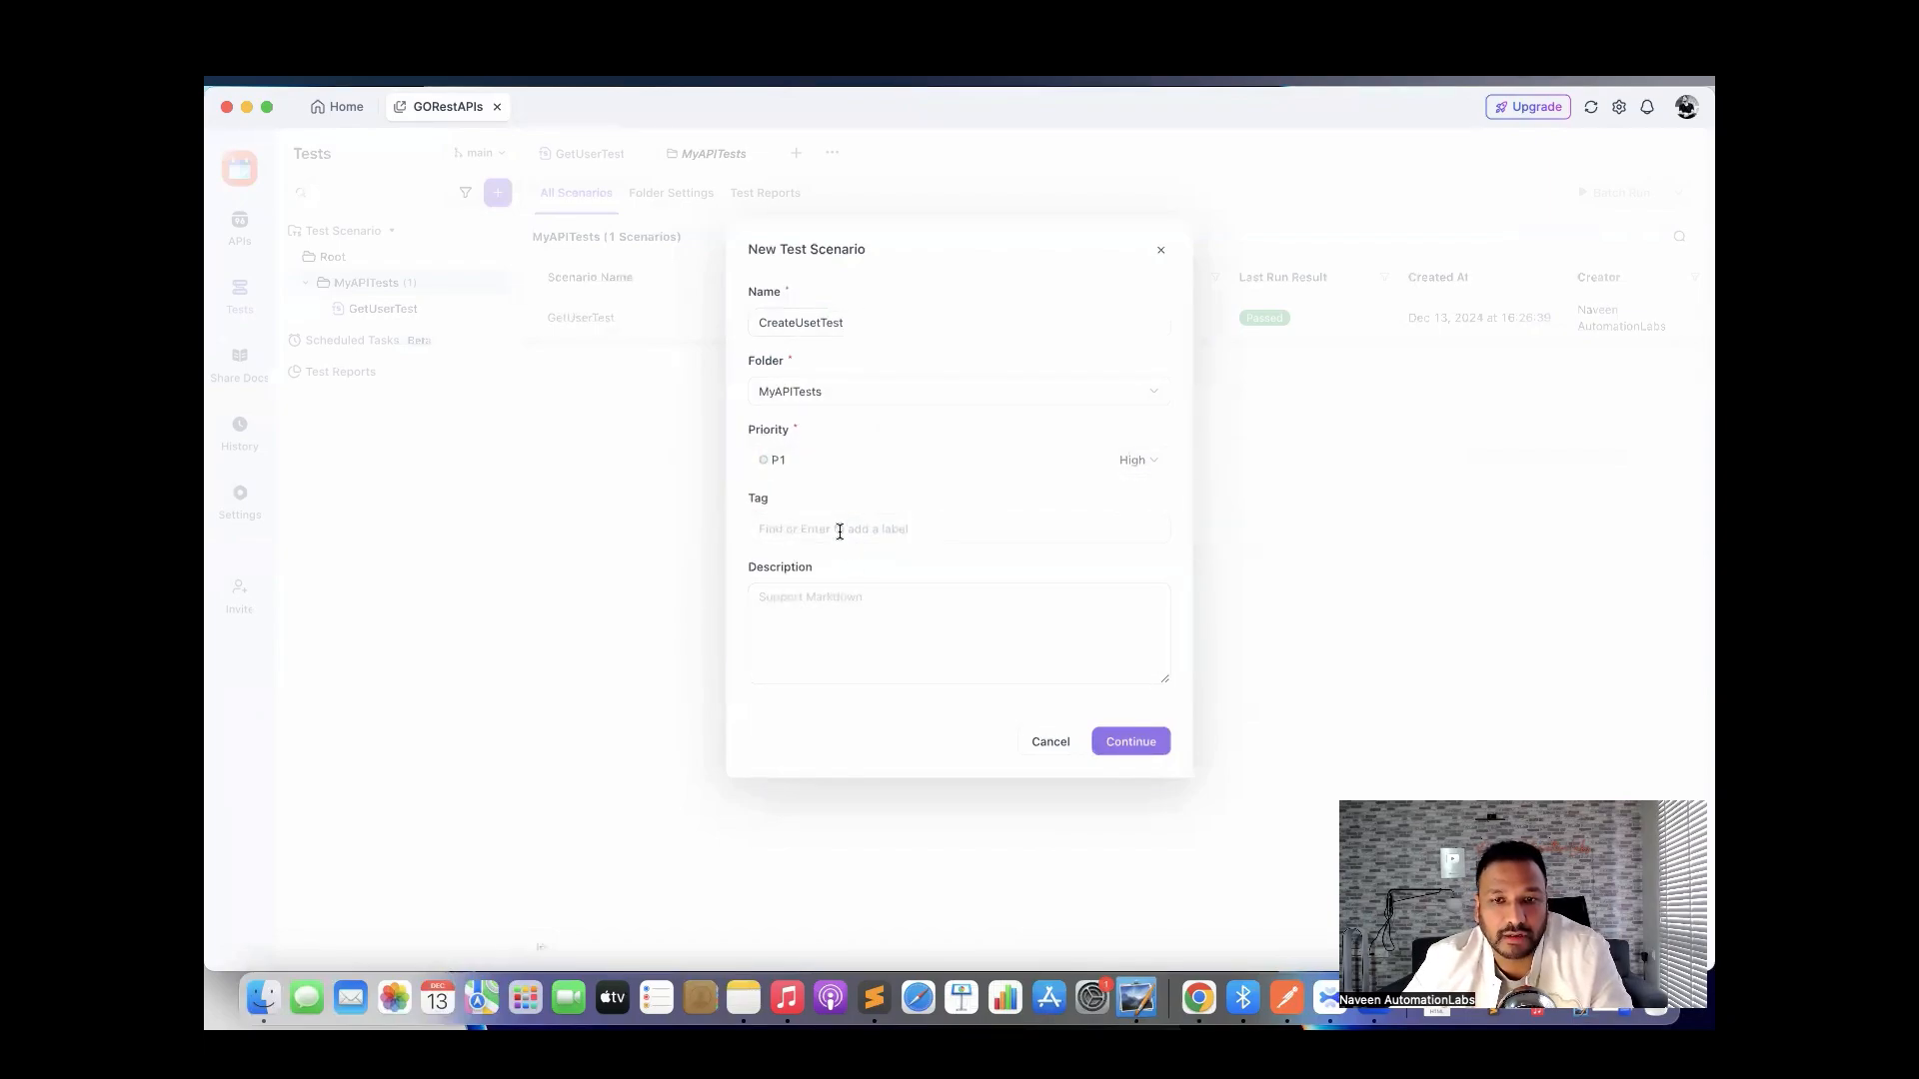
left_click(839, 529)
left_click(835, 568)
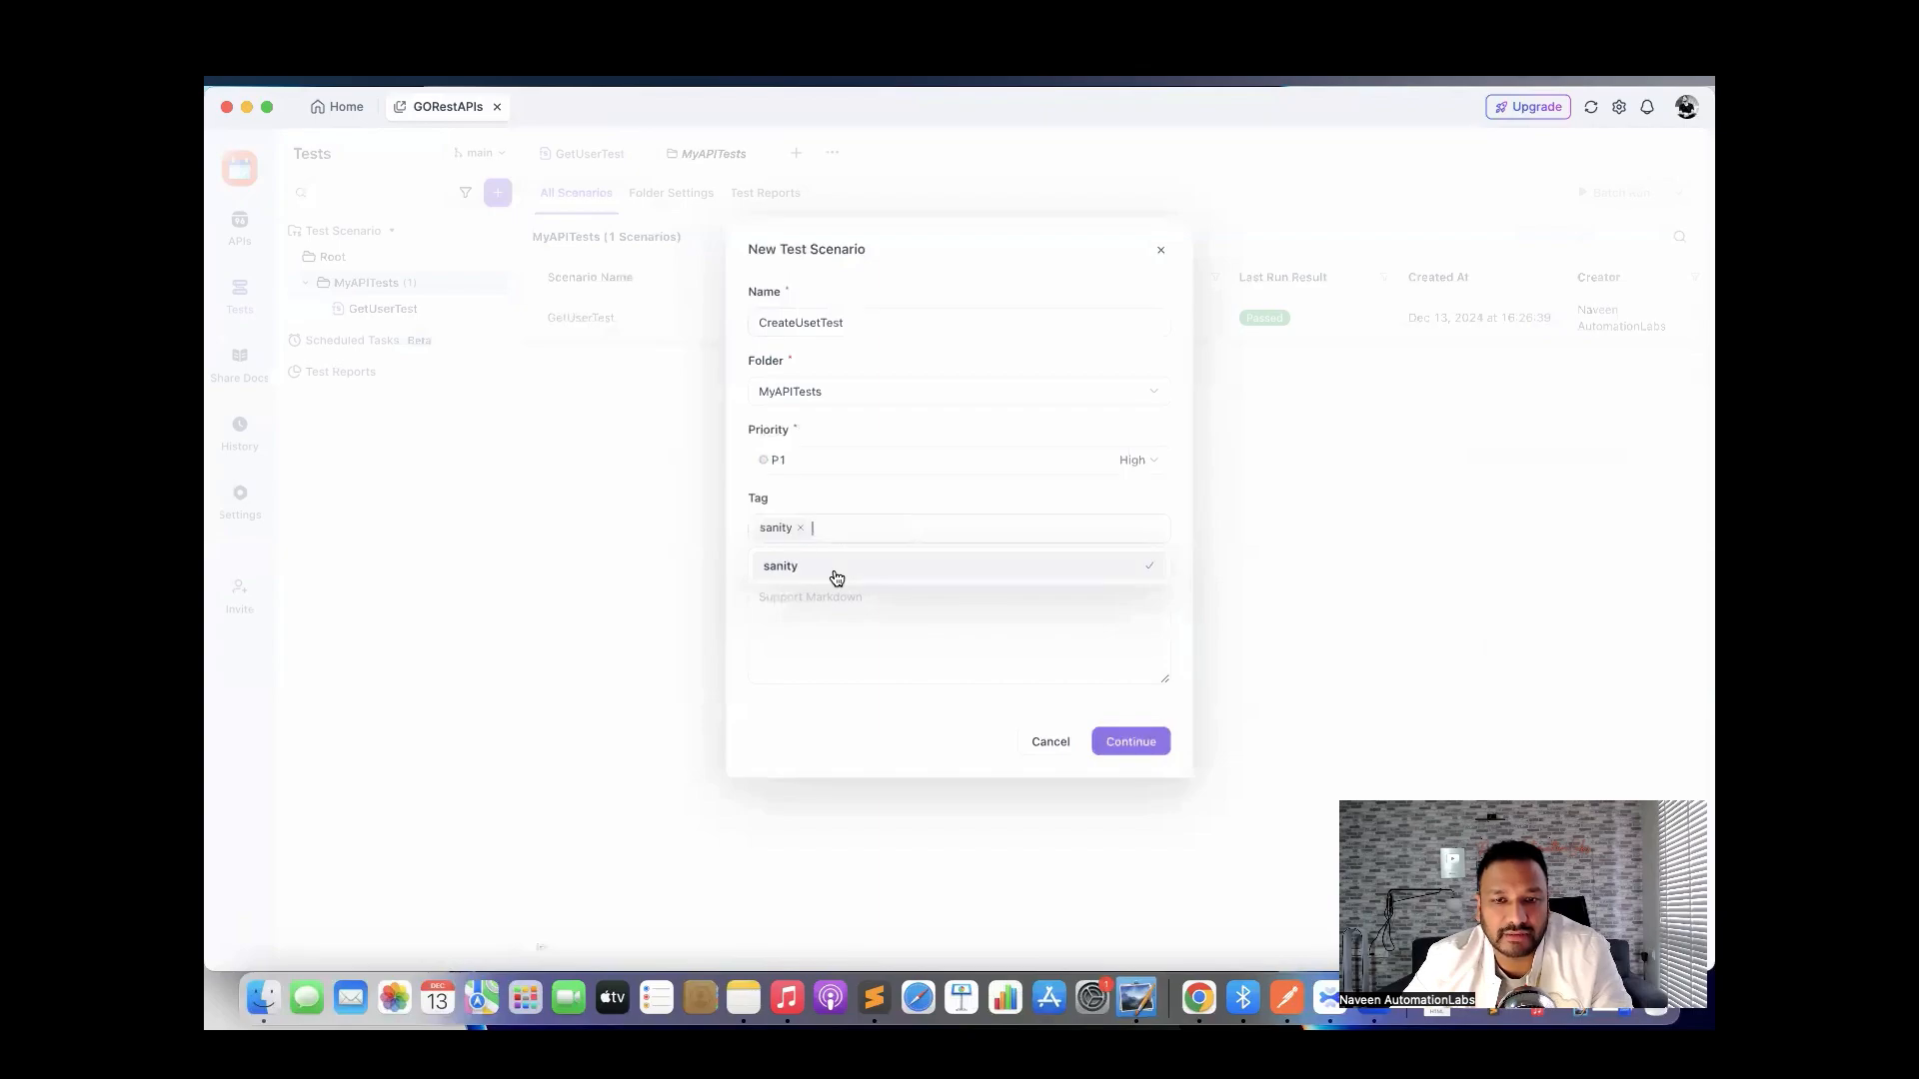
left_click(1123, 742)
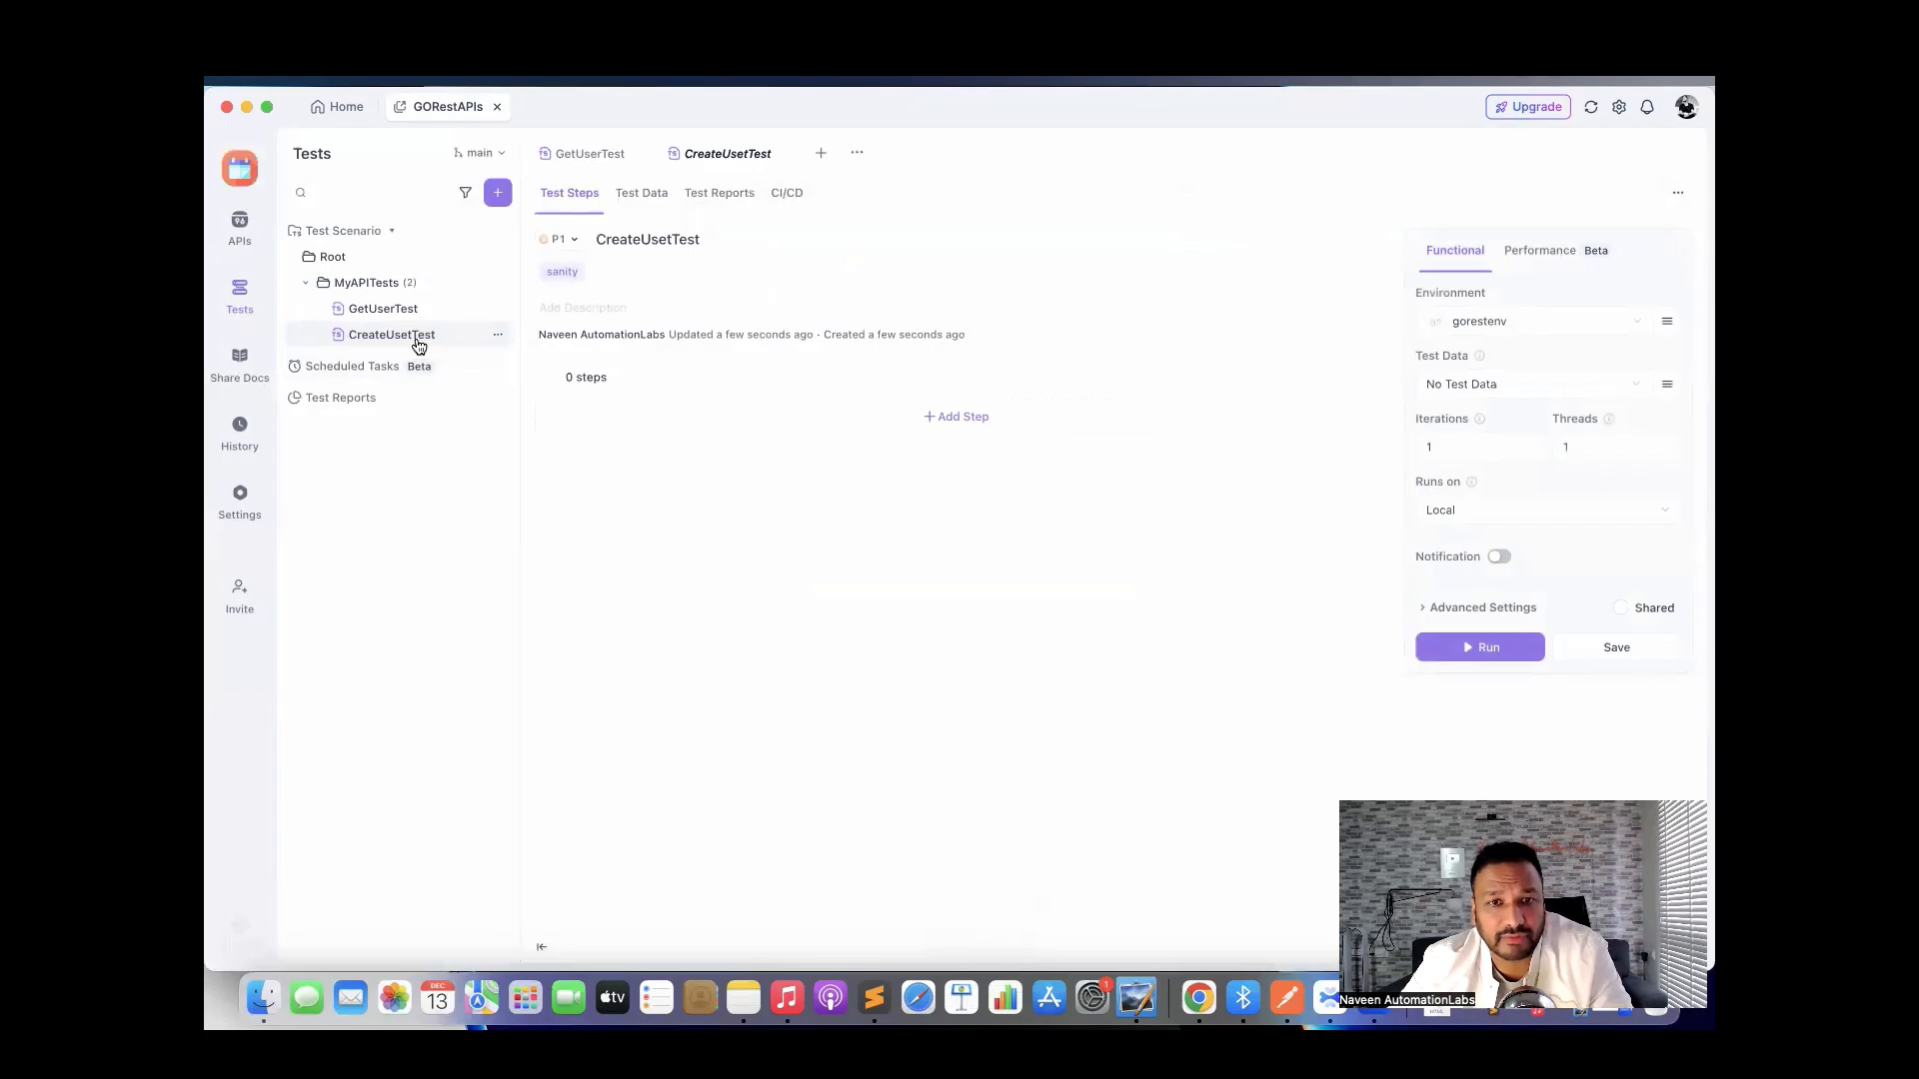
Import the CreateAUser endpoint from MyAPIs as the scenario's first step.
left_click(941, 418)
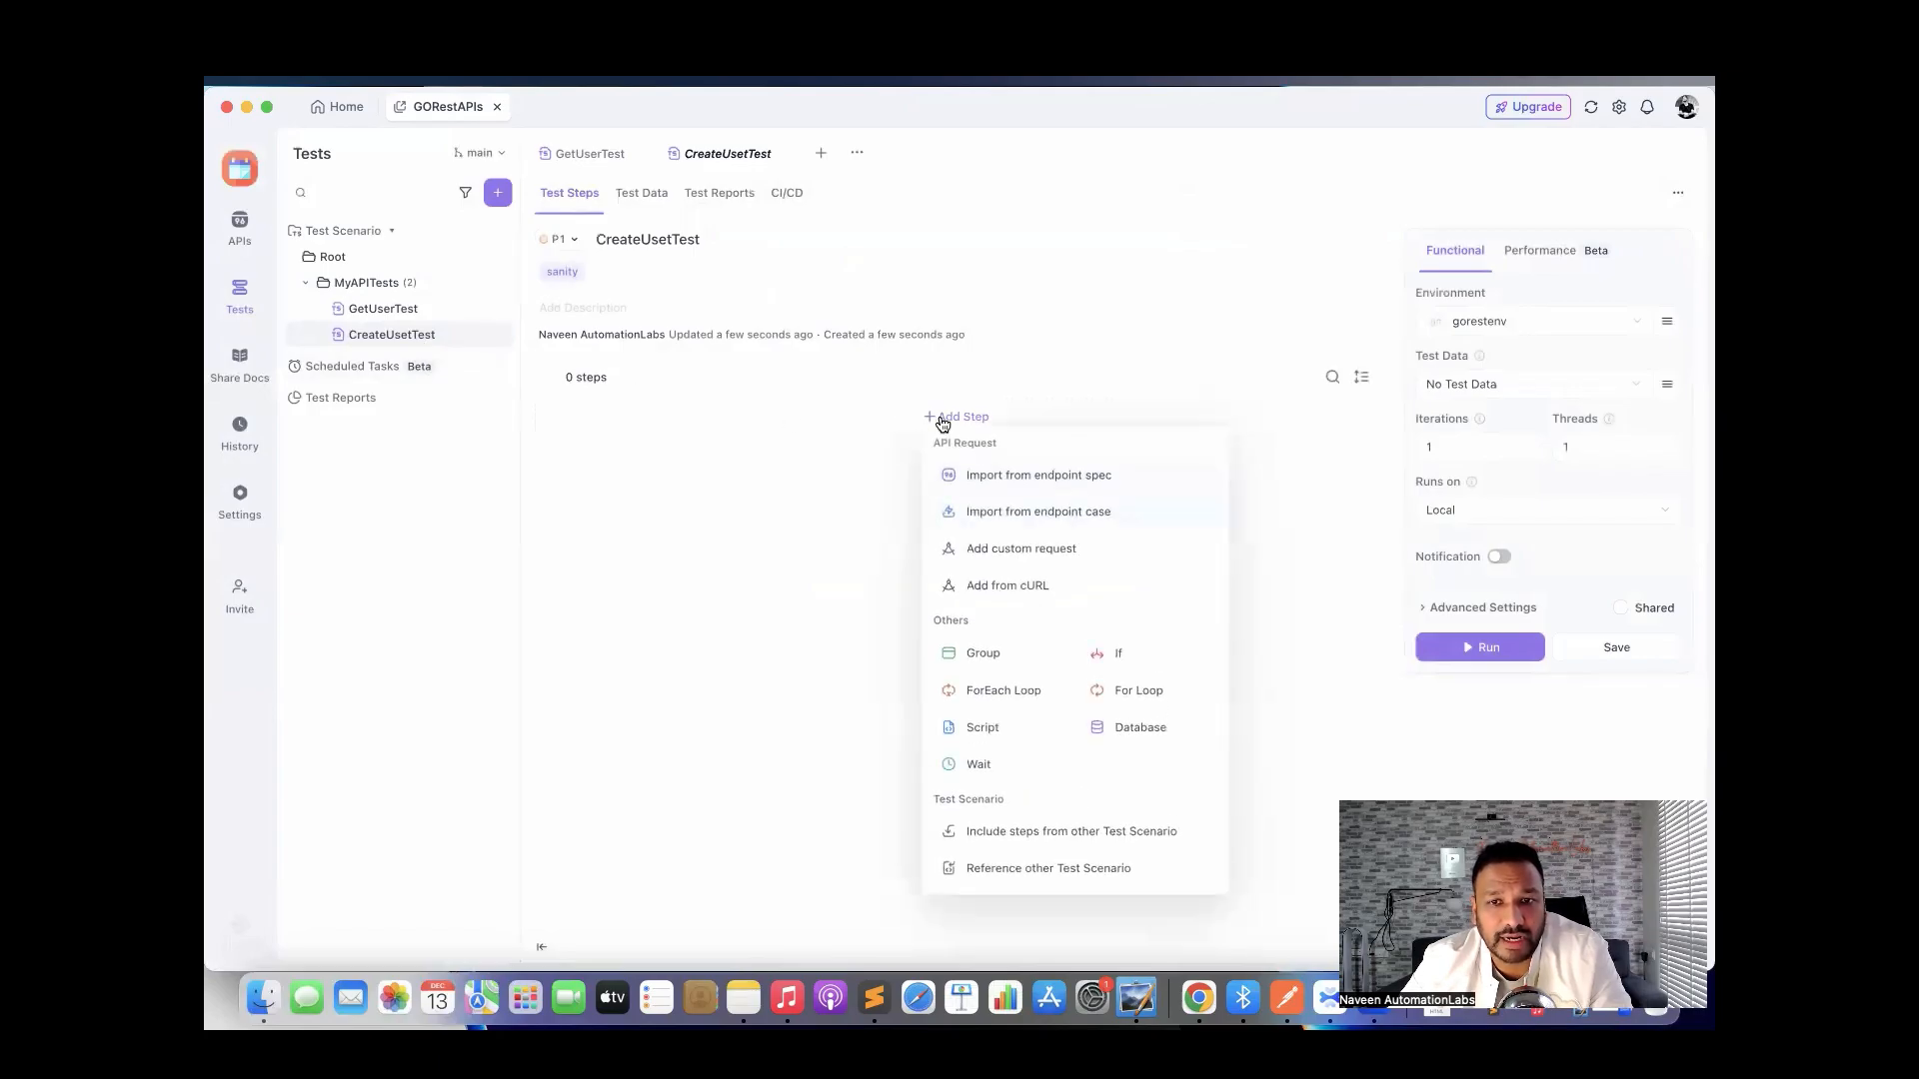
left_click(999, 480)
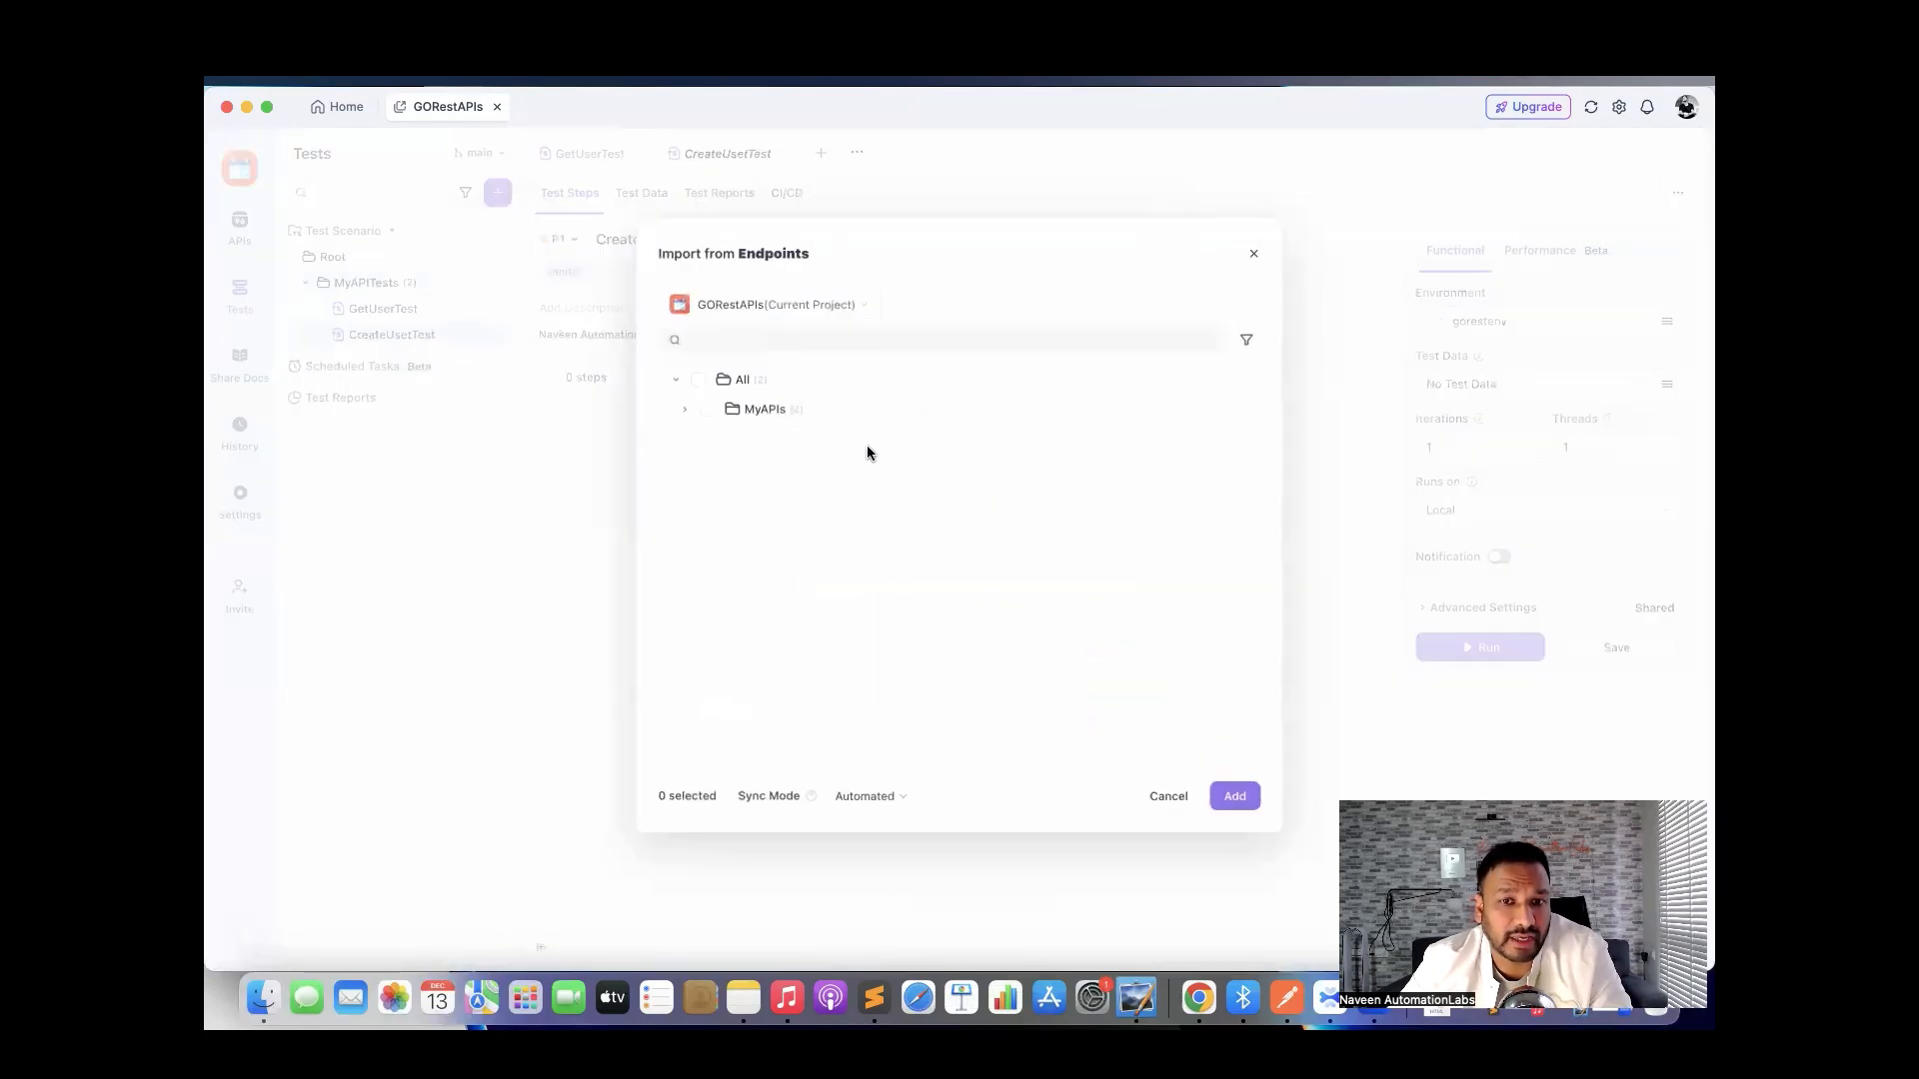
left_click(683, 413)
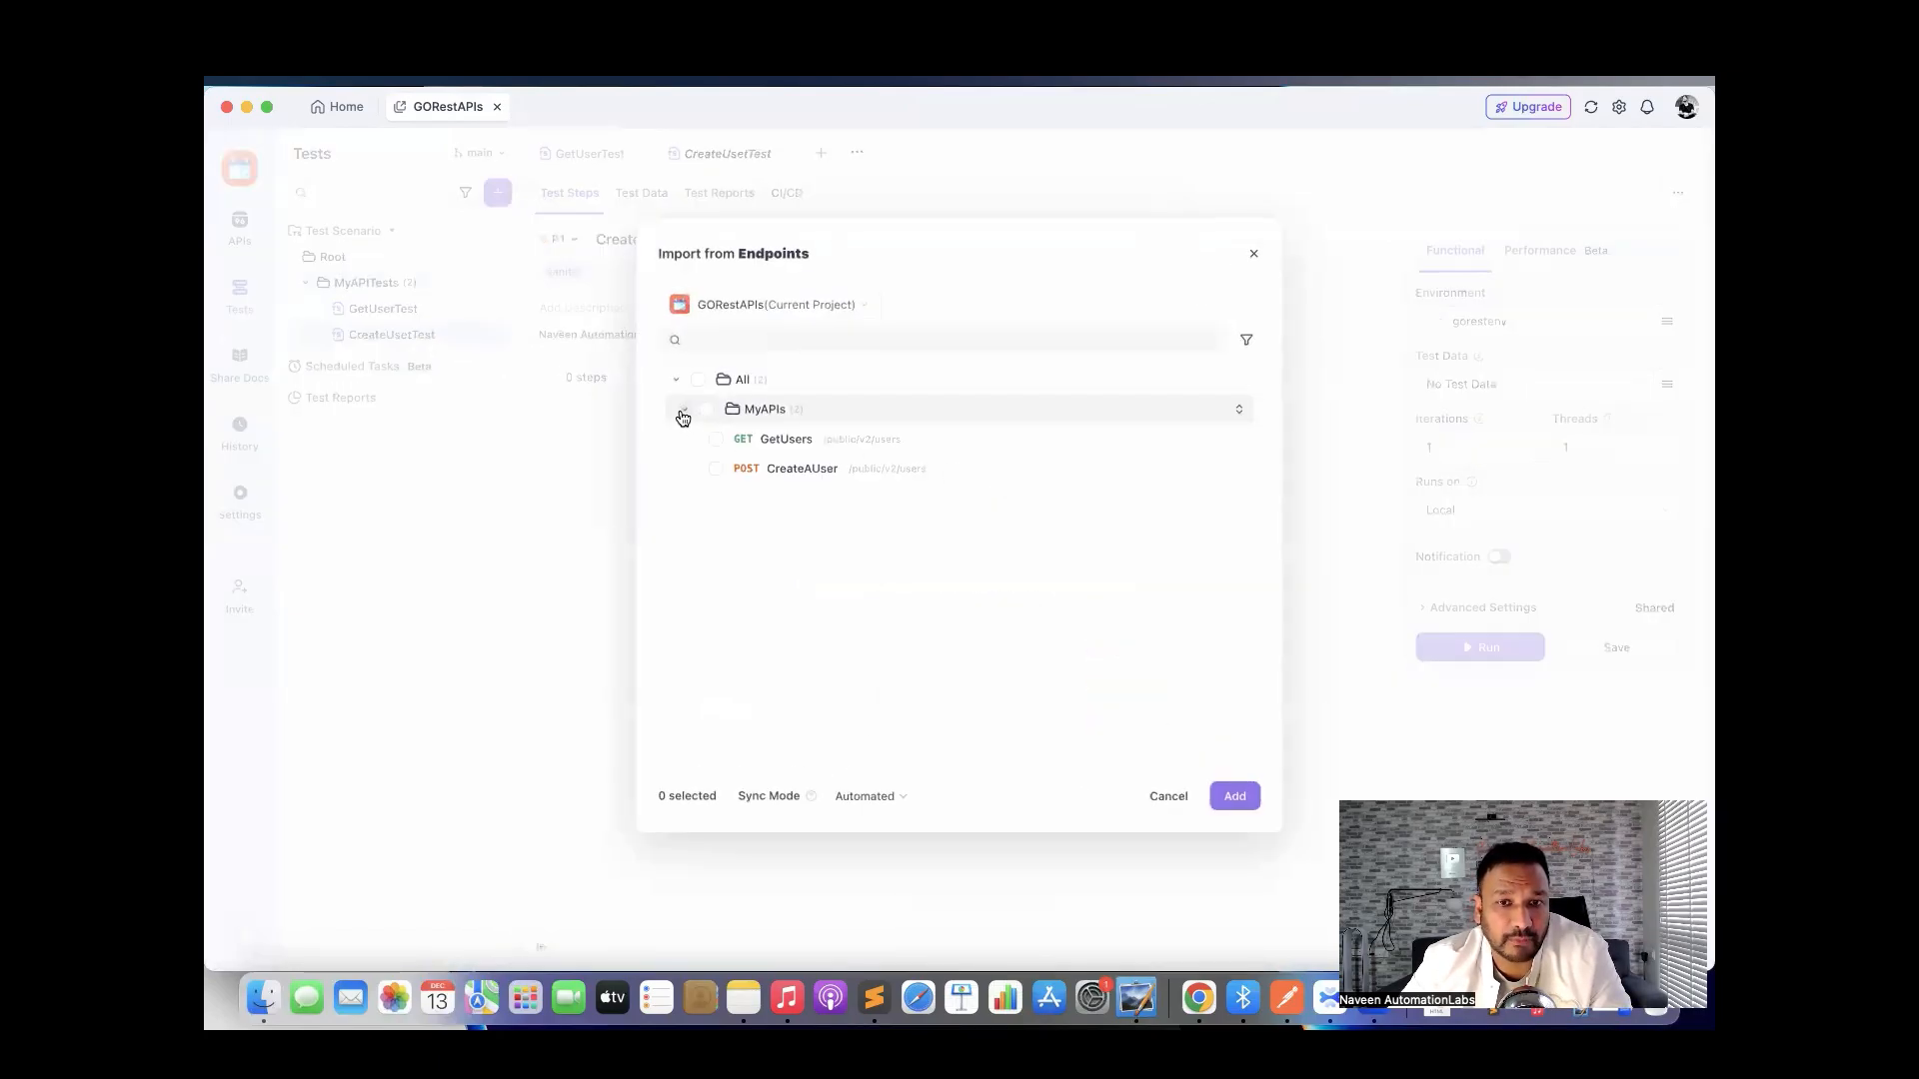
left_click(716, 469)
left_click(1236, 797)
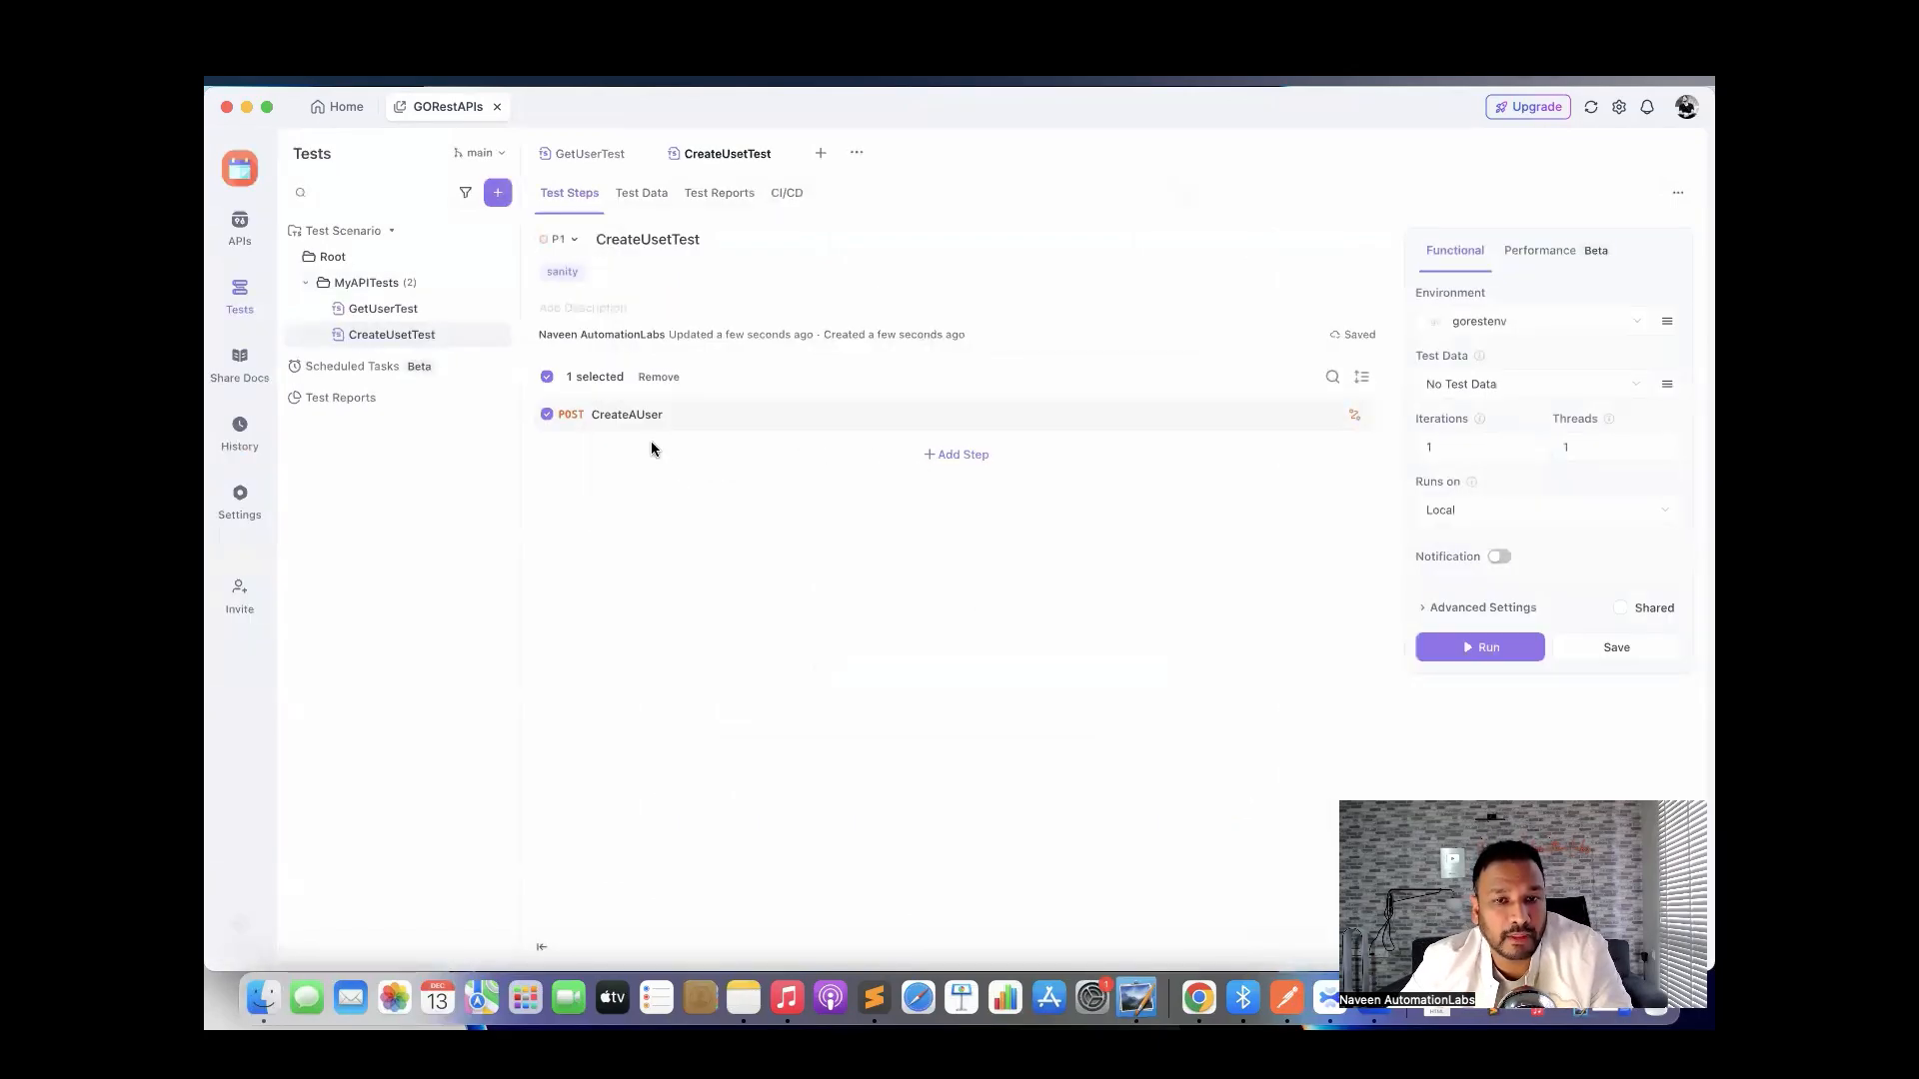
Open the CreateAUser step and check its JSON request body.
left_click(635, 418)
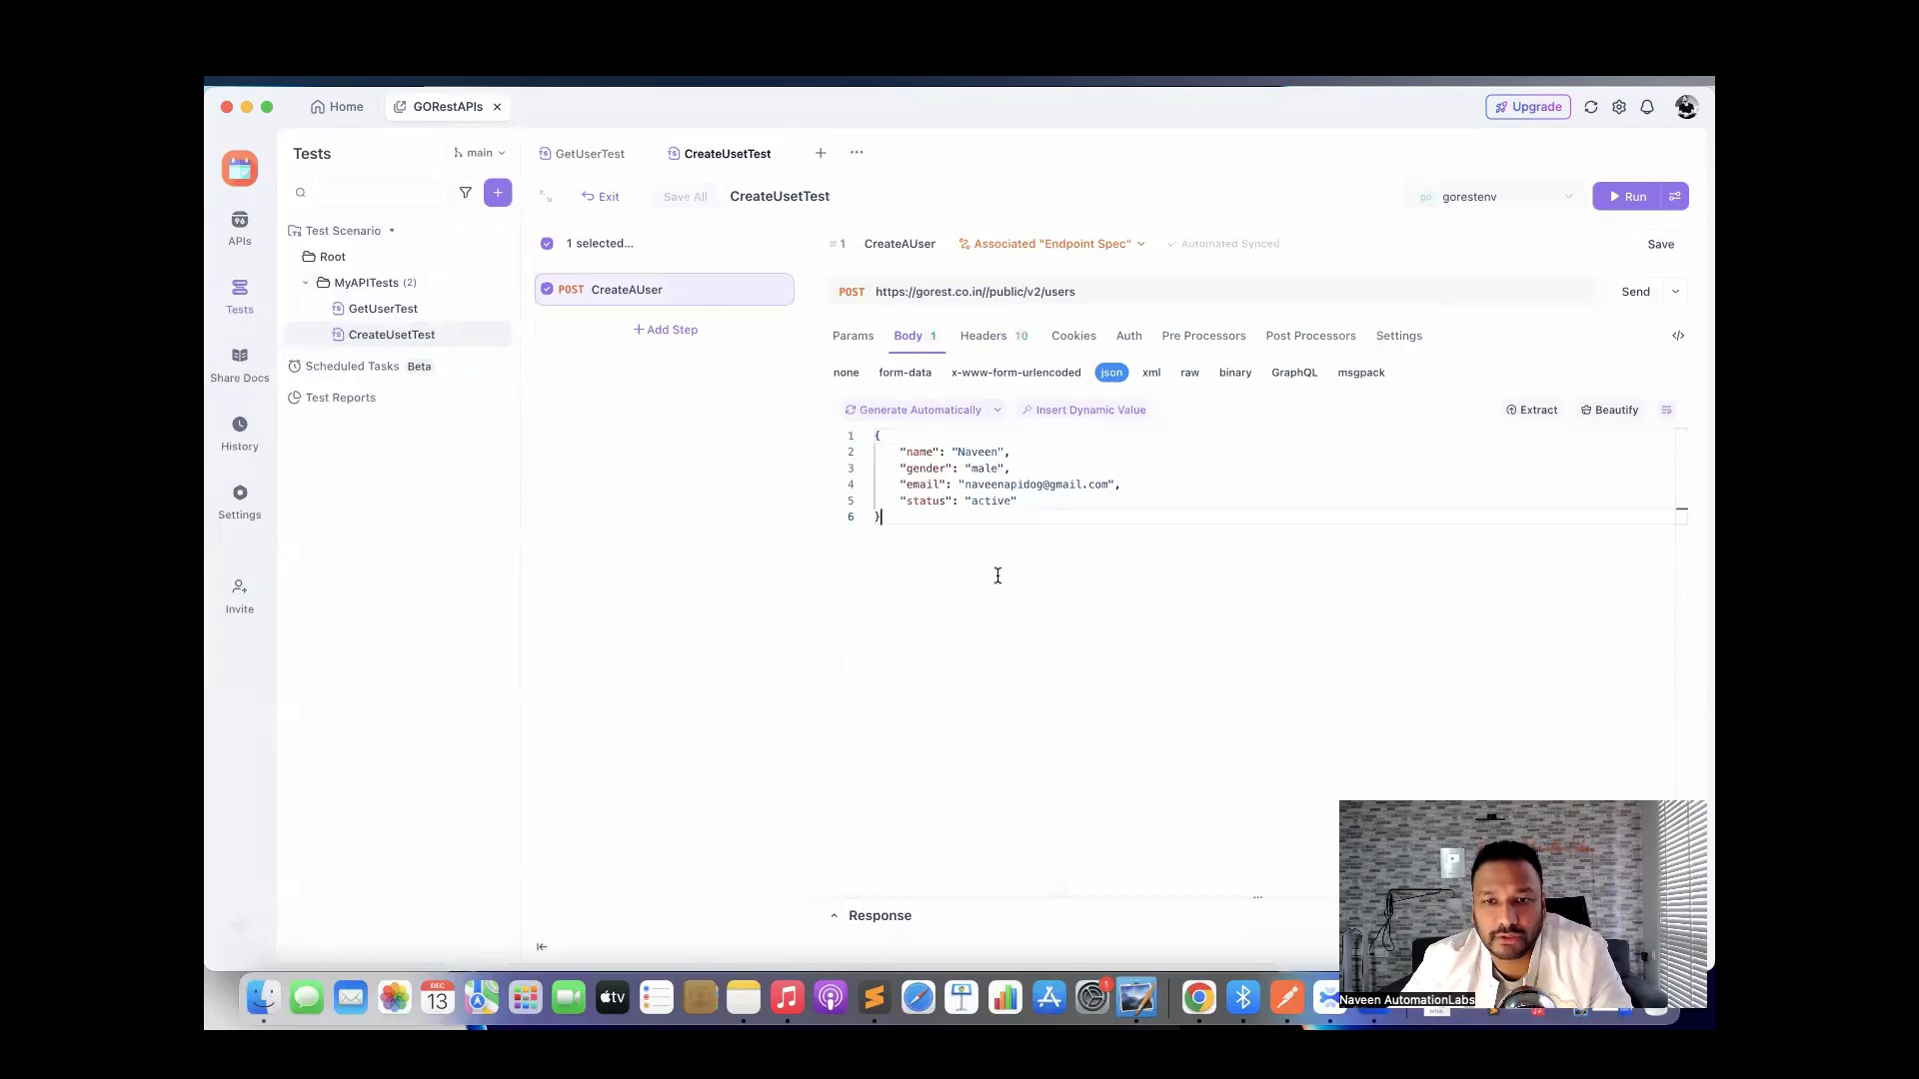
left_click_drag(894, 518, 866, 441)
left_click(976, 607)
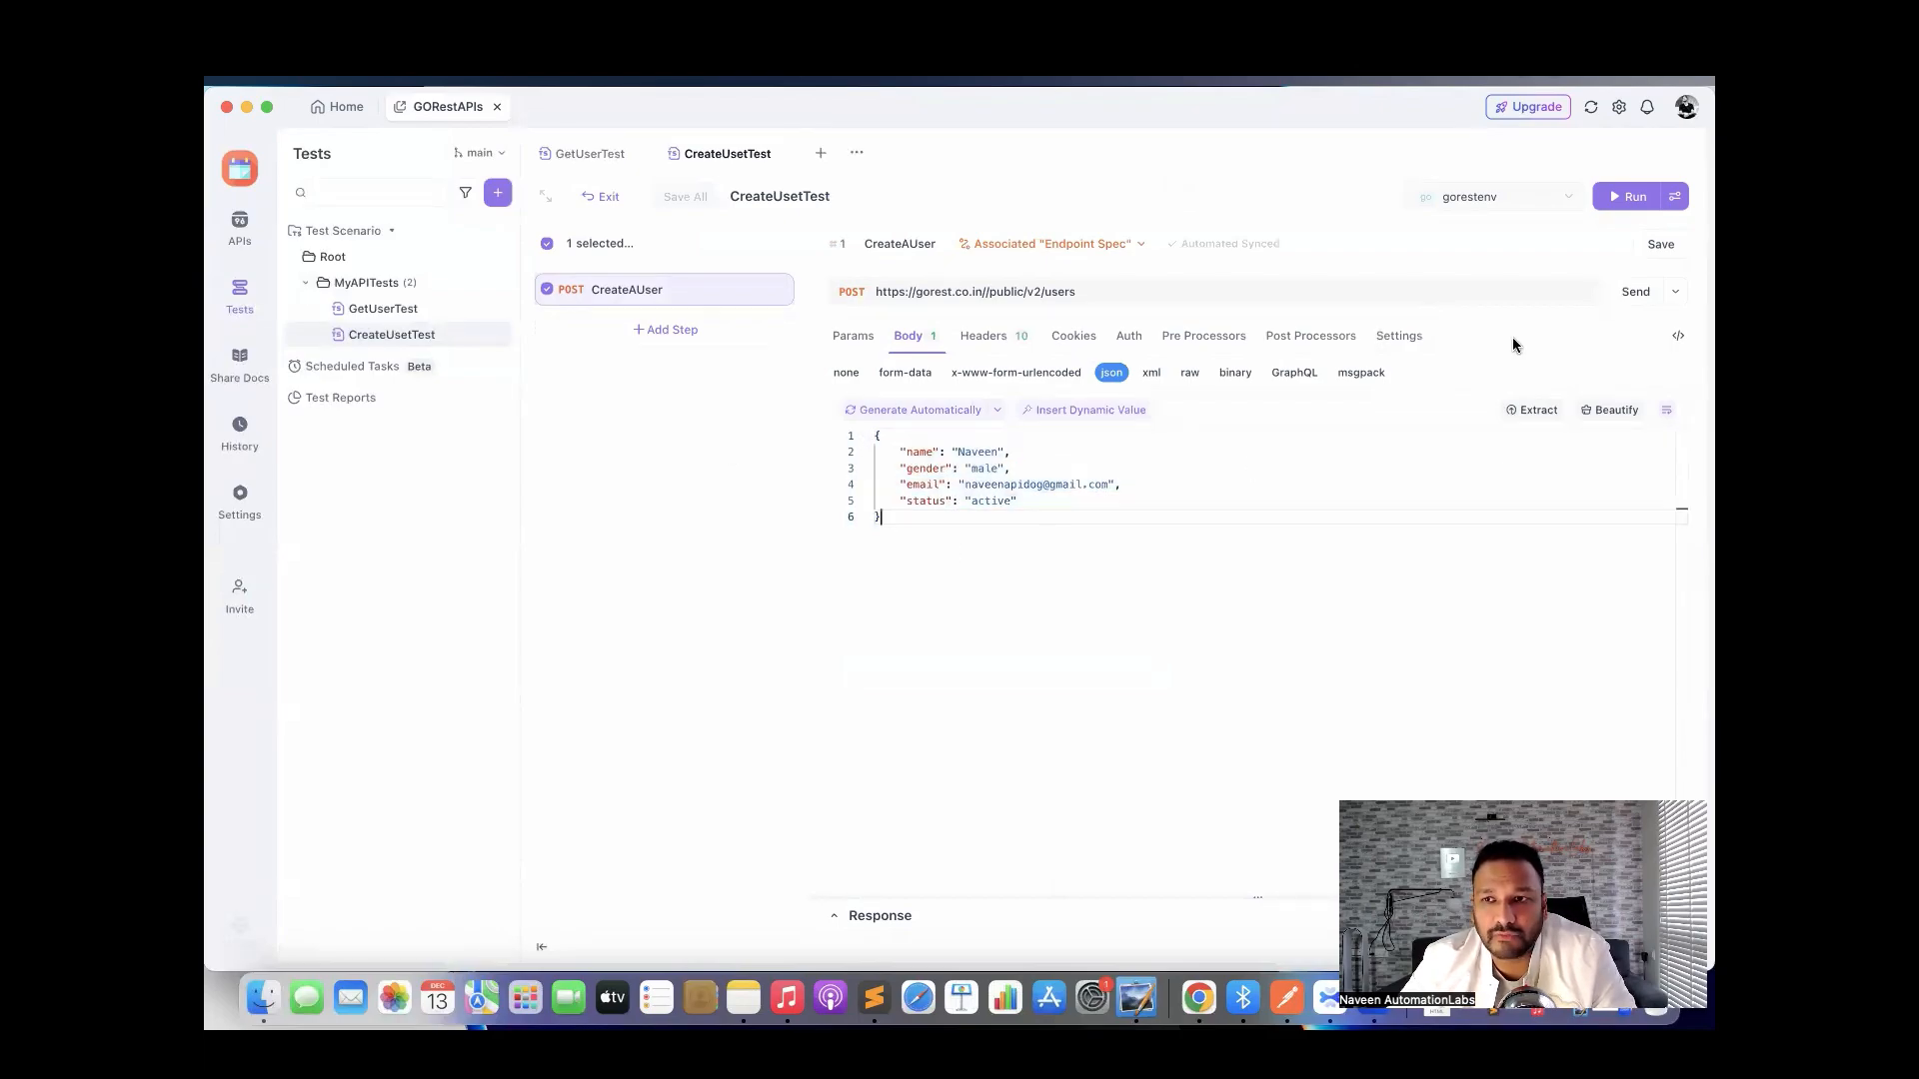
Save CreateUsetTest and send the CreateAUser request, getting a 422 error.
left_click(1657, 248)
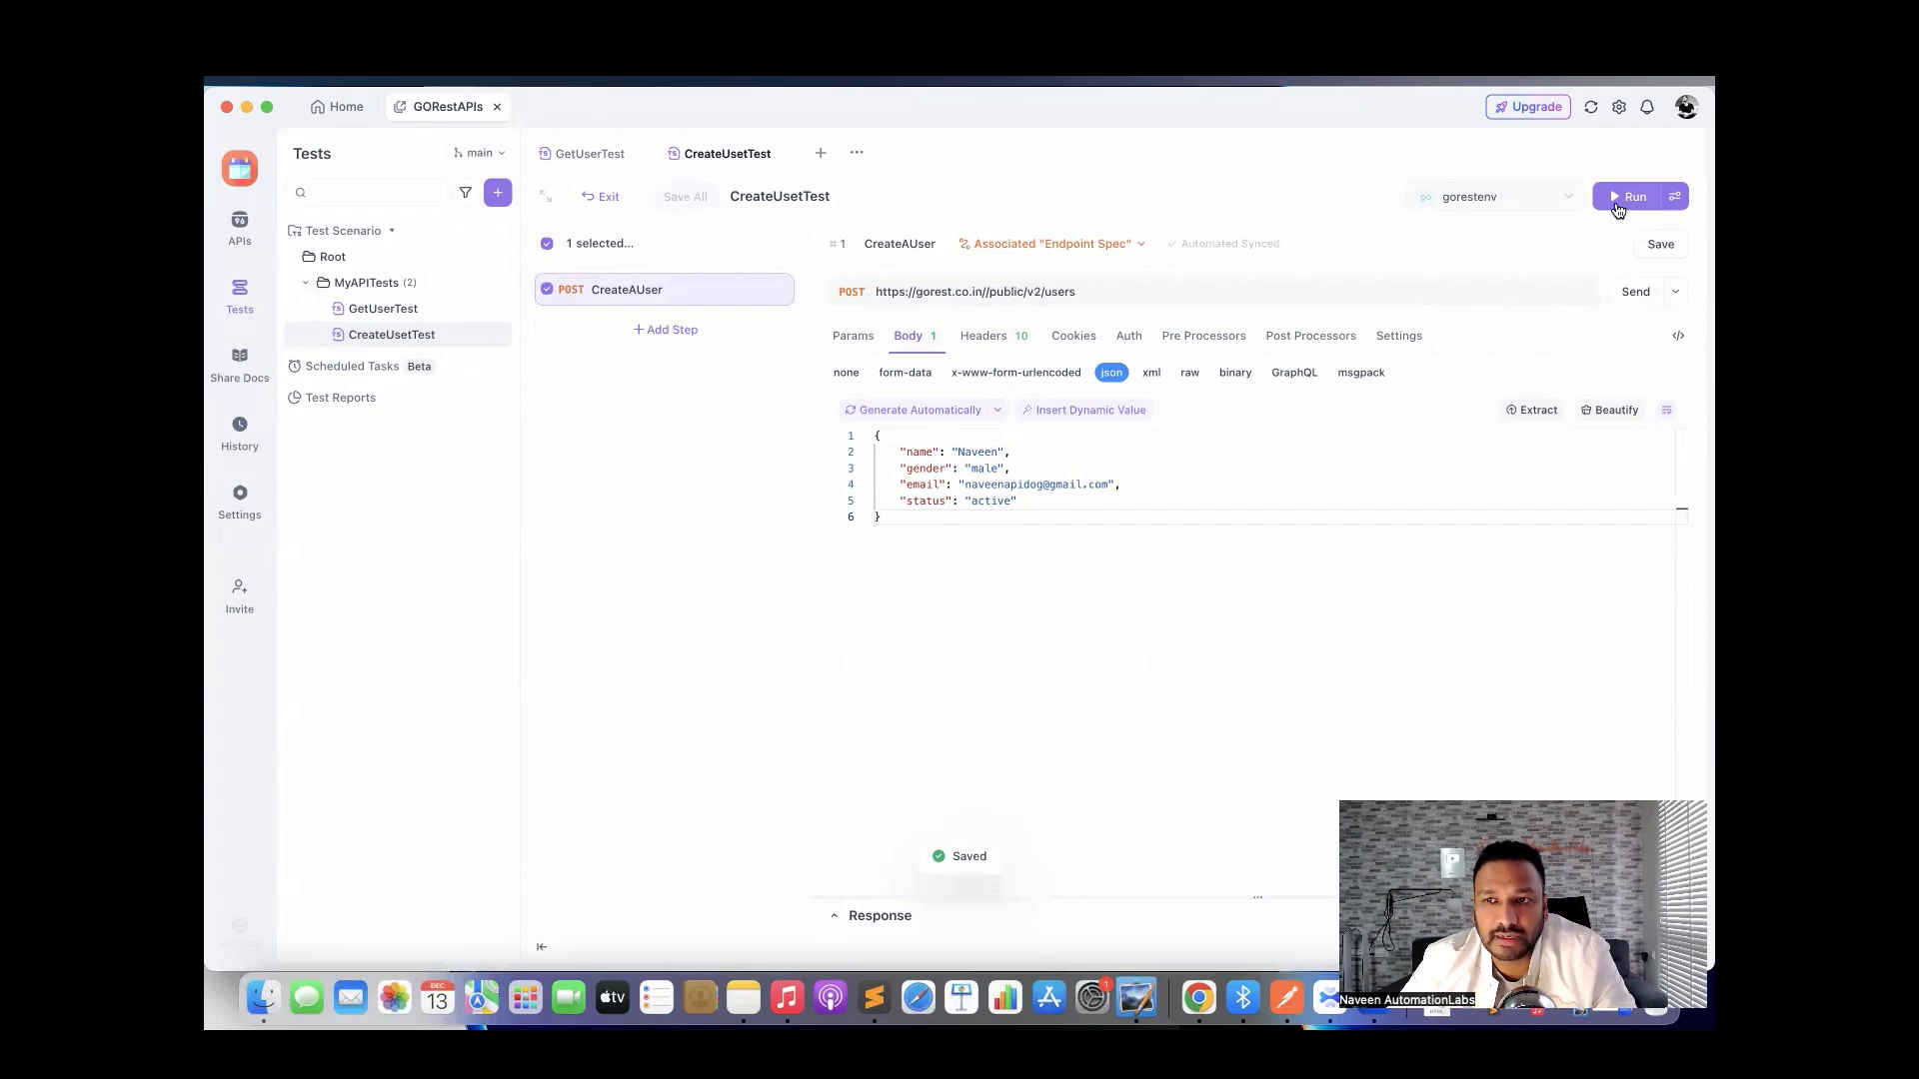
left_click(1618, 207)
left_click(1631, 294)
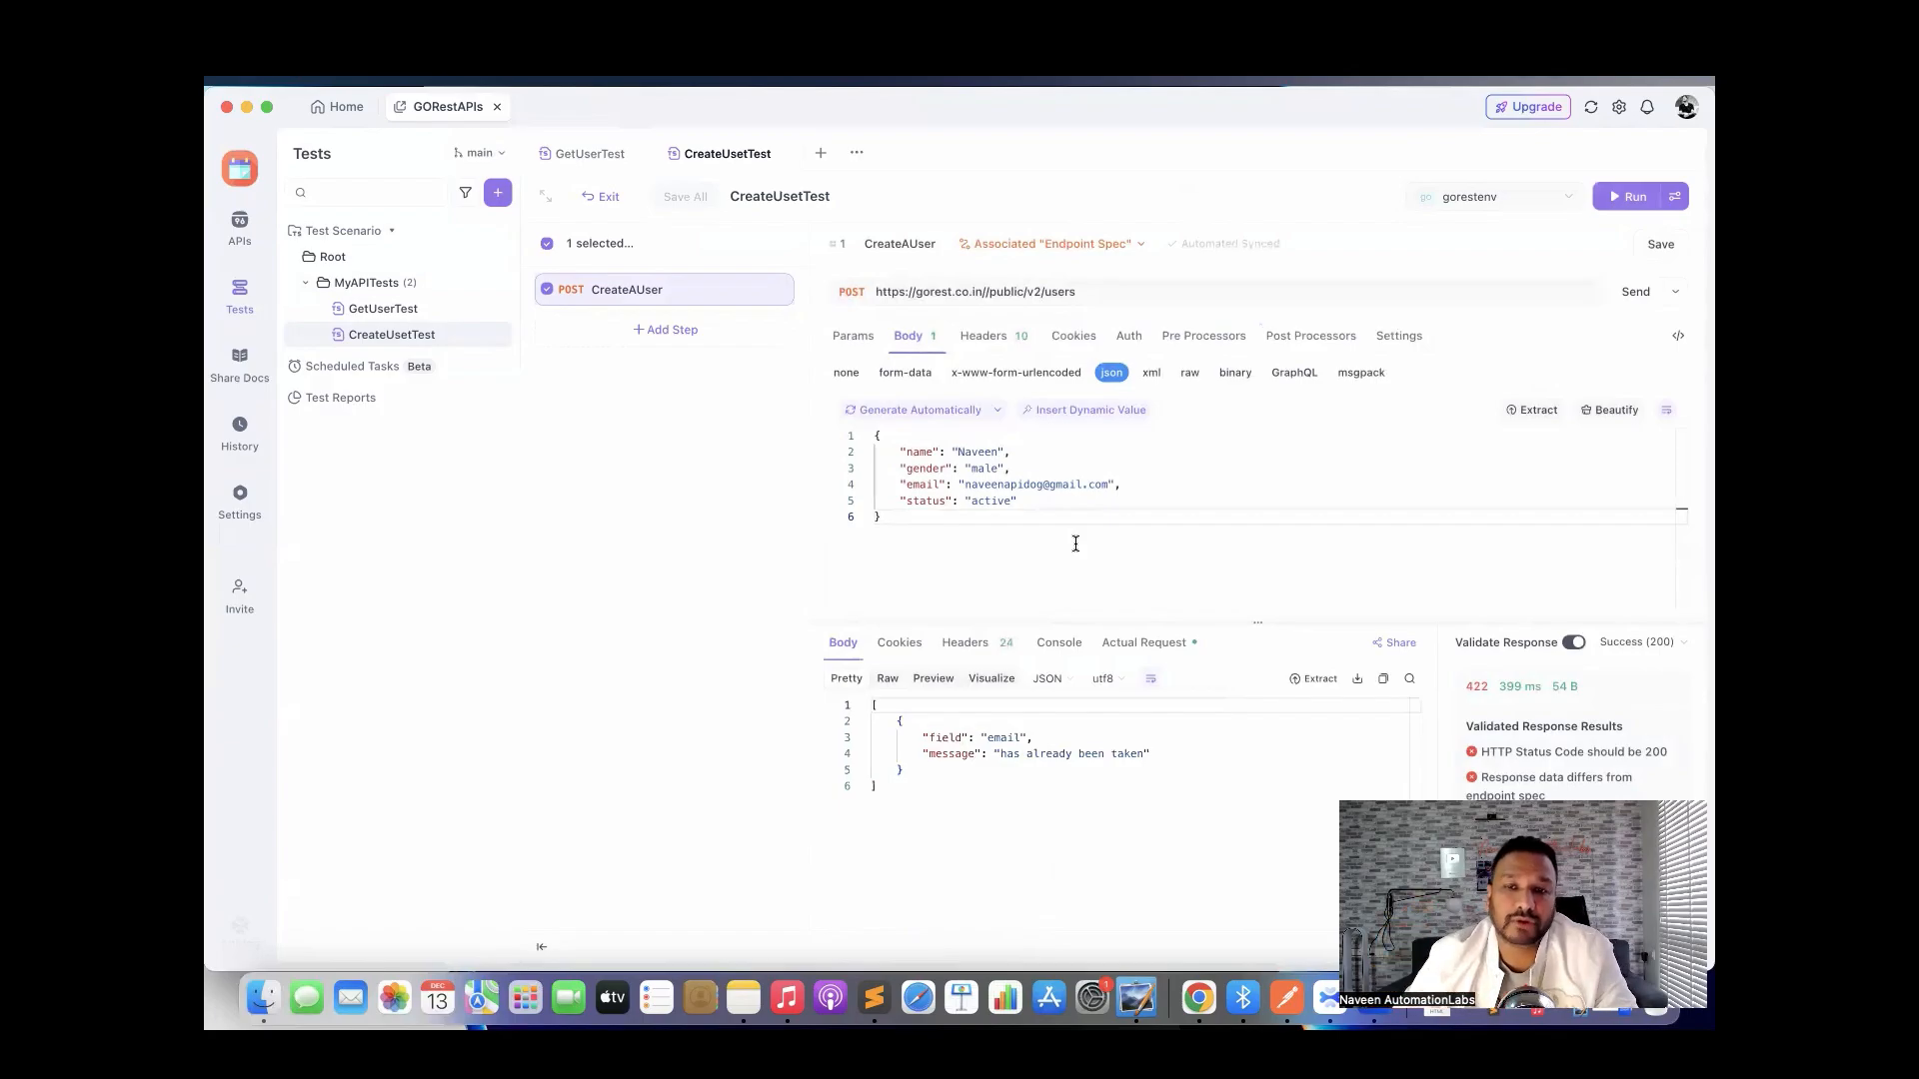
Compare the 'email already taken' error with the email value in the request body.
left_click_drag(964, 485, 1111, 486)
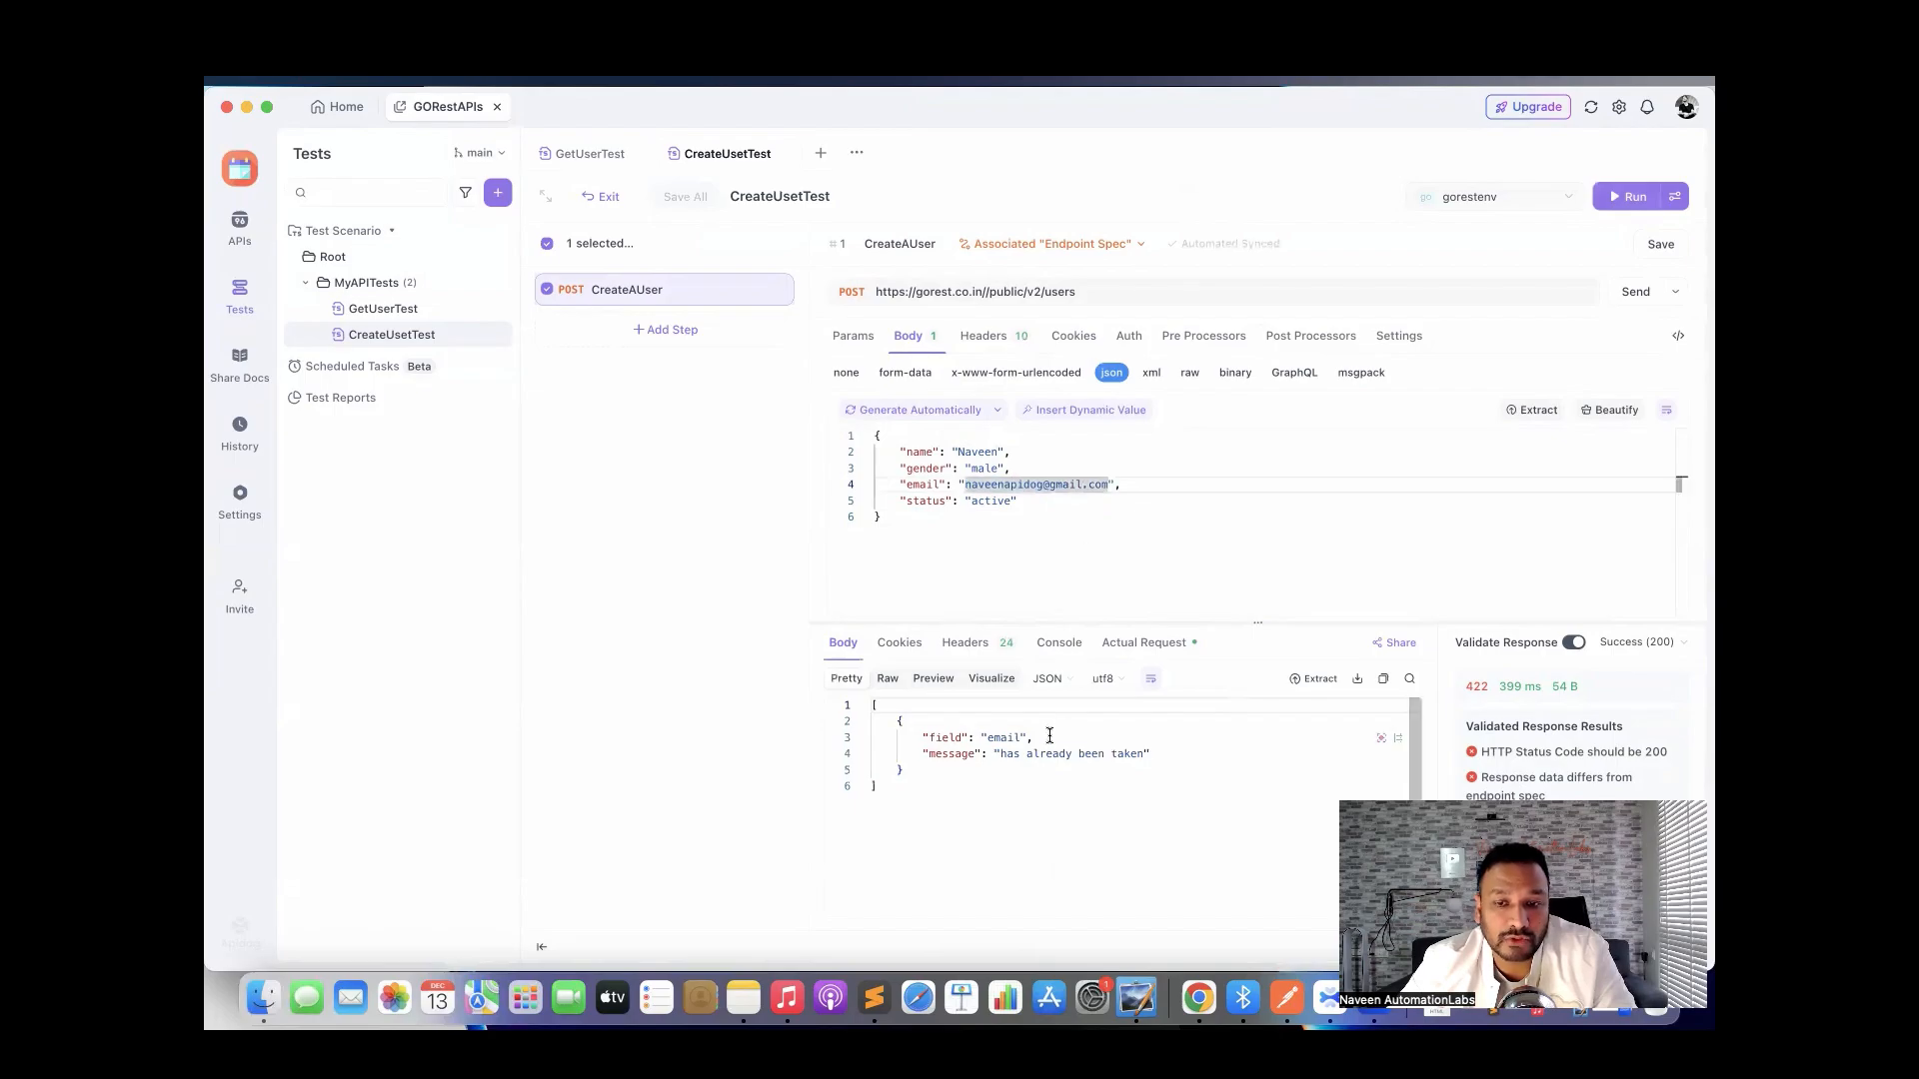
left_click(1028, 780)
left_click_drag(1028, 779, 945, 737)
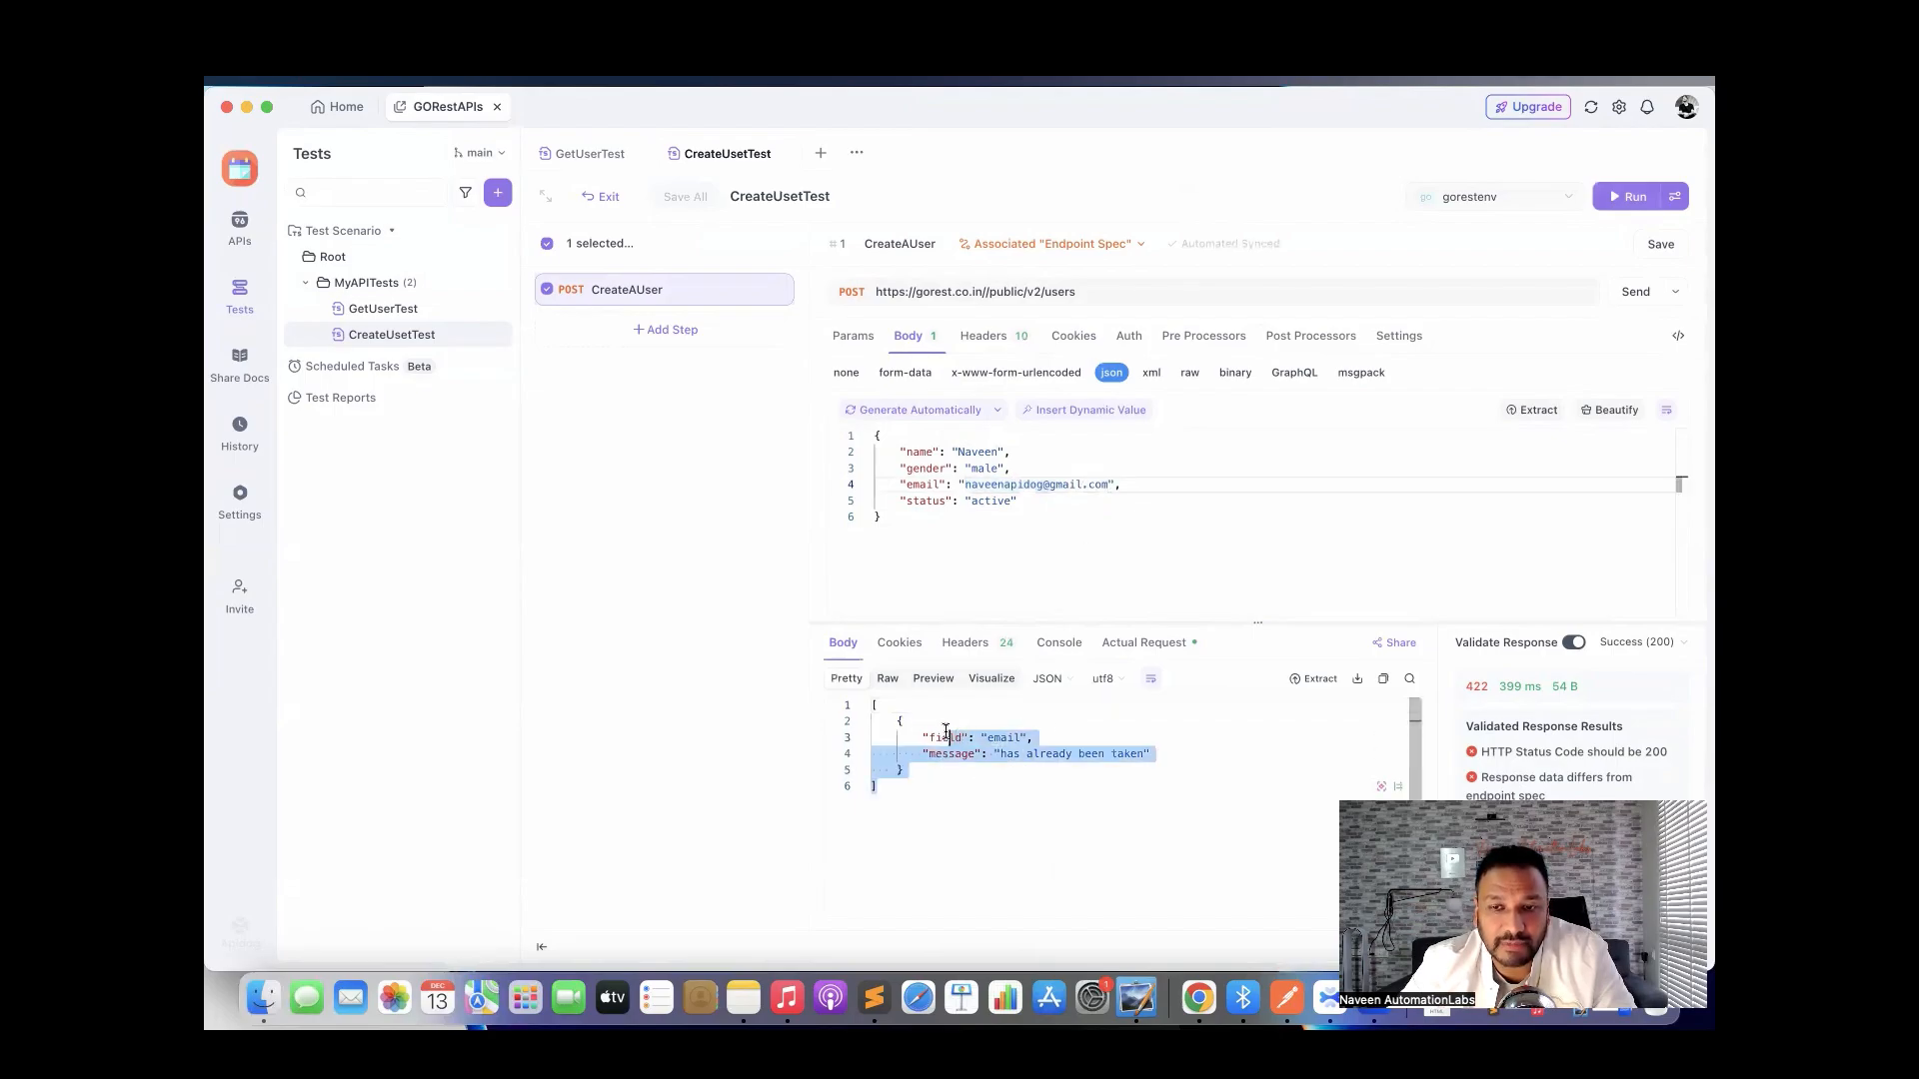
left_click(1149, 552)
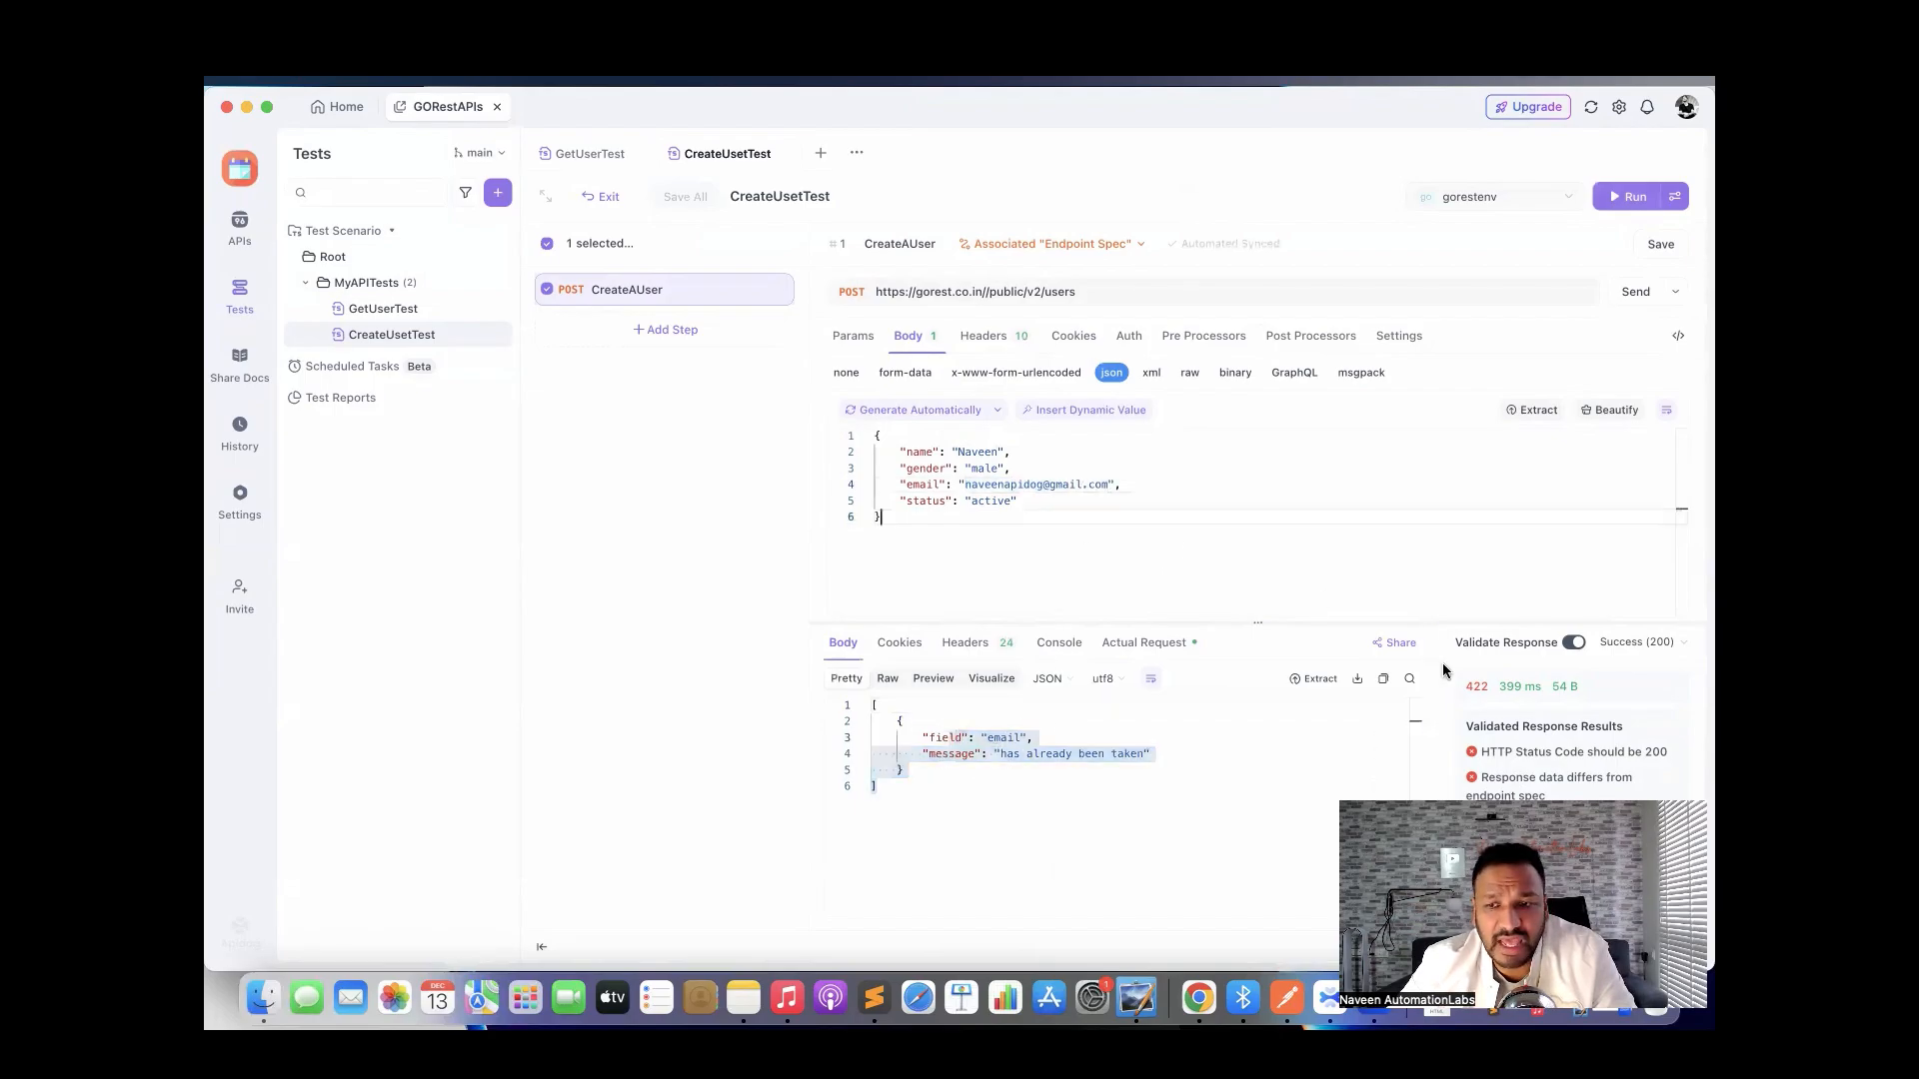
mouse_move(1478, 696)
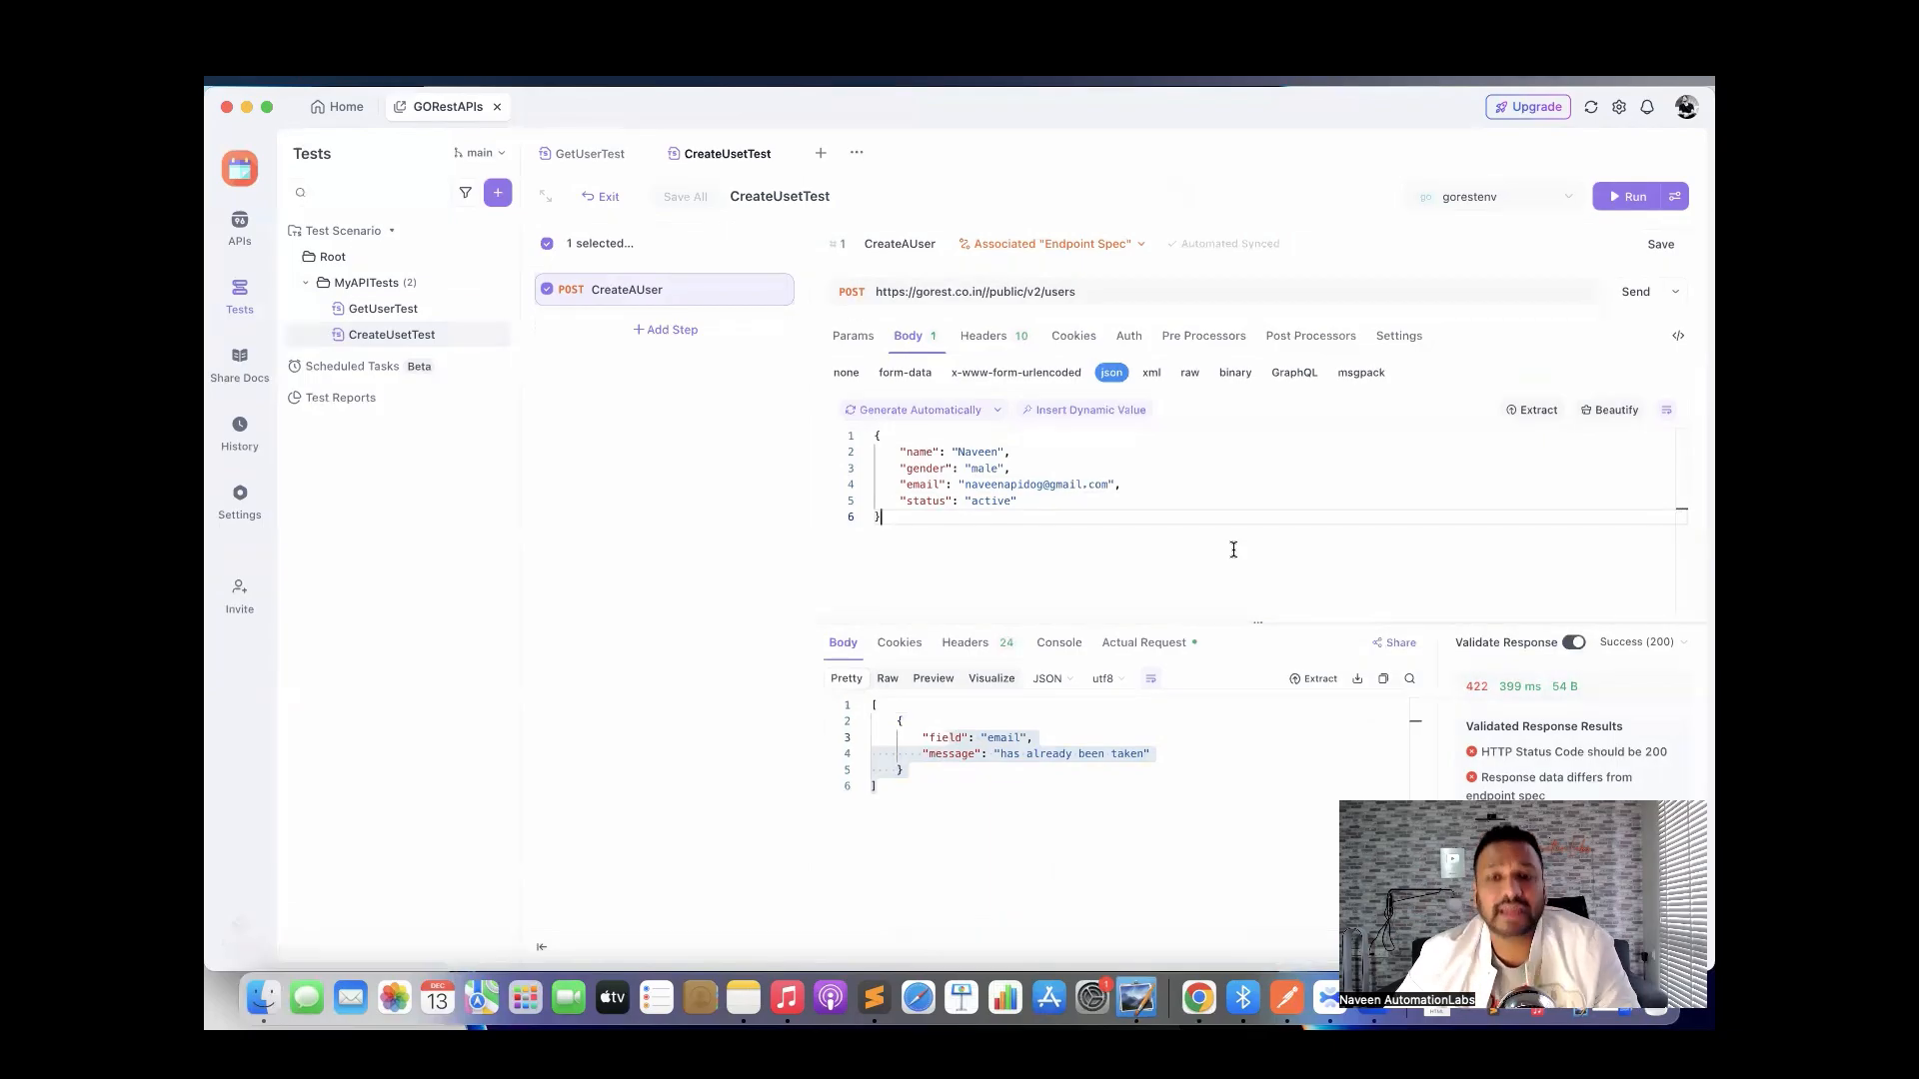
double_click(1013, 487)
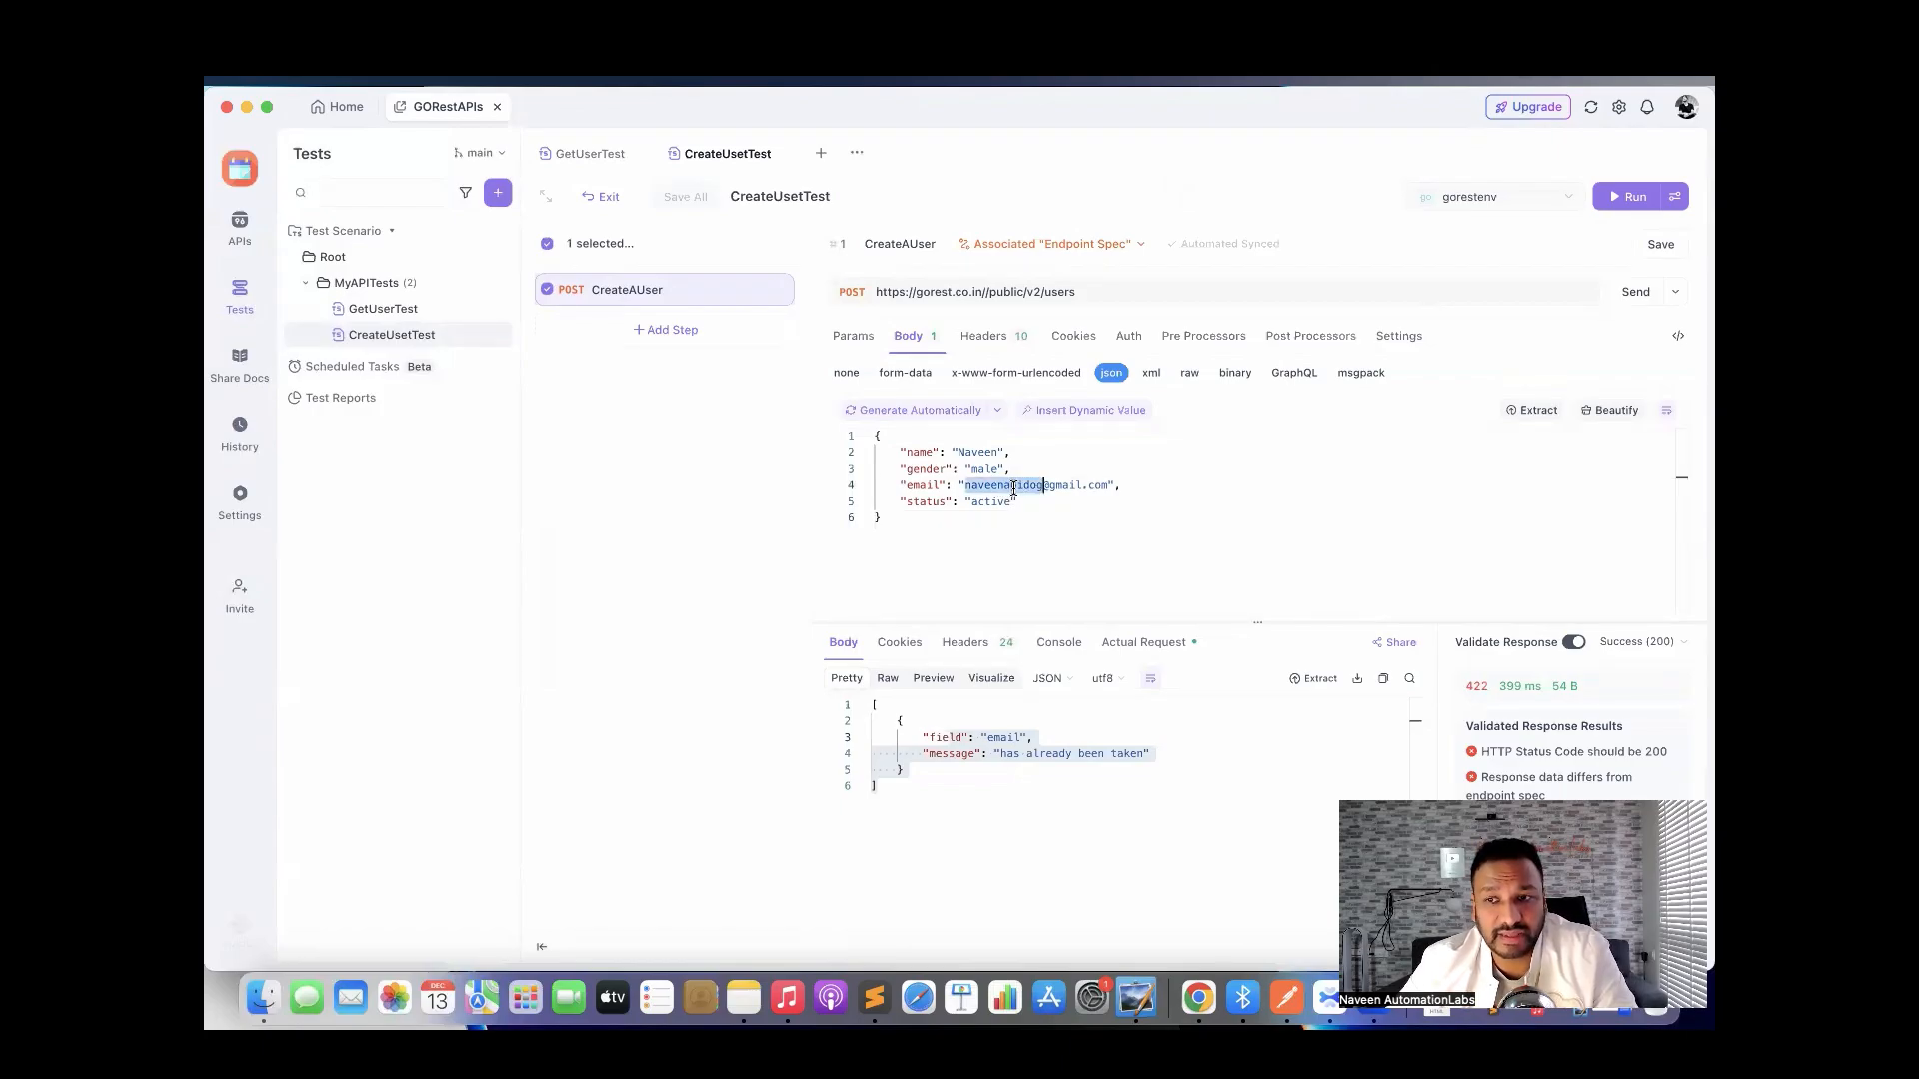
left_click(1140, 505)
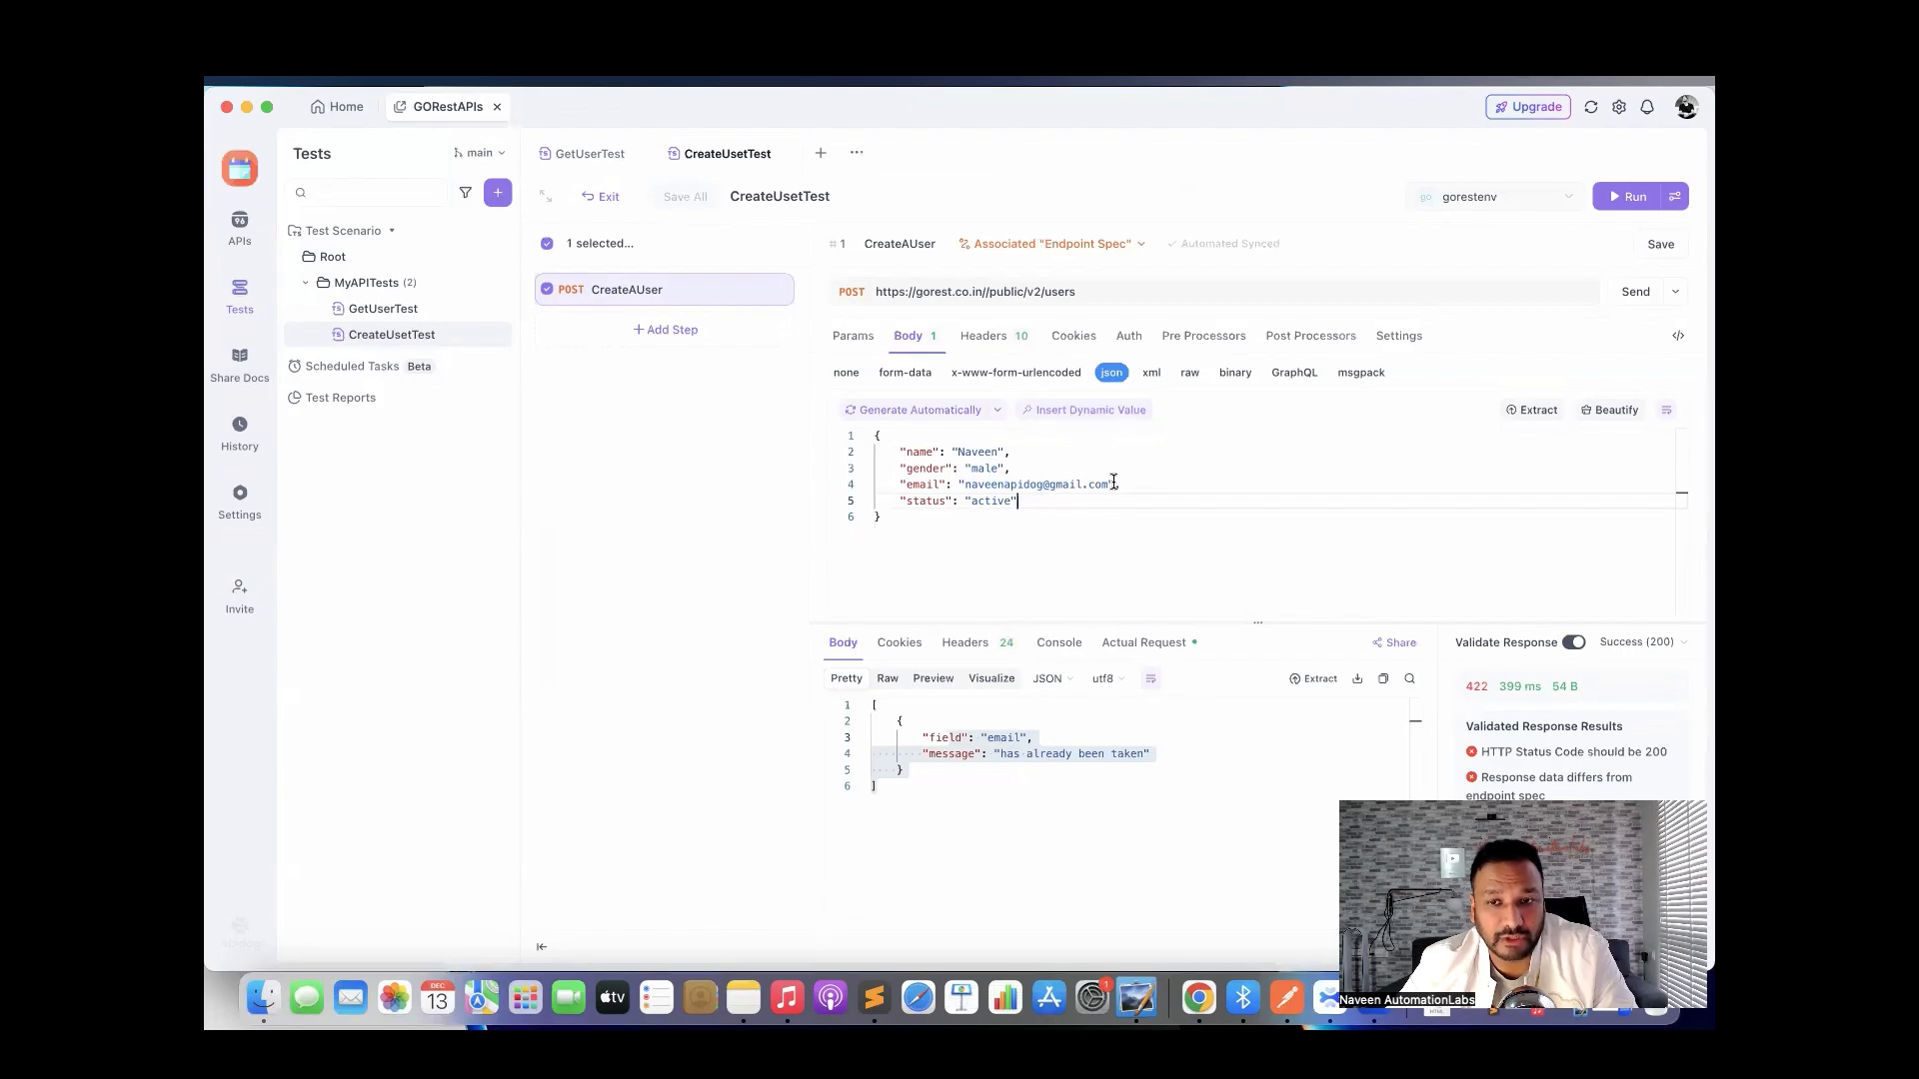
left_click_drag(1109, 485, 969, 485)
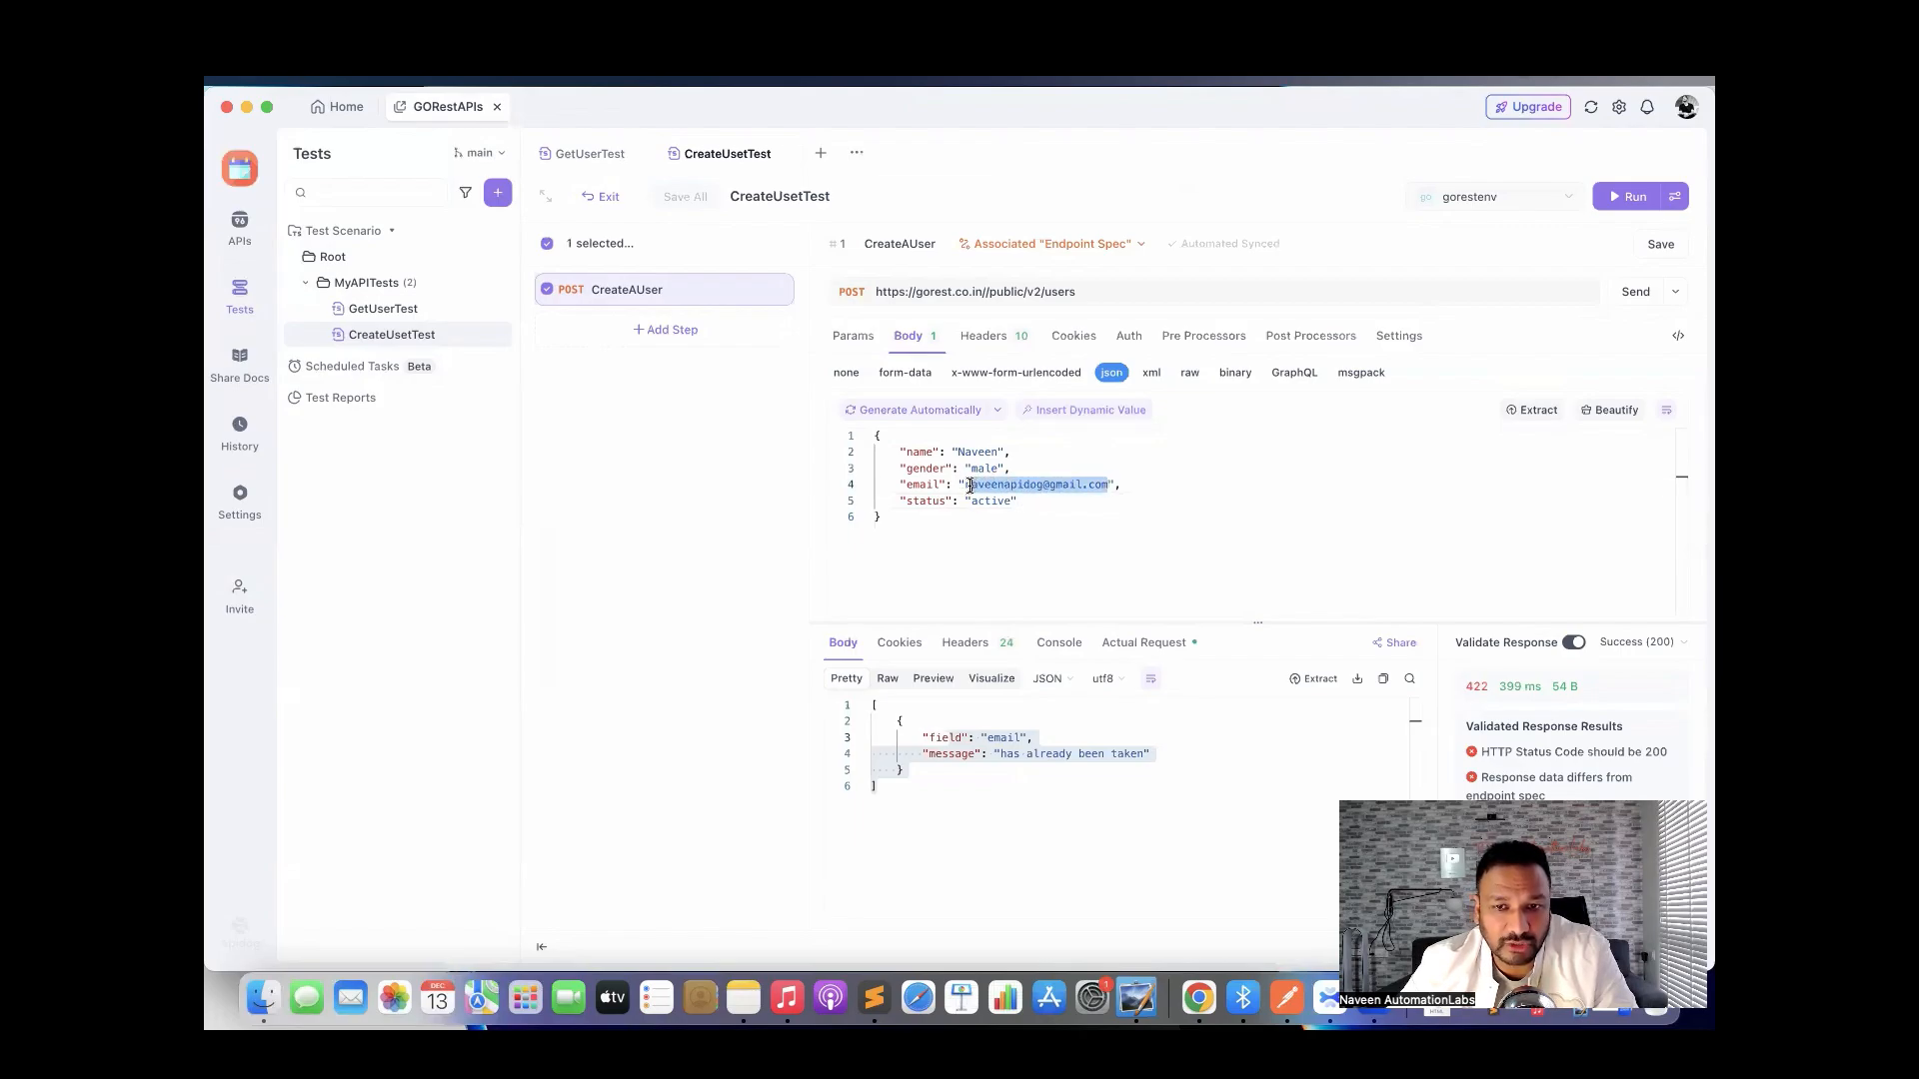
Replace the body's email value with the Data Generator's internet email generator.
key("BackSpace")
key("BackSpace")
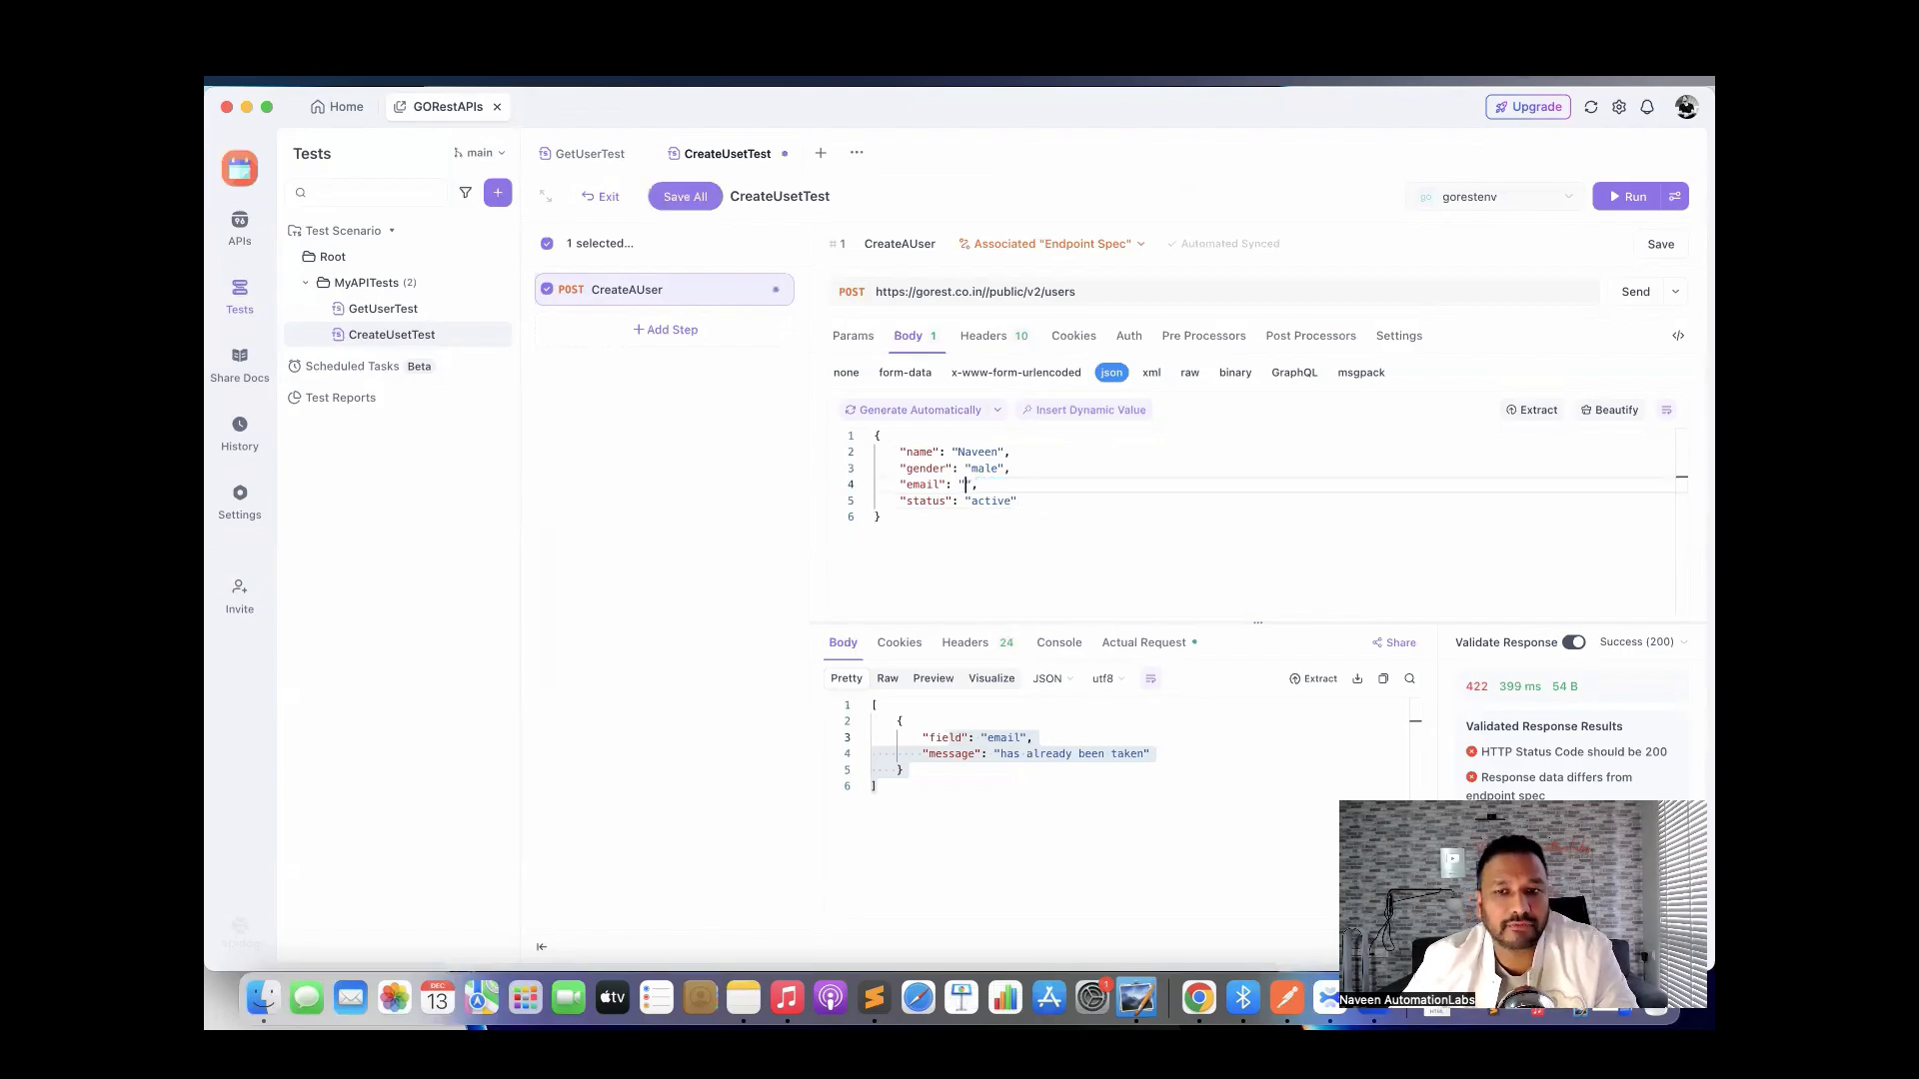
left_click(1107, 410)
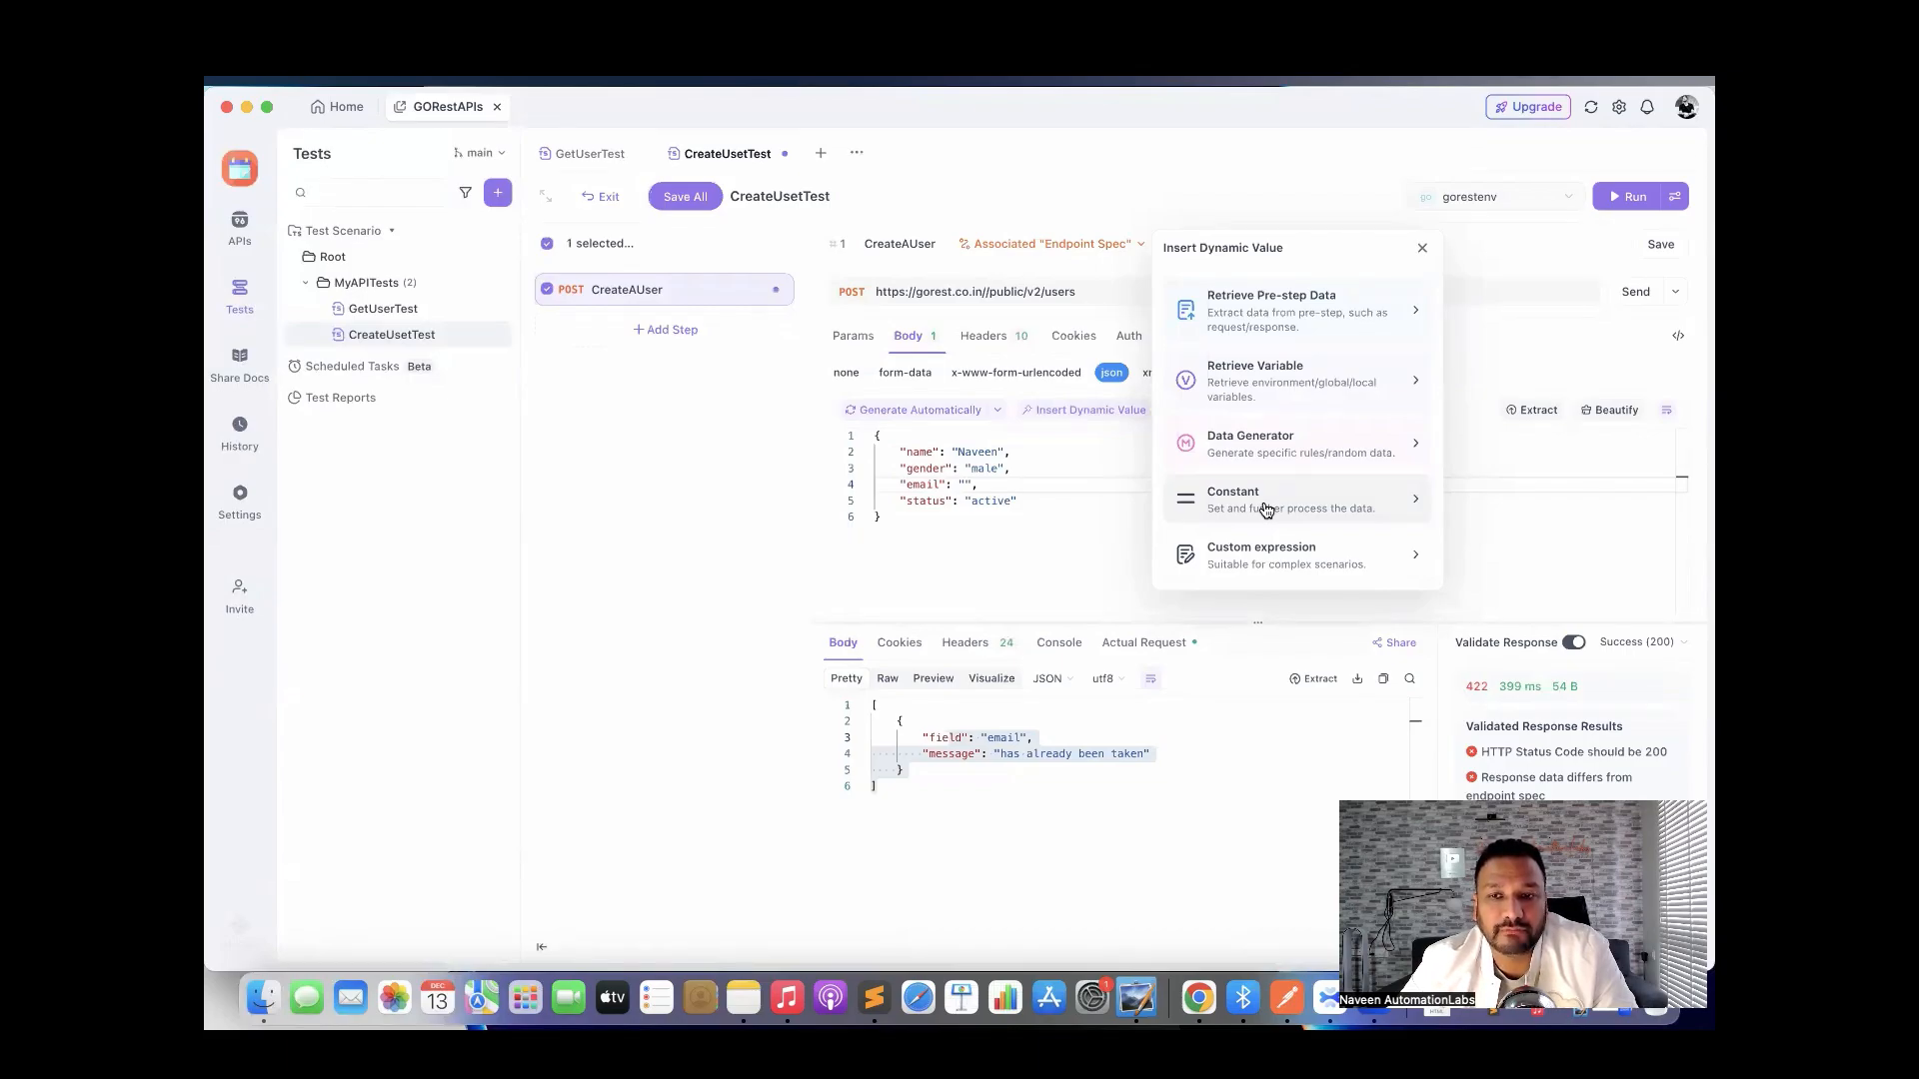
left_click(1262, 448)
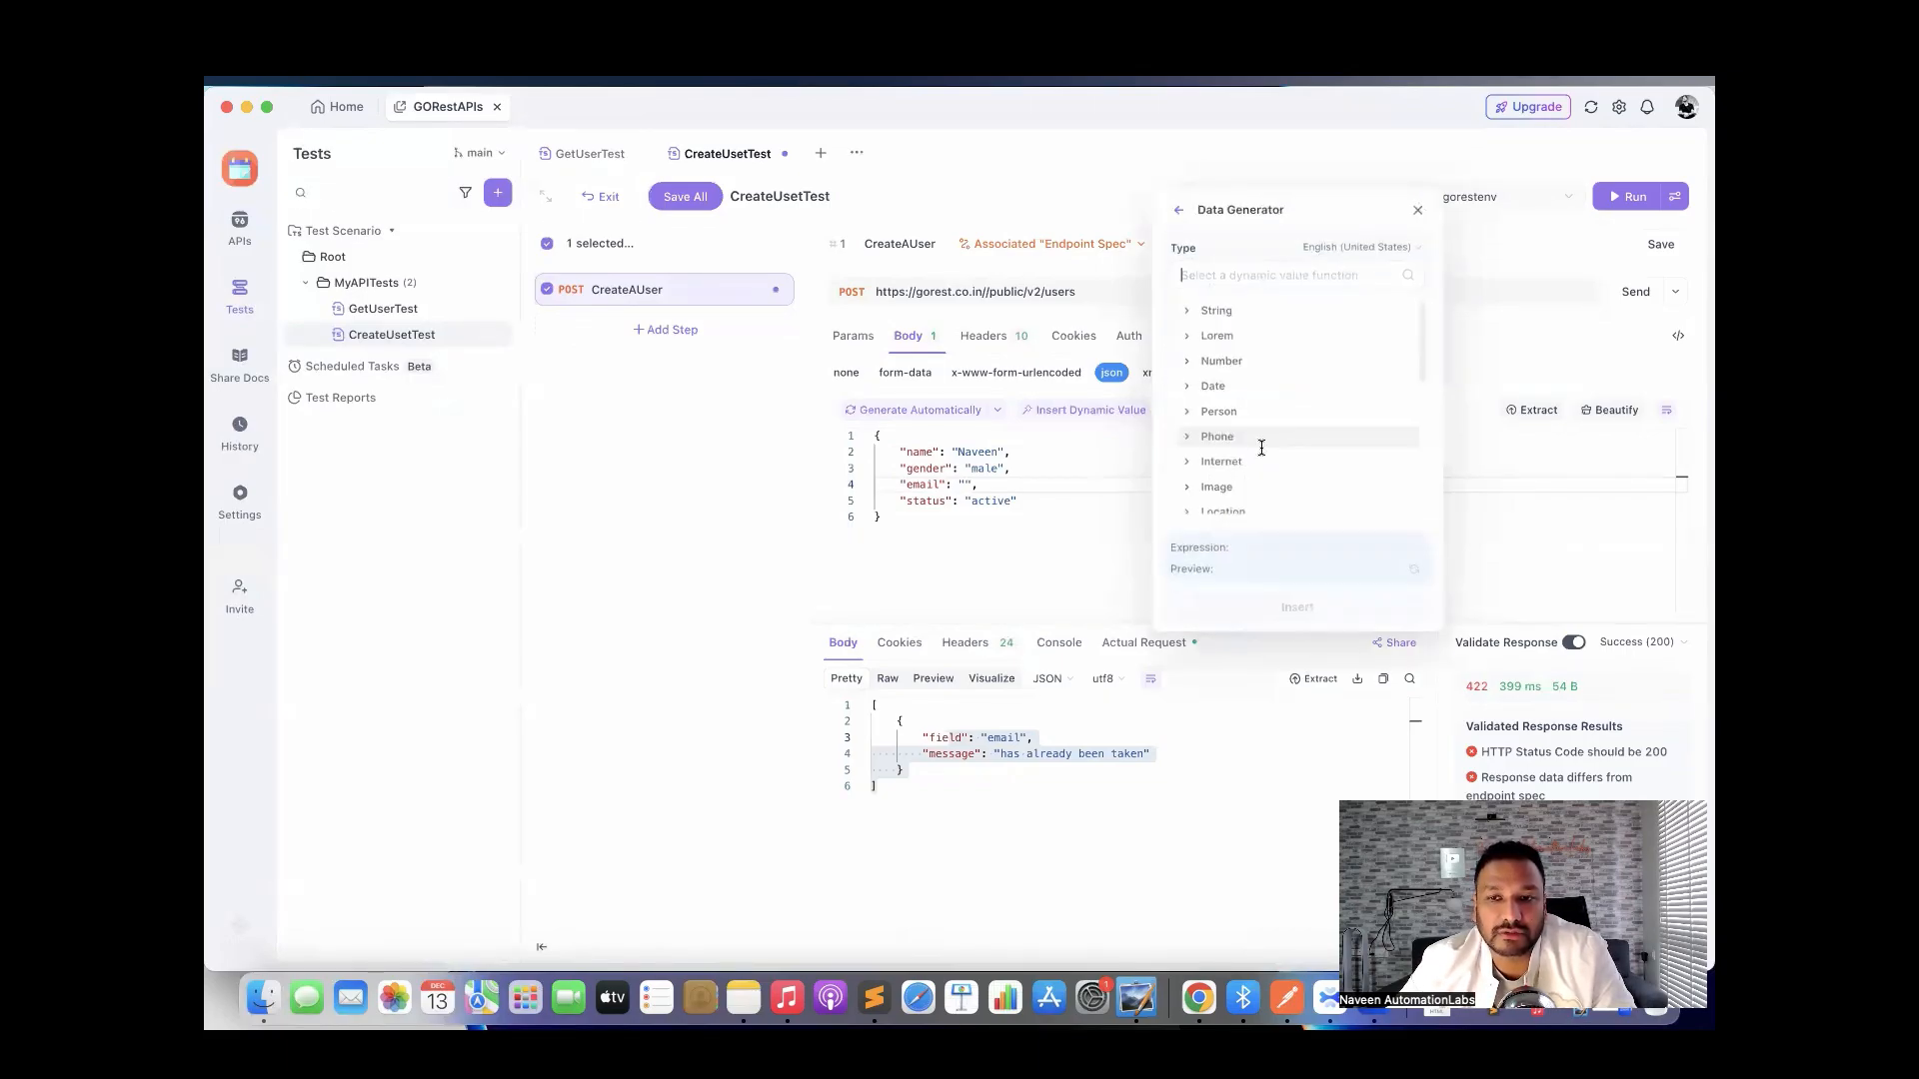
type("email")
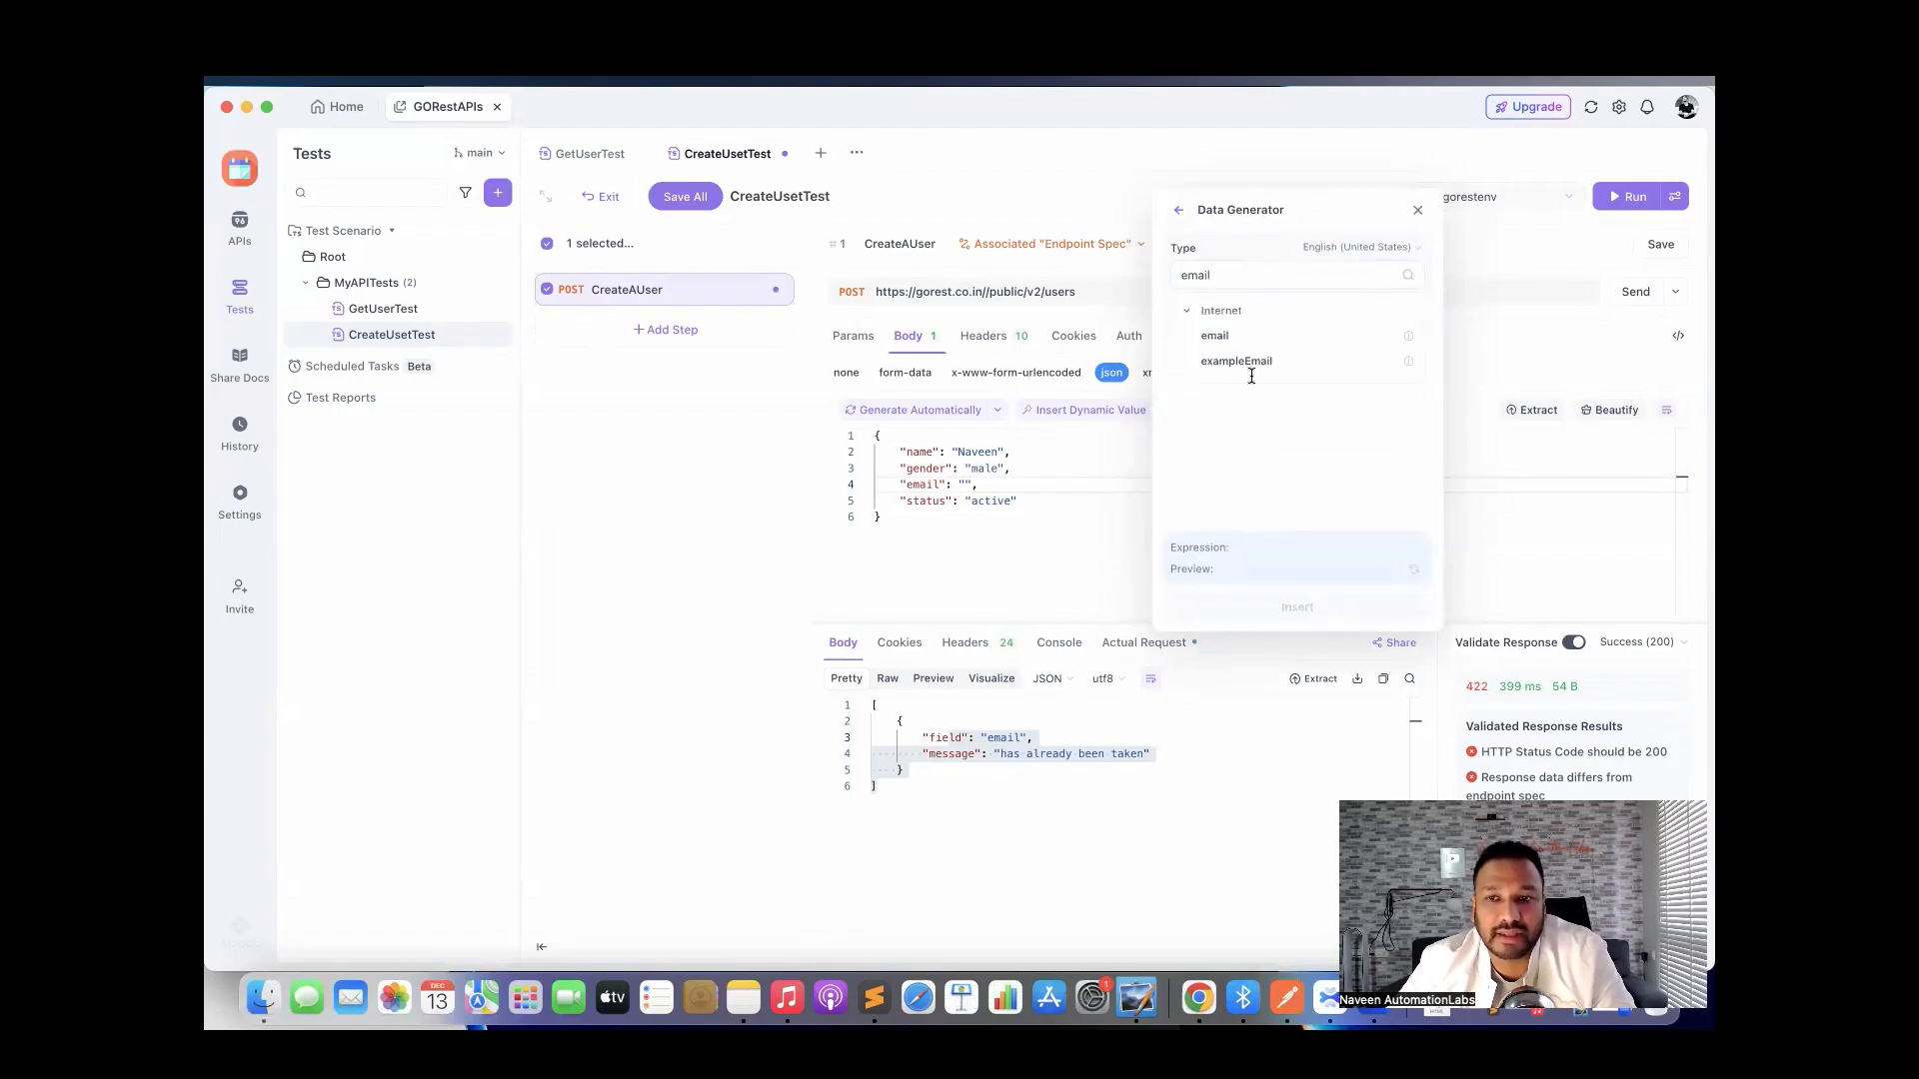
left_click(1217, 337)
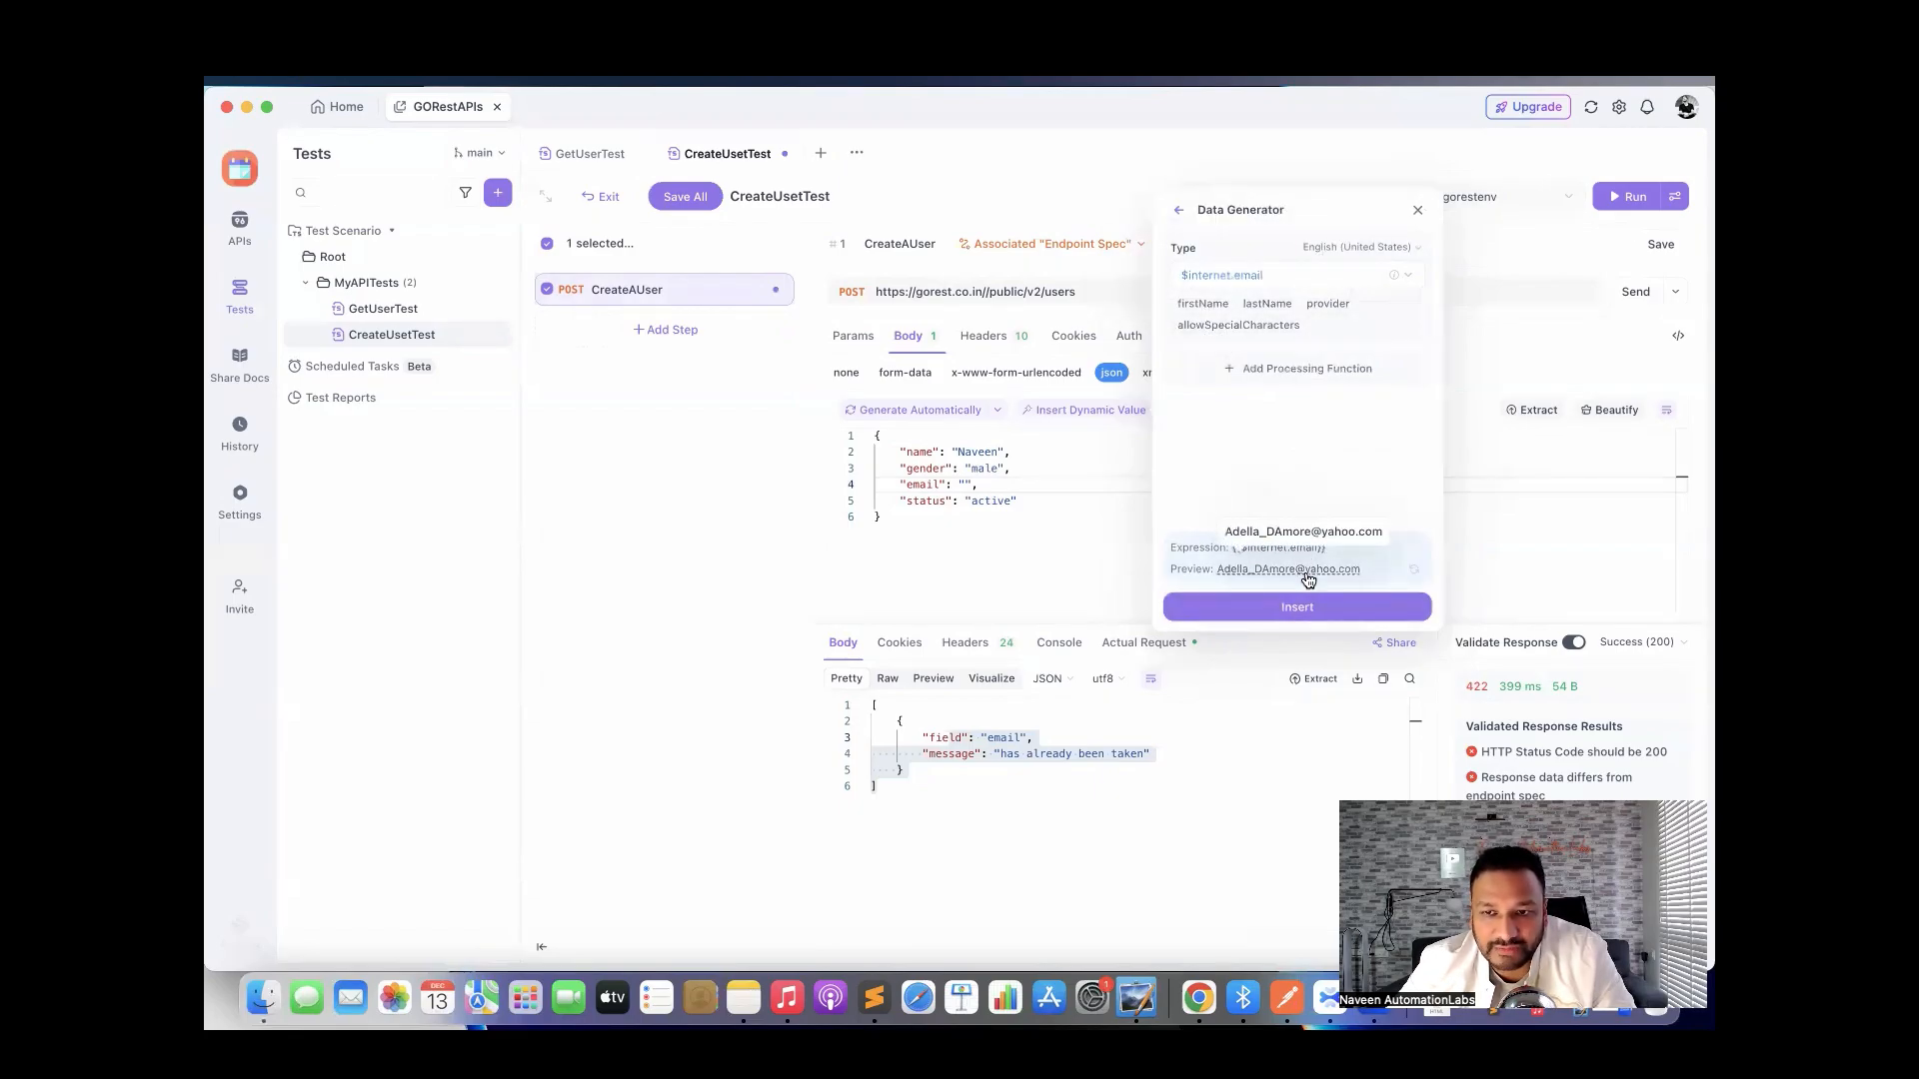
Preview random emails, drop the firstName and provider parameters, and insert {{$internet.email}} into the body.
left_click(1416, 573)
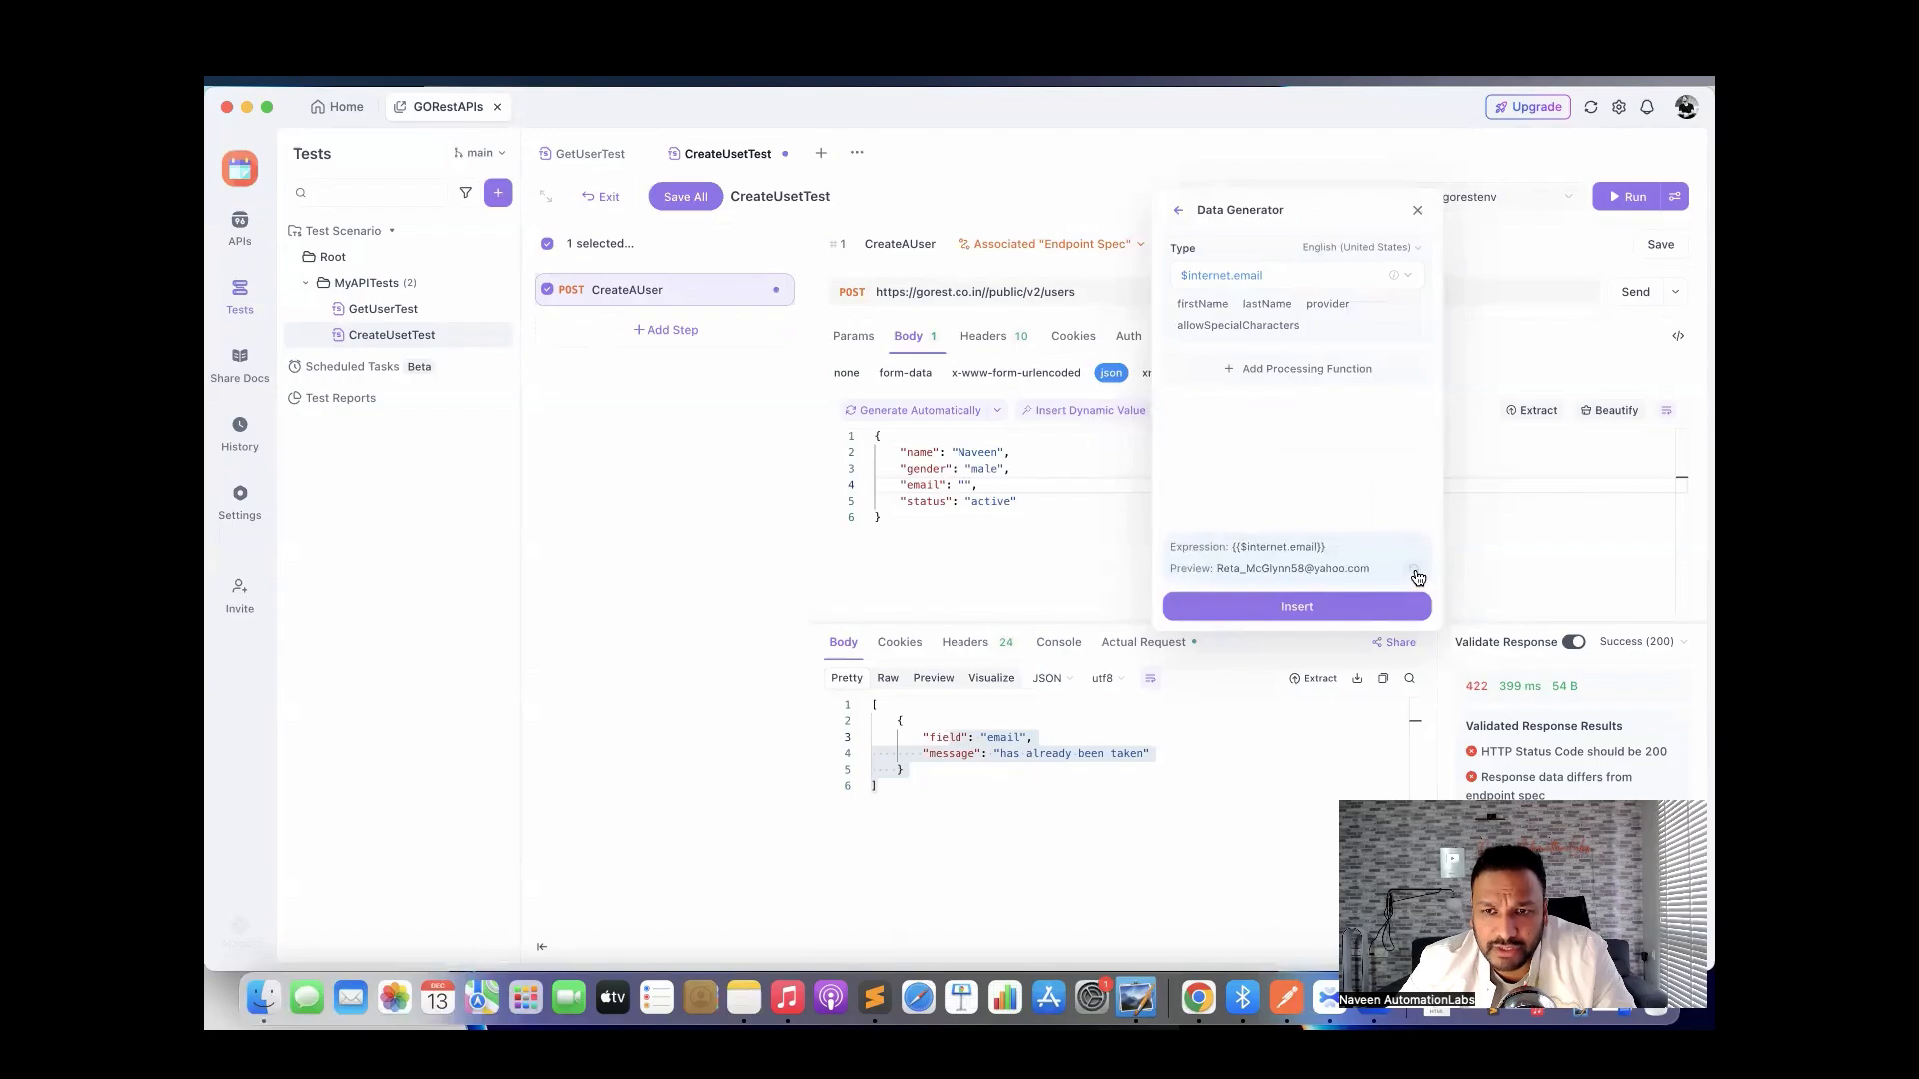
left_click(1417, 576)
left_click(1417, 576)
left_click(1417, 576)
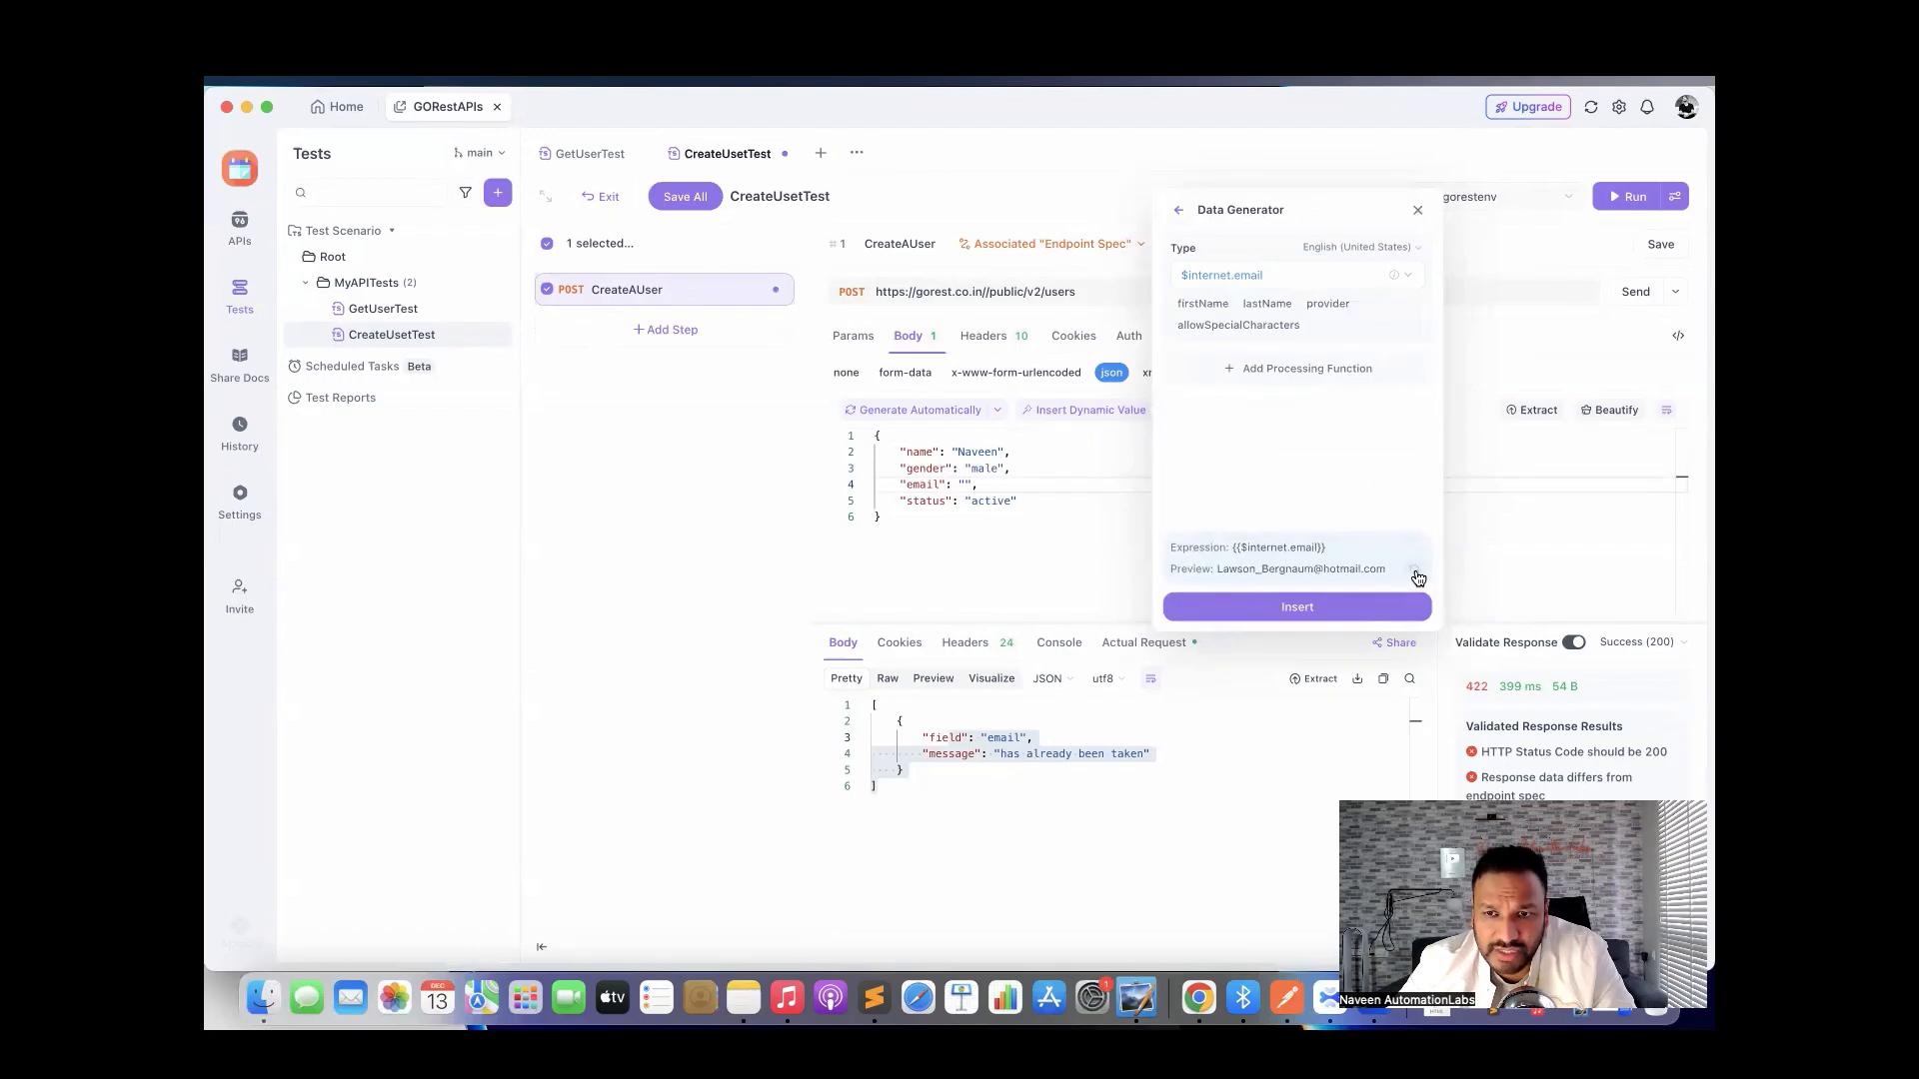
left_click(1417, 576)
left_click(1418, 576)
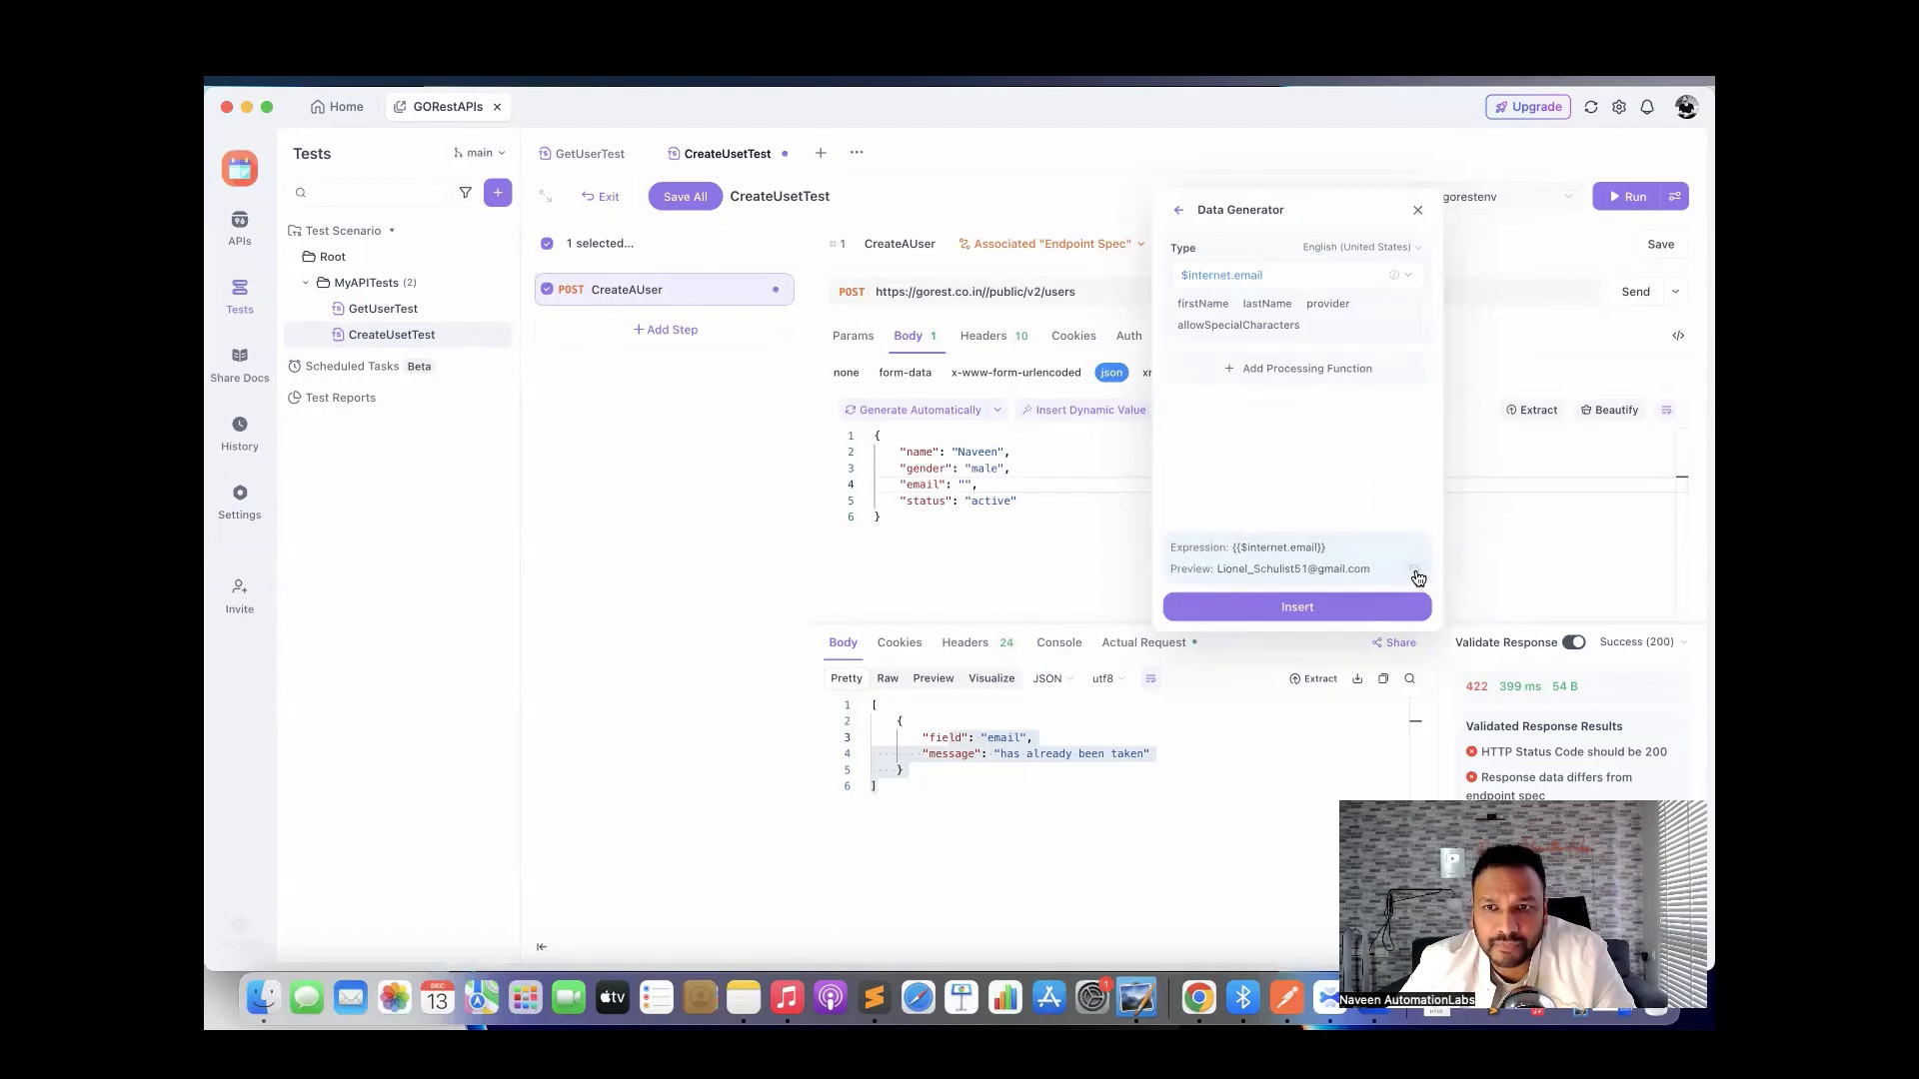
left_click(1417, 576)
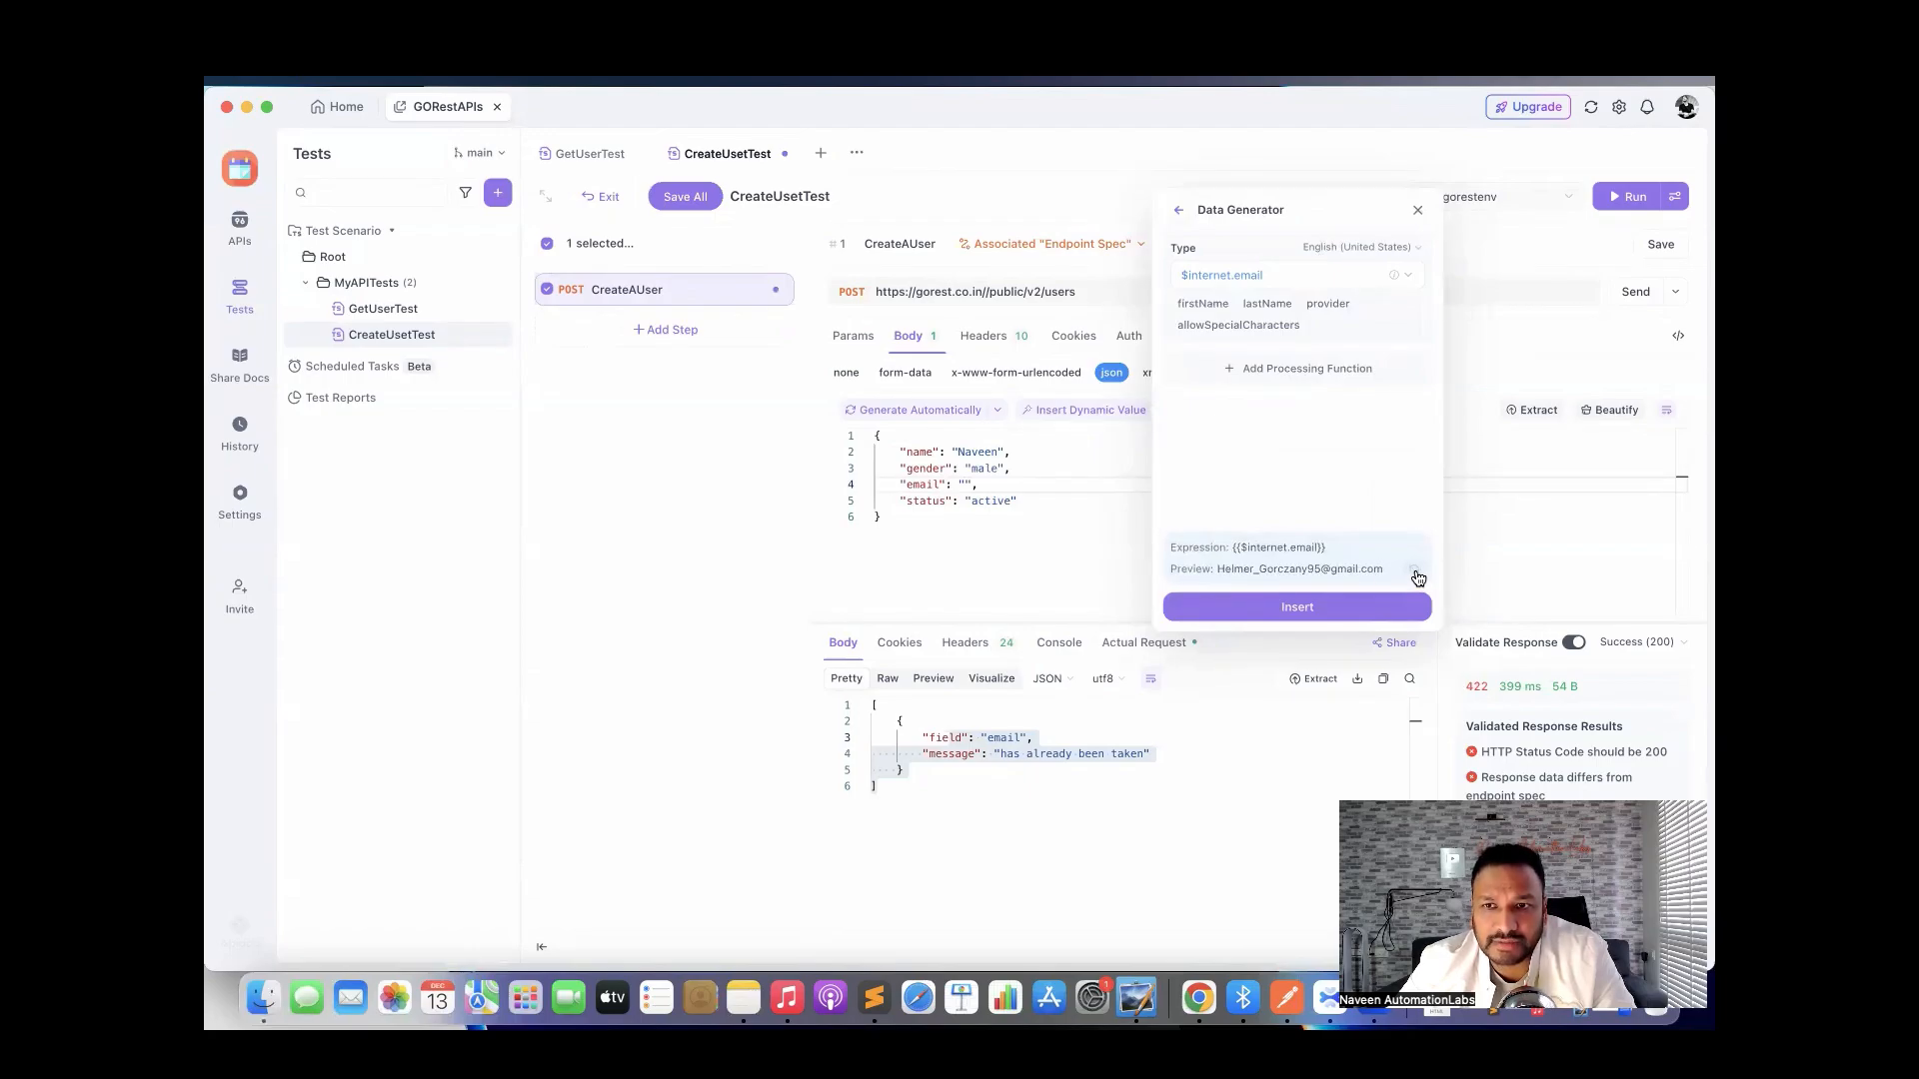
left_click(1202, 309)
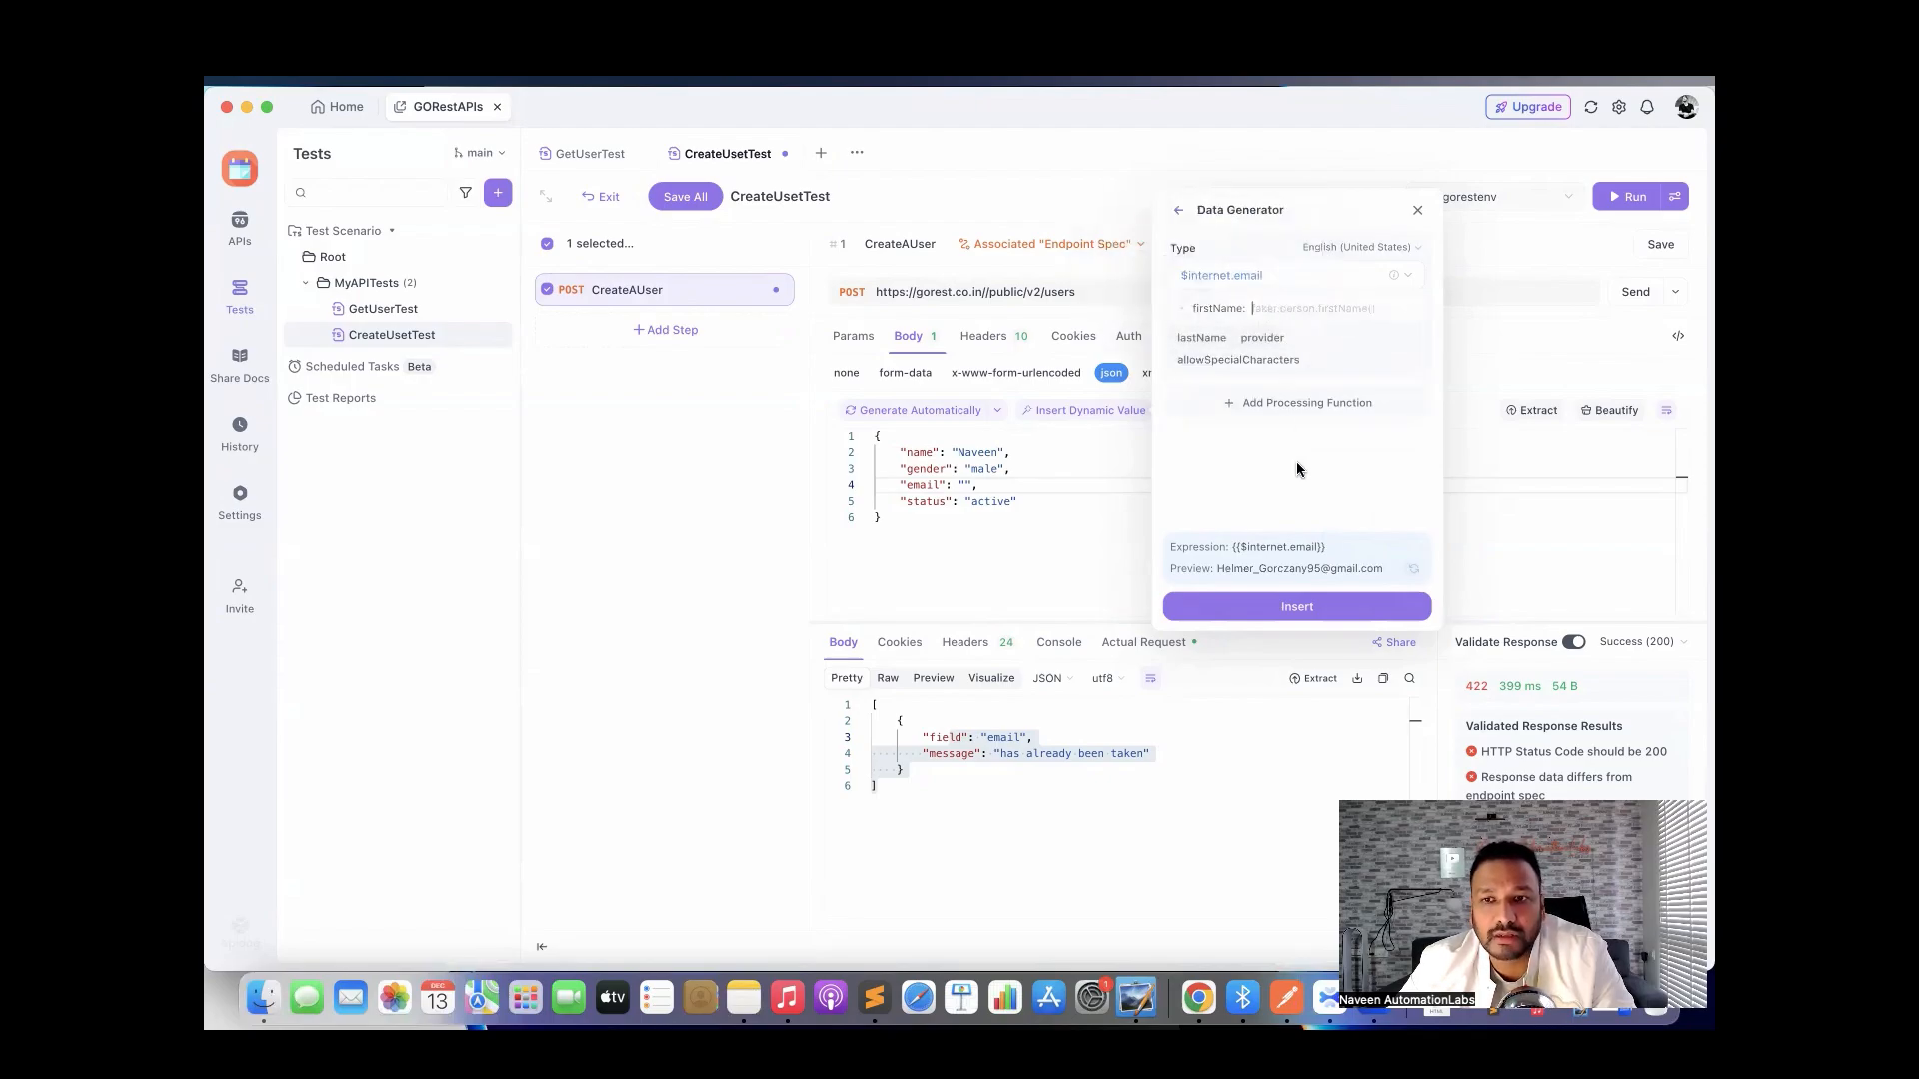
left_click(1412, 313)
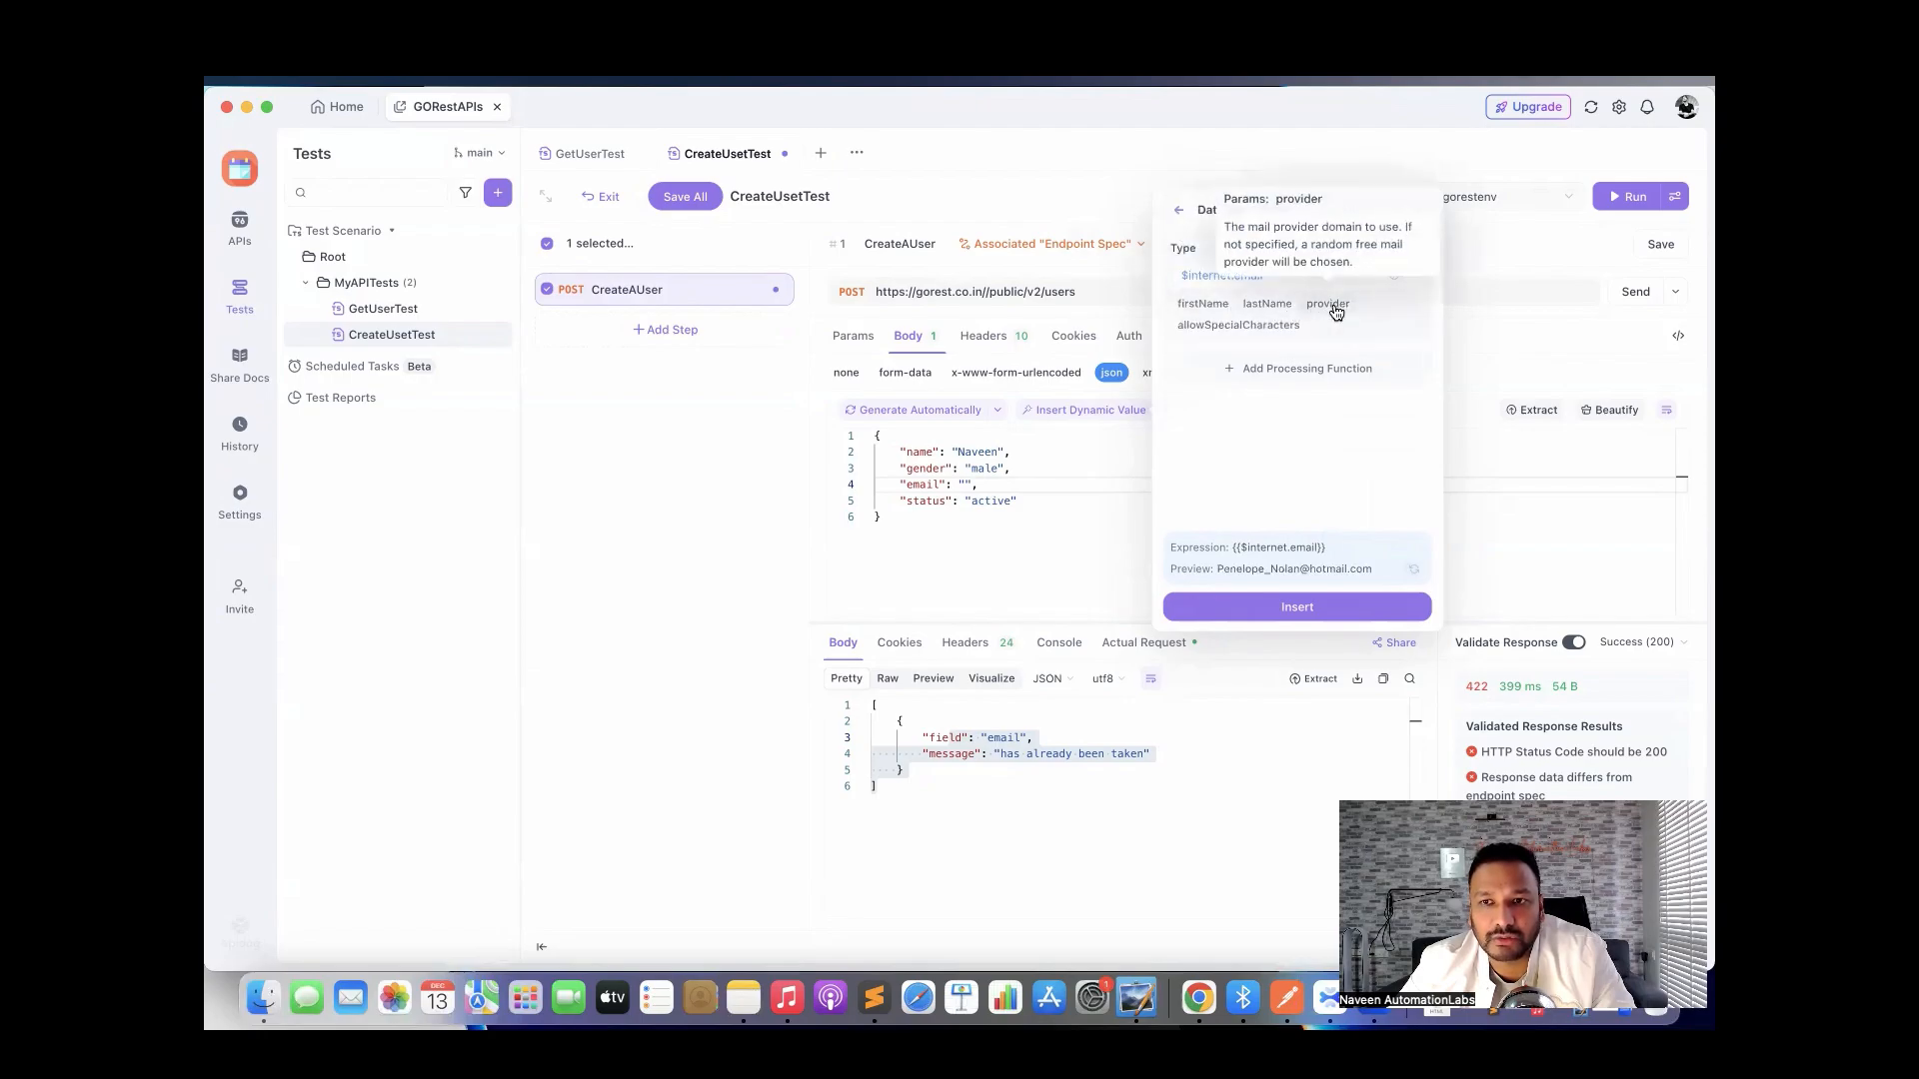
left_click(1332, 306)
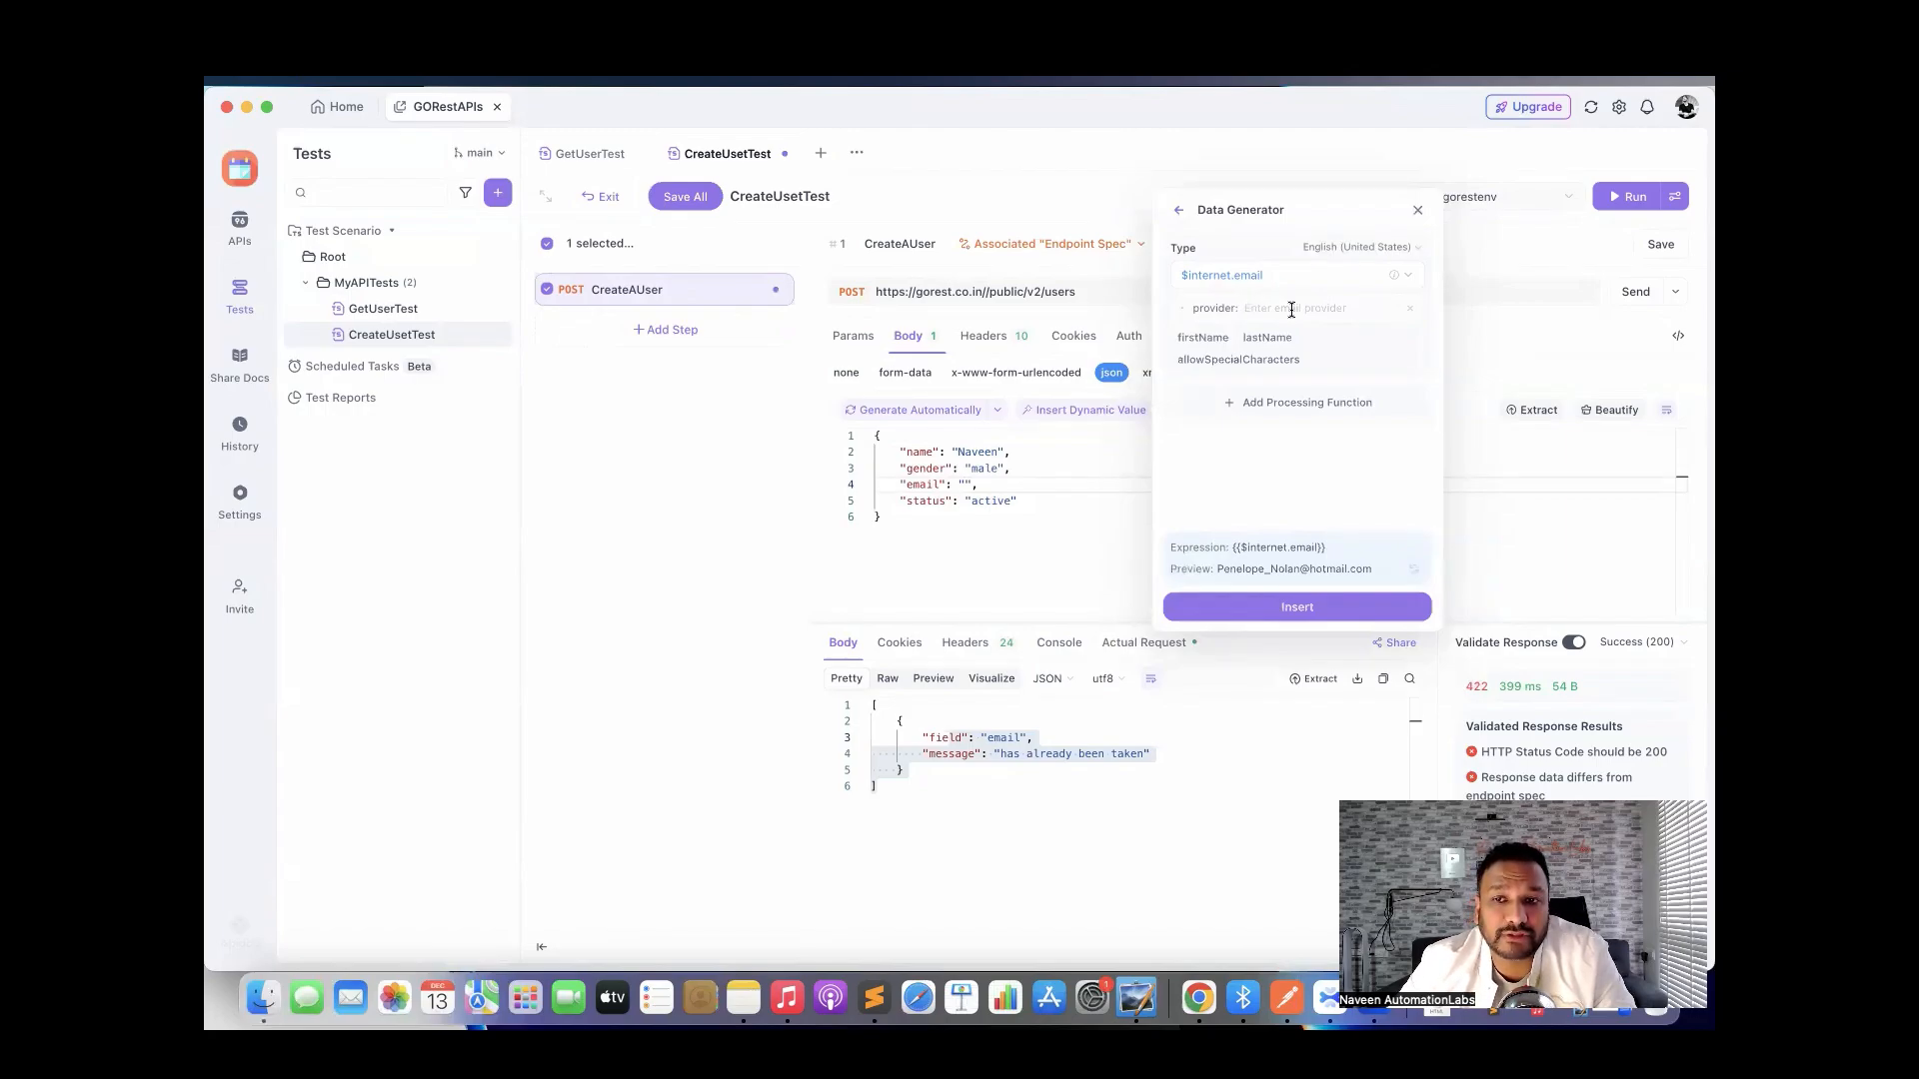
left_click(1409, 309)
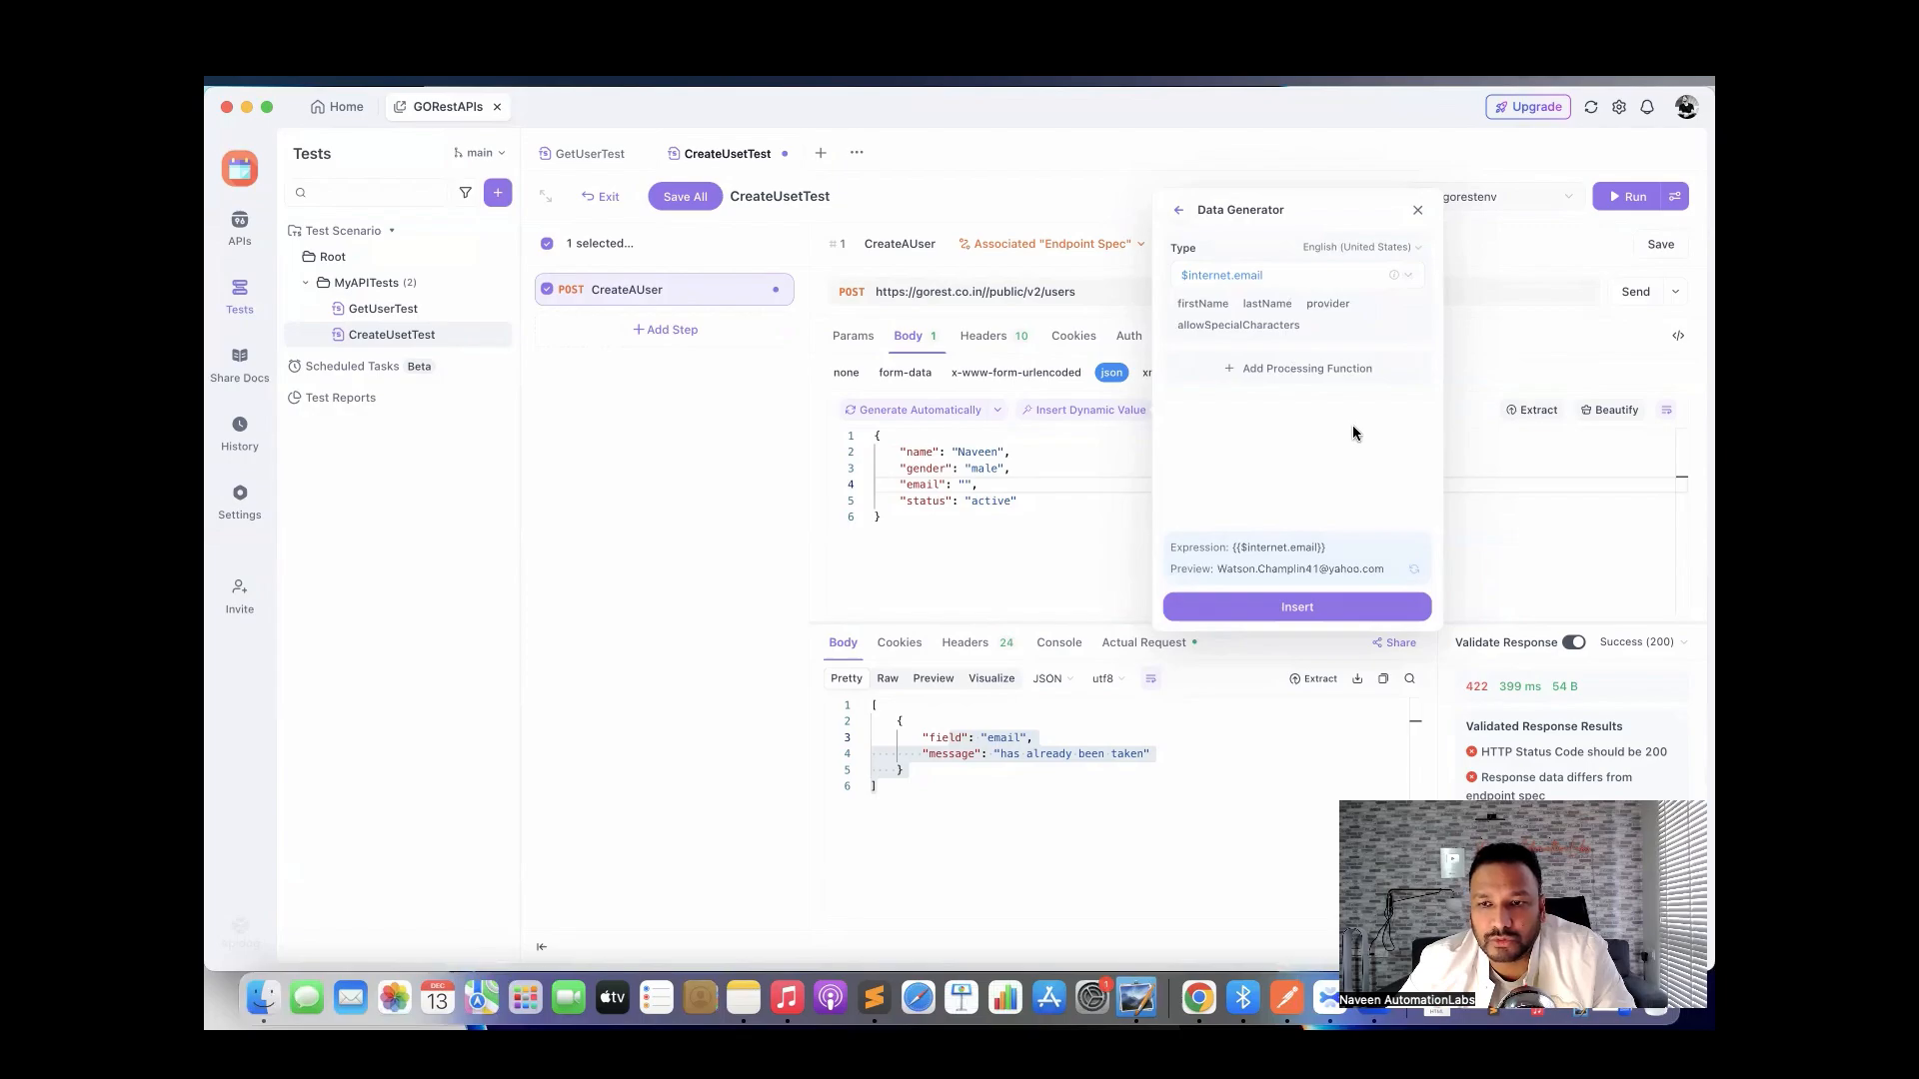
left_click(1316, 609)
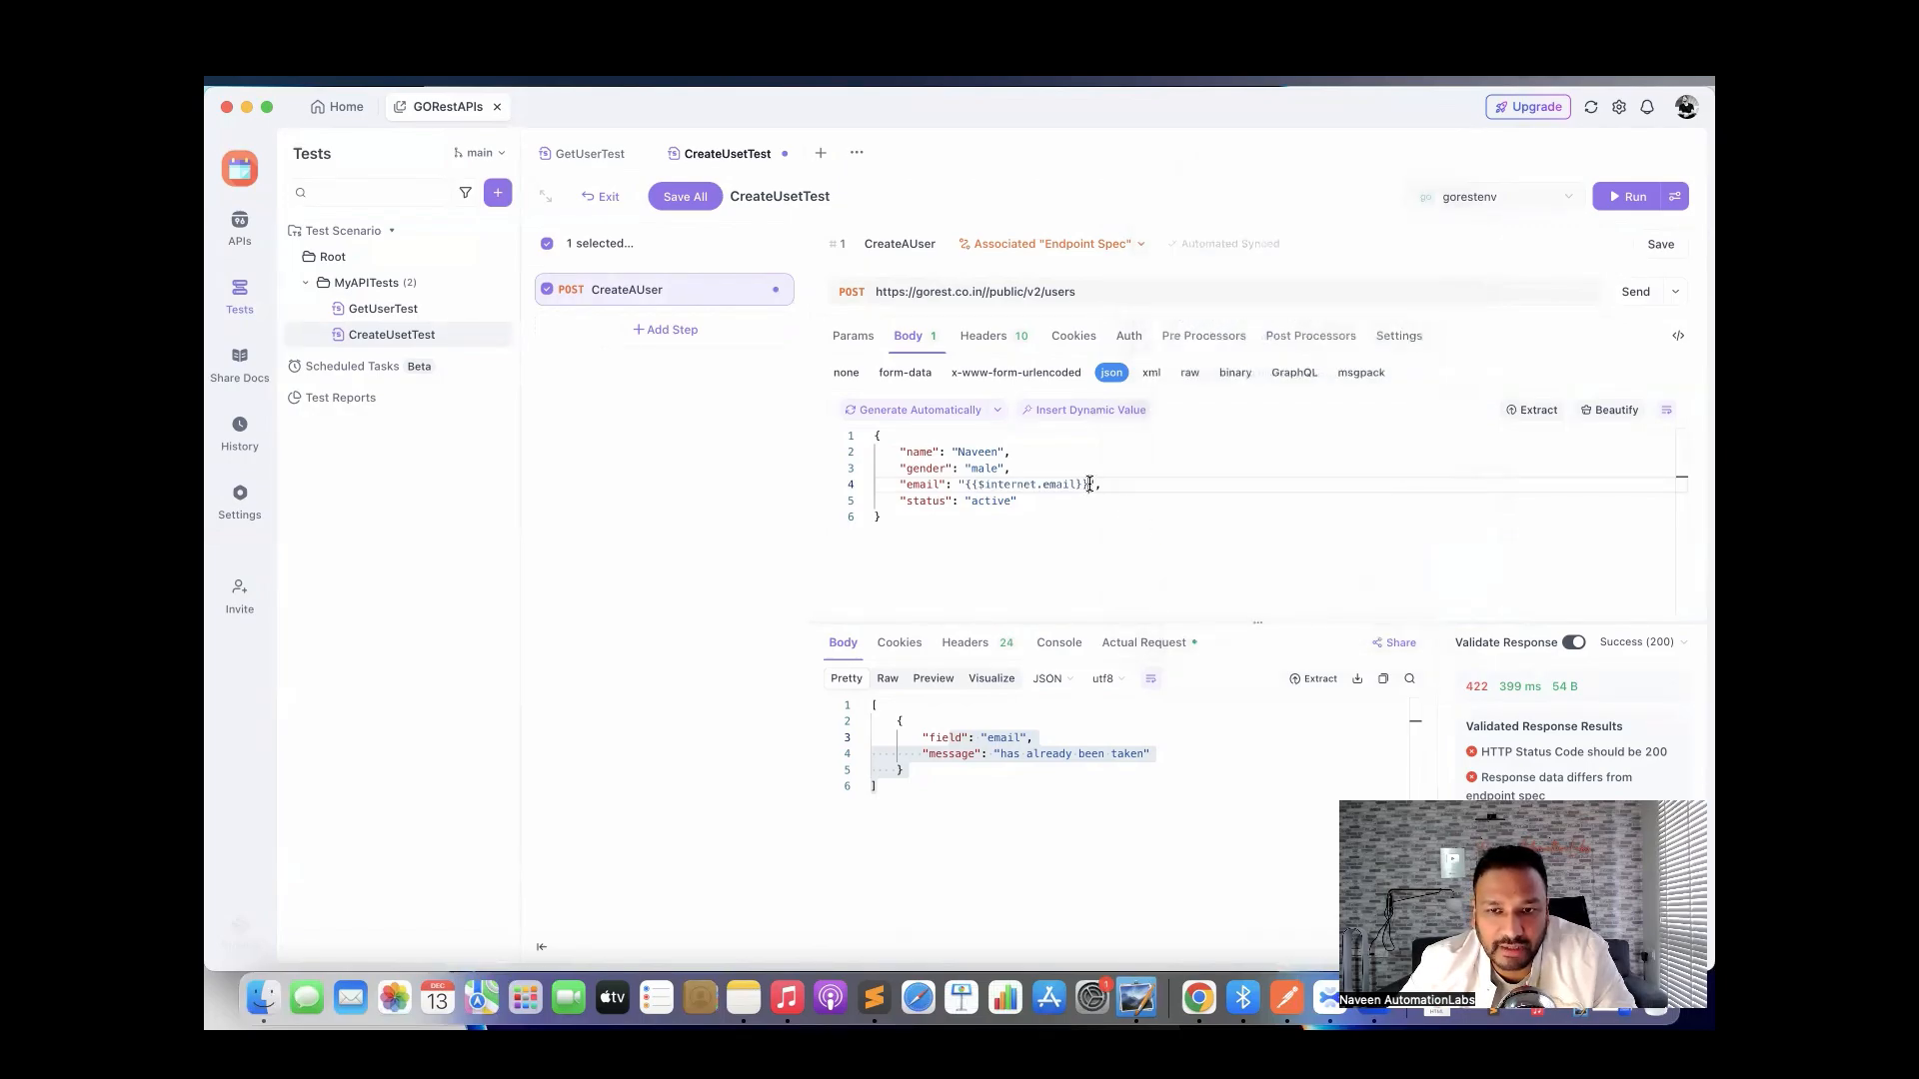
Save the request and resend it, getting 201 Created with a newly generated email.
left_click_drag(1089, 484, 970, 484)
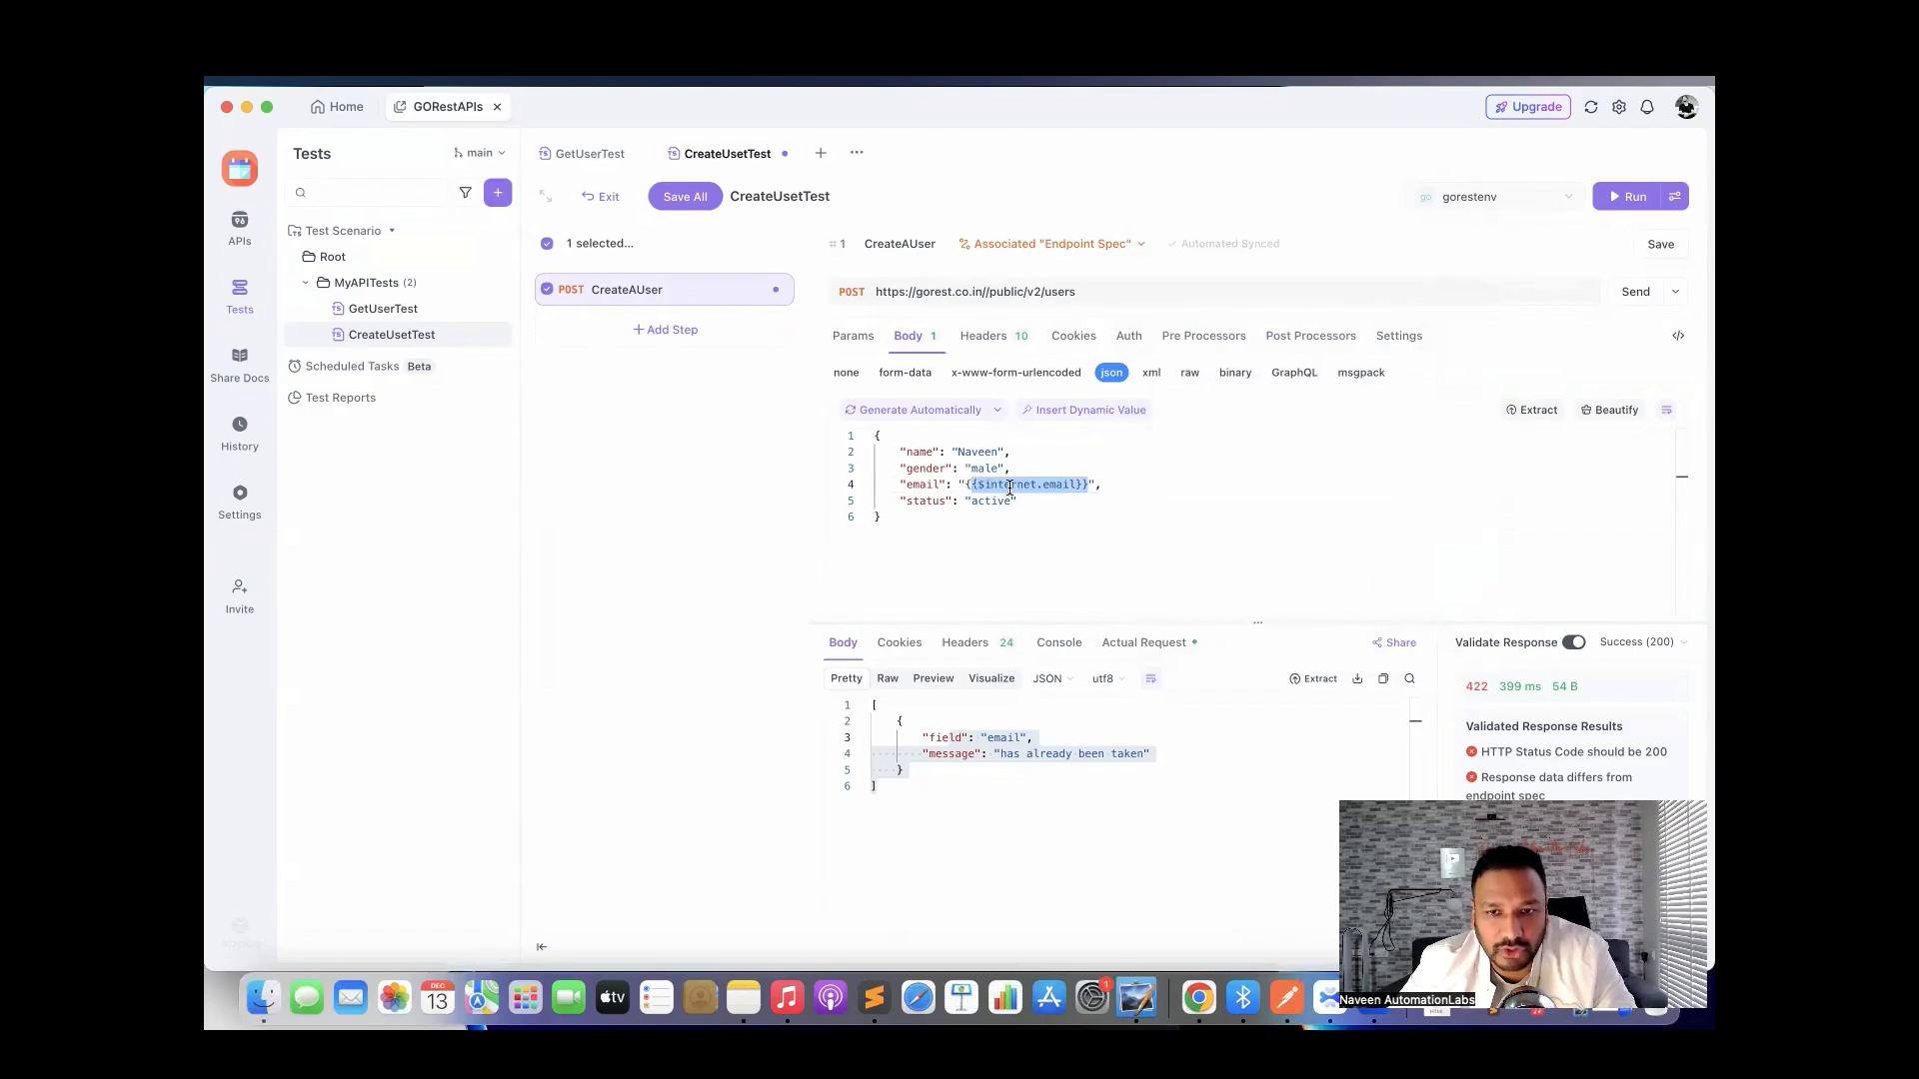
left_click(1080, 524)
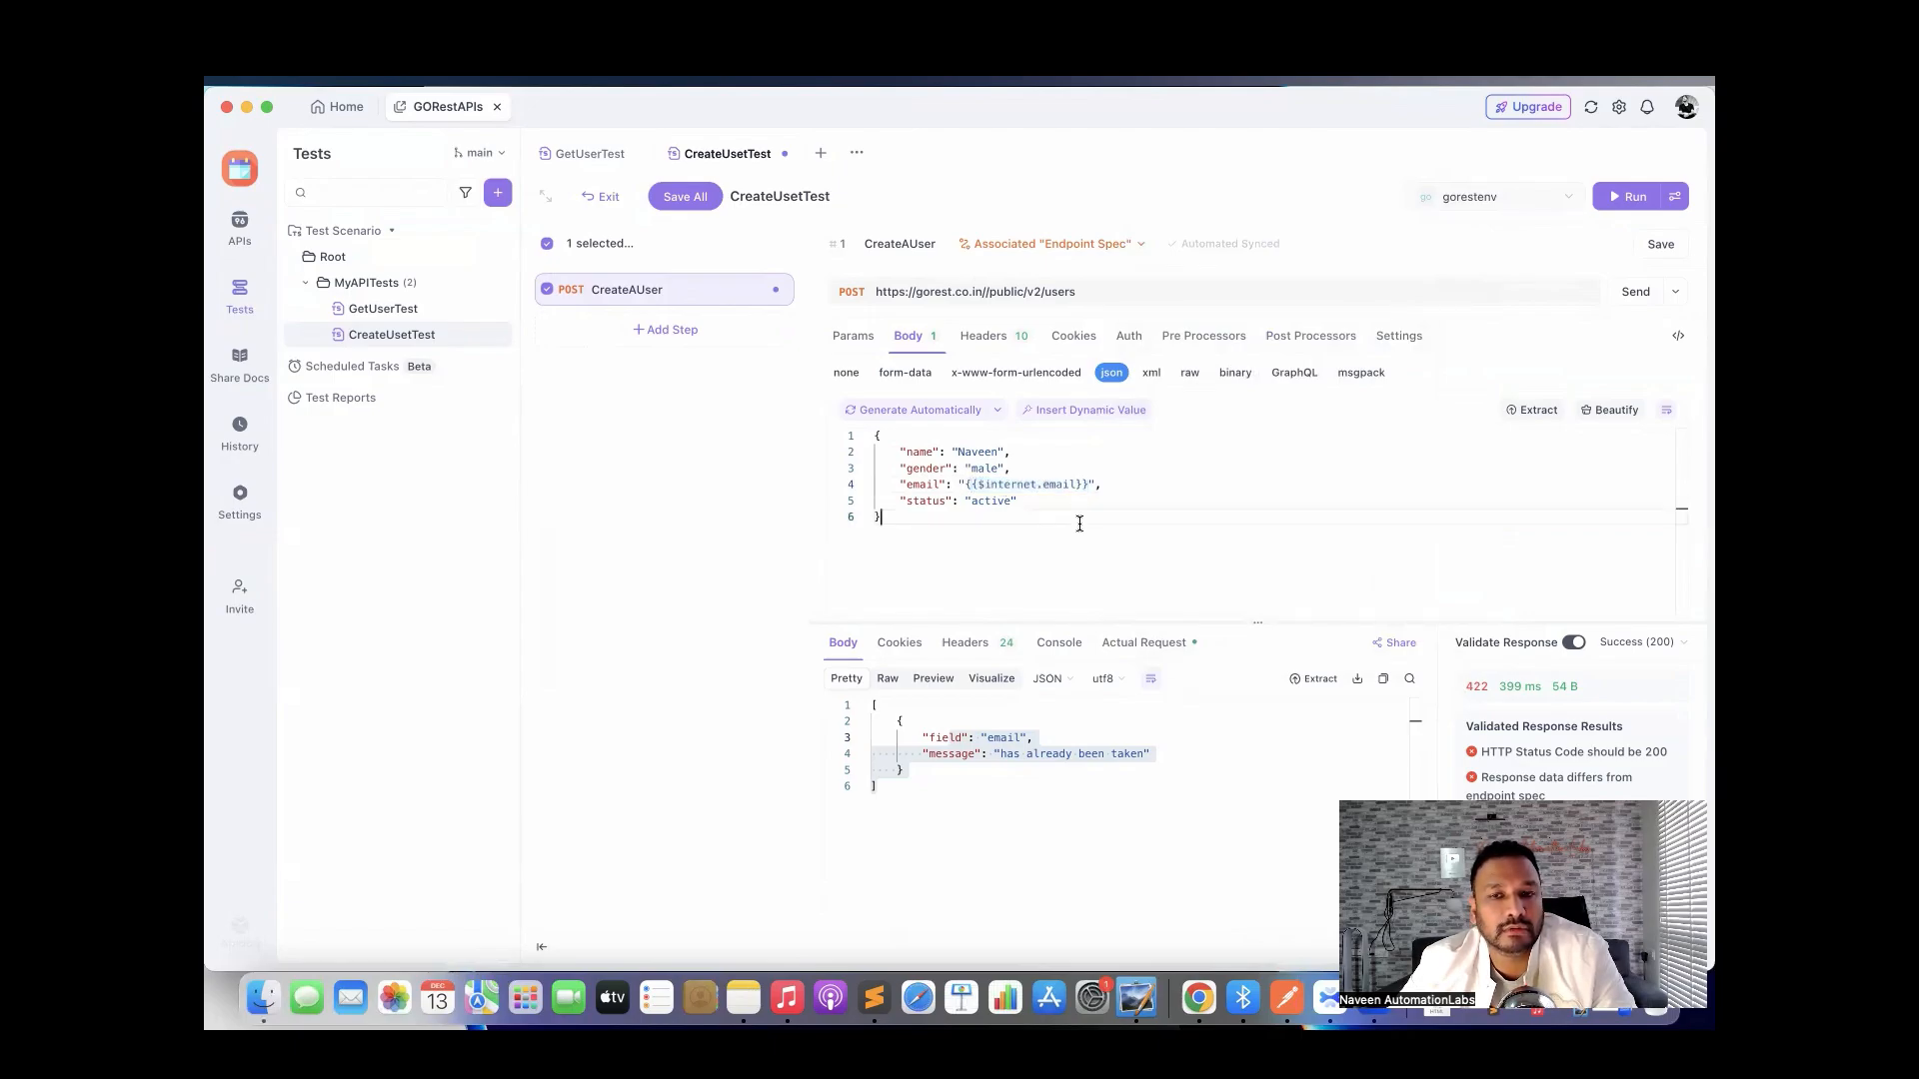
key("super+s")
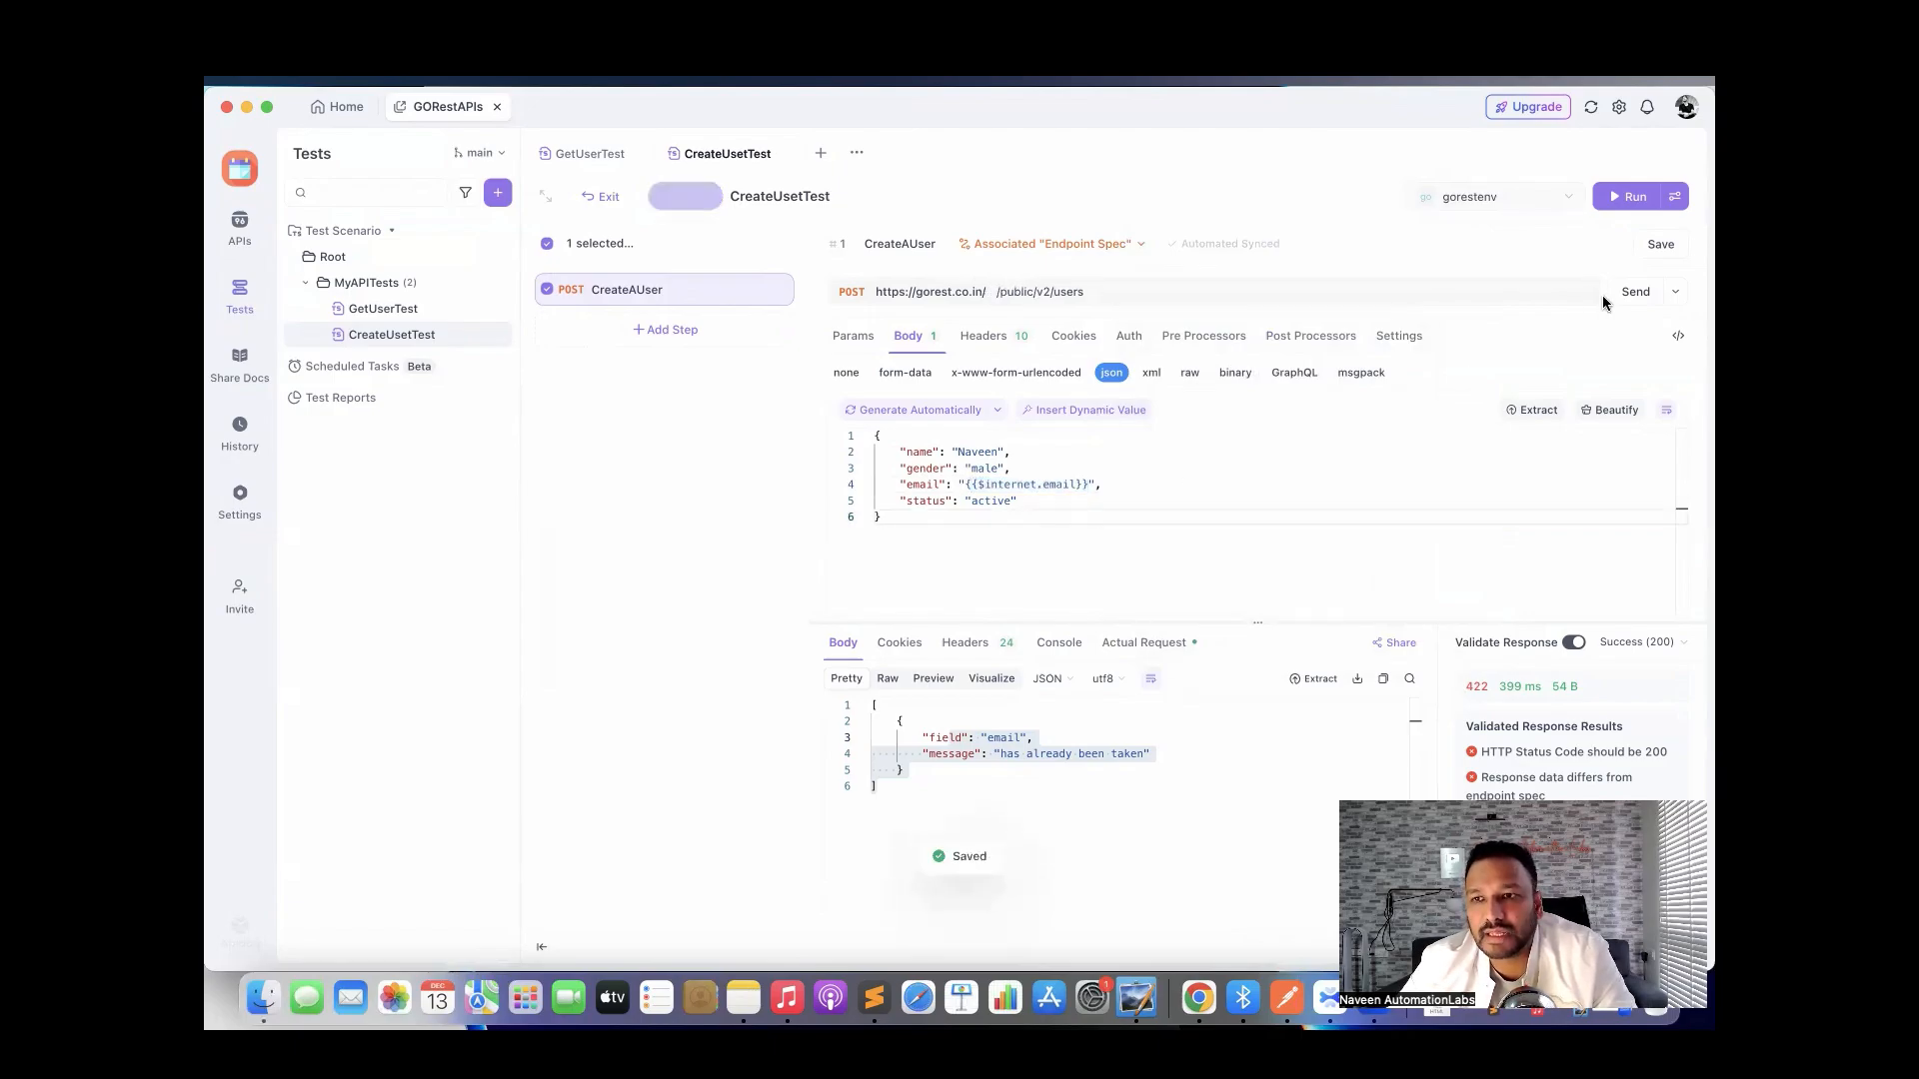
left_click(1631, 298)
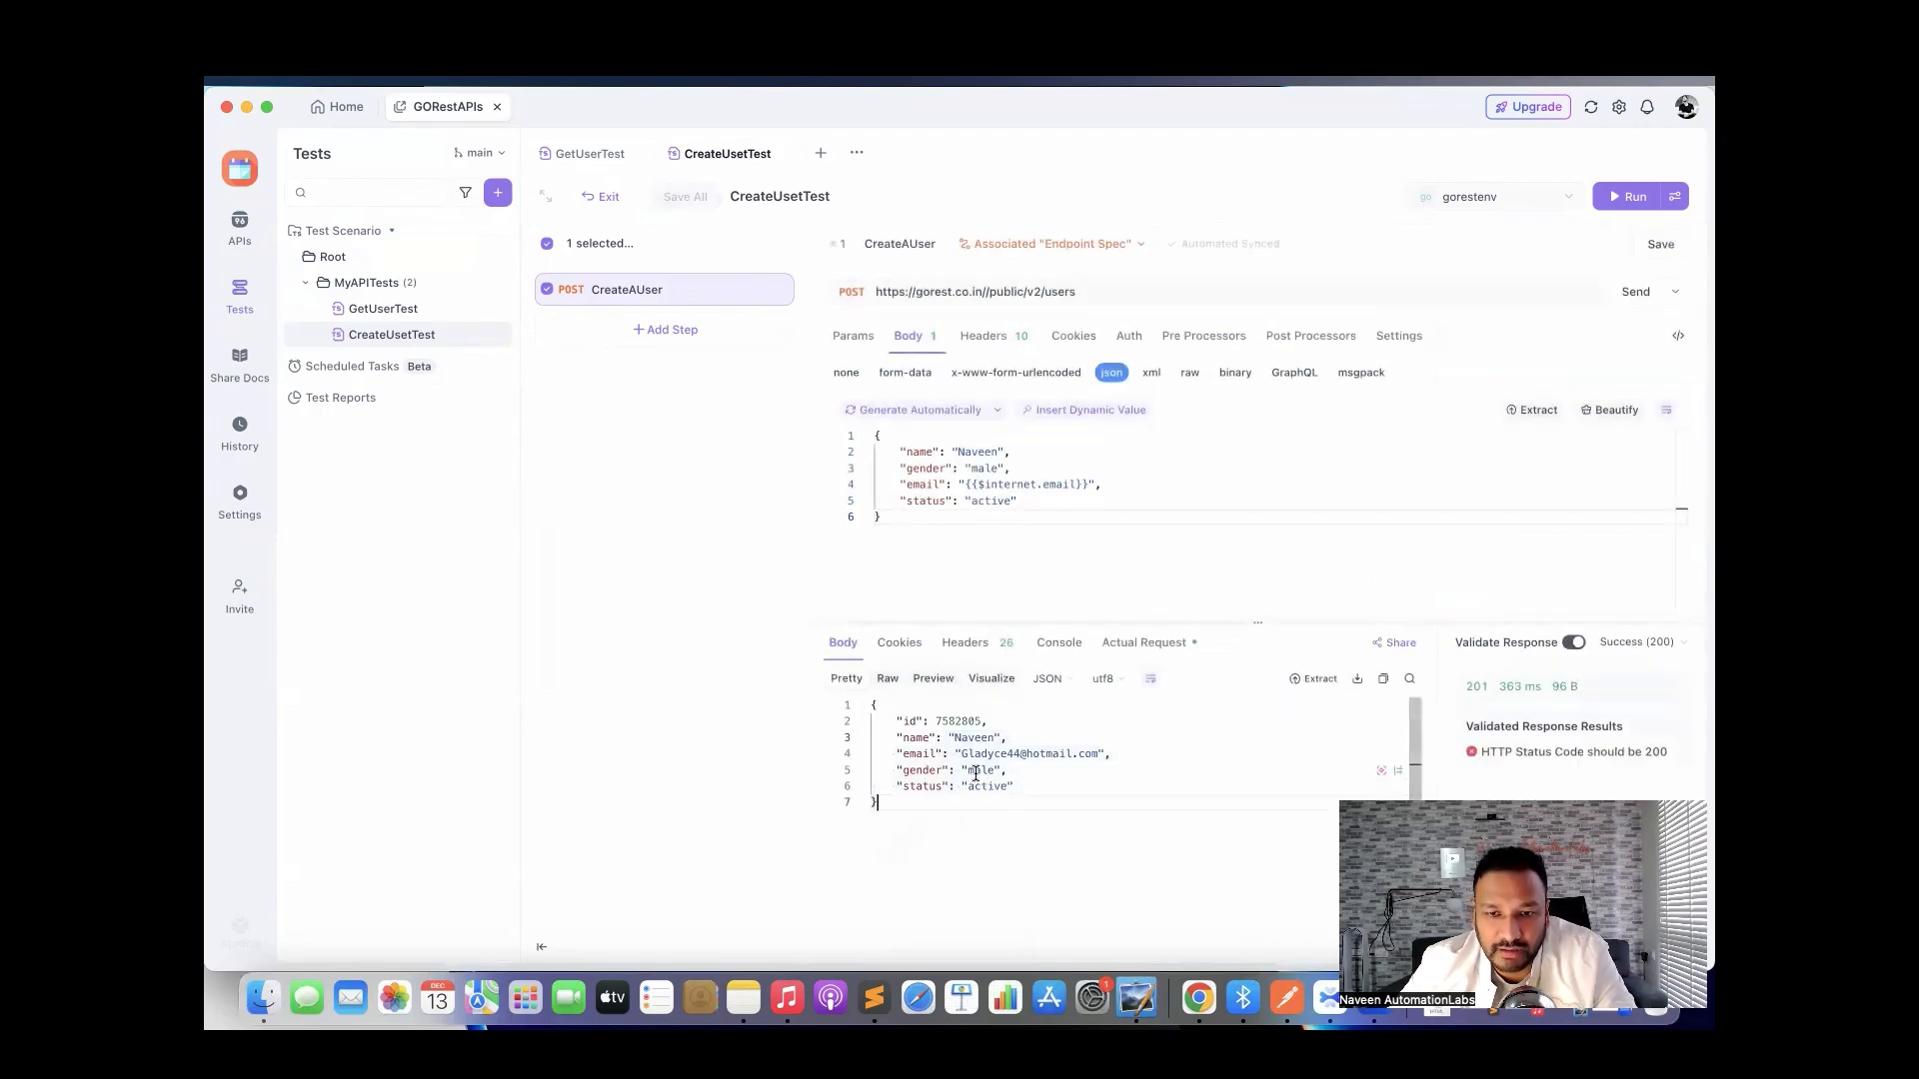
left_click_drag(962, 756, 1080, 757)
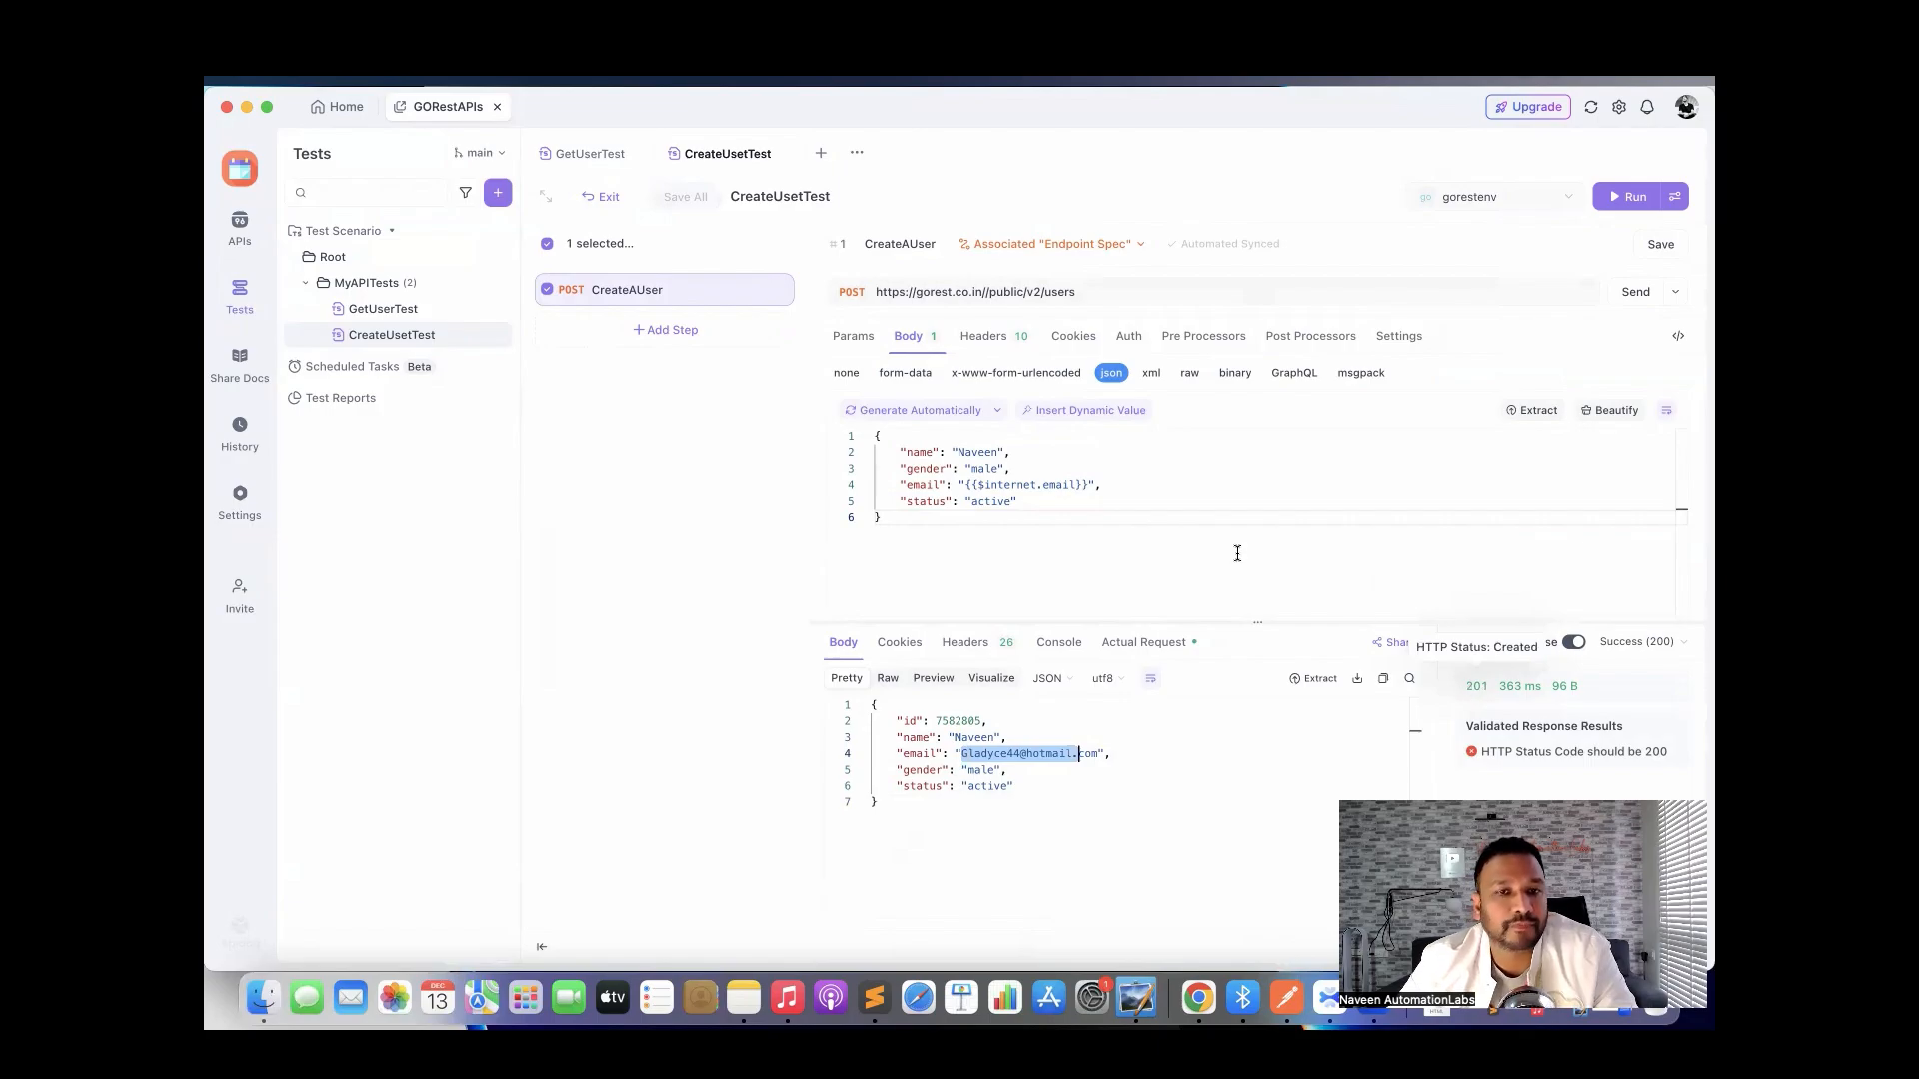
left_click(1185, 530)
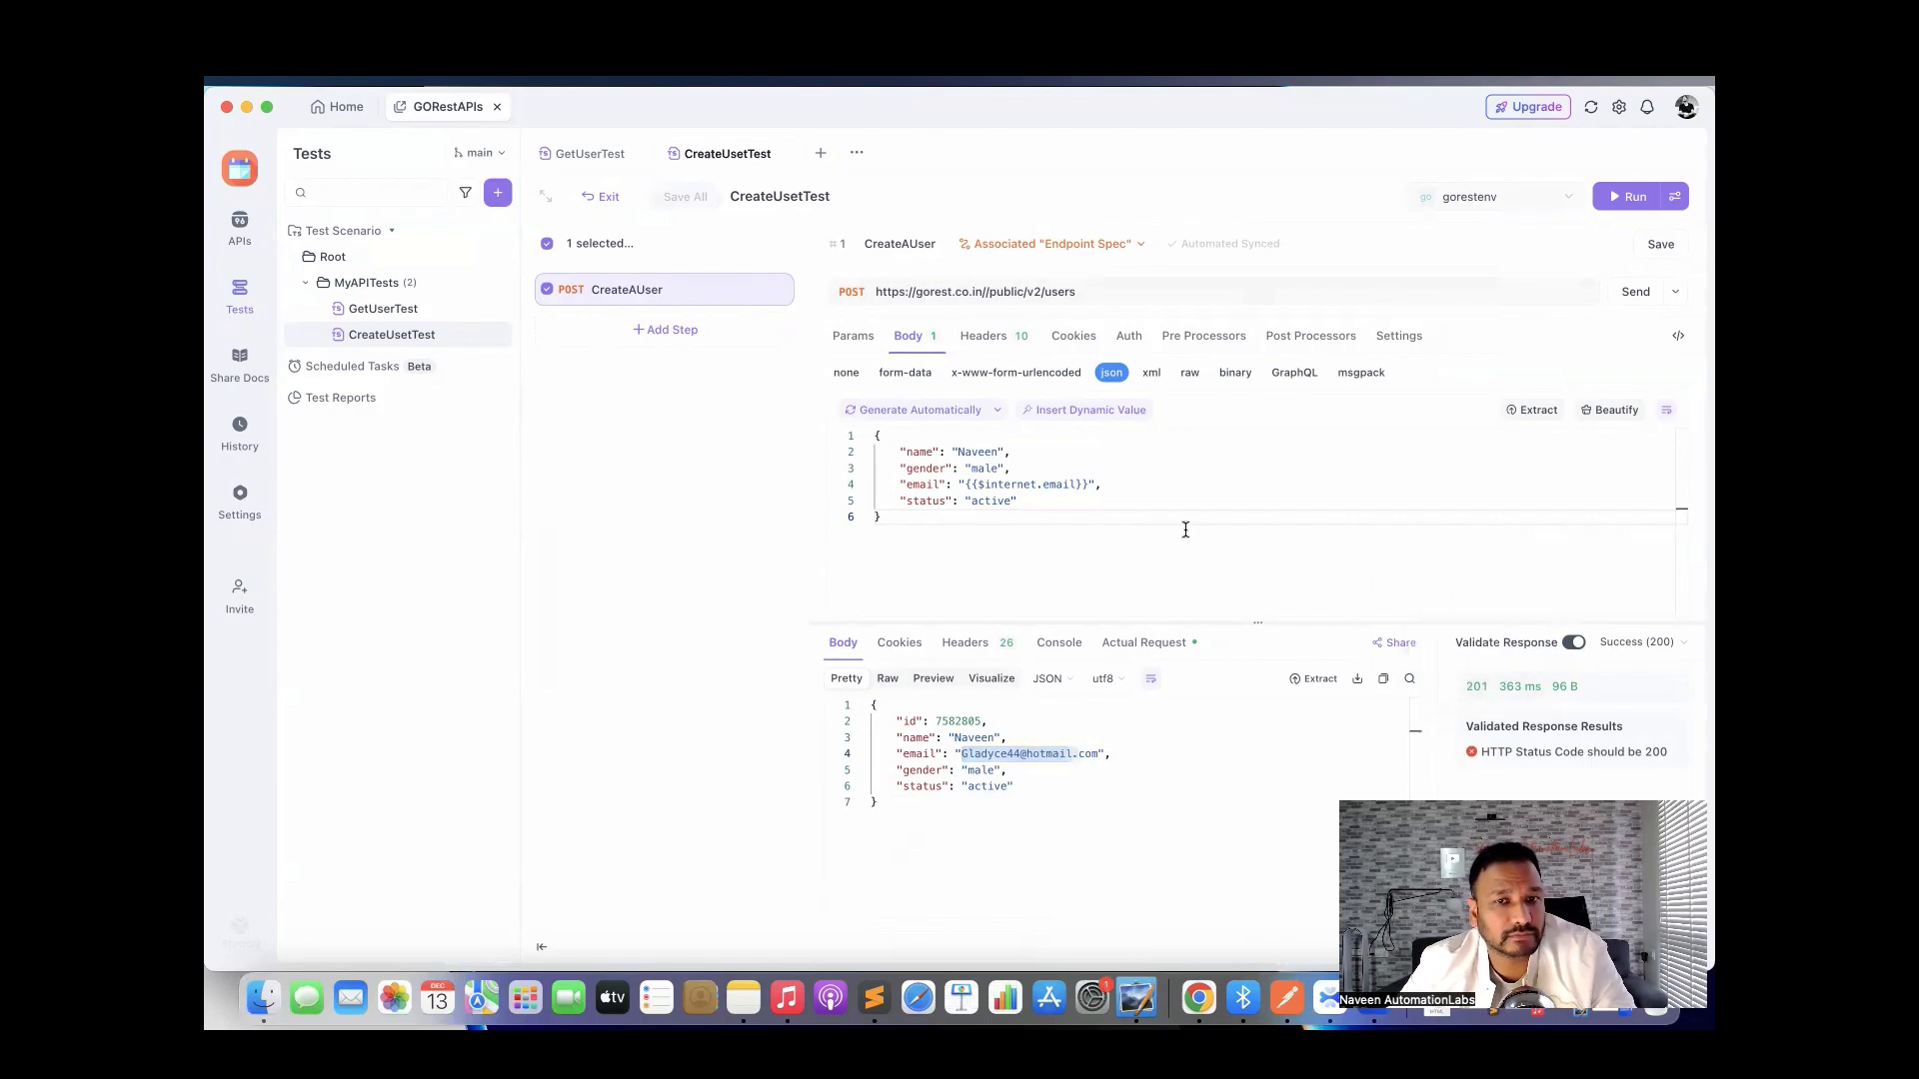
Add an assertion post-processor named 'check the user name' with JSONPath $.naame.
left_click(1308, 338)
left_click(1264, 395)
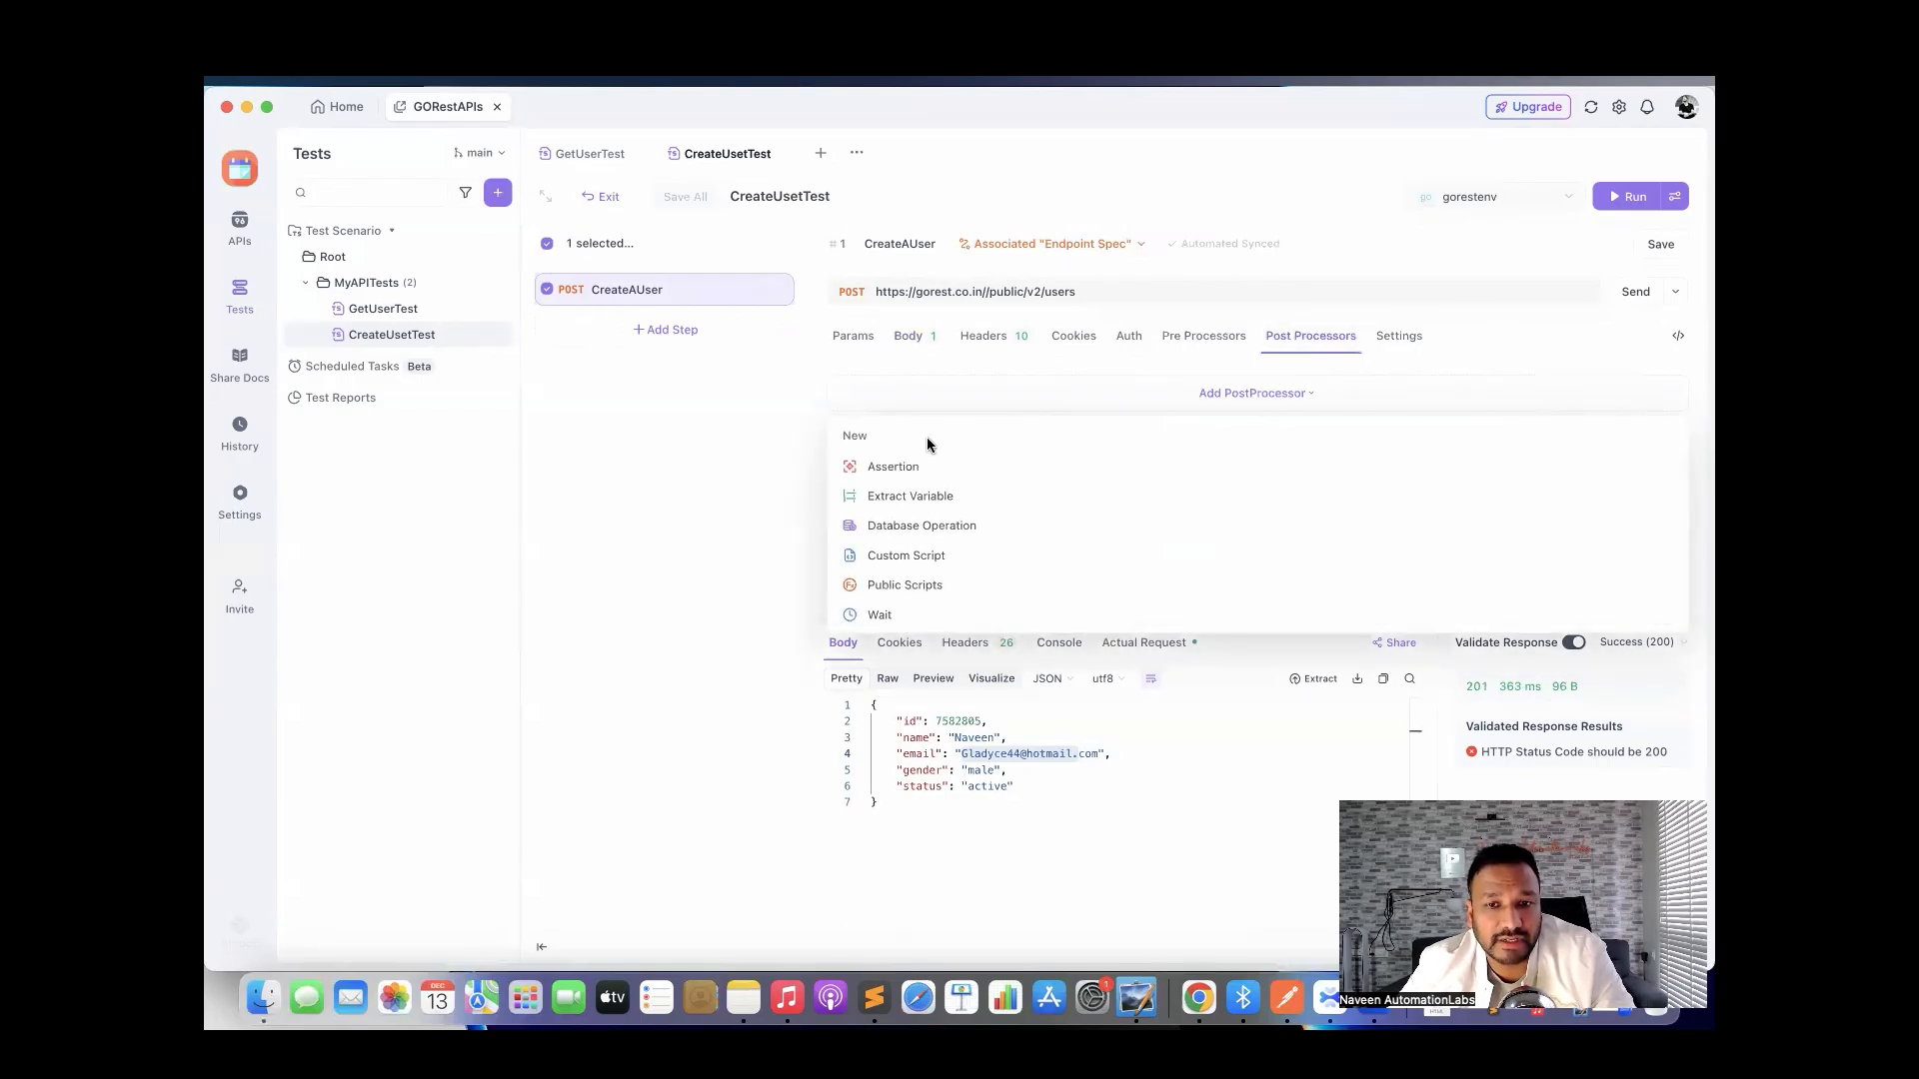
left_click(904, 465)
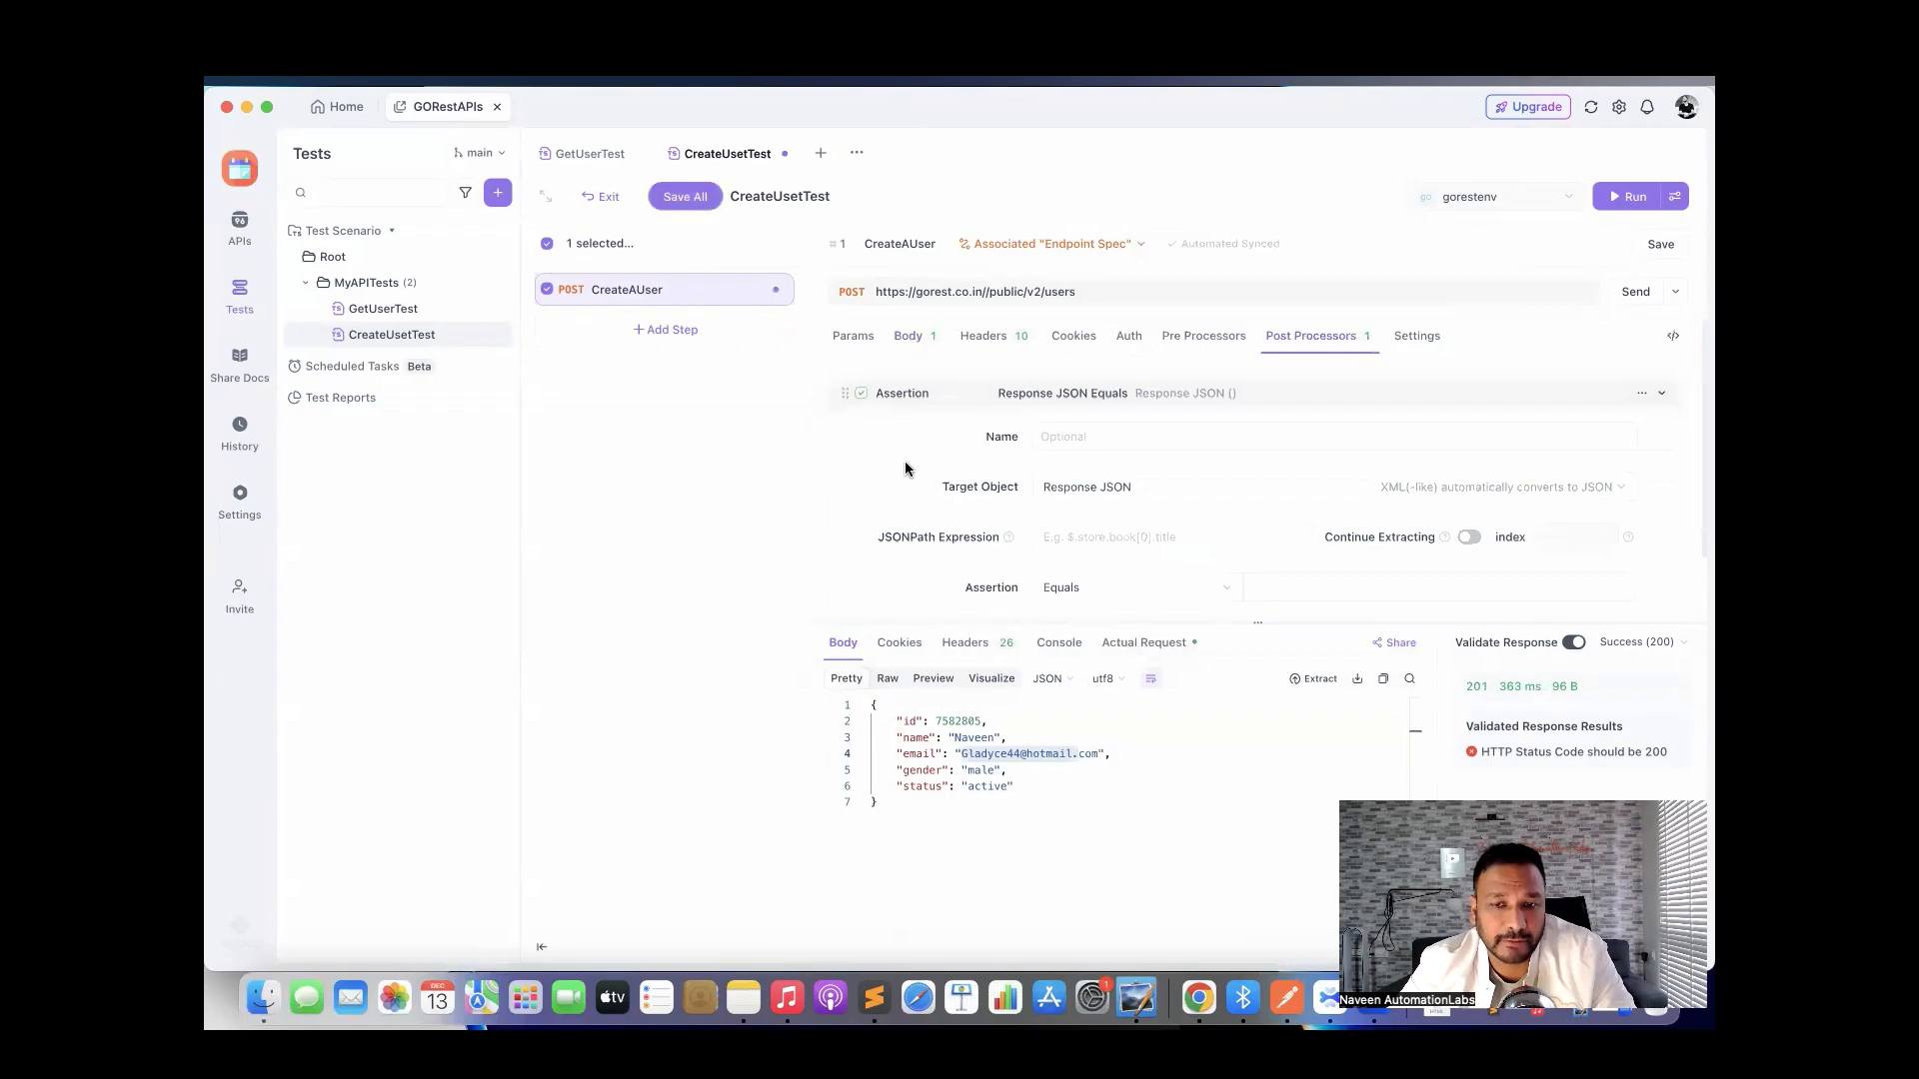
left_click(1069, 441)
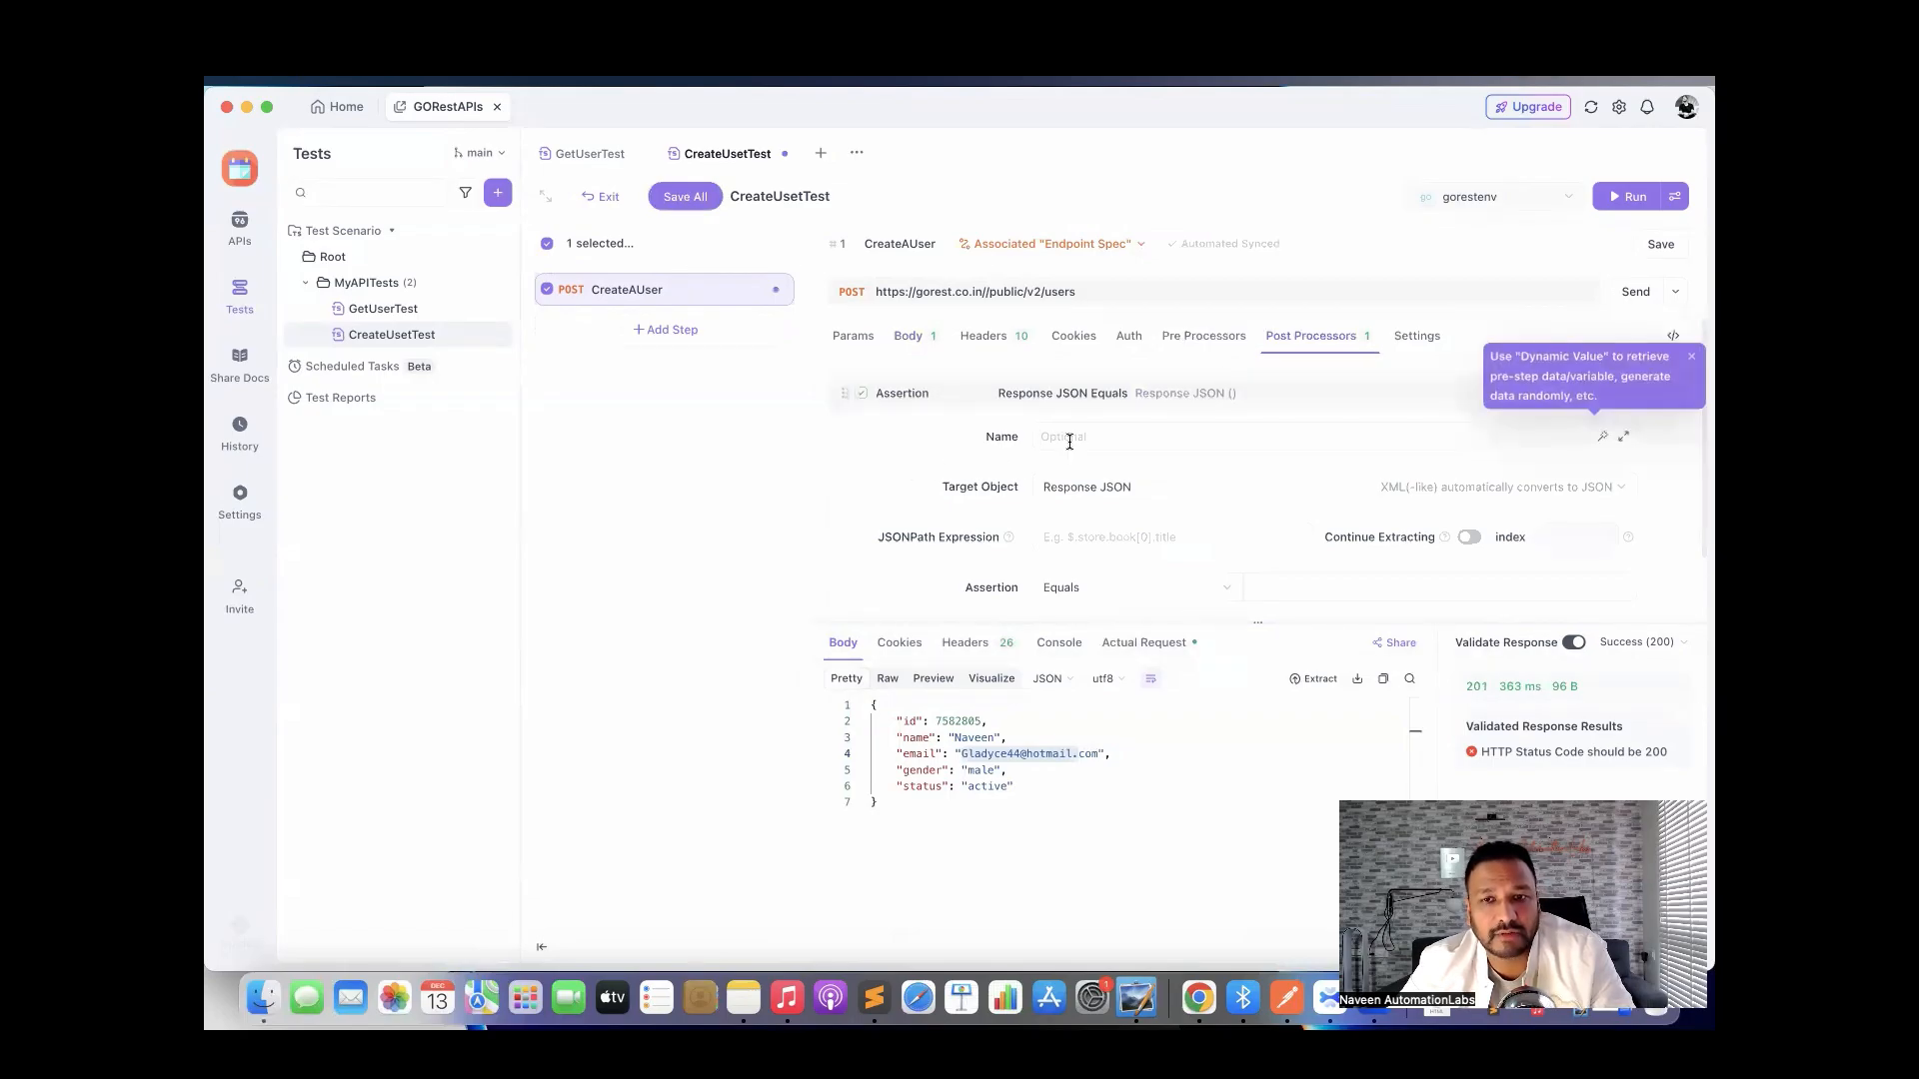
type("check the")
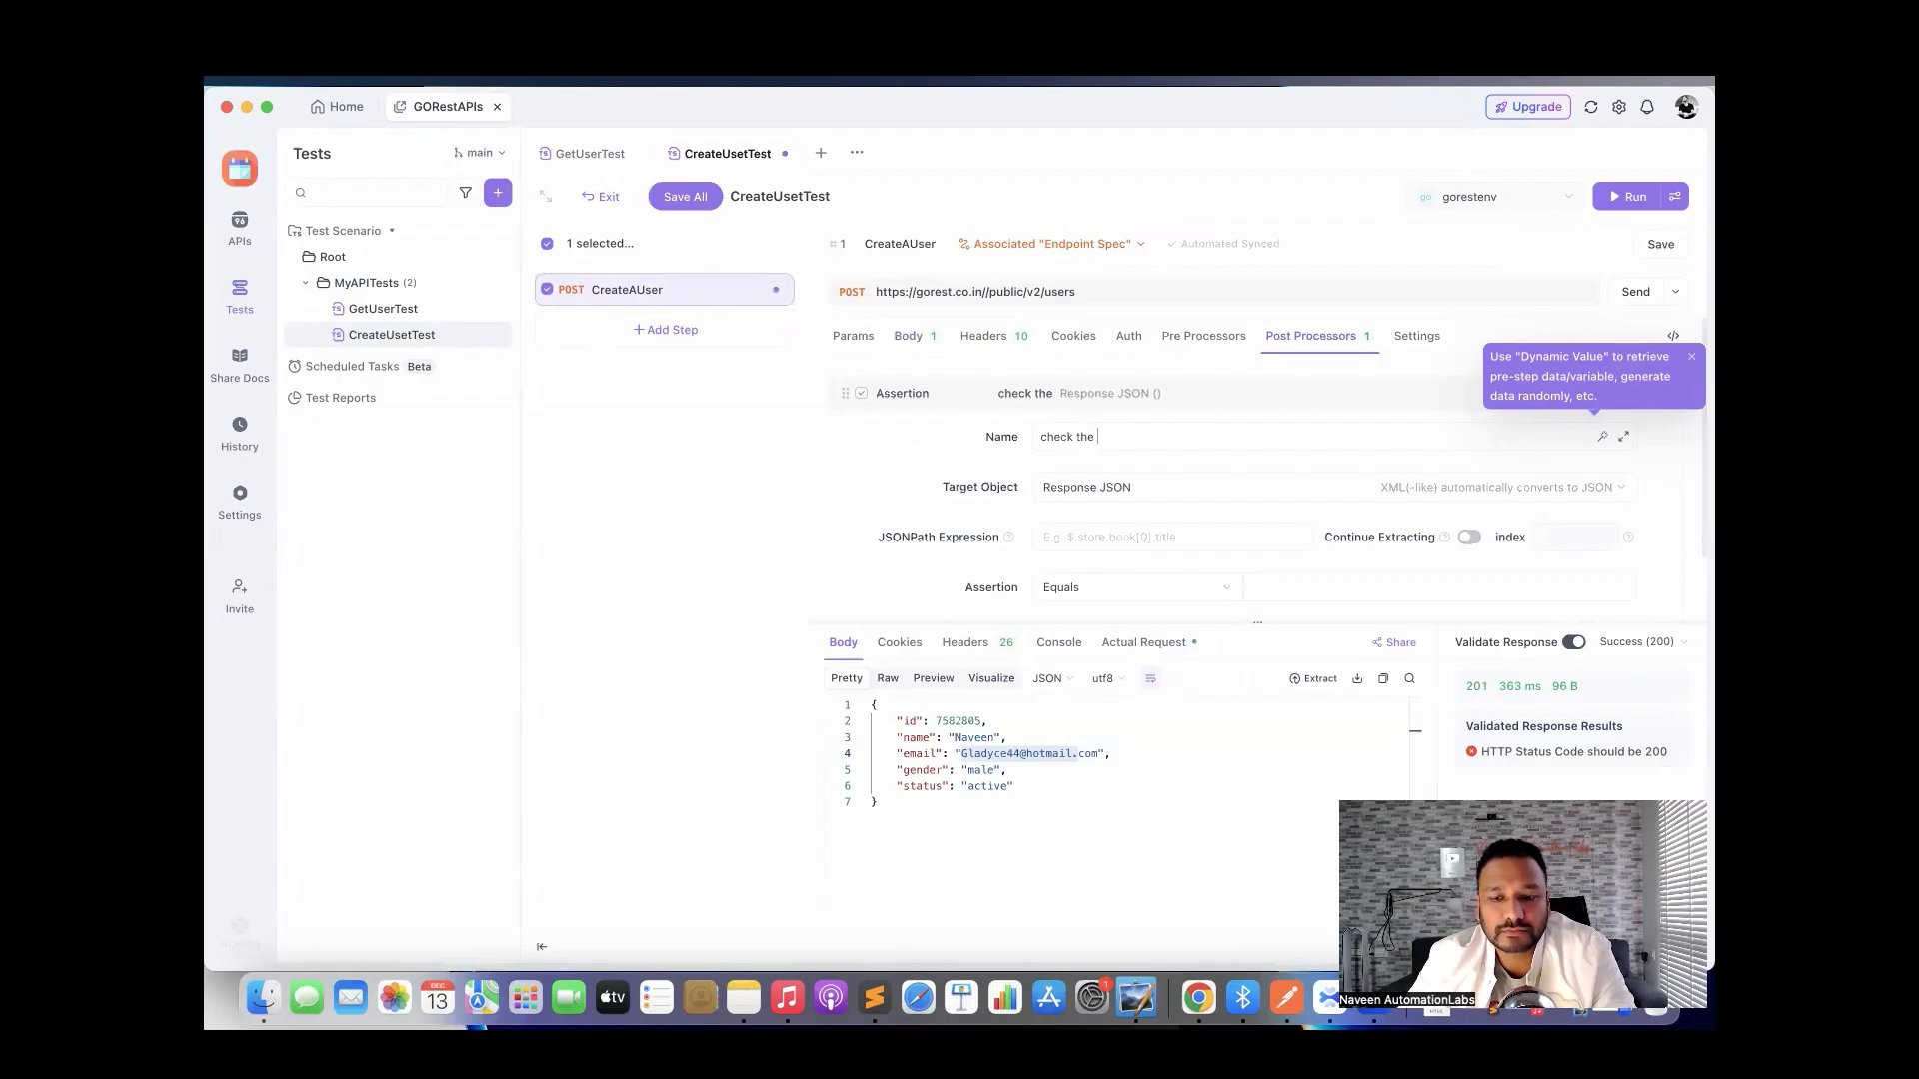
type(" user name")
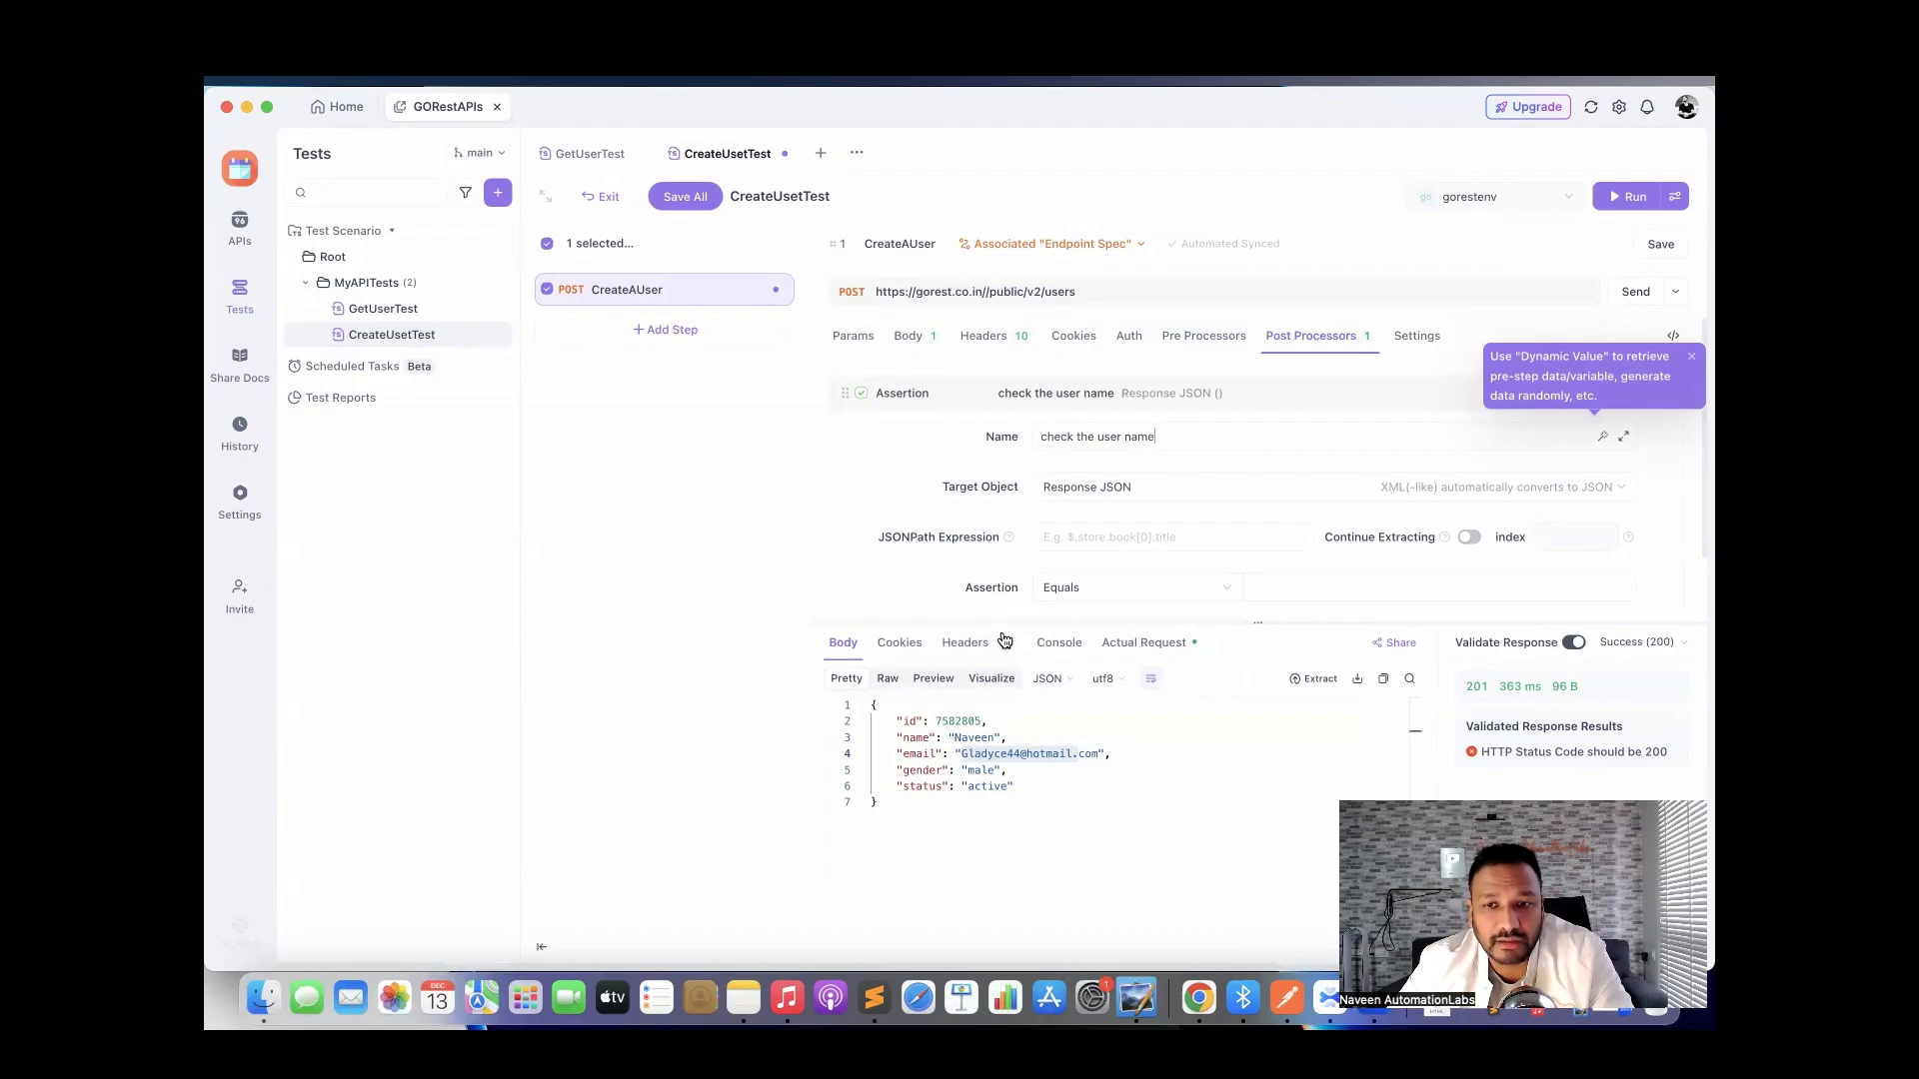
left_click(1090, 544)
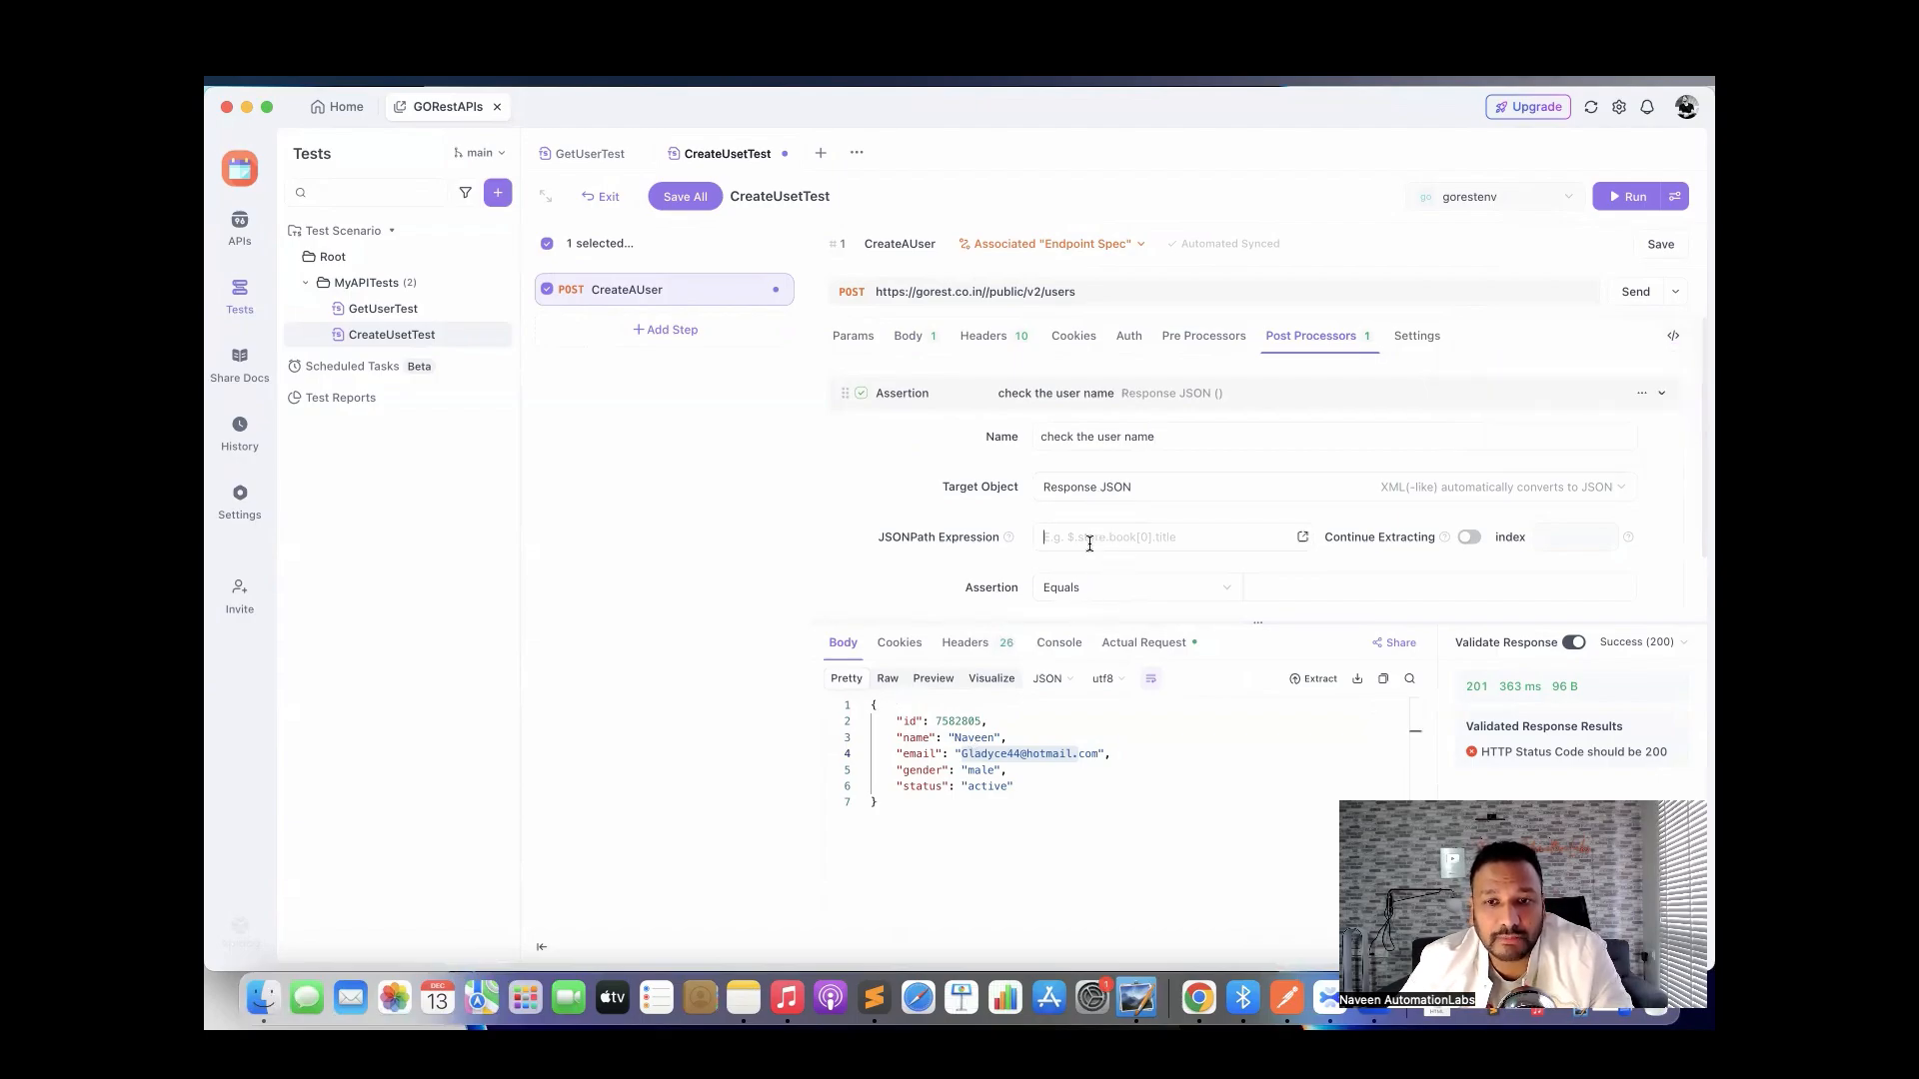
type("$")
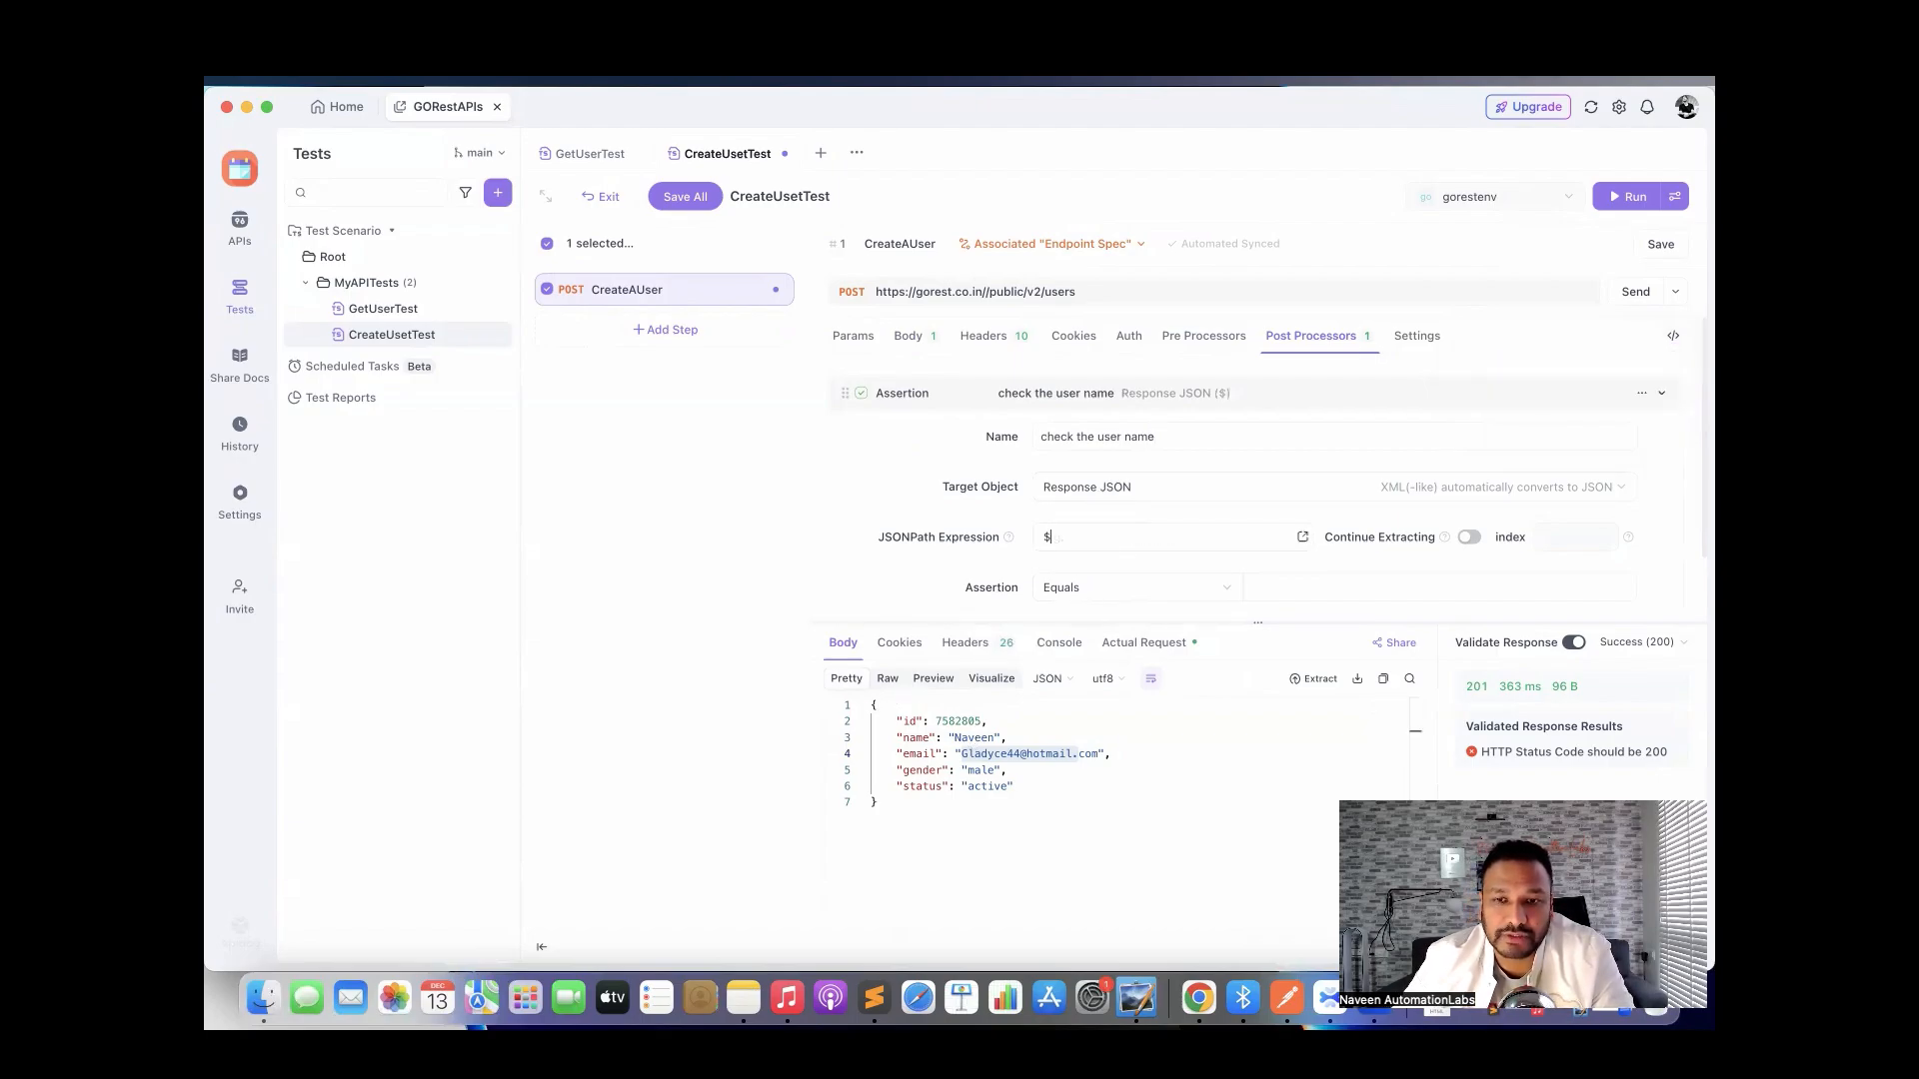
type(".")
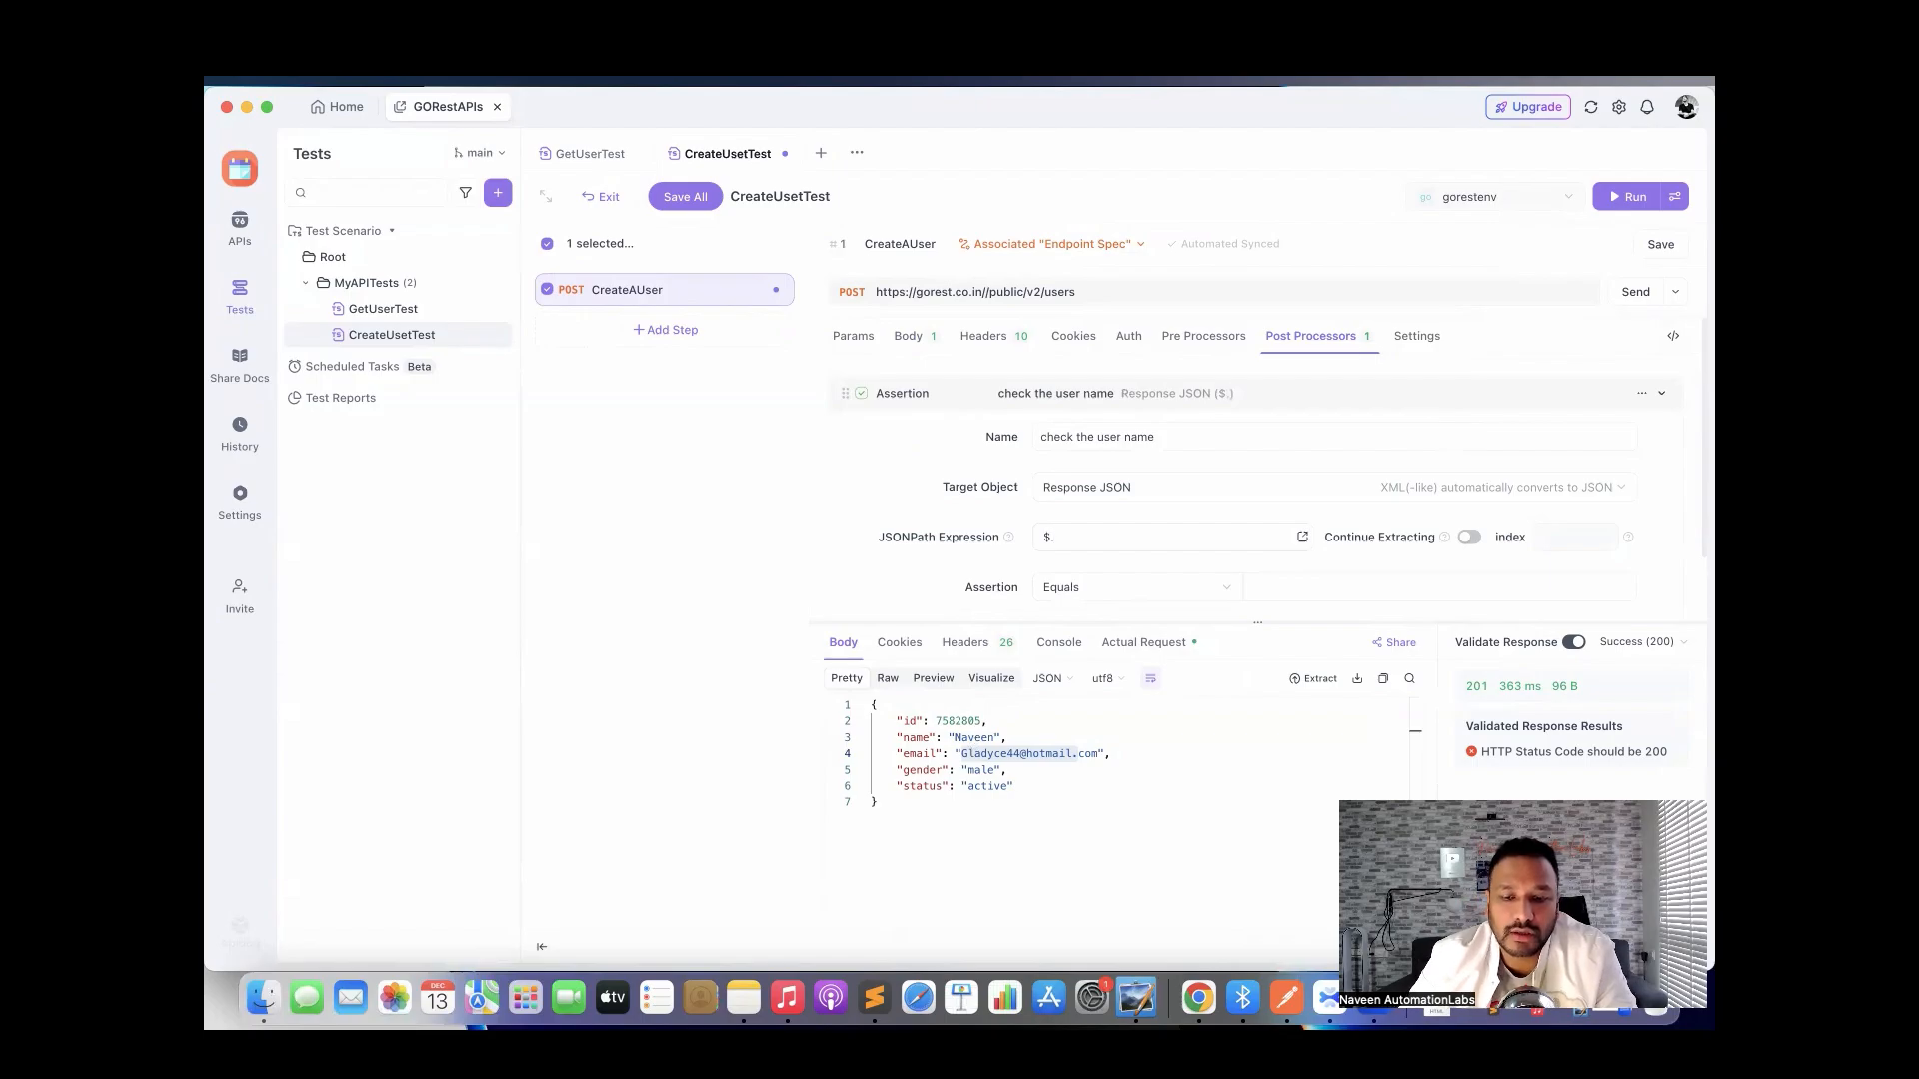
type("naveen")
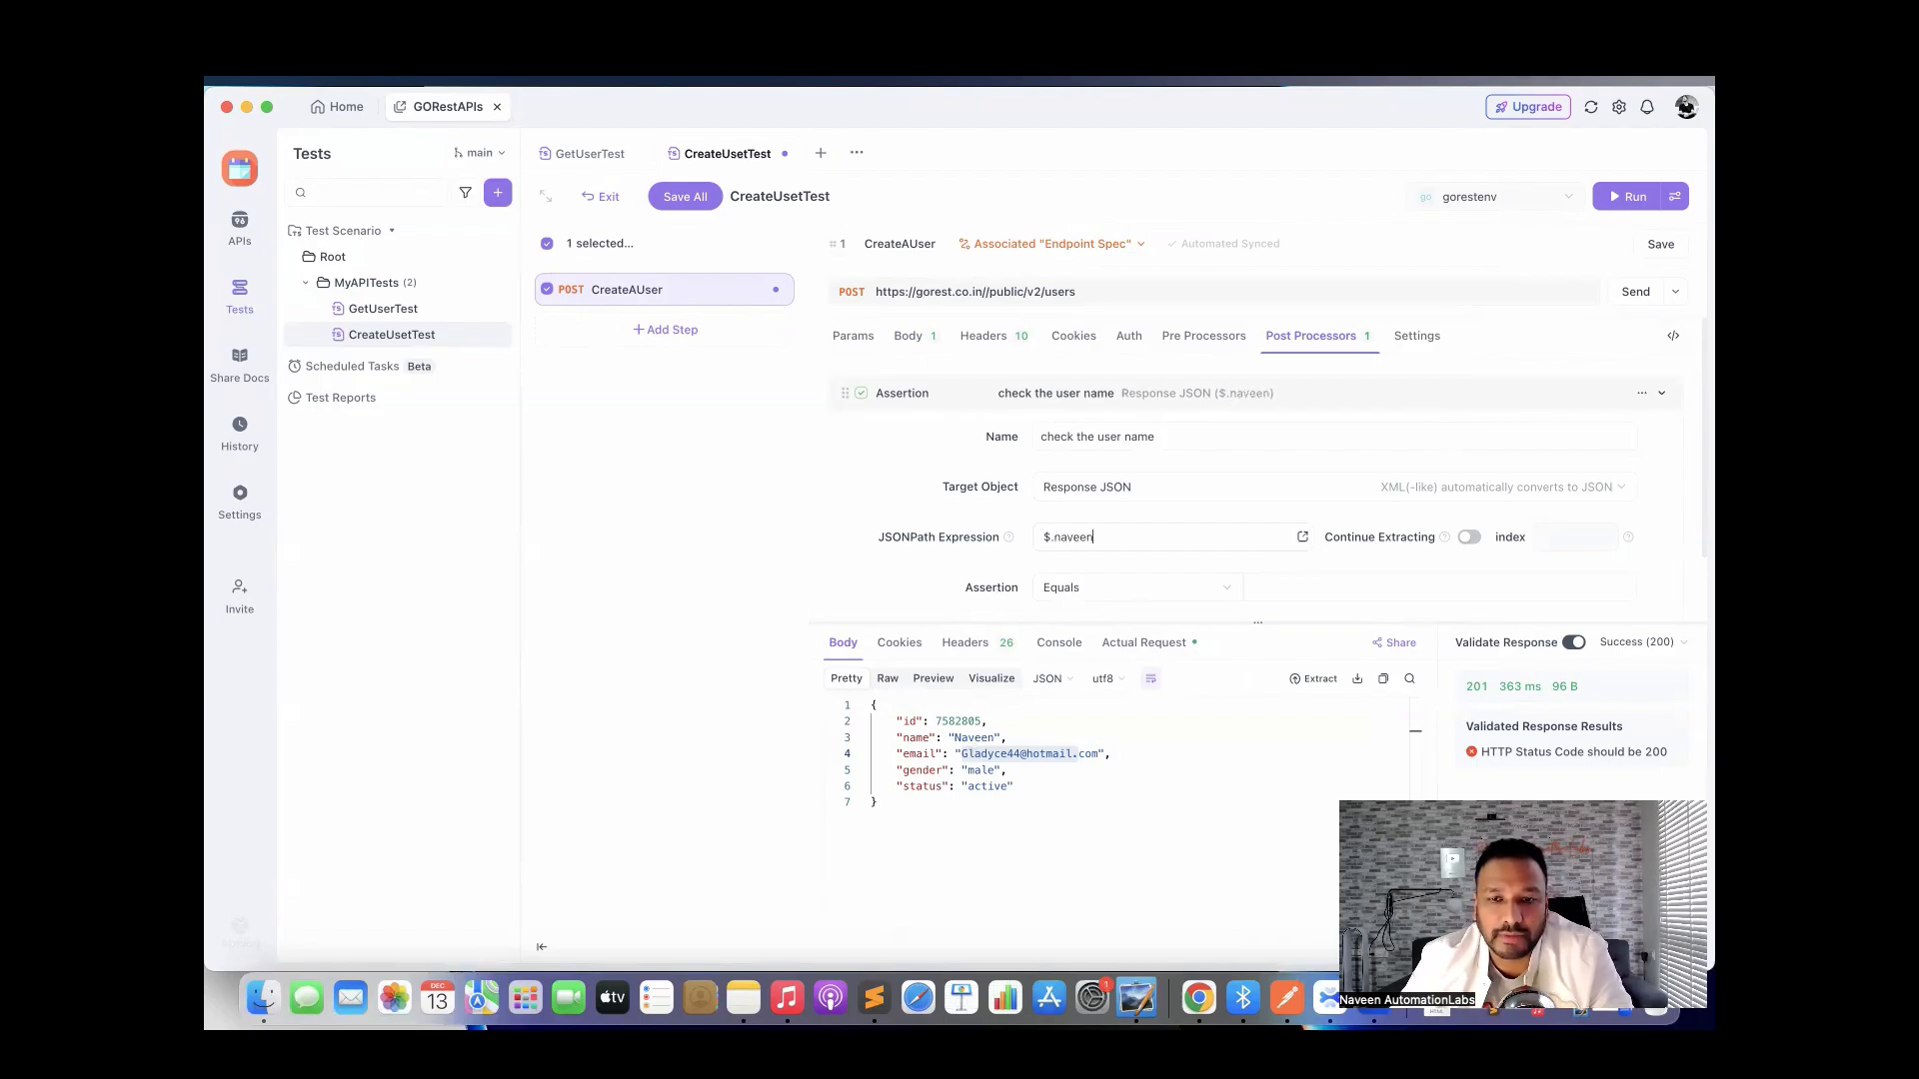
key("BackSpace")
key("BackSpace")
key("BackSpace")
key("BackSpace")
type("ame")
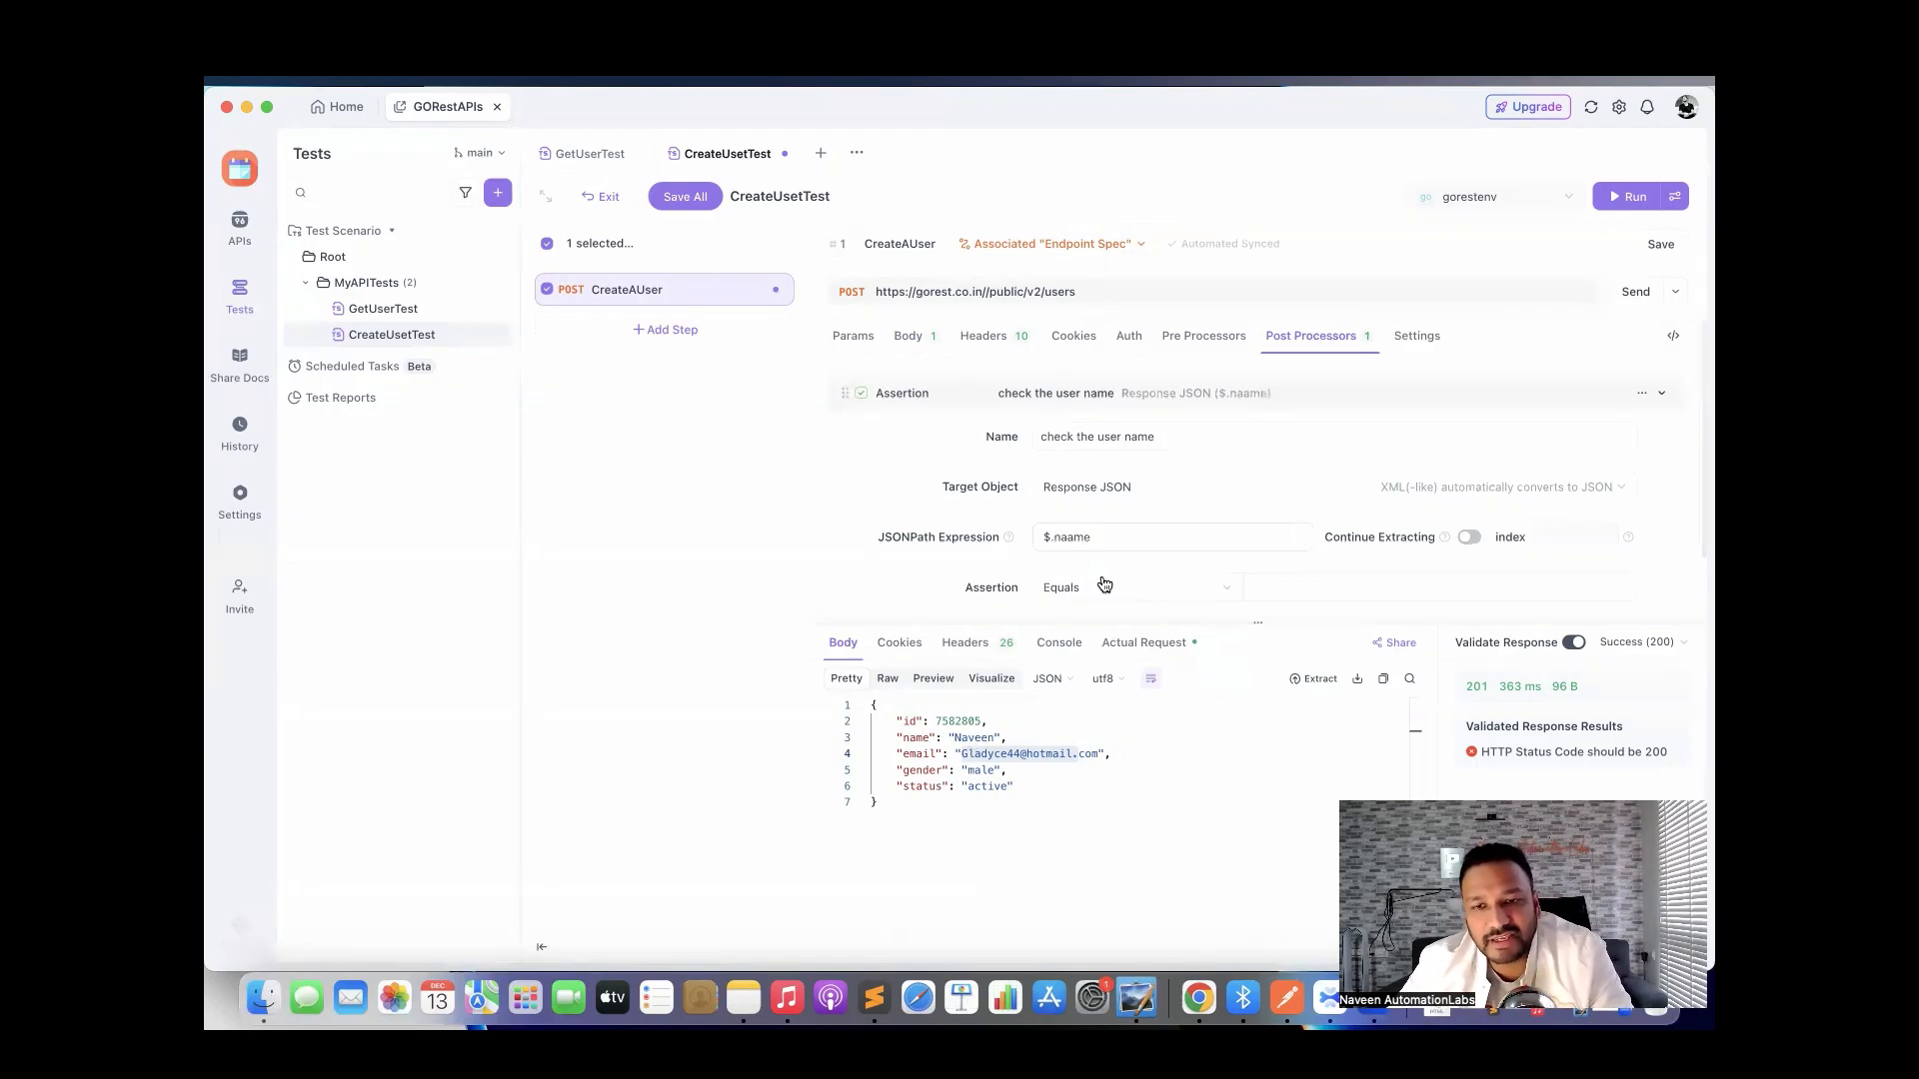
Make the assertion check Equals 'Naveen', then save the step and send the request.
scroll(1104, 584, "down", 2)
left_click(1112, 519)
left_click(1113, 518)
left_click(1111, 515)
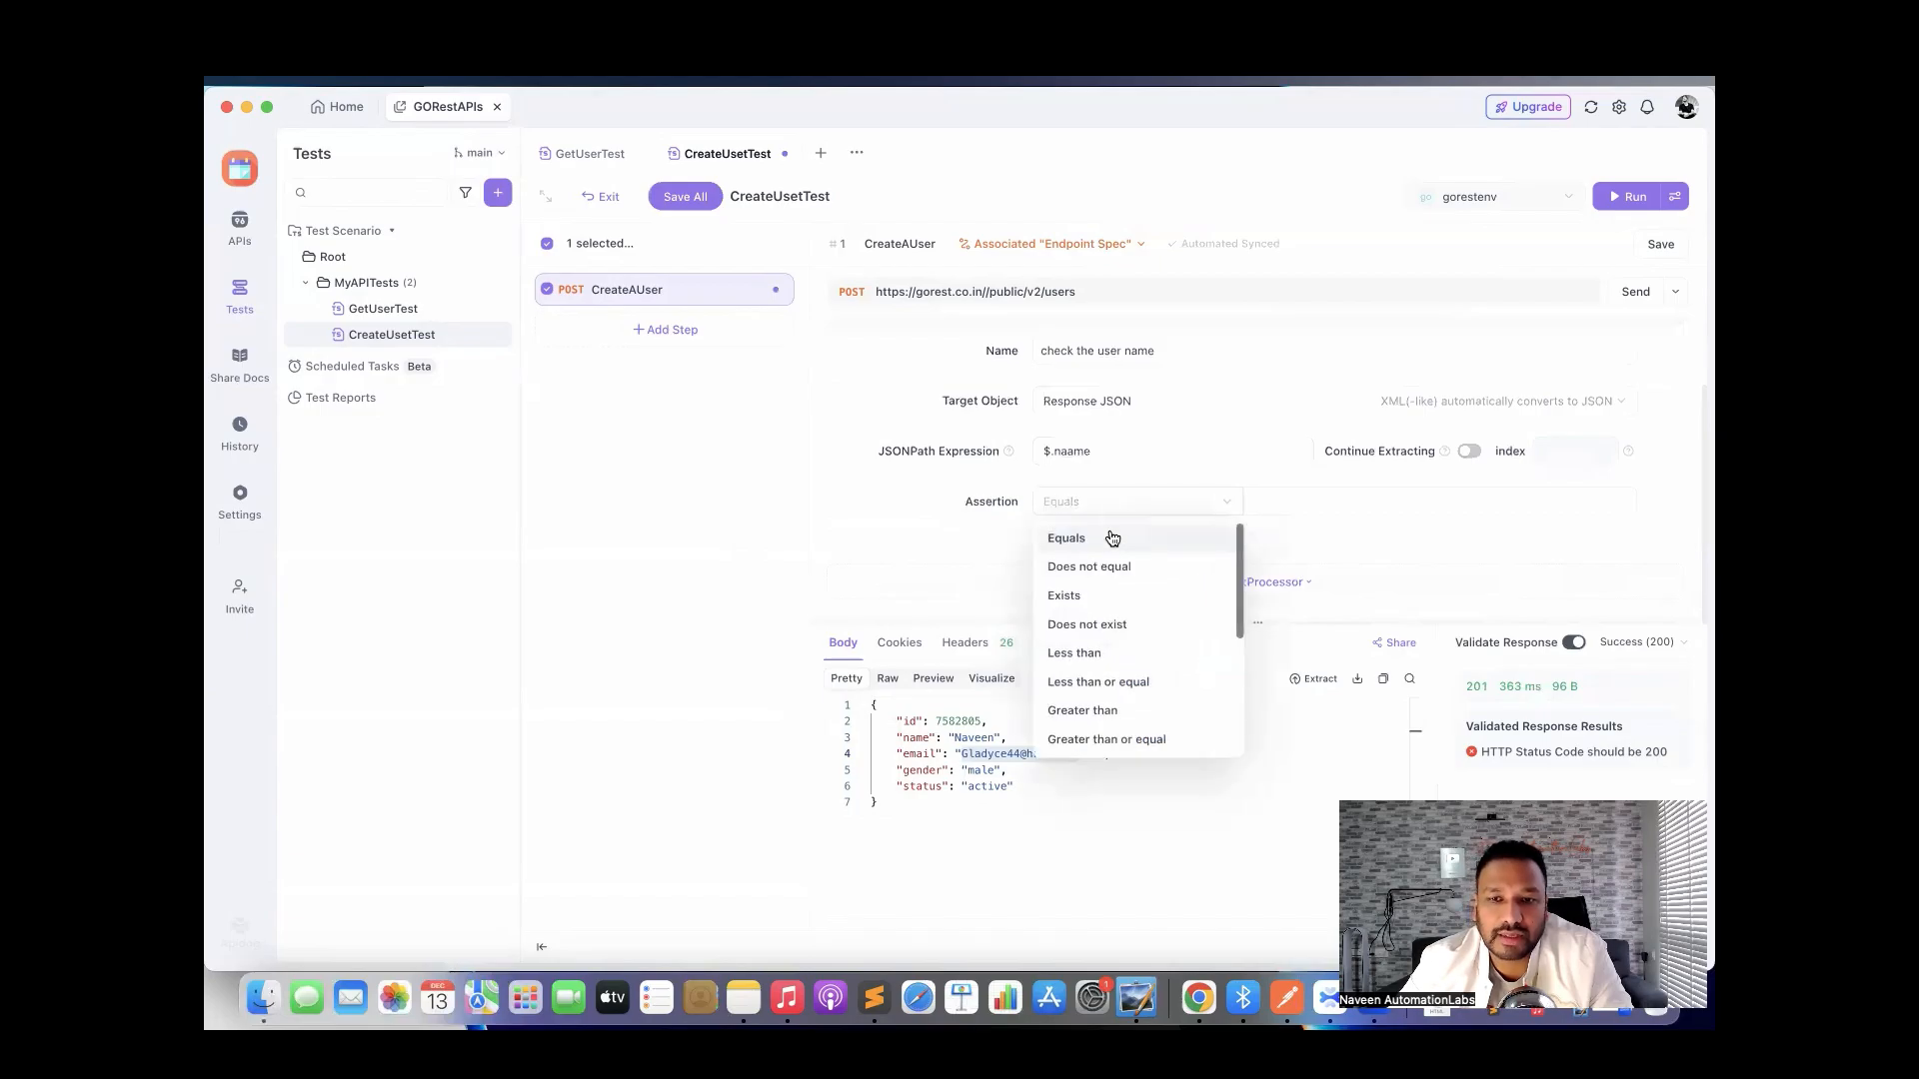
left_click(1076, 542)
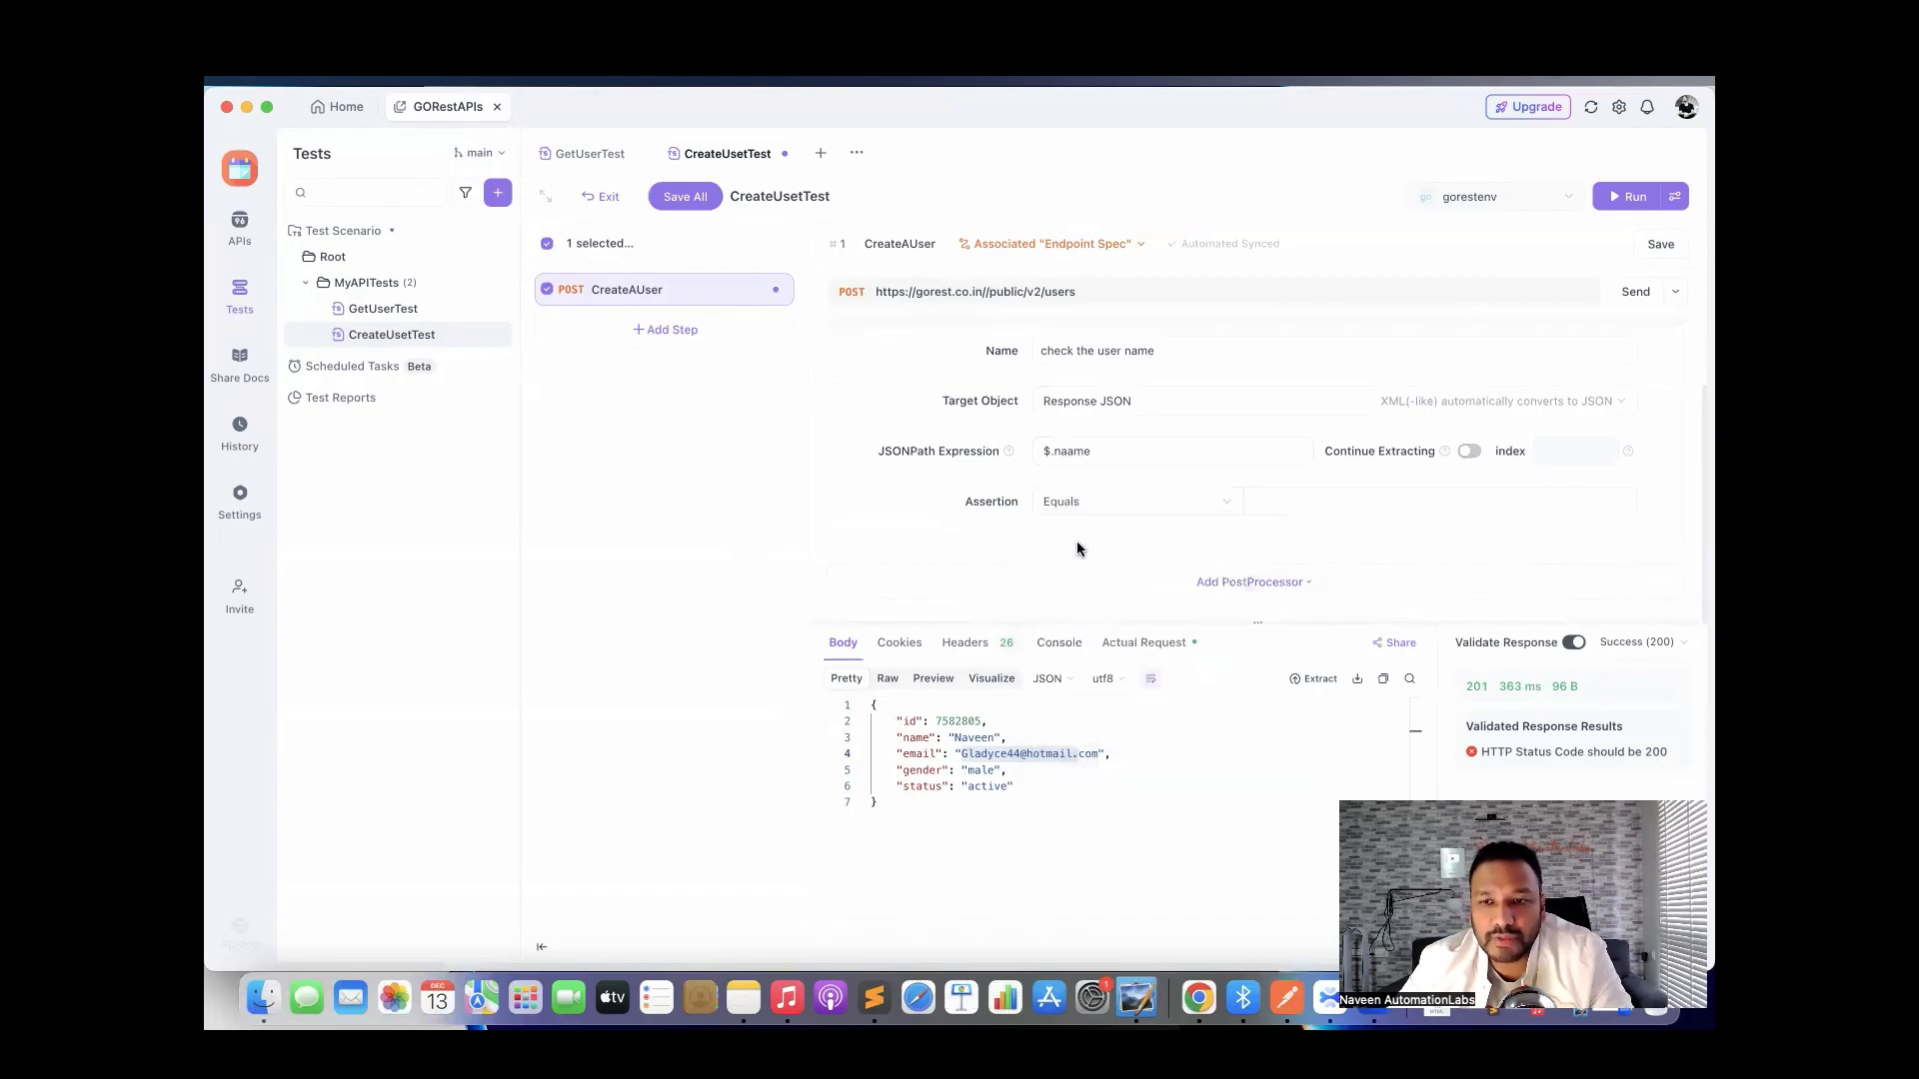
left_click(1067, 504)
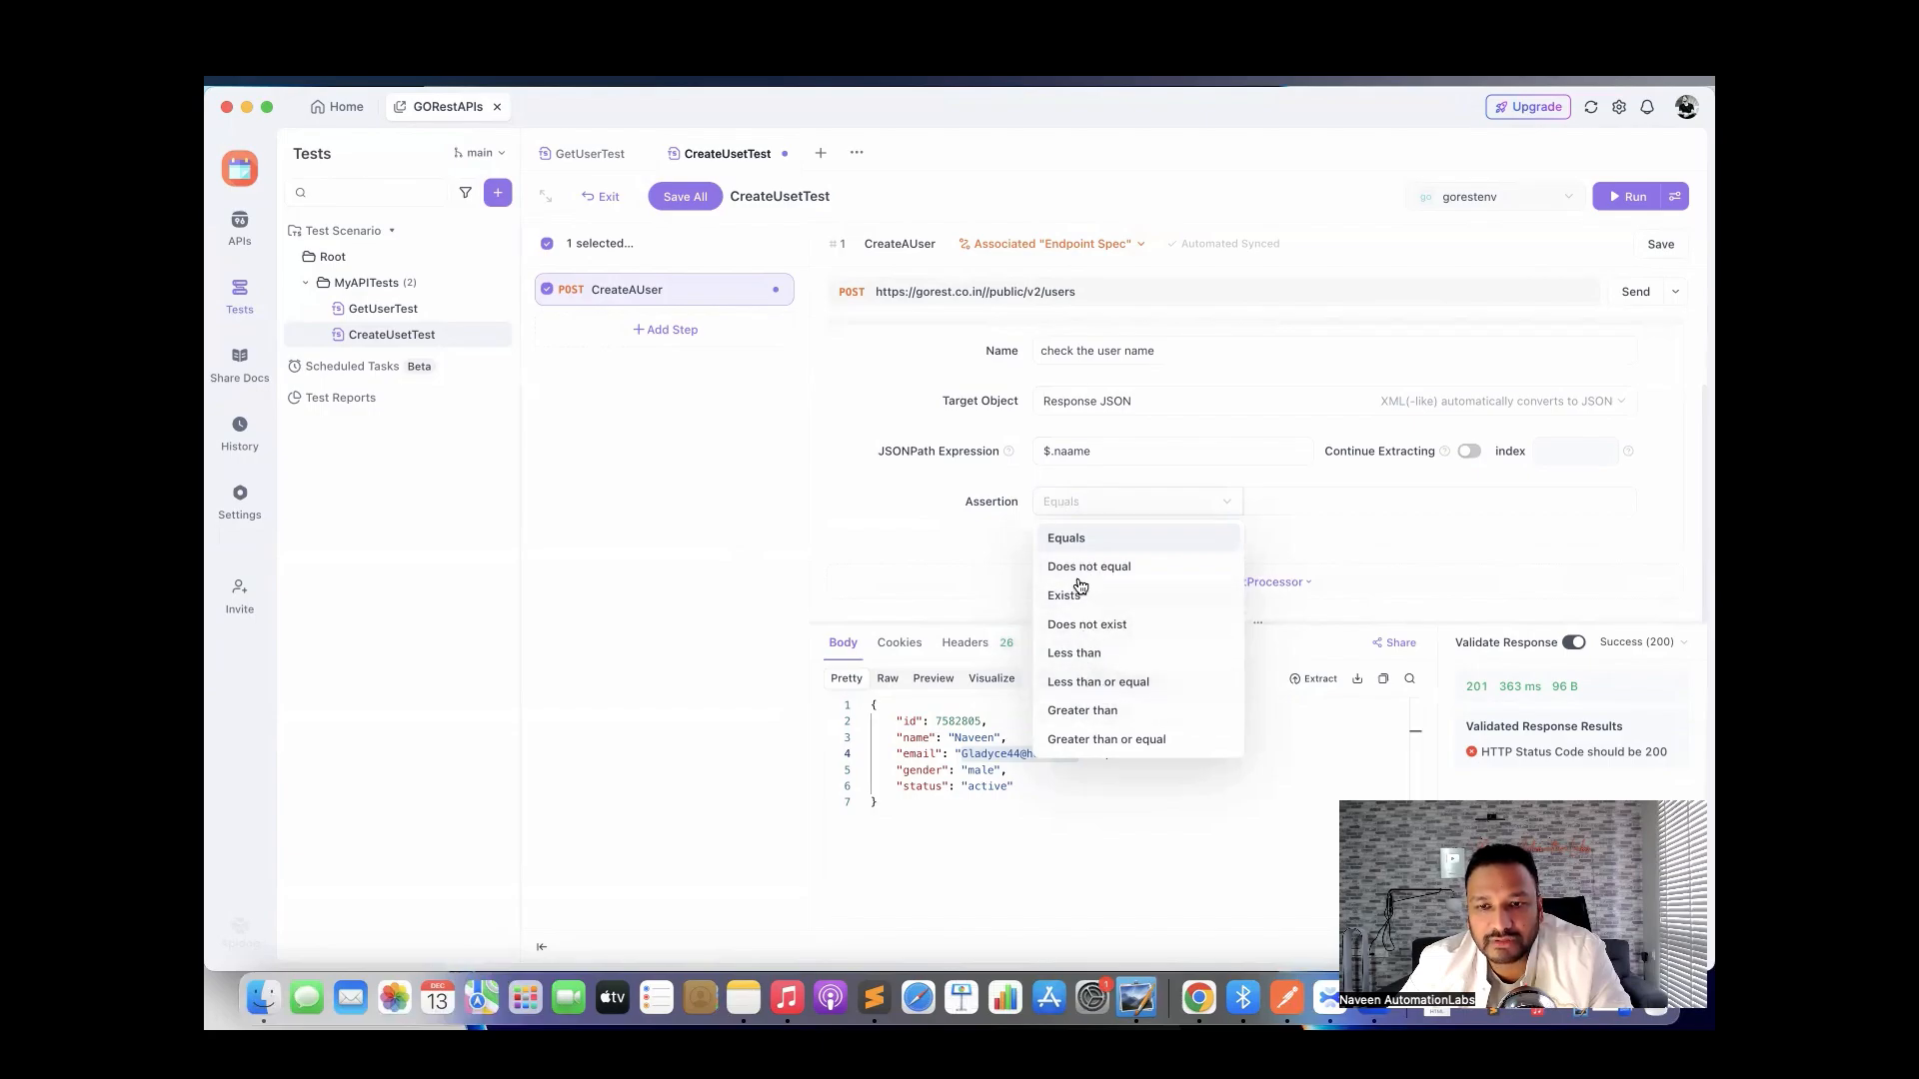
left_click(1061, 537)
left_click(1287, 512)
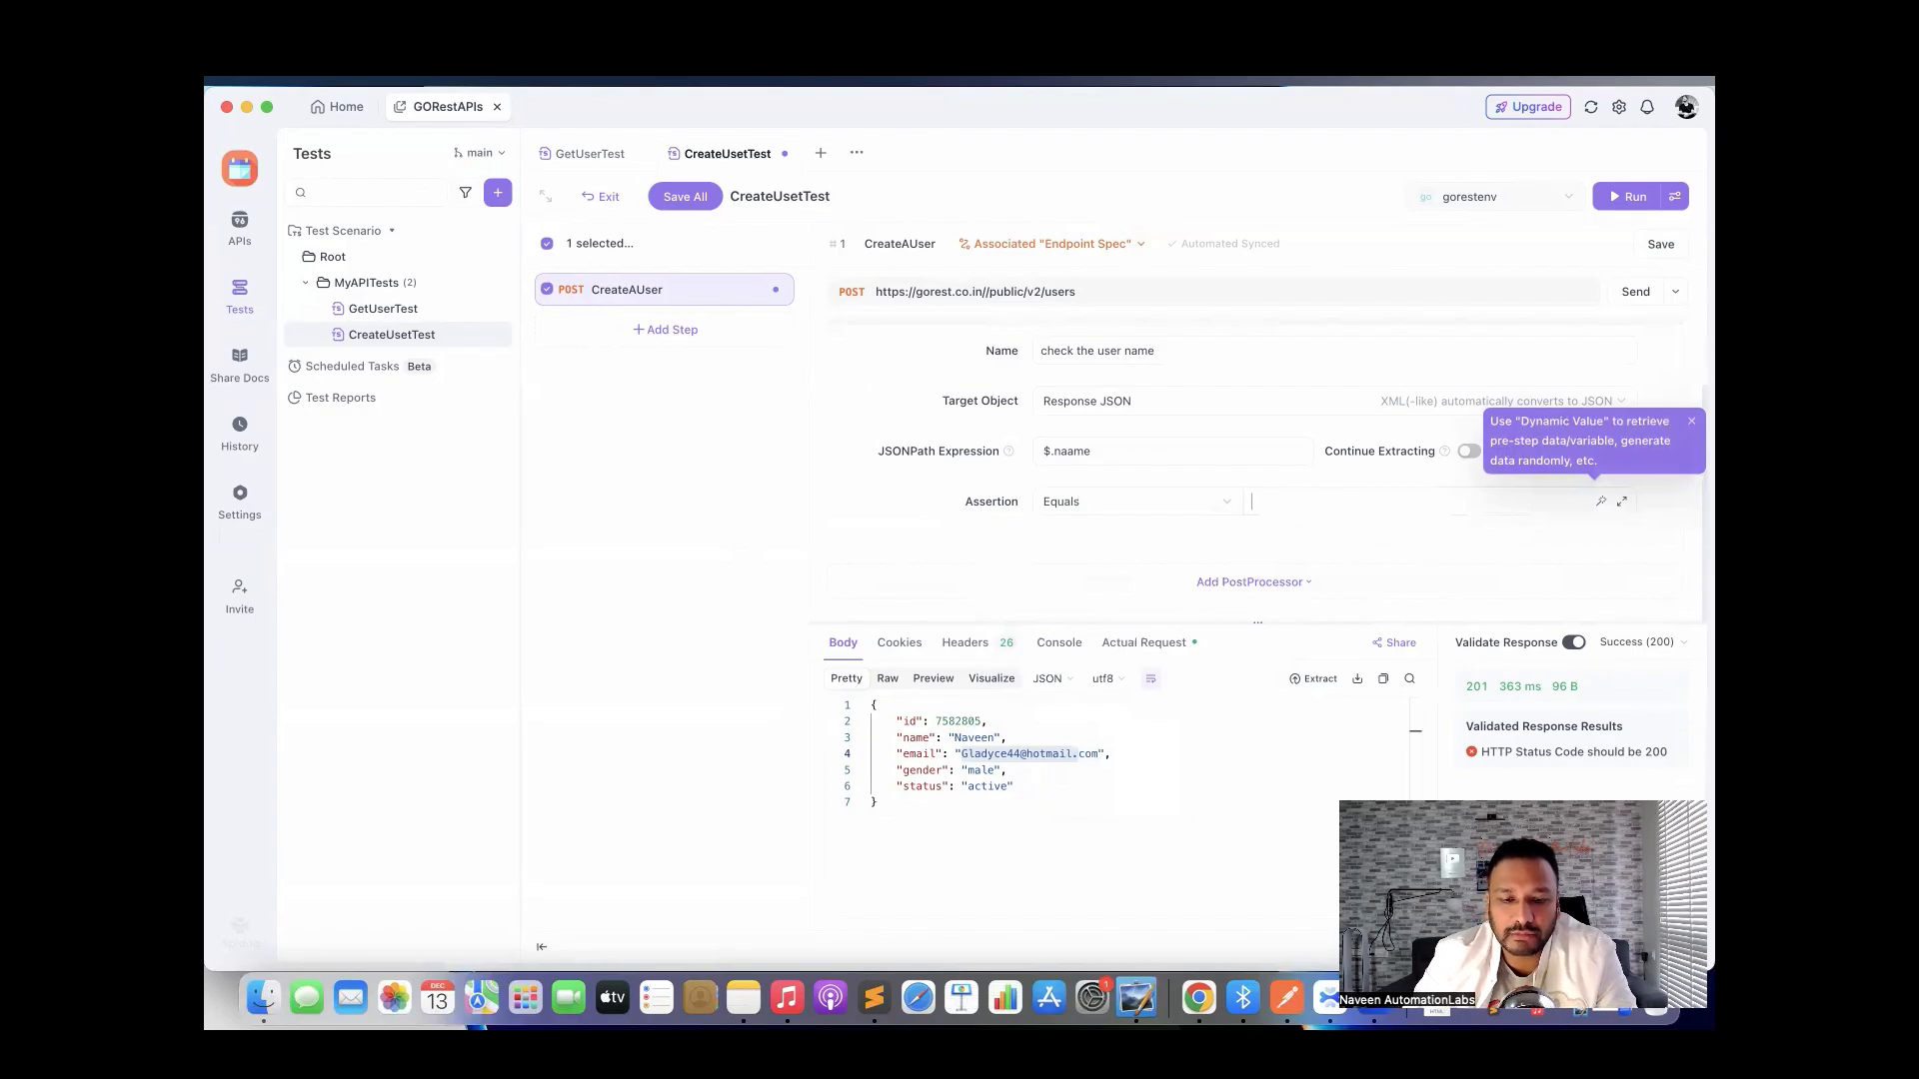
type("Naveen")
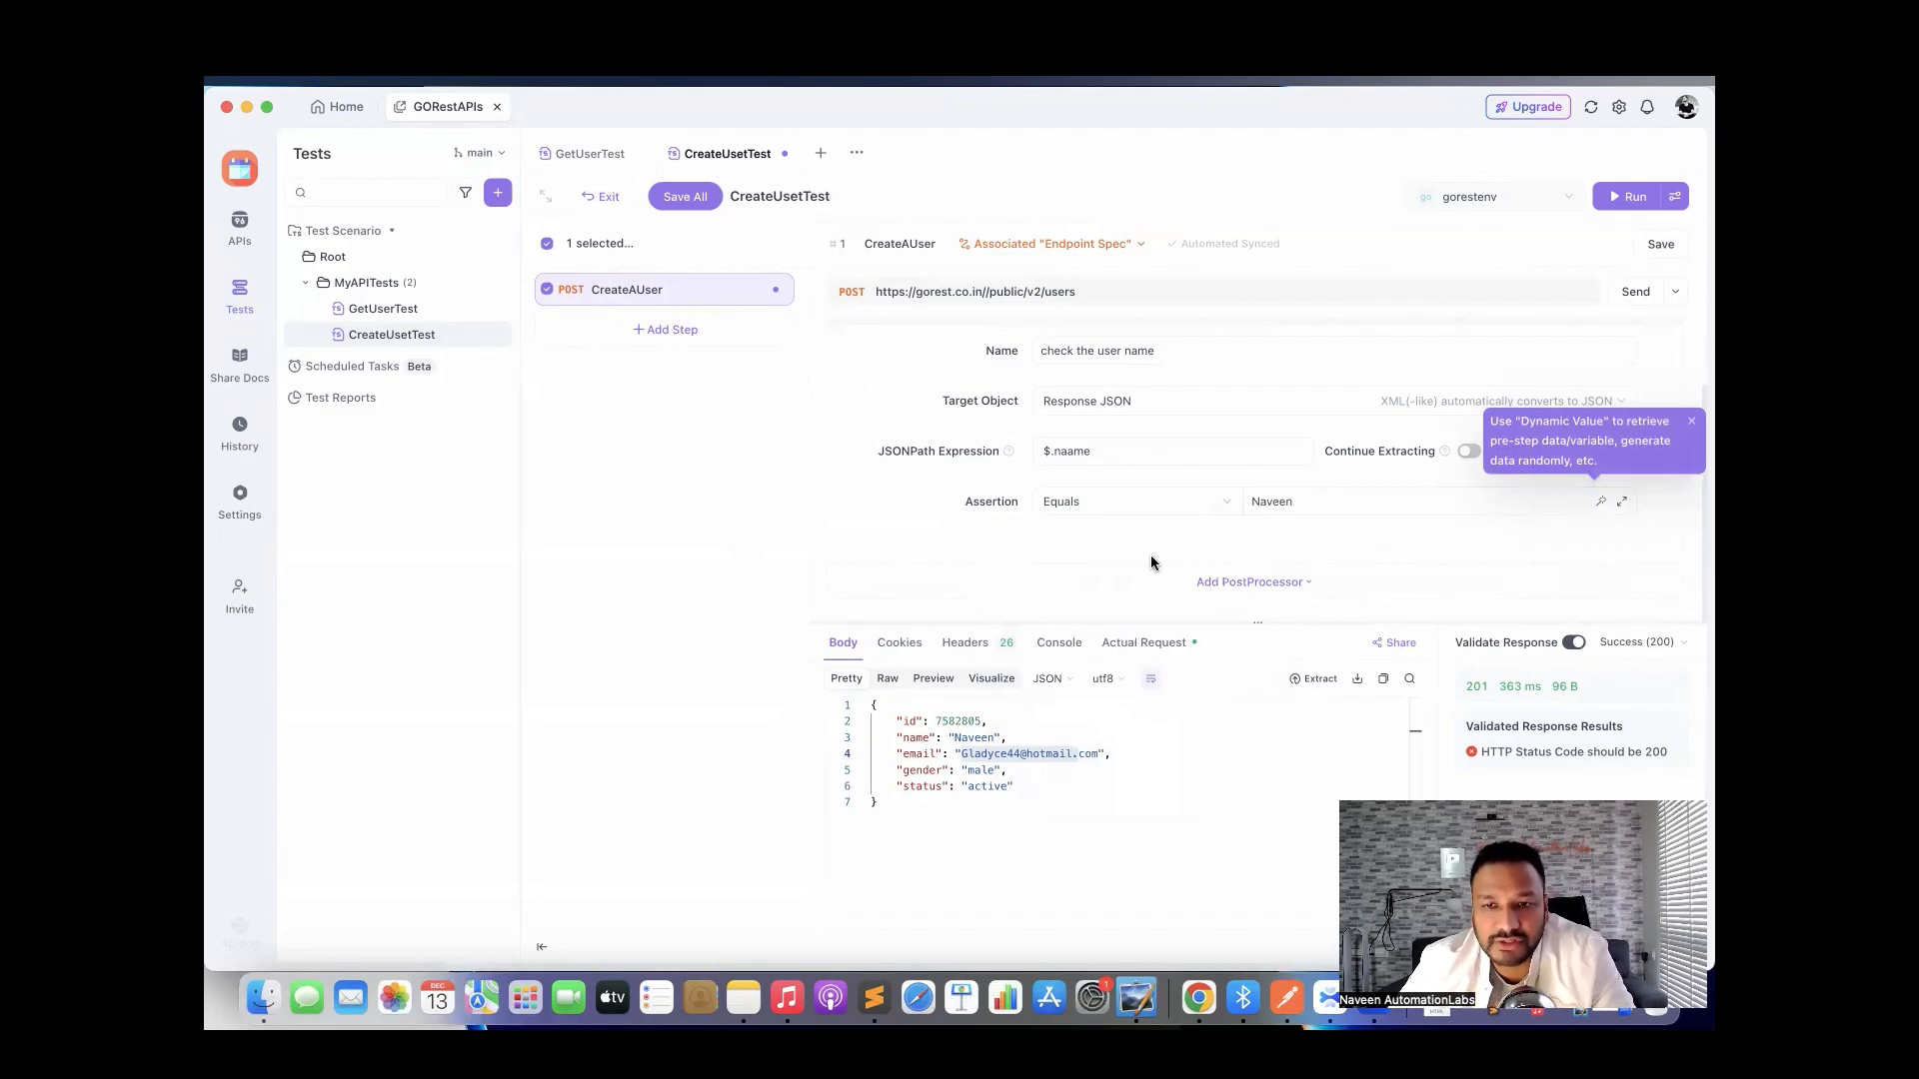
left_click(1040, 570)
left_click(920, 536)
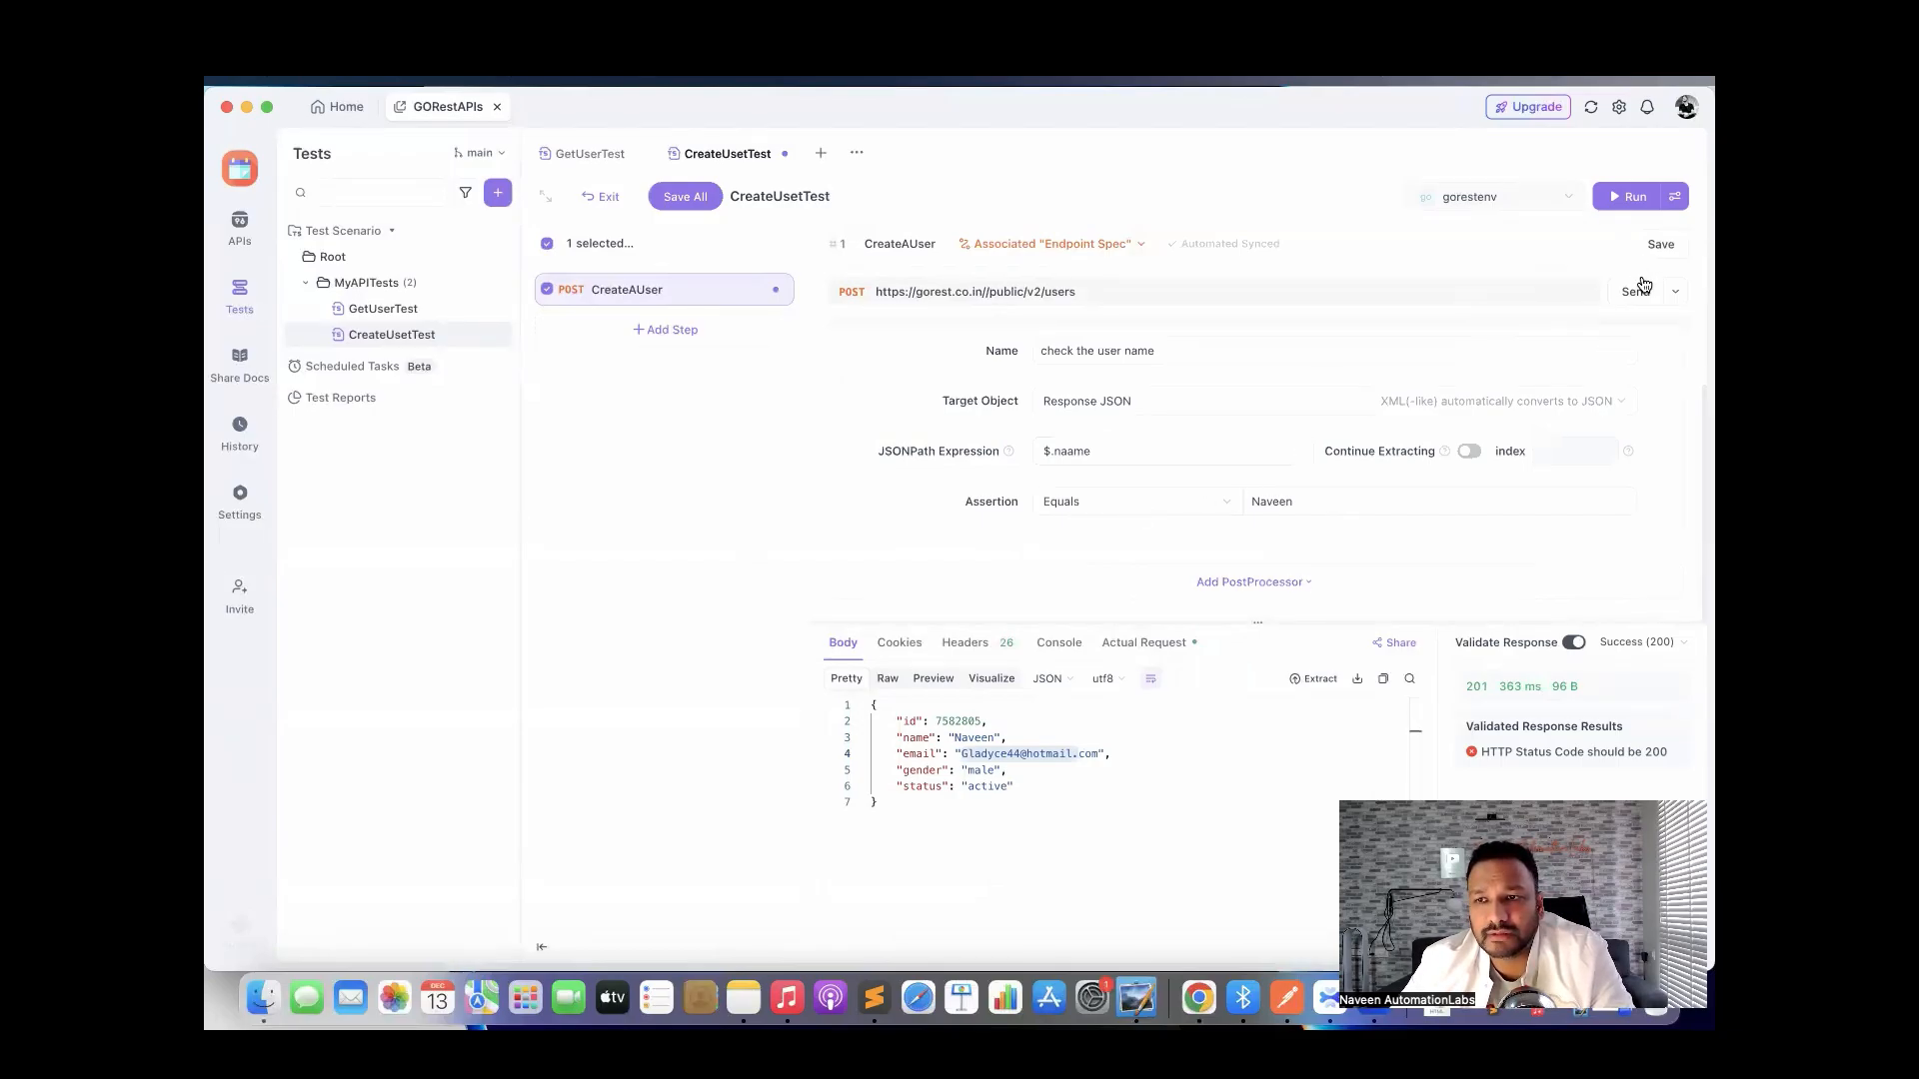
left_click(1659, 250)
left_click(1636, 291)
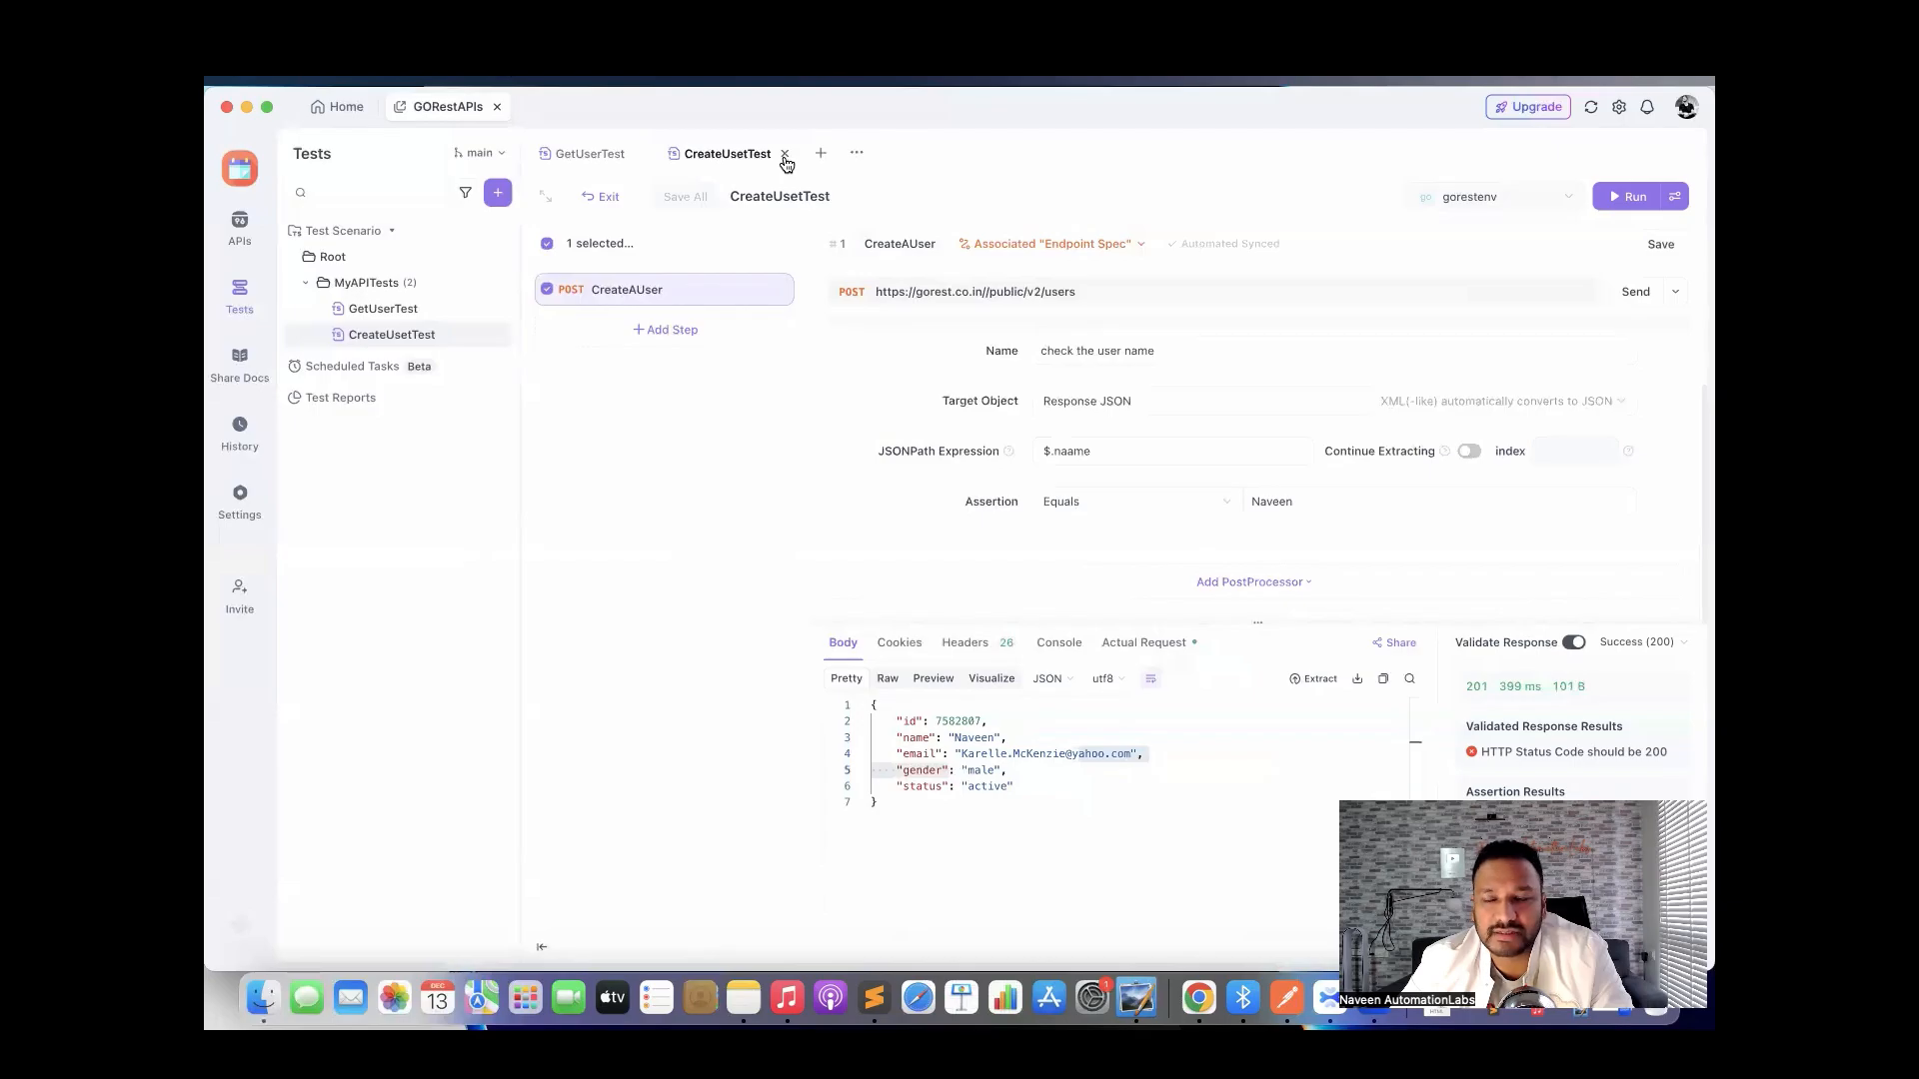
Close the open tabs, run CreateUsetTest, and inspect the failed CreateAUser user-name and status checks.
left_click(785, 156)
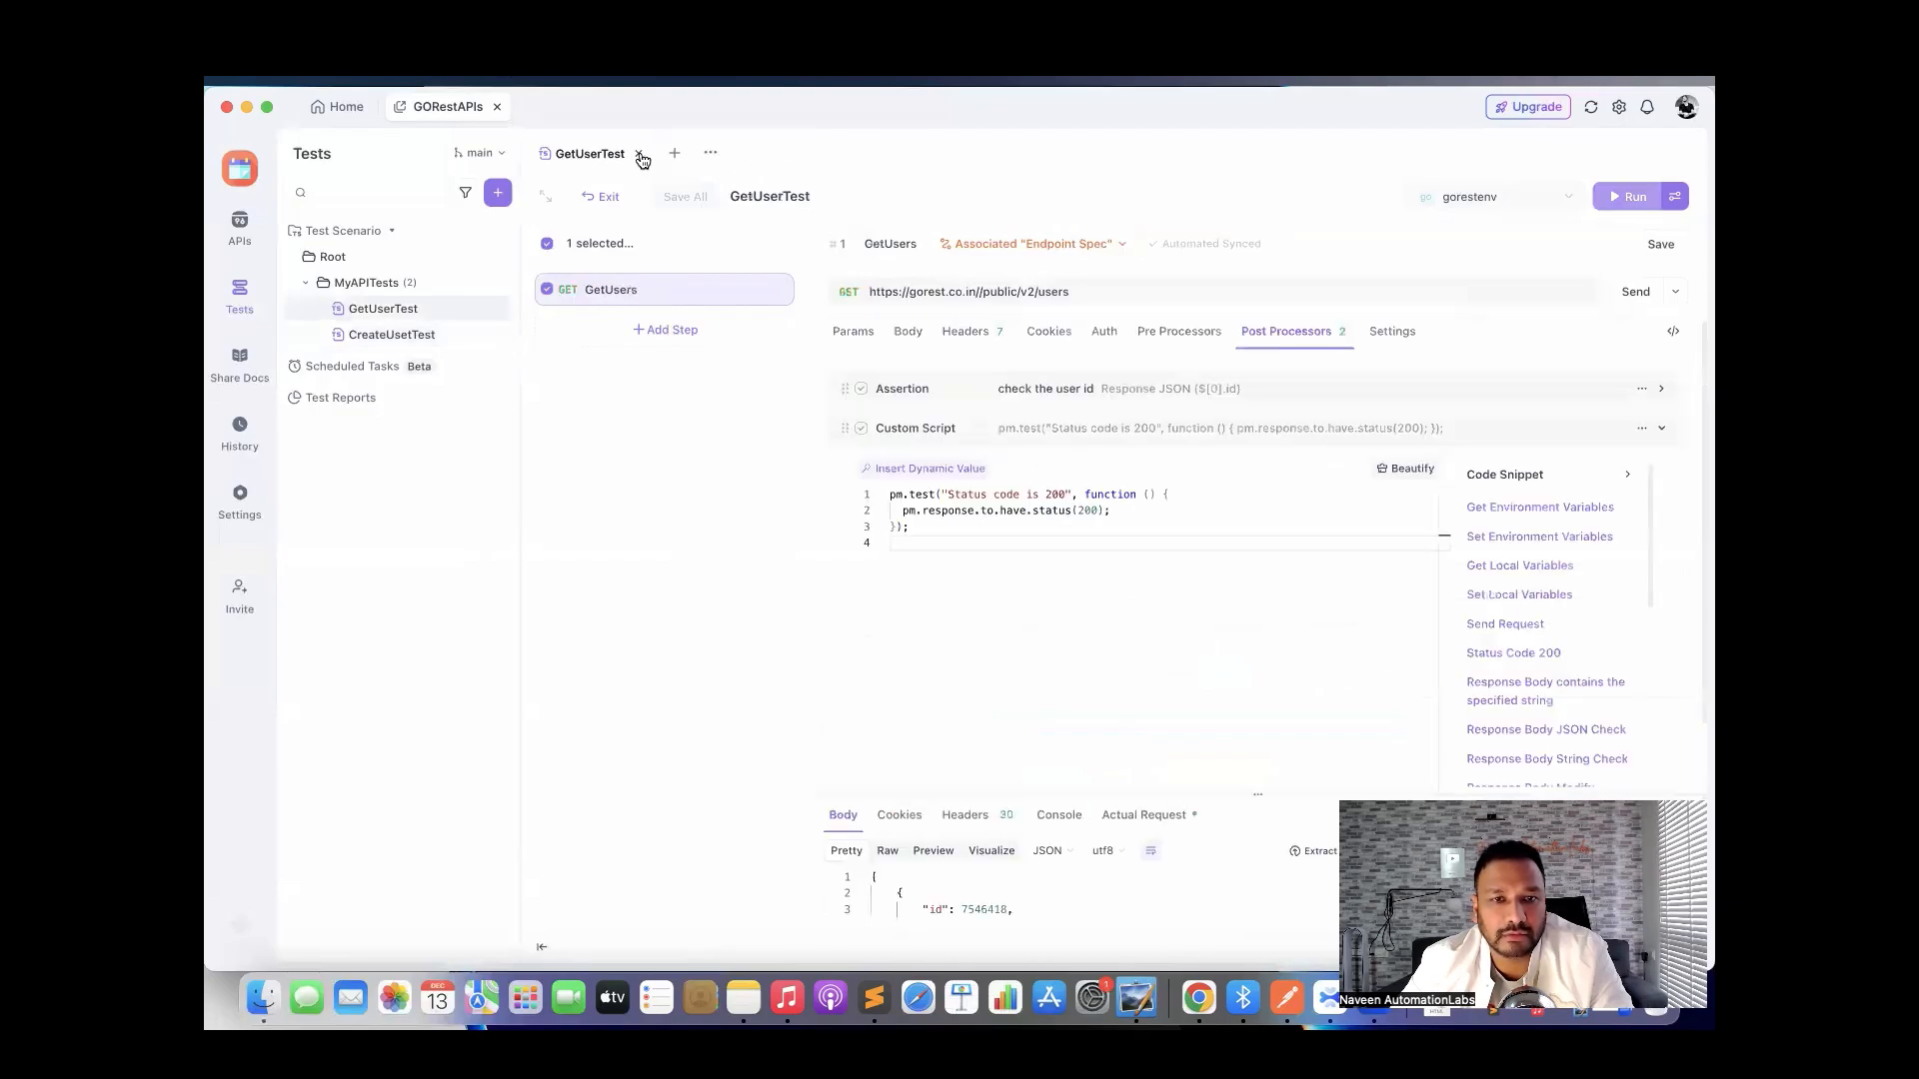
left_click(643, 155)
left_click(393, 343)
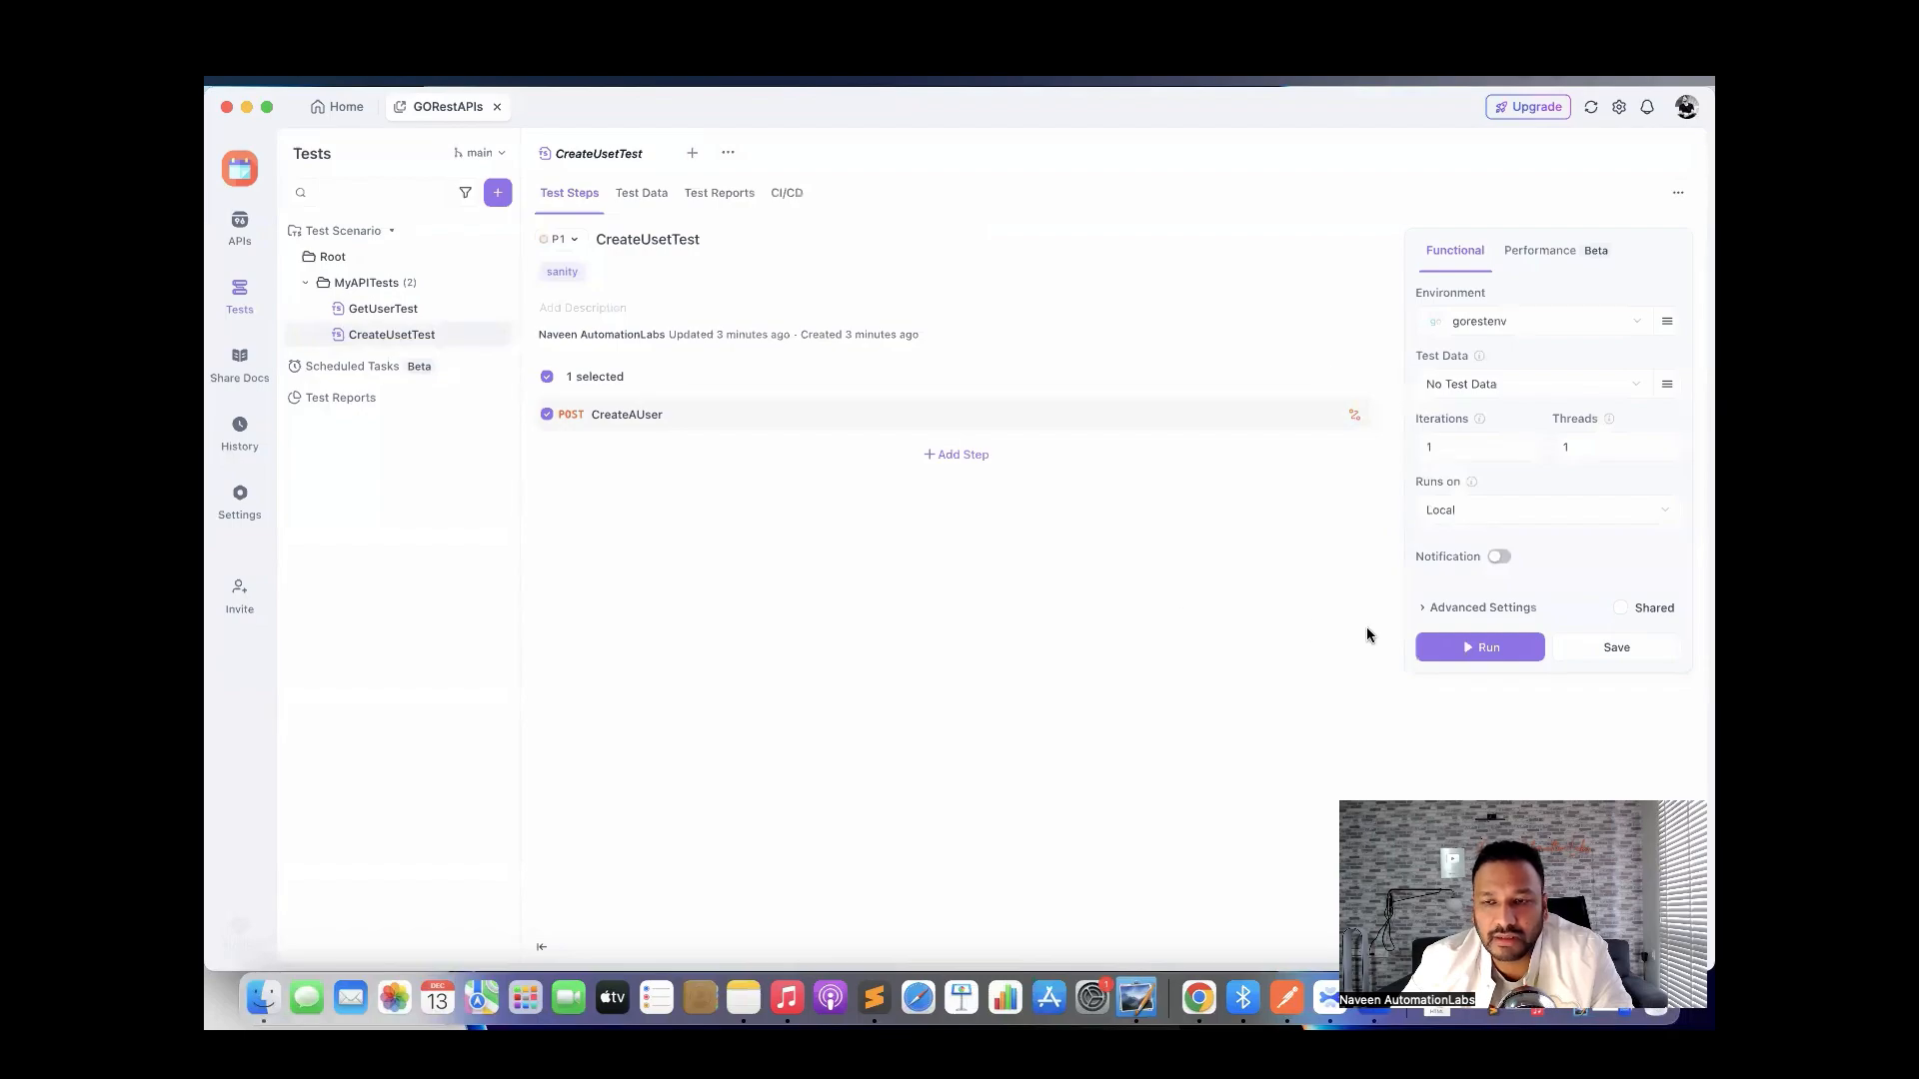
left_click(1462, 648)
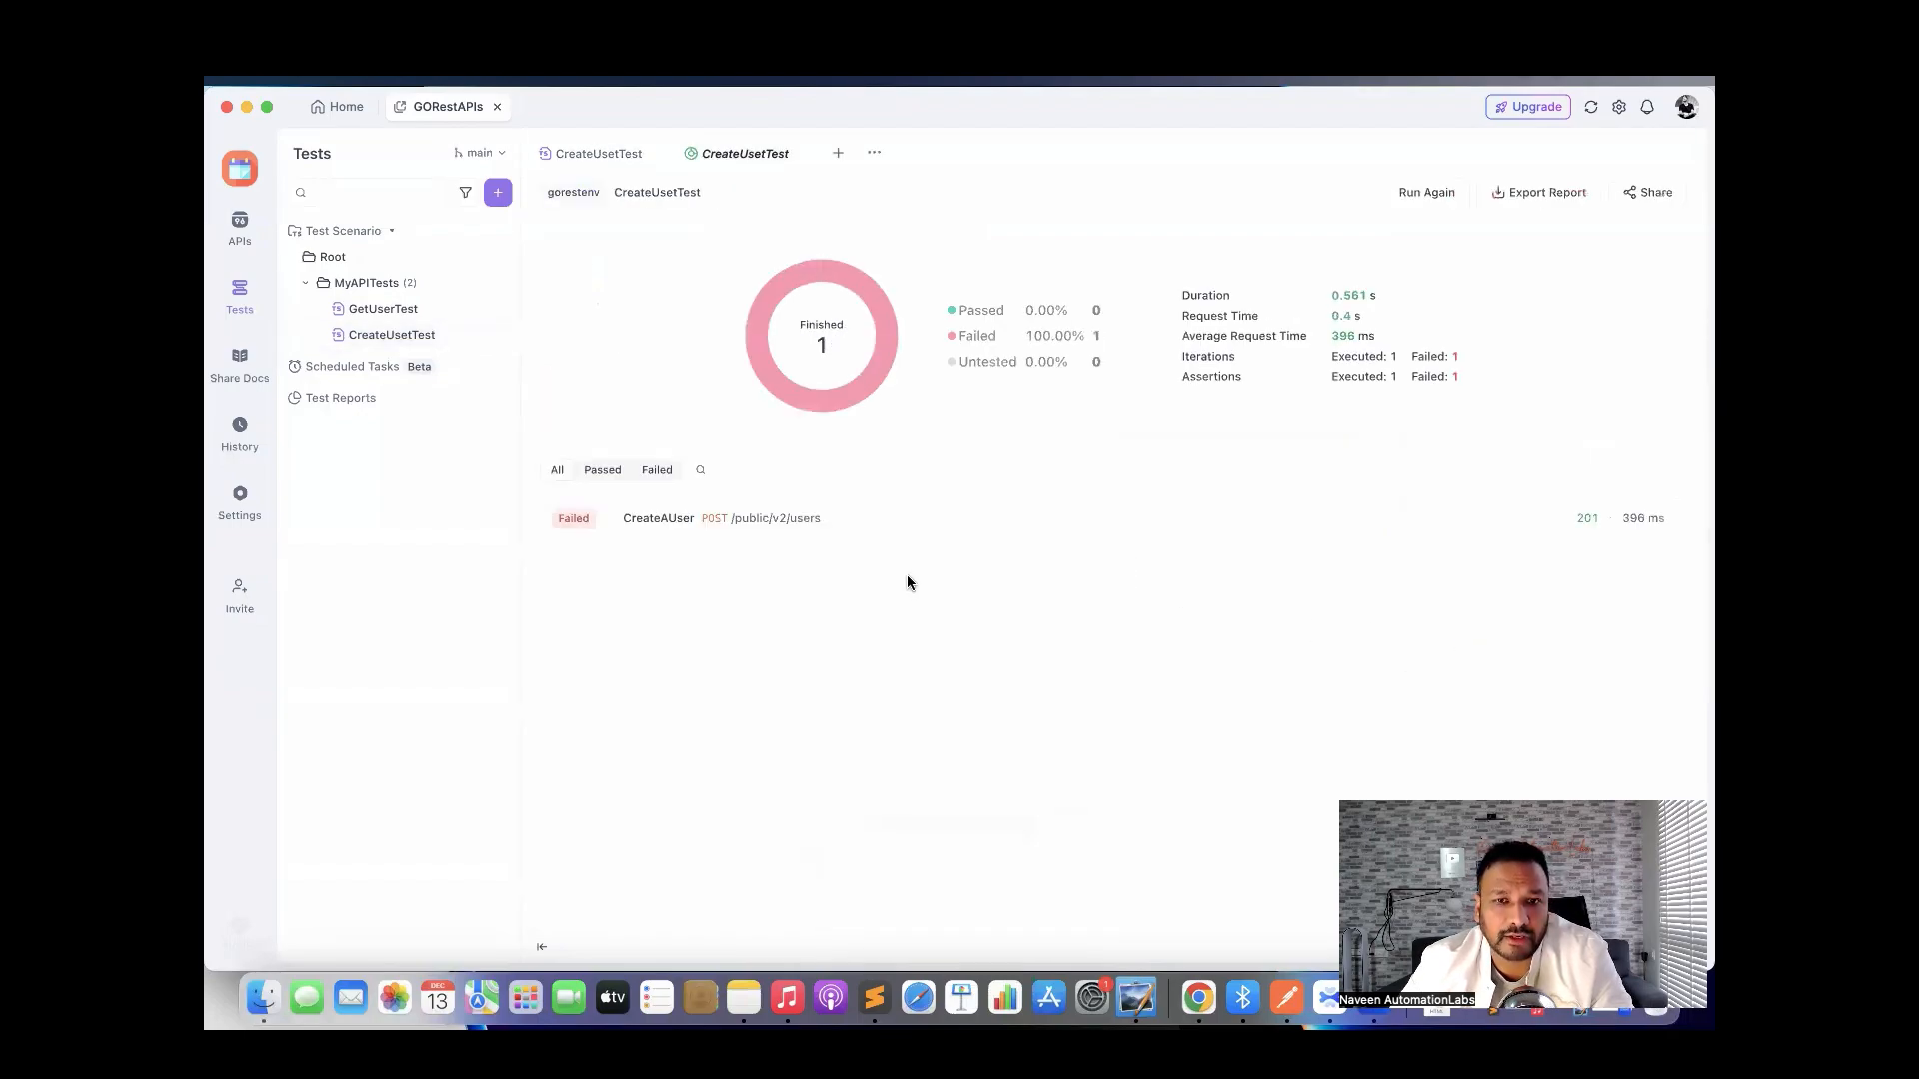
left_click(776, 519)
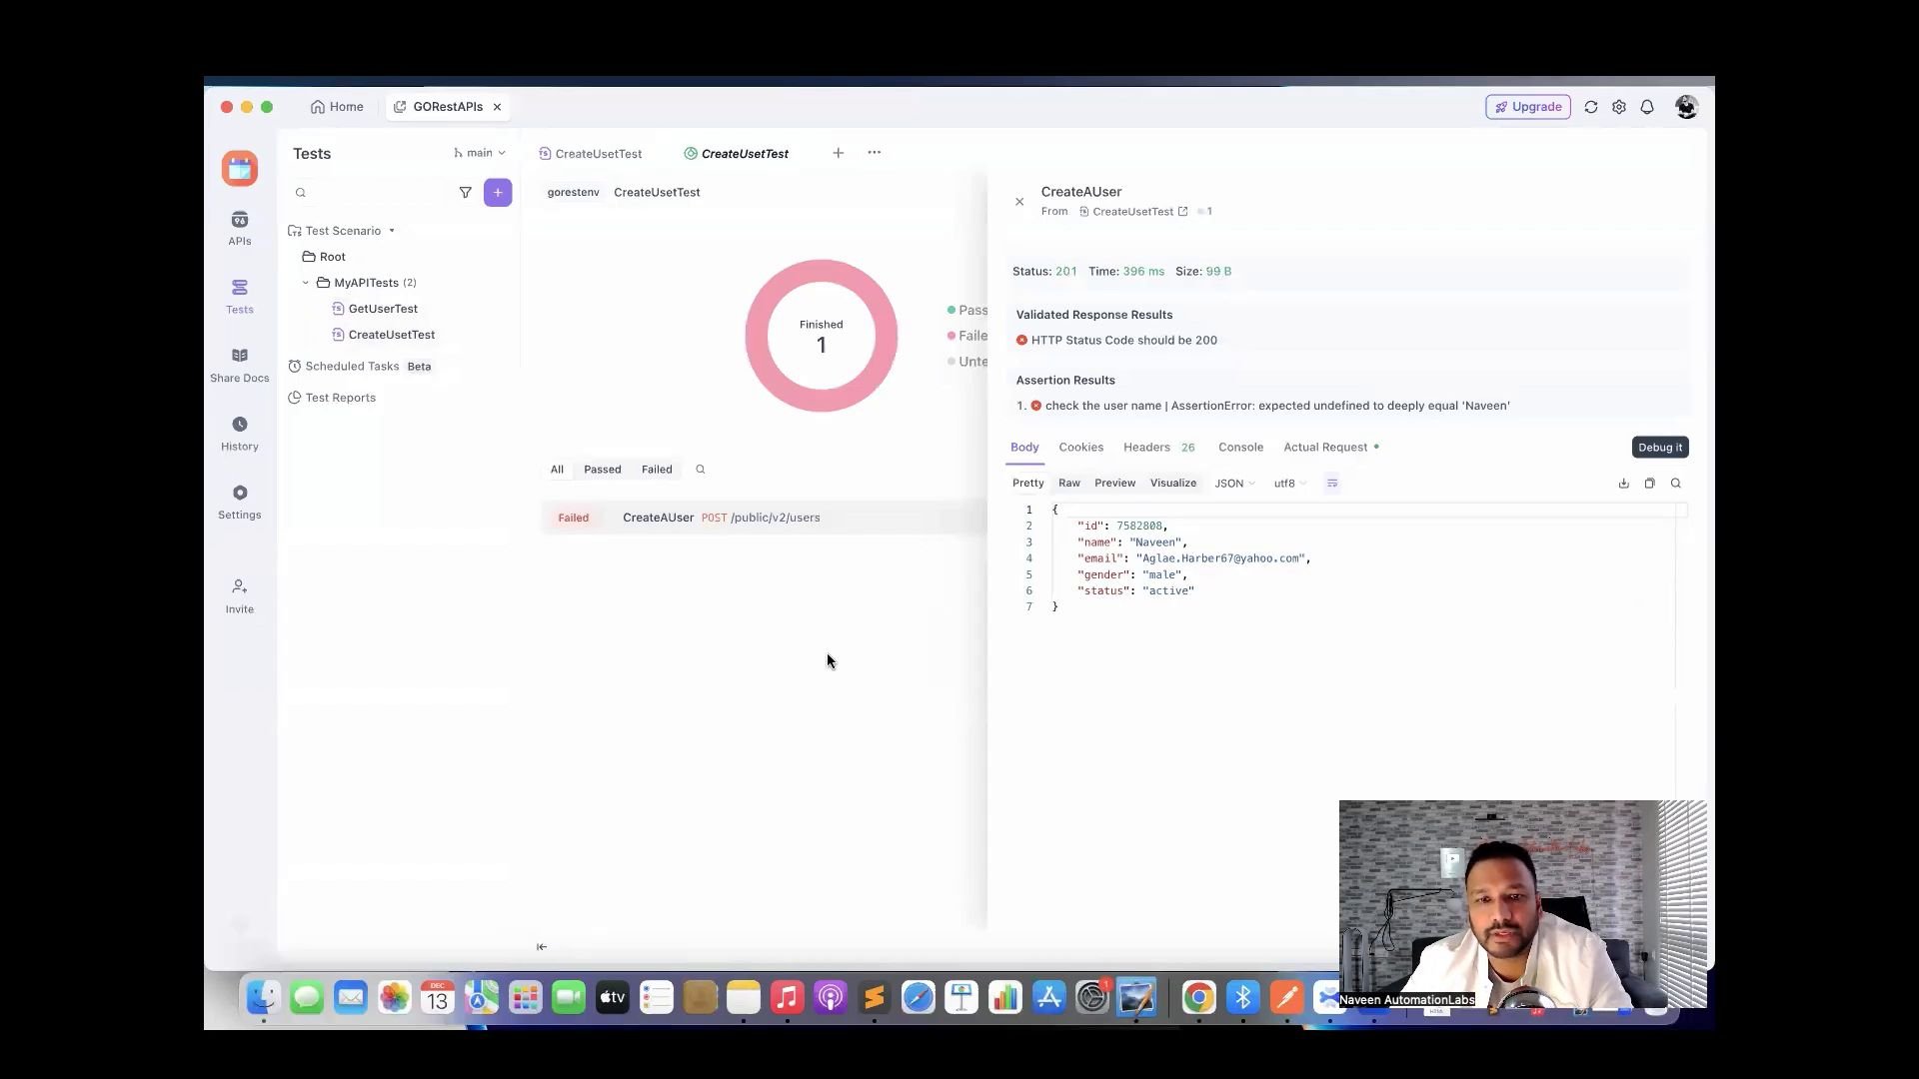
left_click(408, 336)
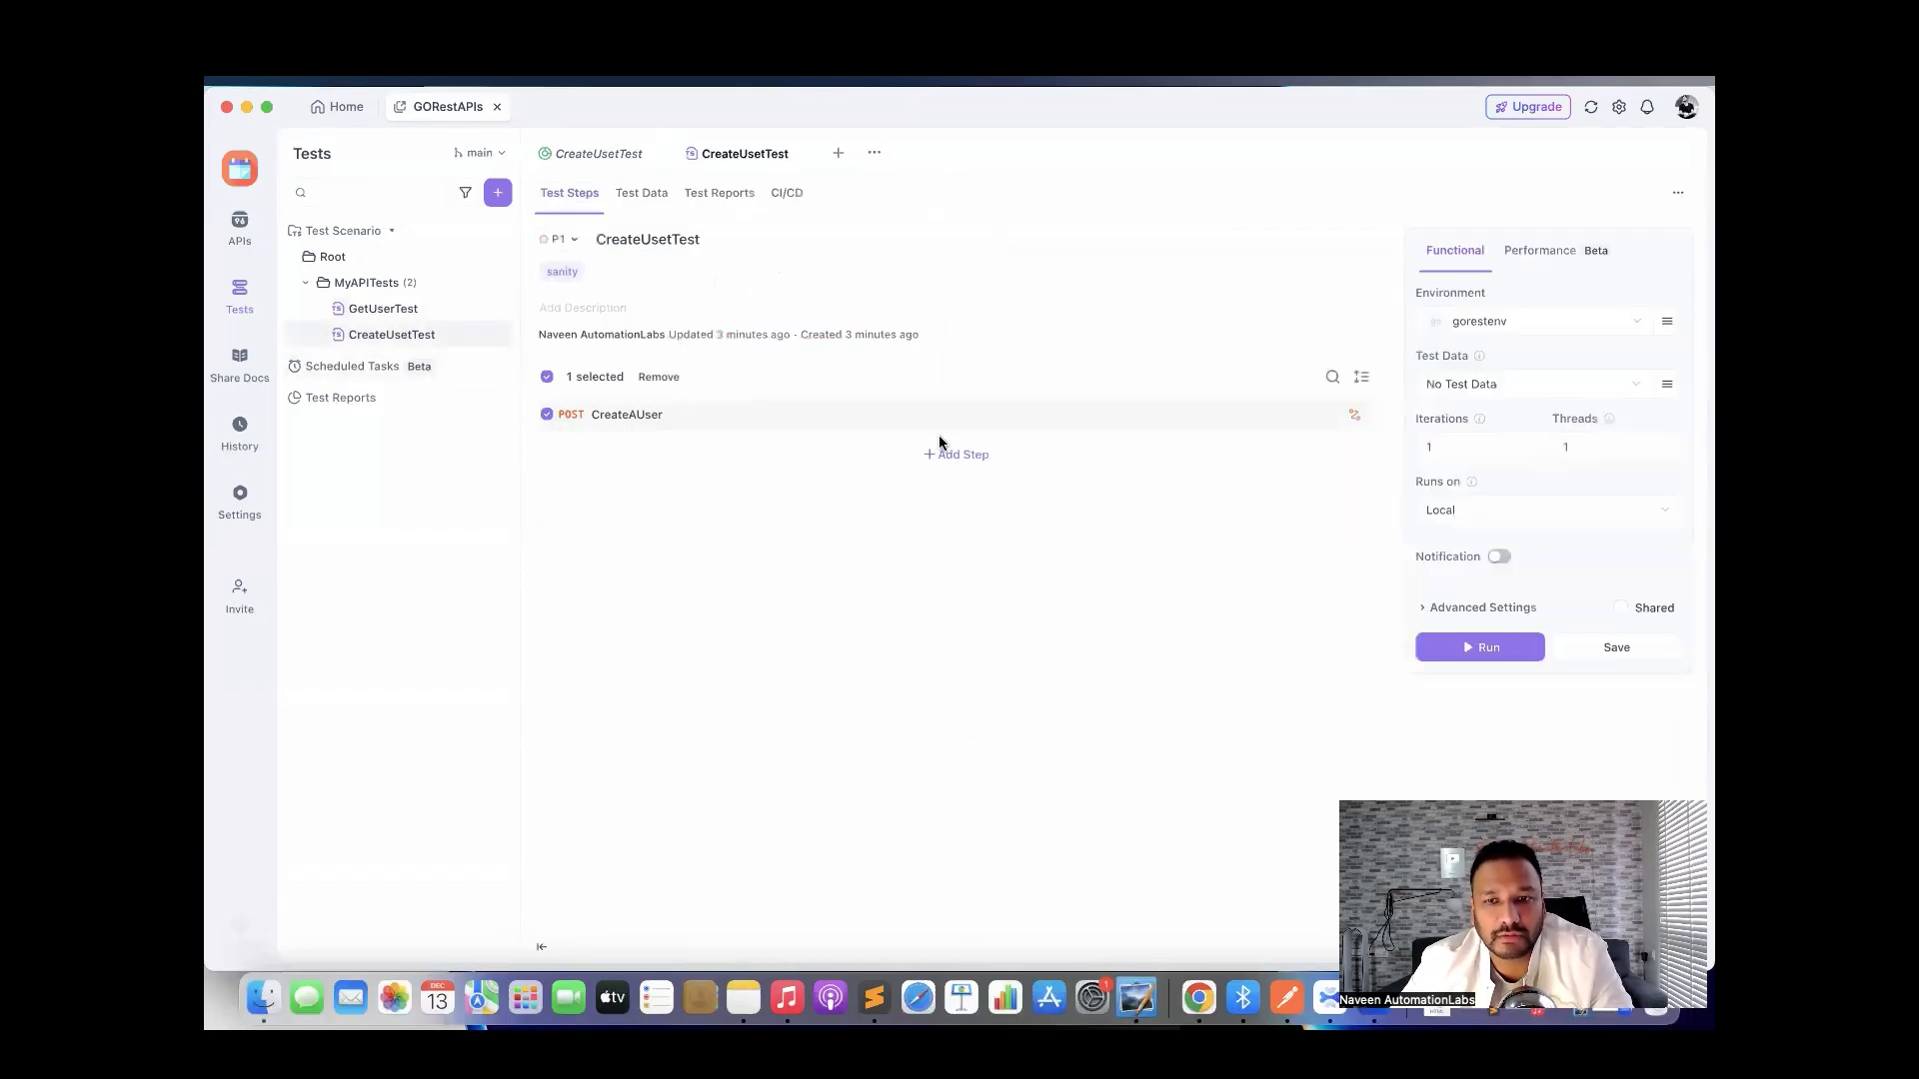
Fix the assertion JSONPath to $.name, save, rerun, and inspect the 201-versus-200 status error.
left_click(634, 416)
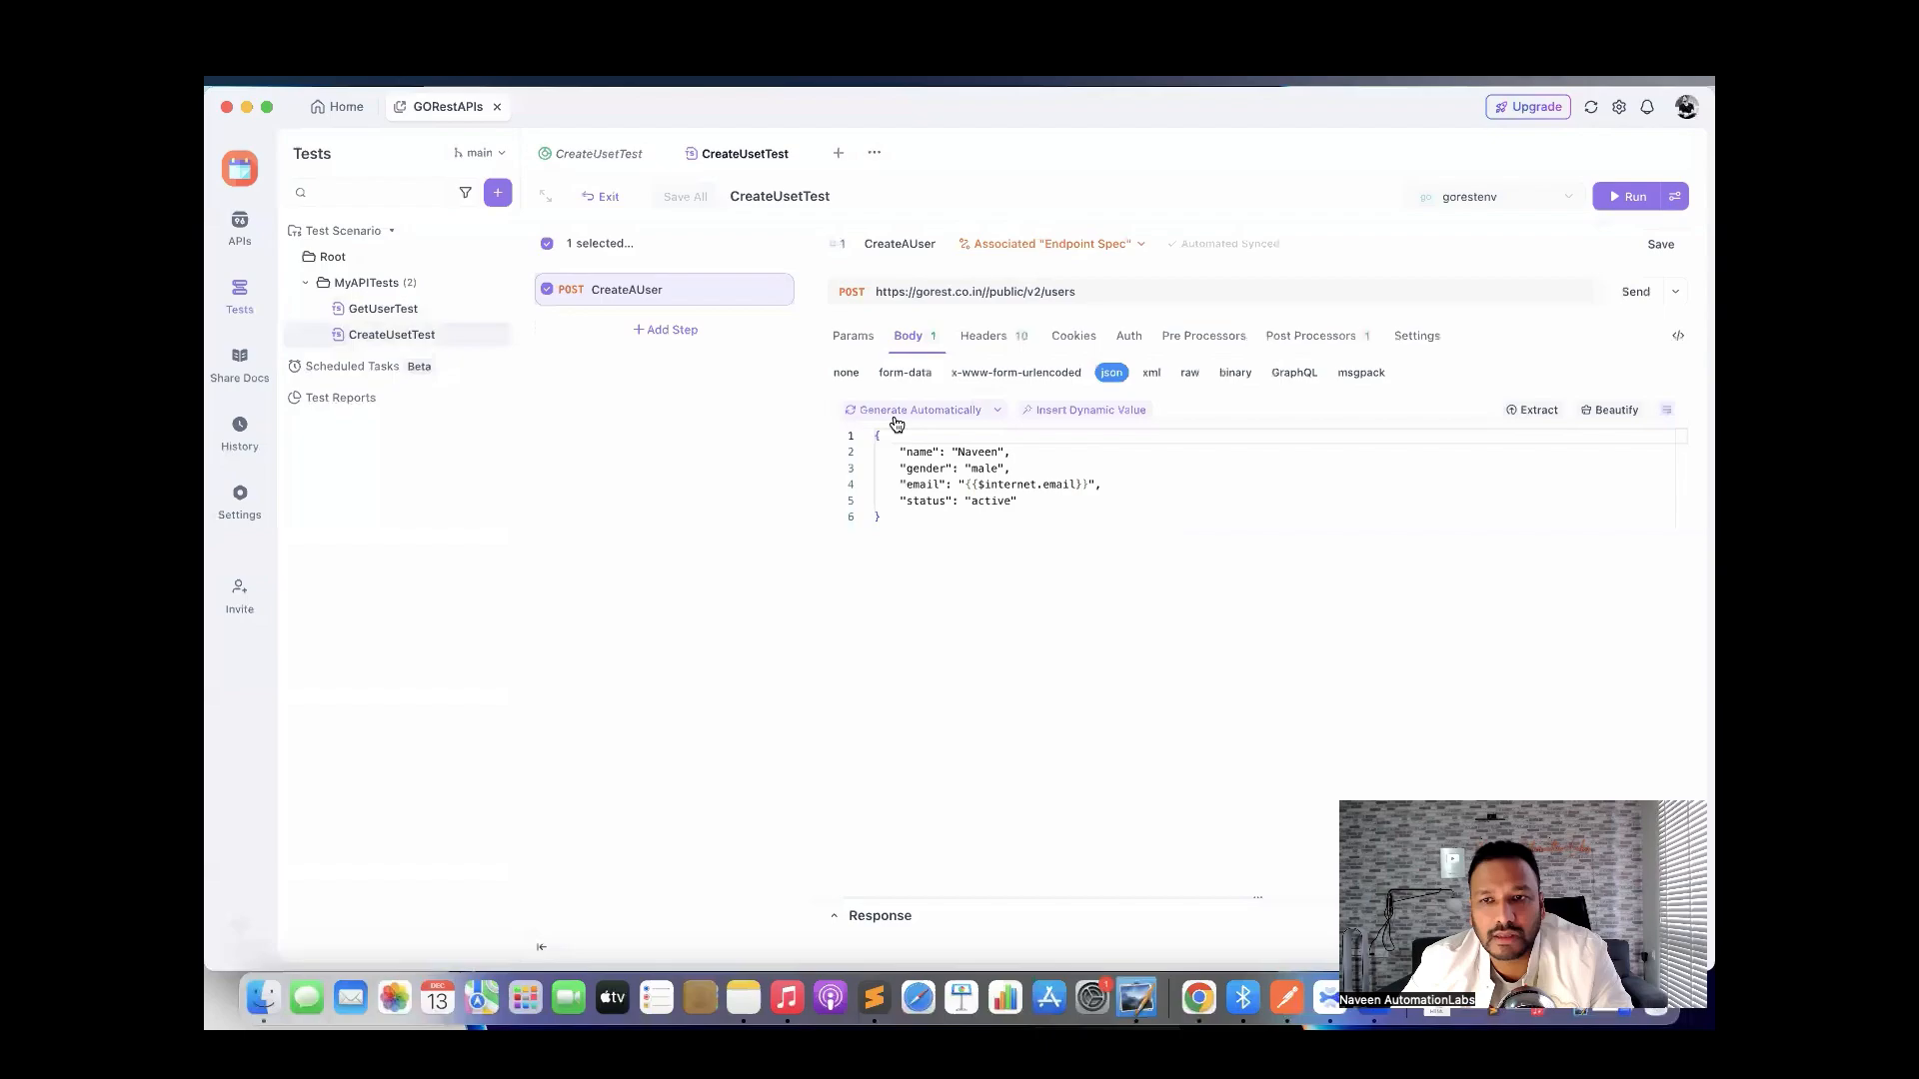
left_click(1300, 340)
left_click(1065, 397)
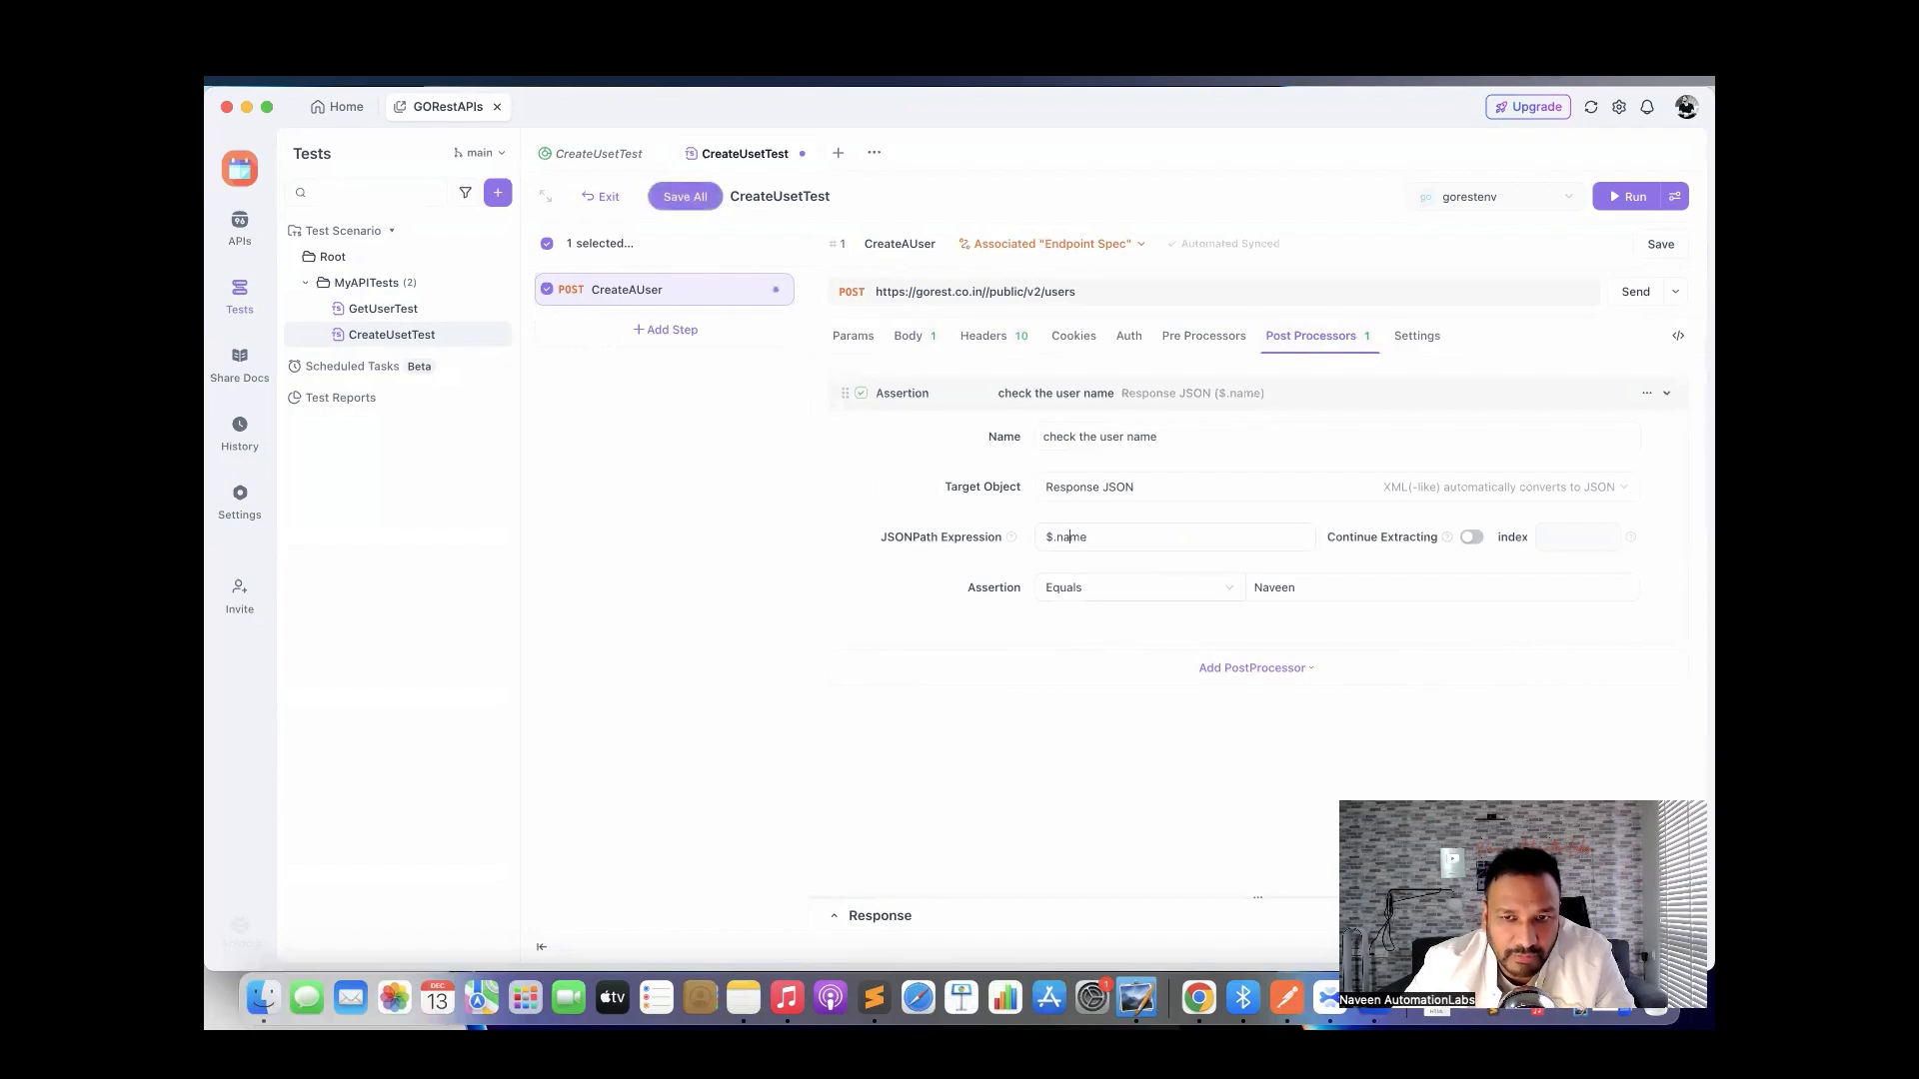
left_click(1656, 252)
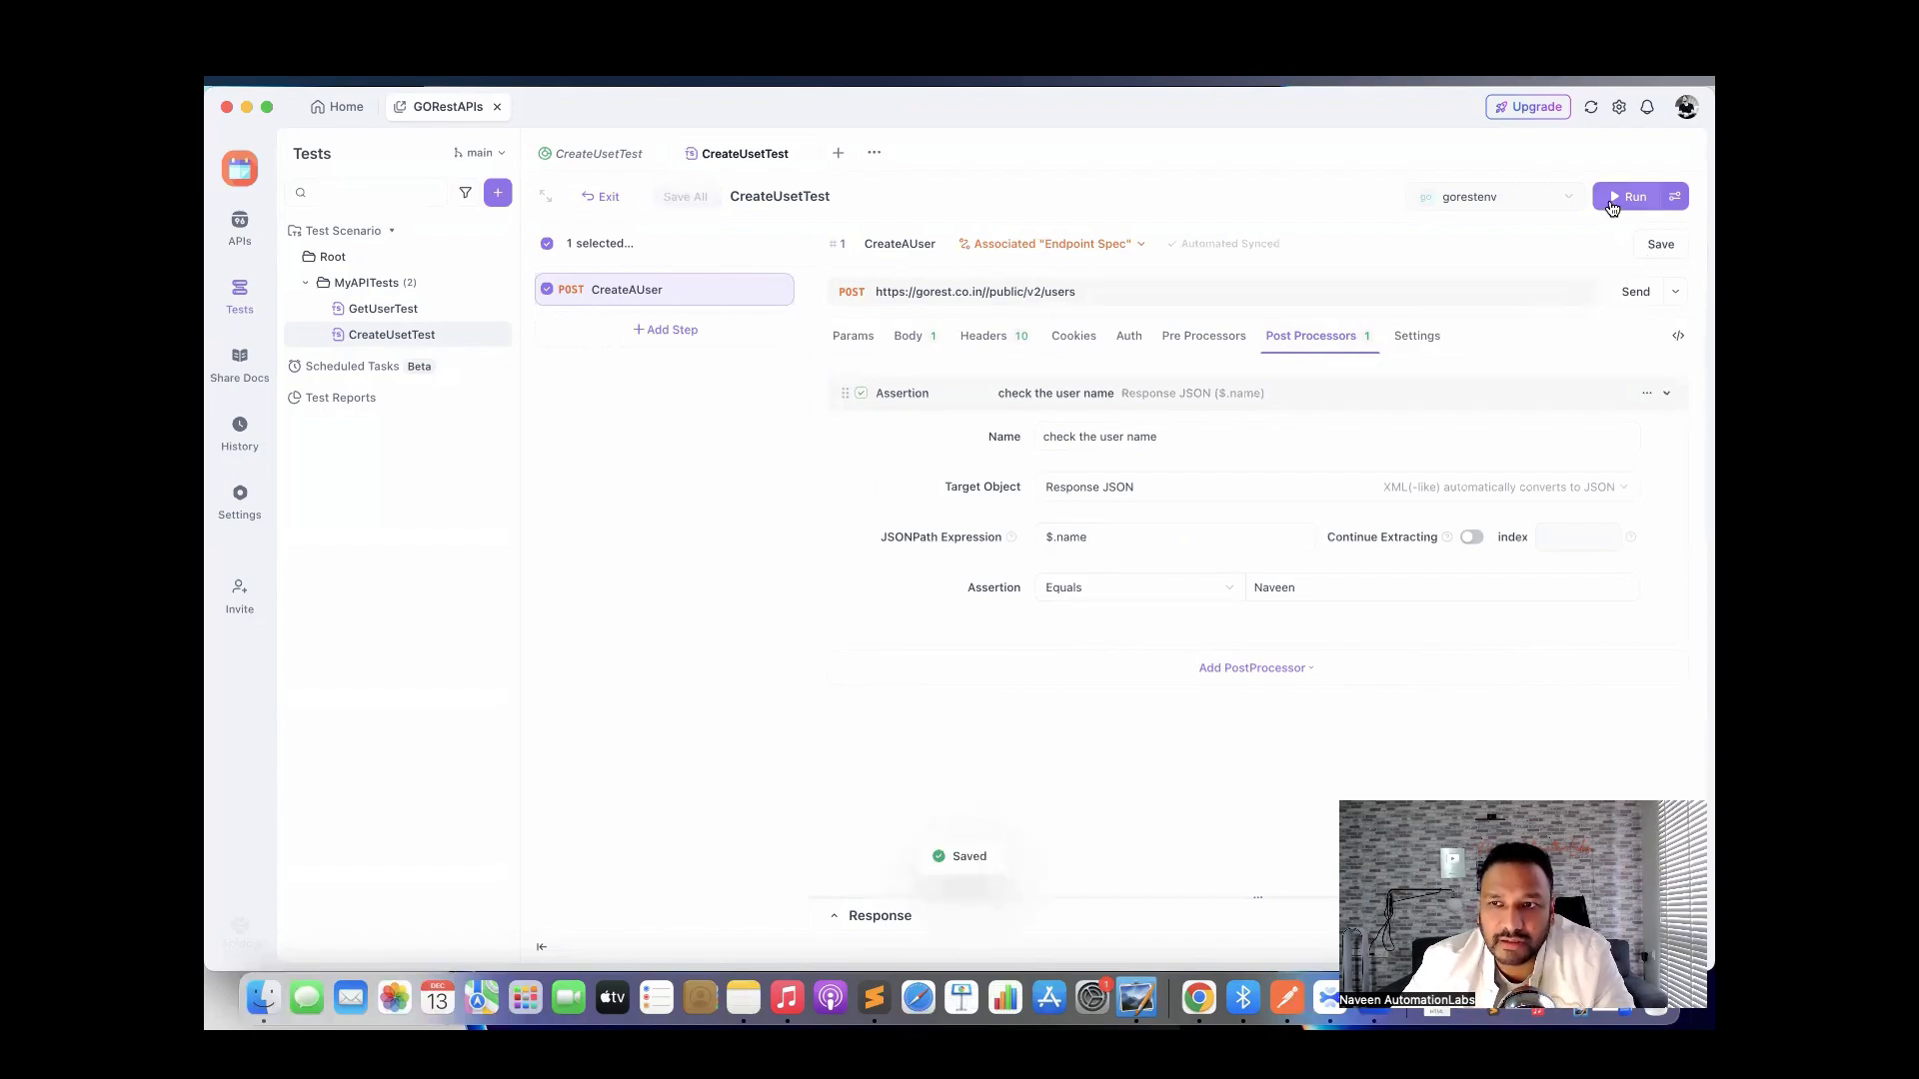
left_click(1629, 197)
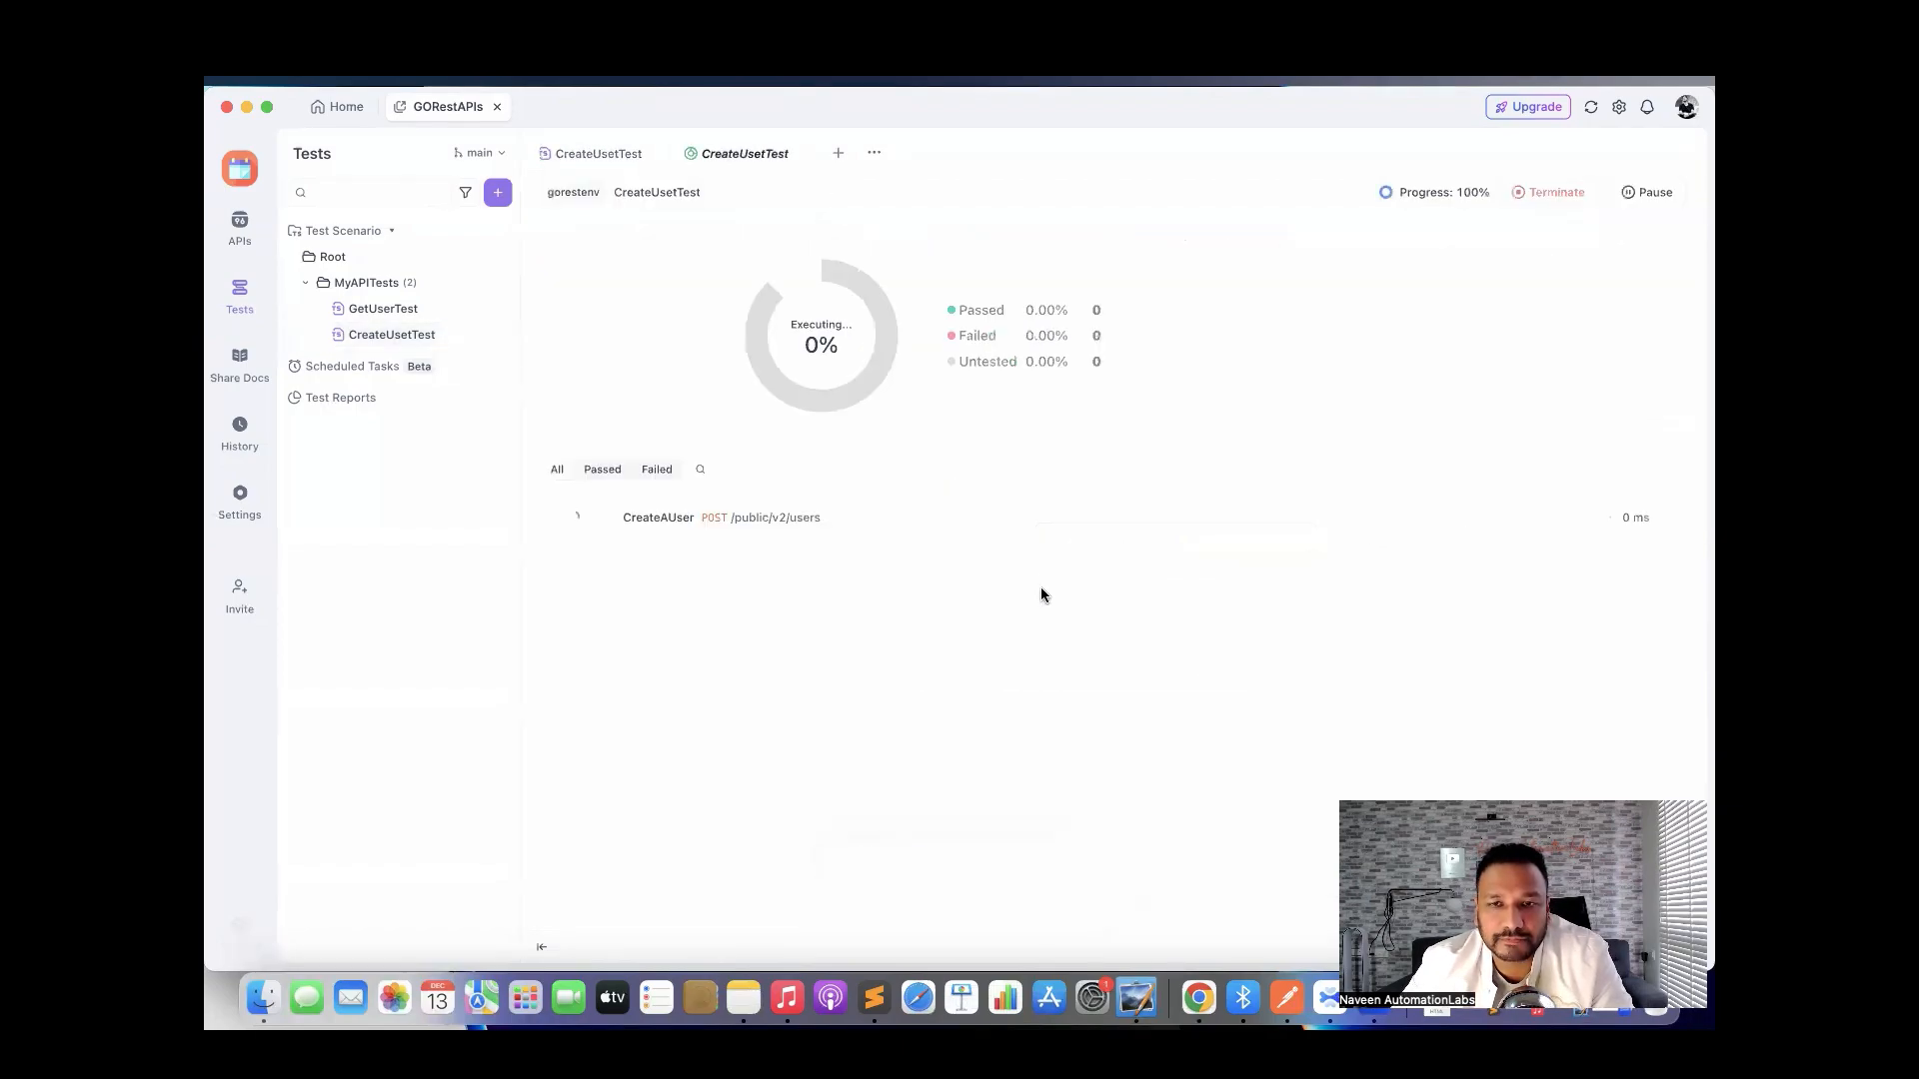
left_click(838, 520)
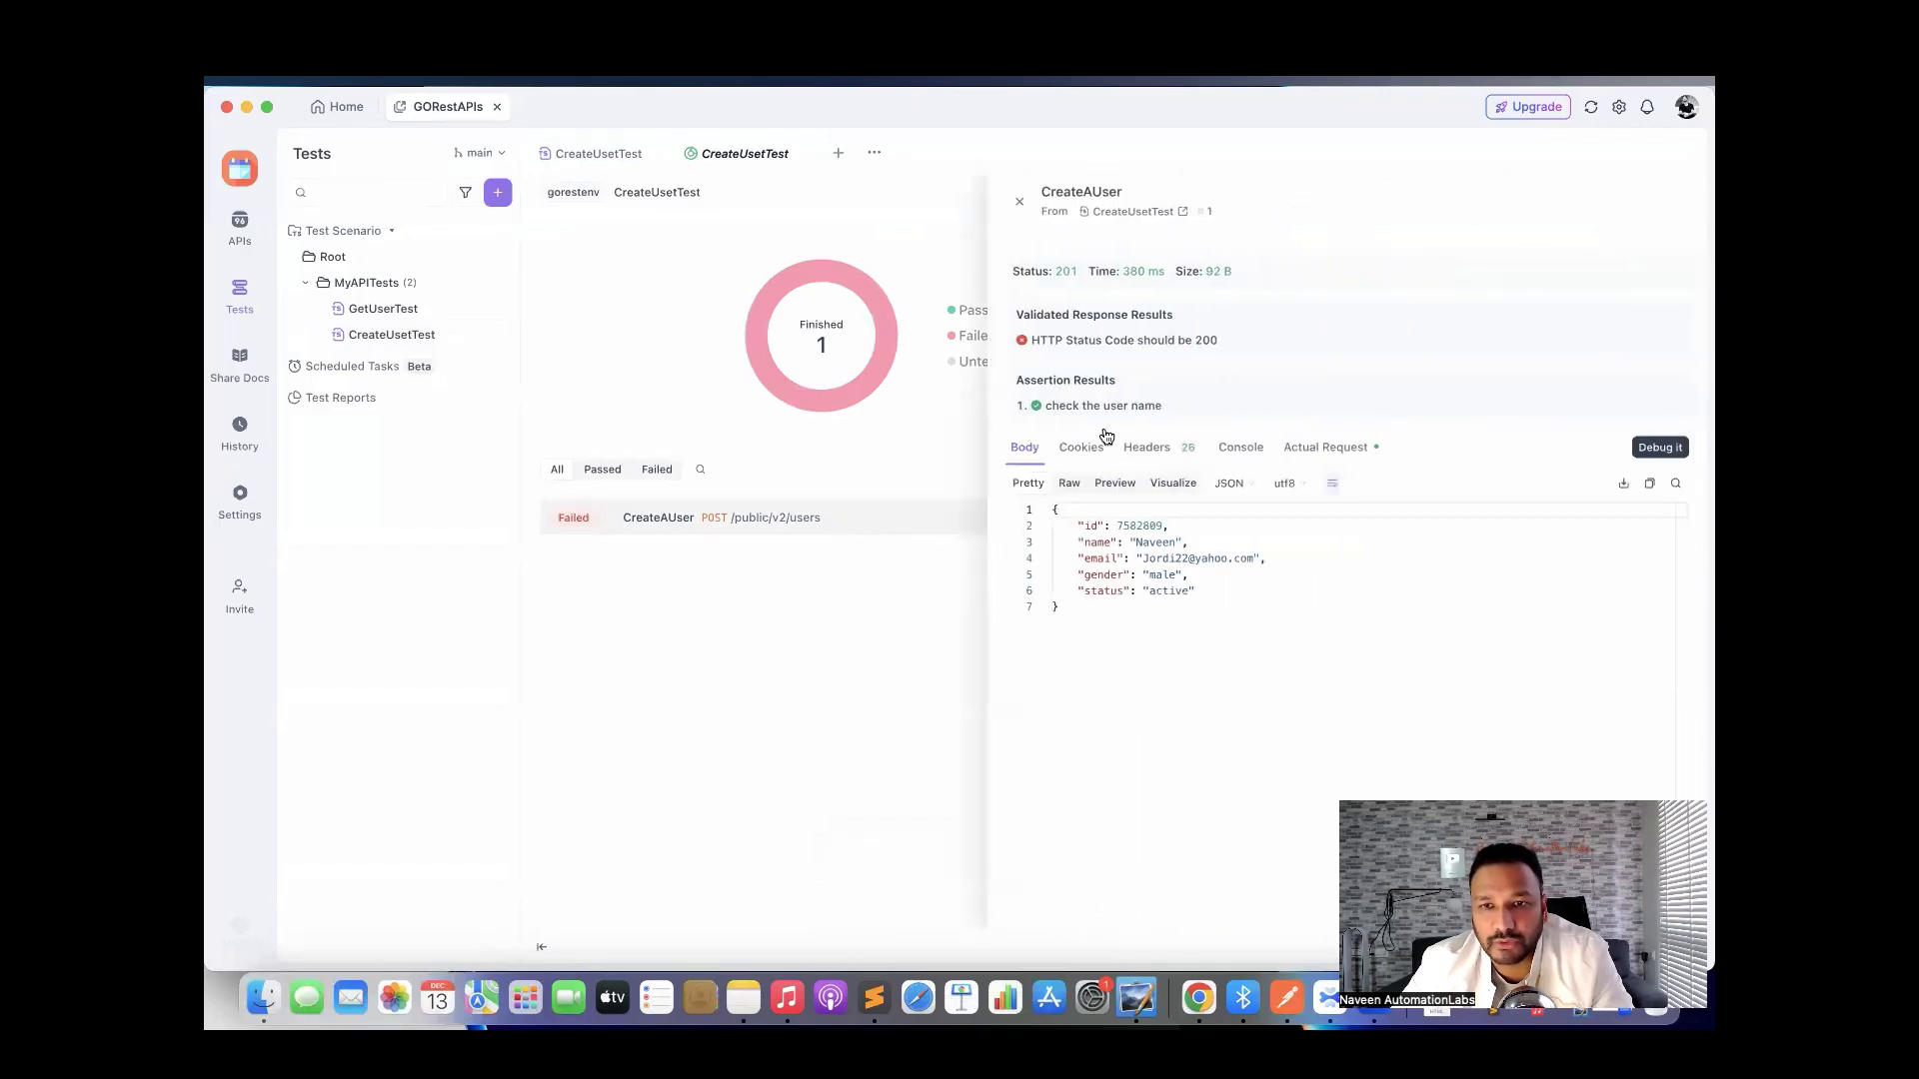
mouse_move(1111, 341)
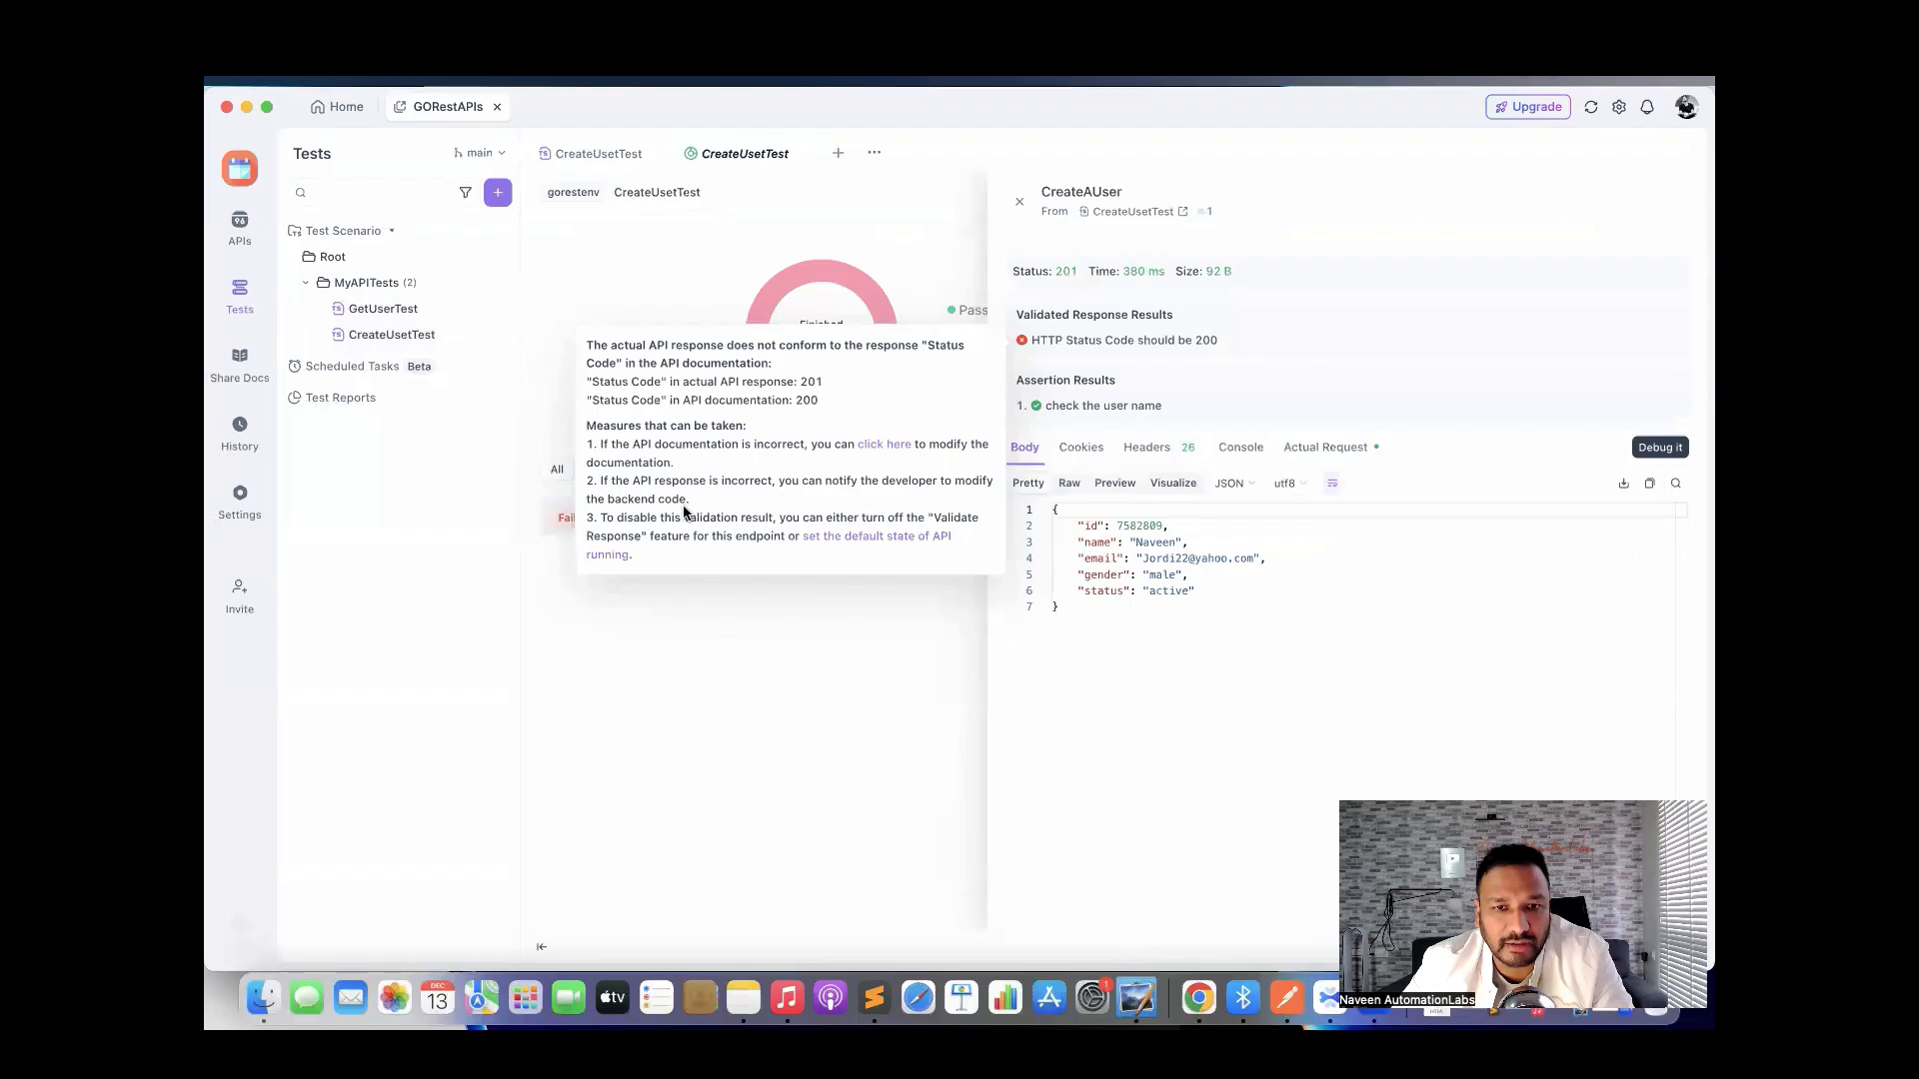
Switch off 'Validate HTTP Status Code of Response' and 'Validate Schema of Response Body' validation.
left_click(849, 543)
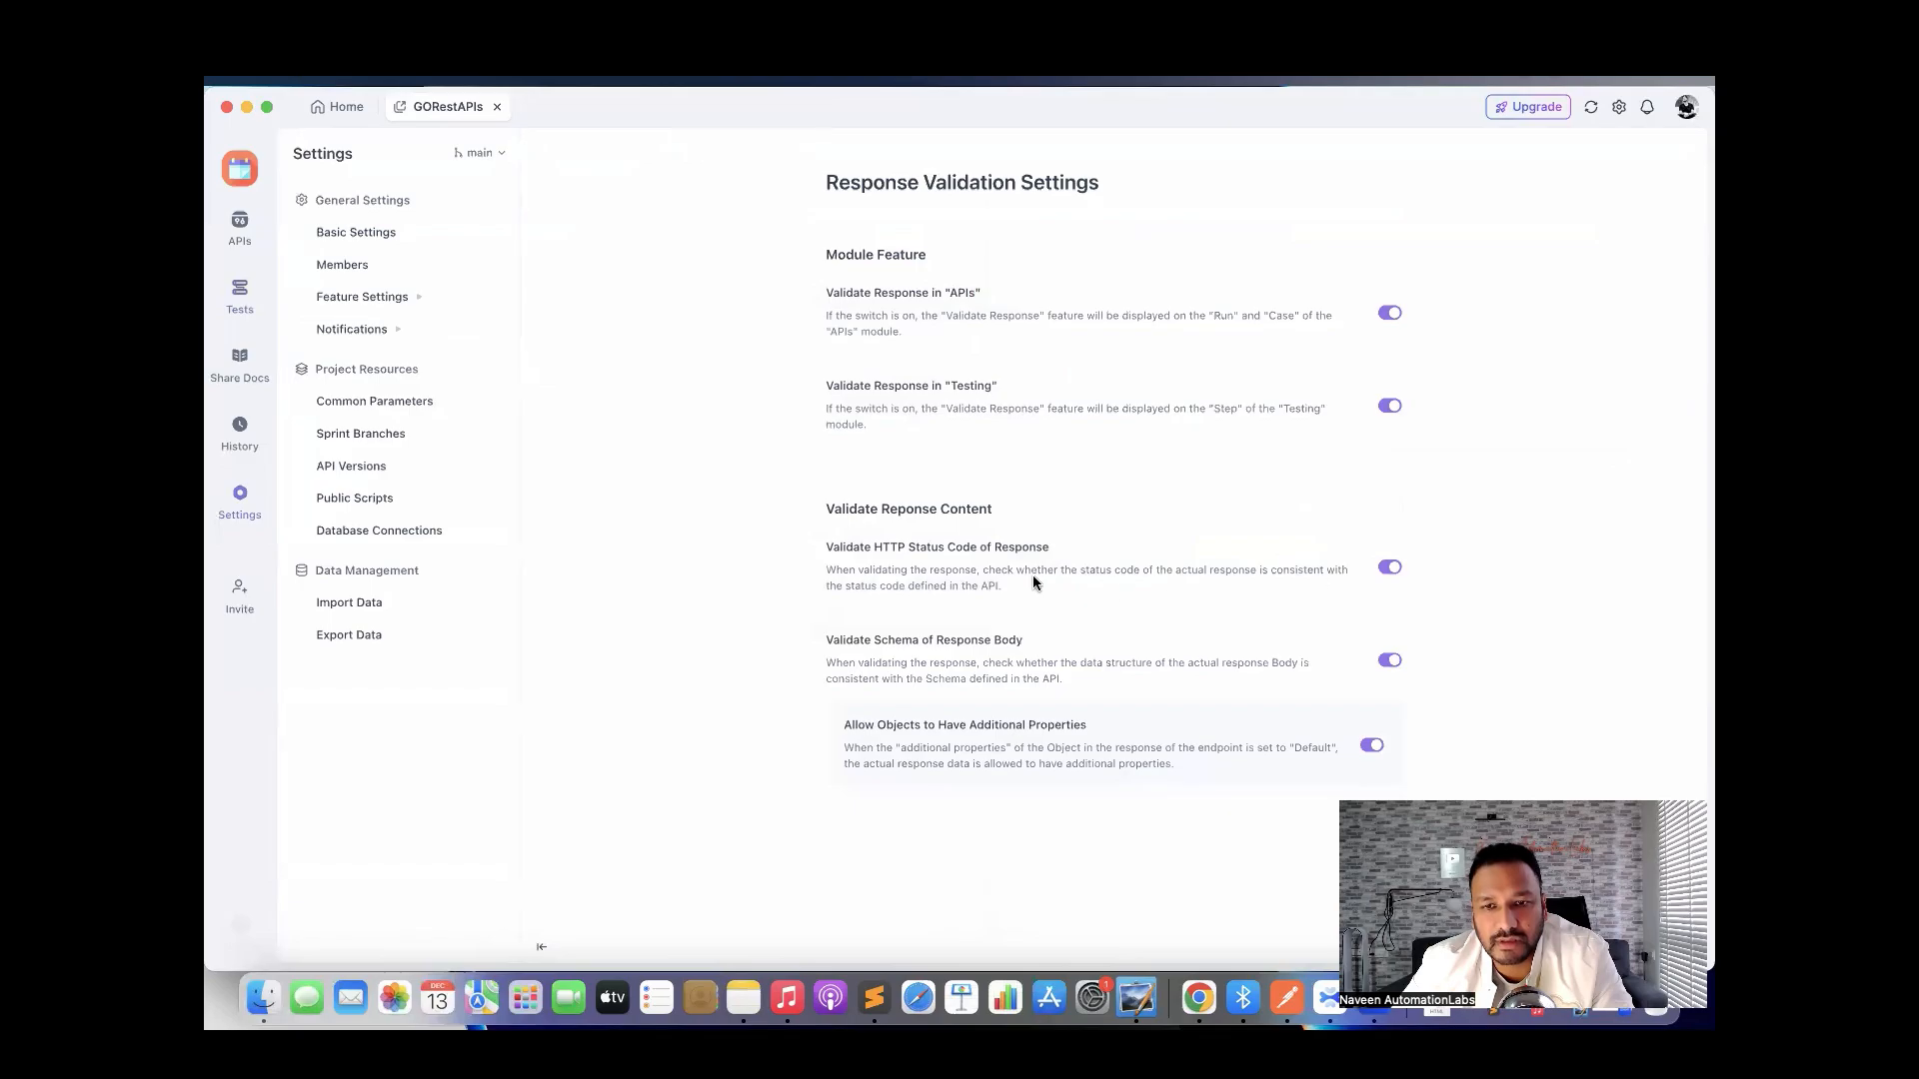
left_click(1390, 568)
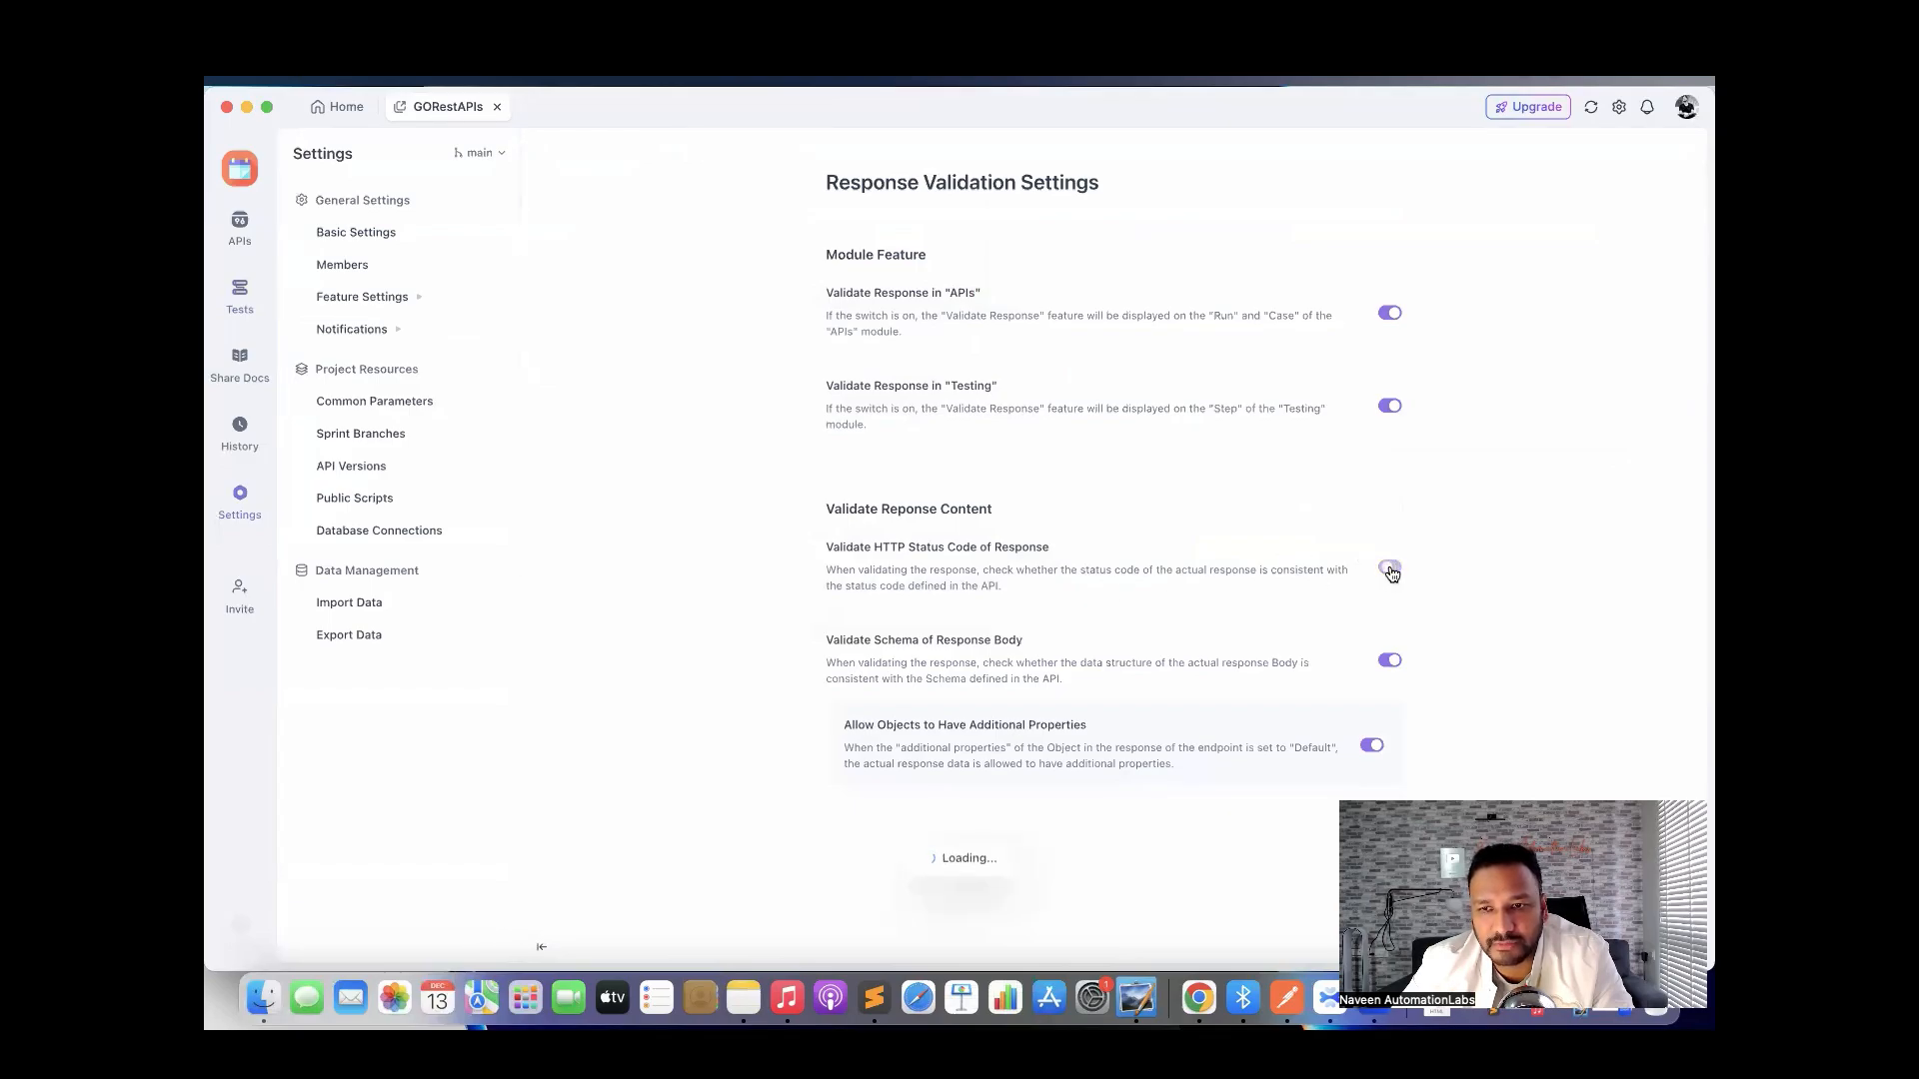
left_click(1390, 662)
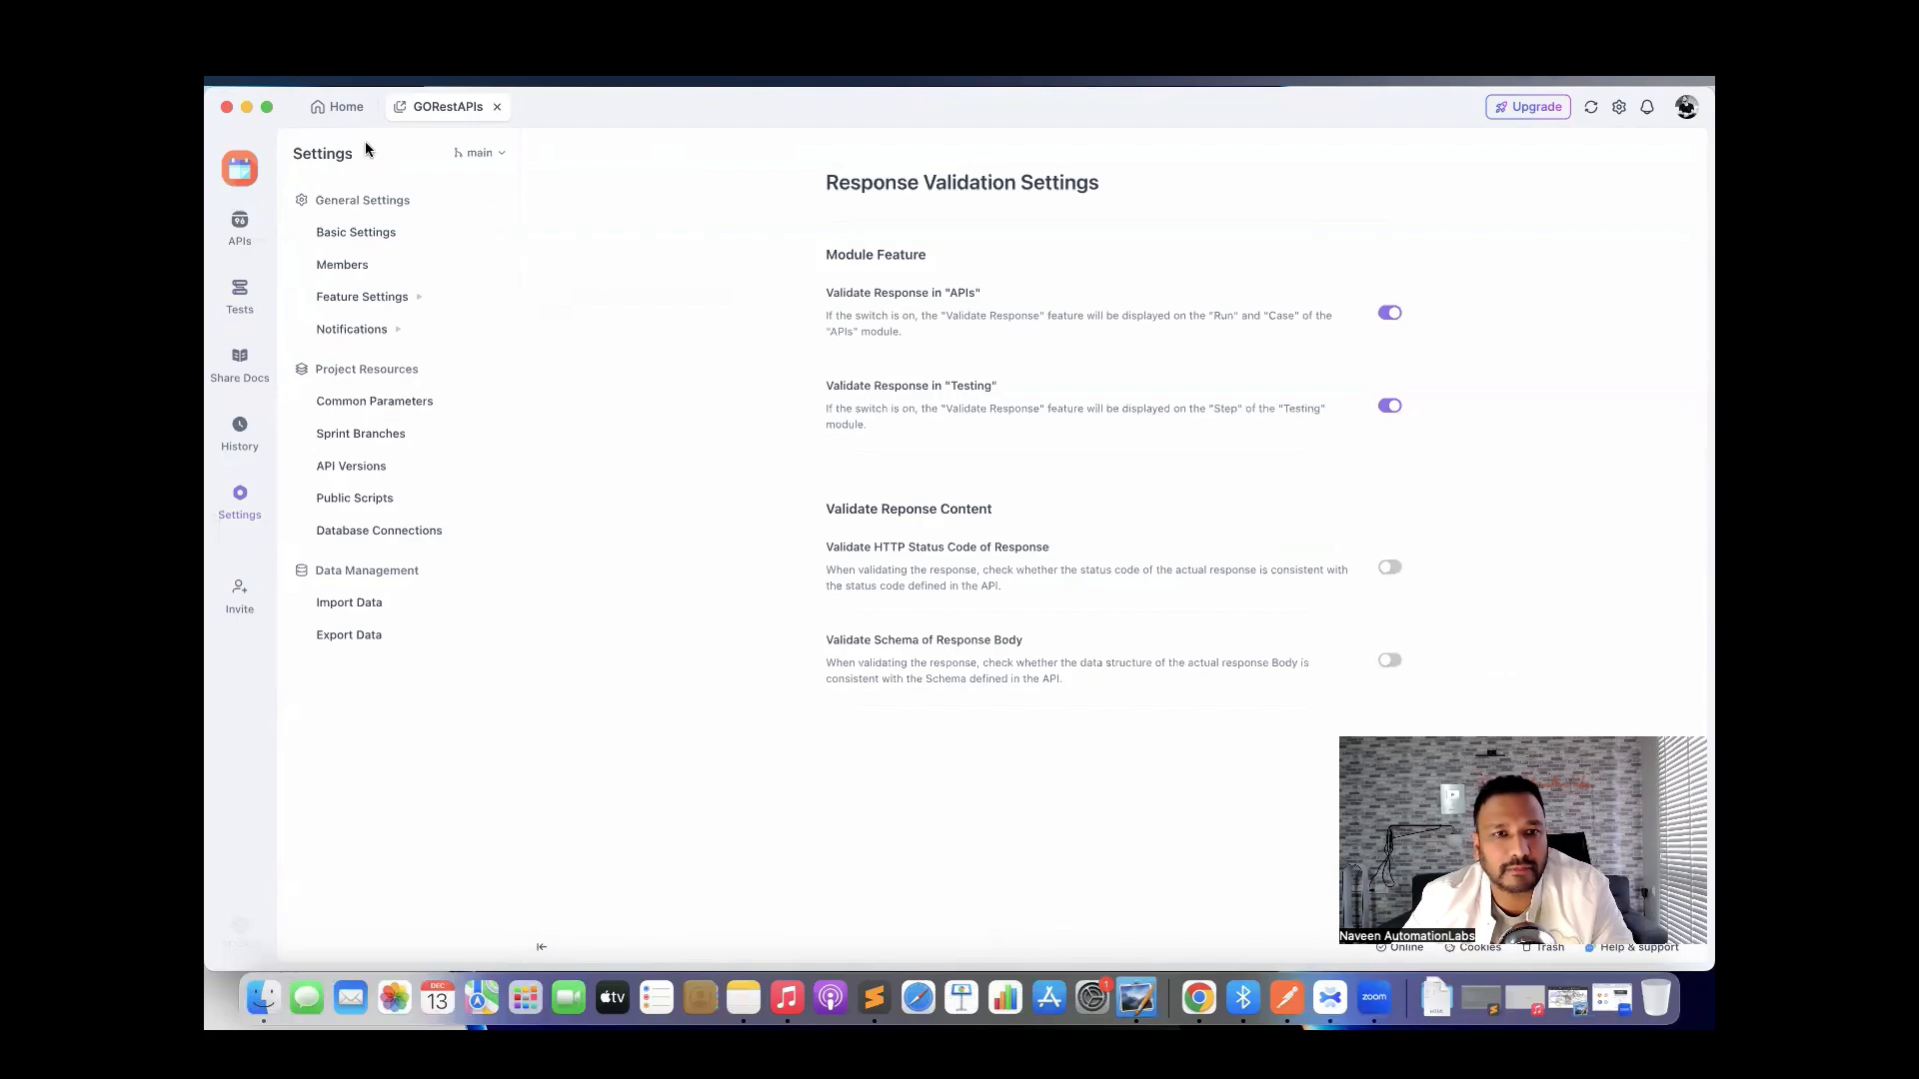
left_click(239, 289)
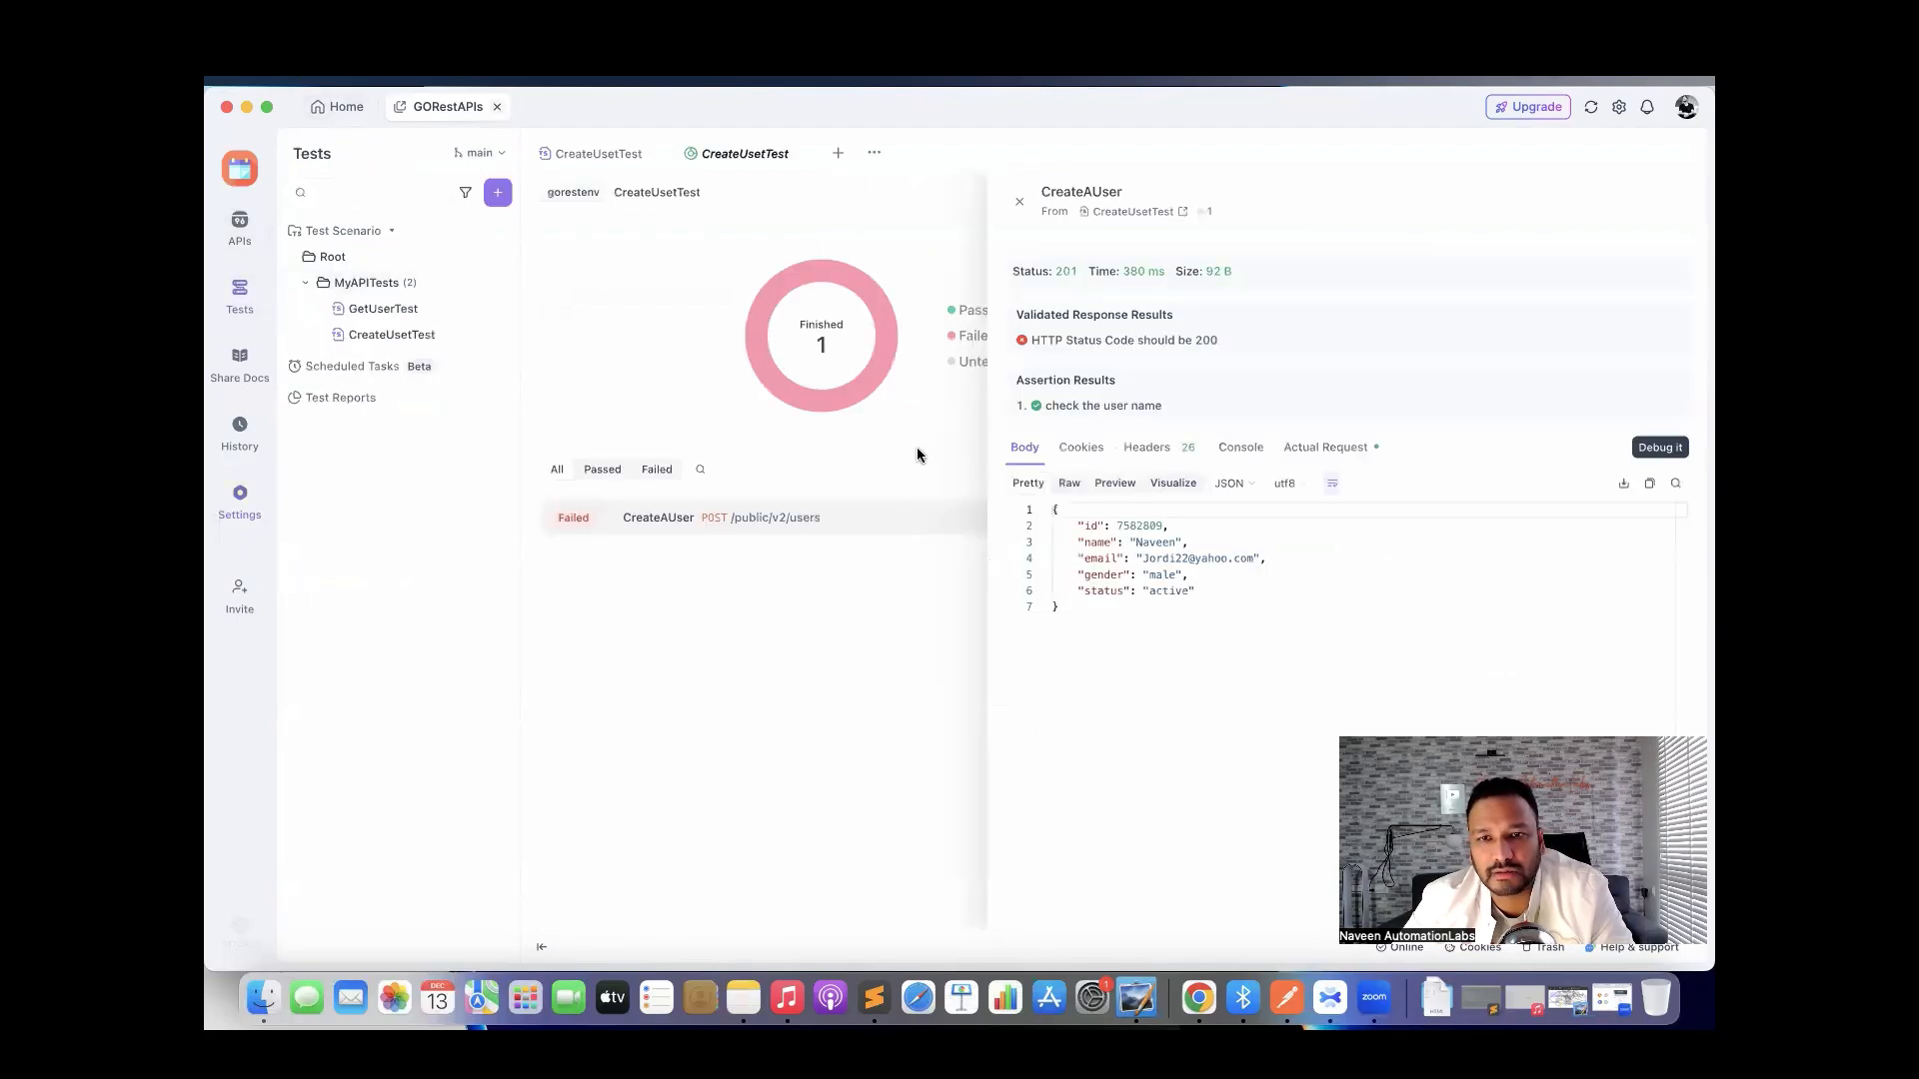
Rerun CreateUsetTest to a 100% pass, then open and expand the MyAPITests folder's scenarios.
left_click(1018, 202)
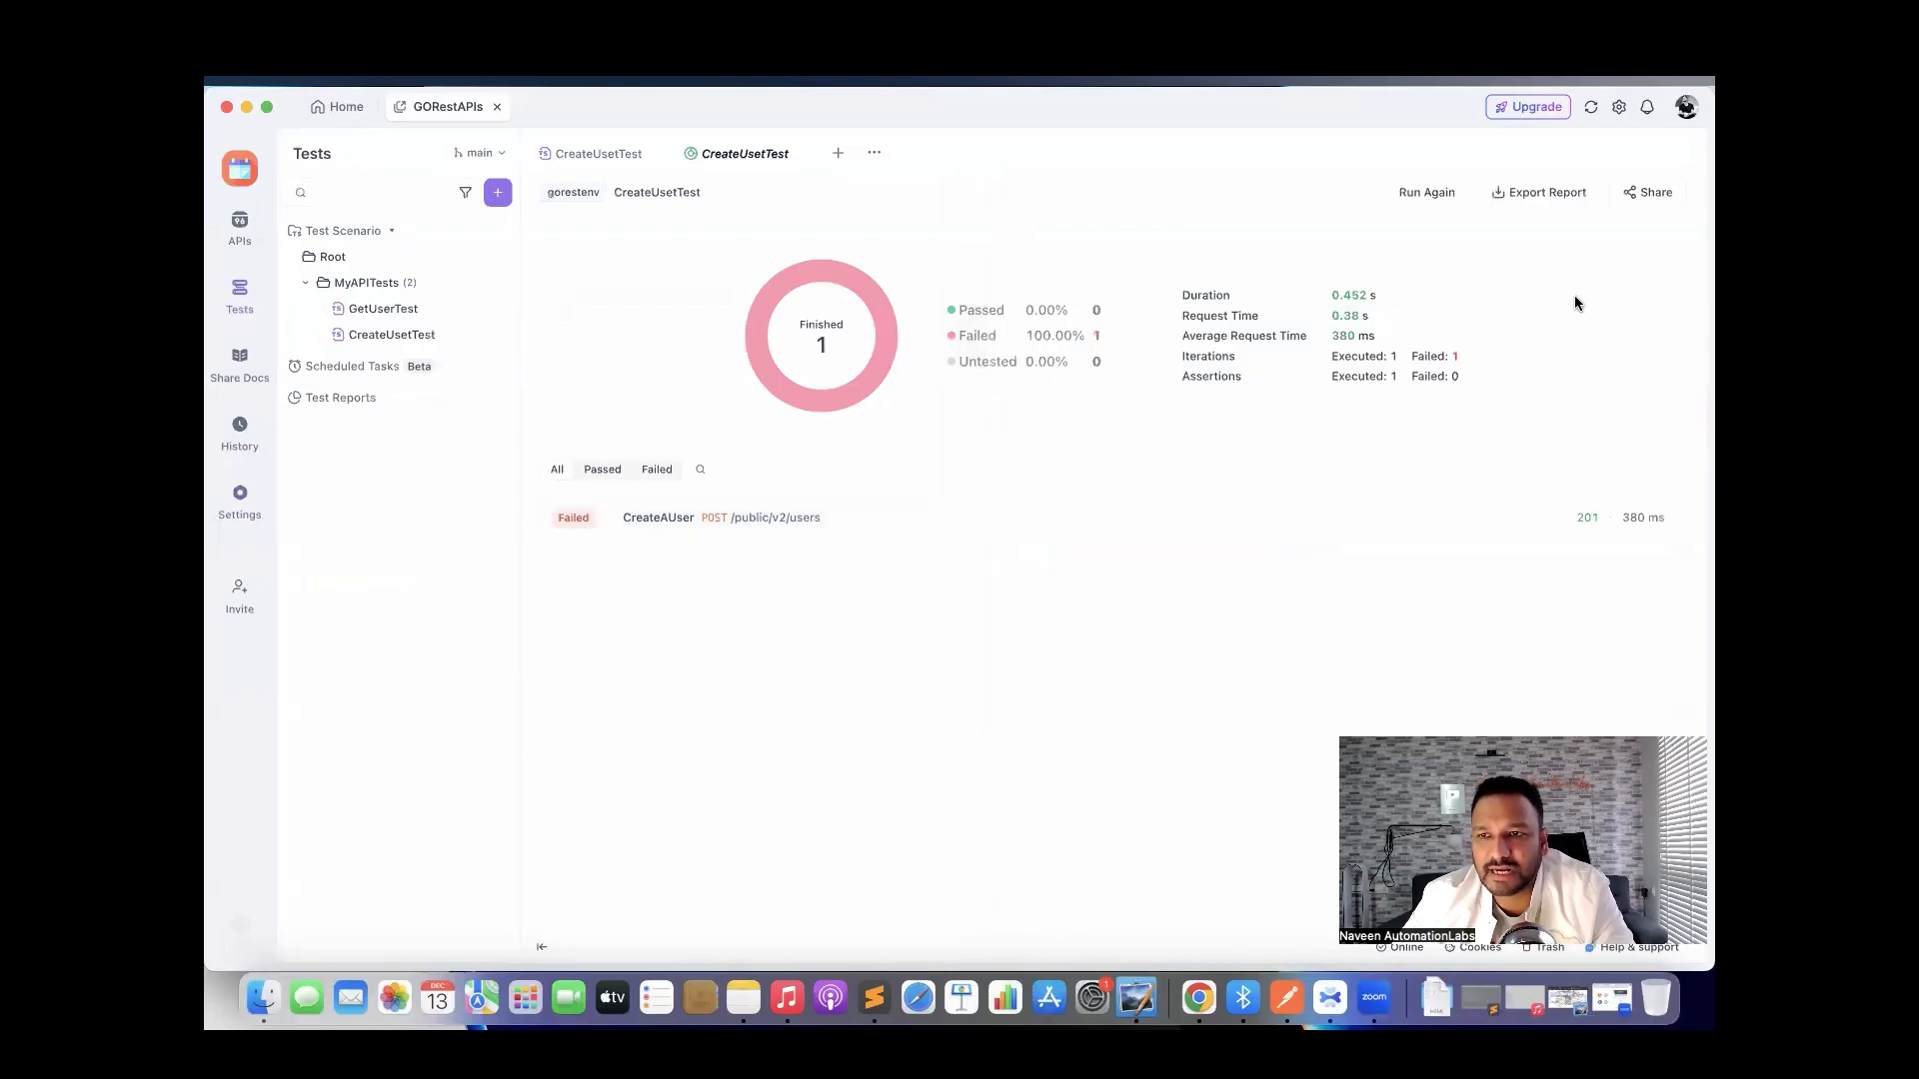
left_click(1431, 196)
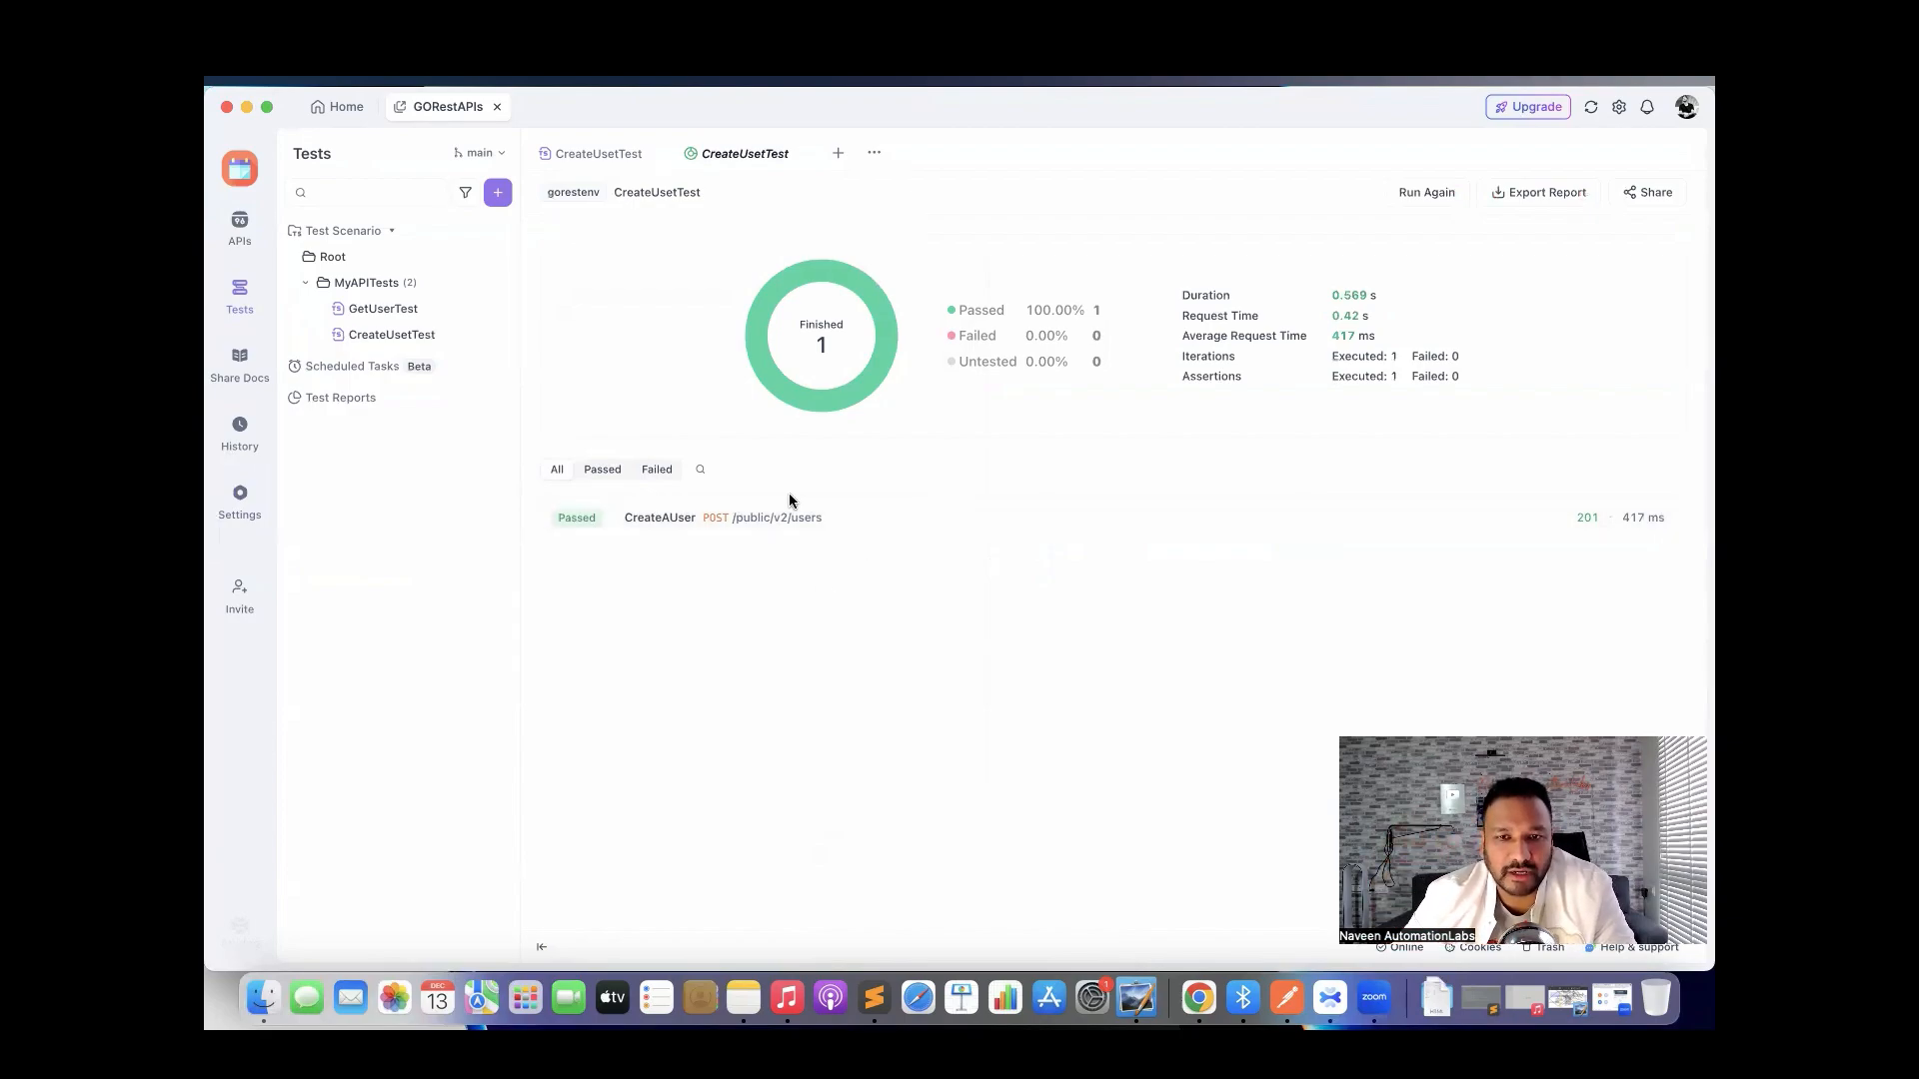
left_click(364, 284)
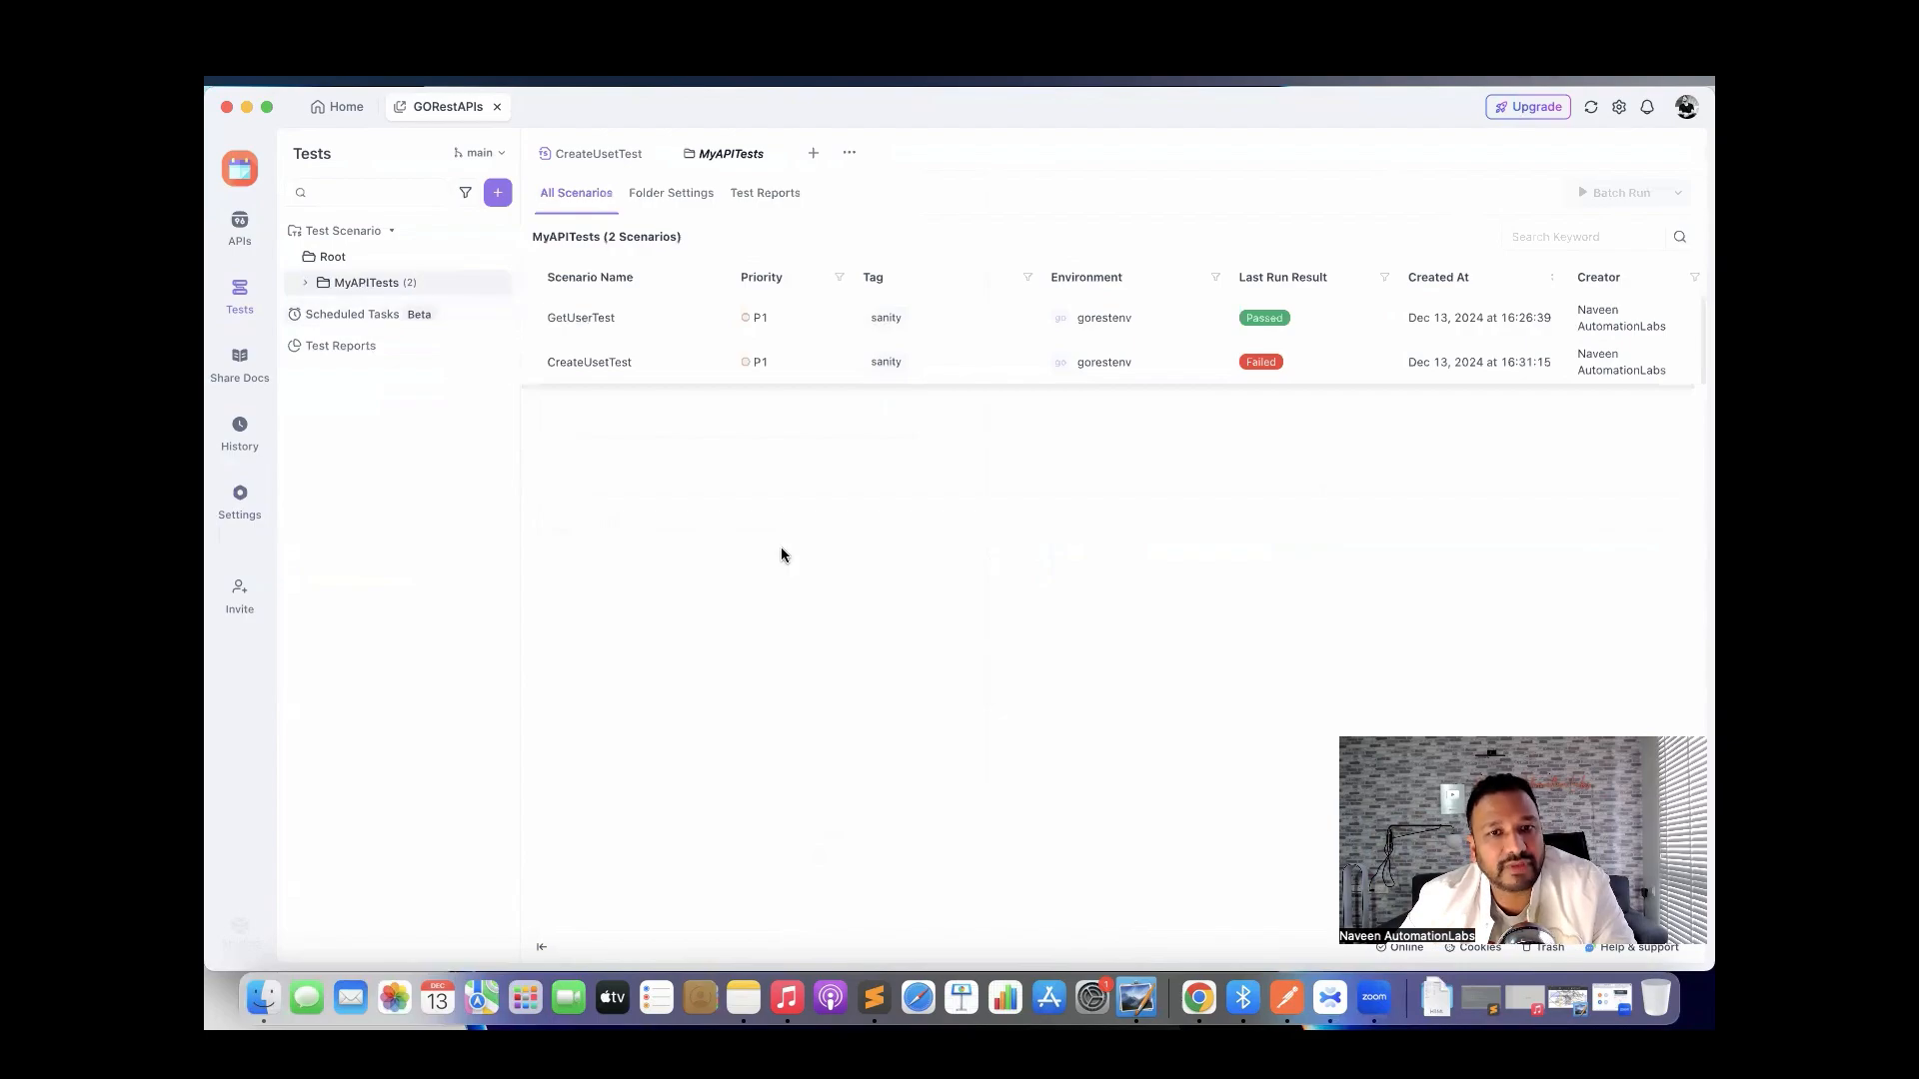
left_click(307, 285)
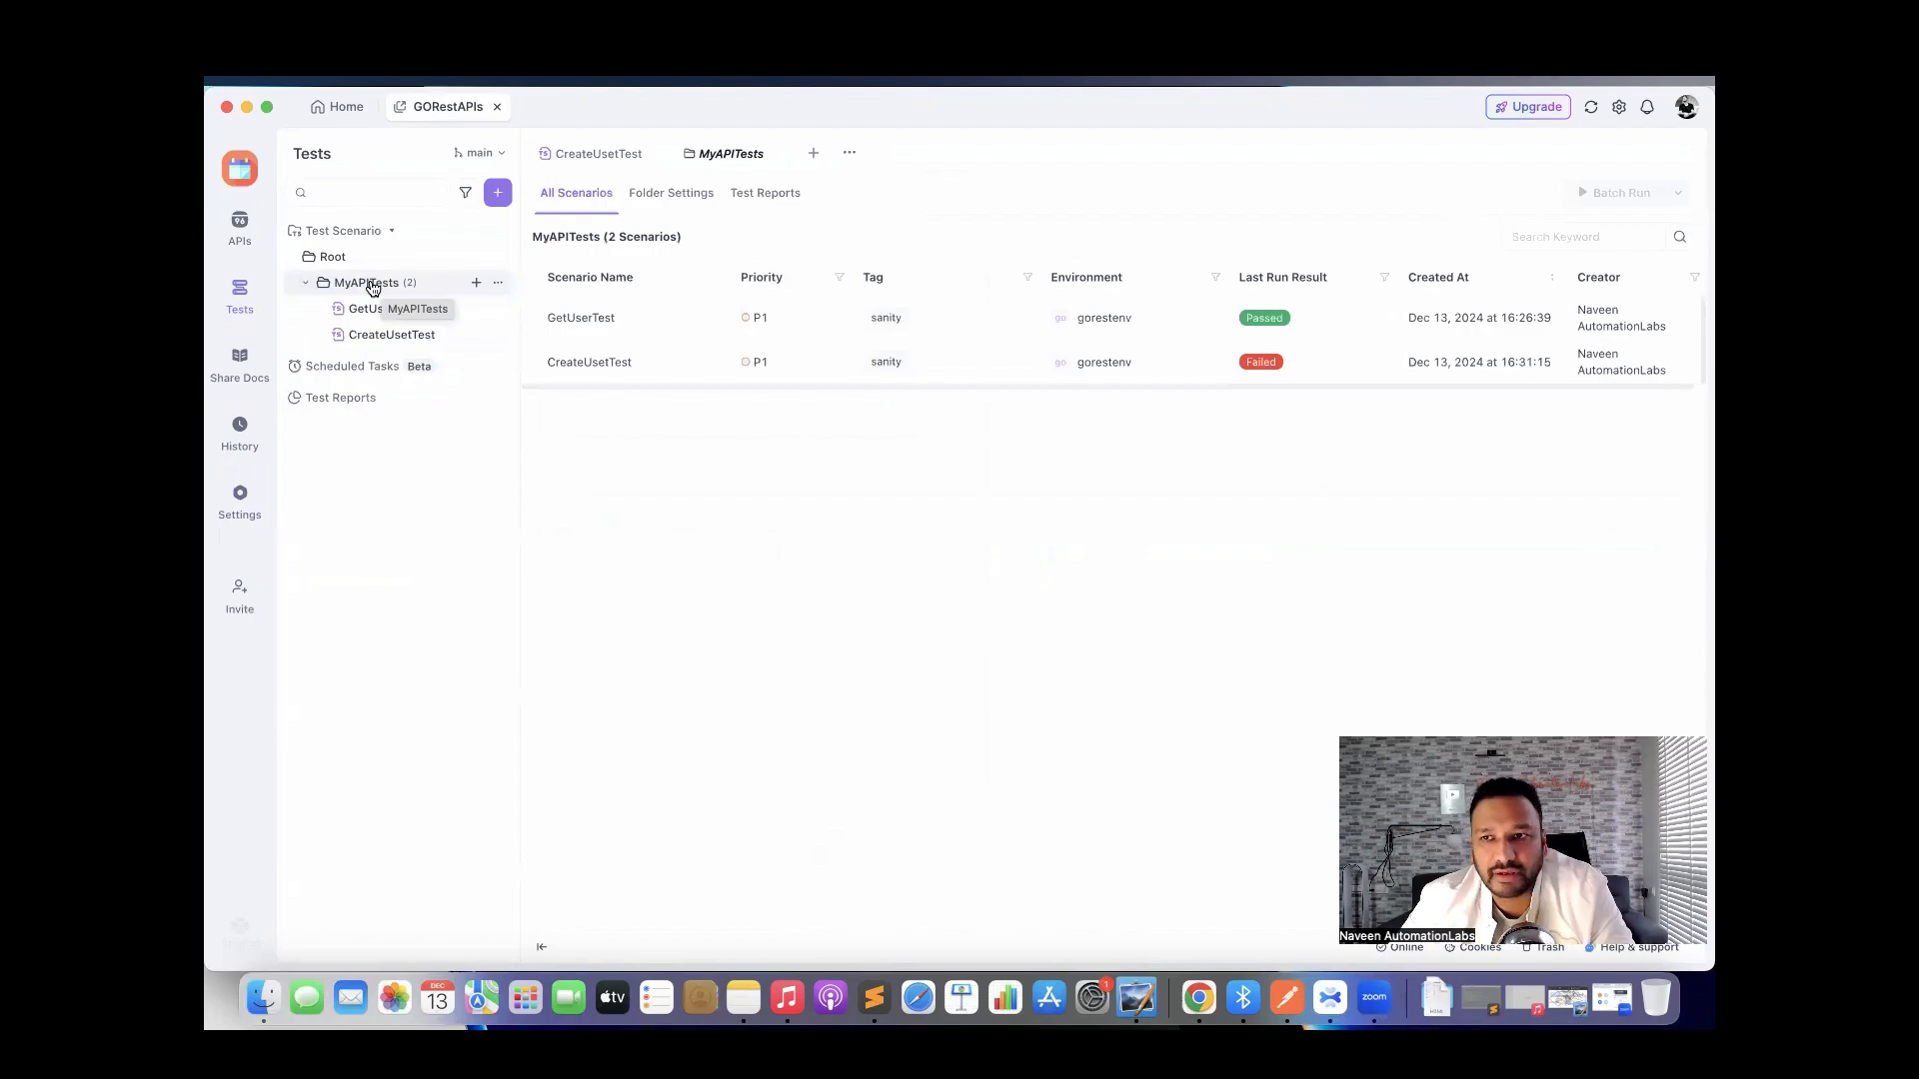
Batch-run GetUserTest and CreateUsetTest together, both passing 100%, then choose Export Report.
left_click(533, 277)
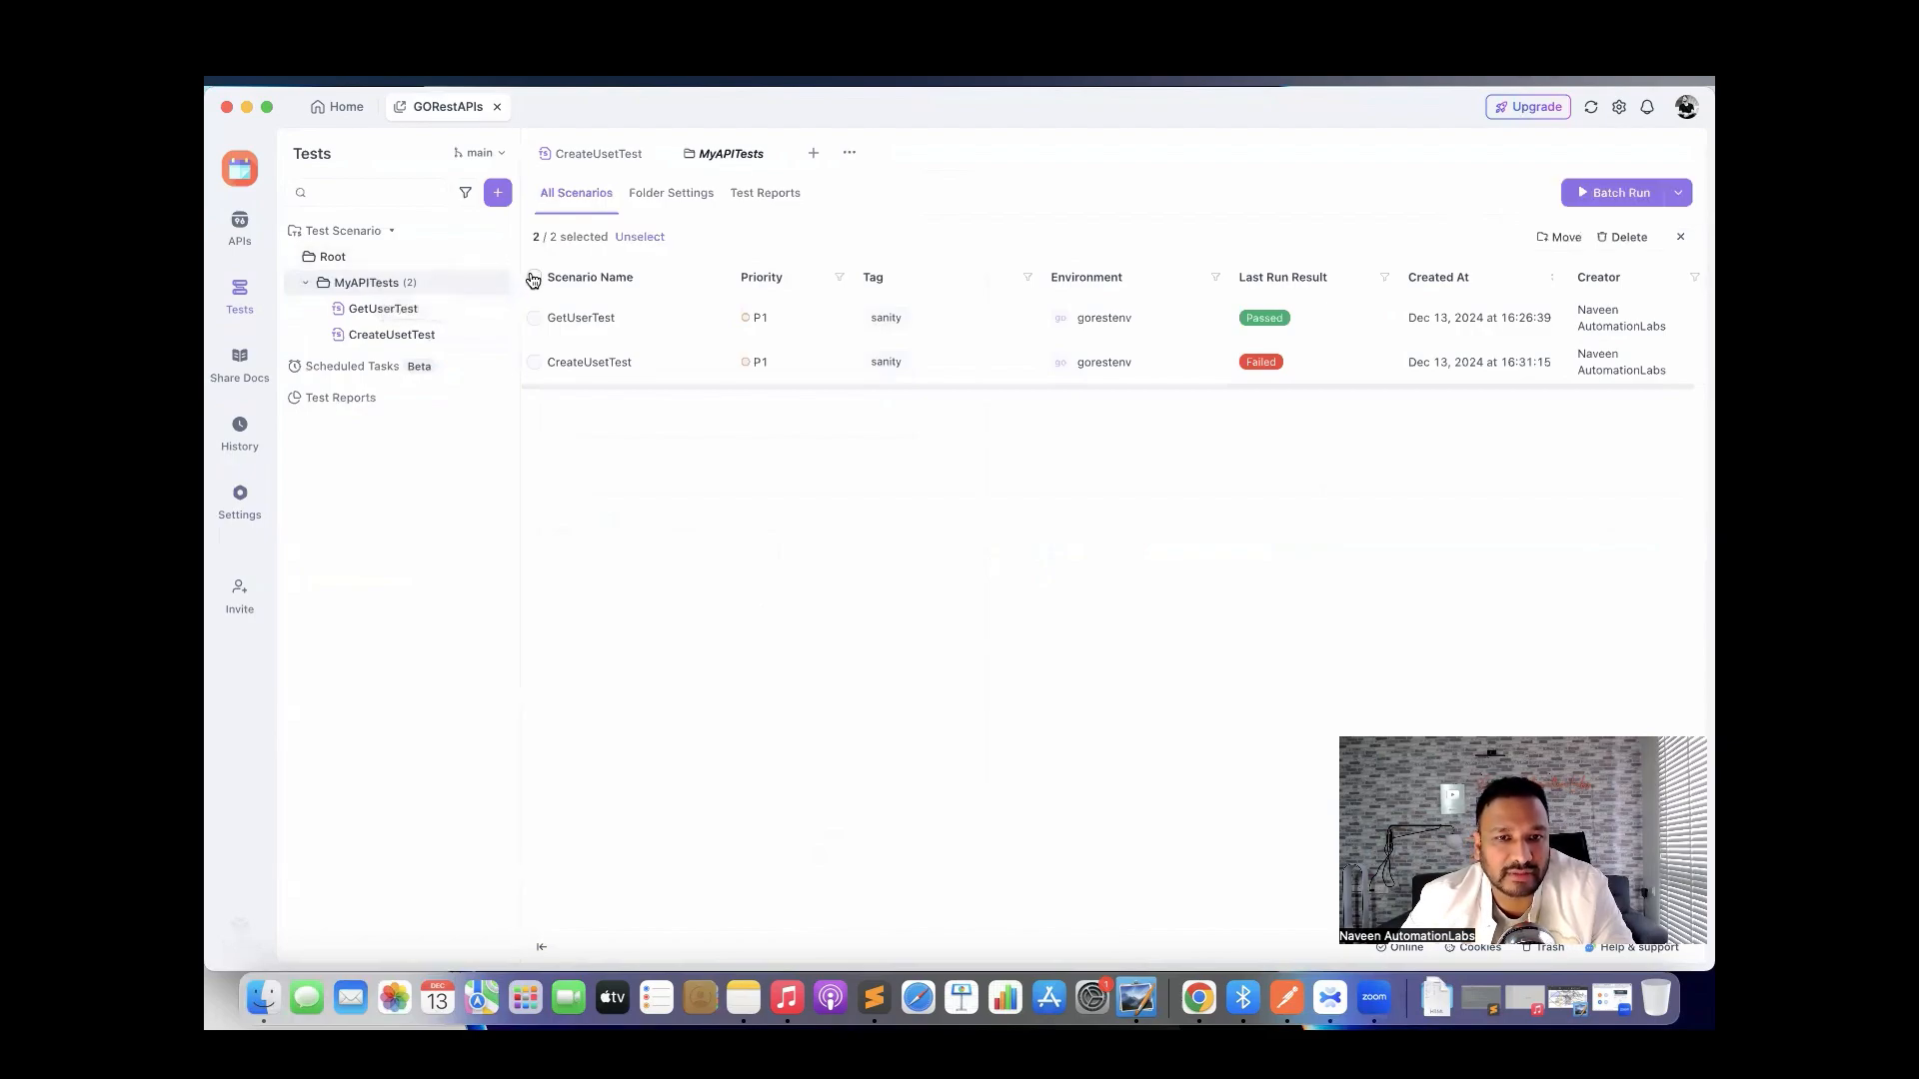
left_click(1597, 200)
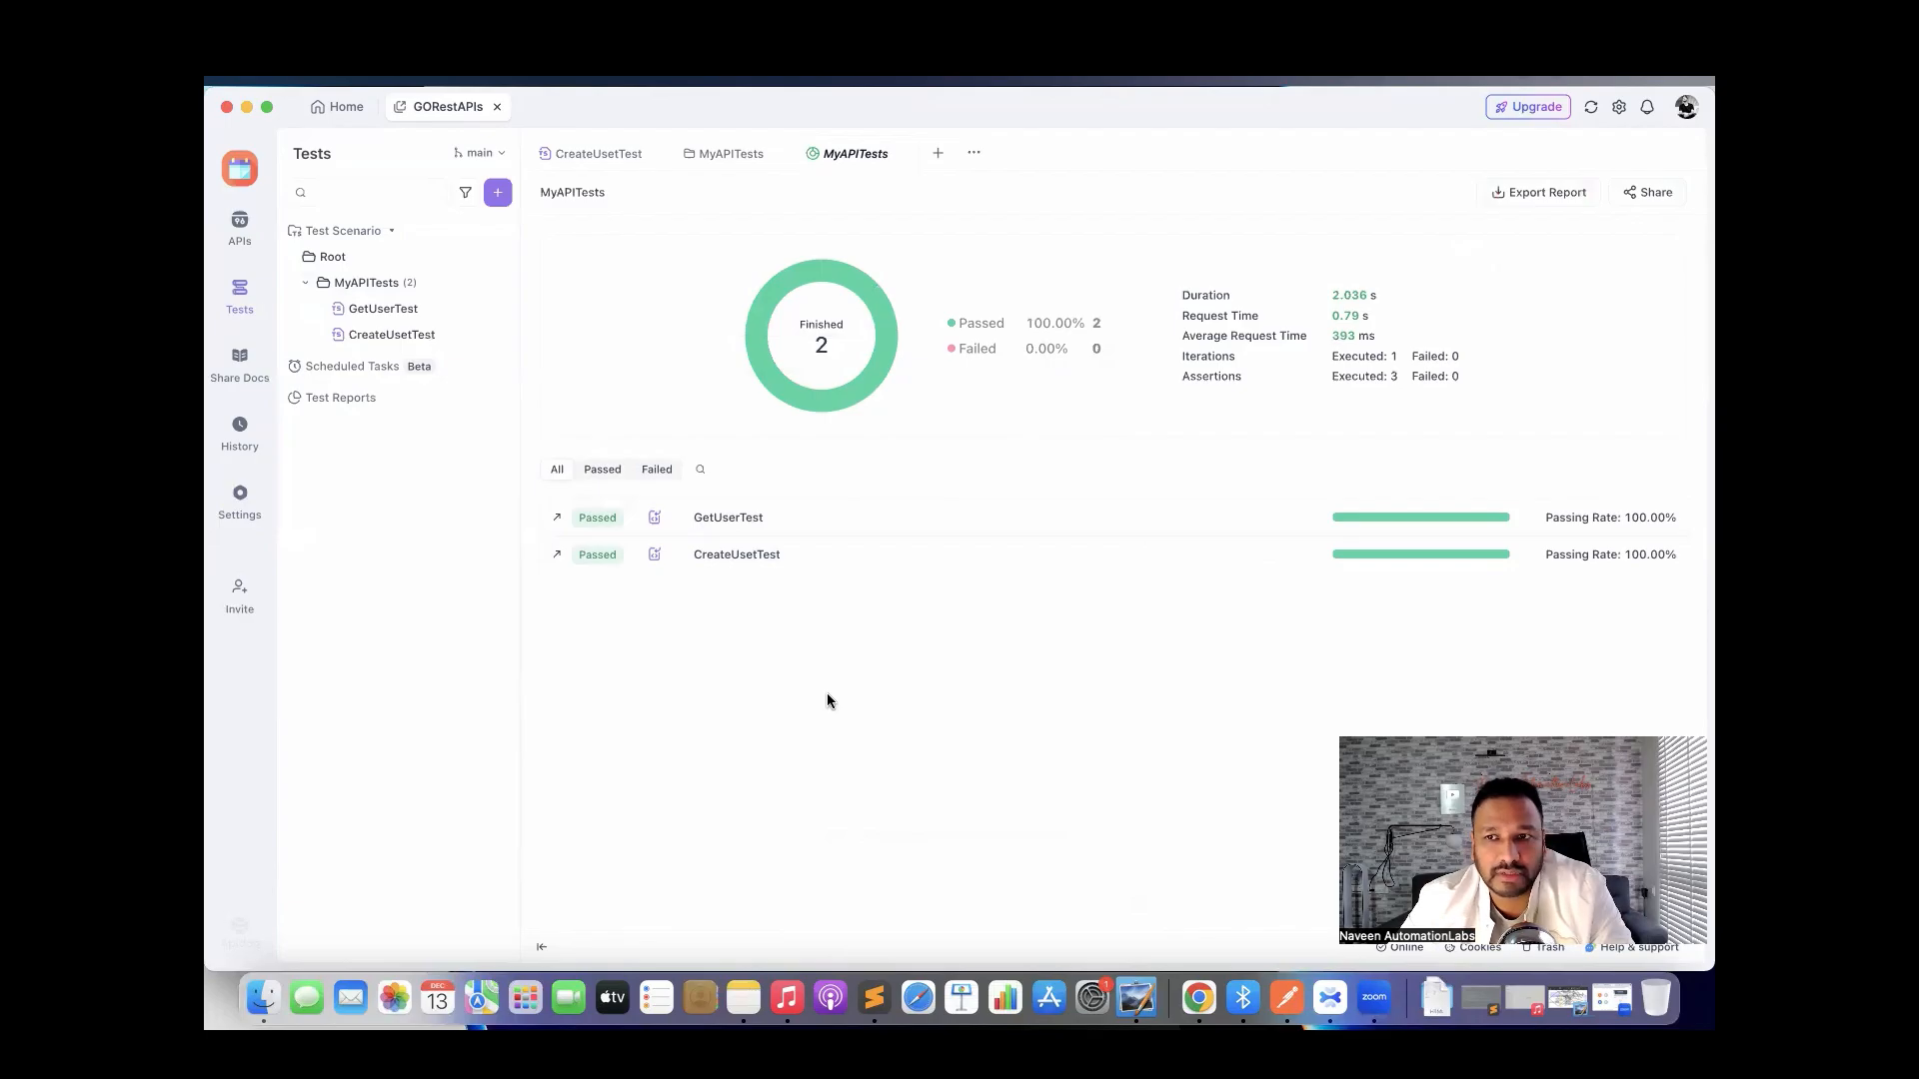
left_click(1537, 195)
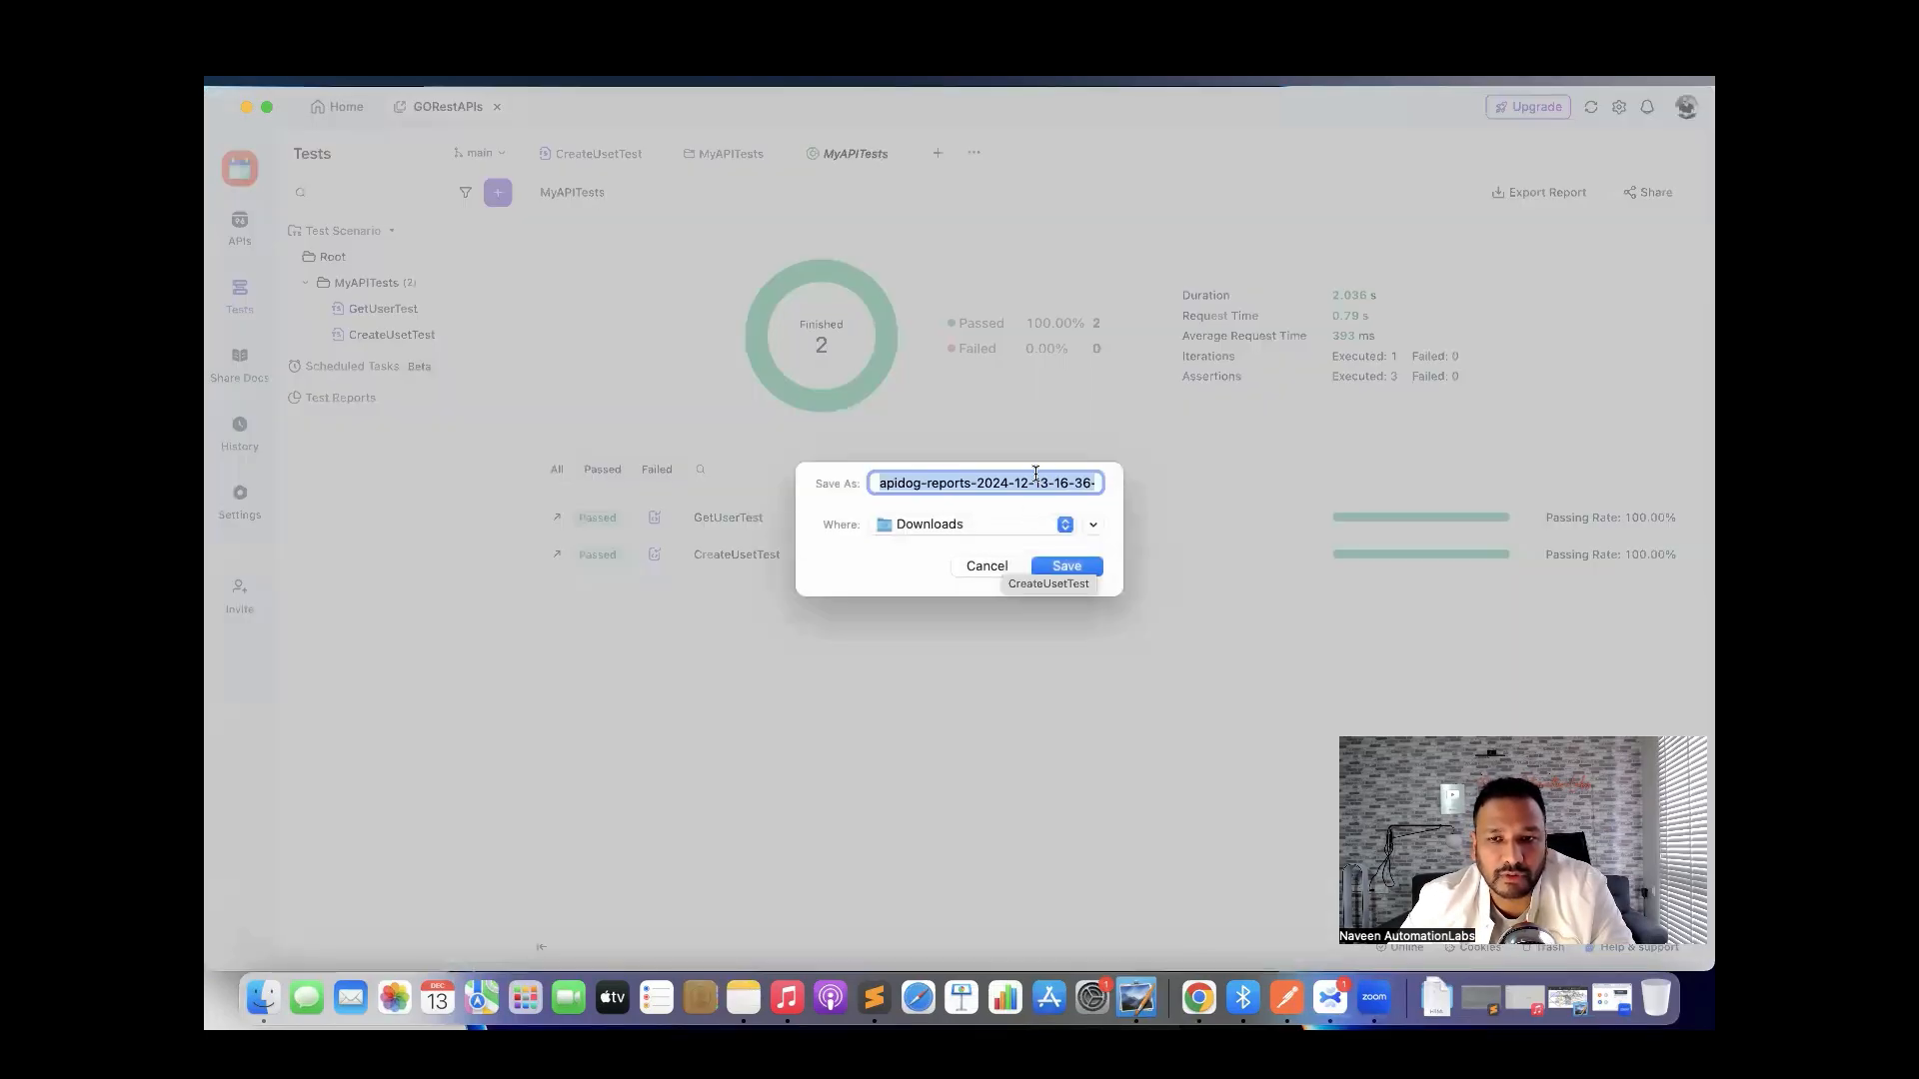
double_click(1034, 475)
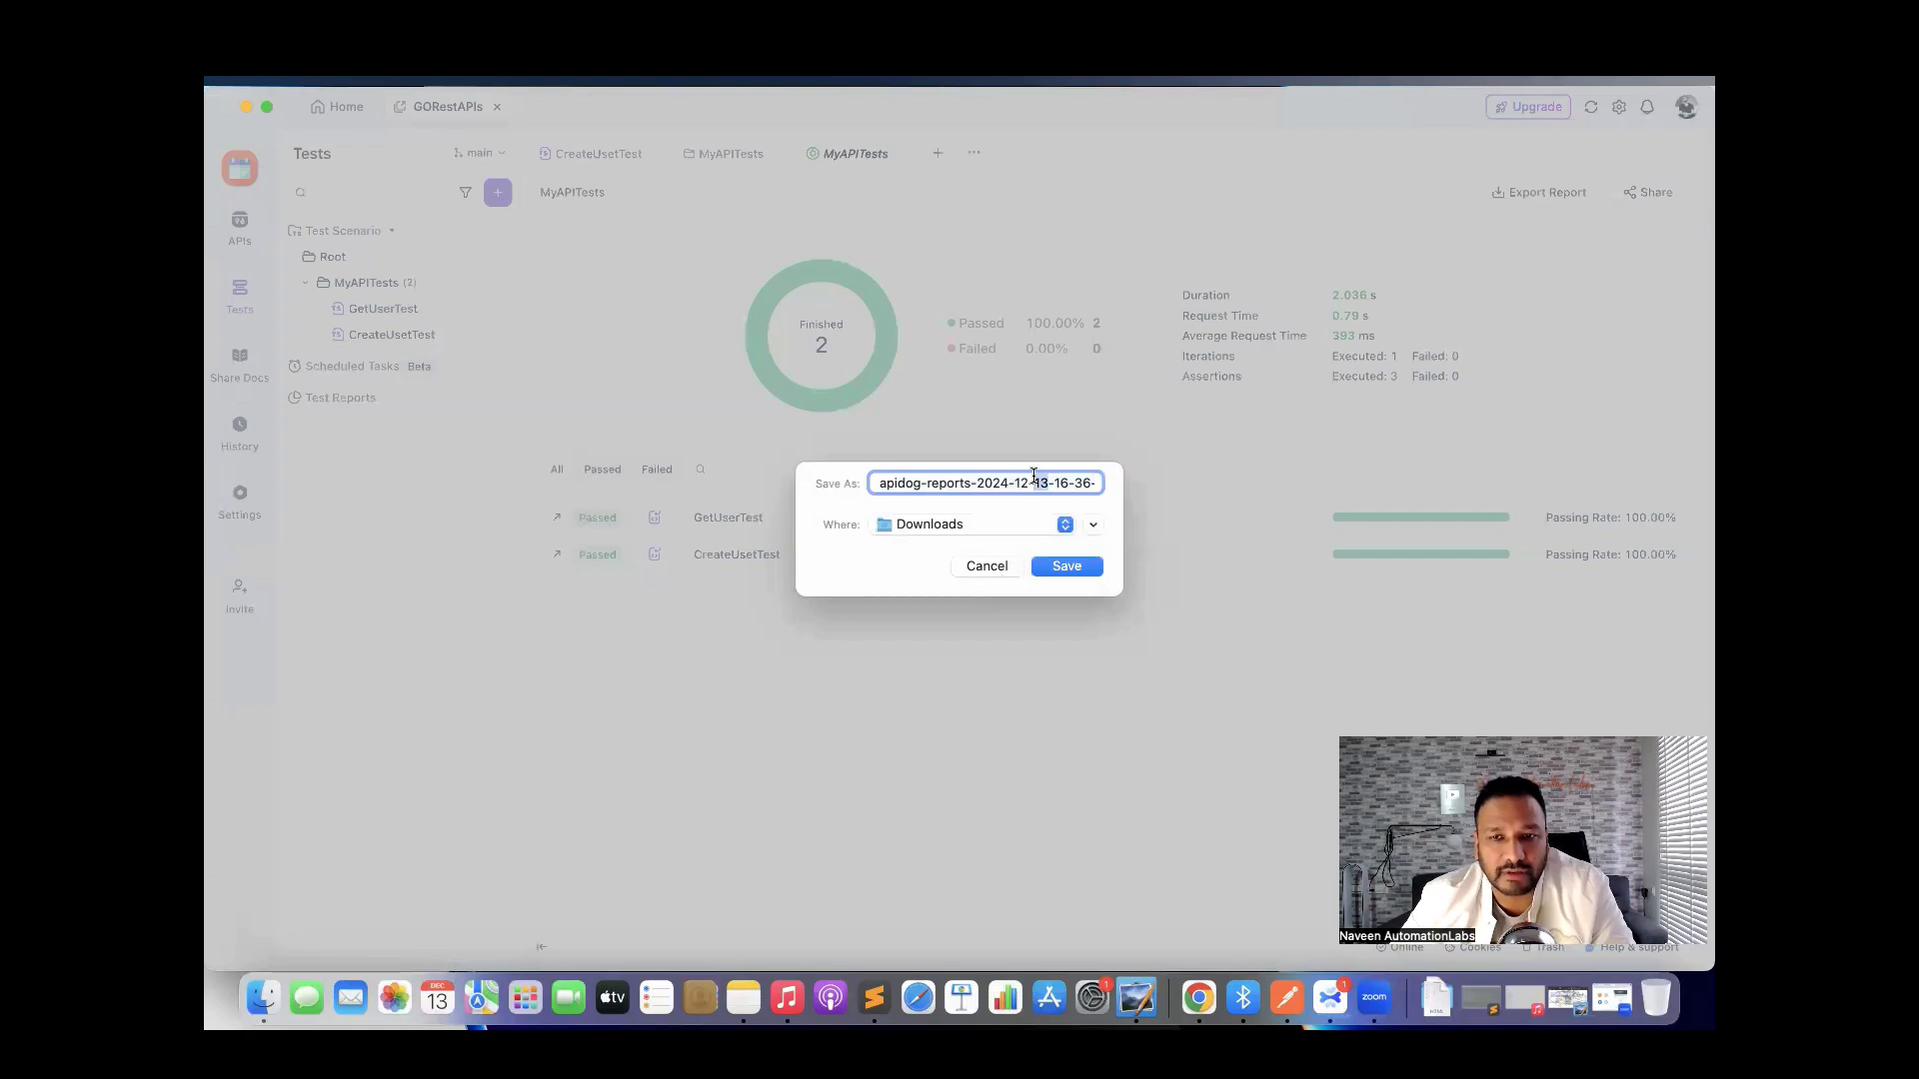
key("Right")
key("Right")
key("Right")
key("Right")
key("Right")
key("Right")
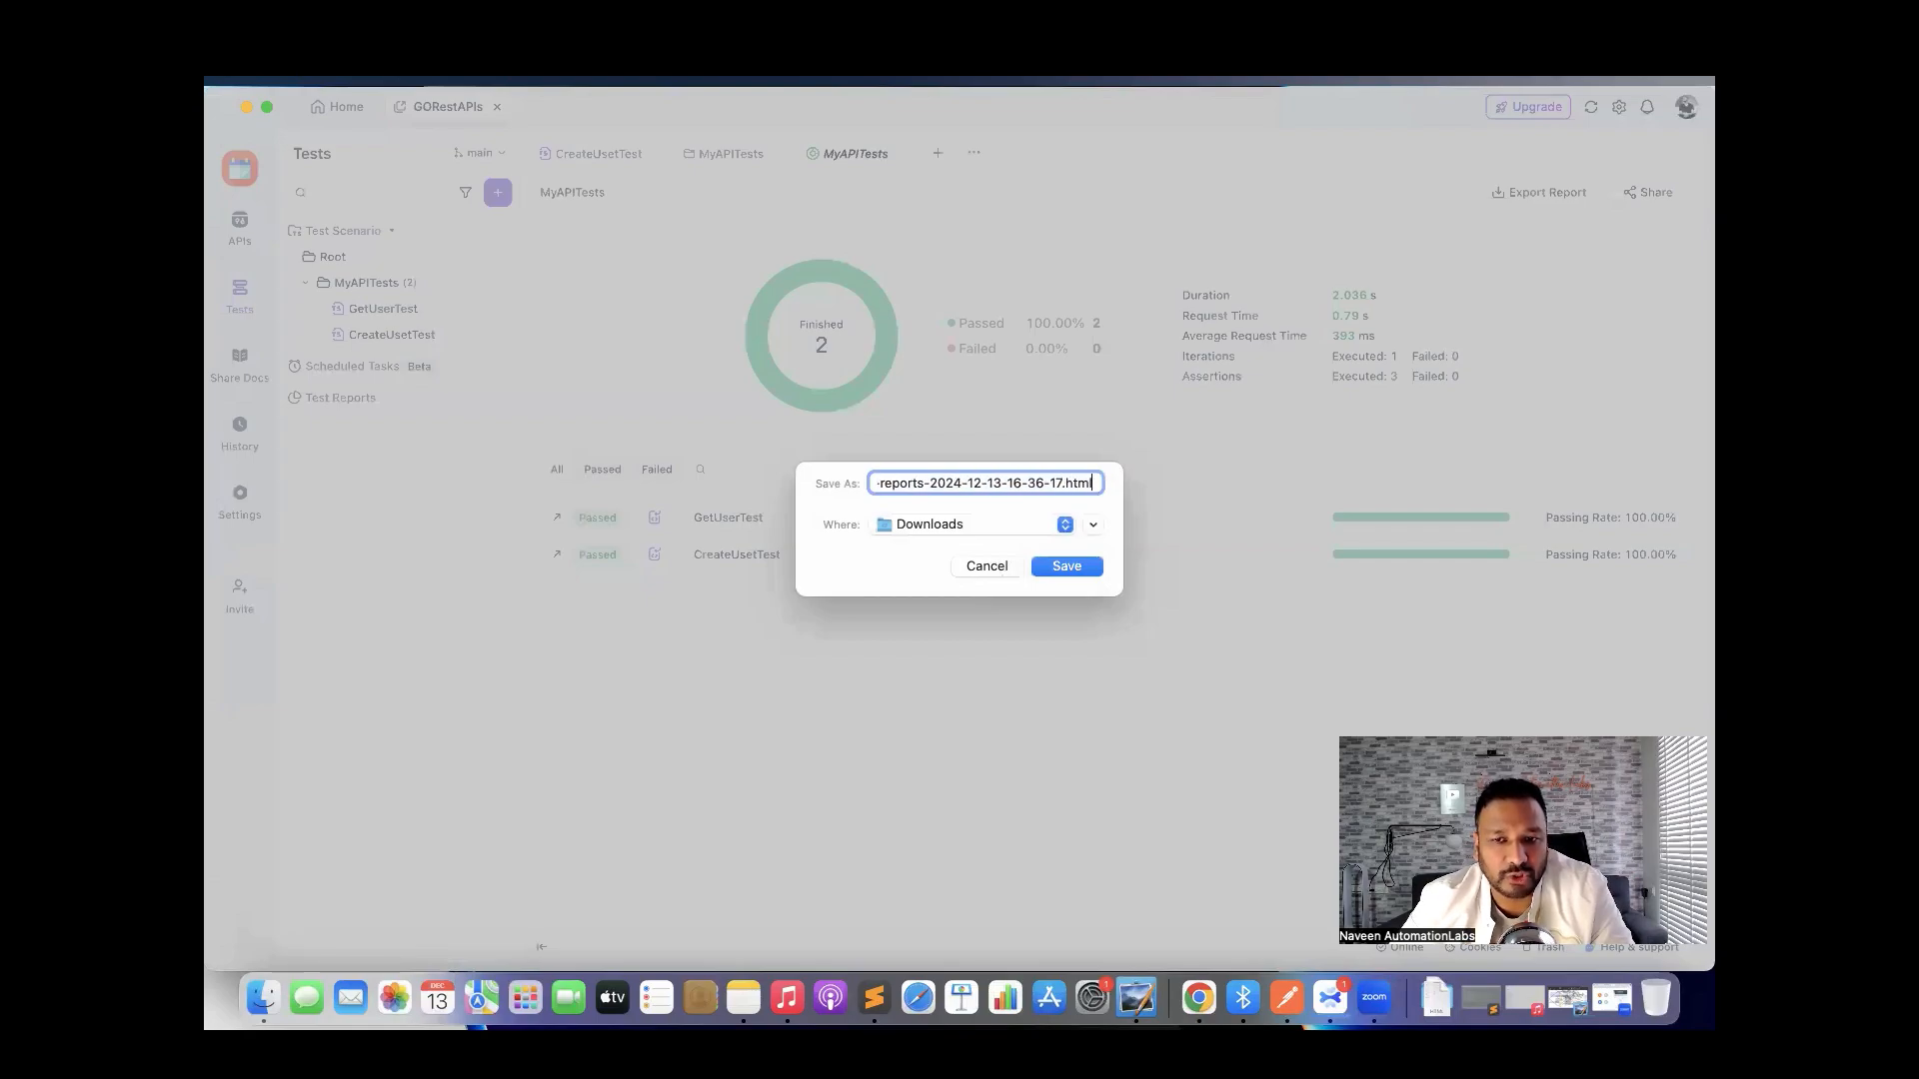
left_click(1066, 566)
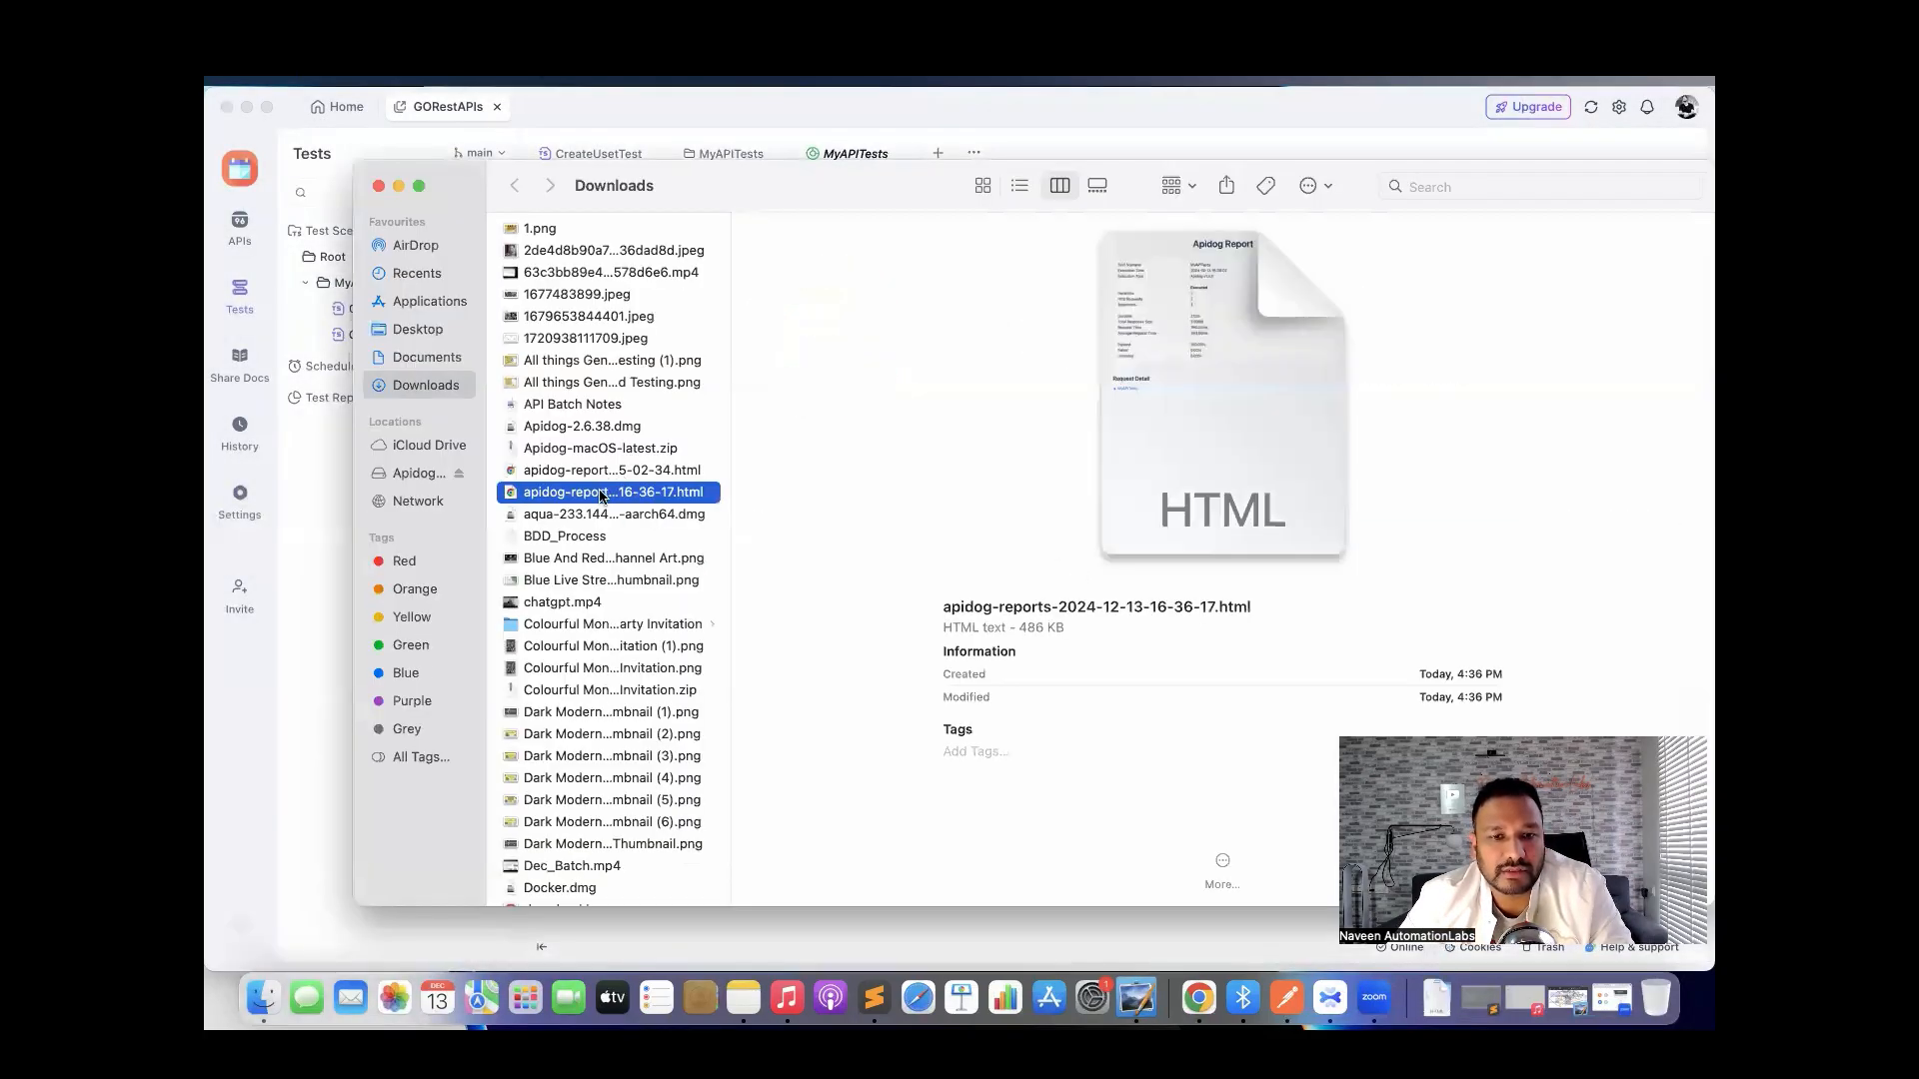
double_click(602, 493)
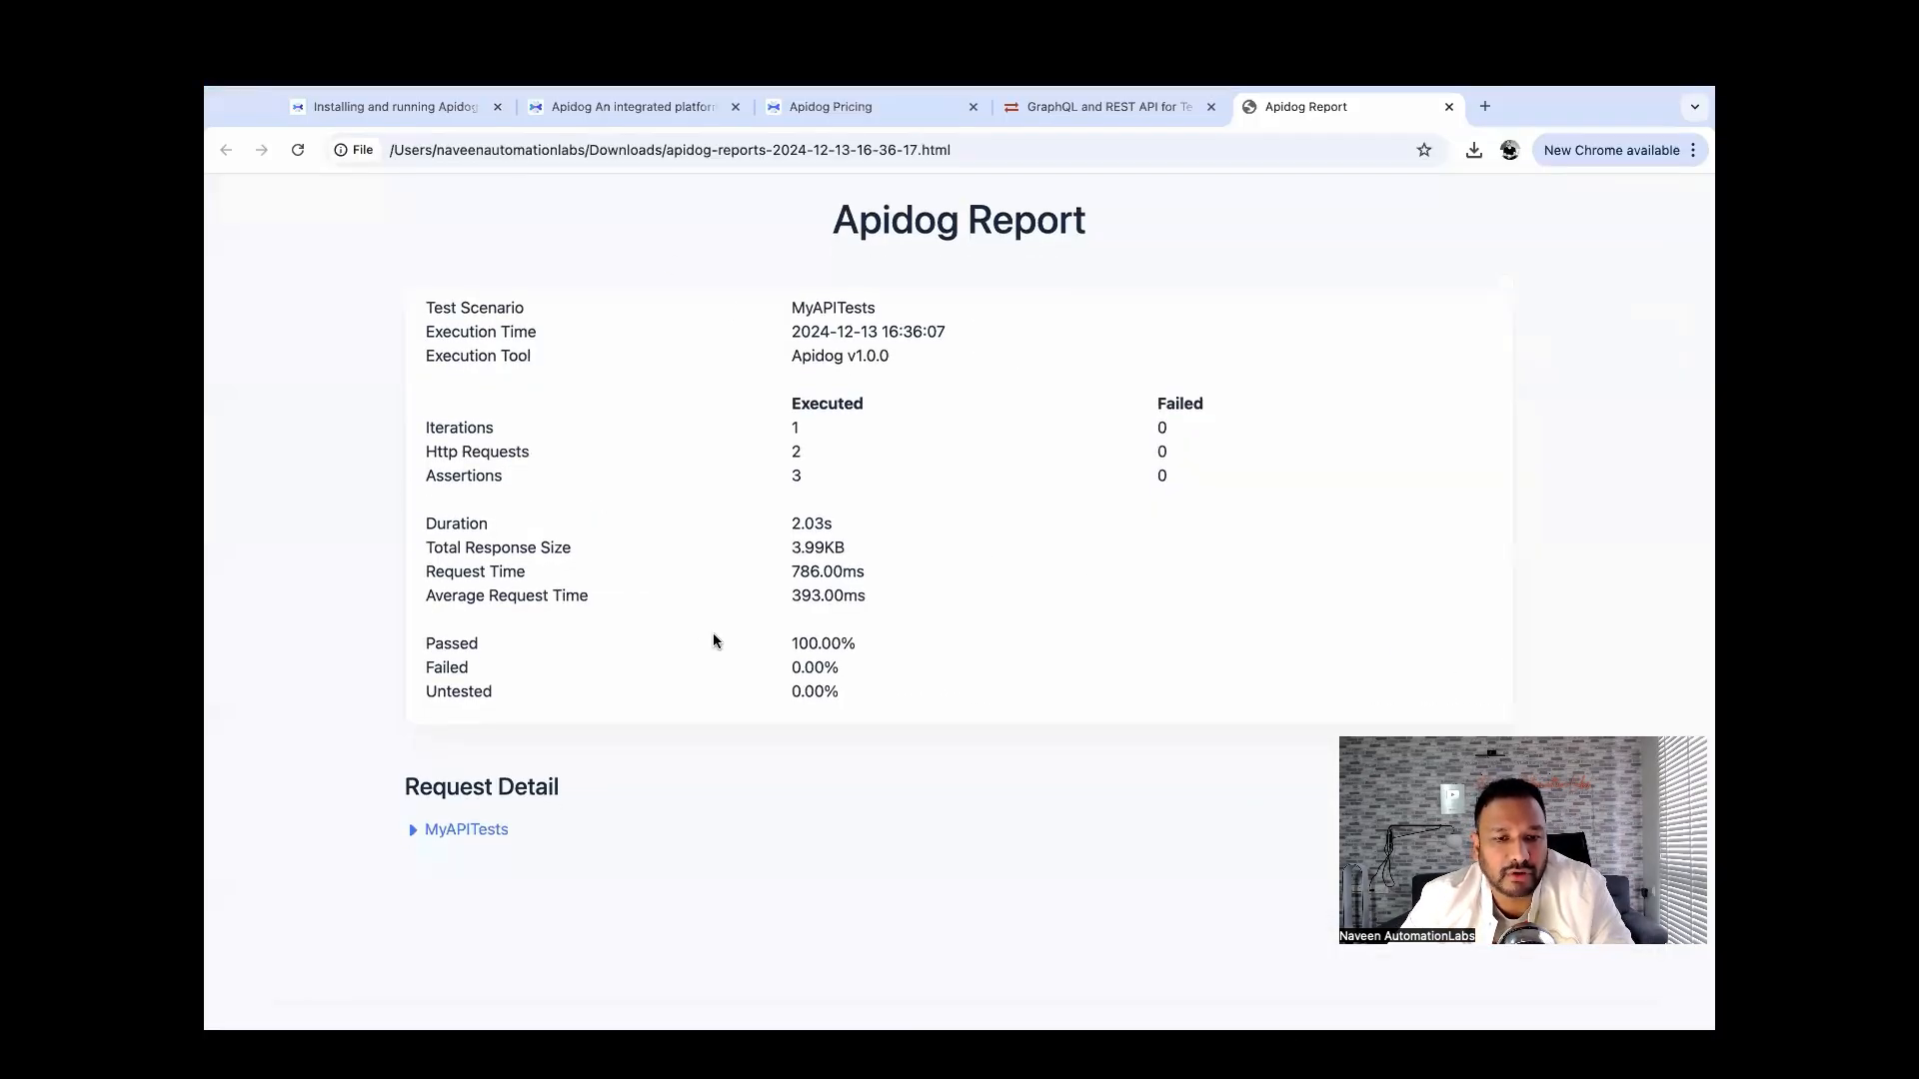
Expand the MyAPITests, GetUserTest and CreateUsetTest request details in the report, then return to Apidog.
scroll(717, 642, "up", 1)
left_click(498, 842)
scroll(493, 853, "down", 1)
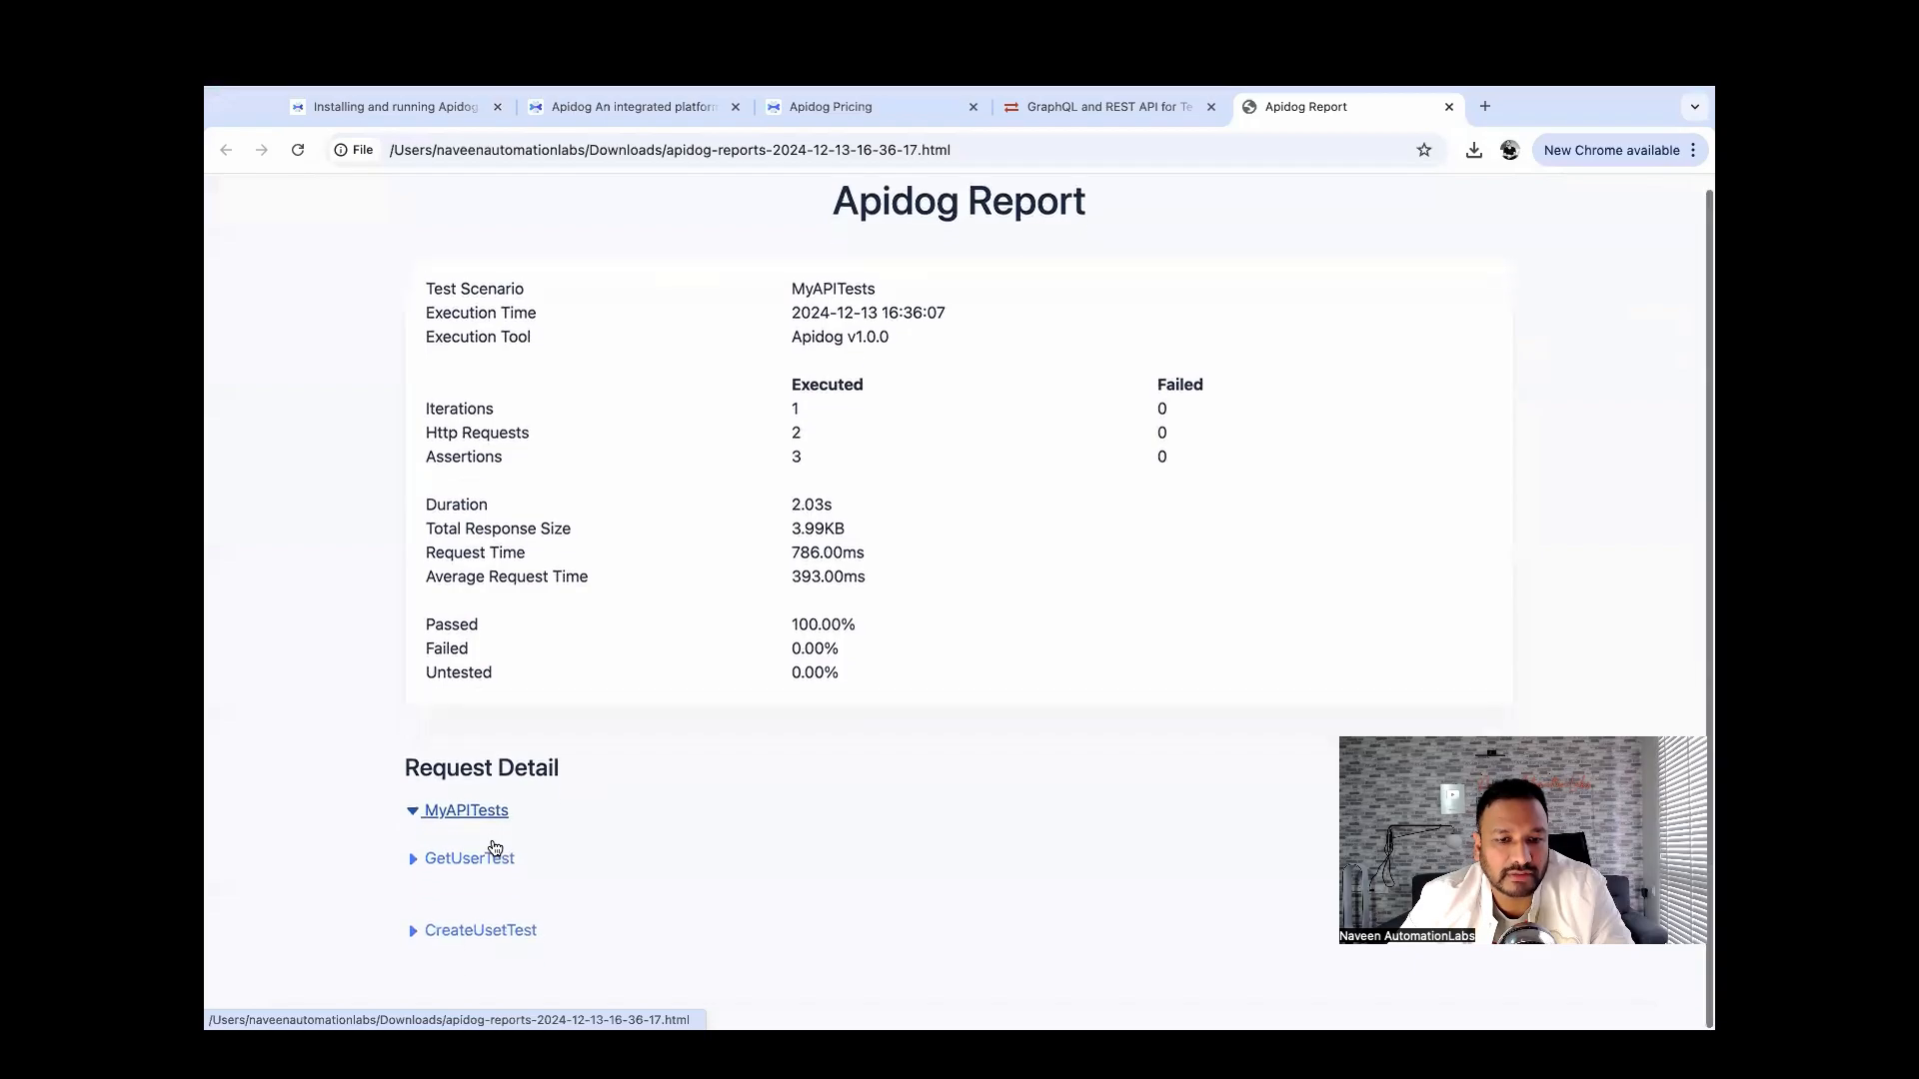
left_click(478, 875)
scroll(476, 877, "down", 6)
scroll(484, 895, "up", 1)
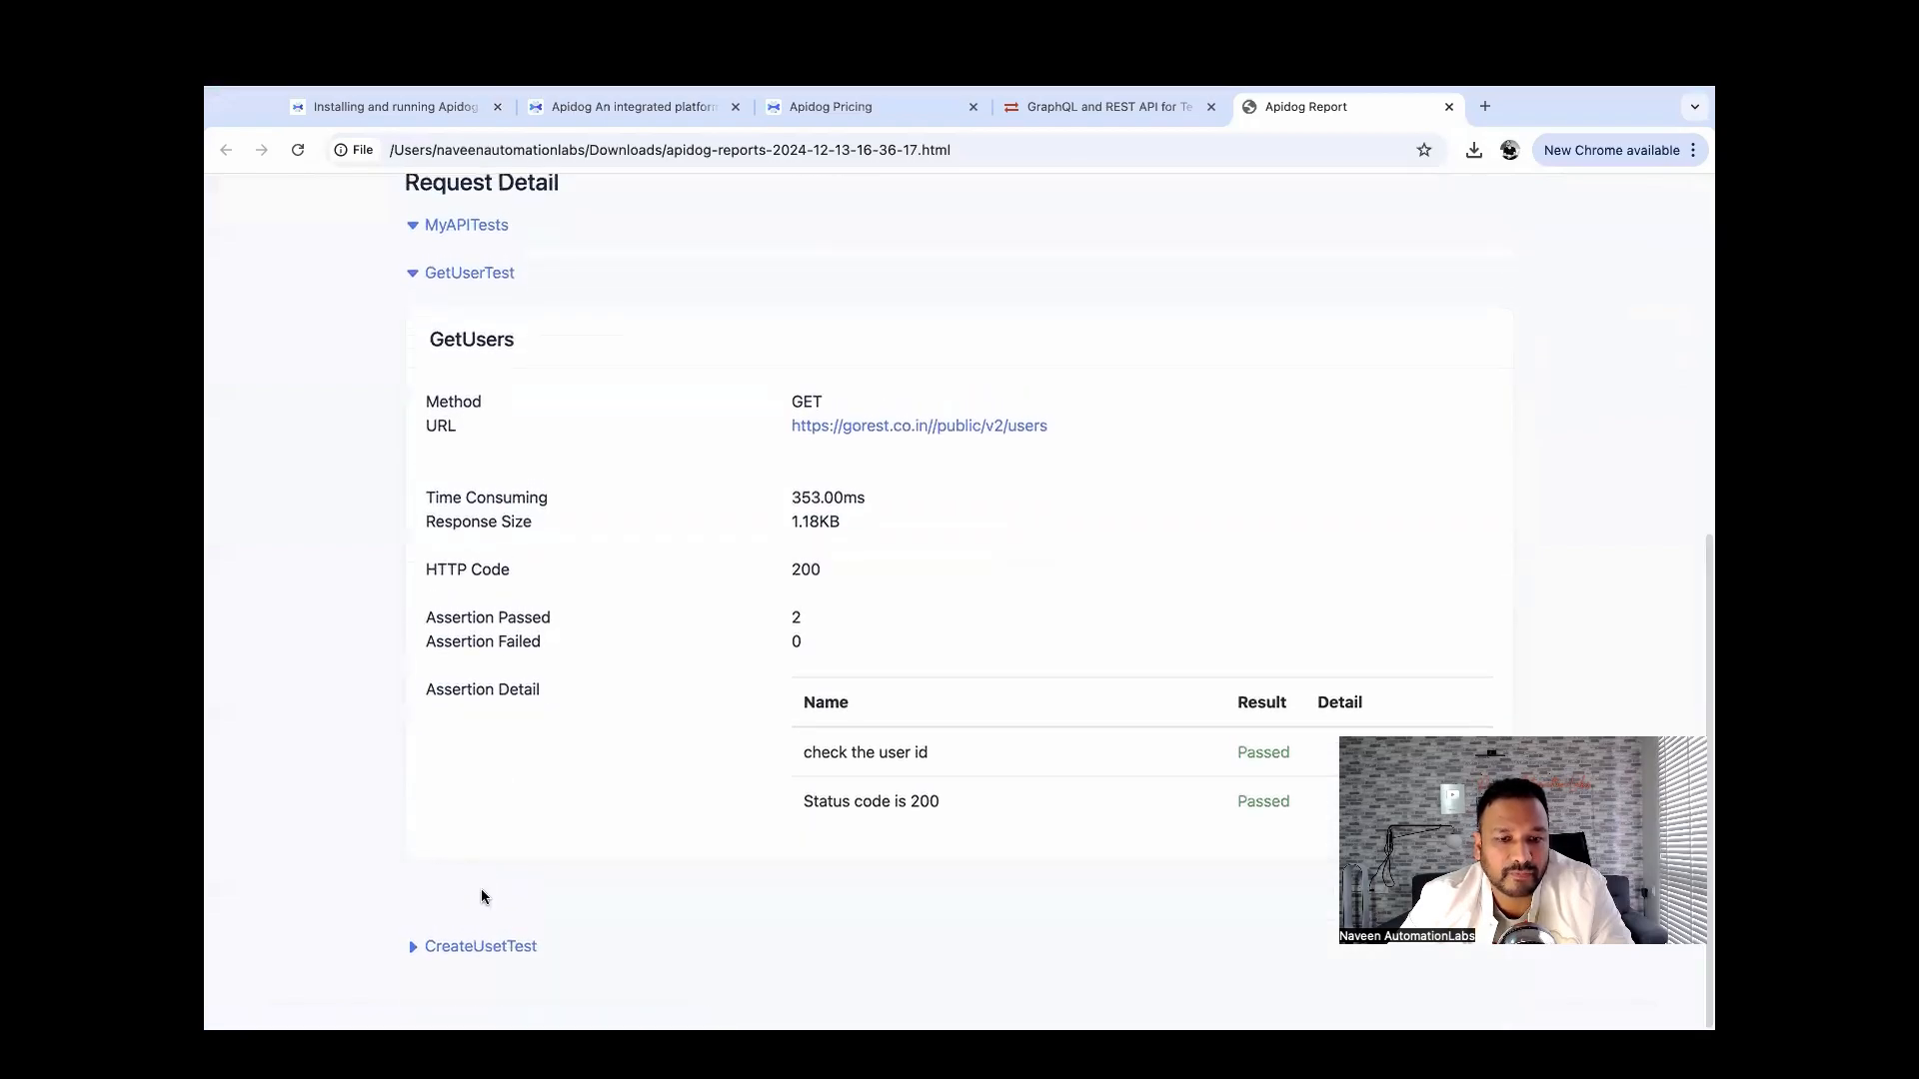
left_click(484, 947)
scroll(484, 947, "down", 5)
scroll(482, 936, "up", 1)
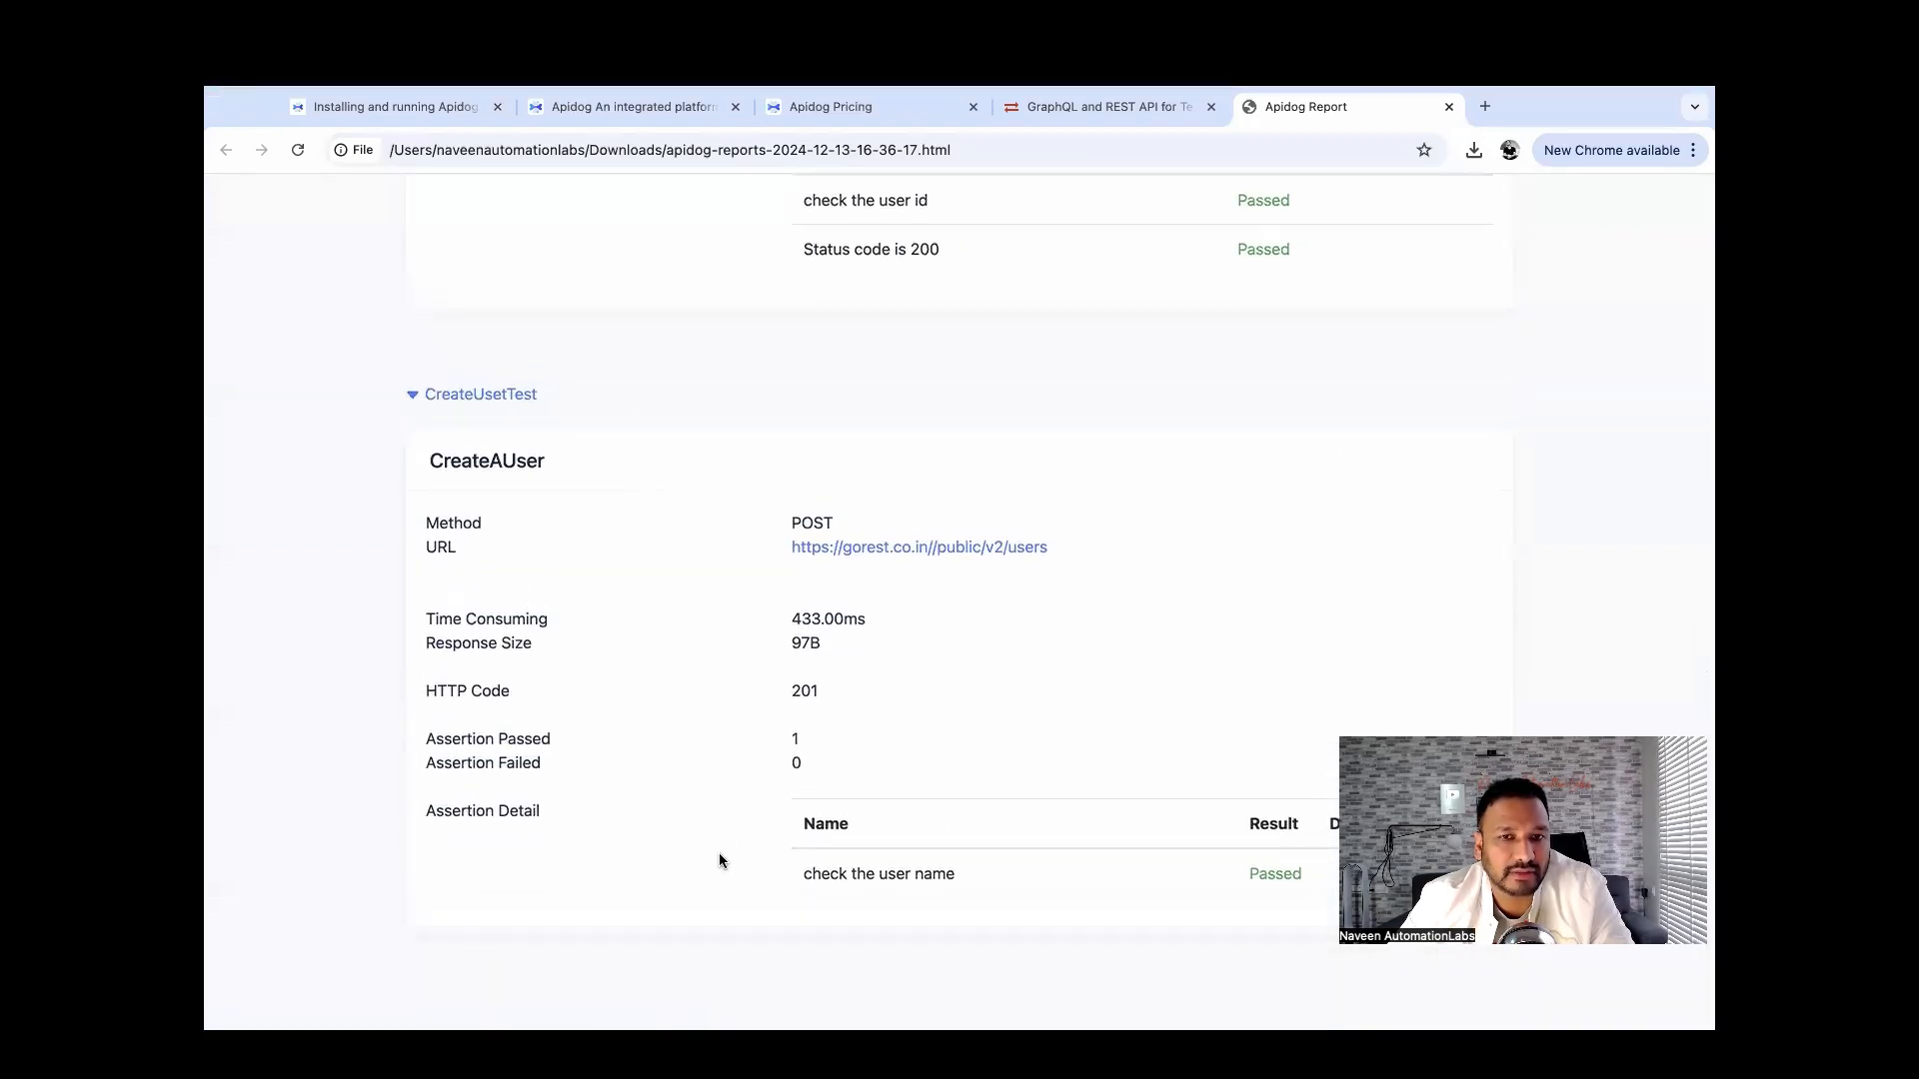
key("super+Tab")
key("super+Tab")
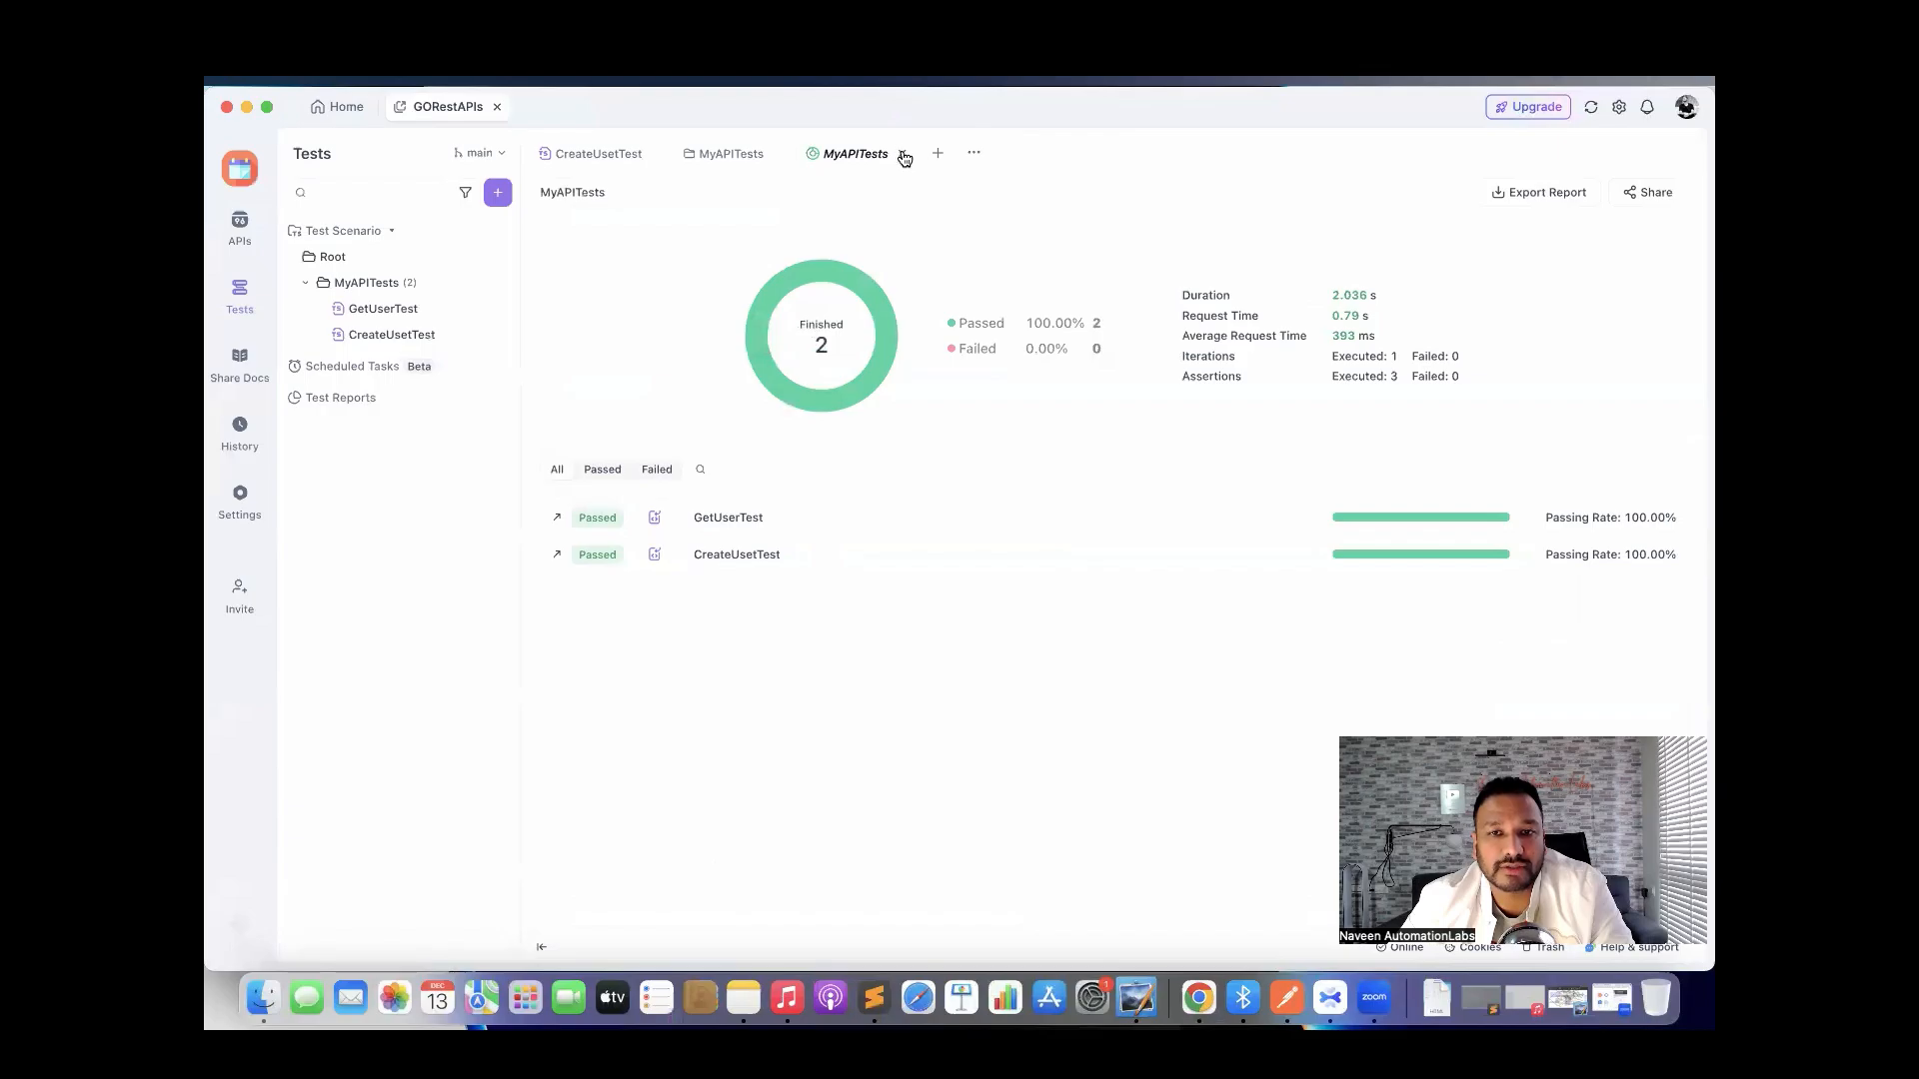
Close the report, inspect CreateUsetTest's JSON body and its {{$internet.email}} value, then open Test Reports.
left_click(902, 156)
left_click(587, 364)
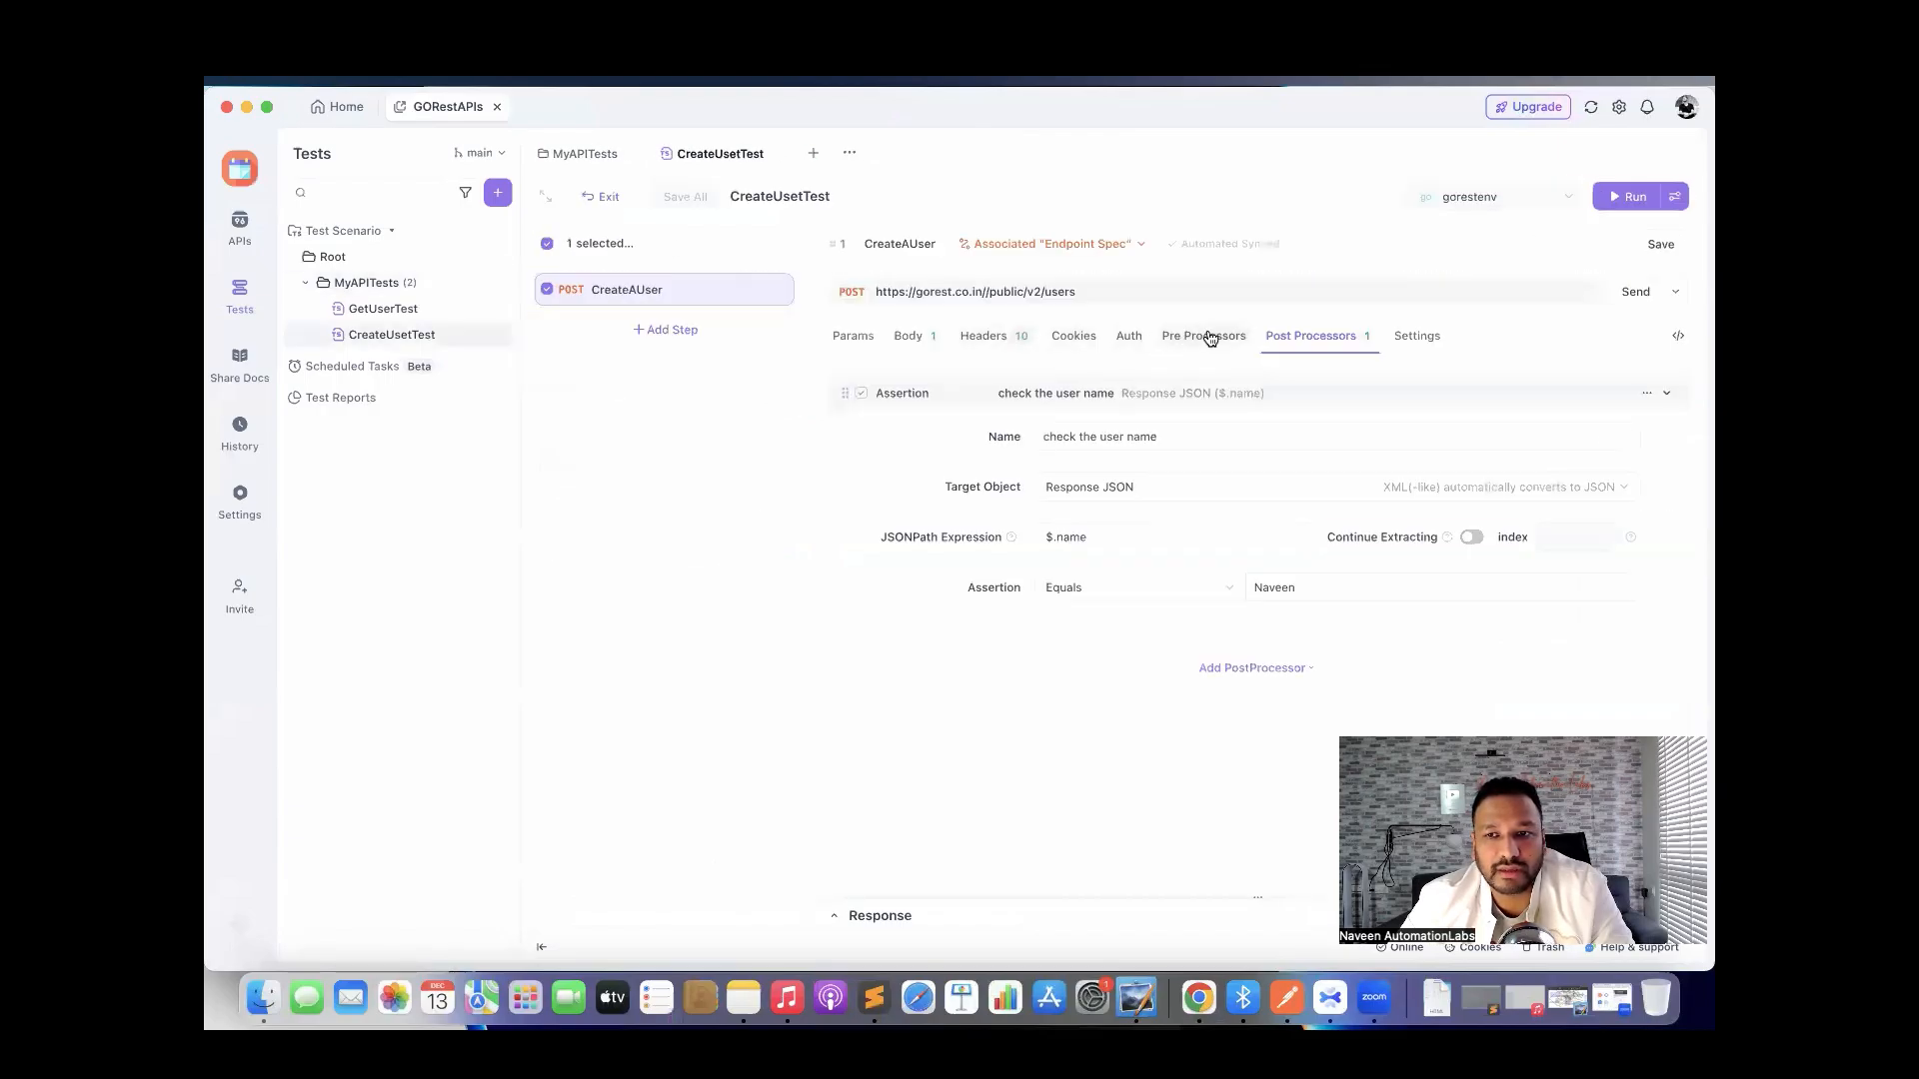
left_click(910, 338)
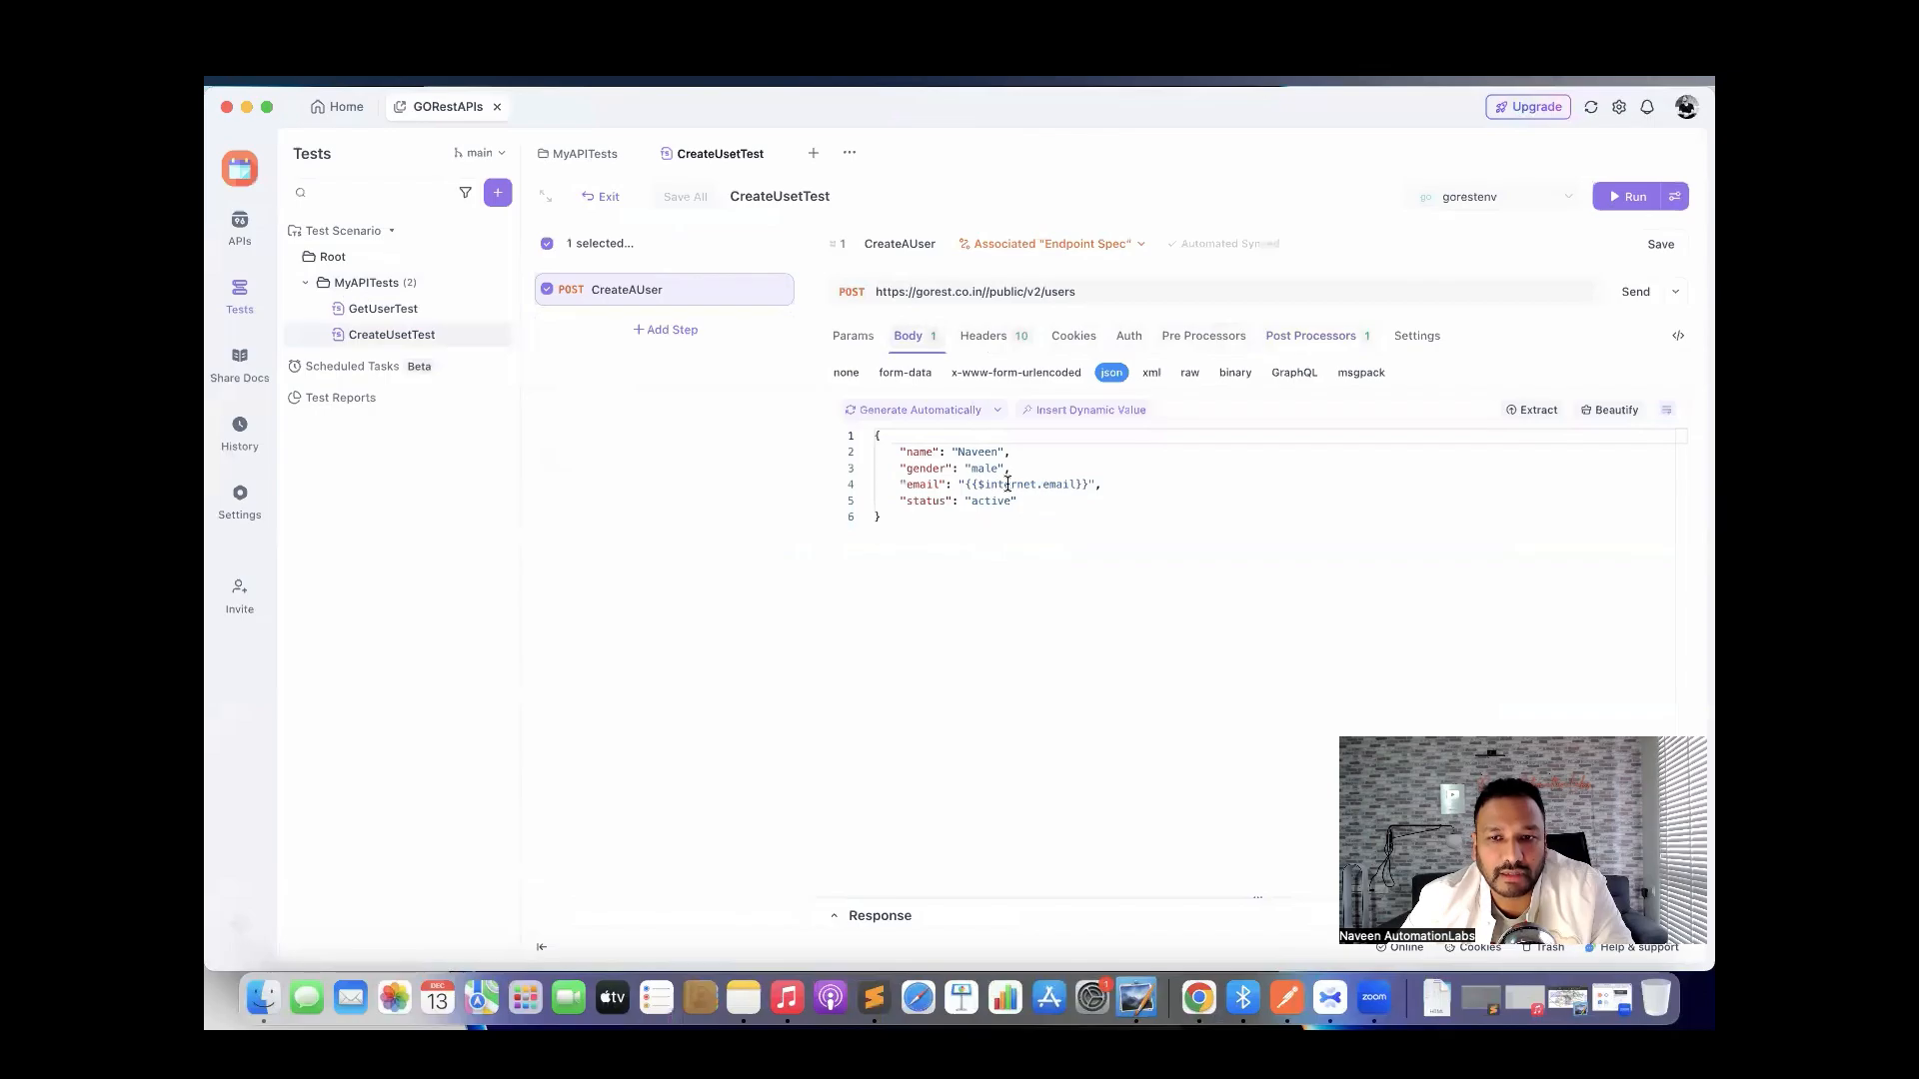
triple_click(1007, 483)
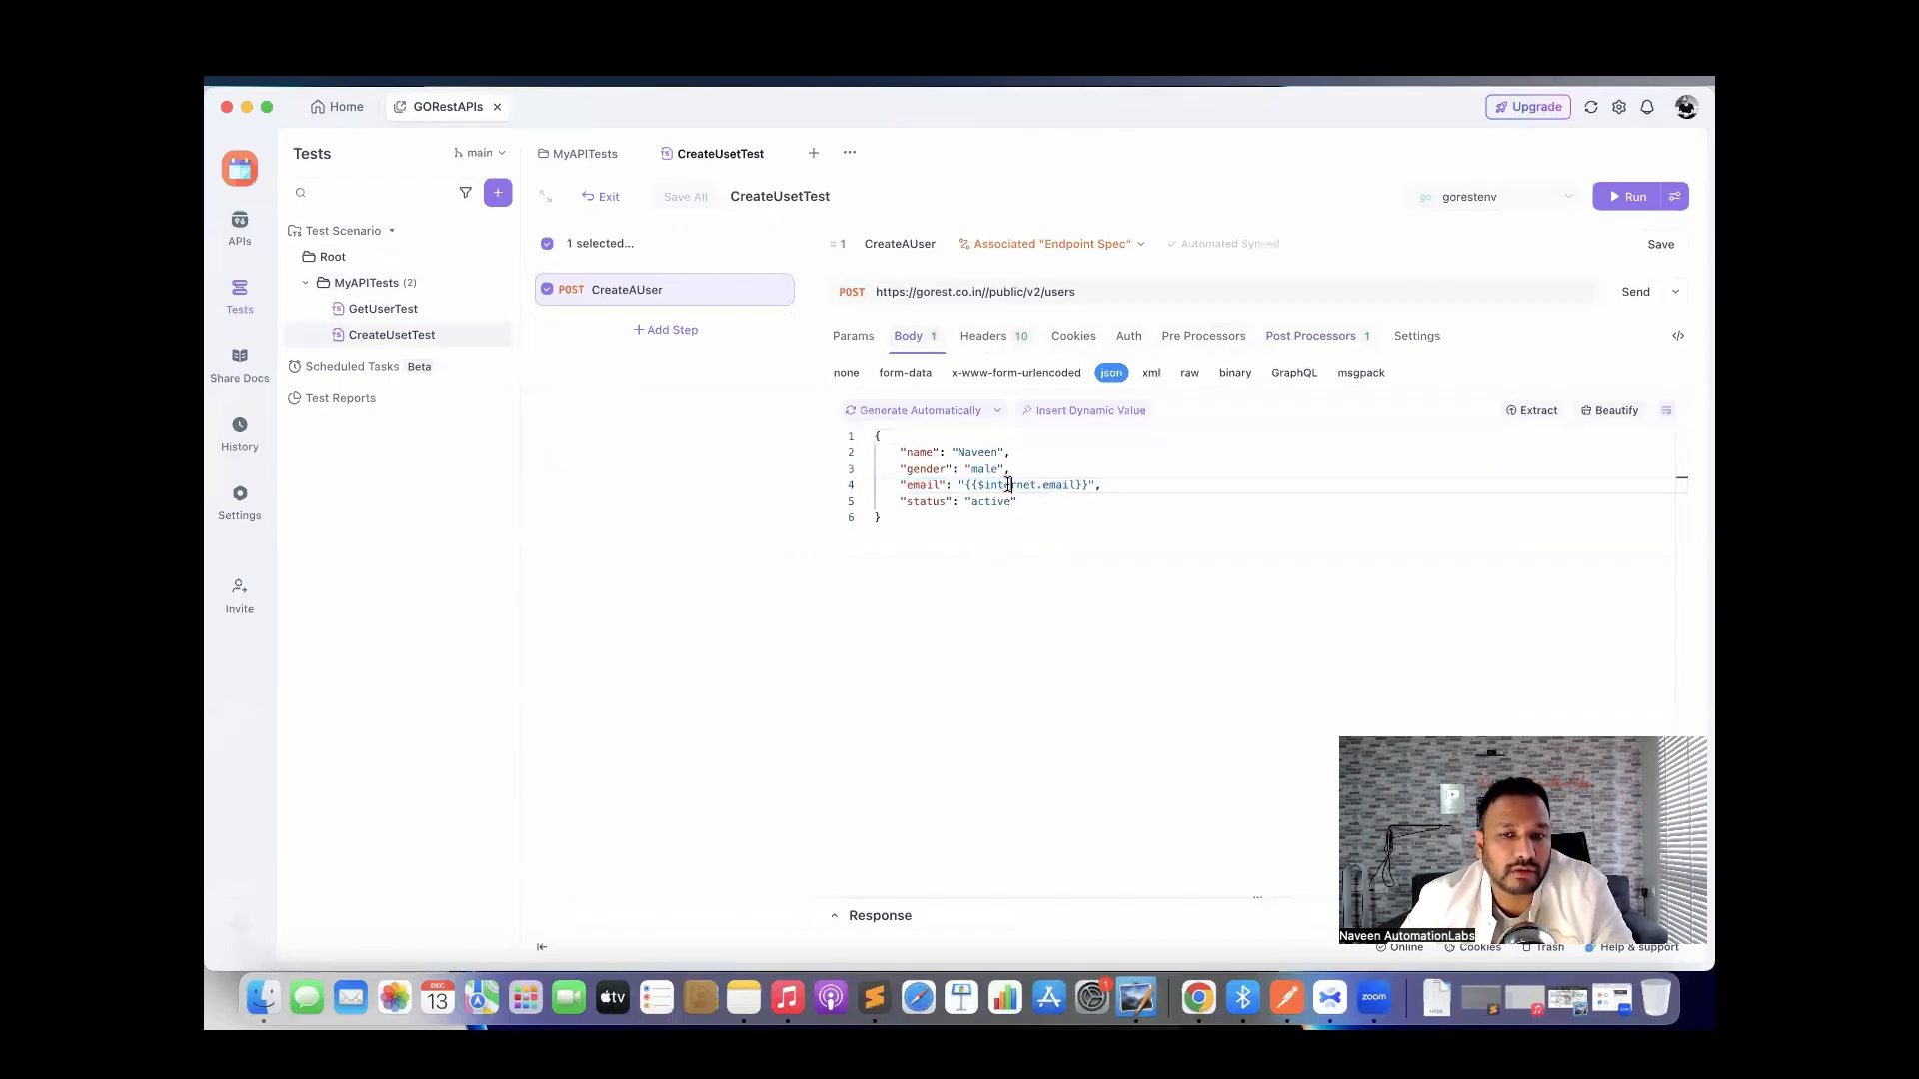
double_click(1008, 484)
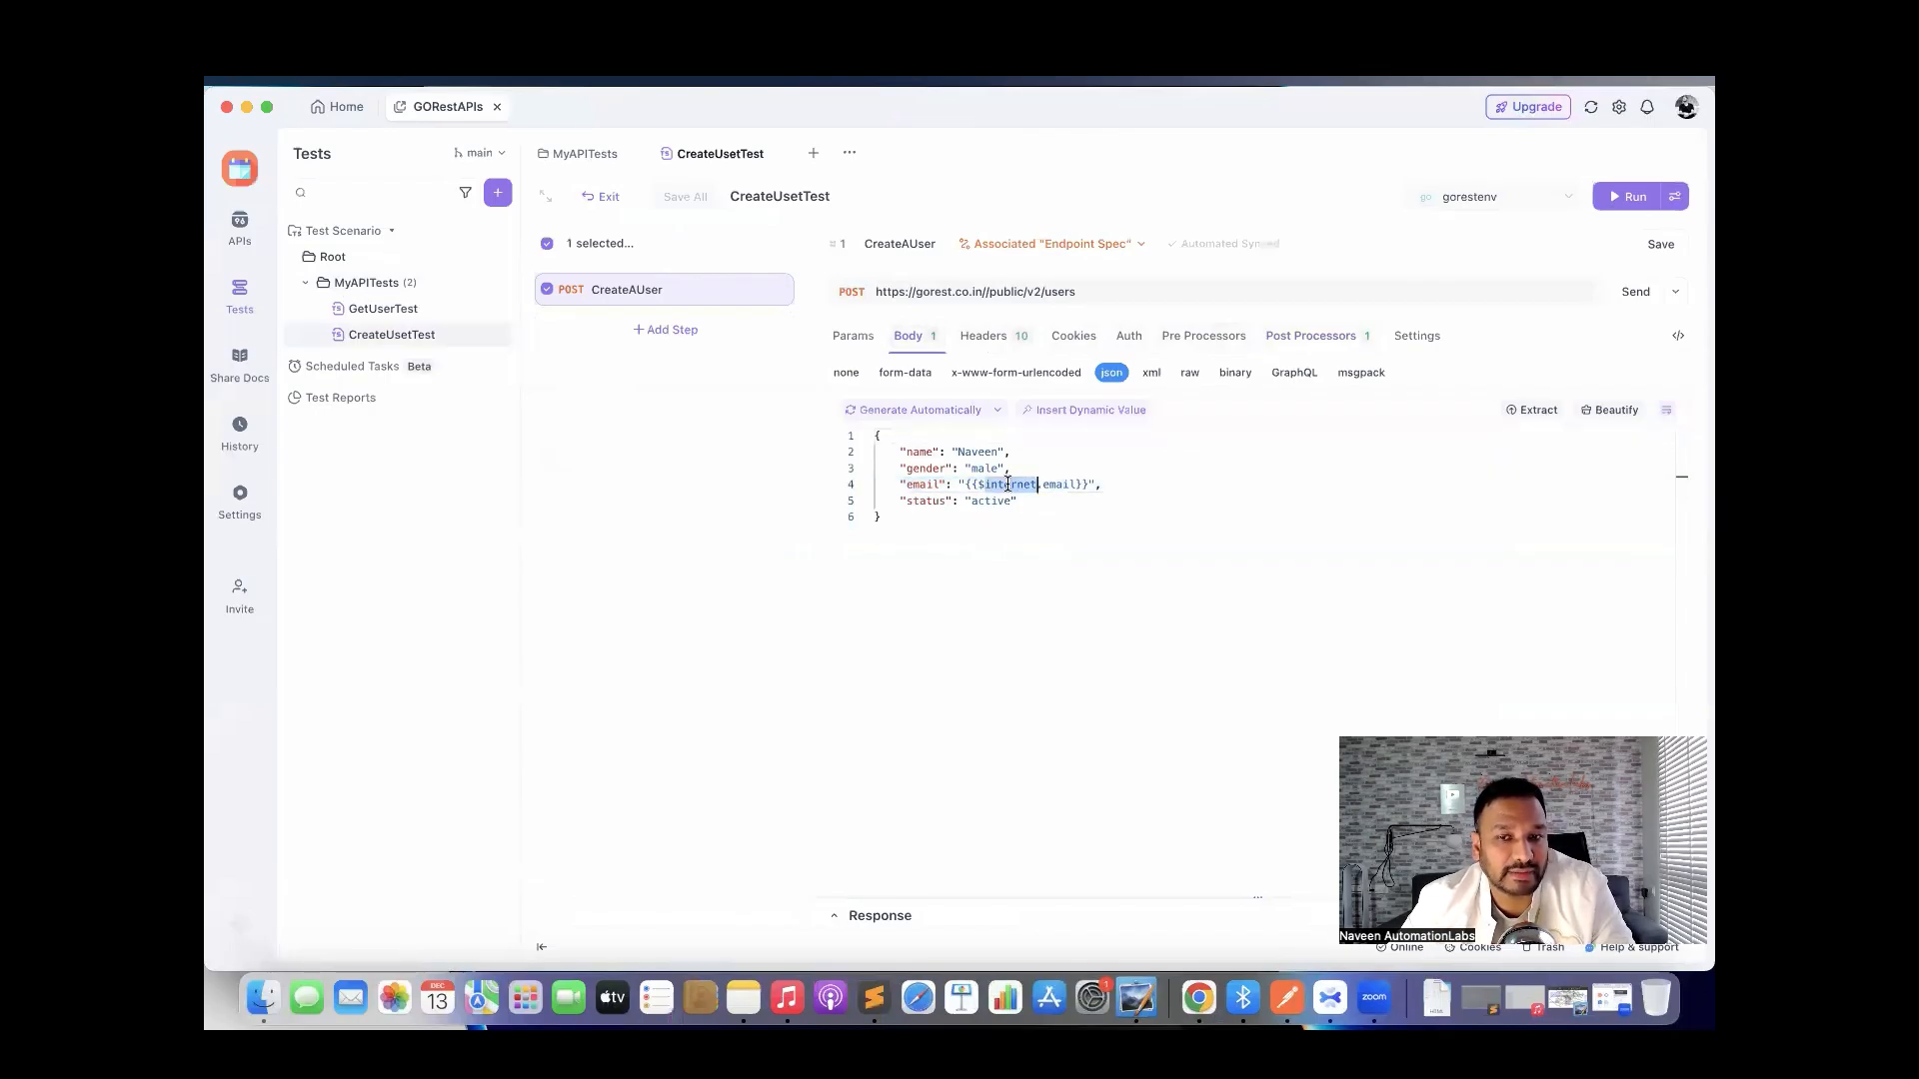
left_click(1053, 586)
key("super+equal")
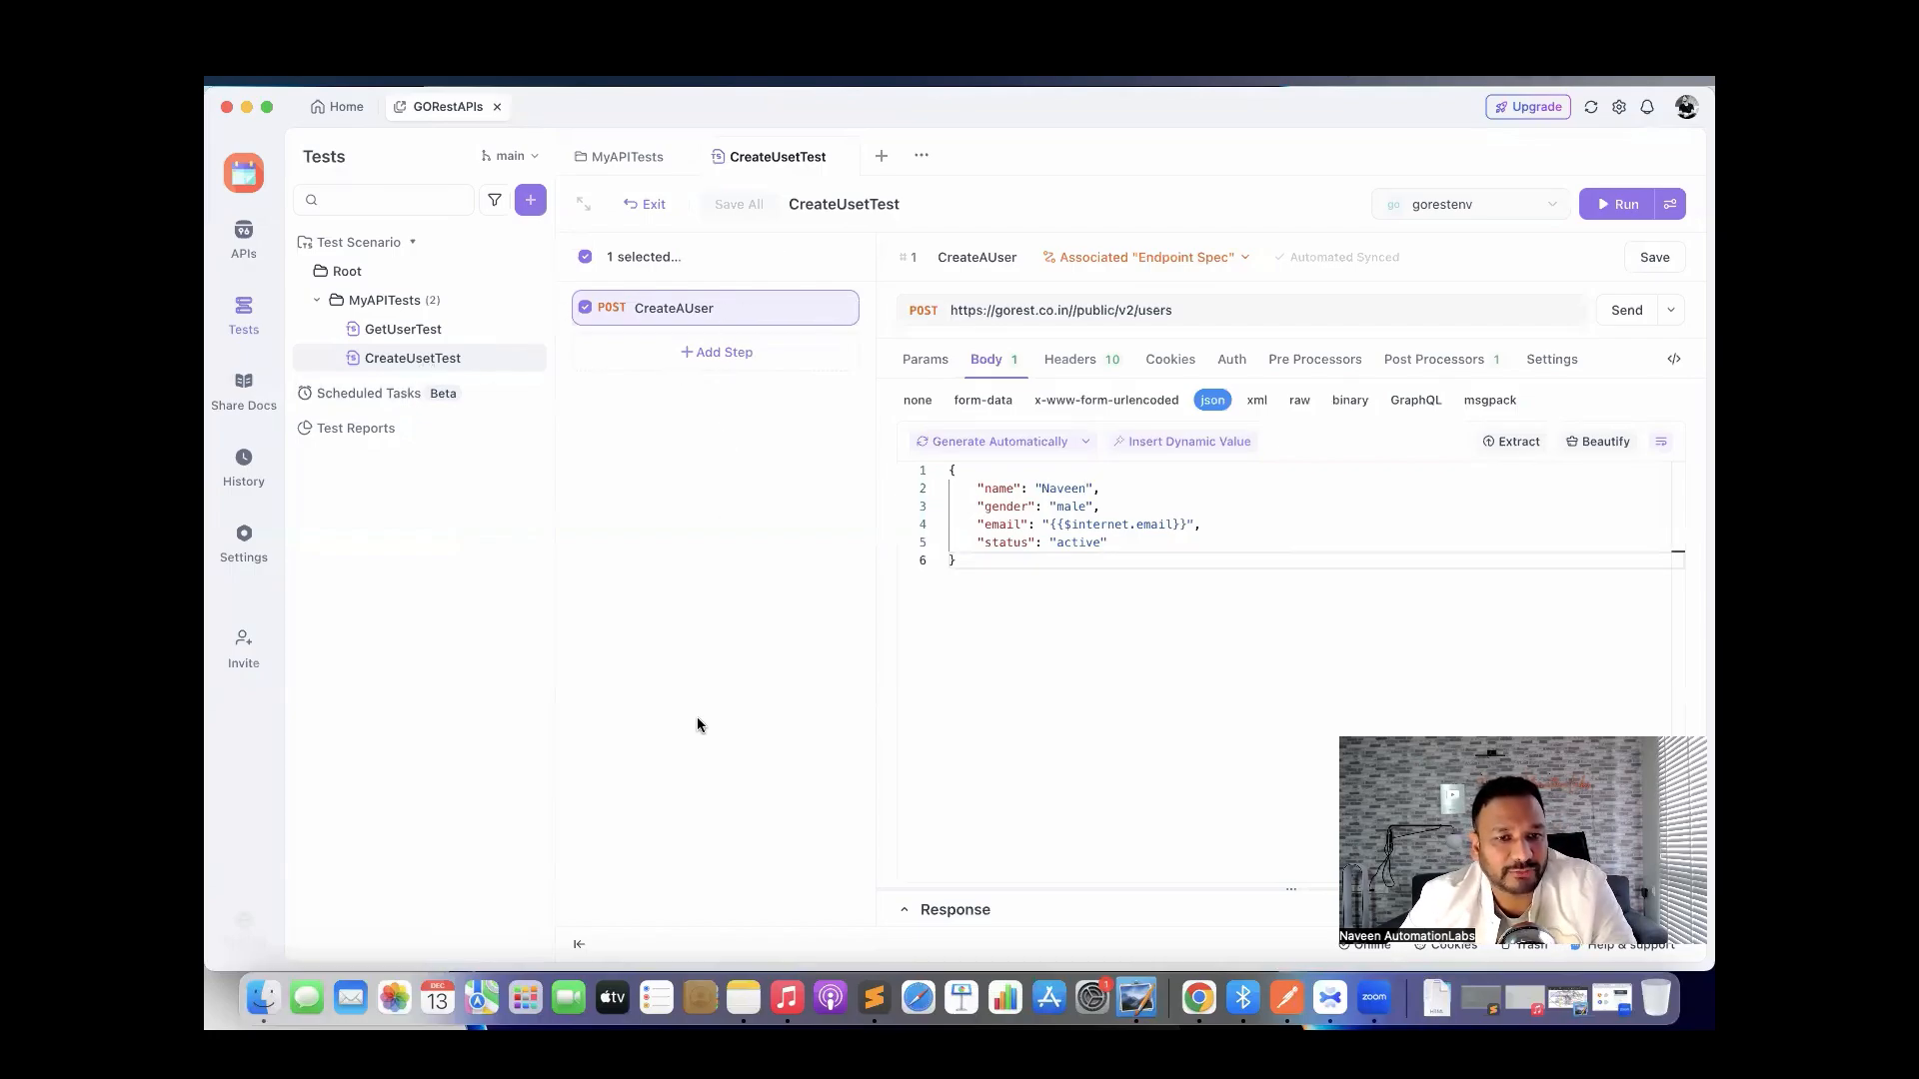
left_click(370, 435)
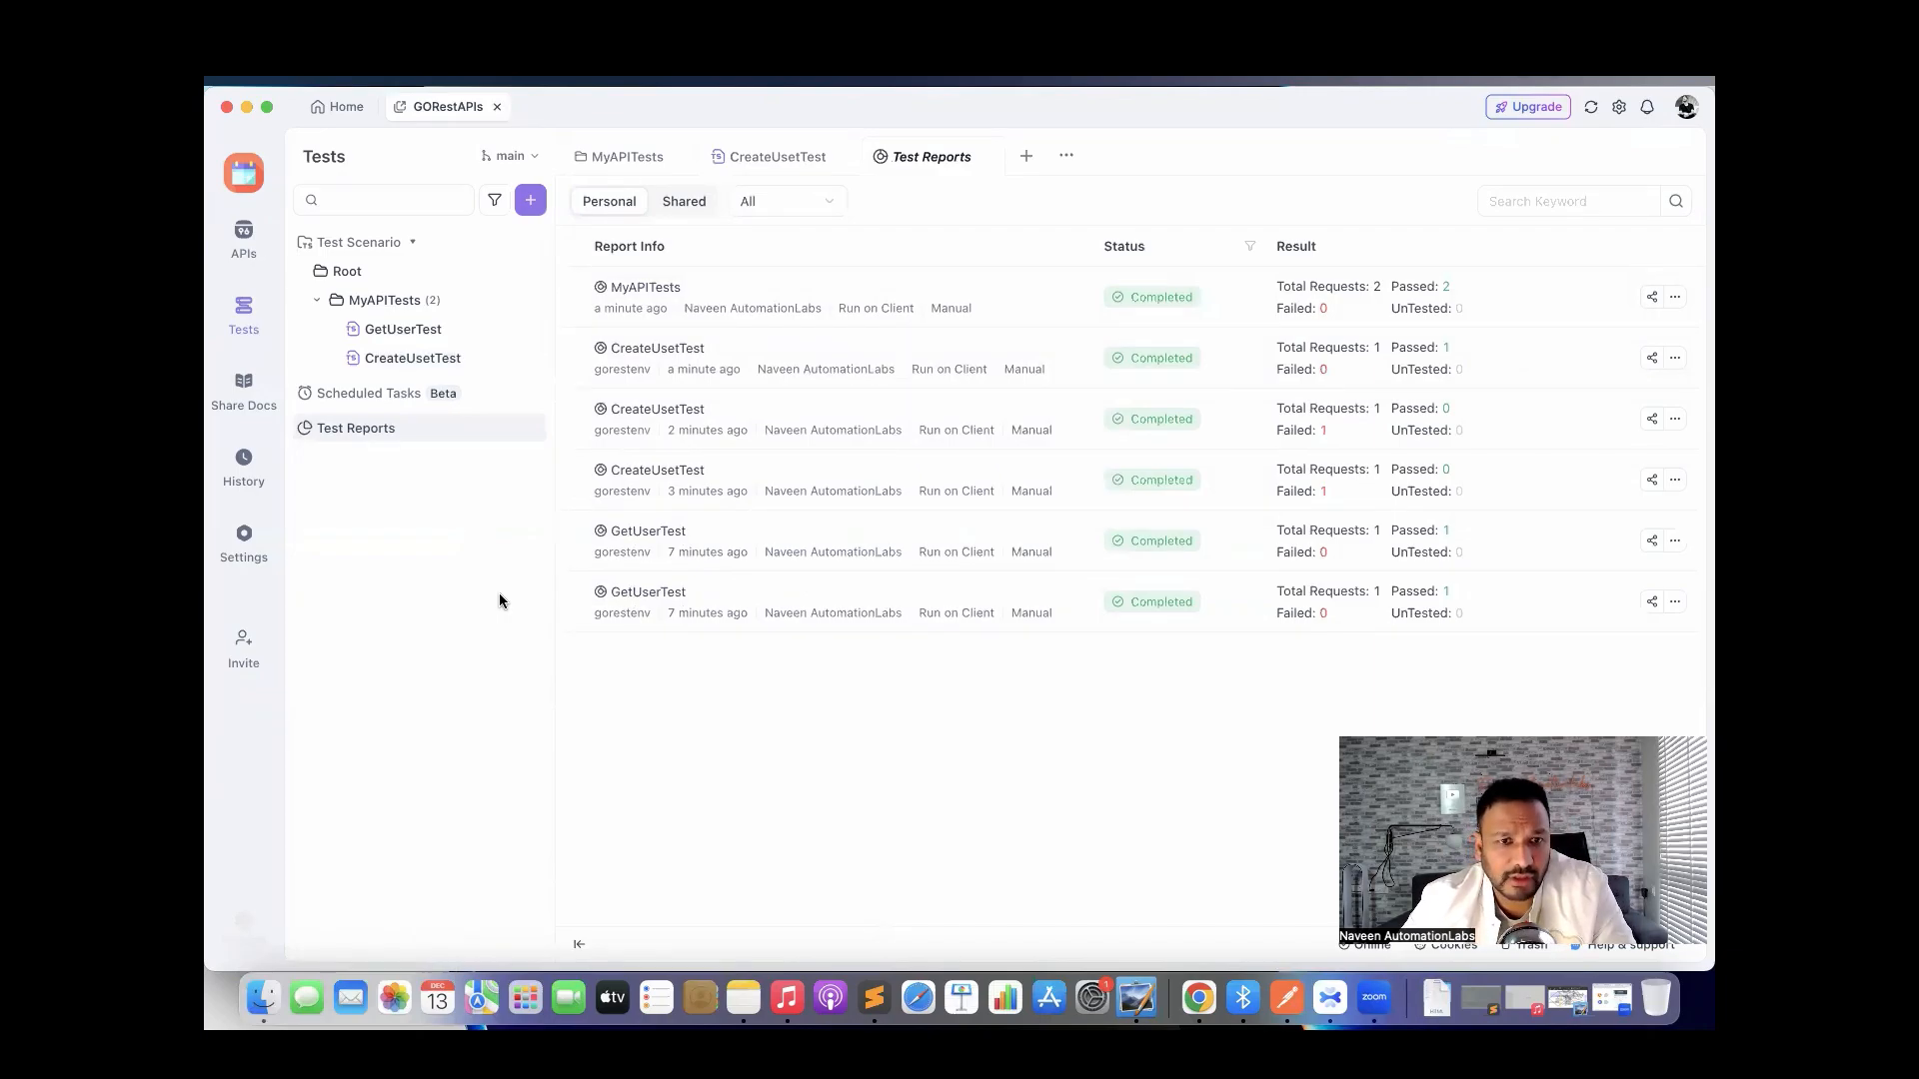
View the empty Scheduled Tasks list, preview a new task's Run Cycle and runner options, and discard it.
left_click(376, 395)
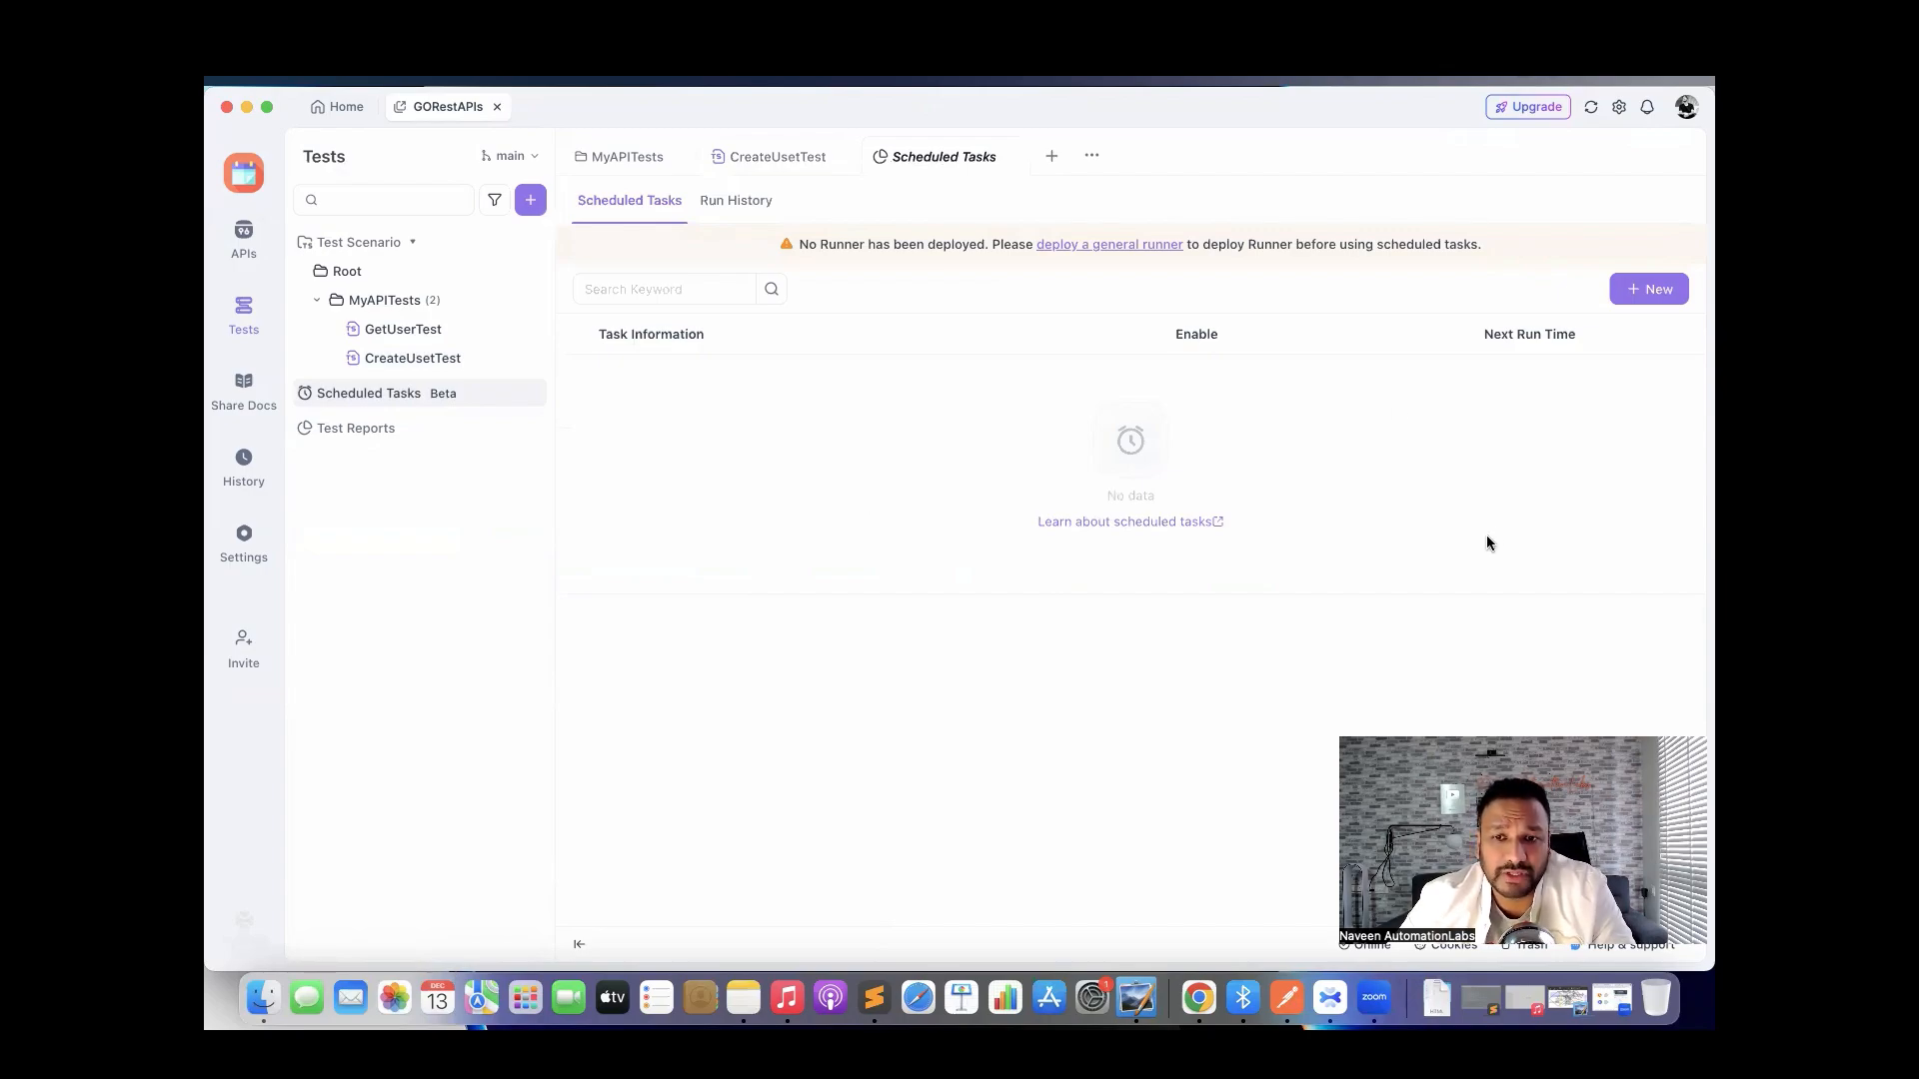
left_click(1649, 289)
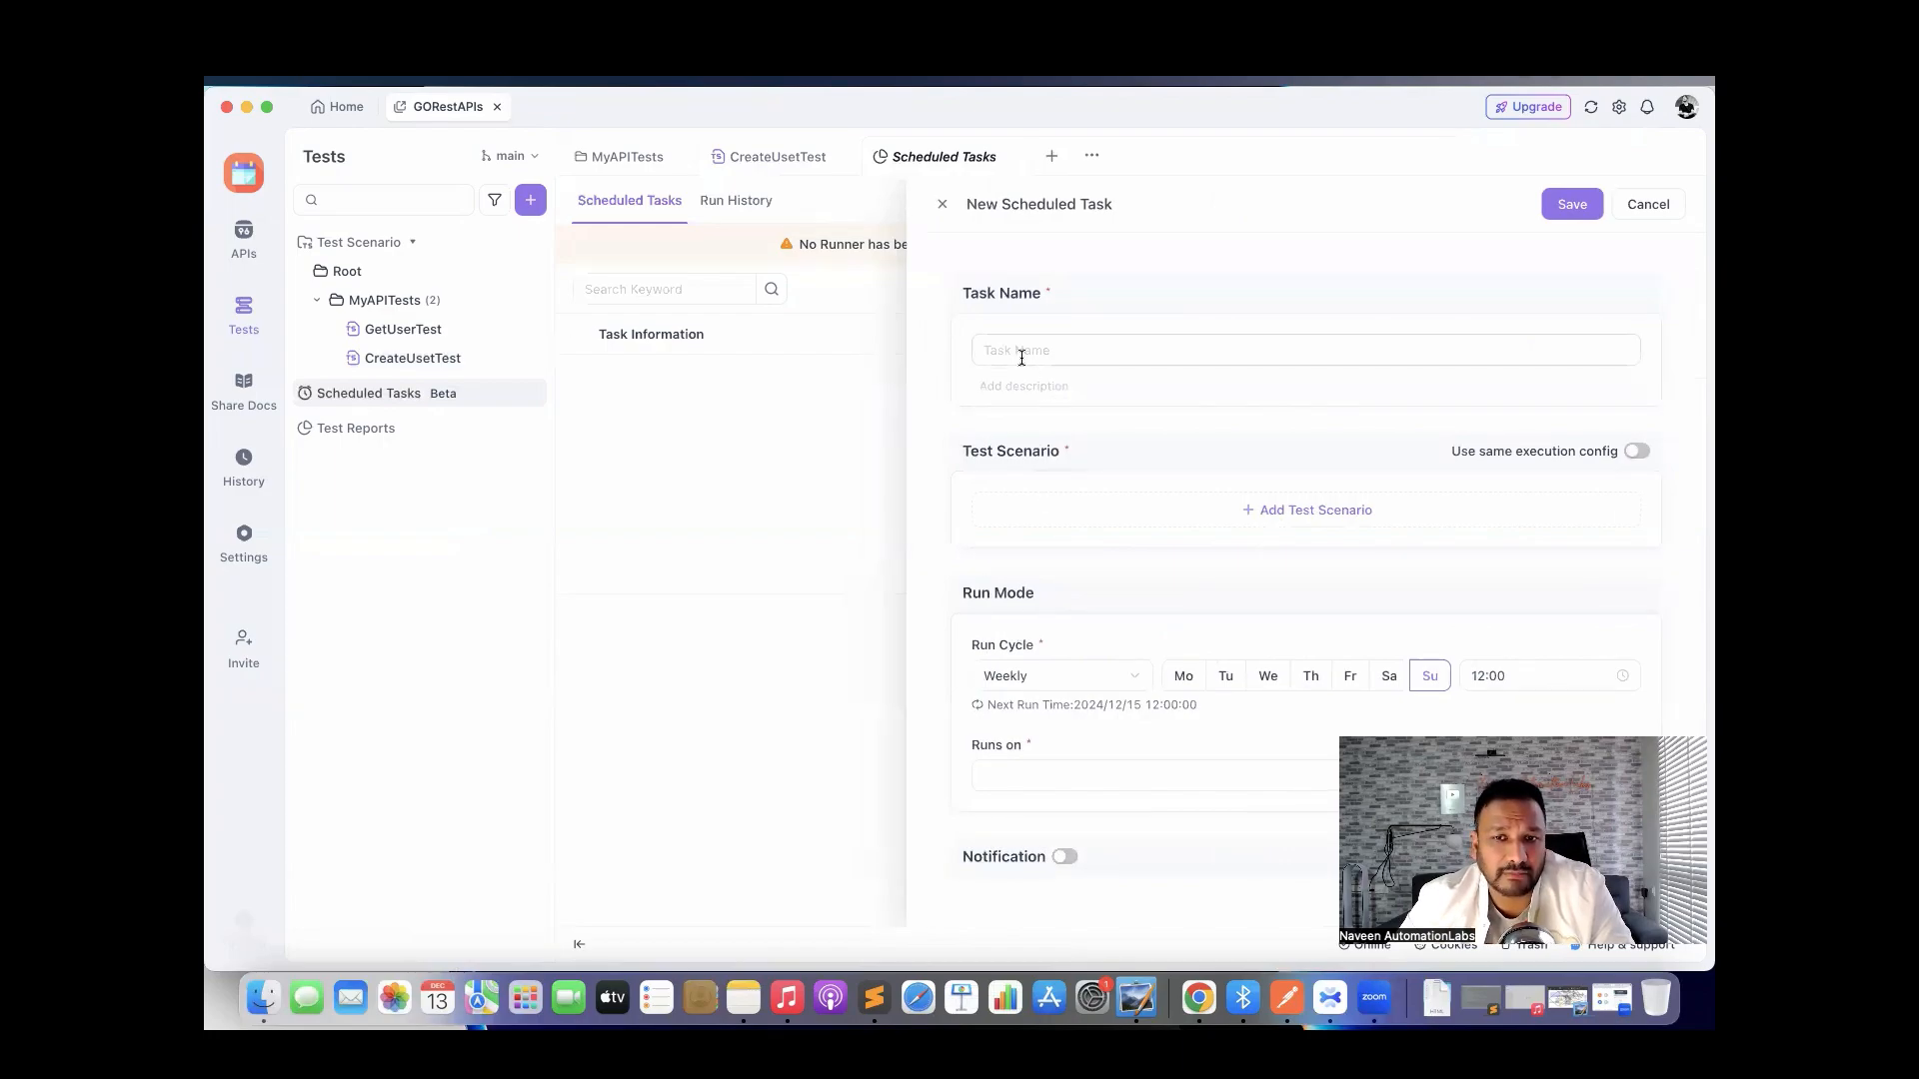
left_click(1084, 684)
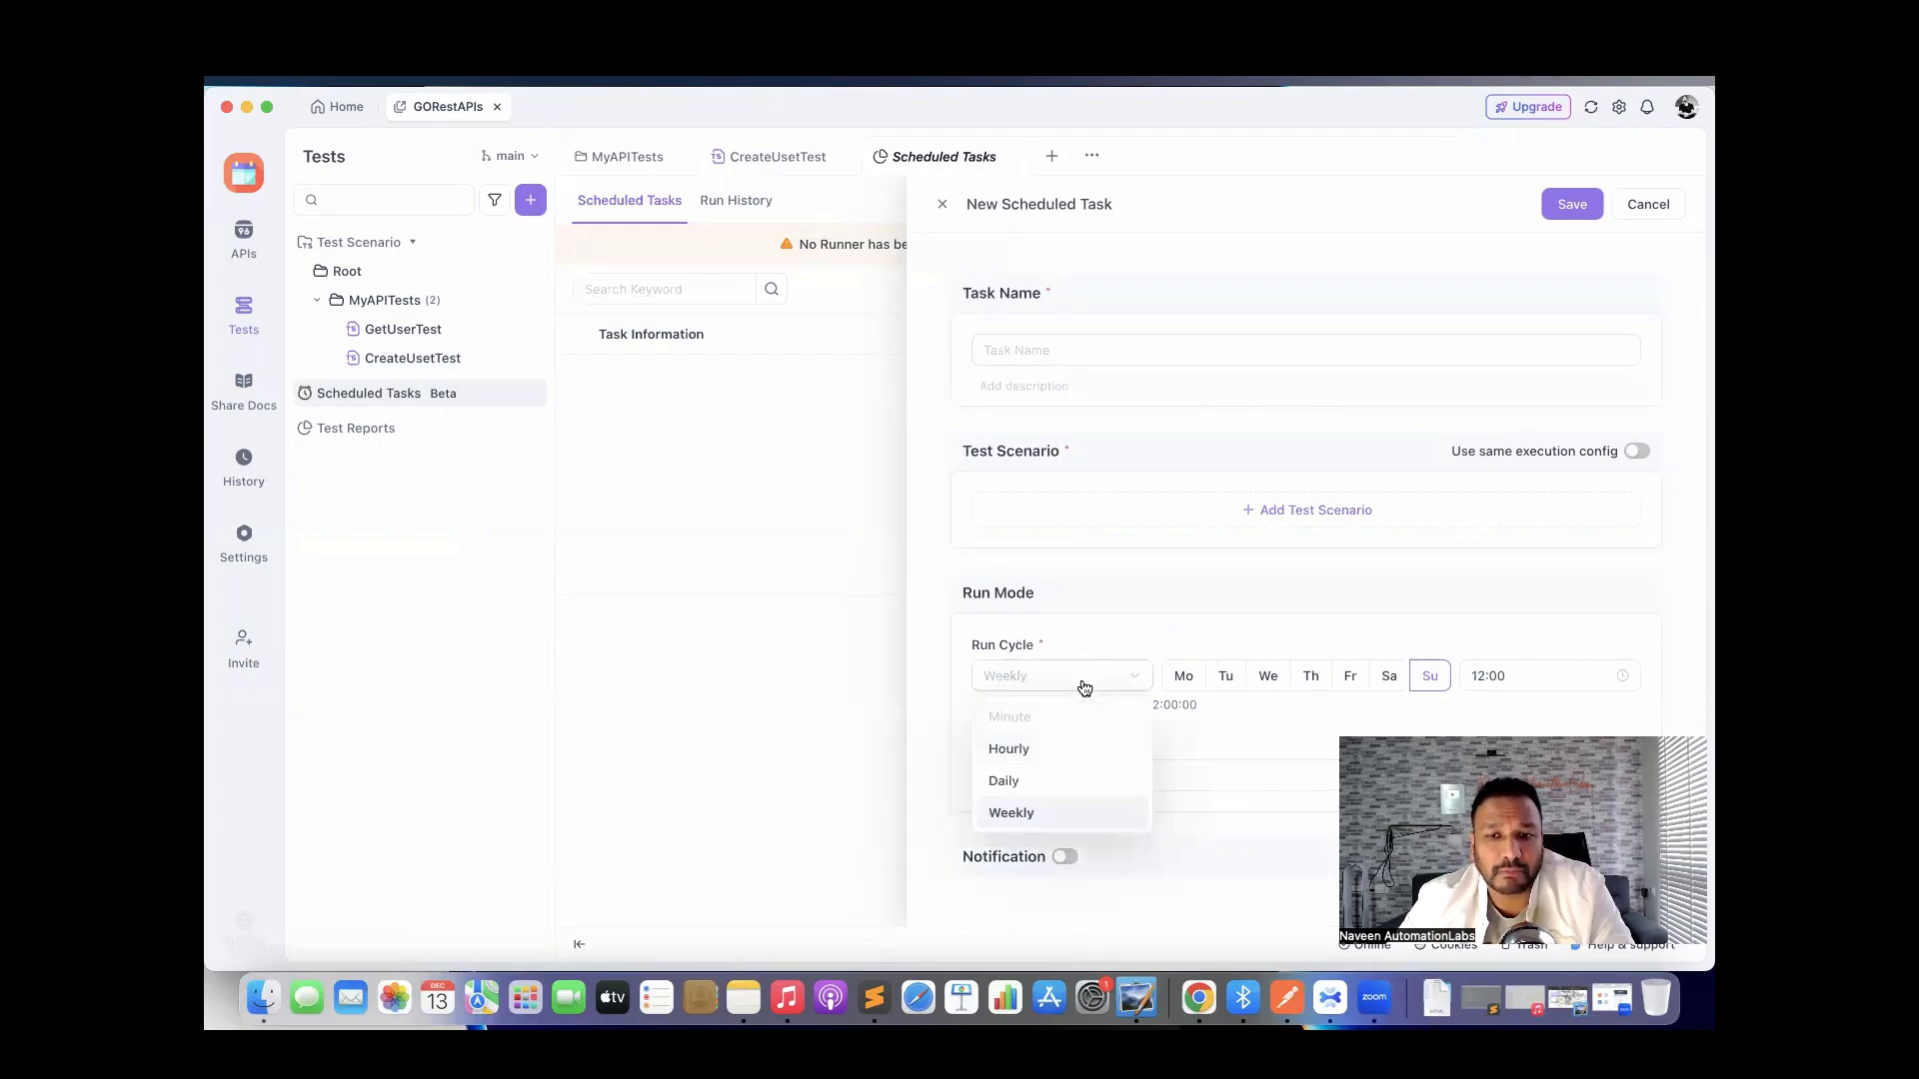
left_click(1238, 736)
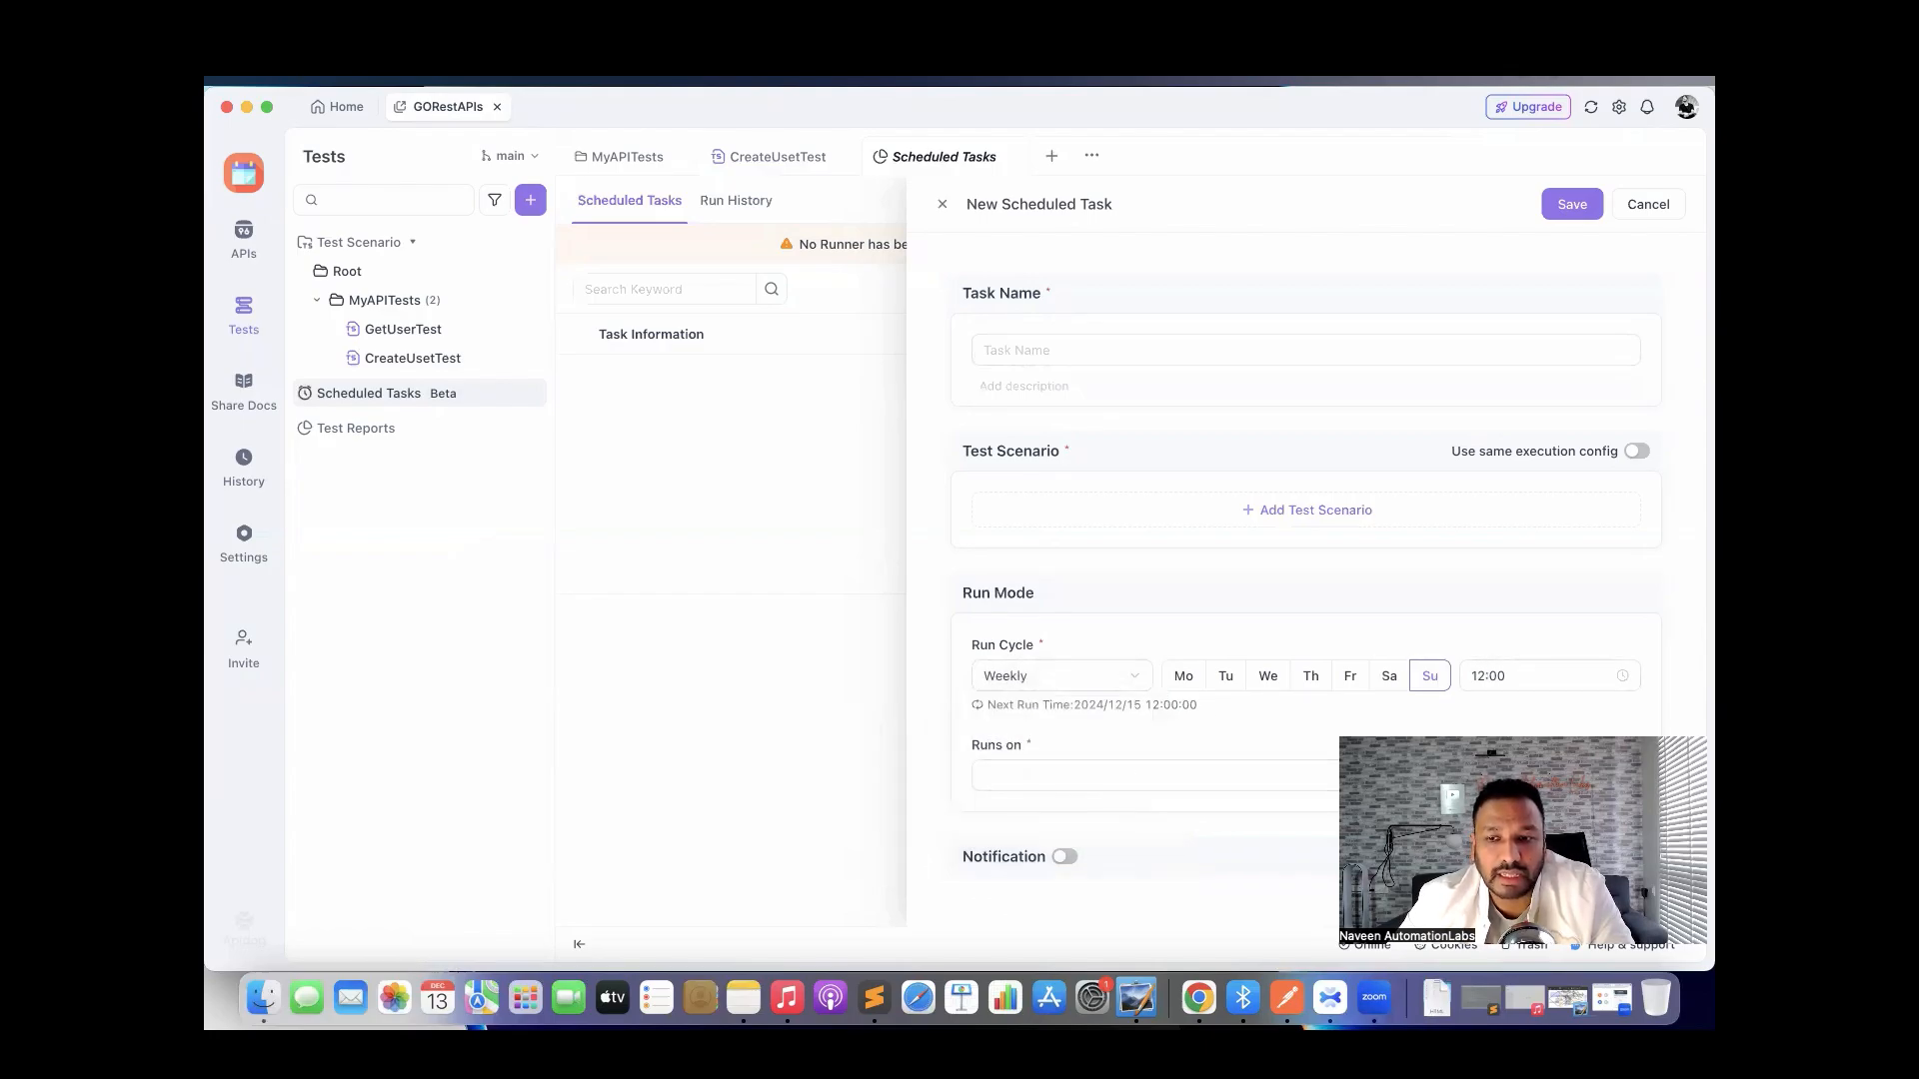
left_click(1239, 783)
left_click(1209, 914)
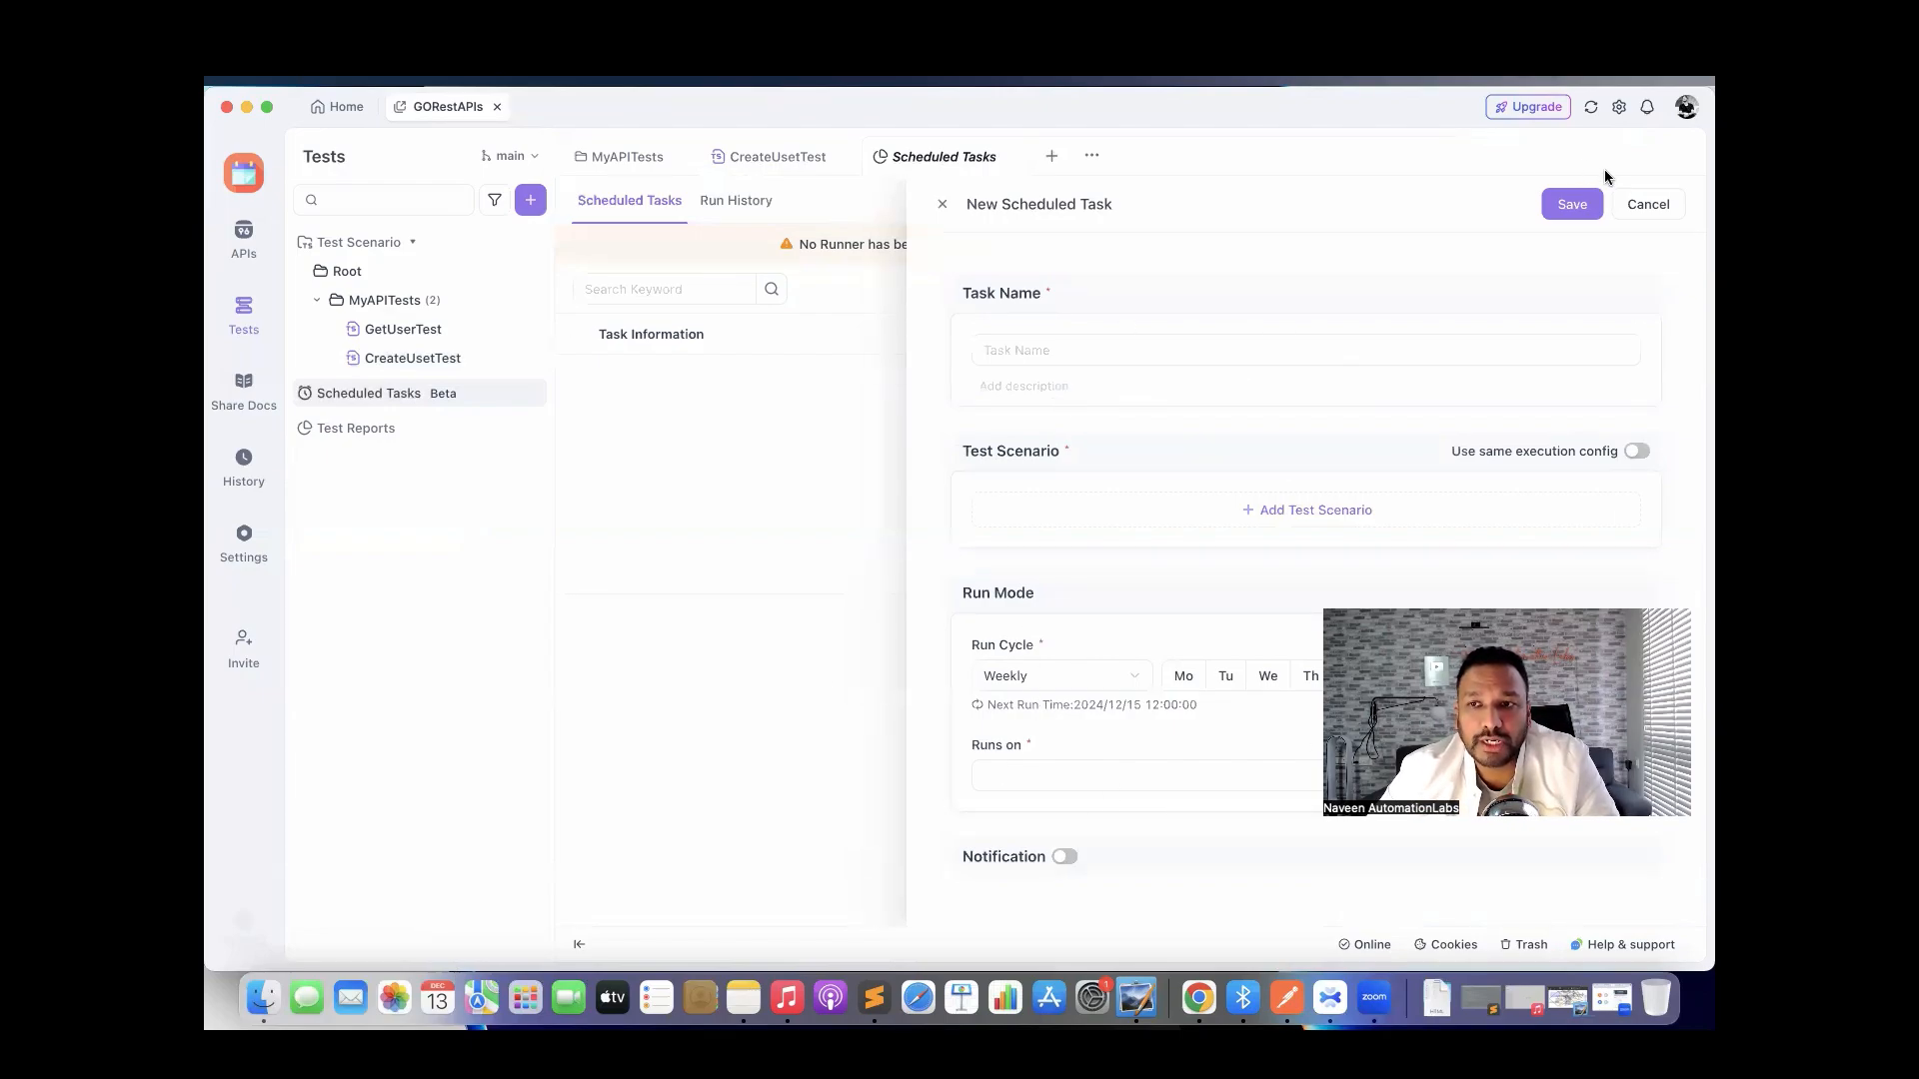
left_click(1653, 206)
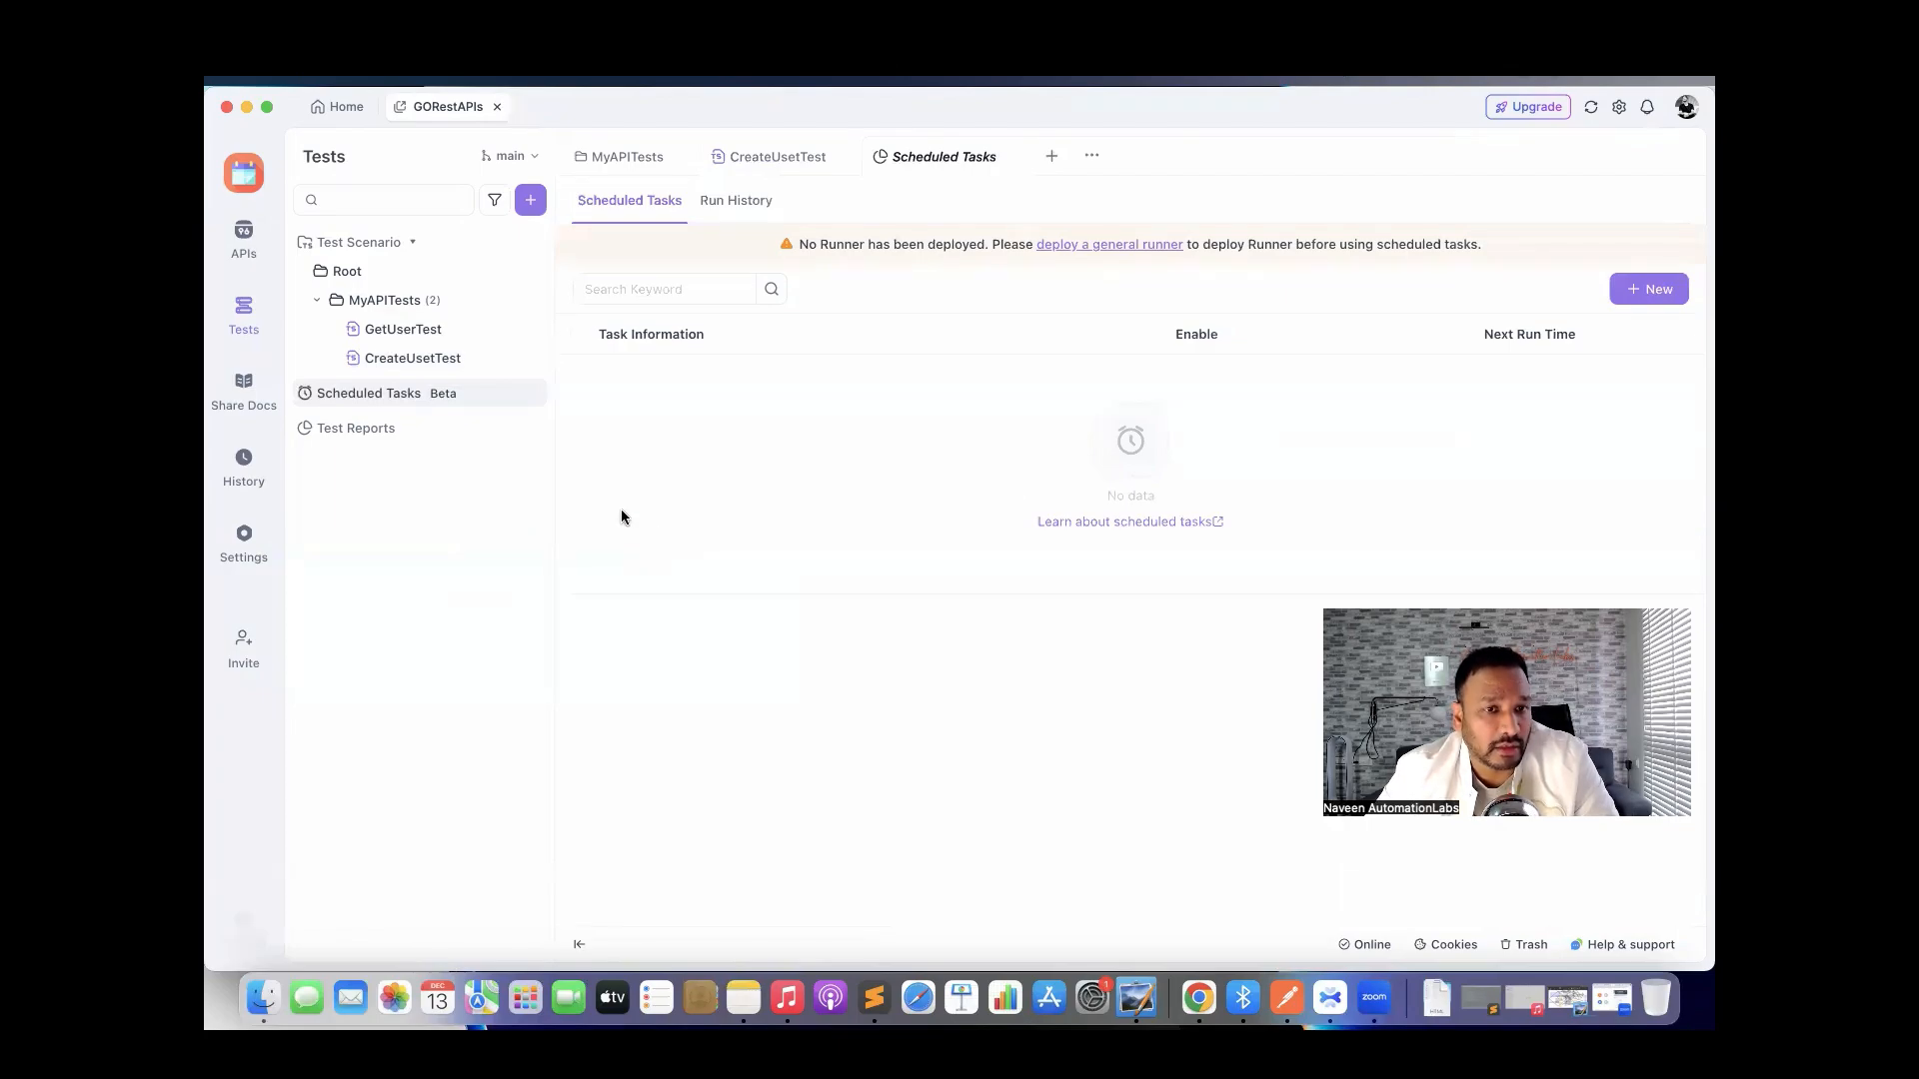
left_click(253, 248)
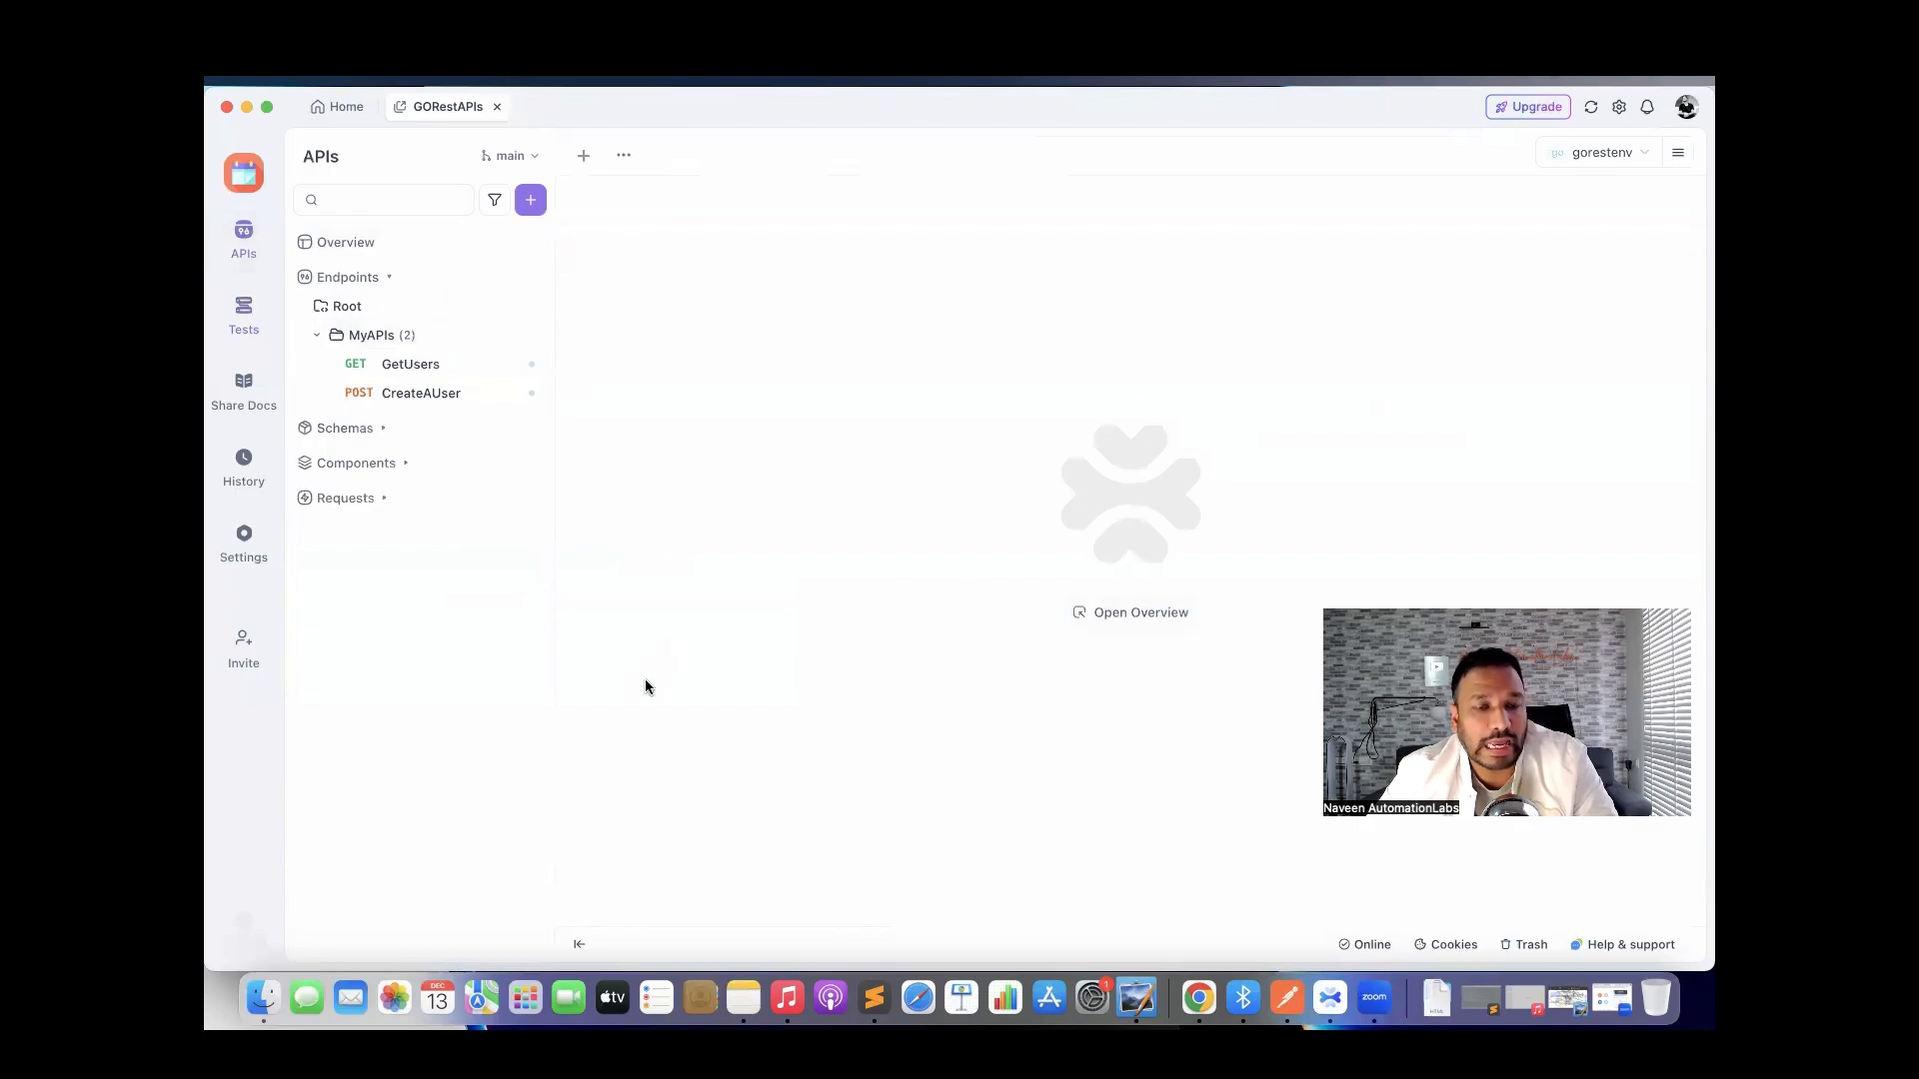
Expand Schemas, create a New Schema and add a first field under ROOT.
left_click(356, 432)
left_click(503, 430)
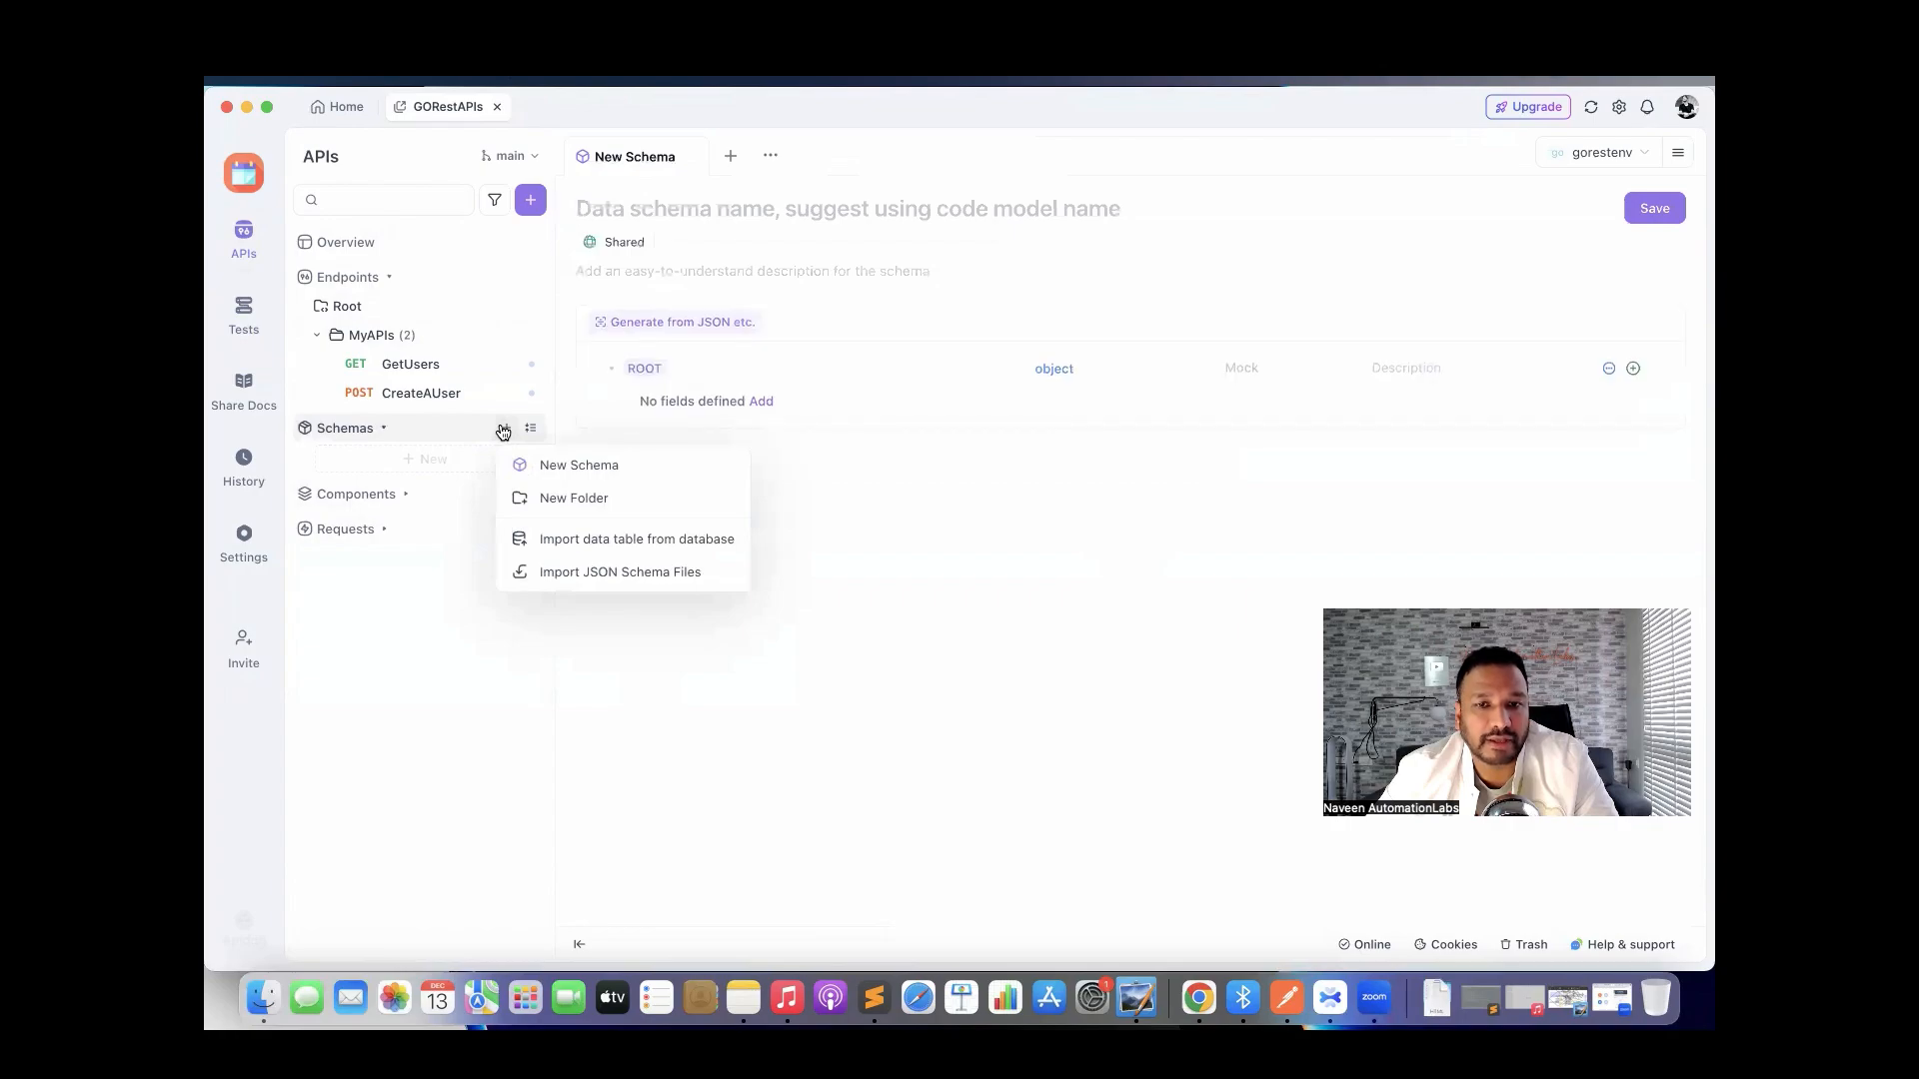
left_click(579, 465)
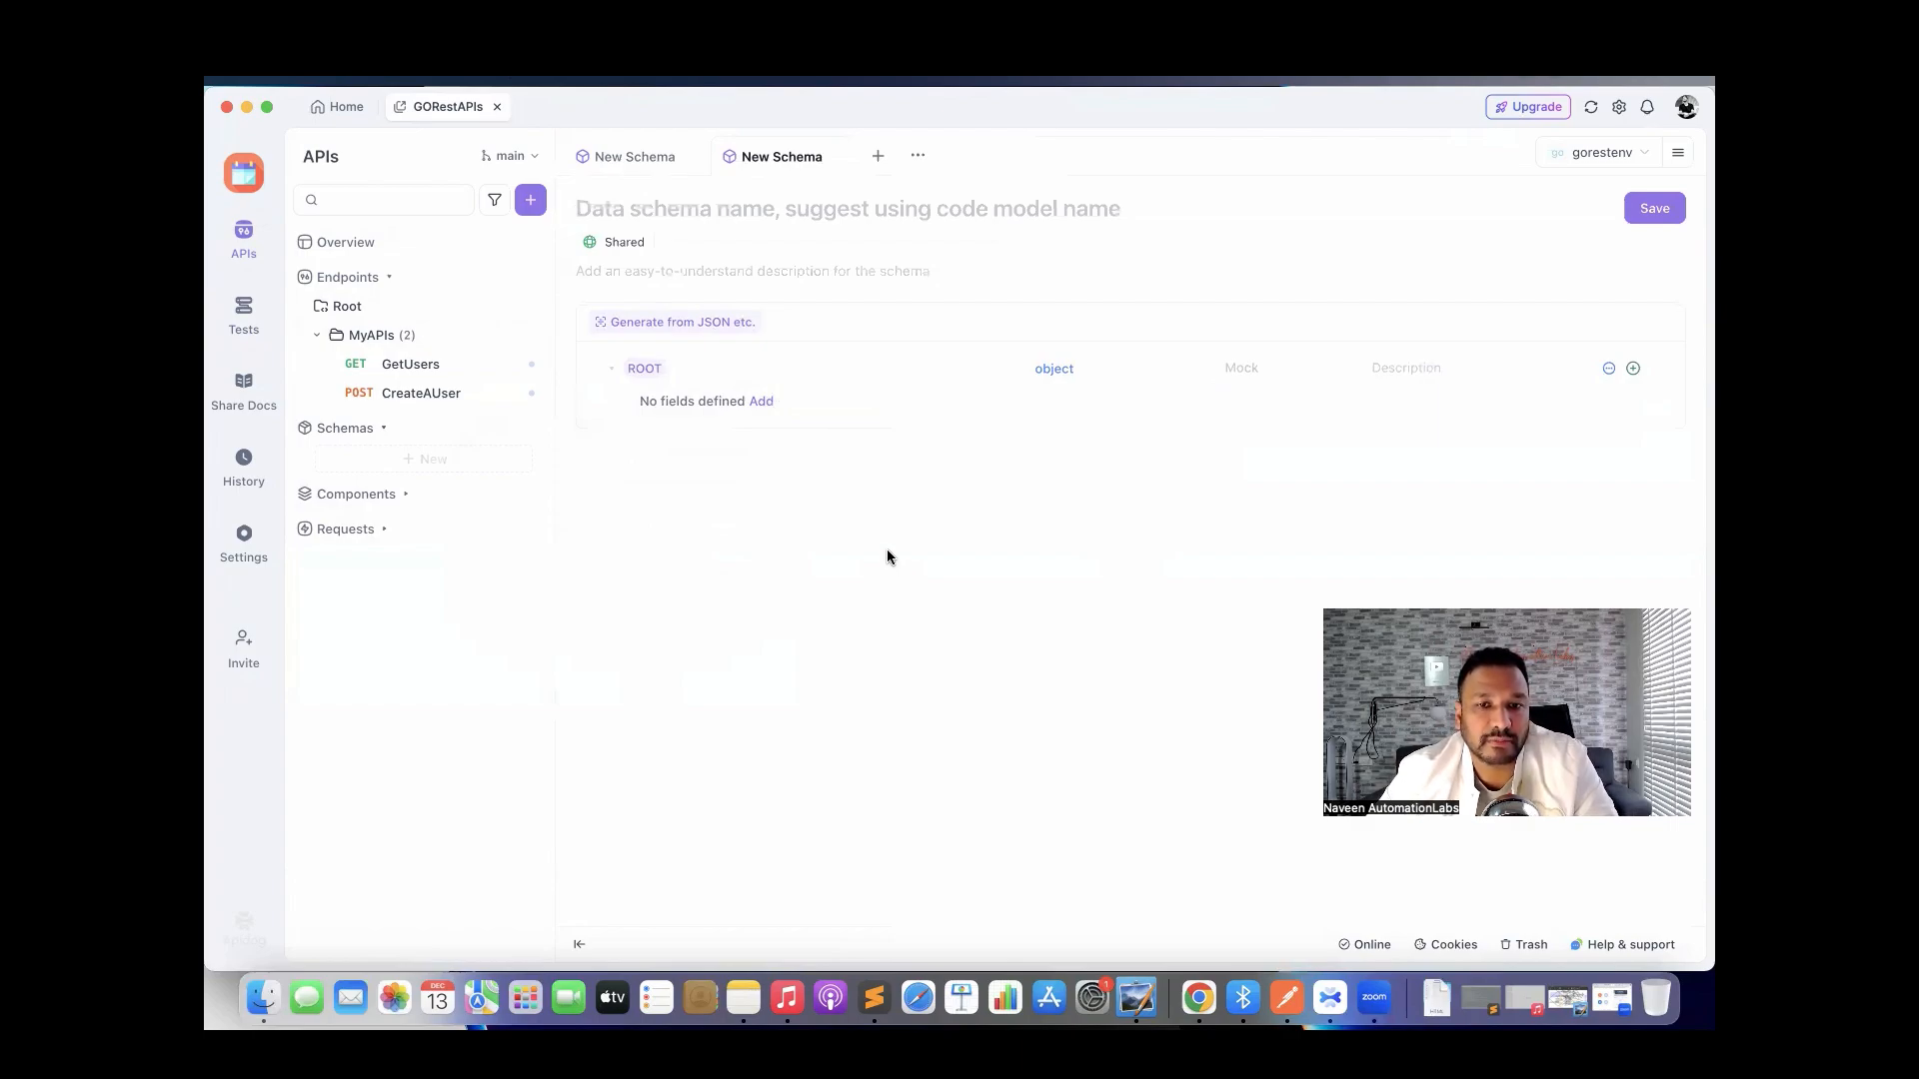
left_click(763, 403)
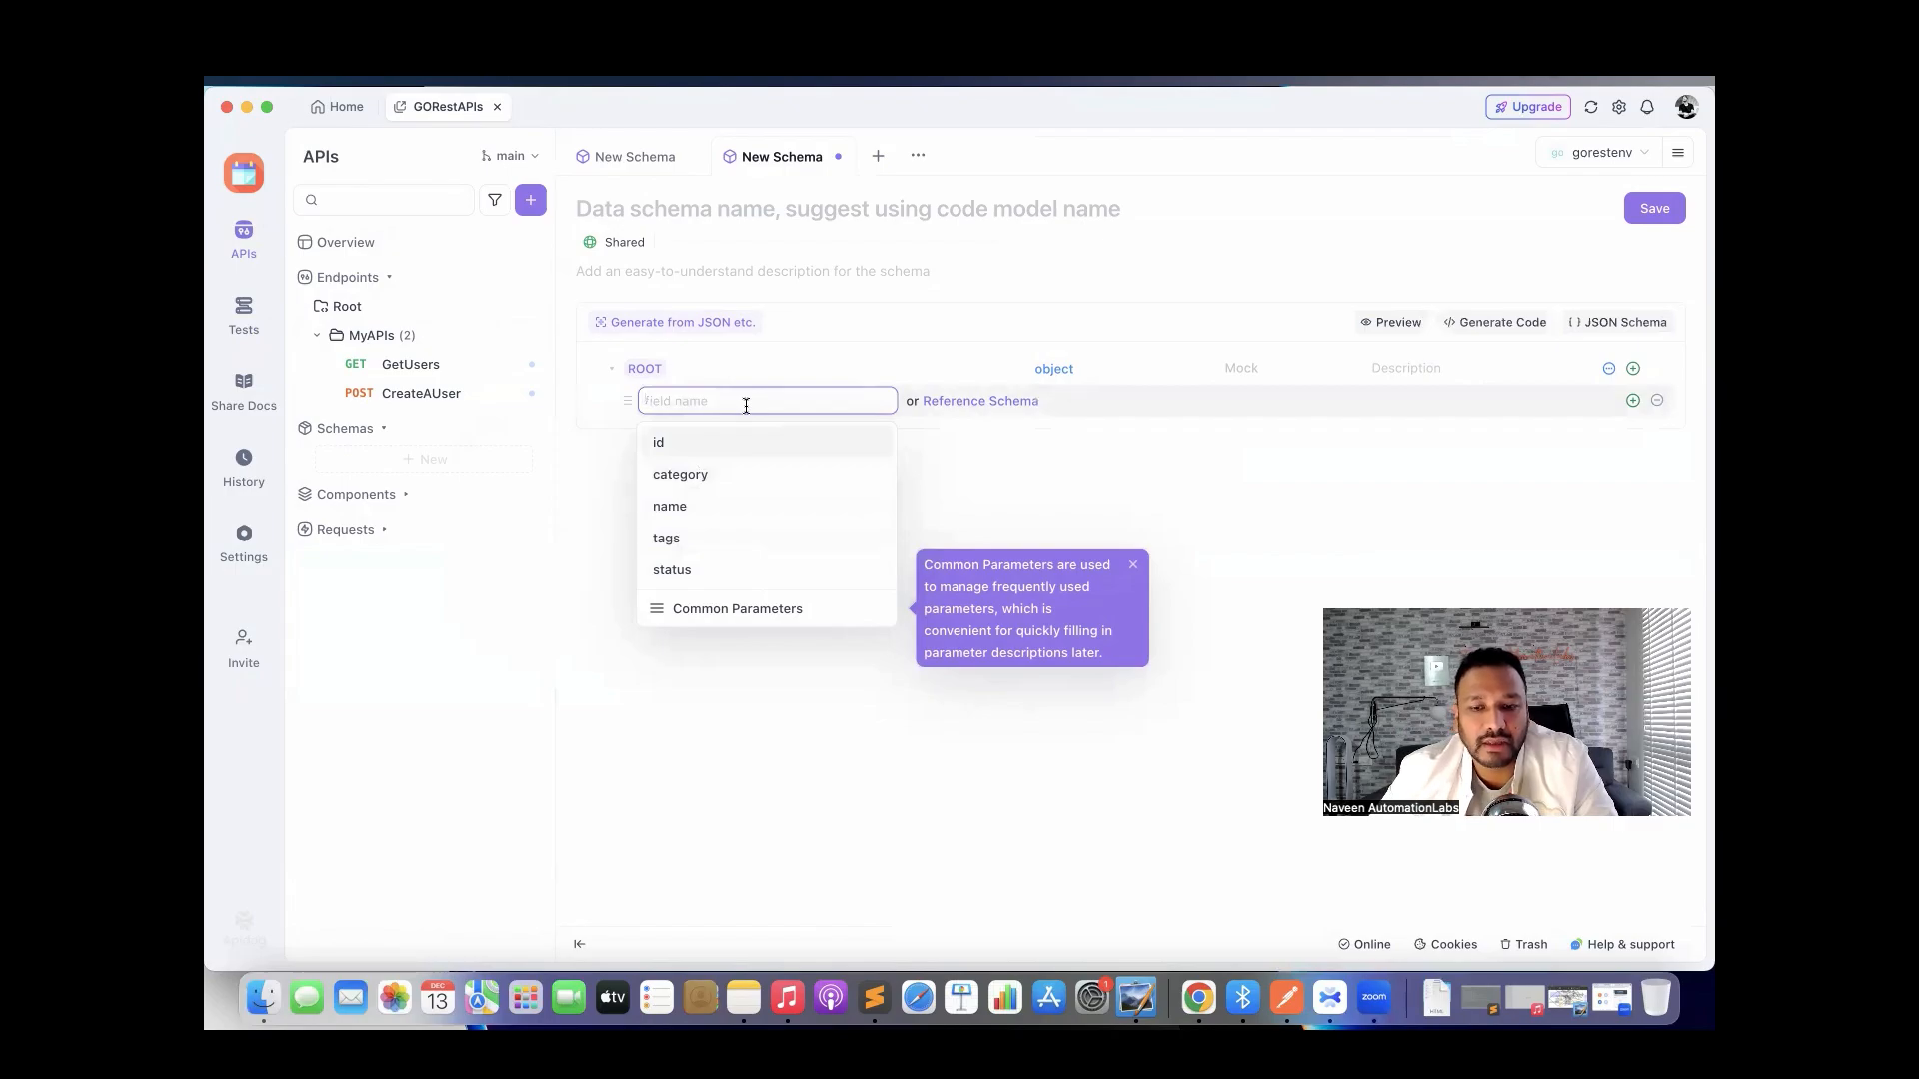
Name the first schema field id and make it an integer.
type("id")
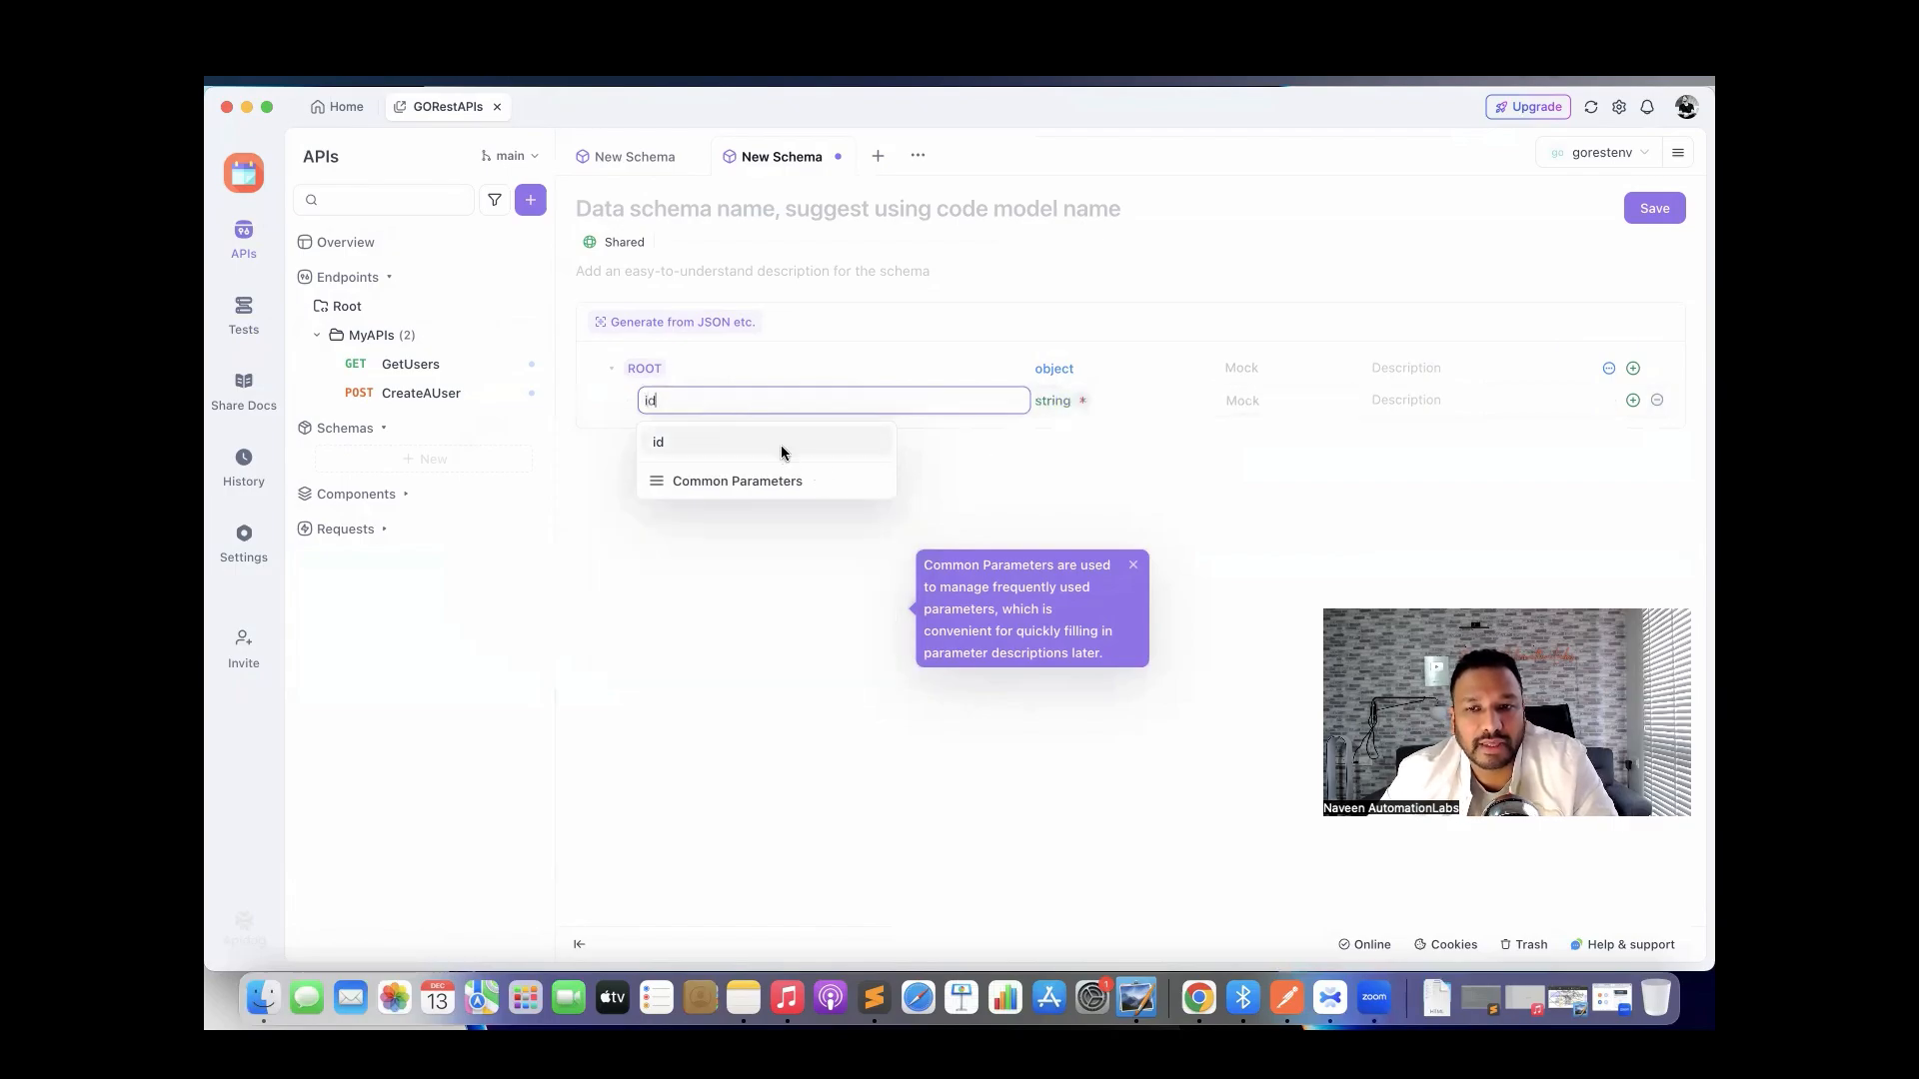
left_click(782, 446)
left_click(1049, 401)
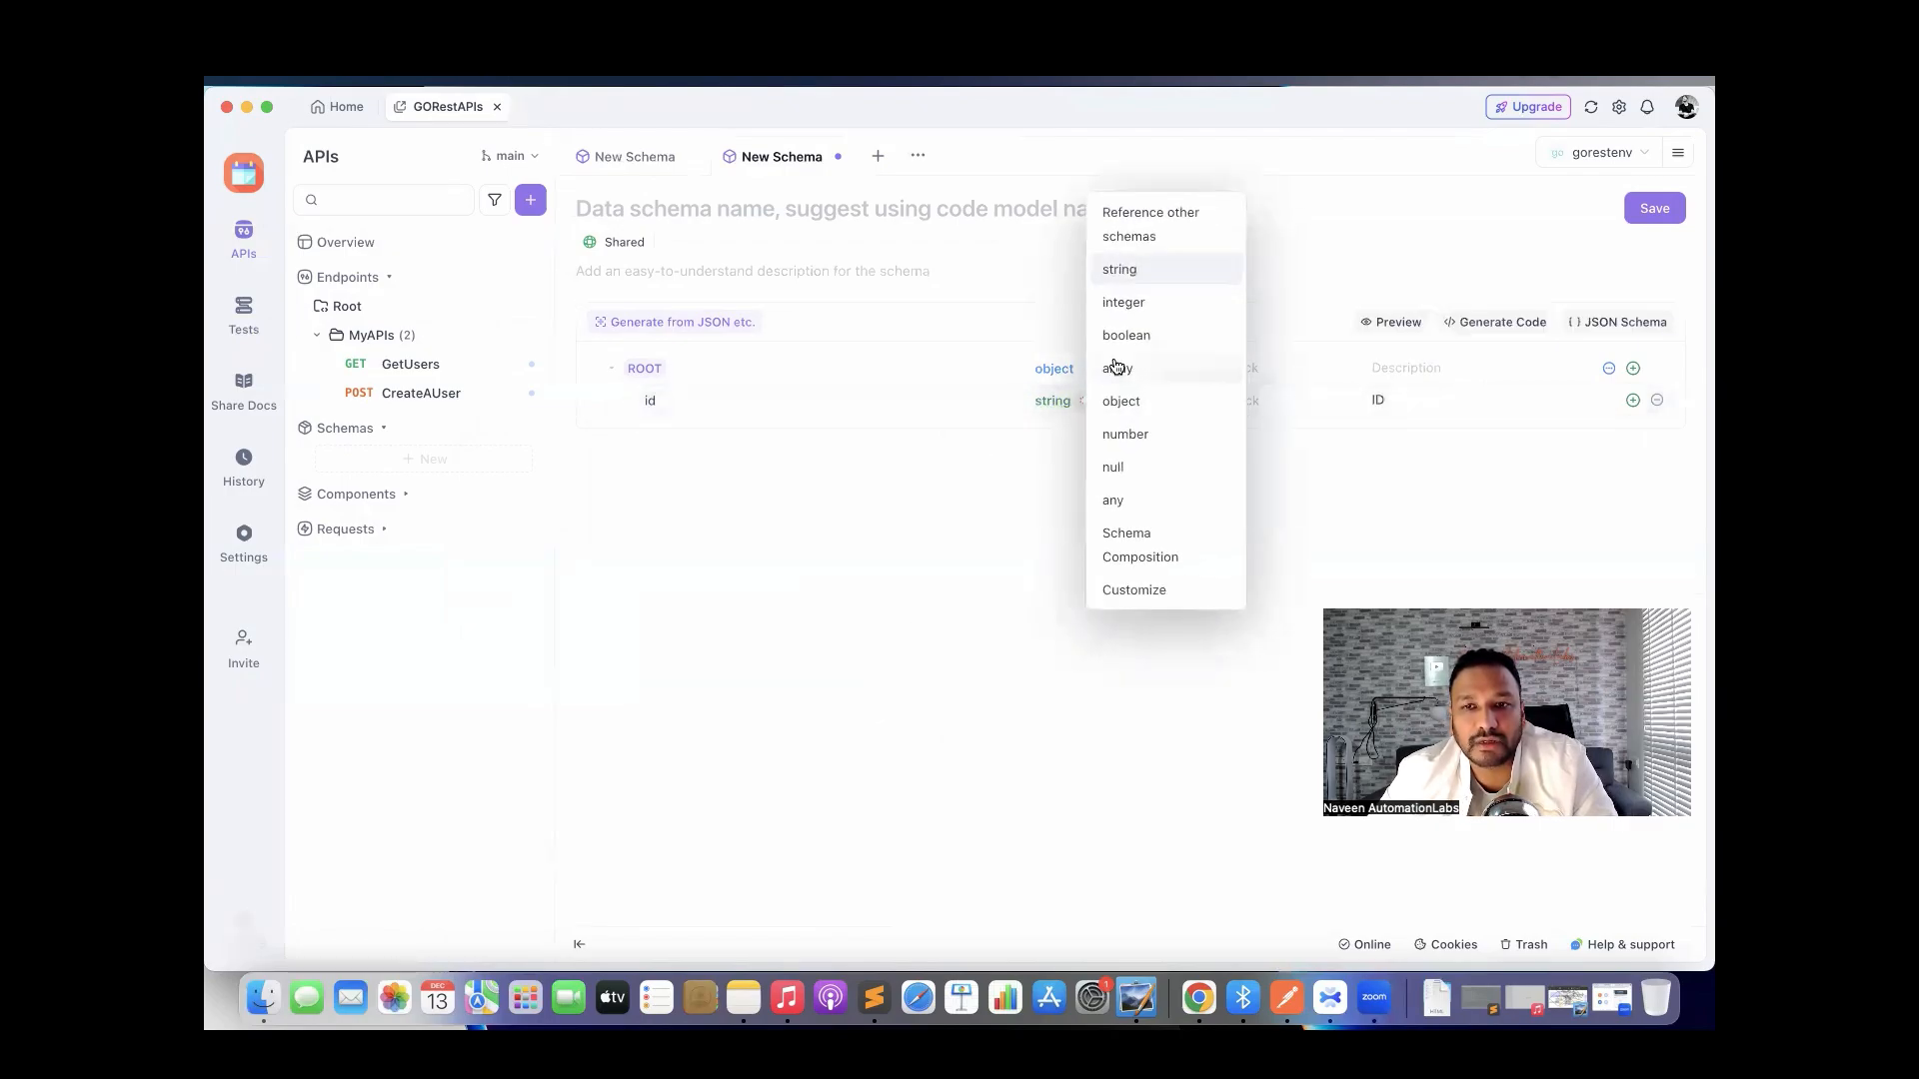
left_click(1124, 303)
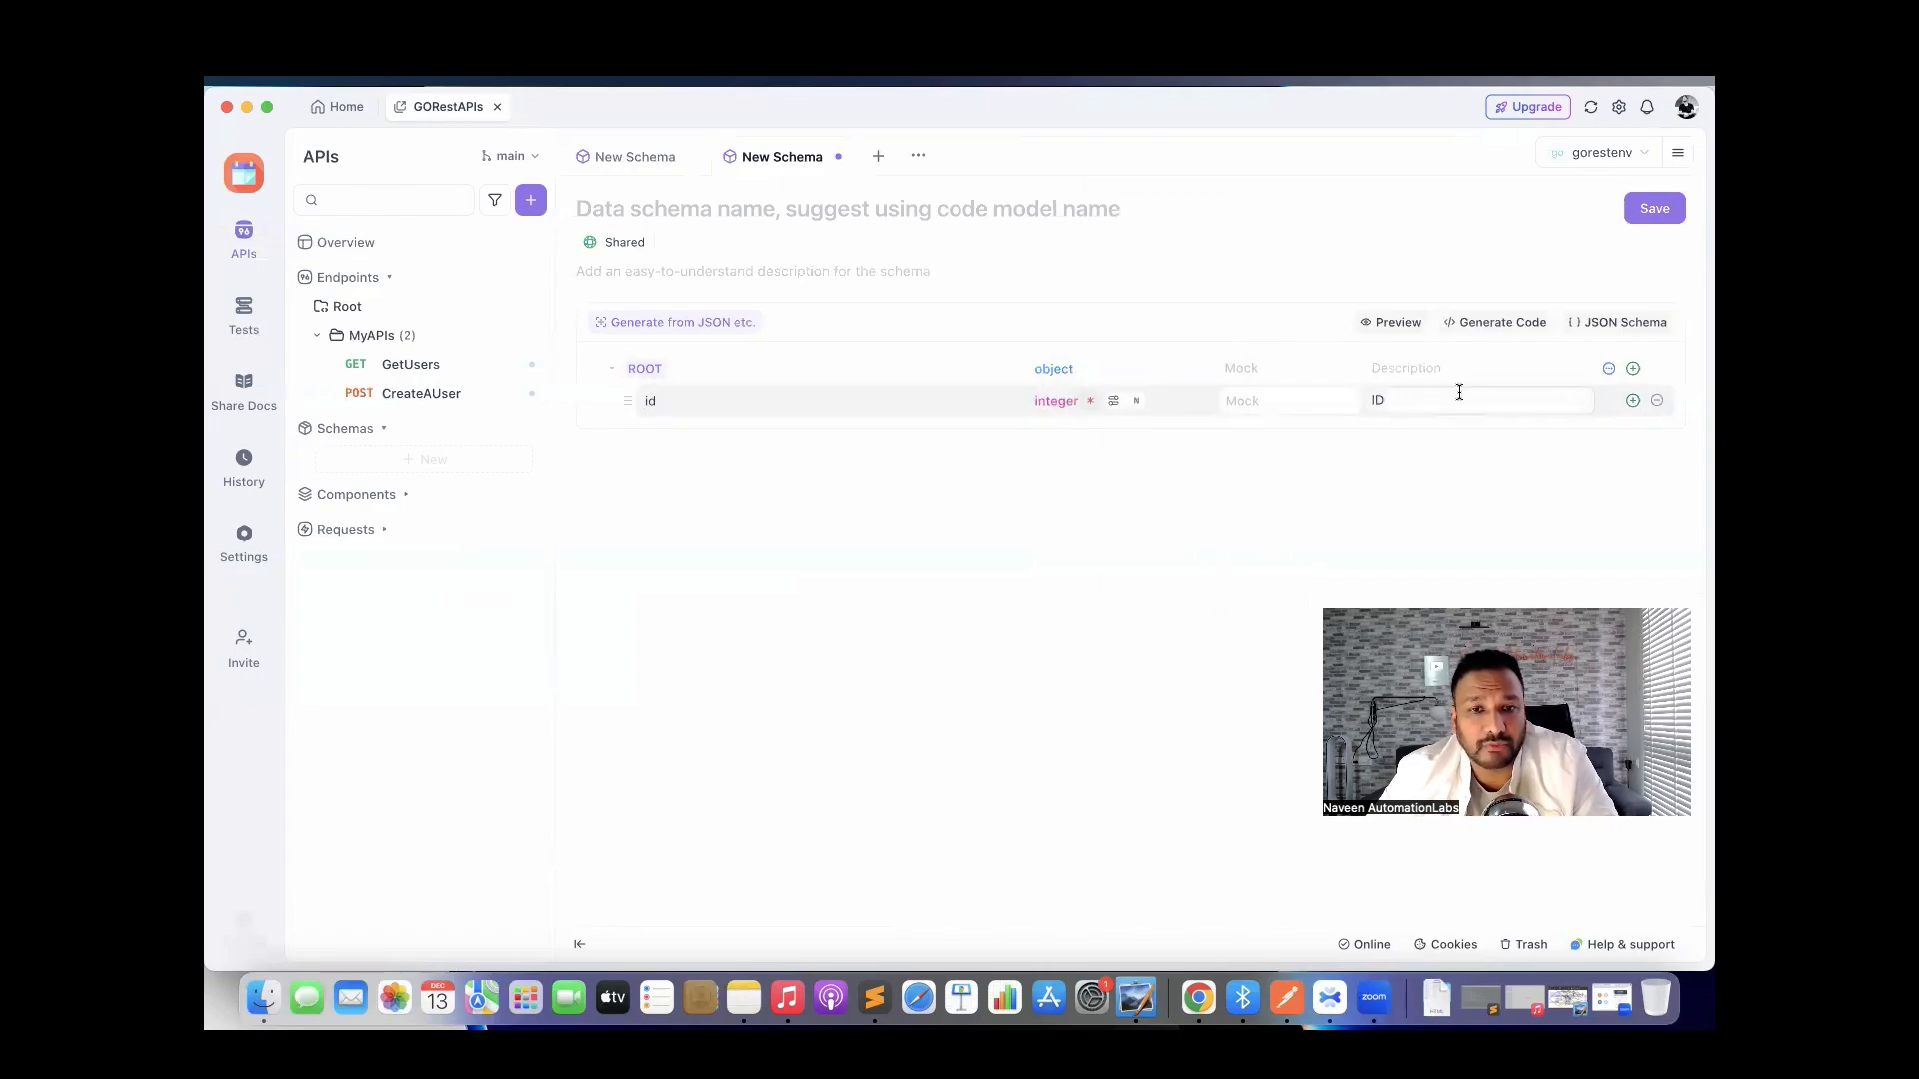
Add name, status, email and gender fields below id.
left_click(1633, 399)
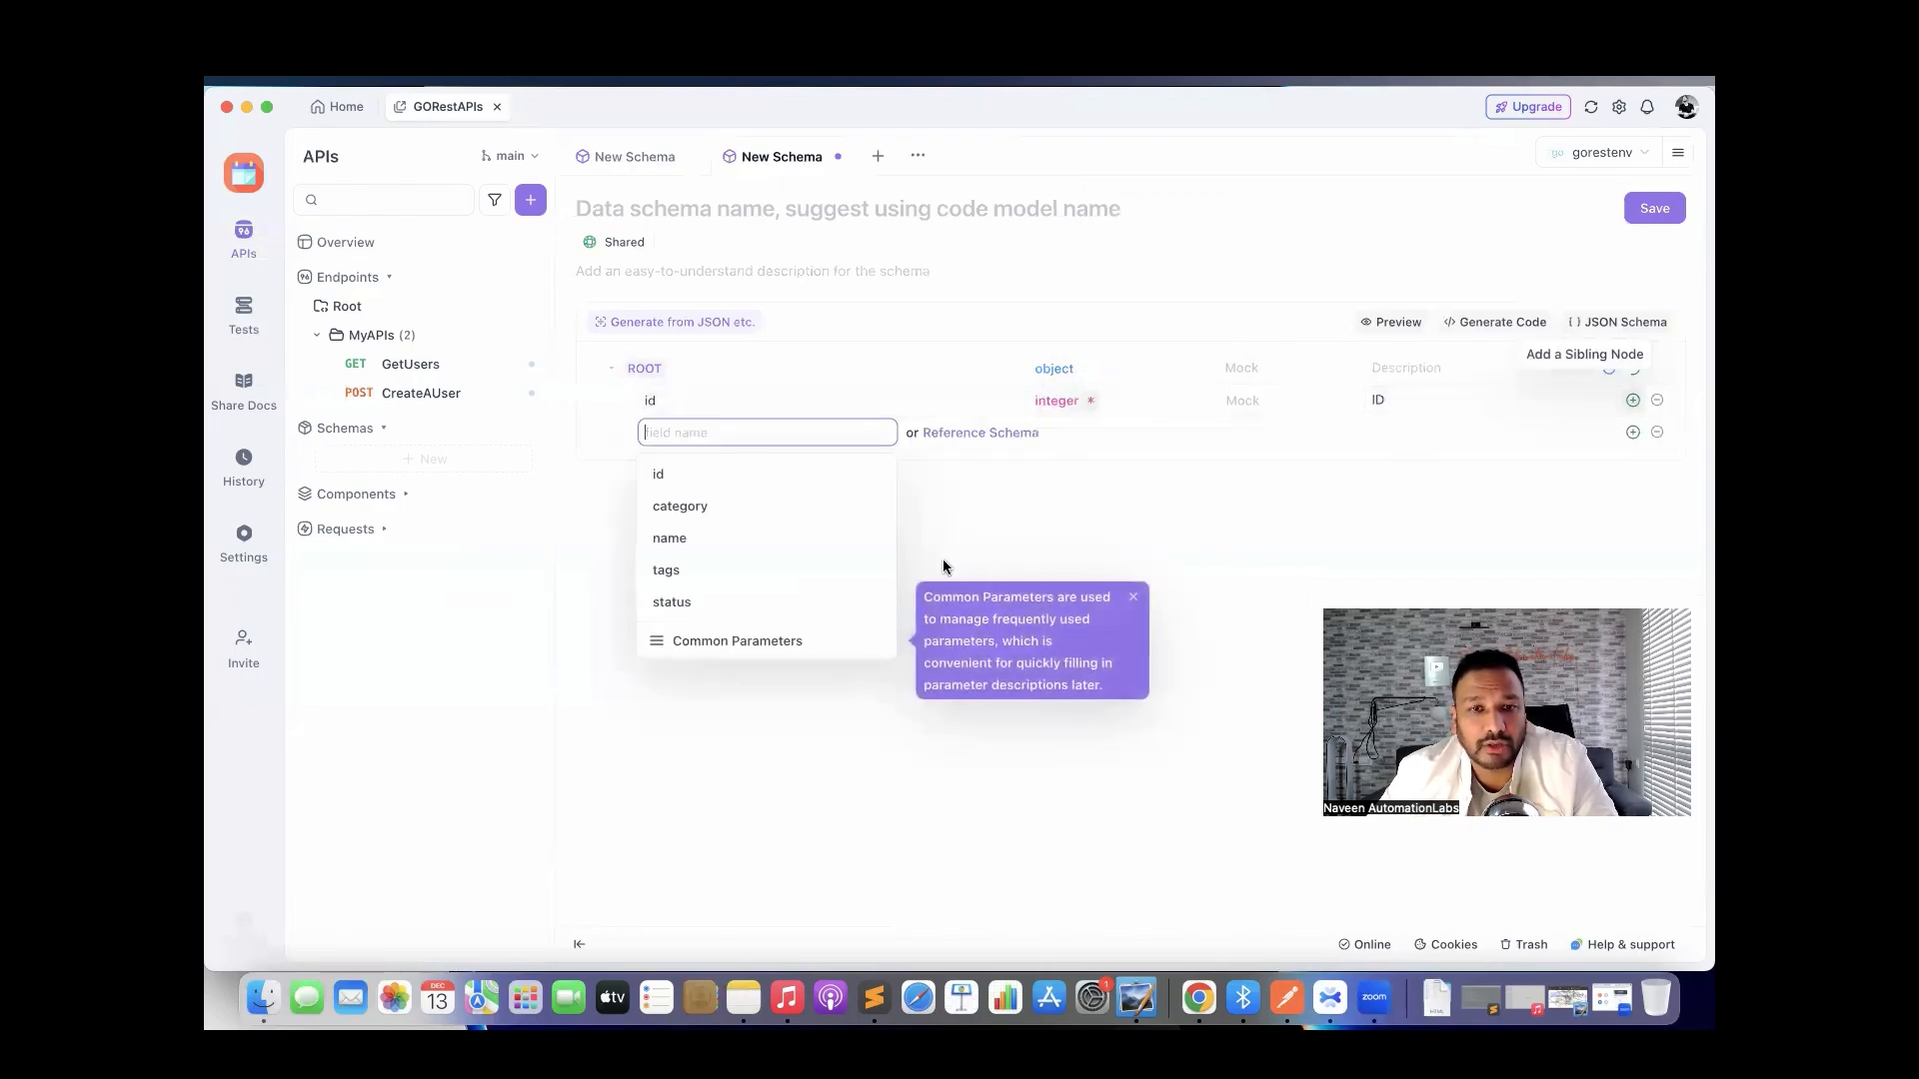
left_click(740, 538)
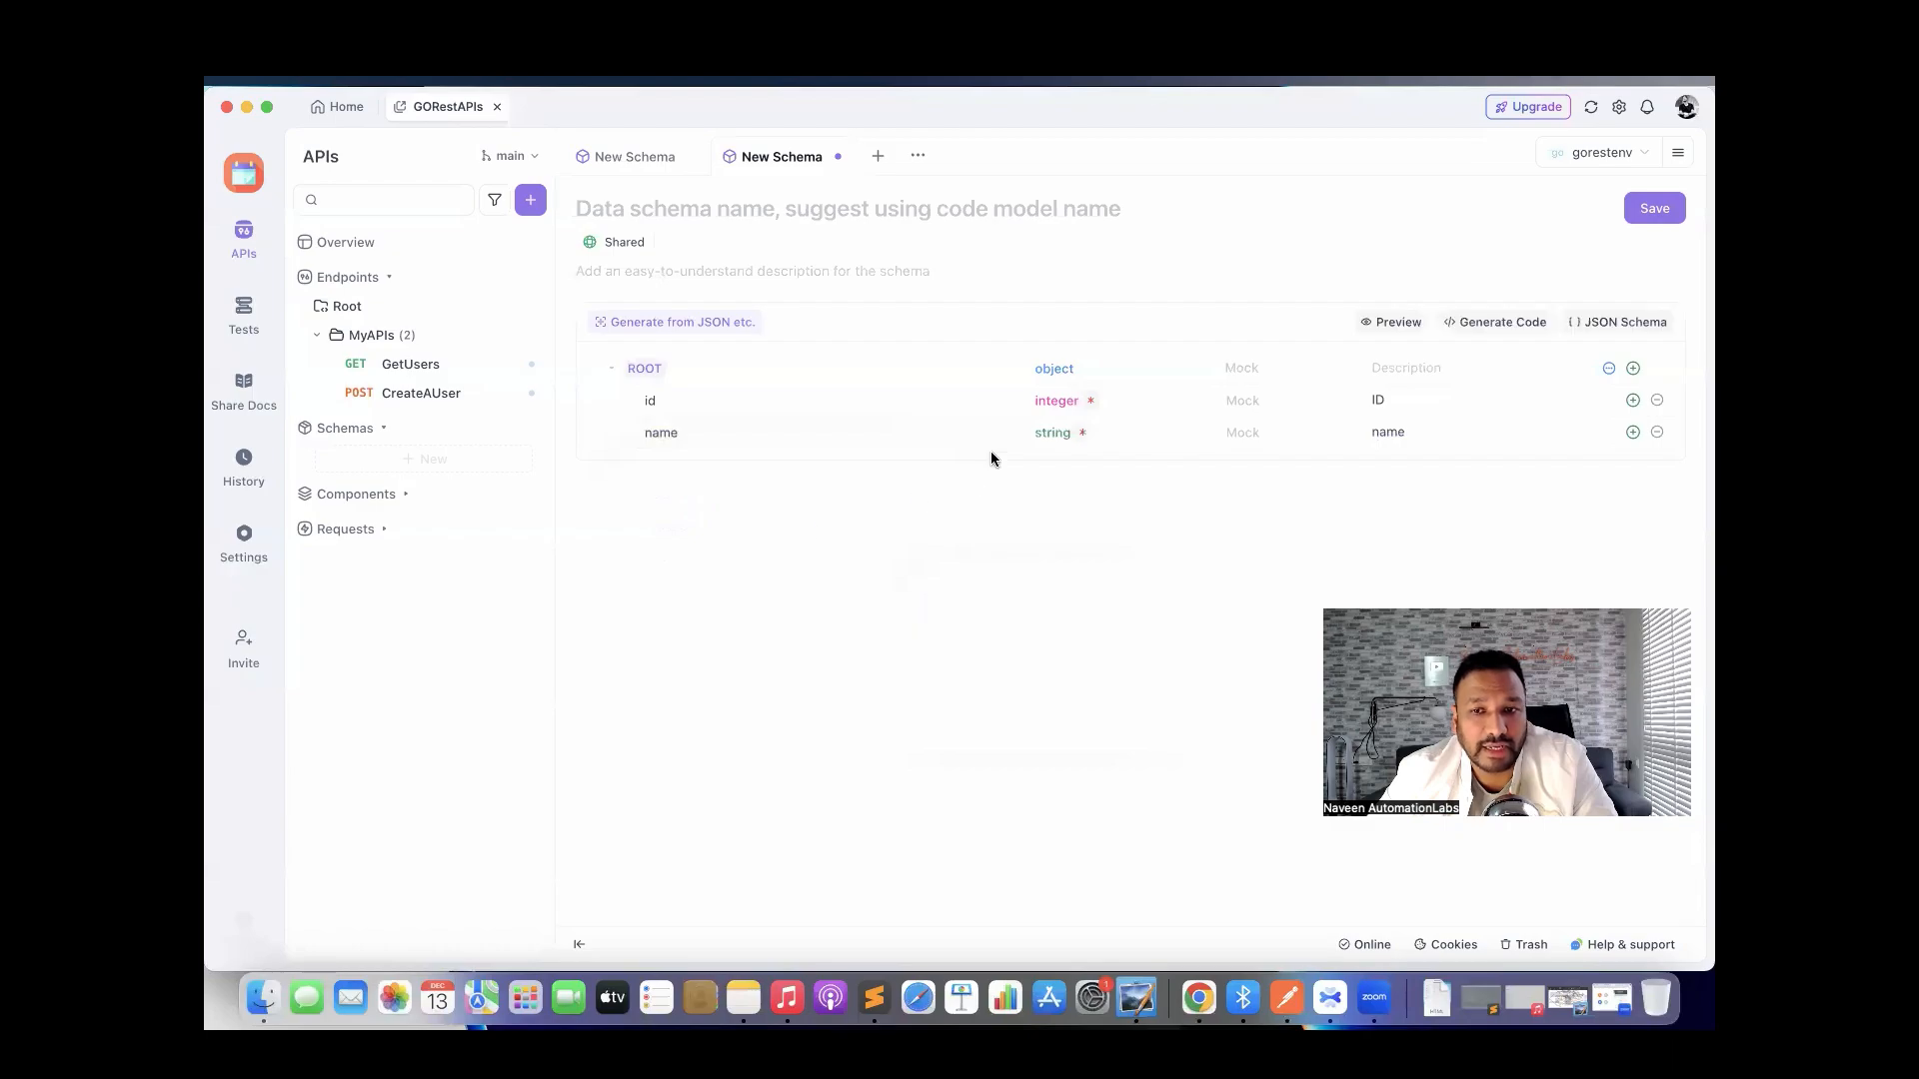
left_click(1633, 431)
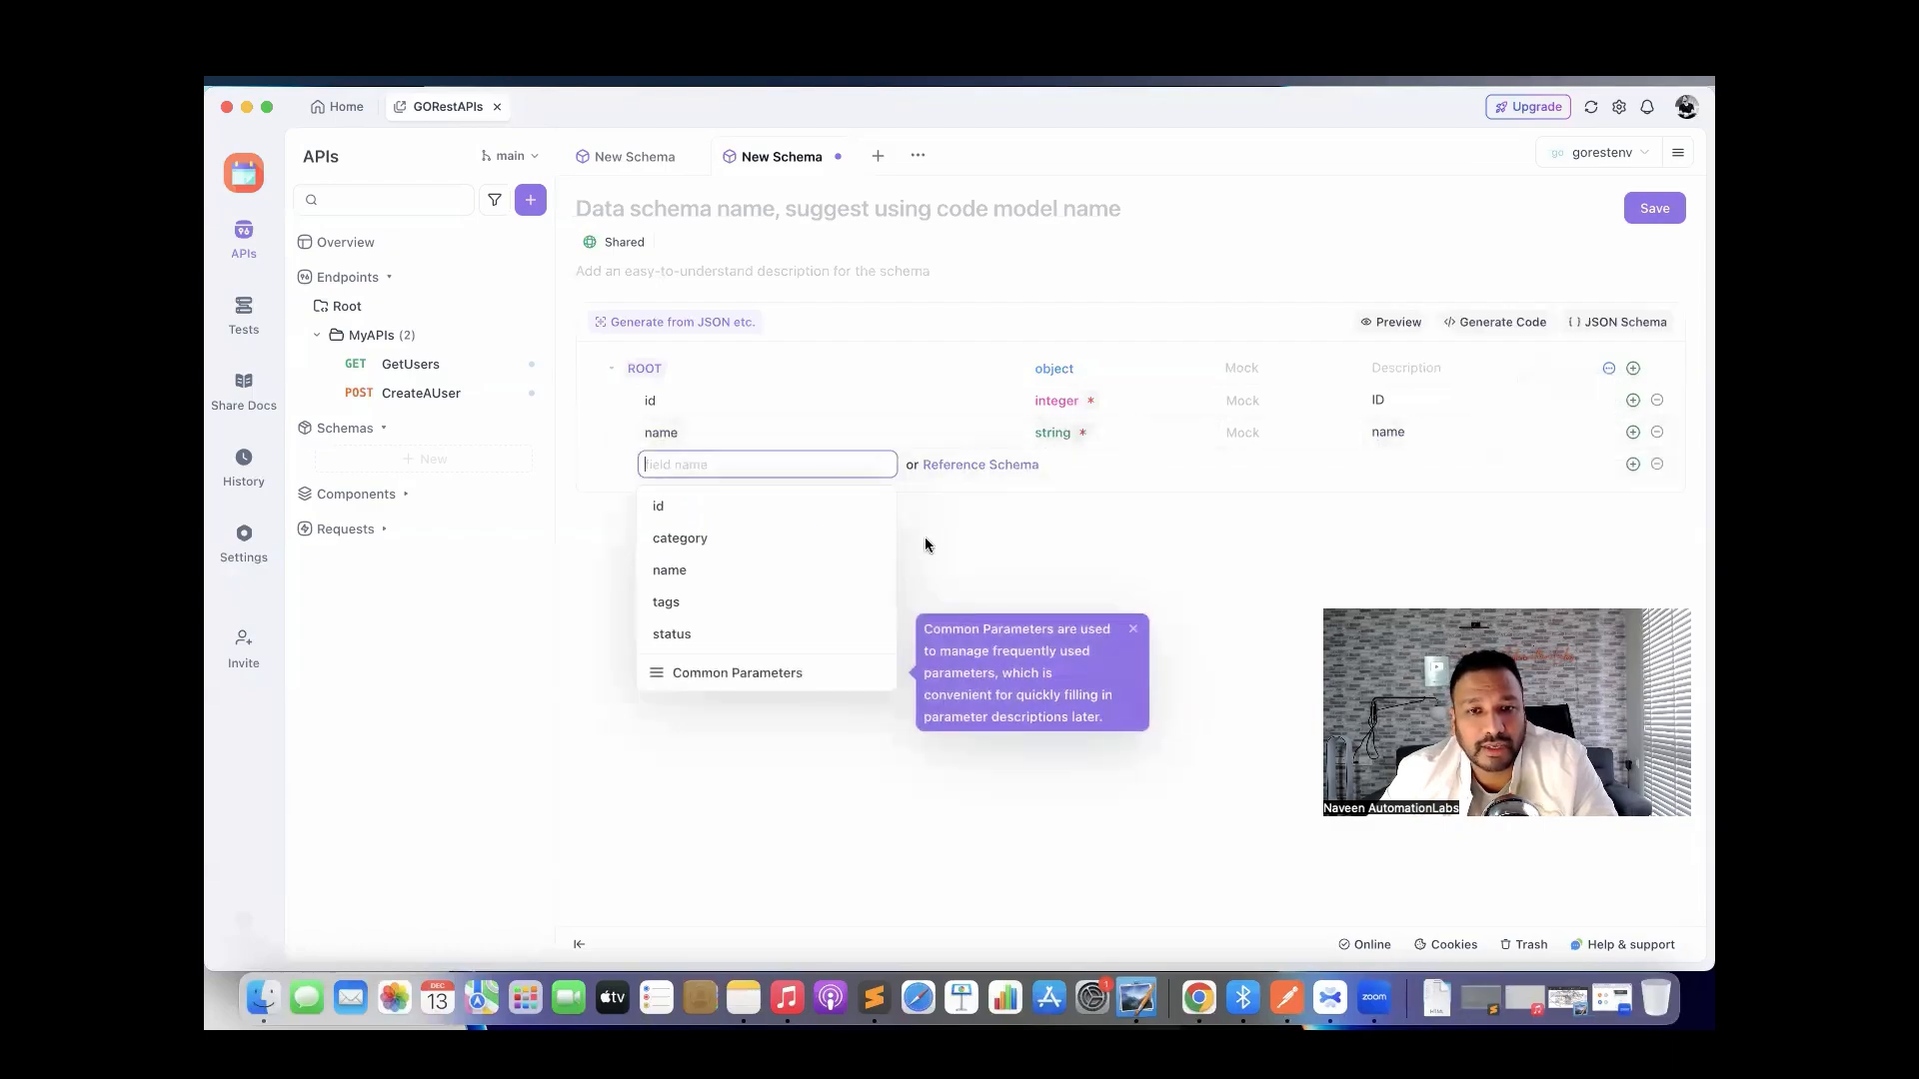
left_click(717, 634)
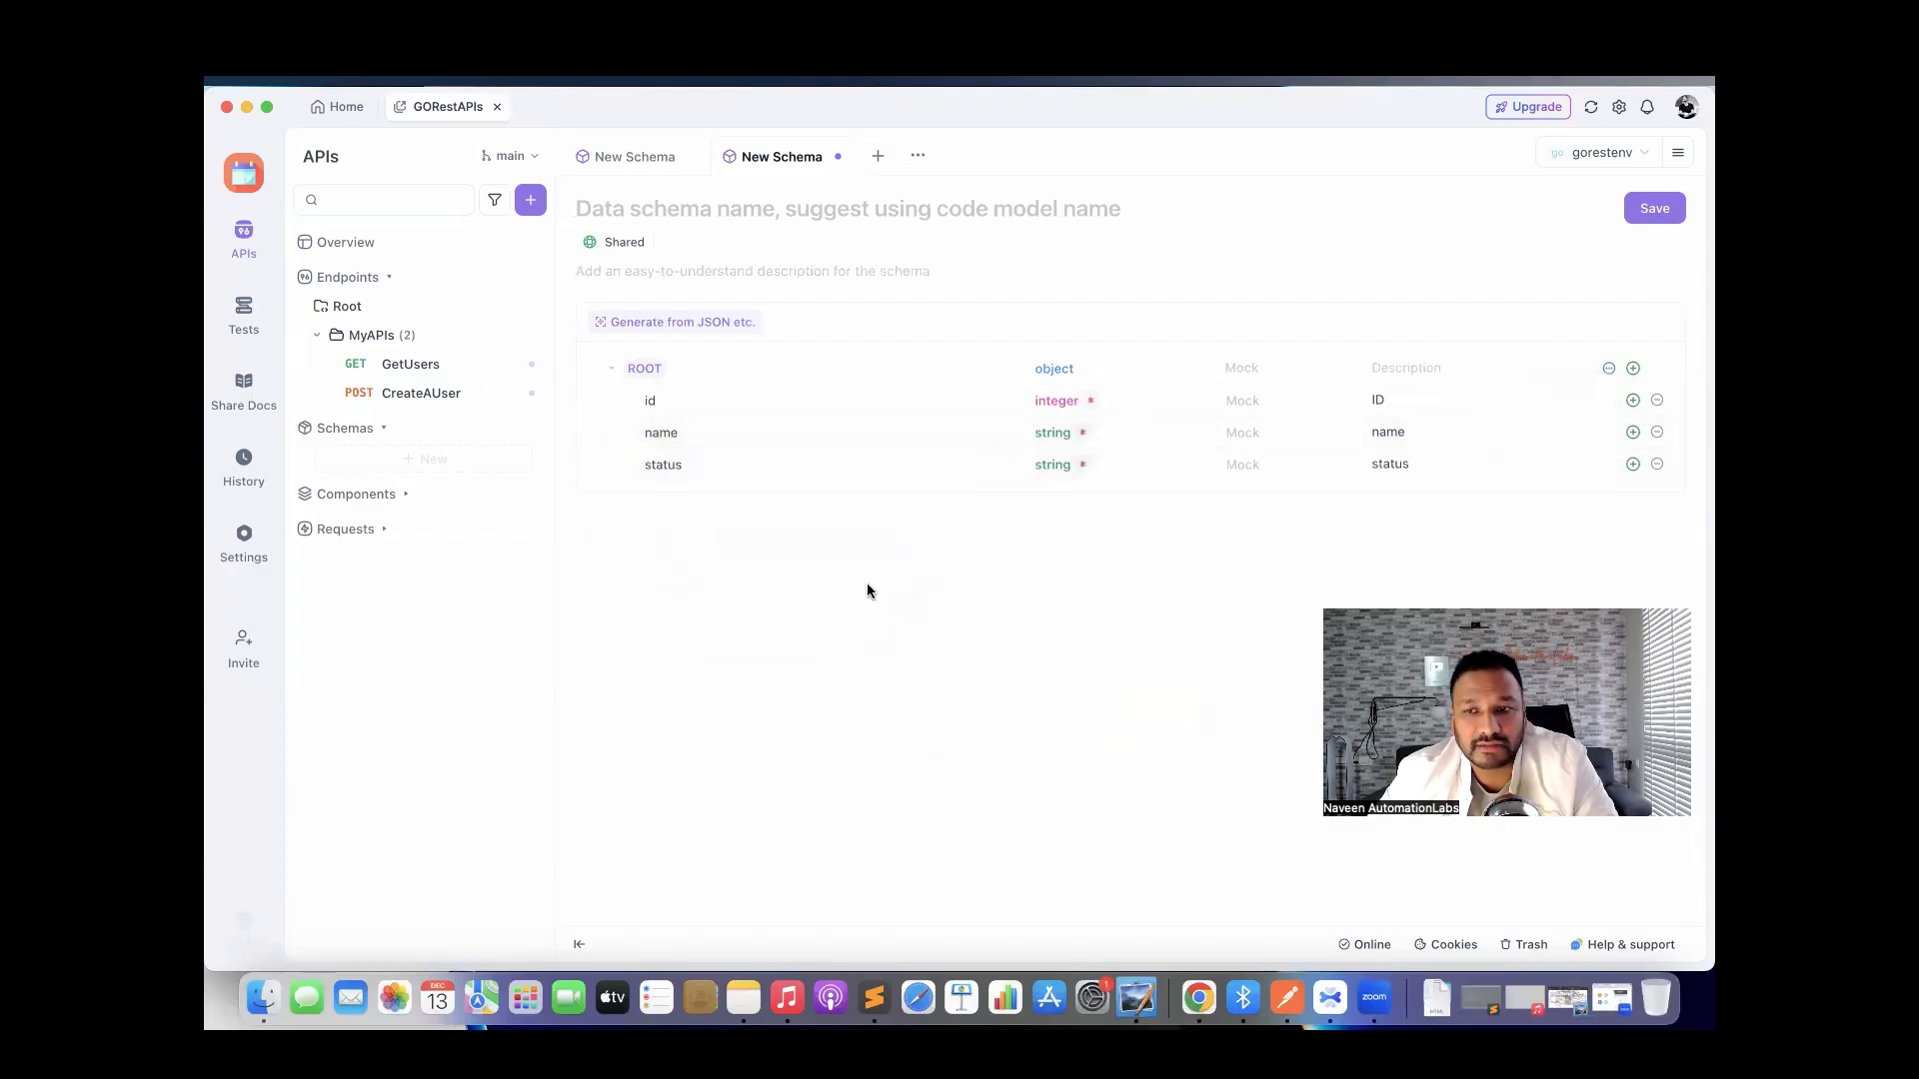
left_click(1633, 464)
type("email")
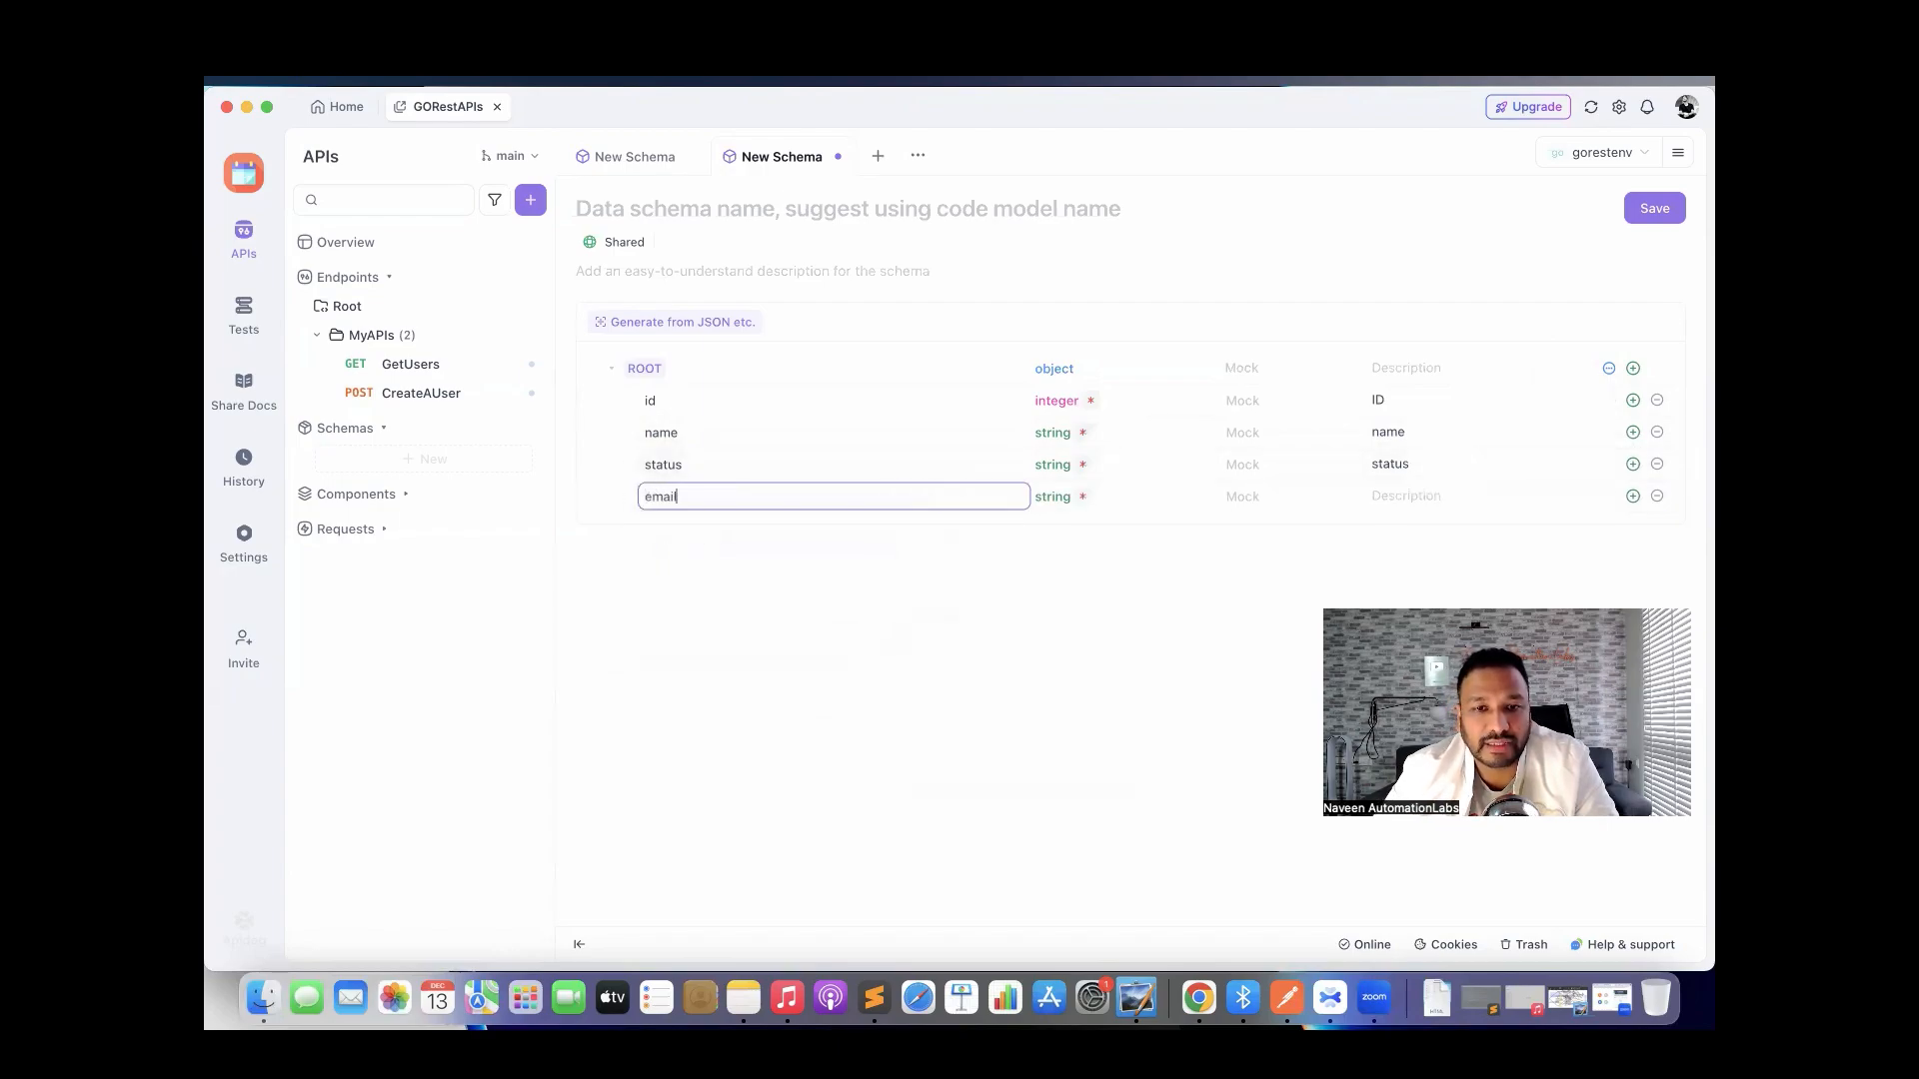
left_click(1066, 612)
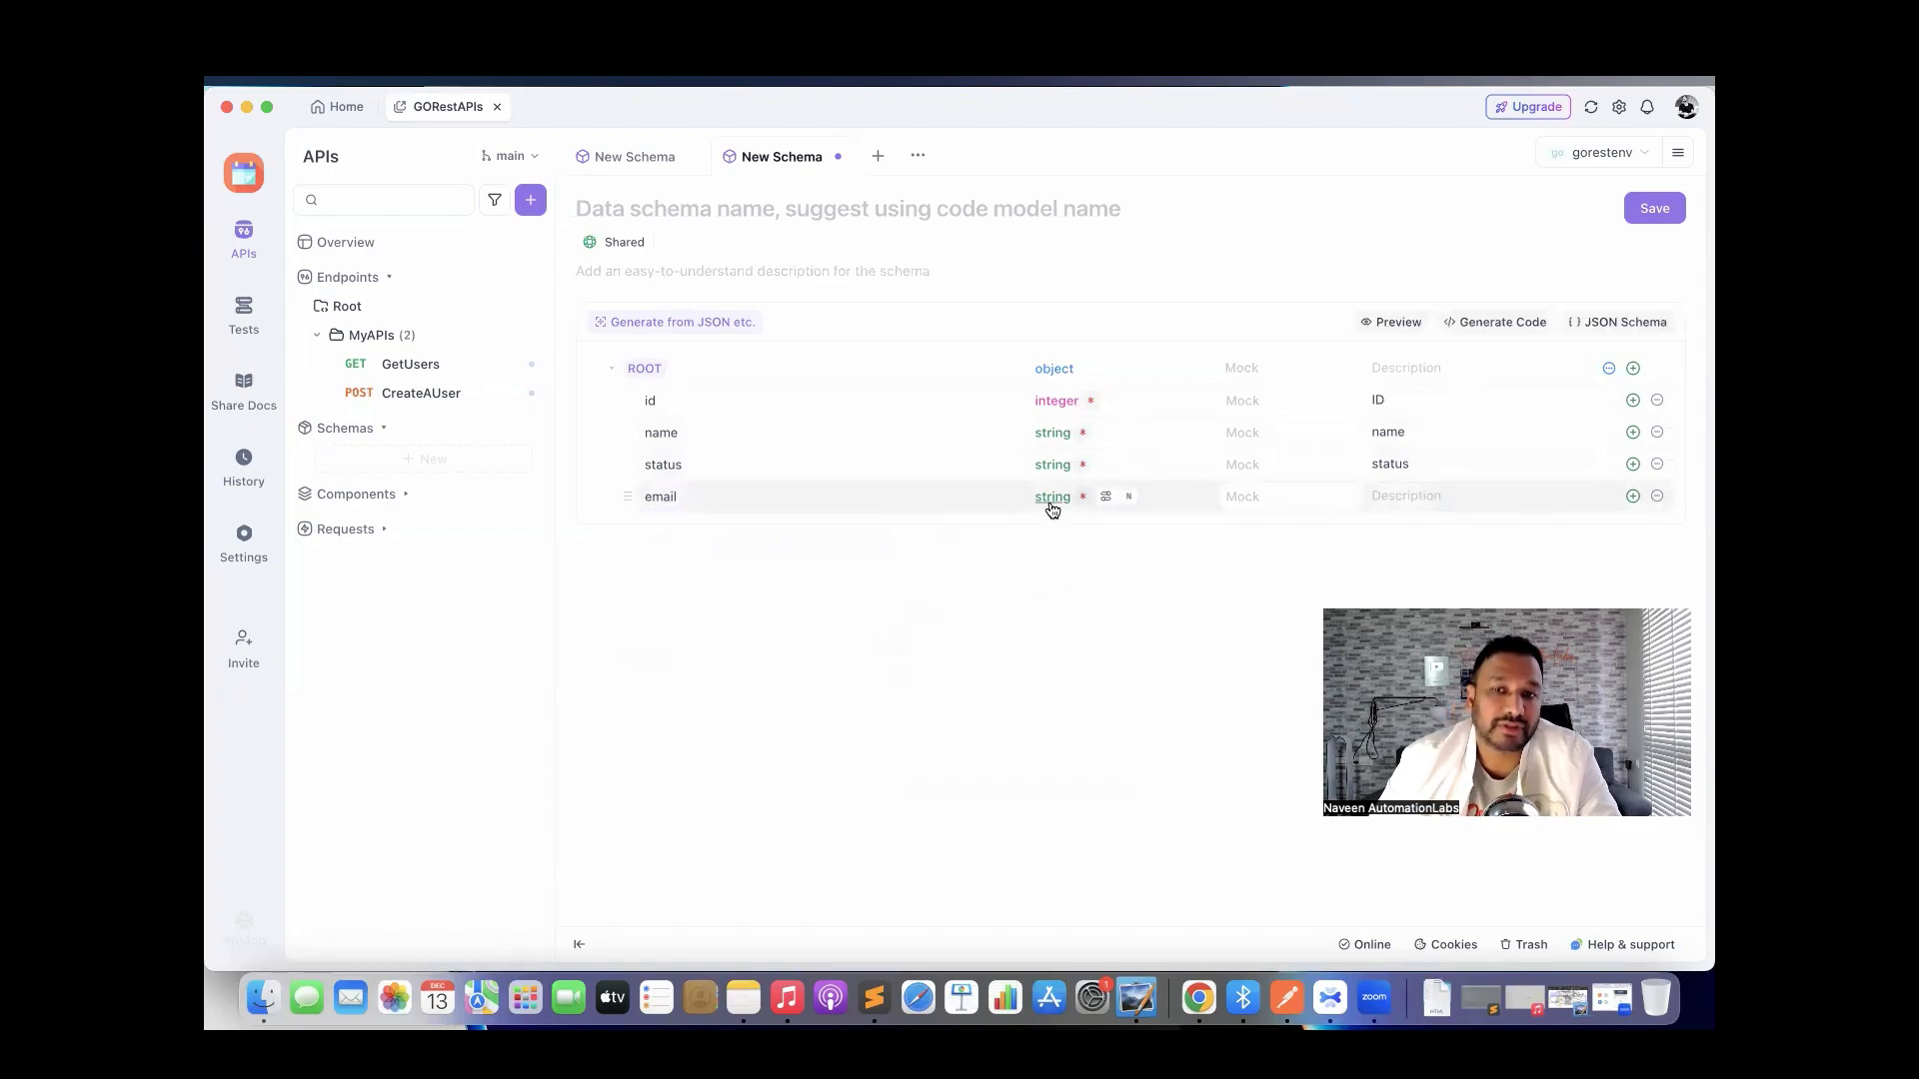
left_click(1634, 499)
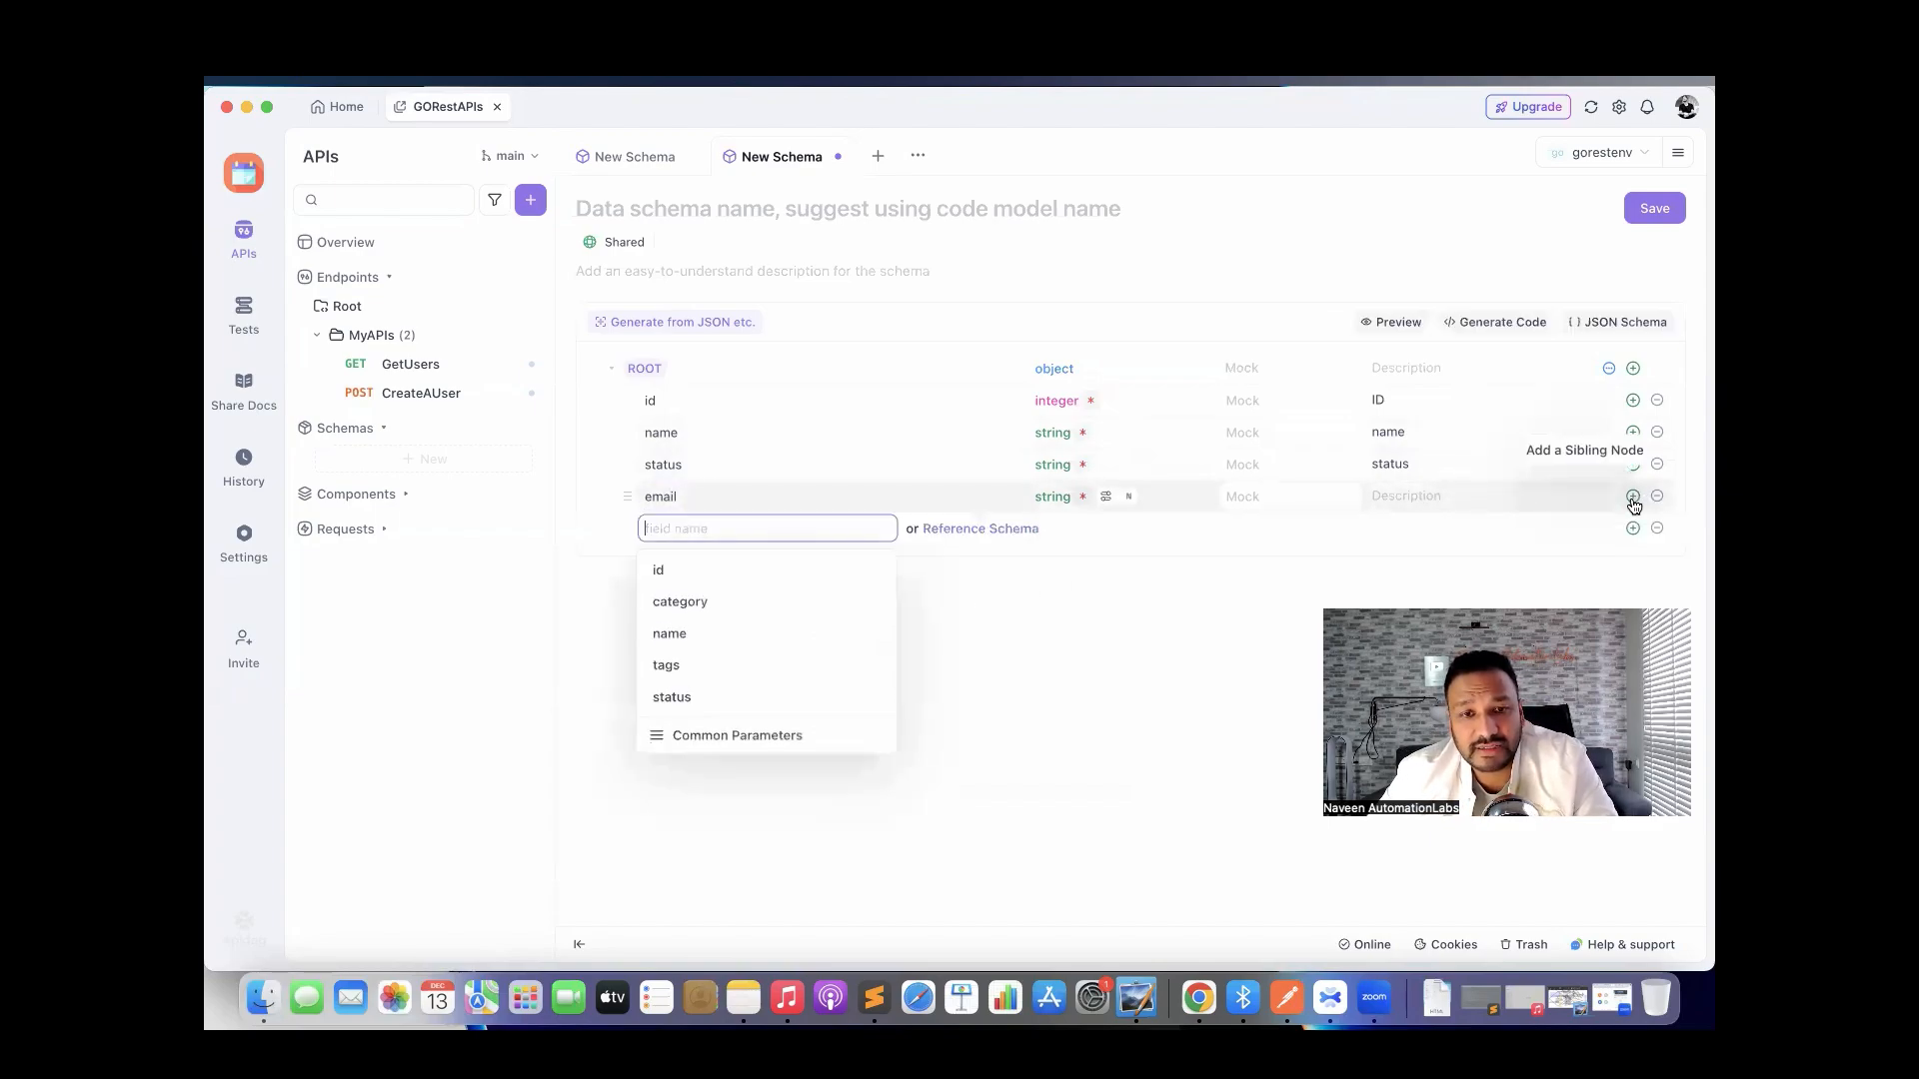
type("gender")
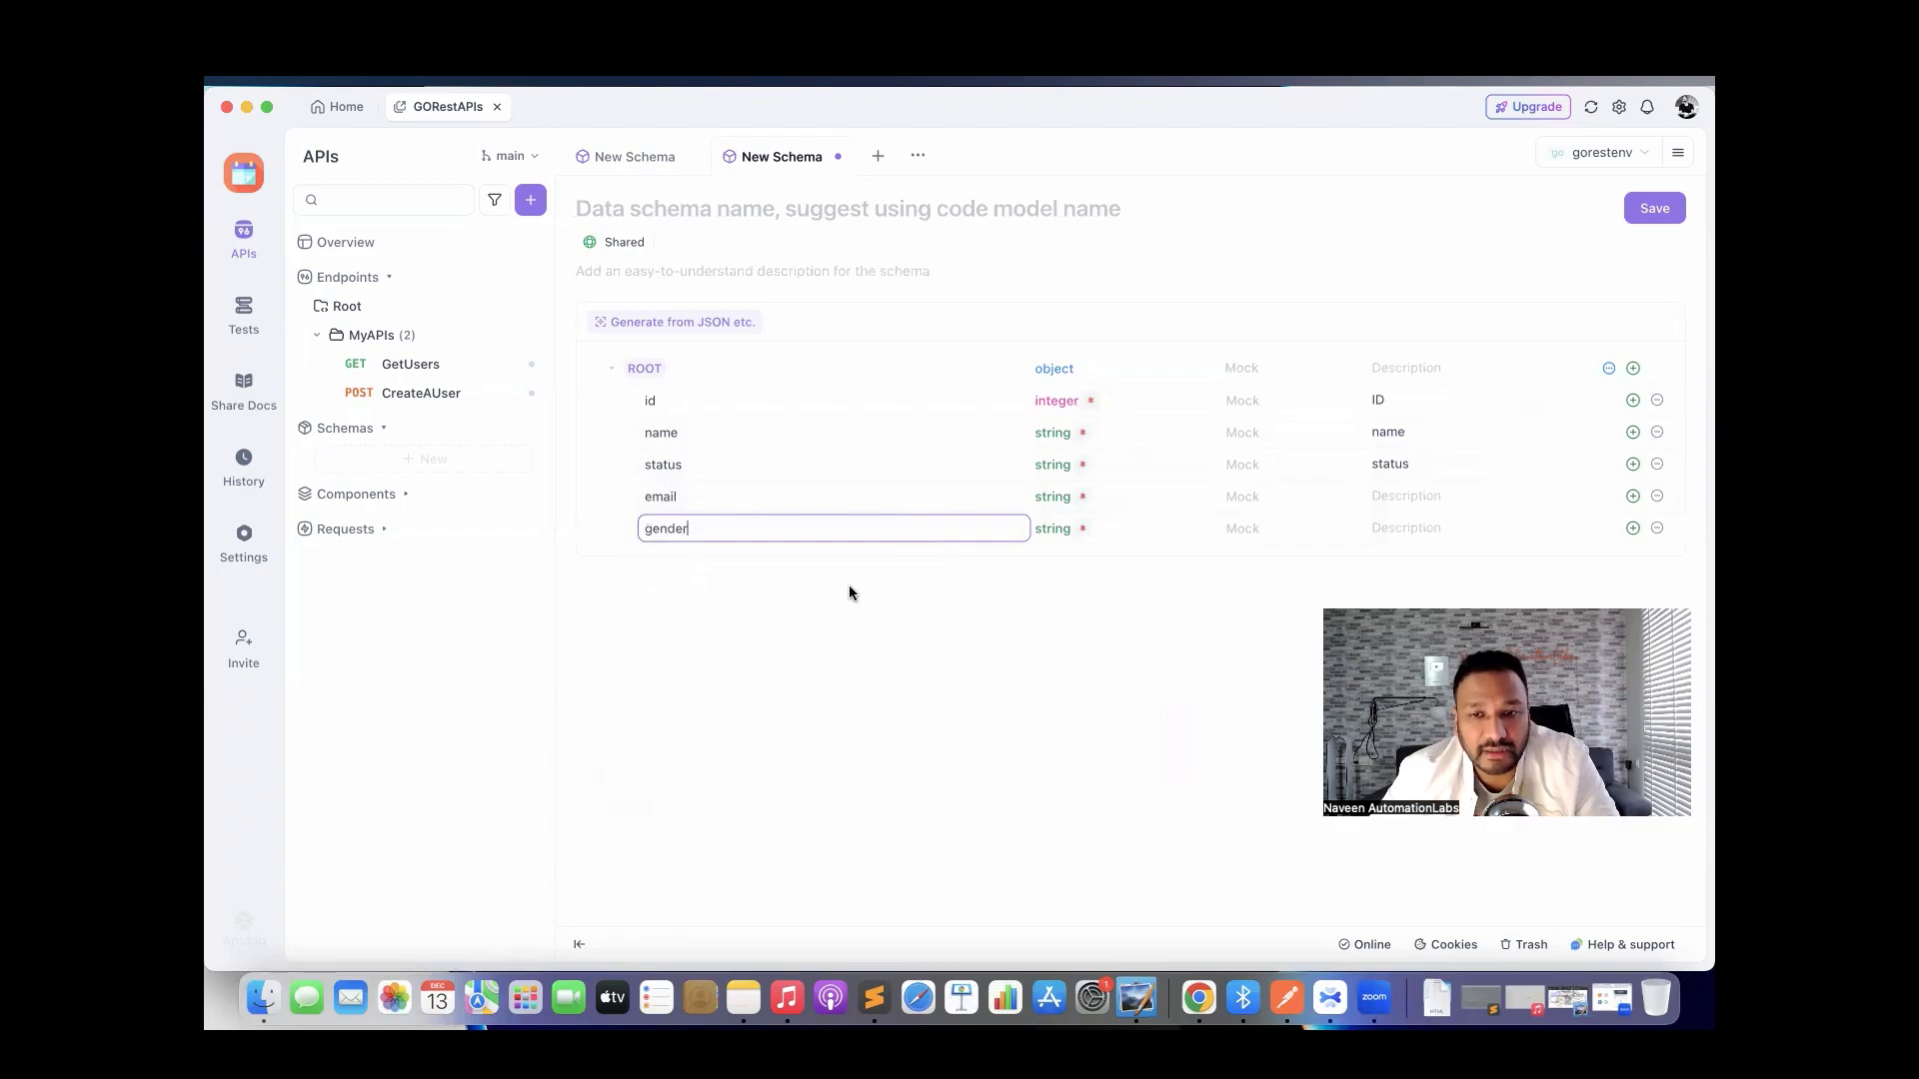
left_click(961, 697)
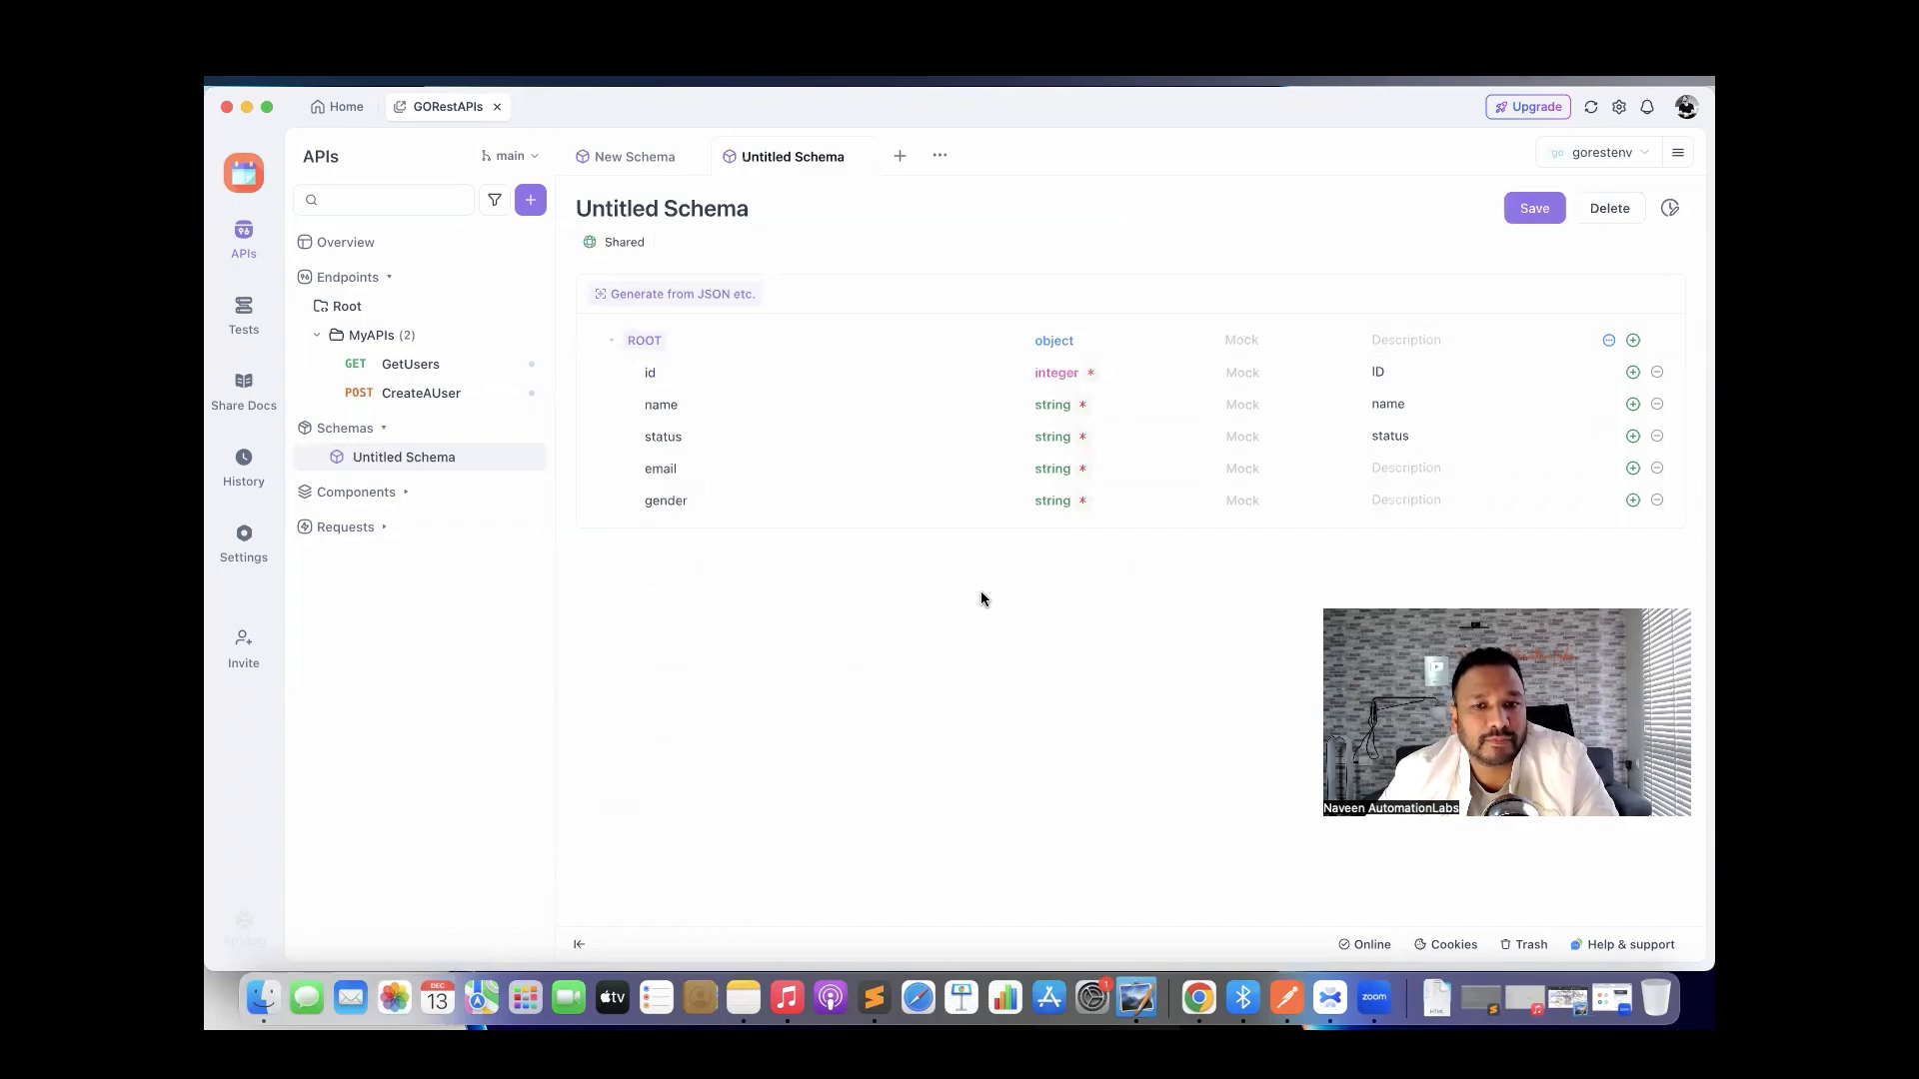
Rename the schema to userschema and save it.
triple_click(715, 212)
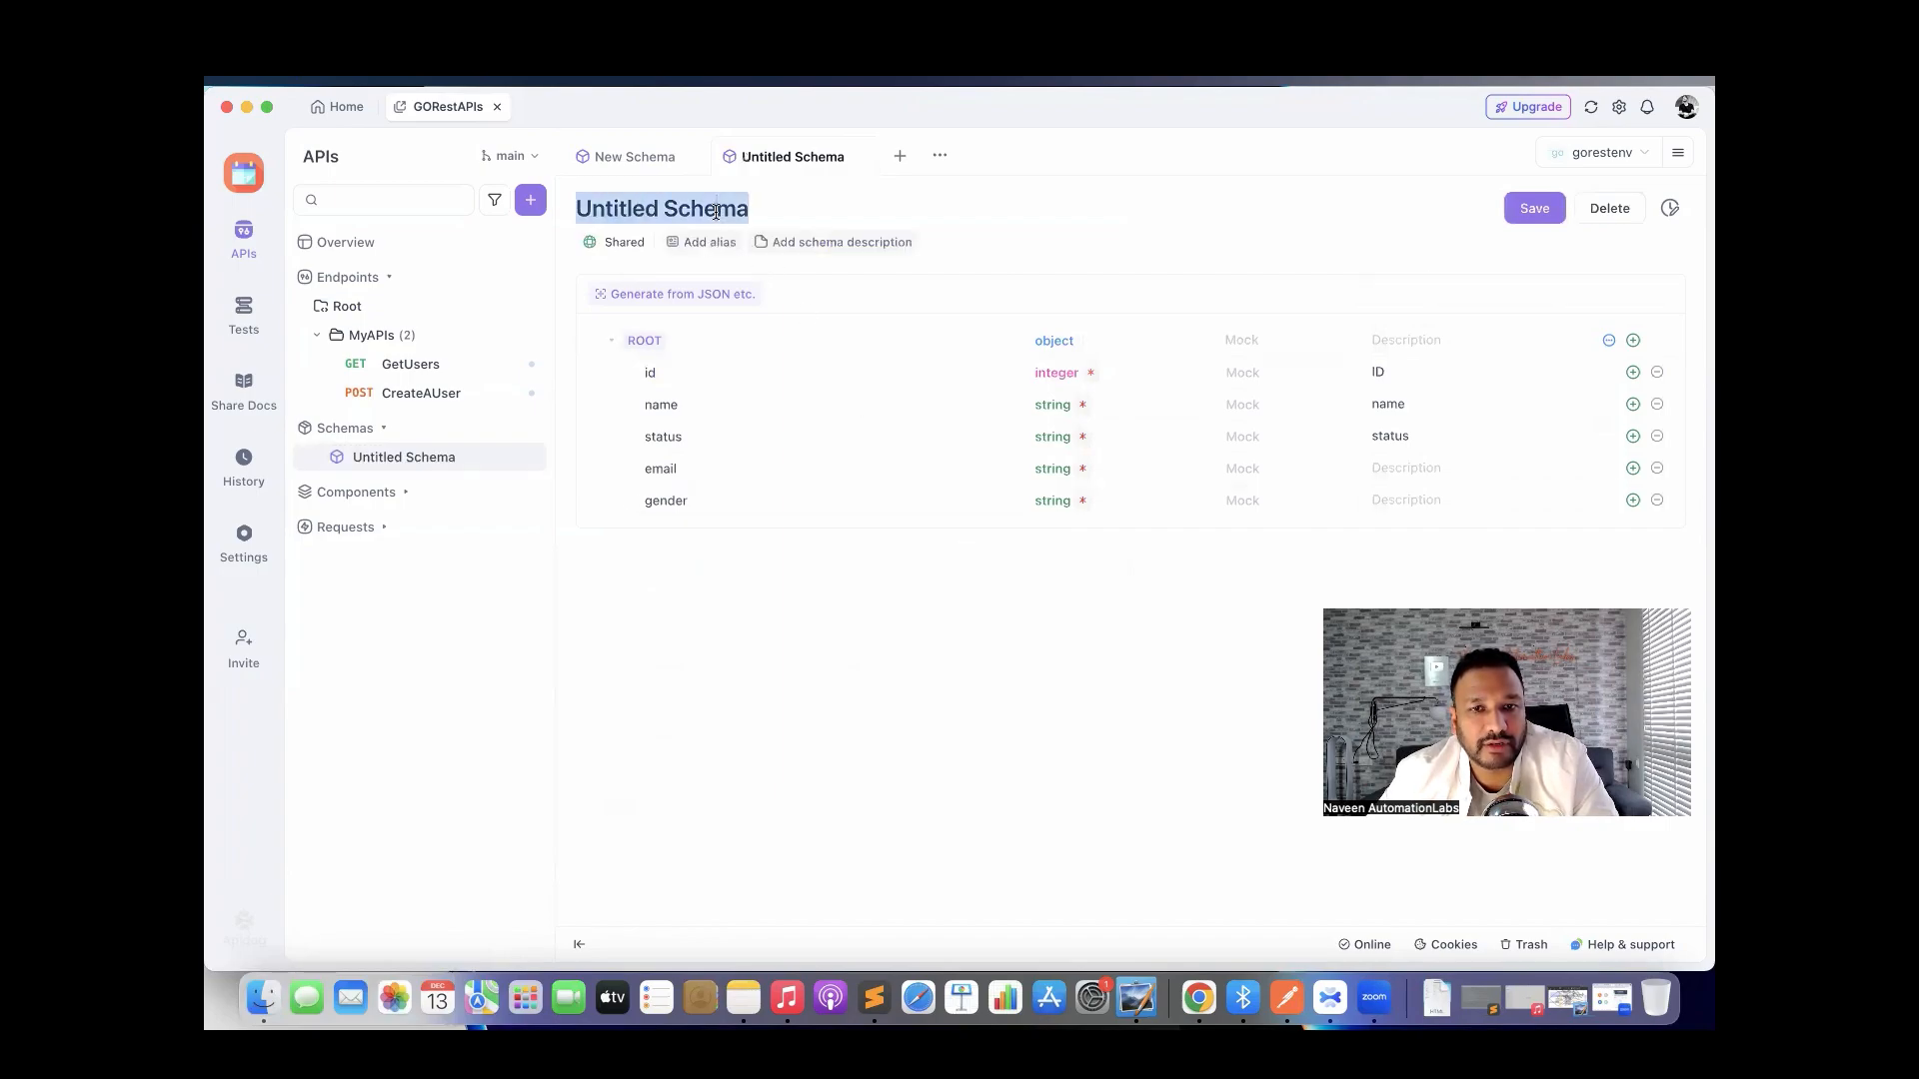
type("sc")
key("BackSpace")
key("BackSpace")
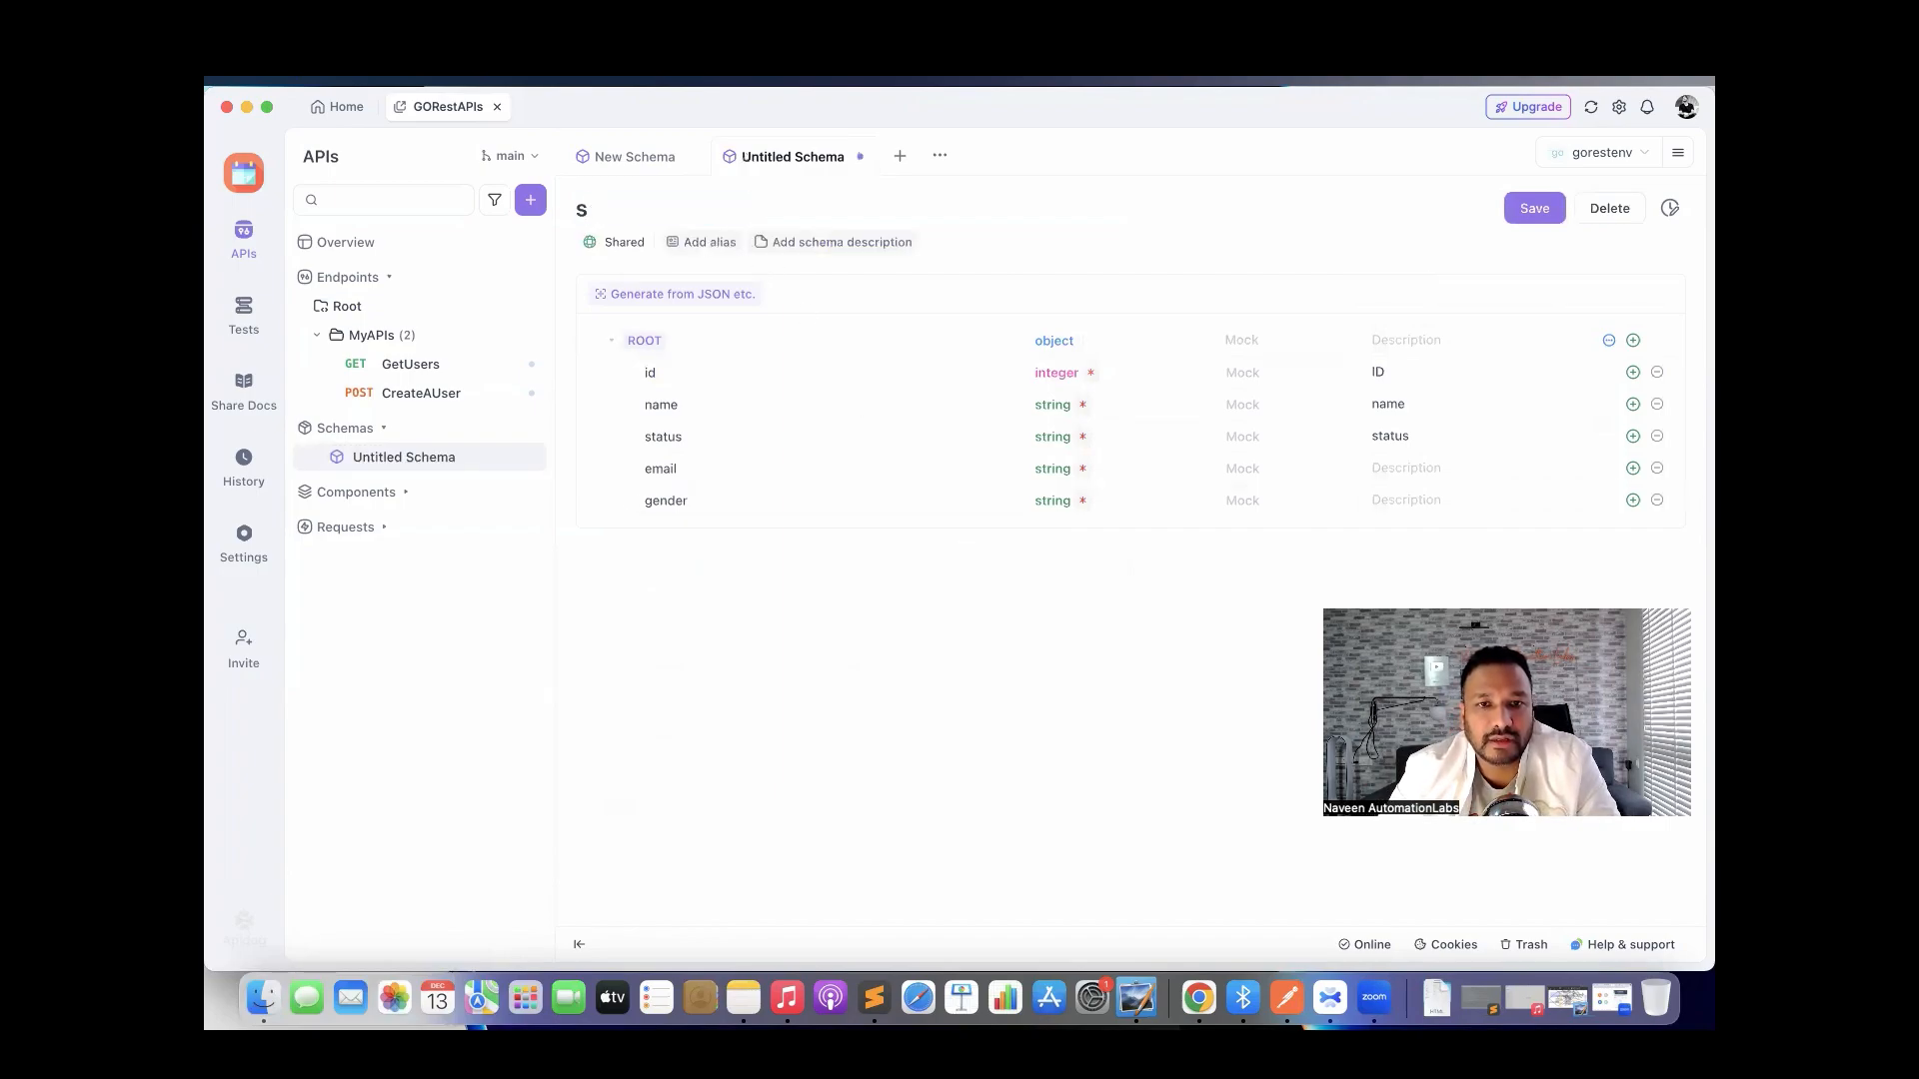
type("users")
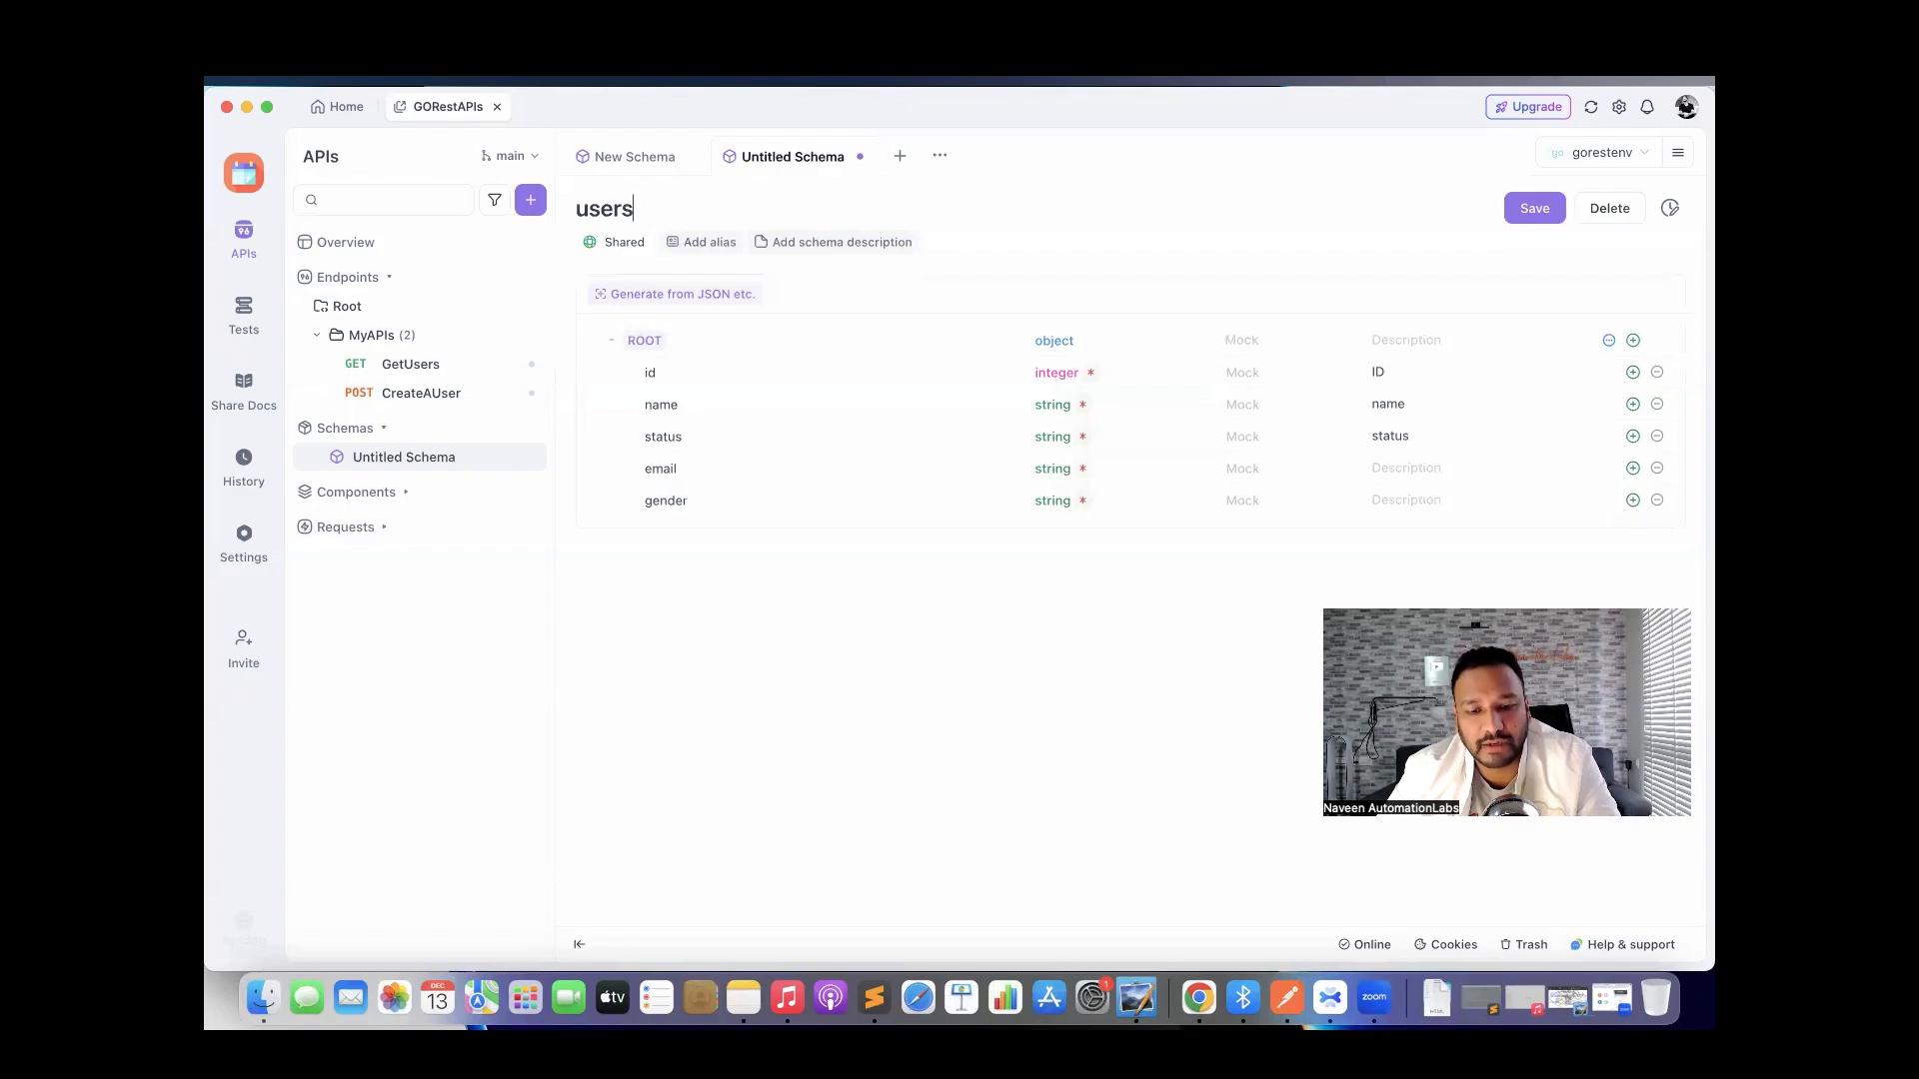
type("chema")
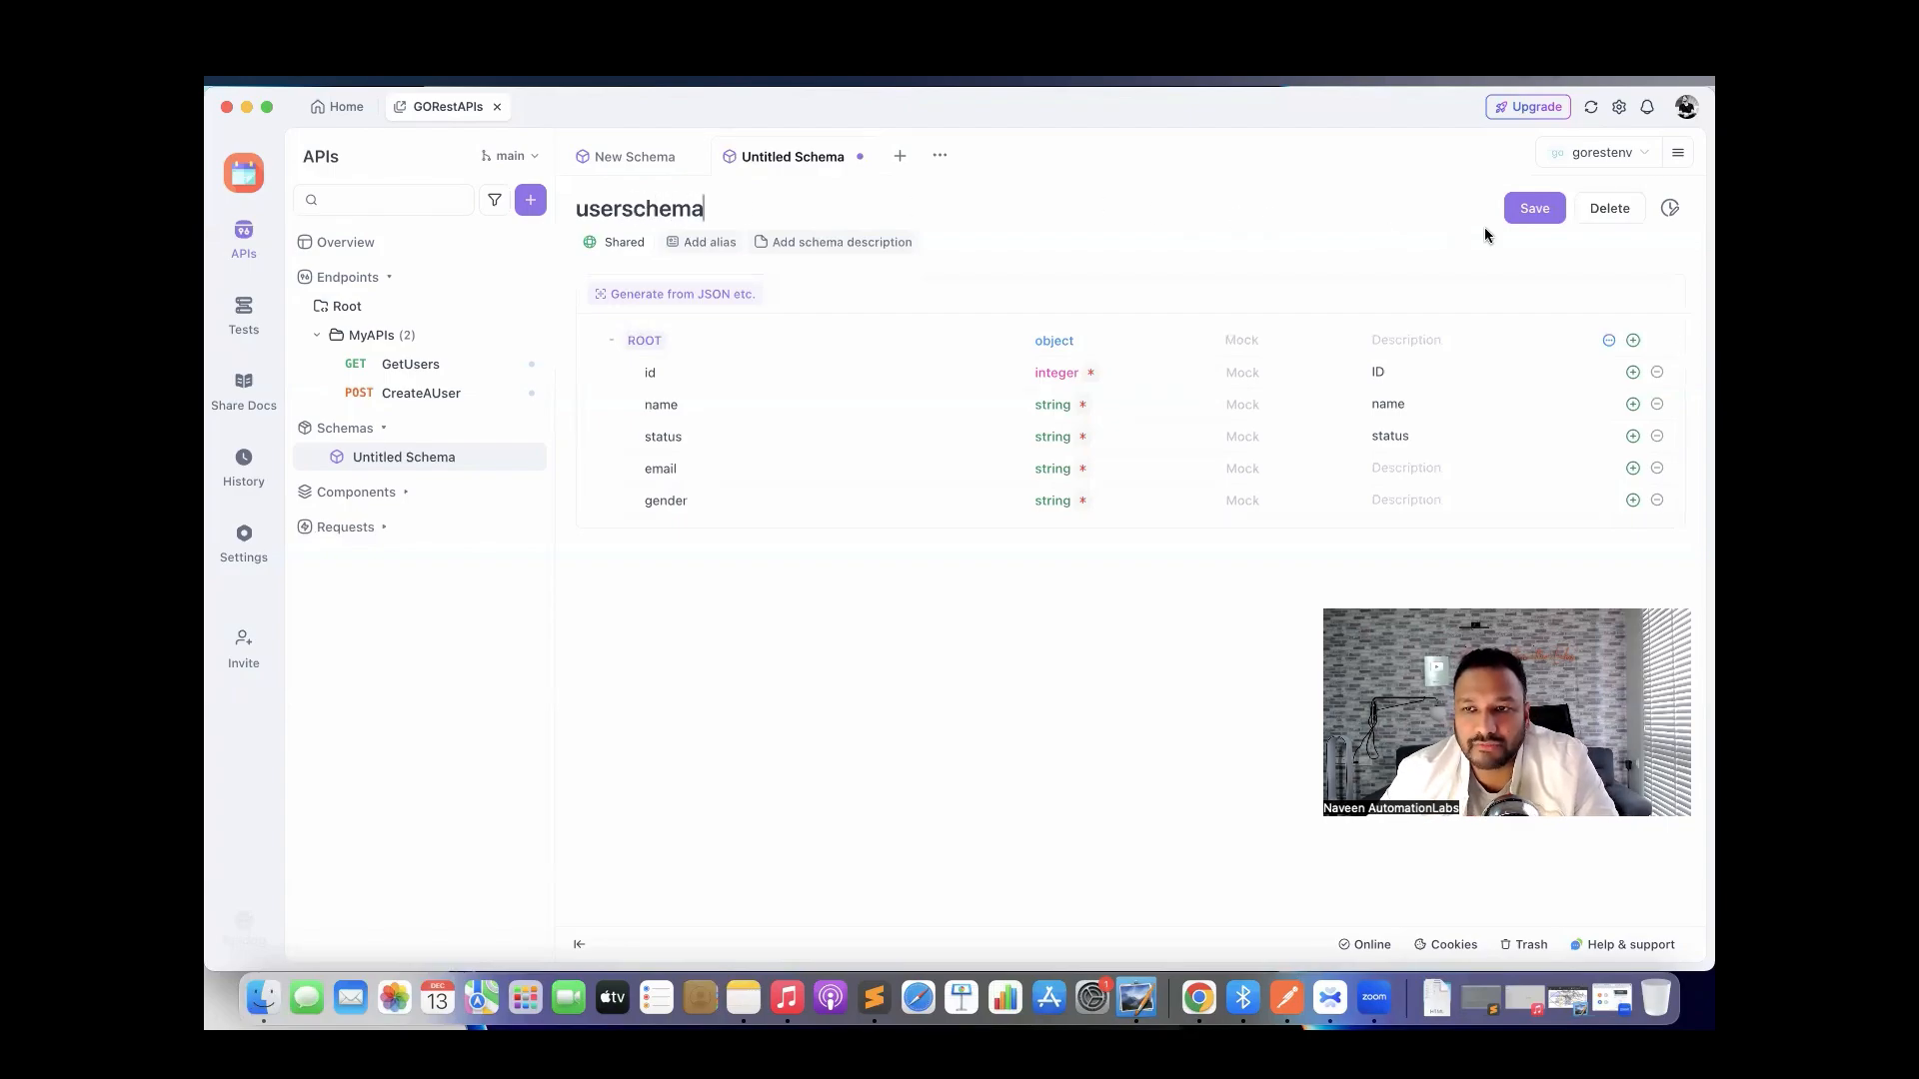
left_click(1522, 210)
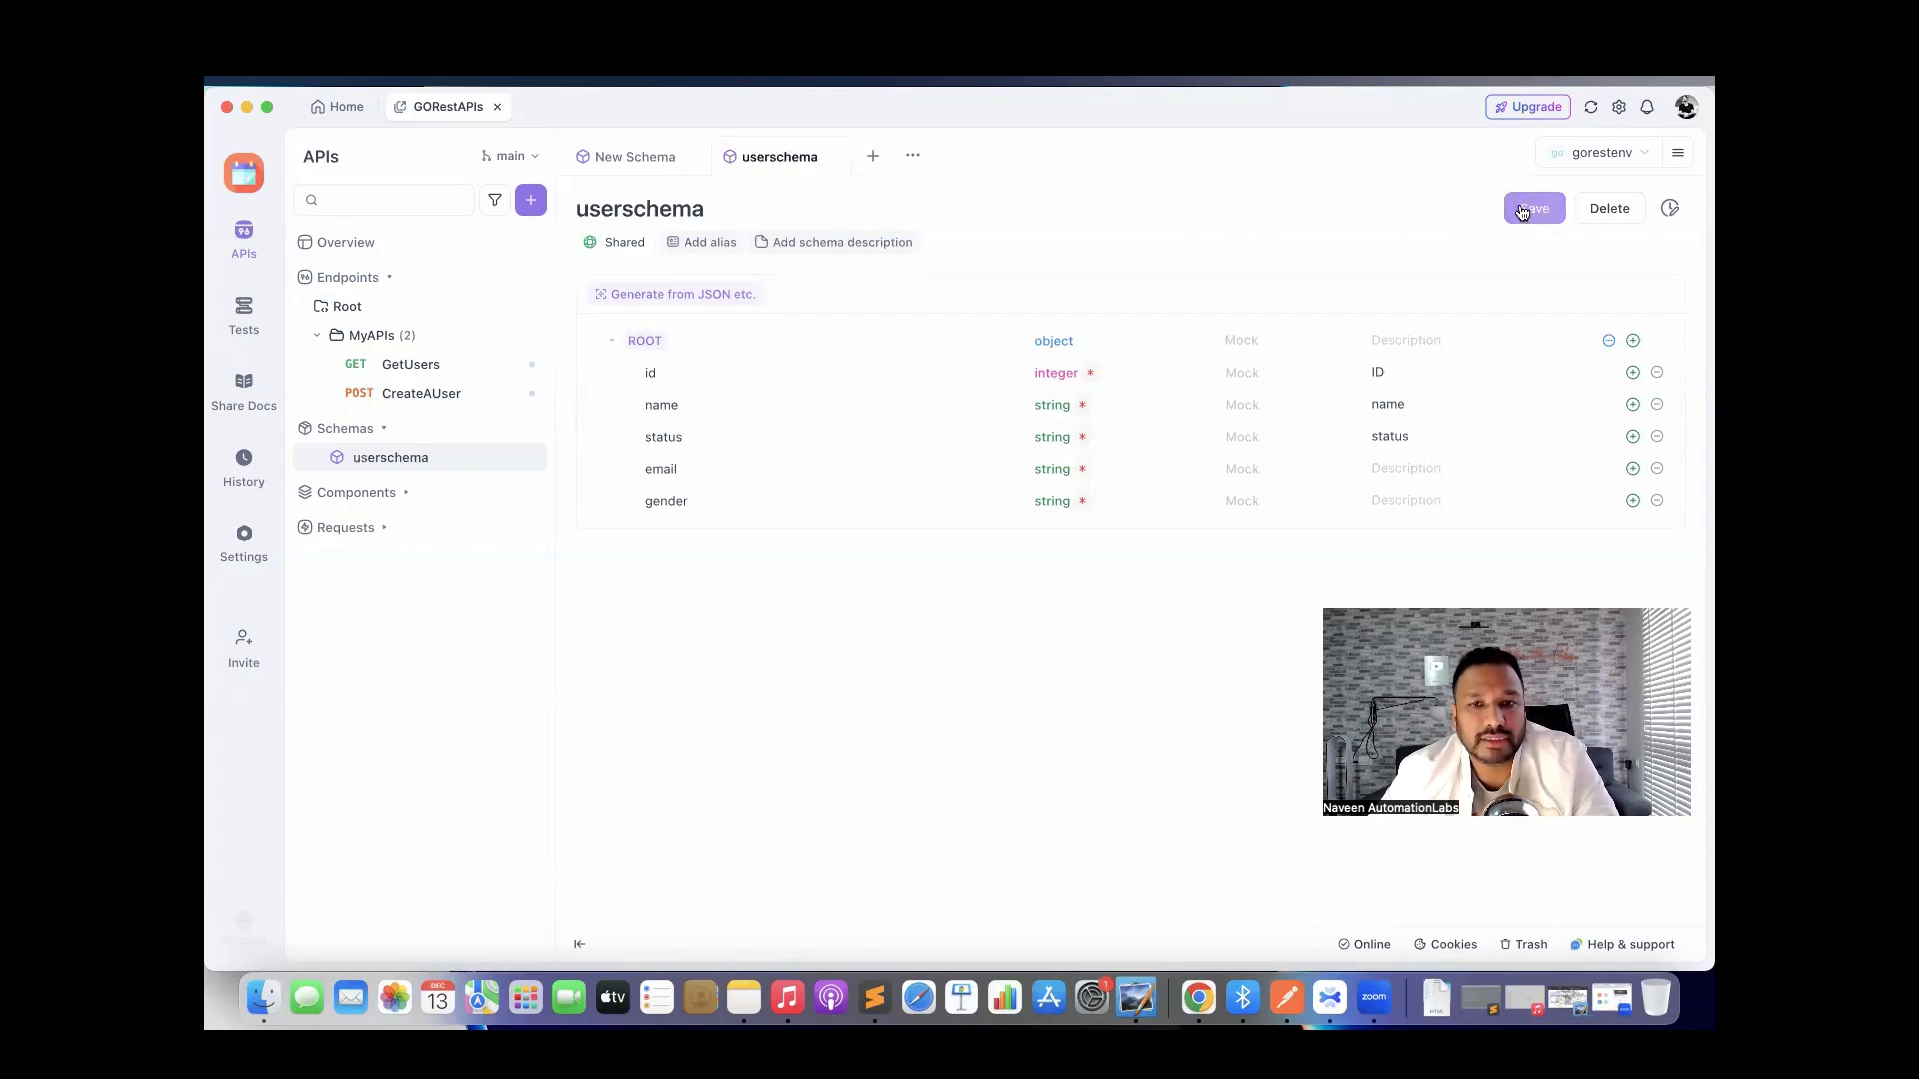
Dismiss Generate from JSON unchanged, close the schema editors, and go to Share Docs.
left_click(685, 296)
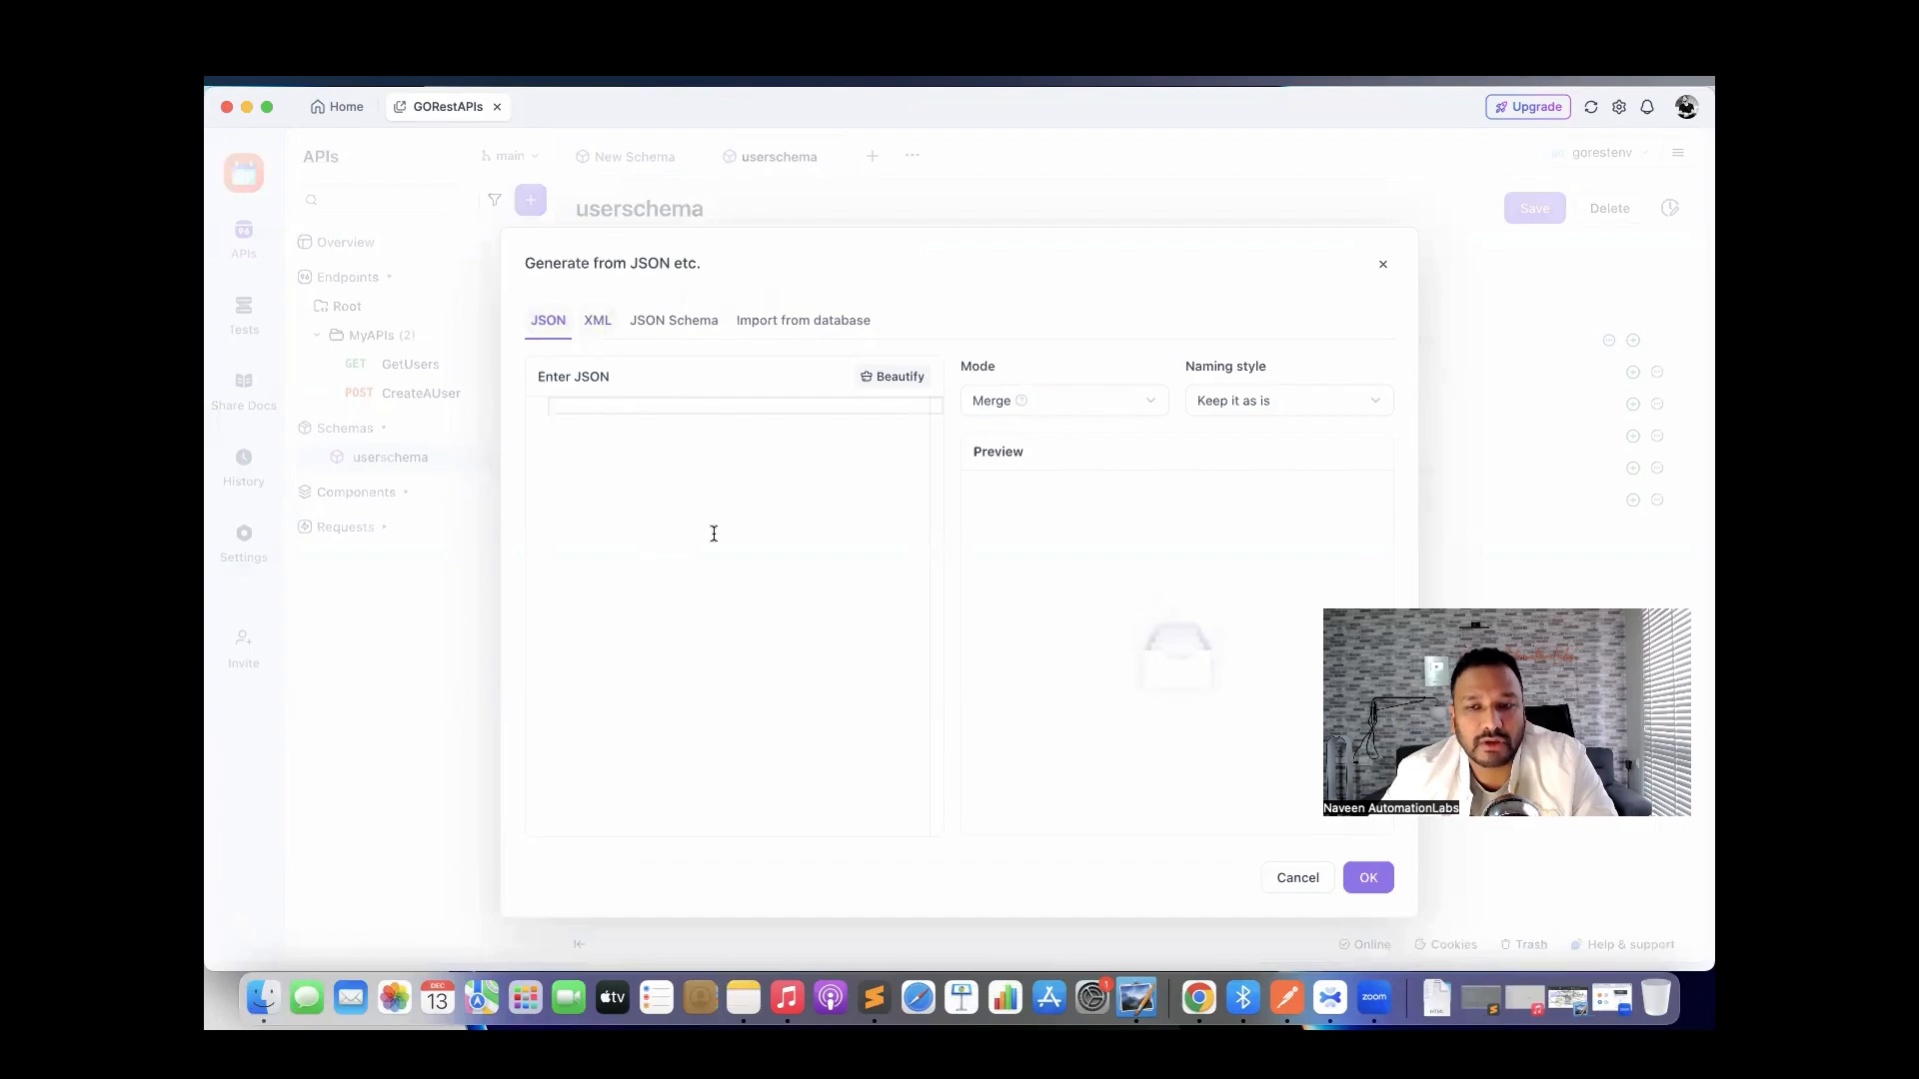
left_click(1298, 880)
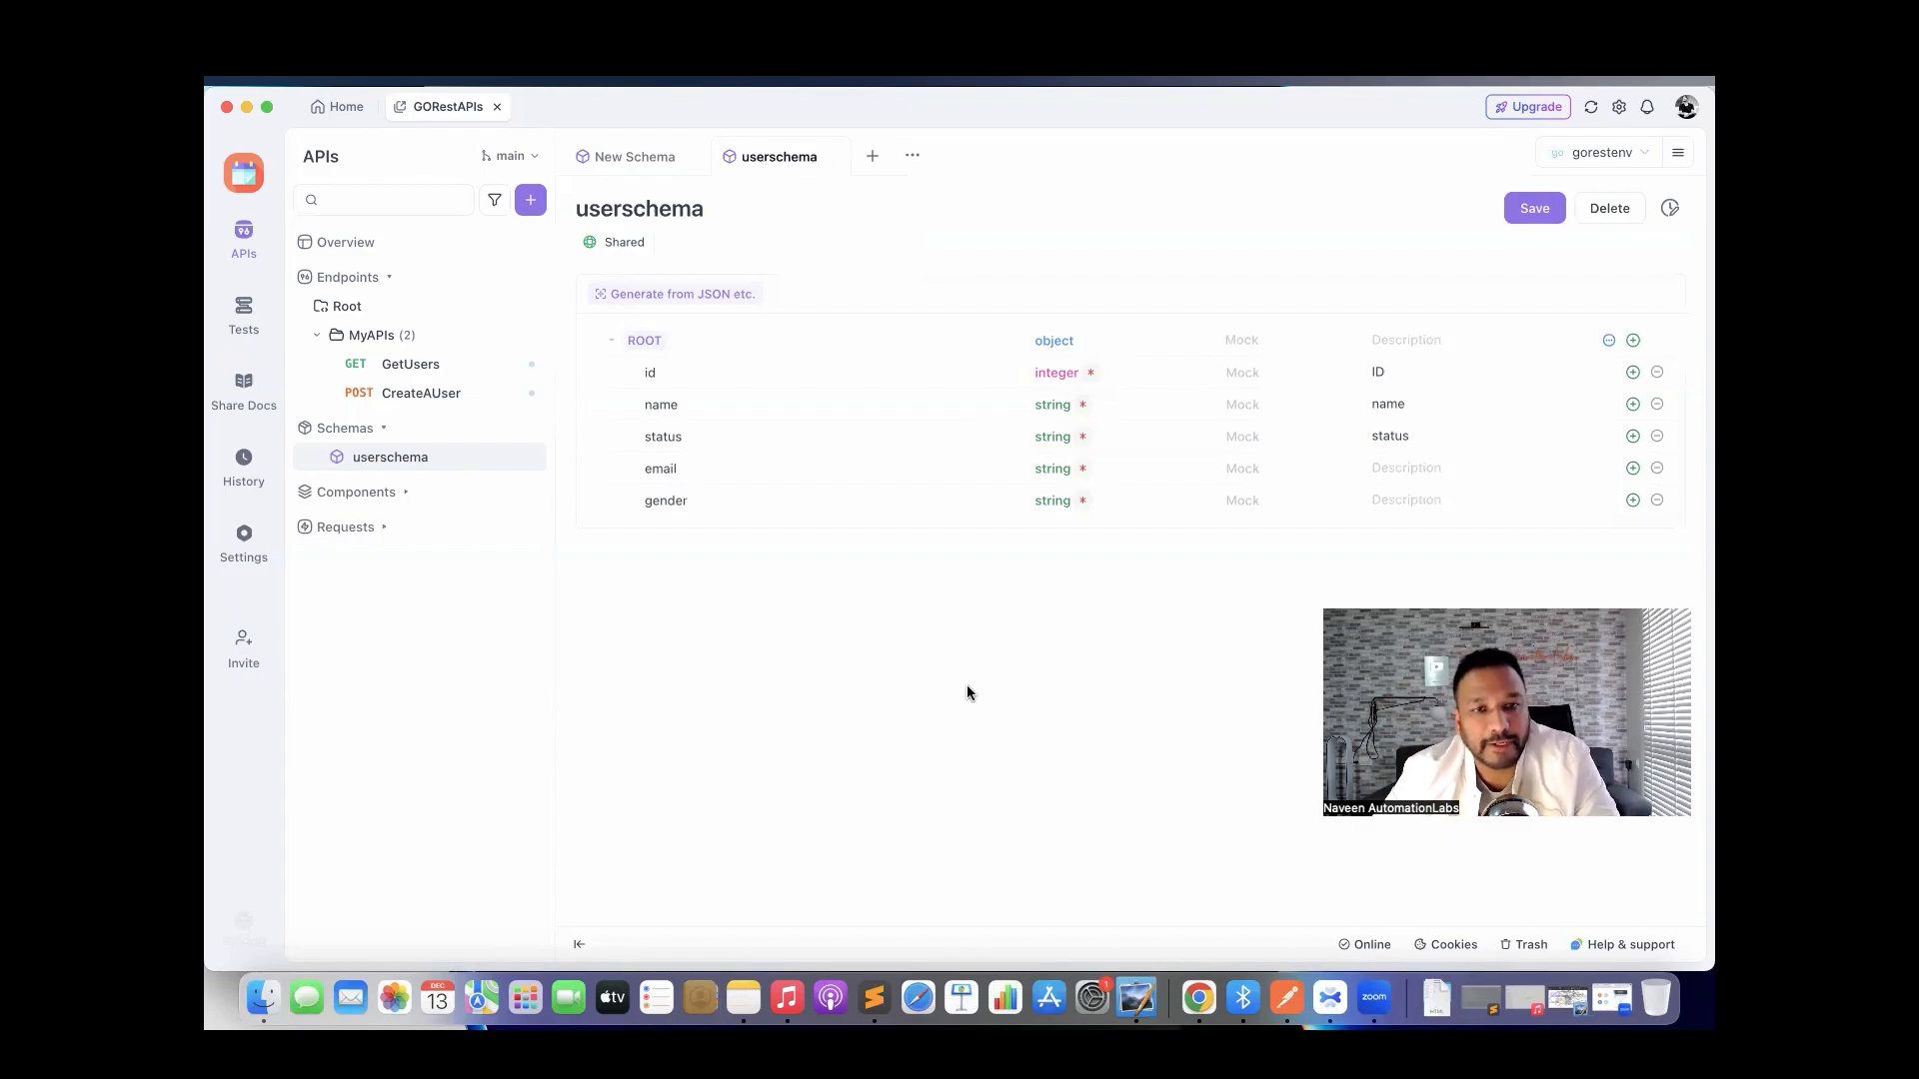
left_click(833, 158)
left_click(684, 158)
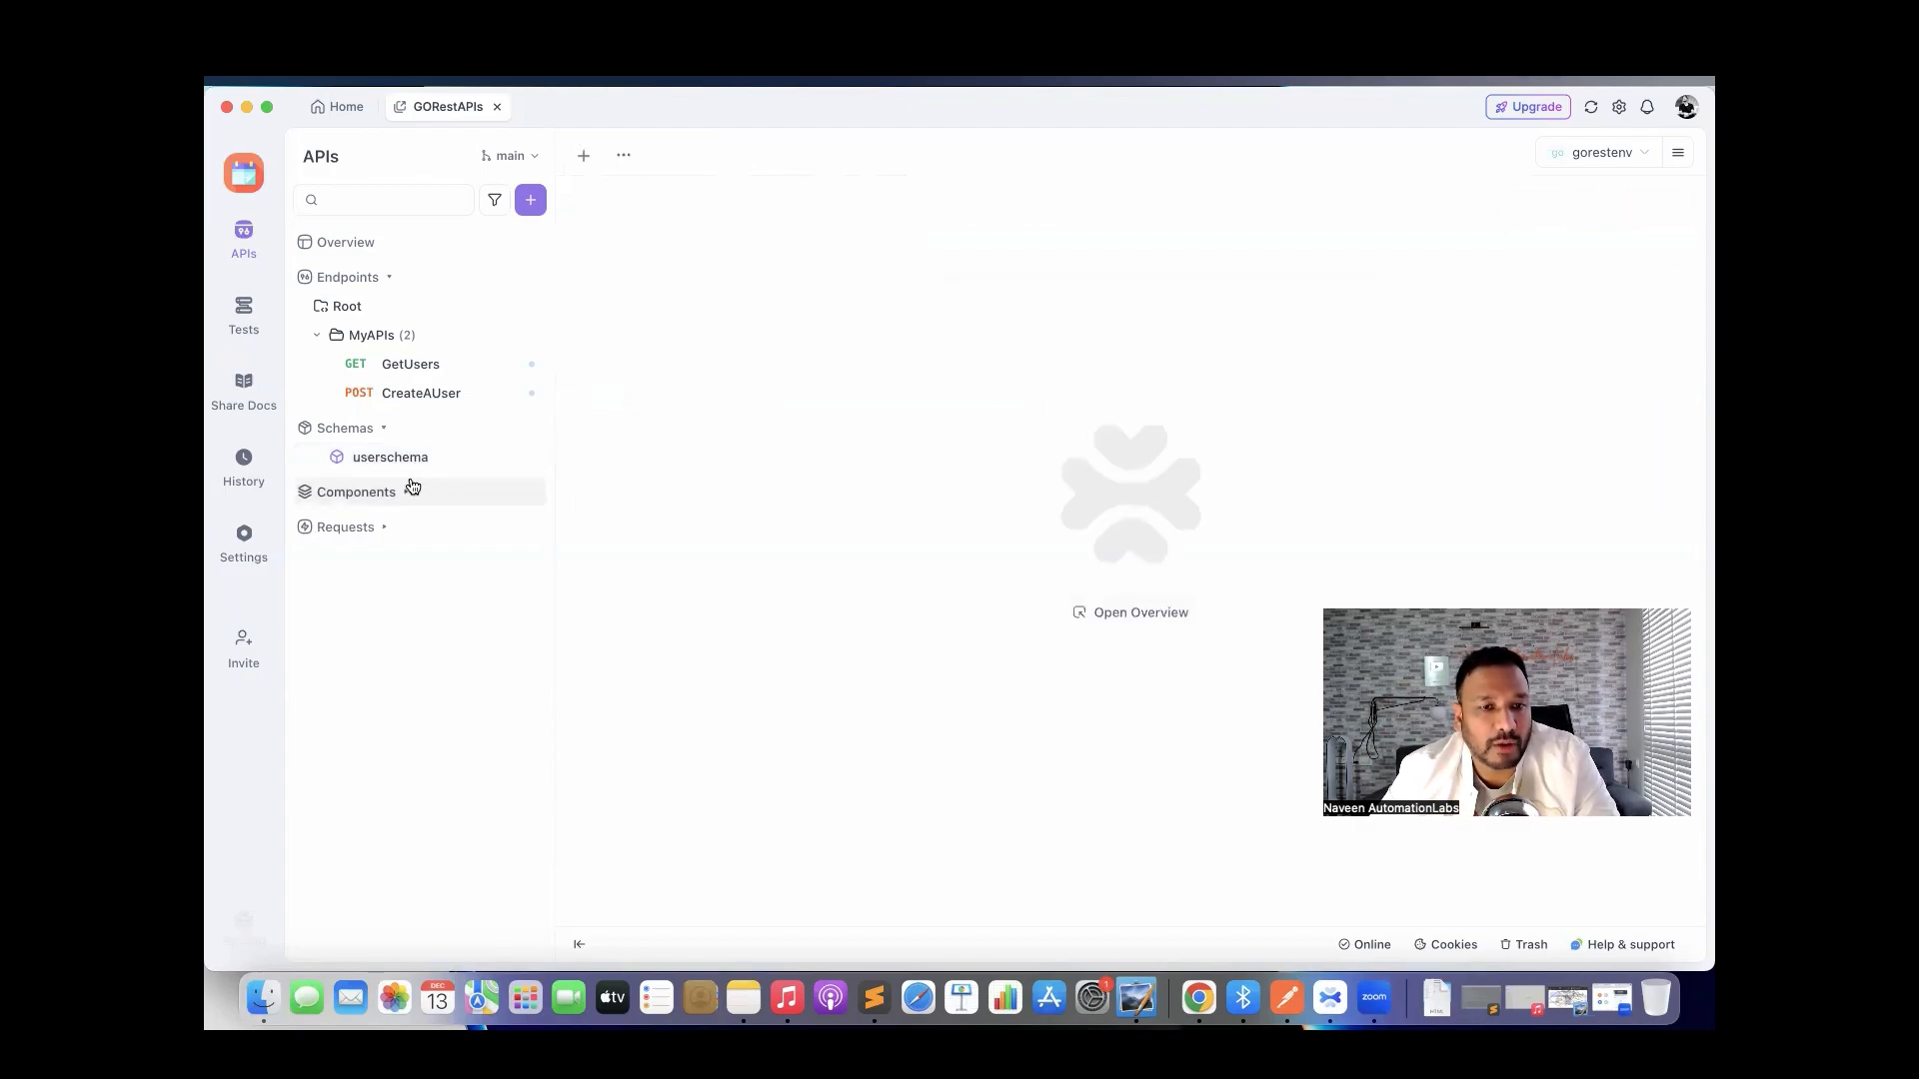
left_click(375, 494)
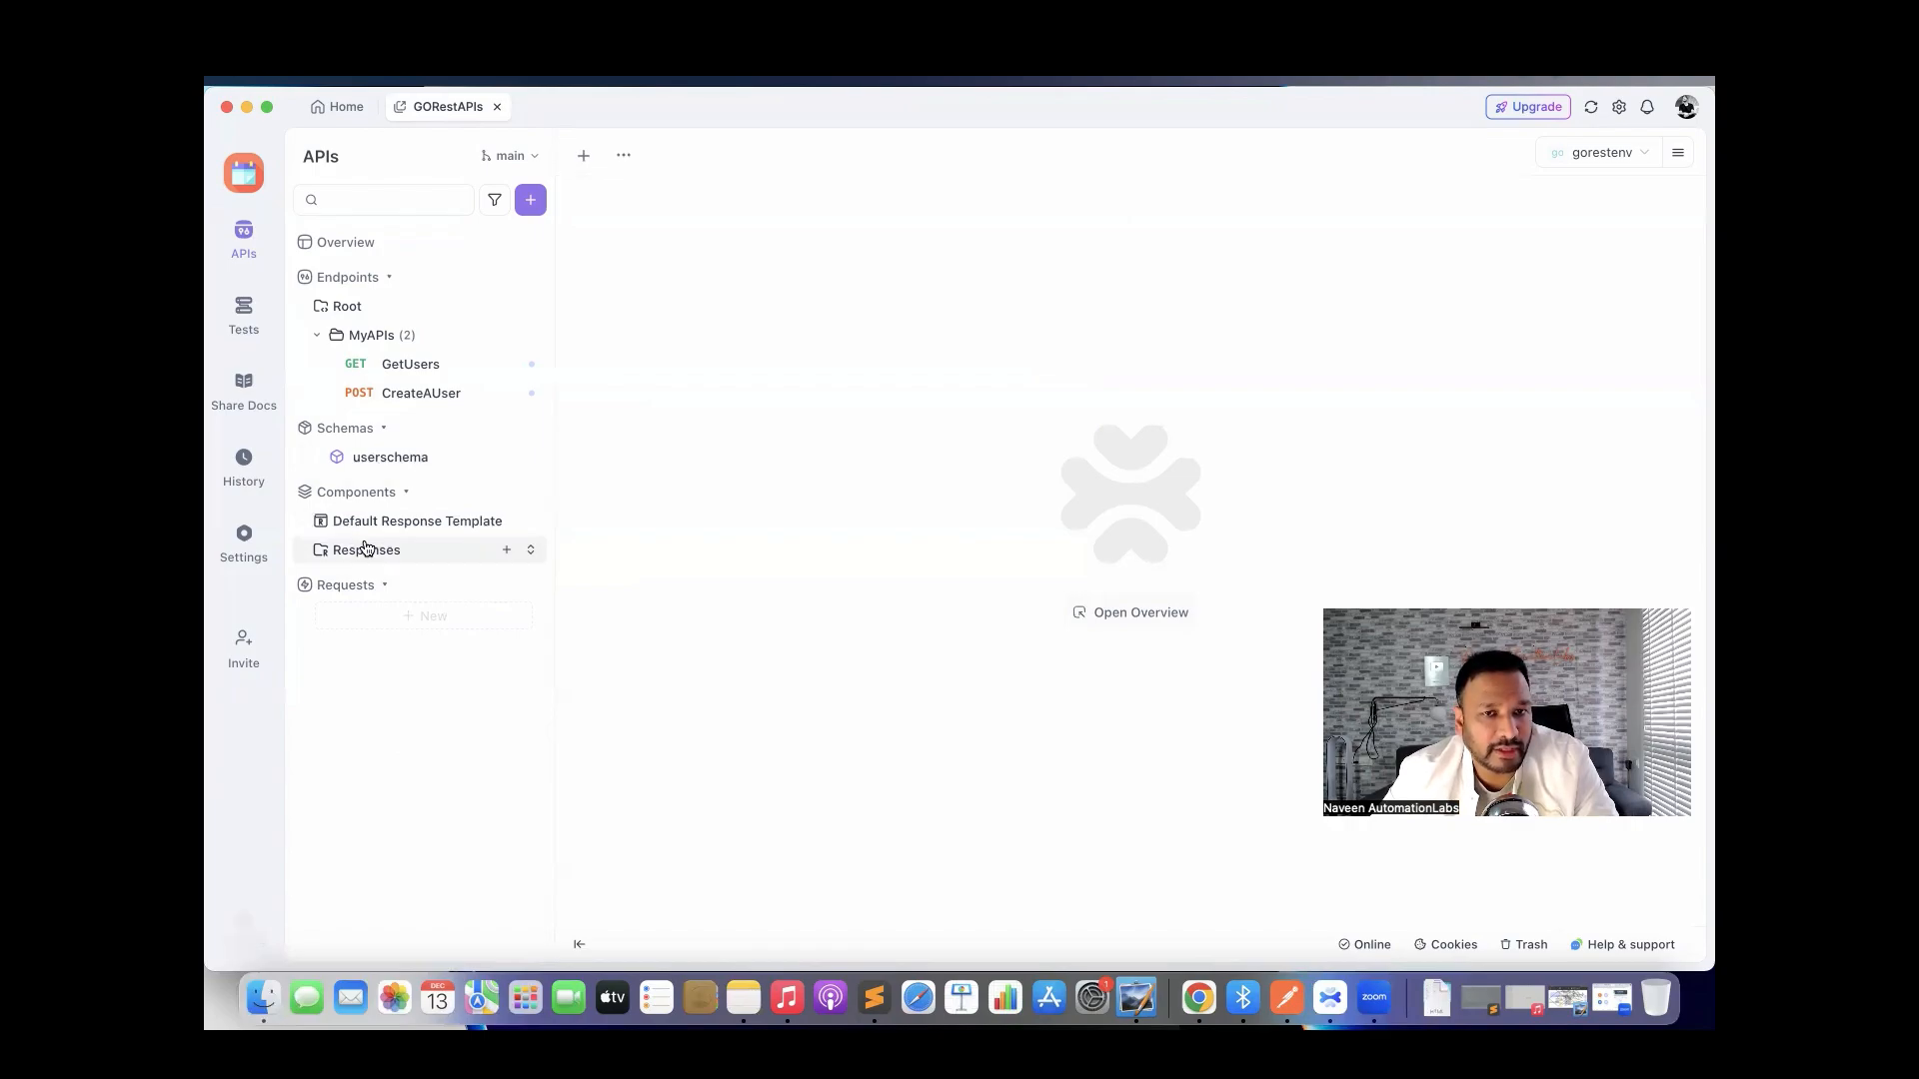
left_click(243, 400)
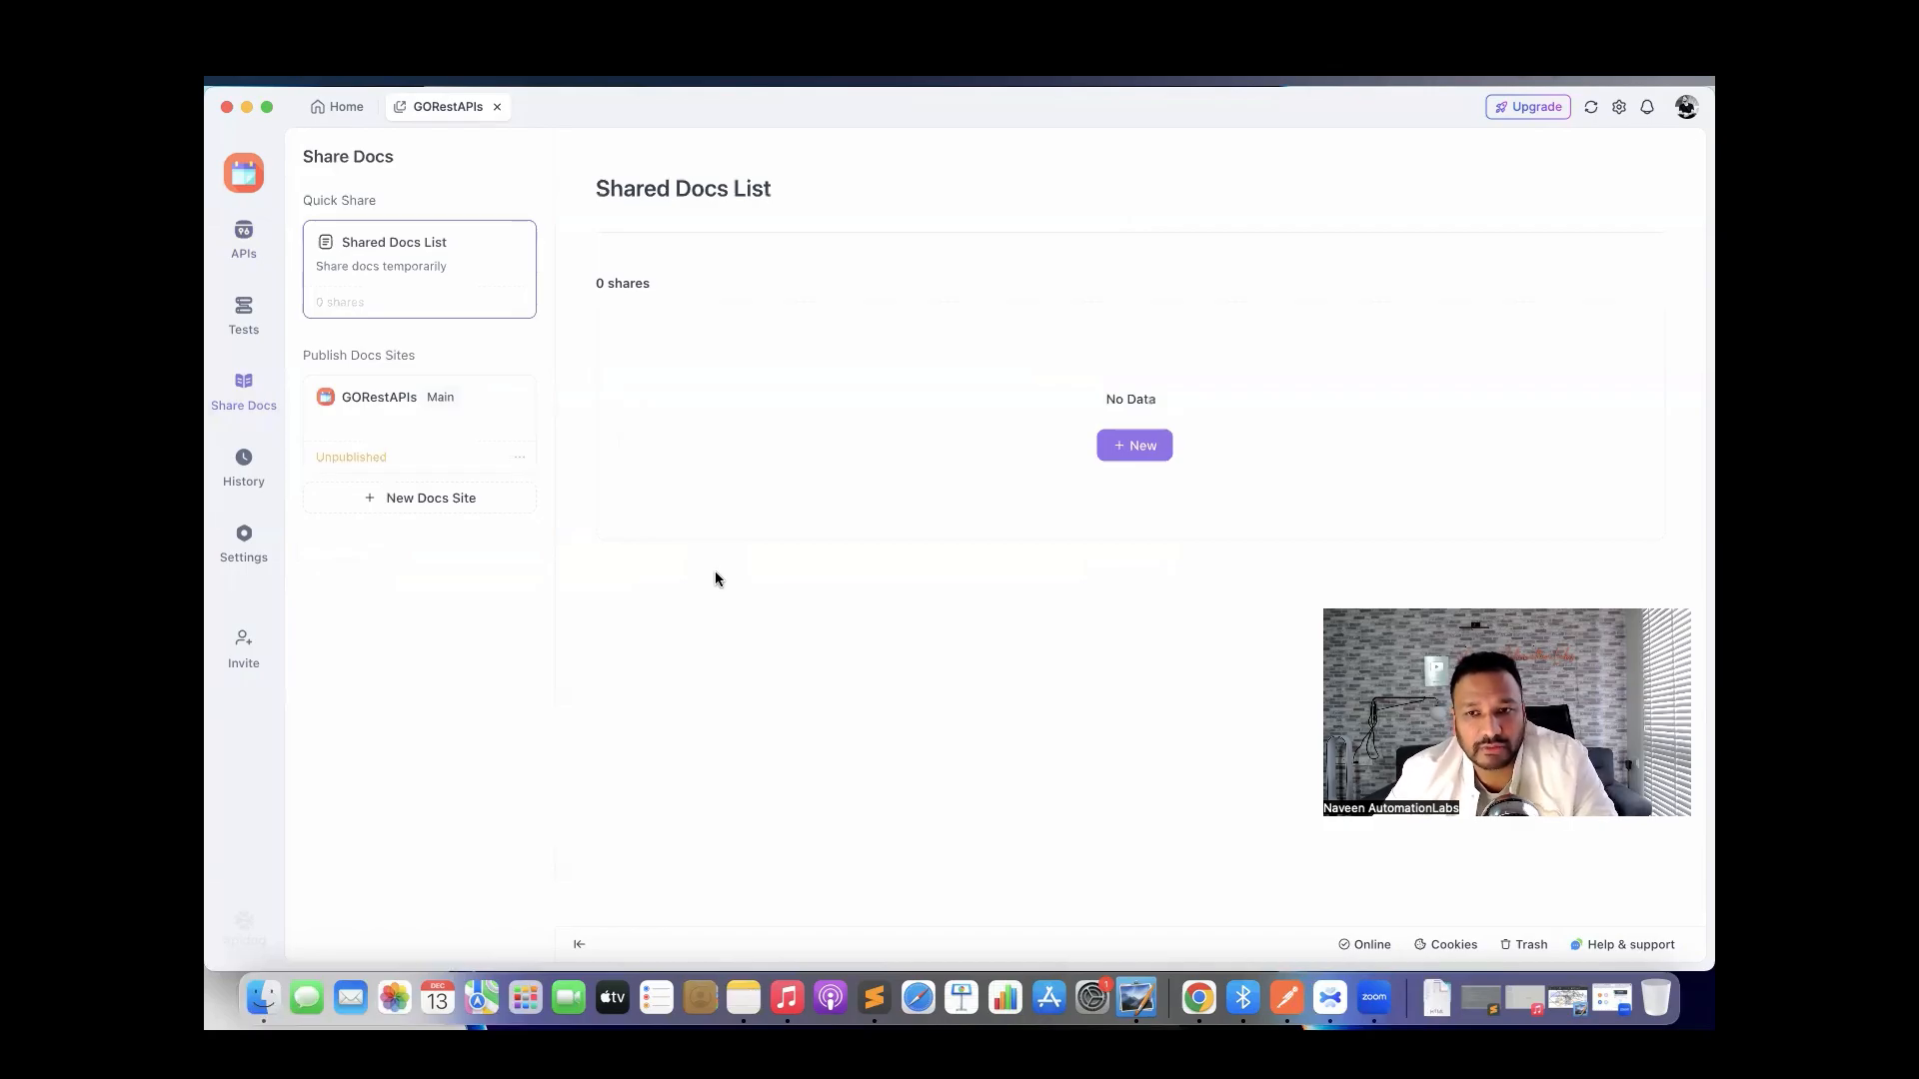
Save a new shared doc GoRestProjectAPIDoc for gorestenv showing base URL, owners and last-modified times.
left_click(1127, 447)
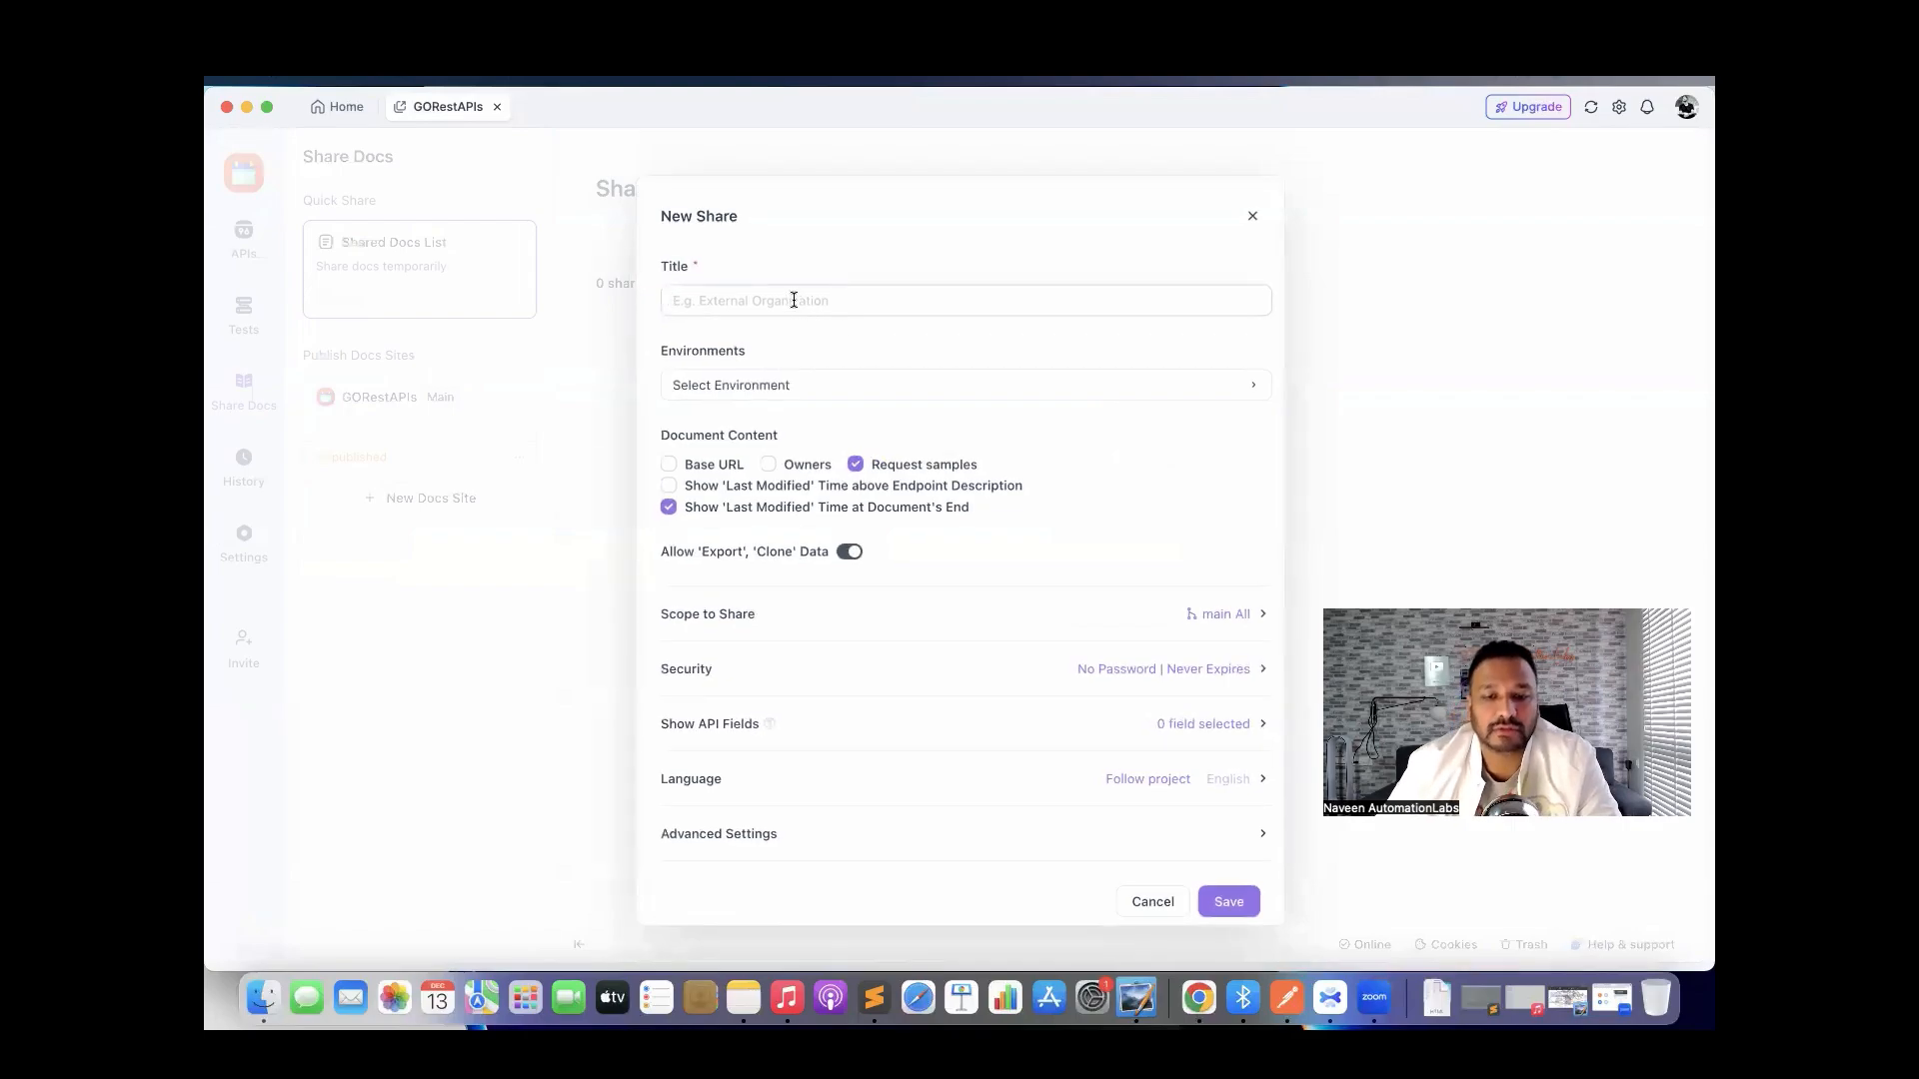
type("GoRestProjectAPIDoc")
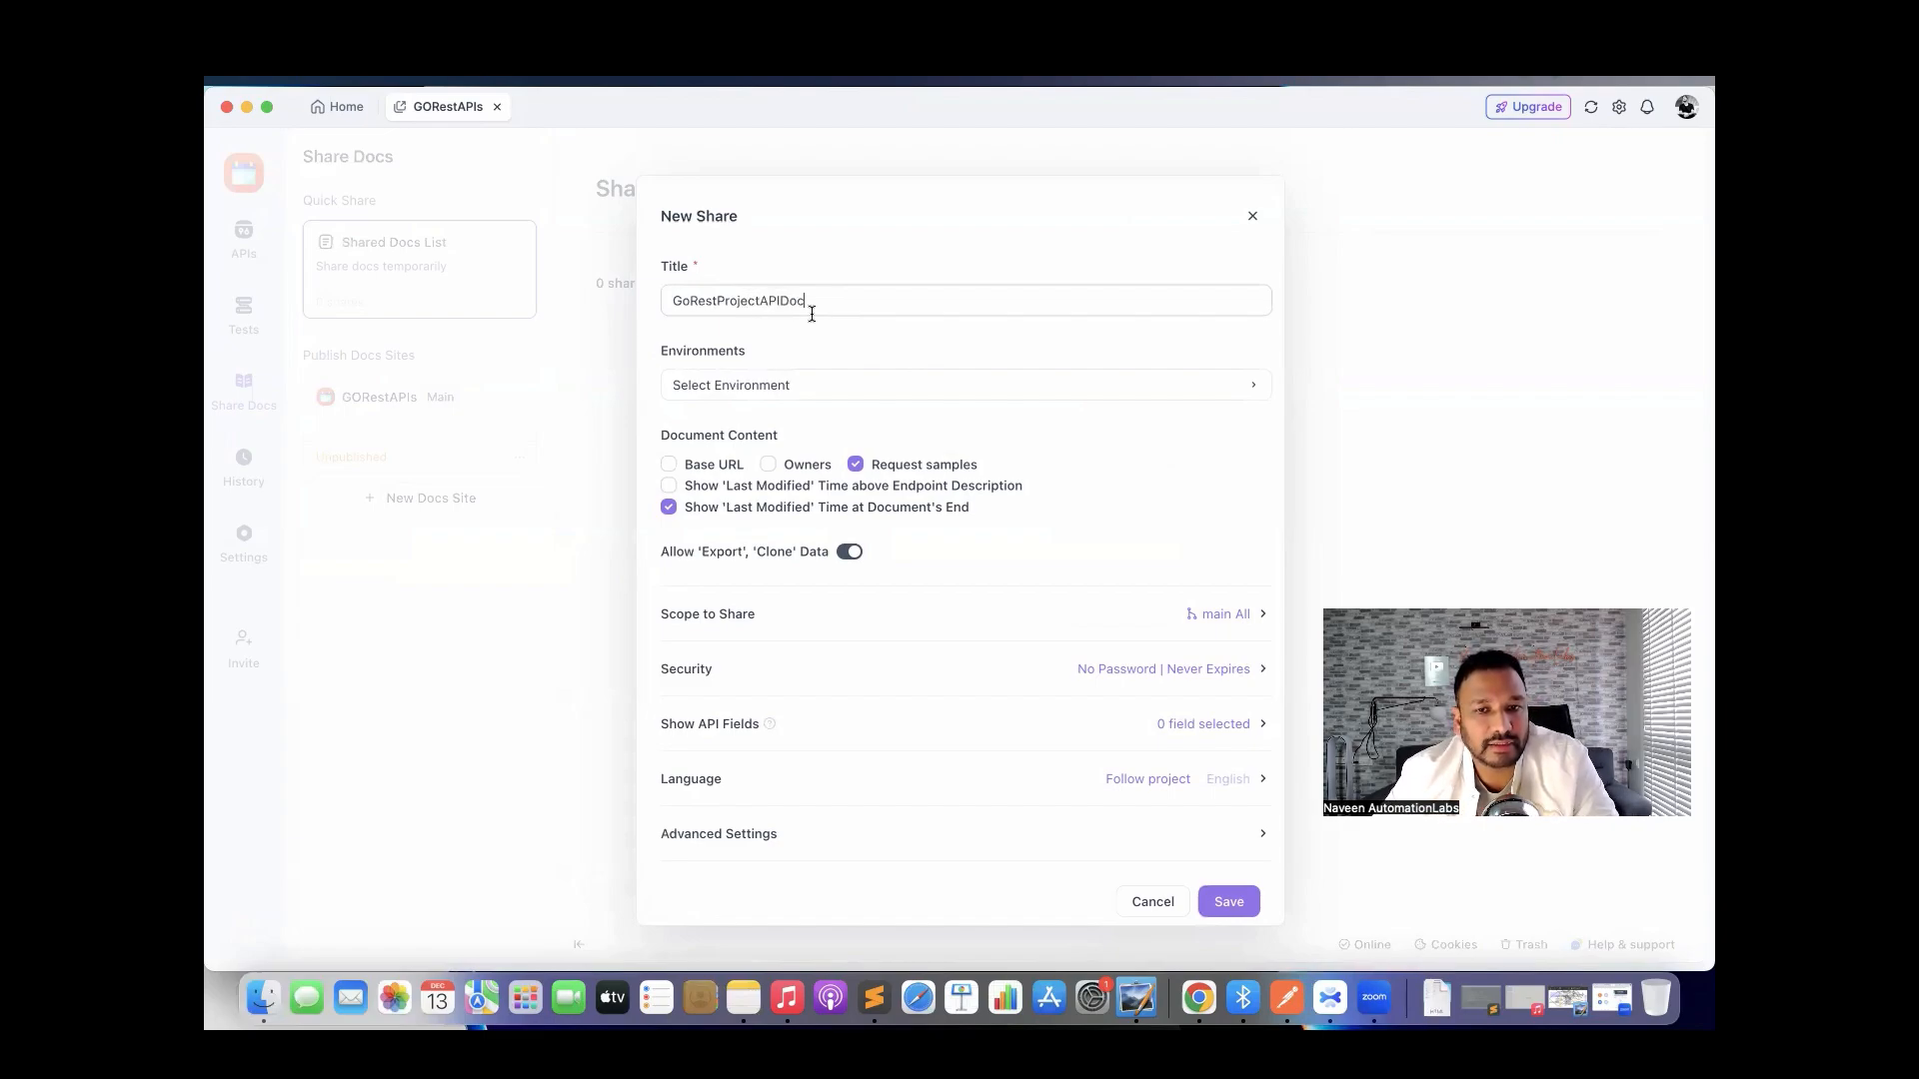
left_click(827, 388)
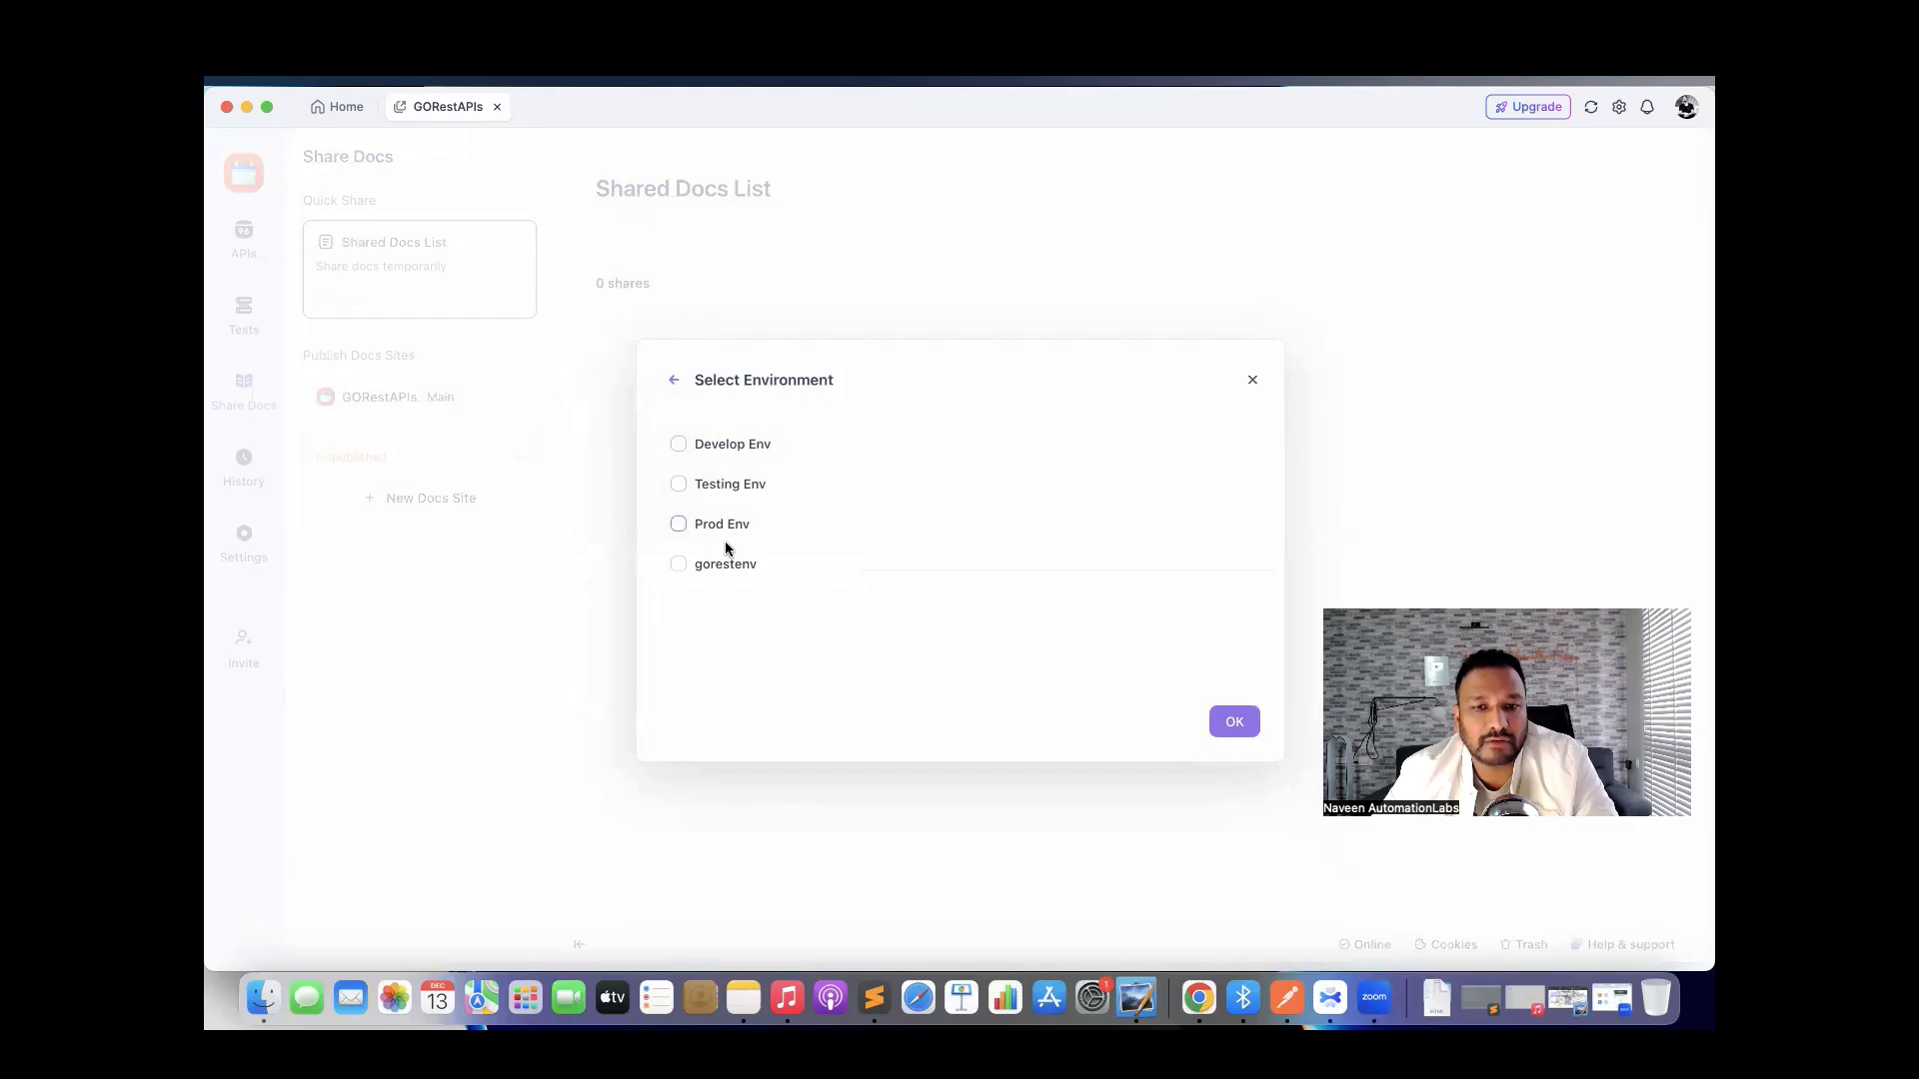
left_click(724, 566)
left_click(1222, 713)
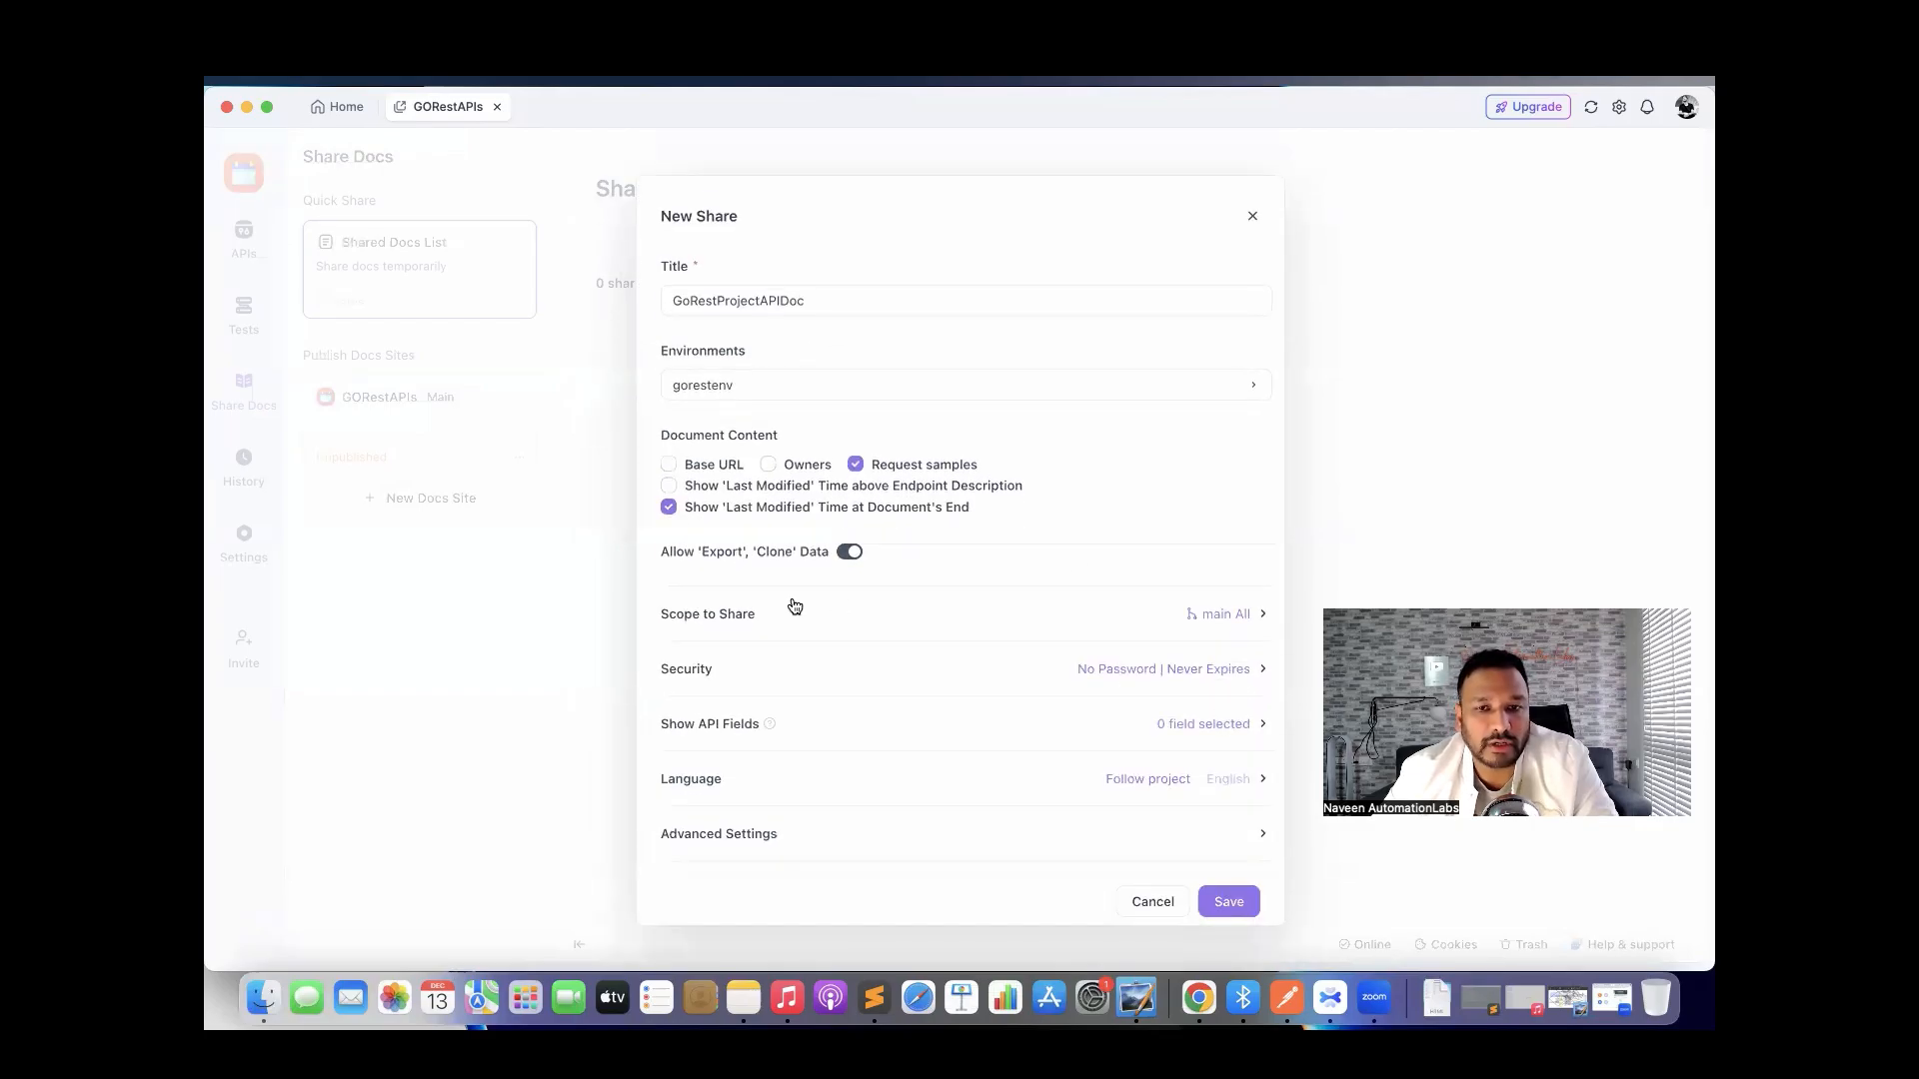
left_click(669, 486)
left_click(669, 466)
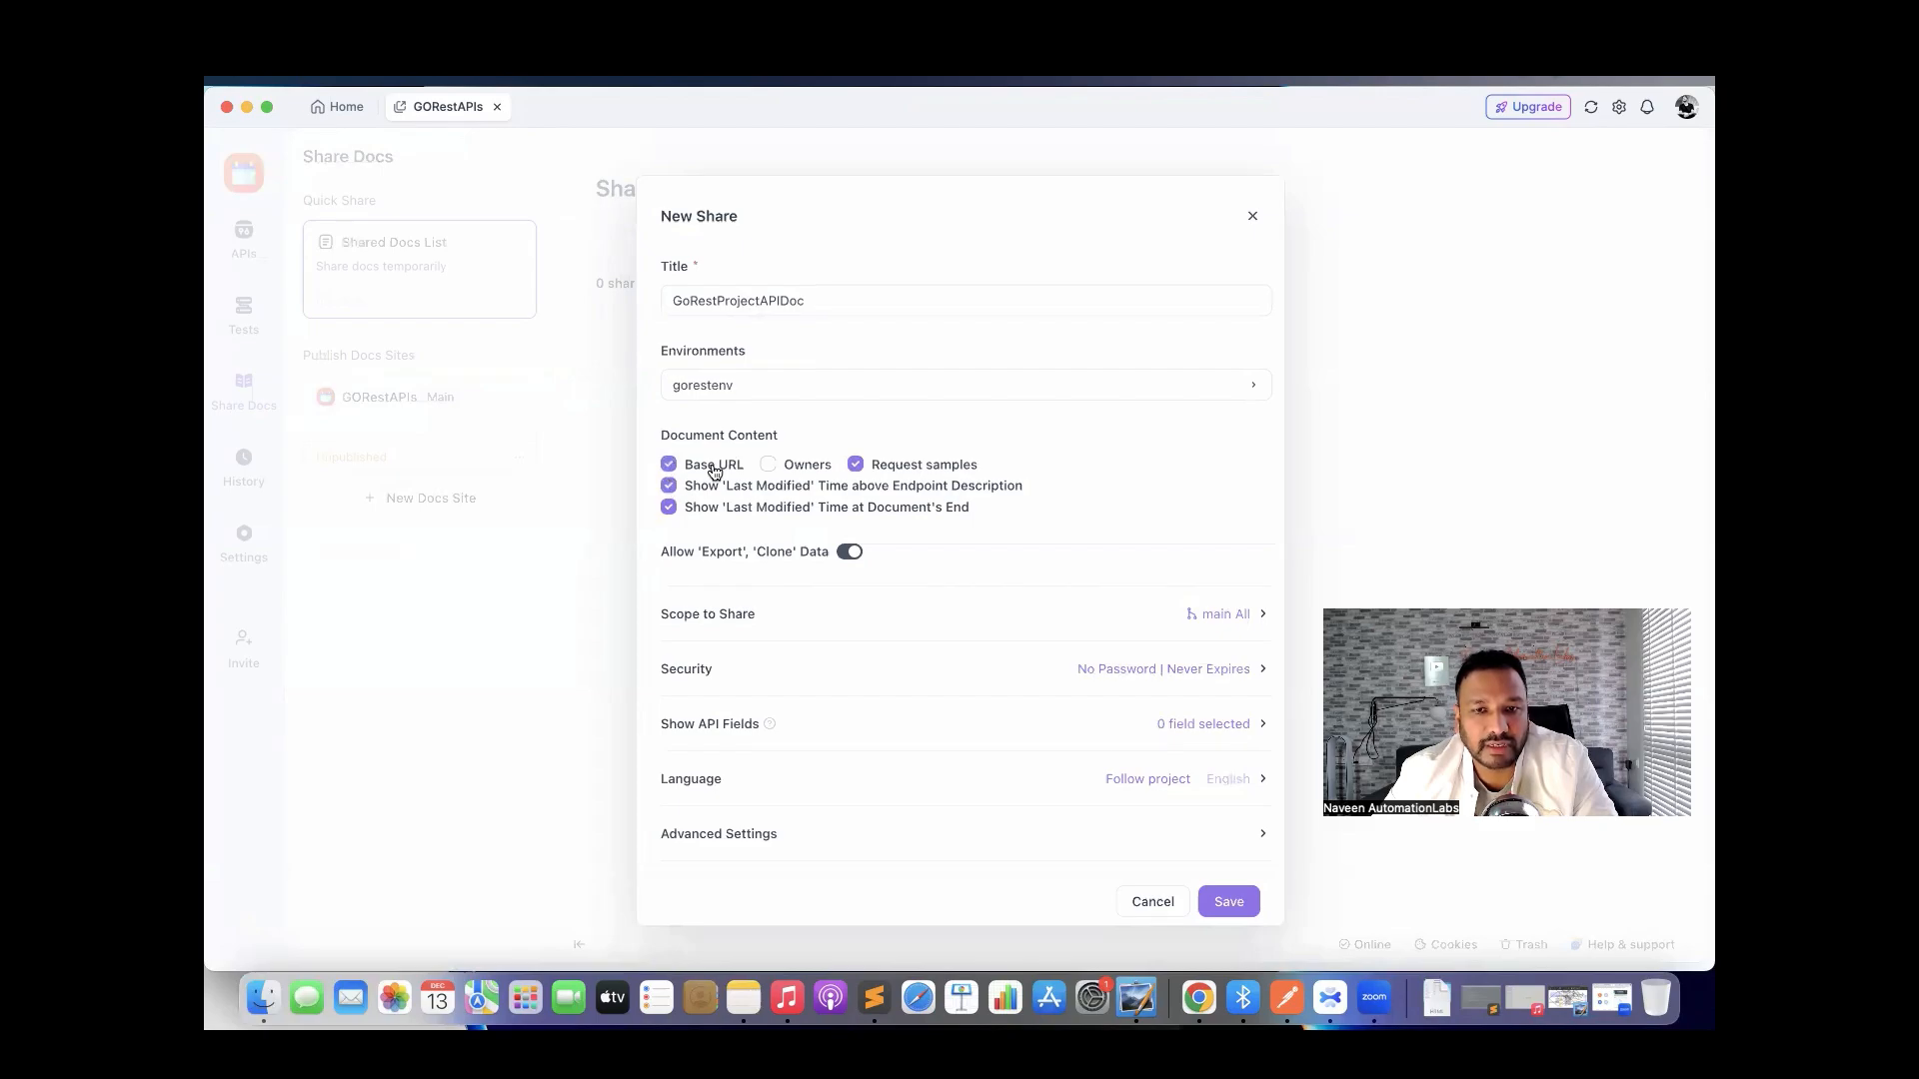
left_click(767, 465)
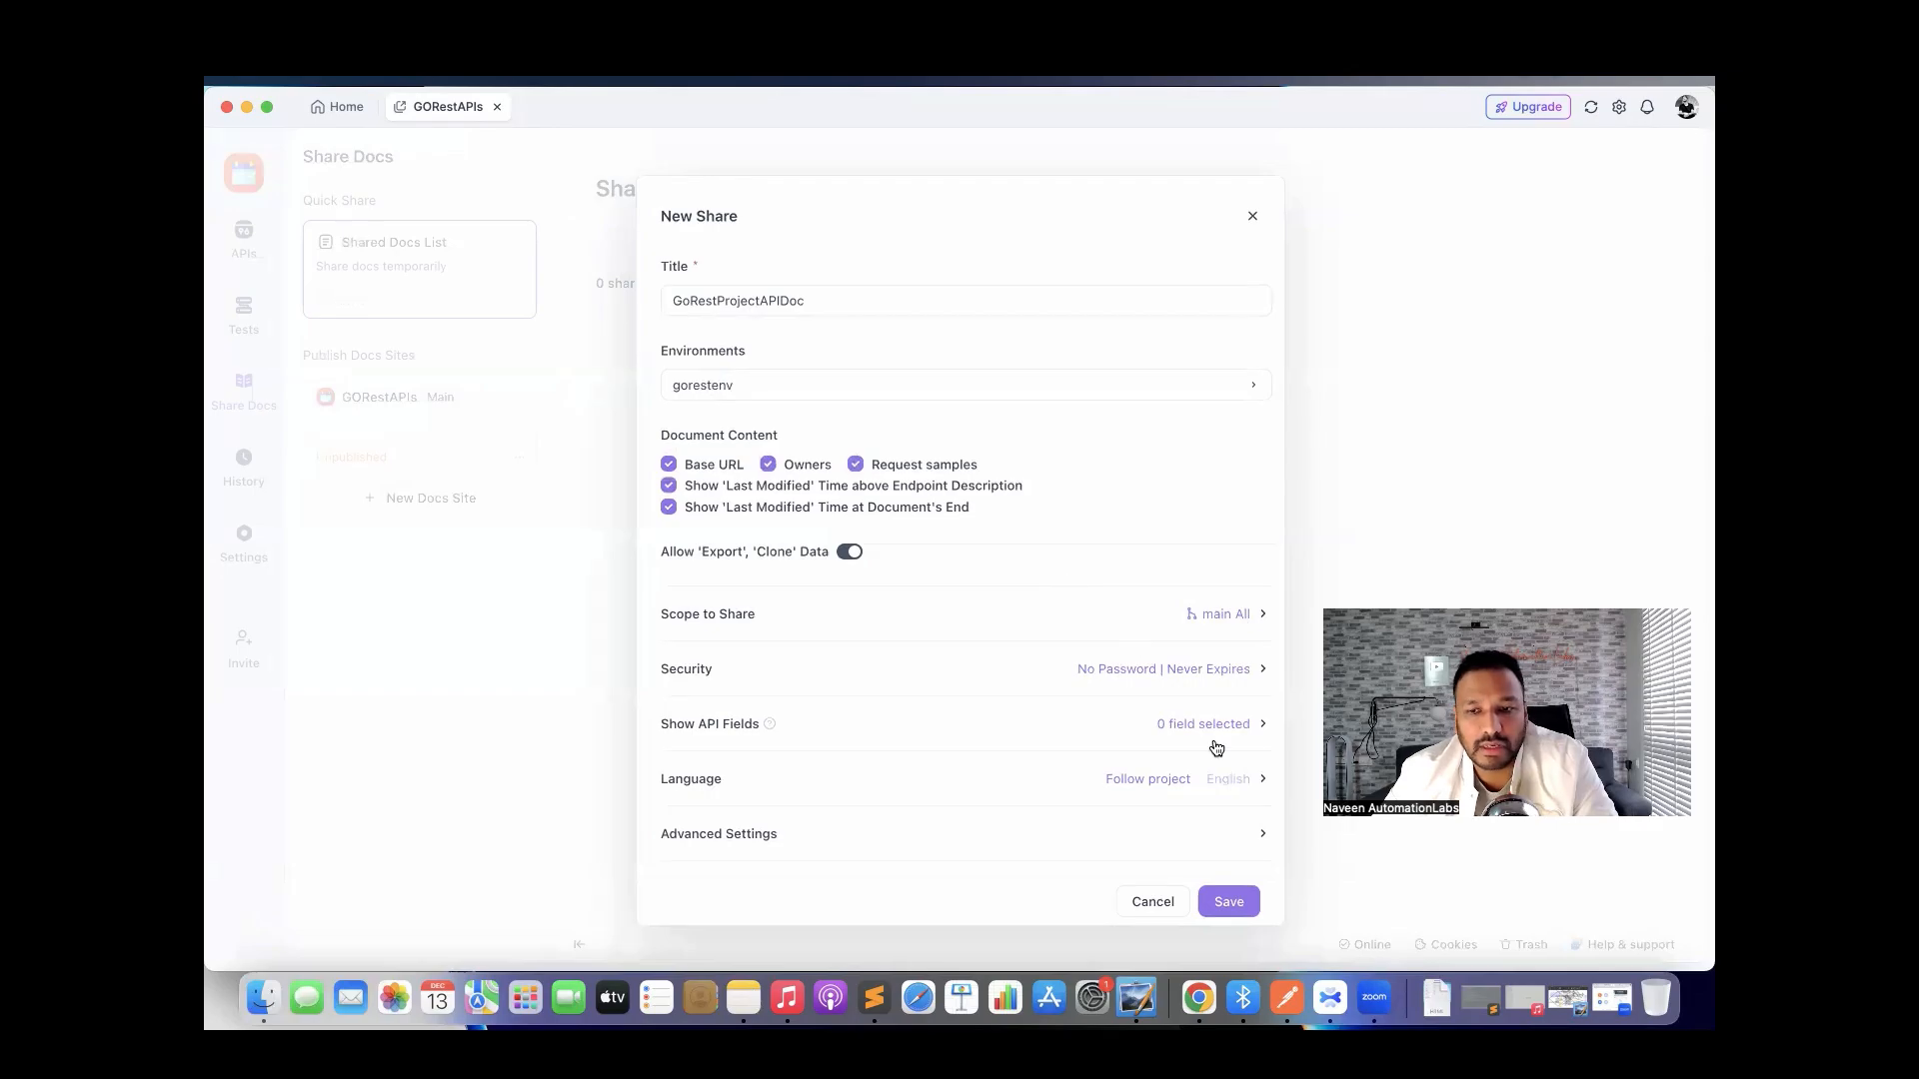
left_click(1236, 905)
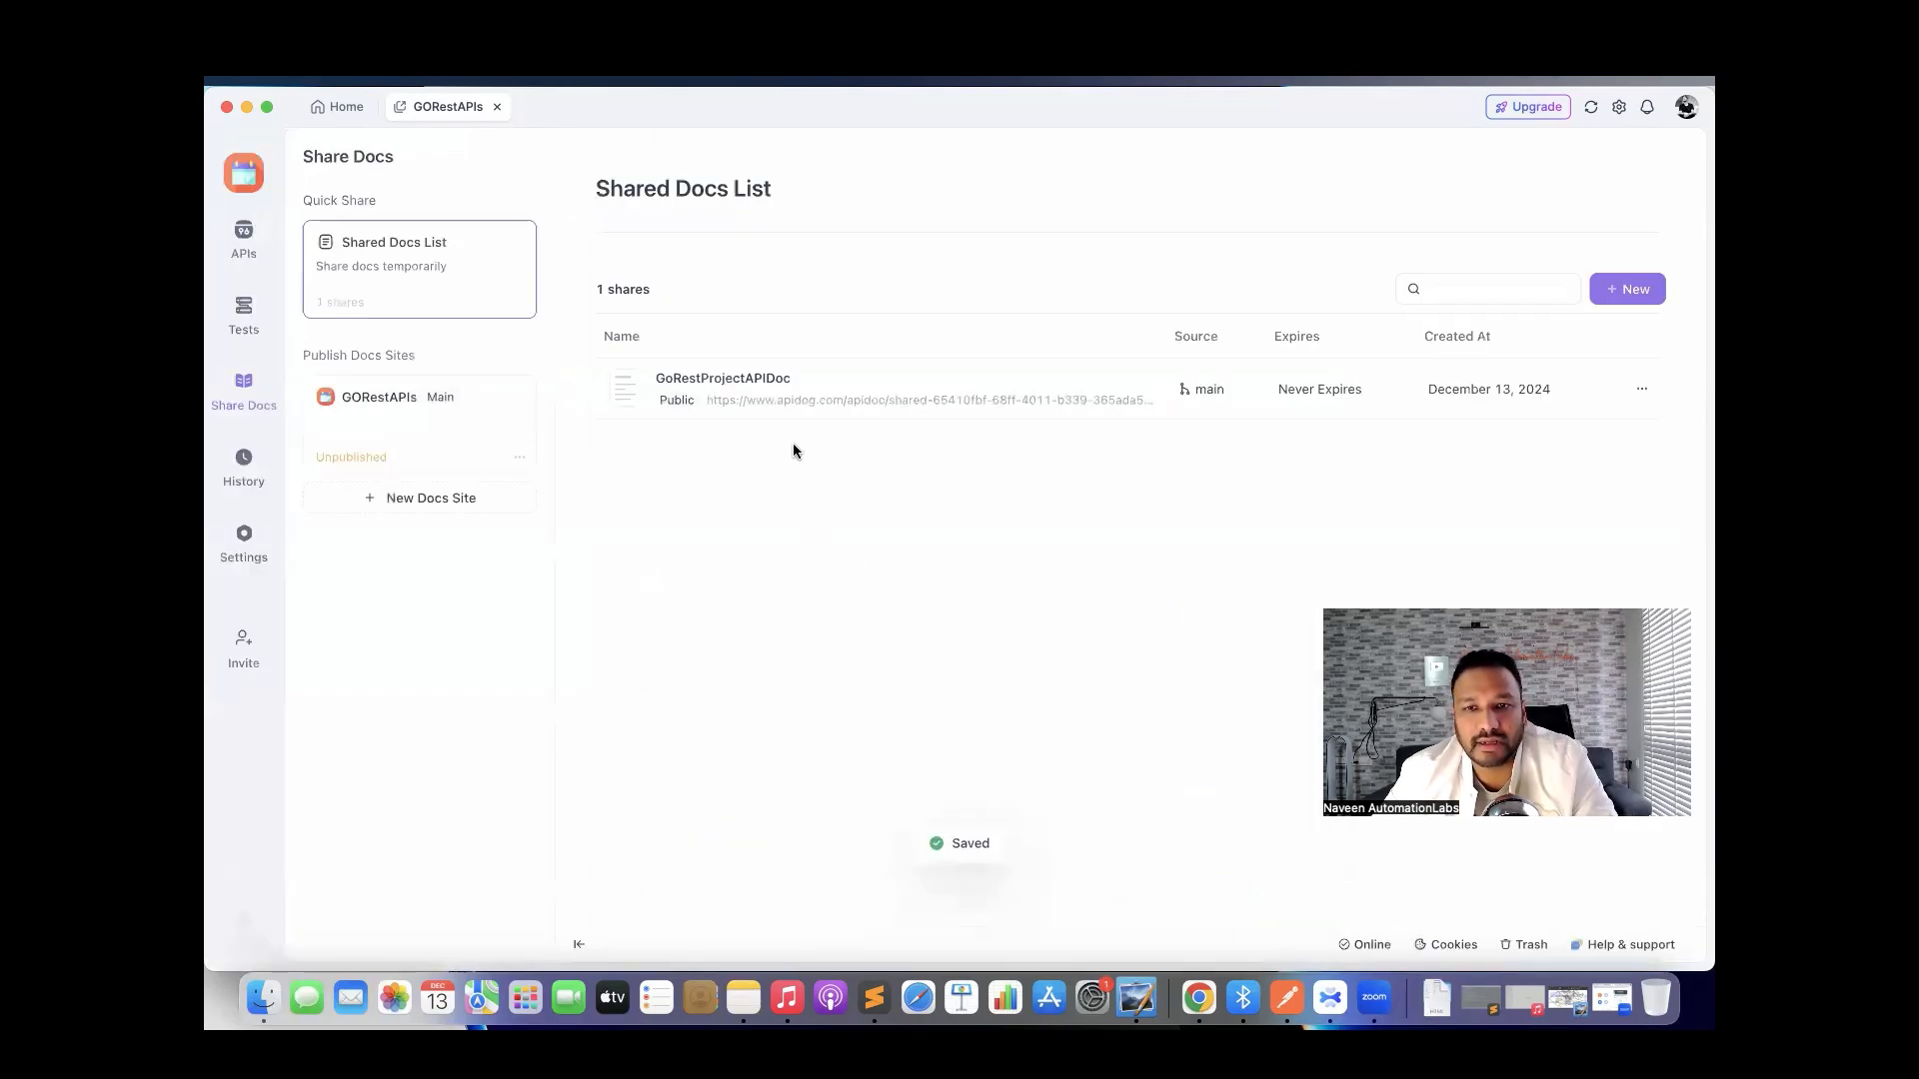
Review the GoRestProjectAPIDoc share settings without changes and open the doc in the browser.
left_click(757, 384)
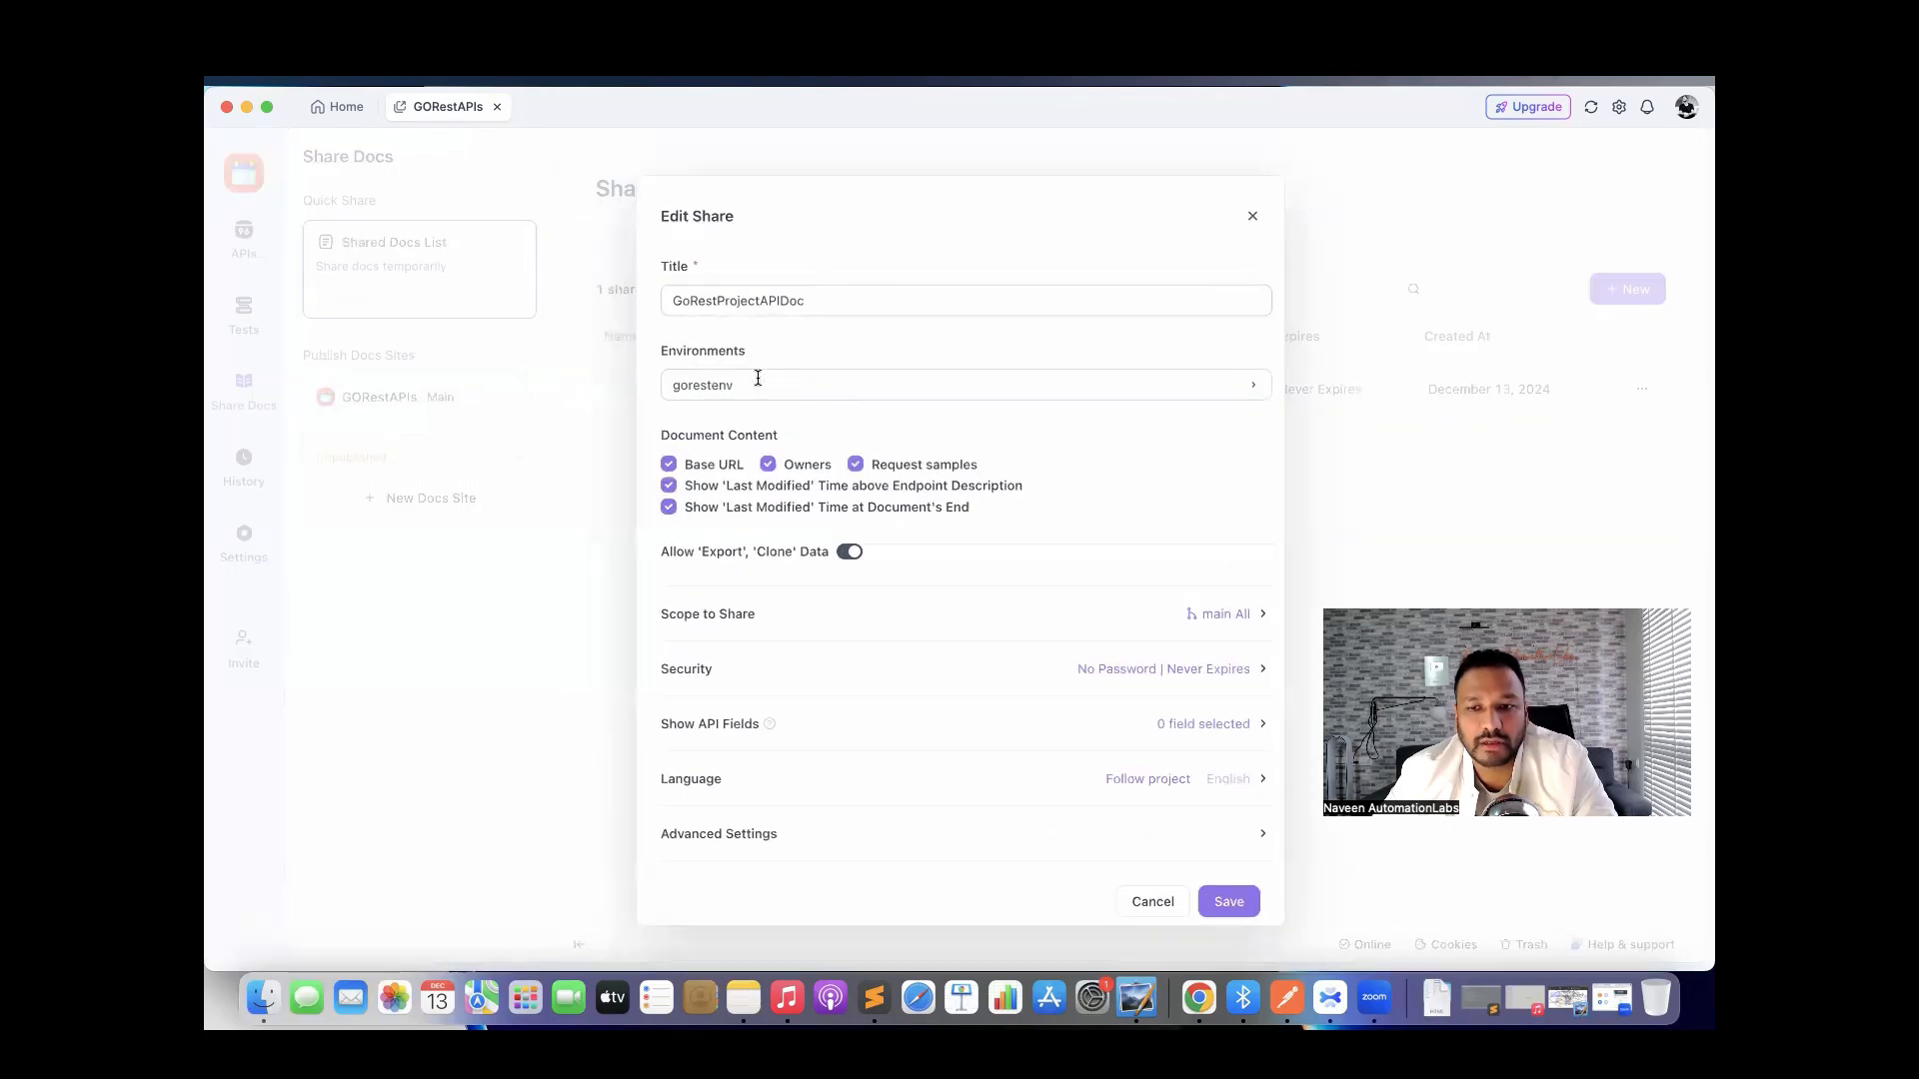
left_click(1152, 901)
left_click(1548, 392)
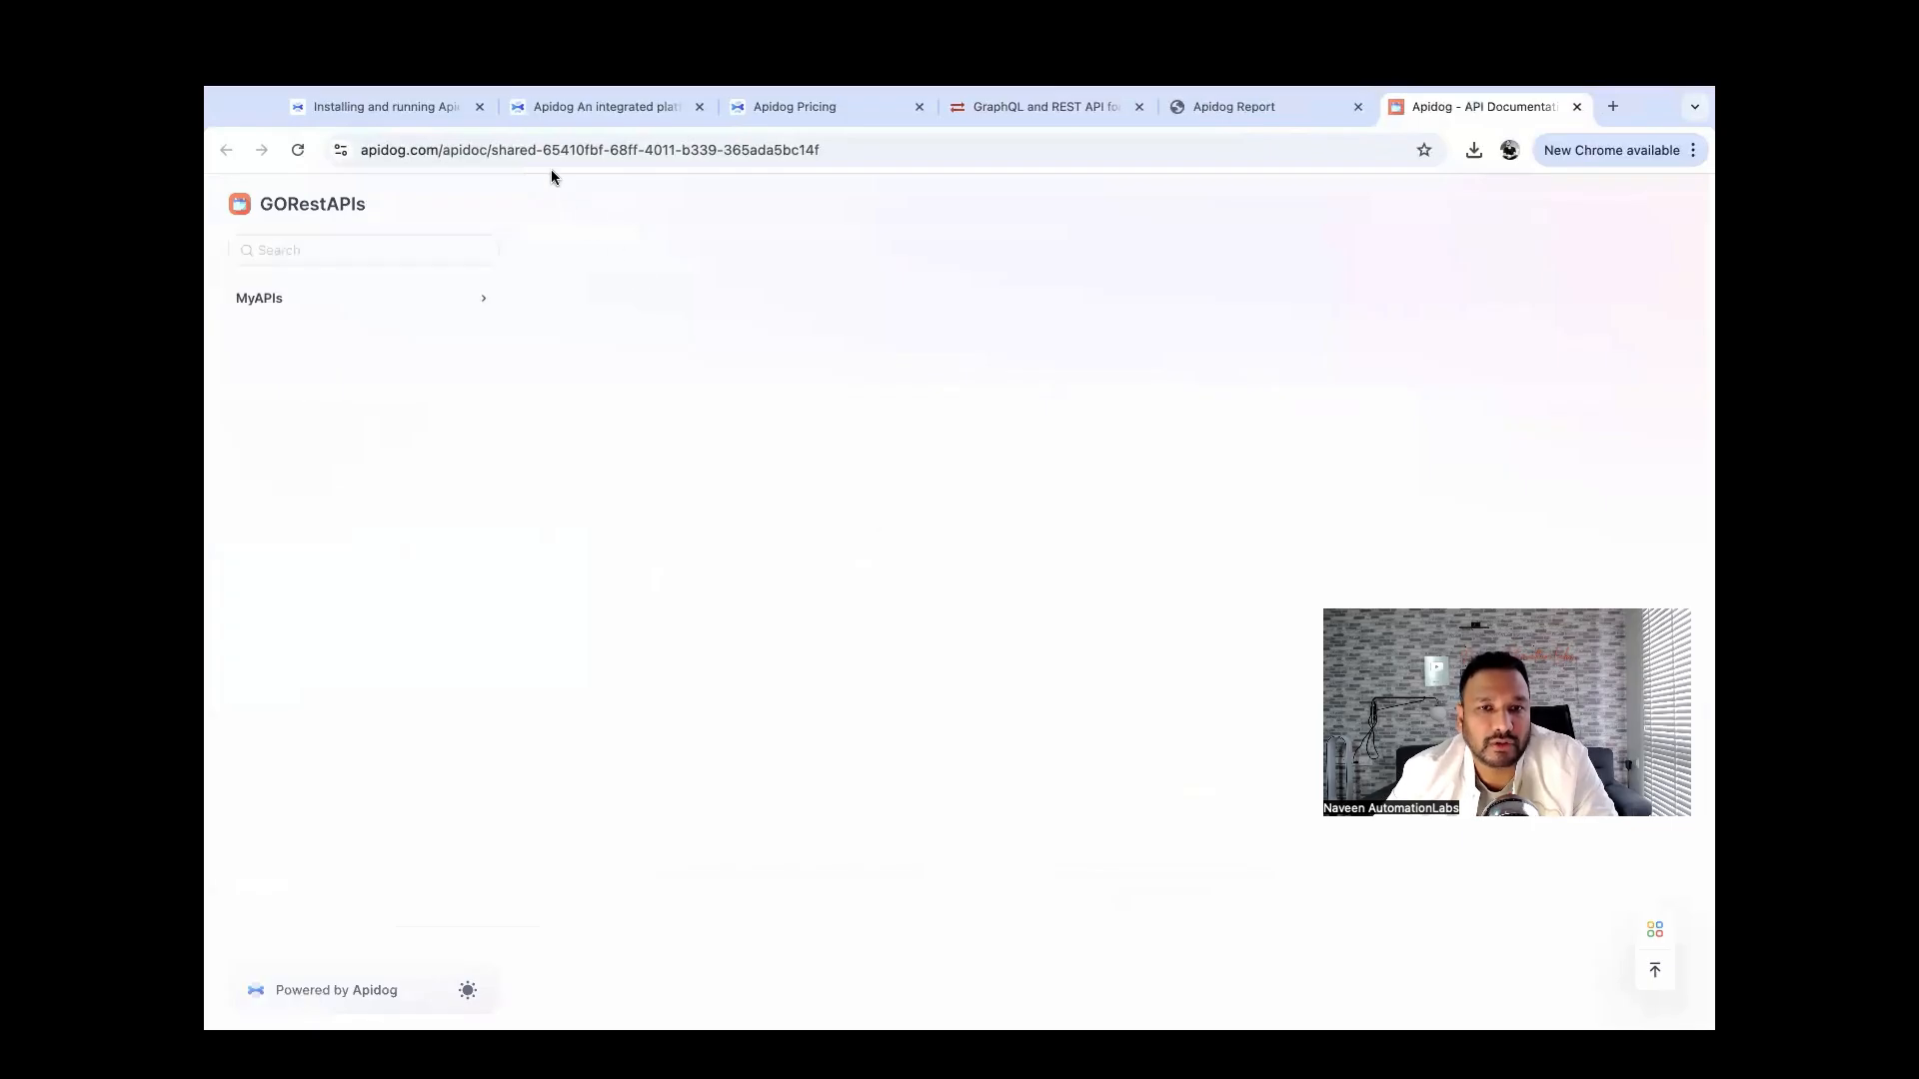
Browse the CreateAUser and GetUsers doc pages in Chrome, then return to the Apidog app.
scroll(836, 492, "down", 4)
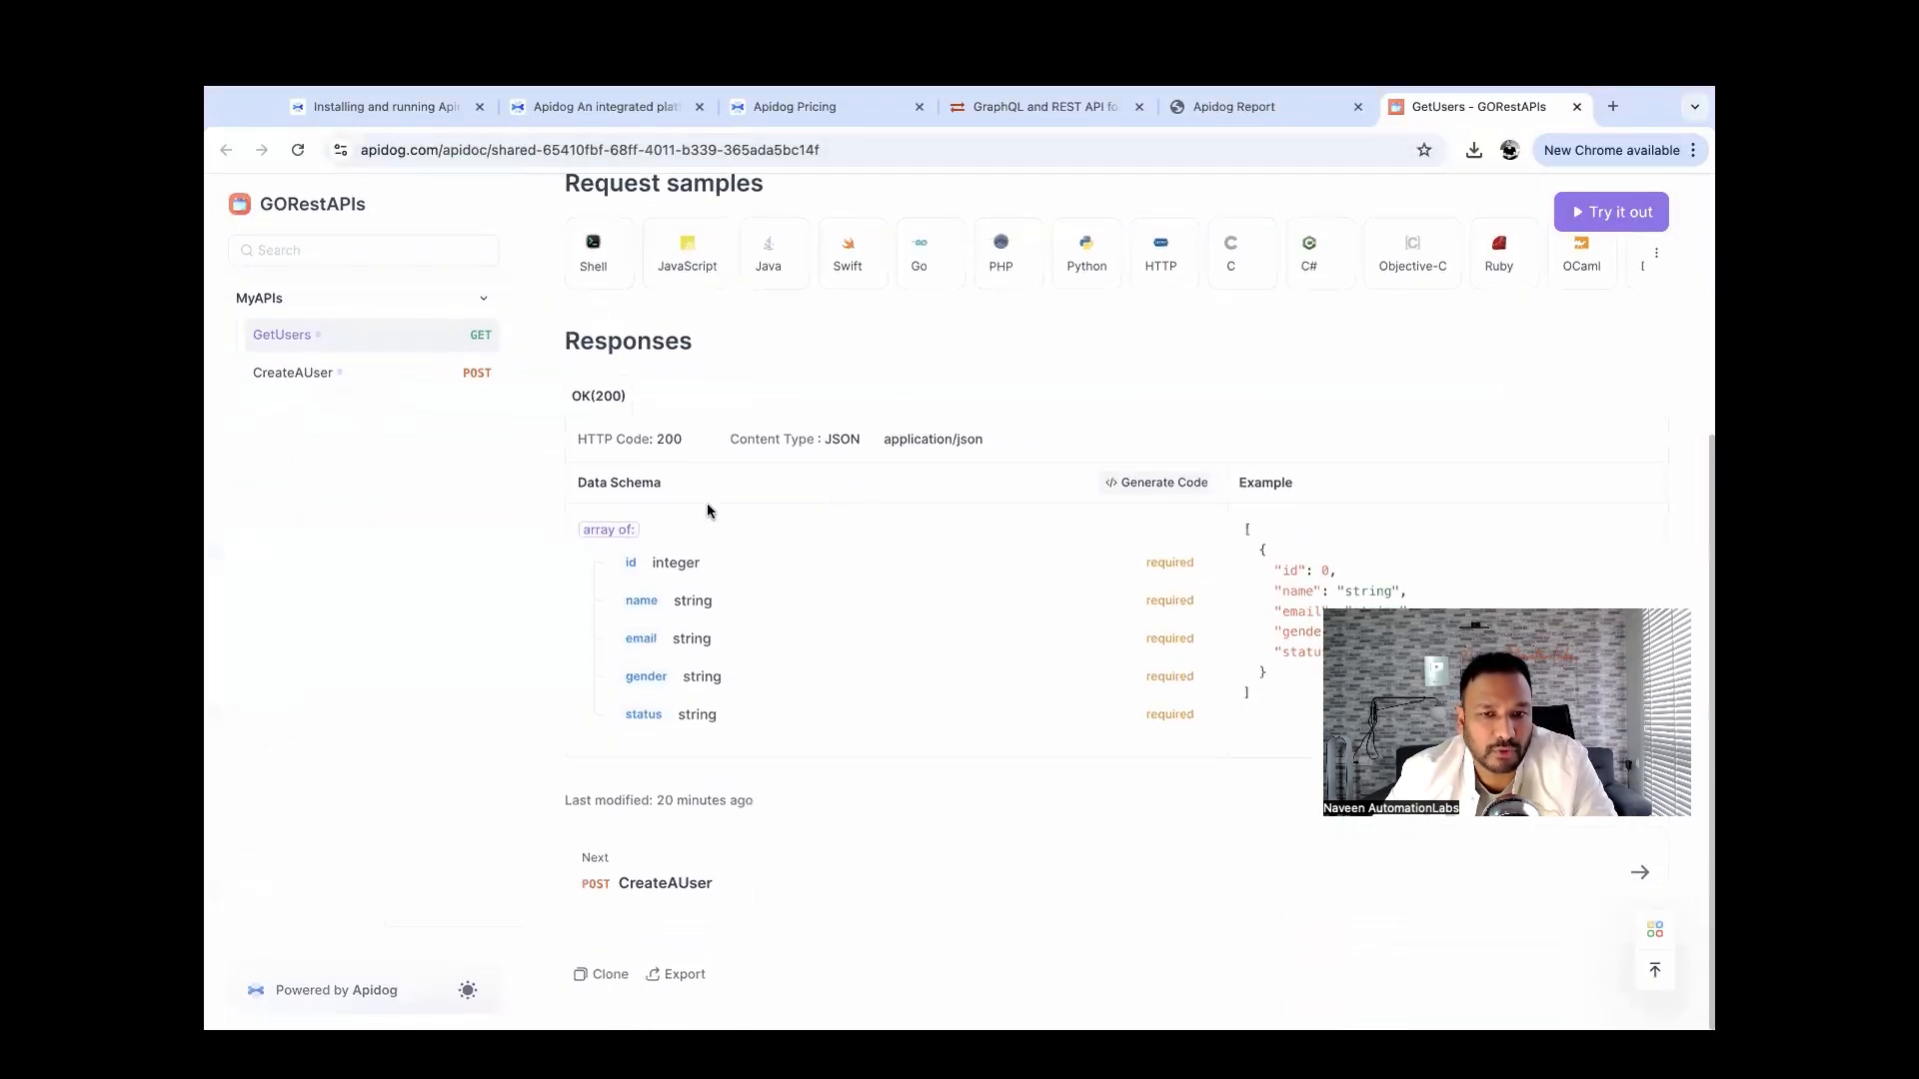
scroll(808, 591, "up", 4)
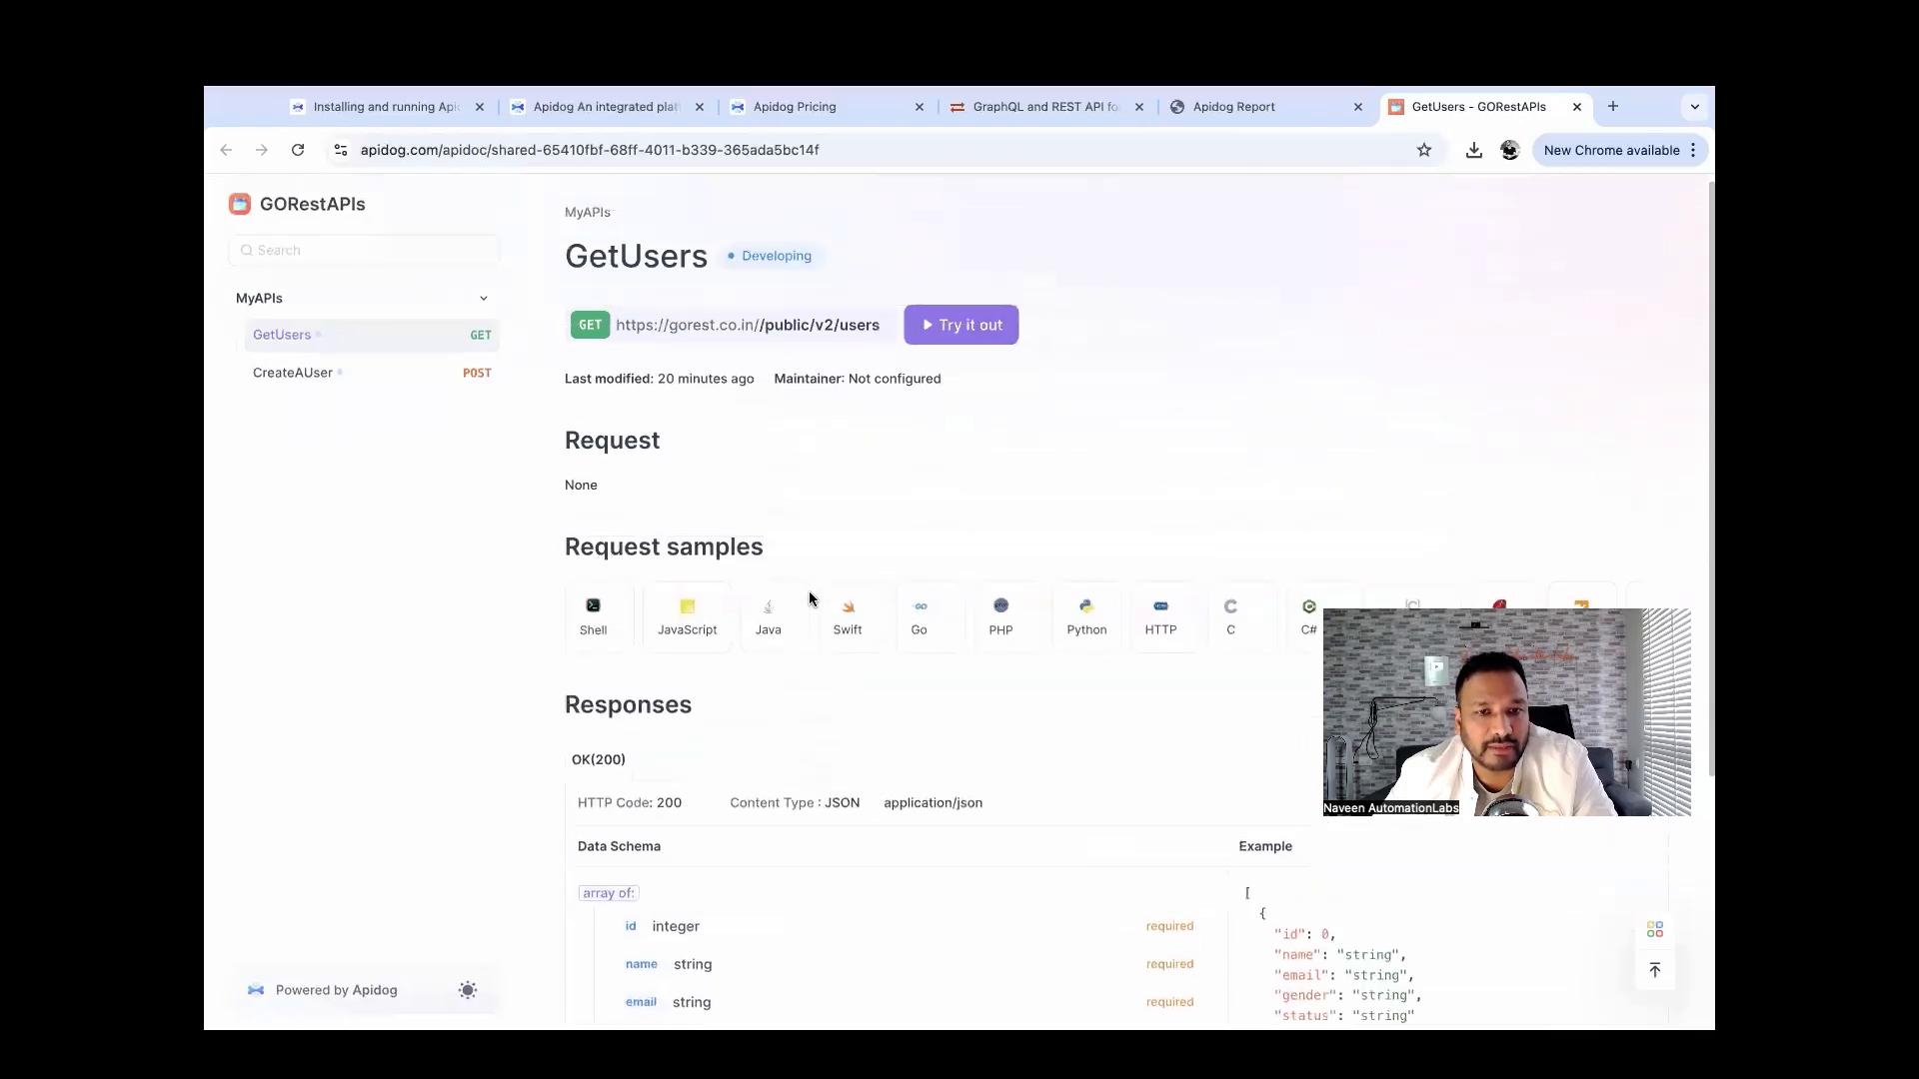
left_click(300, 373)
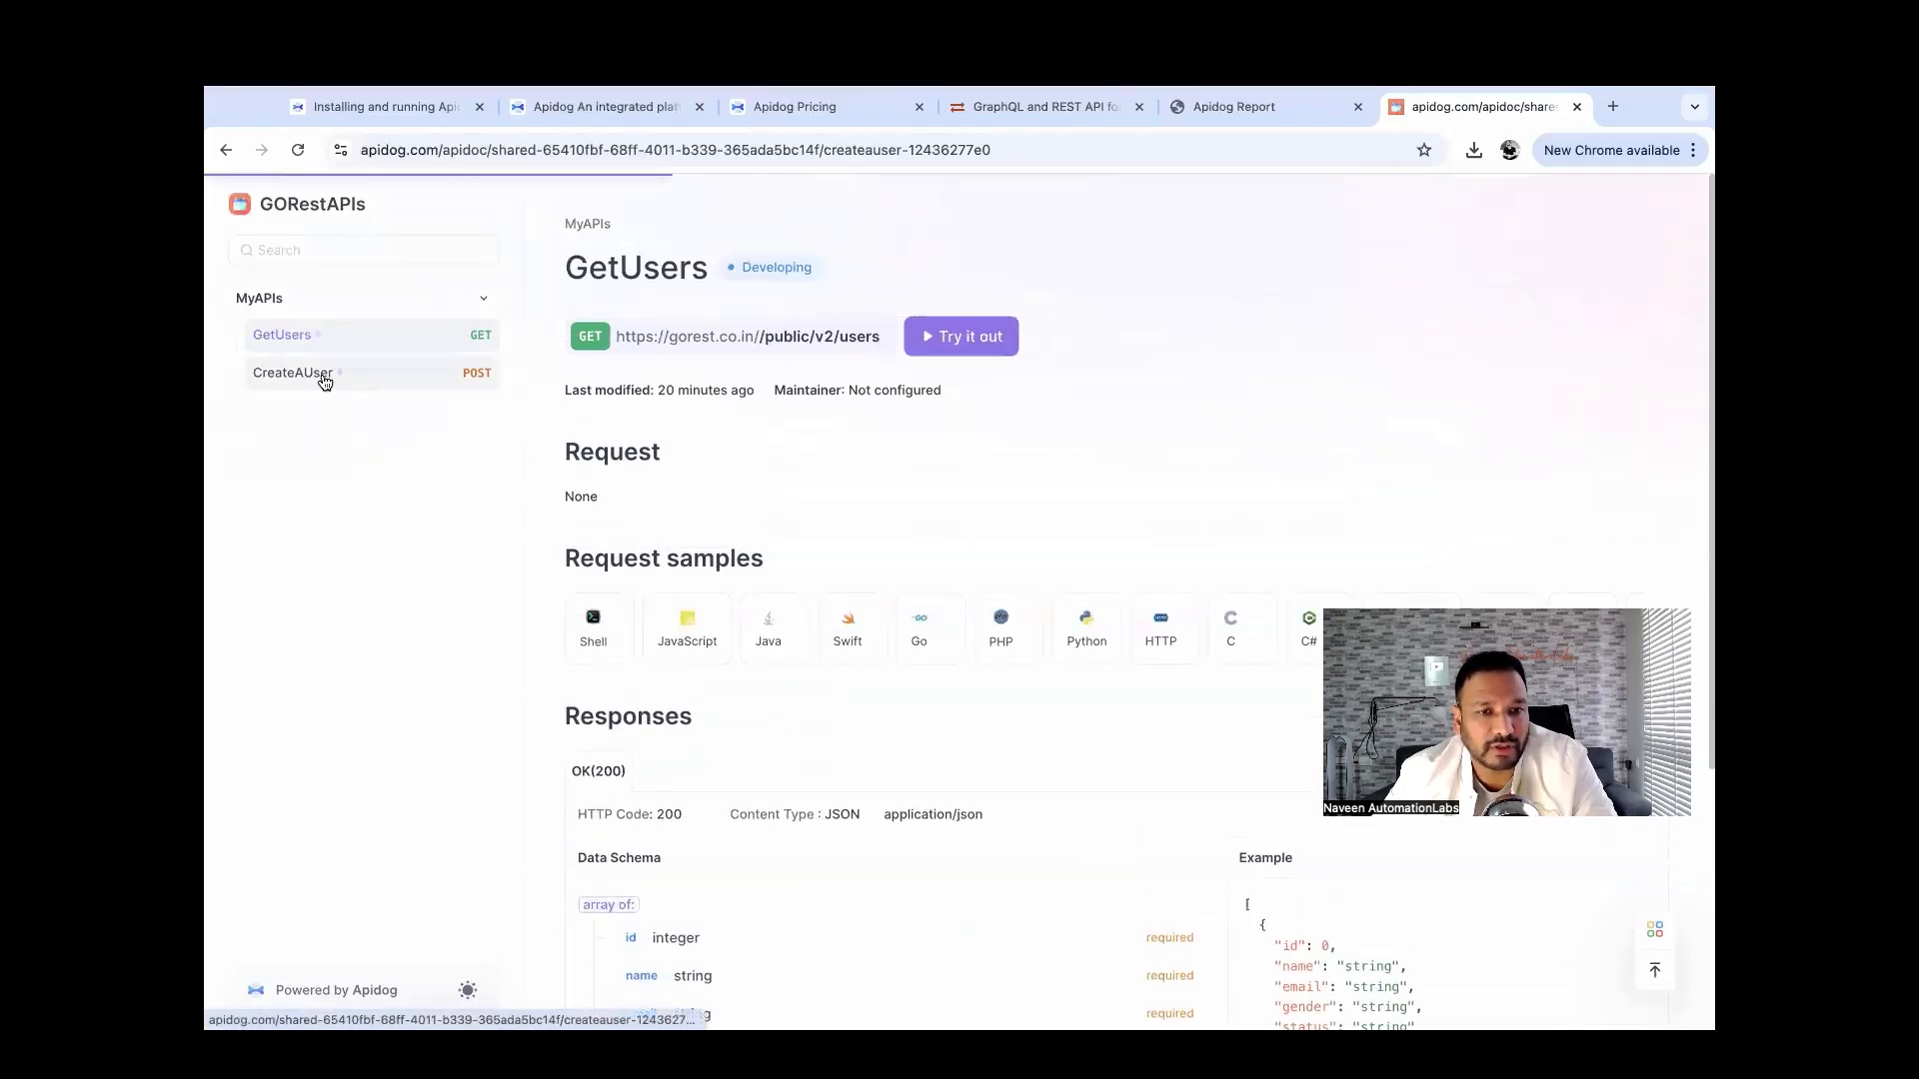
scroll(805, 496, "down", 5)
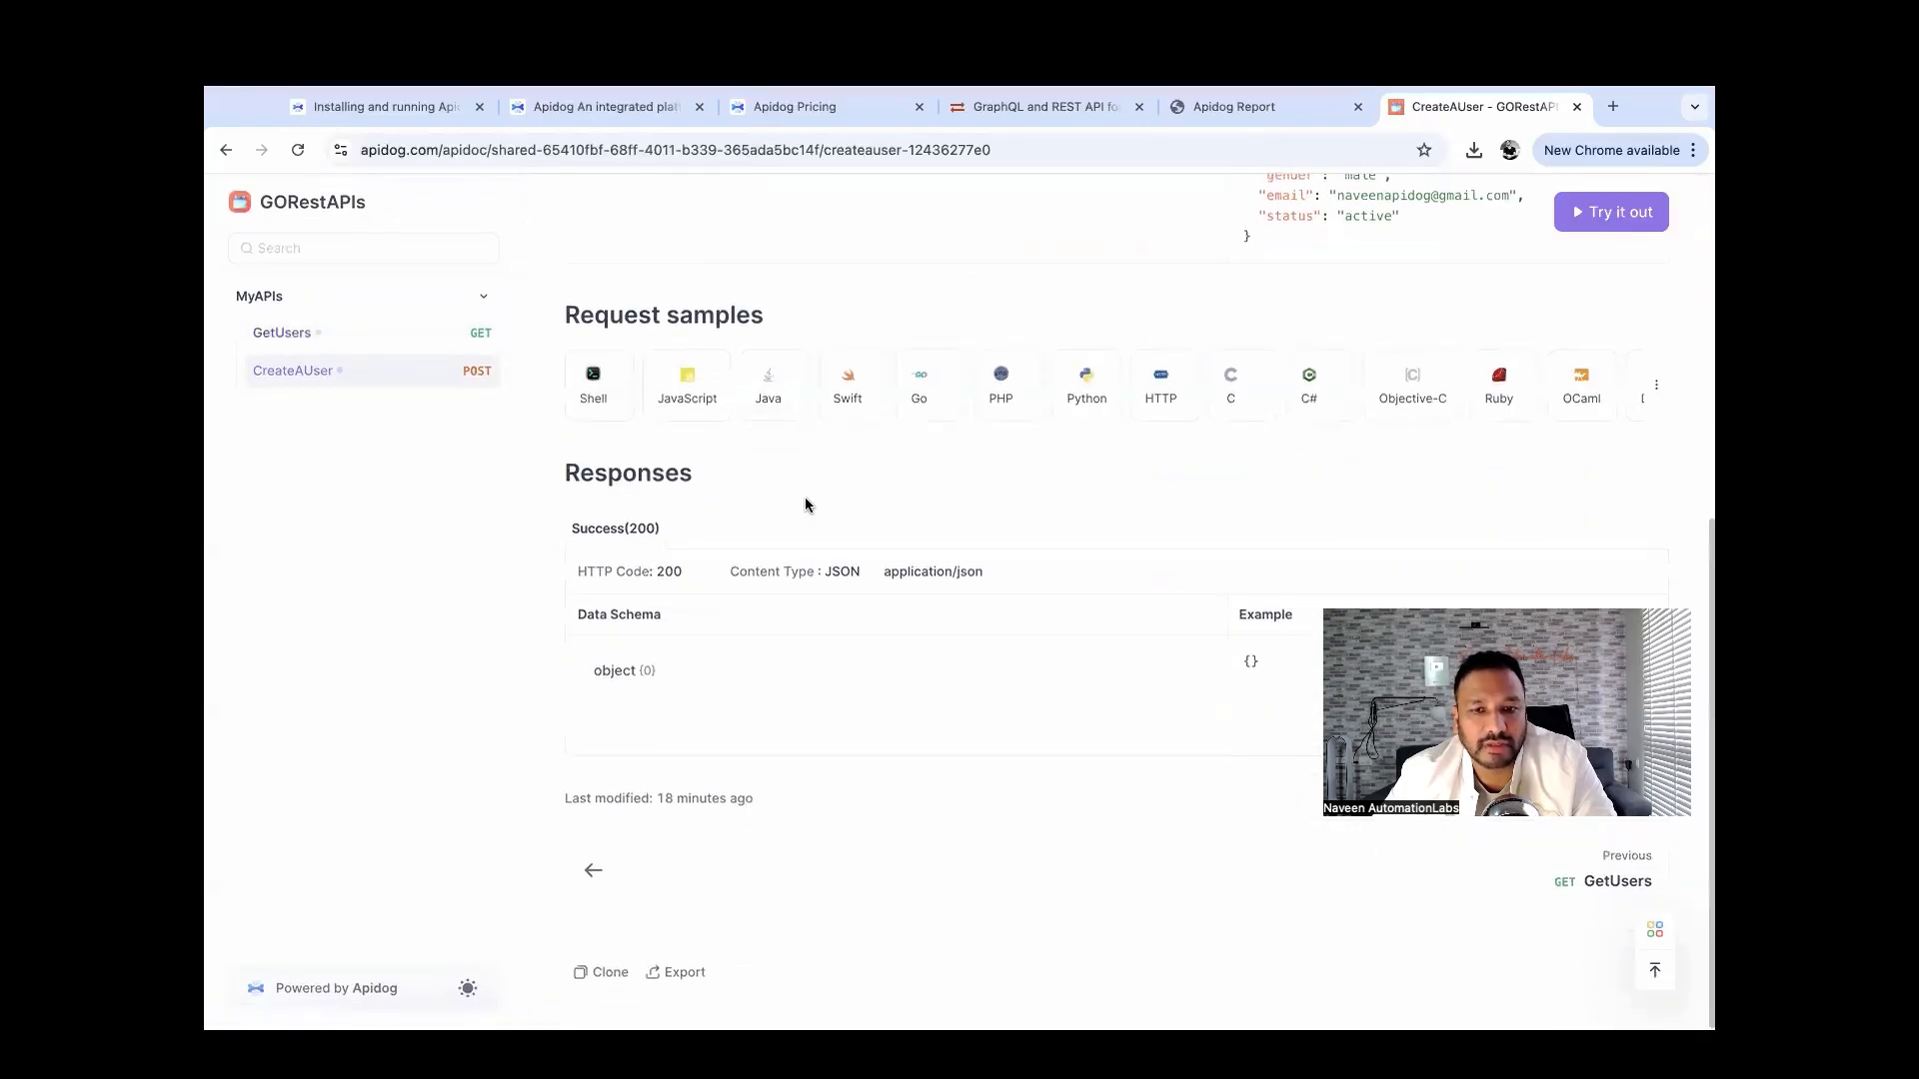
scroll(806, 500, "up", 6)
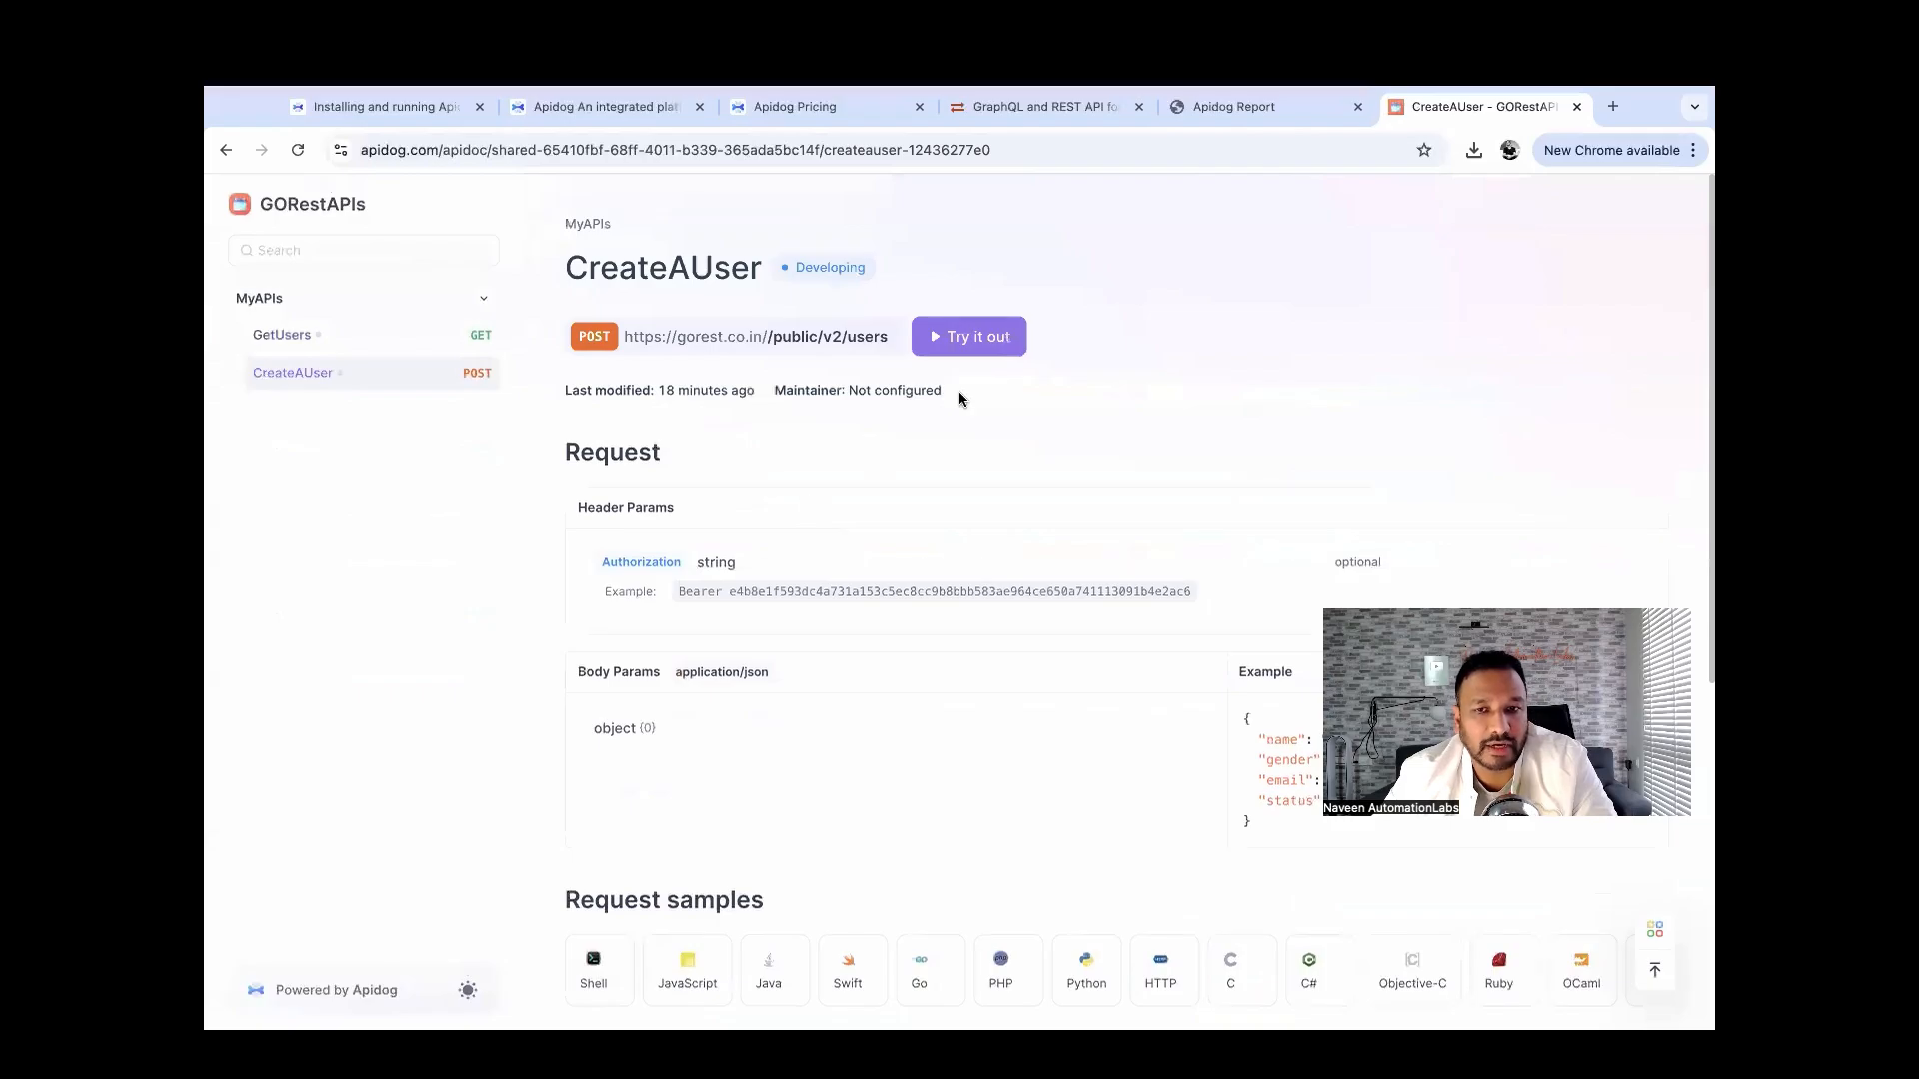
left_click(413, 350)
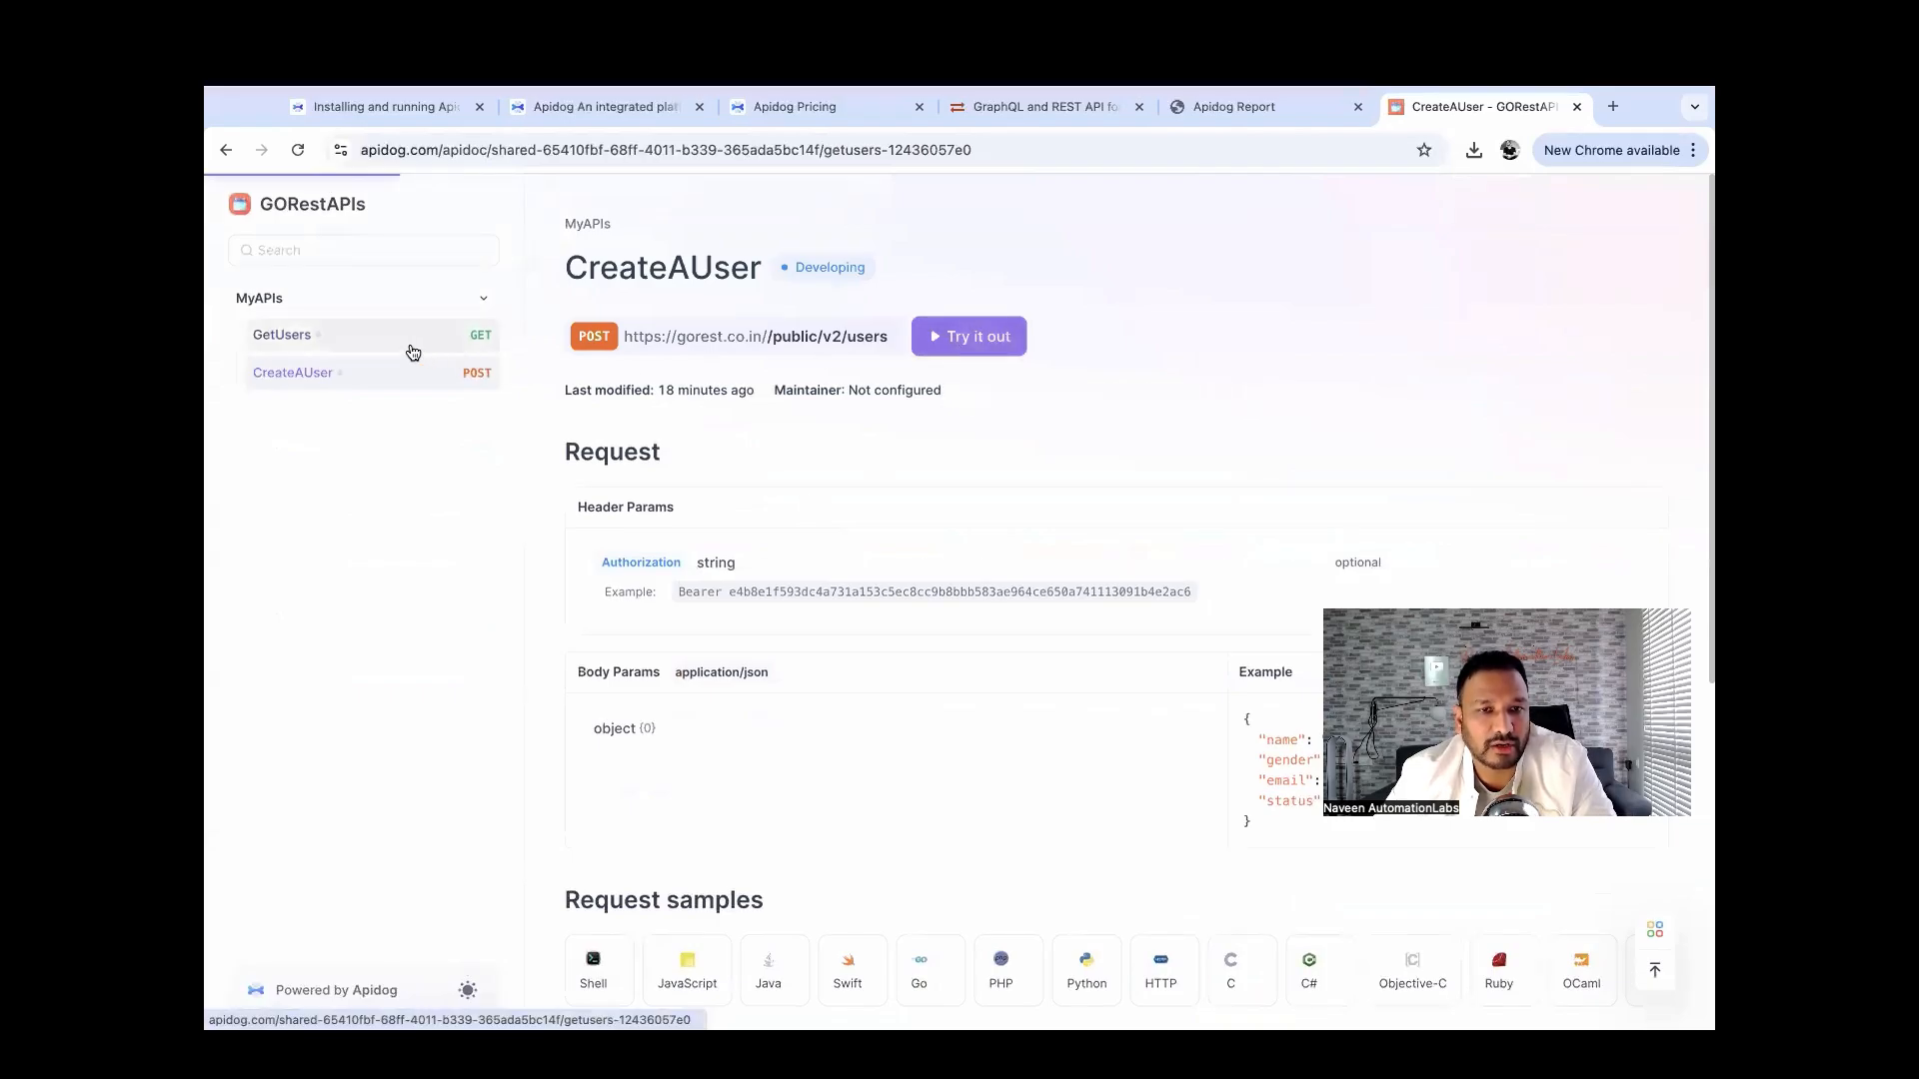
left_click(399, 376)
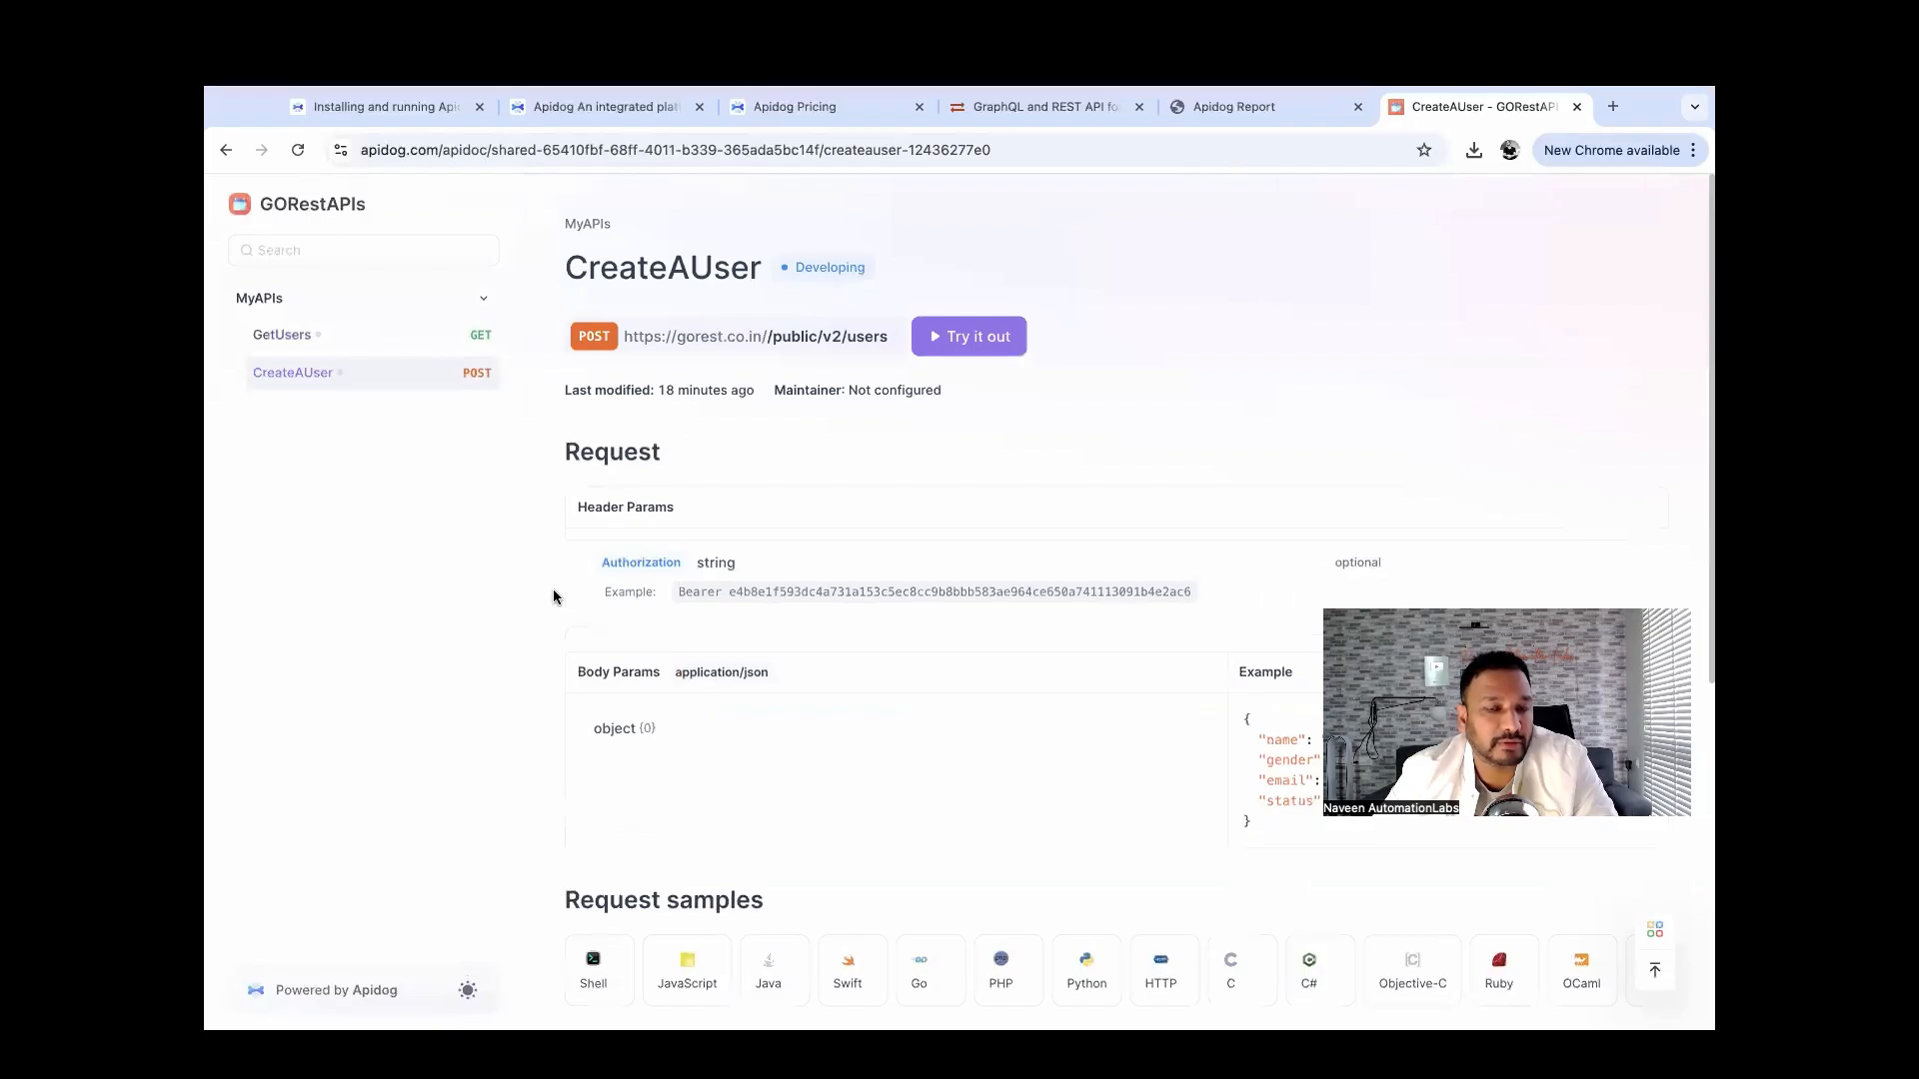
key("super+Tab")
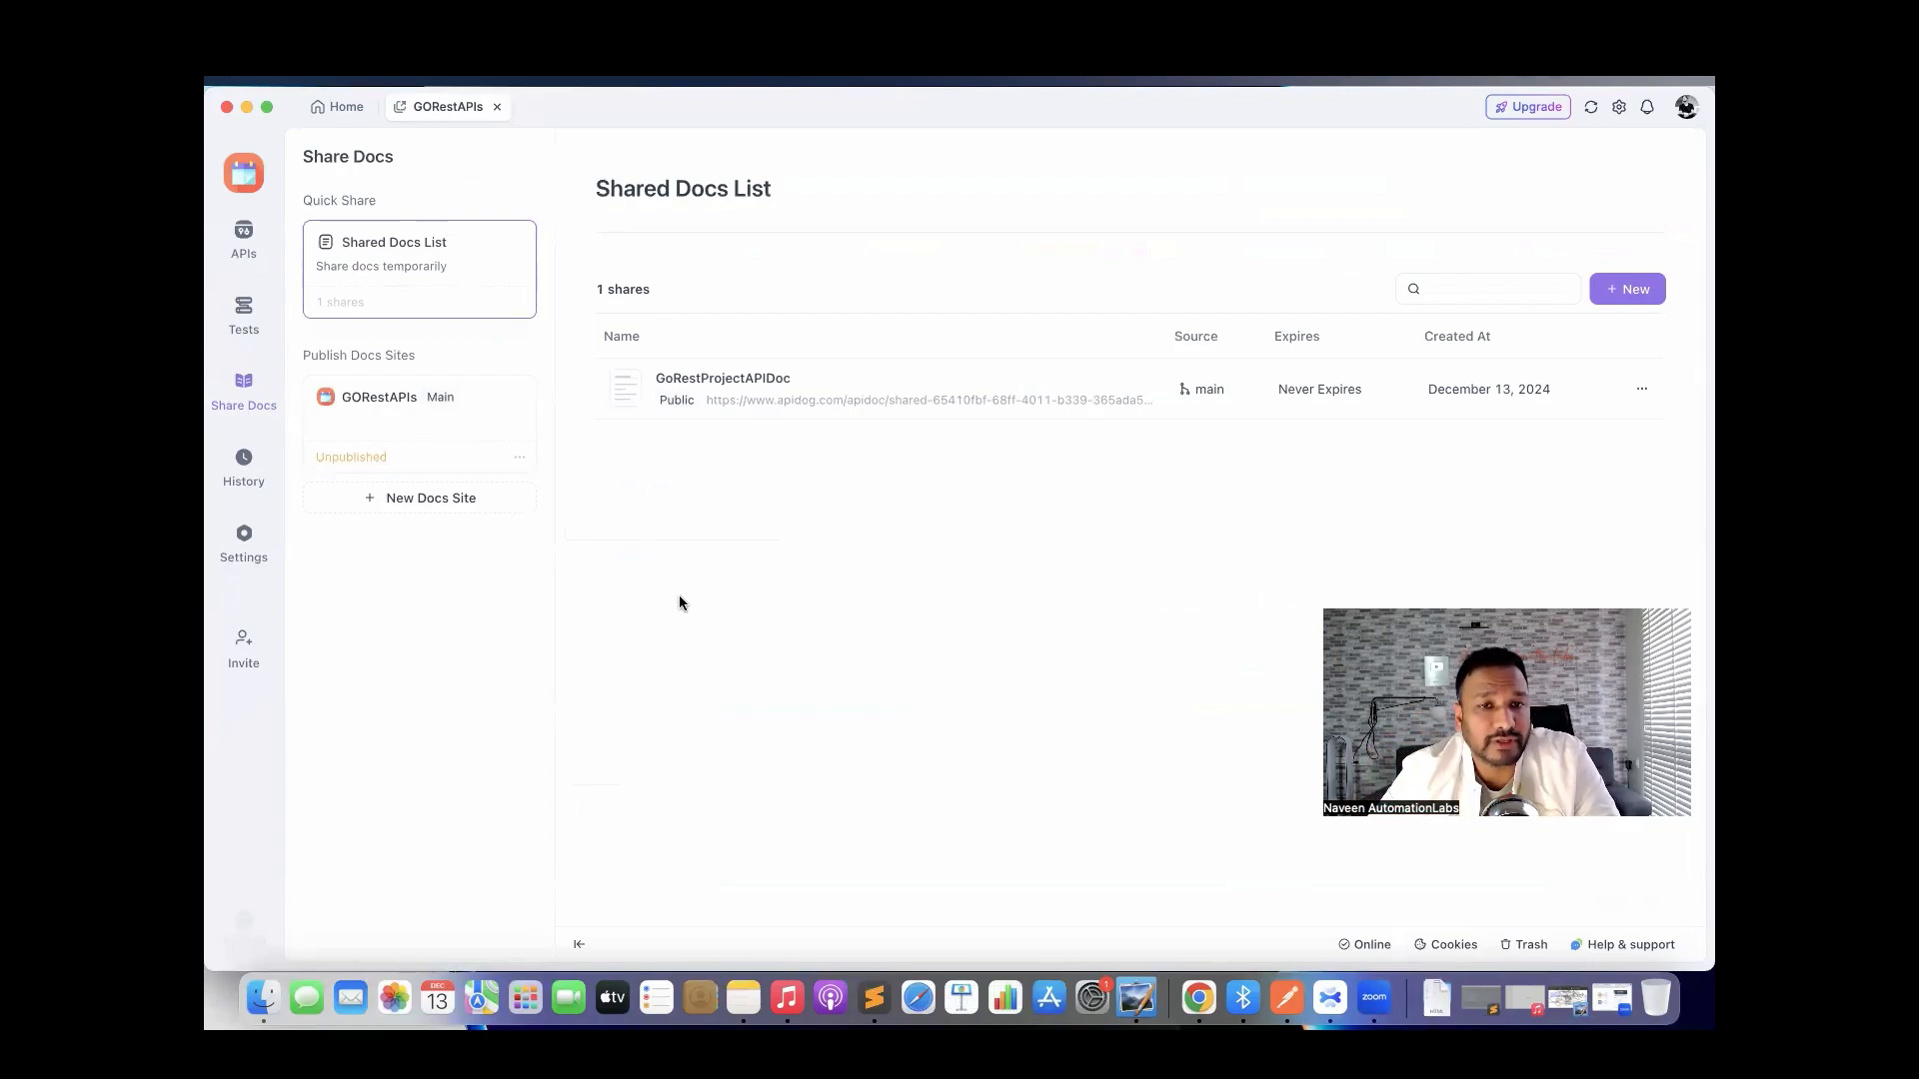
Close and reopen the GORestAPIs project, expand MyAPIs and open the main branch list.
left_click(497, 107)
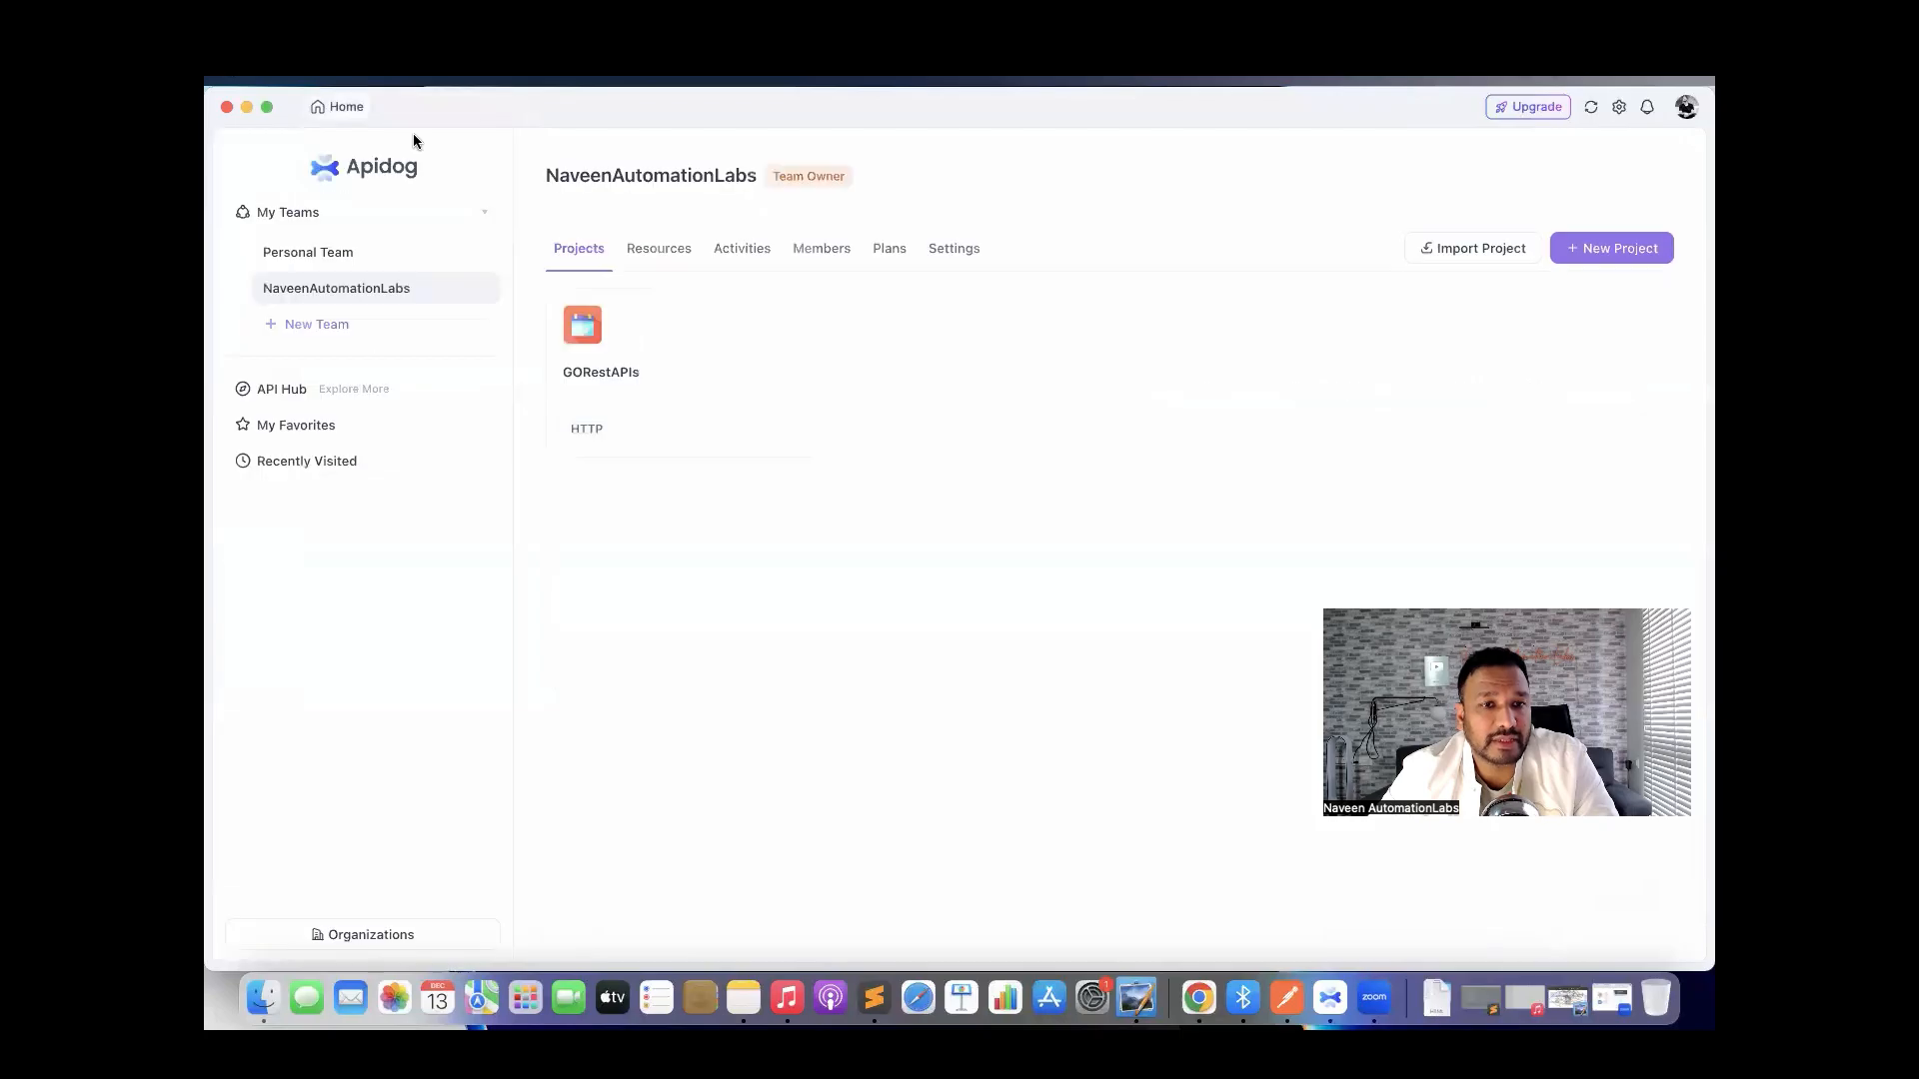
left_click(599, 342)
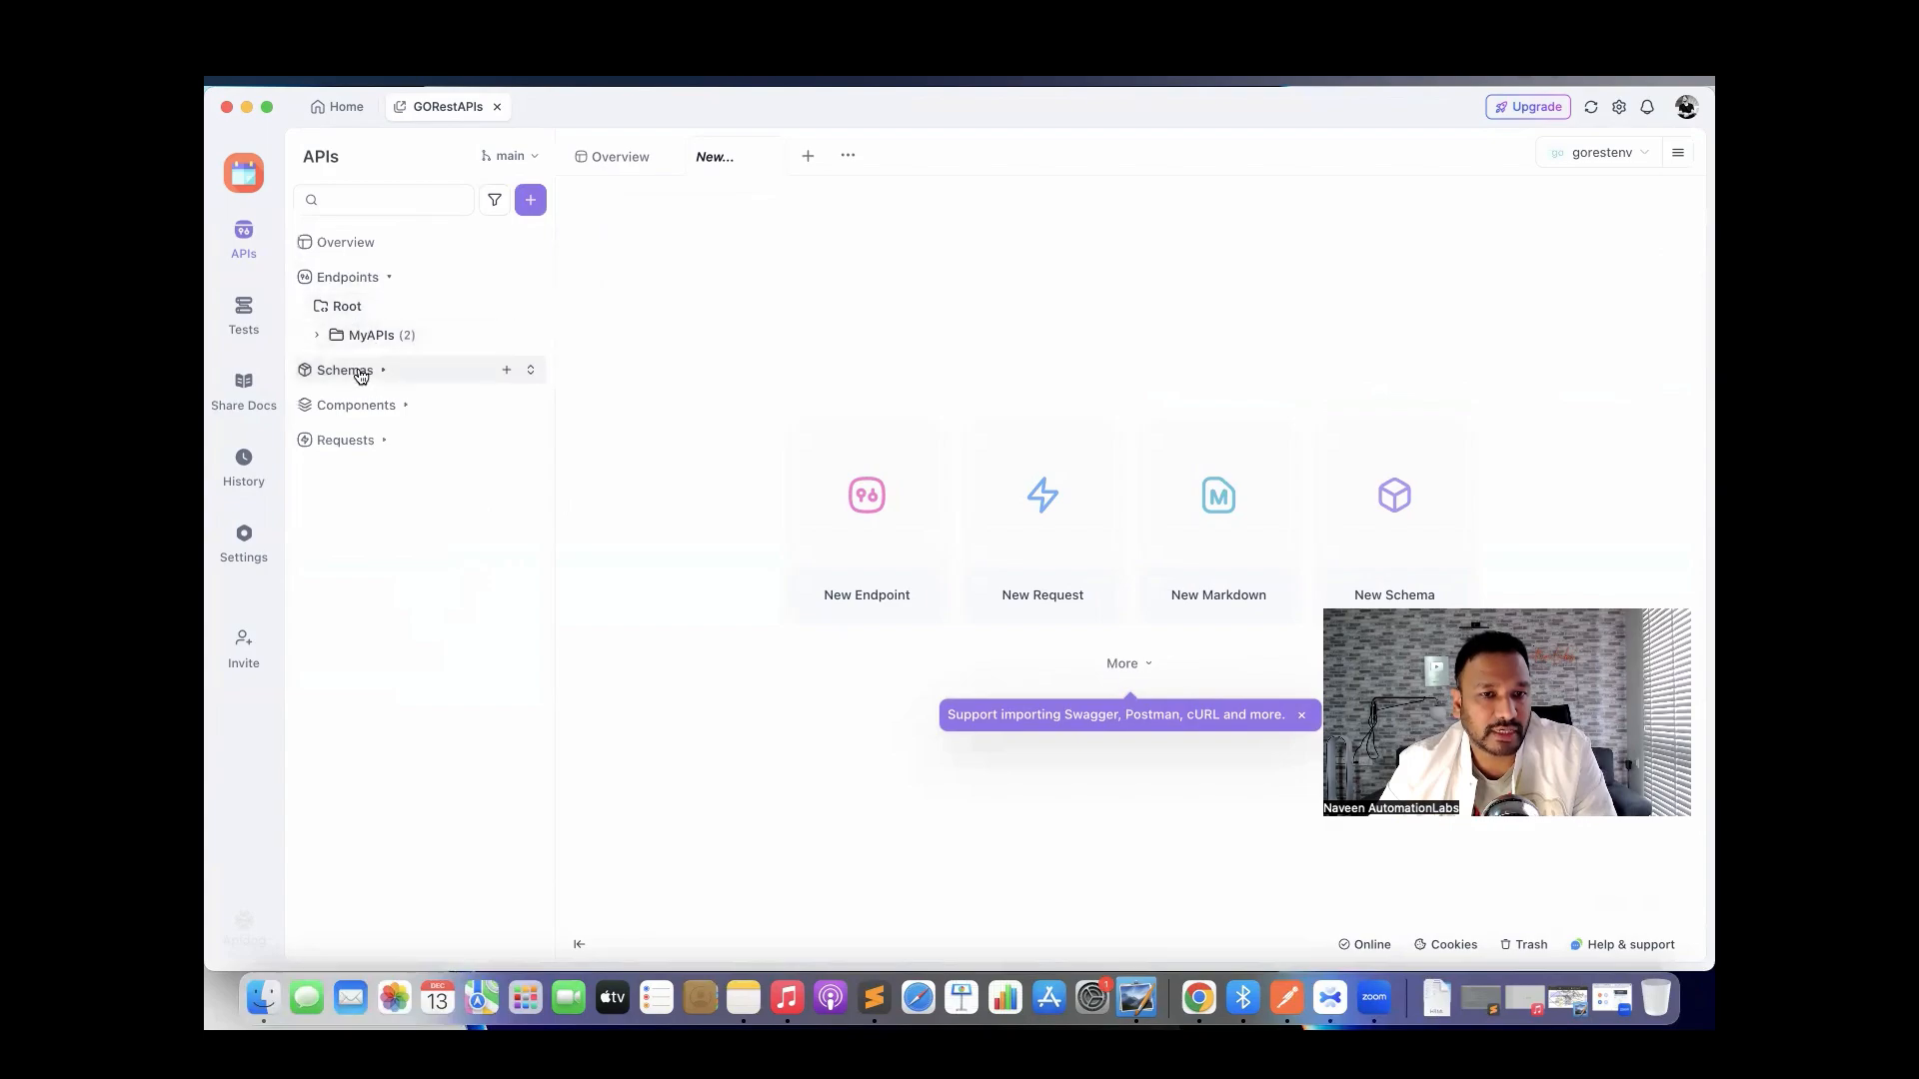
left_click(316, 340)
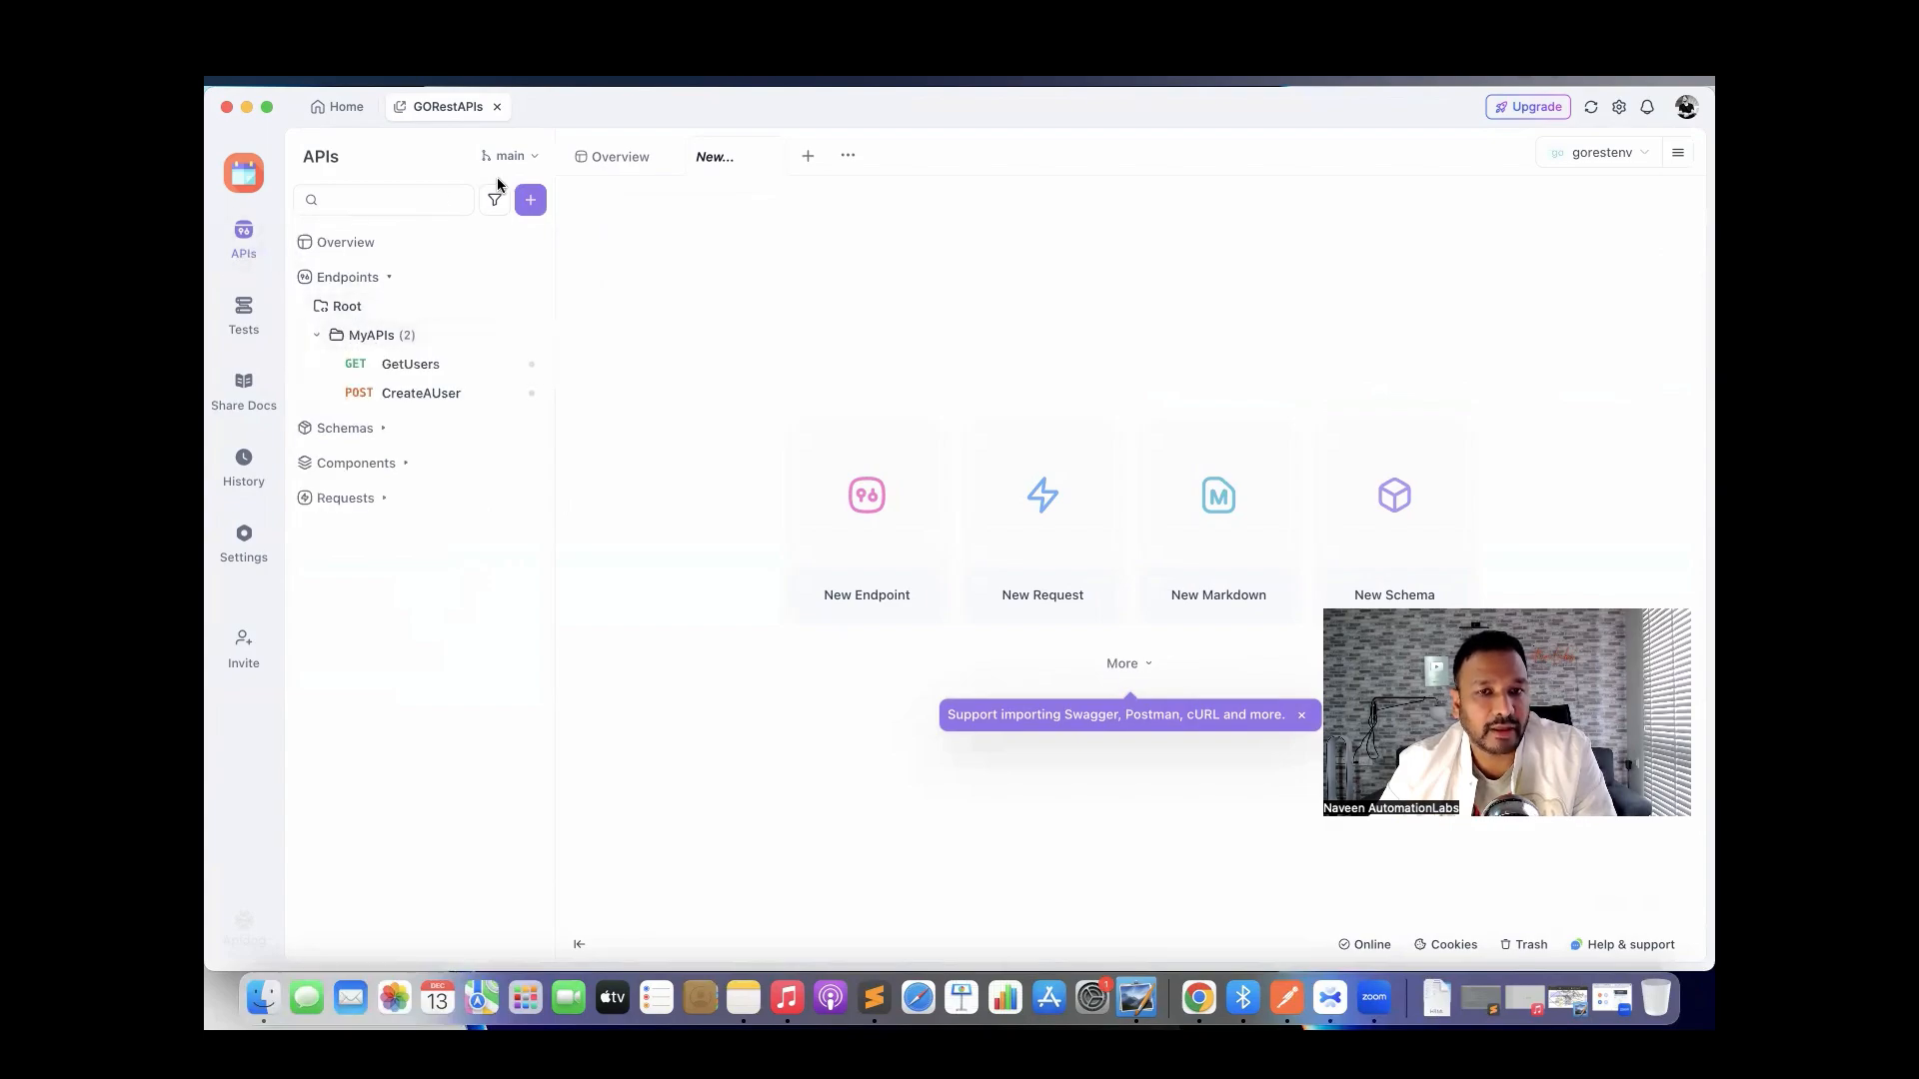
left_click(533, 160)
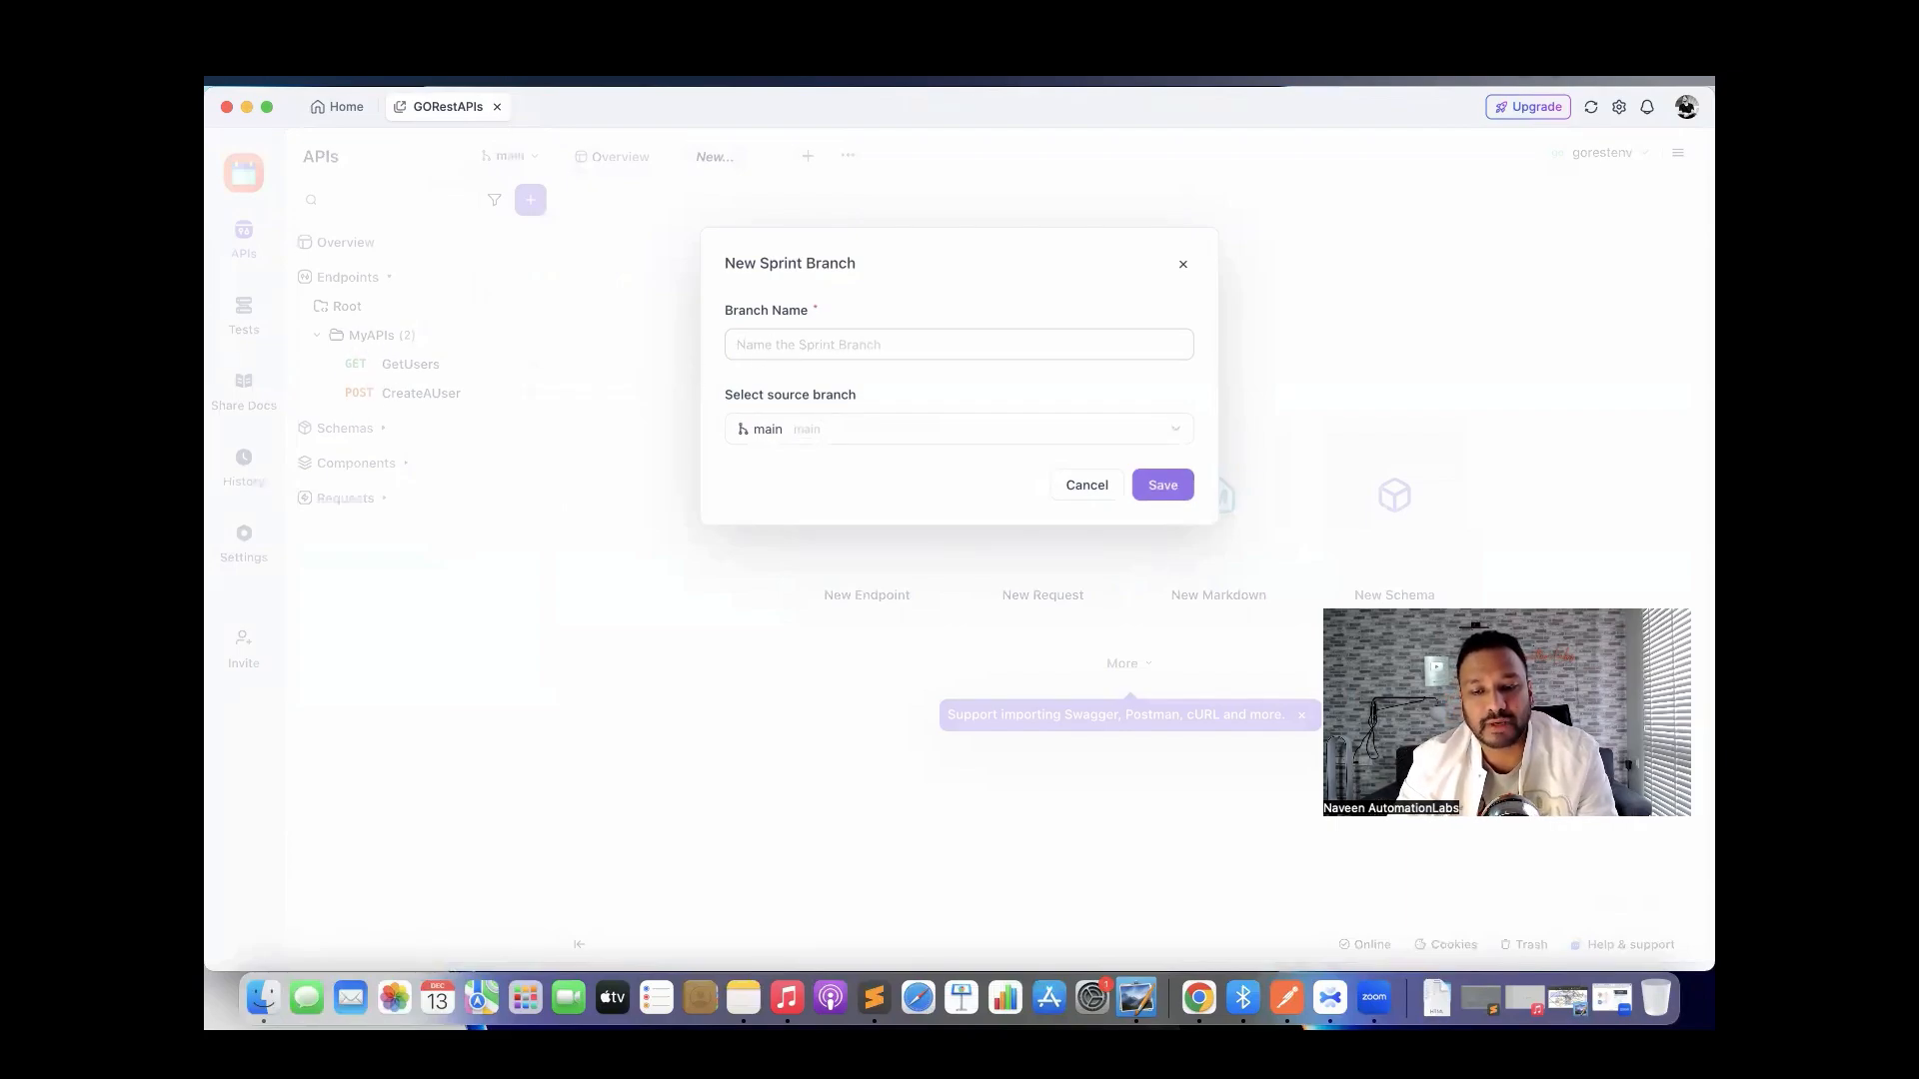
Create the sprint1 branch from main and verify it in the branch list.
type("sprint1")
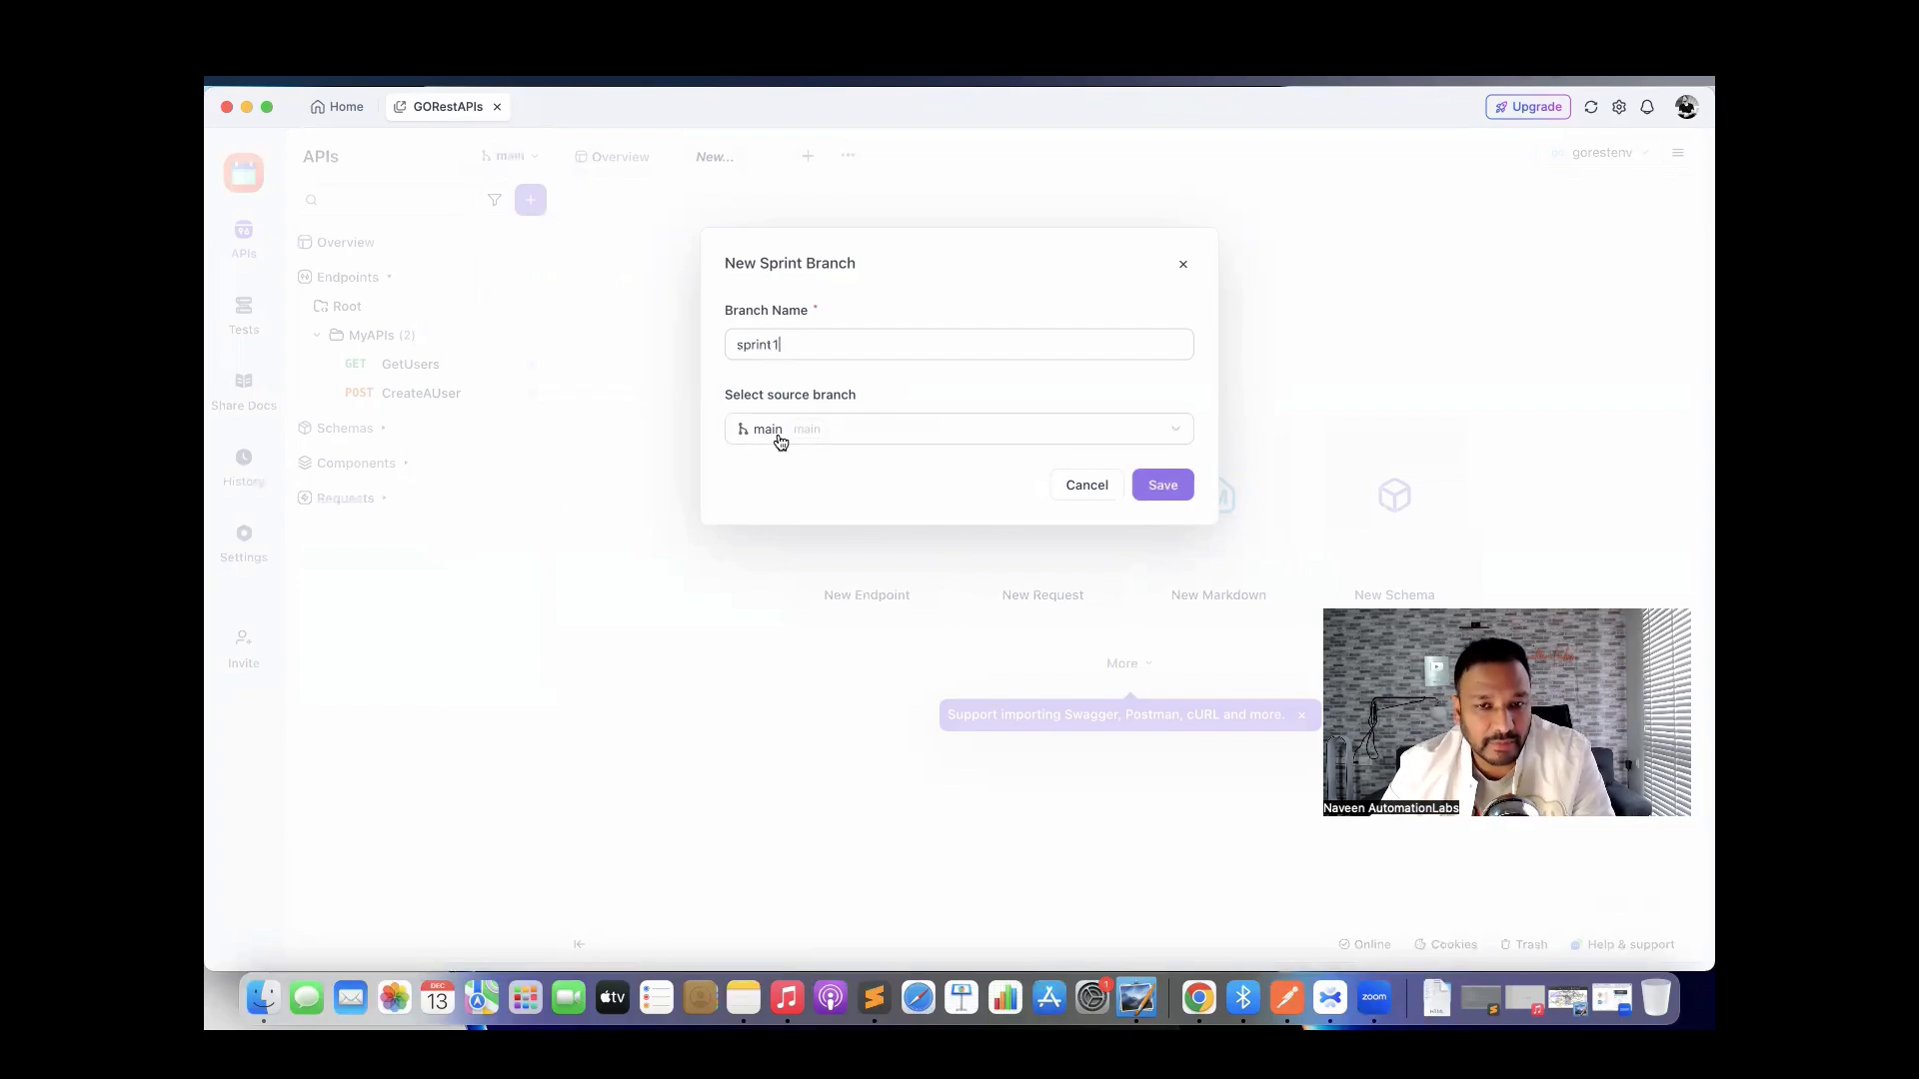
left_click(1160, 488)
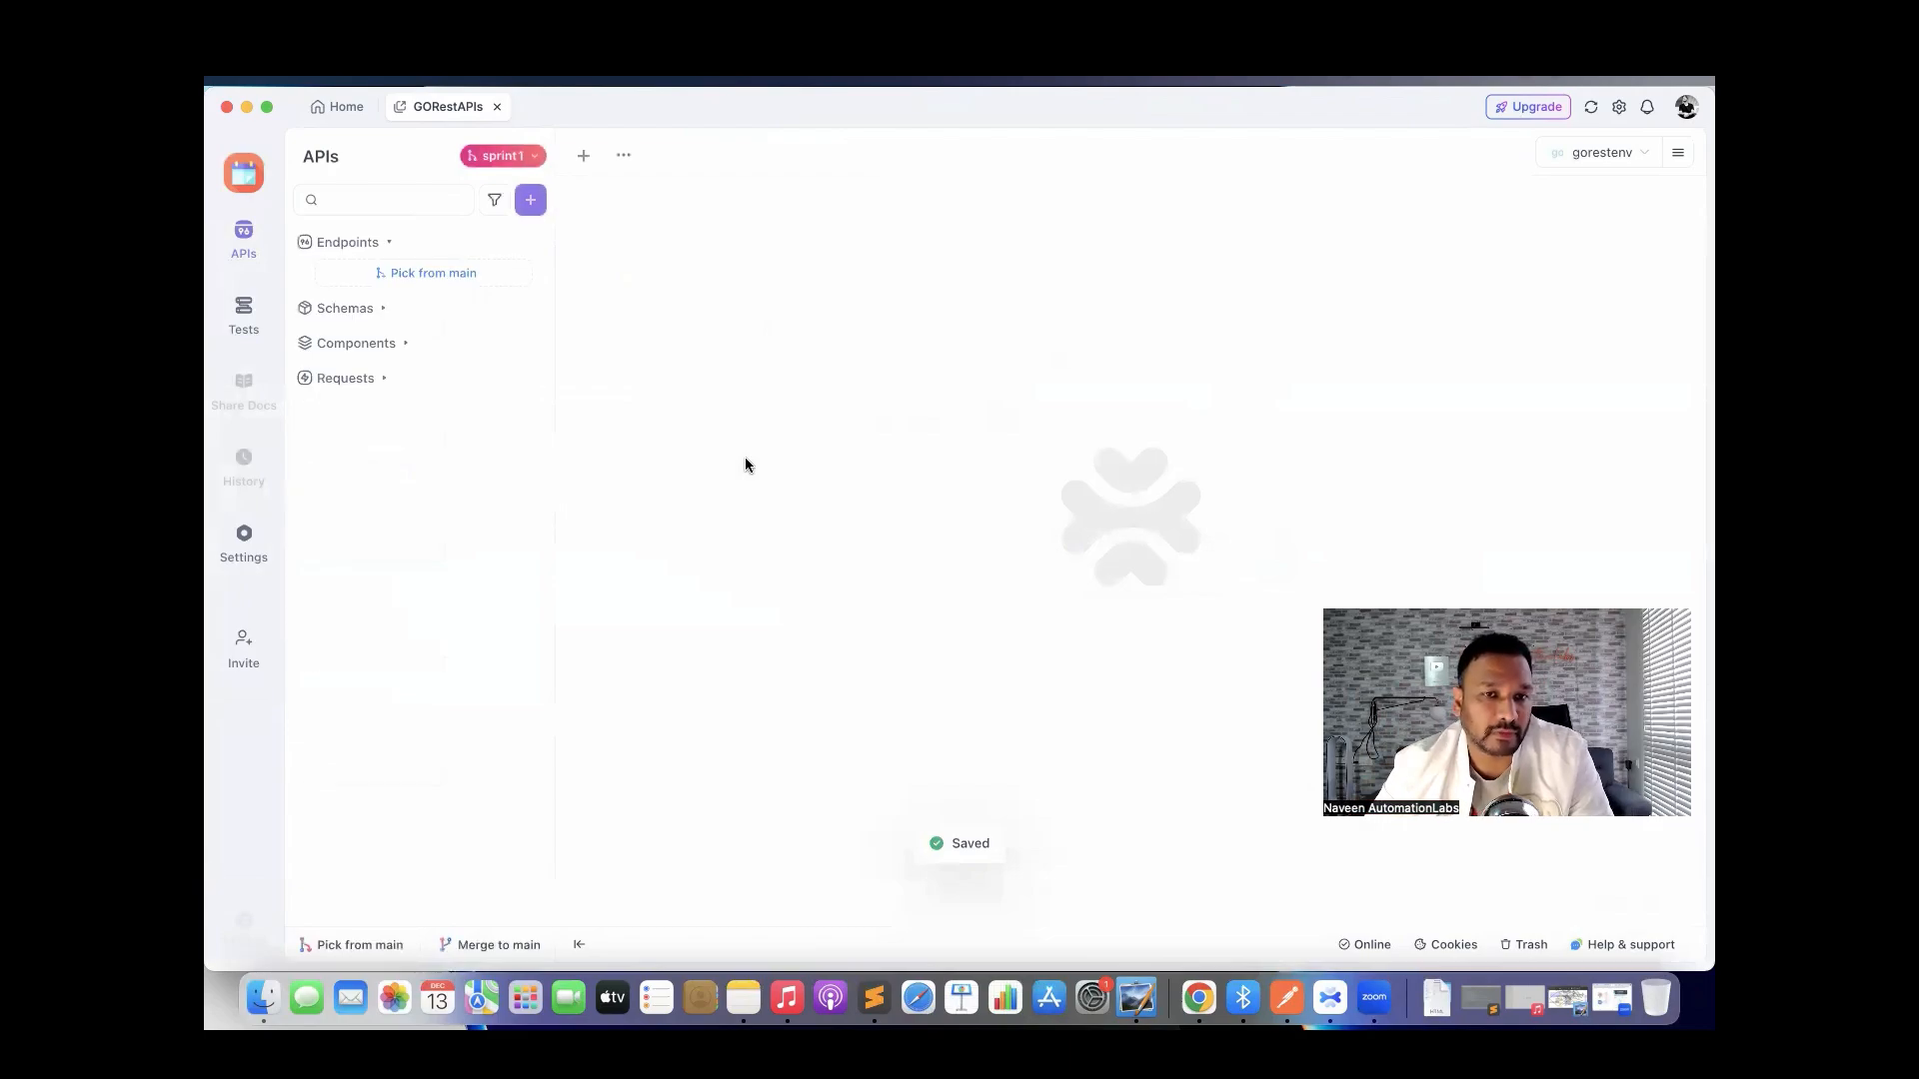
left_click(526, 163)
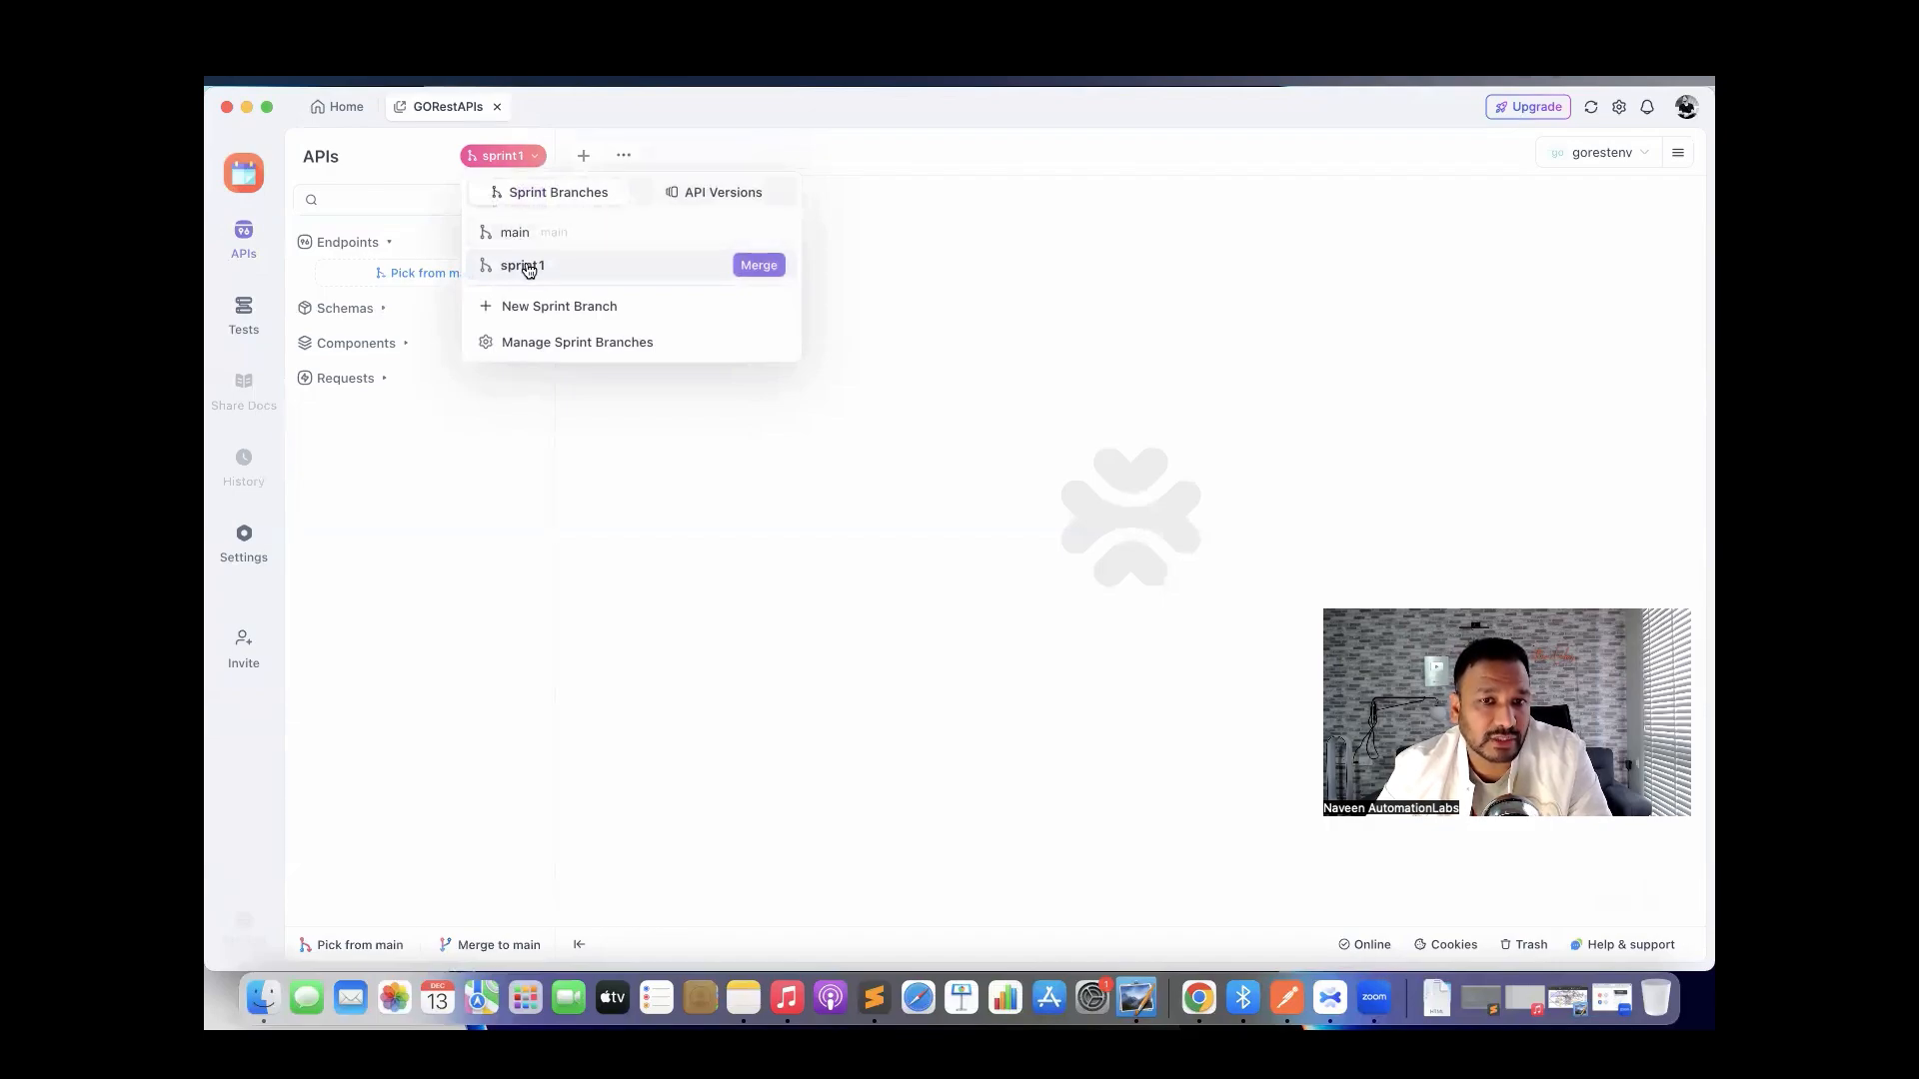
left_click(676, 547)
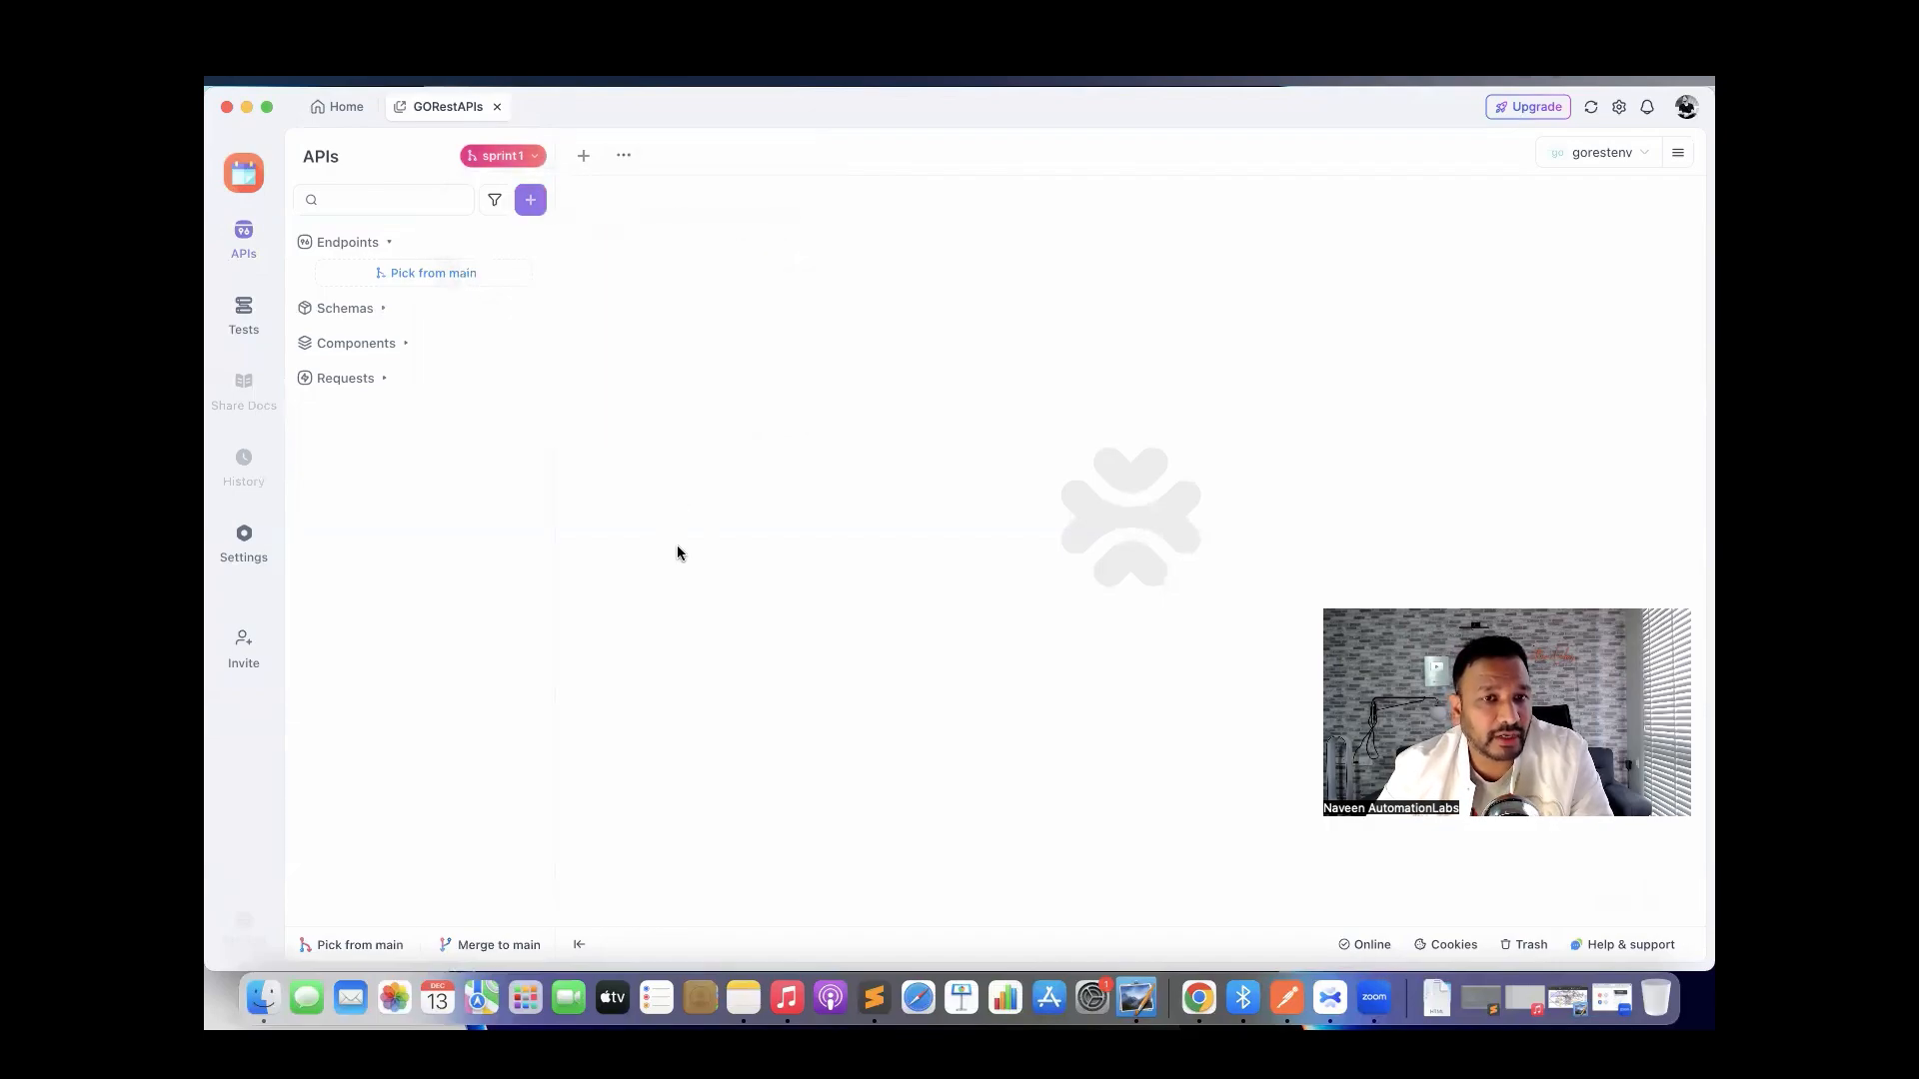
Pick GetUsers and CreateAUser from main into sprint1 and show them under MyAPIs.
left_click(428, 276)
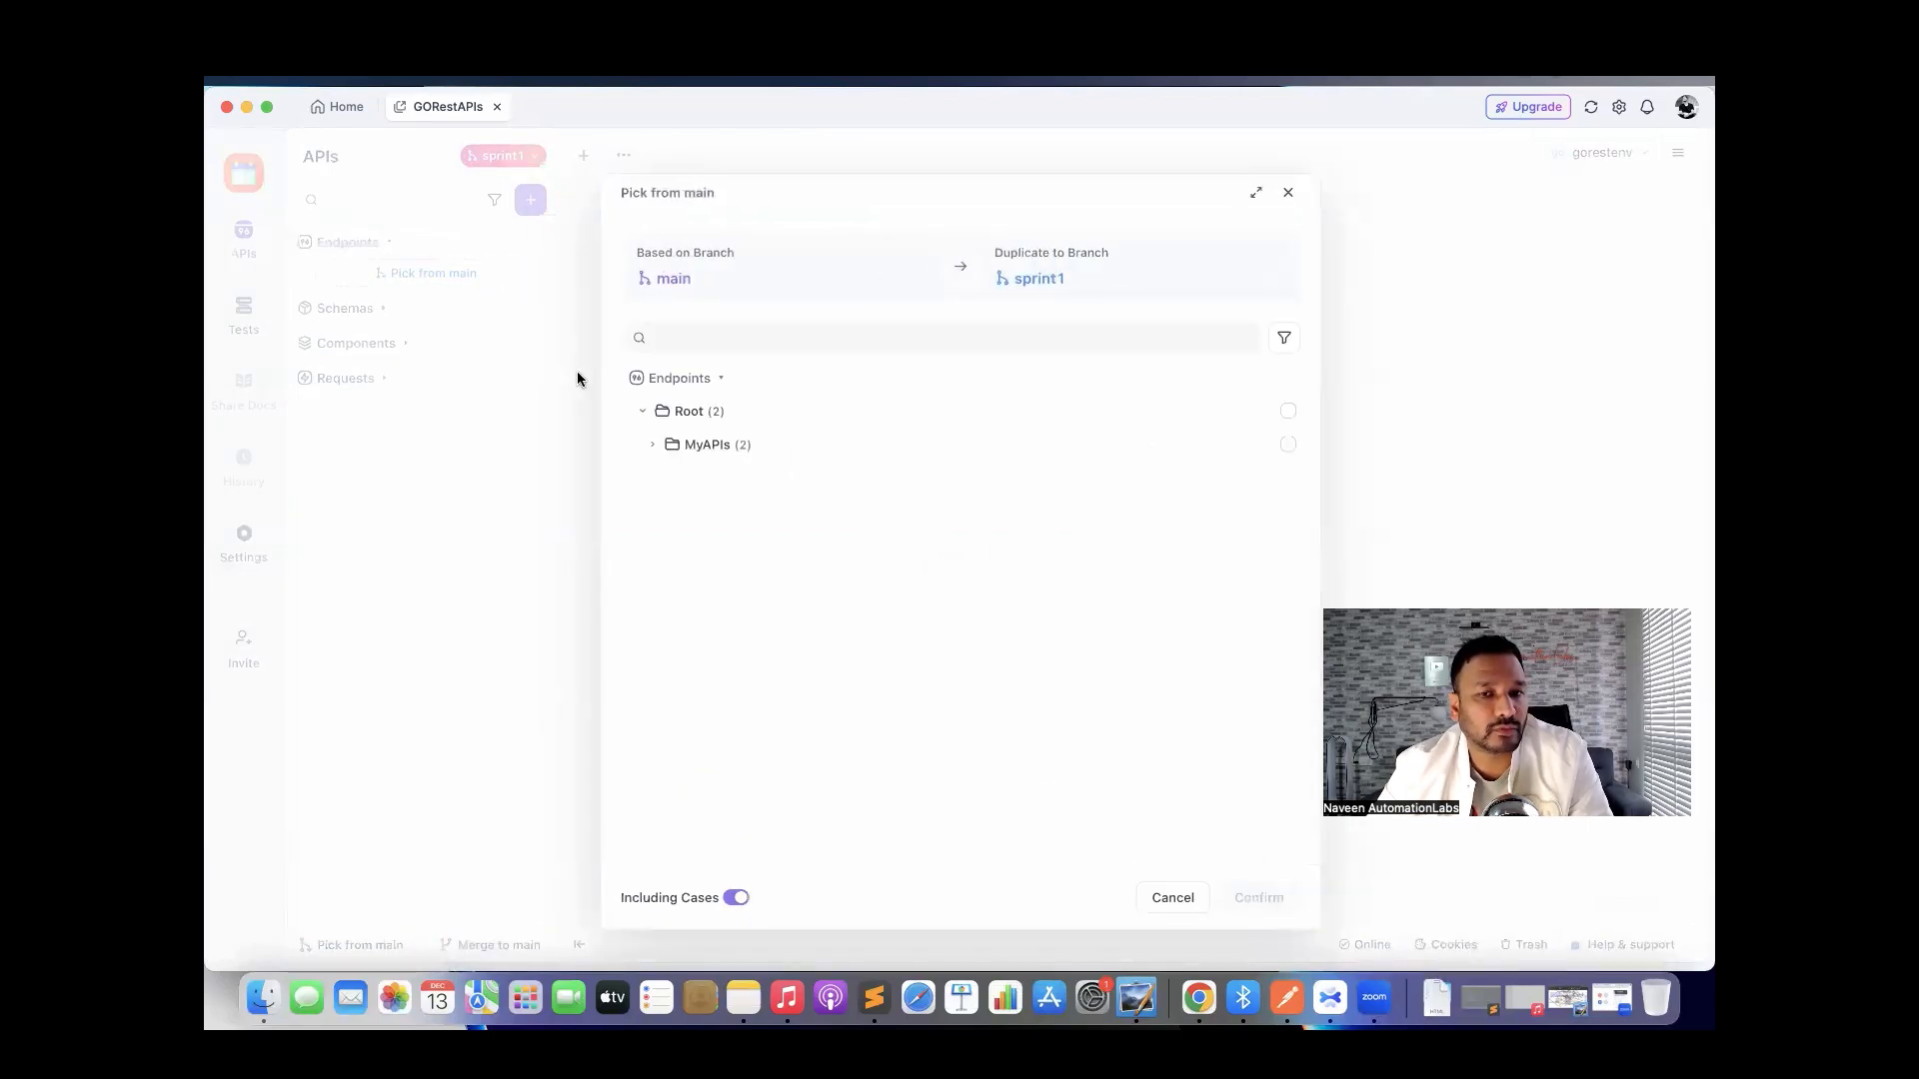
left_click(654, 446)
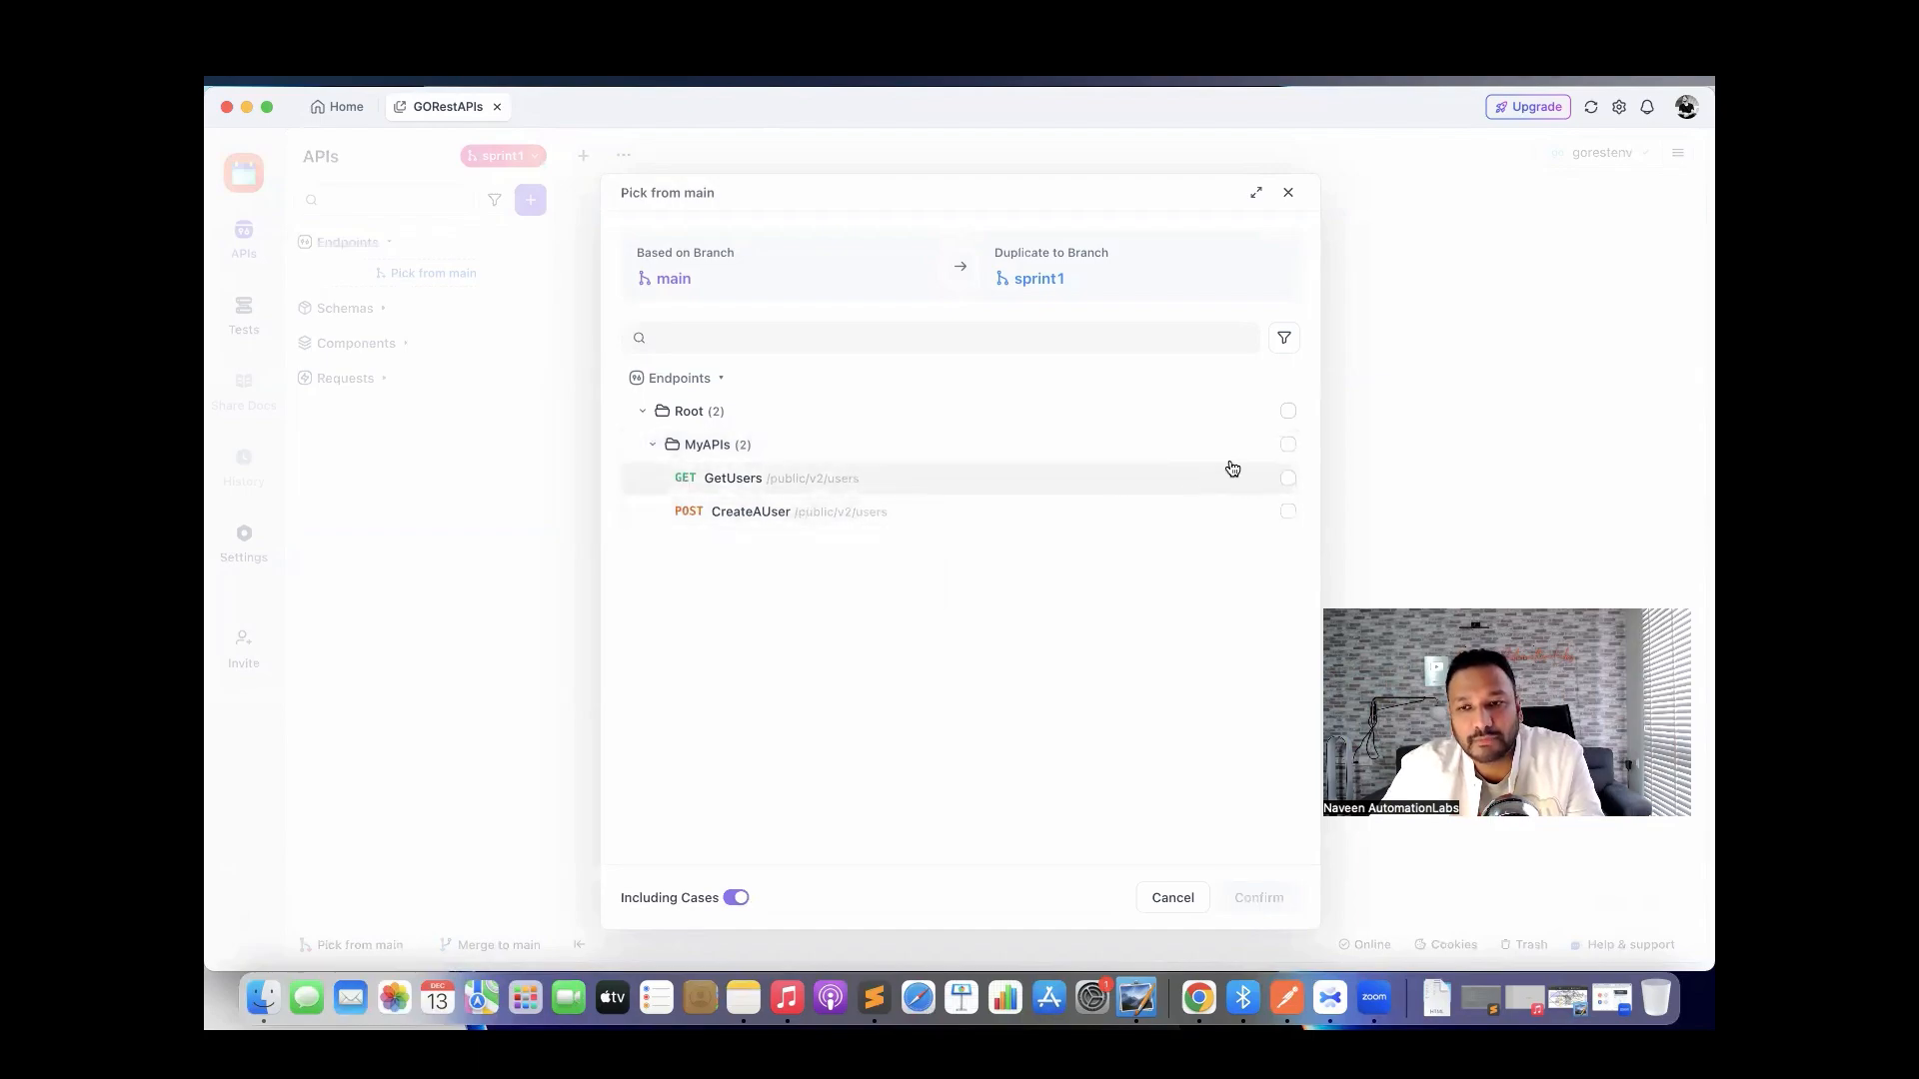
left_click(1288, 476)
left_click(1288, 511)
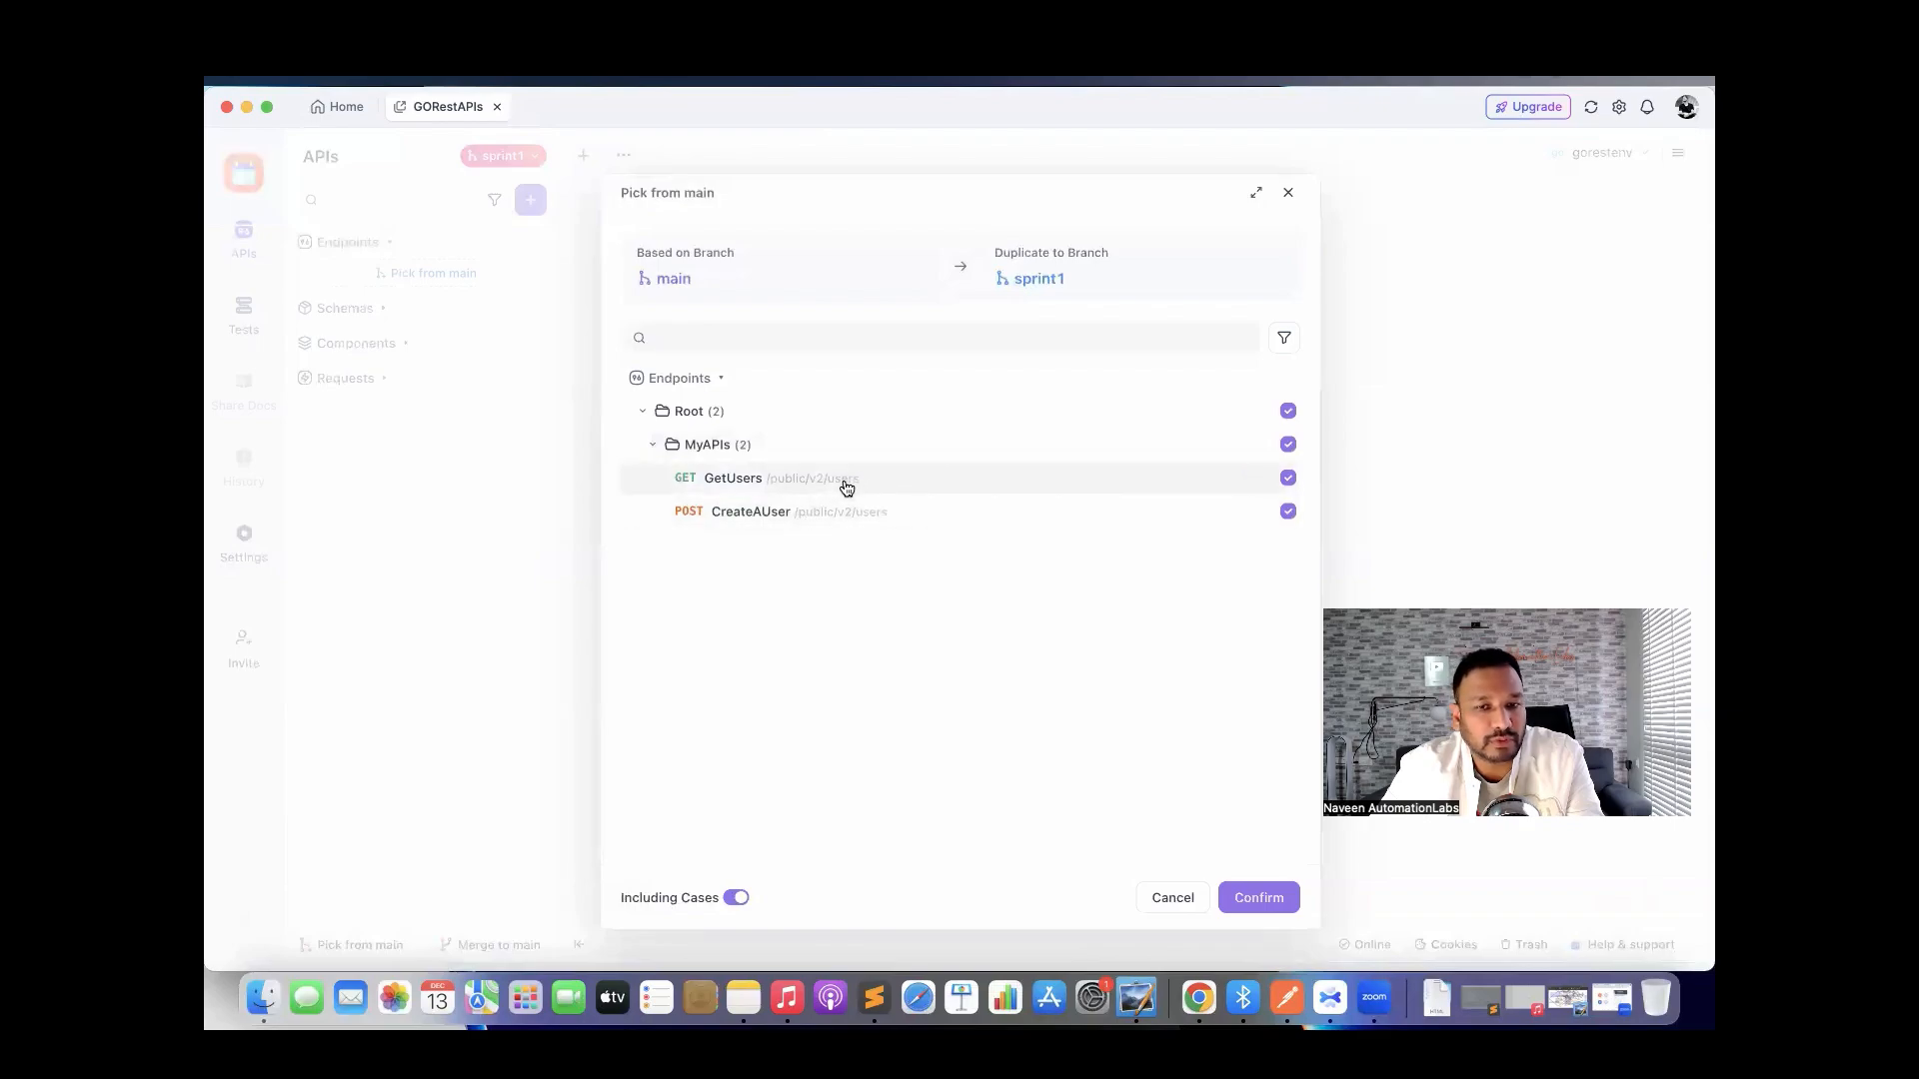
left_click(1263, 898)
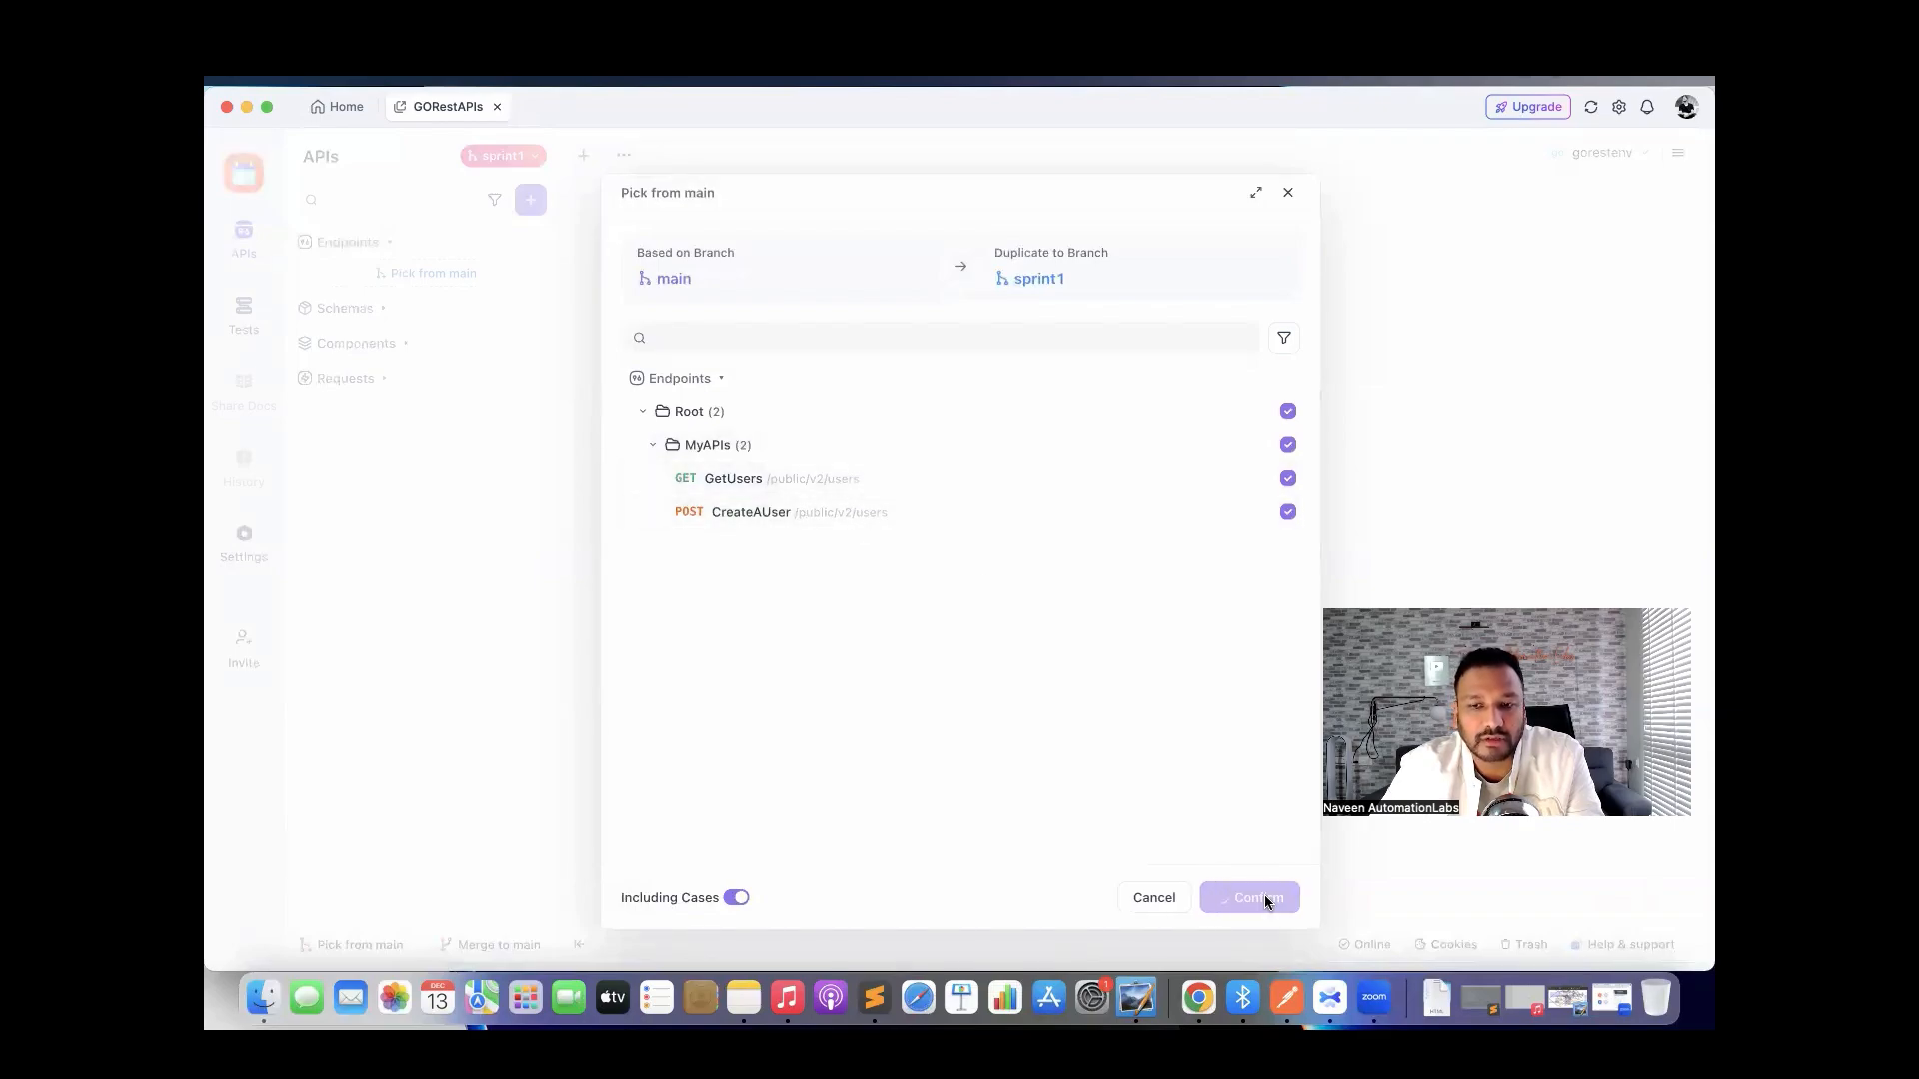
left_click(319, 302)
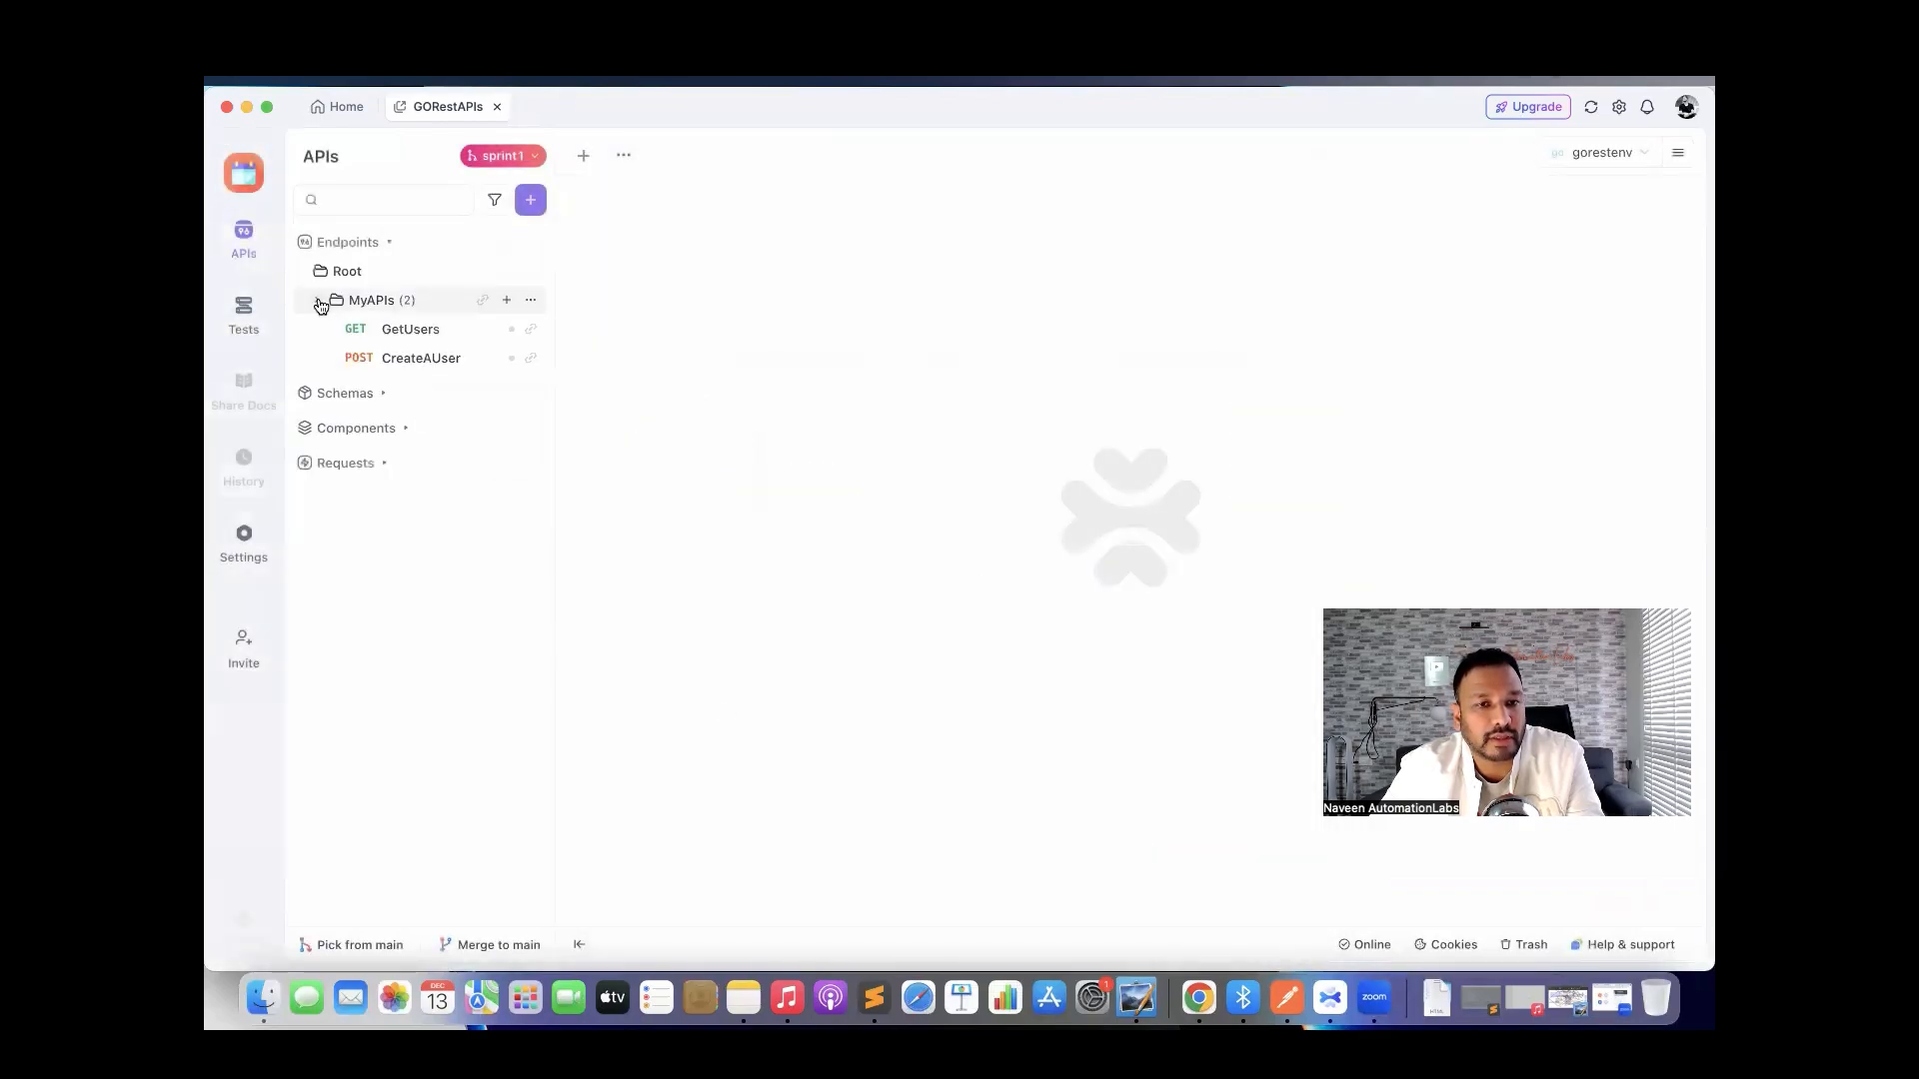
Change CreateAUser's request body status from active to inactive and save.
left_click(415, 362)
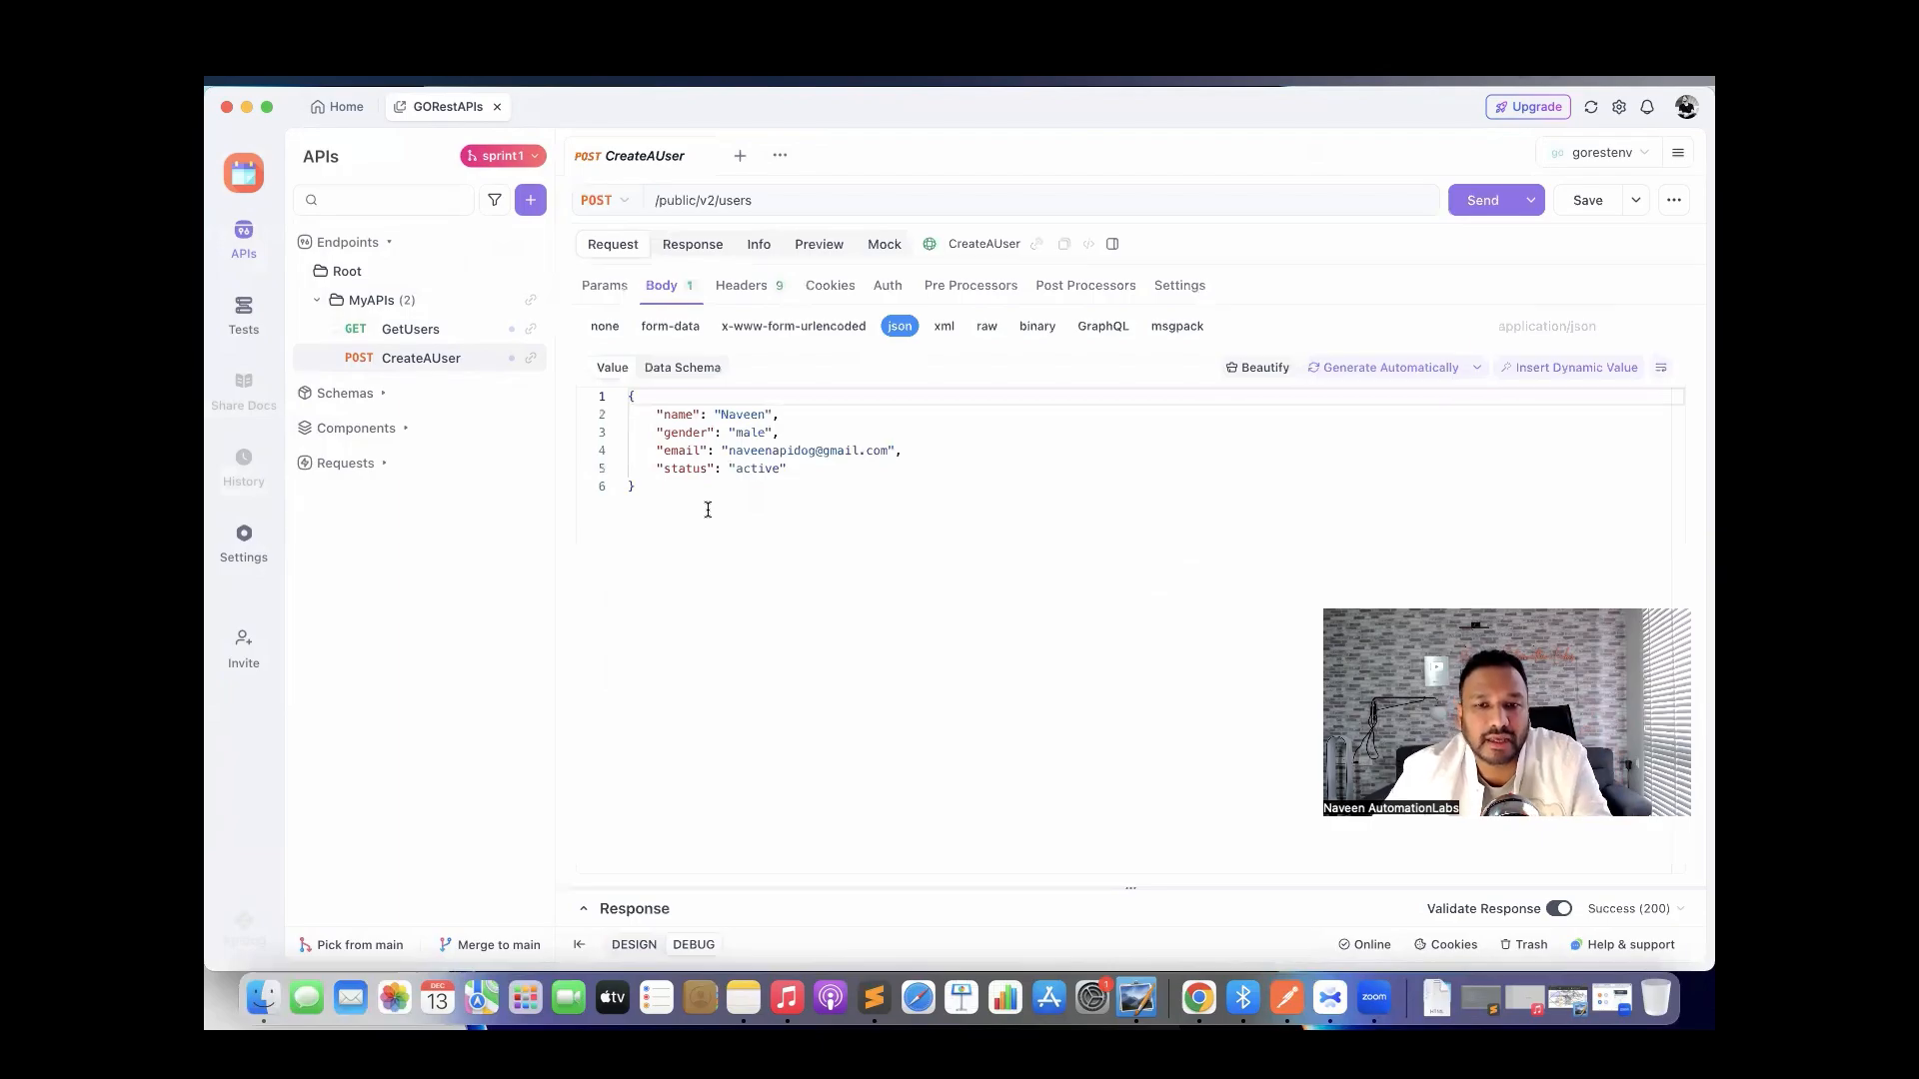
double_click(739, 468)
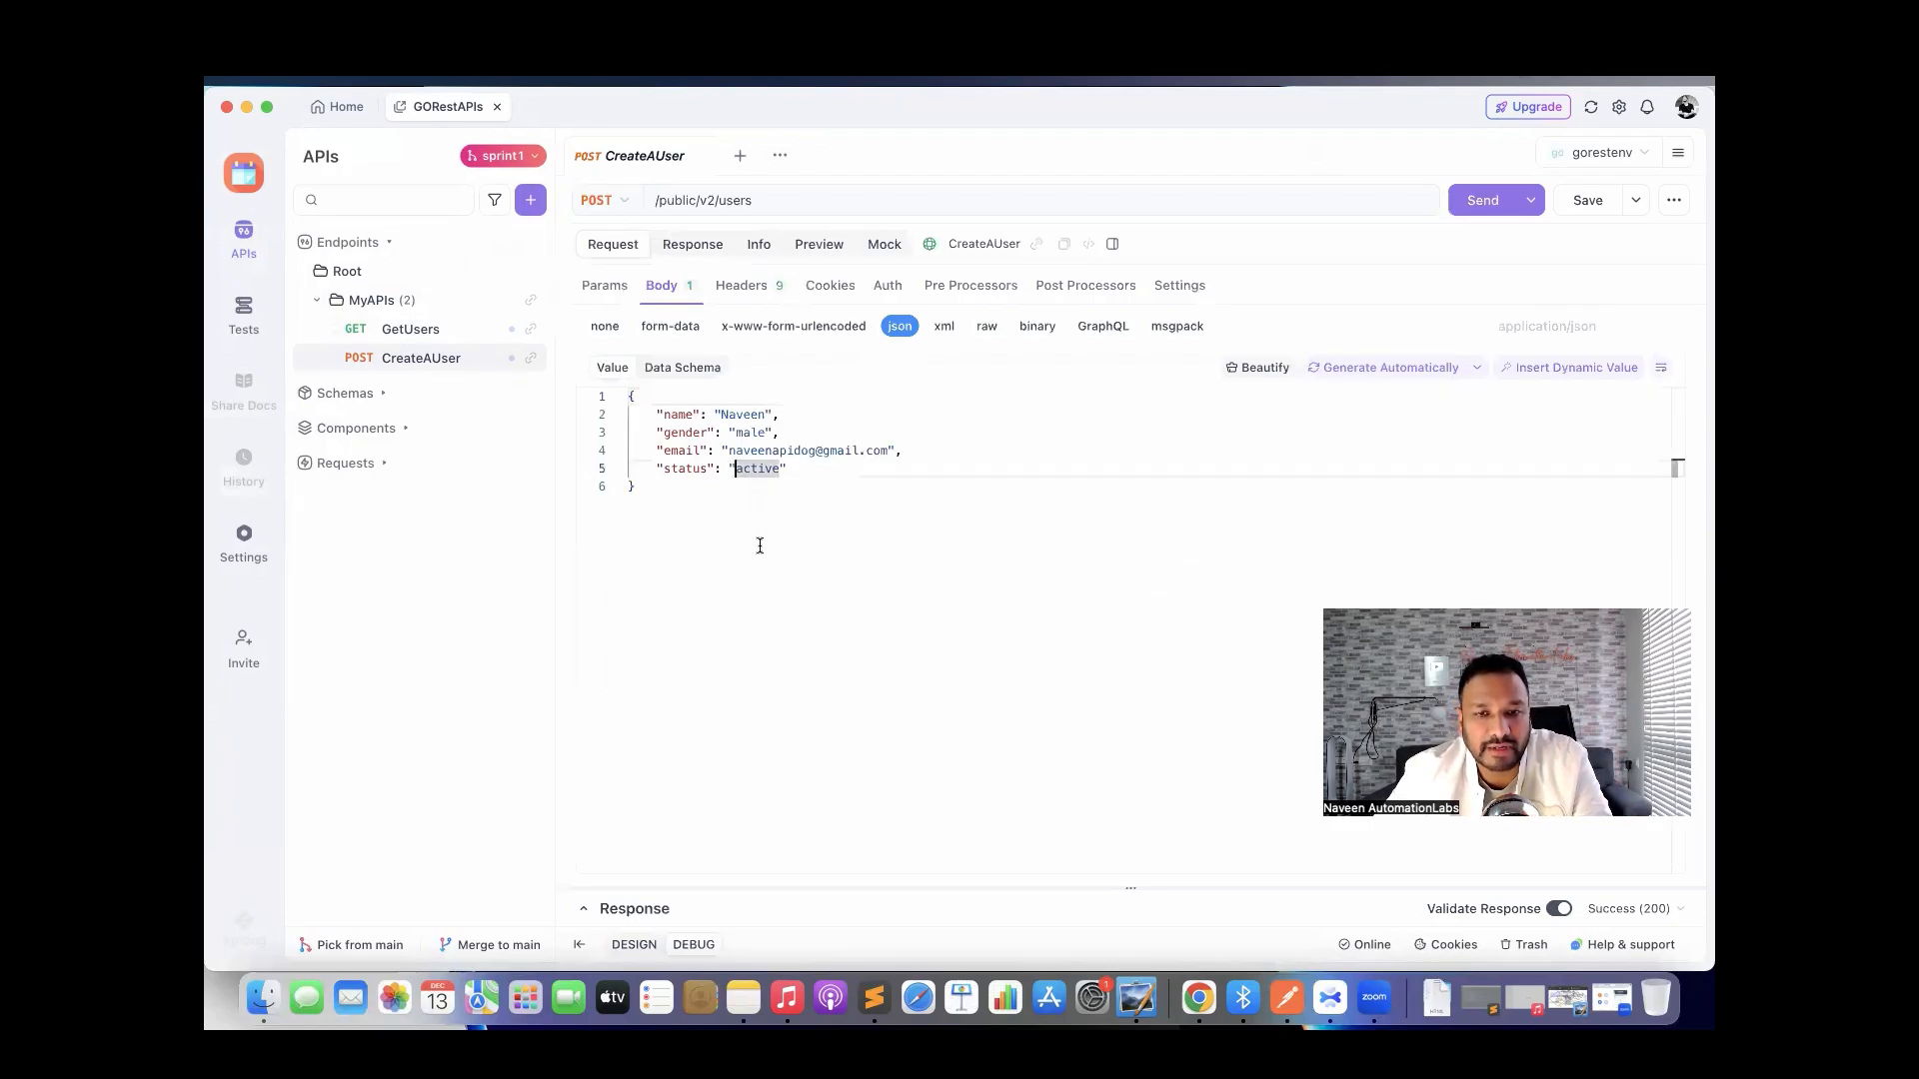
type("in")
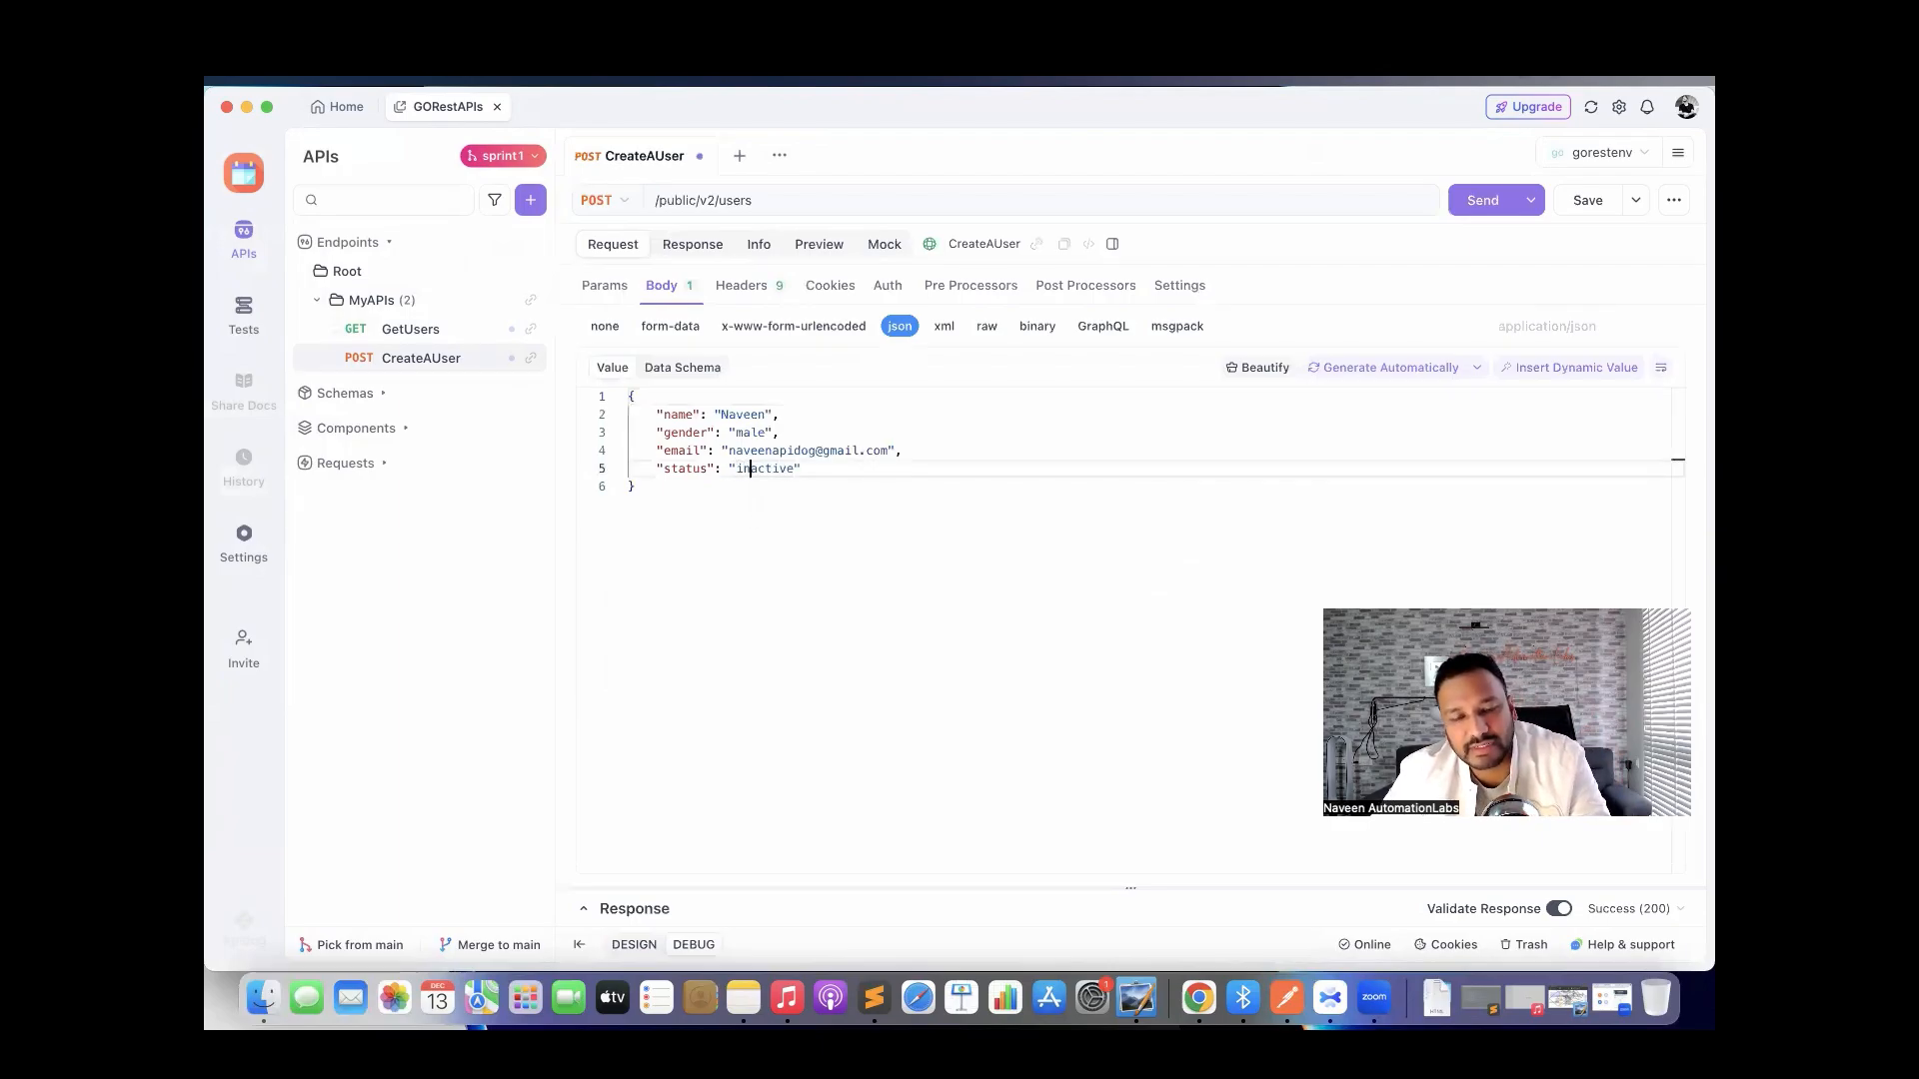
key("super+s")
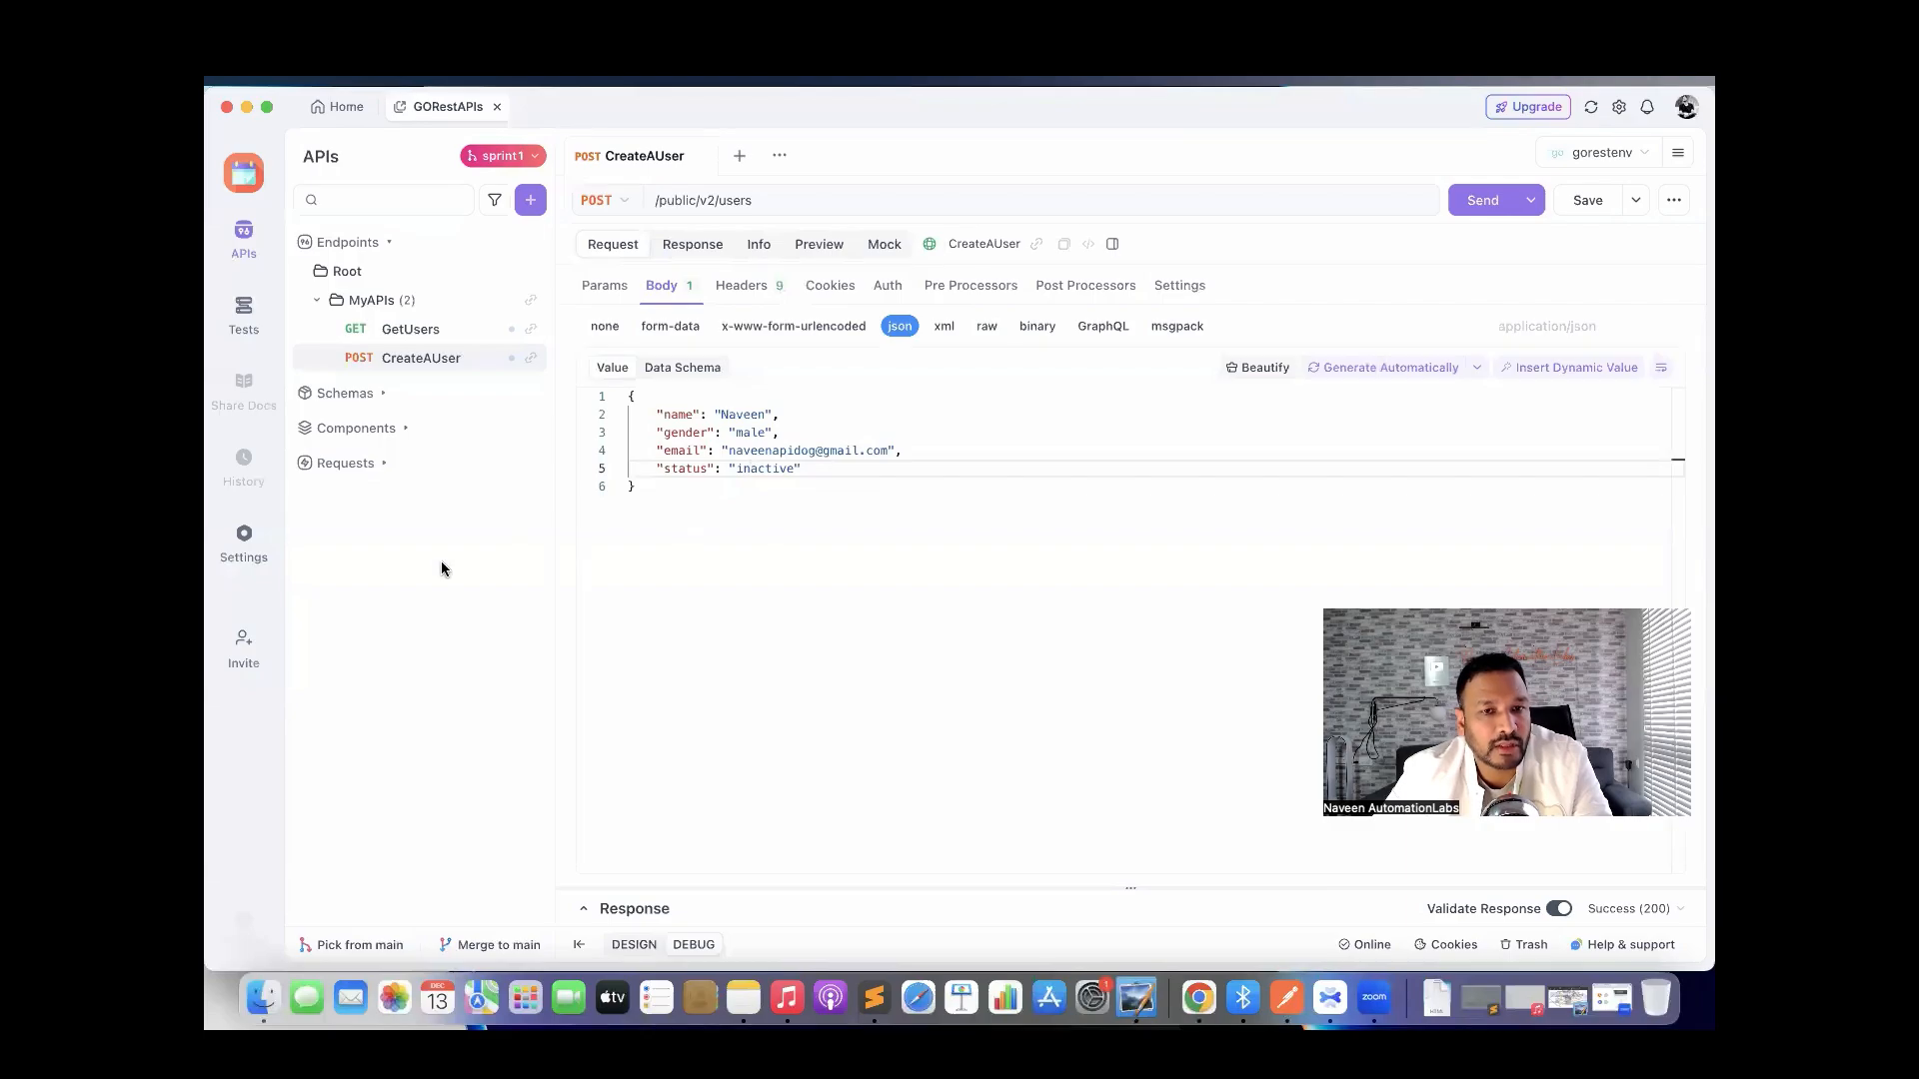
Check the pick-from-main list without picking anything, then open a blank tab.
left_click(530, 210)
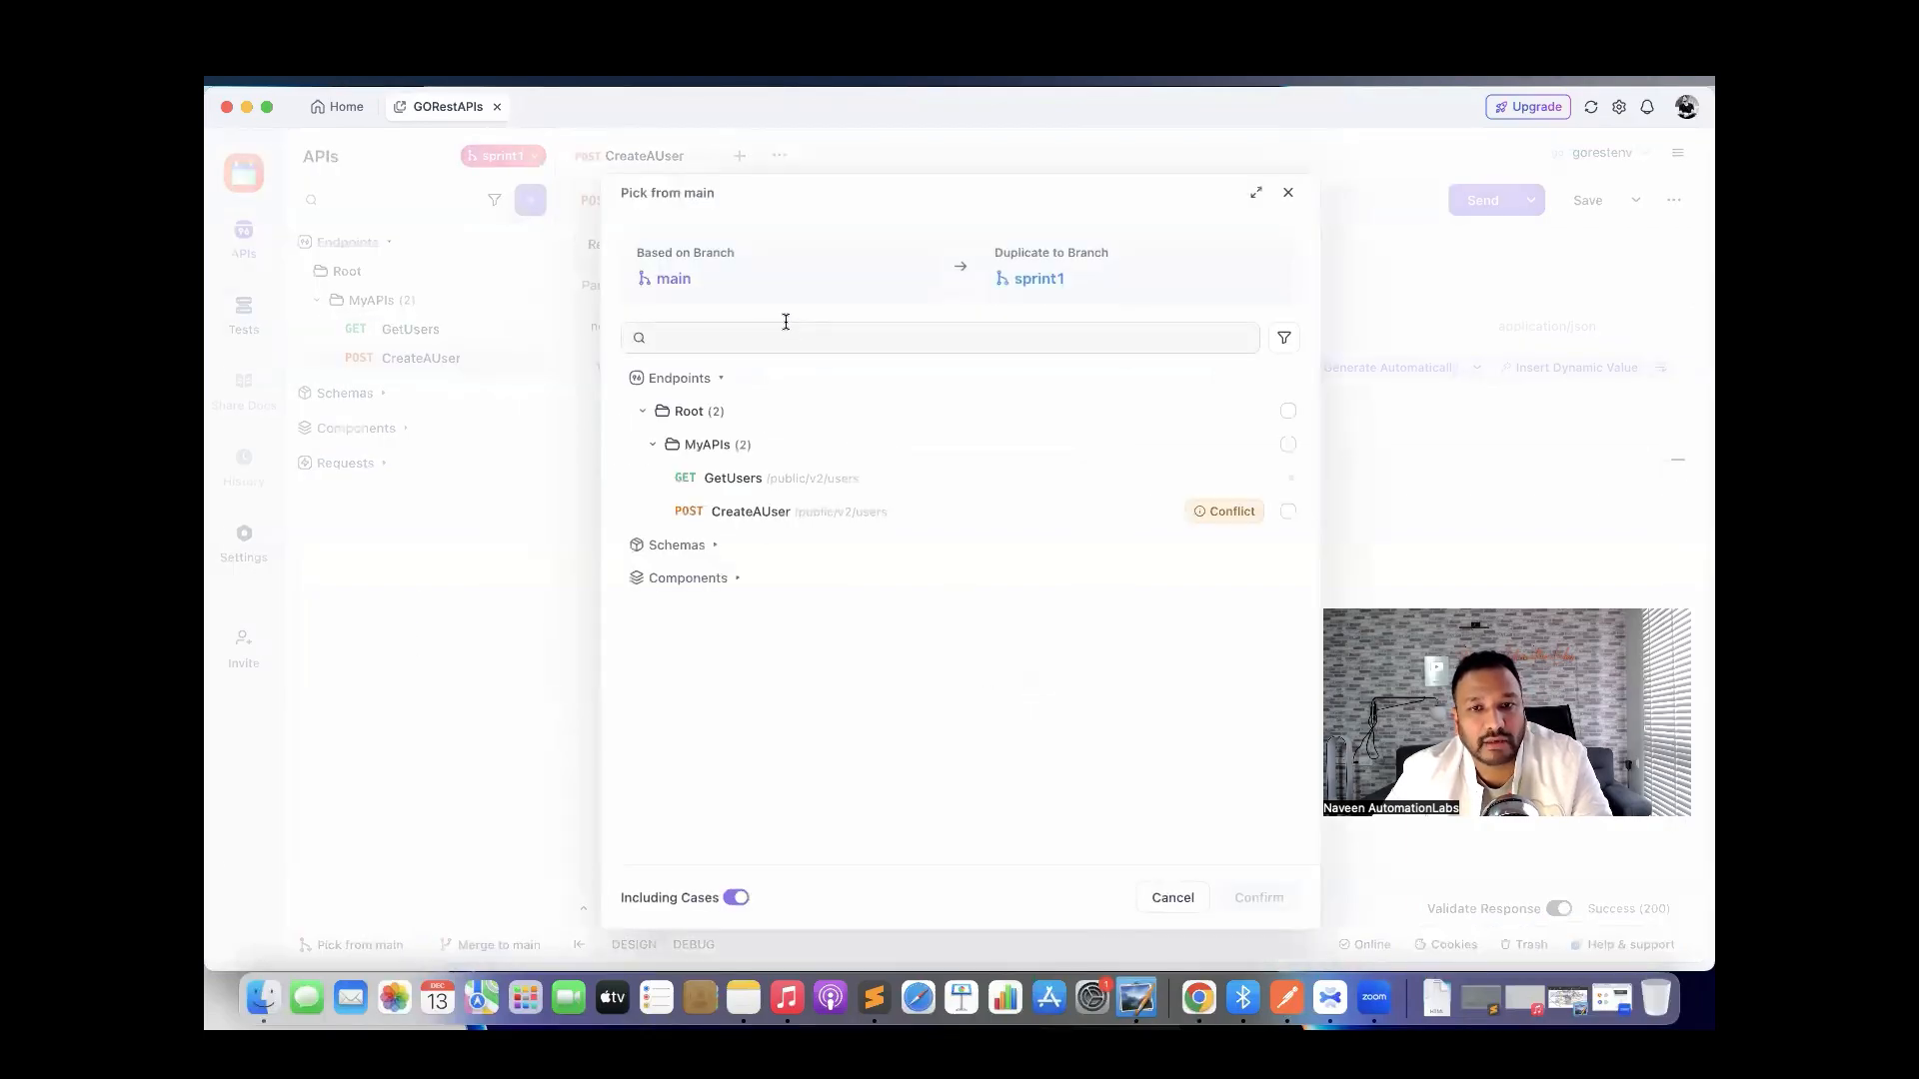
left_click(1156, 899)
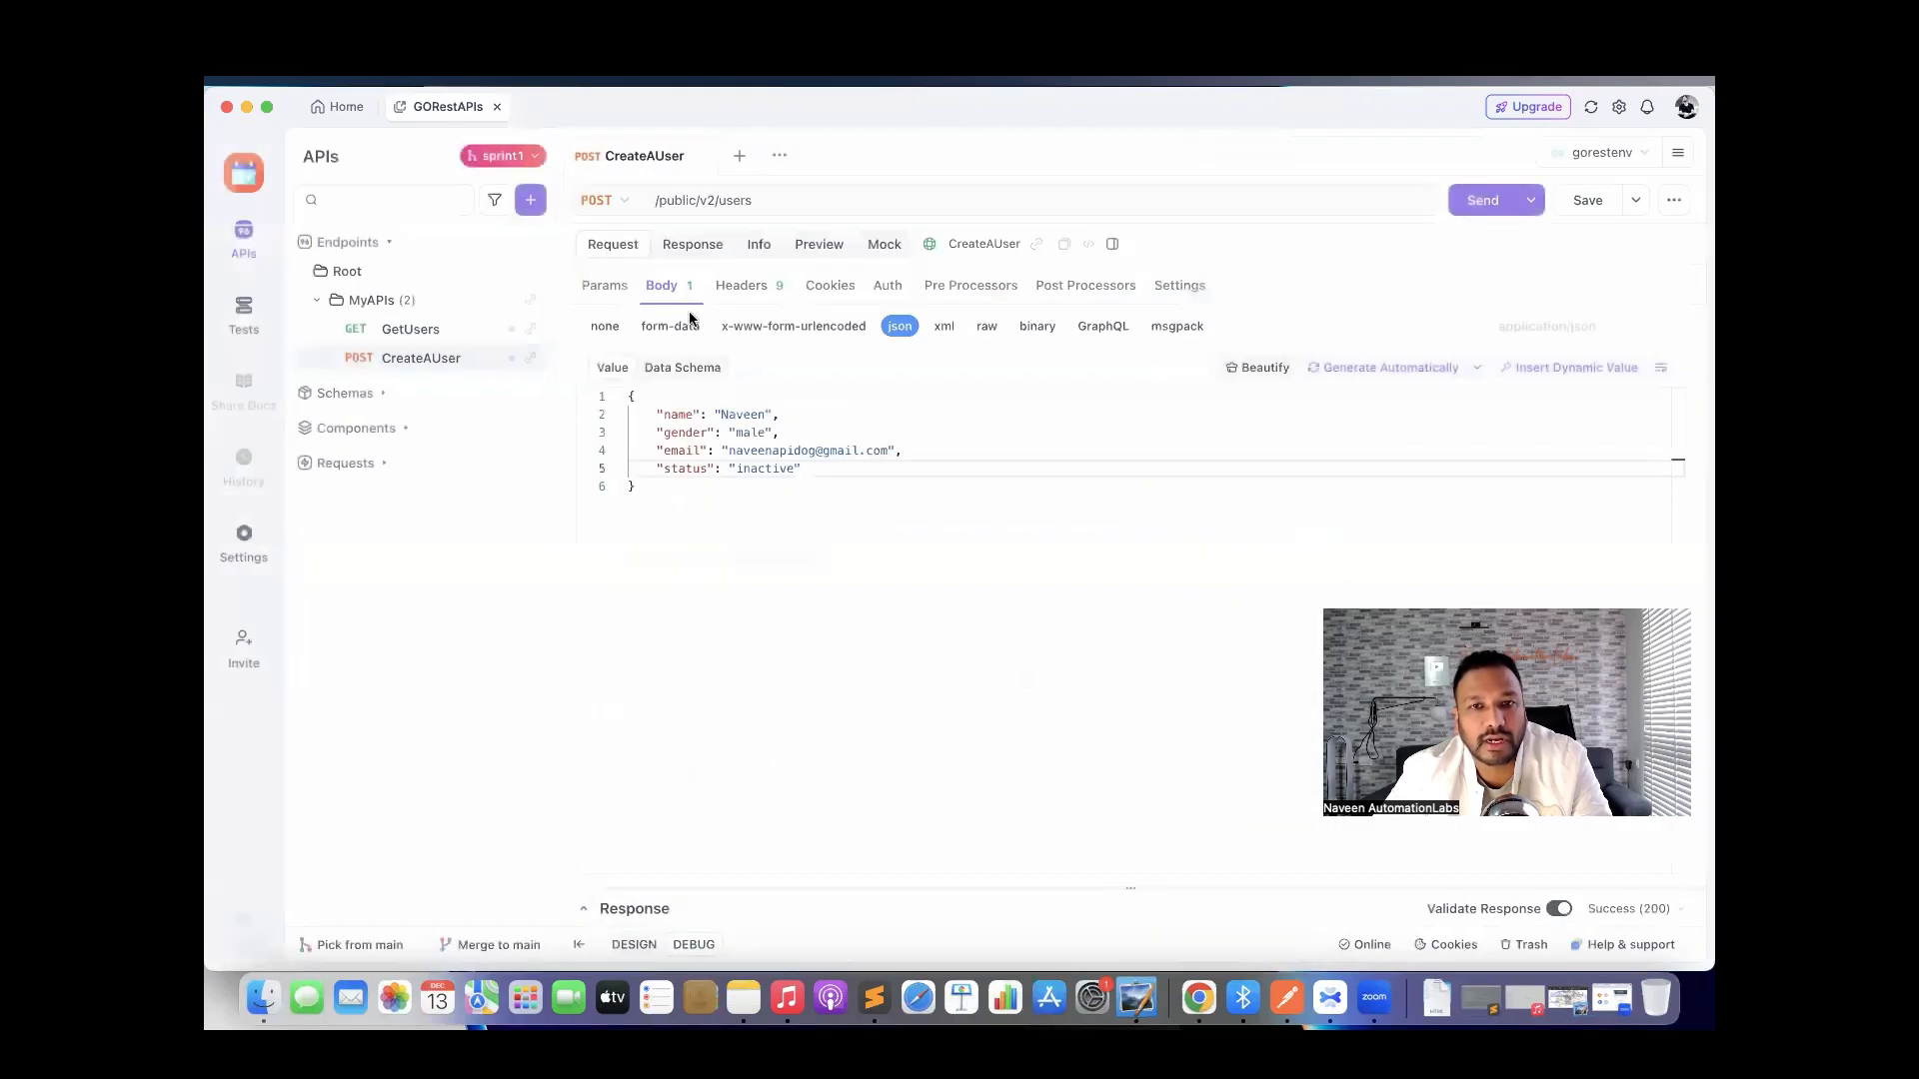
left_click(740, 157)
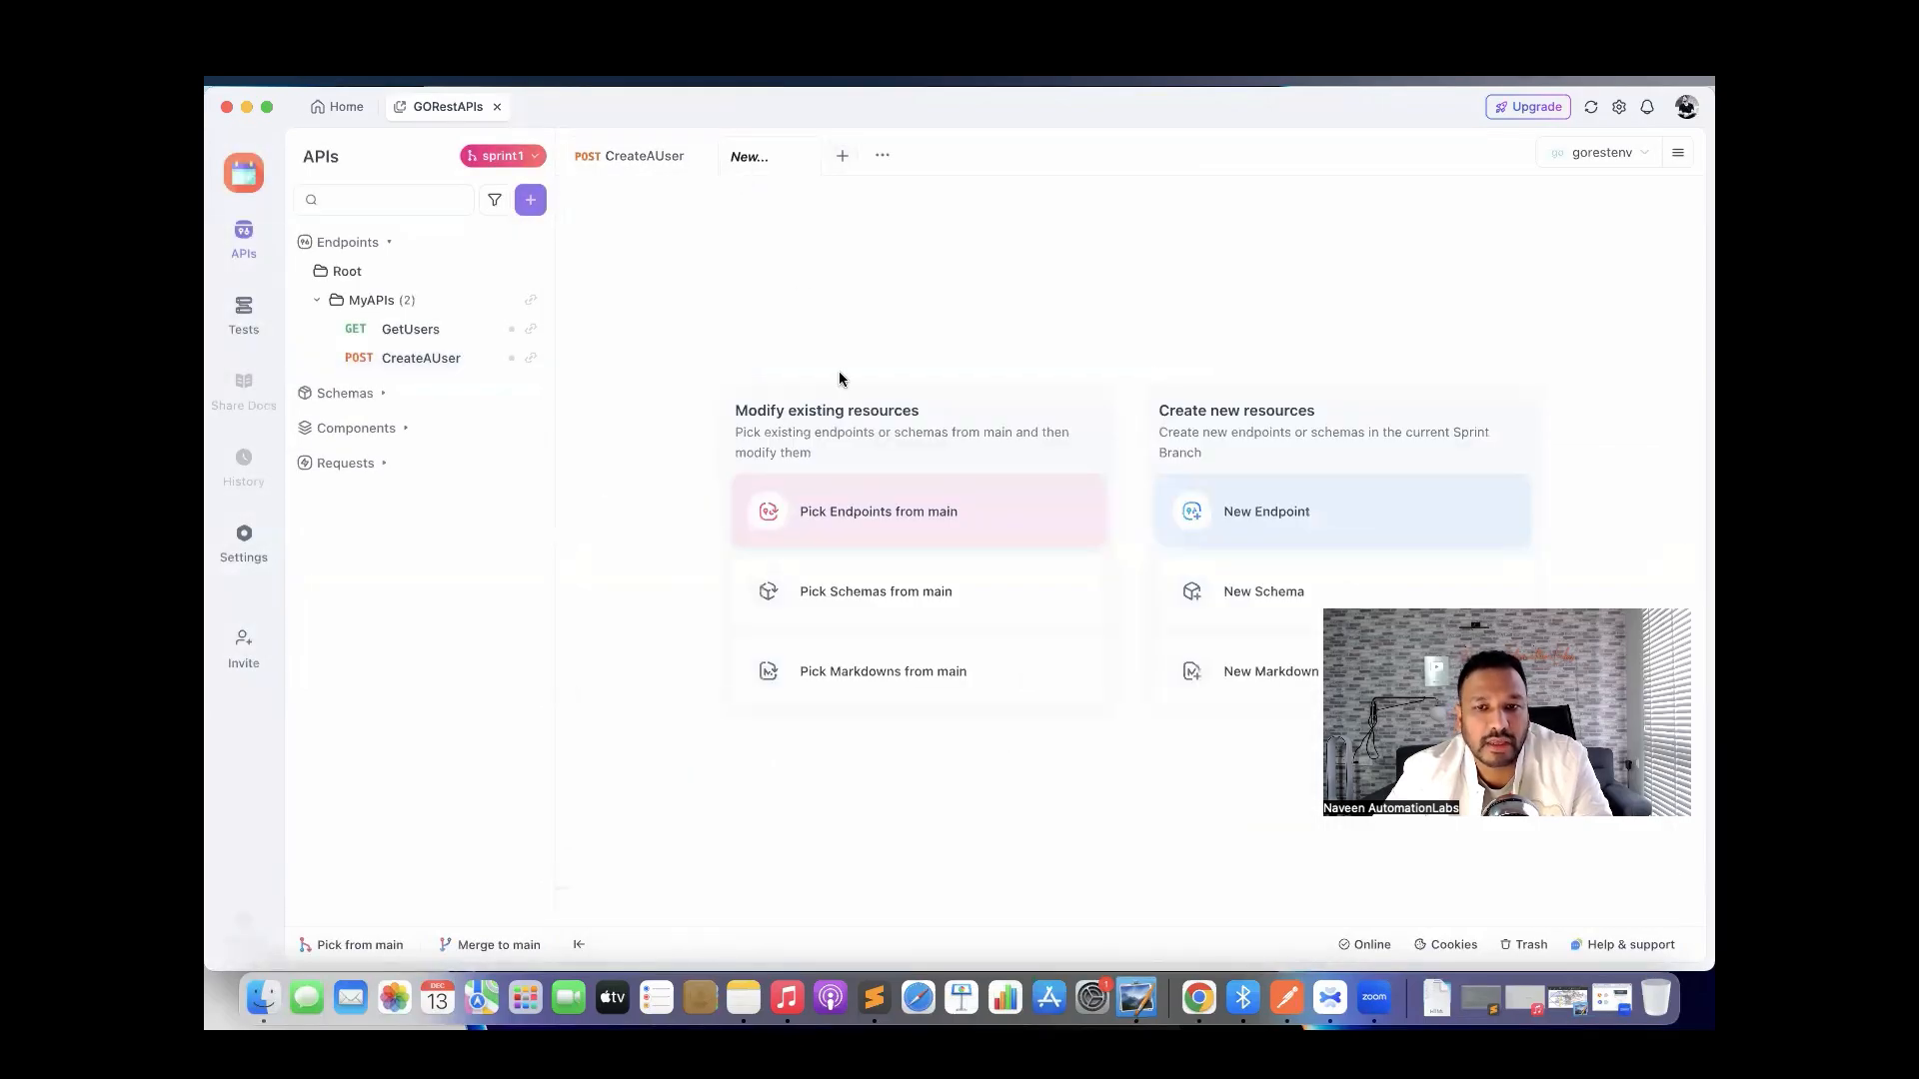
Create a new DELETE endpoint with path /public/v2/users/123.
left_click(1285, 521)
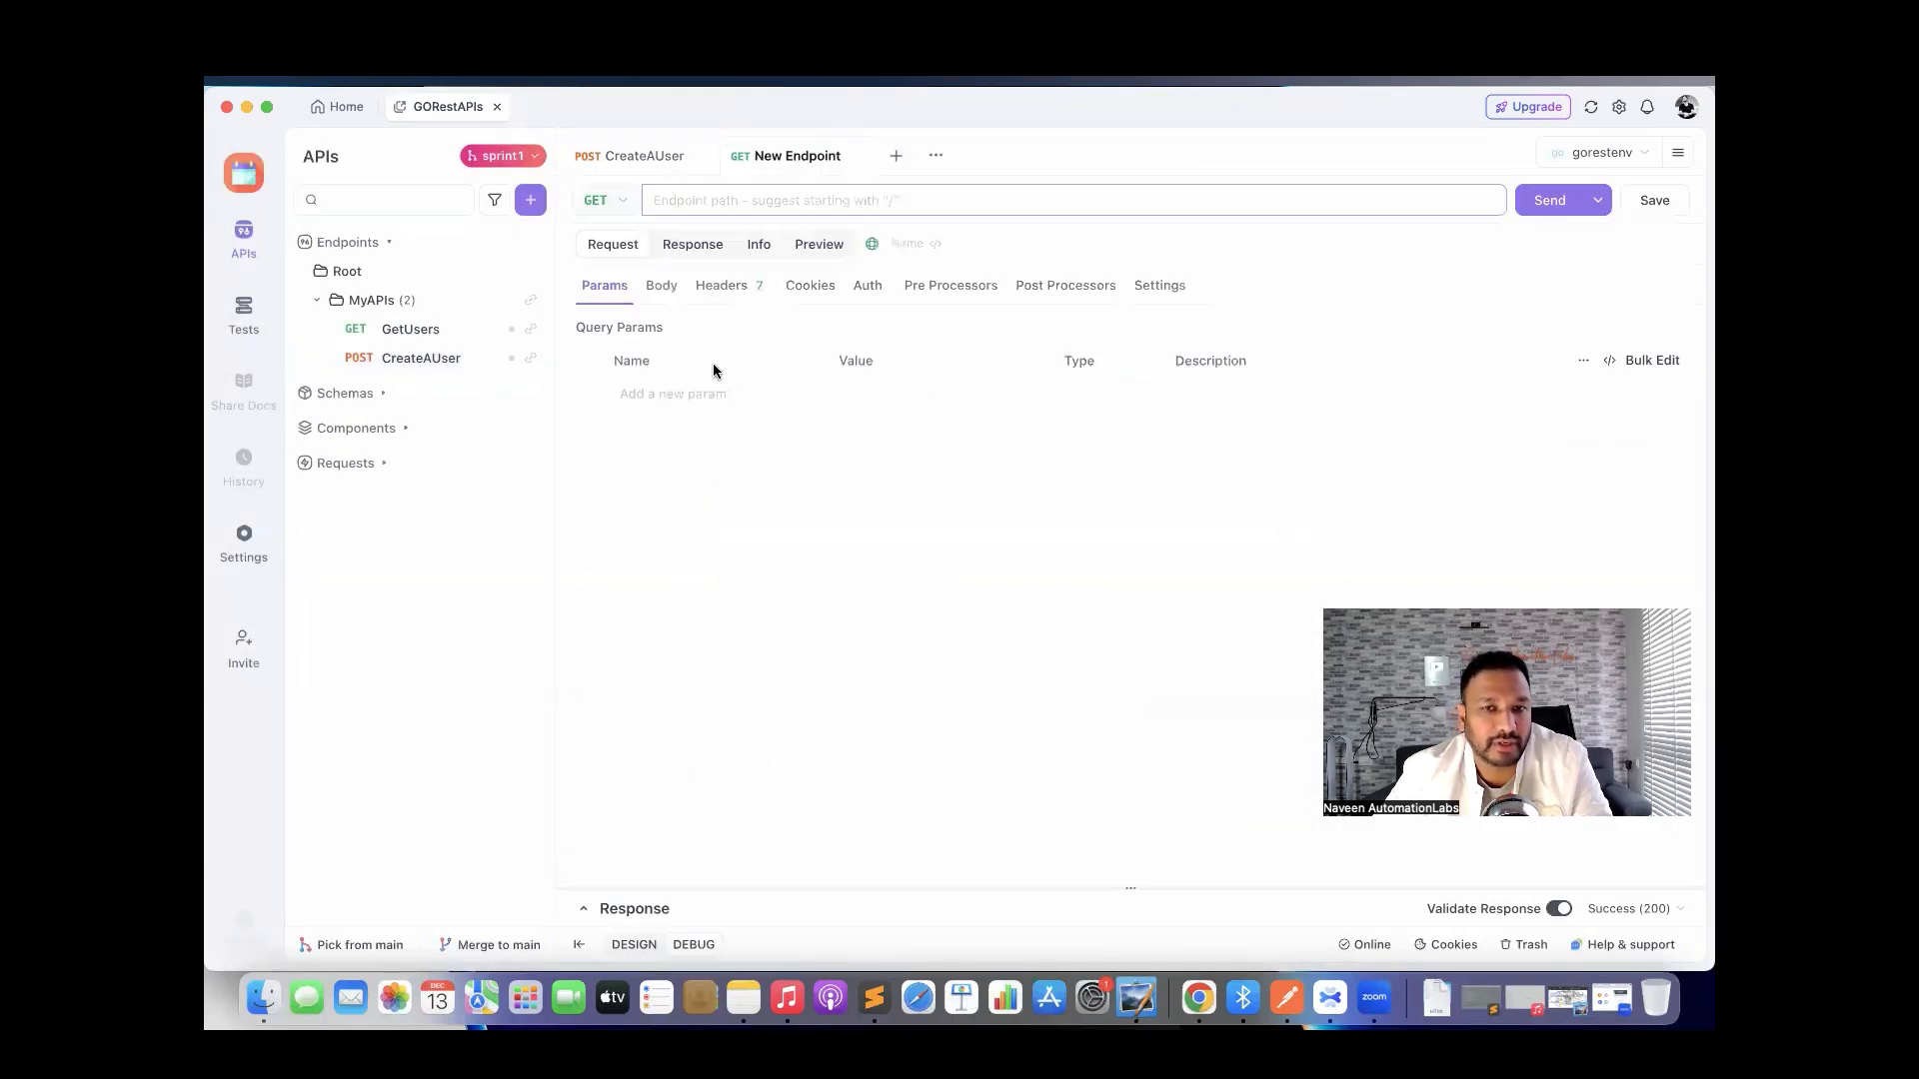
left_click(617, 198)
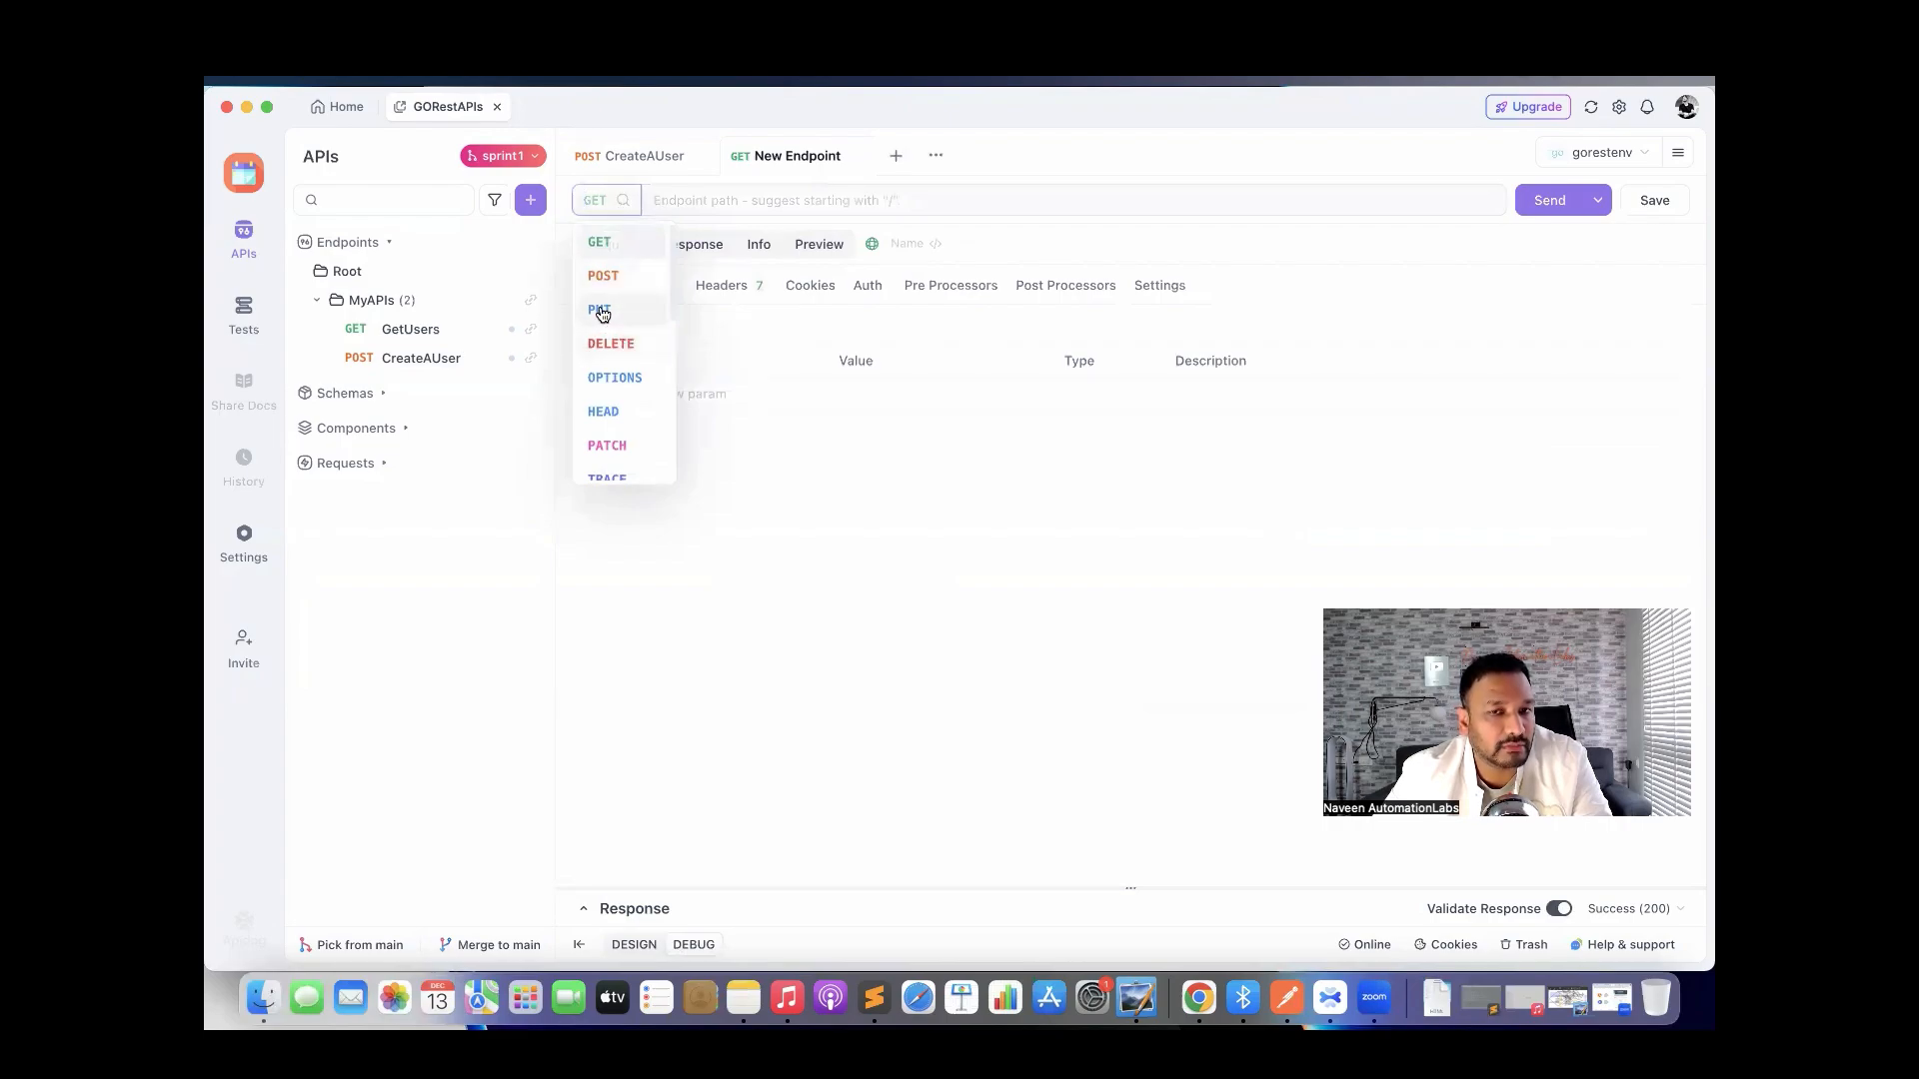
left_click(610, 342)
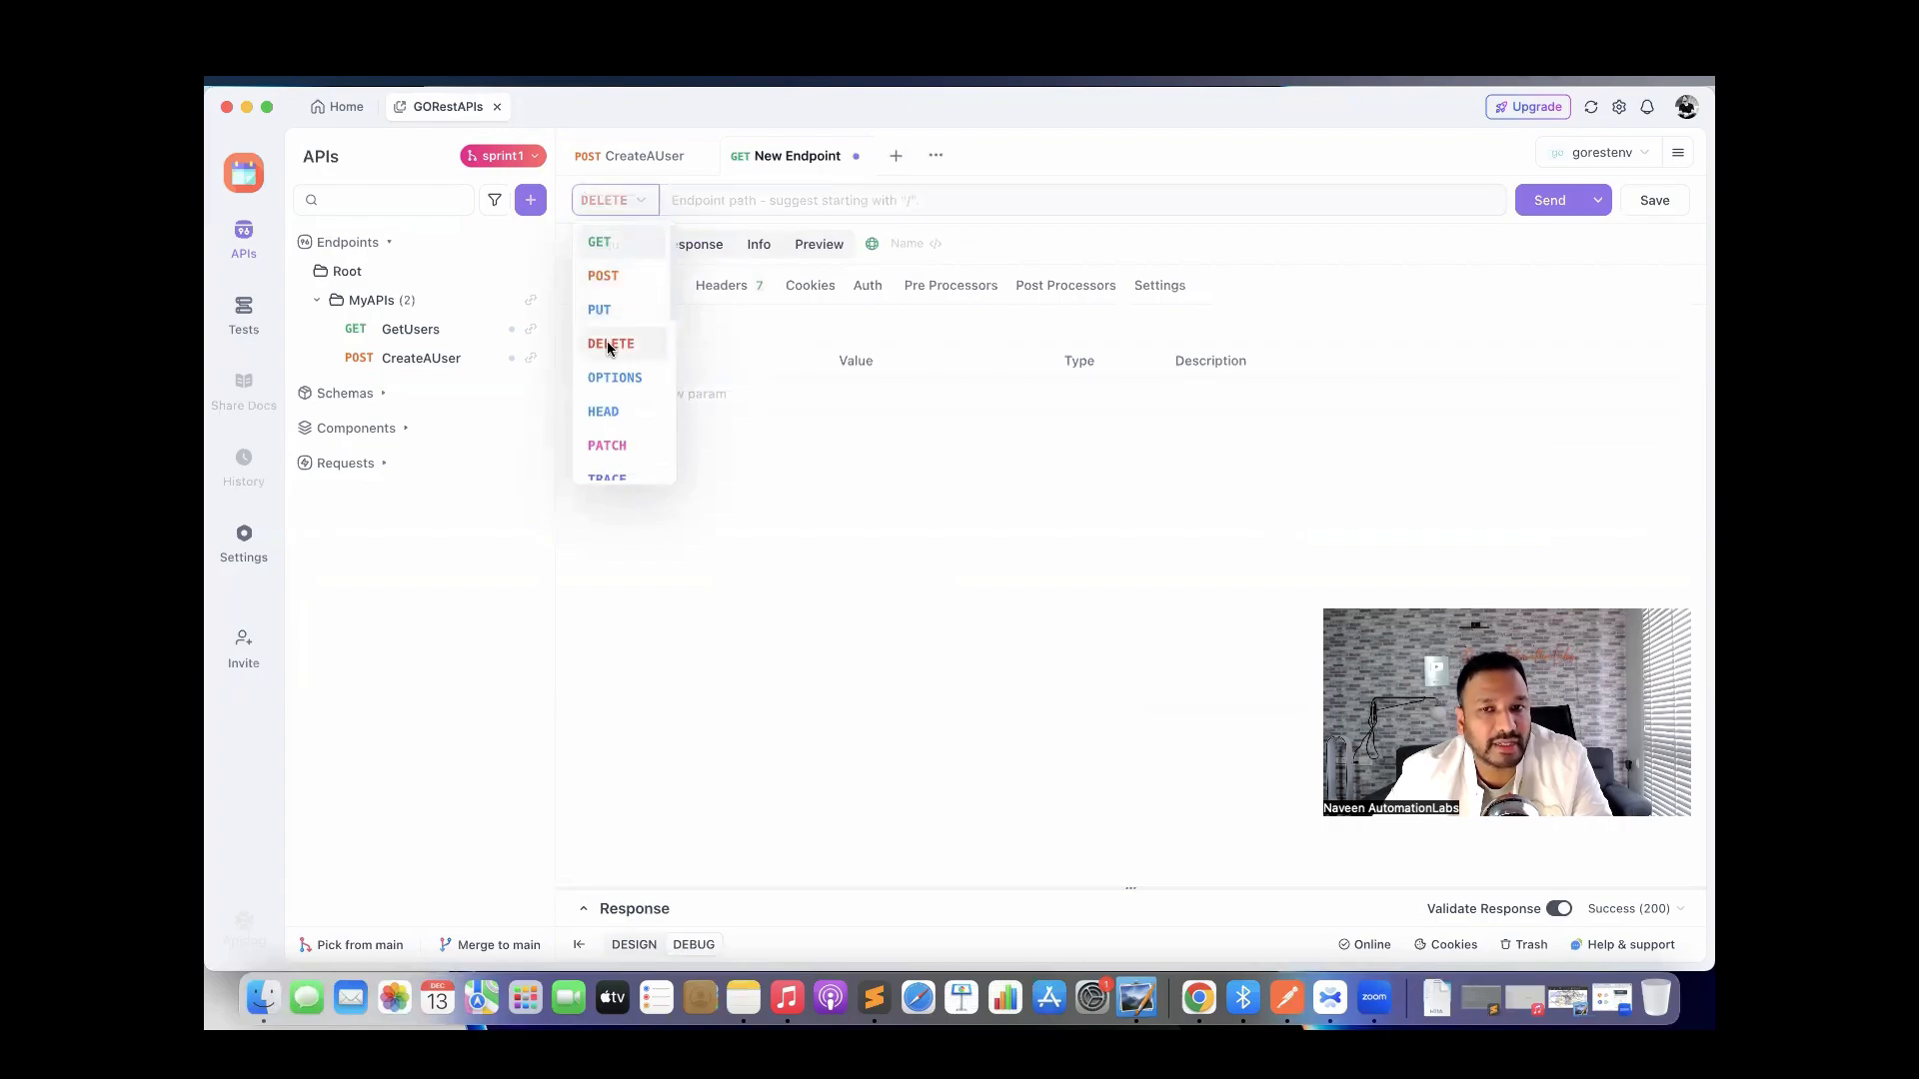
left_click(775, 202)
type("/")
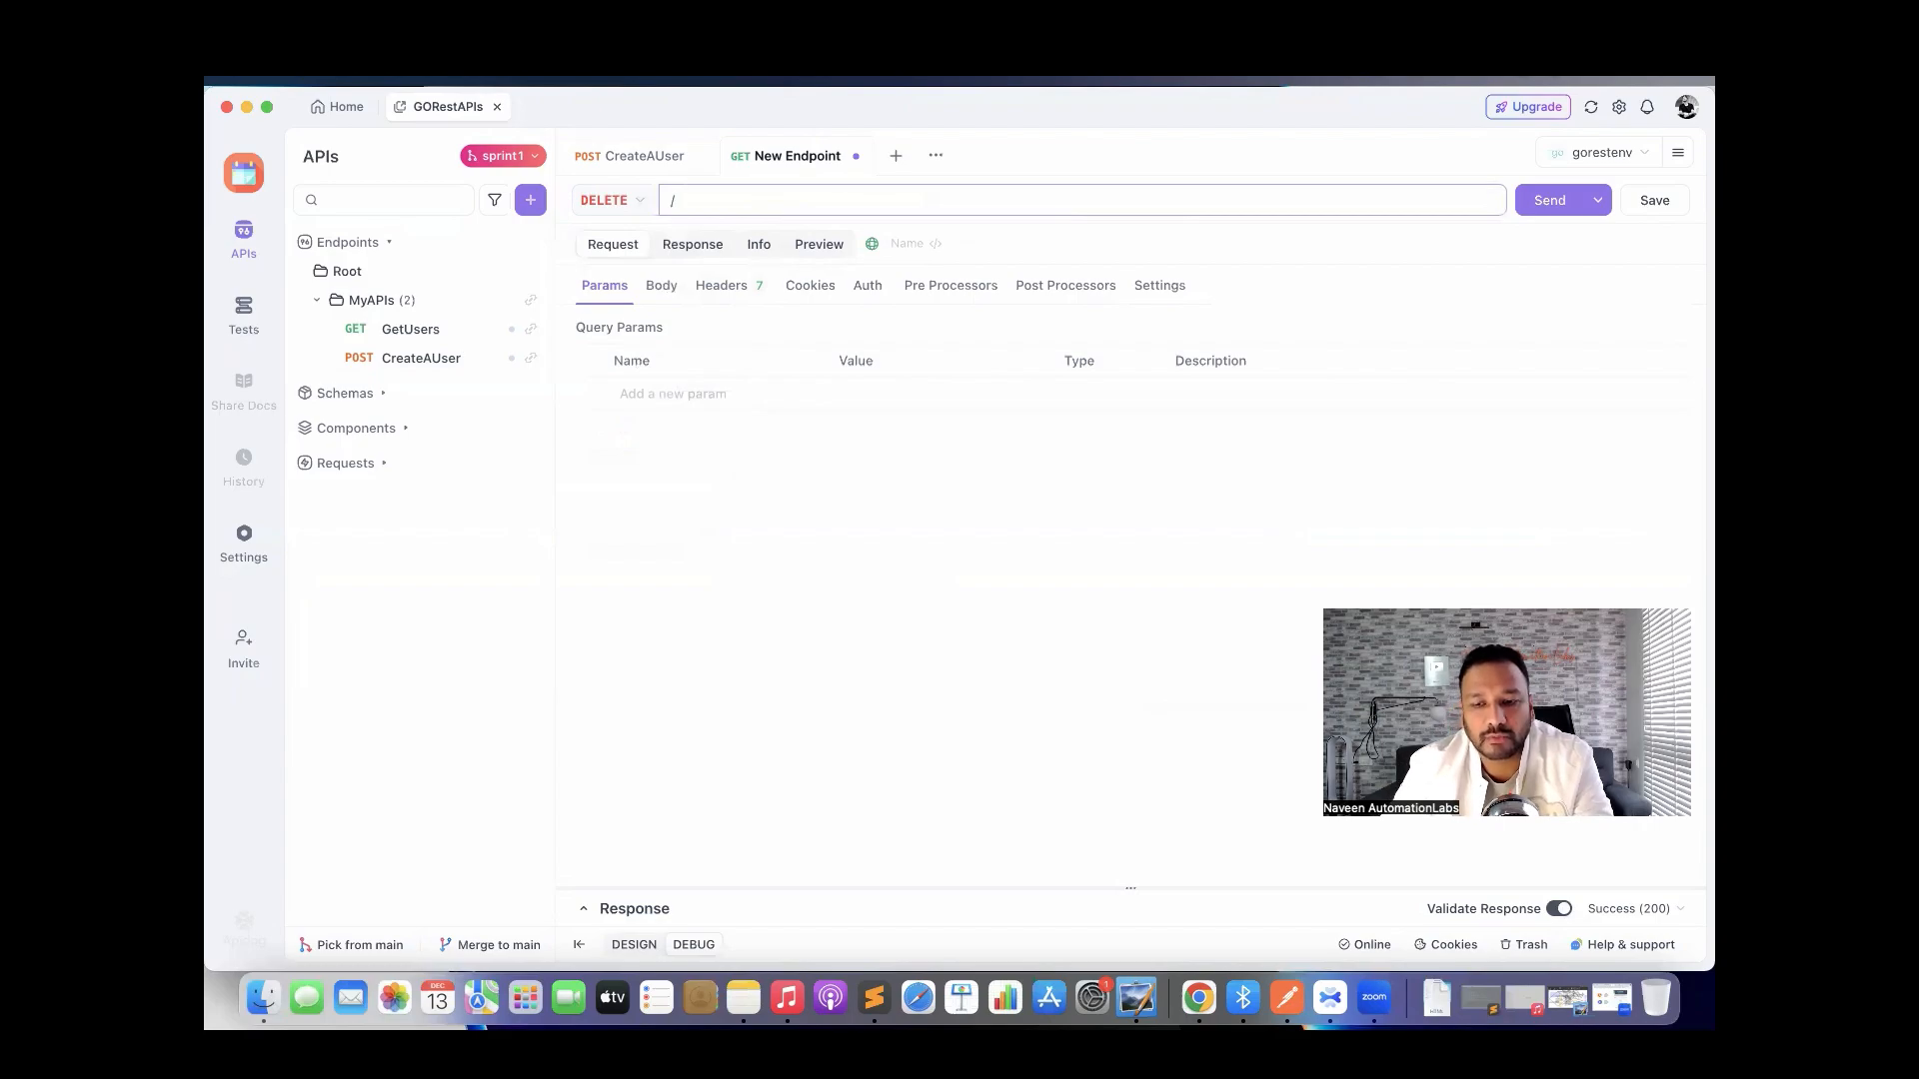
type("public")
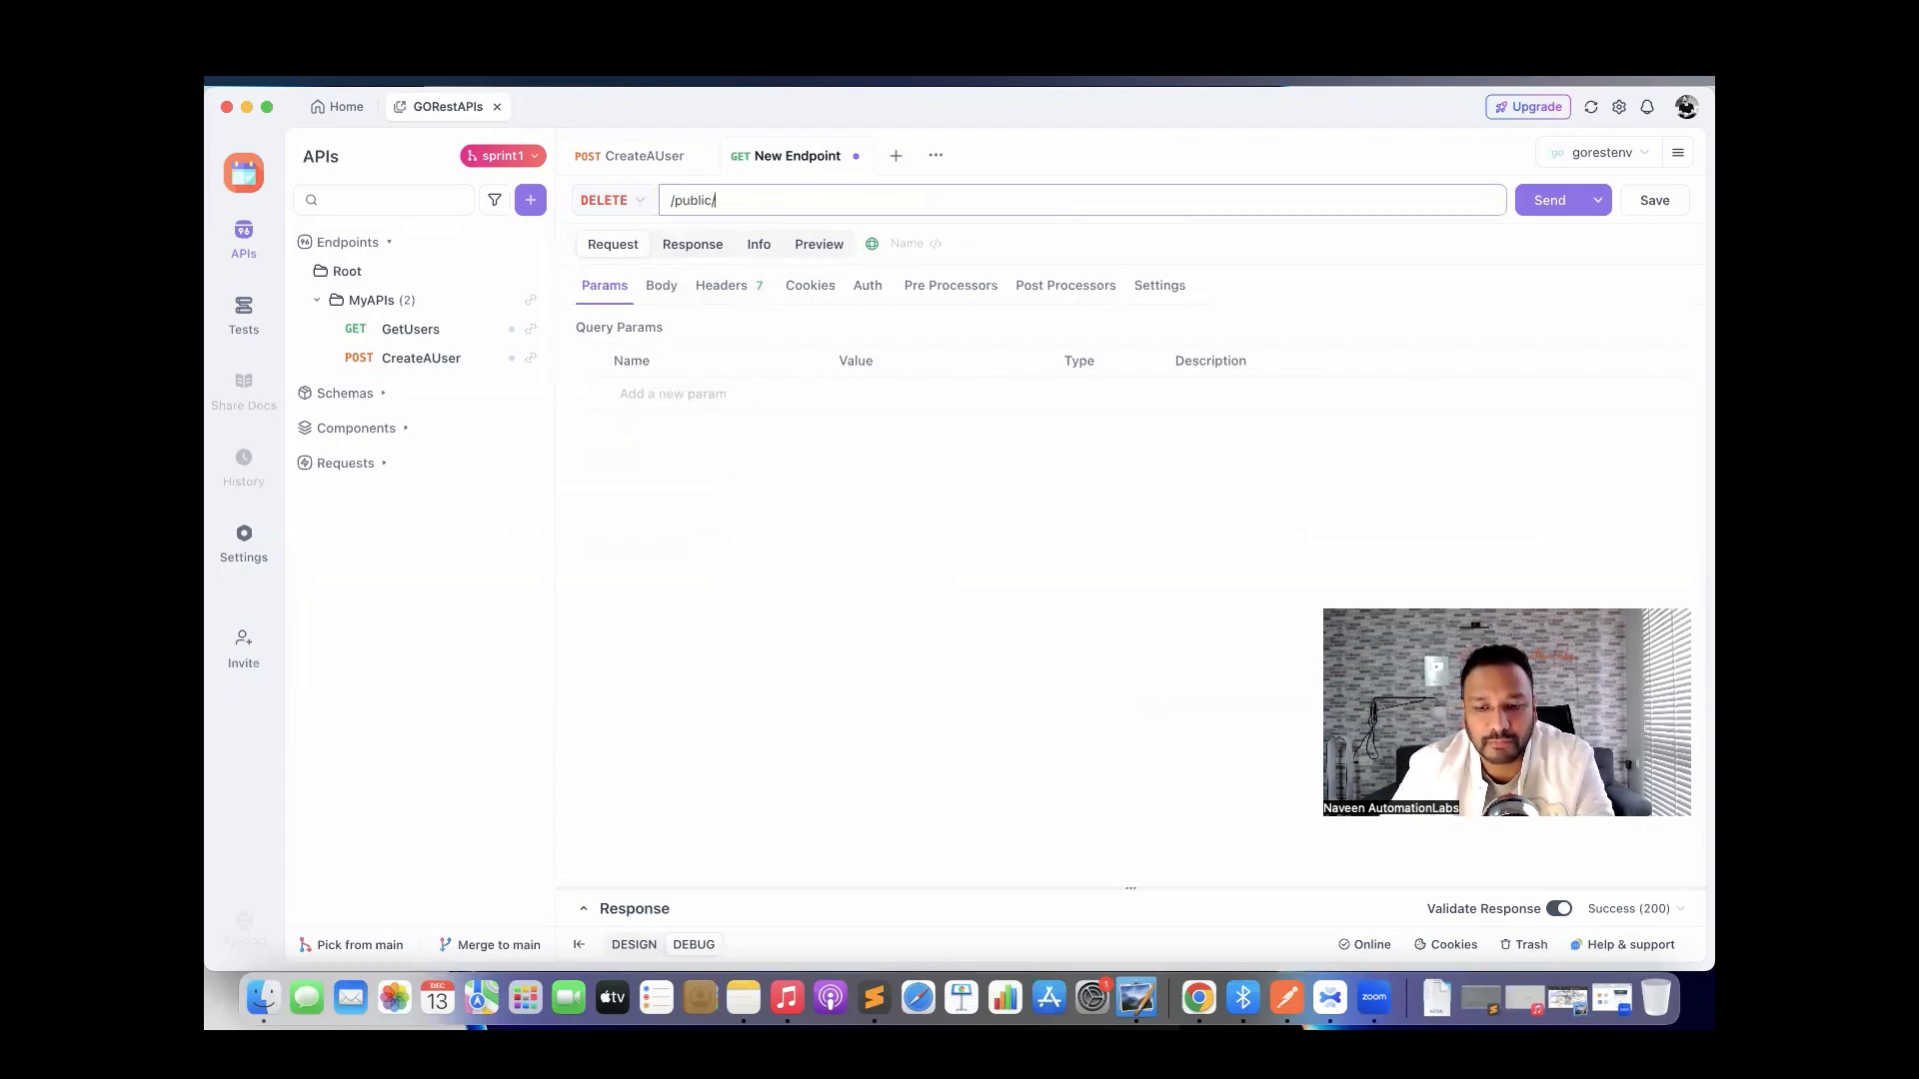
type("/v2/u")
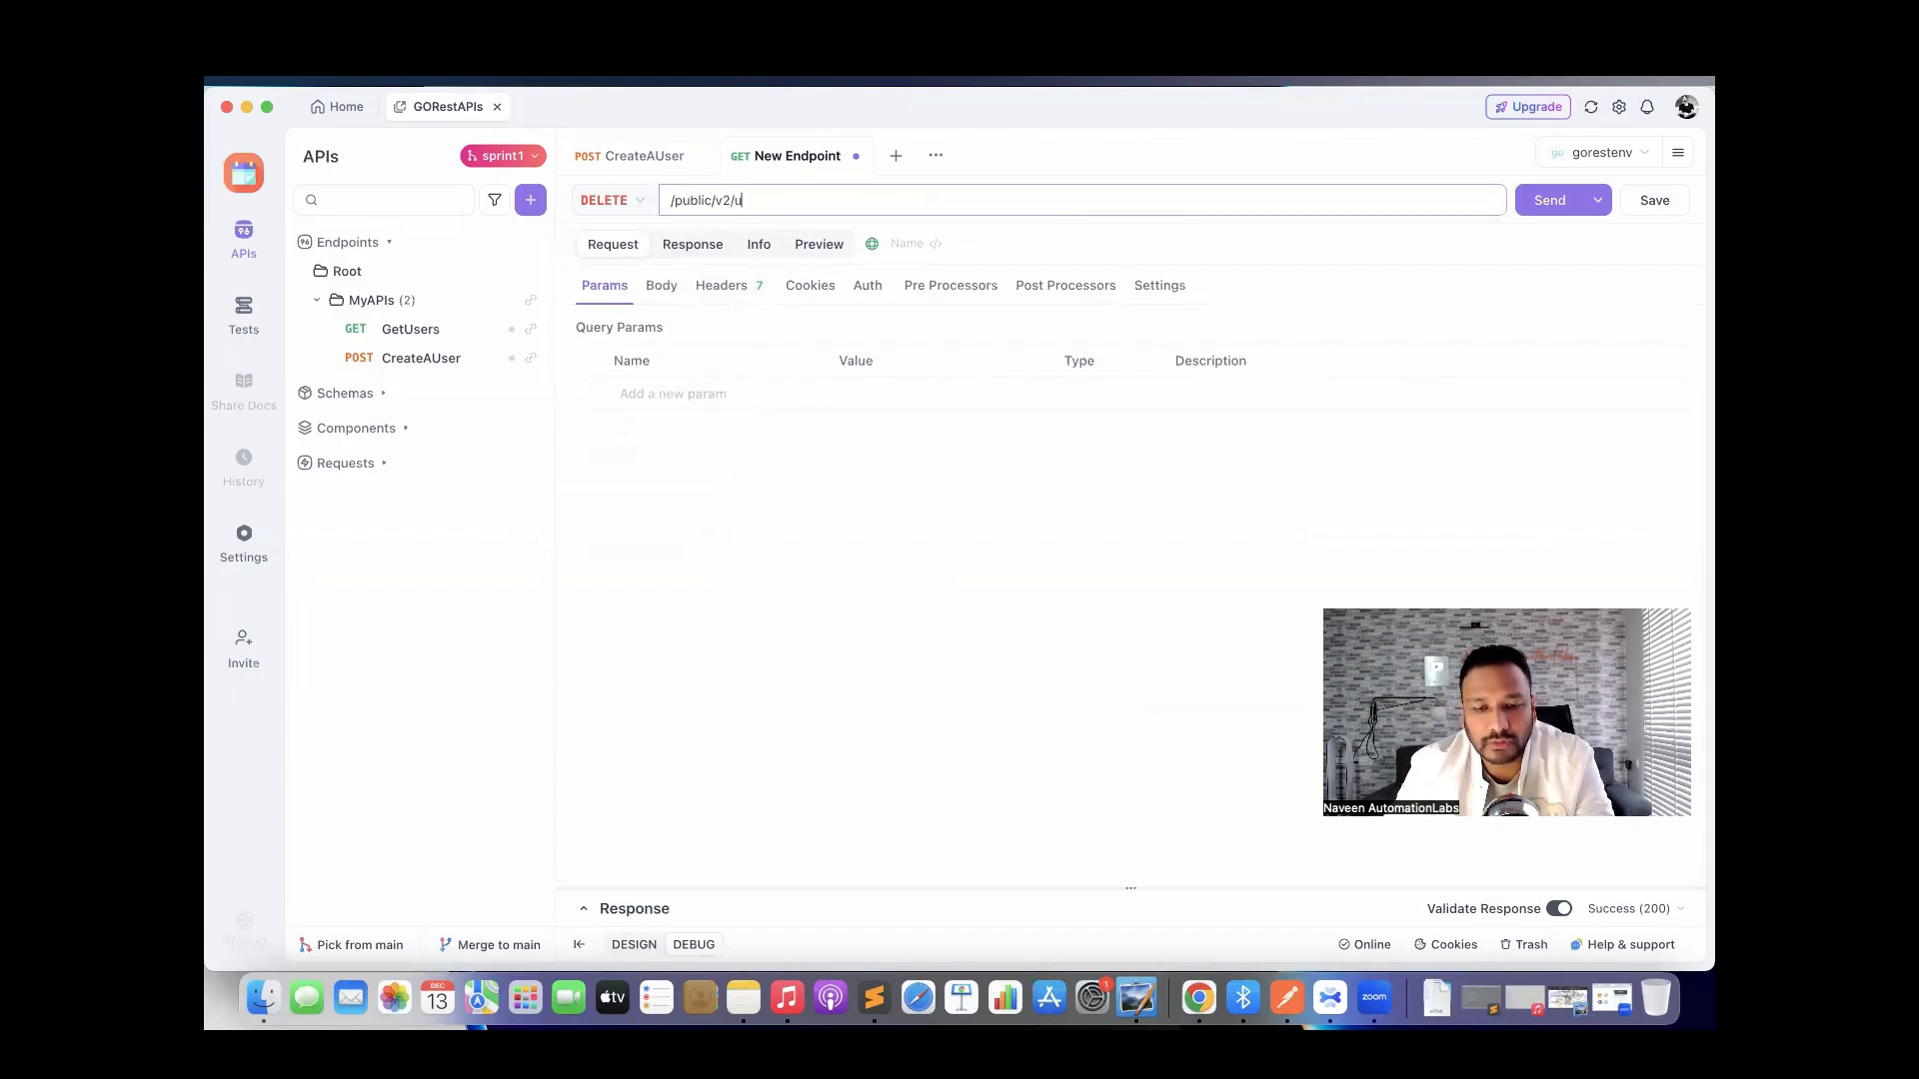
type("sers/")
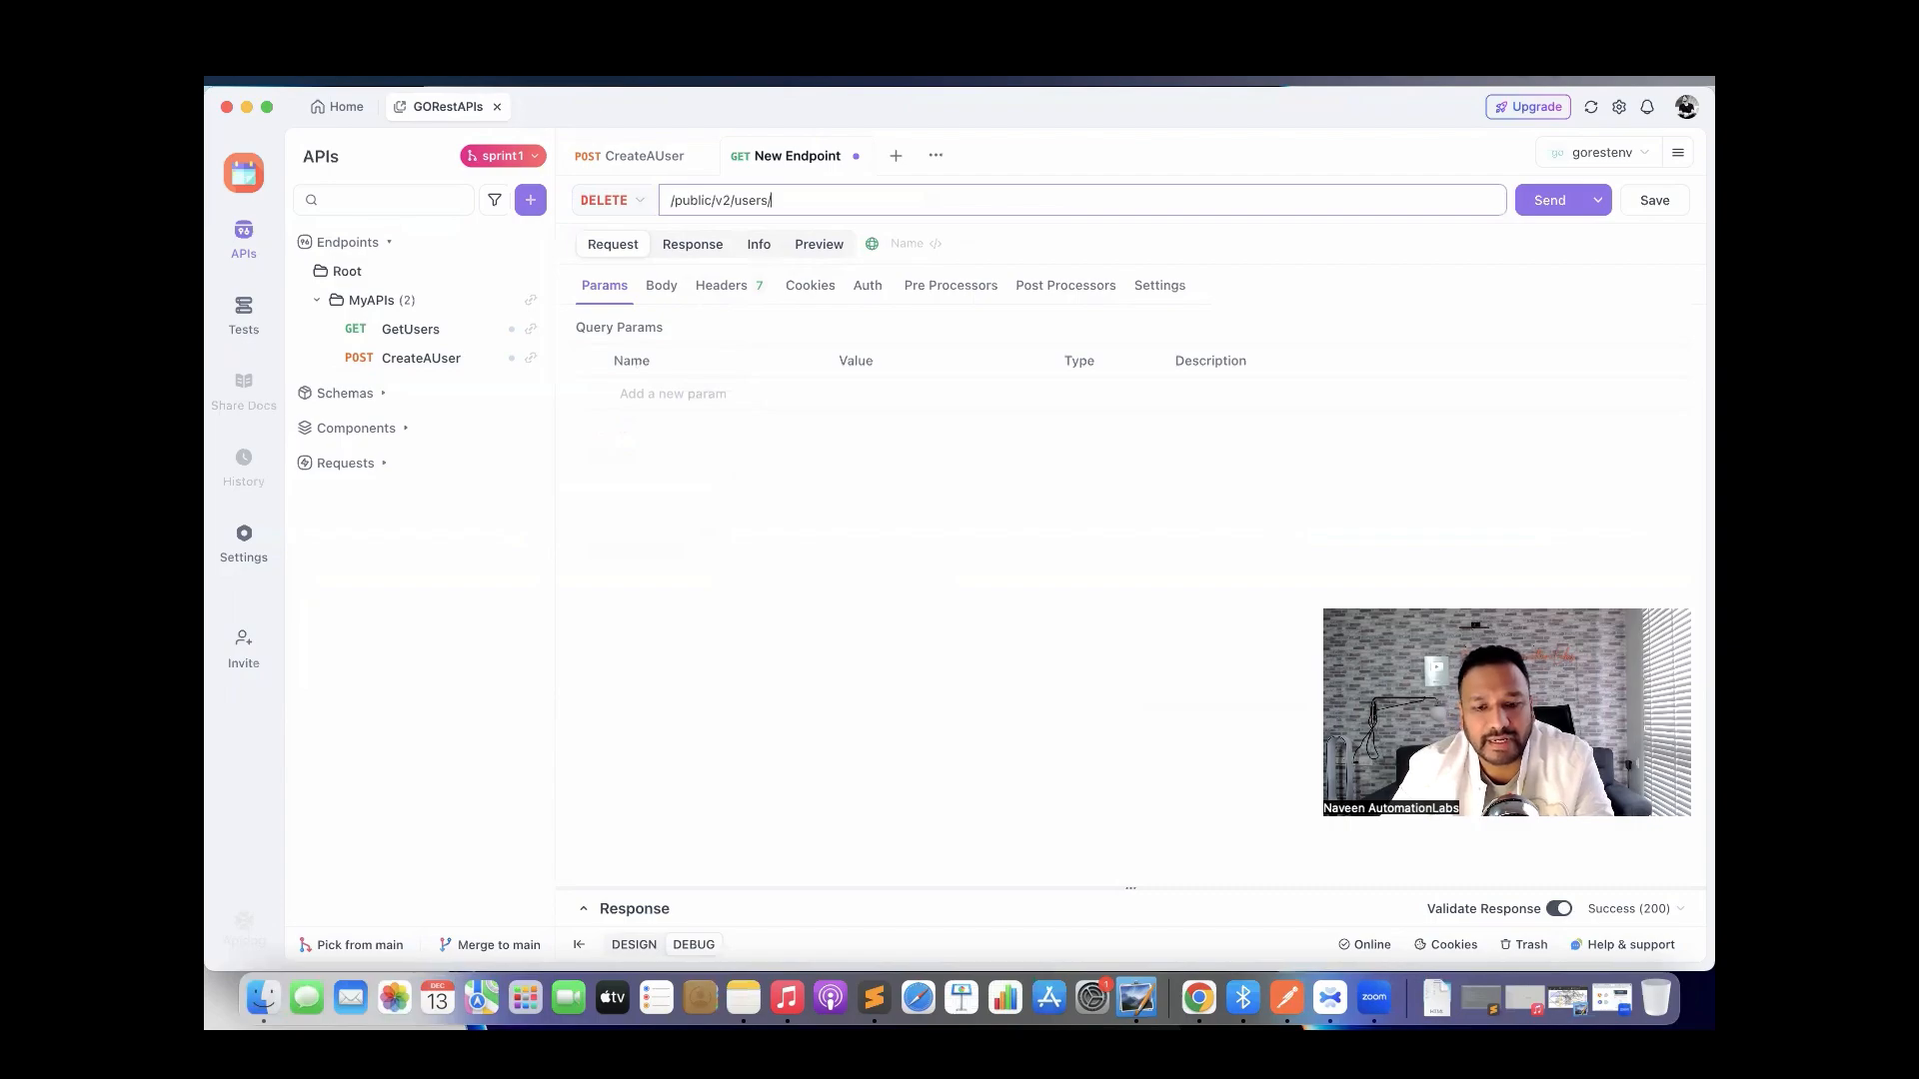
type("123")
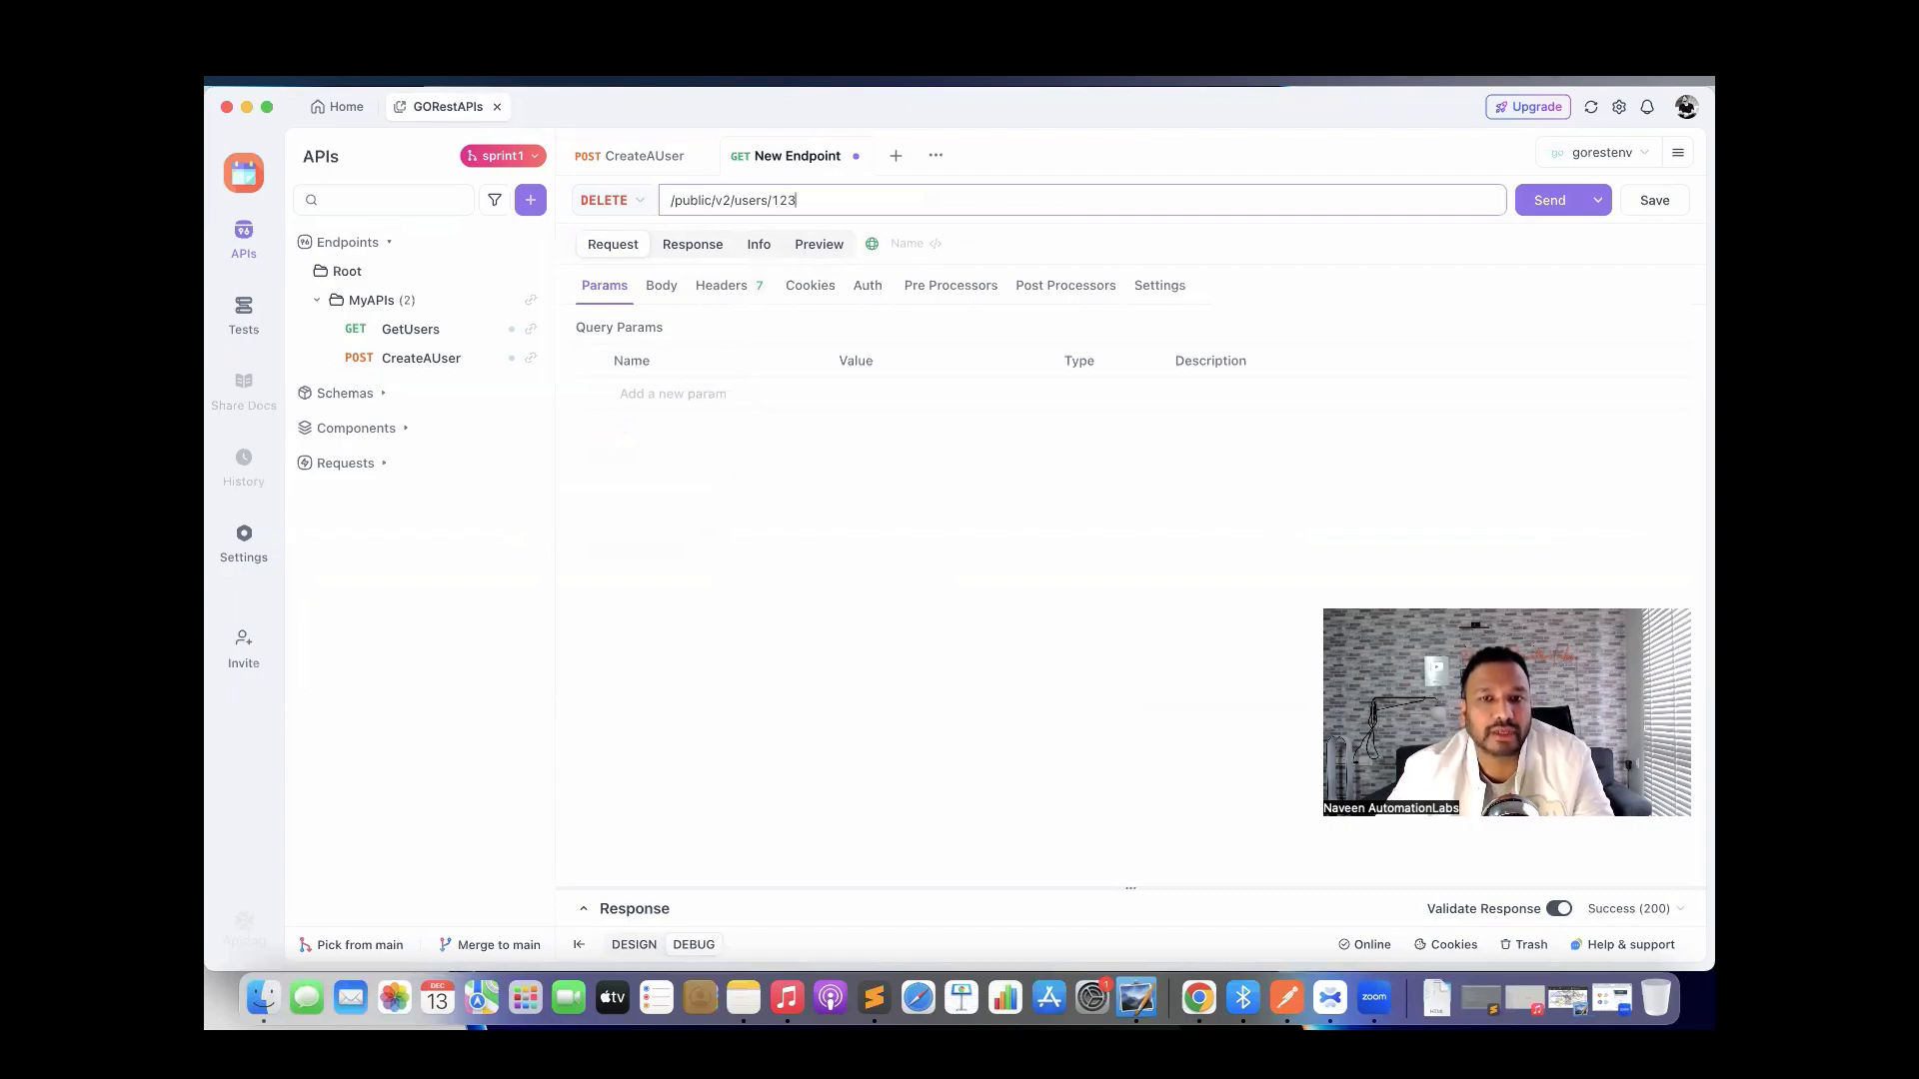
Add an Authorization header to the DELETE request's headers.
left_click(731, 288)
left_click(707, 397)
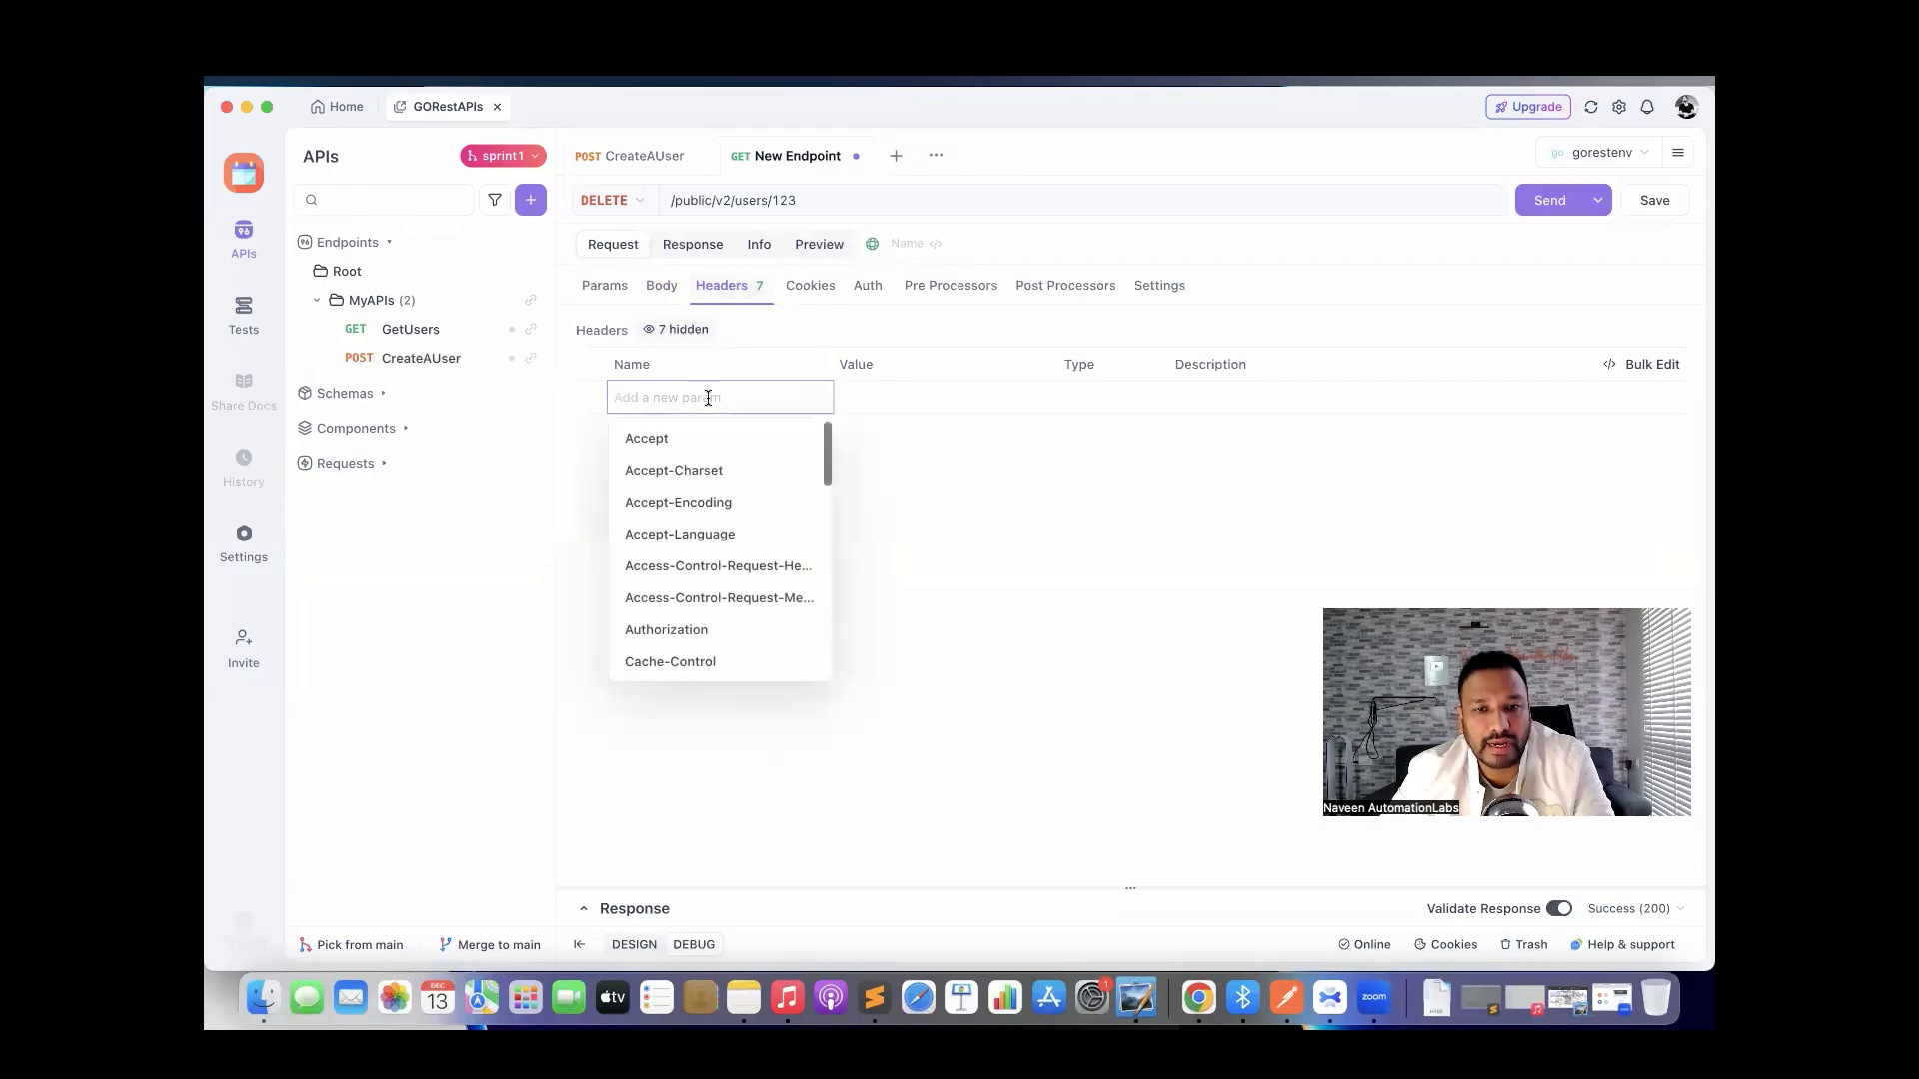
type("auth")
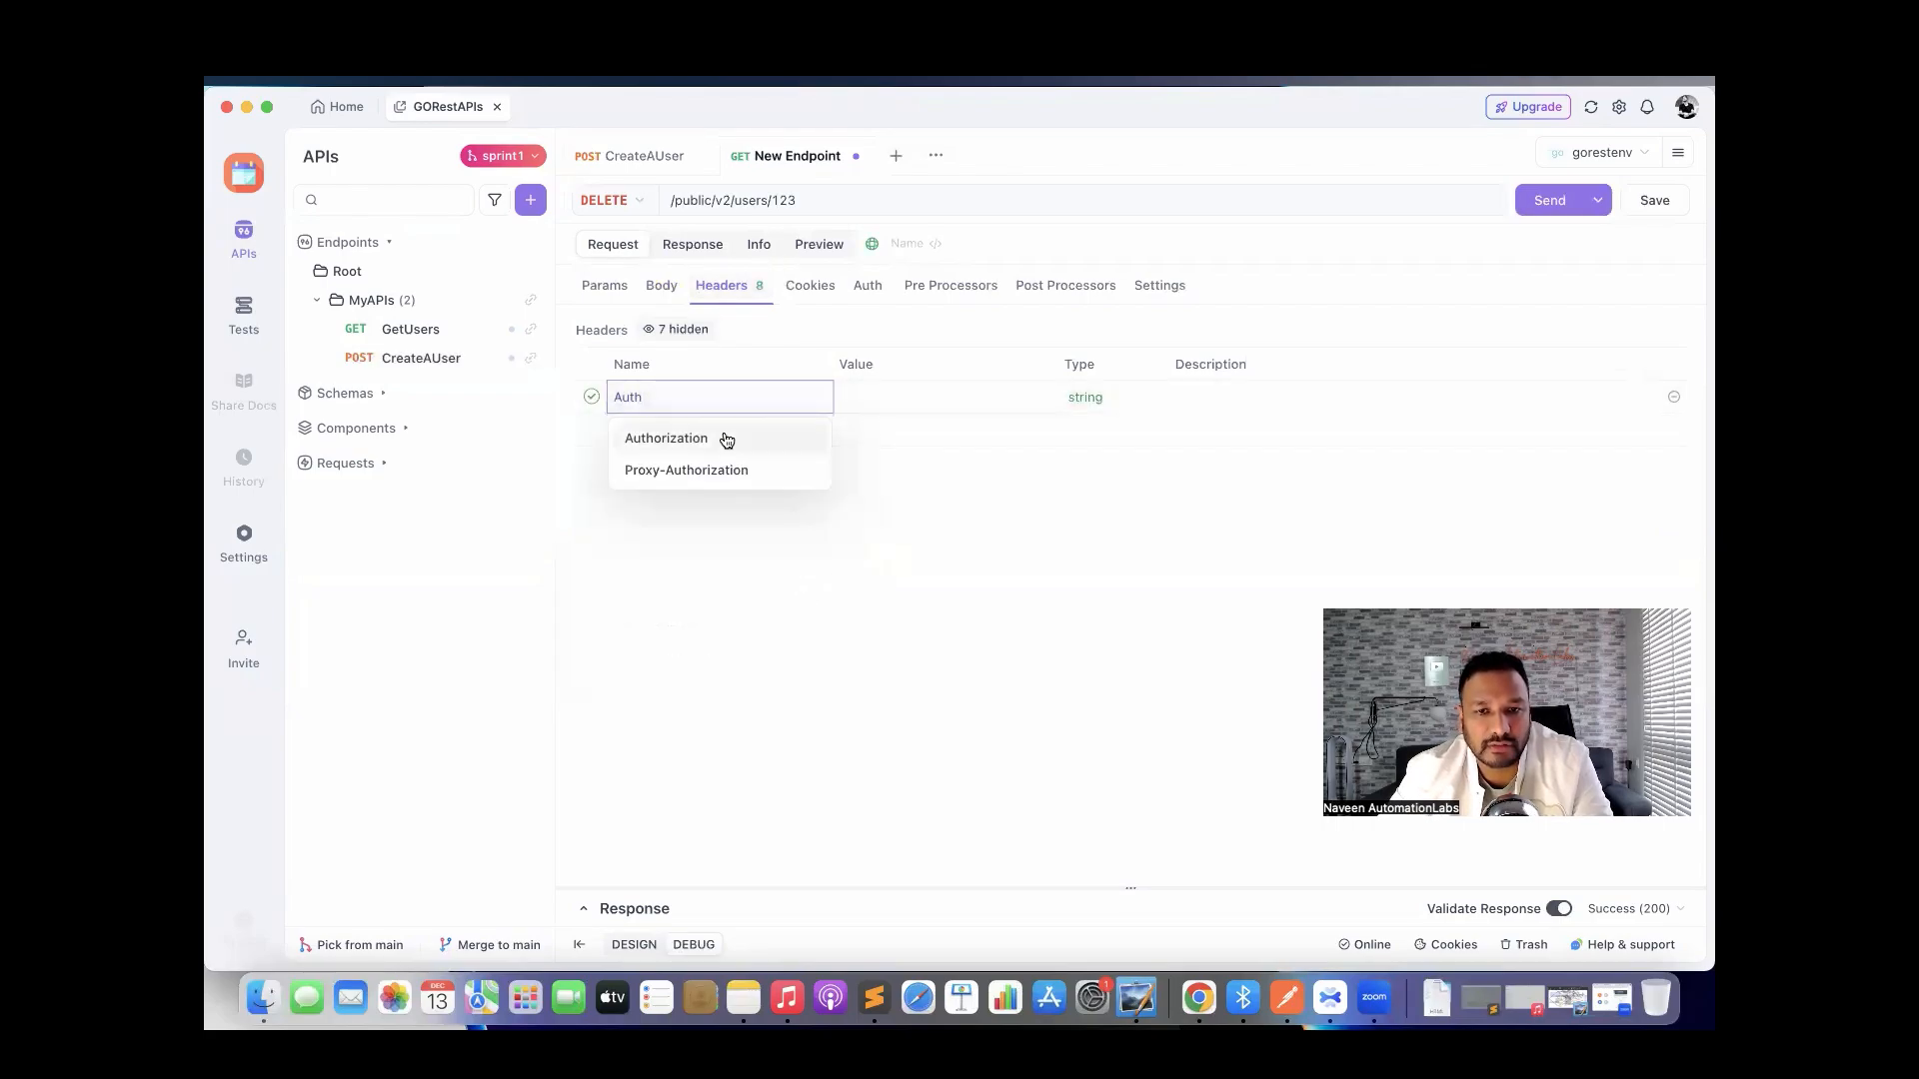
left_click(722, 436)
Browse the Auth tab's authentication types and close the list unchanged.
left_click(868, 288)
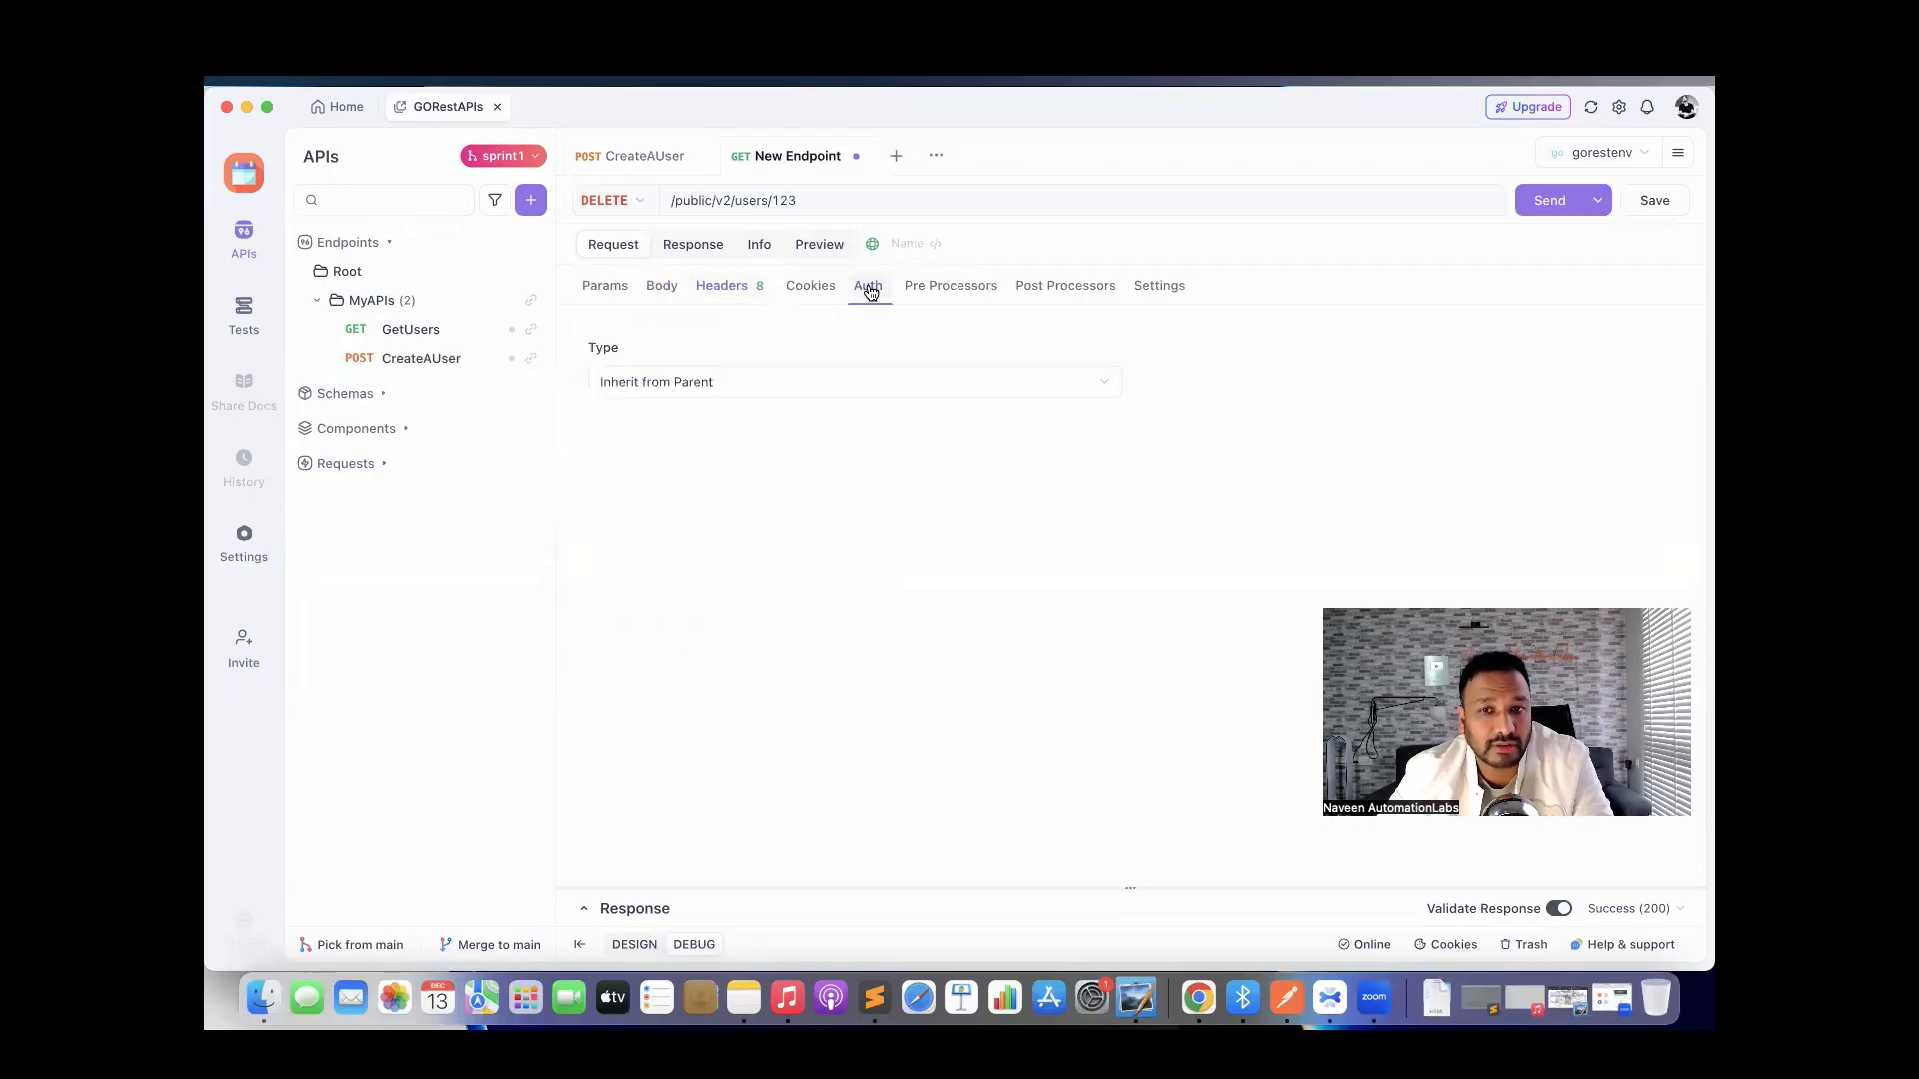
left_click(830, 378)
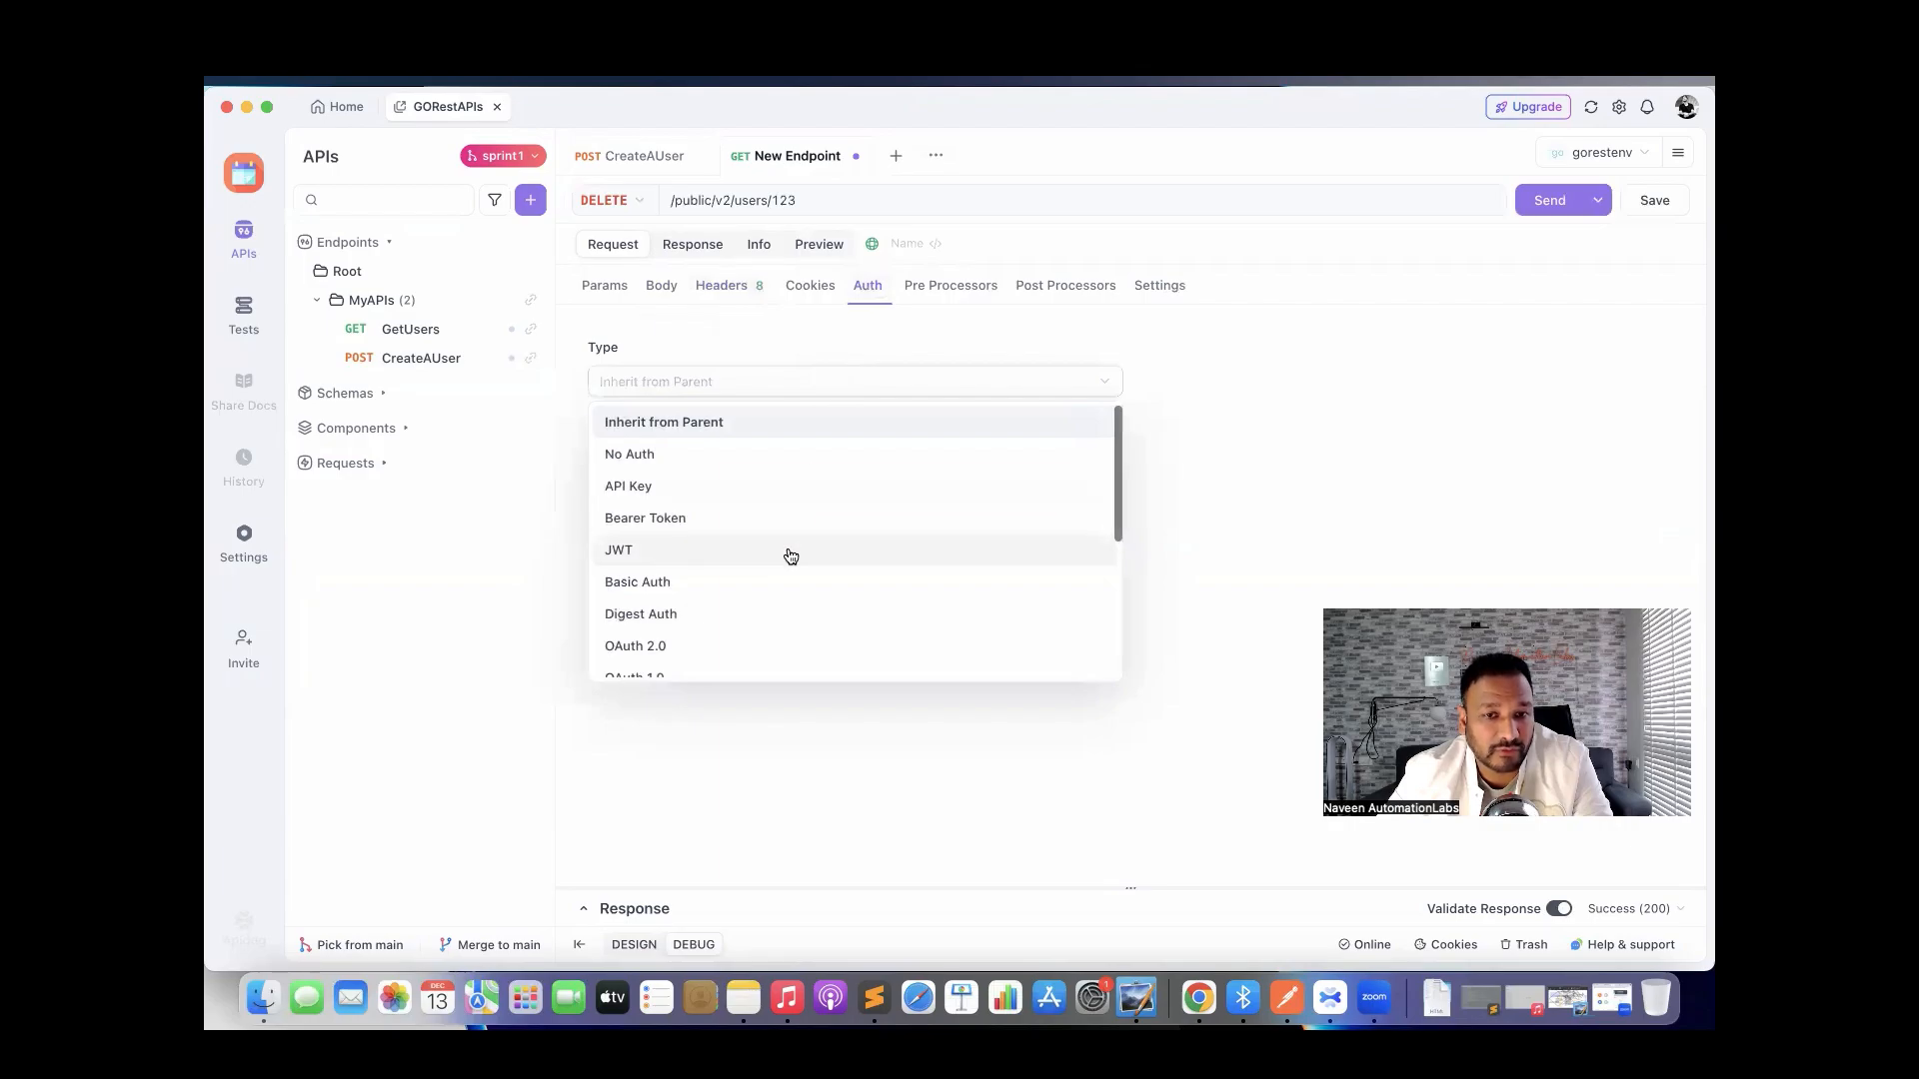
scroll(790, 557, "down", 3)
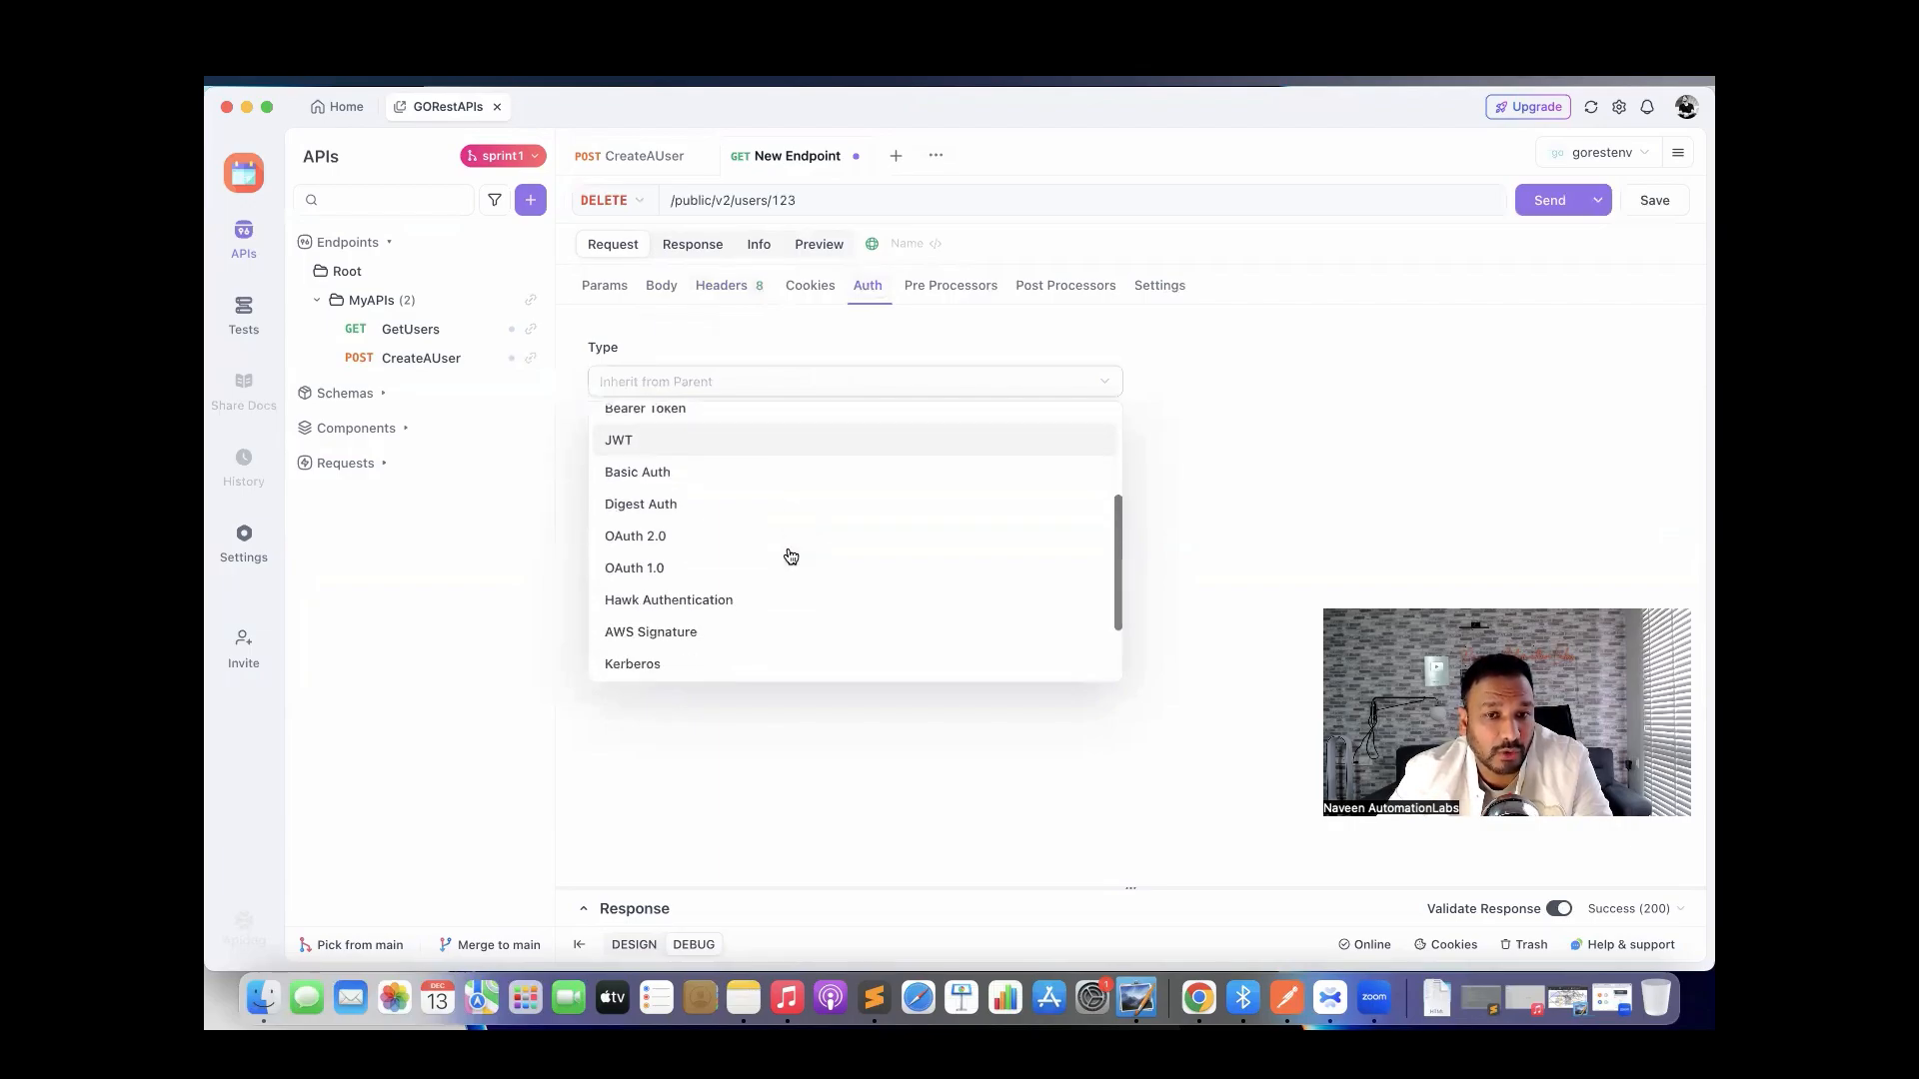
scroll(785, 557, "up", 3)
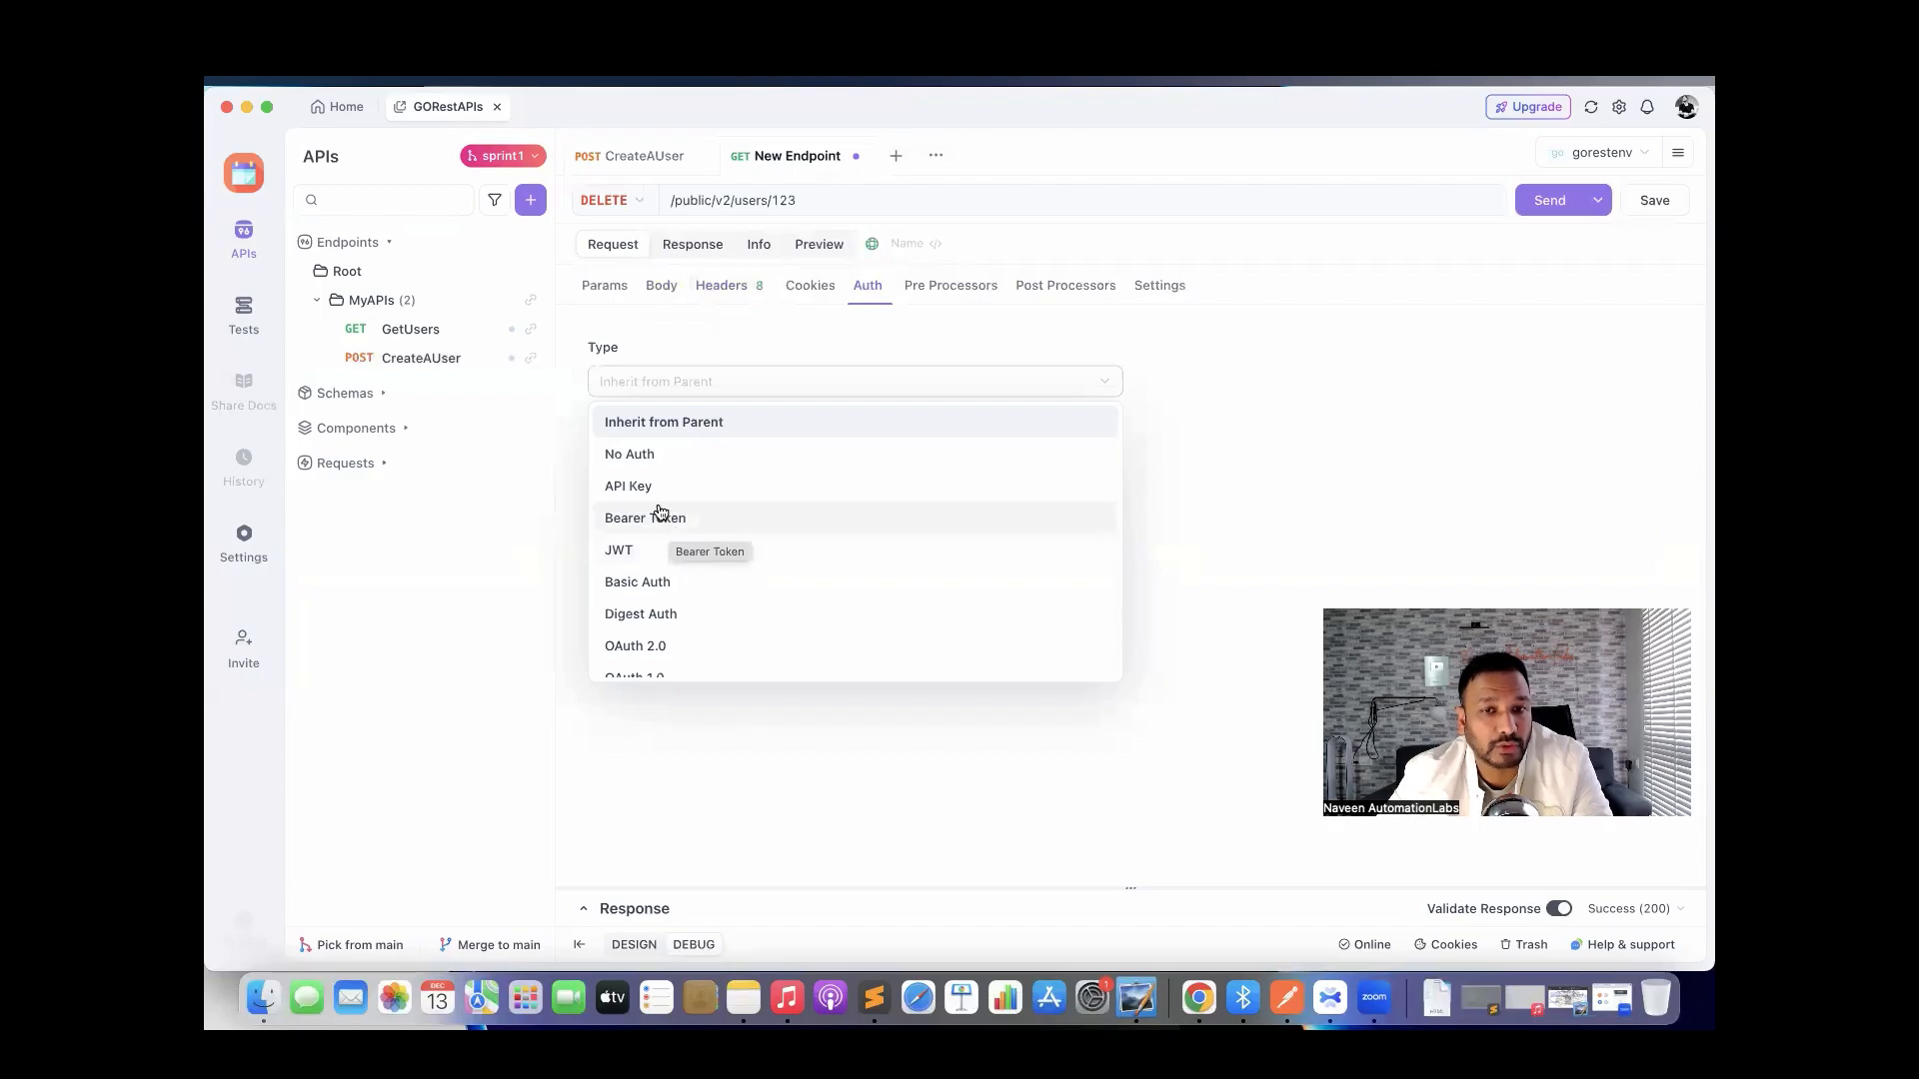
scroll(738, 519, "down", 4)
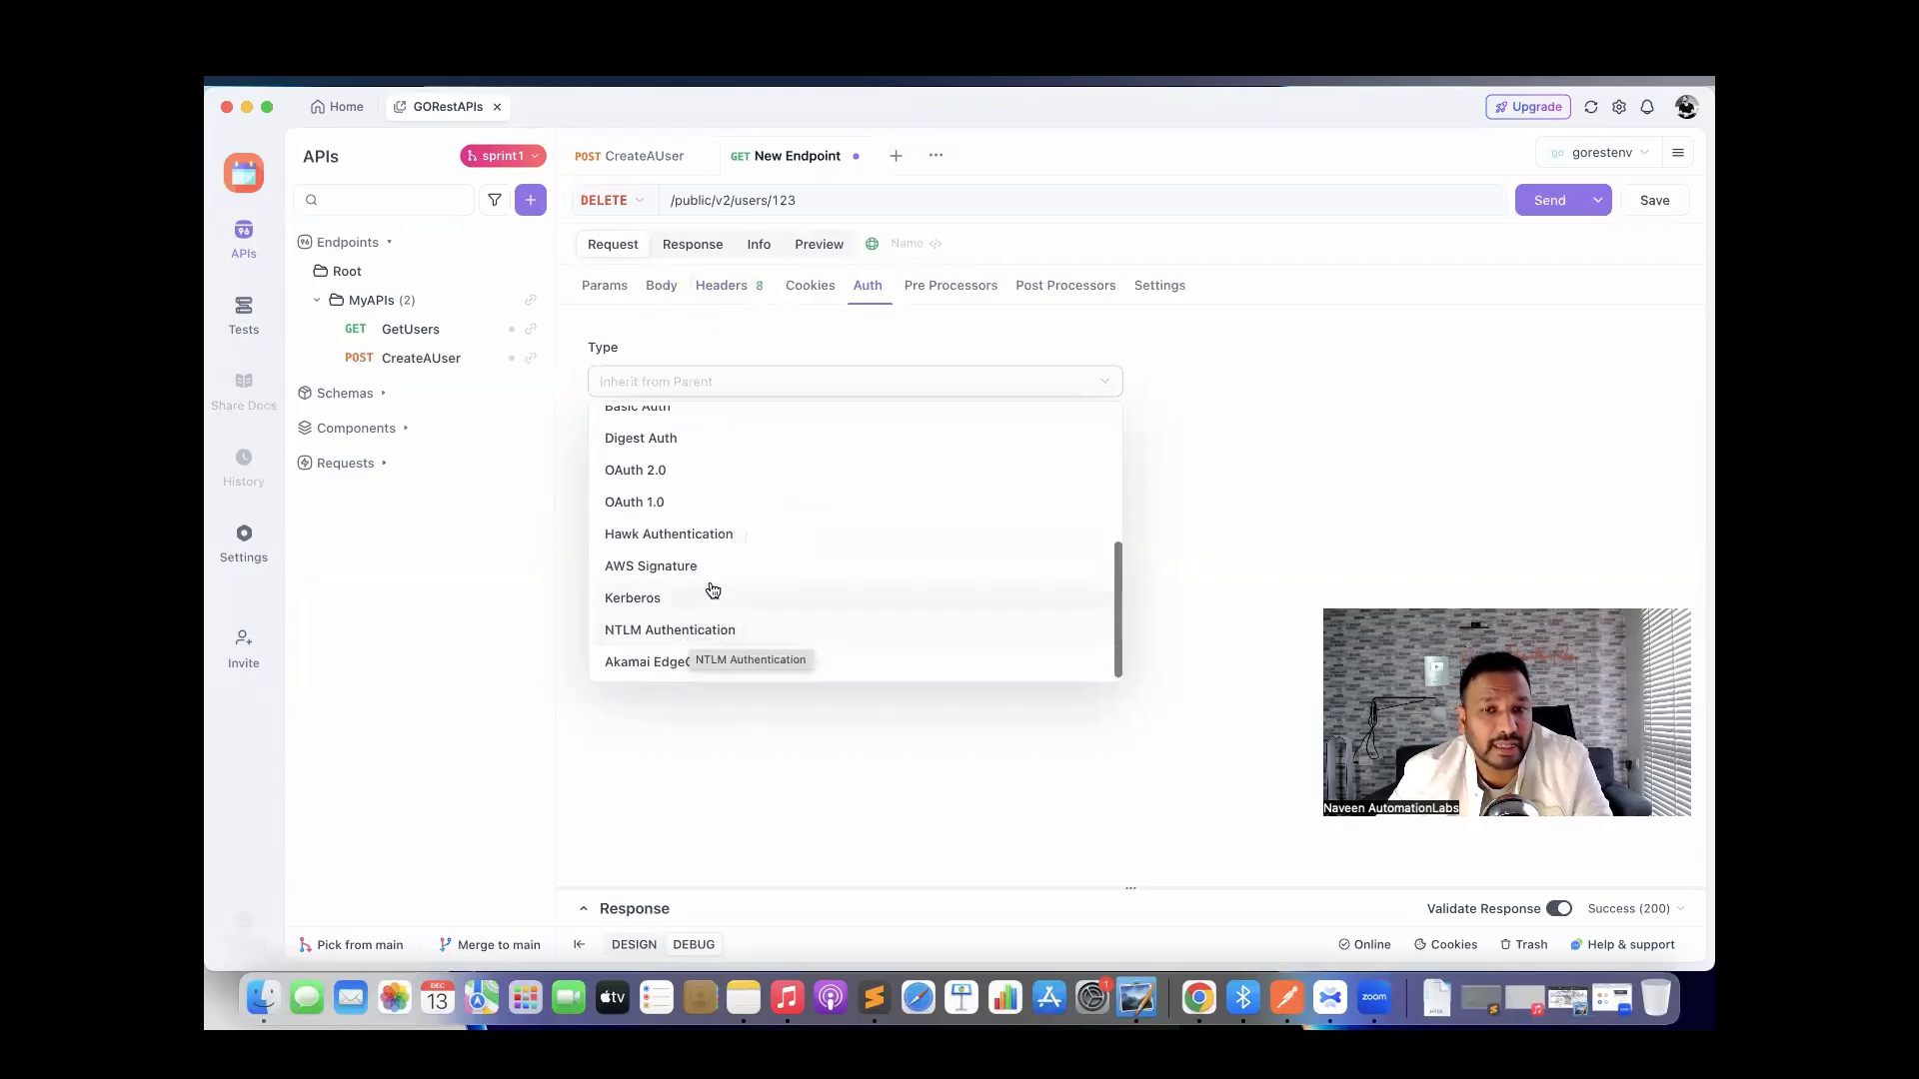
scroll(735, 521, "up", 4)
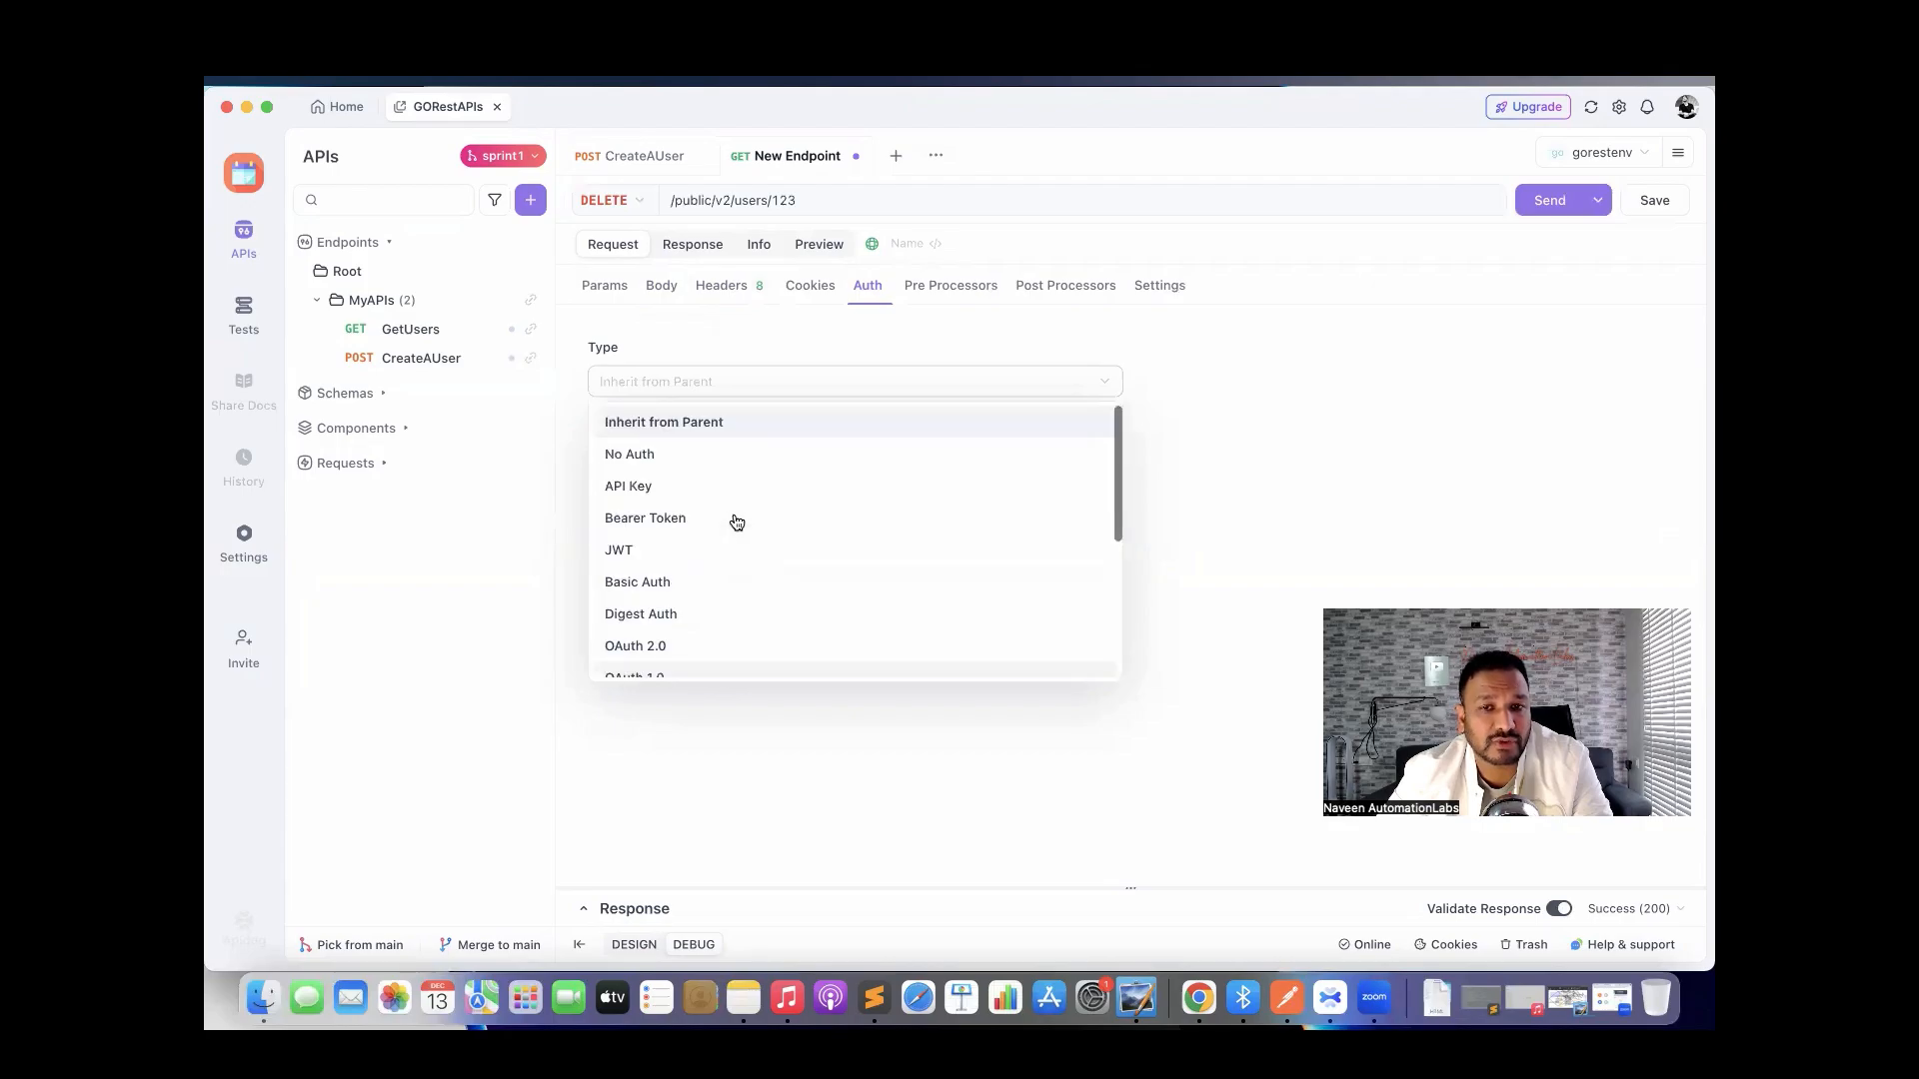
left_click(1178, 491)
Set the Authorization header's value to the {{token}} variable.
left_click(724, 295)
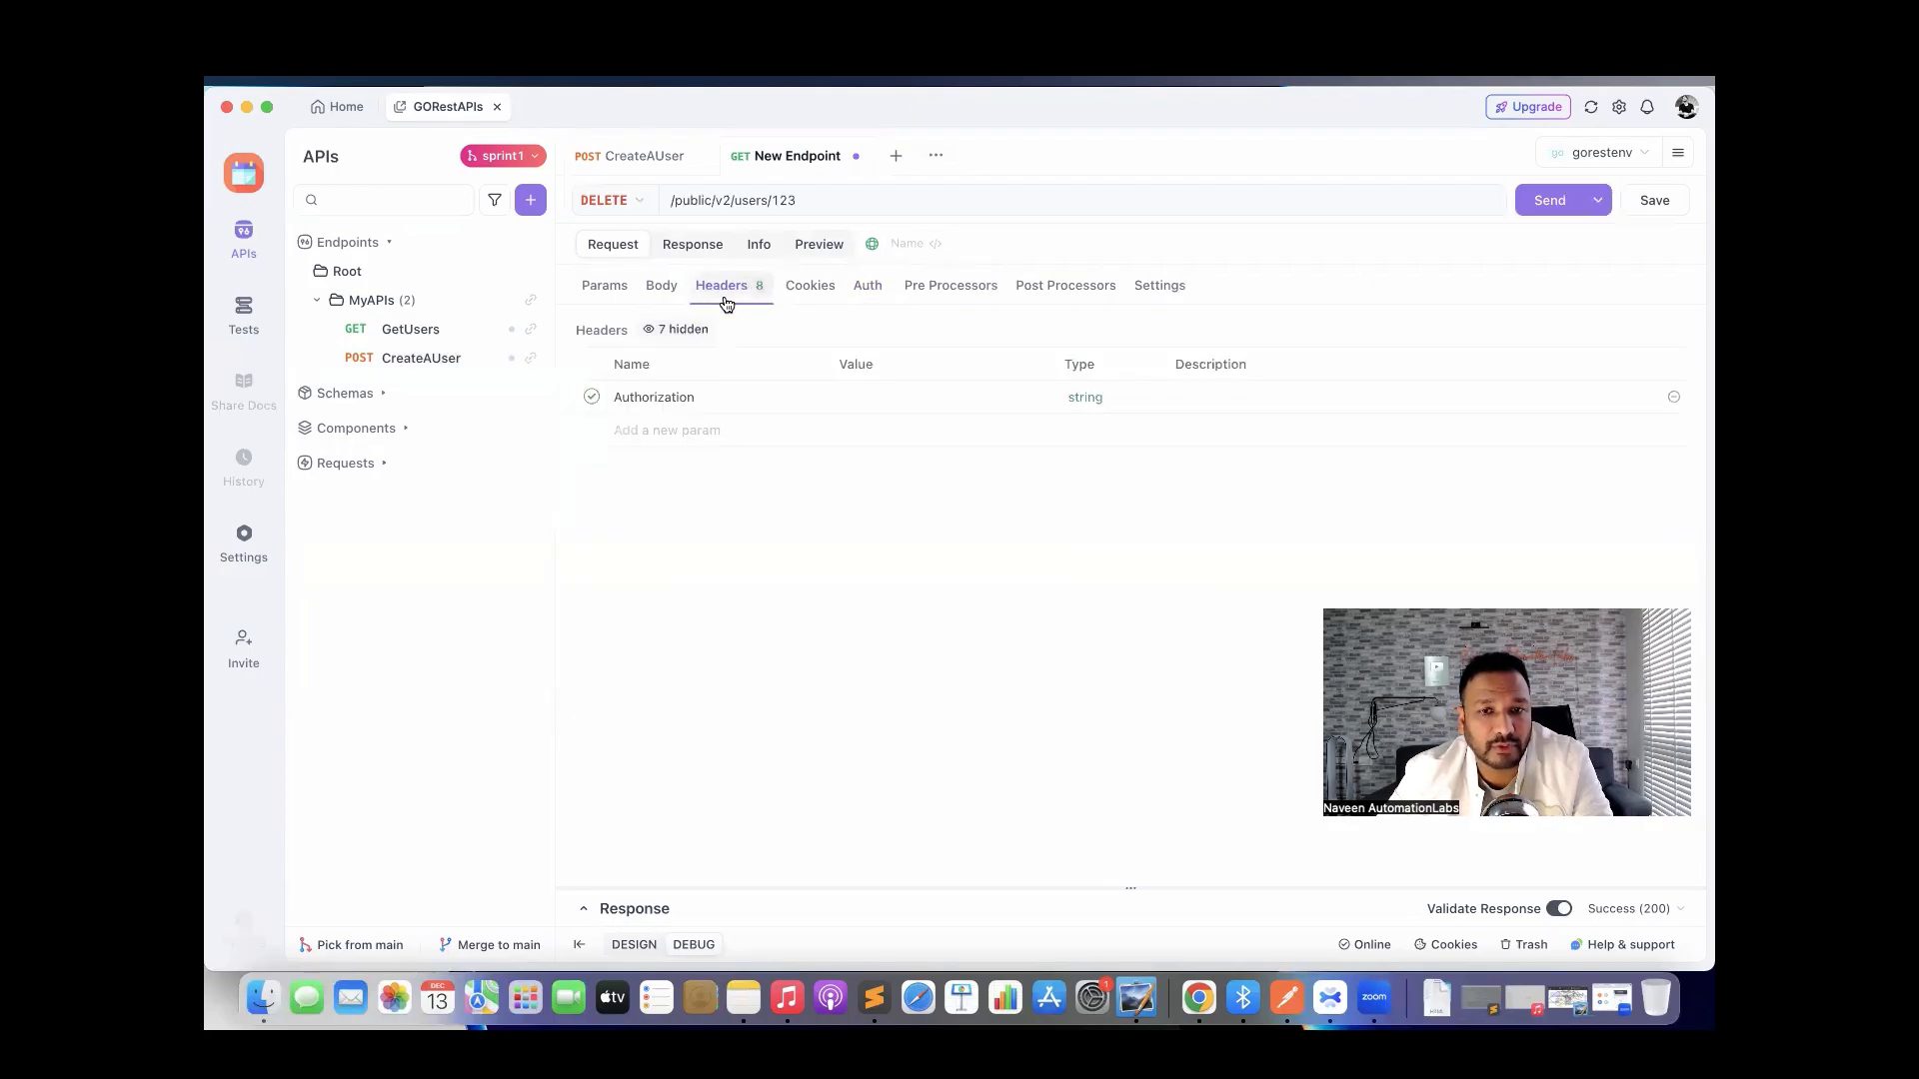
left_click(917, 398)
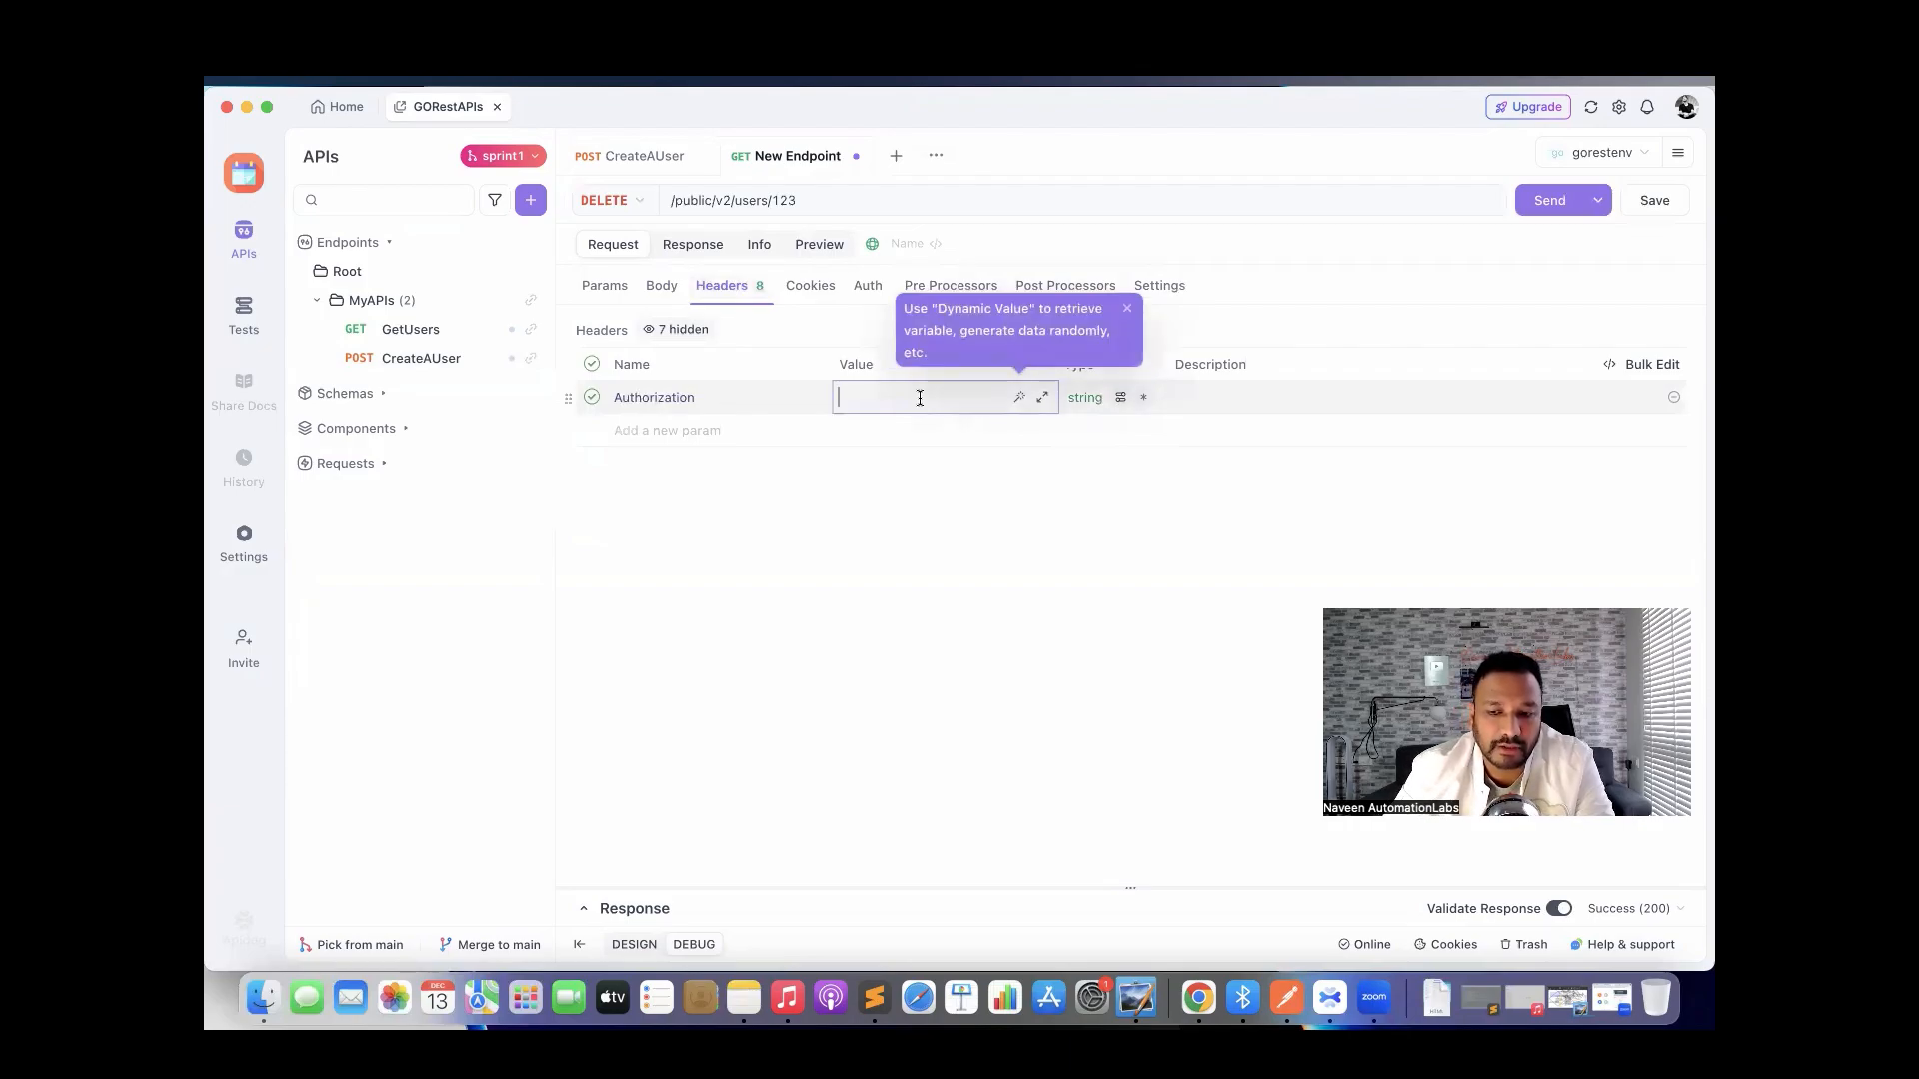
type("{{to")
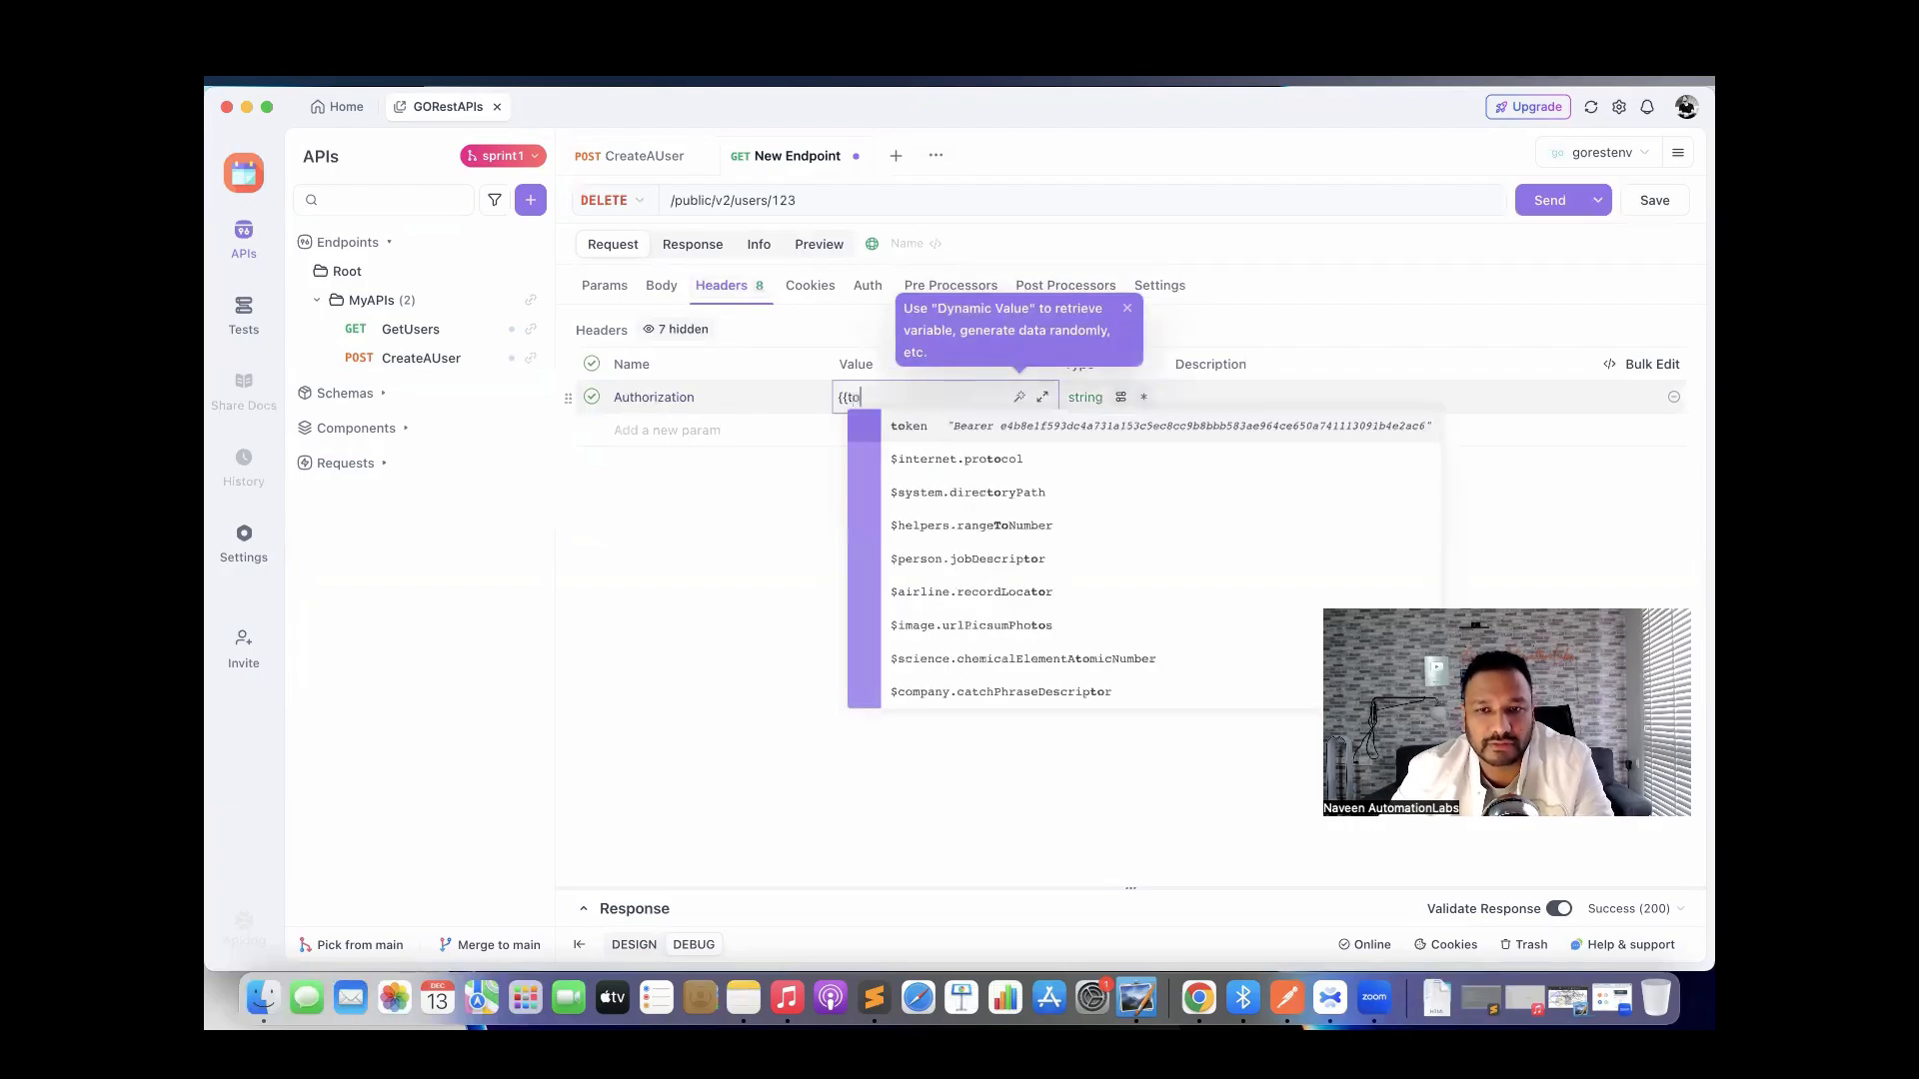
left_click(982, 437)
left_click(931, 550)
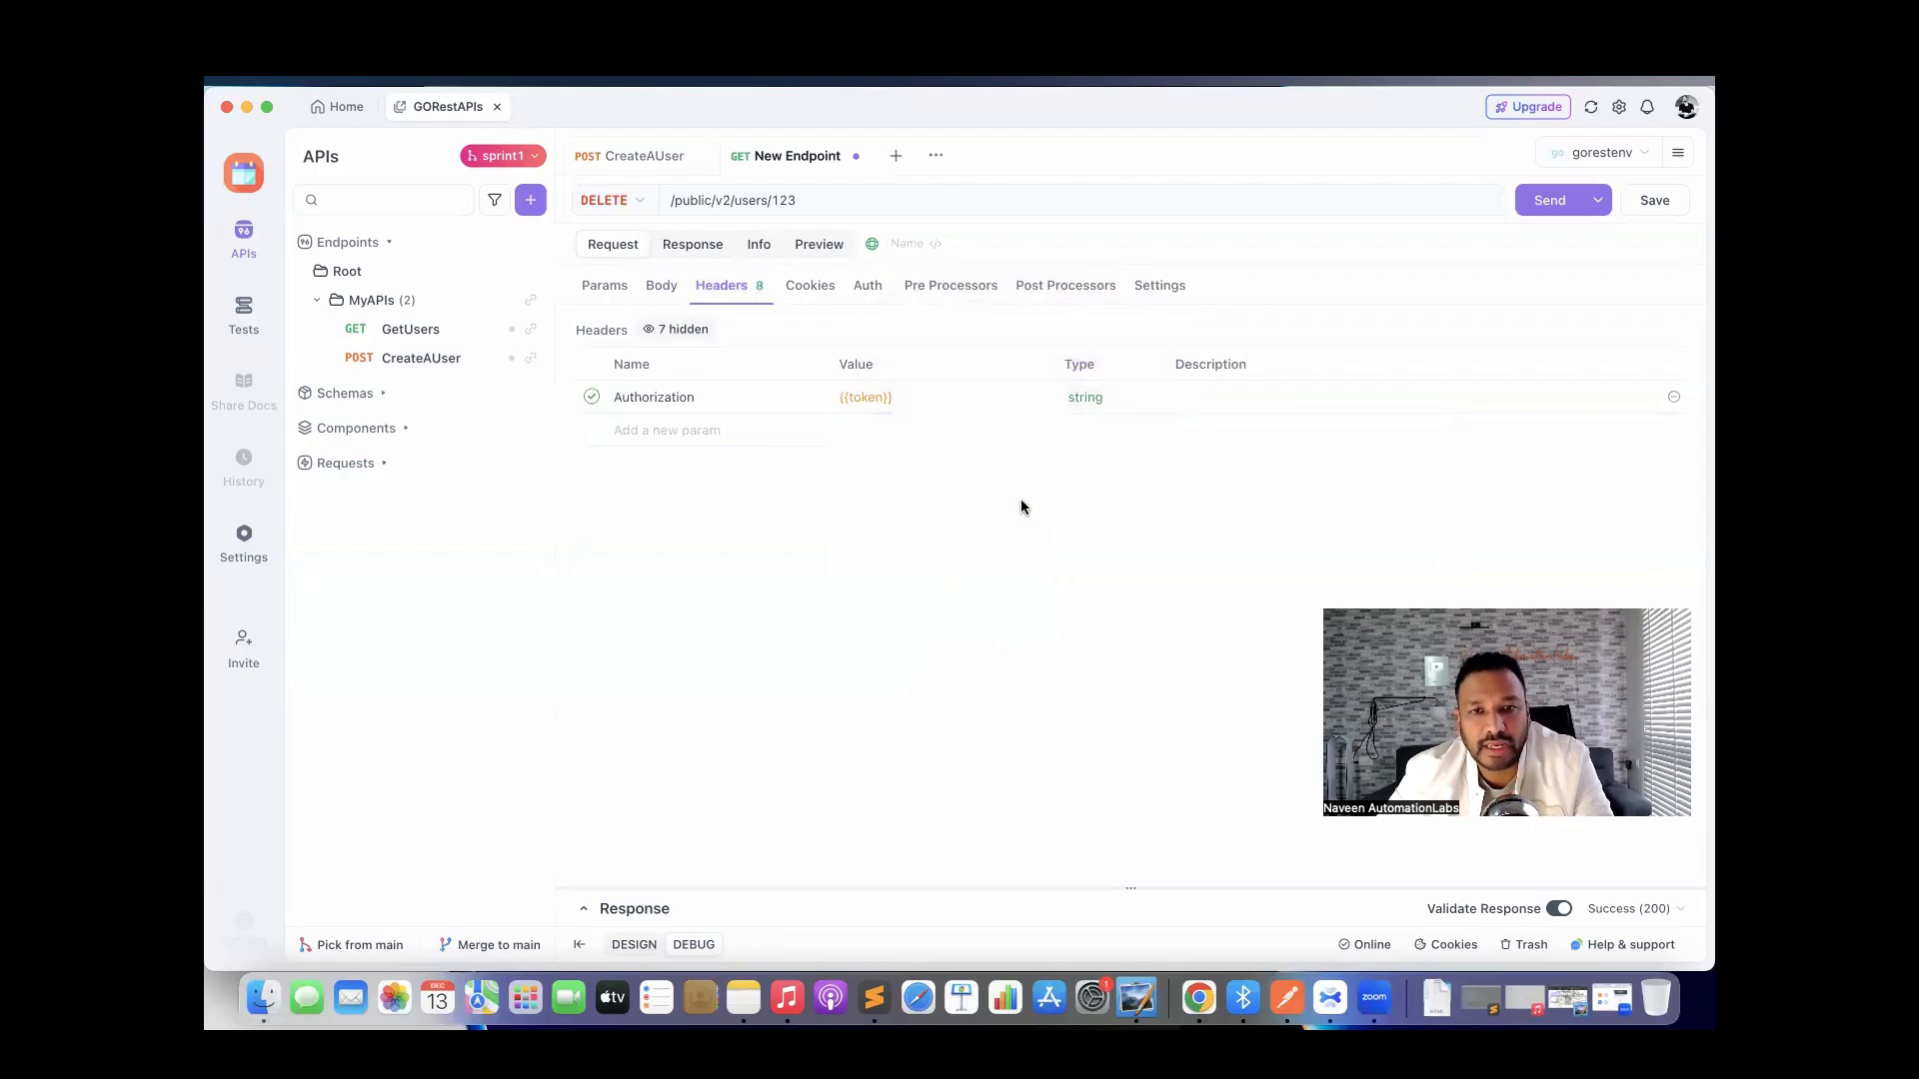
Save the request as an endpoint named 'DeleteAUser' in the MyAPIs folder.
left_click(1651, 200)
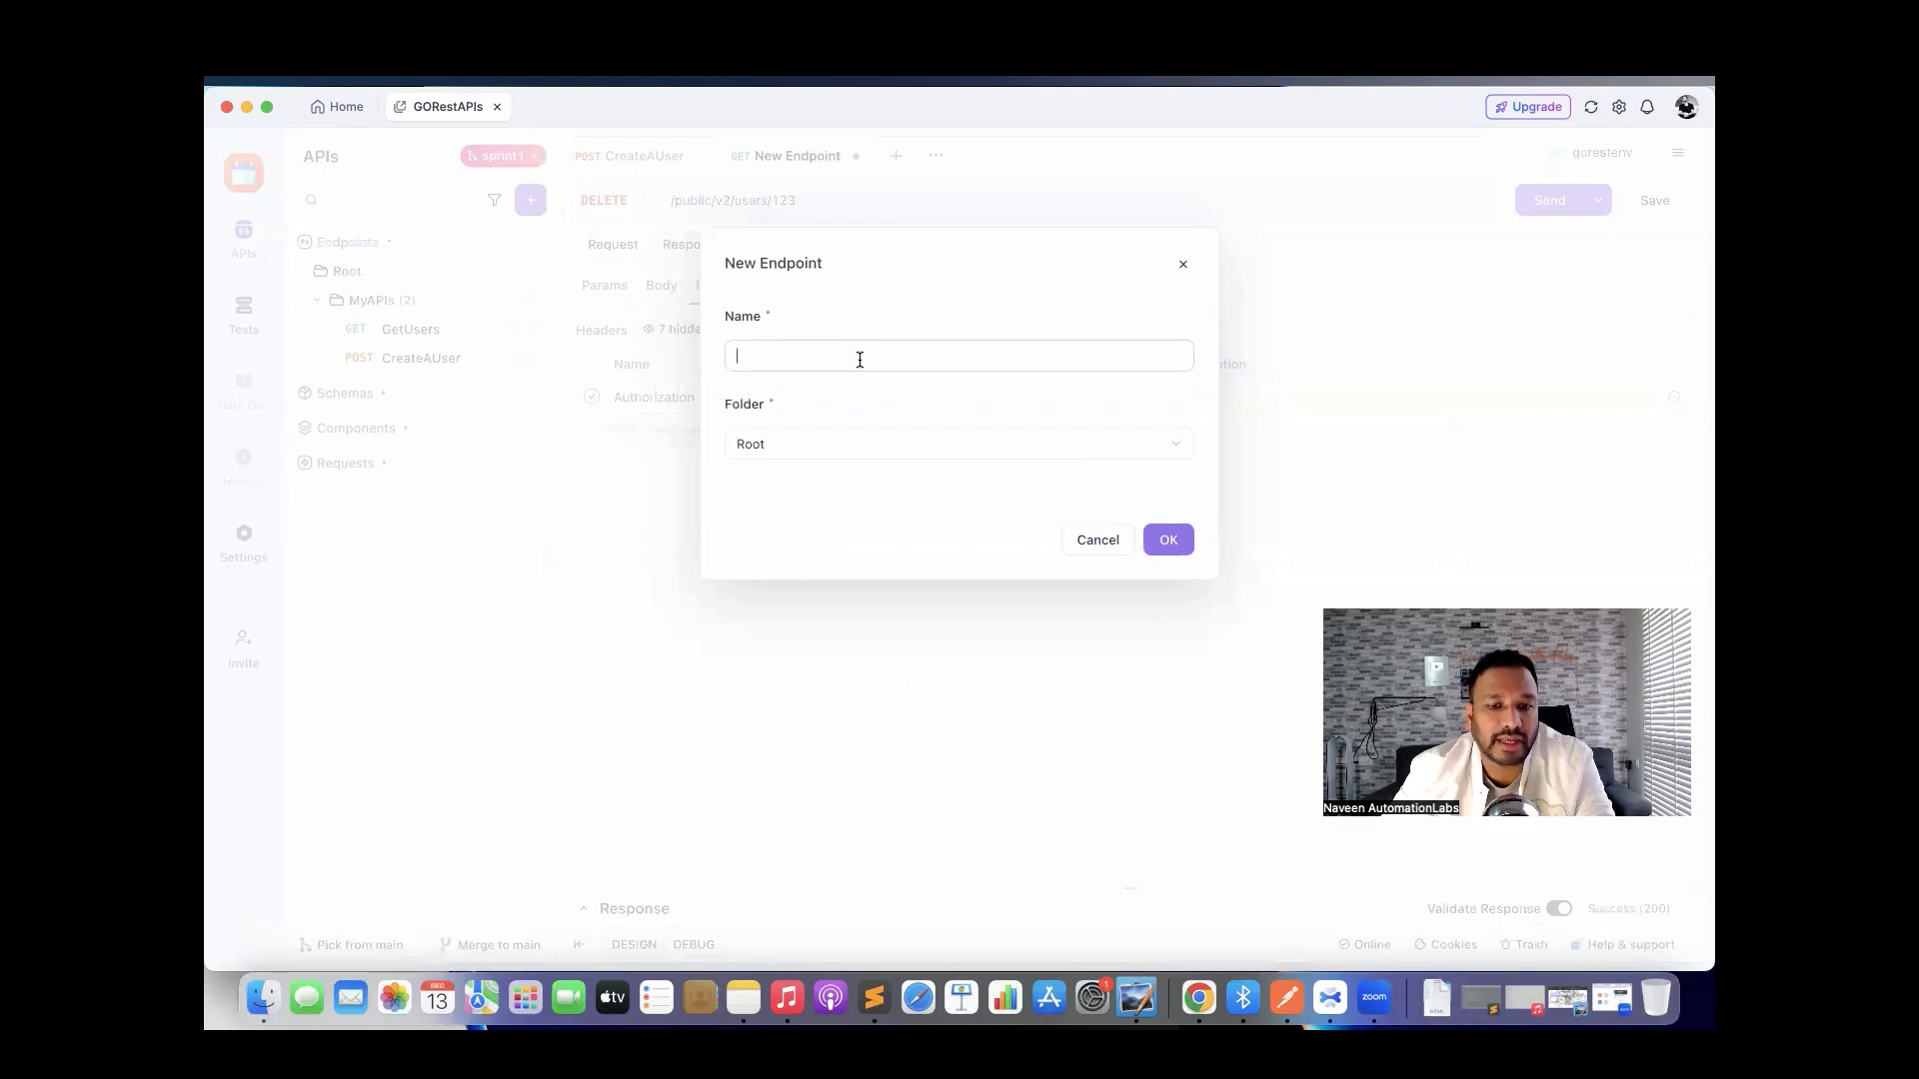
type("DeleteA")
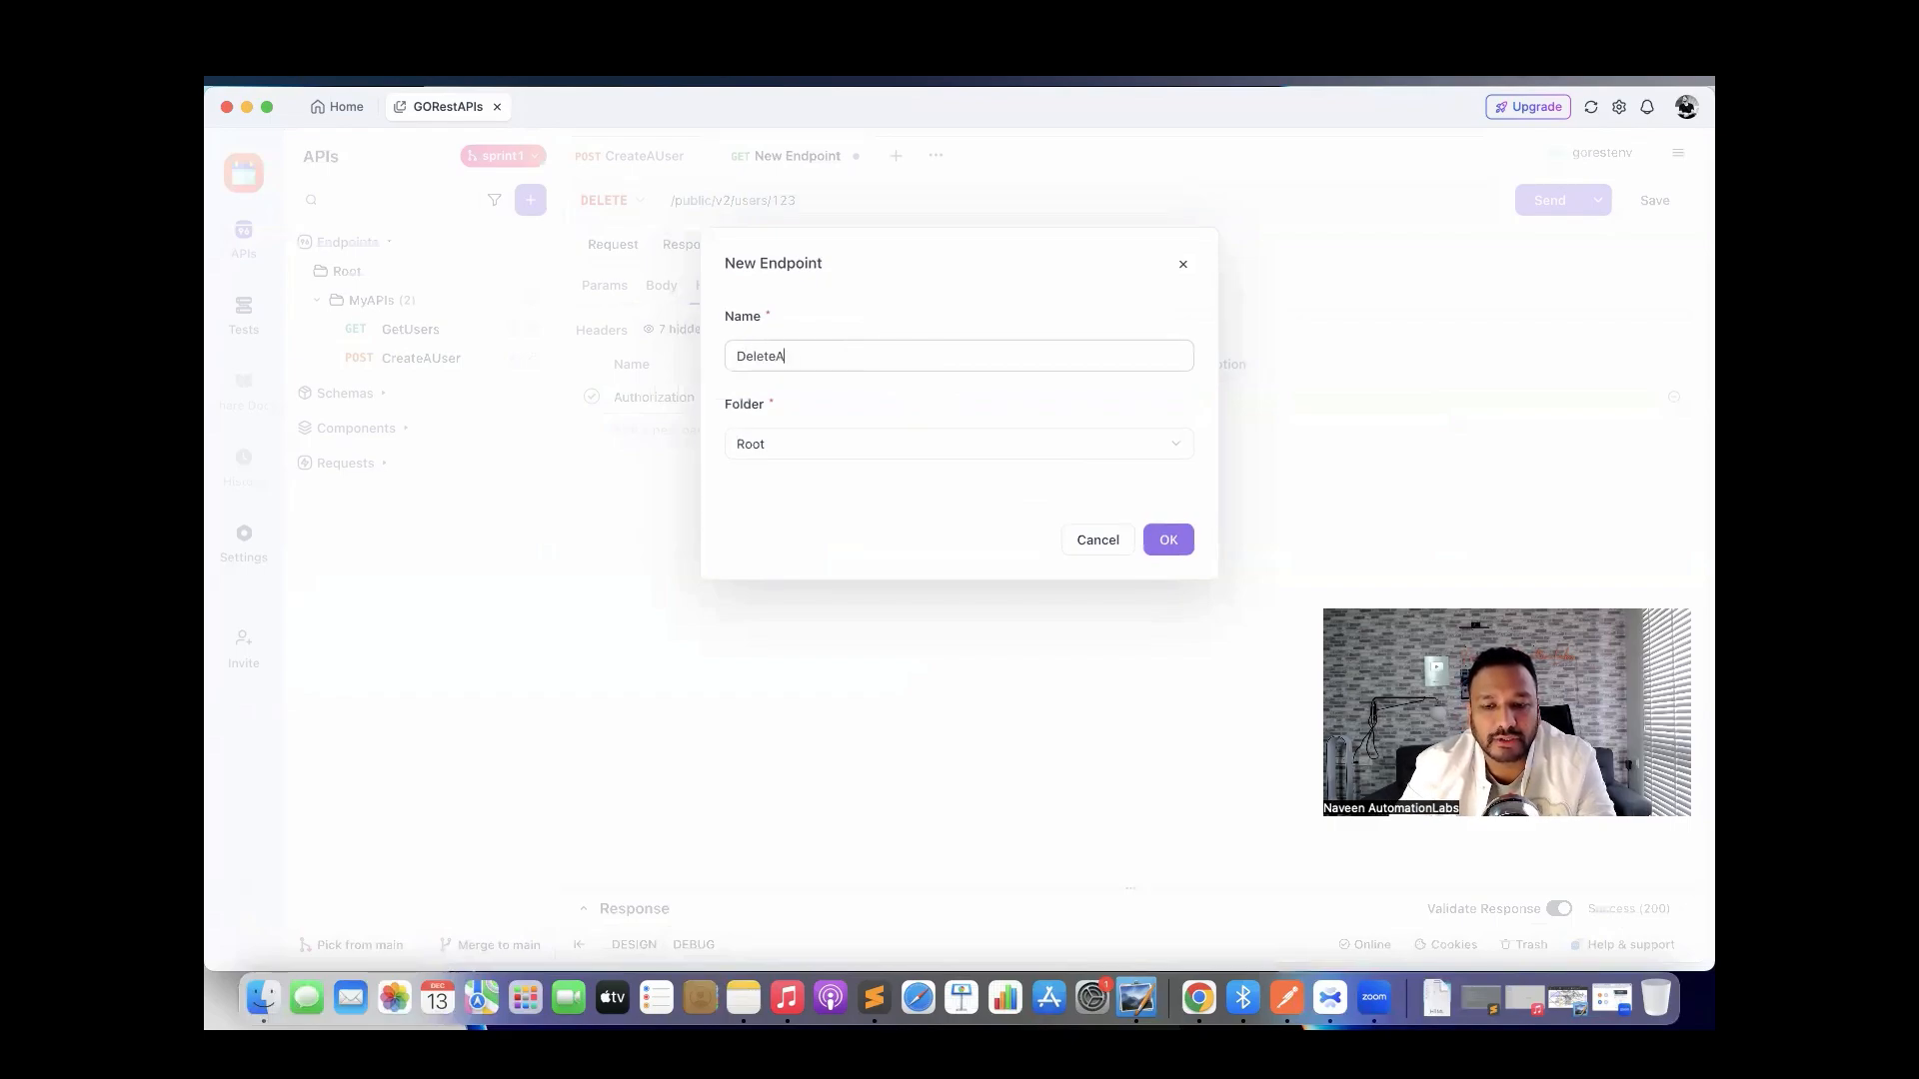
type("User")
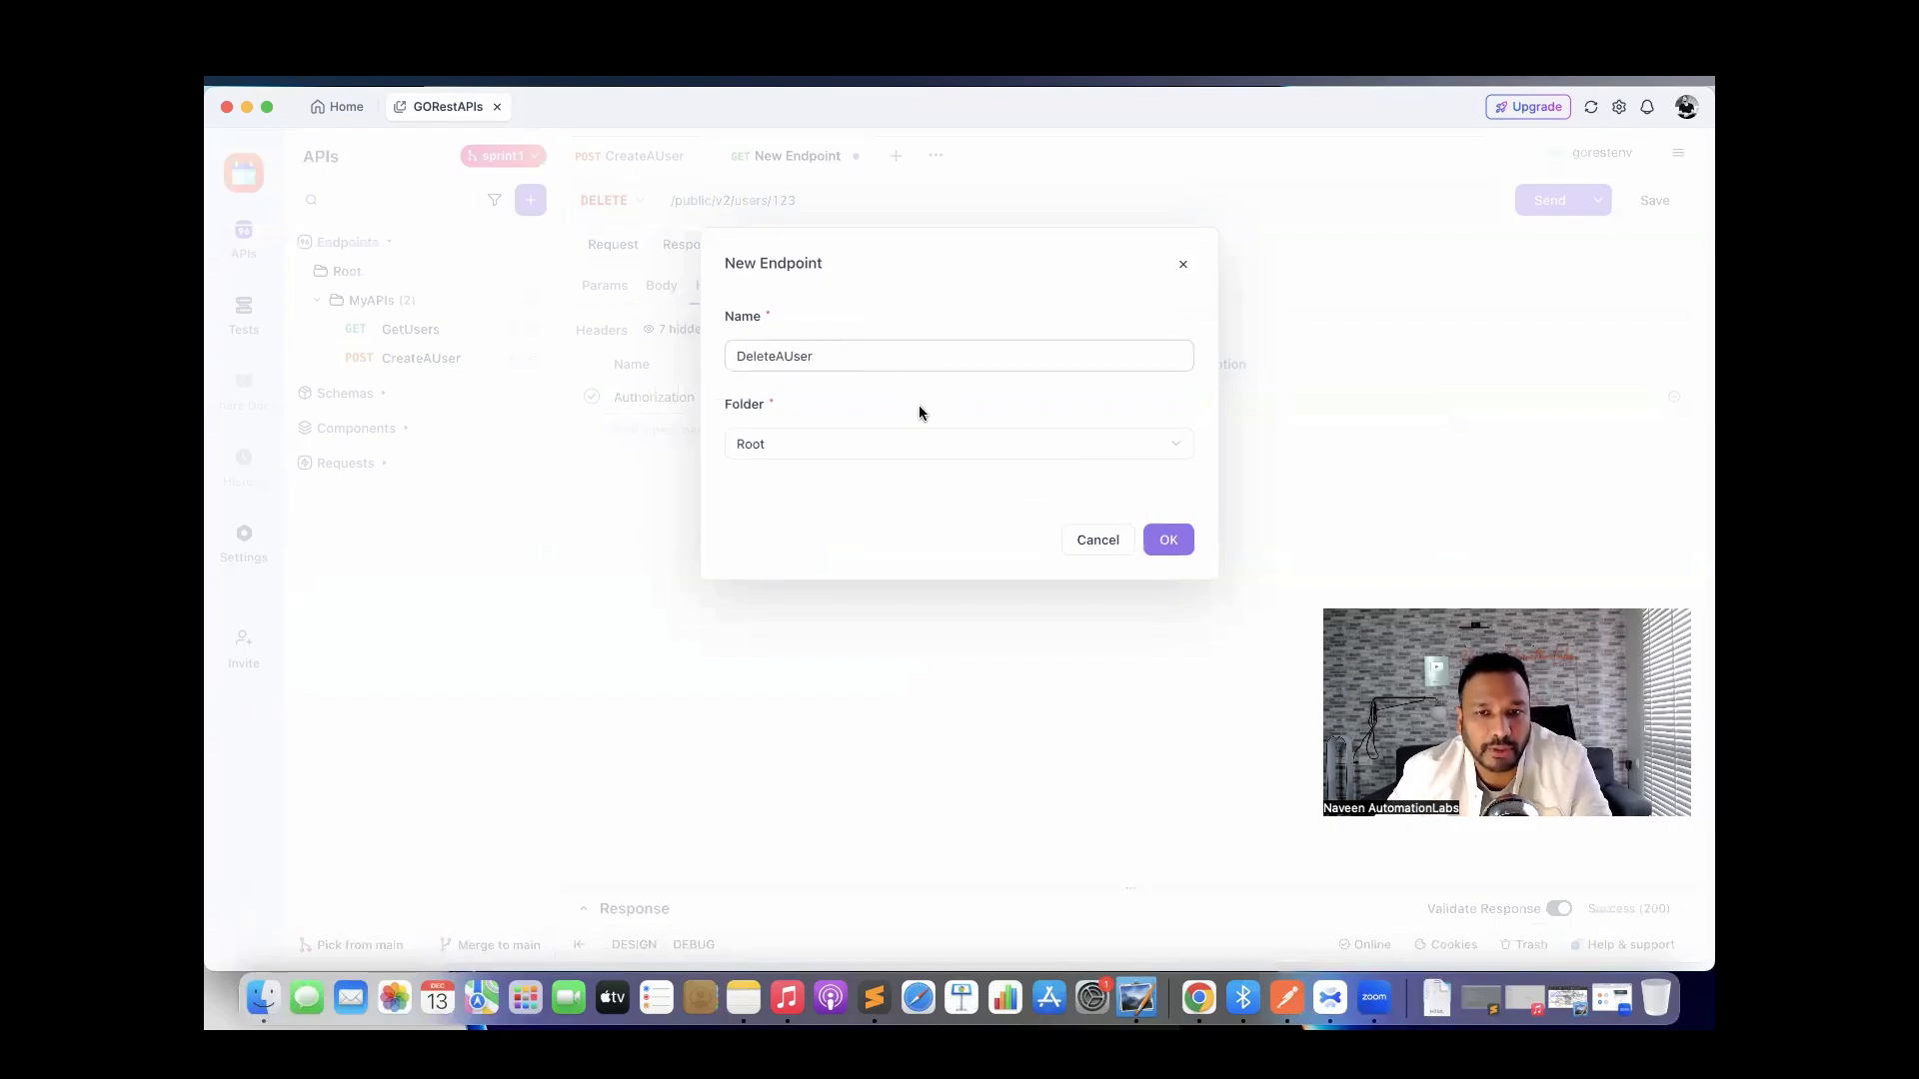
left_click(878, 442)
left_click(855, 516)
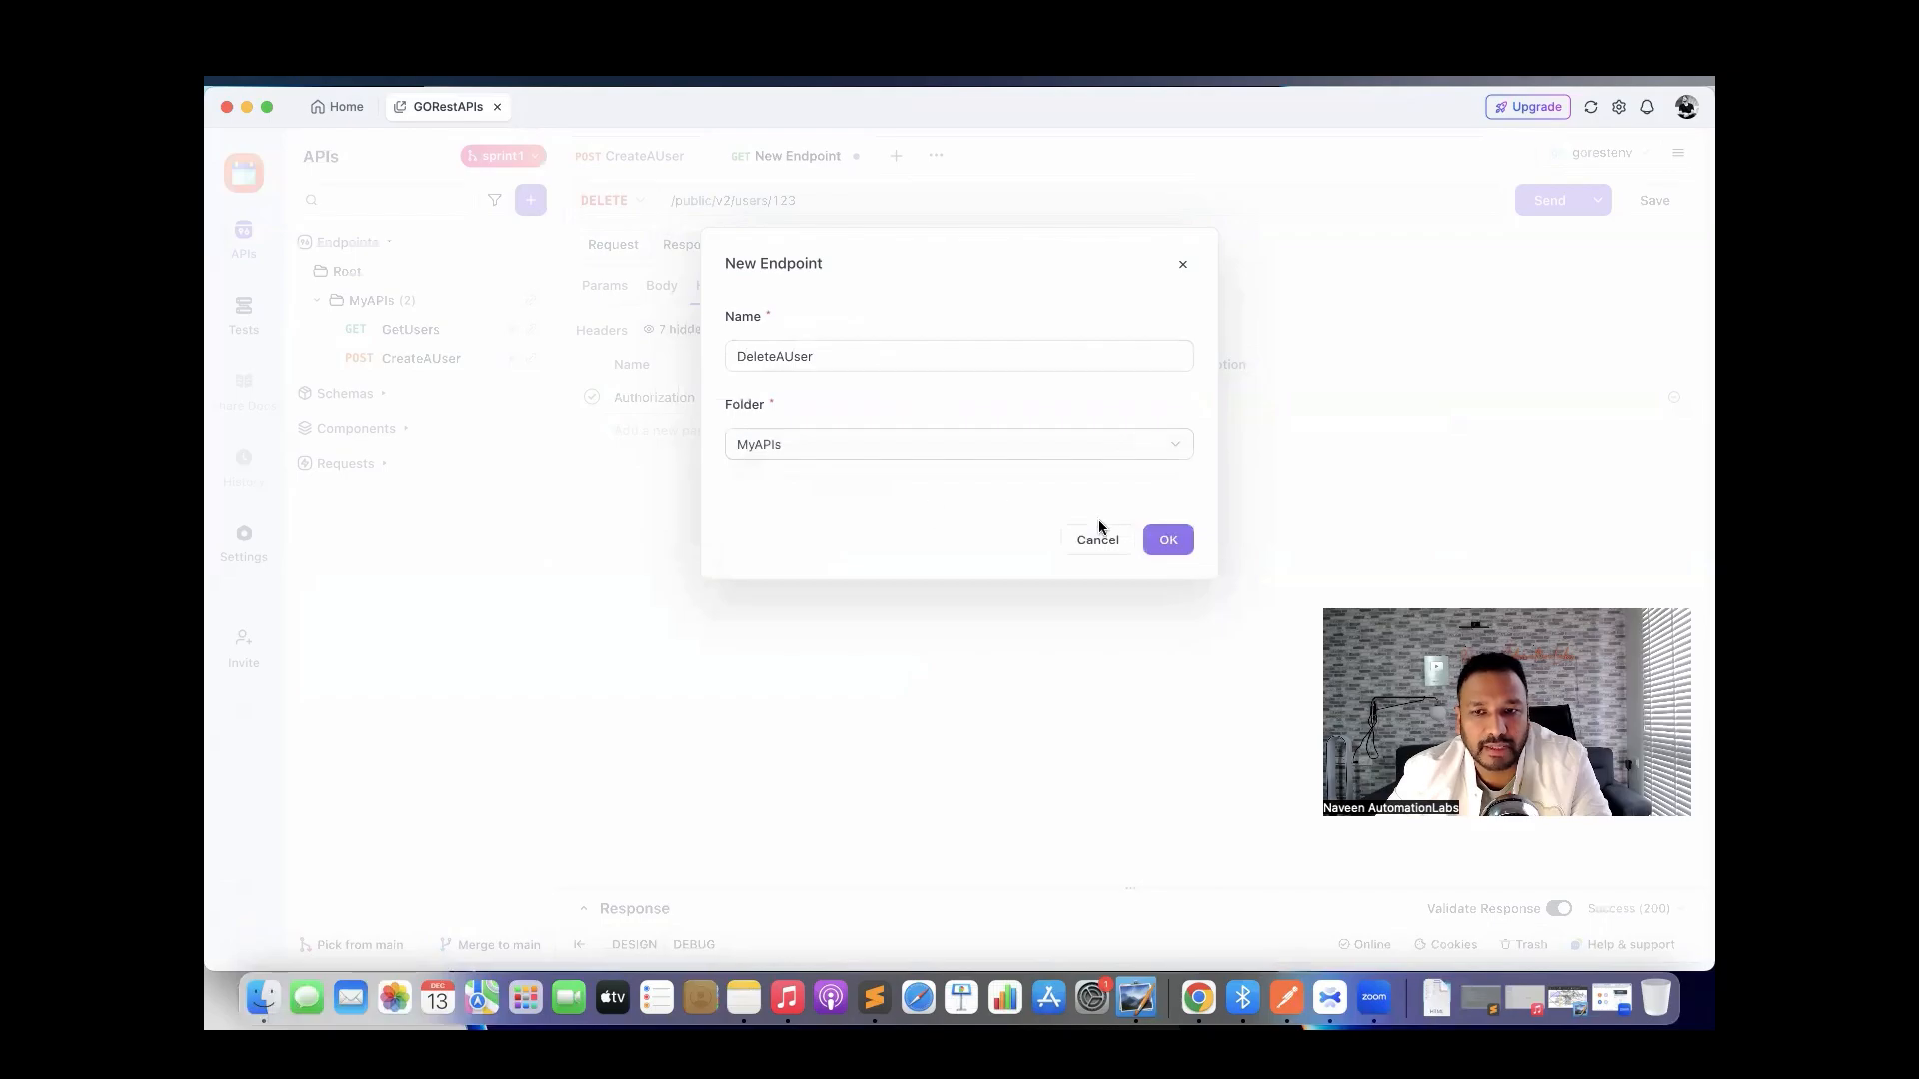
left_click(1167, 540)
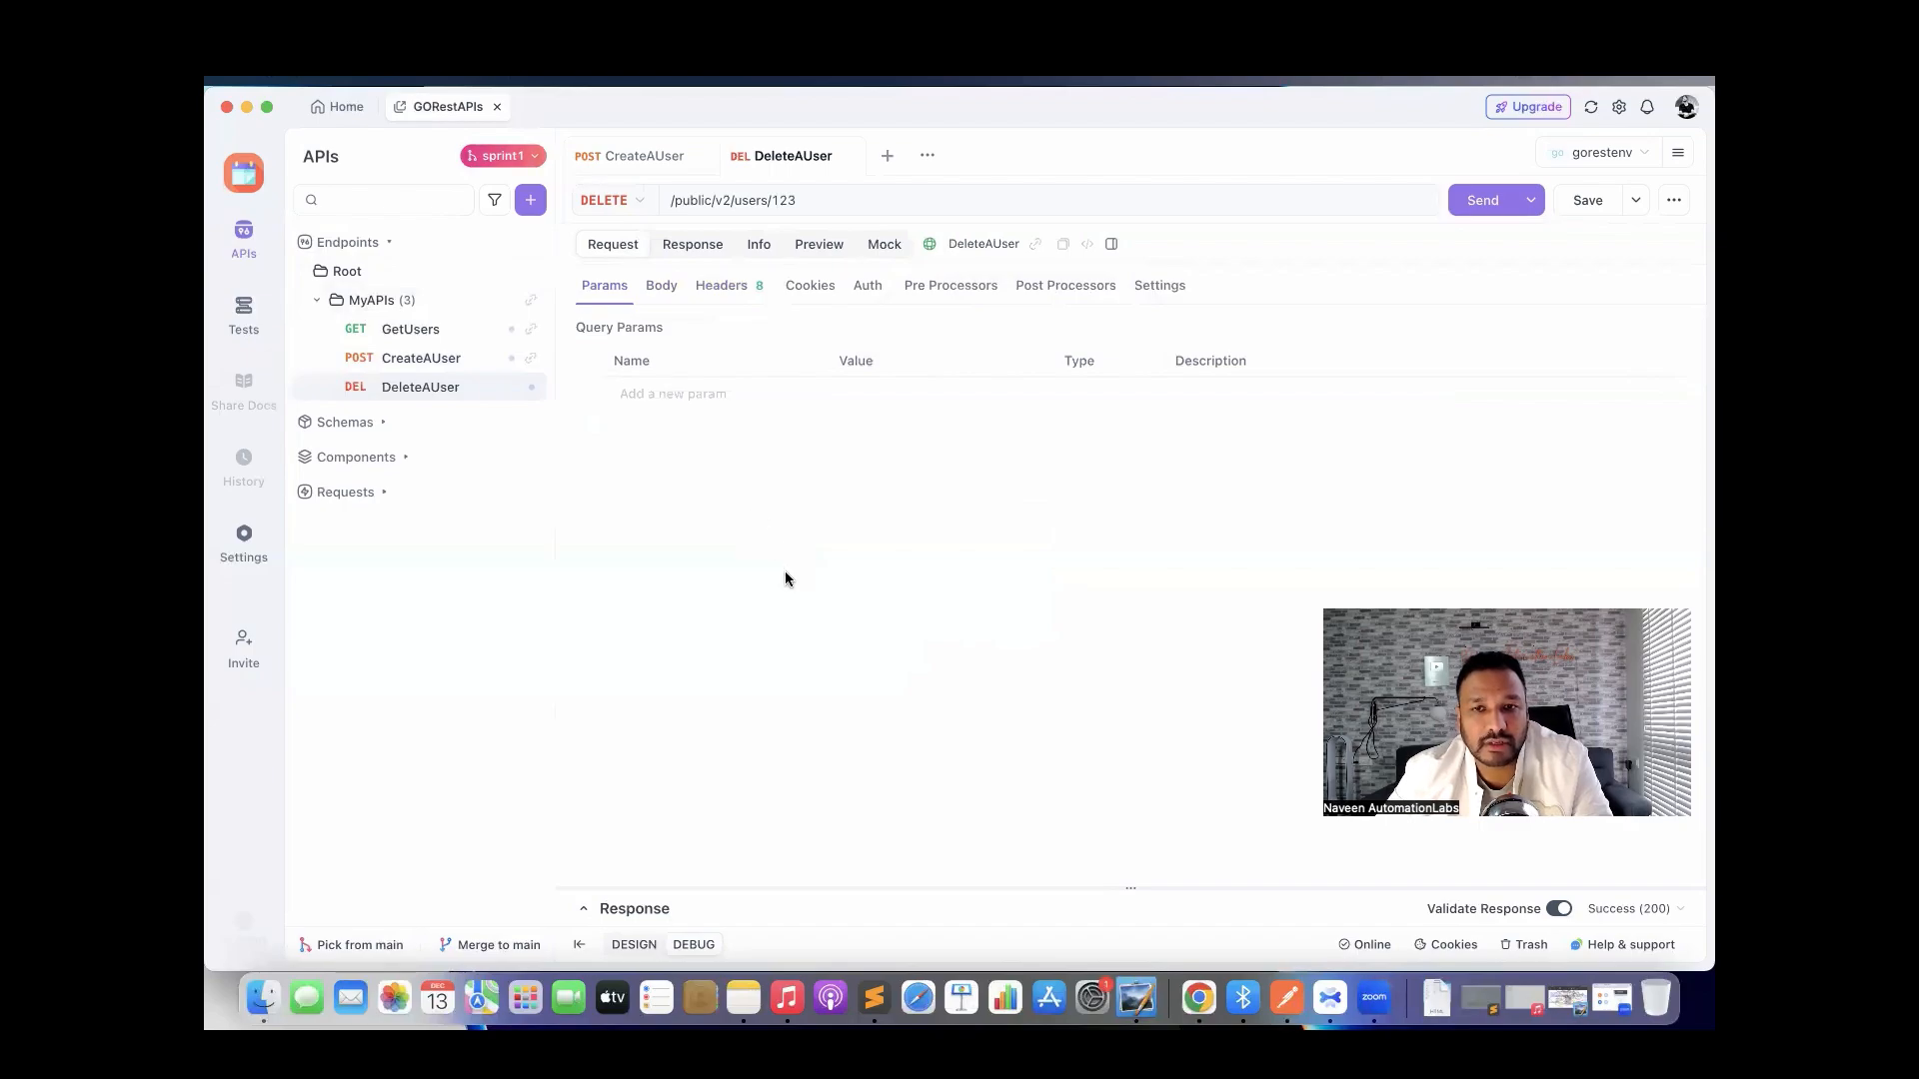
Send the DeleteAUser request, then switch to the main branch to check for it.
left_click(1477, 200)
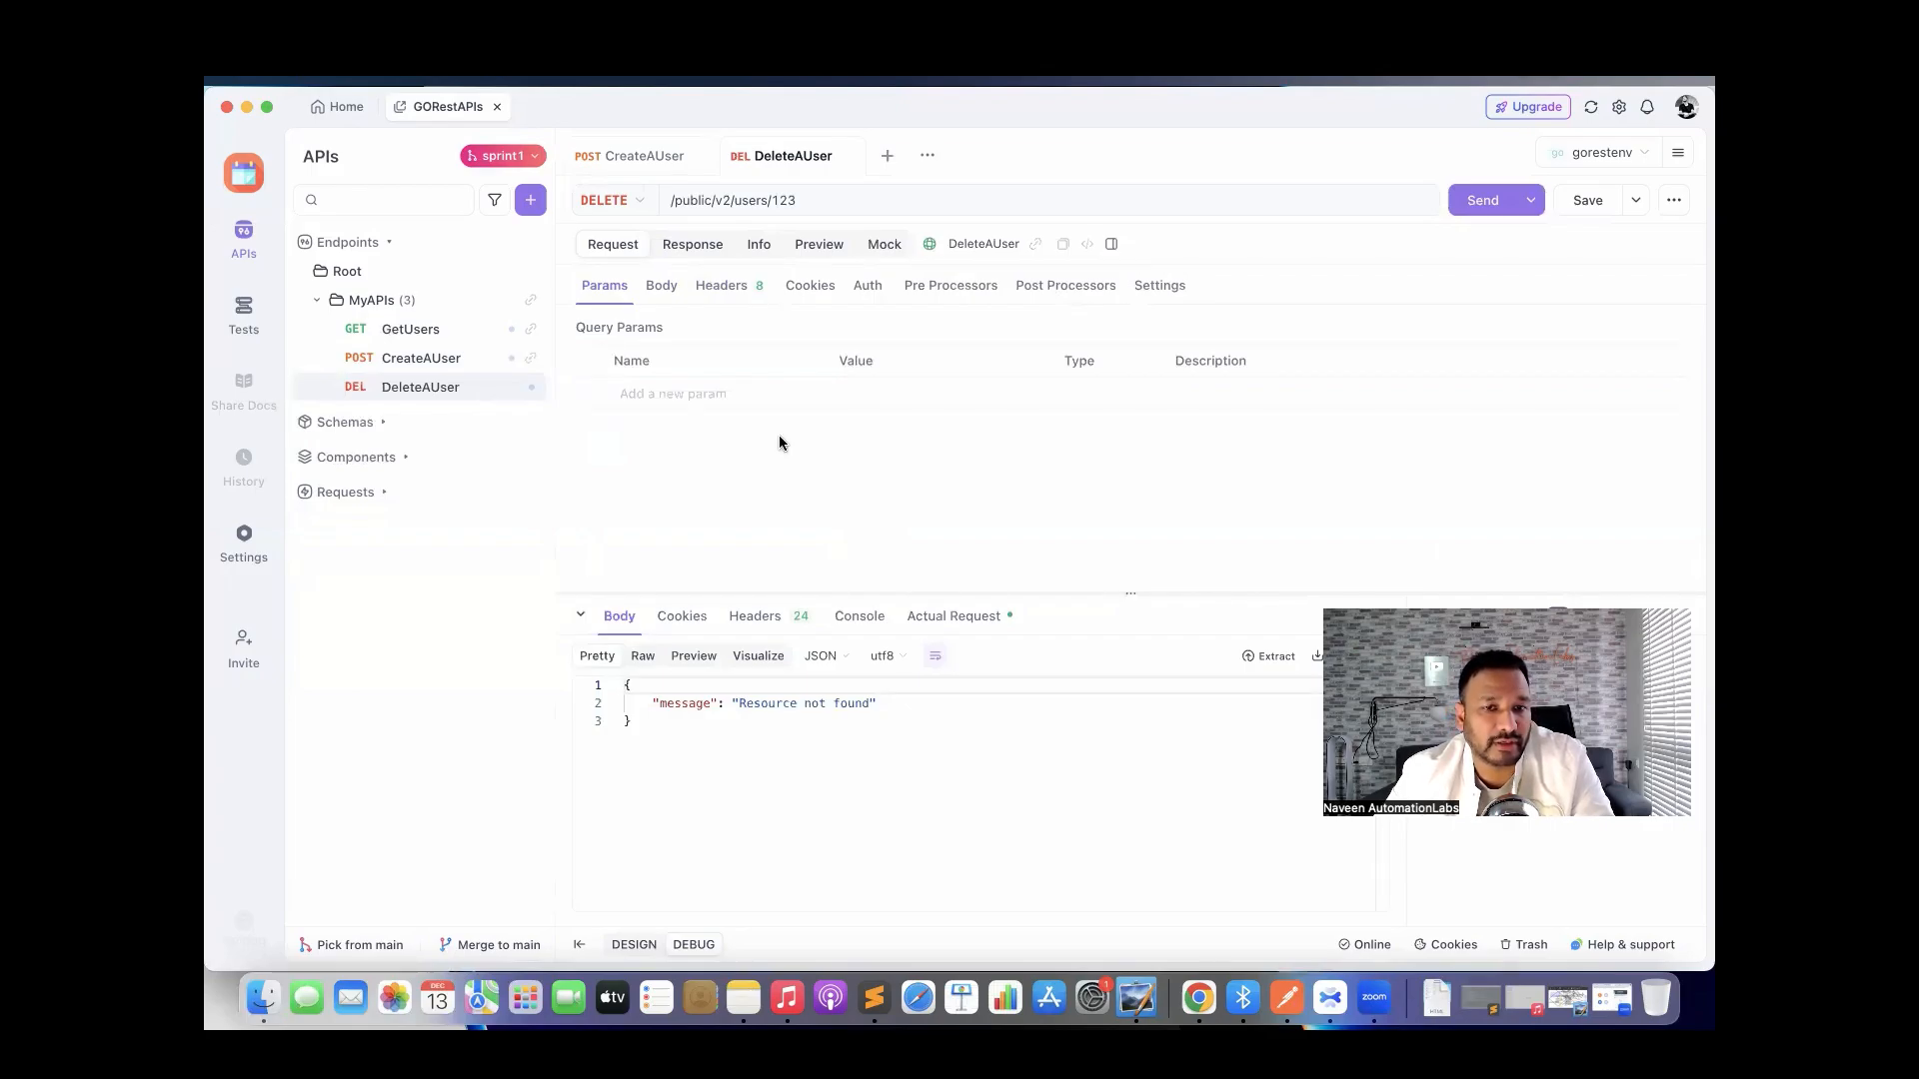
left_click(502, 155)
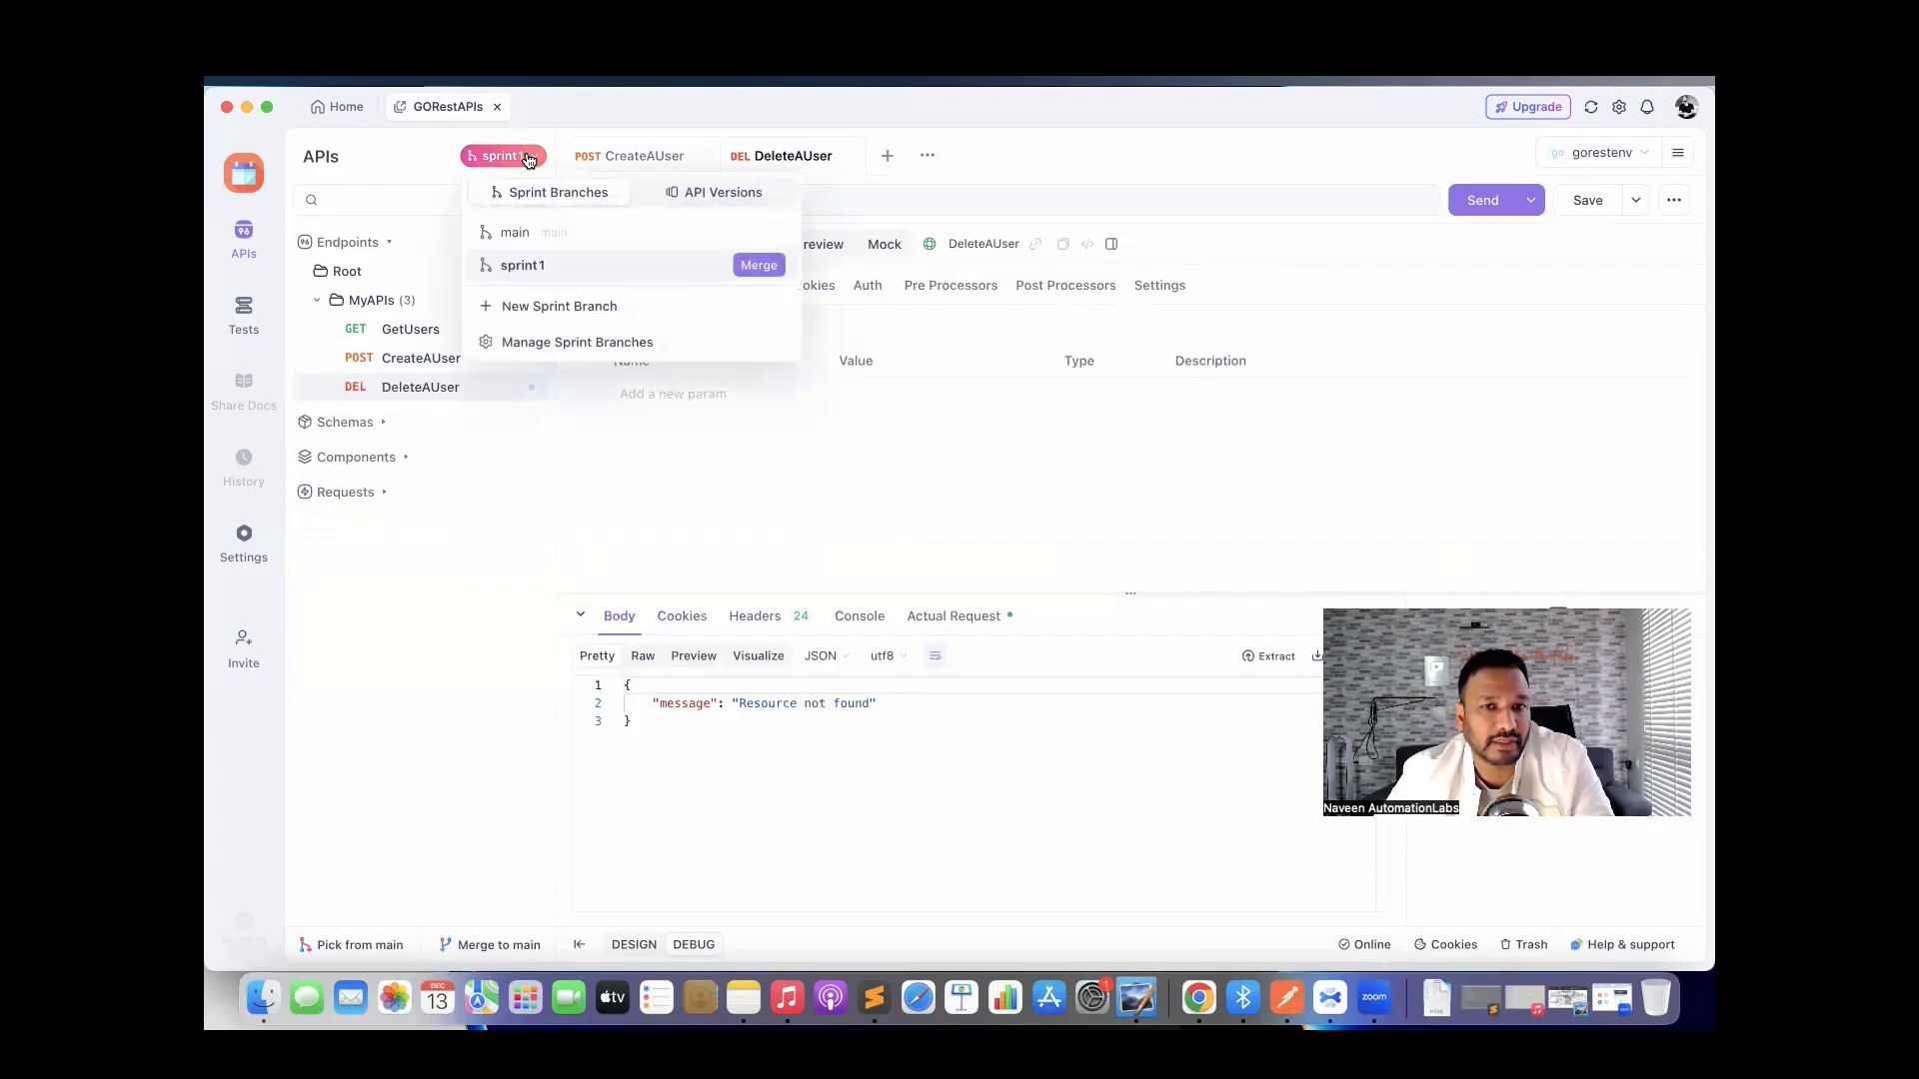
left_click(514, 232)
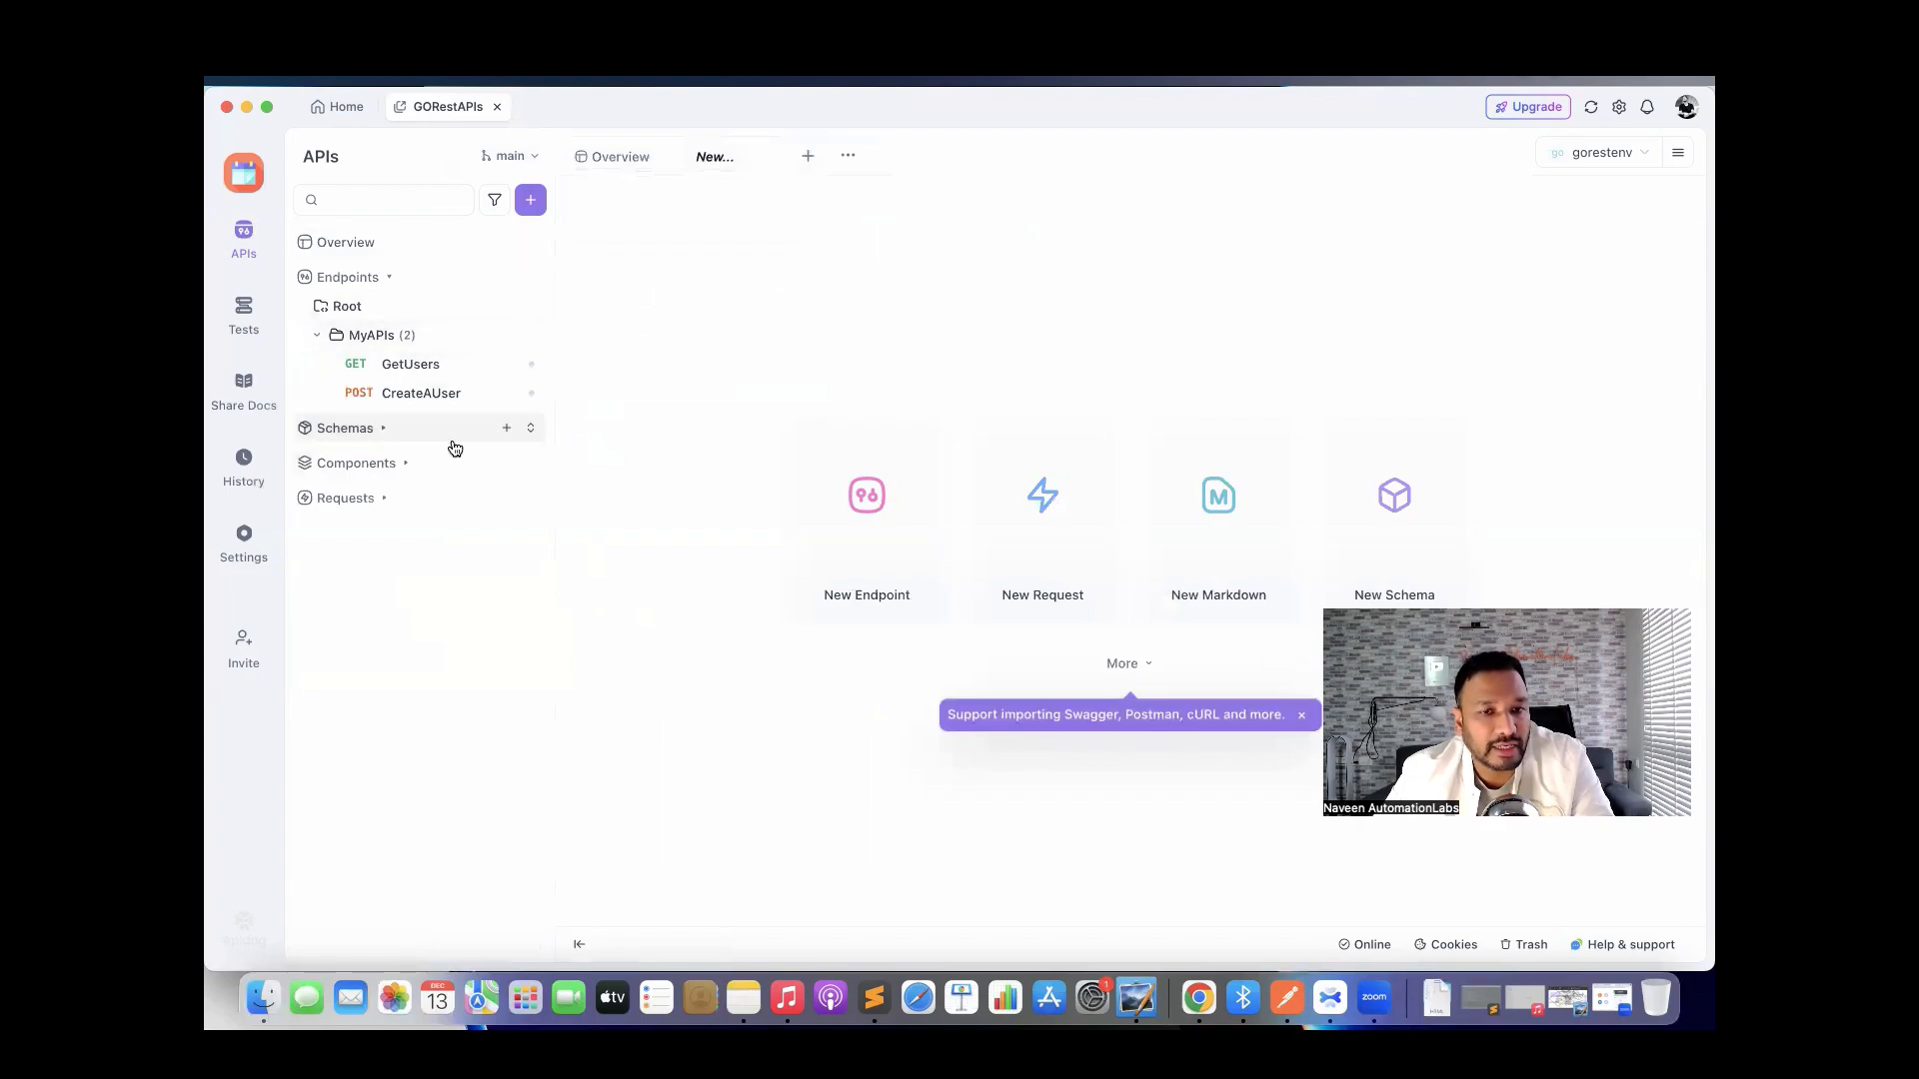
Return to the sprint1 branch and open the CreateAUser endpoint.
left_click(511, 157)
left_click(549, 267)
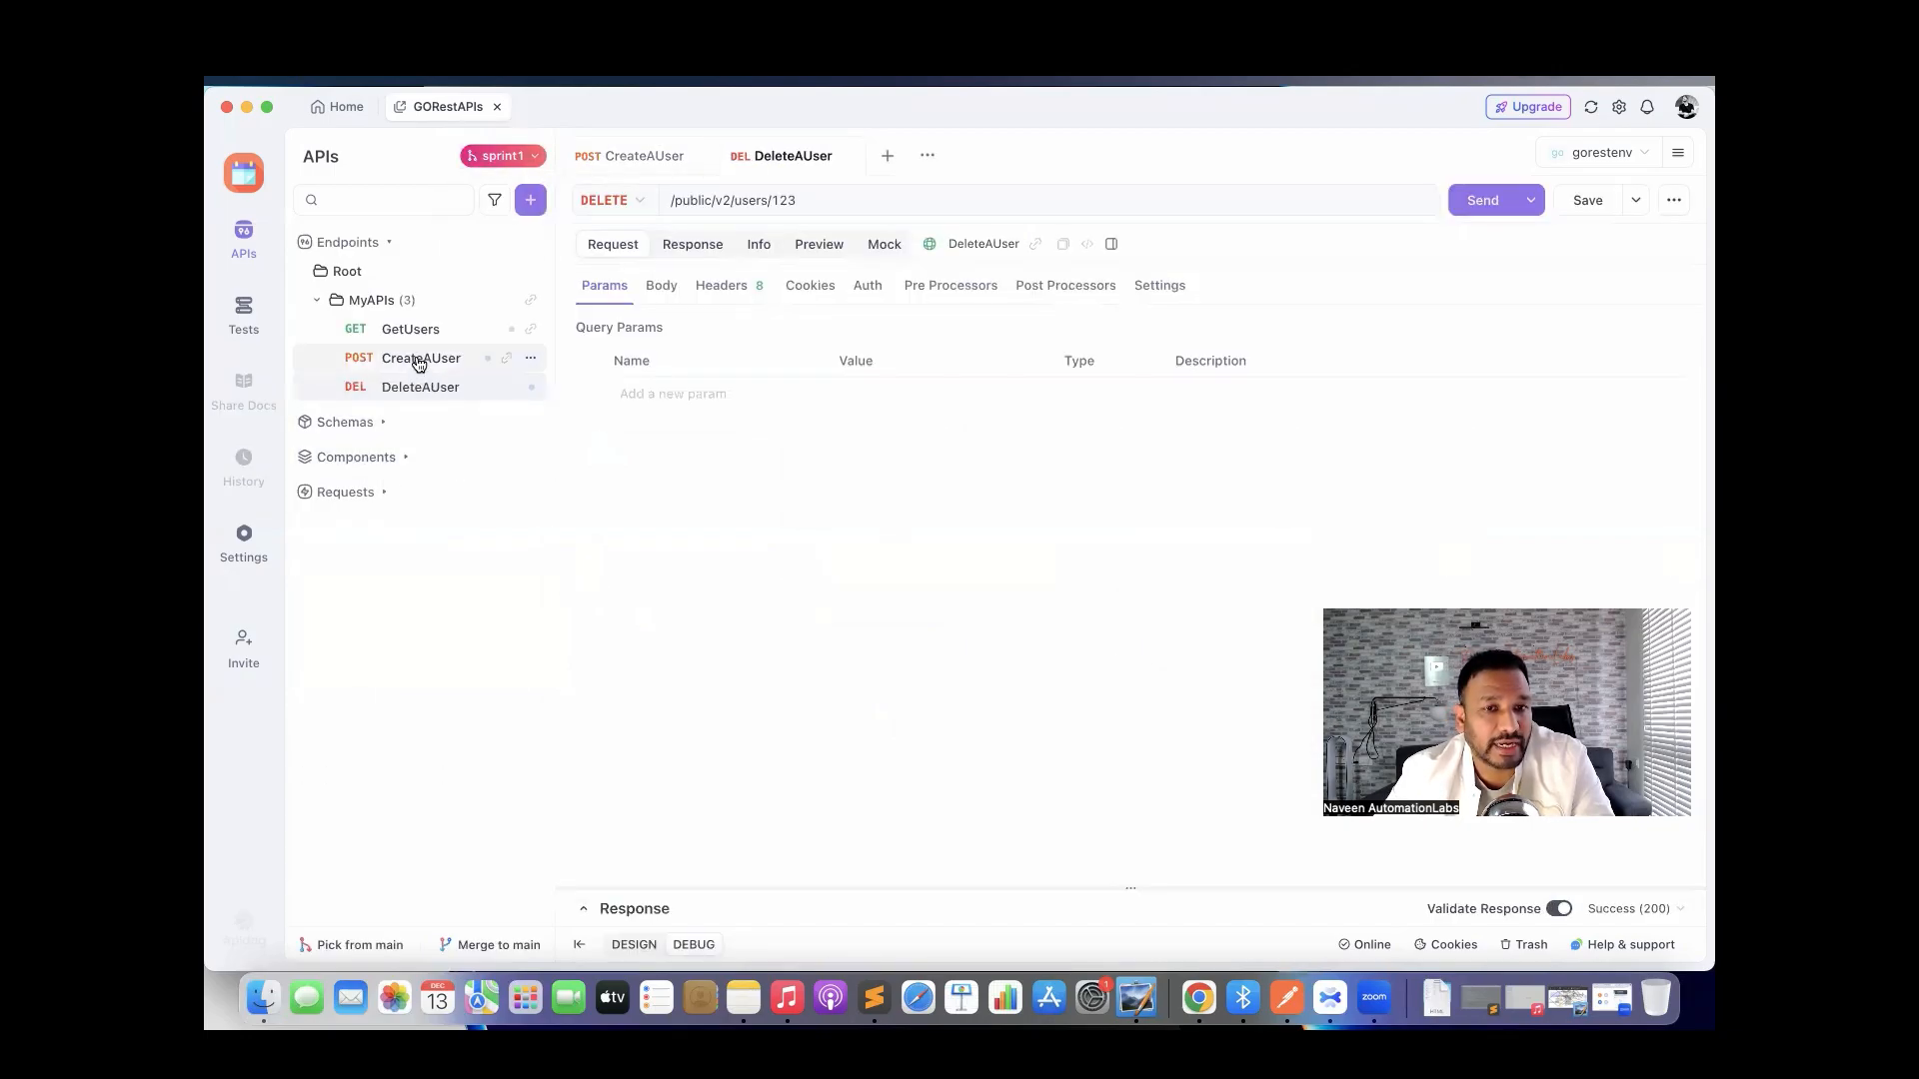
left_click(416, 361)
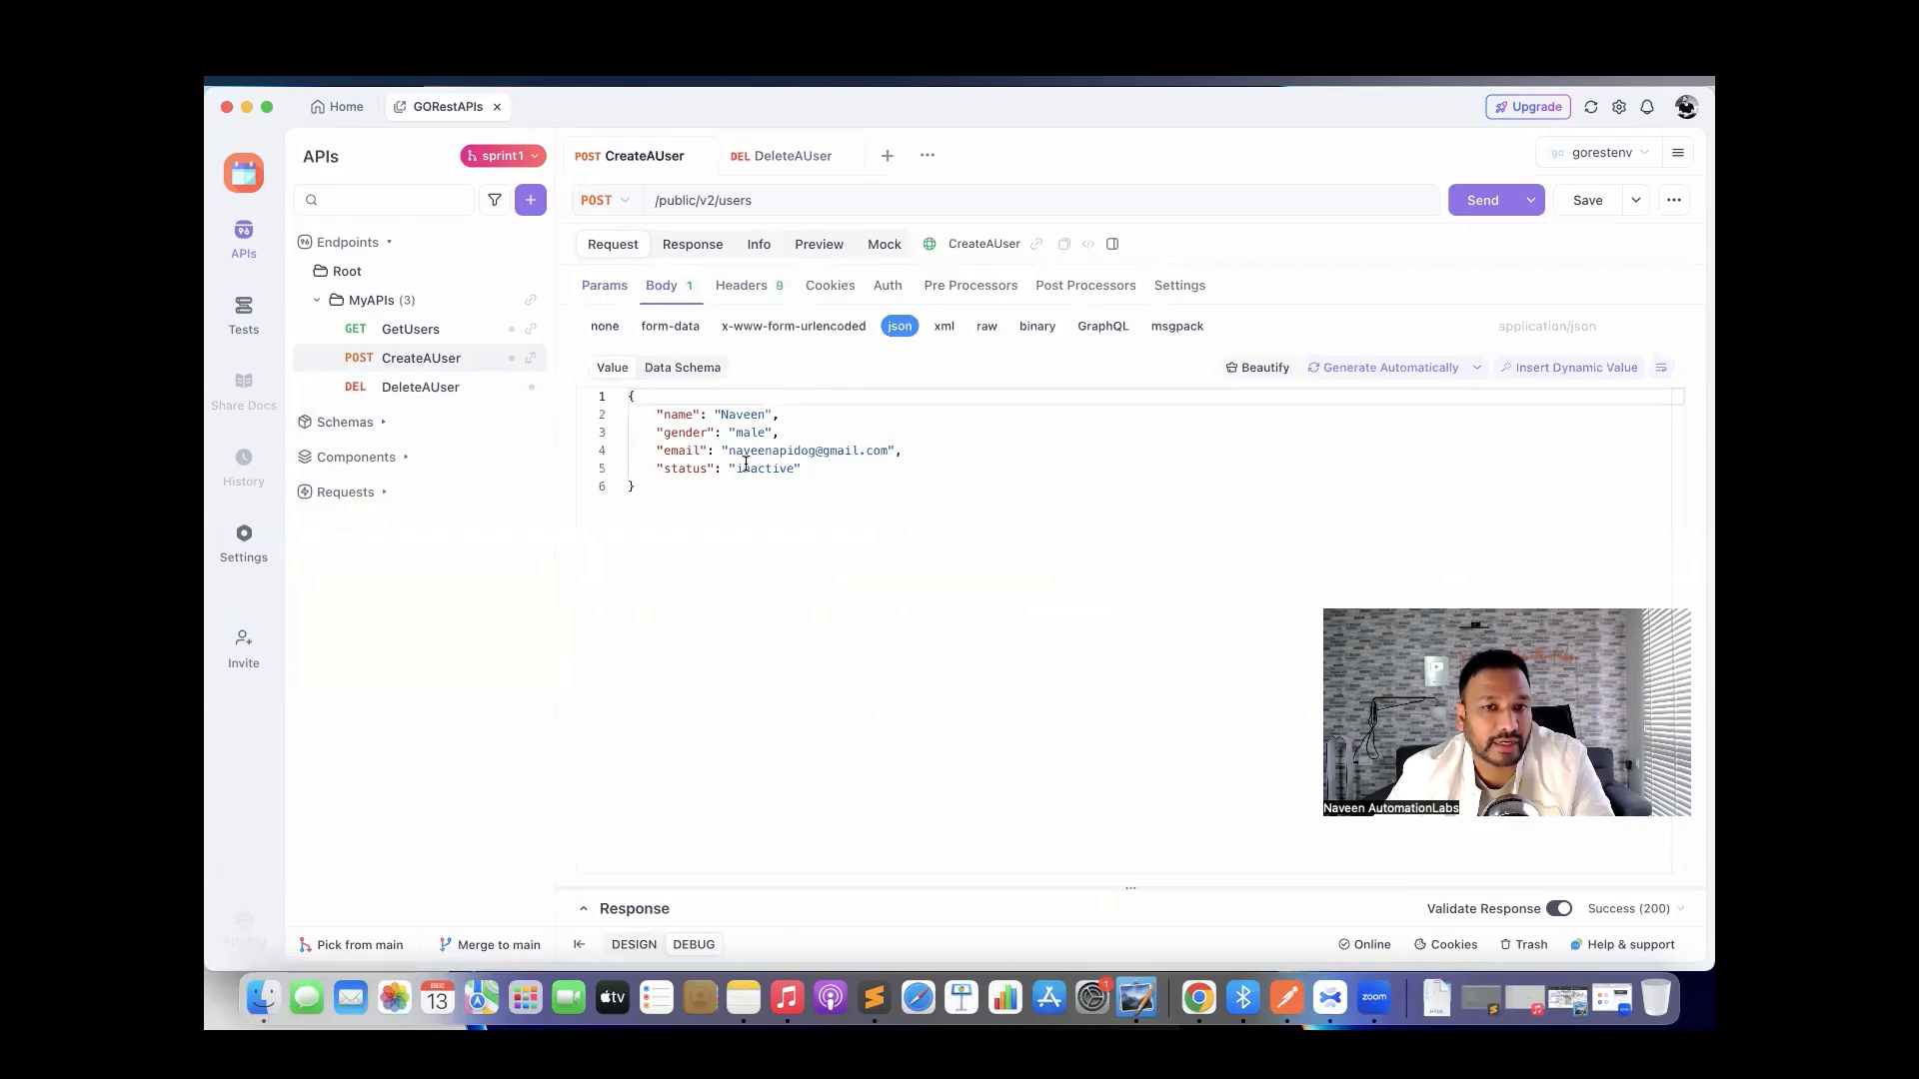
Merge the two modified endpoints from sprint1 into main and confirm.
left_click(536, 163)
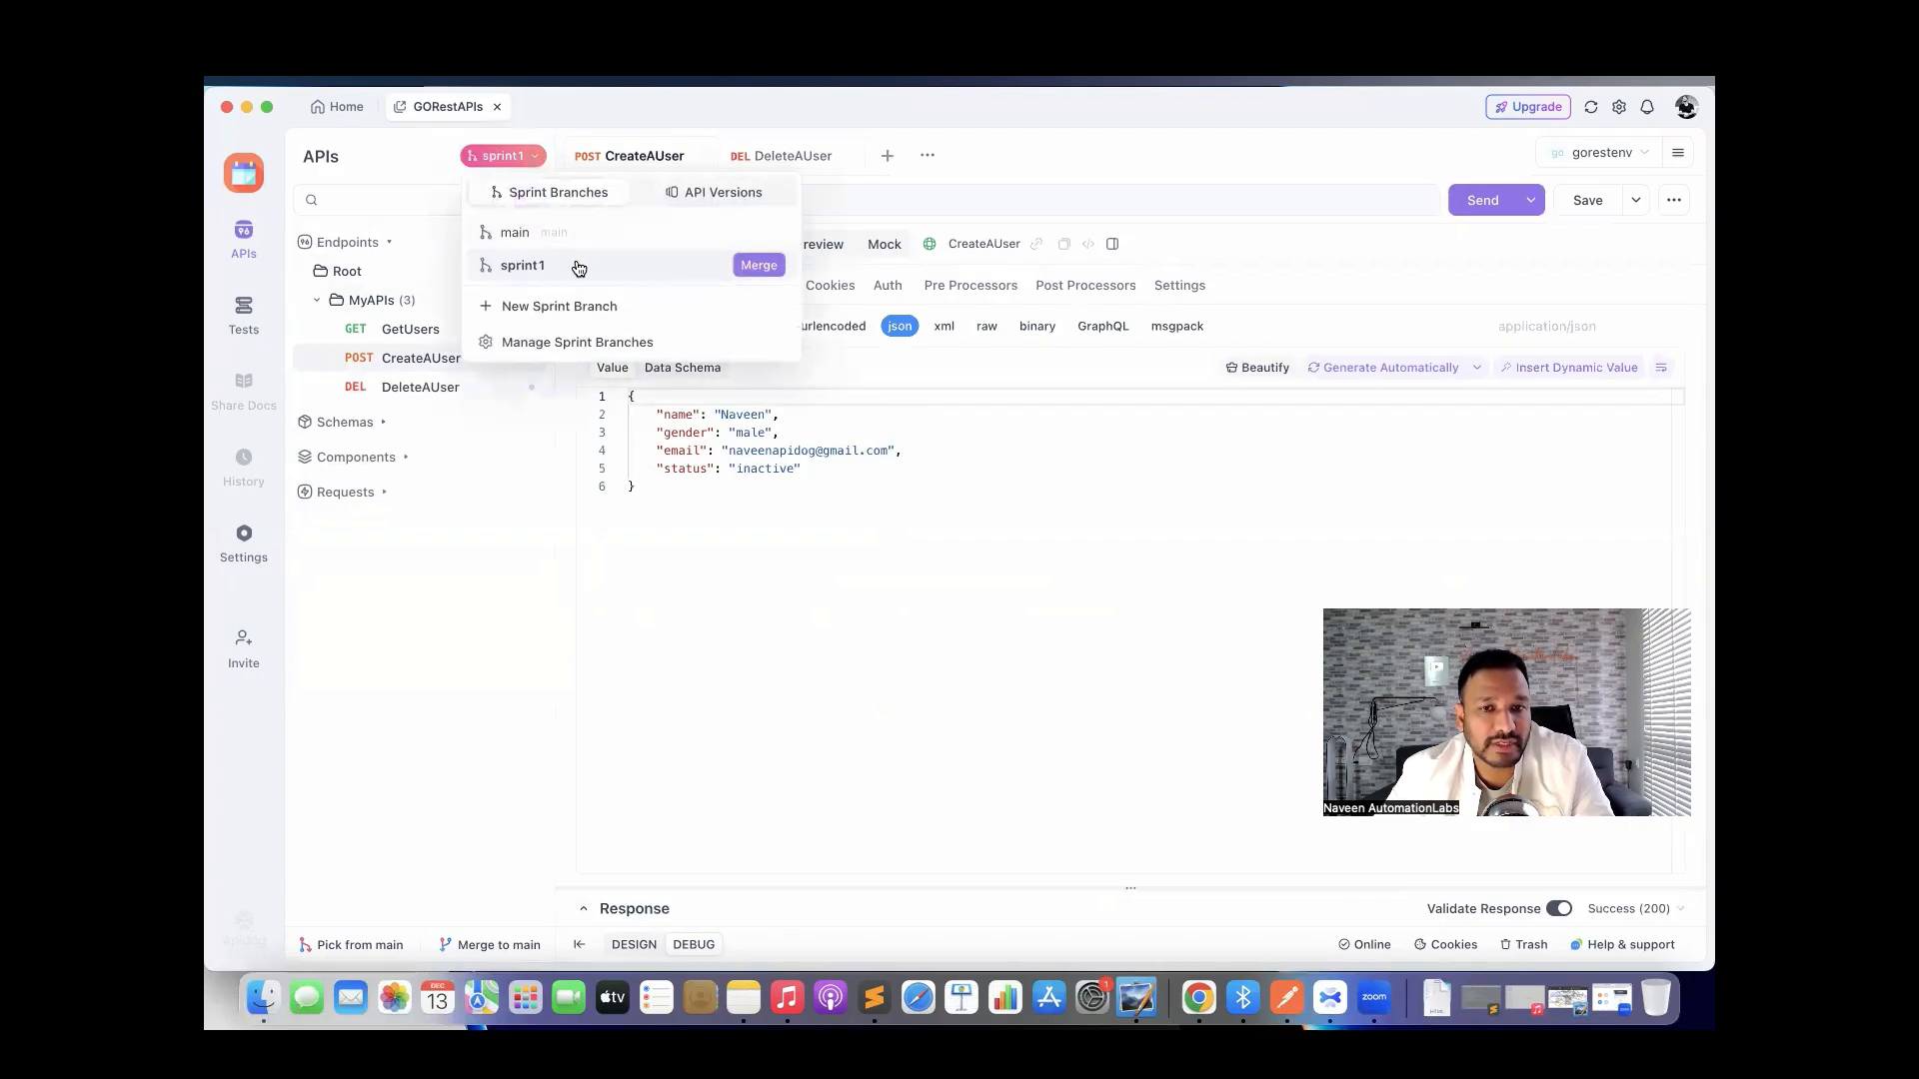
left_click(757, 265)
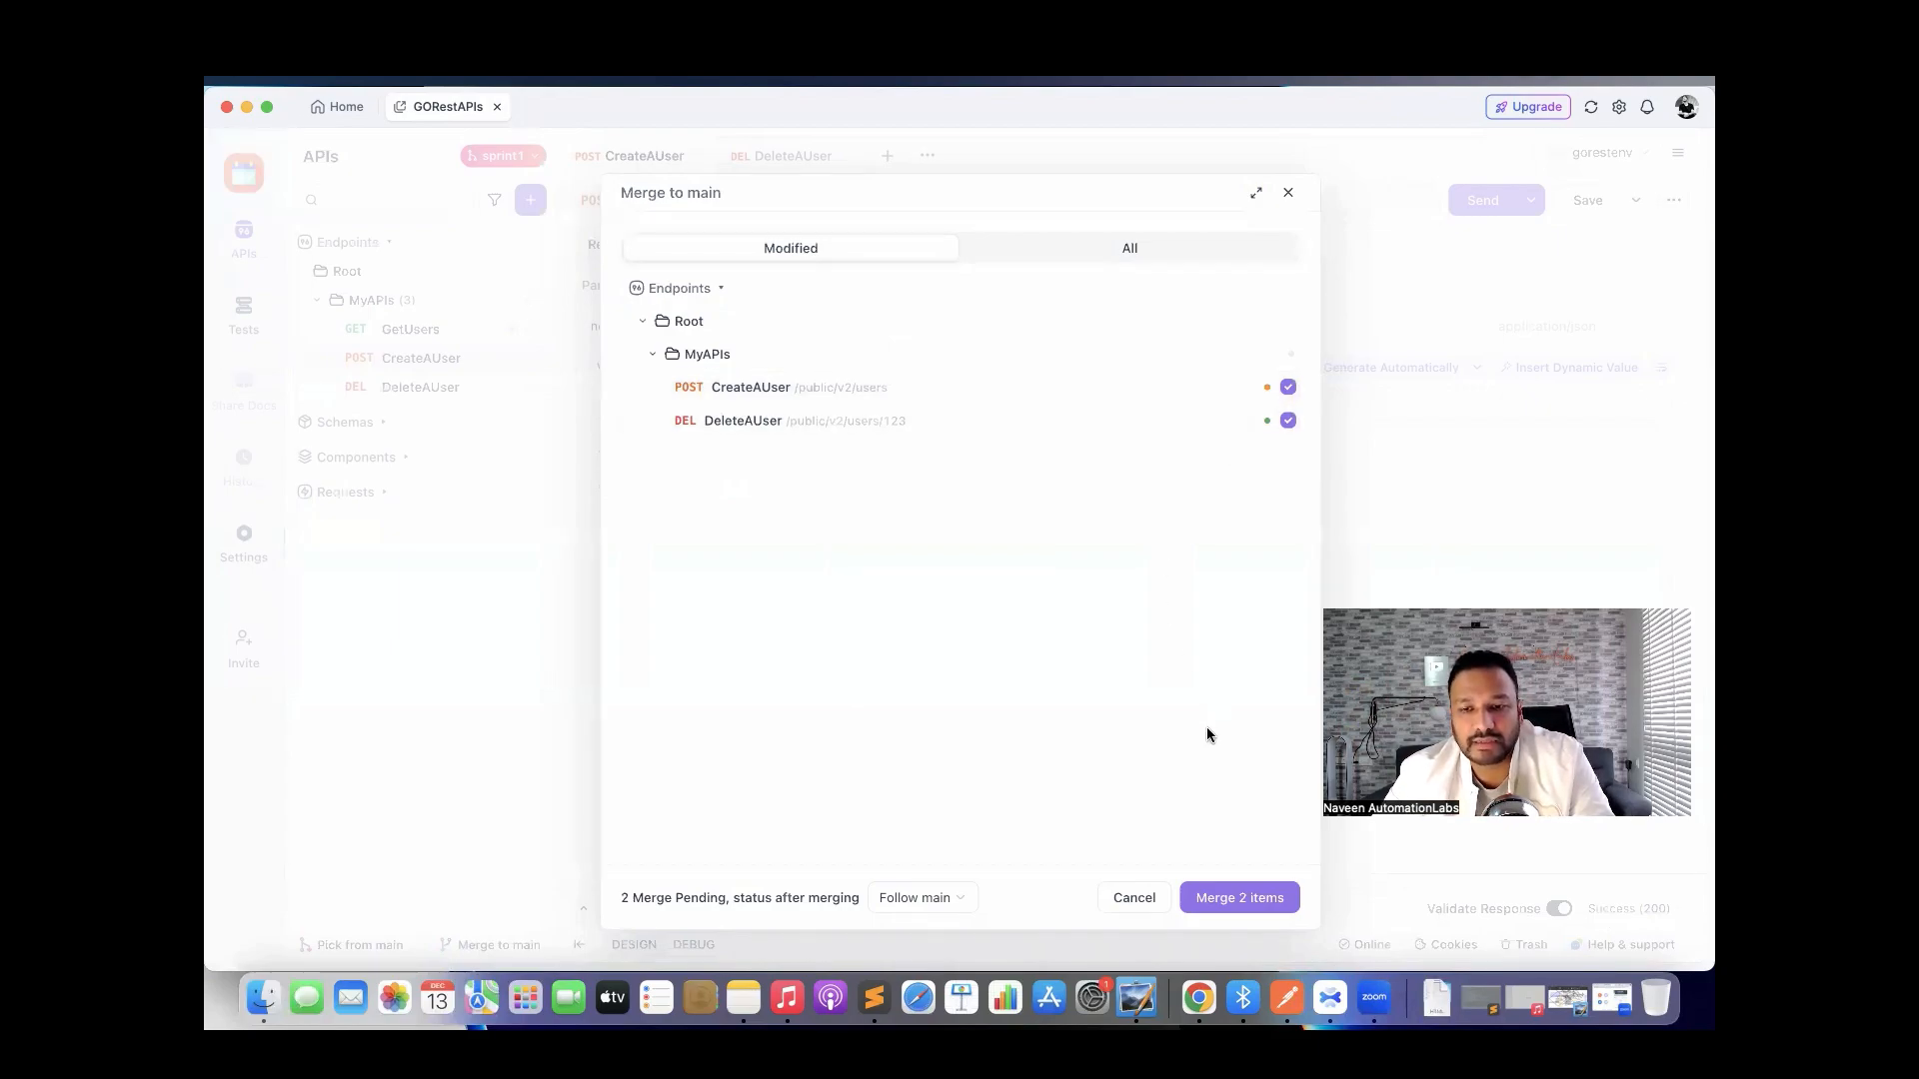
left_click(1239, 898)
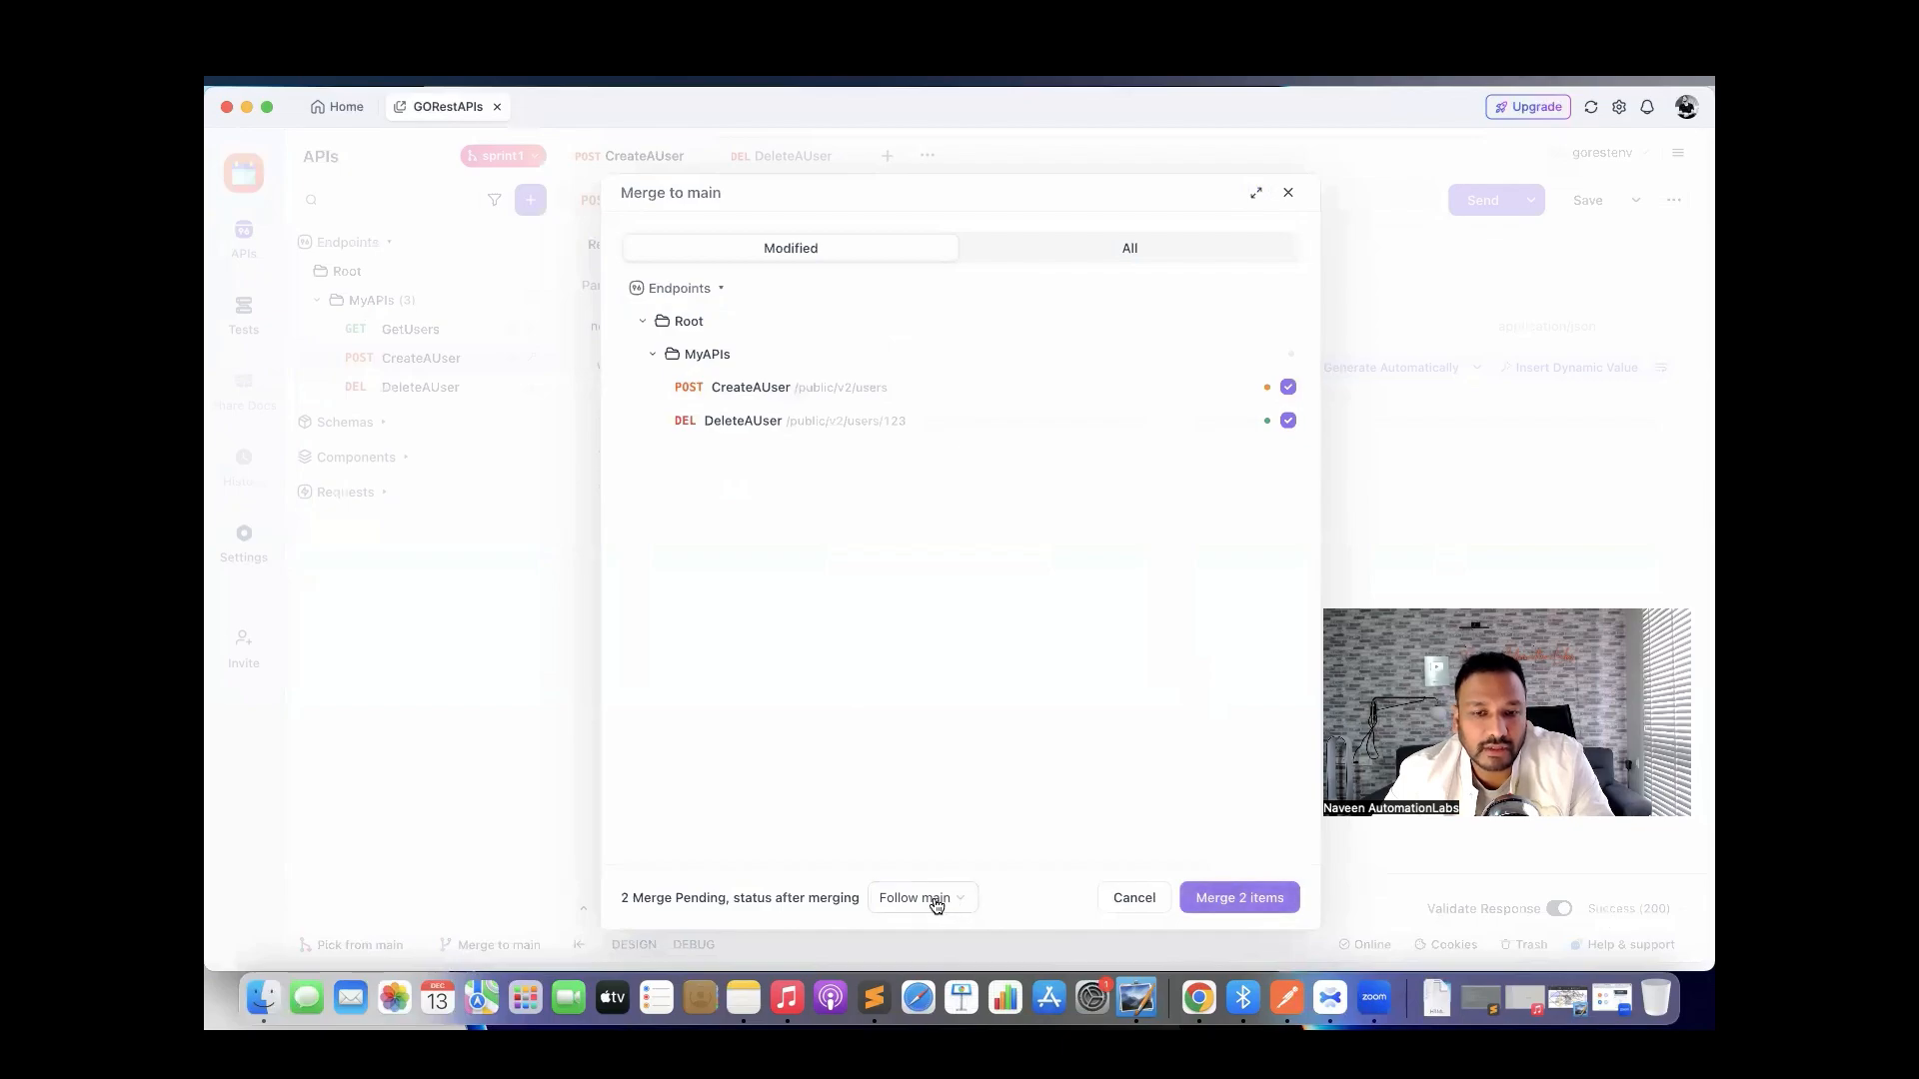
left_click(1238, 902)
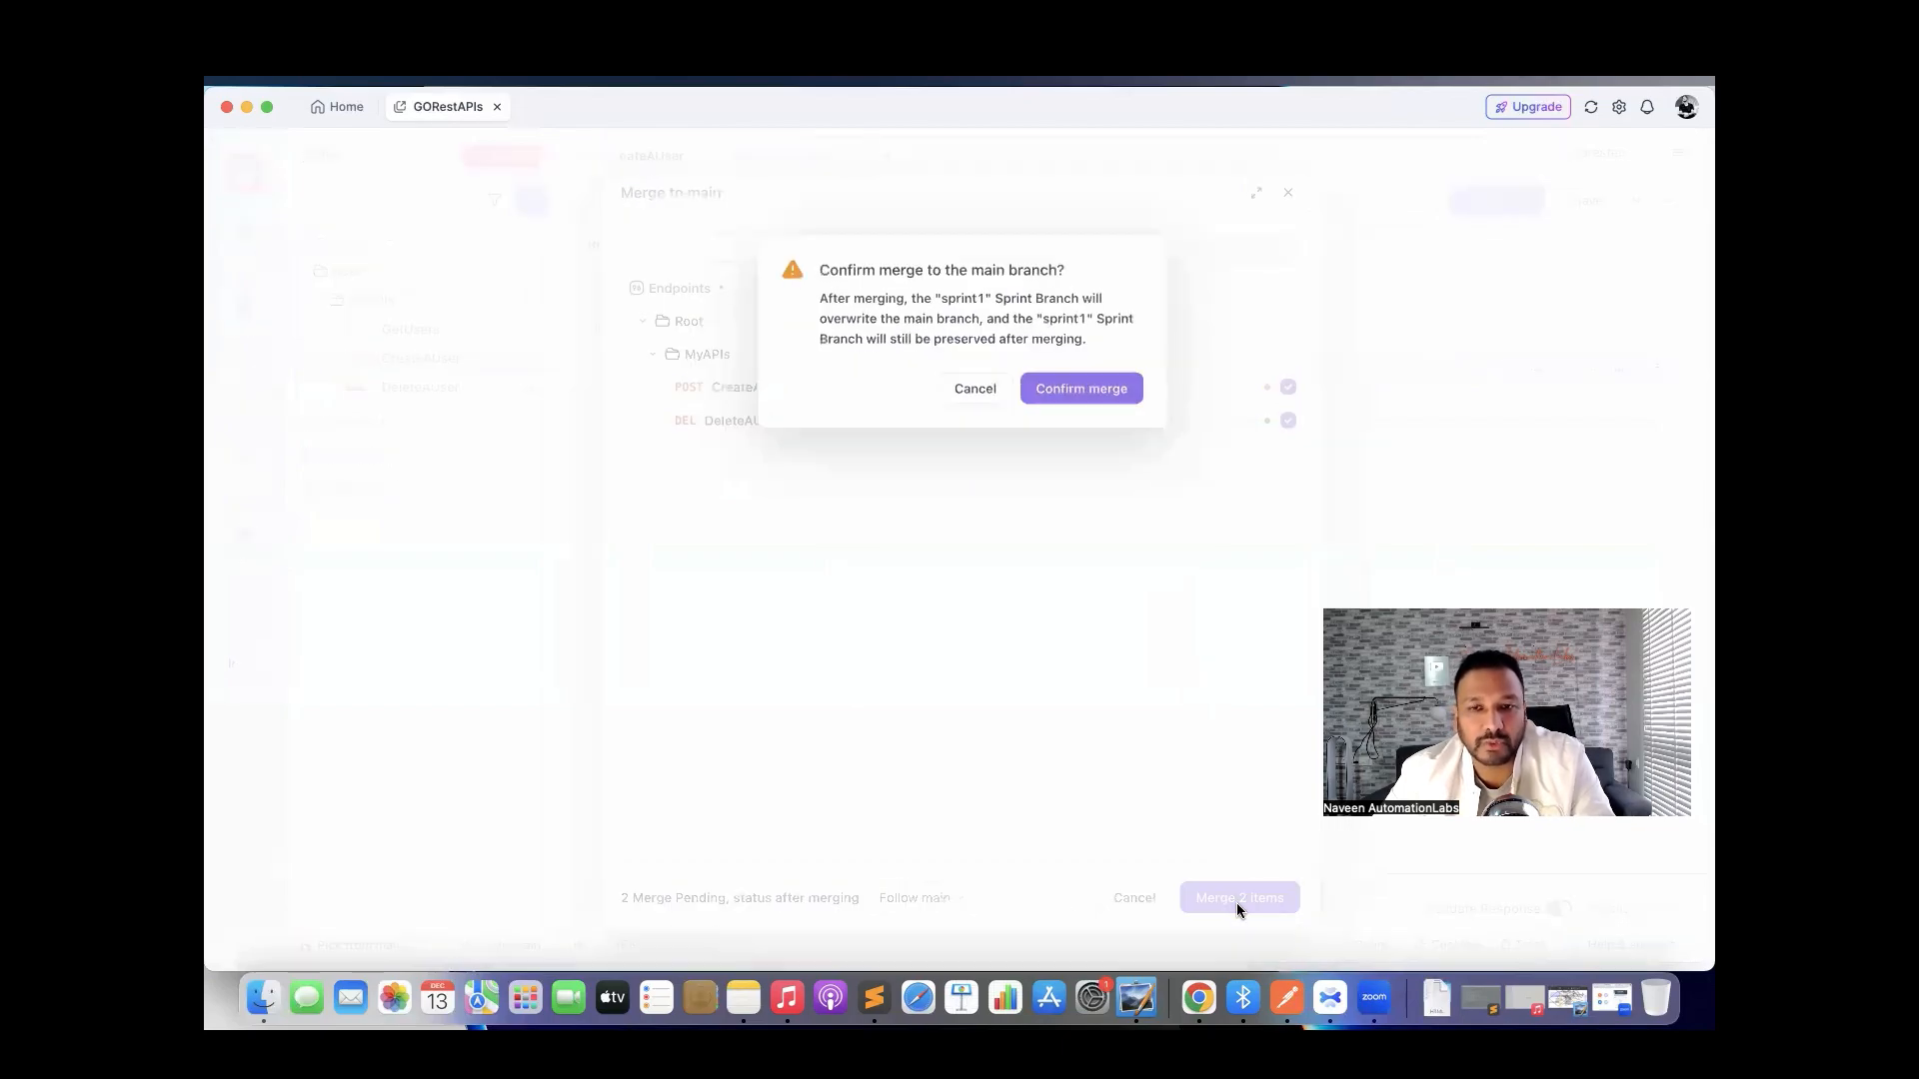
left_click(1071, 382)
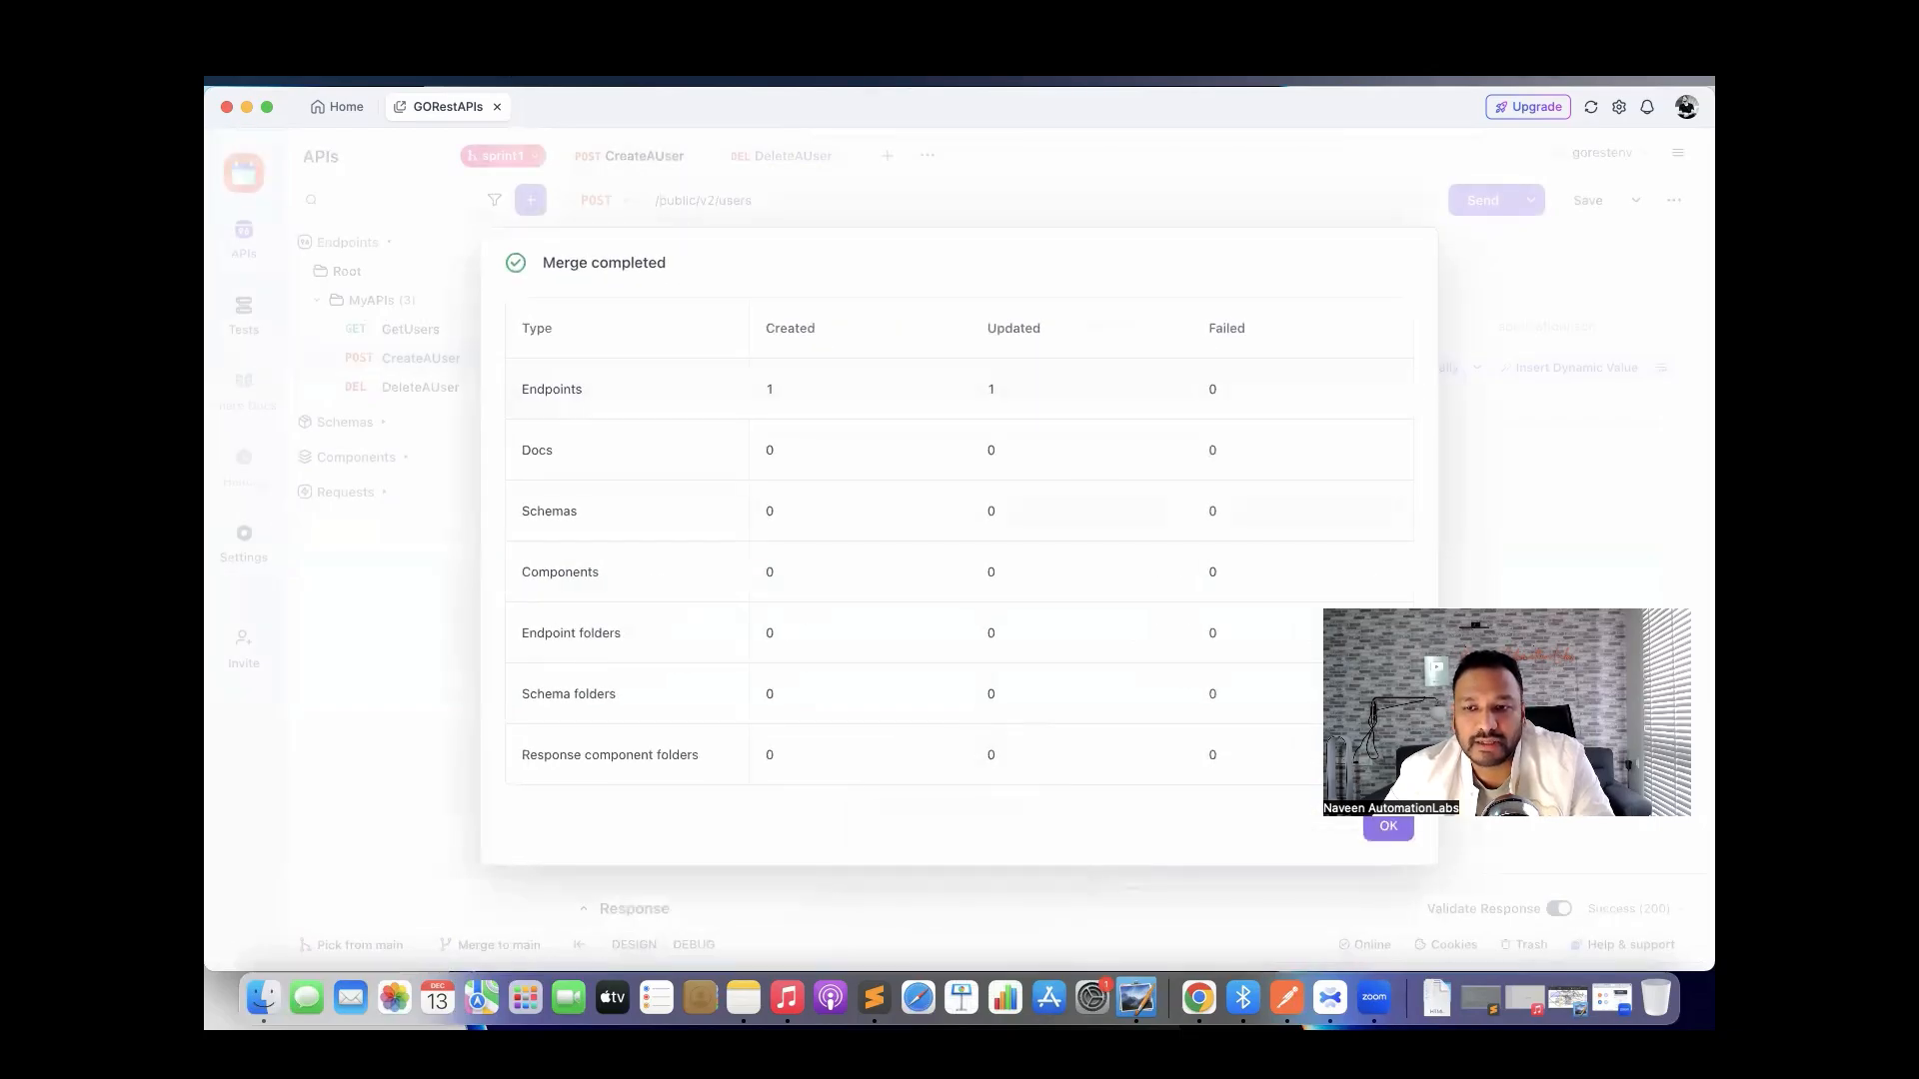
left_click(1383, 825)
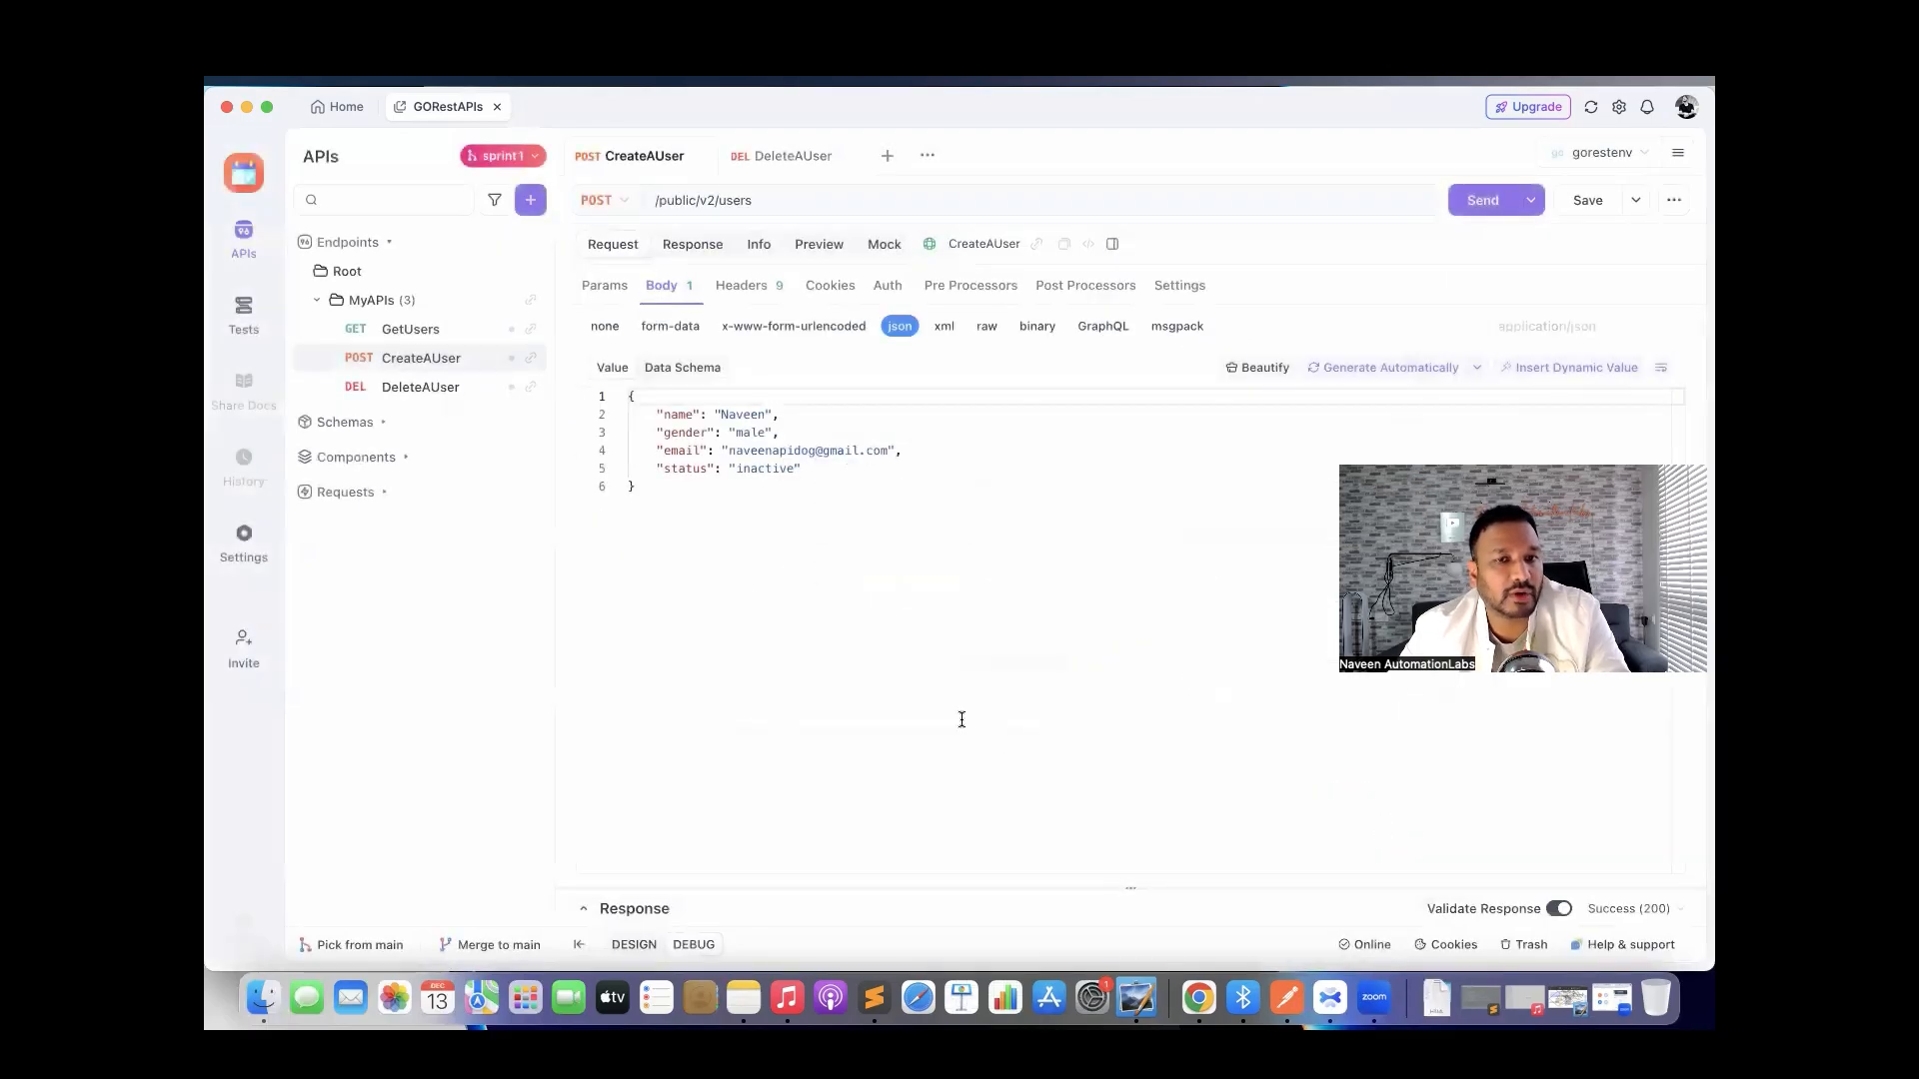
Switch to the main branch and open its merged DeleteAUser endpoint.
left_click(502, 154)
left_click(511, 233)
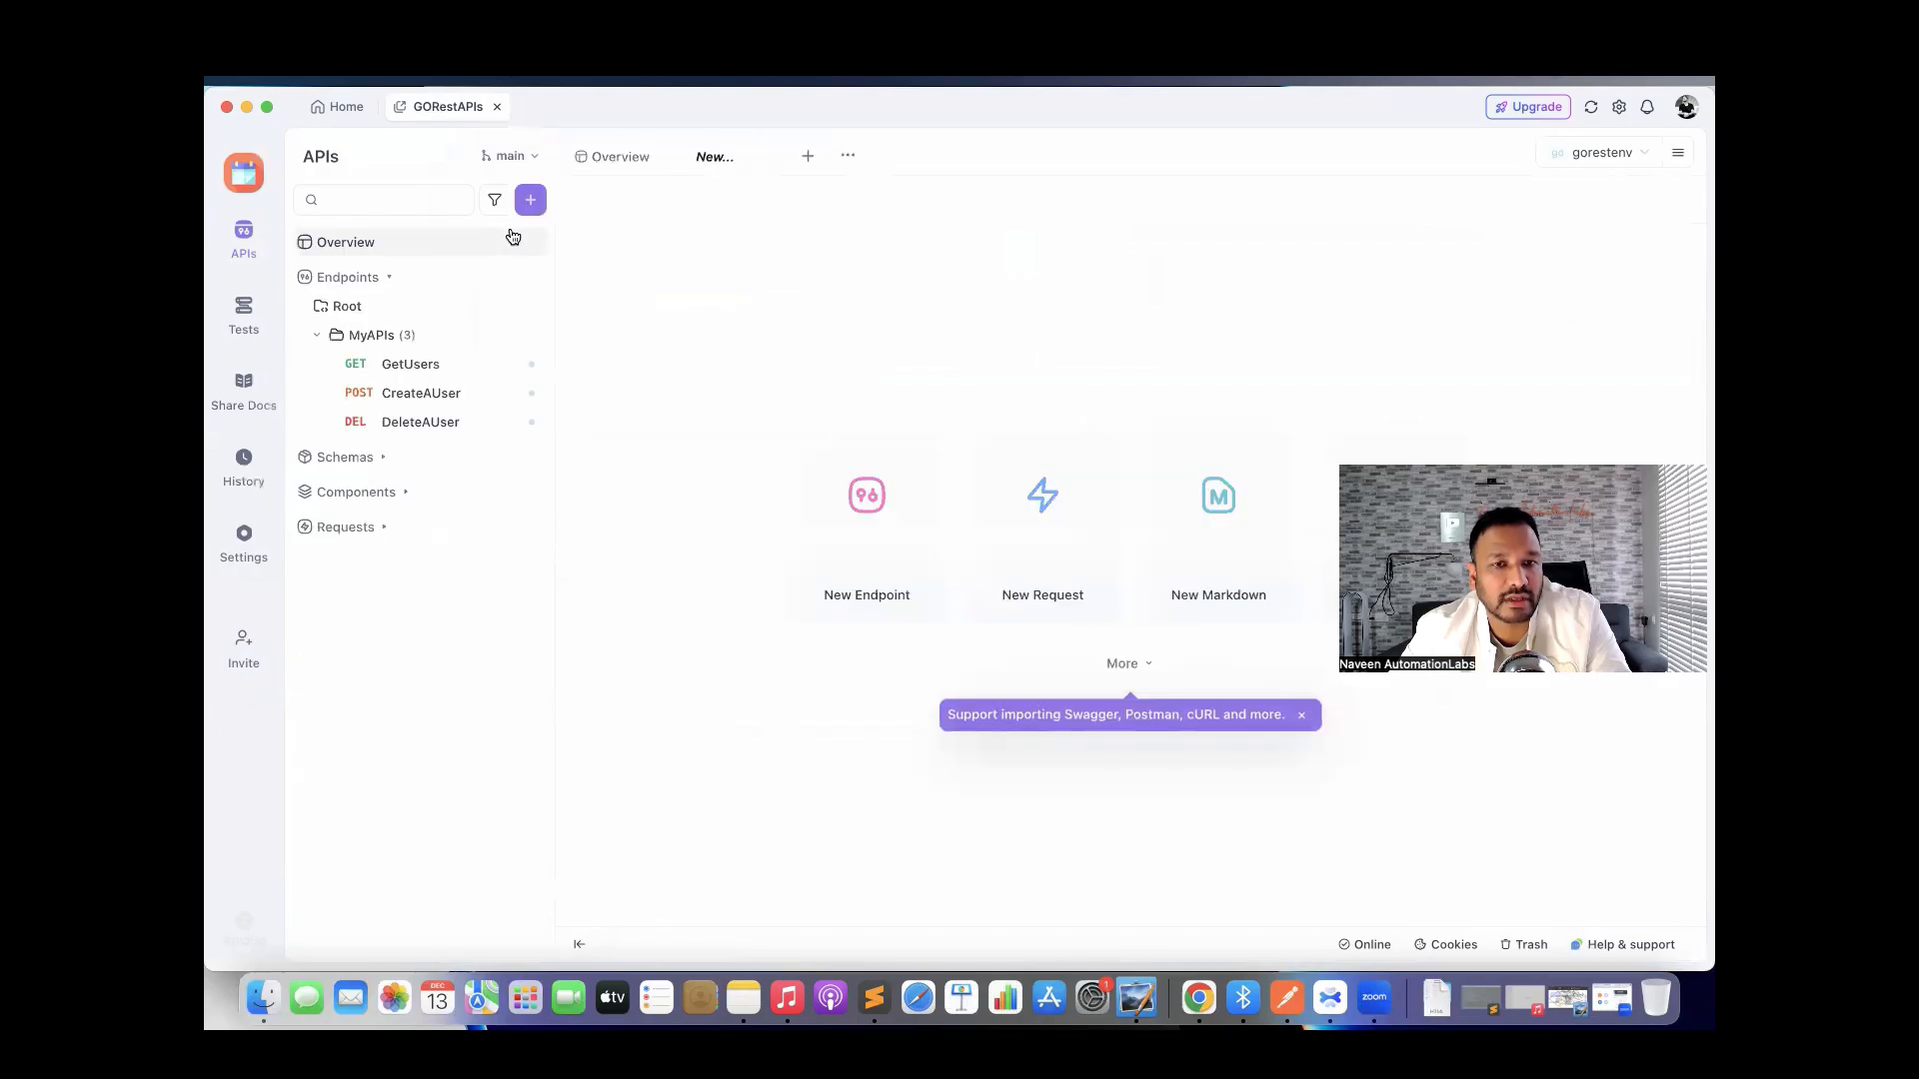
left_click(427, 425)
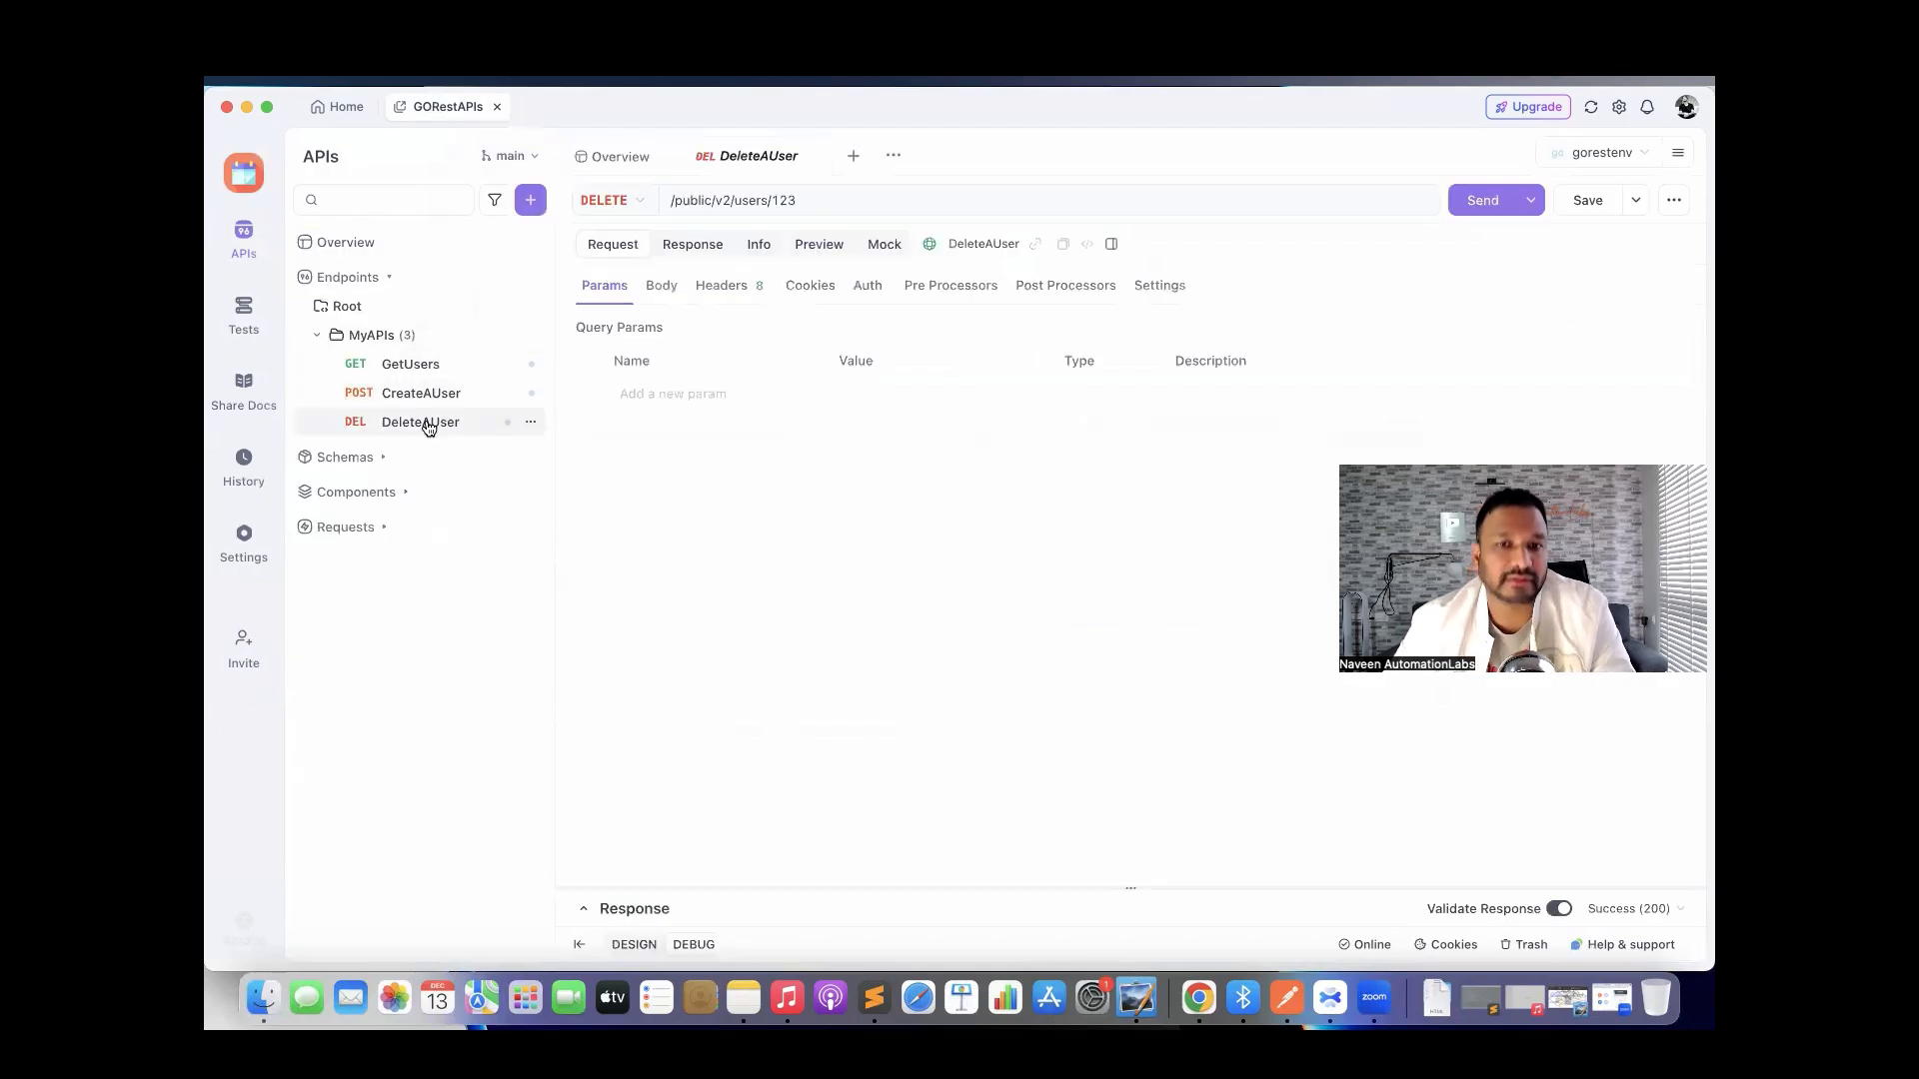
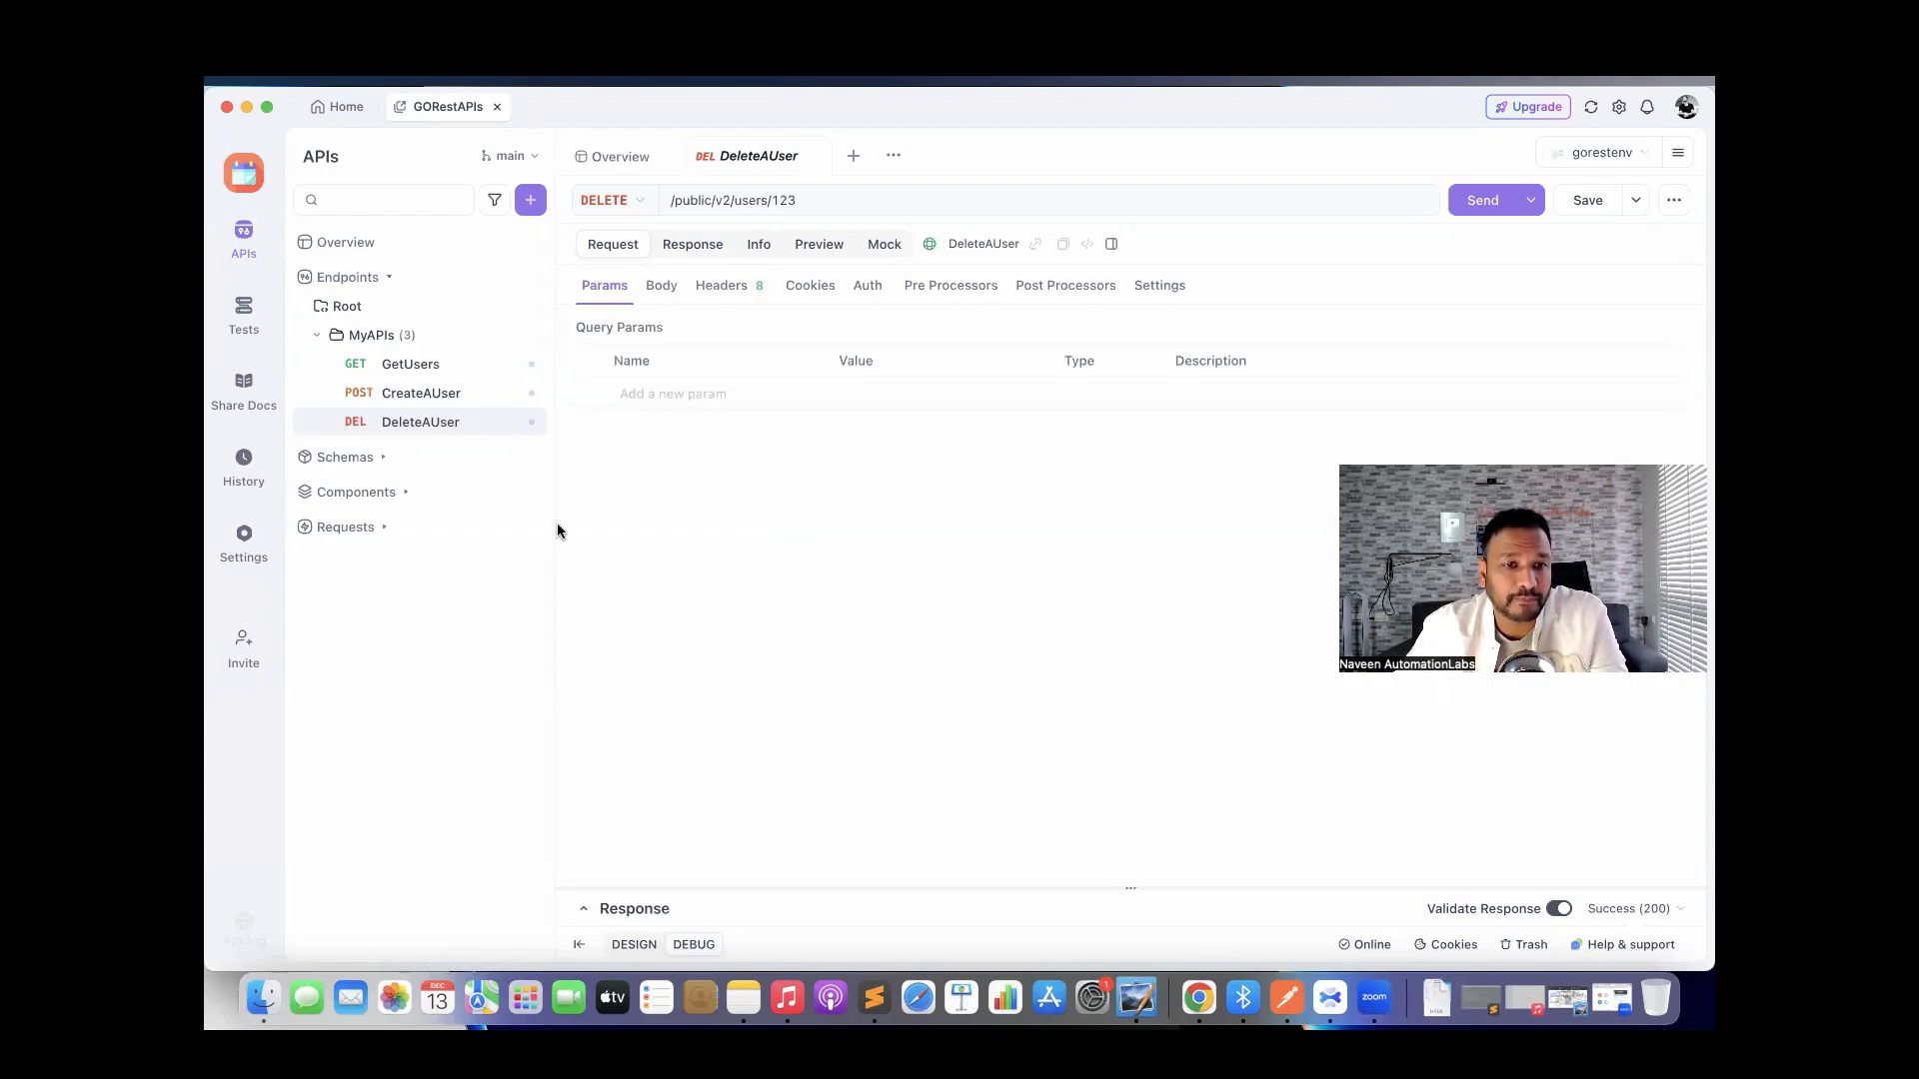
Check the request history and project settings, then bring up the GORestAPIs invite options.
left_click(252, 479)
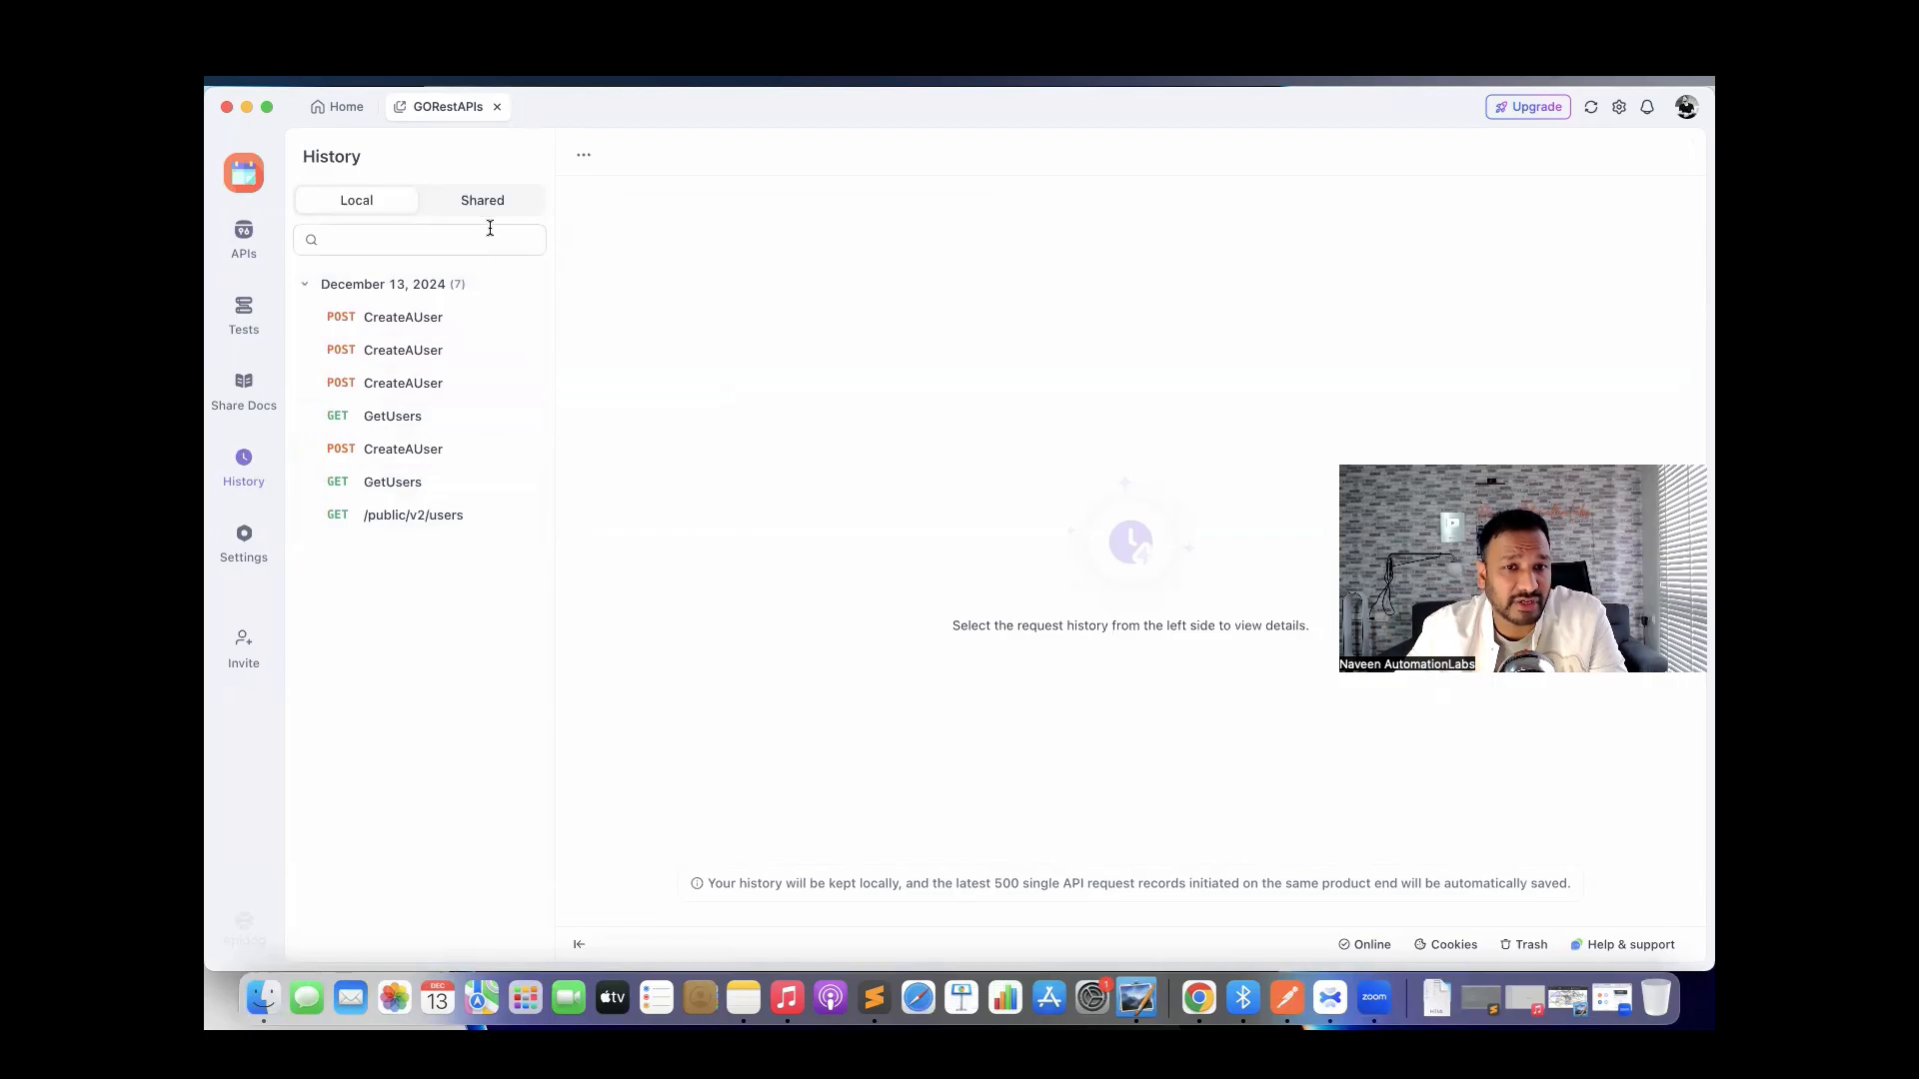
left_click(250, 563)
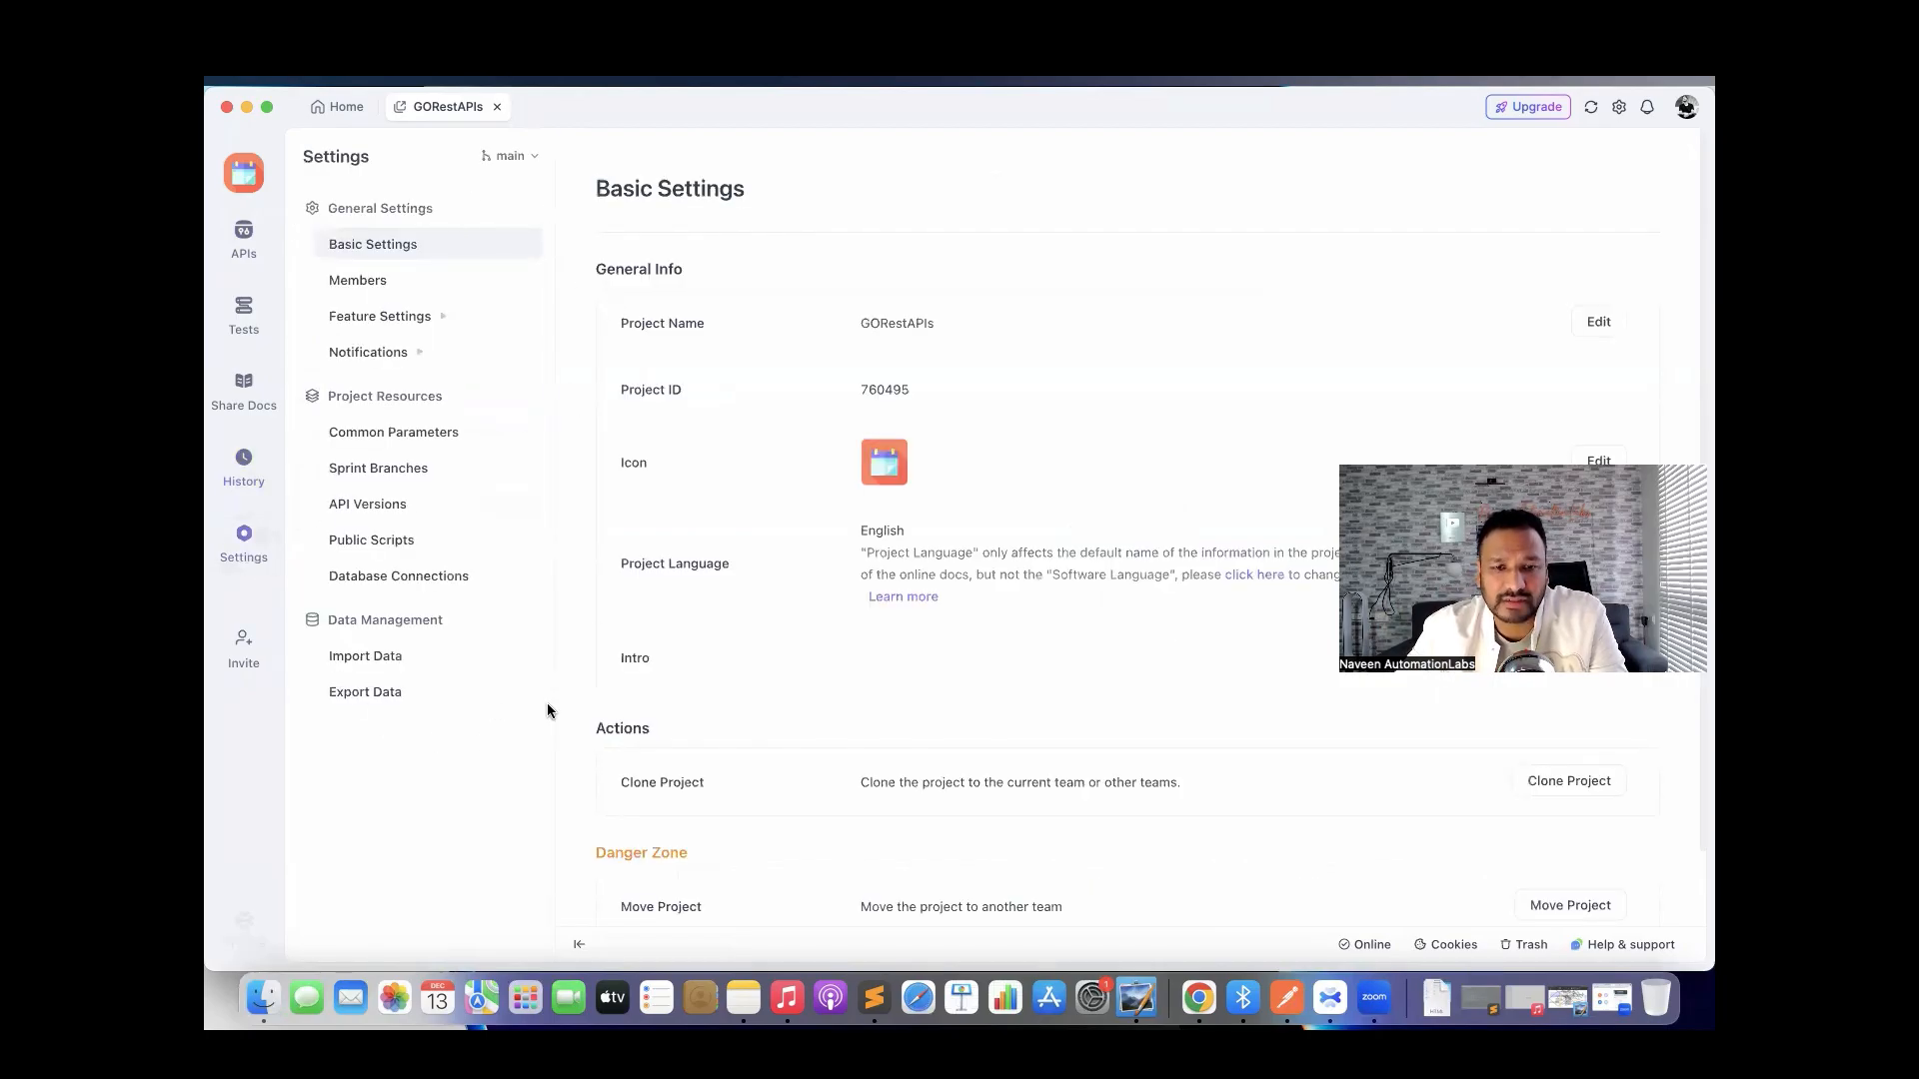
left_click(245, 660)
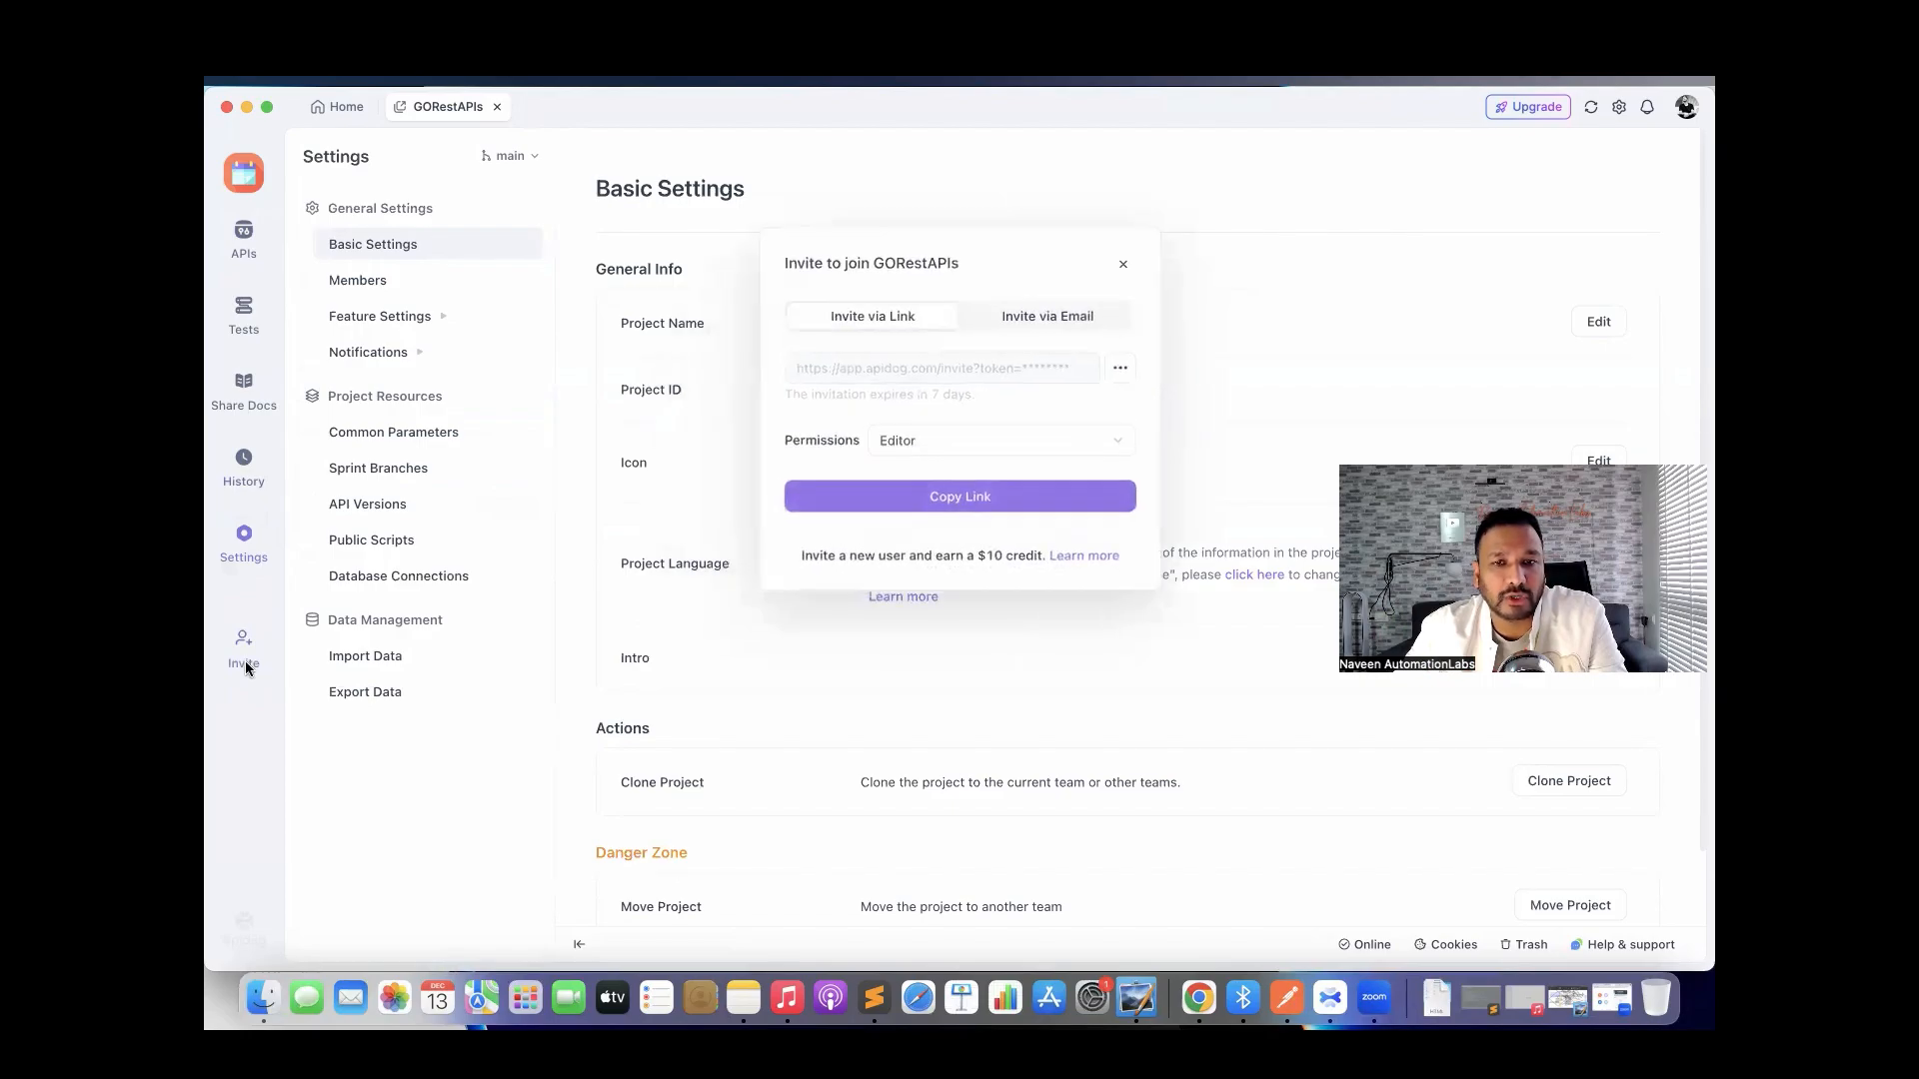
Review the invite link's permission levels, keep Editor, and close the invitation dialog.
left_click(1011, 318)
left_click(924, 316)
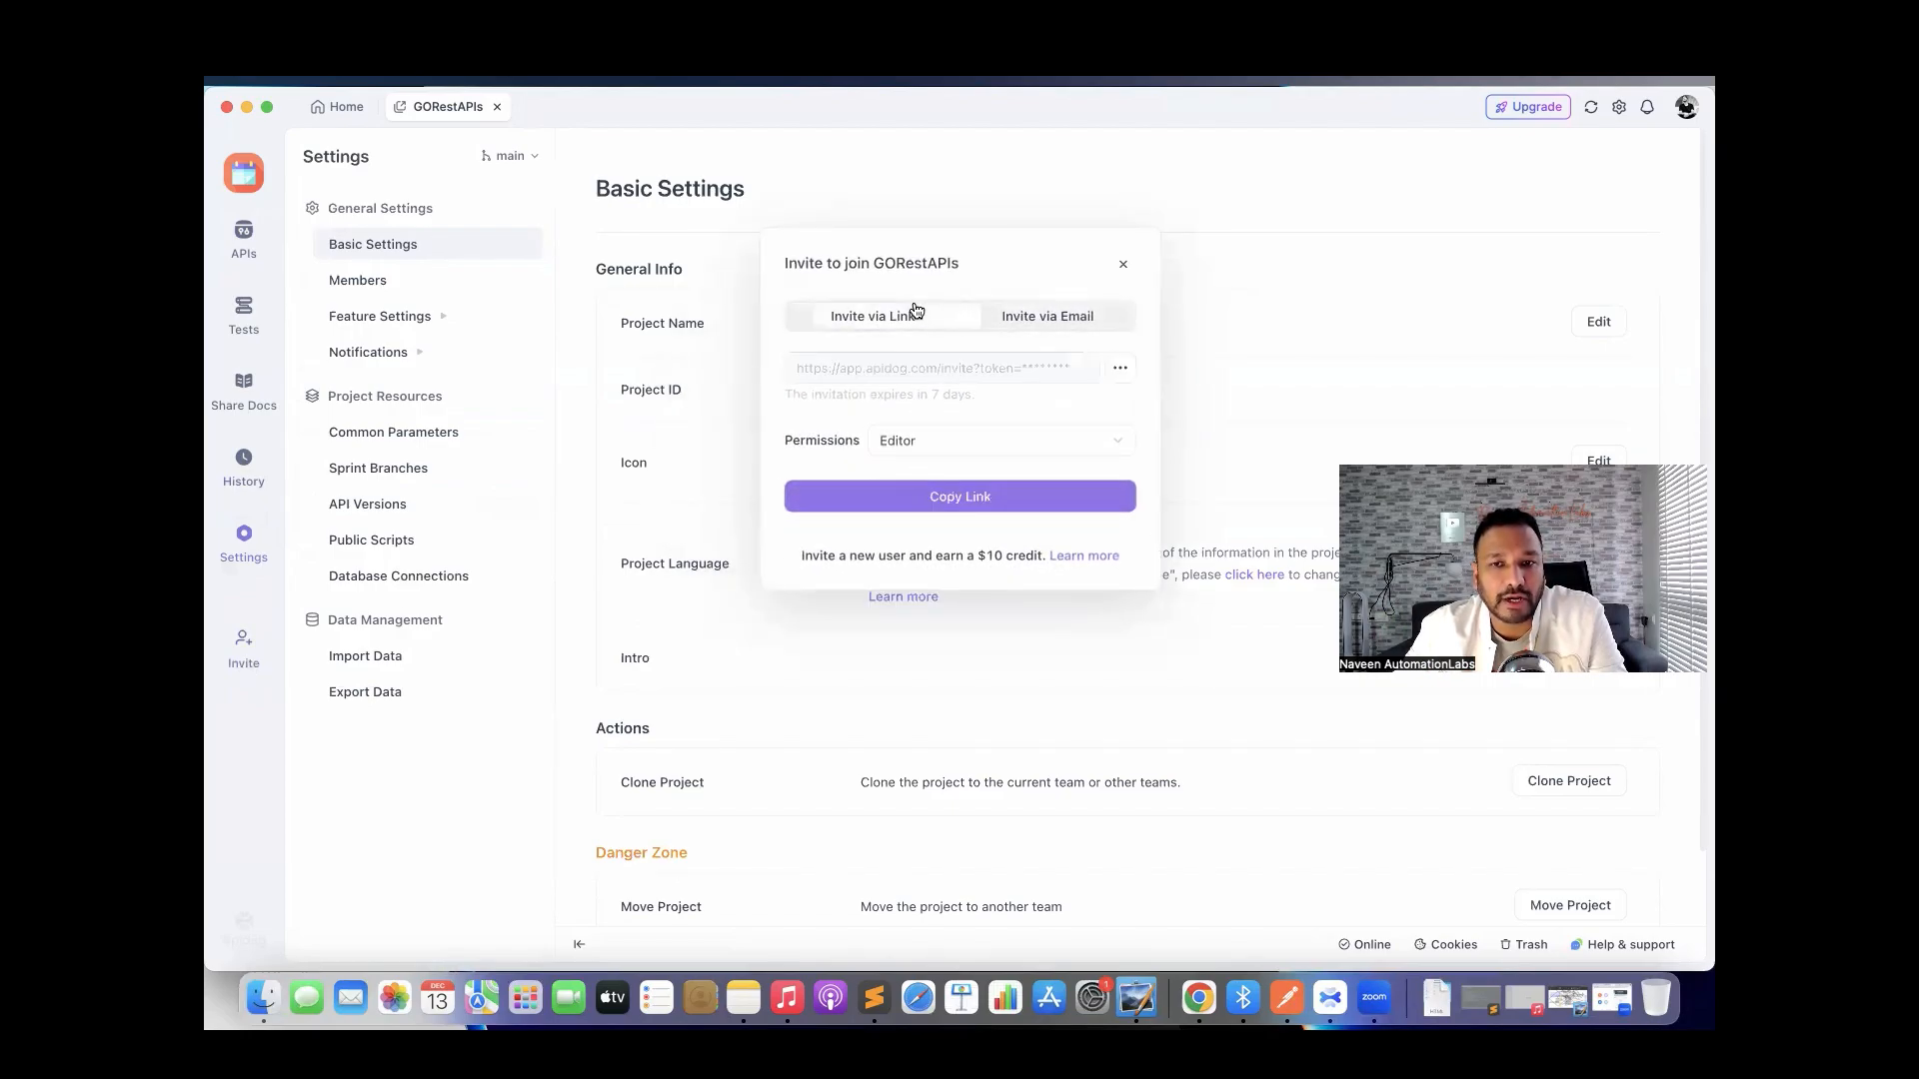
left_click(952, 451)
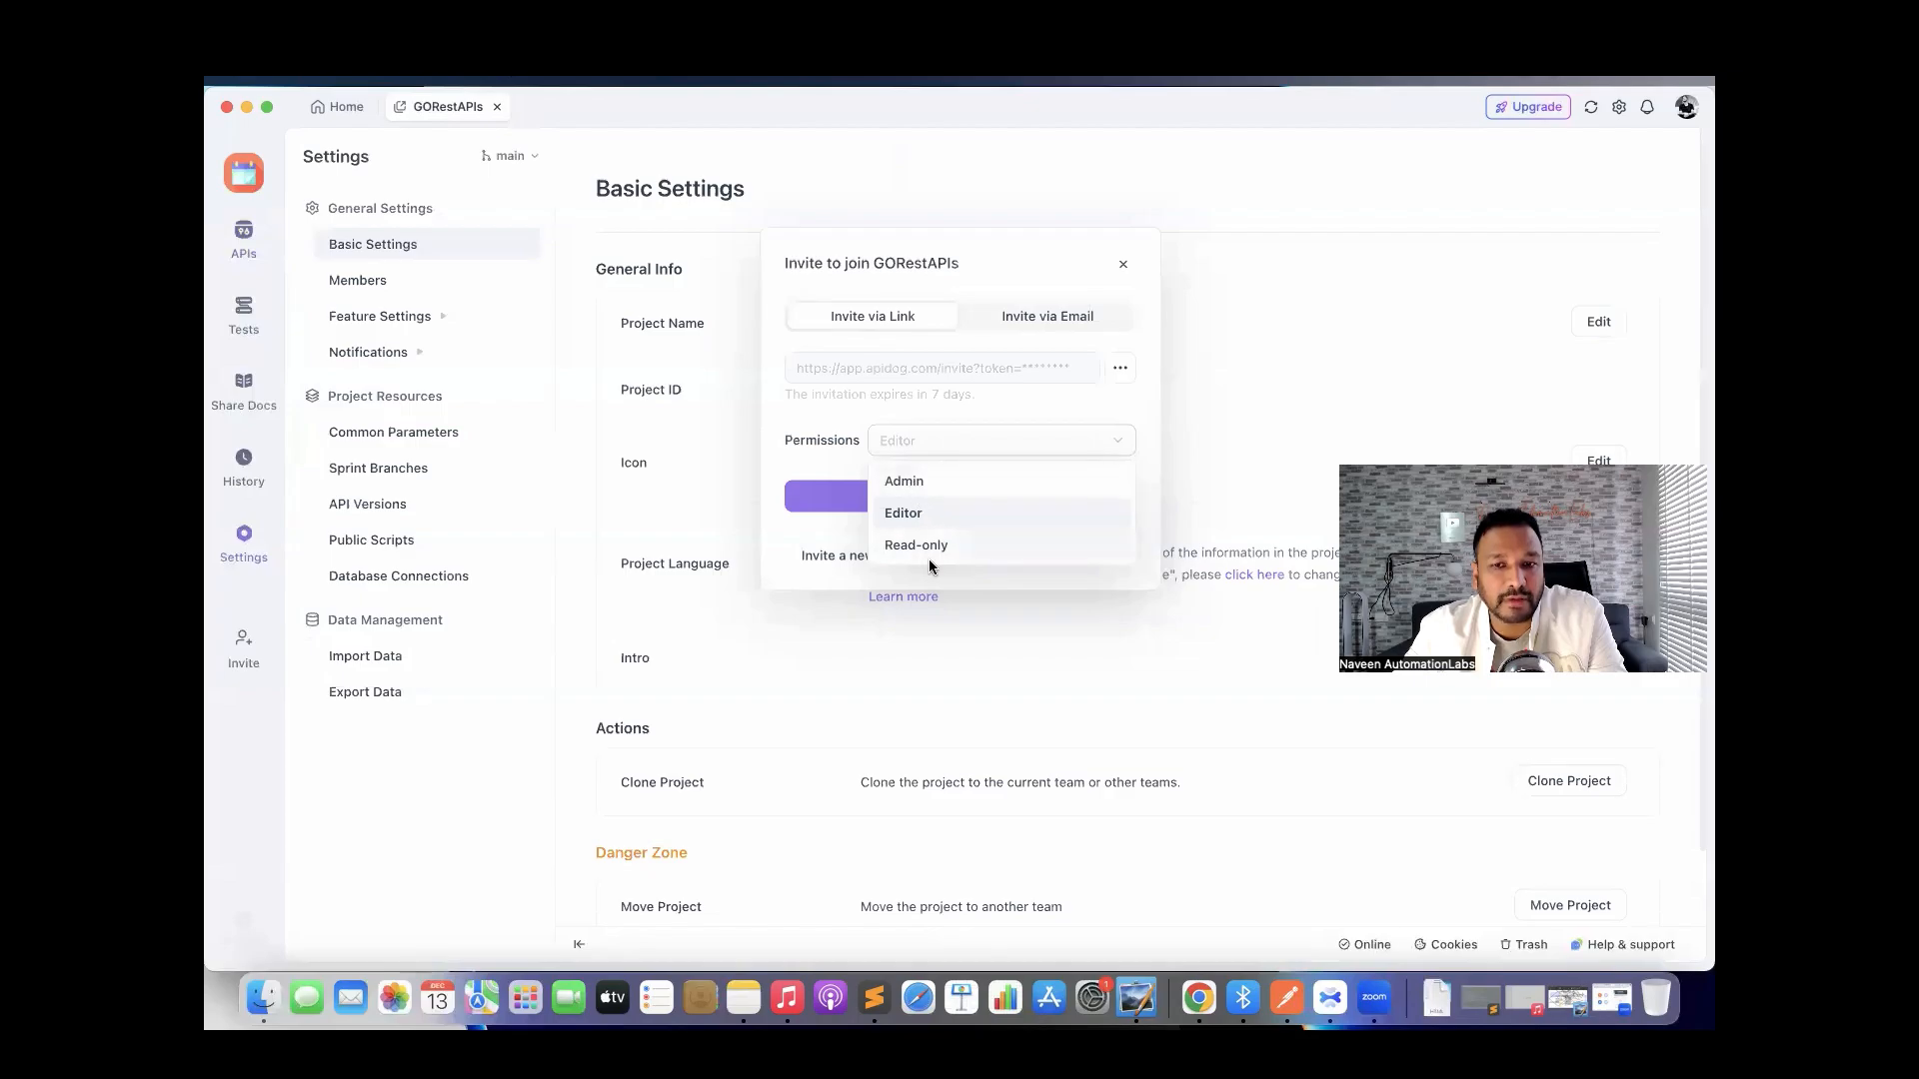
left_click(813, 452)
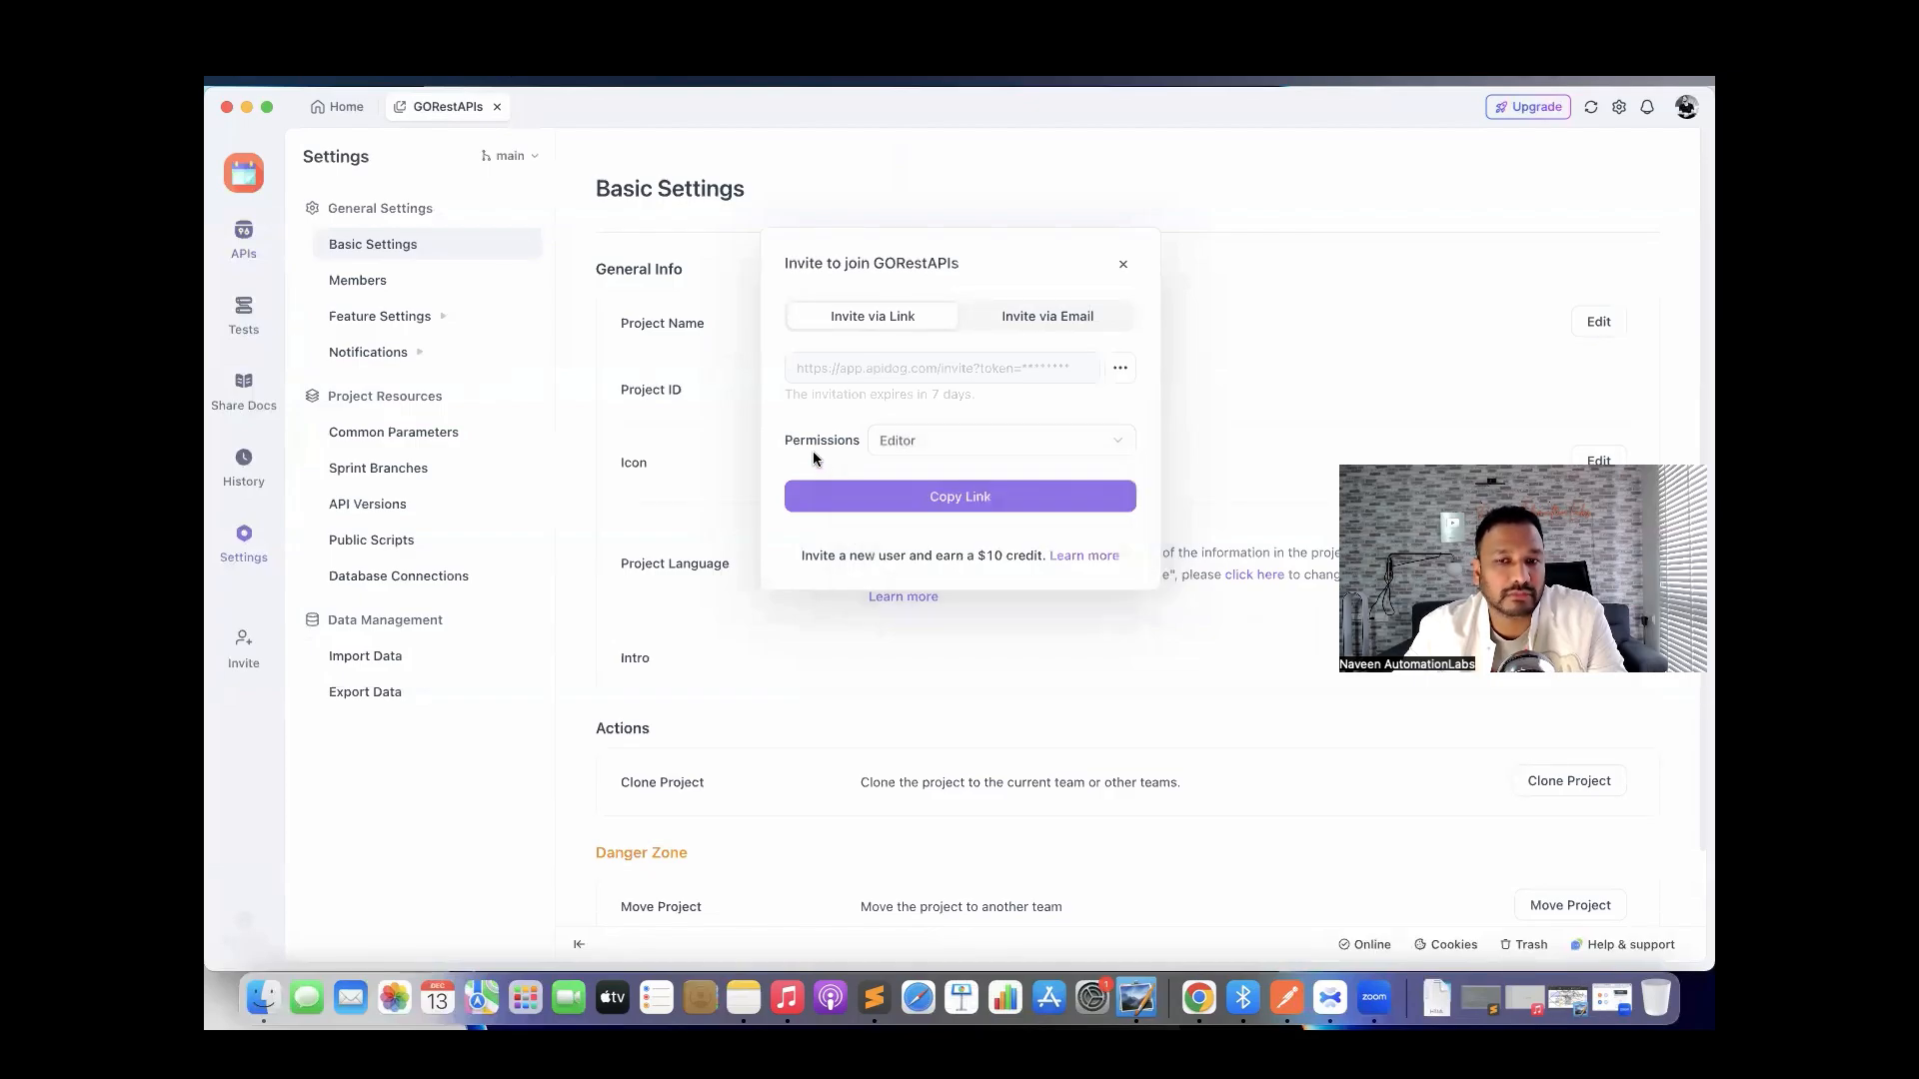
left_click(1124, 268)
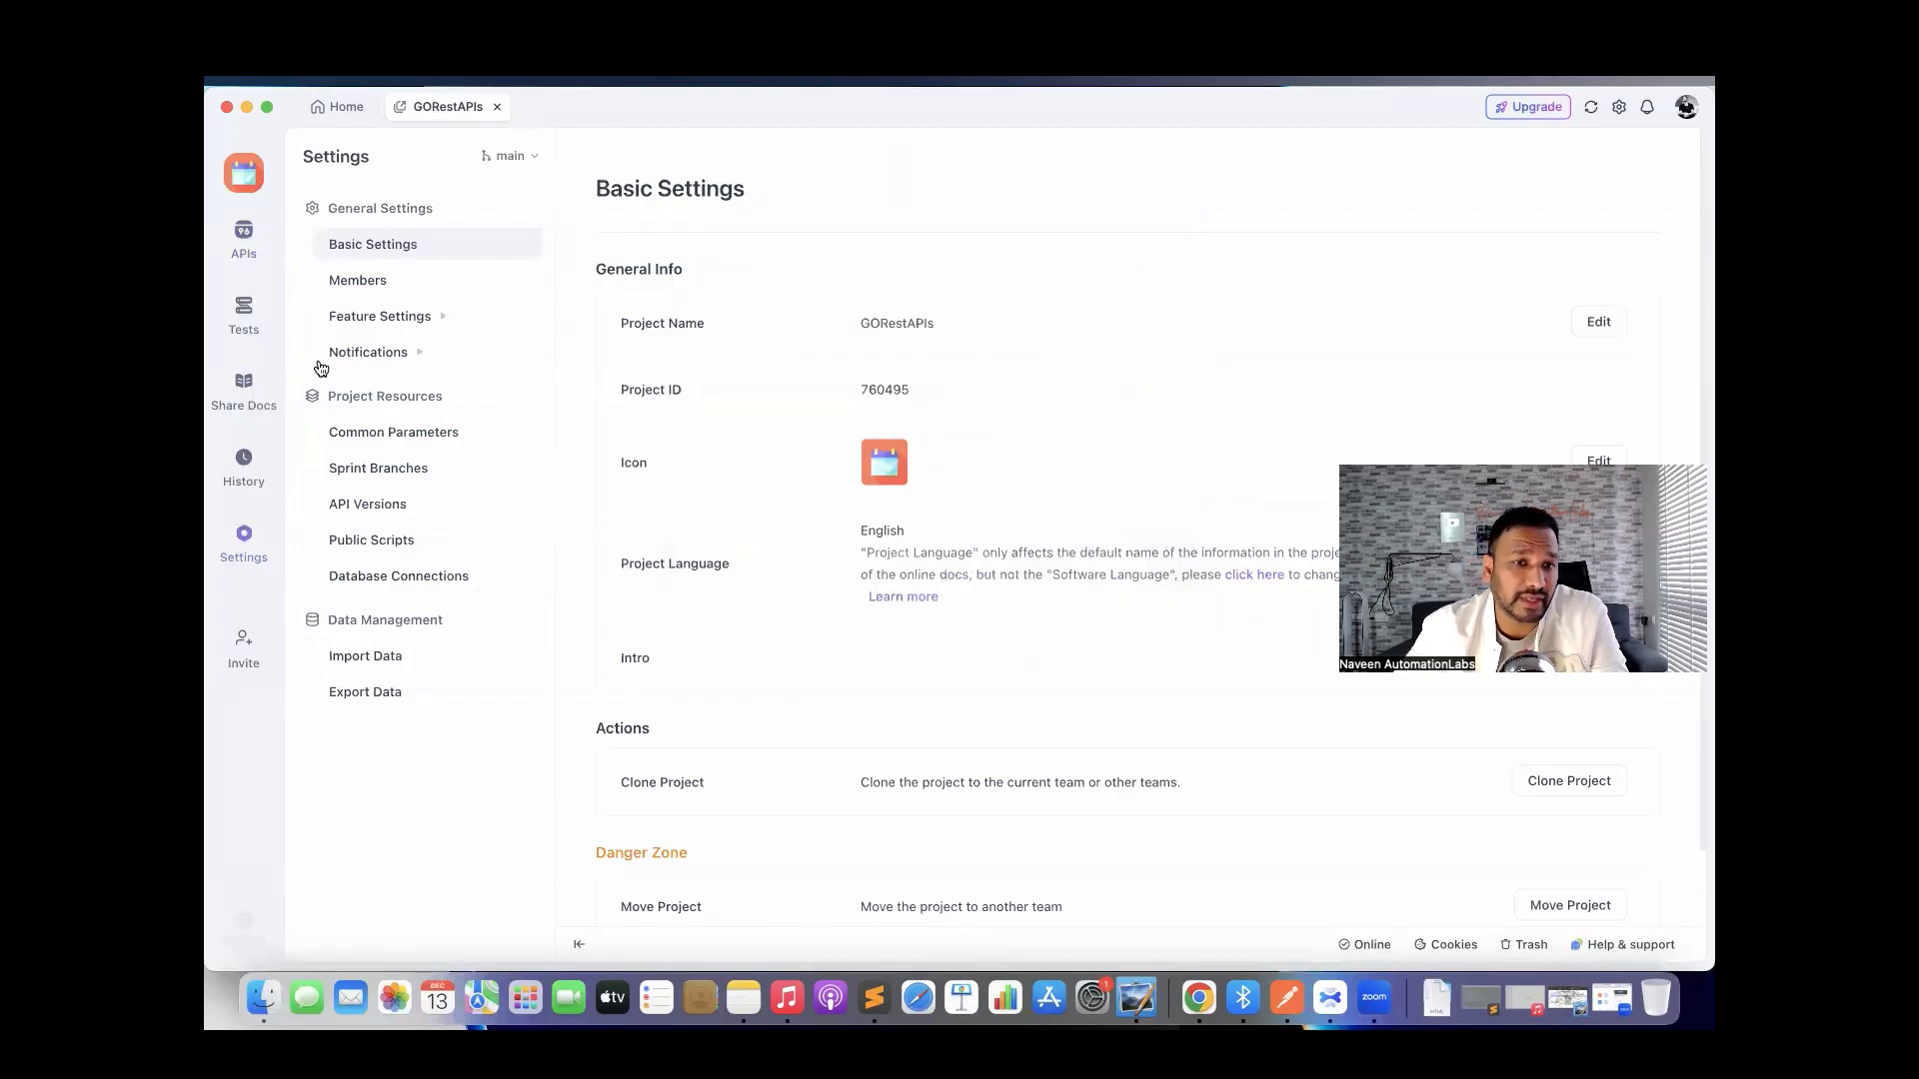
scroll(810, 726, "down", 2)
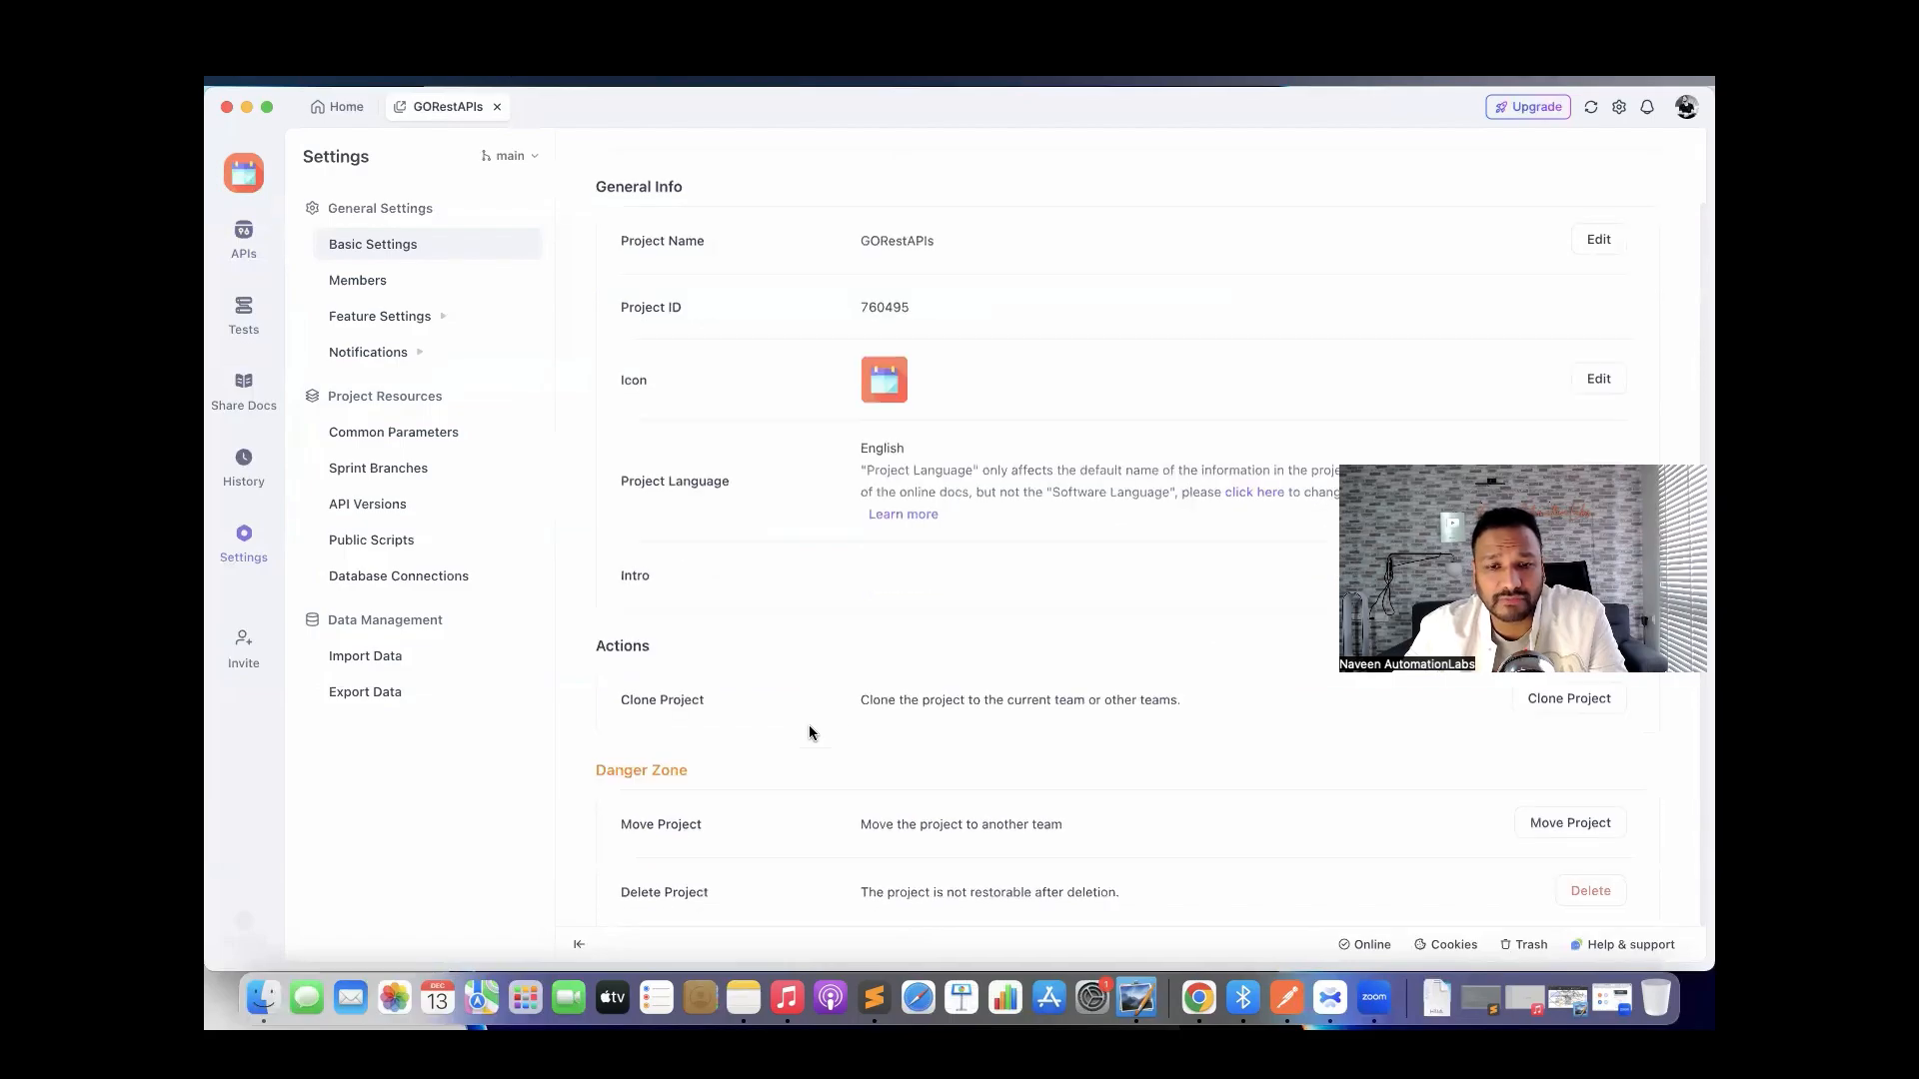
scroll(811, 729, "up", 2)
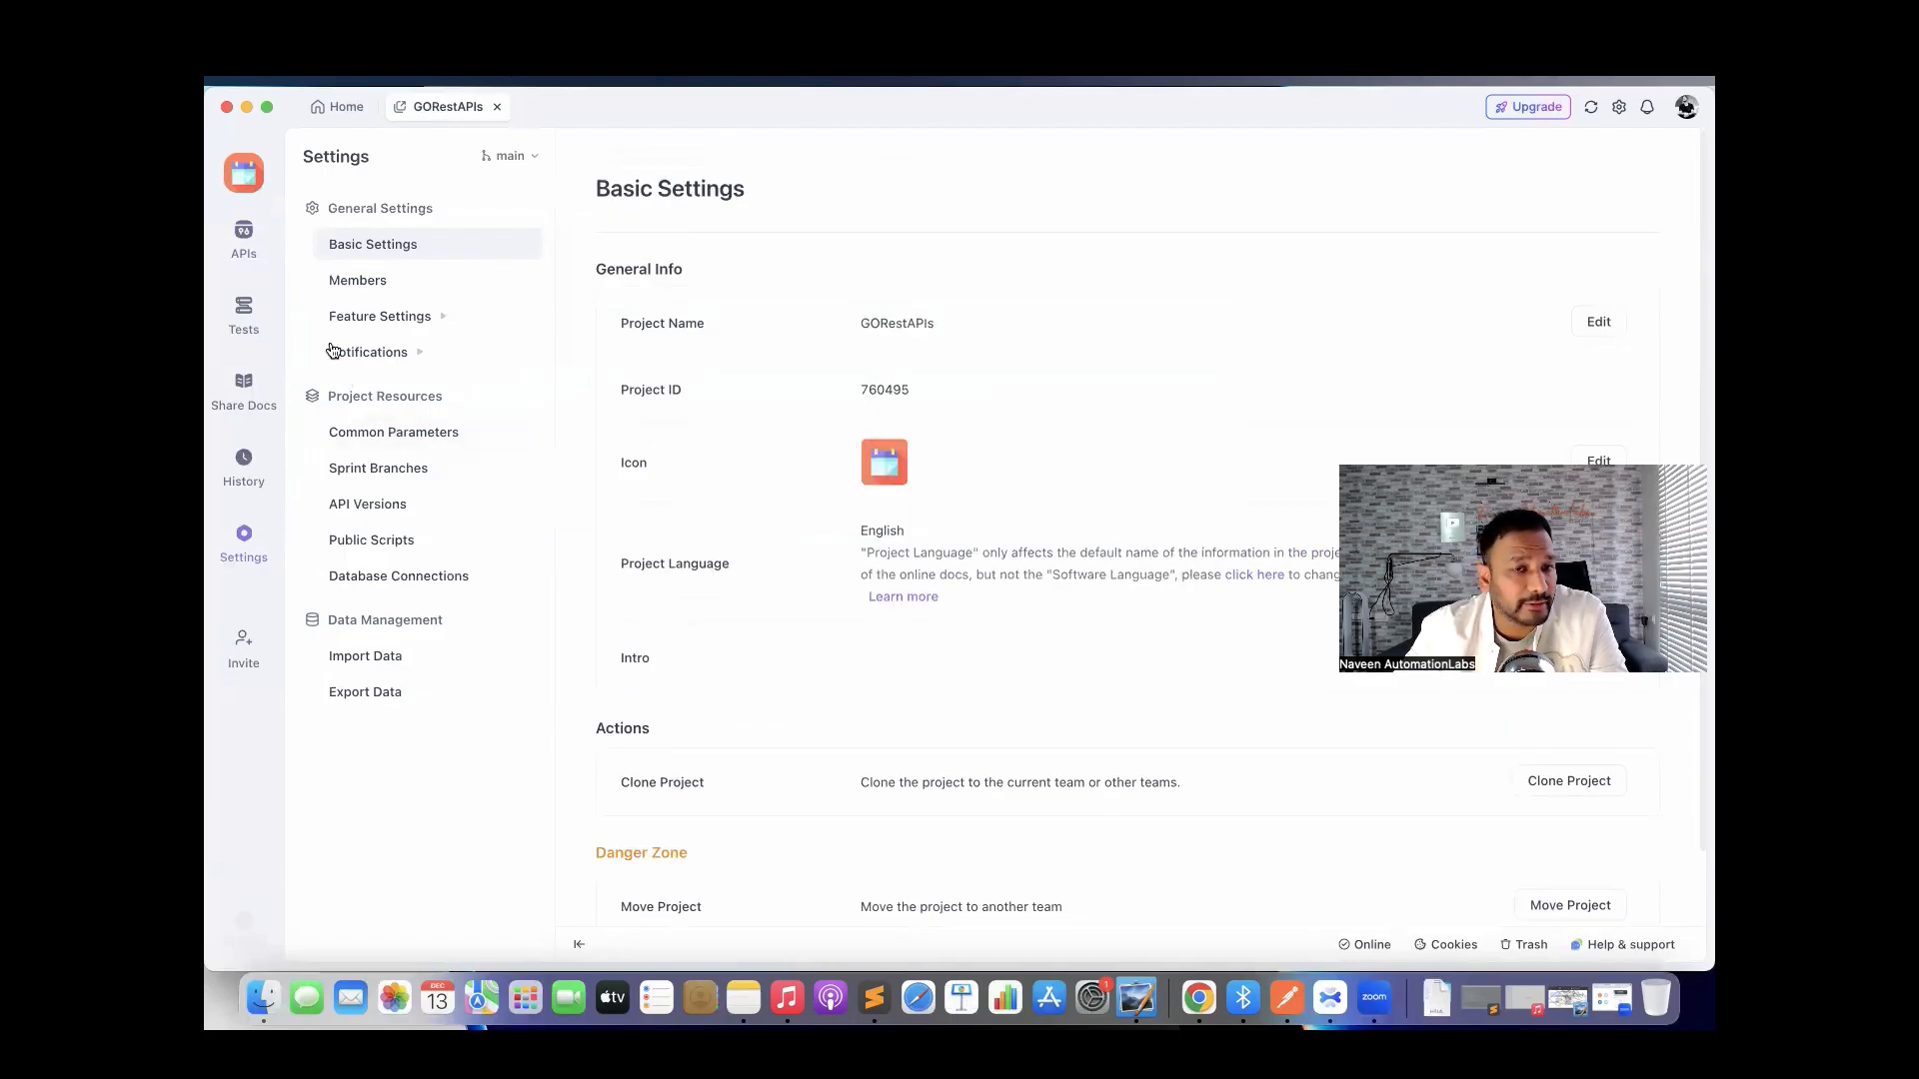
Return to the APIs list and bring up the MyAPIs folder's settings and options menu.
left_click(243, 315)
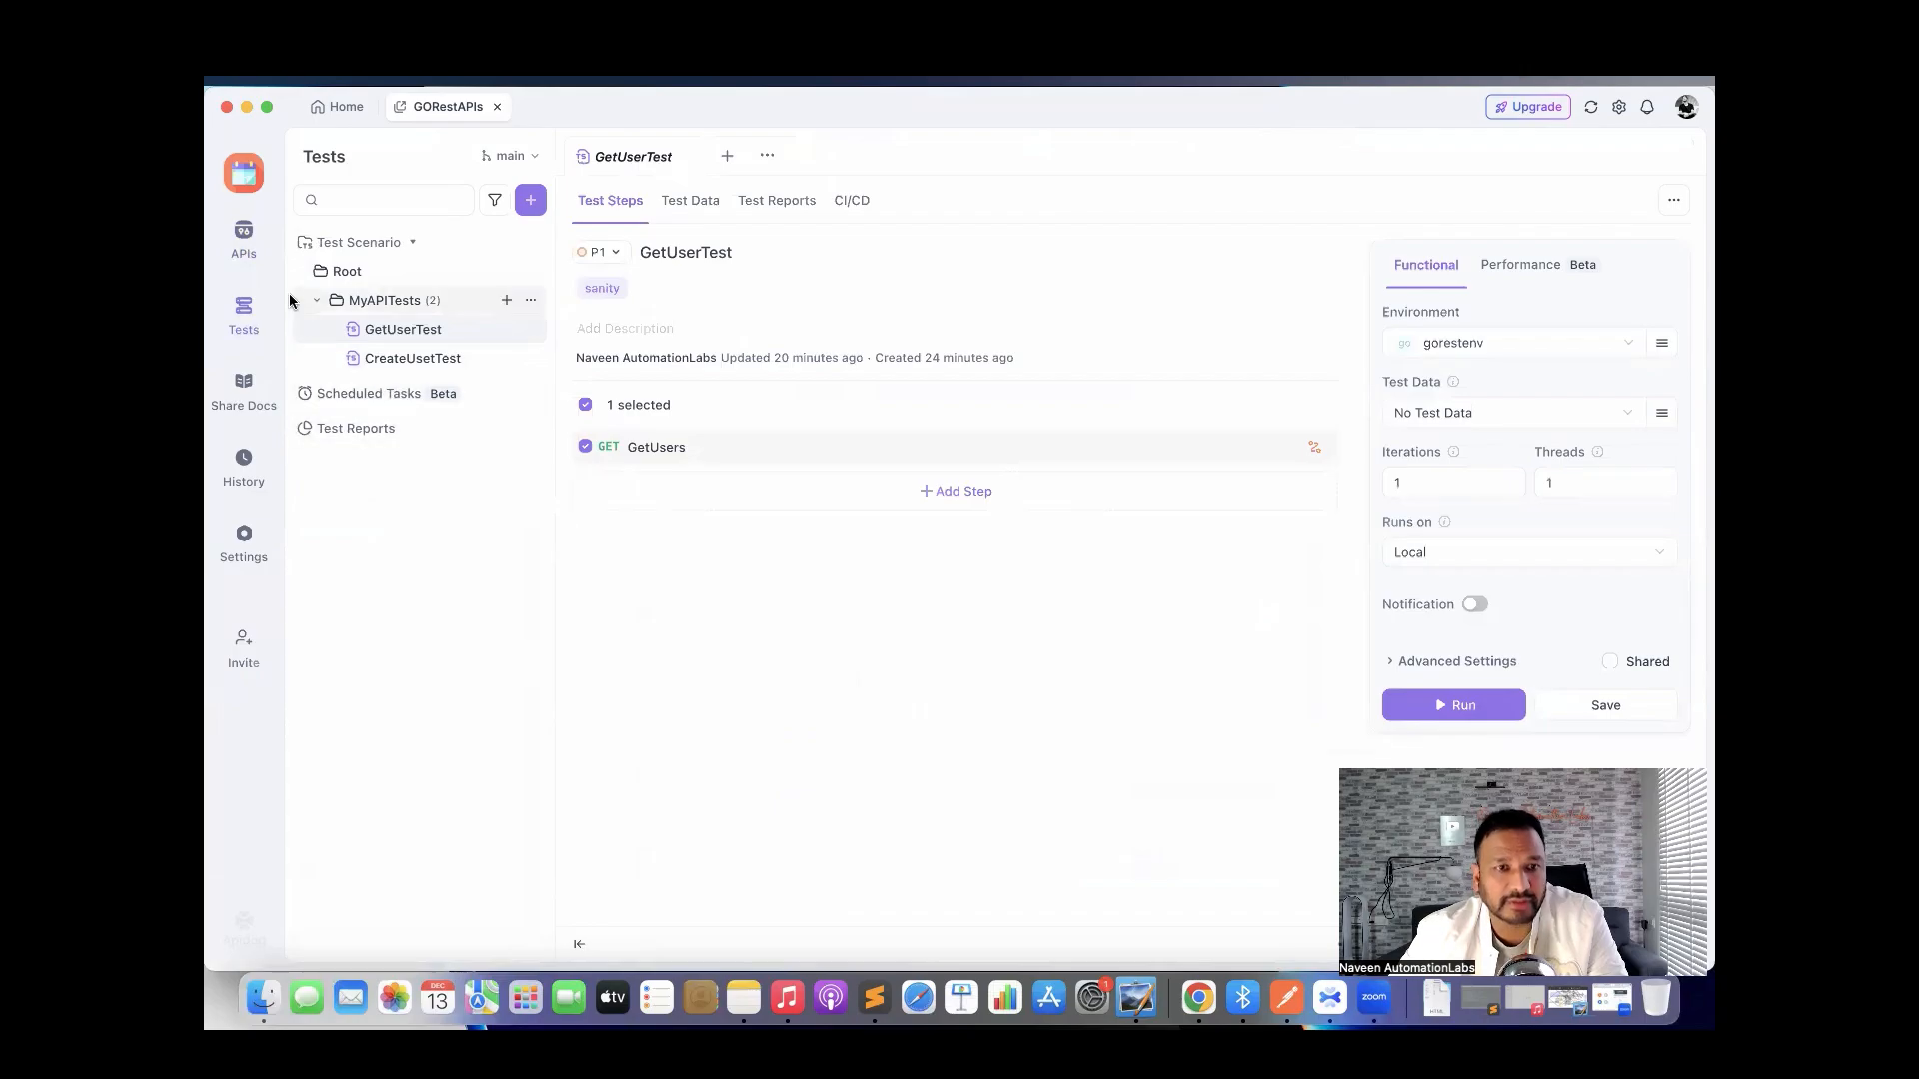
left_click(245, 252)
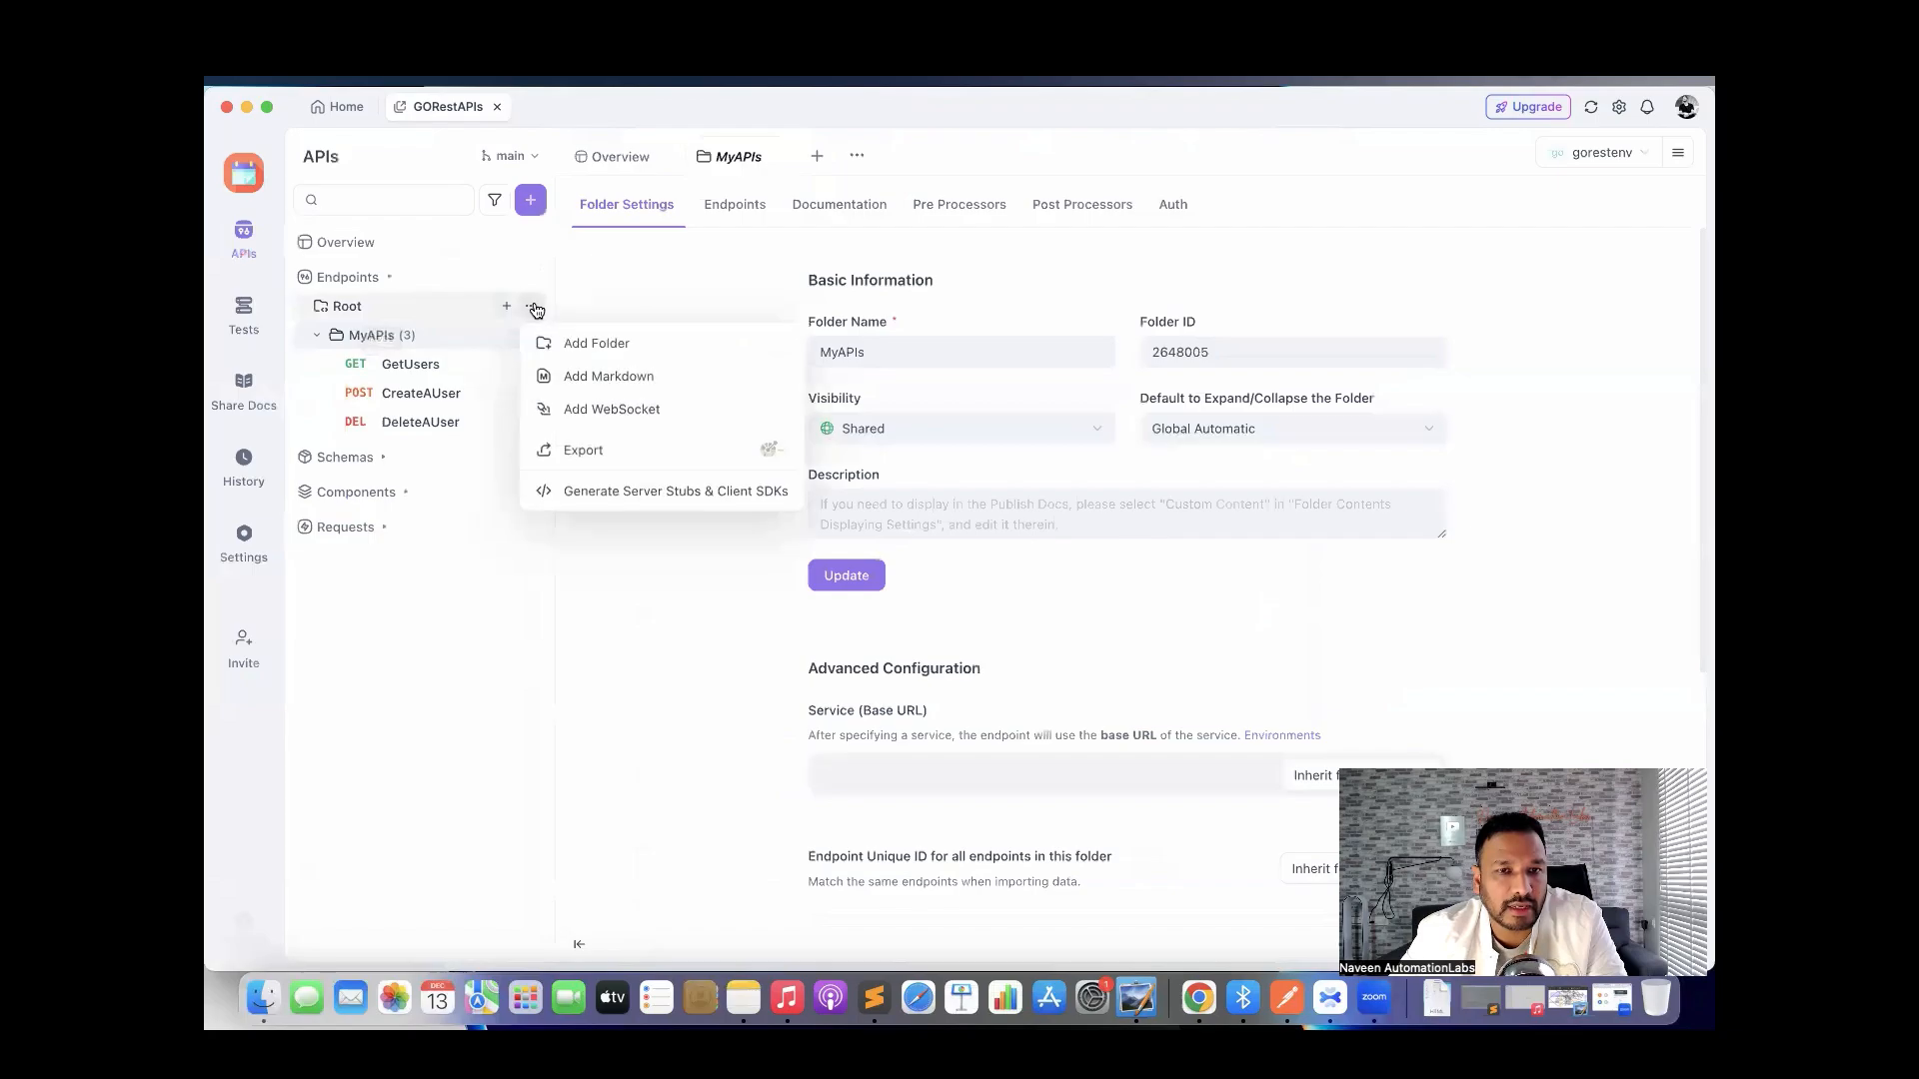
left_click(367, 344)
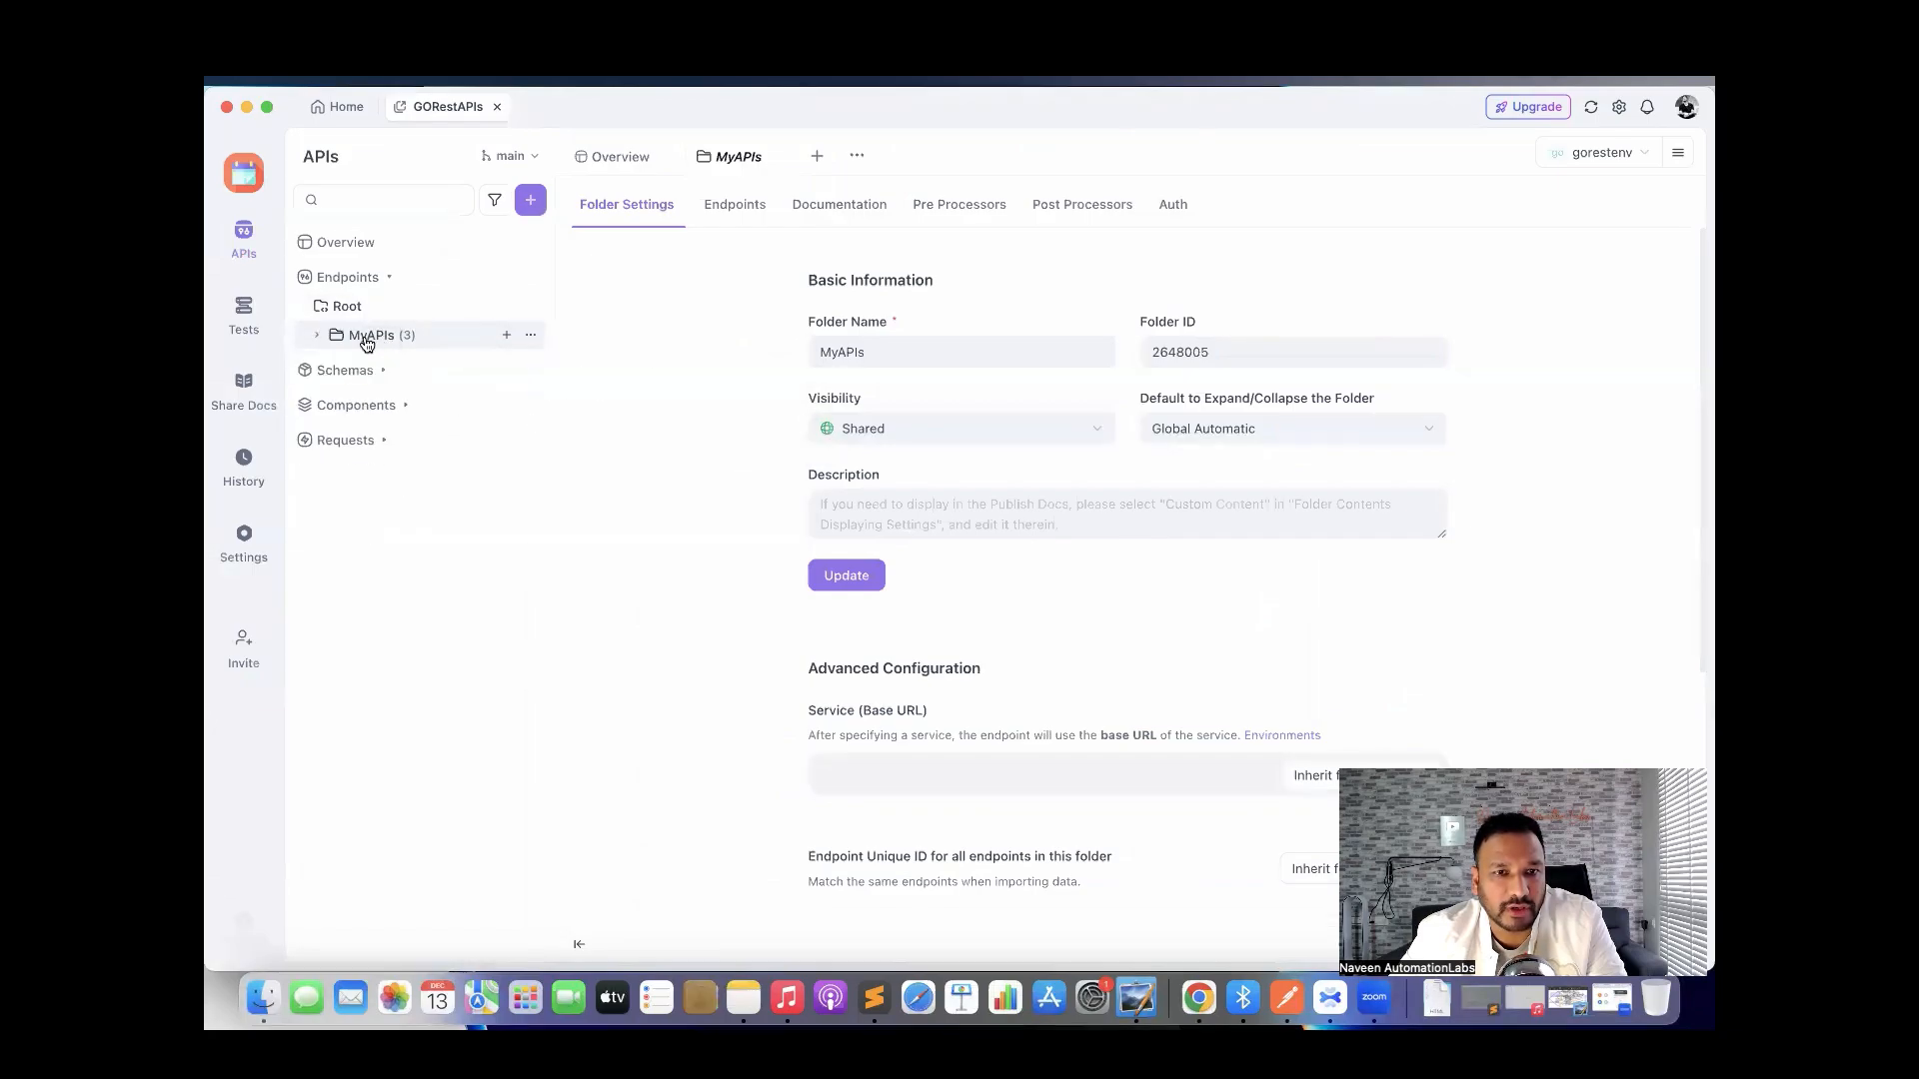
left_click(367, 344)
mouse_move(533, 336)
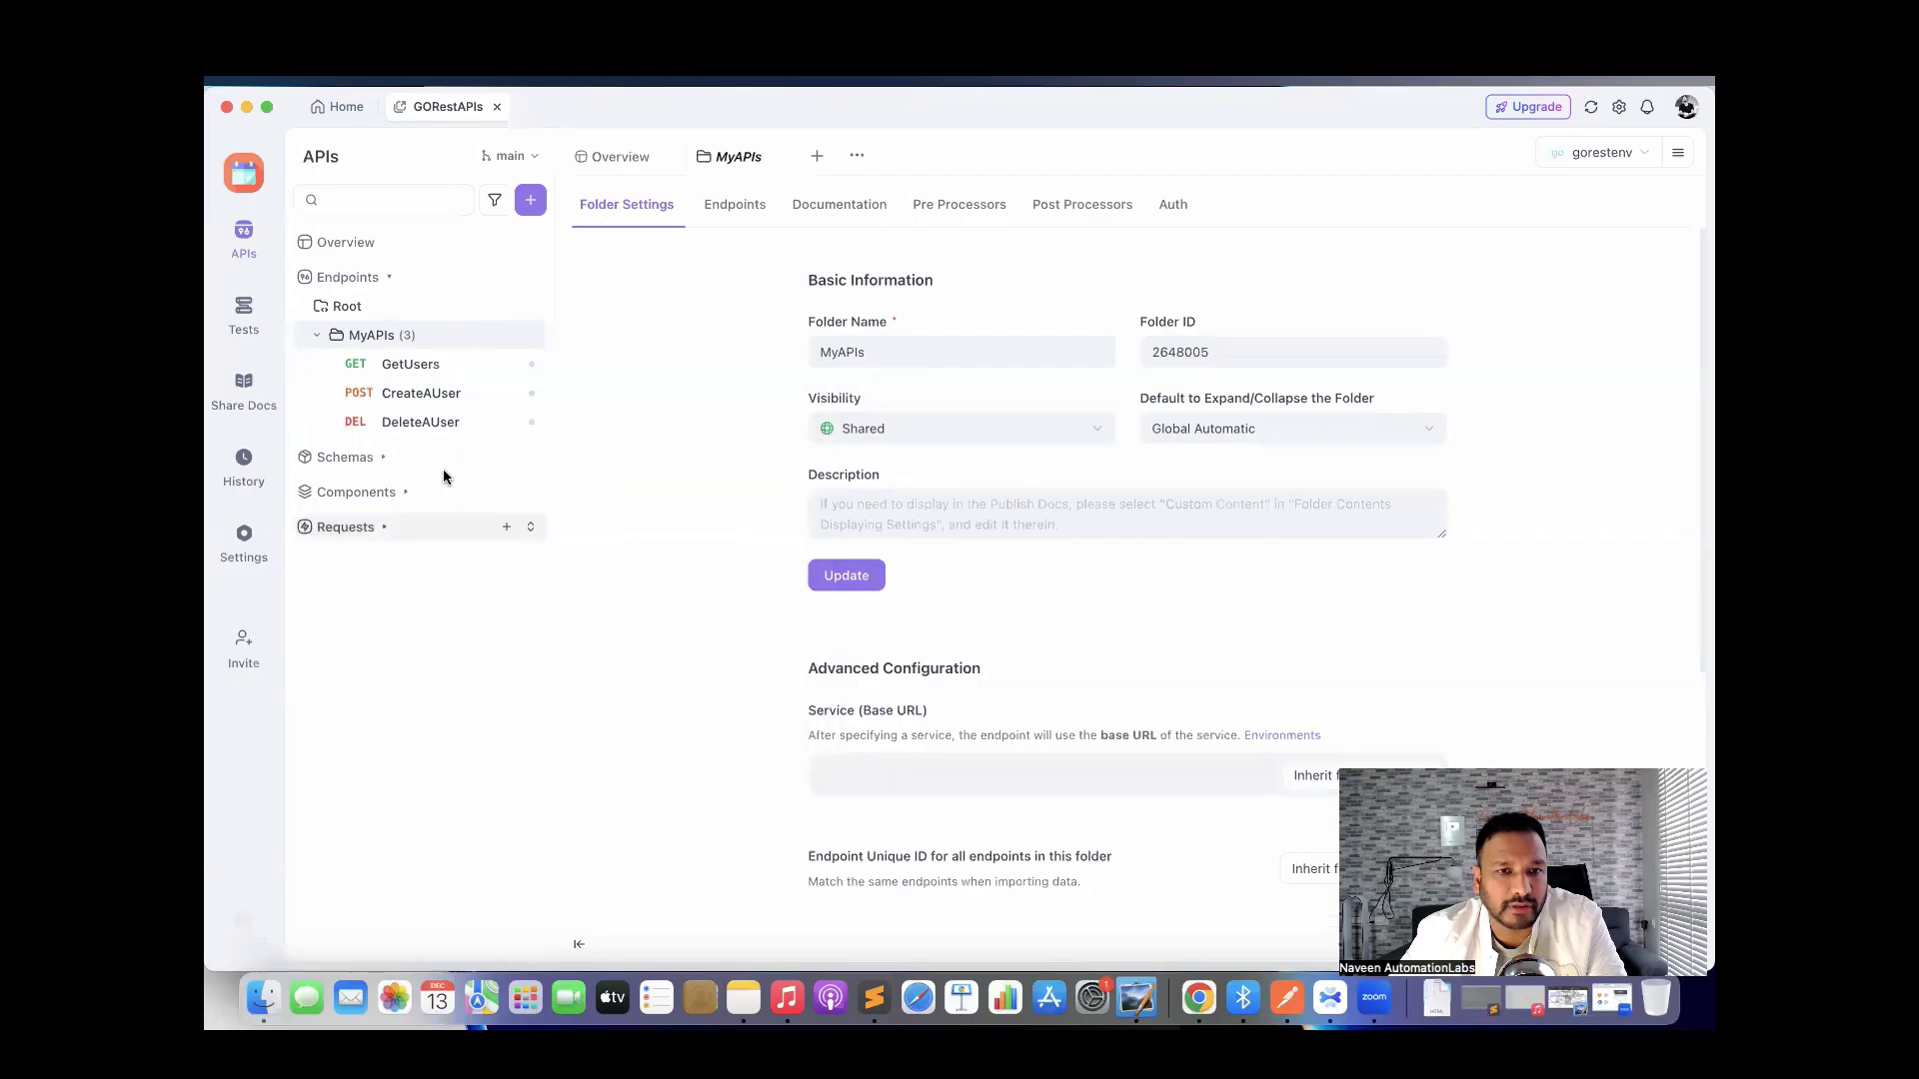
left_click(359, 311)
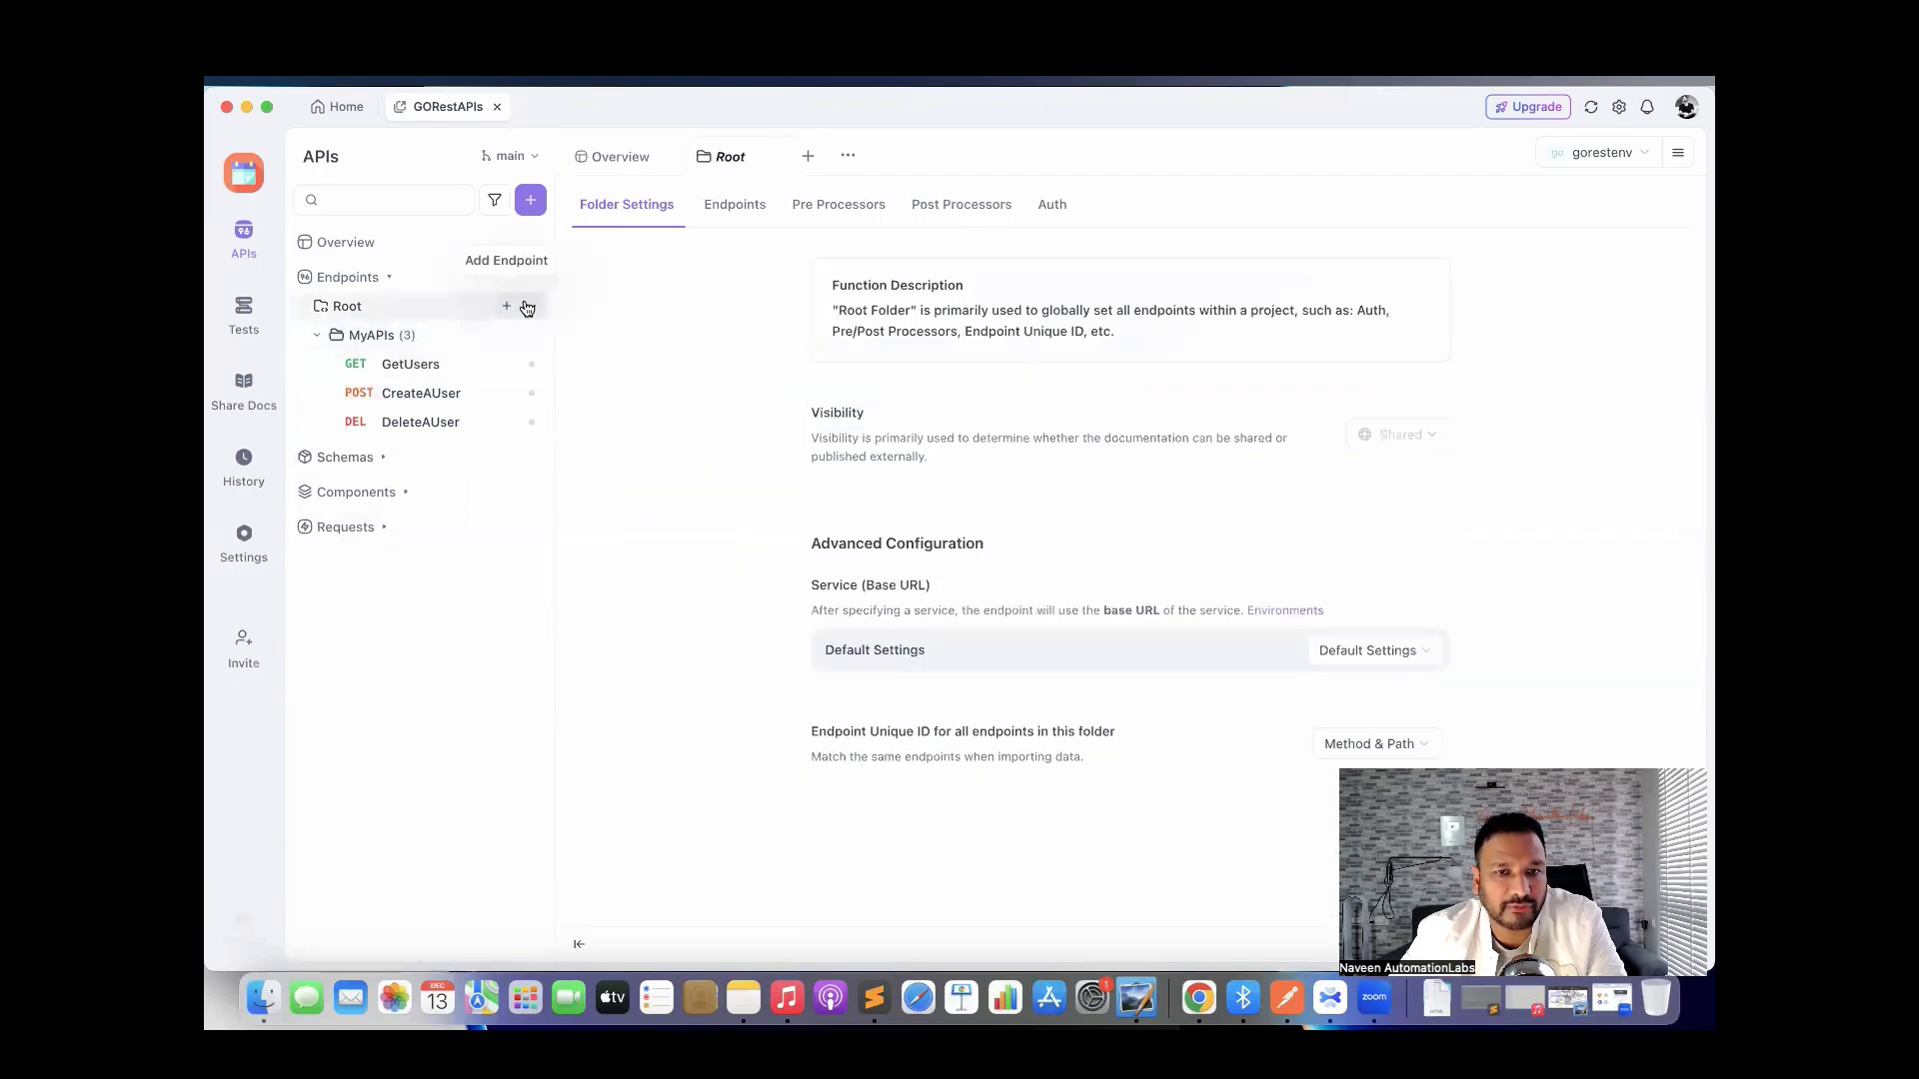
mouse_move(531, 309)
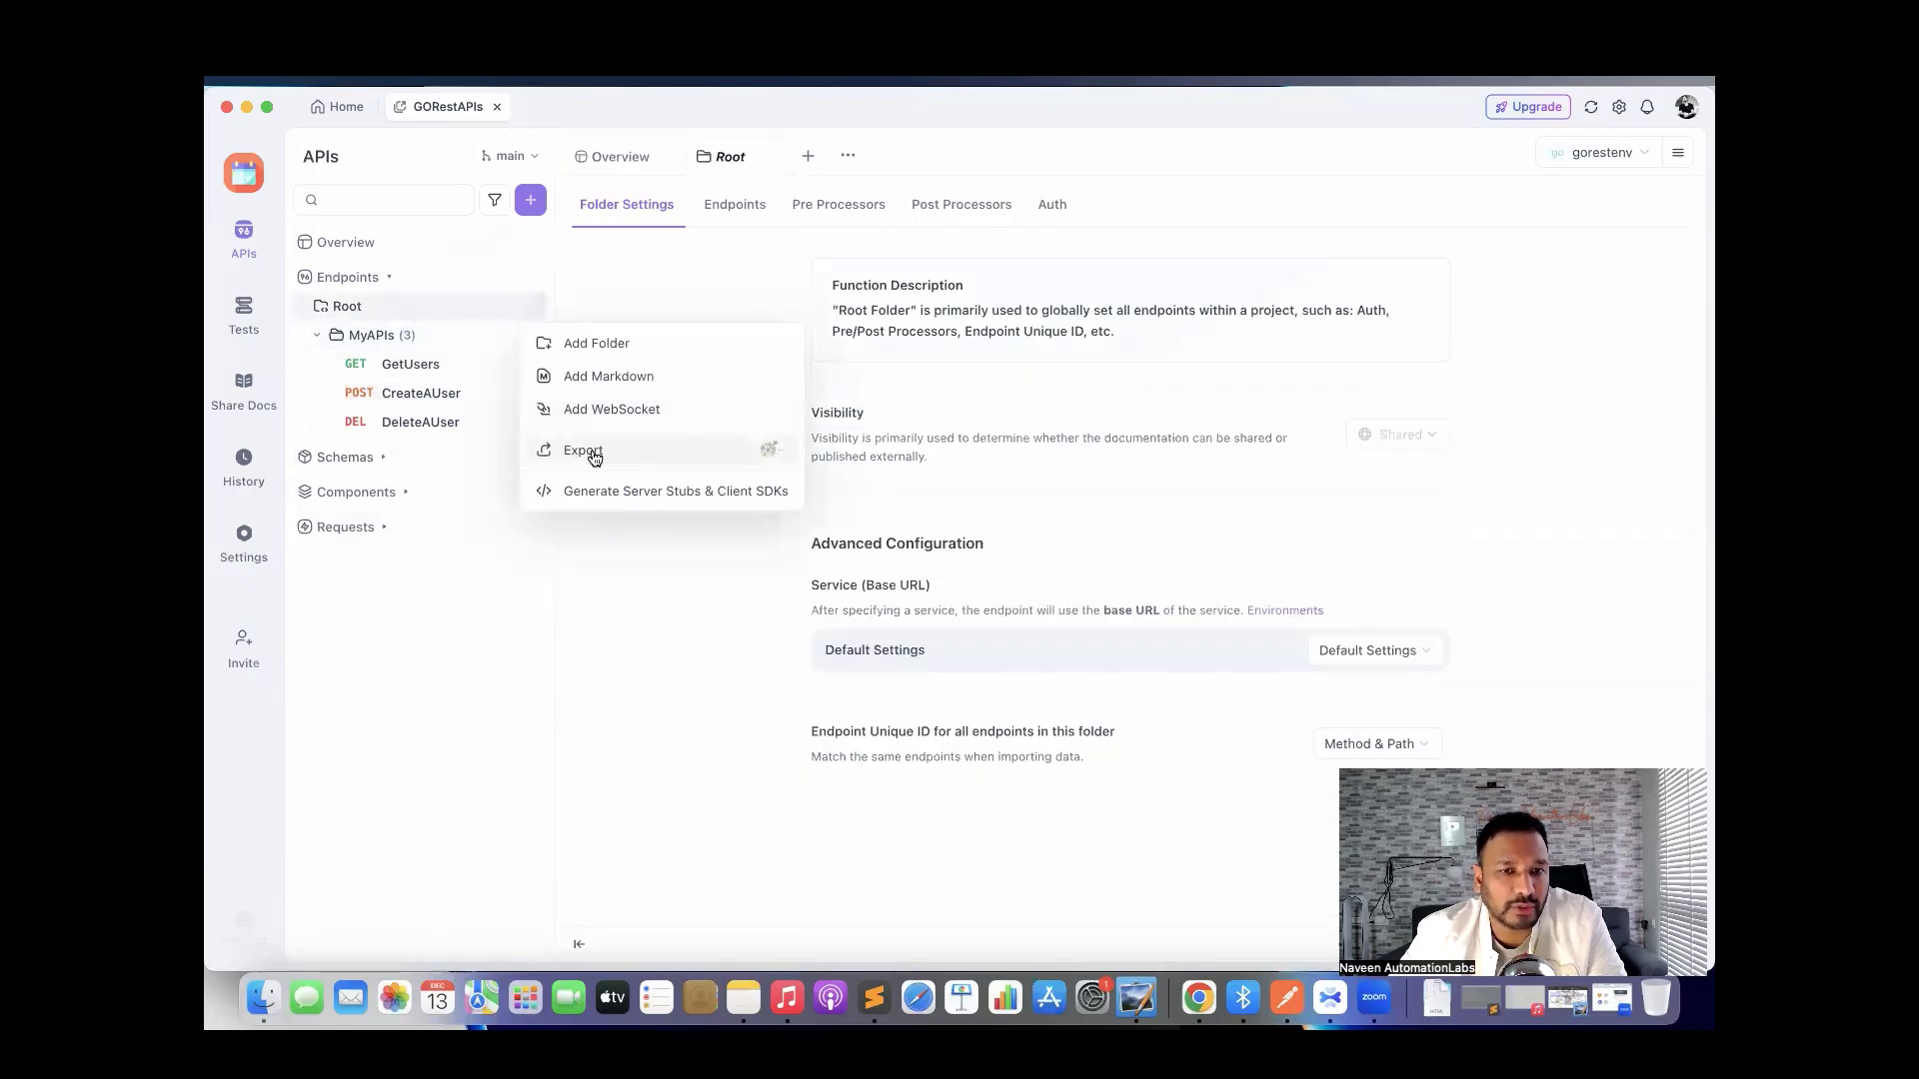
left_click(376, 345)
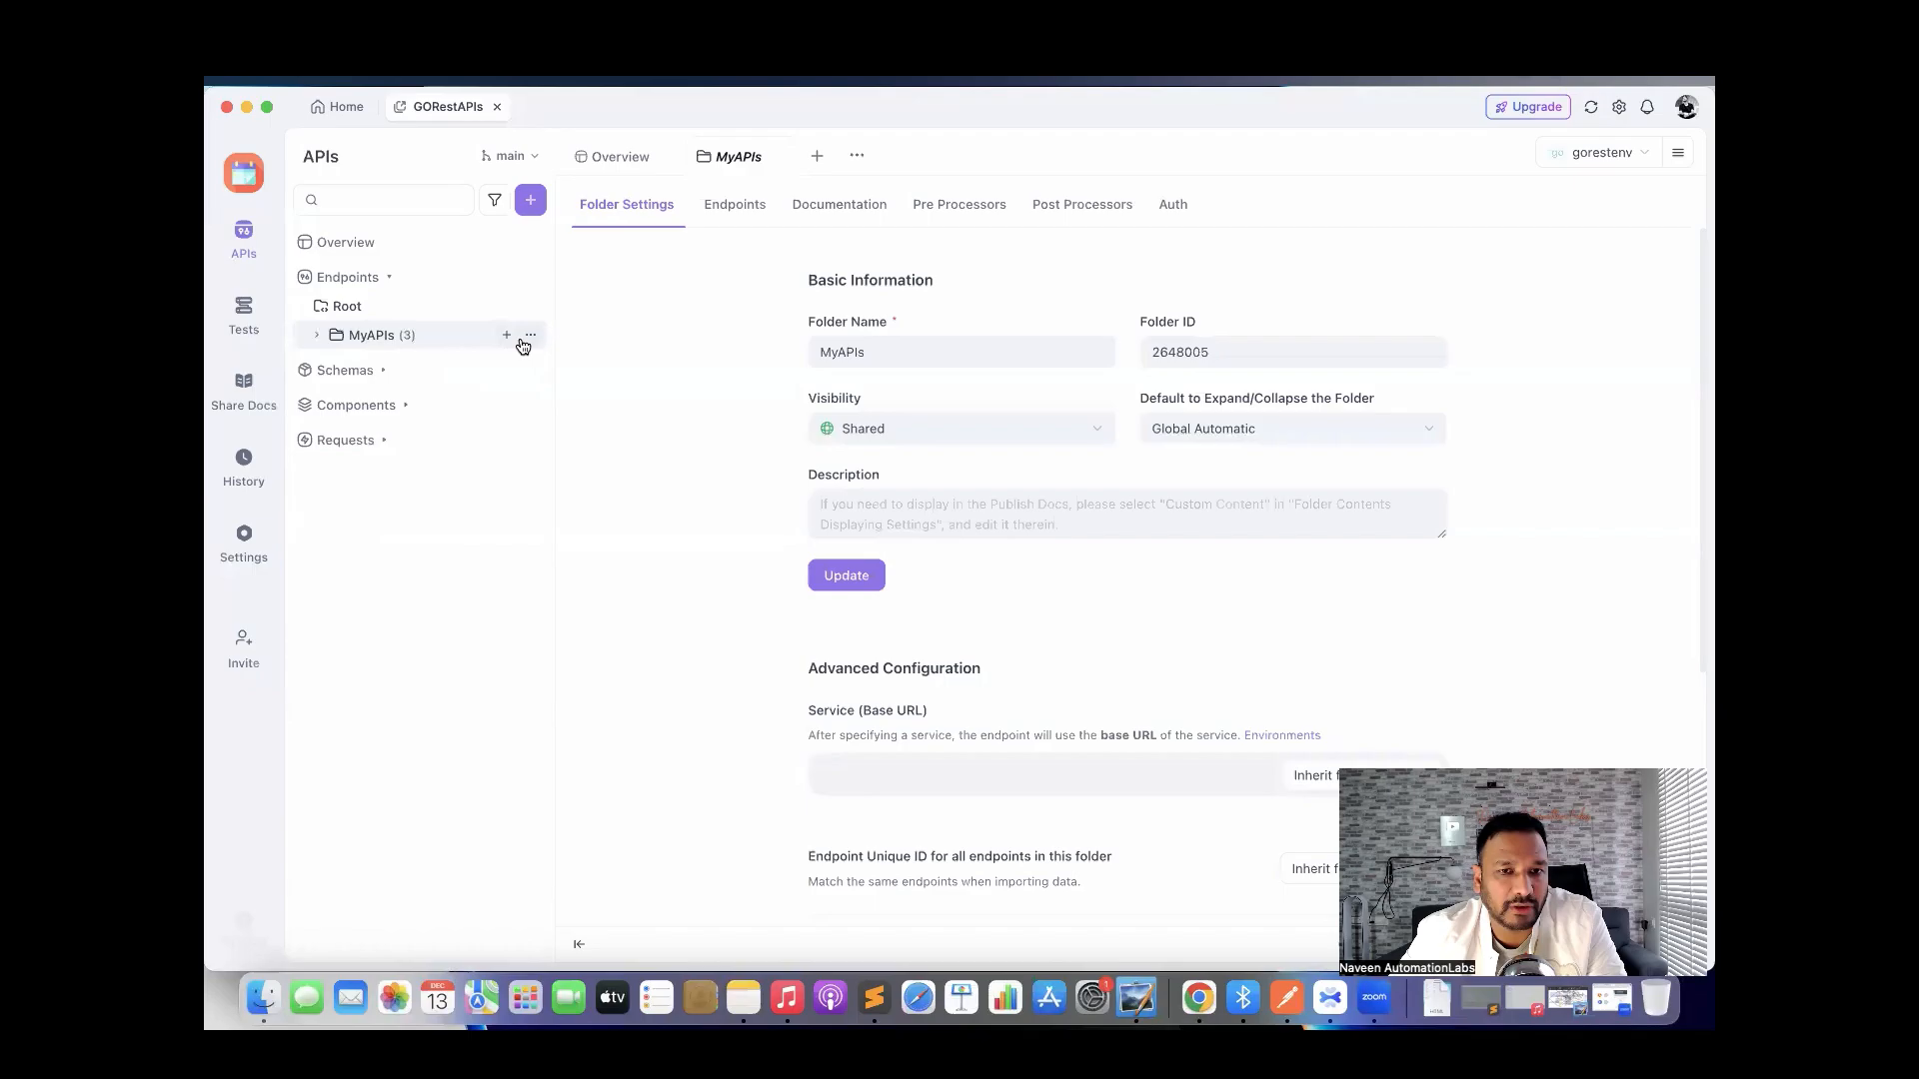
left_click(368, 340)
mouse_move(530, 345)
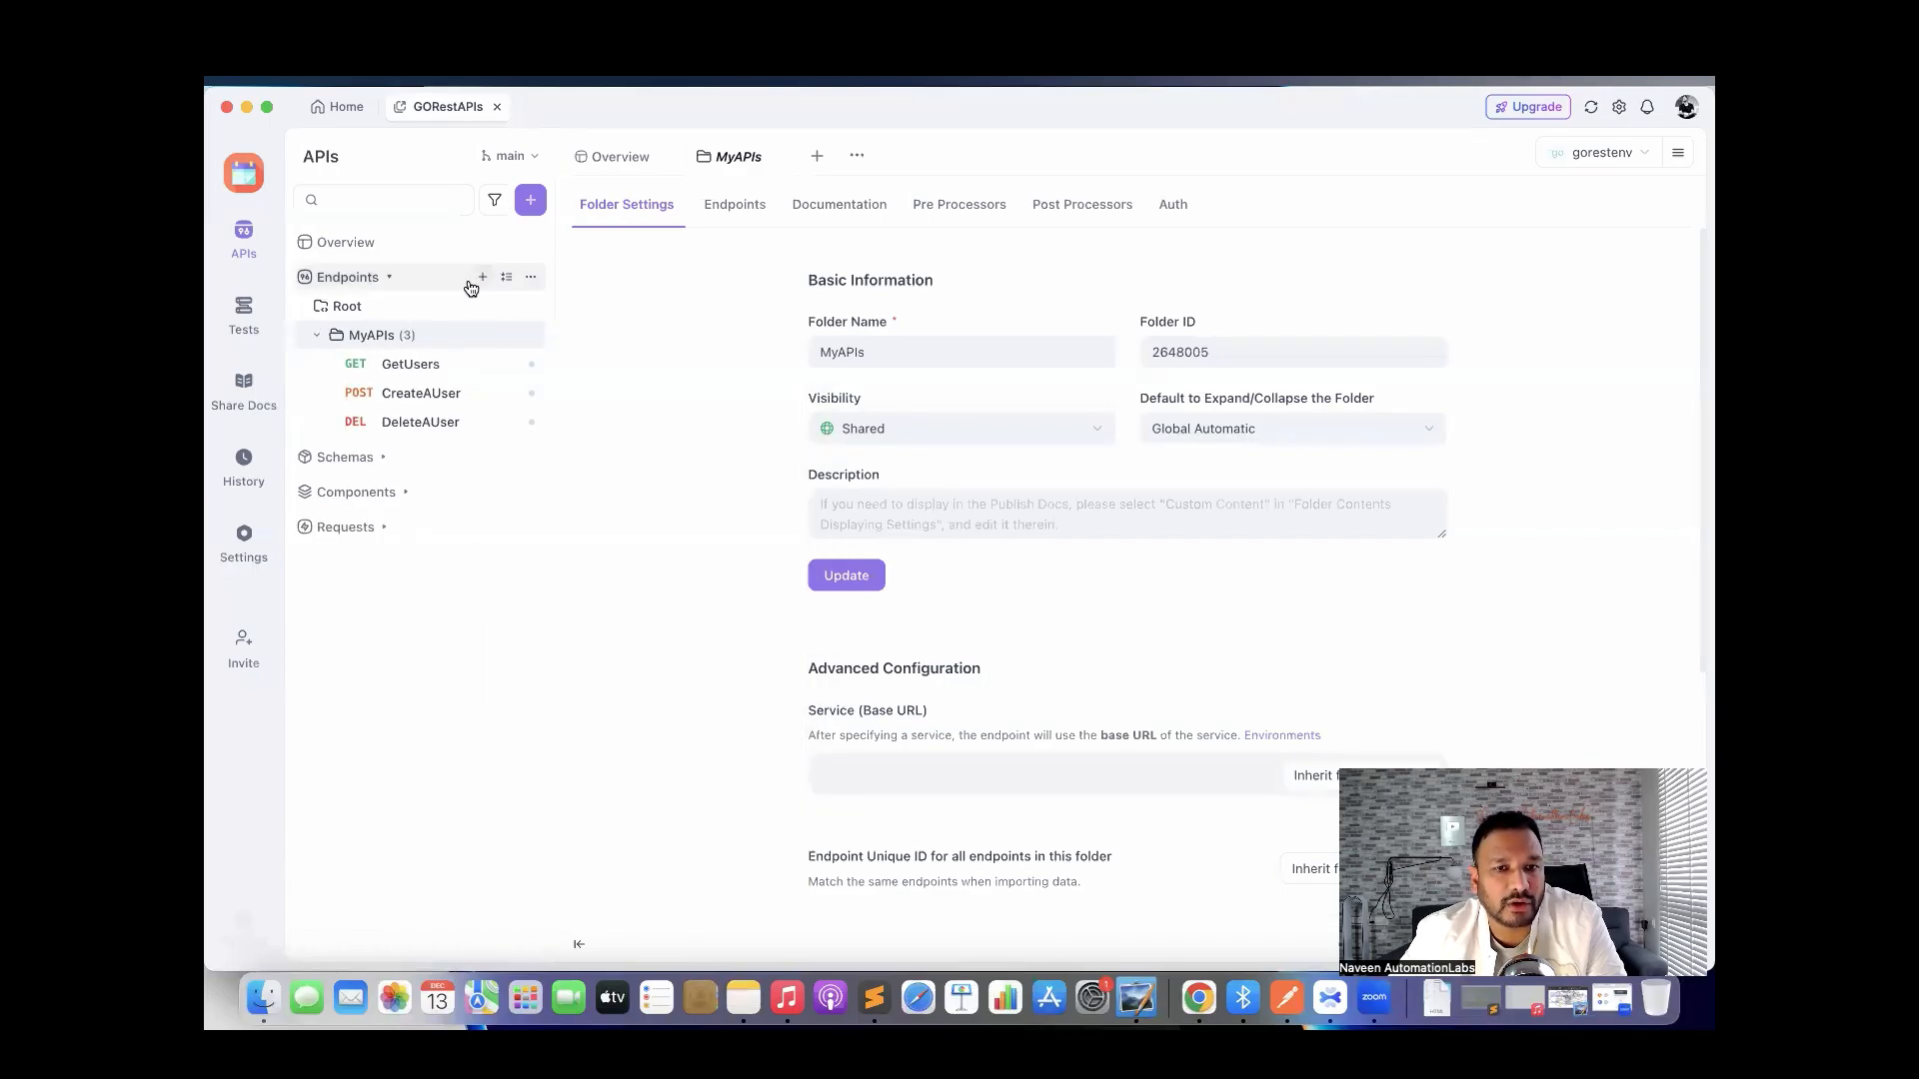
mouse_move(539, 286)
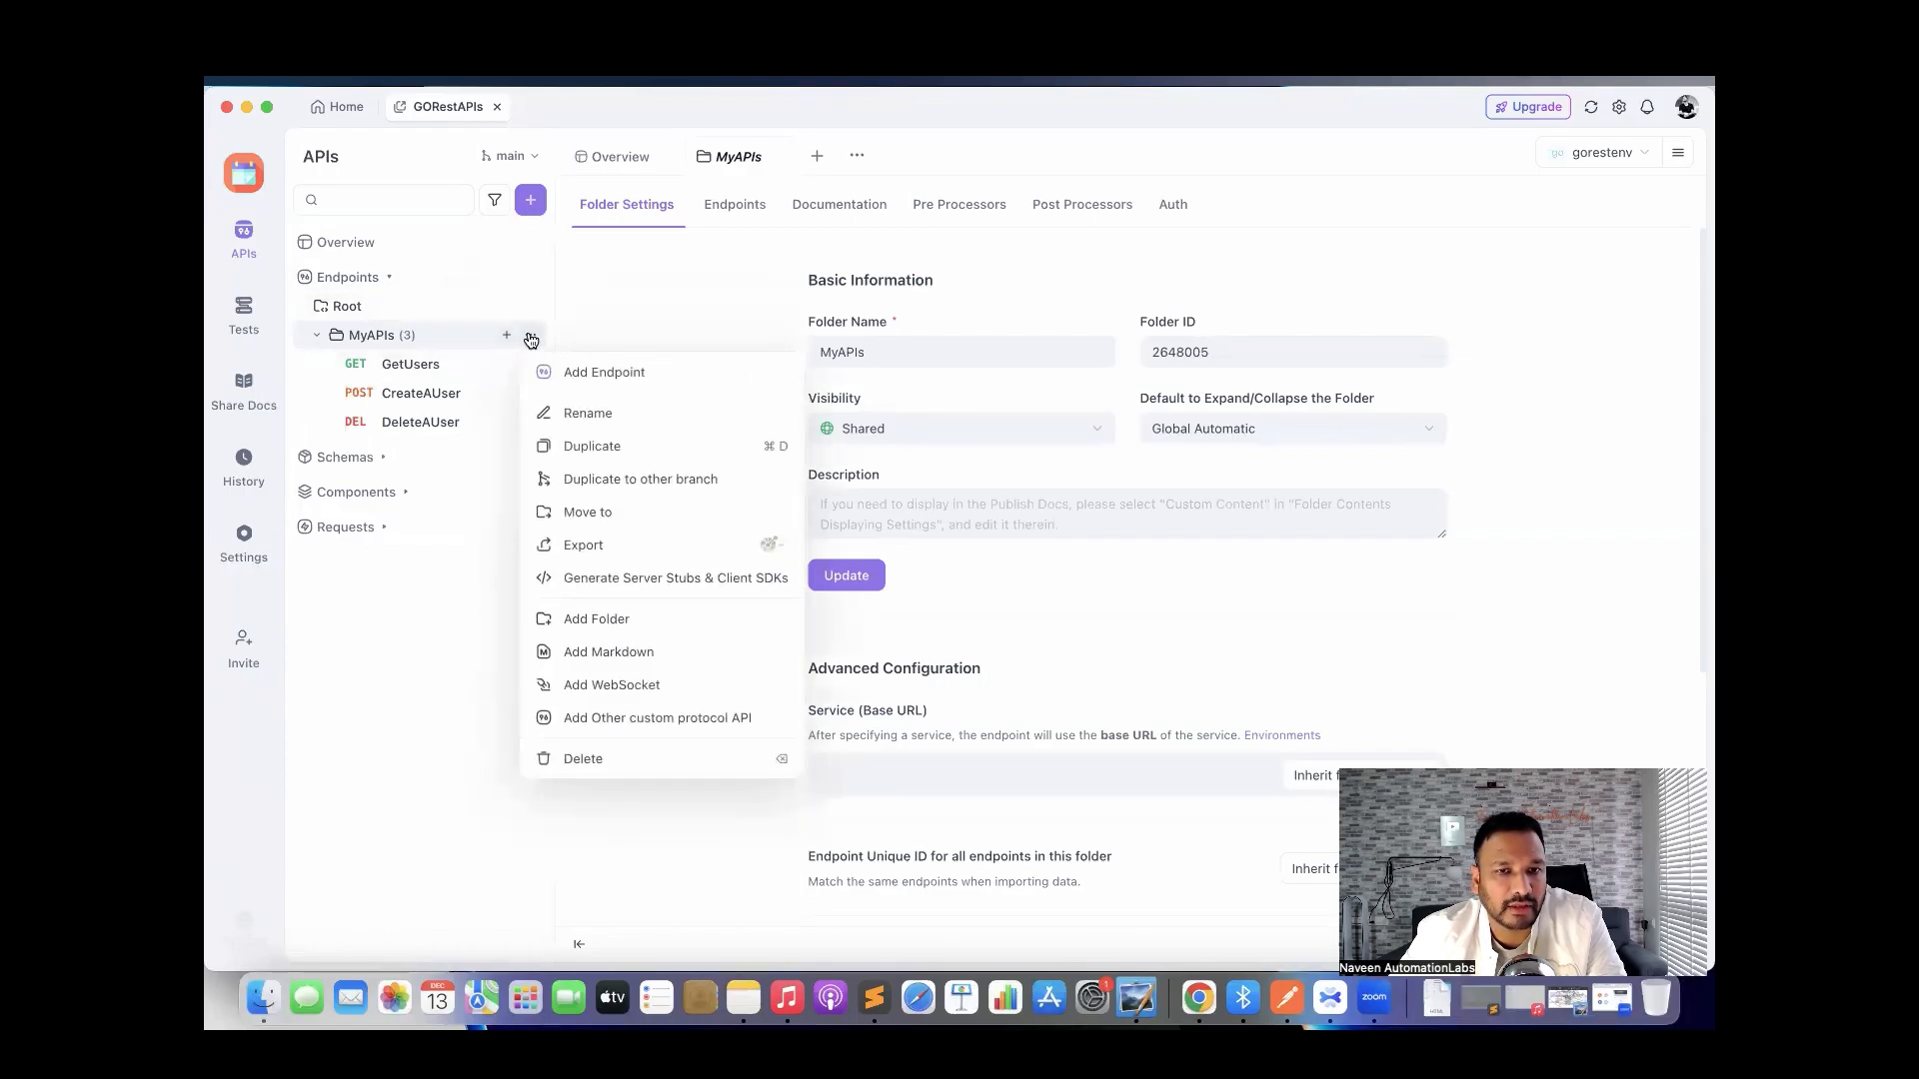
Export MyAPIs as OpenAPI 3.0 JSON with all three endpoints selected.
left_click(582, 544)
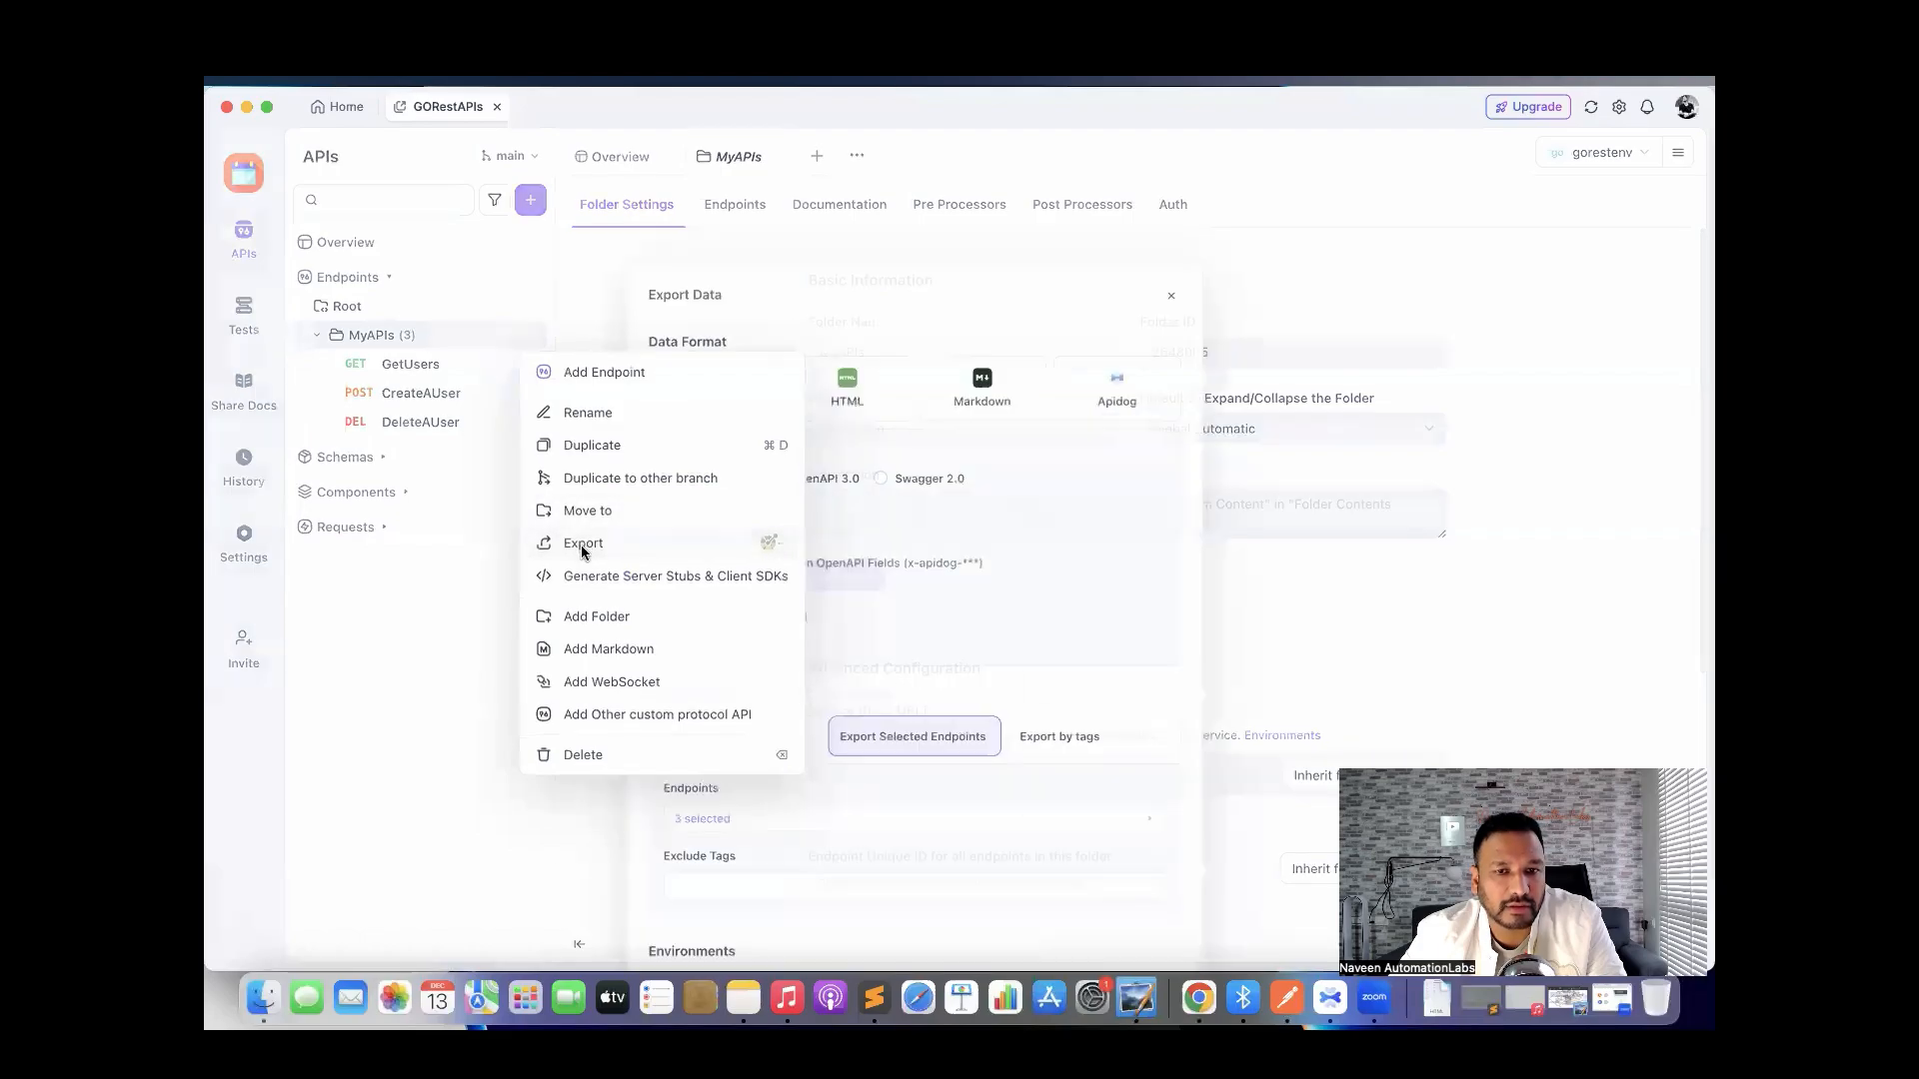
left_click_drag(854, 274, 762, 214)
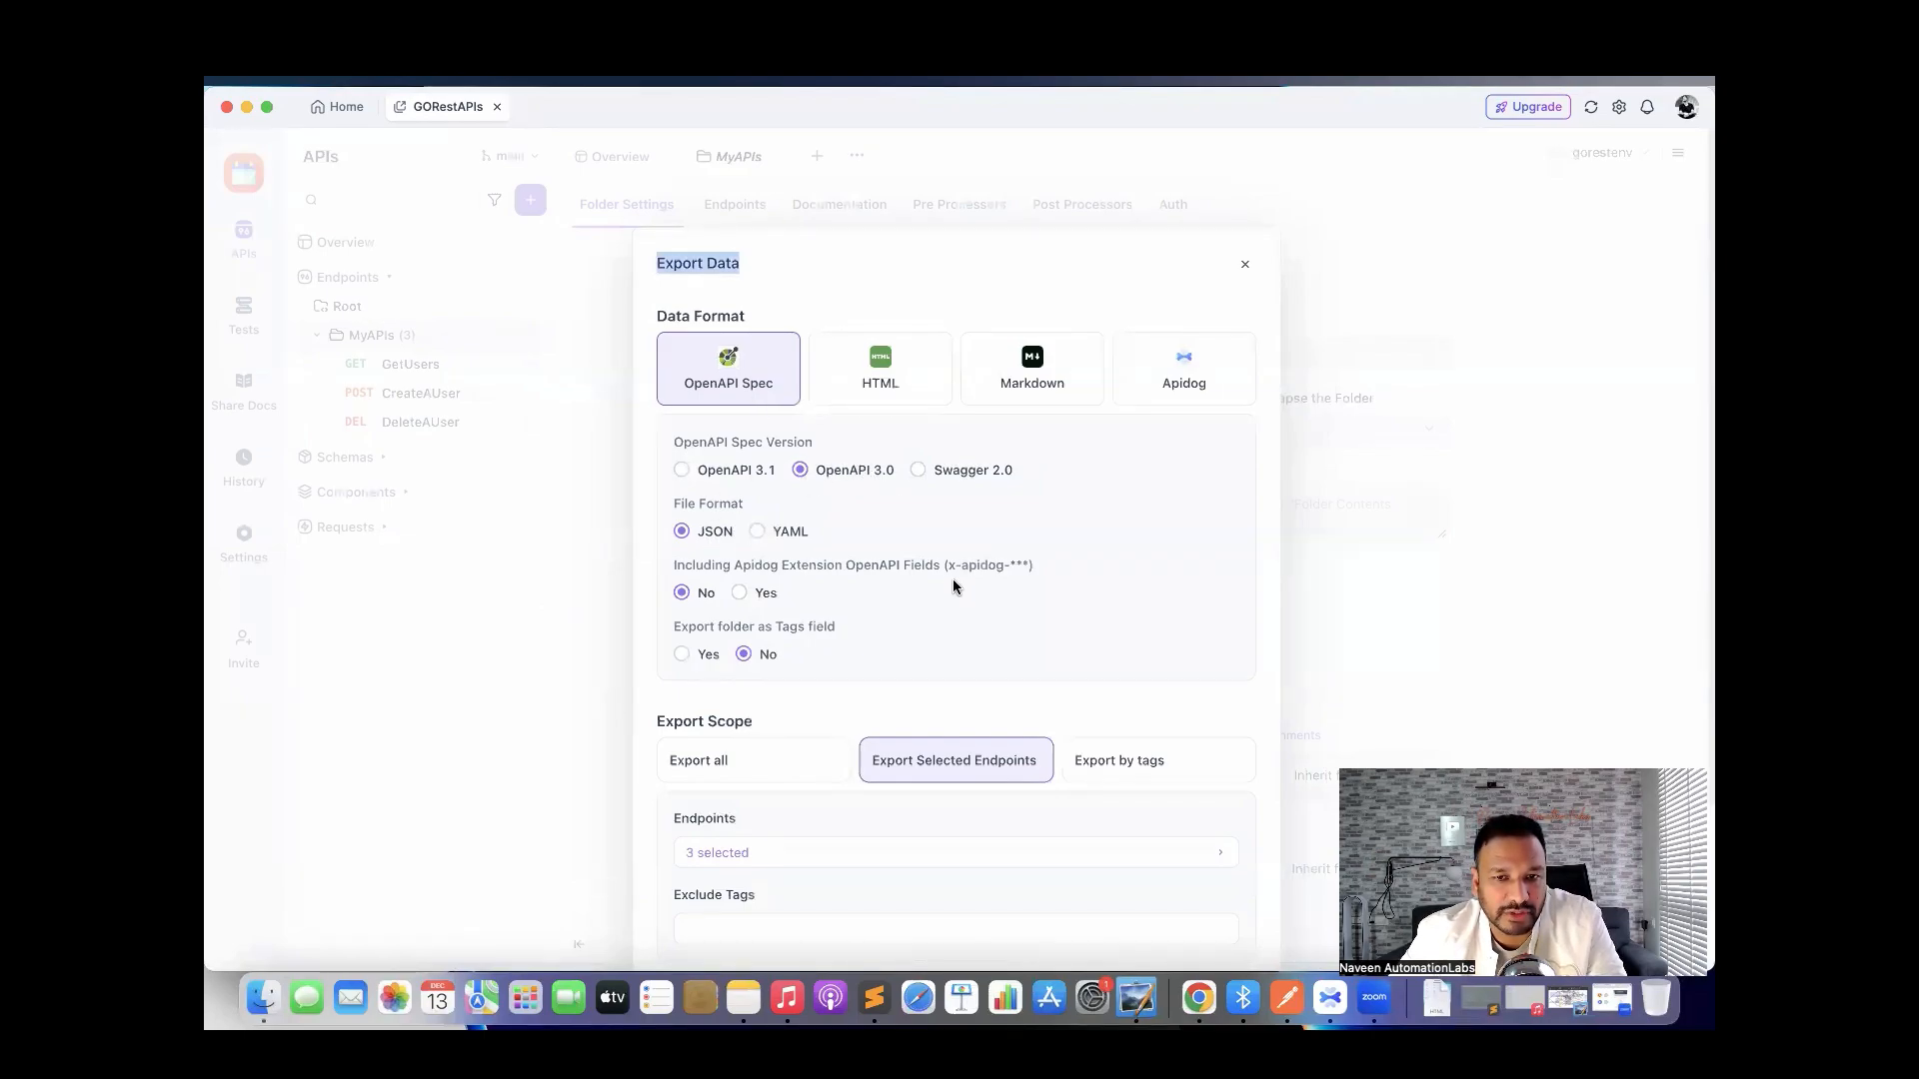
scroll(953, 586, "down", 3)
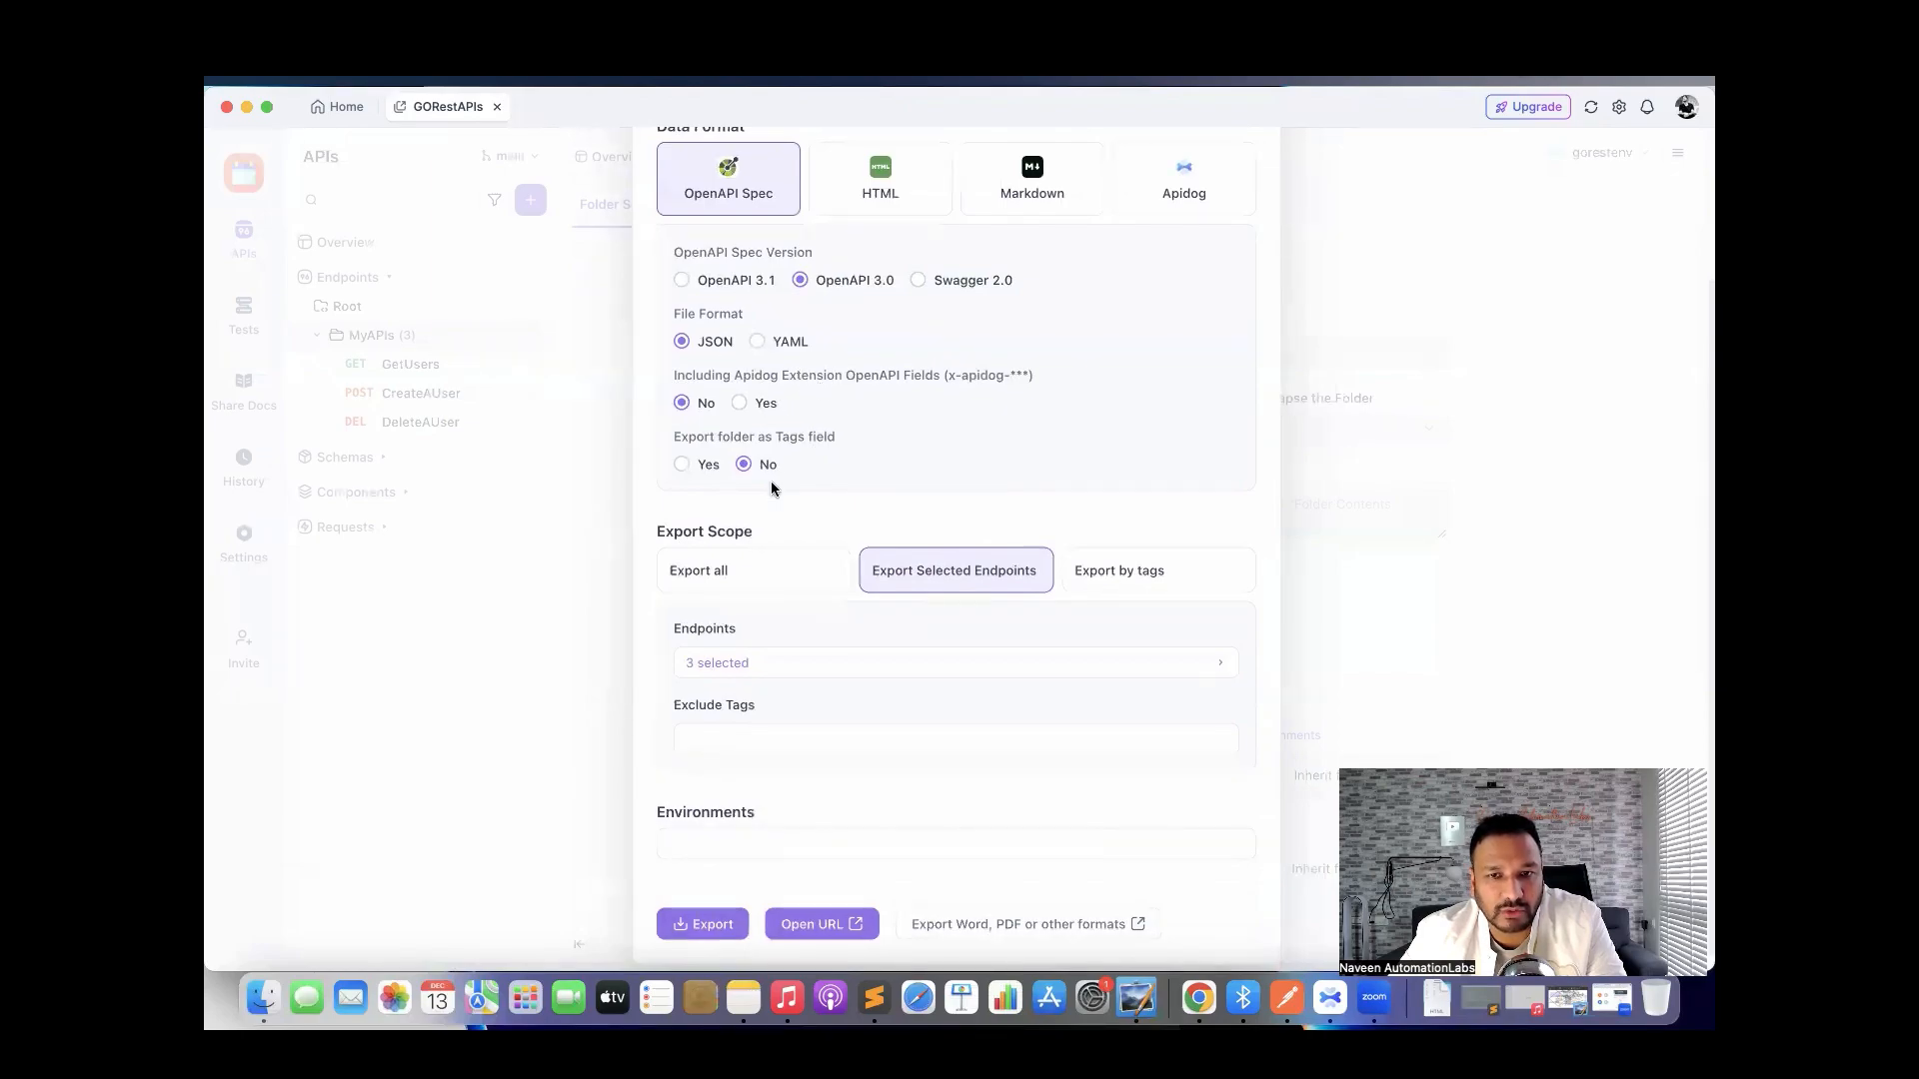
scroll(825, 627, "down", 1)
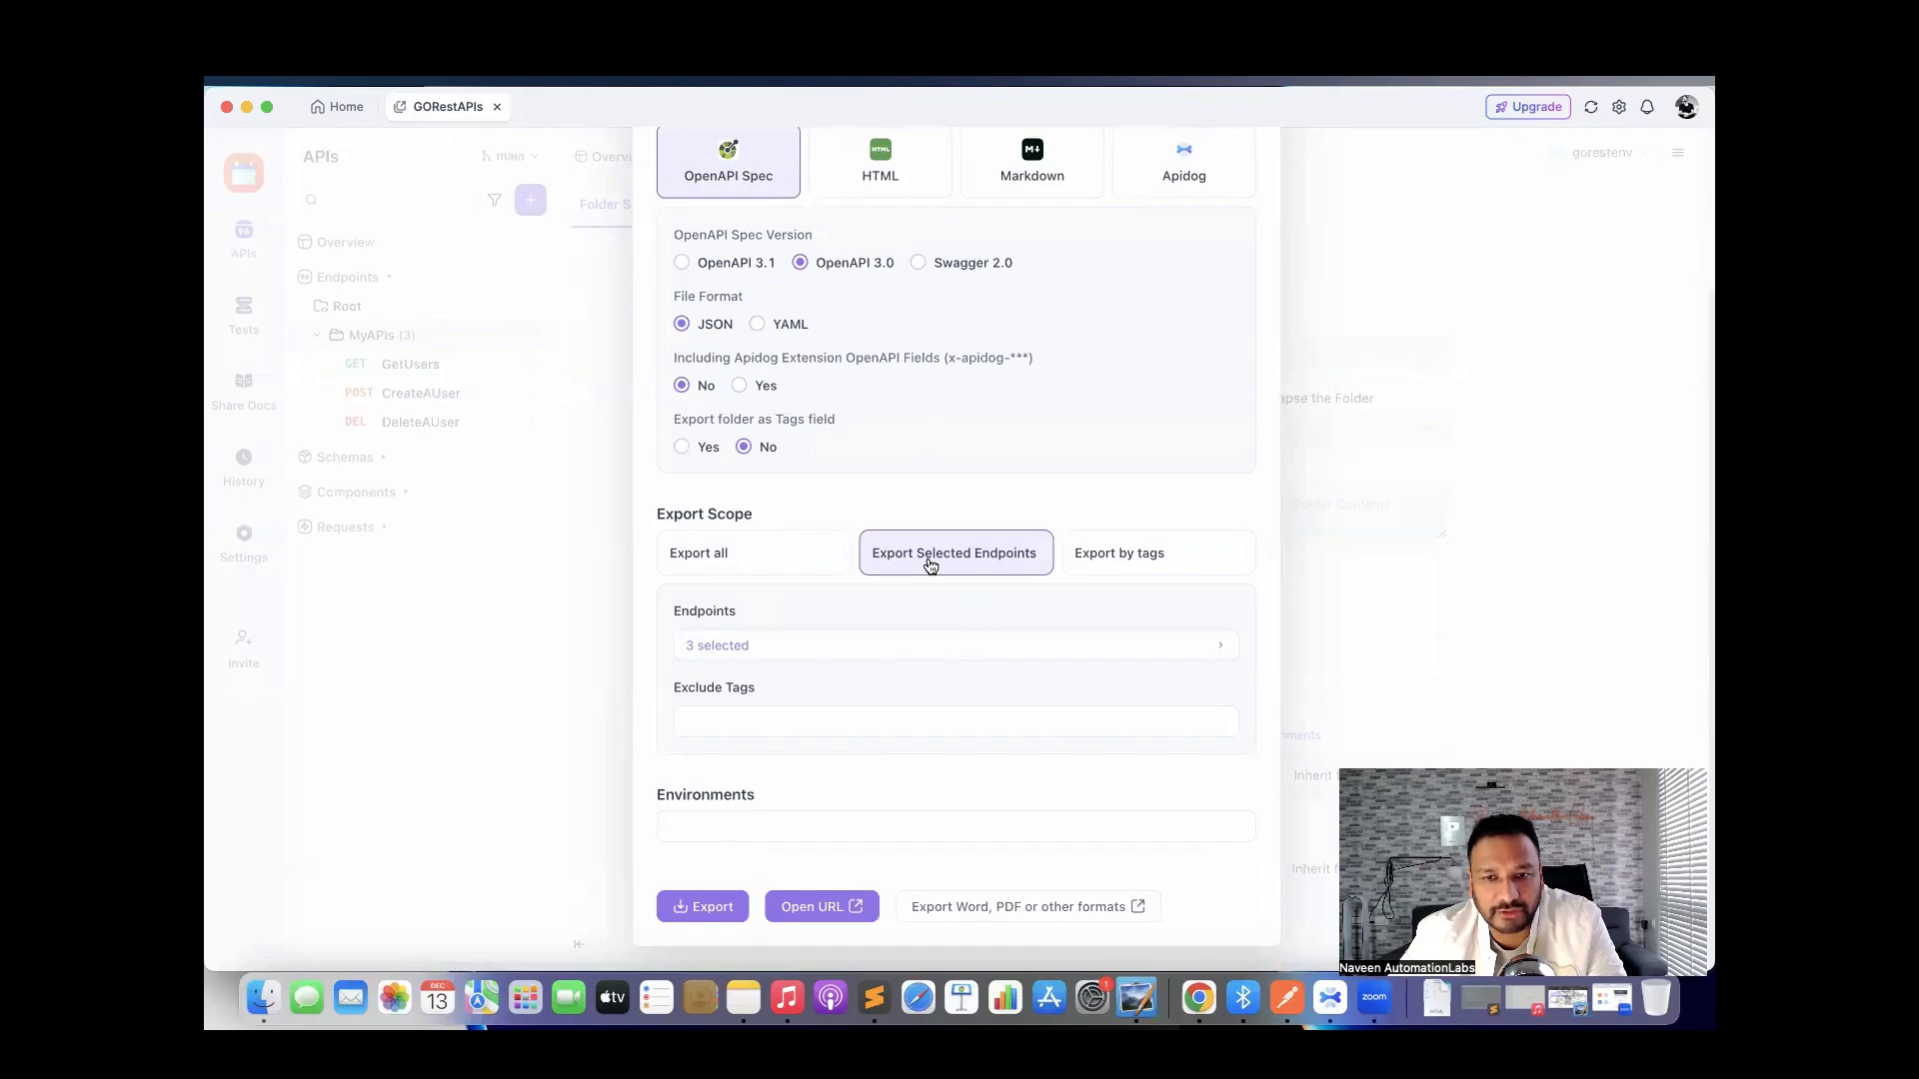
left_click(819, 650)
left_click(654, 396)
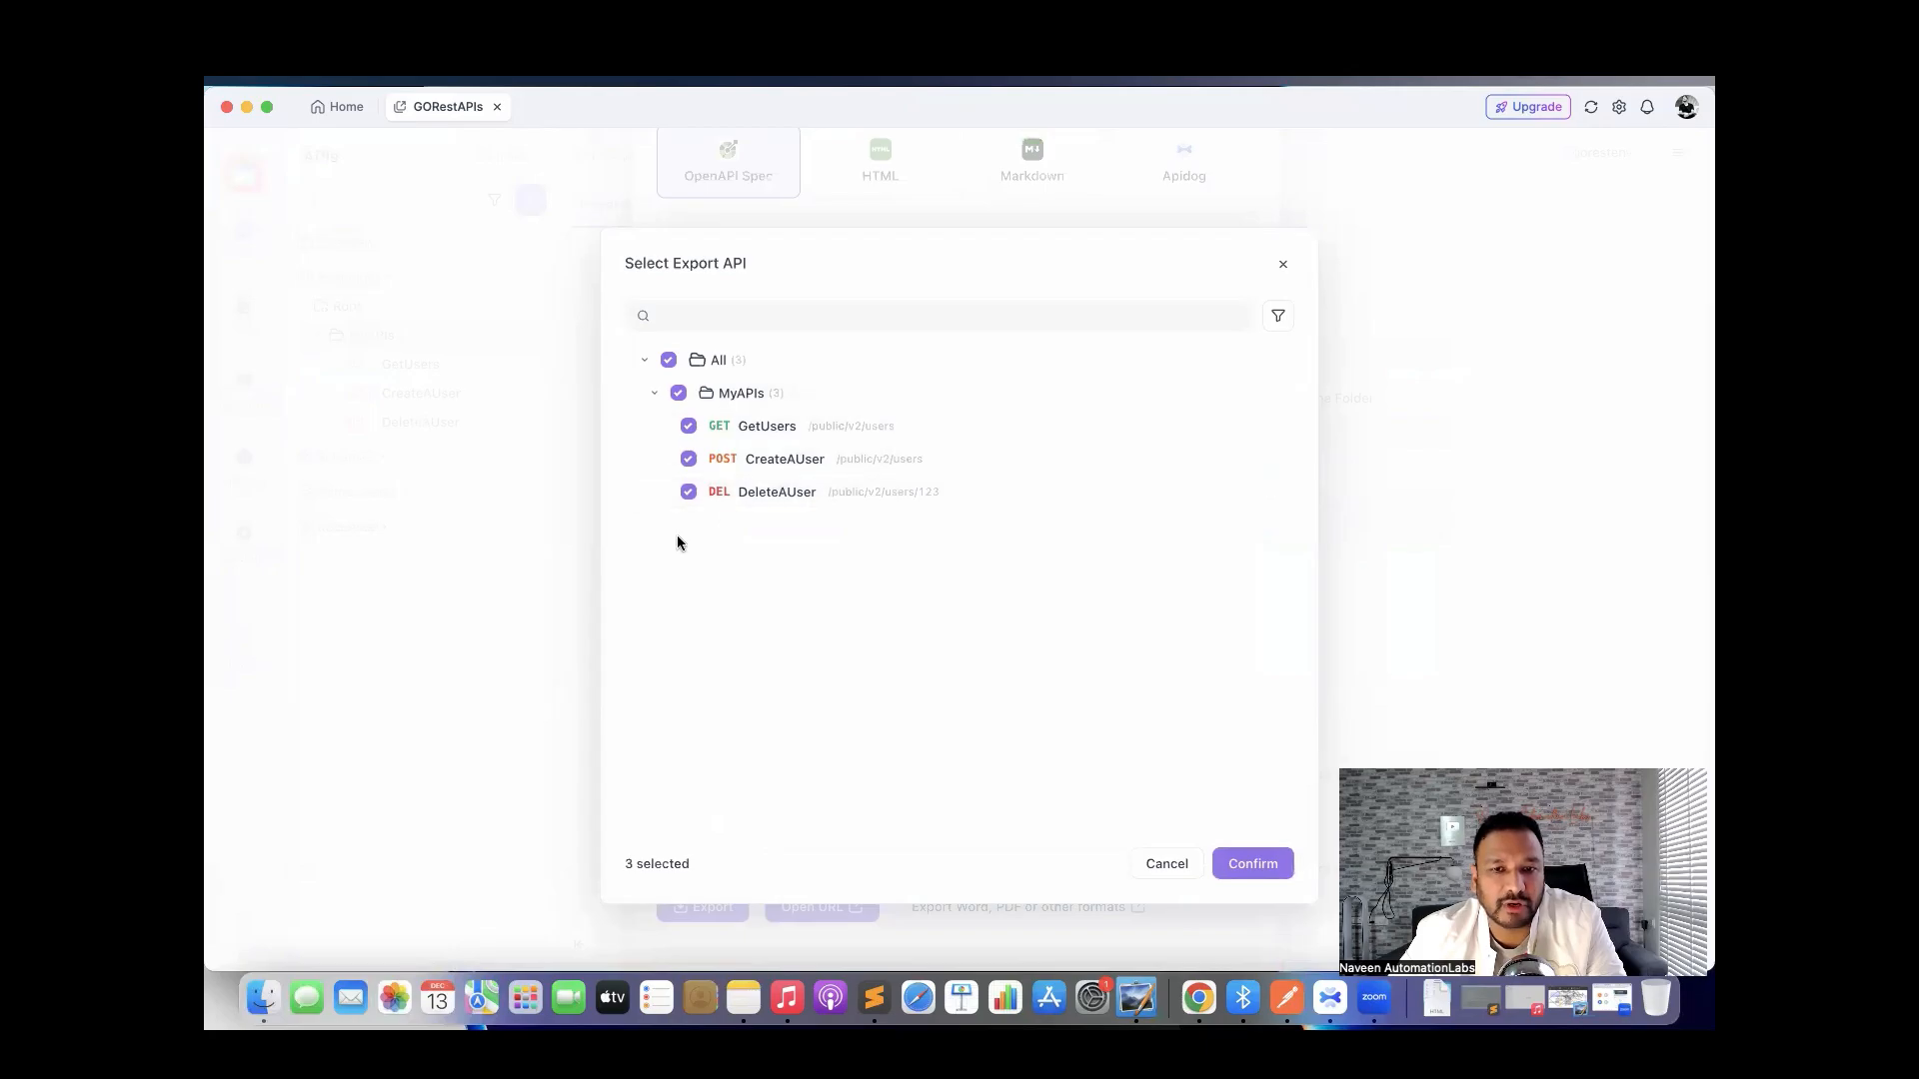
left_click(1249, 866)
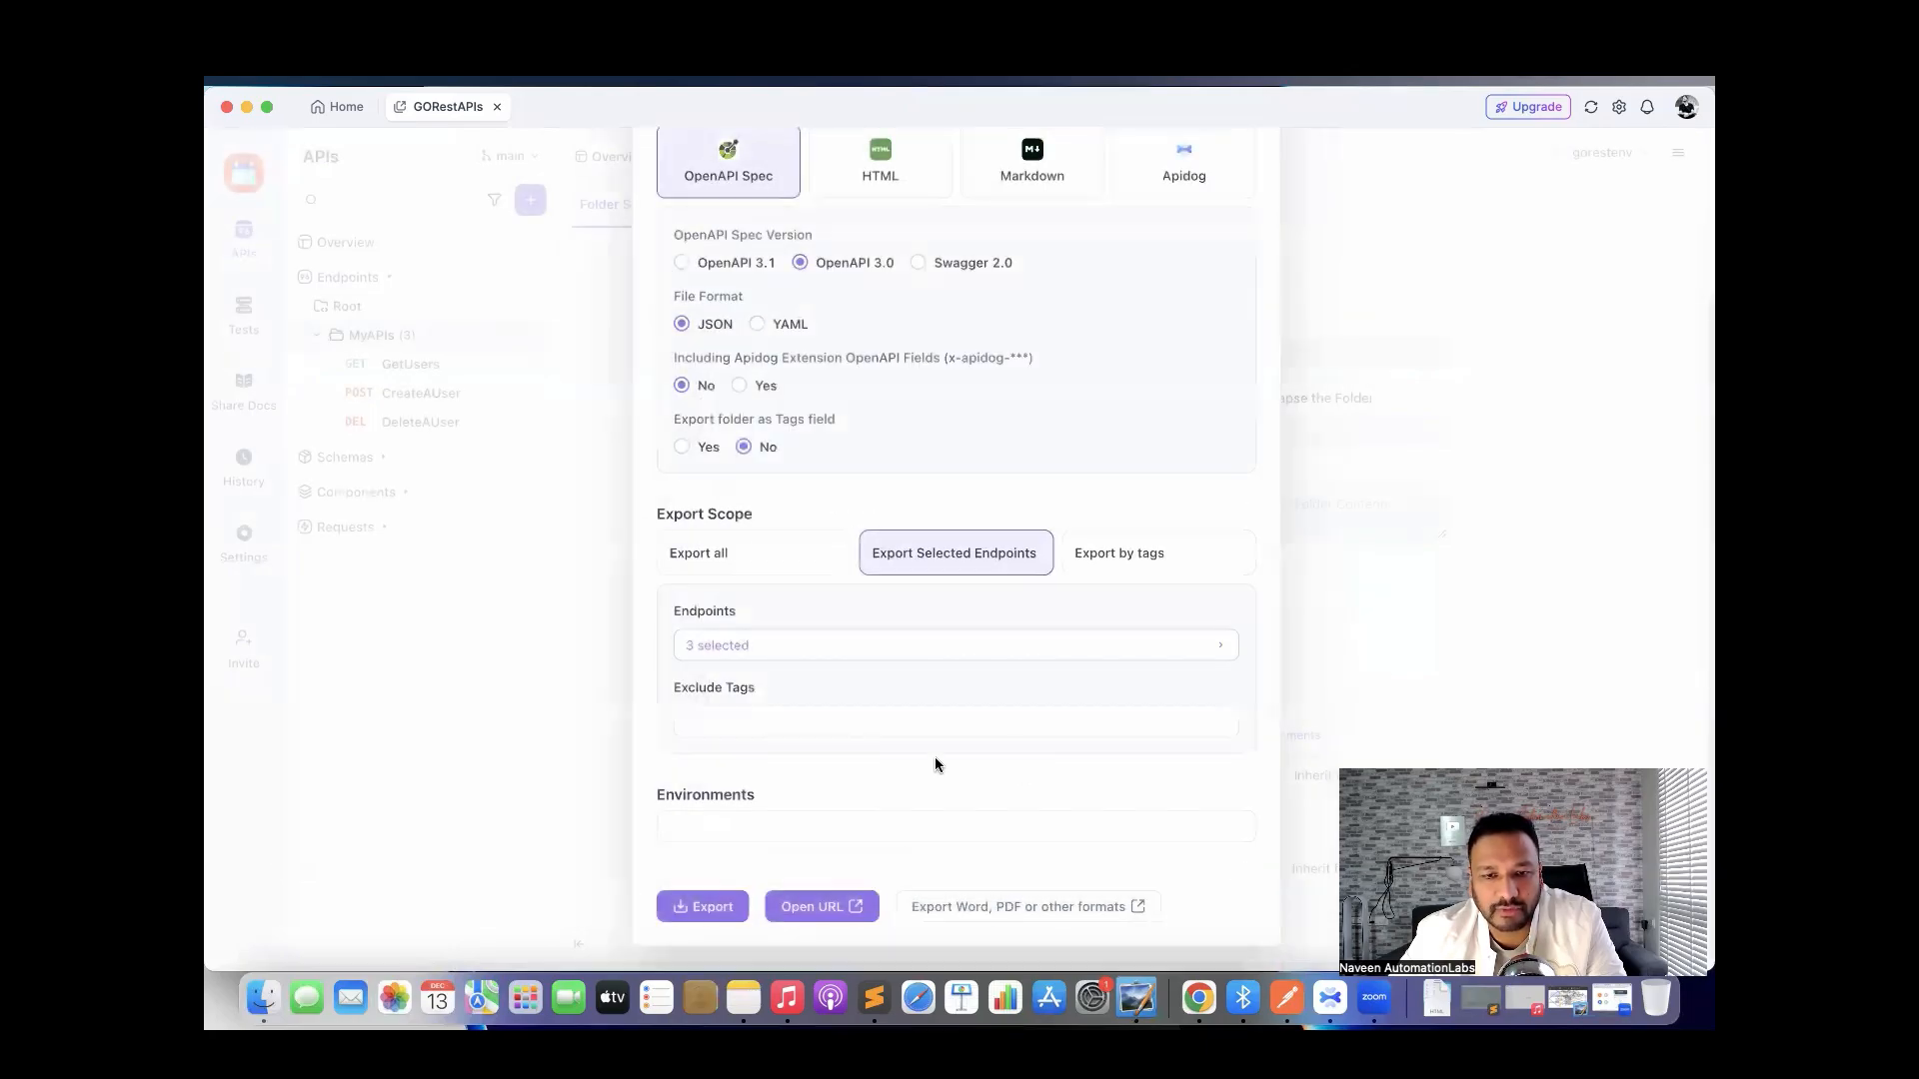
View the exported GORestAPIs OpenAPI 3.0.1 JSON in Chrome, then return to Apidog.
left_click(826, 907)
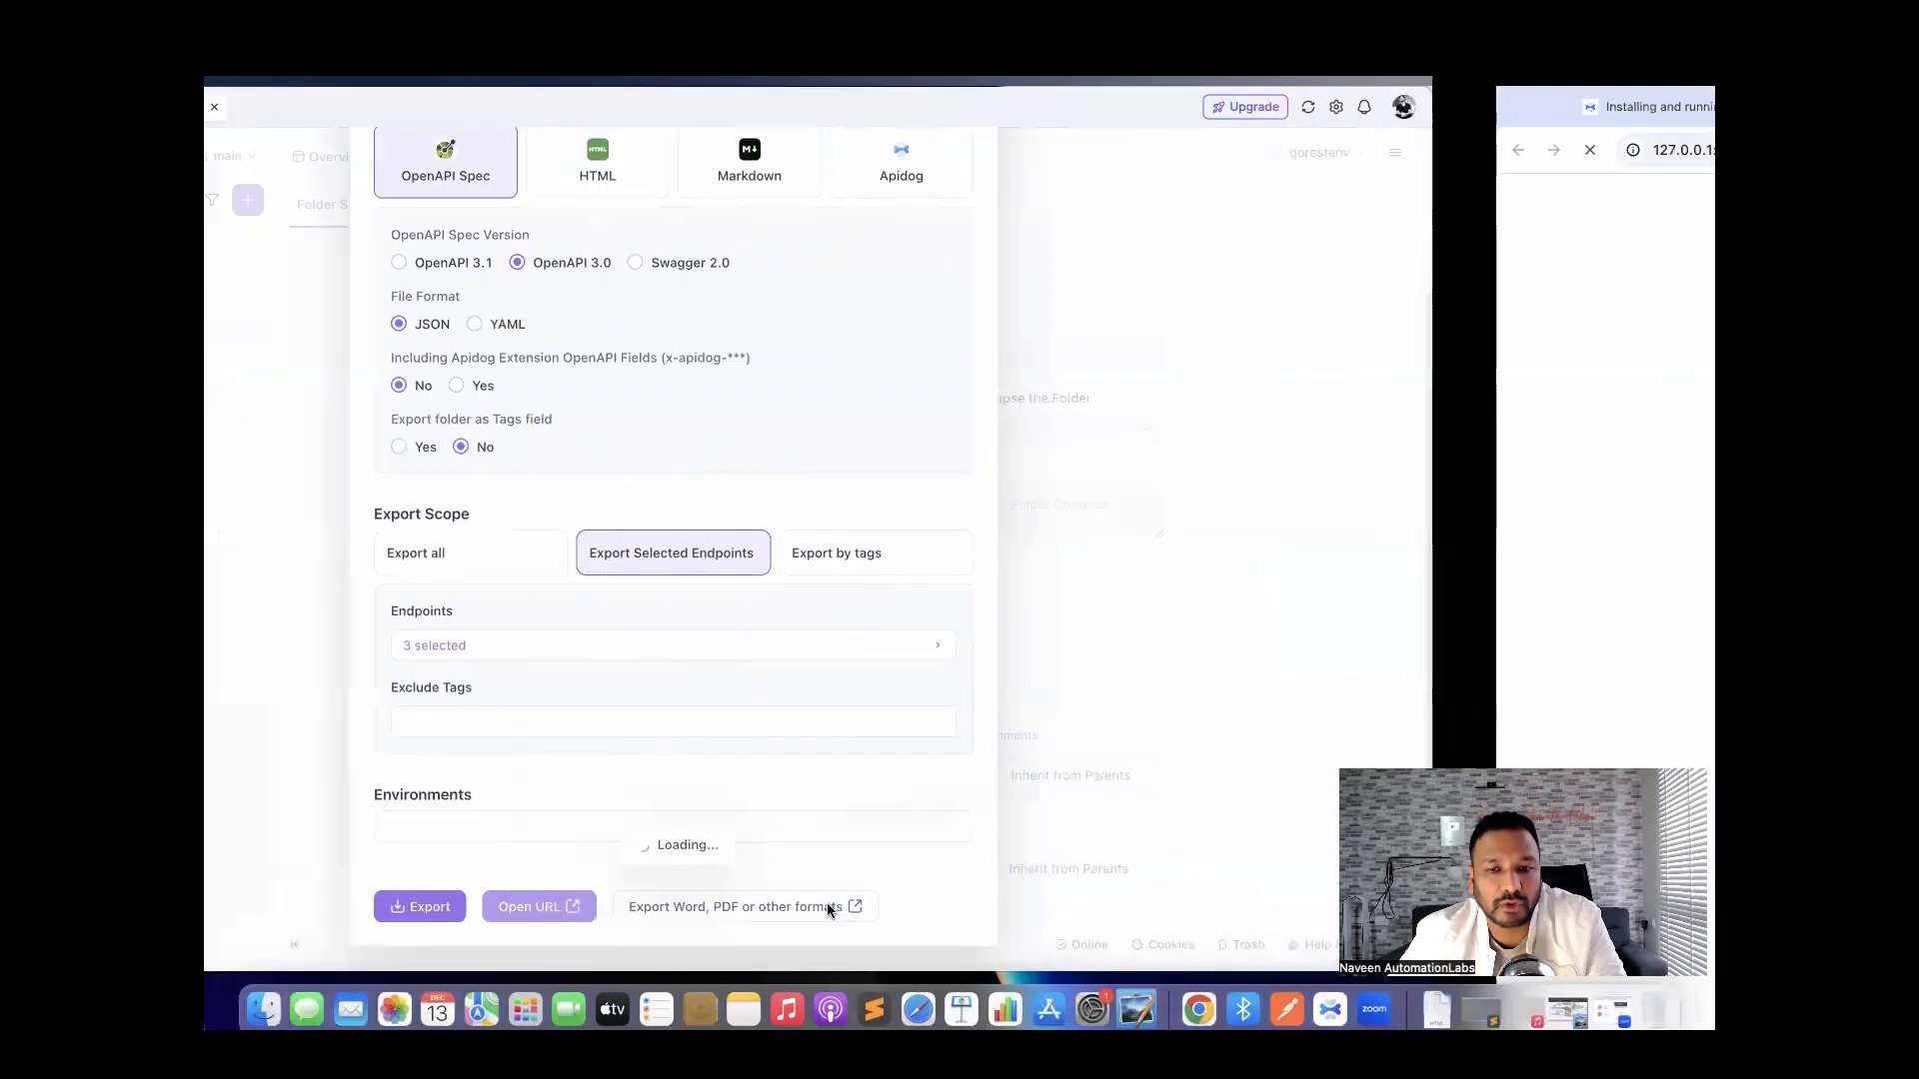
scroll(717, 567, "down", 5)
scroll(717, 567, "down", 10)
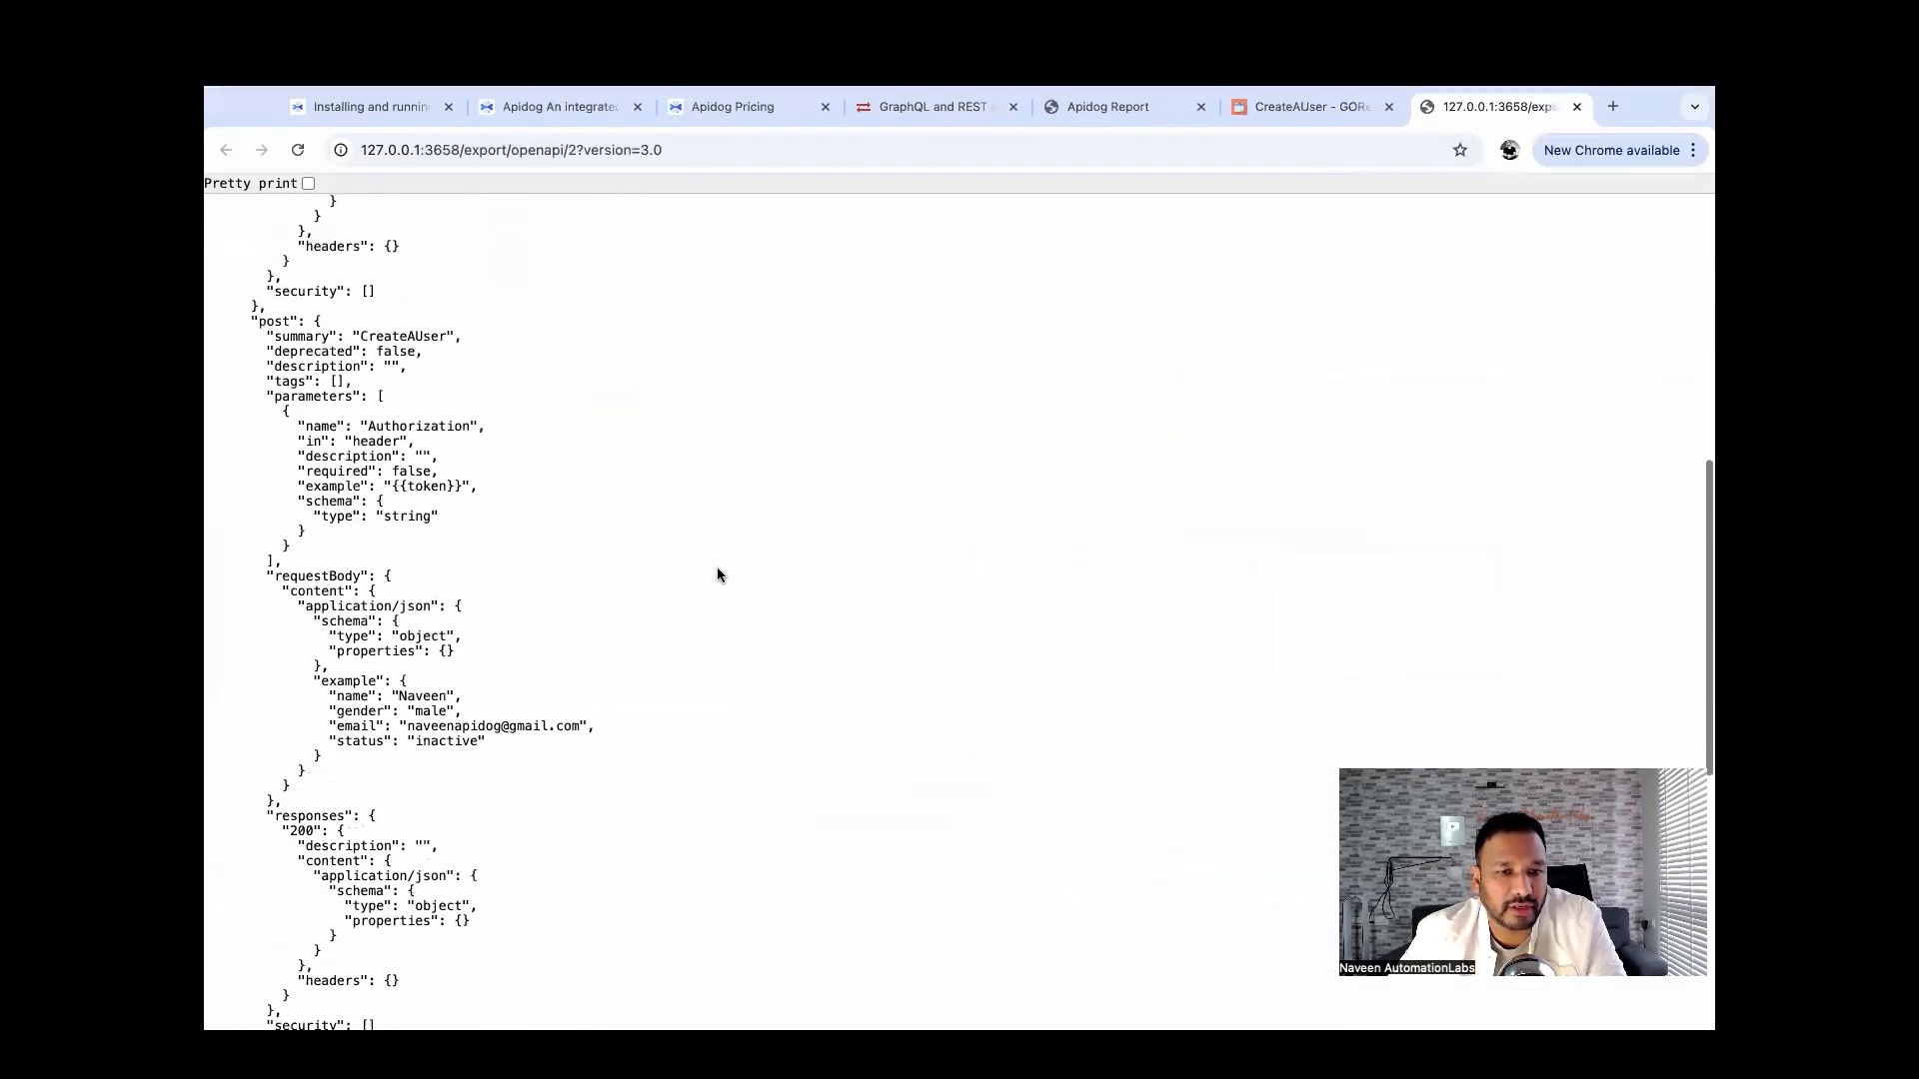
scroll(720, 599, "up", 20)
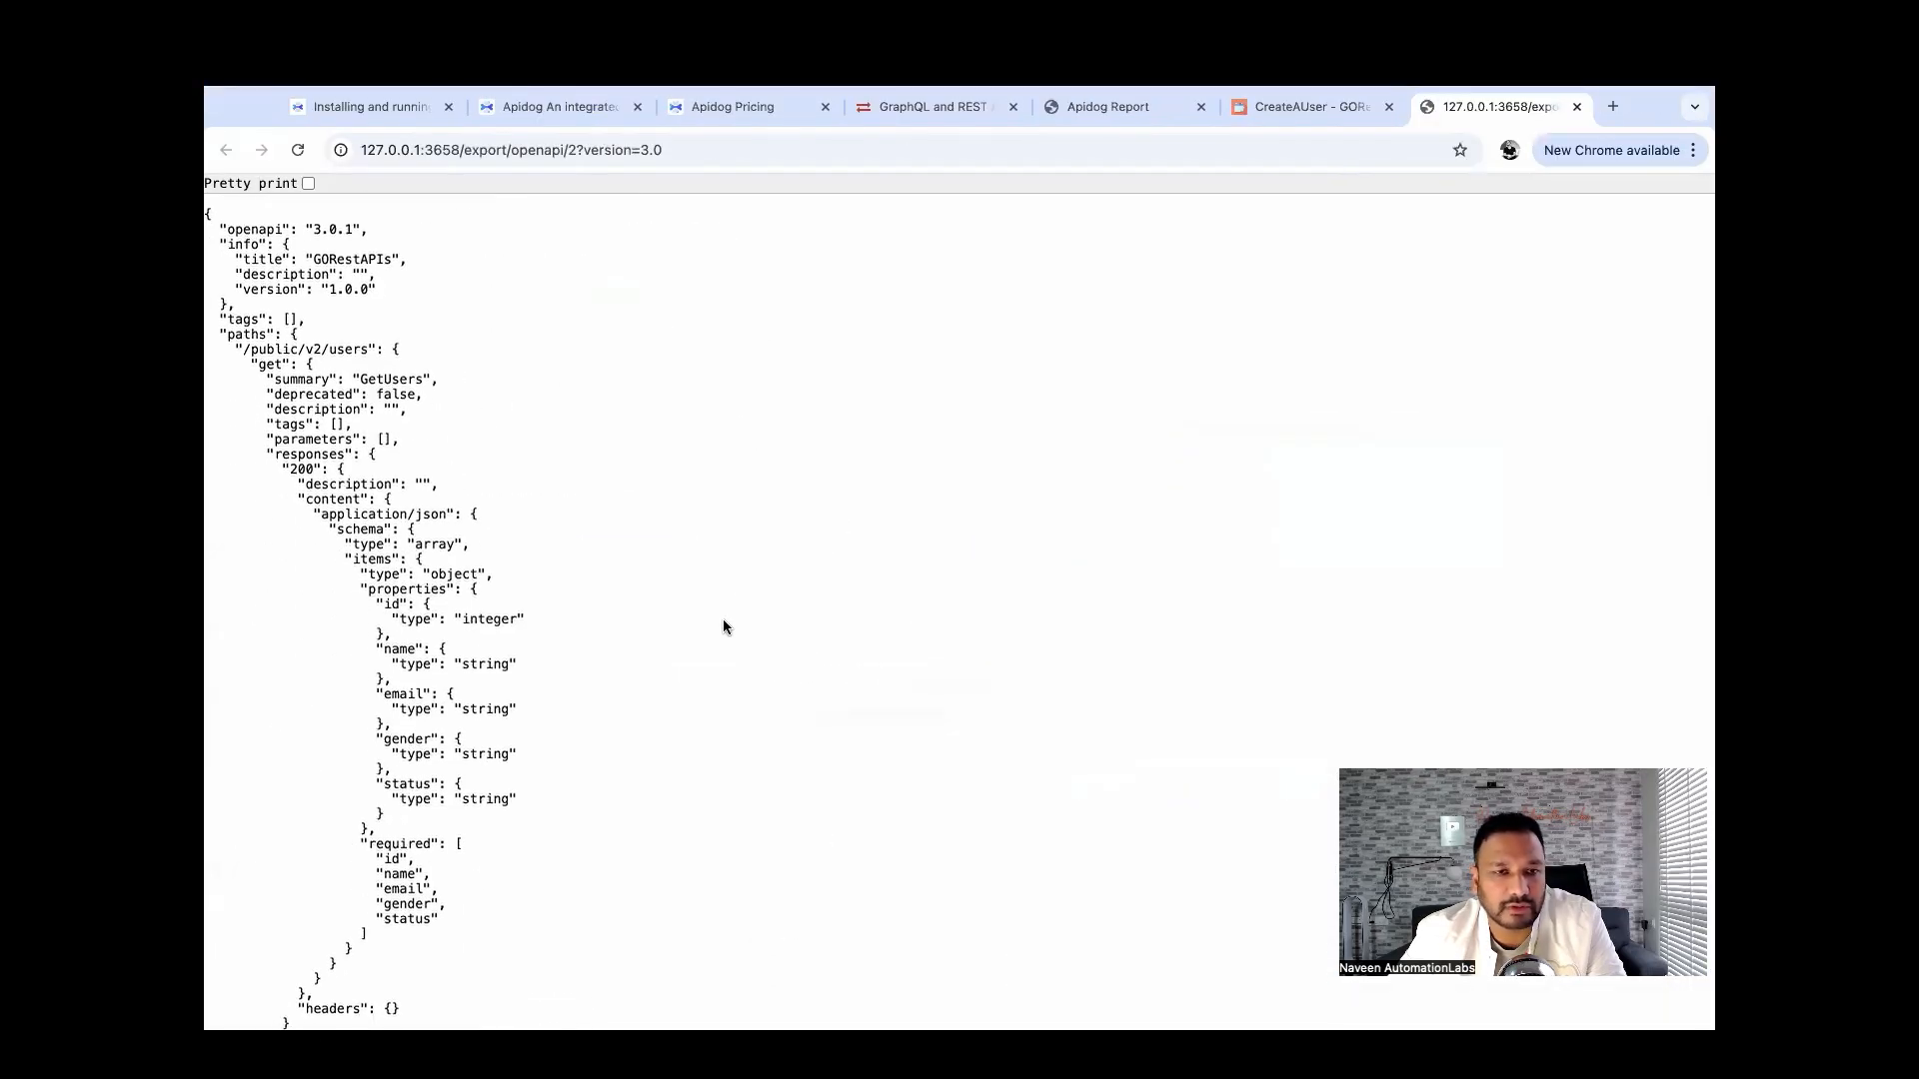
key("ctrl+Left")
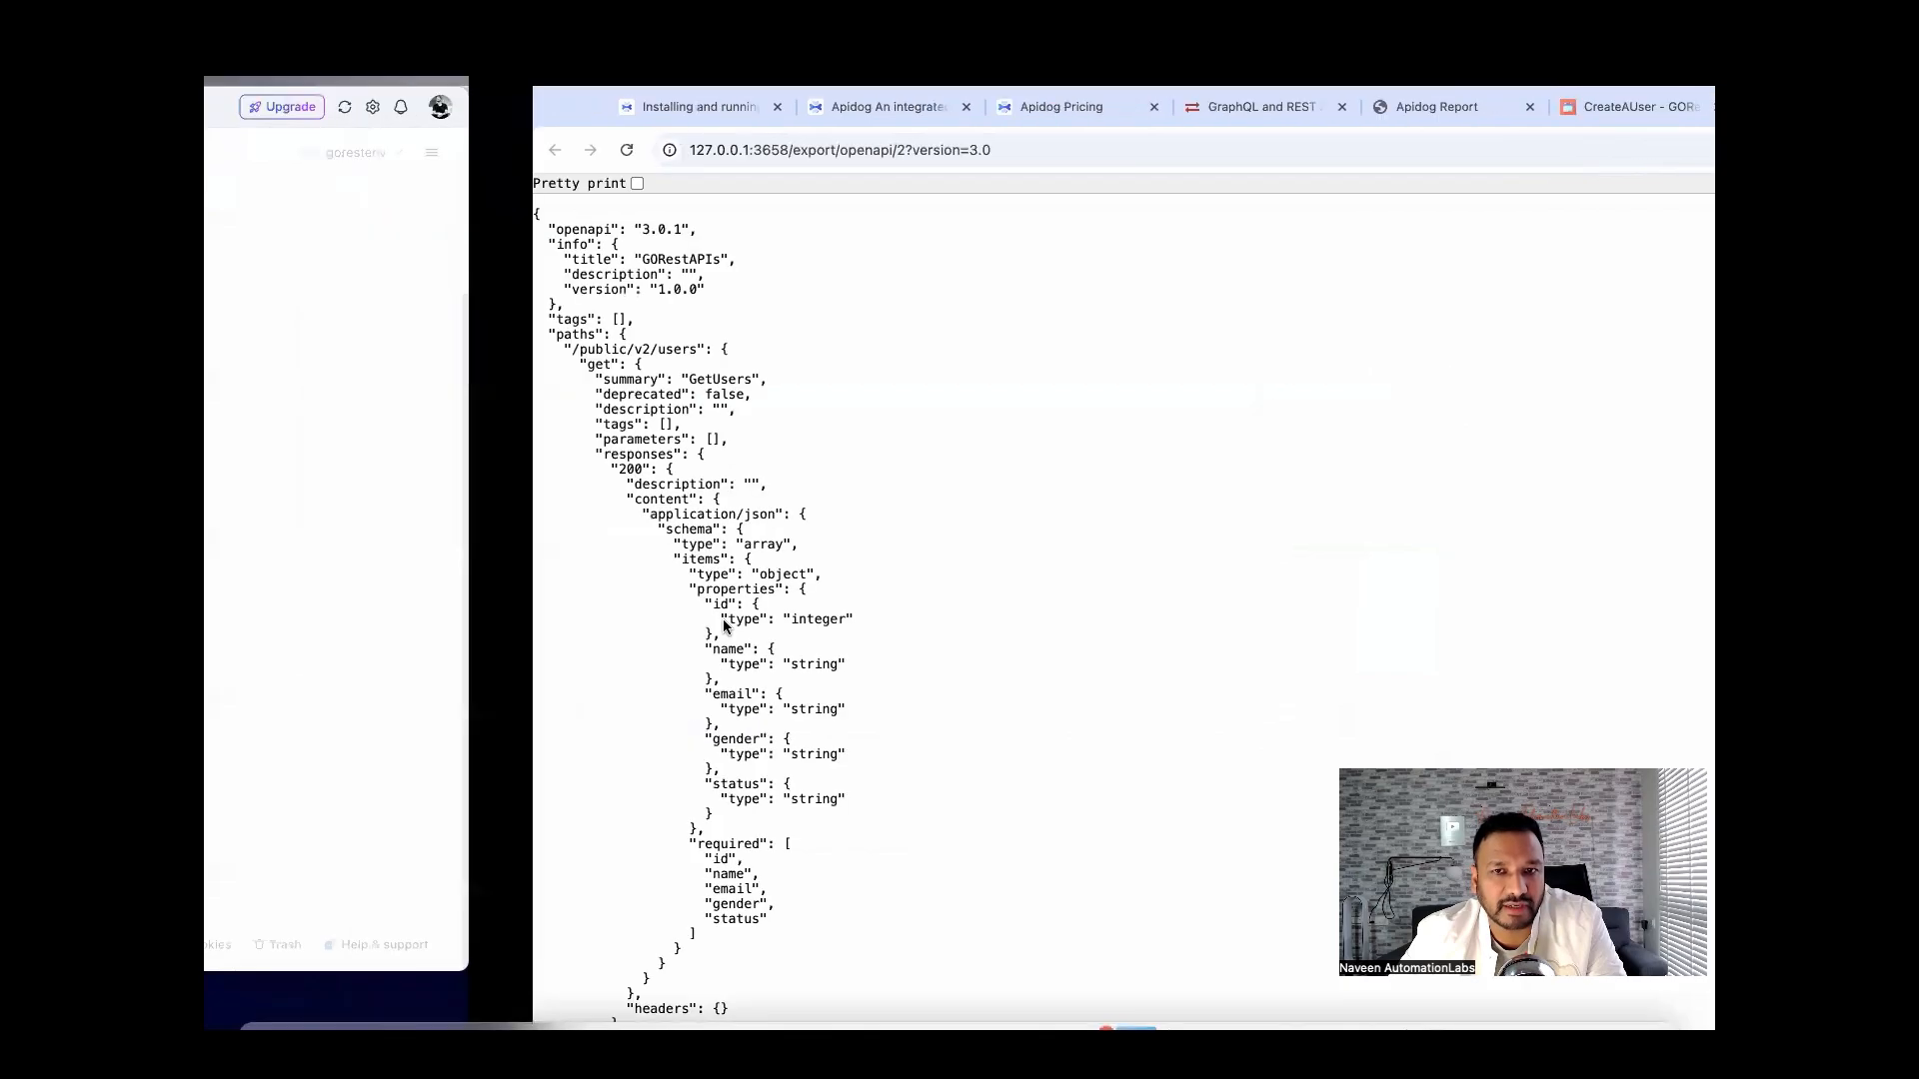
Save GORestAPIs.openapi.json into a new Documents/apidog_collections folder.
left_click(710, 912)
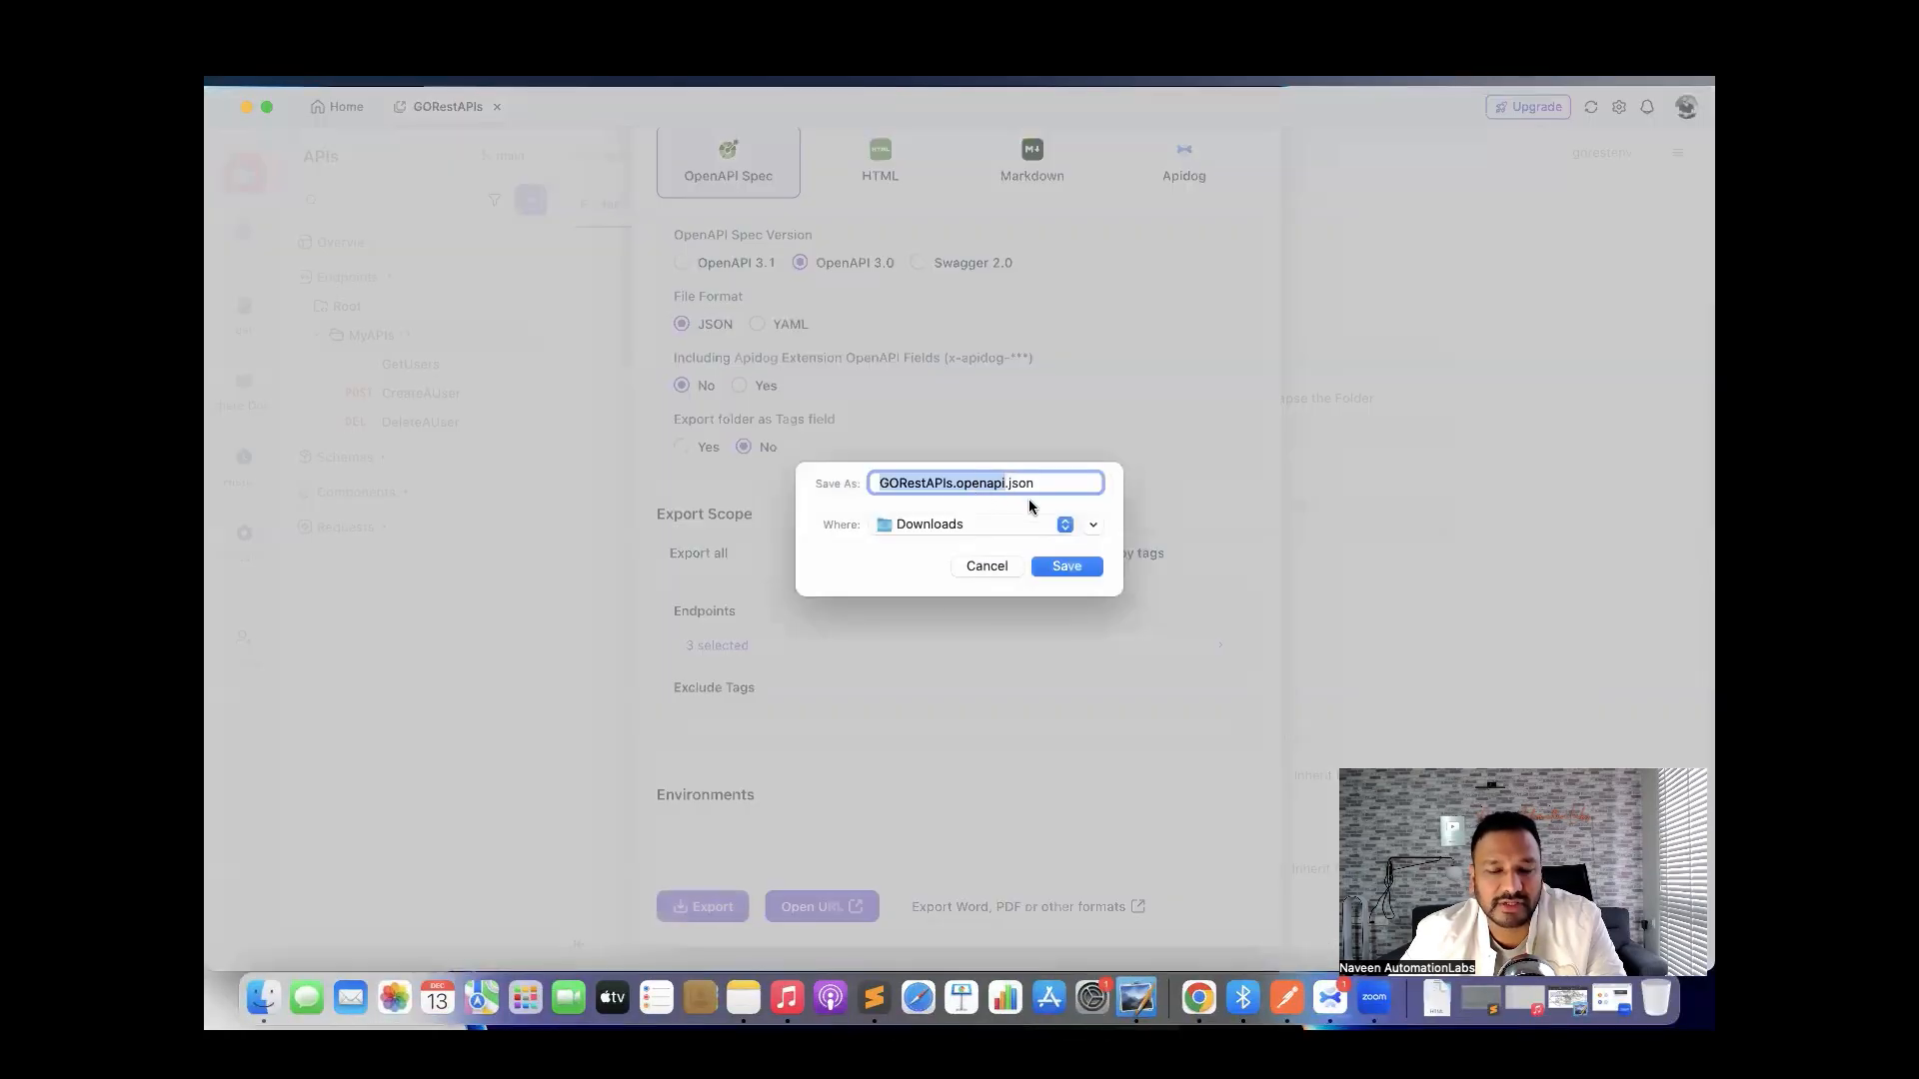
left_click(1094, 526)
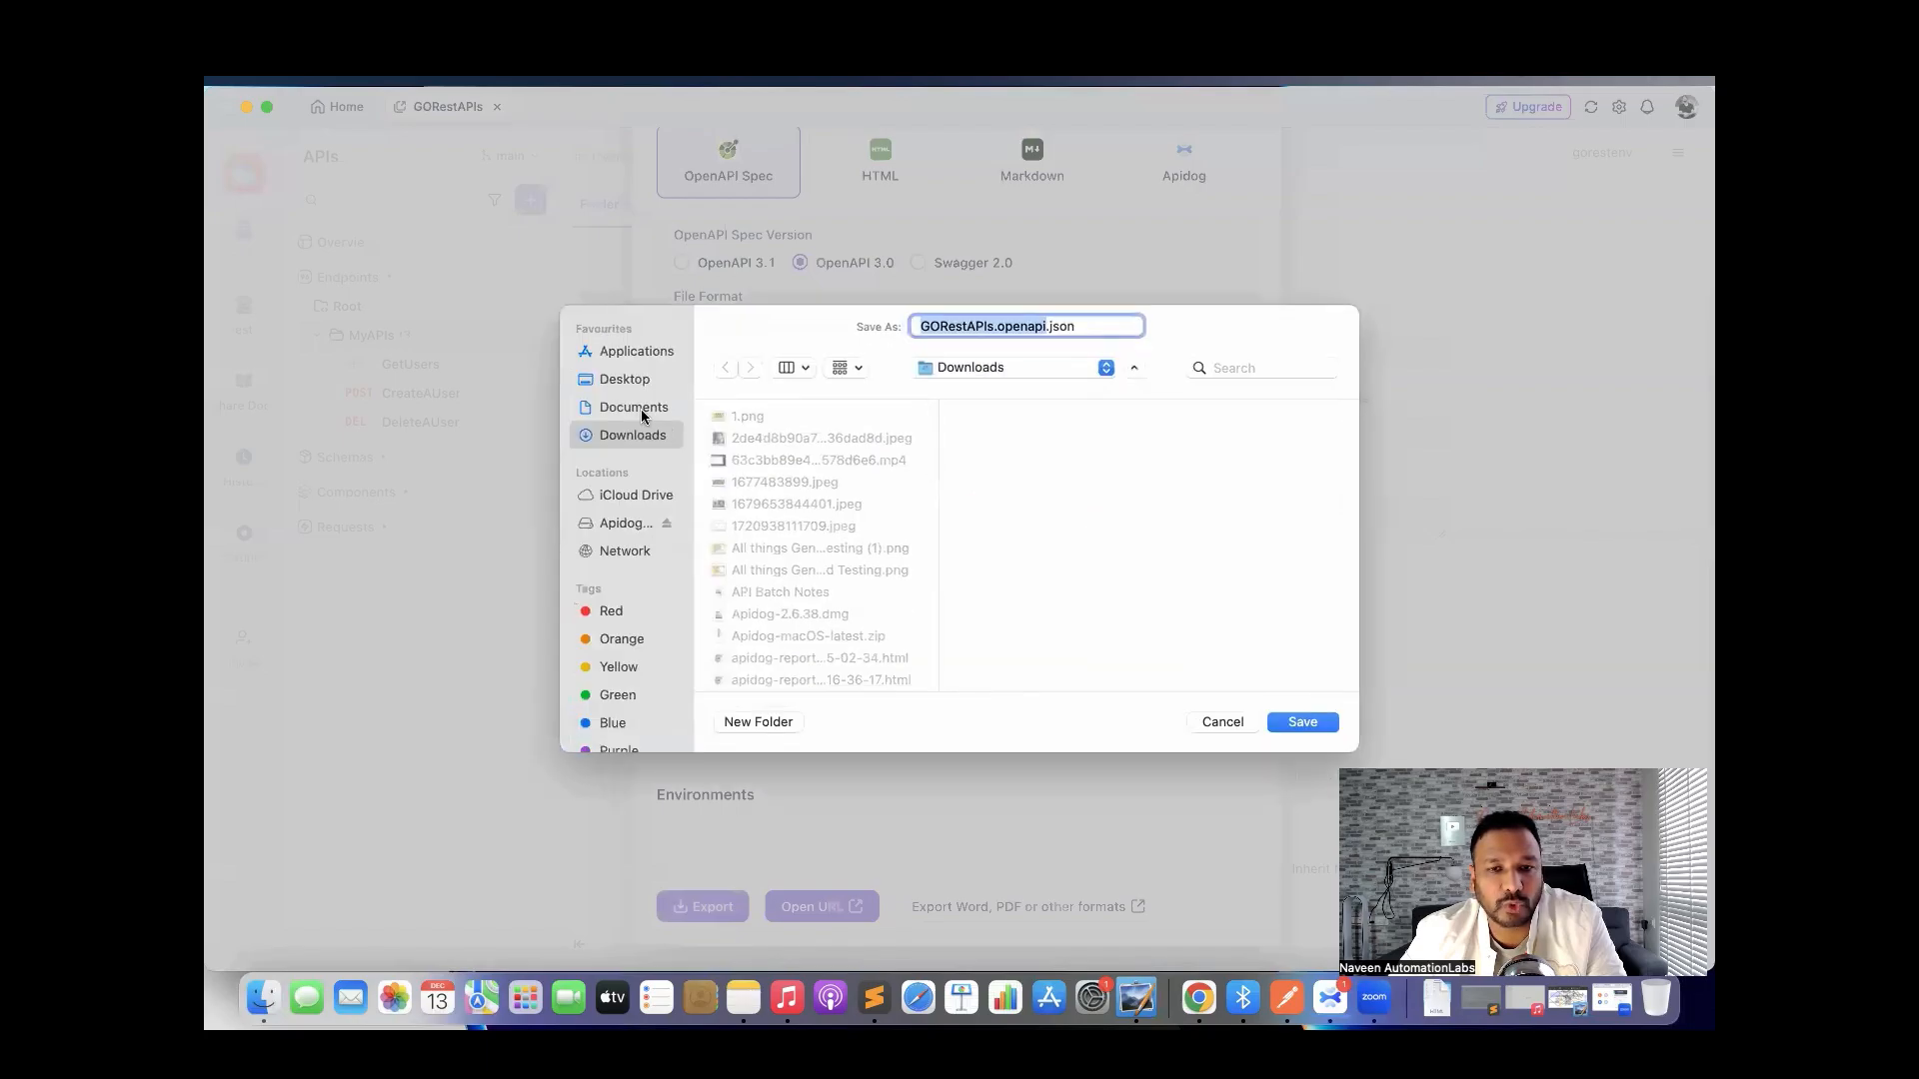
left_click(640, 410)
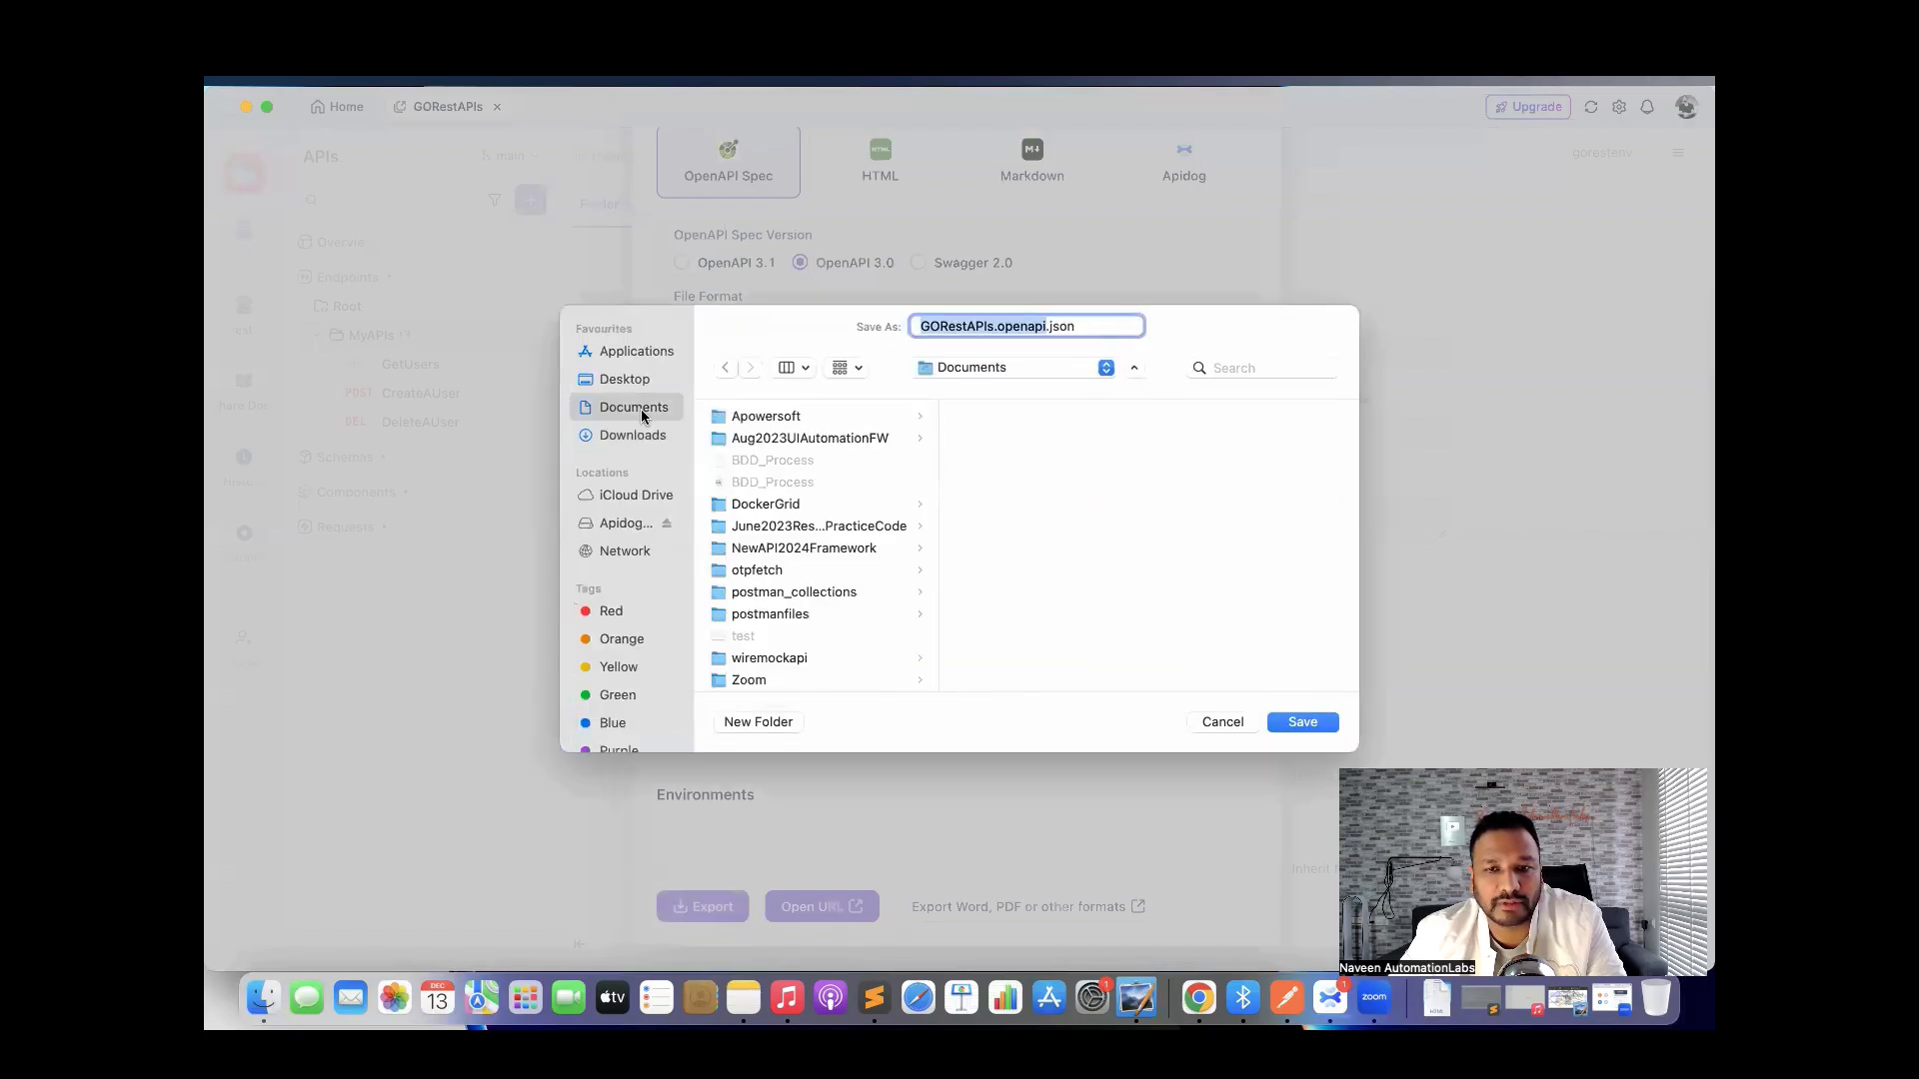
left_click(763, 722)
type("api")
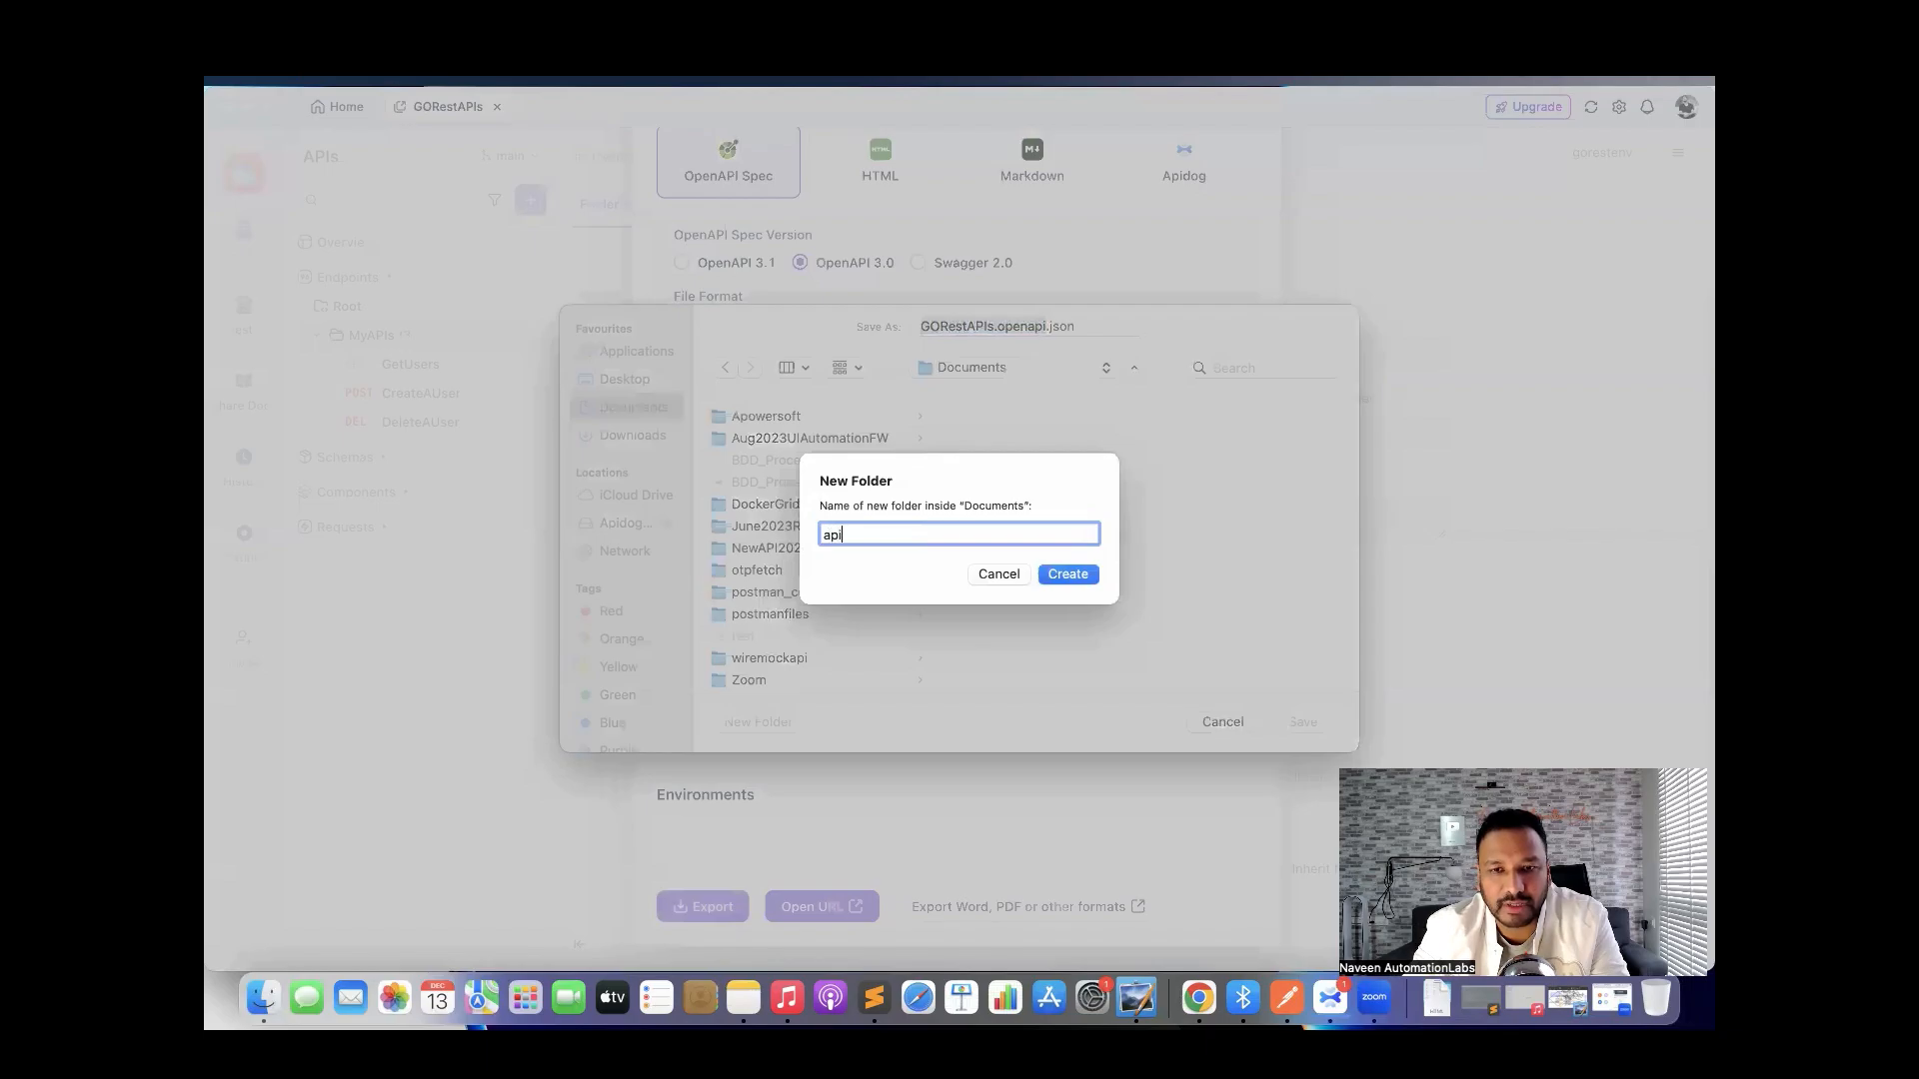
type("dog_")
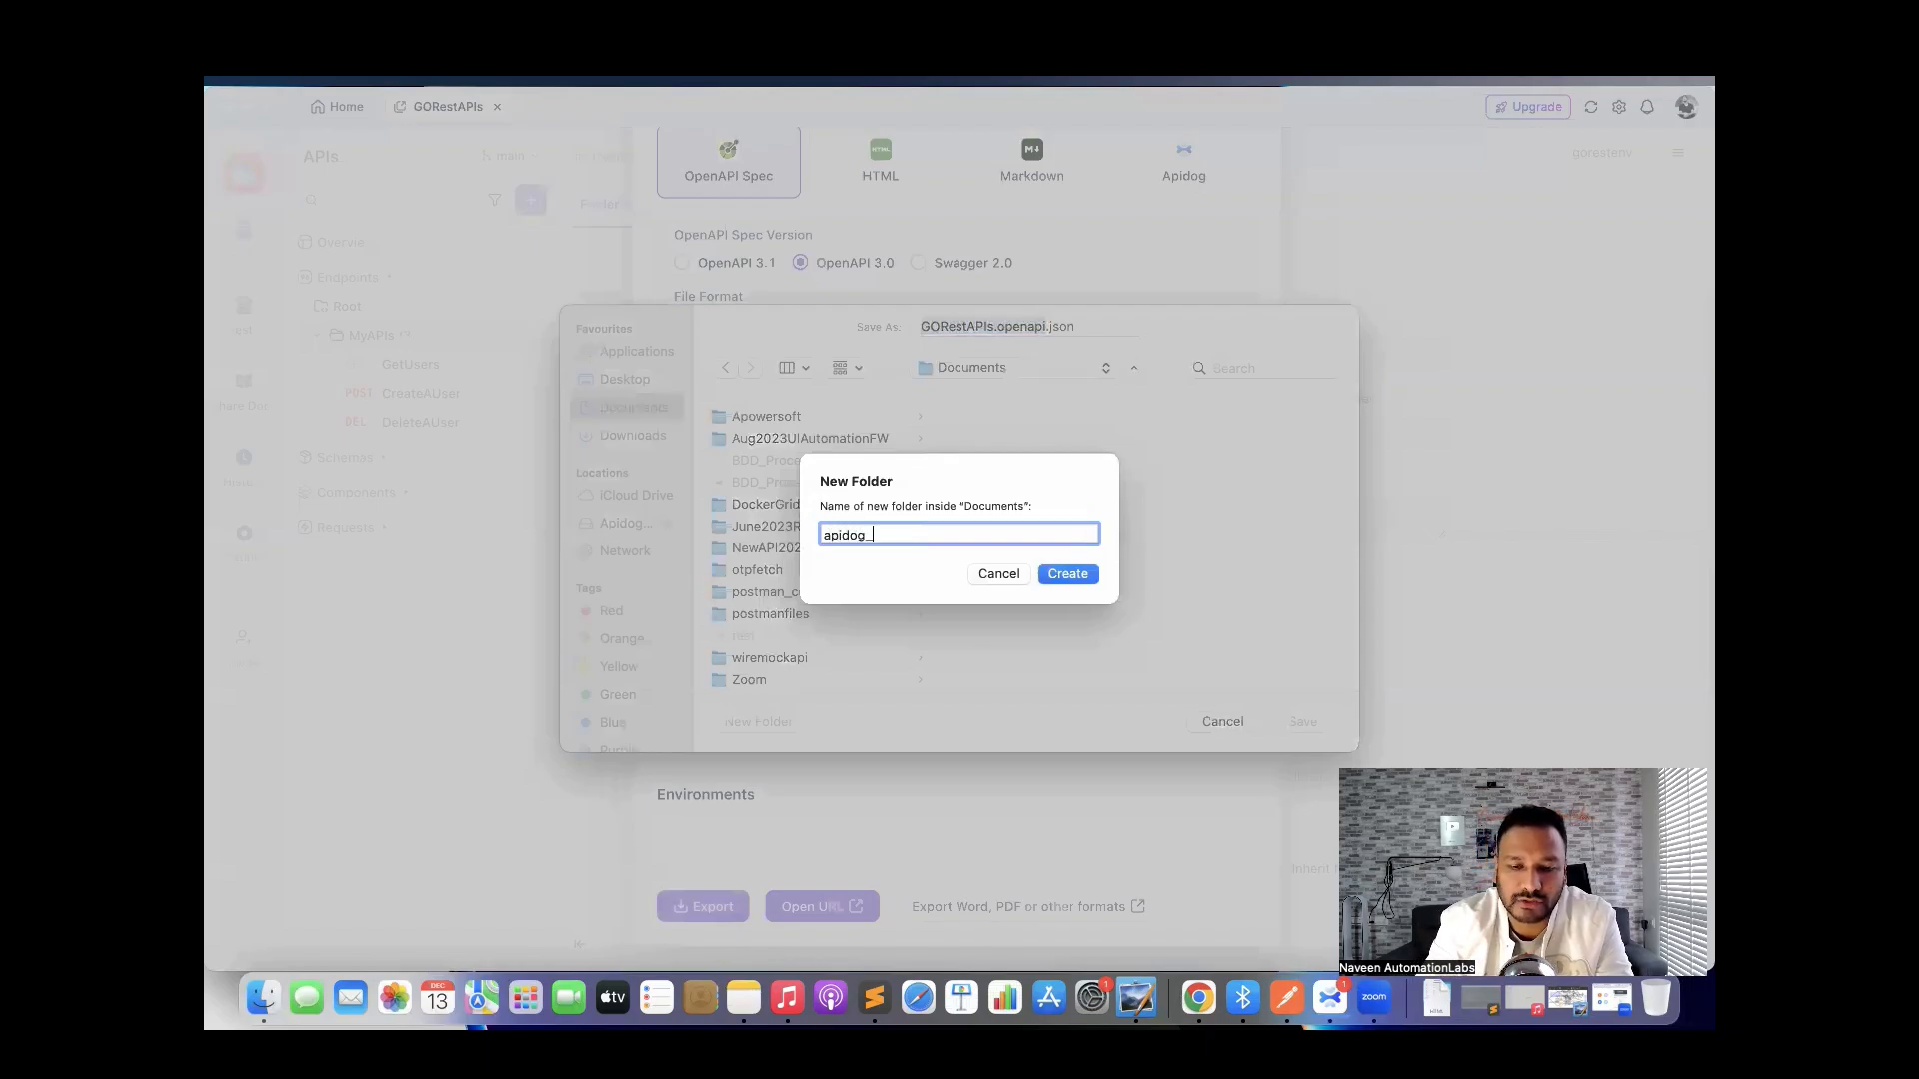
type("collections")
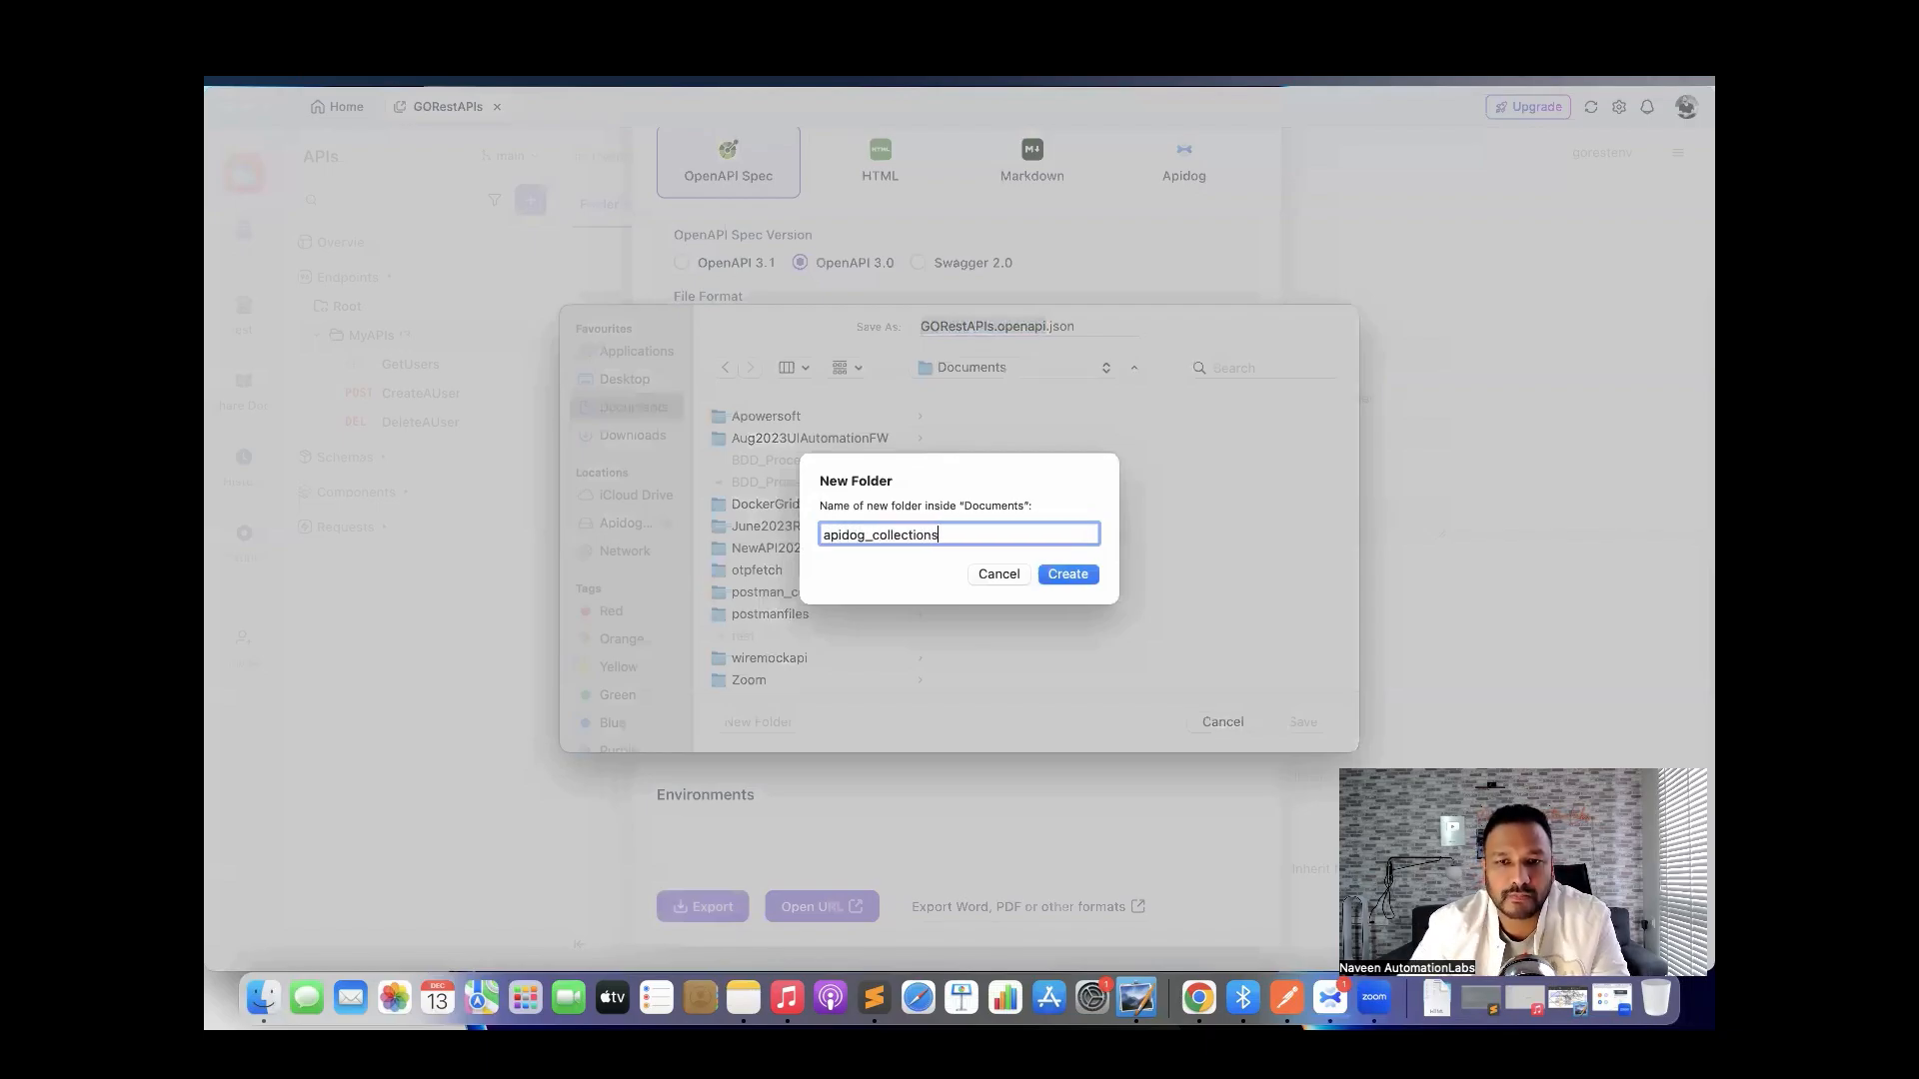
left_click(1059, 575)
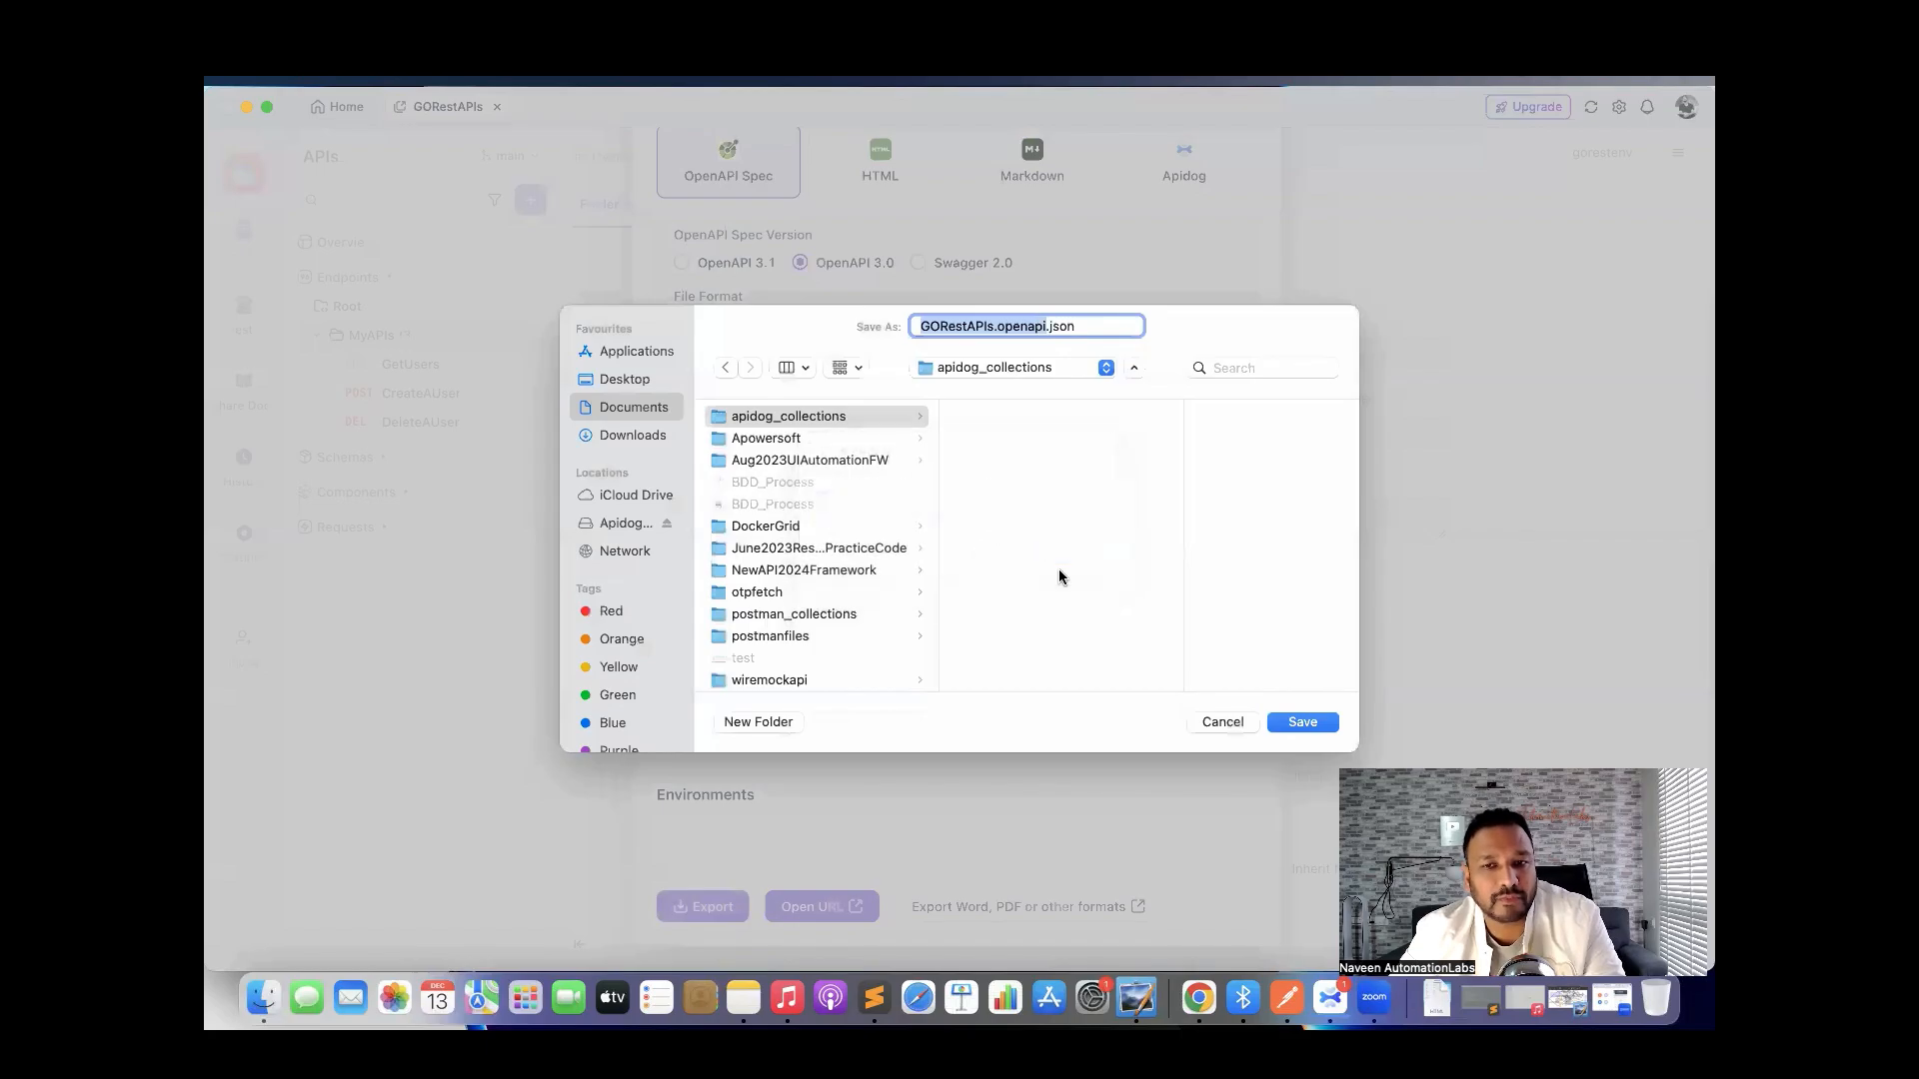
left_click(1305, 724)
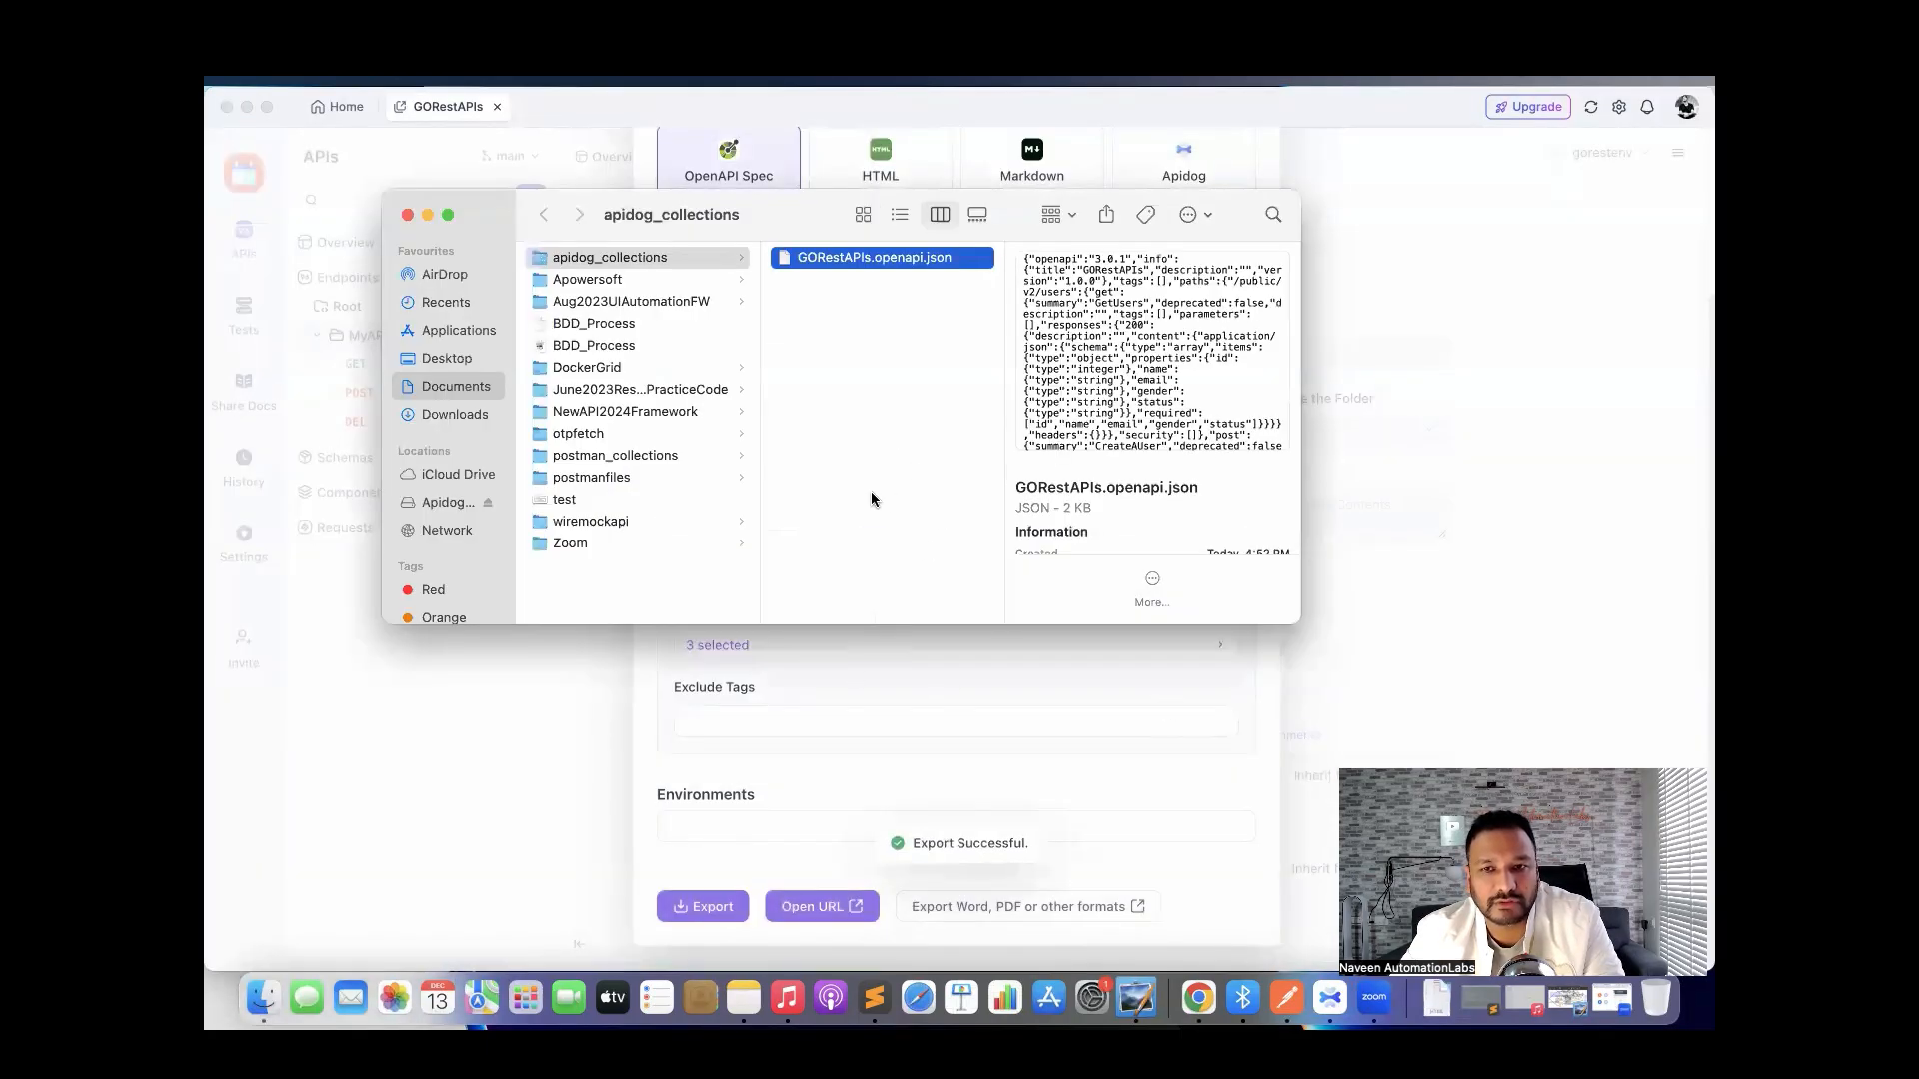
scroll(1071, 379, "down", 5)
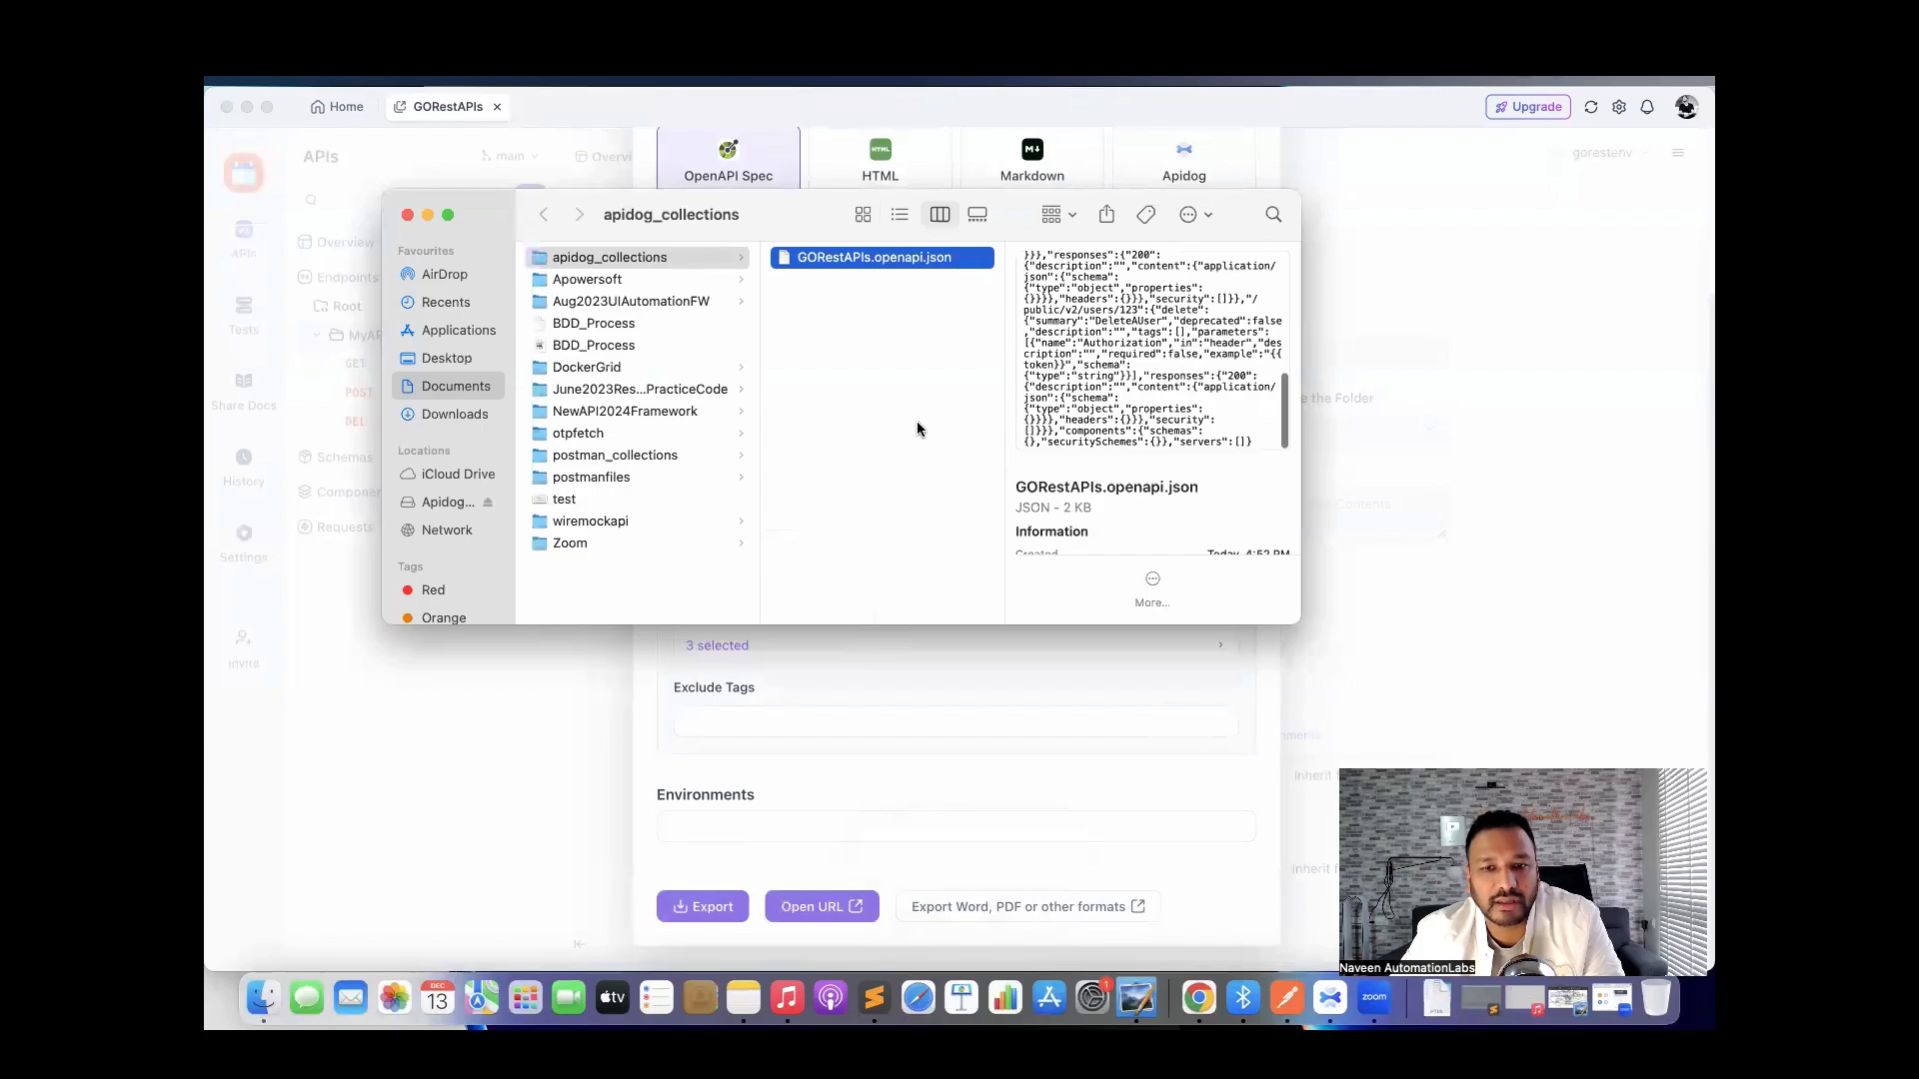
left_click(637, 825)
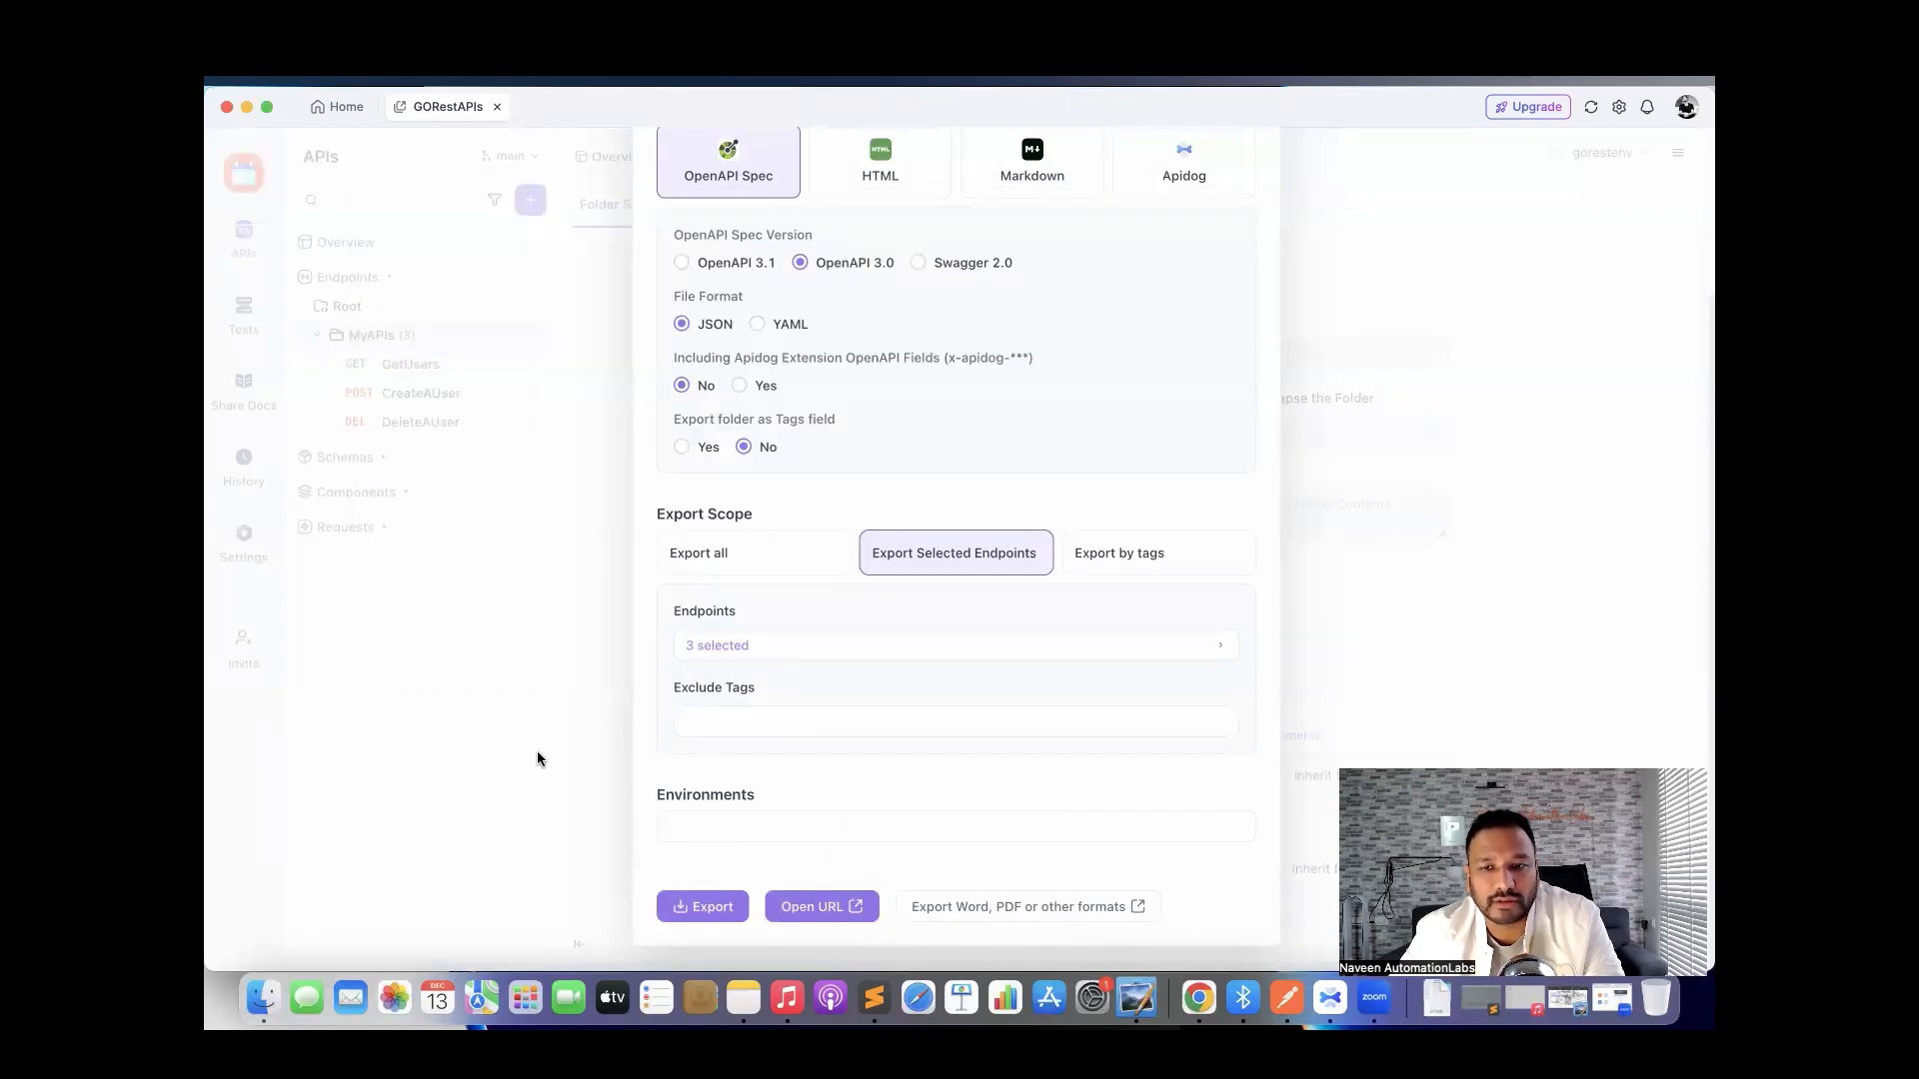
Close the export settings and return to the API endpoints.
scroll(1000, 600, "up", 3)
left_click(1245, 266)
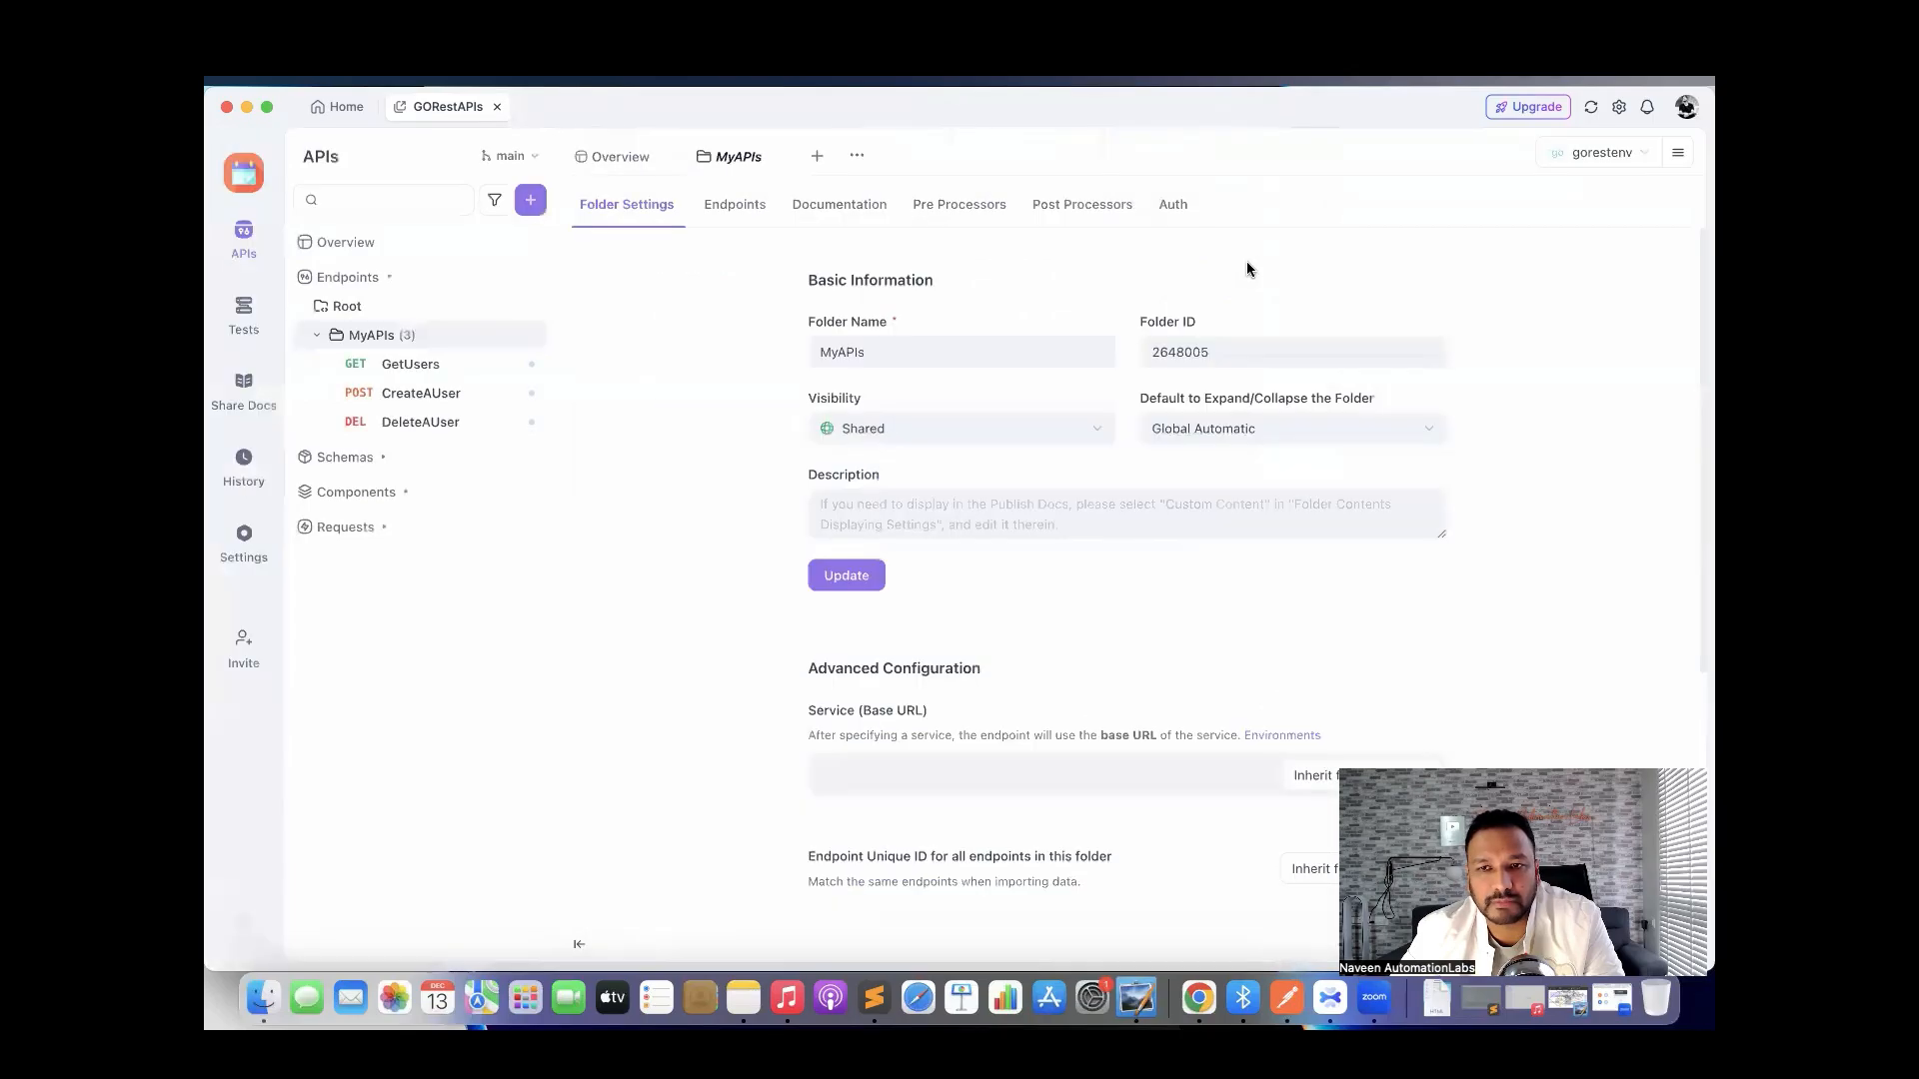
left_click(240, 318)
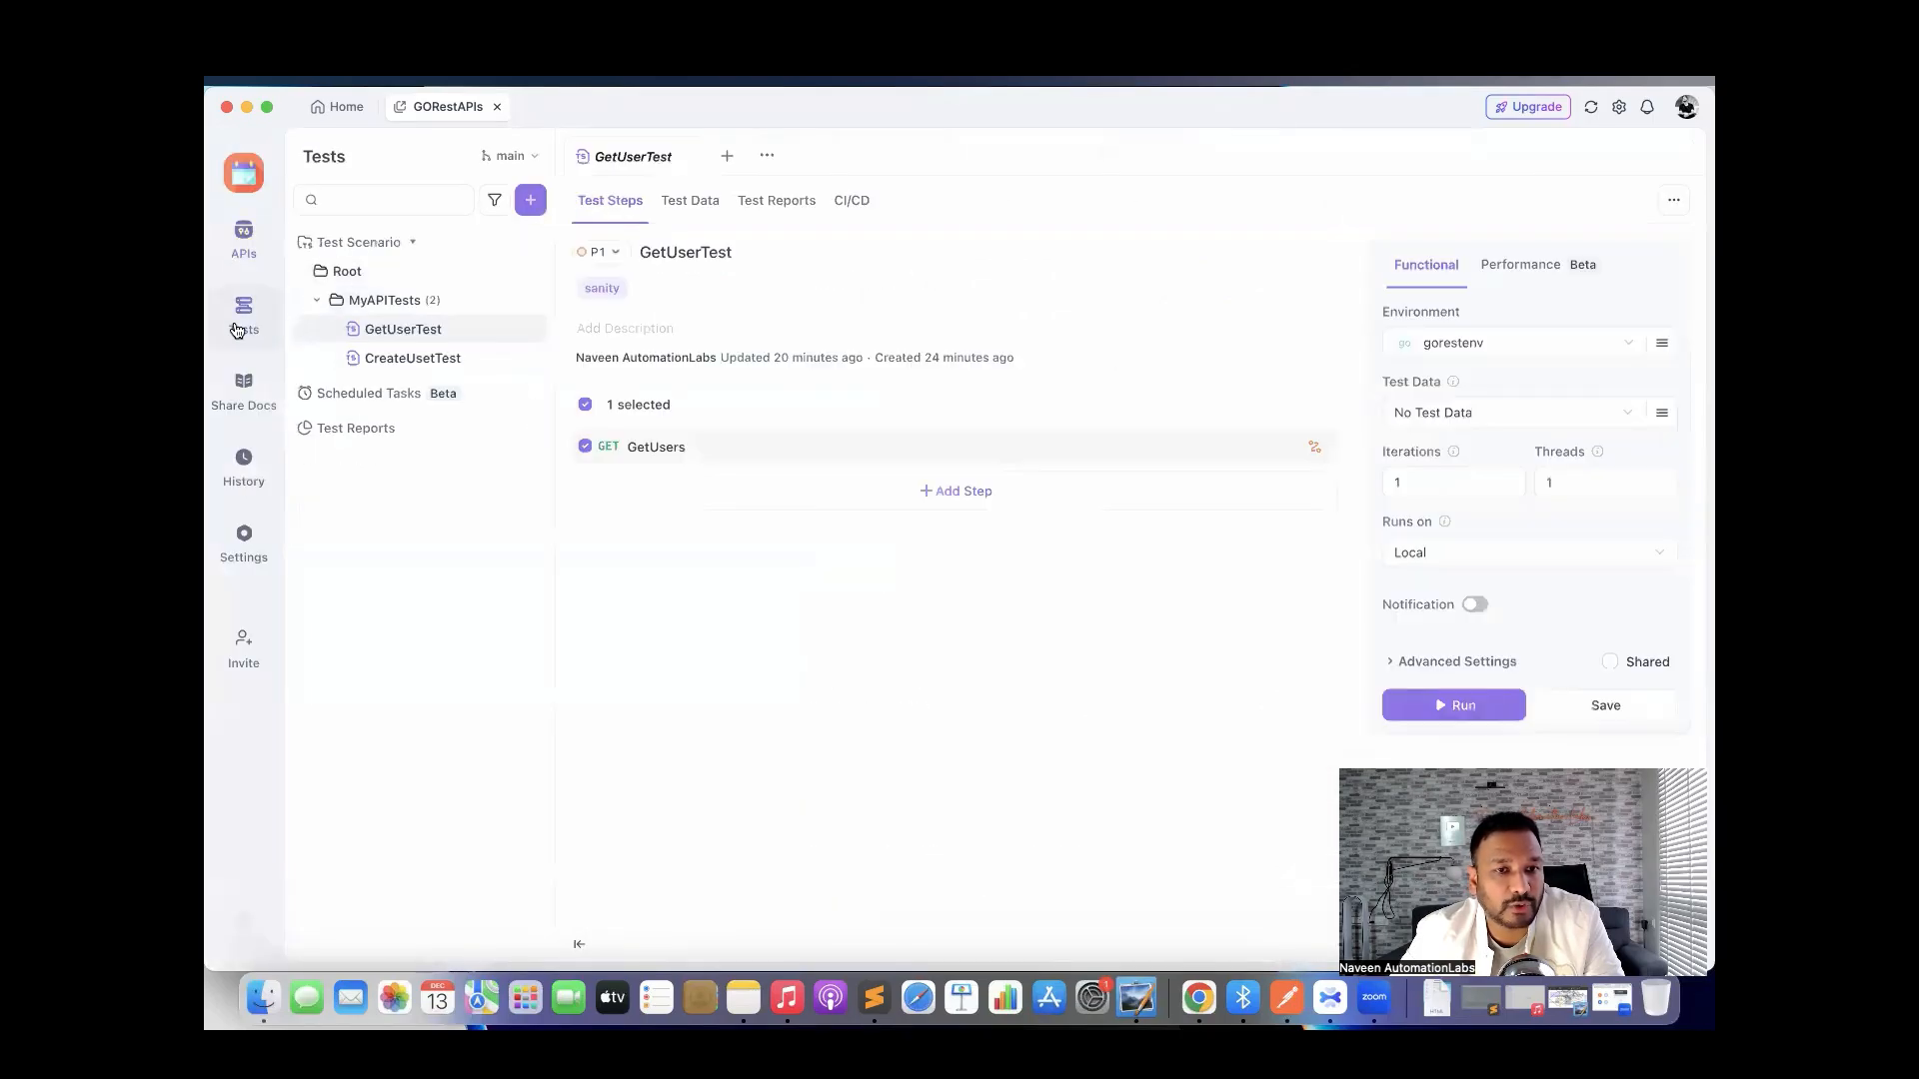
left_click(244, 236)
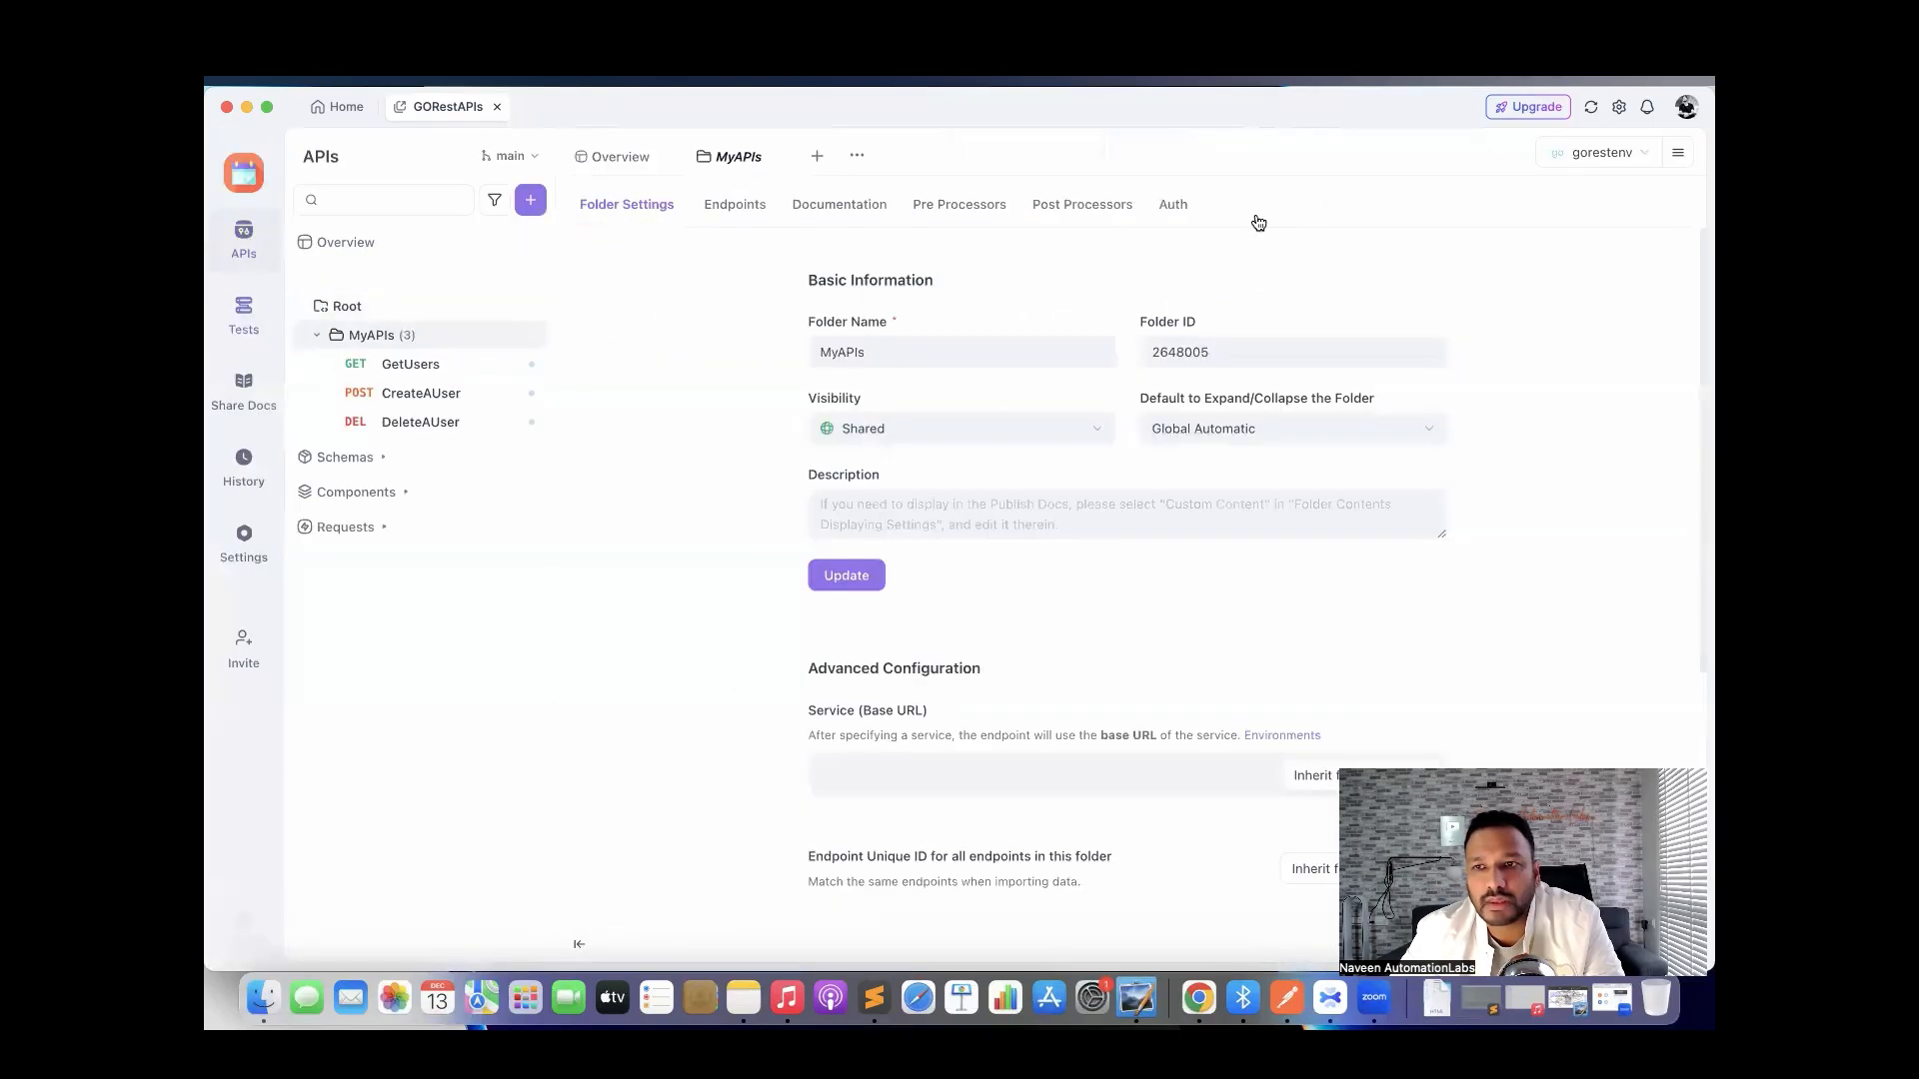
Export the gorestenv environment as gorestenv.json into apidog_collections beside the spec.
left_click(1678, 153)
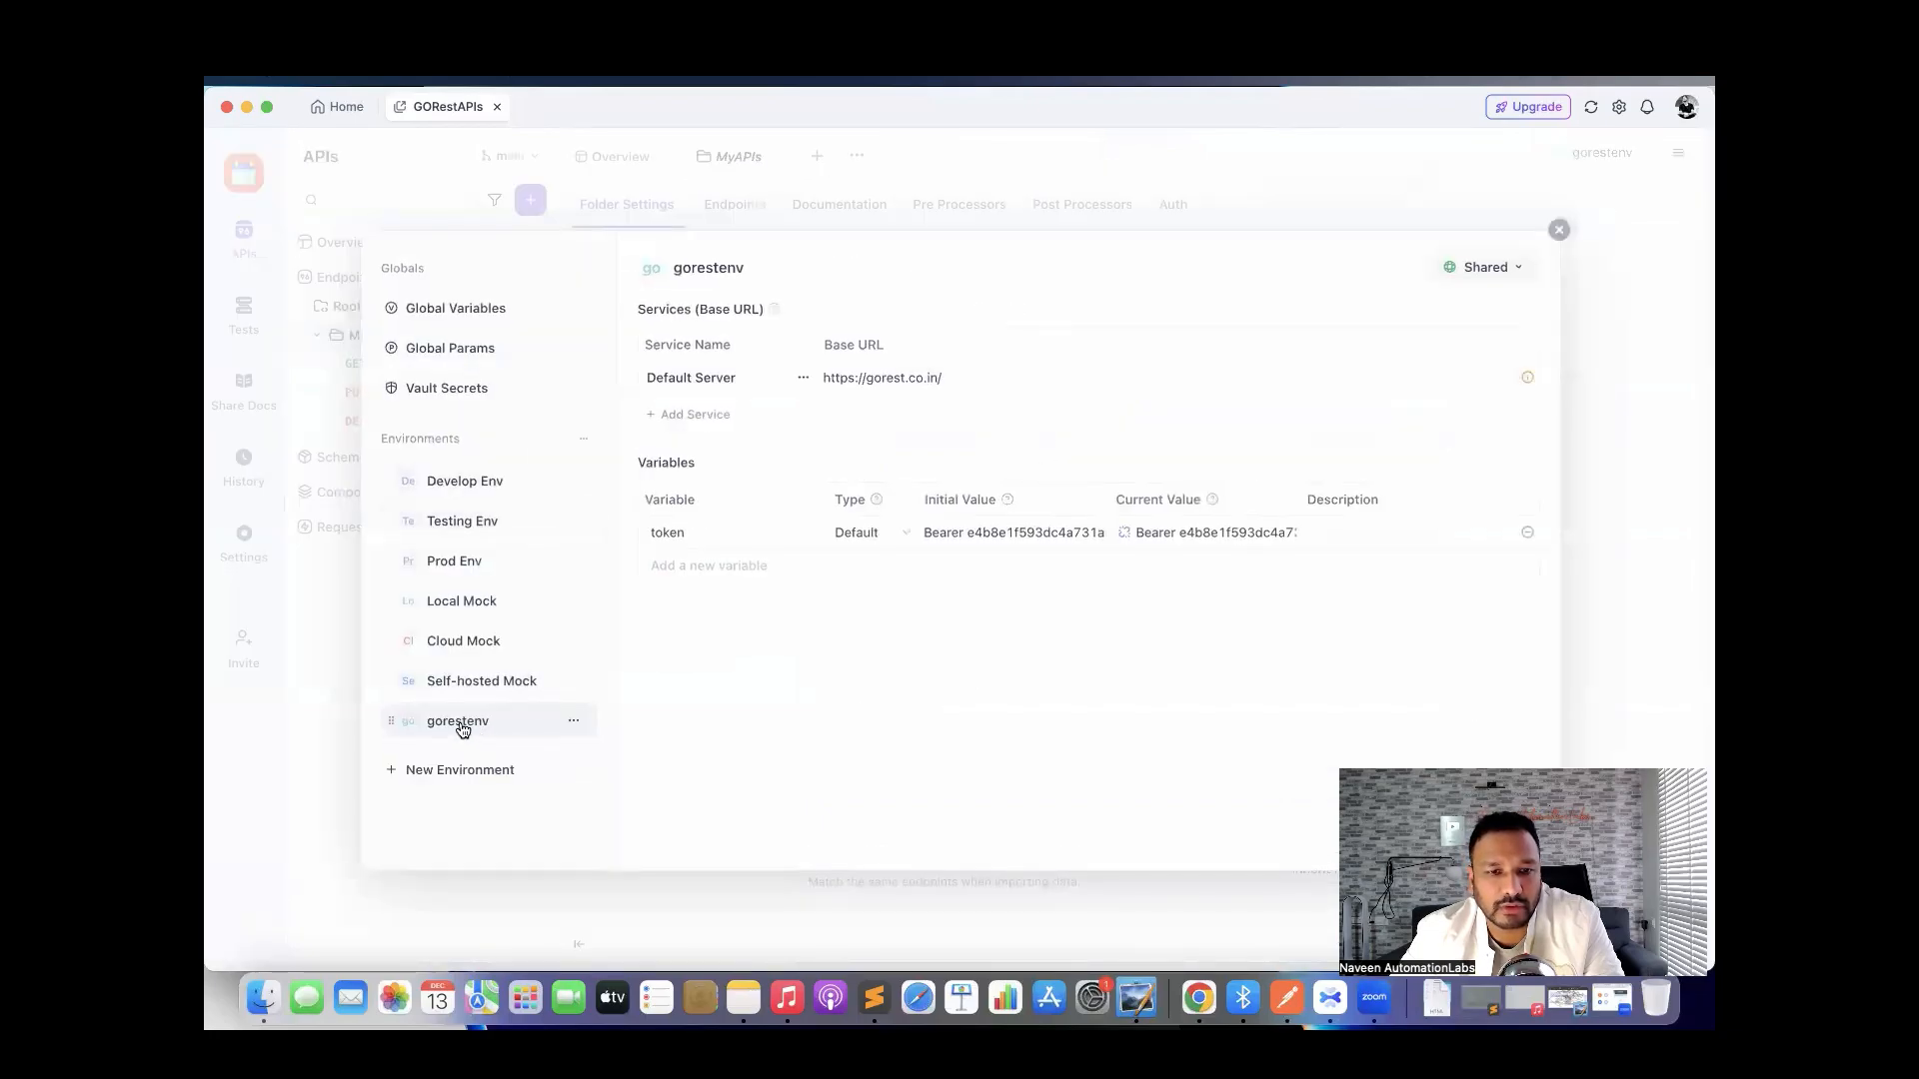
left_click(573, 721)
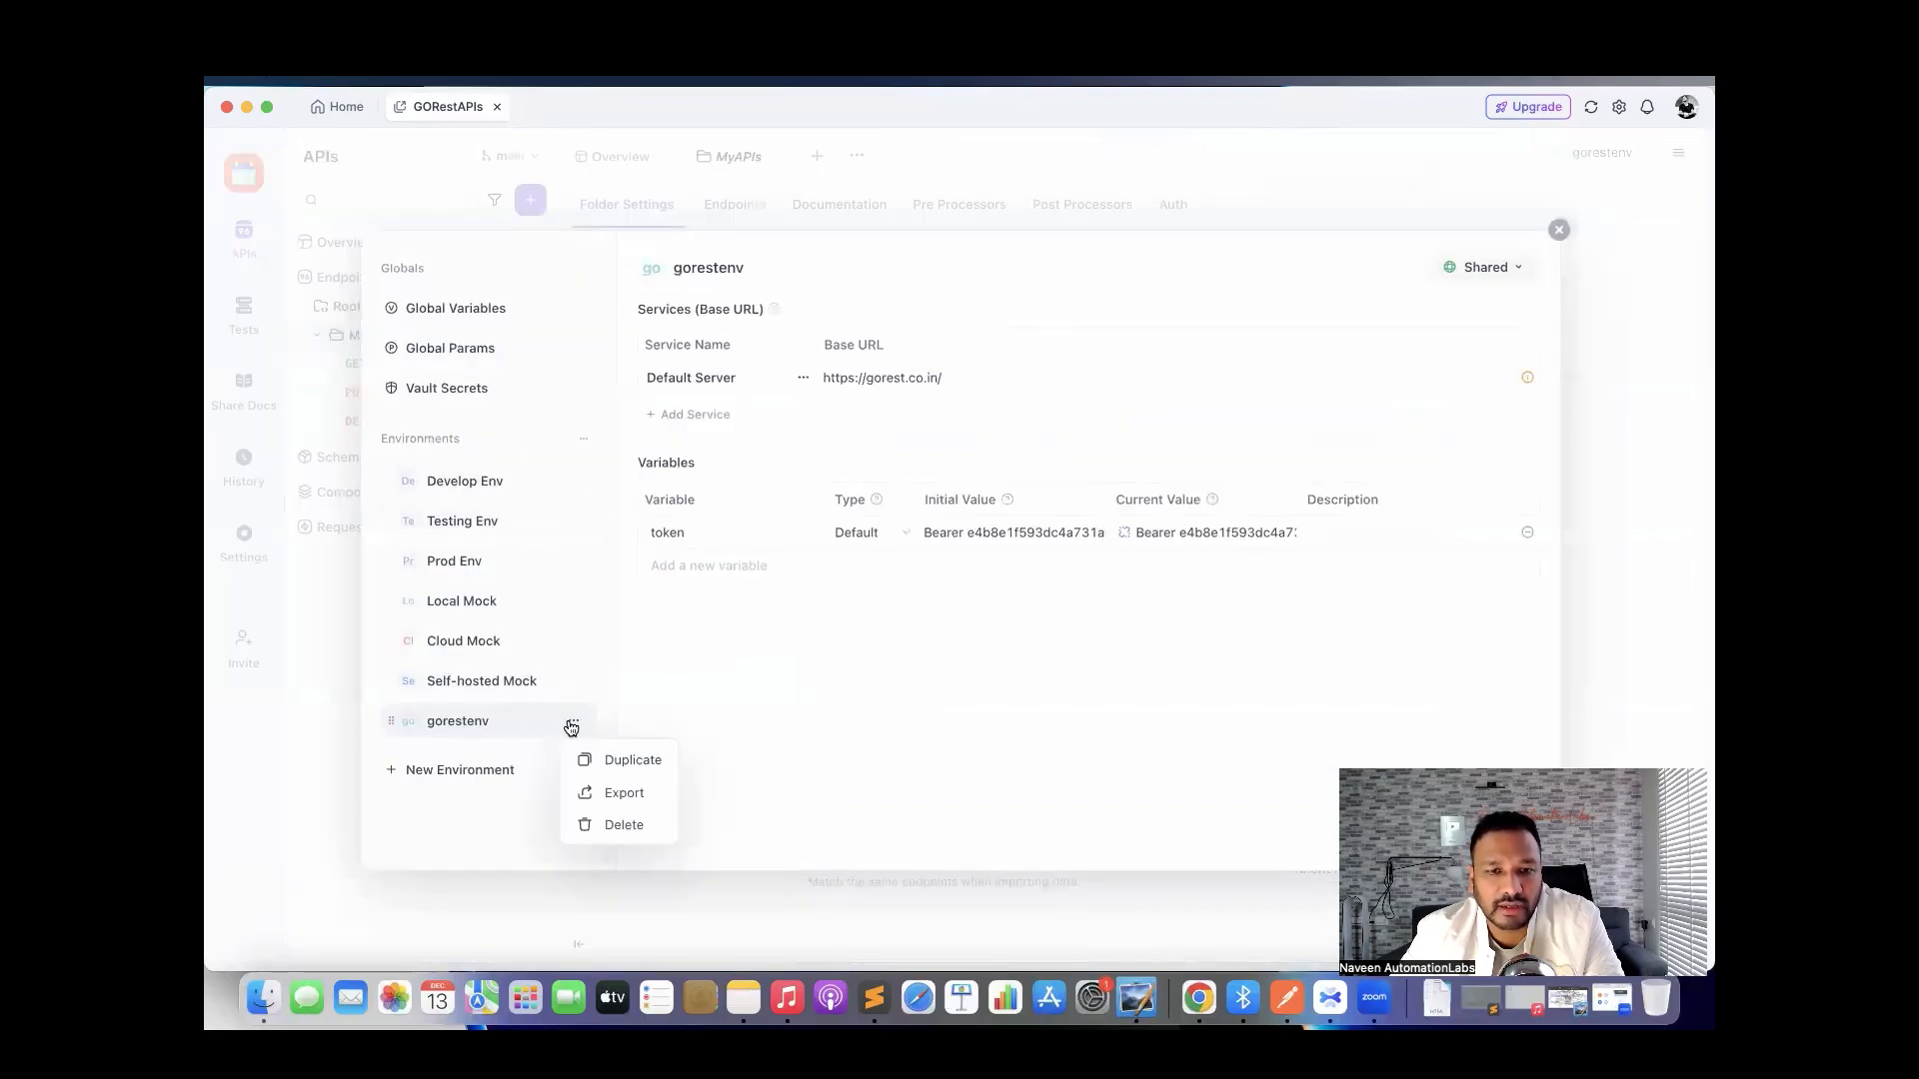
left_click(613, 792)
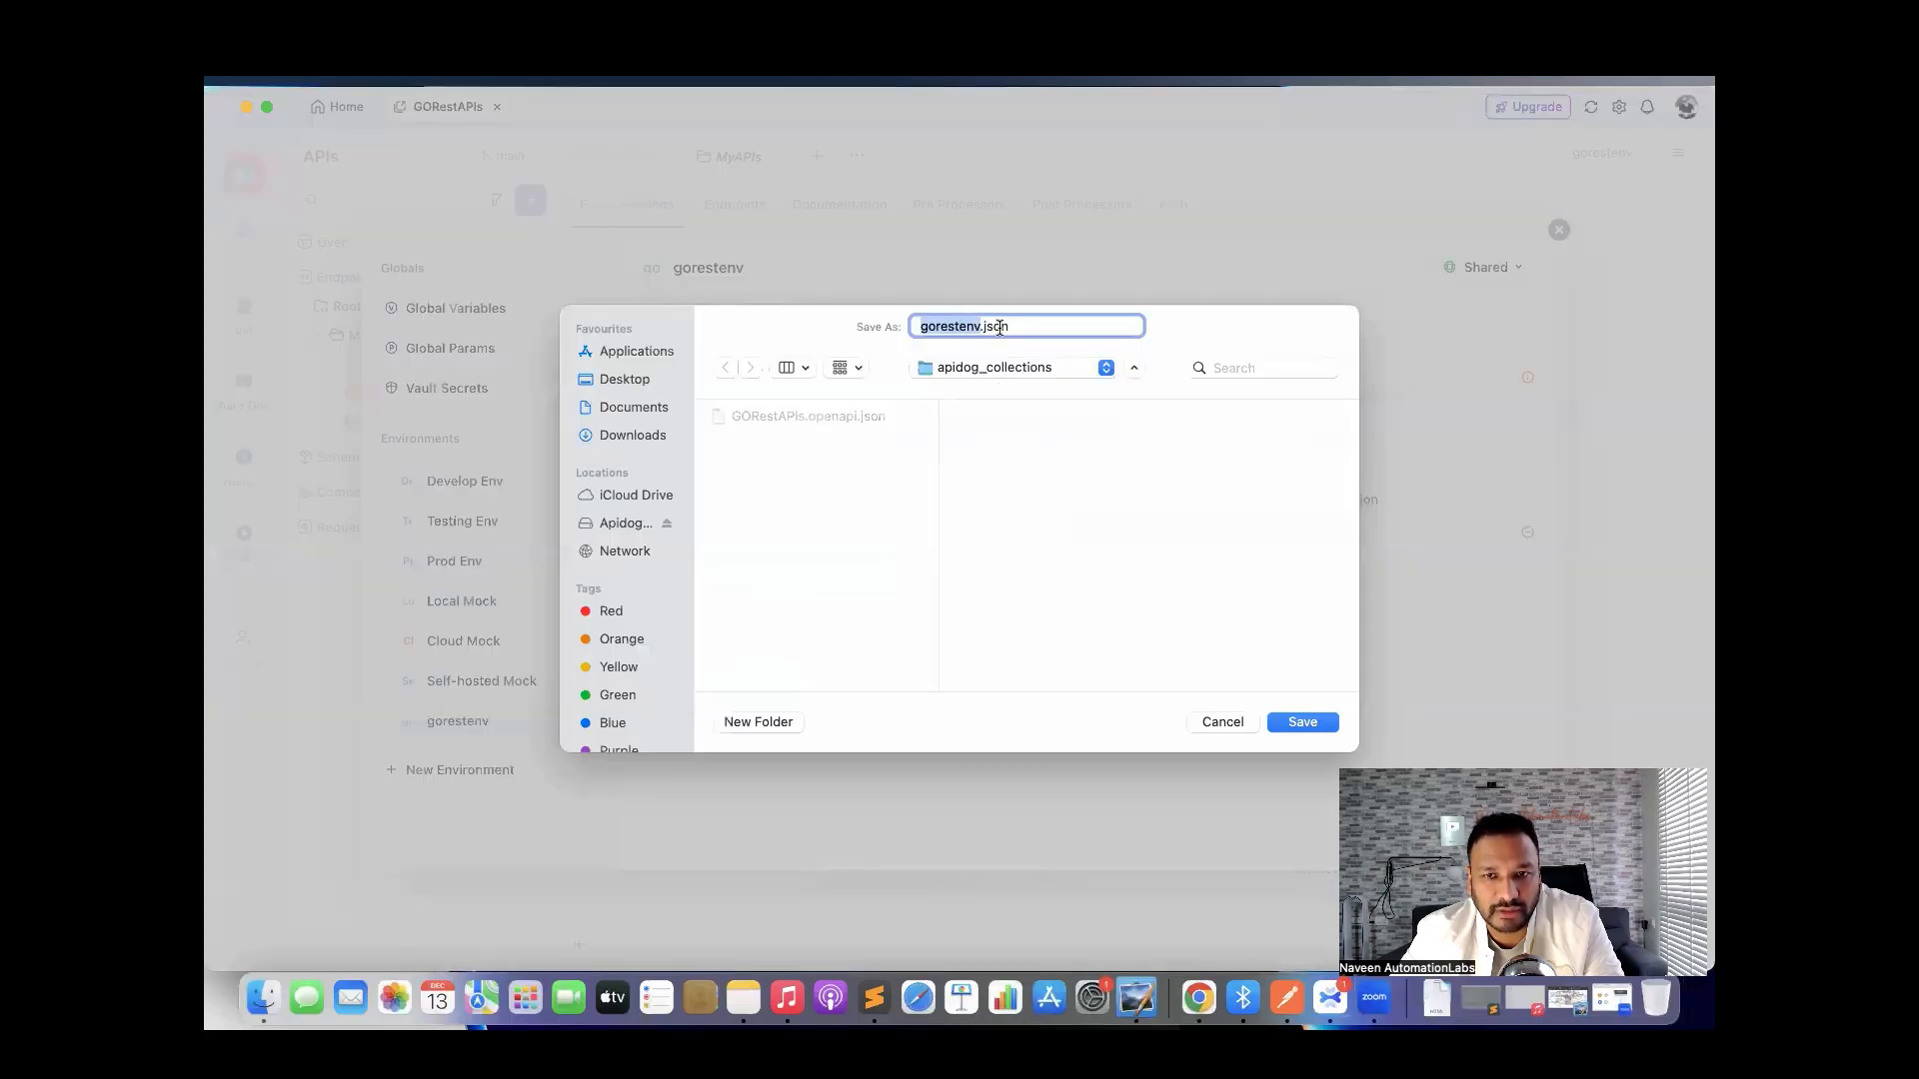
left_click(1300, 722)
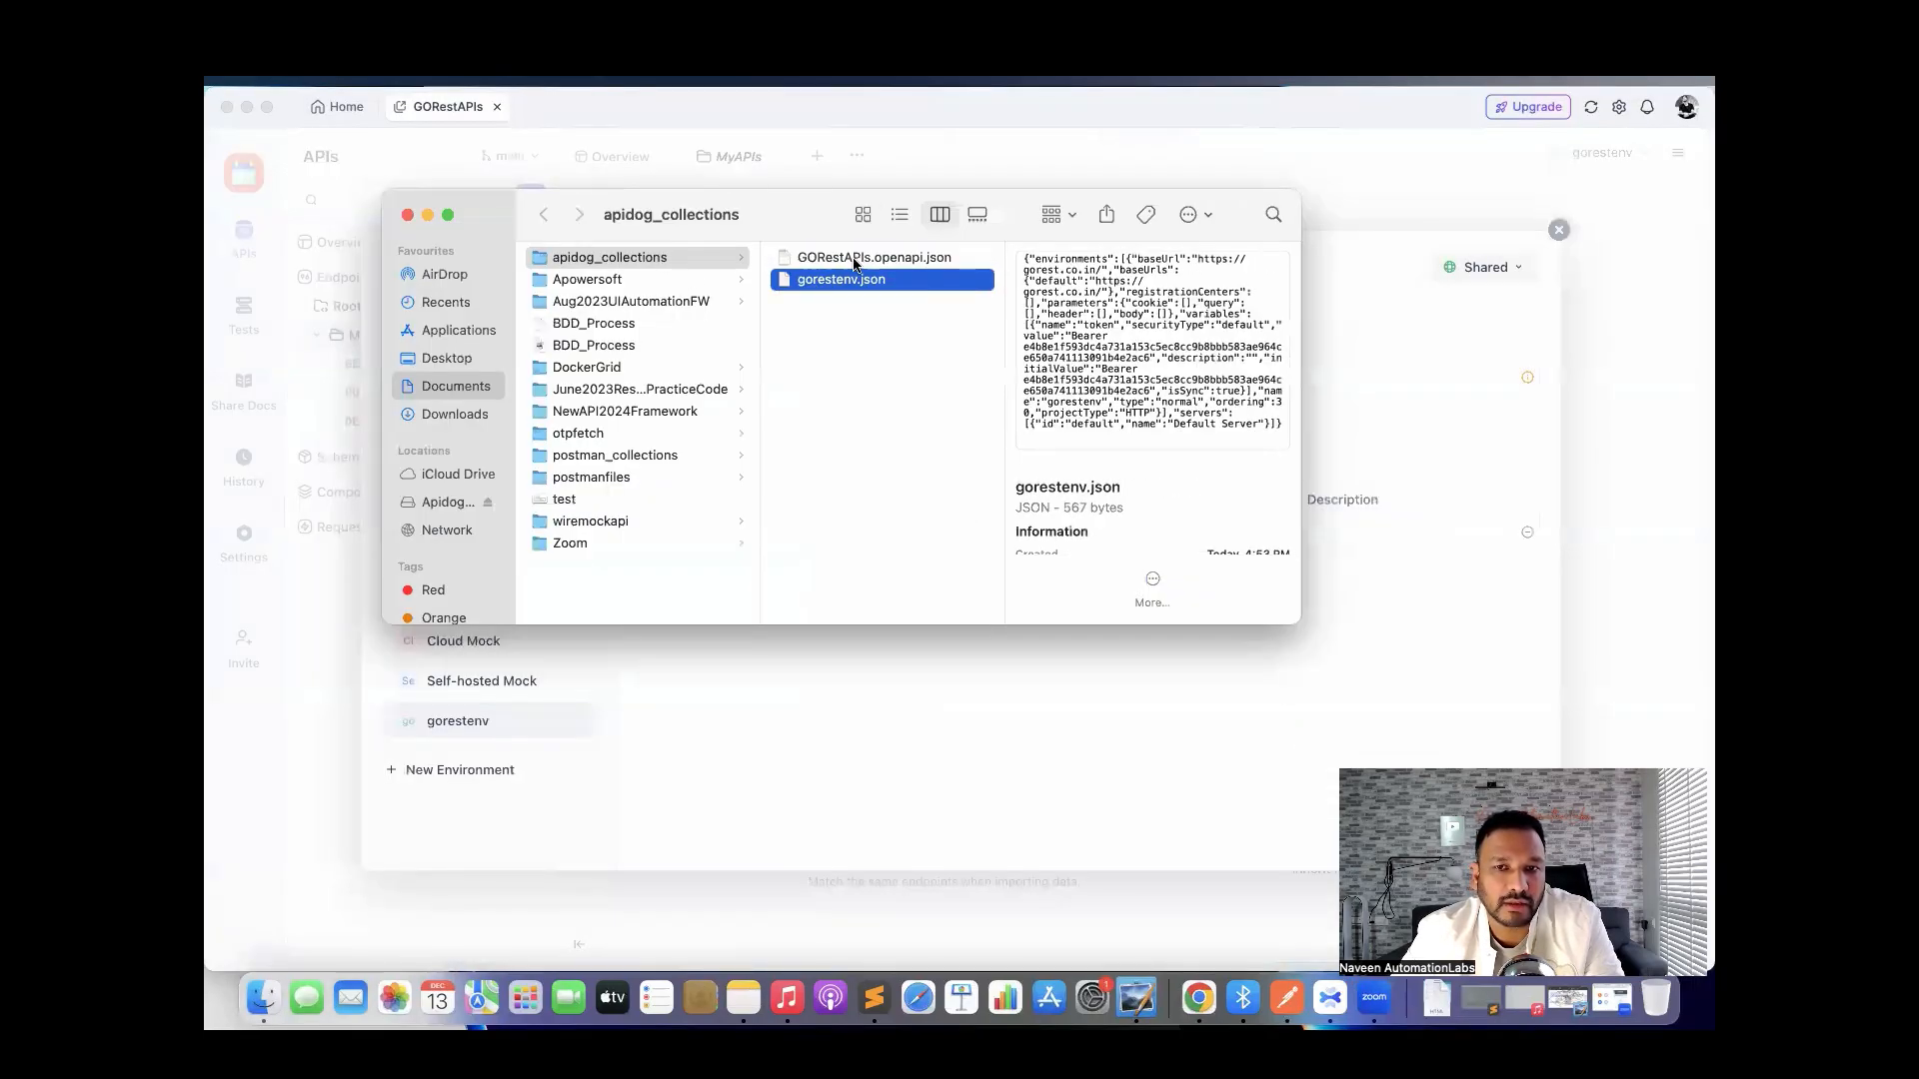
left_click(855, 262)
left_click(845, 281)
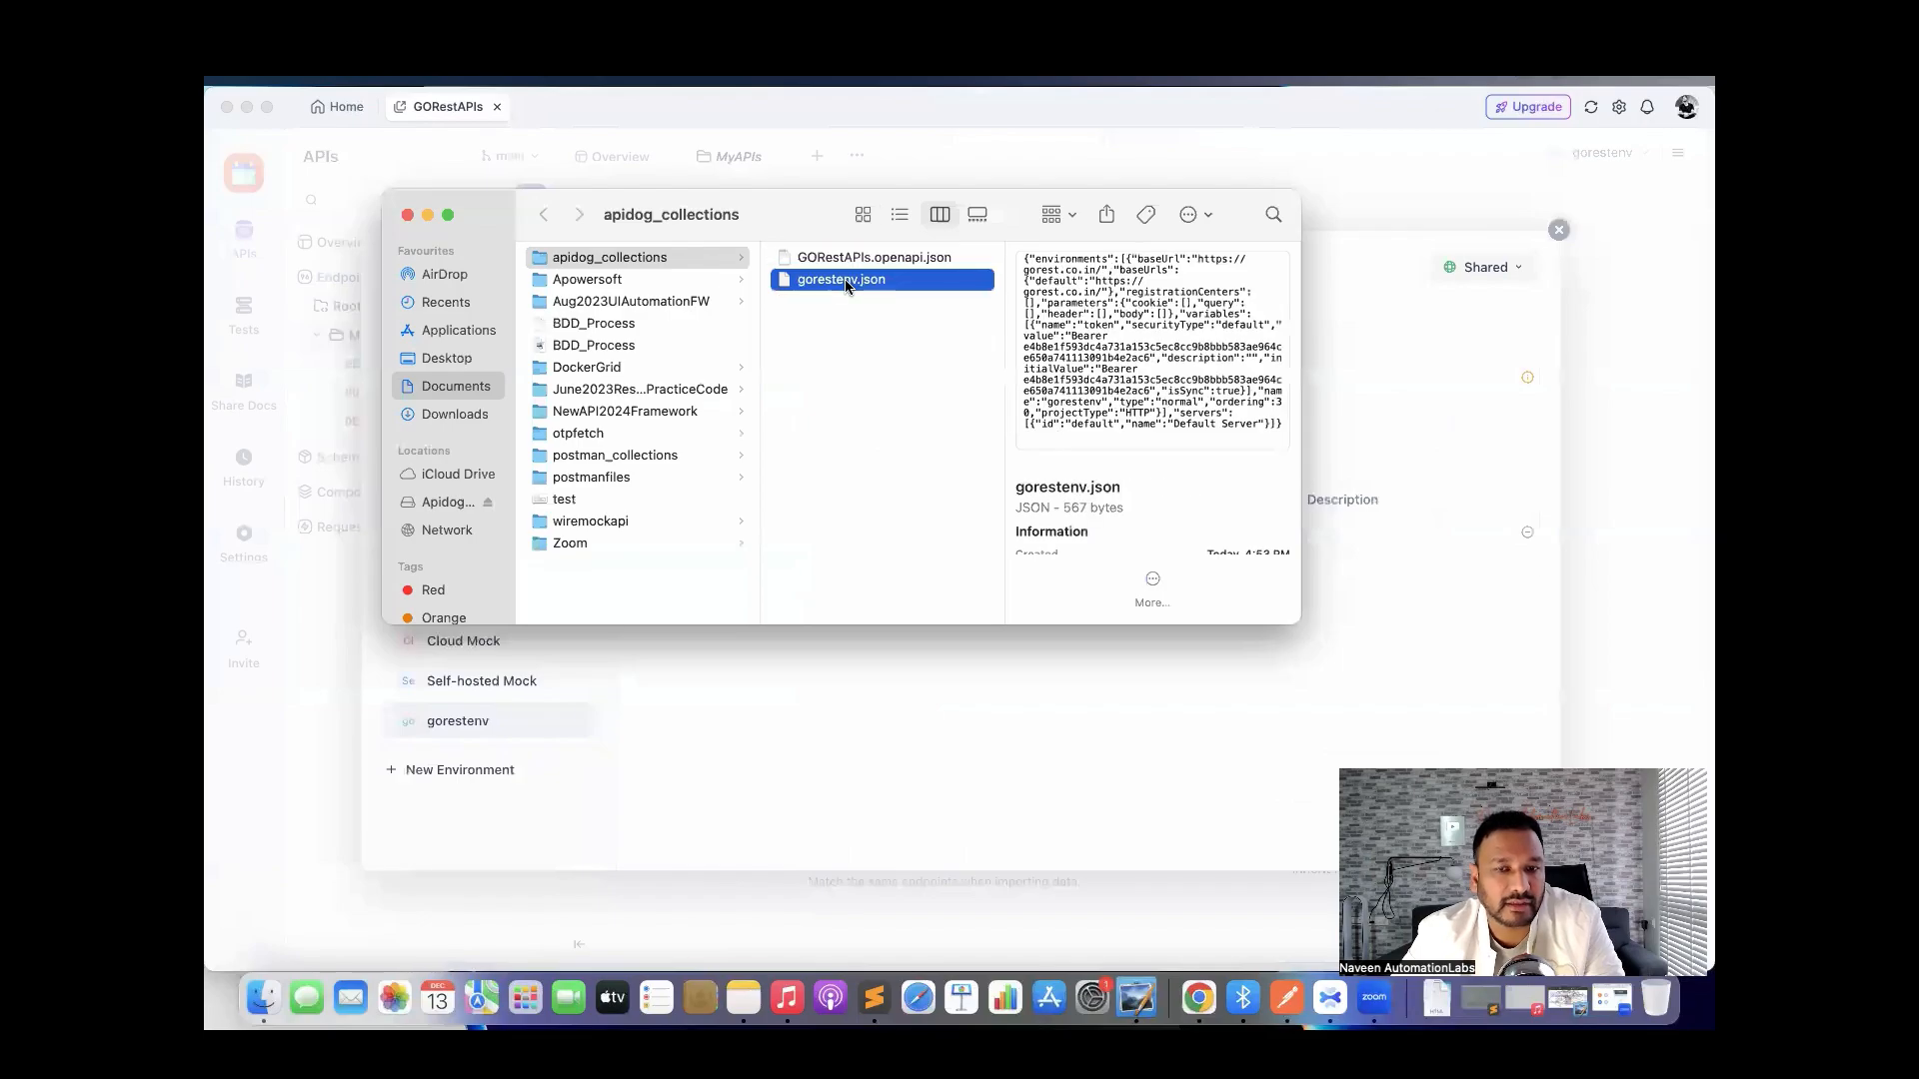
left_click(408, 217)
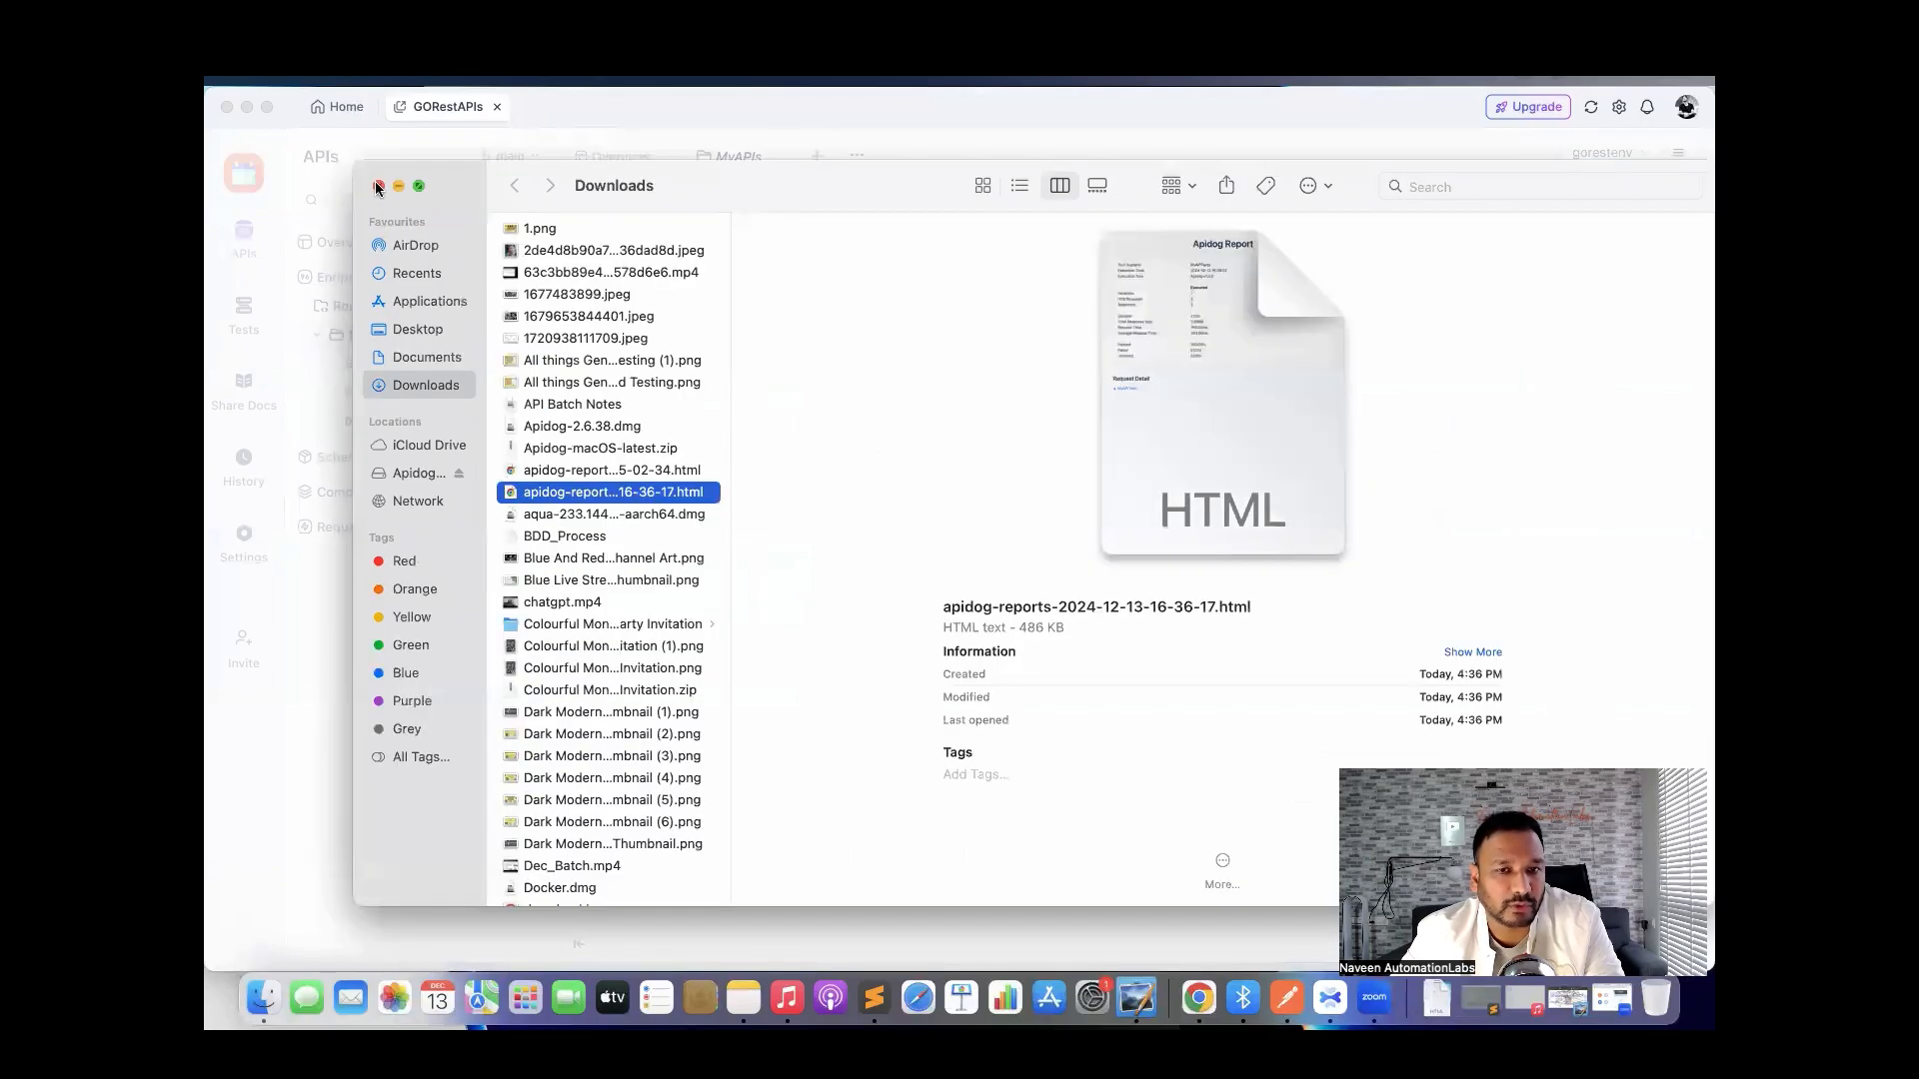
left_click(377, 188)
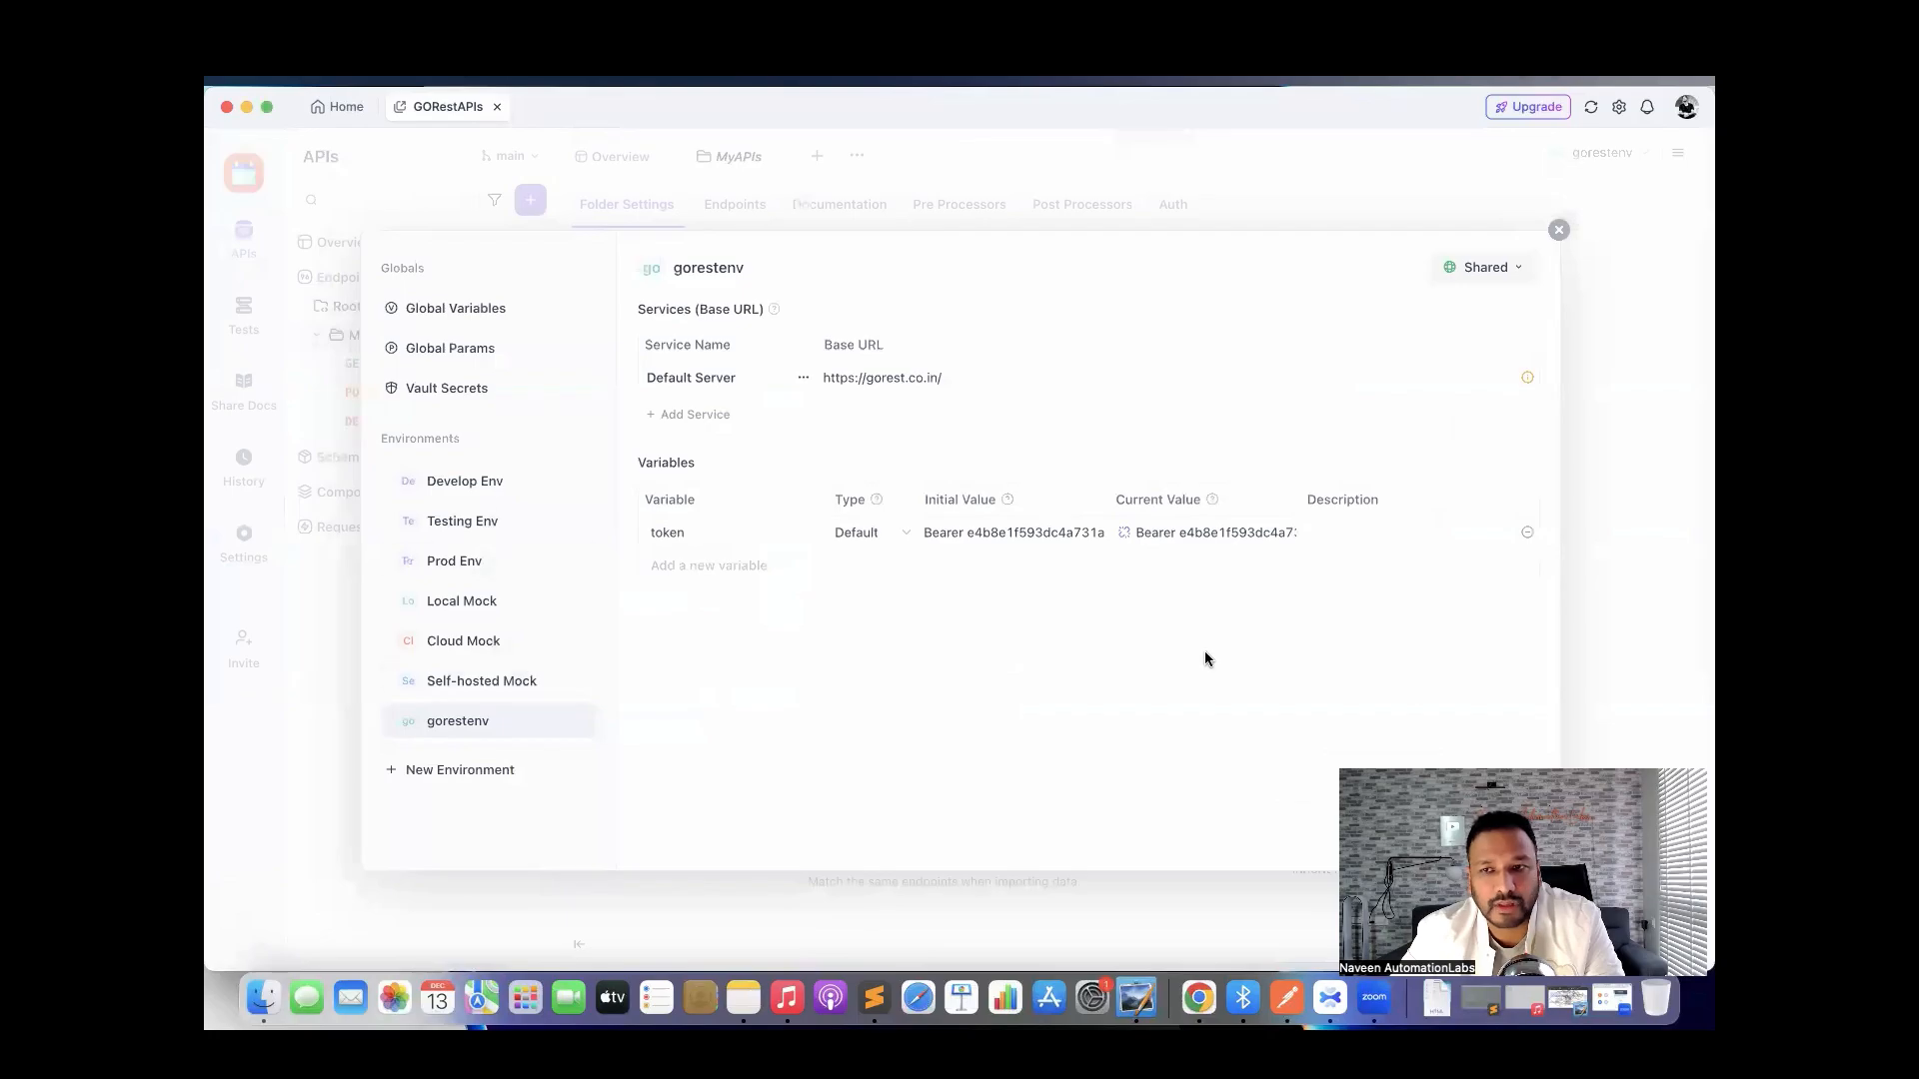
left_click(1559, 229)
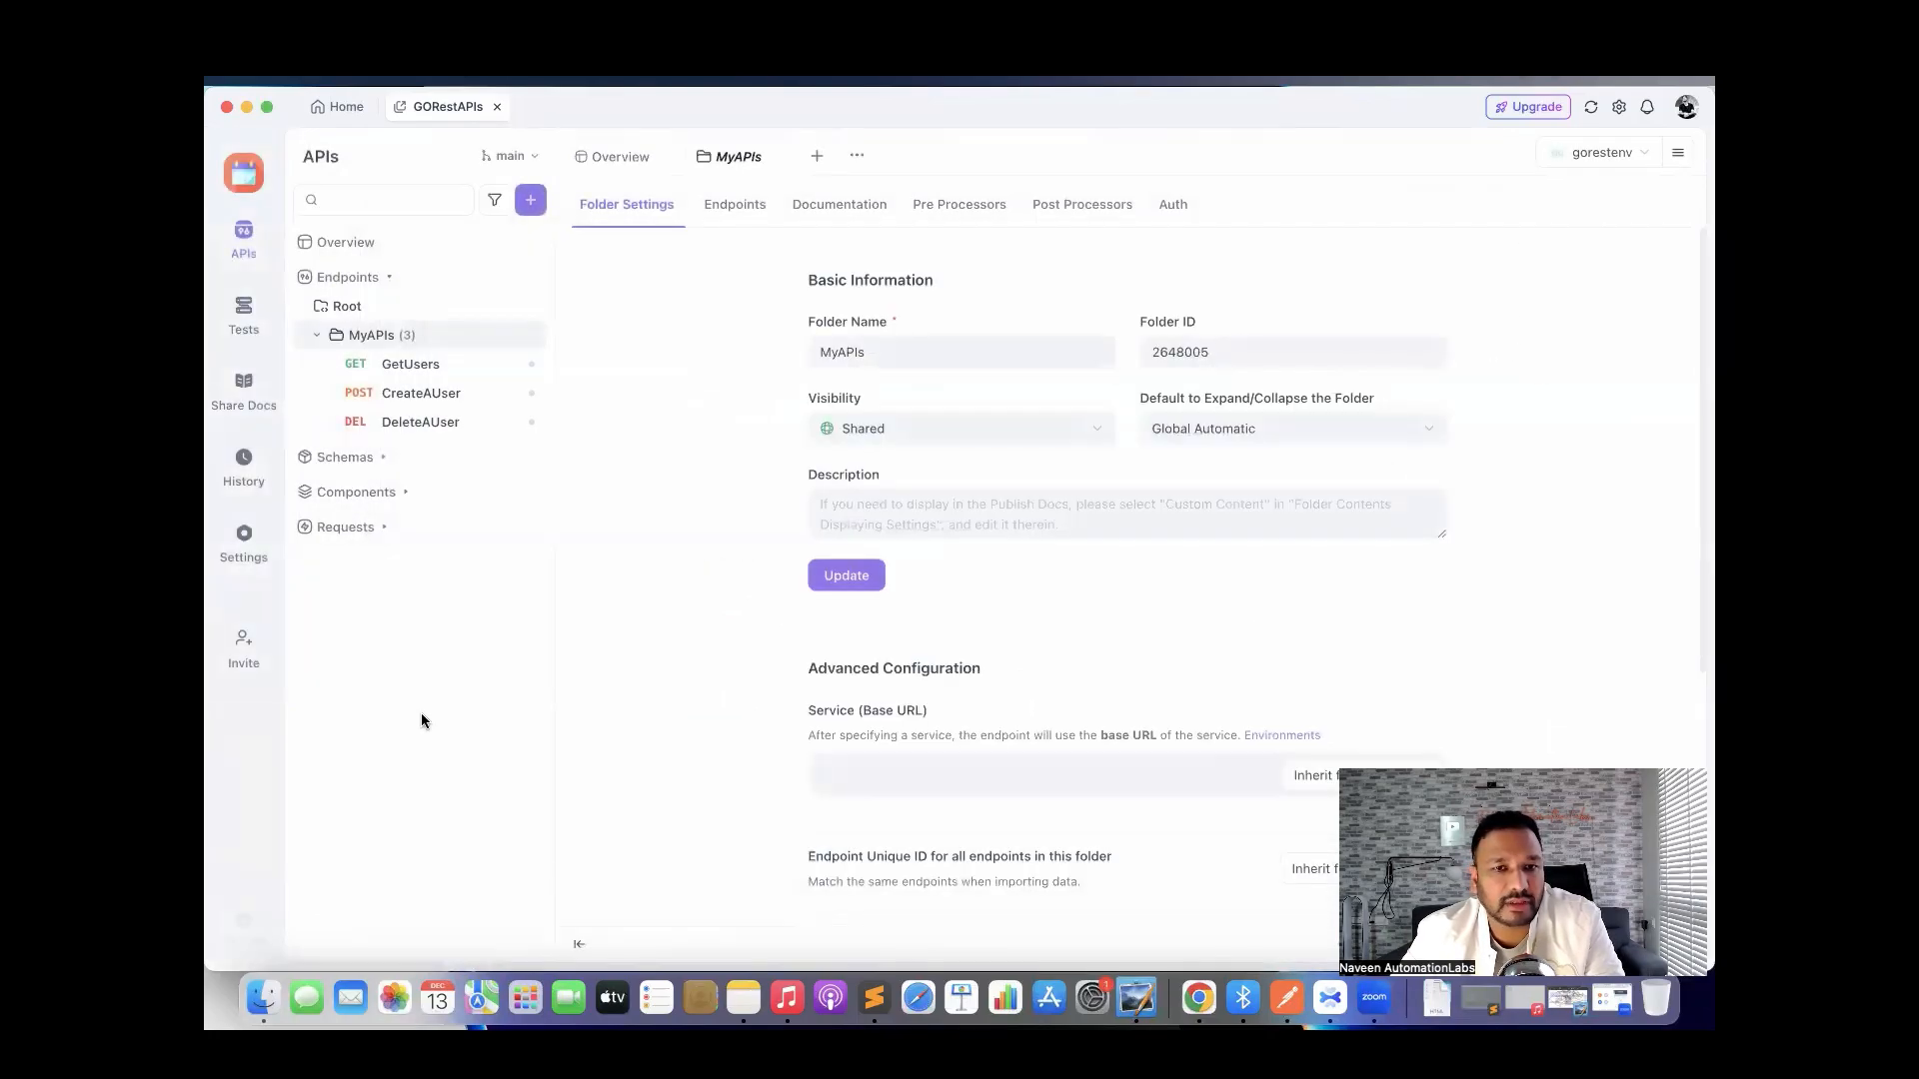
left_click(241, 320)
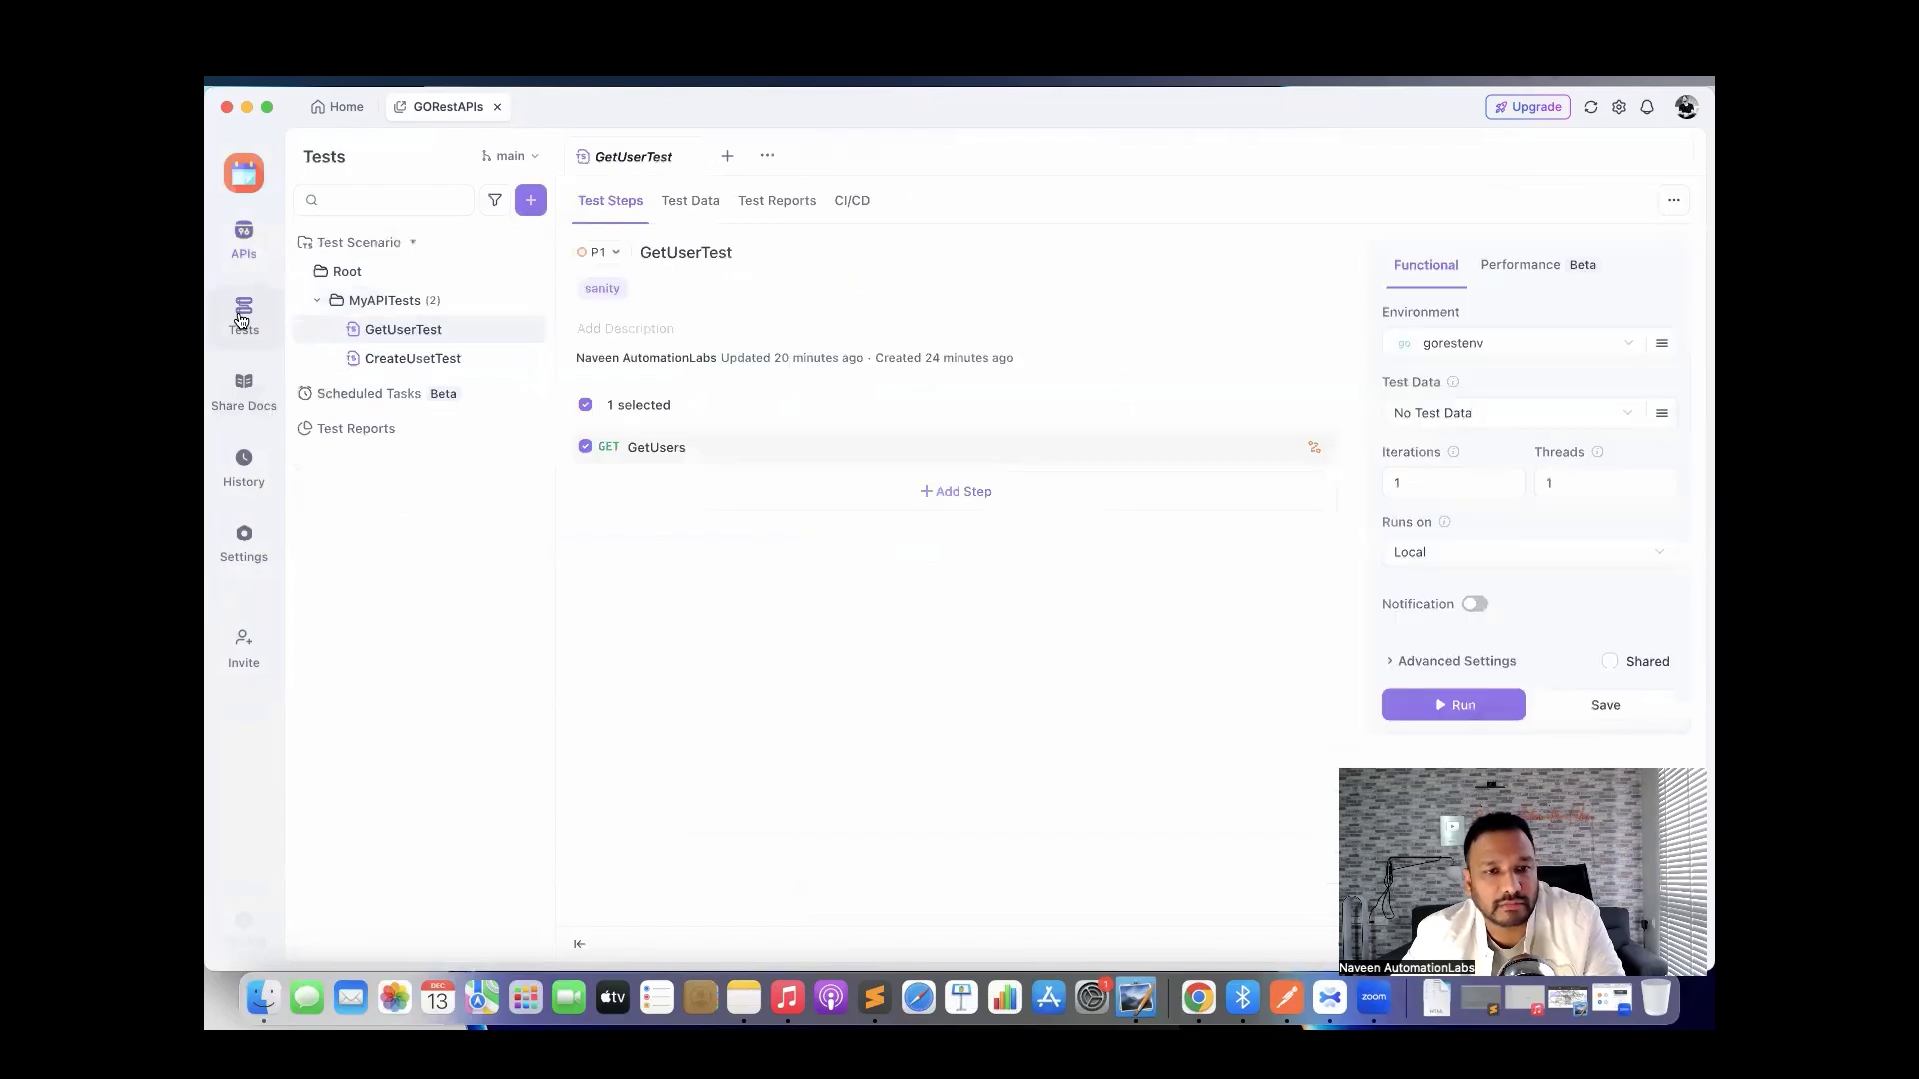
Open GetUserTest in MyAPITests and copy its CI/CD run command.
left_click(391, 305)
left_click(322, 302)
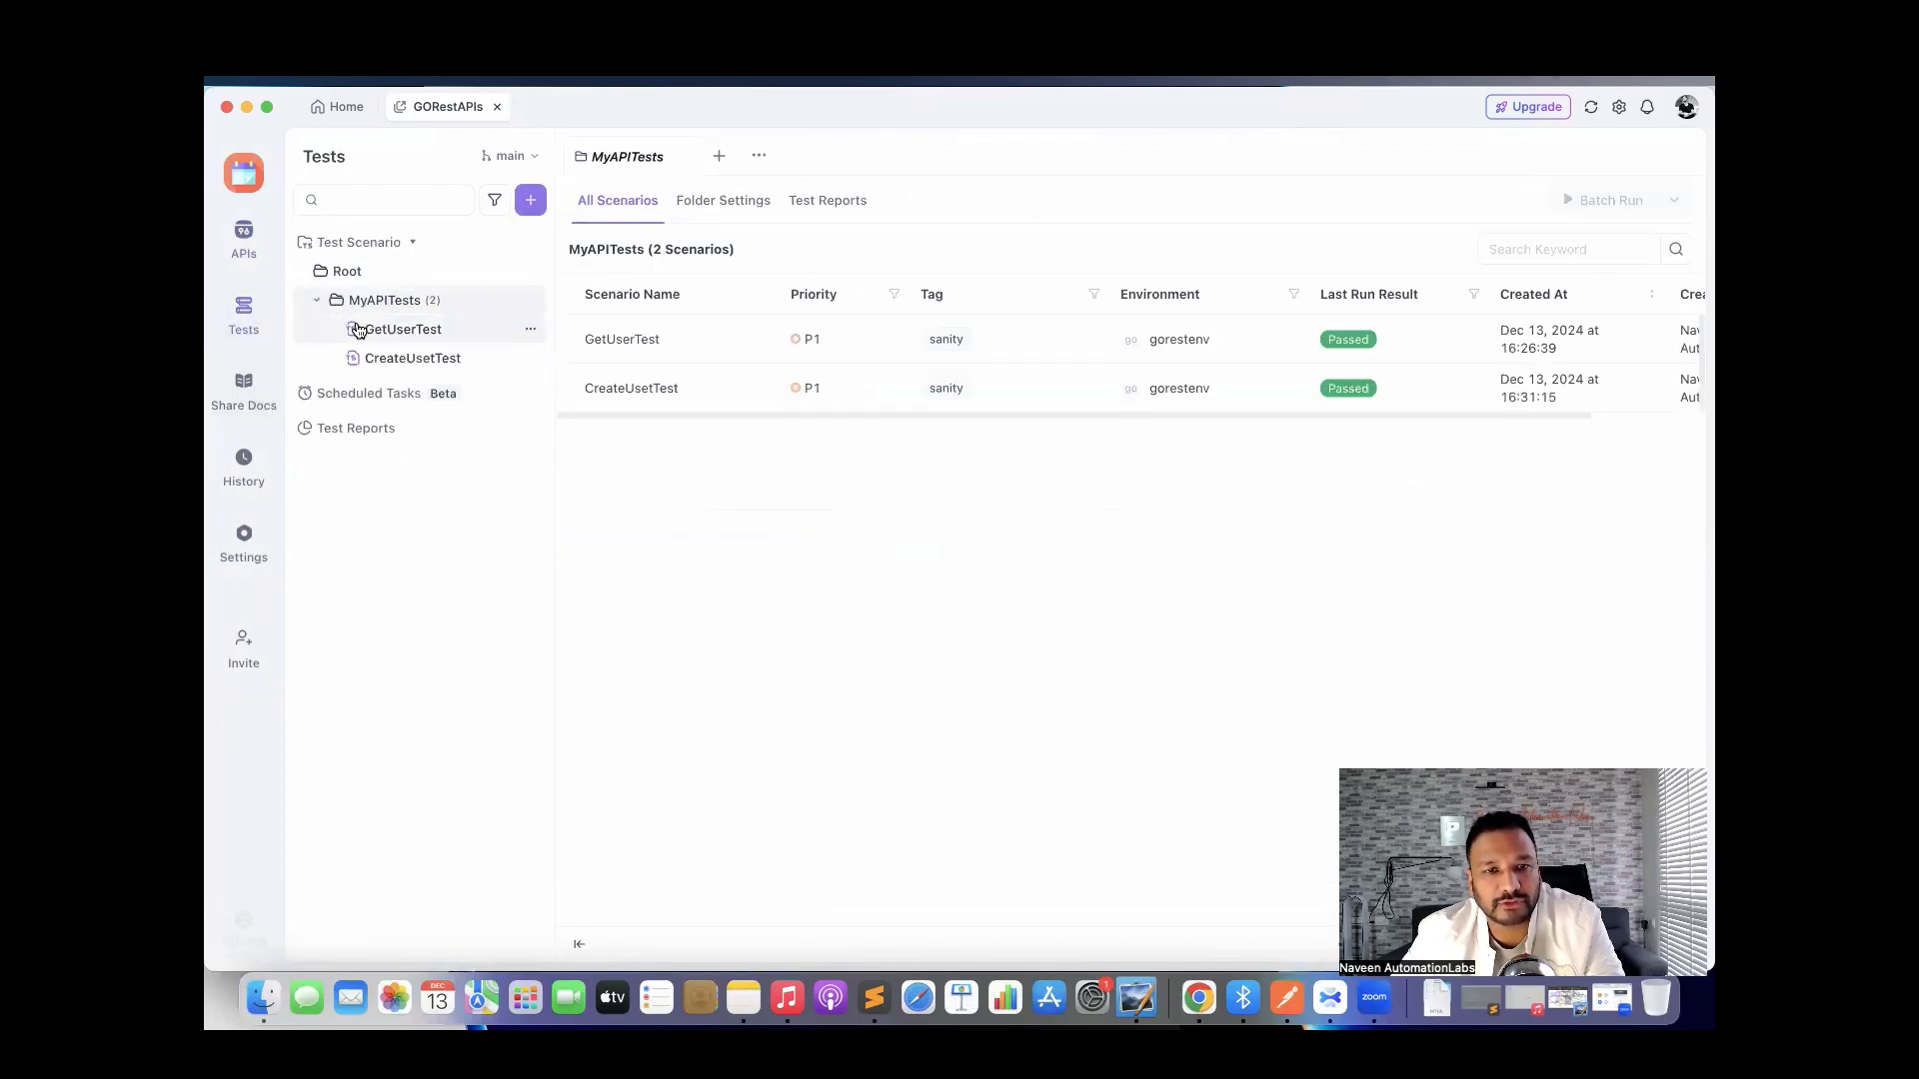
left_click(366, 330)
left_click(849, 202)
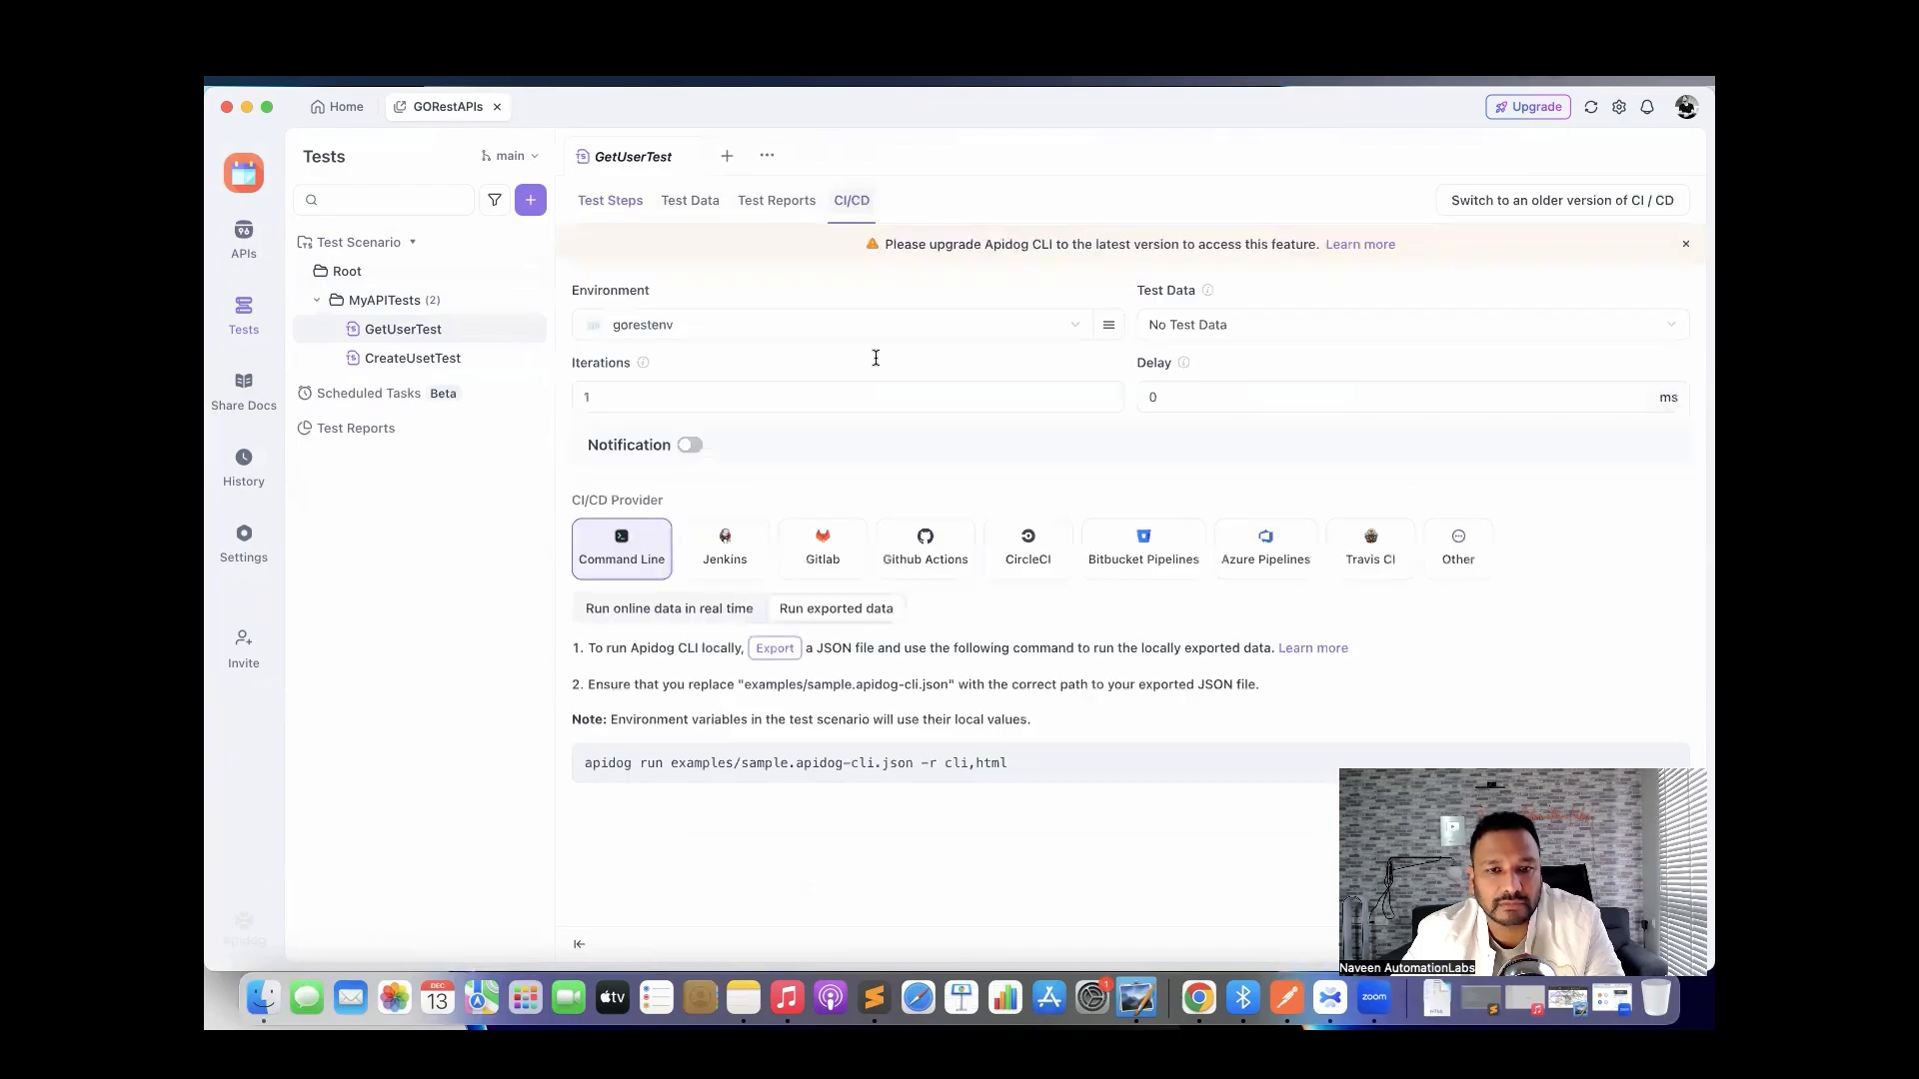
left_click(759, 769)
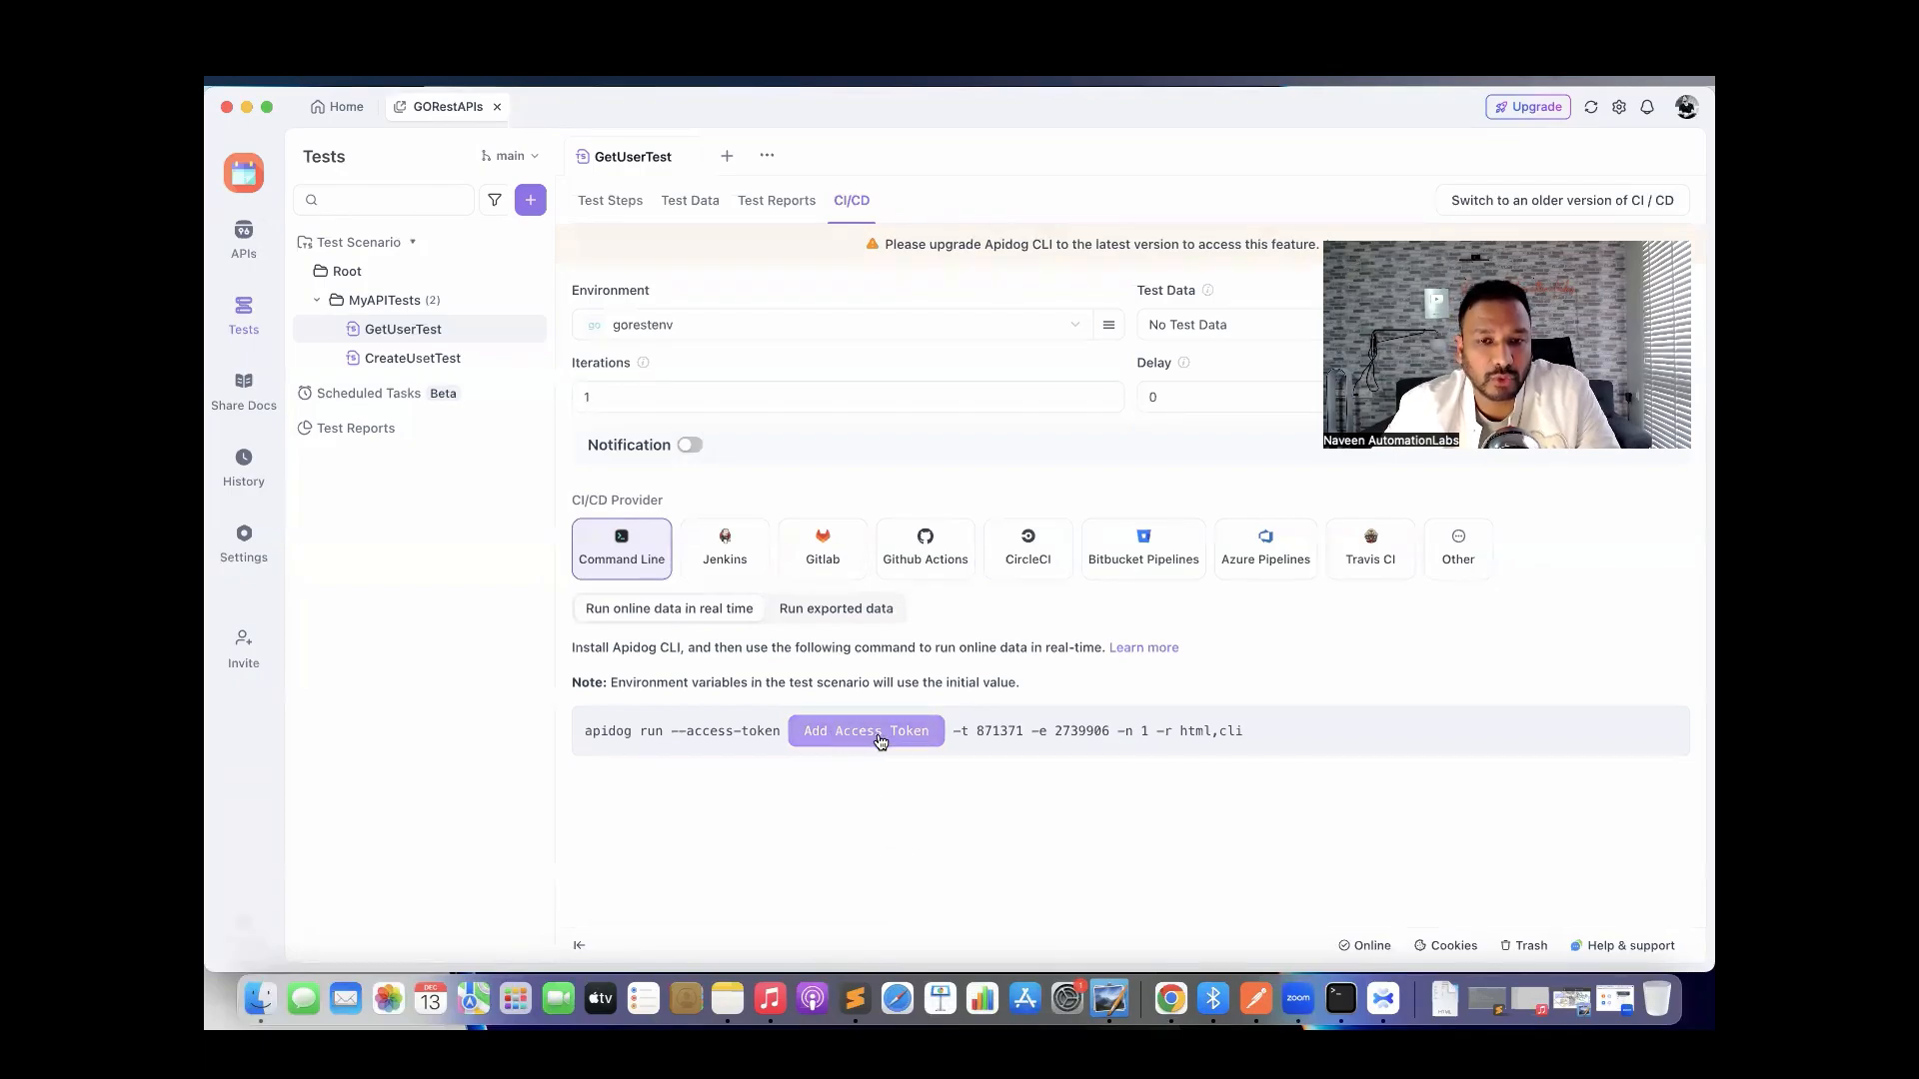
Inspect the Jenkins pipeline's access-token line, then return to the Command Line provider.
left_click(727, 562)
scroll(897, 756, "down", 3)
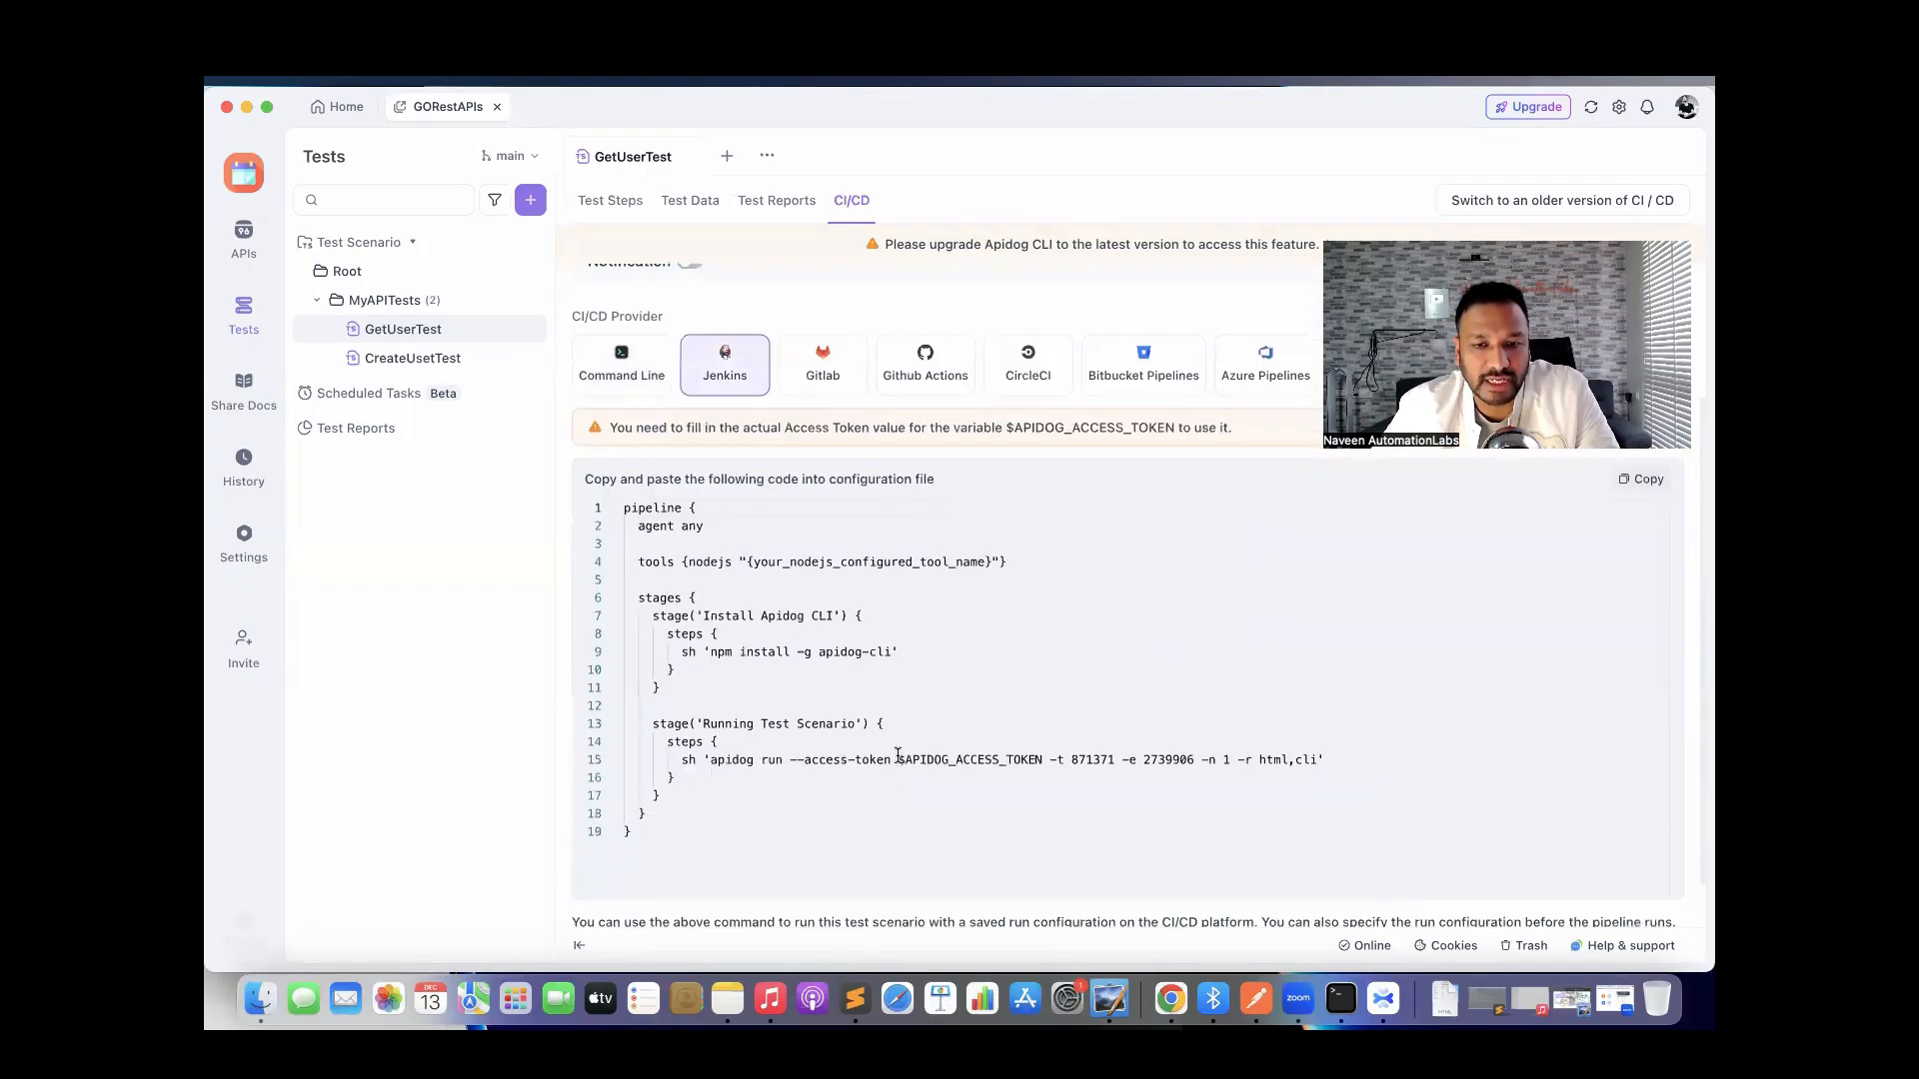
left_click_drag(804, 760, 1021, 760)
left_click(937, 708)
scroll(933, 711, "up", 3)
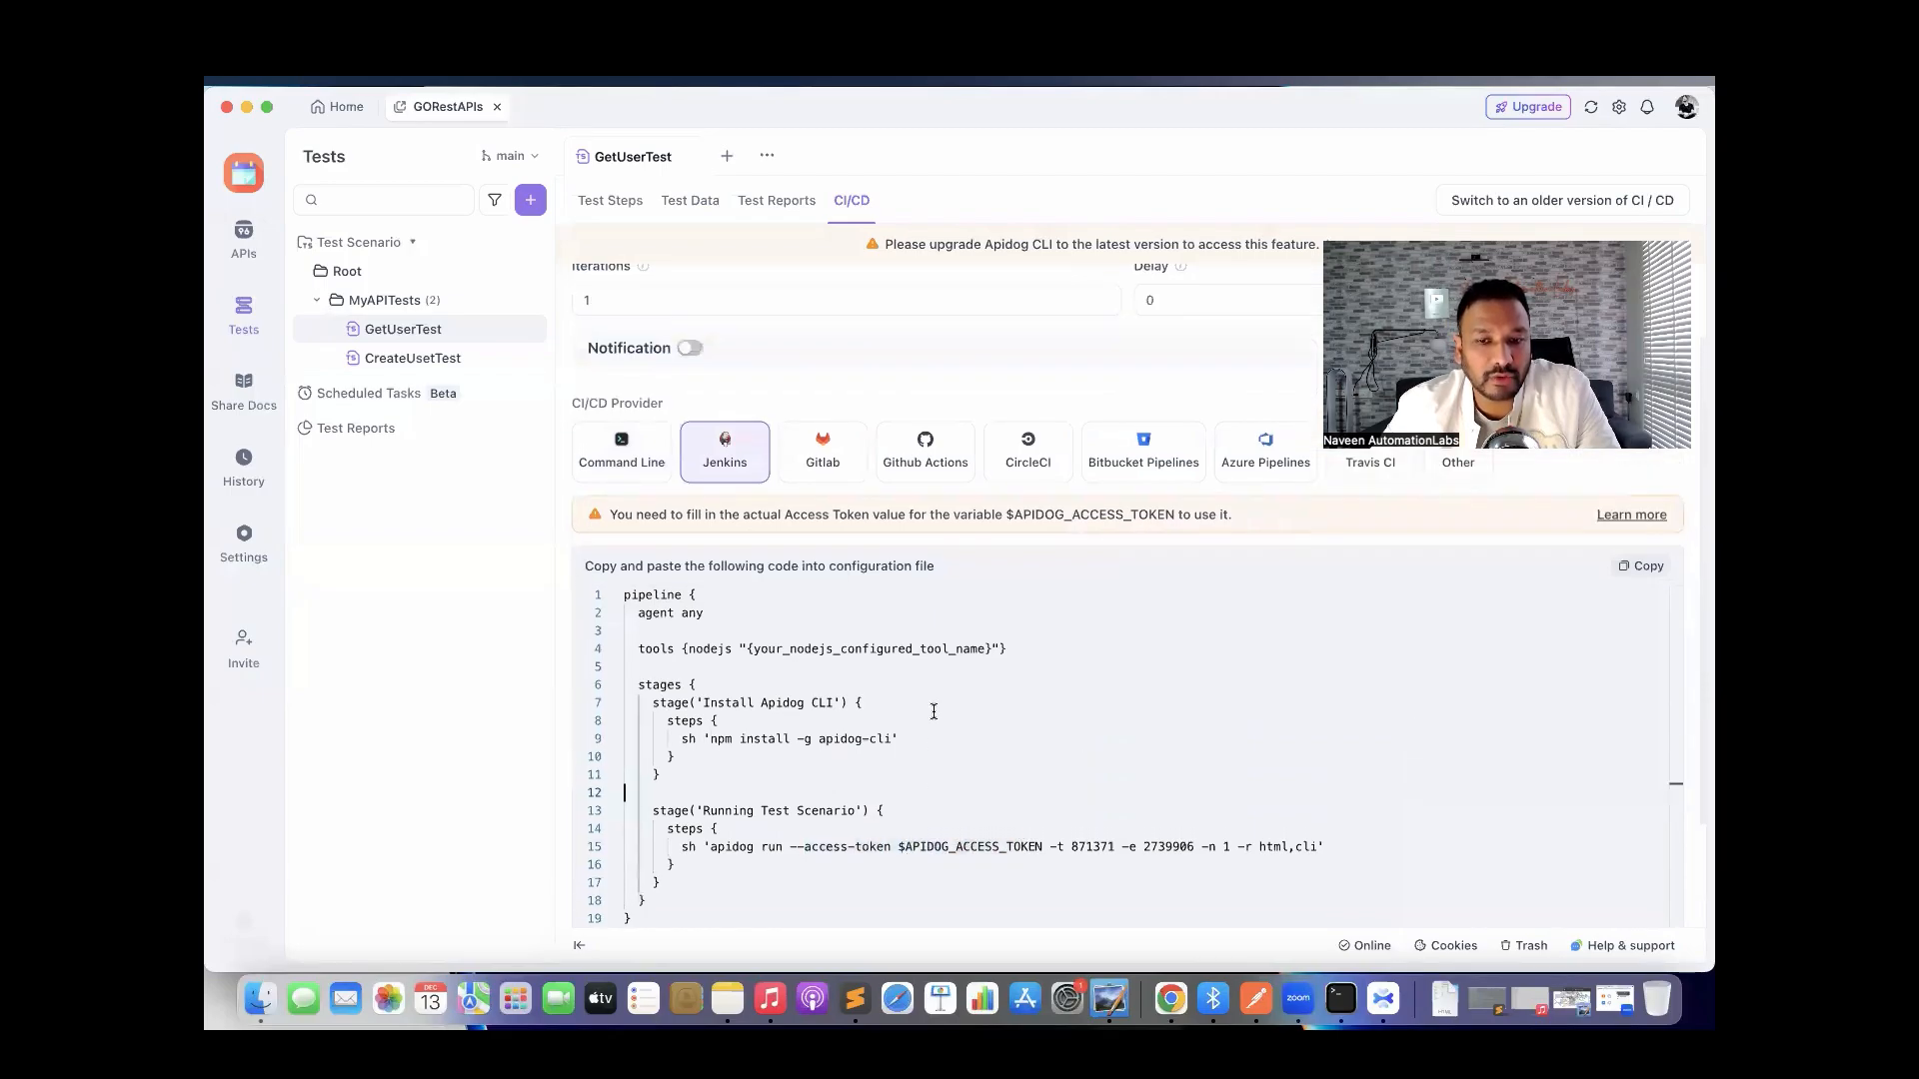
left_click(628, 555)
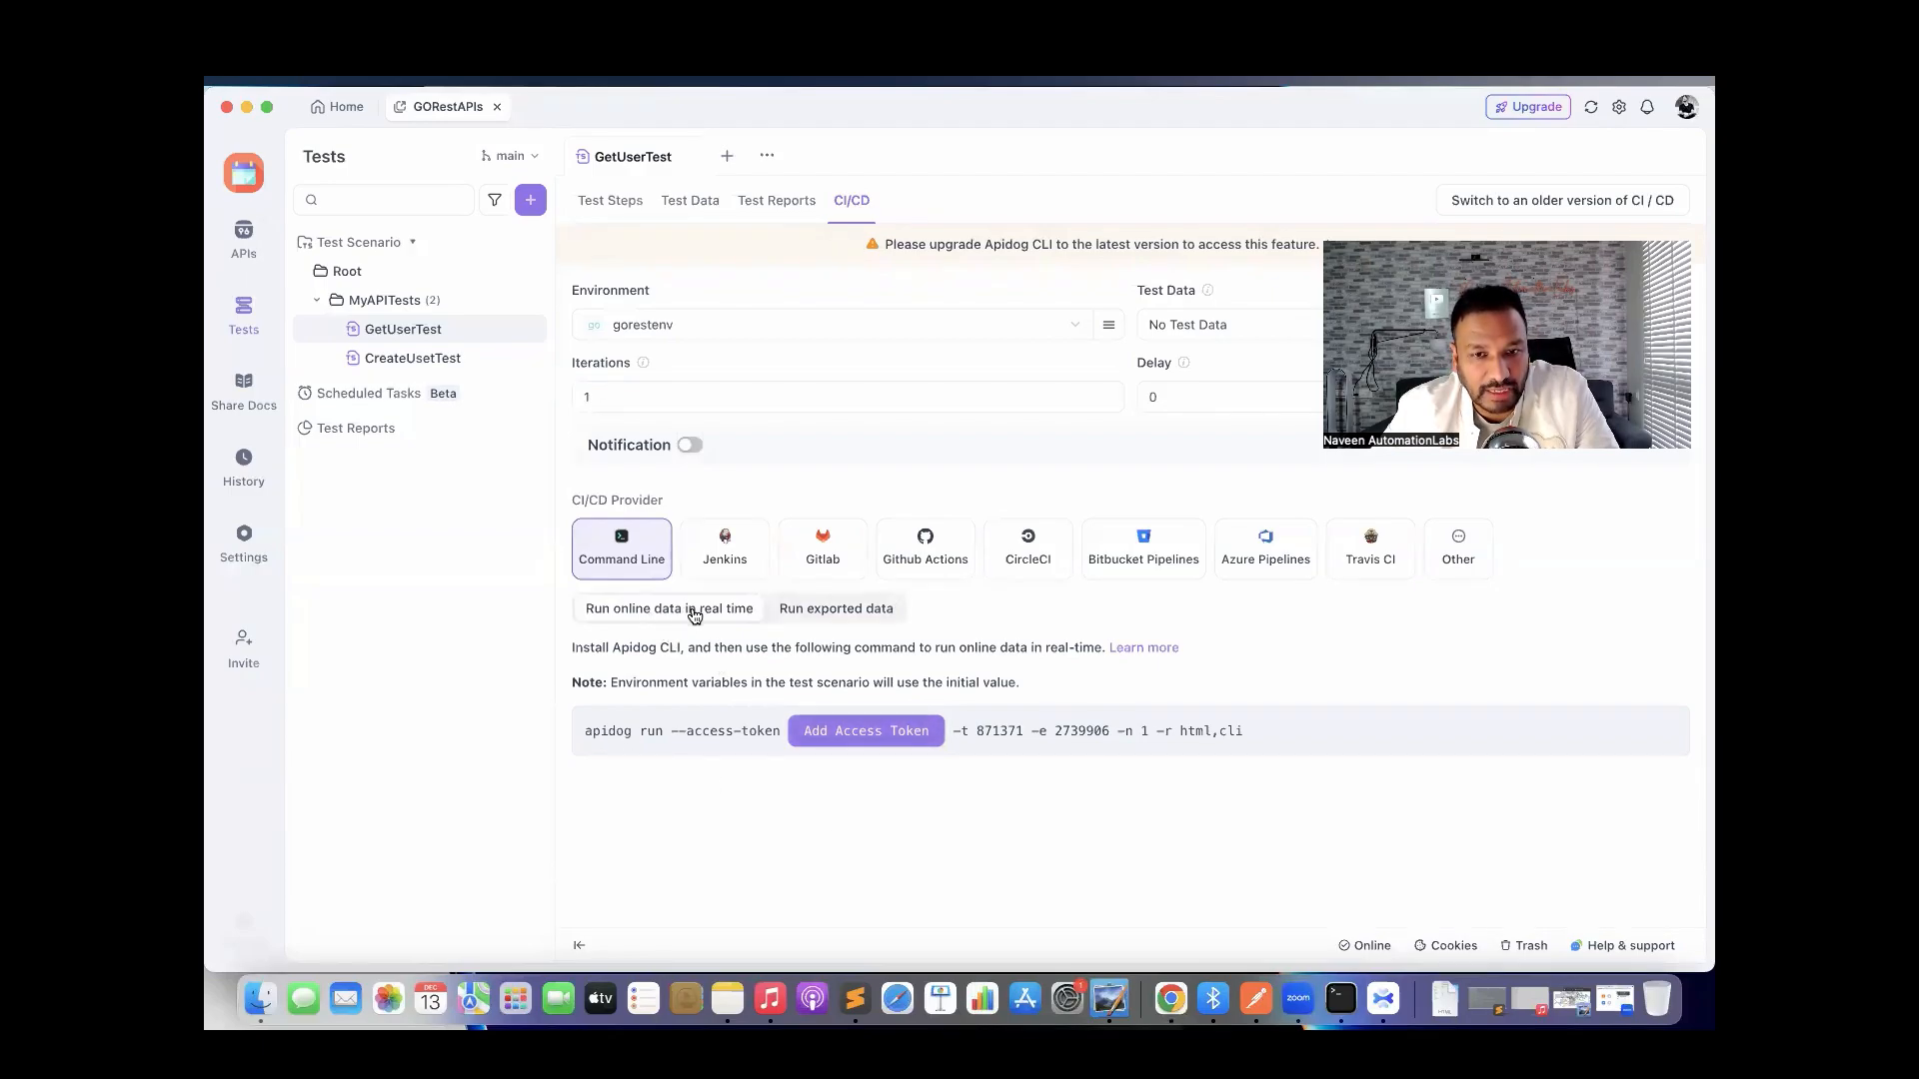
Generate an access token, insert it into GetUserTest's apidog run command, and copy the command.
left_click(857, 740)
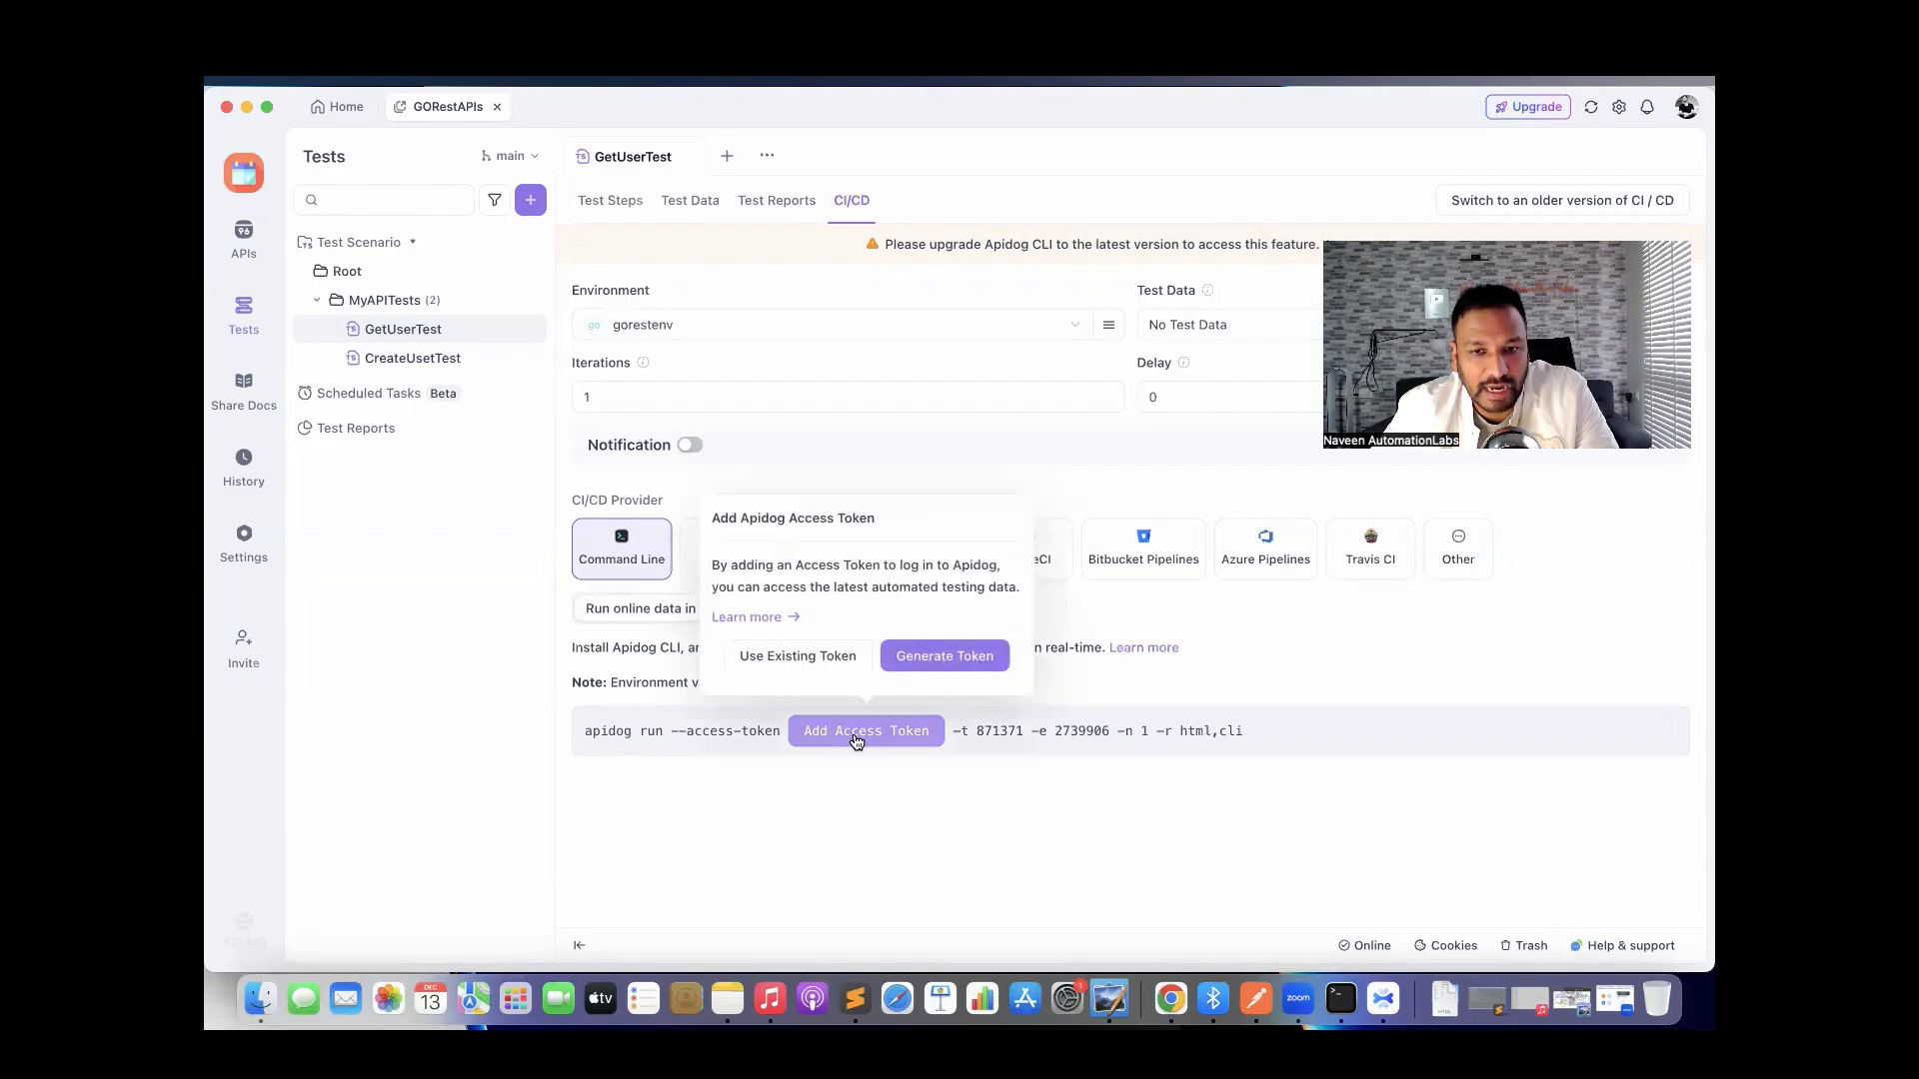
left_click(943, 658)
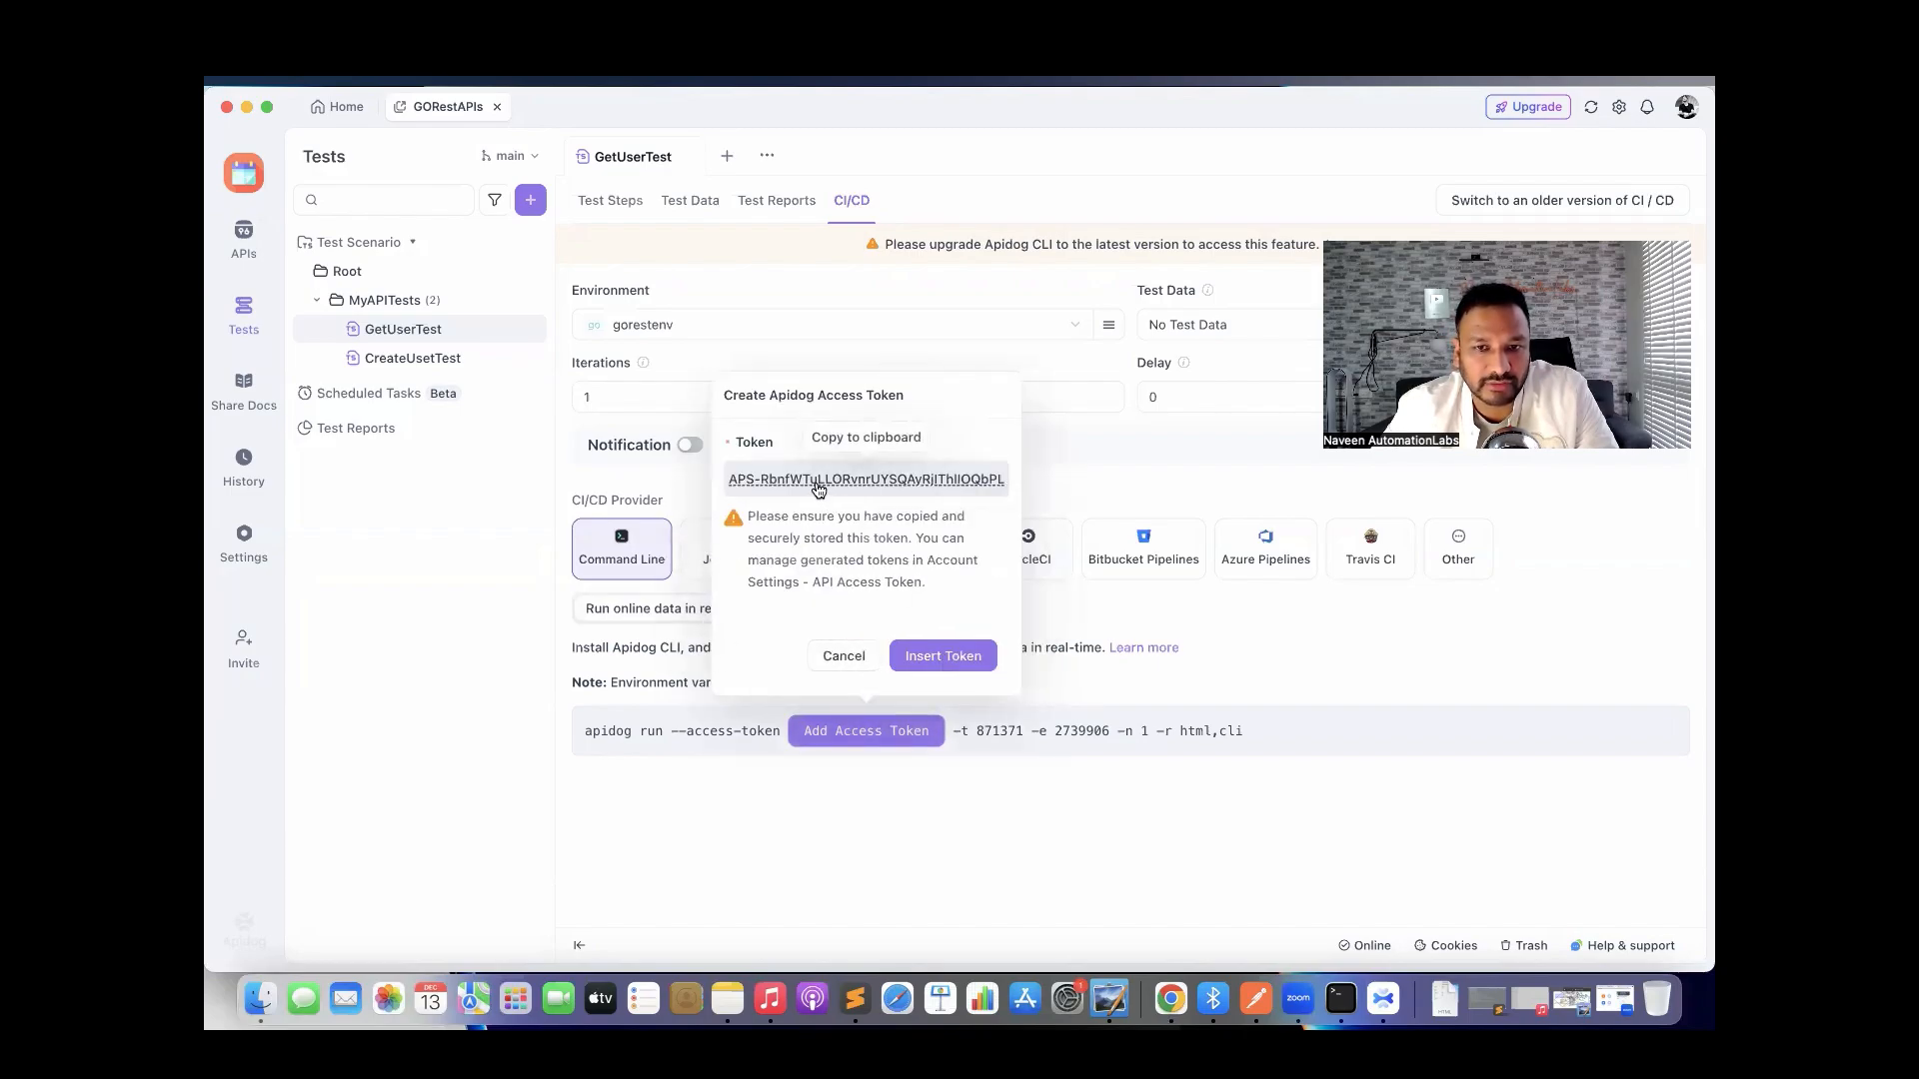
left_click(940, 656)
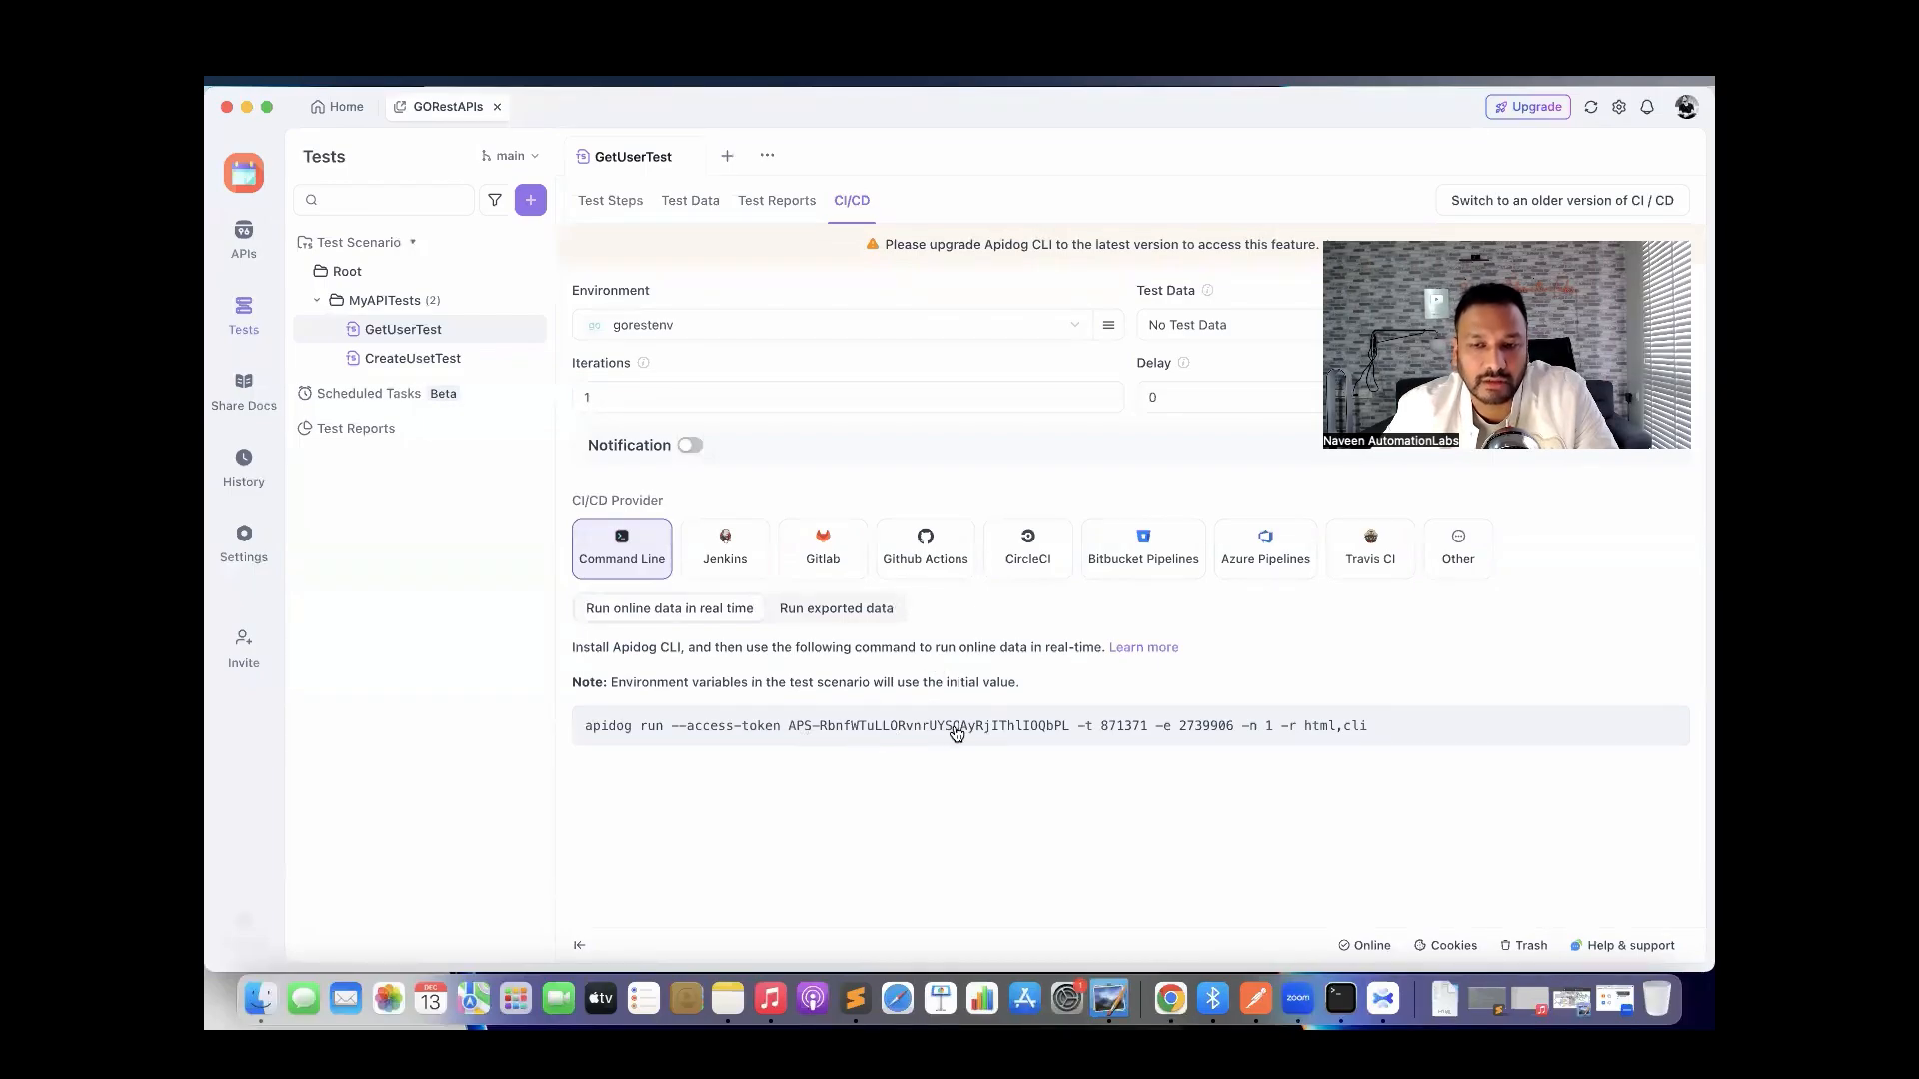
triple_click(908, 735)
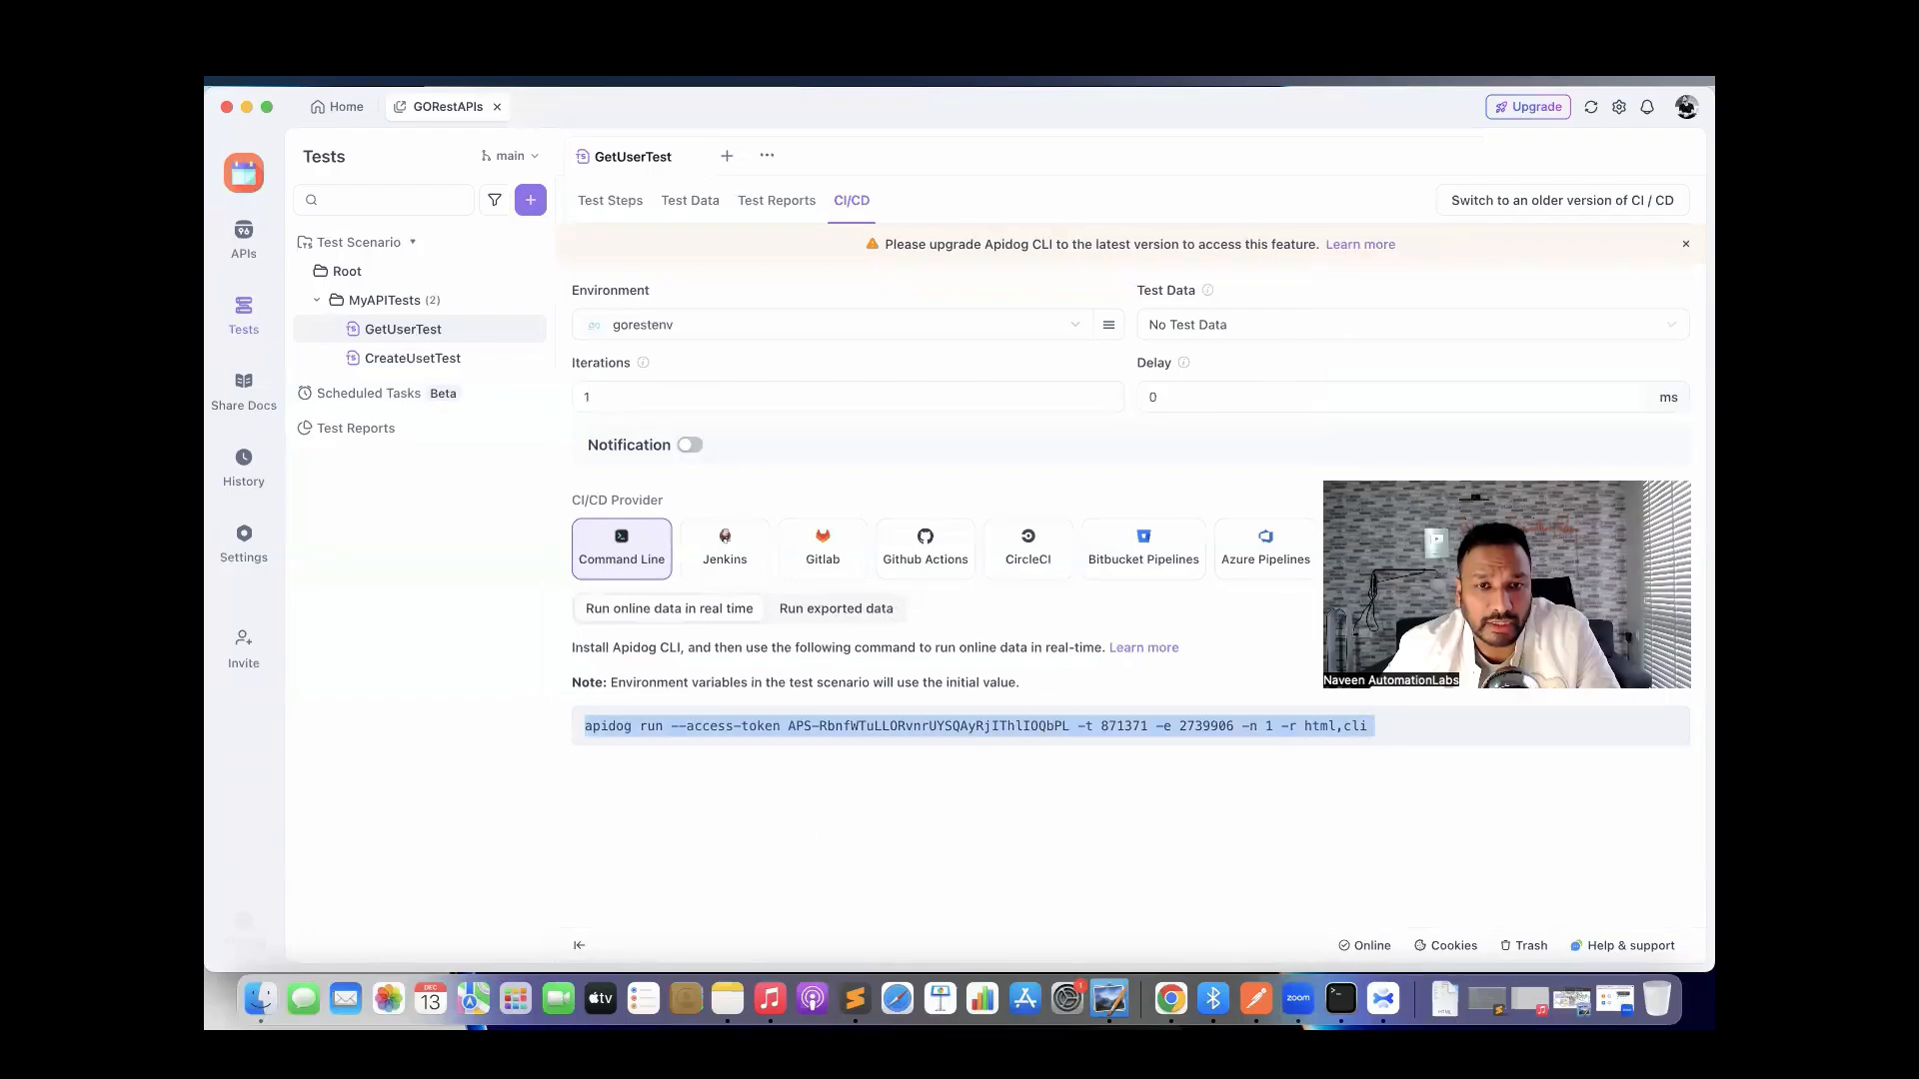
left_click(907, 843)
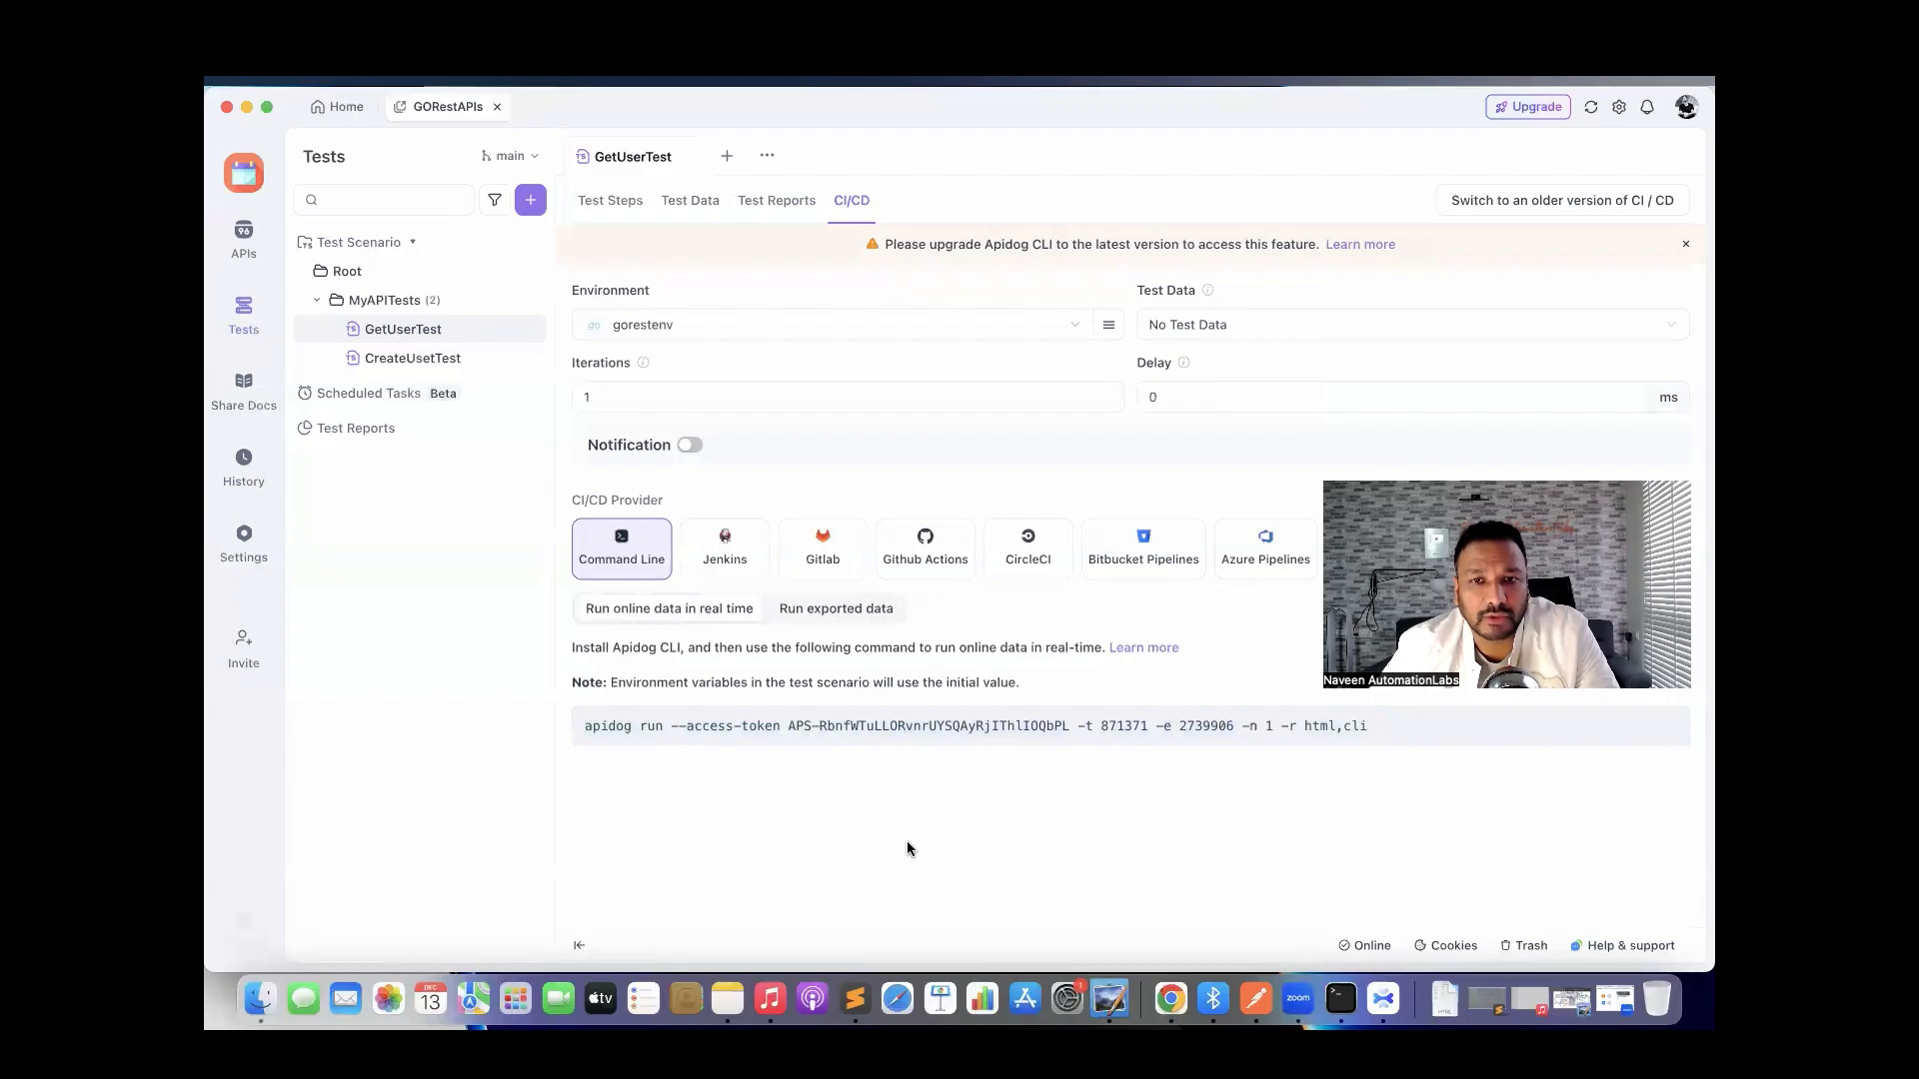
Compare the exported-data command, then confirm the online run command shows -n 5 iterations.
left_click(835, 616)
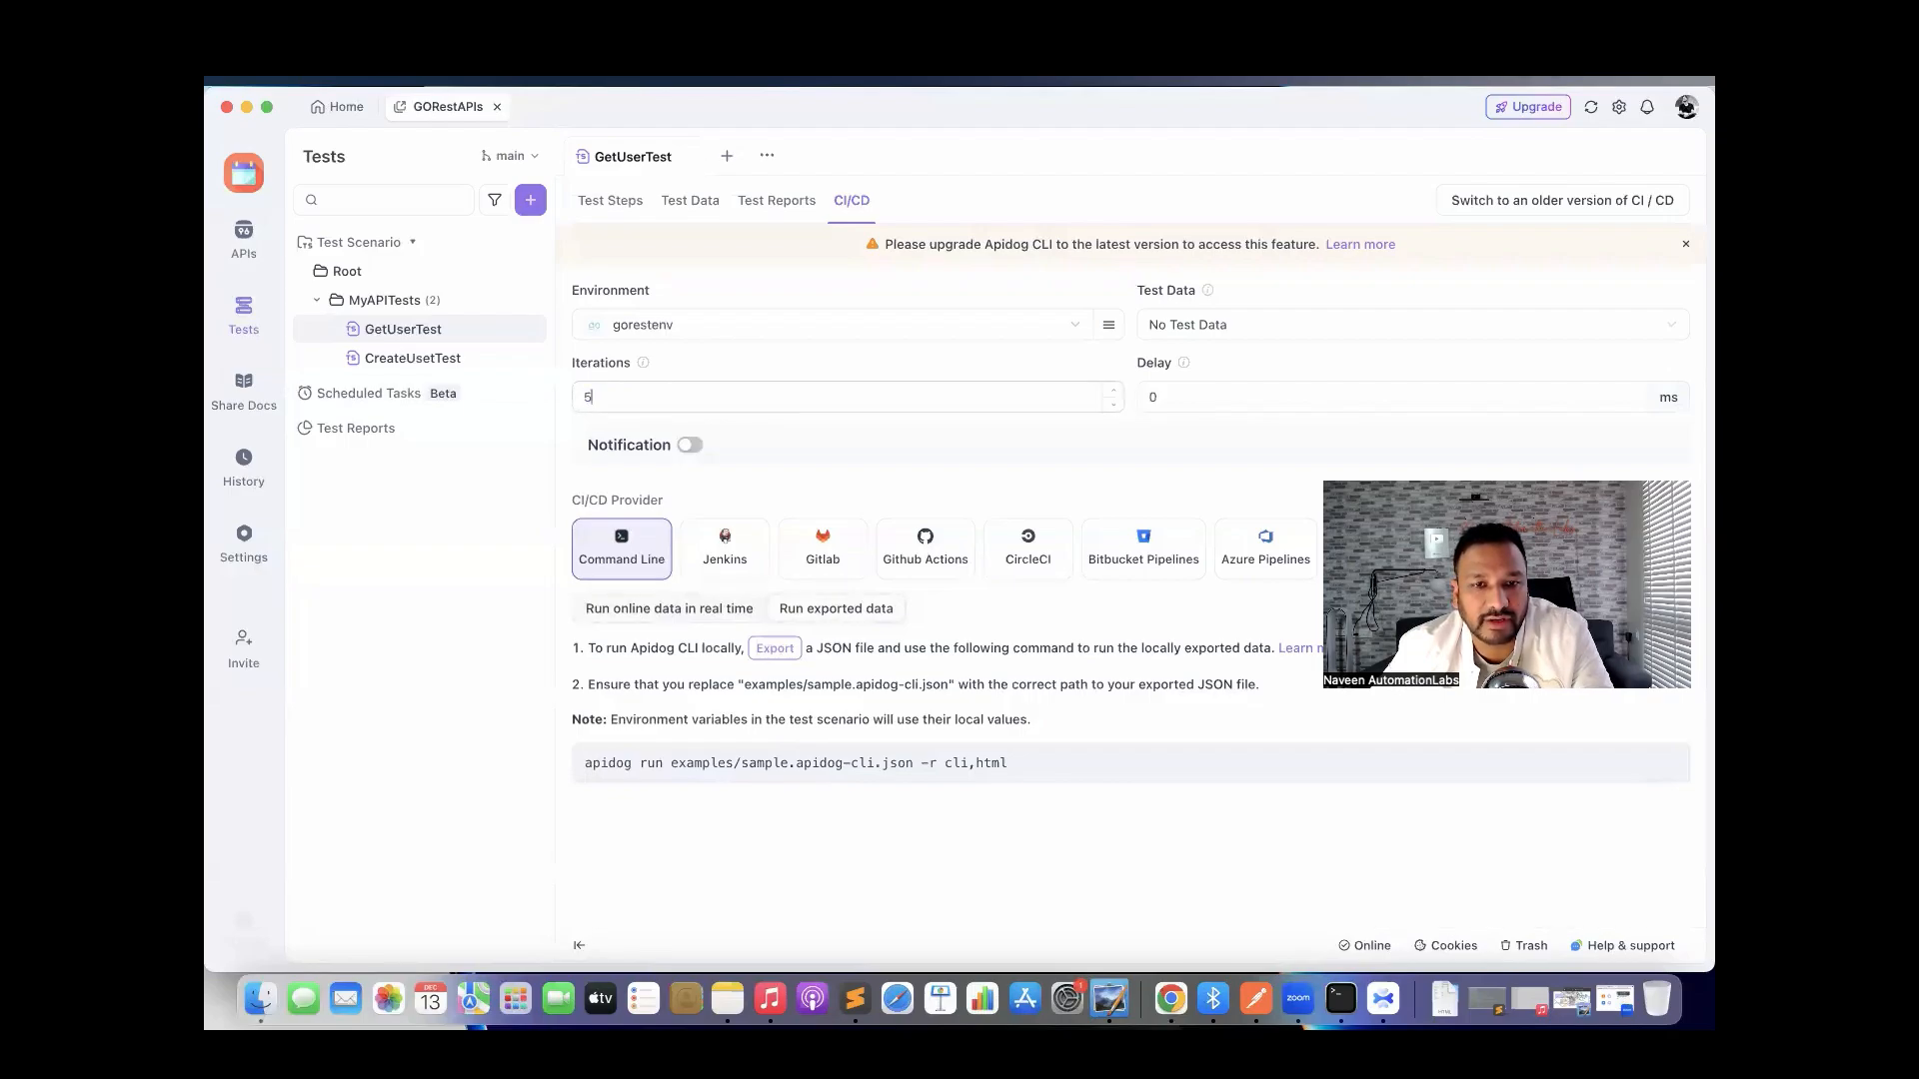
left_click(702, 614)
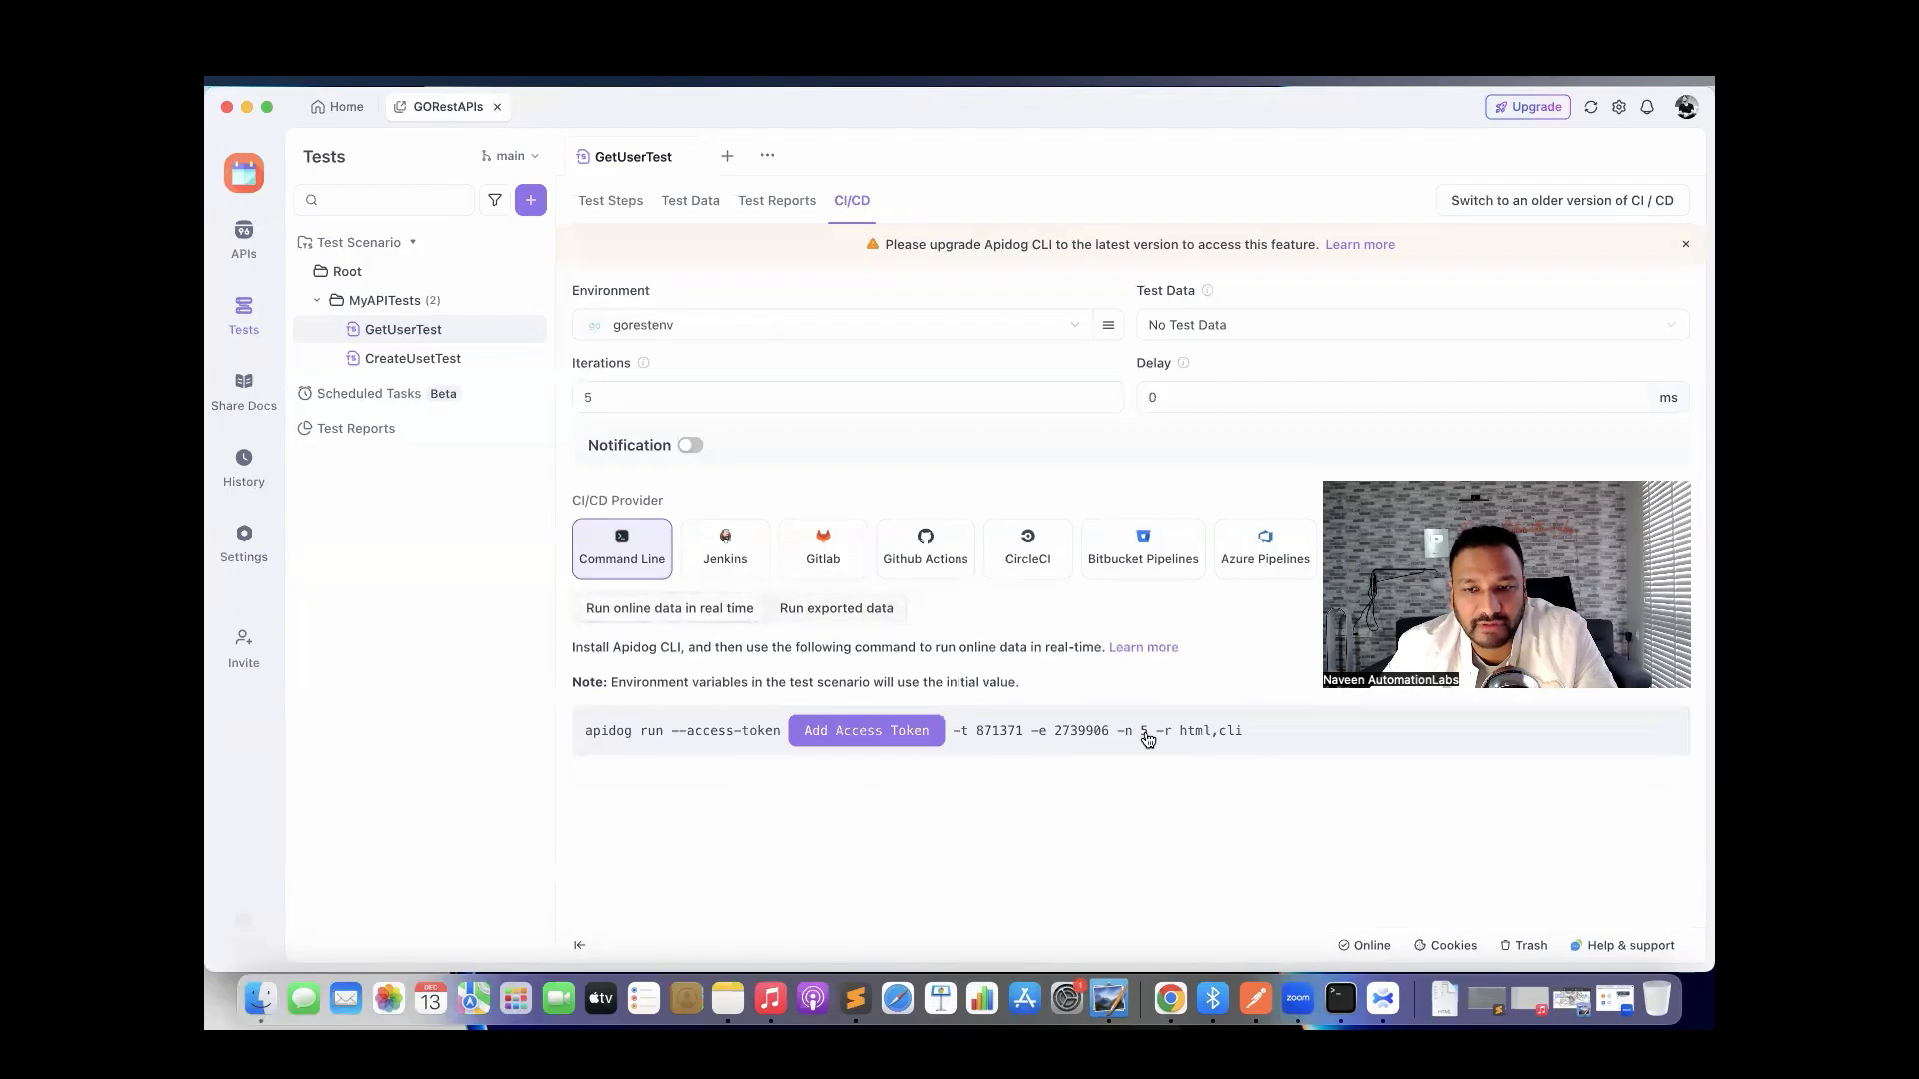
left_click_drag(1153, 737, 1126, 738)
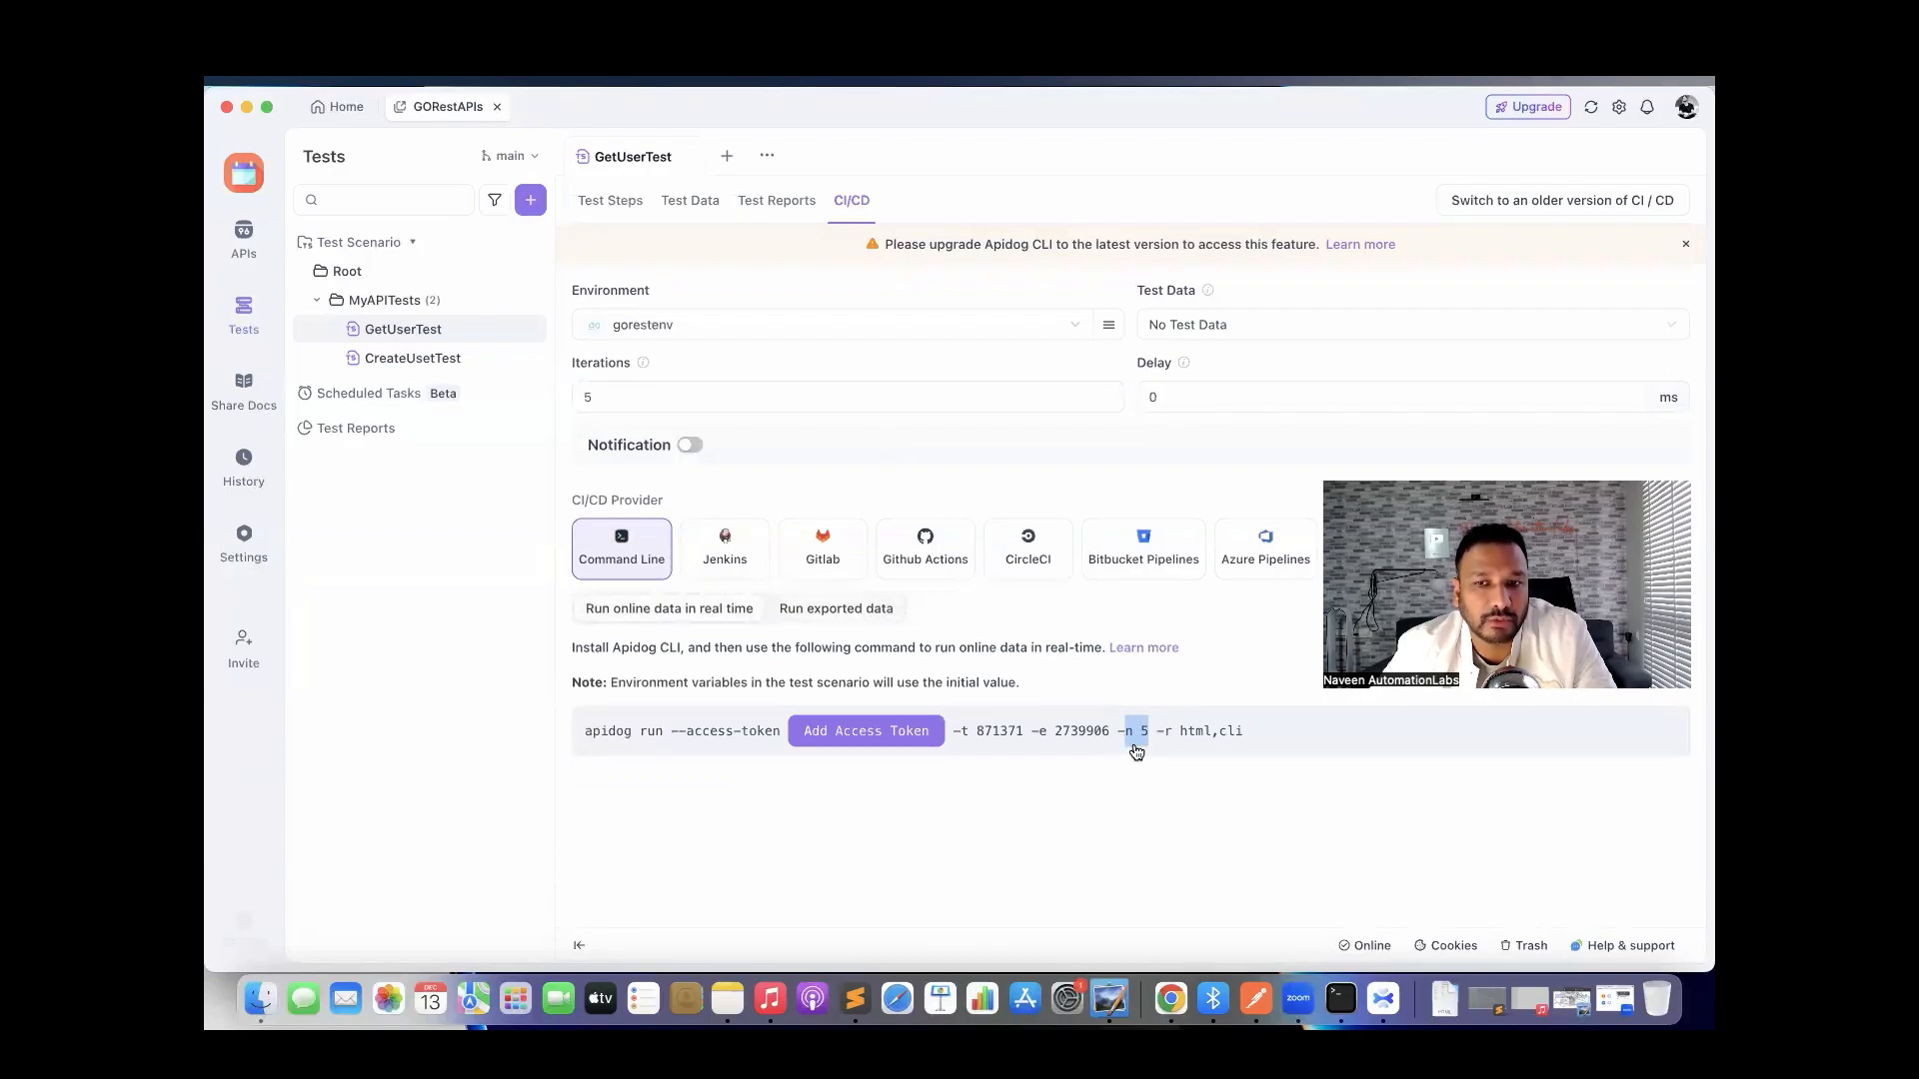
left_click(871, 848)
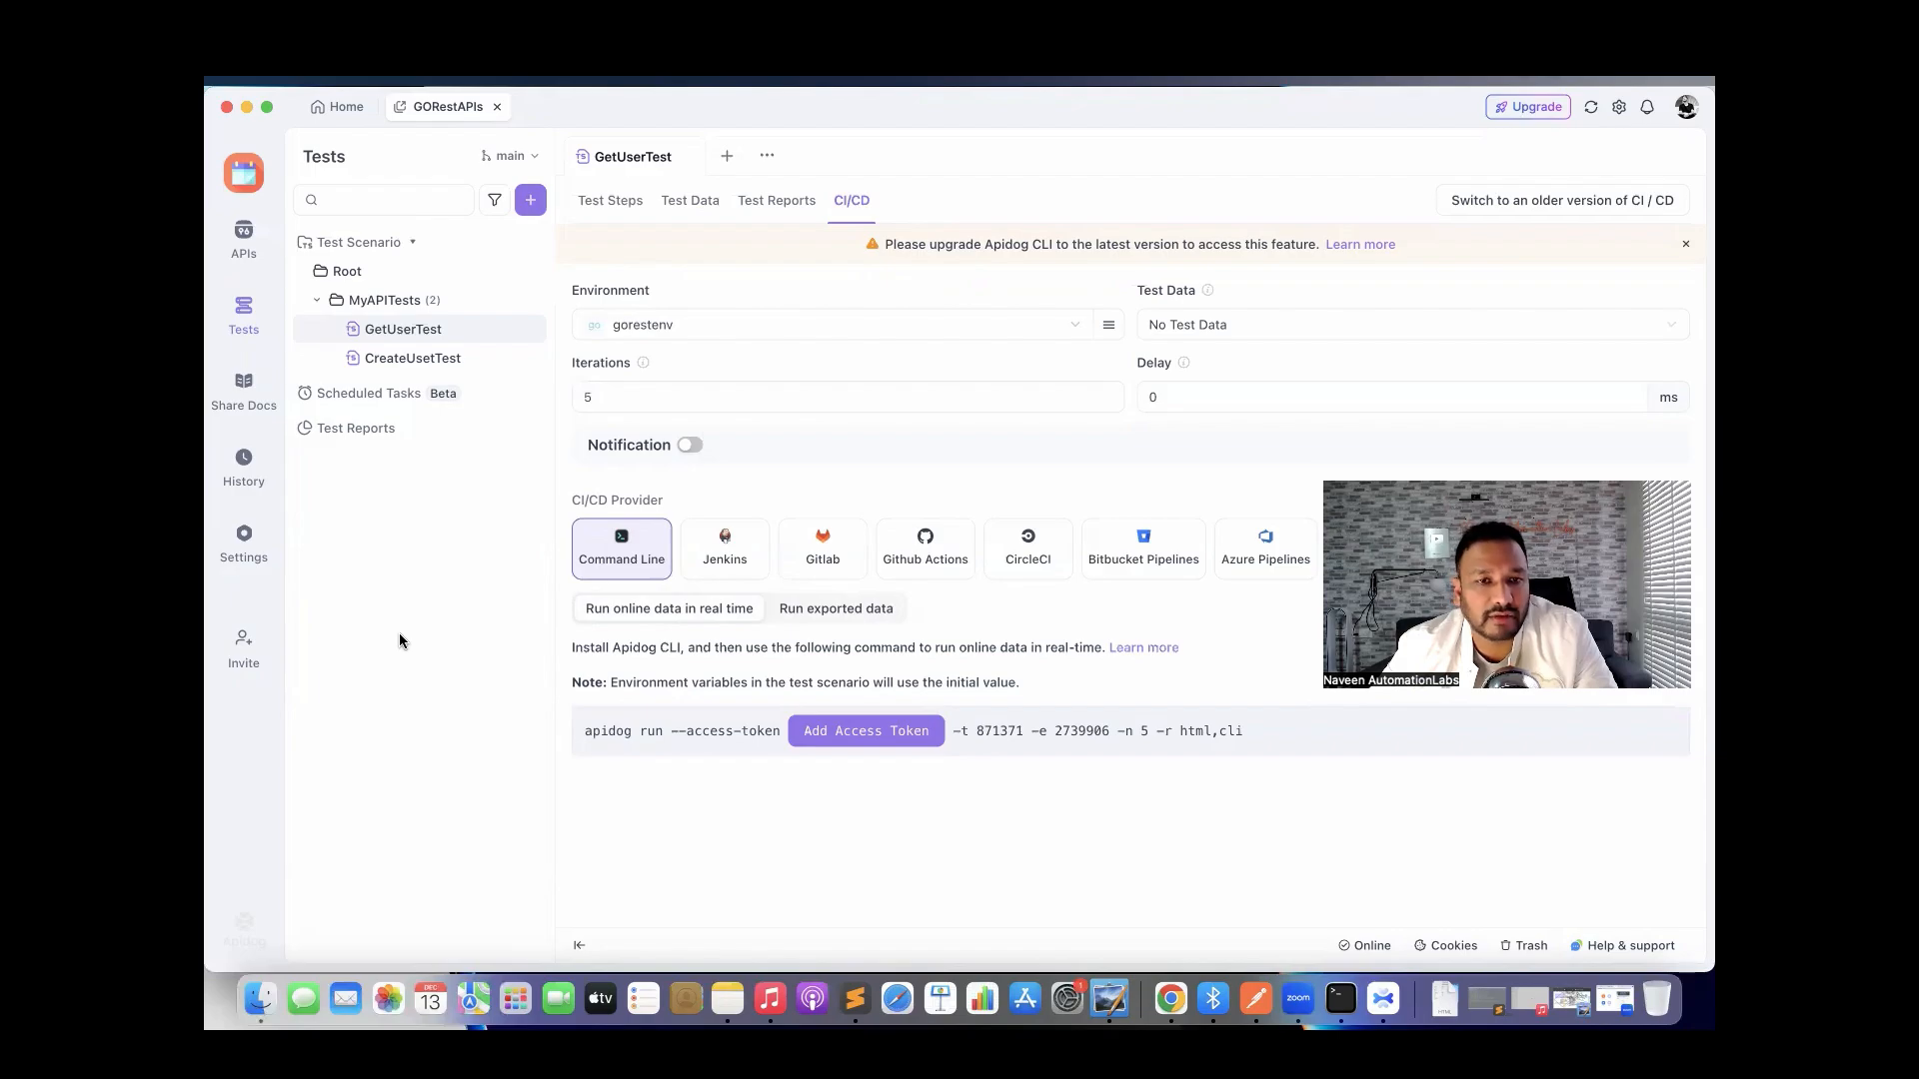
Return to the APIs section, then move two desktop spaces away from Apidog.
left_click(246, 253)
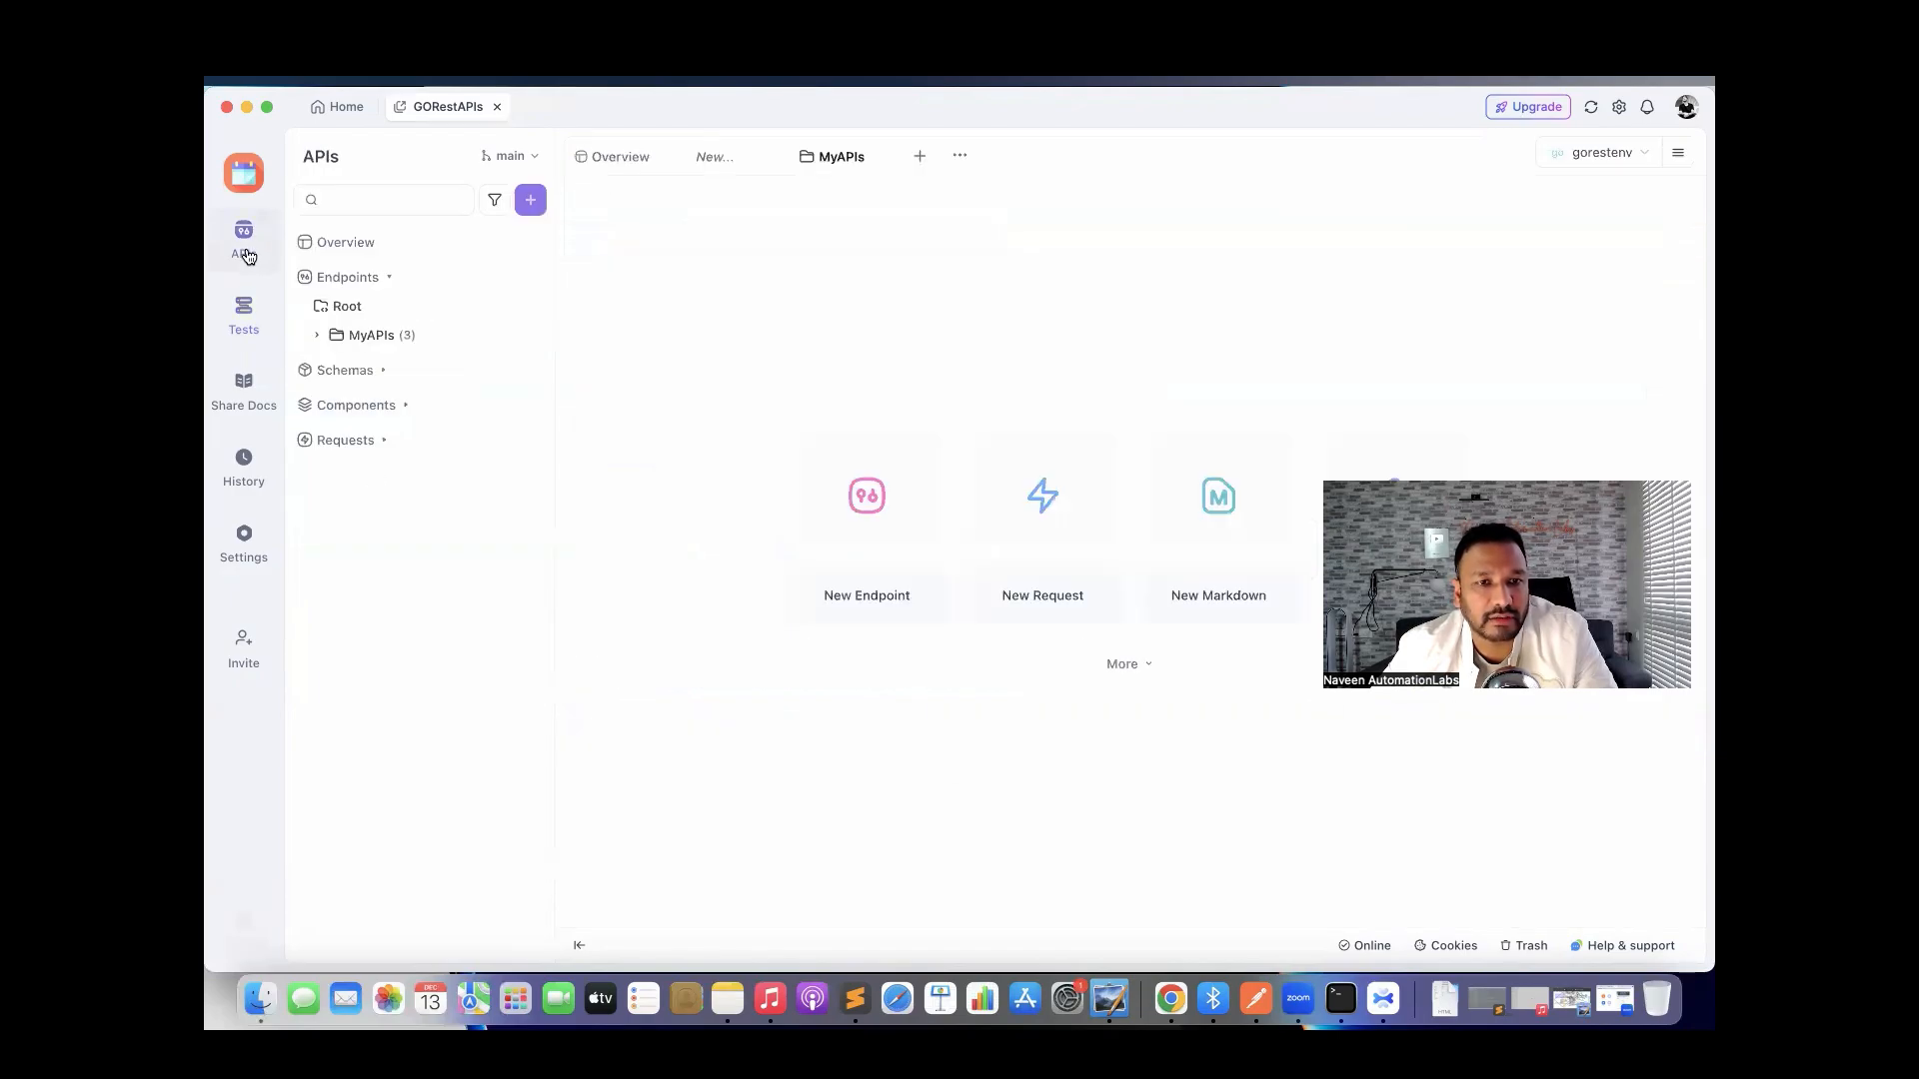
left_click(247, 318)
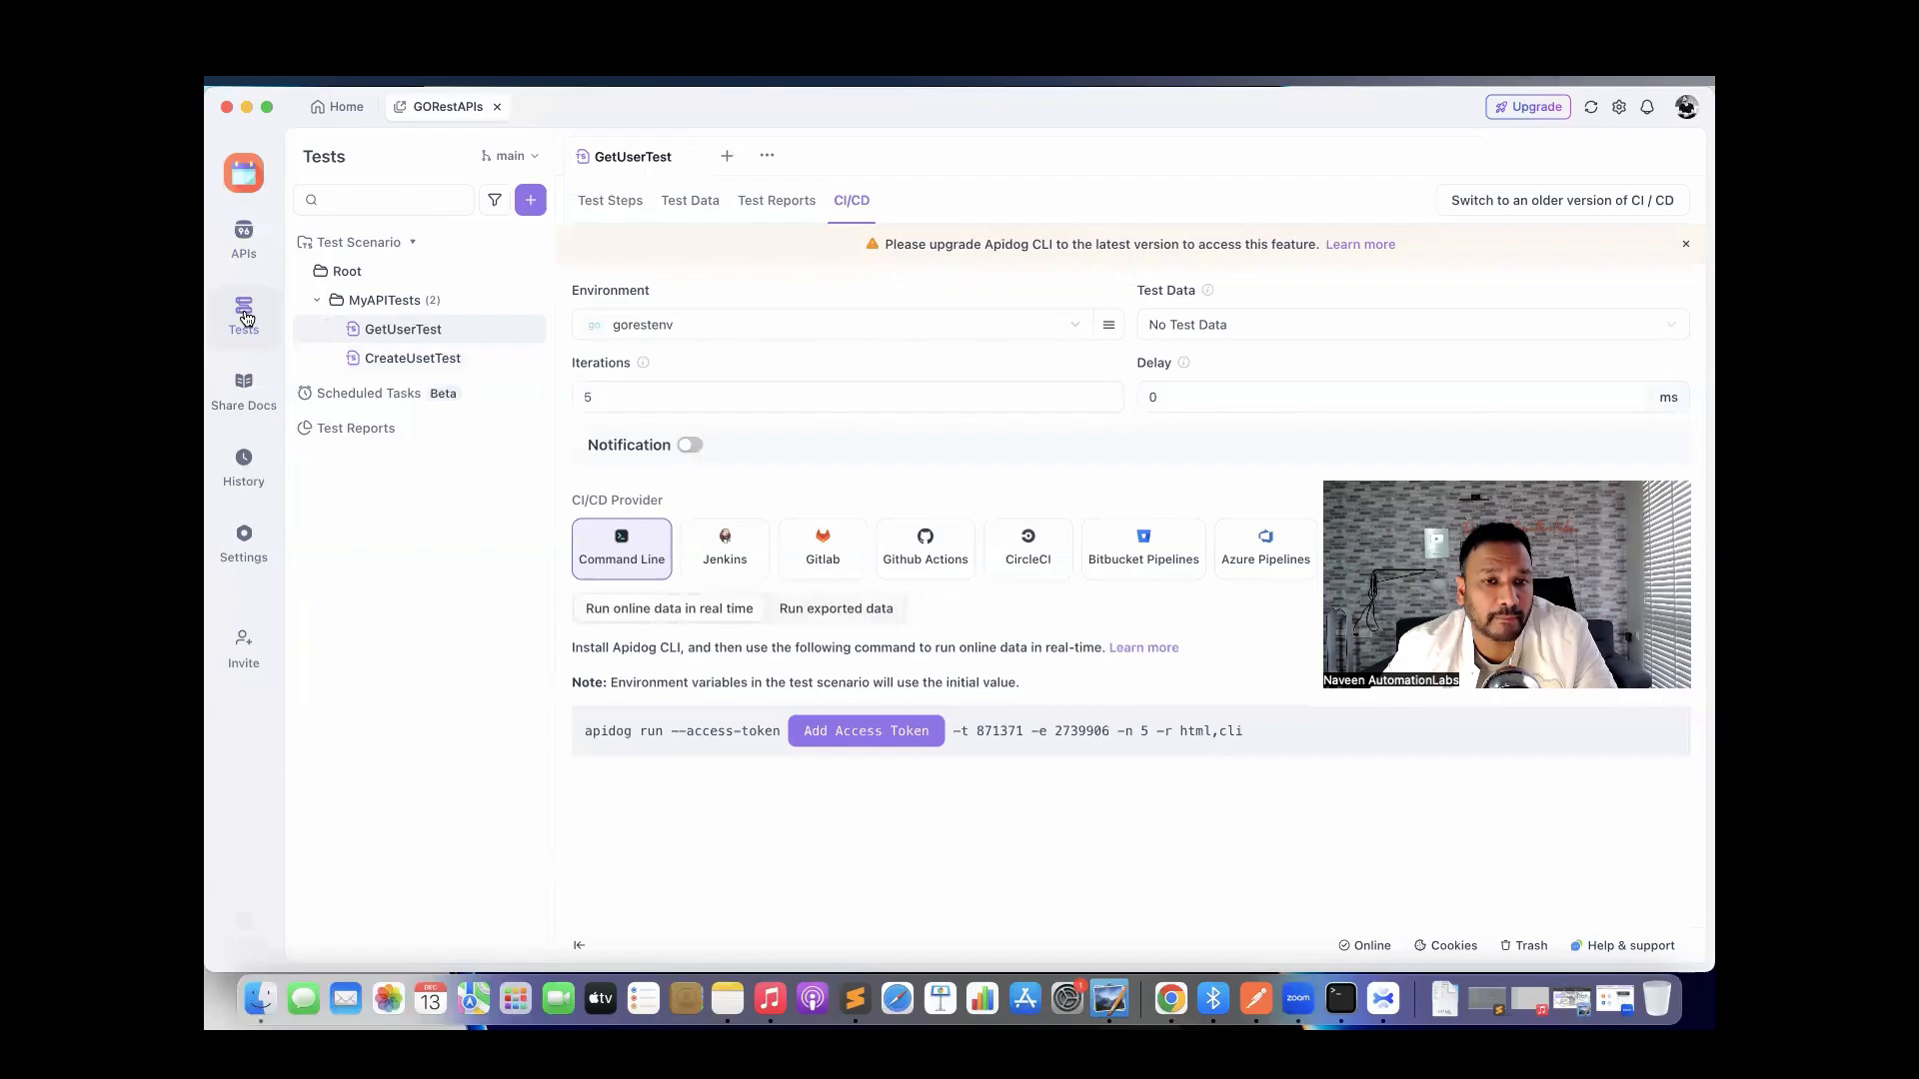
left_click(249, 256)
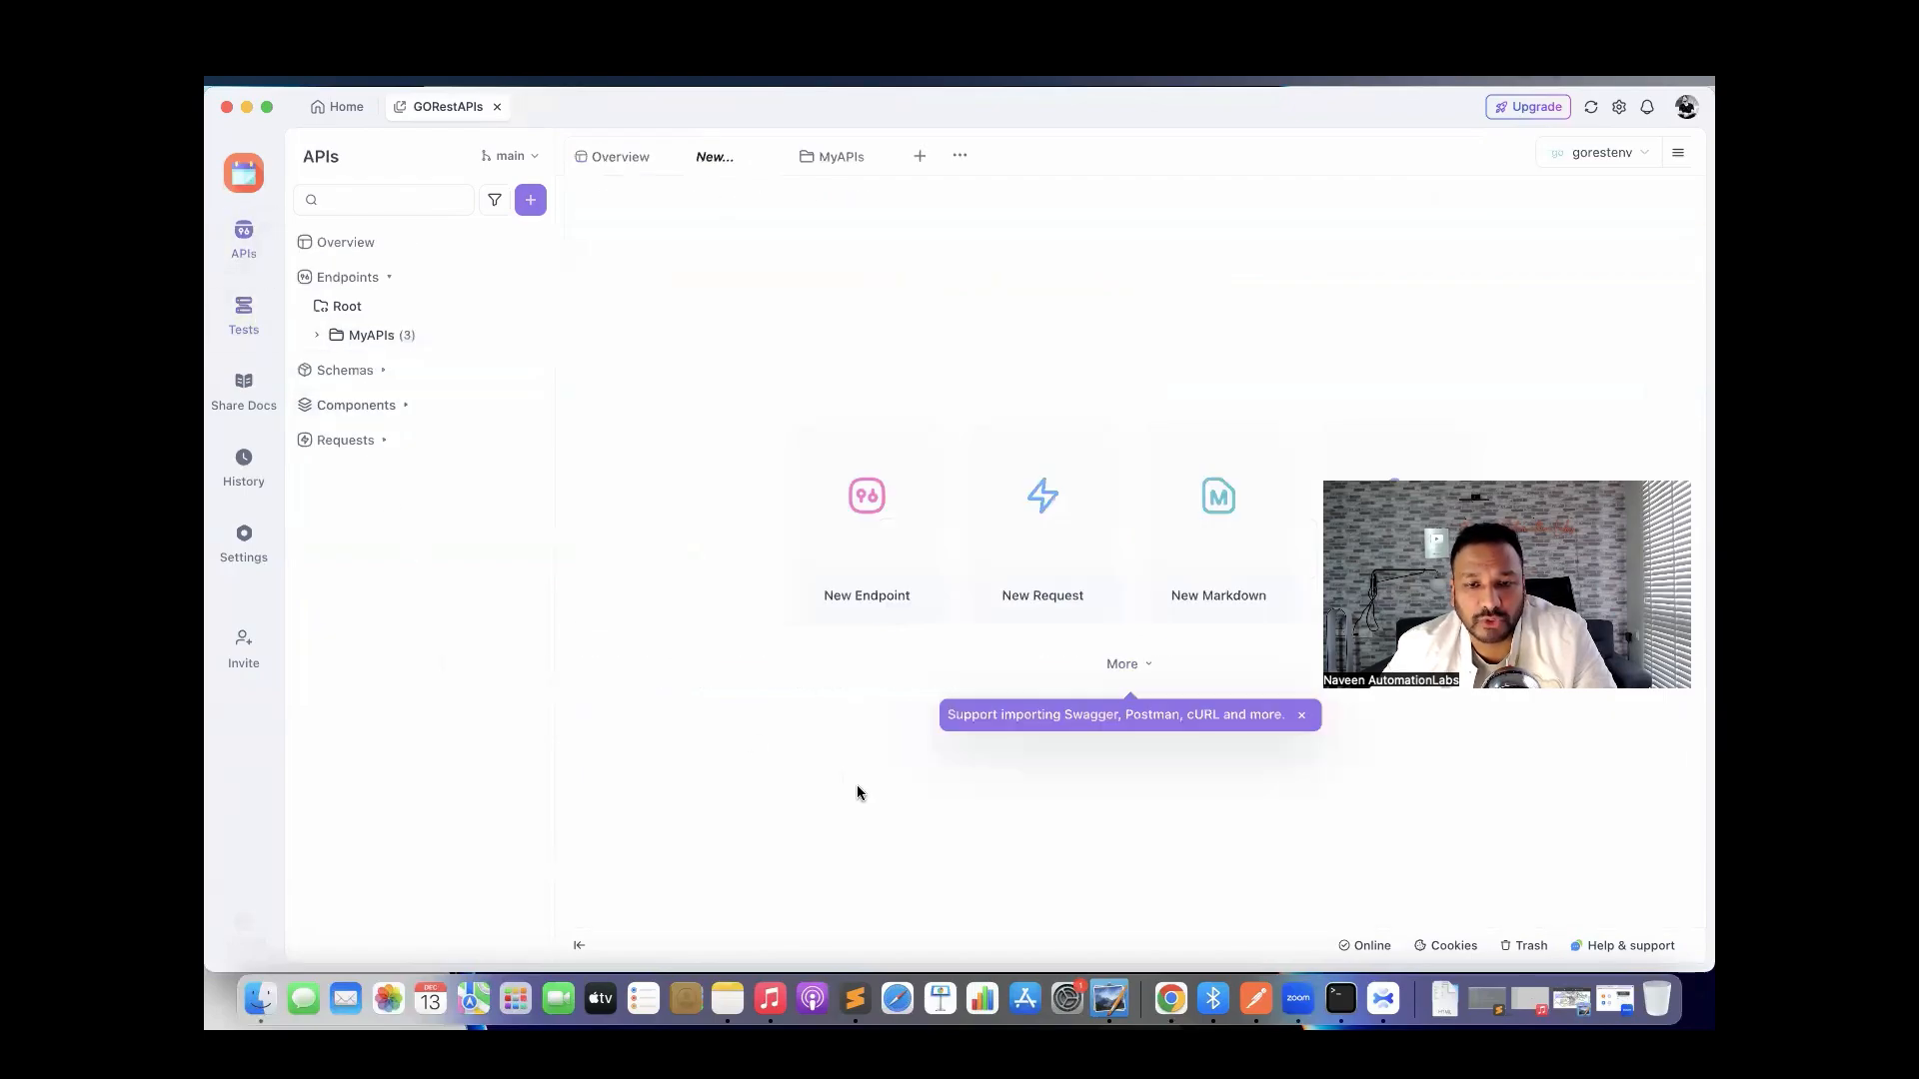
key("ctrl+Right")
key("ctrl+Right")
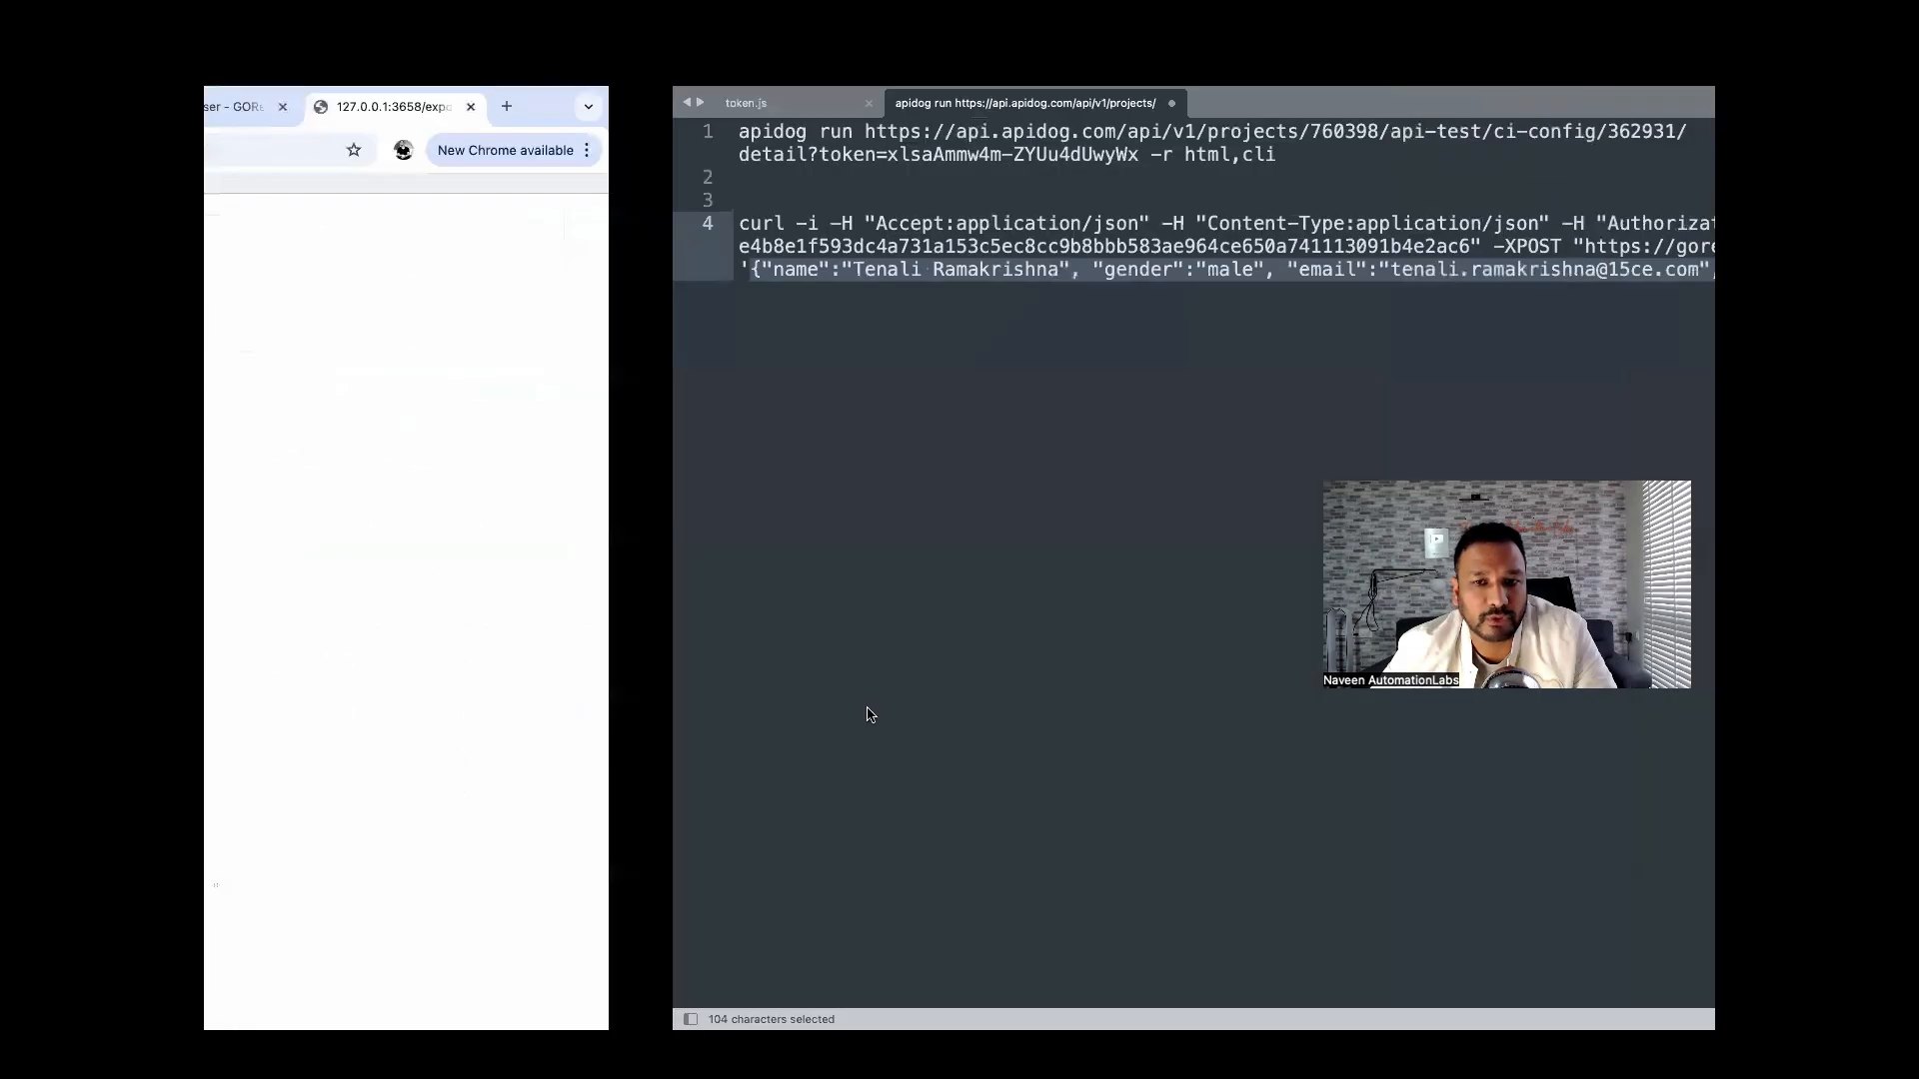
key("ctrl+Right")
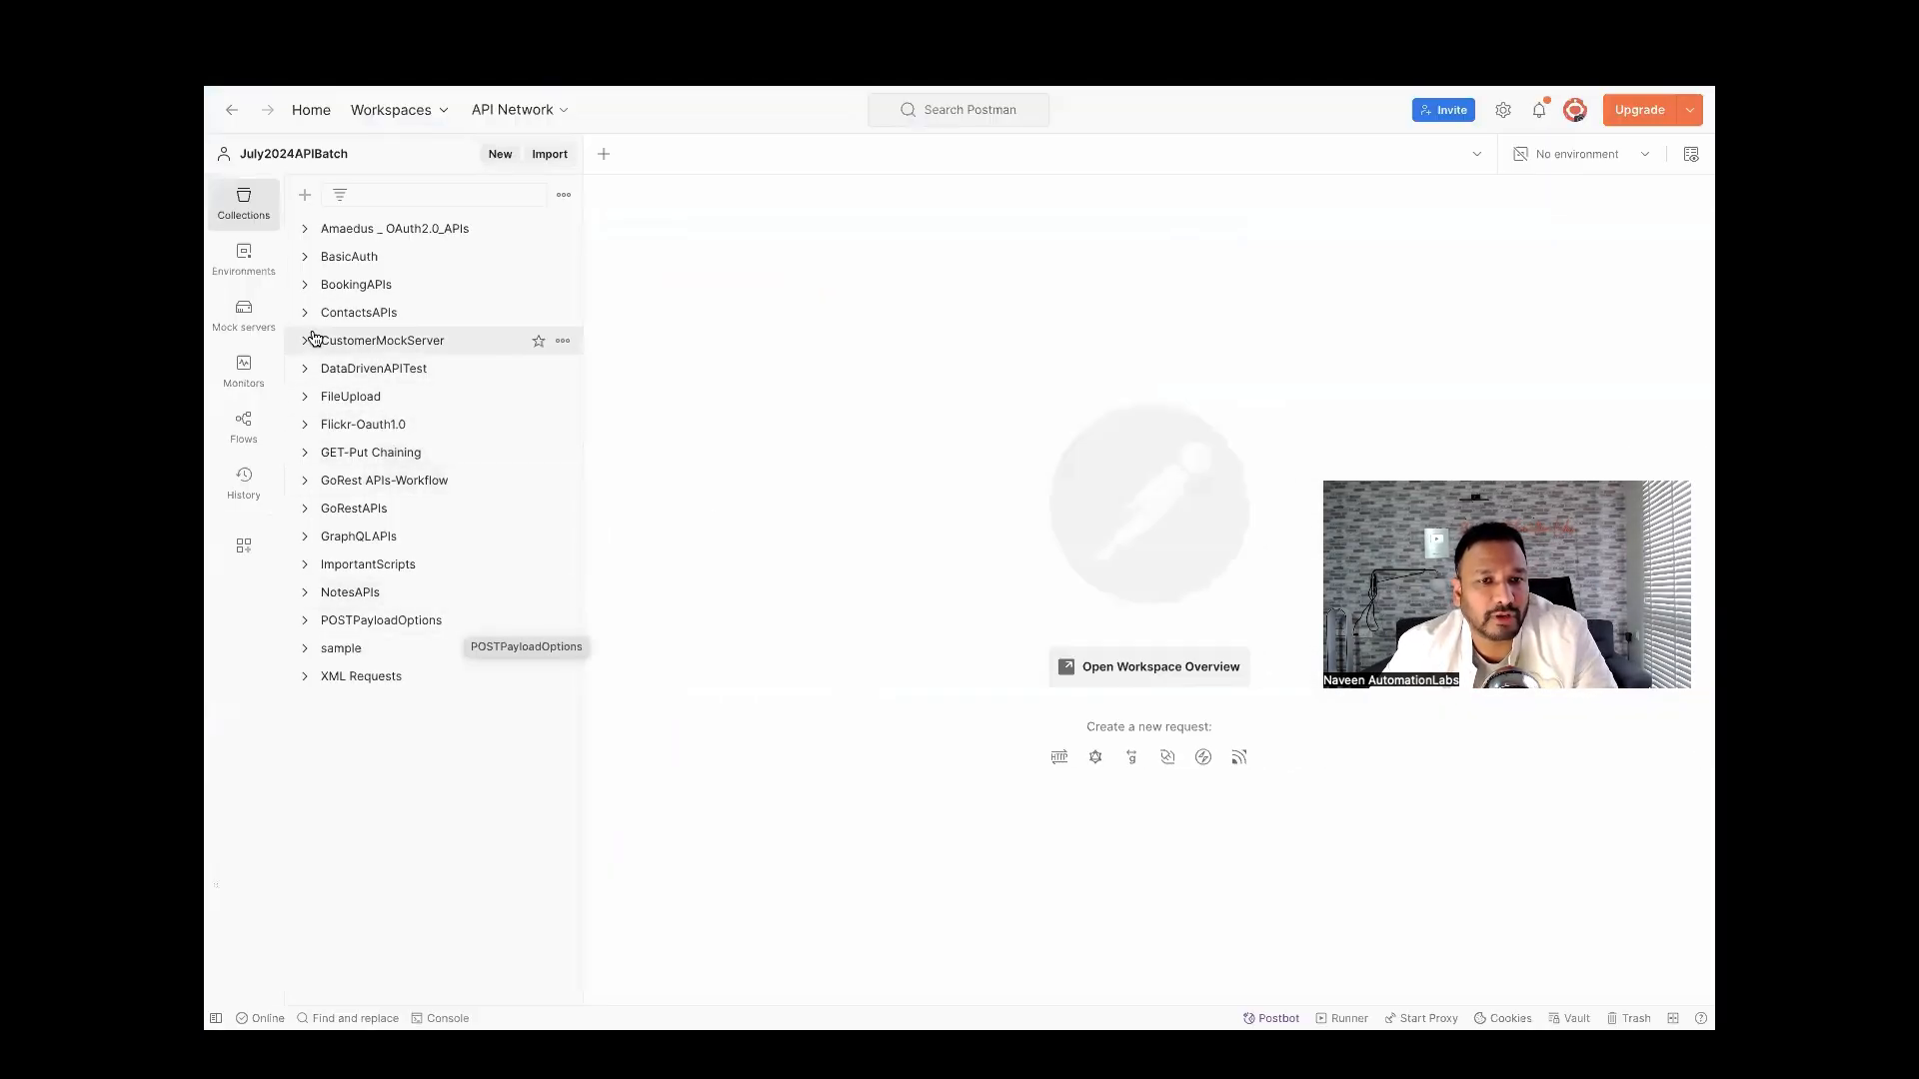
Review the BookingAPIs collection's requests and Export option in Postman, then close GORestAPIs in Apidog.
left_click(305, 287)
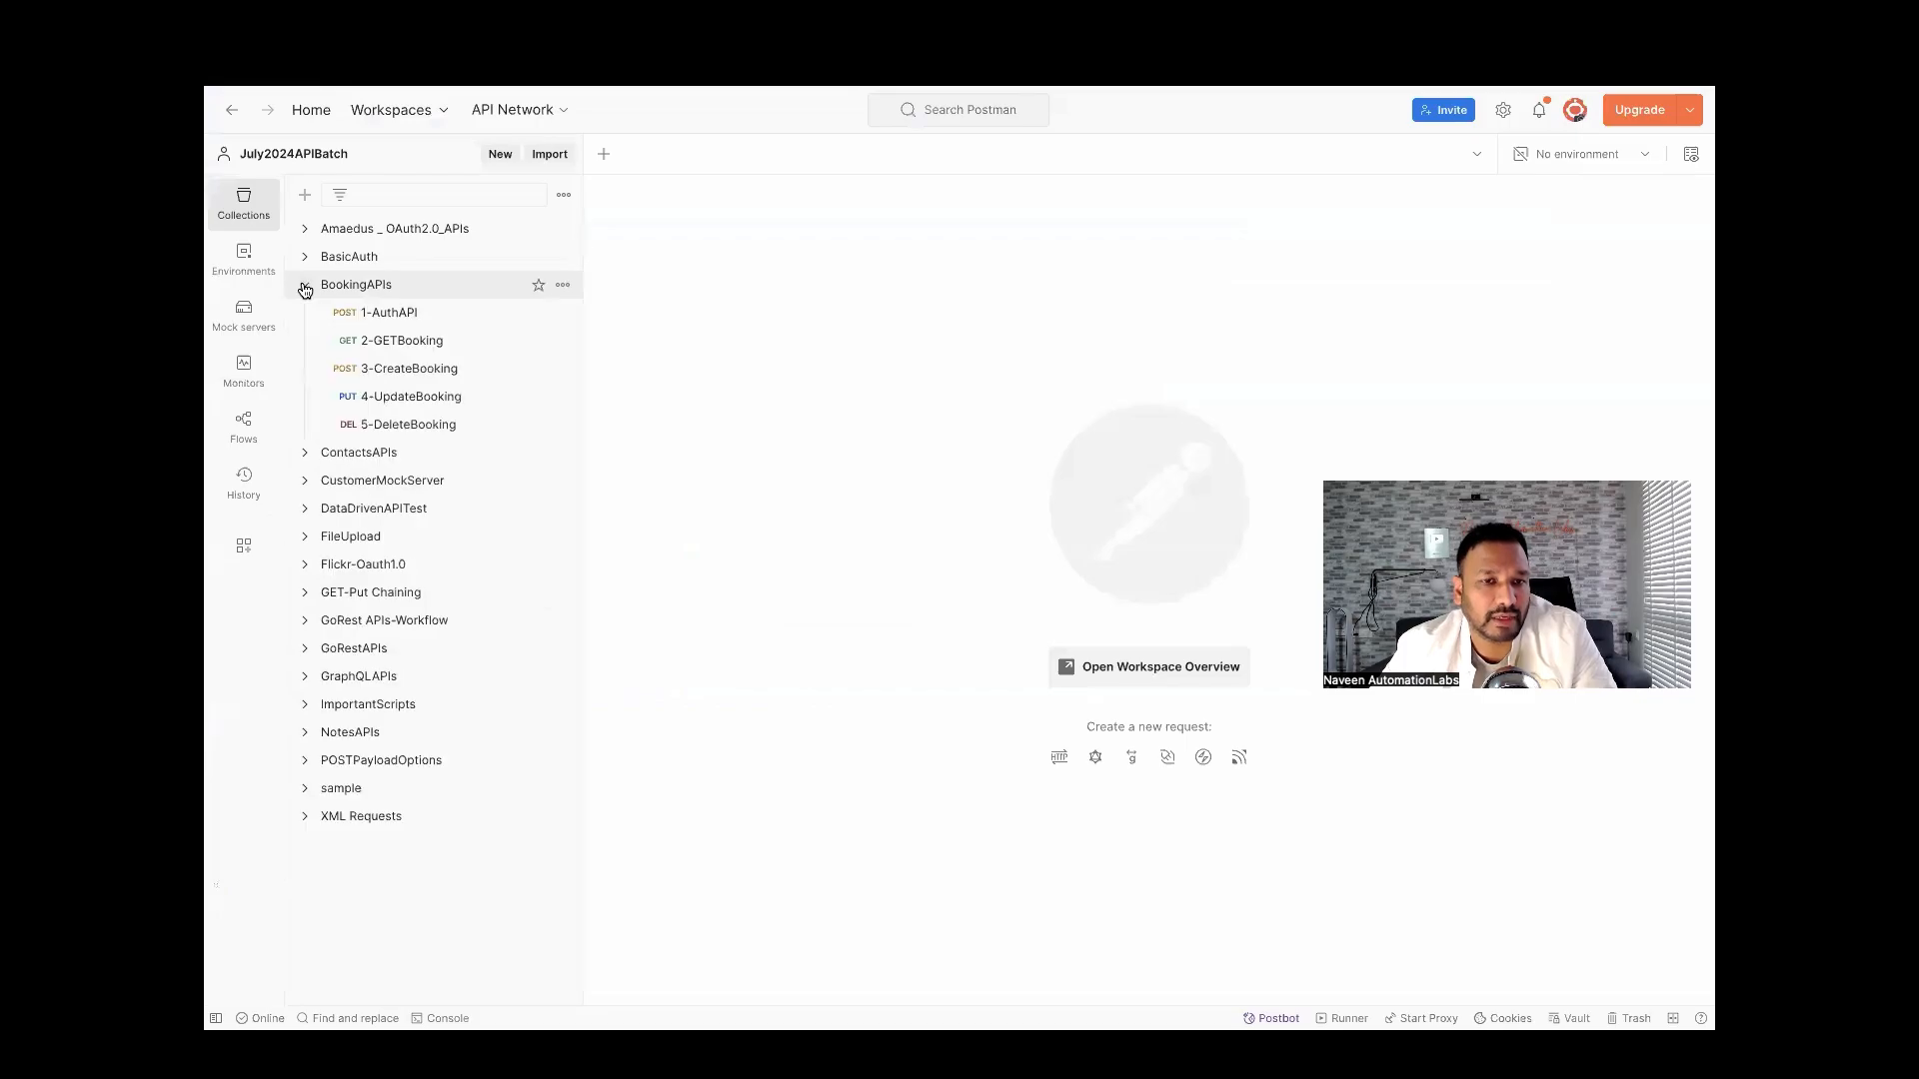
left_click(305, 287)
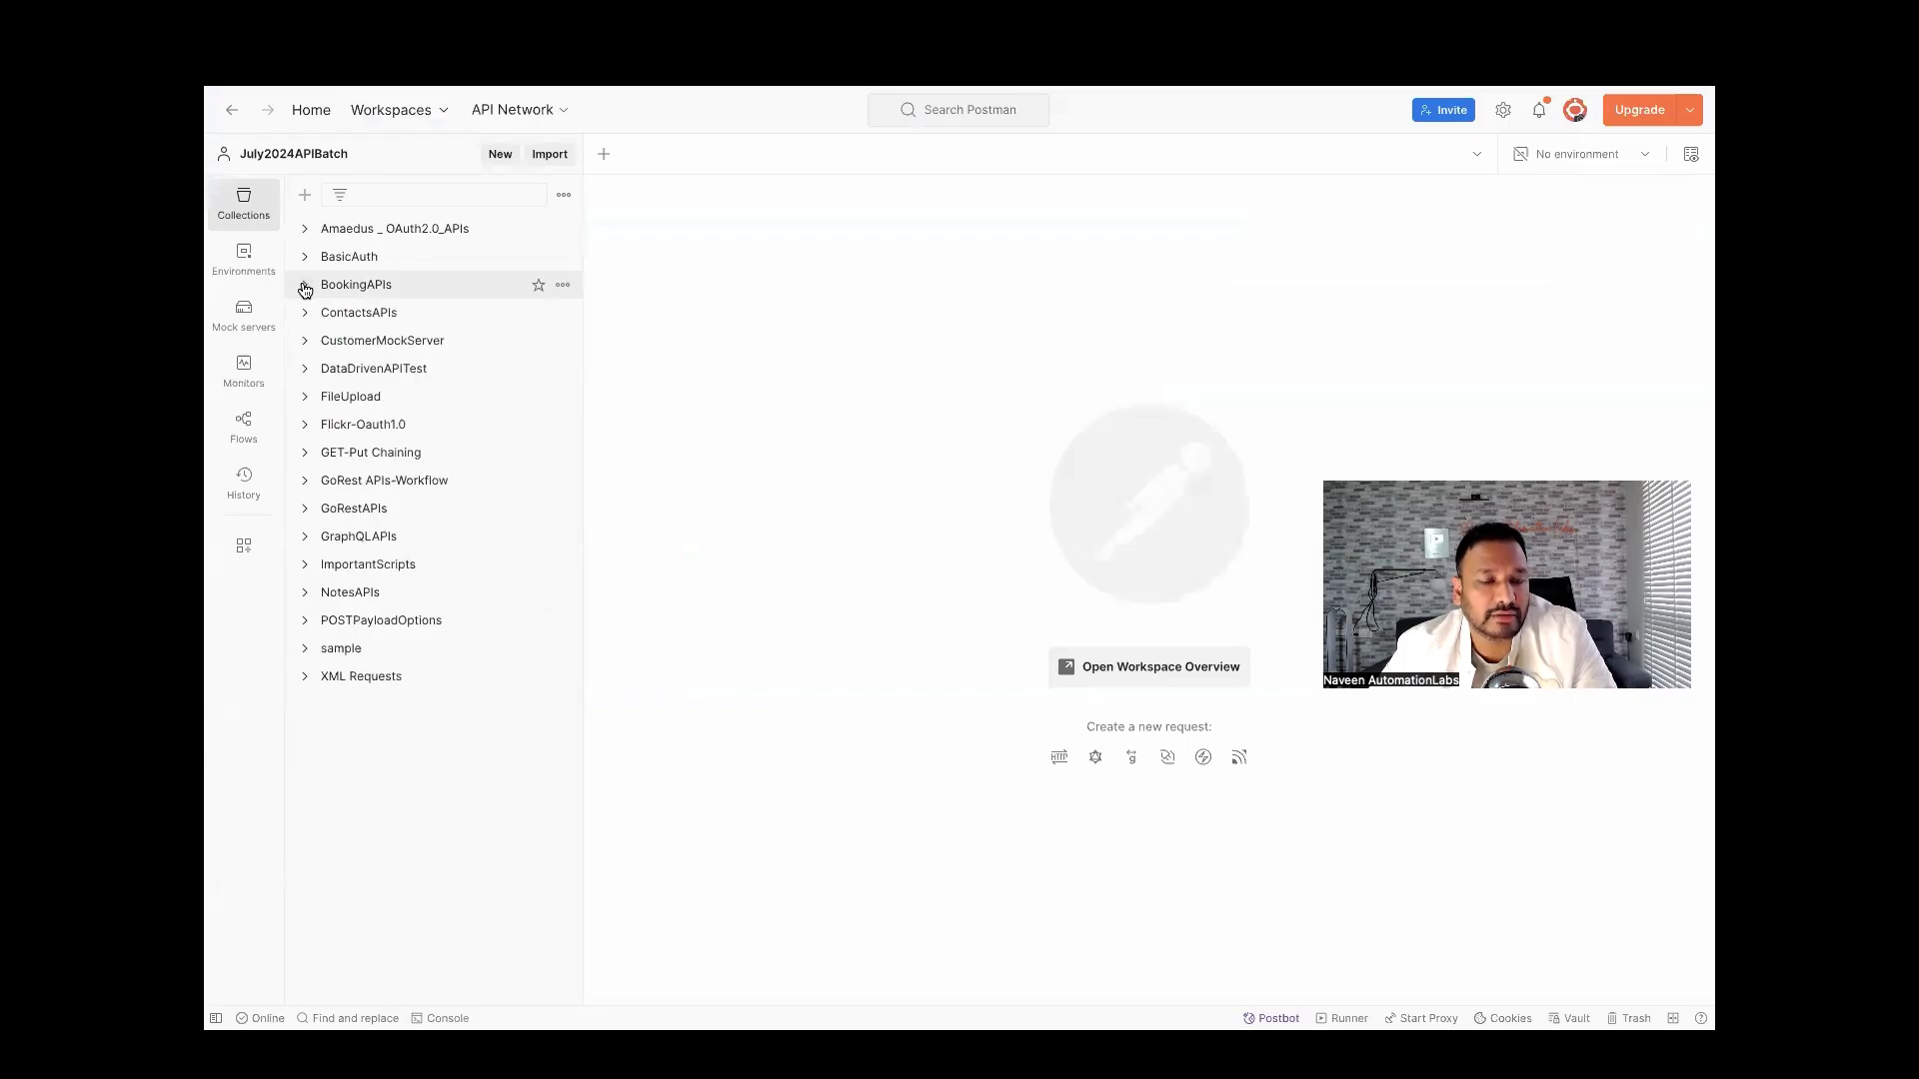
left_click(305, 286)
left_click(562, 285)
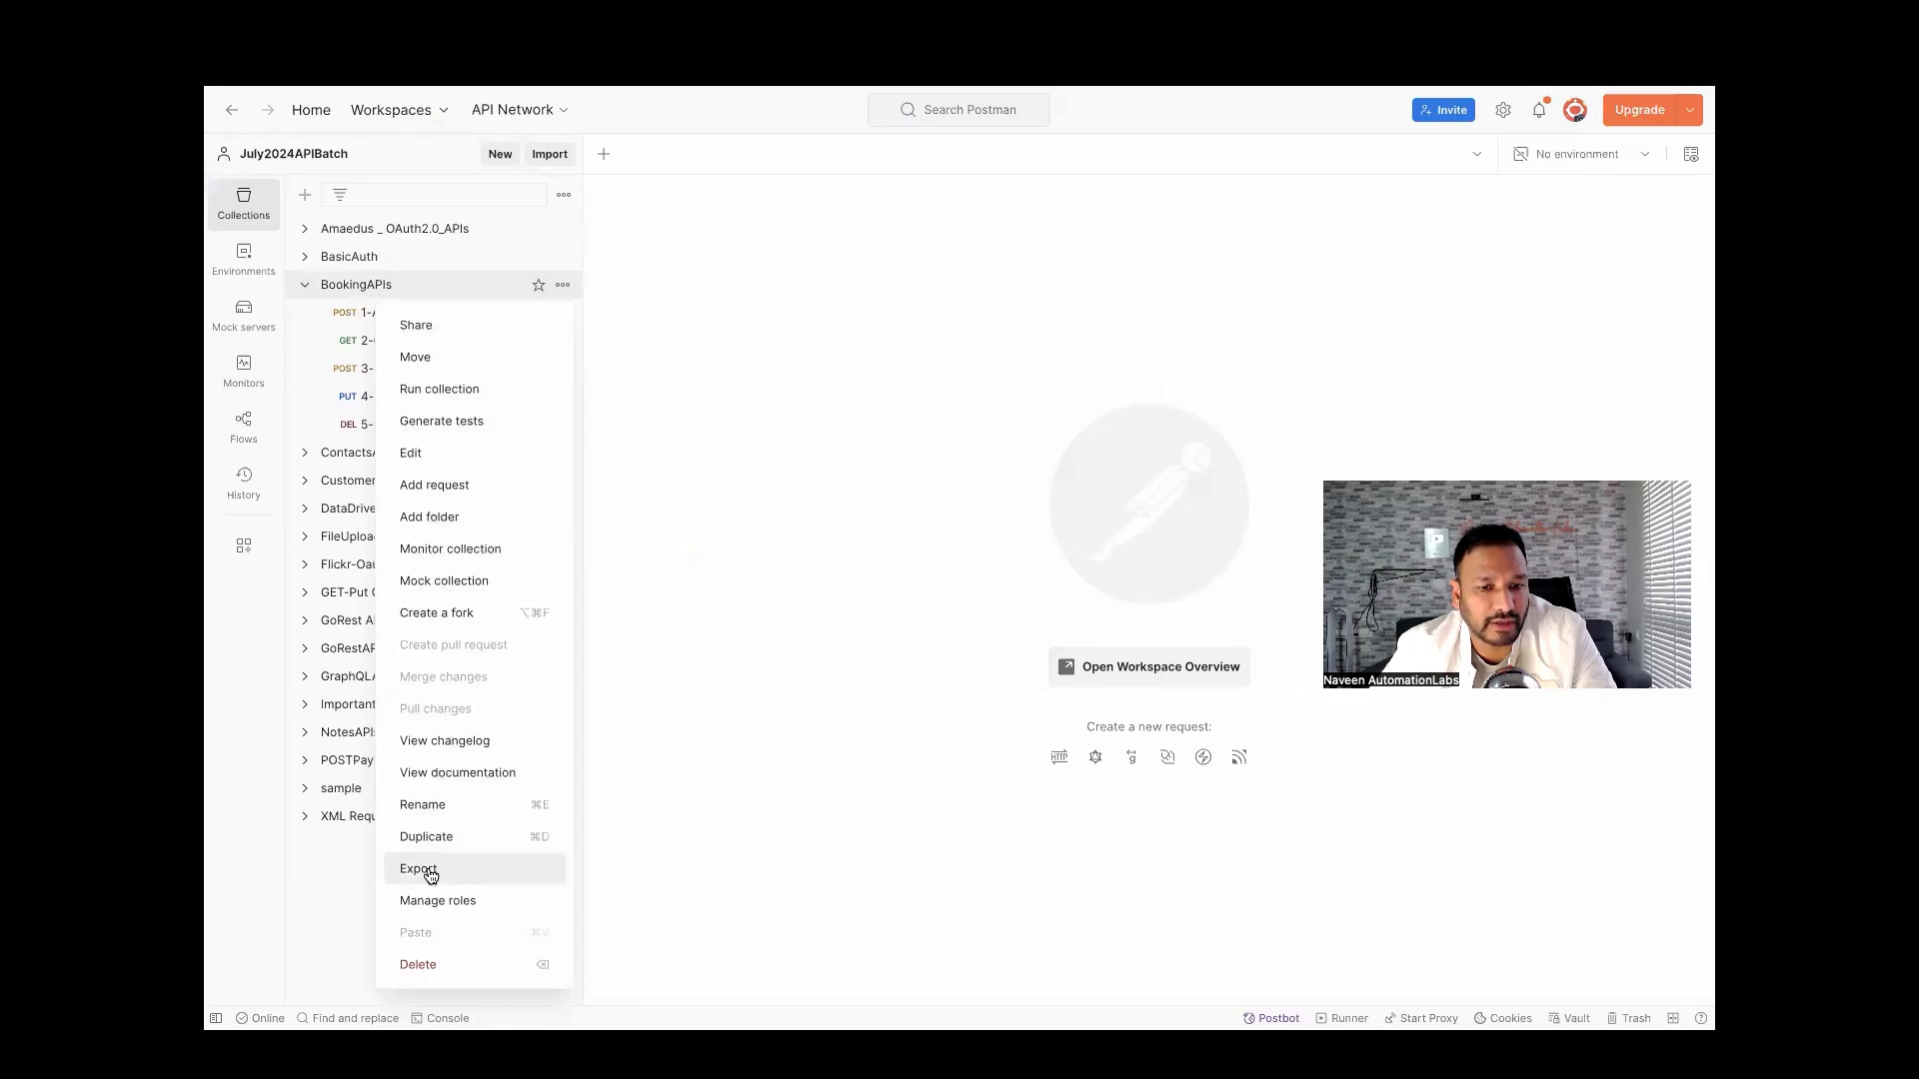
left_click(759, 655)
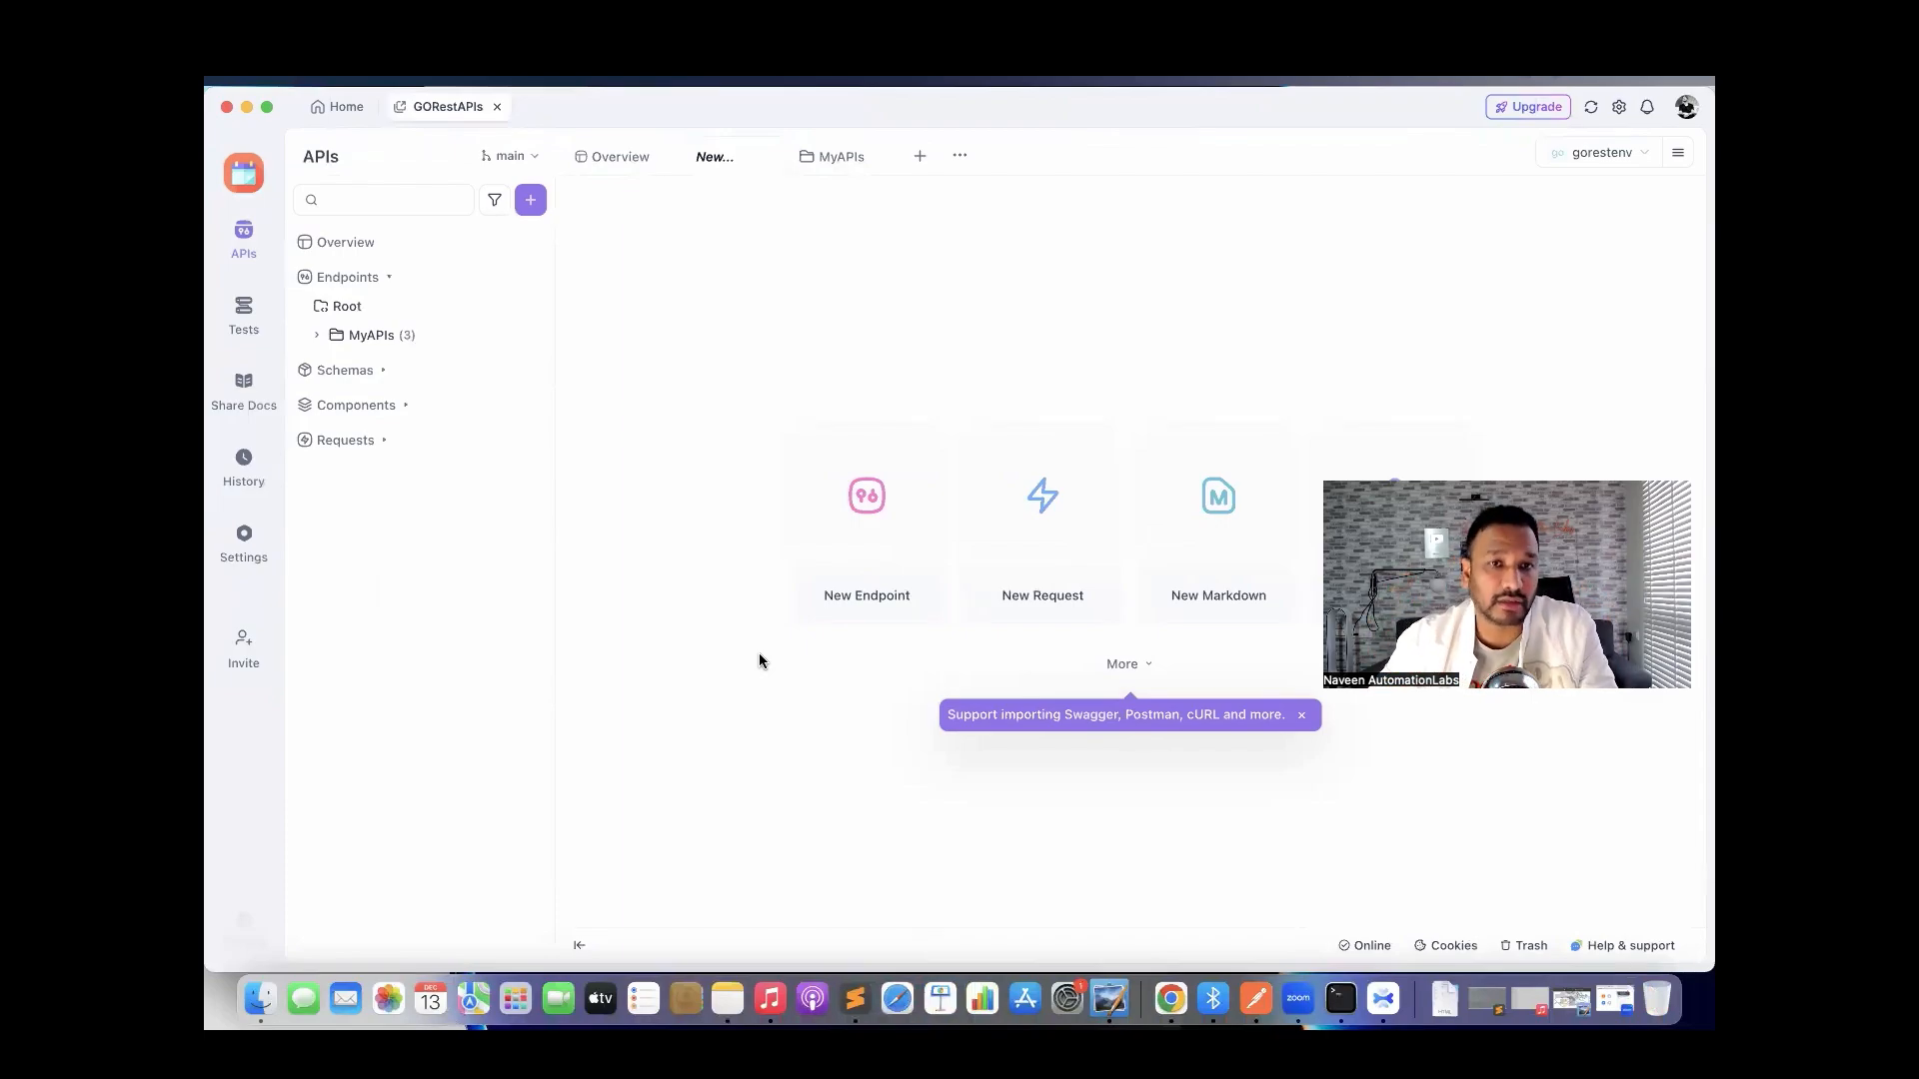
left_click(497, 106)
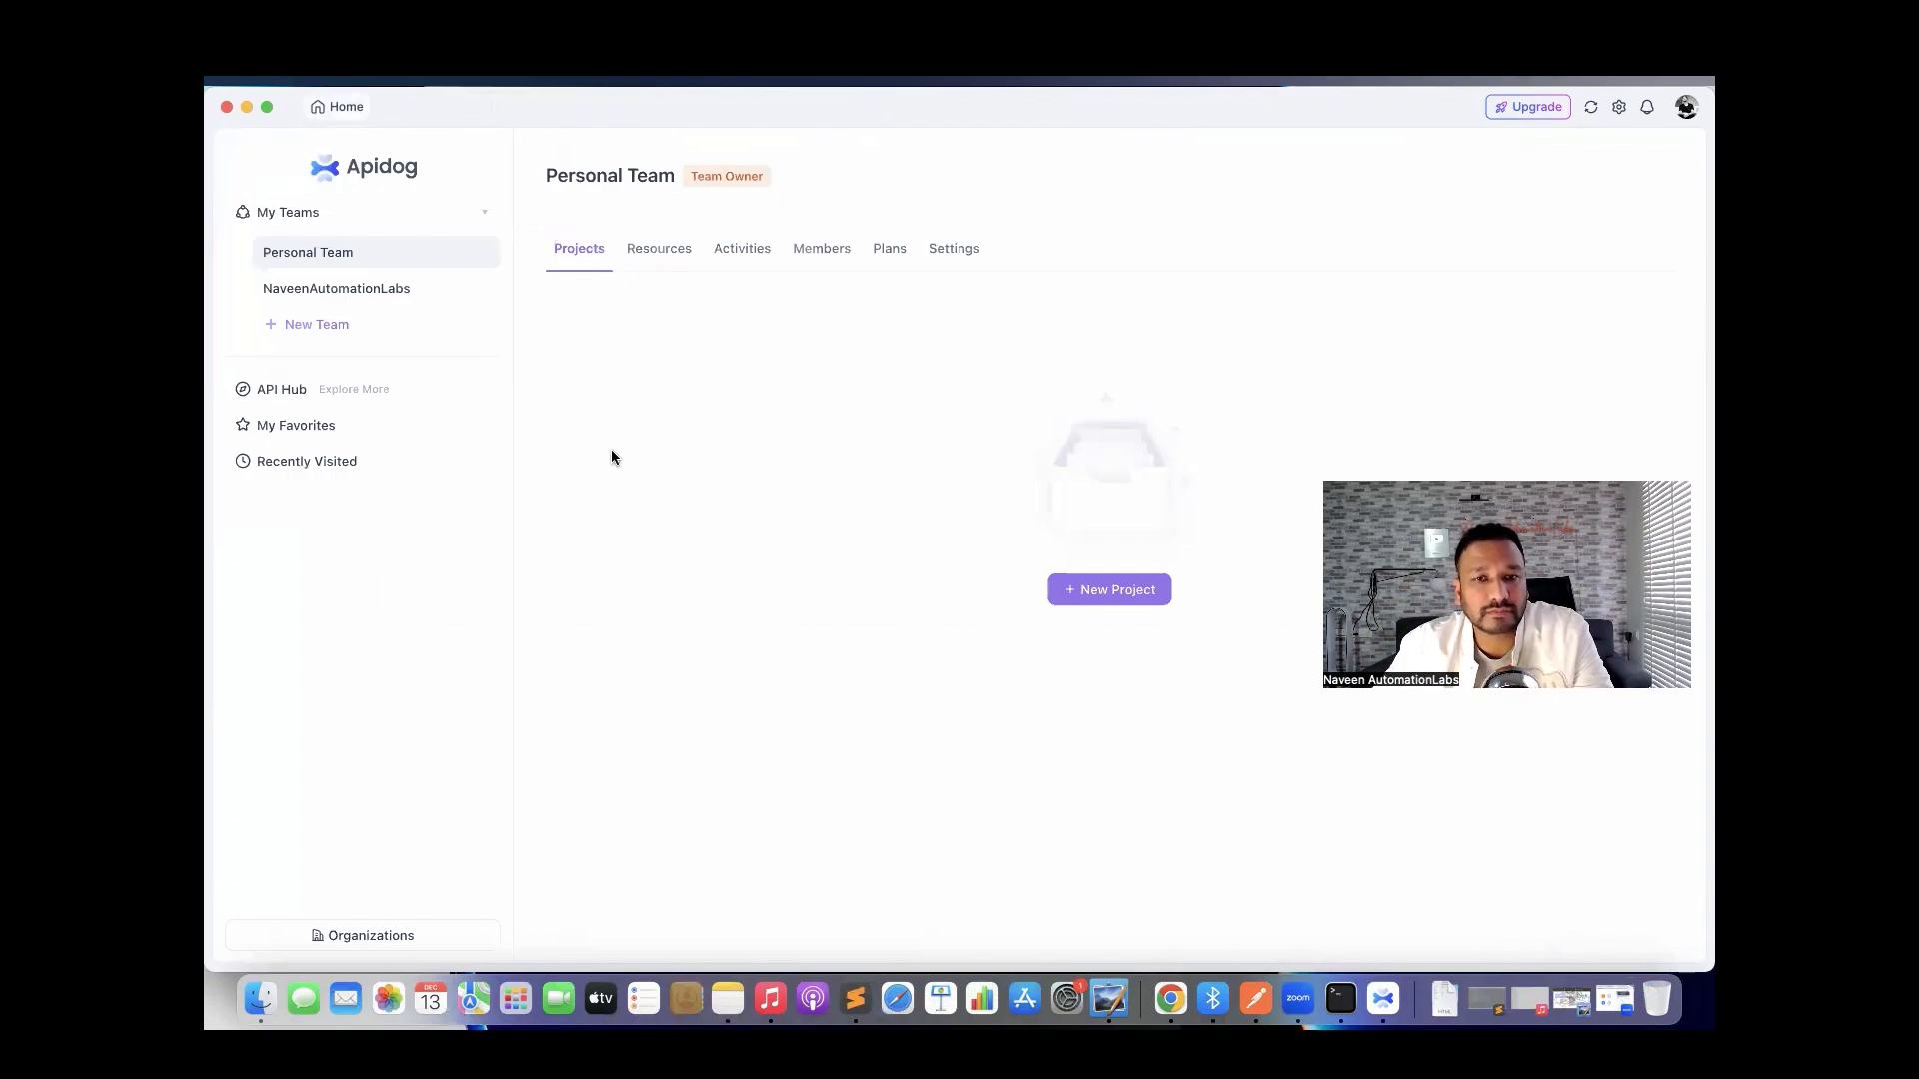
Create a new HTTP project named 'BookingAPIs' from the Personal Team home.
left_click(1079, 588)
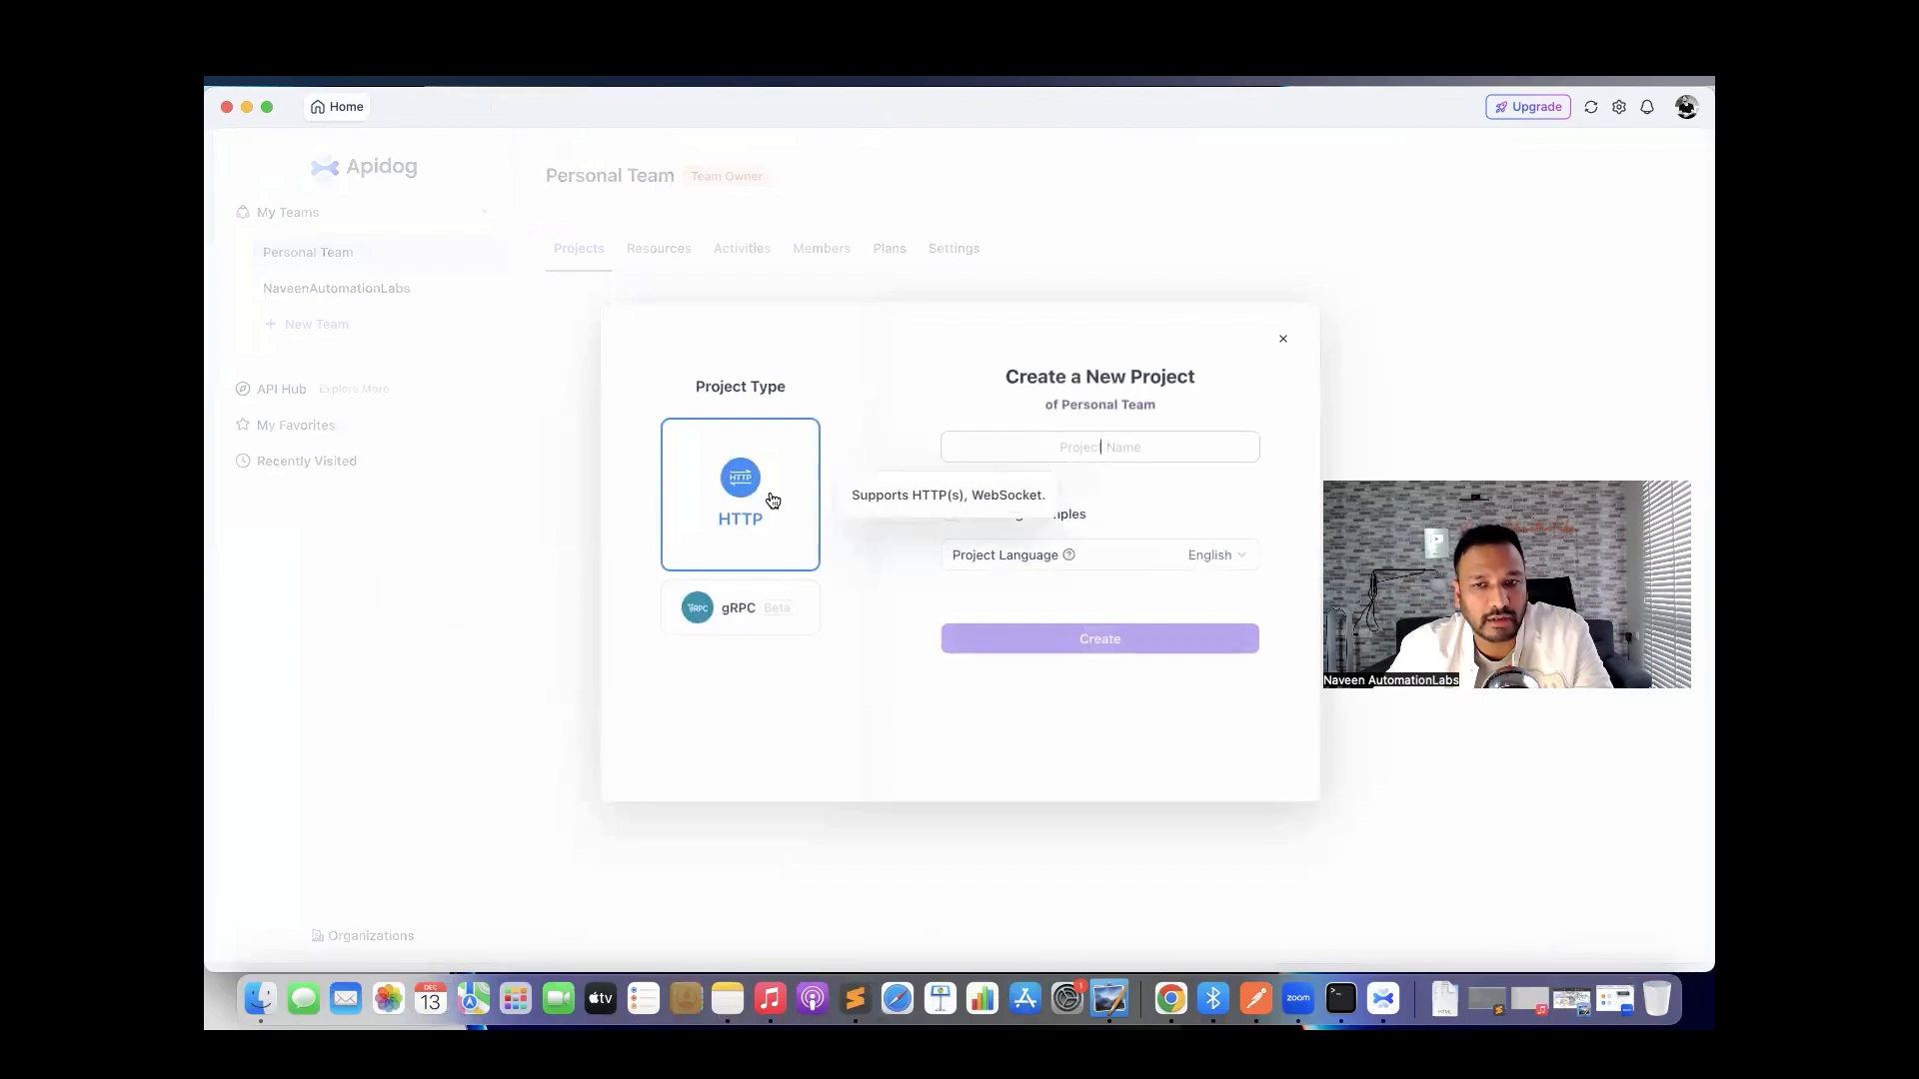
type("Bo")
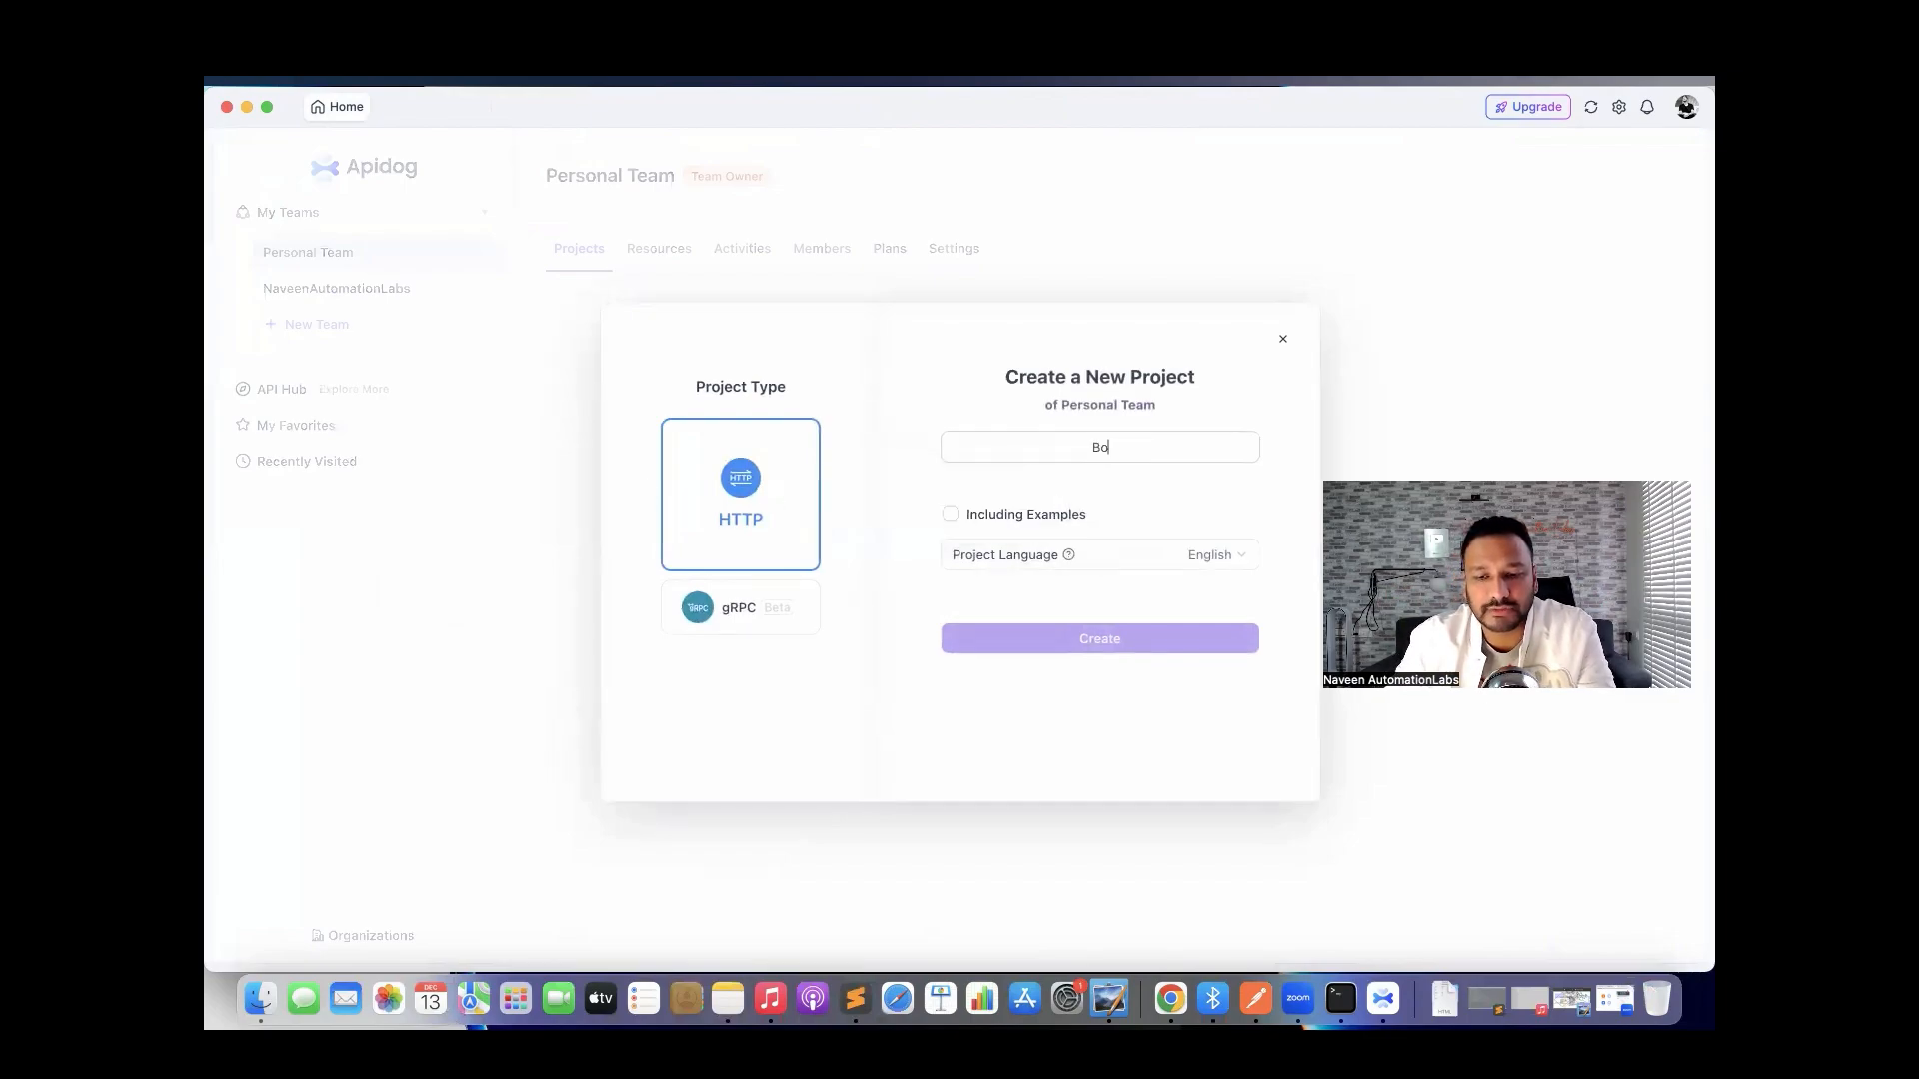
type("okingAPIs")
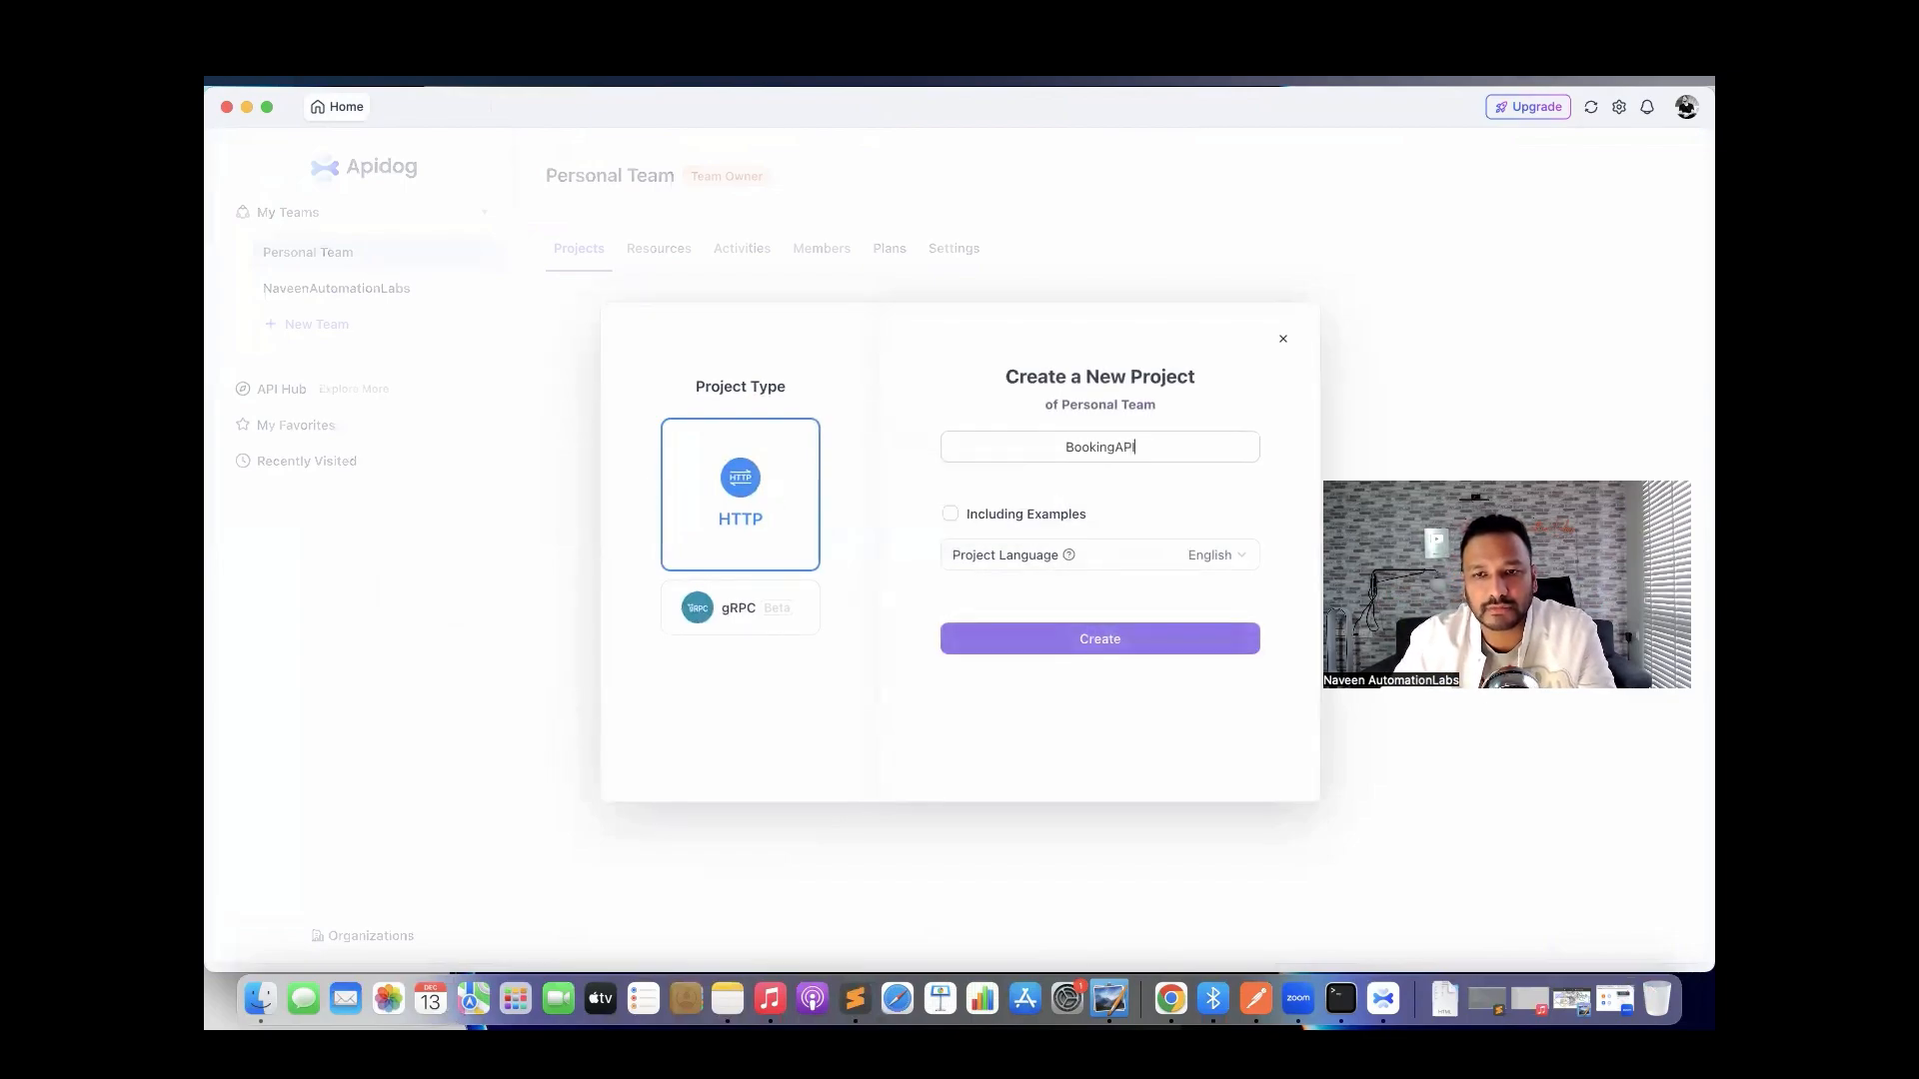
left_click(1116, 644)
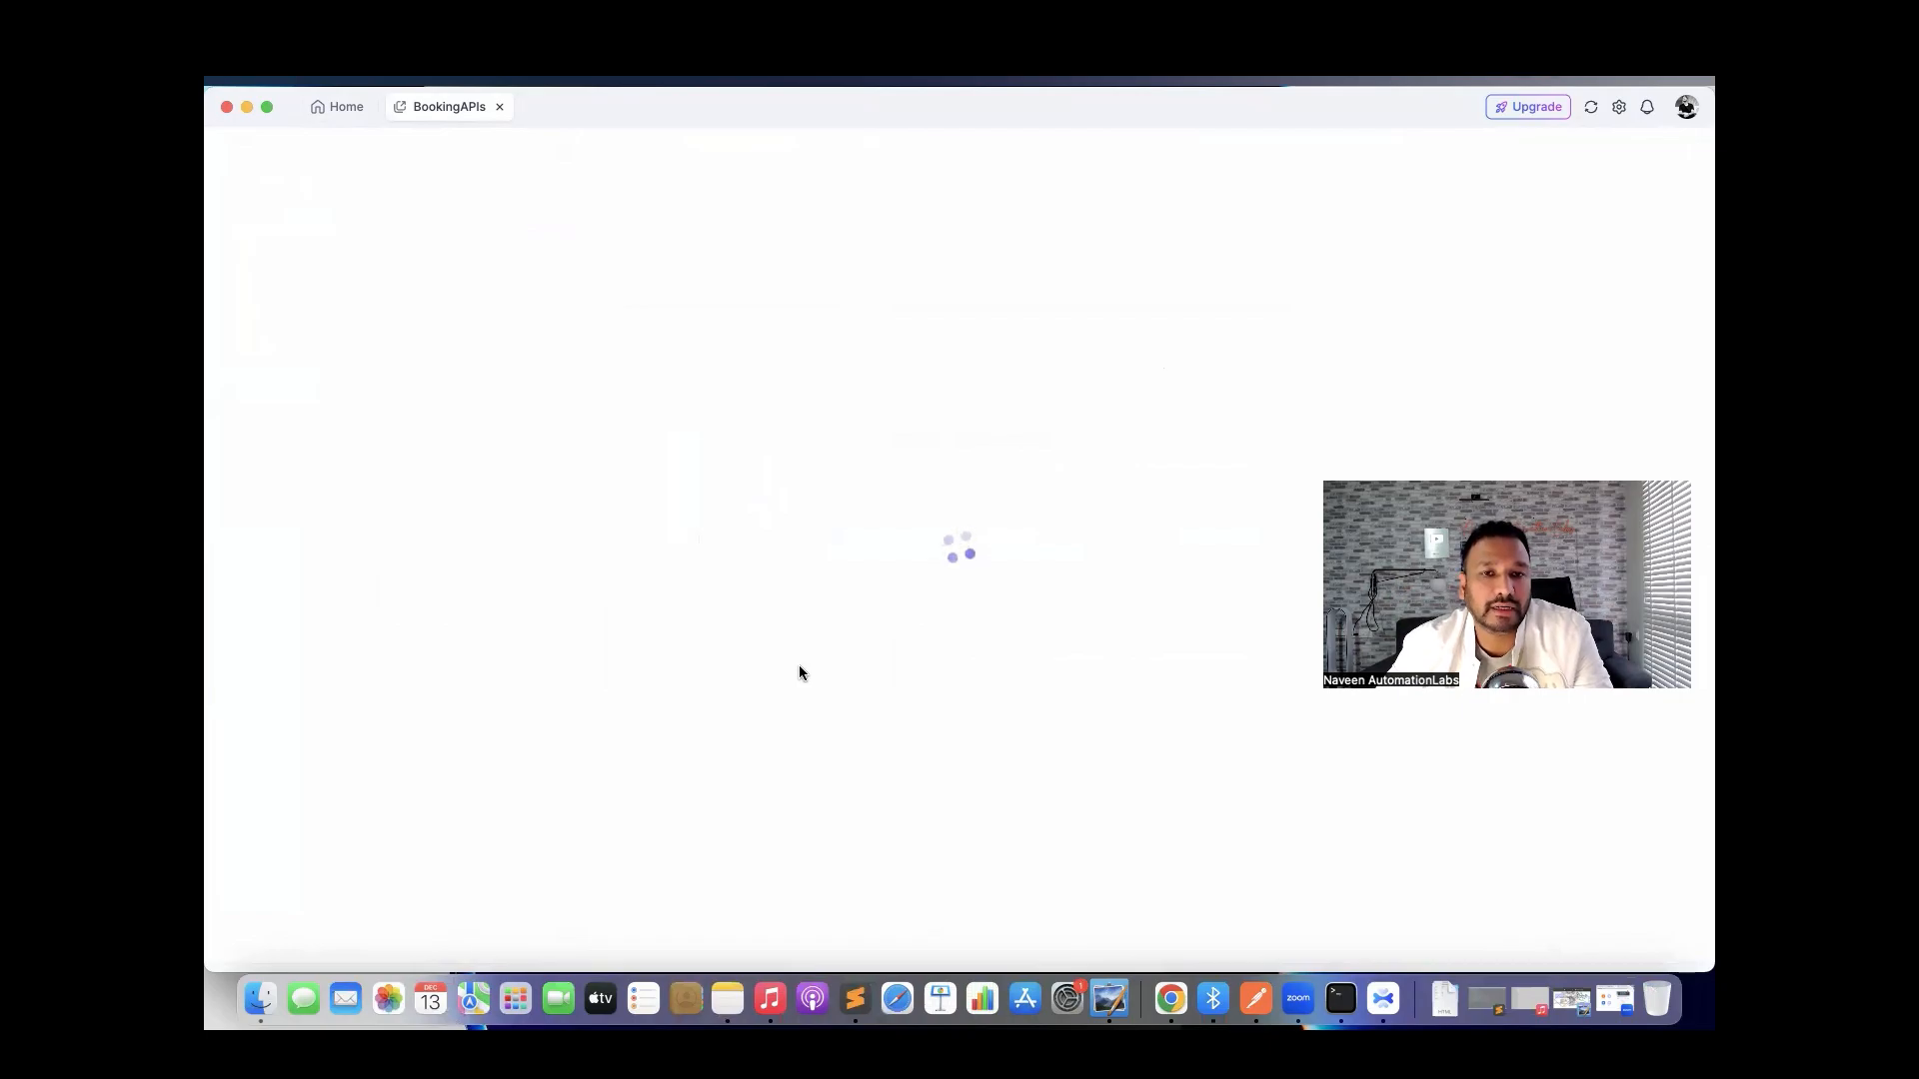
key("ctrl+Right")
key("ctrl+Left")
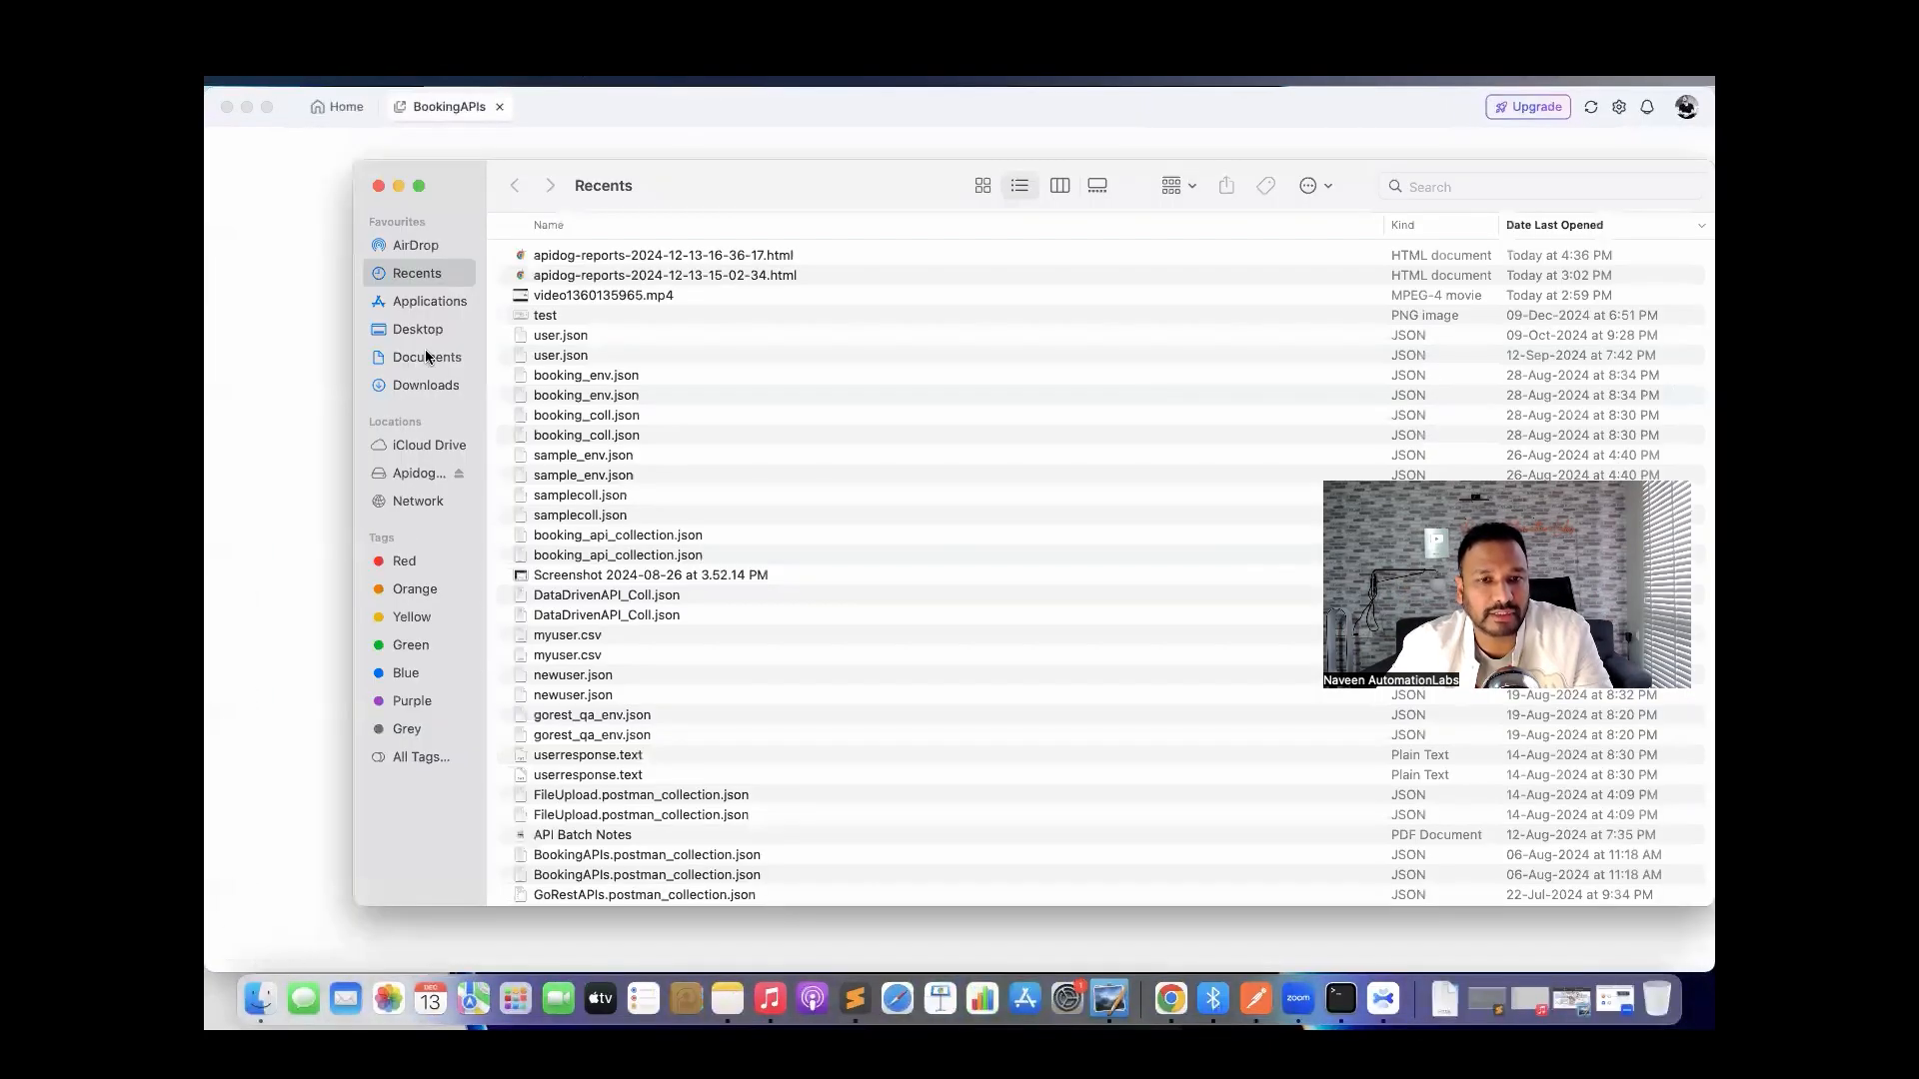
Select booking_api_collection.json and booking_api_env.json in Documents > postman_collections, then return to Apidog.
left_click(428, 360)
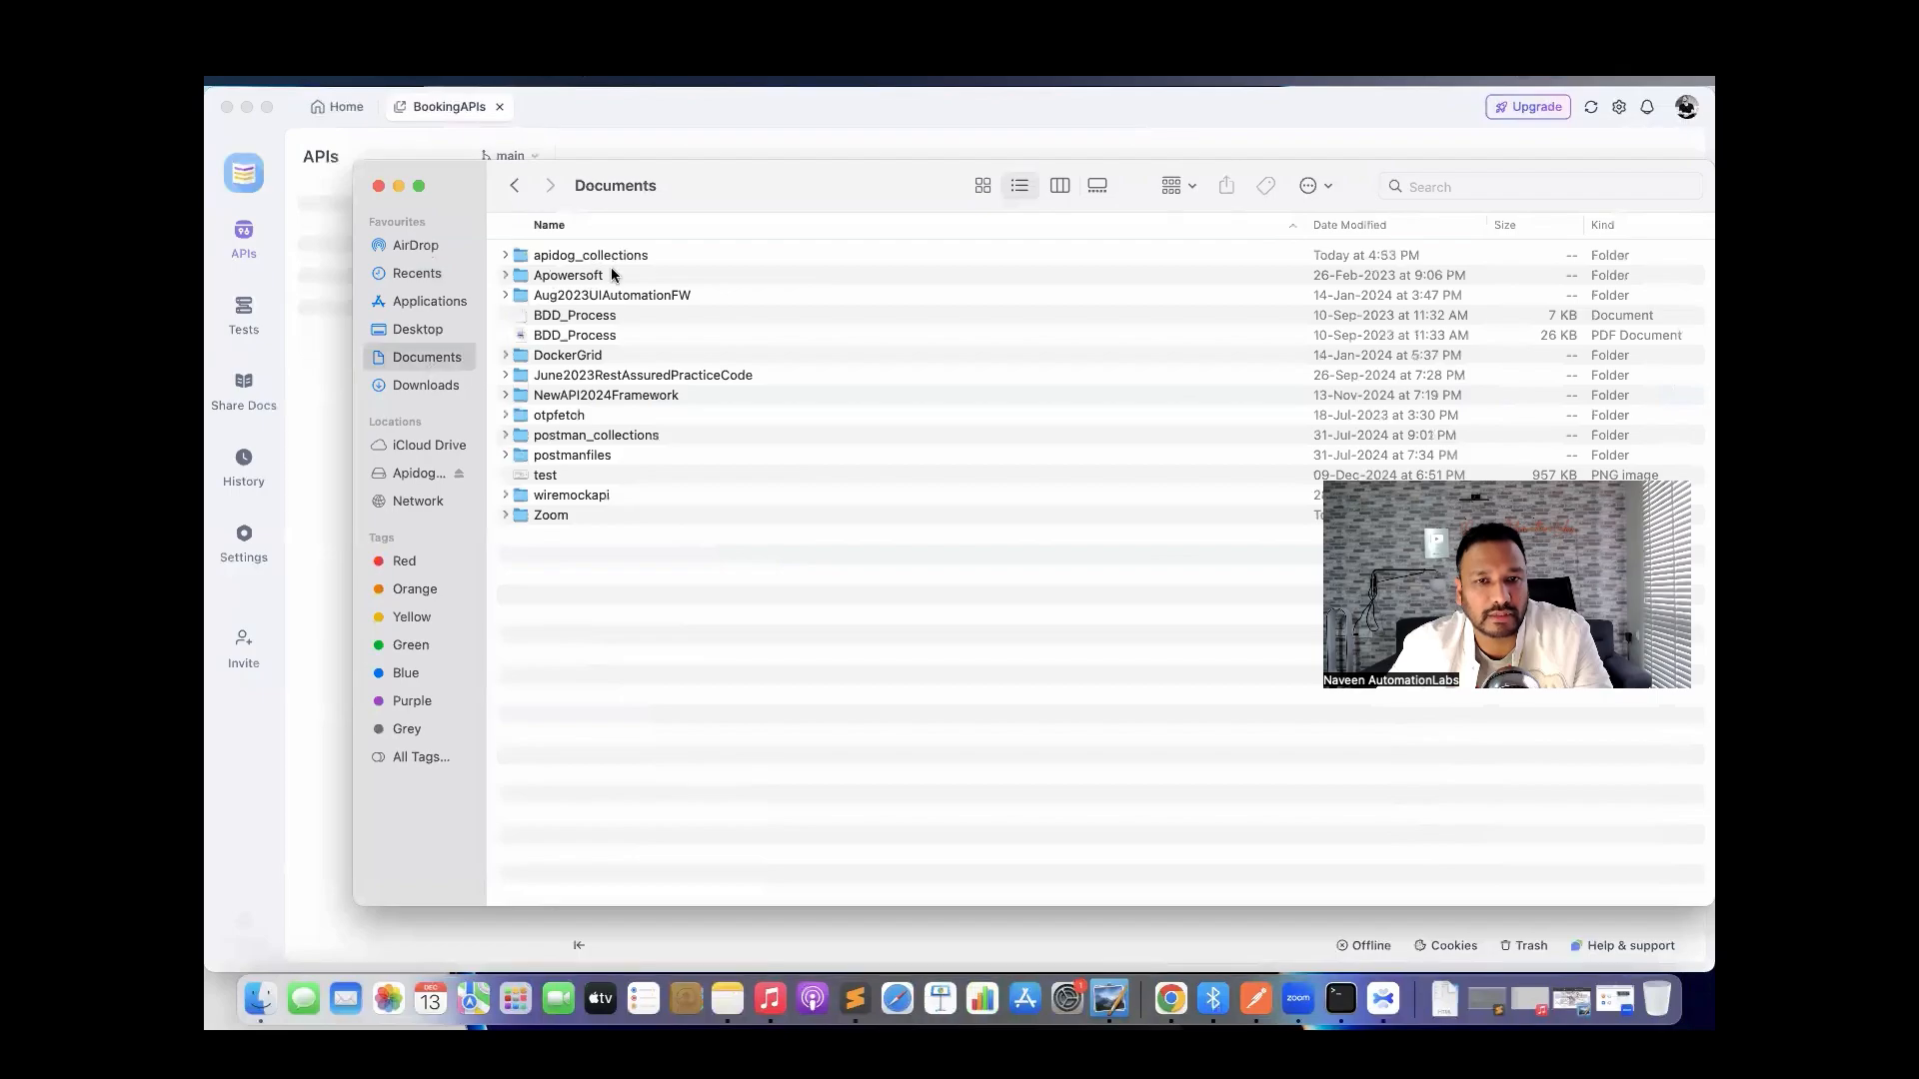
double_click(598, 442)
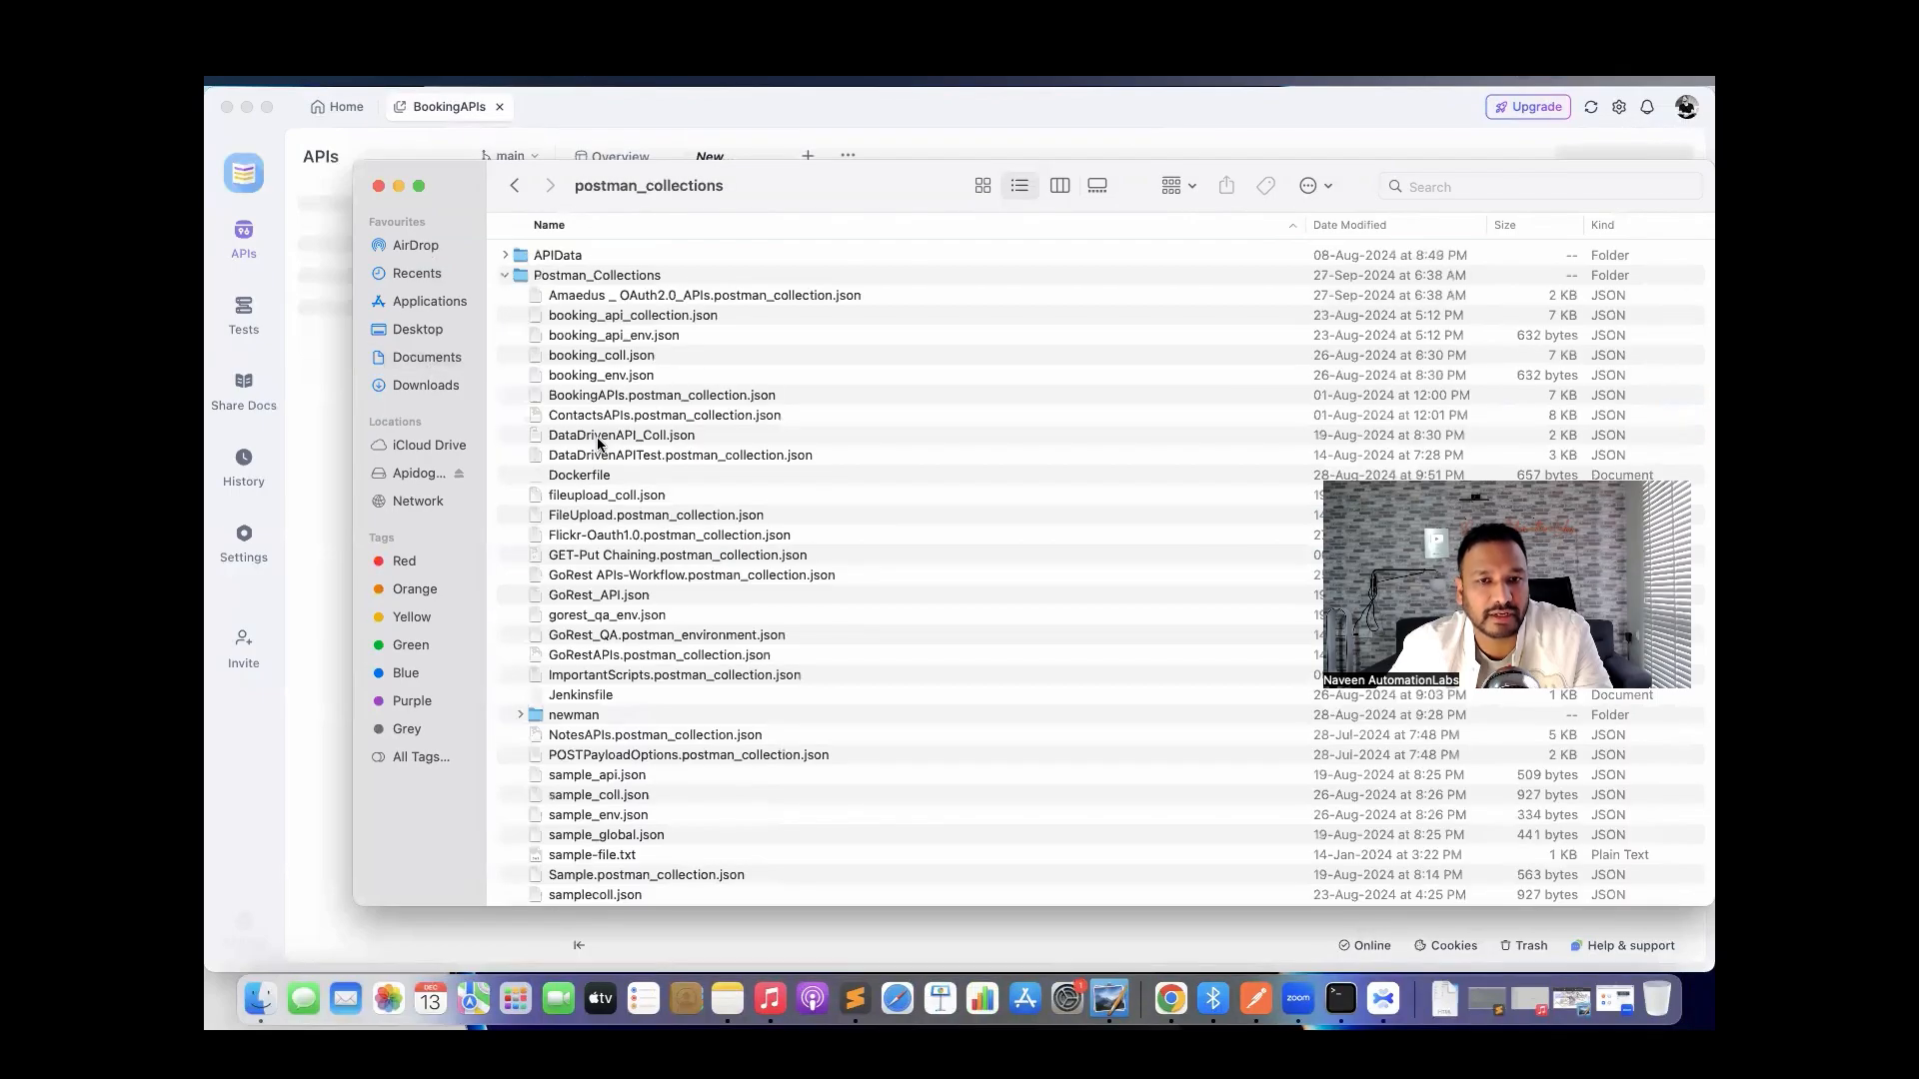
left_click(632, 343)
key("Up")
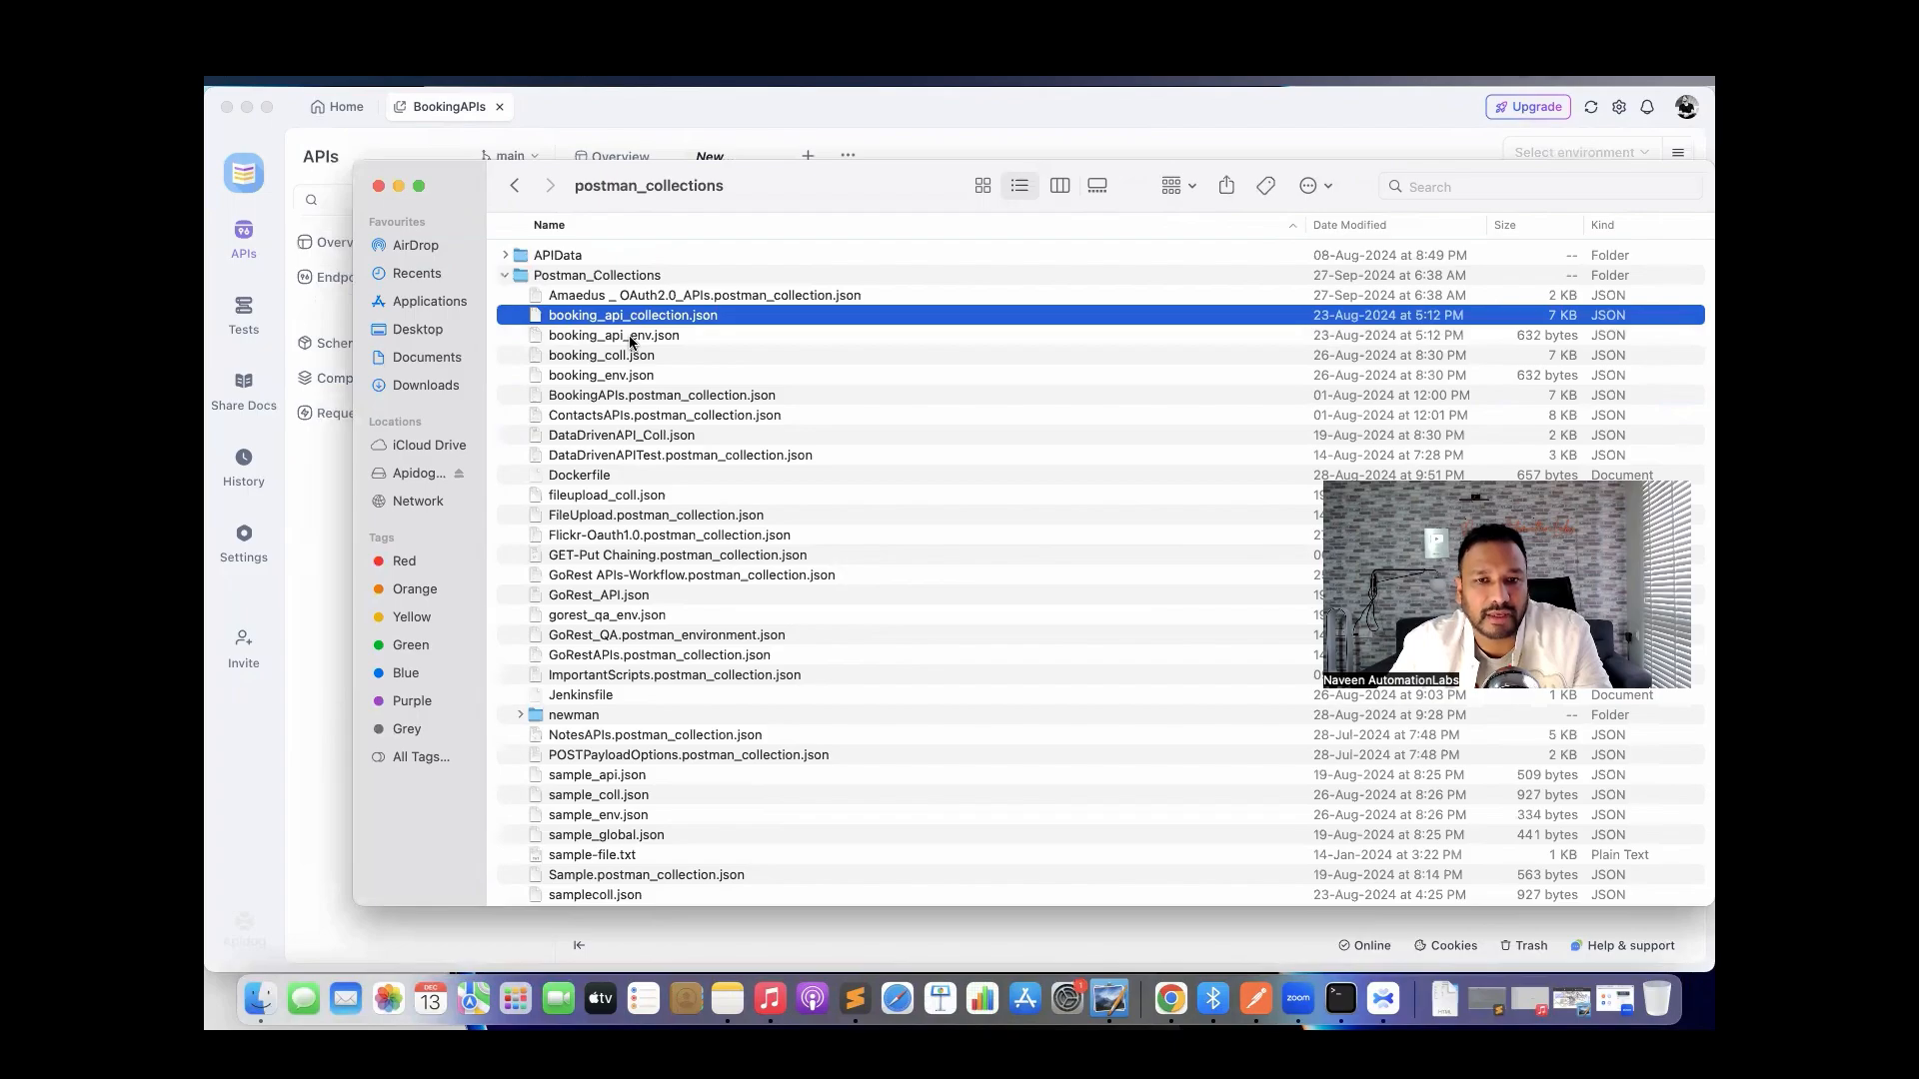
left_click(632, 343, "shift")
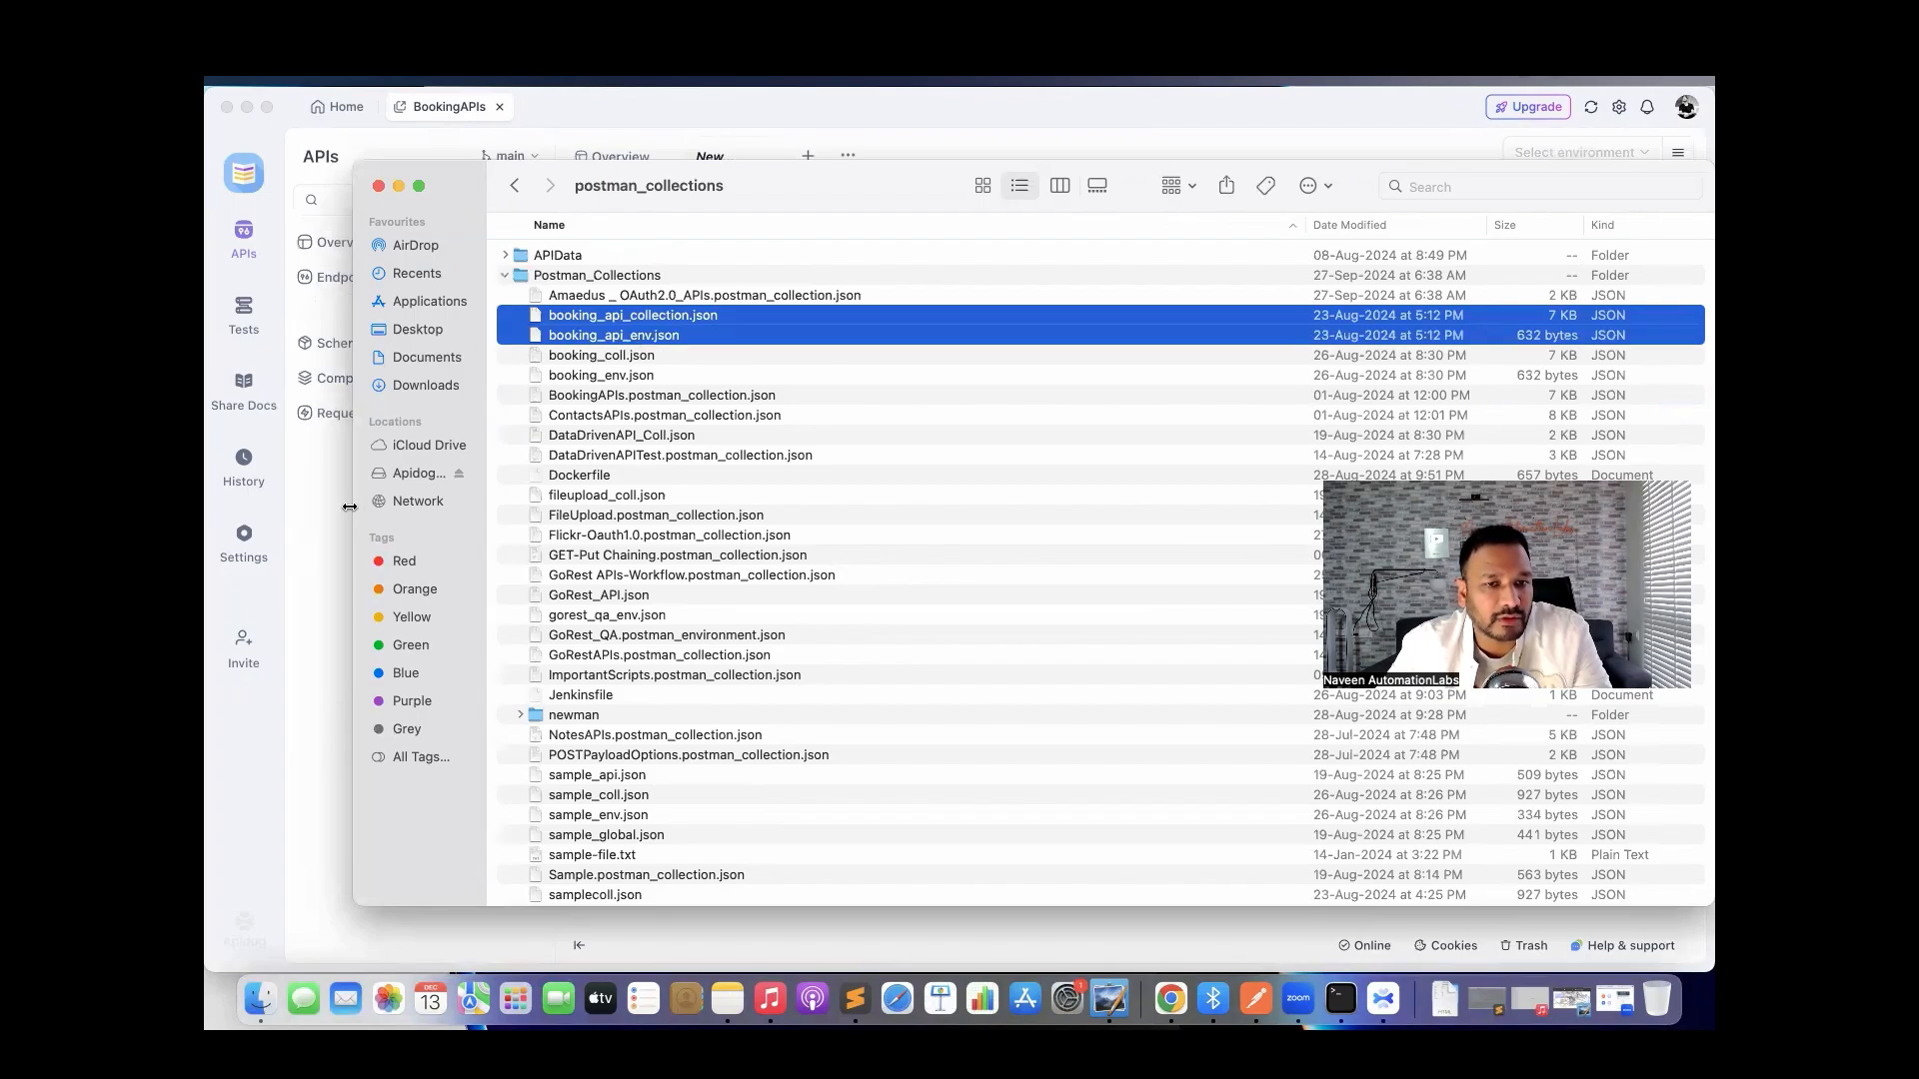
left_click(326, 531)
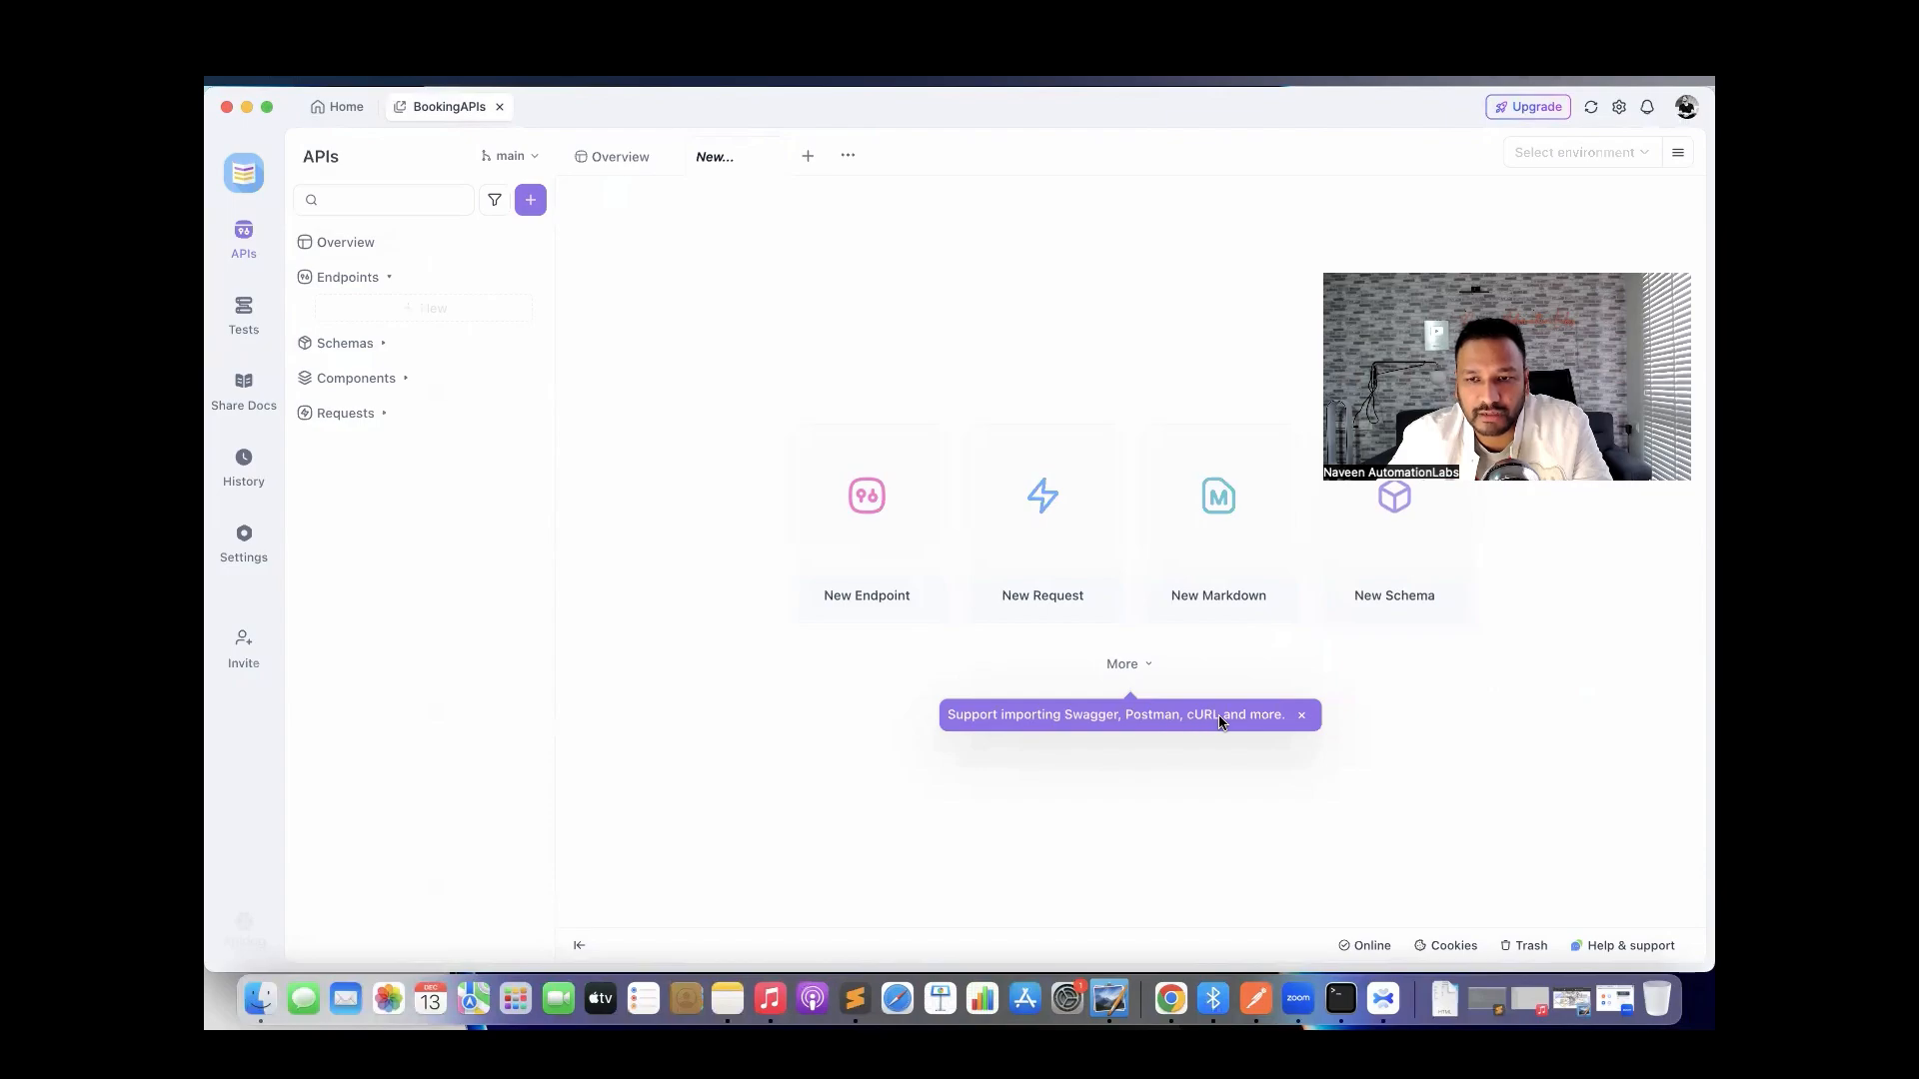
Choose Import from the More options under the New Endpoint tiles.
left_click(1139, 666)
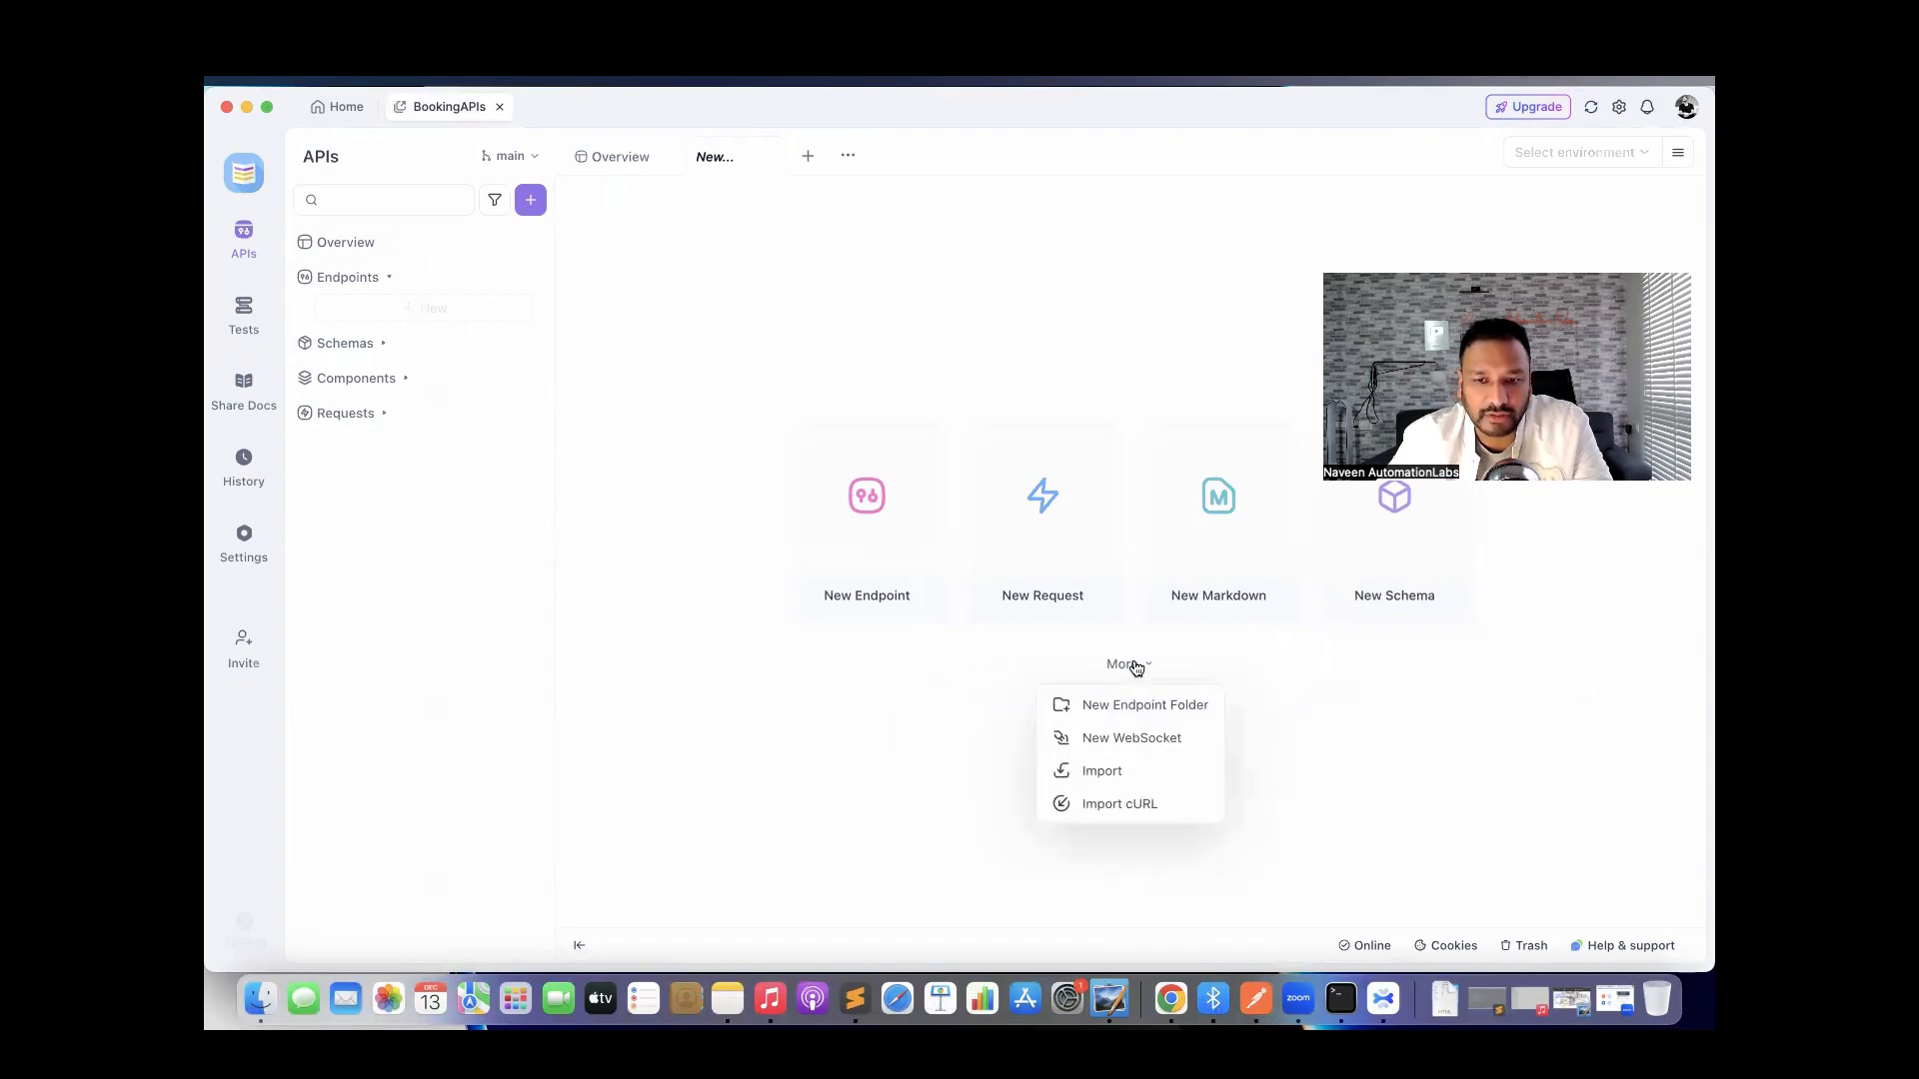
left_click(1115, 775)
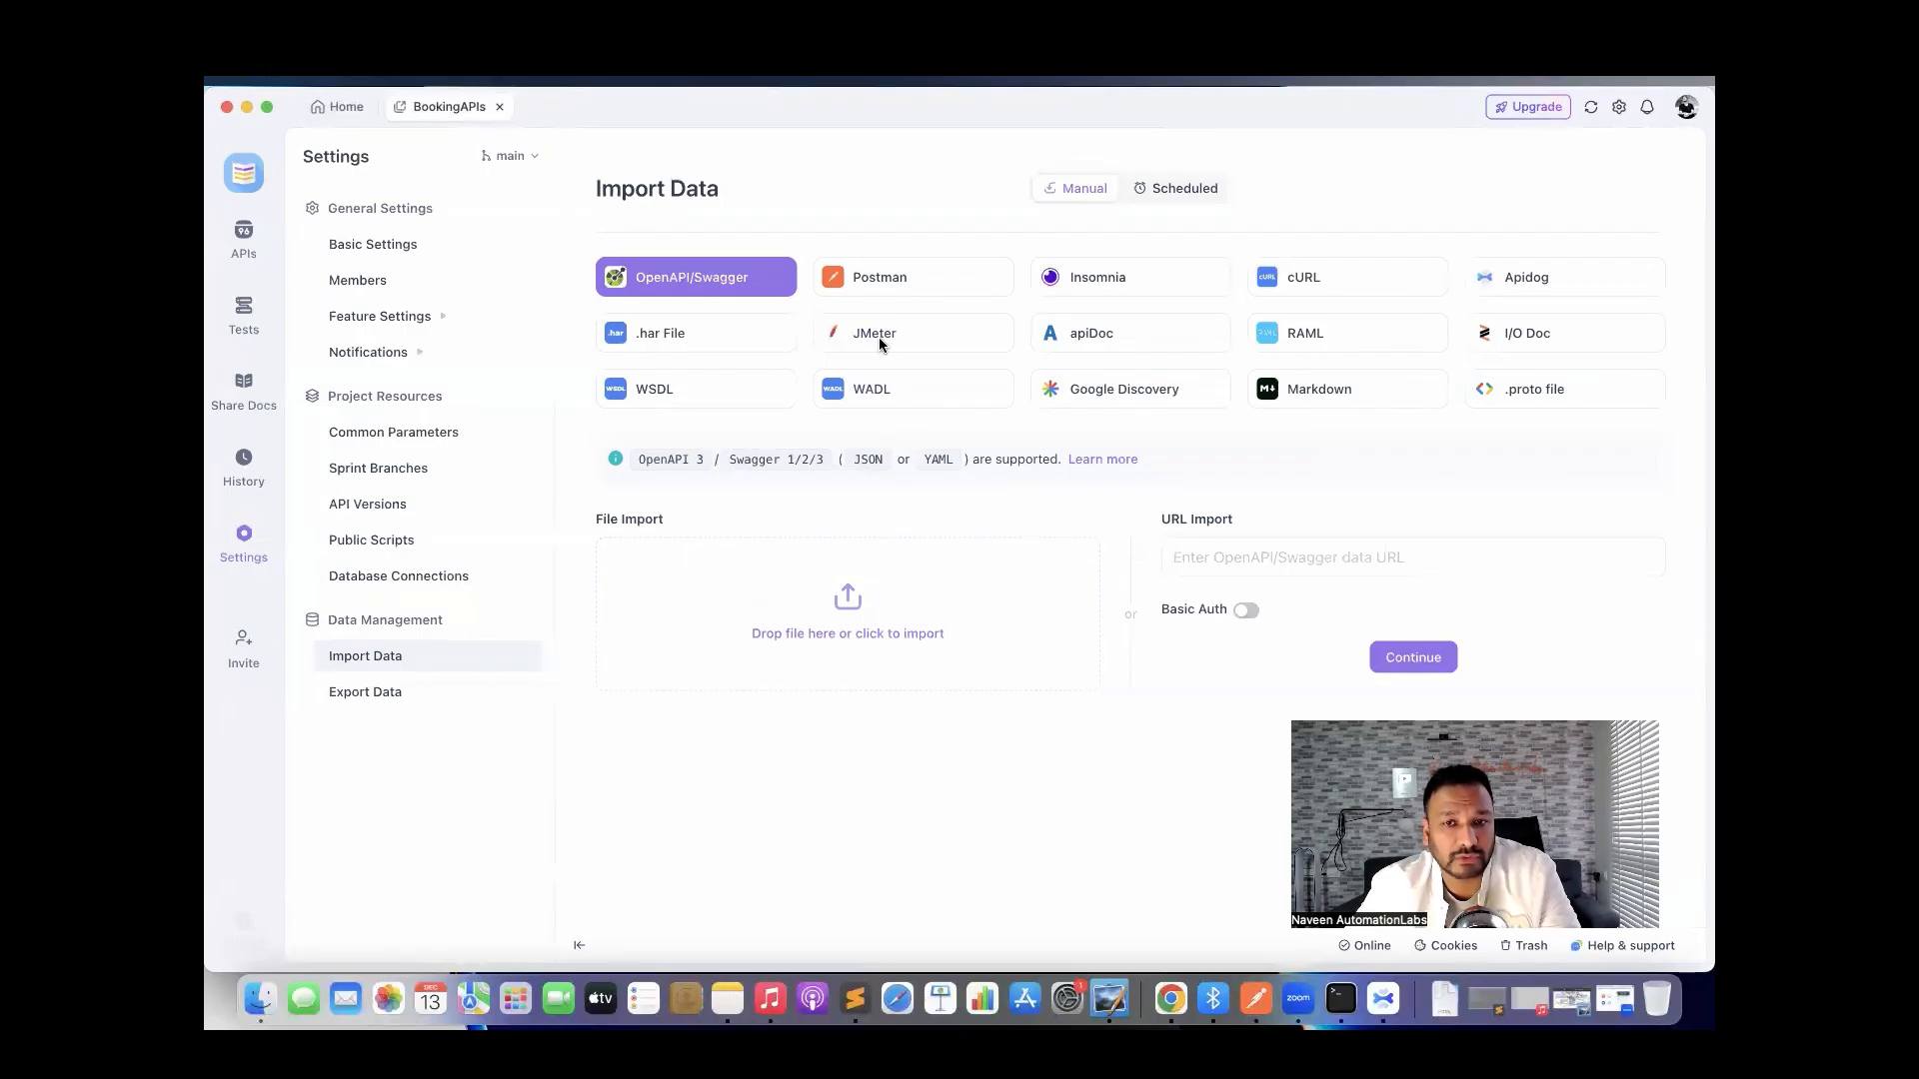
Choose a Postman import and browse to Documents > postman_collections > Postman_Collections.
left_click(858, 294)
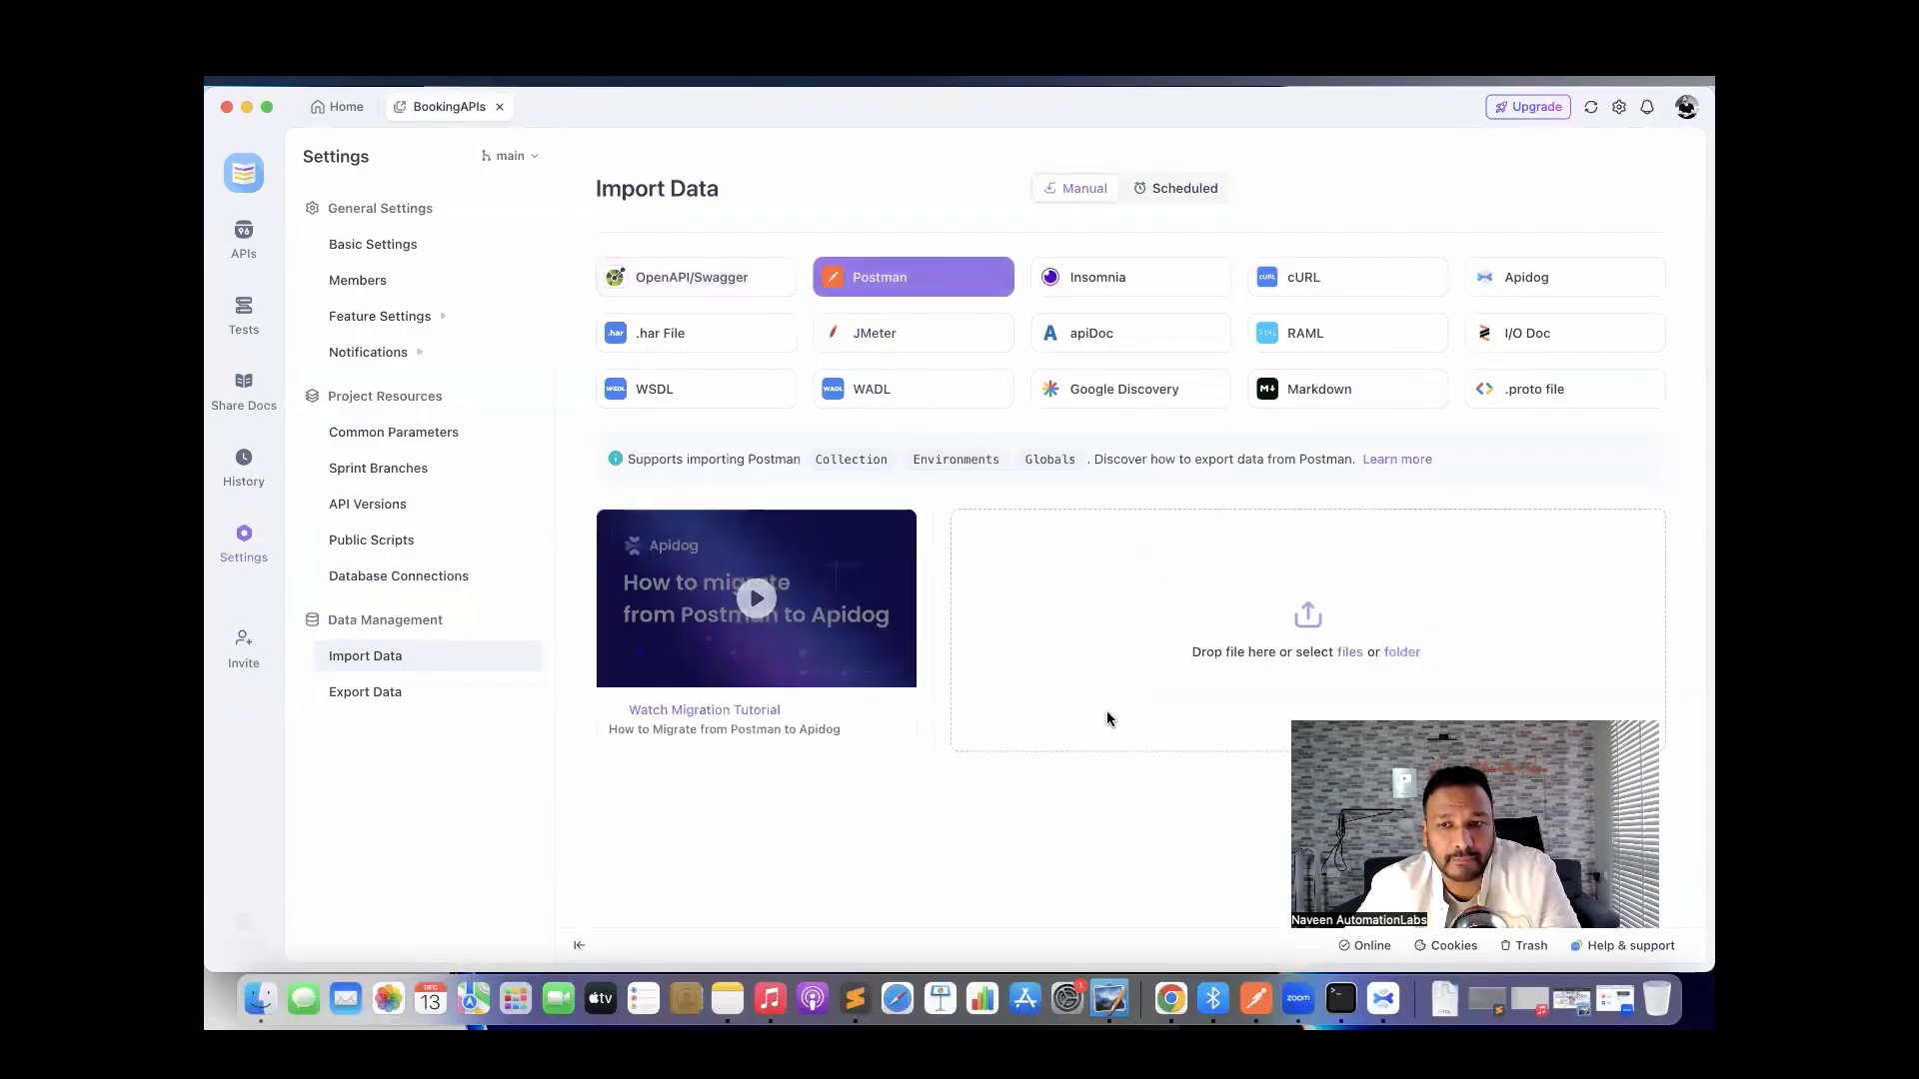
left_click(1350, 653)
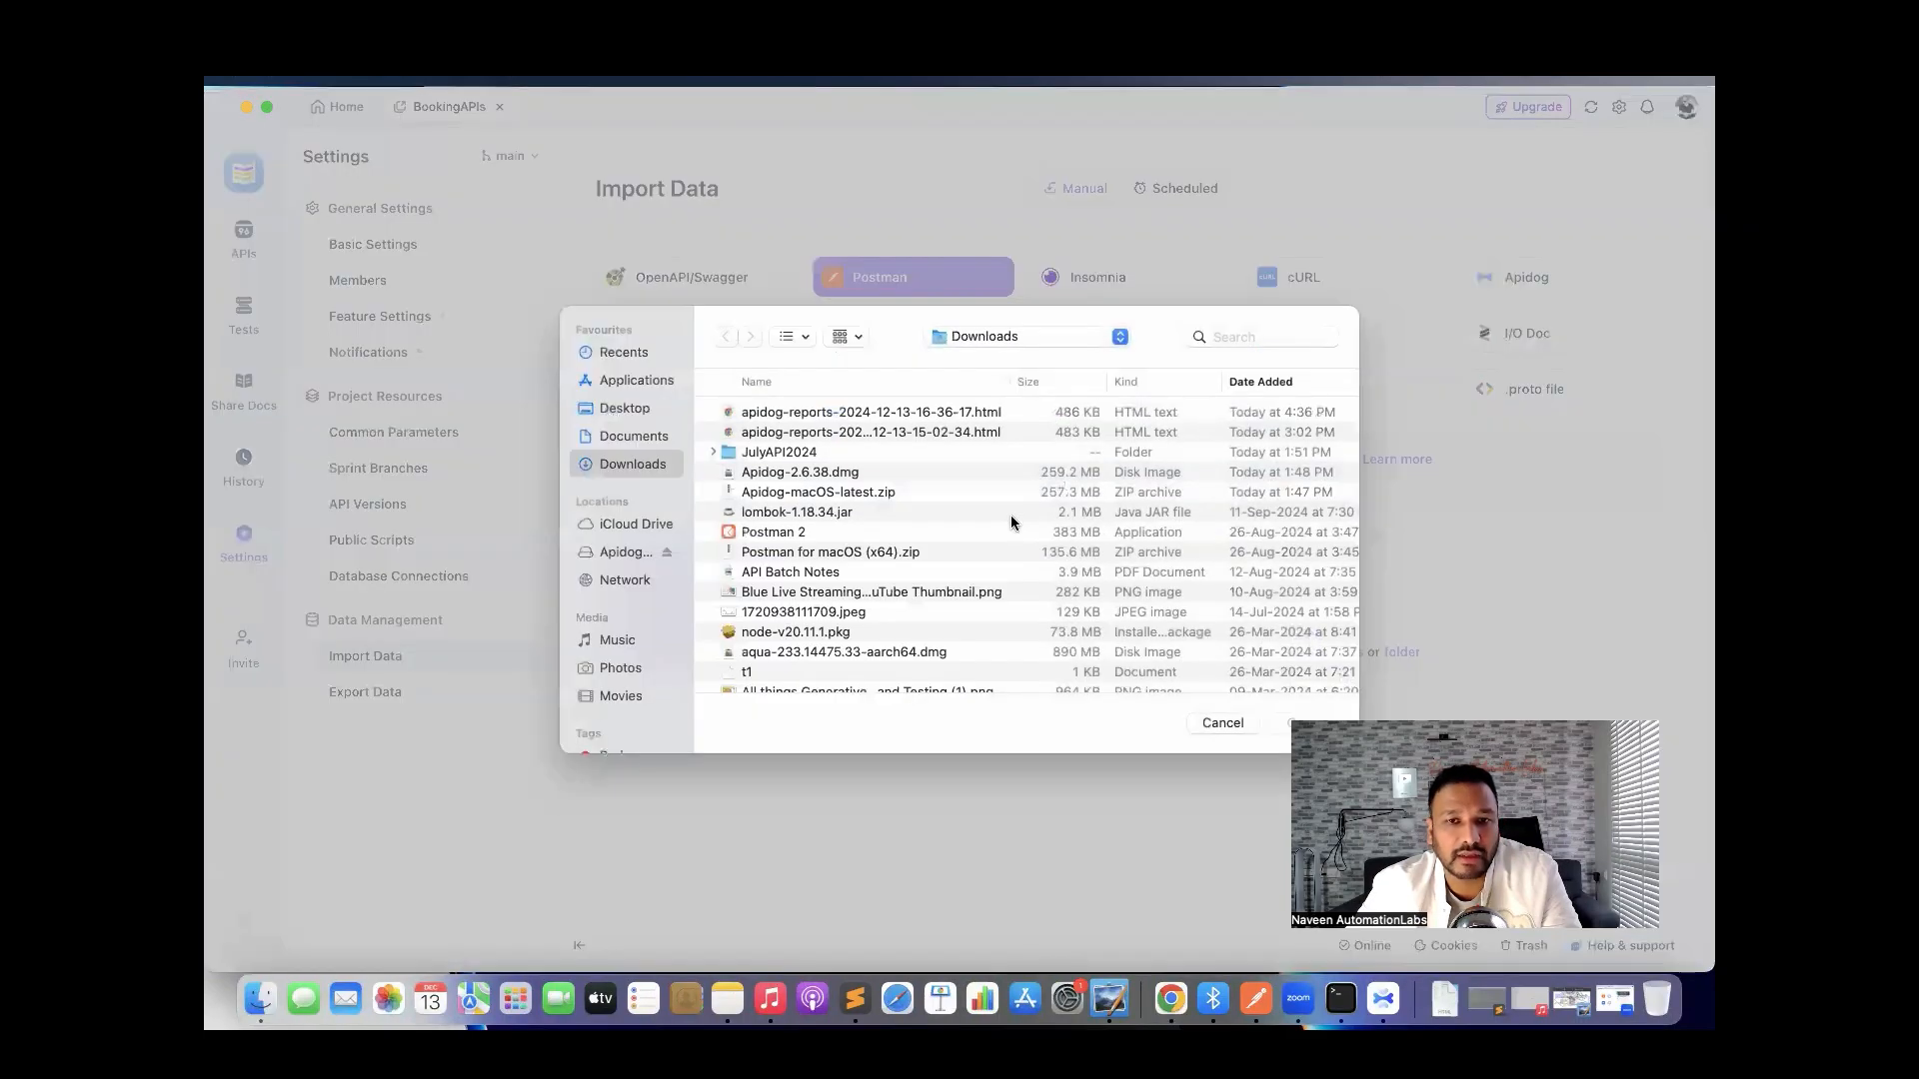
left_click(657, 439)
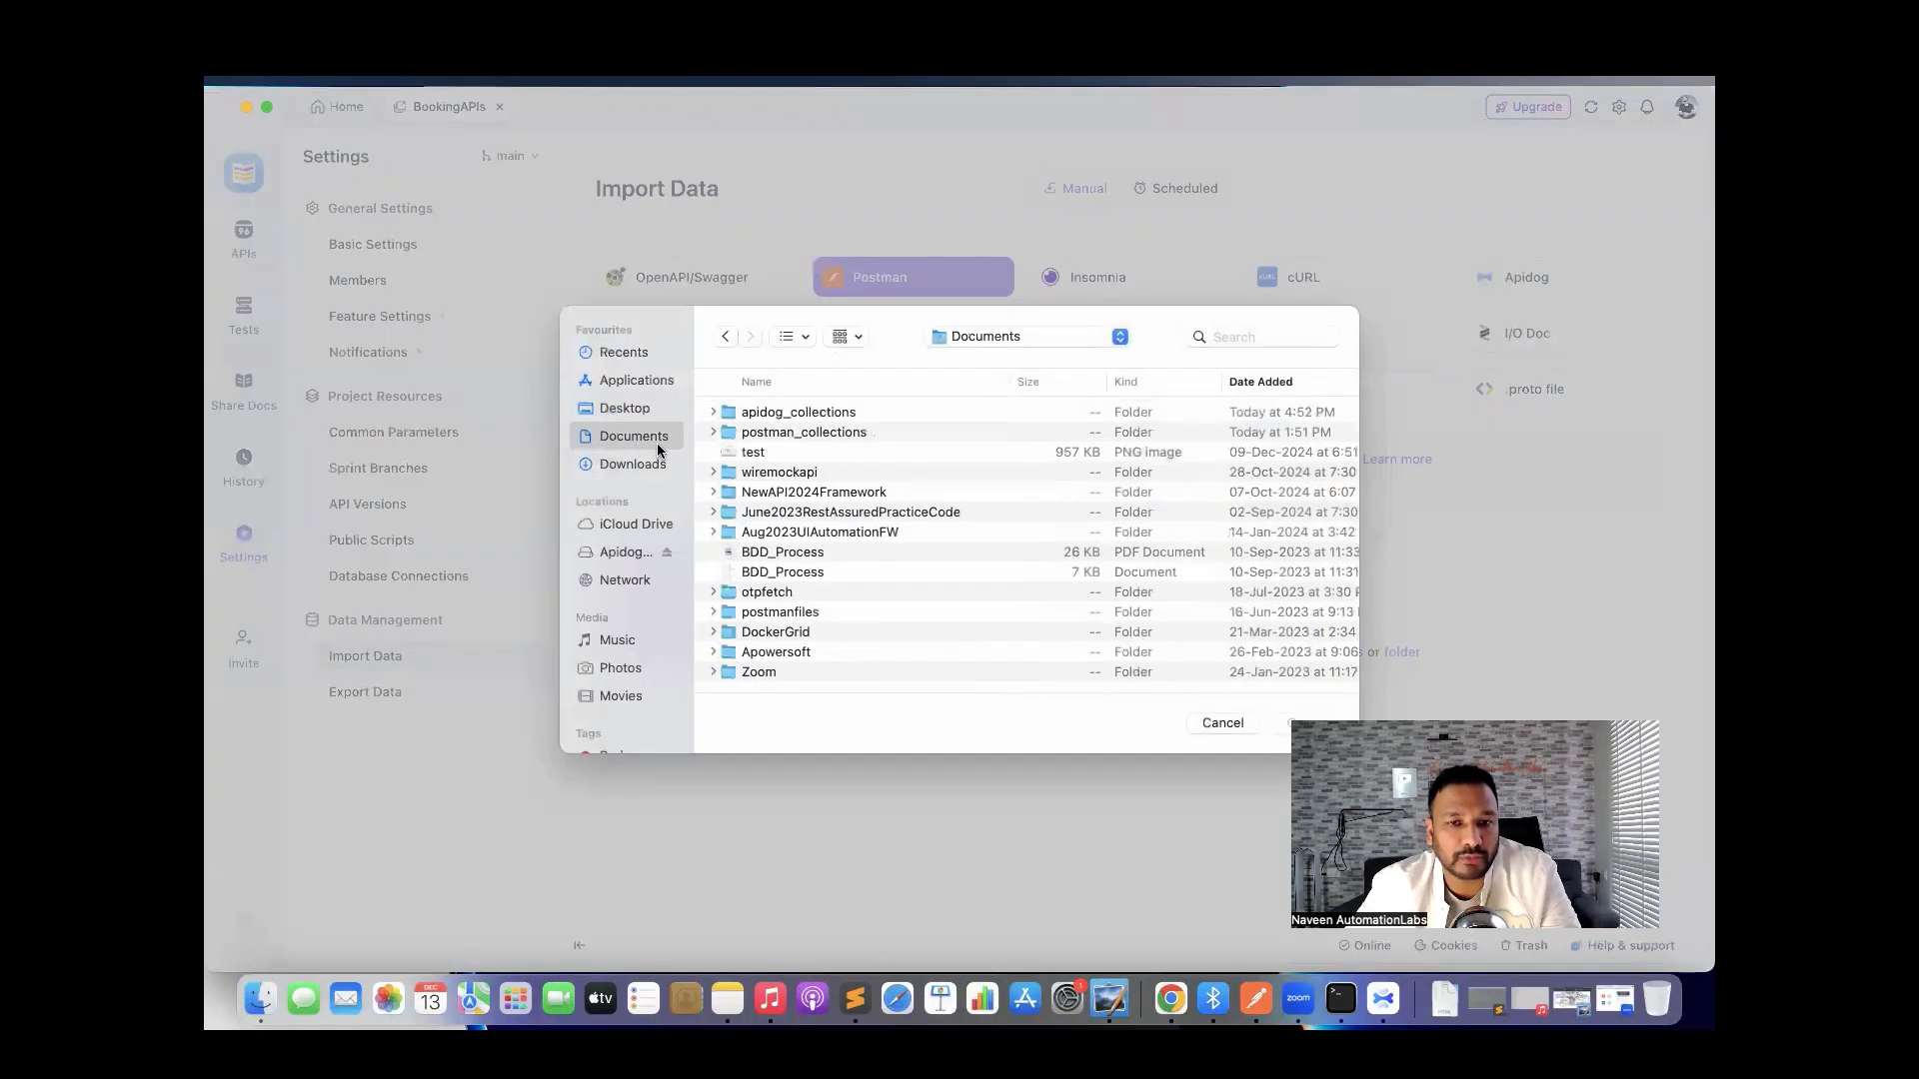
double_click(800, 432)
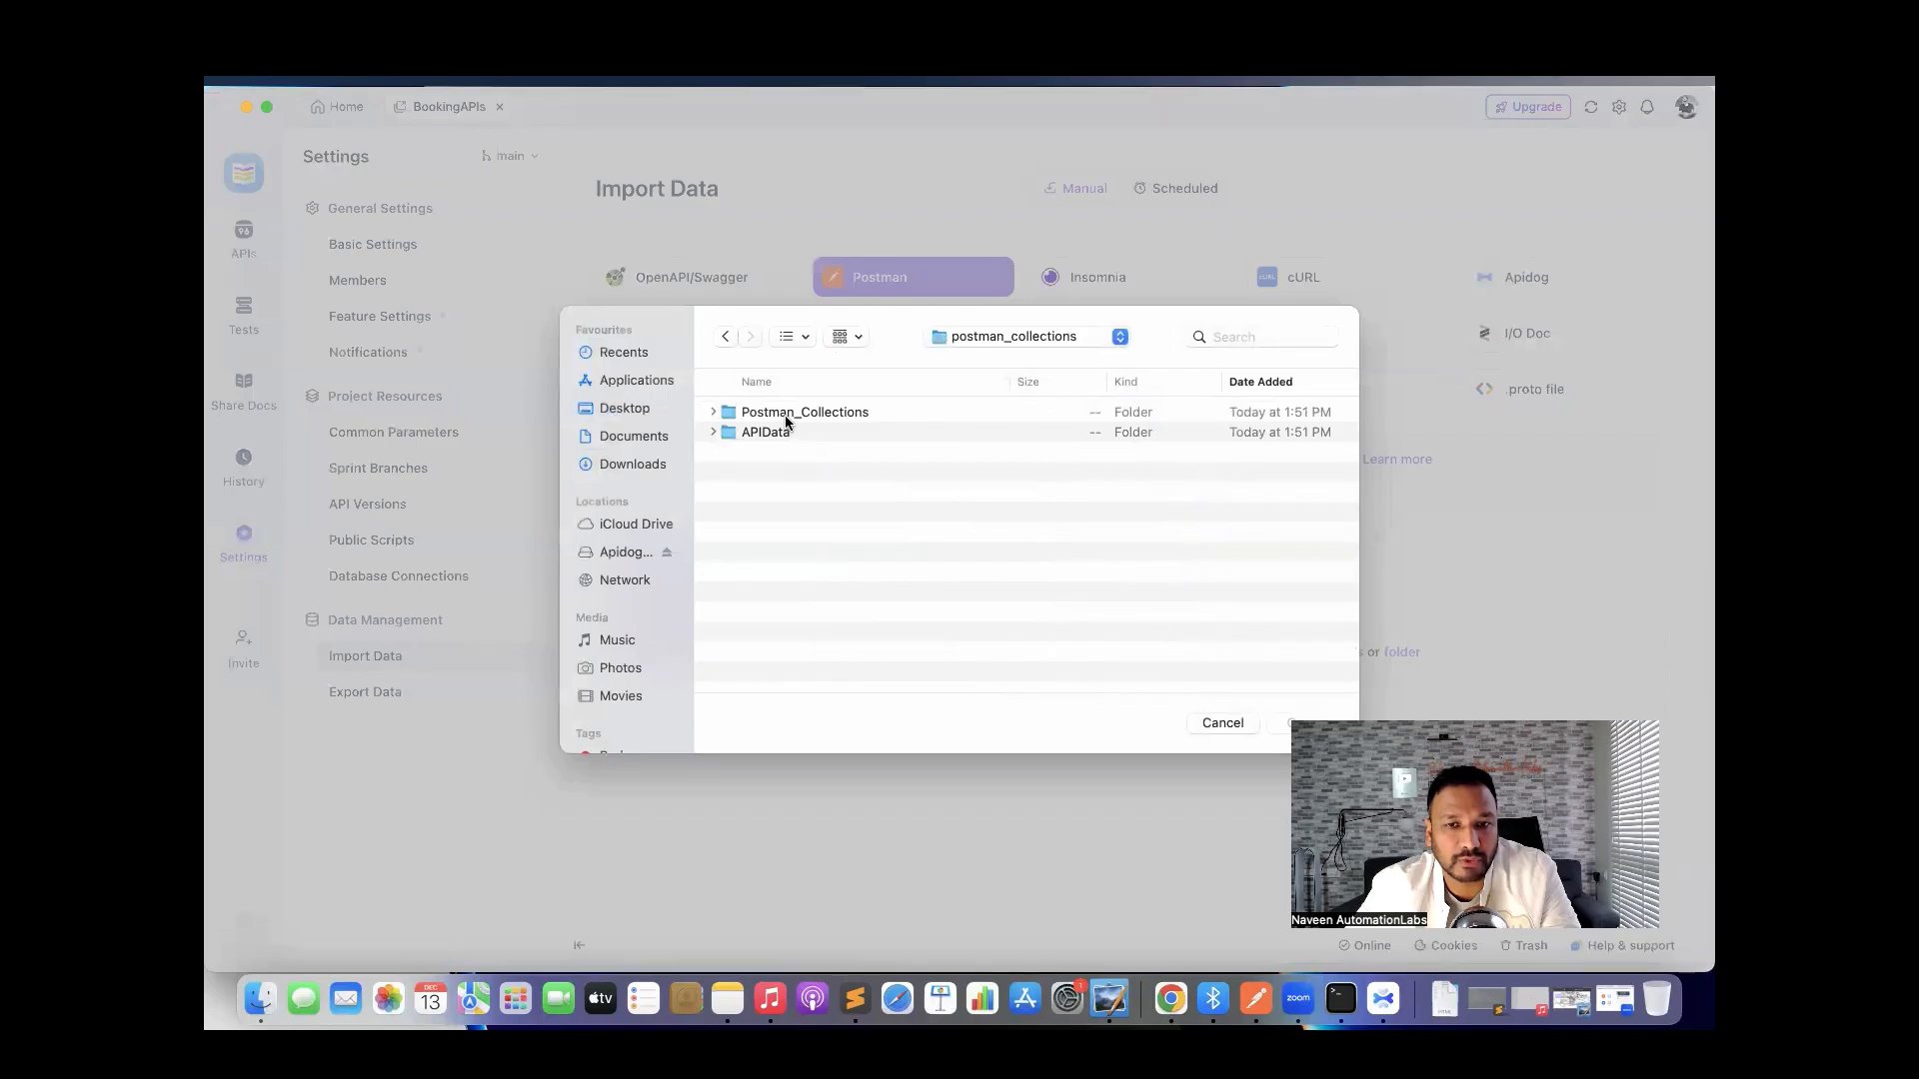
double_click(785, 413)
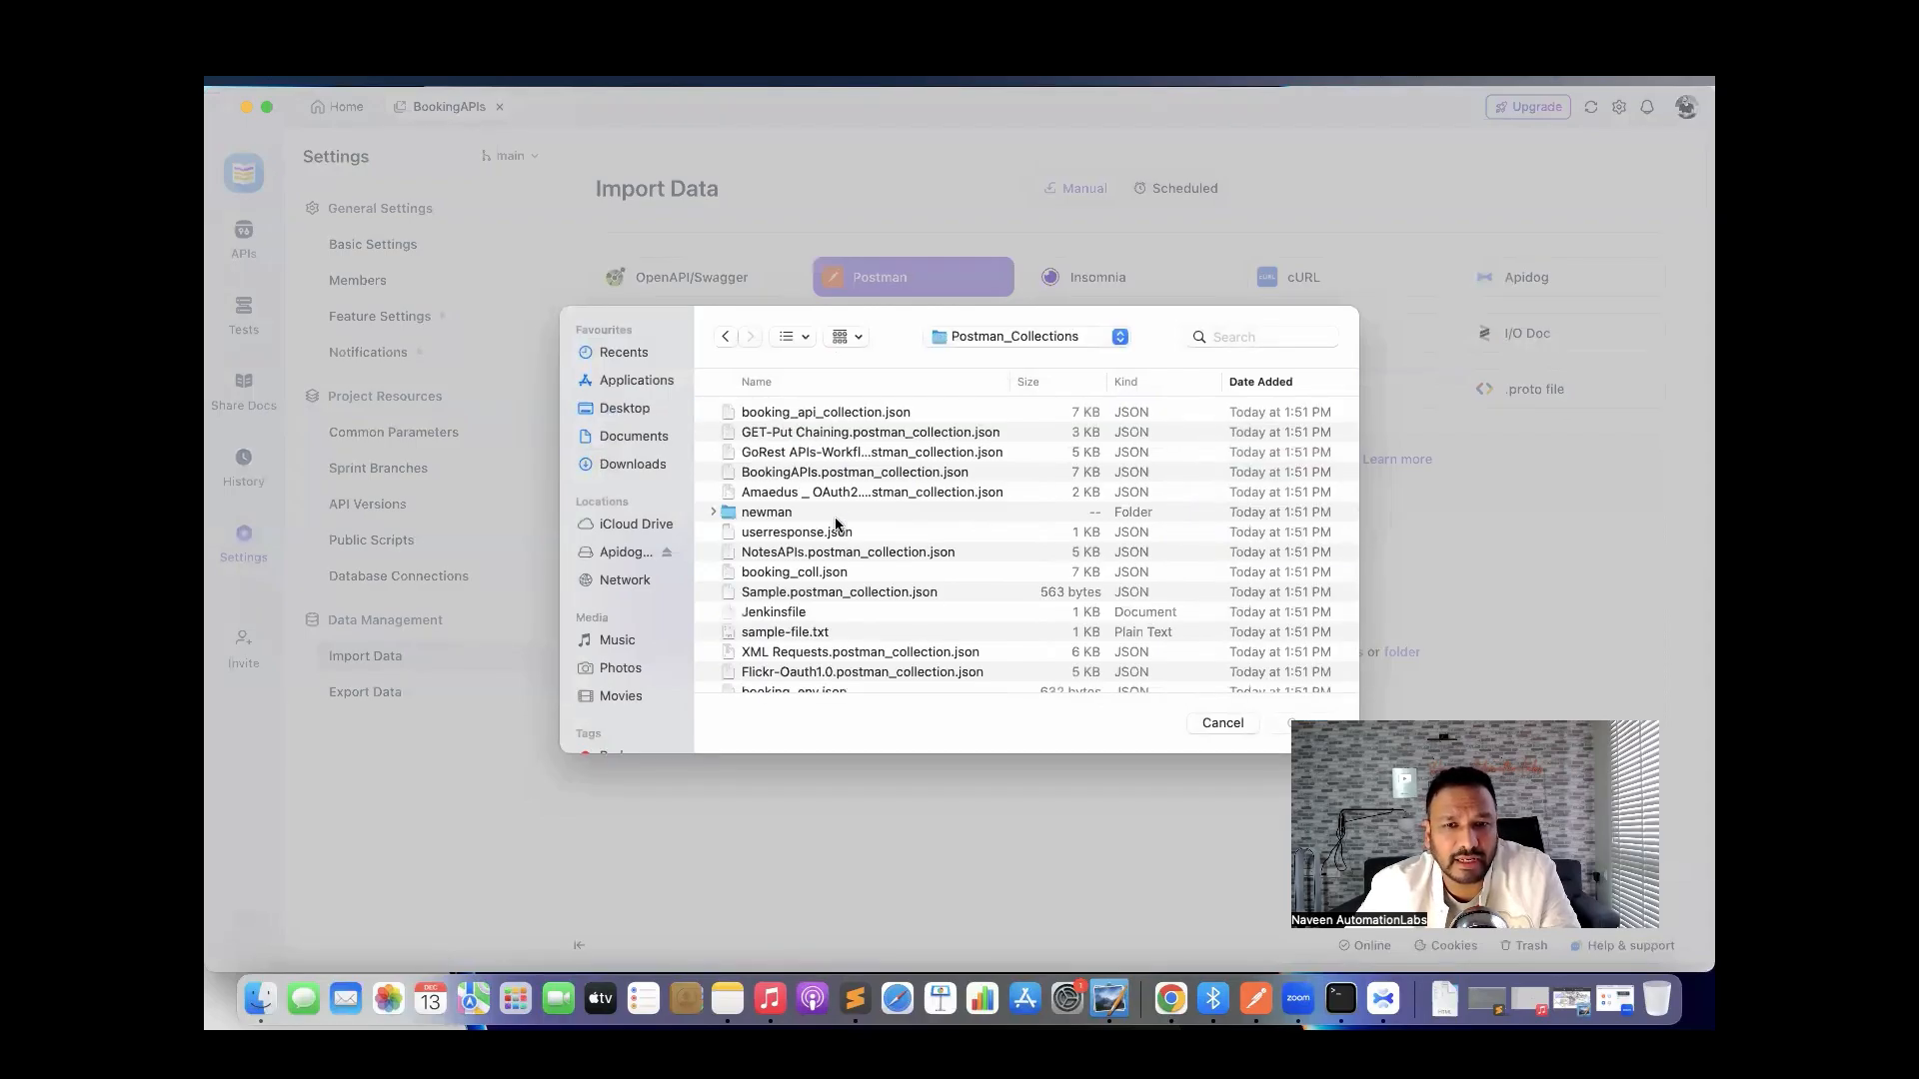
Select booking_coll.json and booking_env.json together and open them for import.
scroll(835, 522, "down", 3)
scroll(836, 522, "up", 3)
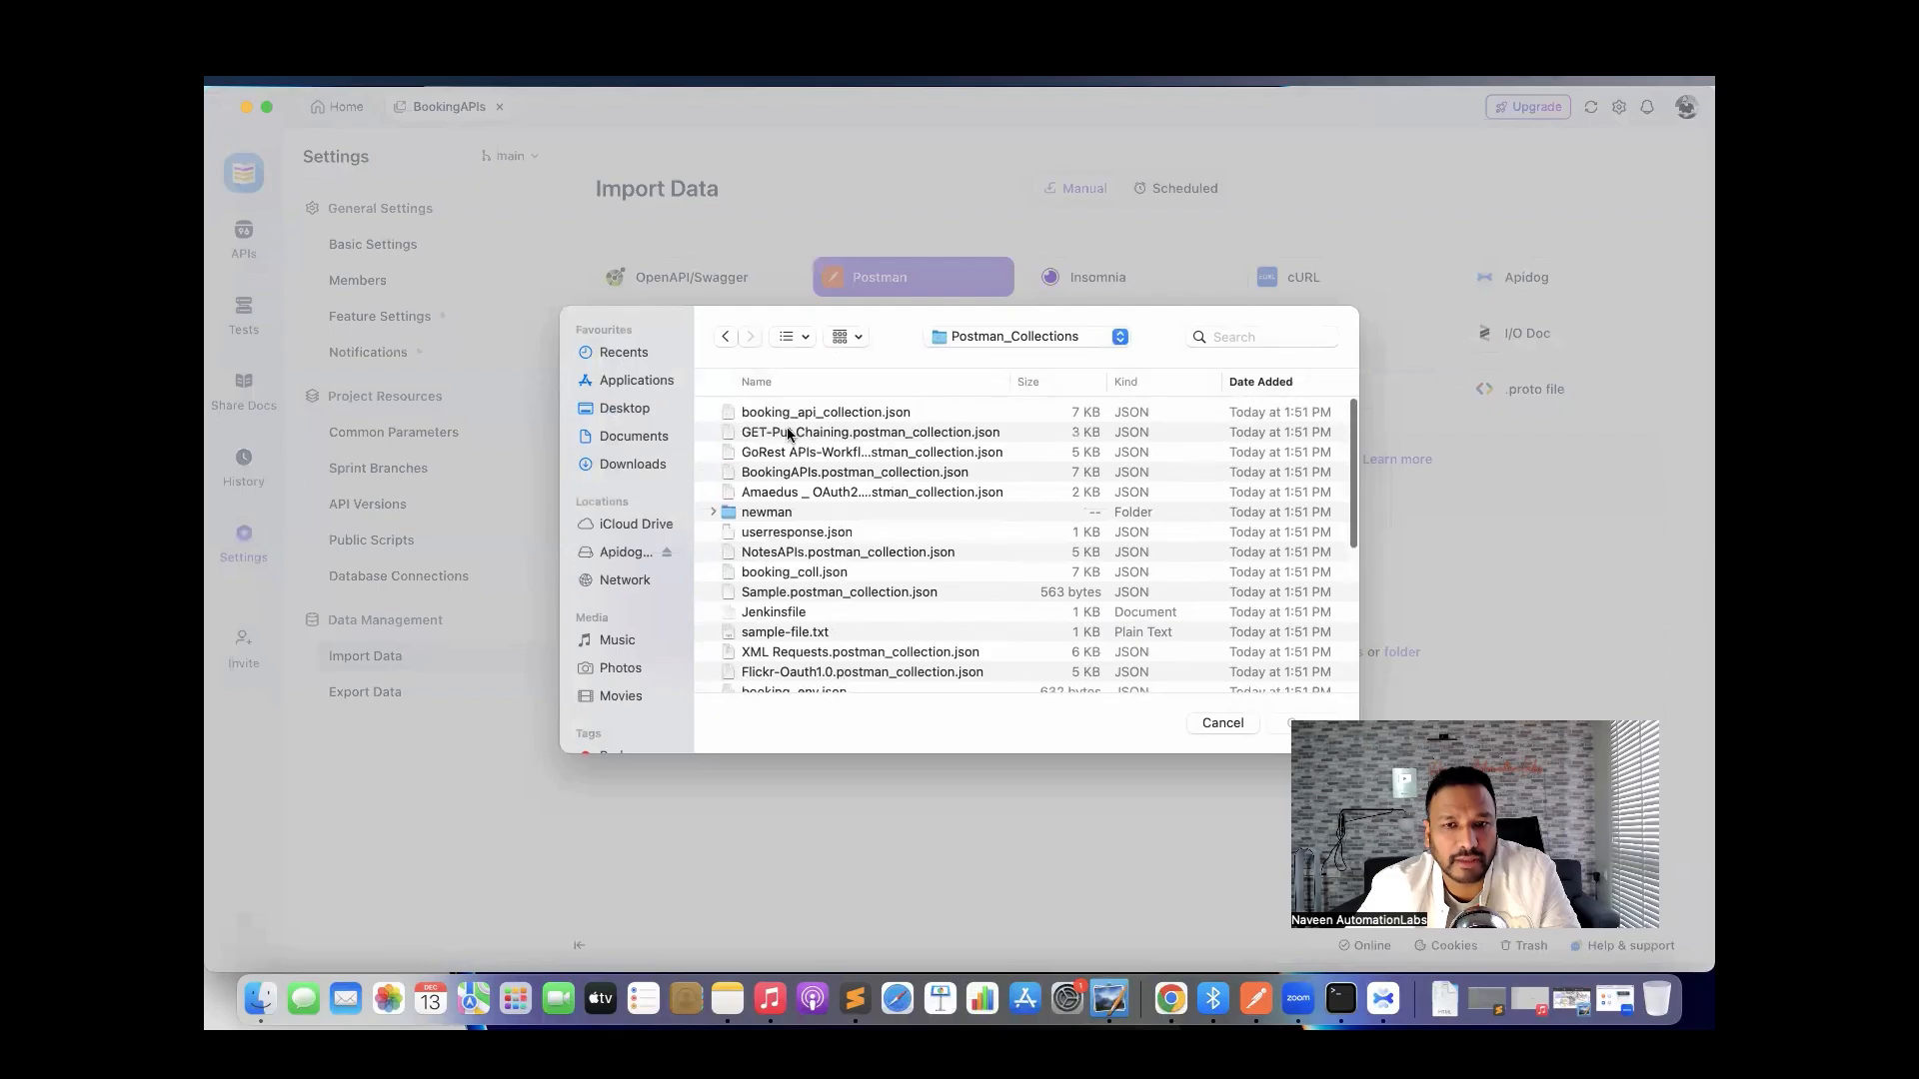
left_click(758, 382)
left_click(815, 434)
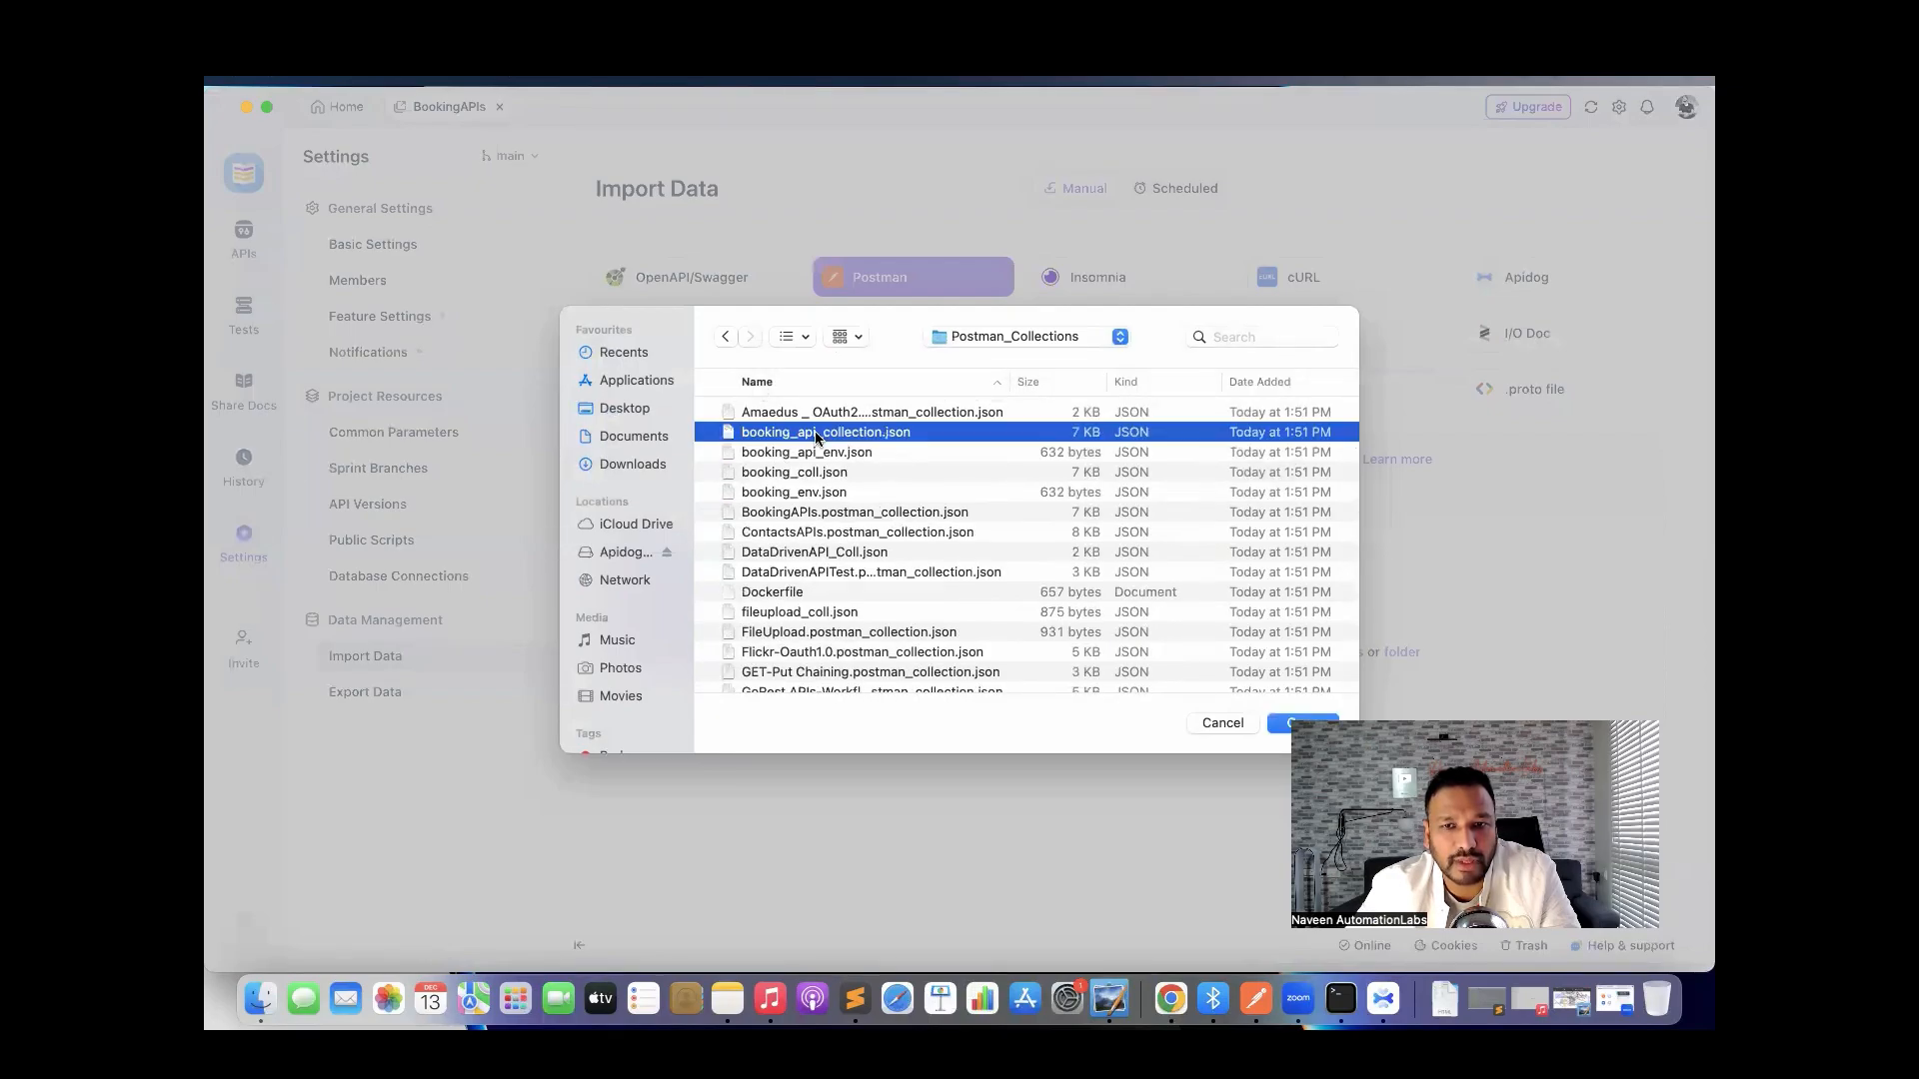
key("shift+Down")
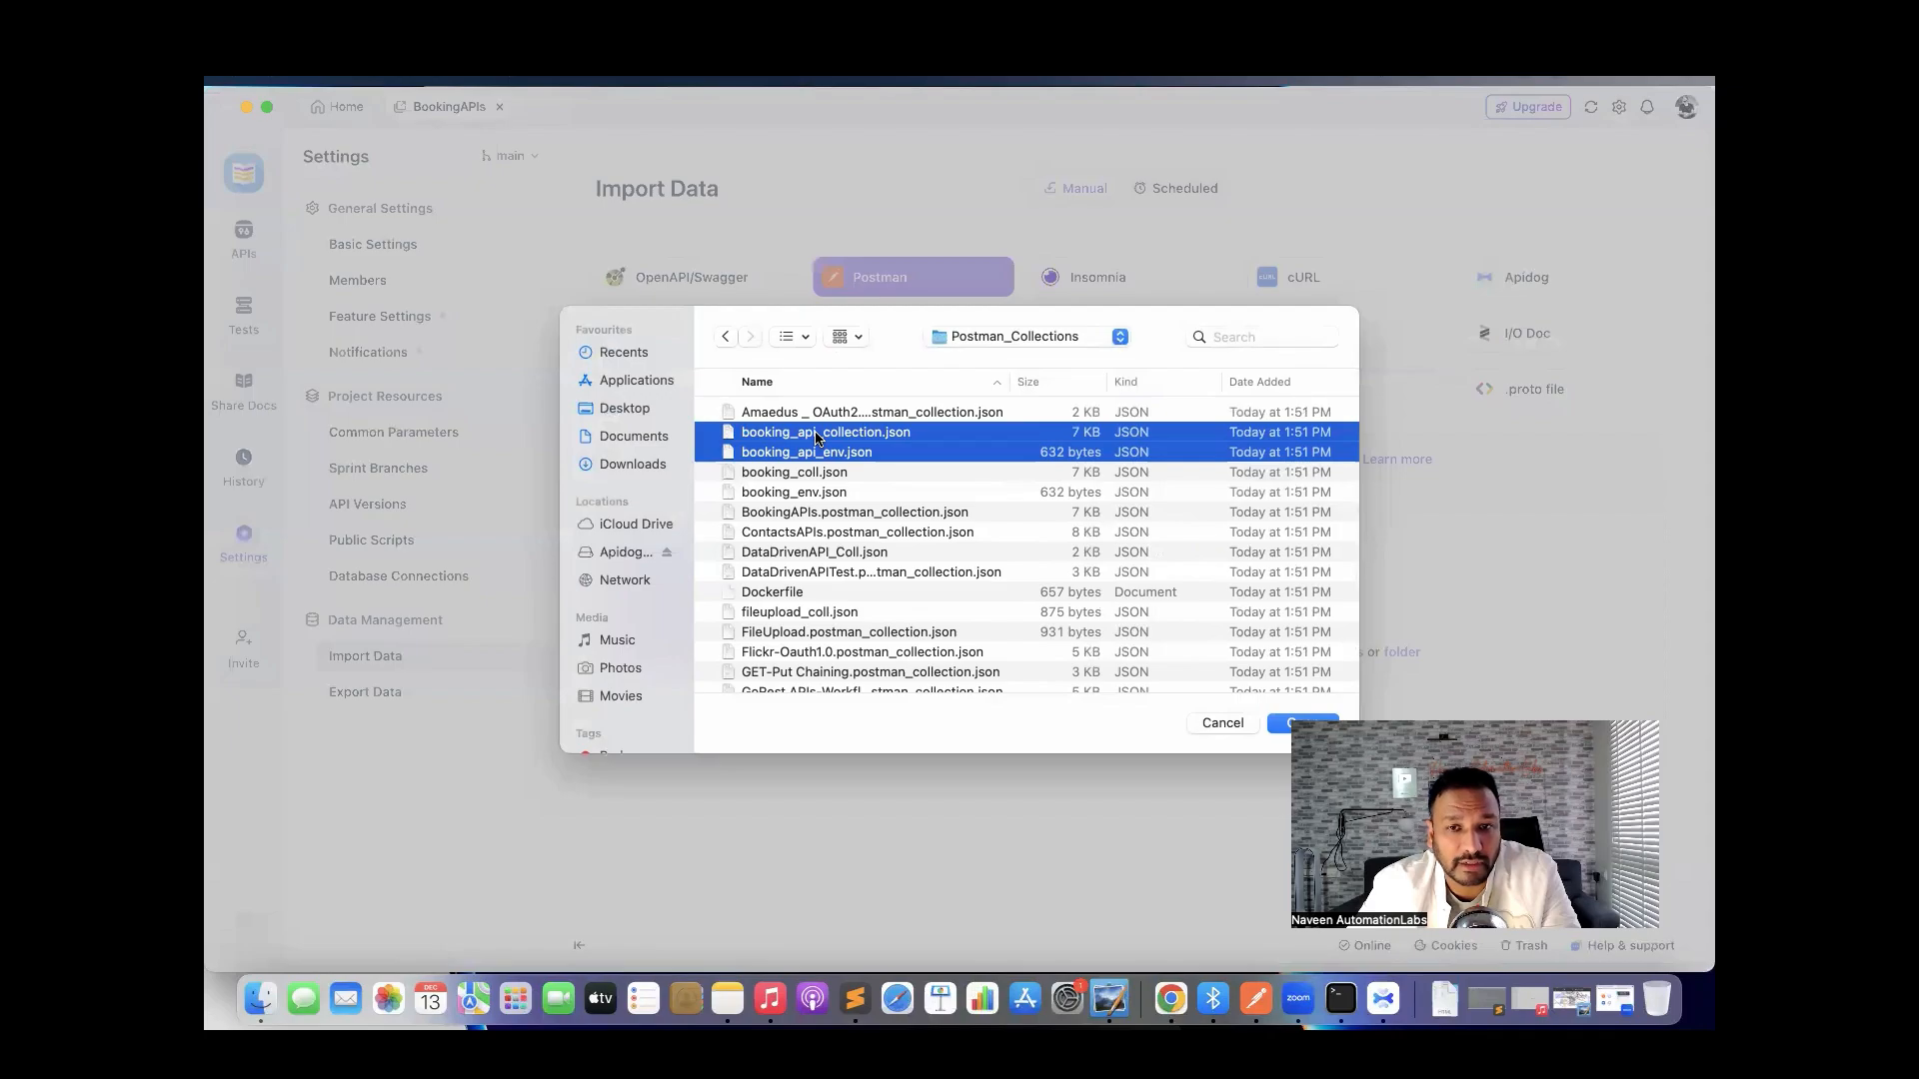
key("Down")
key("Down")
key("Up")
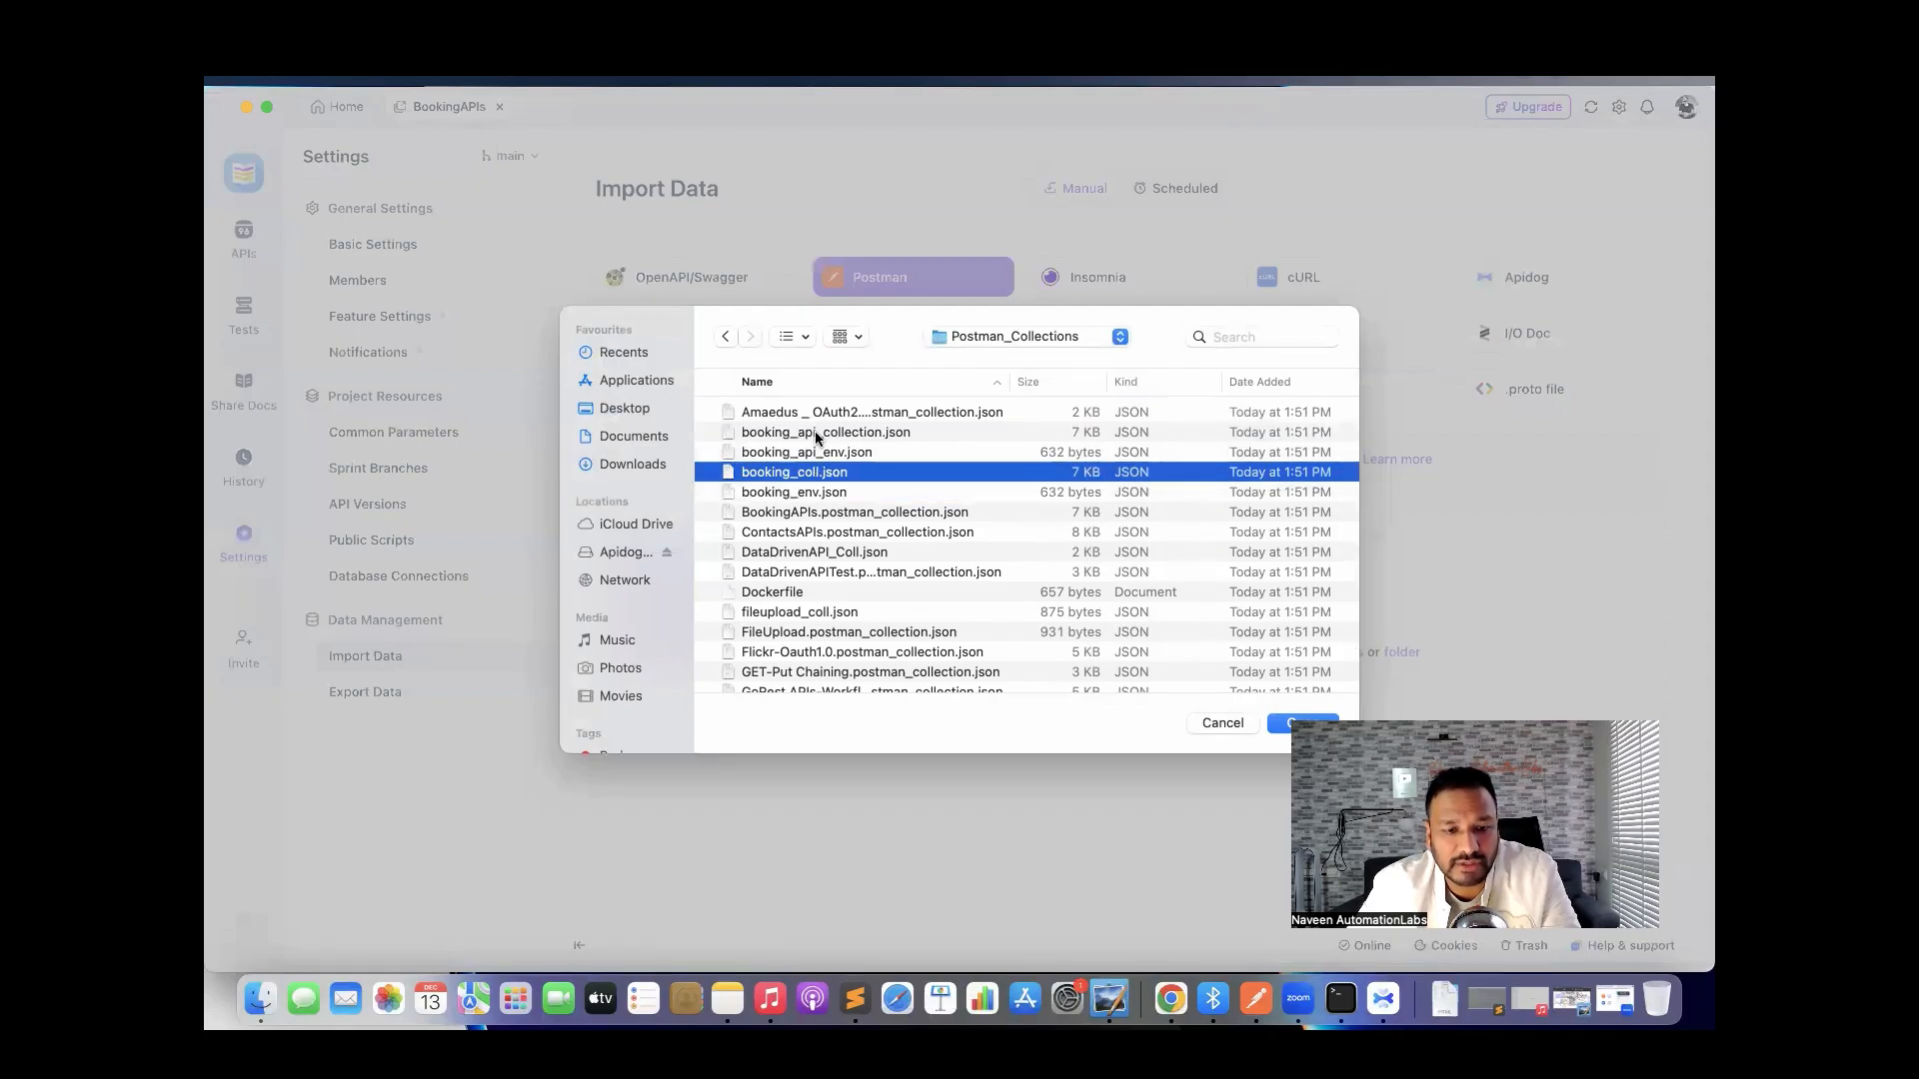
key("shift+Down")
key("Return")
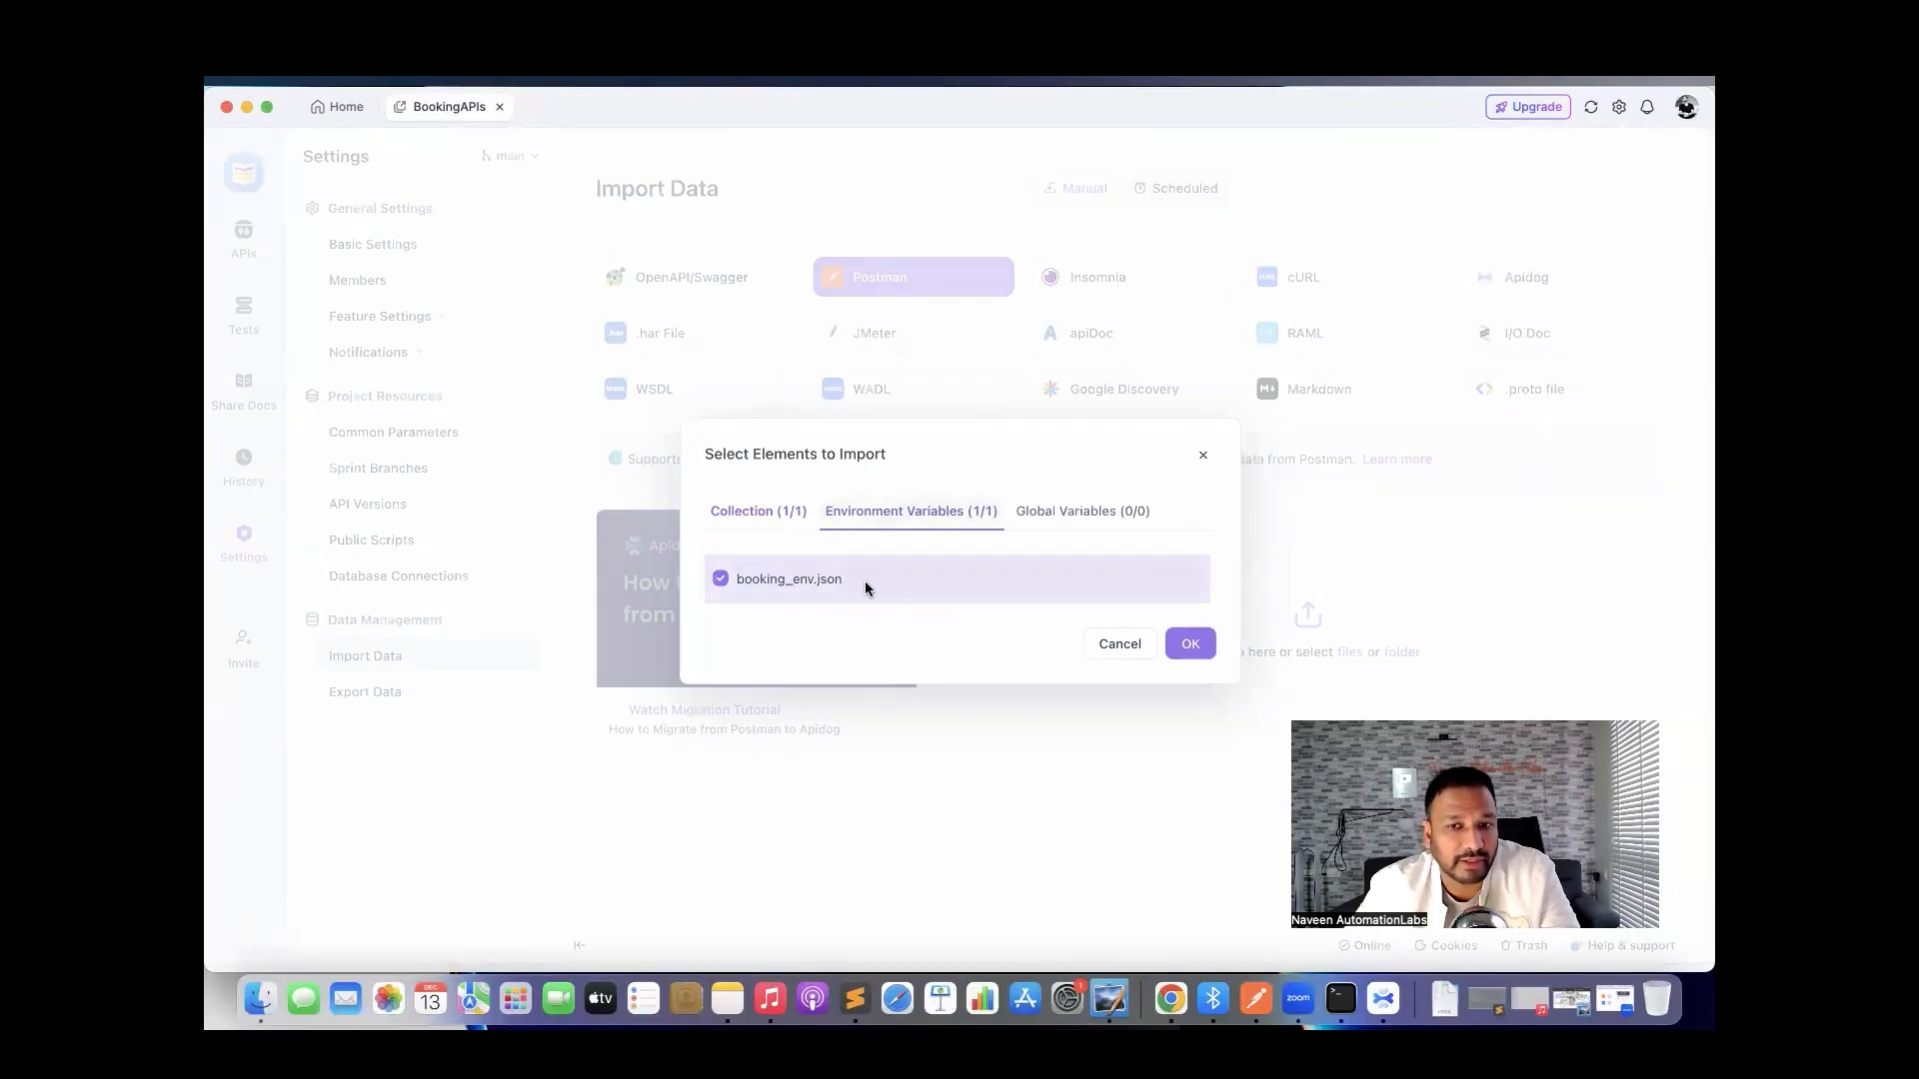
Accept the collection and environment, preview the Root endpoints and their cases, and confirm the import.
left_click(1186, 645)
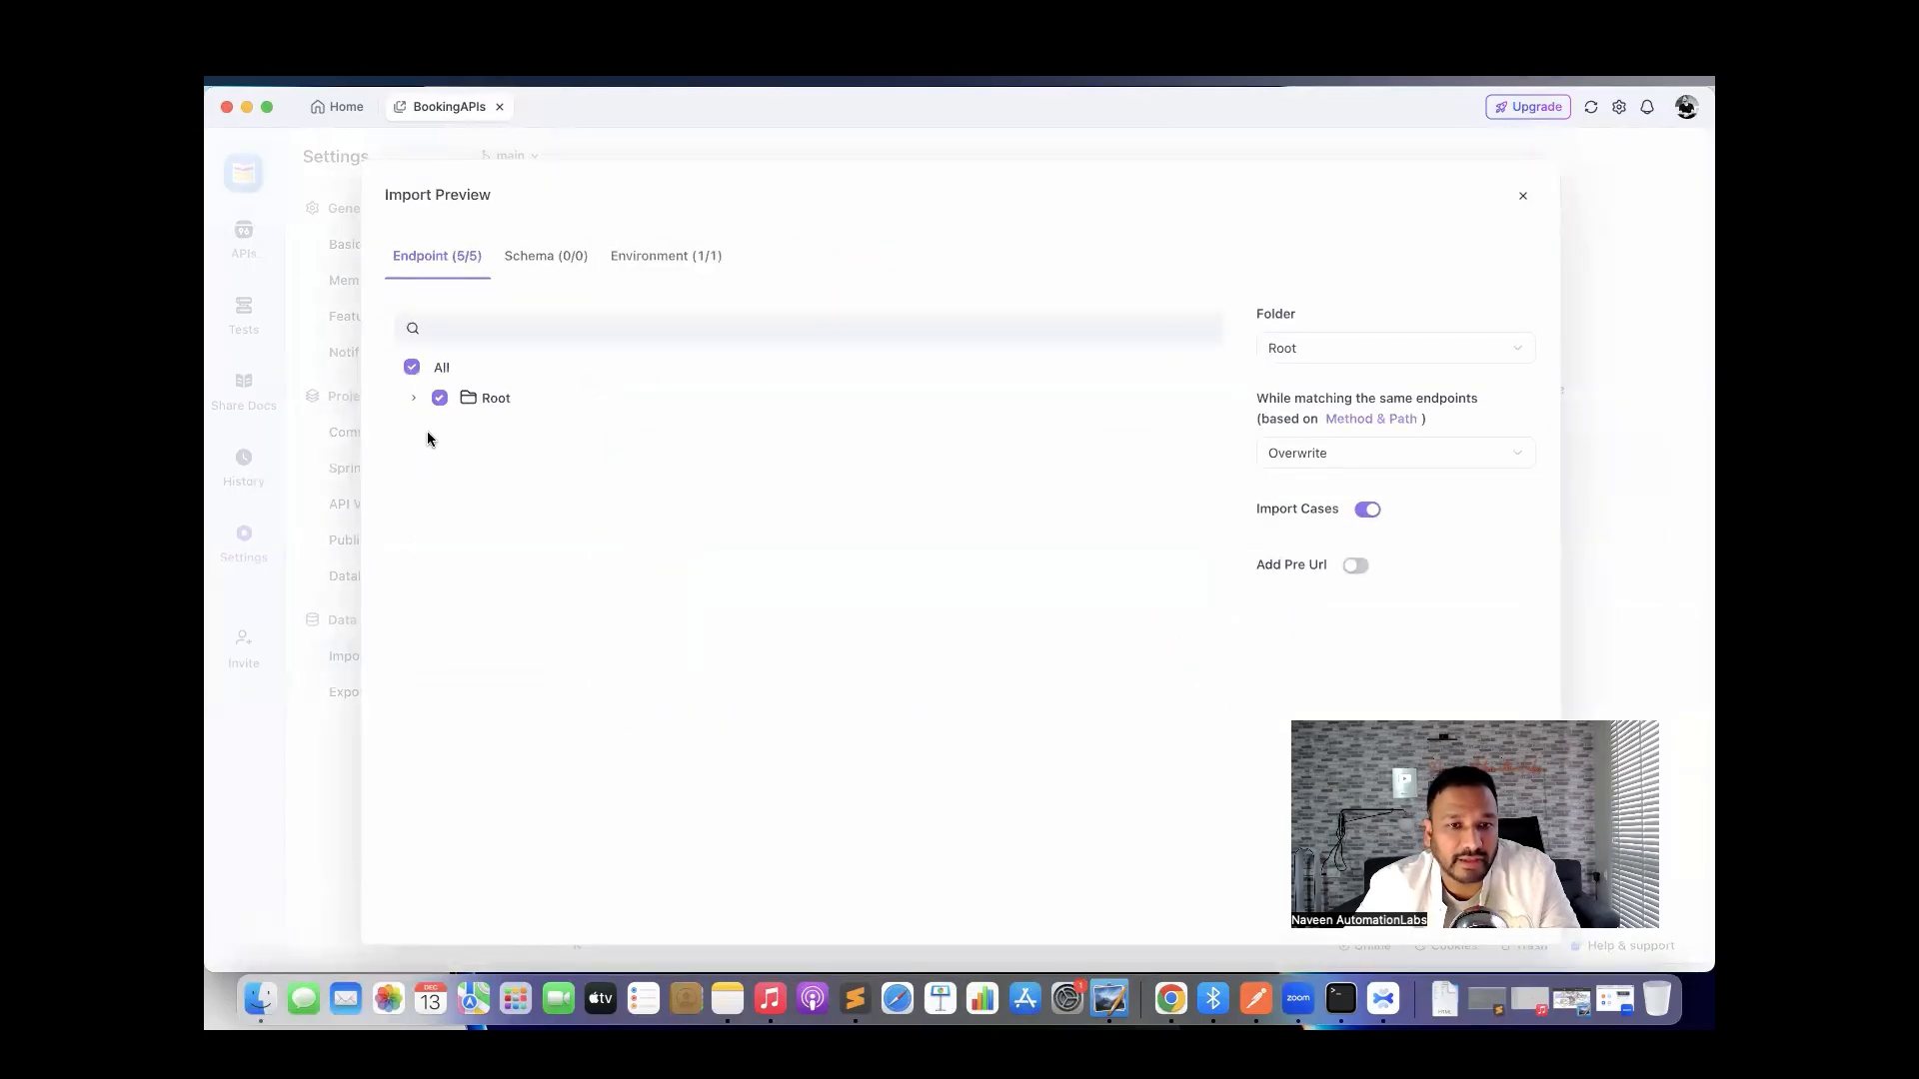
left_click(414, 399)
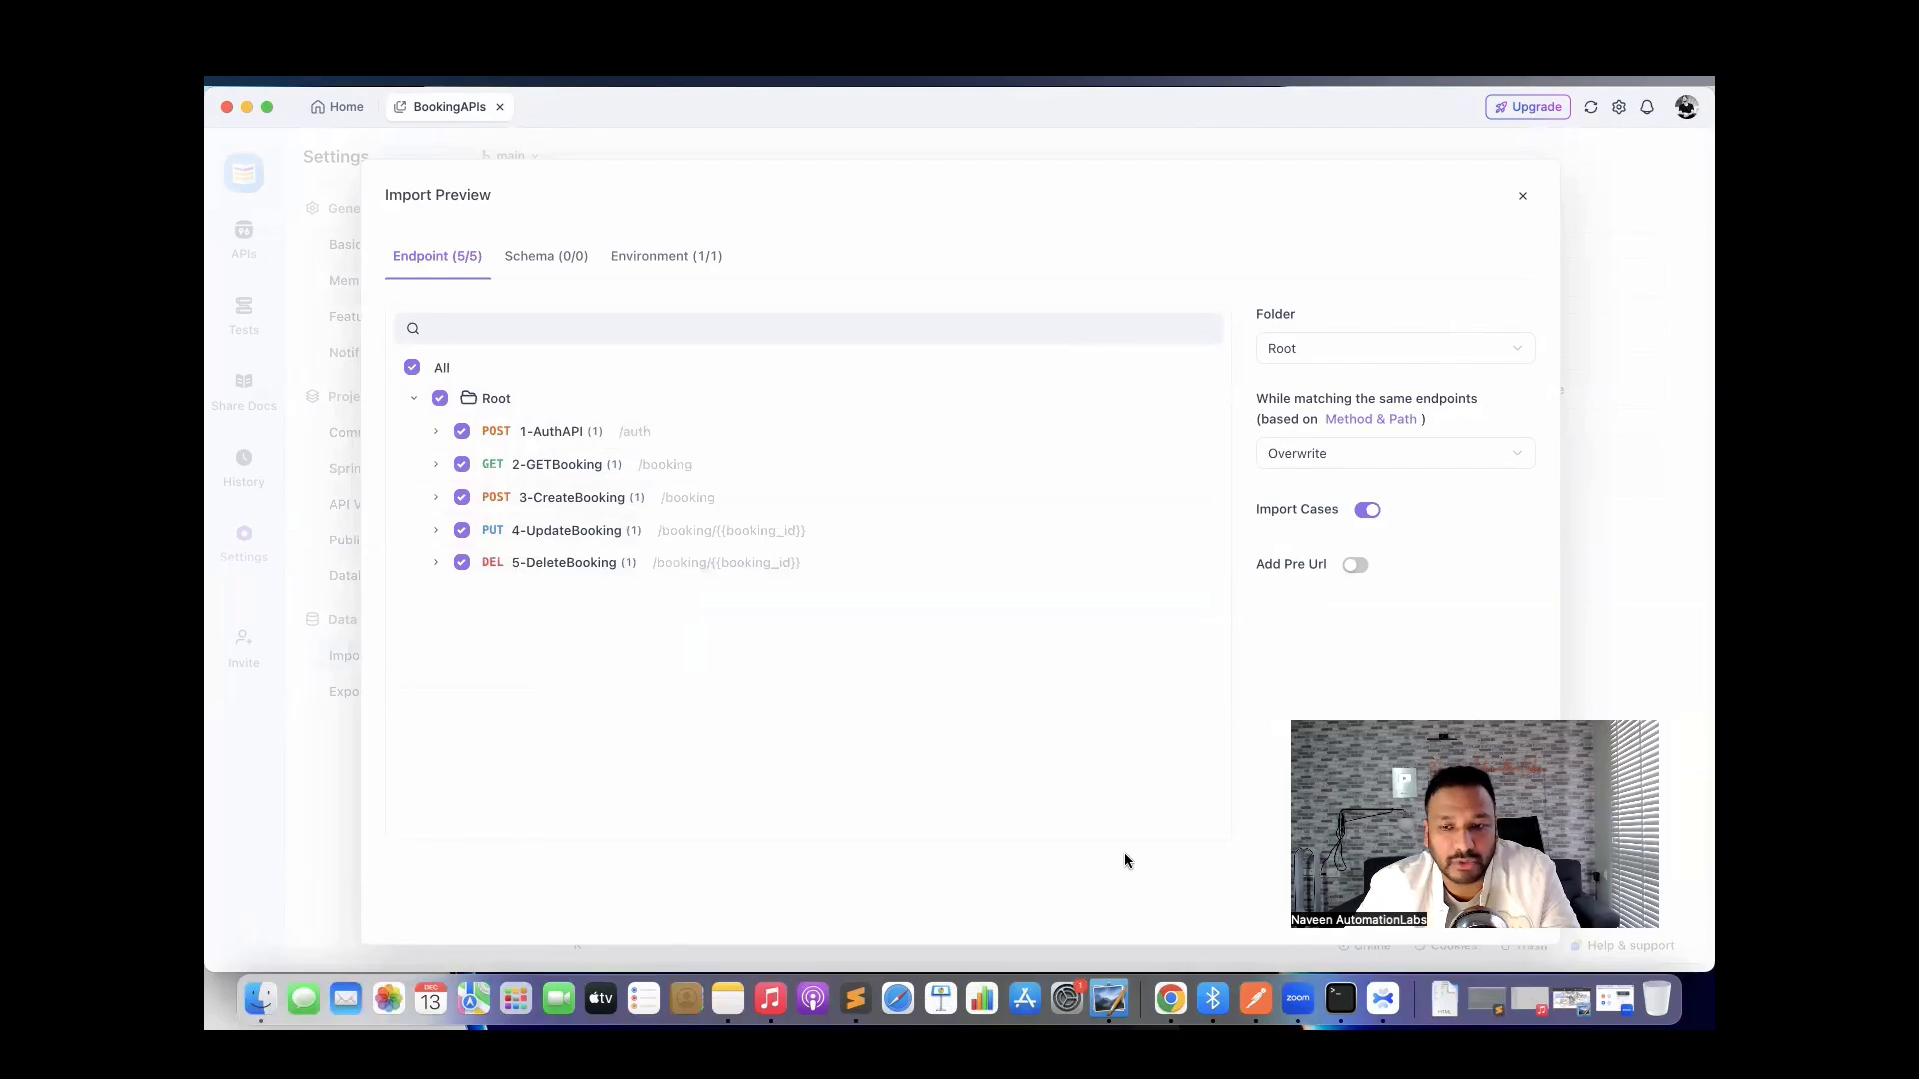
left_click(1252, 994)
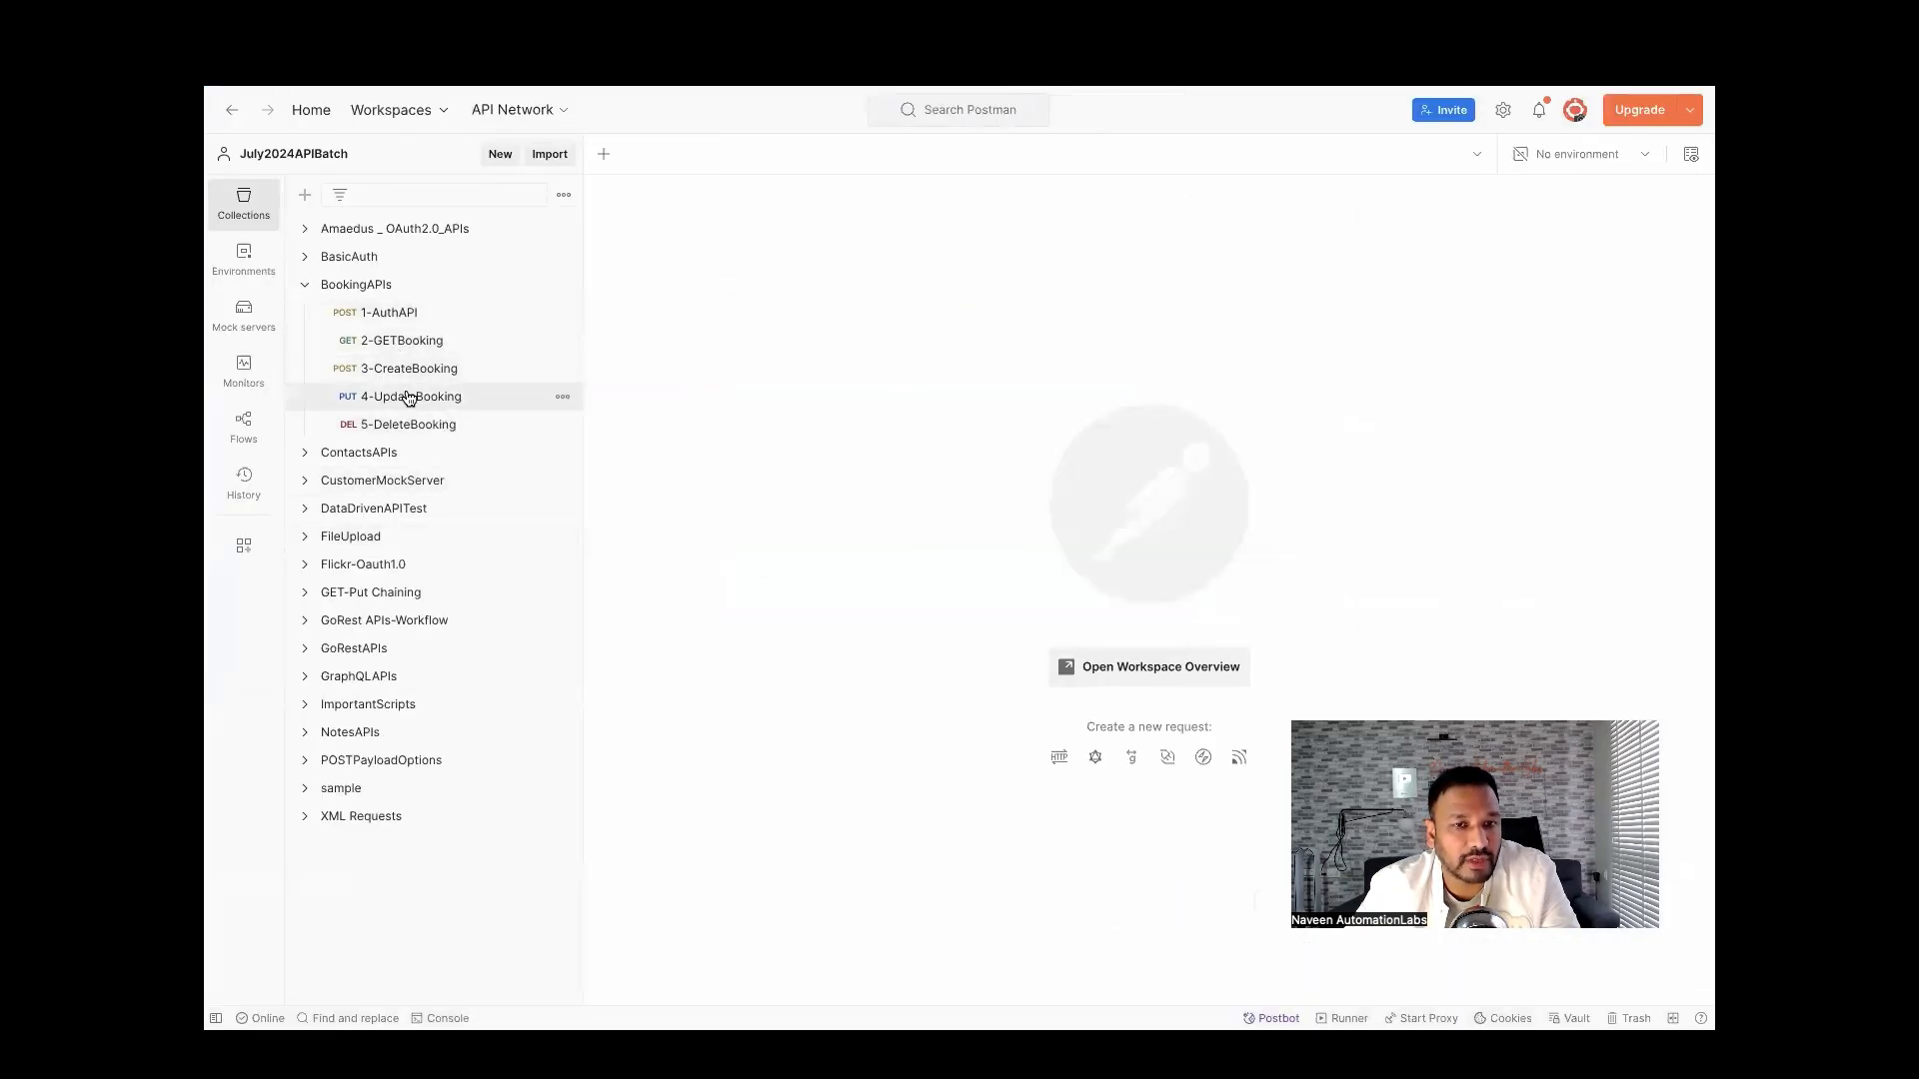
key("ctrl+Left")
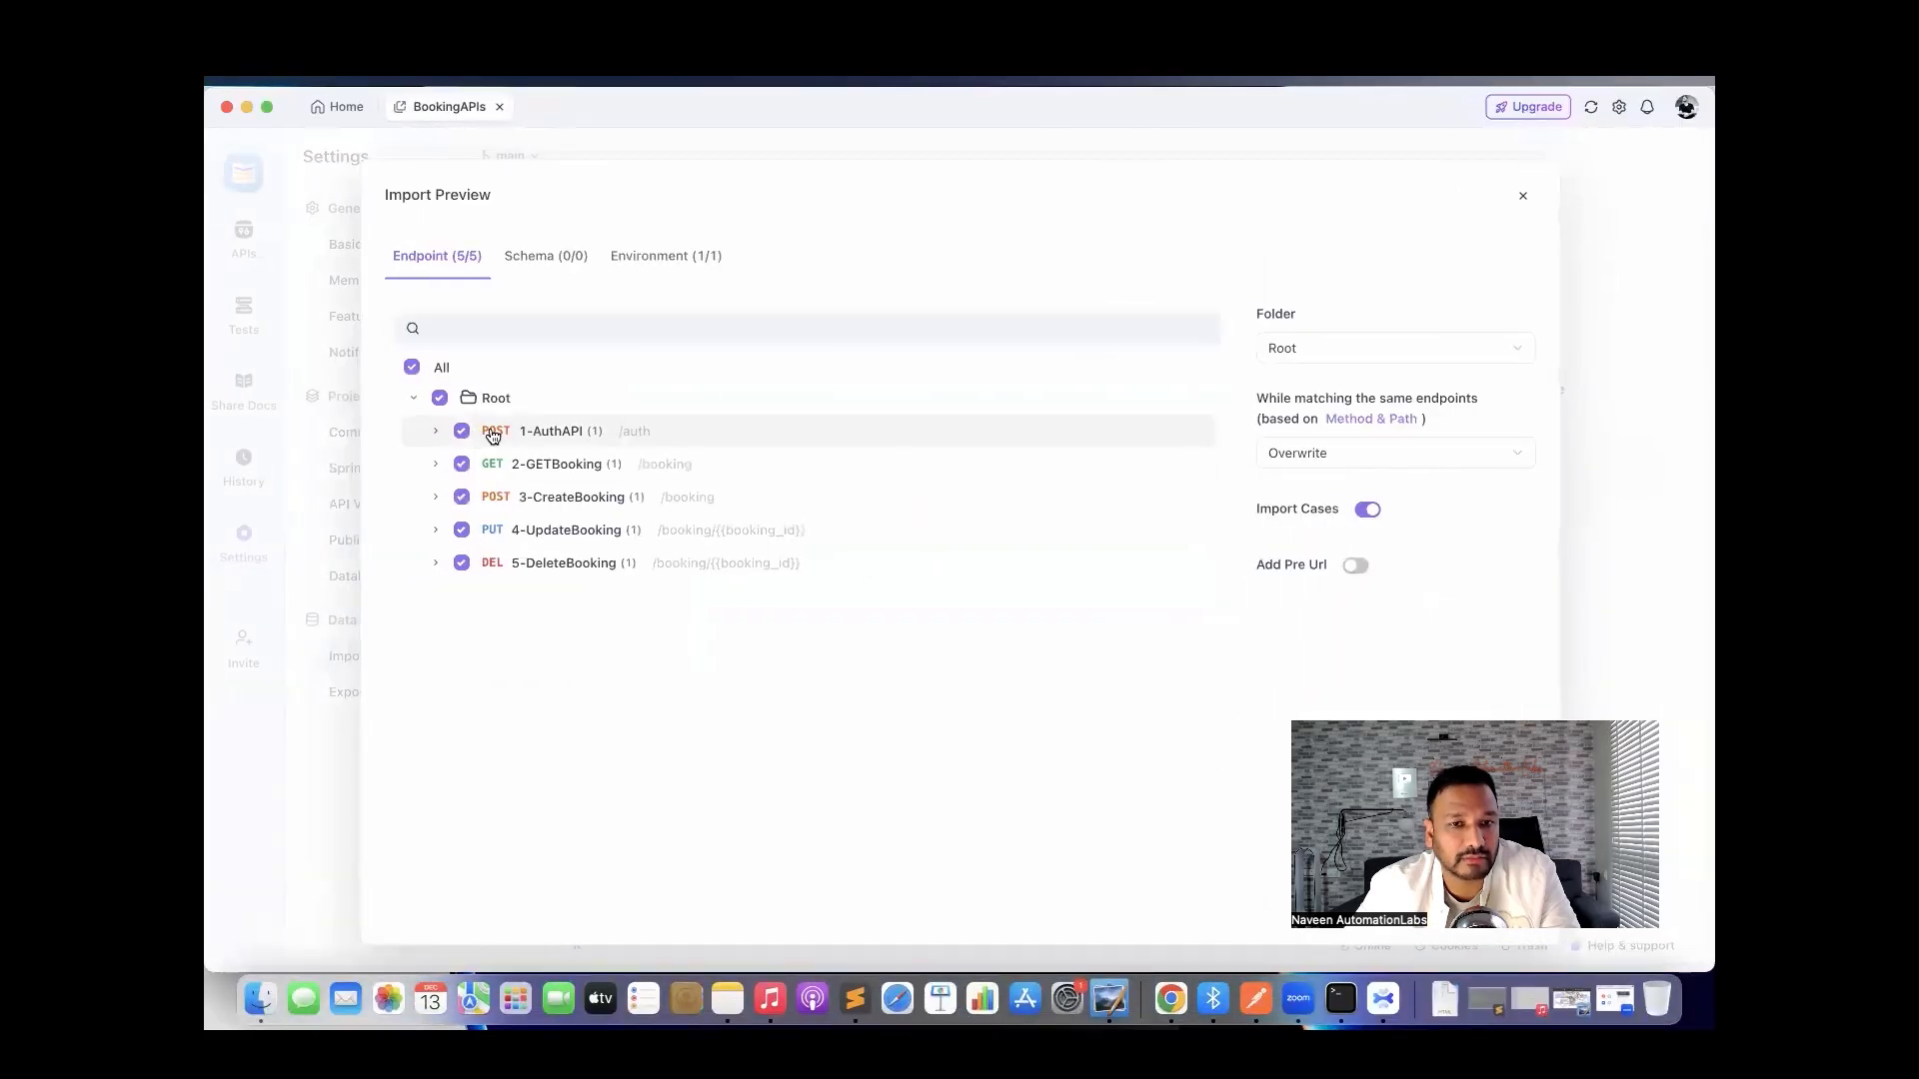
left_click(436, 432)
left_click(436, 431)
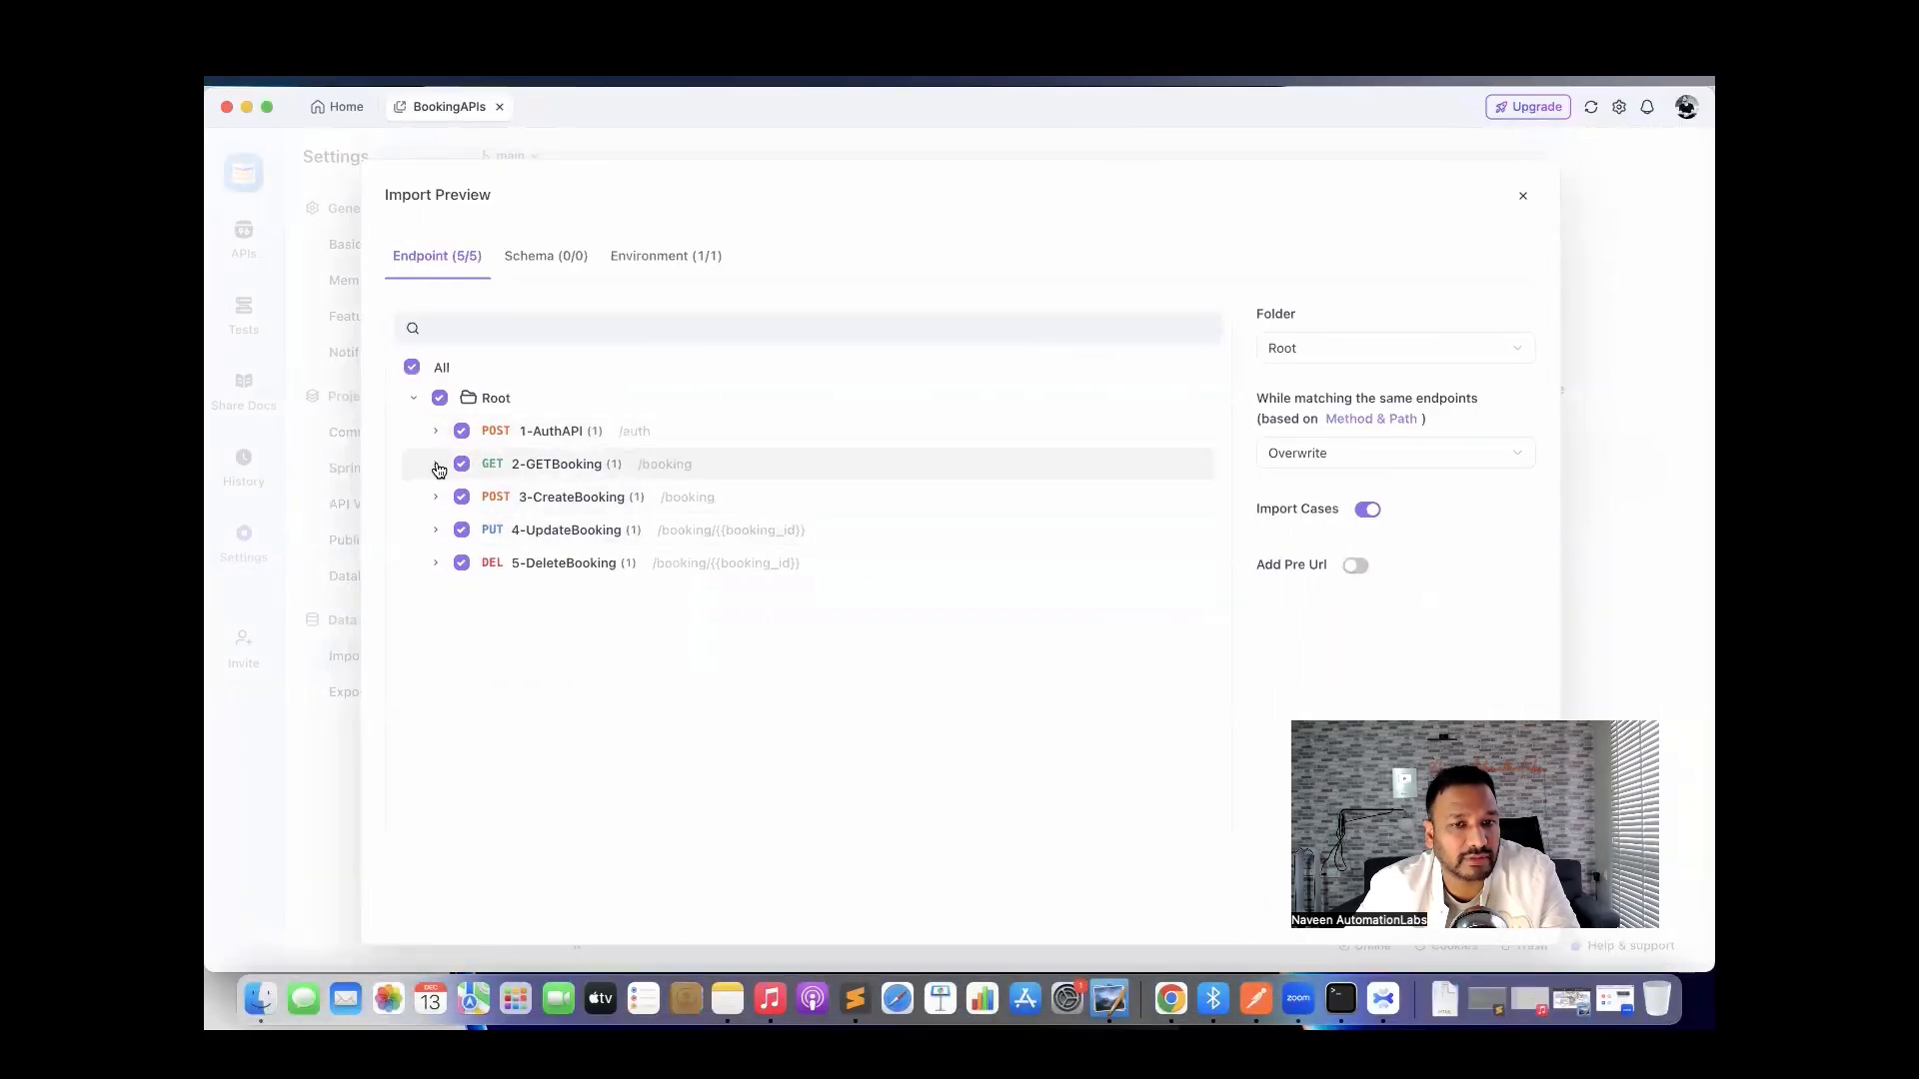
left_click(435, 464)
left_click(436, 531)
left_click(436, 595)
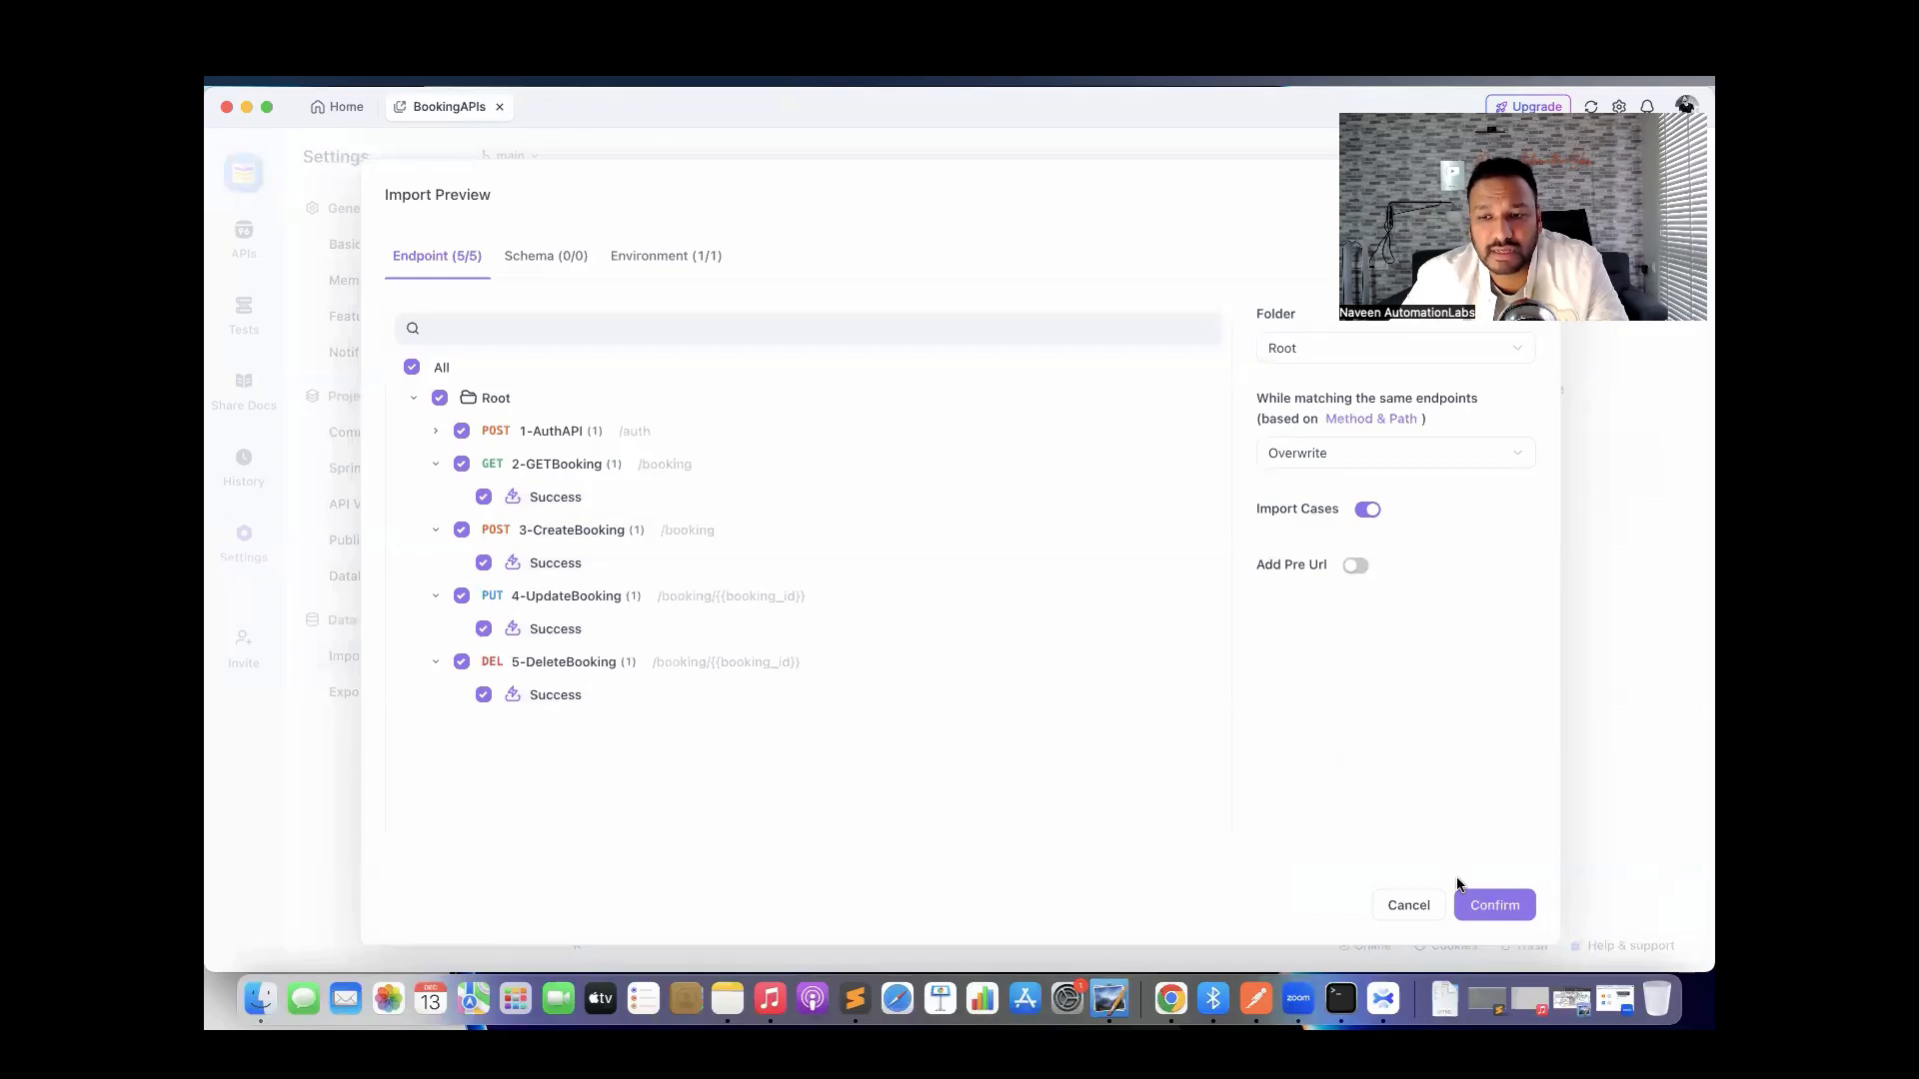
left_click(1493, 906)
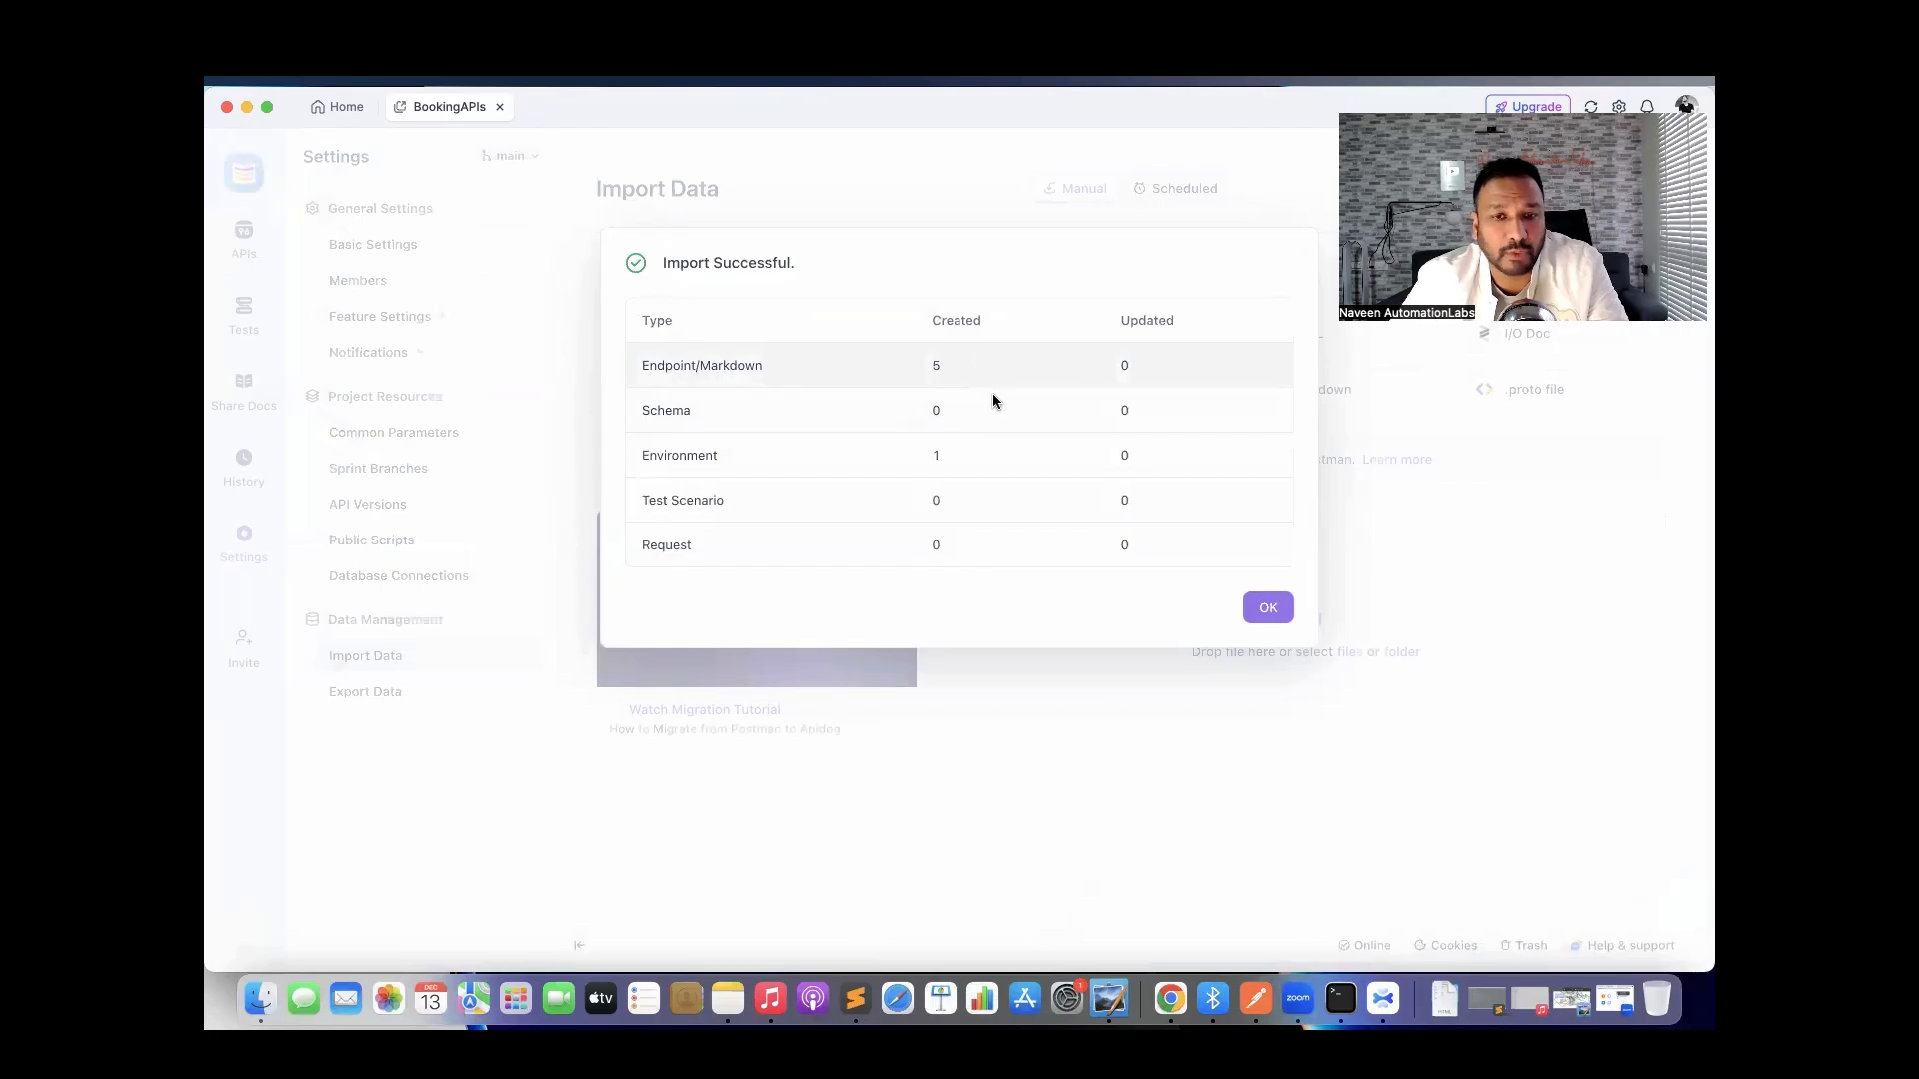
Dismiss the import summary, open BookingAPIs > APIs > 1-AuthAPI, and activate the BookingAPI environment.
left_click(1268, 609)
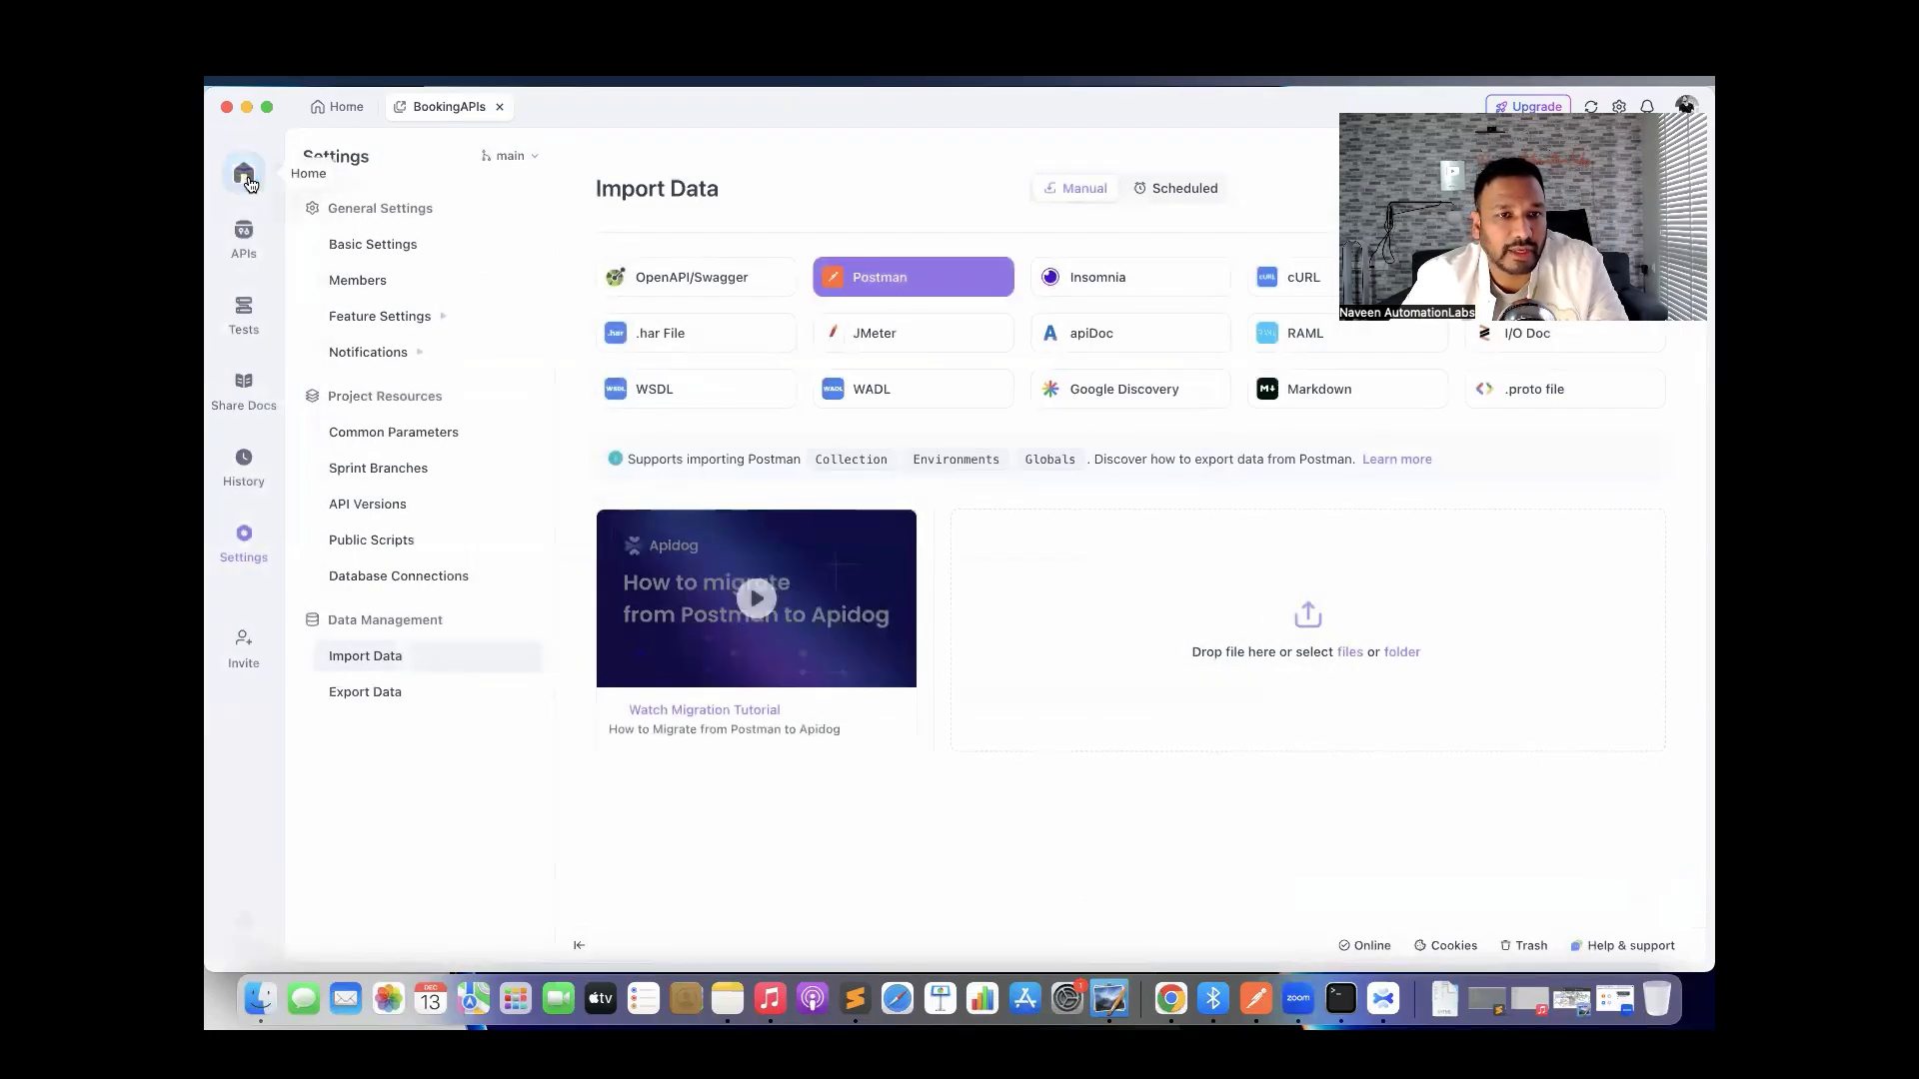
left_click(327, 110)
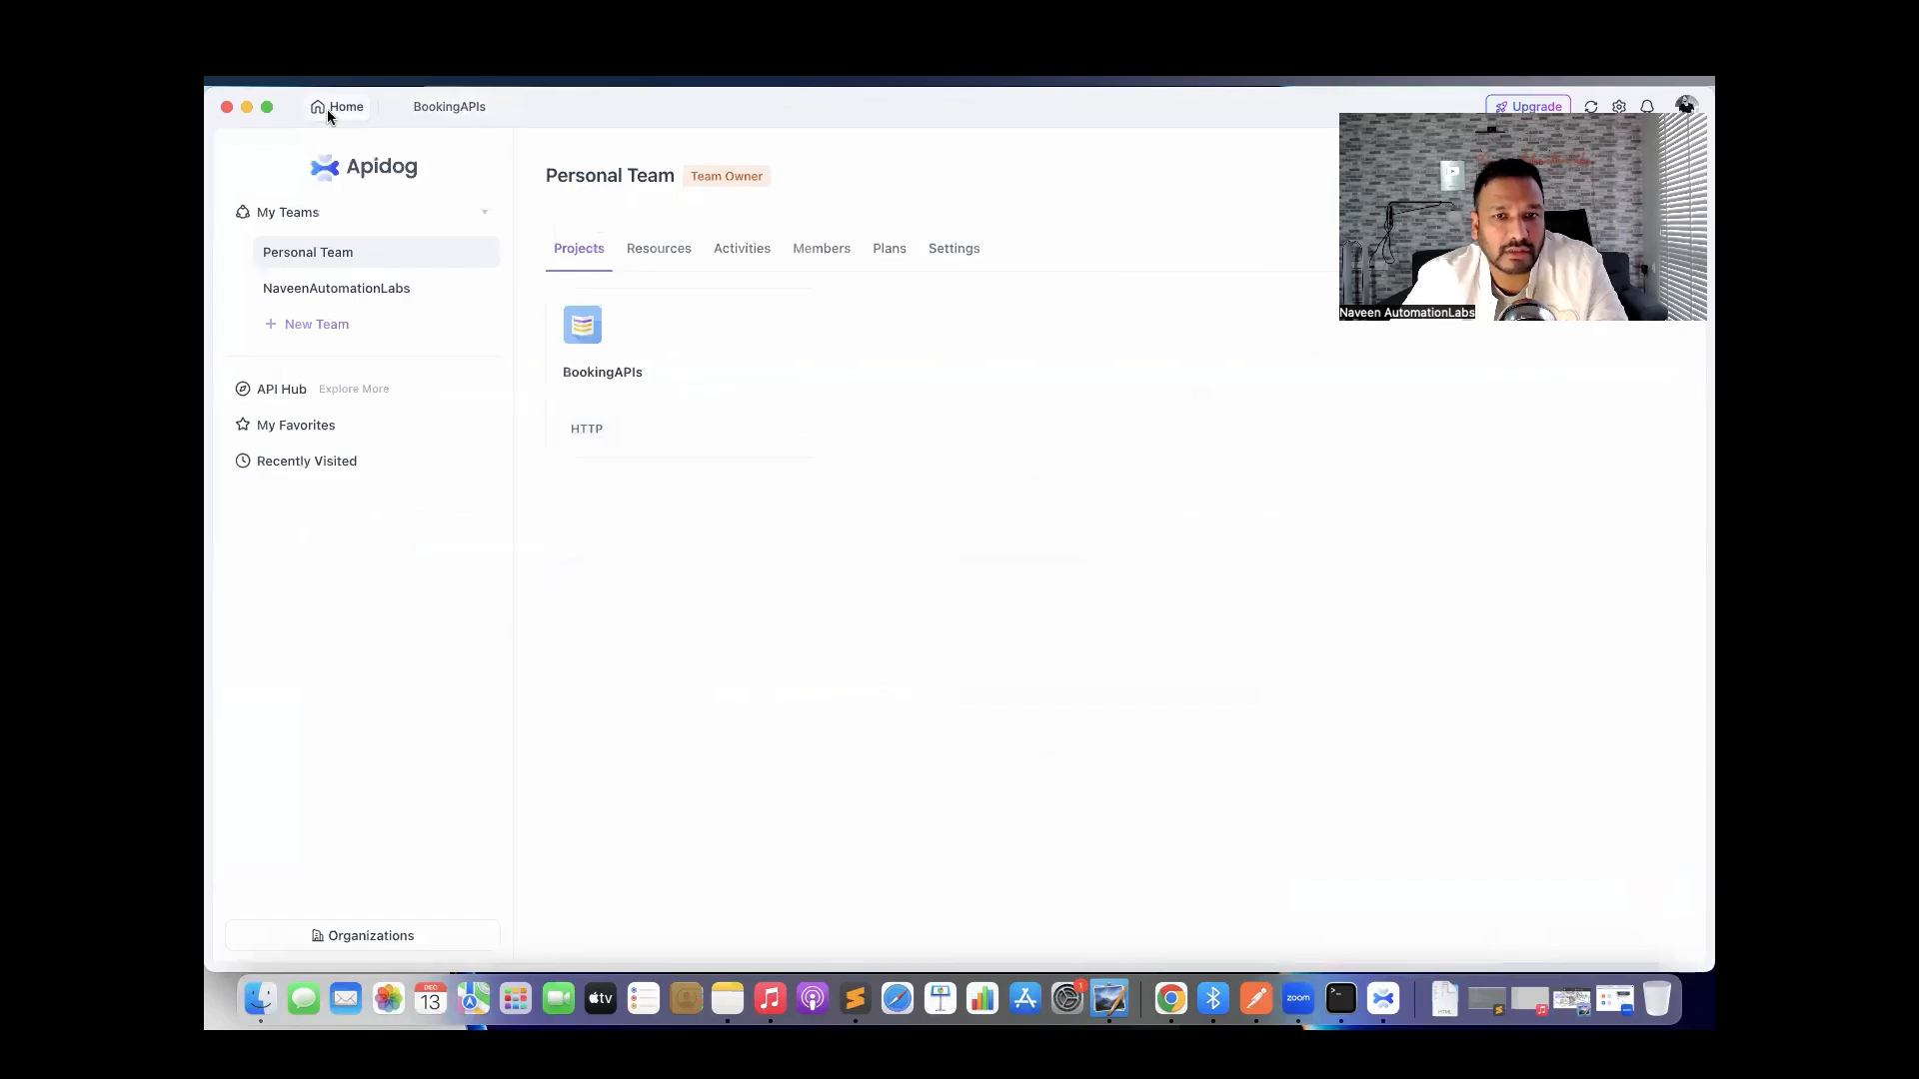
left_click(621, 360)
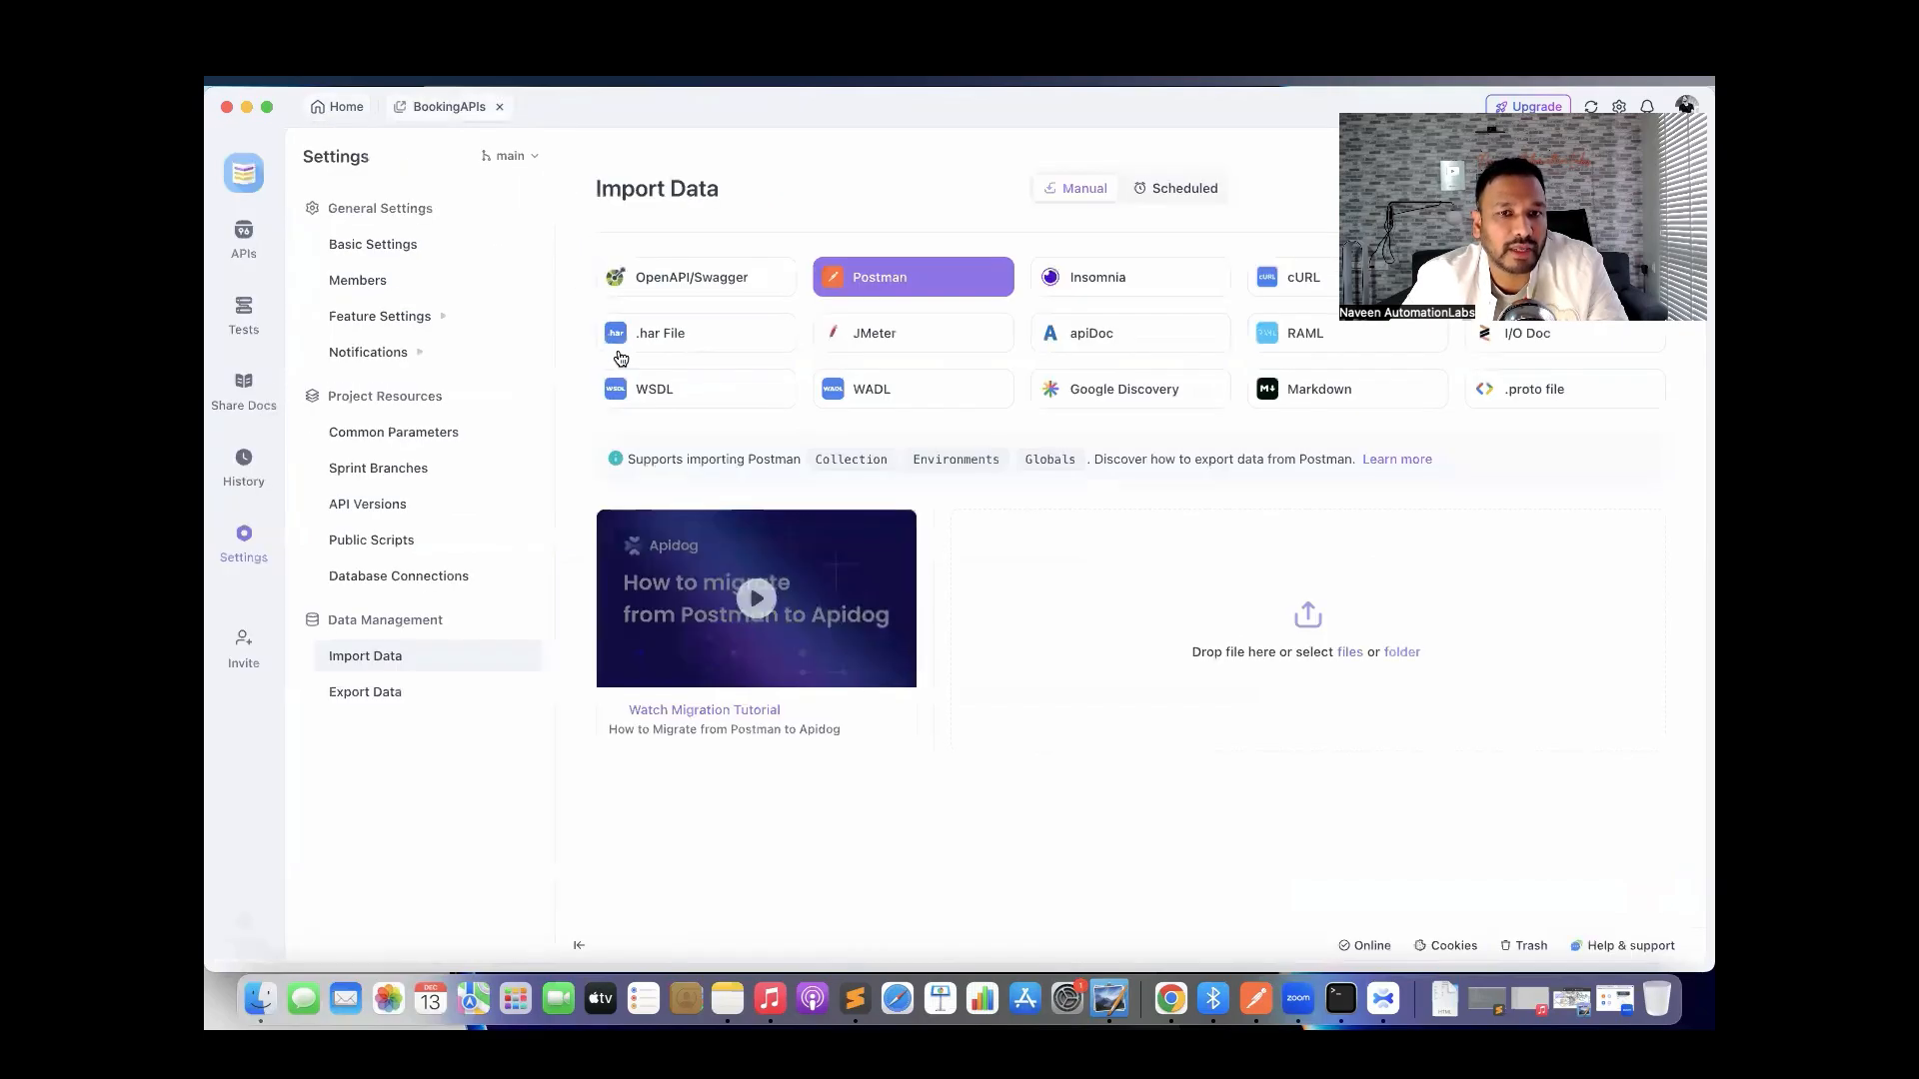
left_click(246, 238)
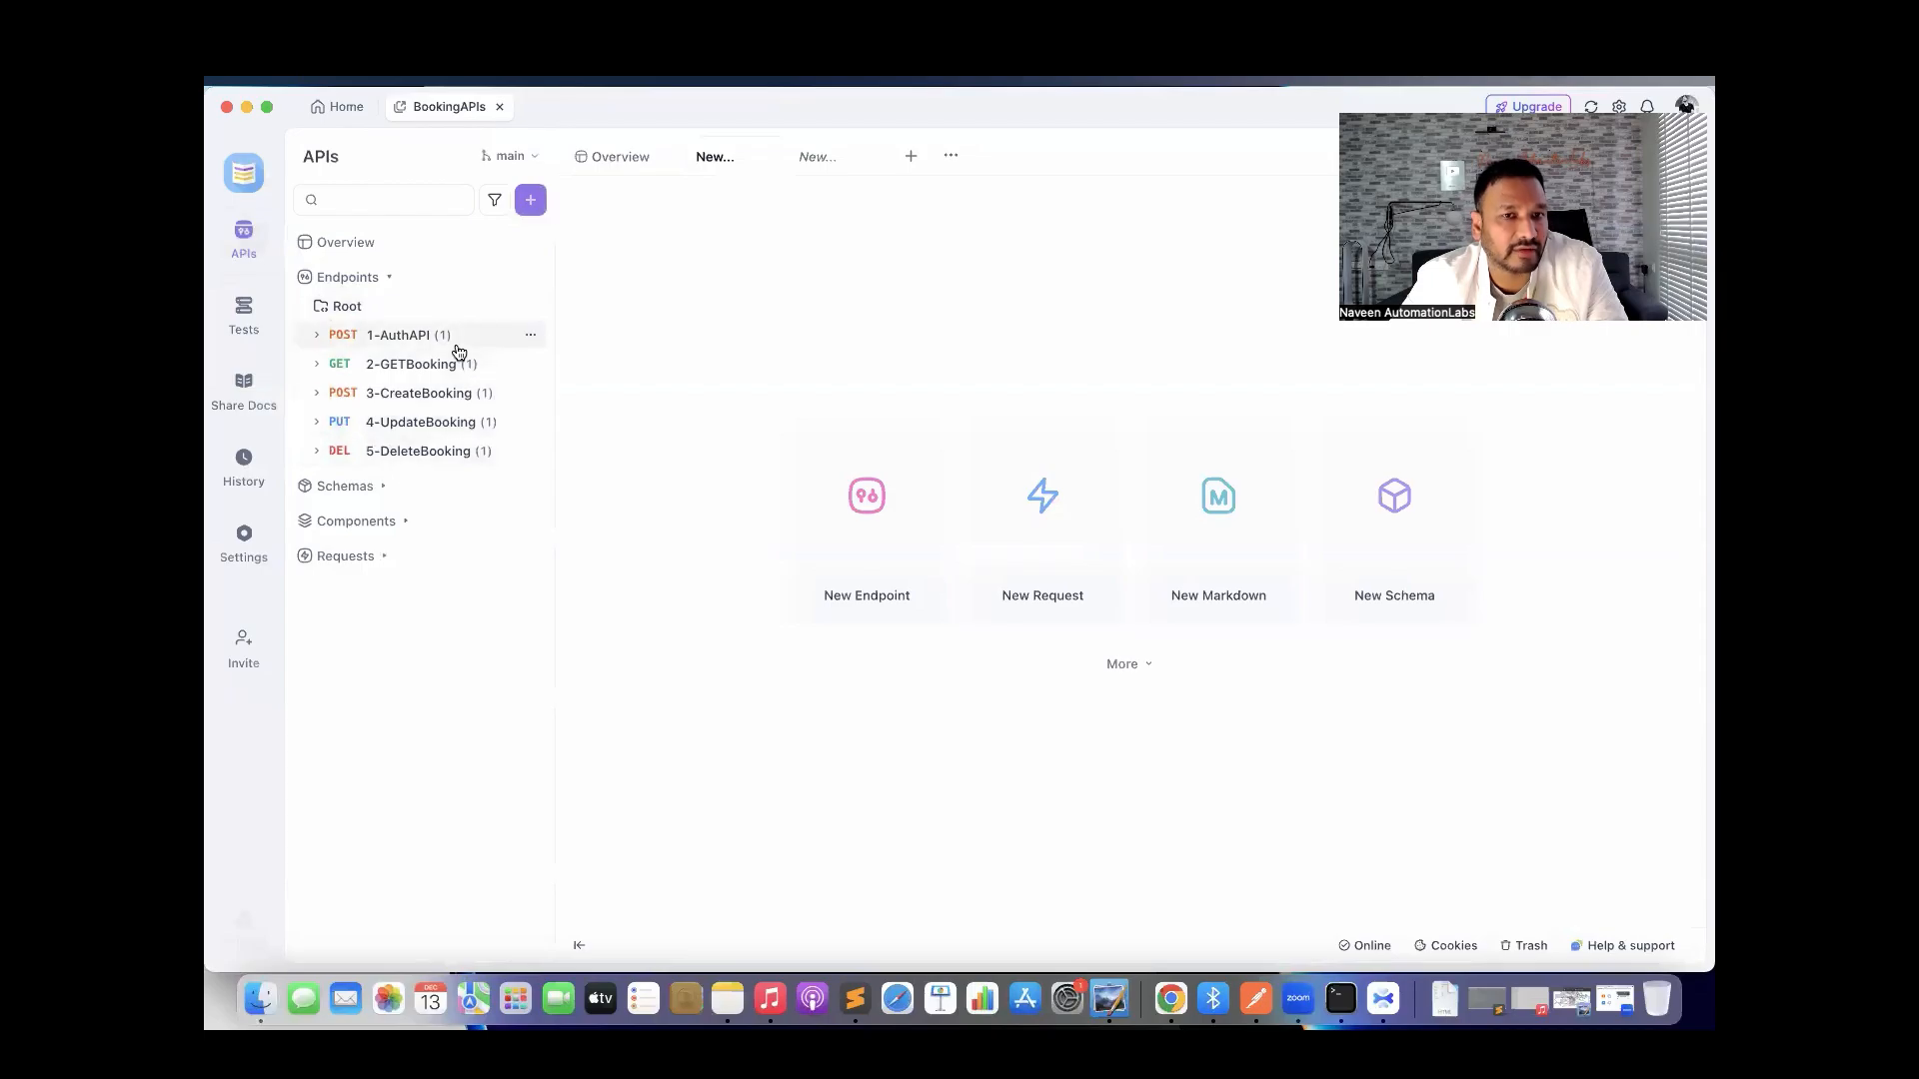
left_click(407, 335)
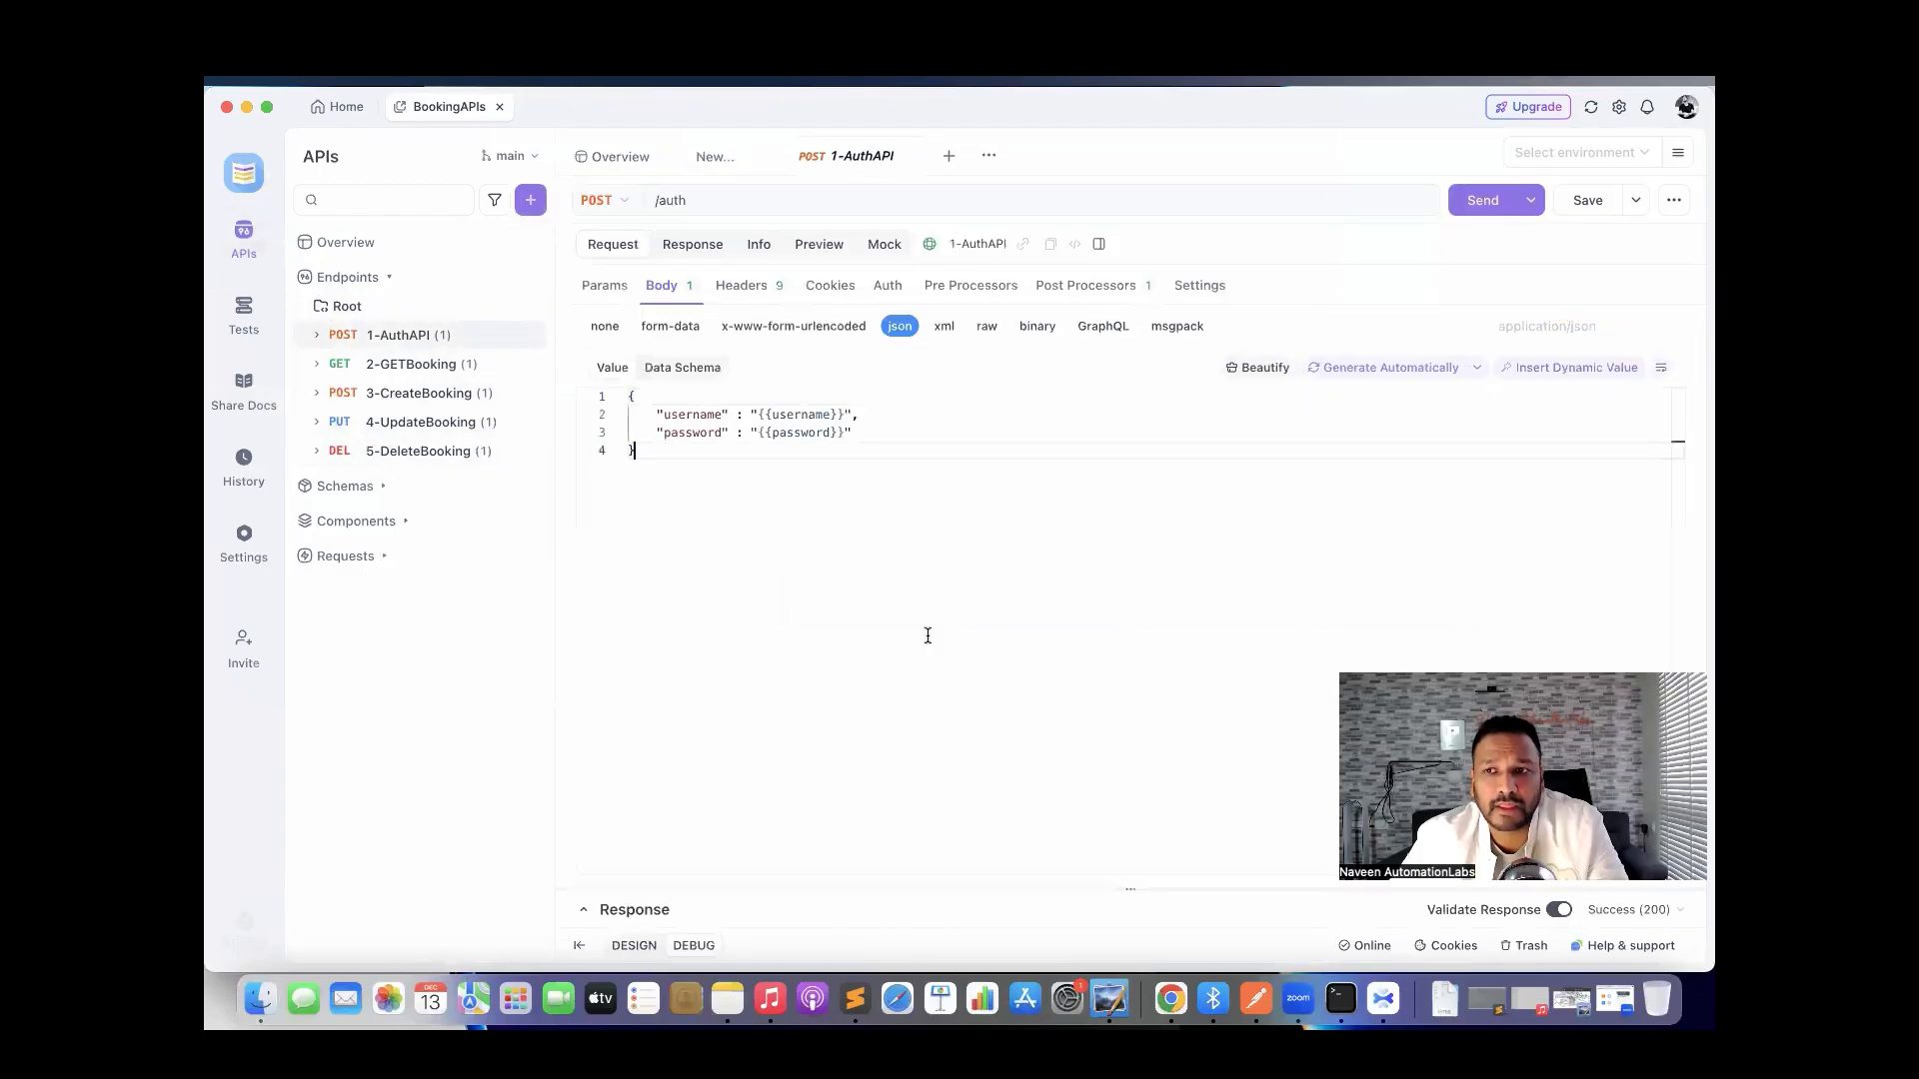
left_click(1603, 151)
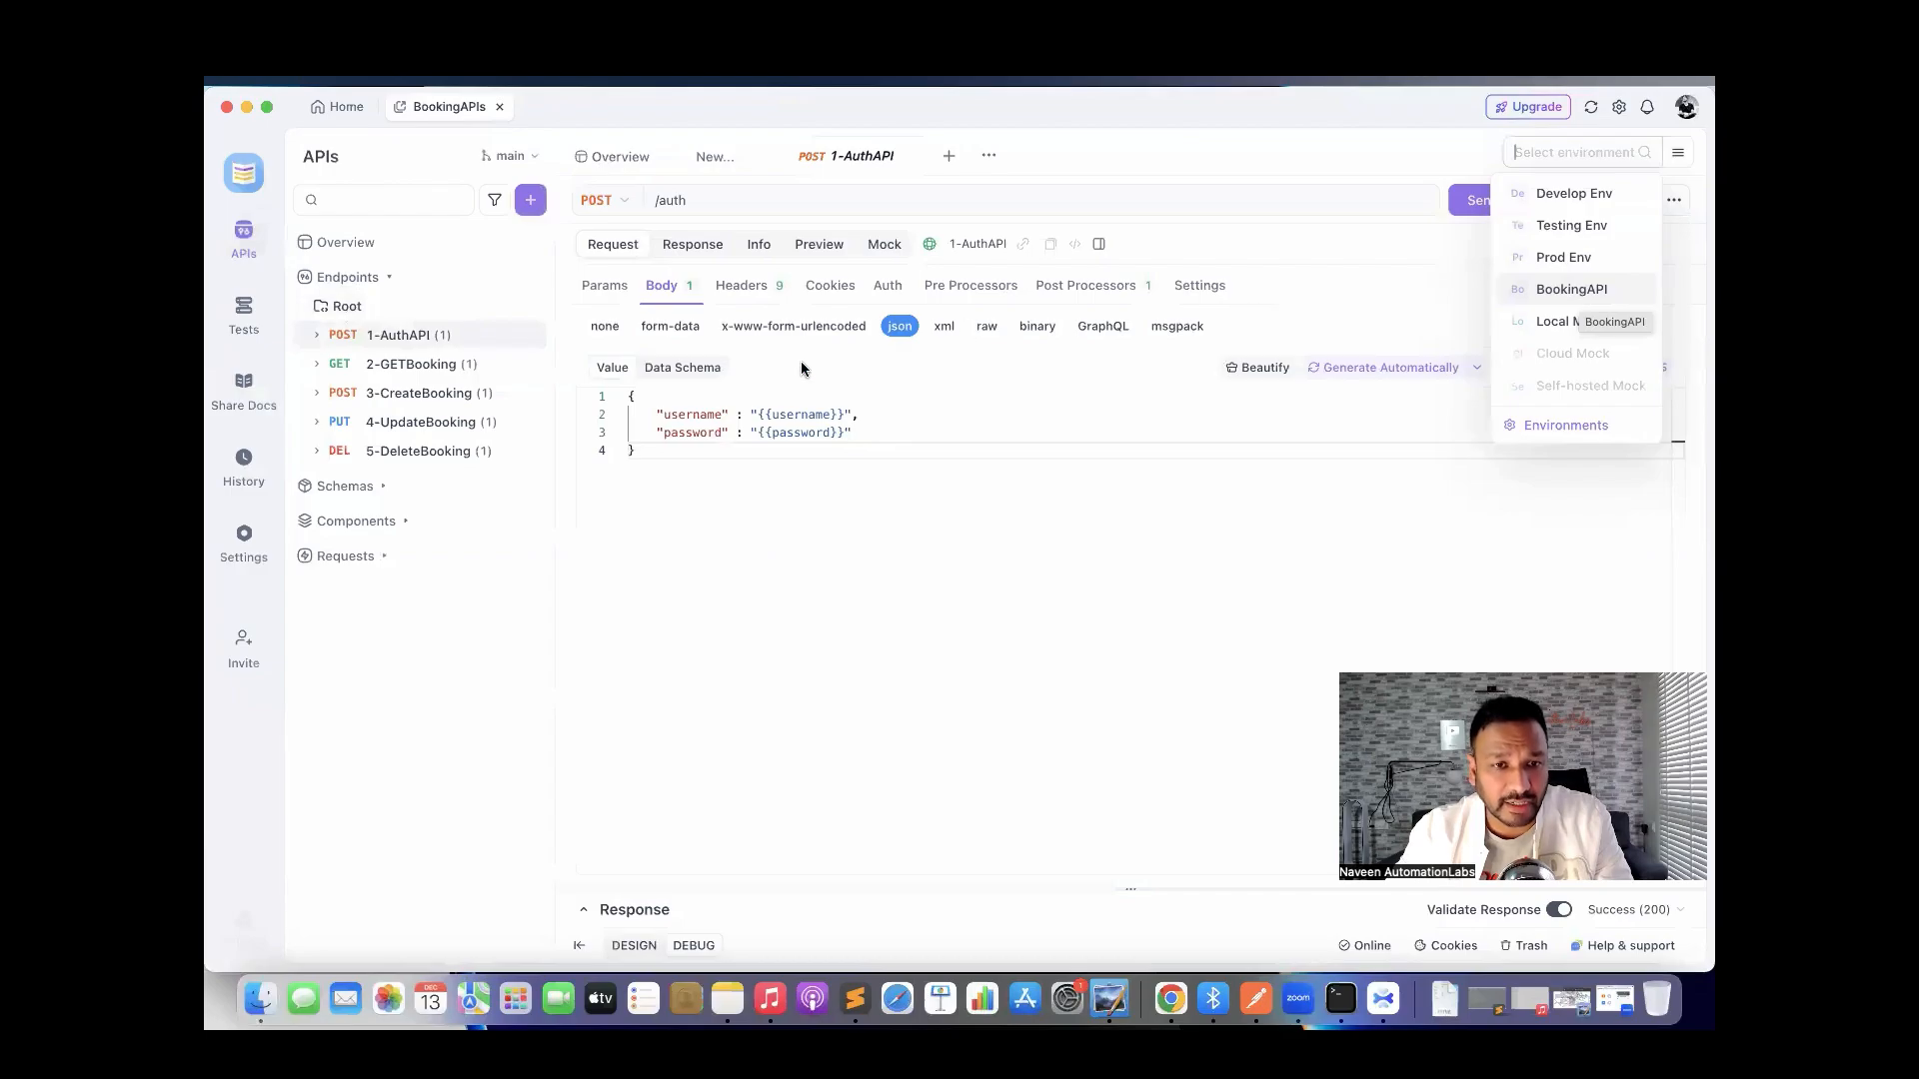
left_click(1565, 293)
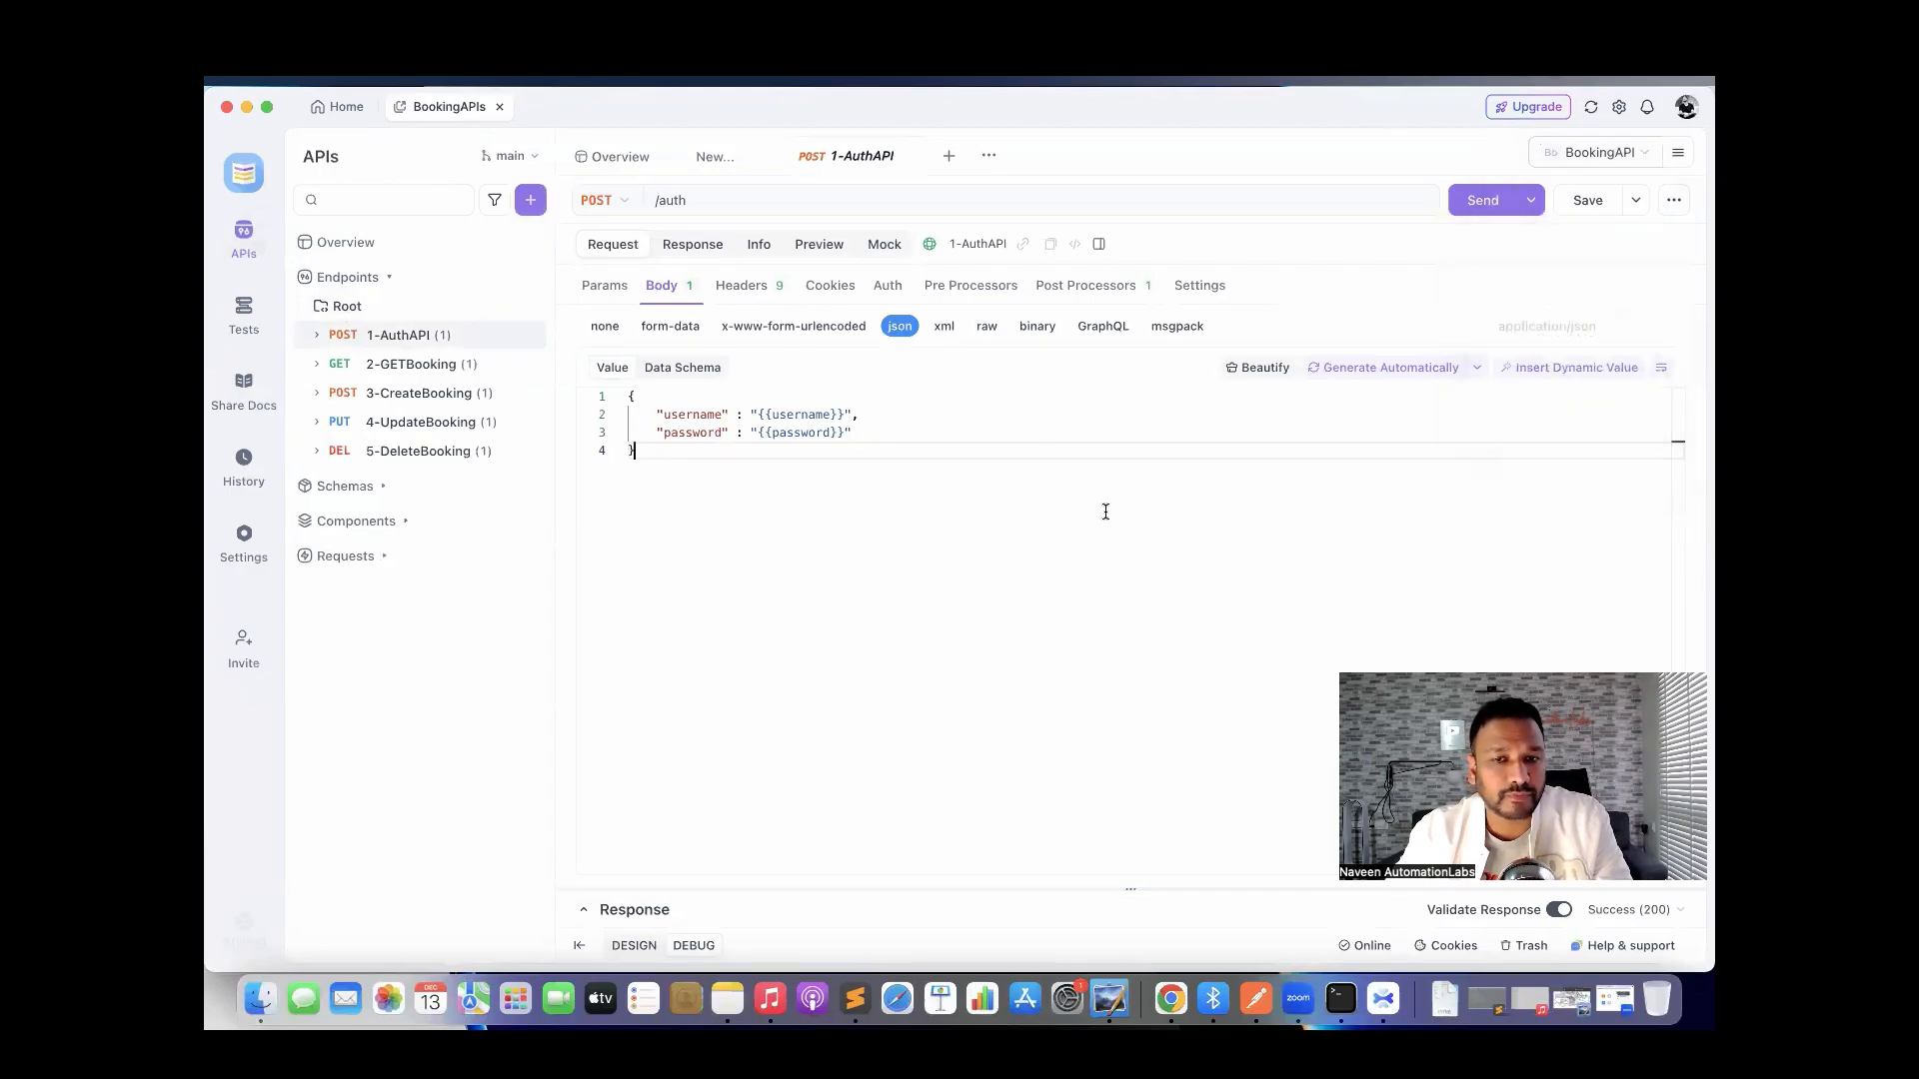
left_click(1679, 156)
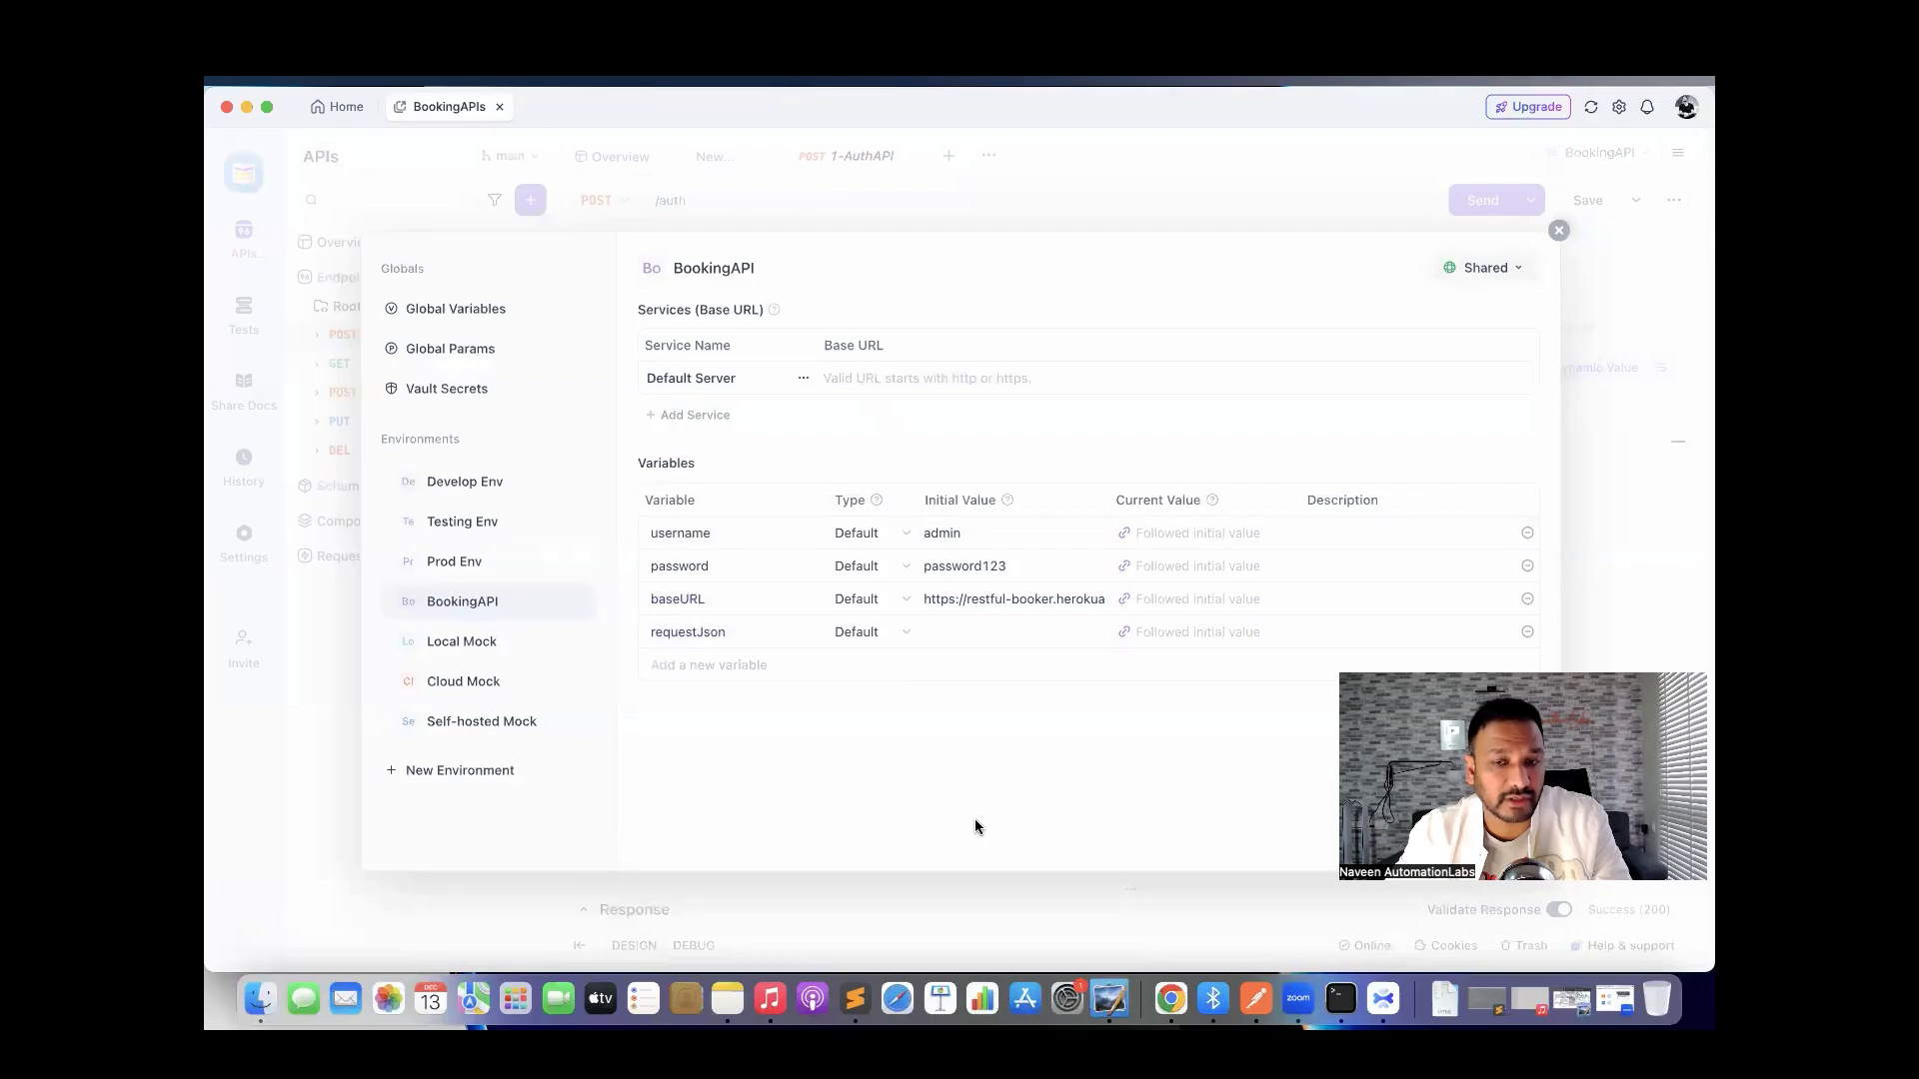
left_click(1559, 230)
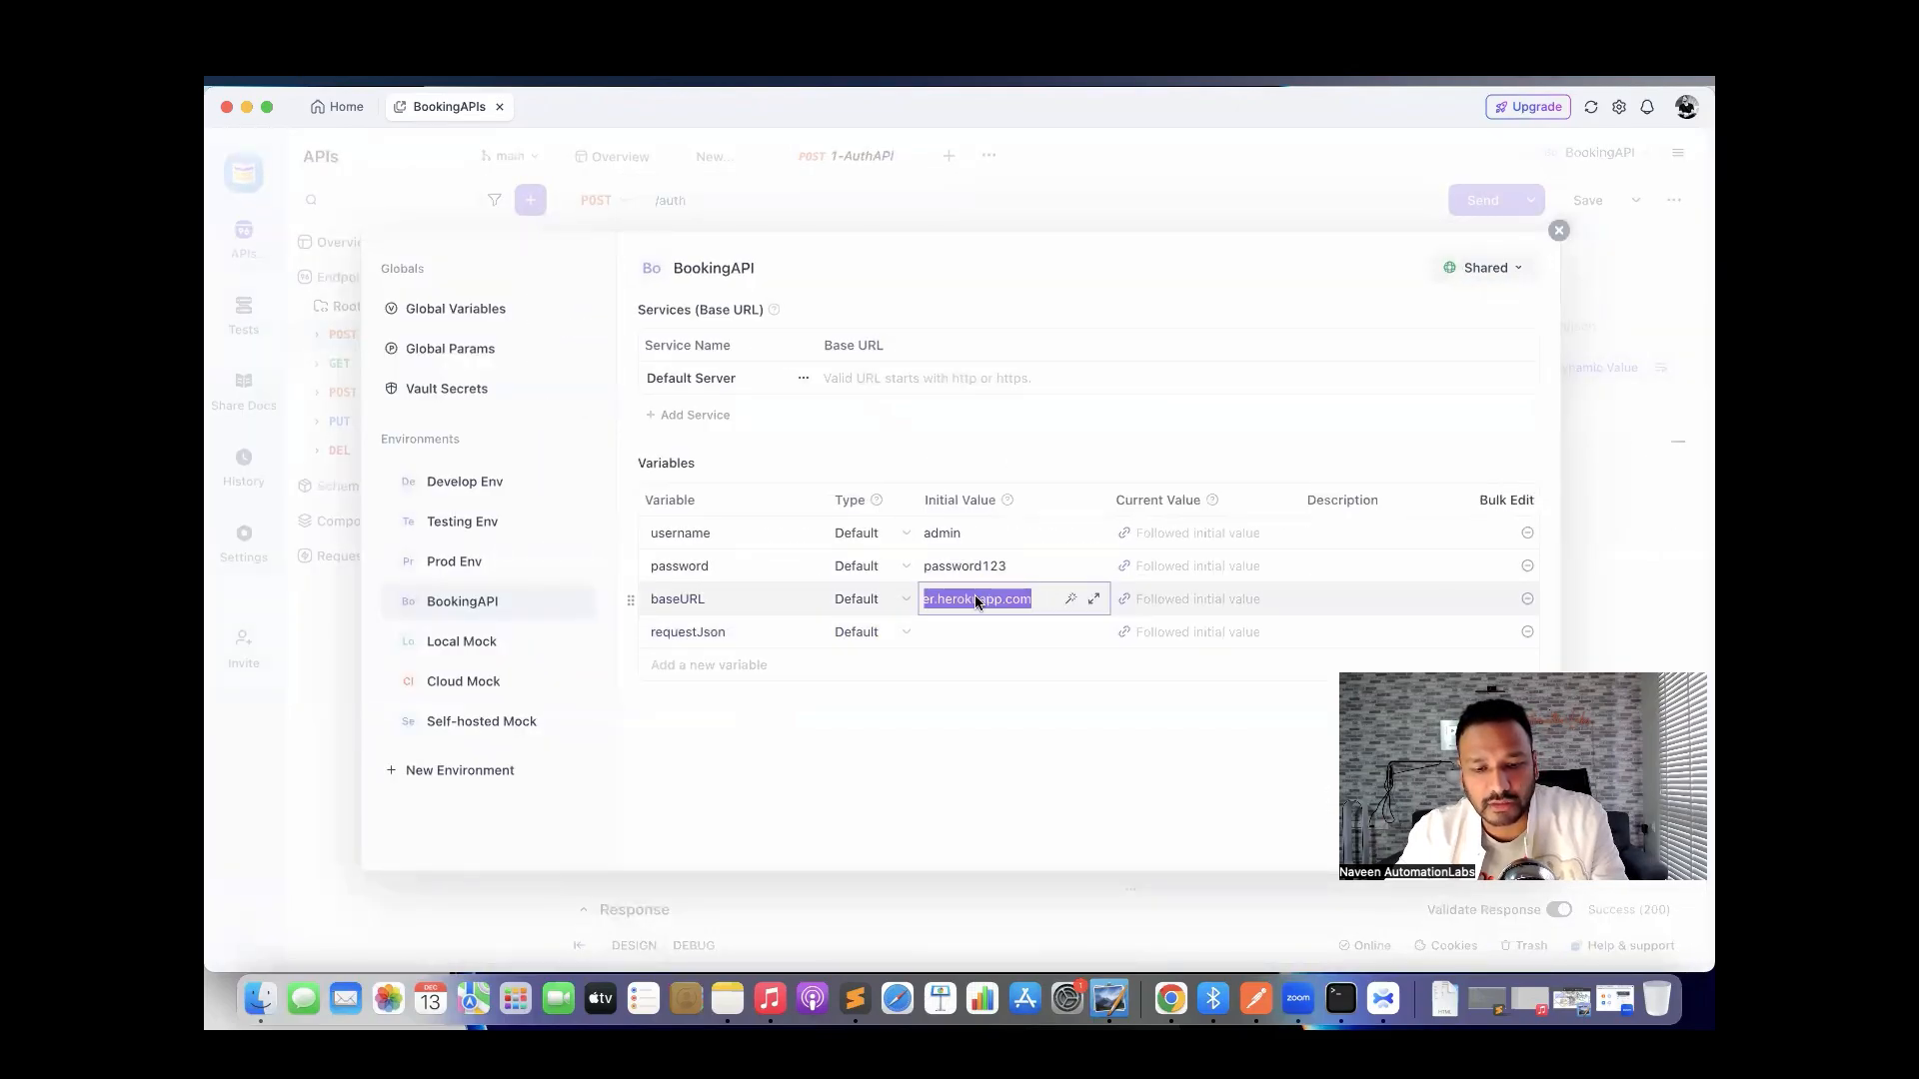
left_click(883, 376)
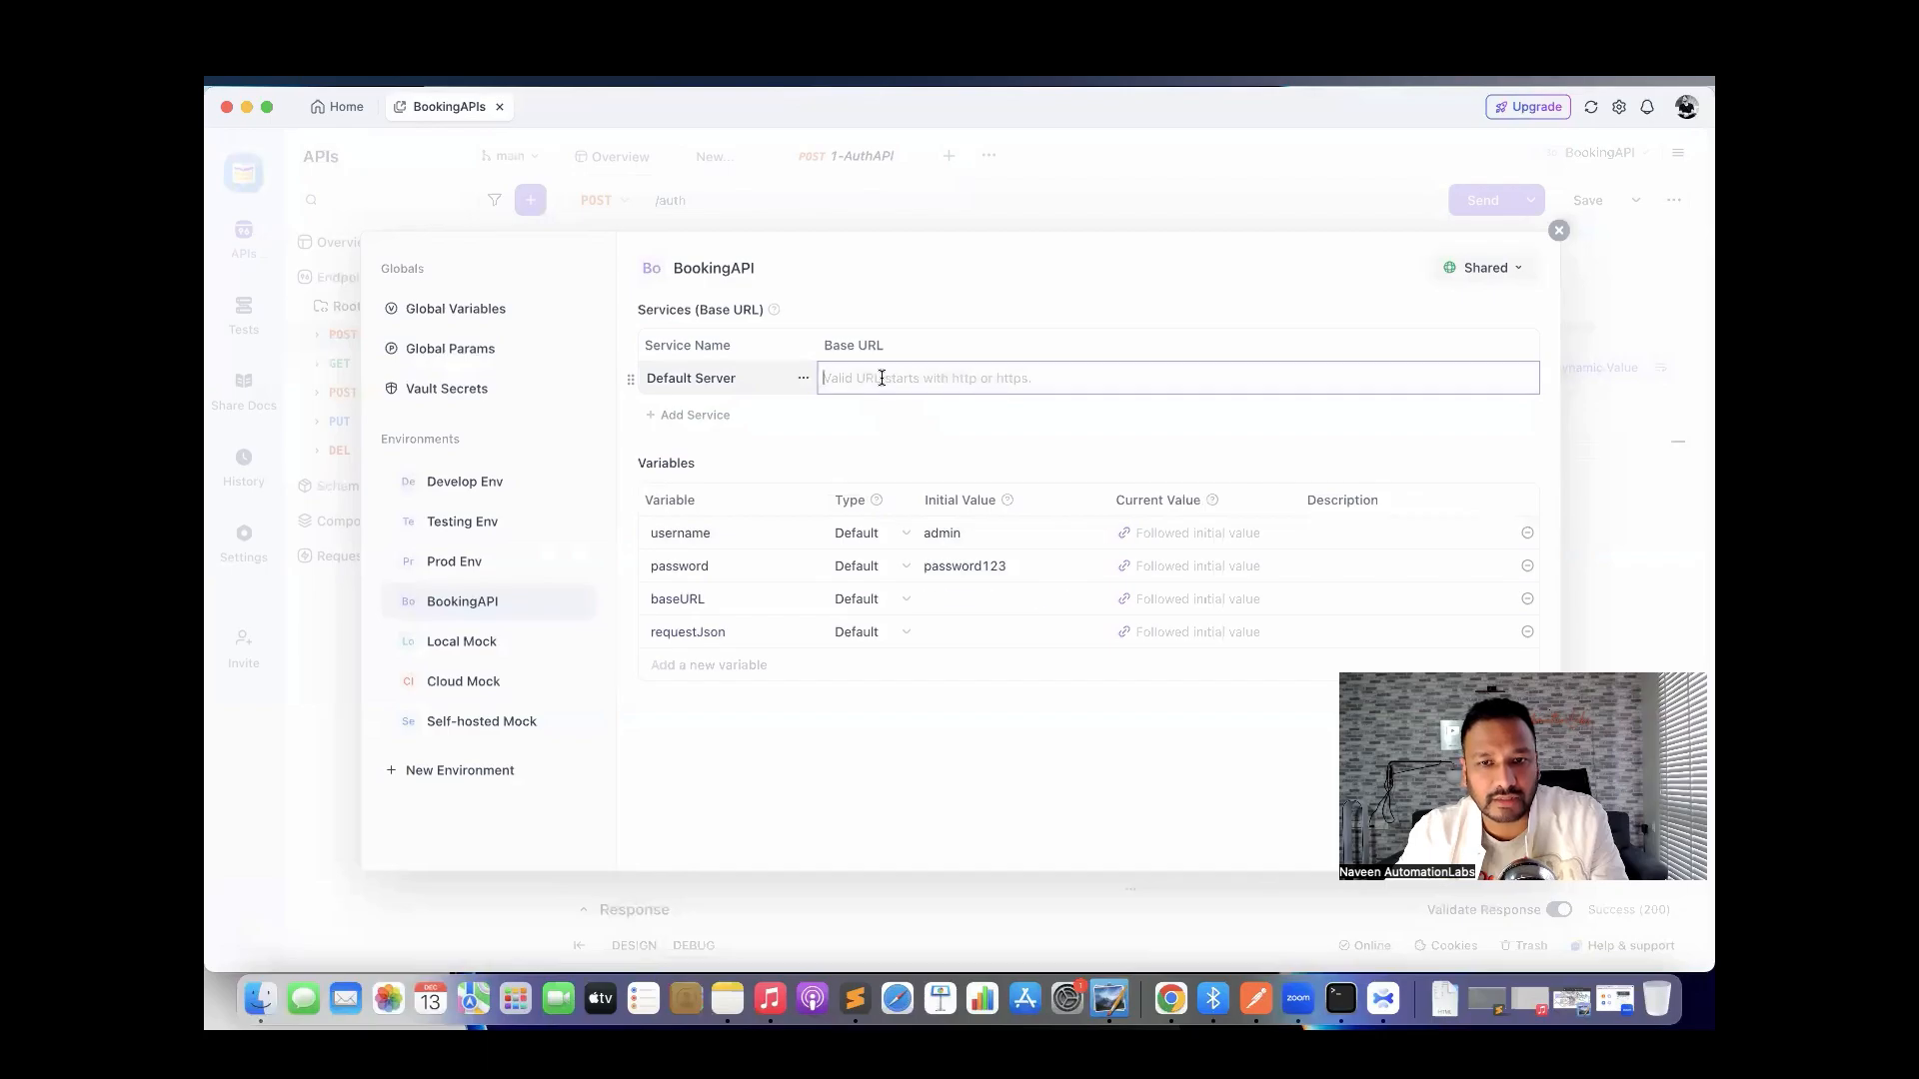
type("https://restful-booker.herokuapp.com")
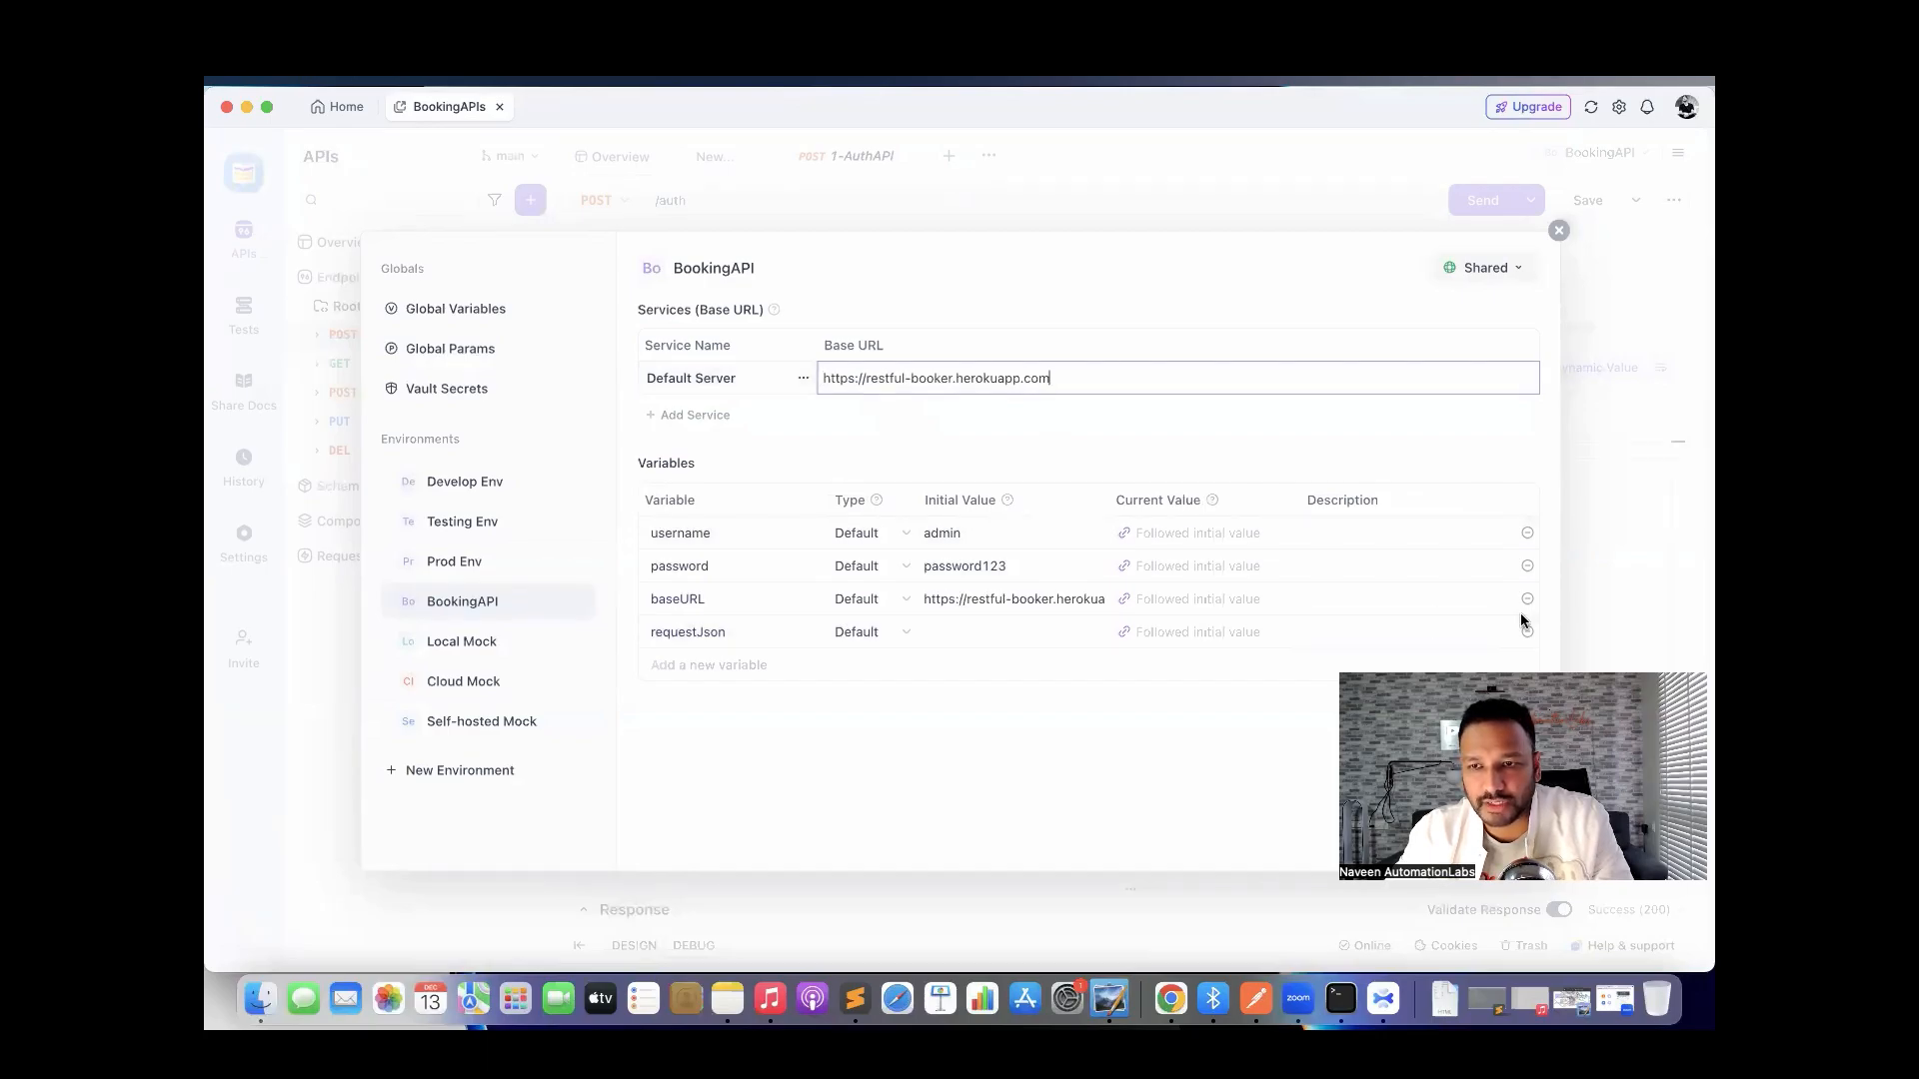
left_click(1498, 834)
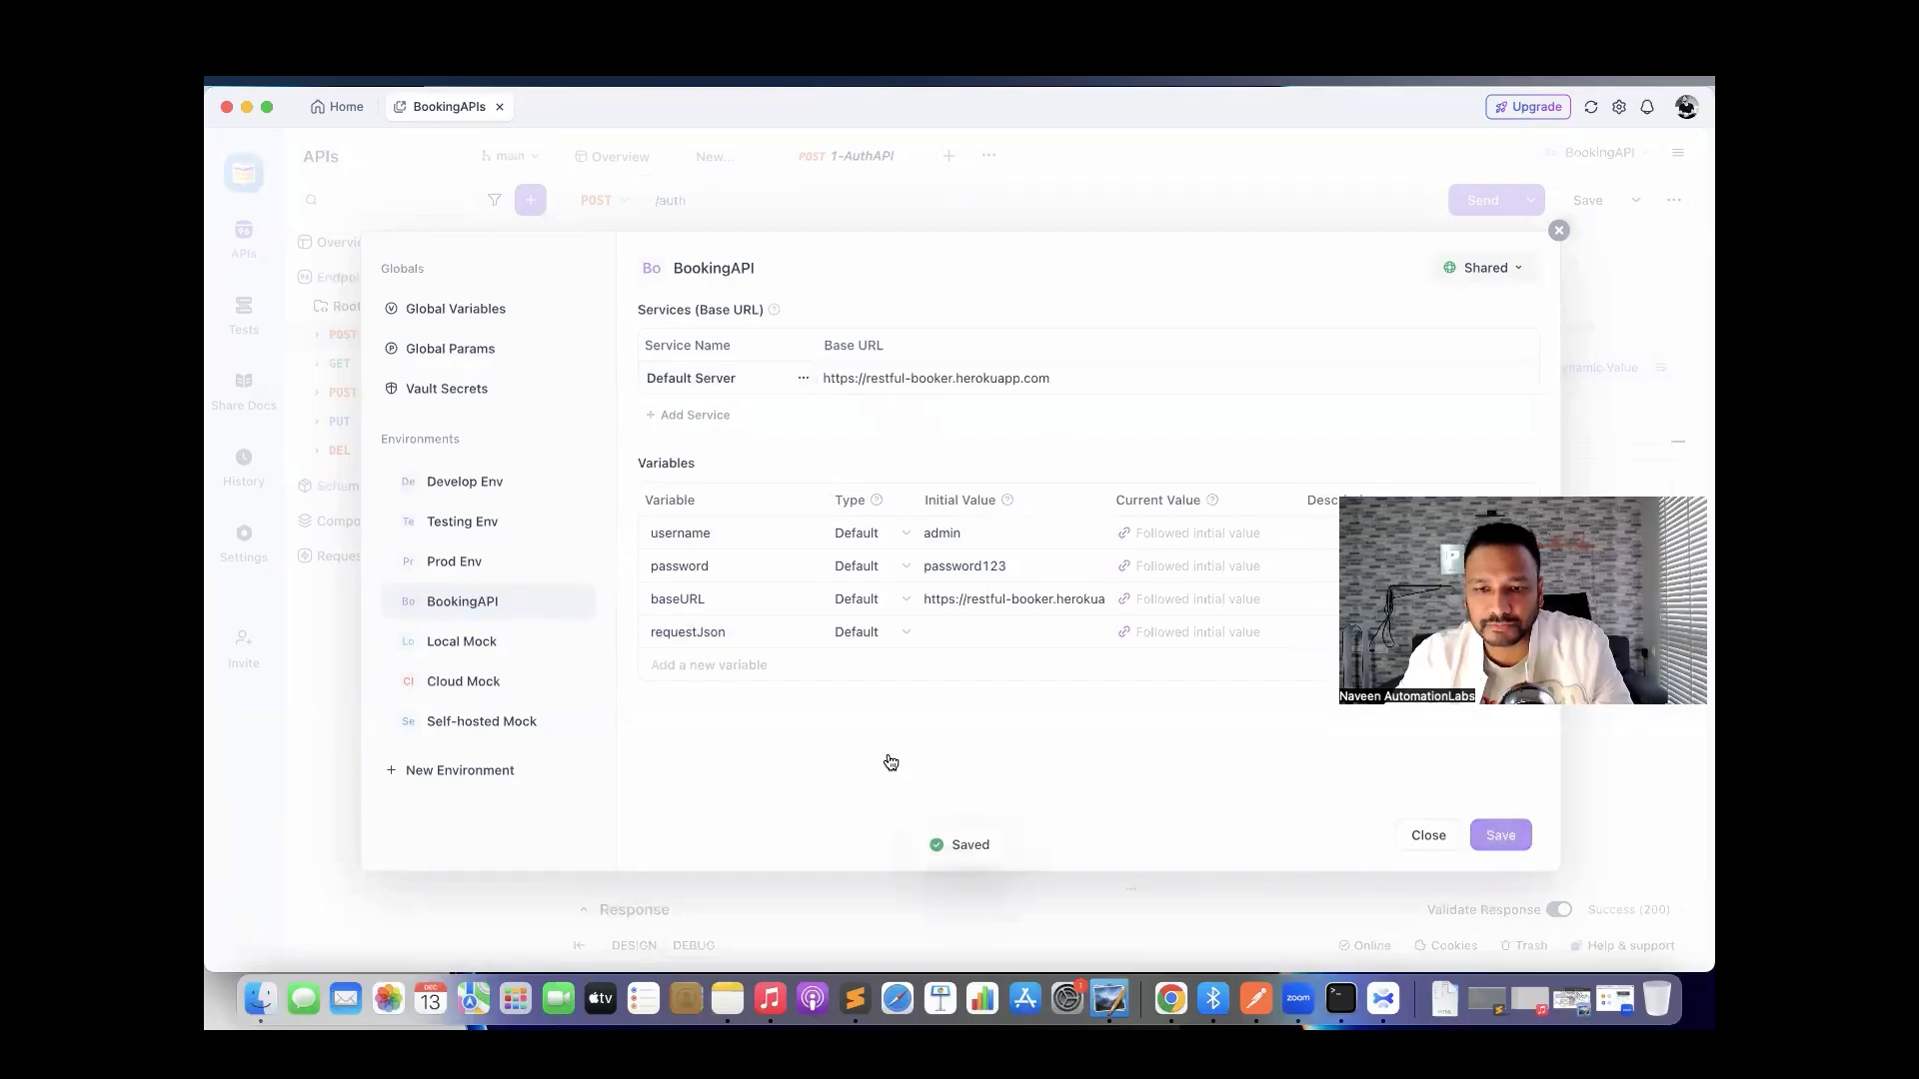
left_click(1560, 232)
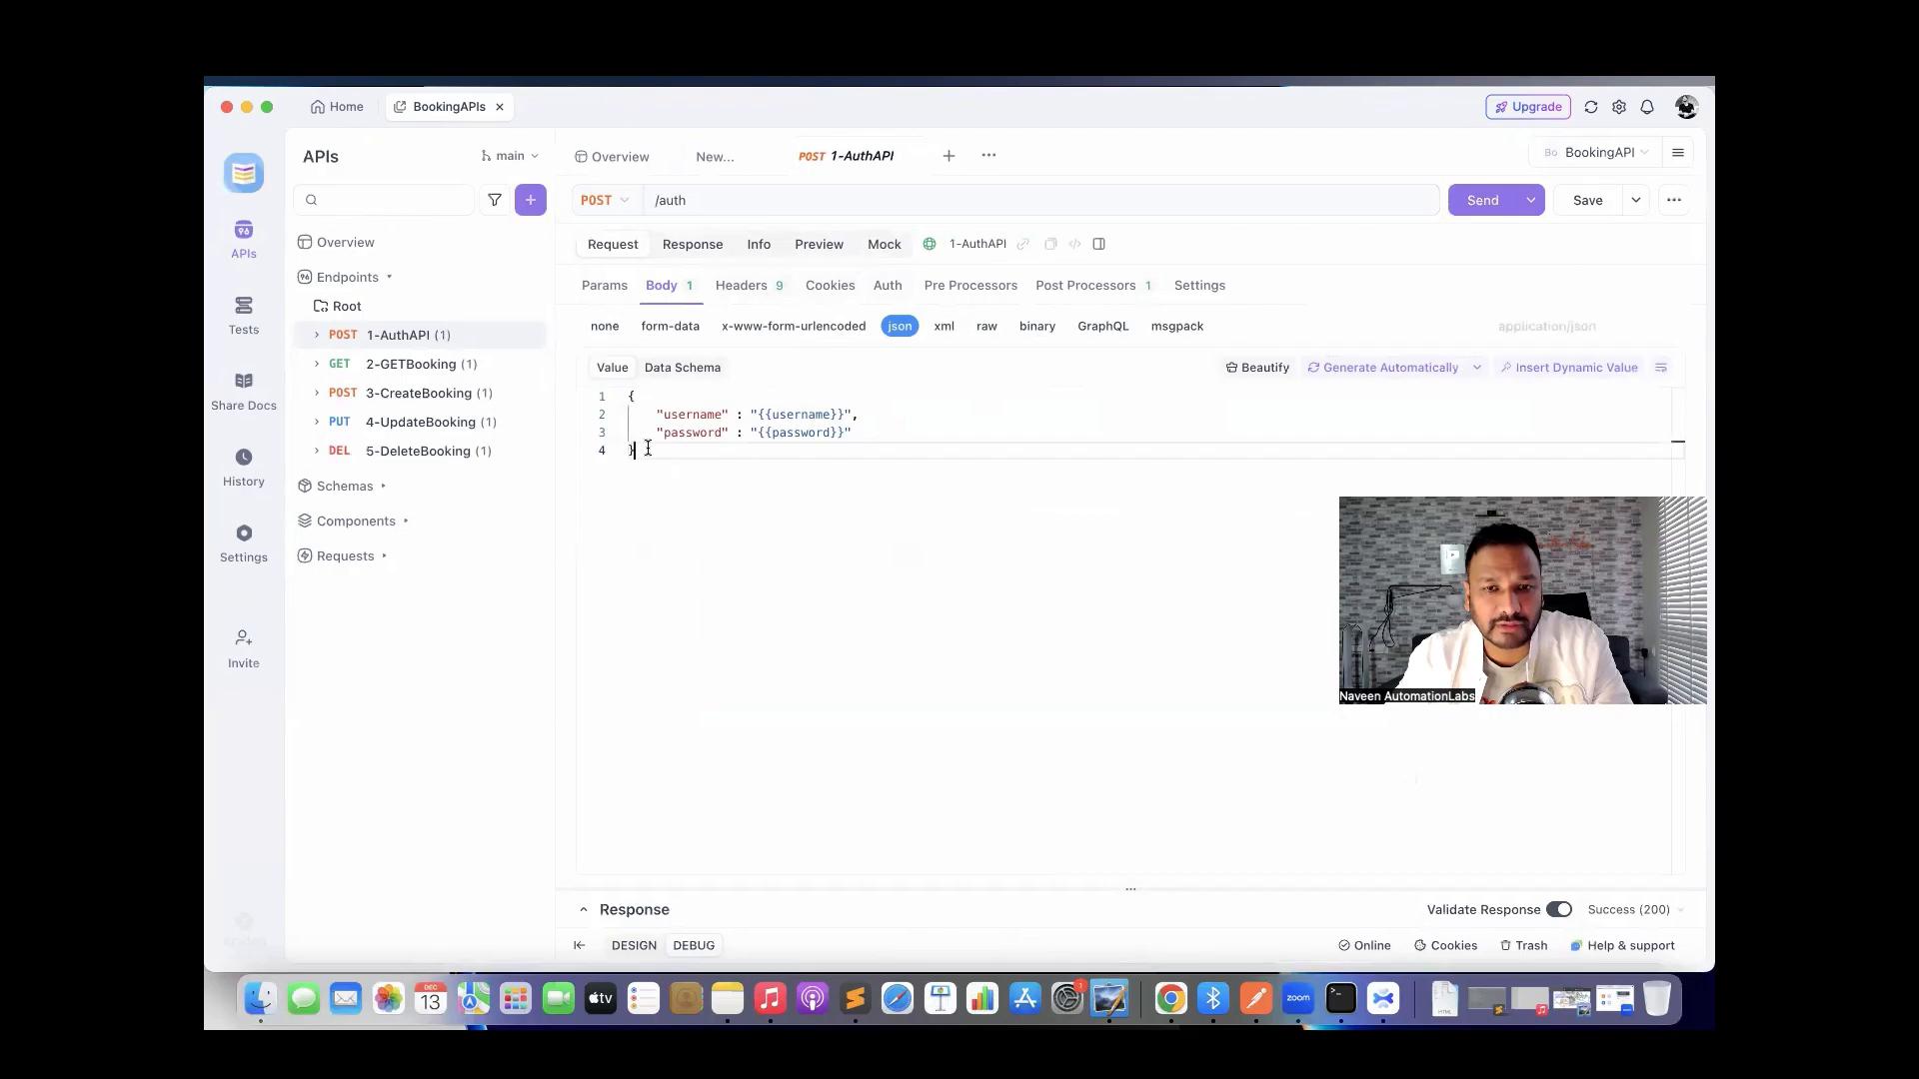
Send the 1-AuthAPI request and select the returned token.
left_click_drag(647, 450, 629, 396)
left_click(749, 527)
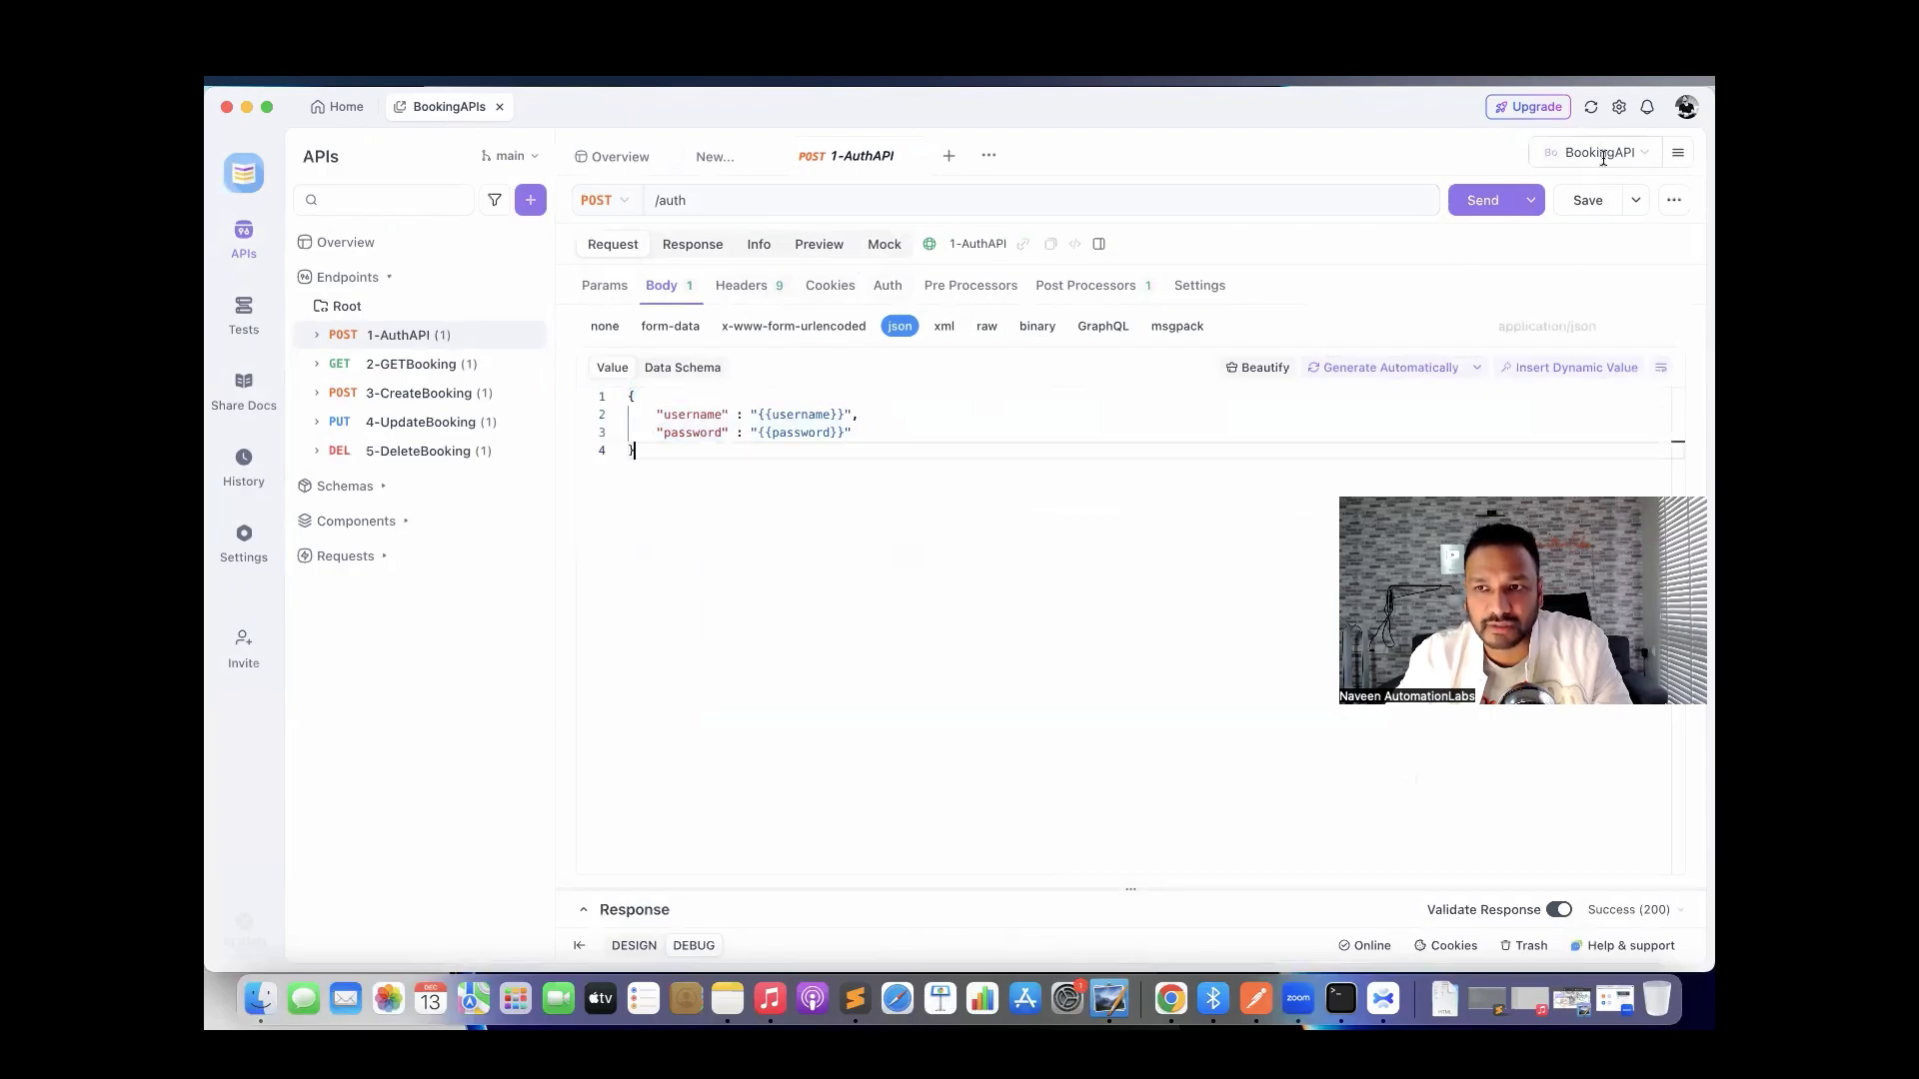
left_click(1480, 200)
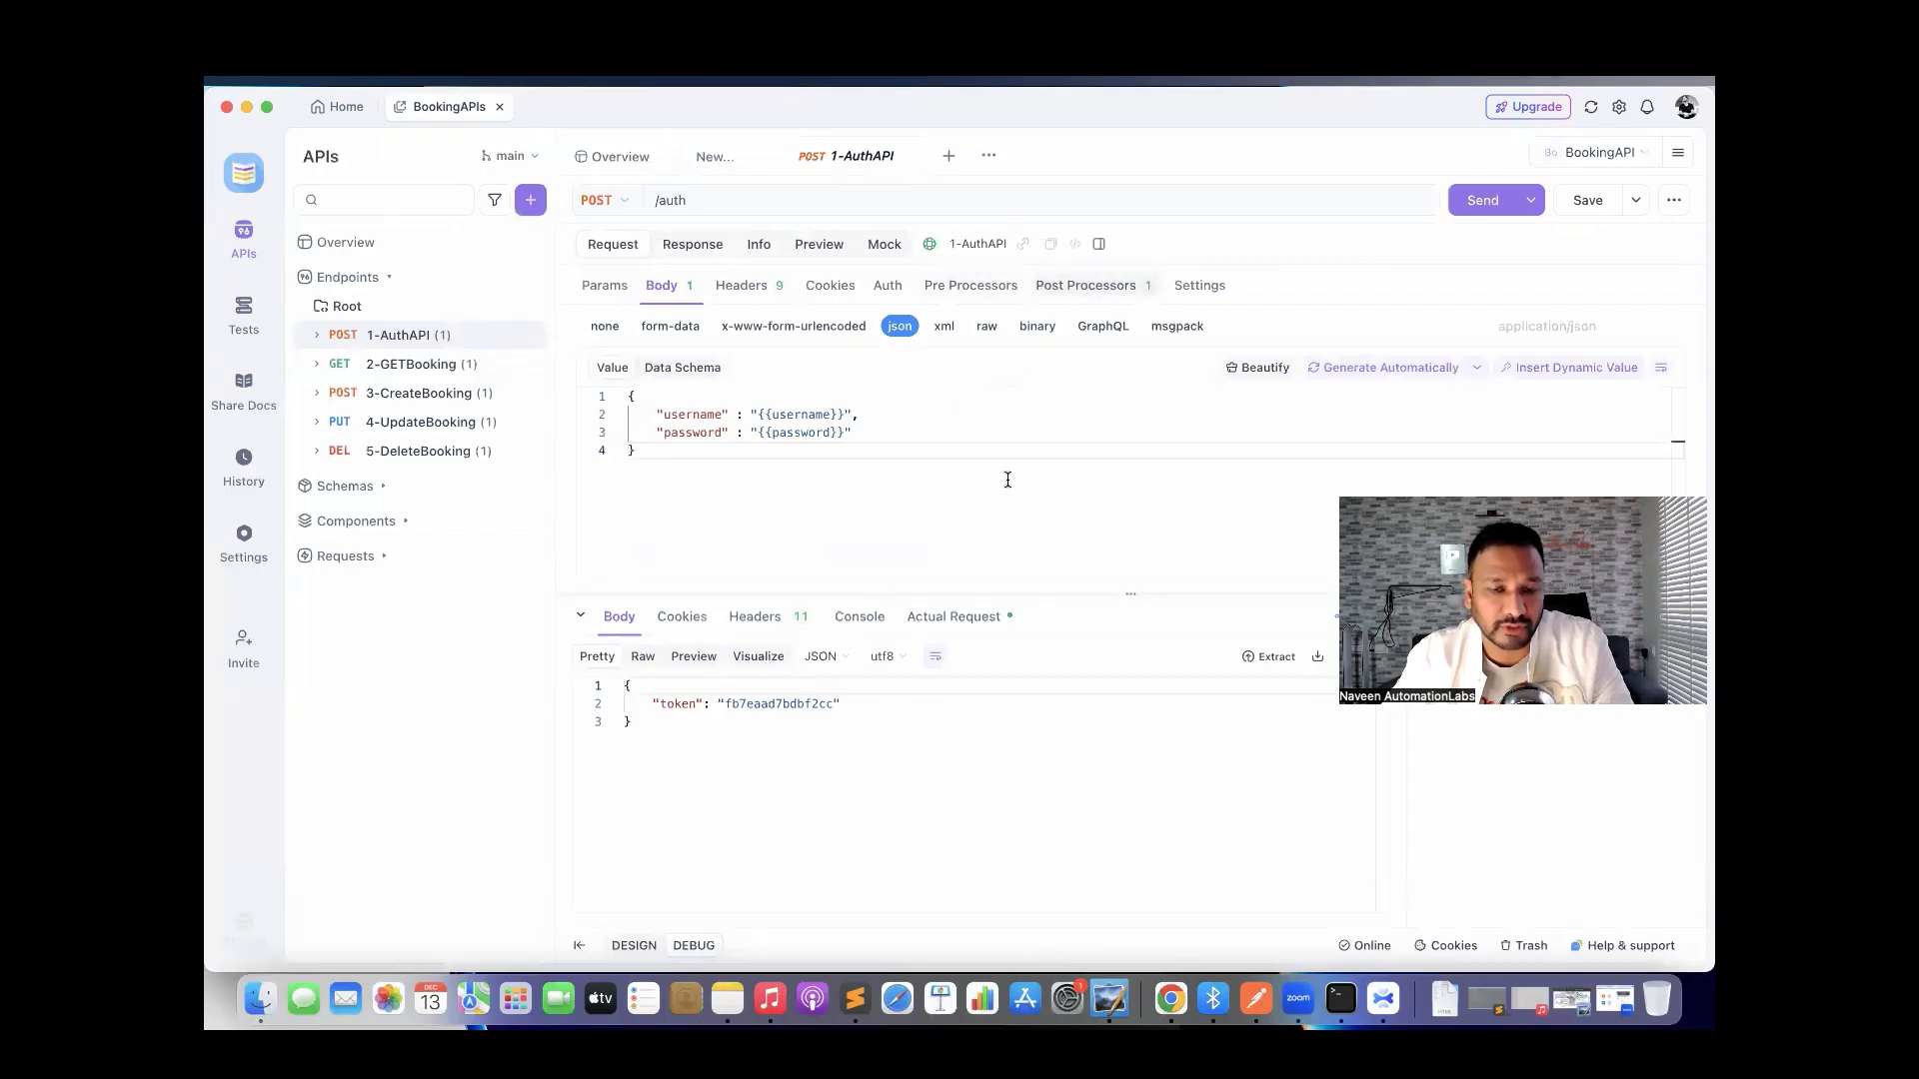
double_click(770, 705)
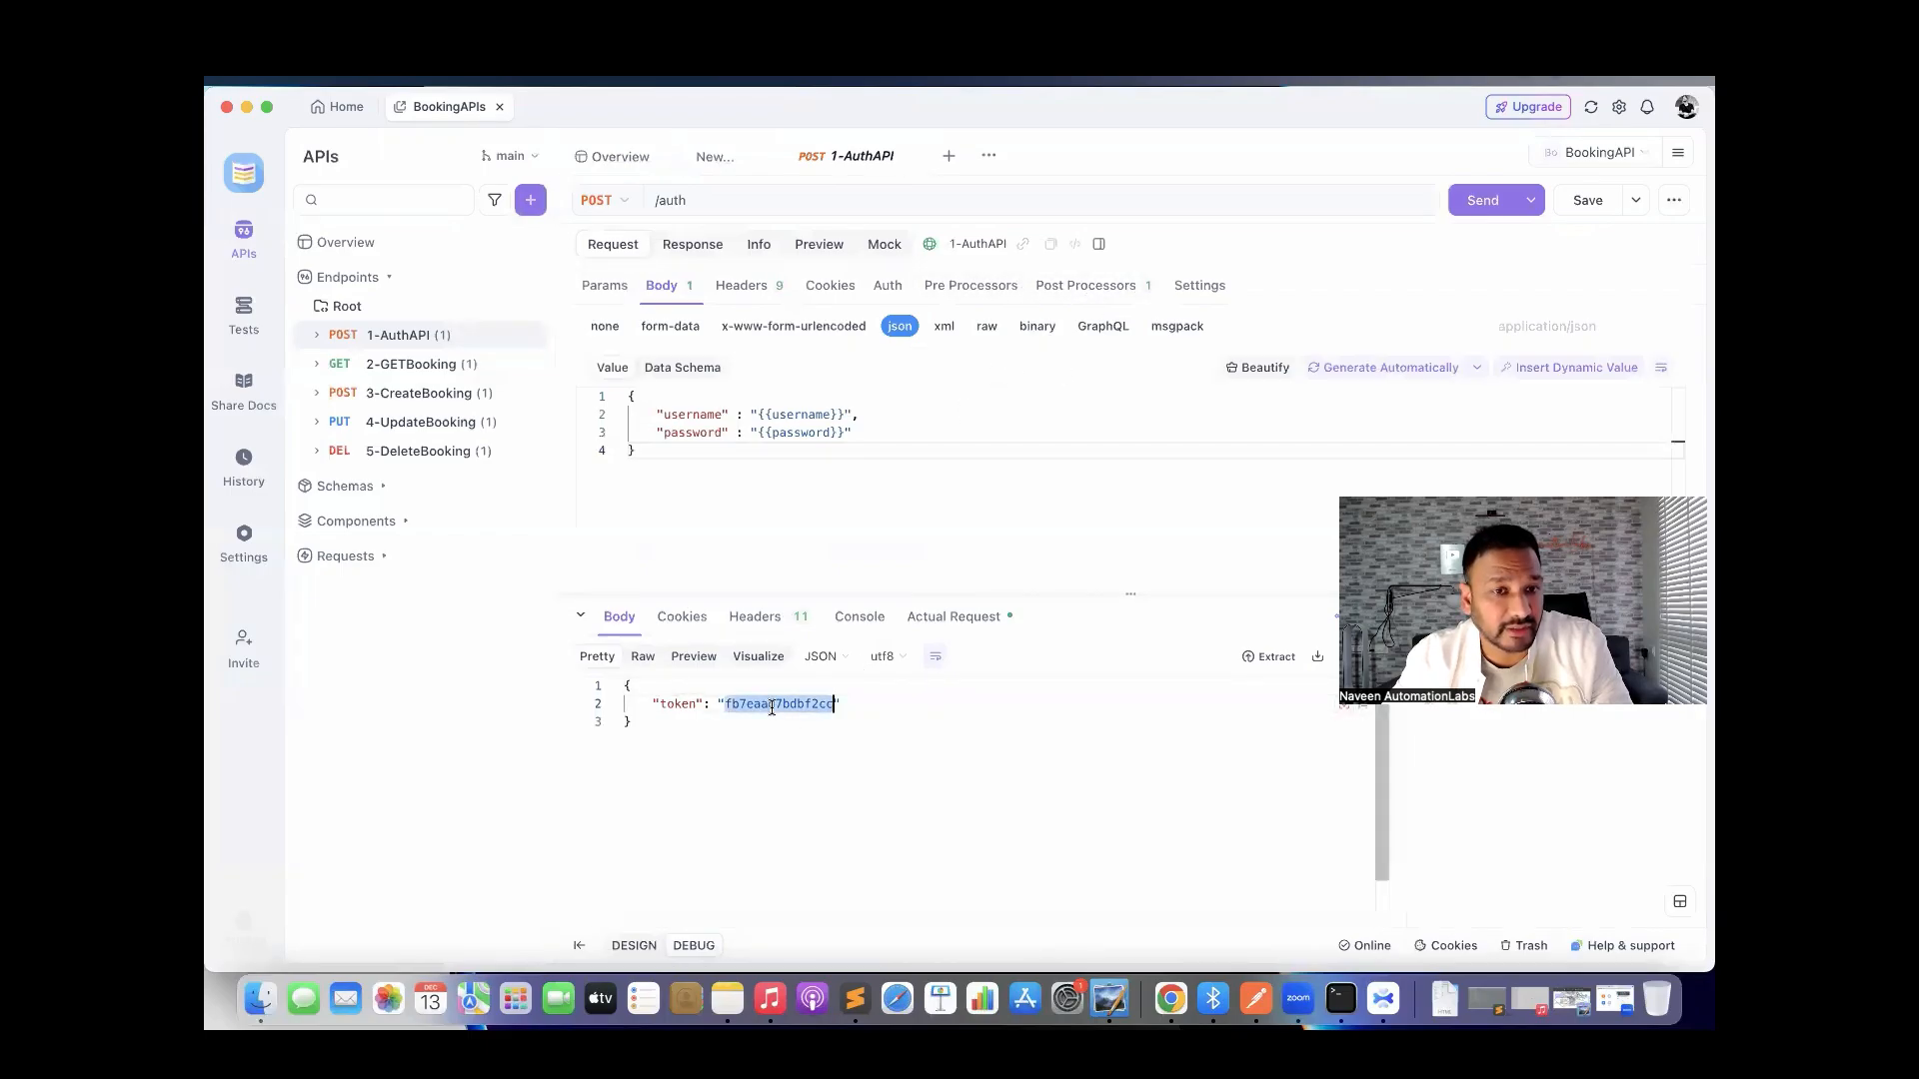
Send 2-GETBooking to list booking ids, then open 3-CreateBooking.
left_click(433, 367)
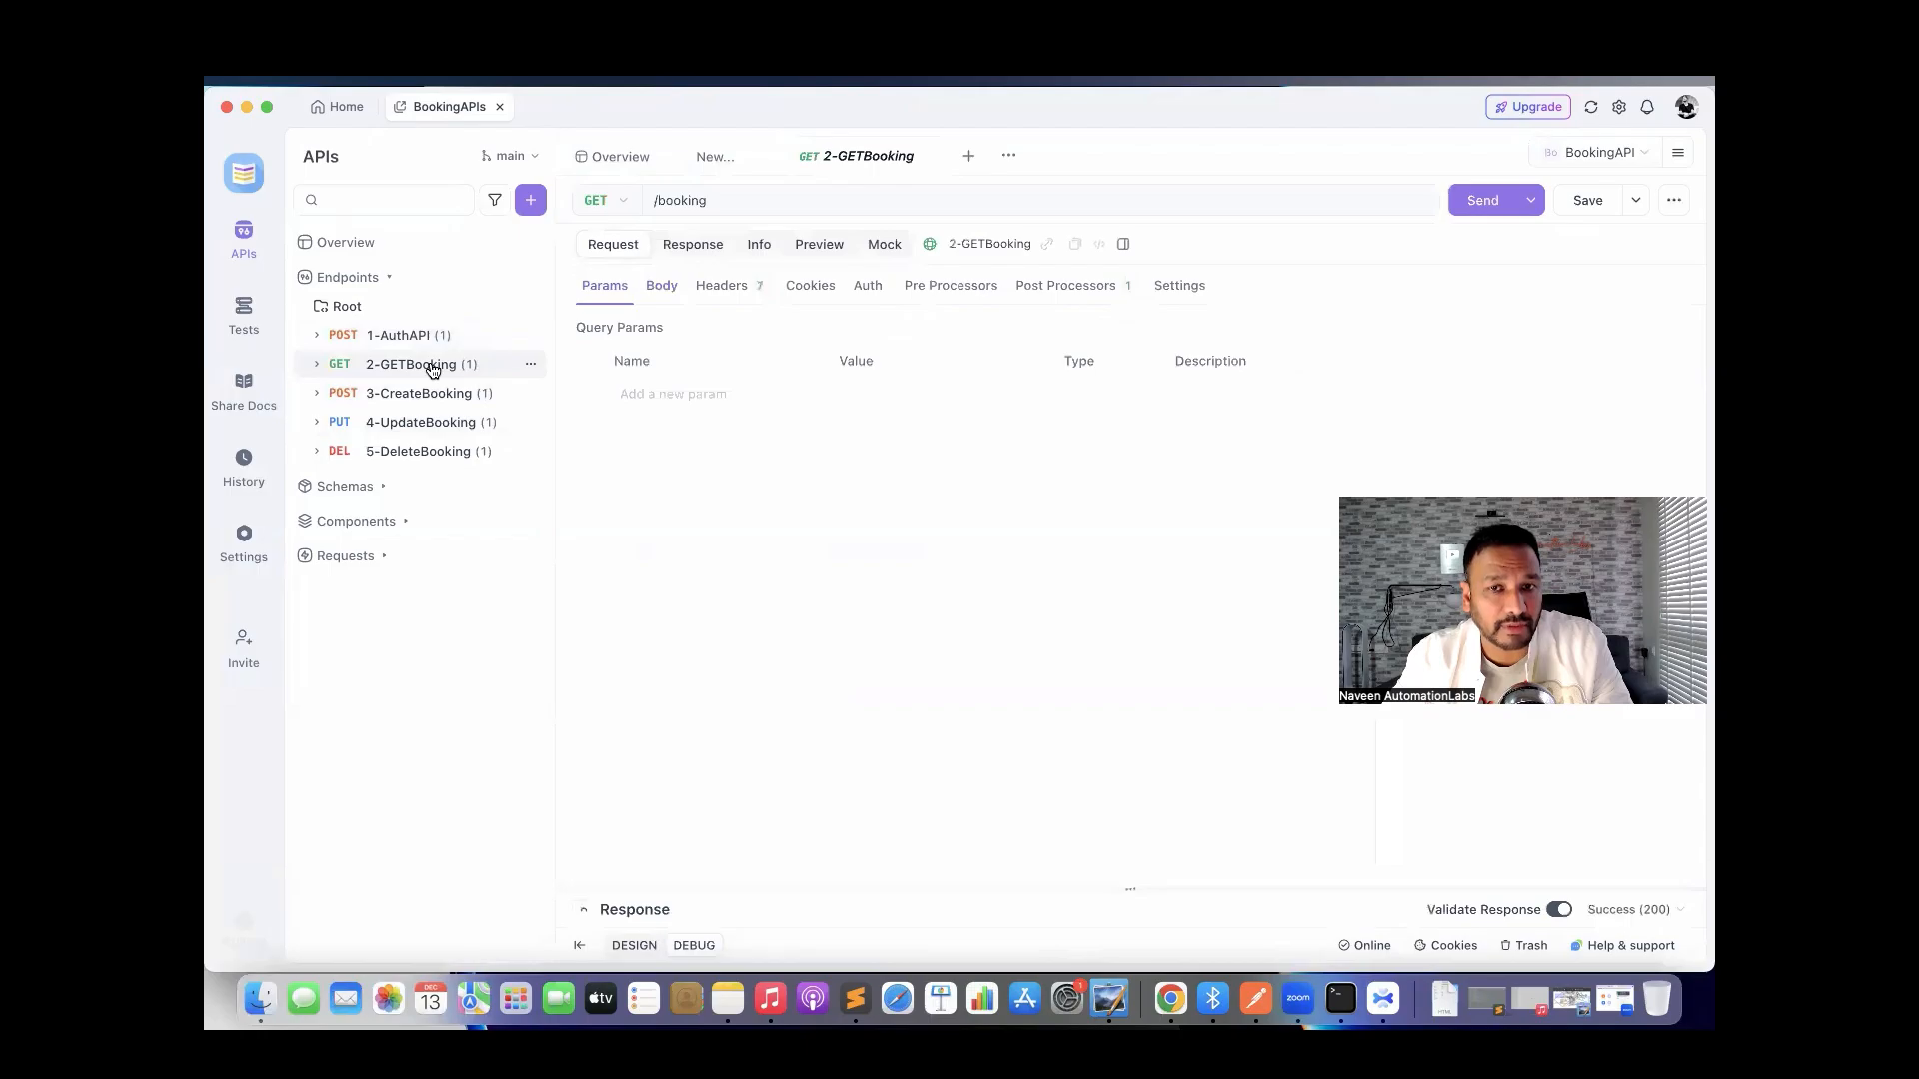
left_click(1475, 200)
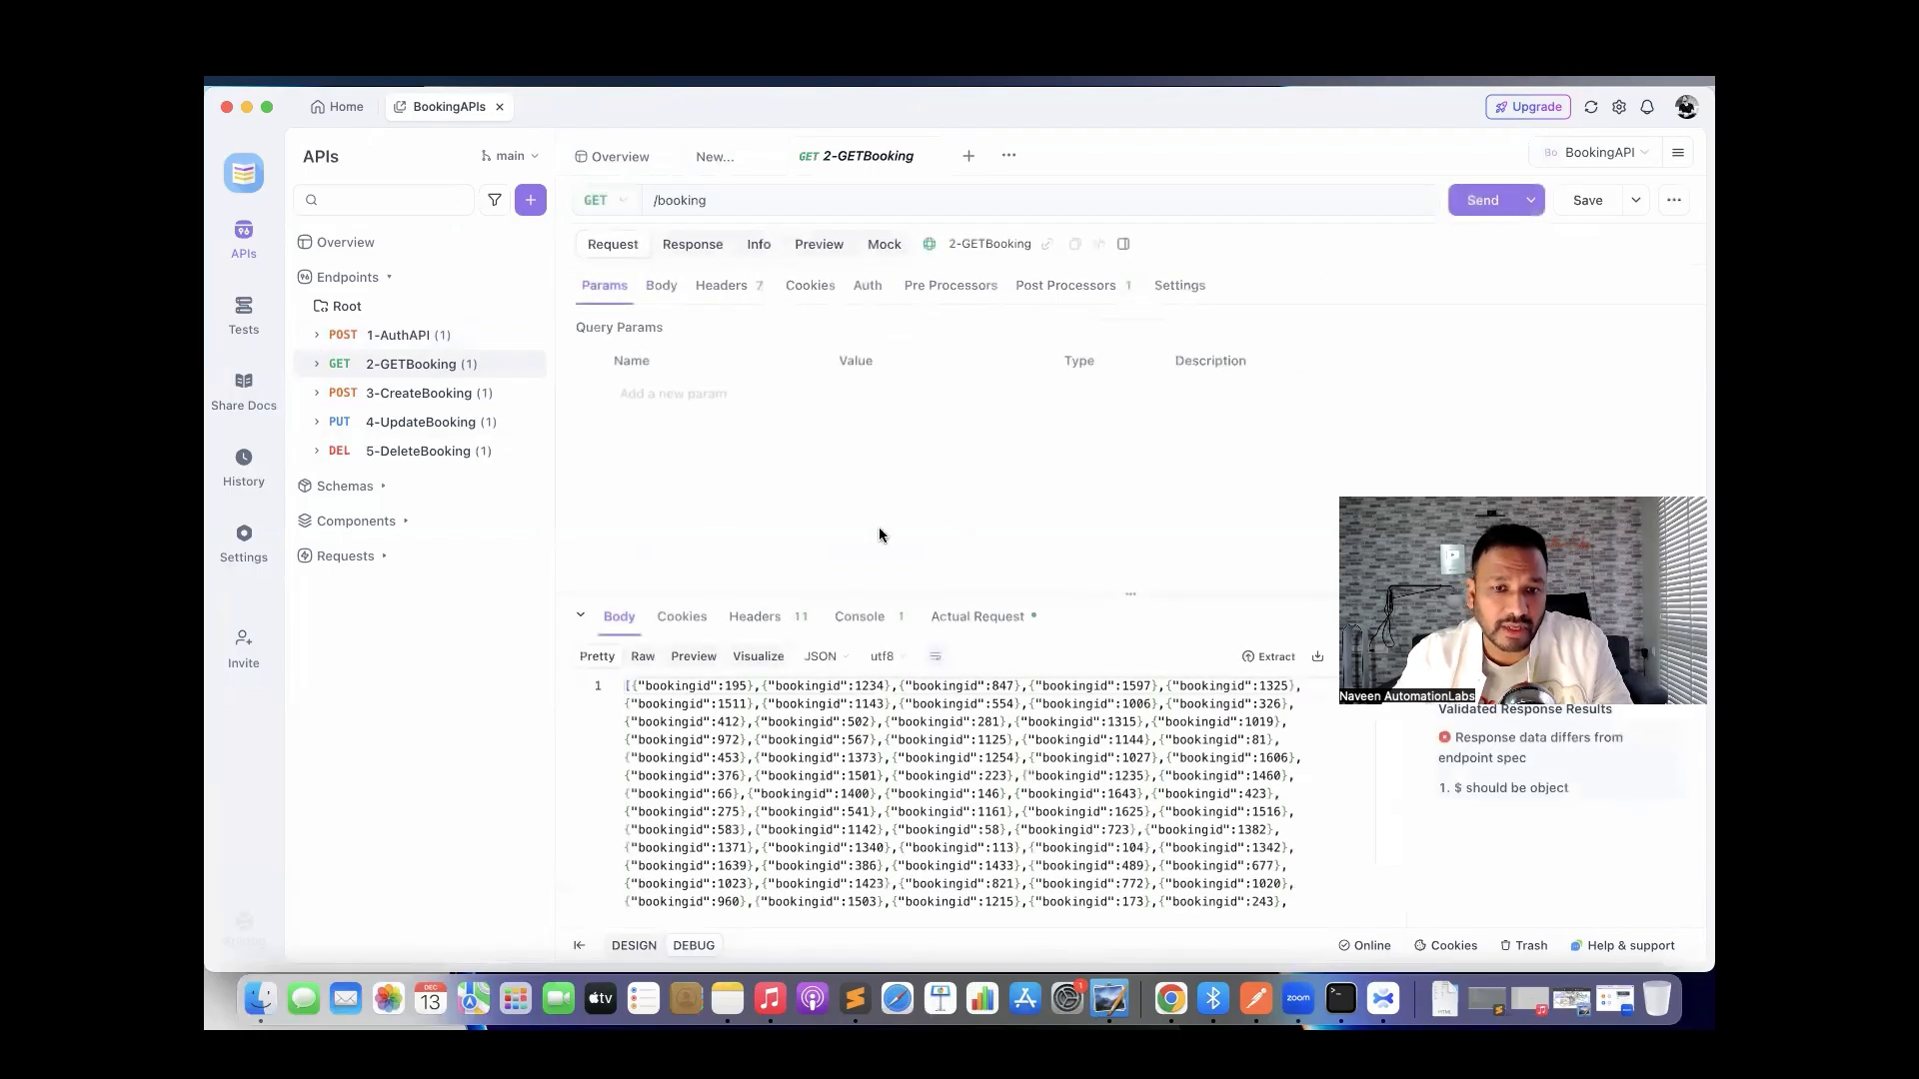
left_click_drag(666, 848, 689, 721)
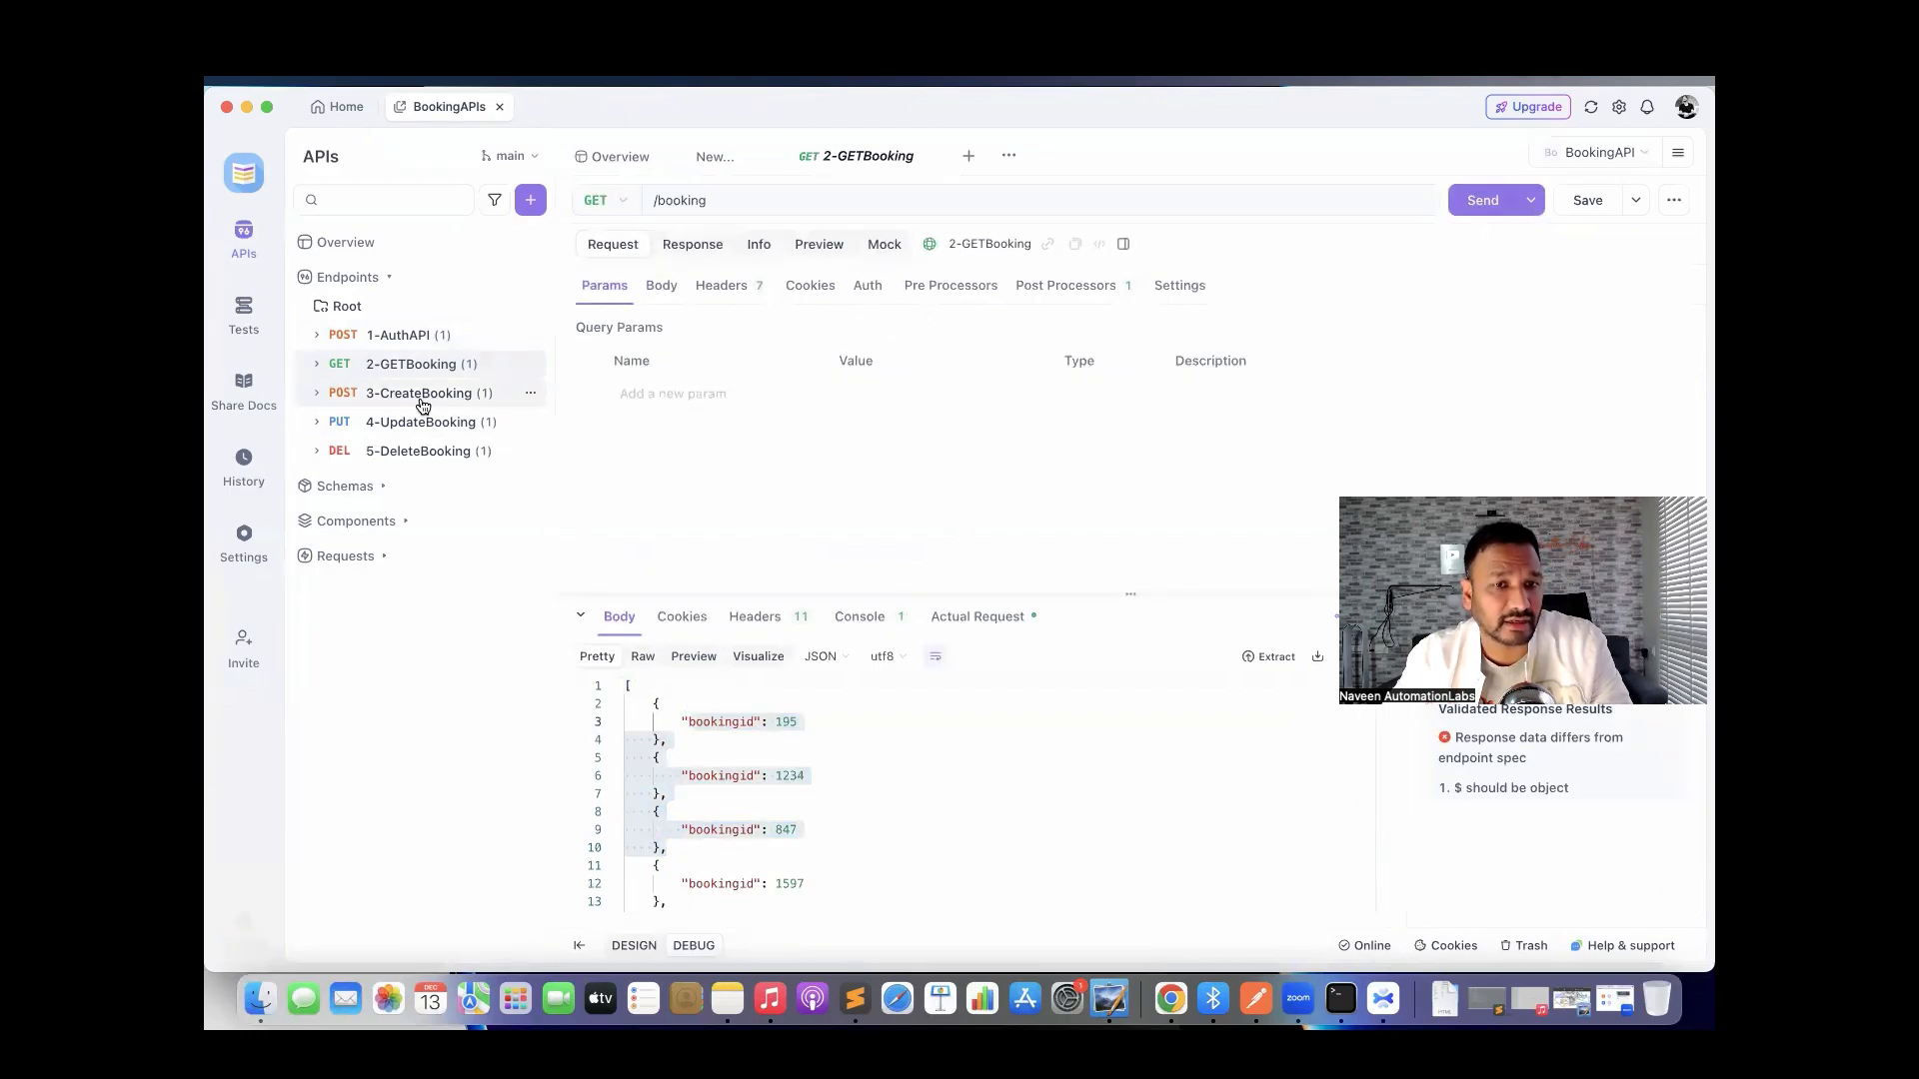
left_click(422, 403)
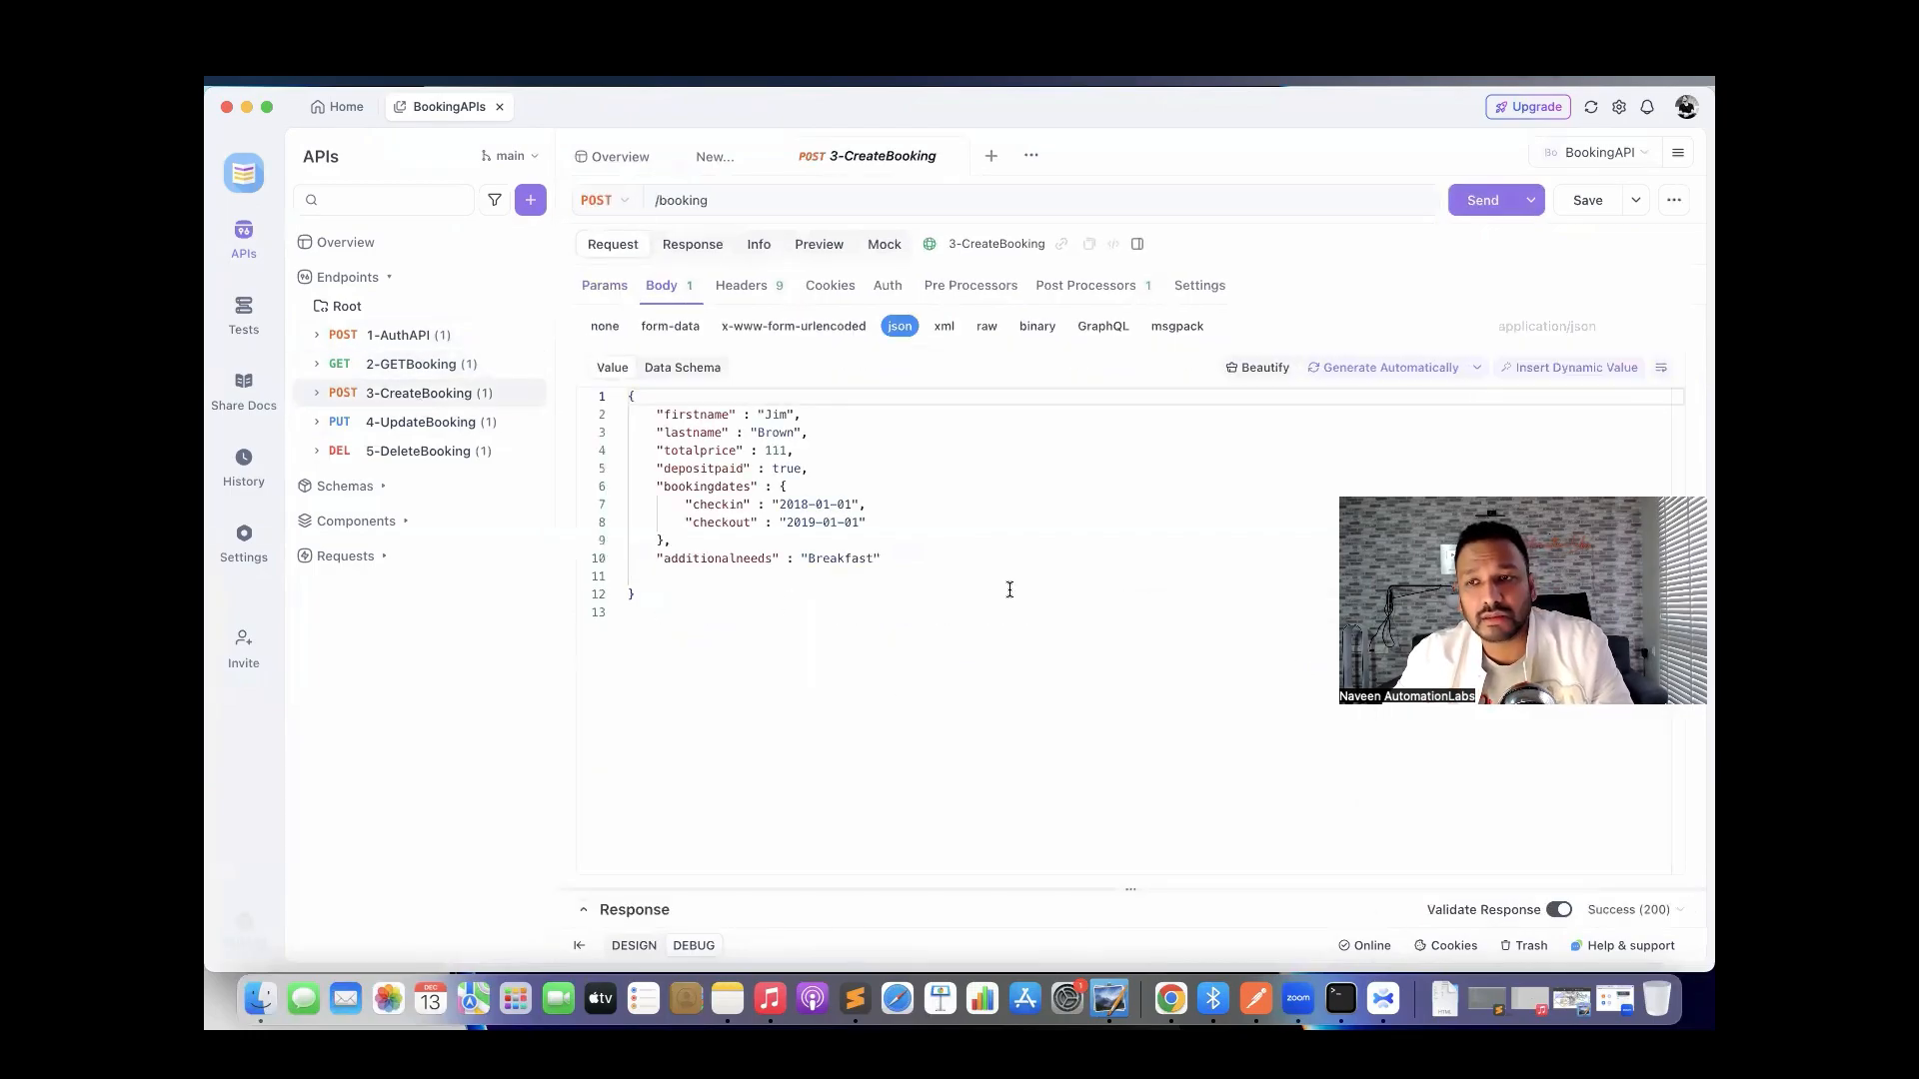
Send 3-CreateBooking and read its Custom Script post-processor, enlarging the interface text.
left_click(1477, 212)
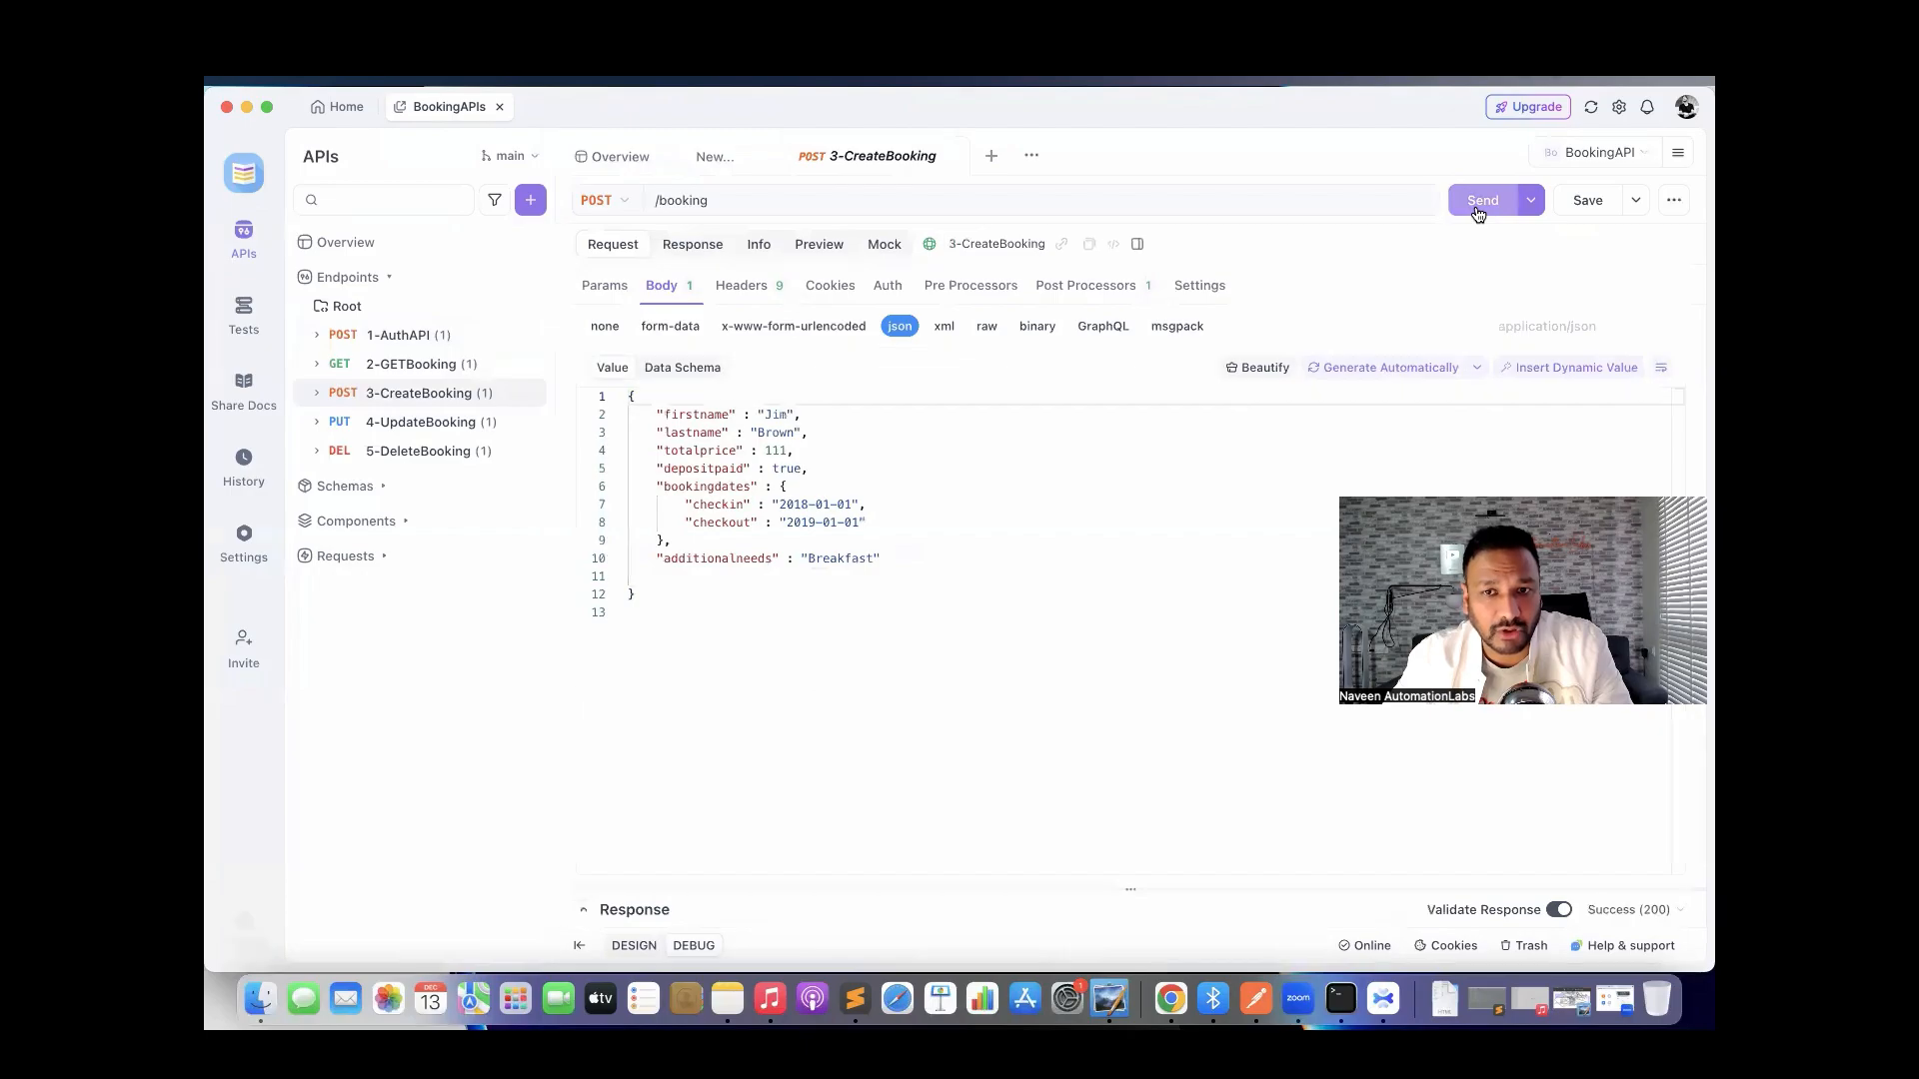
left_click(1097, 288)
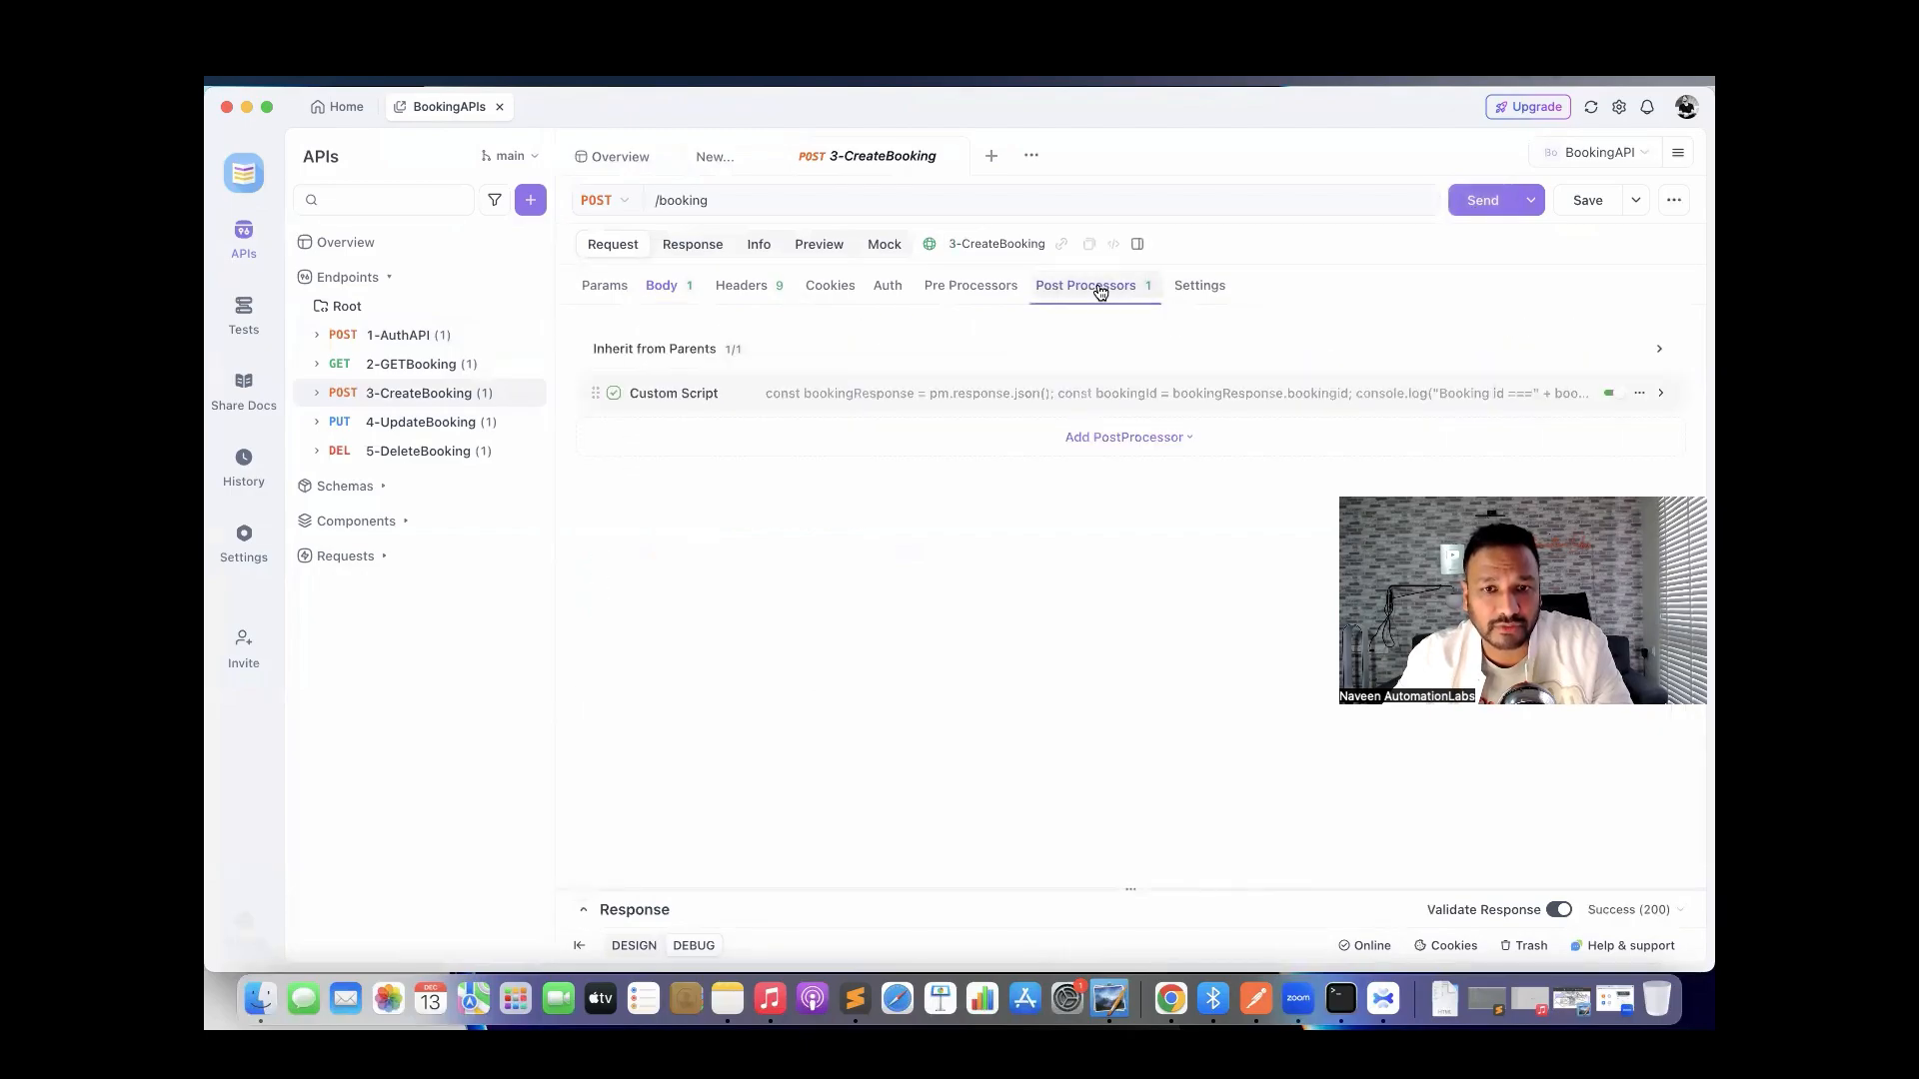
left_click(969, 400)
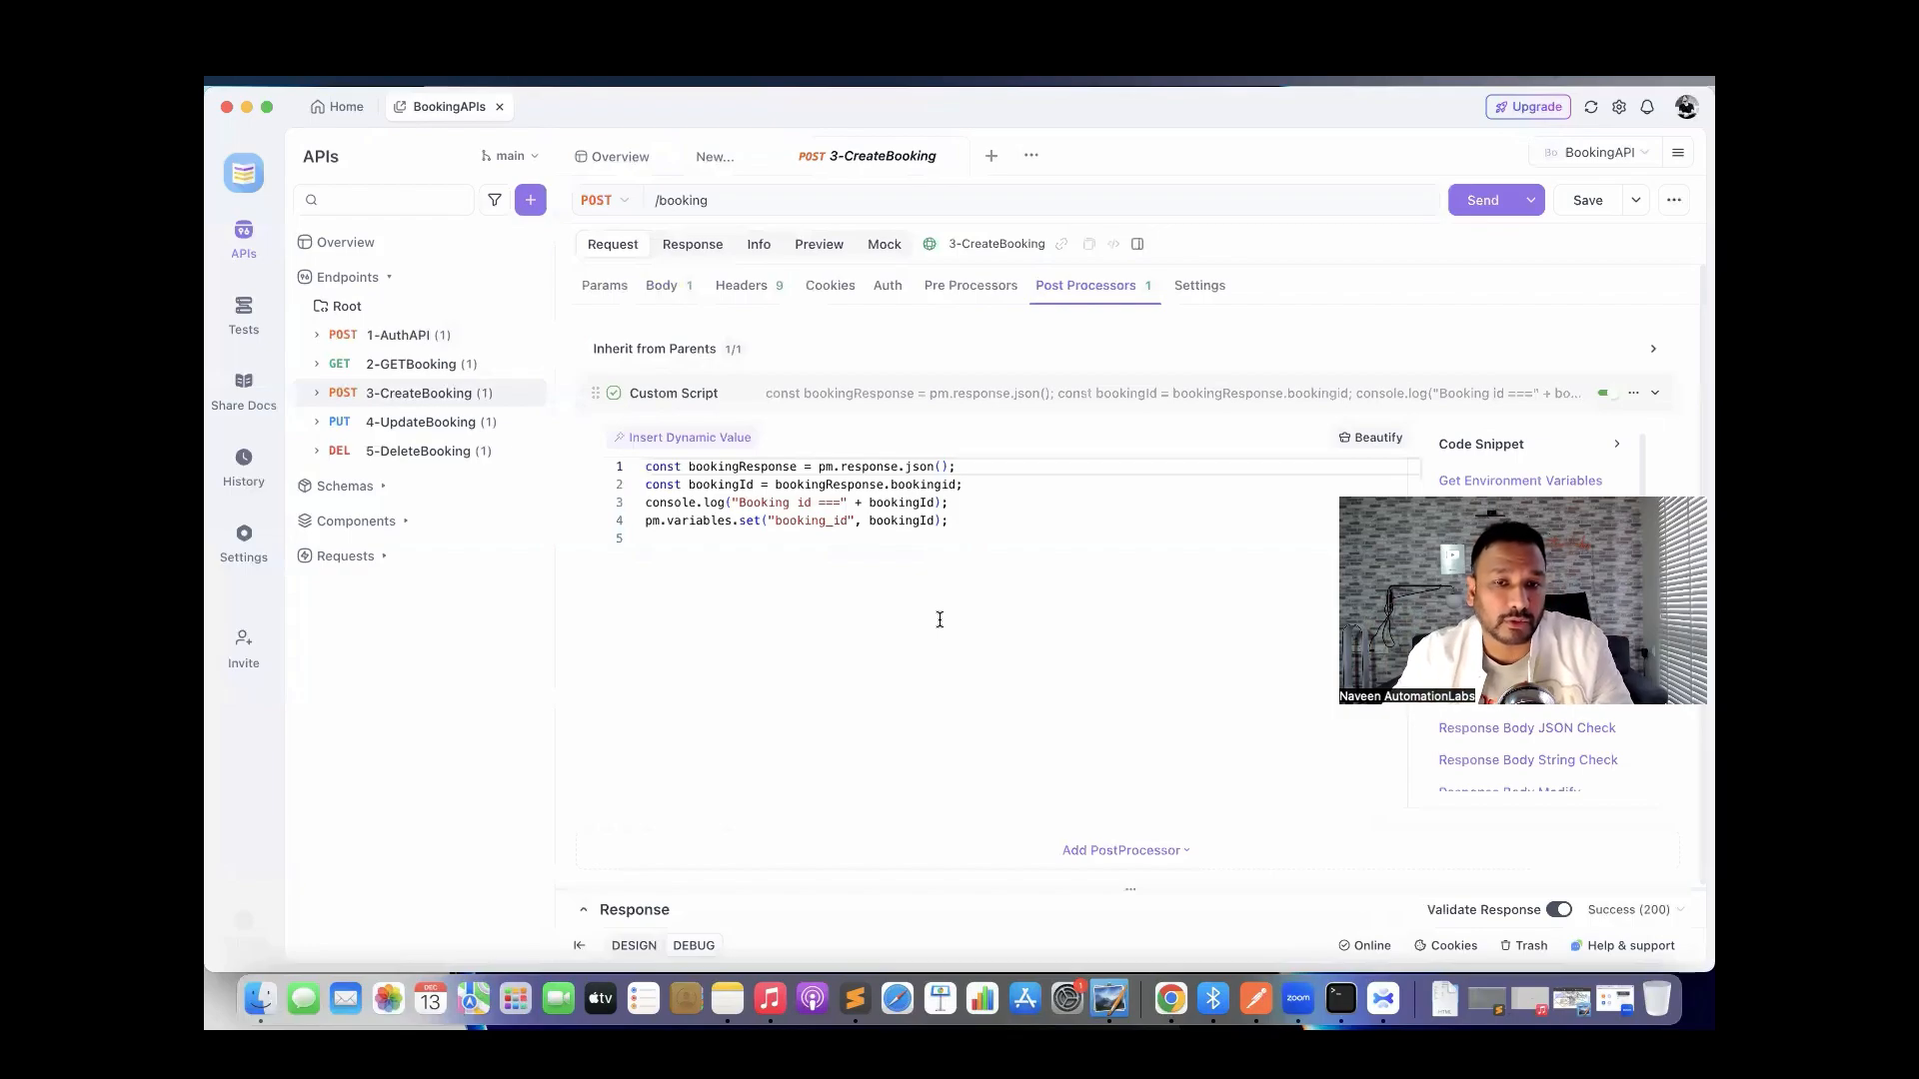
left_click(690, 559)
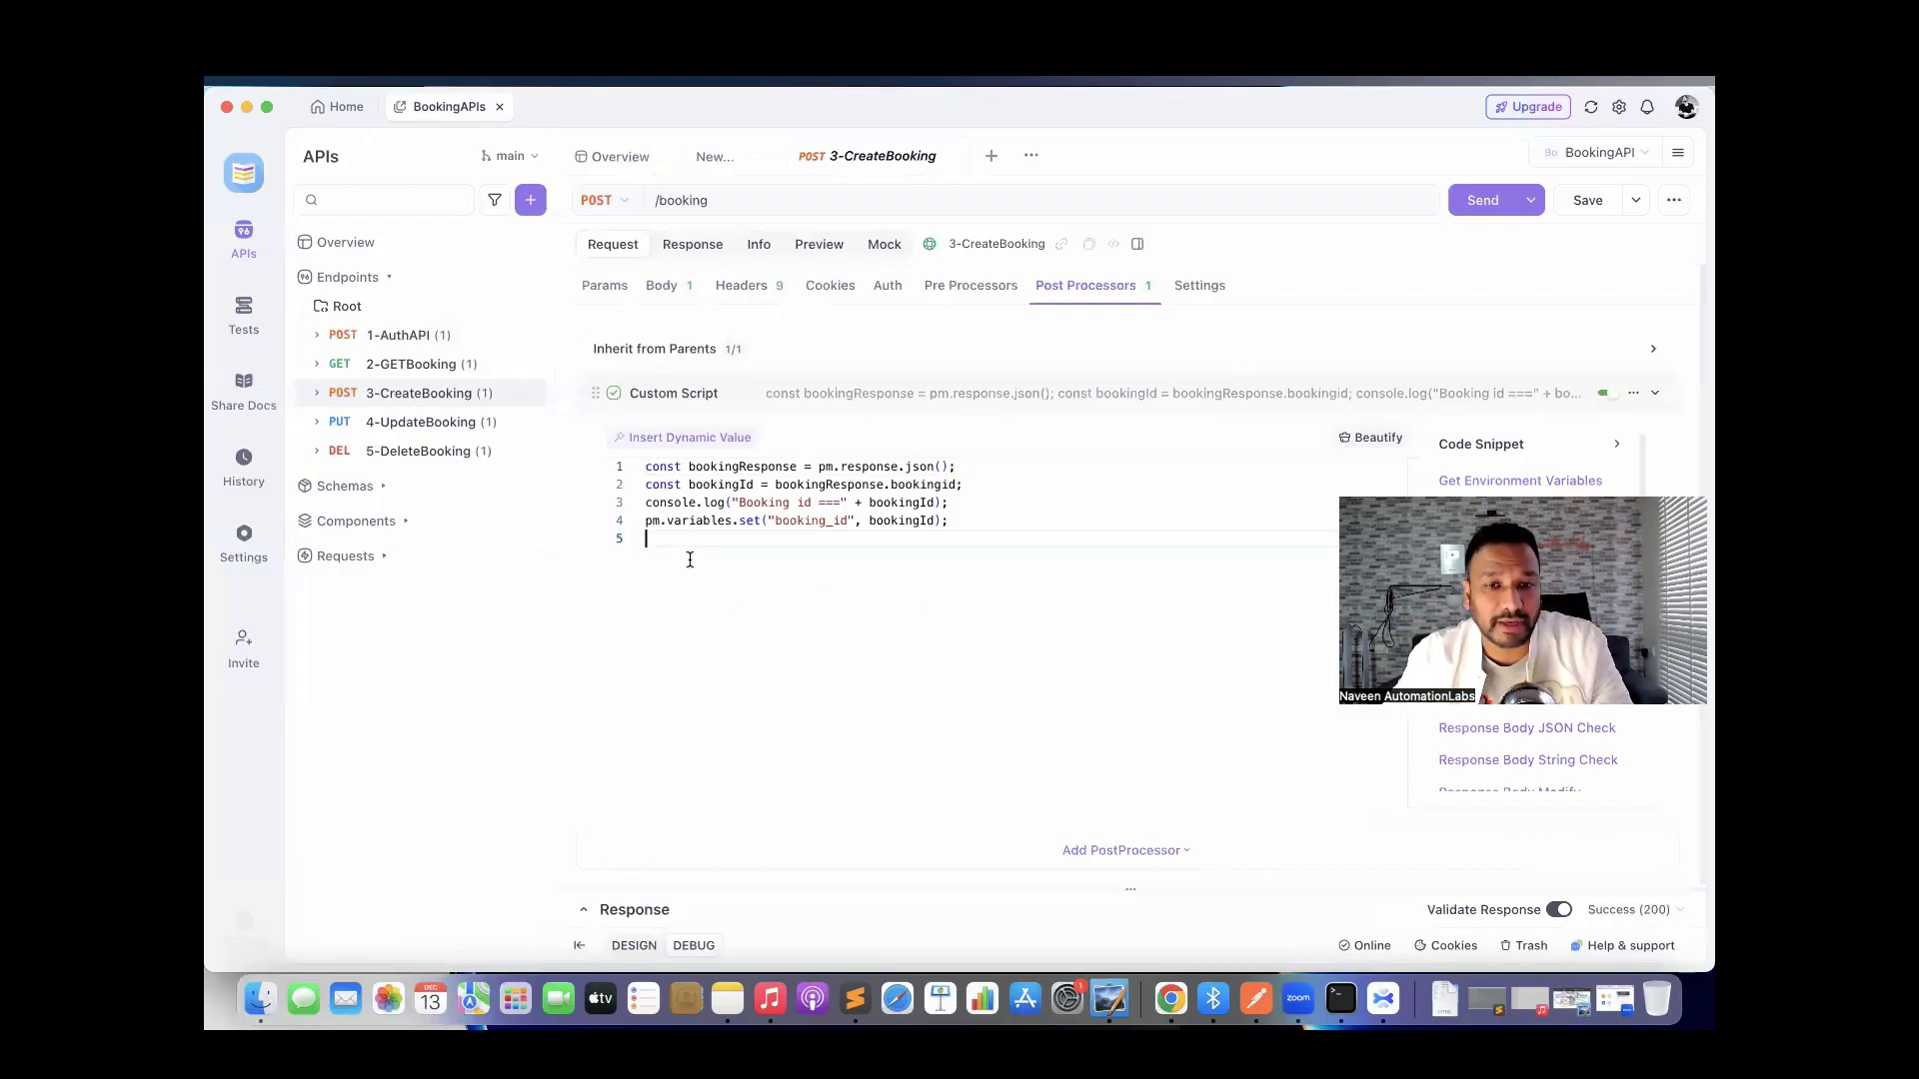
left_click_drag(690, 560, 635, 470)
left_click(801, 640)
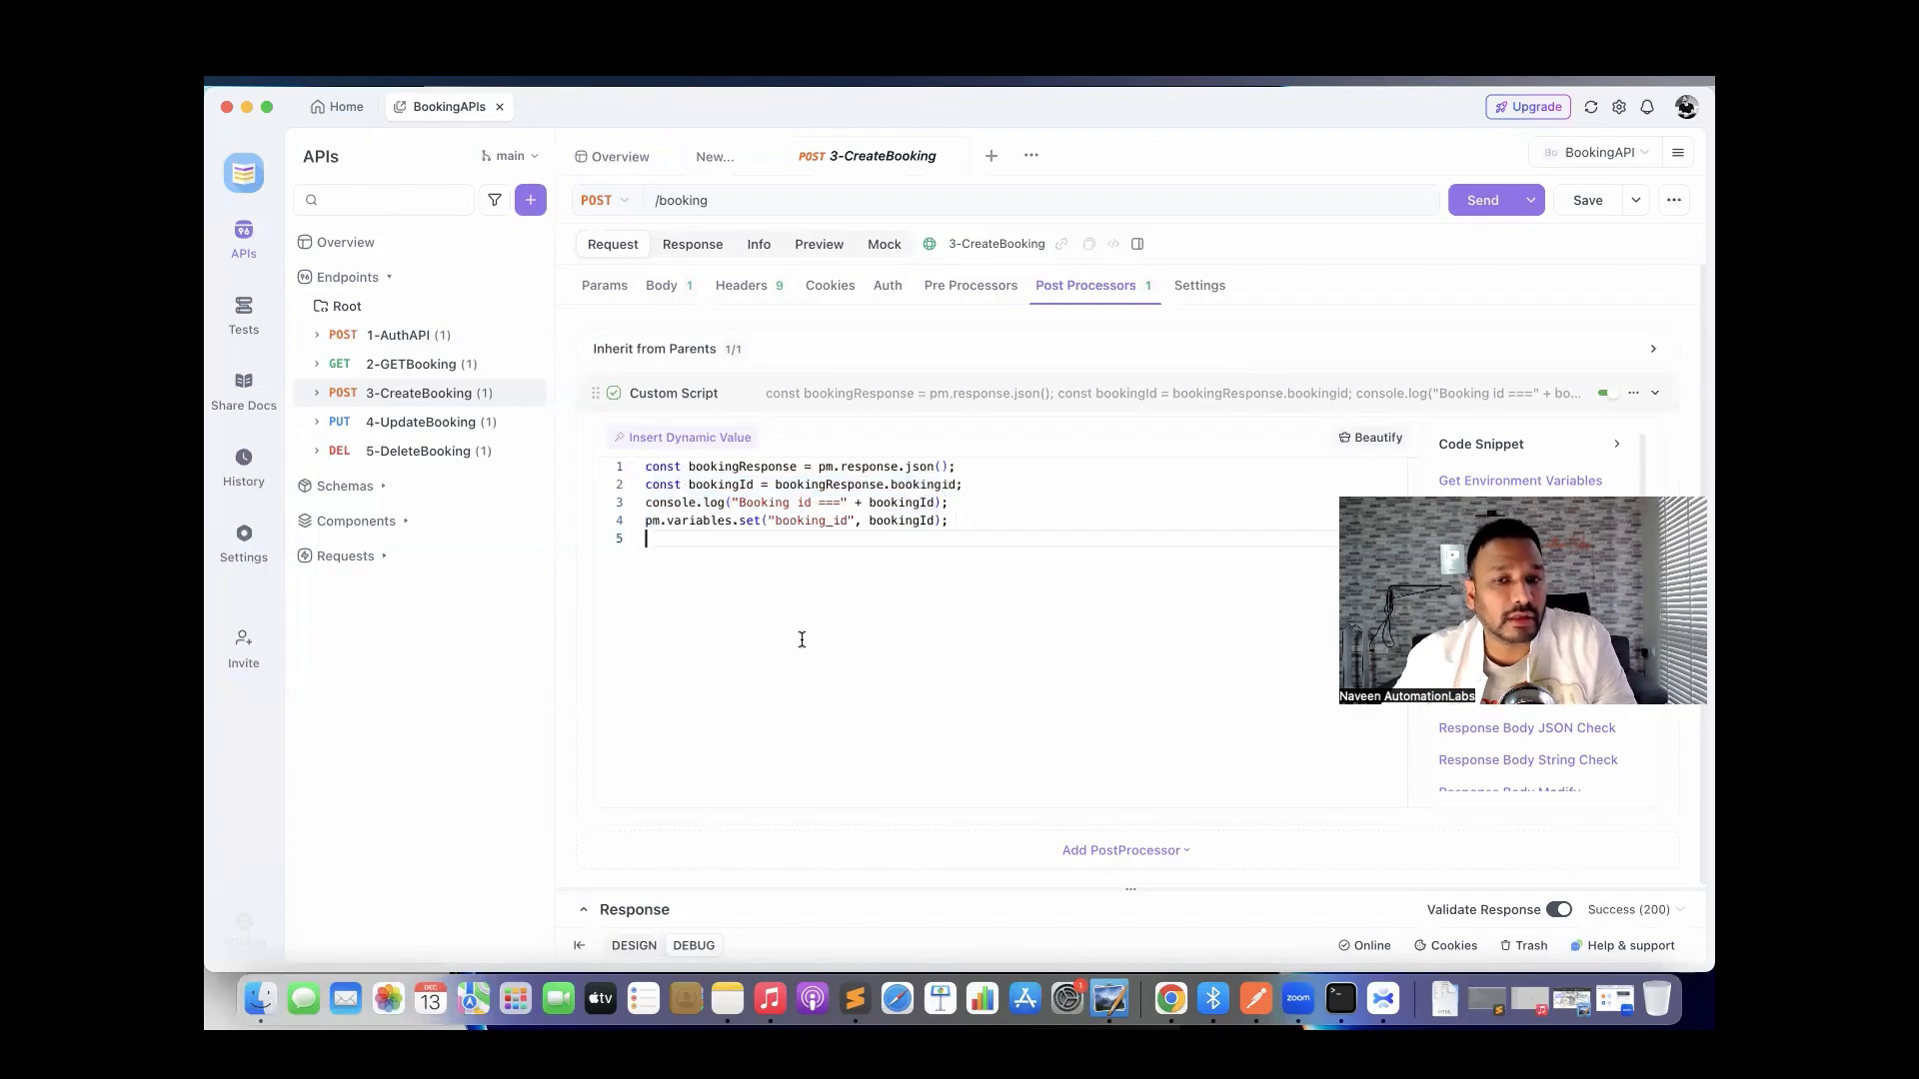
key("super+equal")
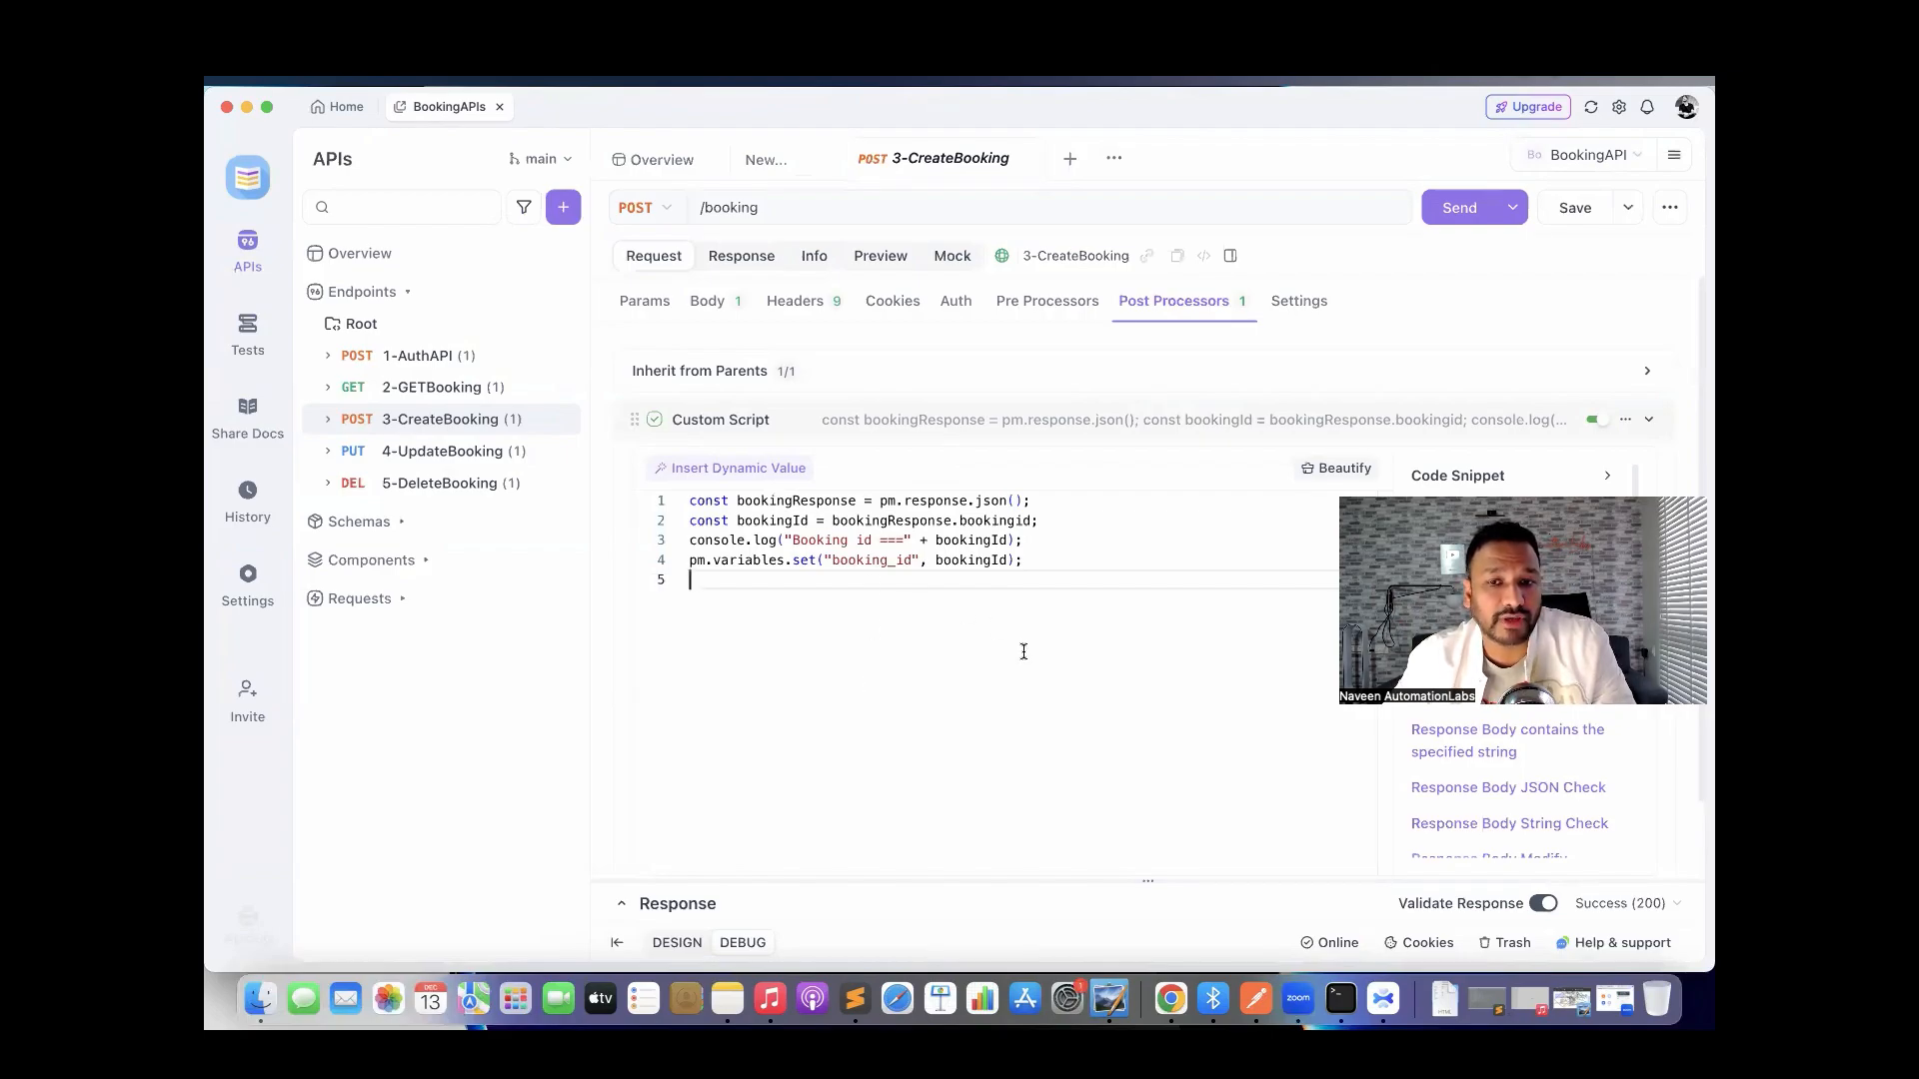
Resend 3-CreateBooking and check the console shows 'Booking id ===1965'.
left_click(1456, 204)
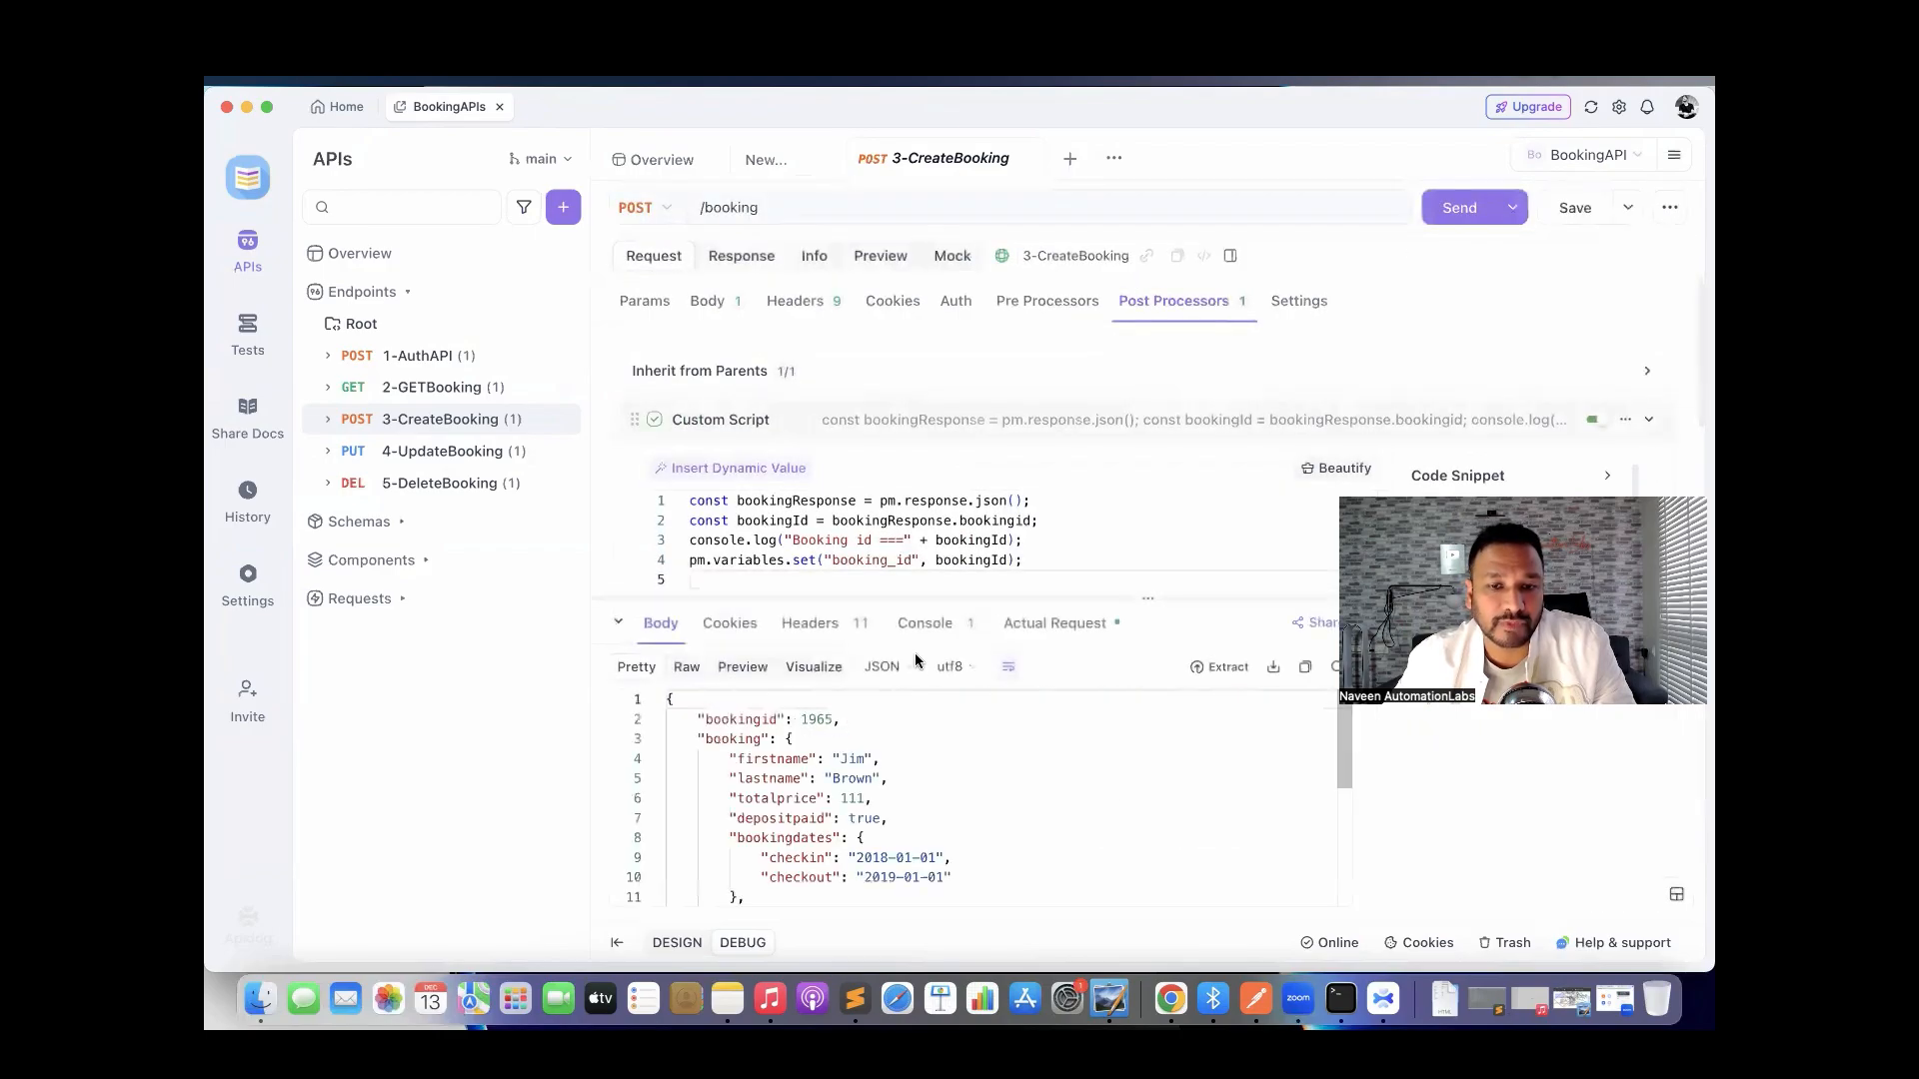
left_click(925, 625)
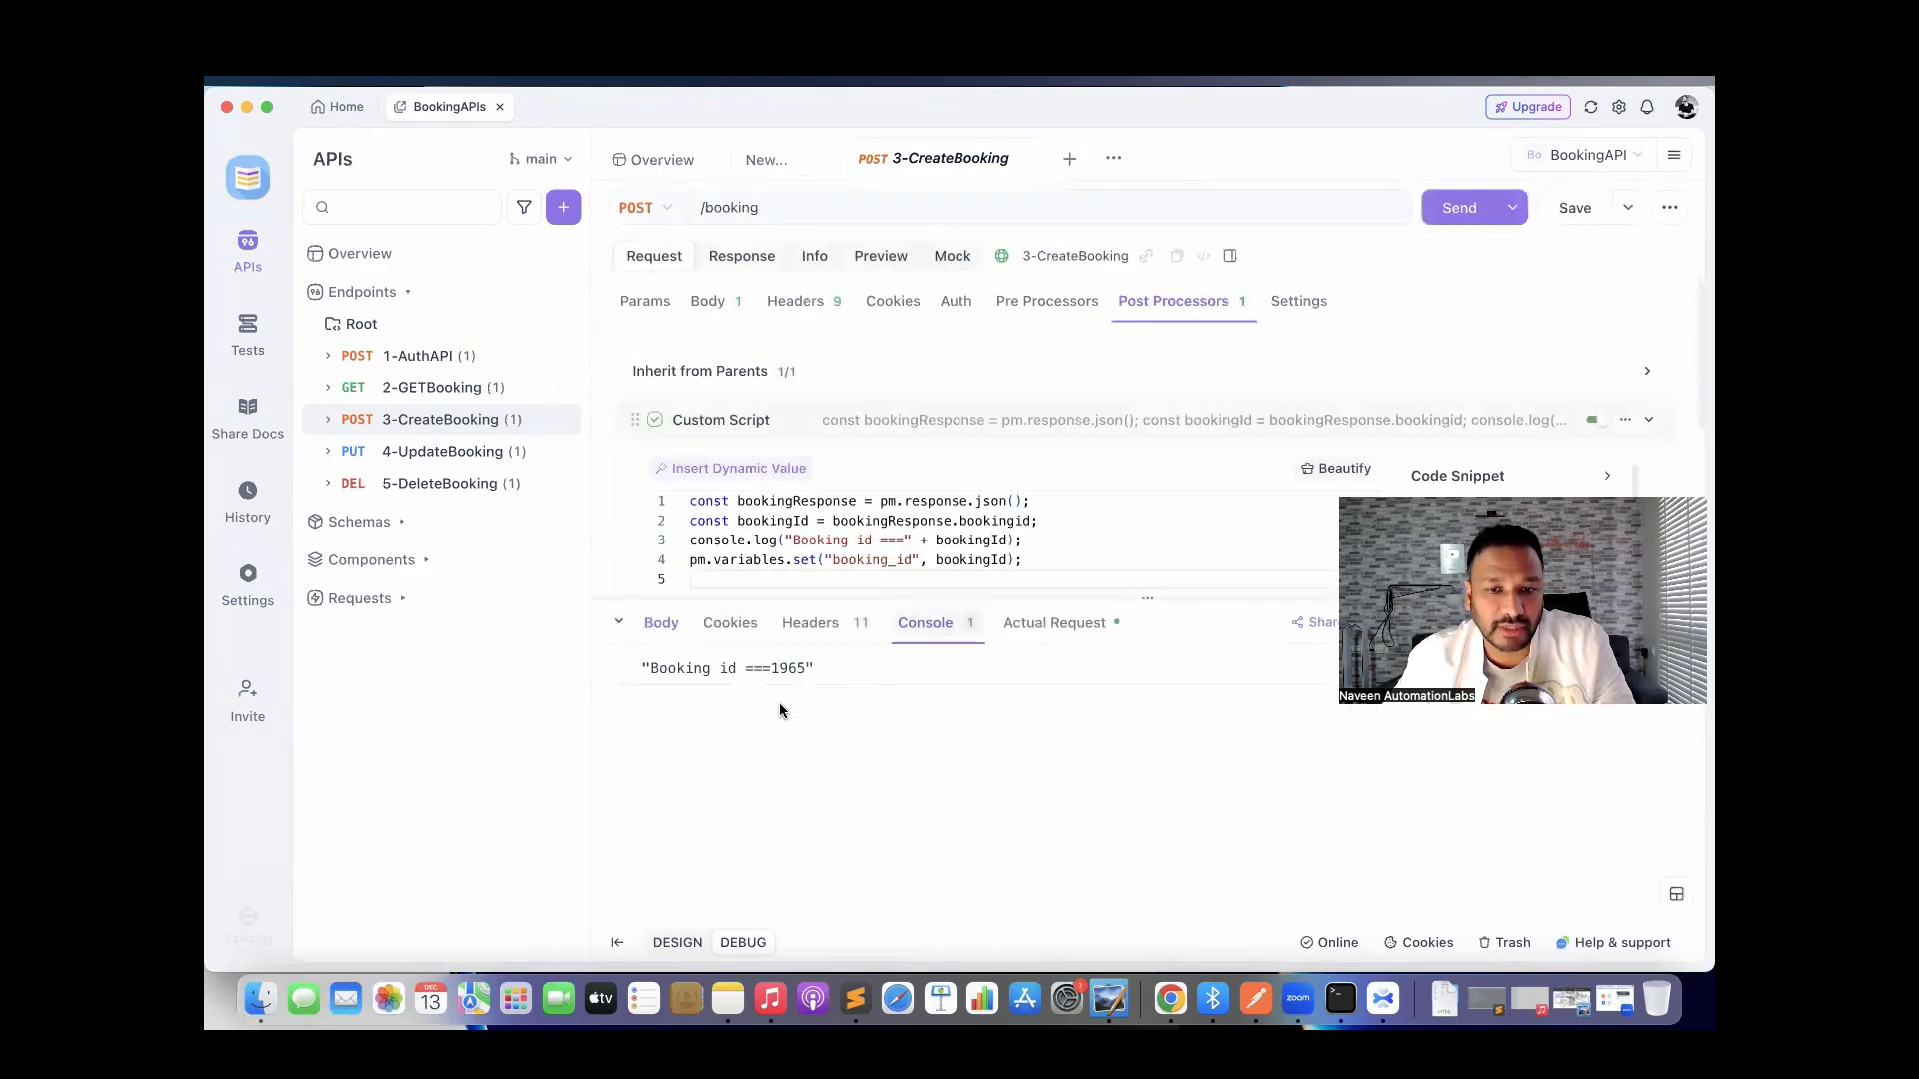
left_click_drag(726, 668, 805, 668)
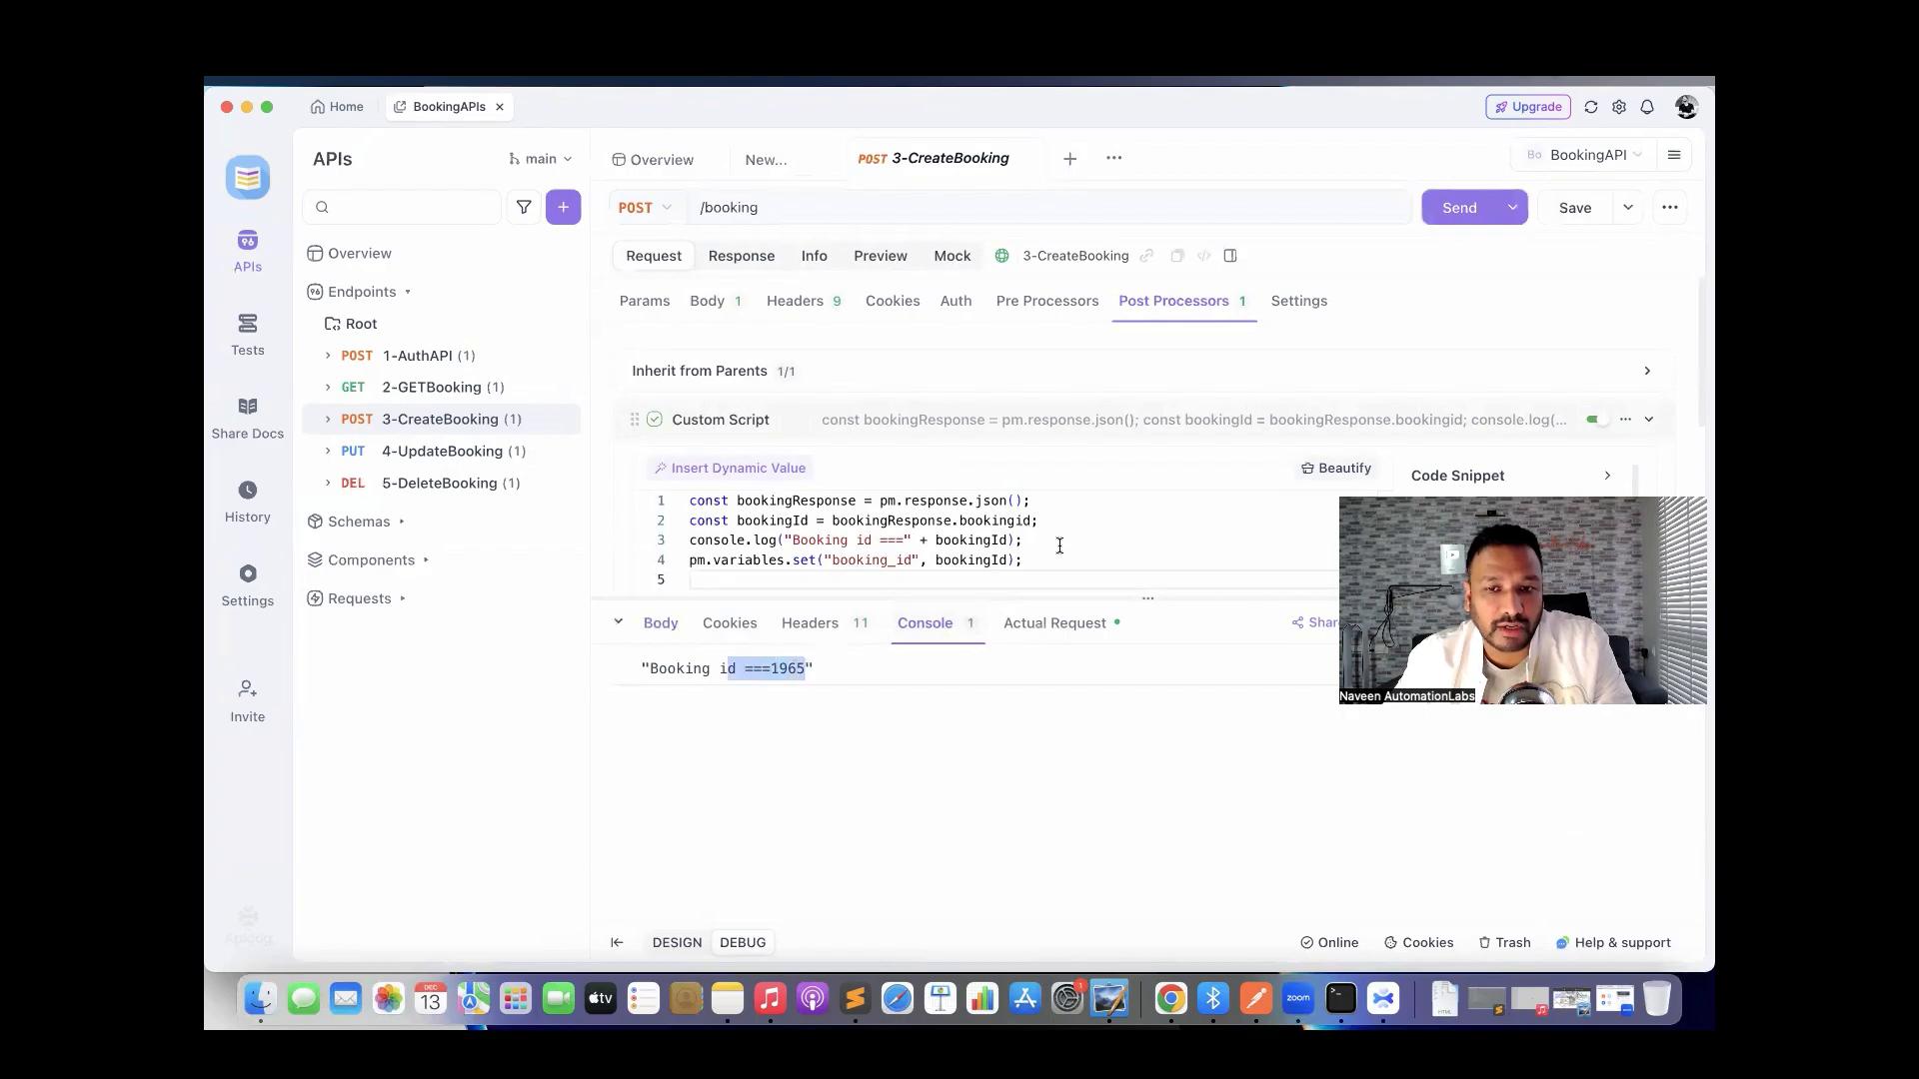
scroll(1059, 546, "down", 2)
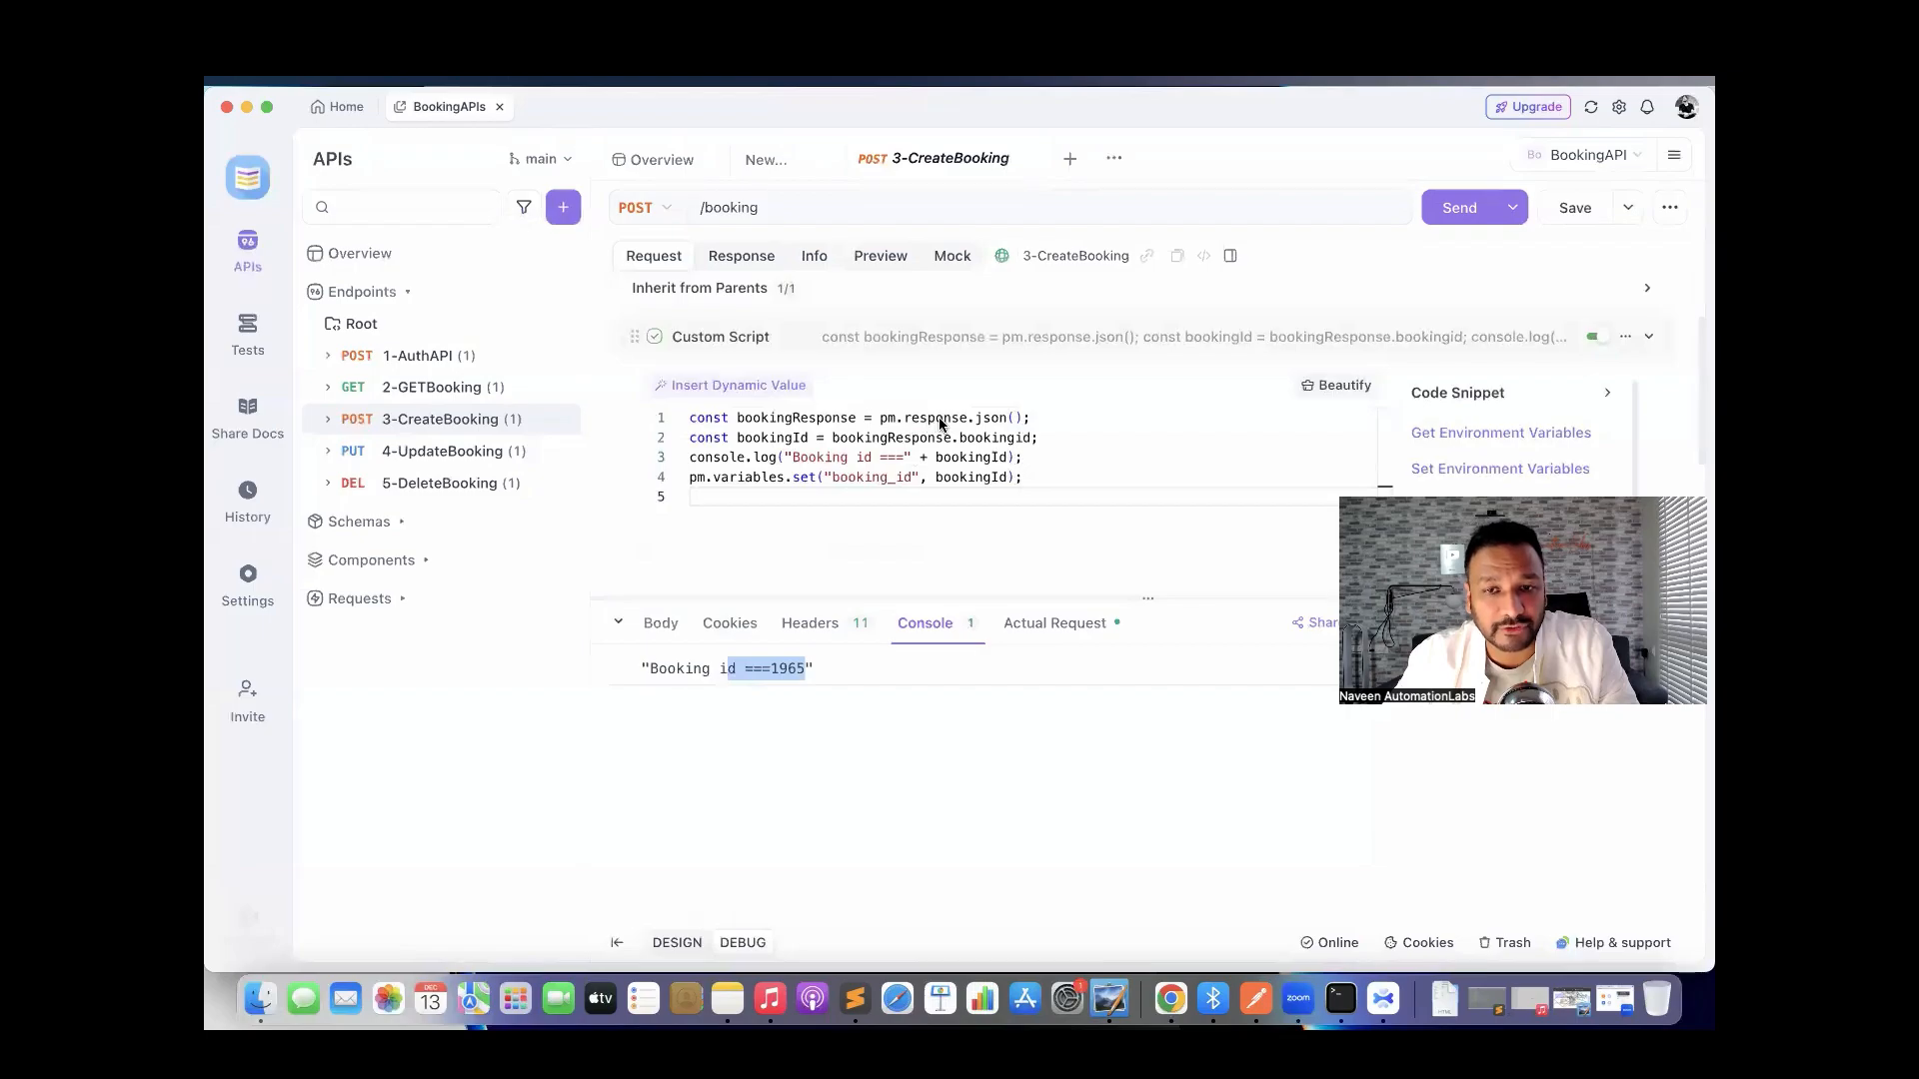
left_click(787, 513)
left_click_drag(787, 513, 690, 418)
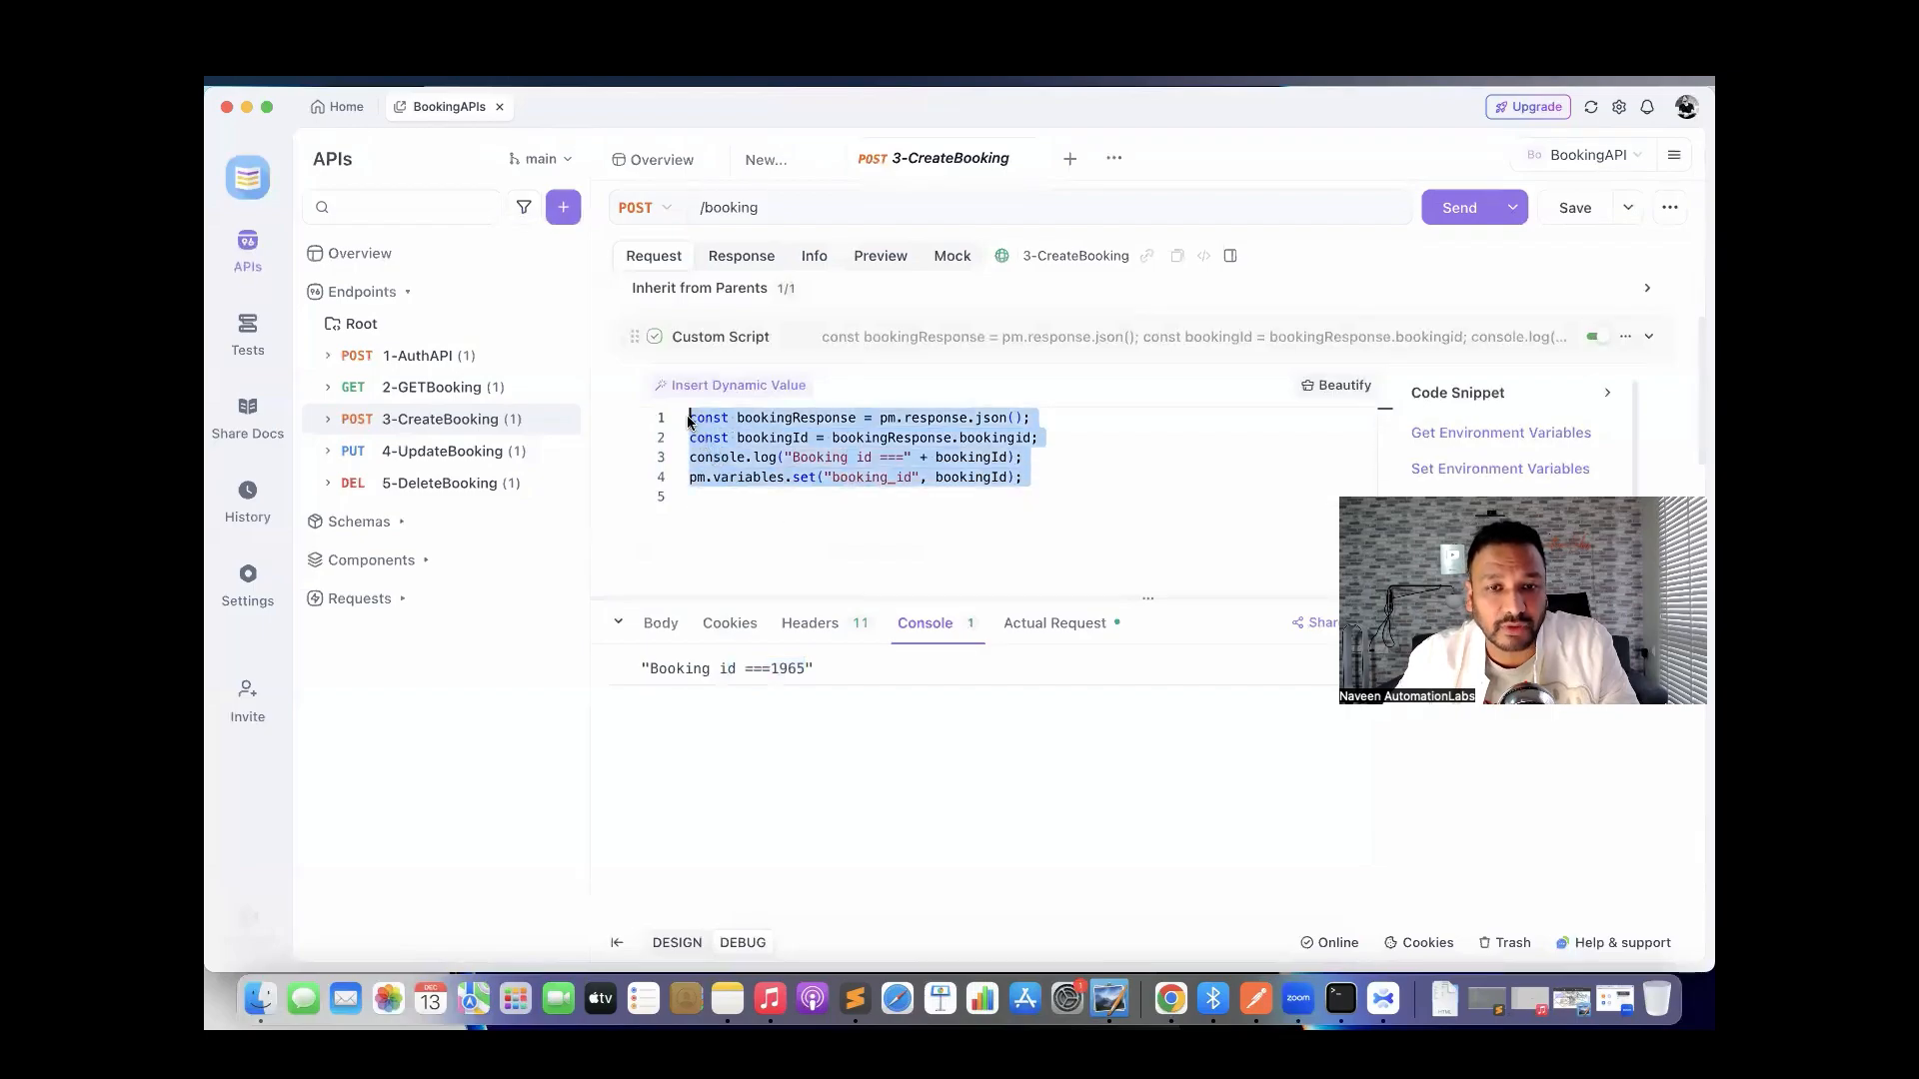
left_click(981, 519)
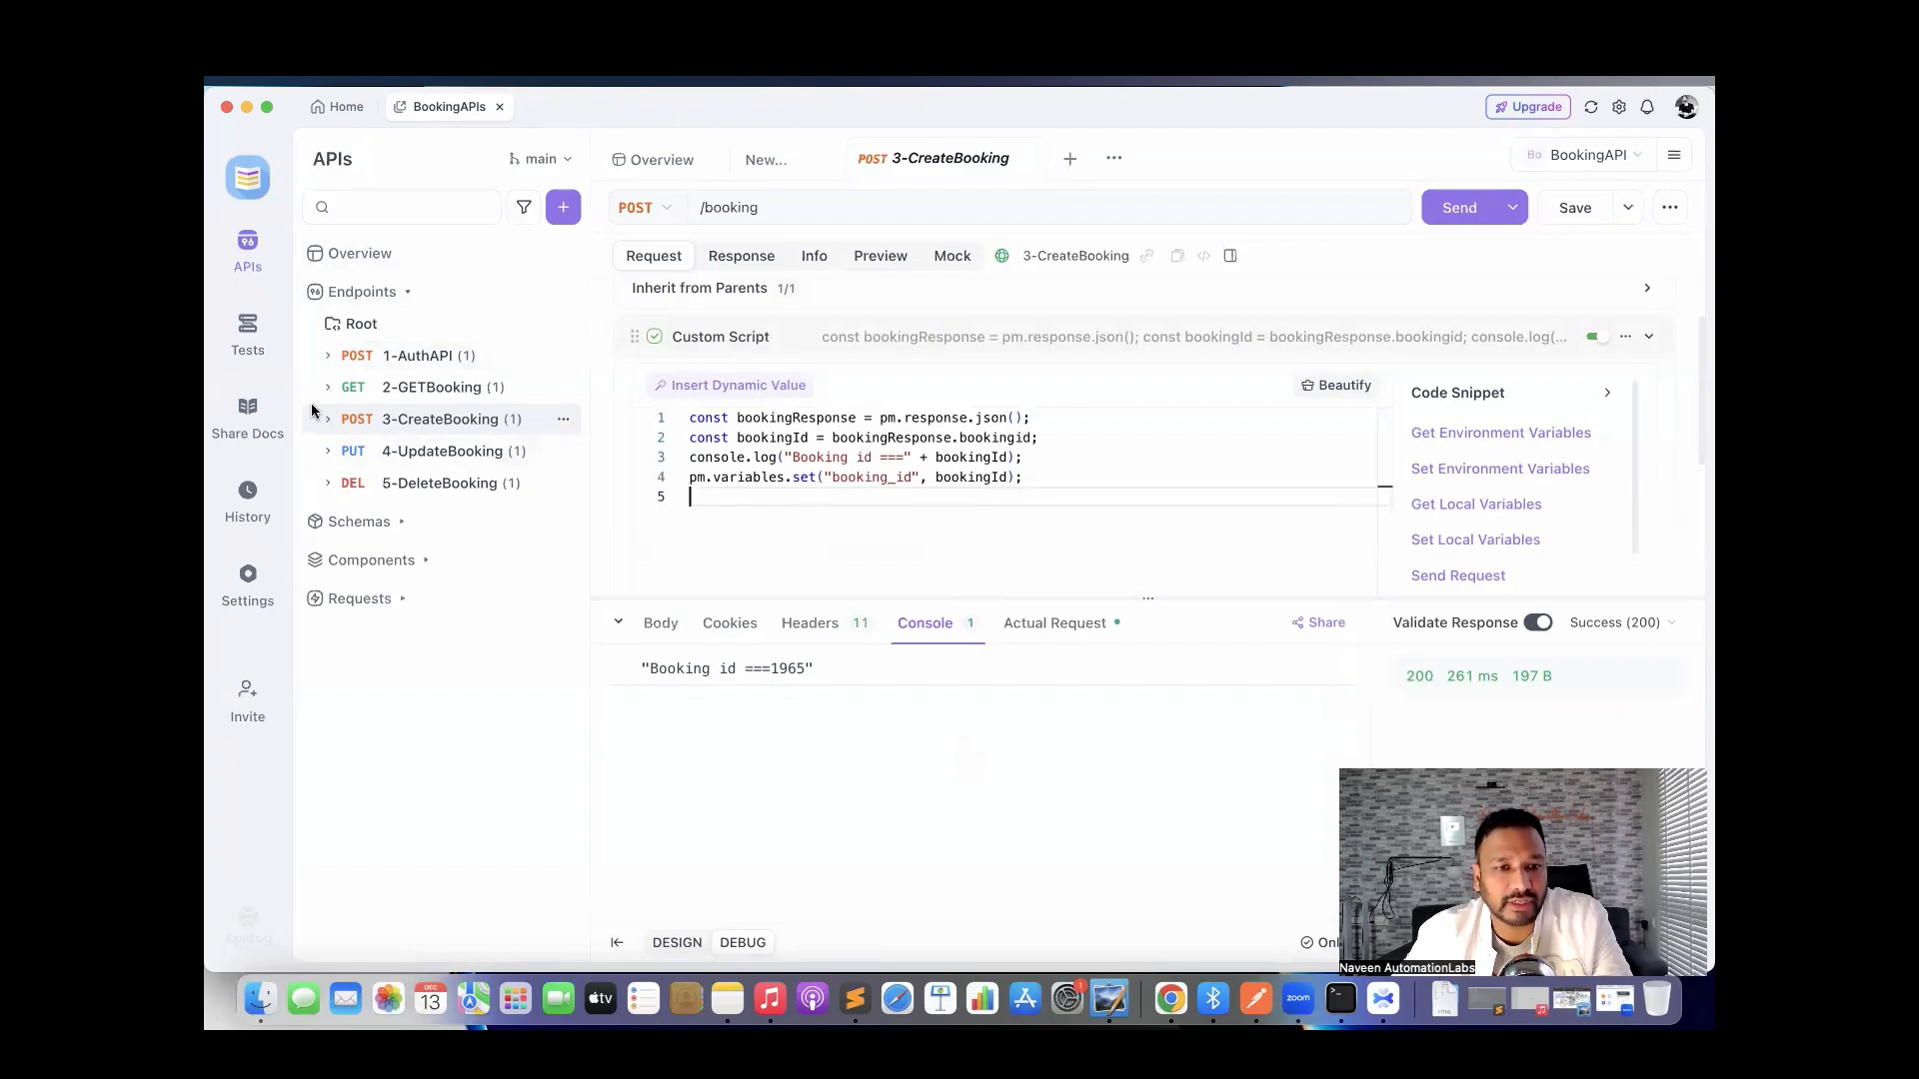
left_click(252, 340)
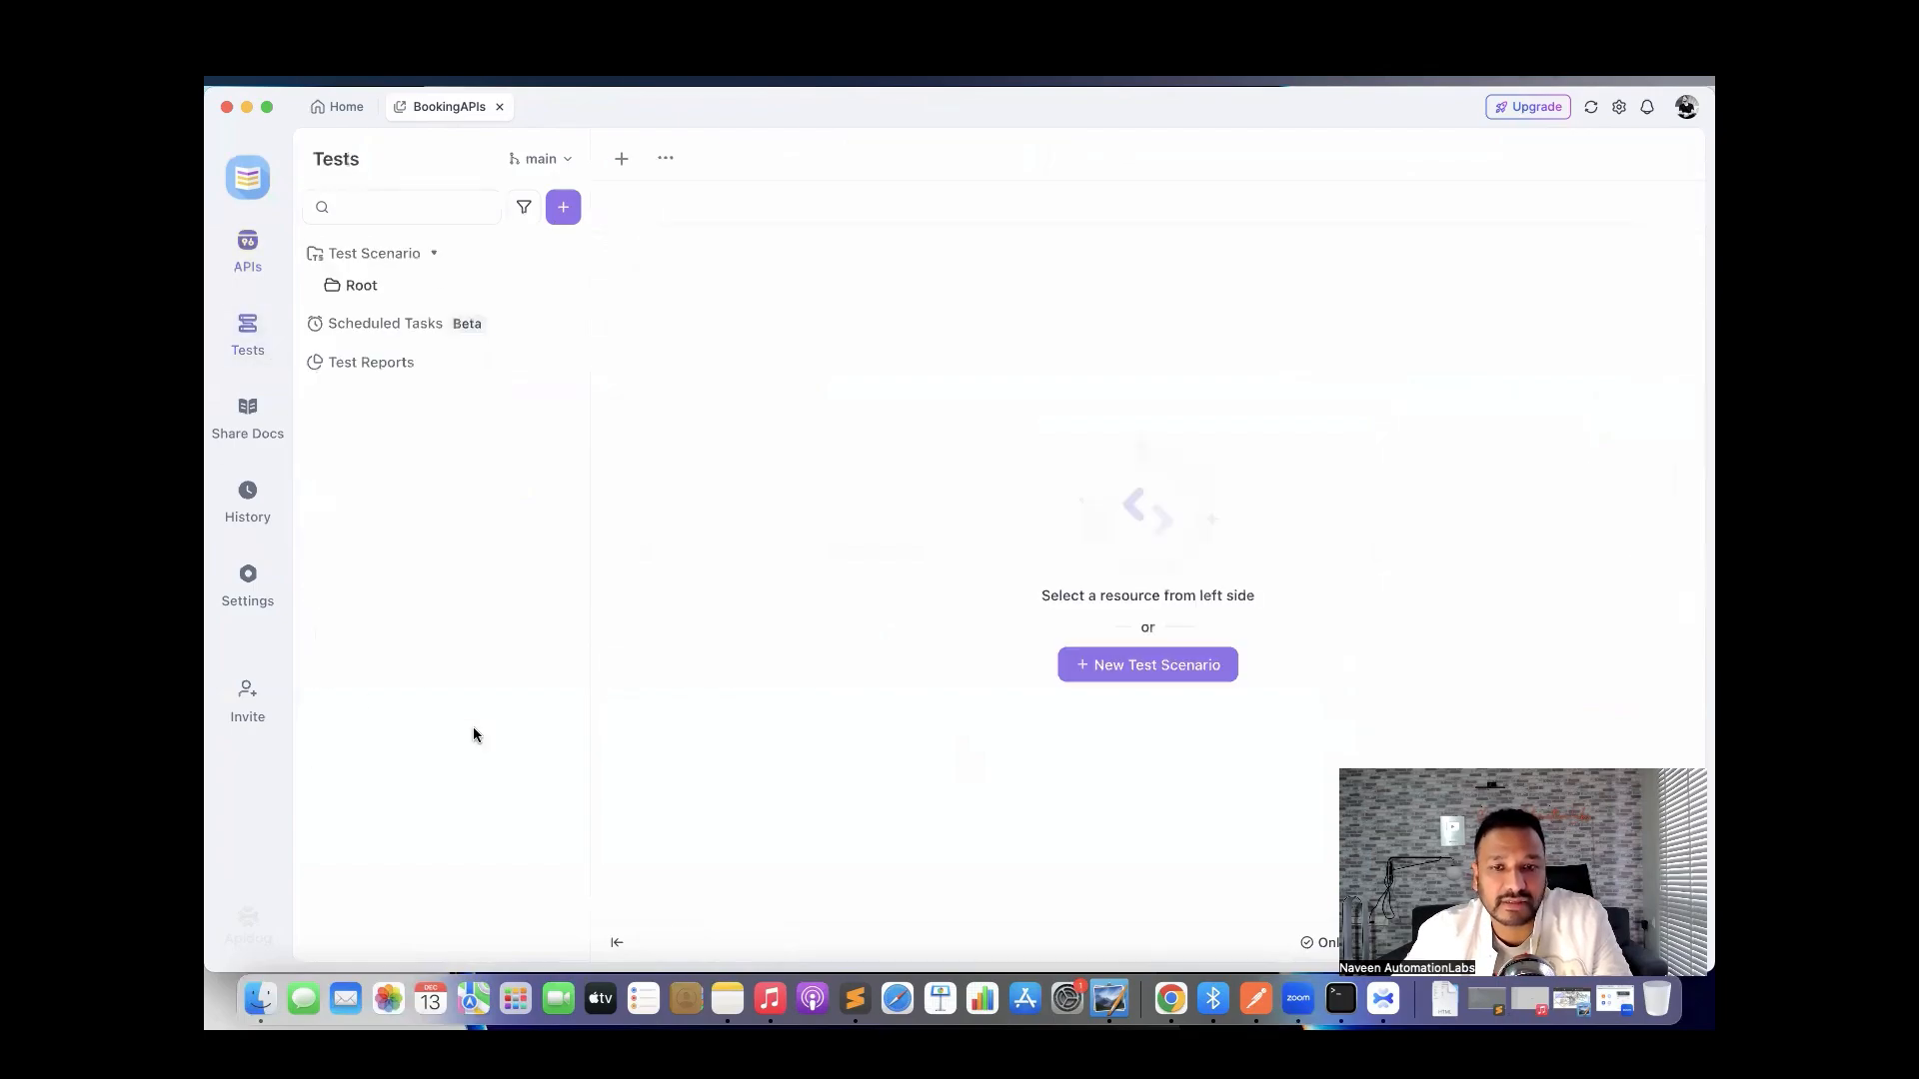
left_click(248, 255)
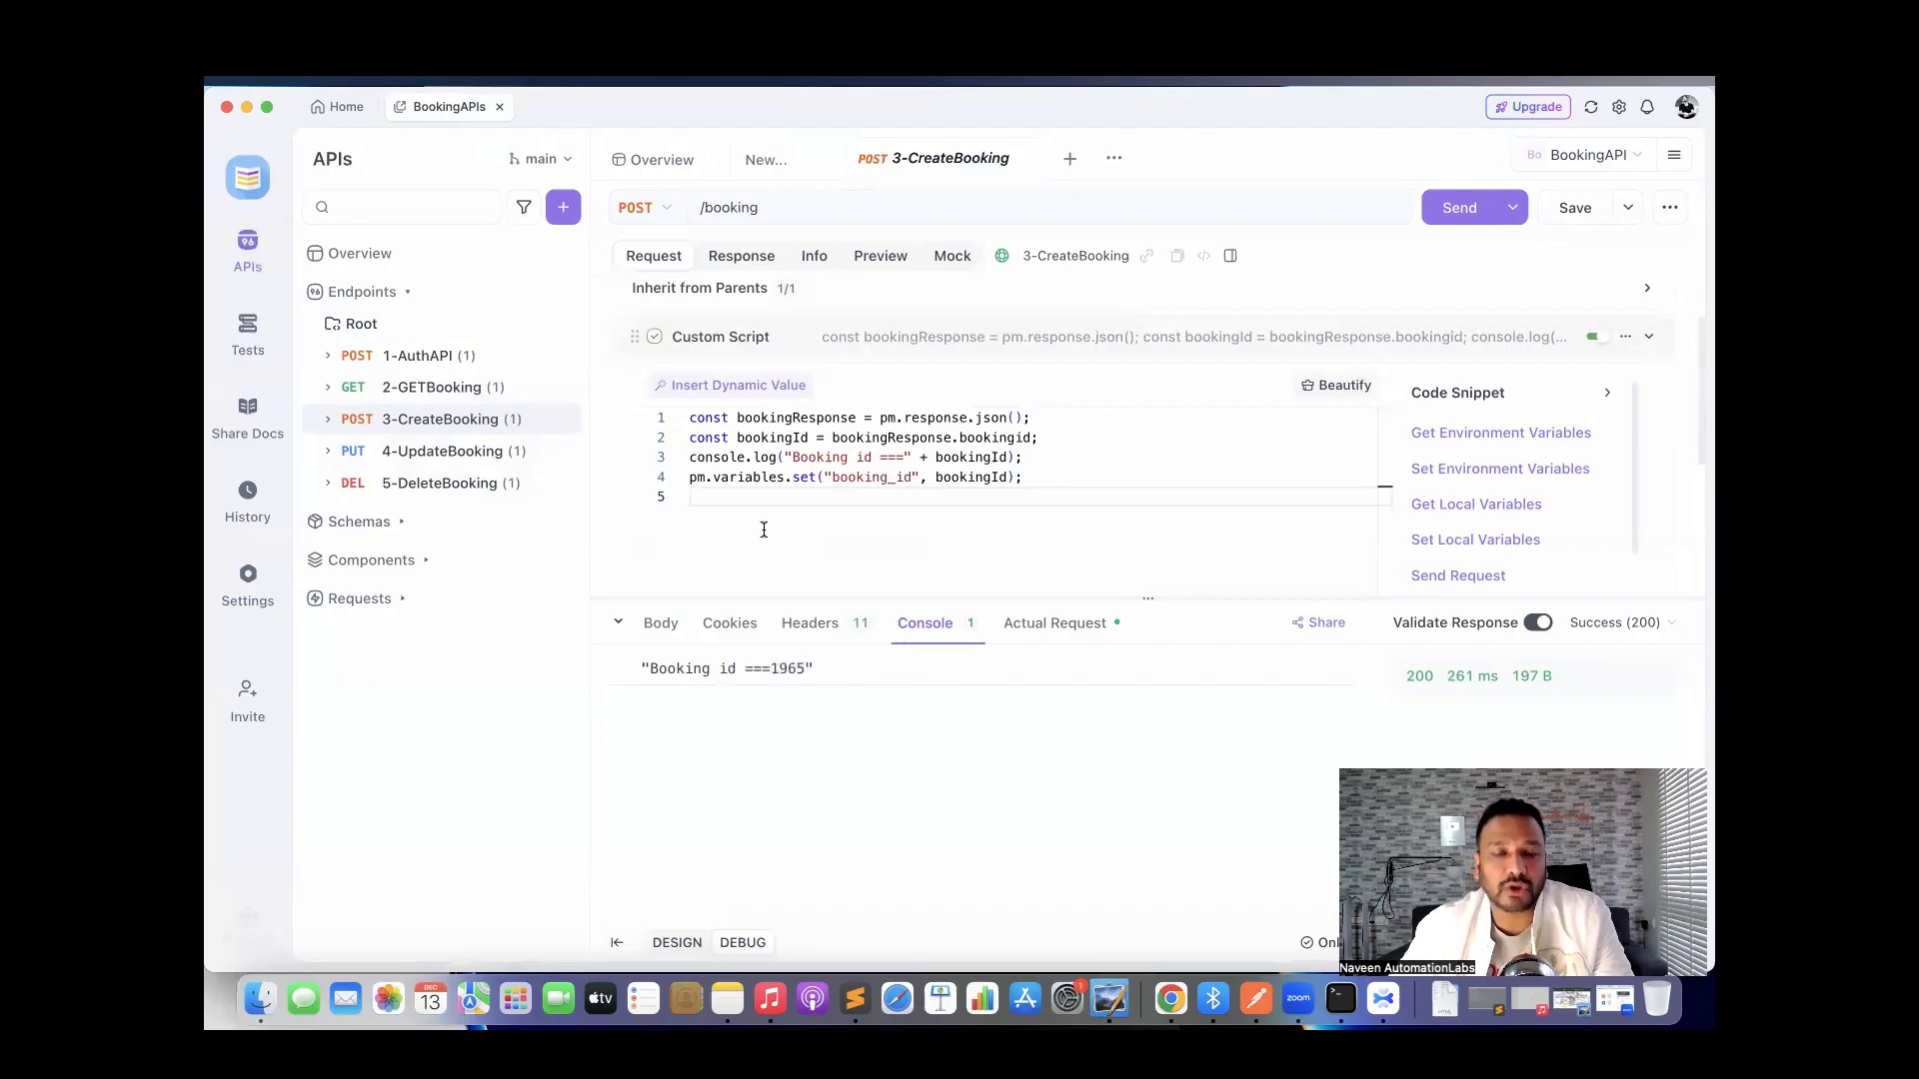